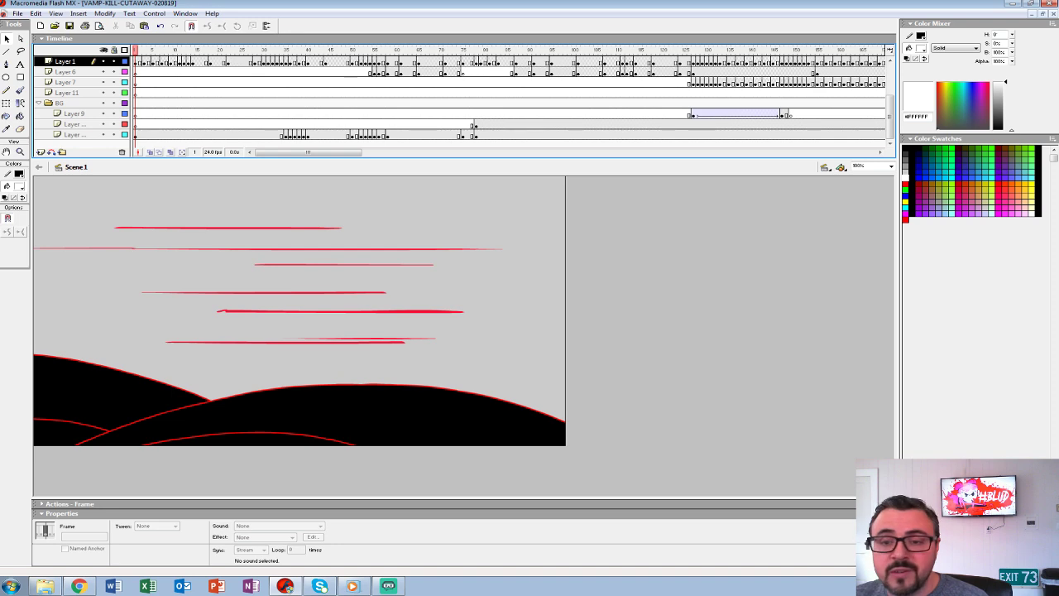
Play the scene's animation from frame 1 to review the vampire's attack on the pink-haired character.
{"action": "mouse_move", "coordinate": [323, 158]}
{"action": "left_mouse_down"}
{"action": "mouse_move", "coordinate": [322, 121]}
{"action": "mouse_move", "coordinate": [323, 145]}
{"action": "left_mouse_up"}
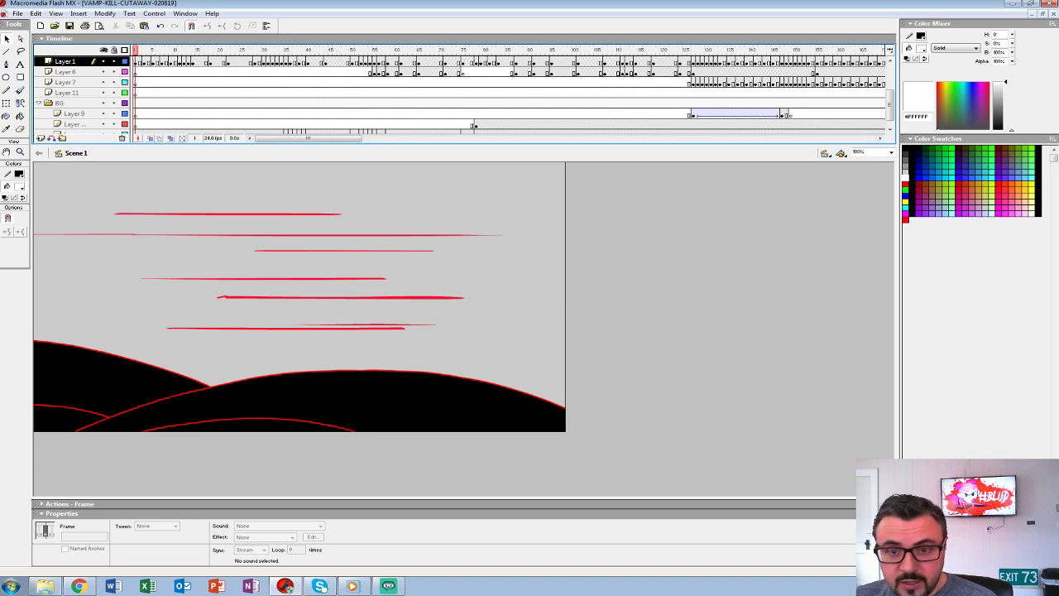
{"action": "key", "text": "Return"}
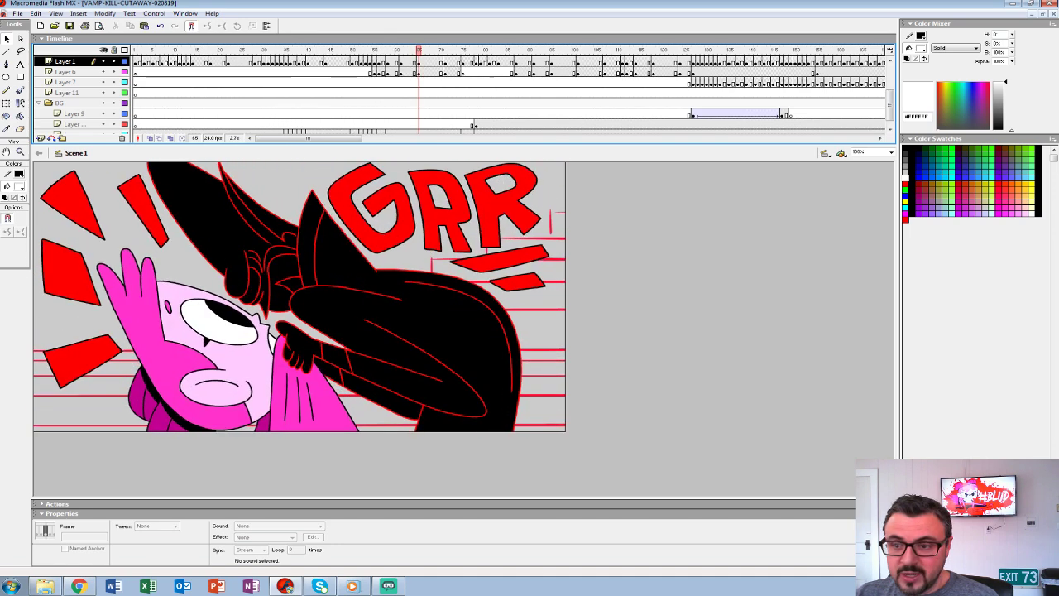
{"action": "key", "text": "ctrl+alt+r"}
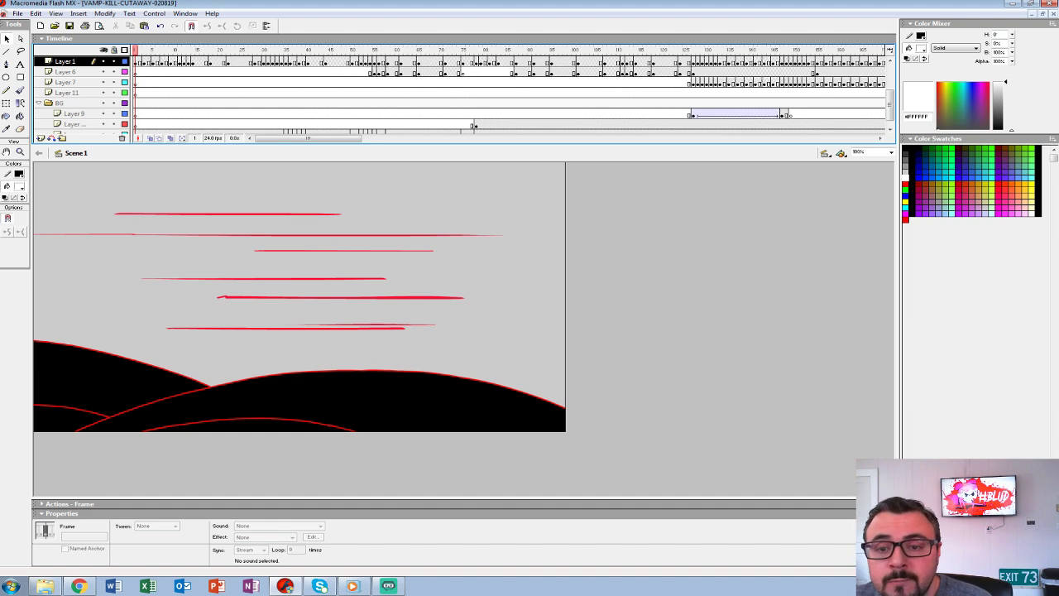
{"action": "key", "text": "Return"}
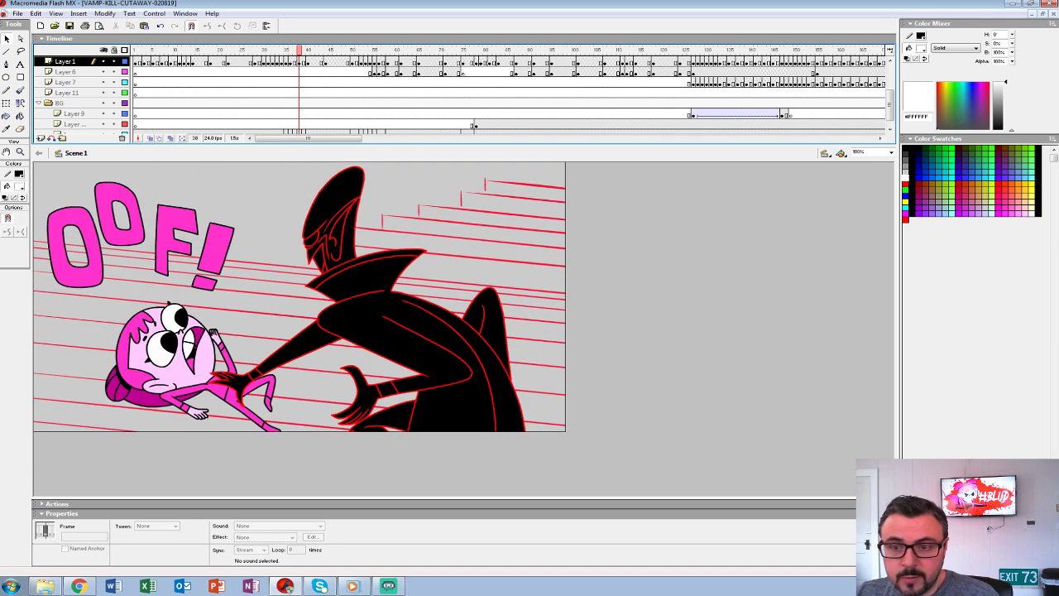
{"action": "left_click_drag", "start_coordinate": [298, 51], "coordinate": [134, 50]}
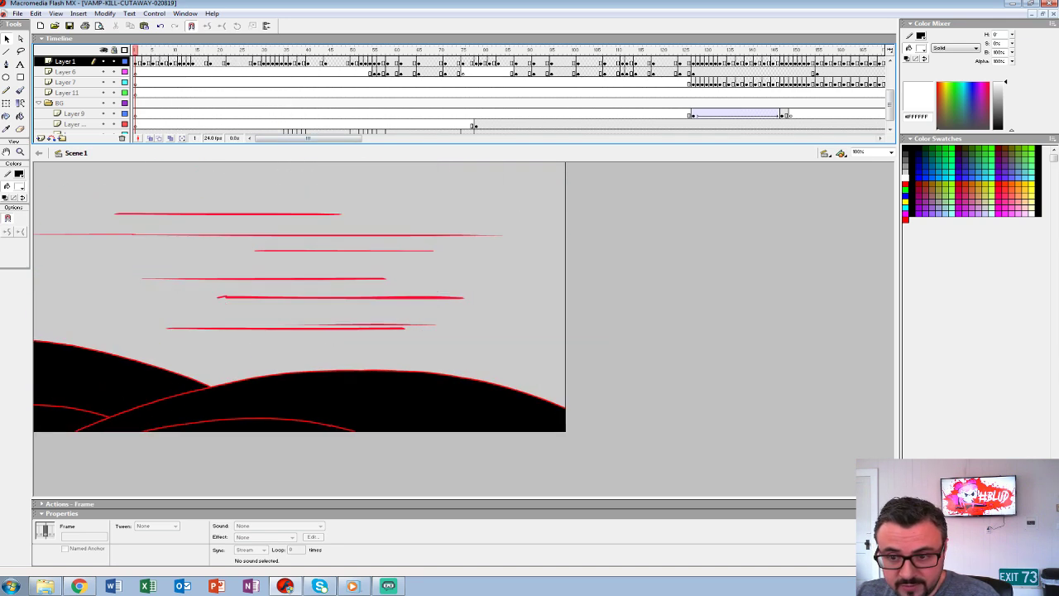
{"action": "left_click_drag", "start_coordinate": [331, 144], "coordinate": [331, 204]}
{"action": "left_click", "coordinate": [251, 156]}
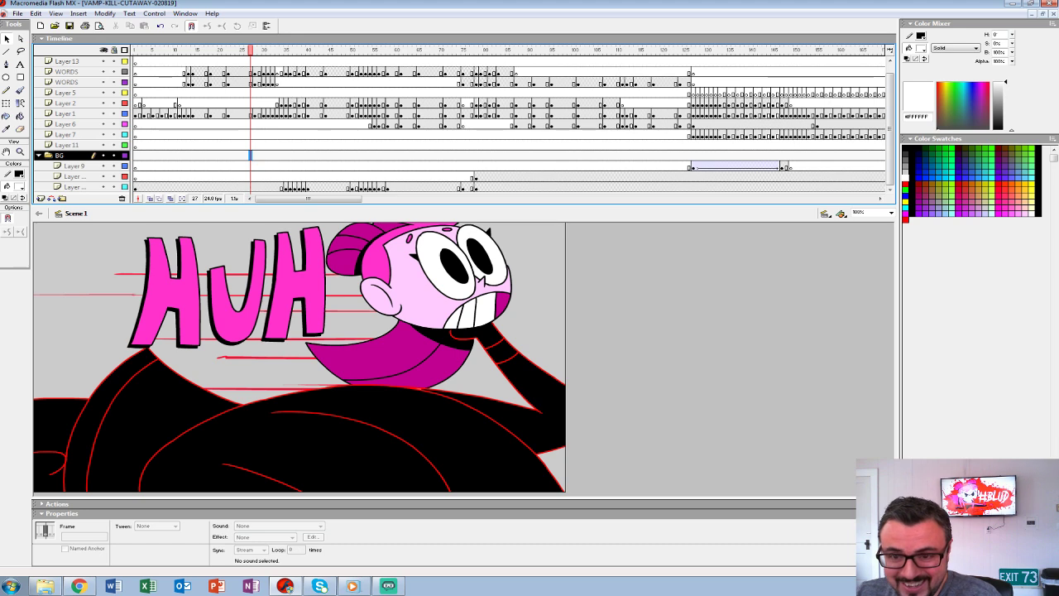
{"action": "key", "text": "ctrl+alt+r"}
{"action": "left_click_drag", "start_coordinate": [331, 204], "coordinate": [331, 172]}
{"action": "key", "text": "Return"}
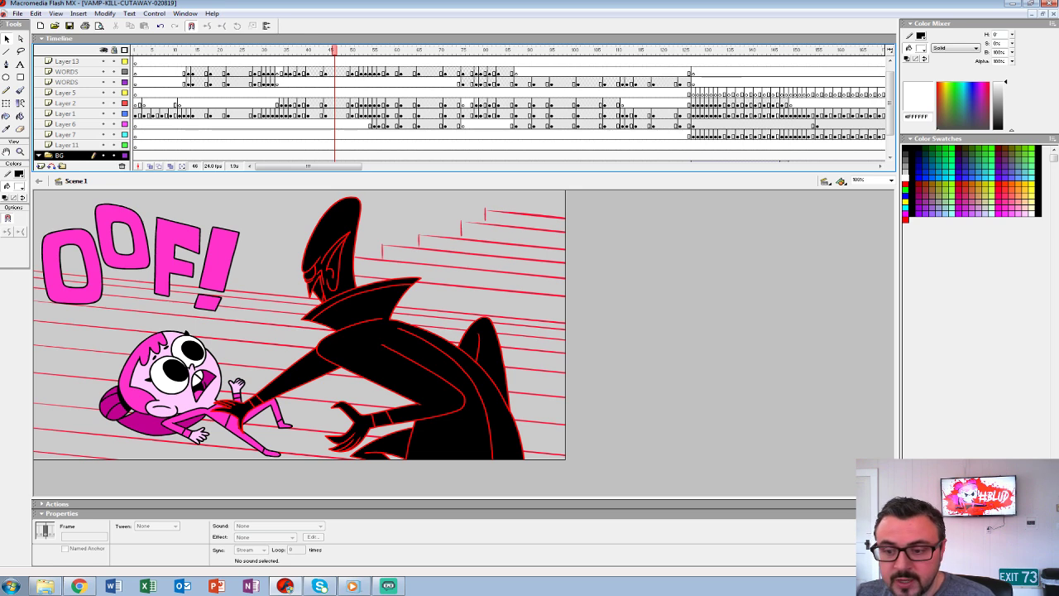
{"action": "key", "text": "Return"}
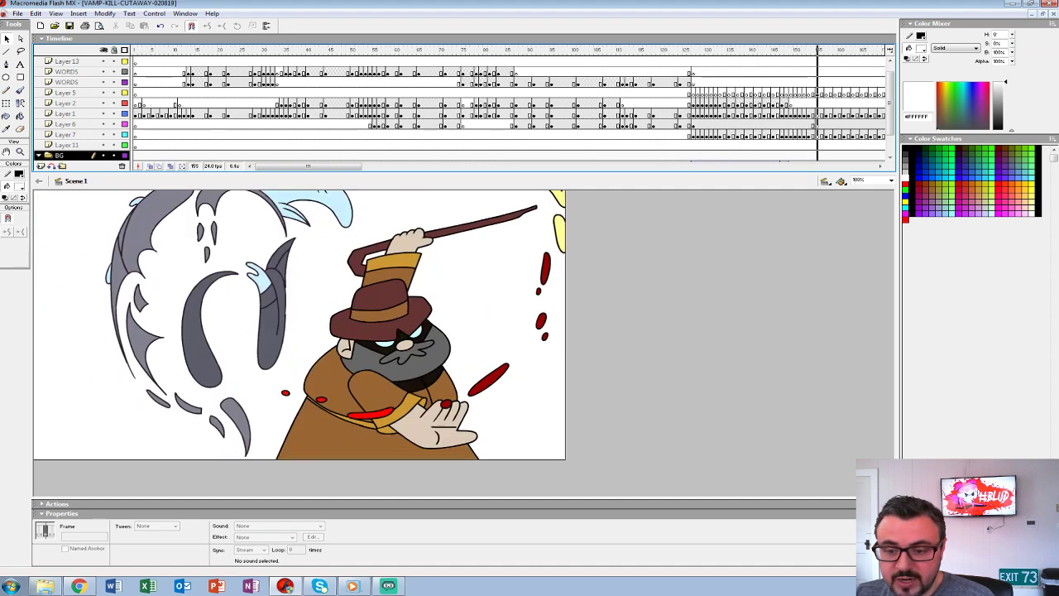
Replay the shot of the hunter staking the vampire several times, starting from different frames between about 110 and 140.
{"action": "left_click_drag", "start_coordinate": [219, 51], "coordinate": [738, 50]}
{"action": "left_click", "coordinate": [560, 93]}
{"action": "key", "text": "Return"}
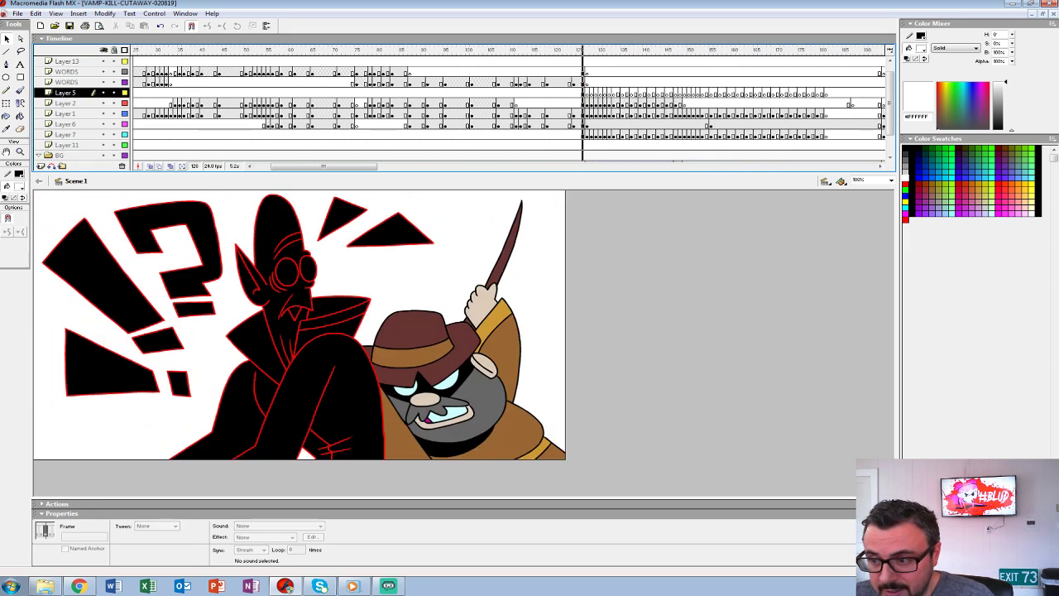
{"action": "key", "text": "Return"}
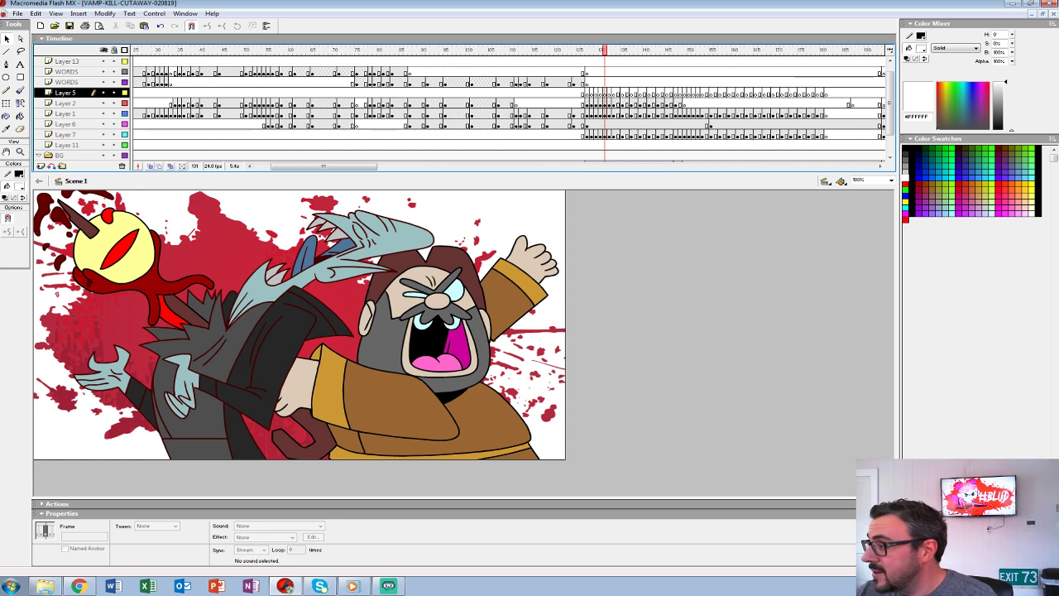
{"action": "left_click", "coordinate": [538, 92]}
{"action": "key", "text": "Return"}
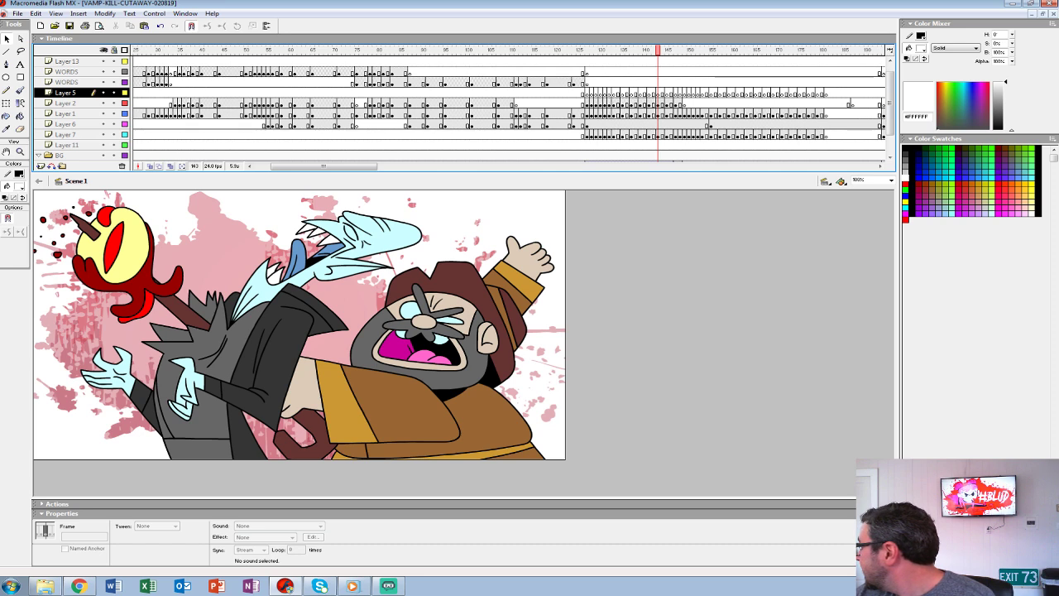
{"action": "left_click", "coordinate": [414, 104]}
{"action": "key", "text": "Return"}
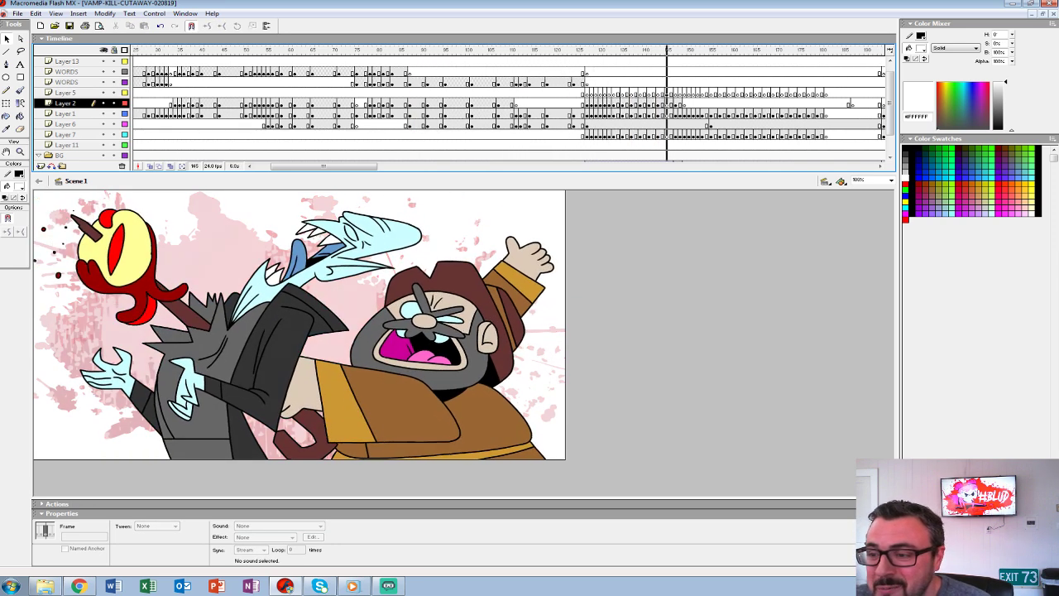
{"action": "left_click", "coordinate": [538, 93]}
{"action": "key", "text": "Return"}
{"action": "left_click", "coordinate": [525, 92]}
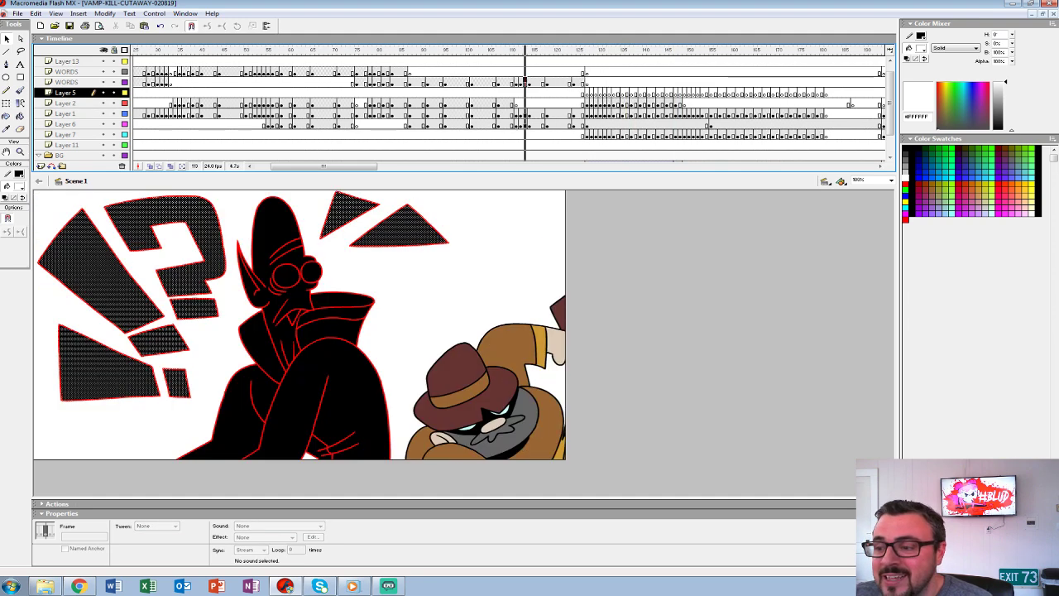
{"action": "left_click", "coordinate": [525, 82]}
{"action": "key", "text": "Return"}
{"action": "key", "text": "Return"}
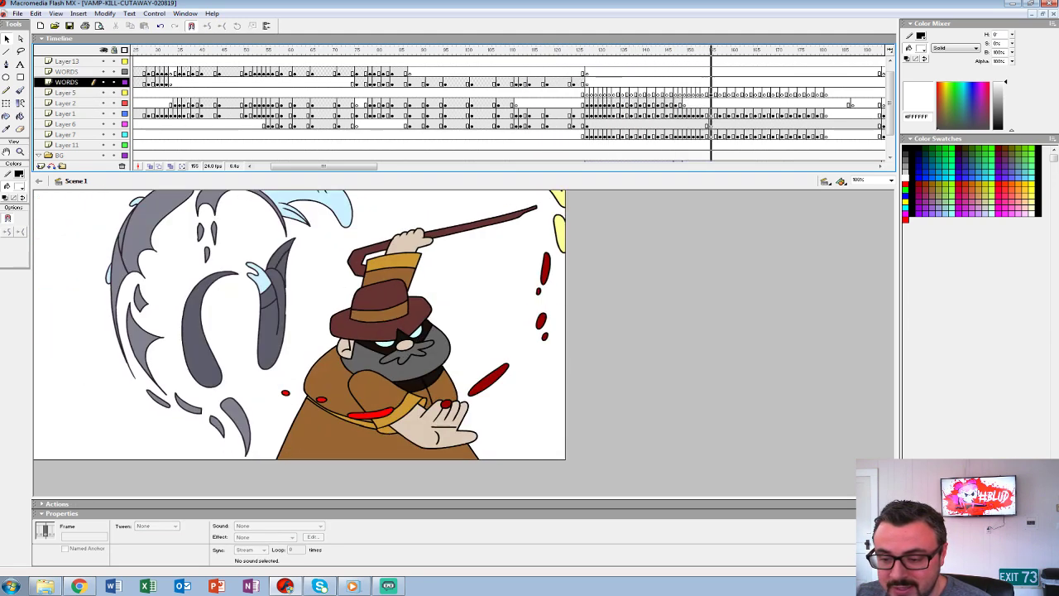
{"action": "key", "text": "Return"}
{"action": "left_click", "coordinate": [639, 103]}
{"action": "key", "text": "Return"}
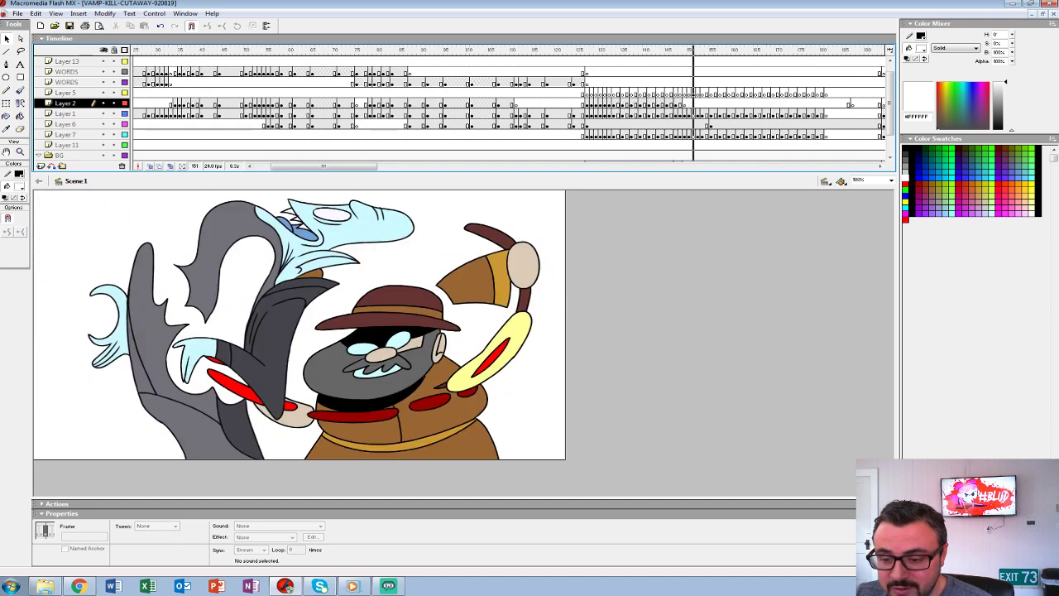
{"action": "left_click", "coordinate": [569, 104]}
{"action": "left_click", "coordinate": [577, 124]}
{"action": "key", "text": "Return"}
{"action": "left_click", "coordinate": [560, 124]}
{"action": "left_click_drag", "start_coordinate": [560, 123], "coordinate": [516, 123]}
{"action": "key", "text": "Return"}
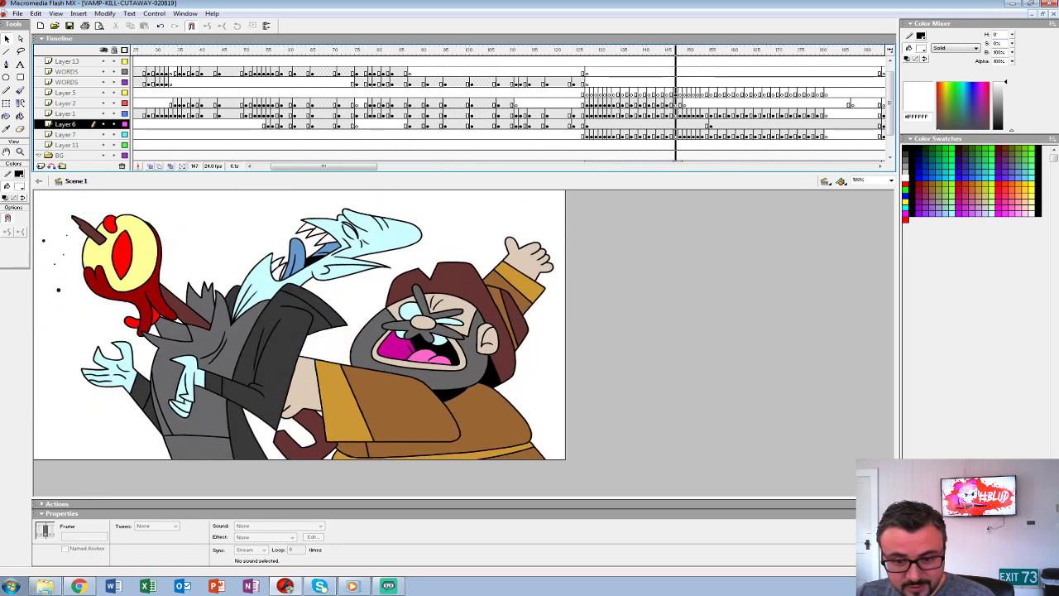
{"action": "key", "text": "Return"}
Step back frame by frame through the vampire's disintegration from frame 163 and examine the drawings at frames 154 and 155.
{"action": "left_click_drag", "start_coordinate": [324, 166], "coordinate": [373, 166]}
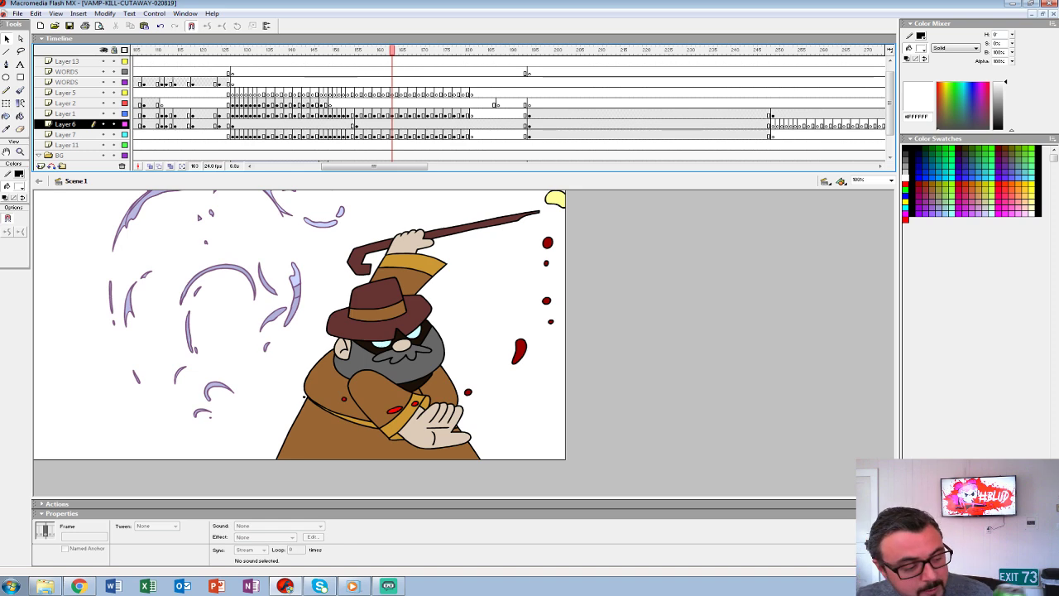
{"action": "key", "text": "comma"}
{"action": "key", "text": "comma"}
{"action": "key", "text": "comma"}
{"action": "key", "text": "comma"}
{"action": "key", "text": "comma"}
{"action": "key", "text": "comma"}
{"action": "key", "text": "comma"}
{"action": "key", "text": "comma"}
{"action": "key", "text": "comma"}
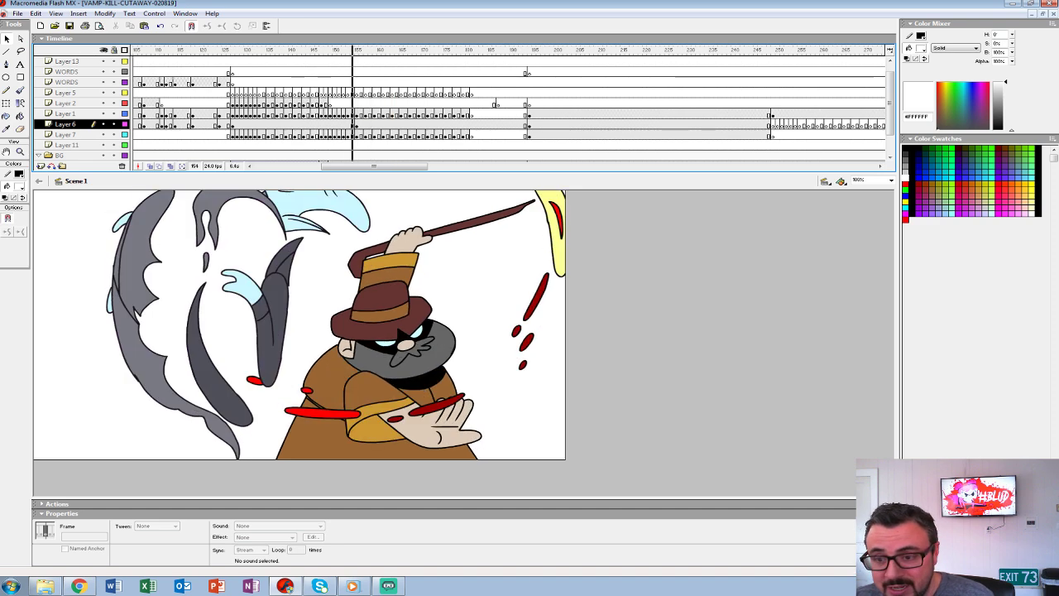
{"action": "key", "text": "period"}
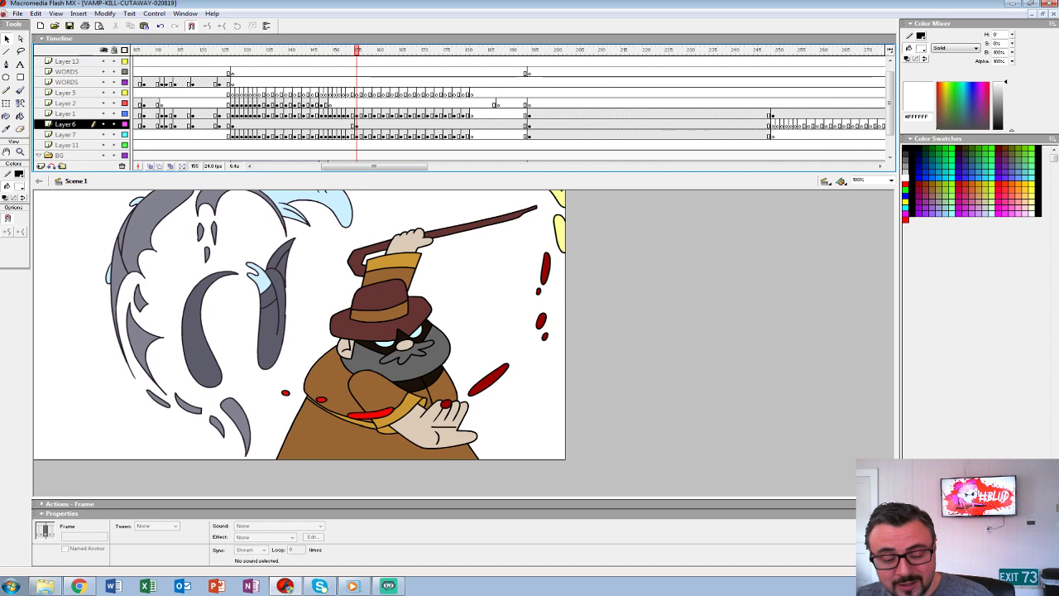
Play the scene from frame 118 through the staking into the close-up of the pink-haired character.
{"action": "left_click", "coordinate": [290, 50]}
{"action": "left_click_drag", "start_coordinate": [290, 49], "coordinate": [192, 49]}
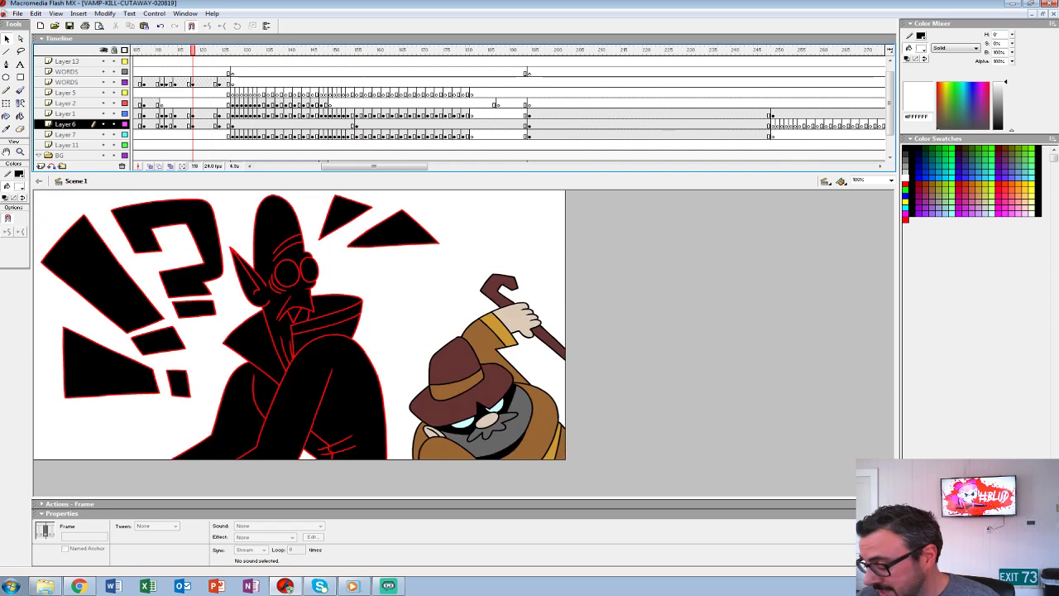
{"action": "key", "text": "Return"}
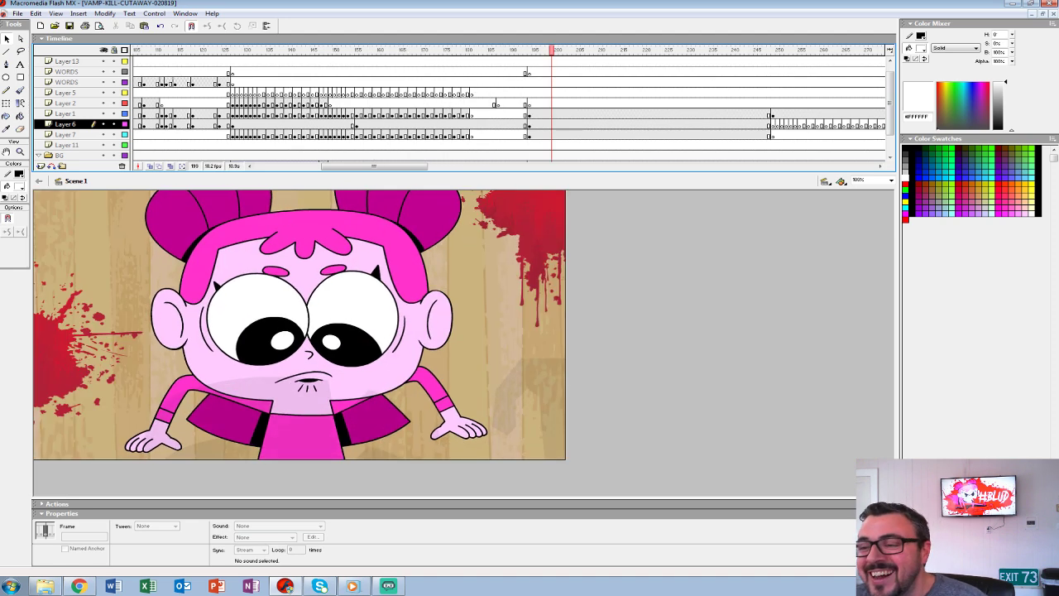
At frame 195, open the pink-haired character's BECKY-SCARED symbol for editing and check its layer stack.
{"action": "left_click_drag", "start_coordinate": [552, 50], "coordinate": [534, 50]}
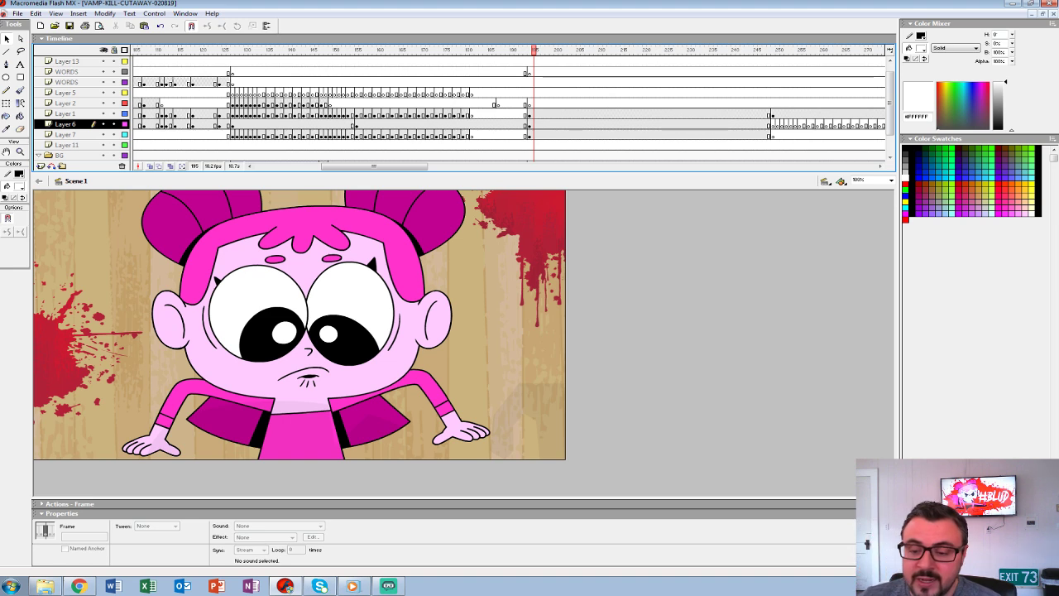
{"action": "right_click", "coordinate": [236, 235]}
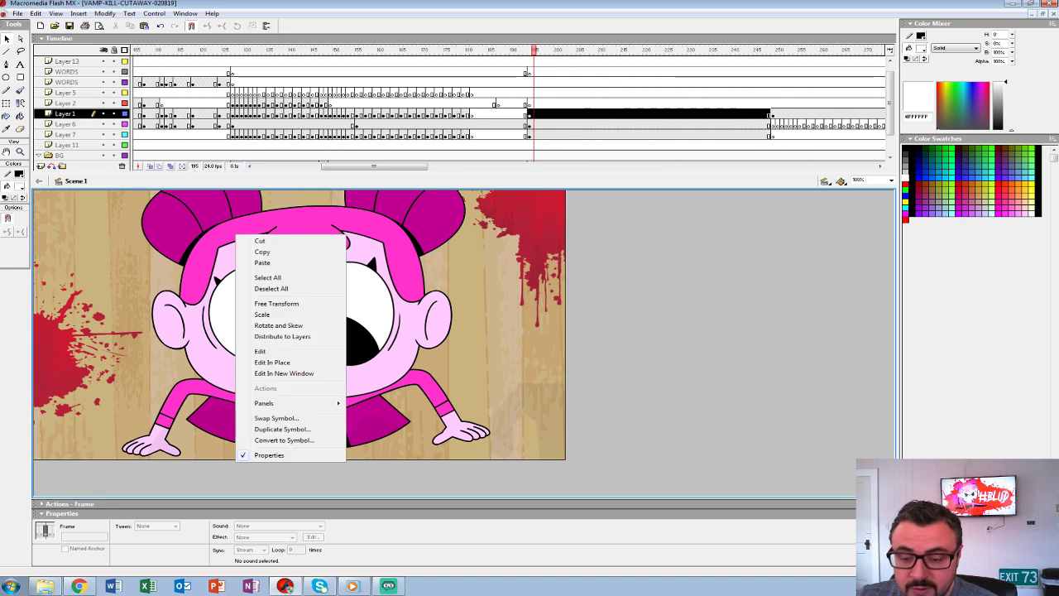
{"action": "left_click", "coordinate": [265, 351]}
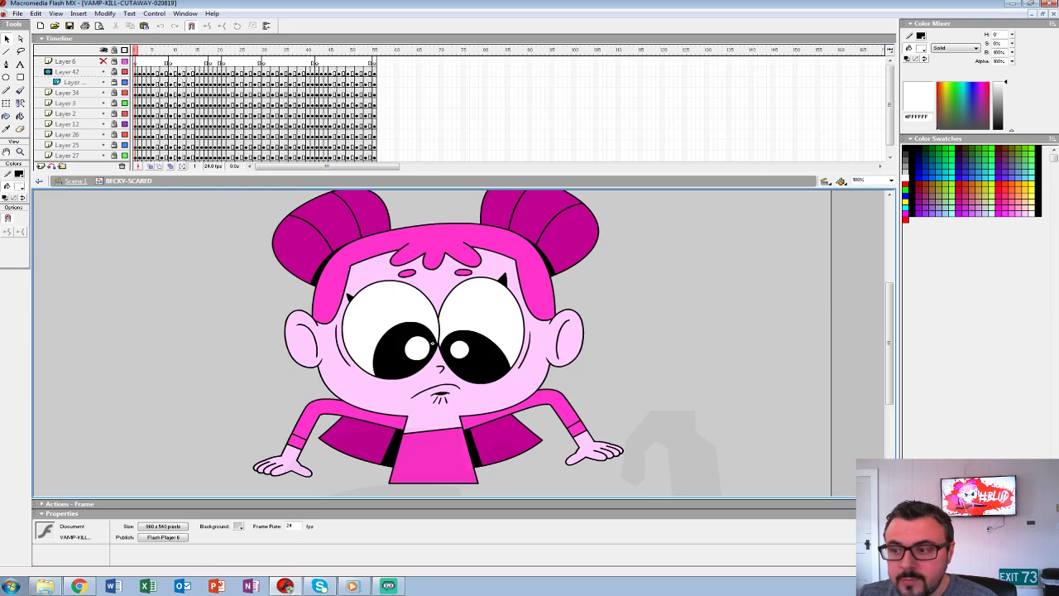
{"action": "left_click_drag", "start_coordinate": [432, 188], "coordinate": [431, 291]}
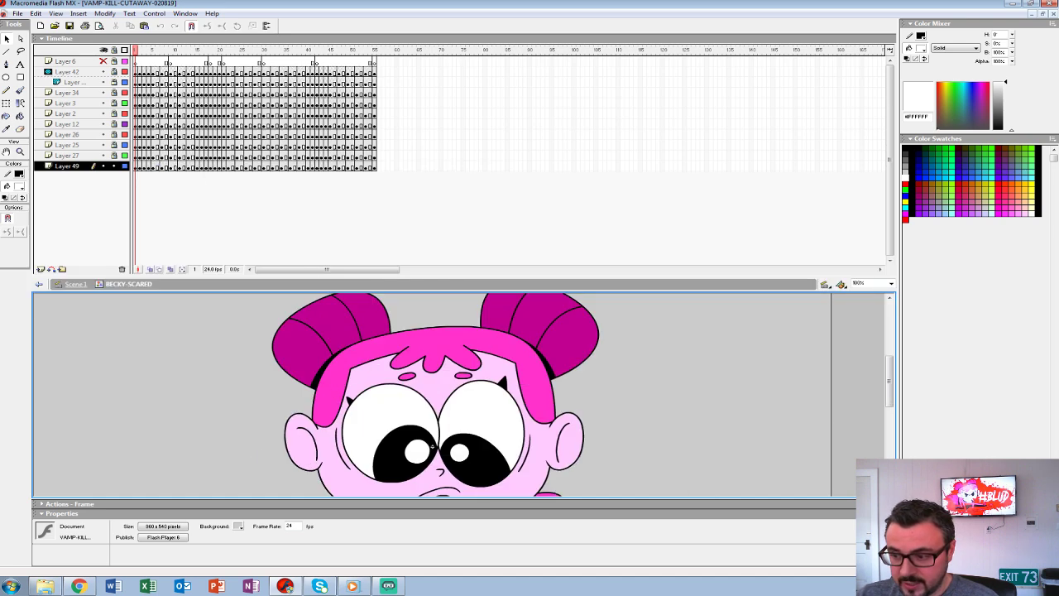
{"action": "left_click_drag", "start_coordinate": [463, 277], "coordinate": [463, 175]}
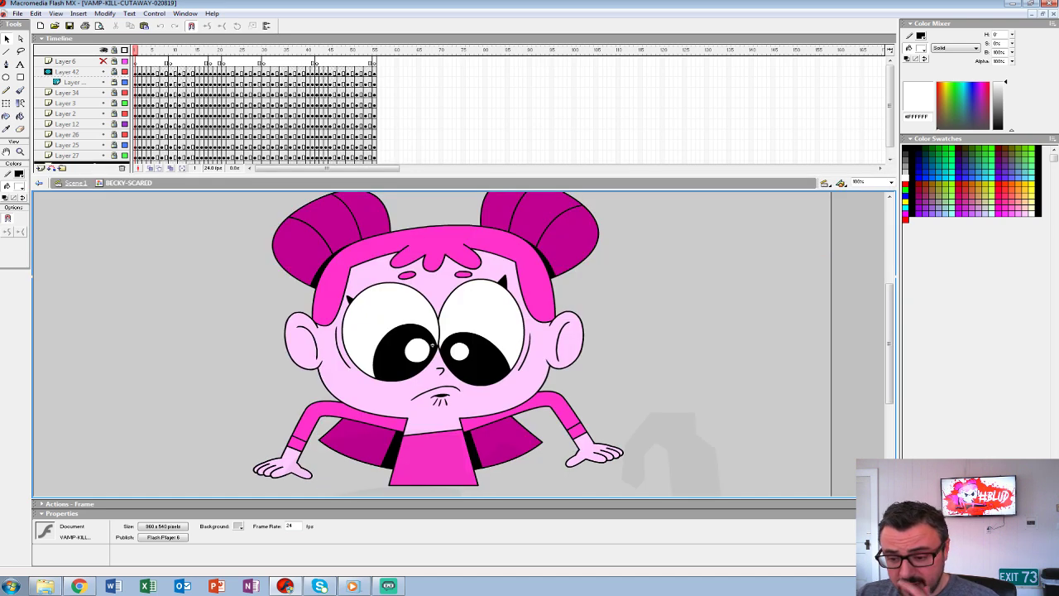
Hide the Layer 42 mask, the masked layer beneath it and Layer 49 in the symbol.
{"action": "left_click_drag", "start_coordinate": [104, 72], "coordinate": [103, 81]}
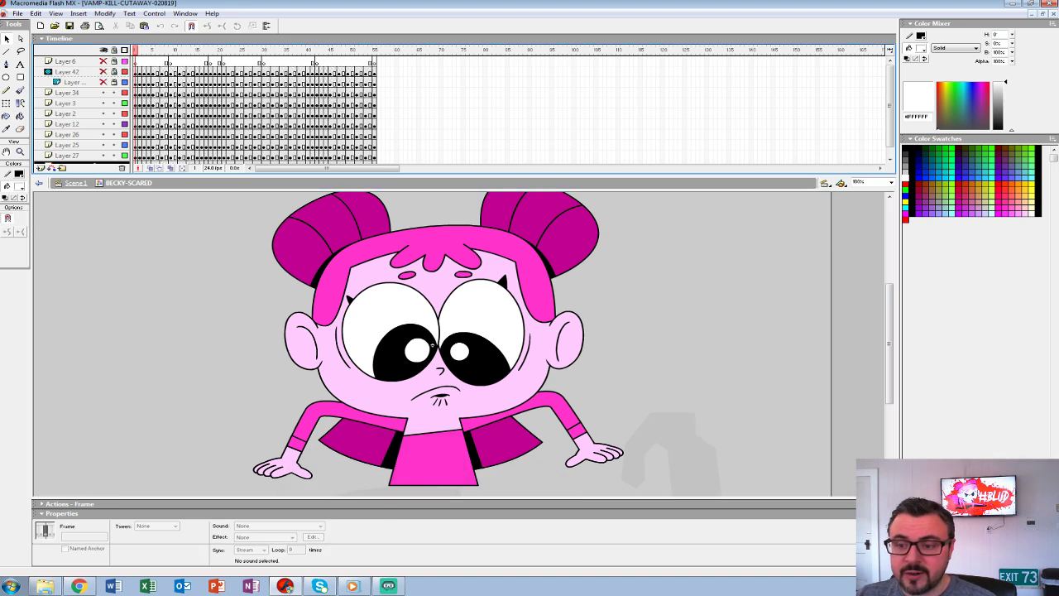
{"action": "left_click_drag", "start_coordinate": [285, 174], "coordinate": [286, 224]}
{"action": "left_click_drag", "start_coordinate": [463, 225], "coordinate": [463, 202]}
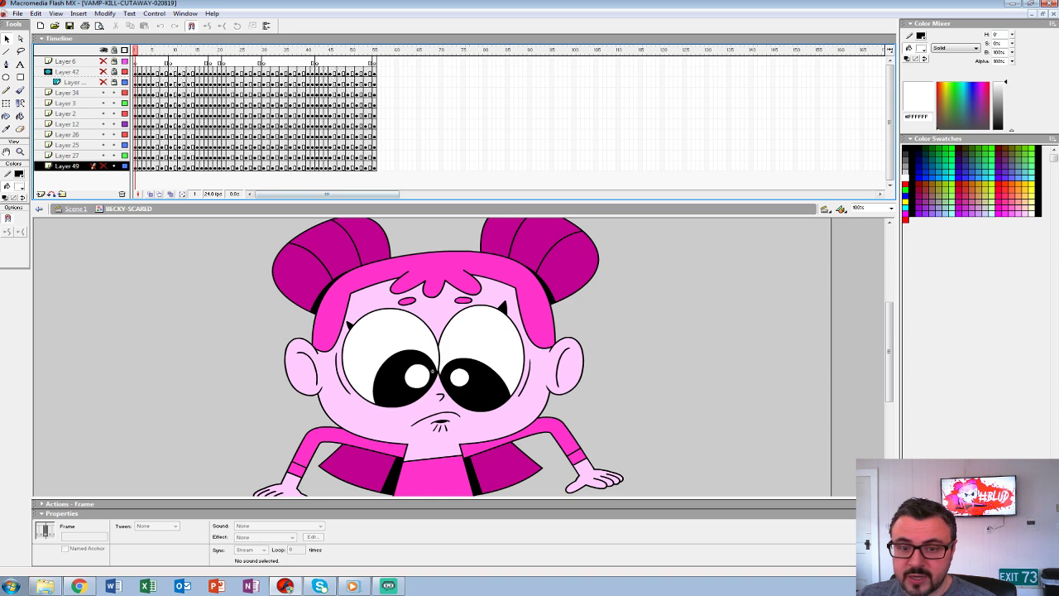
Add an empty layer between Layer 27 and Layer 49 and another directly above Layer 34.
{"action": "left_click", "coordinate": [67, 92]}
{"action": "left_click", "coordinate": [67, 155], "text": "shift"}
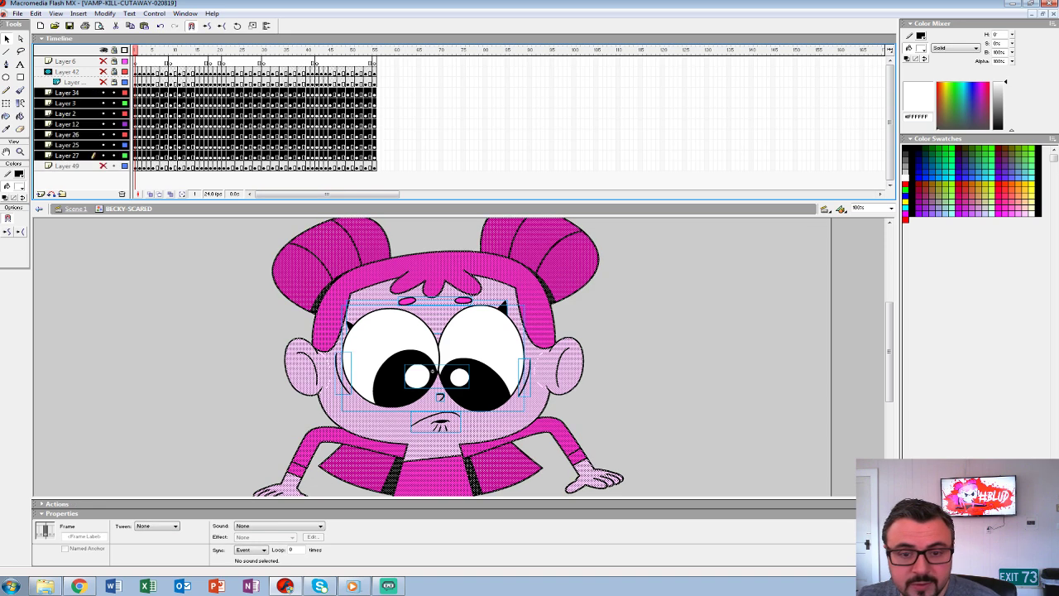
{"action": "left_click", "coordinate": [40, 194]}
{"action": "left_click_drag", "start_coordinate": [67, 155], "coordinate": [67, 170]}
{"action": "left_click", "coordinate": [67, 92]}
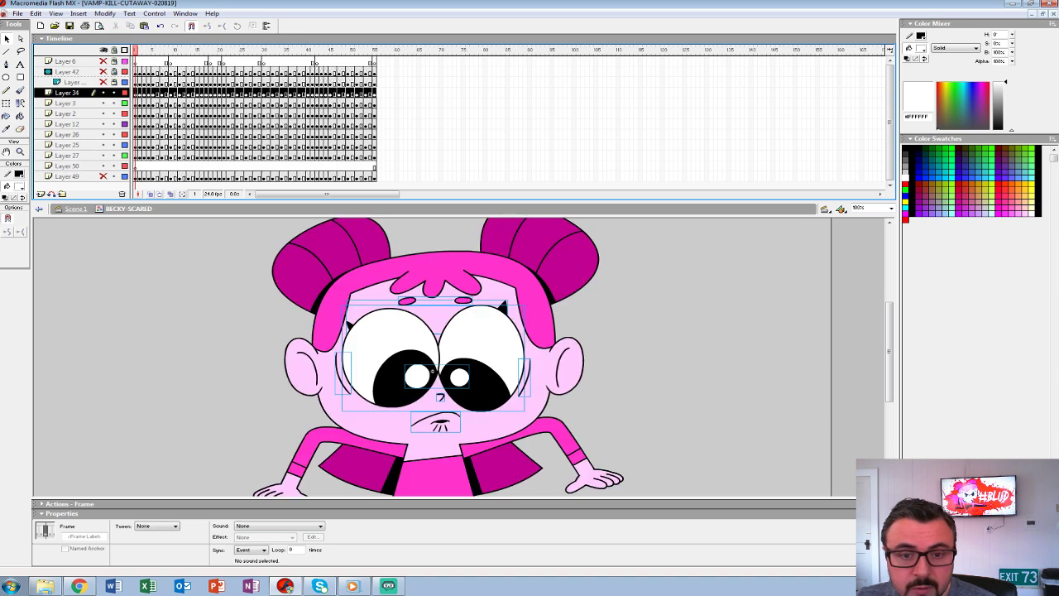
{"action": "left_click", "coordinate": [40, 194]}
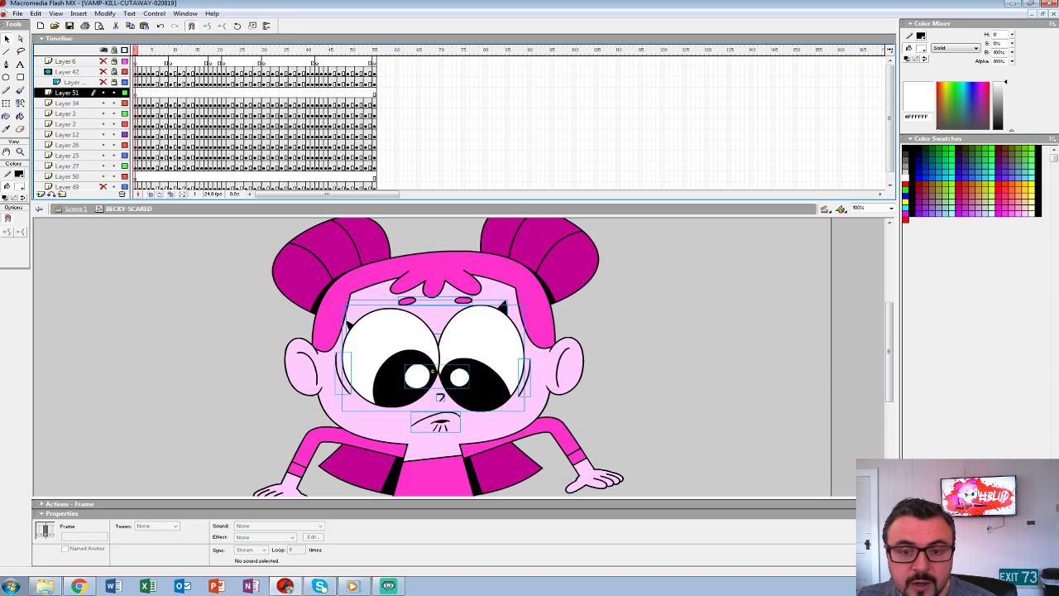
Play the character symbol's 55-frame animation several times and return to frame 1.
{"action": "key", "text": "Return"}
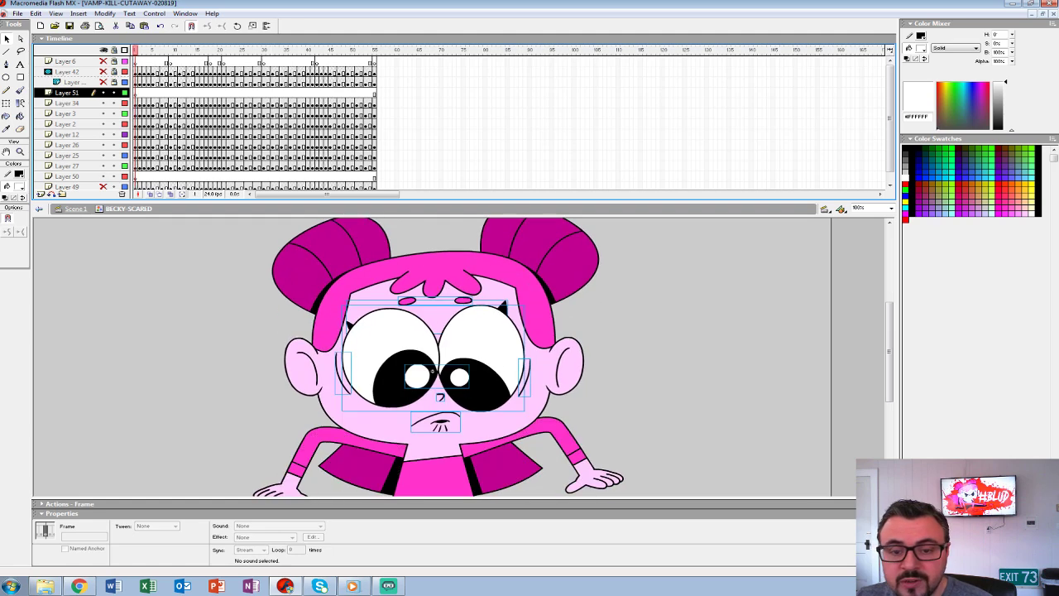
{"action": "left_click_drag", "start_coordinate": [463, 201], "coordinate": [464, 119]}
{"action": "key", "text": "Return"}
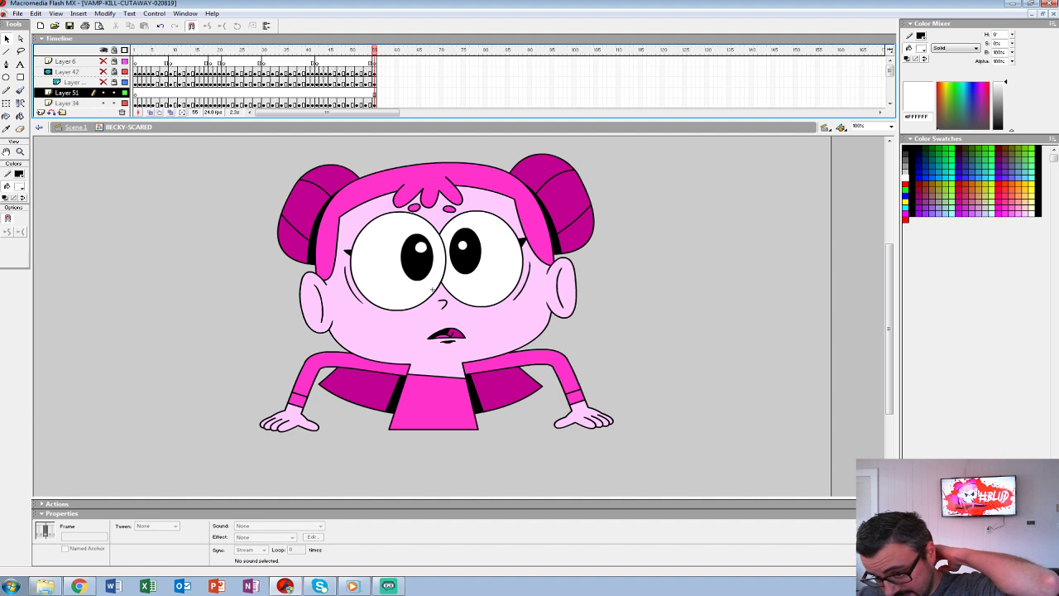
{"action": "key", "text": "Return"}
{"action": "key", "text": "Return"}
{"action": "key", "text": "Return"}
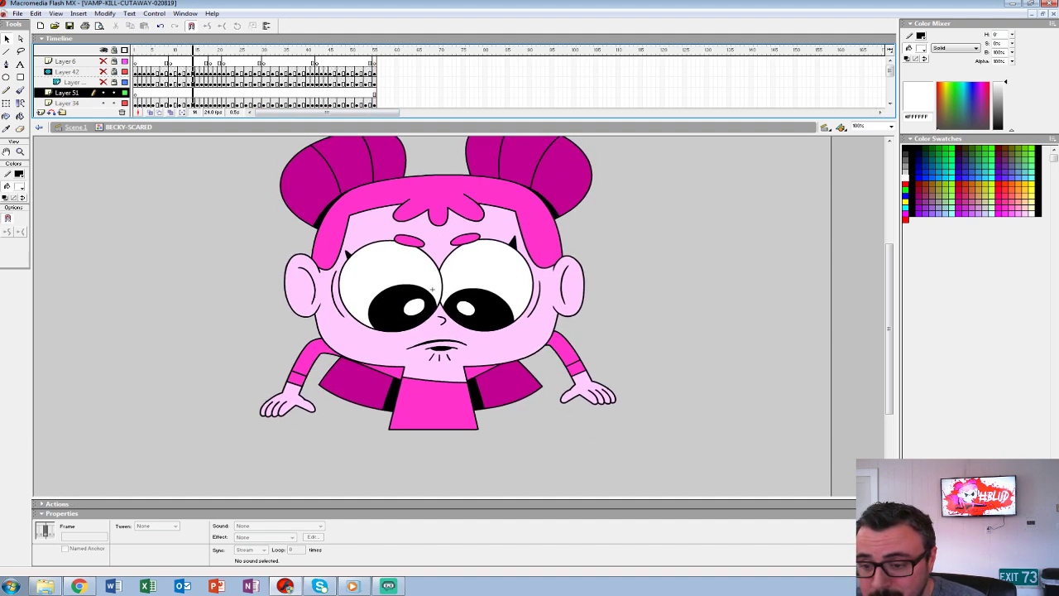
{"action": "left_click_drag", "start_coordinate": [397, 118], "coordinate": [397, 206]}
{"action": "left_click_drag", "start_coordinate": [335, 51], "coordinate": [135, 50]}
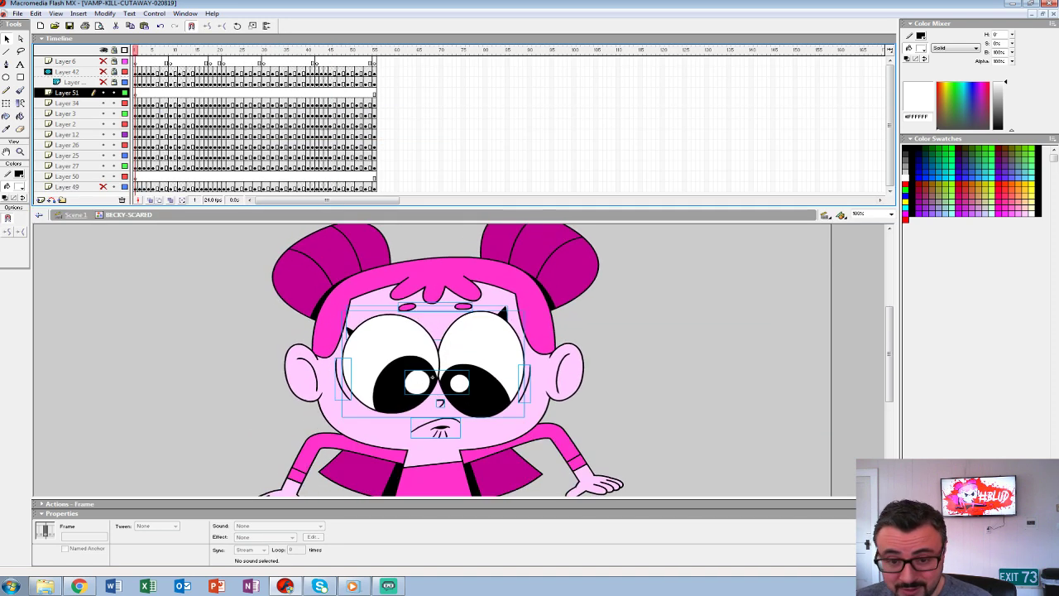
Replay the symbol's animation, return to frame 1 and toggle Layer 27's visibility to check its artwork.
{"action": "key", "text": "Return"}
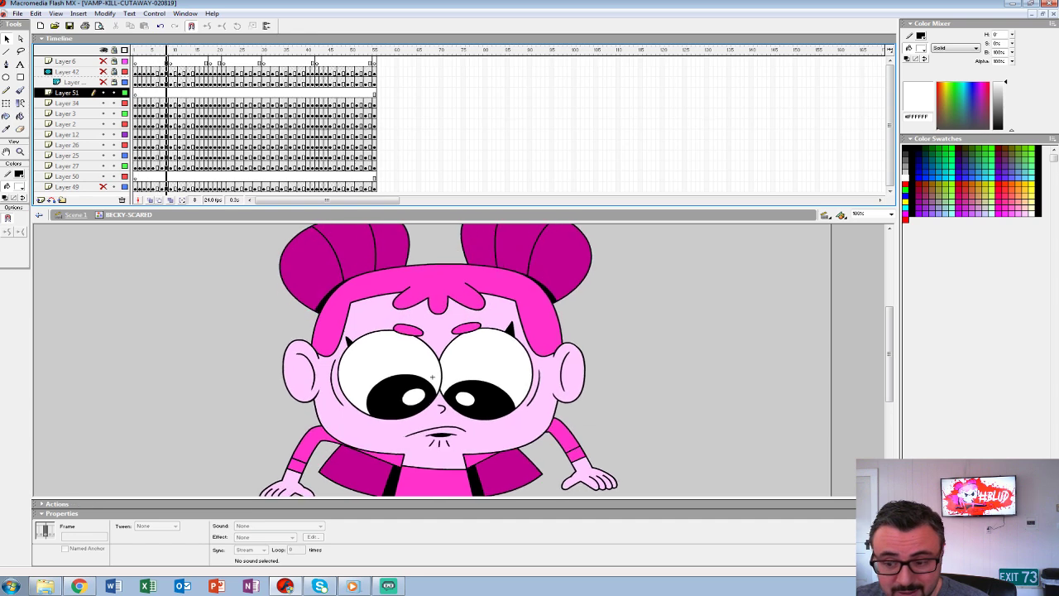
{"action": "key", "text": "Return"}
{"action": "left_click_drag", "start_coordinate": [330, 51], "coordinate": [134, 51]}
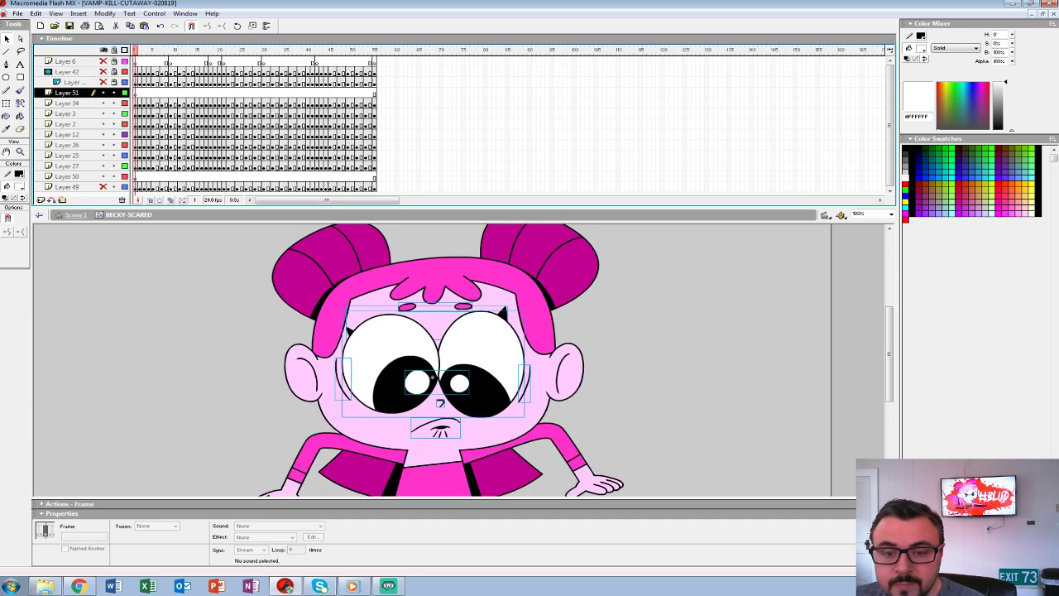
{"action": "left_click", "coordinate": [104, 166]}
{"action": "left_click", "coordinate": [103, 166]}
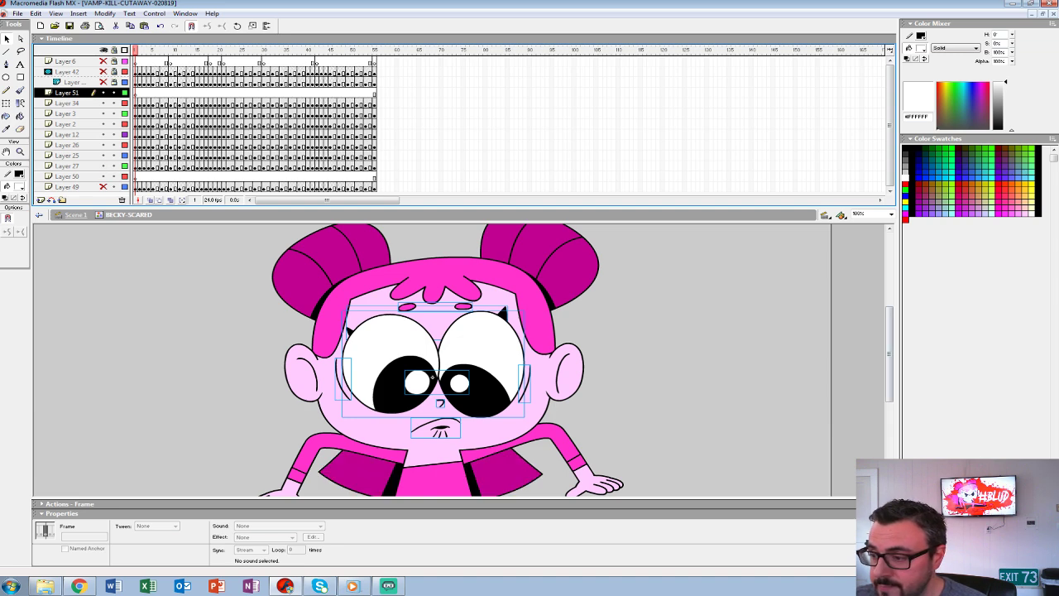
Shorten the timeline area and hide Layer 27 and Layer 25 in the BECKY-SCARED symbol.
{"action": "left_click_drag", "start_coordinate": [323, 207], "coordinate": [323, 172]}
{"action": "left_click_drag", "start_coordinate": [889, 343], "coordinate": [889, 380]}
{"action": "mouse_move", "coordinate": [884, 125]}
{"action": "left_mouse_down"}
{"action": "mouse_move", "coordinate": [892, 144]}
{"action": "mouse_move", "coordinate": [892, 134]}
{"action": "left_mouse_up"}
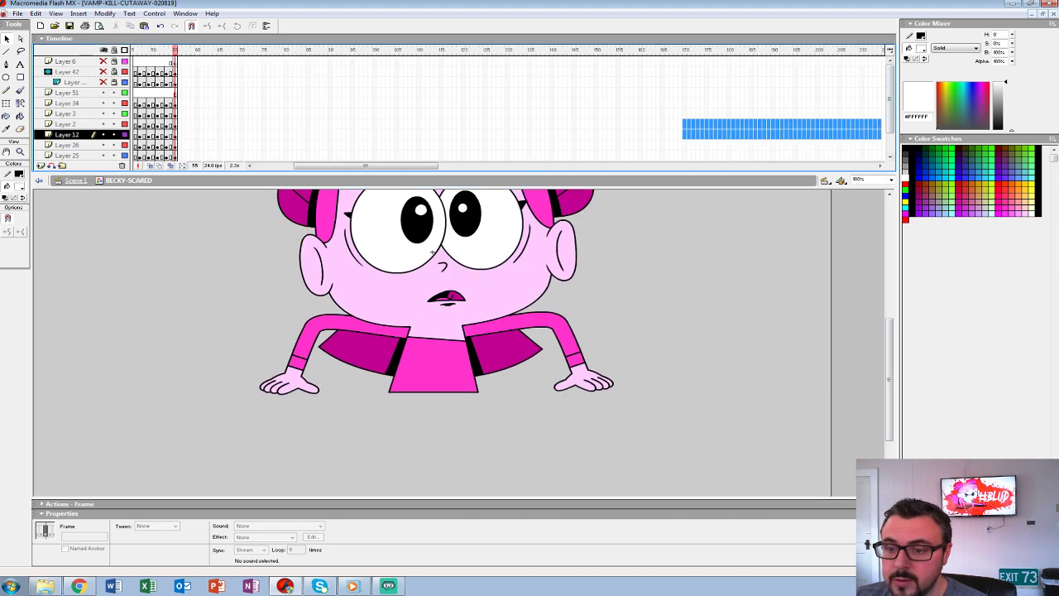
{"action": "left_click_drag", "start_coordinate": [365, 167], "coordinate": [324, 166]}
{"action": "left_click_drag", "start_coordinate": [890, 101], "coordinate": [890, 120]}
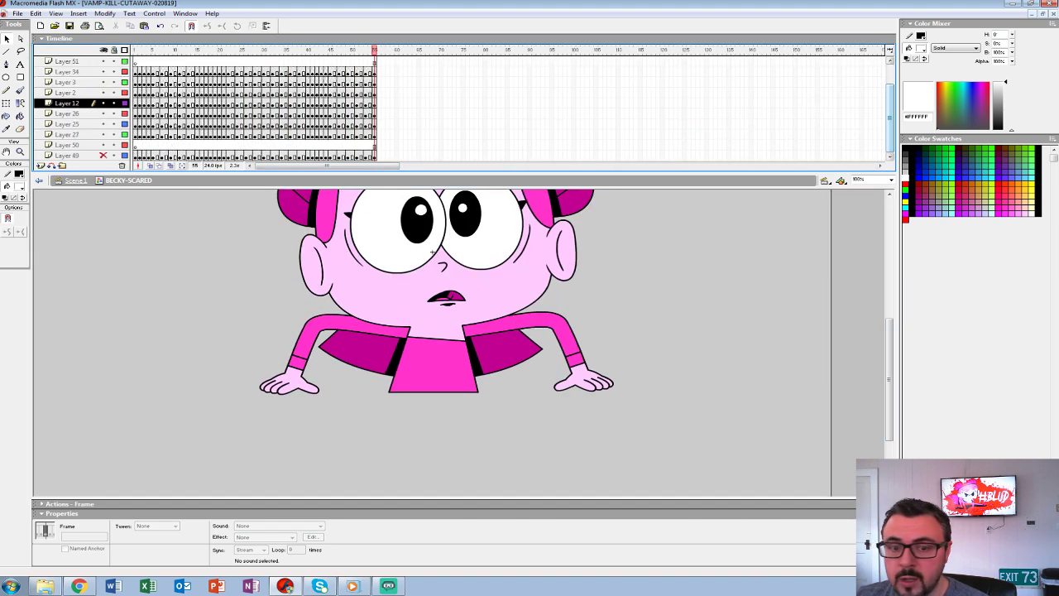
{"action": "left_click", "coordinate": [104, 133]}
{"action": "left_click", "coordinate": [104, 123]}
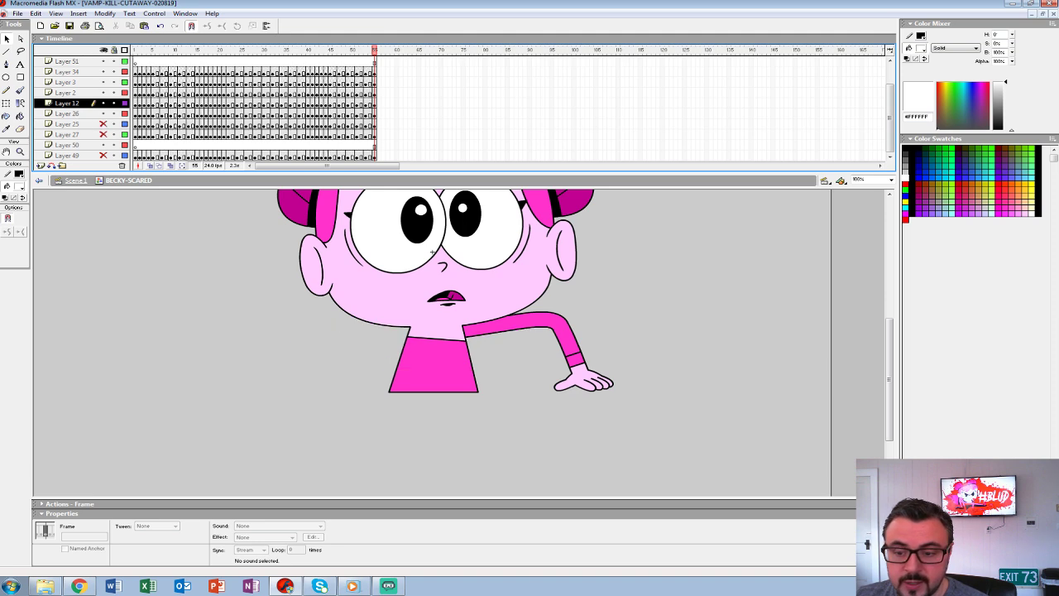
Check which arm artwork Layers 25 and 26 hold by toggling and selecting it, leaving both layers hidden.
{"action": "left_click", "coordinate": [103, 113]}
{"action": "left_click", "coordinate": [104, 113]}
{"action": "left_click", "coordinate": [104, 123]}
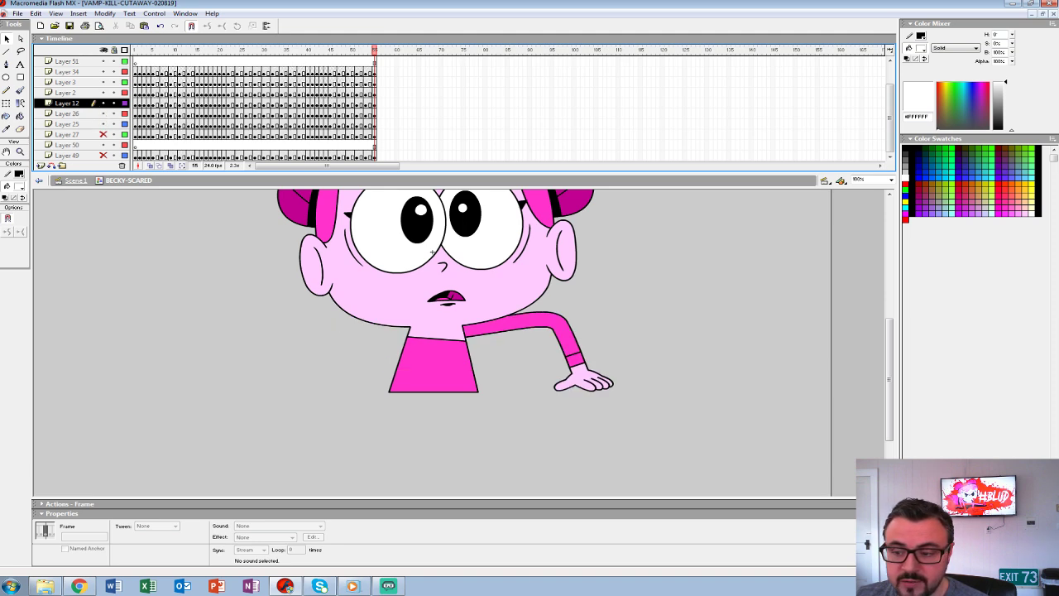
{"action": "left_click", "coordinate": [346, 361]}
{"action": "left_click", "coordinate": [338, 322]}
{"action": "left_click", "coordinate": [334, 330]}
{"action": "left_click", "coordinate": [104, 113]}
{"action": "left_click", "coordinate": [103, 124]}
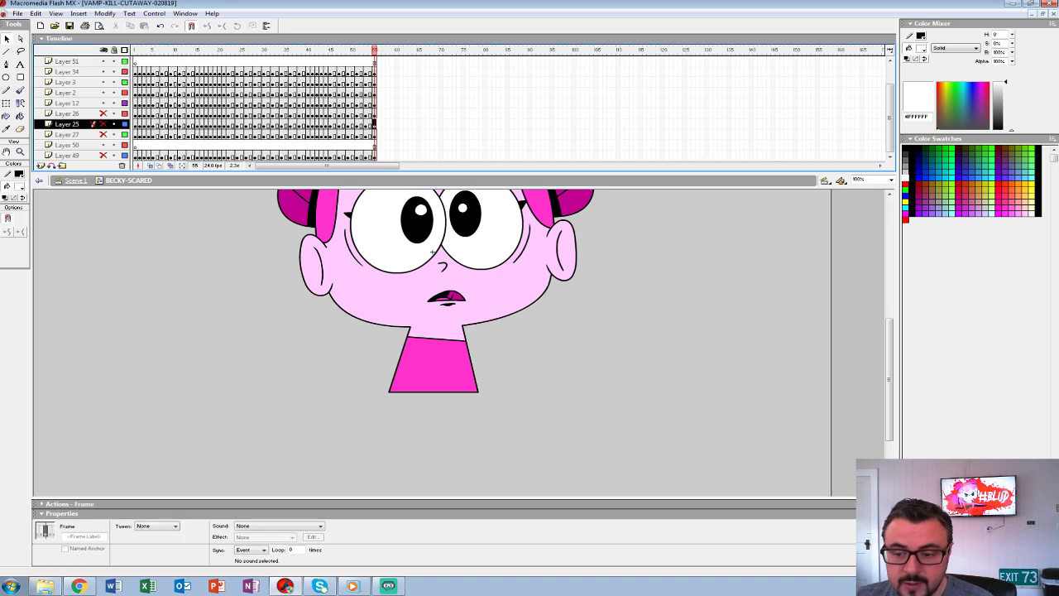
Hide Layer 34 and Layer 3, keeping the head on Layer 2 and the hair buns on Layer 12 visible.
{"action": "scroll", "coordinate": [447, 339], "scroll_direction": "up", "scroll_amount": 3}
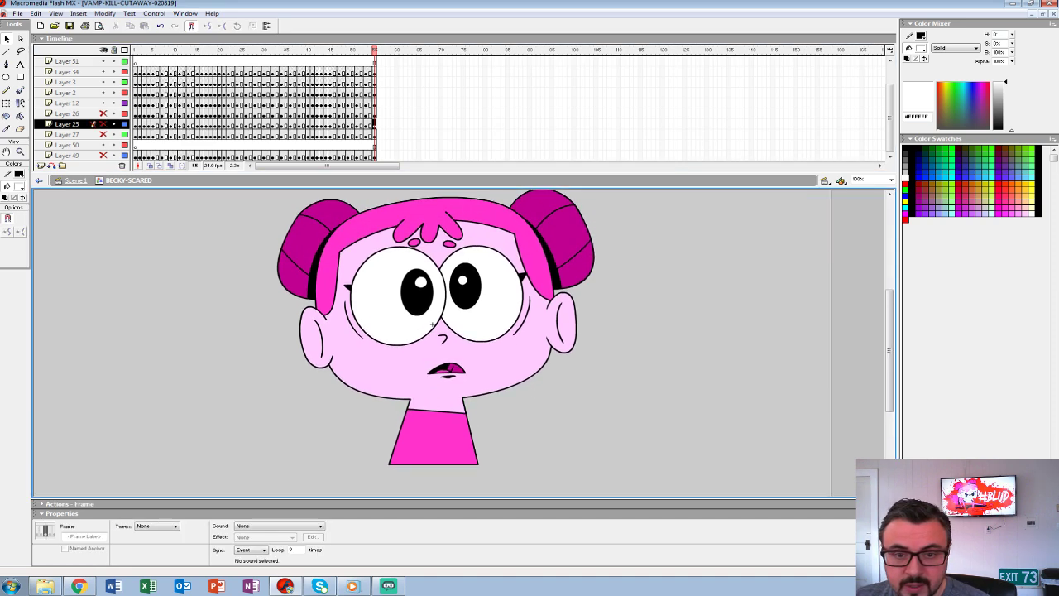
{"action": "left_click_drag", "start_coordinate": [103, 72], "coordinate": [103, 92]}
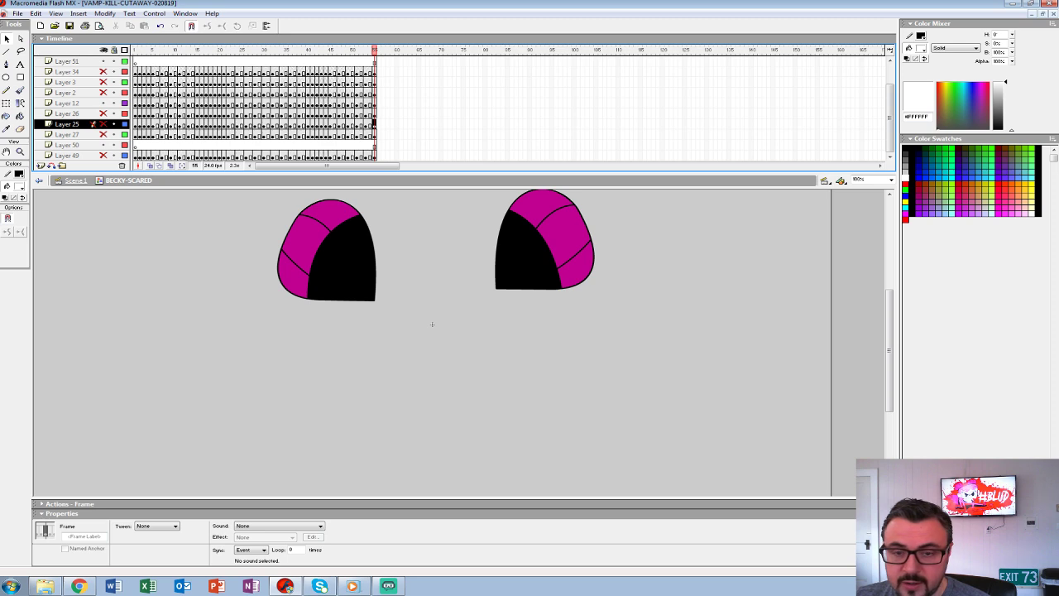
{"action": "left_click", "coordinate": [103, 93]}
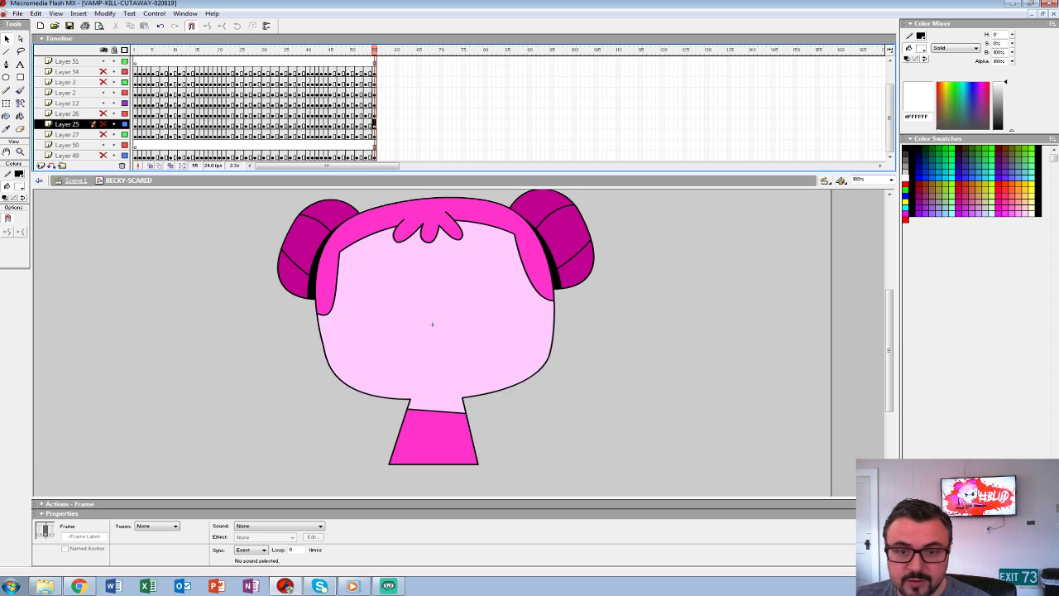
Play the animation of the faceless head and hair buns and return to frame 1.
{"action": "left_click", "coordinate": [432, 323]}
{"action": "key", "text": "Return"}
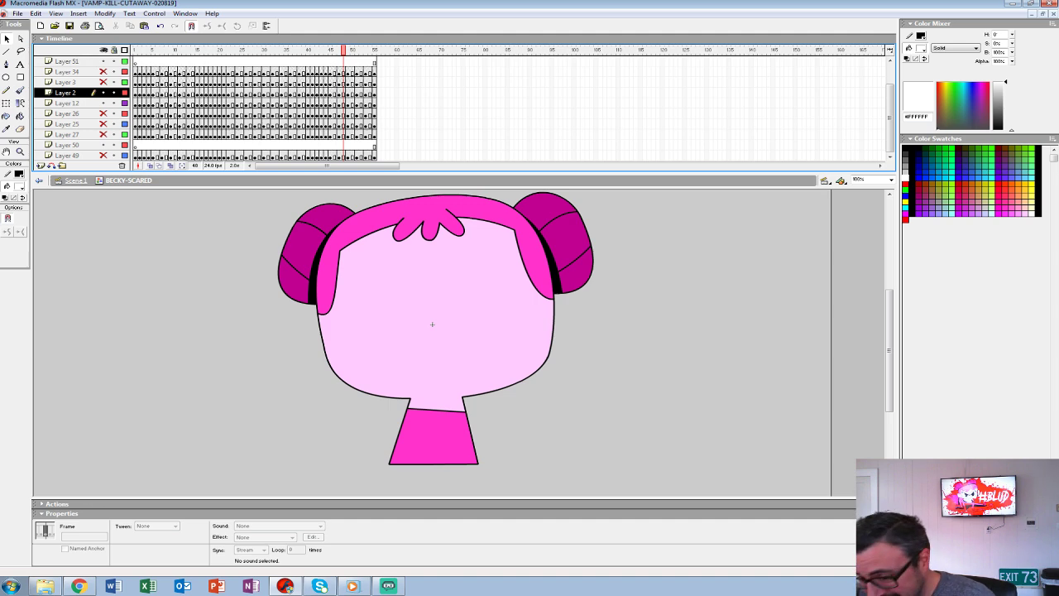
{"action": "scroll", "coordinate": [459, 342], "scroll_direction": "up", "scroll_amount": 2}
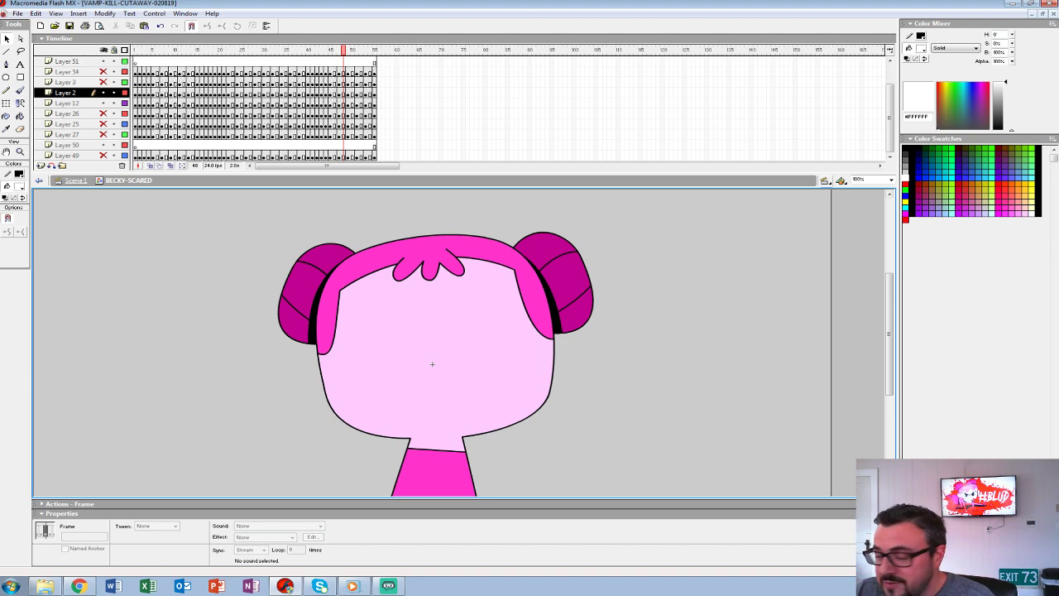
{"action": "left_click_drag", "start_coordinate": [343, 49], "coordinate": [135, 49]}
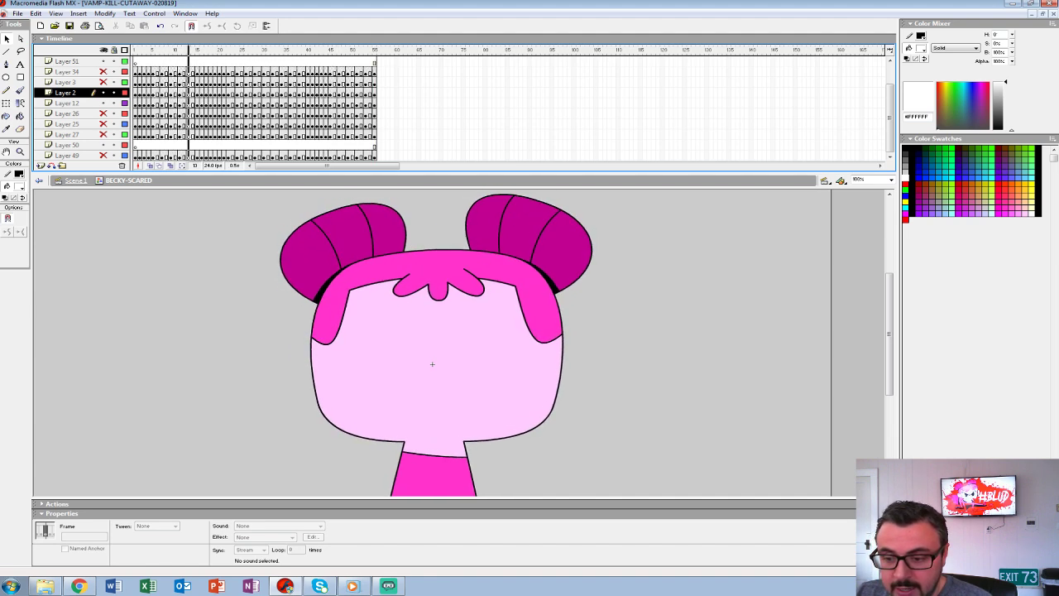
Show the ears on Layer 3 and play the animation with them through to the last frame.
{"action": "key", "text": "Return"}
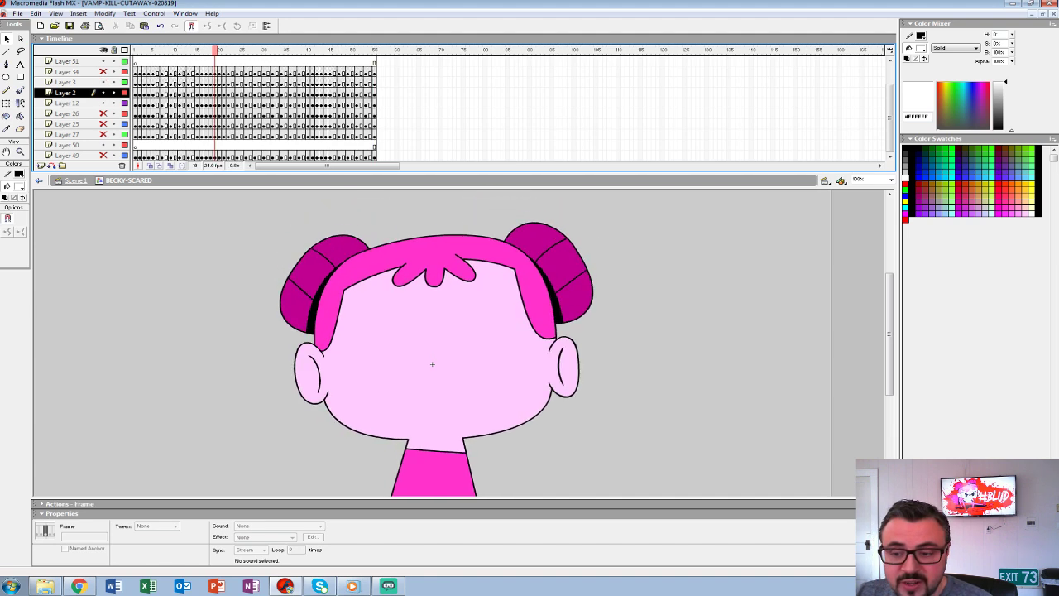
{"action": "left_click", "coordinate": [138, 82]}
{"action": "key", "text": "Return"}
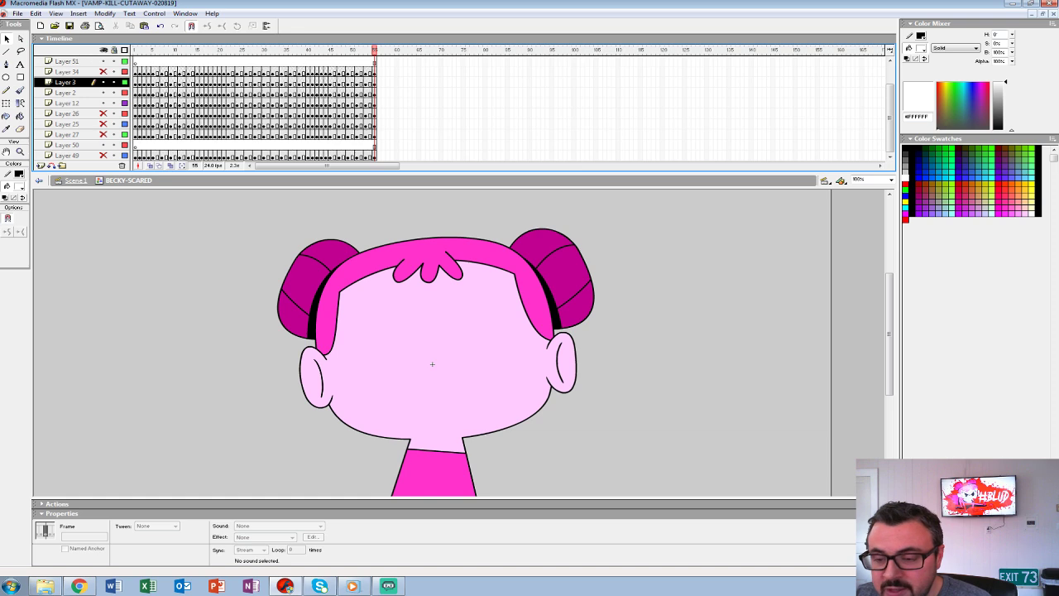
{"action": "scroll", "coordinate": [431, 364], "scroll_direction": "down", "scroll_amount": 2}
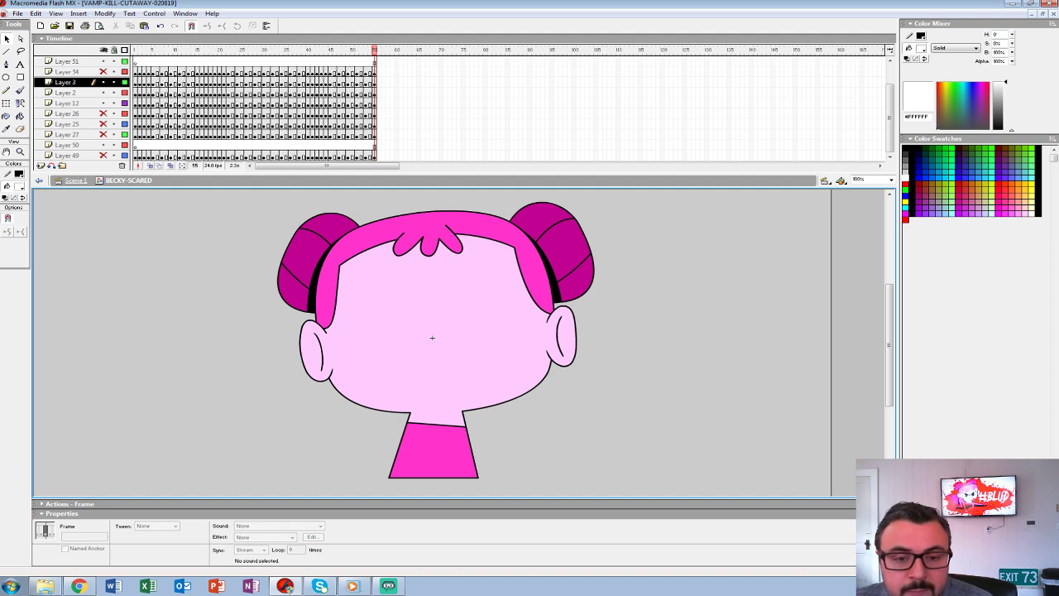
Magnify the character's ear at the left to inspect its outline ends, and return the view to 100%.
{"action": "left_click", "coordinate": [21, 152]}
{"action": "left_click", "coordinate": [377, 344]}
{"action": "left_click", "coordinate": [387, 325]}
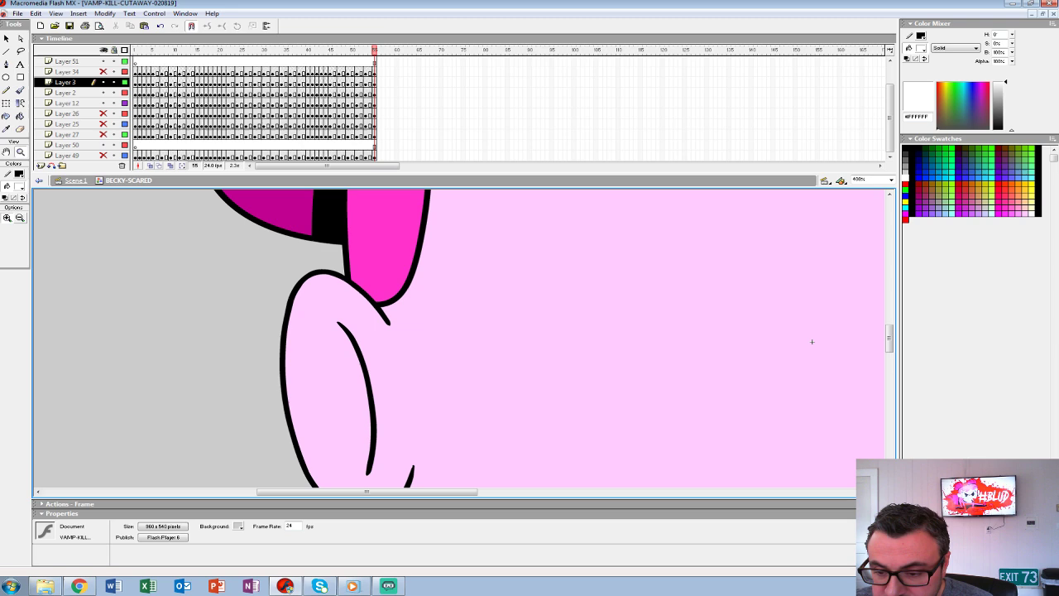
{"action": "left_click", "coordinate": [422, 335]}
{"action": "left_click_drag", "start_coordinate": [513, 480], "coordinate": [402, 183]}
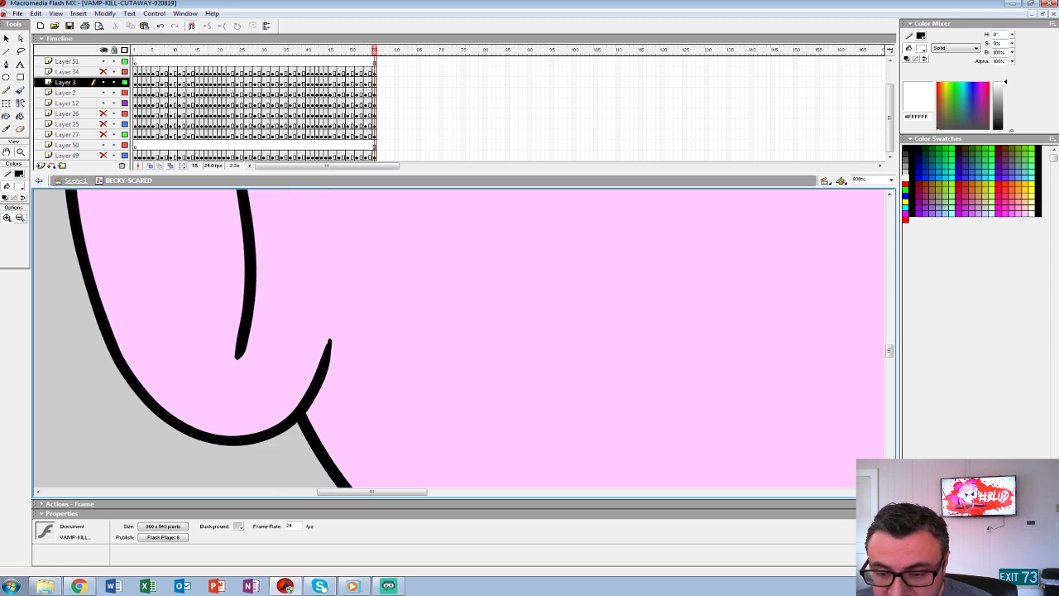
{"action": "left_click", "coordinate": [384, 318], "text": "alt"}
{"action": "left_click", "coordinate": [478, 321], "text": "alt"}
{"action": "left_click", "coordinate": [440, 351]}
{"action": "left_click", "coordinate": [439, 349]}
{"action": "left_click", "coordinate": [526, 339], "text": "alt"}
{"action": "left_click", "coordinate": [521, 325], "text": "alt"}
{"action": "left_click", "coordinate": [523, 318], "text": "alt"}
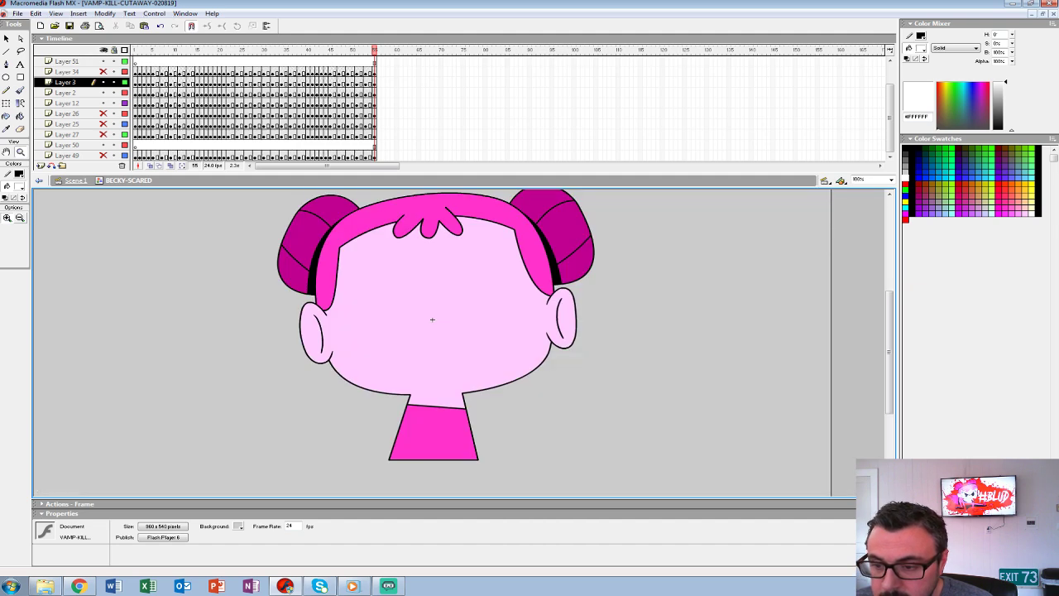
Magnify the fringe strokes on the forehead to 800% to inspect their line ends, and restore the 100% view.
{"action": "left_click", "coordinate": [463, 262]}
{"action": "left_click", "coordinate": [462, 265]}
{"action": "left_click", "coordinate": [418, 281]}
{"action": "left_click_drag", "start_coordinate": [421, 298], "coordinate": [419, 208]}
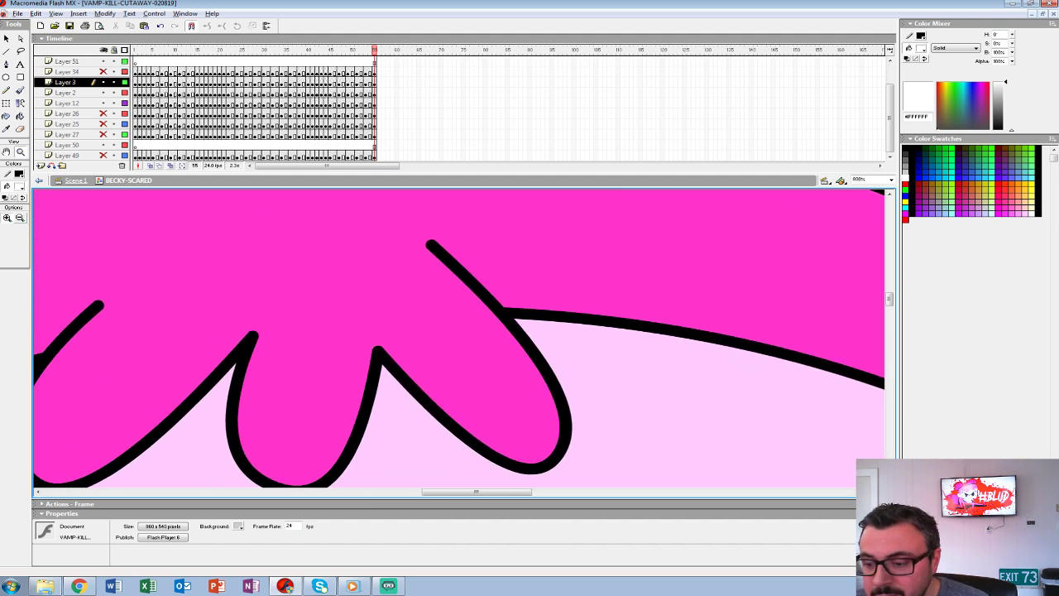
{"action": "left_click", "coordinate": [554, 355], "text": "alt"}
{"action": "left_click", "coordinate": [559, 359], "text": "alt"}
{"action": "left_click", "coordinate": [546, 377], "text": "alt"}
{"action": "left_click_drag", "start_coordinate": [530, 380], "coordinate": [526, 338]}
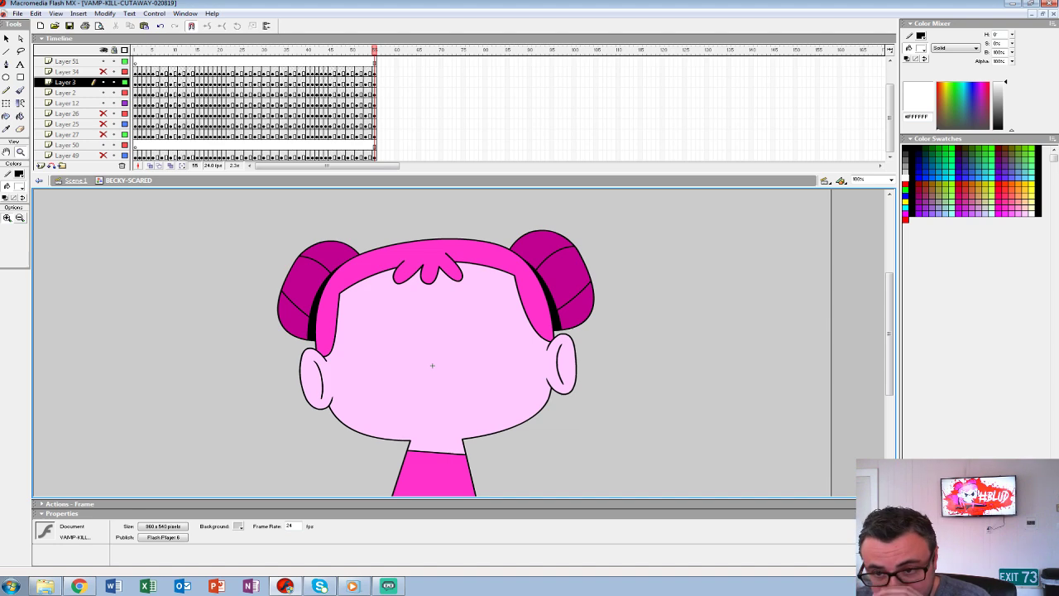
Replay the animation from frame 1 and hide the ears on Layer 3 and the hair buns on Layer 12.
{"action": "left_click_drag", "start_coordinate": [374, 51], "coordinate": [135, 50]}
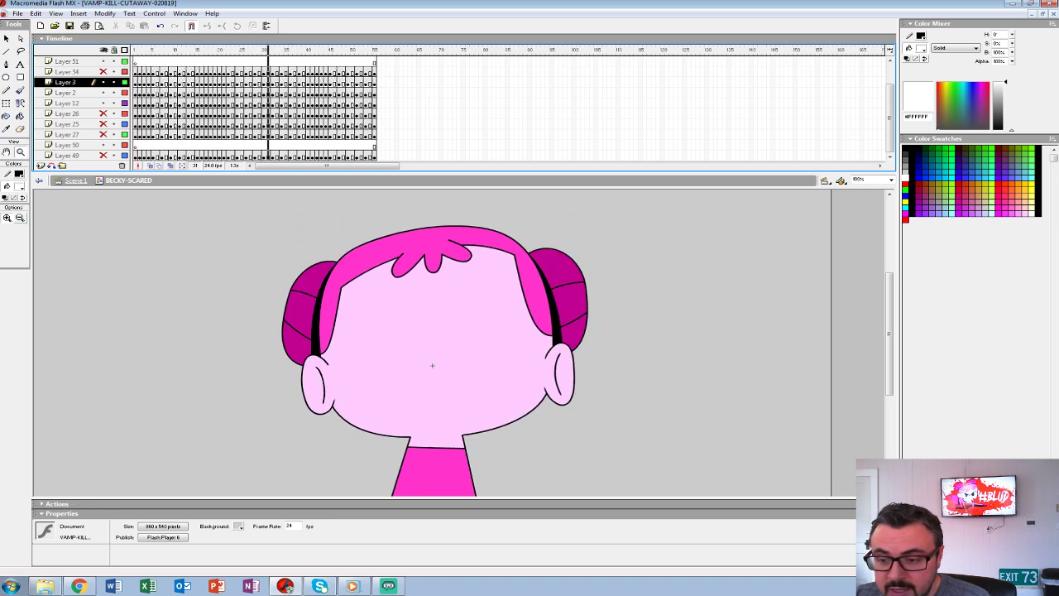
{"action": "left_click_drag", "start_coordinate": [103, 82], "coordinate": [104, 92]}
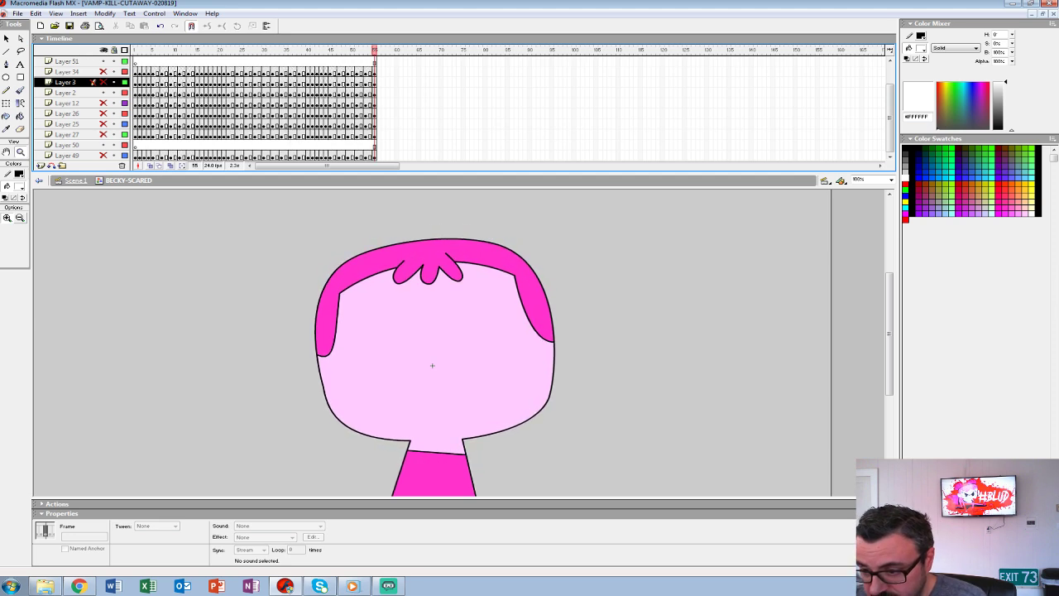
Open the project's symbol library and enlarge its window to show more of the list.
{"action": "key", "text": "F11"}
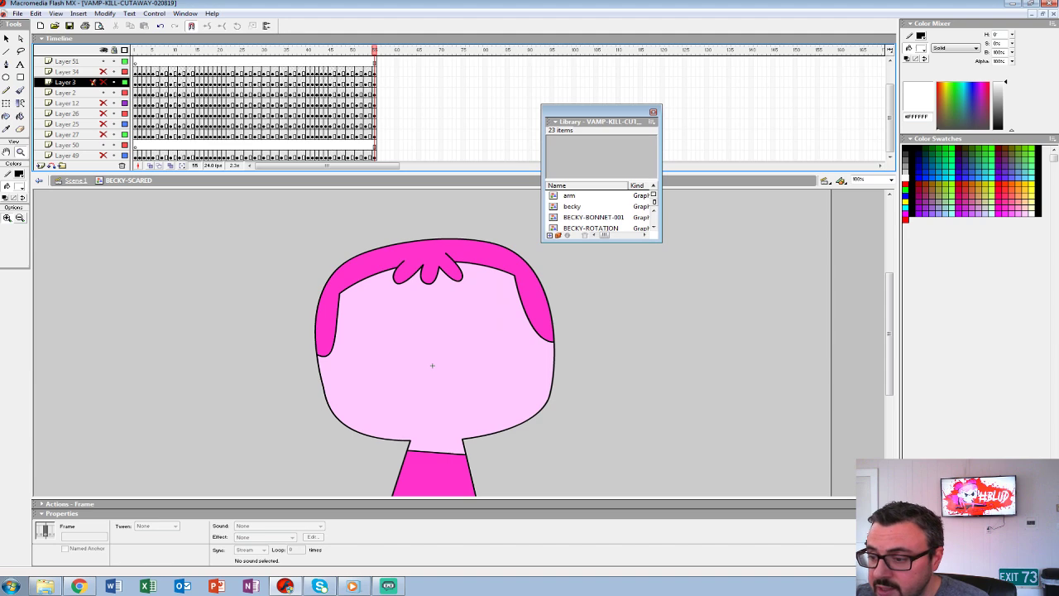
{"action": "left_click_drag", "start_coordinate": [661, 241], "coordinate": [777, 453]}
{"action": "left_click_drag", "start_coordinate": [770, 347], "coordinate": [770, 357]}
Look through the library's graphic symbols and open BECKY-SCARED-SHAPES for editing.
{"action": "left_click", "coordinate": [578, 425]}
{"action": "left_click", "coordinate": [578, 415]}
{"action": "left_click", "coordinate": [578, 403]}
{"action": "left_click", "coordinate": [578, 393]}
{"action": "key", "text": "Up"}
{"action": "key", "text": "Up"}
{"action": "key", "text": "Up"}
{"action": "key", "text": "Up"}
{"action": "key", "text": "Up"}
{"action": "key", "text": "Up"}
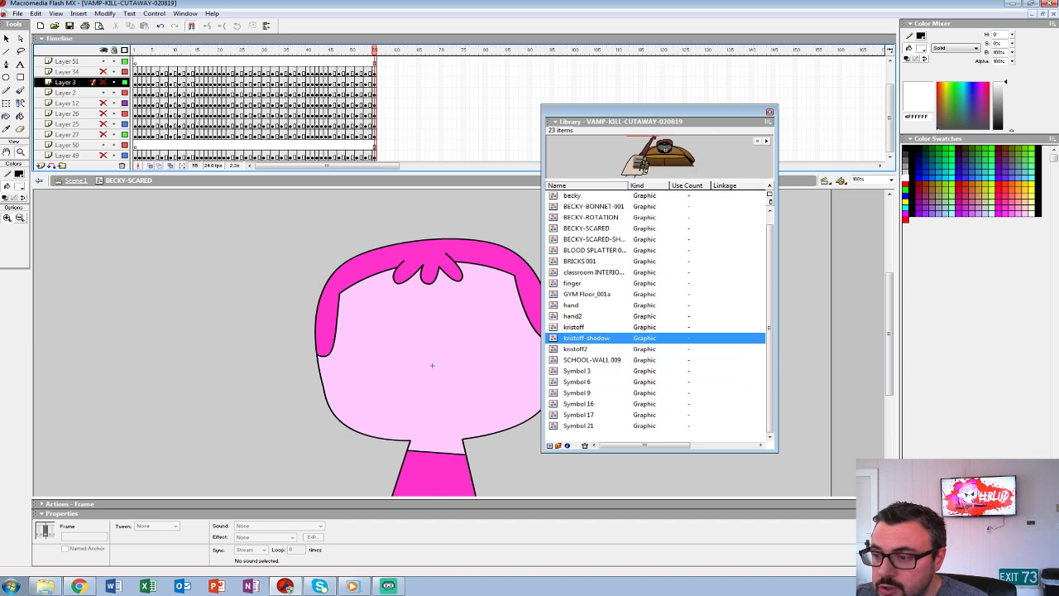
{"action": "key", "text": "Up"}
{"action": "key", "text": "Up"}
{"action": "key", "text": "Up"}
{"action": "key", "text": "Up"}
{"action": "key", "text": "Up"}
{"action": "key", "text": "Up"}
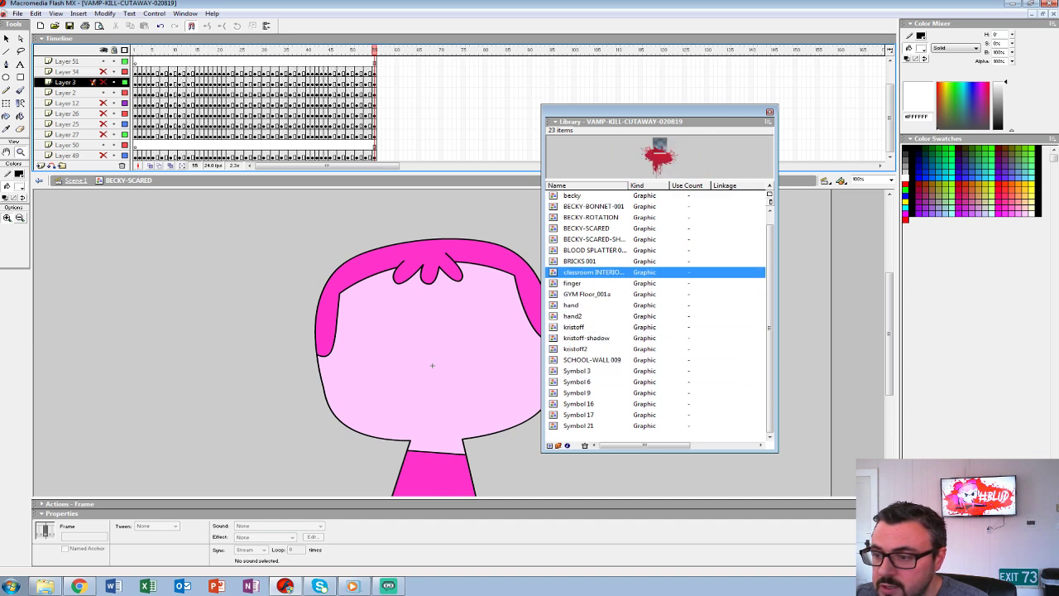
{"action": "key", "text": "Up"}
{"action": "key", "text": "Up"}
{"action": "key", "text": "Up"}
{"action": "key", "text": "Down"}
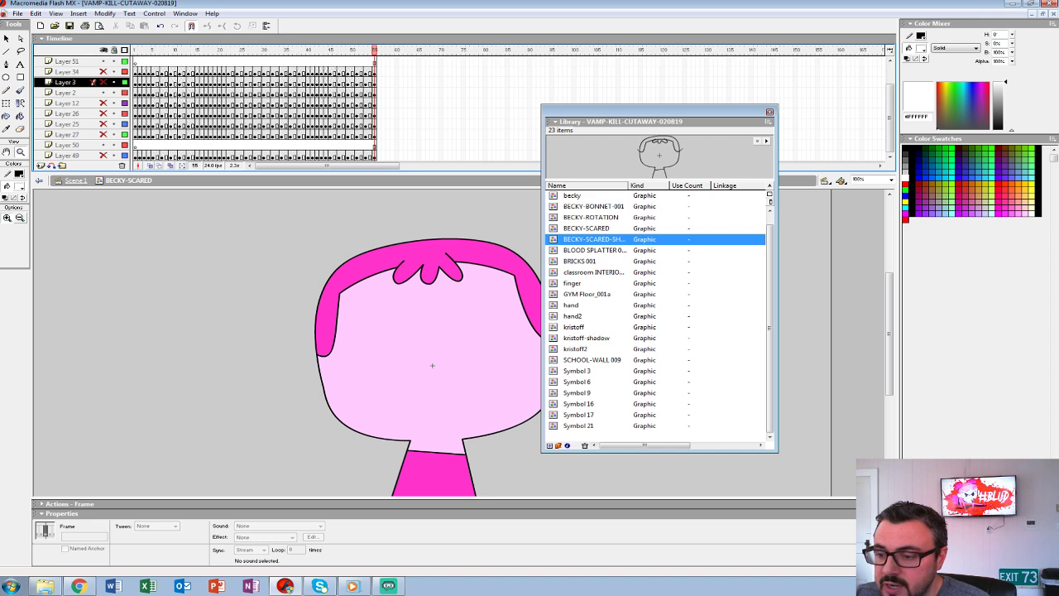
{"action": "key", "text": "Return"}
Move the library window aside and look over the head's line artwork in BECKY-SCARED-SHAPES.
{"action": "left_click_drag", "start_coordinate": [653, 112], "coordinate": [743, 122]}
{"action": "left_click", "coordinate": [432, 291], "text": "ctrl"}
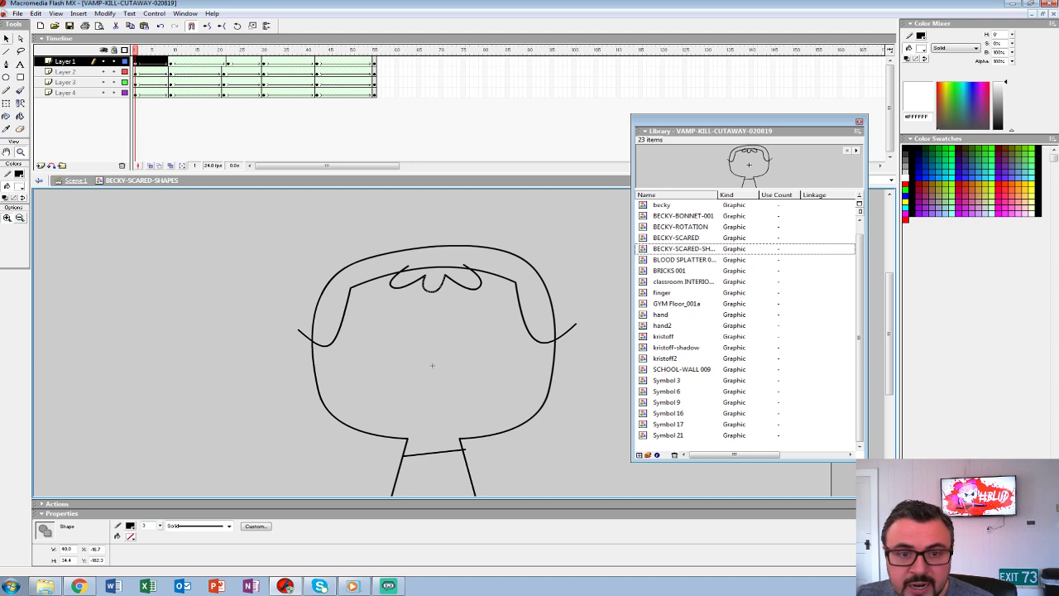
{"action": "left_click", "coordinate": [431, 365]}
{"action": "left_click", "coordinate": [21, 151]}
{"action": "left_click", "coordinate": [240, 313], "text": "alt"}
{"action": "left_click", "coordinate": [237, 349]}
{"action": "scroll", "coordinate": [237, 348], "scroll_direction": "down", "scroll_amount": 3}
{"action": "scroll", "coordinate": [431, 343], "scroll_direction": "up", "scroll_amount": 1}
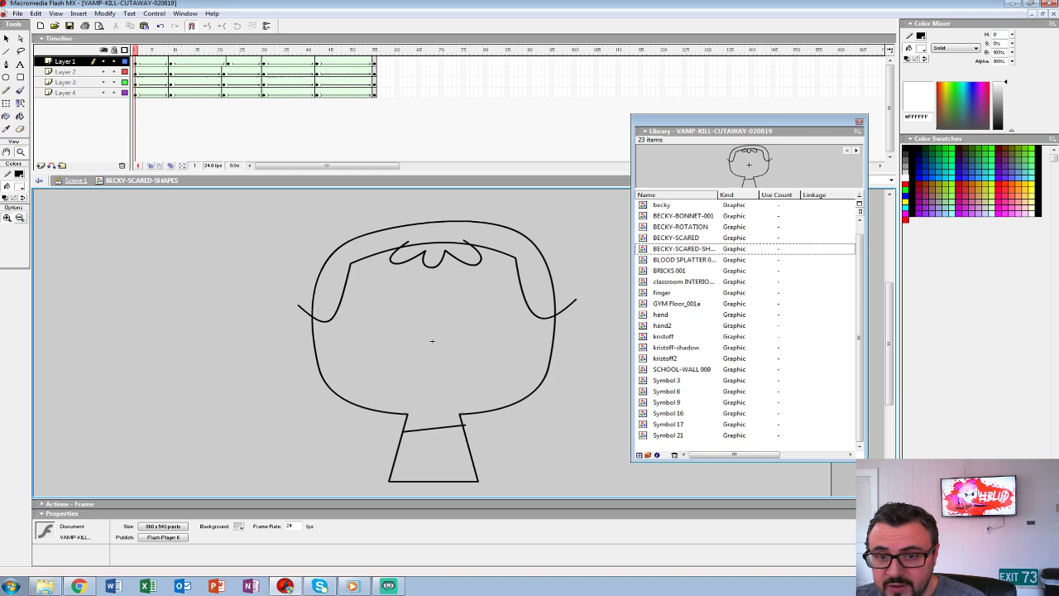
Hide Layers 1, 2 and 3, play the head outline on Layer 4 and examine its first three shape-tween keyframes.
{"action": "left_click_drag", "start_coordinate": [103, 82], "coordinate": [103, 62]}
{"action": "key", "text": "Return"}
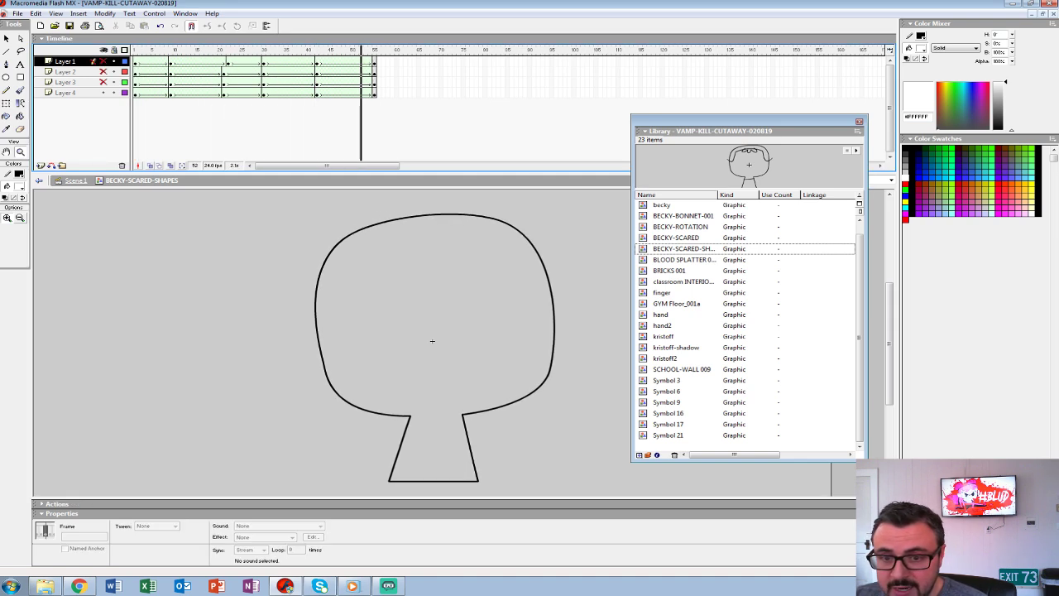
{"action": "left_click", "coordinate": [135, 93]}
{"action": "left_click", "coordinate": [171, 93]}
{"action": "left_click", "coordinate": [224, 94]}
{"action": "left_click_drag", "start_coordinate": [223, 50], "coordinate": [135, 51]}
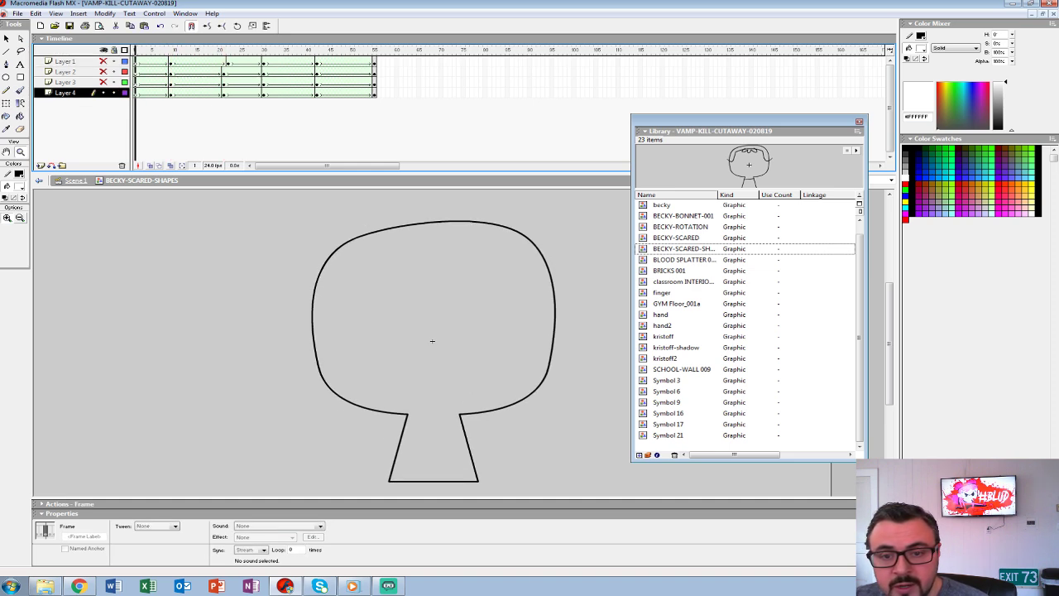
{"action": "left_click", "coordinate": [171, 93]}
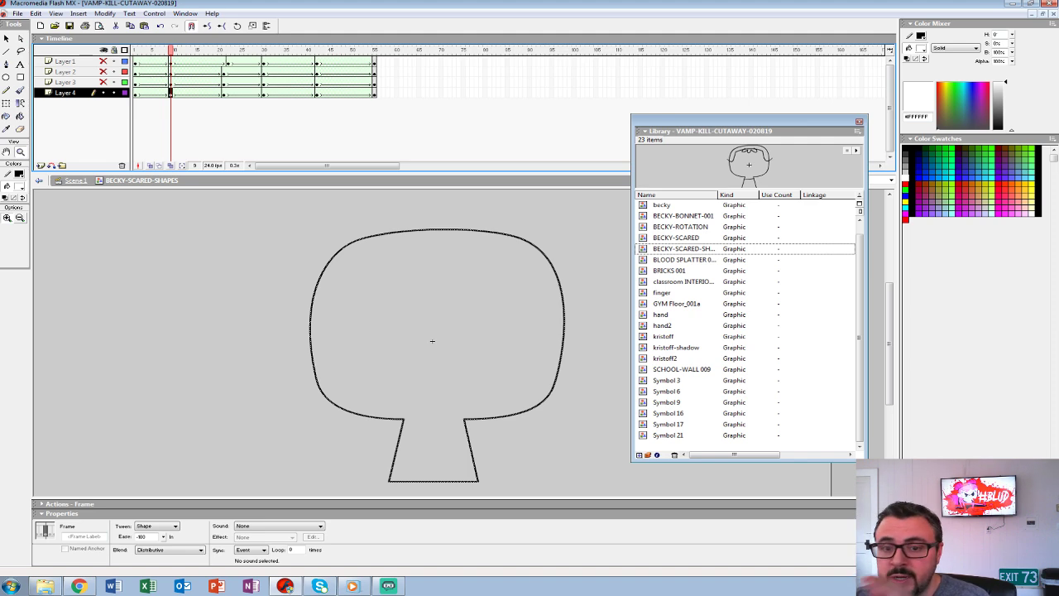
Show the hairline on Layer 3, play it with the head outline from frame 1, and unhide Layer 2.
{"action": "left_click", "coordinate": [103, 82]}
{"action": "left_click", "coordinate": [135, 84]}
{"action": "key", "text": "Return"}
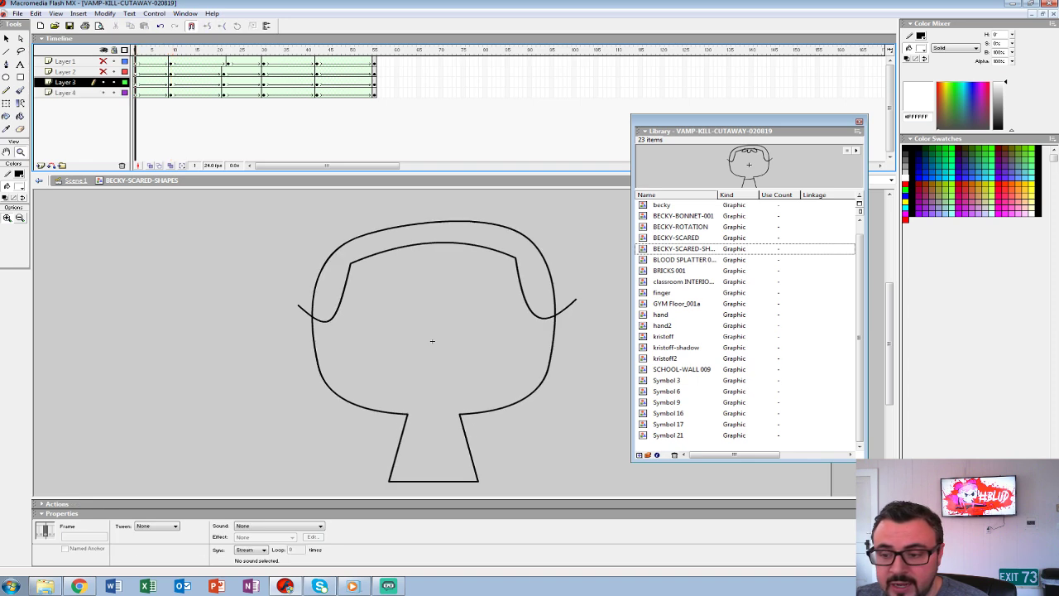
{"action": "left_click", "coordinate": [104, 72]}
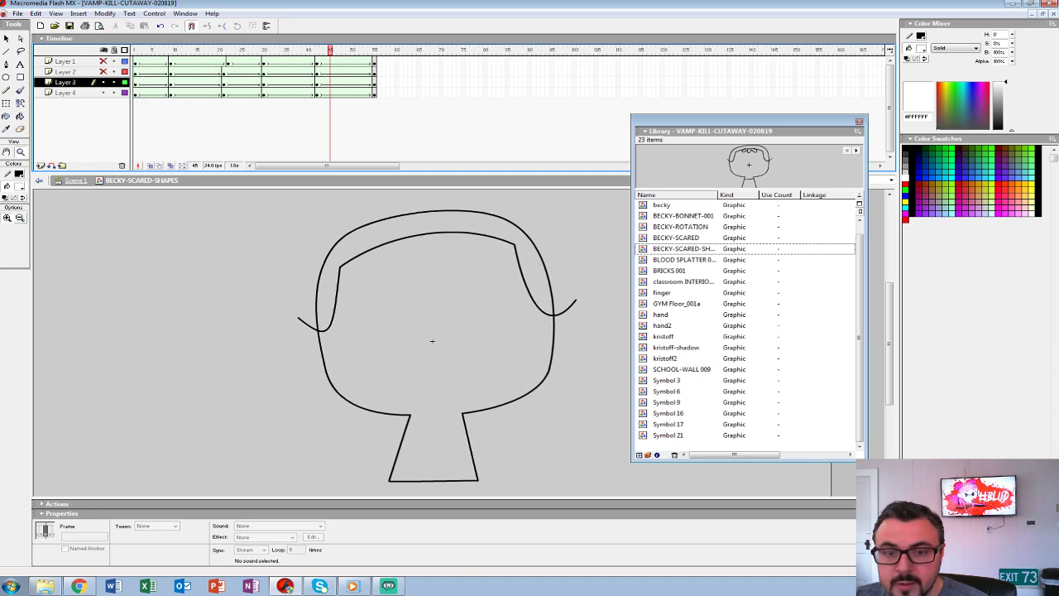
Play the complete BECKY-SCARED-SHAPES line artwork from frame 1 with all four layers visible and check how the head moves.
{"action": "left_click_drag", "start_coordinate": [330, 50], "coordinate": [136, 51]}
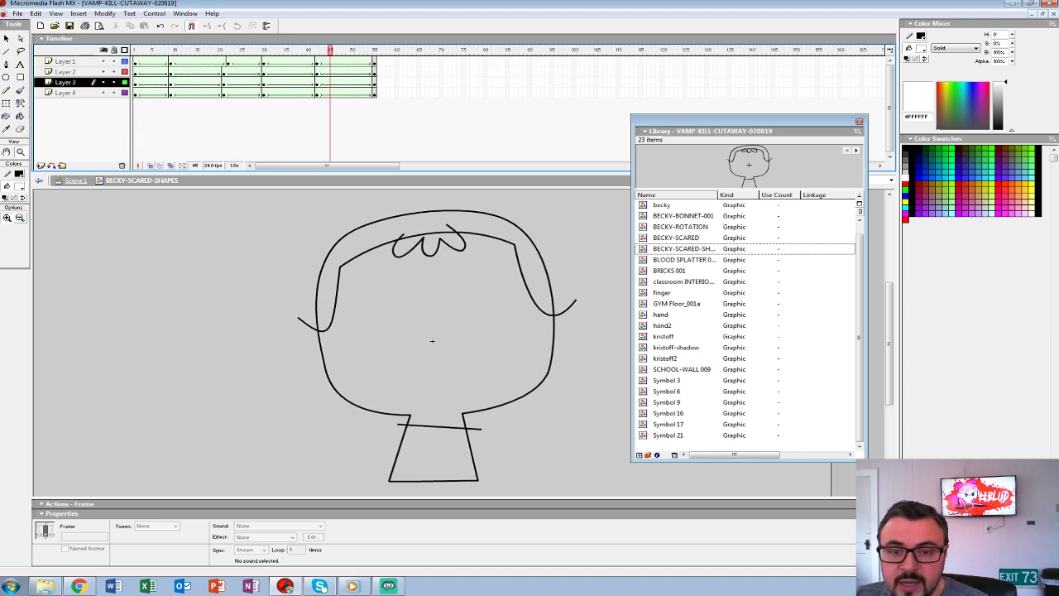
{"action": "left_click", "coordinate": [136, 62]}
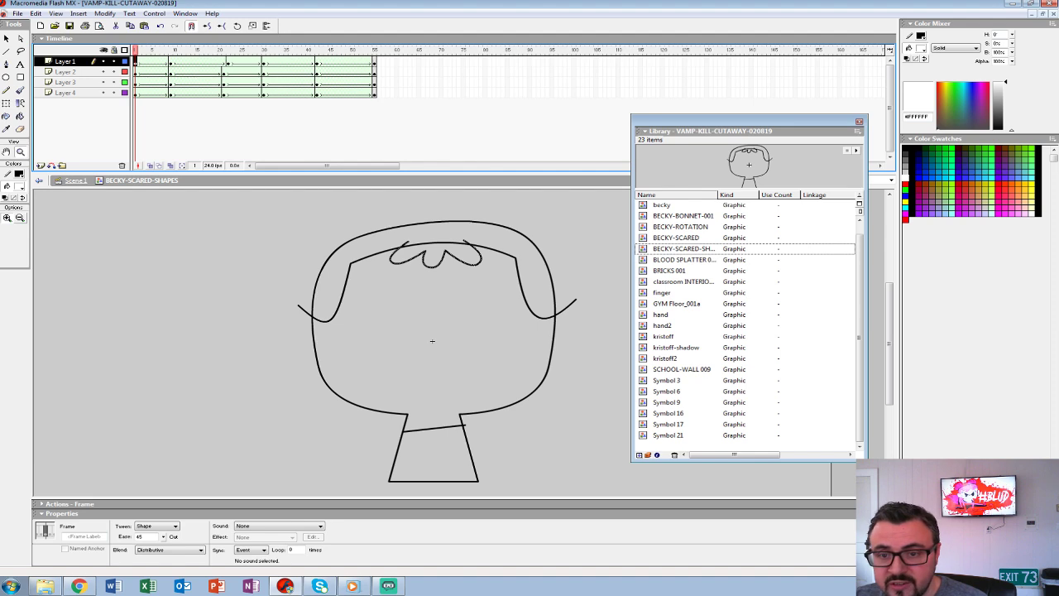
{"action": "key", "text": "Return"}
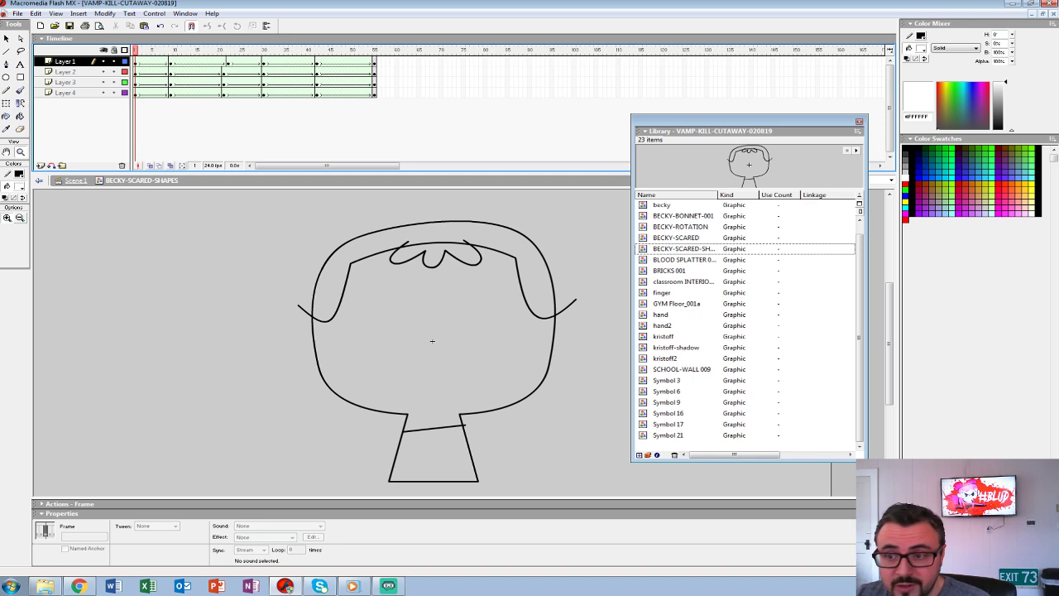
{"action": "left_click_drag", "start_coordinate": [347, 62], "coordinate": [351, 93]}
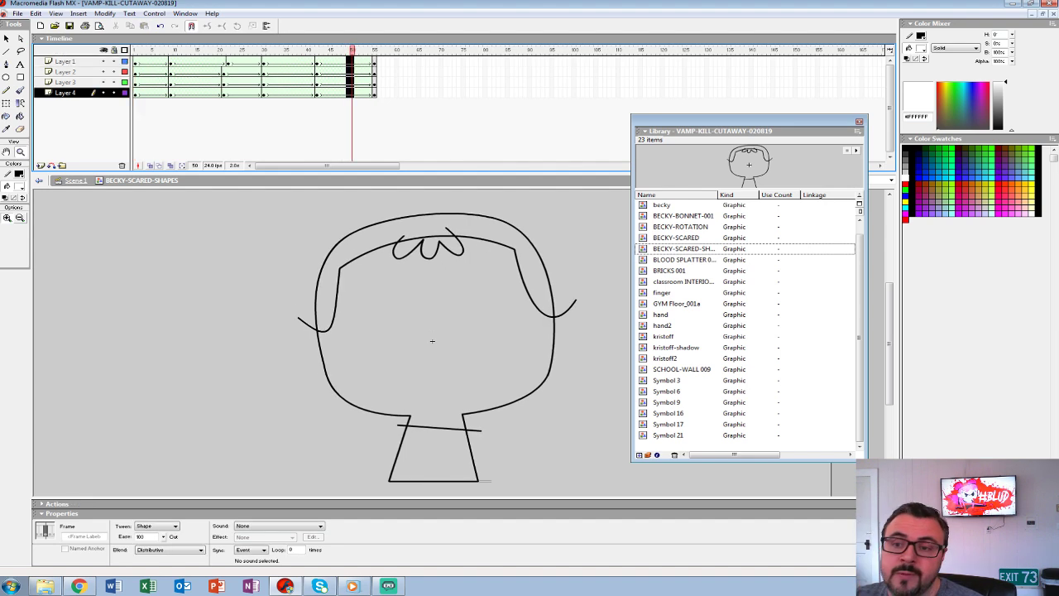
{"action": "key", "text": "Return"}
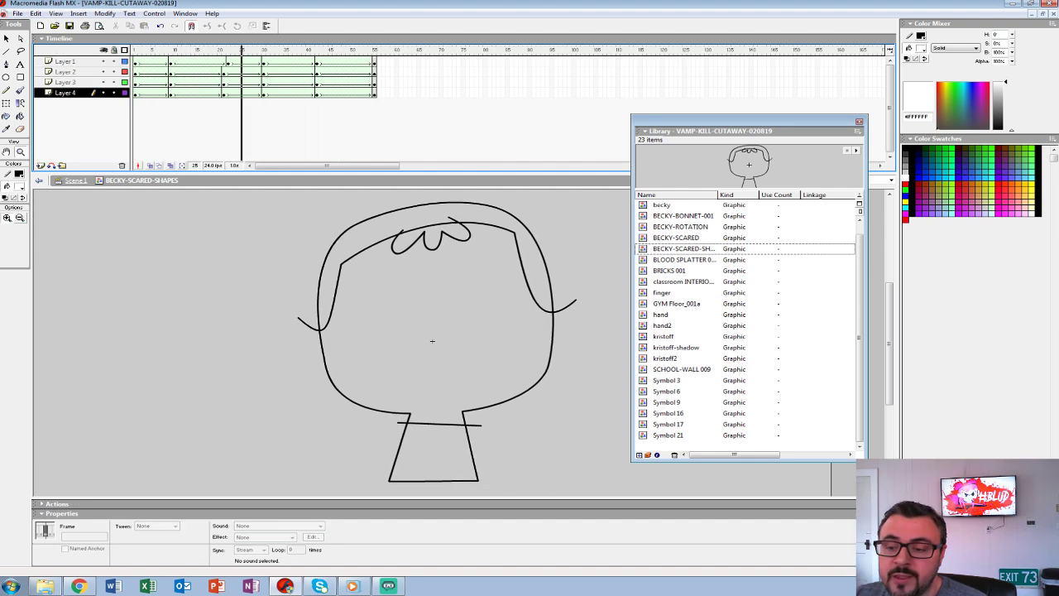
Copy all frames of BECKY-SCARED-SHAPES into a new graphic symbol named Symbol 24 and play it.
{"action": "key", "text": "ctrl+alt+a"}
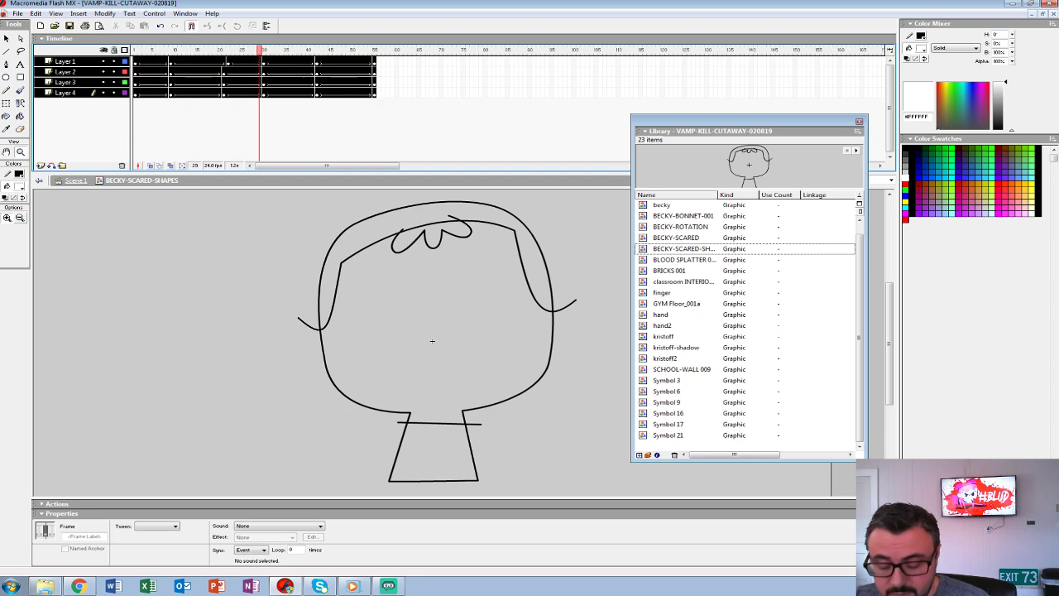
{"action": "key", "text": "ctrl+F8"}
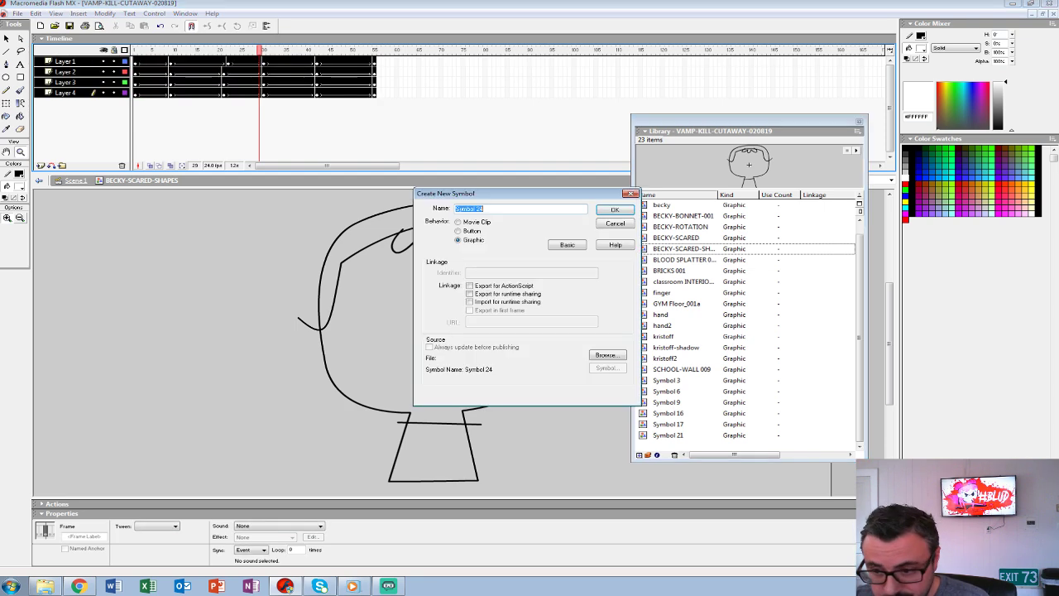
{"action": "key", "text": "Return"}
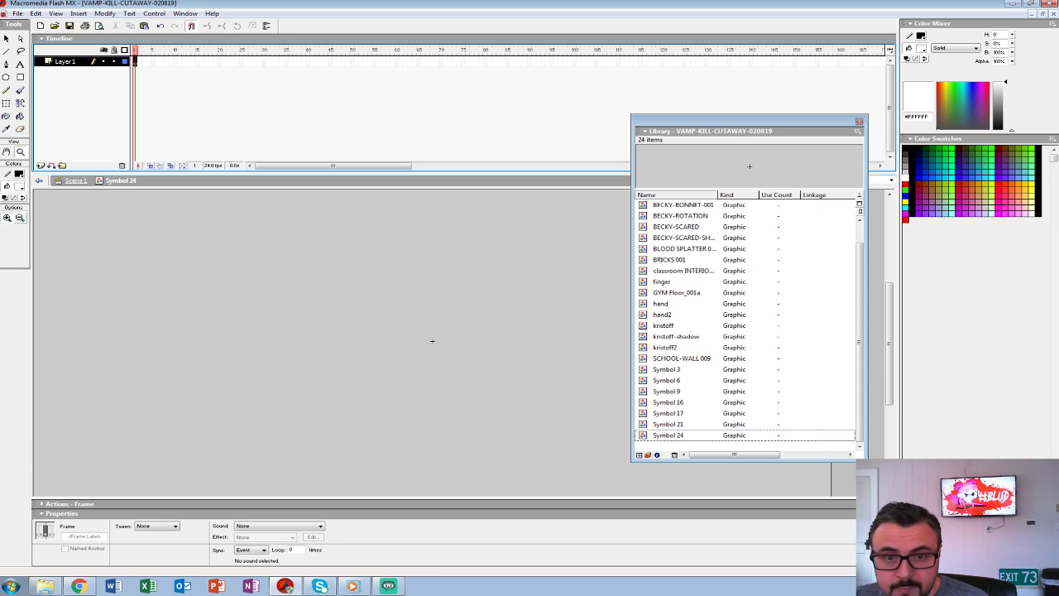
{"action": "key", "text": "ctrl+alt+v"}
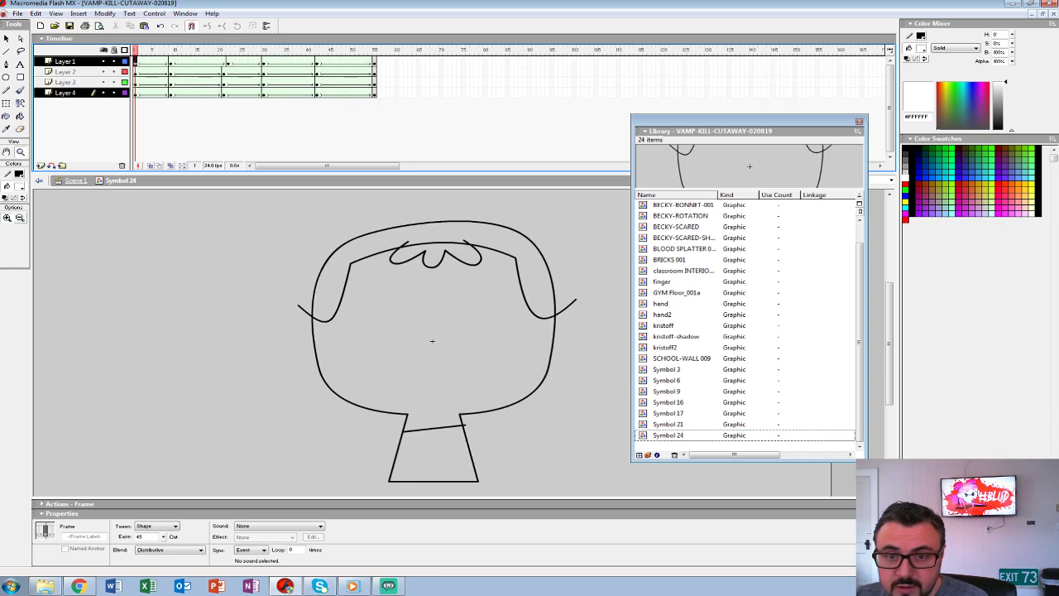
{"action": "key", "text": "Return"}
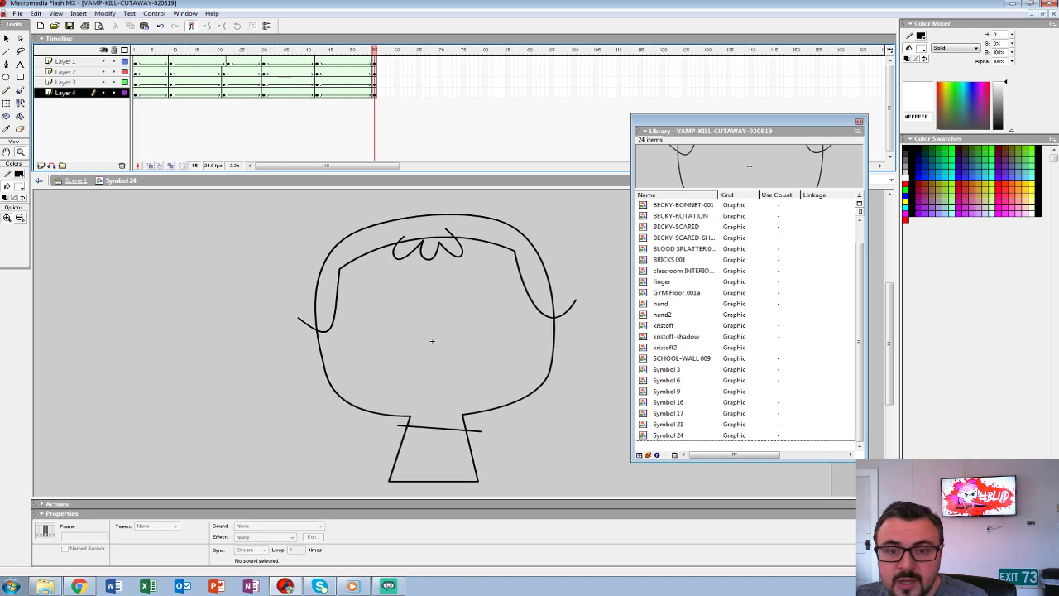
Convert every frame on all four layers of Symbol 24 to a keyframe and set their tweening to None.
{"action": "key", "text": "ctrl+alt+a"}
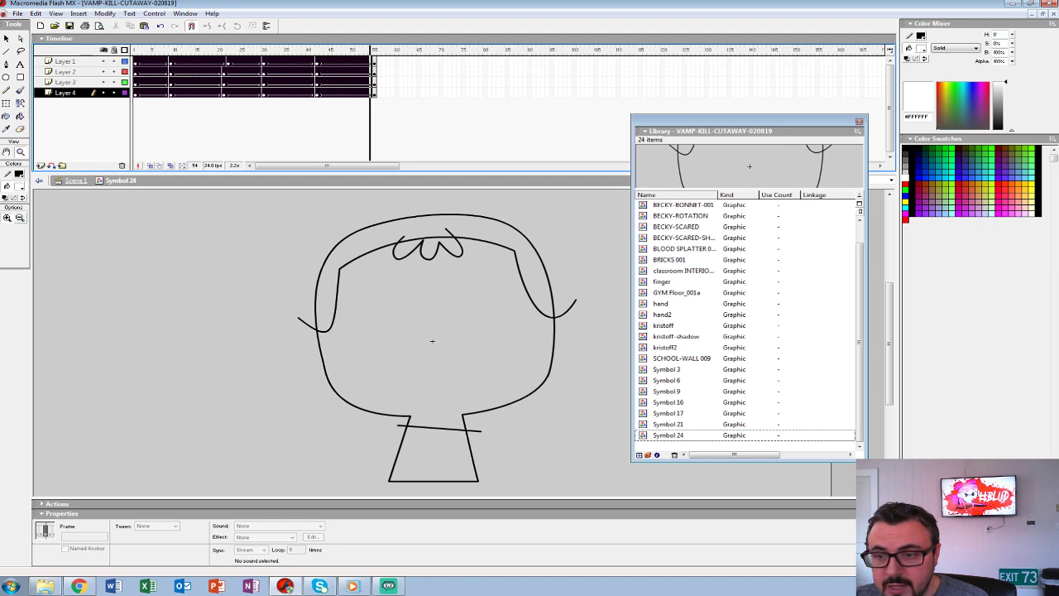
{"action": "left_click_drag", "start_coordinate": [374, 49], "coordinate": [139, 50]}
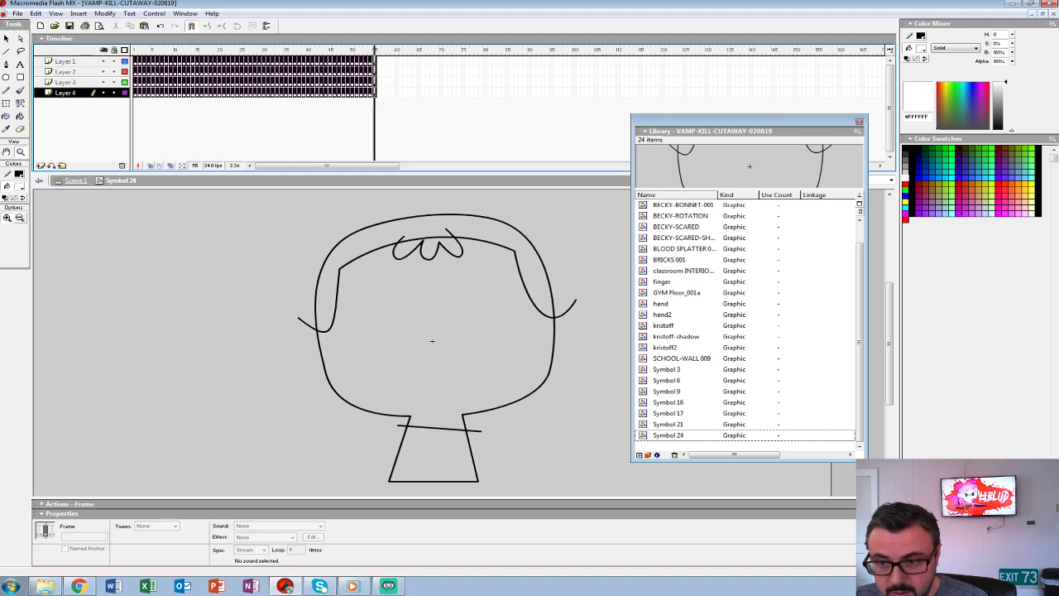
{"action": "left_click", "coordinate": [174, 526]}
{"action": "left_click", "coordinate": [144, 533]}
{"action": "left_click", "coordinate": [414, 125]}
Merge the line artwork of about the first ten frames onto Layer 4, cutting and pasting each frame's lines in place.
{"action": "left_click_drag", "start_coordinate": [136, 62], "coordinate": [136, 94]}
{"action": "key", "text": "Delete"}
{"action": "key", "text": "."}
{"action": "key", "text": "."}
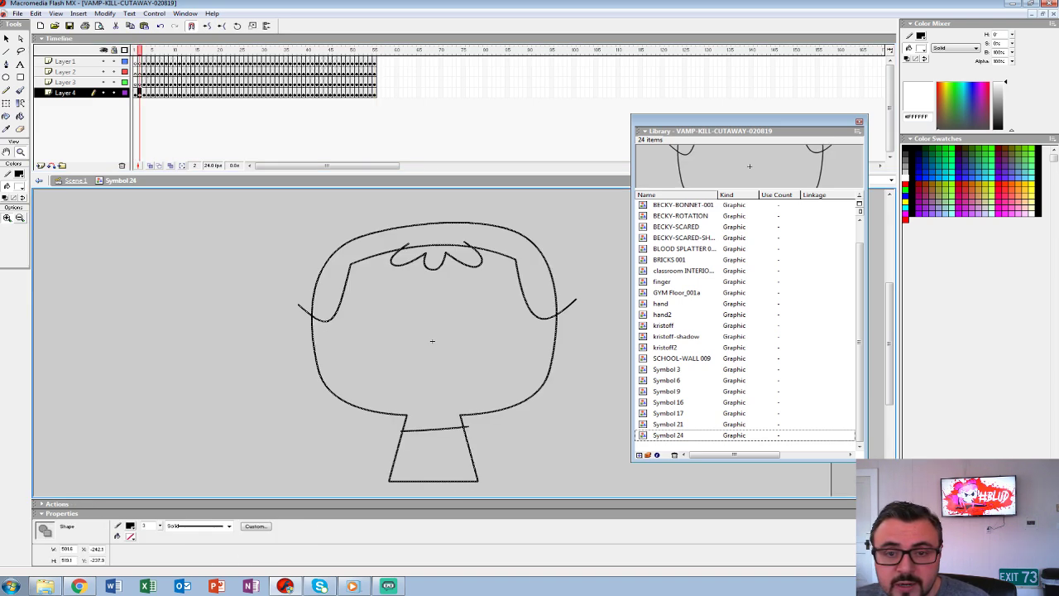
{"action": "key", "text": "."}
{"action": "key", "text": "."}
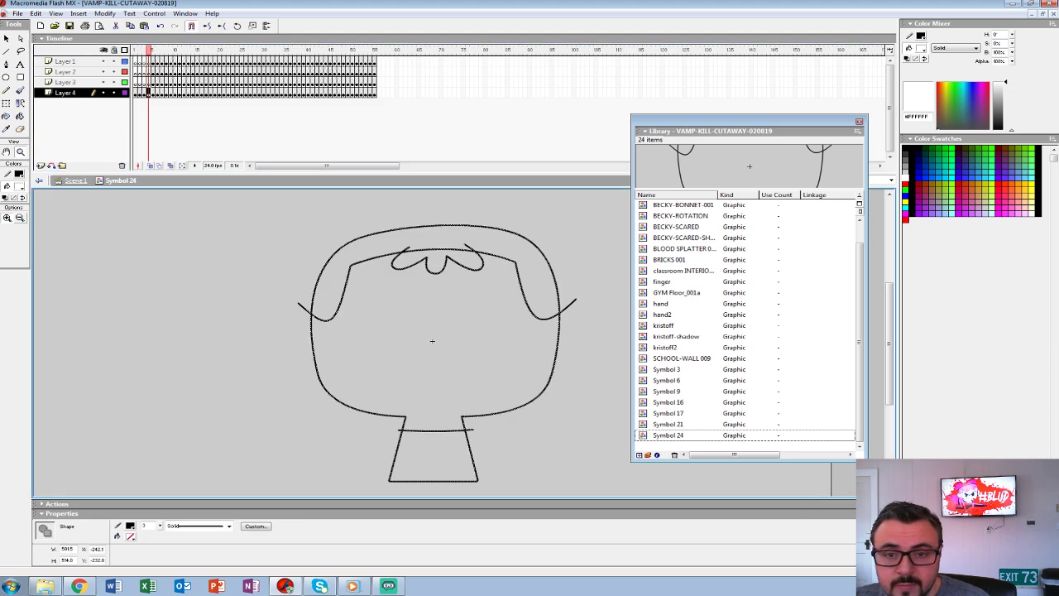
{"action": "key", "text": "."}
{"action": "key", "text": "."}
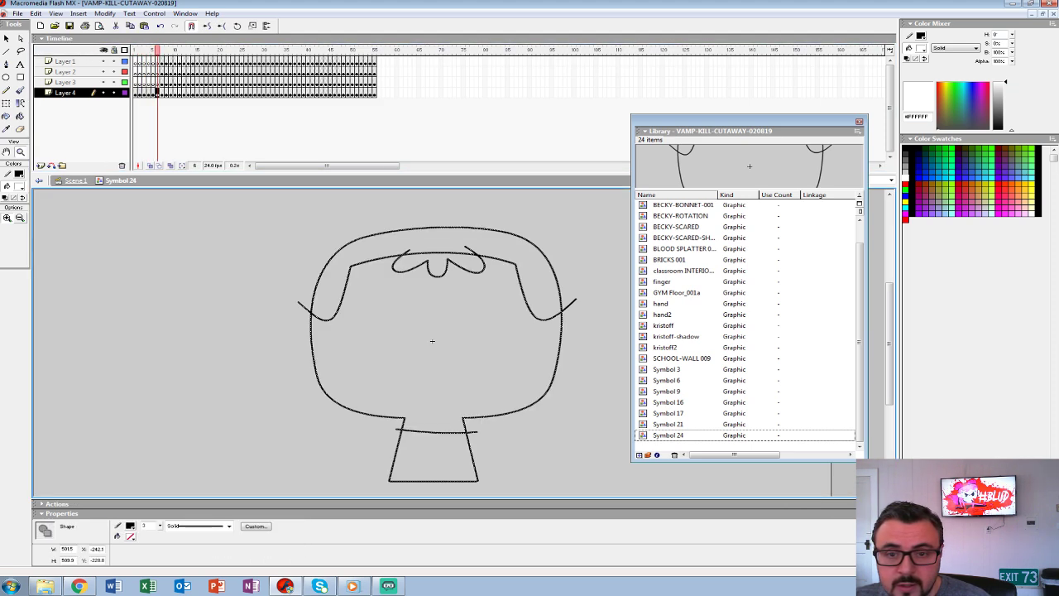
{"action": "key", "text": "ctrl+a"}
{"action": "key", "text": "ctrl+x"}
{"action": "key", "text": "ctrl+shift+v"}
{"action": "key", "text": "."}
{"action": "key", "text": "ctrl+a"}
{"action": "key", "text": "ctrl+x"}
{"action": "key", "text": "ctrl+shift+v"}
{"action": "key", "text": "."}
{"action": "key", "text": "."}
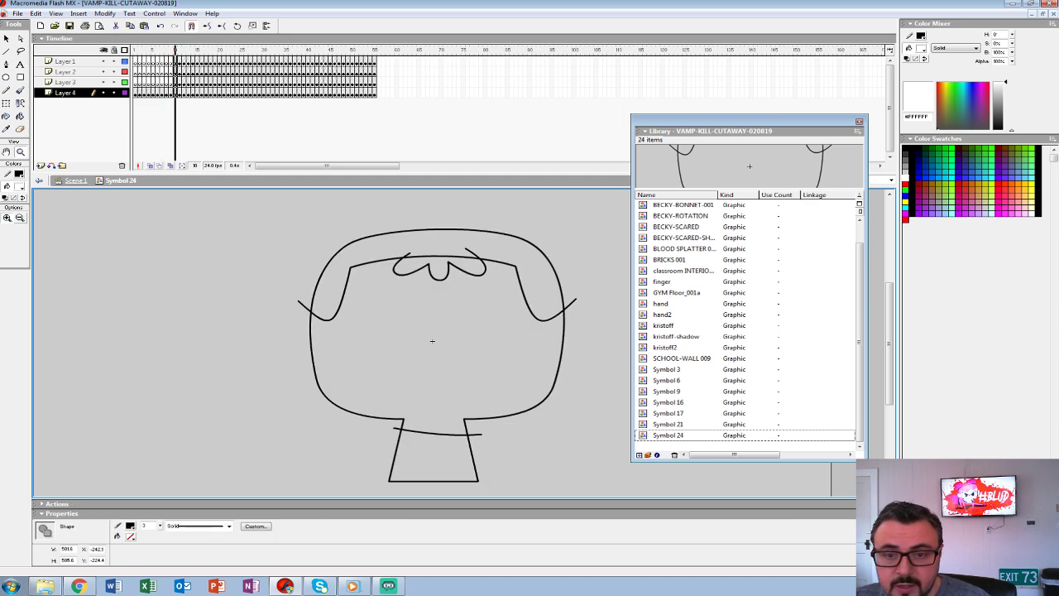
On frame 1, delete the overhanging ends of the hair and neck lines and the hairline segments behind the fringe.
{"action": "left_click_drag", "start_coordinate": [175, 51], "coordinate": [135, 50]}
{"action": "key", "text": "v"}
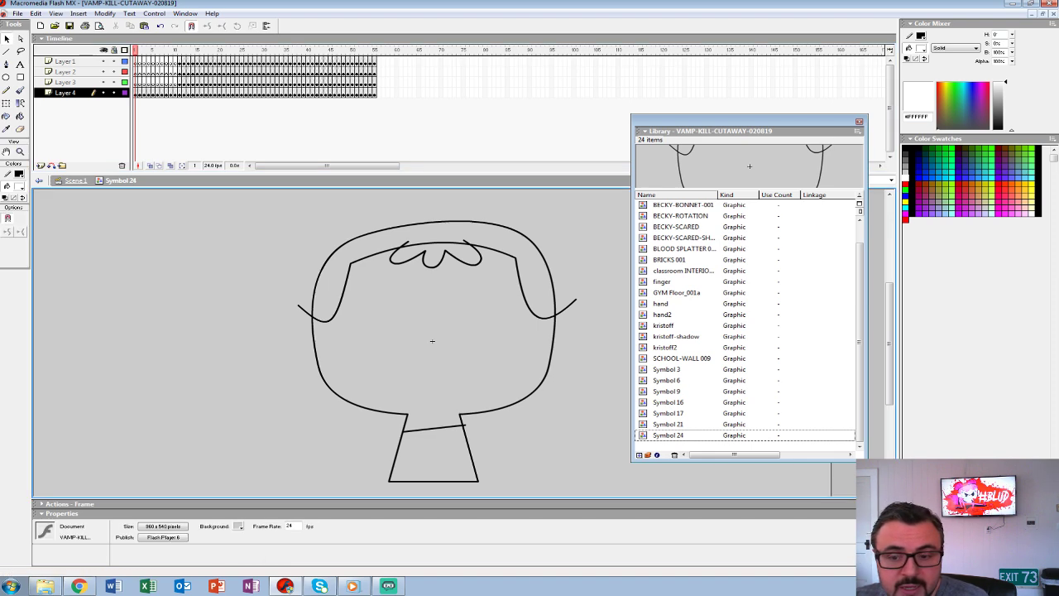
{"action": "left_click", "coordinate": [305, 311]}
{"action": "key", "text": "Delete"}
{"action": "left_click", "coordinate": [464, 425]}
{"action": "key", "text": "Delete"}
{"action": "left_click", "coordinate": [566, 309]}
{"action": "key", "text": "Delete"}
{"action": "left_click", "coordinate": [435, 243]}
{"action": "key", "text": "Delete"}
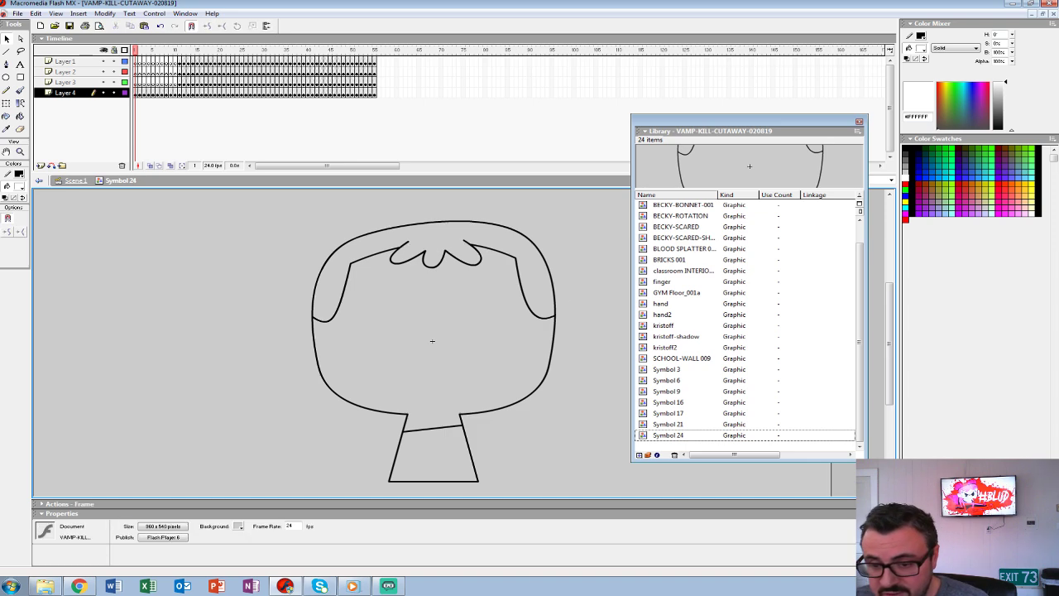
Try the pink fill #FF99FF on the face, undo it, and fill the area below the neck line with that pink.
{"action": "left_click", "coordinate": [19, 186]}
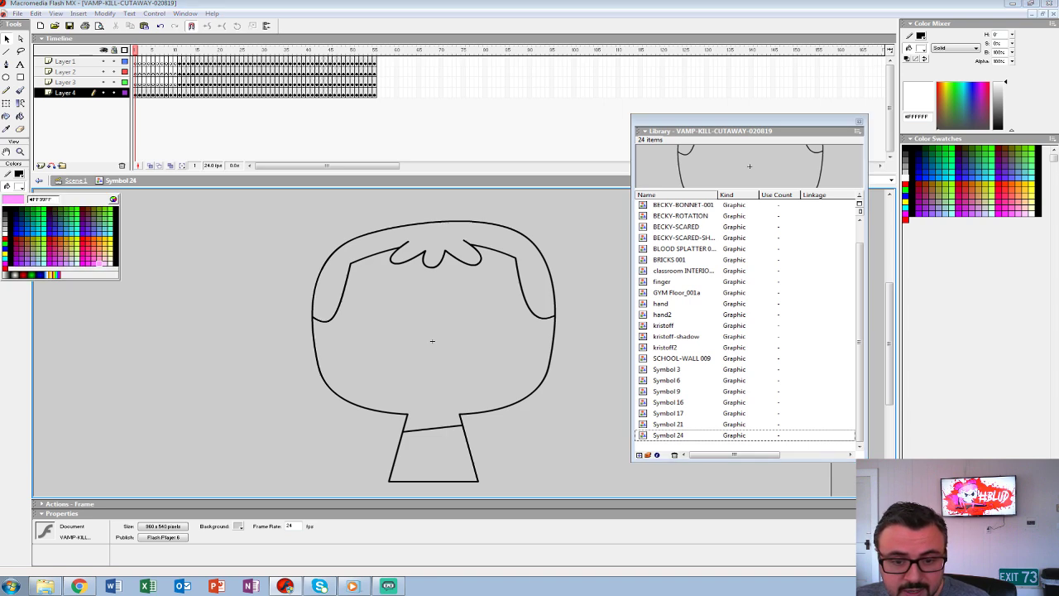
{"action": "left_click", "coordinate": [104, 274]}
{"action": "key", "text": "k"}
{"action": "left_click", "coordinate": [431, 339]}
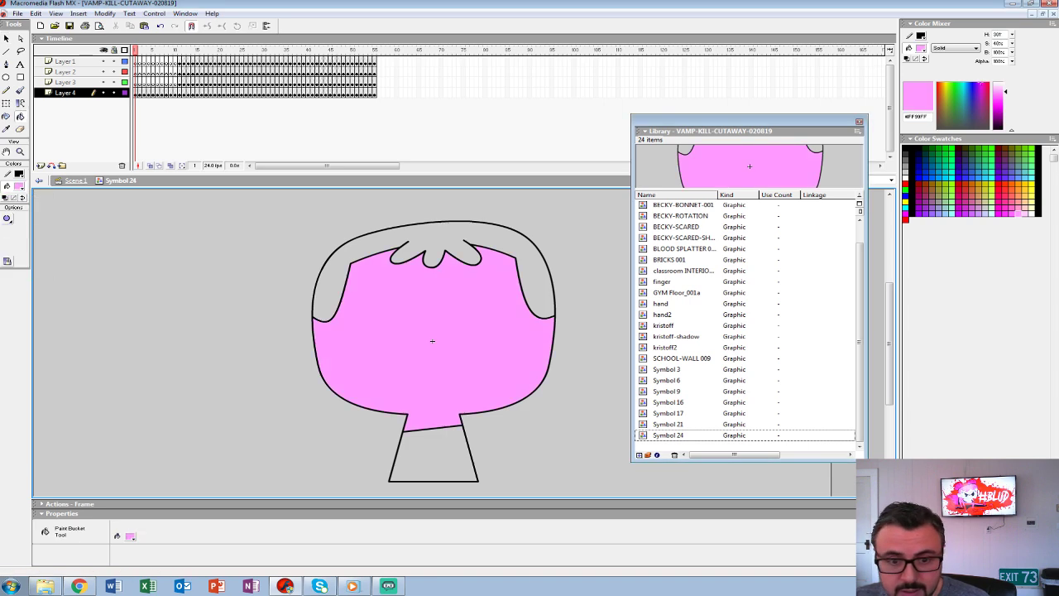
{"action": "key", "text": "ctrl+z"}
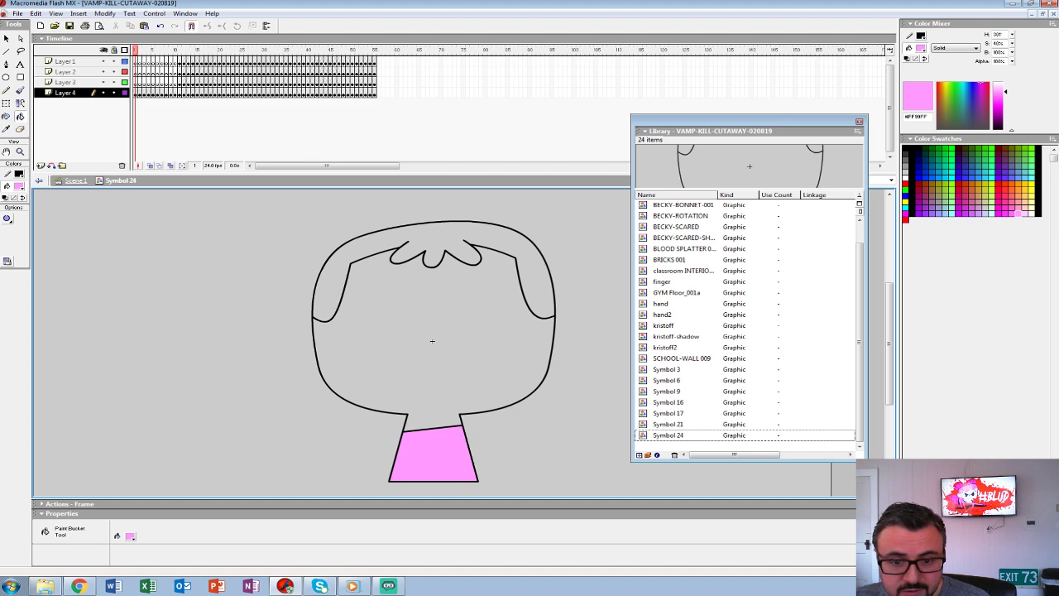
Fill the face with light pink #FFCCCC and the hair with pink #FF99CC on frame 1.
{"action": "left_click", "coordinate": [19, 186]}
{"action": "left_click", "coordinate": [110, 268]}
{"action": "left_click", "coordinate": [432, 340]}
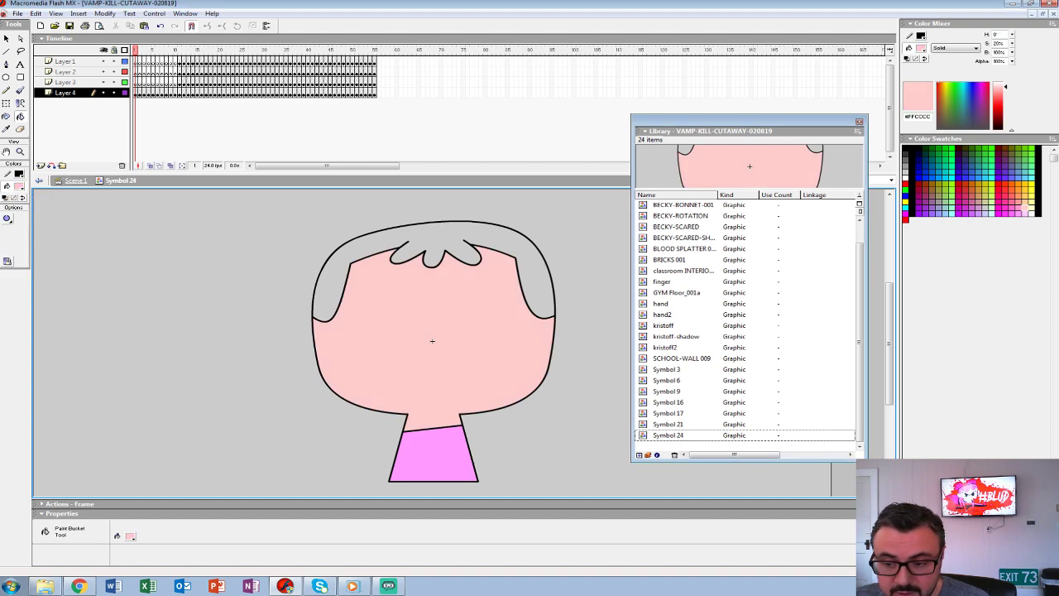
{"action": "left_click", "coordinate": [19, 186]}
{"action": "left_click", "coordinate": [104, 268]}
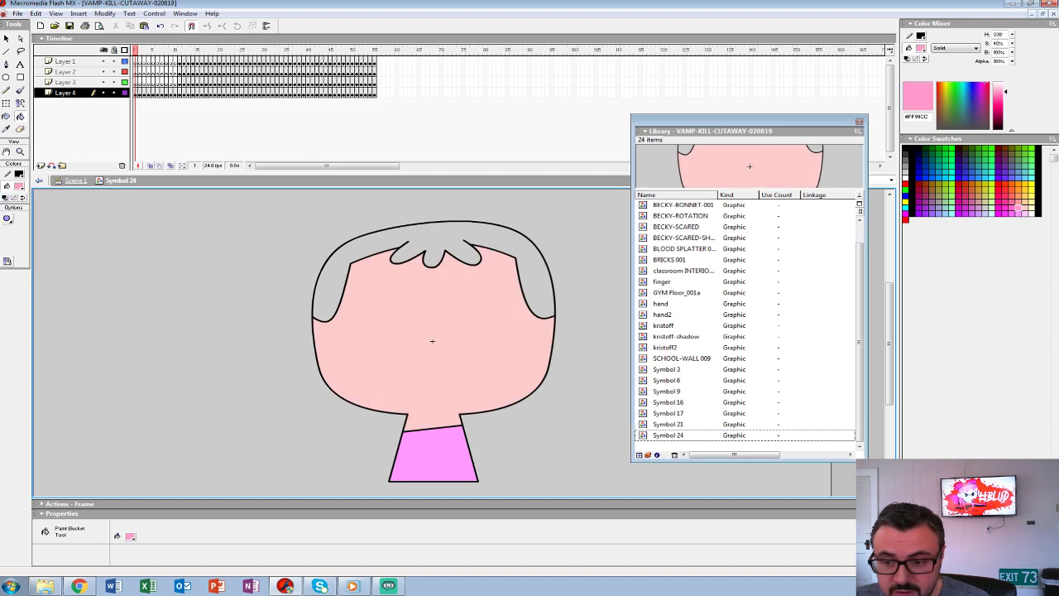
{"action": "left_click", "coordinate": [355, 247]}
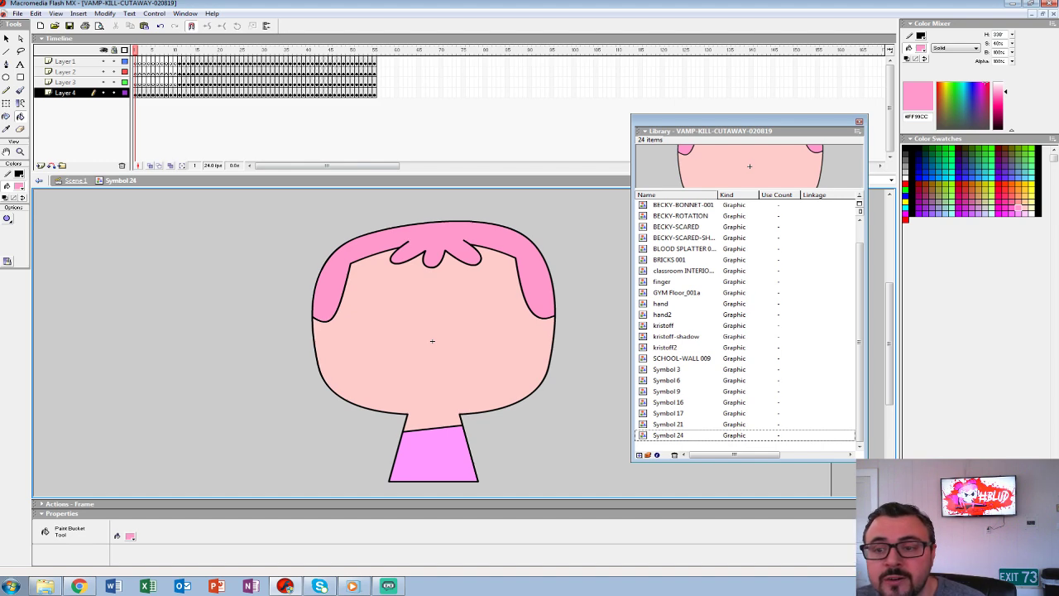
Clear every other keyframe on all four layers, working back from the end to the low forties, so each drawing holds for two frames.
{"action": "key", "text": "Return"}
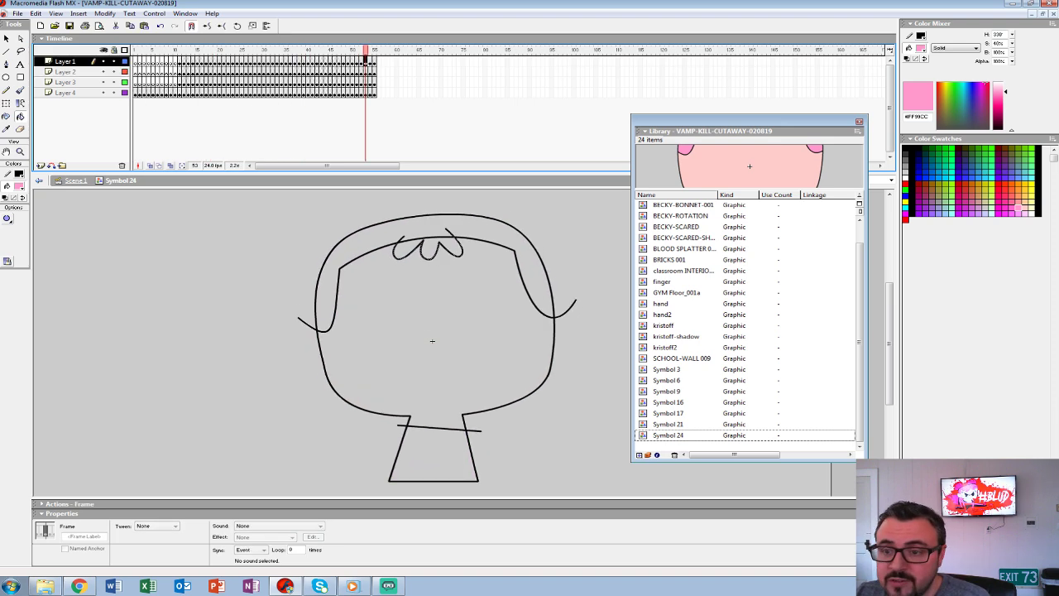
{"action": "mouse_move", "coordinate": [370, 83]}
{"action": "left_mouse_down"}
{"action": "mouse_move", "coordinate": [370, 94]}
{"action": "mouse_move", "coordinate": [361, 66]}
{"action": "left_mouse_up"}
{"action": "key", "text": "shift+F6"}
{"action": "key", "text": "comma"}
{"action": "key", "text": "comma"}
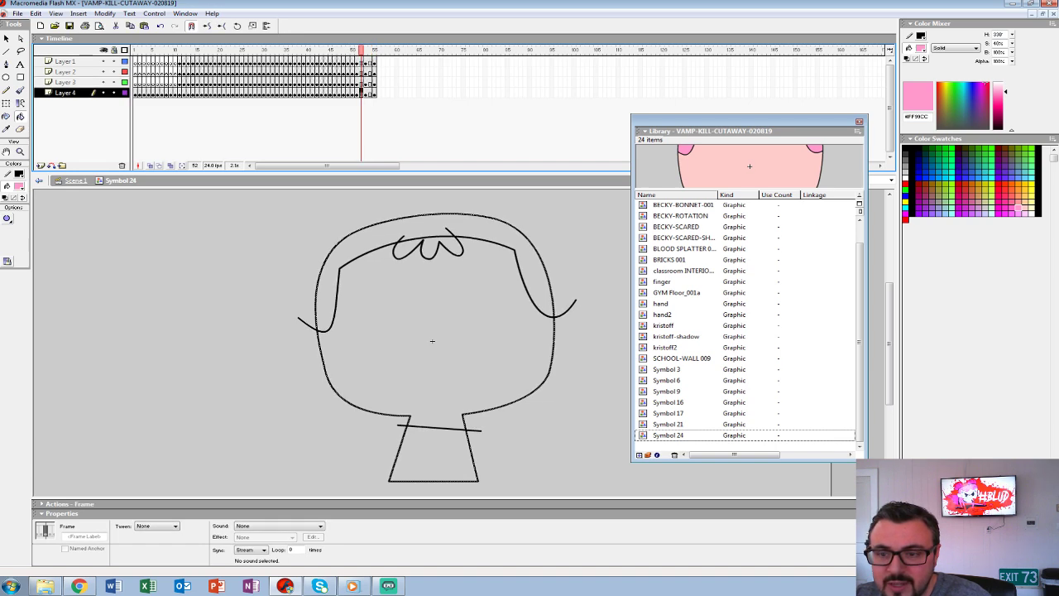
{"action": "key", "text": "comma"}
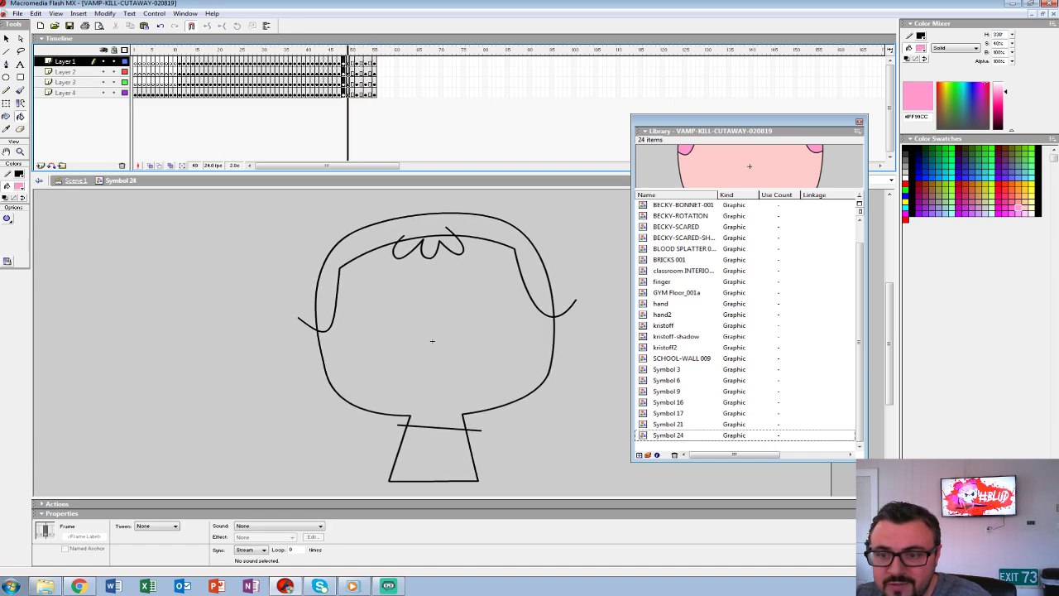
{"action": "key", "text": "comma"}
{"action": "key", "text": "comma"}
{"action": "key", "text": "comma"}
{"action": "key", "text": "comma"}
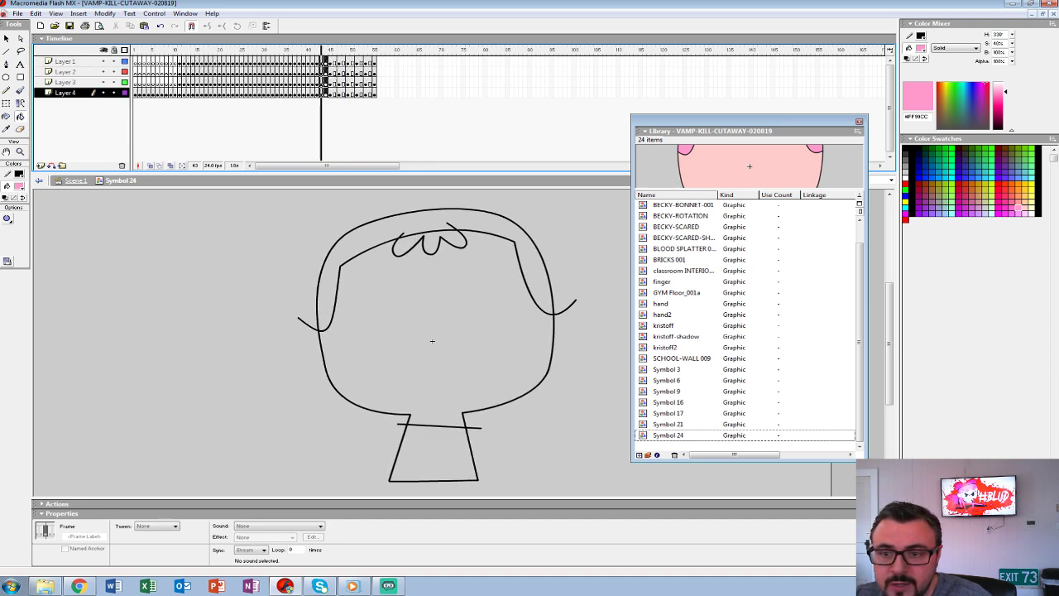
{"action": "key", "text": "comma"}
{"action": "left_click_drag", "start_coordinate": [309, 63], "coordinate": [317, 94]}
Play Symbol 24 again and compare the coloured first frame with the remaining line artwork.
{"action": "key", "text": "Return"}
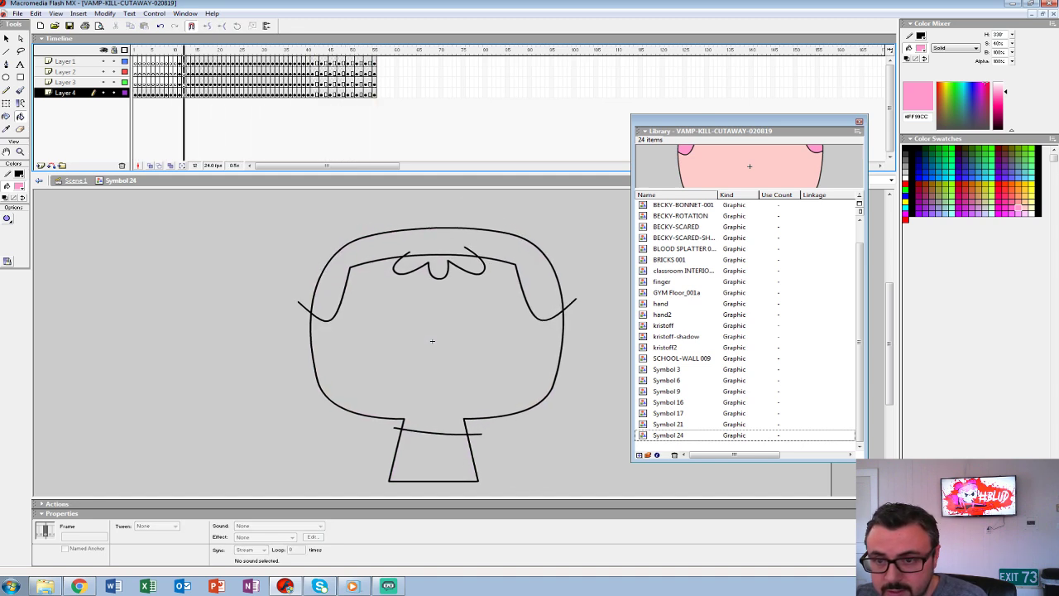
{"action": "key", "text": "Return"}
{"action": "key", "text": "comma"}
{"action": "key", "text": "Home"}
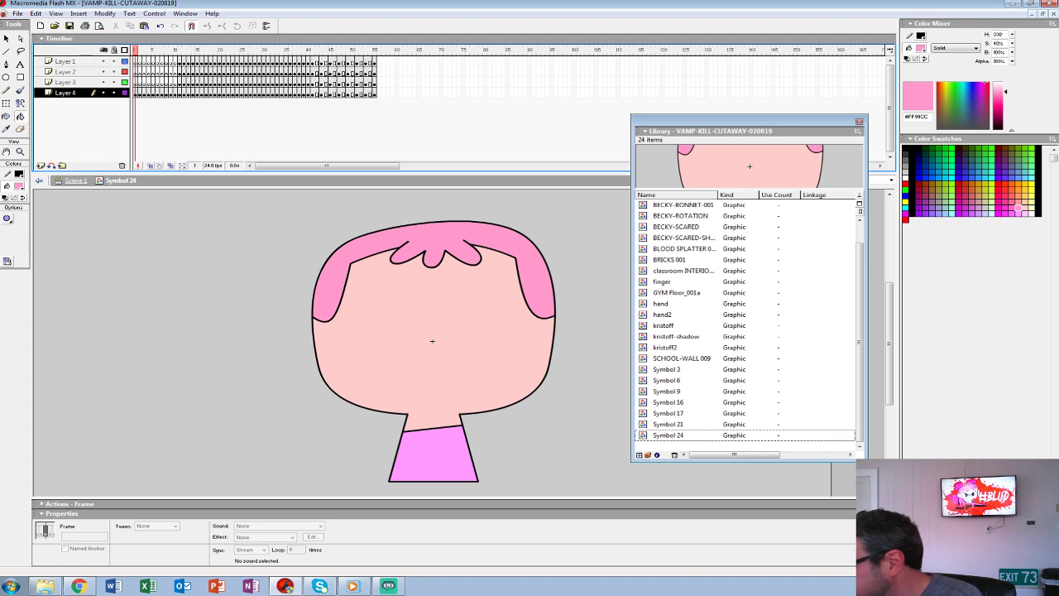
{"action": "left_click", "coordinate": [260, 72]}
{"action": "key", "text": "Return"}
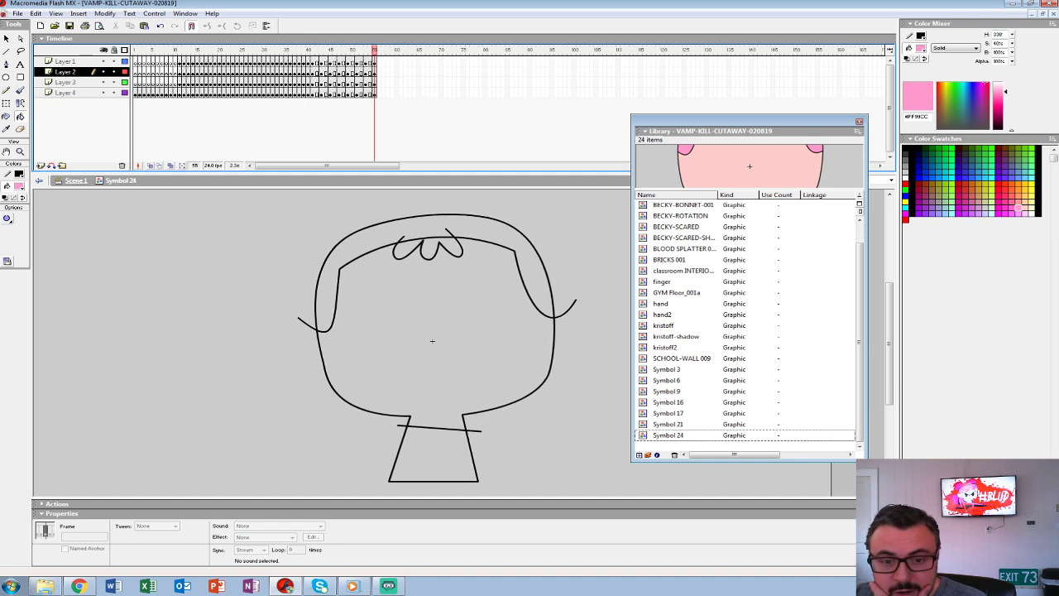
Return to Scene 1, open the scared character's symbol for editing, play its head animation and go back to frame 1.
{"action": "left_click", "coordinate": [75, 180]}
{"action": "right_click", "coordinate": [341, 316]}
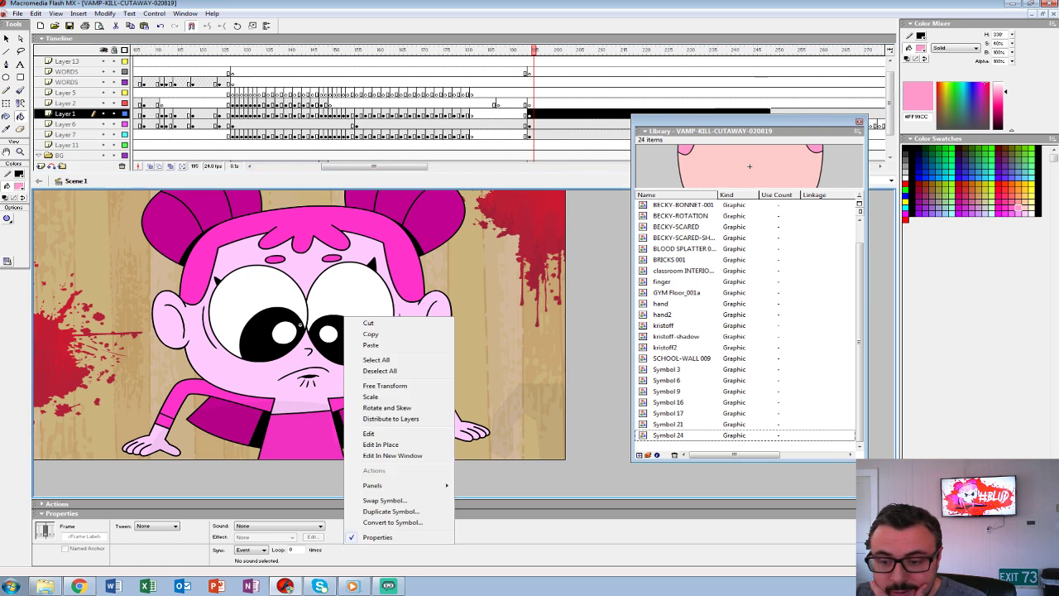
{"action": "left_click", "coordinate": [389, 434]}
{"action": "key", "text": "Return"}
{"action": "left_click_drag", "start_coordinate": [317, 50], "coordinate": [134, 50]}
{"action": "left_click", "coordinate": [135, 92]}
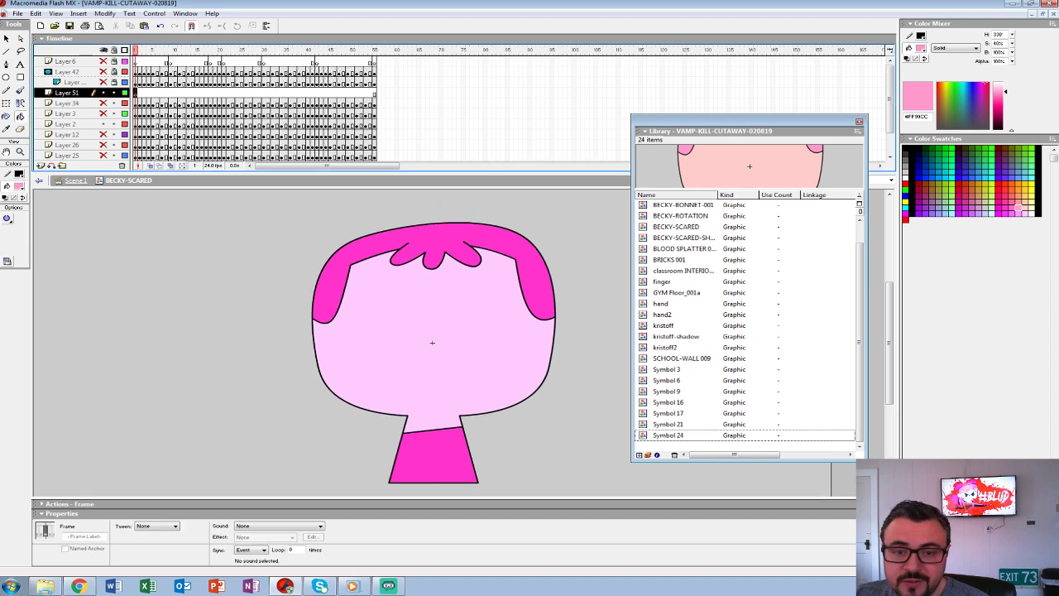
Show the facial features on Layer 34 of BECKY-SCARED and display that layer as outlines.
{"action": "left_click", "coordinate": [104, 103]}
{"action": "left_click", "coordinate": [103, 104]}
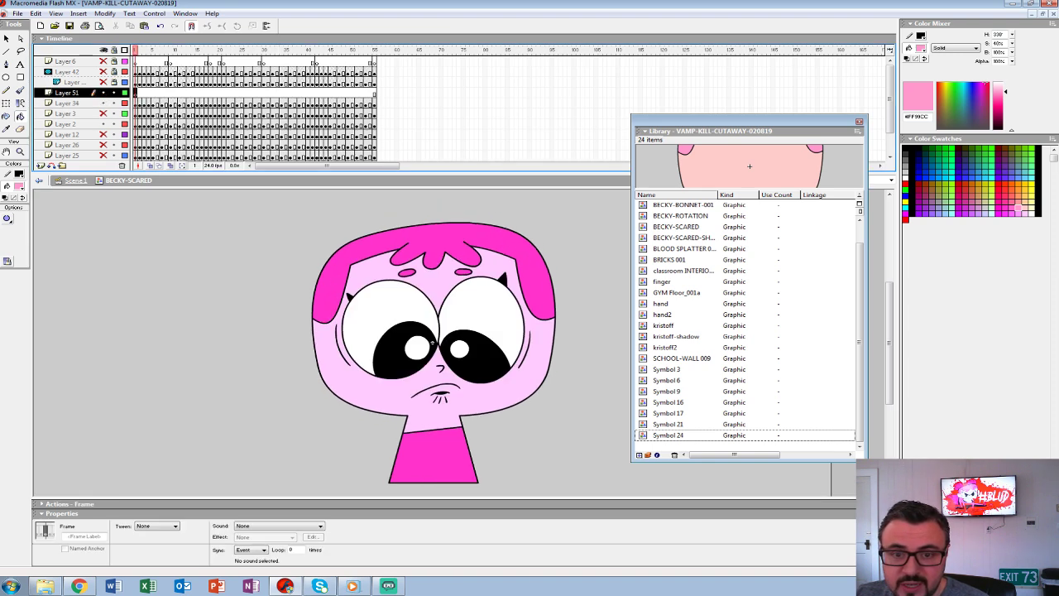
{"action": "left_click", "coordinate": [124, 104]}
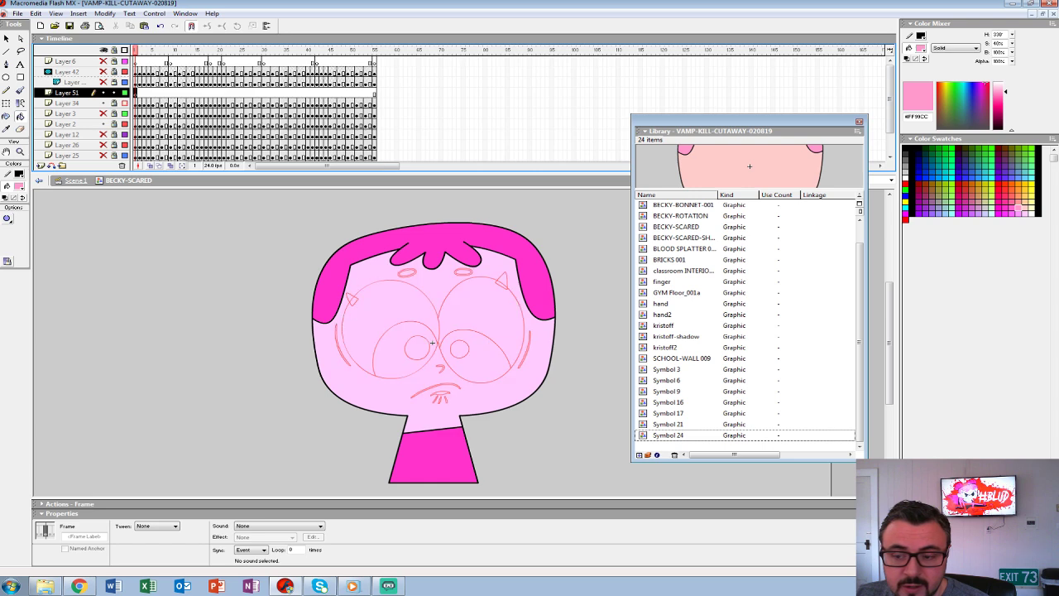
Set up the Brush tool with a small brush size and a blue fill for sketching on Layer 51.
{"action": "key", "text": "b"}
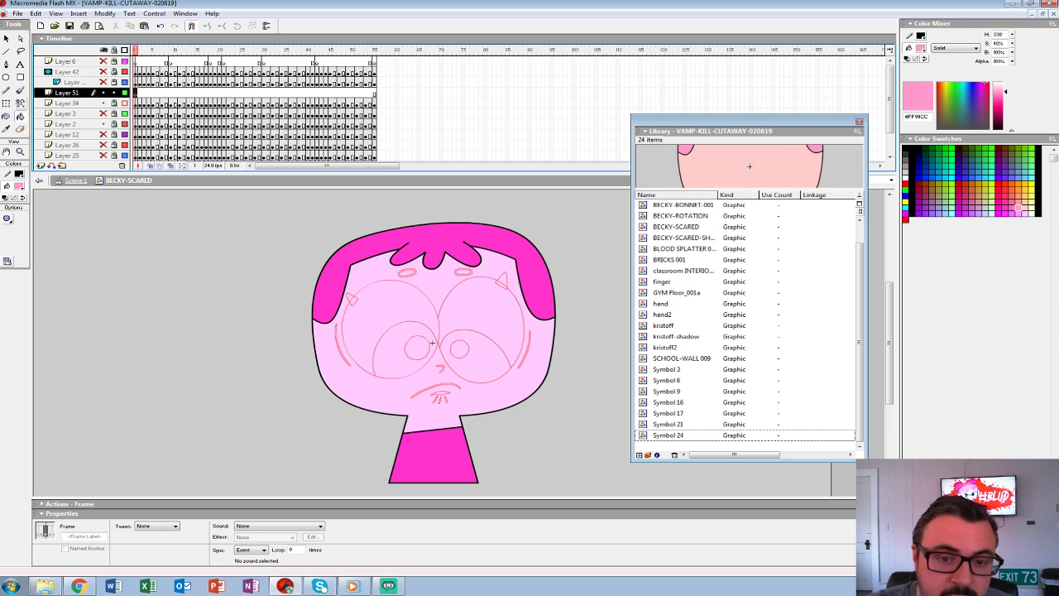
{"action": "left_click", "coordinate": [23, 233]}
{"action": "left_click", "coordinate": [11, 246]}
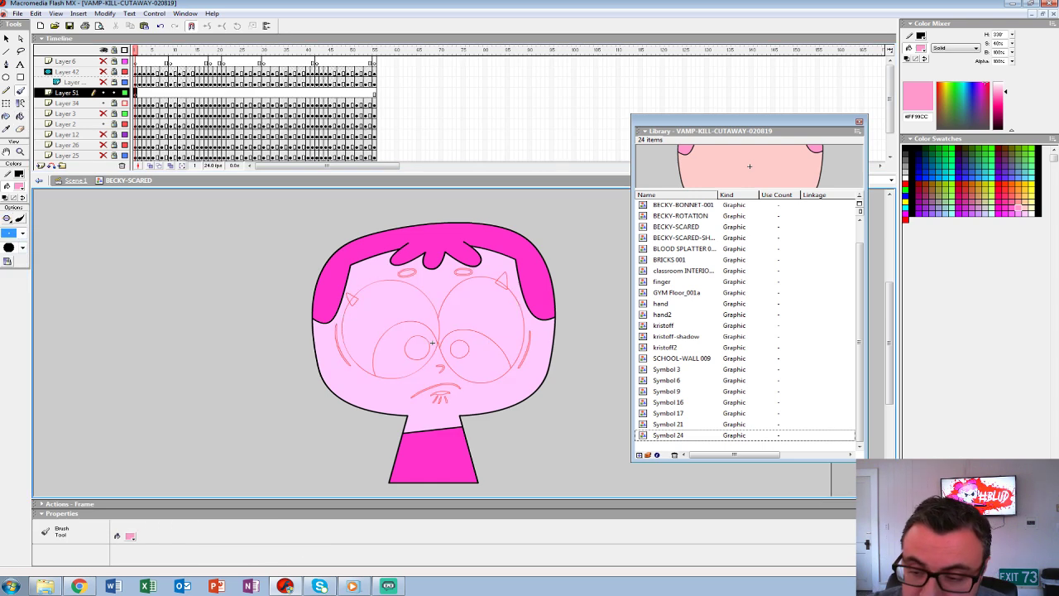
{"action": "key", "text": "ctrl+z"}
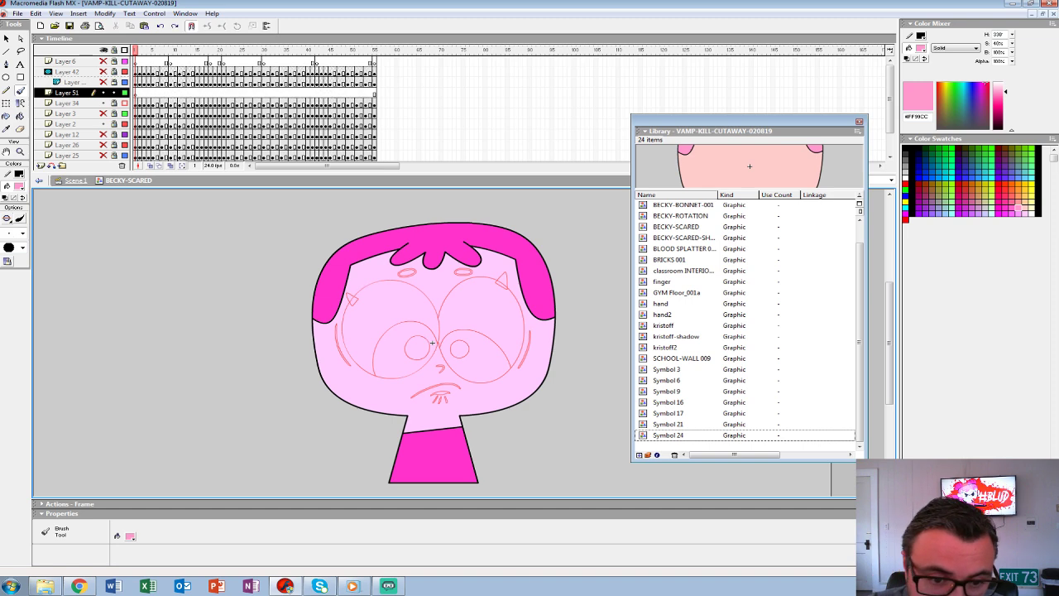
{"action": "left_click", "coordinate": [22, 233]}
{"action": "left_click", "coordinate": [10, 272]}
{"action": "left_click_drag", "start_coordinate": [365, 287], "coordinate": [347, 315]}
{"action": "key", "text": "ctrl+z"}
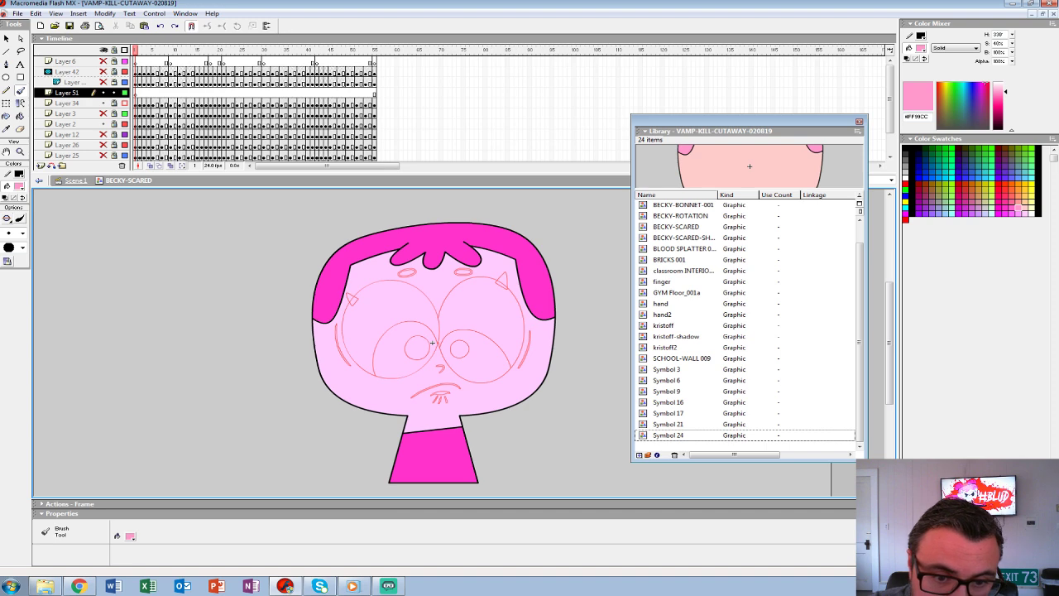
{"action": "left_click", "coordinate": [19, 186]}
{"action": "left_click", "coordinate": [16, 238]}
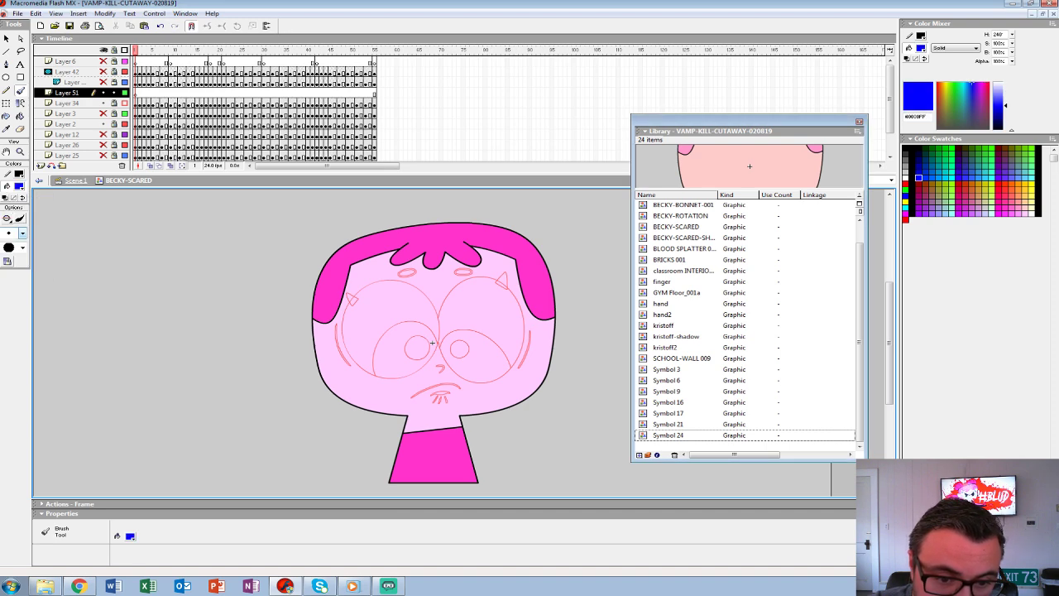
Trace the outlined eyes, brows, lashes, cheek lines, nose and frowning mouth in blue on frame 1 of Layer 51.
{"action": "mouse_move", "coordinate": [362, 289]}
{"action": "left_mouse_down"}
{"action": "mouse_move", "coordinate": [351, 361]}
{"action": "mouse_move", "coordinate": [384, 379]}
{"action": "mouse_move", "coordinate": [414, 378]}
{"action": "mouse_move", "coordinate": [439, 339]}
{"action": "mouse_move", "coordinate": [436, 308]}
{"action": "mouse_move", "coordinate": [416, 286]}
{"action": "mouse_move", "coordinate": [364, 290]}
{"action": "left_mouse_up"}
{"action": "mouse_move", "coordinate": [435, 345]}
{"action": "left_mouse_down"}
{"action": "mouse_move", "coordinate": [420, 323]}
{"action": "mouse_move", "coordinate": [392, 327]}
{"action": "mouse_move", "coordinate": [377, 376]}
{"action": "left_mouse_up"}
{"action": "left_click_drag", "start_coordinate": [336, 325], "coordinate": [348, 364]}
{"action": "left_click_drag", "start_coordinate": [348, 293], "coordinate": [351, 300]}
{"action": "left_click_drag", "start_coordinate": [396, 274], "coordinate": [416, 271]}
{"action": "mouse_move", "coordinate": [440, 350]}
{"action": "left_mouse_down"}
{"action": "mouse_move", "coordinate": [454, 372]}
{"action": "mouse_move", "coordinate": [512, 376]}
{"action": "mouse_move", "coordinate": [524, 327]}
{"action": "mouse_move", "coordinate": [517, 291]}
{"action": "mouse_move", "coordinate": [445, 294]}
{"action": "left_mouse_up"}
{"action": "left_click_drag", "start_coordinate": [499, 272], "coordinate": [507, 282]}
{"action": "left_click_drag", "start_coordinate": [530, 331], "coordinate": [525, 361]}
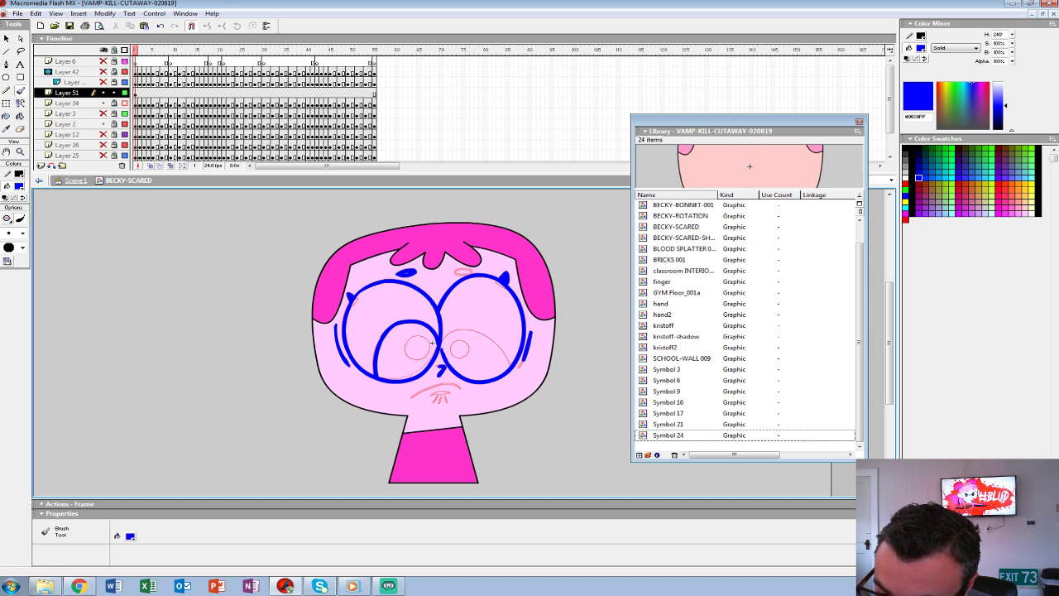
{"action": "mouse_move", "coordinate": [460, 386]}
{"action": "left_mouse_down"}
{"action": "mouse_move", "coordinate": [408, 400]}
{"action": "mouse_move", "coordinate": [449, 391]}
{"action": "left_mouse_up"}
{"action": "left_click_drag", "start_coordinate": [453, 272], "coordinate": [469, 272]}
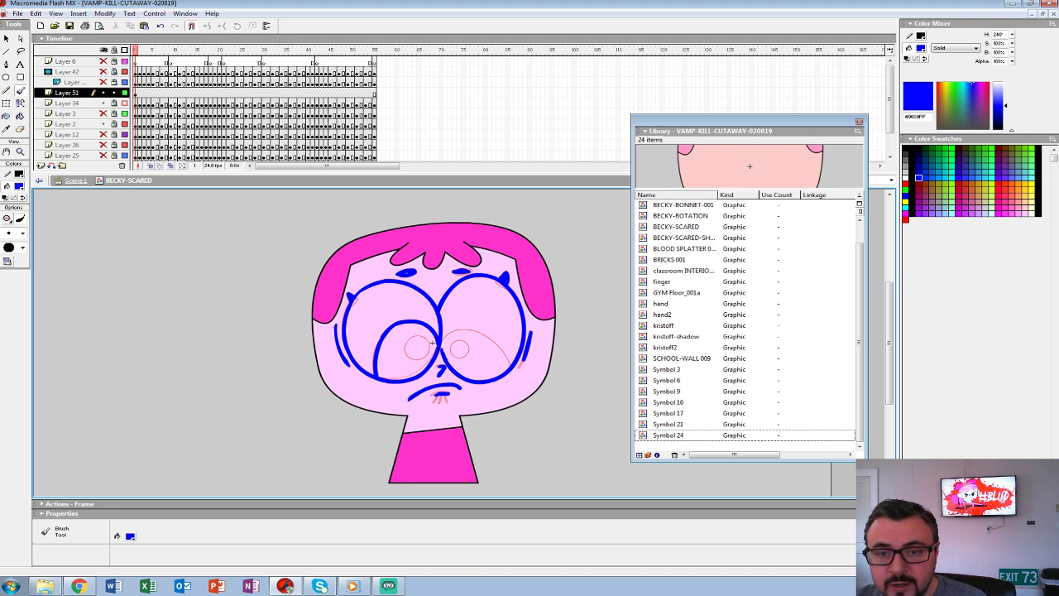
Hide Layer 34, finish the second eyelid in the frame 1 sketch, and play the head animation up to frame 9.
{"action": "key", "text": "Return"}
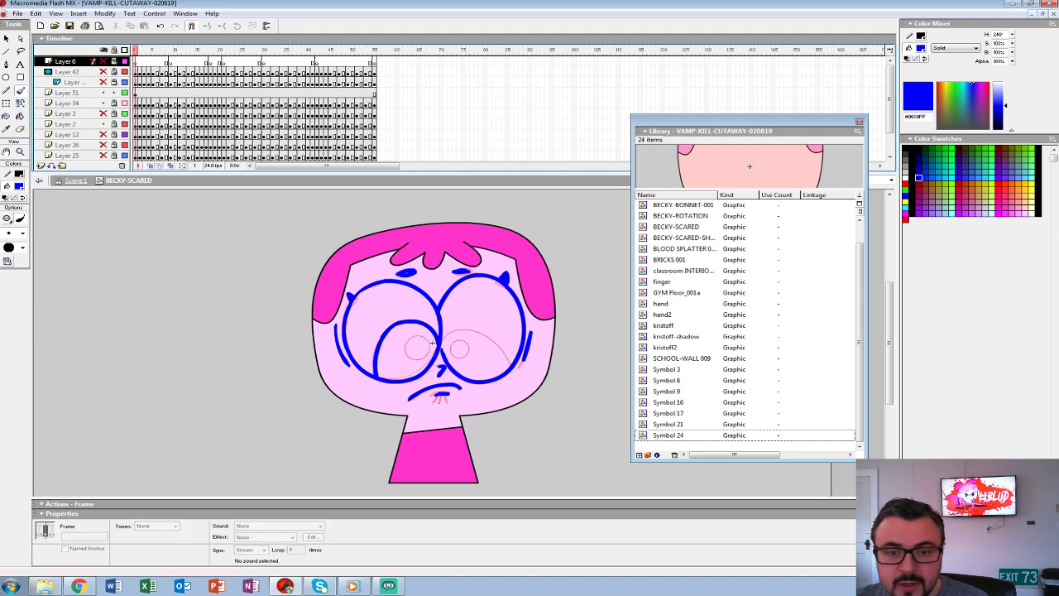
{"action": "key", "text": "Return"}
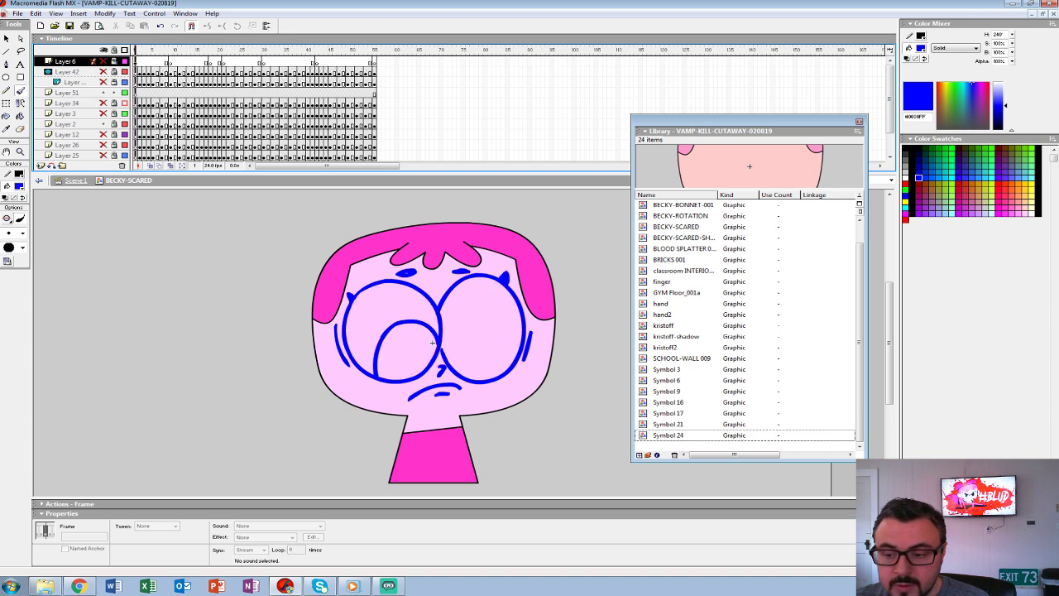
{"action": "left_click", "coordinate": [136, 93]}
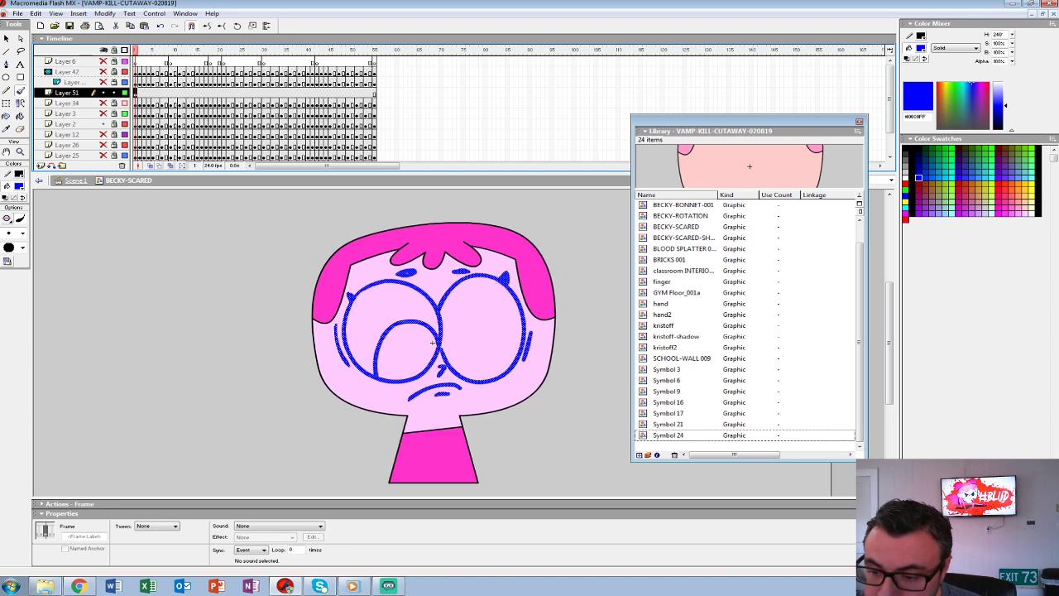
{"action": "key", "text": "Return"}
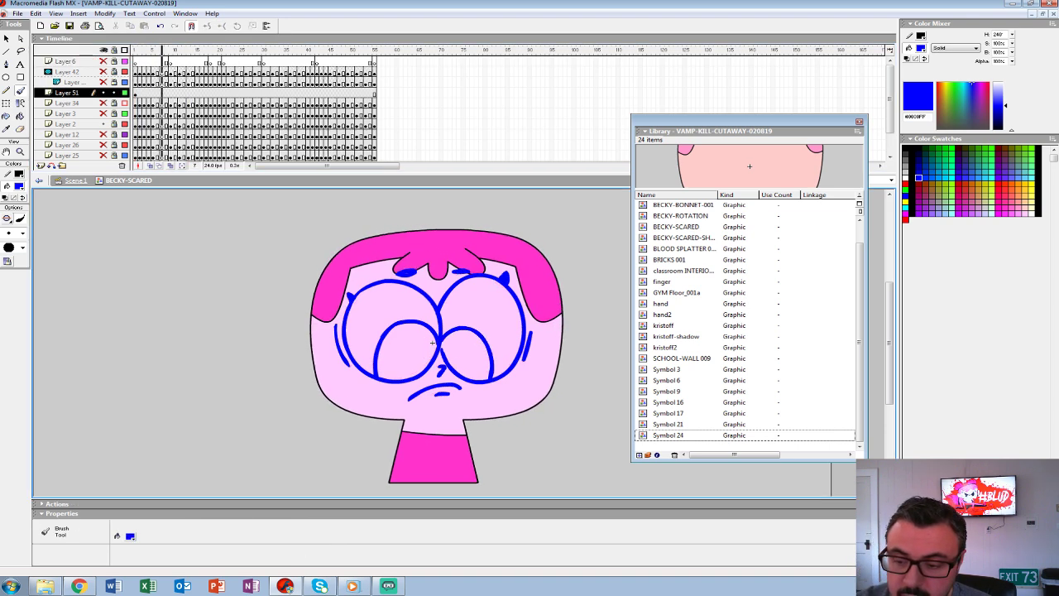
{"action": "key", "text": "Return"}
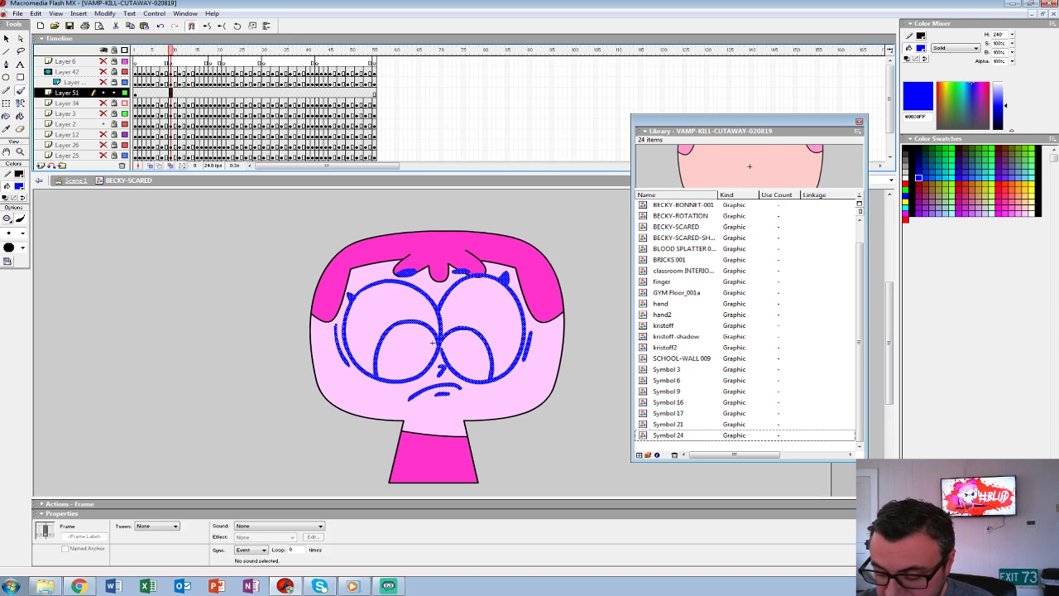
Insert a blank keyframe at frame 9 of Layer 51 and, with onion skinning on, sketch a lower, squashed version of the face.
{"action": "key", "text": "Delete"}
{"action": "key", "text": "alt+shift+o"}
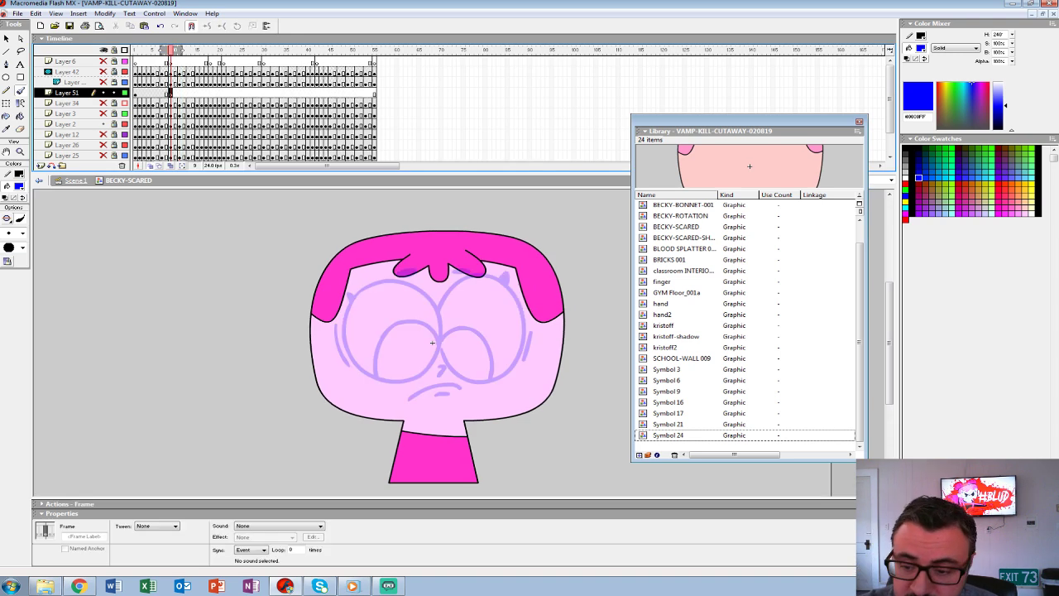
{"action": "mouse_move", "coordinate": [358, 313]}
{"action": "left_mouse_down"}
{"action": "mouse_move", "coordinate": [337, 349]}
{"action": "mouse_move", "coordinate": [442, 314]}
{"action": "mouse_move", "coordinate": [334, 339]}
{"action": "left_mouse_up"}
{"action": "mouse_move", "coordinate": [372, 384]}
{"action": "left_mouse_down"}
{"action": "mouse_move", "coordinate": [404, 357]}
{"action": "mouse_move", "coordinate": [462, 384]}
{"action": "mouse_move", "coordinate": [535, 334]}
{"action": "mouse_move", "coordinate": [444, 337]}
{"action": "mouse_move", "coordinate": [464, 342]}
{"action": "mouse_move", "coordinate": [501, 382]}
{"action": "left_mouse_up"}
{"action": "left_click_drag", "start_coordinate": [437, 378], "coordinate": [465, 404]}
{"action": "left_click_drag", "start_coordinate": [339, 324], "coordinate": [334, 332]}
{"action": "left_click_drag", "start_coordinate": [392, 301], "coordinate": [514, 311]}
{"action": "left_click_drag", "start_coordinate": [546, 344], "coordinate": [538, 376]}
{"action": "mouse_move", "coordinate": [334, 344]}
{"action": "left_mouse_down"}
{"action": "mouse_move", "coordinate": [325, 364]}
{"action": "mouse_move", "coordinate": [339, 389]}
{"action": "left_mouse_up"}
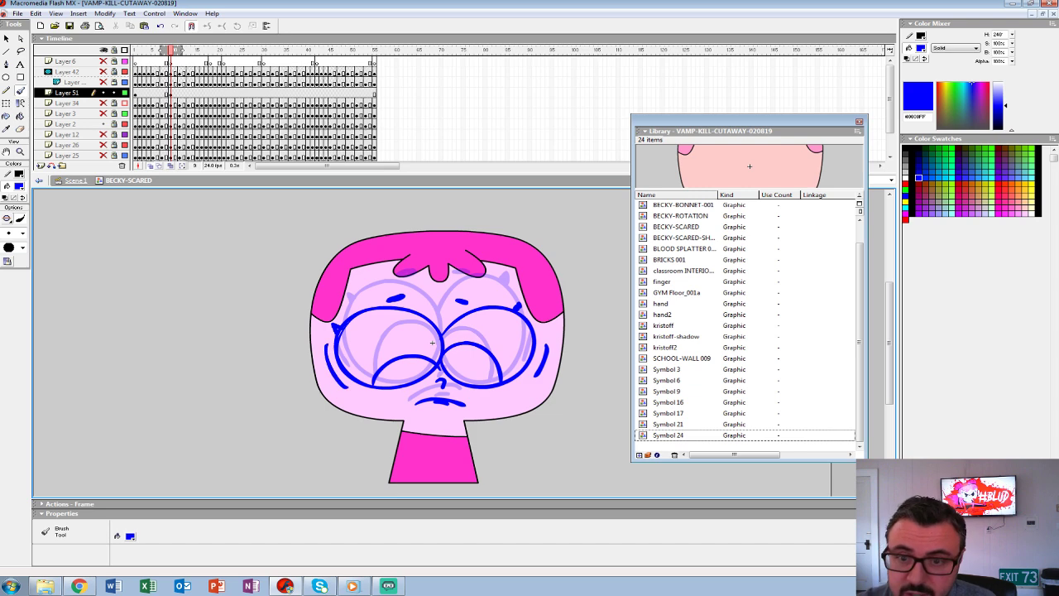
Insert a blank keyframe at frame 21 of Layer 51 and sketch tall wide-open eyes, narrow pupils, raised brows and a small mouth.
{"action": "key", "text": "Return"}
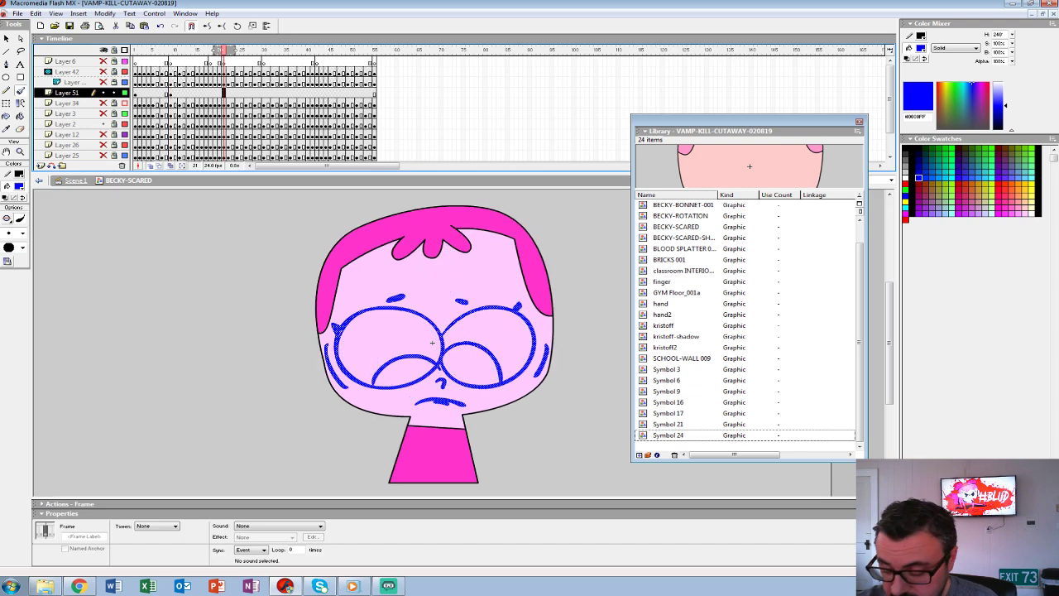
{"action": "key", "text": "F7"}
{"action": "mouse_move", "coordinate": [395, 263]}
{"action": "left_mouse_down"}
{"action": "mouse_move", "coordinate": [406, 378]}
{"action": "mouse_move", "coordinate": [438, 268]}
{"action": "mouse_move", "coordinate": [373, 330]}
{"action": "mouse_move", "coordinate": [381, 278]}
{"action": "mouse_move", "coordinate": [424, 358]}
{"action": "mouse_move", "coordinate": [419, 251]}
{"action": "mouse_move", "coordinate": [378, 327]}
{"action": "left_mouse_up"}
{"action": "key", "text": "ctrl+z"}
{"action": "mouse_move", "coordinate": [428, 282]}
{"action": "left_mouse_down"}
{"action": "mouse_move", "coordinate": [425, 317]}
{"action": "mouse_move", "coordinate": [429, 282]}
{"action": "left_mouse_up"}
{"action": "mouse_move", "coordinate": [448, 335]}
{"action": "left_mouse_down"}
{"action": "mouse_move", "coordinate": [519, 293]}
{"action": "mouse_move", "coordinate": [446, 277]}
{"action": "mouse_move", "coordinate": [467, 315]}
{"action": "mouse_move", "coordinate": [459, 282]}
{"action": "mouse_move", "coordinate": [440, 368]}
{"action": "mouse_move", "coordinate": [454, 371]}
{"action": "left_mouse_up"}
{"action": "mouse_move", "coordinate": [433, 375]}
{"action": "left_mouse_down"}
{"action": "mouse_move", "coordinate": [453, 371]}
{"action": "mouse_move", "coordinate": [435, 383]}
{"action": "mouse_move", "coordinate": [455, 366]}
{"action": "left_mouse_up"}
{"action": "left_click_drag", "start_coordinate": [373, 286], "coordinate": [374, 346]}
{"action": "left_click_drag", "start_coordinate": [407, 242], "coordinate": [464, 239]}
{"action": "mouse_move", "coordinate": [521, 309]}
{"action": "left_mouse_down"}
{"action": "mouse_move", "coordinate": [510, 351]}
{"action": "mouse_move", "coordinate": [513, 342]}
{"action": "left_mouse_up"}
Play the sketched poses, insert a blank keyframe at frame 30 of Layer 51 and sketch the startled face slightly higher.
{"action": "key", "text": "Return"}
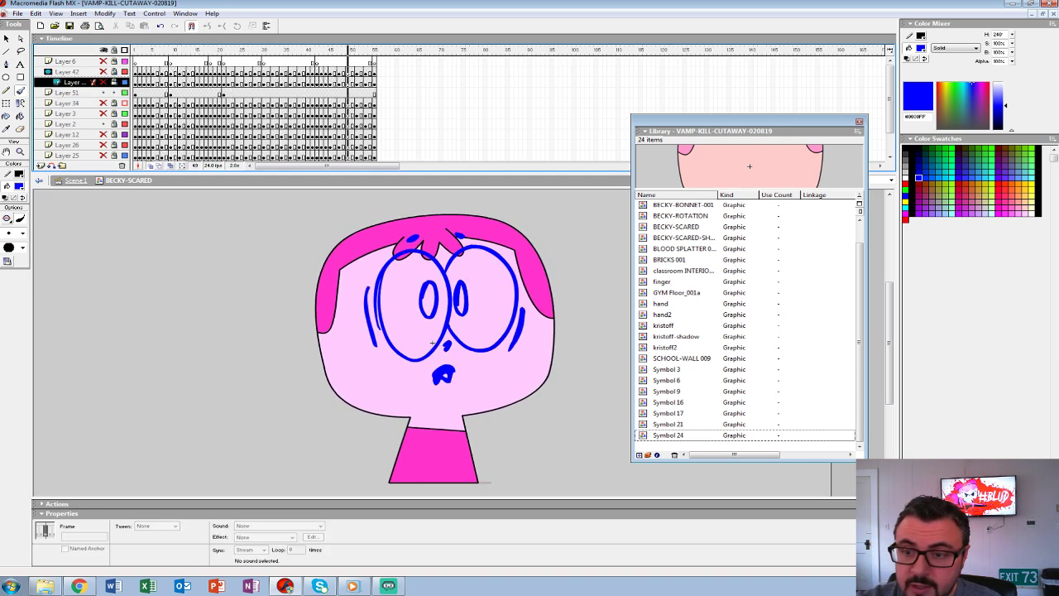
{"action": "left_click", "coordinate": [374, 93]}
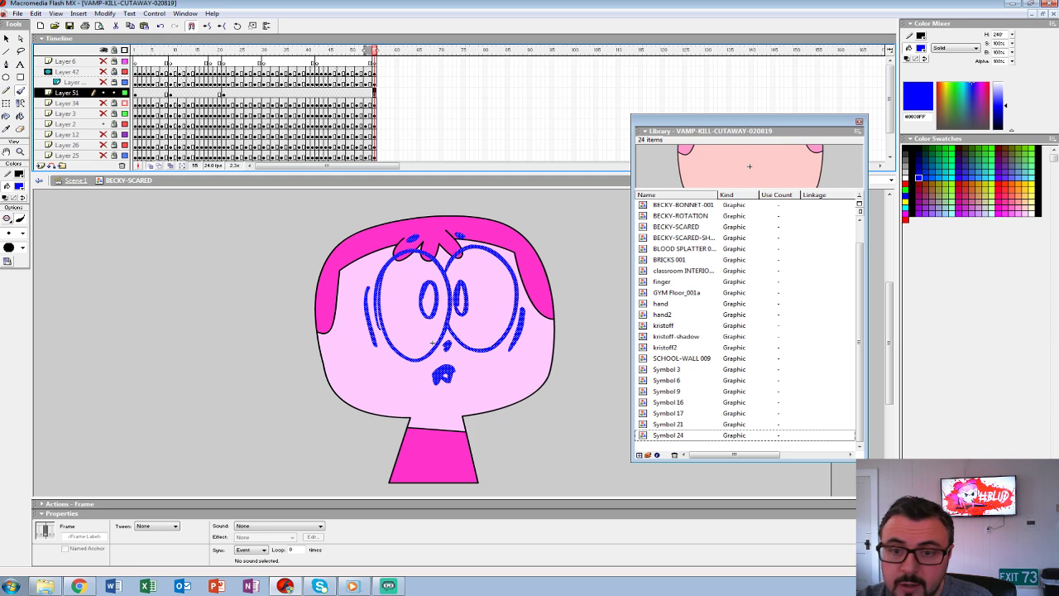
{"action": "key", "text": "Return"}
{"action": "left_click", "coordinate": [263, 93]}
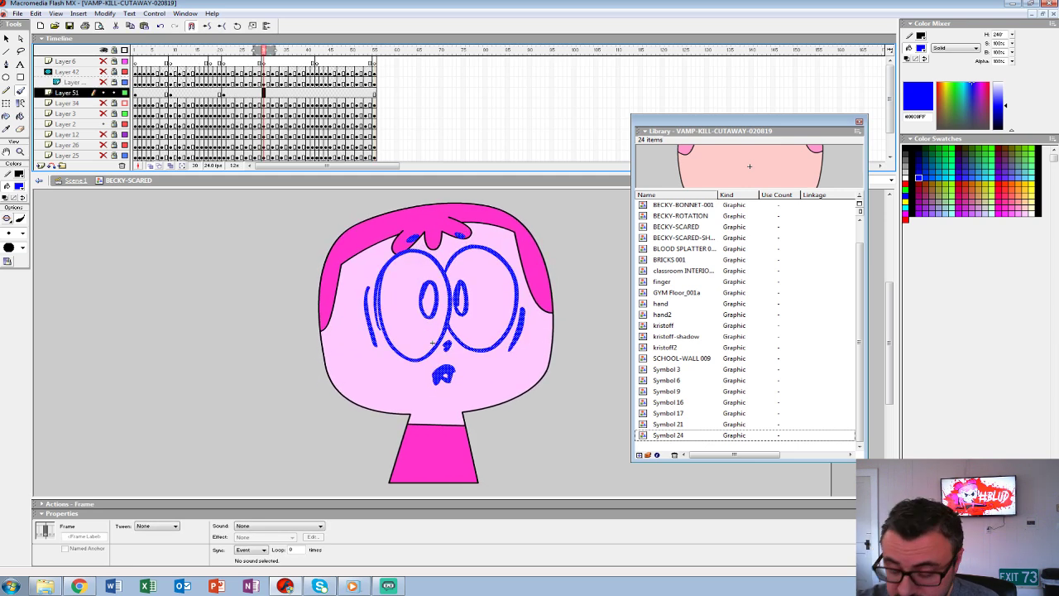
{"action": "key", "text": "Delete"}
{"action": "mouse_move", "coordinate": [410, 239]}
{"action": "left_mouse_down"}
{"action": "mouse_move", "coordinate": [382, 268]}
{"action": "mouse_move", "coordinate": [377, 315]}
{"action": "mouse_move", "coordinate": [406, 348]}
{"action": "mouse_move", "coordinate": [437, 342]}
{"action": "mouse_move", "coordinate": [450, 298]}
{"action": "mouse_move", "coordinate": [413, 243]}
{"action": "mouse_move", "coordinate": [426, 312]}
{"action": "mouse_move", "coordinate": [426, 269]}
{"action": "mouse_move", "coordinate": [443, 249]}
{"action": "mouse_move", "coordinate": [476, 232]}
{"action": "mouse_move", "coordinate": [508, 268]}
{"action": "mouse_move", "coordinate": [503, 326]}
{"action": "mouse_move", "coordinate": [465, 340]}
{"action": "mouse_move", "coordinate": [449, 321]}
{"action": "left_mouse_up"}
{"action": "mouse_move", "coordinate": [457, 267]}
{"action": "left_mouse_down"}
{"action": "mouse_move", "coordinate": [454, 281]}
{"action": "mouse_move", "coordinate": [471, 271]}
{"action": "left_mouse_up"}
{"action": "mouse_move", "coordinate": [444, 335]}
{"action": "left_mouse_down"}
{"action": "mouse_move", "coordinate": [437, 376]}
{"action": "mouse_move", "coordinate": [457, 375]}
{"action": "left_mouse_up"}
{"action": "left_click_drag", "start_coordinate": [369, 281], "coordinate": [374, 338]}
{"action": "left_click_drag", "start_coordinate": [407, 222], "coordinate": [462, 222]}
{"action": "left_click_drag", "start_coordinate": [521, 300], "coordinate": [510, 343]}
Insert a blank keyframe at frame 55 of Layer 51 and sketch the settled pose with rounder eyes, oval pupils and a wider mouth.
{"action": "left_click", "coordinate": [375, 92]}
{"action": "key", "text": "F7"}
{"action": "mouse_move", "coordinate": [396, 263]}
{"action": "left_mouse_down"}
{"action": "mouse_move", "coordinate": [378, 360]}
{"action": "mouse_move", "coordinate": [464, 325]}
{"action": "mouse_move", "coordinate": [406, 261]}
{"action": "mouse_move", "coordinate": [355, 299]}
{"action": "mouse_move", "coordinate": [403, 369]}
{"action": "mouse_move", "coordinate": [439, 286]}
{"action": "mouse_move", "coordinate": [358, 289]}
{"action": "mouse_move", "coordinate": [419, 299]}
{"action": "left_mouse_up"}
{"action": "key", "text": "ctrl+z"}
{"action": "mouse_move", "coordinate": [450, 331]}
{"action": "left_mouse_down"}
{"action": "mouse_move", "coordinate": [460, 361]}
{"action": "mouse_move", "coordinate": [497, 265]}
{"action": "mouse_move", "coordinate": [449, 331]}
{"action": "left_mouse_up"}
{"action": "left_click_drag", "start_coordinate": [468, 295], "coordinate": [465, 295]}
{"action": "mouse_move", "coordinate": [442, 358]}
{"action": "left_mouse_down"}
{"action": "mouse_move", "coordinate": [429, 389]}
{"action": "mouse_move", "coordinate": [466, 398]}
{"action": "mouse_move", "coordinate": [420, 401]}
{"action": "left_mouse_up"}
{"action": "left_click_drag", "start_coordinate": [350, 314], "coordinate": [348, 359]}
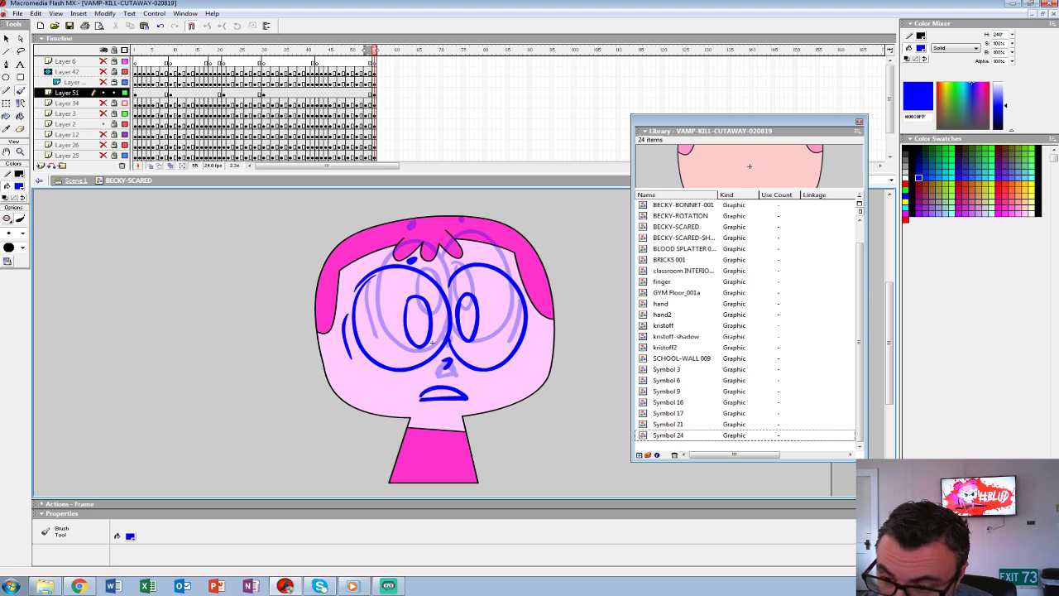
{"action": "left_click_drag", "start_coordinate": [530, 324], "coordinate": [523, 365]}
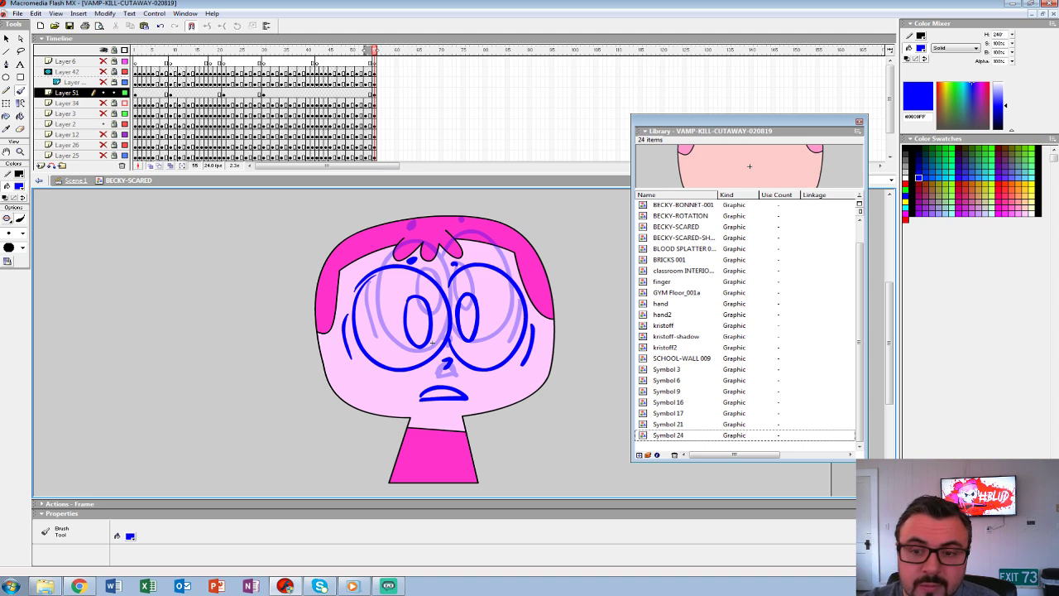
Return to frame 1 and play the rough facial animation to check the timing between the sketched poses.
{"action": "key", "text": "Return"}
{"action": "key", "text": "Return"}
{"action": "left_click", "coordinate": [206, 94]}
{"action": "left_click", "coordinate": [139, 94]}
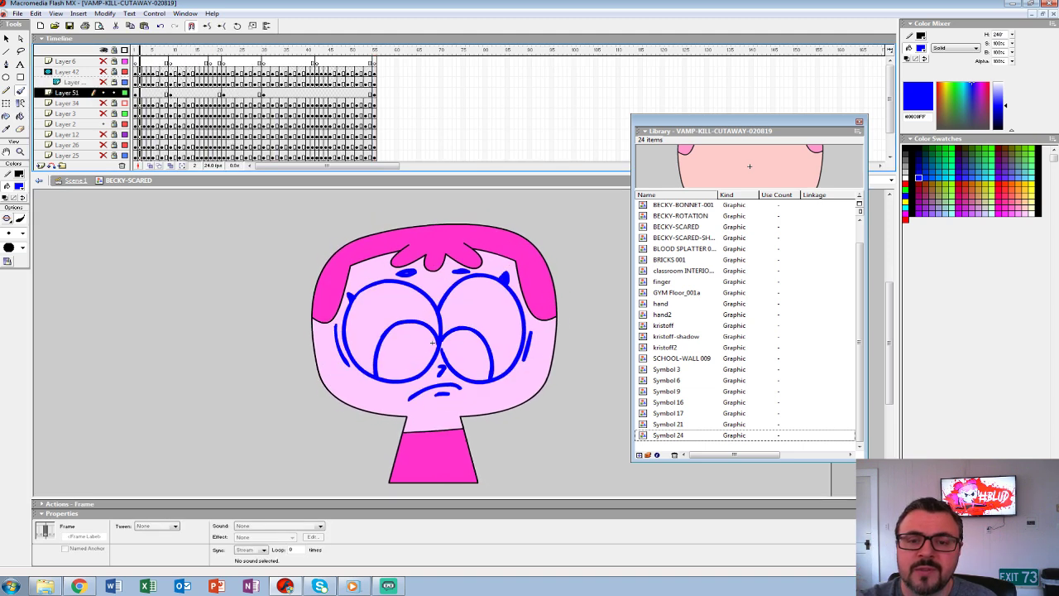
{"action": "key", "text": "comma"}
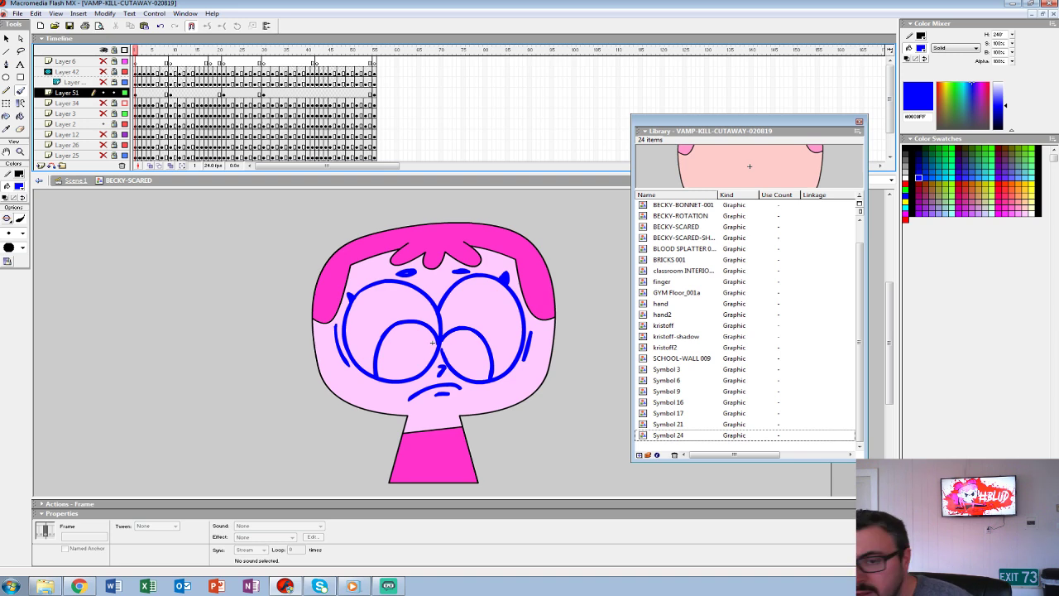
{"action": "key", "text": "Return"}
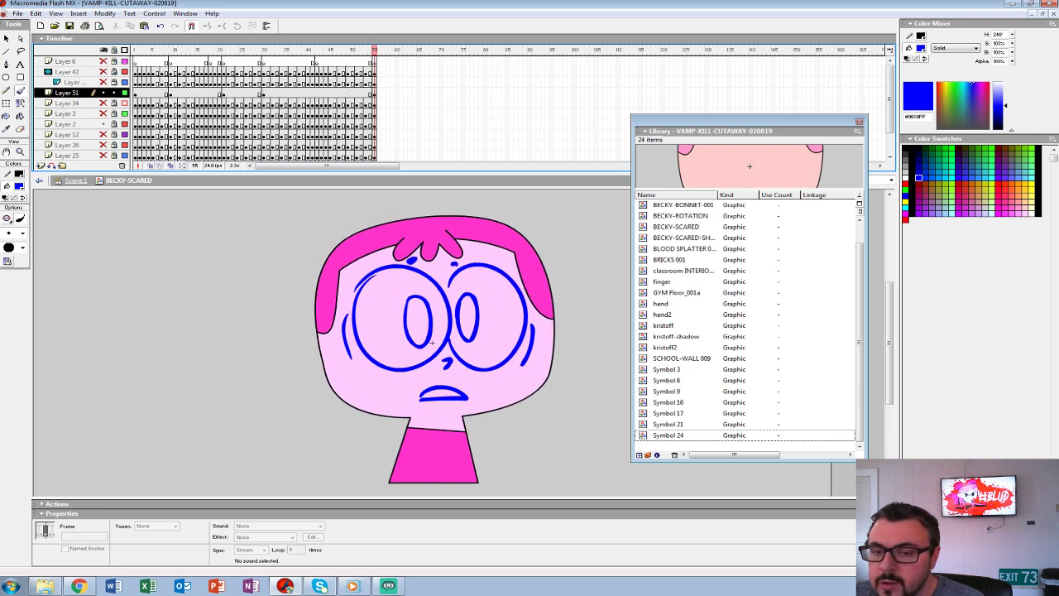
{"action": "key", "text": "Return"}
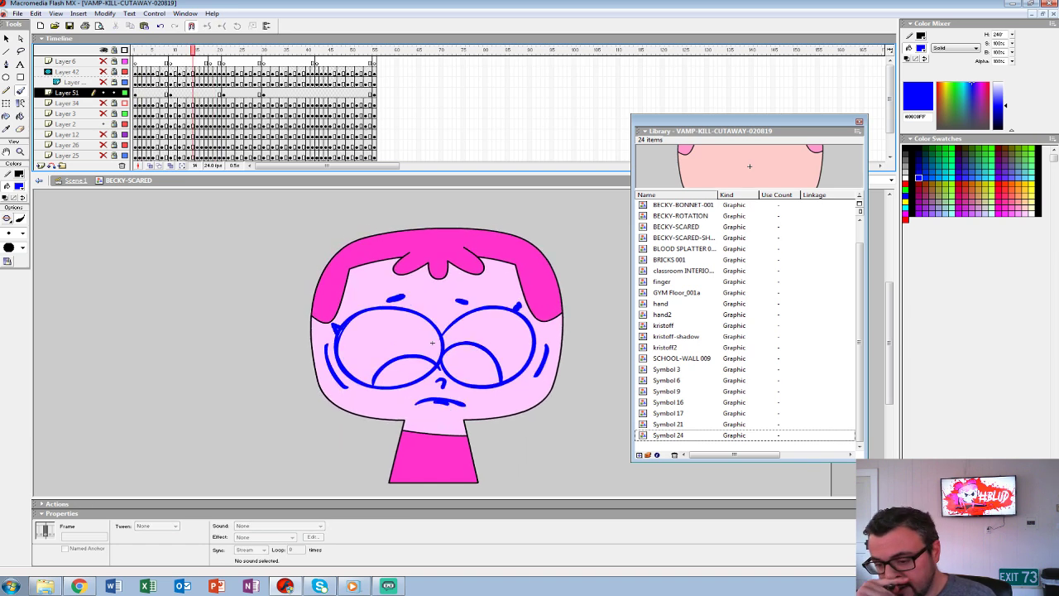
Insert a blank keyframe at frame 18 of Layer 51 and, onion-skinning the neighbouring poses, sketch an in-between face with vertically stretched eyes.
{"action": "left_click", "coordinate": [210, 92]}
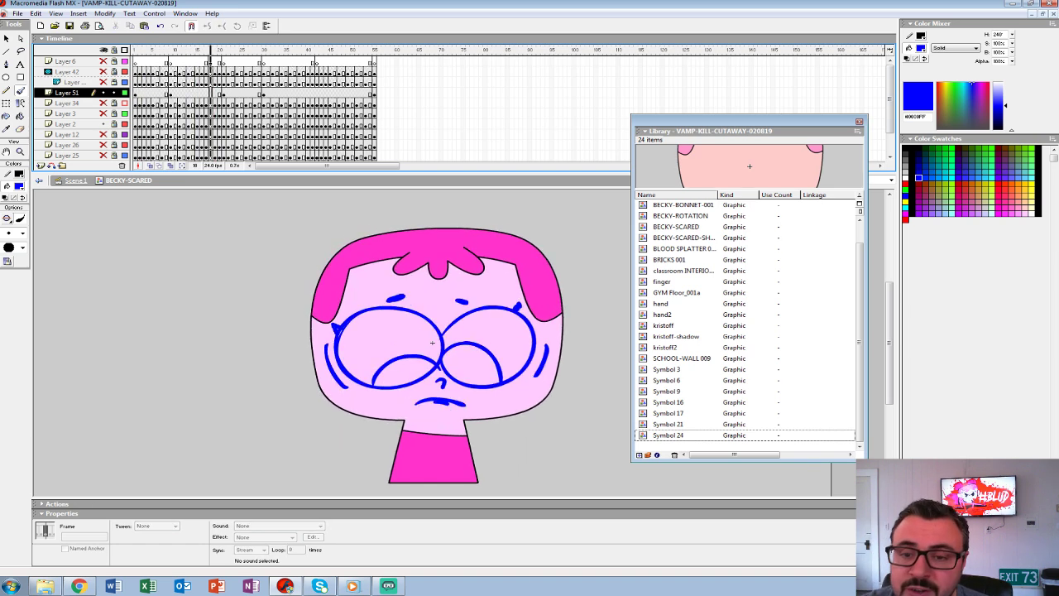
{"action": "key", "text": "Delete"}
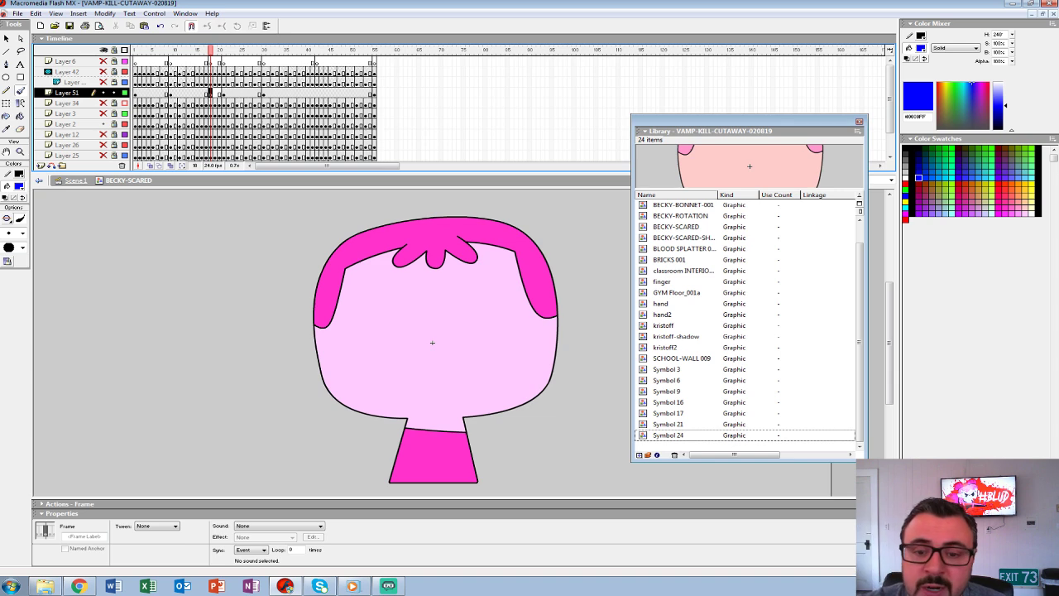
{"action": "left_click", "coordinate": [151, 166]}
{"action": "left_click_drag", "start_coordinate": [221, 50], "coordinate": [226, 50]}
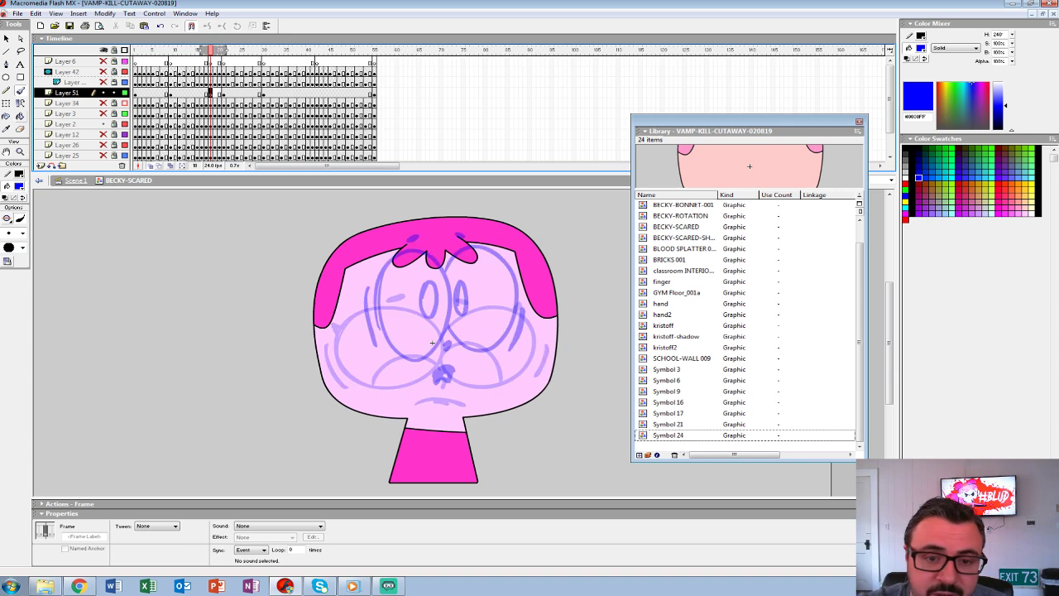
{"action": "left_click", "coordinate": [20, 90]}
{"action": "mouse_move", "coordinate": [371, 301]}
{"action": "left_mouse_down"}
{"action": "mouse_move", "coordinate": [448, 346]}
{"action": "mouse_move", "coordinate": [361, 354]}
{"action": "left_mouse_up"}
{"action": "key", "text": "ctrl+z"}
{"action": "mouse_move", "coordinate": [387, 289]}
{"action": "left_mouse_down"}
{"action": "mouse_move", "coordinate": [413, 390]}
{"action": "mouse_move", "coordinate": [397, 266]}
{"action": "mouse_move", "coordinate": [431, 383]}
{"action": "mouse_move", "coordinate": [434, 330]}
{"action": "mouse_move", "coordinate": [418, 364]}
{"action": "mouse_move", "coordinate": [475, 390]}
{"action": "mouse_move", "coordinate": [479, 259]}
{"action": "mouse_move", "coordinate": [445, 331]}
{"action": "mouse_move", "coordinate": [459, 297]}
{"action": "mouse_move", "coordinate": [453, 408]}
{"action": "left_mouse_up"}
Play the animation from frame 9 with the stretched in-between and inspect the pose at frame 21.
{"action": "key", "text": "Return"}
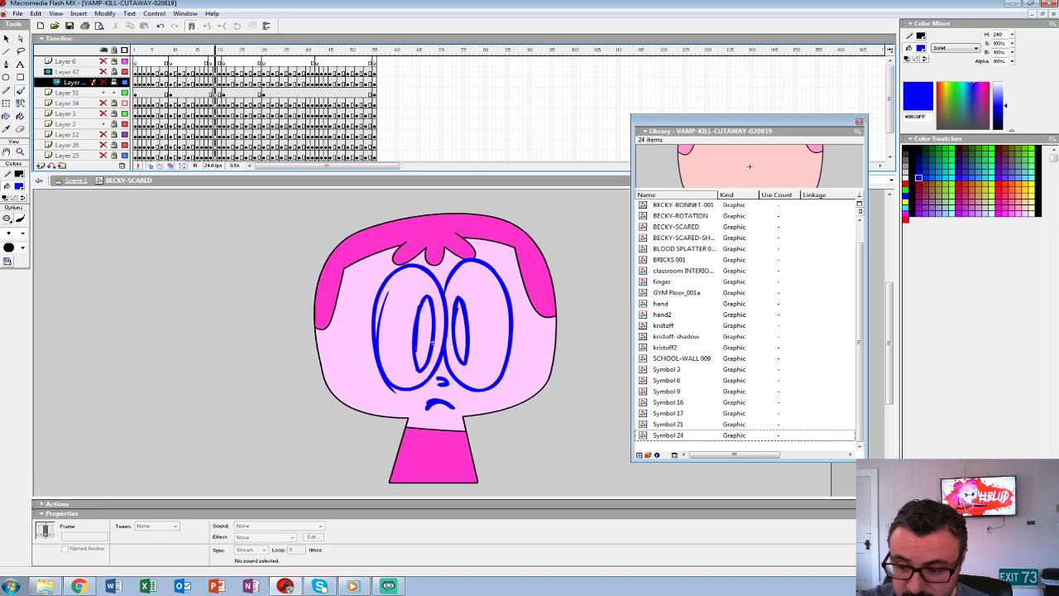
{"action": "key", "text": "Return"}
{"action": "left_click", "coordinate": [170, 93]}
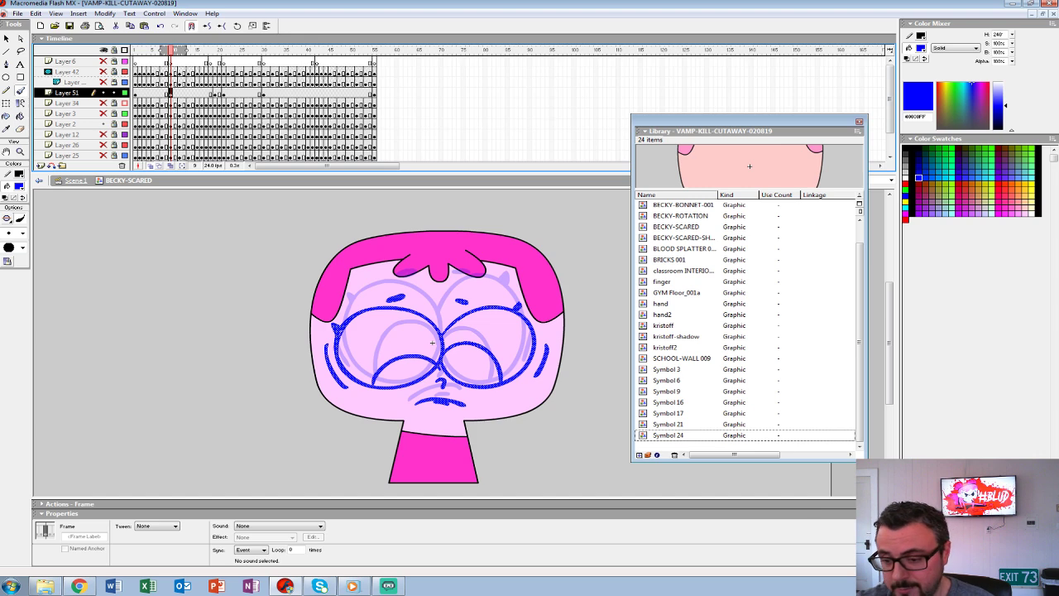
{"action": "key", "text": "Return"}
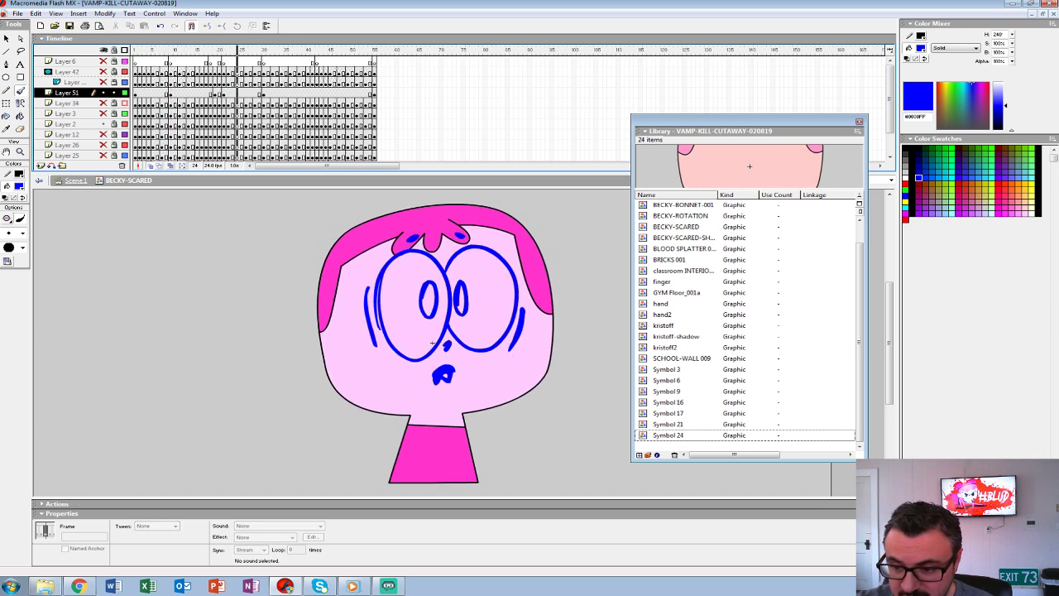
{"action": "key", "text": "Return"}
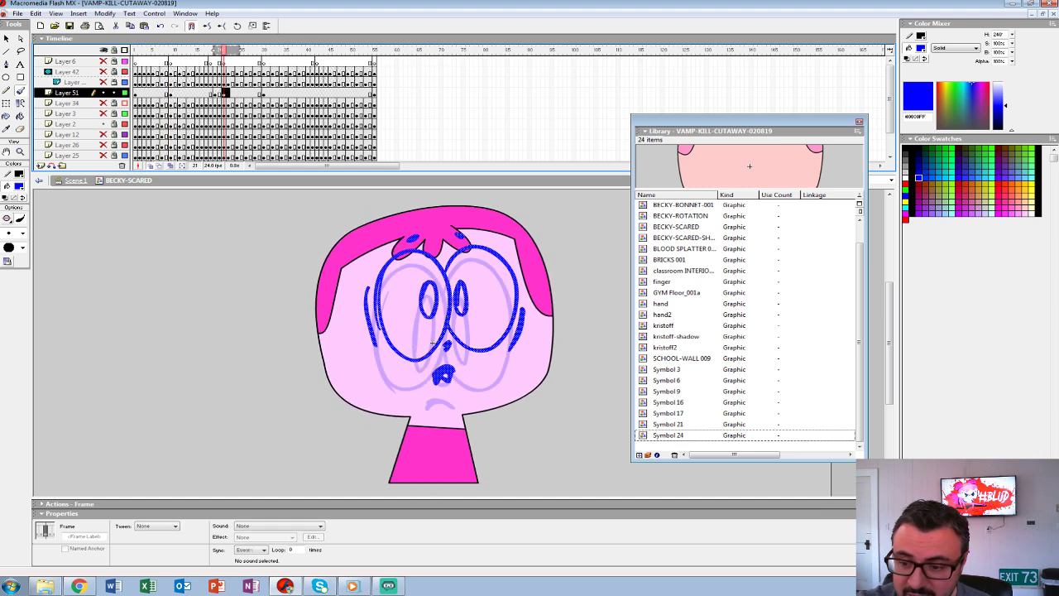
Step back frame by frame from frame 21 to frame 9, then play the rough facial animation through to the end.
{"action": "key", "text": "comma"}
{"action": "key", "text": "comma"}
{"action": "key", "text": "comma"}
{"action": "key", "text": "comma"}
{"action": "key", "text": "comma"}
{"action": "key", "text": "comma"}
{"action": "key", "text": "comma"}
{"action": "key", "text": "comma"}
{"action": "key", "text": "comma"}
{"action": "key", "text": "comma"}
{"action": "key", "text": "comma"}
{"action": "key", "text": "comma"}
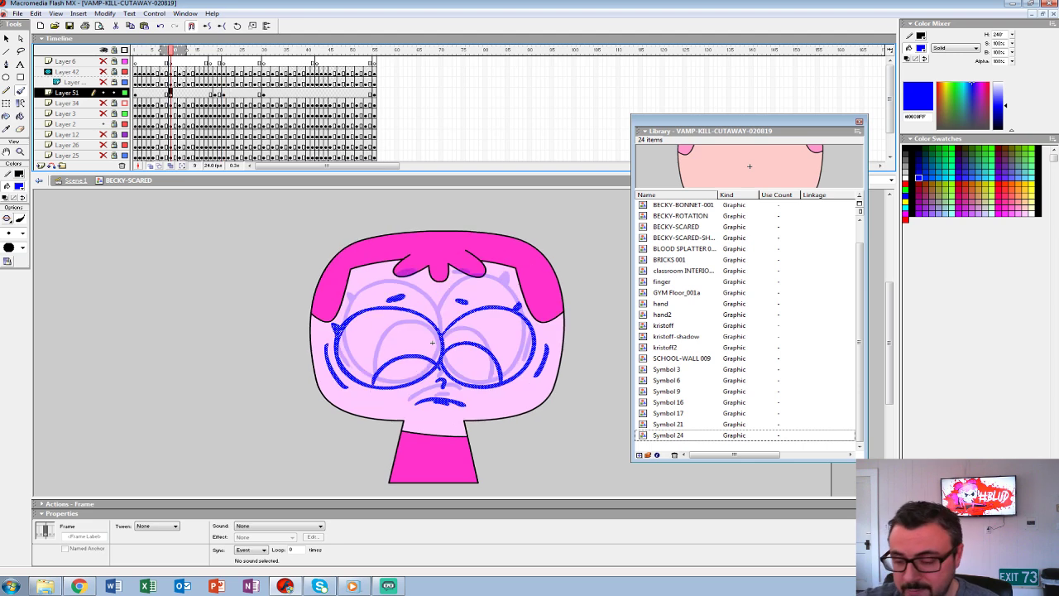
{"action": "key", "text": "Return"}
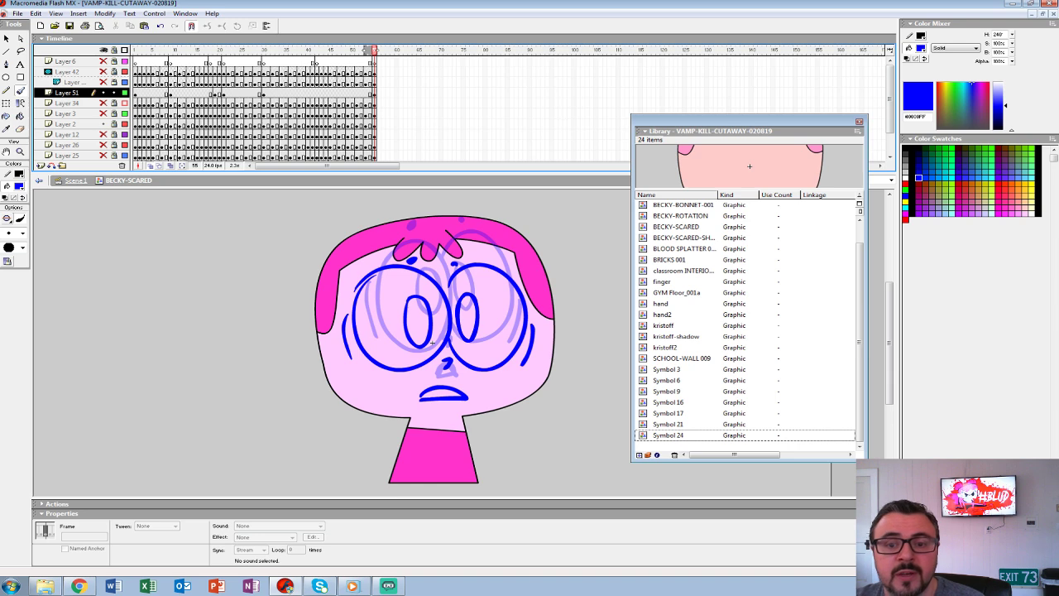
Delete the Layer 51 sketches, show the hidden artwork layers from Layer 42 down, and turn off outline display for Layer 34.
{"action": "left_click", "coordinate": [67, 93]}
{"action": "key", "text": "Delete"}
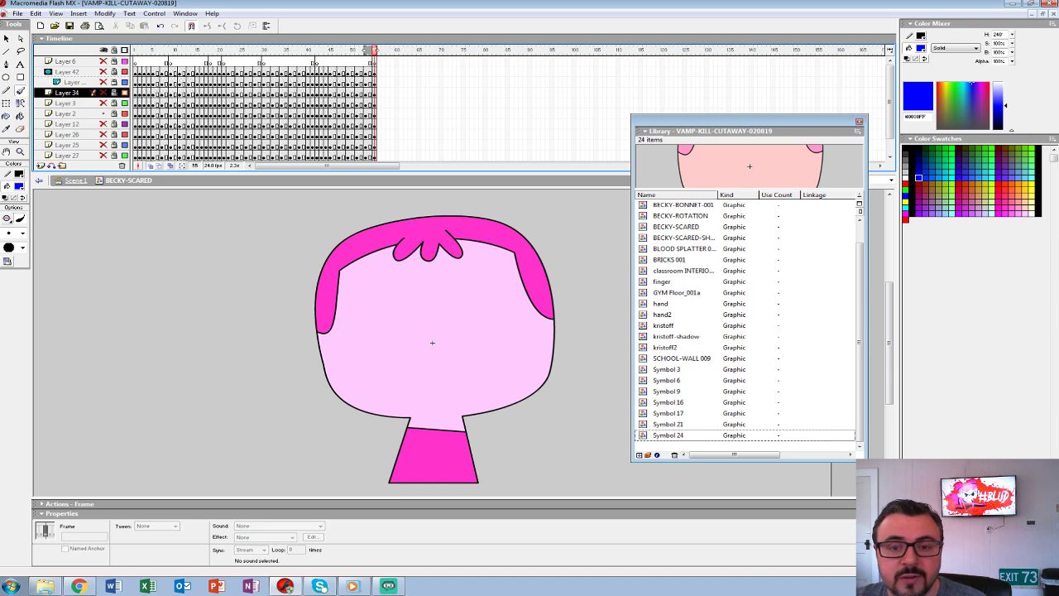
{"action": "left_click_drag", "start_coordinate": [103, 72], "coordinate": [103, 155]}
{"action": "left_click", "coordinate": [125, 93]}
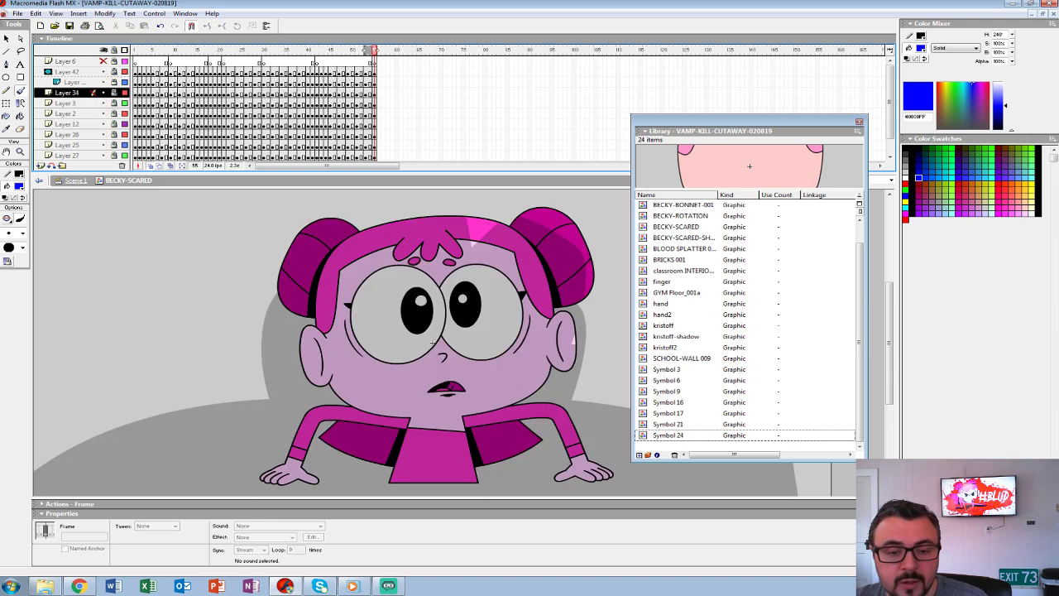
Play the finished BECKY-SCARED animation from frame 1 with the whole figure and shadow in view.
{"action": "left_click", "coordinate": [20, 151]}
{"action": "left_click", "coordinate": [430, 333], "text": "alt"}
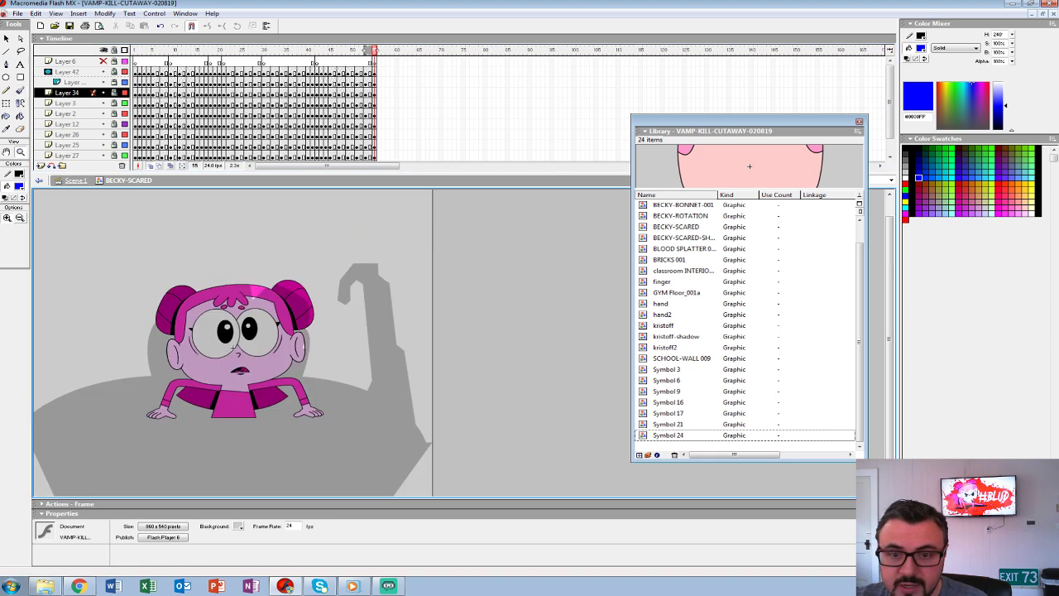
{"action": "left_click", "coordinate": [135, 83]}
{"action": "key", "text": "Return"}
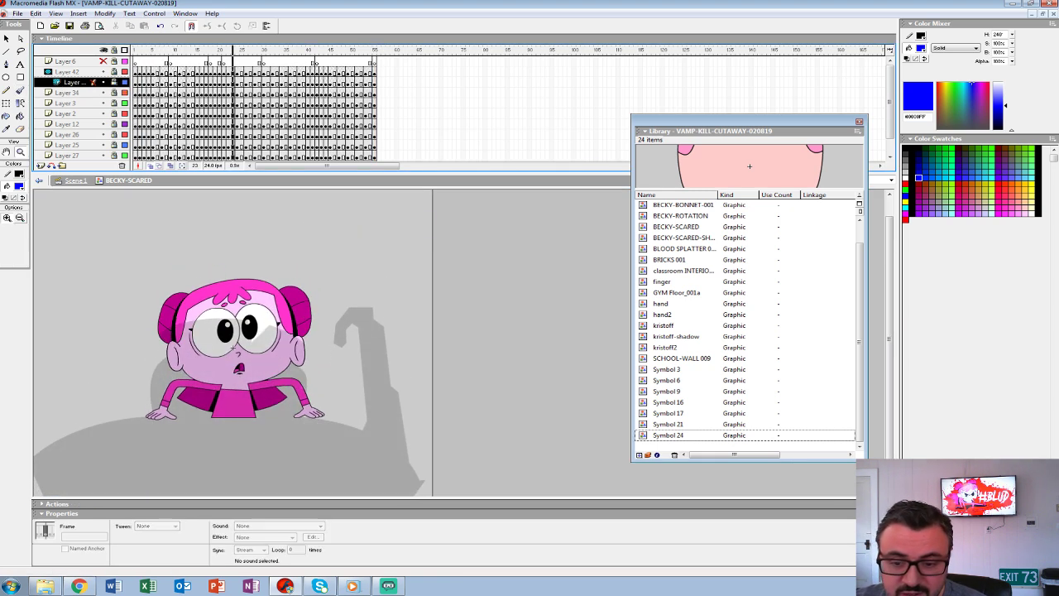
{"action": "key", "text": "Return"}
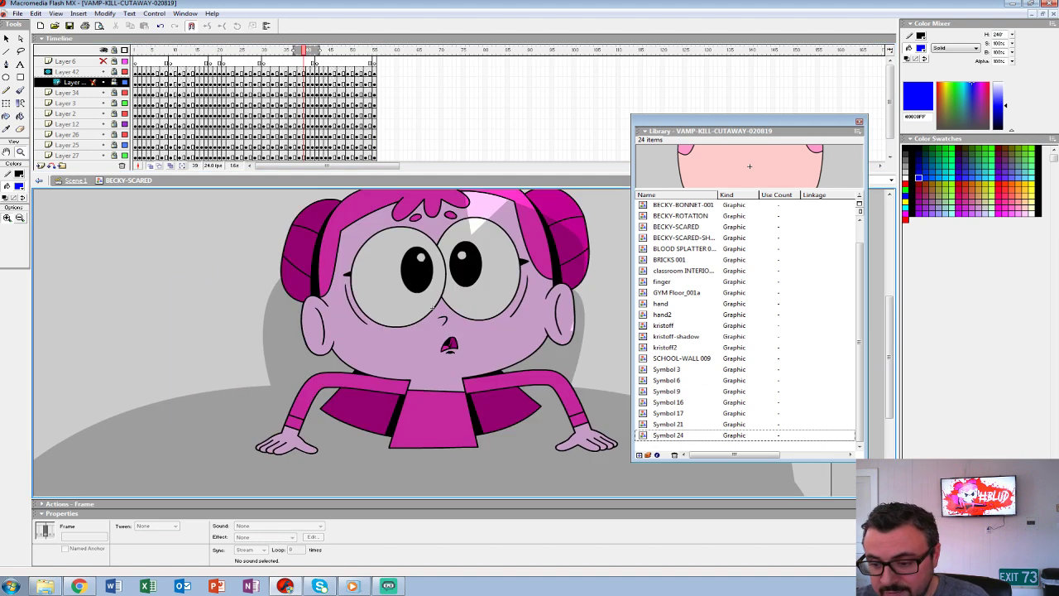
Replay the BECKY-SCARED animation, examining the finished face close up and at the full-figure view.
{"action": "left_click", "coordinate": [475, 342]}
{"action": "key", "text": "Return"}
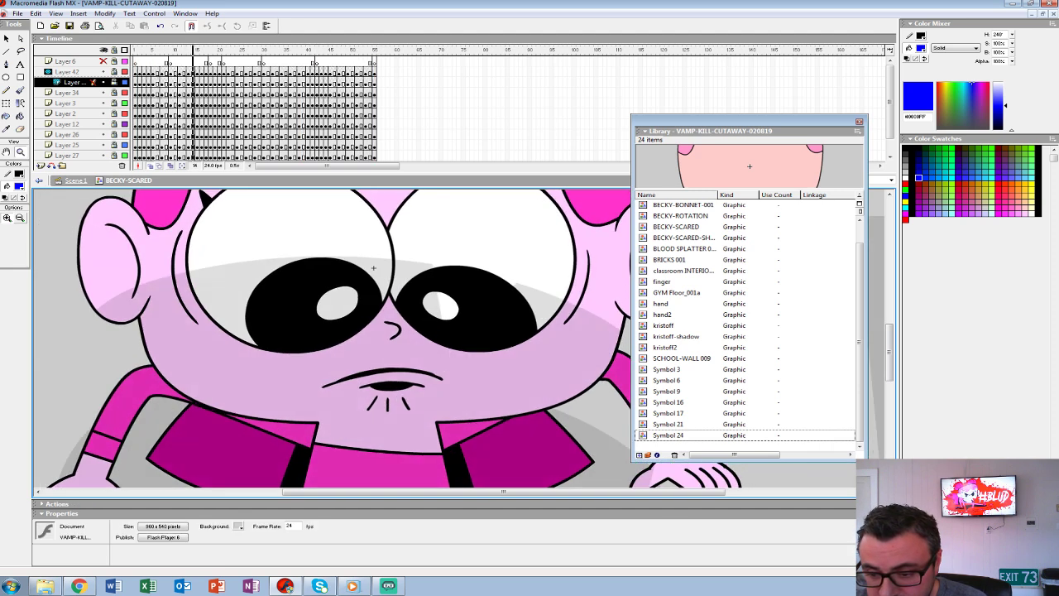
{"action": "key", "text": "ctrl+minus"}
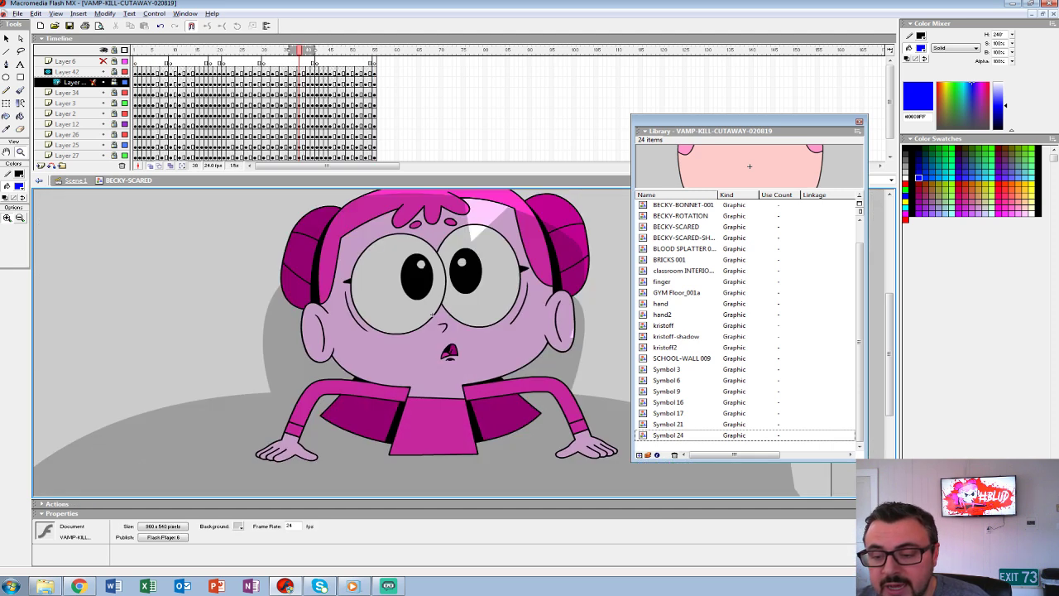
{"action": "key", "text": "ctrl+minus"}
{"action": "key", "text": "Return"}
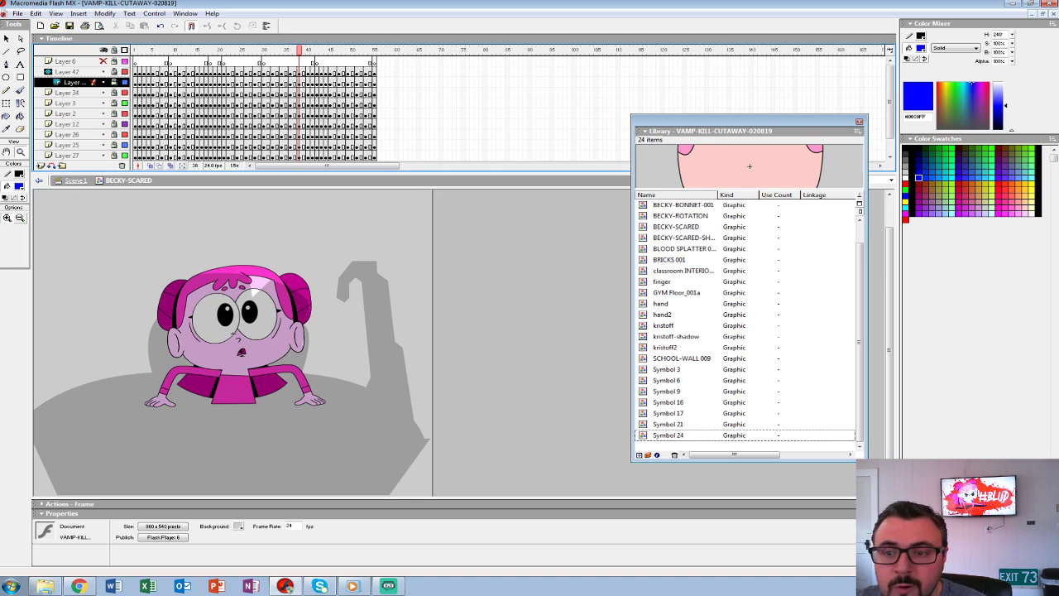
{"action": "key", "text": "Return"}
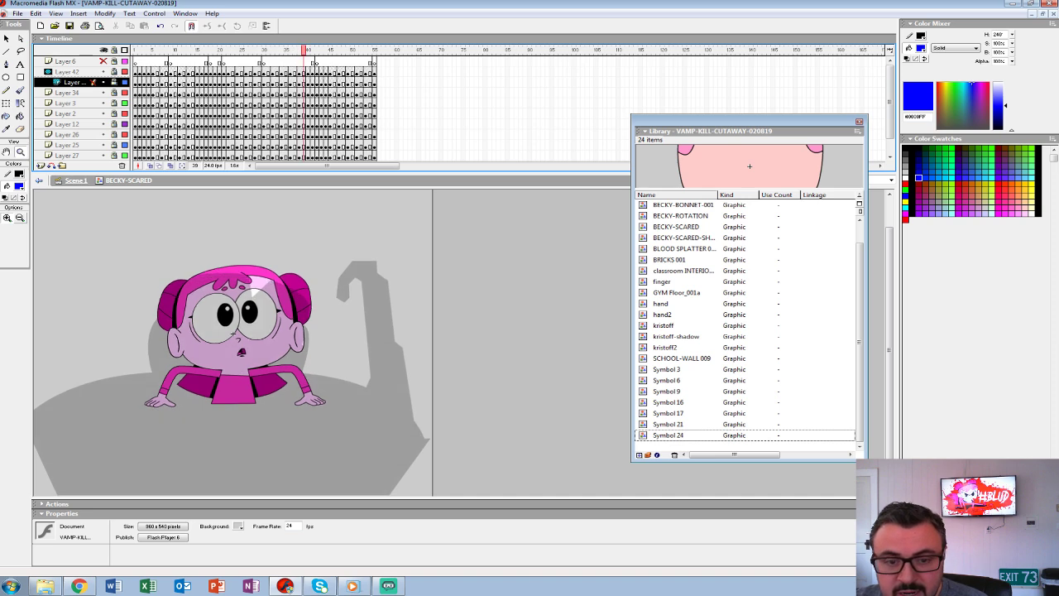
Return to Scene 1, hide the Library, and play the scene onward from frame 195.
{"action": "key", "text": "ctrl+e"}
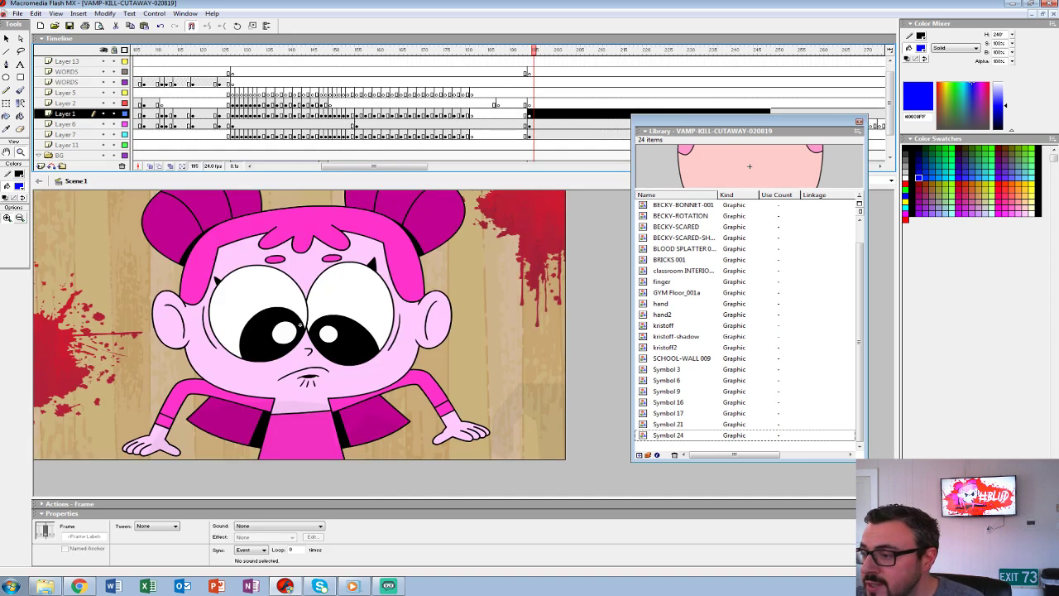
{"action": "key", "text": "F11"}
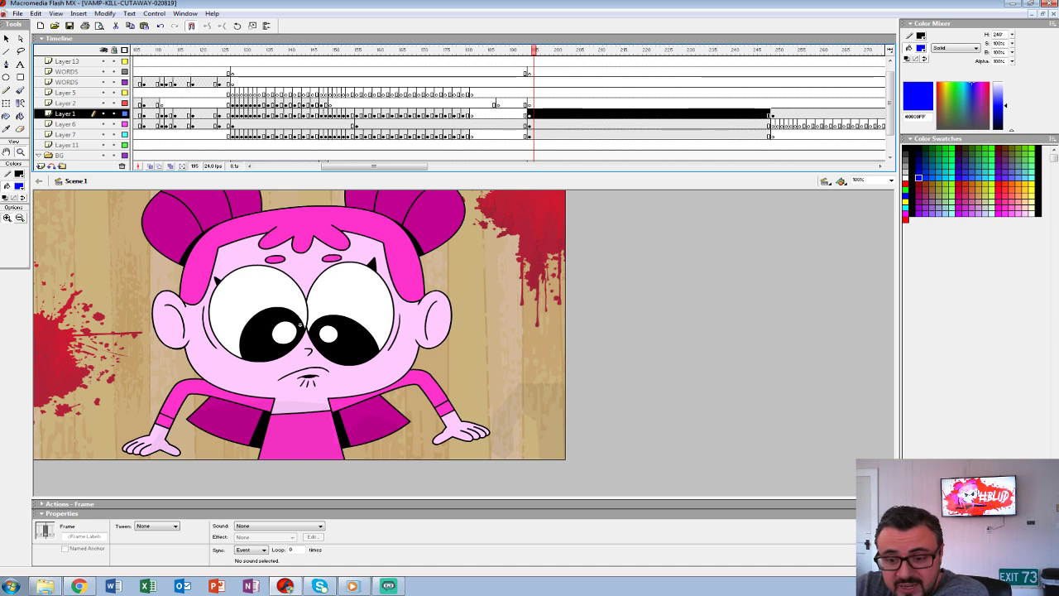
{"action": "left_click_drag", "start_coordinate": [373, 167], "coordinate": [391, 166]}
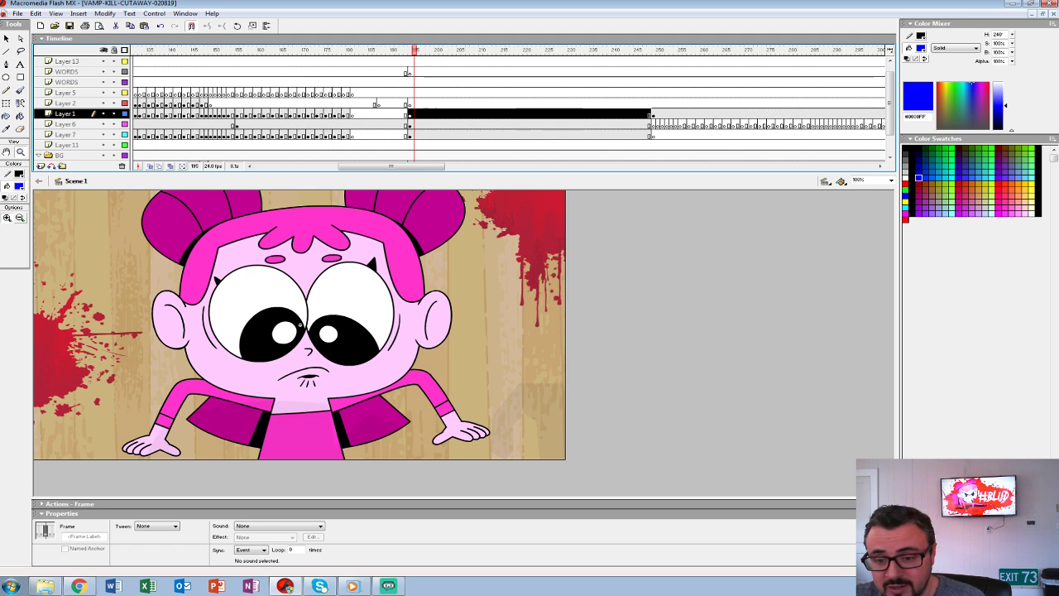
{"action": "key", "text": "Return"}
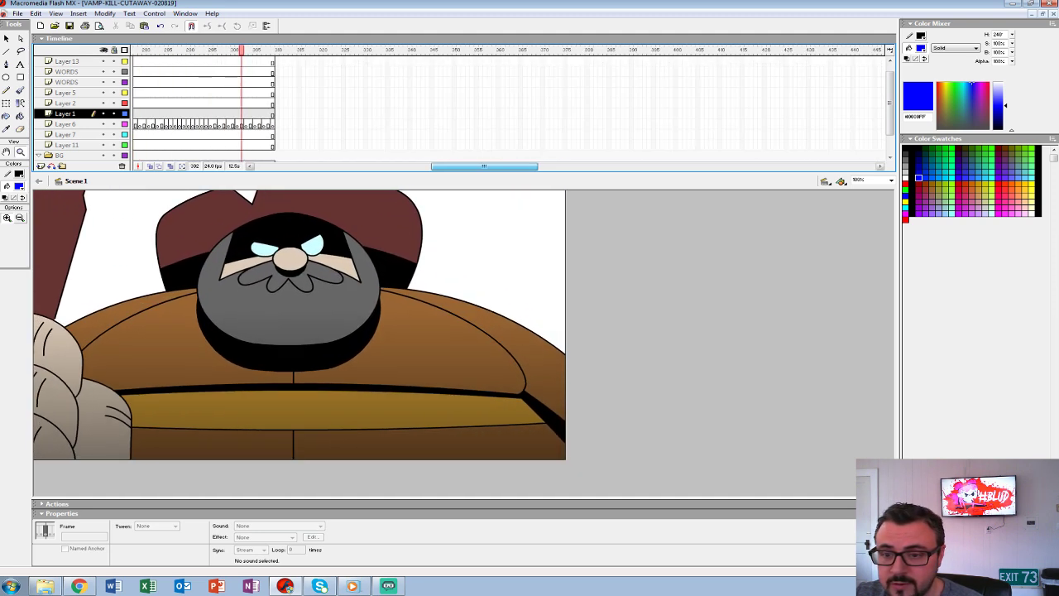
Open the kristoff-shadow symbol from frame 249 of Scene 1 and play its animation.
{"action": "left_click", "coordinate": [315, 113]}
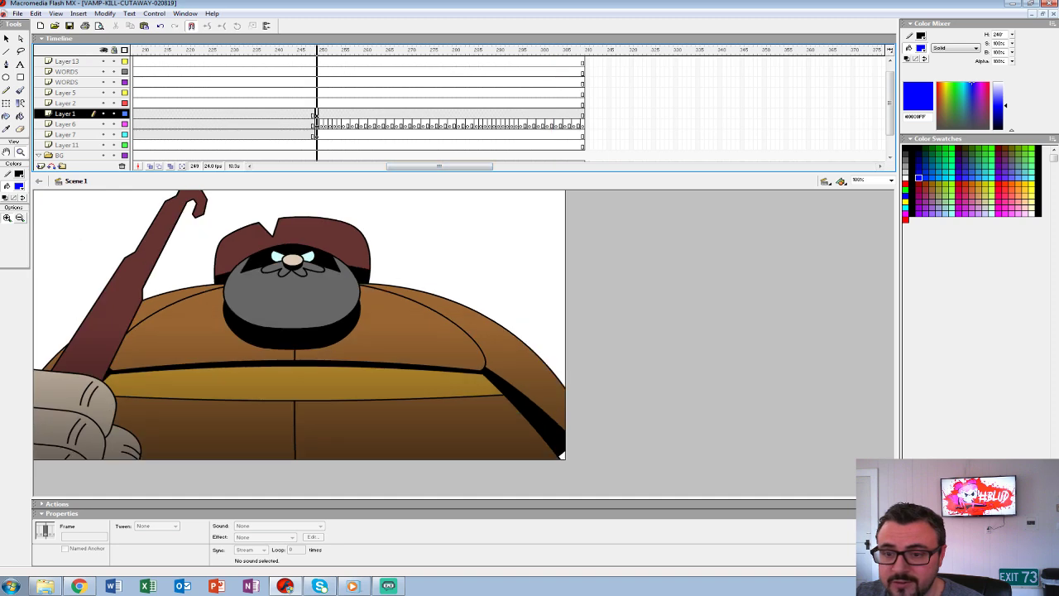
{"action": "right_click", "coordinate": [308, 310]}
{"action": "left_click", "coordinate": [333, 426]}
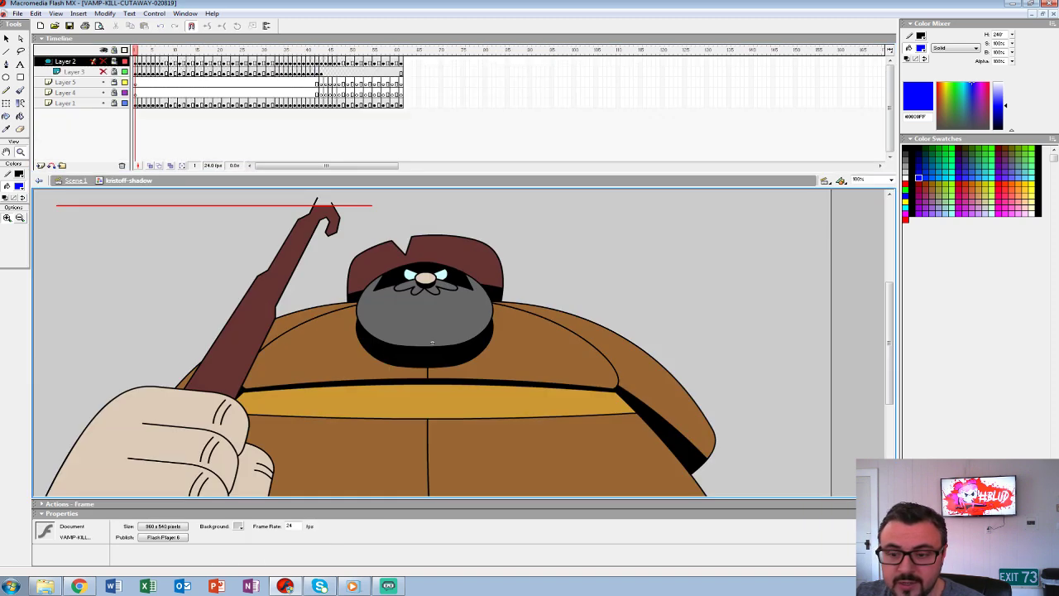
{"action": "key", "text": "ctrl+minus"}
{"action": "key", "text": "Return"}
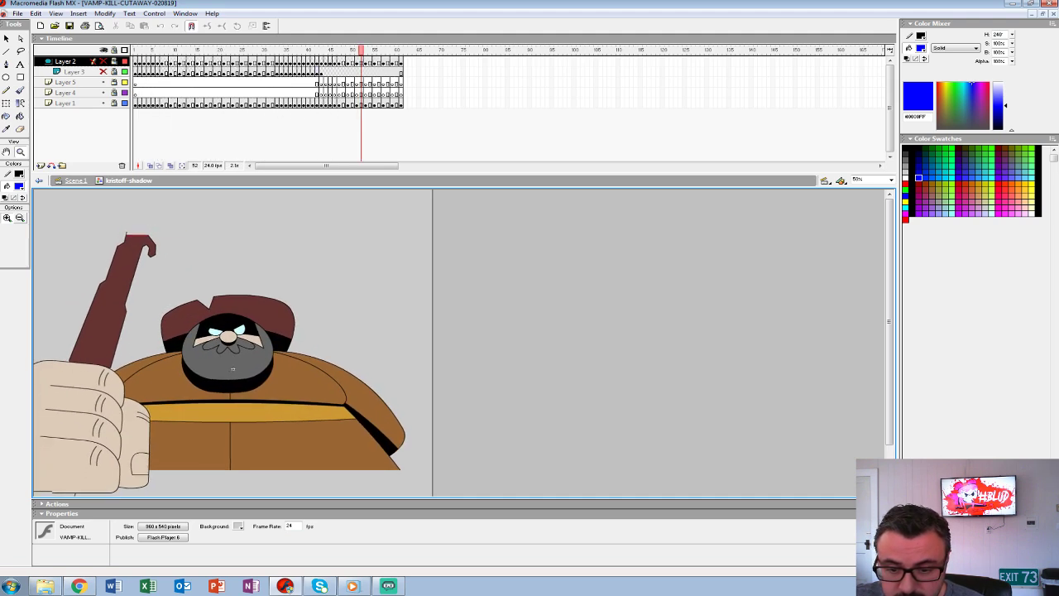
Inspect the kristoff-shadow head animation close up and replay the symbol from frame 1.
{"action": "key", "text": "ctrl+equal"}
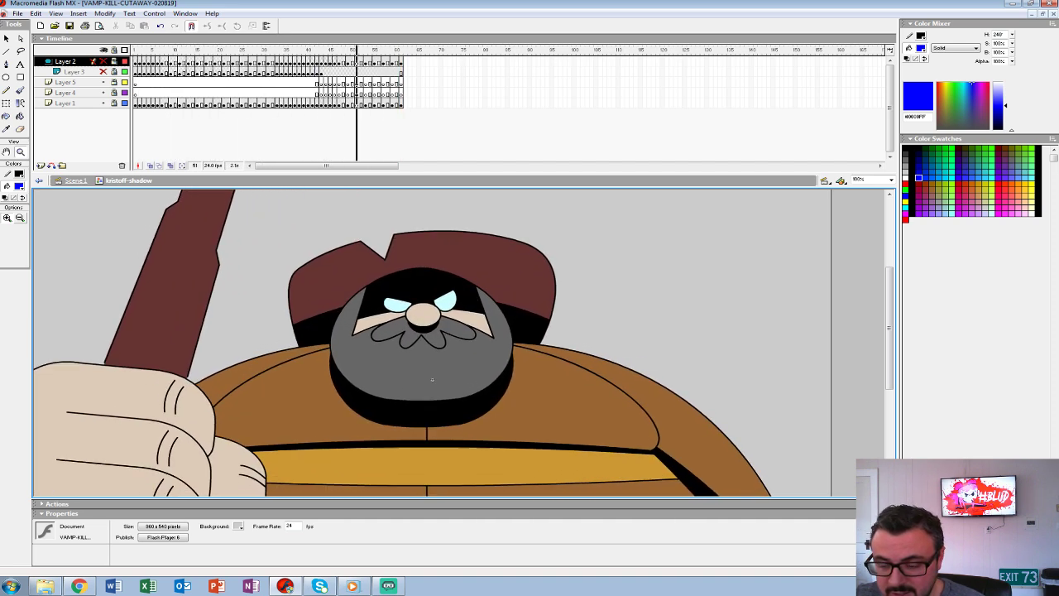
{"action": "key", "text": "ctrl+minus"}
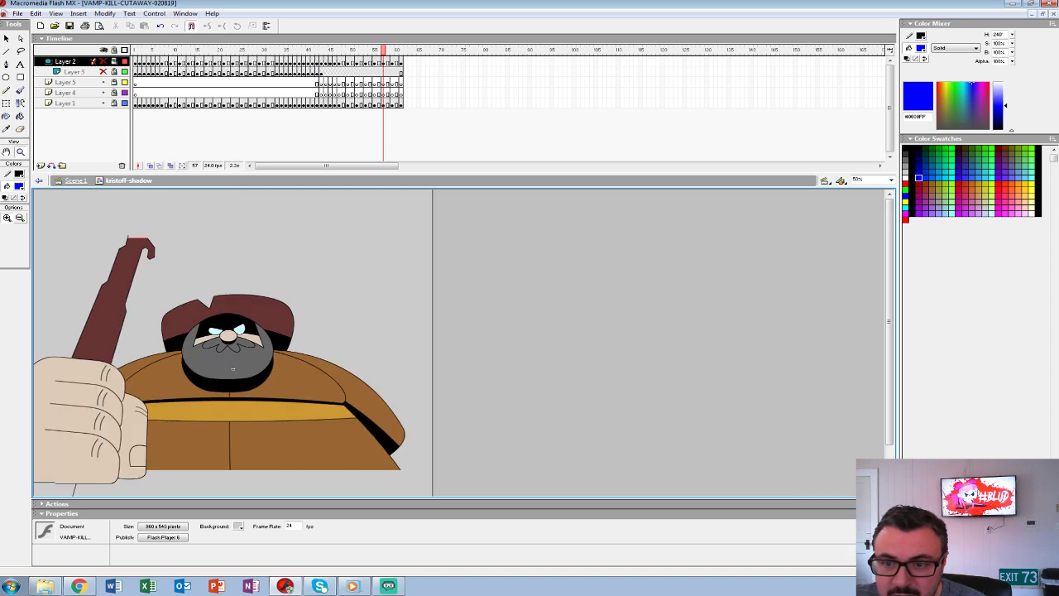
{"action": "left_click", "coordinate": [135, 93], "text": "shift"}
{"action": "key", "text": "Return"}
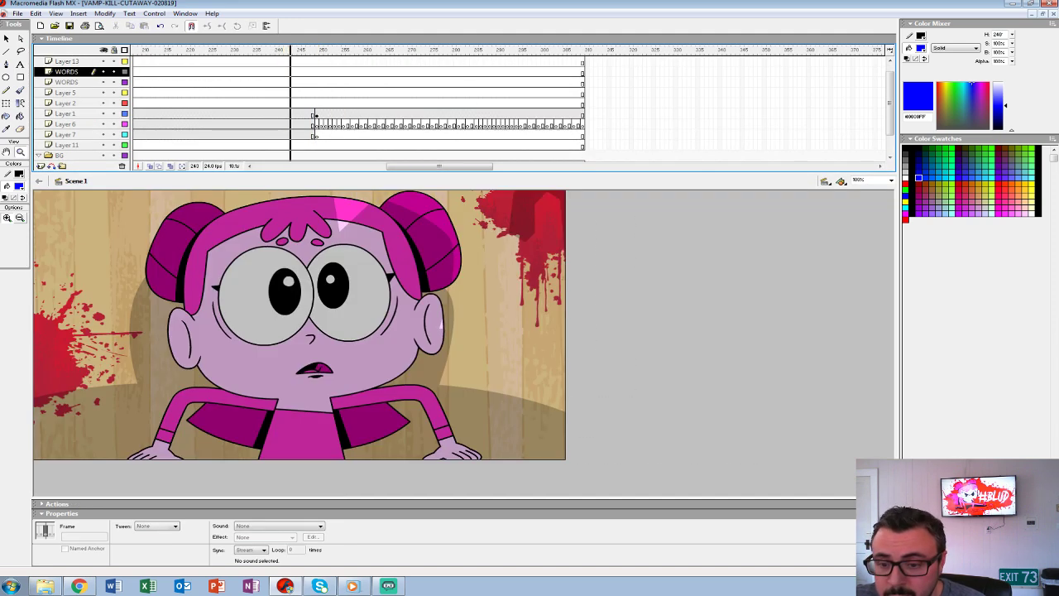
Play Scene 1 from its beginning and select frame 114 of Layer 2.
{"action": "key", "text": "Return"}
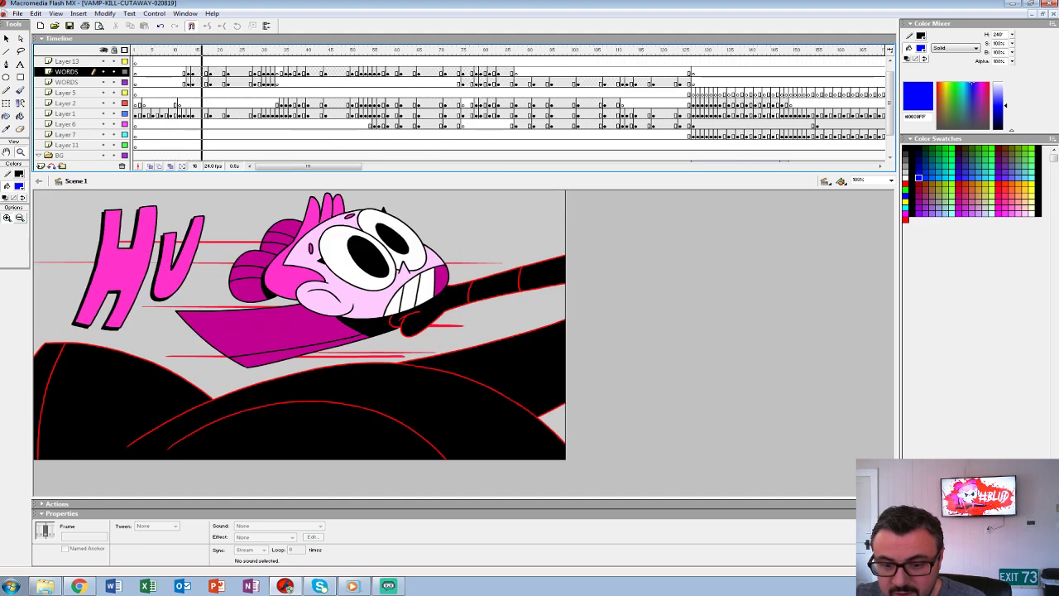
{"action": "key", "text": "Return"}
{"action": "left_click_drag", "start_coordinate": [309, 166], "coordinate": [348, 166]}
{"action": "left_click", "coordinate": [361, 103]}
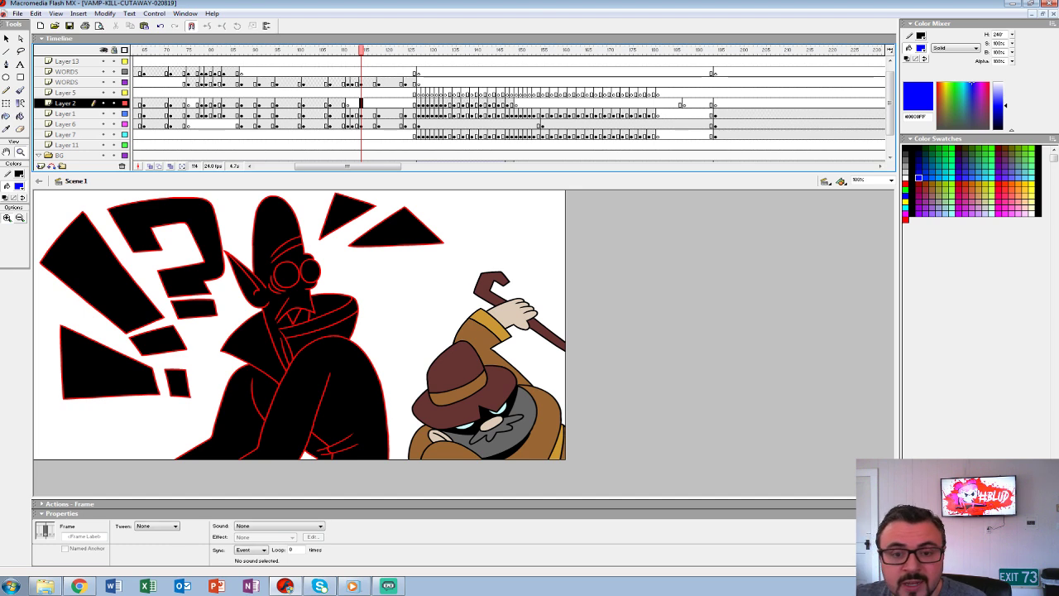
Hide the BG folder's layers and play the fight animation, starting from frames 80 and 102.
{"action": "scroll", "coordinate": [496, 108], "scroll_direction": "down", "scroll_amount": 1}
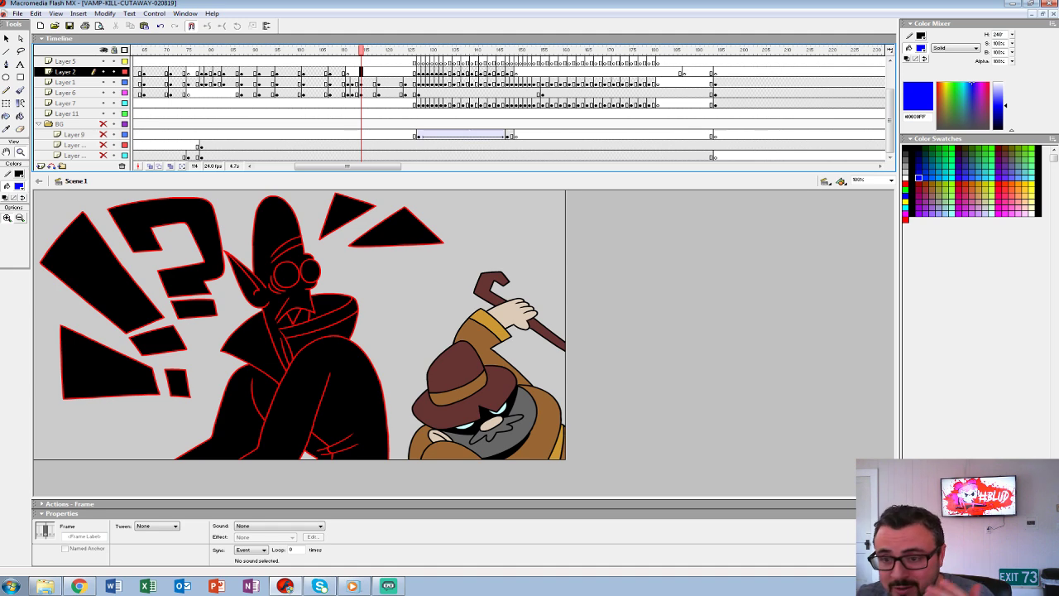
{"action": "left_click_drag", "start_coordinate": [360, 50], "coordinate": [338, 51]}
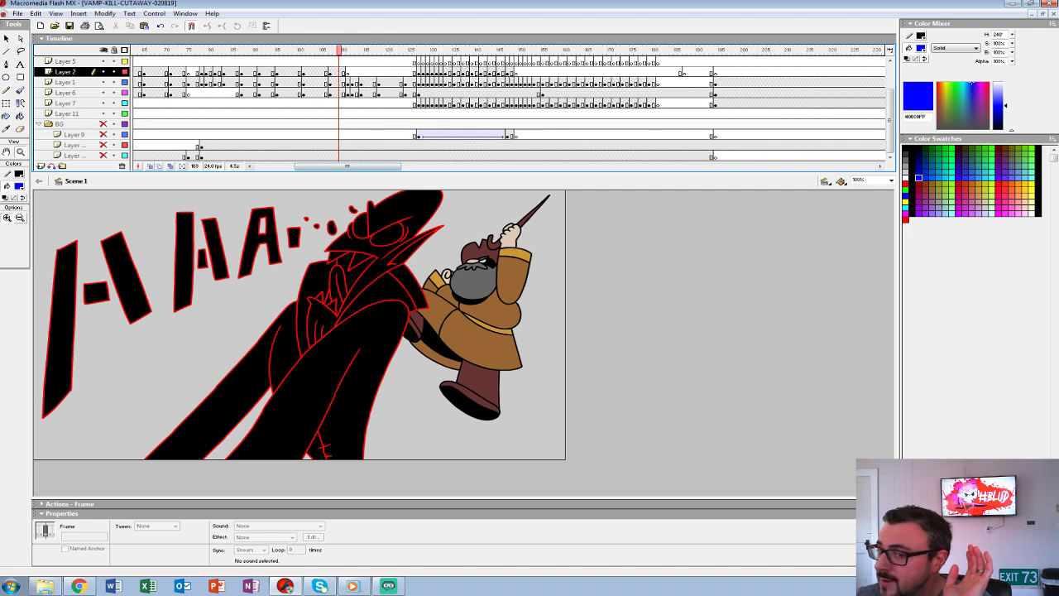
{"action": "left_click", "coordinate": [209, 83]}
{"action": "key", "text": "Return"}
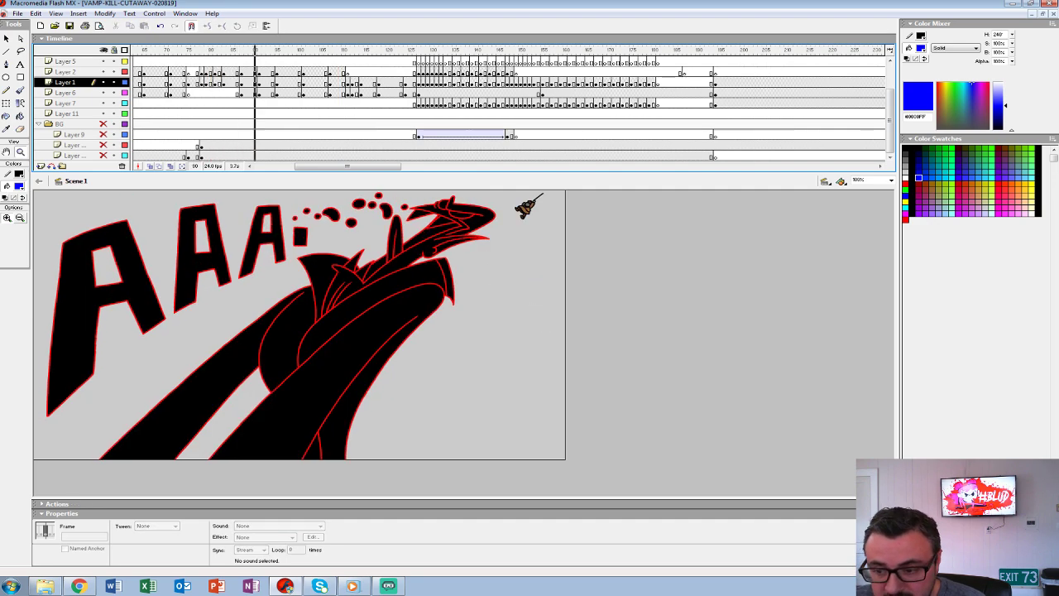
{"action": "key", "text": "Return"}
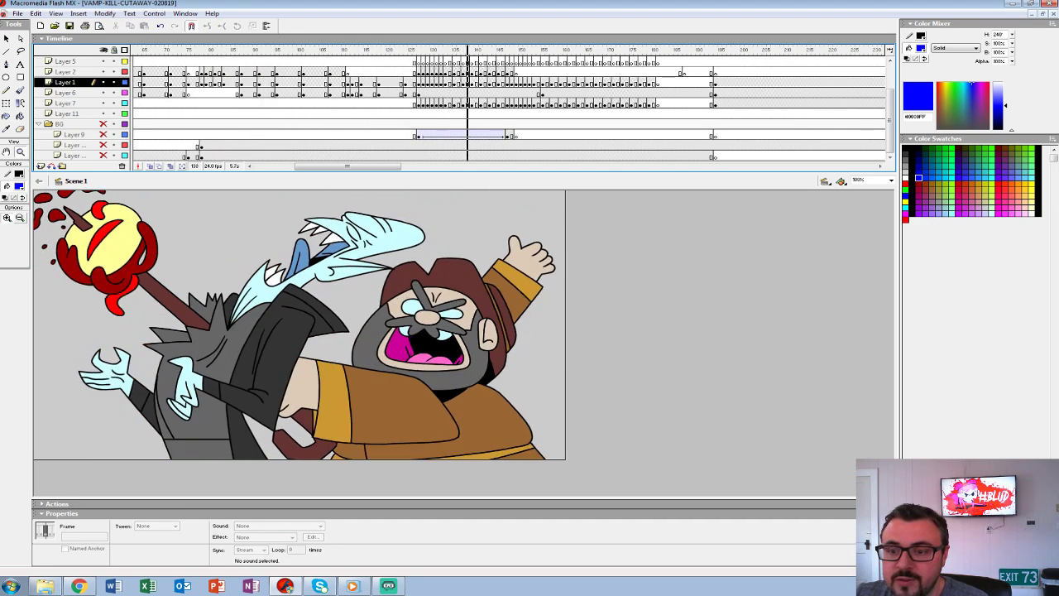
{"action": "left_click", "coordinate": [306, 73]}
{"action": "key", "text": "Return"}
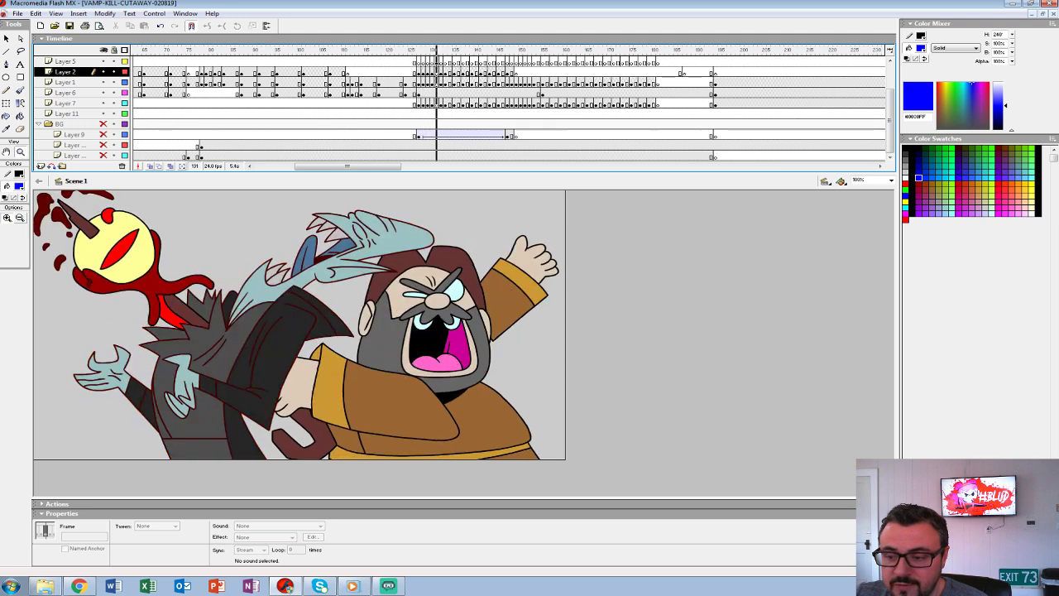
{"action": "key", "text": "Return"}
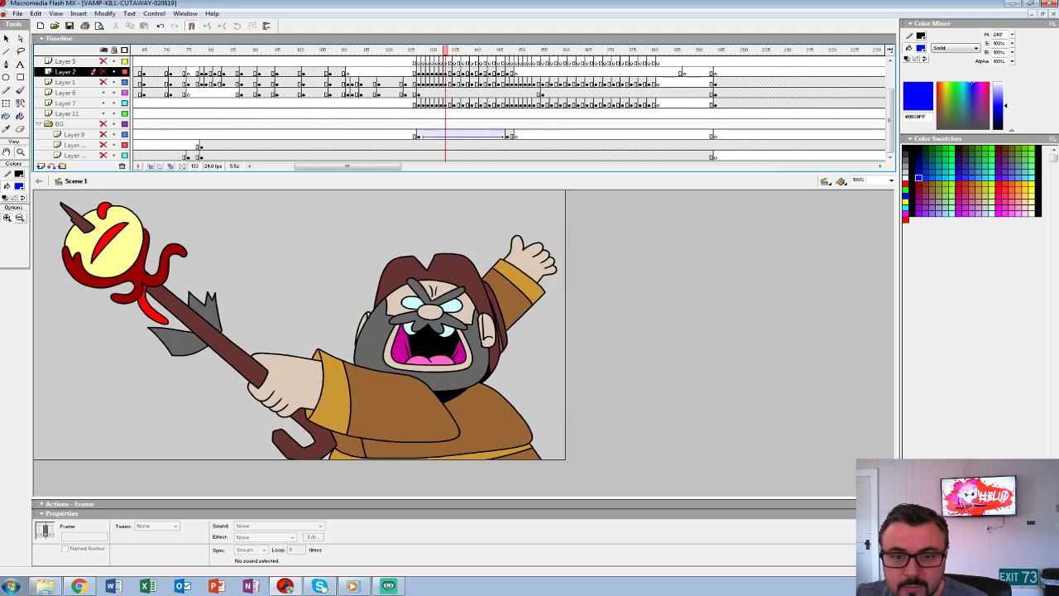
Hide the other artwork and WORDS layers so only Layer 6 is shown, and go to frame 111.
{"action": "left_click_drag", "start_coordinate": [103, 103], "coordinate": [103, 113]}
{"action": "left_click_drag", "start_coordinate": [445, 50], "coordinate": [347, 51]}
{"action": "left_click_drag", "start_coordinate": [890, 121], "coordinate": [890, 97]}
{"action": "left_click", "coordinate": [104, 93]}
{"action": "left_click_drag", "start_coordinate": [103, 82], "coordinate": [103, 61]}
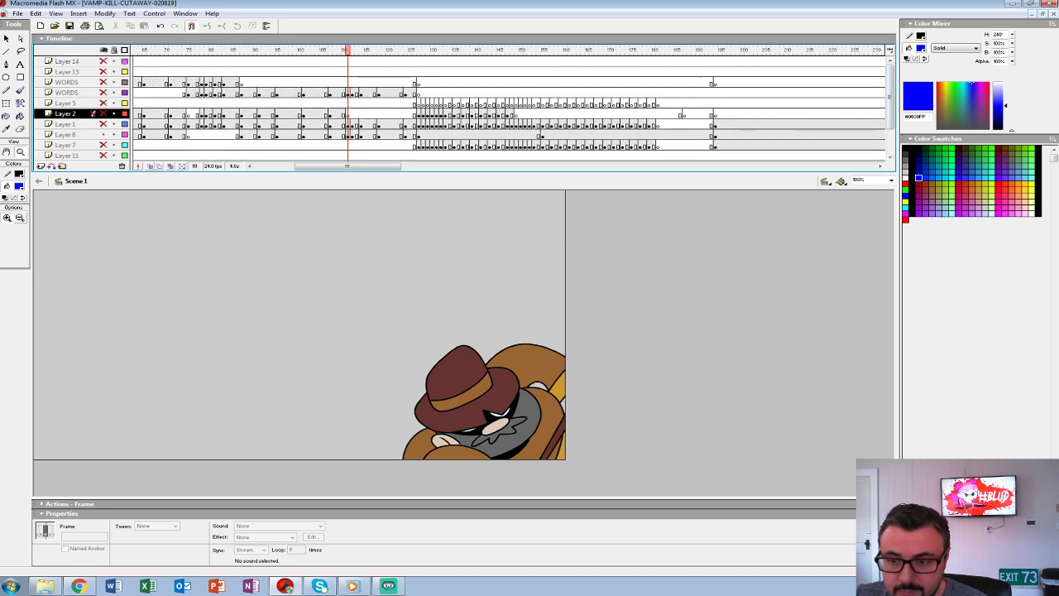
Examine the isolated crouching hunter's poses between frames 112 and 117.
{"action": "left_click_drag", "start_coordinate": [347, 50], "coordinate": [374, 50]}
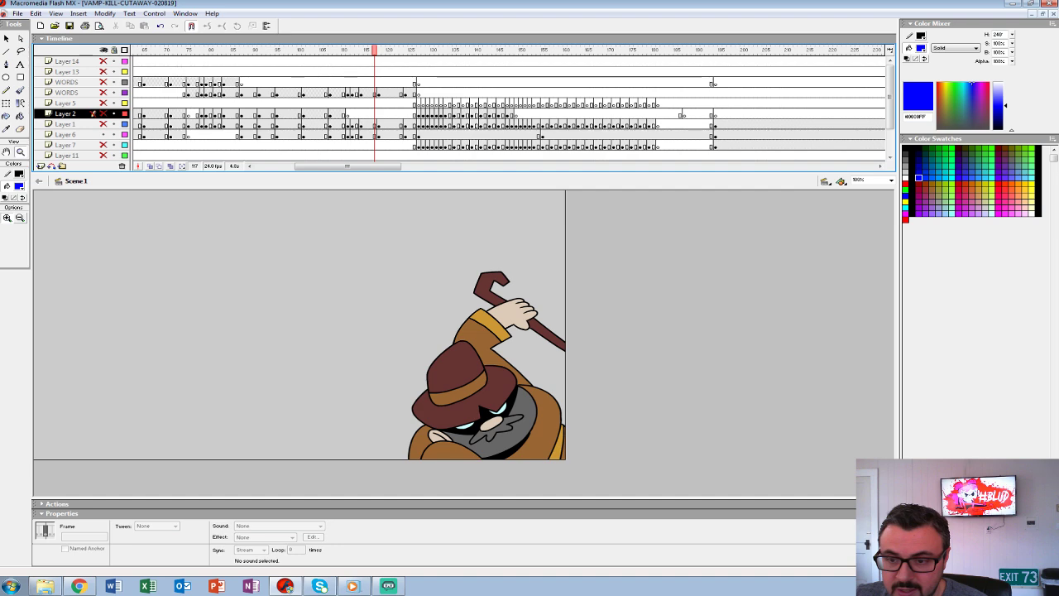
{"action": "left_click", "coordinate": [351, 135]}
{"action": "key", "text": "ctrl+shift+w"}
{"action": "left_click_drag", "start_coordinate": [653, 397], "coordinate": [407, 377]}
{"action": "key", "text": "period"}
{"action": "key", "text": "period"}
Play the isolated hunter's move into the crouch, starting from frames 98 and 107.
{"action": "left_click", "coordinate": [289, 135]}
{"action": "key", "text": "Return"}
{"action": "left_click", "coordinate": [290, 124]}
{"action": "key", "text": "Return"}
{"action": "key", "text": "Return"}
{"action": "left_click", "coordinate": [330, 124]}
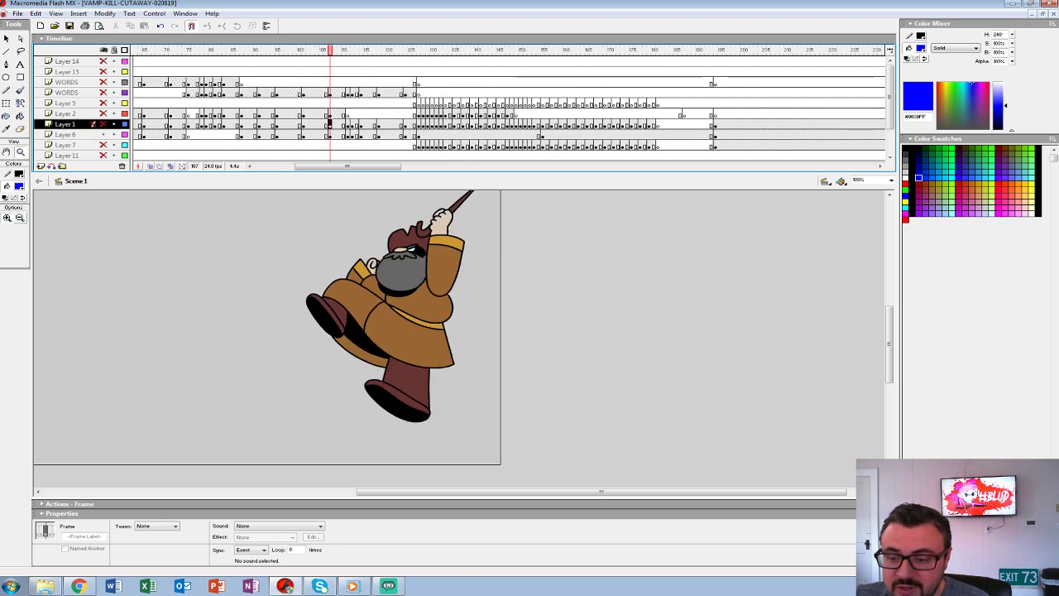
{"action": "key", "text": "Return"}
Step frame by frame between frames 110 and 119 to examine the hunter's crouch and cane raise.
{"action": "mouse_move", "coordinate": [357, 50]}
{"action": "left_mouse_down"}
{"action": "mouse_move", "coordinate": [334, 50]}
{"action": "mouse_move", "coordinate": [356, 51]}
{"action": "mouse_move", "coordinate": [343, 50]}
{"action": "left_mouse_up"}
{"action": "key", "text": "period"}
{"action": "key", "text": "period"}
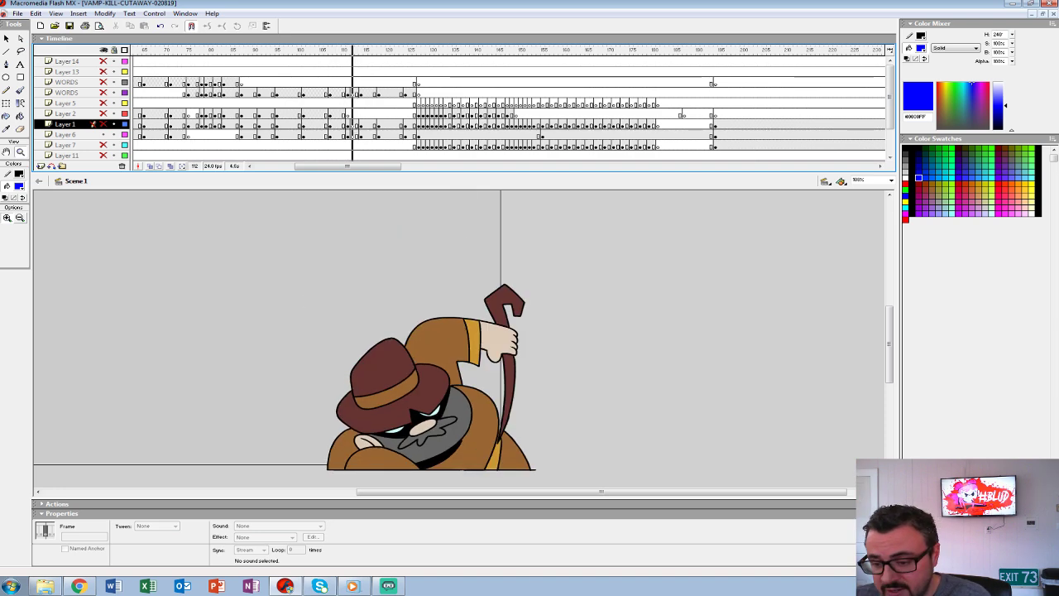
{"action": "key", "text": "comma"}
{"action": "key", "text": "comma"}
{"action": "key", "text": "comma"}
{"action": "key", "text": "period"}
{"action": "key", "text": "period"}
{"action": "key", "text": "period"}
{"action": "key", "text": "period"}
{"action": "key", "text": "period"}
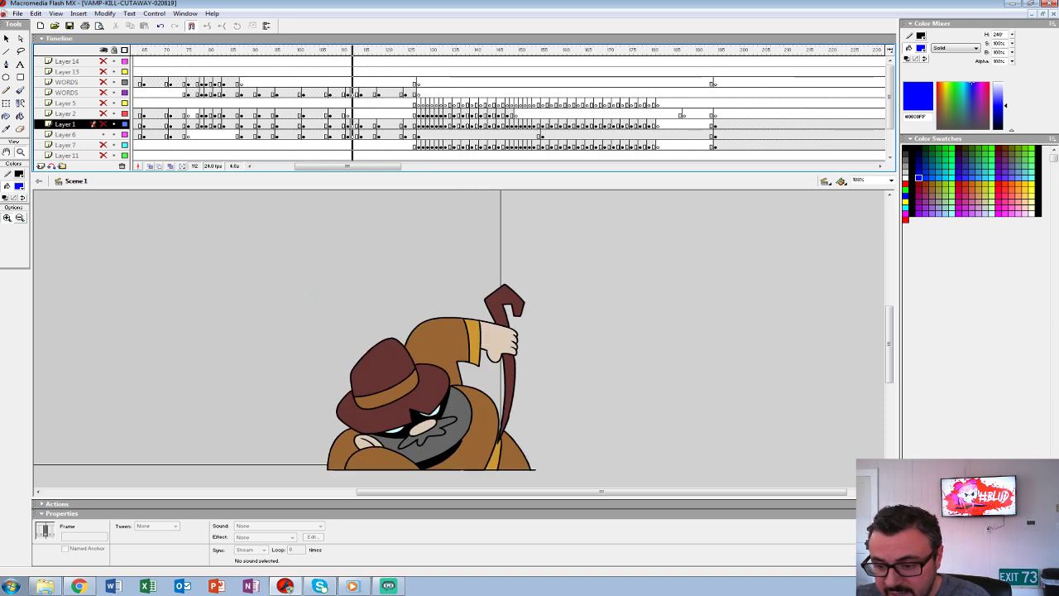
{"action": "key", "text": "period"}
{"action": "key", "text": "period"}
{"action": "key", "text": "period"}
{"action": "key", "text": "period"}
{"action": "key", "text": "period"}
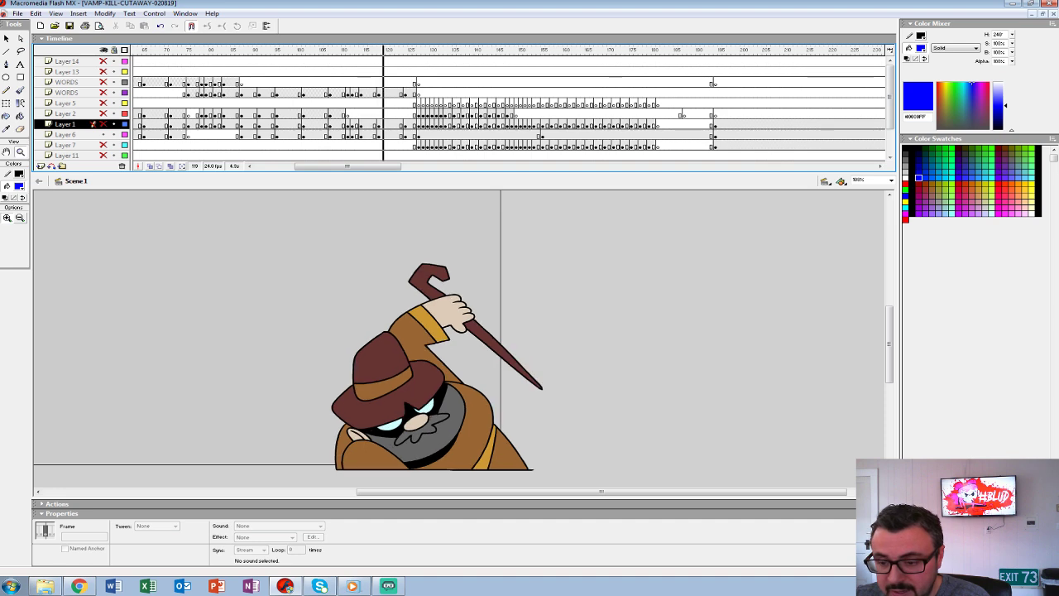
Step repeatedly backward and forward through the frames around 118 to compare the successive cane-raise poses.
{"action": "key", "text": "comma"}
{"action": "key", "text": "comma"}
{"action": "key", "text": "comma"}
{"action": "key", "text": "comma"}
{"action": "key", "text": "period"}
{"action": "key", "text": "period"}
{"action": "key", "text": "period"}
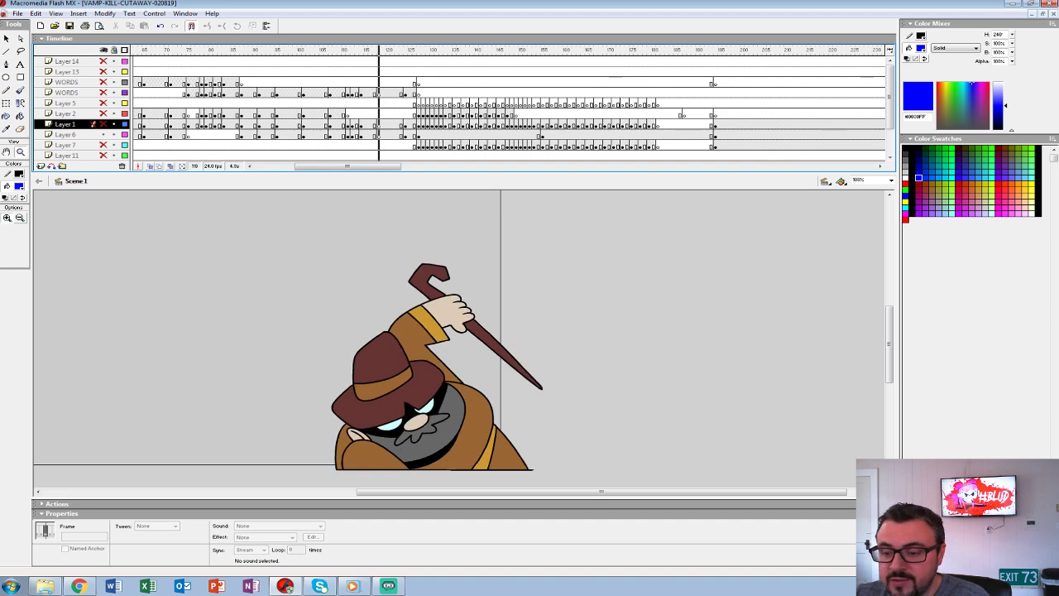
{"action": "key", "text": "comma"}
{"action": "key", "text": "comma"}
{"action": "key", "text": "comma"}
{"action": "key", "text": "comma"}
{"action": "key", "text": "comma"}
{"action": "key", "text": "comma"}
{"action": "key", "text": "comma"}
{"action": "key", "text": "comma"}
{"action": "key", "text": "period"}
{"action": "key", "text": "period"}
{"action": "key", "text": "period"}
{"action": "key", "text": "period"}
{"action": "key", "text": "period"}
{"action": "key", "text": "period"}
{"action": "key", "text": "period"}
{"action": "key", "text": "period"}
{"action": "key", "text": "period"}
{"action": "key", "text": "period"}
{"action": "key", "text": "period"}
{"action": "key", "text": "period"}
{"action": "key", "text": "period"}
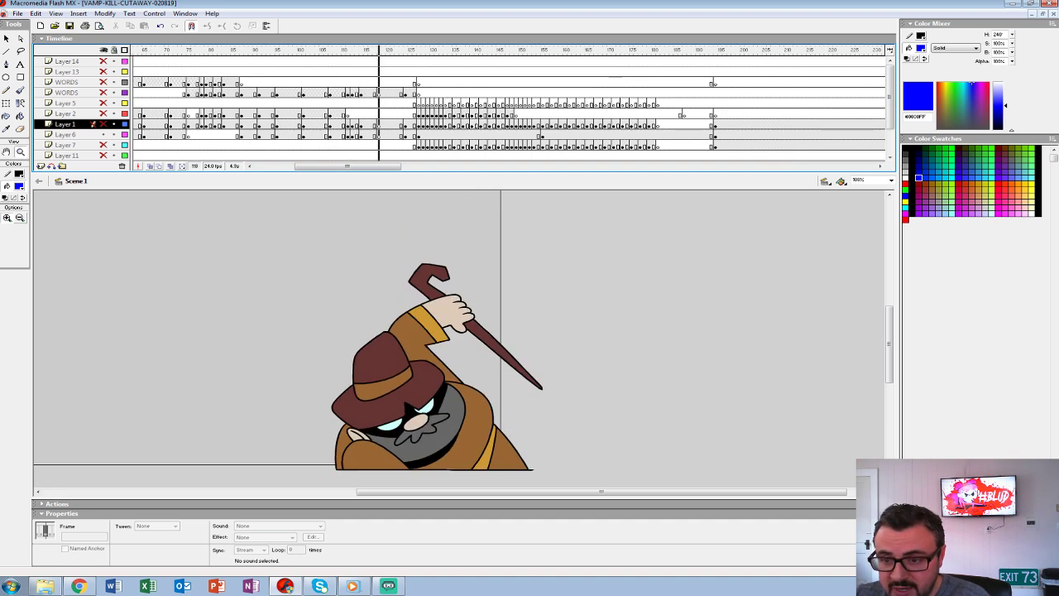
Step forward from frame 118 past frame 125 to examine the hunter's snarling wind-up pose.
{"action": "key", "text": "period"}
{"action": "key", "text": "comma"}
{"action": "key", "text": "period"}
{"action": "key", "text": "period"}
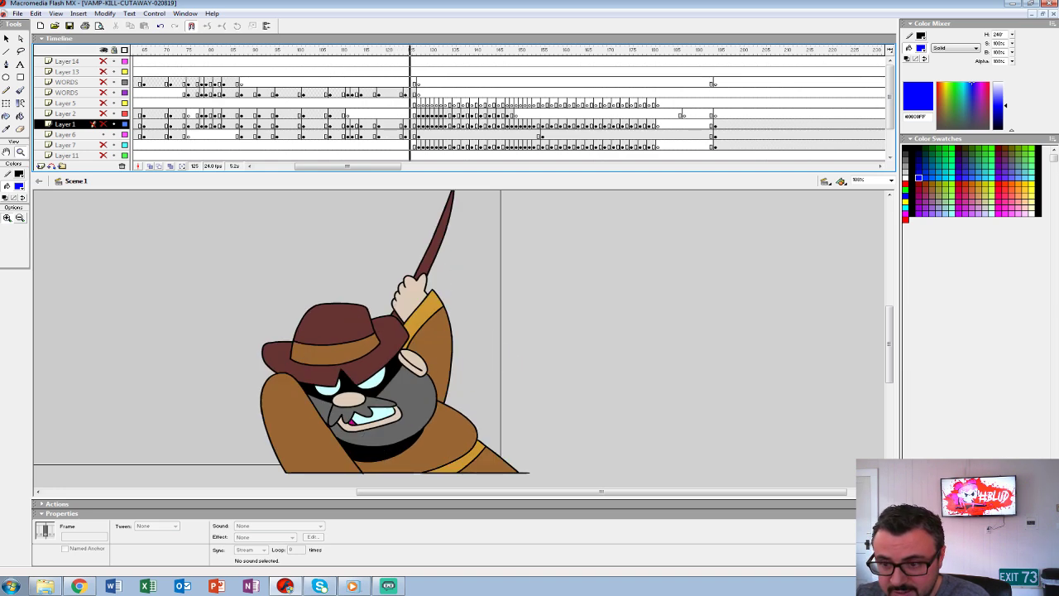
{"action": "key", "text": "period"}
{"action": "key", "text": "period"}
Go back to frame 122 and select the raised-cane drawing on Layer 6.
{"action": "left_click_drag", "start_coordinate": [397, 314], "coordinate": [506, 349]}
{"action": "mouse_move", "coordinate": [419, 61]}
{"action": "left_mouse_down"}
{"action": "mouse_move", "coordinate": [392, 62]}
{"action": "mouse_move", "coordinate": [405, 61]}
{"action": "left_mouse_up"}
{"action": "left_click", "coordinate": [397, 135]}
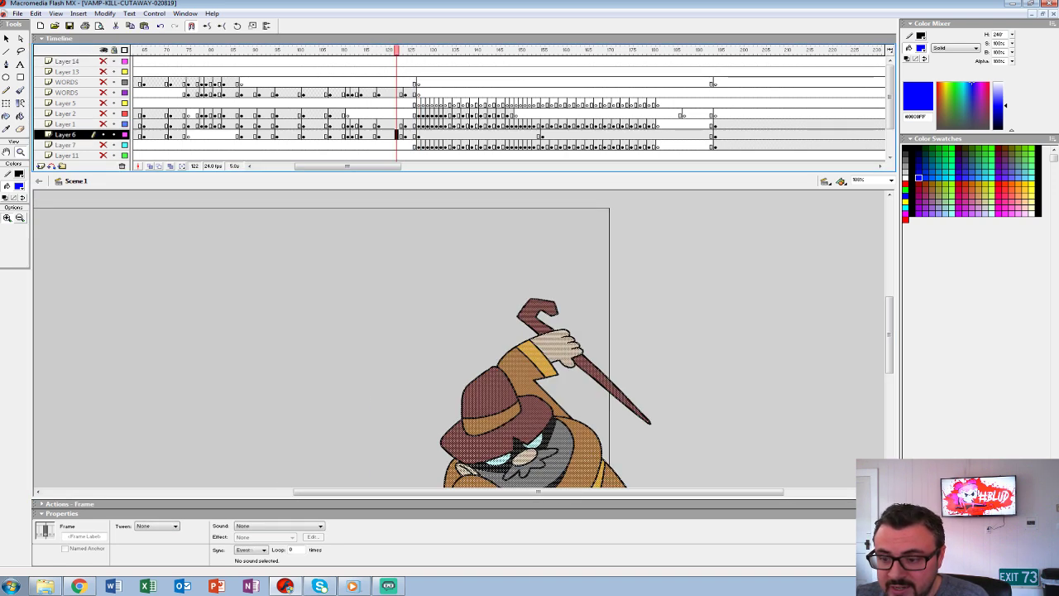
Play the hunter's cane raise from frame 109 to review its timing.
{"action": "left_click", "coordinate": [405, 134]}
{"action": "left_click", "coordinate": [339, 124]}
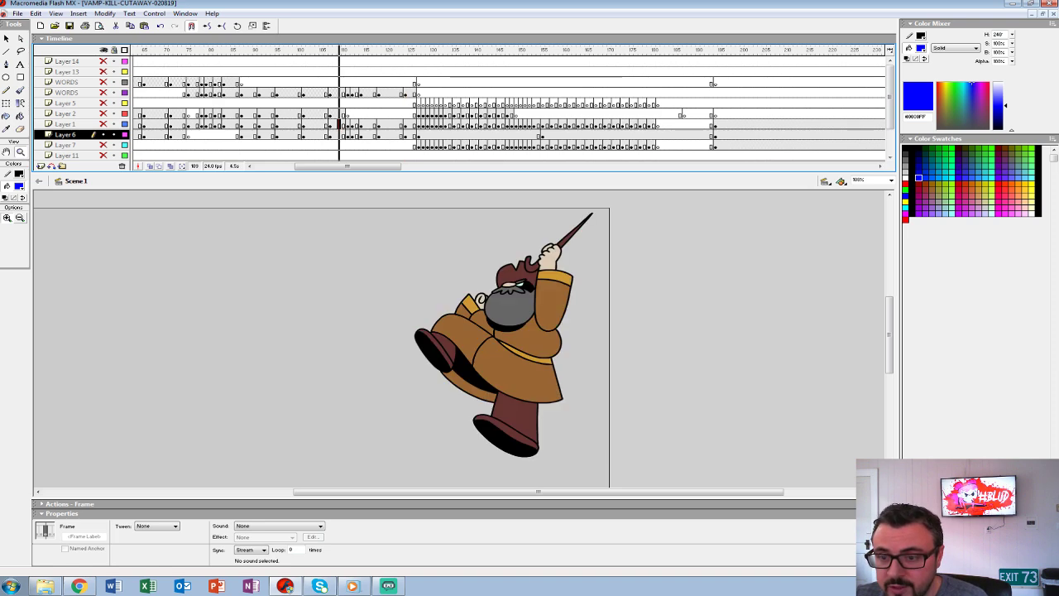
{"action": "key", "text": "Return"}
{"action": "left_click", "coordinate": [339, 124]}
{"action": "key", "text": "Return"}
{"action": "key", "text": "Return"}
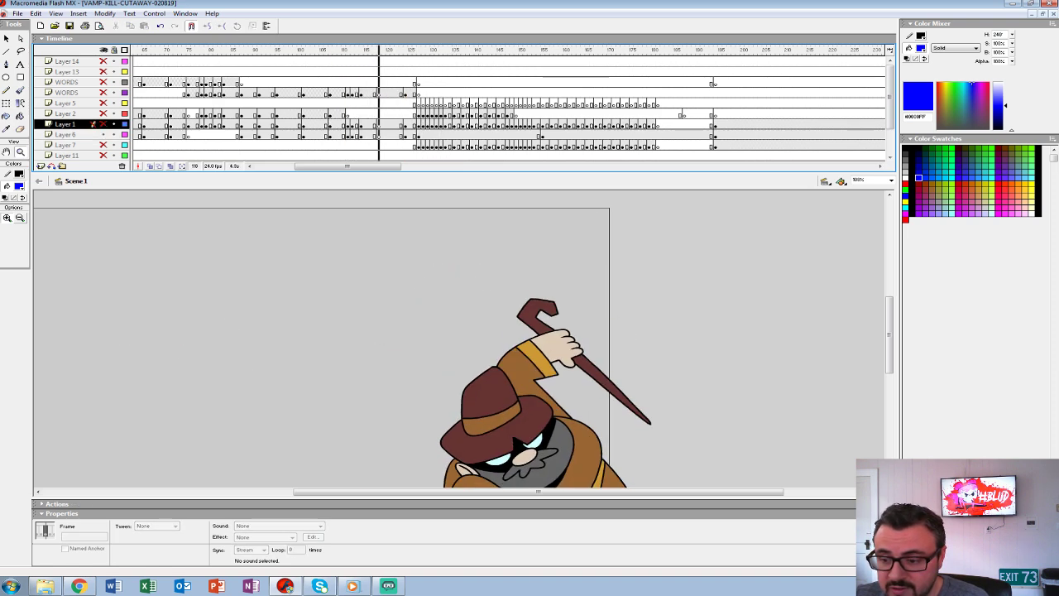
Step from frame 124 to frame 127 to compare the snarling wind-up with the cane-strike pose.
{"action": "left_click", "coordinate": [402, 135]}
{"action": "left_click", "coordinate": [405, 134]}
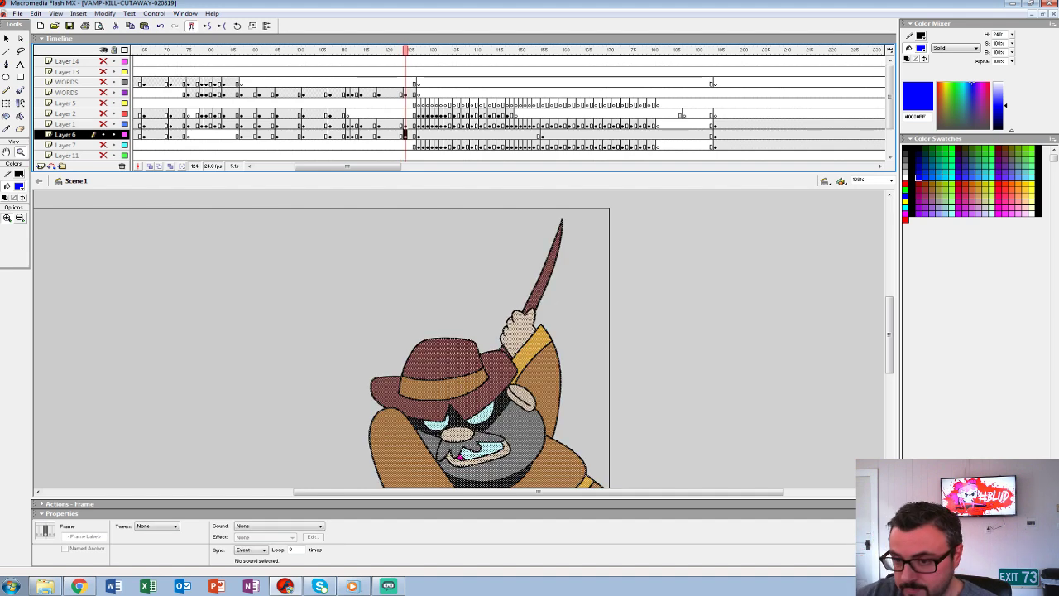
{"action": "left_click_drag", "start_coordinate": [410, 172], "coordinate": [409, 143]}
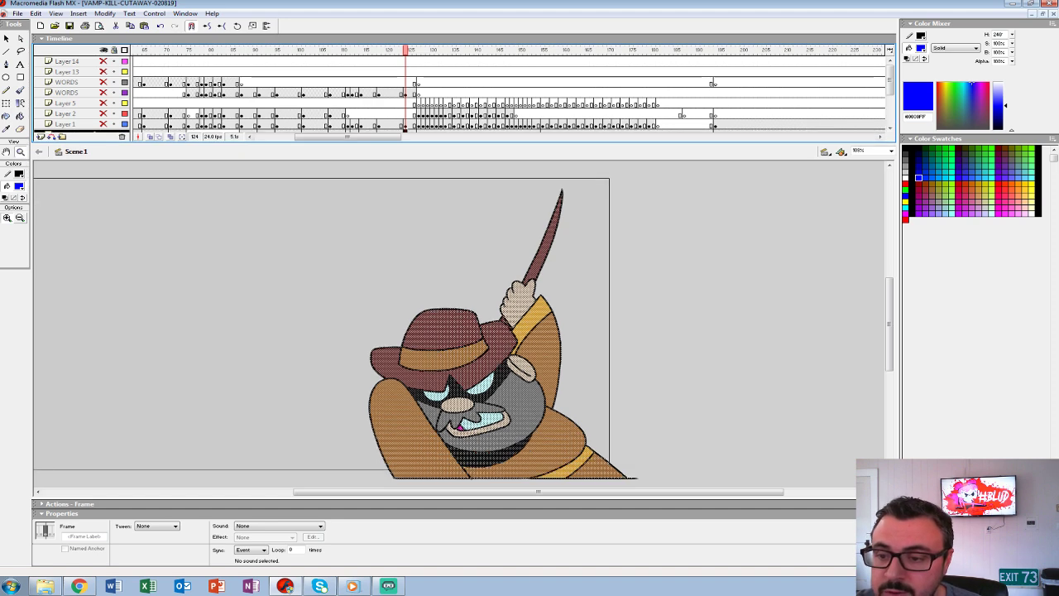
{"action": "left_click", "coordinate": [410, 125]}
{"action": "key", "text": "period"}
{"action": "key", "text": "period"}
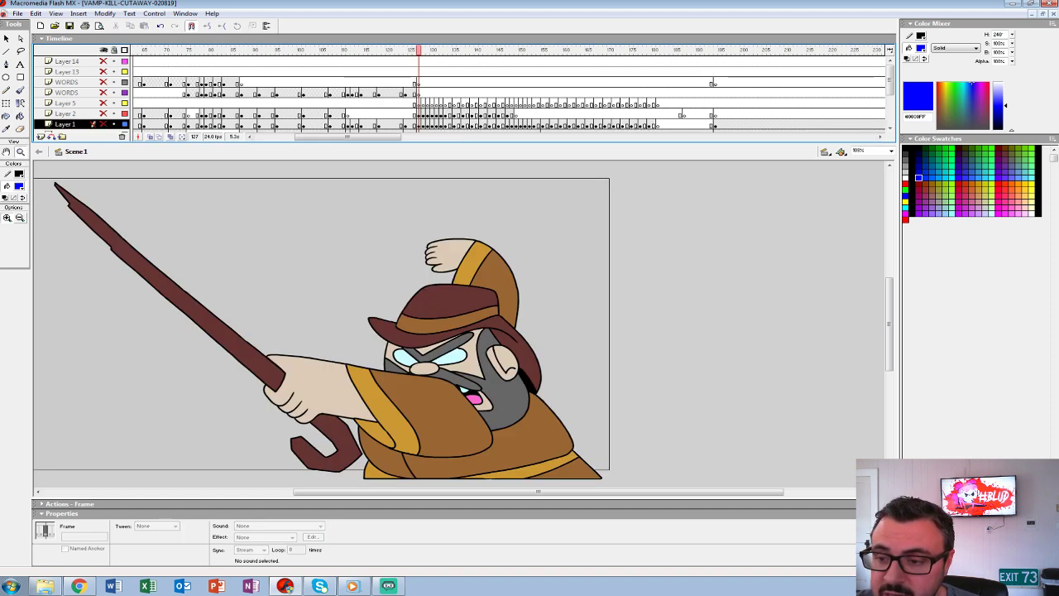
Insert a blank keyframe at frame 126 on Layer 6 and turn on onion skinning.
{"action": "left_click_drag", "start_coordinate": [411, 143], "coordinate": [412, 194]}
{"action": "left_click", "coordinate": [415, 135]}
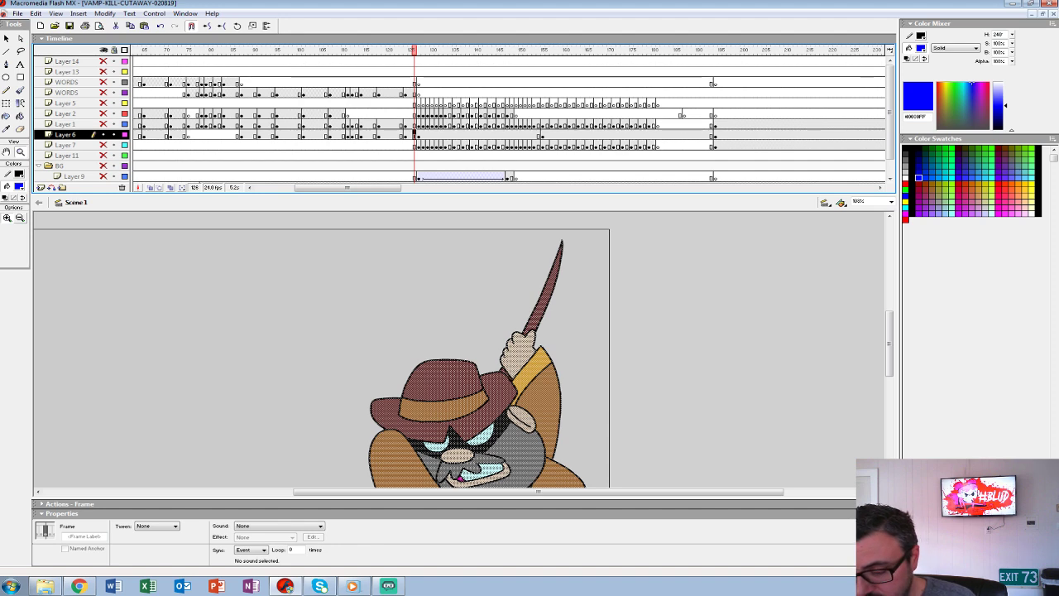
{"action": "key", "text": "ctrl+x"}
{"action": "left_click", "coordinate": [150, 187]}
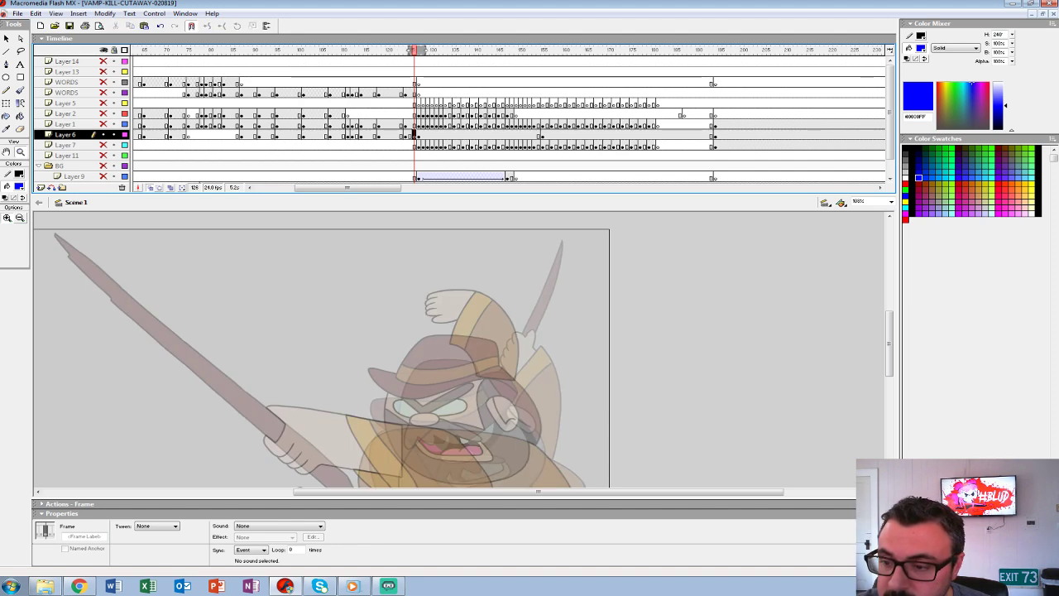
{"action": "left_click_drag", "start_coordinate": [411, 194], "coordinate": [411, 157]}
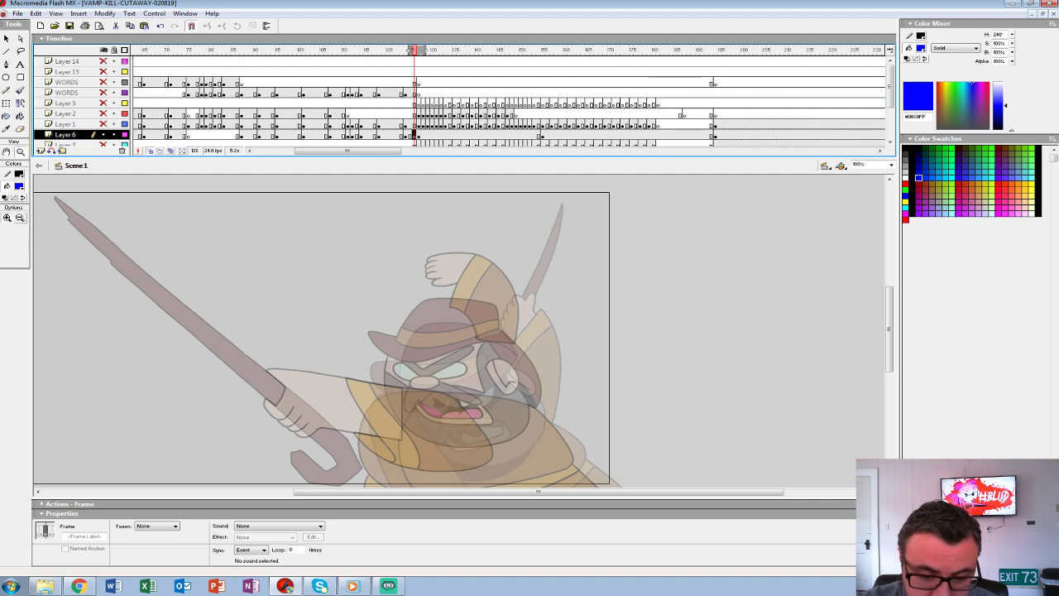
Collapse the frame properties, zoom in on the hunter's face and set up a small Brush tool with a red fill.
{"action": "left_click", "coordinate": [61, 514]}
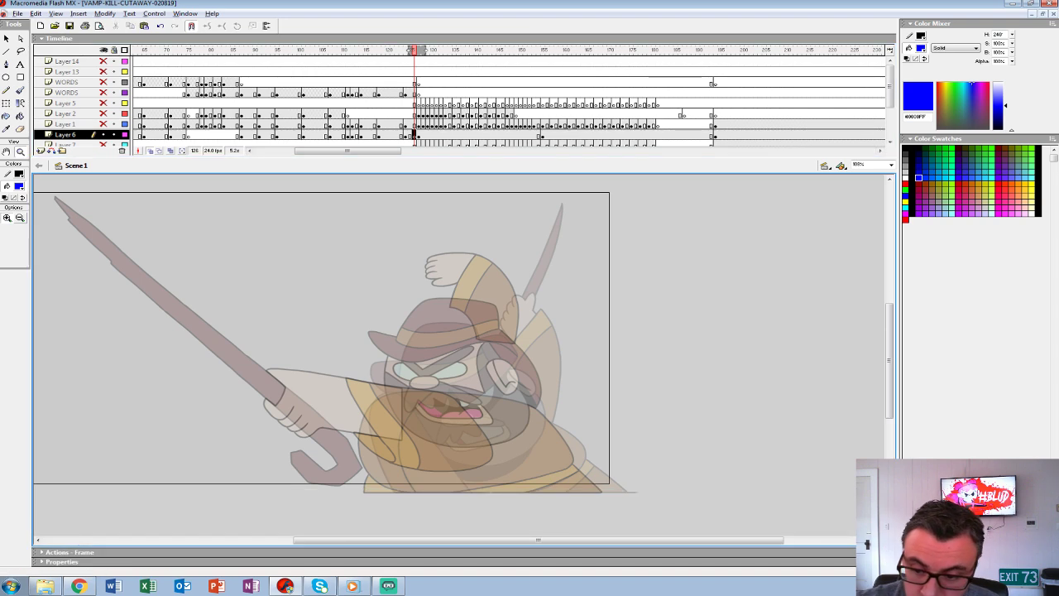
{"action": "left_click", "coordinate": [450, 350], "text": "alt"}
{"action": "left_click", "coordinate": [489, 370]}
{"action": "left_click_drag", "start_coordinate": [423, 372], "coordinate": [421, 373]}
{"action": "left_click", "coordinate": [424, 365]}
{"action": "left_click", "coordinate": [21, 90]}
{"action": "left_click", "coordinate": [22, 234]}
{"action": "left_click", "coordinate": [10, 260]}
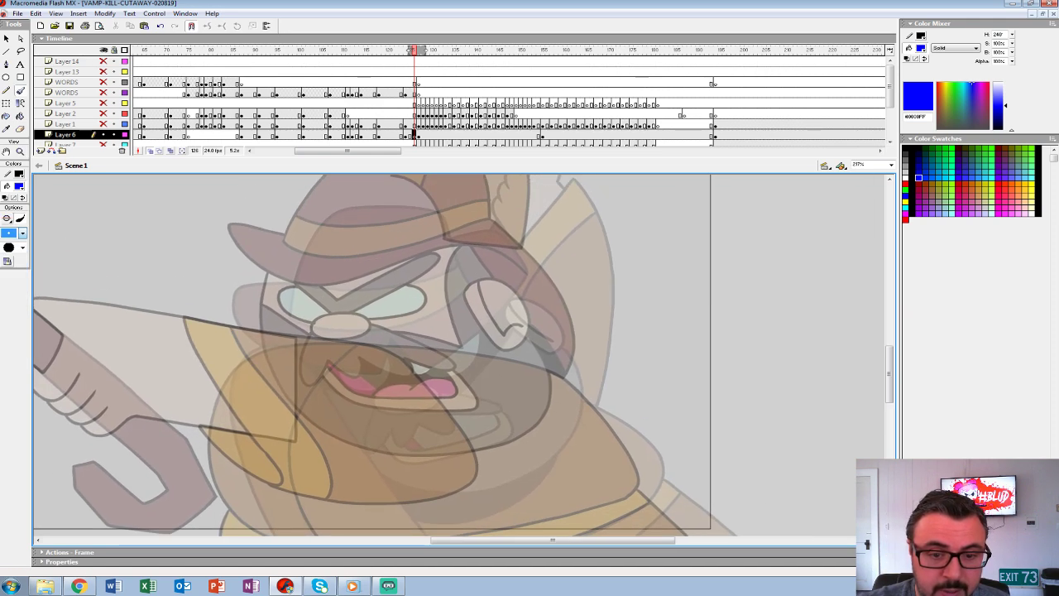
{"action": "left_click", "coordinate": [19, 186]}
{"action": "left_click", "coordinate": [8, 244]}
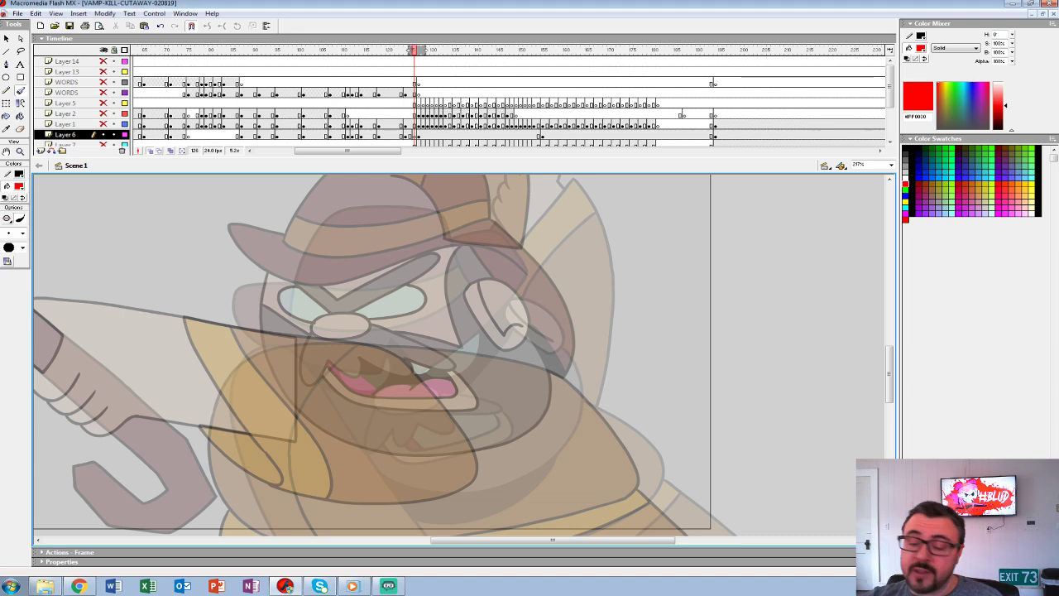
Sketch the crown and band of the hunter's hat in red between the two onion-skinned poses, using the third-smallest brush size.
{"action": "mouse_move", "coordinate": [241, 266]}
{"action": "left_mouse_down"}
{"action": "mouse_move", "coordinate": [257, 293]}
{"action": "mouse_move", "coordinate": [444, 303]}
{"action": "mouse_move", "coordinate": [389, 354]}
{"action": "left_mouse_up"}
{"action": "key", "text": "ctrl+z"}
{"action": "left_click", "coordinate": [22, 233]}
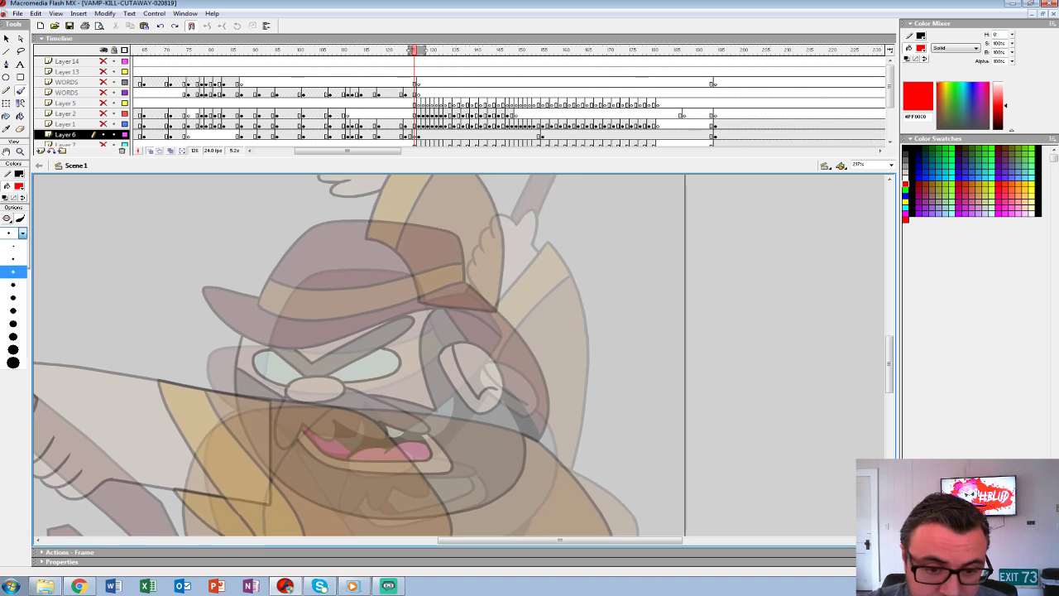
{"action": "left_click", "coordinate": [12, 271]}
{"action": "mouse_move", "coordinate": [257, 351]}
{"action": "left_mouse_down"}
{"action": "mouse_move", "coordinate": [300, 258]}
{"action": "mouse_move", "coordinate": [424, 244]}
{"action": "mouse_move", "coordinate": [455, 321]}
{"action": "mouse_move", "coordinate": [335, 352]}
{"action": "mouse_move", "coordinate": [255, 346]}
{"action": "mouse_move", "coordinate": [445, 289]}
{"action": "mouse_move", "coordinate": [294, 325]}
{"action": "mouse_move", "coordinate": [419, 304]}
{"action": "left_mouse_up"}
{"action": "key", "text": "ctrl+z"}
{"action": "mouse_move", "coordinate": [426, 246]}
{"action": "left_mouse_down"}
{"action": "mouse_move", "coordinate": [300, 258]}
{"action": "mouse_move", "coordinate": [255, 341]}
{"action": "left_mouse_up"}
{"action": "key", "text": "space"}
{"action": "mouse_move", "coordinate": [348, 314]}
{"action": "left_mouse_down"}
{"action": "mouse_move", "coordinate": [347, 347]}
{"action": "mouse_move", "coordinate": [370, 298]}
{"action": "left_mouse_up"}
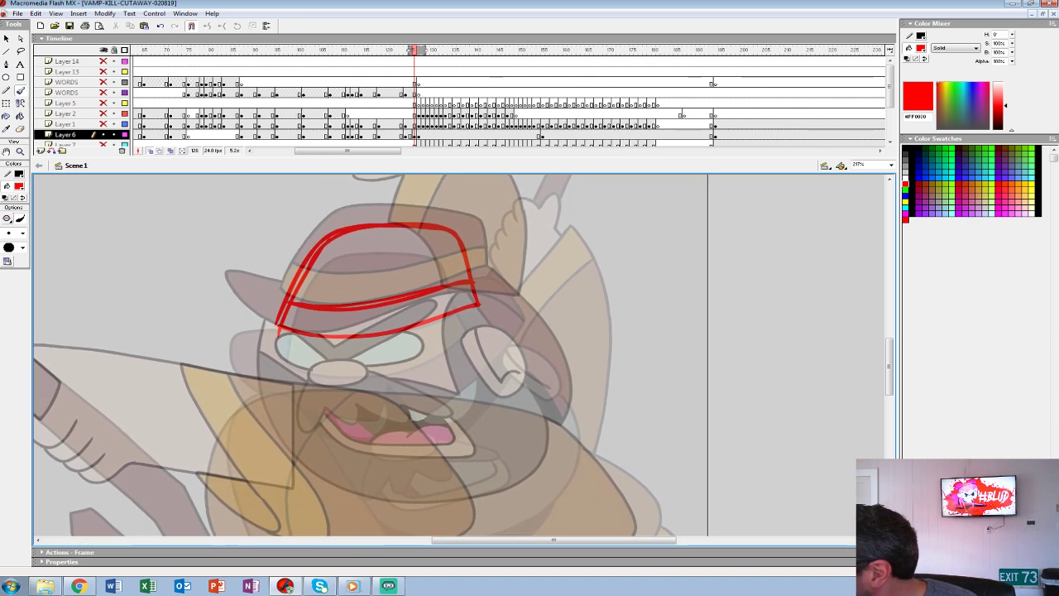
Sketch the hat's curved brim in red, extending past both sides of the crown.
{"action": "mouse_move", "coordinate": [254, 304]}
{"action": "left_mouse_down"}
{"action": "mouse_move", "coordinate": [235, 327]}
{"action": "mouse_move", "coordinate": [390, 359]}
{"action": "left_mouse_up"}
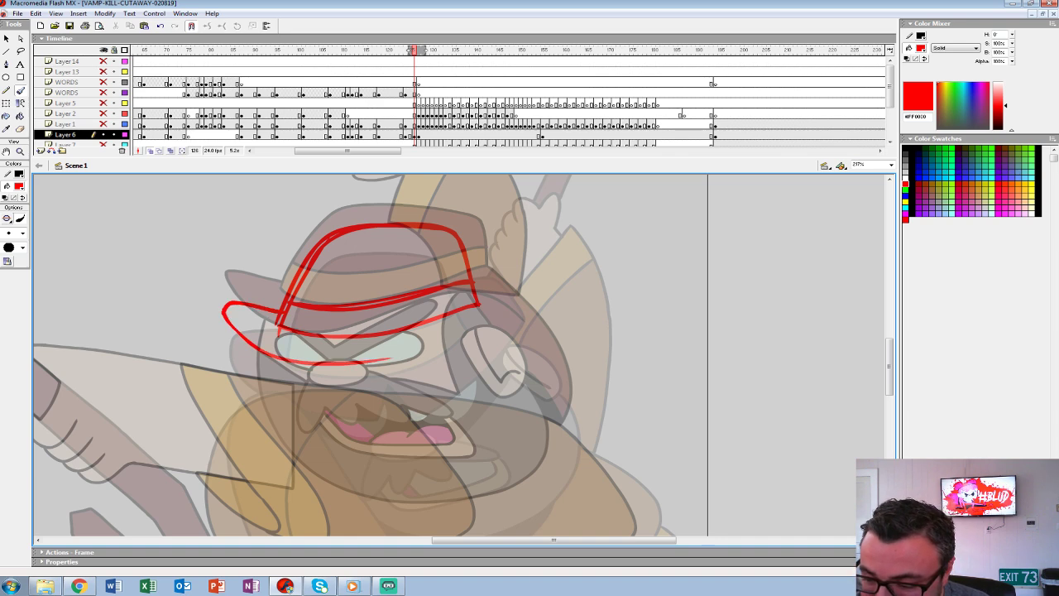
{"action": "key", "text": "ctrl+z"}
{"action": "key", "text": "ctrl+z"}
{"action": "mouse_move", "coordinate": [280, 312]}
{"action": "left_mouse_down"}
{"action": "mouse_move", "coordinate": [234, 297]}
{"action": "mouse_move", "coordinate": [266, 354]}
{"action": "mouse_move", "coordinate": [315, 364]}
{"action": "mouse_move", "coordinate": [539, 323]}
{"action": "left_mouse_up"}
{"action": "mouse_move", "coordinate": [475, 287]}
{"action": "left_mouse_down"}
{"action": "mouse_move", "coordinate": [556, 339]}
{"action": "mouse_move", "coordinate": [554, 453]}
{"action": "mouse_move", "coordinate": [533, 237]}
{"action": "mouse_move", "coordinate": [580, 235]}
{"action": "mouse_move", "coordinate": [520, 248]}
{"action": "left_mouse_up"}
Sketch the hunter's ear, eye area, nose, moustache, mouth and rounded beard outline in red below the hat.
{"action": "key", "text": "space"}
{"action": "mouse_move", "coordinate": [351, 327]}
{"action": "left_mouse_down"}
{"action": "mouse_move", "coordinate": [346, 349]}
{"action": "mouse_move", "coordinate": [400, 353]}
{"action": "mouse_move", "coordinate": [377, 366]}
{"action": "mouse_move", "coordinate": [346, 322]}
{"action": "mouse_move", "coordinate": [401, 332]}
{"action": "mouse_move", "coordinate": [353, 303]}
{"action": "mouse_move", "coordinate": [433, 274]}
{"action": "left_mouse_up"}
{"action": "key", "text": "ctrl+z"}
{"action": "key", "text": "ctrl+z"}
{"action": "mouse_move", "coordinate": [396, 321]}
{"action": "left_mouse_down"}
{"action": "mouse_move", "coordinate": [454, 266]}
{"action": "mouse_move", "coordinate": [377, 311]}
{"action": "mouse_move", "coordinate": [326, 294]}
{"action": "mouse_move", "coordinate": [470, 377]}
{"action": "mouse_move", "coordinate": [483, 367]}
{"action": "mouse_move", "coordinate": [423, 360]}
{"action": "mouse_move", "coordinate": [379, 396]}
{"action": "mouse_move", "coordinate": [370, 374]}
{"action": "left_mouse_up"}
{"action": "key", "text": "ctrl+z"}
{"action": "left_click_drag", "start_coordinate": [369, 373], "coordinate": [349, 392]}
{"action": "mouse_move", "coordinate": [349, 344]}
{"action": "left_mouse_down"}
{"action": "mouse_move", "coordinate": [334, 396]}
{"action": "mouse_move", "coordinate": [360, 364]}
{"action": "mouse_move", "coordinate": [331, 458]}
{"action": "mouse_move", "coordinate": [279, 365]}
{"action": "left_mouse_up"}
{"action": "mouse_move", "coordinate": [408, 275]}
{"action": "left_mouse_down"}
{"action": "mouse_move", "coordinate": [456, 323]}
{"action": "mouse_move", "coordinate": [448, 263]}
{"action": "mouse_move", "coordinate": [408, 274]}
{"action": "mouse_move", "coordinate": [458, 311]}
{"action": "mouse_move", "coordinate": [493, 387]}
{"action": "mouse_move", "coordinate": [430, 439]}
{"action": "mouse_move", "coordinate": [343, 447]}
{"action": "mouse_move", "coordinate": [261, 416]}
{"action": "mouse_move", "coordinate": [205, 311]}
{"action": "mouse_move", "coordinate": [207, 291]}
{"action": "left_mouse_up"}
{"action": "mouse_move", "coordinate": [389, 262]}
{"action": "left_mouse_down"}
{"action": "mouse_move", "coordinate": [411, 328]}
{"action": "mouse_move", "coordinate": [342, 336]}
{"action": "left_mouse_up"}
{"action": "left_click_drag", "start_coordinate": [359, 293], "coordinate": [338, 335]}
{"action": "left_click_drag", "start_coordinate": [236, 311], "coordinate": [279, 340]}
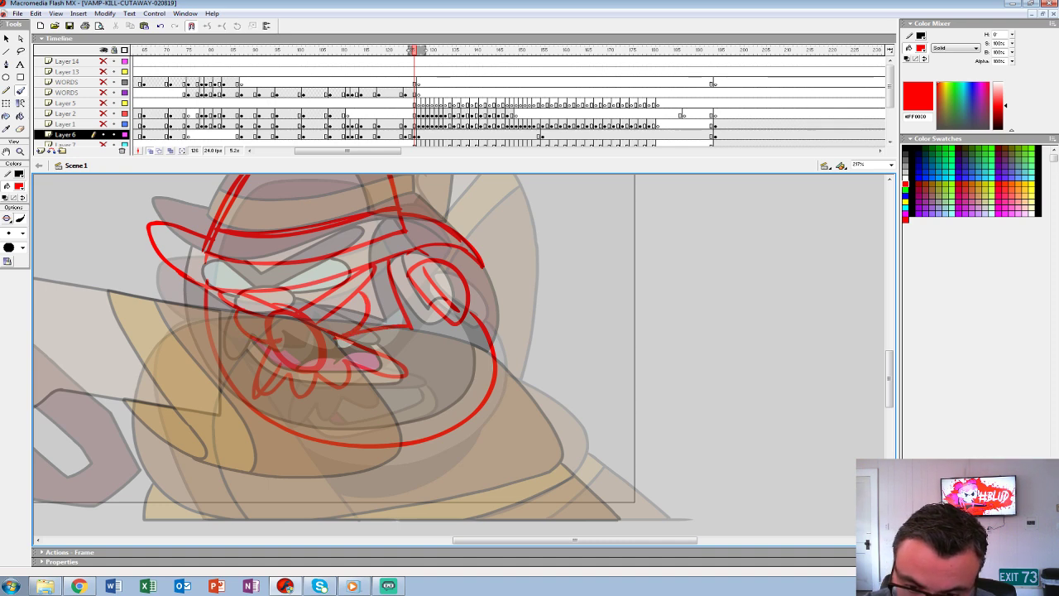
{"action": "mouse_move", "coordinate": [203, 332]}
{"action": "left_mouse_down"}
{"action": "mouse_move", "coordinate": [265, 348]}
{"action": "mouse_move", "coordinate": [265, 406]}
{"action": "left_mouse_up"}
Zoom out to 100%, step from frame 124 to 127 to check the head sketch, and return to frame 126 with the Brush tool.
{"action": "double_click", "coordinate": [20, 151]}
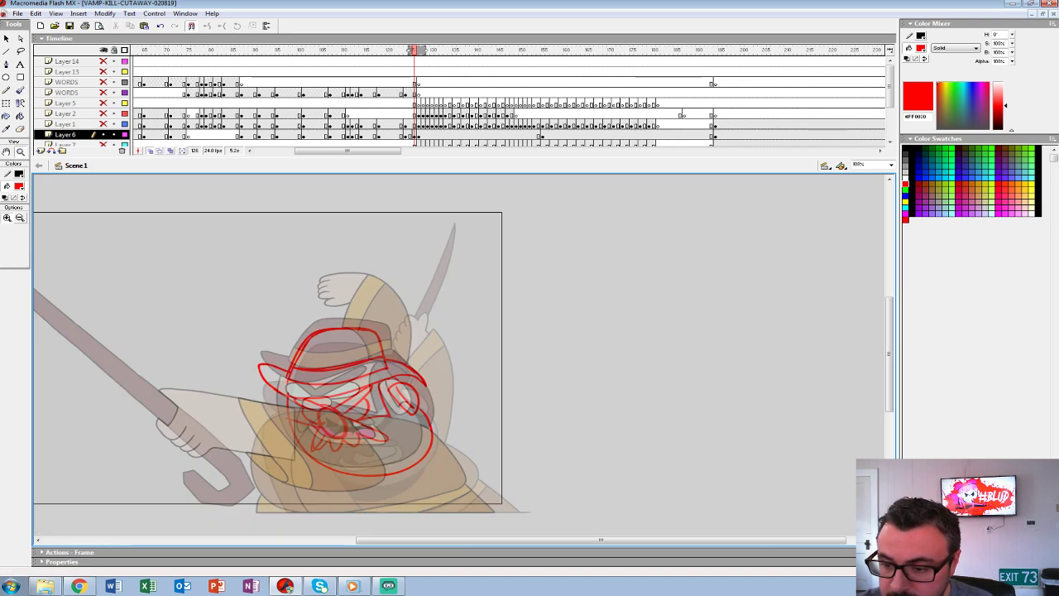
{"action": "left_click_drag", "start_coordinate": [348, 388], "coordinate": [339, 357]}
{"action": "left_click", "coordinate": [405, 135]}
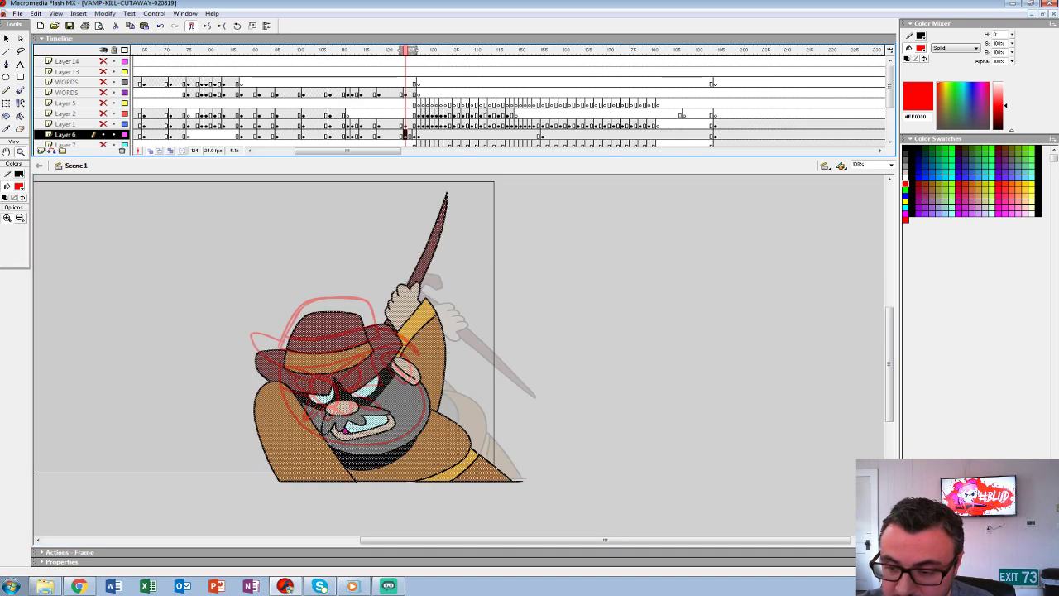
{"action": "key", "text": "period"}
{"action": "key", "text": "period"}
{"action": "key", "text": "period"}
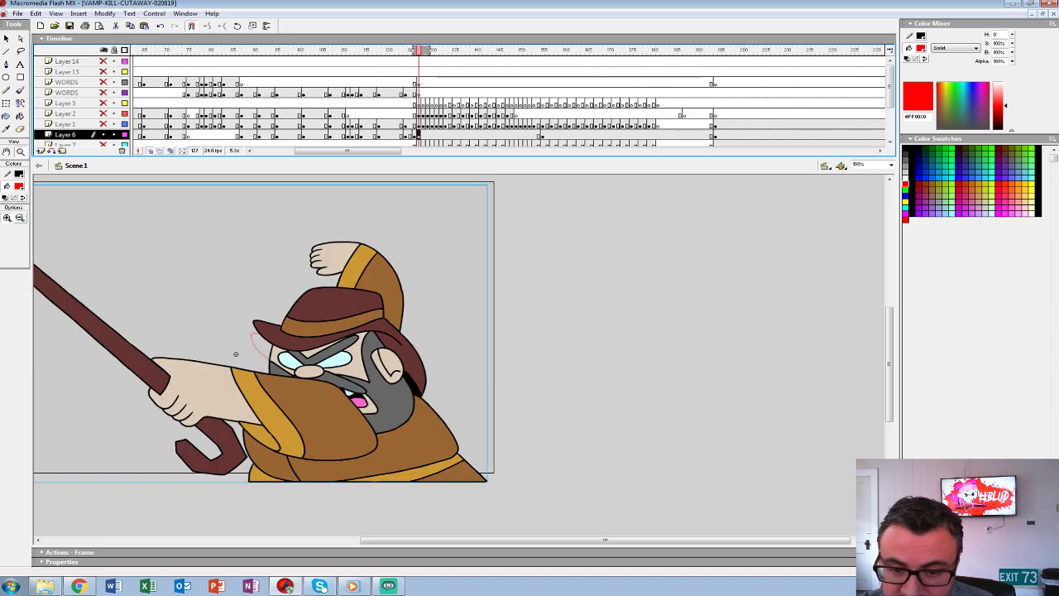
{"action": "key", "text": "comma"}
{"action": "key", "text": "b"}
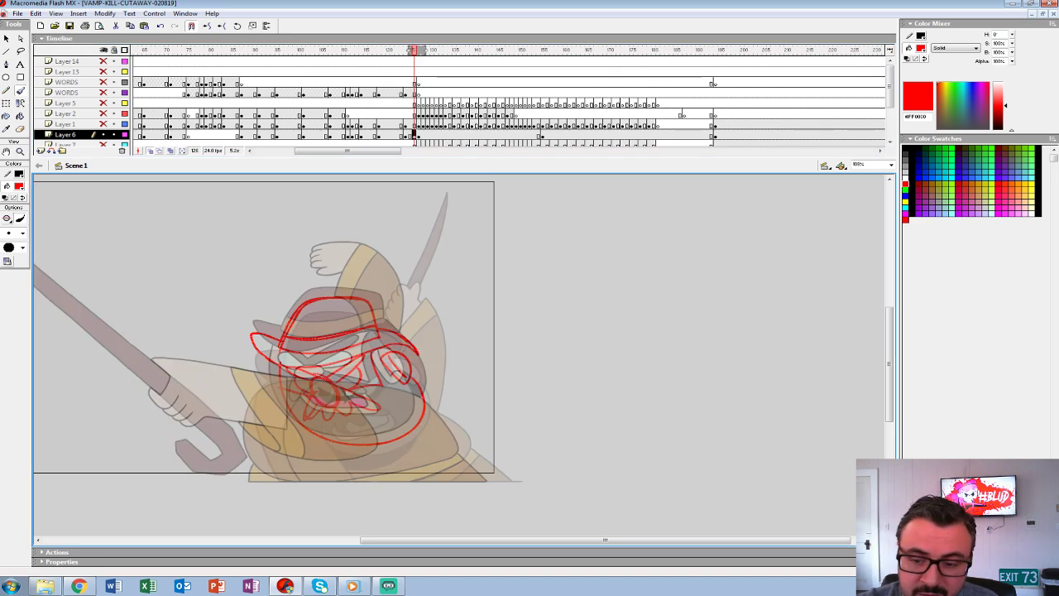
{"action": "left_click_drag", "start_coordinate": [425, 398], "coordinate": [588, 373]}
{"action": "left_click_drag", "start_coordinate": [410, 458], "coordinate": [591, 462]}
{"action": "left_click_drag", "start_coordinate": [560, 312], "coordinate": [608, 428]}
{"action": "left_click_drag", "start_coordinate": [595, 388], "coordinate": [610, 478]}
{"action": "left_click_drag", "start_coordinate": [548, 298], "coordinate": [599, 395]}
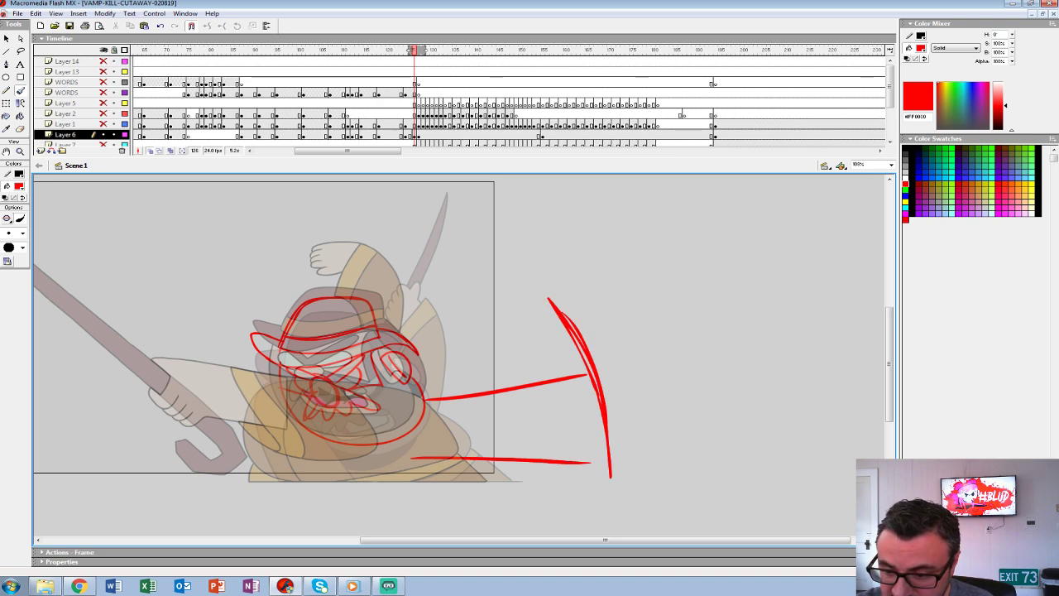
{"action": "key", "text": "ctrl+z"}
{"action": "key", "text": "ctrl+z"}
{"action": "key", "text": "ctrl+z"}
{"action": "key", "text": "ctrl+z"}
{"action": "key", "text": "ctrl+z"}
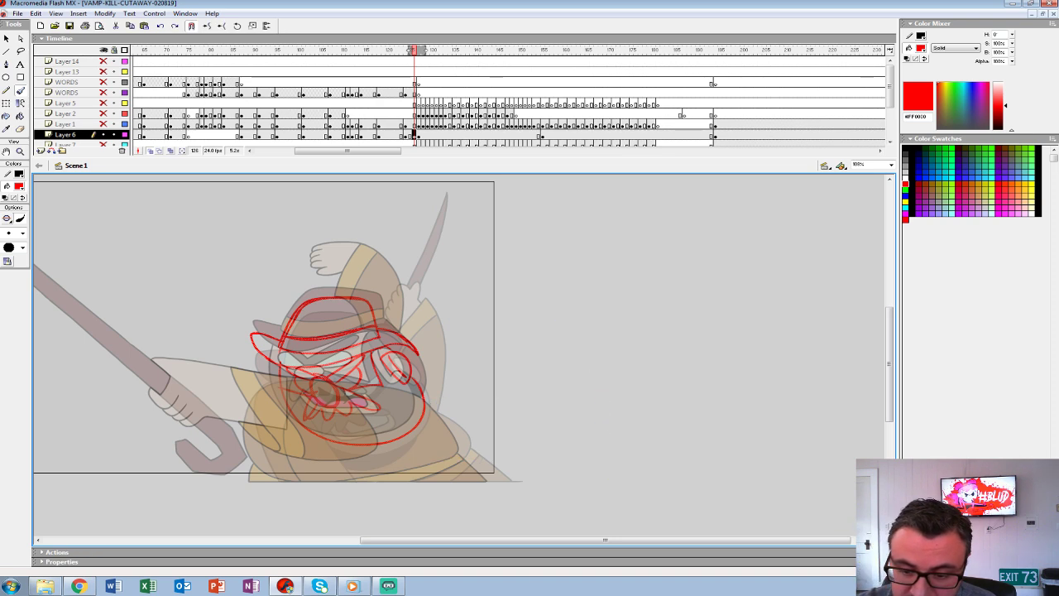
{"action": "key", "text": "ctrl+z"}
Sketch a large red swing arc from the stage's upper-right corner under the hunter to the far left, with tapered streaks at its end.
{"action": "mouse_move", "coordinate": [102, 392]}
{"action": "left_mouse_down"}
{"action": "mouse_move", "coordinate": [248, 488]}
{"action": "mouse_move", "coordinate": [477, 460]}
{"action": "mouse_move", "coordinate": [510, 247]}
{"action": "mouse_move", "coordinate": [492, 215]}
{"action": "mouse_move", "coordinate": [514, 418]}
{"action": "mouse_move", "coordinate": [451, 479]}
{"action": "left_mouse_up"}
{"action": "mouse_move", "coordinate": [119, 395]}
{"action": "left_mouse_down"}
{"action": "mouse_move", "coordinate": [211, 472]}
{"action": "mouse_move", "coordinate": [100, 390]}
{"action": "mouse_move", "coordinate": [145, 411]}
{"action": "mouse_move", "coordinate": [225, 477]}
{"action": "left_mouse_up"}
{"action": "key", "text": "ctrl+z"}
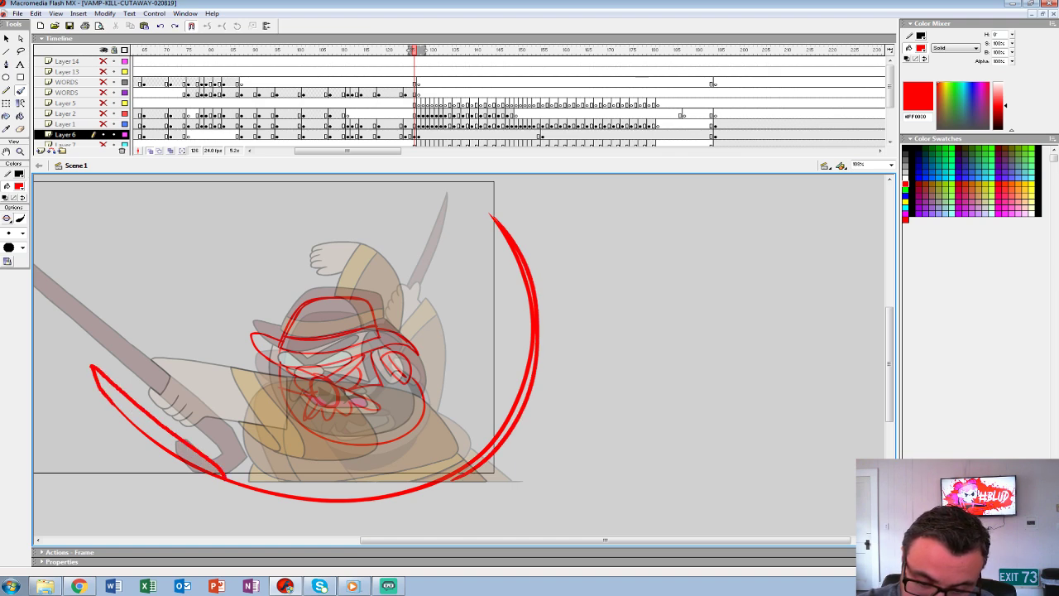
{"action": "left_click_drag", "start_coordinate": [215, 436], "coordinate": [306, 489]}
{"action": "key", "text": "ctrl+z"}
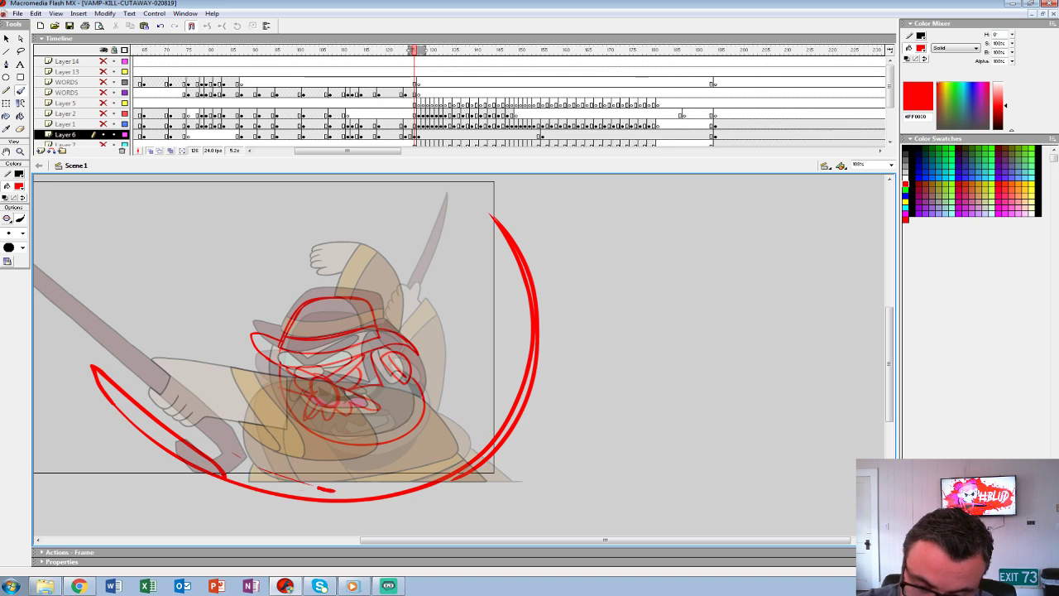
{"action": "mouse_move", "coordinate": [202, 427]}
{"action": "left_mouse_down"}
{"action": "mouse_move", "coordinate": [258, 453]}
{"action": "mouse_move", "coordinate": [394, 482]}
{"action": "left_mouse_up"}
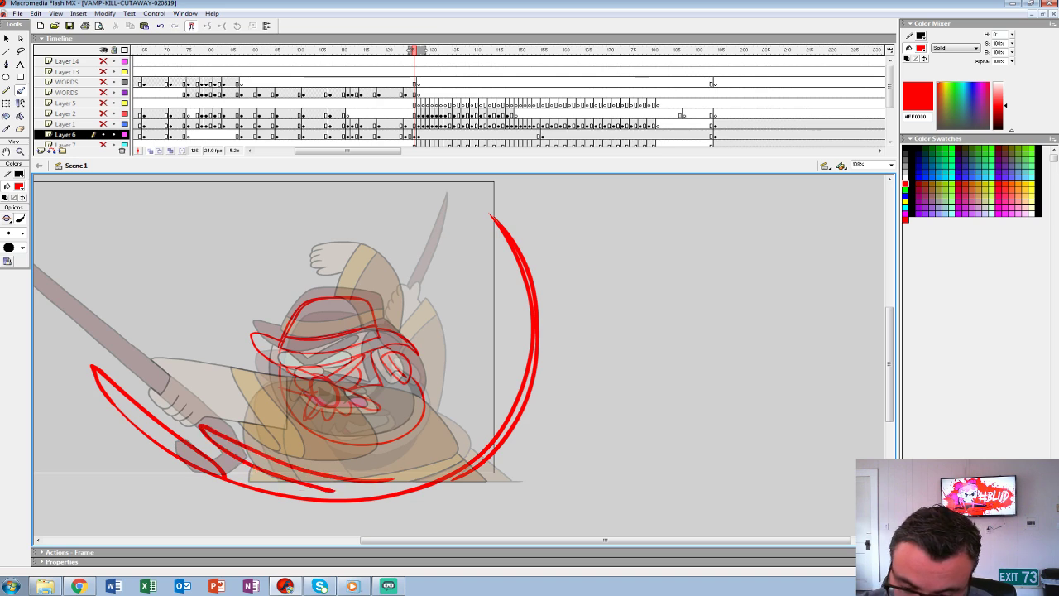
{"action": "mouse_move", "coordinate": [308, 492]}
{"action": "left_mouse_down"}
{"action": "mouse_move", "coordinate": [396, 488]}
{"action": "mouse_move", "coordinate": [209, 427]}
{"action": "mouse_move", "coordinate": [247, 463]}
{"action": "mouse_move", "coordinate": [113, 380]}
{"action": "mouse_move", "coordinate": [132, 425]}
{"action": "left_mouse_up"}
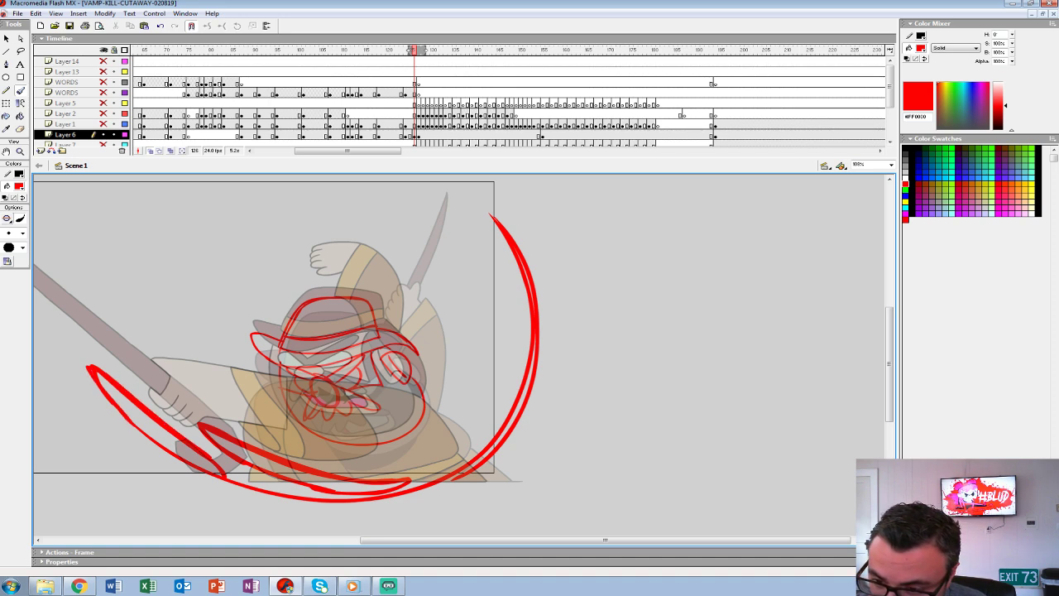
Add tapered red motion streaks inside the upper right part of the swing arc.
{"action": "left_click_drag", "start_coordinate": [470, 231], "coordinate": [448, 344]}
{"action": "mouse_move", "coordinate": [471, 208]}
{"action": "left_mouse_down"}
{"action": "mouse_move", "coordinate": [486, 258]}
{"action": "mouse_move", "coordinate": [454, 348]}
{"action": "mouse_move", "coordinate": [446, 342]}
{"action": "left_mouse_up"}
{"action": "left_click_drag", "start_coordinate": [517, 278], "coordinate": [453, 394]}
{"action": "left_click_drag", "start_coordinate": [520, 323], "coordinate": [456, 397]}
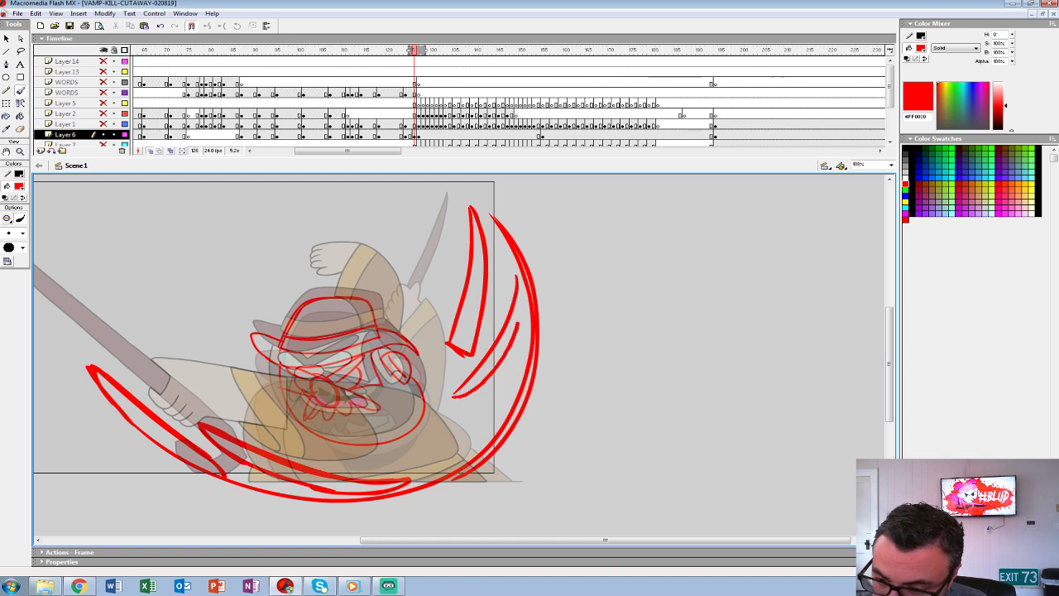
{"action": "left_click_drag", "start_coordinate": [525, 280], "coordinate": [511, 339]}
Sketch a large red oval at the swing arc's lower right and a smaller one near its lower left.
{"action": "mouse_move", "coordinate": [451, 426]}
{"action": "left_mouse_down"}
{"action": "mouse_move", "coordinate": [417, 478]}
{"action": "mouse_move", "coordinate": [501, 394]}
{"action": "mouse_move", "coordinate": [487, 463]}
{"action": "mouse_move", "coordinate": [420, 476]}
{"action": "left_mouse_up"}
{"action": "left_click_drag", "start_coordinate": [484, 393], "coordinate": [399, 475]}
{"action": "key", "text": "ctrl+z"}
{"action": "key", "text": "ctrl+z"}
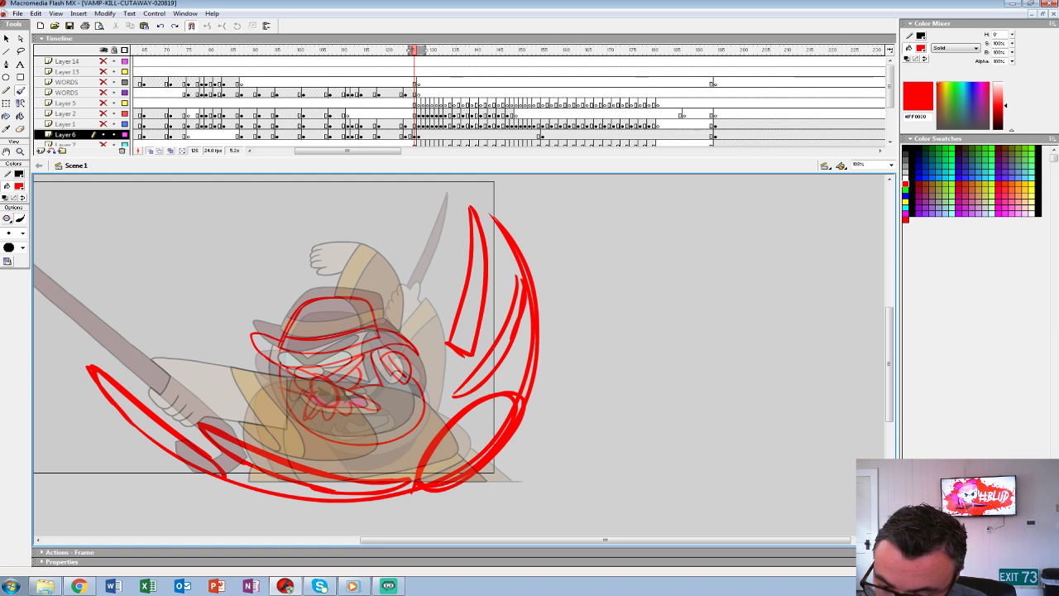
{"action": "mouse_move", "coordinate": [245, 474]}
{"action": "left_mouse_down"}
{"action": "mouse_move", "coordinate": [295, 500]}
{"action": "mouse_move", "coordinate": [253, 495]}
{"action": "mouse_move", "coordinate": [240, 476]}
{"action": "mouse_move", "coordinate": [318, 487]}
{"action": "left_mouse_up"}
{"action": "left_click_drag", "start_coordinate": [435, 451], "coordinate": [495, 457]}
Play the animation from around frame 119 to review the sketched swing, and return to frame 126 on Layer 6.
{"action": "left_click", "coordinate": [383, 92]}
{"action": "key", "text": "Return"}
{"action": "left_click", "coordinate": [383, 92]}
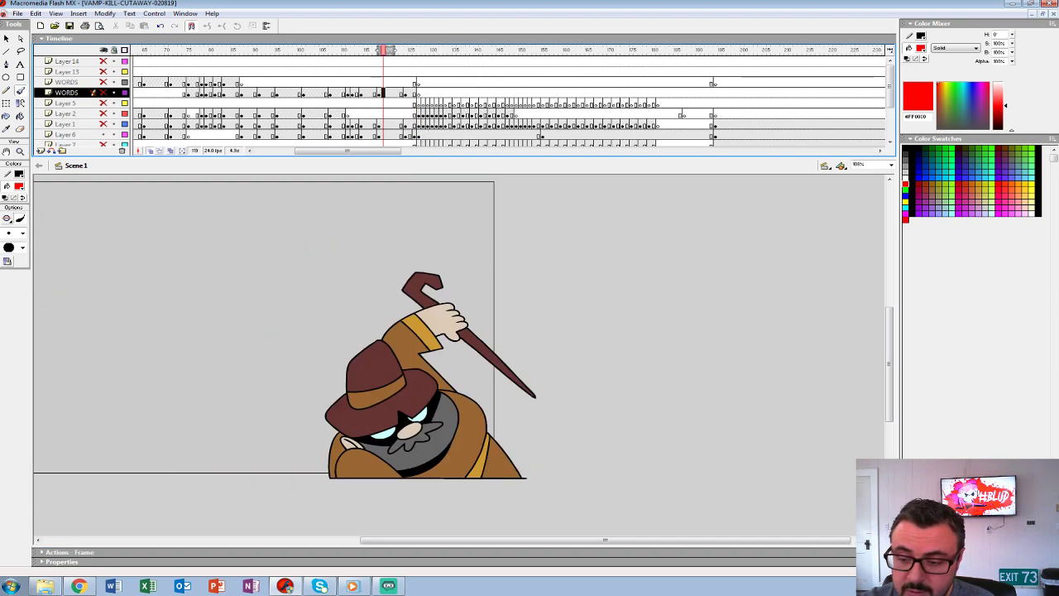
{"action": "key", "text": "Return"}
{"action": "key", "text": "Return"}
{"action": "left_click", "coordinate": [387, 113]}
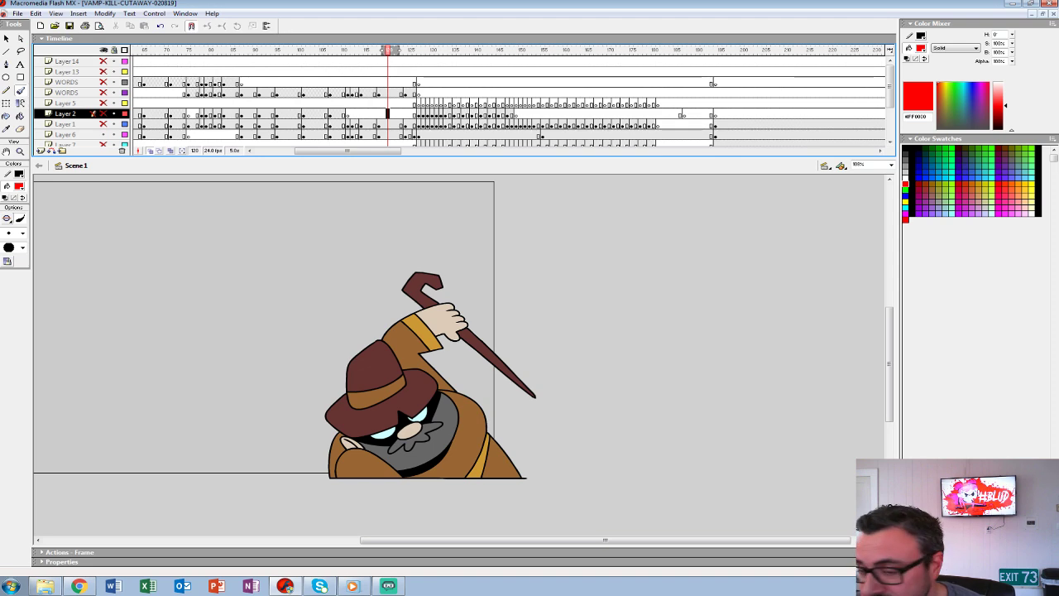
{"action": "left_click", "coordinate": [410, 135]}
{"action": "left_click", "coordinate": [414, 135]}
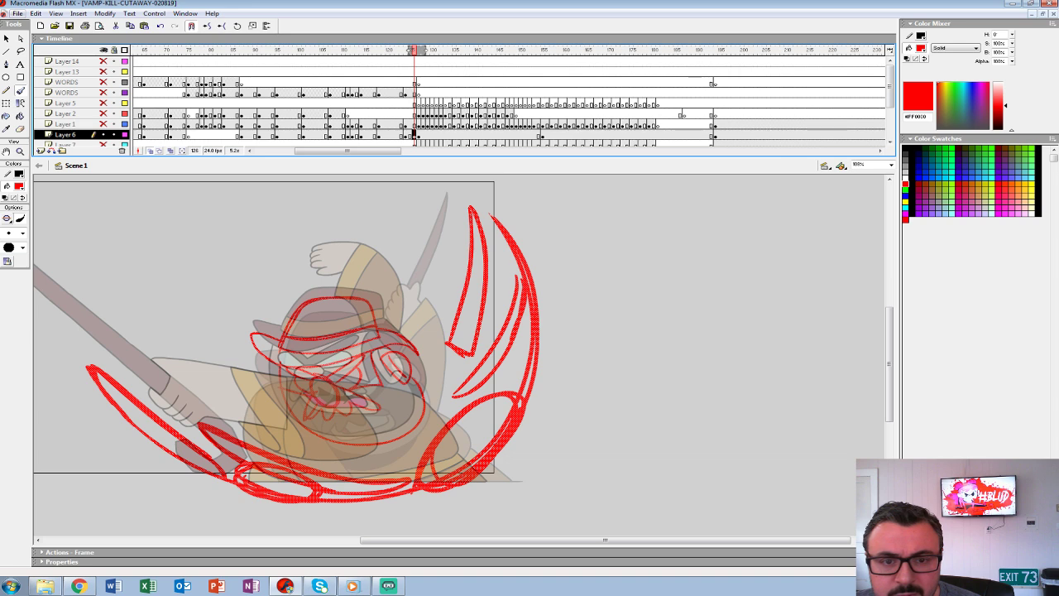
Open VAMP-KILL-CUTAWAY from the VAMPIRE folder inside ANIMATION and play its rough blue-line animation.
{"action": "left_click", "coordinate": [17, 14]}
{"action": "left_click", "coordinate": [31, 47]}
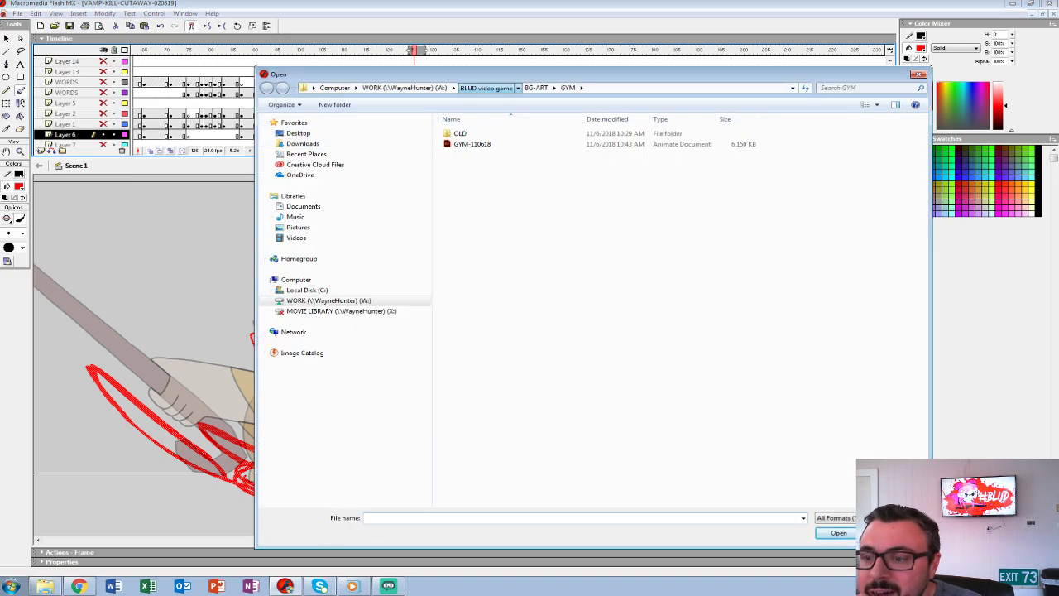
{"action": "left_click", "coordinate": [486, 88]}
{"action": "double_click", "coordinate": [471, 134]}
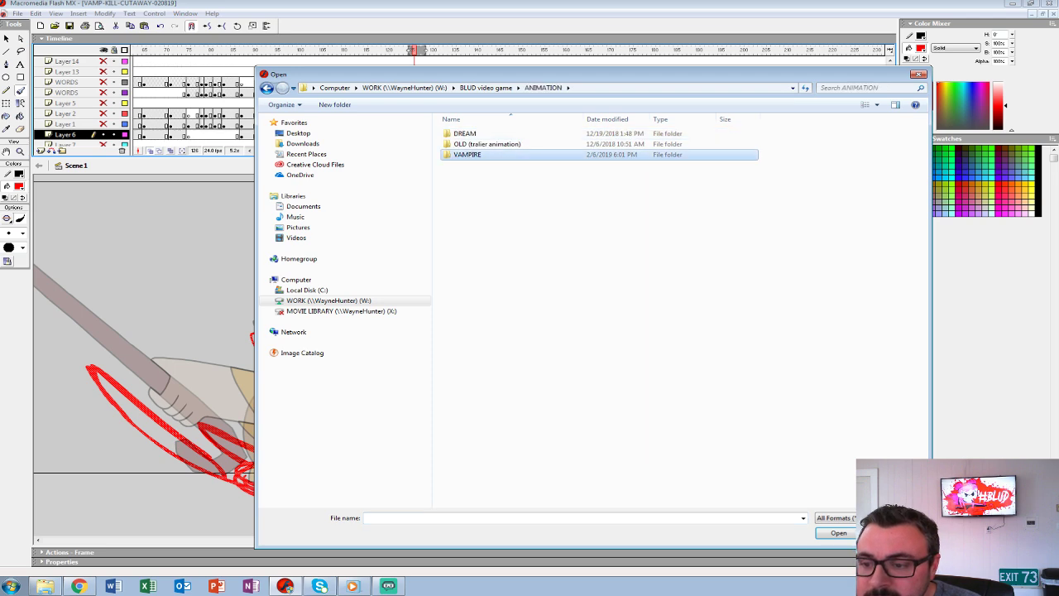
{"action": "double_click", "coordinate": [465, 155]}
{"action": "double_click", "coordinate": [488, 133]}
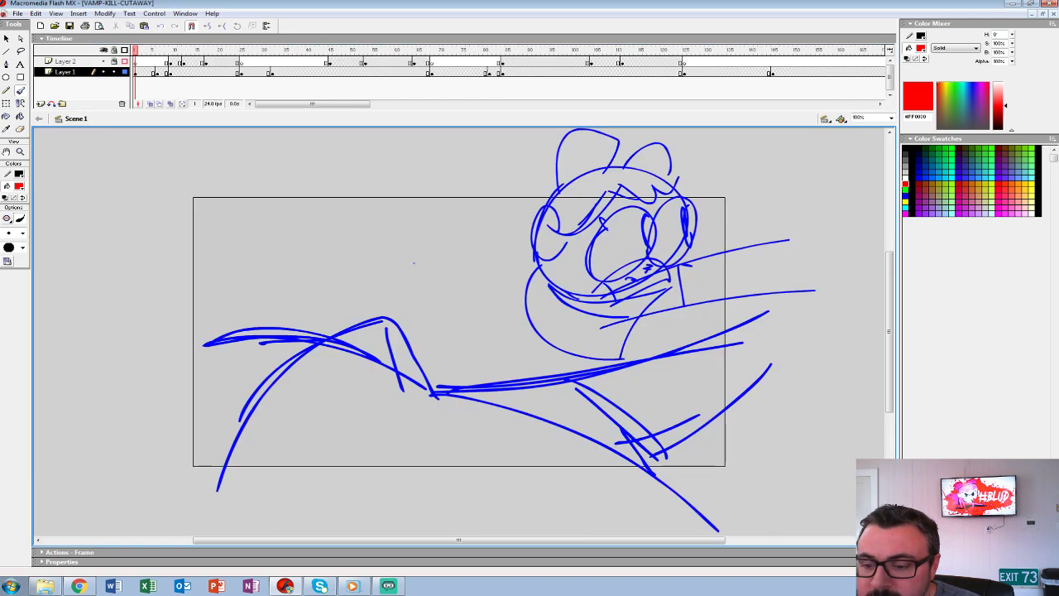
{"action": "key", "text": "ctrl+shift+w"}
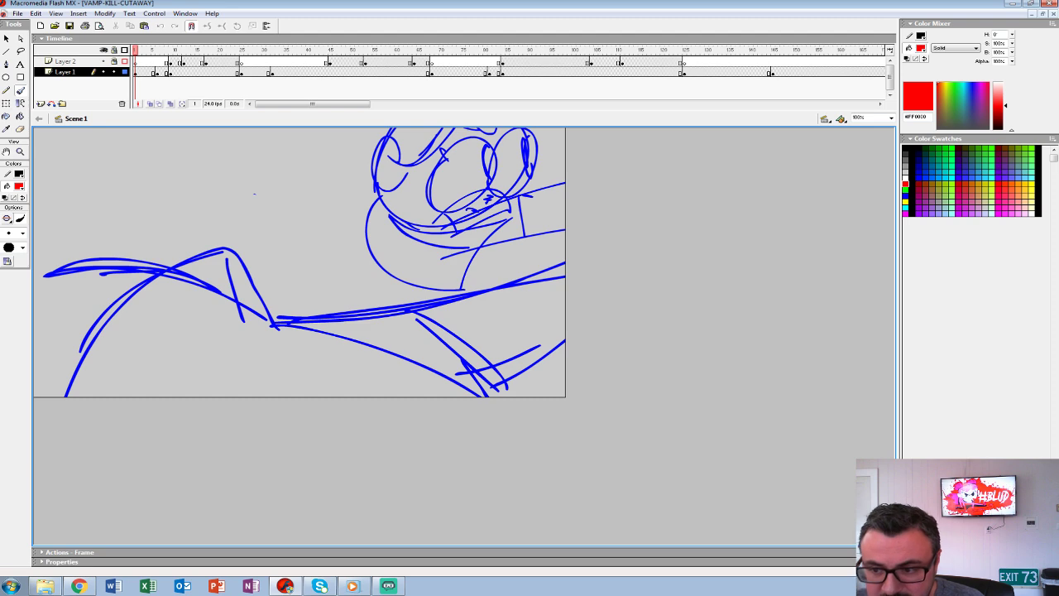
{"action": "key", "text": "Return"}
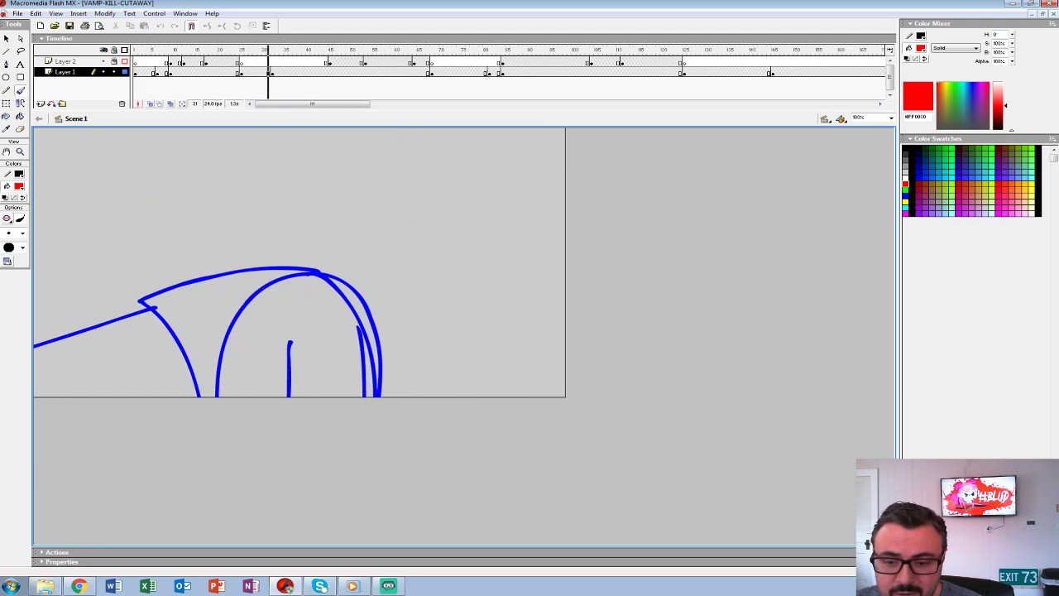
Replay the rough blue-line animation from its first frame and close VAMP-KILL-CUTAWAY without saving changes.
{"action": "left_click", "coordinate": [135, 63]}
{"action": "key", "text": "Return"}
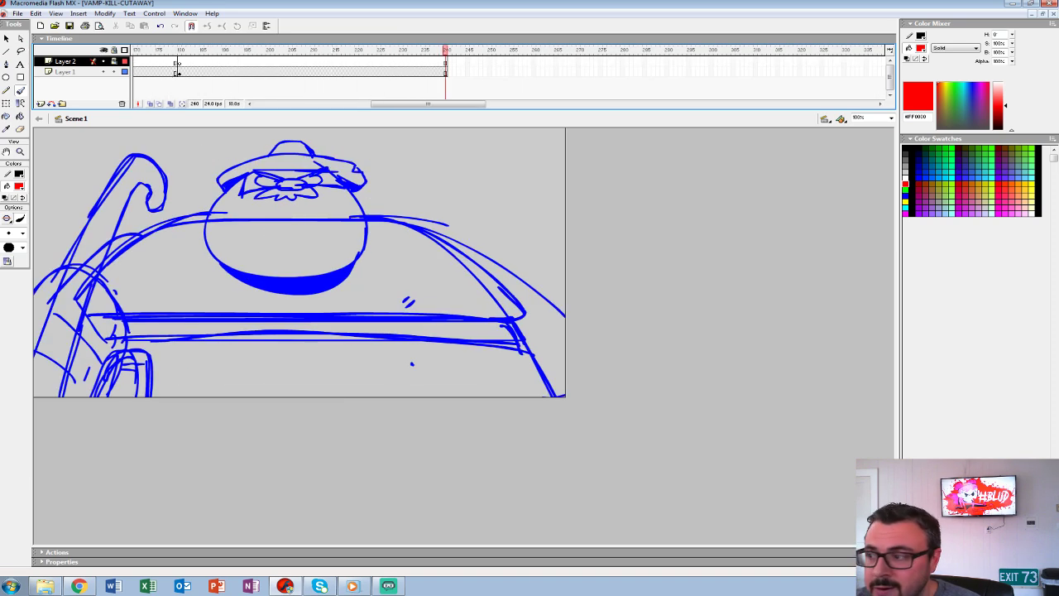
{"action": "key", "text": "ctrl+w"}
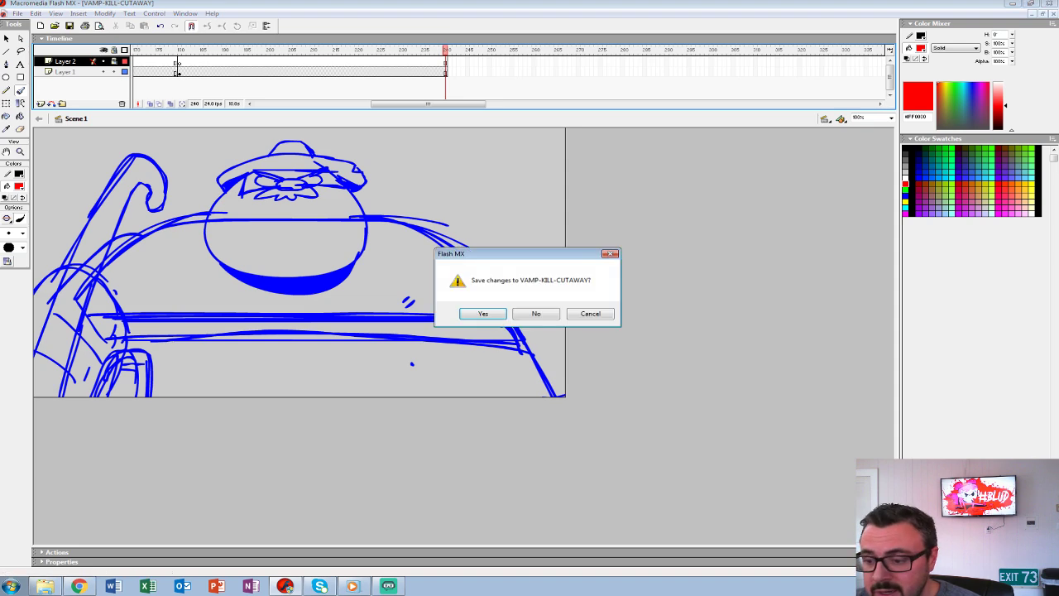
{"action": "left_click", "coordinate": [536, 314]}
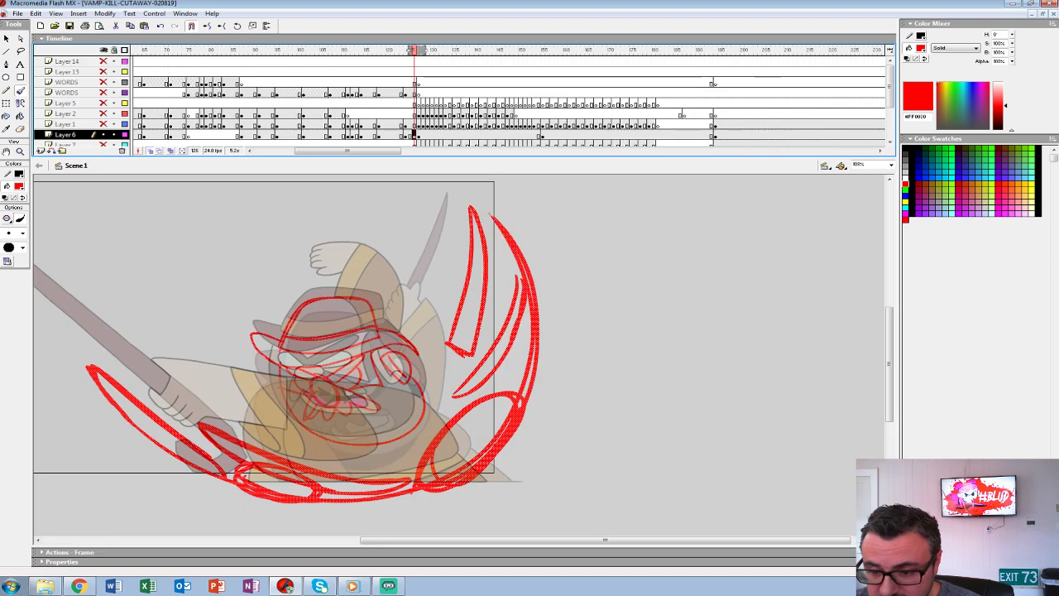
Play the hunter's coloured cane attack several times, ending with a run from around frame 114.
{"action": "left_click", "coordinate": [216, 83]}
{"action": "key", "text": "Return"}
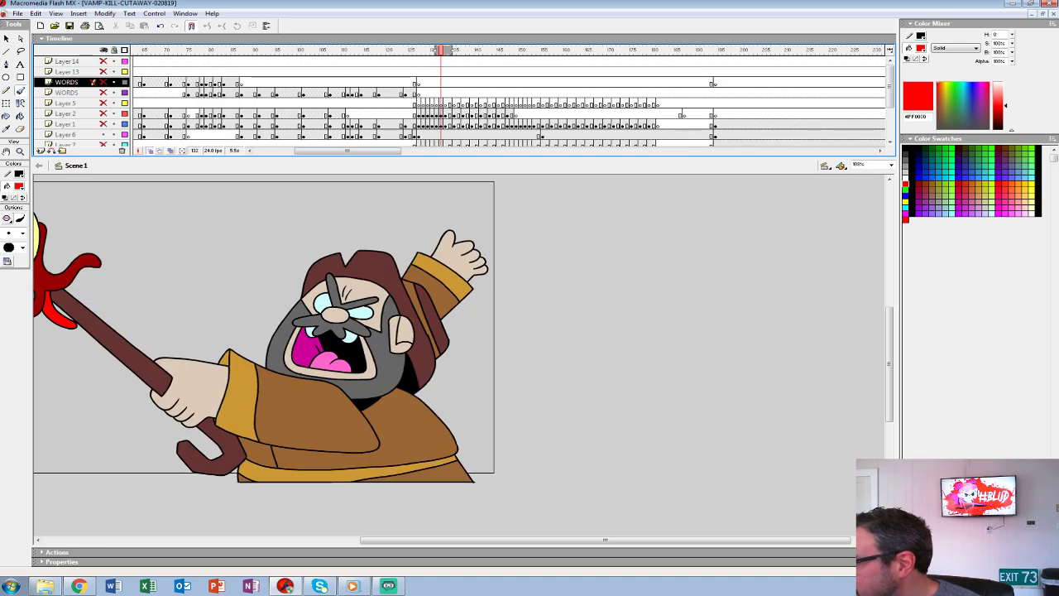
{"action": "left_click", "coordinate": [258, 103]}
{"action": "key", "text": "Return"}
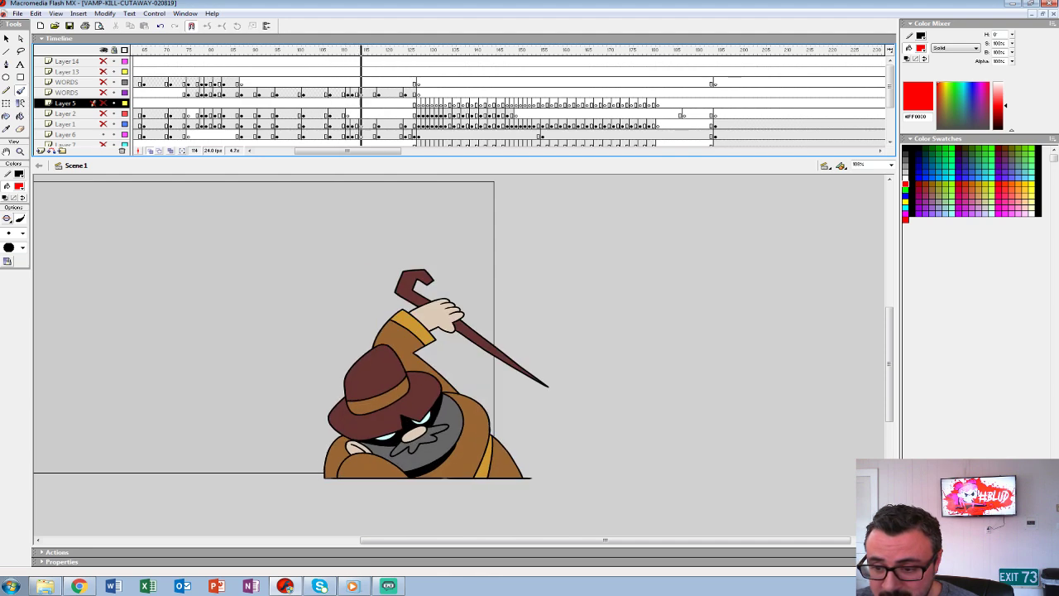
{"action": "left_click", "coordinate": [360, 124]}
{"action": "key", "text": "Return"}
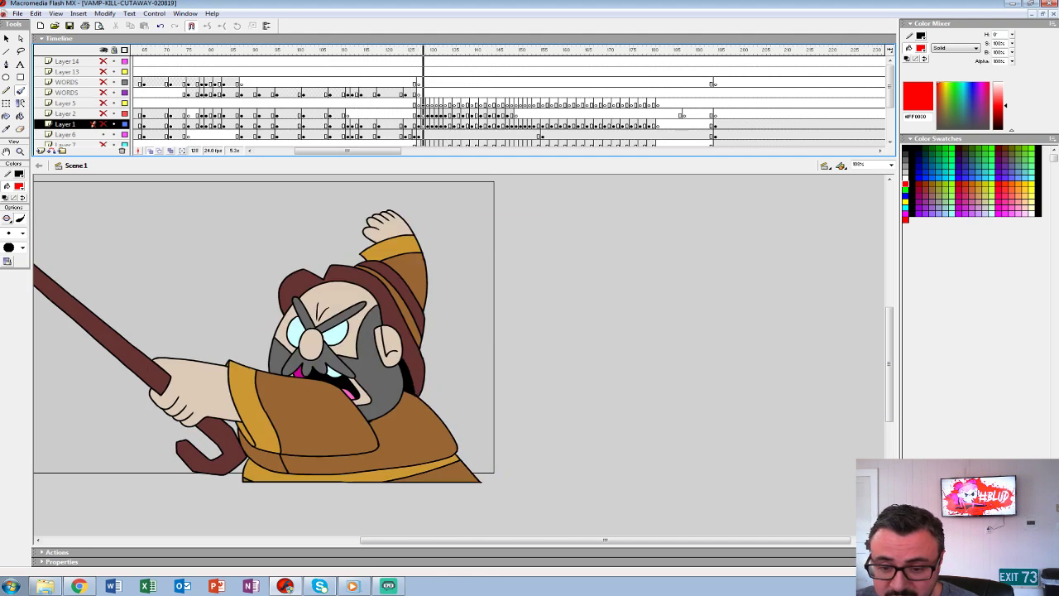
Compare the Layer 6 poses at frames 125 and 126 and replay the swing from just before the wind-up.
{"action": "left_click", "coordinate": [410, 135]}
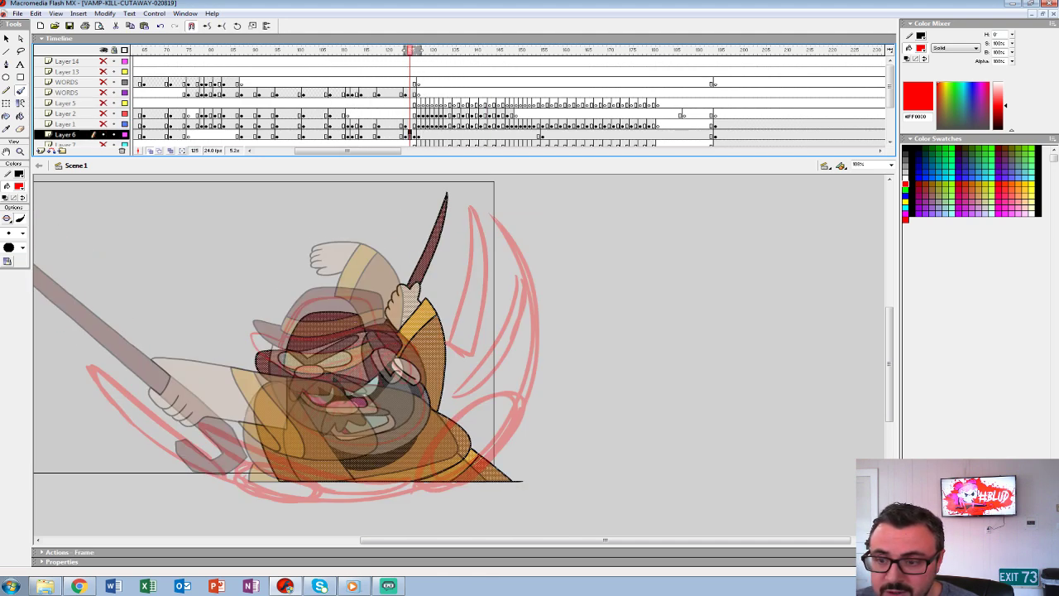
{"action": "left_click", "coordinate": [414, 135]}
{"action": "left_click", "coordinate": [417, 123]}
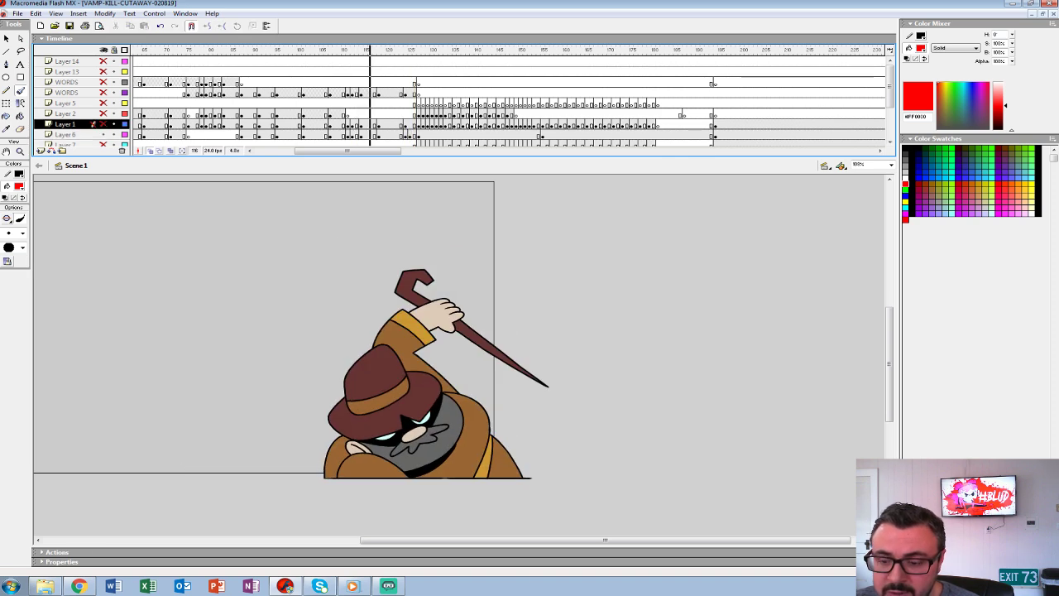
{"action": "left_click", "coordinate": [330, 124]}
{"action": "key", "text": "Return"}
{"action": "left_click", "coordinate": [349, 114]}
{"action": "key", "text": "Return"}
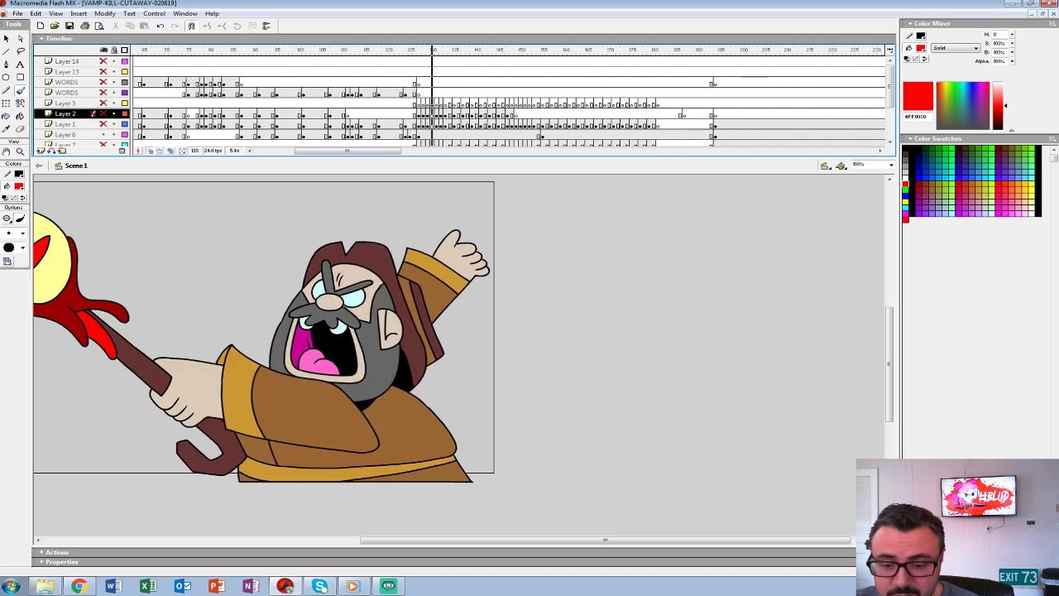
Return to the red smear sketch at frame 125 on Layer 6 and turn off onion skinning.
{"action": "left_click", "coordinate": [352, 124]}
{"action": "left_click", "coordinate": [409, 134]}
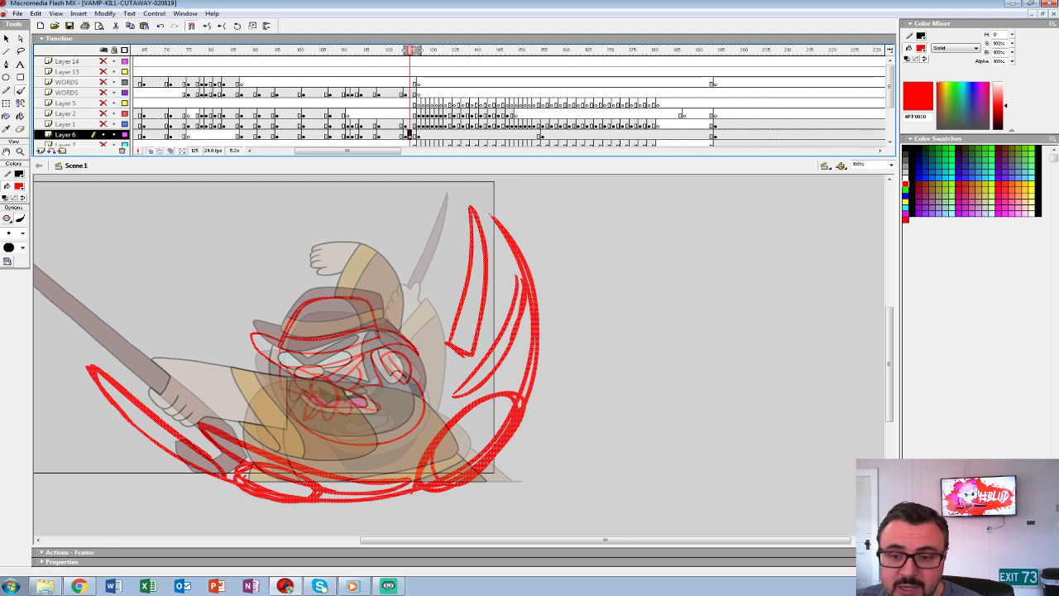
{"action": "left_click", "coordinate": [150, 150]}
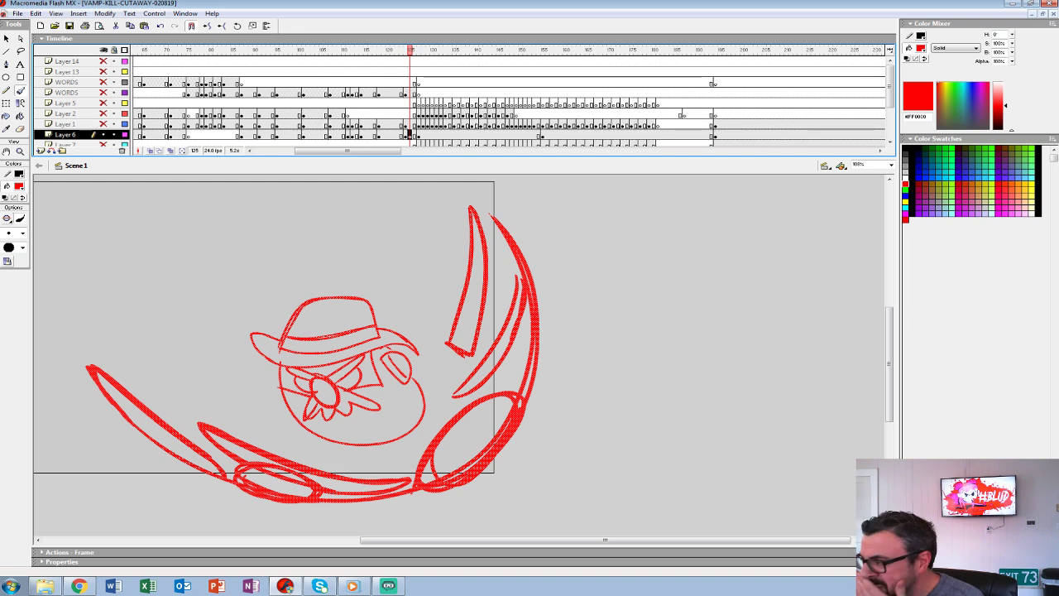
Start opening another document and browse the WORK drive to the Pitches folder.
{"action": "left_click", "coordinate": [16, 13]}
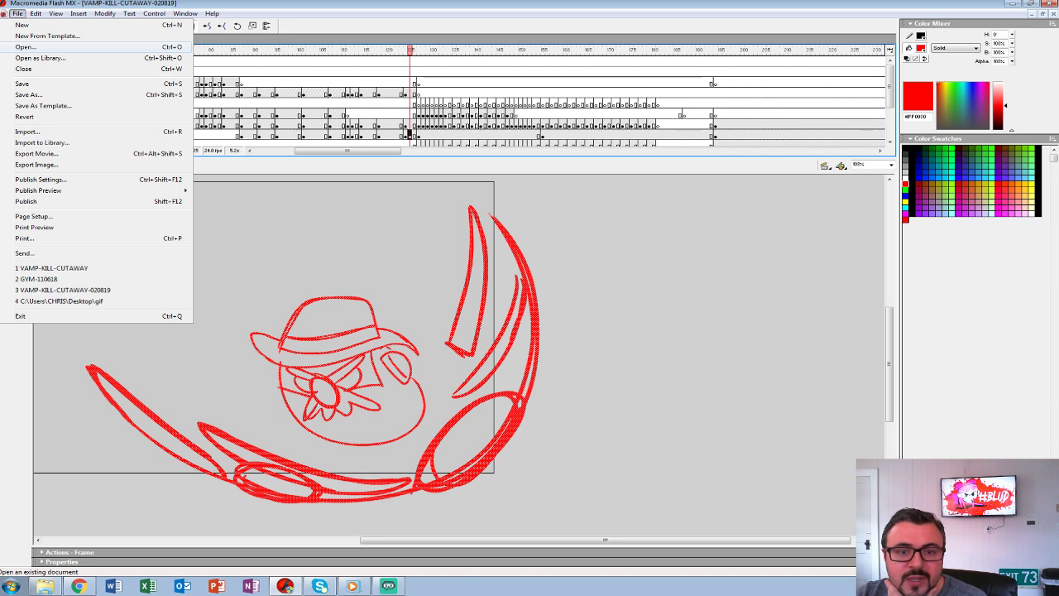
{"action": "left_click", "coordinate": [33, 45]}
{"action": "left_click", "coordinate": [485, 88]}
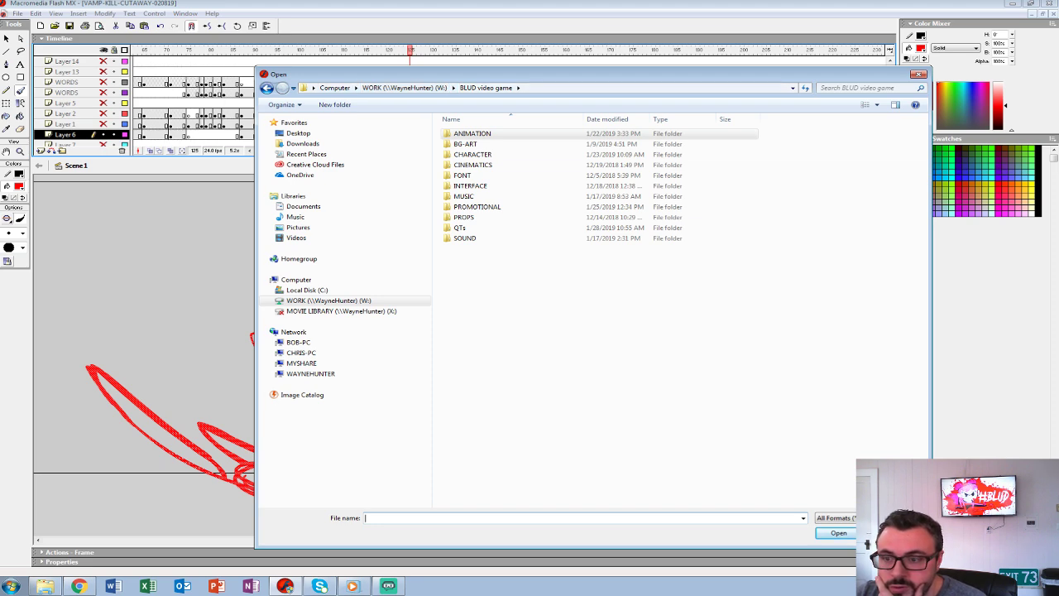
{"action": "left_click", "coordinate": [404, 88]}
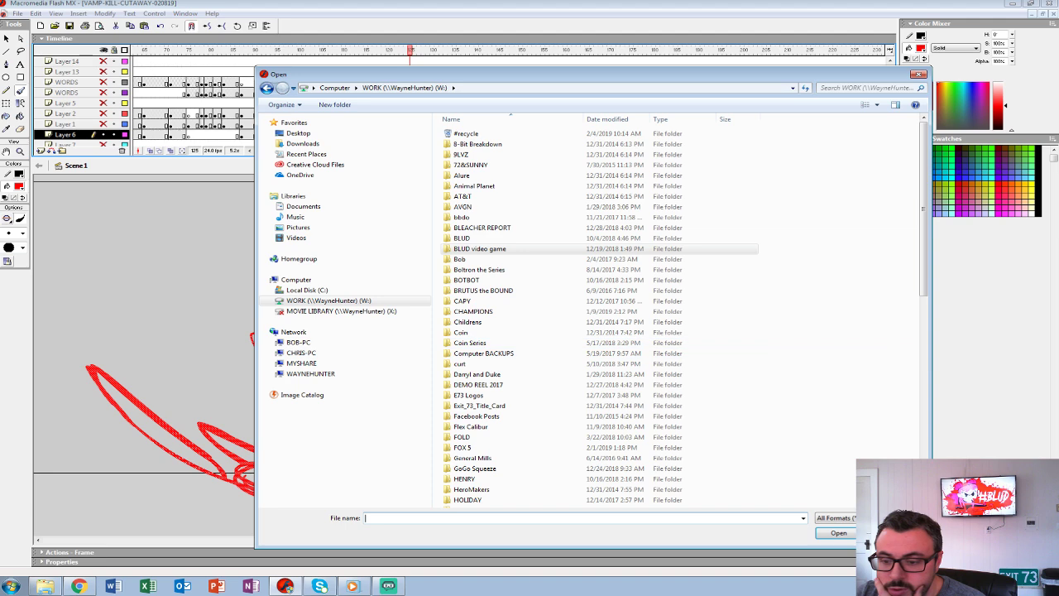
{"action": "scroll", "coordinate": [827, 219], "scroll_direction": "down", "scroll_amount": 10}
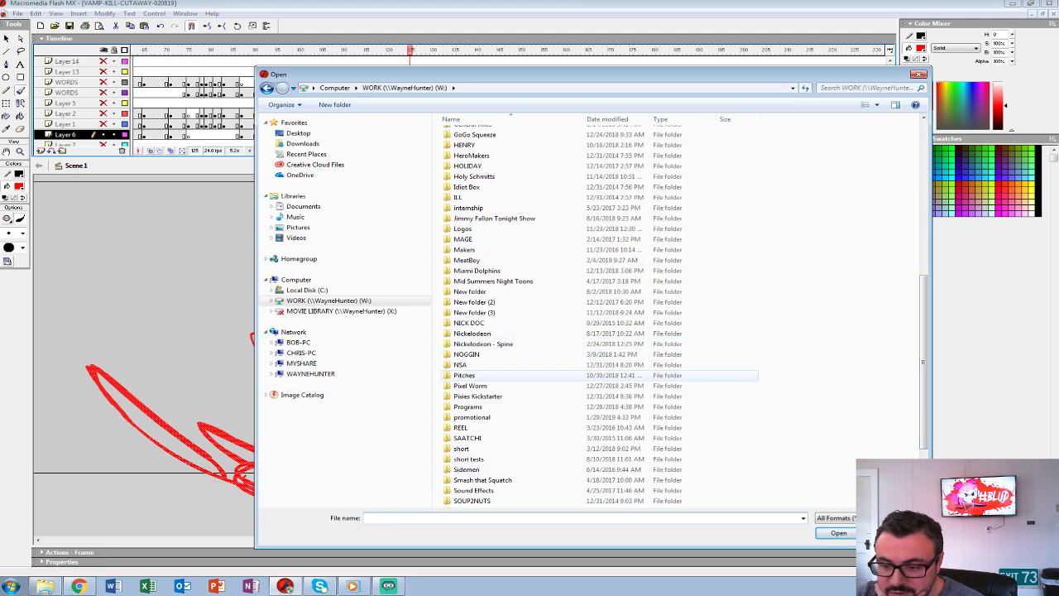
{"action": "left_click", "coordinate": [496, 375]}
{"action": "double_click", "coordinate": [496, 375]}
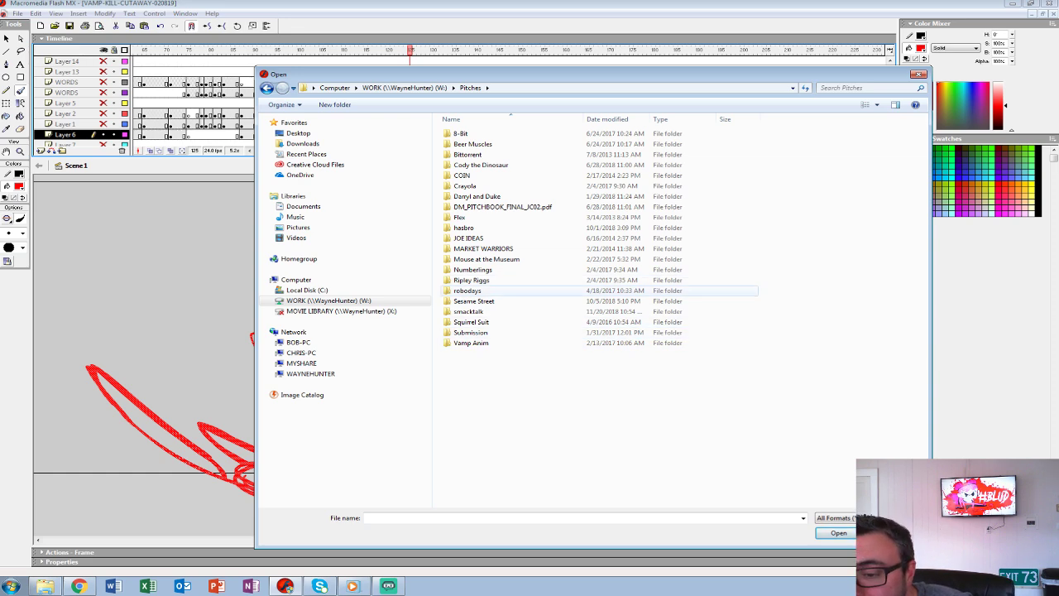
Open MW-ANIMATIC-031114 from the ANIMATIC folder inside MARKET WARRIORS, with the files sorted by modification date.
{"action": "double_click", "coordinate": [483, 248]}
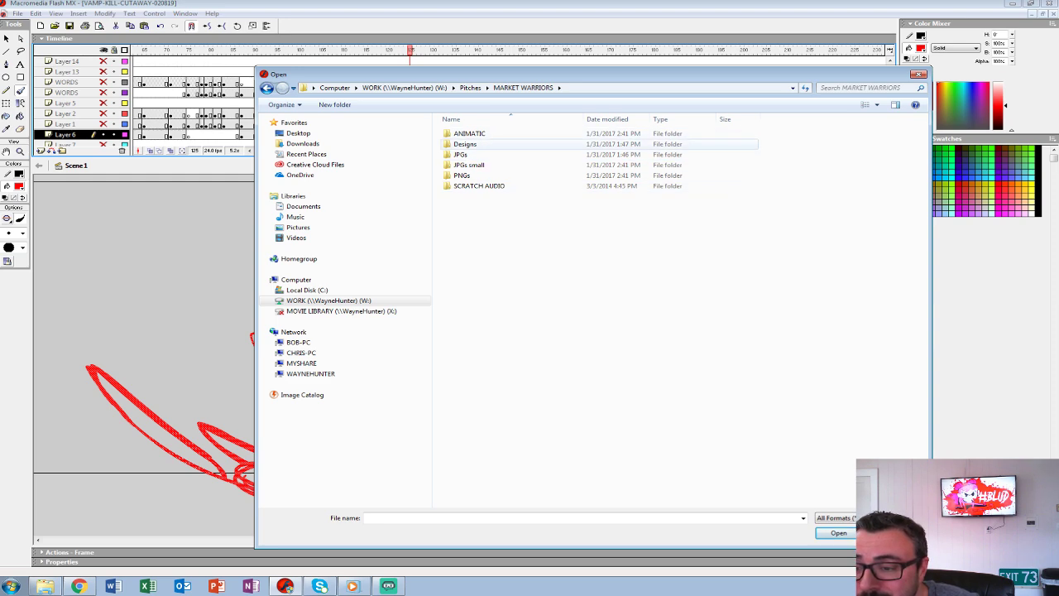
{"action": "double_click", "coordinate": [469, 133]}
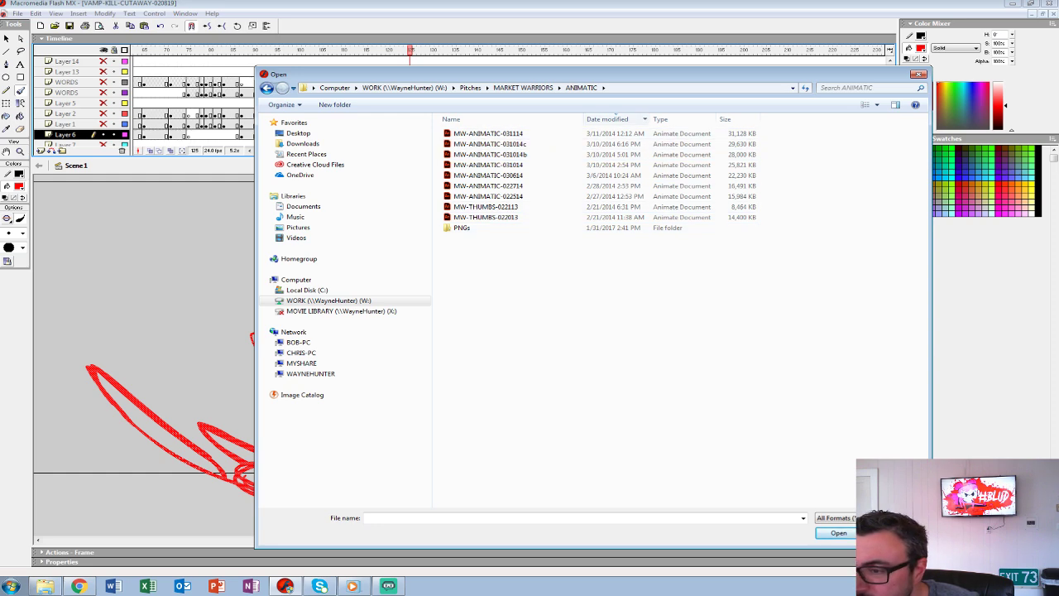
{"action": "left_click", "coordinate": [616, 119]}
{"action": "left_click", "coordinate": [615, 119]}
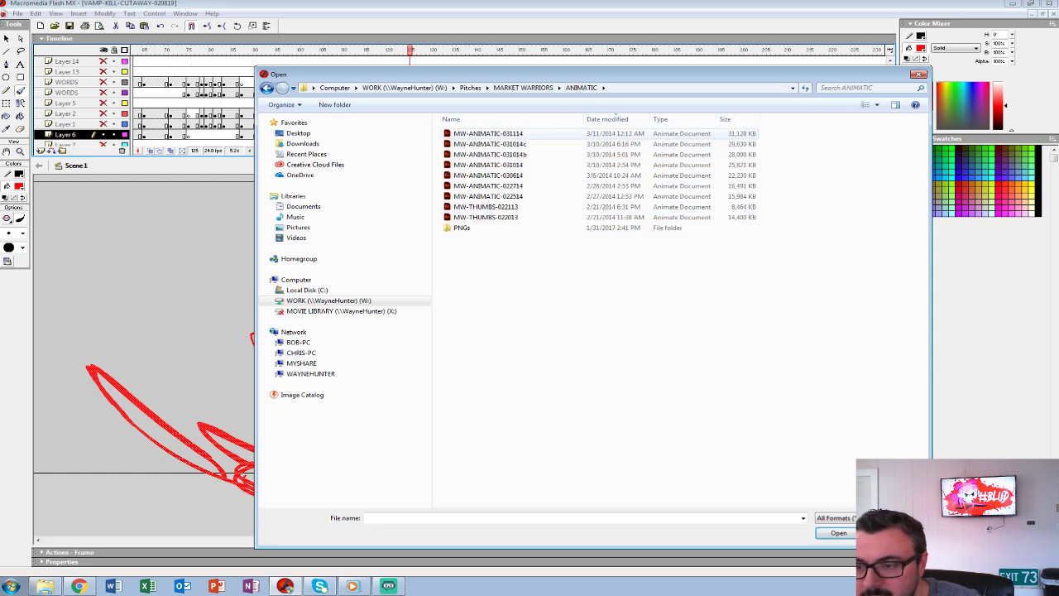
{"action": "double_click", "coordinate": [488, 134]}
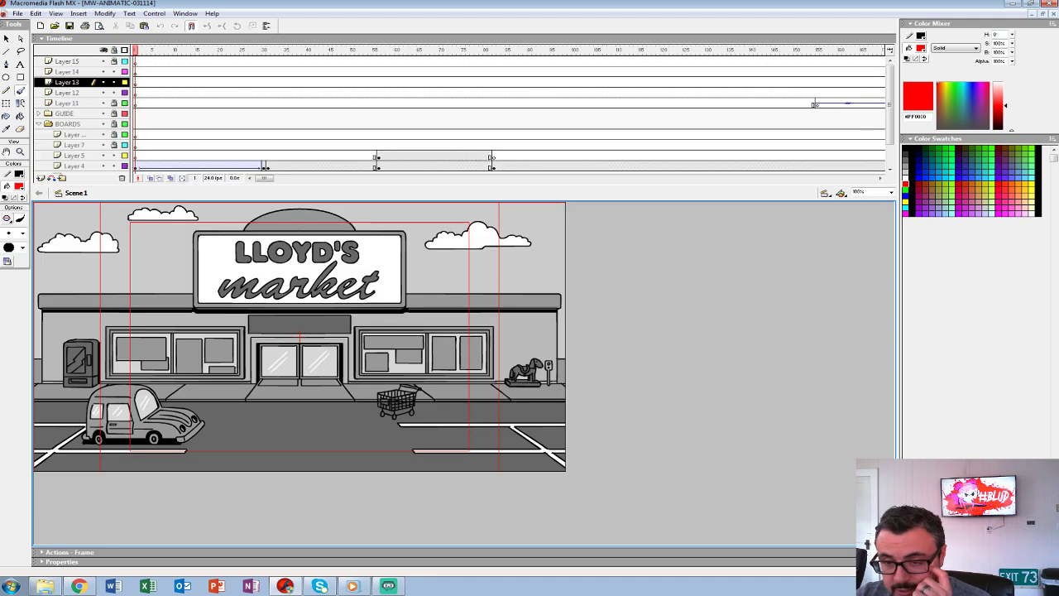
Shrink the timeline to make room for the stage and play the Market Warriors animatic from the first frame.
{"action": "left_click_drag", "start_coordinate": [463, 185], "coordinate": [463, 120]}
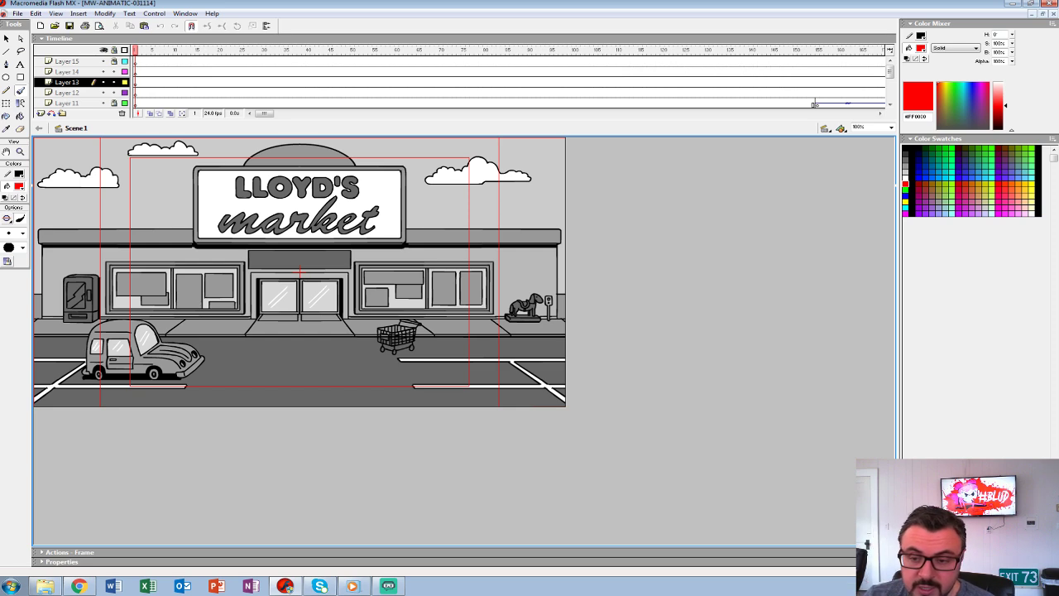
{"action": "key", "text": "Return"}
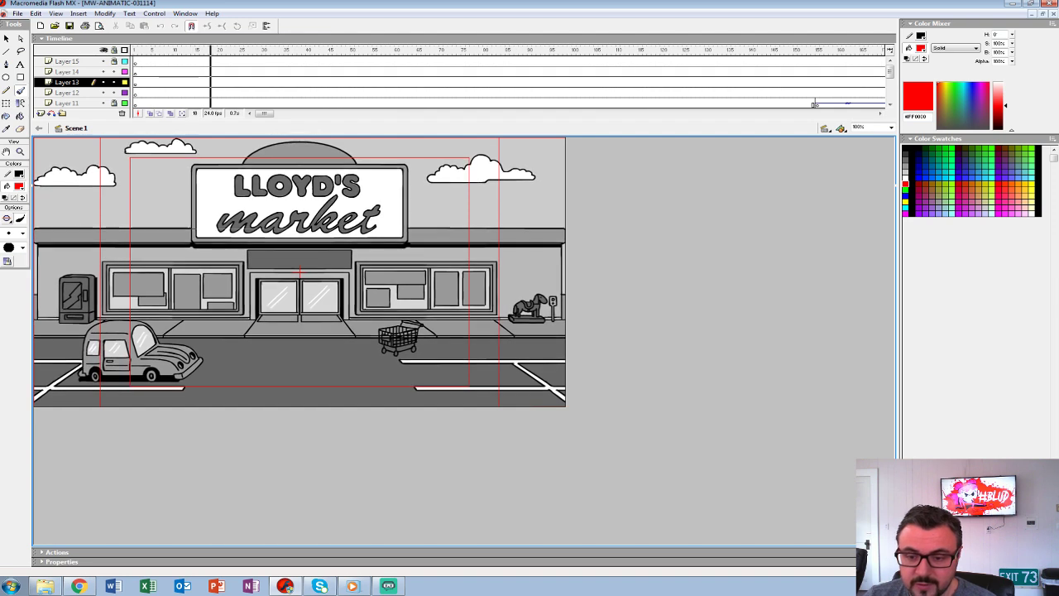
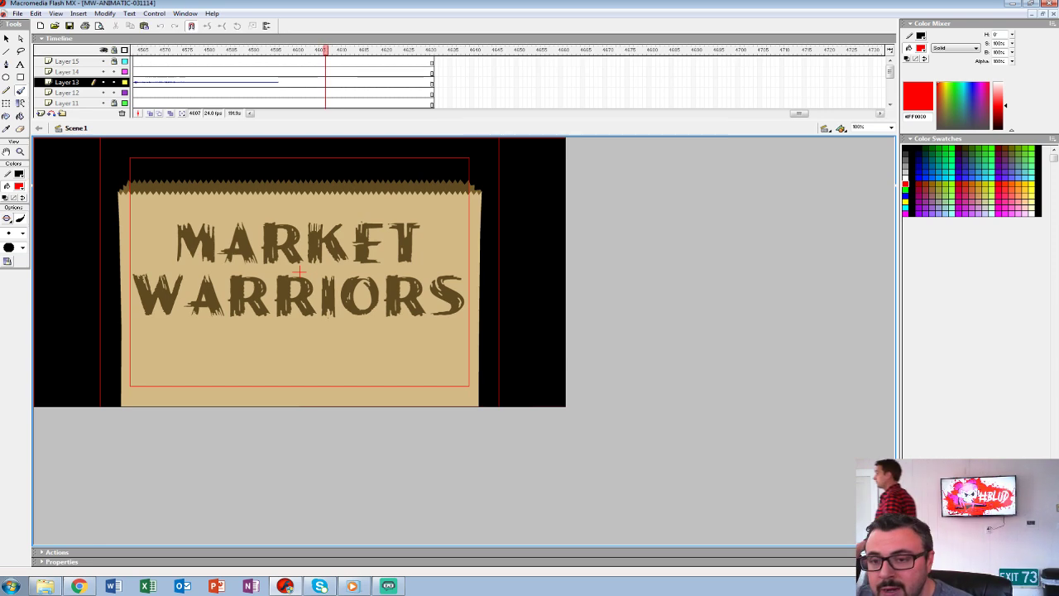
{"action": "left_click_drag", "start_coordinate": [325, 51], "coordinate": [135, 50]}
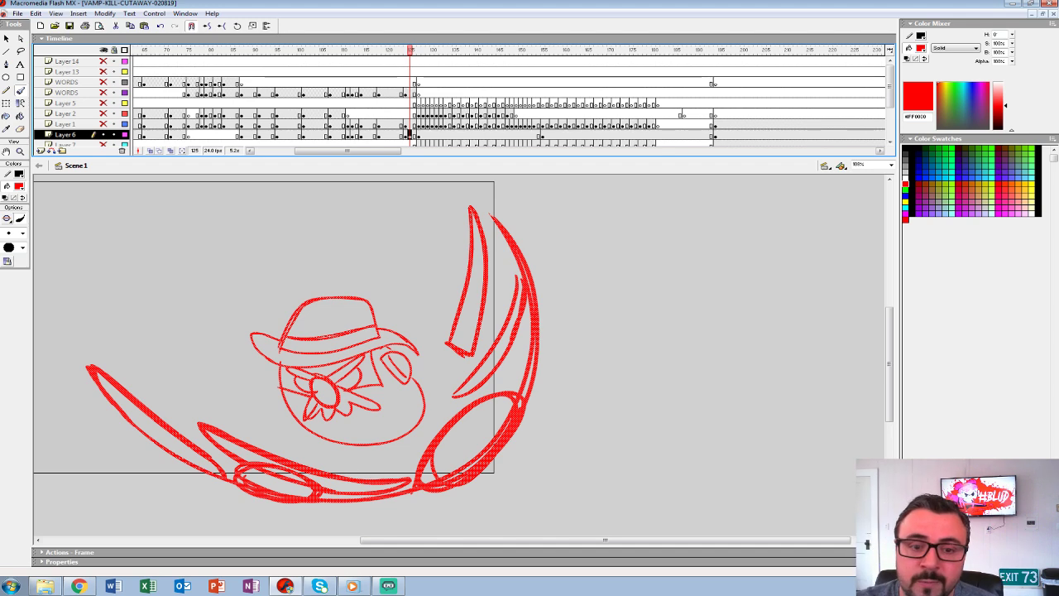
Thicken the inner red motion streak along the upper right part of the swing arc at frame 125.
{"action": "key", "text": "ctrl+c"}
{"action": "mouse_move", "coordinate": [456, 395]}
{"action": "left_mouse_down"}
{"action": "mouse_move", "coordinate": [526, 290]}
{"action": "mouse_move", "coordinate": [526, 266]}
{"action": "left_mouse_up"}
{"action": "left_click_drag", "start_coordinate": [517, 288], "coordinate": [509, 306]}
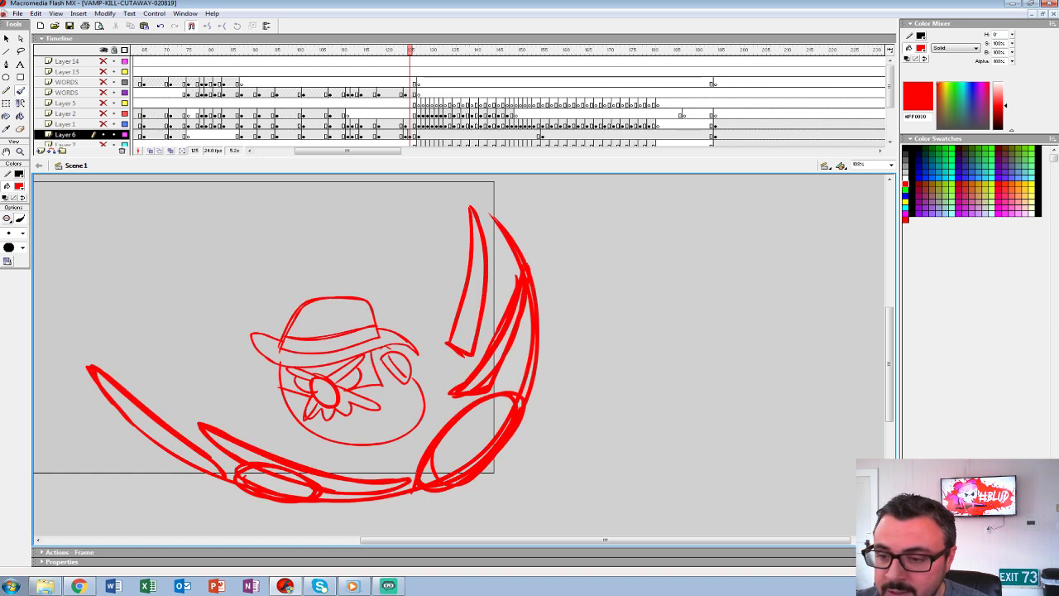
With onion skinning on, rough in the hunter's shoulder and torso with red curves between the head and the swing arc.
{"action": "left_click", "coordinate": [150, 150]}
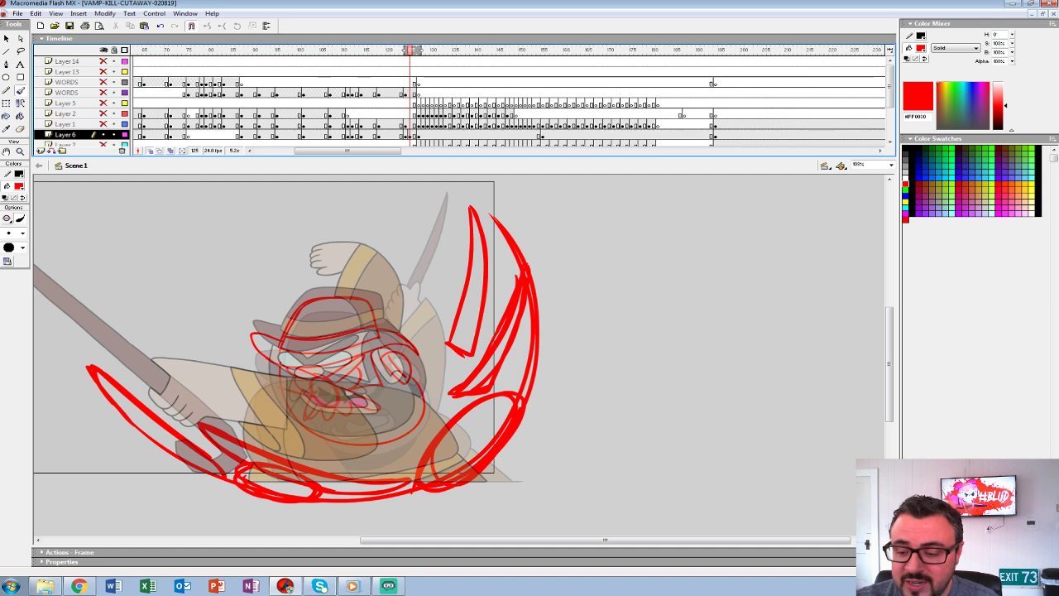
{"action": "left_click_drag", "start_coordinate": [444, 392], "coordinate": [413, 478]}
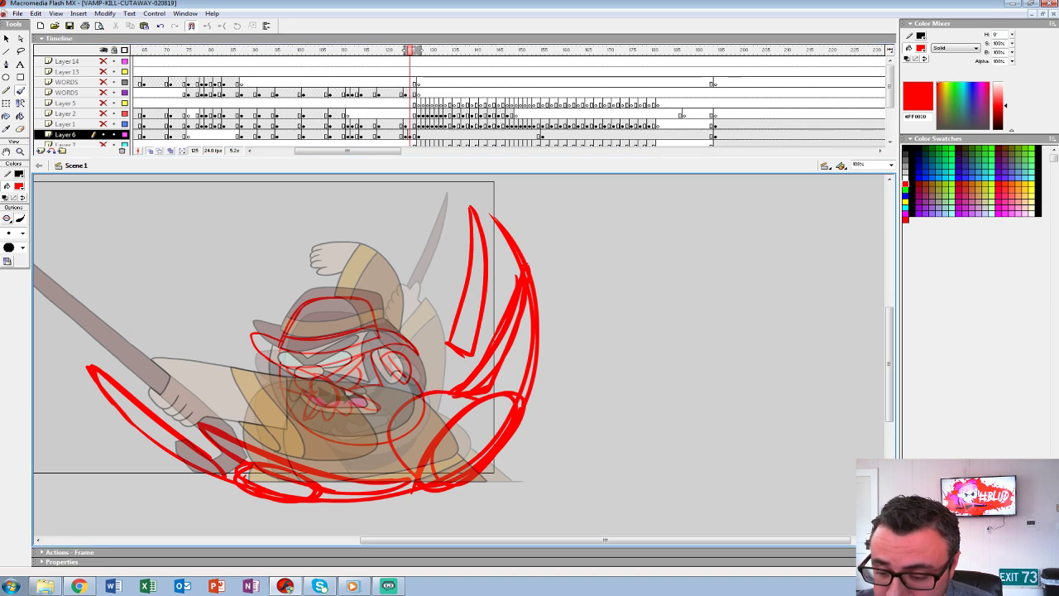
{"action": "key", "text": "ctrl+z"}
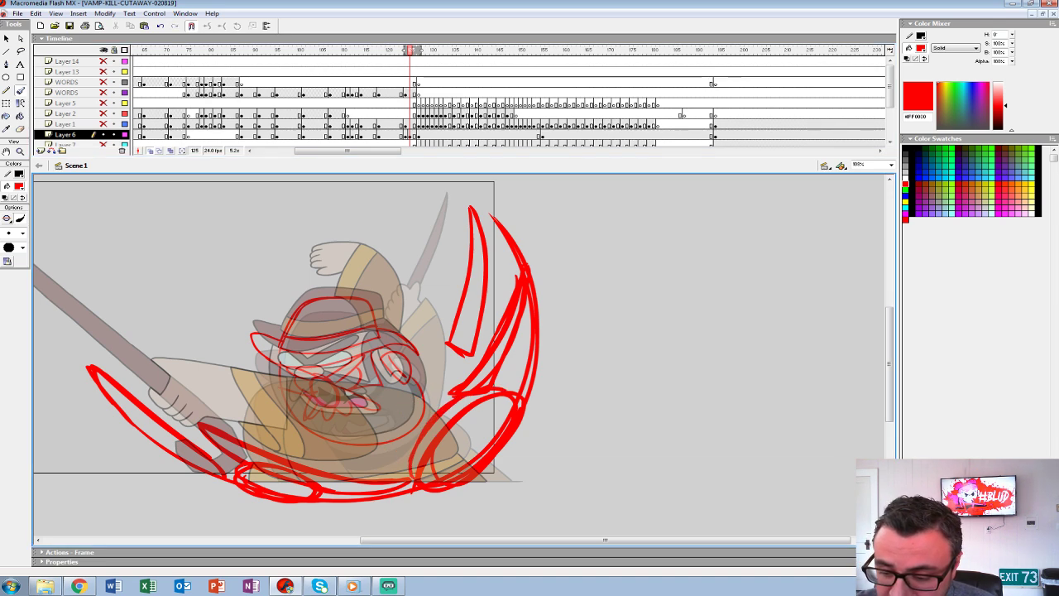
{"action": "left_click_drag", "start_coordinate": [413, 397], "coordinate": [494, 352]}
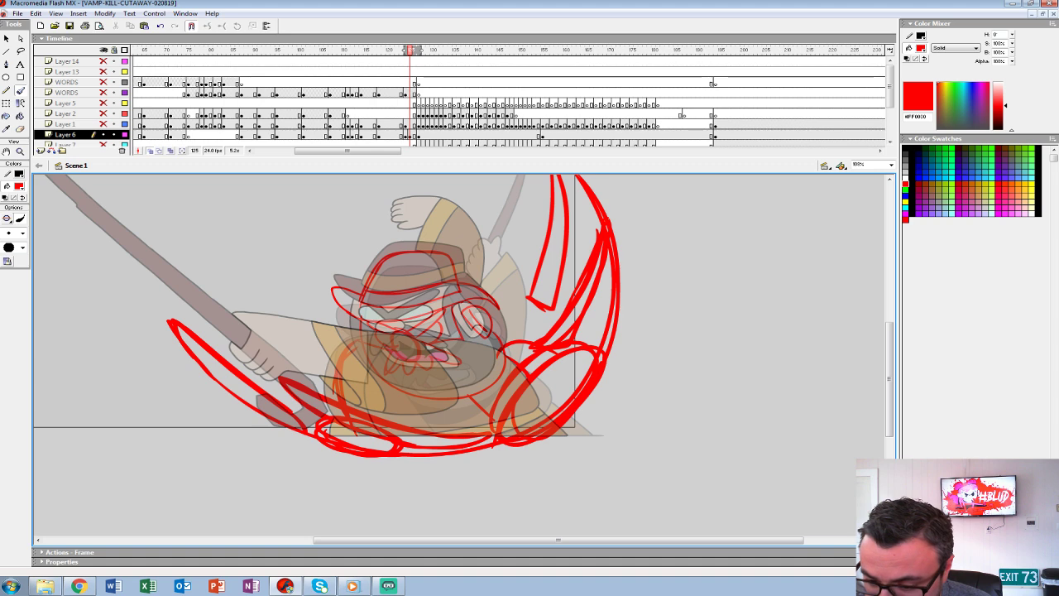
{"action": "key", "text": "ctrl+z"}
{"action": "left_click_drag", "start_coordinate": [445, 430], "coordinate": [530, 402]}
{"action": "mouse_move", "coordinate": [479, 356]}
{"action": "left_mouse_down"}
{"action": "mouse_move", "coordinate": [458, 408]}
{"action": "mouse_move", "coordinate": [421, 406]}
{"action": "mouse_move", "coordinate": [458, 385]}
{"action": "mouse_move", "coordinate": [445, 398]}
{"action": "left_mouse_up"}
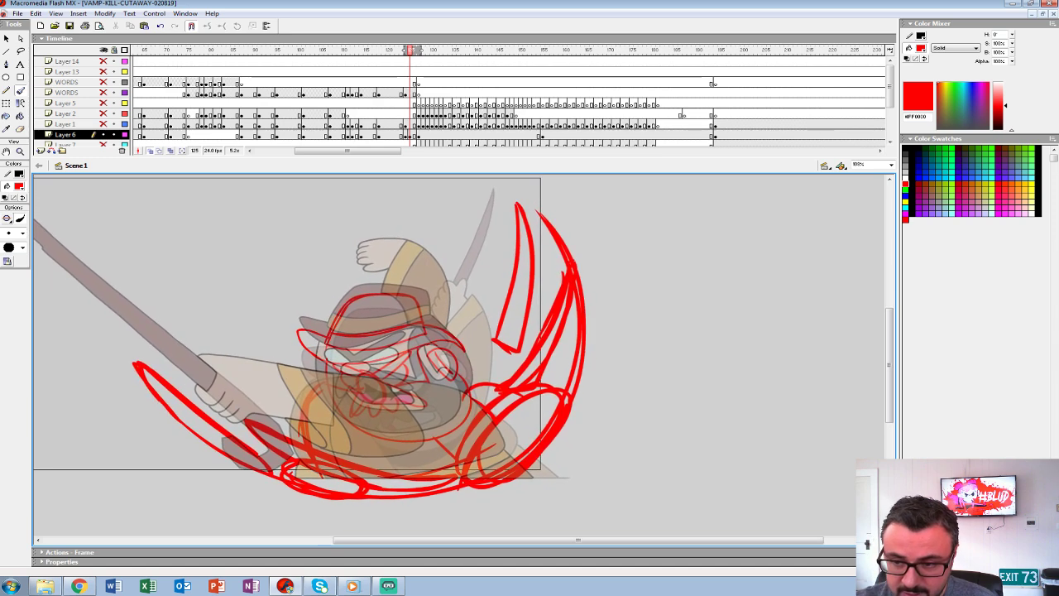
Flip through the frames before the smear and back to check the in-between against the neighbouring poses.
{"action": "key", "text": "comma"}
{"action": "key", "text": "comma"}
{"action": "key", "text": "comma"}
{"action": "key", "text": "period"}
{"action": "key", "text": "period"}
{"action": "key", "text": "period"}
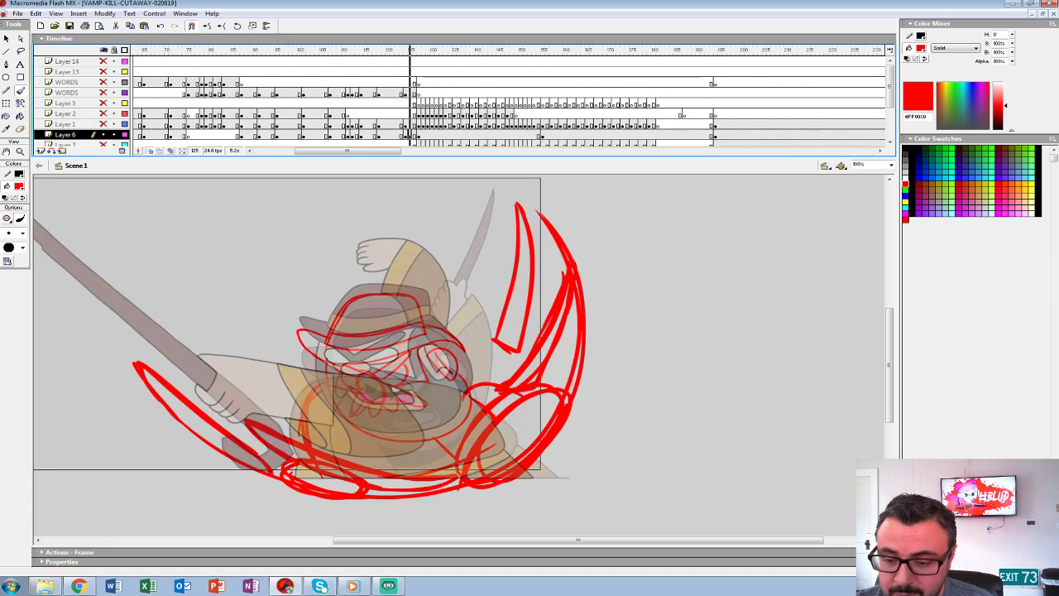
Sketch the hunter's other arm in red, curving out to the left of the hat with a hand and sleeve cuff.
{"action": "left_click_drag", "start_coordinate": [340, 309], "coordinate": [276, 319]}
{"action": "key", "text": "ctrl+z"}
{"action": "left_click_drag", "start_coordinate": [341, 311], "coordinate": [230, 330]}
{"action": "key", "text": "ctrl+z"}
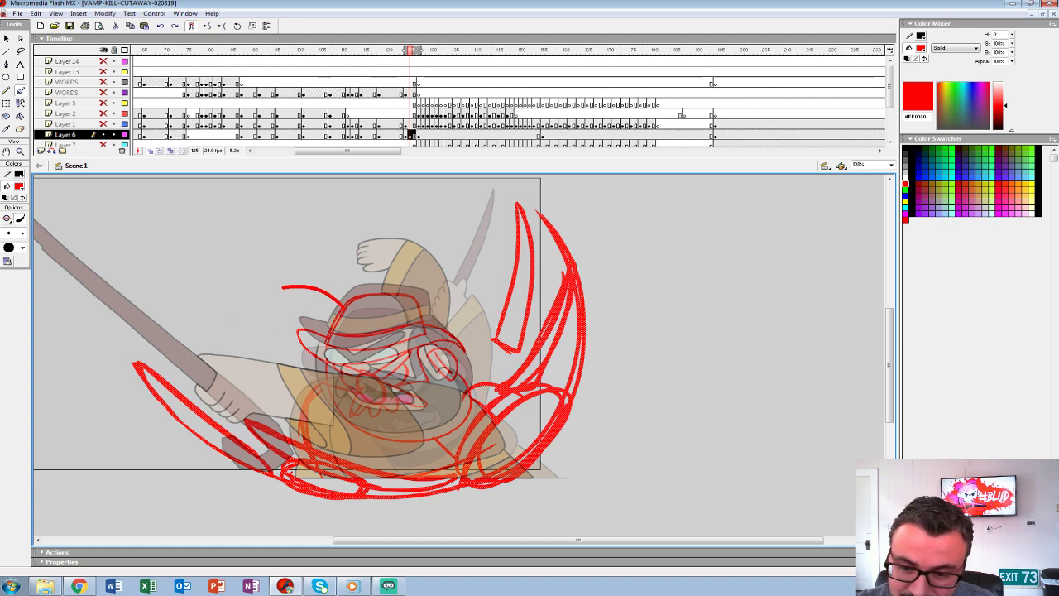
{"action": "left_click_drag", "start_coordinate": [288, 287], "coordinate": [227, 331]}
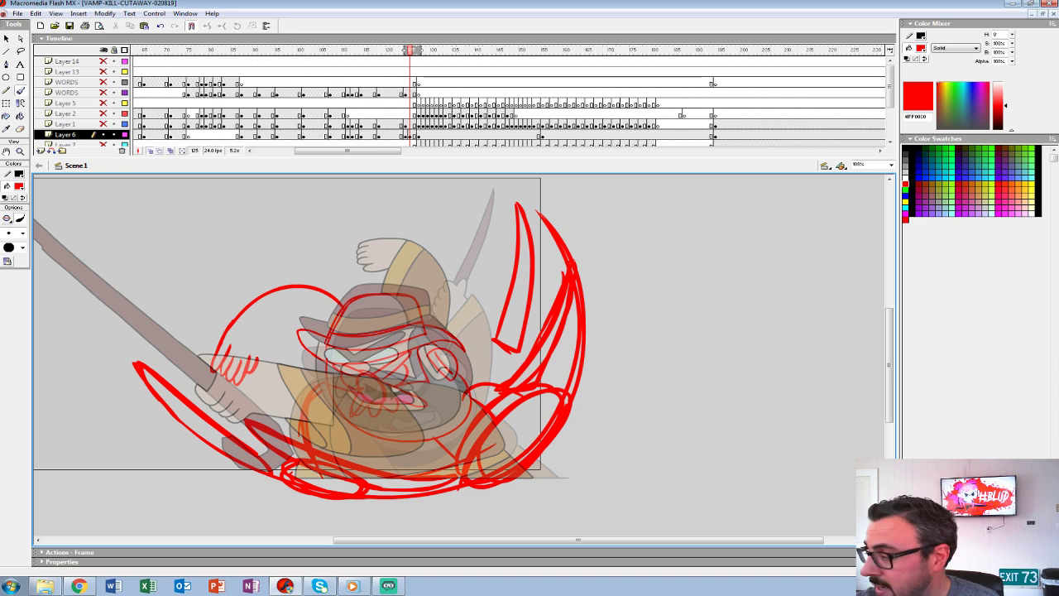
{"action": "left_click_drag", "start_coordinate": [289, 359], "coordinate": [283, 380]}
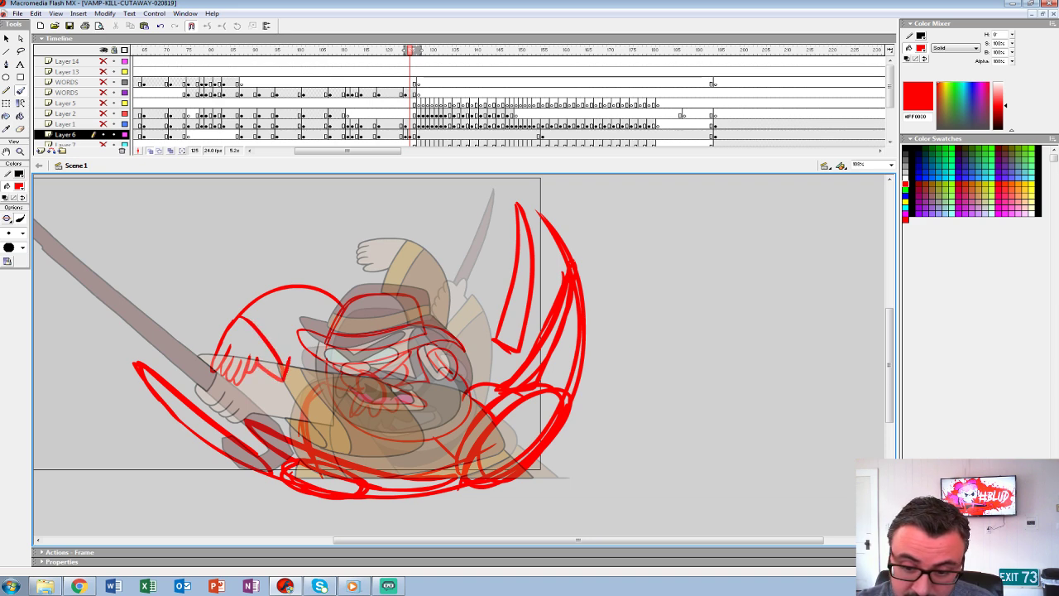
{"action": "left_click_drag", "start_coordinate": [258, 298], "coordinate": [296, 349]}
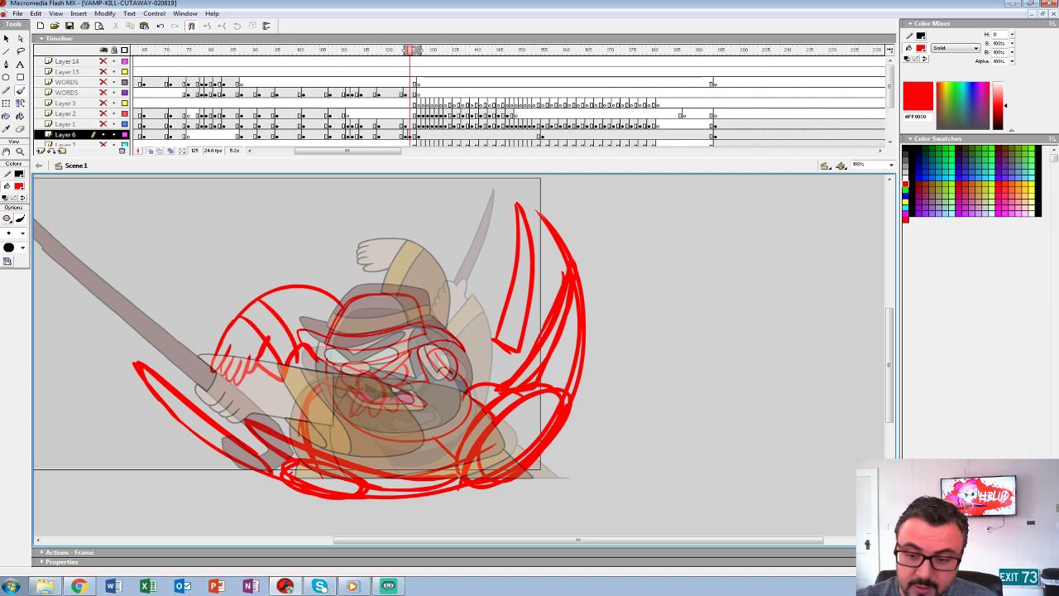
Play the hunter's attack twice from around frame 114 to review the smear in-between in motion.
{"action": "left_click", "coordinate": [362, 103]}
{"action": "key", "text": "Return"}
{"action": "left_click", "coordinate": [362, 114]}
{"action": "key", "text": "Return"}
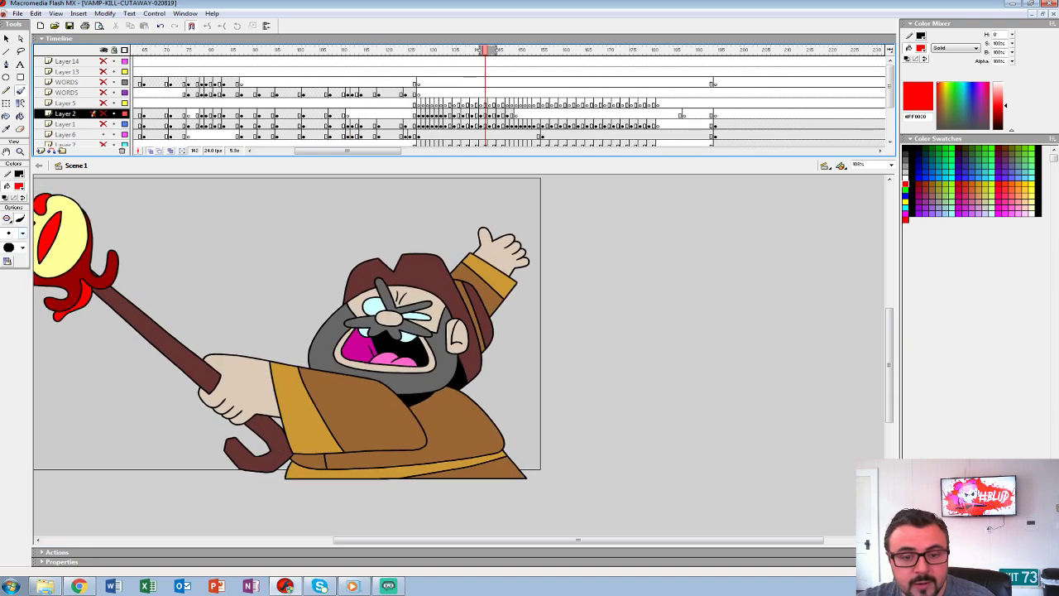
View the whole scene with the character layers unhidden and the BG folder hidden.
{"action": "left_click", "coordinate": [19, 151]}
{"action": "left_click", "coordinate": [383, 252], "text": "alt"}
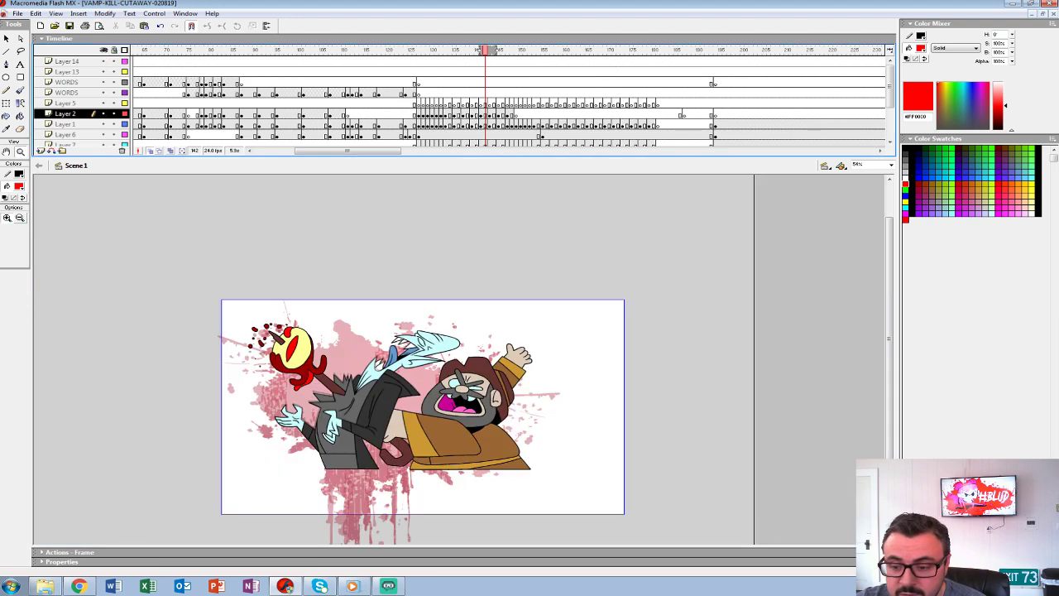
{"action": "scroll", "coordinate": [497, 99], "scroll_direction": "down", "scroll_amount": 2}
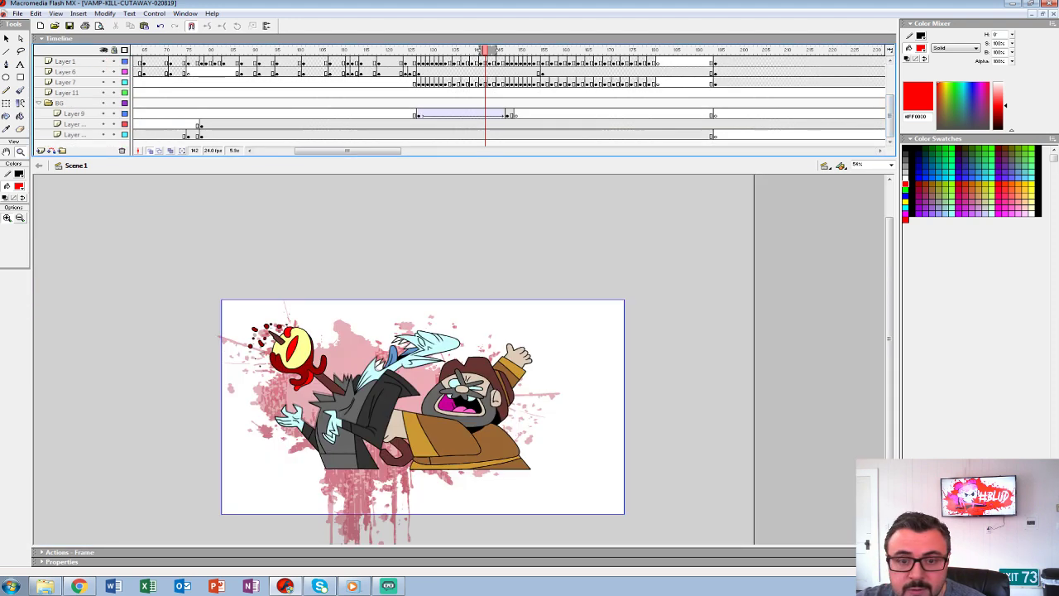
{"action": "left_click", "coordinate": [103, 103]}
Play the sequence from several points before the swing to review the attack with the vampire included.
{"action": "left_click", "coordinate": [384, 62]}
{"action": "key", "text": "Return"}
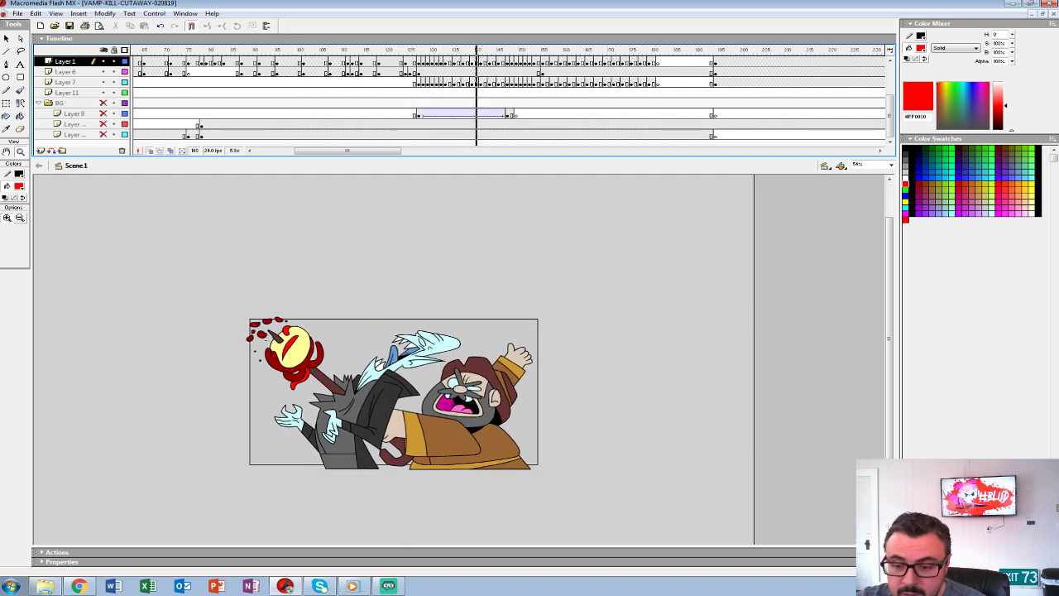
{"action": "left_click", "coordinate": [303, 73]}
{"action": "key", "text": "Return"}
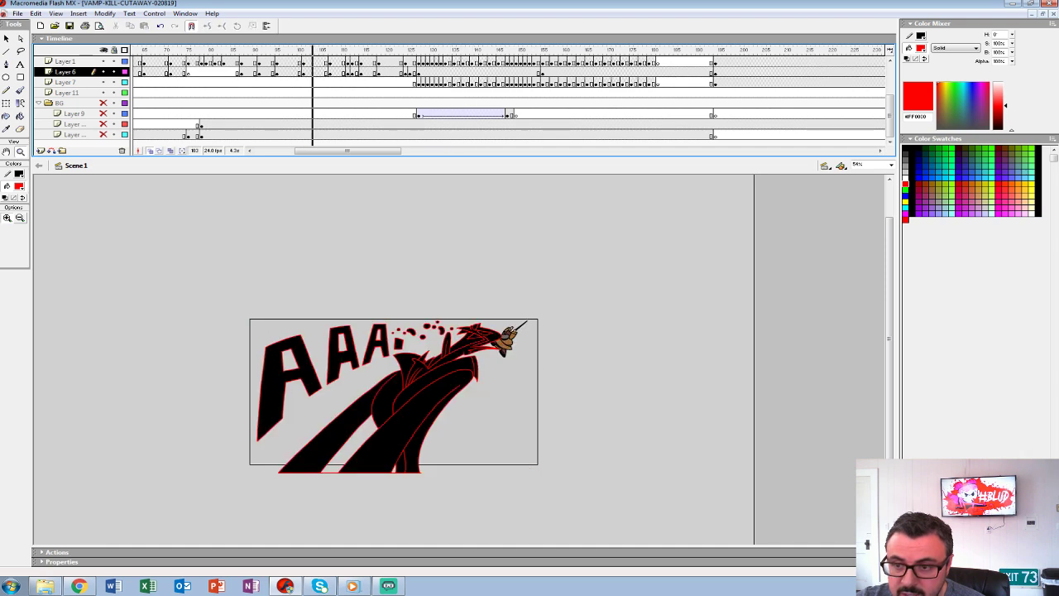
{"action": "left_click", "coordinate": [361, 63]}
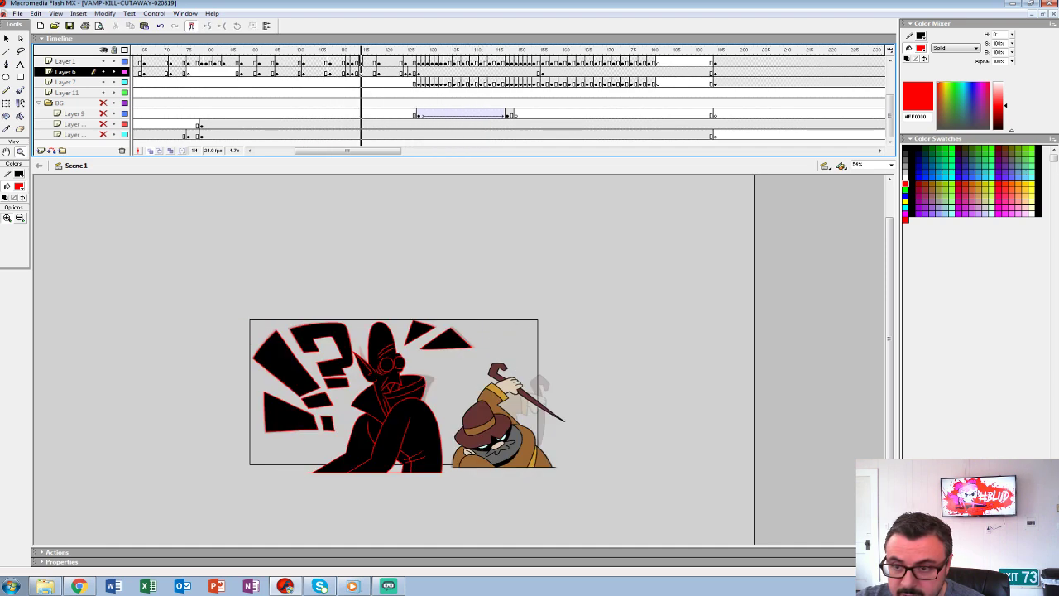
{"action": "key", "text": "Return"}
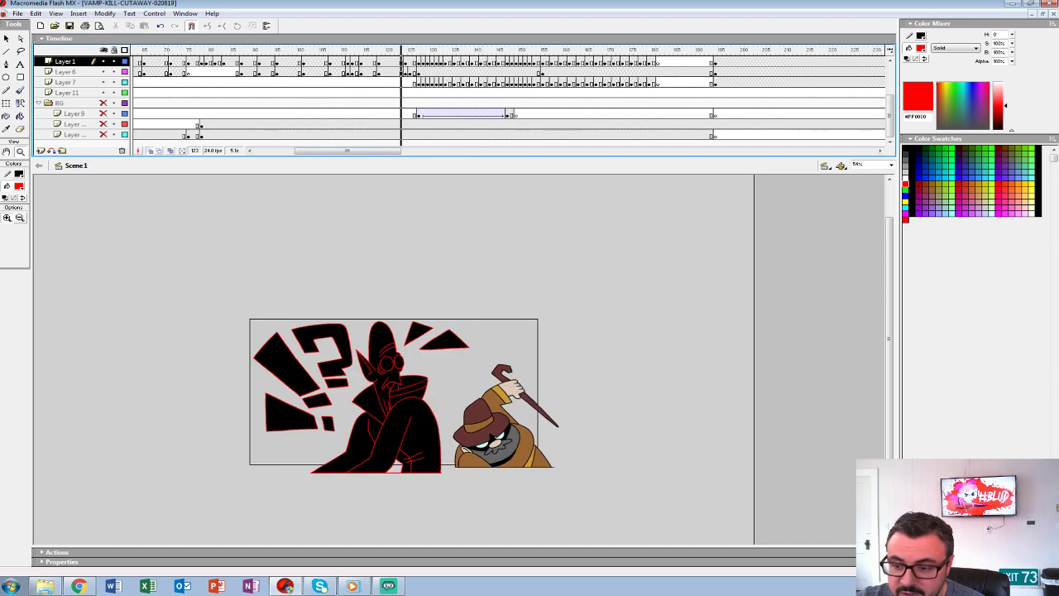
On Layer 6 at frame 125, turn off onion skinning and flip the smear against the preceding frames.
{"action": "key", "text": "ctrl+1"}
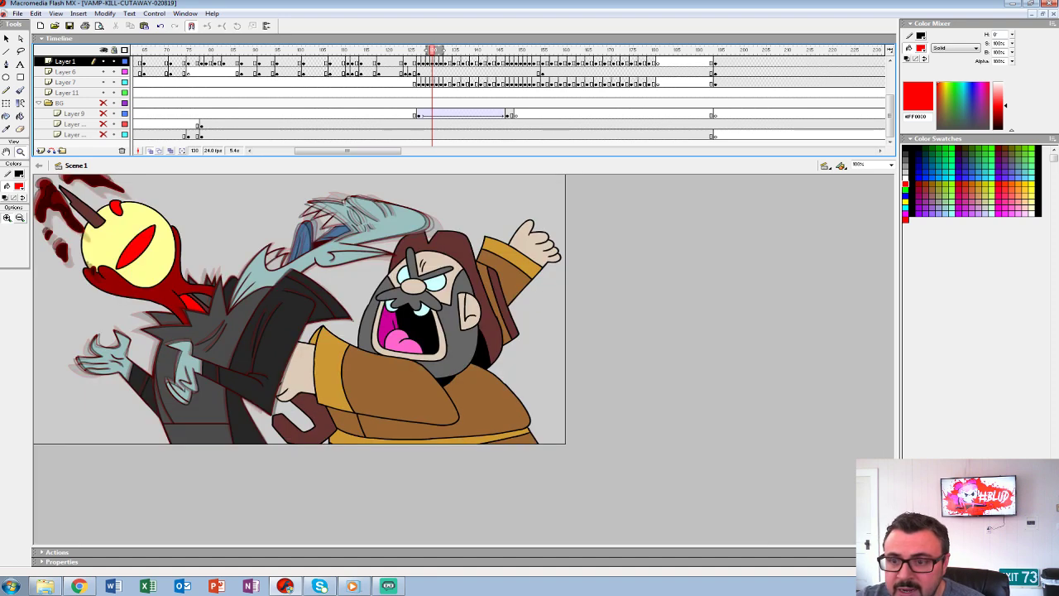
{"action": "left_click", "coordinate": [410, 73]}
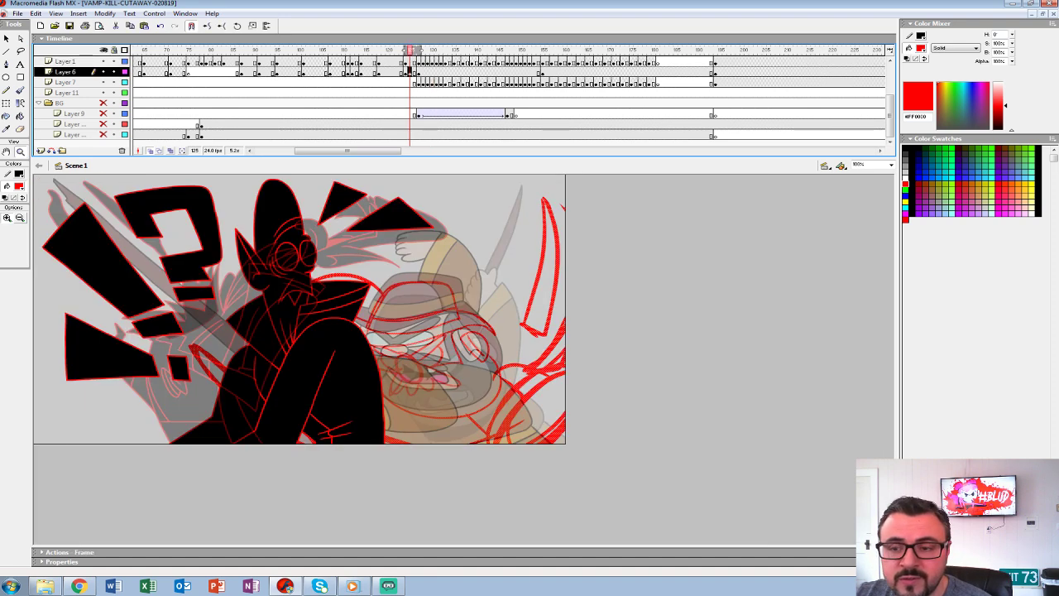
{"action": "left_click", "coordinate": [151, 150]}
{"action": "key", "text": "comma"}
{"action": "key", "text": "comma"}
{"action": "key", "text": "period"}
{"action": "key", "text": "period"}
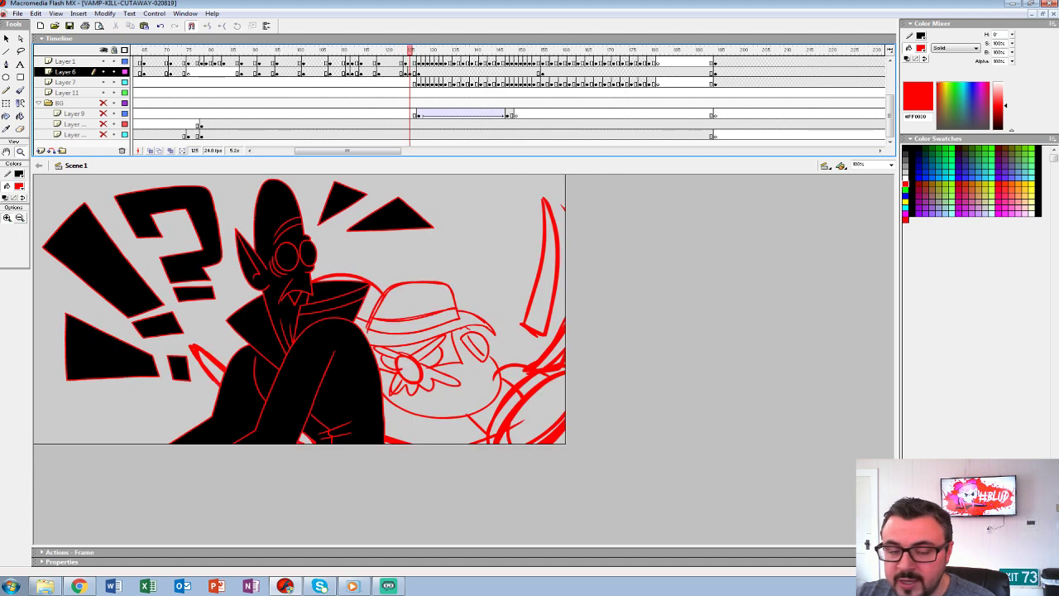
Fill the upper cane streak of the frame 125 smear with solid red and flip through the neighbouring frames.
{"action": "left_click", "coordinate": [20, 116]}
{"action": "left_click", "coordinate": [546, 273]}
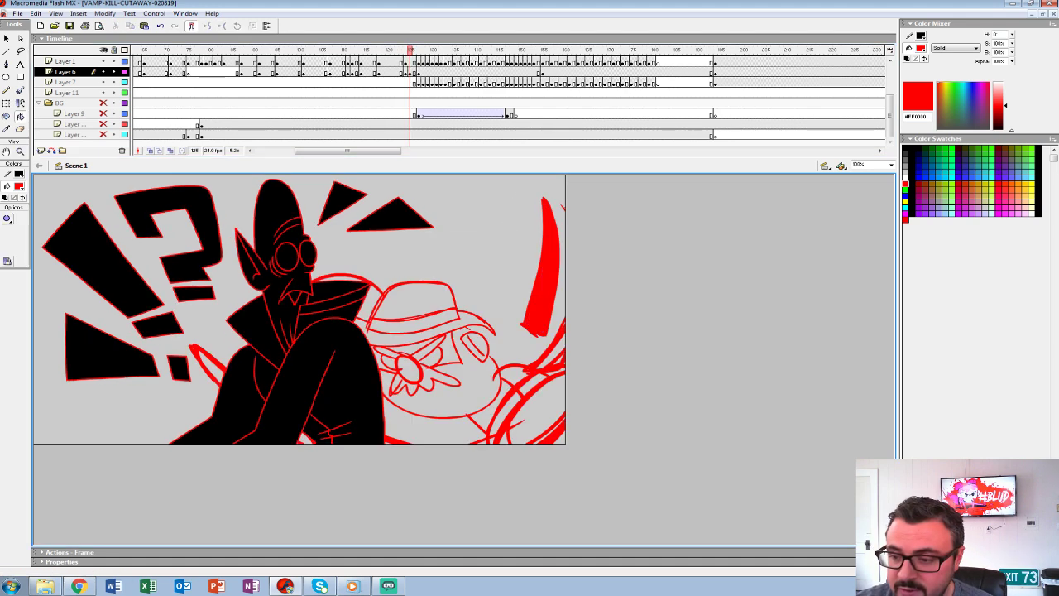
{"action": "key", "text": "comma"}
{"action": "key", "text": "comma"}
{"action": "key", "text": "comma"}
{"action": "key", "text": "period"}
{"action": "key", "text": "period"}
{"action": "key", "text": "period"}
{"action": "key", "text": "period"}
{"action": "key", "text": "period"}
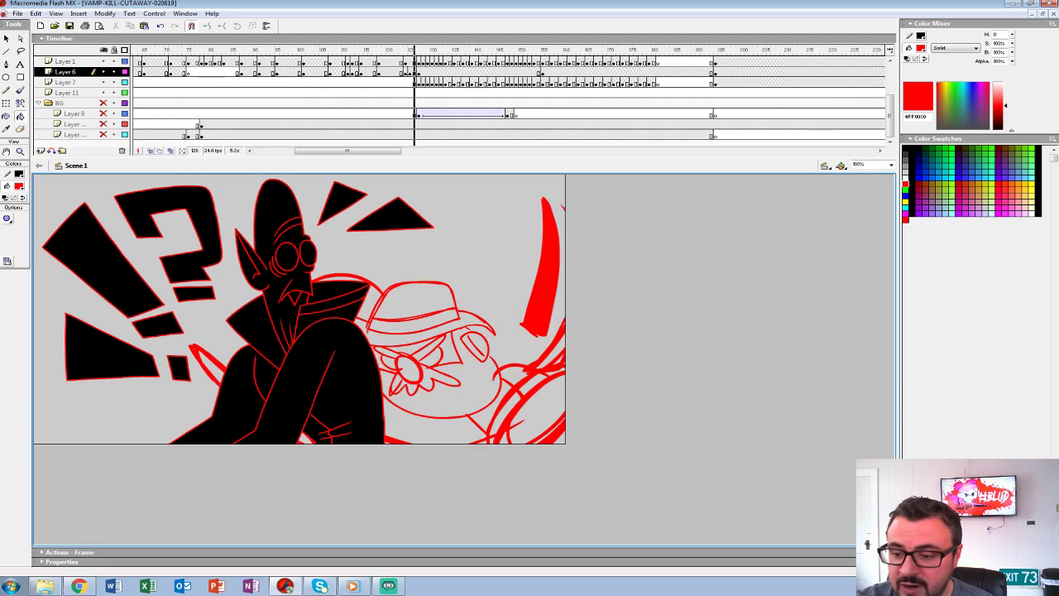
Step back to the frames well before the smear and play the swing through the hit.
{"action": "key", "text": "comma"}
{"action": "key", "text": "comma"}
{"action": "key", "text": "comma"}
{"action": "key", "text": "comma"}
{"action": "key", "text": "comma"}
{"action": "key", "text": "comma"}
{"action": "key", "text": "comma"}
{"action": "key", "text": "comma"}
{"action": "key", "text": "comma"}
{"action": "key", "text": "comma"}
{"action": "key", "text": "comma"}
{"action": "key", "text": "Return"}
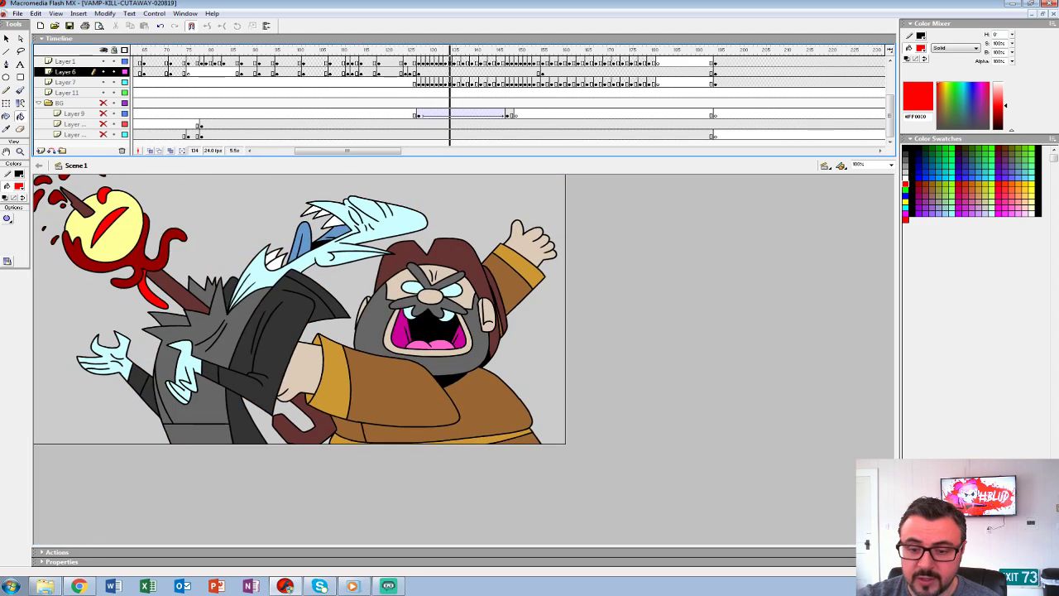
Replay the swing from around frame 121 and flip back and forth across the smear frames to judge the timing.
{"action": "left_click", "coordinate": [390, 72]}
{"action": "key", "text": "Return"}
{"action": "left_click", "coordinate": [392, 62]}
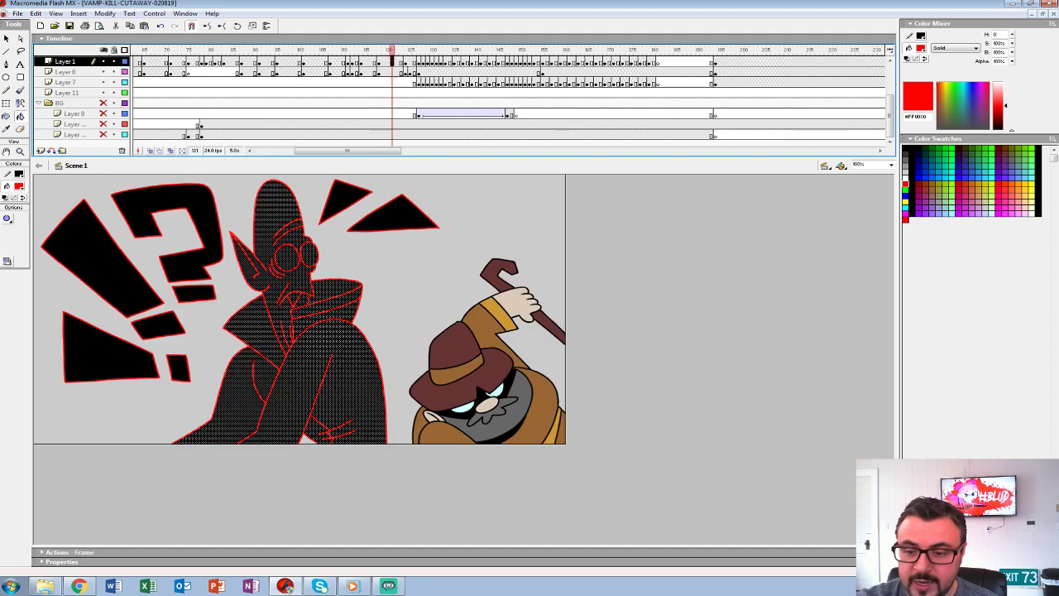
{"action": "key", "text": "Return"}
{"action": "key", "text": "comma"}
{"action": "key", "text": "comma"}
{"action": "key", "text": "period"}
{"action": "key", "text": "period"}
{"action": "key", "text": "comma"}
{"action": "key", "text": "comma"}
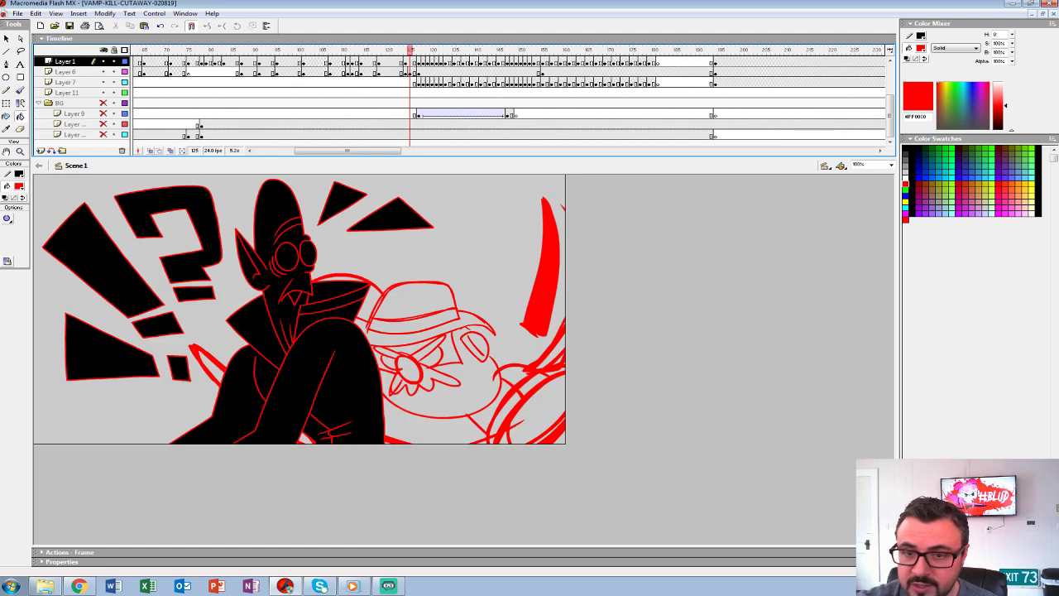
Hide Layer 1 and all layers above it, and play back the hunter's swing on its own.
{"action": "left_click", "coordinate": [104, 62]}
{"action": "key", "text": "comma"}
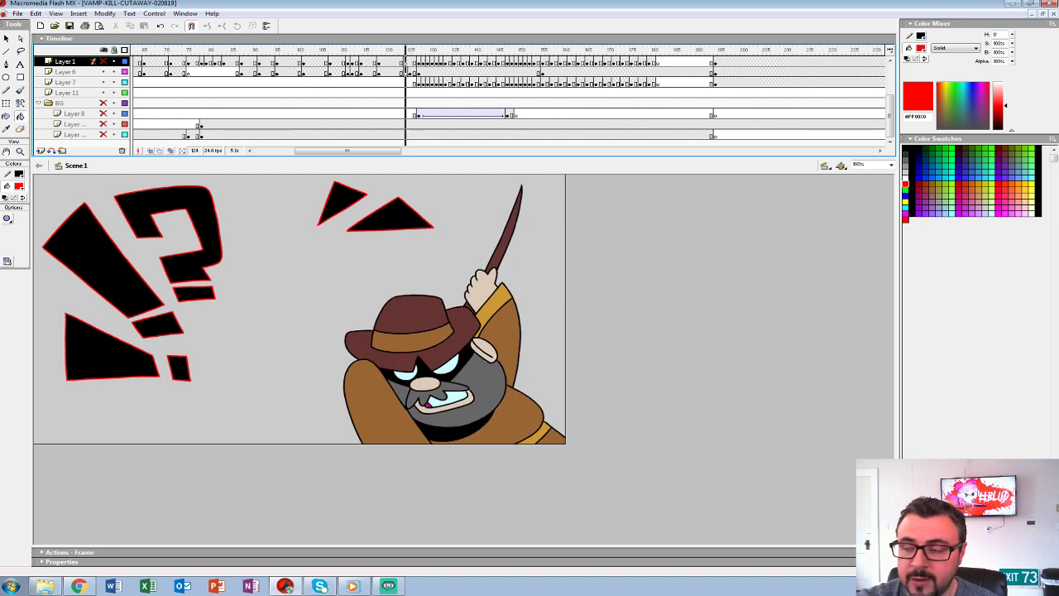
{"action": "scroll", "coordinate": [505, 100], "scroll_direction": "up", "scroll_amount": 2}
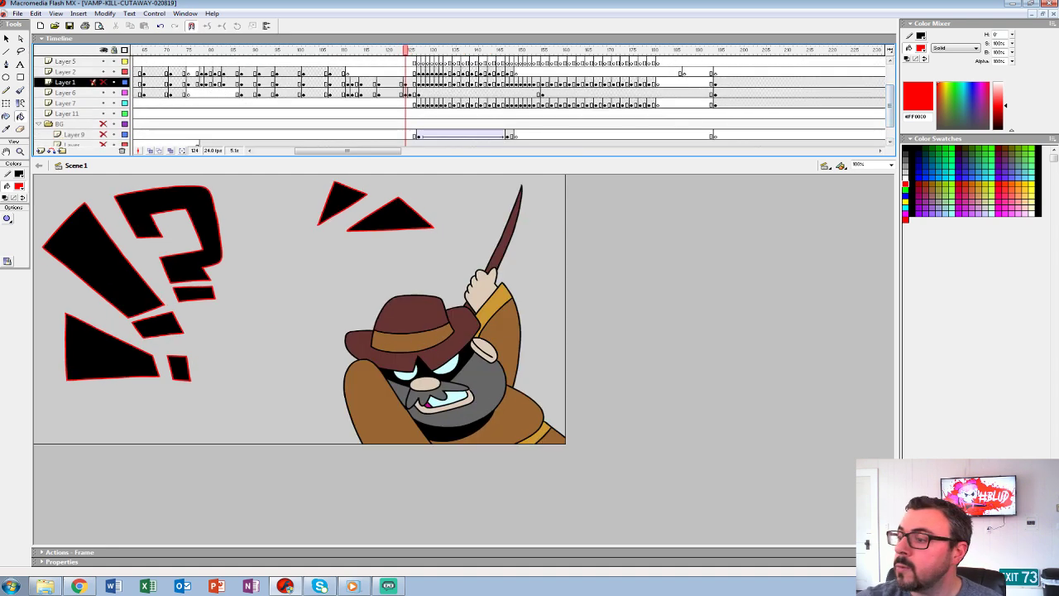
{"action": "scroll", "coordinate": [505, 99], "scroll_direction": "up", "scroll_amount": 4}
{"action": "left_click_drag", "start_coordinate": [103, 124], "coordinate": [103, 61]}
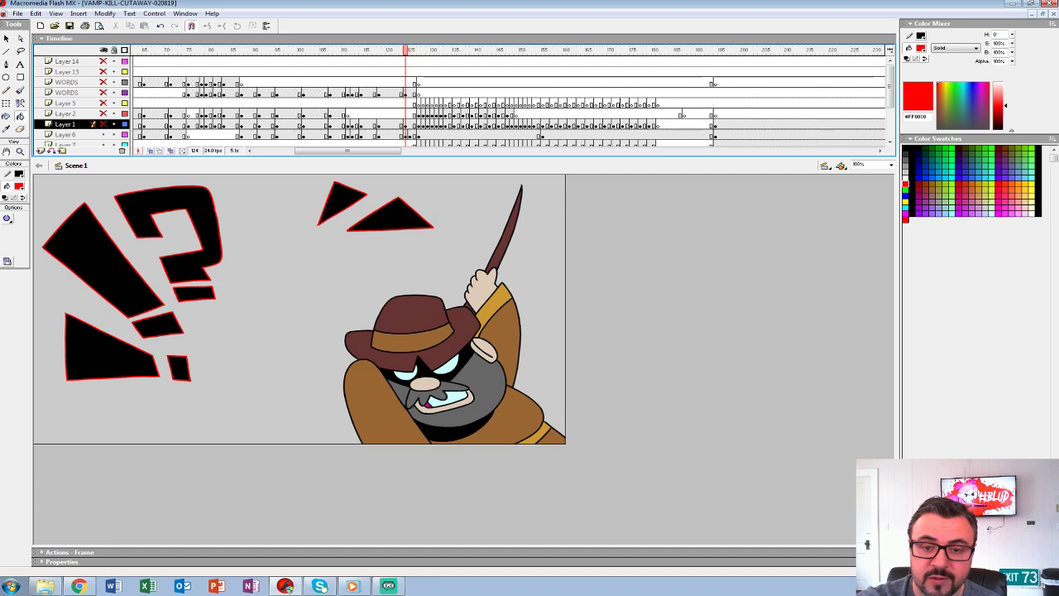
{"action": "left_click", "coordinate": [348, 83]}
{"action": "key", "text": "Return"}
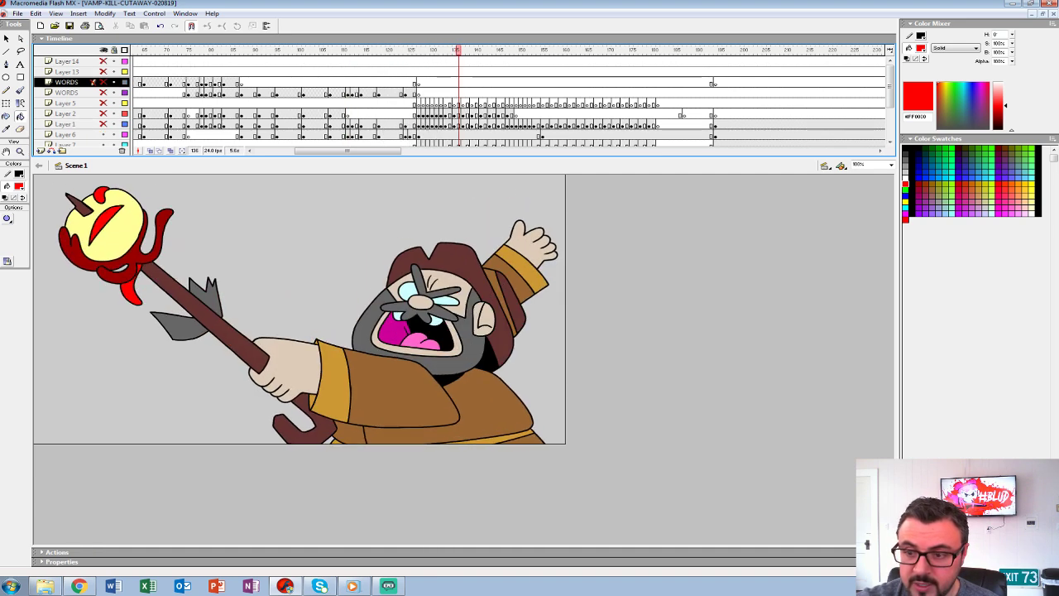
Clear the Layer 6 drawing at frame 126 and onion-skin only the preceding rough smear.
{"action": "left_click", "coordinate": [414, 134]}
{"action": "key", "text": "Delete"}
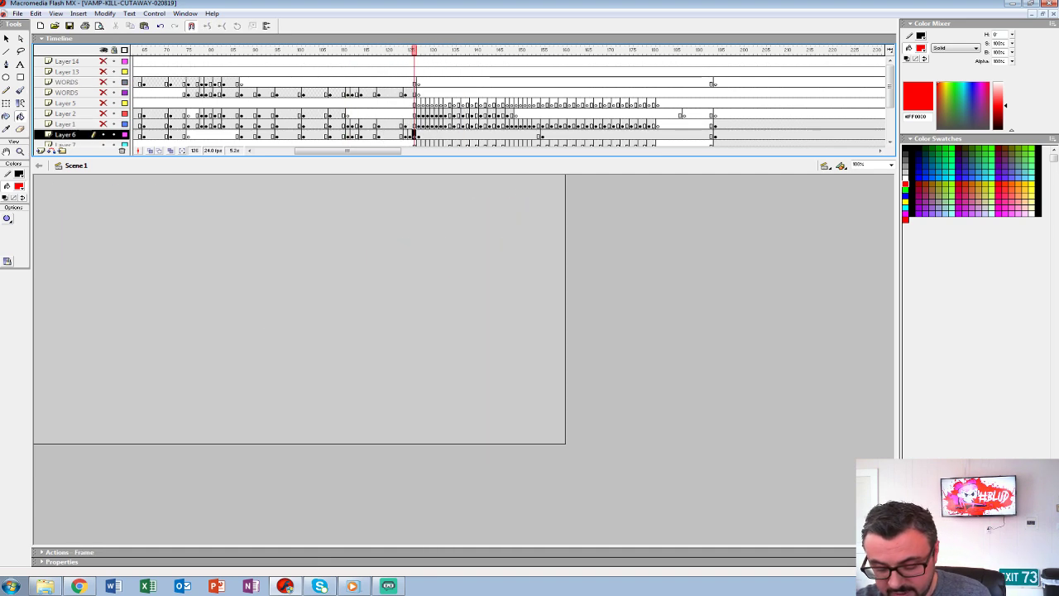
{"action": "key", "text": "ctrl+2"}
{"action": "left_click", "coordinate": [150, 150]}
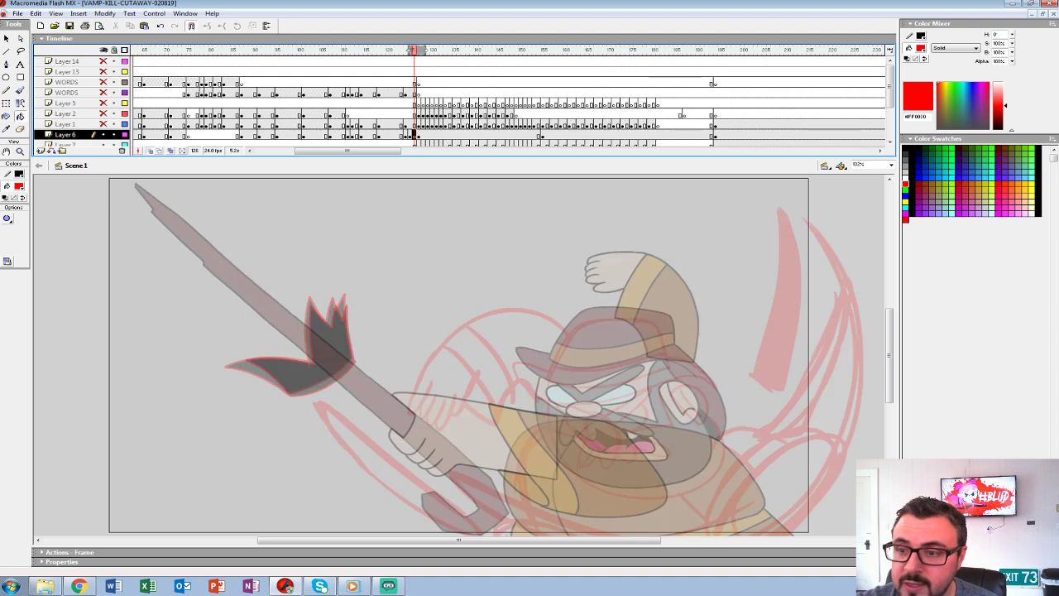
{"action": "left_click_drag", "start_coordinate": [424, 51], "coordinate": [415, 50]}
{"action": "key", "text": "space"}
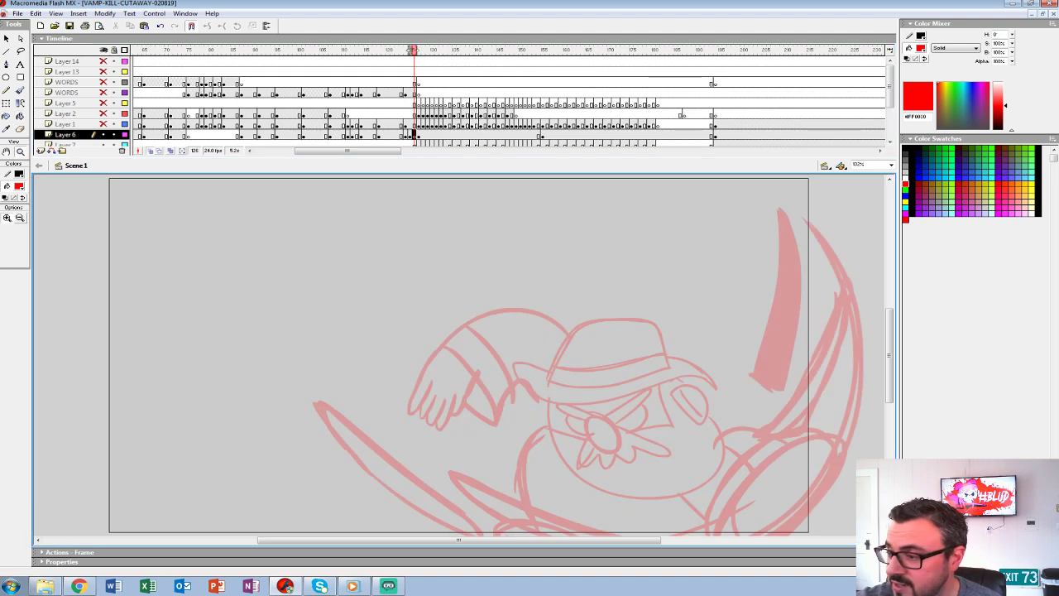
Zoom to 600% on the hunter's rough face and set up the Brush tool with a larger size.
{"action": "left_click_drag", "start_coordinate": [546, 373], "coordinate": [370, 311]}
{"action": "key", "text": "z"}
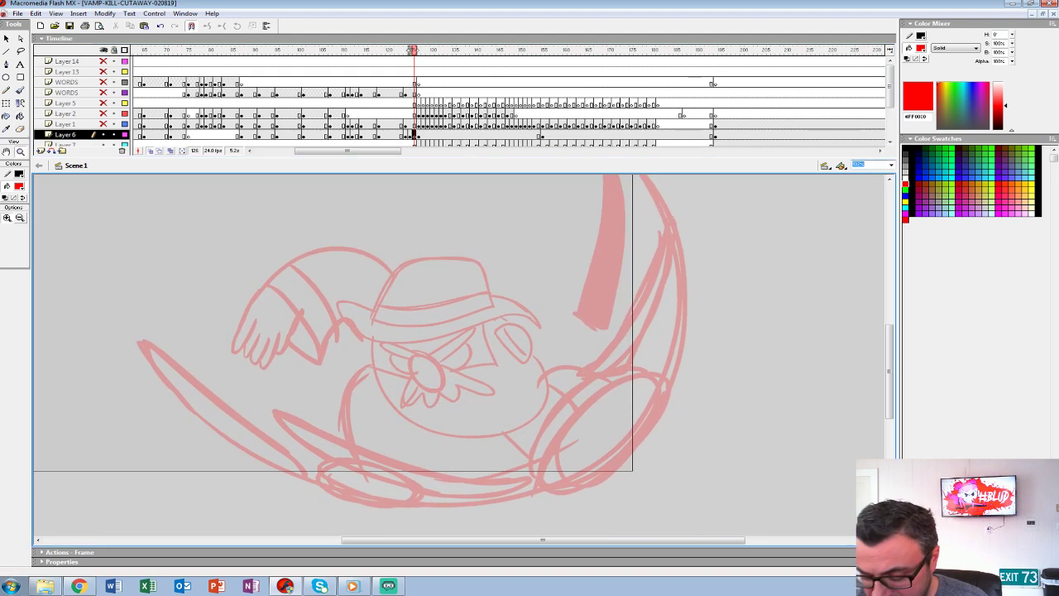
{"action": "type", "text": "600"}
{"action": "key", "text": "Return"}
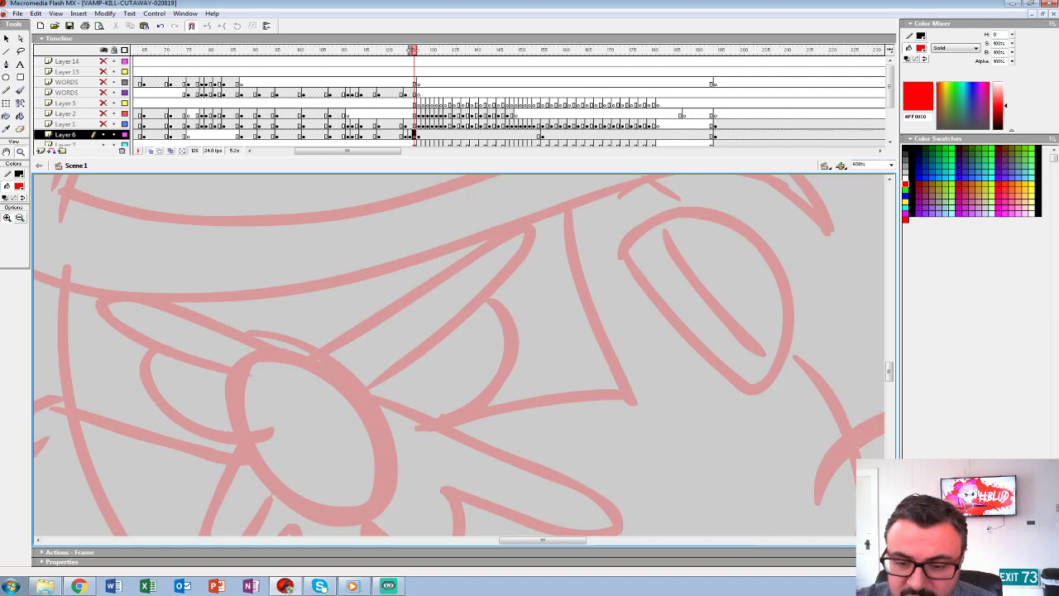
{"action": "key", "text": "space"}
{"action": "left_click_drag", "start_coordinate": [331, 372], "coordinate": [613, 327]}
{"action": "left_click", "coordinate": [21, 90]}
{"action": "left_click", "coordinate": [23, 233]}
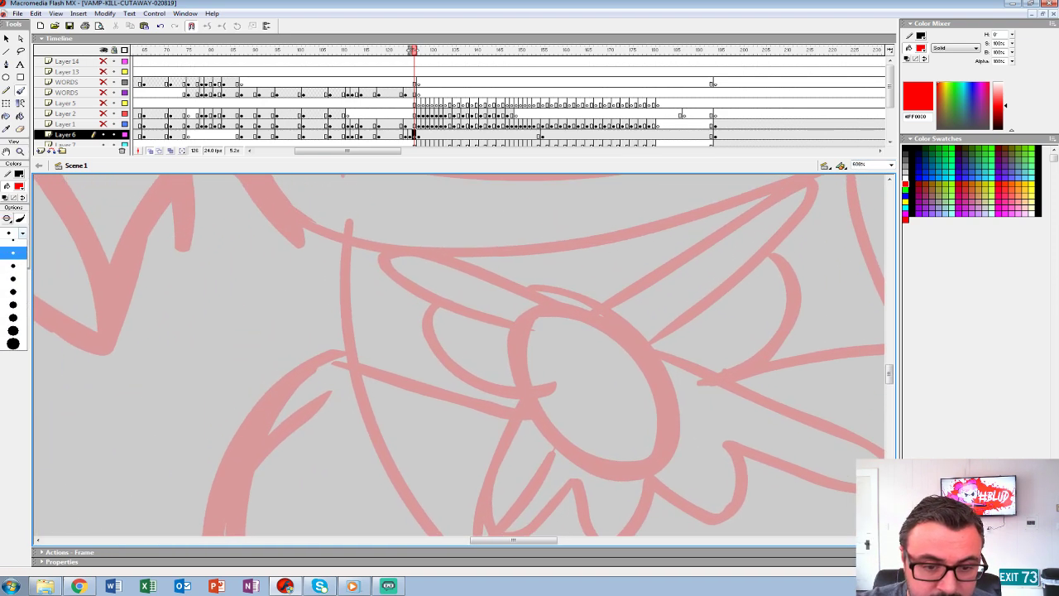
{"action": "left_click", "coordinate": [13, 297]}
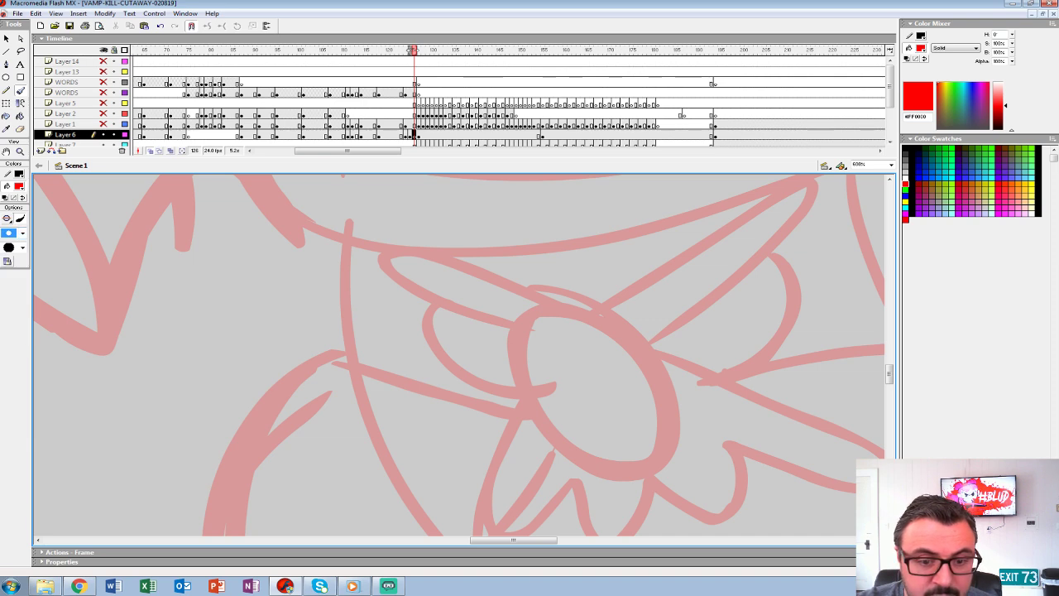
{"action": "left_click", "coordinate": [20, 218]}
Try brush sizes with red test strokes beside the hat outline at frame 124, undoing each stroke.
{"action": "key", "text": "comma"}
{"action": "key", "text": "comma"}
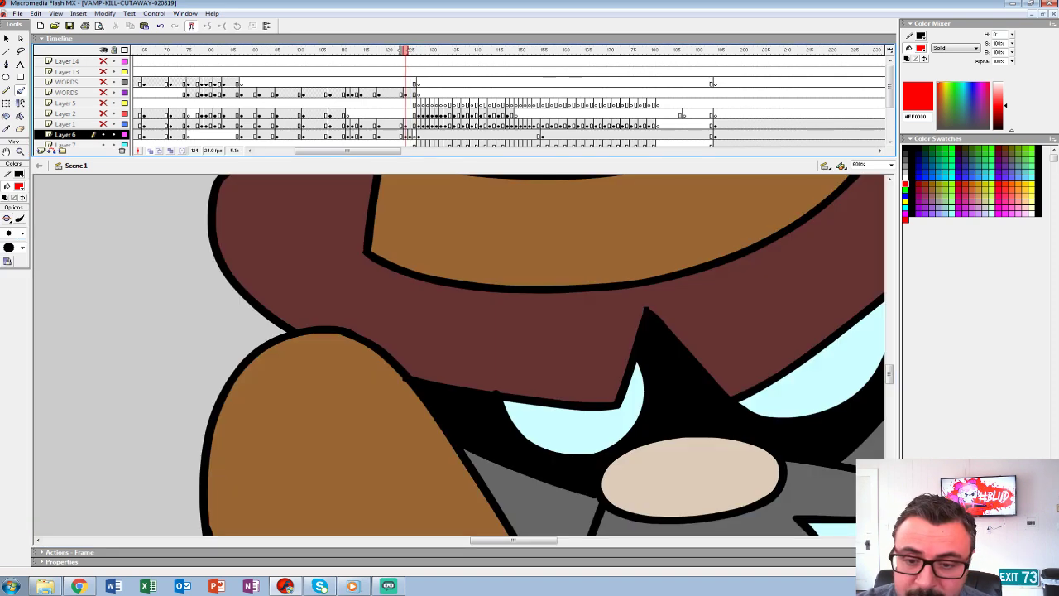
{"action": "left_click_drag", "start_coordinate": [184, 208], "coordinate": [235, 306]}
{"action": "key", "text": "ctrl+z"}
{"action": "left_click", "coordinate": [22, 234]}
{"action": "left_click", "coordinate": [13, 311]}
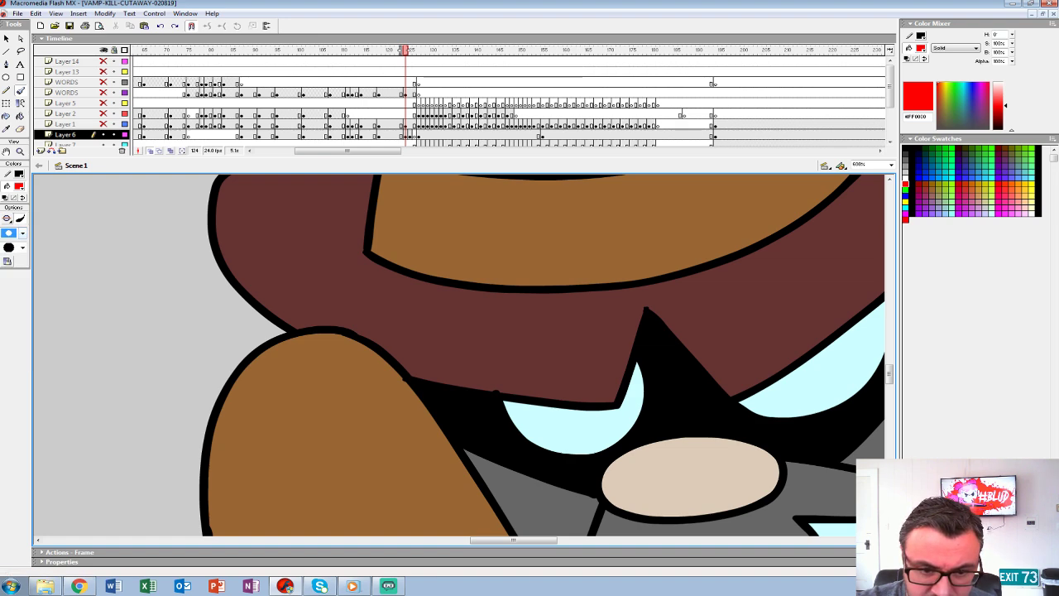
{"action": "left_click_drag", "start_coordinate": [178, 195], "coordinate": [240, 322]}
{"action": "key", "text": "ctrl+z"}
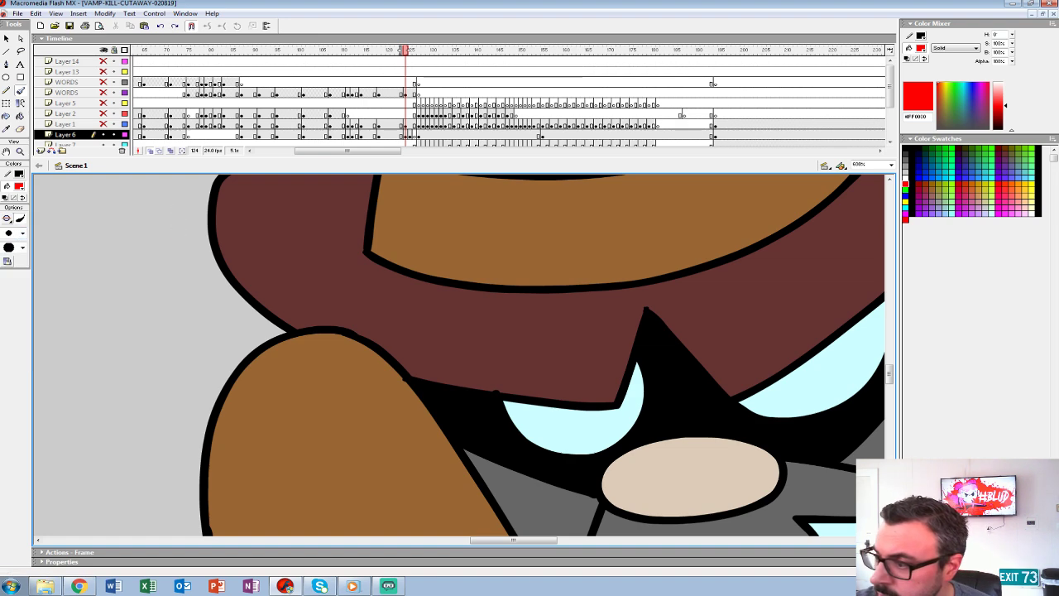
{"action": "left_click_drag", "start_coordinate": [189, 223], "coordinate": [244, 309]}
{"action": "key", "text": "ctrl+z"}
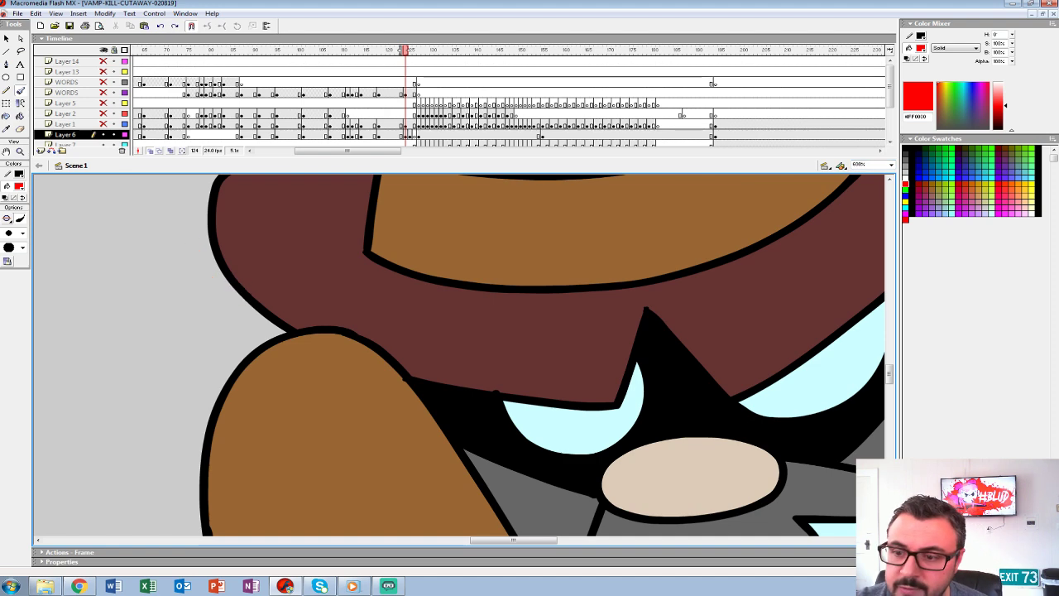
Return to Layer 6 frame 126 and widen the onion-skin range to include the poses on both sides.
{"action": "key", "text": "period"}
{"action": "key", "text": "period"}
{"action": "left_click_drag", "start_coordinate": [410, 50], "coordinate": [424, 51]}
{"action": "left_click", "coordinate": [19, 152]}
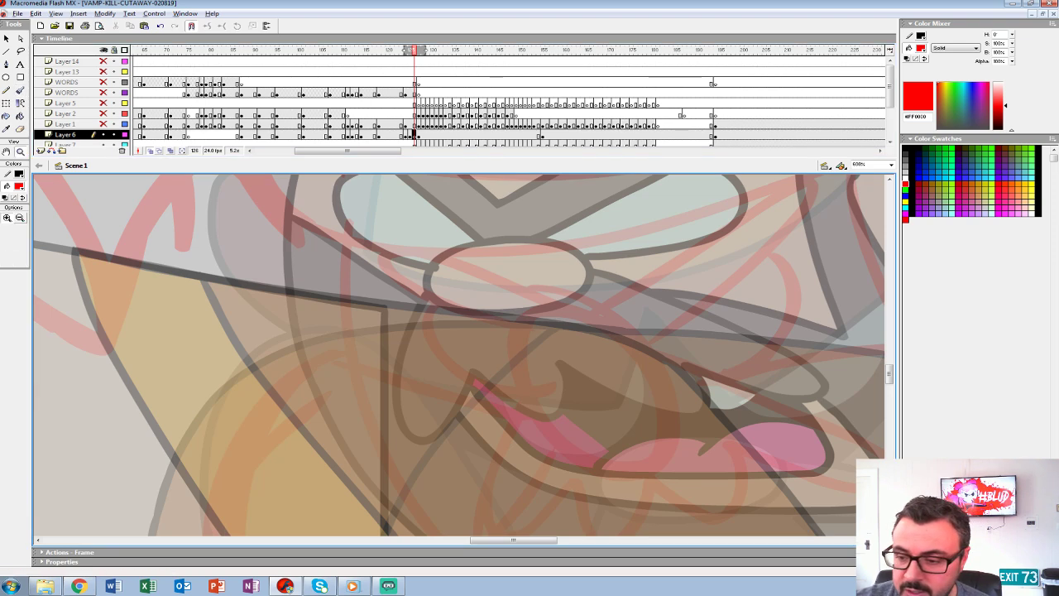
{"action": "left_click", "coordinate": [534, 294], "text": "alt"}
{"action": "left_click", "coordinate": [534, 293], "text": "alt"}
{"action": "left_click_drag", "start_coordinate": [534, 293], "coordinate": [415, 247]}
{"action": "left_click", "coordinate": [409, 135]}
{"action": "left_click", "coordinate": [415, 135]}
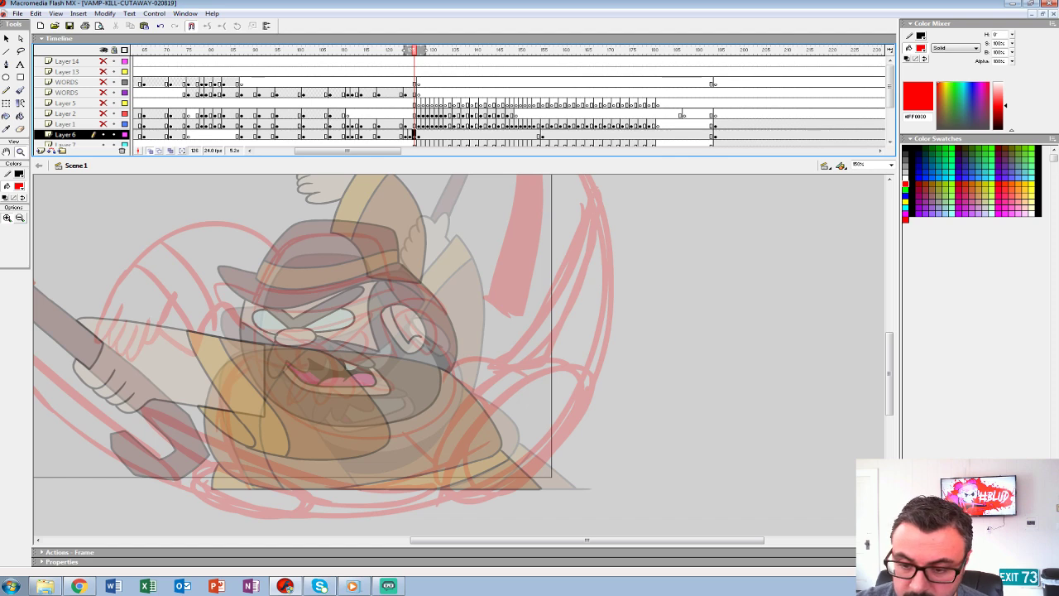
Zoom to 600% on the hunter's mouth, set the fill colour to black and choose the next larger brush size.
{"action": "left_click", "coordinate": [371, 335]}
{"action": "left_click", "coordinate": [382, 356]}
{"action": "left_click_drag", "start_coordinate": [381, 355], "coordinate": [286, 198]}
{"action": "left_click", "coordinate": [19, 186]}
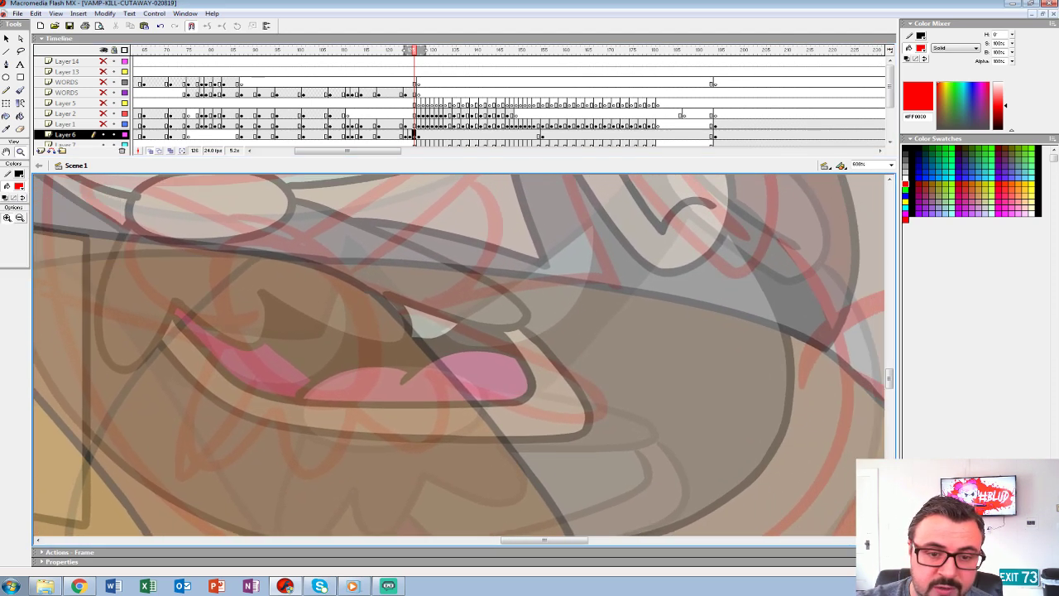
{"action": "left_click", "coordinate": [6, 211]}
{"action": "left_click", "coordinate": [20, 91]}
{"action": "left_click", "coordinate": [22, 234]}
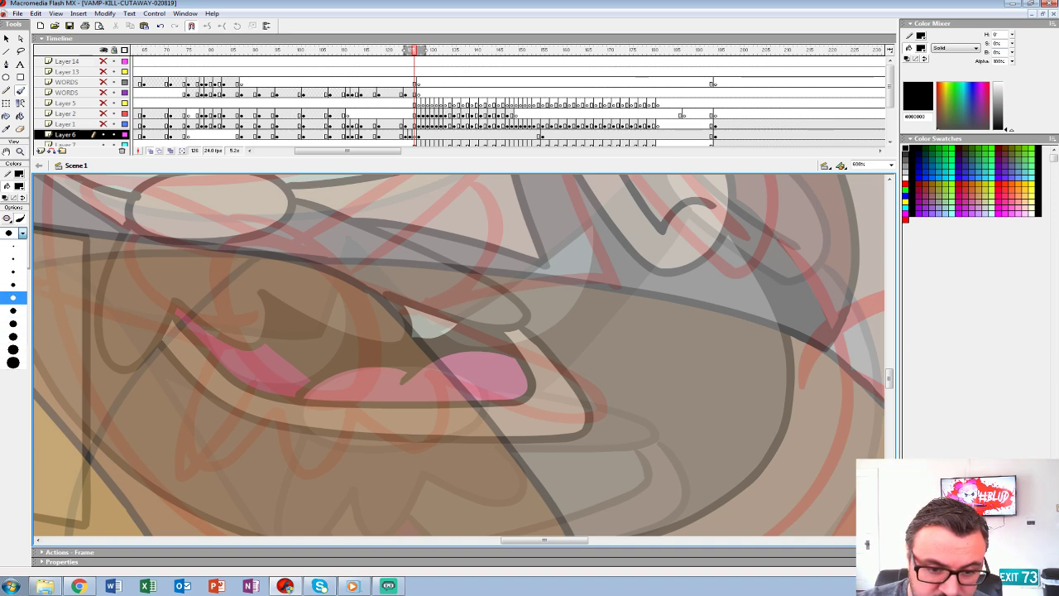
{"action": "left_click", "coordinate": [13, 310]}
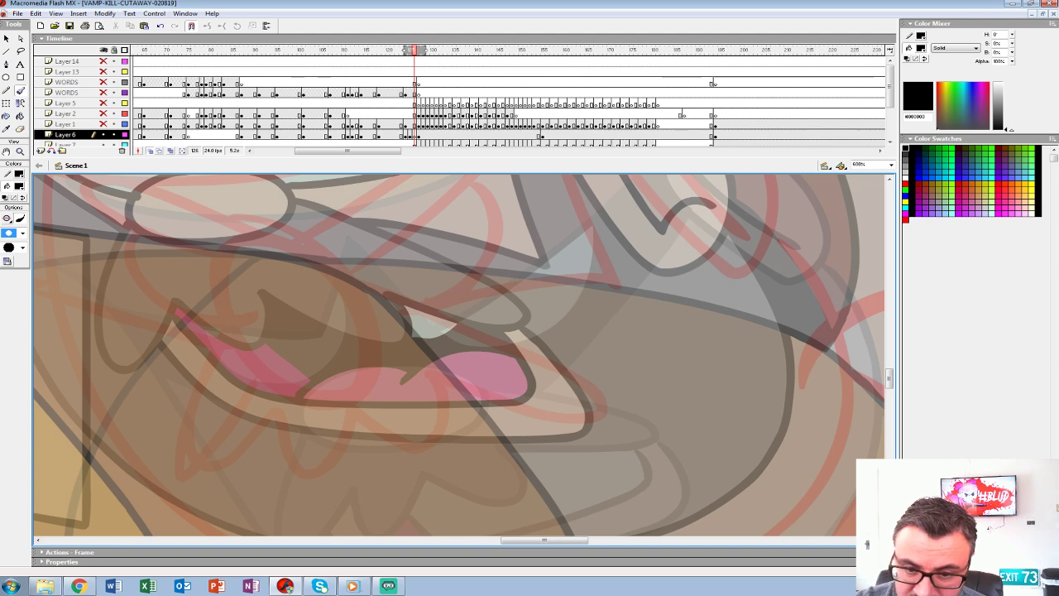
{"action": "left_click_drag", "start_coordinate": [362, 322], "coordinate": [425, 372]}
{"action": "key", "text": "ctrl+z"}
{"action": "left_click_drag", "start_coordinate": [397, 339], "coordinate": [432, 388]}
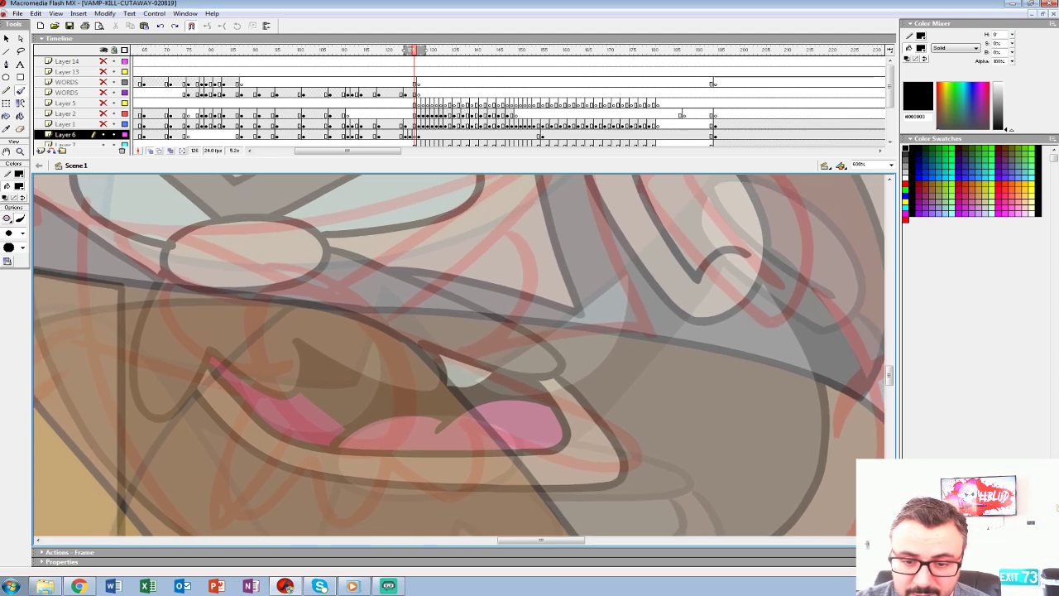
{"action": "left_click_drag", "start_coordinate": [160, 252], "coordinate": [351, 496]}
{"action": "left_click_drag", "start_coordinate": [312, 226], "coordinate": [502, 431]}
{"action": "mouse_move", "coordinate": [412, 331]}
{"action": "left_mouse_down"}
{"action": "mouse_move", "coordinate": [323, 407]}
{"action": "mouse_move", "coordinate": [418, 339]}
{"action": "left_mouse_up"}
{"action": "key", "text": "ctrl+z"}
{"action": "key", "text": "ctrl+z"}
{"action": "key", "text": "ctrl+z"}
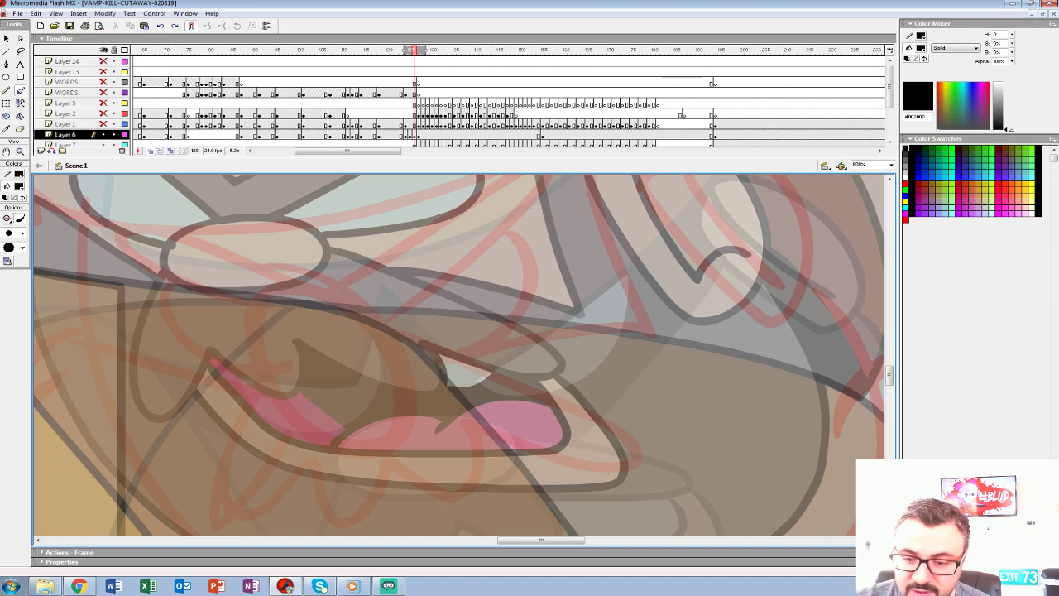
Ink the hunter's oval nose in black, plus the tapered cheek folds extending from both sides of it.
{"action": "mouse_move", "coordinate": [269, 290]}
{"action": "left_mouse_down"}
{"action": "mouse_move", "coordinate": [257, 360]}
{"action": "mouse_move", "coordinate": [289, 415]}
{"action": "mouse_move", "coordinate": [339, 448]}
{"action": "mouse_move", "coordinate": [384, 453]}
{"action": "mouse_move", "coordinate": [412, 432]}
{"action": "mouse_move", "coordinate": [415, 398]}
{"action": "mouse_move", "coordinate": [396, 348]}
{"action": "mouse_move", "coordinate": [361, 306]}
{"action": "mouse_move", "coordinate": [317, 282]}
{"action": "mouse_move", "coordinate": [275, 291]}
{"action": "left_mouse_up"}
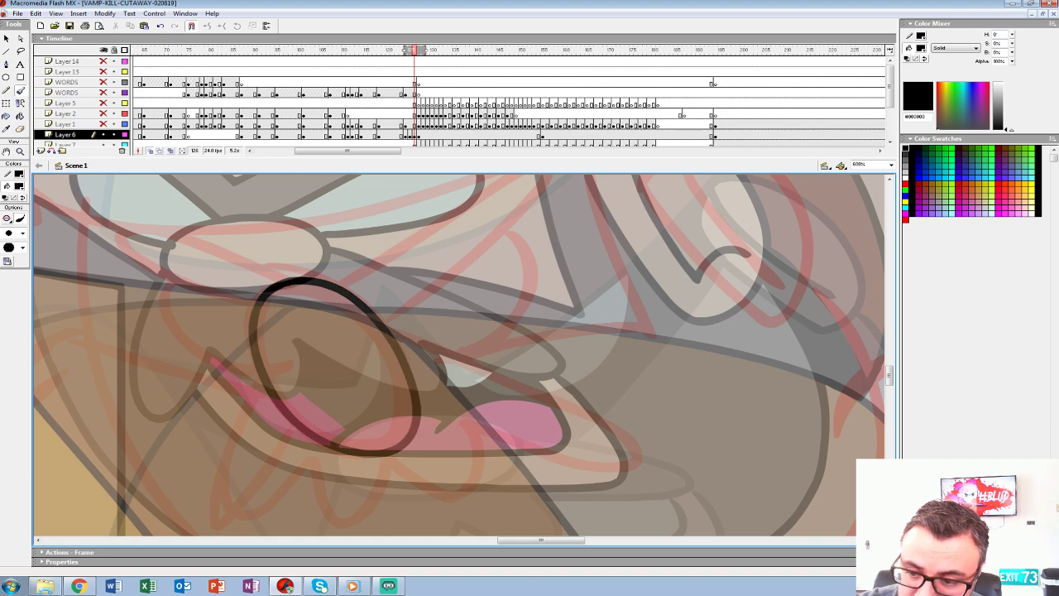
{"action": "scroll", "coordinate": [455, 356], "scroll_direction": "up", "scroll_amount": 3}
{"action": "mouse_move", "coordinate": [385, 403]}
{"action": "left_mouse_down"}
{"action": "mouse_move", "coordinate": [551, 253]}
{"action": "mouse_move", "coordinate": [500, 269]}
{"action": "mouse_move", "coordinate": [331, 372]}
{"action": "left_mouse_up"}
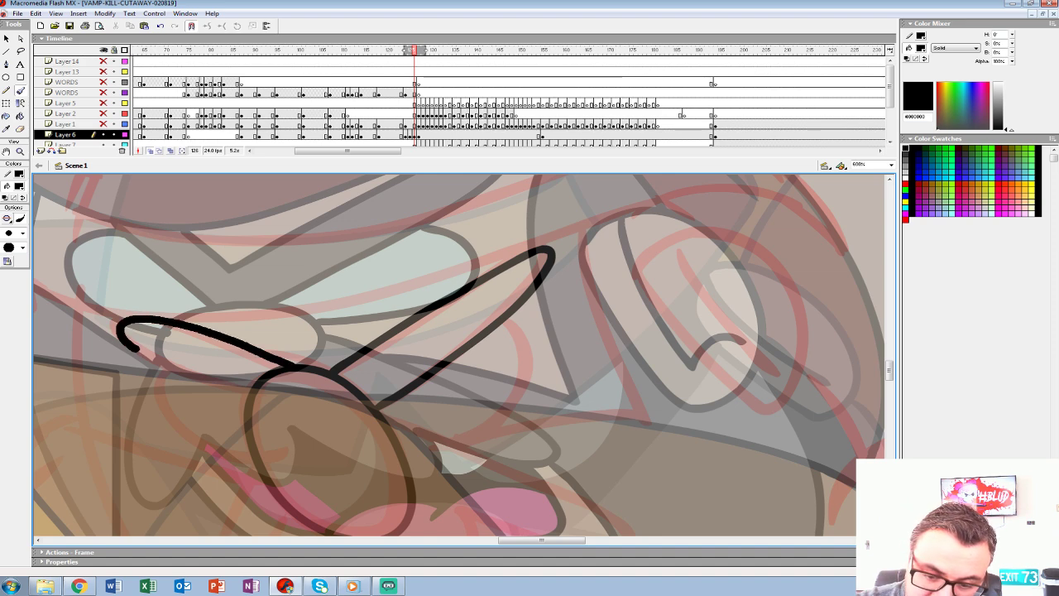
{"action": "mouse_move", "coordinate": [238, 392]}
{"action": "left_mouse_down"}
{"action": "mouse_move", "coordinate": [248, 396]}
{"action": "mouse_move", "coordinate": [201, 349]}
{"action": "mouse_move", "coordinate": [265, 377]}
{"action": "left_mouse_up"}
{"action": "key", "text": "ctrl+z"}
{"action": "key", "text": "ctrl+z"}
{"action": "mouse_move", "coordinate": [385, 389]}
{"action": "left_mouse_down"}
{"action": "mouse_move", "coordinate": [543, 272]}
{"action": "mouse_move", "coordinate": [492, 258]}
{"action": "mouse_move", "coordinate": [343, 352]}
{"action": "left_mouse_up"}
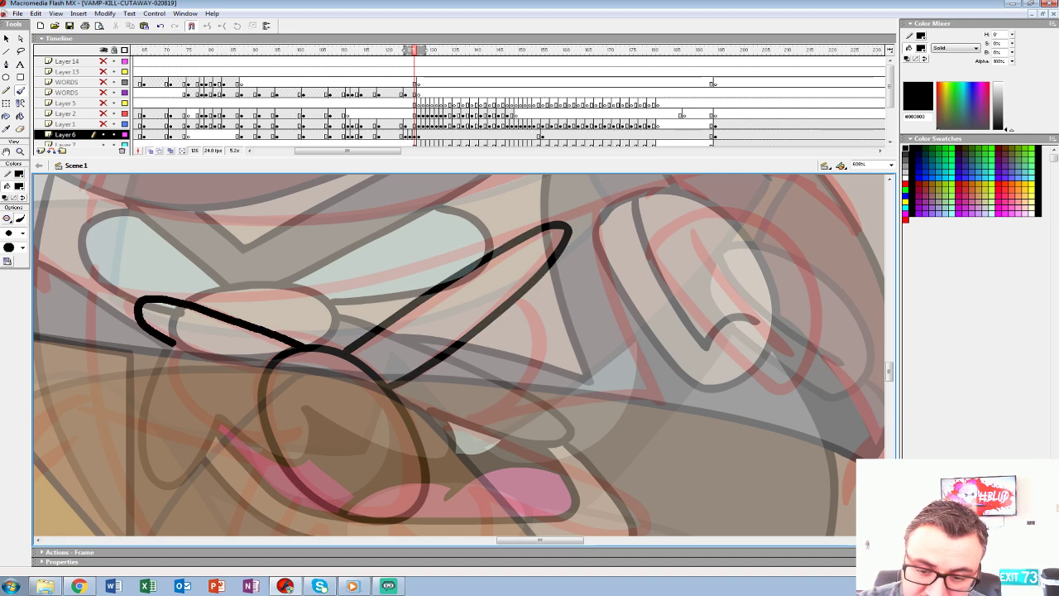
{"action": "left_click_drag", "start_coordinate": [255, 378], "coordinate": [259, 380]}
Ink the rounded tip at the far corner of the mouth and the scalloped tufts hanging below the nose.
{"action": "mouse_move", "coordinate": [397, 381]}
{"action": "left_mouse_down"}
{"action": "mouse_move", "coordinate": [255, 224]}
{"action": "mouse_move", "coordinate": [262, 232]}
{"action": "left_mouse_up"}
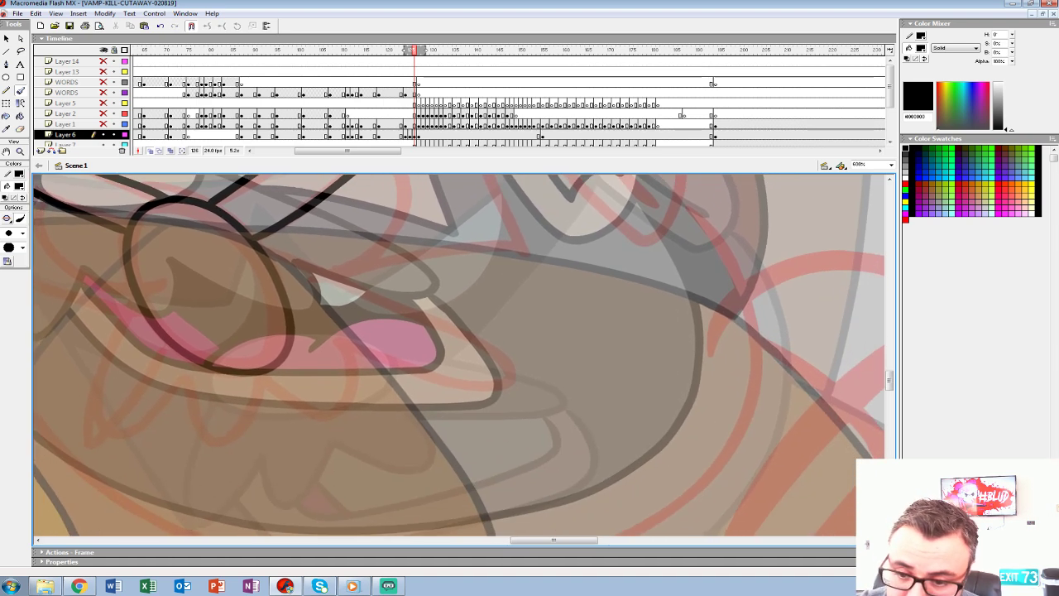
{"action": "left_click_drag", "start_coordinate": [436, 314], "coordinate": [504, 357]}
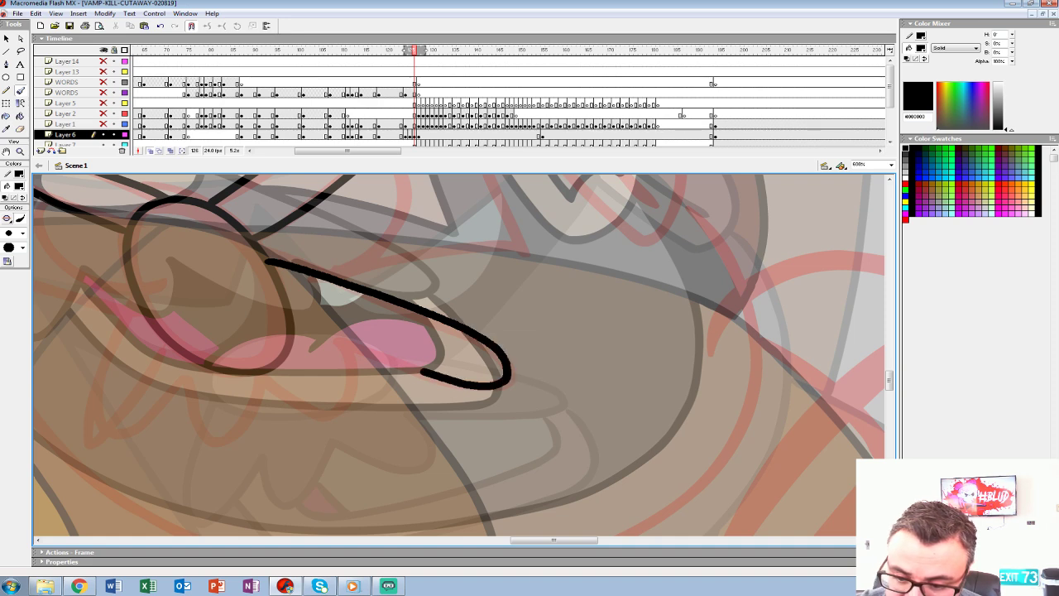
{"action": "left_click_drag", "start_coordinate": [197, 428], "coordinate": [185, 383]}
{"action": "mouse_move", "coordinate": [215, 389]}
{"action": "left_mouse_down"}
{"action": "mouse_move", "coordinate": [311, 387]}
{"action": "mouse_move", "coordinate": [564, 347]}
{"action": "left_mouse_up"}
{"action": "left_click_drag", "start_coordinate": [482, 262], "coordinate": [485, 258]}
{"action": "mouse_move", "coordinate": [629, 248]}
{"action": "left_mouse_down"}
{"action": "mouse_move", "coordinate": [308, 463]}
{"action": "mouse_move", "coordinate": [316, 407]}
{"action": "left_mouse_up"}
Ink the ear's rounded outer outline and its inner fold line over the red rough.
{"action": "left_click_drag", "start_coordinate": [571, 323], "coordinate": [353, 398]}
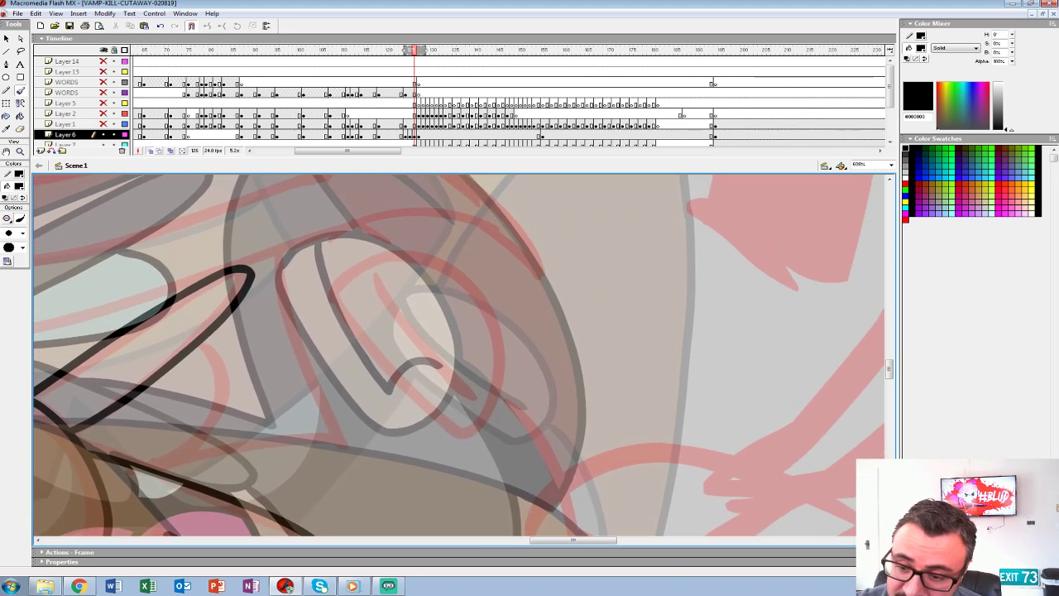
{"action": "mouse_move", "coordinate": [434, 254]}
{"action": "left_mouse_down"}
{"action": "mouse_move", "coordinate": [329, 296]}
{"action": "mouse_move", "coordinate": [383, 281]}
{"action": "mouse_move", "coordinate": [474, 391]}
{"action": "left_mouse_up"}
{"action": "mouse_move", "coordinate": [347, 215]}
{"action": "left_mouse_down"}
{"action": "mouse_move", "coordinate": [603, 389]}
{"action": "mouse_move", "coordinate": [703, 521]}
{"action": "mouse_move", "coordinate": [693, 484]}
{"action": "mouse_move", "coordinate": [775, 445]}
{"action": "mouse_move", "coordinate": [812, 475]}
{"action": "left_mouse_up"}
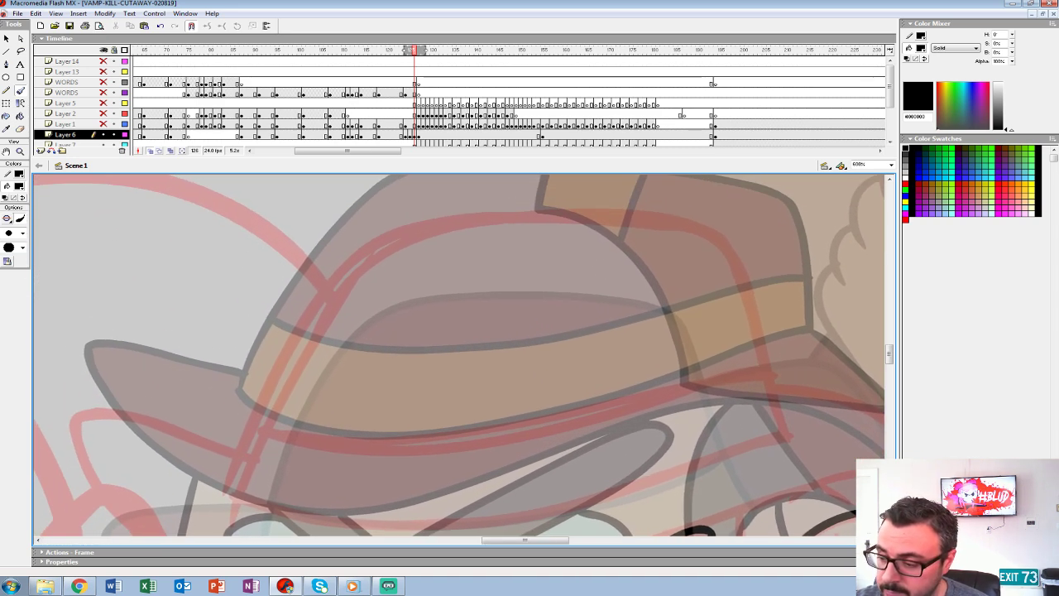
Ink the hat's crown and band following the red rough.
{"action": "mouse_move", "coordinate": [700, 223]}
{"action": "left_mouse_down"}
{"action": "mouse_move", "coordinate": [468, 215]}
{"action": "mouse_move", "coordinate": [347, 270]}
{"action": "mouse_move", "coordinate": [257, 415]}
{"action": "mouse_move", "coordinate": [225, 492]}
{"action": "left_mouse_up"}
{"action": "left_click_drag", "start_coordinate": [579, 414], "coordinate": [525, 343]}
{"action": "mouse_move", "coordinate": [728, 368]}
{"action": "left_mouse_down"}
{"action": "mouse_move", "coordinate": [531, 427]}
{"action": "mouse_move", "coordinate": [410, 448]}
{"action": "mouse_move", "coordinate": [299, 448]}
{"action": "left_mouse_up"}
{"action": "mouse_move", "coordinate": [724, 287]}
{"action": "left_mouse_down"}
{"action": "mouse_move", "coordinate": [514, 347]}
{"action": "mouse_move", "coordinate": [233, 368]}
{"action": "mouse_move", "coordinate": [203, 354]}
{"action": "mouse_move", "coordinate": [426, 224]}
{"action": "left_mouse_up"}
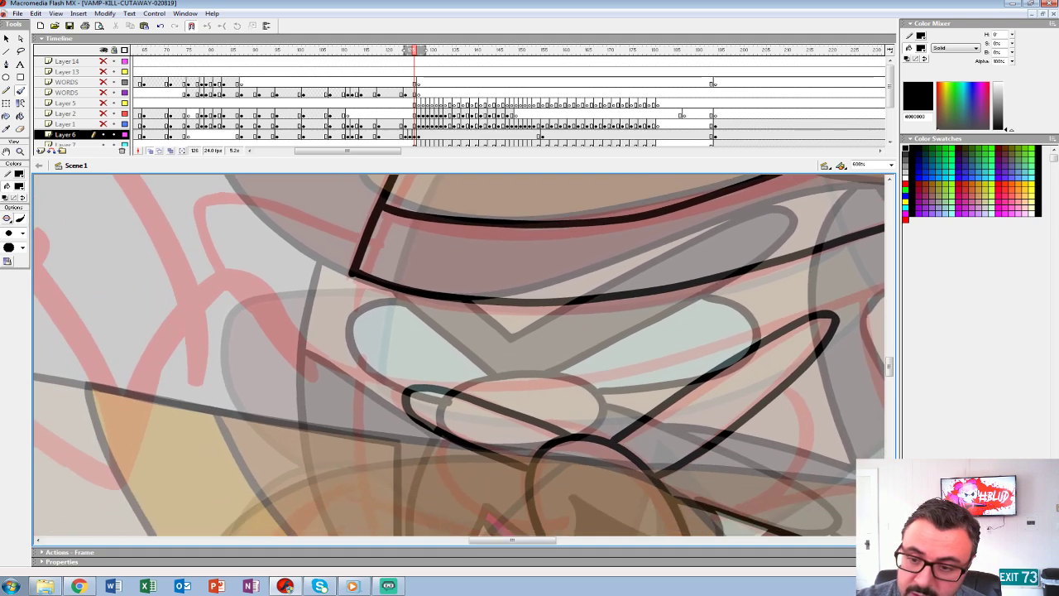
Ink the hat brim on both sides and carry its lower edge across the face from tip to tip.
{"action": "mouse_move", "coordinate": [335, 365]}
{"action": "left_mouse_down"}
{"action": "mouse_move", "coordinate": [397, 386]}
{"action": "mouse_move", "coordinate": [378, 402]}
{"action": "left_mouse_up"}
{"action": "key", "text": "ctrl+z"}
{"action": "left_click_drag", "start_coordinate": [343, 251], "coordinate": [340, 252]}
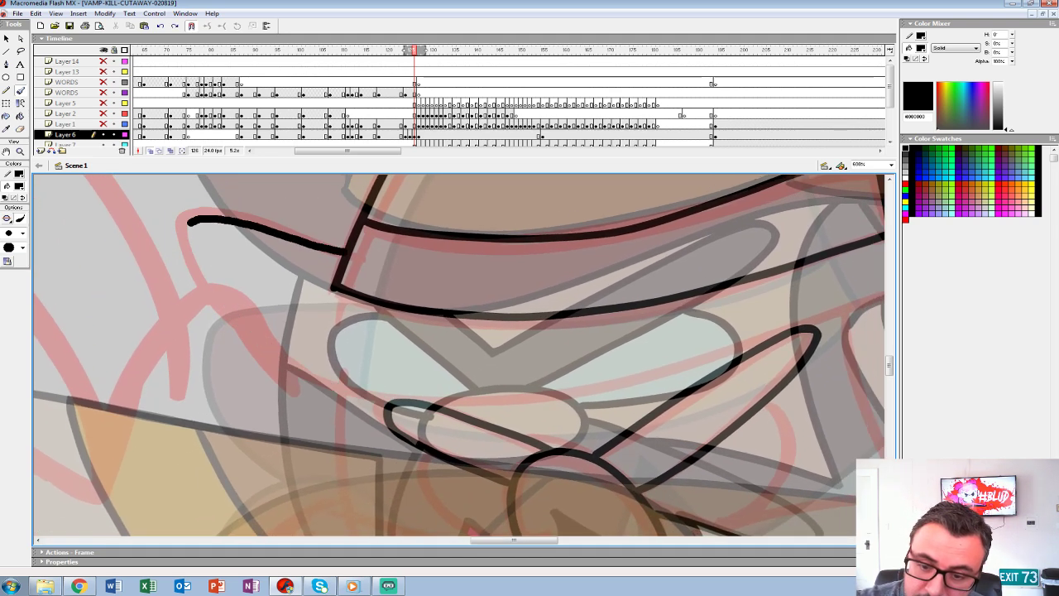
{"action": "left_click_drag", "start_coordinate": [353, 388], "coordinate": [397, 403]}
{"action": "mouse_move", "coordinate": [711, 331]}
{"action": "left_mouse_down"}
{"action": "mouse_move", "coordinate": [381, 333]}
{"action": "mouse_move", "coordinate": [389, 342]}
{"action": "mouse_move", "coordinate": [250, 364]}
{"action": "left_mouse_up"}
{"action": "mouse_move", "coordinate": [638, 331]}
{"action": "left_mouse_down"}
{"action": "mouse_move", "coordinate": [585, 275]}
{"action": "mouse_move", "coordinate": [491, 231]}
{"action": "mouse_move", "coordinate": [429, 224]}
{"action": "left_mouse_up"}
{"action": "left_click_drag", "start_coordinate": [430, 298], "coordinate": [602, 280]}
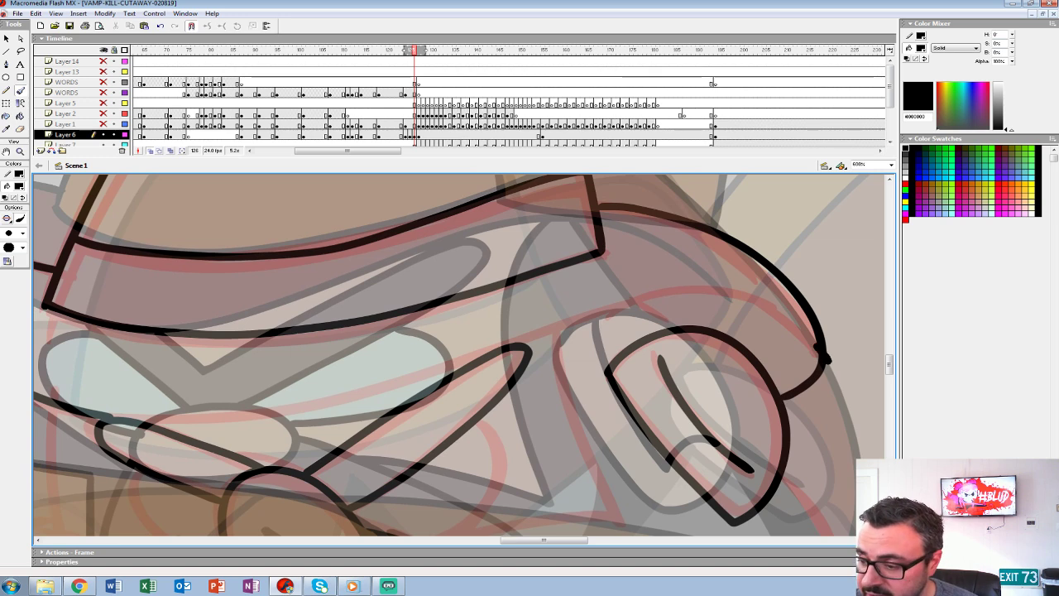
{"action": "mouse_move", "coordinate": [823, 352]}
{"action": "left_mouse_down"}
{"action": "mouse_move", "coordinate": [751, 305]}
{"action": "mouse_move", "coordinate": [639, 300]}
{"action": "left_mouse_up"}
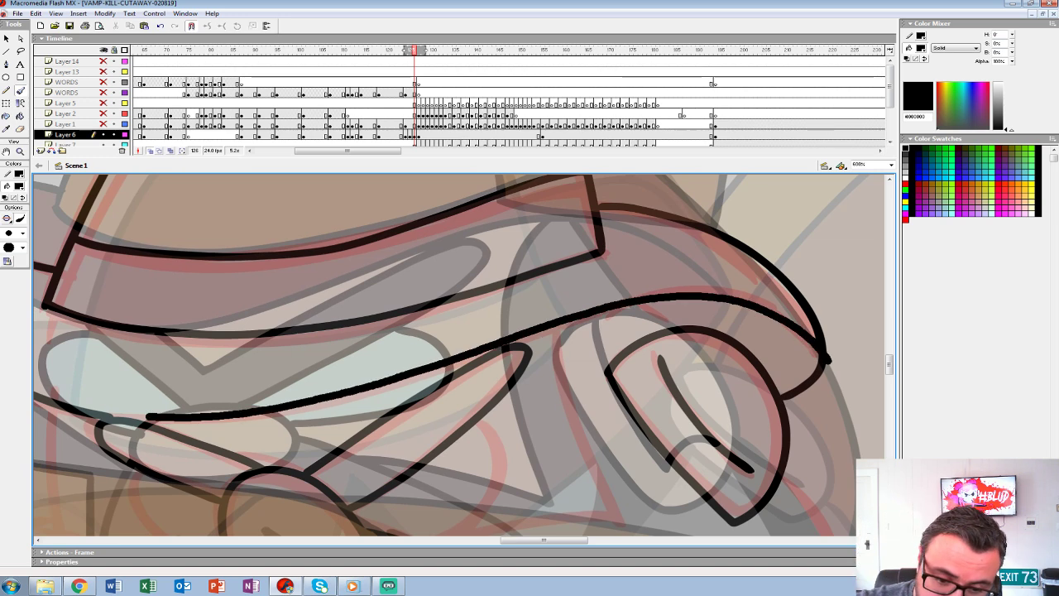
{"action": "left_click_drag", "start_coordinate": [101, 414], "coordinate": [97, 414]}
{"action": "mouse_move", "coordinate": [529, 372]}
{"action": "left_mouse_down"}
{"action": "mouse_move", "coordinate": [466, 314]}
{"action": "mouse_move", "coordinate": [430, 196]}
{"action": "mouse_move", "coordinate": [429, 259]}
{"action": "mouse_move", "coordinate": [354, 259]}
{"action": "mouse_move", "coordinate": [298, 279]}
{"action": "left_mouse_up"}
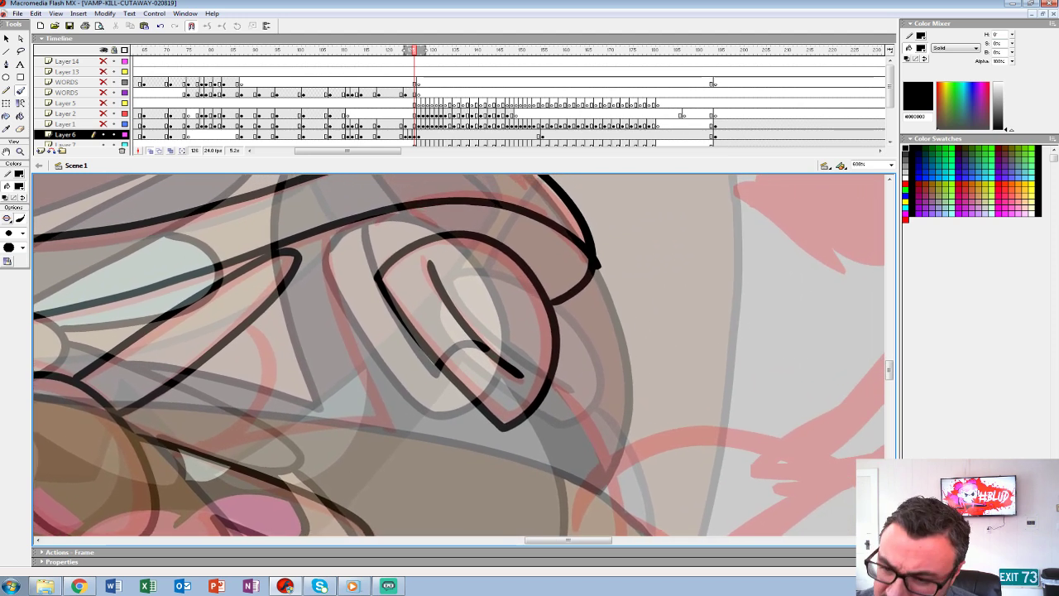
Ink the head contour running down behind the ear and the pointed sideburn shape between the ear and cheek.
{"action": "key", "text": "ctrl+z"}
{"action": "left_click_drag", "start_coordinate": [463, 372], "coordinate": [414, 208]}
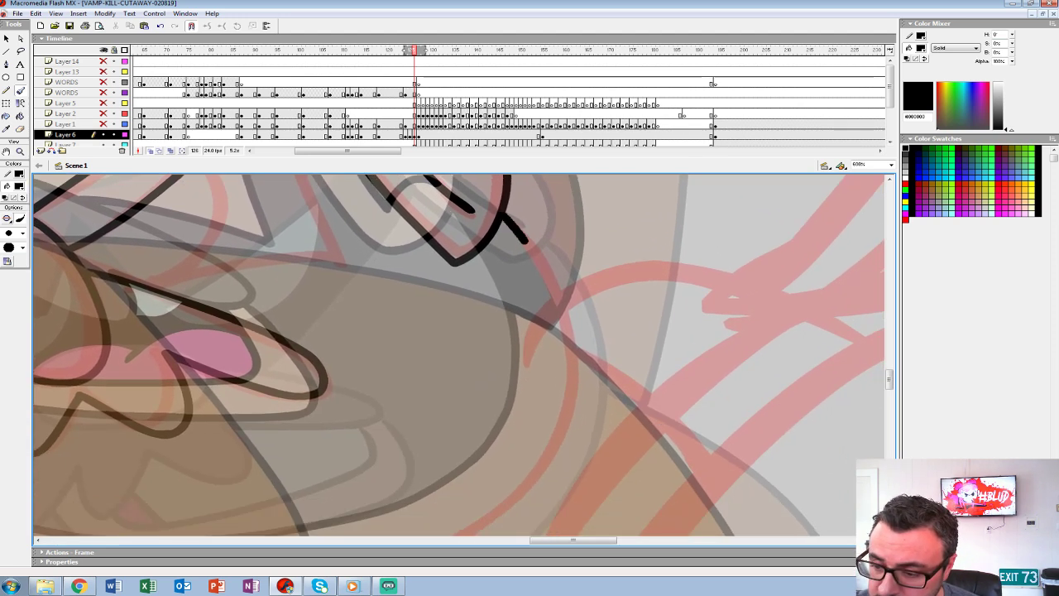
{"action": "left_click_drag", "start_coordinate": [572, 381], "coordinate": [566, 441]}
{"action": "left_click_drag", "start_coordinate": [464, 314], "coordinate": [728, 472]}
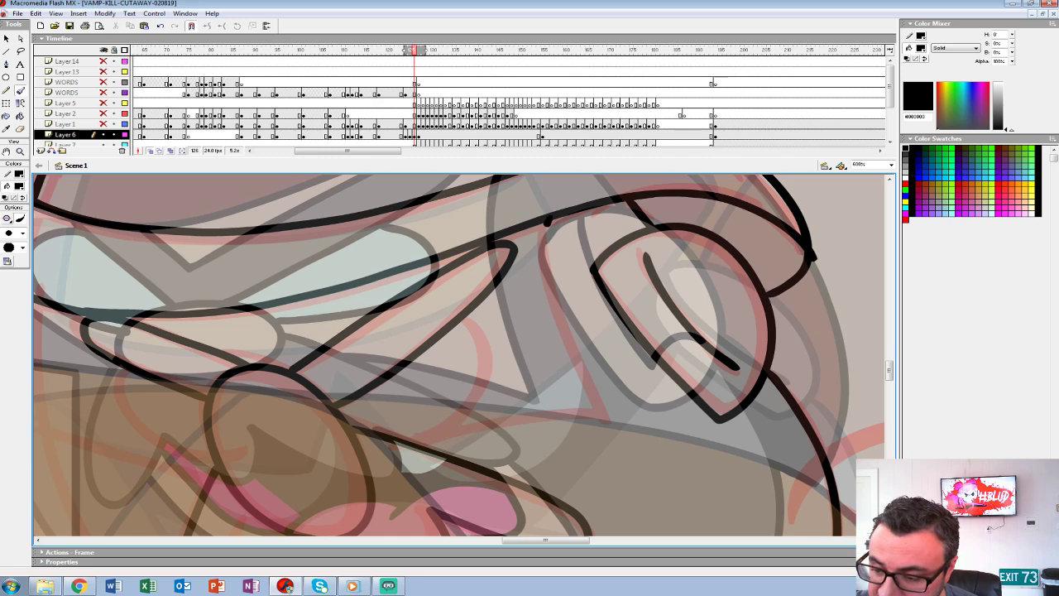
{"action": "mouse_move", "coordinate": [546, 221]}
{"action": "left_mouse_down"}
{"action": "mouse_move", "coordinate": [566, 334]}
{"action": "mouse_move", "coordinate": [605, 417]}
{"action": "left_mouse_up"}
{"action": "mouse_move", "coordinate": [471, 433]}
{"action": "left_mouse_down"}
{"action": "mouse_move", "coordinate": [419, 450]}
{"action": "mouse_move", "coordinate": [440, 407]}
{"action": "mouse_move", "coordinate": [650, 325]}
{"action": "left_mouse_up"}
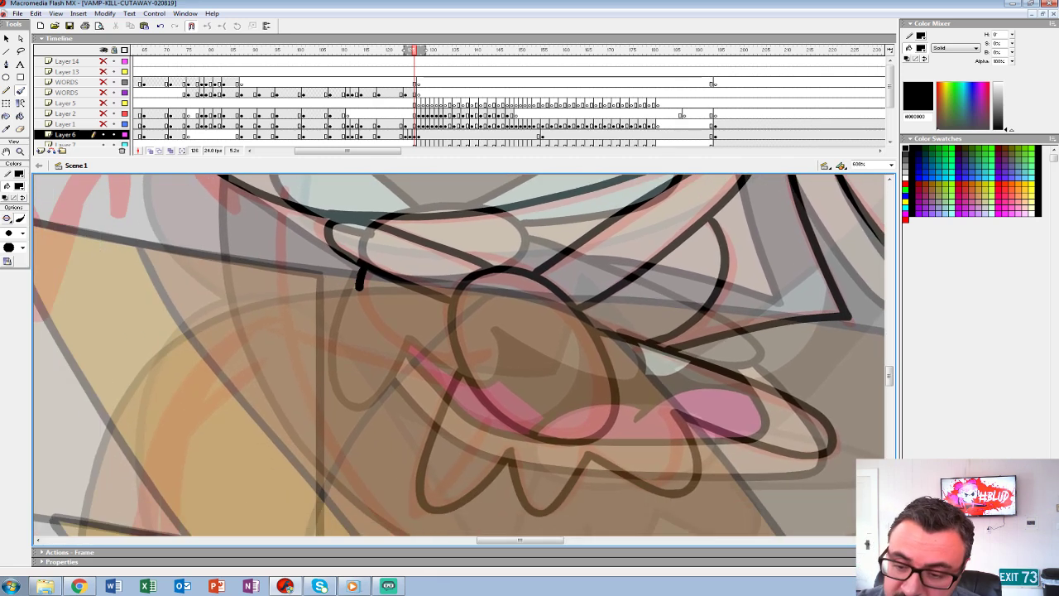
Ink the near cheek curve beside the nose and begin the face outline down both sides toward the jaw.
{"action": "left_click_drag", "start_coordinate": [447, 354], "coordinate": [479, 360]}
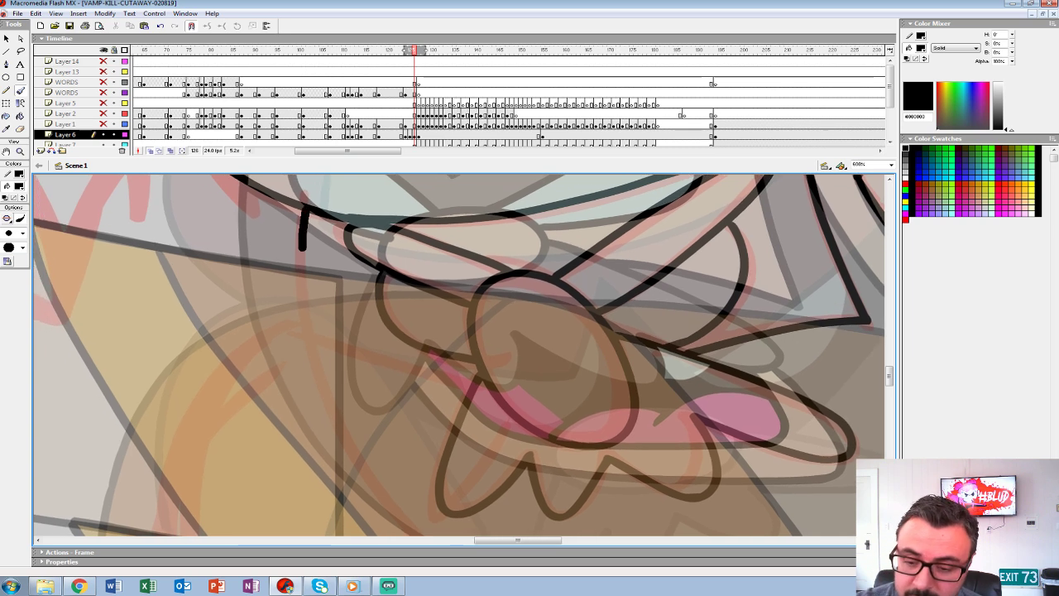
{"action": "left_click_drag", "start_coordinate": [334, 426], "coordinate": [369, 483]}
{"action": "key", "text": "ctrl+z"}
{"action": "mouse_move", "coordinate": [302, 208]}
{"action": "left_mouse_down"}
{"action": "mouse_move", "coordinate": [342, 428]}
{"action": "mouse_move", "coordinate": [381, 487]}
{"action": "left_mouse_up"}
{"action": "mouse_move", "coordinate": [381, 486]}
{"action": "left_mouse_down"}
{"action": "mouse_move", "coordinate": [282, 412]}
{"action": "mouse_move", "coordinate": [102, 234]}
{"action": "mouse_move", "coordinate": [279, 364]}
{"action": "mouse_move", "coordinate": [426, 387]}
{"action": "mouse_move", "coordinate": [352, 375]}
{"action": "mouse_move", "coordinate": [342, 350]}
{"action": "left_mouse_up"}
{"action": "key", "text": "ctrl+z"}
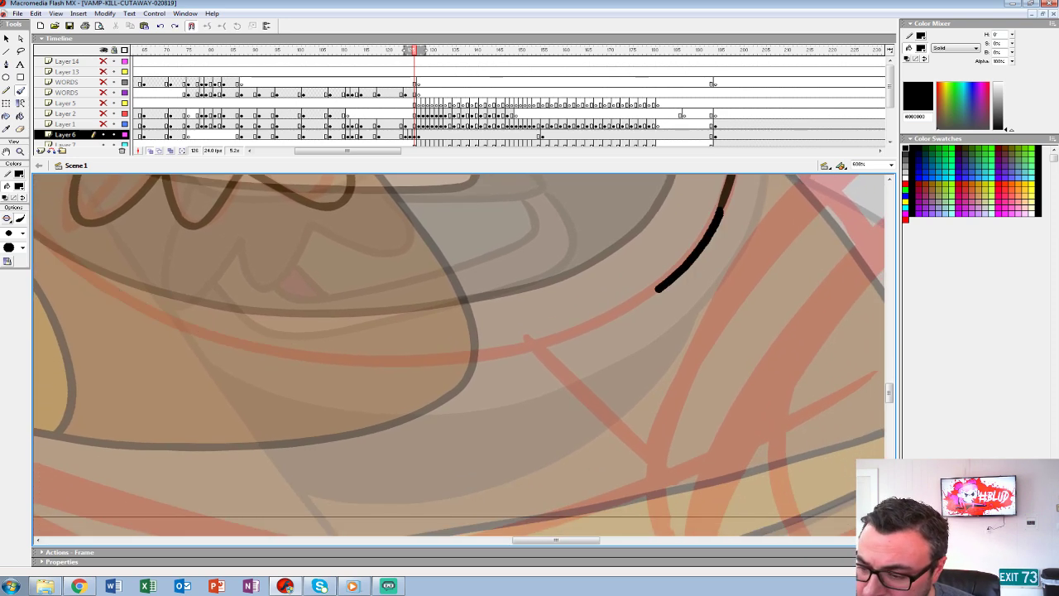
Ink the long jaw curve under the mouth, joining it to the face outline on both sides.
{"action": "mouse_move", "coordinate": [414, 289]}
{"action": "left_mouse_down"}
{"action": "mouse_move", "coordinate": [647, 335]}
{"action": "mouse_move", "coordinate": [699, 409]}
{"action": "left_mouse_up"}
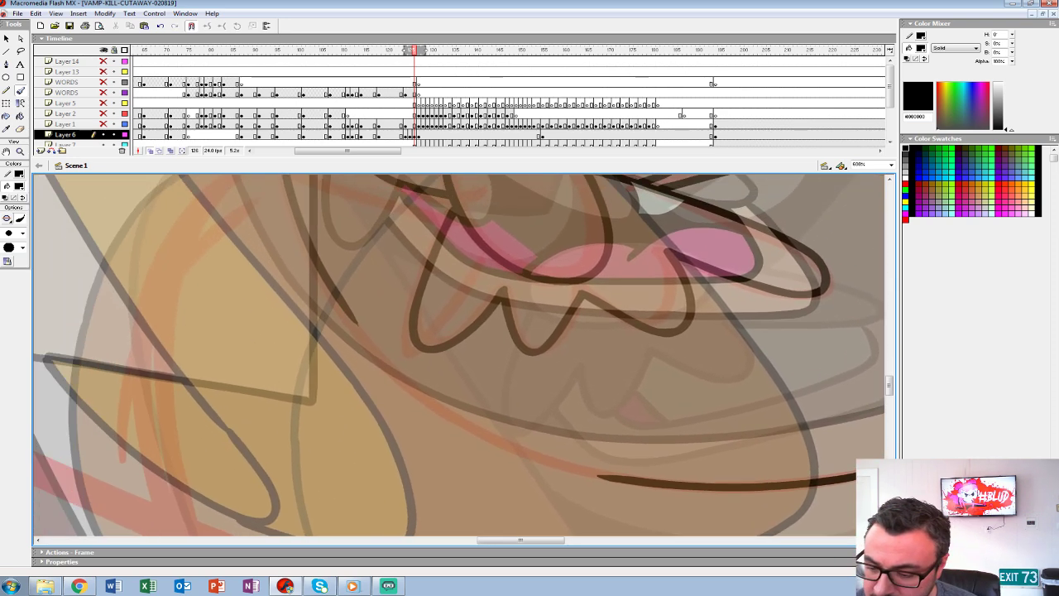
{"action": "mouse_move", "coordinate": [550, 457]}
{"action": "left_mouse_down"}
{"action": "mouse_move", "coordinate": [475, 427]}
{"action": "mouse_move", "coordinate": [399, 372]}
{"action": "mouse_move", "coordinate": [342, 301]}
{"action": "left_mouse_up"}
{"action": "left_click_drag", "start_coordinate": [703, 397], "coordinate": [176, 234]}
{"action": "left_click_drag", "start_coordinate": [331, 289], "coordinate": [476, 323]}
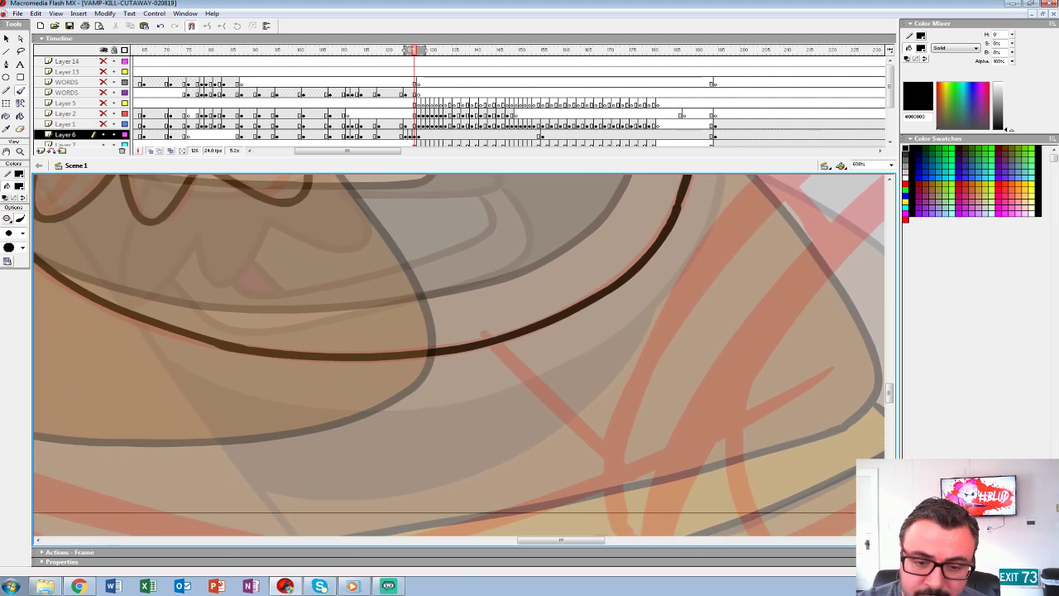
Ink a second, lower chin curve beneath the jaw line, meeting it at both ends.
{"action": "mouse_move", "coordinate": [122, 337]}
{"action": "left_mouse_down"}
{"action": "mouse_move", "coordinate": [477, 452]}
{"action": "mouse_move", "coordinate": [625, 340]}
{"action": "mouse_move", "coordinate": [673, 229]}
{"action": "mouse_move", "coordinate": [600, 339]}
{"action": "mouse_move", "coordinate": [462, 404]}
{"action": "mouse_move", "coordinate": [285, 407]}
{"action": "mouse_move", "coordinate": [147, 349]}
{"action": "mouse_move", "coordinate": [78, 290]}
{"action": "left_mouse_up"}
{"action": "key", "text": "ctrl+z"}
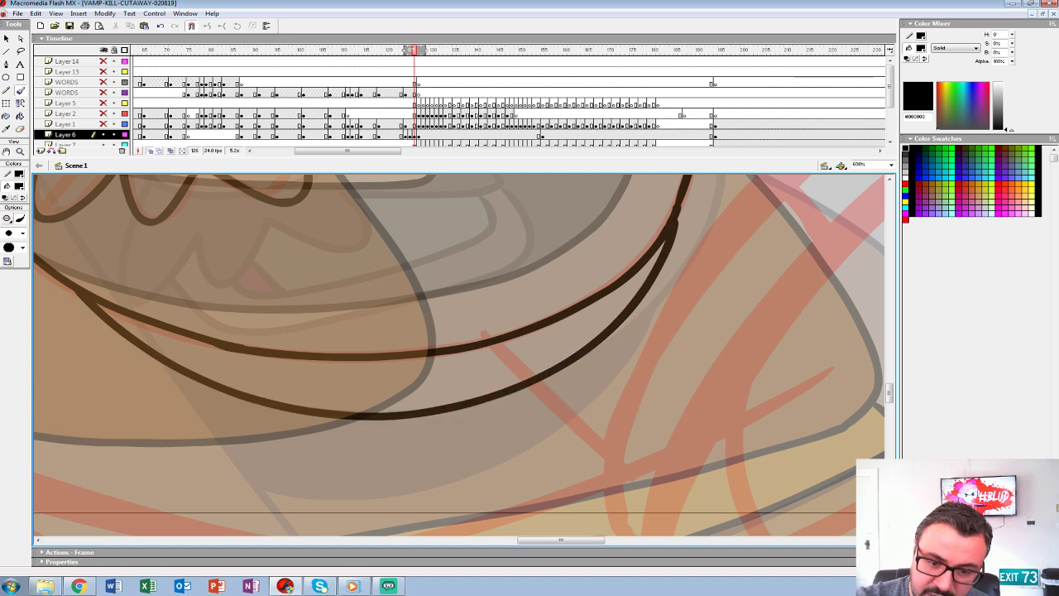
{"action": "left_click_drag", "start_coordinate": [496, 330], "coordinate": [454, 336]}
Examine the inked head against the whole rough pose, and return to 600% beside the shoulder with the Brush tool.
{"action": "mouse_move", "coordinate": [662, 355]}
{"action": "left_mouse_down"}
{"action": "mouse_move", "coordinate": [374, 280]}
{"action": "mouse_move", "coordinate": [254, 325]}
{"action": "mouse_move", "coordinate": [231, 320]}
{"action": "left_mouse_up"}
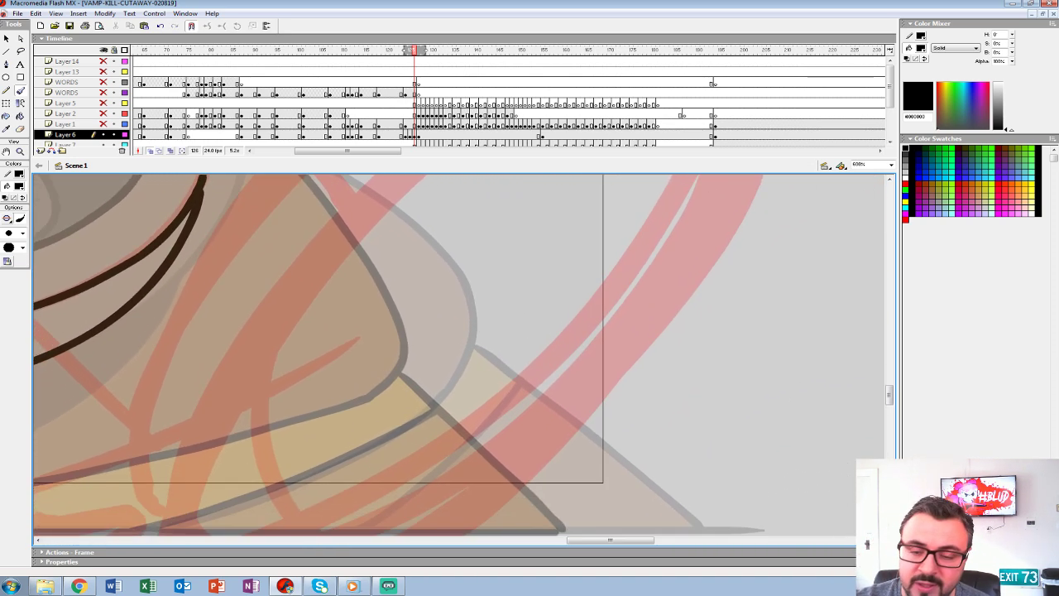
{"action": "left_click", "coordinate": [19, 152]}
{"action": "left_click", "coordinate": [507, 281], "text": "alt"}
{"action": "left_click", "coordinate": [509, 282], "text": "alt"}
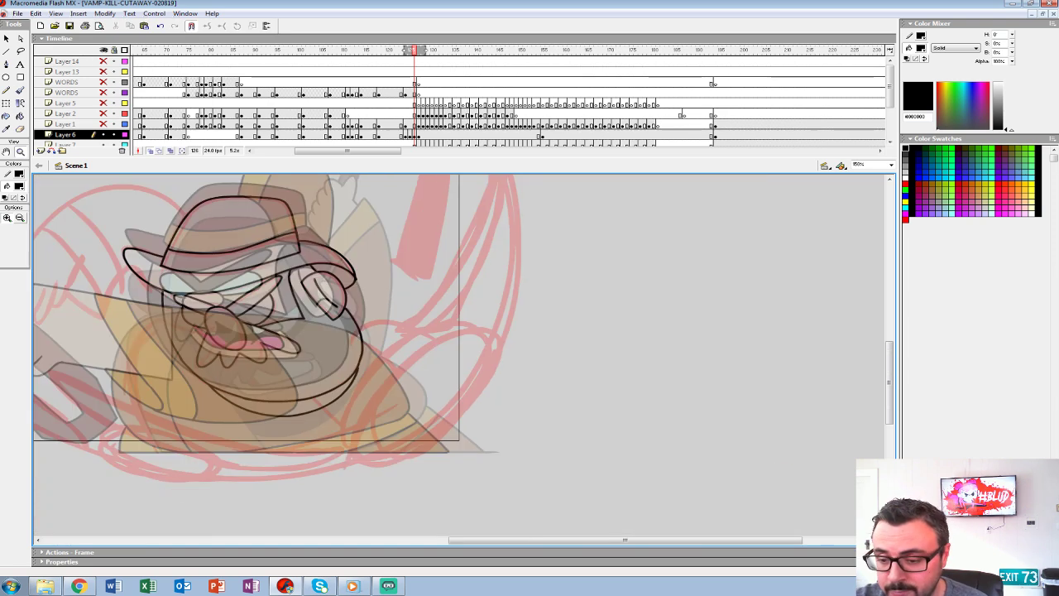
{"action": "left_click", "coordinate": [453, 367]}
{"action": "left_click", "coordinate": [452, 366]}
{"action": "left_click_drag", "start_coordinate": [397, 372], "coordinate": [541, 304]}
{"action": "key", "text": "b"}
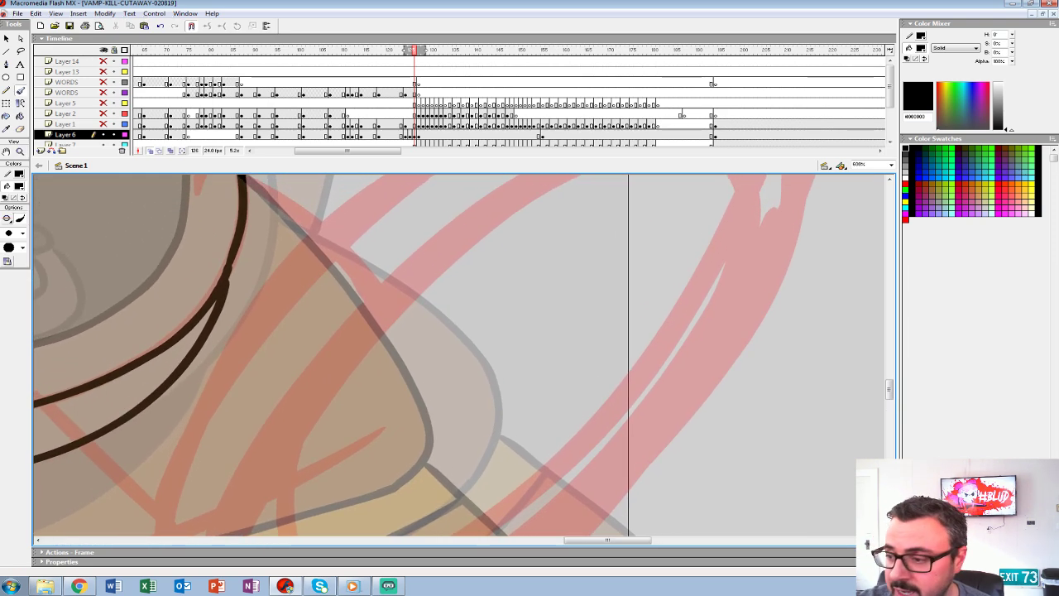
Shrink the timeline to enlarge the stage and ink the large curved arm smear loop beside the coat's shoulder.
{"action": "left_click_drag", "start_coordinate": [496, 157], "coordinate": [496, 124]}
{"action": "mouse_move", "coordinate": [596, 289]}
{"action": "left_mouse_down"}
{"action": "mouse_move", "coordinate": [588, 315]}
{"action": "mouse_move", "coordinate": [500, 387]}
{"action": "left_mouse_up"}
{"action": "left_click_drag", "start_coordinate": [676, 330], "coordinate": [662, 360]}
{"action": "mouse_move", "coordinate": [609, 195]}
{"action": "left_mouse_down"}
{"action": "mouse_move", "coordinate": [485, 220]}
{"action": "mouse_move", "coordinate": [365, 297]}
{"action": "mouse_move", "coordinate": [607, 195]}
{"action": "mouse_move", "coordinate": [458, 365]}
{"action": "left_mouse_up"}
{"action": "mouse_move", "coordinate": [458, 368]}
{"action": "left_mouse_down"}
{"action": "mouse_move", "coordinate": [532, 240]}
{"action": "mouse_move", "coordinate": [356, 360]}
{"action": "mouse_move", "coordinate": [320, 421]}
{"action": "left_mouse_up"}
{"action": "key", "text": "ctrl+z"}
{"action": "key", "text": "ctrl+z"}
{"action": "mouse_move", "coordinate": [759, 328]}
{"action": "left_mouse_down"}
{"action": "mouse_move", "coordinate": [754, 164]}
{"action": "mouse_move", "coordinate": [354, 357]}
{"action": "mouse_move", "coordinate": [505, 188]}
{"action": "left_mouse_up"}
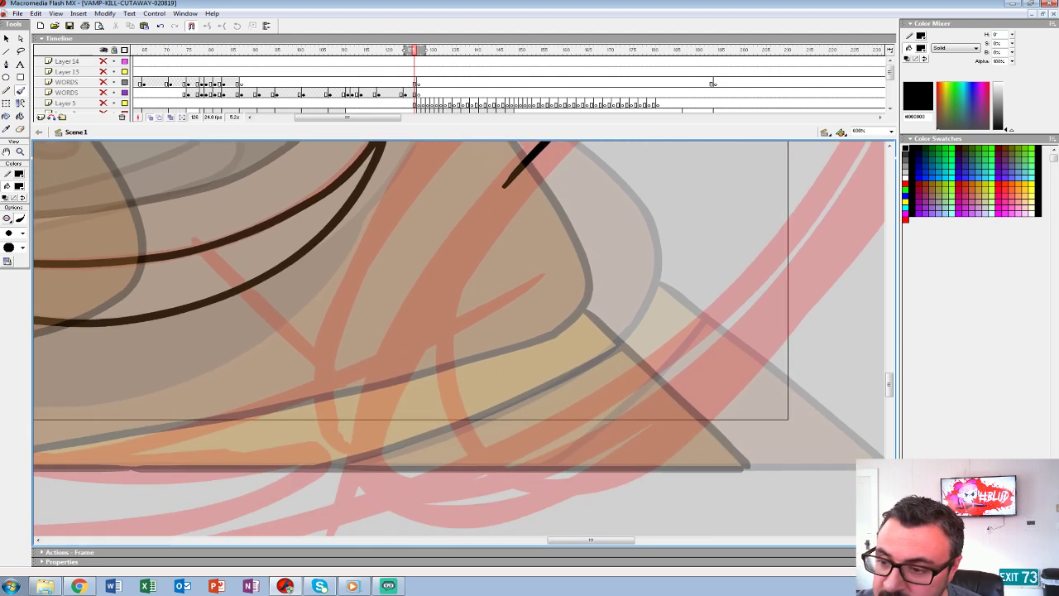
{"action": "mouse_move", "coordinate": [471, 221]}
{"action": "left_mouse_down"}
{"action": "mouse_move", "coordinate": [472, 496]}
{"action": "mouse_move", "coordinate": [708, 367]}
{"action": "left_mouse_up"}
{"action": "left_click_drag", "start_coordinate": [709, 366], "coordinate": [451, 429]}
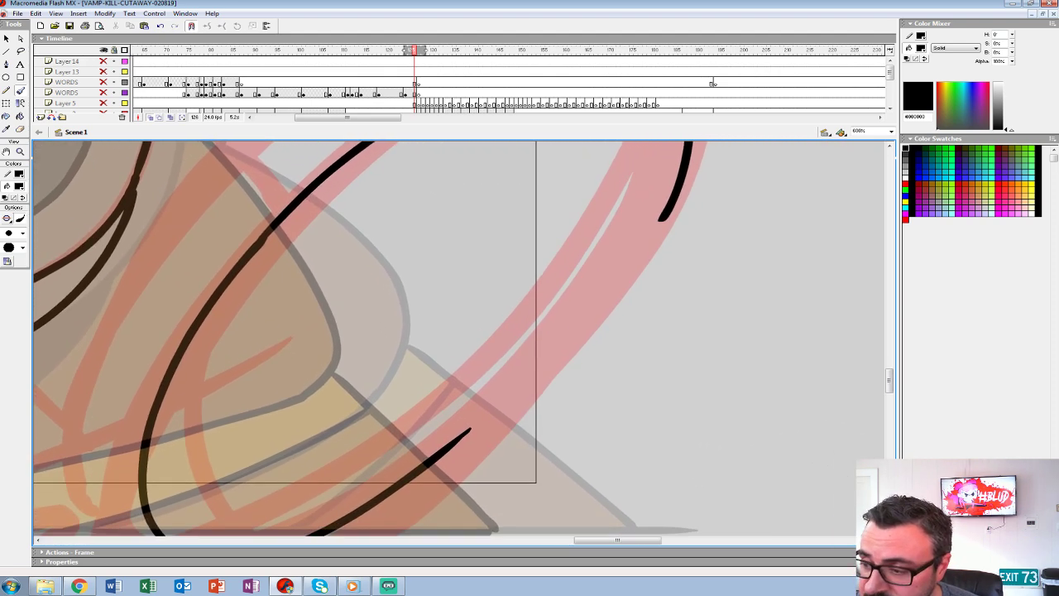
{"action": "left_click_drag", "start_coordinate": [641, 248], "coordinate": [460, 437]}
Ink the shoulder arc from the jaw to the smear loop, the parallel inner arm curve and the short collar line.
{"action": "mouse_move", "coordinate": [463, 265]}
{"action": "left_mouse_down"}
{"action": "mouse_move", "coordinate": [601, 448]}
{"action": "mouse_move", "coordinate": [675, 488]}
{"action": "left_mouse_up"}
{"action": "left_click_drag", "start_coordinate": [579, 263], "coordinate": [362, 263]}
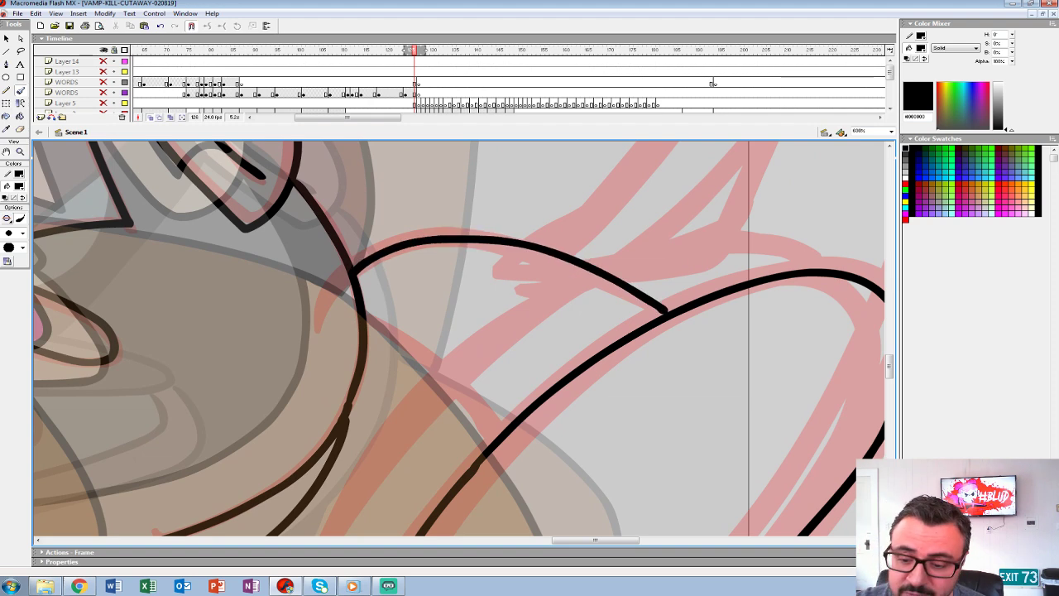
{"action": "left_click_drag", "start_coordinate": [397, 451], "coordinate": [470, 215]}
{"action": "left_click_drag", "start_coordinate": [439, 331], "coordinate": [379, 457]}
{"action": "mouse_move", "coordinate": [610, 165]}
{"action": "left_mouse_down"}
{"action": "mouse_move", "coordinate": [410, 335]}
{"action": "mouse_move", "coordinate": [295, 533]}
{"action": "left_mouse_up"}
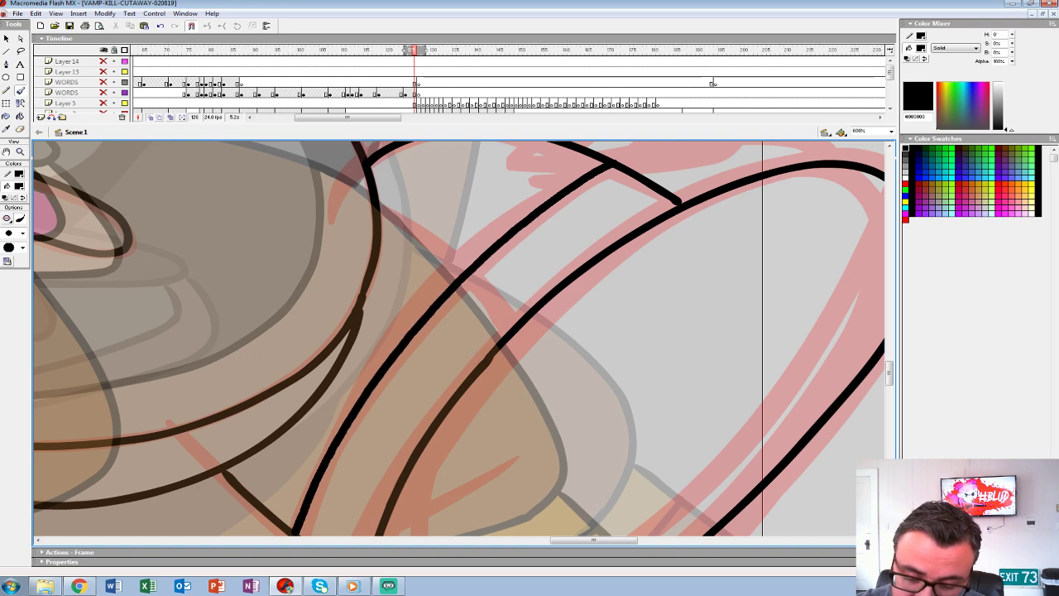
{"action": "left_click_drag", "start_coordinate": [513, 195], "coordinate": [305, 485]}
{"action": "left_click_drag", "start_coordinate": [496, 157], "coordinate": [384, 533]}
Ink the rounded tip and inner edge of the tall tapered smear above the shoulder, down to its lower end.
{"action": "left_click_drag", "start_coordinate": [422, 240], "coordinate": [457, 464]}
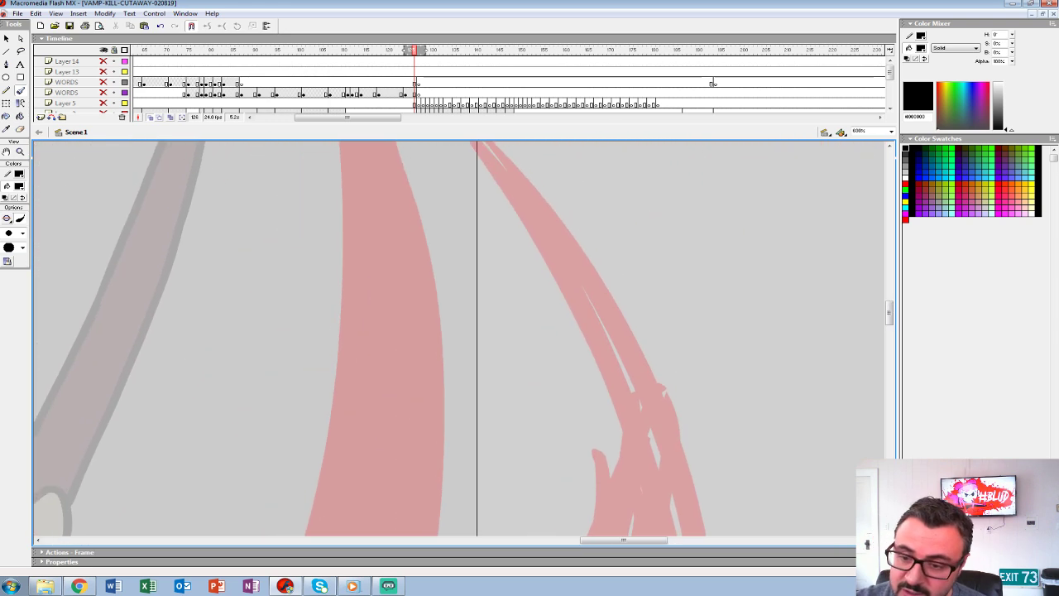
{"action": "left_click_drag", "start_coordinate": [430, 265], "coordinate": [498, 418]}
{"action": "left_click_drag", "start_coordinate": [478, 342], "coordinate": [505, 460]}
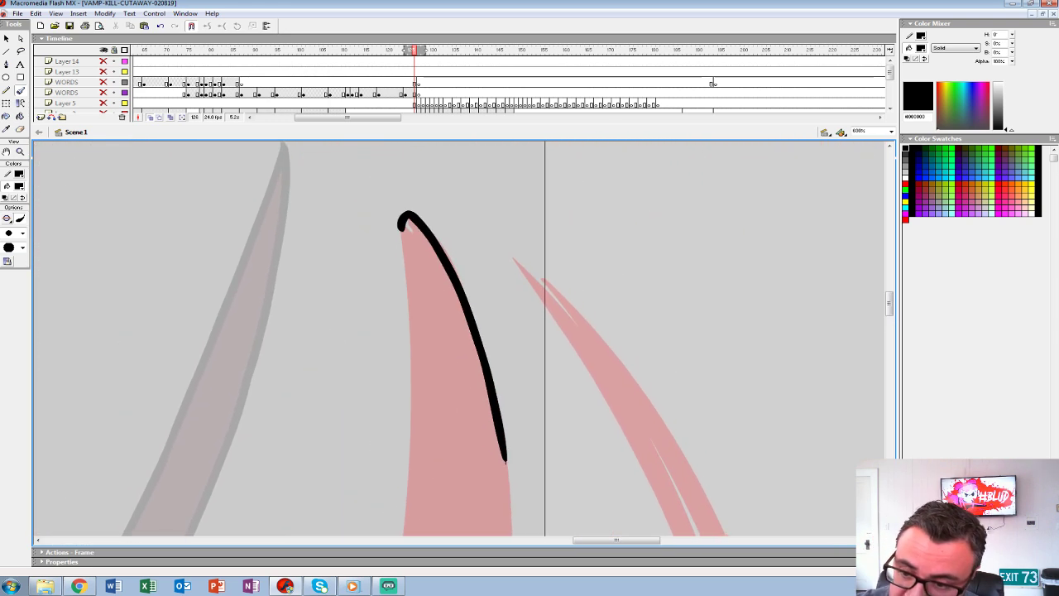
{"action": "left_click_drag", "start_coordinate": [402, 235], "coordinate": [429, 488]}
{"action": "left_click_drag", "start_coordinate": [497, 430], "coordinate": [512, 128]}
{"action": "left_click_drag", "start_coordinate": [440, 176], "coordinate": [378, 462]}
{"action": "left_click_drag", "start_coordinate": [497, 430], "coordinate": [552, 170]}
{"action": "left_click_drag", "start_coordinate": [406, 283], "coordinate": [411, 452]}
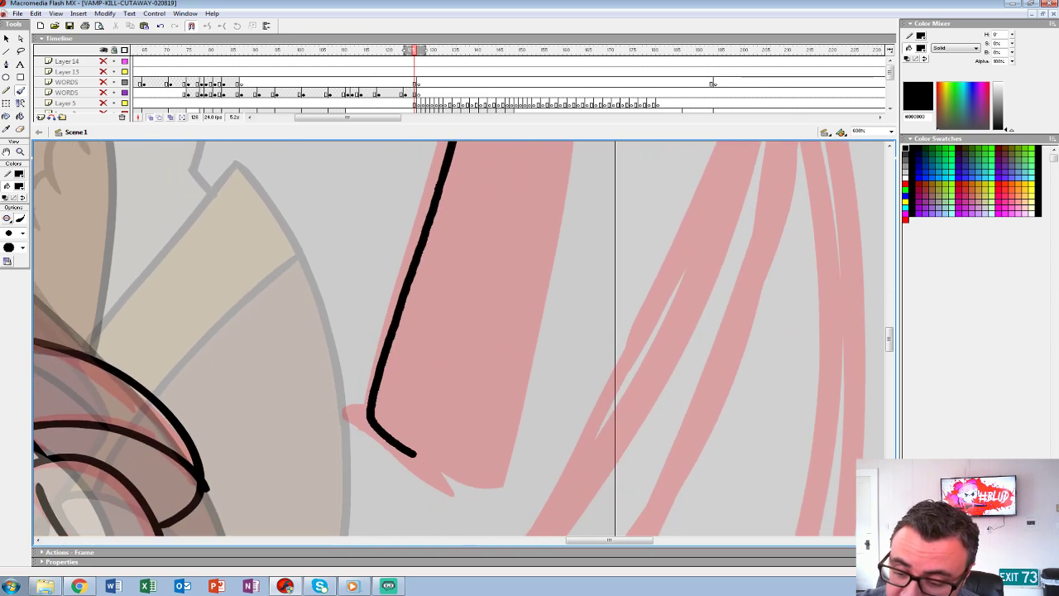
Ink the outer edge of the tall tapered smear and close its lower end, redoing the closing stroke.
{"action": "left_click_drag", "start_coordinate": [513, 187], "coordinate": [430, 506]}
{"action": "left_click_drag", "start_coordinate": [492, 203], "coordinate": [481, 480]}
{"action": "mouse_move", "coordinate": [488, 484]}
{"action": "left_mouse_down"}
{"action": "mouse_move", "coordinate": [494, 292]}
{"action": "mouse_move", "coordinate": [419, 490]}
{"action": "left_mouse_up"}
{"action": "key", "text": "ctrl+z"}
{"action": "left_click_drag", "start_coordinate": [424, 219], "coordinate": [430, 481]}
{"action": "mouse_move", "coordinate": [430, 481]}
{"action": "left_mouse_down"}
{"action": "mouse_move", "coordinate": [453, 183]}
{"action": "mouse_move", "coordinate": [369, 505]}
{"action": "left_mouse_up"}
Ink the narrow smear spike on the far side of the tall smear, rounding its tip.
{"action": "mouse_move", "coordinate": [505, 151]}
{"action": "left_mouse_down"}
{"action": "mouse_move", "coordinate": [339, 526]}
{"action": "mouse_move", "coordinate": [299, 309]}
{"action": "left_mouse_up"}
{"action": "mouse_move", "coordinate": [440, 175]}
{"action": "left_mouse_down"}
{"action": "mouse_move", "coordinate": [334, 476]}
{"action": "mouse_move", "coordinate": [491, 145]}
{"action": "mouse_move", "coordinate": [277, 495]}
{"action": "left_mouse_up"}
{"action": "mouse_move", "coordinate": [463, 147]}
{"action": "left_mouse_down"}
{"action": "mouse_move", "coordinate": [314, 545]}
{"action": "mouse_move", "coordinate": [283, 580]}
{"action": "left_mouse_up"}
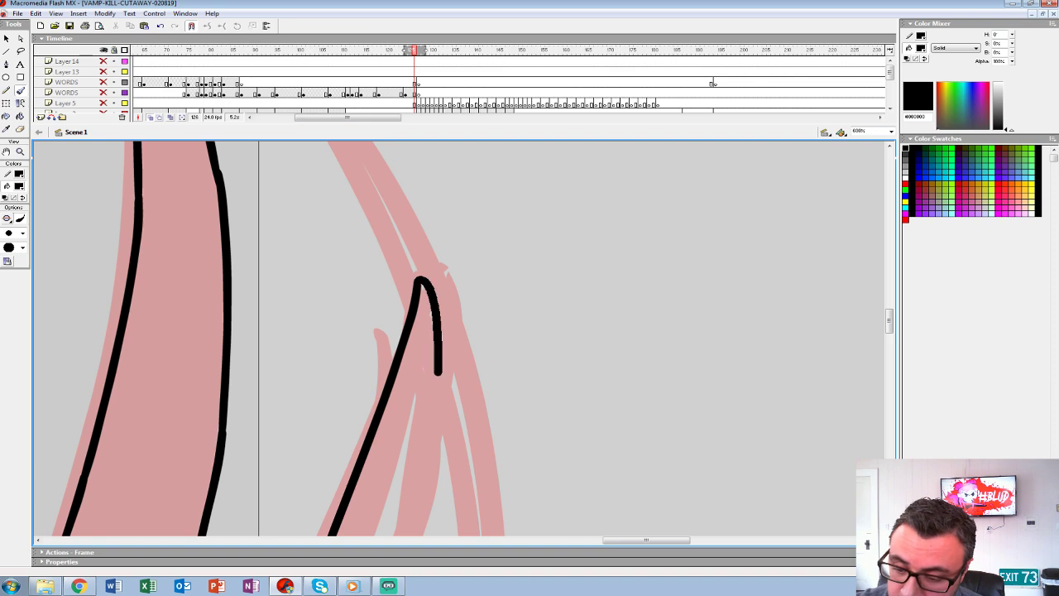
{"action": "left_click_drag", "start_coordinate": [437, 372], "coordinate": [427, 503]}
{"action": "mouse_move", "coordinate": [426, 504]}
{"action": "left_mouse_down"}
{"action": "mouse_move", "coordinate": [493, 189]}
{"action": "mouse_move", "coordinate": [412, 443]}
{"action": "mouse_move", "coordinate": [546, 192]}
{"action": "mouse_move", "coordinate": [498, 285]}
{"action": "mouse_move", "coordinate": [349, 403]}
{"action": "mouse_move", "coordinate": [631, 186]}
{"action": "left_mouse_up"}
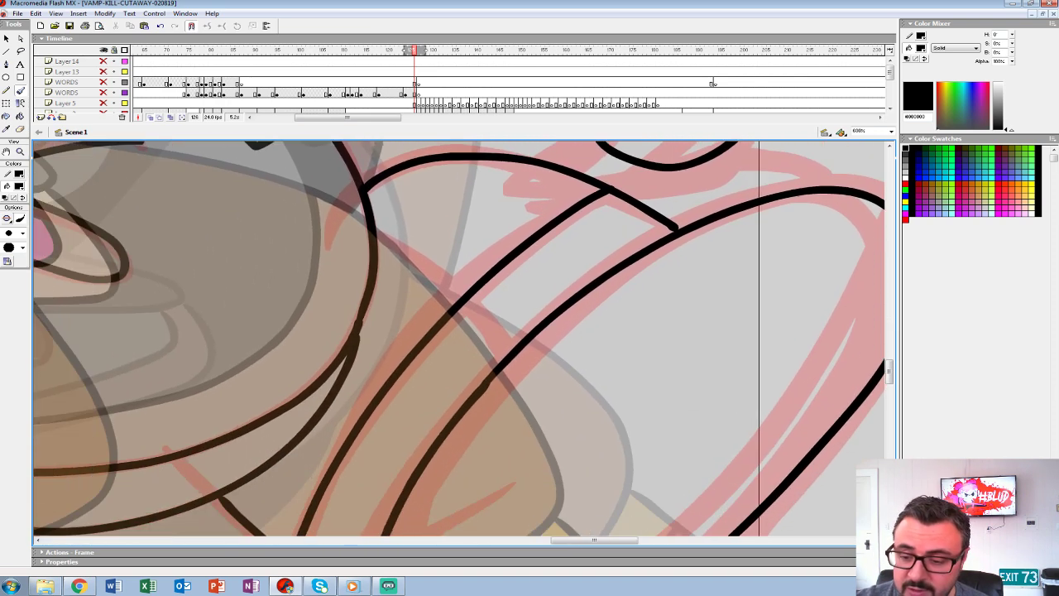
Ink both edges of the long tapered smear sweeping below the cane hand, rounding its upper tip and closing its lower end.
{"action": "left_click_drag", "start_coordinate": [248, 512], "coordinate": [579, 153]}
{"action": "left_click_drag", "start_coordinate": [289, 331], "coordinate": [809, 344]}
{"action": "left_click_drag", "start_coordinate": [290, 223], "coordinate": [622, 401]}
{"action": "left_click_drag", "start_coordinate": [372, 248], "coordinate": [600, 419]}
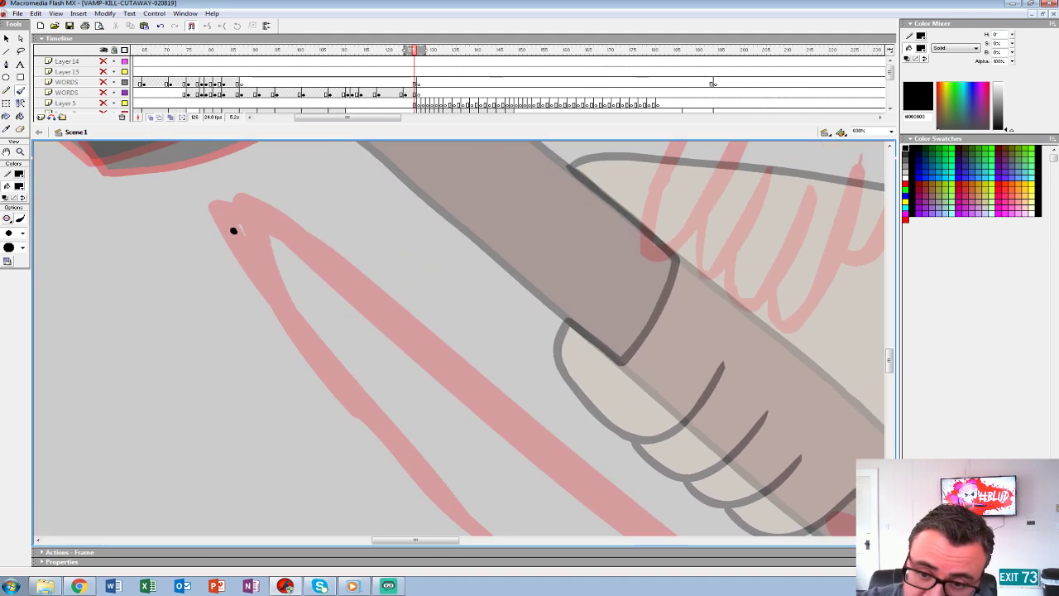
{"action": "mouse_move", "coordinate": [263, 217]}
{"action": "left_mouse_down"}
{"action": "mouse_move", "coordinate": [579, 472]}
{"action": "mouse_move", "coordinate": [215, 218]}
{"action": "mouse_move", "coordinate": [599, 517]}
{"action": "left_mouse_up"}
{"action": "left_click_drag", "start_coordinate": [290, 248], "coordinate": [639, 459]}
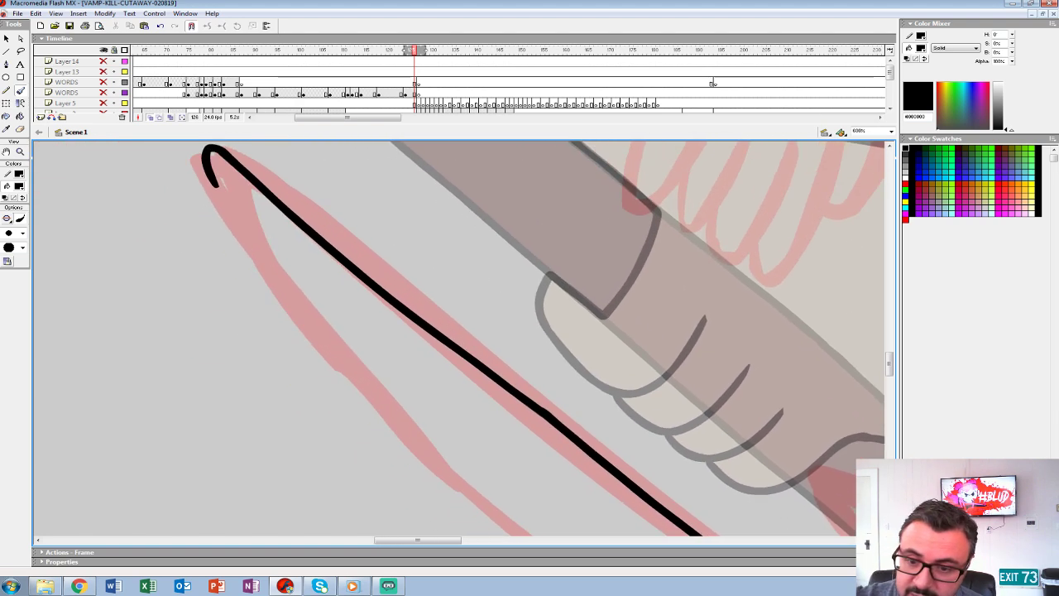
{"action": "mouse_move", "coordinate": [262, 259]}
{"action": "left_mouse_down"}
{"action": "mouse_move", "coordinate": [454, 480]}
{"action": "mouse_move", "coordinate": [117, 242]}
{"action": "mouse_move", "coordinate": [321, 414]}
{"action": "mouse_move", "coordinate": [554, 521]}
{"action": "left_mouse_up"}
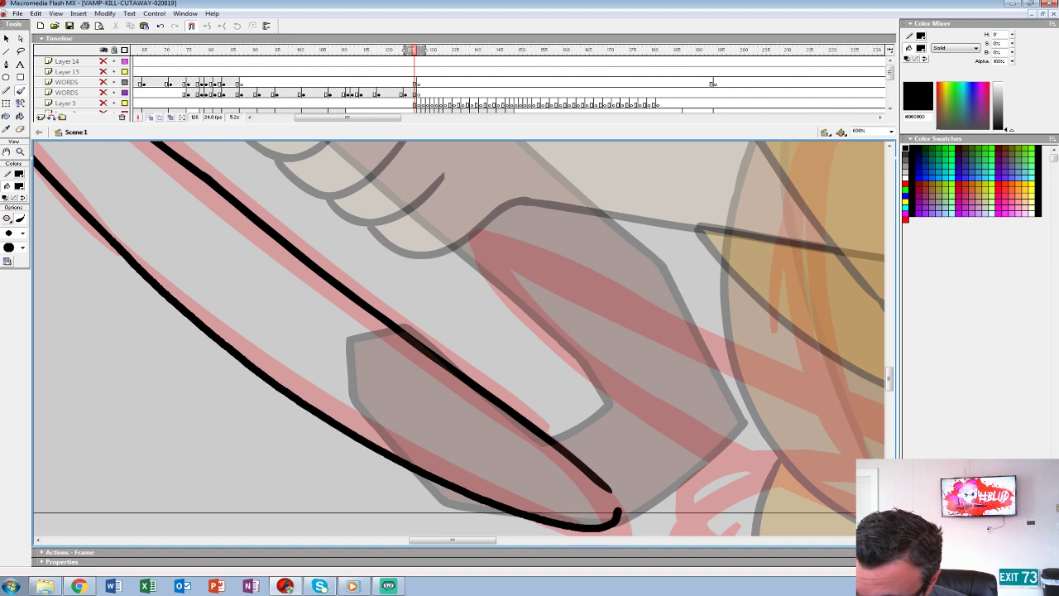
{"action": "left_click_drag", "start_coordinate": [618, 511], "coordinate": [610, 490]}
Ink the edges of the pointed smear spike between the long tapered smear and the hunter's body.
{"action": "mouse_move", "coordinate": [630, 430]}
{"action": "left_mouse_down"}
{"action": "mouse_move", "coordinate": [169, 366]}
{"action": "mouse_move", "coordinate": [236, 410]}
{"action": "left_mouse_up"}
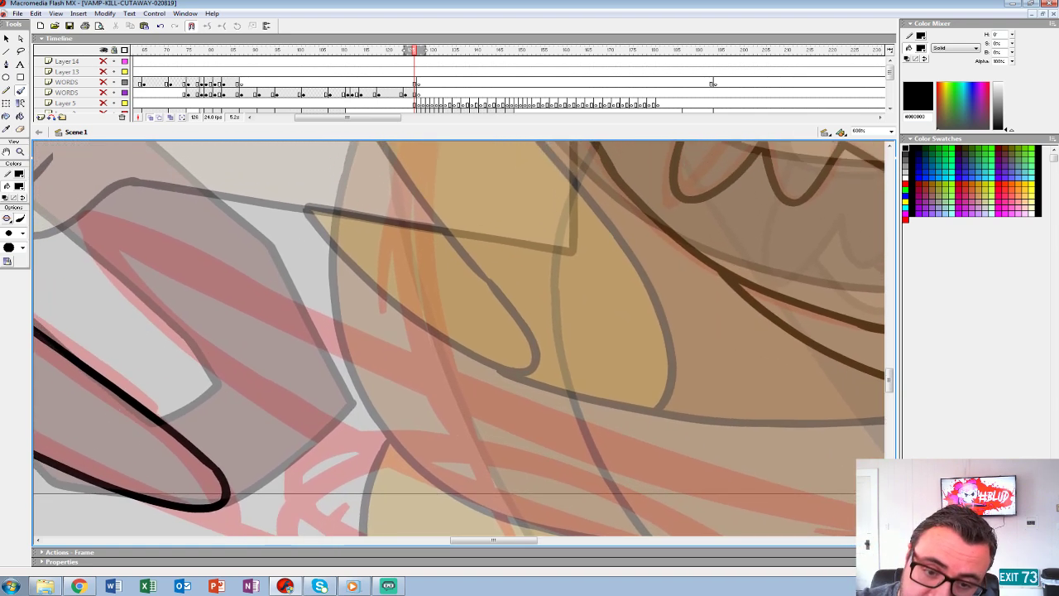
{"action": "mouse_move", "coordinate": [187, 265]}
{"action": "left_mouse_down"}
{"action": "mouse_move", "coordinate": [622, 452]}
{"action": "mouse_move", "coordinate": [485, 356]}
{"action": "mouse_move", "coordinate": [634, 427]}
{"action": "left_mouse_up"}
{"action": "mouse_move", "coordinate": [101, 219]}
{"action": "left_mouse_down"}
{"action": "mouse_move", "coordinate": [186, 297]}
{"action": "mouse_move", "coordinate": [355, 412]}
{"action": "mouse_move", "coordinate": [144, 240]}
{"action": "left_mouse_up"}
Ink the elongated oval below the spike and draw its trailing smear out to a point under the body.
{"action": "mouse_move", "coordinate": [529, 364]}
{"action": "left_mouse_down"}
{"action": "mouse_move", "coordinate": [319, 263]}
{"action": "mouse_move", "coordinate": [109, 248]}
{"action": "mouse_move", "coordinate": [169, 398]}
{"action": "mouse_move", "coordinate": [455, 449]}
{"action": "left_mouse_up"}
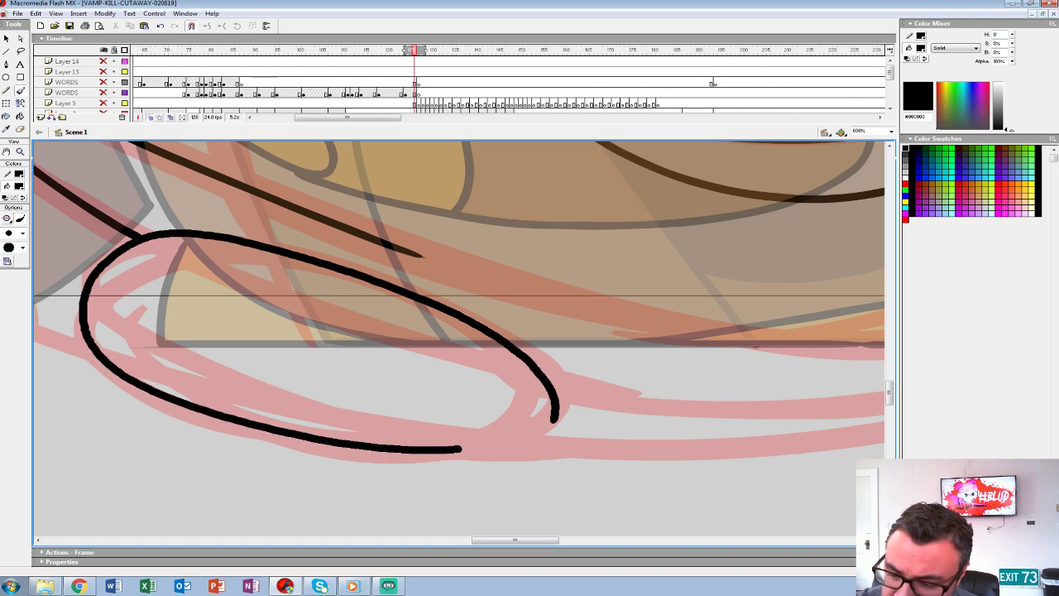
{"action": "mouse_move", "coordinate": [547, 422]}
{"action": "left_mouse_down"}
{"action": "mouse_move", "coordinate": [553, 412]}
{"action": "mouse_move", "coordinate": [269, 484]}
{"action": "left_mouse_up"}
{"action": "mouse_move", "coordinate": [137, 325]}
{"action": "left_mouse_down"}
{"action": "mouse_move", "coordinate": [342, 402]}
{"action": "mouse_move", "coordinate": [618, 466]}
{"action": "left_mouse_up"}
{"action": "left_click_drag", "start_coordinate": [549, 486], "coordinate": [269, 486]}
Ink the curved coat outline beside the face down to the low smear, redoing the first stroke.
{"action": "left_click", "coordinate": [20, 151]}
{"action": "left_click", "coordinate": [456, 269], "text": "alt"}
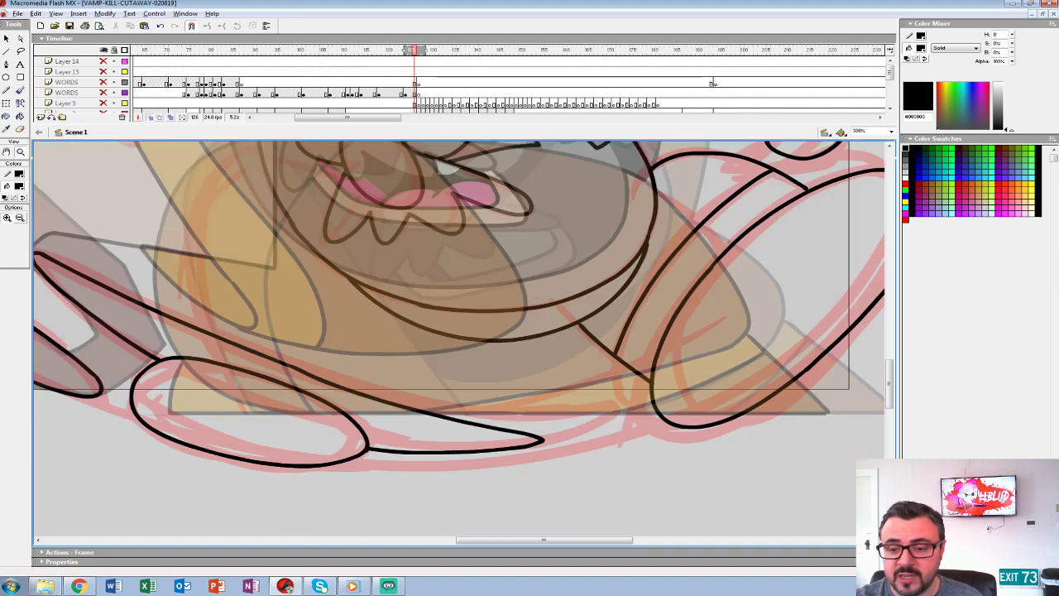
{"action": "left_click", "coordinate": [455, 266], "text": "alt"}
{"action": "left_click", "coordinate": [455, 269], "text": "alt"}
{"action": "key", "text": "ctrl+equal"}
{"action": "key", "text": "ctrl+equal"}
{"action": "key", "text": "ctrl+equal"}
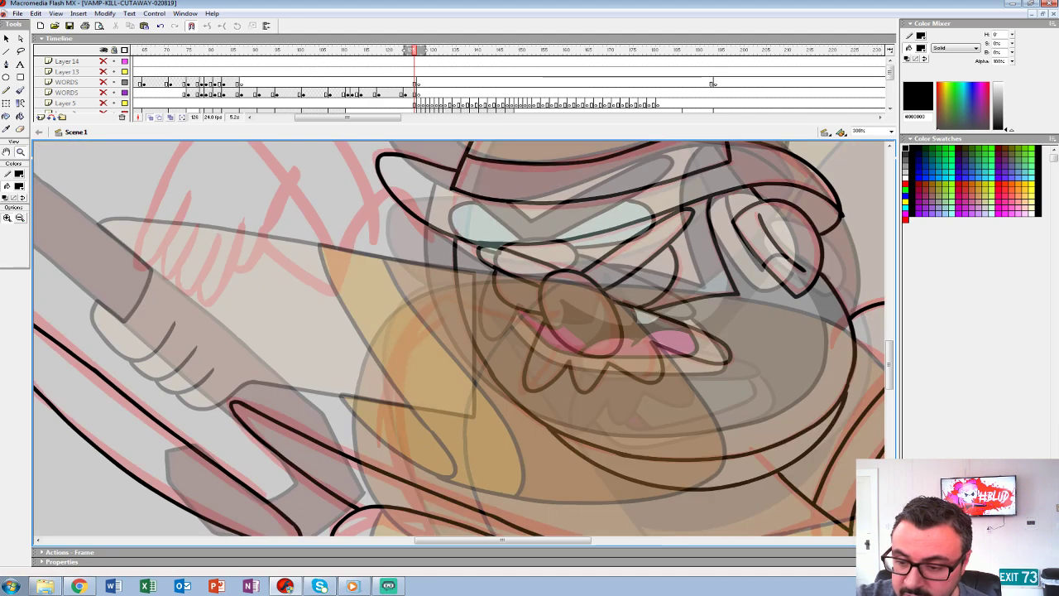
{"action": "key", "text": "b"}
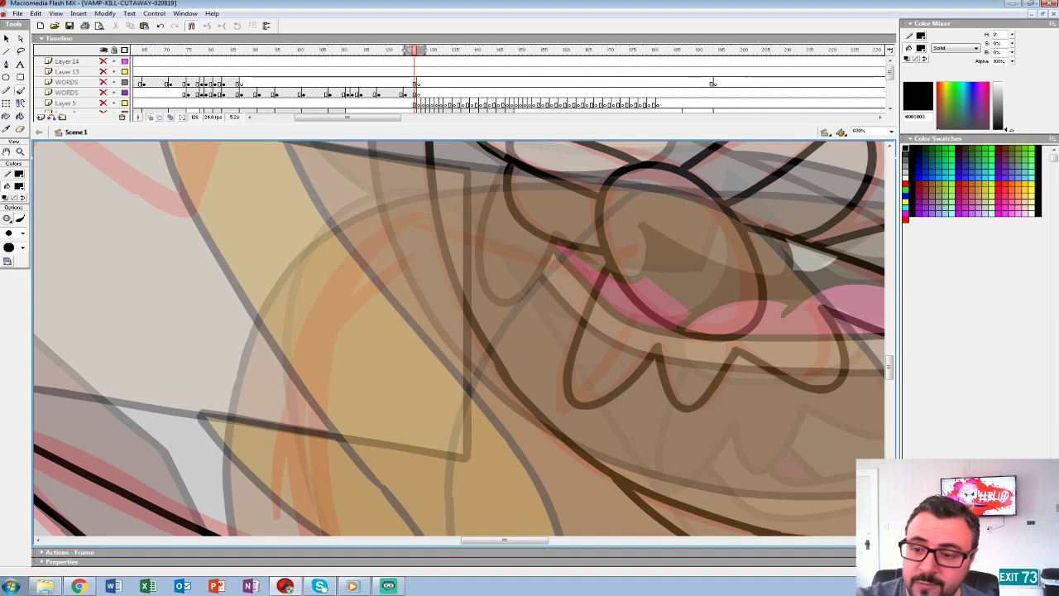
{"action": "key", "text": "ctrl+z"}
{"action": "scroll", "coordinate": [463, 339], "scroll_direction": "down", "scroll_amount": 5}
{"action": "left_click_drag", "start_coordinate": [330, 147], "coordinate": [373, 399]}
{"action": "left_click_drag", "start_coordinate": [447, 161], "coordinate": [578, 496]}
{"action": "mouse_move", "coordinate": [774, 286]}
{"action": "left_mouse_down"}
{"action": "mouse_move", "coordinate": [584, 189]}
{"action": "mouse_move", "coordinate": [182, 364]}
{"action": "left_mouse_up"}
Ink the fingers of the hanging hand over the red sketch.
{"action": "scroll", "coordinate": [463, 339], "scroll_direction": "down", "scroll_amount": 5}
{"action": "mouse_move", "coordinate": [409, 149]}
{"action": "left_mouse_down"}
{"action": "mouse_move", "coordinate": [267, 395]}
{"action": "mouse_move", "coordinate": [361, 366]}
{"action": "mouse_move", "coordinate": [369, 240]}
{"action": "left_mouse_up"}
{"action": "left_click_drag", "start_coordinate": [297, 349], "coordinate": [407, 287]}
{"action": "mouse_move", "coordinate": [338, 387]}
{"action": "left_mouse_down"}
{"action": "mouse_move", "coordinate": [444, 286]}
{"action": "mouse_move", "coordinate": [350, 321]}
{"action": "left_mouse_up"}
{"action": "mouse_move", "coordinate": [280, 447]}
{"action": "left_mouse_down"}
{"action": "mouse_move", "coordinate": [383, 333]}
{"action": "mouse_move", "coordinate": [392, 308]}
{"action": "left_mouse_up"}
{"action": "left_click_drag", "start_coordinate": [405, 298], "coordinate": [353, 375]}
{"action": "mouse_move", "coordinate": [306, 476]}
{"action": "left_mouse_down"}
{"action": "mouse_move", "coordinate": [403, 363]}
{"action": "mouse_move", "coordinate": [420, 316]}
{"action": "left_mouse_up"}
{"action": "left_click_drag", "start_coordinate": [422, 318], "coordinate": [403, 335]}
Ink the sleeve opening, the arm's underside up to the hat brim and the second line of the cuff band.
{"action": "mouse_move", "coordinate": [241, 169]}
{"action": "left_mouse_down"}
{"action": "mouse_move", "coordinate": [443, 379]}
{"action": "mouse_move", "coordinate": [502, 503]}
{"action": "mouse_move", "coordinate": [438, 322]}
{"action": "left_mouse_up"}
{"action": "left_click_drag", "start_coordinate": [404, 352], "coordinate": [299, 272]}
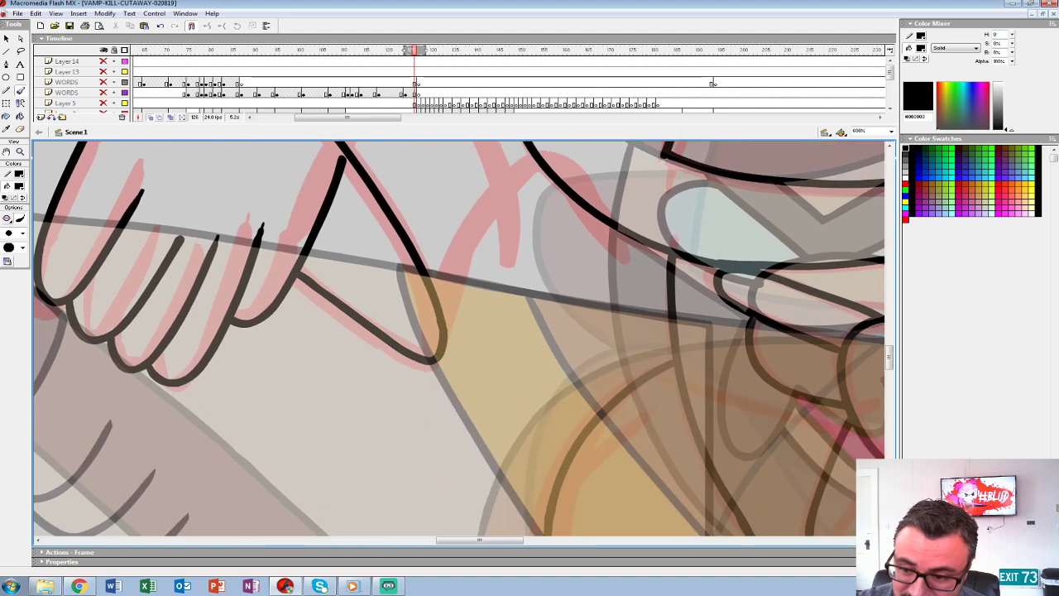
{"action": "left_click_drag", "start_coordinate": [372, 248], "coordinate": [333, 354]}
{"action": "scroll", "coordinate": [463, 339], "scroll_direction": "up", "scroll_amount": 3}
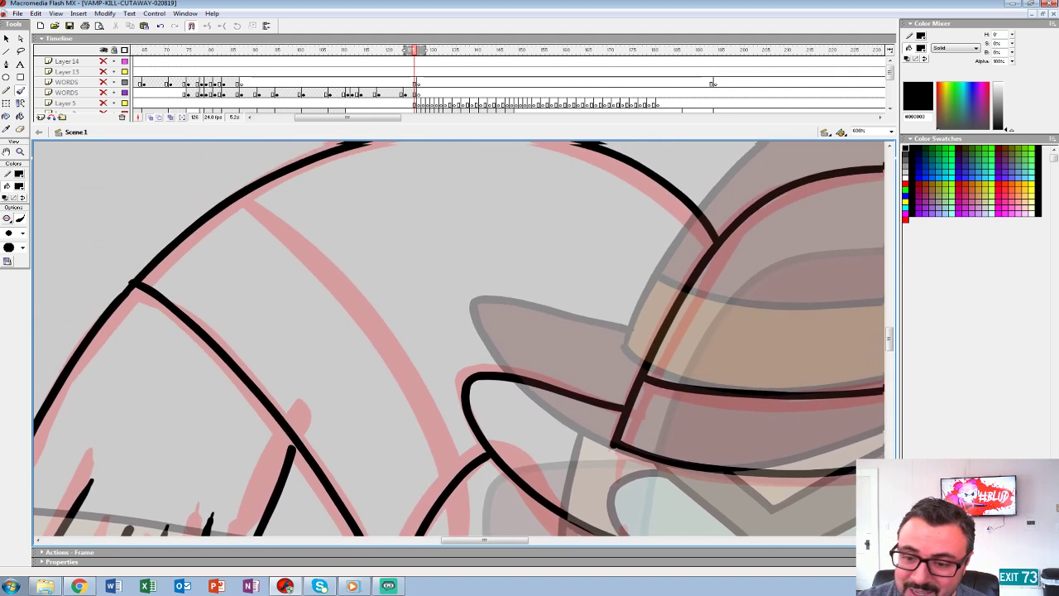
{"action": "mouse_move", "coordinate": [240, 195]}
{"action": "left_mouse_down"}
{"action": "mouse_move", "coordinate": [397, 343]}
{"action": "mouse_move", "coordinate": [461, 468]}
{"action": "left_mouse_up"}
{"action": "left_click_drag", "start_coordinate": [496, 413], "coordinate": [287, 270]}
Enlarge the timeline area so that Layer 6 and its neighbouring layers are shown.
{"action": "key", "text": "z"}
{"action": "left_click", "coordinate": [519, 282], "text": "alt"}
{"action": "left_click", "coordinate": [519, 281], "text": "alt"}
{"action": "left_click", "coordinate": [520, 310], "text": "alt"}
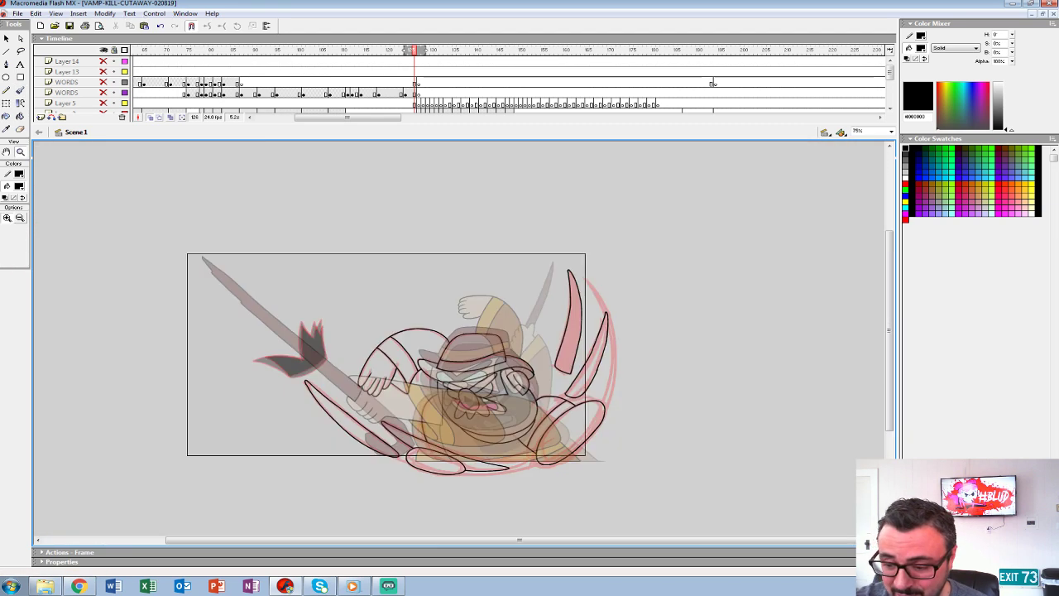
{"action": "left_click_drag", "start_coordinate": [519, 331], "coordinate": [520, 309]}
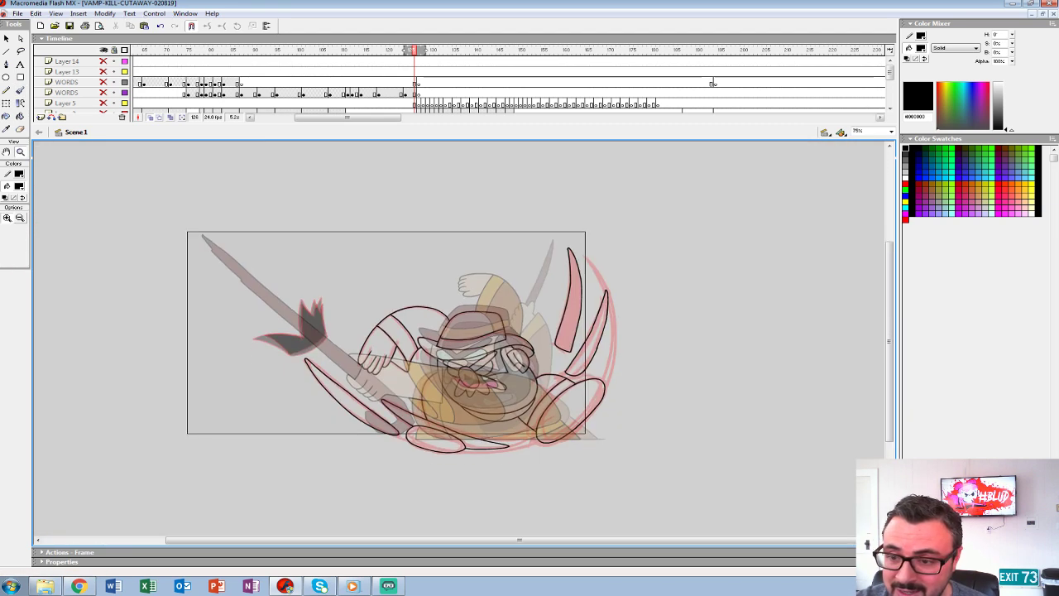
{"action": "left_click_drag", "start_coordinate": [520, 124], "coordinate": [519, 182]}
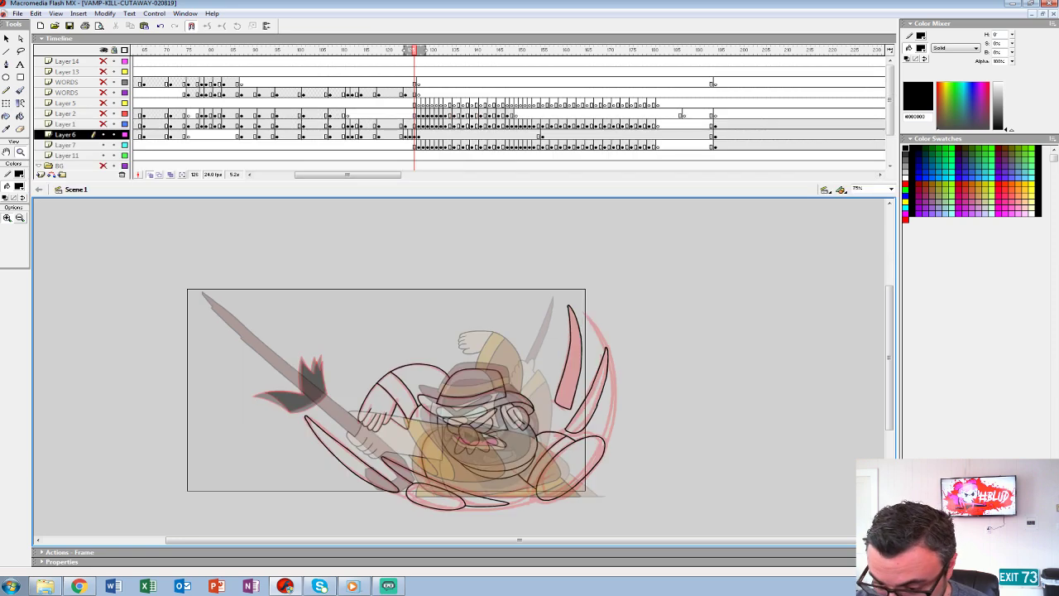
Ink the slanted coat hem and the flat ground line between the trailing smear and the large oval.
{"action": "left_click", "coordinate": [514, 441]}
{"action": "left_click", "coordinate": [515, 441]}
{"action": "left_click", "coordinate": [207, 364]}
{"action": "left_click_drag", "start_coordinate": [206, 356], "coordinate": [90, 244]}
{"action": "left_click_drag", "start_coordinate": [529, 364], "coordinate": [364, 363]}
{"action": "key", "text": "b"}
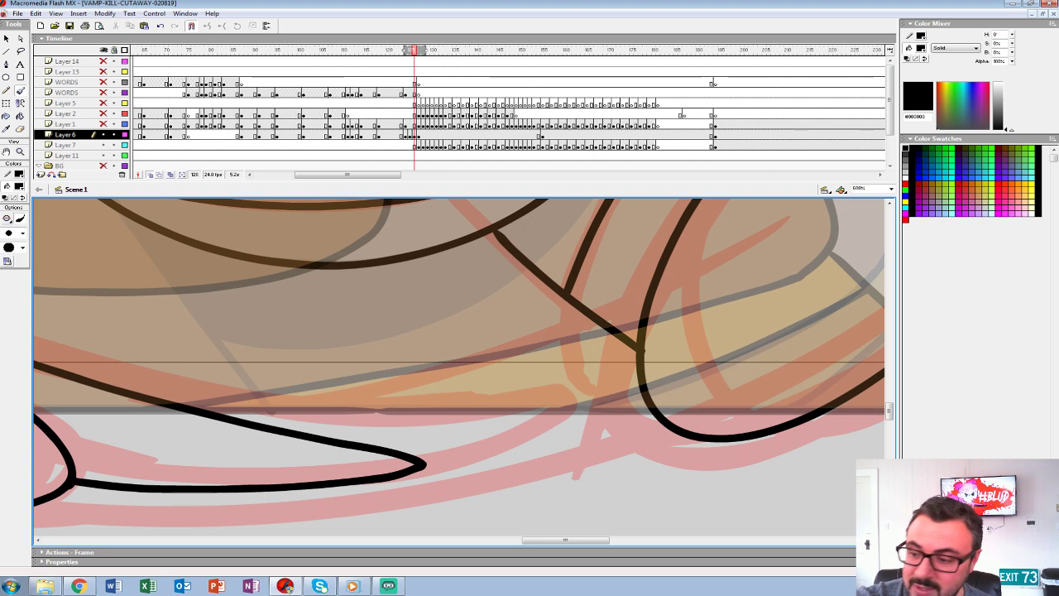
{"action": "mouse_move", "coordinate": [596, 324]}
{"action": "left_mouse_down"}
{"action": "mouse_move", "coordinate": [417, 368]}
{"action": "mouse_move", "coordinate": [179, 405]}
{"action": "mouse_move", "coordinate": [563, 411]}
{"action": "left_mouse_up"}
{"action": "left_click_drag", "start_coordinate": [653, 412], "coordinate": [716, 416]}
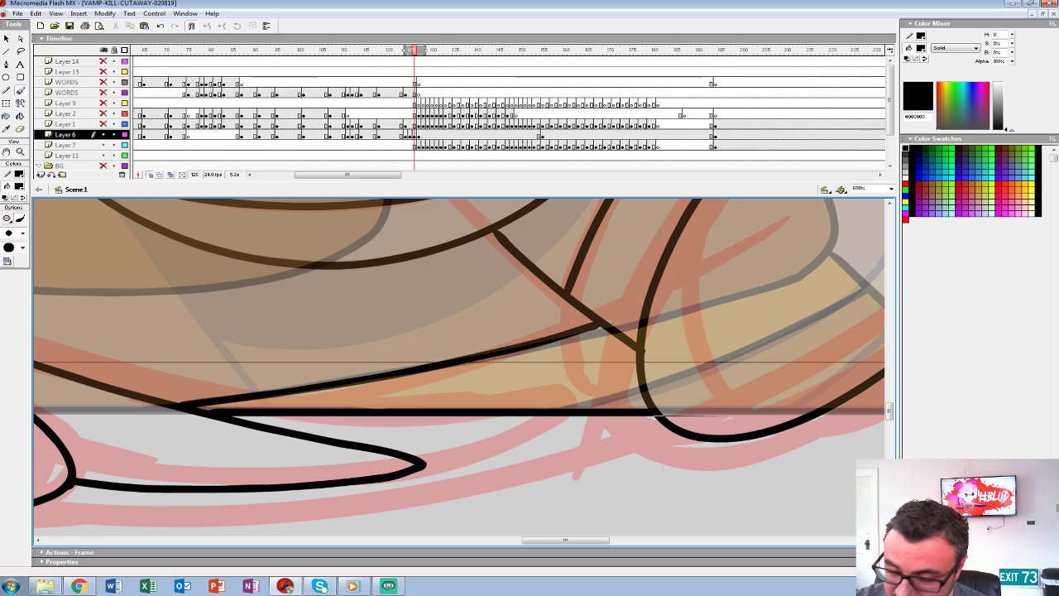
Turn off onion skinning for the finished line drawing.
{"action": "key", "text": "z"}
{"action": "left_click", "coordinate": [483, 299], "text": "alt"}
{"action": "left_click", "coordinate": [483, 300], "text": "alt"}
{"action": "left_click", "coordinate": [483, 299], "text": "alt"}
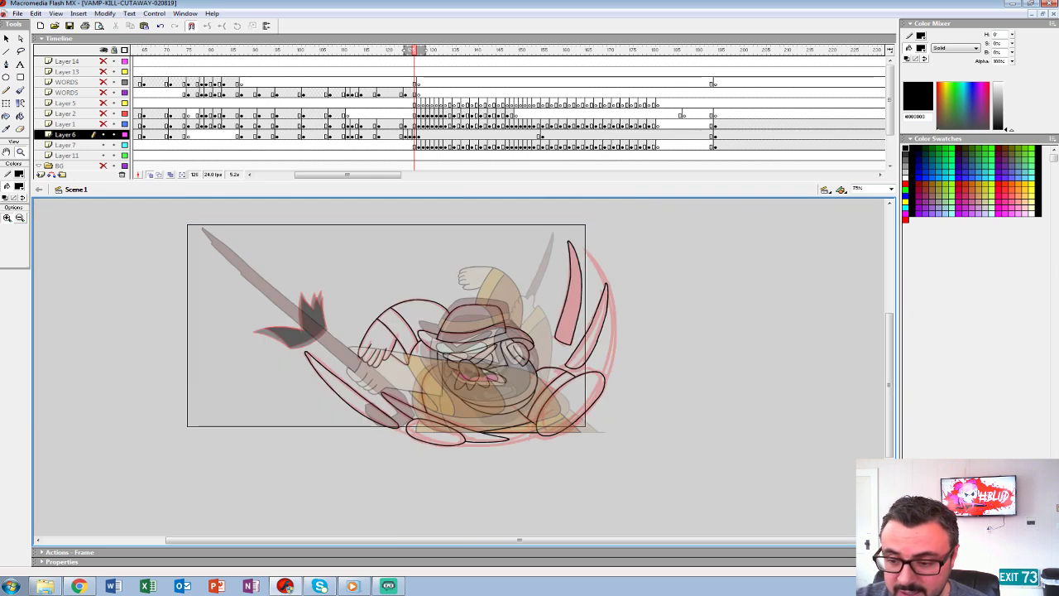
{"action": "left_click_drag", "start_coordinate": [483, 299], "coordinate": [482, 307]}
{"action": "left_click", "coordinate": [149, 175]}
Step back and forth through the neighbouring frames to check the motion of the inked in-between.
{"action": "key", "text": "comma"}
{"action": "key", "text": "comma"}
{"action": "key", "text": "period"}
{"action": "key", "text": "period"}
{"action": "key", "text": "period"}
{"action": "key", "text": "comma"}
{"action": "key", "text": "comma"}
{"action": "key", "text": "comma"}
{"action": "key", "text": "period"}
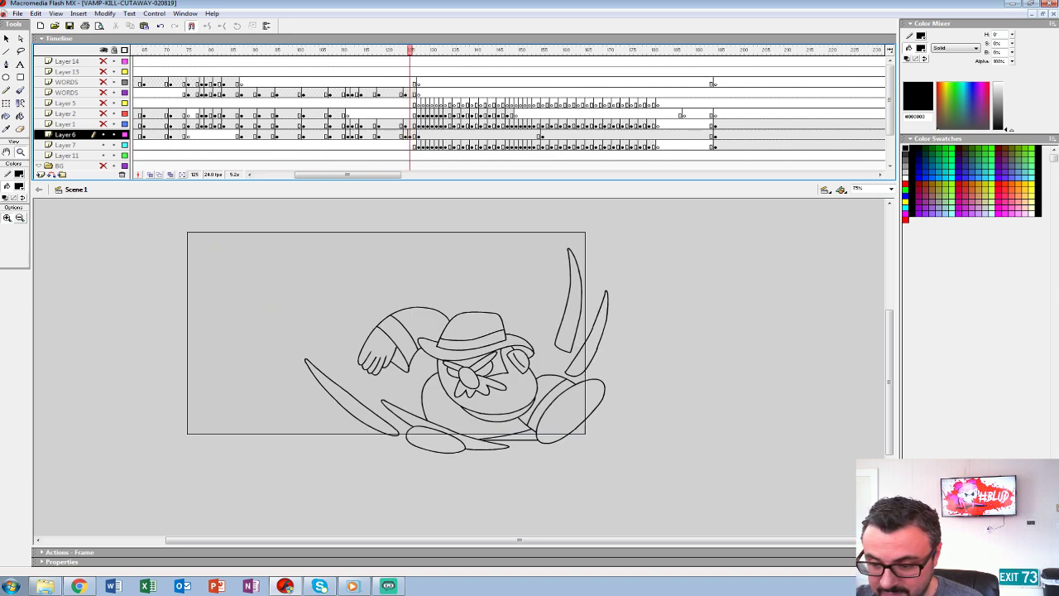
Fill the crescent shadow under the chin with black, comparing it with the previous frame.
{"action": "key", "text": "ctrl+equal"}
{"action": "key", "text": "comma"}
{"action": "key", "text": "period"}
{"action": "key", "text": "comma"}
{"action": "key", "text": "k"}
{"action": "key", "text": "period"}
{"action": "left_click", "coordinate": [381, 451]}
{"action": "key", "text": "comma"}
{"action": "key", "text": "comma"}
{"action": "key", "text": "period"}
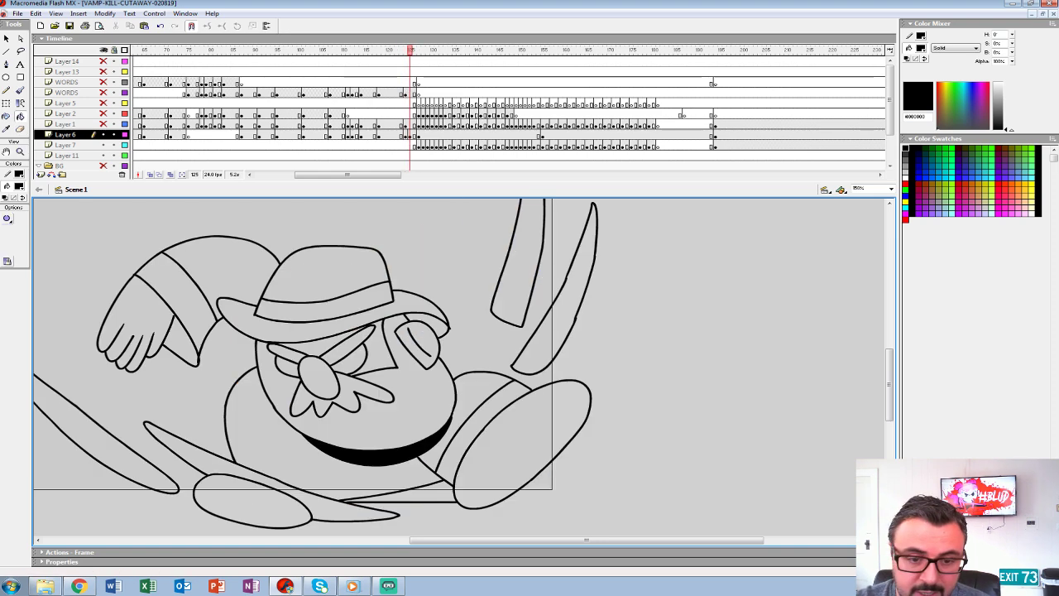
Ink the lower edges of the face mask in black on both sides of the eyes.
{"action": "left_click", "coordinate": [20, 151]}
{"action": "left_click", "coordinate": [396, 365]}
{"action": "left_click", "coordinate": [358, 369]}
{"action": "scroll", "coordinate": [464, 366], "scroll_direction": "down", "scroll_amount": 1}
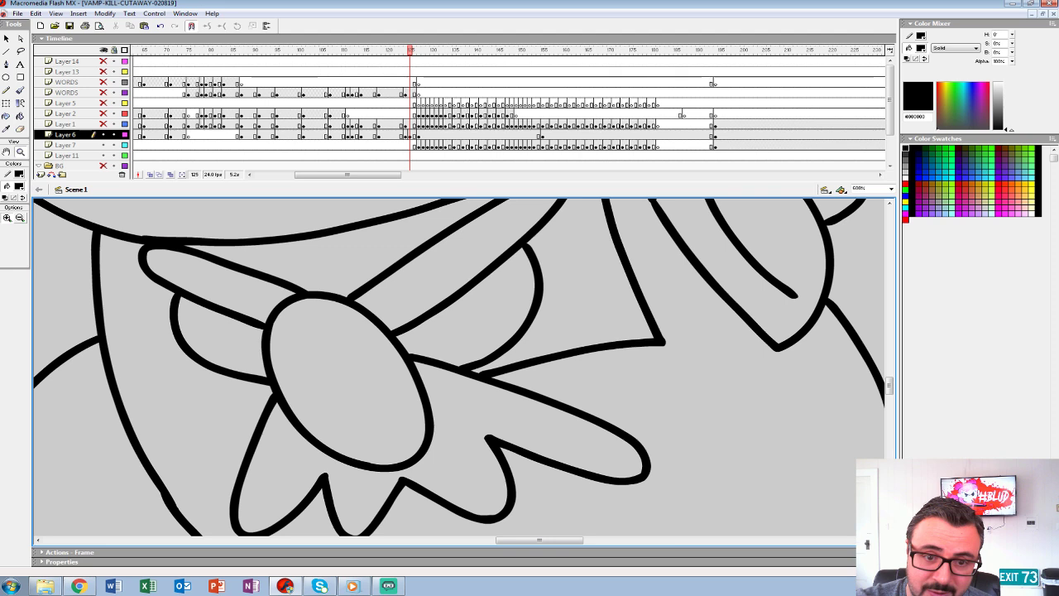
{"action": "key", "text": "b"}
{"action": "left_click_drag", "start_coordinate": [115, 364], "coordinate": [262, 419]}
{"action": "mouse_move", "coordinate": [215, 364]}
{"action": "left_mouse_down"}
{"action": "mouse_move", "coordinate": [242, 386]}
{"action": "mouse_move", "coordinate": [253, 420]}
{"action": "left_mouse_up"}
{"action": "left_click_drag", "start_coordinate": [142, 355], "coordinate": [211, 381]}
{"action": "mouse_move", "coordinate": [581, 325]}
{"action": "left_mouse_down"}
{"action": "mouse_move", "coordinate": [647, 282]}
{"action": "mouse_move", "coordinate": [536, 373]}
{"action": "left_mouse_up"}
Fill the mask areas around the eyes and brows with black and compare them with the previous frame.
{"action": "key", "text": "k"}
{"action": "left_click", "coordinate": [65, 423]}
{"action": "left_click", "coordinate": [248, 404]}
{"action": "left_click", "coordinate": [510, 357]}
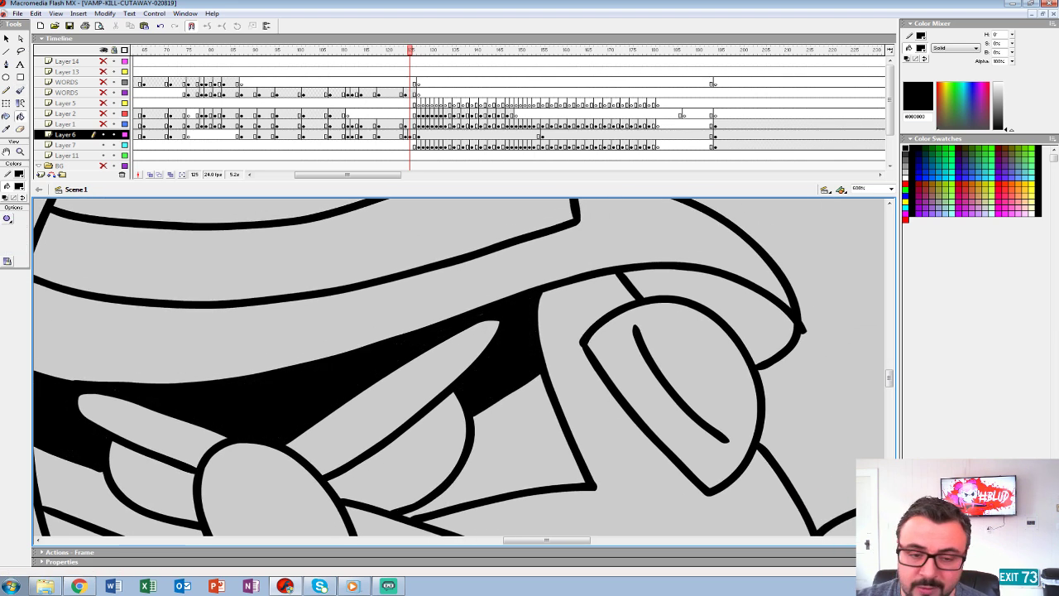
{"action": "key", "text": "z"}
{"action": "left_click", "coordinate": [544, 348], "text": "alt"}
{"action": "left_click", "coordinate": [541, 347], "text": "alt"}
{"action": "left_click_drag", "start_coordinate": [540, 347], "coordinate": [476, 309]}
{"action": "key", "text": "comma"}
{"action": "key", "text": "period"}
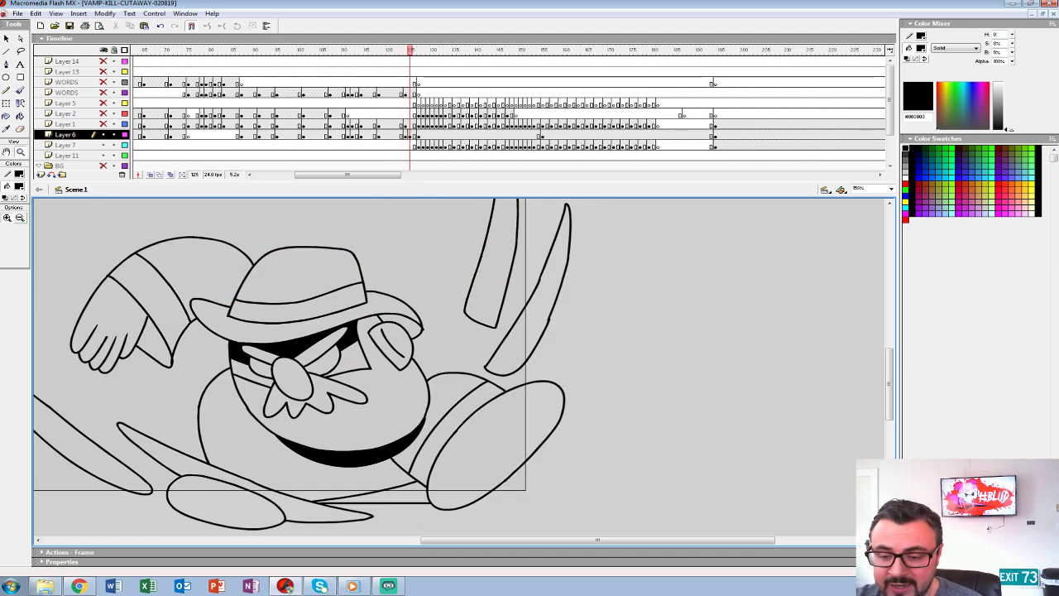
Sample the skin tone from the previous frame's nose and fill the in-between's nose, cheek patches and ear with it.
{"action": "key", "text": "comma"}
{"action": "left_click", "coordinate": [19, 186]}
{"action": "left_click", "coordinate": [316, 401]}
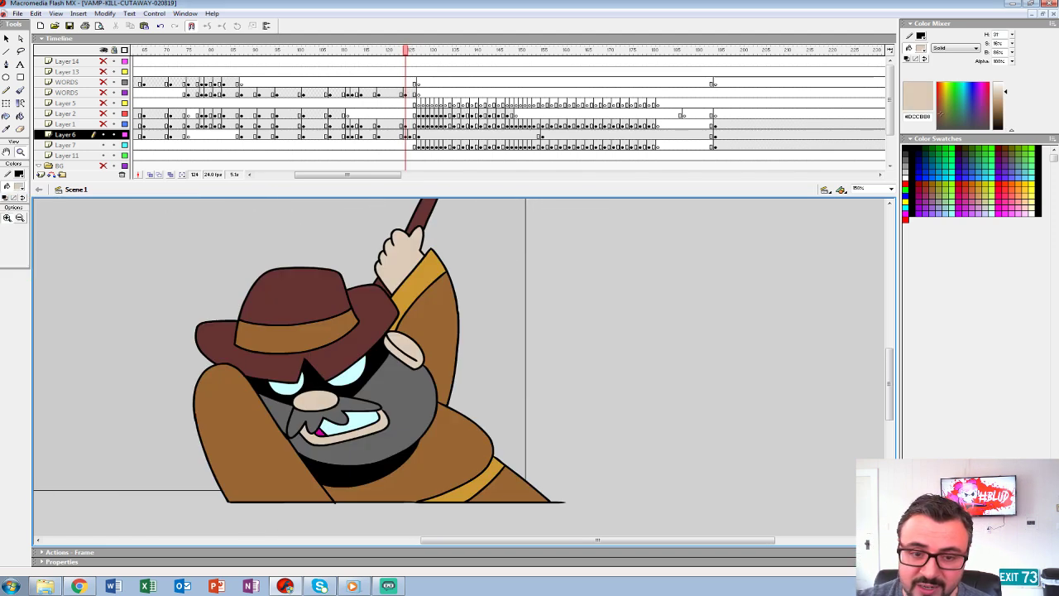
{"action": "key", "text": "k"}
{"action": "key", "text": "period"}
{"action": "key", "text": "comma"}
{"action": "key", "text": "period"}
{"action": "key", "text": "comma"}
{"action": "key", "text": "period"}
{"action": "key", "text": "period"}
{"action": "key", "text": "period"}
{"action": "key", "text": "comma"}
{"action": "key", "text": "comma"}
{"action": "key", "text": "comma"}
{"action": "key", "text": "period"}
{"action": "left_click", "coordinate": [20, 151]}
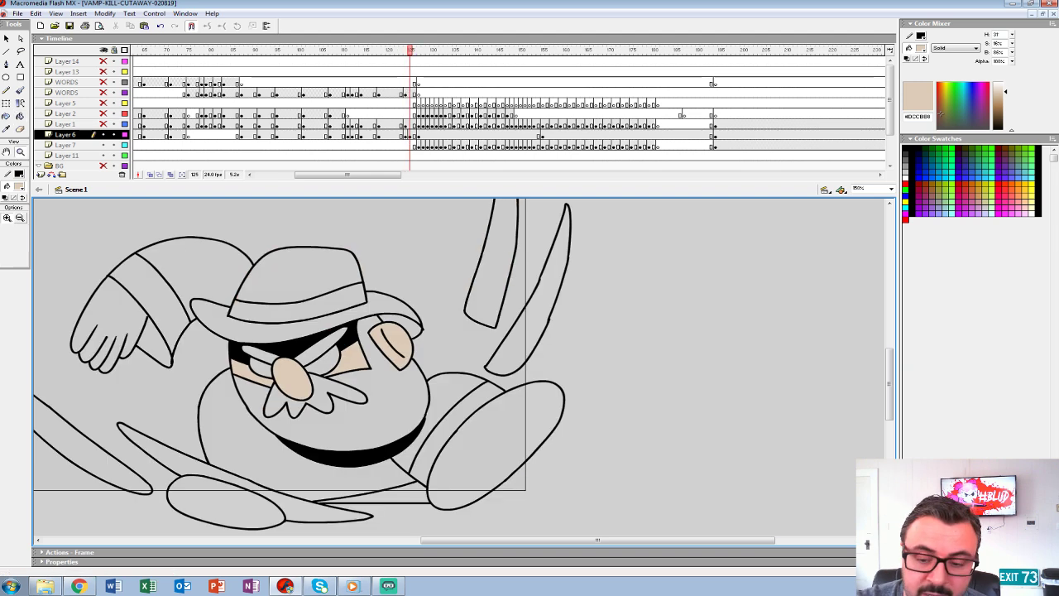
With onion skinning enabled, draw the open mouth's inner and outer lip outlines below the moustache using a black brush.
{"action": "left_click", "coordinate": [360, 392]}
{"action": "left_click", "coordinate": [392, 386]}
{"action": "left_click_drag", "start_coordinate": [392, 387], "coordinate": [253, 298]}
{"action": "left_click", "coordinate": [18, 186]}
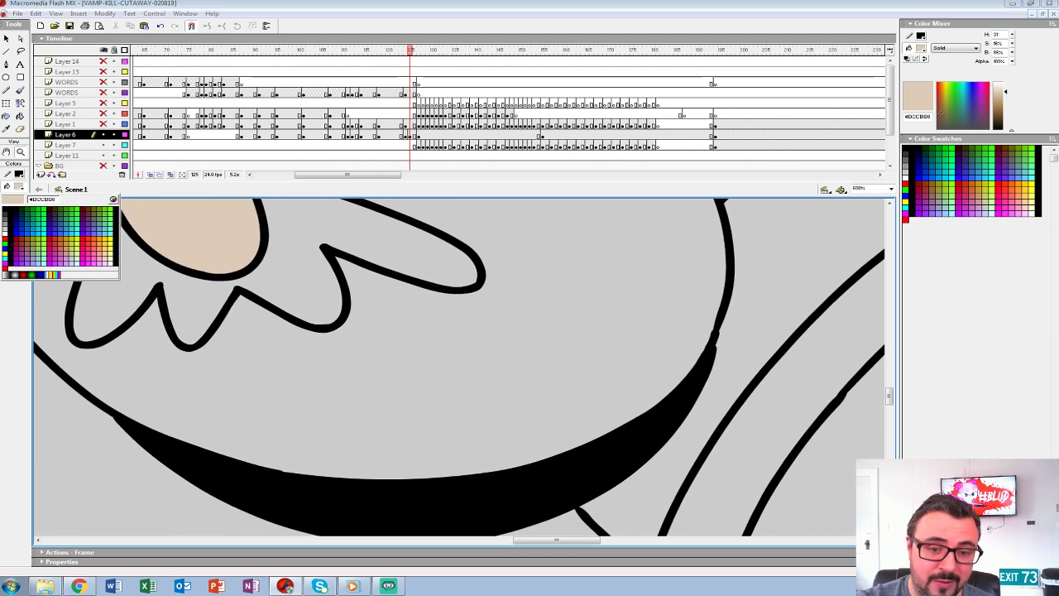
{"action": "left_click", "coordinate": [6, 213]}
{"action": "left_click", "coordinate": [20, 90]}
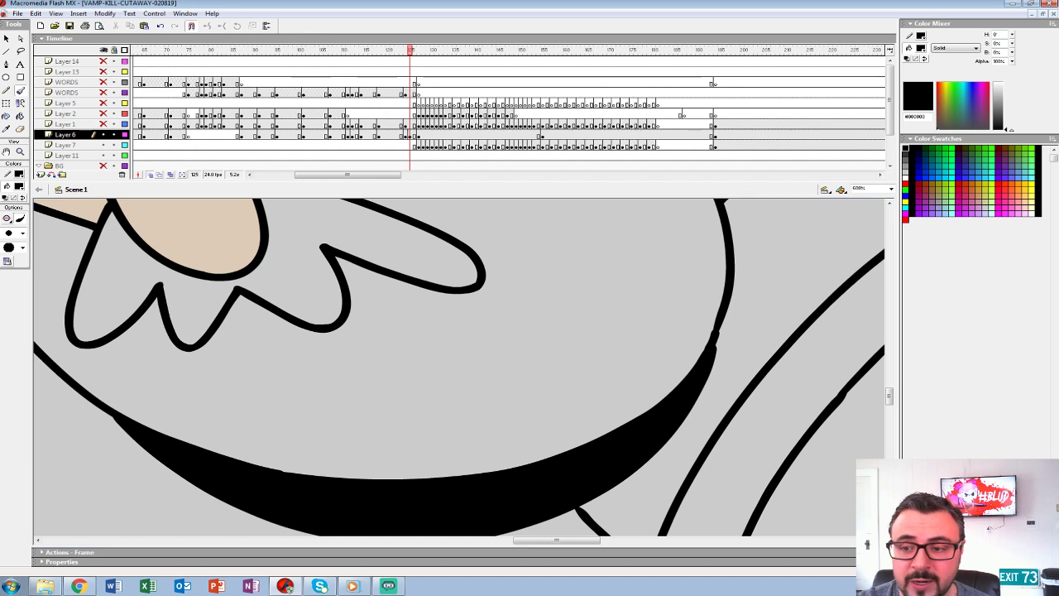
{"action": "left_click", "coordinate": [150, 175]}
{"action": "left_click_drag", "start_coordinate": [402, 50], "coordinate": [406, 50]}
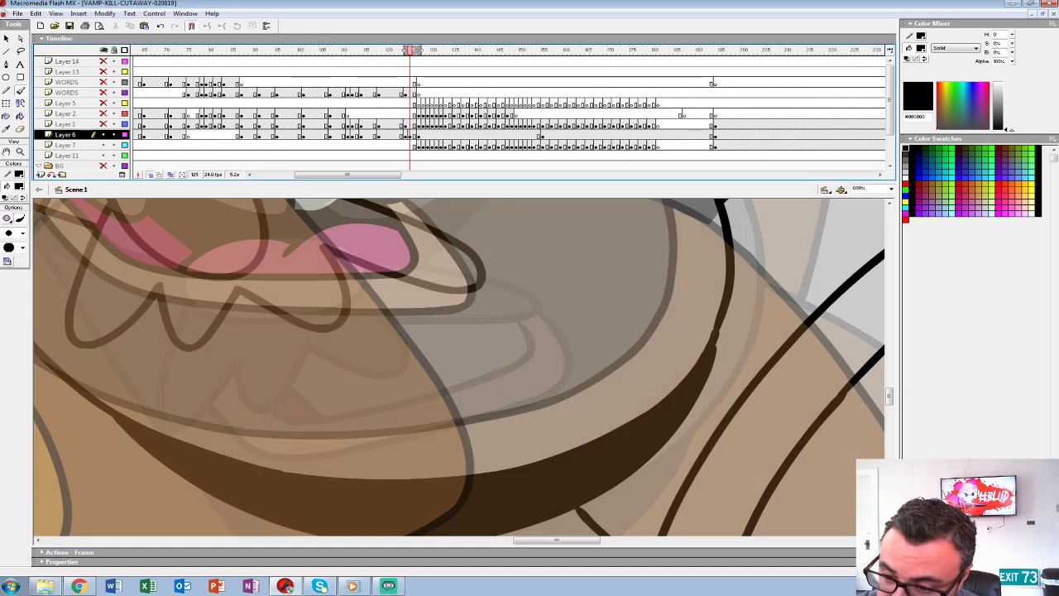
{"action": "mouse_move", "coordinate": [484, 283]}
{"action": "left_mouse_down"}
{"action": "mouse_move", "coordinate": [507, 353]}
{"action": "mouse_move", "coordinate": [461, 364]}
{"action": "mouse_move", "coordinate": [184, 384]}
{"action": "mouse_move", "coordinate": [121, 341]}
{"action": "left_mouse_up"}
{"action": "mouse_move", "coordinate": [482, 279]}
{"action": "left_mouse_down"}
{"action": "mouse_move", "coordinate": [515, 350]}
{"action": "mouse_move", "coordinate": [458, 377]}
{"action": "mouse_move", "coordinate": [283, 409]}
{"action": "mouse_move", "coordinate": [200, 404]}
{"action": "mouse_move", "coordinate": [140, 362]}
{"action": "mouse_move", "coordinate": [121, 333]}
{"action": "left_mouse_up"}
{"action": "key", "text": "ctrl+z"}
{"action": "mouse_move", "coordinate": [459, 291]}
{"action": "left_mouse_down"}
{"action": "mouse_move", "coordinate": [443, 344]}
{"action": "mouse_move", "coordinate": [288, 373]}
{"action": "mouse_move", "coordinate": [219, 374]}
{"action": "mouse_move", "coordinate": [189, 349]}
{"action": "left_mouse_up"}
{"action": "key", "text": "ctrl+z"}
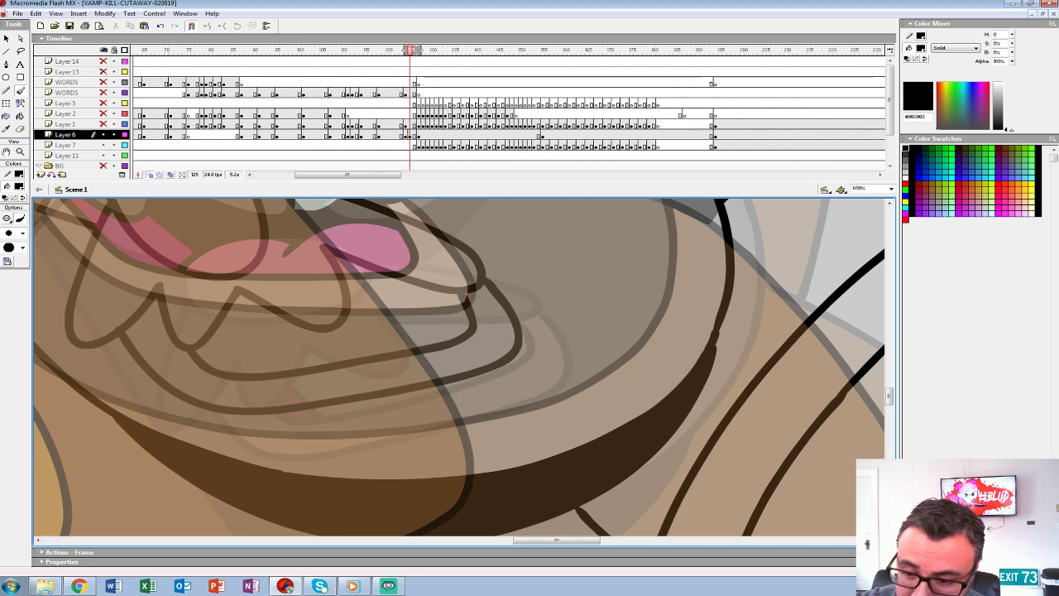
Brush in the teeth and tongue lines inside the mouth outline.
{"action": "left_click_drag", "start_coordinate": [430, 323], "coordinate": [456, 367]}
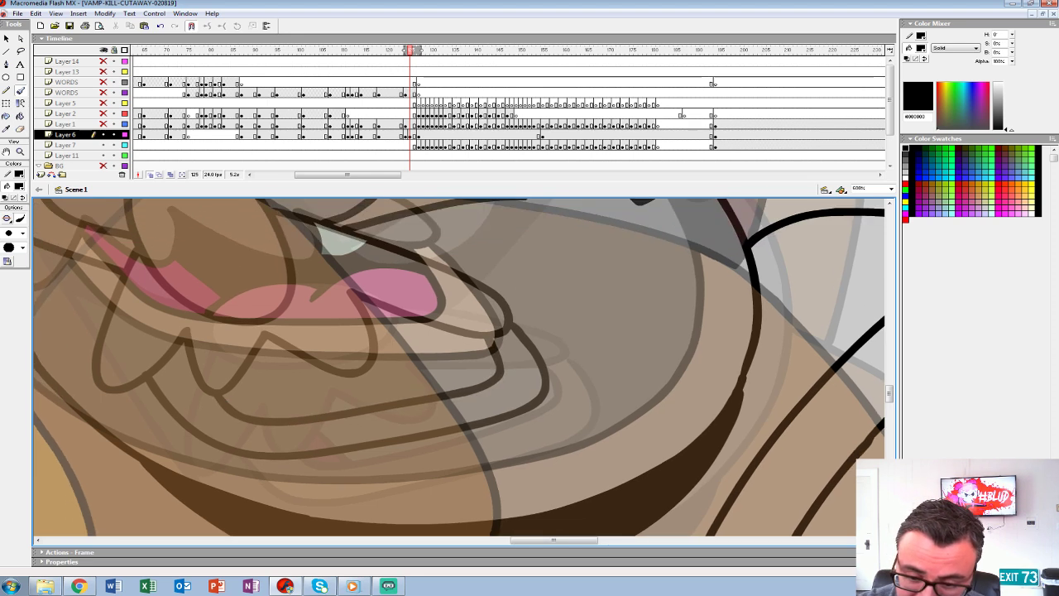
{"action": "mouse_move", "coordinate": [482, 336]}
{"action": "left_mouse_down"}
{"action": "mouse_move", "coordinate": [370, 401]}
{"action": "mouse_move", "coordinate": [309, 404]}
{"action": "mouse_move", "coordinate": [299, 418]}
{"action": "left_mouse_up"}
{"action": "mouse_move", "coordinate": [374, 351]}
{"action": "left_mouse_down"}
{"action": "mouse_move", "coordinate": [407, 342]}
{"action": "mouse_move", "coordinate": [425, 319]}
{"action": "left_mouse_up"}
{"action": "key", "text": "ctrl+z"}
{"action": "mouse_move", "coordinate": [230, 387]}
{"action": "left_mouse_down"}
{"action": "mouse_move", "coordinate": [298, 355]}
{"action": "mouse_move", "coordinate": [310, 396]}
{"action": "mouse_move", "coordinate": [331, 385]}
{"action": "left_mouse_up"}
{"action": "key", "text": "ctrl+z"}
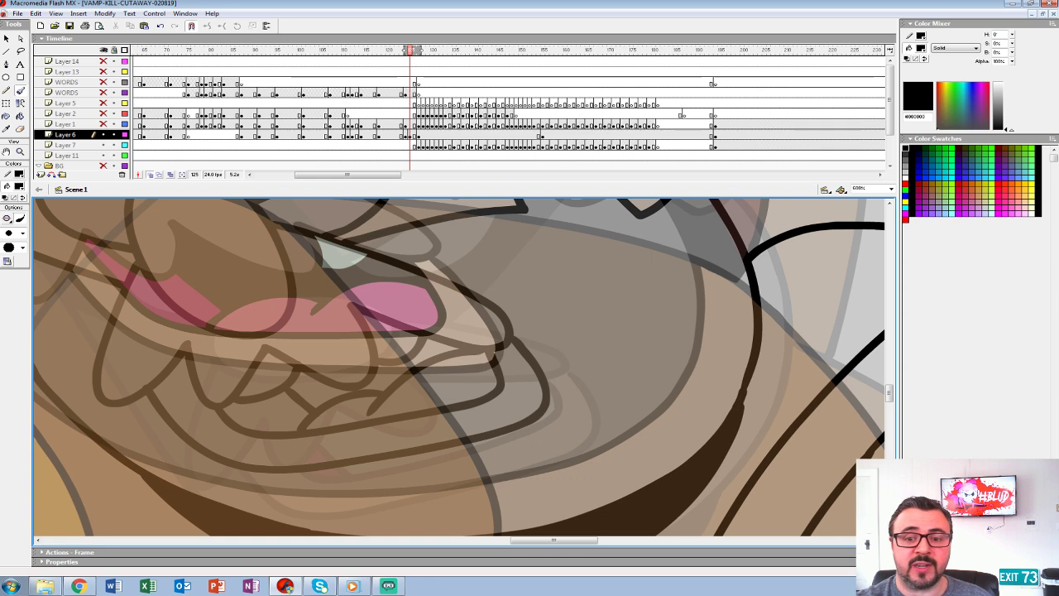
Disable onion skinning and fill the gaps between the teeth and tongue with black.
{"action": "left_click", "coordinate": [149, 175]}
{"action": "left_click", "coordinate": [504, 328], "text": "alt"}
{"action": "left_click", "coordinate": [504, 329], "text": "alt"}
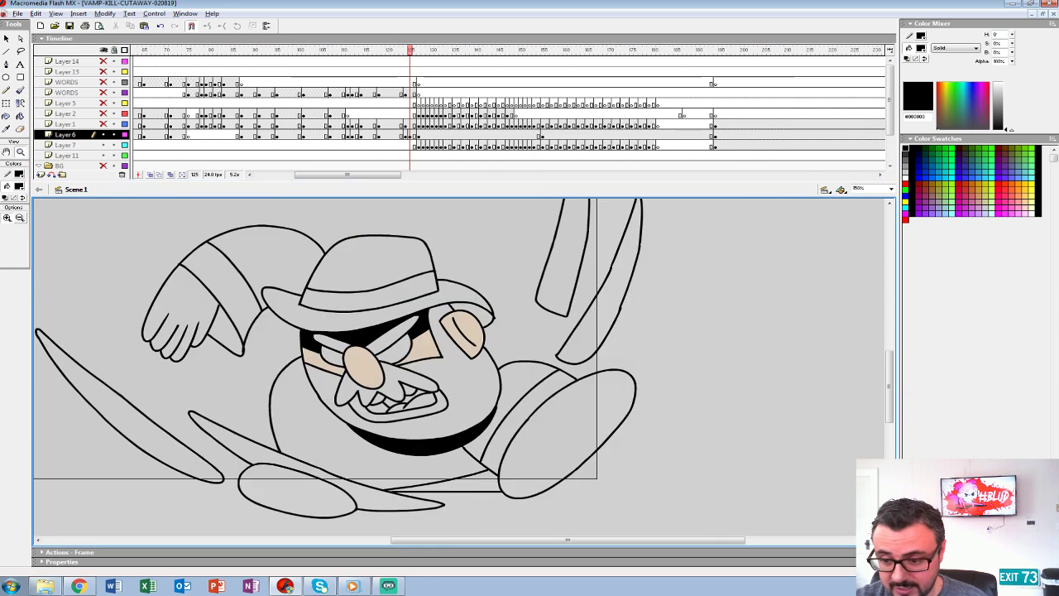
{"action": "left_click_drag", "start_coordinate": [505, 329], "coordinate": [442, 312]}
{"action": "key", "text": "k"}
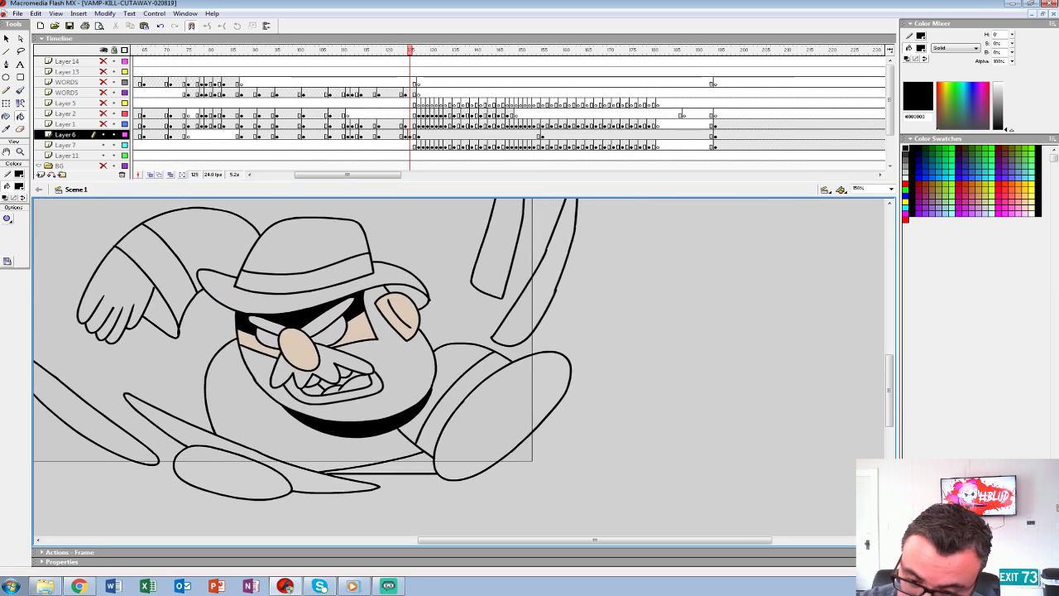
{"action": "left_click_drag", "start_coordinate": [372, 331], "coordinate": [387, 370]}
Sample the skin colour from the previous frame and fill the raised hand and the lips on frame 125.
{"action": "key", "text": "comma"}
{"action": "key", "text": "period"}
{"action": "key", "text": "comma"}
{"action": "left_click", "coordinate": [19, 186]}
{"action": "left_click", "coordinate": [336, 411]}
{"action": "key", "text": "period"}
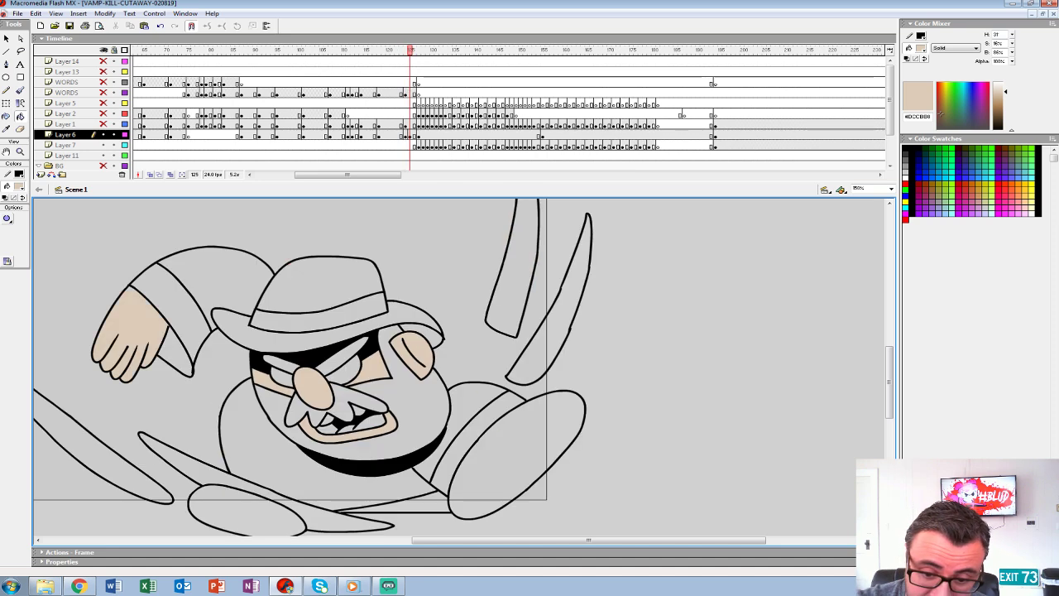
Sample the gold trim colour from frame 124 and fill the sleeve cuff, coat hem and leg trim on frame 125.
{"action": "key", "text": "comma"}
{"action": "left_click", "coordinate": [18, 186]}
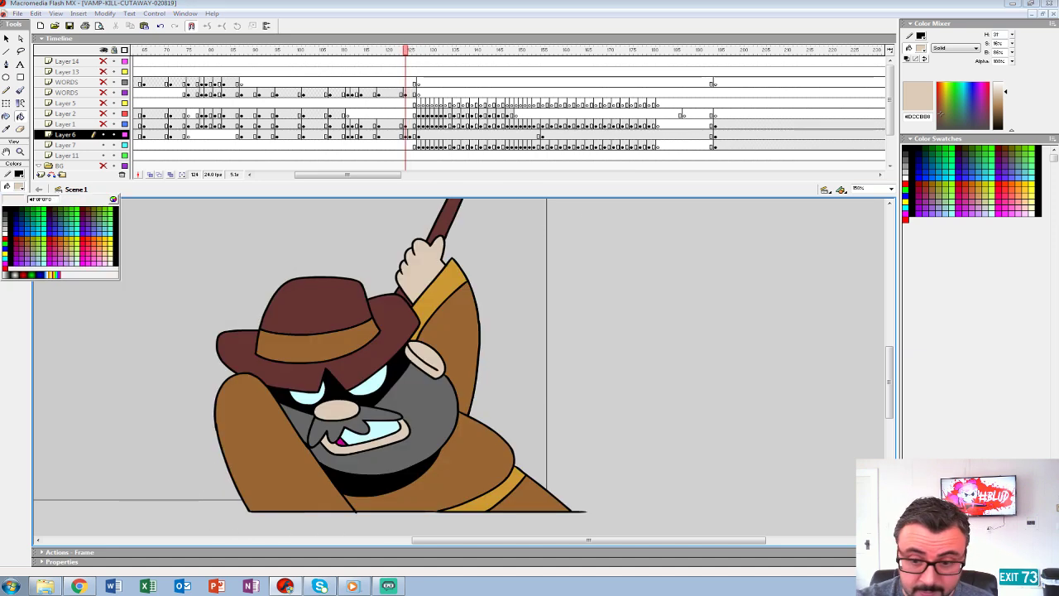
{"action": "left_click", "coordinate": [437, 296]}
{"action": "key", "text": "period"}
{"action": "left_click", "coordinate": [176, 356]}
{"action": "left_click", "coordinate": [175, 300]}
{"action": "left_click_drag", "start_coordinate": [420, 503], "coordinate": [381, 473]}
{"action": "left_click", "coordinate": [381, 473]}
{"action": "left_click", "coordinate": [428, 465]}
{"action": "left_click_drag", "start_coordinate": [421, 414], "coordinate": [478, 450]}
Sample the hat's dark maroon (#663333) from frame 124 and fill the new hat's crown and brim.
{"action": "key", "text": "comma"}
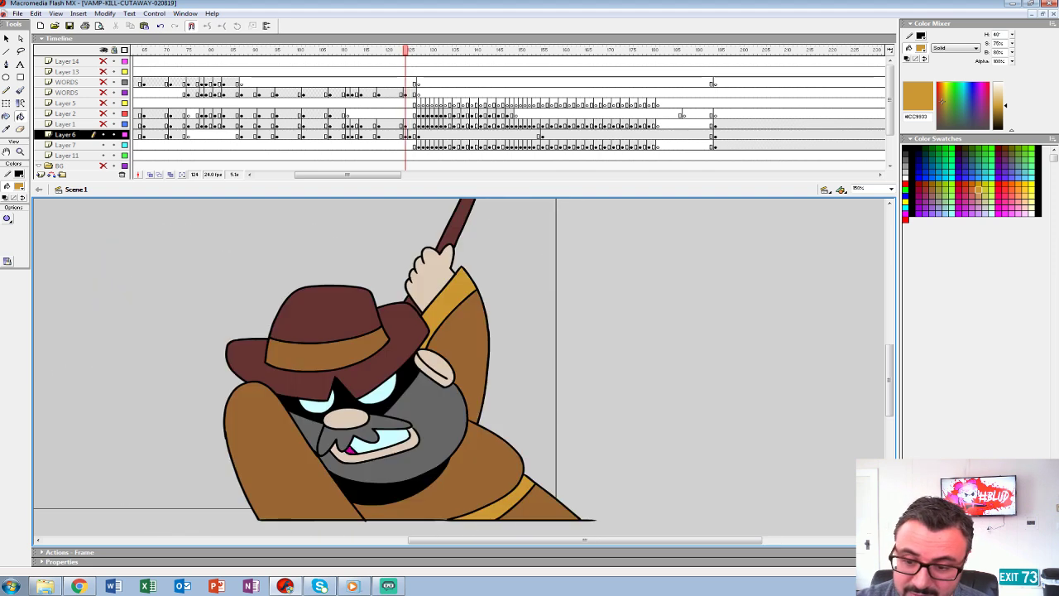
{"action": "left_click", "coordinate": [18, 185]}
{"action": "left_click", "coordinate": [323, 314]}
{"action": "key", "text": "period"}
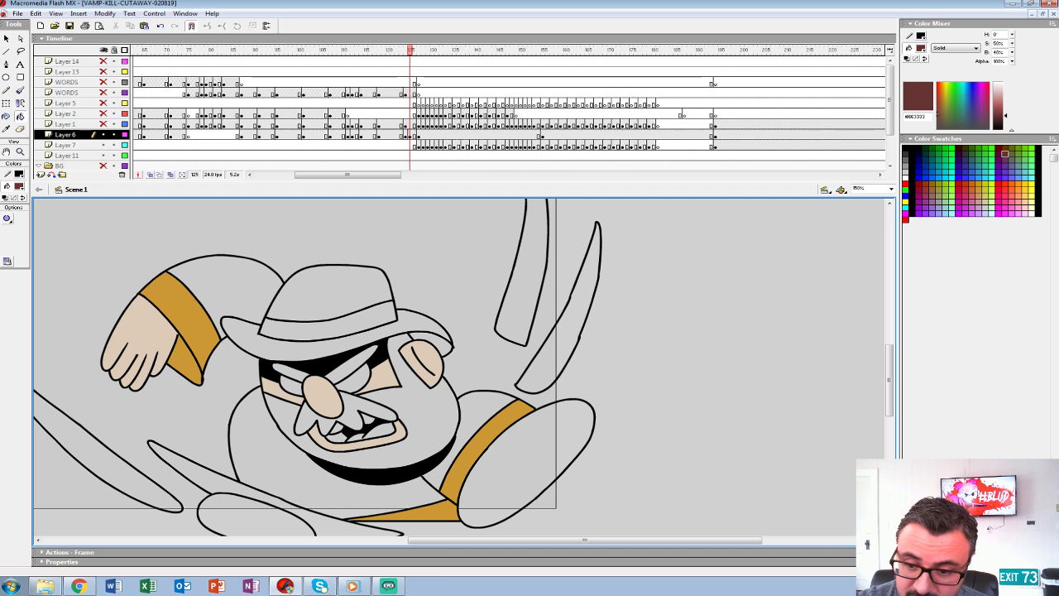
{"action": "left_click", "coordinate": [323, 349]}
{"action": "left_click", "coordinate": [335, 297]}
Sample the coat's brown (#996633) from frame 124 and fill the new sleeve, coat body and leg.
{"action": "key", "text": "comma"}
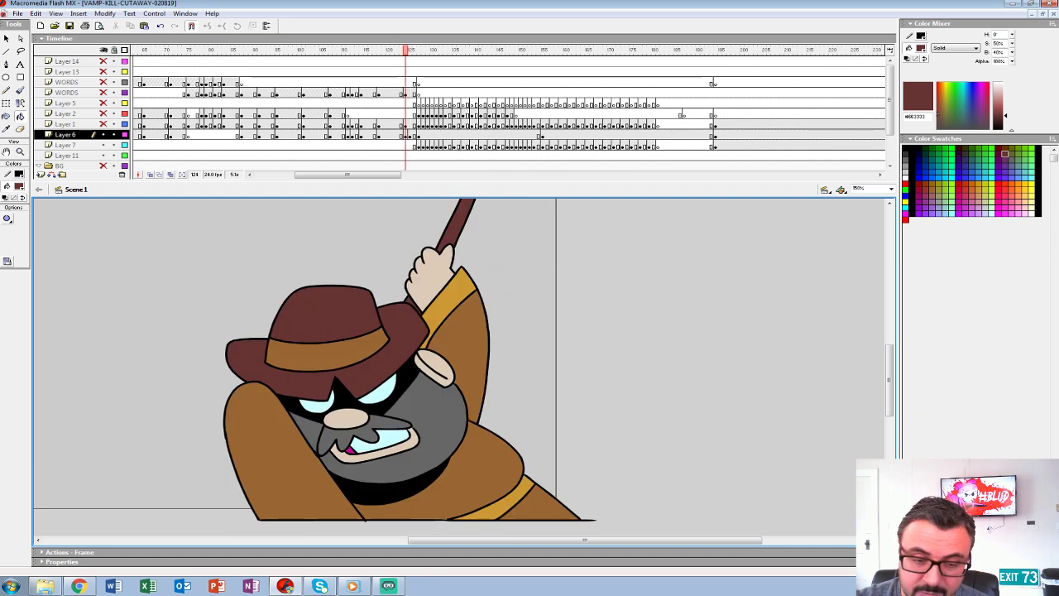
{"action": "left_click", "coordinate": [18, 185]}
{"action": "left_click", "coordinate": [258, 430]}
{"action": "key", "text": "period"}
{"action": "left_click", "coordinate": [223, 299]}
{"action": "left_click", "coordinate": [261, 446]}
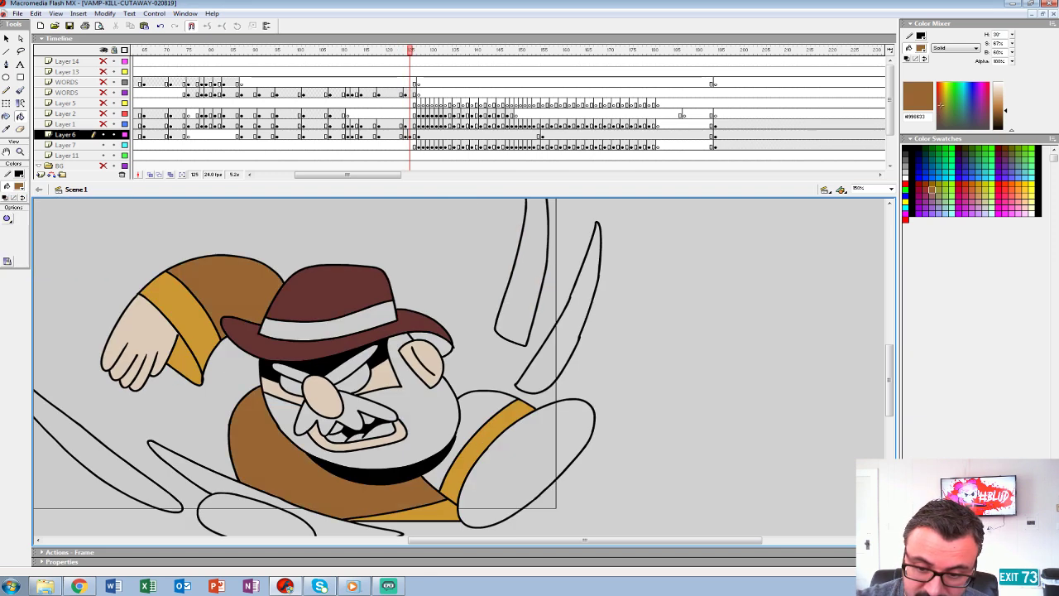
{"action": "left_click_drag", "start_coordinate": [372, 439], "coordinate": [295, 354]}
{"action": "left_click", "coordinate": [402, 339]}
{"action": "left_click_drag", "start_coordinate": [403, 339], "coordinate": [492, 430]}
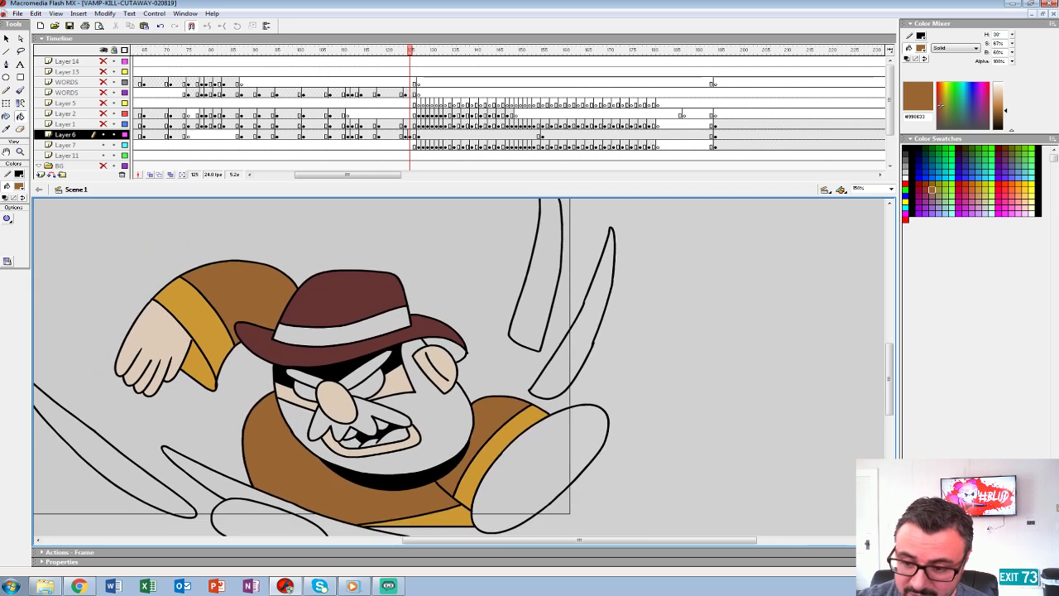
Fill the underside of the hat brim with maroon (#663333) and the hat band with brown (#996633).
{"action": "left_click", "coordinate": [18, 185]}
{"action": "left_click", "coordinate": [356, 300]}
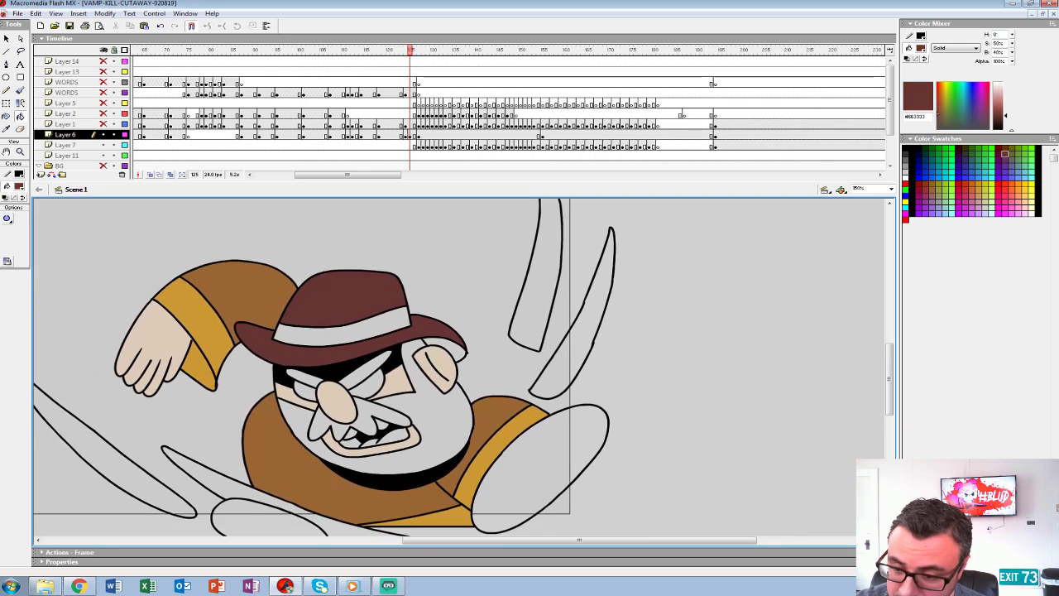
{"action": "left_click", "coordinate": [445, 345]}
{"action": "key", "text": "comma"}
{"action": "left_click", "coordinate": [18, 185]}
{"action": "left_click", "coordinate": [28, 249]}
{"action": "key", "text": "period"}
{"action": "left_click", "coordinate": [344, 332]}
{"action": "left_click_drag", "start_coordinate": [343, 333], "coordinate": [290, 271]}
Sample the beard's grey from frame 124 and fill the beard, moustache and eyebrows on frame 125.
{"action": "key", "text": "comma"}
{"action": "left_click", "coordinate": [18, 185]}
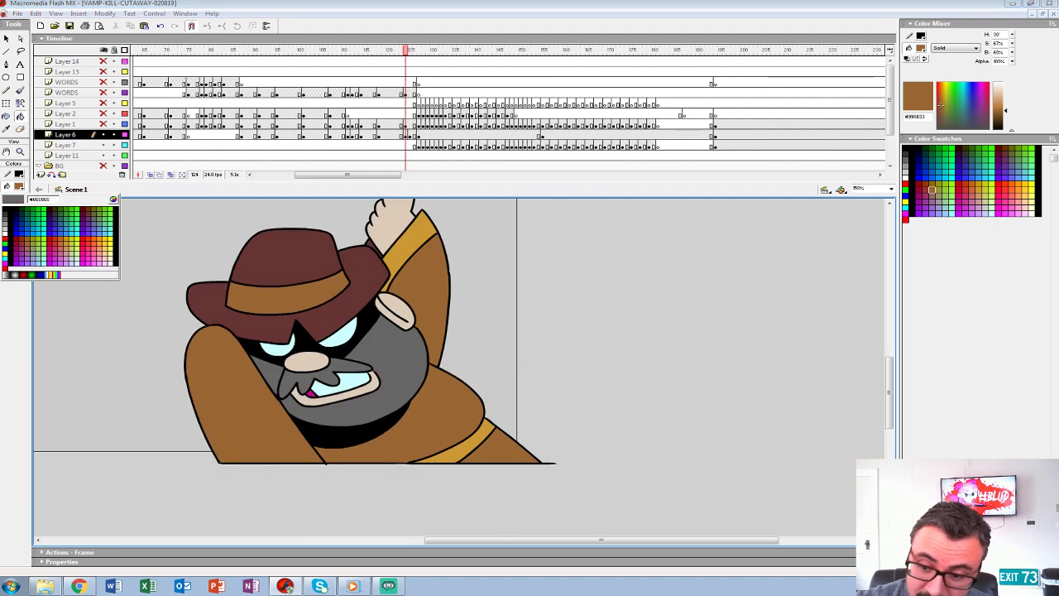
{"action": "left_click", "coordinate": [387, 355]}
{"action": "key", "text": "period"}
{"action": "left_click", "coordinate": [386, 361]}
{"action": "left_click", "coordinate": [317, 356]}
Sample the pale cyan (#CCFFFF) from frame 124 and fill the teeth and both eyes on frame 125.
{"action": "key", "text": "comma"}
{"action": "left_click", "coordinate": [19, 185]}
{"action": "left_click", "coordinate": [359, 372]}
{"action": "key", "text": "period"}
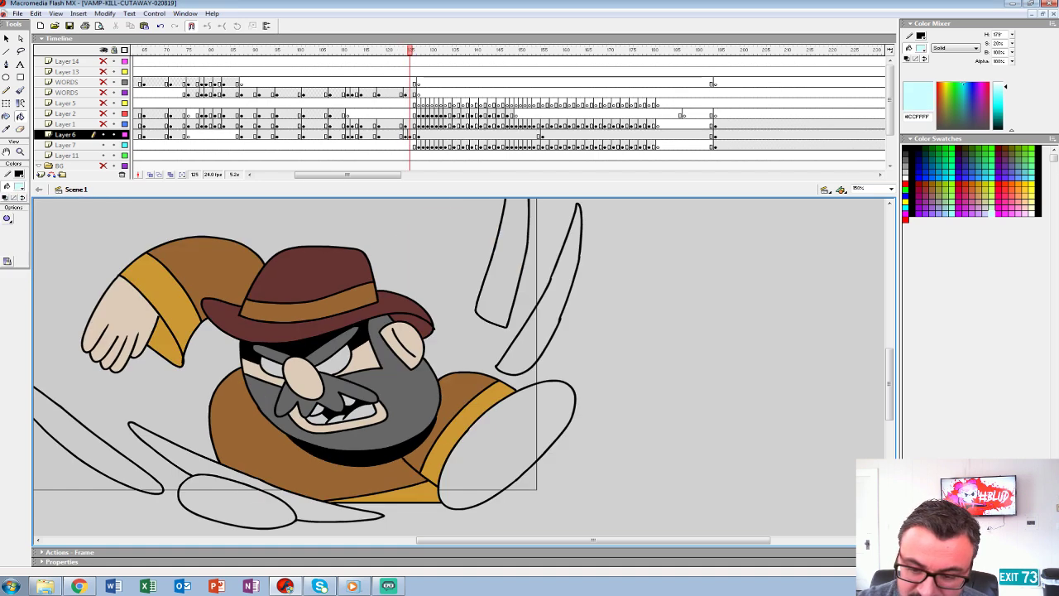
{"action": "left_click", "coordinate": [334, 359]}
{"action": "left_click", "coordinate": [272, 367]}
Fill the inner mouth with magenta (#CC0099) and the tongue with pink (#FF66CC), sampling both from neighbouring frames.
{"action": "key", "text": "comma"}
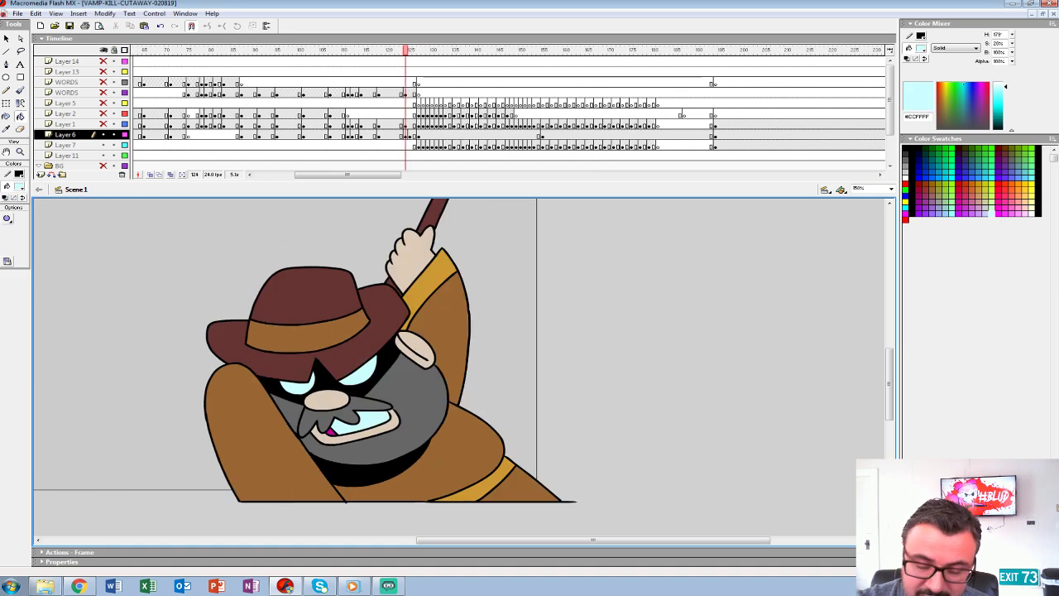
{"action": "left_click", "coordinate": [18, 185]}
{"action": "left_click", "coordinate": [50, 258]}
{"action": "key", "text": "period"}
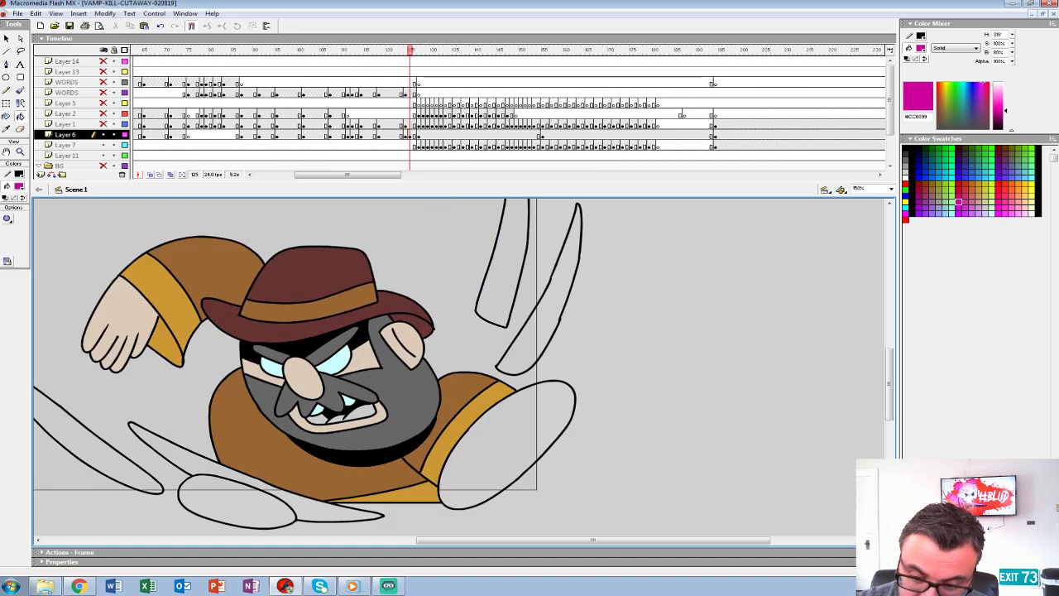
{"action": "key", "text": "period"}
{"action": "key", "text": "period"}
{"action": "left_click", "coordinate": [19, 185]}
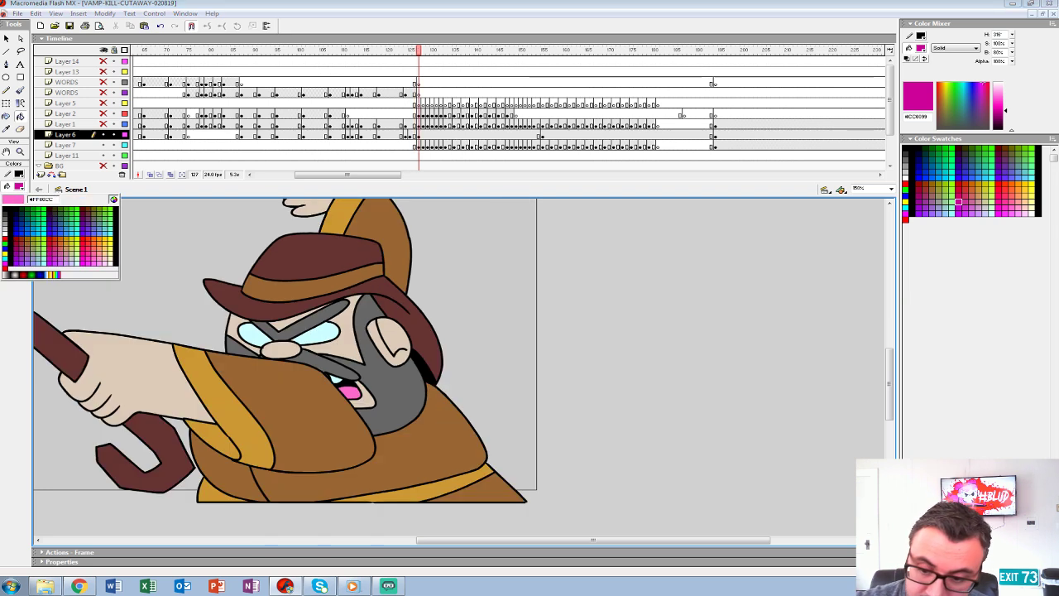
{"action": "left_click", "coordinate": [350, 394]}
{"action": "key", "text": "comma"}
{"action": "left_click", "coordinate": [359, 411]}
Fill the oval shape below the coat with the sampled skin colour.
{"action": "left_click", "coordinate": [18, 186]}
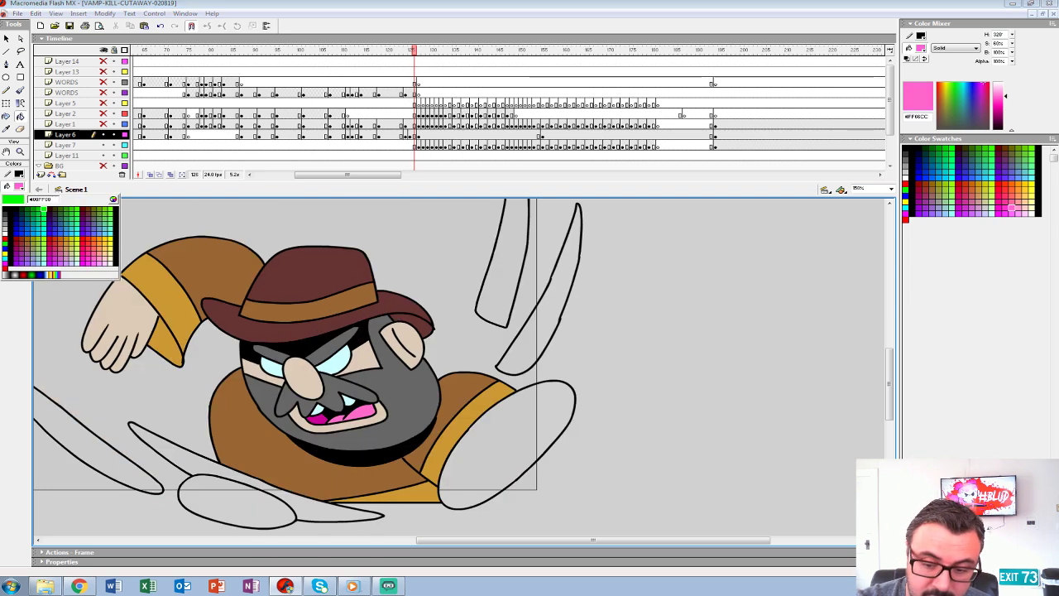
{"action": "left_click", "coordinate": [120, 318]}
{"action": "left_click", "coordinate": [235, 500]}
Sample the cane's maroon (#663333) from frame 124 and fill all the cane motion-smear shapes on frame 125.
{"action": "key", "text": "comma"}
{"action": "key", "text": "comma"}
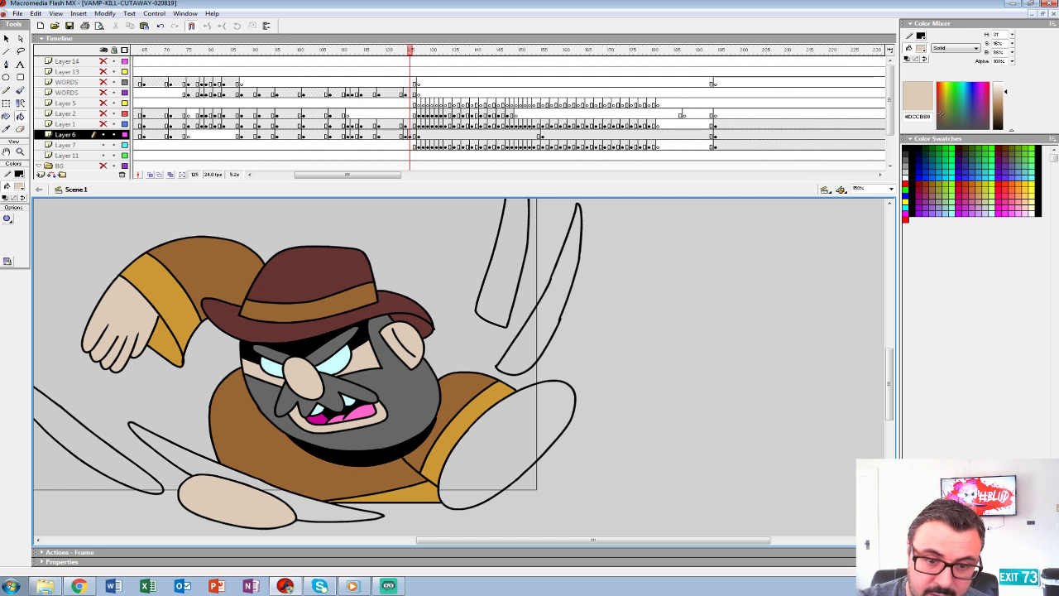
{"action": "left_click", "coordinate": [19, 185]}
{"action": "left_click", "coordinate": [433, 217]}
{"action": "key", "text": "period"}
{"action": "left_click", "coordinate": [178, 456]}
{"action": "left_click", "coordinate": [124, 458]}
{"action": "left_click", "coordinate": [91, 442]}
{"action": "left_click", "coordinate": [502, 265]}
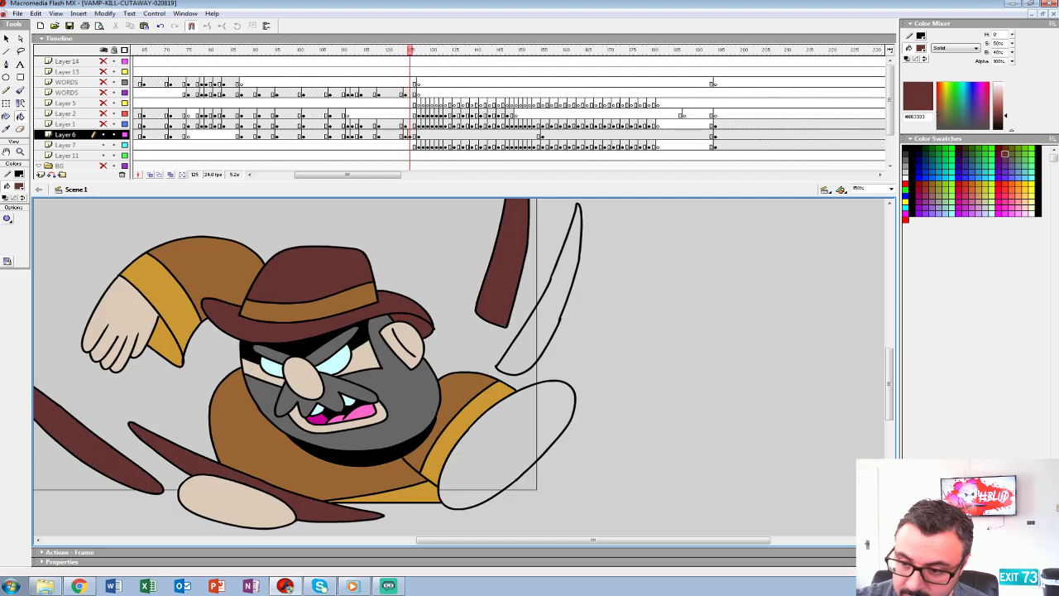
{"action": "left_click", "coordinate": [553, 281]}
Fill the large oval beside the gold leg trim with the skin colour and check the whole drawing.
{"action": "left_click", "coordinate": [18, 185]}
{"action": "left_click", "coordinate": [126, 324]}
{"action": "left_click", "coordinate": [506, 445]}
{"action": "left_click", "coordinate": [20, 151]}
{"action": "left_click", "coordinate": [285, 356], "text": "alt"}
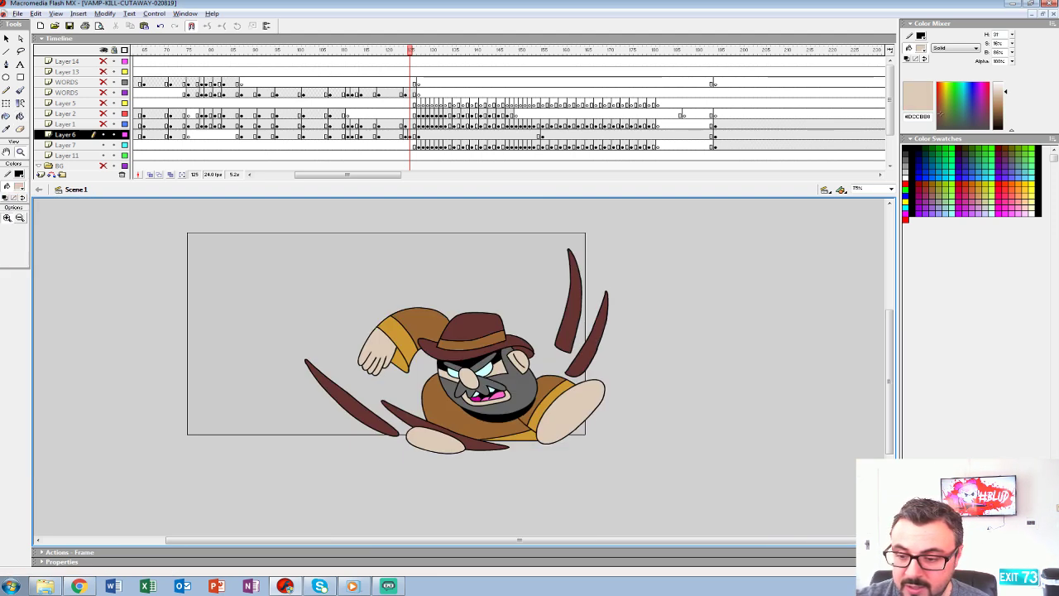
Play back the frames around the staff swing repeatedly and scrub through them to check the motion of the new drawing.
{"action": "key", "text": "Return"}
{"action": "left_click", "coordinate": [384, 103]}
{"action": "key", "text": "Return"}
{"action": "left_click", "coordinate": [384, 103]}
{"action": "key", "text": "Return"}
{"action": "mouse_move", "coordinate": [431, 103]}
{"action": "left_mouse_down"}
{"action": "mouse_move", "coordinate": [402, 102]}
{"action": "mouse_move", "coordinate": [432, 103]}
{"action": "left_mouse_up"}
{"action": "key", "text": "ctrl+1"}
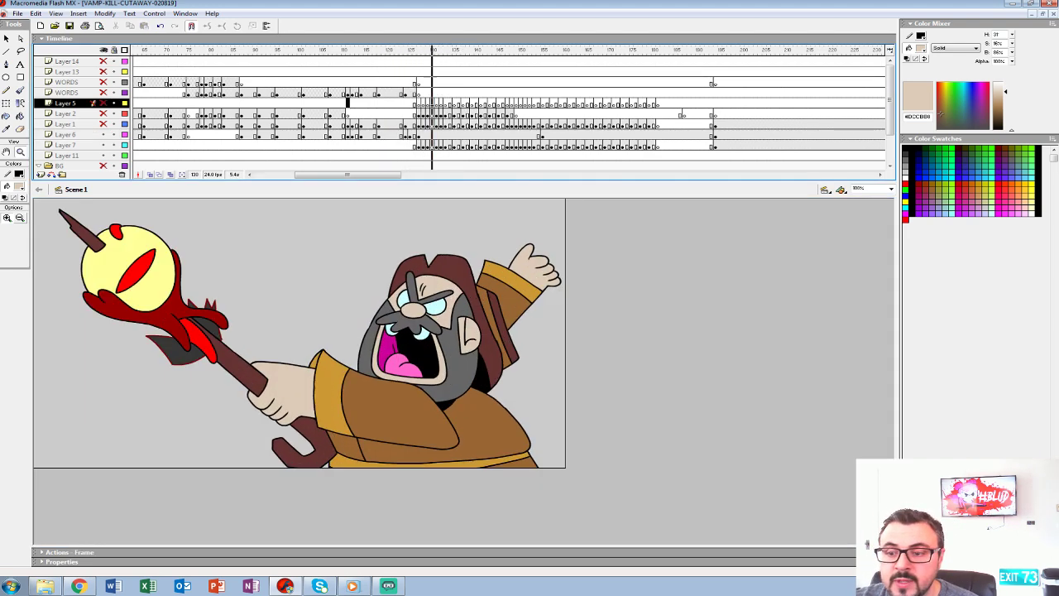
{"action": "left_click", "coordinate": [348, 103]}
{"action": "key", "text": "Return"}
{"action": "left_click", "coordinate": [348, 114]}
{"action": "key", "text": "Return"}
{"action": "left_click_drag", "start_coordinate": [352, 113], "coordinate": [454, 114]}
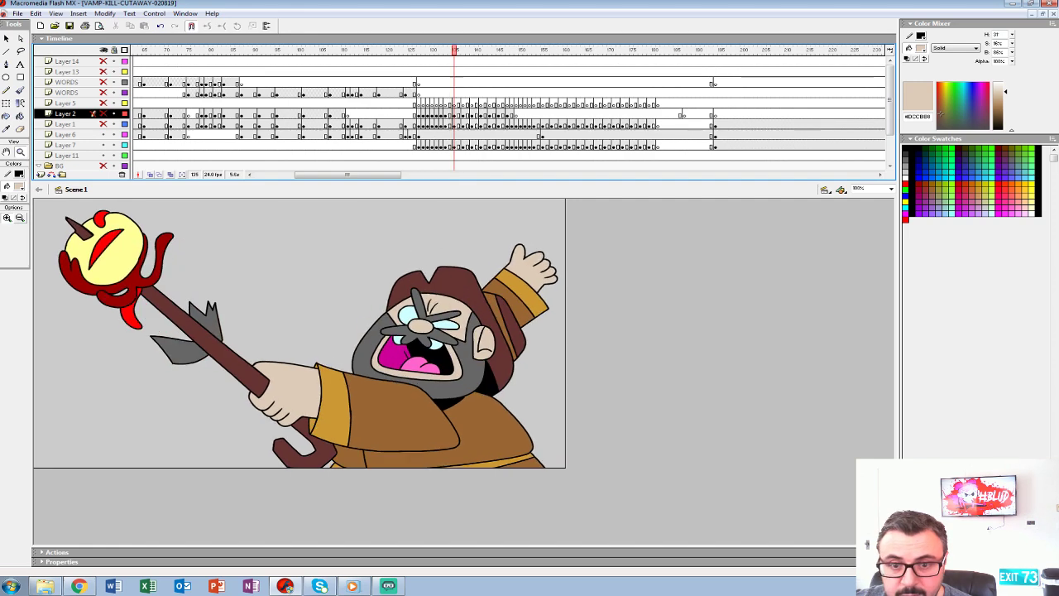
Unhide all layers from Layer 14 down to Layer 1 and play the scene.
{"action": "left_click_drag", "start_coordinate": [104, 61], "coordinate": [103, 124]}
{"action": "left_click", "coordinate": [340, 92]}
{"action": "key", "text": "Return"}
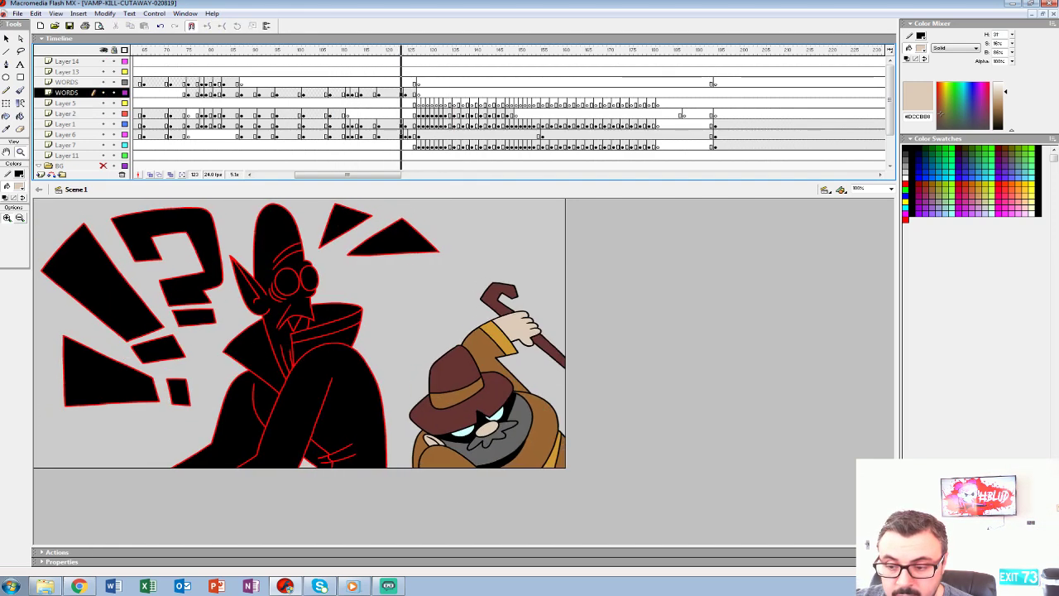
Replay and scrub the scene with the vampire and lettering layers shown to check the timing leading into the swing.
{"action": "left_click", "coordinate": [334, 50]}
{"action": "key", "text": "Return"}
{"action": "key", "text": "Return"}
{"action": "left_click_drag", "start_coordinate": [493, 92], "coordinate": [401, 92]}
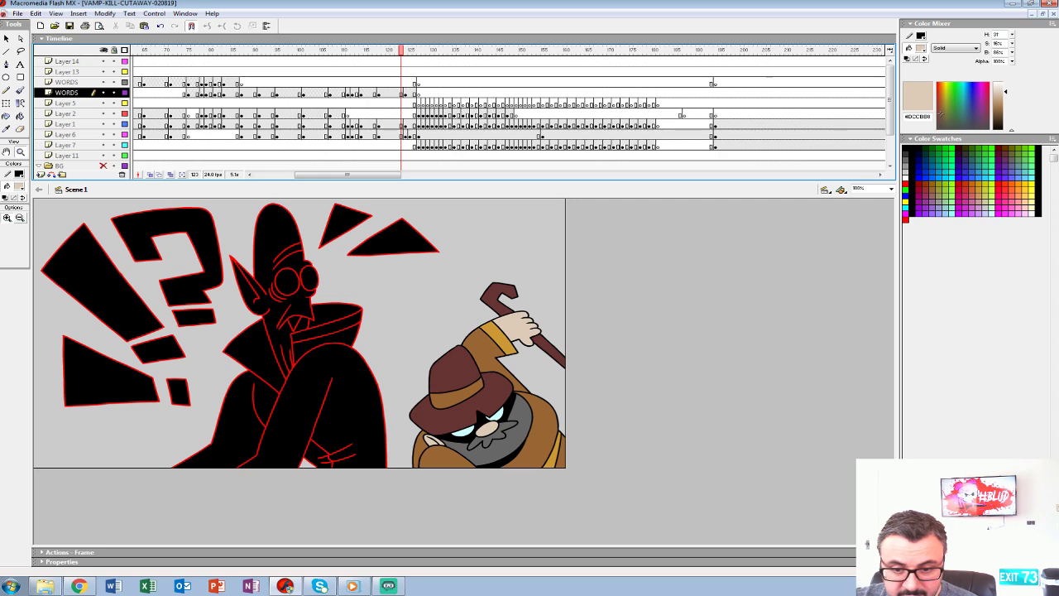
{"action": "left_click", "coordinate": [325, 104]}
{"action": "key", "text": "Return"}
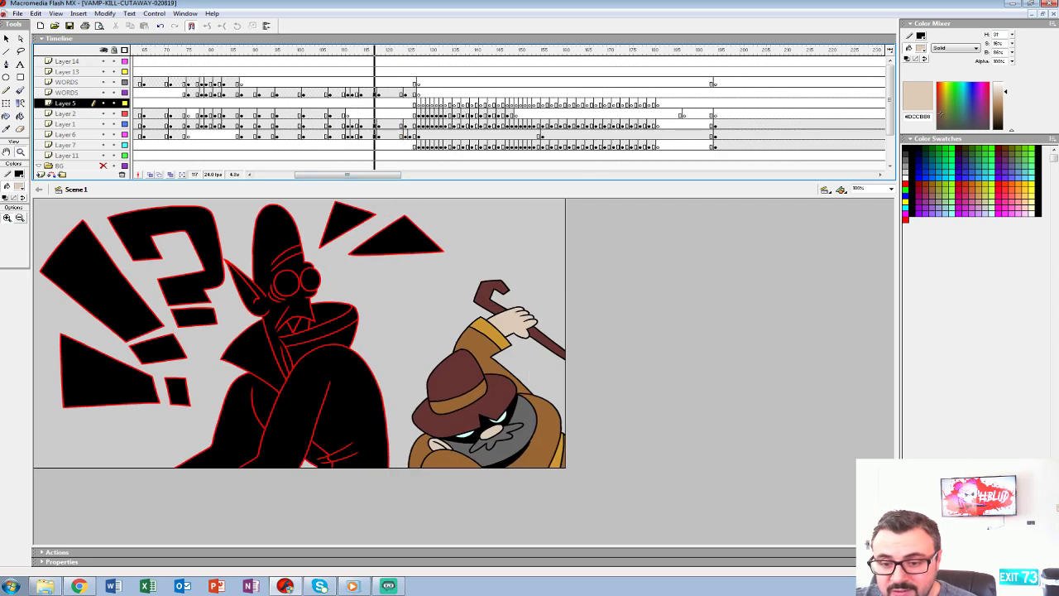
{"action": "left_click", "coordinate": [307, 104]}
{"action": "key", "text": "Return"}
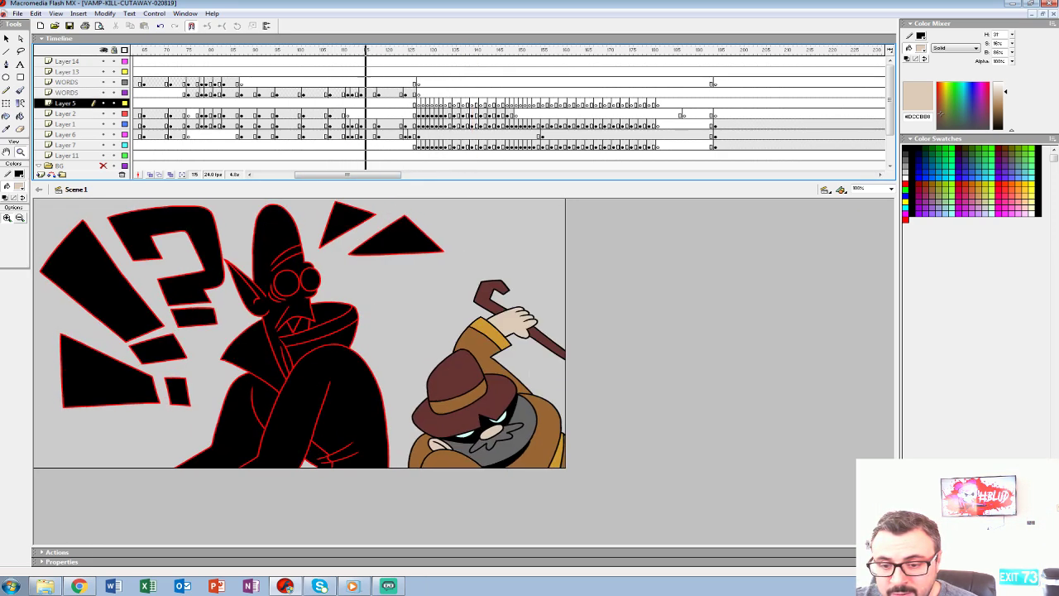
{"action": "key", "text": "Return"}
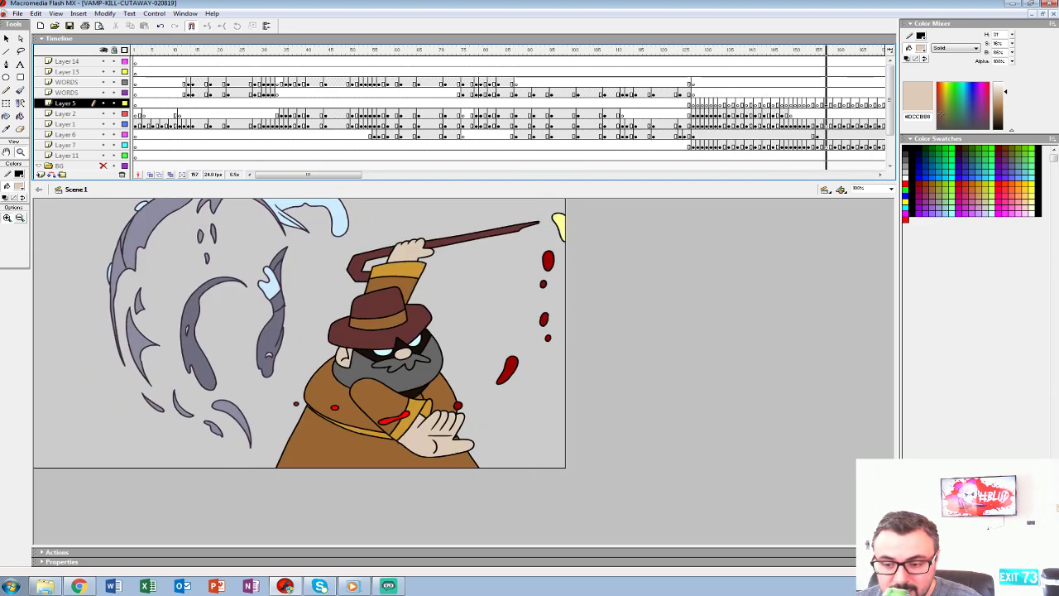
{"action": "left_click_drag", "start_coordinate": [831, 51], "coordinate": [552, 49]}
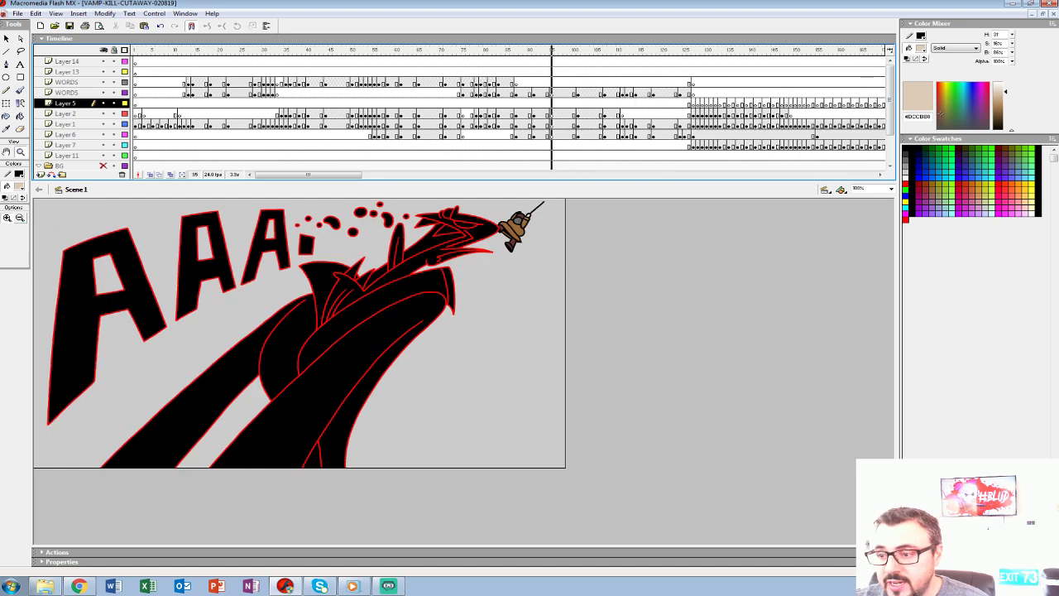
{"action": "key", "text": "Return"}
{"action": "key", "text": "Return"}
Delete the hat-wearing man's drawing from Layer 6 at frame 123 and insert a blank keyframe at frame 121.
{"action": "left_click", "coordinate": [672, 135]}
{"action": "key", "text": "period"}
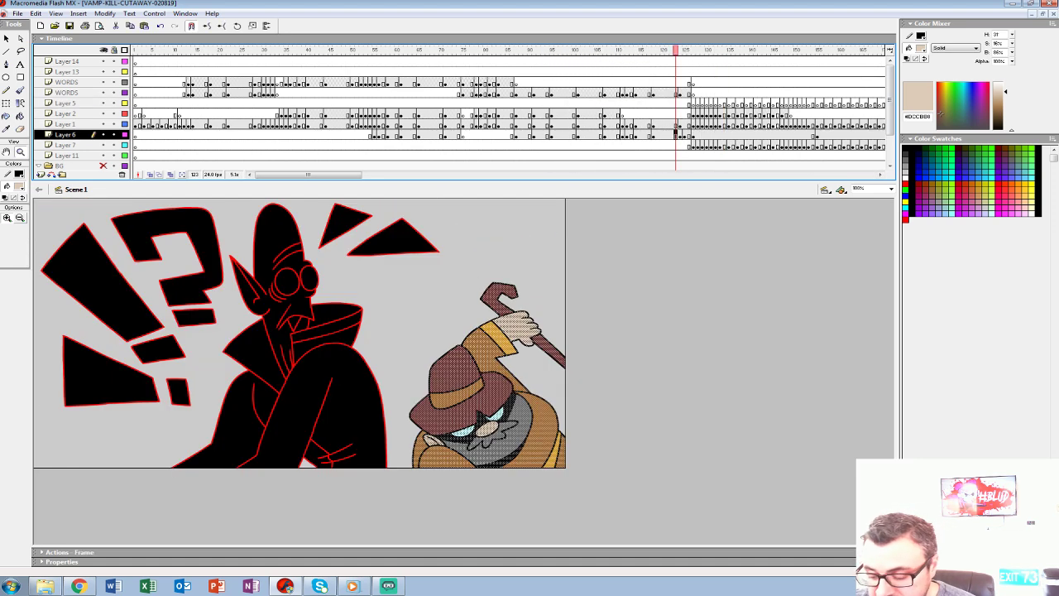
{"action": "key", "text": "Delete"}
{"action": "left_click", "coordinate": [667, 135]}
{"action": "key", "text": "F7"}
{"action": "left_click", "coordinate": [659, 135]}
{"action": "left_click", "coordinate": [667, 135]}
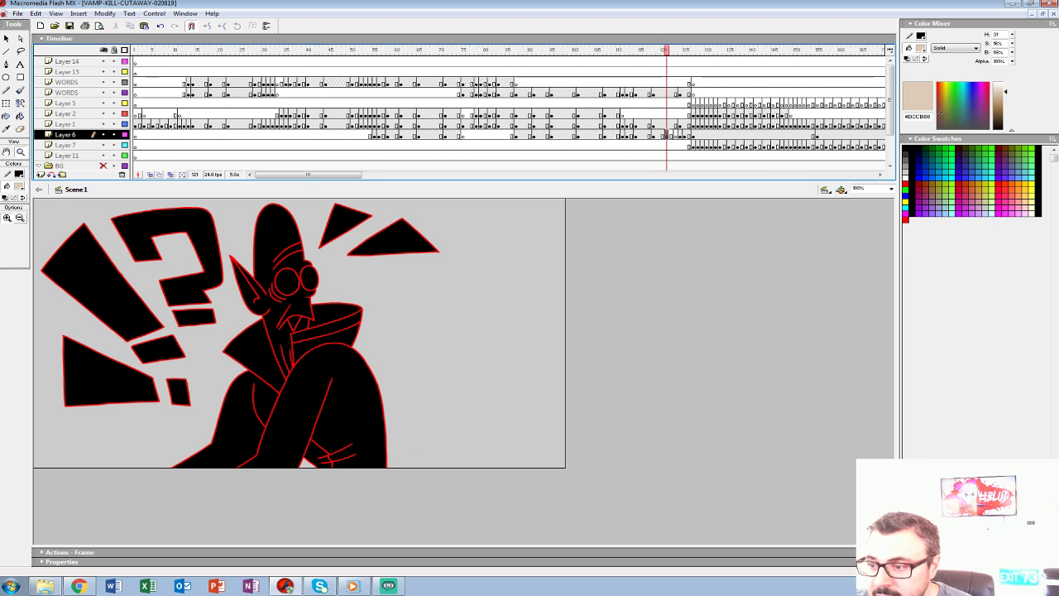
Insert a blank keyframe on Layer 6 at frame 120 and replay the action leading into the swing.
{"action": "key", "text": "comma"}
{"action": "key", "text": "F7"}
{"action": "left_click", "coordinate": [627, 124]}
{"action": "key", "text": "Return"}
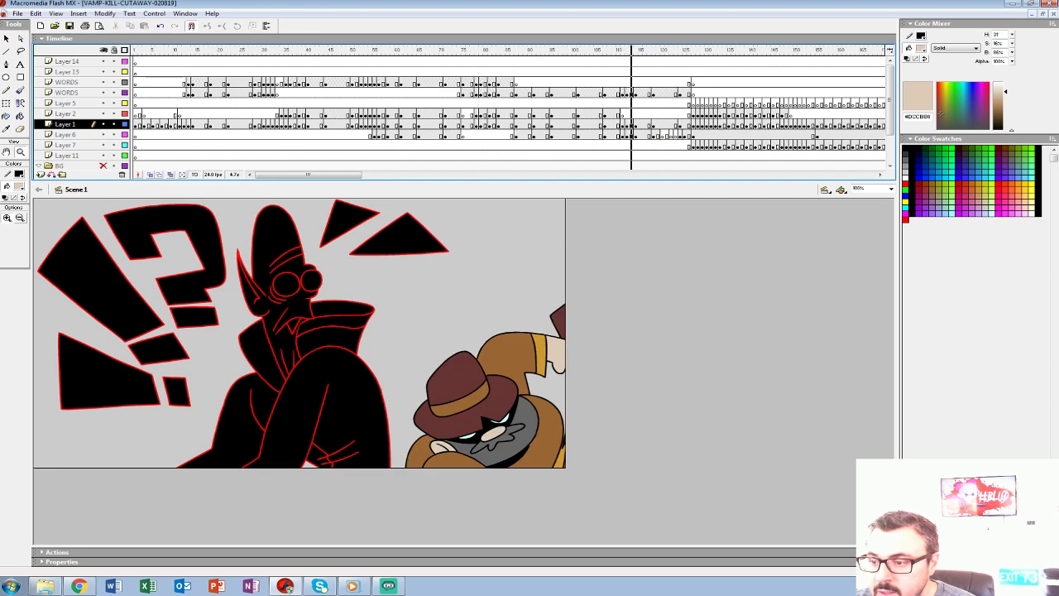
{"action": "left_click", "coordinate": [627, 124]}
{"action": "key", "text": "Return"}
{"action": "key", "text": "Return"}
Go to frame 123 on Layer 6, hide Layer 14 through Layer 1, and enable onion skinning back to frame 119.
{"action": "left_click", "coordinate": [676, 135]}
{"action": "left_click", "coordinate": [670, 135]}
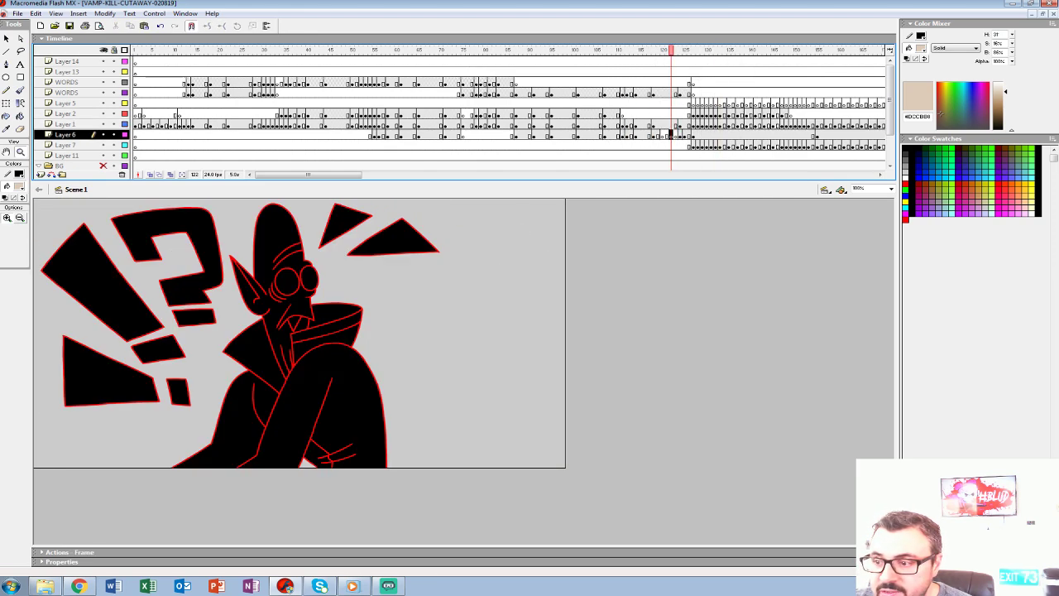
{"action": "left_click", "coordinate": [659, 135]}
{"action": "left_click", "coordinate": [680, 135]}
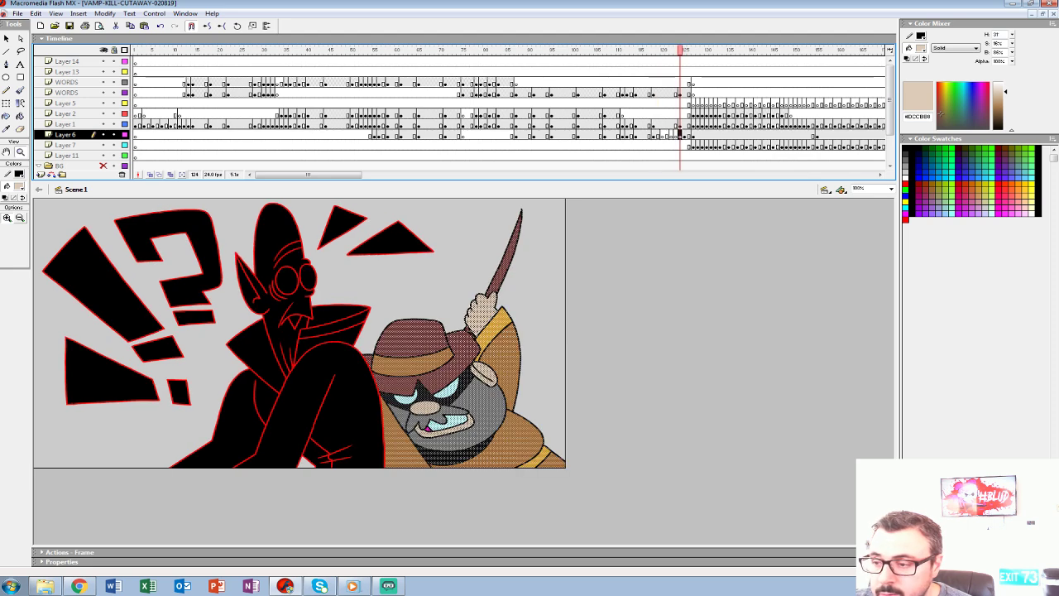
{"action": "left_click", "coordinate": [676, 135]}
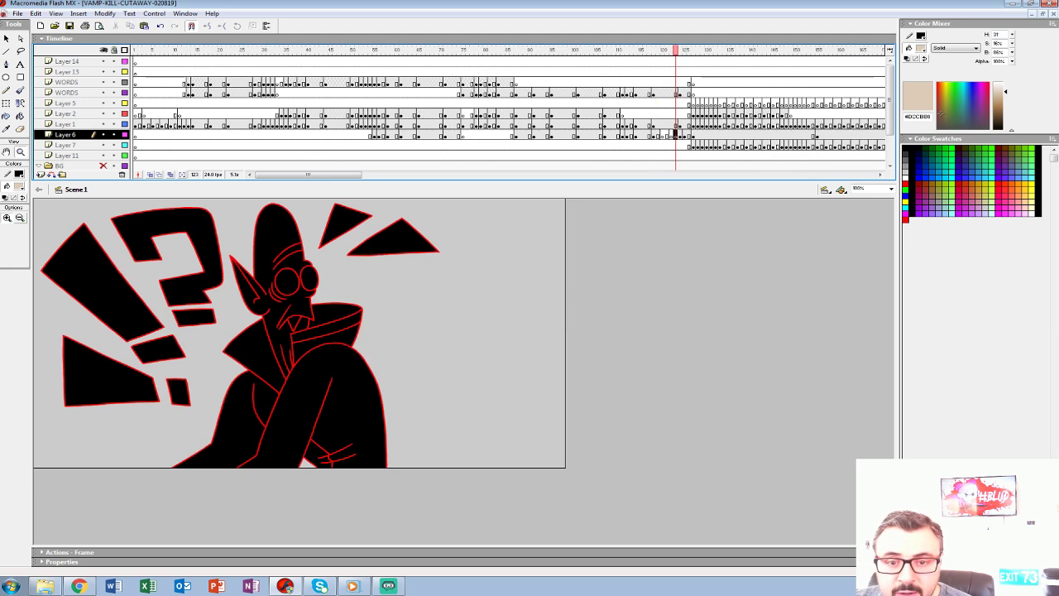
{"action": "left_click_drag", "start_coordinate": [104, 61], "coordinate": [104, 124]}
{"action": "key", "text": "ctrl+2"}
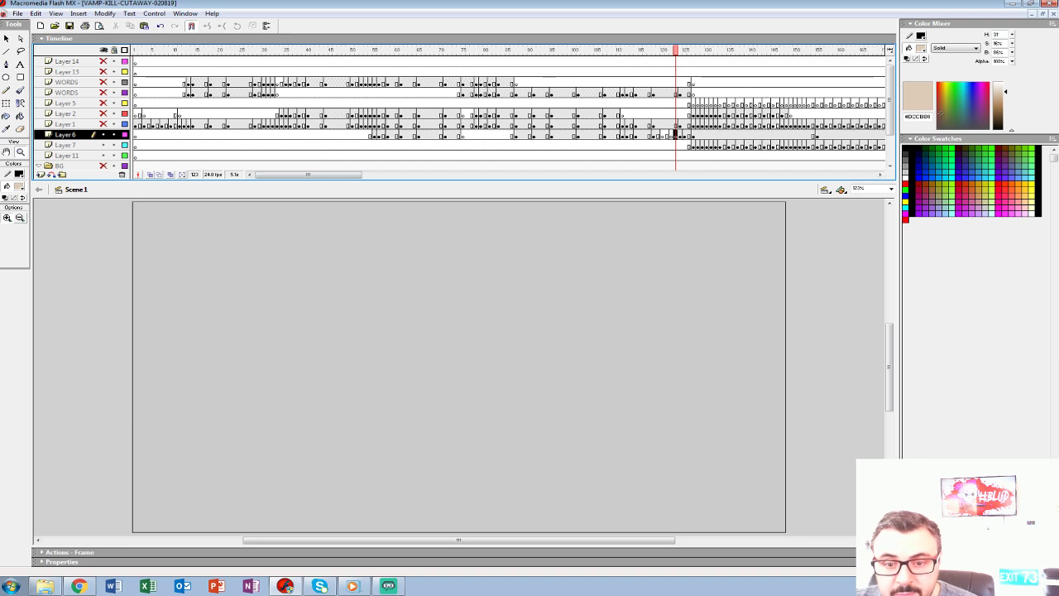
{"action": "left_click", "coordinate": [150, 175]}
{"action": "left_click_drag", "start_coordinate": [684, 51], "coordinate": [657, 51]}
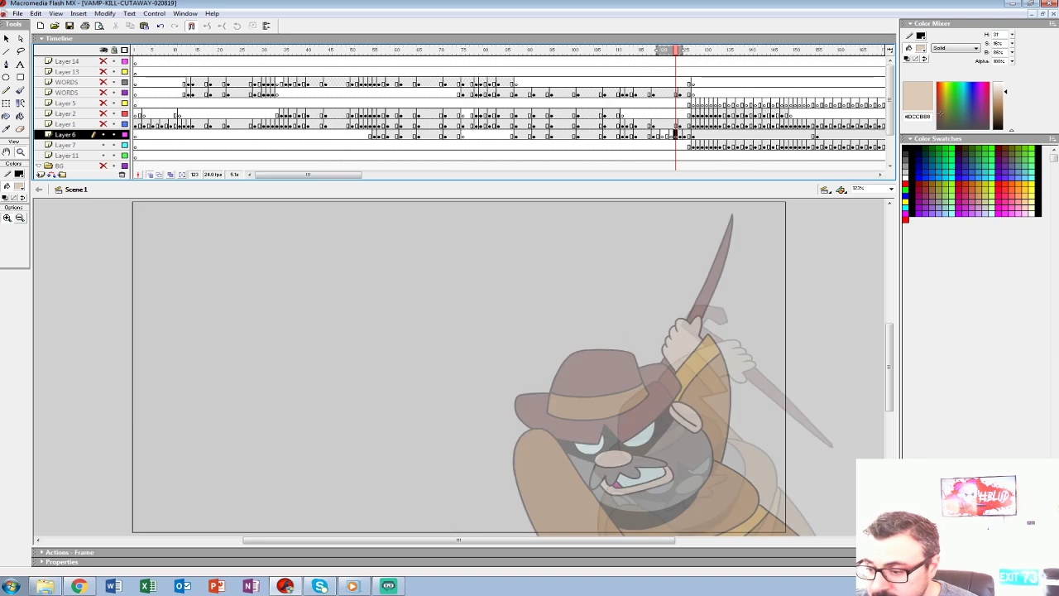
{"action": "left_click_drag", "start_coordinate": [645, 364], "coordinate": [415, 286]}
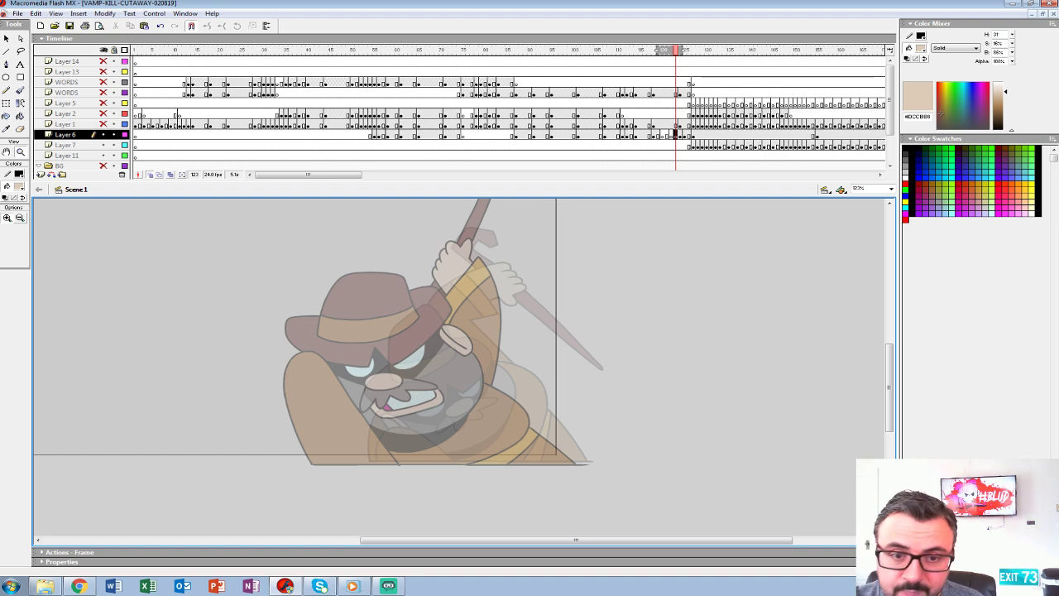
Set the Brush to a very fine size and compare frame 123 with the drawing on frame 124.
{"action": "key", "text": "b"}
{"action": "left_click", "coordinate": [23, 233]}
{"action": "left_click", "coordinate": [12, 258]}
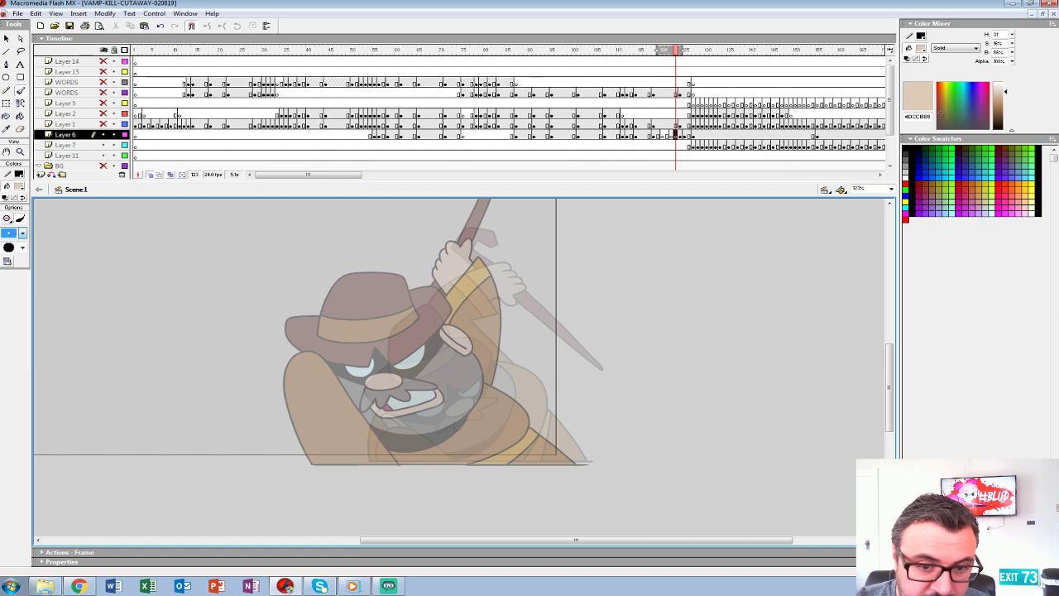
{"action": "key", "text": "period"}
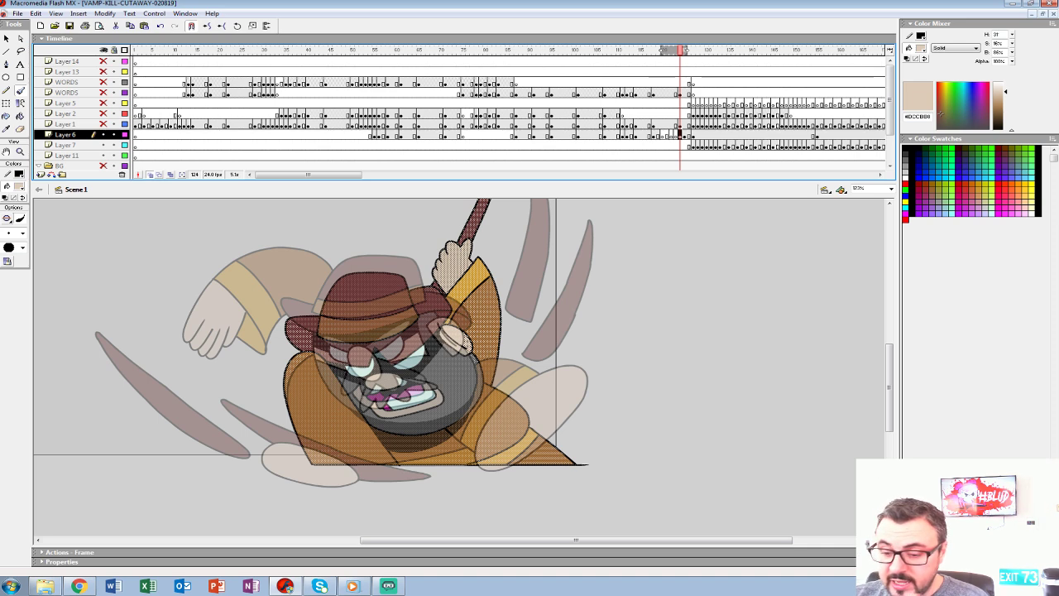
{"action": "key", "text": "comma"}
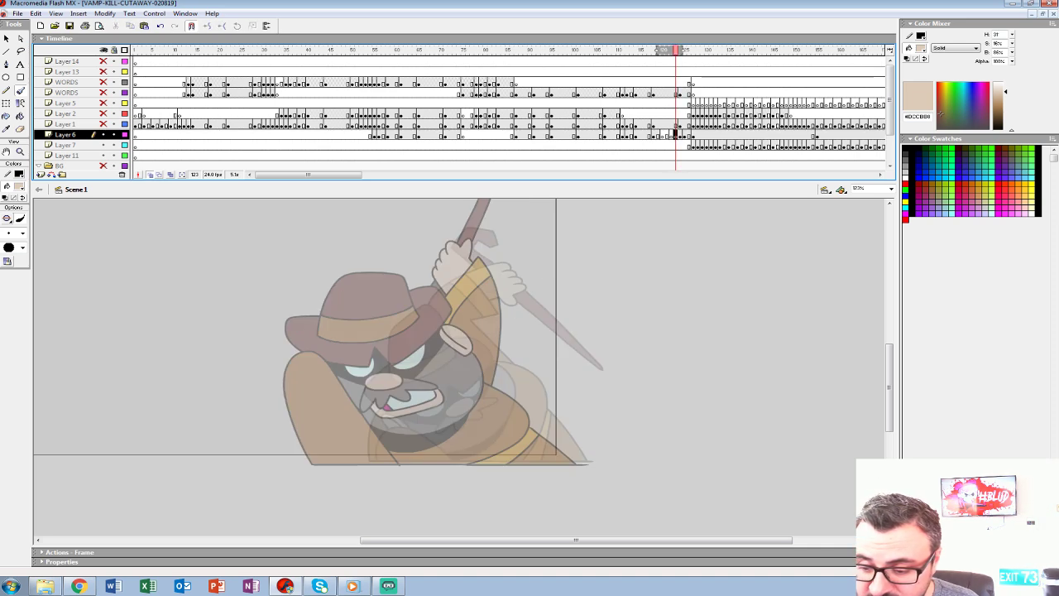
{"action": "left_click", "coordinate": [473, 380]}
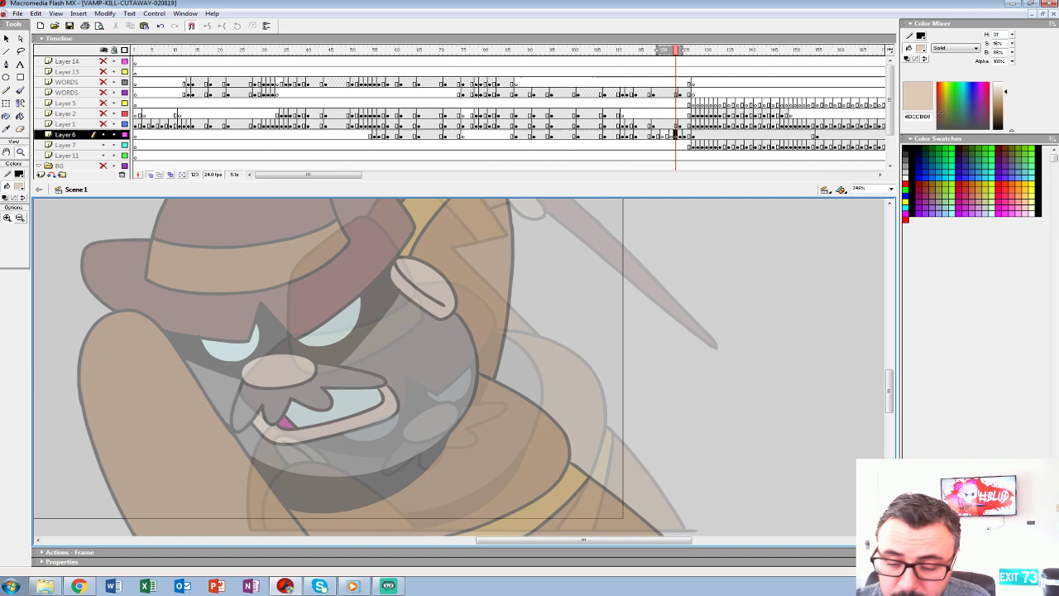
{"action": "key", "text": "b"}
{"action": "left_click_drag", "start_coordinate": [259, 389], "coordinate": [425, 445]}
{"action": "left_click_drag", "start_coordinate": [283, 351], "coordinate": [496, 419]}
{"action": "left_click_drag", "start_coordinate": [367, 378], "coordinate": [394, 385]}
{"action": "key", "text": "ctrl+z"}
{"action": "key", "text": "ctrl+z"}
{"action": "key", "text": "ctrl+z"}
{"action": "key", "text": "ctrl+z"}
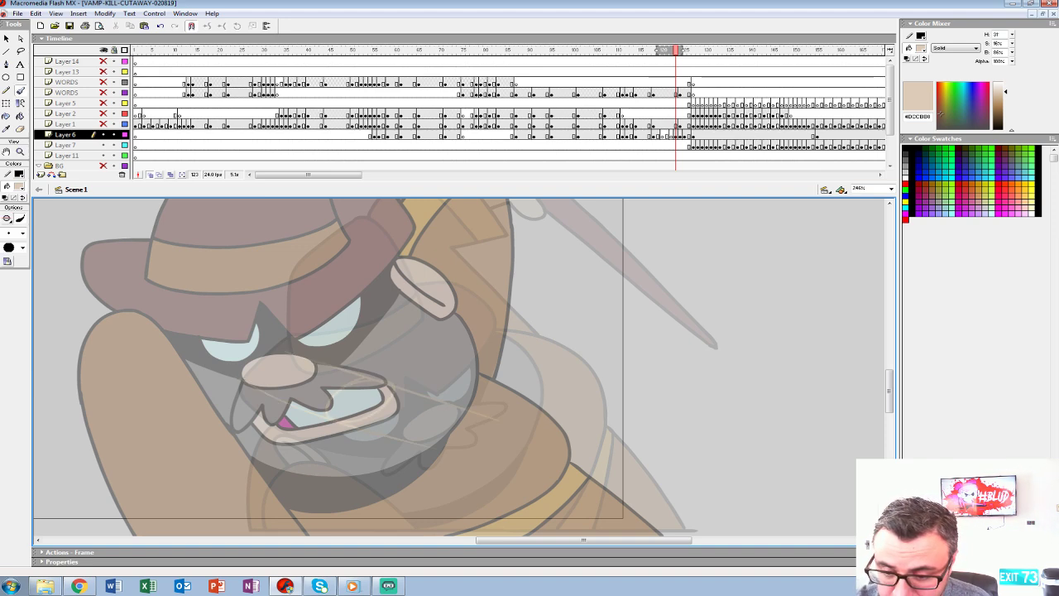
Set the fill to black #000000 and sketch the man's nose as a tilted oval on frame 123 of Layer 6.
{"action": "left_click", "coordinate": [18, 186]}
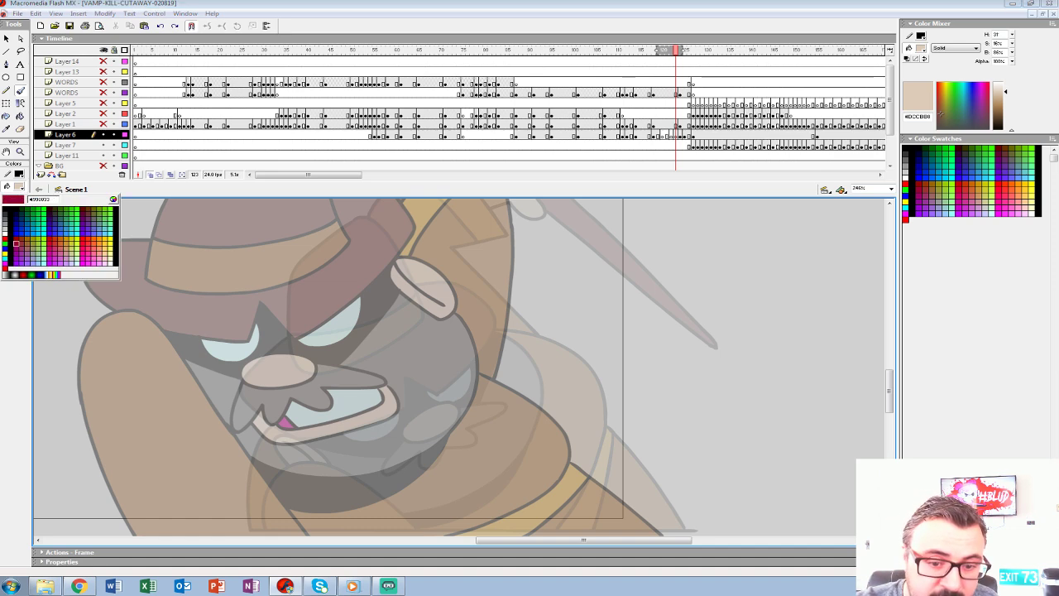
{"action": "left_click", "coordinate": [5, 212]}
{"action": "mouse_move", "coordinate": [370, 429]}
{"action": "left_mouse_down"}
{"action": "mouse_move", "coordinate": [434, 403]}
{"action": "mouse_move", "coordinate": [367, 428]}
{"action": "mouse_move", "coordinate": [414, 435]}
{"action": "mouse_move", "coordinate": [413, 387]}
{"action": "left_mouse_up"}
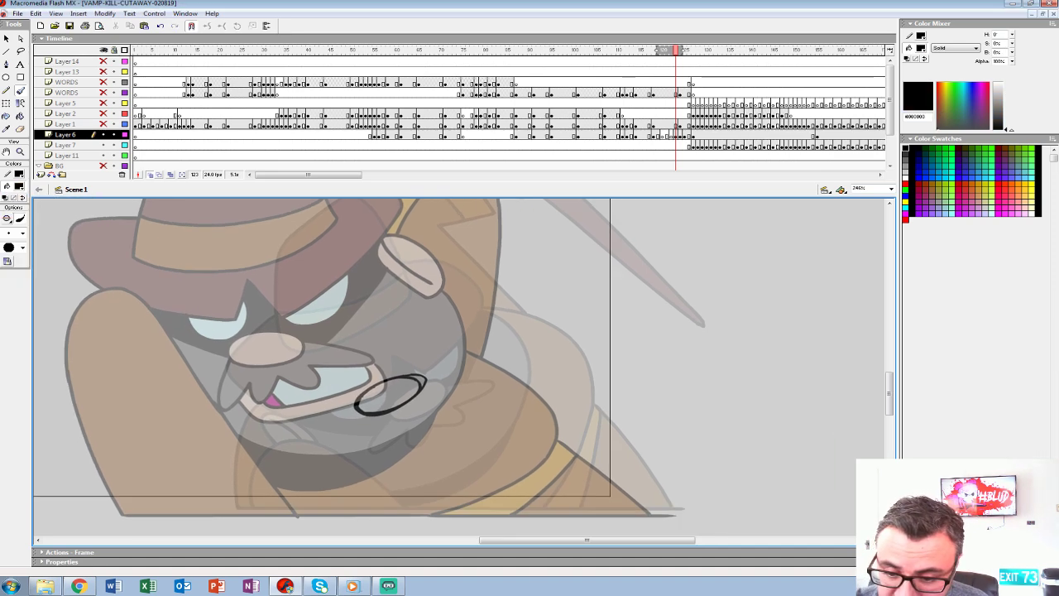
{"action": "left_click_drag", "start_coordinate": [659, 113], "coordinate": [707, 113]}
{"action": "left_click", "coordinate": [676, 134]}
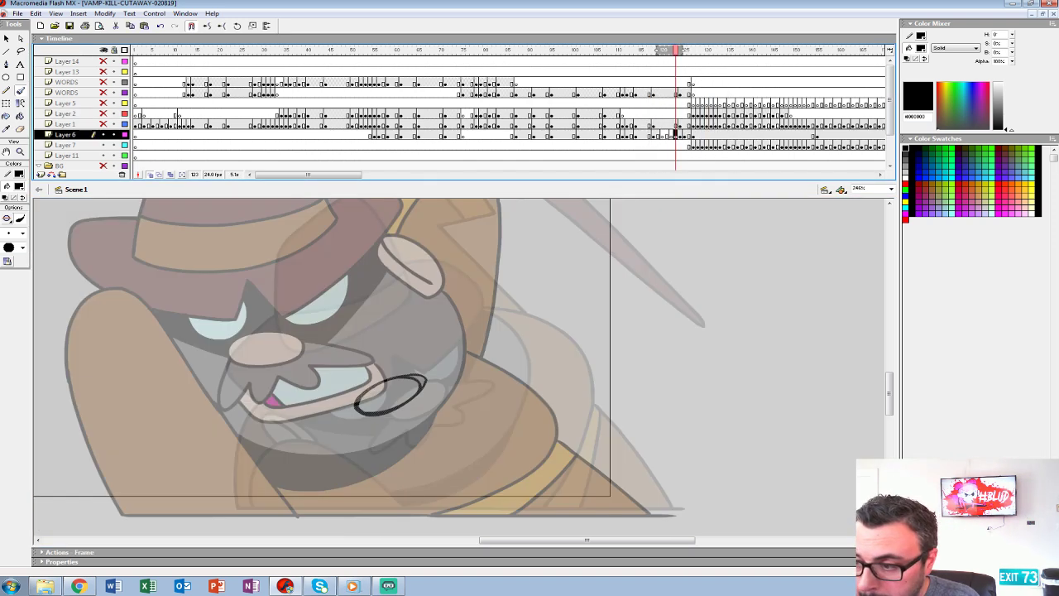
Sketch the jagged moustache around the nose and a wide tilted ellipse for the hat brim.
{"action": "mouse_move", "coordinate": [420, 381]}
{"action": "left_mouse_down"}
{"action": "mouse_move", "coordinate": [455, 382]}
{"action": "mouse_move", "coordinate": [463, 396]}
{"action": "mouse_move", "coordinate": [353, 444]}
{"action": "mouse_move", "coordinate": [355, 414]}
{"action": "mouse_move", "coordinate": [392, 425]}
{"action": "mouse_move", "coordinate": [472, 506]}
{"action": "mouse_move", "coordinate": [470, 498]}
{"action": "left_mouse_up"}
{"action": "left_click_drag", "start_coordinate": [285, 448], "coordinate": [399, 455]}
{"action": "key", "text": "ctrl+z"}
{"action": "mouse_move", "coordinate": [285, 387]}
{"action": "left_mouse_down"}
{"action": "mouse_move", "coordinate": [280, 433]}
{"action": "mouse_move", "coordinate": [483, 410]}
{"action": "mouse_move", "coordinate": [527, 365]}
{"action": "mouse_move", "coordinate": [468, 311]}
{"action": "mouse_move", "coordinate": [329, 361]}
{"action": "mouse_move", "coordinate": [276, 396]}
{"action": "mouse_move", "coordinate": [390, 446]}
{"action": "mouse_move", "coordinate": [534, 356]}
{"action": "mouse_move", "coordinate": [506, 322]}
{"action": "mouse_move", "coordinate": [415, 341]}
{"action": "mouse_move", "coordinate": [258, 422]}
{"action": "left_mouse_up"}
{"action": "key", "text": "ctrl+z"}
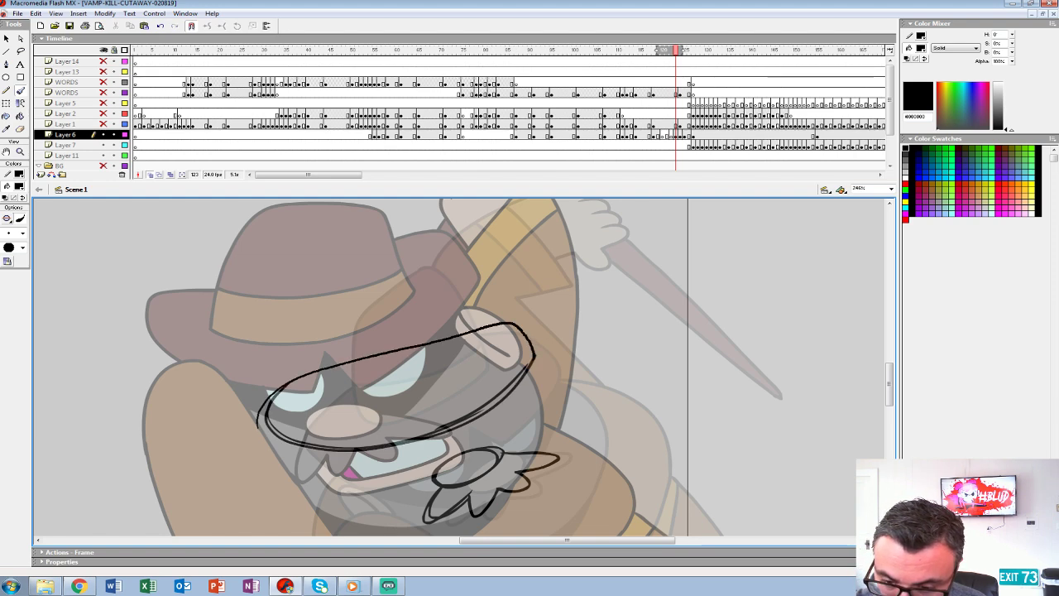
Sketch the hat's crown and band on the brim, and rough in the first eye shape beneath it.
{"action": "mouse_move", "coordinate": [338, 316]}
{"action": "left_mouse_down"}
{"action": "mouse_move", "coordinate": [332, 391]}
{"action": "mouse_move", "coordinate": [339, 304]}
{"action": "mouse_move", "coordinate": [437, 271]}
{"action": "mouse_move", "coordinate": [399, 273]}
{"action": "mouse_move", "coordinate": [328, 387]}
{"action": "mouse_move", "coordinate": [369, 422]}
{"action": "mouse_move", "coordinate": [452, 396]}
{"action": "left_mouse_up"}
{"action": "left_click_drag", "start_coordinate": [381, 413], "coordinate": [482, 373]}
{"action": "mouse_move", "coordinate": [447, 278]}
{"action": "left_mouse_down"}
{"action": "mouse_move", "coordinate": [478, 376]}
{"action": "mouse_move", "coordinate": [364, 387]}
{"action": "mouse_move", "coordinate": [476, 344]}
{"action": "mouse_move", "coordinate": [339, 386]}
{"action": "mouse_move", "coordinate": [351, 444]}
{"action": "mouse_move", "coordinate": [531, 357]}
{"action": "mouse_move", "coordinate": [498, 363]}
{"action": "left_mouse_up"}
{"action": "mouse_move", "coordinate": [392, 407]}
{"action": "left_mouse_down"}
{"action": "mouse_move", "coordinate": [401, 381]}
{"action": "mouse_move", "coordinate": [436, 397]}
{"action": "left_mouse_up"}
{"action": "key", "text": "ctrl+z"}
{"action": "mouse_move", "coordinate": [401, 409]}
{"action": "left_mouse_down"}
{"action": "mouse_move", "coordinate": [404, 384]}
{"action": "mouse_move", "coordinate": [436, 400]}
{"action": "left_mouse_up"}
{"action": "left_click_drag", "start_coordinate": [438, 397], "coordinate": [481, 358]}
{"action": "left_click_drag", "start_coordinate": [513, 406], "coordinate": [463, 314]}
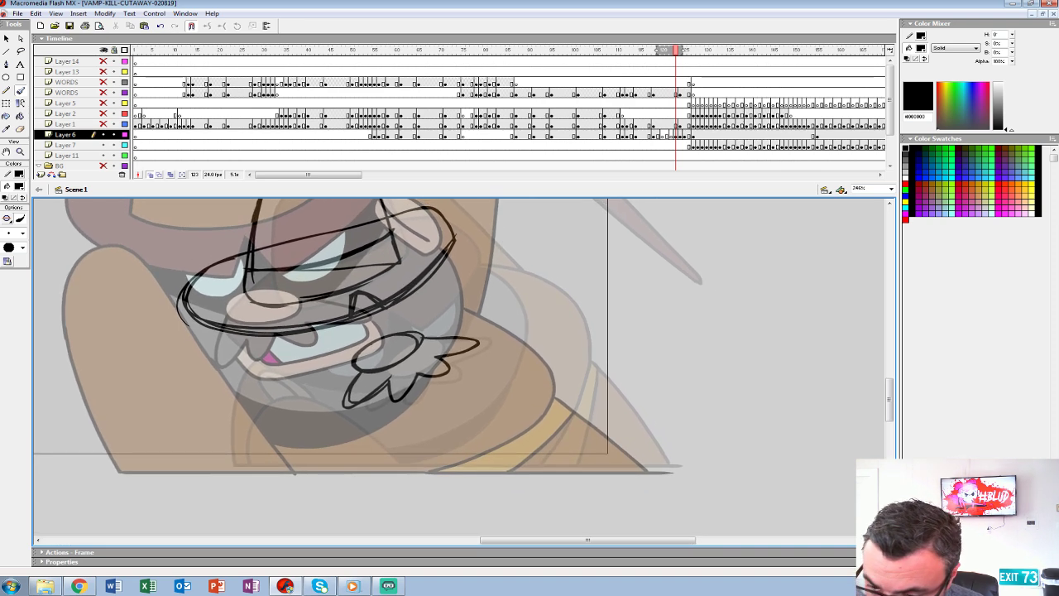
Draw the rounded outline of the head below the brim and flip to the earlier pose to compare.
{"action": "mouse_move", "coordinate": [438, 263]}
{"action": "left_mouse_down"}
{"action": "mouse_move", "coordinate": [510, 306]}
{"action": "mouse_move", "coordinate": [518, 338]}
{"action": "mouse_move", "coordinate": [508, 381]}
{"action": "left_mouse_up"}
{"action": "key", "text": "ctrl+z"}
{"action": "mouse_move", "coordinate": [441, 263]}
{"action": "left_mouse_down"}
{"action": "mouse_move", "coordinate": [501, 343]}
{"action": "mouse_move", "coordinate": [425, 420]}
{"action": "mouse_move", "coordinate": [338, 440]}
{"action": "mouse_move", "coordinate": [272, 420]}
{"action": "mouse_move", "coordinate": [235, 340]}
{"action": "mouse_move", "coordinate": [239, 387]}
{"action": "mouse_move", "coordinate": [349, 432]}
{"action": "mouse_move", "coordinate": [457, 404]}
{"action": "mouse_move", "coordinate": [480, 385]}
{"action": "left_mouse_up"}
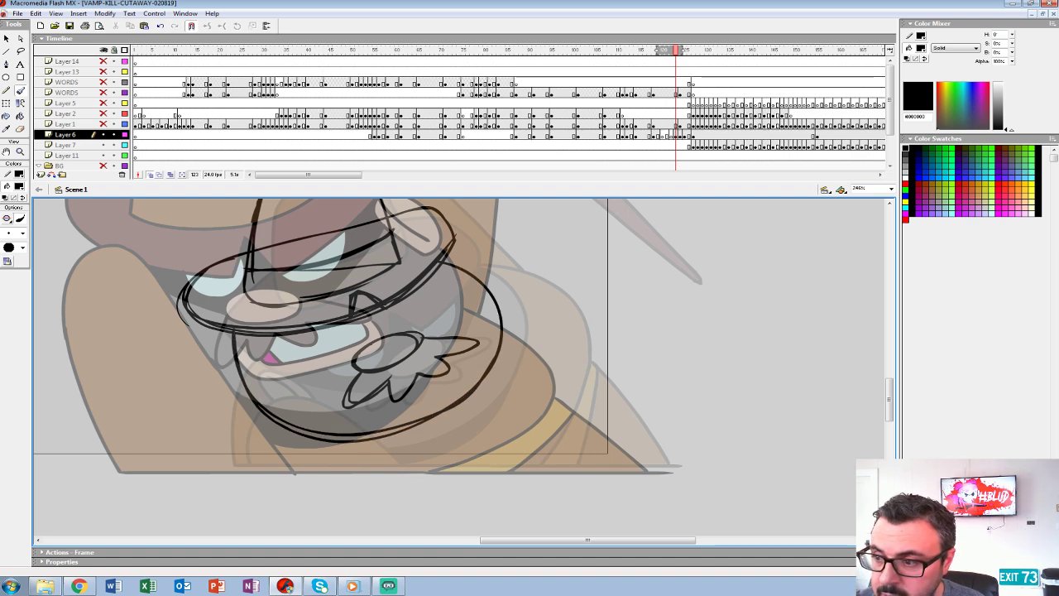
{"action": "left_click", "coordinate": [658, 134]}
{"action": "left_click", "coordinate": [676, 134]}
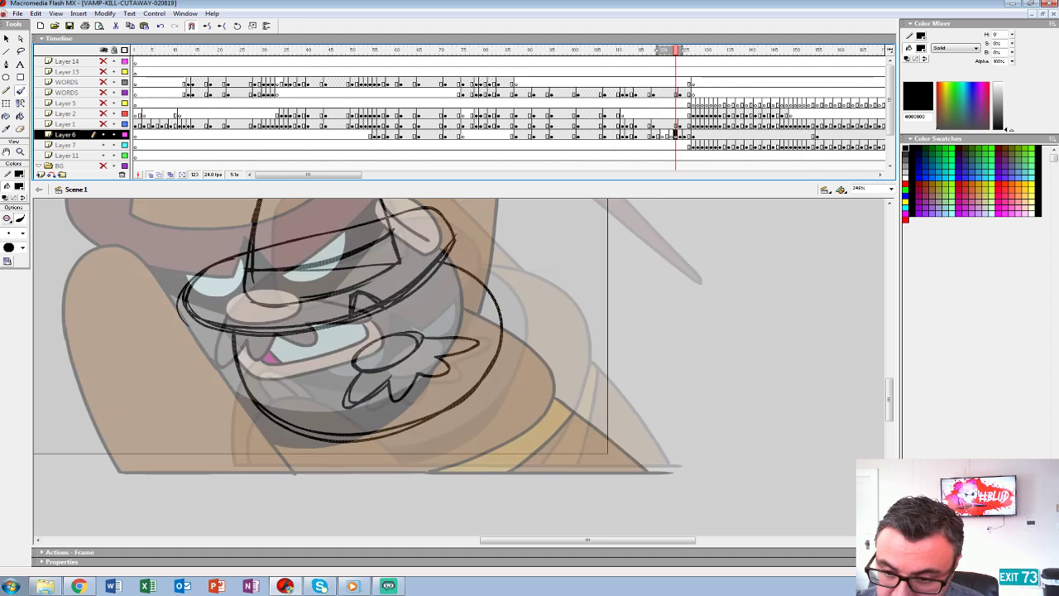
Sketch the narrowed eyes and the edges of the mask between the hat brim and the nose.
{"action": "left_click_drag", "start_coordinate": [354, 312], "coordinate": [442, 253]}
{"action": "key", "text": "ctrl+z"}
{"action": "mouse_move", "coordinate": [330, 335]}
{"action": "left_mouse_down"}
{"action": "mouse_move", "coordinate": [368, 339]}
{"action": "mouse_move", "coordinate": [325, 333]}
{"action": "mouse_move", "coordinate": [360, 360]}
{"action": "mouse_move", "coordinate": [333, 359]}
{"action": "mouse_move", "coordinate": [352, 360]}
{"action": "mouse_move", "coordinate": [408, 296]}
{"action": "mouse_move", "coordinate": [394, 336]}
{"action": "left_mouse_up"}
{"action": "key", "text": "ctrl+z"}
{"action": "key", "text": "ctrl+z"}
{"action": "left_click_drag", "start_coordinate": [407, 295], "coordinate": [395, 344]}
{"action": "mouse_move", "coordinate": [290, 345]}
{"action": "left_mouse_down"}
{"action": "mouse_move", "coordinate": [316, 385]}
{"action": "mouse_move", "coordinate": [390, 387]}
{"action": "left_mouse_up"}
{"action": "left_click_drag", "start_coordinate": [303, 376], "coordinate": [388, 386]}
{"action": "left_click_drag", "start_coordinate": [476, 328], "coordinate": [458, 351]}
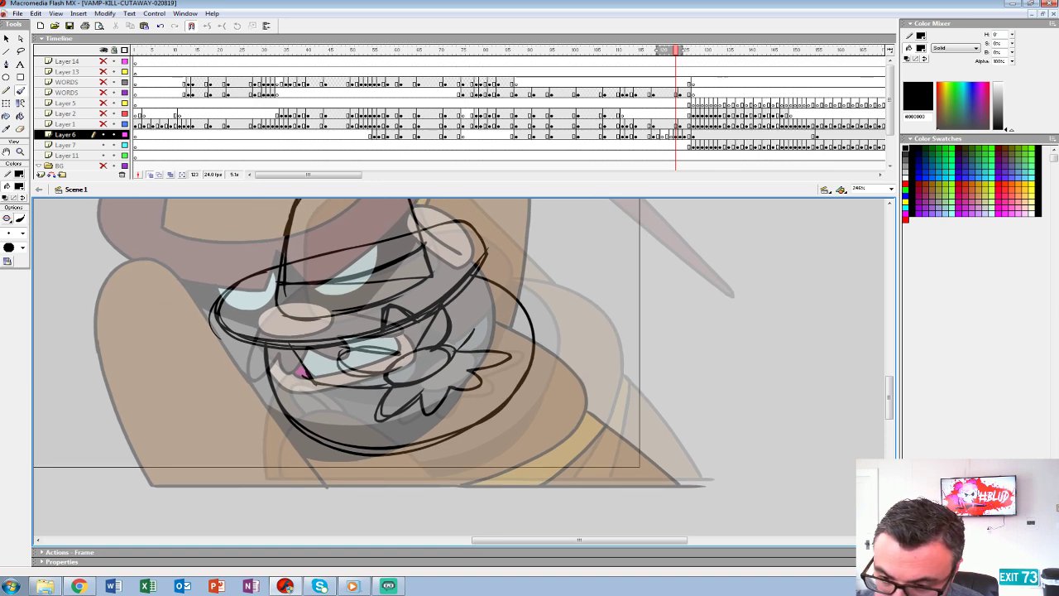
Darken the mask edges on both sides of the face and sketch the ear at the head's left edge.
{"action": "mouse_move", "coordinate": [481, 312]}
{"action": "left_mouse_down"}
{"action": "mouse_move", "coordinate": [484, 281]}
{"action": "mouse_move", "coordinate": [464, 340]}
{"action": "left_mouse_up"}
{"action": "key", "text": "ctrl+z"}
{"action": "key", "text": "ctrl+z"}
{"action": "left_click_drag", "start_coordinate": [489, 286], "coordinate": [461, 343]}
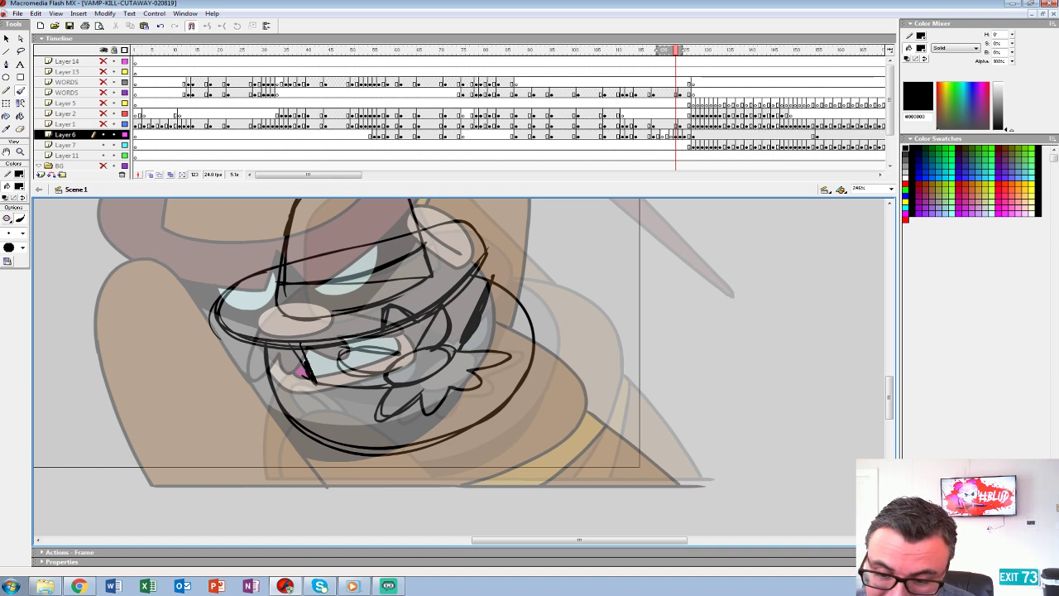
{"action": "mouse_move", "coordinate": [286, 364]}
{"action": "left_mouse_down"}
{"action": "mouse_move", "coordinate": [286, 409]}
{"action": "mouse_move", "coordinate": [283, 396]}
{"action": "left_mouse_up"}
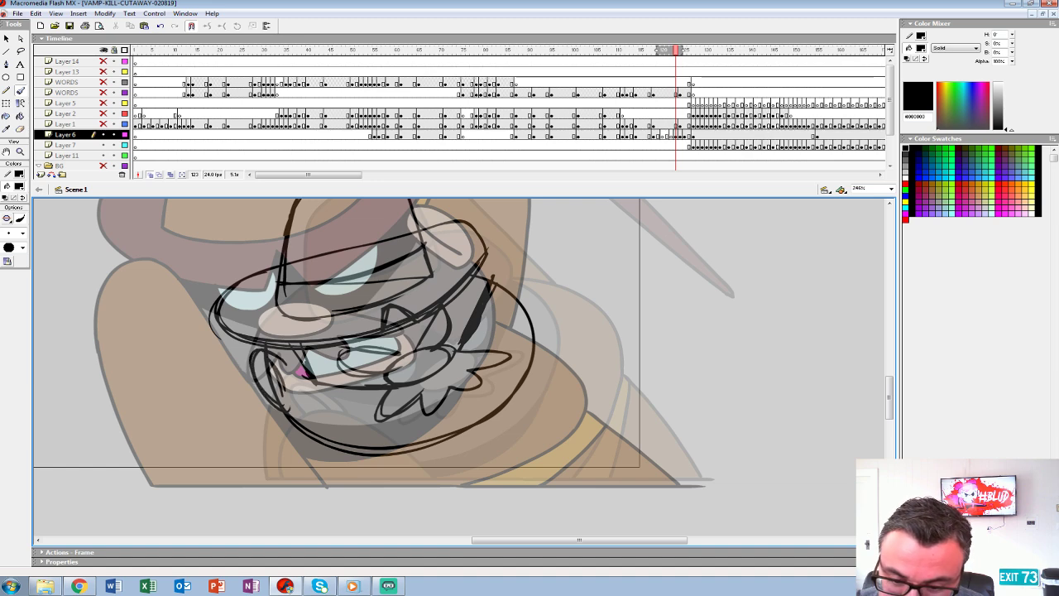
Sketch the bent front arm and the rounded back shoulder with coat lines running off the frame's lower edge.
{"action": "left_click_drag", "start_coordinate": [347, 356], "coordinate": [283, 323]}
{"action": "mouse_move", "coordinate": [461, 274]}
{"action": "left_mouse_down"}
{"action": "mouse_move", "coordinate": [501, 283]}
{"action": "mouse_move", "coordinate": [479, 458]}
{"action": "left_mouse_up"}
{"action": "mouse_move", "coordinate": [543, 346]}
{"action": "left_mouse_down"}
{"action": "mouse_move", "coordinate": [485, 453]}
{"action": "mouse_move", "coordinate": [516, 418]}
{"action": "mouse_move", "coordinate": [543, 350]}
{"action": "mouse_move", "coordinate": [552, 395]}
{"action": "mouse_move", "coordinate": [529, 471]}
{"action": "mouse_move", "coordinate": [632, 460]}
{"action": "left_mouse_up"}
{"action": "mouse_move", "coordinate": [496, 372]}
{"action": "left_mouse_down"}
{"action": "mouse_move", "coordinate": [552, 408]}
{"action": "mouse_move", "coordinate": [715, 397]}
{"action": "left_mouse_up"}
{"action": "mouse_move", "coordinate": [394, 477]}
{"action": "left_mouse_down"}
{"action": "mouse_move", "coordinate": [409, 356]}
{"action": "mouse_move", "coordinate": [542, 477]}
{"action": "mouse_move", "coordinate": [423, 356]}
{"action": "mouse_move", "coordinate": [378, 457]}
{"action": "mouse_move", "coordinate": [377, 359]}
{"action": "mouse_move", "coordinate": [536, 474]}
{"action": "mouse_move", "coordinate": [426, 360]}
{"action": "mouse_move", "coordinate": [385, 474]}
{"action": "left_mouse_up"}
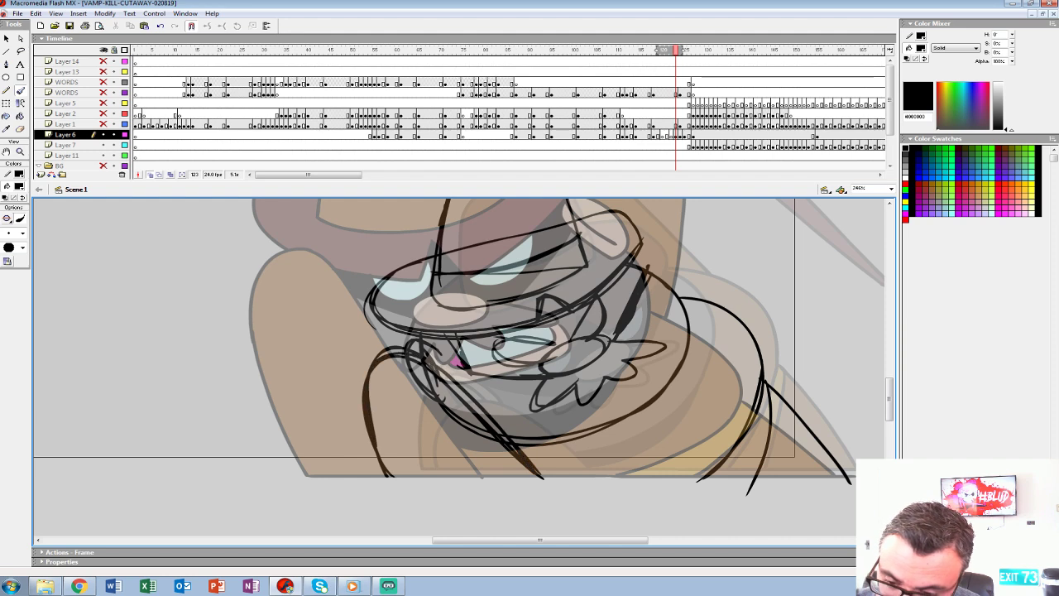
Redraw the bent front arm with heavier lines, clean up its rough strokes, and compare with the earlier pose.
{"action": "left_click_drag", "start_coordinate": [537, 265], "coordinate": [369, 482]}
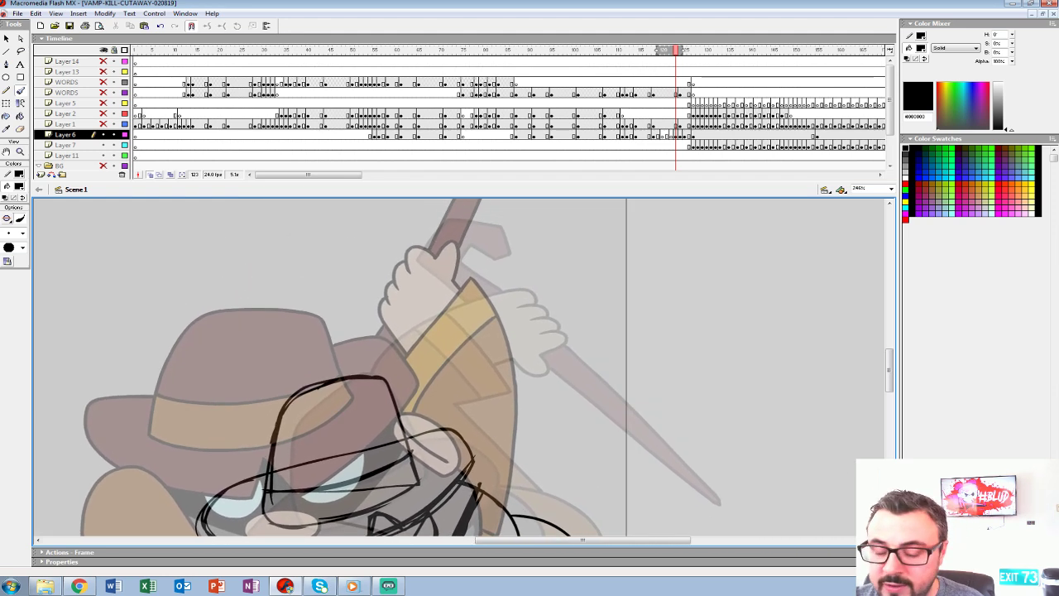
{"action": "key", "text": "z"}
{"action": "left_click", "coordinate": [528, 320], "text": "alt"}
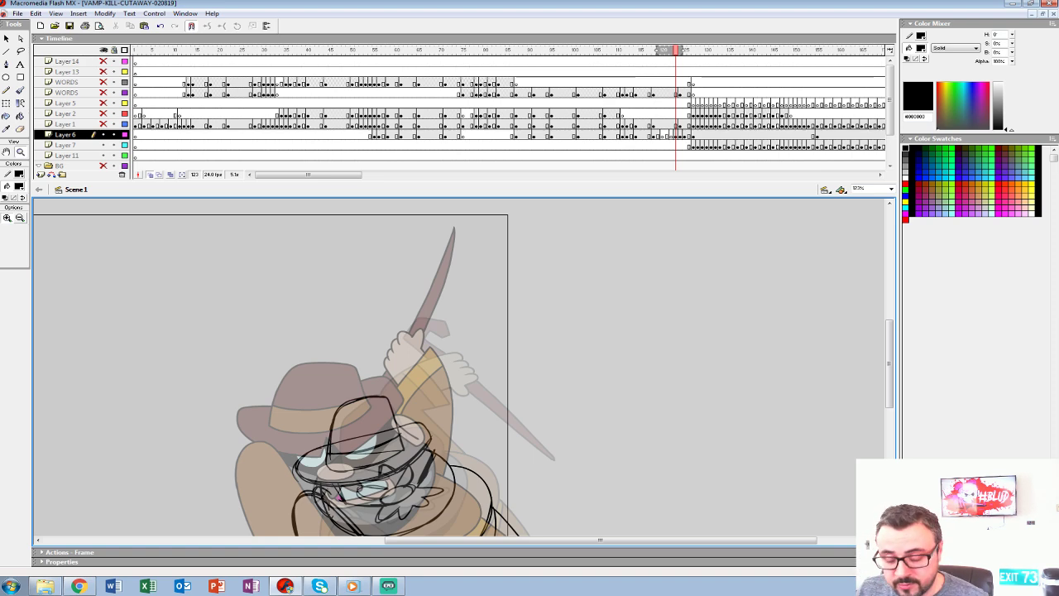
{"action": "left_click_drag", "start_coordinate": [447, 430], "coordinate": [452, 305]}
{"action": "key", "text": "b"}
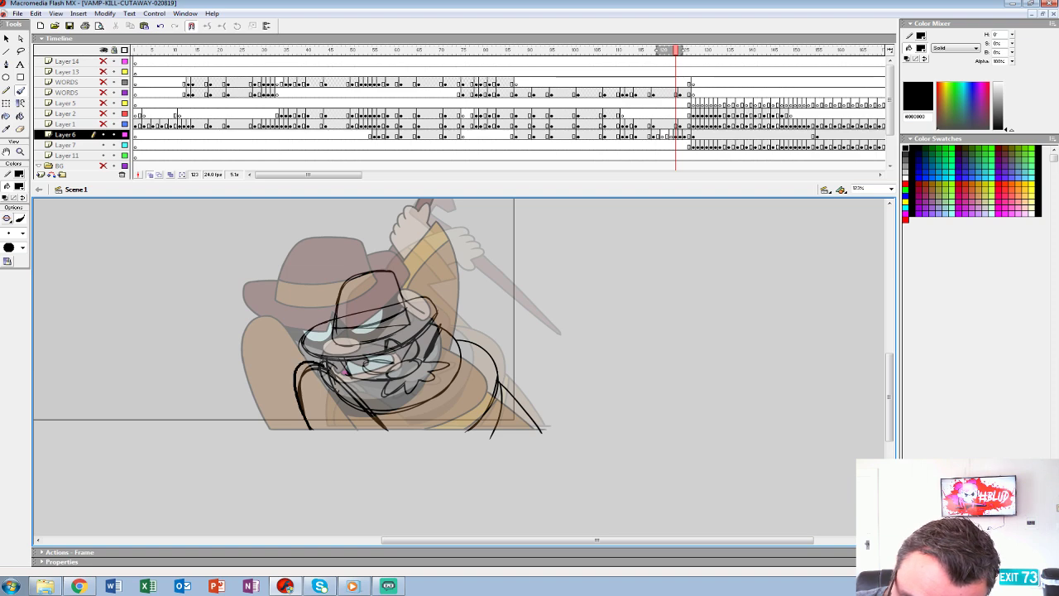
{"action": "mouse_move", "coordinate": [321, 366]}
{"action": "left_mouse_down"}
{"action": "mouse_move", "coordinate": [311, 430]}
{"action": "mouse_move", "coordinate": [325, 368]}
{"action": "mouse_move", "coordinate": [386, 431]}
{"action": "left_mouse_up"}
{"action": "key", "text": "e"}
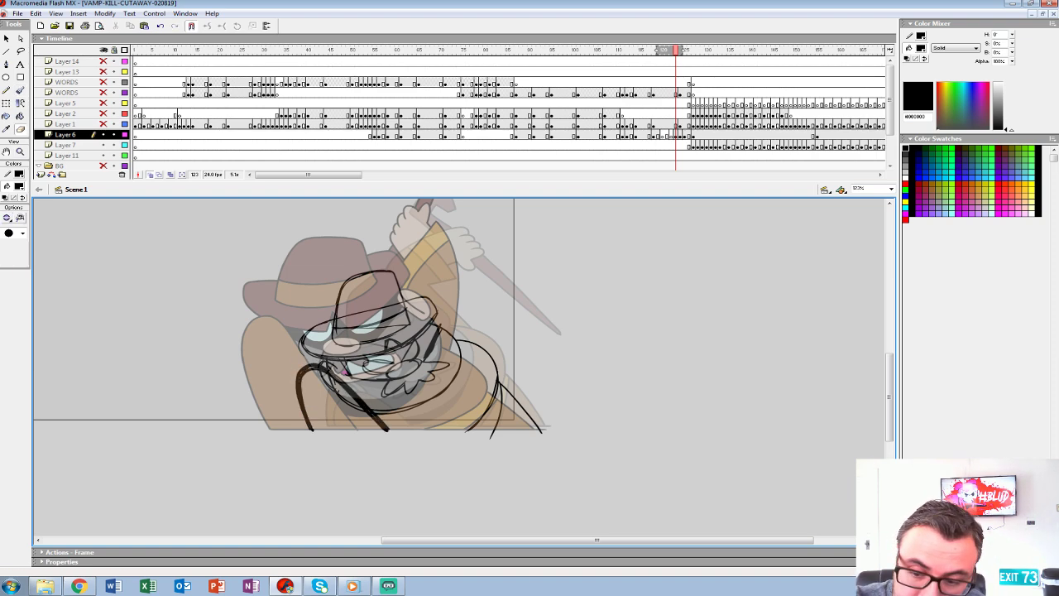
{"action": "key", "text": "b"}
{"action": "left_click_drag", "start_coordinate": [463, 331], "coordinate": [449, 392]}
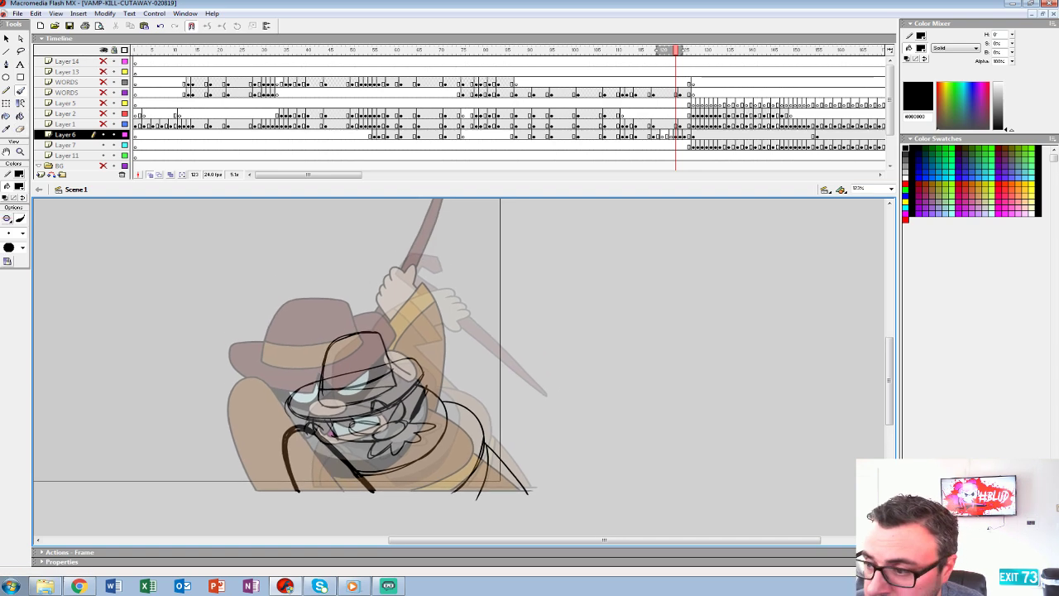
{"action": "left_click", "coordinate": [659, 135]}
{"action": "left_click", "coordinate": [676, 135]}
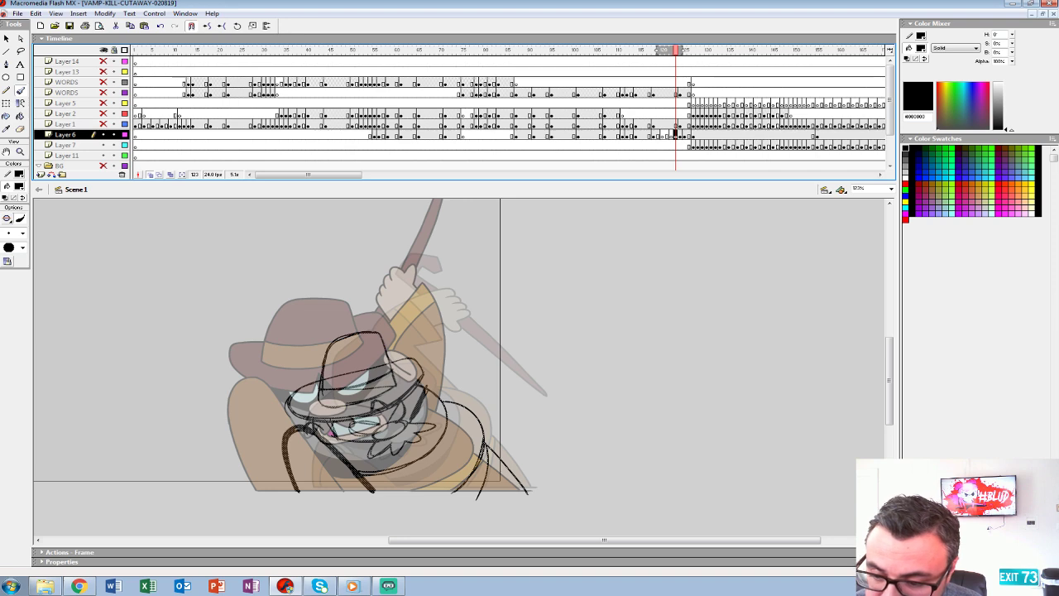
Sketch the raised arm rising behind the hat, with its sleeve cuff and a clenched fist at the end.
{"action": "left_click_drag", "start_coordinate": [384, 306], "coordinate": [440, 288]}
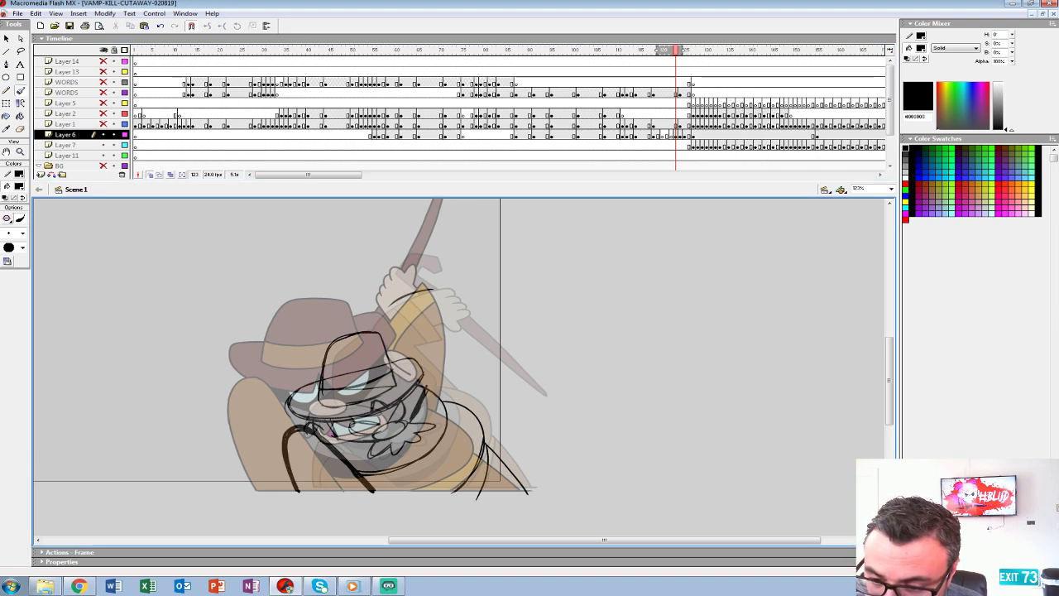
{"action": "key", "text": "ctrl+z"}
{"action": "mouse_move", "coordinate": [451, 393]}
{"action": "left_mouse_down"}
{"action": "mouse_move", "coordinate": [427, 351]}
{"action": "mouse_move", "coordinate": [426, 304]}
{"action": "left_mouse_up"}
{"action": "key", "text": "ctrl+z"}
{"action": "mouse_move", "coordinate": [454, 402]}
{"action": "left_mouse_down"}
{"action": "mouse_move", "coordinate": [433, 332]}
{"action": "mouse_move", "coordinate": [443, 304]}
{"action": "left_mouse_up"}
{"action": "mouse_move", "coordinate": [441, 305]}
{"action": "left_mouse_down"}
{"action": "mouse_move", "coordinate": [431, 338]}
{"action": "mouse_move", "coordinate": [448, 398]}
{"action": "mouse_move", "coordinate": [445, 305]}
{"action": "mouse_move", "coordinate": [418, 296]}
{"action": "mouse_move", "coordinate": [373, 337]}
{"action": "mouse_move", "coordinate": [439, 309]}
{"action": "mouse_move", "coordinate": [431, 359]}
{"action": "left_mouse_up"}
{"action": "key", "text": "ctrl+z"}
{"action": "key", "text": "ctrl+z"}
{"action": "key", "text": "ctrl+z"}
{"action": "left_click_drag", "start_coordinate": [377, 321], "coordinate": [412, 273]}
{"action": "left_click_drag", "start_coordinate": [383, 307], "coordinate": [424, 271]}
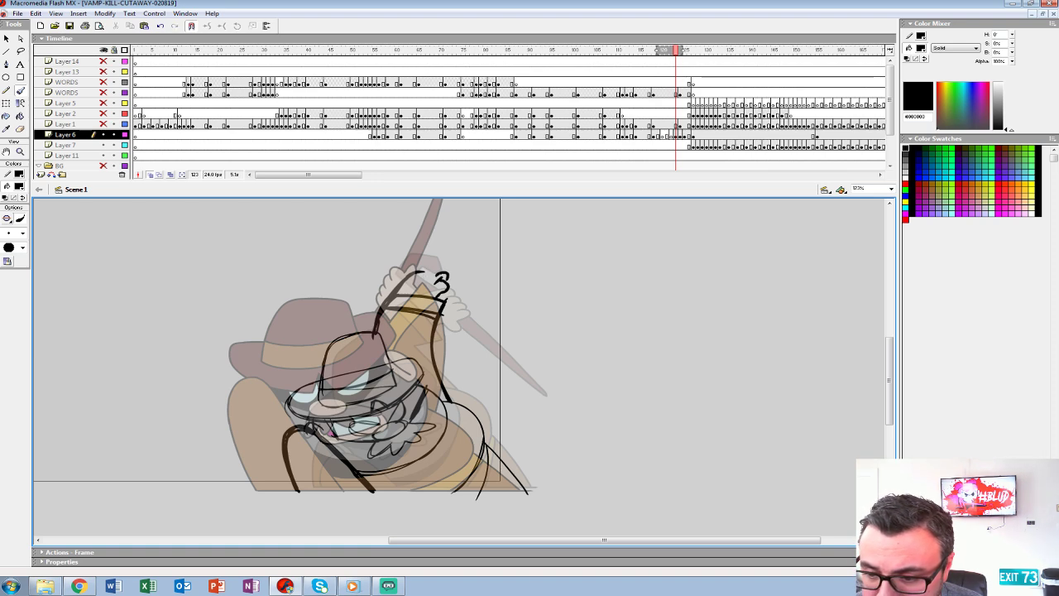
{"action": "left_click_drag", "start_coordinate": [381, 307], "coordinate": [419, 270]}
{"action": "left_click_drag", "start_coordinate": [371, 328], "coordinate": [416, 271]}
Draw the curved staff shaft extending down from the raised fist, redoing its first strokes and thickening its lower edge.
{"action": "mouse_move", "coordinate": [430, 314]}
{"action": "left_mouse_down"}
{"action": "mouse_move", "coordinate": [393, 370]}
{"action": "mouse_move", "coordinate": [490, 401]}
{"action": "left_mouse_up"}
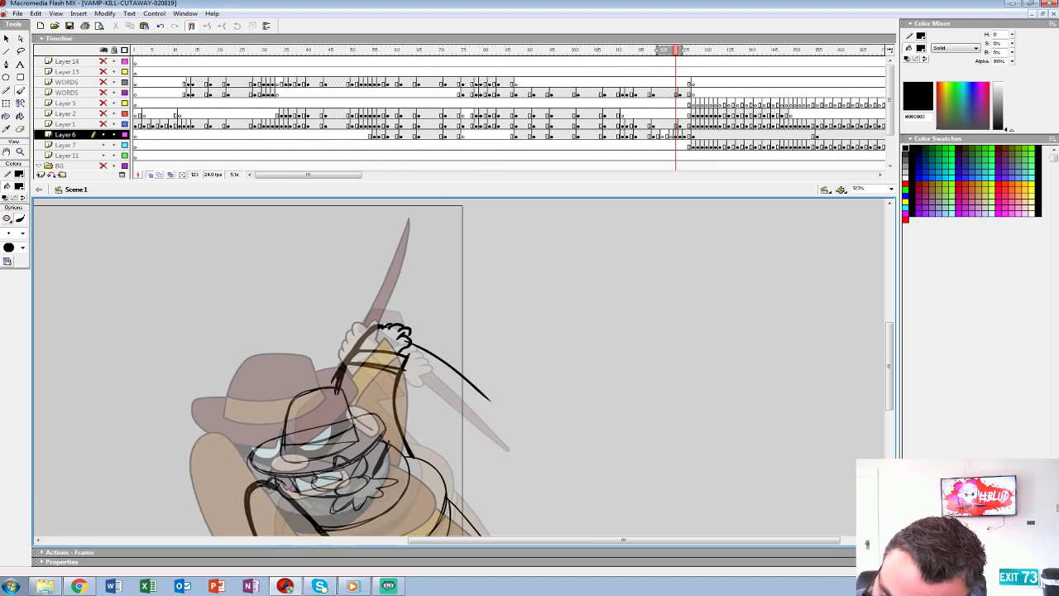
{"action": "left_click_drag", "start_coordinate": [411, 343], "coordinate": [499, 409]}
{"action": "key", "text": "ctrl+z"}
{"action": "key", "text": "ctrl+z"}
{"action": "mouse_move", "coordinate": [410, 338]}
{"action": "left_mouse_down"}
{"action": "mouse_move", "coordinate": [495, 424]}
{"action": "mouse_move", "coordinate": [474, 387]}
{"action": "mouse_move", "coordinate": [414, 332]}
{"action": "left_mouse_up"}
{"action": "left_click_drag", "start_coordinate": [455, 362], "coordinate": [496, 419]}
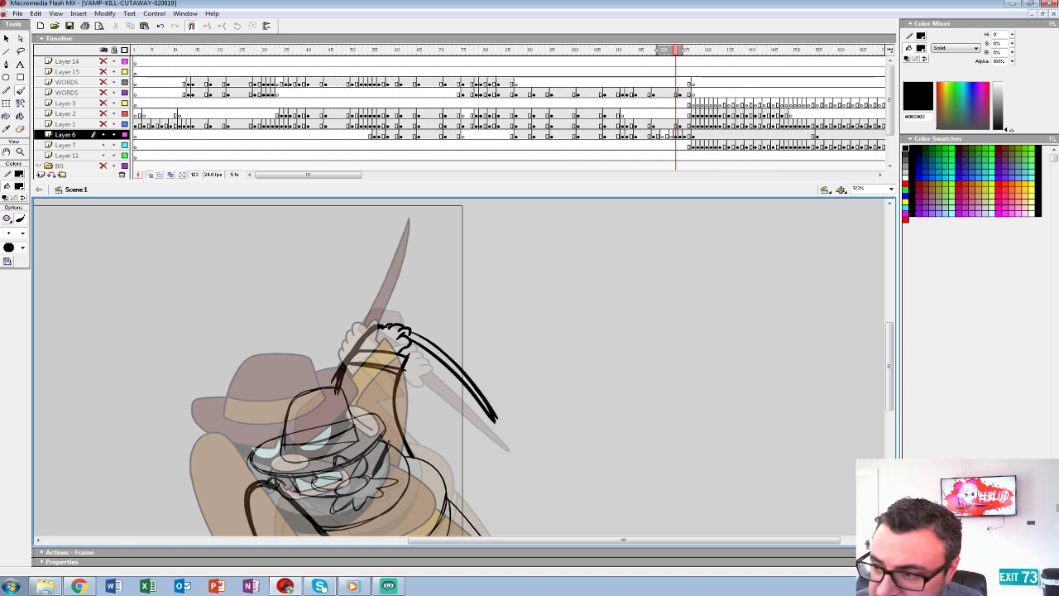
{"action": "left_click", "coordinate": [679, 135]}
{"action": "left_click", "coordinate": [676, 135]}
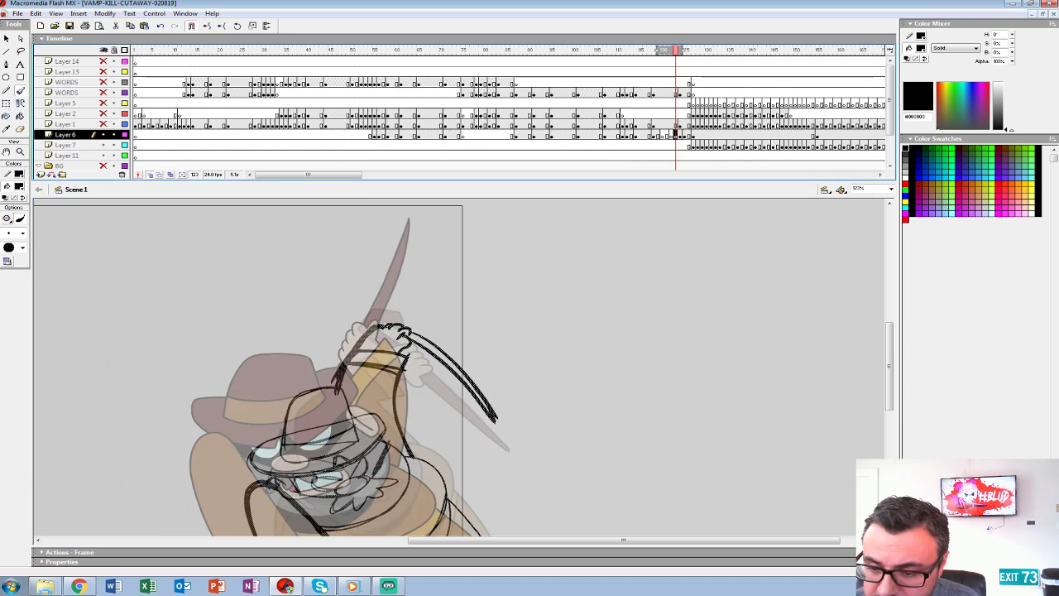
{"action": "mouse_move", "coordinate": [407, 343]}
{"action": "left_mouse_down"}
{"action": "mouse_move", "coordinate": [500, 425]}
{"action": "mouse_move", "coordinate": [474, 388]}
{"action": "left_mouse_up"}
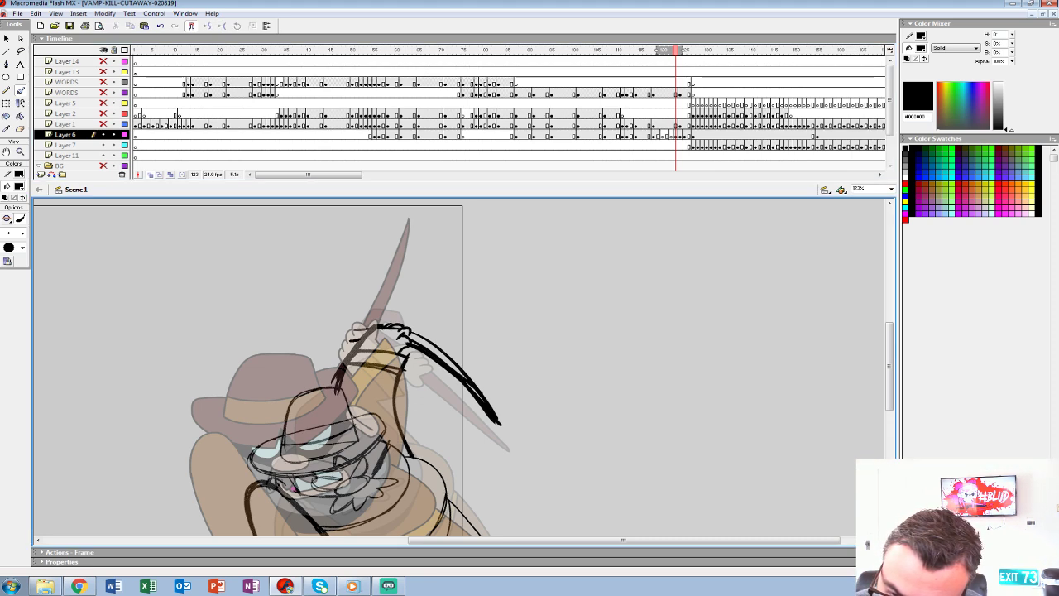
Sketch the staff's hooked end on the other side of the raised fist.
{"action": "mouse_move", "coordinate": [342, 316]}
{"action": "left_mouse_down"}
{"action": "mouse_move", "coordinate": [339, 338]}
{"action": "mouse_move", "coordinate": [369, 327]}
{"action": "mouse_move", "coordinate": [359, 341]}
{"action": "left_mouse_up"}
{"action": "key", "text": "ctrl+z"}
{"action": "mouse_move", "coordinate": [397, 447]}
{"action": "left_mouse_down"}
{"action": "mouse_move", "coordinate": [390, 324]}
{"action": "mouse_move", "coordinate": [439, 375]}
{"action": "mouse_move", "coordinate": [399, 441]}
{"action": "left_mouse_up"}
{"action": "mouse_move", "coordinate": [442, 391]}
{"action": "left_mouse_down"}
{"action": "mouse_move", "coordinate": [430, 447]}
{"action": "mouse_move", "coordinate": [484, 438]}
{"action": "left_mouse_up"}
{"action": "mouse_move", "coordinate": [364, 347]}
{"action": "left_mouse_down"}
{"action": "mouse_move", "coordinate": [394, 400]}
{"action": "mouse_move", "coordinate": [393, 388]}
{"action": "mouse_move", "coordinate": [374, 397]}
{"action": "left_mouse_up"}
Turn off onion skinning and scrub through the staff-swing frames to check how the new pose plays.
{"action": "left_click", "coordinate": [150, 174]}
{"action": "left_click_drag", "start_coordinate": [621, 113], "coordinate": [658, 113]}
{"action": "left_click_drag", "start_coordinate": [658, 50], "coordinate": [708, 50]}
{"action": "key", "text": "z"}
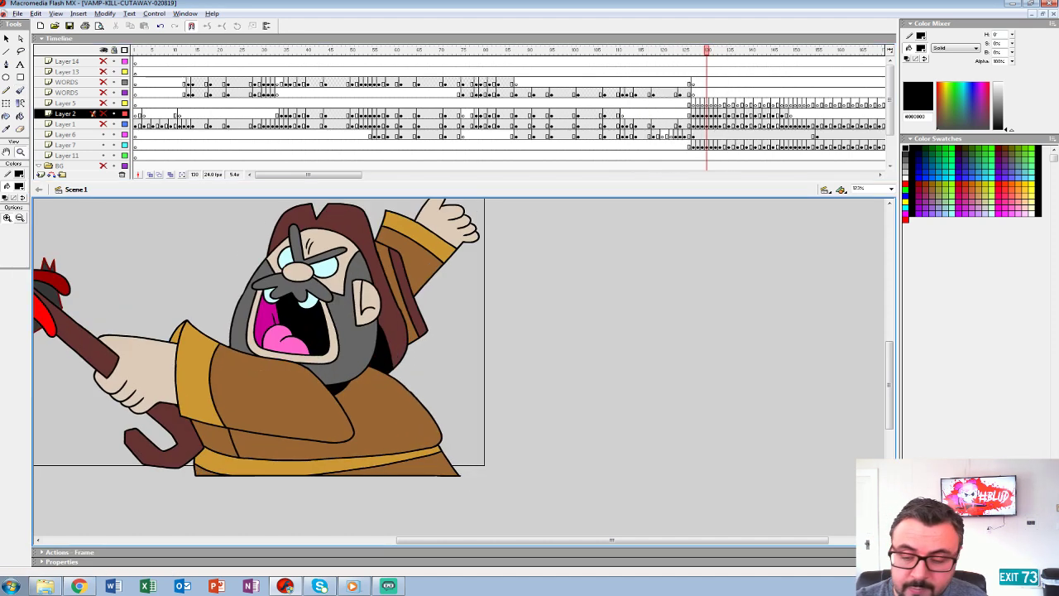
{"action": "left_click", "coordinate": [355, 324], "text": "alt"}
{"action": "left_click_drag", "start_coordinate": [626, 103], "coordinate": [734, 103]}
{"action": "left_click_drag", "start_coordinate": [645, 113], "coordinate": [716, 113]}
{"action": "left_click_drag", "start_coordinate": [645, 113], "coordinate": [684, 114]}
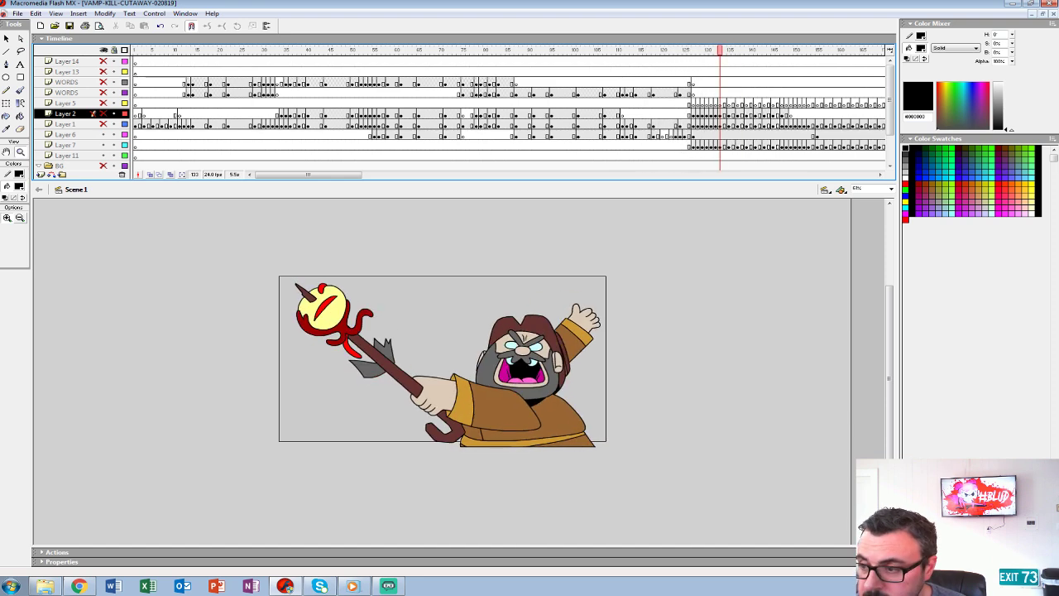
Recolour the rough sketch on Layer 6 at frame 123 to blue (#0000FF).
{"action": "left_click", "coordinate": [676, 135]}
{"action": "left_click", "coordinate": [18, 186]}
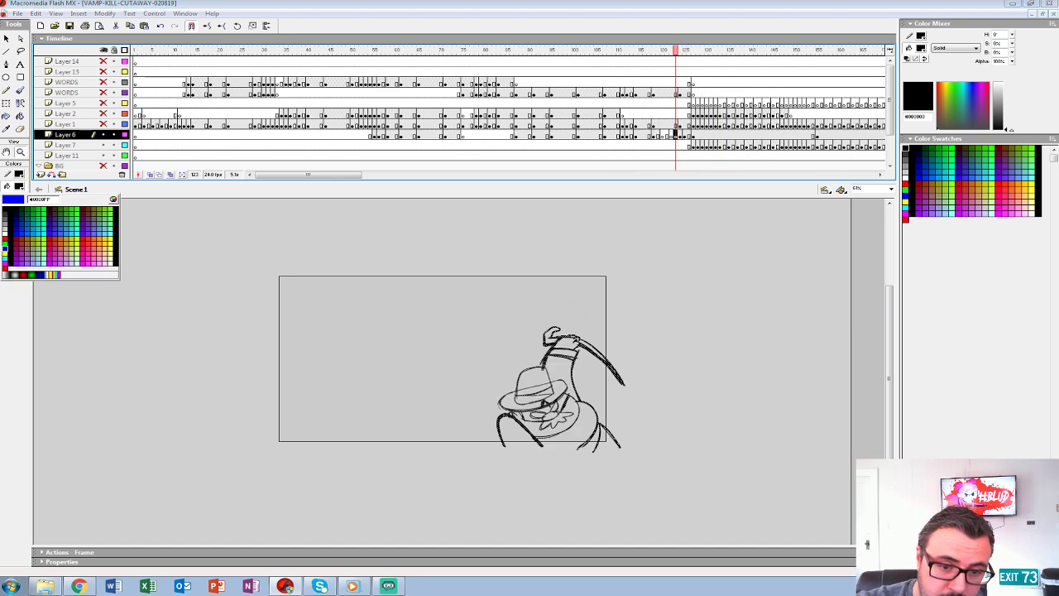
{"action": "left_click", "coordinate": [12, 247]}
{"action": "left_click", "coordinate": [577, 374]}
{"action": "left_click_drag", "start_coordinate": [578, 375], "coordinate": [571, 341]}
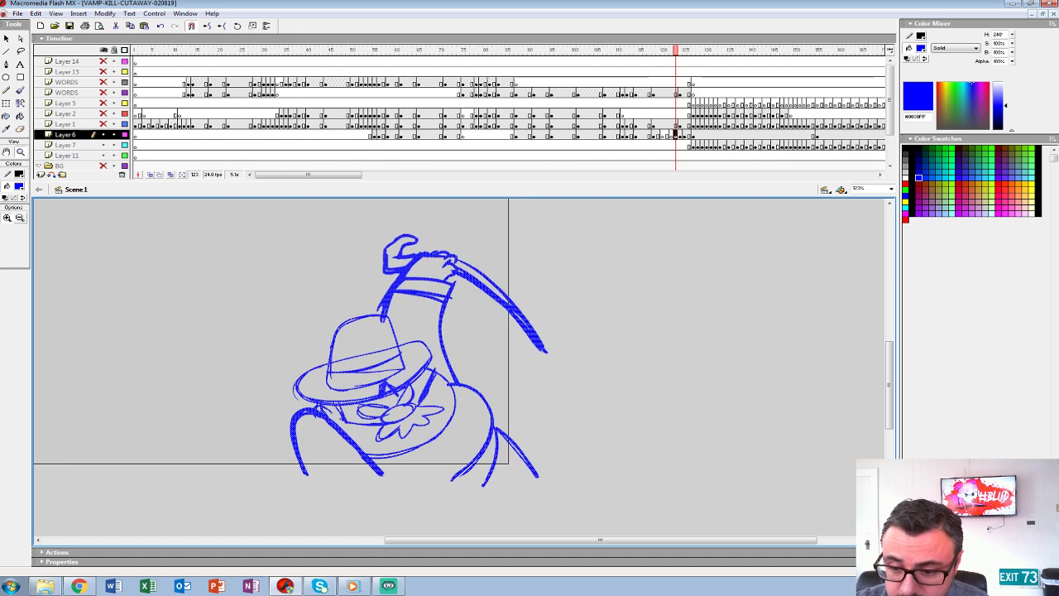
Compare with the earlier pose at frame 119 and fill in the dark mask around both eyes in blue.
{"action": "key", "text": "b"}
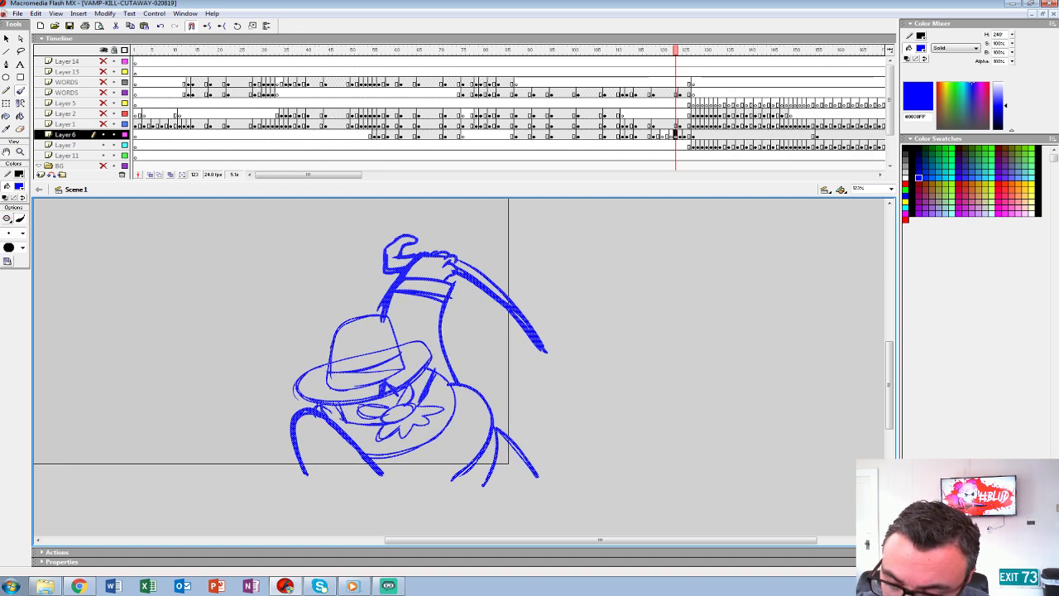
{"action": "key", "text": "comma"}
{"action": "key", "text": "comma"}
{"action": "key", "text": "comma"}
{"action": "key", "text": "comma"}
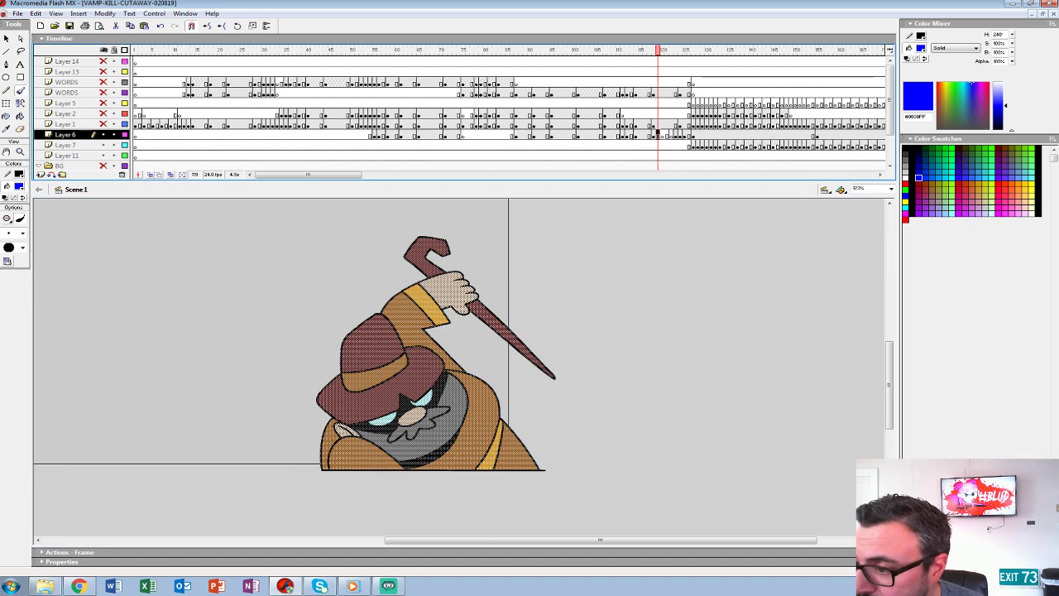
{"action": "key", "text": "period"}
{"action": "key", "text": "period"}
{"action": "key", "text": "period"}
{"action": "key", "text": "period"}
{"action": "left_click_drag", "start_coordinate": [432, 371], "coordinate": [411, 399]}
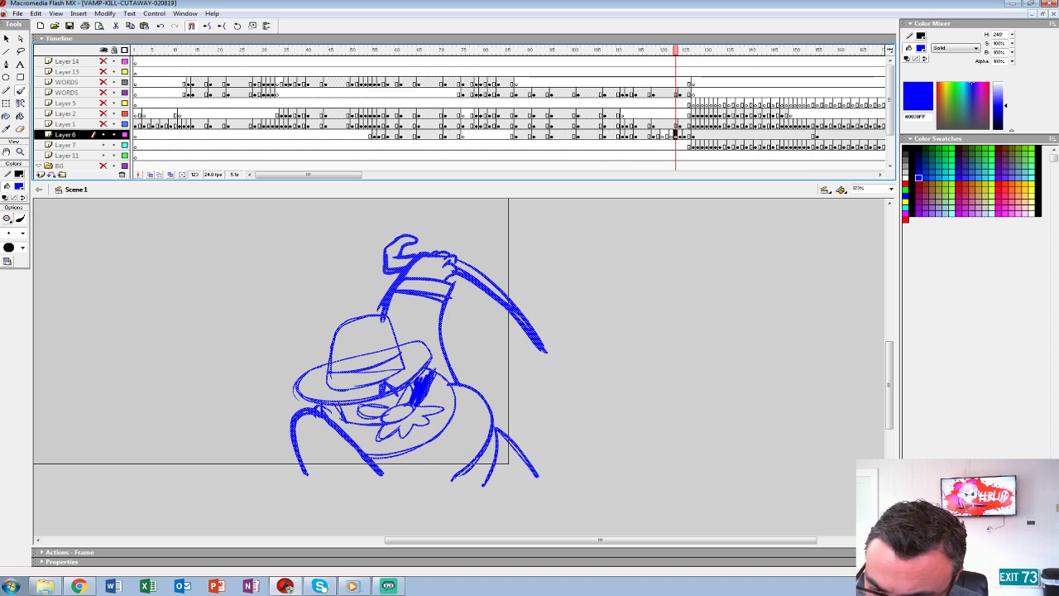
{"action": "left_click", "coordinate": [423, 385]}
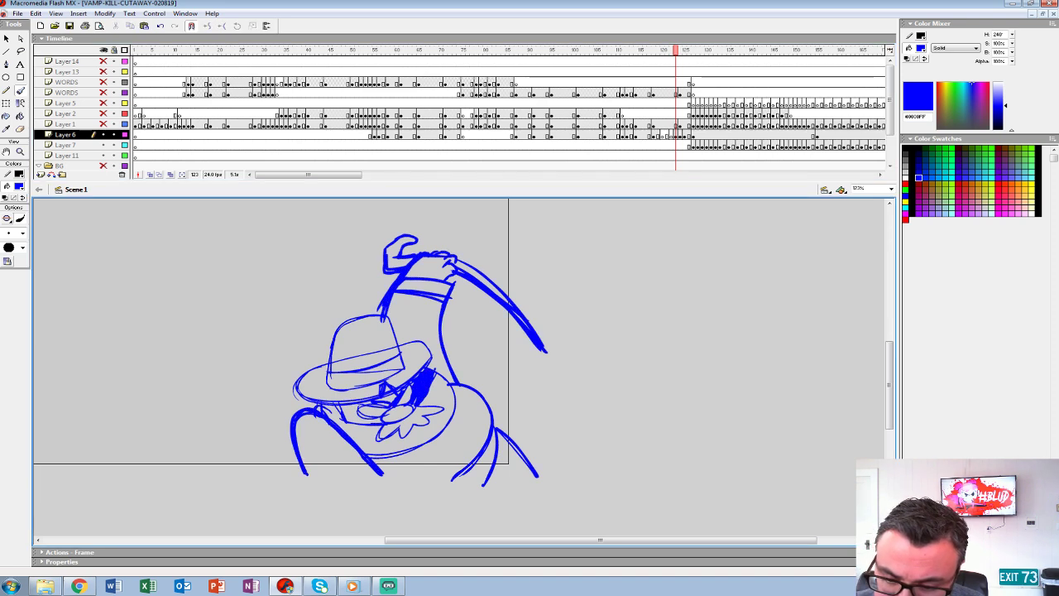
{"action": "left_click_drag", "start_coordinate": [351, 404], "coordinate": [356, 416]}
{"action": "left_click_drag", "start_coordinate": [342, 403], "coordinate": [348, 417]}
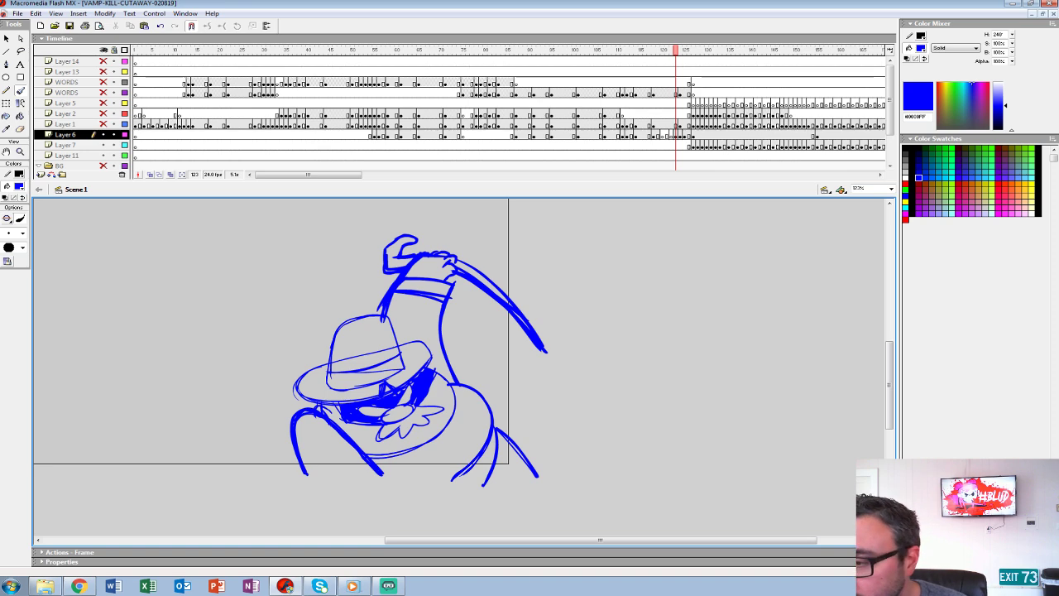
Empty frame 123 of Layer 6 for clean line art, with the blue sketch and earlier poses as faded references.
{"action": "left_click", "coordinate": [676, 134]}
{"action": "left_click_drag", "start_coordinate": [675, 134], "coordinate": [676, 134]}
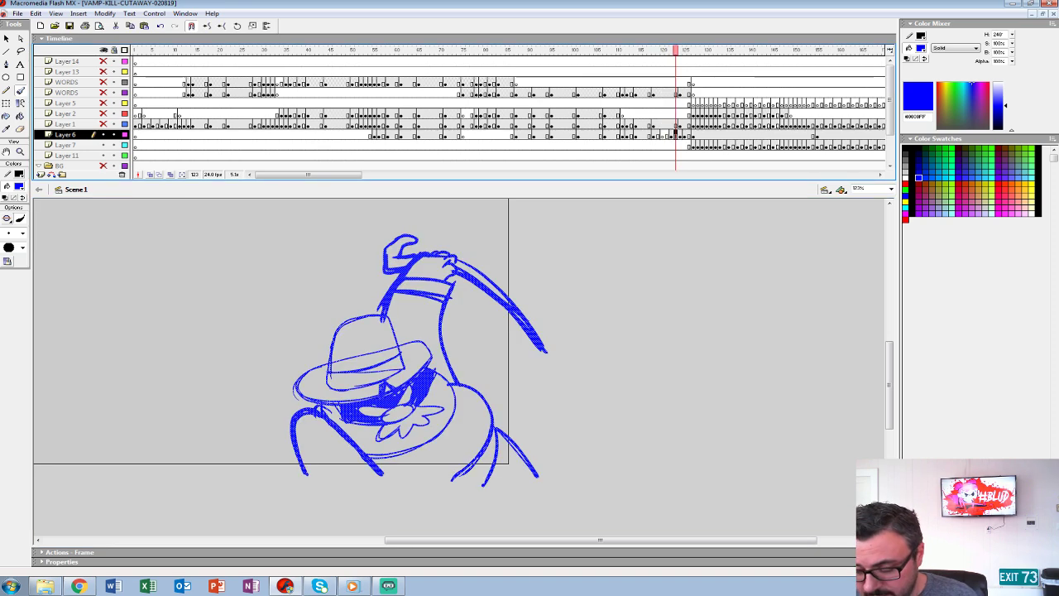
{"action": "key", "text": "Delete"}
{"action": "left_click", "coordinate": [658, 134]}
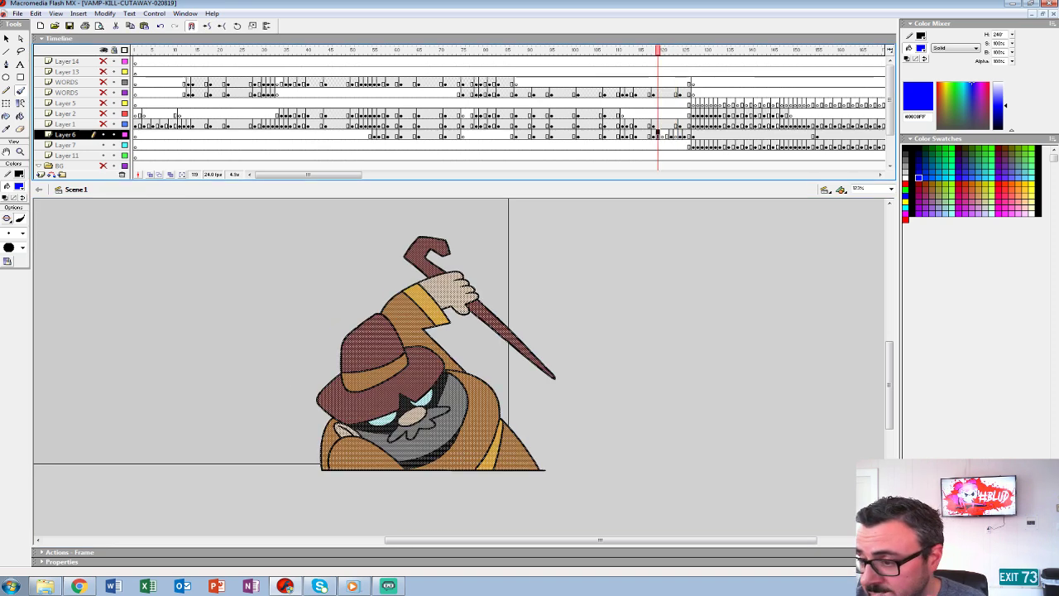
{"action": "key", "text": "period"}
{"action": "key", "text": "period"}
{"action": "key", "text": "period"}
{"action": "key", "text": "period"}
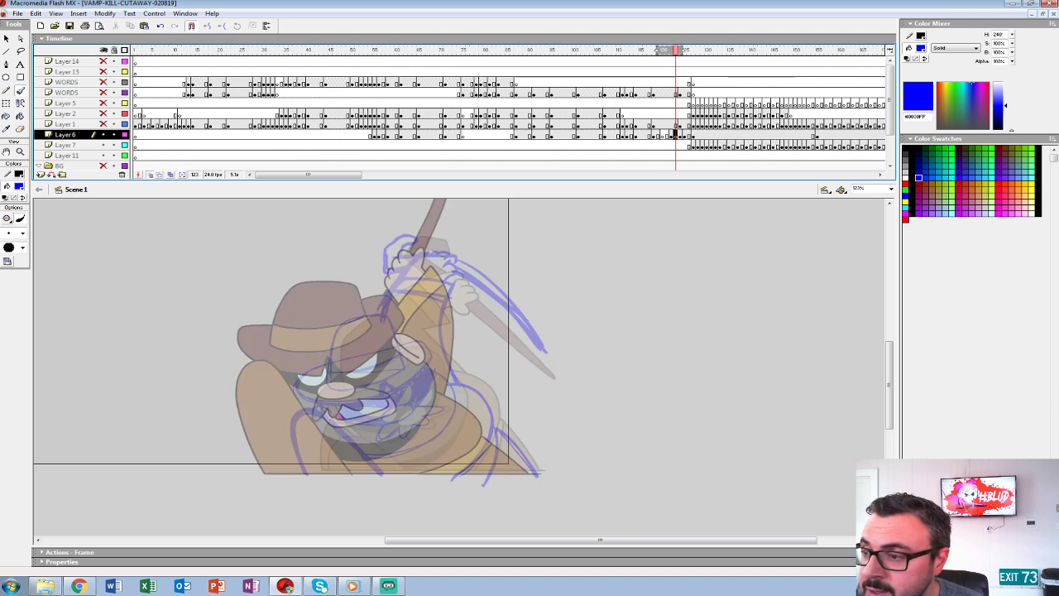
Set the brush colour to black and choose a larger brush size for inking the face.
{"action": "left_click", "coordinate": [18, 186]}
{"action": "left_click", "coordinate": [5, 213]}
{"action": "left_click", "coordinate": [21, 152]}
{"action": "left_click", "coordinate": [411, 356]}
{"action": "left_click", "coordinate": [412, 357]}
{"action": "left_click_drag", "start_coordinate": [446, 463], "coordinate": [404, 196]}
{"action": "left_click", "coordinate": [20, 89]}
{"action": "left_click", "coordinate": [12, 232]}
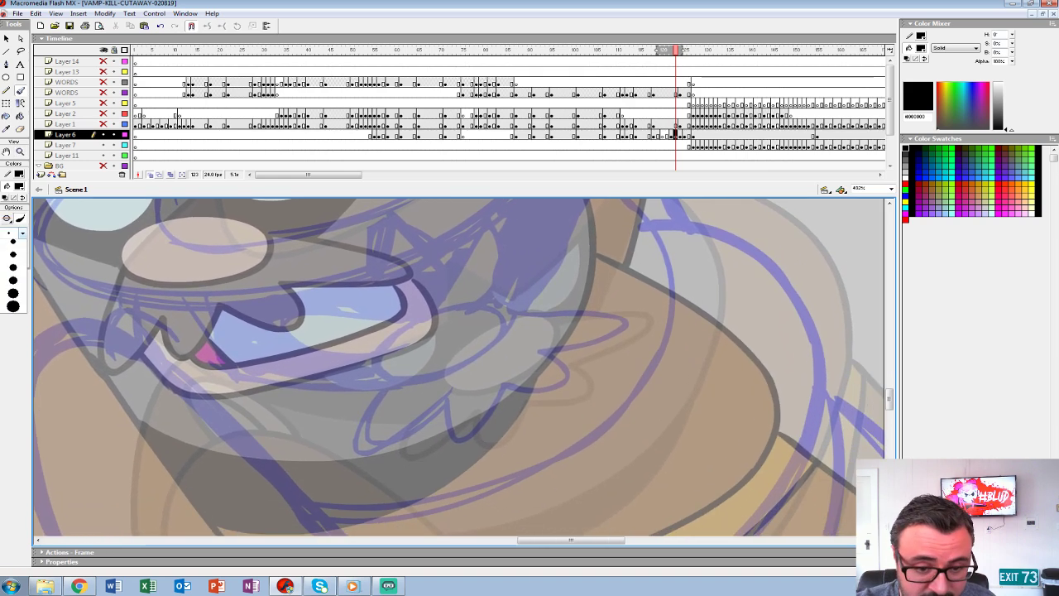
{"action": "left_click", "coordinate": [13, 310]}
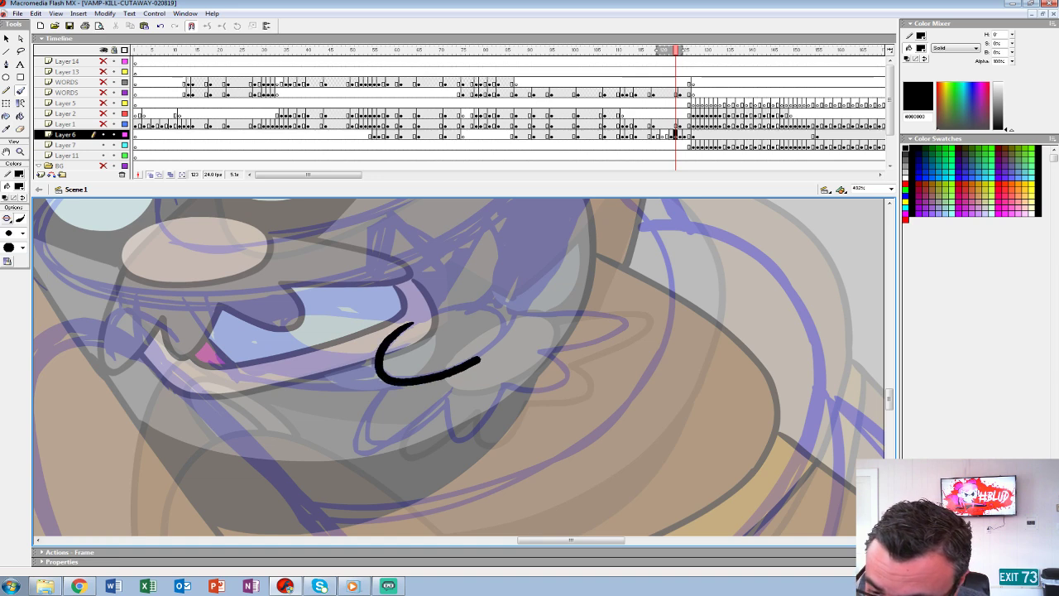
Try to ink the oval nose and the moustache points in black over the blue sketch.
{"action": "mouse_move", "coordinate": [455, 308]}
{"action": "left_mouse_down"}
{"action": "mouse_move", "coordinate": [407, 324]}
{"action": "mouse_move", "coordinate": [419, 335]}
{"action": "mouse_move", "coordinate": [331, 356]}
{"action": "mouse_move", "coordinate": [421, 290]}
{"action": "left_mouse_up"}
{"action": "key", "text": "space"}
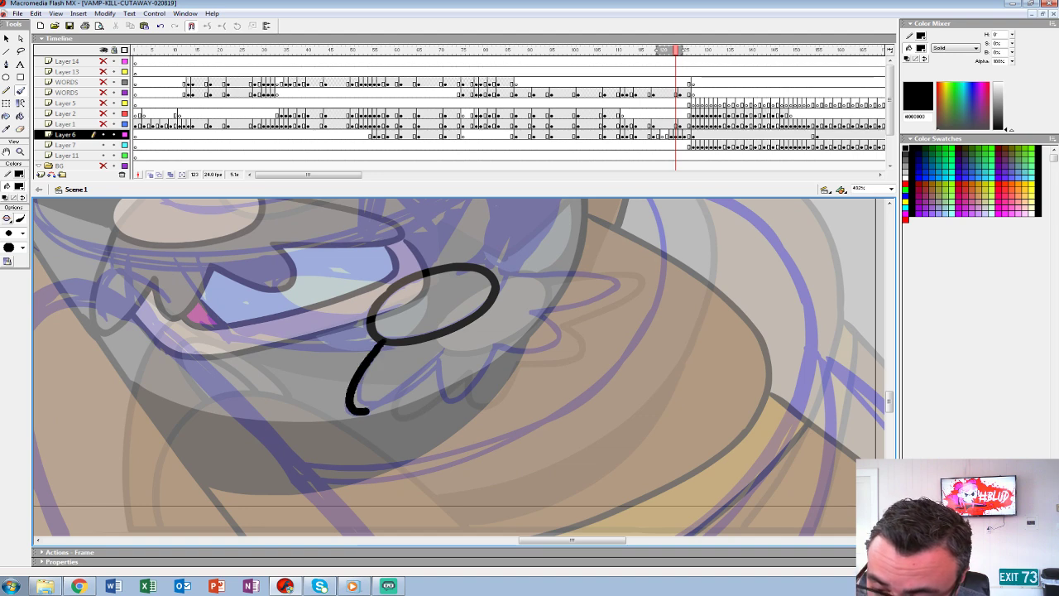
{"action": "left_click_drag", "start_coordinate": [357, 410], "coordinate": [431, 358]}
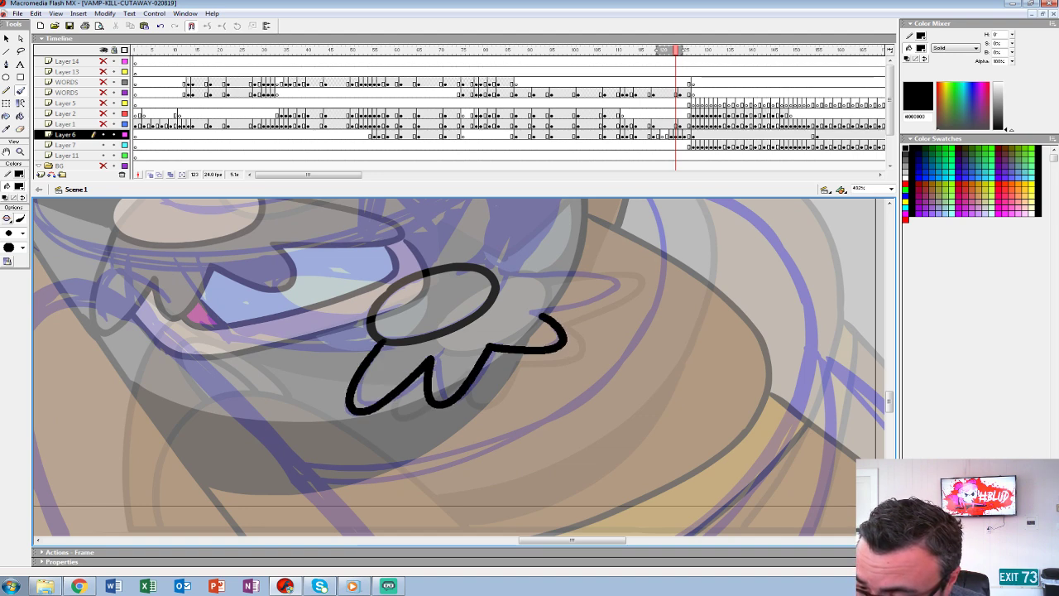
{"action": "mouse_move", "coordinate": [547, 274]}
{"action": "left_mouse_down"}
{"action": "mouse_move", "coordinate": [496, 277]}
{"action": "mouse_move", "coordinate": [505, 458]}
{"action": "mouse_move", "coordinate": [540, 532]}
{"action": "mouse_move", "coordinate": [549, 527]}
{"action": "left_mouse_up"}
{"action": "key", "text": "space"}
{"action": "left_click_drag", "start_coordinate": [496, 331], "coordinate": [545, 390]}
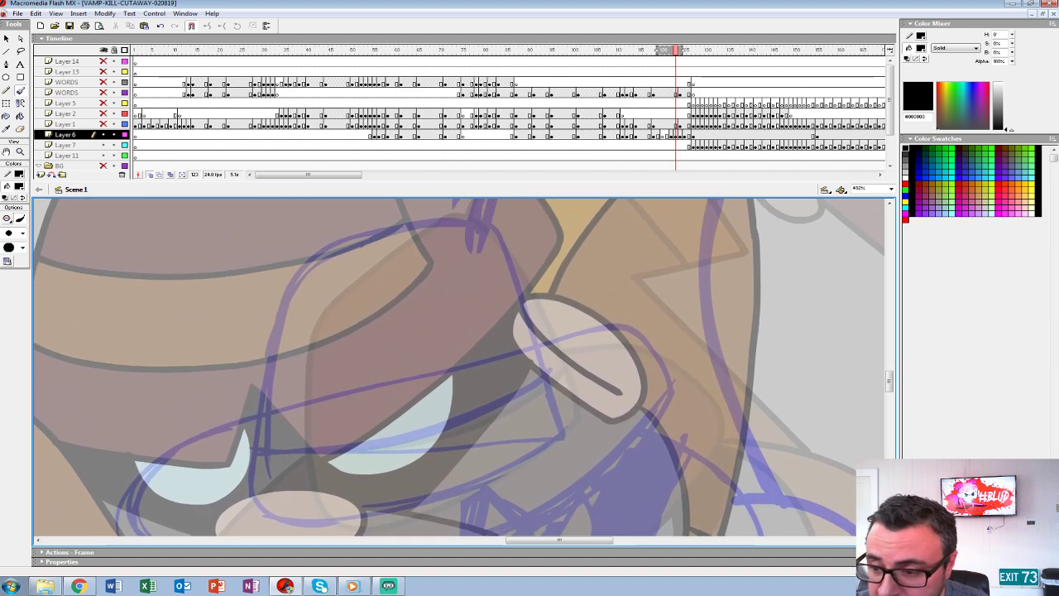
Try to ink the hat's crown over the sketch and undo the strokes.
{"action": "mouse_move", "coordinate": [461, 217]}
{"action": "left_mouse_down"}
{"action": "mouse_move", "coordinate": [521, 304]}
{"action": "mouse_move", "coordinate": [560, 434]}
{"action": "mouse_move", "coordinate": [482, 479]}
{"action": "mouse_move", "coordinate": [418, 500]}
{"action": "mouse_move", "coordinate": [296, 511]}
{"action": "mouse_move", "coordinate": [249, 488]}
{"action": "left_mouse_up"}
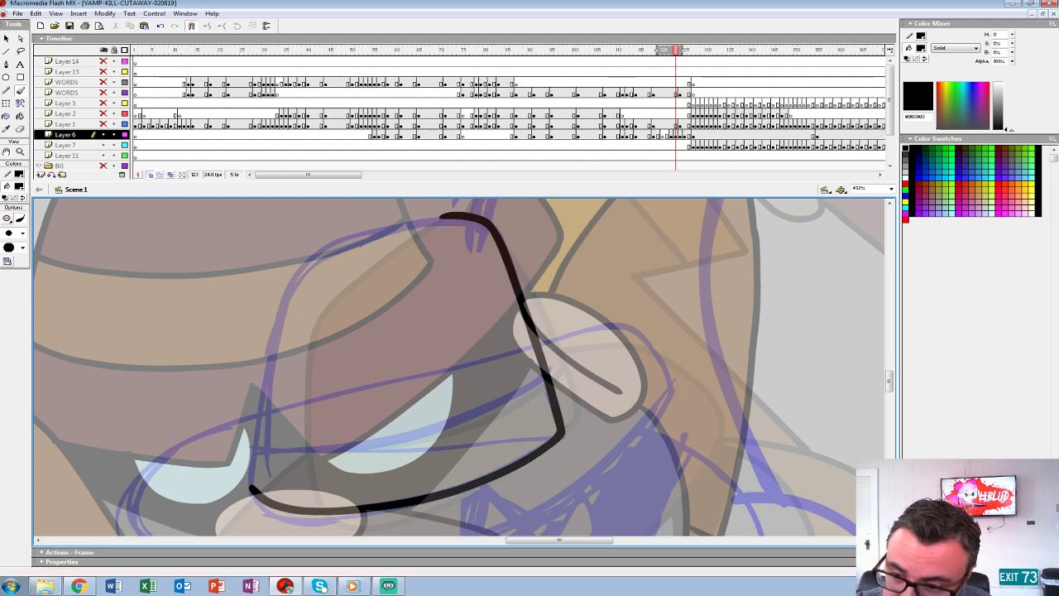
{"action": "key", "text": "ctrl+z"}
{"action": "key", "text": "ctrl+z"}
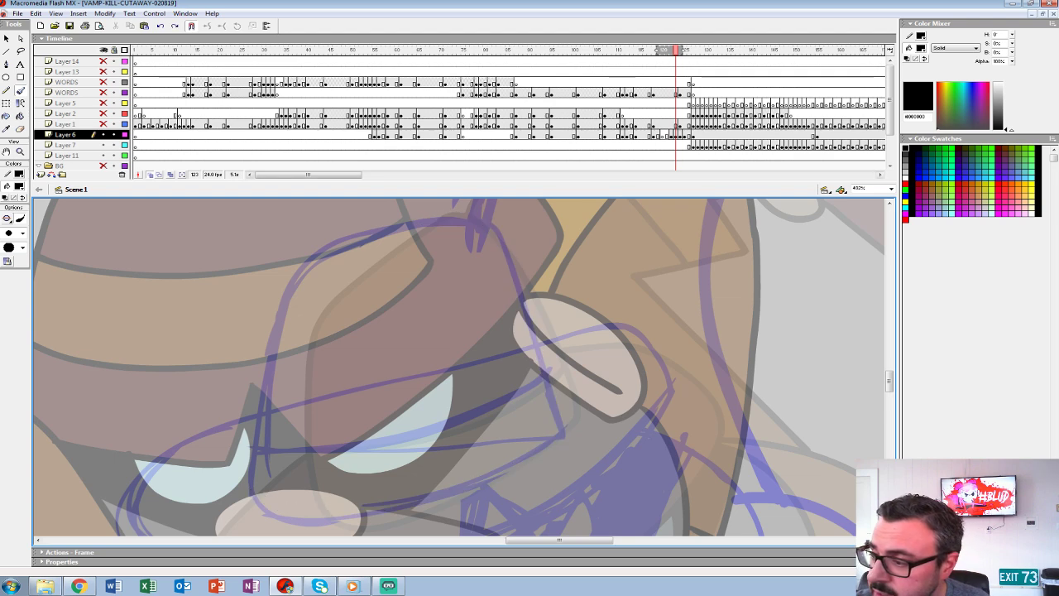
{"action": "left_click_drag", "start_coordinate": [668, 434], "coordinate": [620, 230]}
{"action": "key", "text": "ctrl+z"}
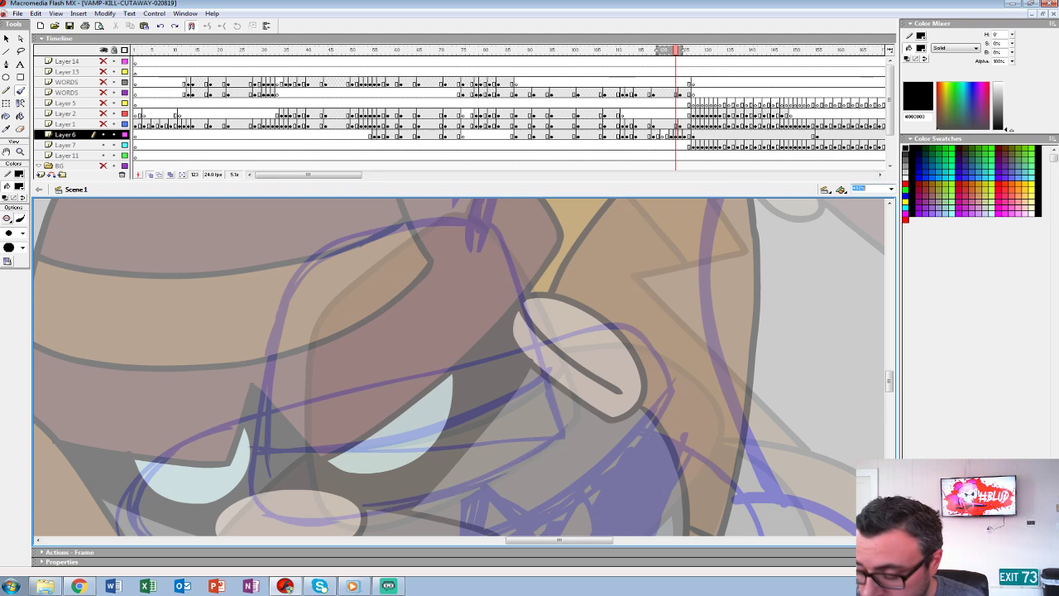
Set the view zoom to 600% and clear the inked lines from frame 123.
{"action": "type", "text": "q"}
{"action": "type", "text": "00"}
{"action": "key", "text": "Return"}
{"action": "mouse_move", "coordinate": [579, 513]}
{"action": "left_mouse_down"}
{"action": "mouse_move", "coordinate": [522, 424]}
{"action": "mouse_move", "coordinate": [438, 216]}
{"action": "left_mouse_up"}
{"action": "left_click", "coordinate": [676, 135]}
{"action": "key", "text": "Delete"}
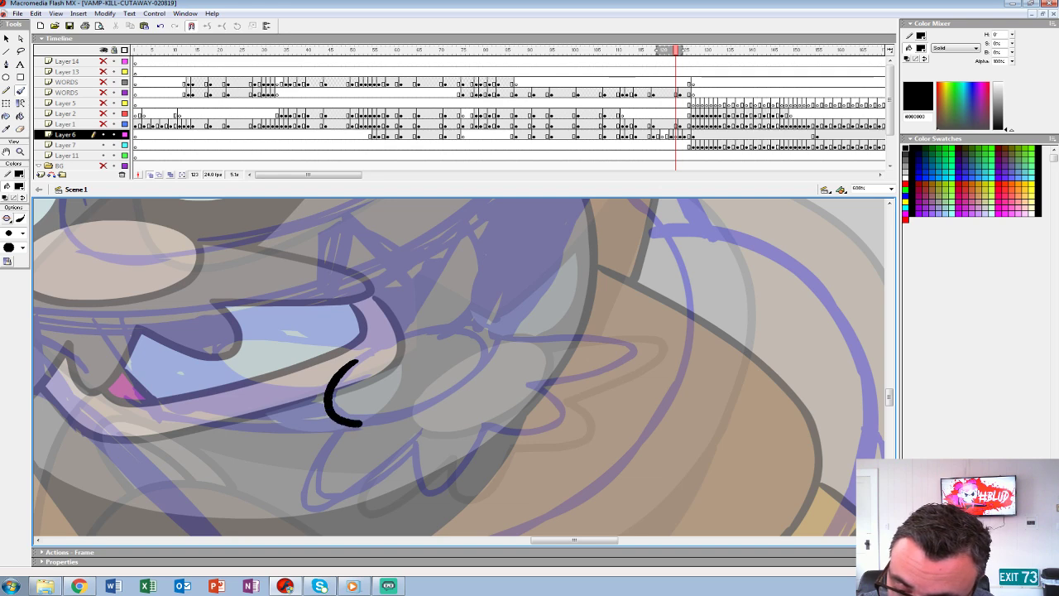
Ink the oval nose and the pointed moustache in black over the blue sketch.
{"action": "left_click_drag", "start_coordinate": [395, 339], "coordinate": [329, 392]}
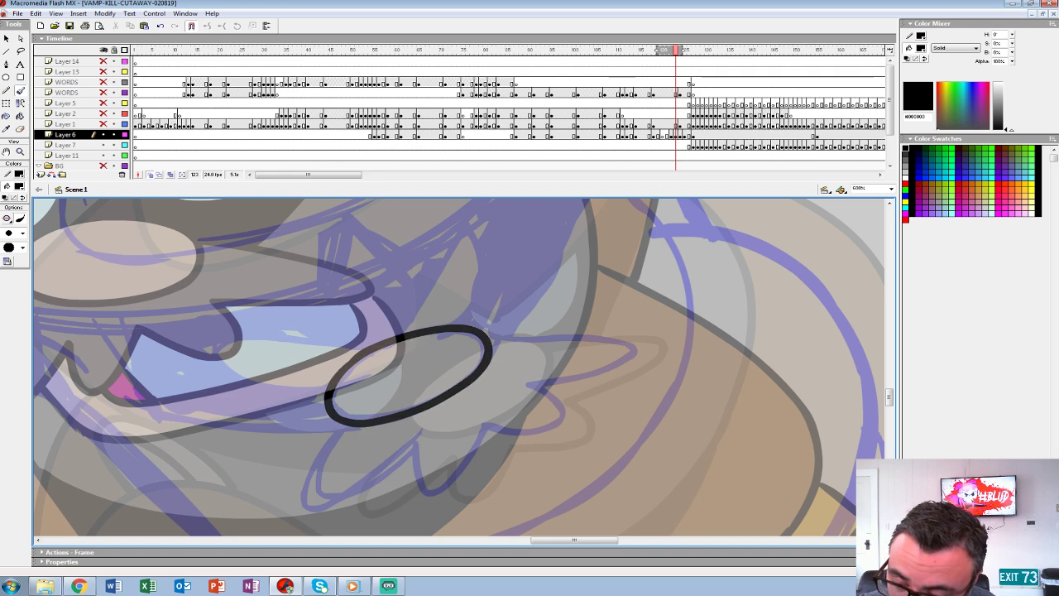
{"action": "mouse_move", "coordinate": [496, 364]}
{"action": "left_mouse_down"}
{"action": "mouse_move", "coordinate": [398, 334]}
{"action": "mouse_move", "coordinate": [524, 330]}
{"action": "left_mouse_up"}
{"action": "mouse_move", "coordinate": [420, 355]}
{"action": "left_mouse_down"}
{"action": "mouse_move", "coordinate": [395, 404]}
{"action": "mouse_move", "coordinate": [382, 397]}
{"action": "mouse_move", "coordinate": [334, 462]}
{"action": "mouse_move", "coordinate": [313, 416]}
{"action": "mouse_move", "coordinate": [234, 468]}
{"action": "mouse_move", "coordinate": [205, 465]}
{"action": "mouse_move", "coordinate": [246, 396]}
{"action": "left_mouse_up"}
{"action": "mouse_move", "coordinate": [430, 248]}
{"action": "left_mouse_down"}
{"action": "mouse_move", "coordinate": [503, 345]}
{"action": "mouse_move", "coordinate": [552, 517]}
{"action": "left_mouse_up"}
{"action": "left_click_drag", "start_coordinate": [430, 331], "coordinate": [541, 439]}
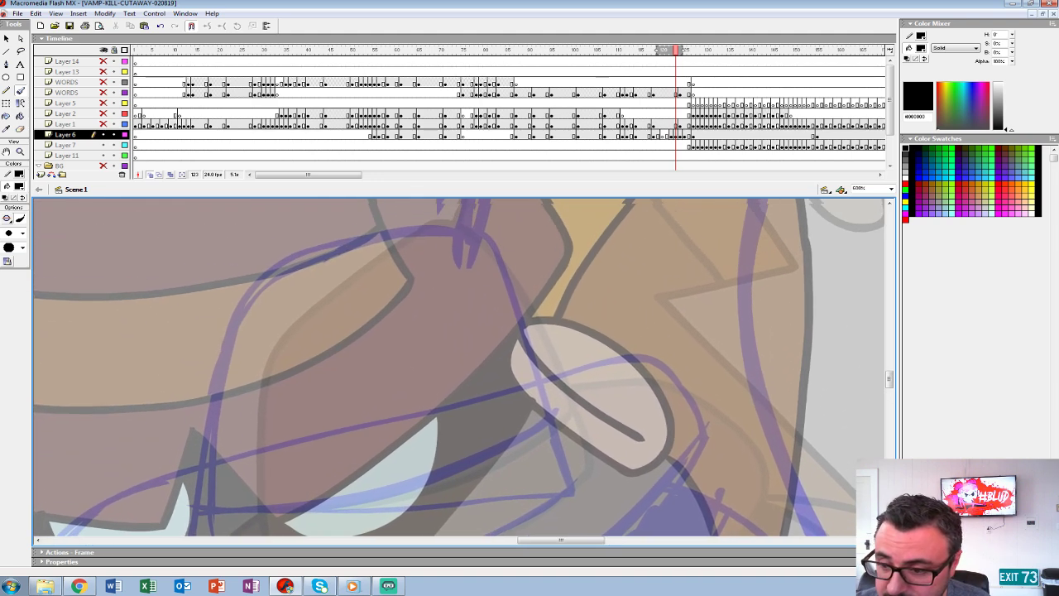
Ink the hat's crown down both sides and along its base, and add the curved hat band line.
{"action": "left_click_drag", "start_coordinate": [546, 530], "coordinate": [537, 522]}
{"action": "left_click_drag", "start_coordinate": [483, 230], "coordinate": [564, 481]}
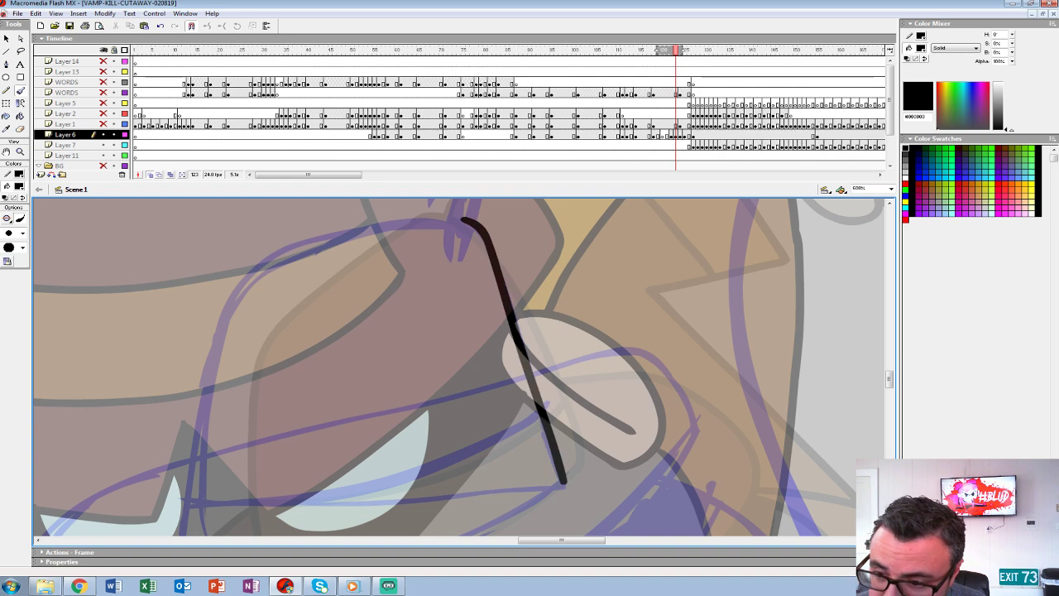
{"action": "mouse_move", "coordinate": [468, 219]}
{"action": "left_mouse_down"}
{"action": "mouse_move", "coordinate": [313, 247]}
{"action": "mouse_move", "coordinate": [248, 284]}
{"action": "mouse_move", "coordinate": [227, 324]}
{"action": "mouse_move", "coordinate": [366, 218]}
{"action": "mouse_move", "coordinate": [323, 399]}
{"action": "mouse_move", "coordinate": [349, 473]}
{"action": "left_mouse_up"}
{"action": "left_click_drag", "start_coordinate": [349, 473], "coordinate": [240, 397]}
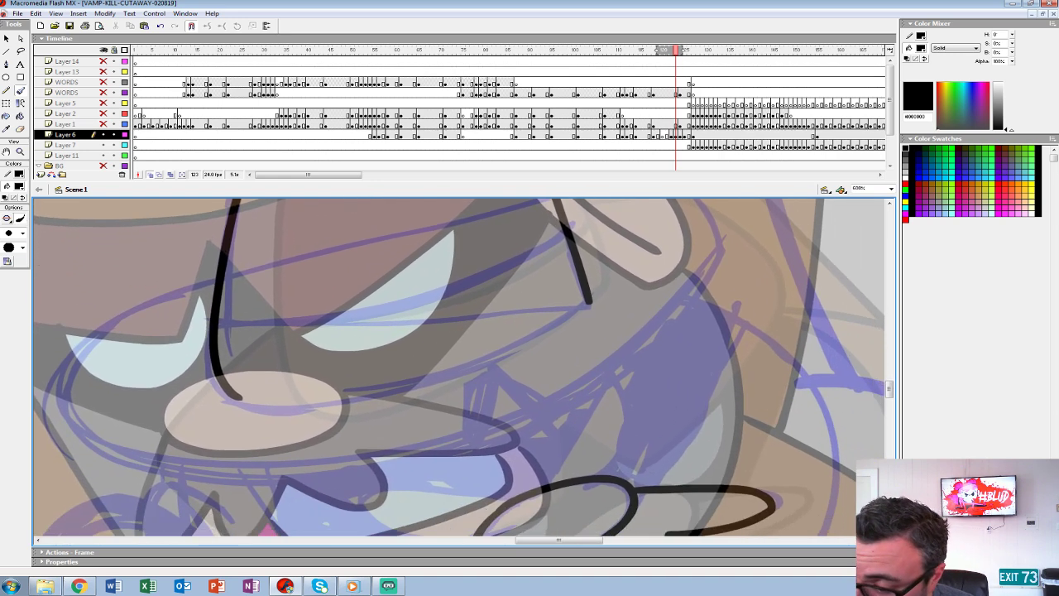
{"action": "mouse_move", "coordinate": [535, 339]}
{"action": "left_mouse_down"}
{"action": "mouse_move", "coordinate": [359, 397]}
{"action": "mouse_move", "coordinate": [237, 398]}
{"action": "left_mouse_up"}
{"action": "left_click_drag", "start_coordinate": [325, 331], "coordinate": [318, 406]}
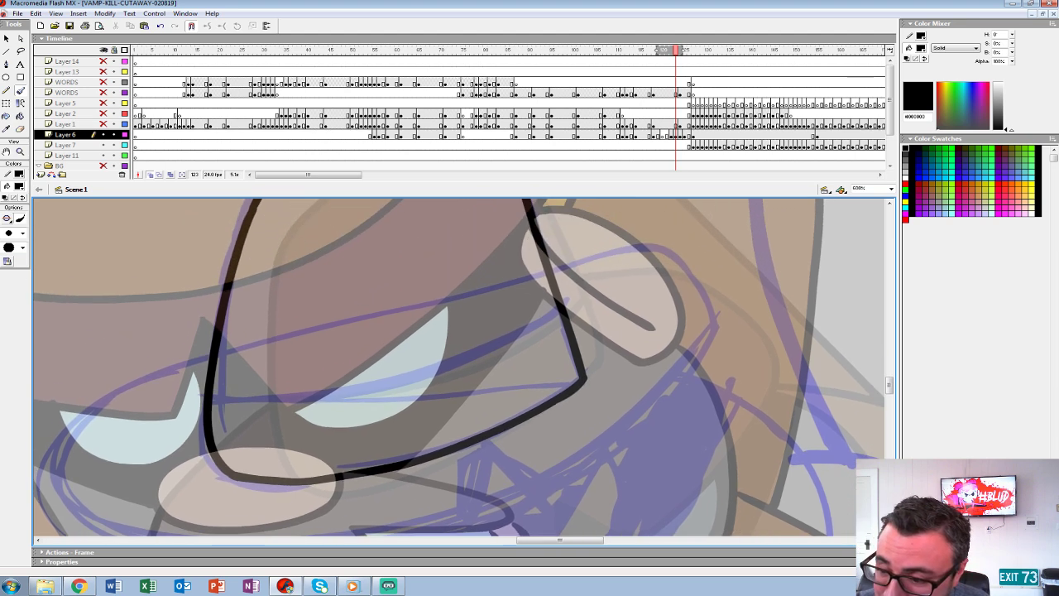
{"action": "mouse_move", "coordinate": [558, 307]}
{"action": "left_mouse_down"}
{"action": "mouse_move", "coordinate": [498, 344]}
{"action": "mouse_move", "coordinate": [384, 381]}
{"action": "mouse_move", "coordinate": [215, 383]}
{"action": "left_mouse_up"}
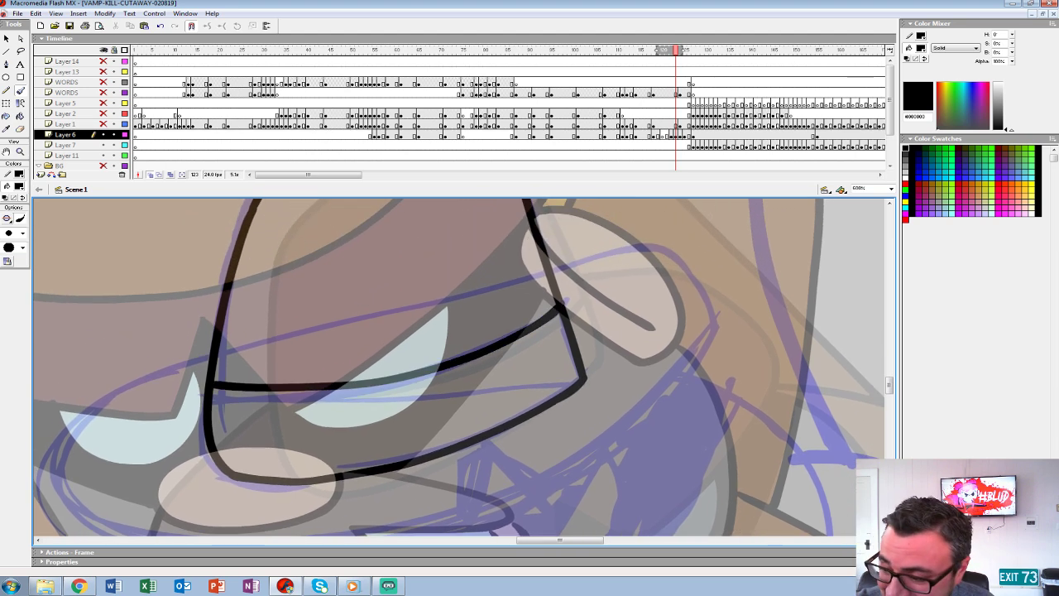
{"action": "left_click_drag", "start_coordinate": [513, 373], "coordinate": [322, 349]}
Ink the hat brim with its notched lower edge, redoing faulty strokes, and outline the back of the head.
{"action": "mouse_move", "coordinate": [359, 245]}
{"action": "left_mouse_down"}
{"action": "mouse_move", "coordinate": [430, 230]}
{"action": "mouse_move", "coordinate": [374, 236]}
{"action": "mouse_move", "coordinate": [479, 249]}
{"action": "mouse_move", "coordinate": [517, 303]}
{"action": "left_mouse_up"}
{"action": "key", "text": "ctrl+z"}
{"action": "key", "text": "ctrl+z"}
{"action": "mouse_move", "coordinate": [356, 236]}
{"action": "left_mouse_down"}
{"action": "mouse_move", "coordinate": [475, 239]}
{"action": "mouse_move", "coordinate": [509, 319]}
{"action": "mouse_move", "coordinate": [344, 471]}
{"action": "left_mouse_up"}
{"action": "key", "text": "ctrl+z"}
{"action": "mouse_move", "coordinate": [354, 243]}
{"action": "left_mouse_down"}
{"action": "mouse_move", "coordinate": [432, 225]}
{"action": "mouse_move", "coordinate": [519, 286]}
{"action": "mouse_move", "coordinate": [402, 444]}
{"action": "mouse_move", "coordinate": [350, 478]}
{"action": "mouse_move", "coordinate": [294, 444]}
{"action": "mouse_move", "coordinate": [284, 503]}
{"action": "mouse_move", "coordinate": [704, 362]}
{"action": "left_mouse_up"}
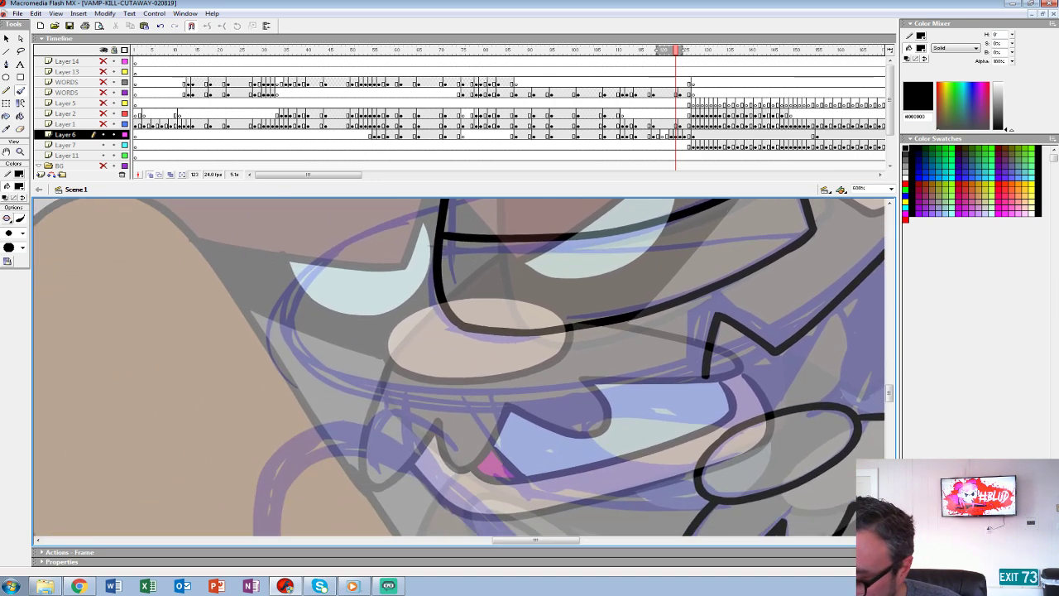
{"action": "mouse_move", "coordinate": [653, 389]}
{"action": "left_mouse_down"}
{"action": "mouse_move", "coordinate": [451, 402]}
{"action": "mouse_move", "coordinate": [373, 389]}
{"action": "mouse_move", "coordinate": [307, 354]}
{"action": "mouse_move", "coordinate": [289, 293]}
{"action": "mouse_move", "coordinate": [335, 245]}
{"action": "mouse_move", "coordinate": [438, 205]}
{"action": "left_mouse_up"}
{"action": "mouse_move", "coordinate": [711, 397]}
{"action": "left_mouse_down"}
{"action": "mouse_move", "coordinate": [314, 283]}
{"action": "mouse_move", "coordinate": [327, 405]}
{"action": "mouse_move", "coordinate": [289, 372]}
{"action": "mouse_move", "coordinate": [264, 390]}
{"action": "left_mouse_up"}
{"action": "mouse_move", "coordinate": [467, 220]}
{"action": "left_mouse_down"}
{"action": "mouse_move", "coordinate": [556, 269]}
{"action": "mouse_move", "coordinate": [598, 320]}
{"action": "mouse_move", "coordinate": [603, 426]}
{"action": "mouse_move", "coordinate": [732, 250]}
{"action": "mouse_move", "coordinate": [709, 305]}
{"action": "mouse_move", "coordinate": [651, 371]}
{"action": "mouse_move", "coordinate": [586, 416]}
{"action": "mouse_move", "coordinate": [440, 463]}
{"action": "mouse_move", "coordinate": [303, 466]}
{"action": "left_mouse_up"}
{"action": "left_click_drag", "start_coordinate": [496, 289], "coordinate": [470, 476]}
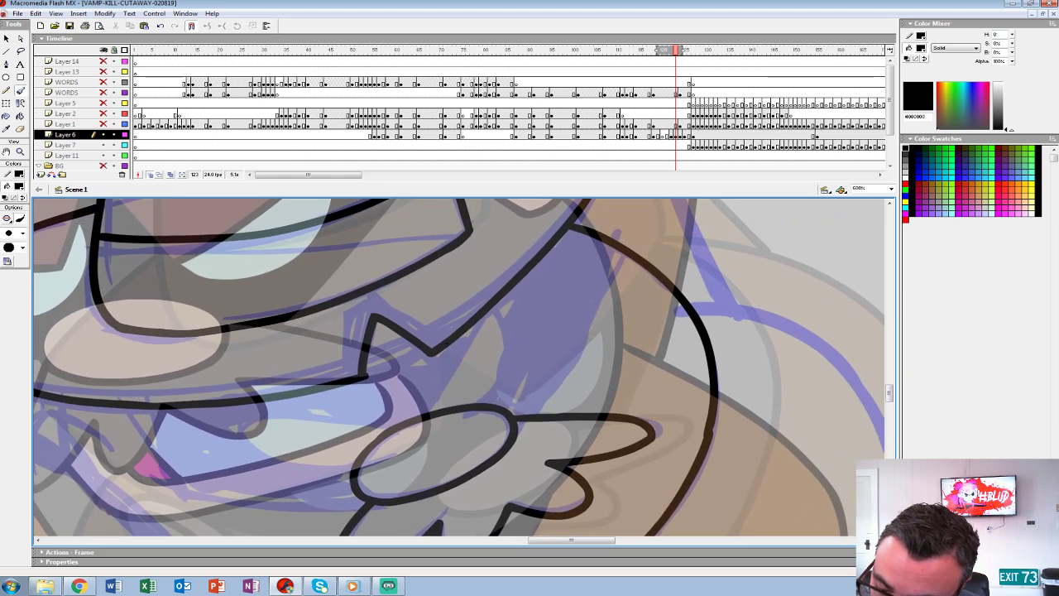
{"action": "left_click_drag", "start_coordinate": [447, 346], "coordinate": [421, 413]}
{"action": "mouse_move", "coordinate": [496, 310]}
{"action": "left_mouse_down"}
{"action": "mouse_move", "coordinate": [498, 379]}
{"action": "mouse_move", "coordinate": [478, 409]}
{"action": "left_mouse_up"}
{"action": "left_click_drag", "start_coordinate": [606, 241], "coordinate": [518, 418]}
{"action": "key", "text": "ctrl+z"}
{"action": "key", "text": "ctrl+z"}
{"action": "key", "text": "ctrl+z"}
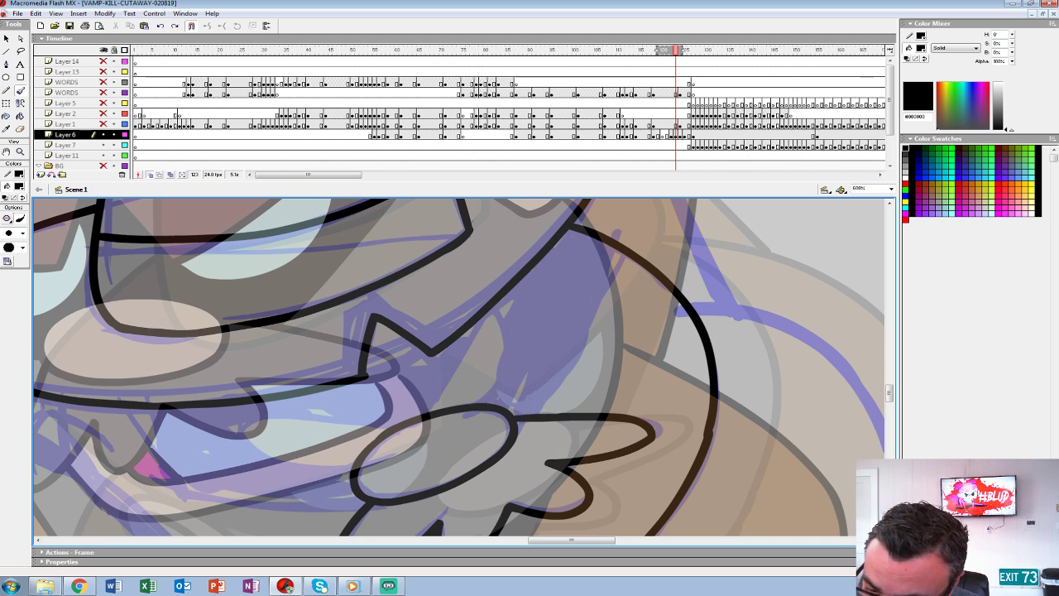
Ink both eye shapes, the mask's rear edge and its curved lower edge over the blue sketch.
{"action": "left_click_drag", "start_coordinate": [488, 310], "coordinate": [426, 416]}
{"action": "mouse_move", "coordinate": [609, 235]}
{"action": "left_mouse_down"}
{"action": "mouse_move", "coordinate": [519, 417]}
{"action": "mouse_move", "coordinate": [643, 343]}
{"action": "left_mouse_up"}
{"action": "left_click_drag", "start_coordinate": [529, 355], "coordinate": [391, 336]}
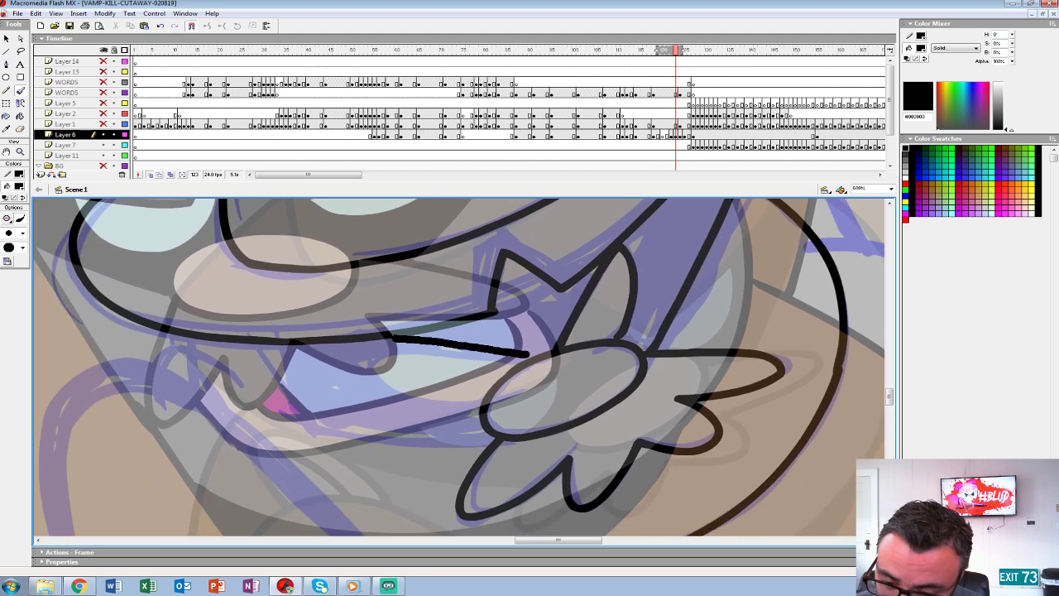
{"action": "mouse_move", "coordinate": [385, 383]}
{"action": "left_mouse_down"}
{"action": "mouse_move", "coordinate": [463, 405]}
{"action": "mouse_move", "coordinate": [493, 397]}
{"action": "left_mouse_up"}
{"action": "key", "text": "ctrl+z"}
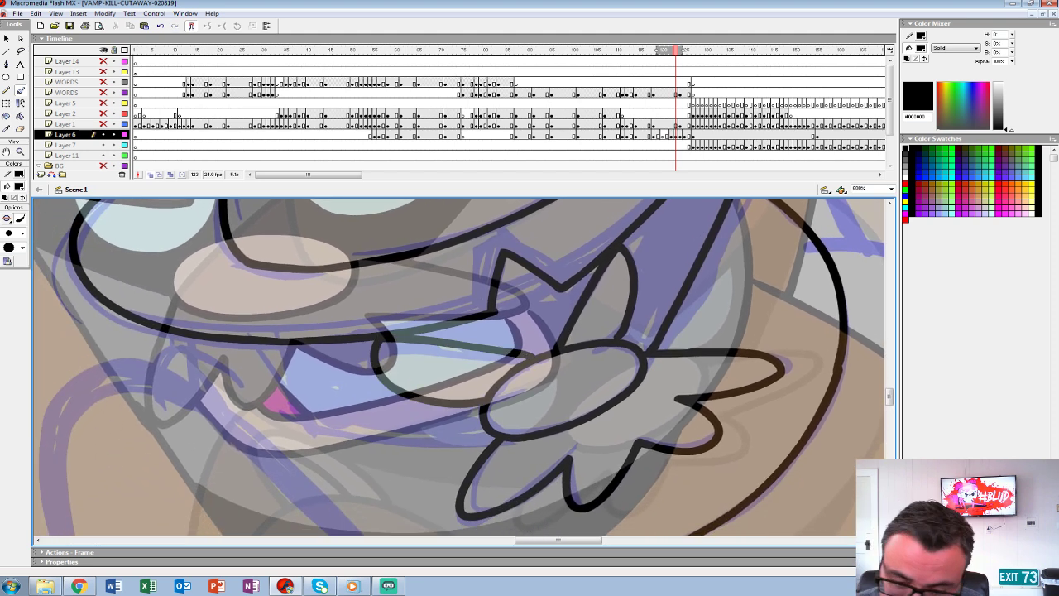
{"action": "mouse_move", "coordinate": [347, 428]}
{"action": "left_mouse_down"}
{"action": "mouse_move", "coordinate": [497, 441]}
{"action": "mouse_move", "coordinate": [543, 305]}
{"action": "mouse_move", "coordinate": [595, 353]}
{"action": "mouse_move", "coordinate": [632, 316]}
{"action": "mouse_move", "coordinate": [611, 269]}
{"action": "left_mouse_up"}
Ink the straight baseline under the figure, the front sleeve's outline and the small ear shape beside it.
{"action": "left_click_drag", "start_coordinate": [231, 505], "coordinate": [696, 505]}
{"action": "left_click_drag", "start_coordinate": [562, 397], "coordinate": [582, 424]}
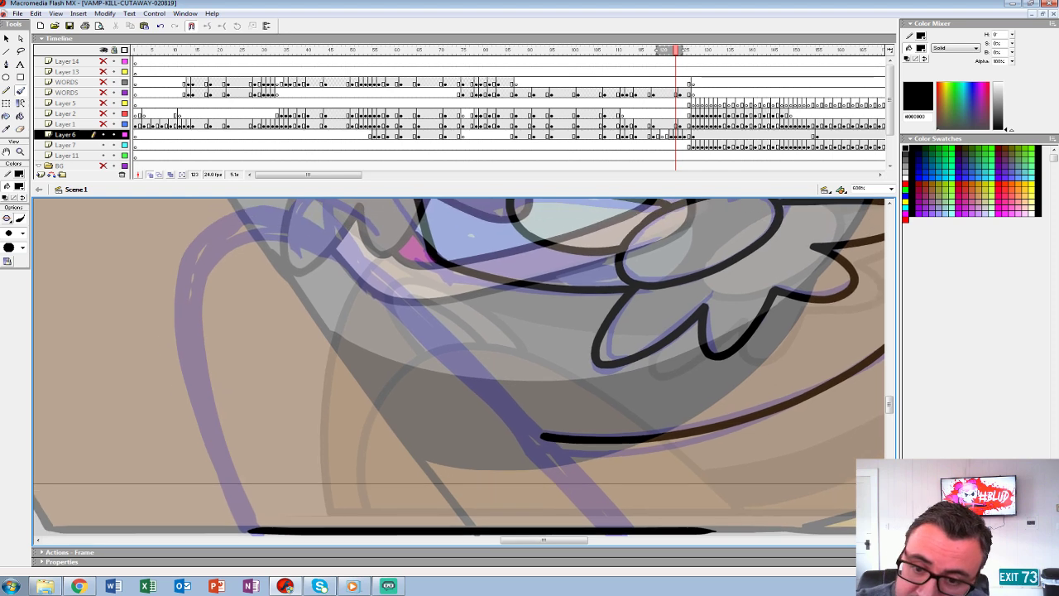
{"action": "mouse_move", "coordinate": [248, 520]}
{"action": "left_mouse_down"}
{"action": "mouse_move", "coordinate": [196, 282]}
{"action": "mouse_move", "coordinate": [238, 223]}
{"action": "mouse_move", "coordinate": [299, 228]}
{"action": "mouse_move", "coordinate": [372, 274]}
{"action": "mouse_move", "coordinate": [625, 528]}
{"action": "left_mouse_up"}
{"action": "left_click_drag", "start_coordinate": [570, 331], "coordinate": [589, 474]}
{"action": "mouse_move", "coordinate": [374, 356]}
{"action": "left_mouse_down"}
{"action": "mouse_move", "coordinate": [301, 369]}
{"action": "mouse_move", "coordinate": [368, 391]}
{"action": "left_mouse_up"}
{"action": "mouse_move", "coordinate": [728, 355]}
{"action": "left_mouse_down"}
{"action": "mouse_move", "coordinate": [425, 223]}
{"action": "mouse_move", "coordinate": [285, 428]}
{"action": "mouse_move", "coordinate": [134, 373]}
{"action": "left_mouse_up"}
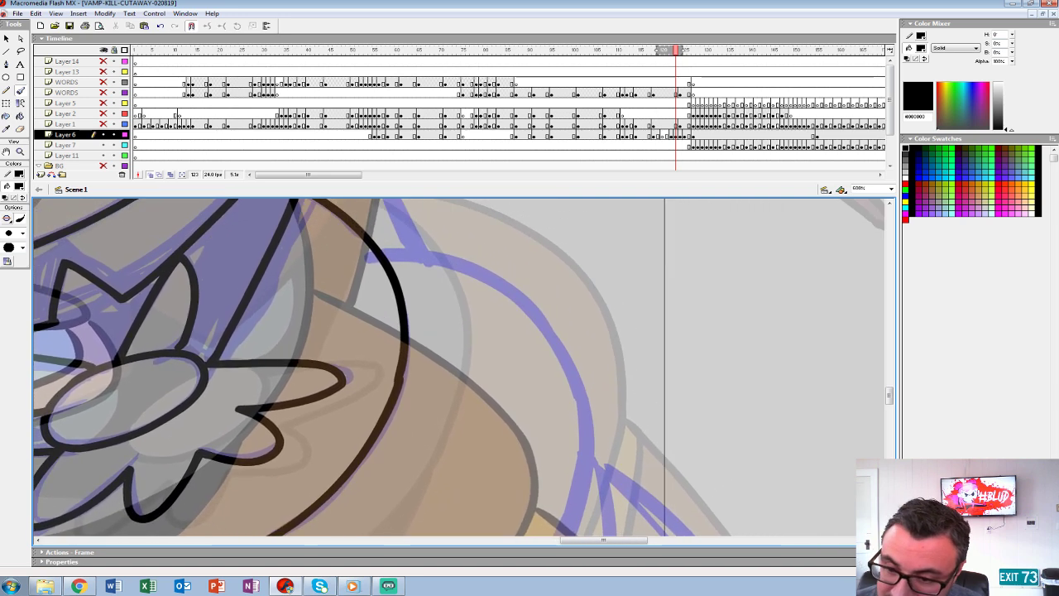
Ink the shoulder curve, the coat's trim band and the trailing coat point down to the baseline, redoing the first shoulder stroke.
{"action": "mouse_move", "coordinate": [380, 255]}
{"action": "left_mouse_down"}
{"action": "mouse_move", "coordinate": [544, 340]}
{"action": "mouse_move", "coordinate": [584, 485]}
{"action": "mouse_move", "coordinate": [640, 231]}
{"action": "mouse_move", "coordinate": [616, 281]}
{"action": "mouse_move", "coordinate": [416, 493]}
{"action": "left_mouse_up"}
{"action": "key", "text": "ctrl+z"}
{"action": "mouse_move", "coordinate": [581, 283]}
{"action": "left_mouse_down"}
{"action": "mouse_move", "coordinate": [469, 445]}
{"action": "mouse_move", "coordinate": [397, 502]}
{"action": "mouse_move", "coordinate": [466, 482]}
{"action": "left_mouse_up"}
{"action": "left_click_drag", "start_coordinate": [190, 488], "coordinate": [828, 488]}
{"action": "left_click_drag", "start_coordinate": [786, 447], "coordinate": [435, 452]}
{"action": "mouse_move", "coordinate": [303, 263]}
{"action": "left_mouse_down"}
{"action": "mouse_move", "coordinate": [424, 388]}
{"action": "mouse_move", "coordinate": [486, 493]}
{"action": "left_mouse_up"}
{"action": "left_click_drag", "start_coordinate": [413, 372], "coordinate": [672, 324]}
{"action": "left_click_drag", "start_coordinate": [580, 236], "coordinate": [507, 442]}
{"action": "left_click_drag", "start_coordinate": [496, 215], "coordinate": [581, 589]}
{"action": "left_click_drag", "start_coordinate": [356, 282], "coordinate": [719, 445]}
{"action": "left_click_drag", "start_coordinate": [579, 215], "coordinate": [322, 536]}
{"action": "left_click_drag", "start_coordinate": [446, 397], "coordinate": [393, 402]}
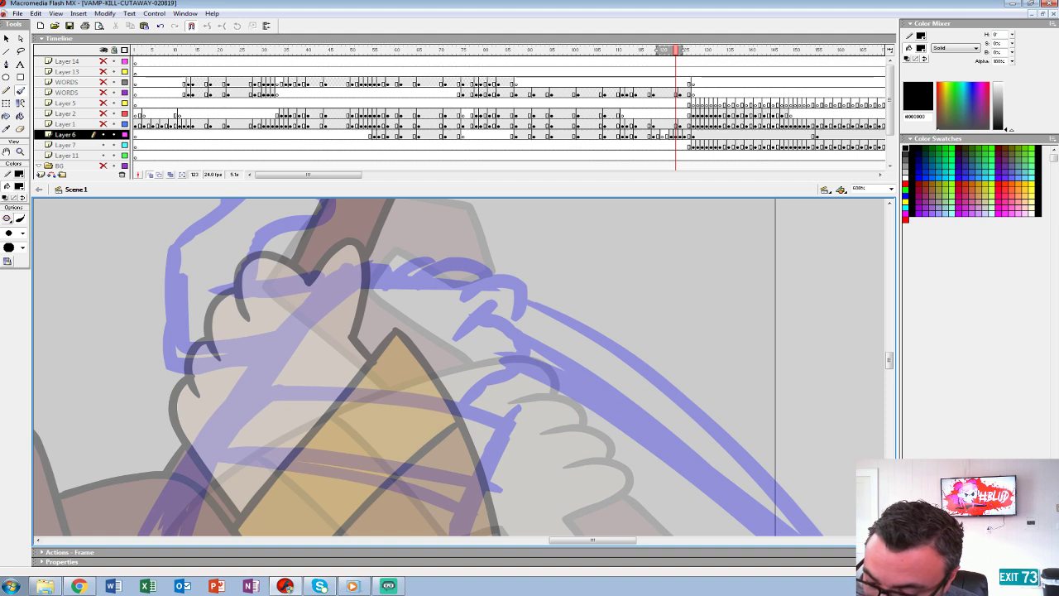
Ink the rounded knuckles of the raised hand and the front edge of the raised arm.
{"action": "left_click_drag", "start_coordinate": [521, 291], "coordinate": [448, 288]}
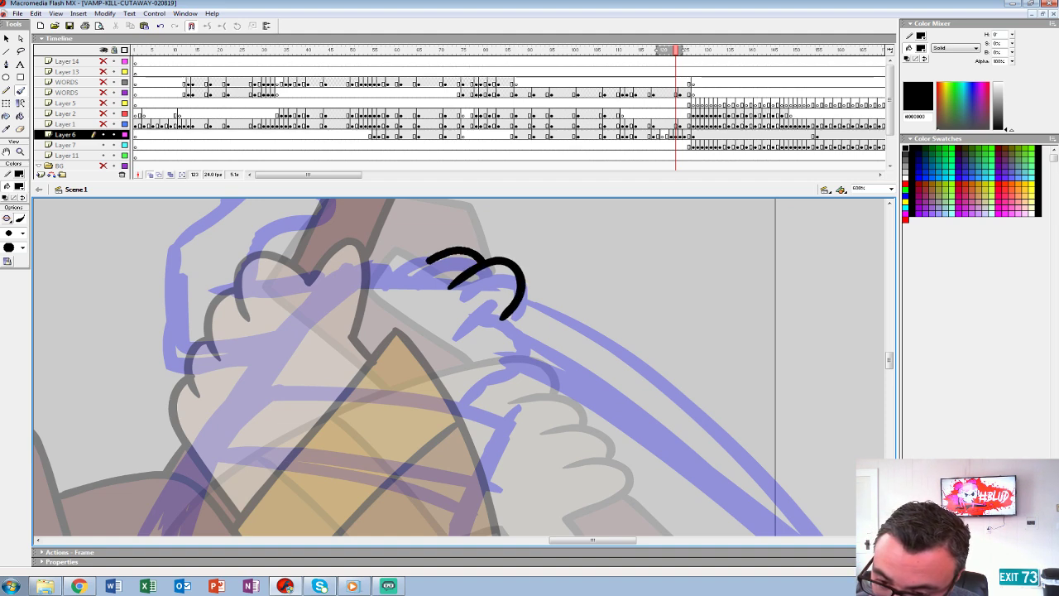
{"action": "mouse_move", "coordinate": [430, 248]}
{"action": "left_mouse_down"}
{"action": "mouse_move", "coordinate": [360, 285]}
{"action": "mouse_move", "coordinate": [230, 385]}
{"action": "left_mouse_up"}
{"action": "mouse_move", "coordinate": [239, 374]}
{"action": "left_mouse_down"}
{"action": "mouse_move", "coordinate": [444, 219]}
{"action": "mouse_move", "coordinate": [394, 294]}
{"action": "mouse_move", "coordinate": [357, 410]}
{"action": "left_mouse_up"}
{"action": "left_click_drag", "start_coordinate": [463, 331], "coordinate": [264, 408]}
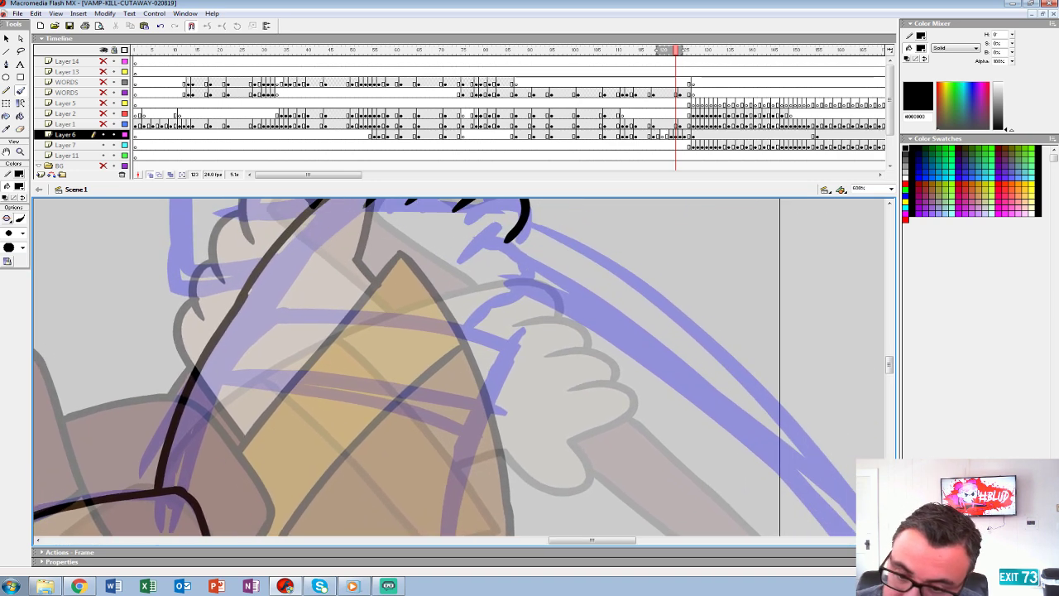
Ink the upper and lower edges of the raised arm's cuff and continue the arm's rear edge downward.
{"action": "mouse_move", "coordinate": [245, 298]}
{"action": "left_mouse_down"}
{"action": "mouse_move", "coordinate": [434, 326]}
{"action": "mouse_move", "coordinate": [511, 359]}
{"action": "mouse_move", "coordinate": [492, 404]}
{"action": "left_mouse_up"}
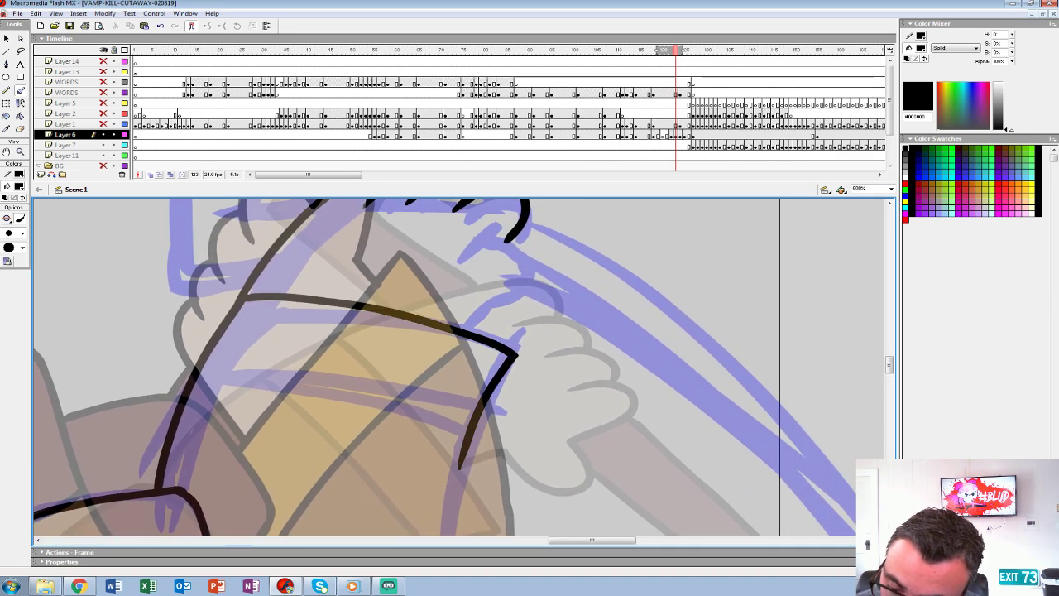
{"action": "scroll", "coordinate": [492, 404], "scroll_direction": "down", "scroll_amount": 5}
{"action": "mouse_move", "coordinate": [464, 205]}
{"action": "left_mouse_down"}
{"action": "mouse_move", "coordinate": [452, 269]}
{"action": "mouse_move", "coordinate": [481, 474]}
{"action": "mouse_move", "coordinate": [416, 278]}
{"action": "left_mouse_up"}
{"action": "left_click_drag", "start_coordinate": [404, 243], "coordinate": [473, 387]}
{"action": "left_click_drag", "start_coordinate": [446, 248], "coordinate": [498, 476]}
{"action": "left_click_drag", "start_coordinate": [471, 281], "coordinate": [498, 456]}
{"action": "mouse_move", "coordinate": [192, 340]}
{"action": "left_mouse_down"}
{"action": "mouse_move", "coordinate": [404, 351]}
{"action": "mouse_move", "coordinate": [484, 373]}
{"action": "mouse_move", "coordinate": [391, 488]}
{"action": "left_mouse_up"}
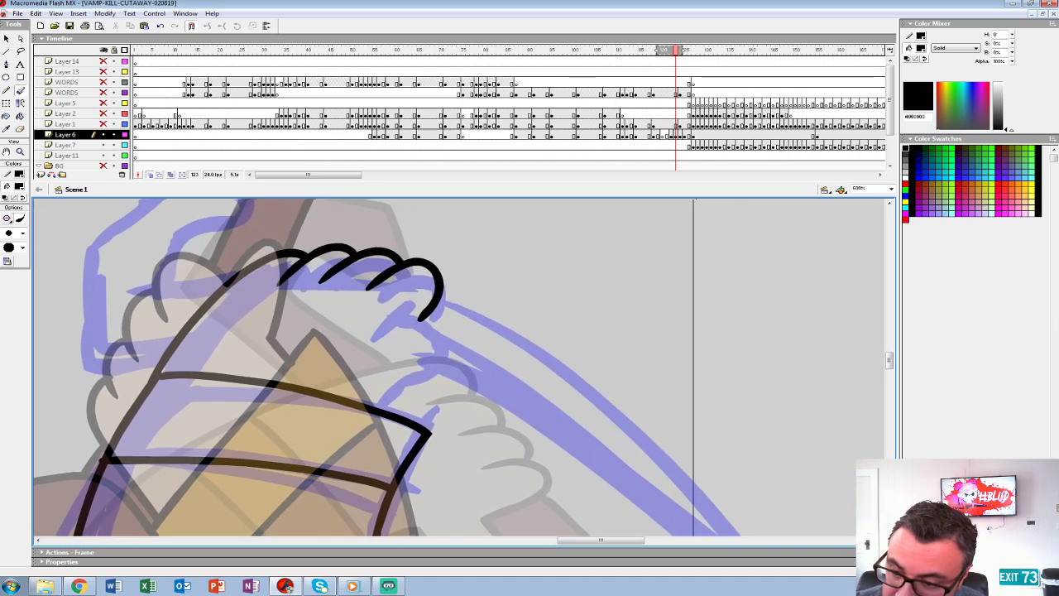
Ink the rounded lower part of the raised fist and join it to the cuff at the wrist.
{"action": "left_click_drag", "start_coordinate": [447, 342], "coordinate": [416, 327]}
{"action": "key", "text": "ctrl+z"}
{"action": "mouse_move", "coordinate": [463, 397]}
{"action": "left_mouse_down"}
{"action": "mouse_move", "coordinate": [401, 327]}
{"action": "mouse_move", "coordinate": [403, 341]}
{"action": "left_mouse_up"}
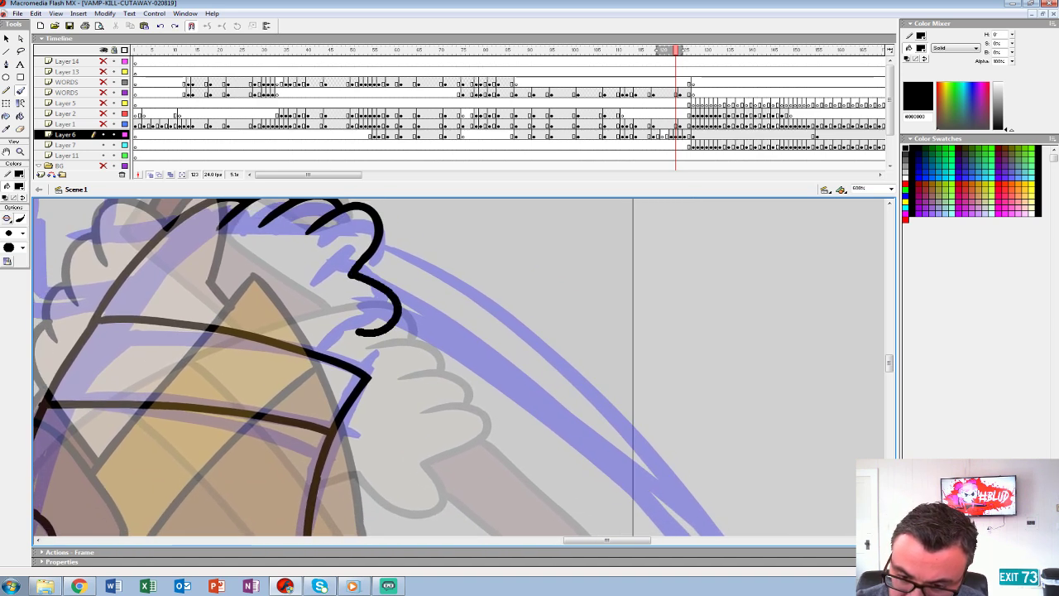
{"action": "left_click_drag", "start_coordinate": [324, 346], "coordinate": [318, 355]}
{"action": "mouse_move", "coordinate": [356, 364]}
{"action": "left_mouse_down"}
{"action": "mouse_move", "coordinate": [446, 416]}
{"action": "mouse_move", "coordinate": [255, 341]}
{"action": "left_mouse_up"}
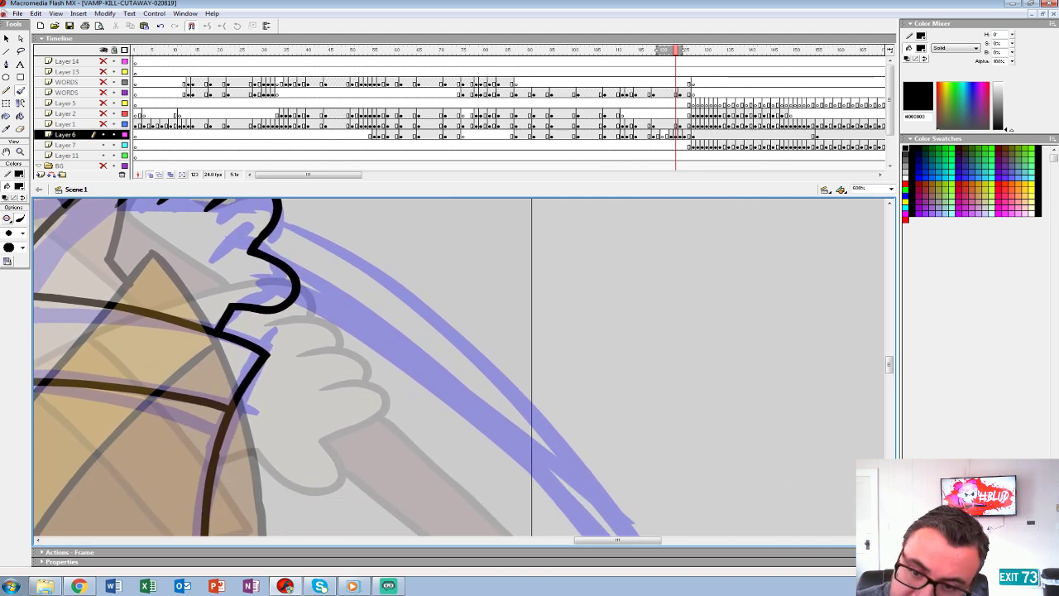
{"action": "mouse_move", "coordinate": [289, 222]}
{"action": "left_mouse_down"}
{"action": "mouse_move", "coordinate": [425, 306]}
{"action": "mouse_move", "coordinate": [375, 271]}
{"action": "mouse_move", "coordinate": [521, 387]}
{"action": "mouse_move", "coordinate": [385, 243]}
{"action": "mouse_move", "coordinate": [473, 345]}
{"action": "mouse_move", "coordinate": [584, 532]}
{"action": "left_mouse_up"}
{"action": "key", "text": "ctrl+z"}
{"action": "left_click_drag", "start_coordinate": [414, 323], "coordinate": [565, 449]}
{"action": "left_click_drag", "start_coordinate": [309, 278], "coordinate": [460, 377]}
{"action": "key", "text": "ctrl+z"}
{"action": "key", "text": "ctrl+z"}
{"action": "key", "text": "ctrl+z"}
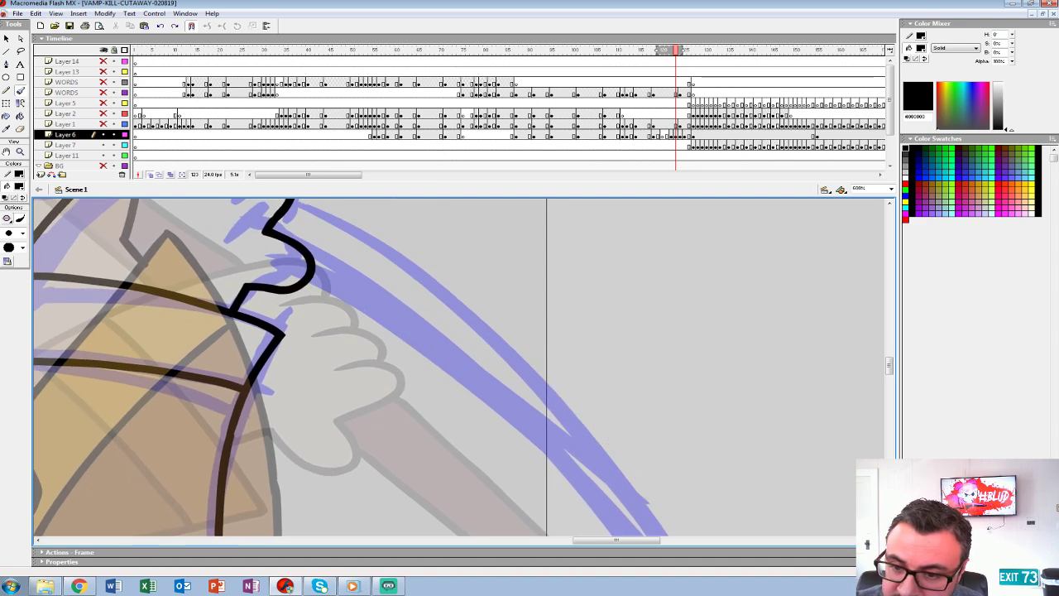
{"action": "left_click_drag", "start_coordinate": [397, 331], "coordinate": [402, 369]}
{"action": "mouse_move", "coordinate": [346, 260]}
{"action": "left_mouse_down"}
{"action": "mouse_move", "coordinate": [468, 341]}
{"action": "mouse_move", "coordinate": [589, 459]}
{"action": "left_mouse_up"}
{"action": "left_click_drag", "start_coordinate": [589, 459], "coordinate": [497, 463]}
{"action": "key", "text": "ctrl+z"}
{"action": "mouse_move", "coordinate": [208, 238]}
{"action": "left_mouse_down"}
{"action": "mouse_move", "coordinate": [426, 379]}
{"action": "mouse_move", "coordinate": [503, 455]}
{"action": "mouse_move", "coordinate": [360, 256]}
{"action": "mouse_move", "coordinate": [351, 334]}
{"action": "left_mouse_up"}
{"action": "left_click_drag", "start_coordinate": [350, 335], "coordinate": [428, 498]}
{"action": "key", "text": "ctrl+z"}
{"action": "key", "text": "ctrl+z"}
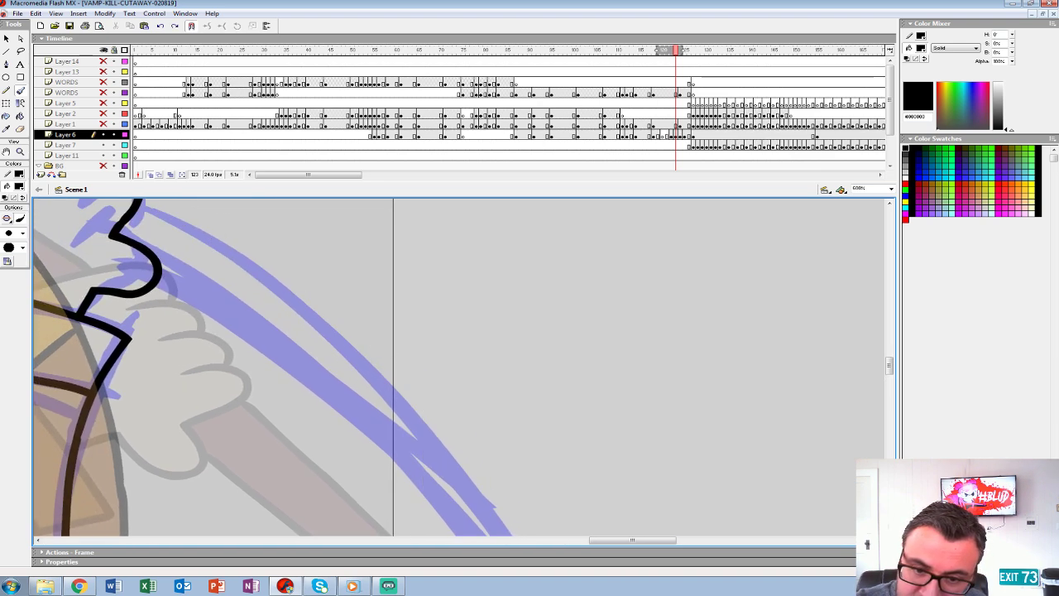
Ink both curved edges of the staff's shaft from the fist to its pointed tip.
{"action": "left_click_drag", "start_coordinate": [347, 356], "coordinate": [393, 391]}
{"action": "mouse_move", "coordinate": [231, 259]}
{"action": "left_mouse_down"}
{"action": "mouse_move", "coordinate": [375, 352]}
{"action": "mouse_move", "coordinate": [471, 437]}
{"action": "mouse_move", "coordinate": [314, 240]}
{"action": "mouse_move", "coordinate": [385, 331]}
{"action": "mouse_move", "coordinate": [481, 494]}
{"action": "left_mouse_up"}
{"action": "left_click_drag", "start_coordinate": [347, 306], "coordinate": [539, 468]}
{"action": "mouse_move", "coordinate": [280, 299]}
{"action": "left_mouse_down"}
{"action": "mouse_move", "coordinate": [503, 468]}
{"action": "mouse_move", "coordinate": [292, 275]}
{"action": "mouse_move", "coordinate": [473, 460]}
{"action": "mouse_move", "coordinate": [466, 437]}
{"action": "left_mouse_up"}
{"action": "left_click_drag", "start_coordinate": [331, 244], "coordinate": [733, 509]}
{"action": "left_click_drag", "start_coordinate": [372, 331], "coordinate": [617, 402]}
Ink the staff's angular hooked head above the fist, redoing the first stroke.
{"action": "left_click_drag", "start_coordinate": [468, 290], "coordinate": [472, 315]}
{"action": "key", "text": "ctrl+z"}
{"action": "mouse_move", "coordinate": [473, 259]}
{"action": "left_mouse_down"}
{"action": "mouse_move", "coordinate": [469, 289]}
{"action": "mouse_move", "coordinate": [403, 307]}
{"action": "left_mouse_up"}
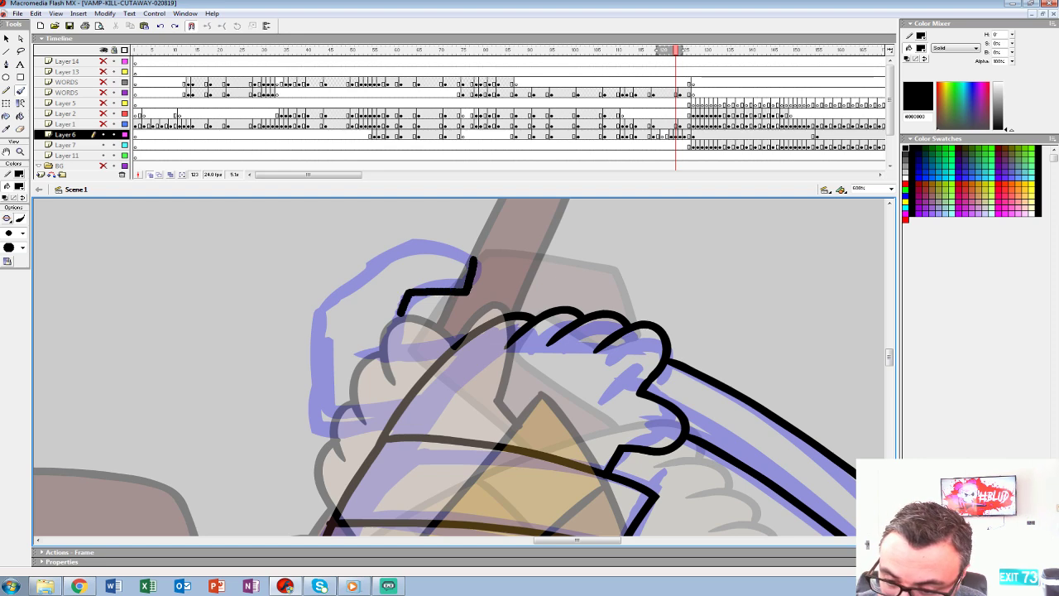
{"action": "left_click_drag", "start_coordinate": [416, 353], "coordinate": [459, 348]}
{"action": "mouse_move", "coordinate": [367, 265]}
{"action": "left_mouse_down"}
{"action": "mouse_move", "coordinate": [312, 354]}
{"action": "mouse_move", "coordinate": [315, 430]}
{"action": "left_mouse_up"}
{"action": "left_click_drag", "start_coordinate": [390, 420], "coordinate": [393, 420]}
Clear the blue sketch from frame 123 on Layer 6, keeping the black line art.
{"action": "left_click_drag", "start_coordinate": [463, 498], "coordinate": [512, 286]}
{"action": "mouse_move", "coordinate": [463, 521]}
{"action": "left_mouse_down"}
{"action": "mouse_move", "coordinate": [546, 206]}
{"action": "mouse_move", "coordinate": [545, 220]}
{"action": "left_mouse_up"}
{"action": "scroll", "coordinate": [459, 368], "scroll_direction": "down", "scroll_amount": 5}
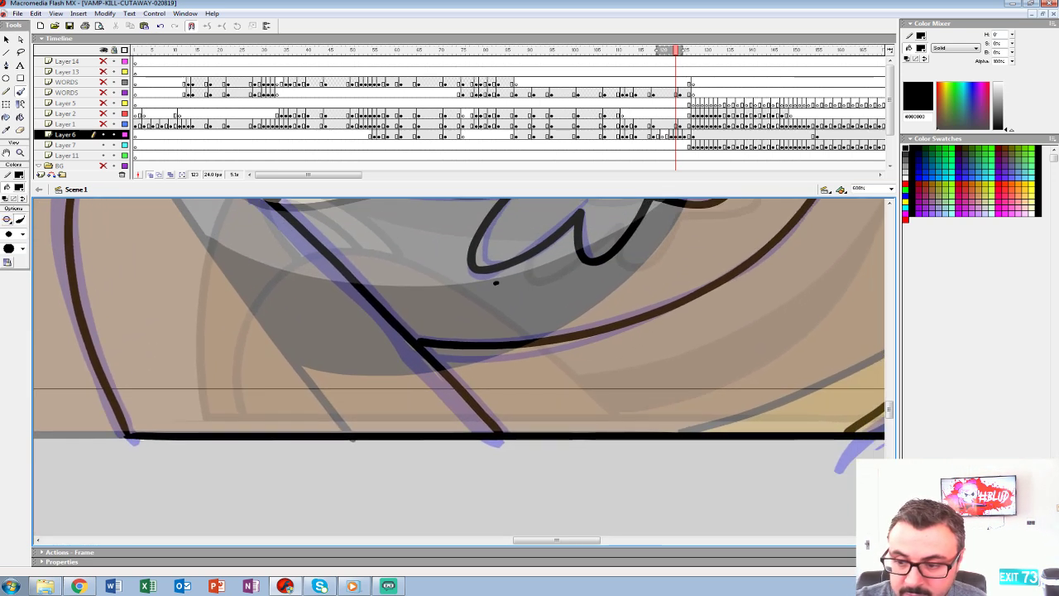
{"action": "left_click", "coordinate": [20, 153]}
{"action": "left_click", "coordinate": [466, 283], "text": "alt"}
{"action": "left_click", "coordinate": [466, 283], "text": "alt"}
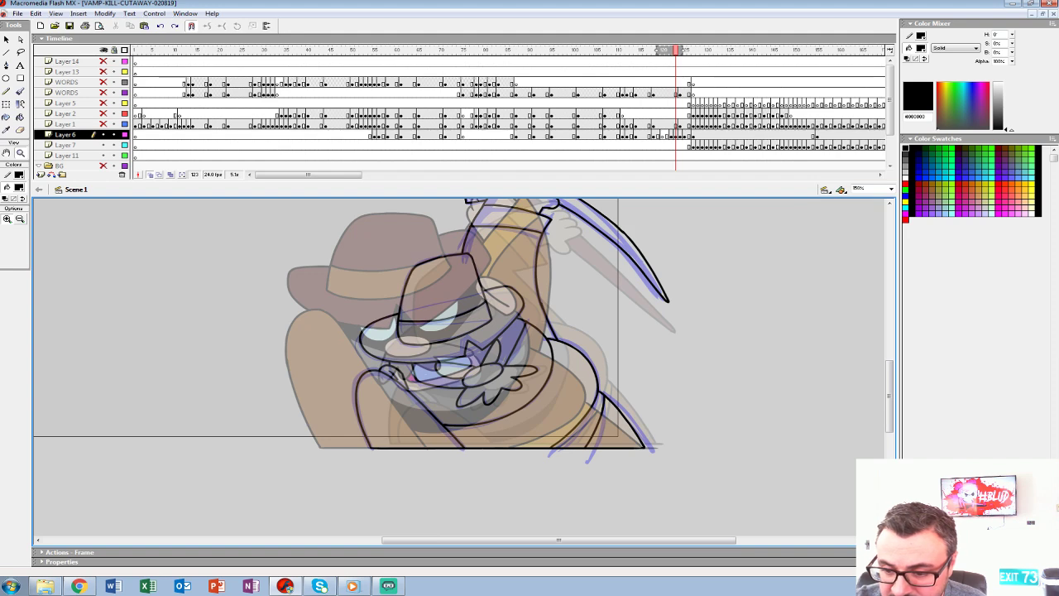
{"action": "left_click", "coordinate": [674, 135]}
{"action": "left_click_drag", "start_coordinate": [530, 314], "coordinate": [395, 383]}
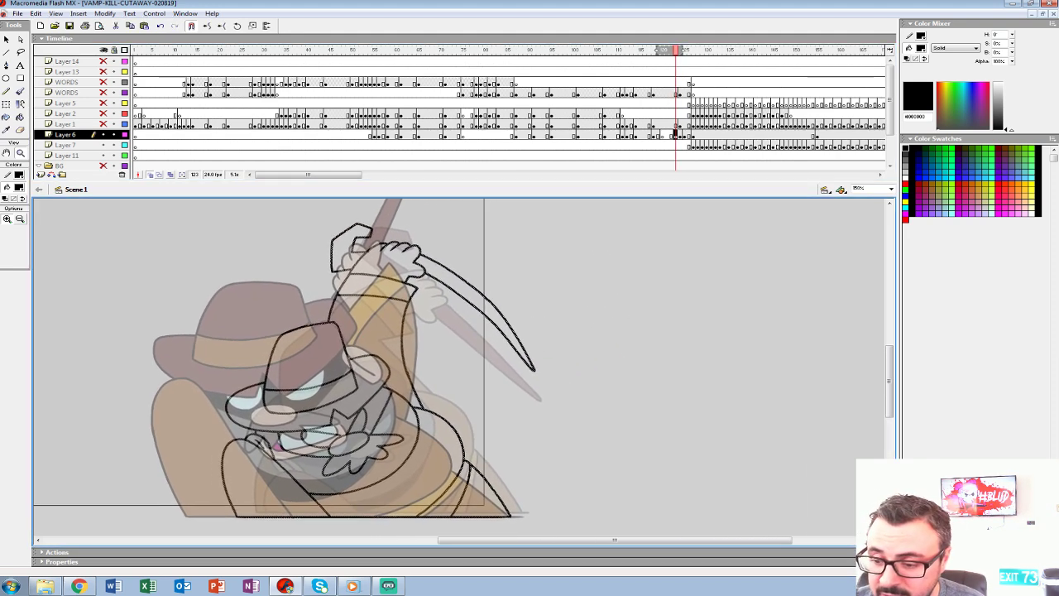
Turn off onion skinning and compare frame 123's line art with the neighbouring frames by moving back and forth.
{"action": "left_click_drag", "start_coordinate": [675, 51], "coordinate": [676, 50]}
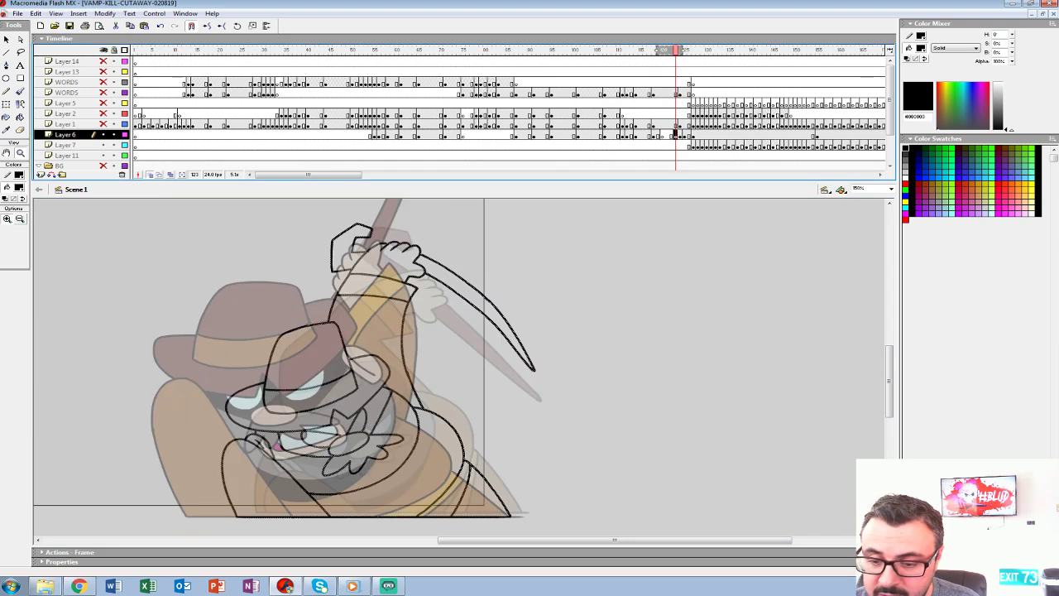
{"action": "left_click", "coordinate": [150, 175]}
{"action": "left_click_drag", "start_coordinate": [463, 368], "coordinate": [458, 349]}
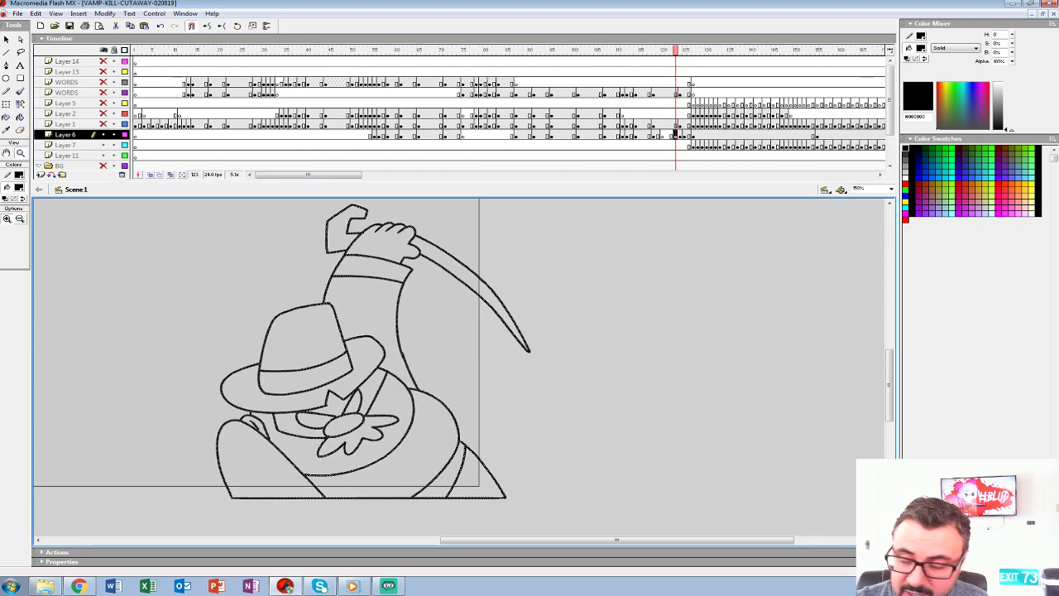
{"action": "left_click", "coordinate": [657, 134]}
{"action": "left_click", "coordinate": [680, 134]}
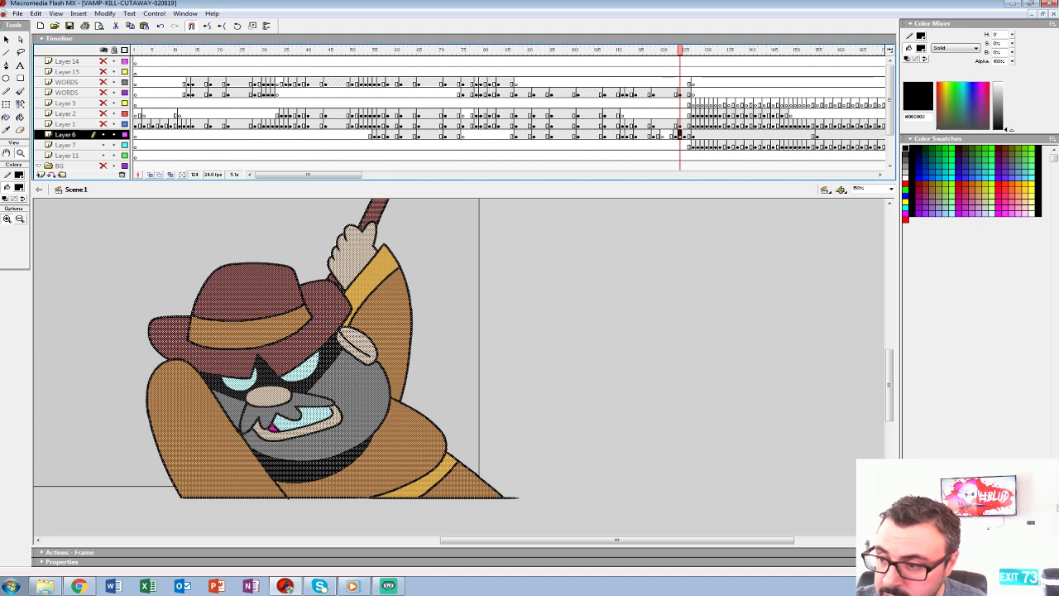
{"action": "left_click", "coordinate": [653, 135]}
{"action": "left_click", "coordinate": [676, 135]}
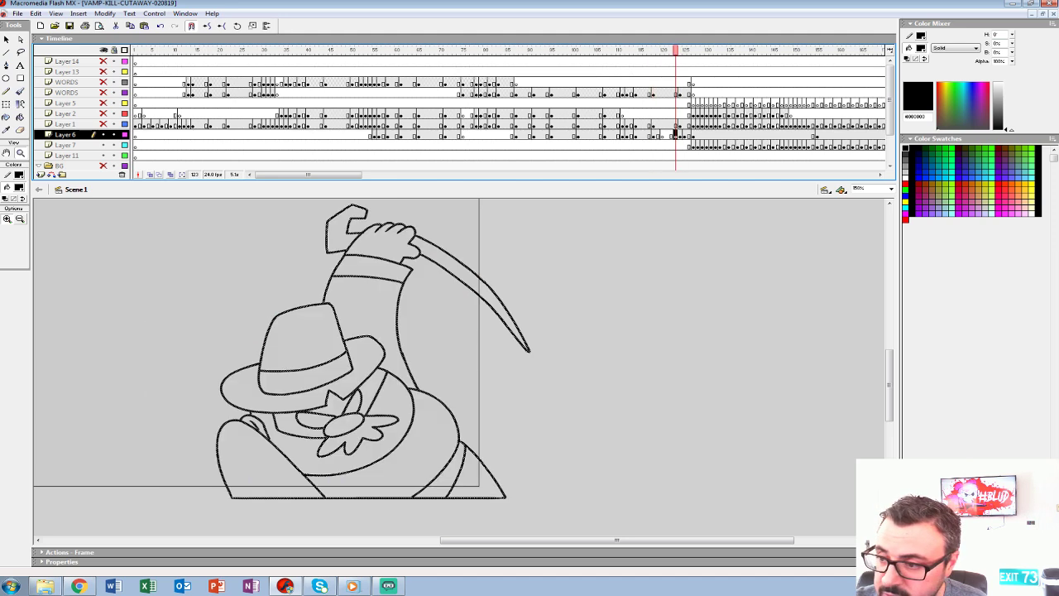
{"action": "key", "text": "comma"}
{"action": "key", "text": "comma"}
{"action": "key", "text": "comma"}
{"action": "key", "text": "period"}
{"action": "key", "text": "period"}
{"action": "key", "text": "period"}
{"action": "key", "text": "period"}
{"action": "key", "text": "comma"}
{"action": "key", "text": "comma"}
{"action": "key", "text": "comma"}
{"action": "key", "text": "comma"}
{"action": "key", "text": "comma"}
{"action": "key", "text": "comma"}
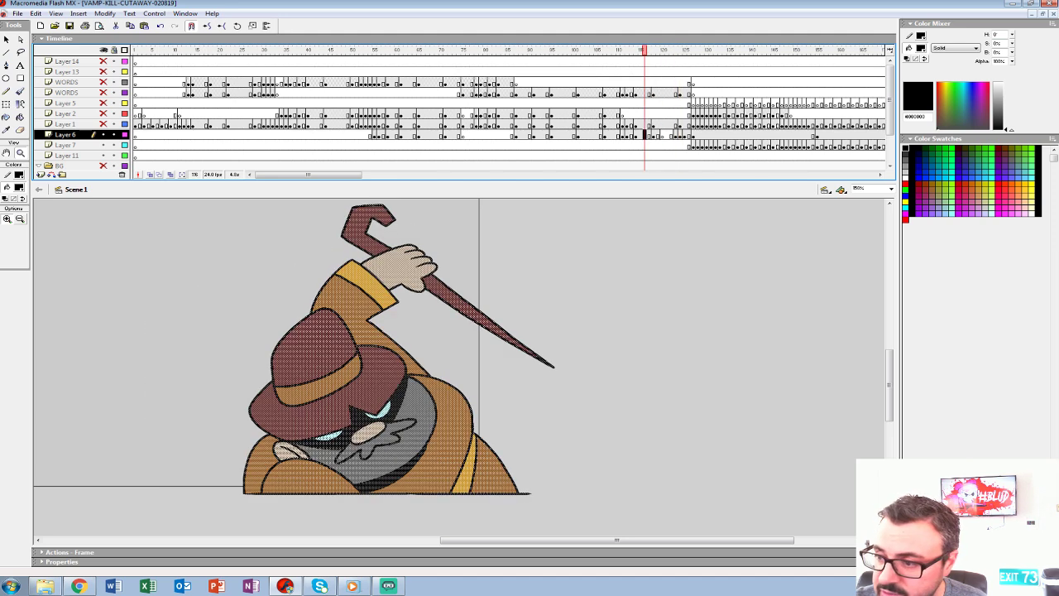
{"action": "key", "text": "period"}
{"action": "key", "text": "period"}
{"action": "key", "text": "period"}
{"action": "key", "text": "period"}
{"action": "key", "text": "period"}
{"action": "key", "text": "period"}
{"action": "key", "text": "period"}
{"action": "key", "text": "comma"}
{"action": "key", "text": "comma"}
Fill the mask areas around the eyes in frame 123 with black using the Paint Bucket.
{"action": "key", "text": "k"}
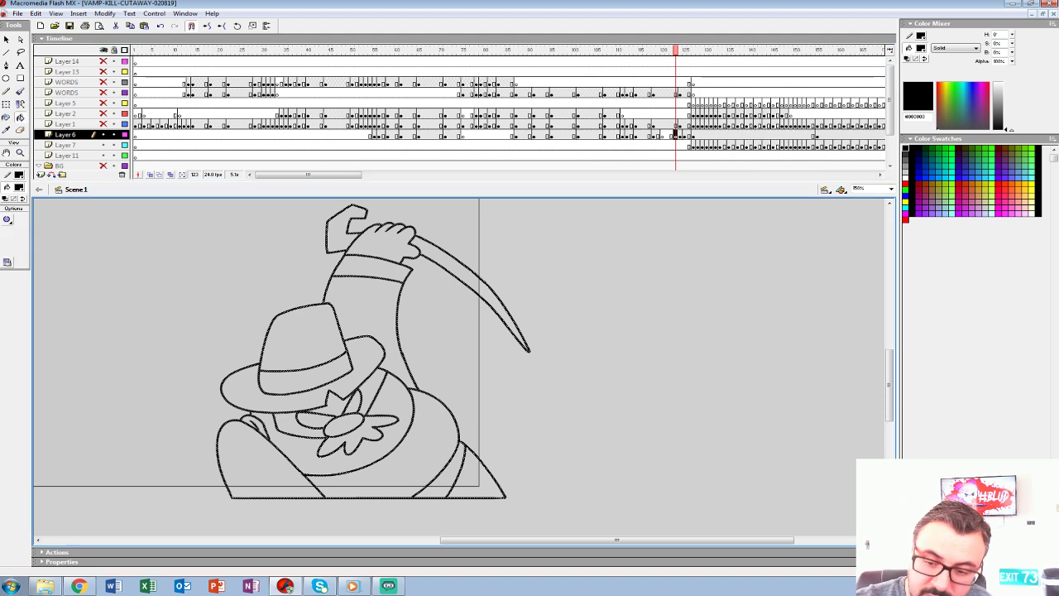
{"action": "left_click", "coordinate": [374, 387]}
{"action": "left_click", "coordinate": [331, 407]}
{"action": "left_click", "coordinate": [293, 425]}
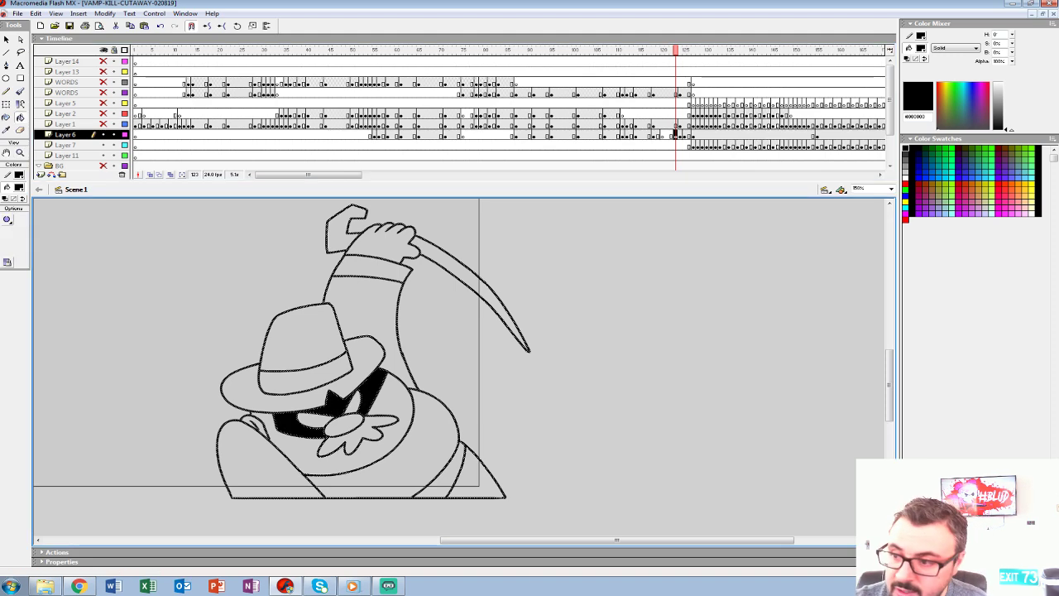
Compare the filled mask in frame 123 with the preceding frames of the swing.
{"action": "key", "text": "comma"}
{"action": "key", "text": "comma"}
{"action": "key", "text": "comma"}
{"action": "key", "text": "comma"}
{"action": "key", "text": "period"}
{"action": "key", "text": "period"}
{"action": "key", "text": "period"}
{"action": "key", "text": "period"}
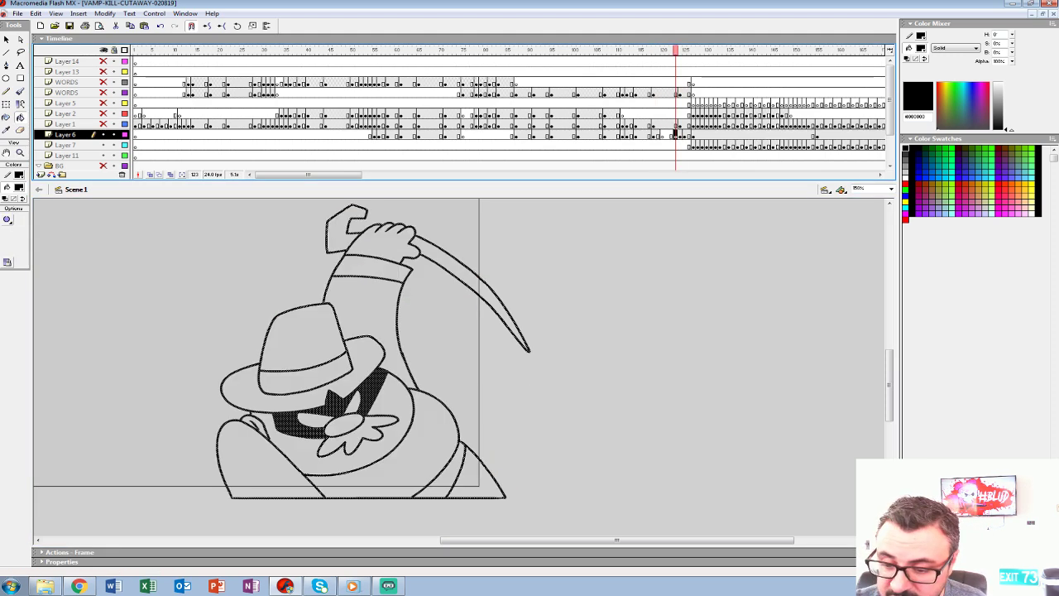
With onion skinning on, ink the curved shadow line along the lower face and fill the crescent below it black.
{"action": "left_click", "coordinate": [149, 174]}
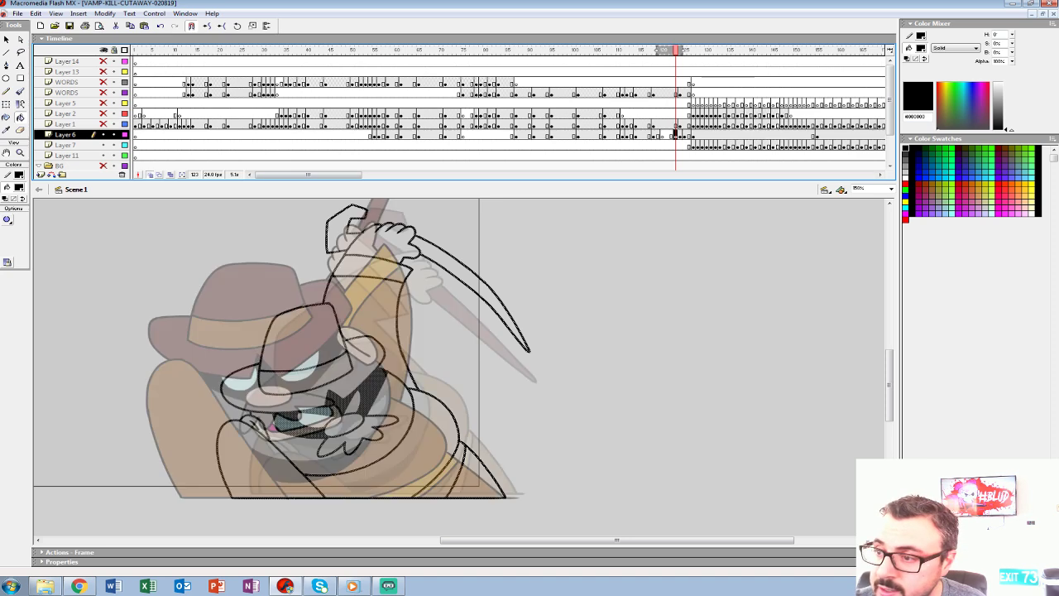
{"action": "left_click", "coordinate": [403, 450]}
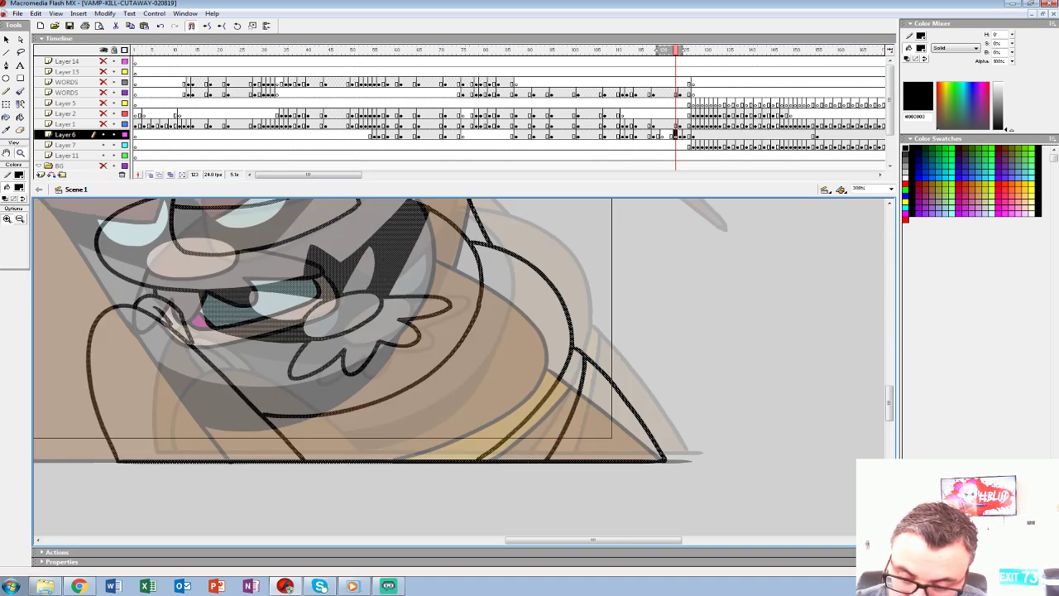
{"action": "left_click", "coordinate": [381, 418]}
{"action": "left_click_drag", "start_coordinate": [380, 419], "coordinate": [353, 425]}
{"action": "key", "text": "b"}
{"action": "mouse_move", "coordinate": [237, 408]}
{"action": "left_mouse_down"}
{"action": "mouse_move", "coordinate": [368, 394]}
{"action": "mouse_move", "coordinate": [505, 323]}
{"action": "mouse_move", "coordinate": [578, 248]}
{"action": "mouse_move", "coordinate": [521, 311]}
{"action": "mouse_move", "coordinate": [444, 364]}
{"action": "mouse_move", "coordinate": [369, 395]}
{"action": "mouse_move", "coordinate": [246, 422]}
{"action": "left_mouse_up"}
{"action": "key", "text": "ctrl+z"}
{"action": "left_click", "coordinate": [20, 117]}
{"action": "left_click", "coordinate": [331, 381]}
{"action": "left_click", "coordinate": [20, 153]}
{"action": "left_click", "coordinate": [518, 290], "text": "alt"}
{"action": "left_click", "coordinate": [517, 289], "text": "alt"}
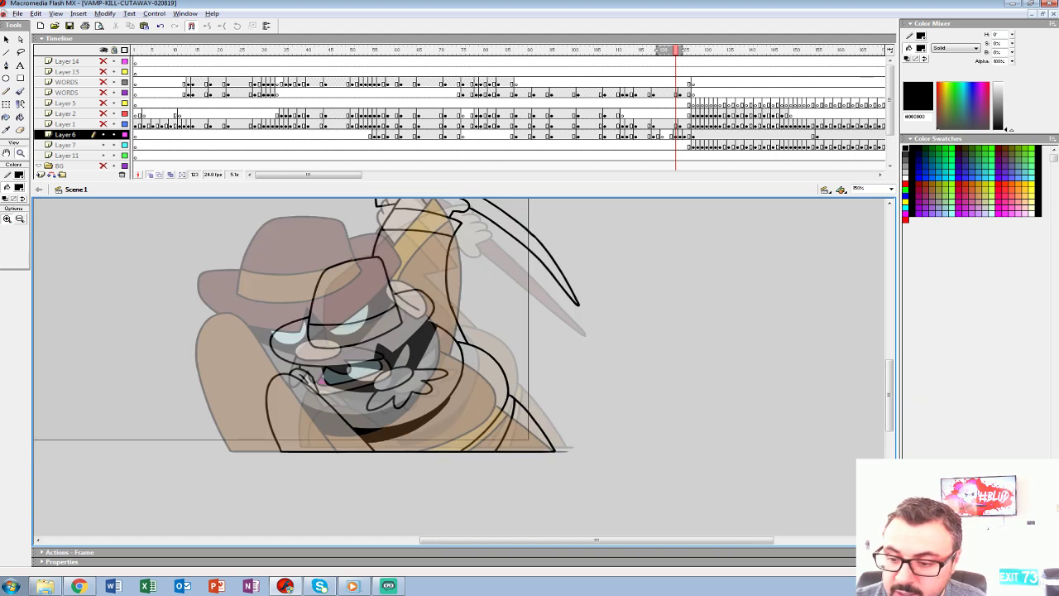
{"action": "left_click", "coordinate": [518, 289], "text": "alt"}
Turn off onion skinning and fill the face and moustache in frame 123 with the grey #666666 sampled from frame 124.
{"action": "left_click", "coordinate": [150, 175]}
{"action": "left_click", "coordinate": [555, 369]}
{"action": "left_click_drag", "start_coordinate": [555, 369], "coordinate": [550, 360]}
{"action": "key", "text": "comma"}
{"action": "key", "text": "period"}
{"action": "key", "text": "period"}
{"action": "key", "text": "comma"}
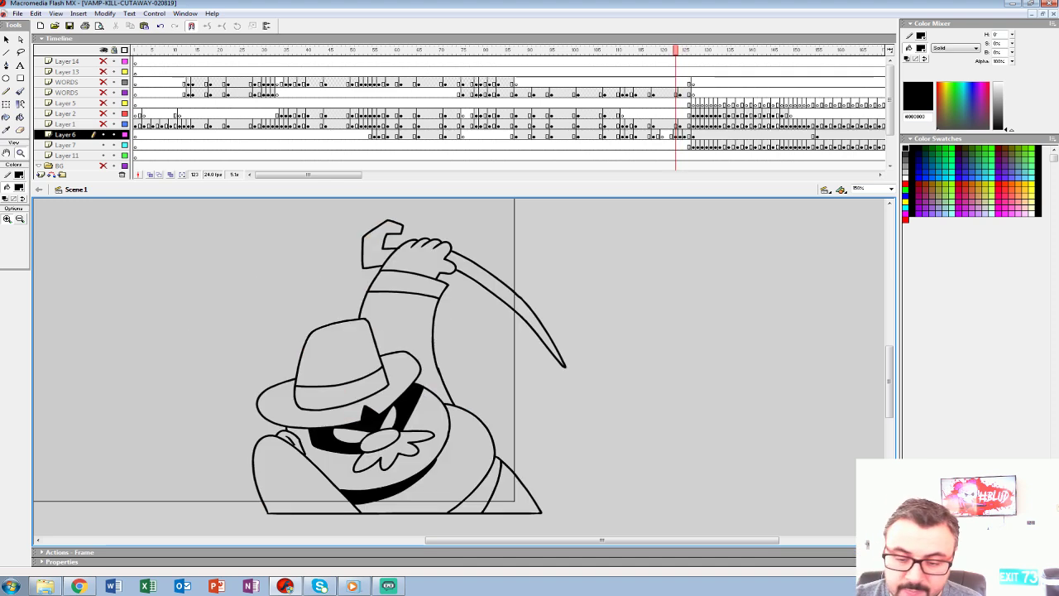
{"action": "key", "text": "period"}
{"action": "left_click", "coordinate": [19, 187]}
{"action": "left_click", "coordinate": [396, 413]}
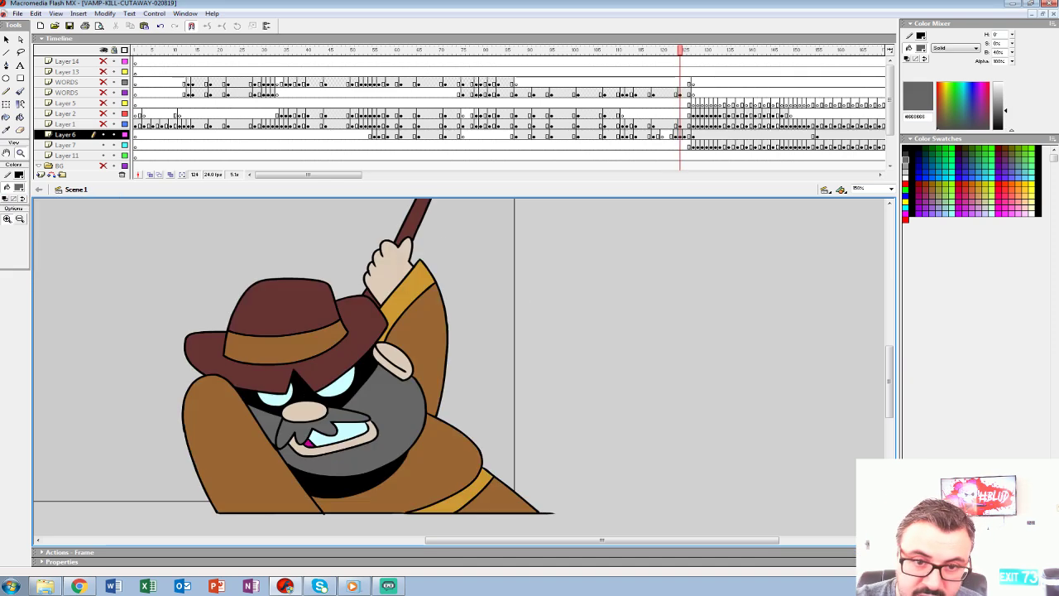
{"action": "left_click", "coordinate": [21, 117]}
{"action": "key", "text": "comma"}
{"action": "key", "text": "period"}
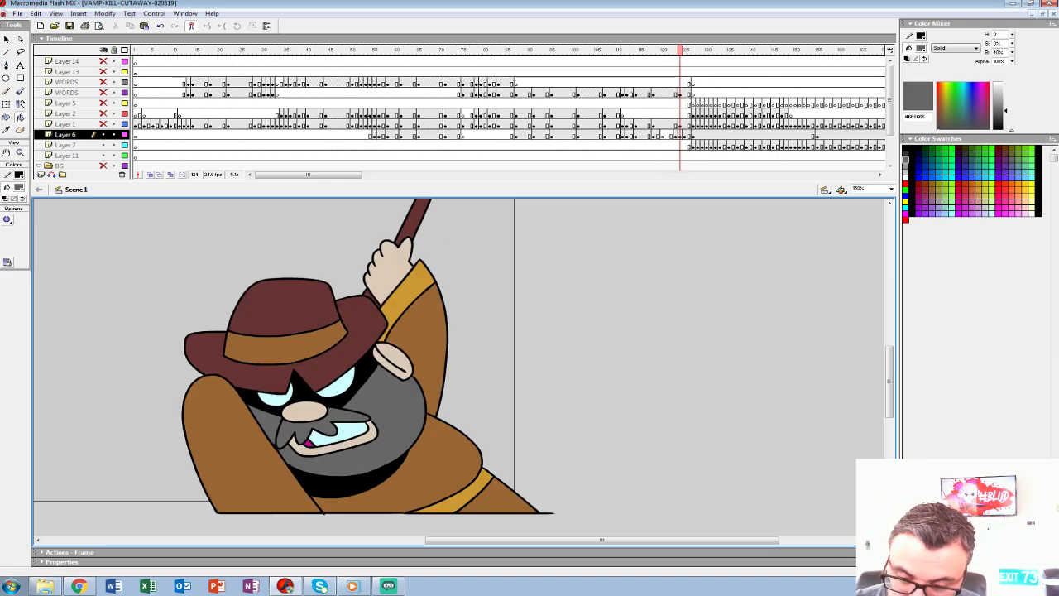
{"action": "key", "text": "comma"}
Sample the dark red #663333 from the hat in frame 124 and fill the hat and staff in frame 123.
{"action": "left_click", "coordinate": [19, 188]}
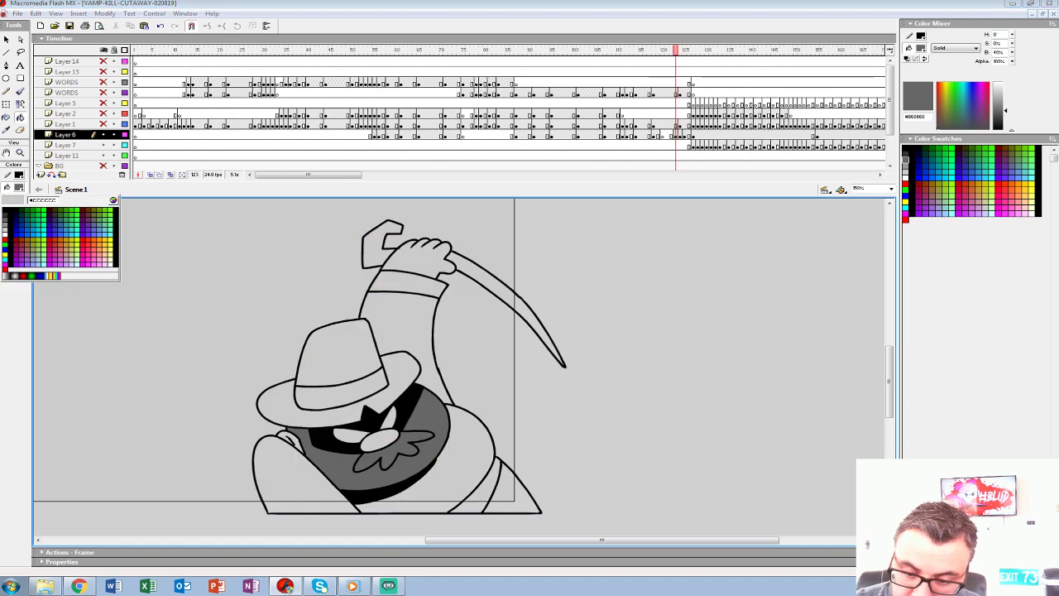
{"action": "left_click", "coordinate": [5, 234]}
{"action": "key", "text": "period"}
{"action": "left_click", "coordinate": [19, 188]}
{"action": "left_click", "coordinate": [281, 307]}
{"action": "key", "text": "comma"}
{"action": "left_click", "coordinate": [338, 356]}
{"action": "left_click", "coordinate": [286, 403]}
{"action": "left_click_drag", "start_coordinate": [397, 372], "coordinate": [373, 341]}
{"action": "left_click", "coordinate": [473, 253]}
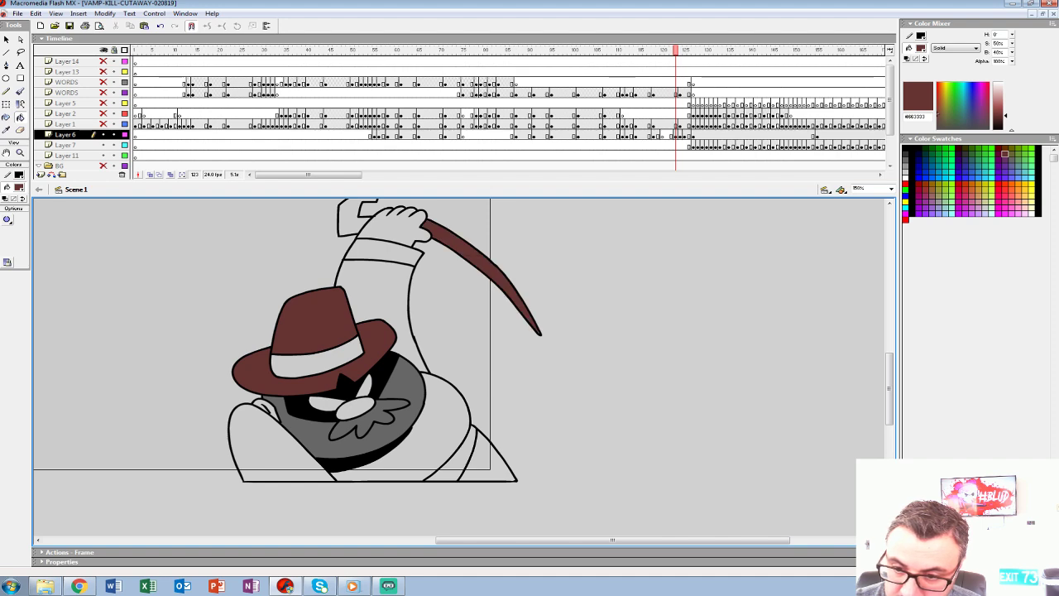
{"action": "left_click", "coordinate": [350, 220]}
Sample the brown #996633 from frame 124 and fill the hat band, sleeves and coat in frame 123.
{"action": "key", "text": "period"}
{"action": "left_click", "coordinate": [19, 188]}
{"action": "left_click", "coordinate": [263, 316]}
{"action": "key", "text": "comma"}
{"action": "left_click", "coordinate": [317, 359]}
{"action": "left_click", "coordinate": [269, 443]}
{"action": "key", "text": "period"}
{"action": "key", "text": "comma"}
{"action": "left_click", "coordinate": [445, 418]}
{"action": "left_click", "coordinate": [486, 461]}
{"action": "left_click", "coordinate": [377, 291]}
{"action": "left_click_drag", "start_coordinate": [376, 292], "coordinate": [378, 319]}
{"action": "key", "text": "comma"}
{"action": "key", "text": "period"}
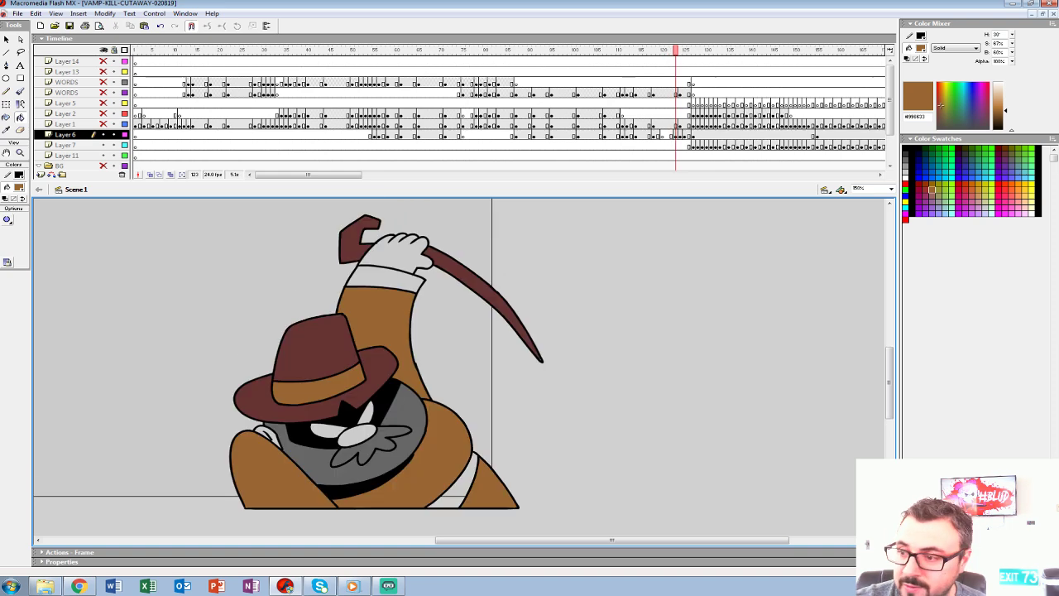
Sample the gold #CC9933 from the coat trim in frame 124 and fill the coat trim and cuff in frame 123.
{"action": "key", "text": "period"}
{"action": "left_click", "coordinate": [18, 187]}
{"action": "key", "text": "comma"}
{"action": "key", "text": "period"}
{"action": "left_click", "coordinate": [18, 187]}
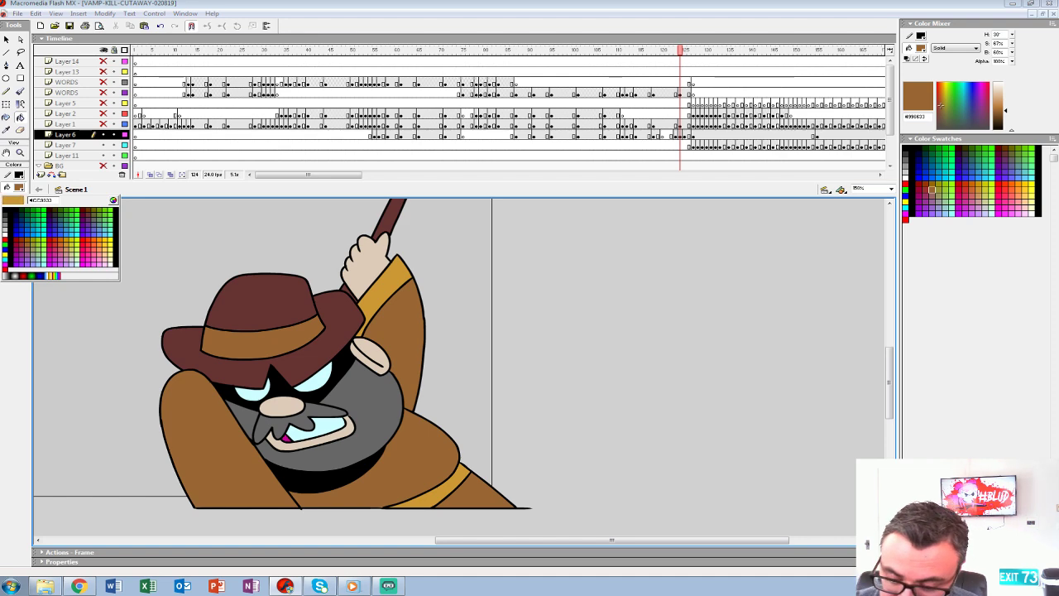
{"action": "left_click", "coordinate": [449, 485]}
{"action": "key", "text": "comma"}
{"action": "left_click", "coordinate": [460, 484]}
{"action": "left_click", "coordinate": [384, 280]}
Sample the skin tone from the hand in frame 124 and fill the hand, nose and ear in frame 123.
{"action": "key", "text": "period"}
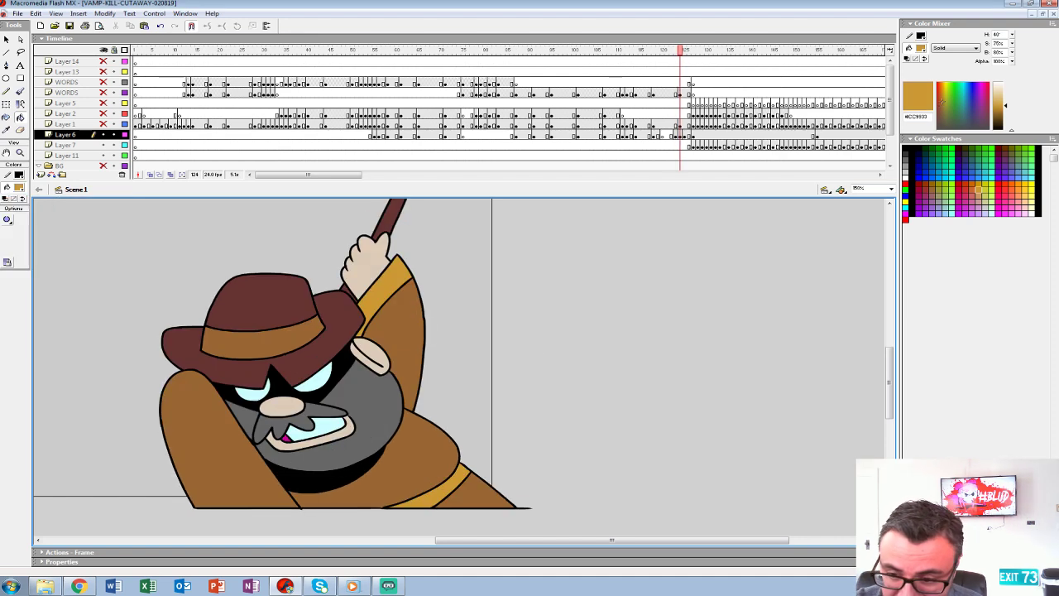
{"action": "left_click", "coordinate": [18, 187]}
{"action": "left_click", "coordinate": [366, 266]}
{"action": "key", "text": "comma"}
{"action": "left_click", "coordinate": [395, 255]}
Sample the pale blue #CCFFFF from the eyes in frame 124 and fill both eyes in frame 123.
{"action": "key", "text": "period"}
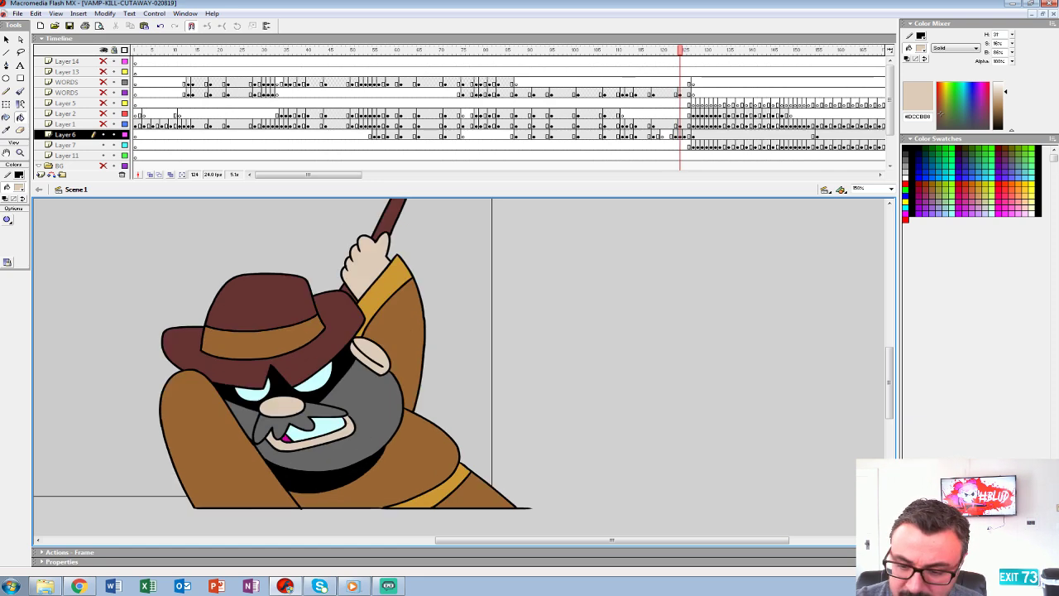
{"action": "left_click", "coordinate": [18, 187]}
{"action": "left_click", "coordinate": [316, 378]}
{"action": "key", "text": "comma"}
{"action": "left_click", "coordinate": [367, 413]}
{"action": "left_click", "coordinate": [326, 430]}
Examine the masked man's staff poses at frames 115 and 119 on the stage.
{"action": "left_click", "coordinate": [20, 153]}
{"action": "left_click", "coordinate": [239, 332], "text": "alt"}
{"action": "left_click", "coordinate": [639, 115]}
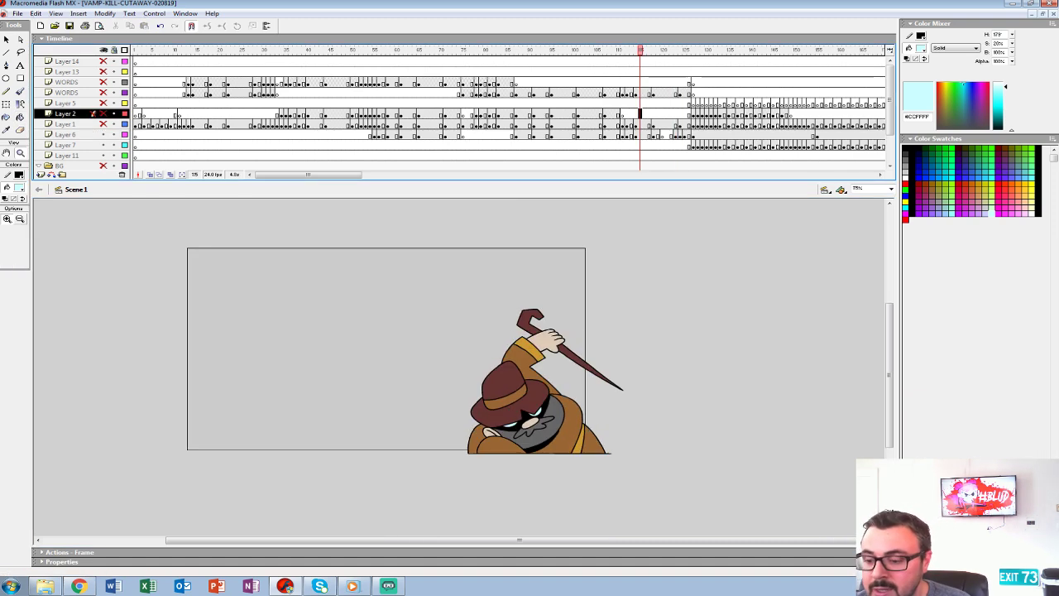
{"action": "left_click", "coordinate": [658, 134]}
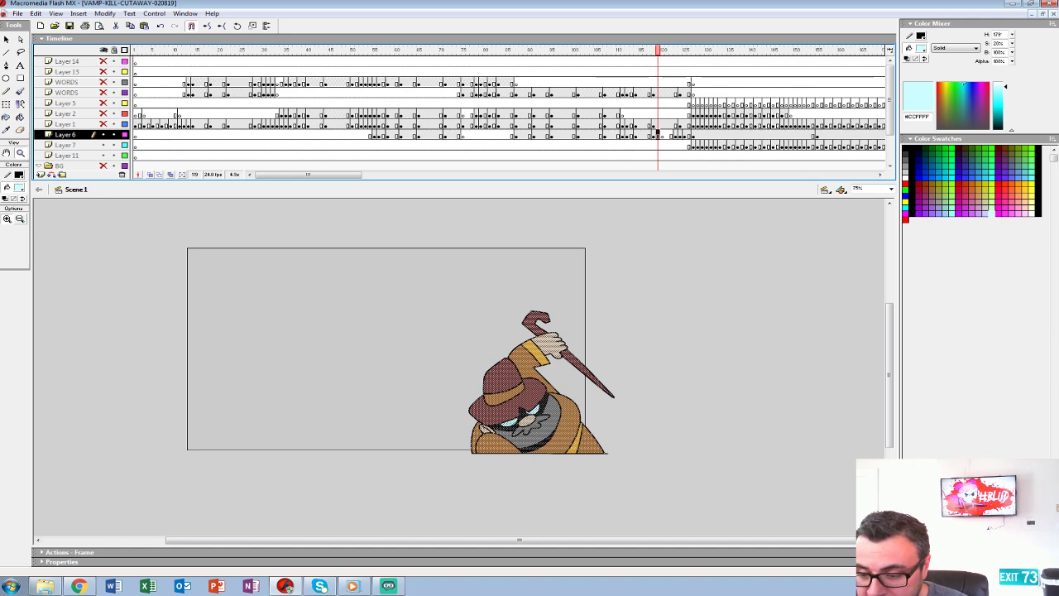
{"action": "left_click", "coordinate": [566, 331]}
{"action": "scroll", "coordinate": [565, 332], "scroll_direction": "down", "scroll_amount": 2}
{"action": "left_click", "coordinate": [7, 40]}
{"action": "left_click", "coordinate": [612, 356]}
{"action": "left_click_drag", "start_coordinate": [612, 356], "coordinate": [590, 294]}
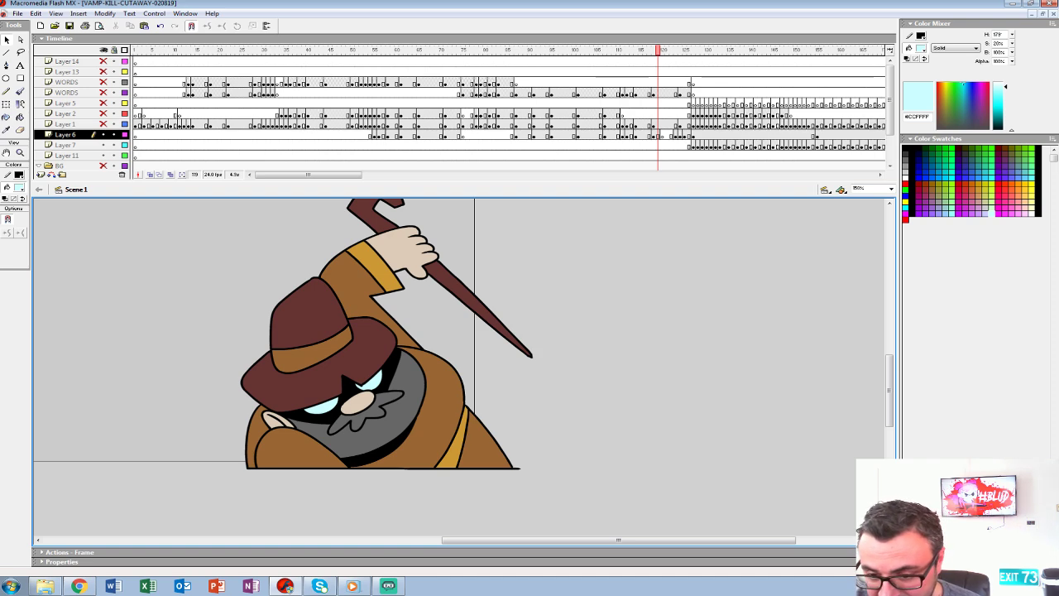
{"action": "left_click_drag", "start_coordinate": [460, 356], "coordinate": [467, 370]}
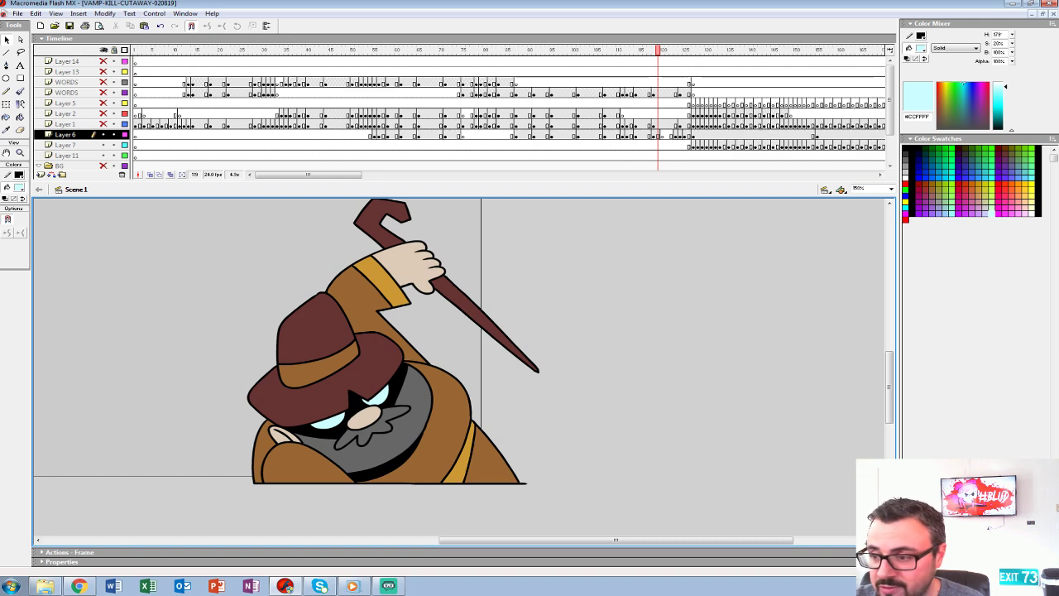
Play back the staff swing repeatedly from around frame 111 to check the motion.
{"action": "left_click", "coordinate": [626, 114]}
{"action": "key", "text": "Return"}
{"action": "left_click", "coordinate": [626, 114]}
{"action": "key", "text": "Return"}
{"action": "left_click", "coordinate": [622, 114]}
{"action": "key", "text": "Return"}
{"action": "key", "text": "Return"}
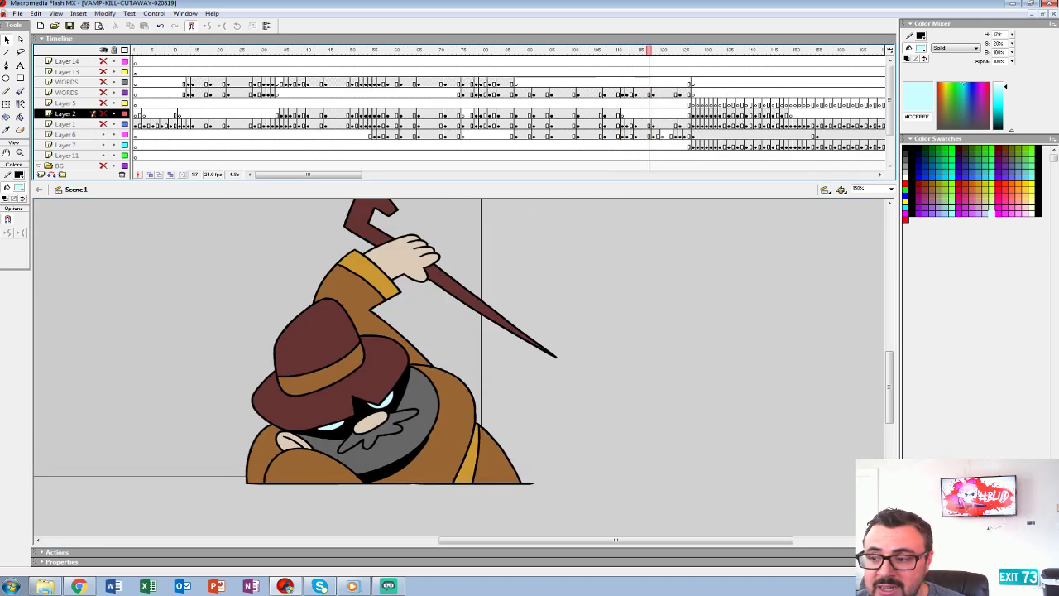
On frame 122 of Layer 6, turn on onion skinning and extend its range back to frame 119.
{"action": "left_click", "coordinate": [670, 135]}
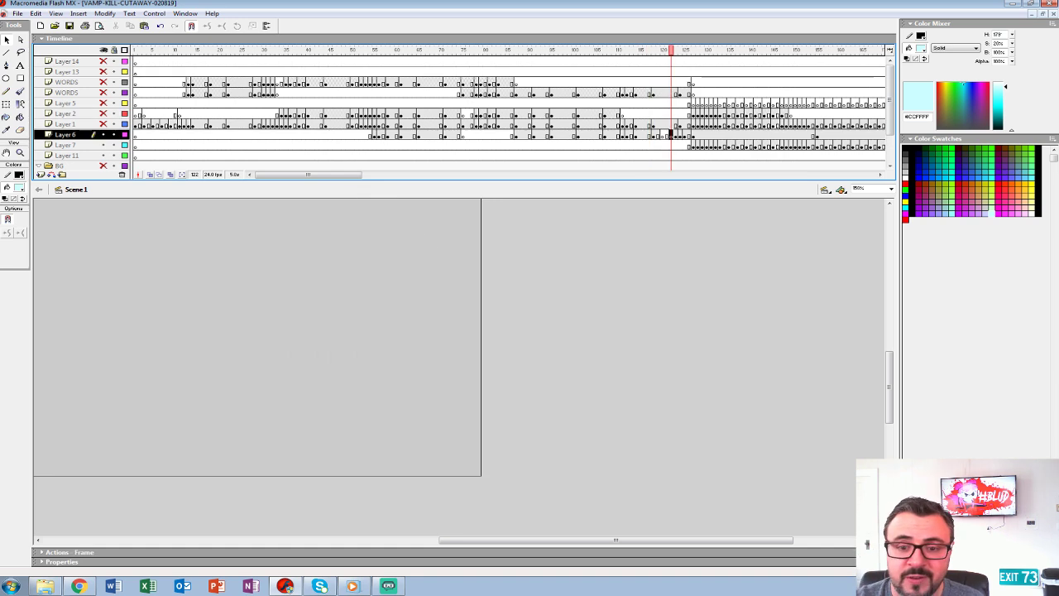
{"action": "left_click", "coordinate": [149, 174]}
{"action": "left_click_drag", "start_coordinate": [655, 50], "coordinate": [677, 50]}
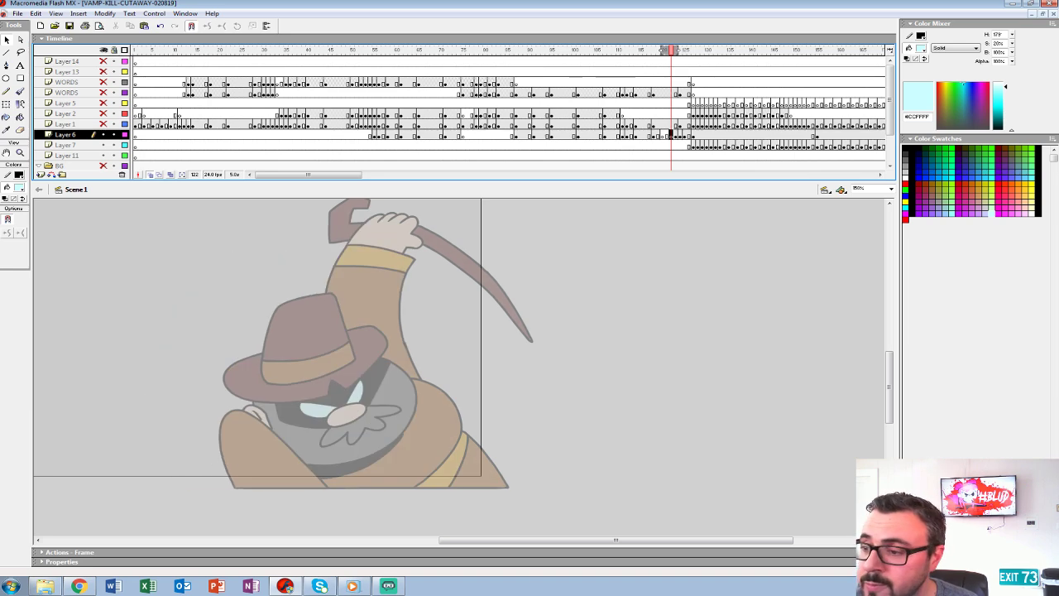
{"action": "left_click_drag", "start_coordinate": [667, 50], "coordinate": [659, 51]}
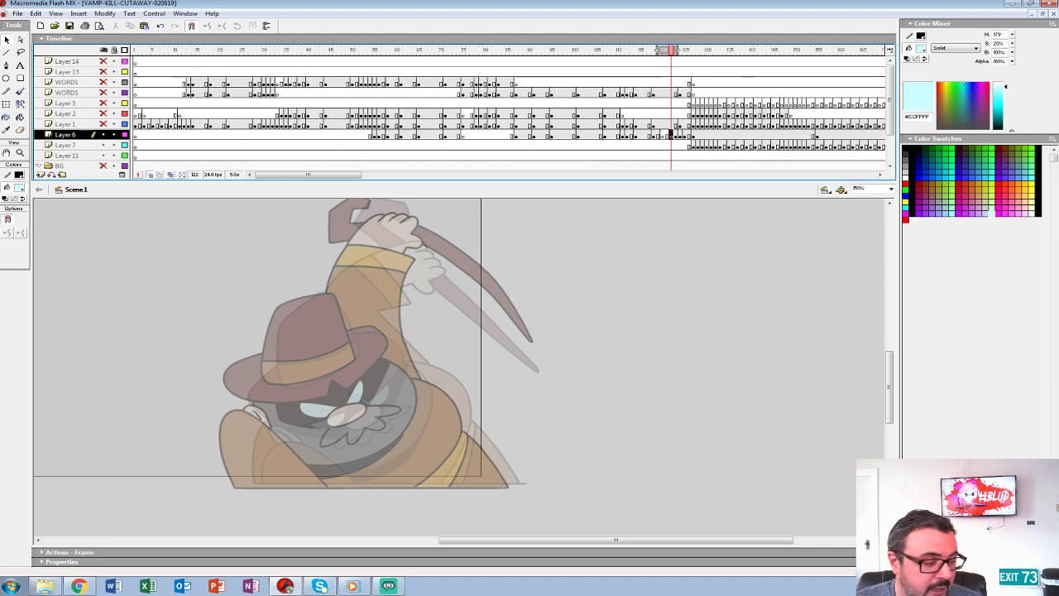
Set up the Brush tool with a smaller brush size and black #000000 fill for inking frame 122.
{"action": "key", "text": "z"}
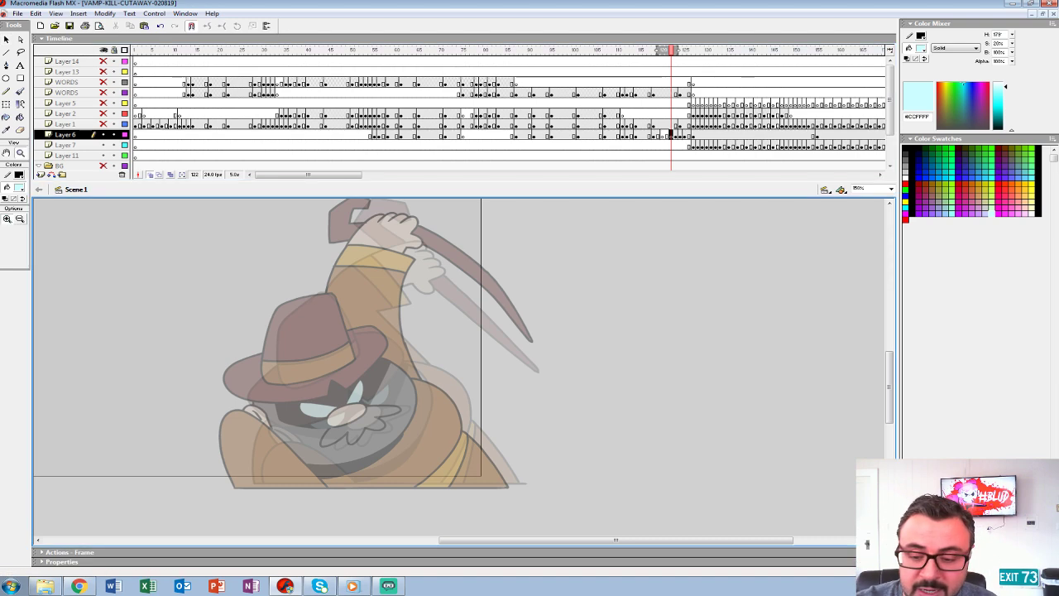
{"action": "left_click", "coordinate": [392, 376]}
{"action": "left_click_drag", "start_coordinate": [394, 385], "coordinate": [418, 383]}
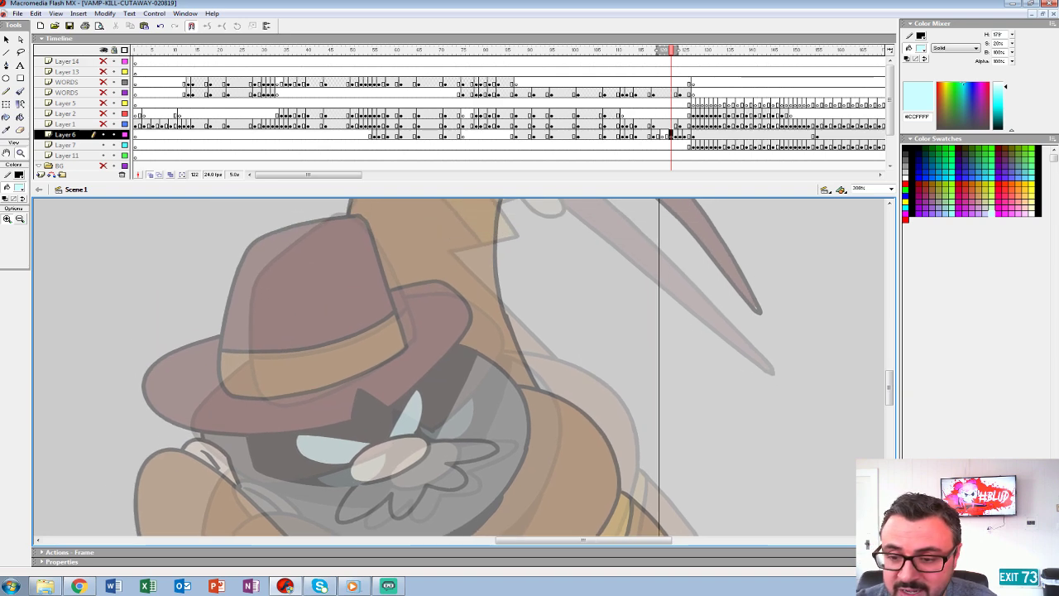
{"action": "left_click", "coordinate": [399, 263]}
{"action": "key", "text": "b"}
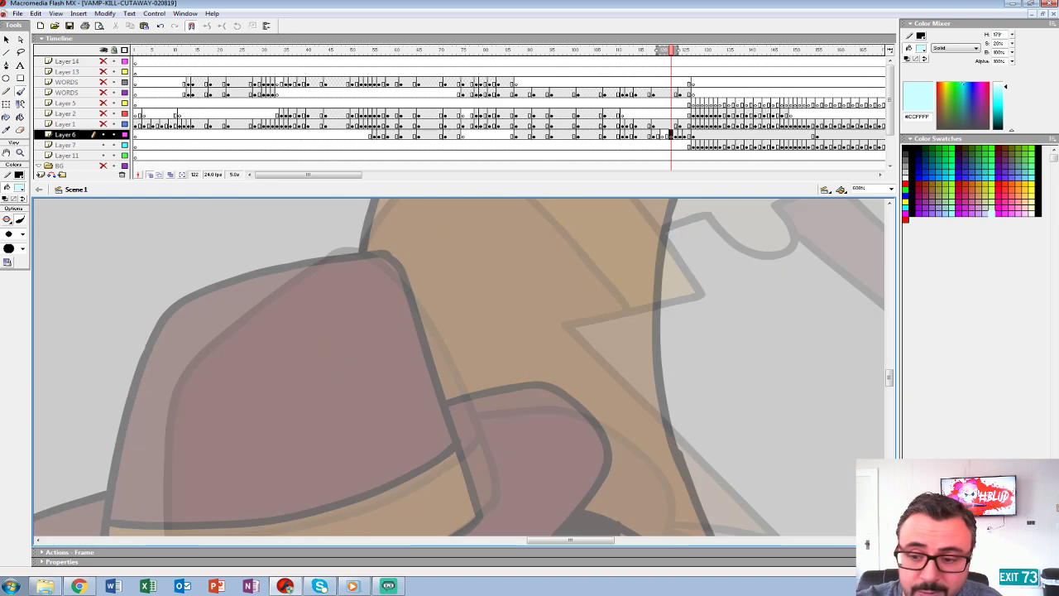
{"action": "left_click_drag", "start_coordinate": [314, 180], "coordinate": [314, 141]}
{"action": "mouse_move", "coordinate": [364, 397]}
{"action": "left_mouse_down"}
{"action": "mouse_move", "coordinate": [368, 377]}
{"action": "mouse_move", "coordinate": [433, 336]}
{"action": "mouse_move", "coordinate": [432, 351]}
{"action": "mouse_move", "coordinate": [339, 221]}
{"action": "left_mouse_up"}
{"action": "left_click", "coordinate": [20, 152]}
{"action": "left_click", "coordinate": [508, 347], "text": "alt"}
{"action": "left_click_drag", "start_coordinate": [508, 347], "coordinate": [464, 290]}
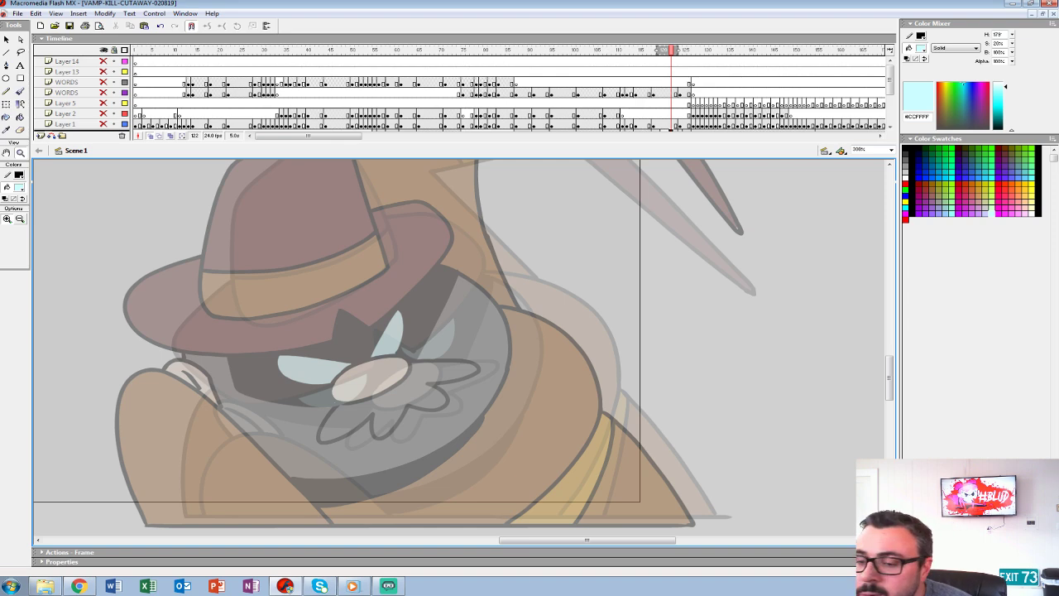
{"action": "left_click", "coordinate": [20, 92]}
{"action": "left_click", "coordinate": [23, 234]}
{"action": "left_click", "coordinate": [13, 273]}
{"action": "left_click", "coordinate": [19, 187]}
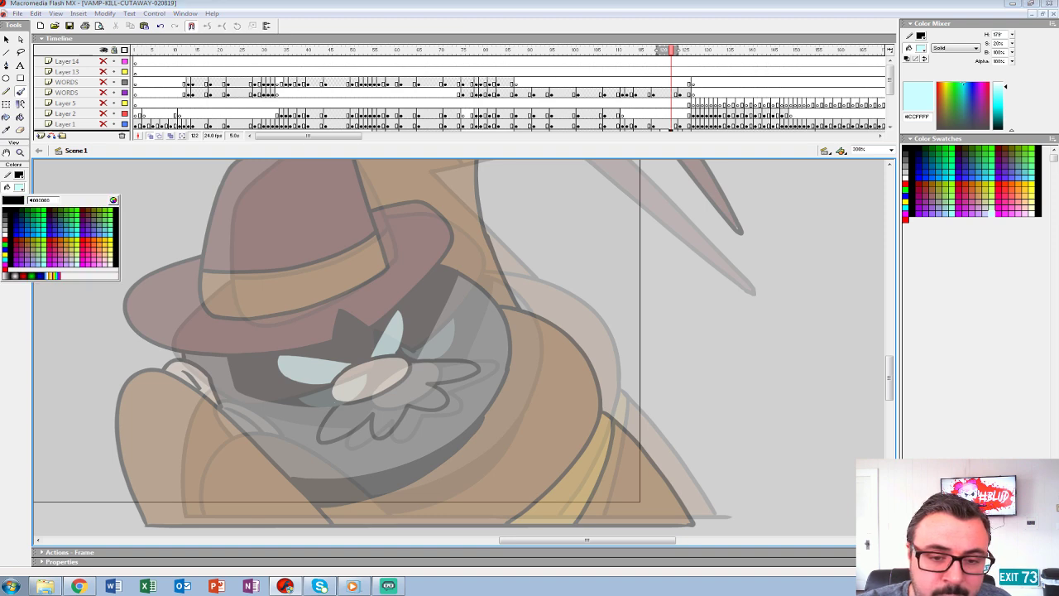
{"action": "left_click", "coordinate": [6, 214]}
Ink the ground line and the bent front arm in frame 122 between the onion-skinned poses.
{"action": "left_click_drag", "start_coordinate": [161, 520], "coordinate": [793, 520]}
{"action": "left_click_drag", "start_coordinate": [628, 463], "coordinate": [701, 415]}
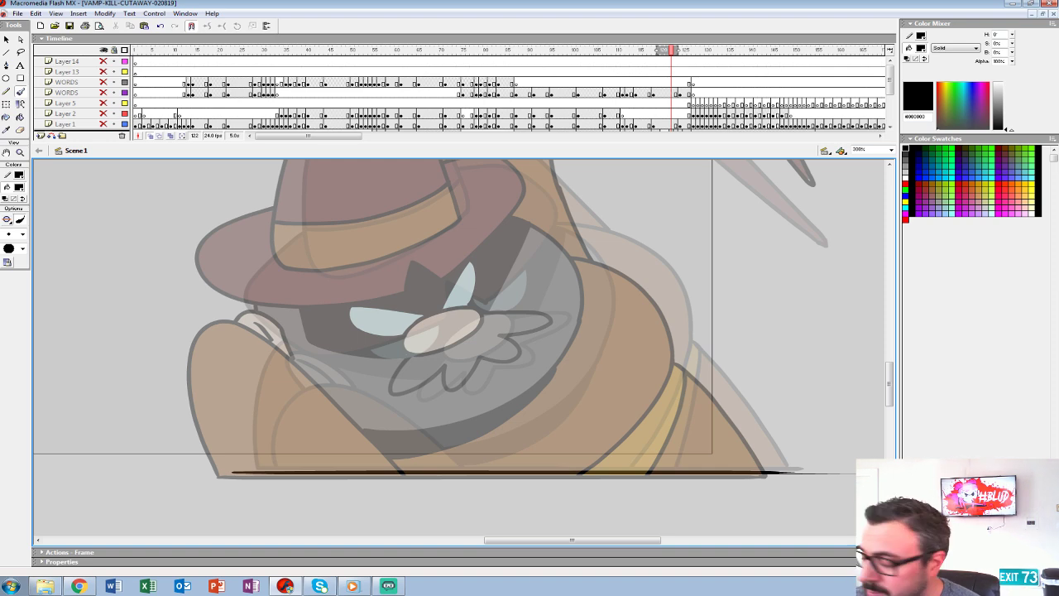
{"action": "mouse_move", "coordinate": [427, 471]}
{"action": "left_mouse_down"}
{"action": "mouse_move", "coordinate": [336, 380]}
{"action": "mouse_move", "coordinate": [274, 355]}
{"action": "mouse_move", "coordinate": [232, 387]}
{"action": "mouse_move", "coordinate": [249, 469]}
{"action": "mouse_move", "coordinate": [233, 400]}
{"action": "mouse_move", "coordinate": [262, 360]}
{"action": "mouse_move", "coordinate": [294, 361]}
{"action": "mouse_move", "coordinate": [338, 388]}
{"action": "mouse_move", "coordinate": [435, 471]}
{"action": "left_mouse_up"}
{"action": "key", "text": "ctrl+z"}
{"action": "left_click_drag", "start_coordinate": [252, 368], "coordinate": [251, 470]}
{"action": "mouse_move", "coordinate": [397, 347]}
{"action": "left_mouse_down"}
{"action": "mouse_move", "coordinate": [392, 380]}
{"action": "mouse_move", "coordinate": [351, 408]}
{"action": "mouse_move", "coordinate": [404, 469]}
{"action": "left_mouse_up"}
Ink the hat's crown, band and notched brim in frame 122 between the onion-skinned hats.
{"action": "mouse_move", "coordinate": [471, 334]}
{"action": "left_mouse_down"}
{"action": "mouse_move", "coordinate": [430, 227]}
{"action": "mouse_move", "coordinate": [377, 212]}
{"action": "mouse_move", "coordinate": [299, 288]}
{"action": "mouse_move", "coordinate": [296, 392]}
{"action": "left_mouse_up"}
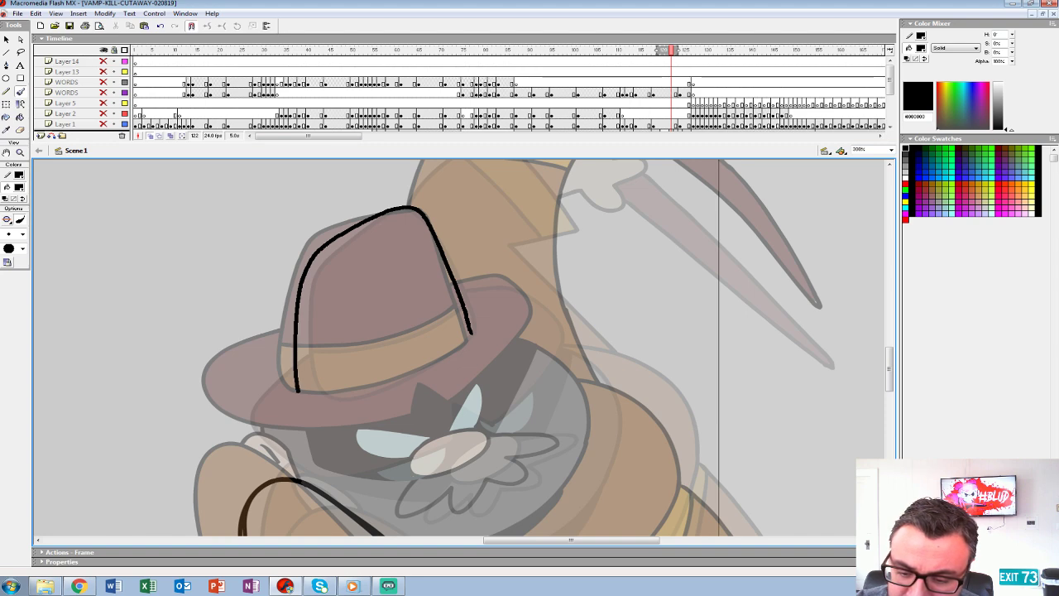
{"action": "mouse_move", "coordinate": [472, 334]}
{"action": "left_mouse_down"}
{"action": "mouse_move", "coordinate": [451, 354]}
{"action": "mouse_move", "coordinate": [356, 387]}
{"action": "mouse_move", "coordinate": [297, 392]}
{"action": "left_mouse_up"}
{"action": "mouse_move", "coordinate": [460, 304]}
{"action": "left_mouse_down"}
{"action": "mouse_move", "coordinate": [354, 349]}
{"action": "mouse_move", "coordinate": [302, 348]}
{"action": "mouse_move", "coordinate": [329, 398]}
{"action": "mouse_move", "coordinate": [300, 312]}
{"action": "left_mouse_up"}
{"action": "left_click_drag", "start_coordinate": [400, 338], "coordinate": [299, 349]}
{"action": "left_click_drag", "start_coordinate": [463, 355], "coordinate": [440, 322]}
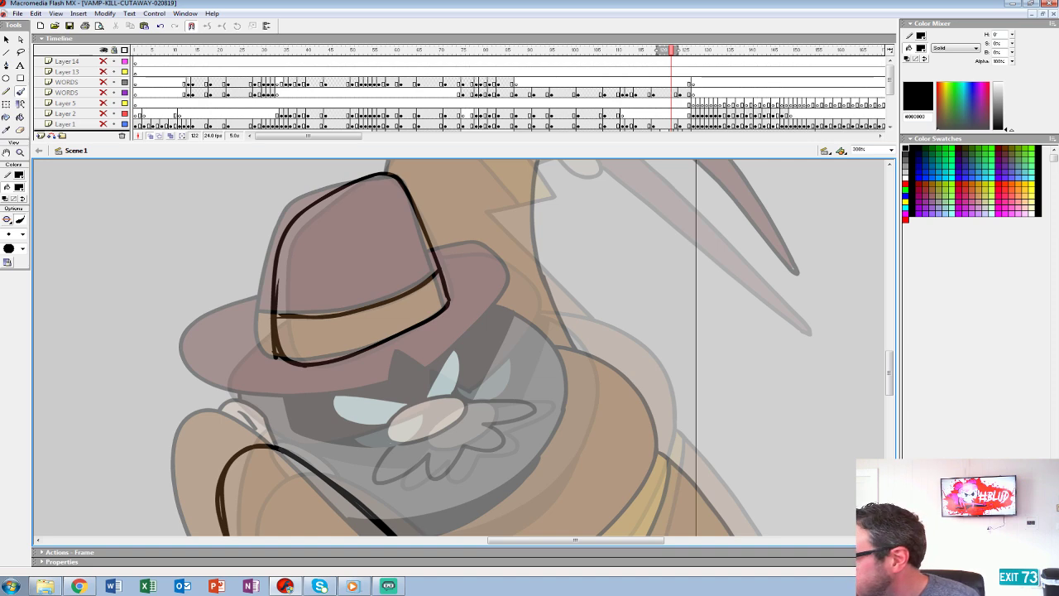
{"action": "mouse_move", "coordinate": [436, 255]}
{"action": "left_mouse_down"}
{"action": "mouse_move", "coordinate": [460, 249]}
{"action": "mouse_move", "coordinate": [505, 263]}
{"action": "mouse_move", "coordinate": [522, 317]}
{"action": "mouse_move", "coordinate": [455, 377]}
{"action": "mouse_move", "coordinate": [428, 367]}
{"action": "mouse_move", "coordinate": [410, 394]}
{"action": "mouse_move", "coordinate": [308, 416]}
{"action": "mouse_move", "coordinate": [235, 402]}
{"action": "mouse_move", "coordinate": [207, 347]}
{"action": "mouse_move", "coordinate": [273, 320]}
{"action": "left_mouse_up"}
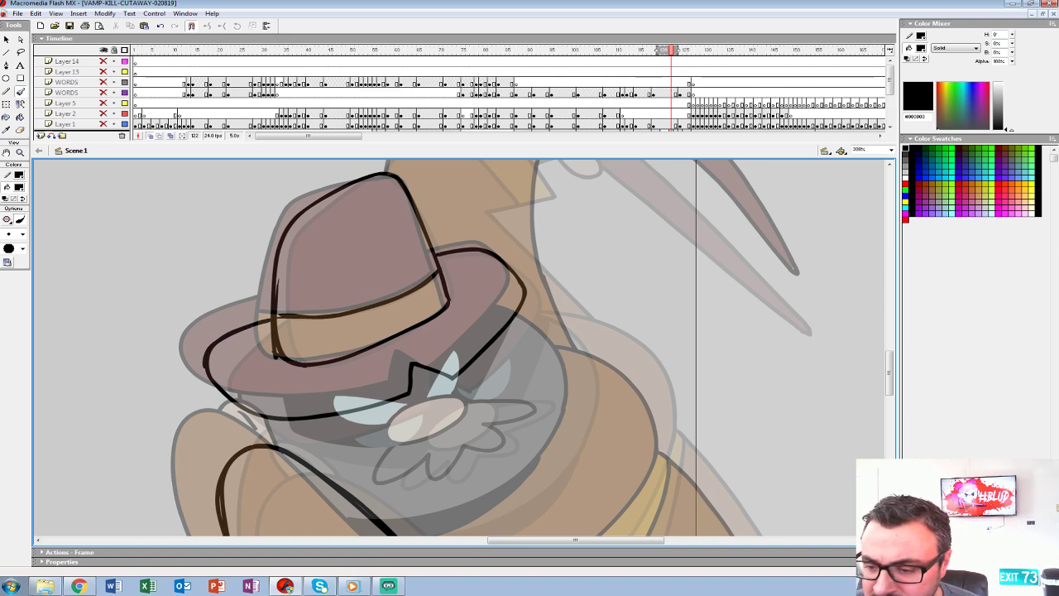
{"action": "left_click_drag", "start_coordinate": [437, 251], "coordinate": [469, 247]}
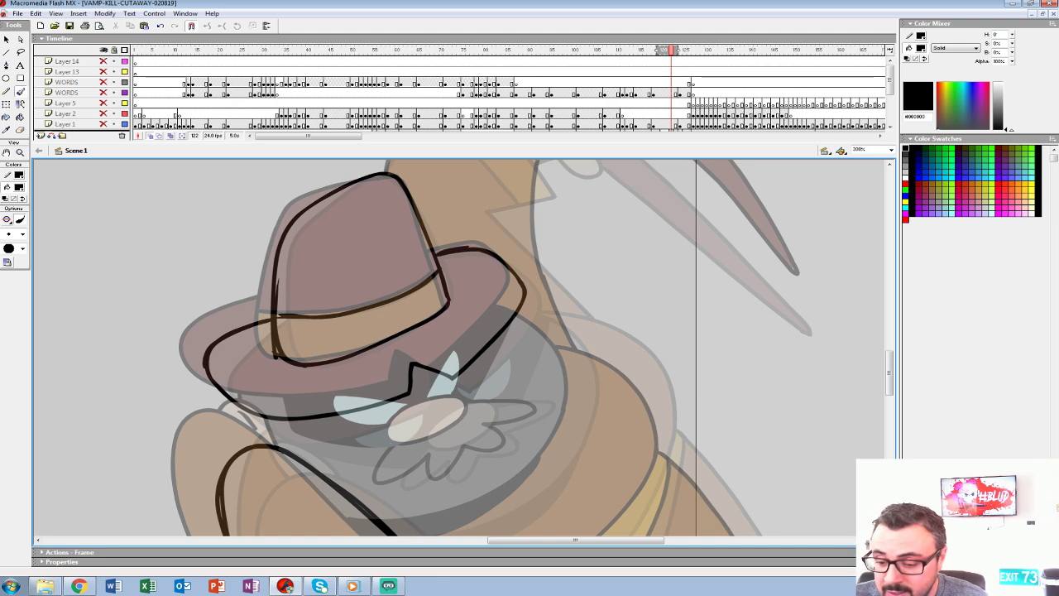
Ink the oval nose and the jagged moustache in frame 122.
{"action": "left_click_drag", "start_coordinate": [459, 372], "coordinate": [500, 280]}
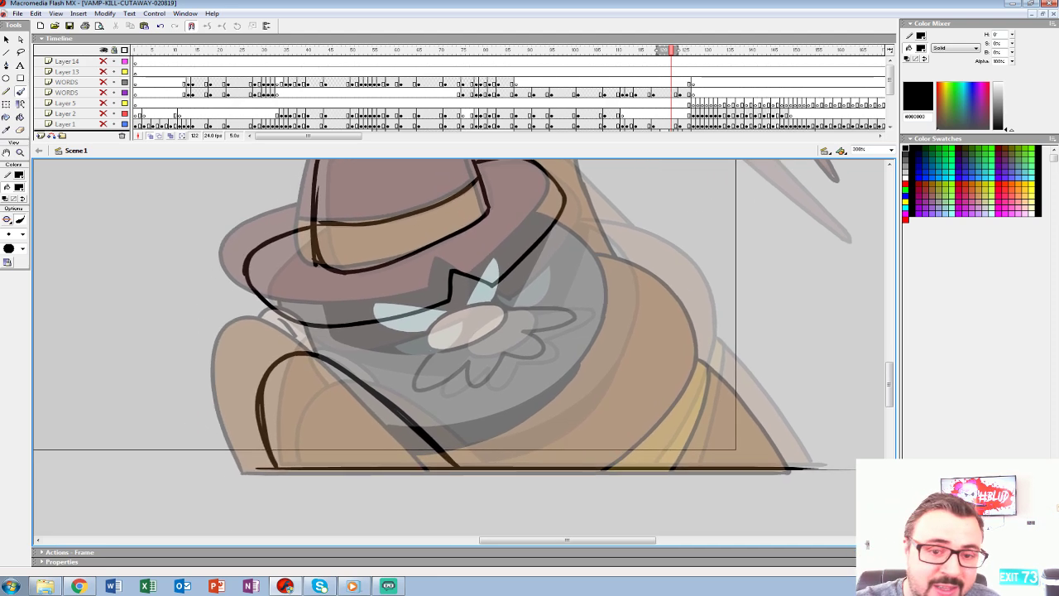
{"action": "mouse_move", "coordinate": [460, 329]}
{"action": "left_mouse_down"}
{"action": "mouse_move", "coordinate": [516, 332]}
{"action": "mouse_move", "coordinate": [520, 313]}
{"action": "mouse_move", "coordinate": [455, 320]}
{"action": "mouse_move", "coordinate": [450, 335]}
{"action": "mouse_move", "coordinate": [554, 328]}
{"action": "mouse_move", "coordinate": [545, 342]}
{"action": "mouse_move", "coordinate": [504, 351]}
{"action": "mouse_move", "coordinate": [520, 360]}
{"action": "mouse_move", "coordinate": [511, 378]}
{"action": "mouse_move", "coordinate": [480, 374]}
{"action": "mouse_move", "coordinate": [453, 406]}
{"action": "mouse_move", "coordinate": [448, 385]}
{"action": "mouse_move", "coordinate": [405, 411]}
{"action": "left_mouse_up"}
{"action": "mouse_move", "coordinate": [423, 369]}
{"action": "left_mouse_down"}
{"action": "mouse_move", "coordinate": [449, 378]}
{"action": "mouse_move", "coordinate": [448, 391]}
{"action": "left_mouse_up"}
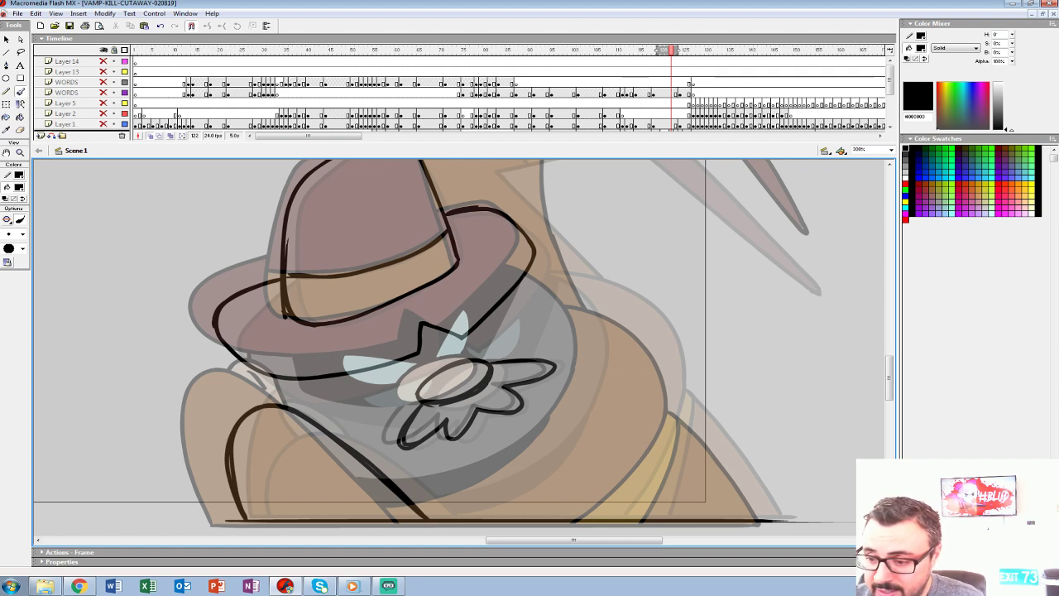
Ink the rounded face outline from the brim down to the front arm, plus the ear, in frame 122.
{"action": "mouse_move", "coordinate": [527, 271]}
{"action": "left_mouse_down"}
{"action": "mouse_move", "coordinate": [589, 324]}
{"action": "mouse_move", "coordinate": [596, 356]}
{"action": "mouse_move", "coordinate": [566, 294]}
{"action": "mouse_move", "coordinate": [591, 344]}
{"action": "mouse_move", "coordinate": [571, 410]}
{"action": "mouse_move", "coordinate": [533, 455]}
{"action": "mouse_move", "coordinate": [475, 480]}
{"action": "mouse_move", "coordinate": [402, 490]}
{"action": "left_mouse_up"}
{"action": "key", "text": "ctrl+z"}
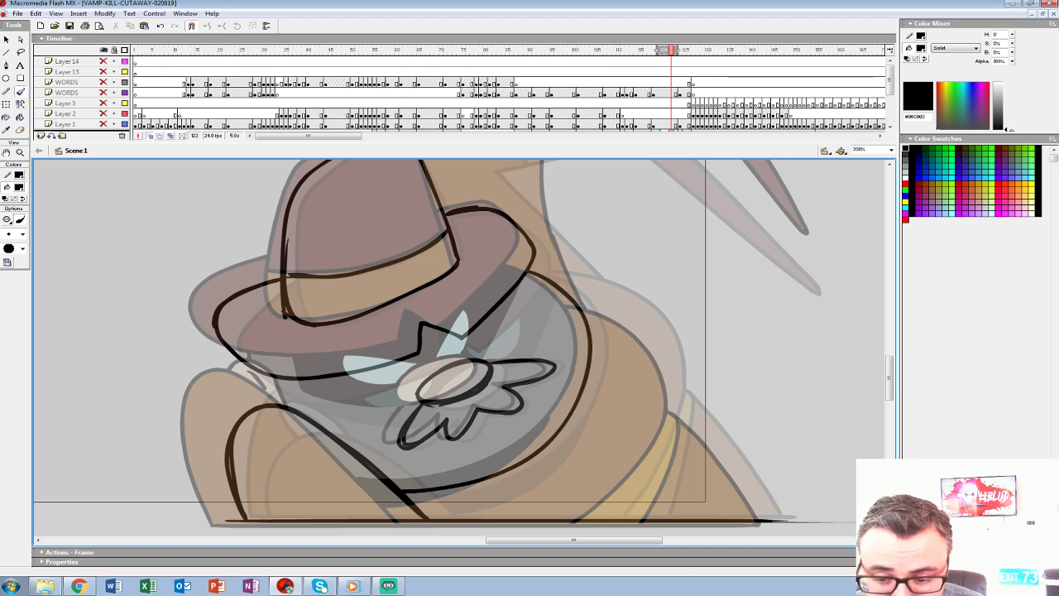
{"action": "left_click_drag", "start_coordinate": [430, 430], "coordinate": [470, 440]}
{"action": "mouse_move", "coordinate": [299, 410]}
{"action": "left_mouse_down"}
{"action": "mouse_move", "coordinate": [328, 405]}
{"action": "mouse_move", "coordinate": [351, 426]}
{"action": "left_mouse_up"}
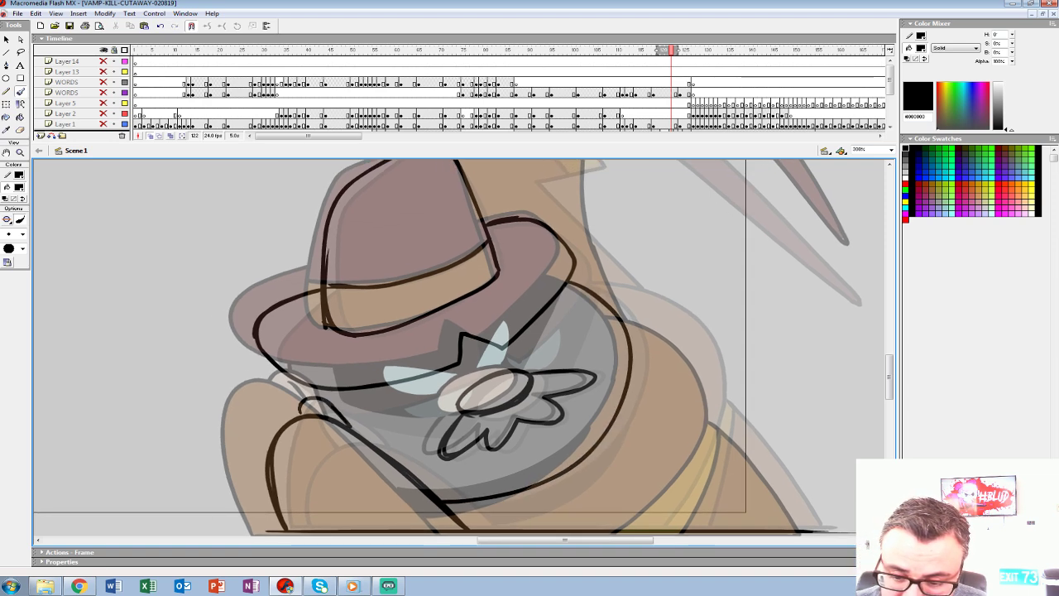
Ink the narrowed eyes and the mask's side and lower edges in frame 122.
{"action": "left_click_drag", "start_coordinate": [497, 372], "coordinate": [490, 373]}
{"action": "left_click_drag", "start_coordinate": [574, 289], "coordinate": [545, 369]}
{"action": "key", "text": "ctrl+z"}
{"action": "left_click_drag", "start_coordinate": [574, 288], "coordinate": [541, 367]}
{"action": "mouse_move", "coordinate": [523, 328]}
{"action": "left_mouse_down"}
{"action": "mouse_move", "coordinate": [492, 375]}
{"action": "mouse_move", "coordinate": [524, 329]}
{"action": "mouse_move", "coordinate": [531, 349]}
{"action": "mouse_move", "coordinate": [511, 369]}
{"action": "mouse_move", "coordinate": [528, 334]}
{"action": "left_mouse_up"}
{"action": "key", "text": "ctrl+z"}
{"action": "key", "text": "ctrl+z"}
{"action": "key", "text": "ctrl+z"}
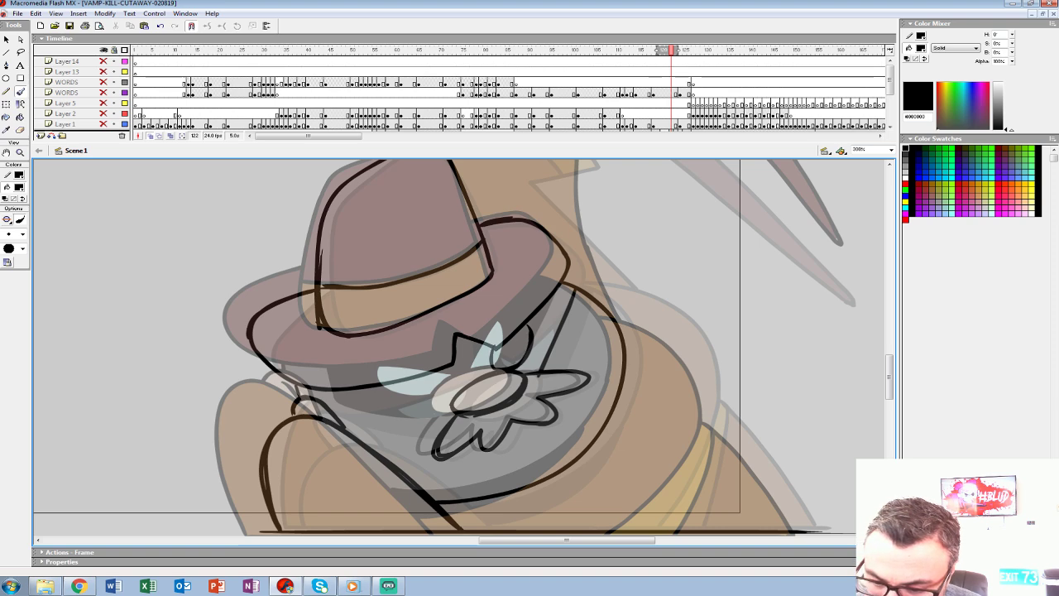
{"action": "left_click_drag", "start_coordinate": [460, 382], "coordinate": [394, 386]}
{"action": "key", "text": "ctrl+z"}
{"action": "mouse_move", "coordinate": [386, 389]}
{"action": "left_mouse_down"}
{"action": "mouse_move", "coordinate": [453, 402]}
{"action": "mouse_move", "coordinate": [361, 414]}
{"action": "mouse_move", "coordinate": [338, 407]}
{"action": "left_mouse_up"}
{"action": "key", "text": "ctrl+z"}
{"action": "mouse_move", "coordinate": [443, 428]}
{"action": "left_mouse_down"}
{"action": "mouse_move", "coordinate": [341, 404]}
{"action": "mouse_move", "coordinate": [326, 390]}
{"action": "left_mouse_up"}
Ink the rear shoulder curve, the back of the coat and its trim lines in frame 122.
{"action": "mouse_move", "coordinate": [471, 339]}
{"action": "left_mouse_down"}
{"action": "mouse_move", "coordinate": [470, 354]}
{"action": "mouse_move", "coordinate": [344, 411]}
{"action": "mouse_move", "coordinate": [277, 289]}
{"action": "left_mouse_up"}
{"action": "mouse_move", "coordinate": [394, 246]}
{"action": "left_mouse_down"}
{"action": "mouse_move", "coordinate": [435, 254]}
{"action": "mouse_move", "coordinate": [515, 335]}
{"action": "mouse_move", "coordinate": [455, 479]}
{"action": "left_mouse_up"}
{"action": "left_click_drag", "start_coordinate": [516, 359], "coordinate": [603, 482]}
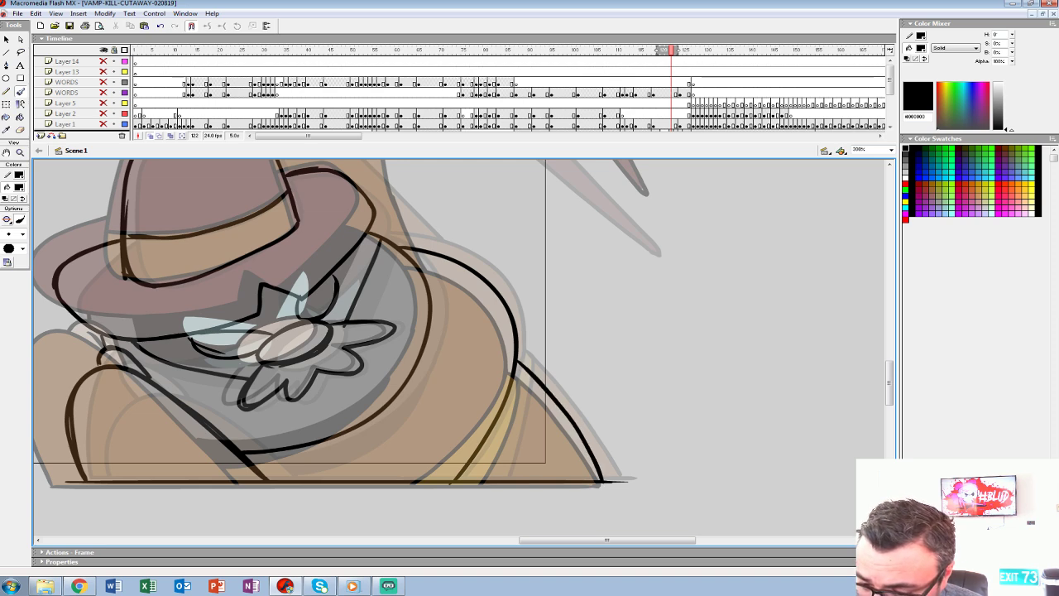
{"action": "left_click_drag", "start_coordinate": [526, 372], "coordinate": [491, 493]}
{"action": "left_click_drag", "start_coordinate": [447, 306], "coordinate": [489, 449]}
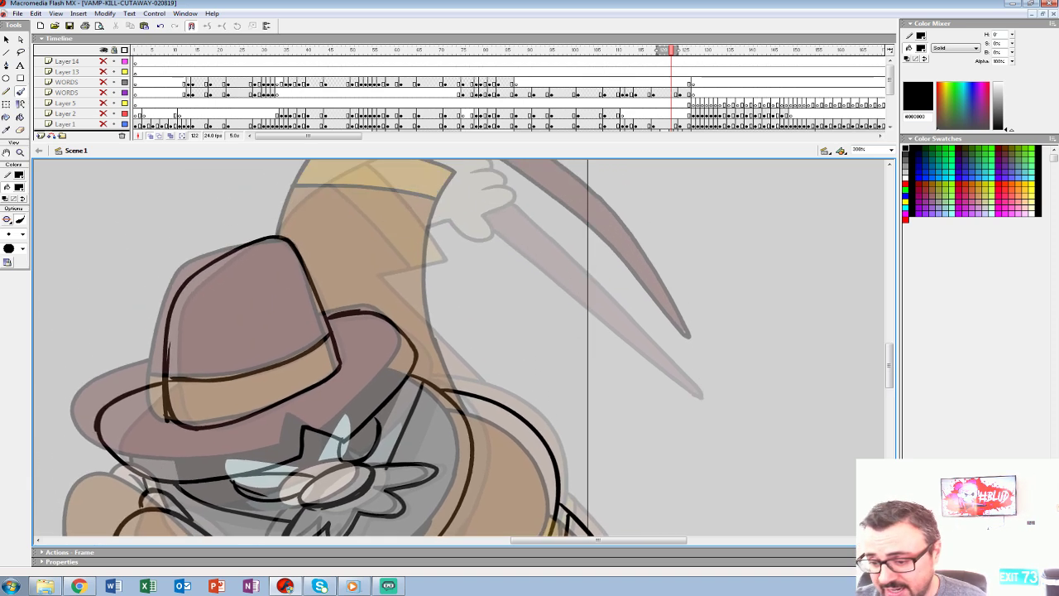
Ink the raised arm, the cuff and the gripping fingers in frame 122 between the onion-skinned poses.
{"action": "left_click_drag", "start_coordinate": [447, 323], "coordinate": [488, 418]}
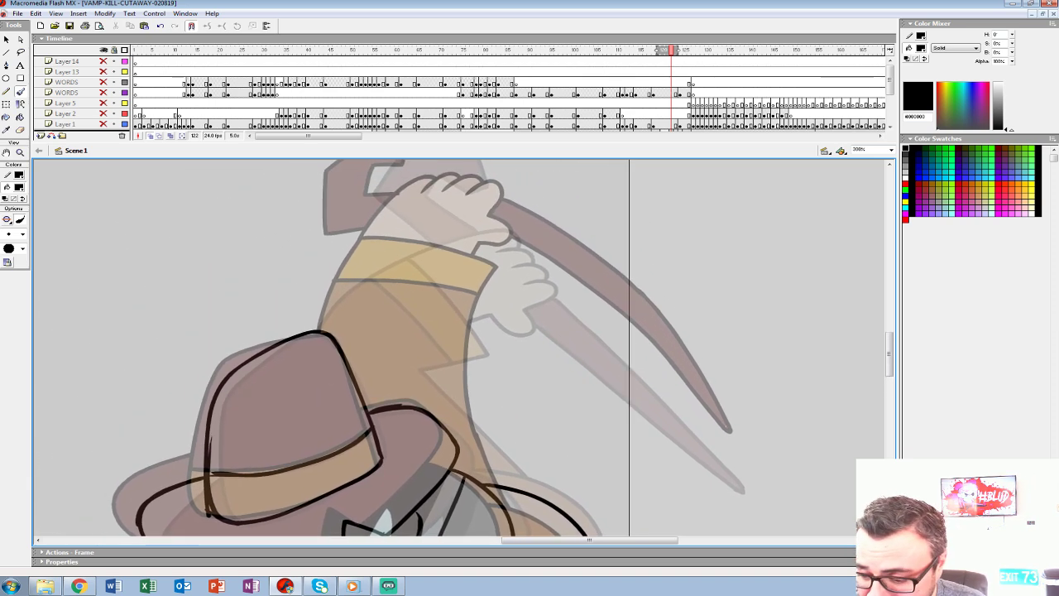
{"action": "left_click_drag", "start_coordinate": [511, 484], "coordinate": [451, 375]}
{"action": "left_click_drag", "start_coordinate": [452, 377], "coordinate": [490, 299]}
{"action": "key", "text": "ctrl+z"}
{"action": "mouse_move", "coordinate": [517, 490]}
{"action": "left_mouse_down"}
{"action": "mouse_move", "coordinate": [452, 379]}
{"action": "mouse_move", "coordinate": [494, 308]}
{"action": "mouse_move", "coordinate": [372, 249]}
{"action": "left_mouse_up"}
{"action": "mouse_move", "coordinate": [372, 249]}
{"action": "left_mouse_down"}
{"action": "mouse_move", "coordinate": [321, 329]}
{"action": "mouse_move", "coordinate": [348, 275]}
{"action": "mouse_move", "coordinate": [361, 323]}
{"action": "left_mouse_up"}
{"action": "mouse_move", "coordinate": [335, 356]}
{"action": "left_mouse_down"}
{"action": "mouse_move", "coordinate": [357, 319]}
{"action": "mouse_move", "coordinate": [446, 246]}
{"action": "left_mouse_up"}
{"action": "left_click_drag", "start_coordinate": [396, 281], "coordinate": [448, 249]}
{"action": "mouse_move", "coordinate": [479, 329]}
{"action": "left_mouse_down"}
{"action": "mouse_move", "coordinate": [497, 310]}
{"action": "mouse_move", "coordinate": [535, 305]}
{"action": "mouse_move", "coordinate": [487, 325]}
{"action": "mouse_move", "coordinate": [505, 316]}
{"action": "mouse_move", "coordinate": [538, 261]}
{"action": "mouse_move", "coordinate": [479, 256]}
{"action": "mouse_move", "coordinate": [504, 250]}
{"action": "mouse_move", "coordinate": [470, 261]}
{"action": "left_mouse_up"}
{"action": "key", "text": "ctrl+z"}
{"action": "left_click_drag", "start_coordinate": [486, 244], "coordinate": [447, 261]}
{"action": "mouse_move", "coordinate": [478, 244]}
{"action": "left_mouse_down"}
{"action": "mouse_move", "coordinate": [466, 240]}
{"action": "mouse_move", "coordinate": [350, 319]}
{"action": "mouse_move", "coordinate": [482, 387]}
{"action": "mouse_move", "coordinate": [424, 266]}
{"action": "mouse_move", "coordinate": [398, 375]}
{"action": "left_mouse_up"}
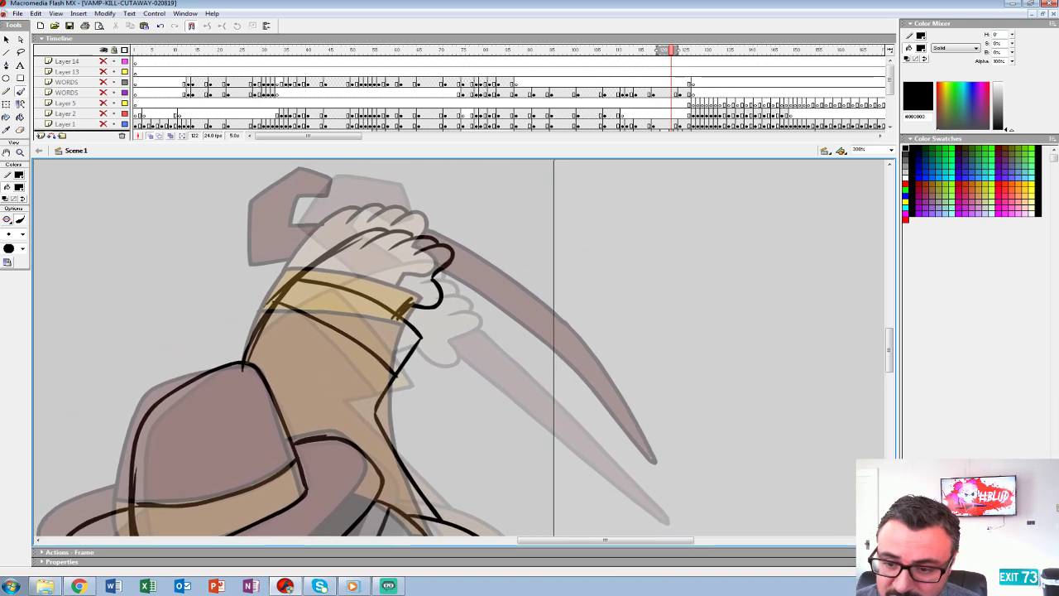
Ink the staff's hook, the thumb and the curved tapering shaft in frame 122.
{"action": "left_click_drag", "start_coordinate": [274, 296], "coordinate": [291, 351]}
{"action": "mouse_move", "coordinate": [303, 246]}
{"action": "left_mouse_down"}
{"action": "mouse_move", "coordinate": [294, 296]}
{"action": "mouse_move", "coordinate": [339, 310]}
{"action": "mouse_move", "coordinate": [281, 243]}
{"action": "mouse_move", "coordinate": [337, 253]}
{"action": "mouse_move", "coordinate": [477, 336]}
{"action": "left_mouse_up"}
{"action": "key", "text": "ctrl+z"}
{"action": "key", "text": "ctrl+z"}
{"action": "mouse_move", "coordinate": [390, 258]}
{"action": "left_mouse_down"}
{"action": "mouse_move", "coordinate": [400, 286]}
{"action": "mouse_move", "coordinate": [385, 222]}
{"action": "mouse_move", "coordinate": [330, 223]}
{"action": "mouse_move", "coordinate": [425, 300]}
{"action": "left_mouse_up"}
{"action": "mouse_move", "coordinate": [351, 295]}
{"action": "left_mouse_down"}
{"action": "mouse_move", "coordinate": [314, 217]}
{"action": "mouse_move", "coordinate": [361, 205]}
{"action": "mouse_move", "coordinate": [403, 218]}
{"action": "mouse_move", "coordinate": [395, 241]}
{"action": "mouse_move", "coordinate": [364, 228]}
{"action": "mouse_move", "coordinate": [344, 247]}
{"action": "mouse_move", "coordinate": [383, 273]}
{"action": "left_mouse_up"}
{"action": "mouse_move", "coordinate": [504, 356]}
{"action": "left_mouse_down"}
{"action": "mouse_move", "coordinate": [361, 267]}
{"action": "mouse_move", "coordinate": [542, 451]}
{"action": "left_mouse_up"}
{"action": "mouse_move", "coordinate": [324, 222]}
{"action": "left_mouse_down"}
{"action": "mouse_move", "coordinate": [465, 329]}
{"action": "mouse_move", "coordinate": [548, 454]}
{"action": "left_mouse_up"}
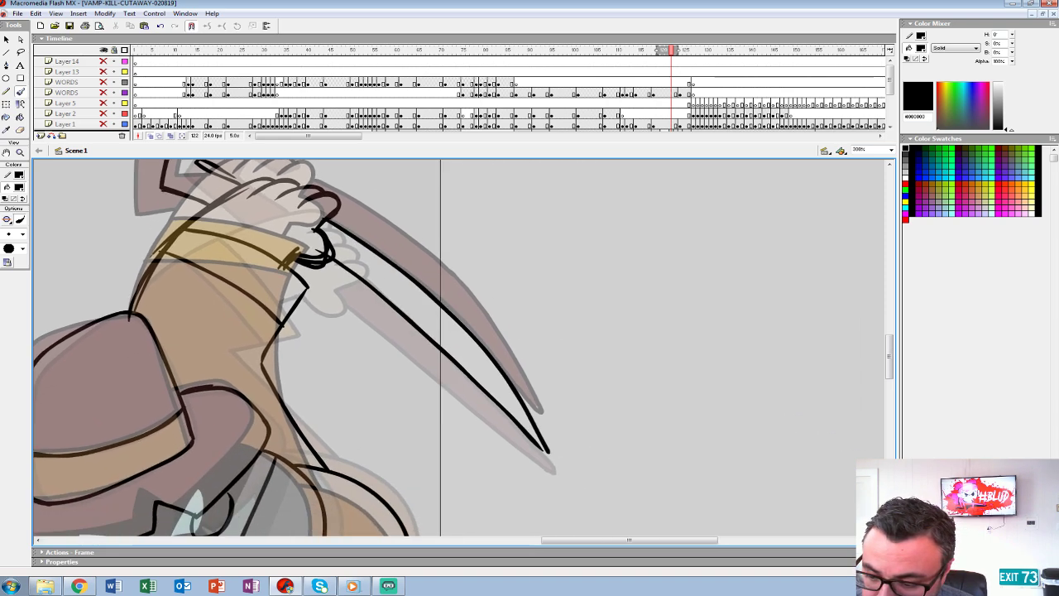
{"action": "left_click_drag", "start_coordinate": [333, 259], "coordinate": [546, 452]}
{"action": "left_click_drag", "start_coordinate": [389, 289], "coordinate": [537, 364]}
{"action": "left_click_drag", "start_coordinate": [693, 528], "coordinate": [712, 558]}
{"action": "mouse_move", "coordinate": [405, 290]}
{"action": "left_mouse_down"}
{"action": "mouse_move", "coordinate": [363, 267]}
{"action": "mouse_move", "coordinate": [386, 248]}
{"action": "left_mouse_up"}
{"action": "mouse_move", "coordinate": [387, 248]}
{"action": "left_mouse_down"}
{"action": "mouse_move", "coordinate": [413, 267]}
{"action": "mouse_move", "coordinate": [430, 242]}
{"action": "mouse_move", "coordinate": [396, 221]}
{"action": "mouse_move", "coordinate": [344, 237]}
{"action": "mouse_move", "coordinate": [402, 288]}
{"action": "left_mouse_up"}
{"action": "mouse_move", "coordinate": [387, 221]}
{"action": "left_mouse_down"}
{"action": "mouse_move", "coordinate": [330, 288]}
{"action": "mouse_move", "coordinate": [376, 310]}
{"action": "left_mouse_up"}
{"action": "mouse_move", "coordinate": [464, 430]}
{"action": "left_mouse_down"}
{"action": "mouse_move", "coordinate": [446, 256]}
{"action": "mouse_move", "coordinate": [472, 261]}
{"action": "mouse_move", "coordinate": [579, 237]}
{"action": "left_mouse_up"}
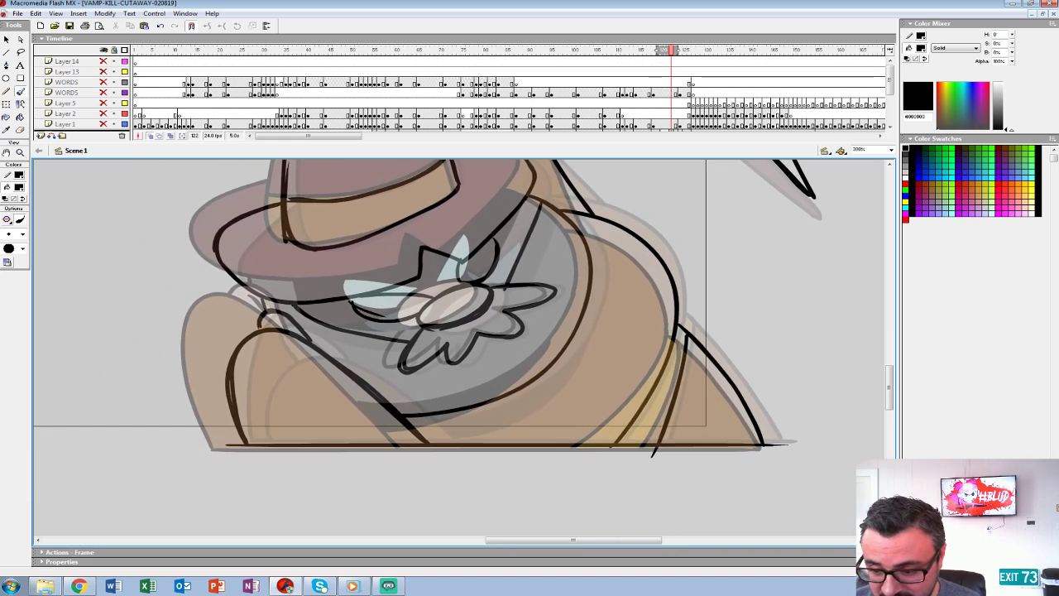
Ink the collar's lower curve and reinforce the mask's edge in the frame 122 rough drawing.
{"action": "mouse_move", "coordinate": [566, 348]}
{"action": "left_mouse_down"}
{"action": "mouse_move", "coordinate": [530, 388]}
{"action": "mouse_move", "coordinate": [422, 433]}
{"action": "left_mouse_up"}
{"action": "left_click_drag", "start_coordinate": [464, 331], "coordinate": [493, 360]}
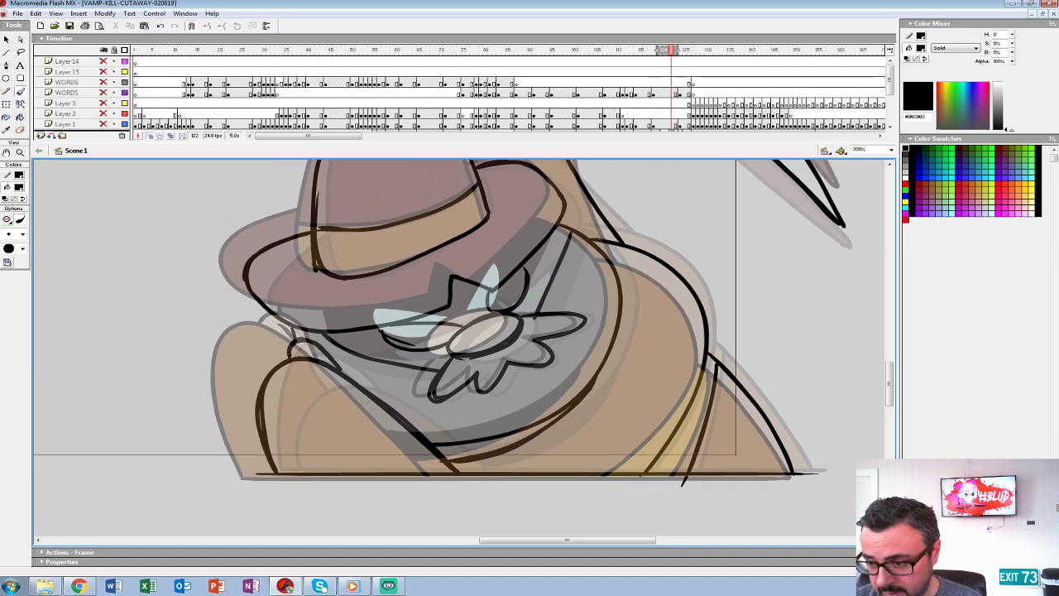
{"action": "mouse_move", "coordinate": [496, 306]}
{"action": "left_mouse_down"}
{"action": "mouse_move", "coordinate": [468, 354]}
{"action": "mouse_move", "coordinate": [501, 304]}
{"action": "left_mouse_up"}
{"action": "left_click_drag", "start_coordinate": [388, 365], "coordinate": [442, 365]}
{"action": "left_click_drag", "start_coordinate": [362, 380], "coordinate": [424, 387]}
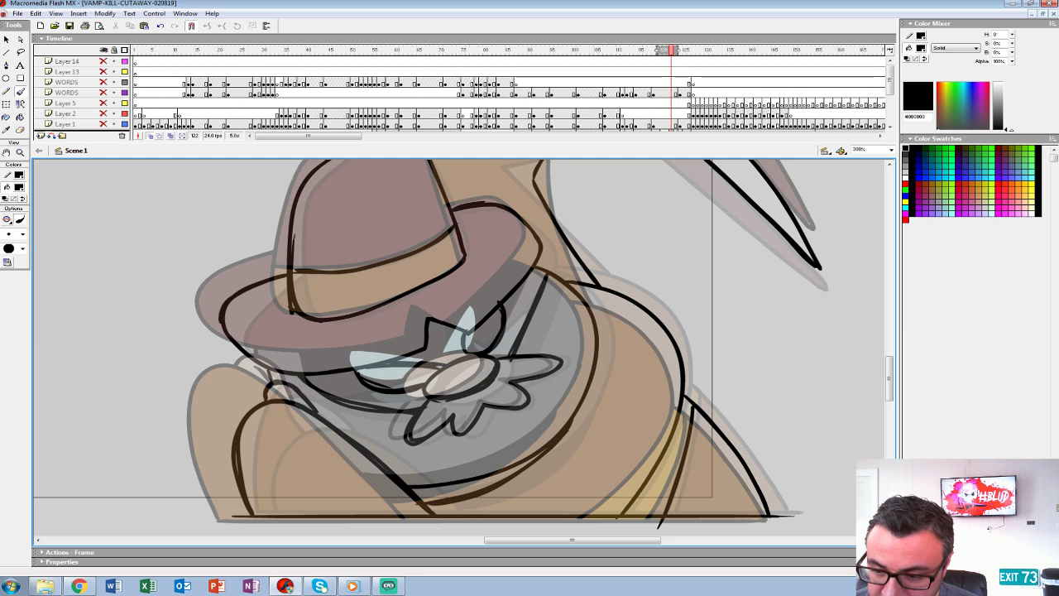
Recolour the whole rough drawing in frame 122 of Layer 6 to red #FF0000.
{"action": "left_click", "coordinate": [20, 152]}
{"action": "left_click", "coordinate": [557, 302], "text": "alt"}
{"action": "left_click_drag", "start_coordinate": [890, 80], "coordinate": [889, 96]}
{"action": "left_click", "coordinate": [670, 93]}
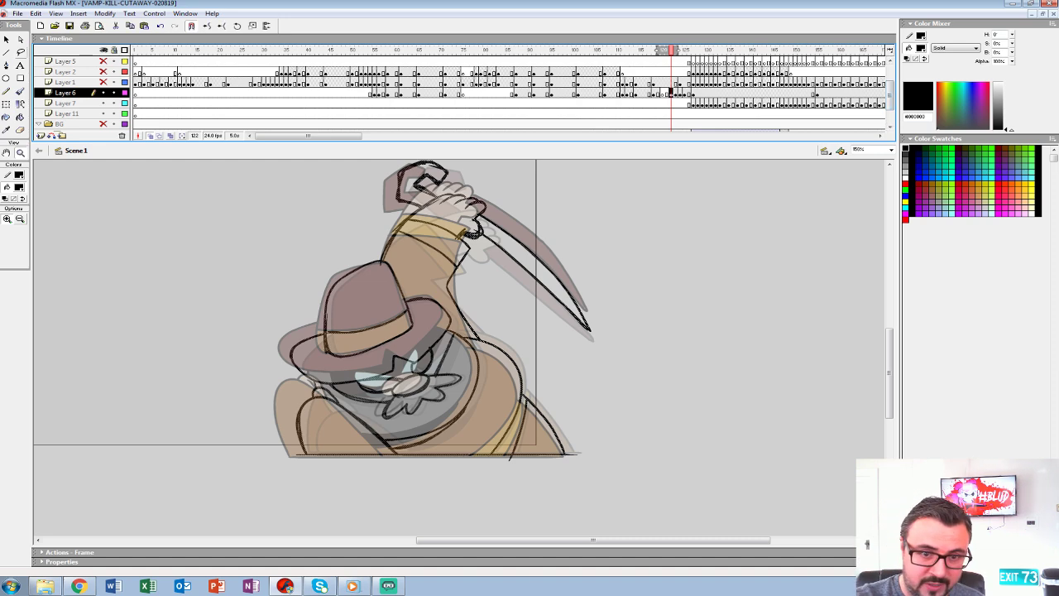
{"action": "left_click", "coordinate": [19, 187]}
{"action": "left_click", "coordinate": [8, 240]}
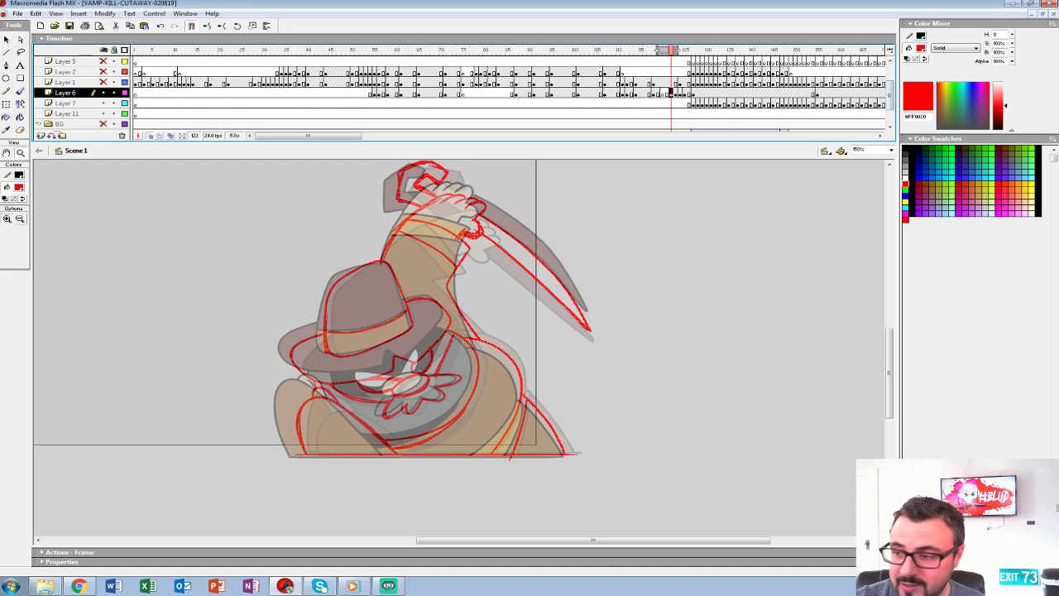
Place the red rough drawing in frame 121 of Layer 6 and clear frame 122 for clean inking.
{"action": "left_click_drag", "start_coordinate": [671, 93], "coordinate": [667, 93]}
{"action": "key", "text": "."}
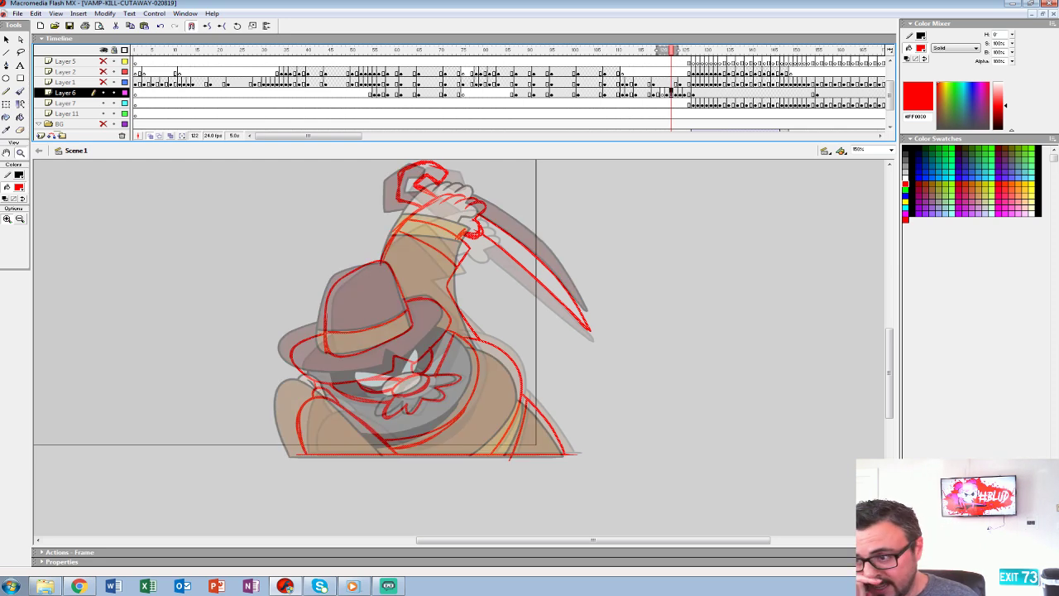
{"action": "key", "text": "Delete"}
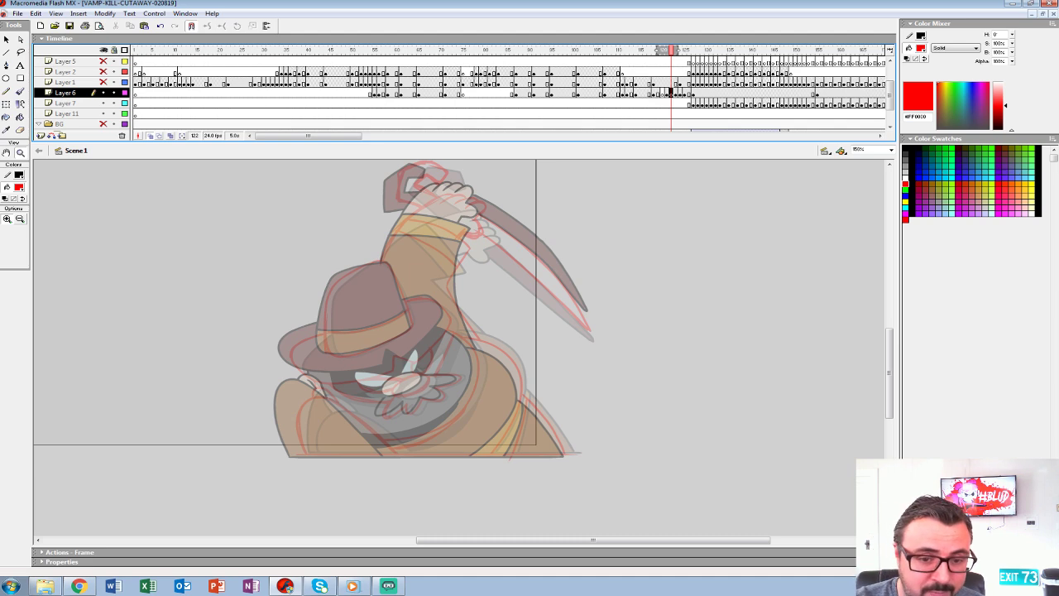
Set the fill colour to black #000000 and choose a medium brush size for the clean lines.
{"action": "left_click", "coordinate": [18, 187]}
{"action": "left_click", "coordinate": [9, 212]}
{"action": "left_click", "coordinate": [20, 153]}
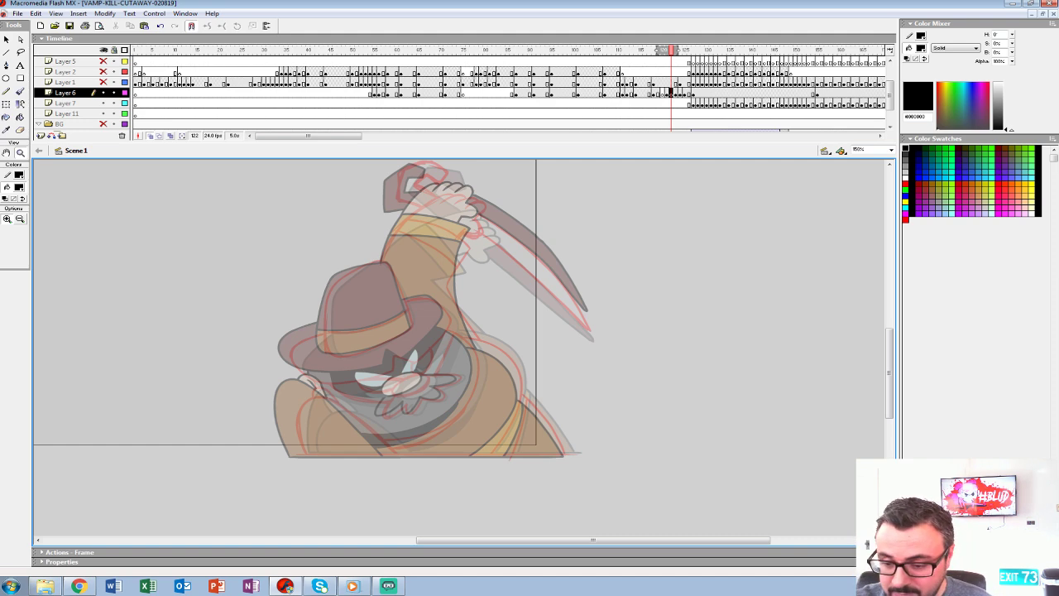
{"action": "left_click", "coordinate": [427, 371]}
{"action": "left_click", "coordinate": [427, 356]}
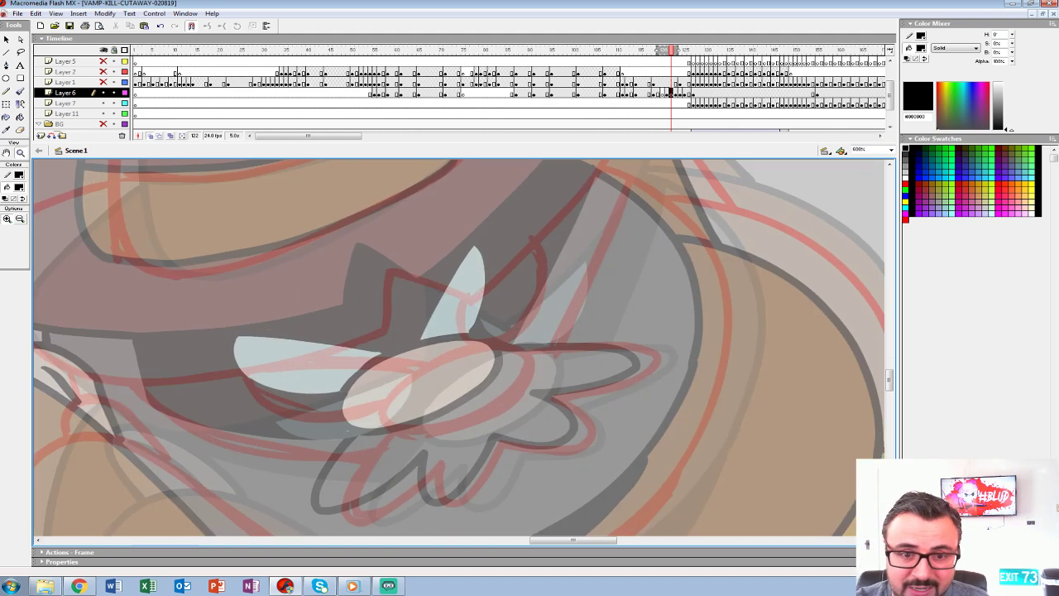
{"action": "left_click", "coordinate": [20, 91]}
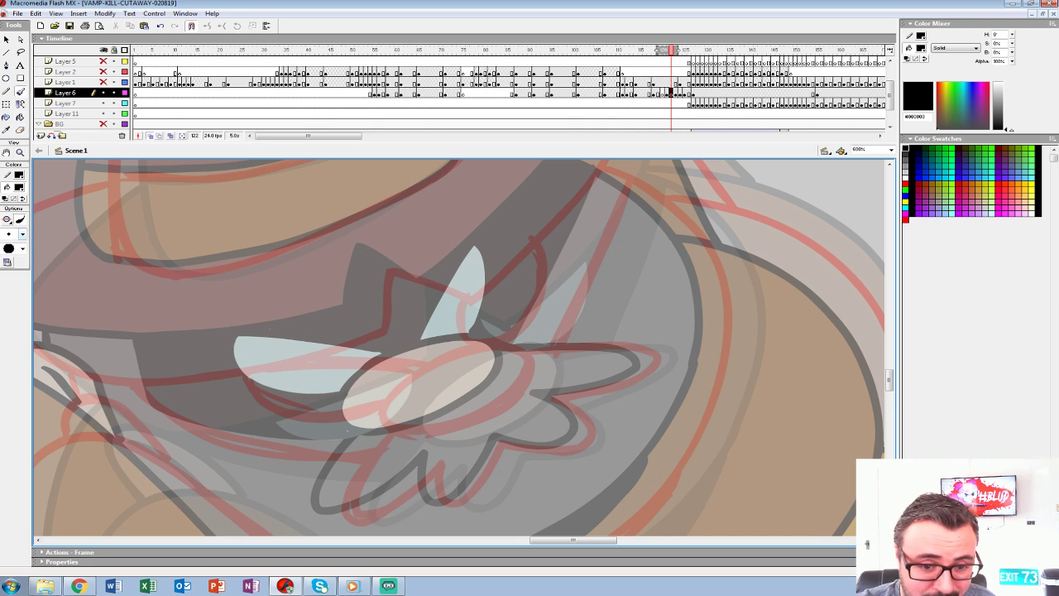
{"action": "left_click", "coordinate": [18, 234]}
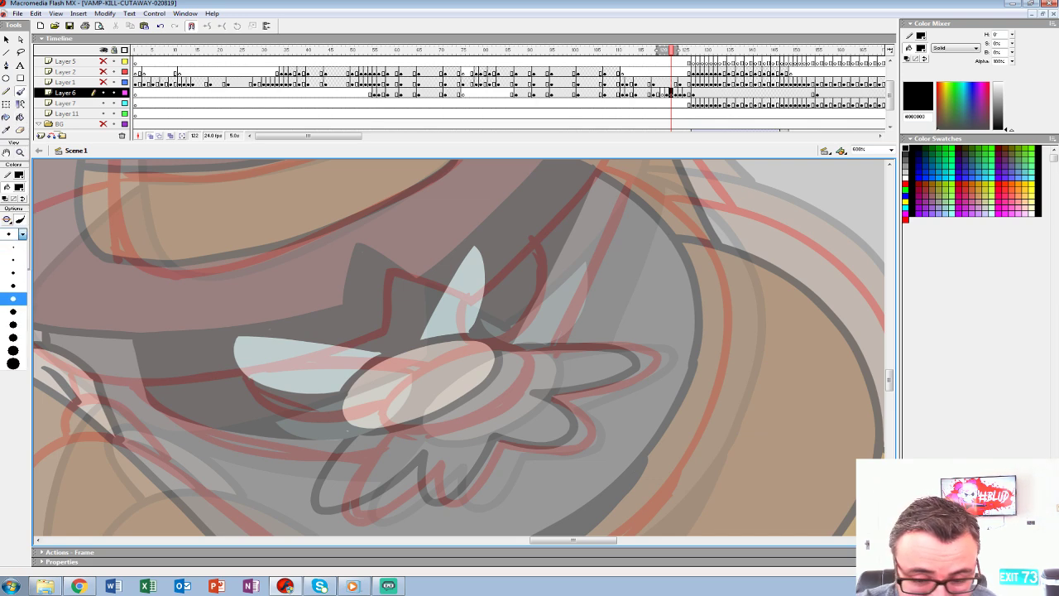
{"action": "left_click", "coordinate": [13, 298]}
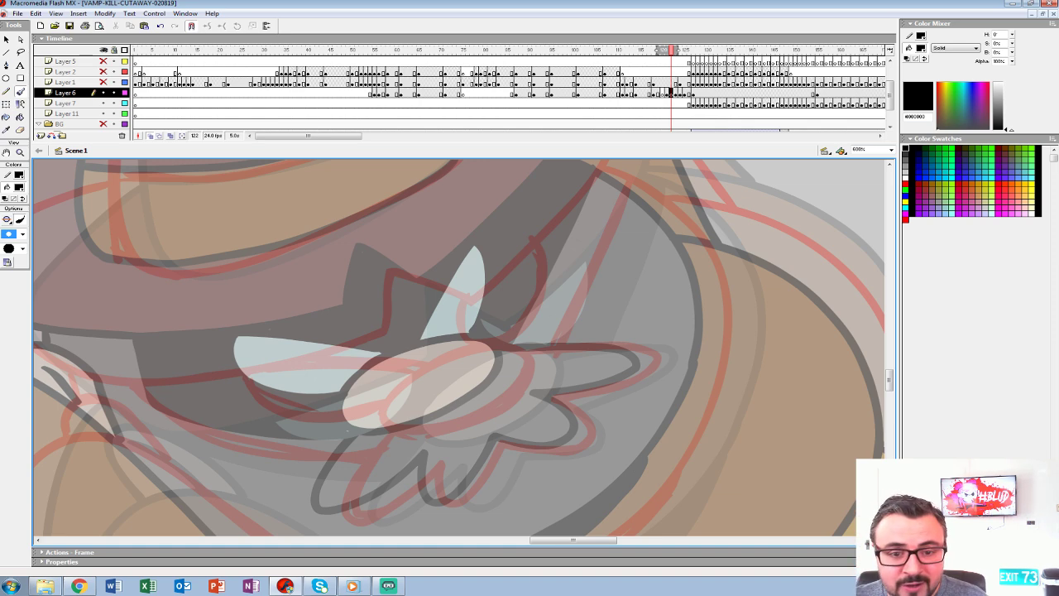
Ink the oval nose over the red rough in frame 122.
{"action": "left_click", "coordinate": [20, 152]}
{"action": "left_click", "coordinate": [647, 346], "text": "alt"}
{"action": "left_click", "coordinate": [399, 359], "text": "alt"}
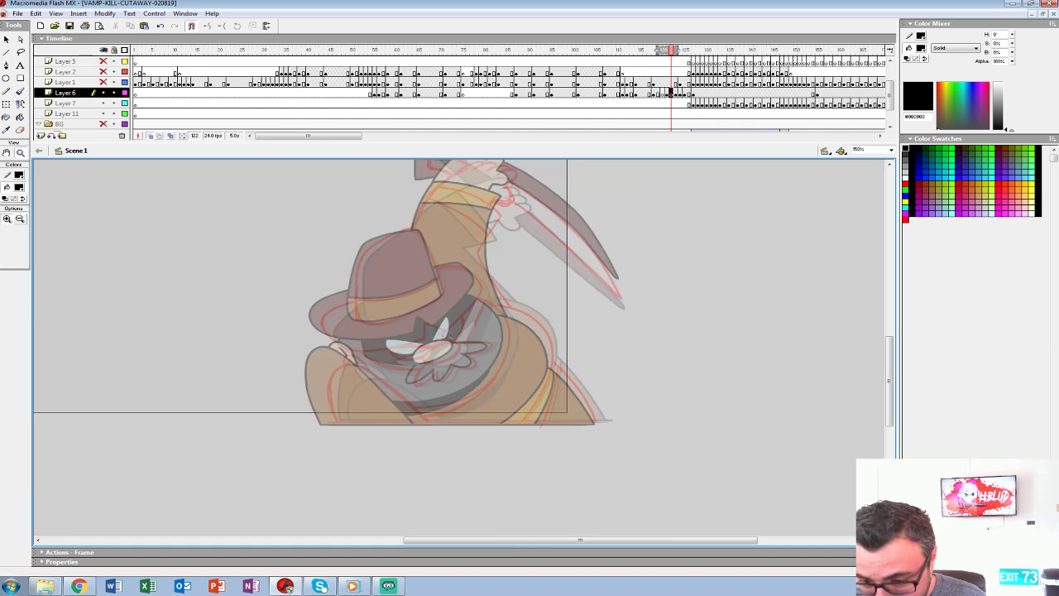
{"action": "key", "text": "ctrl+equal"}
{"action": "key", "text": "ctrl+equal"}
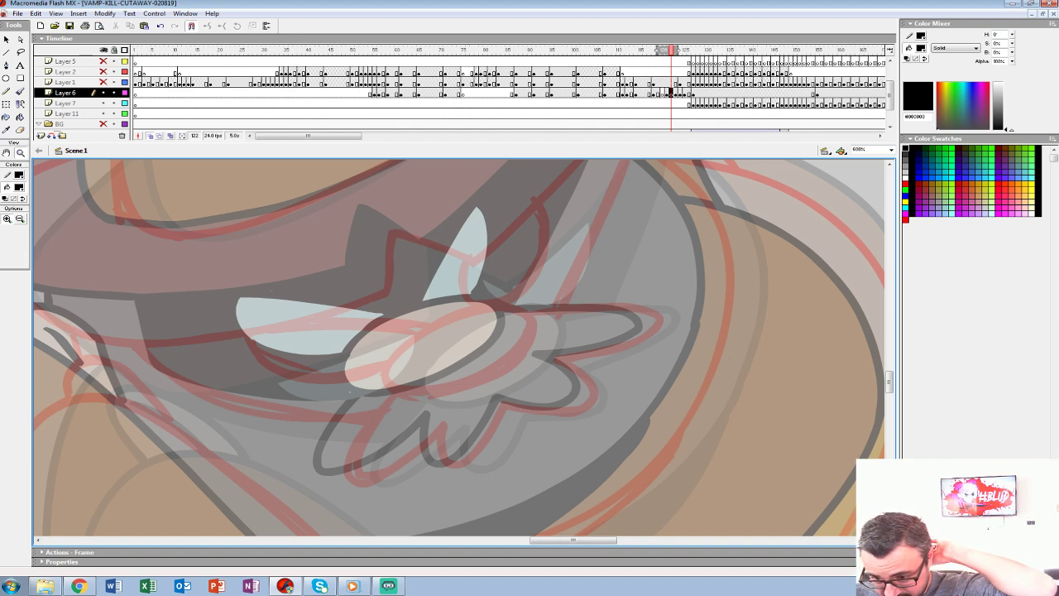
{"action": "key", "text": "b"}
{"action": "mouse_move", "coordinate": [410, 339]}
{"action": "left_mouse_down"}
{"action": "mouse_move", "coordinate": [388, 358]}
{"action": "mouse_move", "coordinate": [398, 396]}
{"action": "mouse_move", "coordinate": [453, 396]}
{"action": "mouse_move", "coordinate": [531, 335]}
{"action": "mouse_move", "coordinate": [483, 304]}
{"action": "mouse_move", "coordinate": [408, 340]}
{"action": "mouse_move", "coordinate": [468, 363]}
{"action": "mouse_move", "coordinate": [458, 476]}
{"action": "left_mouse_up"}
{"action": "key", "text": "space"}
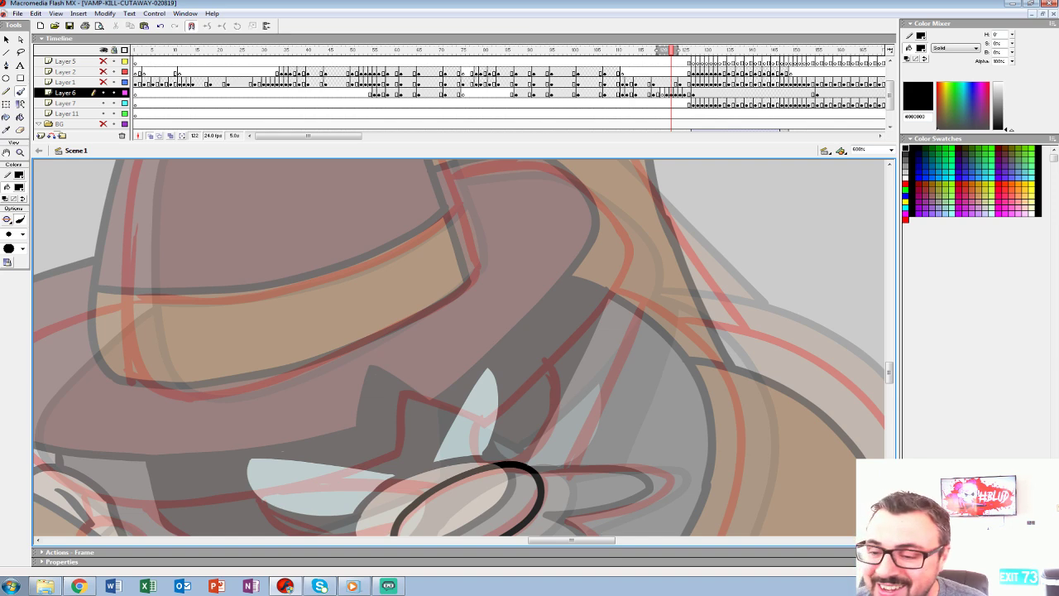
Adjust the brush size and ink the right side of the hat's crown in frame 122.
{"action": "scroll", "coordinate": [459, 351], "scroll_direction": "up", "scroll_amount": 5}
{"action": "mouse_move", "coordinate": [431, 172]}
{"action": "left_mouse_down"}
{"action": "mouse_move", "coordinate": [488, 240]}
{"action": "mouse_move", "coordinate": [556, 429]}
{"action": "left_mouse_up"}
{"action": "left_click", "coordinate": [22, 235]}
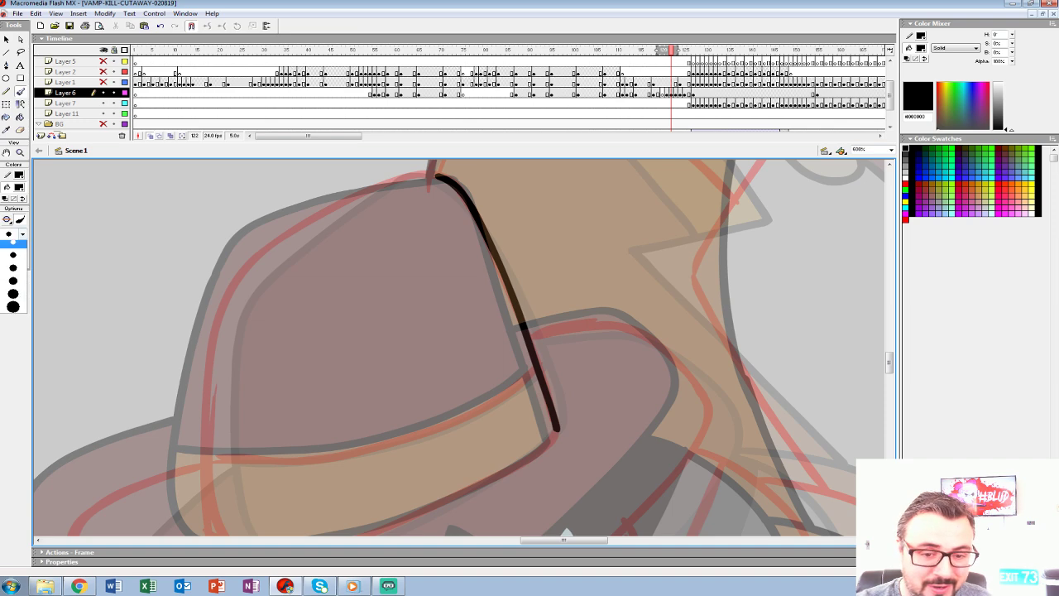
{"action": "left_click", "coordinate": [10, 312]}
{"action": "key", "text": "ctrl+z"}
{"action": "mouse_move", "coordinate": [432, 174]}
{"action": "left_mouse_down"}
{"action": "mouse_move", "coordinate": [487, 249]}
{"action": "mouse_move", "coordinate": [556, 429]}
{"action": "left_mouse_up"}
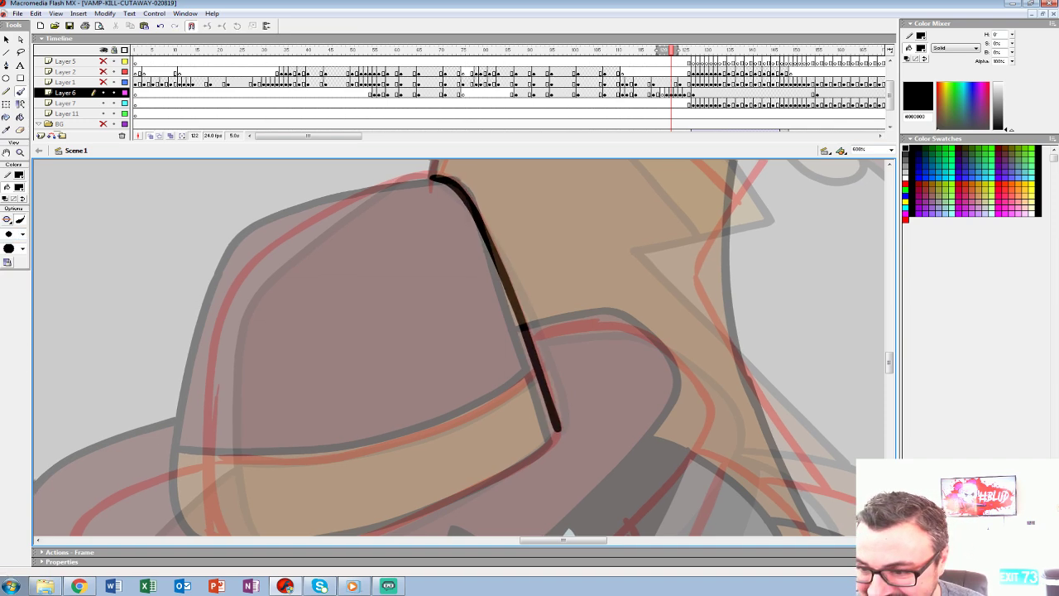
Ink the crown's left side, the hat band's lower edge and the brim in frame 122.
{"action": "left_click_drag", "start_coordinate": [447, 315], "coordinate": [544, 345]}
{"action": "mouse_move", "coordinate": [534, 209]}
{"action": "left_mouse_down"}
{"action": "mouse_move", "coordinate": [489, 219]}
{"action": "mouse_move", "coordinate": [322, 331]}
{"action": "mouse_move", "coordinate": [397, 248]}
{"action": "mouse_move", "coordinate": [384, 251]}
{"action": "mouse_move", "coordinate": [371, 431]}
{"action": "mouse_move", "coordinate": [393, 469]}
{"action": "left_mouse_up"}
{"action": "left_click_drag", "start_coordinate": [397, 463], "coordinate": [269, 376]}
{"action": "mouse_move", "coordinate": [620, 266]}
{"action": "left_mouse_down"}
{"action": "mouse_move", "coordinate": [571, 307]}
{"action": "mouse_move", "coordinate": [440, 369]}
{"action": "mouse_move", "coordinate": [315, 392]}
{"action": "mouse_move", "coordinate": [115, 465]}
{"action": "left_mouse_up"}
{"action": "mouse_move", "coordinate": [387, 241]}
{"action": "left_mouse_down"}
{"action": "mouse_move", "coordinate": [501, 237]}
{"action": "mouse_move", "coordinate": [566, 311]}
{"action": "mouse_move", "coordinate": [473, 446]}
{"action": "mouse_move", "coordinate": [422, 495]}
{"action": "mouse_move", "coordinate": [339, 457]}
{"action": "mouse_move", "coordinate": [341, 527]}
{"action": "mouse_move", "coordinate": [666, 417]}
{"action": "left_mouse_up"}
{"action": "mouse_move", "coordinate": [399, 267]}
{"action": "left_mouse_down"}
{"action": "mouse_move", "coordinate": [313, 294]}
{"action": "mouse_move", "coordinate": [283, 417]}
{"action": "mouse_move", "coordinate": [366, 470]}
{"action": "mouse_move", "coordinate": [307, 353]}
{"action": "left_mouse_up"}
{"action": "mouse_move", "coordinate": [608, 301]}
{"action": "left_mouse_down"}
{"action": "mouse_move", "coordinate": [477, 342]}
{"action": "mouse_move", "coordinate": [296, 348]}
{"action": "left_mouse_up"}
{"action": "mouse_move", "coordinate": [579, 323]}
{"action": "left_mouse_down"}
{"action": "mouse_move", "coordinate": [346, 407]}
{"action": "mouse_move", "coordinate": [279, 407]}
{"action": "left_mouse_up"}
{"action": "mouse_move", "coordinate": [347, 406]}
{"action": "left_mouse_down"}
{"action": "mouse_move", "coordinate": [280, 338]}
{"action": "mouse_move", "coordinate": [283, 351]}
{"action": "left_mouse_up"}
Ink the lowered arm's sleeve and cuff and the collar's long curve in frame 122.
{"action": "mouse_move", "coordinate": [459, 168]}
{"action": "left_mouse_down"}
{"action": "mouse_move", "coordinate": [554, 236]}
{"action": "mouse_move", "coordinate": [584, 376]}
{"action": "mouse_move", "coordinate": [648, 225]}
{"action": "mouse_move", "coordinate": [656, 291]}
{"action": "mouse_move", "coordinate": [607, 428]}
{"action": "left_mouse_up"}
{"action": "key", "text": "ctrl+z"}
{"action": "mouse_move", "coordinate": [483, 219]}
{"action": "left_mouse_down"}
{"action": "mouse_move", "coordinate": [542, 253]}
{"action": "mouse_move", "coordinate": [603, 397]}
{"action": "mouse_move", "coordinate": [596, 431]}
{"action": "left_mouse_up"}
{"action": "left_click_drag", "start_coordinate": [595, 430], "coordinate": [610, 271]}
{"action": "key", "text": "ctrl+z"}
{"action": "mouse_move", "coordinate": [429, 208]}
{"action": "left_mouse_down"}
{"action": "mouse_move", "coordinate": [501, 252]}
{"action": "mouse_move", "coordinate": [546, 313]}
{"action": "mouse_move", "coordinate": [548, 440]}
{"action": "left_mouse_up"}
{"action": "mouse_move", "coordinate": [549, 440]}
{"action": "left_mouse_down"}
{"action": "mouse_move", "coordinate": [639, 230]}
{"action": "mouse_move", "coordinate": [589, 315]}
{"action": "mouse_move", "coordinate": [527, 370]}
{"action": "mouse_move", "coordinate": [419, 419]}
{"action": "mouse_move", "coordinate": [283, 443]}
{"action": "left_mouse_up"}
{"action": "left_click_drag", "start_coordinate": [331, 397], "coordinate": [763, 372]}
{"action": "left_click_drag", "start_coordinate": [383, 466], "coordinate": [868, 468]}
{"action": "mouse_move", "coordinate": [759, 465]}
{"action": "left_mouse_down"}
{"action": "mouse_move", "coordinate": [626, 440]}
{"action": "mouse_move", "coordinate": [532, 343]}
{"action": "mouse_move", "coordinate": [364, 221]}
{"action": "mouse_move", "coordinate": [230, 297]}
{"action": "mouse_move", "coordinate": [267, 442]}
{"action": "left_mouse_up"}
Ink the mask's jagged upper edge and the moustache's pointed lobes around the nose in frame 122.
{"action": "scroll", "coordinate": [266, 442], "scroll_direction": "up", "scroll_amount": 3}
{"action": "mouse_move", "coordinate": [304, 364]}
{"action": "left_mouse_down"}
{"action": "mouse_move", "coordinate": [325, 324]}
{"action": "mouse_move", "coordinate": [369, 344]}
{"action": "mouse_move", "coordinate": [405, 387]}
{"action": "left_mouse_up"}
{"action": "left_click_drag", "start_coordinate": [312, 310], "coordinate": [308, 328]}
{"action": "mouse_move", "coordinate": [786, 331]}
{"action": "left_mouse_down"}
{"action": "mouse_move", "coordinate": [554, 387]}
{"action": "mouse_move", "coordinate": [458, 356]}
{"action": "mouse_move", "coordinate": [496, 353]}
{"action": "mouse_move", "coordinate": [570, 320]}
{"action": "mouse_move", "coordinate": [504, 302]}
{"action": "mouse_move", "coordinate": [433, 308]}
{"action": "left_mouse_up"}
{"action": "mouse_move", "coordinate": [470, 356]}
{"action": "left_mouse_down"}
{"action": "mouse_move", "coordinate": [501, 381]}
{"action": "mouse_move", "coordinate": [425, 405]}
{"action": "mouse_move", "coordinate": [388, 454]}
{"action": "mouse_move", "coordinate": [348, 418]}
{"action": "mouse_move", "coordinate": [265, 479]}
{"action": "mouse_move", "coordinate": [300, 392]}
{"action": "left_mouse_up"}
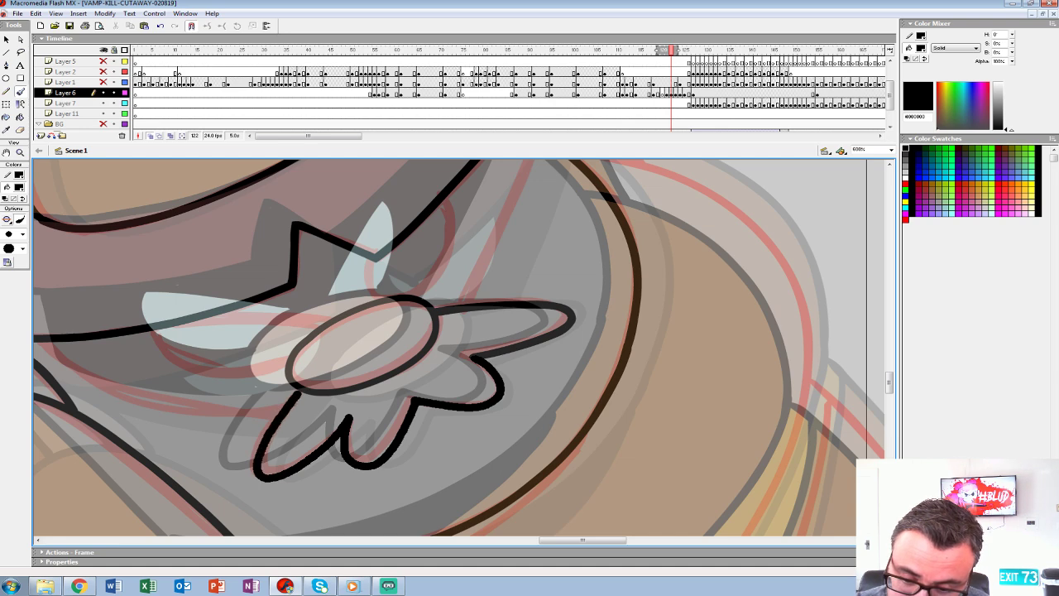
Ink the mask's side seam, both narrowed eyes and the mask's lower edge in frame 122.
{"action": "left_click_drag", "start_coordinate": [496, 249], "coordinate": [486, 364]}
{"action": "left_click_drag", "start_coordinate": [529, 249], "coordinate": [447, 418]}
{"action": "mouse_move", "coordinate": [361, 376]}
{"action": "left_mouse_down"}
{"action": "mouse_move", "coordinate": [375, 412]}
{"action": "mouse_move", "coordinate": [405, 408]}
{"action": "mouse_move", "coordinate": [440, 311]}
{"action": "left_mouse_up"}
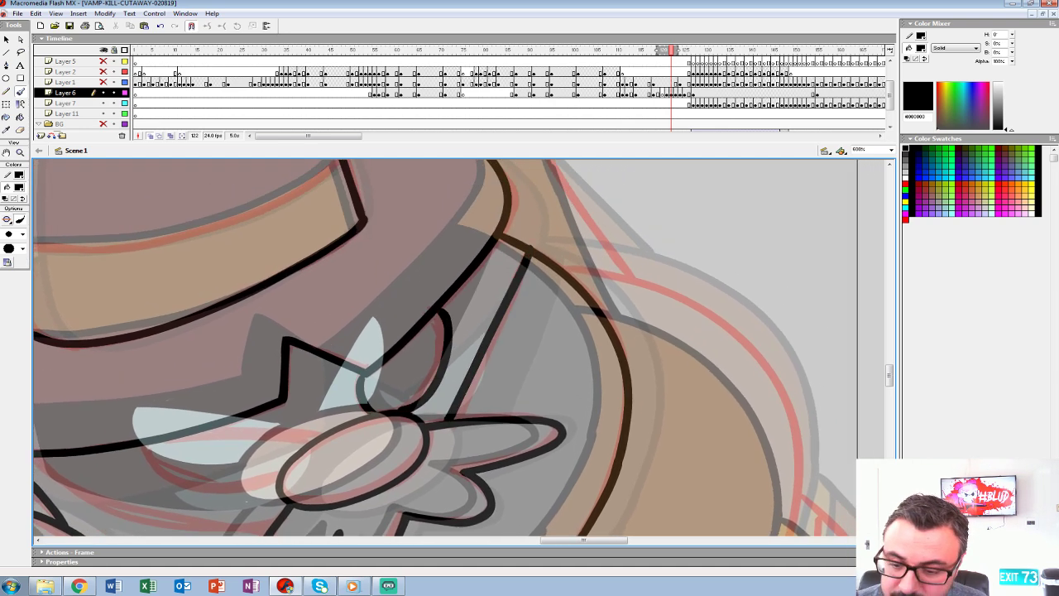
{"action": "left_click_drag", "start_coordinate": [372, 414], "coordinate": [542, 291]}
{"action": "left_click_drag", "start_coordinate": [489, 311], "coordinate": [381, 307]}
{"action": "key", "text": "ctrl+z"}
{"action": "mouse_move", "coordinate": [313, 317]}
{"action": "left_mouse_down"}
{"action": "mouse_move", "coordinate": [340, 354]}
{"action": "mouse_move", "coordinate": [448, 353]}
{"action": "left_mouse_up"}
{"action": "mouse_move", "coordinate": [450, 402]}
{"action": "left_mouse_down"}
{"action": "mouse_move", "coordinate": [285, 386]}
{"action": "mouse_move", "coordinate": [238, 364]}
{"action": "mouse_move", "coordinate": [213, 334]}
{"action": "left_mouse_up"}
Ink the rear shoulder, the straight base line, the back of the coat and its trim lines in frame 122.
{"action": "mouse_move", "coordinate": [744, 248]}
{"action": "left_mouse_down"}
{"action": "mouse_move", "coordinate": [319, 365]}
{"action": "mouse_move", "coordinate": [342, 312]}
{"action": "left_mouse_up"}
{"action": "mouse_move", "coordinate": [322, 204]}
{"action": "left_mouse_down"}
{"action": "mouse_move", "coordinate": [372, 212]}
{"action": "mouse_move", "coordinate": [531, 316]}
{"action": "mouse_move", "coordinate": [565, 444]}
{"action": "mouse_move", "coordinate": [619, 201]}
{"action": "mouse_move", "coordinate": [494, 430]}
{"action": "left_mouse_up"}
{"action": "left_click_drag", "start_coordinate": [212, 425], "coordinate": [806, 425]}
{"action": "left_click_drag", "start_coordinate": [711, 330], "coordinate": [644, 348]}
{"action": "left_click_drag", "start_coordinate": [509, 351], "coordinate": [422, 377]}
{"action": "mouse_move", "coordinate": [465, 230]}
{"action": "left_mouse_down"}
{"action": "mouse_move", "coordinate": [550, 321]}
{"action": "mouse_move", "coordinate": [634, 464]}
{"action": "left_mouse_up"}
{"action": "left_click_drag", "start_coordinate": [489, 252], "coordinate": [430, 465]}
Ink the raised arm's outer curve and the gripping fingers' knuckles in frame 122.
{"action": "mouse_move", "coordinate": [463, 177]}
{"action": "left_mouse_down"}
{"action": "mouse_move", "coordinate": [526, 534]}
{"action": "mouse_move", "coordinate": [540, 529]}
{"action": "left_mouse_up"}
{"action": "left_click_drag", "start_coordinate": [413, 331], "coordinate": [529, 433]}
{"action": "mouse_move", "coordinate": [529, 324]}
{"action": "left_mouse_down"}
{"action": "mouse_move", "coordinate": [572, 260]}
{"action": "mouse_move", "coordinate": [454, 260]}
{"action": "left_mouse_up"}
{"action": "mouse_move", "coordinate": [484, 225]}
{"action": "left_mouse_down"}
{"action": "mouse_move", "coordinate": [512, 240]}
{"action": "mouse_move", "coordinate": [410, 254]}
{"action": "left_mouse_up"}
{"action": "left_click_drag", "start_coordinate": [414, 330], "coordinate": [571, 283]}
{"action": "mouse_move", "coordinate": [611, 179]}
{"action": "left_mouse_down"}
{"action": "mouse_move", "coordinate": [502, 203]}
{"action": "mouse_move", "coordinate": [397, 292]}
{"action": "mouse_move", "coordinate": [325, 440]}
{"action": "left_mouse_up"}
{"action": "key", "text": "ctrl+z"}
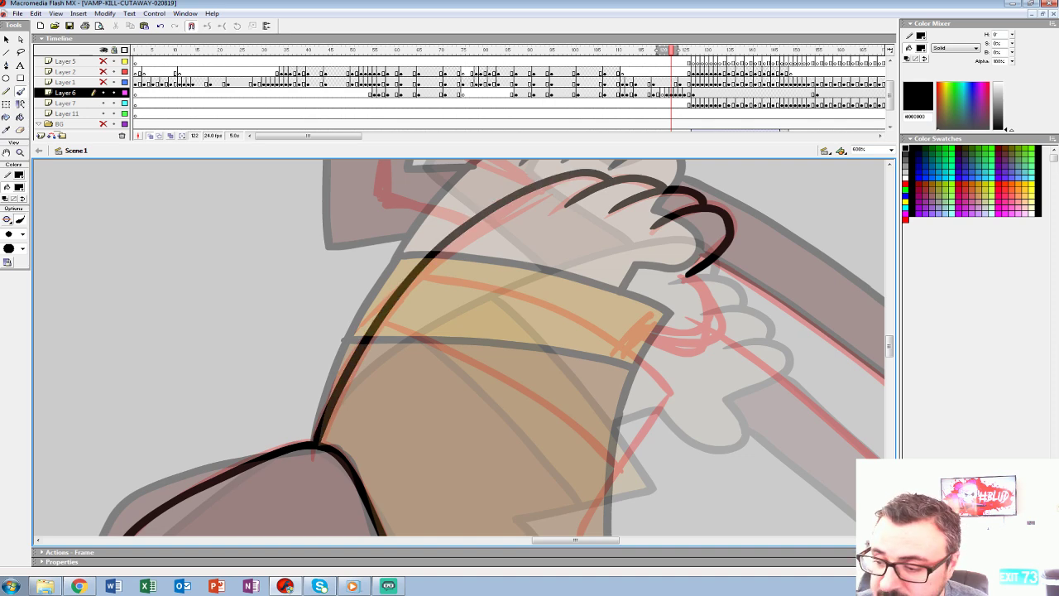
Ink the raised cuff's upper edge and the back edge of the sleeve in frame 122.
{"action": "left_click_drag", "start_coordinate": [497, 331], "coordinate": [385, 306]}
{"action": "mouse_move", "coordinate": [302, 248]}
{"action": "left_mouse_down"}
{"action": "mouse_move", "coordinate": [354, 252]}
{"action": "mouse_move", "coordinate": [546, 348]}
{"action": "mouse_move", "coordinate": [560, 370]}
{"action": "left_mouse_up"}
{"action": "mouse_move", "coordinate": [560, 397]}
{"action": "left_mouse_down"}
{"action": "mouse_move", "coordinate": [520, 230]}
{"action": "mouse_move", "coordinate": [429, 365]}
{"action": "left_mouse_up"}
{"action": "mouse_move", "coordinate": [463, 380]}
{"action": "left_mouse_down"}
{"action": "mouse_move", "coordinate": [402, 218]}
{"action": "mouse_move", "coordinate": [456, 361]}
{"action": "mouse_move", "coordinate": [488, 402]}
{"action": "left_mouse_up"}
{"action": "left_click_drag", "start_coordinate": [414, 203], "coordinate": [514, 510]}
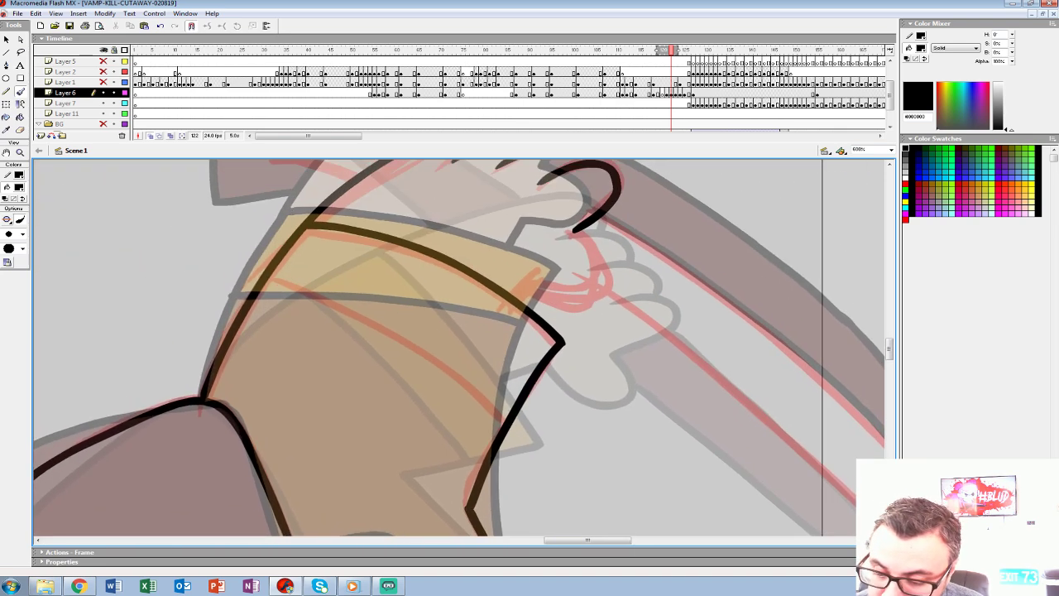
Ink the raised cuff's lower edge and the thumb beneath the fingers in frame 122.
{"action": "mouse_move", "coordinate": [505, 412]}
{"action": "left_mouse_down"}
{"action": "mouse_move", "coordinate": [440, 352]}
{"action": "mouse_move", "coordinate": [346, 298]}
{"action": "mouse_move", "coordinate": [275, 278]}
{"action": "left_mouse_up"}
{"action": "left_click_drag", "start_coordinate": [413, 331], "coordinate": [339, 373]}
{"action": "mouse_move", "coordinate": [501, 268]}
{"action": "left_mouse_down"}
{"action": "mouse_move", "coordinate": [523, 287]}
{"action": "mouse_move", "coordinate": [499, 335]}
{"action": "mouse_move", "coordinate": [444, 341]}
{"action": "left_mouse_up"}
{"action": "left_click_drag", "start_coordinate": [546, 356], "coordinate": [325, 312]}
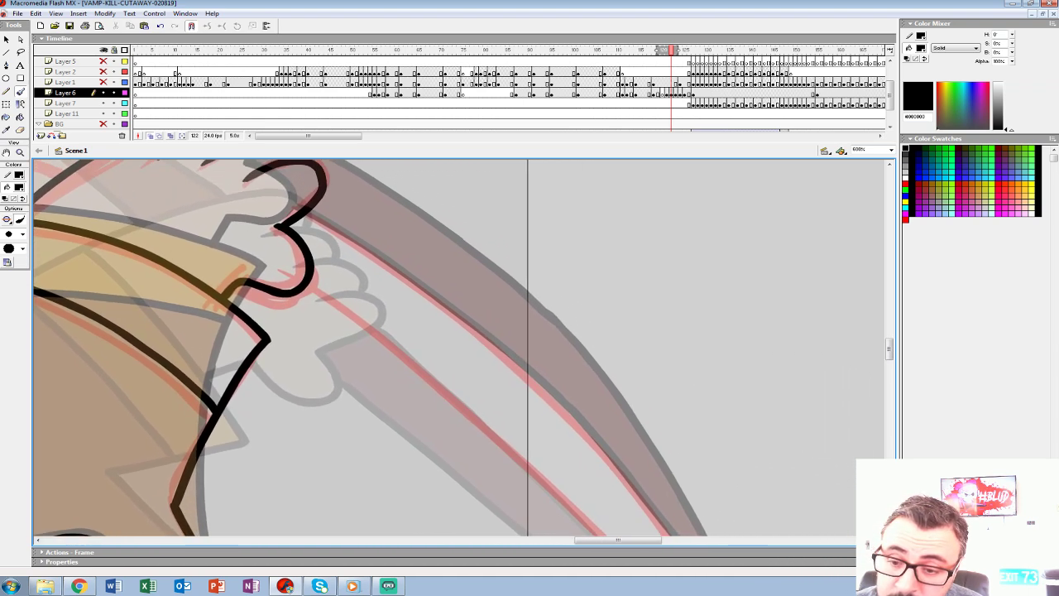
Ink both edges of the tapering staff shaft and the angular hook above the hand in frame 122.
{"action": "mouse_move", "coordinate": [315, 207]}
{"action": "left_mouse_down"}
{"action": "mouse_move", "coordinate": [431, 295]}
{"action": "mouse_move", "coordinate": [602, 453]}
{"action": "left_mouse_up"}
{"action": "left_click_drag", "start_coordinate": [496, 372], "coordinate": [443, 253]}
{"action": "mouse_move", "coordinate": [255, 162]}
{"action": "left_mouse_down"}
{"action": "mouse_move", "coordinate": [642, 506]}
{"action": "mouse_move", "coordinate": [470, 361]}
{"action": "left_mouse_up"}
{"action": "mouse_move", "coordinate": [388, 197]}
{"action": "left_mouse_down"}
{"action": "mouse_move", "coordinate": [523, 409]}
{"action": "mouse_move", "coordinate": [480, 371]}
{"action": "left_mouse_up"}
{"action": "left_click_drag", "start_coordinate": [372, 223], "coordinate": [642, 496]}
{"action": "left_click_drag", "start_coordinate": [347, 265], "coordinate": [650, 476]}
{"action": "mouse_move", "coordinate": [466, 284]}
{"action": "left_mouse_down"}
{"action": "mouse_move", "coordinate": [505, 320]}
{"action": "mouse_move", "coordinate": [546, 273]}
{"action": "mouse_move", "coordinate": [485, 225]}
{"action": "mouse_move", "coordinate": [364, 259]}
{"action": "mouse_move", "coordinate": [338, 379]}
{"action": "mouse_move", "coordinate": [430, 411]}
{"action": "left_mouse_up"}
{"action": "mouse_move", "coordinate": [416, 321]}
{"action": "left_mouse_down"}
{"action": "mouse_move", "coordinate": [468, 284]}
{"action": "mouse_move", "coordinate": [413, 325]}
{"action": "mouse_move", "coordinate": [491, 369]}
{"action": "left_mouse_up"}
Play back and scrub the frames leading through frame 122 to check the staff swing's motion.
{"action": "key", "text": "z"}
{"action": "left_click", "coordinate": [554, 269], "text": "alt"}
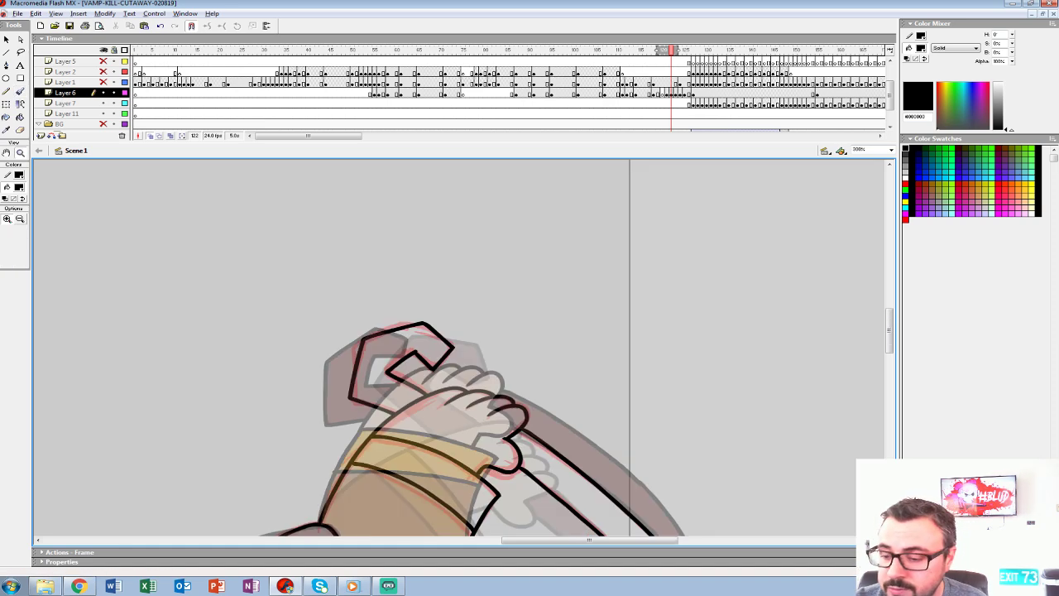
{"action": "left_click", "coordinate": [552, 302], "text": "alt"}
{"action": "left_click", "coordinate": [552, 341], "text": "alt"}
{"action": "left_click", "coordinate": [667, 93]}
{"action": "left_click", "coordinate": [671, 93]}
{"action": "left_click", "coordinate": [644, 82]}
{"action": "key", "text": "Return"}
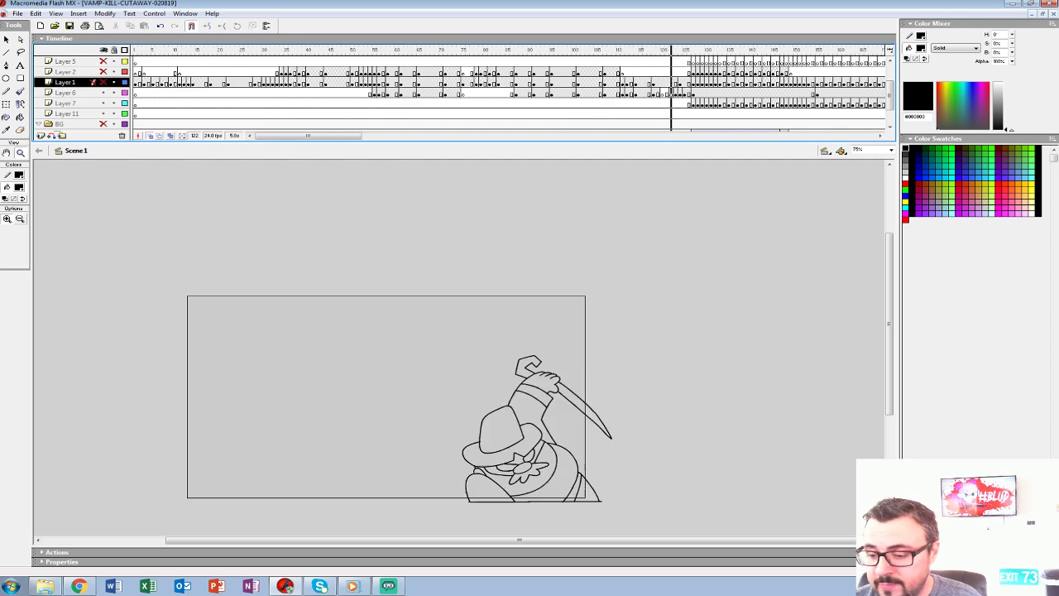
{"action": "left_click", "coordinate": [645, 83]}
{"action": "key", "text": "Return"}
{"action": "left_click", "coordinate": [631, 82]}
{"action": "key", "text": "Return"}
{"action": "key", "text": "Return"}
{"action": "left_click_drag", "start_coordinate": [707, 50], "coordinate": [663, 50]}
Open frame 120 of Layer 6 with onion skinning covering the neighbouring poses.
{"action": "left_click", "coordinate": [662, 93]}
{"action": "left_click", "coordinate": [151, 136]}
{"action": "left_click_drag", "start_coordinate": [650, 50], "coordinate": [672, 49]}
{"action": "left_click", "coordinate": [523, 403]}
{"action": "left_click_drag", "start_coordinate": [522, 404], "coordinate": [528, 299]}
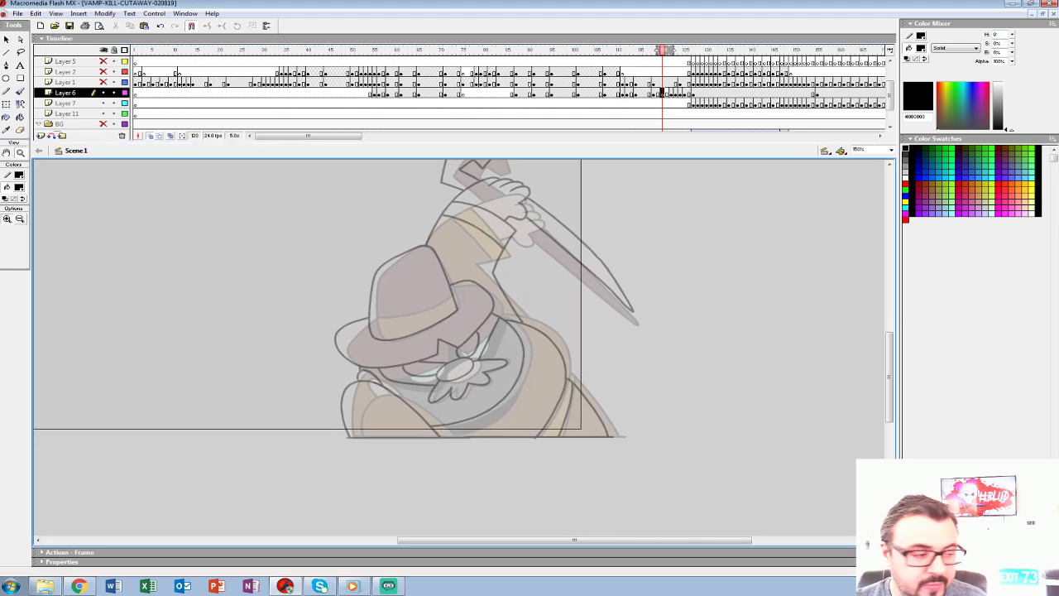
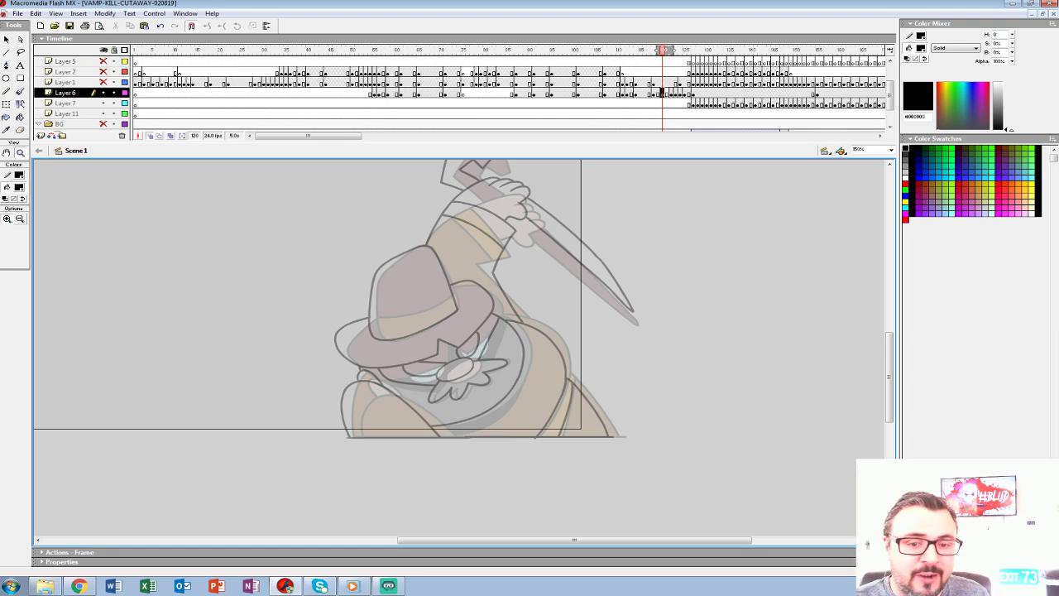
{"action": "left_click", "coordinate": [414, 284], "text": "alt"}
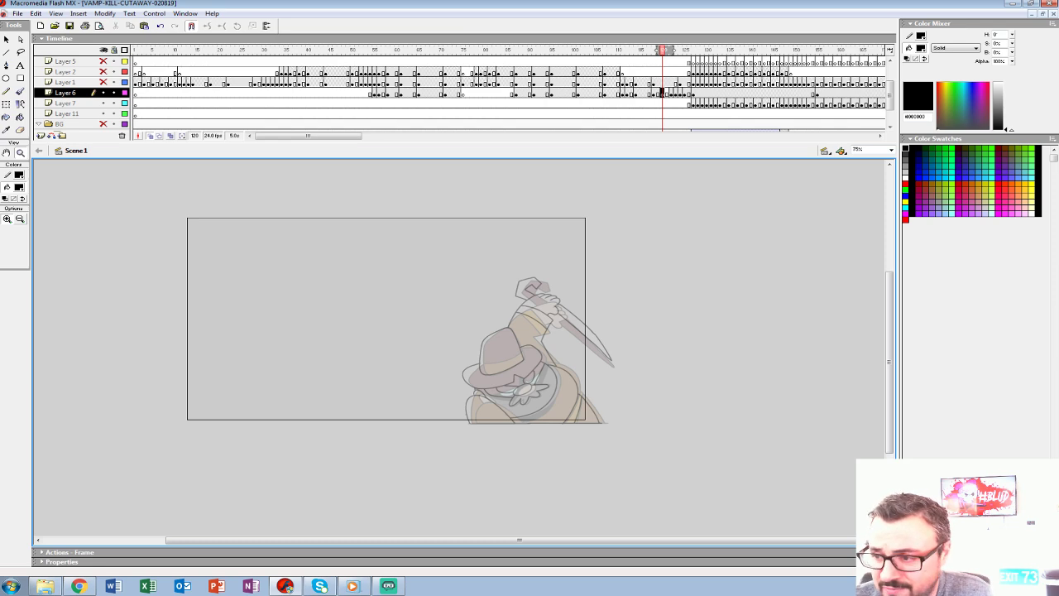
Ink the hat band's missing upper edge in frame 122.
{"action": "left_click", "coordinate": [670, 93]}
{"action": "left_click_drag", "start_coordinate": [682, 49], "coordinate": [657, 50]}
{"action": "left_click", "coordinate": [512, 351]}
{"action": "left_click", "coordinate": [512, 352]}
{"action": "left_click", "coordinate": [512, 352]}
{"action": "left_click_drag", "start_coordinate": [331, 389], "coordinate": [785, 269]}
{"action": "left_click", "coordinate": [20, 92]}
{"action": "mouse_move", "coordinate": [664, 230]}
{"action": "left_mouse_down"}
{"action": "mouse_move", "coordinate": [585, 279]}
{"action": "mouse_move", "coordinate": [451, 316]}
{"action": "mouse_move", "coordinate": [331, 321]}
{"action": "left_mouse_up"}
{"action": "left_click_drag", "start_coordinate": [463, 331], "coordinate": [377, 273]}
{"action": "key", "text": "z"}
{"action": "key", "text": "ctrl+minus"}
{"action": "key", "text": "ctrl+minus"}
{"action": "key", "text": "ctrl+minus"}
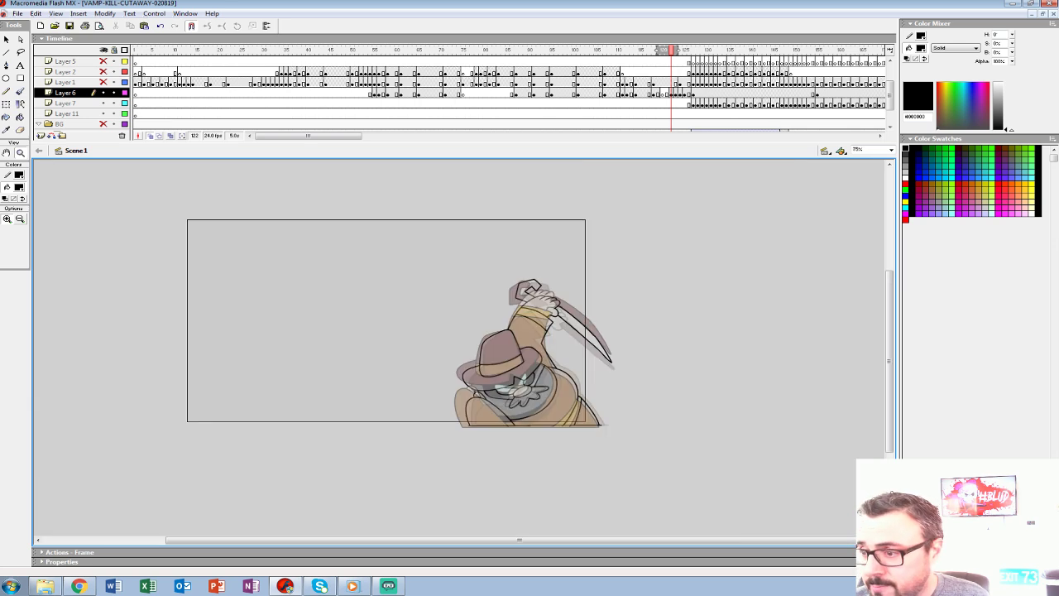
Return to frame 120 and adjust the onion skin range to include the pose at frame 122.
{"action": "key", "text": "comma"}
{"action": "key", "text": "comma"}
{"action": "left_click_drag", "start_coordinate": [667, 50], "coordinate": [672, 51]}
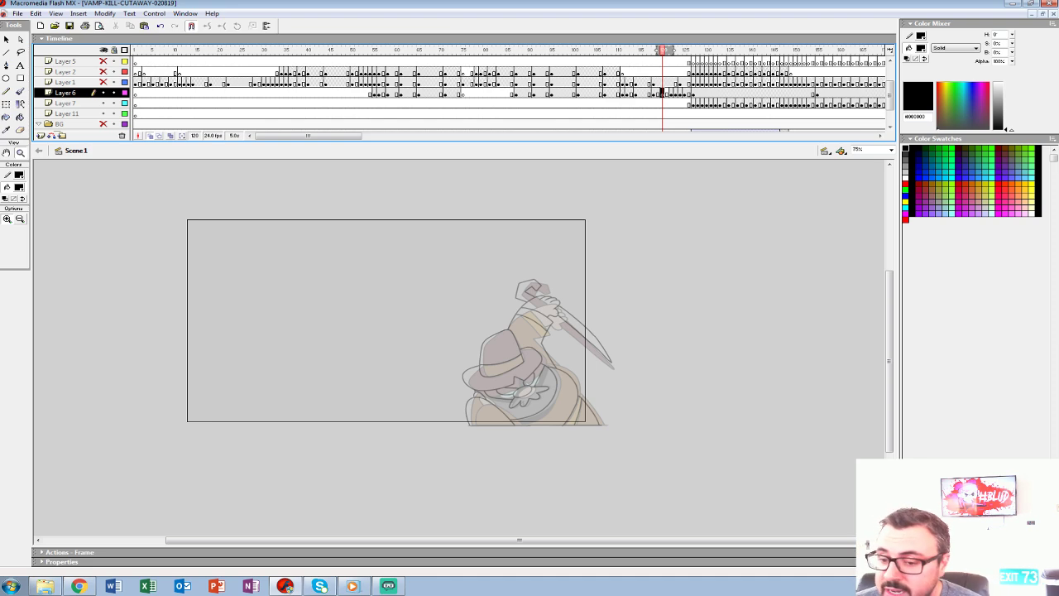
{"action": "key", "text": "b"}
{"action": "mouse_move", "coordinate": [321, 263]}
{"action": "left_mouse_down"}
{"action": "mouse_move", "coordinate": [357, 390]}
{"action": "mouse_move", "coordinate": [399, 477]}
{"action": "left_mouse_up"}
{"action": "key", "text": "z"}
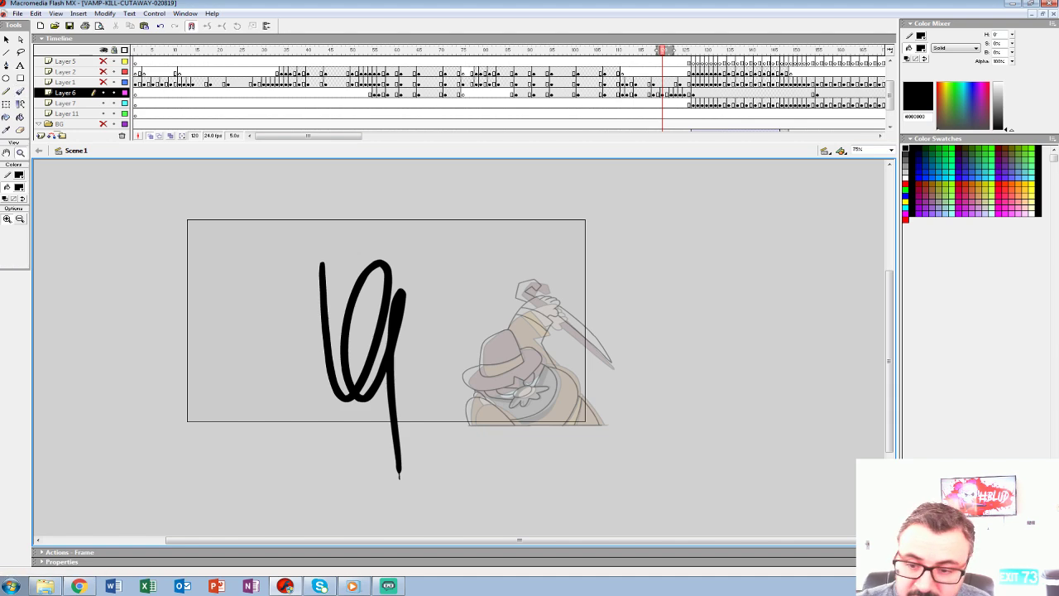
{"action": "left_click", "coordinate": [400, 313]}
{"action": "left_click", "coordinate": [400, 313]}
{"action": "left_click", "coordinate": [401, 313]}
{"action": "left_click", "coordinate": [437, 349]}
{"action": "left_click", "coordinate": [451, 335], "text": "alt"}
{"action": "left_click", "coordinate": [478, 329], "text": "alt"}
{"action": "left_click", "coordinate": [478, 329], "text": "alt"}
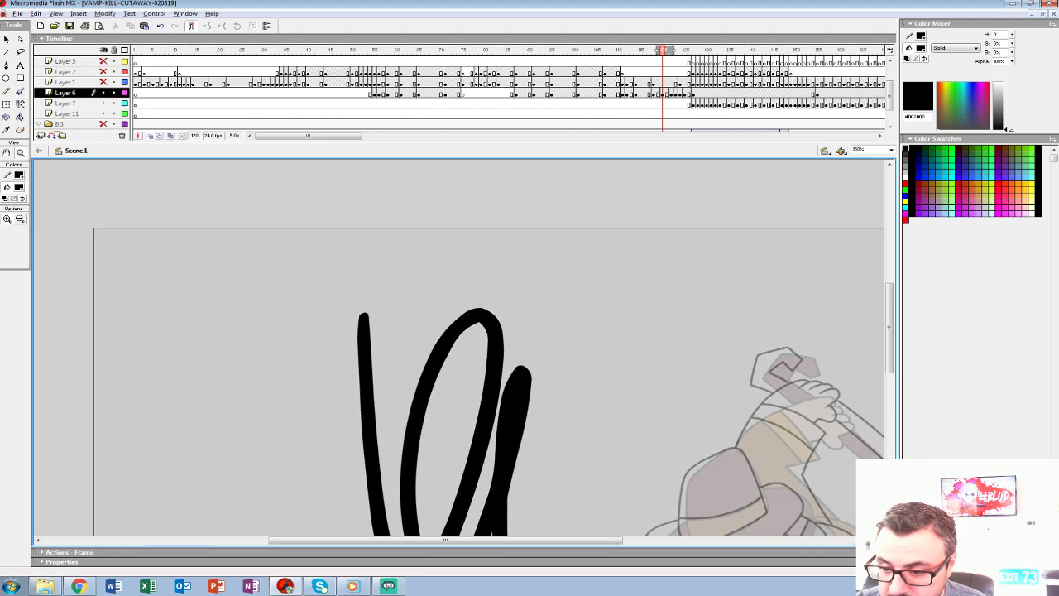
{"action": "left_click", "coordinate": [478, 329], "text": "alt"}
{"action": "left_click", "coordinate": [478, 329], "text": "alt"}
{"action": "key", "text": "ctrl+z"}
Ink the oval nose in frame 120 between the onion-skinned poses.
{"action": "key", "text": "ctrl+equal"}
{"action": "key", "text": "ctrl+equal"}
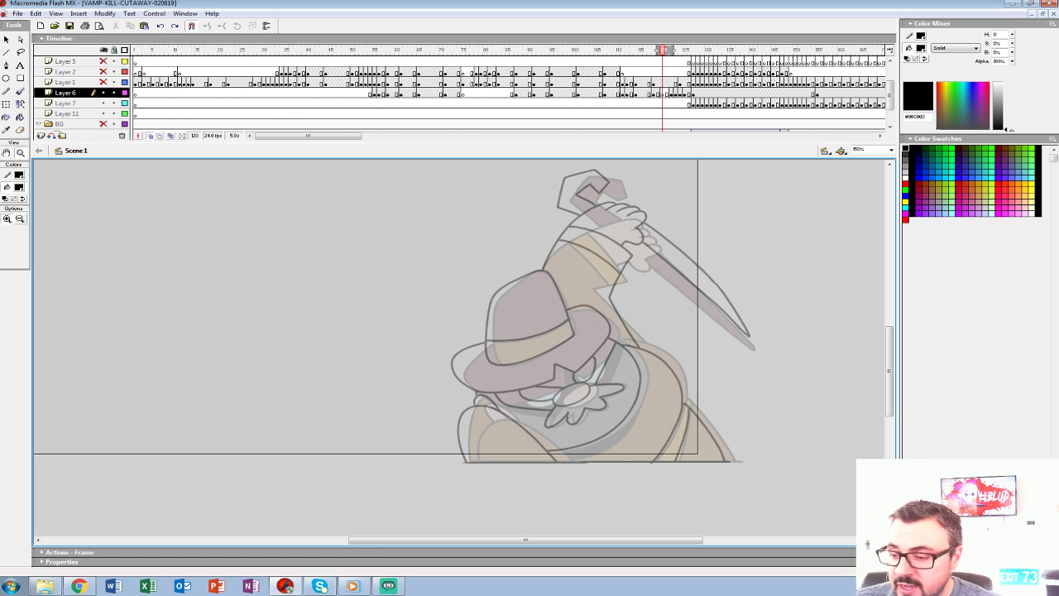
{"action": "left_click", "coordinate": [579, 330]}
{"action": "left_click_drag", "start_coordinate": [570, 351], "coordinate": [660, 219]}
{"action": "left_click", "coordinate": [554, 335]}
{"action": "left_click_drag", "start_coordinate": [529, 355], "coordinate": [629, 277]}
{"action": "key", "text": "b"}
{"action": "mouse_move", "coordinate": [473, 279]}
{"action": "left_mouse_down"}
{"action": "mouse_move", "coordinate": [468, 330]}
{"action": "mouse_move", "coordinate": [487, 332]}
{"action": "left_mouse_up"}
{"action": "key", "text": "ctrl+z"}
{"action": "mouse_move", "coordinate": [467, 290]}
{"action": "left_mouse_down"}
{"action": "mouse_move", "coordinate": [483, 329]}
{"action": "mouse_move", "coordinate": [533, 323]}
{"action": "mouse_move", "coordinate": [602, 279]}
{"action": "mouse_move", "coordinate": [459, 306]}
{"action": "mouse_move", "coordinate": [497, 331]}
{"action": "mouse_move", "coordinate": [575, 294]}
{"action": "mouse_move", "coordinate": [595, 242]}
{"action": "mouse_move", "coordinate": [552, 235]}
{"action": "mouse_move", "coordinate": [473, 284]}
{"action": "mouse_move", "coordinate": [495, 330]}
{"action": "mouse_move", "coordinate": [467, 360]}
{"action": "left_mouse_up"}
{"action": "key", "text": "ctrl+z"}
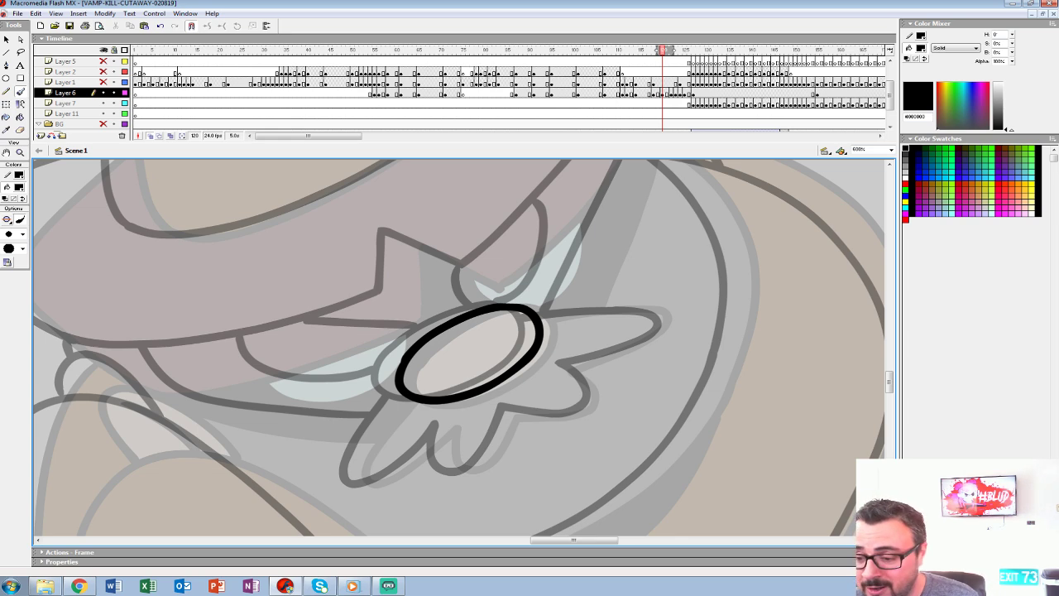
Ink the hat's crown outline in frame 120 between the onion-skinned poses.
{"action": "left_click_drag", "start_coordinate": [464, 198], "coordinate": [608, 513]}
{"action": "mouse_move", "coordinate": [471, 171]}
{"action": "left_mouse_down"}
{"action": "mouse_move", "coordinate": [495, 183]}
{"action": "mouse_move", "coordinate": [550, 266]}
{"action": "mouse_move", "coordinate": [605, 414]}
{"action": "left_mouse_up"}
{"action": "mouse_move", "coordinate": [486, 174]}
{"action": "left_mouse_down"}
{"action": "mouse_move", "coordinate": [538, 245]}
{"action": "mouse_move", "coordinate": [604, 410]}
{"action": "left_mouse_up"}
{"action": "key", "text": "ctrl+z"}
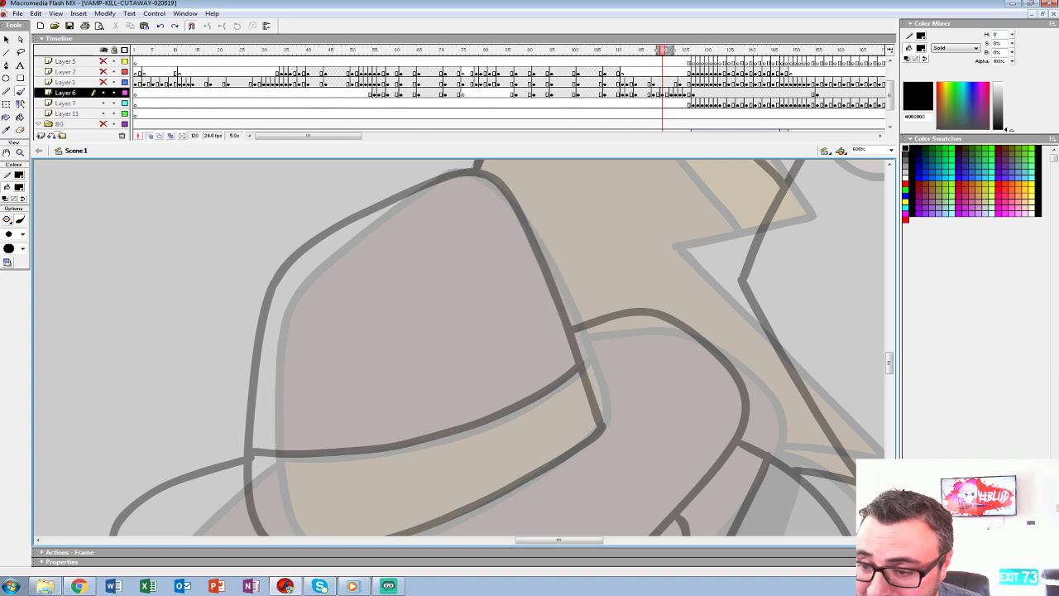
{"action": "mouse_move", "coordinate": [480, 173]}
{"action": "left_mouse_down"}
{"action": "mouse_move", "coordinate": [533, 236]}
{"action": "mouse_move", "coordinate": [603, 418]}
{"action": "mouse_move", "coordinate": [788, 401]}
{"action": "left_mouse_up"}
{"action": "key", "text": "space"}
Ink the hat band and the hat's notched brim in frame 120.
{"action": "mouse_move", "coordinate": [642, 174]}
{"action": "left_mouse_down"}
{"action": "mouse_move", "coordinate": [584, 204]}
{"action": "mouse_move", "coordinate": [476, 289]}
{"action": "mouse_move", "coordinate": [457, 381]}
{"action": "left_mouse_up"}
{"action": "mouse_move", "coordinate": [457, 381]}
{"action": "left_mouse_down"}
{"action": "mouse_move", "coordinate": [497, 230]}
{"action": "mouse_move", "coordinate": [495, 337]}
{"action": "mouse_move", "coordinate": [519, 401]}
{"action": "mouse_move", "coordinate": [374, 359]}
{"action": "left_mouse_up"}
{"action": "mouse_move", "coordinate": [691, 229]}
{"action": "left_mouse_down"}
{"action": "mouse_move", "coordinate": [614, 286]}
{"action": "mouse_move", "coordinate": [483, 351]}
{"action": "mouse_move", "coordinate": [374, 359]}
{"action": "mouse_move", "coordinate": [354, 442]}
{"action": "left_mouse_up"}
{"action": "mouse_move", "coordinate": [645, 252]}
{"action": "left_mouse_down"}
{"action": "mouse_move", "coordinate": [578, 295]}
{"action": "mouse_move", "coordinate": [456, 330]}
{"action": "mouse_move", "coordinate": [346, 341]}
{"action": "left_mouse_up"}
{"action": "mouse_move", "coordinate": [646, 248]}
{"action": "left_mouse_down"}
{"action": "mouse_move", "coordinate": [407, 250]}
{"action": "mouse_move", "coordinate": [454, 209]}
{"action": "mouse_move", "coordinate": [541, 239]}
{"action": "mouse_move", "coordinate": [584, 310]}
{"action": "mouse_move", "coordinate": [514, 422]}
{"action": "mouse_move", "coordinate": [451, 483]}
{"action": "mouse_move", "coordinate": [373, 451]}
{"action": "mouse_move", "coordinate": [473, 408]}
{"action": "mouse_move", "coordinate": [673, 240]}
{"action": "mouse_move", "coordinate": [642, 314]}
{"action": "mouse_move", "coordinate": [524, 354]}
{"action": "mouse_move", "coordinate": [415, 368]}
{"action": "mouse_move", "coordinate": [314, 322]}
{"action": "left_mouse_up"}
{"action": "mouse_move", "coordinate": [315, 321]}
{"action": "left_mouse_down"}
{"action": "mouse_move", "coordinate": [446, 390]}
{"action": "mouse_move", "coordinate": [402, 348]}
{"action": "mouse_move", "coordinate": [397, 300]}
{"action": "mouse_move", "coordinate": [504, 214]}
{"action": "mouse_move", "coordinate": [431, 264]}
{"action": "mouse_move", "coordinate": [398, 303]}
{"action": "mouse_move", "coordinate": [400, 339]}
{"action": "mouse_move", "coordinate": [457, 392]}
{"action": "left_mouse_up"}
{"action": "left_click_drag", "start_coordinate": [744, 347], "coordinate": [548, 139]}
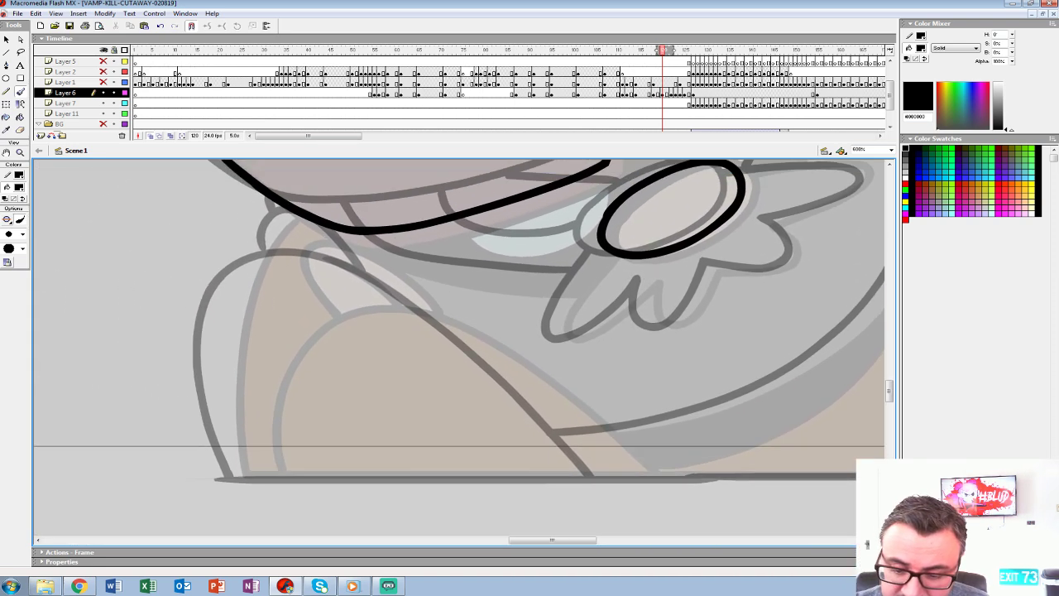
Ink the ground line and the curved outline of the front sleeve at the figure's base.
{"action": "left_click_drag", "start_coordinate": [235, 475], "coordinate": [785, 475]}
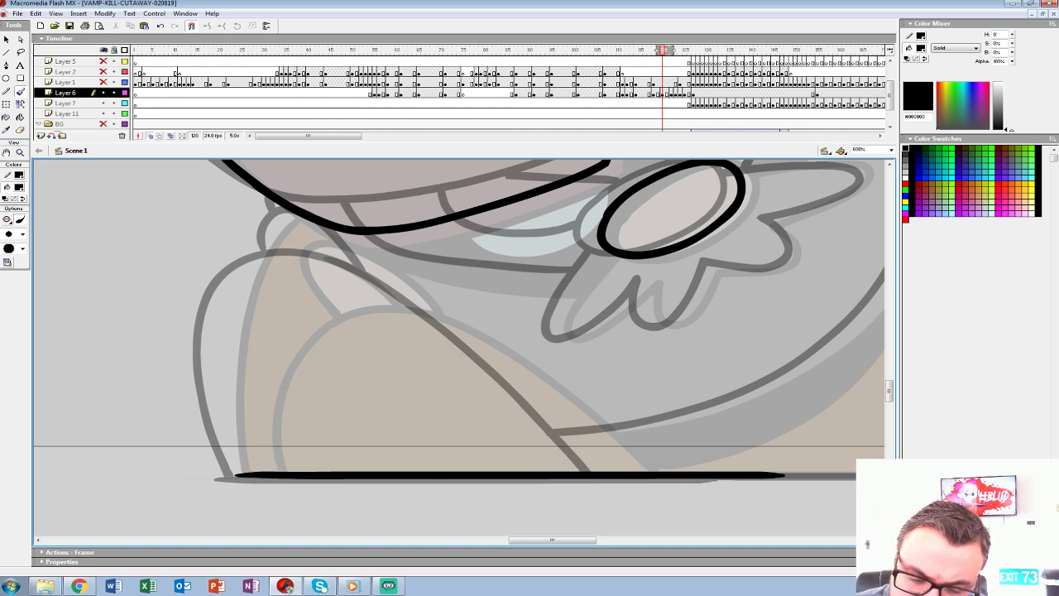
{"action": "left_click_drag", "start_coordinate": [244, 451], "coordinate": [238, 389]}
{"action": "key", "text": "ctrl+z"}
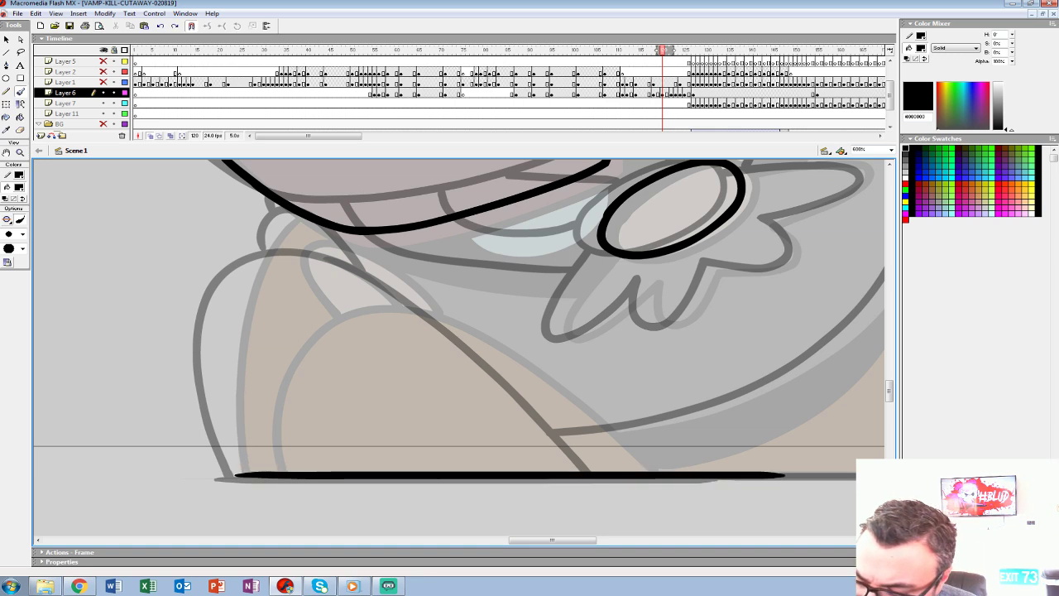
{"action": "mouse_move", "coordinate": [612, 463]}
{"action": "left_mouse_down"}
{"action": "mouse_move", "coordinate": [451, 321]}
{"action": "mouse_move", "coordinate": [383, 290]}
{"action": "mouse_move", "coordinate": [310, 286]}
{"action": "mouse_move", "coordinate": [251, 317]}
{"action": "mouse_move", "coordinate": [229, 374]}
{"action": "mouse_move", "coordinate": [249, 473]}
{"action": "left_mouse_up"}
{"action": "mouse_move", "coordinate": [744, 306]}
{"action": "left_mouse_down"}
{"action": "mouse_move", "coordinate": [301, 288]}
{"action": "mouse_move", "coordinate": [226, 478]}
{"action": "mouse_move", "coordinate": [429, 522]}
{"action": "mouse_move", "coordinate": [399, 543]}
{"action": "left_mouse_up"}
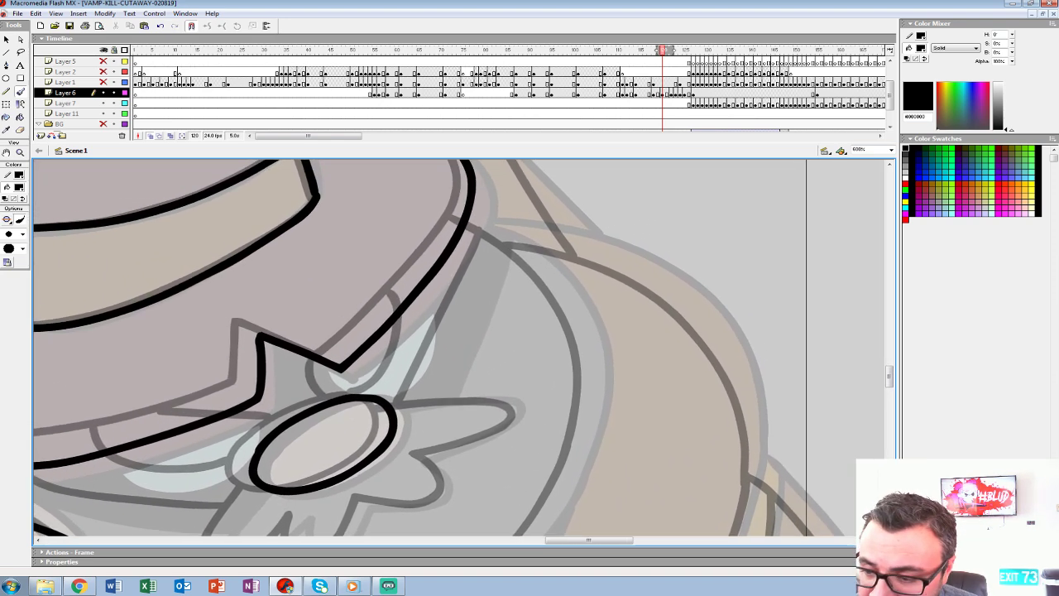
Ink the mask's outer edge from the hat brim around the face down to the front sleeve.
{"action": "left_click_drag", "start_coordinate": [504, 234], "coordinate": [563, 283]}
{"action": "key", "text": "ctrl+z"}
{"action": "left_click_drag", "start_coordinate": [469, 221], "coordinate": [530, 256]}
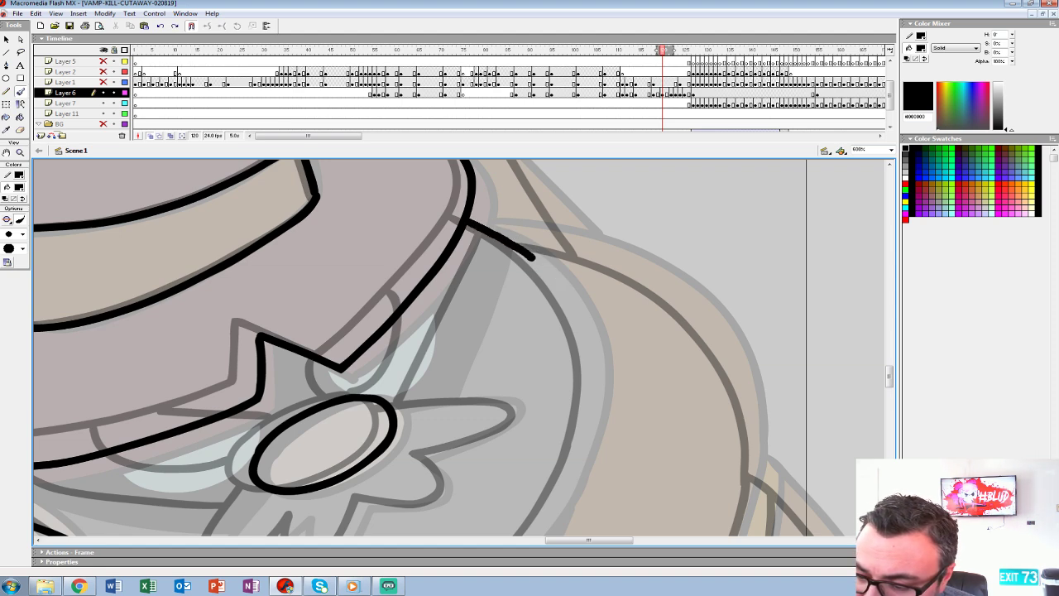
{"action": "mouse_move", "coordinate": [573, 303]}
{"action": "left_mouse_down"}
{"action": "mouse_move", "coordinate": [589, 369]}
{"action": "mouse_move", "coordinate": [579, 443]}
{"action": "left_mouse_up"}
{"action": "key", "text": "ctrl+z"}
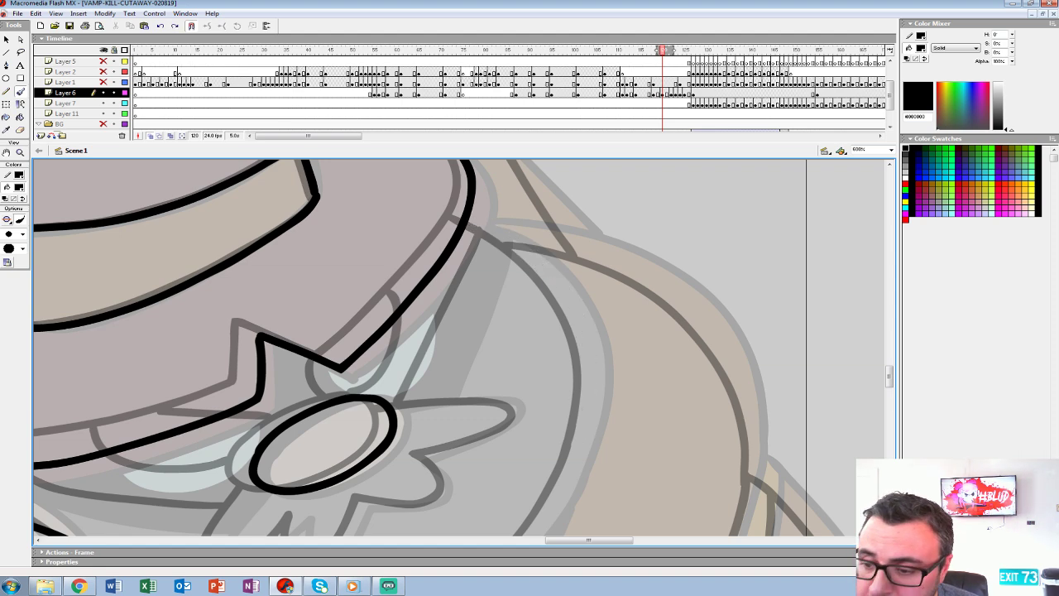
{"action": "mouse_move", "coordinate": [493, 231]}
{"action": "left_mouse_down"}
{"action": "mouse_move", "coordinate": [545, 268]}
{"action": "mouse_move", "coordinate": [585, 333]}
{"action": "mouse_move", "coordinate": [584, 436]}
{"action": "mouse_move", "coordinate": [629, 200]}
{"action": "mouse_move", "coordinate": [566, 314]}
{"action": "mouse_move", "coordinate": [518, 356]}
{"action": "mouse_move", "coordinate": [408, 408]}
{"action": "mouse_move", "coordinate": [285, 433]}
{"action": "left_mouse_up"}
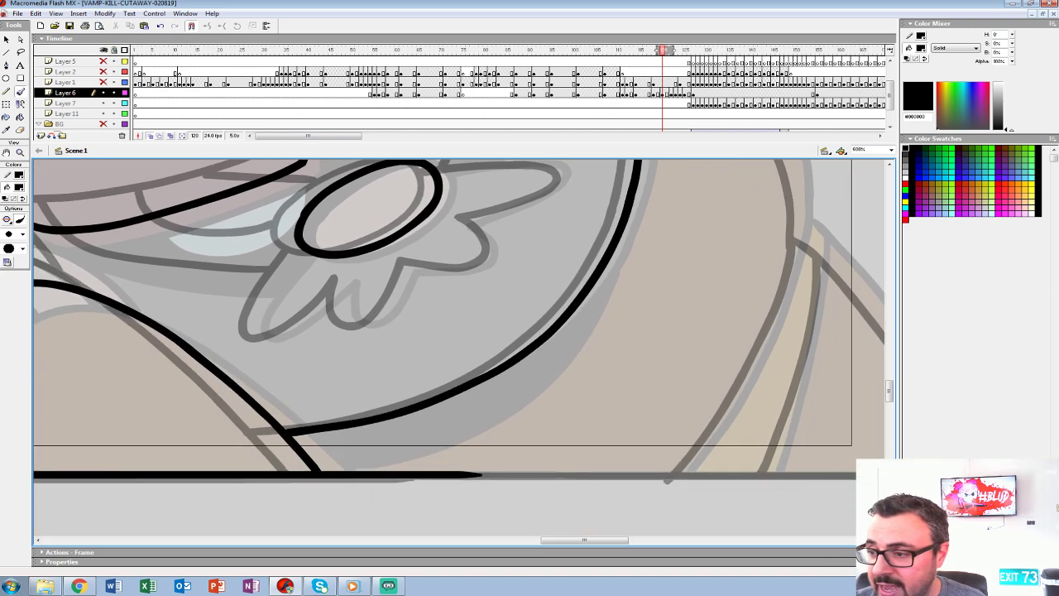
Open frame 122, compare it with the onion-skinned frame 123, and ink the missing fold edge beneath the mask.
{"action": "left_click", "coordinate": [671, 93]}
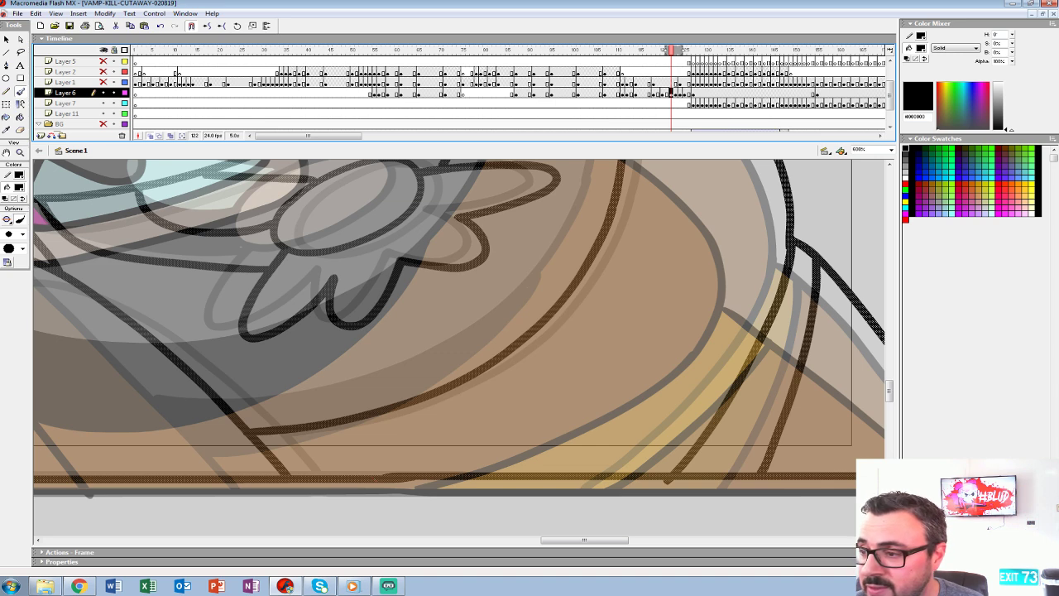
{"action": "left_click_drag", "start_coordinate": [681, 50], "coordinate": [676, 51]}
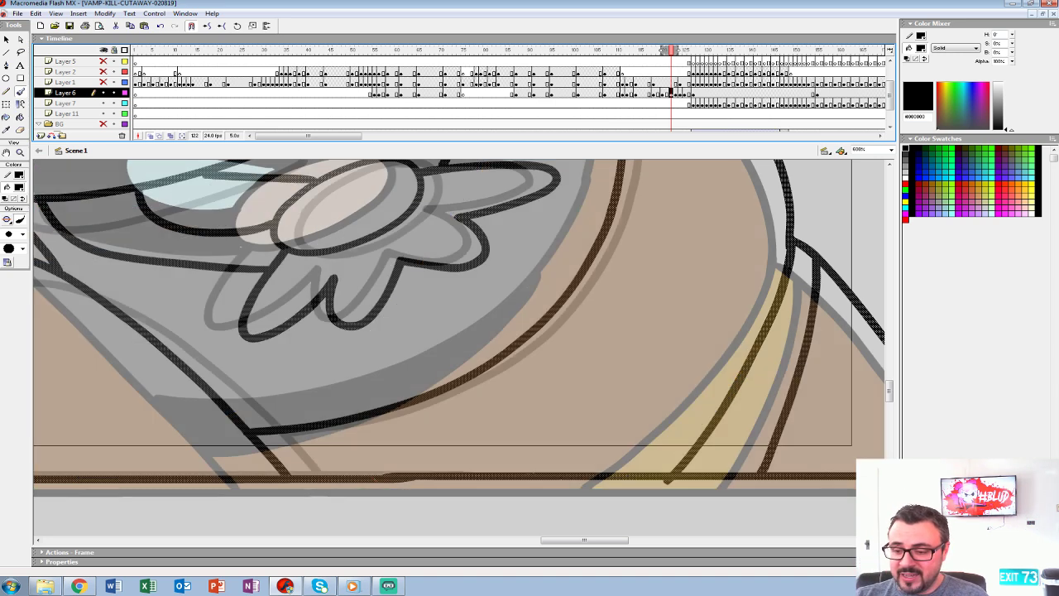
{"action": "key", "text": "period"}
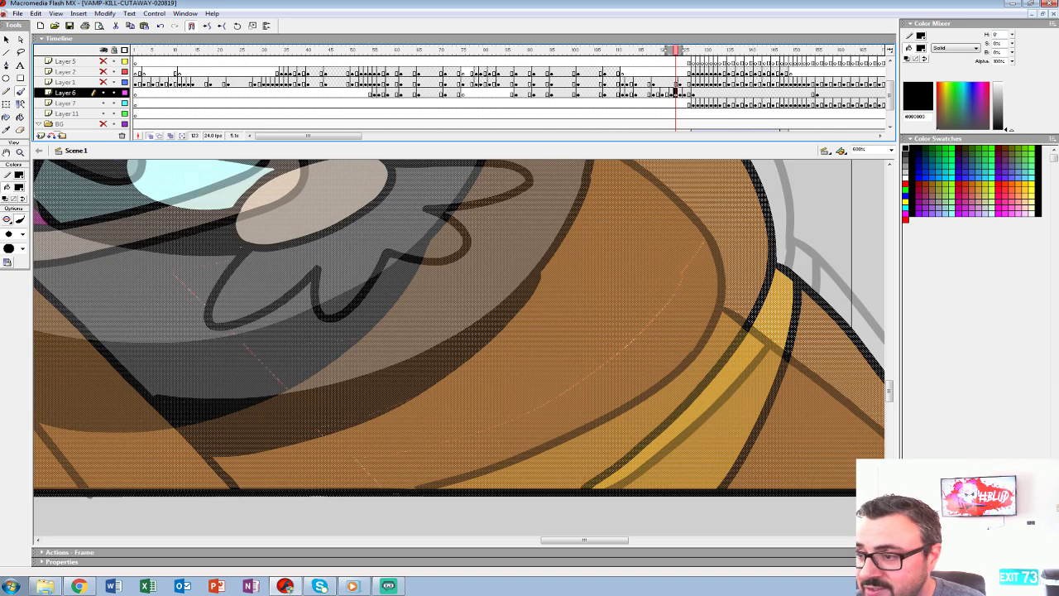
{"action": "left_click_drag", "start_coordinate": [681, 50], "coordinate": [676, 51]}
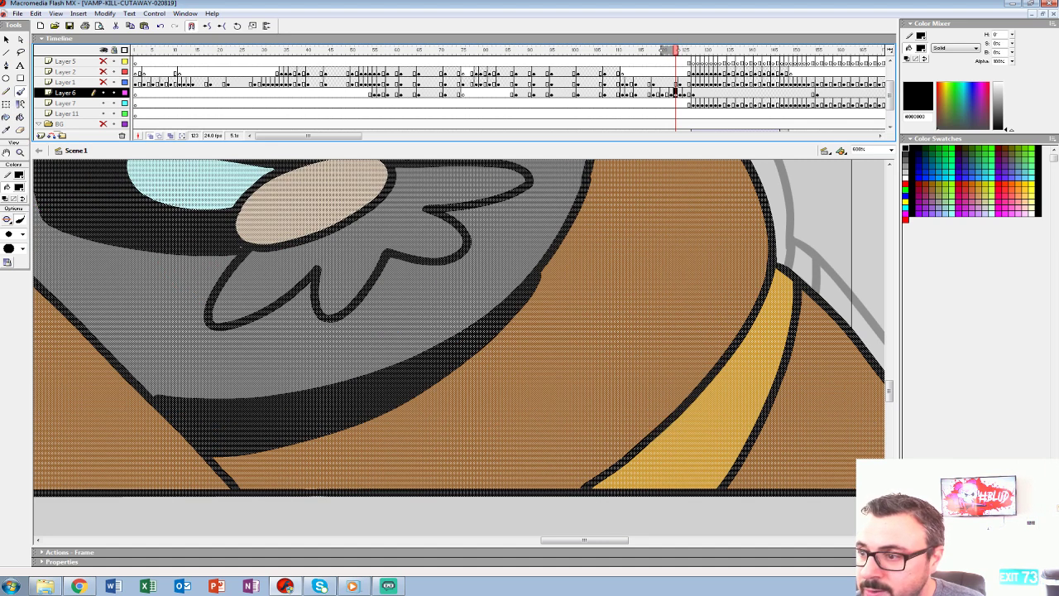
{"action": "key", "text": "comma"}
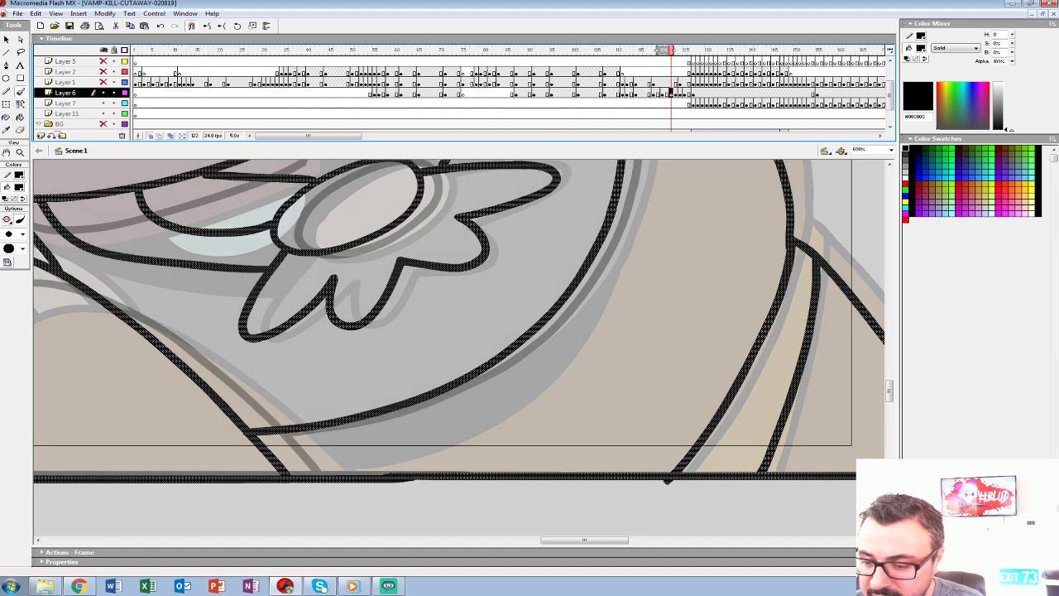
{"action": "left_click_drag", "start_coordinate": [676, 50], "coordinate": [680, 50]}
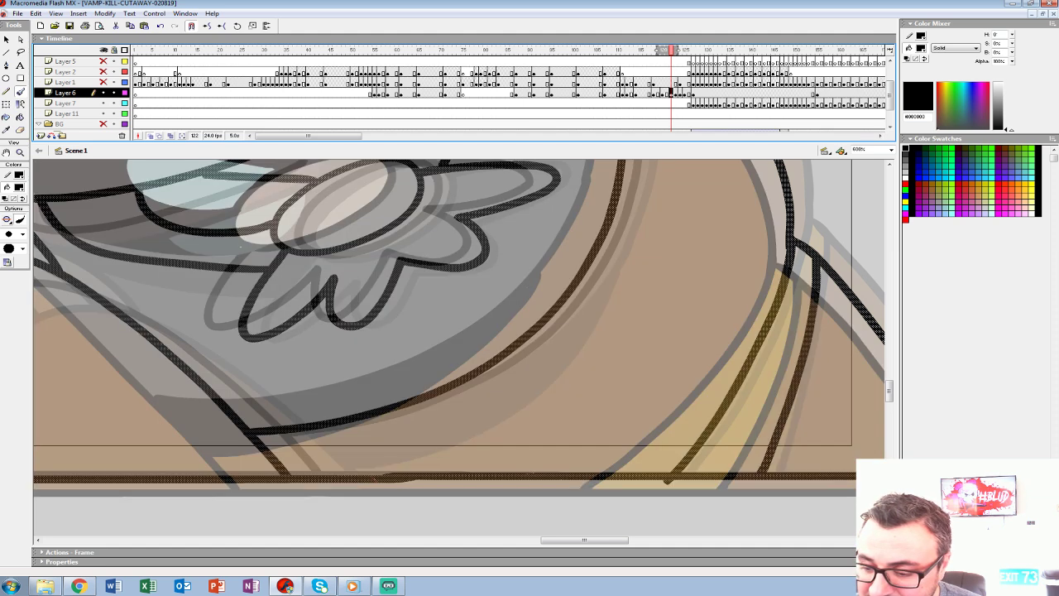
{"action": "mouse_move", "coordinate": [567, 299]}
{"action": "left_mouse_down"}
{"action": "mouse_move", "coordinate": [533, 350]}
{"action": "mouse_move", "coordinate": [470, 404]}
{"action": "mouse_move", "coordinate": [404, 436]}
{"action": "mouse_move", "coordinate": [280, 472]}
{"action": "left_mouse_up"}
Return to frame 120, set the onion skin range to reach frame 122, and ink the matching fold edge beneath the mask.
{"action": "left_click", "coordinate": [661, 94]}
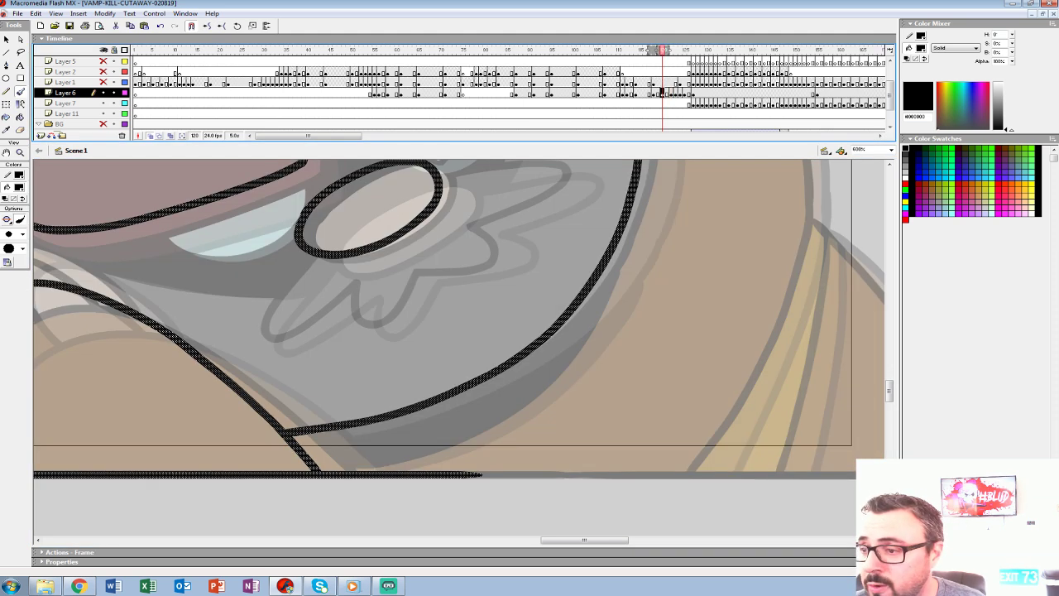
{"action": "left_click_drag", "start_coordinate": [651, 50], "coordinate": [659, 51]}
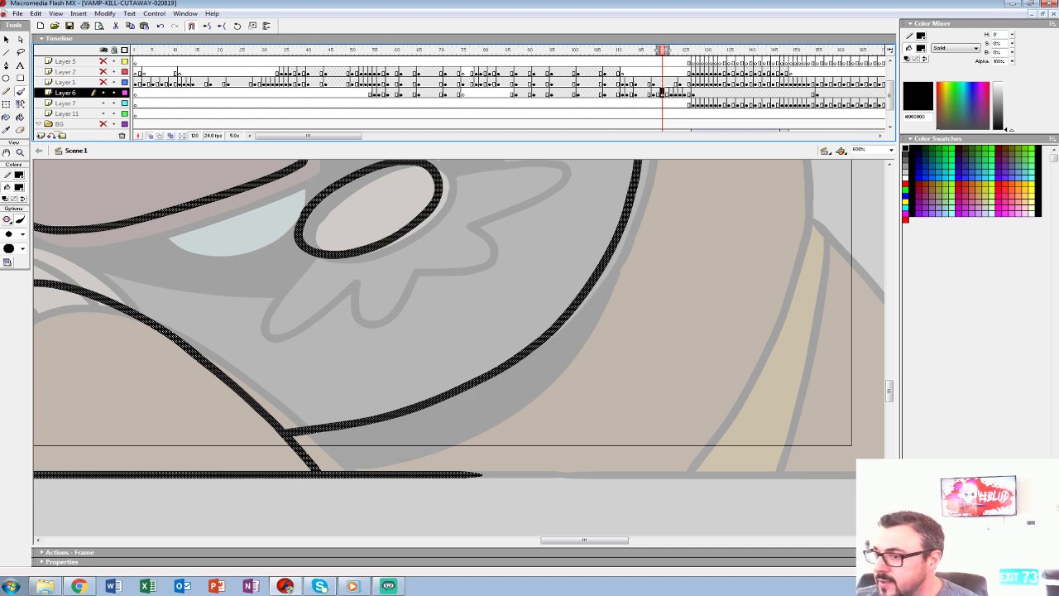
{"action": "left_click_drag", "start_coordinate": [666, 51], "coordinate": [672, 51]}
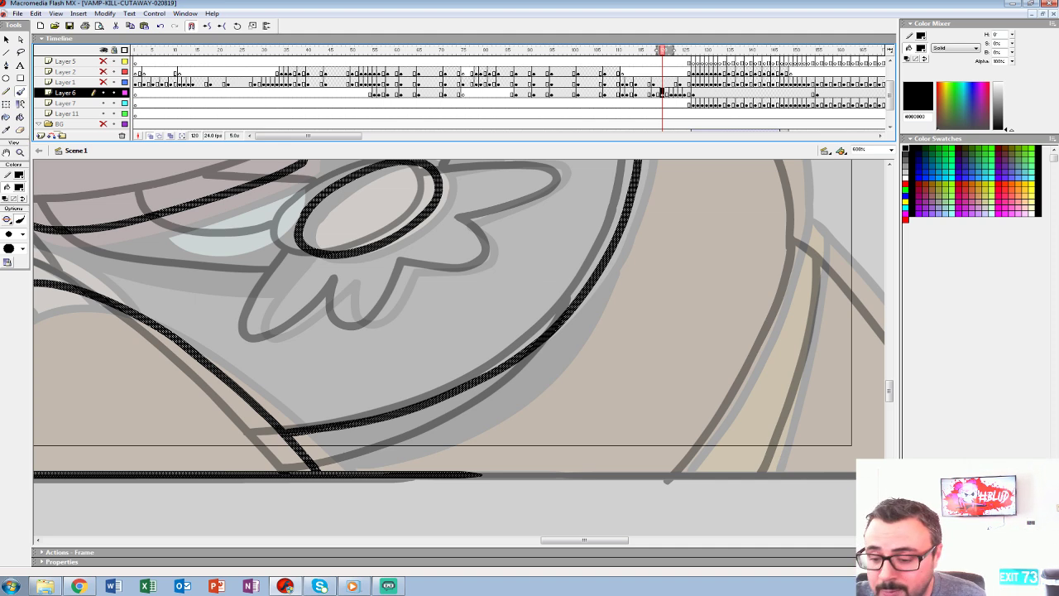
{"action": "left_click_drag", "start_coordinate": [463, 348], "coordinate": [441, 303]}
{"action": "mouse_move", "coordinate": [549, 280]}
{"action": "left_mouse_down"}
{"action": "mouse_move", "coordinate": [509, 331]}
{"action": "mouse_move", "coordinate": [463, 369]}
{"action": "mouse_move", "coordinate": [416, 394]}
{"action": "mouse_move", "coordinate": [286, 427]}
{"action": "left_mouse_up"}
Ink the shoulder and back outline in frame 120 from the collar down to the ground line.
{"action": "mouse_move", "coordinate": [496, 248]}
{"action": "left_mouse_down"}
{"action": "mouse_move", "coordinate": [541, 460]}
{"action": "mouse_move", "coordinate": [374, 545]}
{"action": "mouse_move", "coordinate": [304, 550]}
{"action": "left_mouse_up"}
{"action": "mouse_move", "coordinate": [318, 246]}
{"action": "left_mouse_down"}
{"action": "mouse_move", "coordinate": [425, 263]}
{"action": "mouse_move", "coordinate": [379, 258]}
{"action": "mouse_move", "coordinate": [439, 272]}
{"action": "mouse_move", "coordinate": [529, 328]}
{"action": "mouse_move", "coordinate": [563, 376]}
{"action": "mouse_move", "coordinate": [584, 457]}
{"action": "left_mouse_up"}
{"action": "key", "text": "ctrl+z"}
{"action": "scroll", "coordinate": [460, 351], "scroll_direction": "down", "scroll_amount": 1}
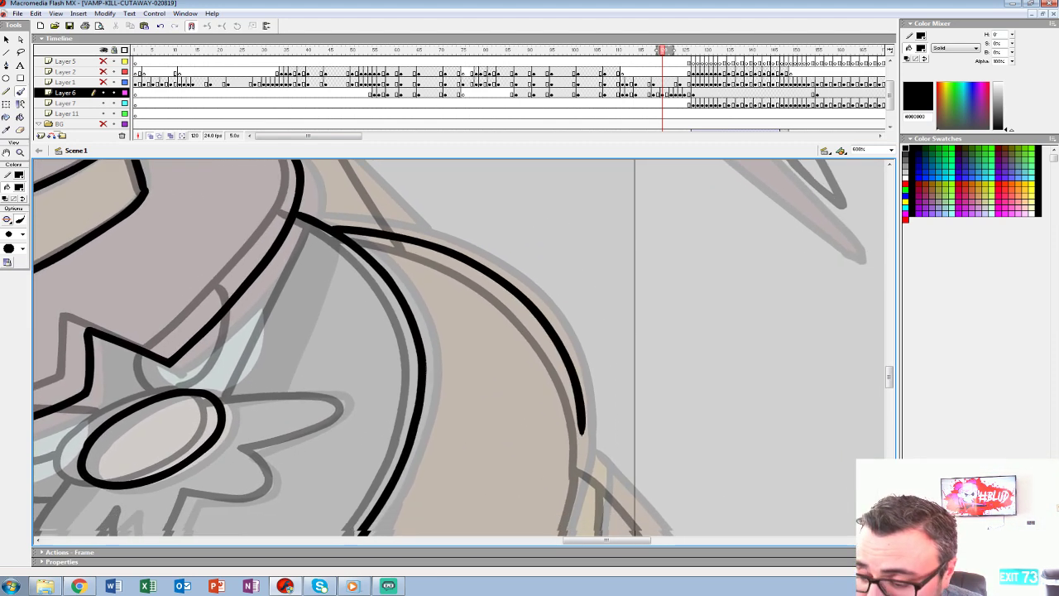
{"action": "scroll", "coordinate": [460, 352], "scroll_direction": "down", "scroll_amount": 5}
{"action": "mouse_move", "coordinate": [562, 193]}
{"action": "left_mouse_down"}
{"action": "mouse_move", "coordinate": [548, 272]}
{"action": "mouse_move", "coordinate": [464, 443]}
{"action": "mouse_move", "coordinate": [436, 473]}
{"action": "left_mouse_up"}
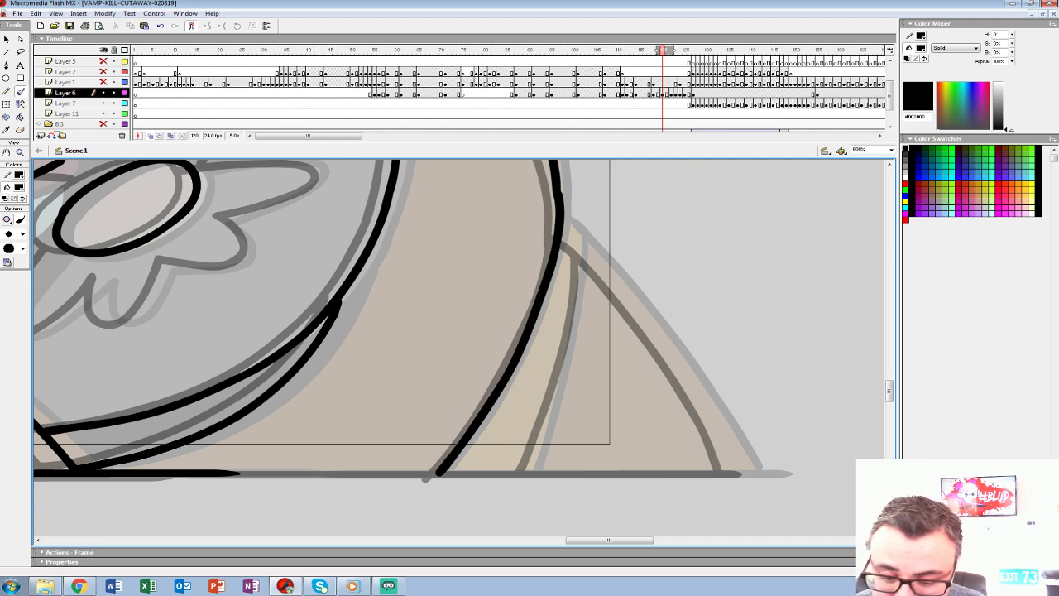
Extend the ground line and ink the coat's sloping rear edge and the inner edge of its light strip.
{"action": "left_click_drag", "start_coordinate": [240, 473], "coordinate": [759, 473]}
{"action": "scroll", "coordinate": [759, 474], "scroll_direction": "right", "scroll_amount": 4}
{"action": "mouse_move", "coordinate": [391, 236]}
{"action": "left_mouse_down"}
{"action": "mouse_move", "coordinate": [432, 273]}
{"action": "mouse_move", "coordinate": [529, 409]}
{"action": "mouse_move", "coordinate": [437, 279]}
{"action": "mouse_move", "coordinate": [527, 401]}
{"action": "mouse_move", "coordinate": [565, 476]}
{"action": "left_mouse_up"}
{"action": "key", "text": "ctrl+z"}
{"action": "left_click_drag", "start_coordinate": [409, 252], "coordinate": [374, 441]}
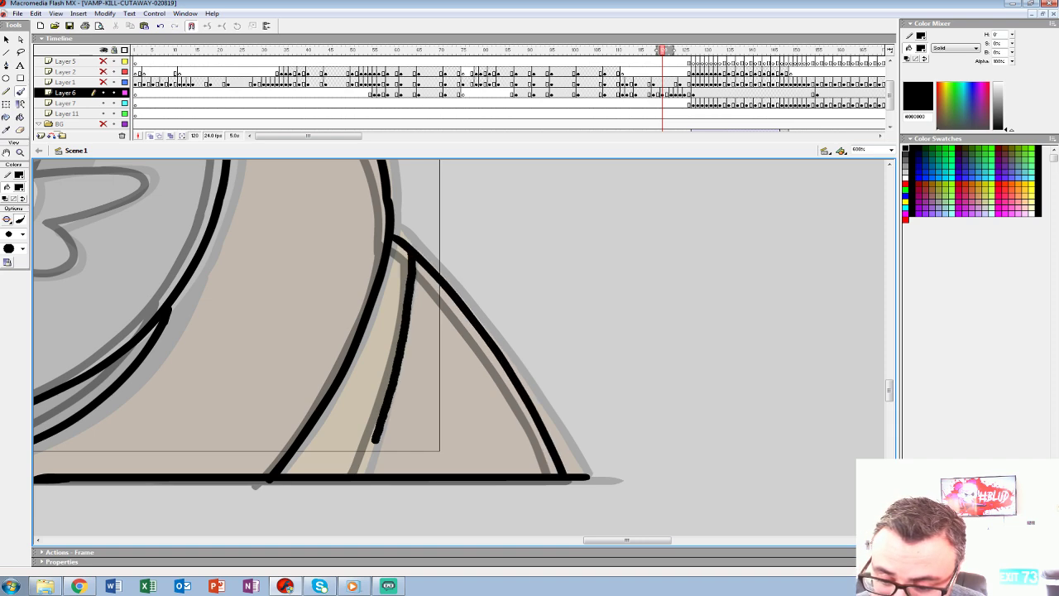
Ink the lobed mustache outline around the nose in frame 120.
{"action": "mouse_move", "coordinate": [248, 314]}
{"action": "left_mouse_down"}
{"action": "mouse_move", "coordinate": [820, 453]}
{"action": "mouse_move", "coordinate": [670, 440]}
{"action": "left_mouse_up"}
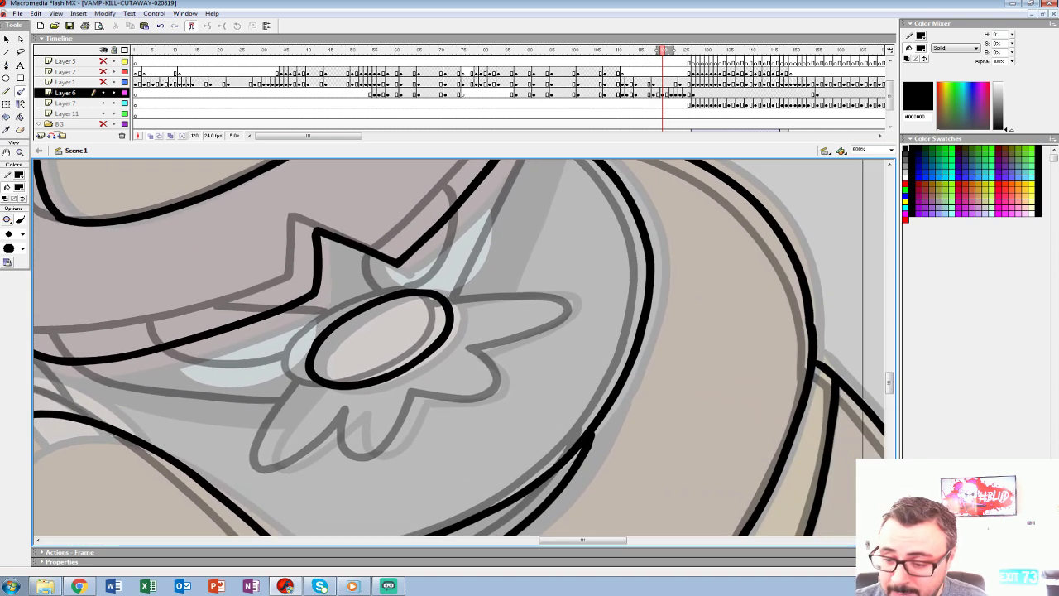
{"action": "mouse_move", "coordinate": [476, 352]}
{"action": "left_mouse_down"}
{"action": "mouse_move", "coordinate": [564, 319]}
{"action": "mouse_move", "coordinate": [573, 300]}
{"action": "mouse_move", "coordinate": [449, 306]}
{"action": "left_mouse_up"}
{"action": "mouse_move", "coordinate": [464, 401]}
{"action": "left_mouse_down"}
{"action": "mouse_move", "coordinate": [420, 397]}
{"action": "mouse_move", "coordinate": [391, 445]}
{"action": "mouse_move", "coordinate": [357, 445]}
{"action": "mouse_move", "coordinate": [358, 417]}
{"action": "left_mouse_up"}
{"action": "mouse_move", "coordinate": [358, 417]}
{"action": "left_mouse_down"}
{"action": "mouse_move", "coordinate": [379, 414]}
{"action": "mouse_move", "coordinate": [552, 295]}
{"action": "left_mouse_up"}
{"action": "mouse_move", "coordinate": [513, 260]}
{"action": "left_mouse_down"}
{"action": "mouse_move", "coordinate": [463, 324]}
{"action": "mouse_move", "coordinate": [525, 318]}
{"action": "left_mouse_up"}
{"action": "mouse_move", "coordinate": [541, 277]}
{"action": "left_mouse_down"}
{"action": "mouse_move", "coordinate": [454, 443]}
{"action": "mouse_move", "coordinate": [392, 501]}
{"action": "left_mouse_up"}
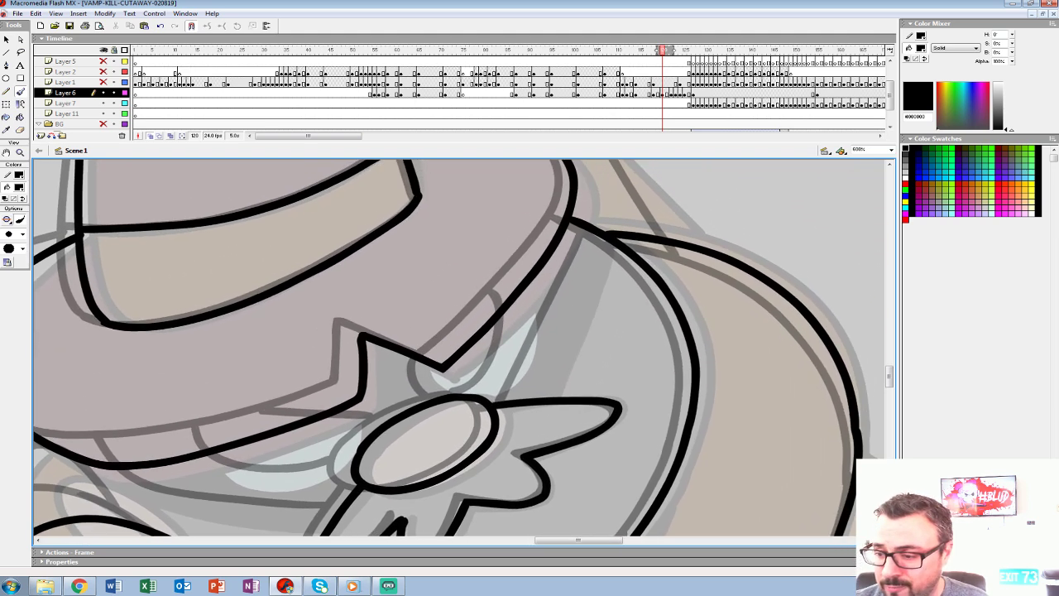
Ink both eyes, the mask's lower face line and the small shapes between the hat brim and front sleeve.
{"action": "mouse_move", "coordinate": [418, 362]}
{"action": "left_mouse_down"}
{"action": "mouse_move", "coordinate": [444, 394]}
{"action": "mouse_move", "coordinate": [463, 392]}
{"action": "mouse_move", "coordinate": [521, 319]}
{"action": "mouse_move", "coordinate": [514, 303]}
{"action": "left_mouse_up"}
{"action": "left_click_drag", "start_coordinate": [464, 372], "coordinate": [646, 246]}
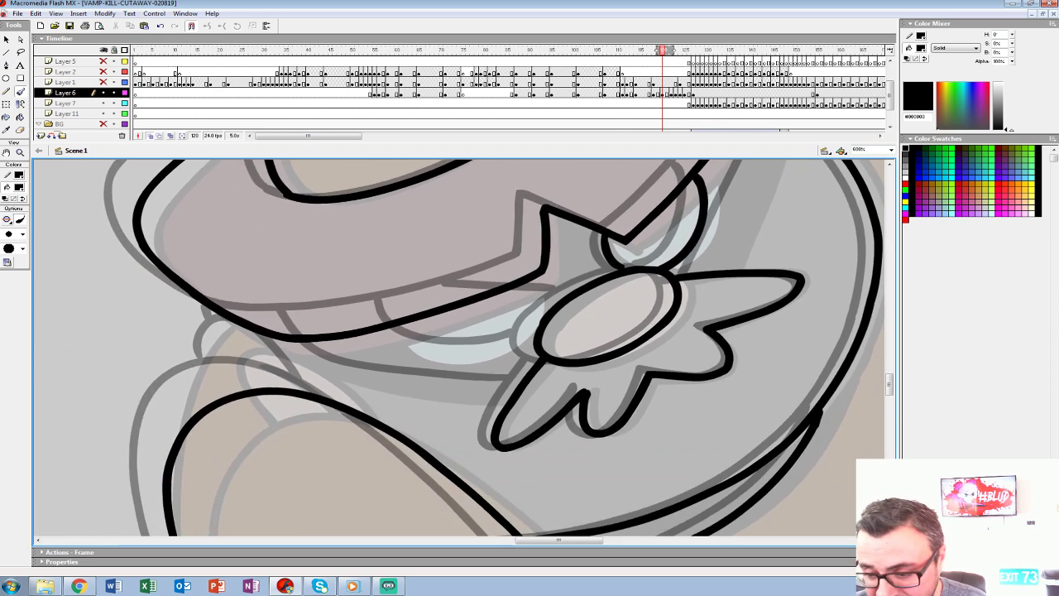
{"action": "mouse_move", "coordinate": [395, 326]}
{"action": "left_mouse_down"}
{"action": "mouse_move", "coordinate": [435, 351]}
{"action": "mouse_move", "coordinate": [523, 334]}
{"action": "mouse_move", "coordinate": [551, 300]}
{"action": "mouse_move", "coordinate": [532, 281]}
{"action": "left_mouse_up"}
{"action": "mouse_move", "coordinate": [515, 391]}
{"action": "left_mouse_down"}
{"action": "mouse_move", "coordinate": [414, 382]}
{"action": "mouse_move", "coordinate": [304, 358]}
{"action": "mouse_move", "coordinate": [285, 341]}
{"action": "left_mouse_up"}
{"action": "mouse_move", "coordinate": [336, 400]}
{"action": "left_mouse_down"}
{"action": "mouse_move", "coordinate": [256, 339]}
{"action": "mouse_move", "coordinate": [225, 386]}
{"action": "mouse_move", "coordinate": [235, 393]}
{"action": "mouse_move", "coordinate": [253, 358]}
{"action": "left_mouse_up"}
{"action": "mouse_move", "coordinate": [226, 322]}
{"action": "left_mouse_down"}
{"action": "mouse_move", "coordinate": [187, 384]}
{"action": "mouse_move", "coordinate": [185, 426]}
{"action": "left_mouse_up"}
{"action": "mouse_move", "coordinate": [579, 207]}
{"action": "left_mouse_down"}
{"action": "mouse_move", "coordinate": [499, 293]}
{"action": "mouse_move", "coordinate": [364, 506]}
{"action": "left_mouse_up"}
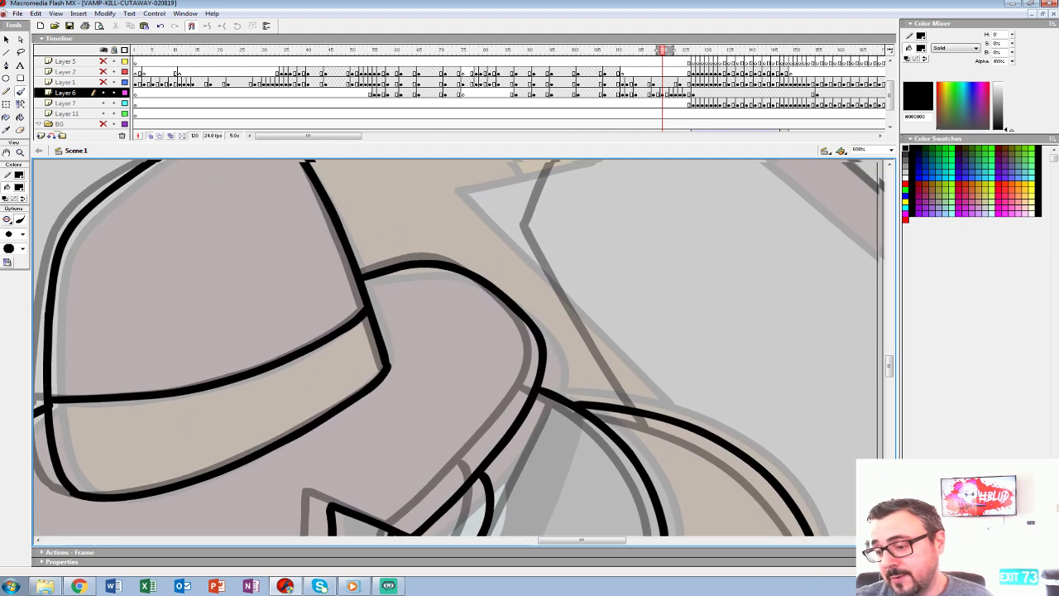
Ink the raised hand's fingers and thumb and the upper outline of the raised arm in frame 120.
{"action": "left_click_drag", "start_coordinate": [513, 198], "coordinate": [368, 508]}
{"action": "mouse_move", "coordinate": [463, 347]}
{"action": "left_mouse_down"}
{"action": "mouse_move", "coordinate": [438, 332]}
{"action": "mouse_move", "coordinate": [516, 318]}
{"action": "mouse_move", "coordinate": [500, 300]}
{"action": "mouse_move", "coordinate": [555, 258]}
{"action": "mouse_move", "coordinate": [480, 247]}
{"action": "mouse_move", "coordinate": [535, 286]}
{"action": "mouse_move", "coordinate": [502, 253]}
{"action": "mouse_move", "coordinate": [453, 235]}
{"action": "left_mouse_up"}
{"action": "mouse_move", "coordinate": [504, 213]}
{"action": "left_mouse_down"}
{"action": "mouse_move", "coordinate": [416, 206]}
{"action": "mouse_move", "coordinate": [208, 331]}
{"action": "mouse_move", "coordinate": [147, 444]}
{"action": "mouse_move", "coordinate": [157, 438]}
{"action": "mouse_move", "coordinate": [138, 386]}
{"action": "left_mouse_up"}
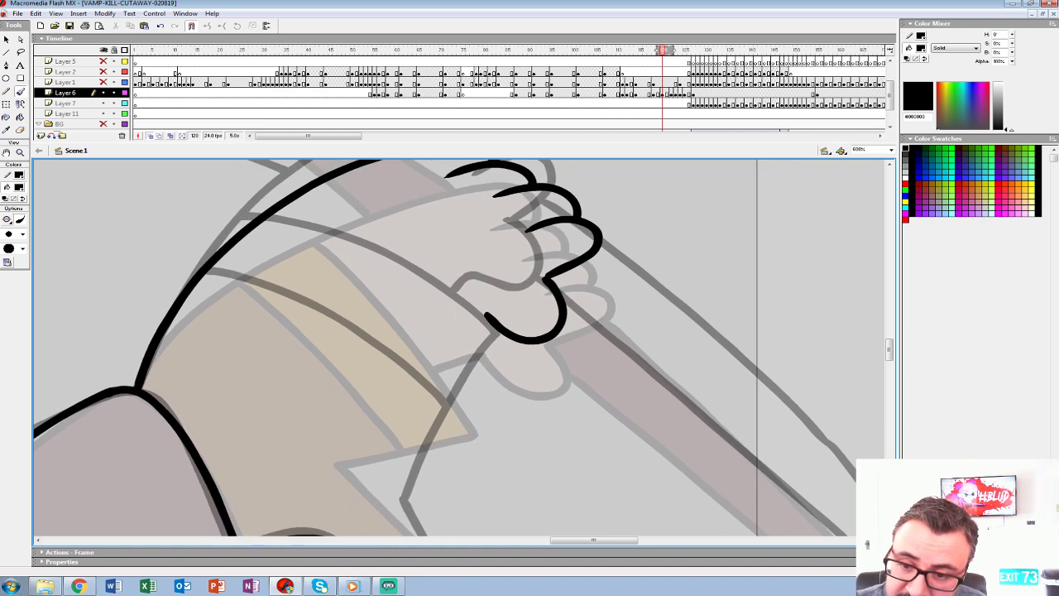
Ink the raised sleeve's cuff bands and underside, and complete the lines joining the hand to the cuff.
{"action": "mouse_move", "coordinate": [304, 224]}
{"action": "left_mouse_down"}
{"action": "mouse_move", "coordinate": [464, 334]}
{"action": "mouse_move", "coordinate": [496, 371]}
{"action": "left_mouse_up"}
{"action": "mouse_move", "coordinate": [497, 371]}
{"action": "left_mouse_down"}
{"action": "mouse_move", "coordinate": [501, 204]}
{"action": "mouse_move", "coordinate": [411, 274]}
{"action": "mouse_move", "coordinate": [382, 314]}
{"action": "mouse_move", "coordinate": [536, 514]}
{"action": "left_mouse_up"}
{"action": "left_click_drag", "start_coordinate": [480, 331], "coordinate": [532, 514]}
{"action": "mouse_move", "coordinate": [274, 278]}
{"action": "left_mouse_down"}
{"action": "mouse_move", "coordinate": [371, 334]}
{"action": "mouse_move", "coordinate": [481, 439]}
{"action": "left_mouse_up"}
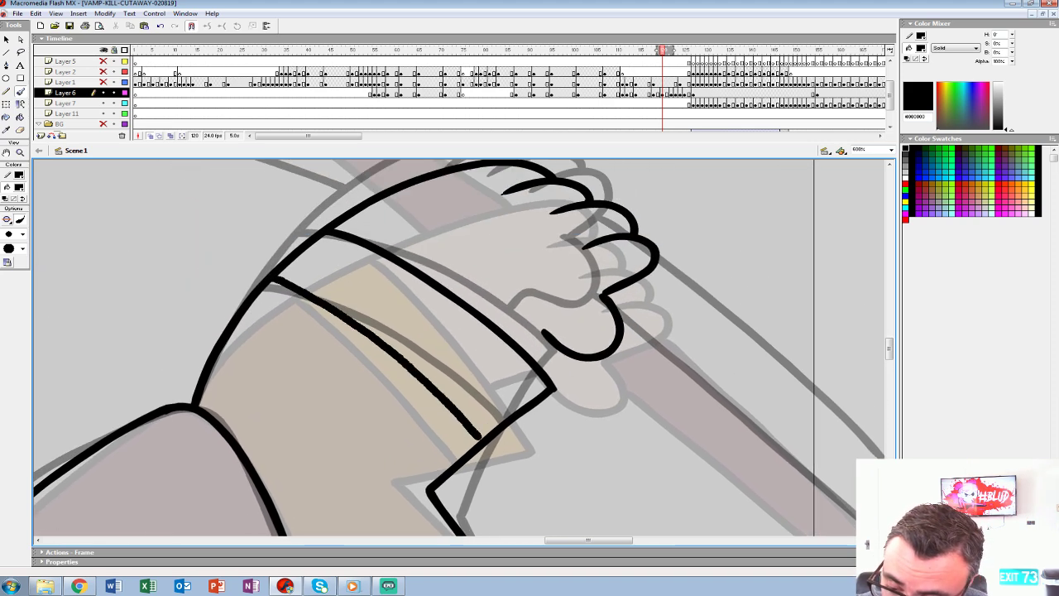
{"action": "left_click_drag", "start_coordinate": [496, 372], "coordinate": [446, 362]}
{"action": "left_click_drag", "start_coordinate": [493, 322], "coordinate": [470, 339]}
{"action": "mouse_move", "coordinate": [463, 282]}
{"action": "left_mouse_down"}
{"action": "mouse_move", "coordinate": [550, 496]}
{"action": "mouse_move", "coordinate": [540, 507]}
{"action": "left_mouse_up"}
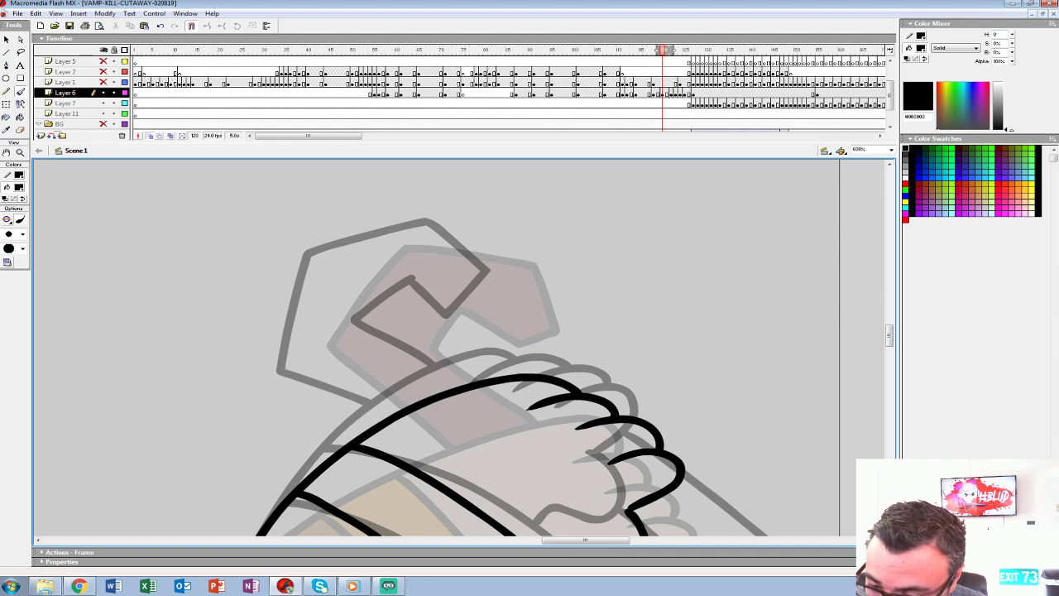
Ink the angular hooked head of the staff above the raised hand.
{"action": "mouse_move", "coordinate": [351, 250]}
{"action": "left_mouse_down"}
{"action": "mouse_move", "coordinate": [309, 354]}
{"action": "mouse_move", "coordinate": [397, 411]}
{"action": "left_mouse_up"}
{"action": "mouse_move", "coordinate": [471, 383]}
{"action": "left_mouse_down"}
{"action": "mouse_move", "coordinate": [404, 334]}
{"action": "mouse_move", "coordinate": [446, 303]}
{"action": "mouse_move", "coordinate": [484, 335]}
{"action": "mouse_move", "coordinate": [535, 288]}
{"action": "mouse_move", "coordinate": [476, 235]}
{"action": "mouse_move", "coordinate": [349, 252]}
{"action": "left_mouse_up"}
{"action": "mouse_move", "coordinate": [645, 513]}
{"action": "left_mouse_down"}
{"action": "mouse_move", "coordinate": [565, 438]}
{"action": "mouse_move", "coordinate": [385, 215]}
{"action": "mouse_move", "coordinate": [333, 109]}
{"action": "left_mouse_up"}
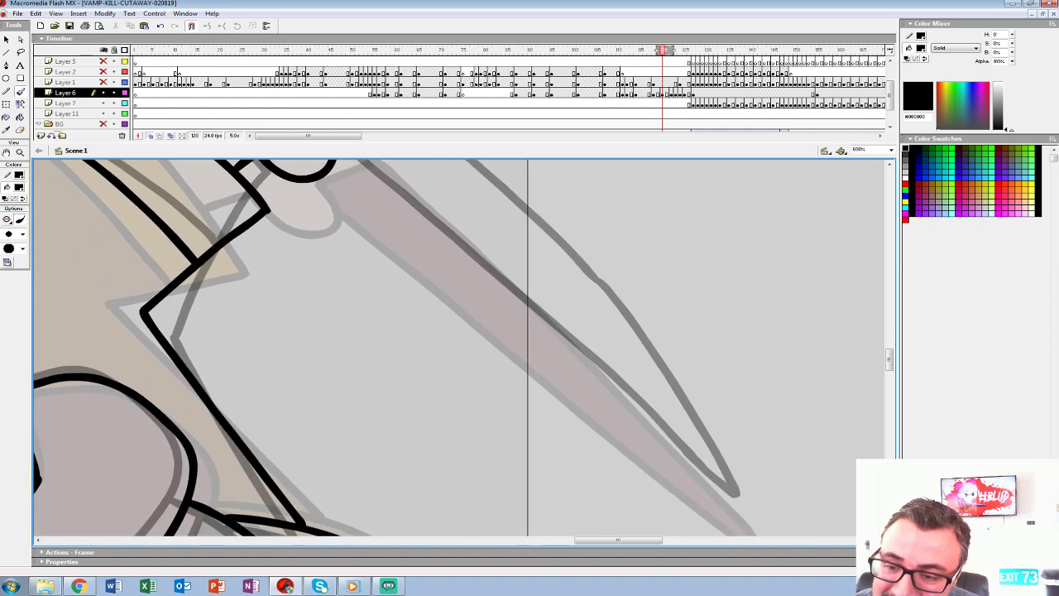
Ink the staff's two long edges below the hand so they taper to a closed point.
{"action": "left_click_drag", "start_coordinate": [353, 183], "coordinate": [752, 534]}
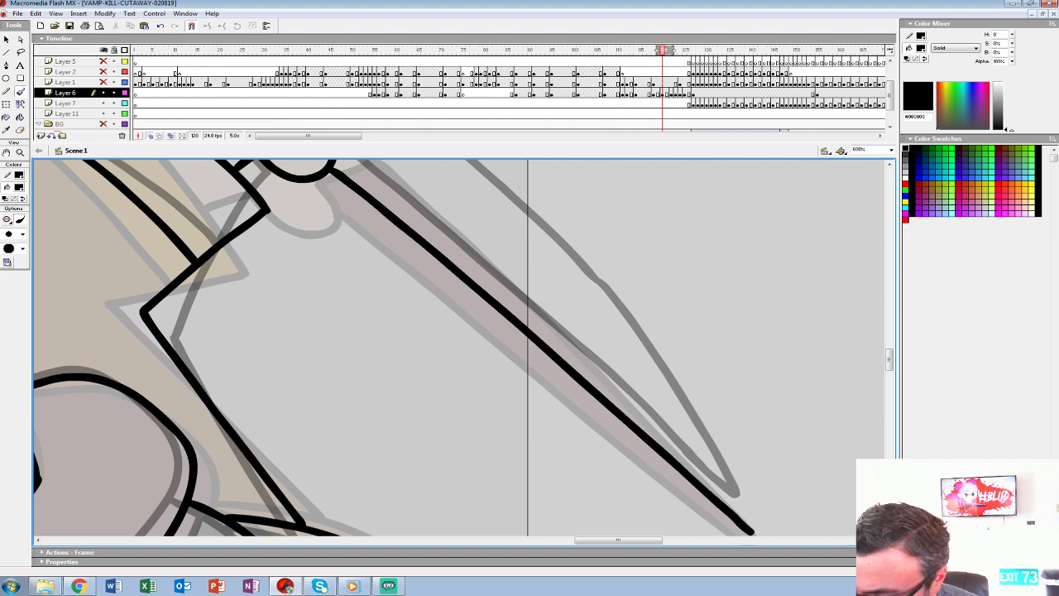
{"action": "left_click_drag", "start_coordinate": [497, 273], "coordinate": [535, 425]}
{"action": "mouse_move", "coordinate": [392, 250]}
{"action": "left_mouse_down"}
{"action": "mouse_move", "coordinate": [631, 468]}
{"action": "mouse_move", "coordinate": [410, 225]}
{"action": "mouse_move", "coordinate": [484, 295]}
{"action": "mouse_move", "coordinate": [587, 449]}
{"action": "left_mouse_up"}
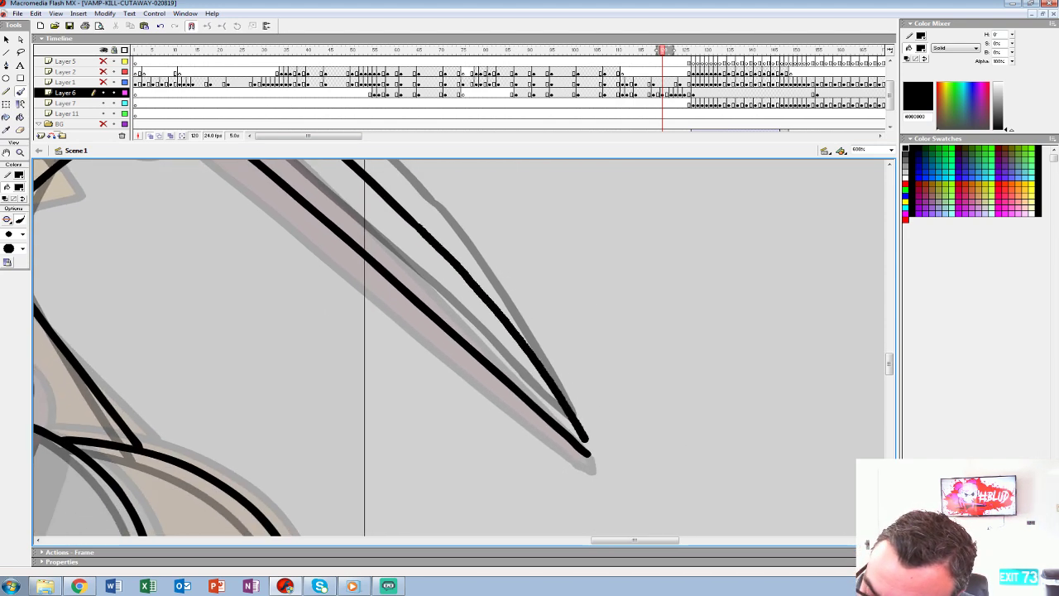
{"action": "key", "text": "ctrl+z"}
{"action": "mouse_move", "coordinate": [427, 236]}
{"action": "left_mouse_down"}
{"action": "mouse_move", "coordinate": [478, 289]}
{"action": "mouse_move", "coordinate": [589, 453]}
{"action": "left_mouse_up"}
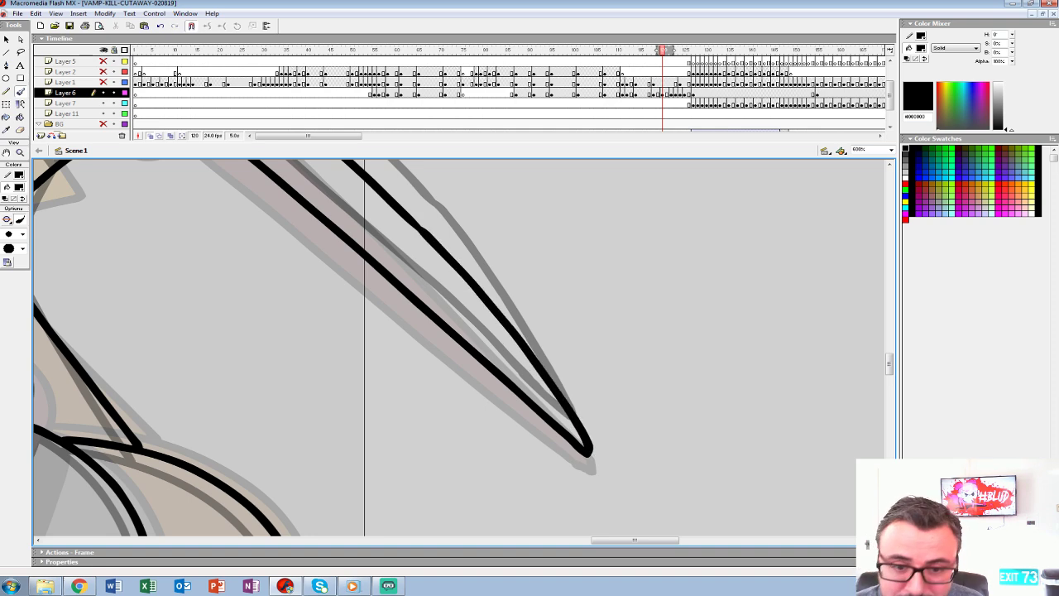
Review the whole inked pose in frame 120 with onion skinning off and on.
{"action": "left_click", "coordinate": [20, 152]}
{"action": "left_click", "coordinate": [449, 280], "text": "alt"}
{"action": "left_click", "coordinate": [449, 280], "text": "alt"}
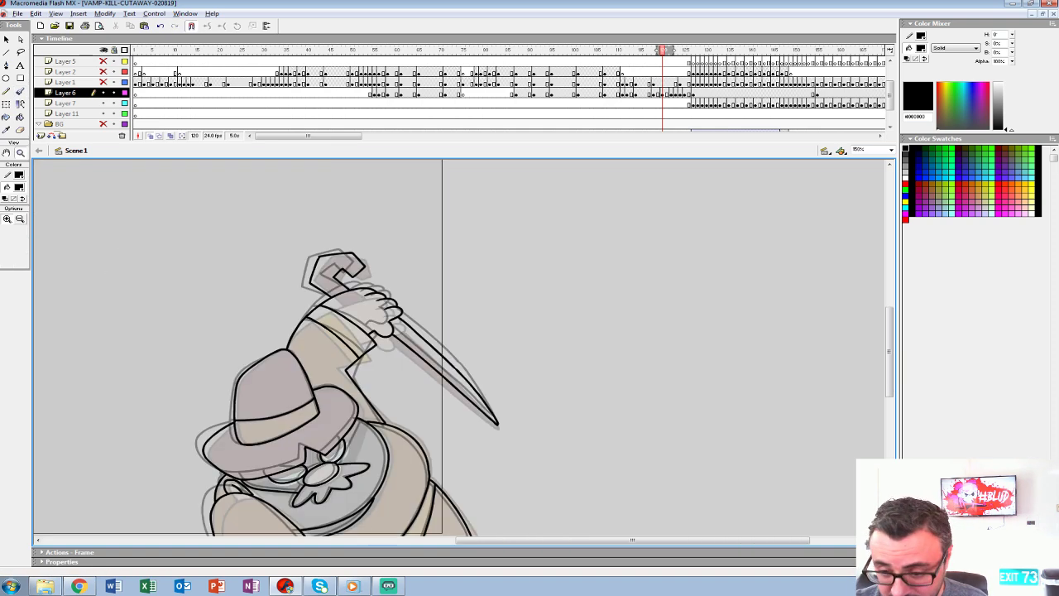
{"action": "left_click", "coordinate": [449, 331], "text": "alt"}
{"action": "left_click", "coordinate": [589, 380]}
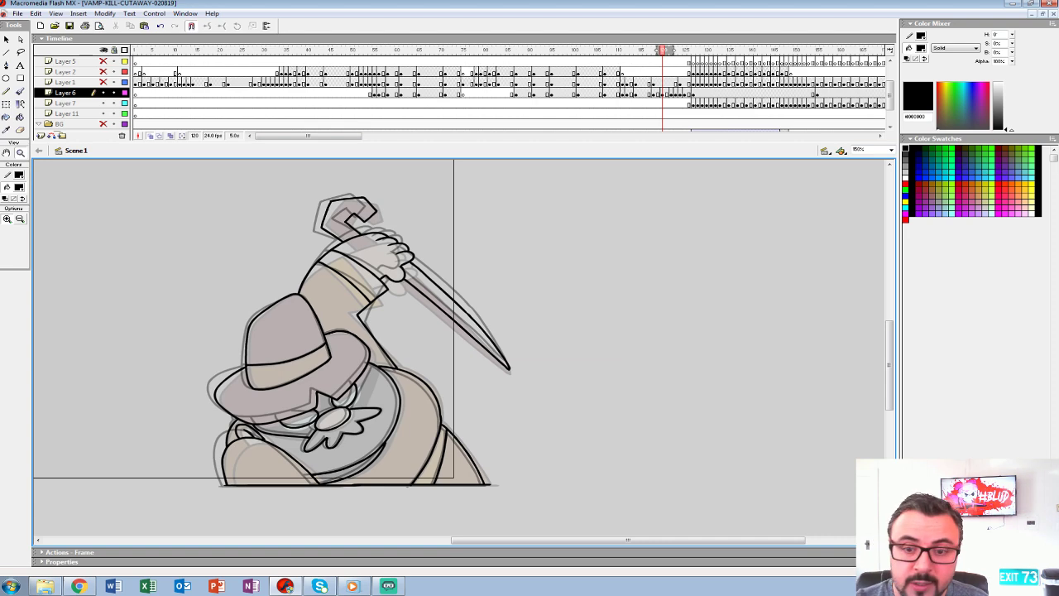
{"action": "left_click", "coordinate": [150, 135]}
{"action": "left_click", "coordinate": [149, 135]}
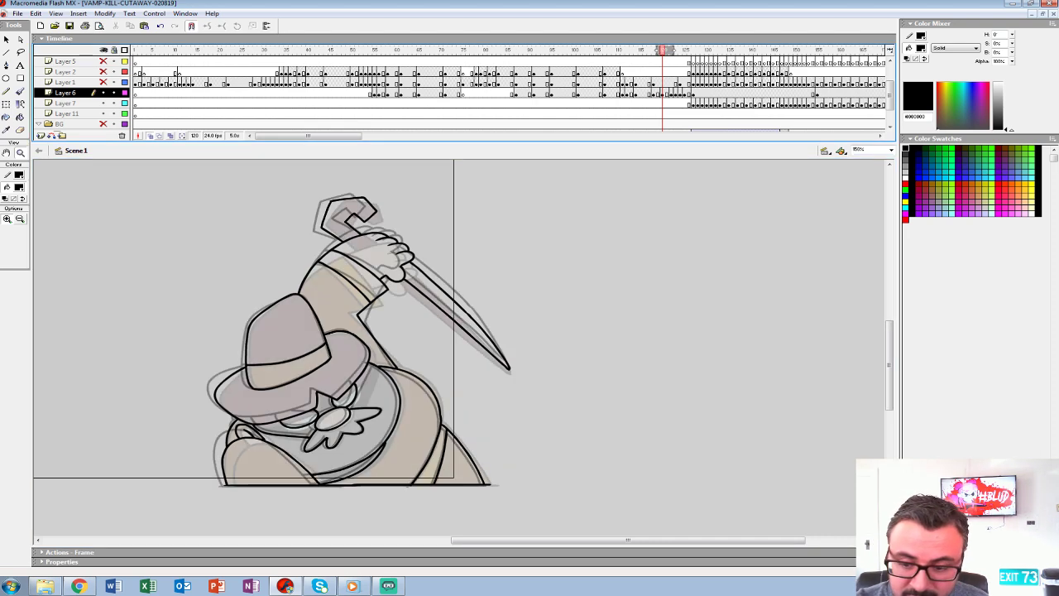
{"action": "left_click", "coordinate": [395, 391]}
{"action": "left_click", "coordinate": [420, 359]}
{"action": "key", "text": "b"}
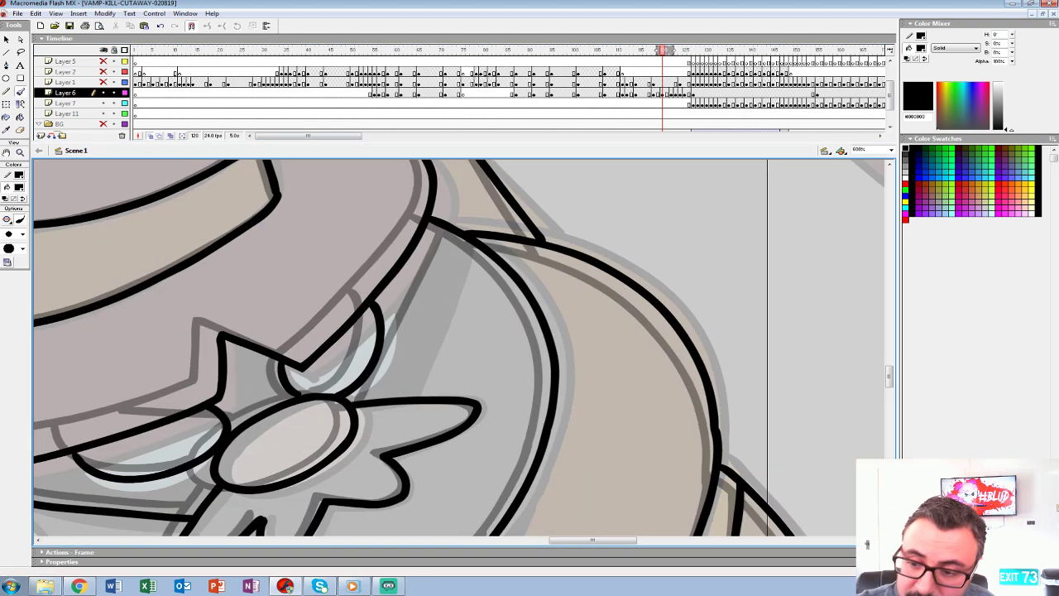
Ink the mask's edge beside the far eye, and fill the mask and the band beneath the beard black in frame 120.
{"action": "left_click_drag", "start_coordinate": [457, 236], "coordinate": [391, 398]}
{"action": "left_click", "coordinate": [150, 136]}
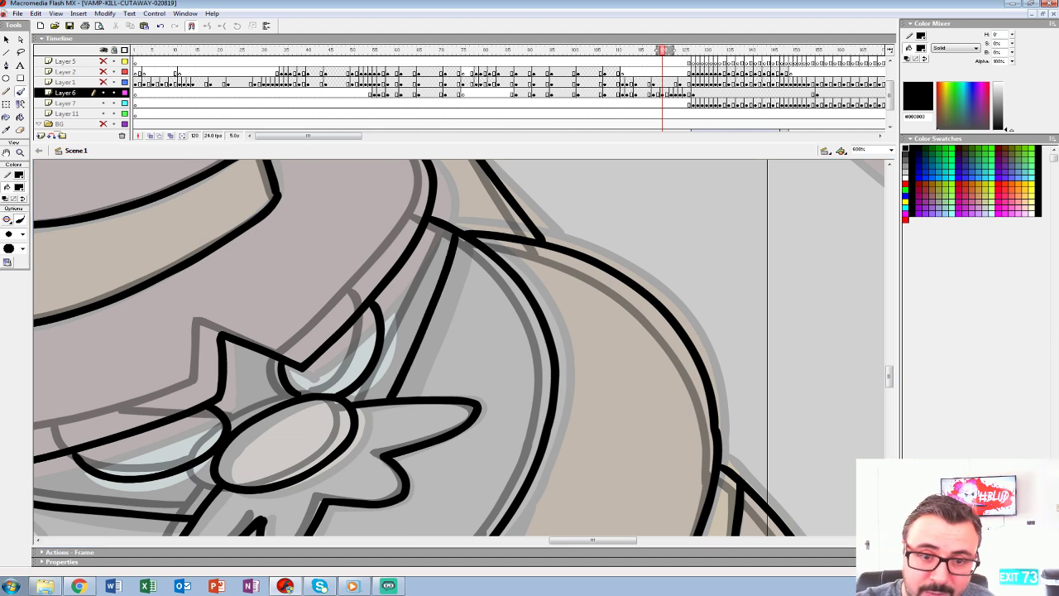
{"action": "key", "text": "k"}
{"action": "left_click", "coordinate": [407, 322]}
{"action": "left_click", "coordinate": [248, 382]}
{"action": "left_click_drag", "start_coordinate": [248, 414], "coordinate": [448, 301]}
{"action": "left_click", "coordinate": [338, 380]}
{"action": "left_click_drag", "start_coordinate": [463, 414], "coordinate": [363, 224]}
{"action": "left_click", "coordinate": [513, 321]}
Play back the staff swing at full view and compare the pose in frame 120 with its neighbouring frames.
{"action": "key", "text": "z"}
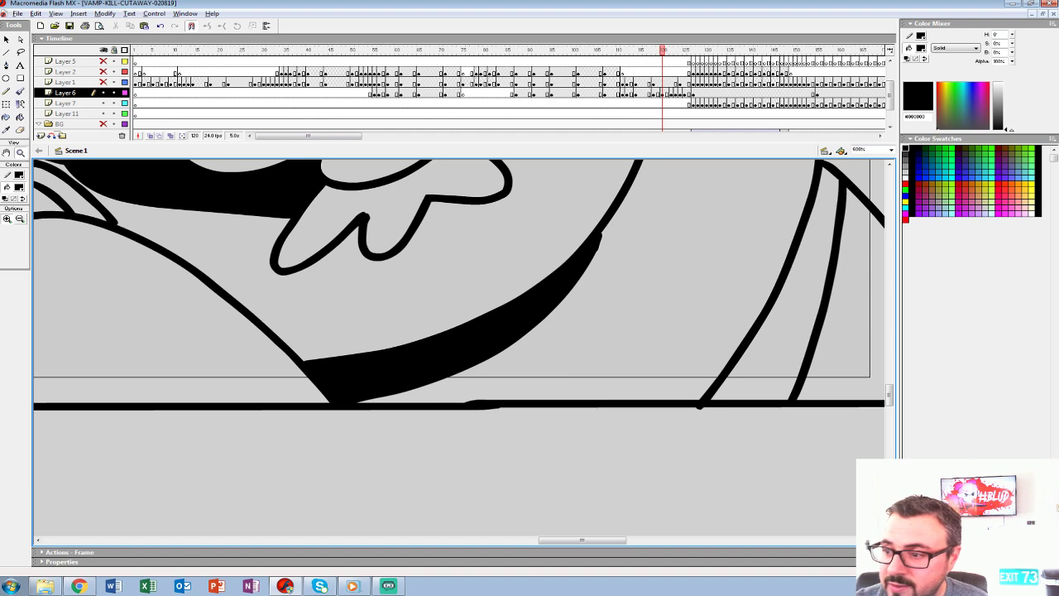
{"action": "left_click", "coordinate": [529, 289], "text": "alt"}
{"action": "left_click", "coordinate": [528, 289], "text": "alt"}
{"action": "left_click", "coordinate": [513, 310], "text": "alt"}
{"action": "left_click", "coordinate": [622, 73]}
{"action": "key", "text": "Return"}
{"action": "left_click", "coordinate": [622, 73]}
{"action": "key", "text": "Return"}
{"action": "key", "text": "Return"}
{"action": "left_click", "coordinate": [626, 73]}
{"action": "key", "text": "Return"}
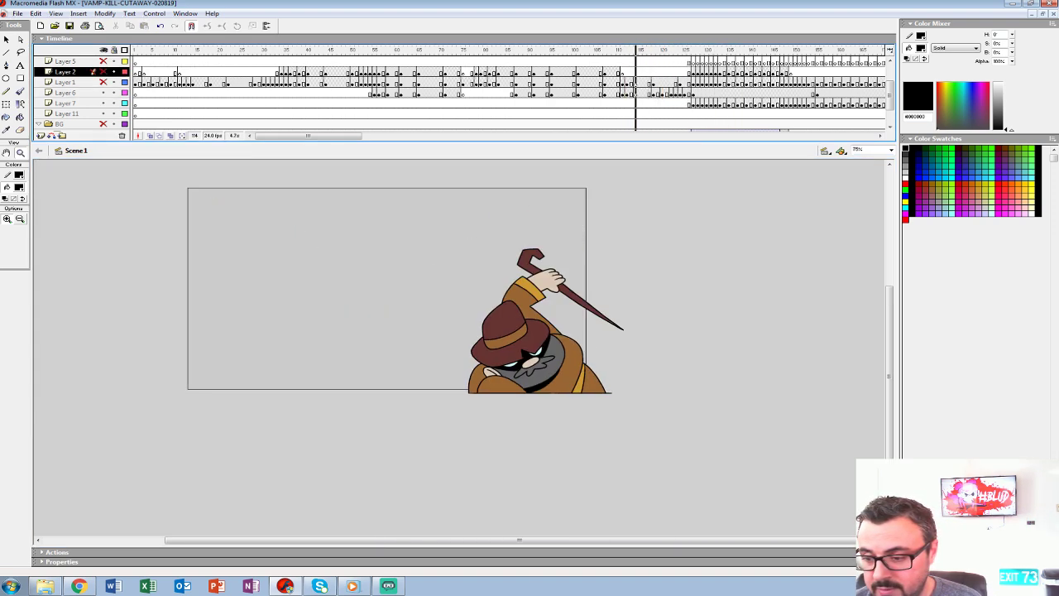
{"action": "left_click_drag", "start_coordinate": [688, 72], "coordinate": [662, 51]}
{"action": "key", "text": "comma"}
{"action": "key", "text": "period"}
{"action": "key", "text": "comma"}
Fill the hat crown, hat brim and staff in frame 120 of Layer 6 with dark brown #663333 sampled from the coloured pose.
{"action": "left_click", "coordinate": [563, 329]}
{"action": "left_click", "coordinate": [19, 187]}
{"action": "left_click", "coordinate": [335, 326]}
{"action": "key", "text": "k"}
{"action": "key", "text": "period"}
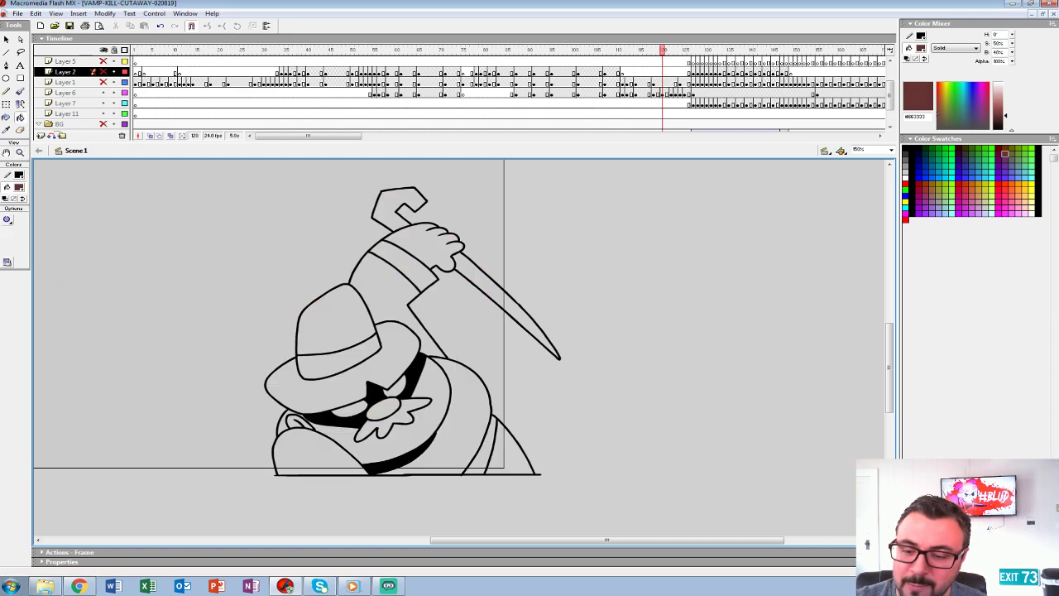
{"action": "left_click", "coordinate": [662, 92]}
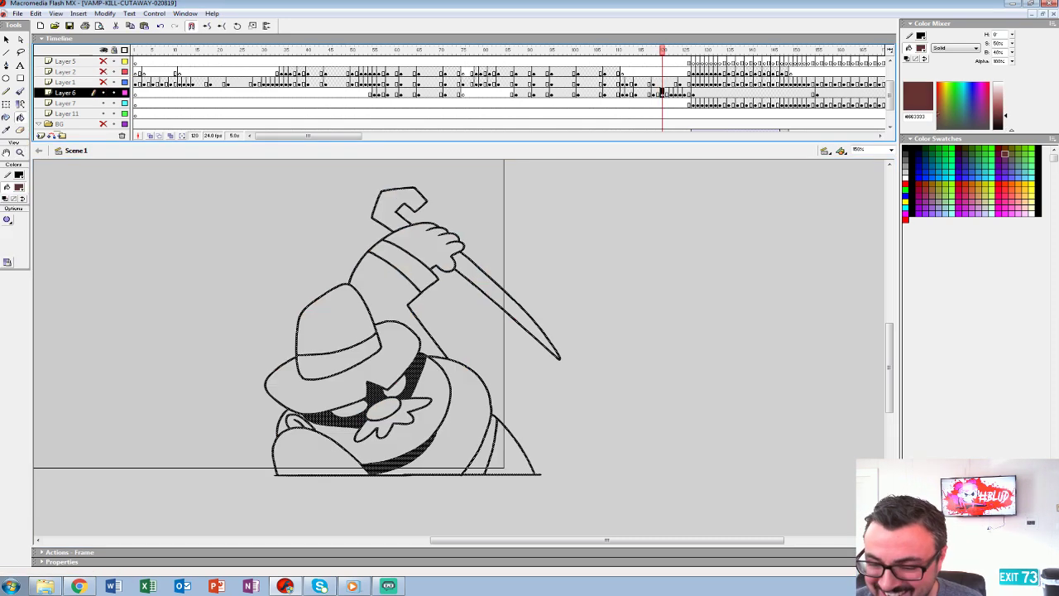
{"action": "left_click", "coordinate": [335, 327]}
{"action": "left_click", "coordinate": [339, 392]}
{"action": "left_click", "coordinate": [496, 294]}
{"action": "left_click", "coordinate": [392, 204]}
Fill the hat crown, brim and both parts of the staff in frame 122 with the same dark brown.
{"action": "key", "text": "period"}
{"action": "key", "text": "period"}
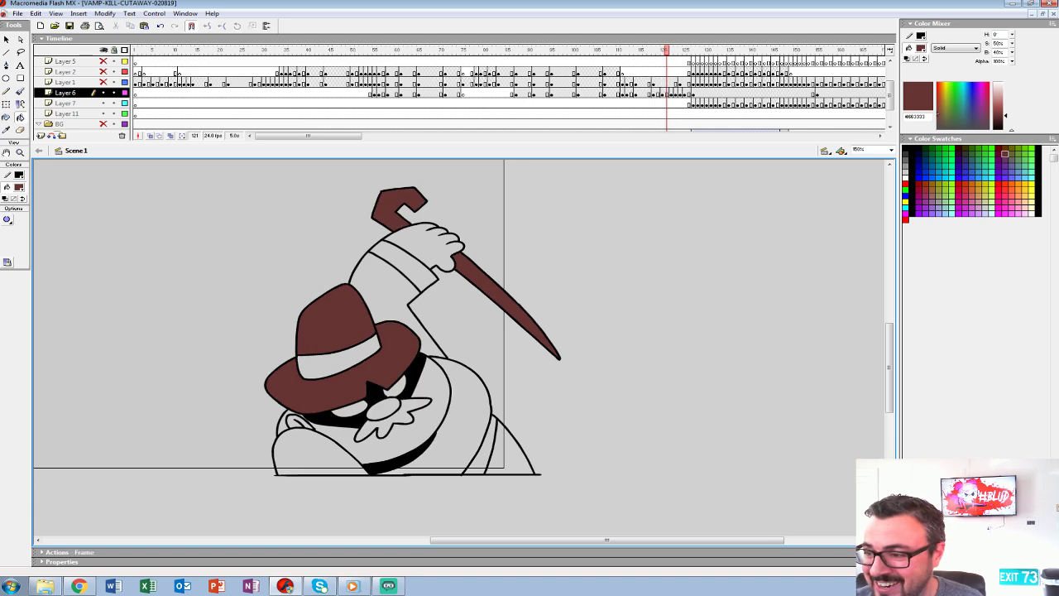
{"action": "left_click", "coordinate": [331, 392]}
{"action": "left_click", "coordinate": [333, 324]}
{"action": "left_click", "coordinate": [496, 286]}
{"action": "left_click", "coordinate": [379, 203]}
Fill the nose, ear and raised hand in frames 120 and 122 with the skin tone sampled from frame 119.
{"action": "key", "text": "period"}
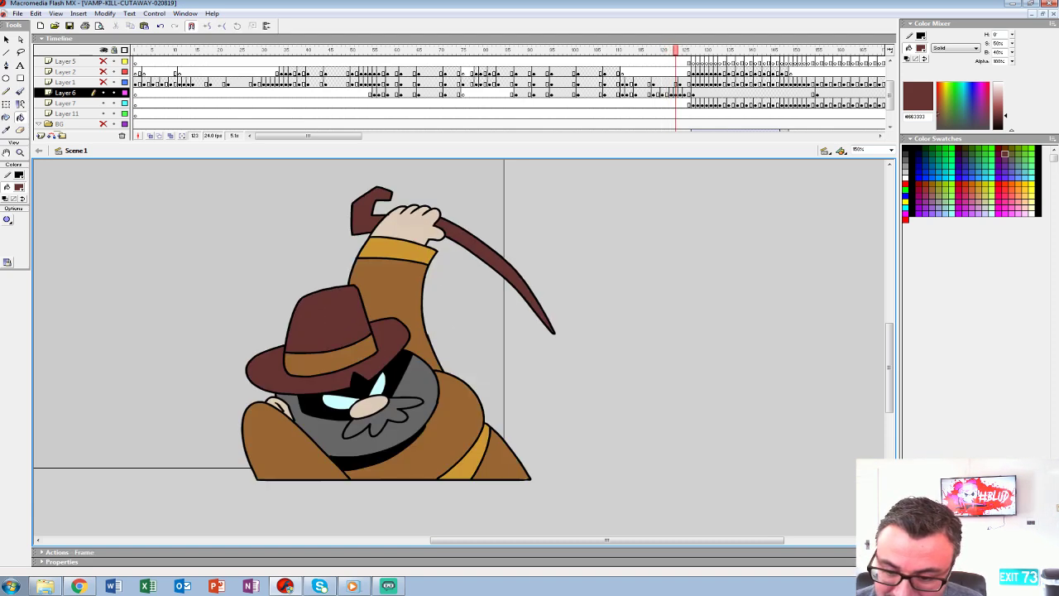
{"action": "key", "text": "period"}
{"action": "key", "text": "comma"}
{"action": "key", "text": "comma"}
{"action": "key", "text": "comma"}
{"action": "key", "text": "comma"}
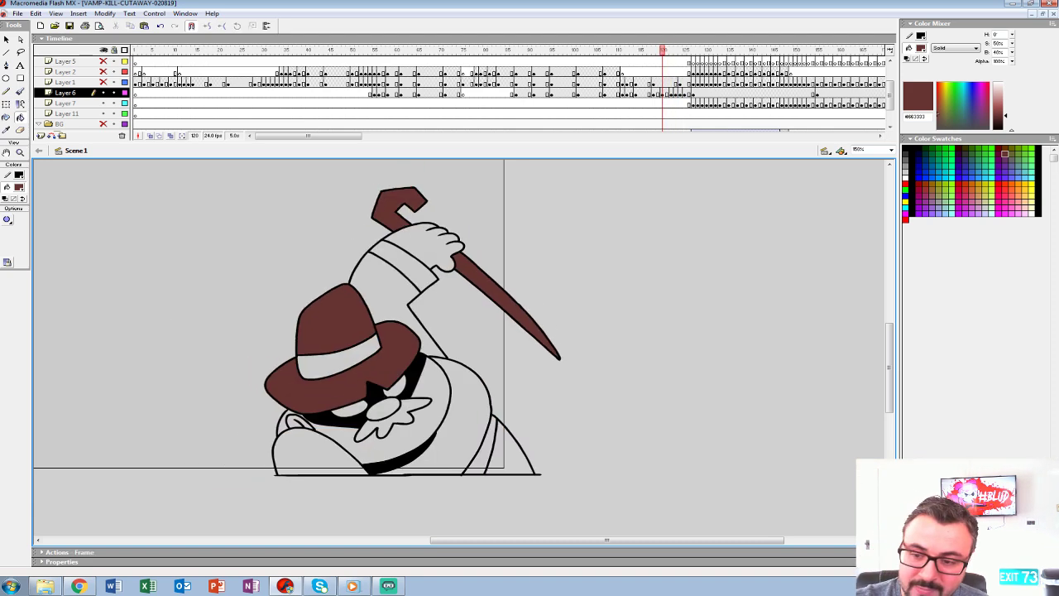
{"action": "key", "text": "comma"}
{"action": "left_click", "coordinate": [19, 187]}
{"action": "left_click", "coordinate": [386, 410]}
{"action": "key", "text": "period"}
{"action": "left_click", "coordinate": [384, 409]}
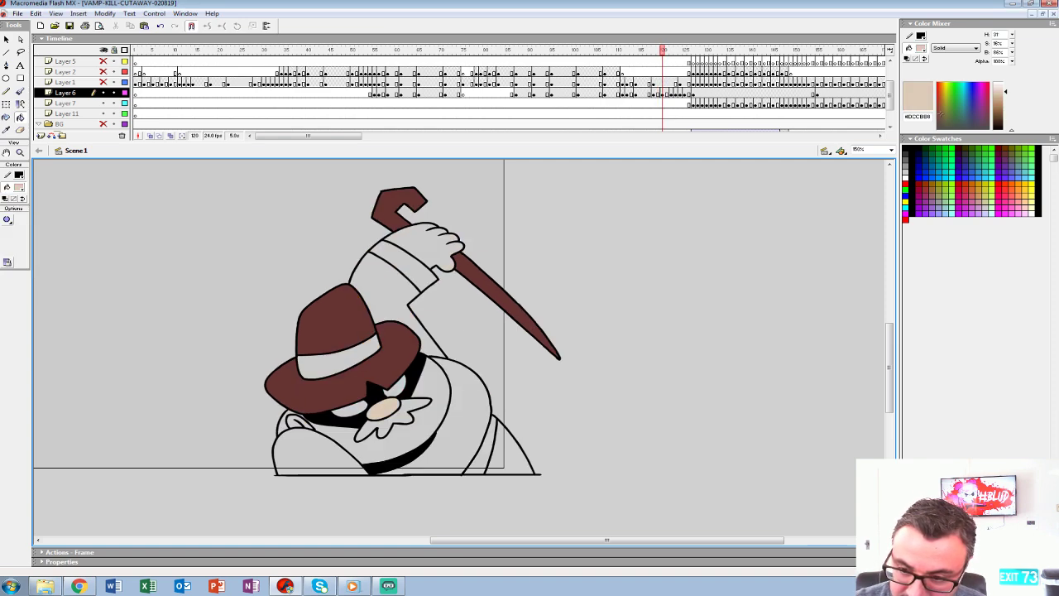
{"action": "key", "text": "period"}
{"action": "key", "text": "period"}
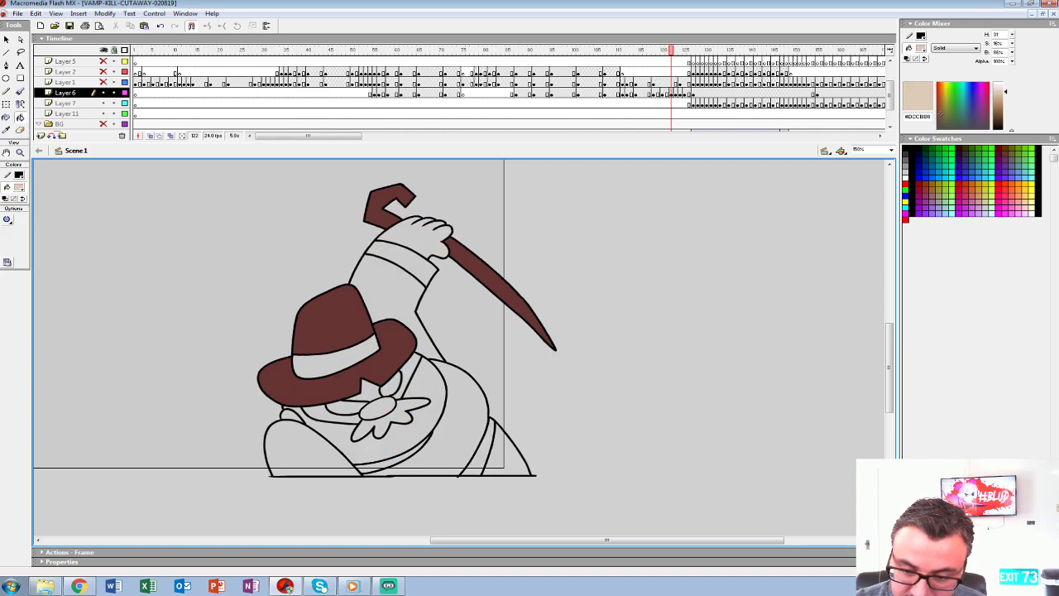
Fill the mask and the band beneath the beard black in frame 122.
{"action": "left_click", "coordinate": [19, 186]}
{"action": "left_click", "coordinate": [6, 214]}
{"action": "left_click", "coordinate": [408, 377]}
{"action": "left_click", "coordinate": [369, 391]}
{"action": "left_click", "coordinate": [315, 413]}
{"action": "left_click", "coordinate": [403, 457]}
{"action": "key", "text": "period"}
{"action": "key", "text": "comma"}
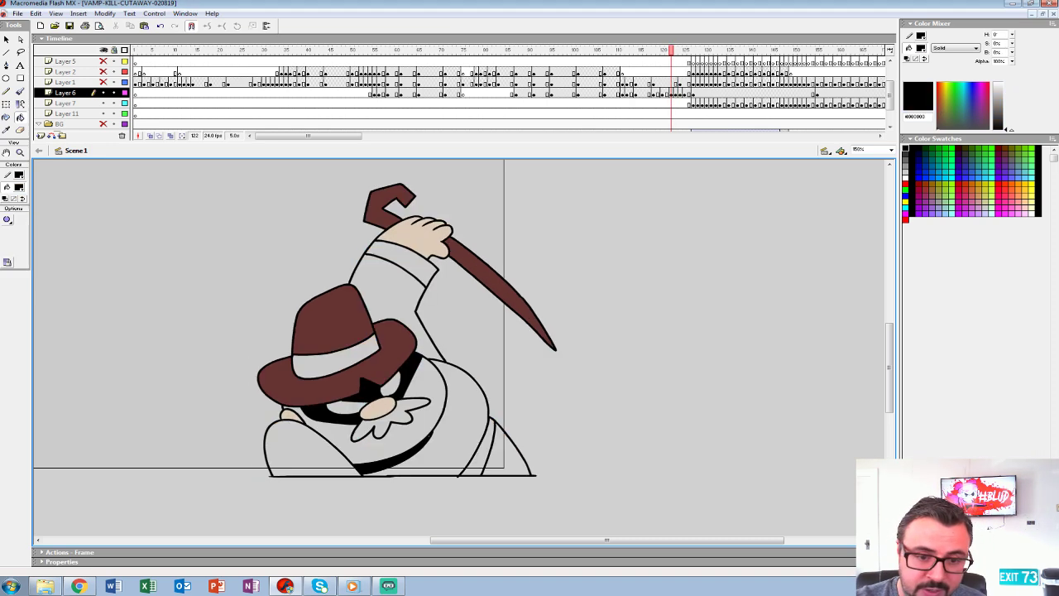
{"action": "key", "text": "period"}
{"action": "key", "text": "comma"}
Fill the beard and moustache of both in-between poses with the grey #666666 sampled from frame 123.
{"action": "key", "text": "period"}
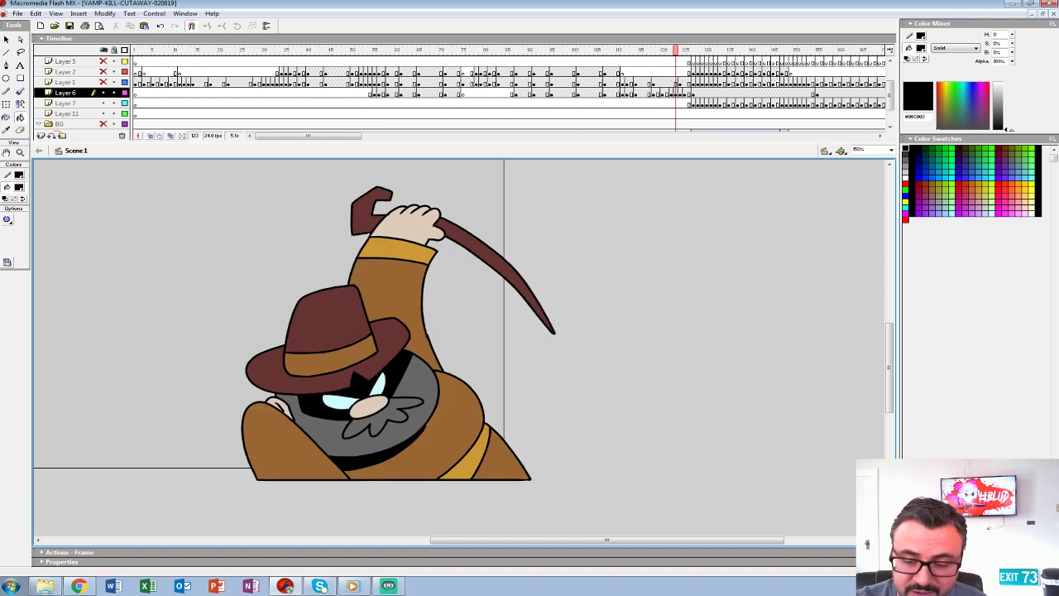
{"action": "left_click", "coordinate": [18, 188]}
{"action": "left_click", "coordinate": [331, 434]}
{"action": "key", "text": "comma"}
{"action": "left_click", "coordinate": [339, 438]}
{"action": "left_click", "coordinate": [385, 418]}
{"action": "key", "text": "comma"}
{"action": "left_click", "coordinate": [372, 447]}
{"action": "left_click", "coordinate": [387, 420]}
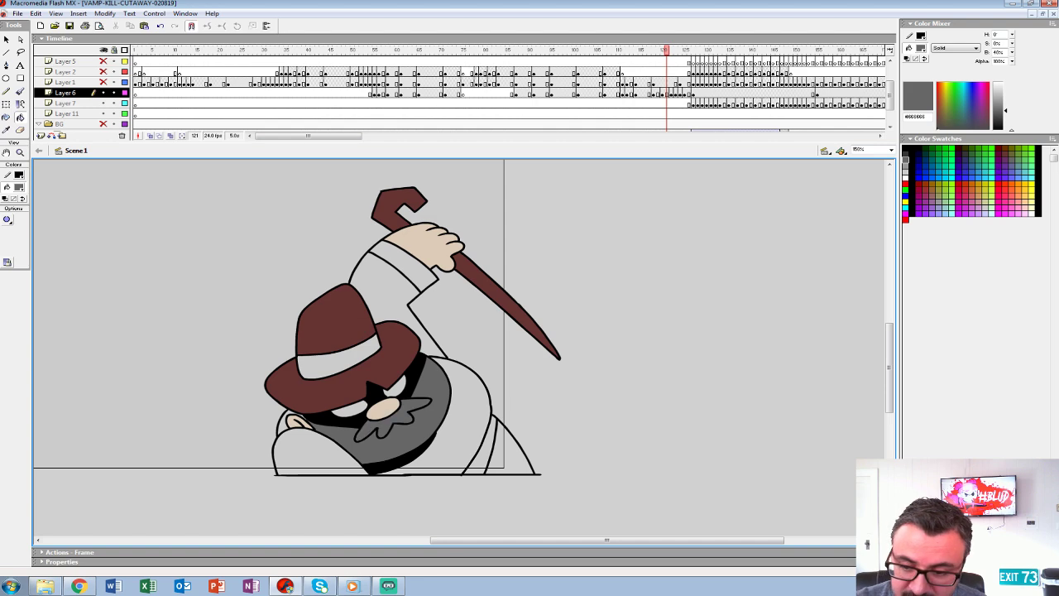
Fill both eyes in the two in-between poses with pale cyan #CCFFFF sampled from frame 123.
{"action": "key", "text": "period"}
{"action": "key", "text": "period"}
{"action": "left_click", "coordinate": [18, 188]}
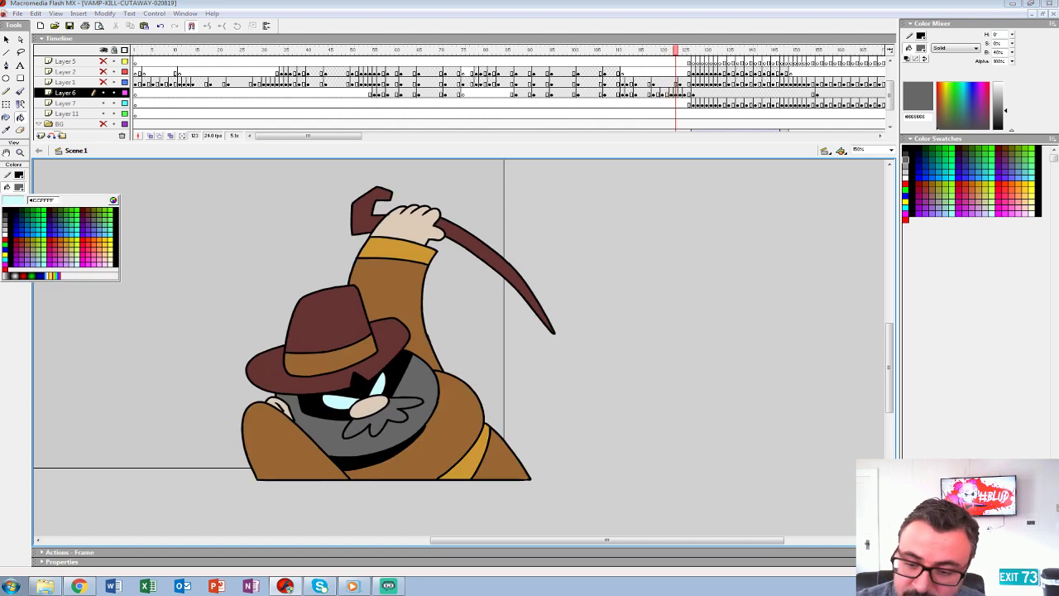
{"action": "left_click", "coordinate": [339, 402]}
{"action": "key", "text": "comma"}
{"action": "left_click", "coordinate": [347, 408]}
{"action": "left_click", "coordinate": [391, 385]}
{"action": "key", "text": "comma"}
{"action": "left_click", "coordinate": [395, 387]}
{"action": "left_click", "coordinate": [347, 408]}
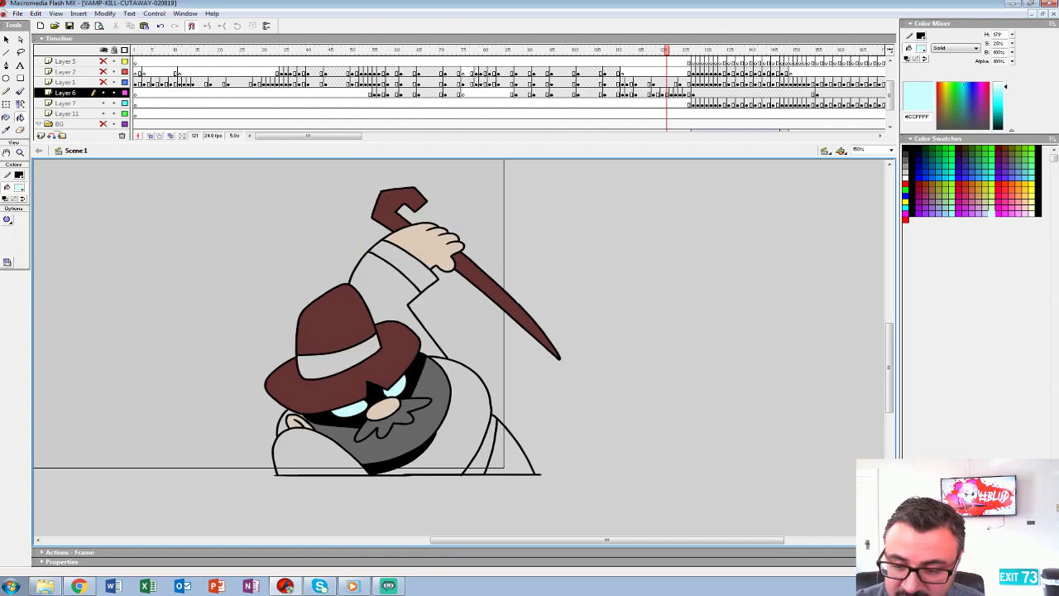
Fill the raised sleeve, coat body, coat tail, front sleeve and hat band in frame 120 with brown #996633.
{"action": "key", "text": "comma"}
{"action": "key", "text": "comma"}
{"action": "left_click", "coordinate": [18, 188]}
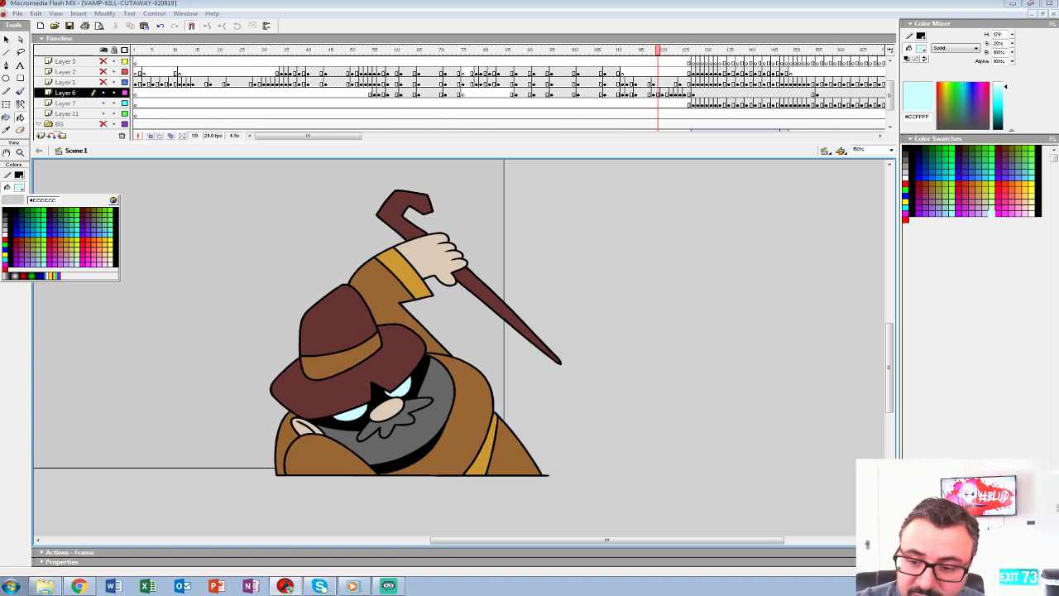
{"action": "left_click", "coordinate": [26, 253]}
{"action": "key", "text": "period"}
{"action": "left_click", "coordinate": [378, 286]}
{"action": "left_click", "coordinate": [468, 401]}
{"action": "left_click", "coordinate": [509, 455]}
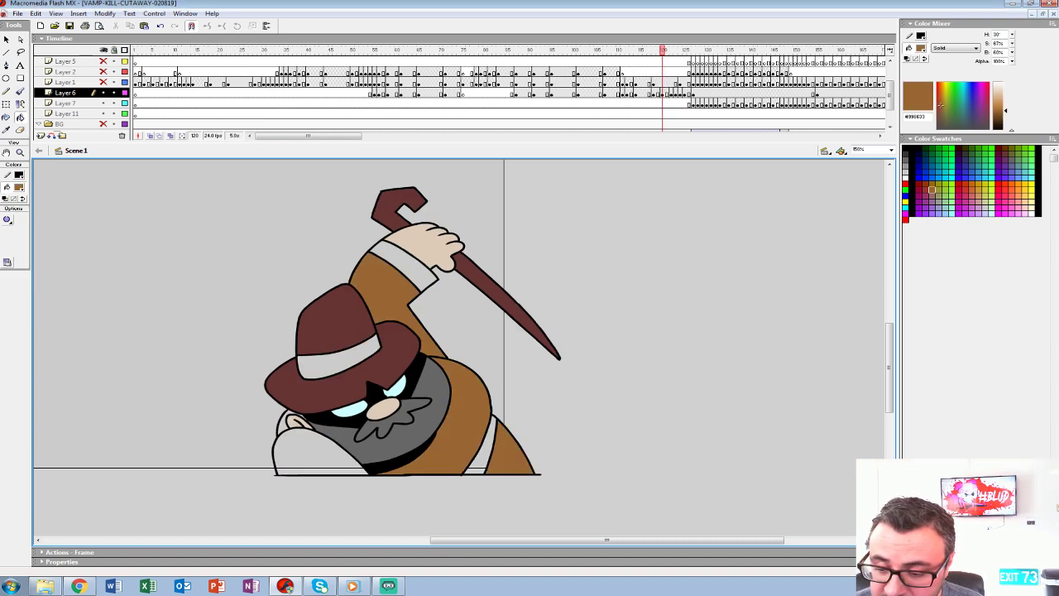
{"action": "left_click", "coordinate": [308, 454]}
{"action": "left_click", "coordinate": [283, 421]}
{"action": "left_click", "coordinate": [339, 358]}
Fill the hat band, raised sleeve, coat and front sleeve in frame 122 with brown #996633, undoing the stray fill of the outlines.
{"action": "key", "text": "period"}
{"action": "key", "text": "period"}
{"action": "left_click", "coordinate": [339, 361]}
{"action": "left_click", "coordinate": [387, 289]}
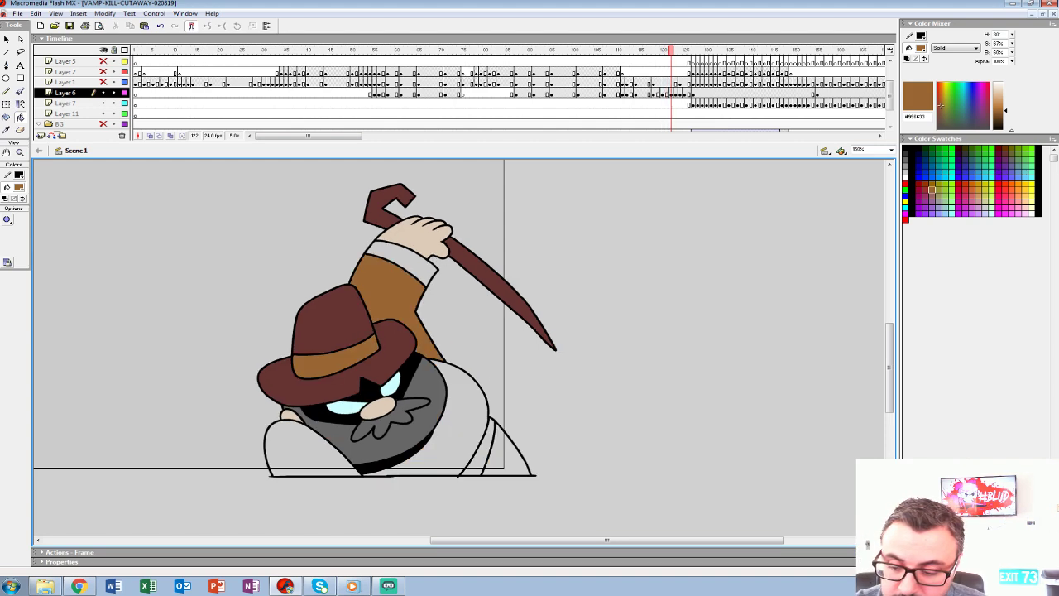
{"action": "left_click", "coordinate": [464, 406]}
{"action": "left_click", "coordinate": [507, 455]}
{"action": "left_click", "coordinate": [302, 453]}
{"action": "key", "text": "period"}
{"action": "key", "text": "comma"}
{"action": "left_click", "coordinate": [426, 440]}
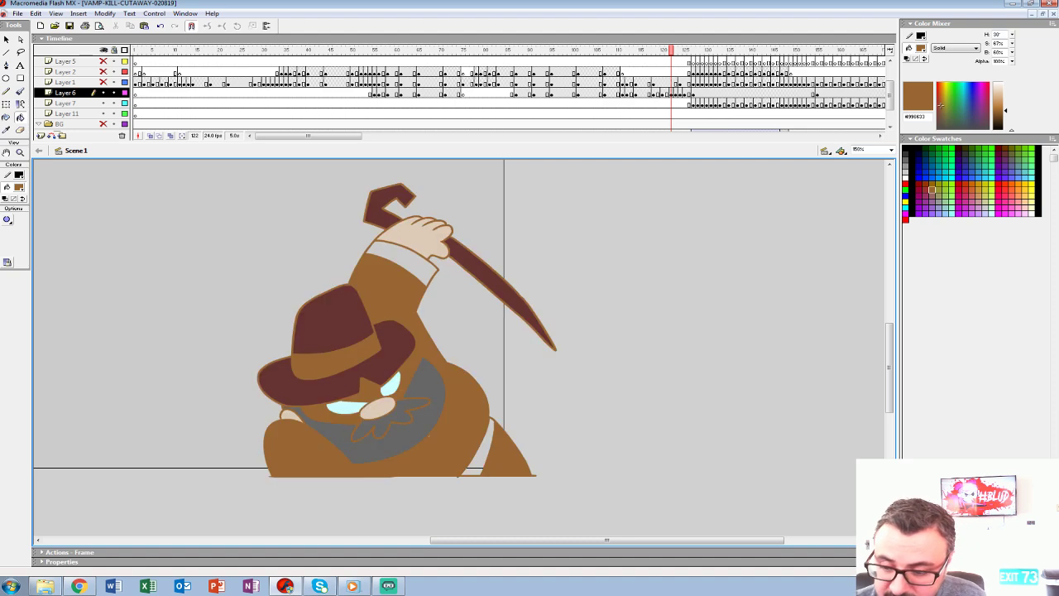
{"action": "key", "text": "ctrl+z"}
Fill the raised cuff and coat trim of the in-between poses with gold #CC9933 sampled from frame 124.
{"action": "key", "text": "period"}
{"action": "key", "text": "period"}
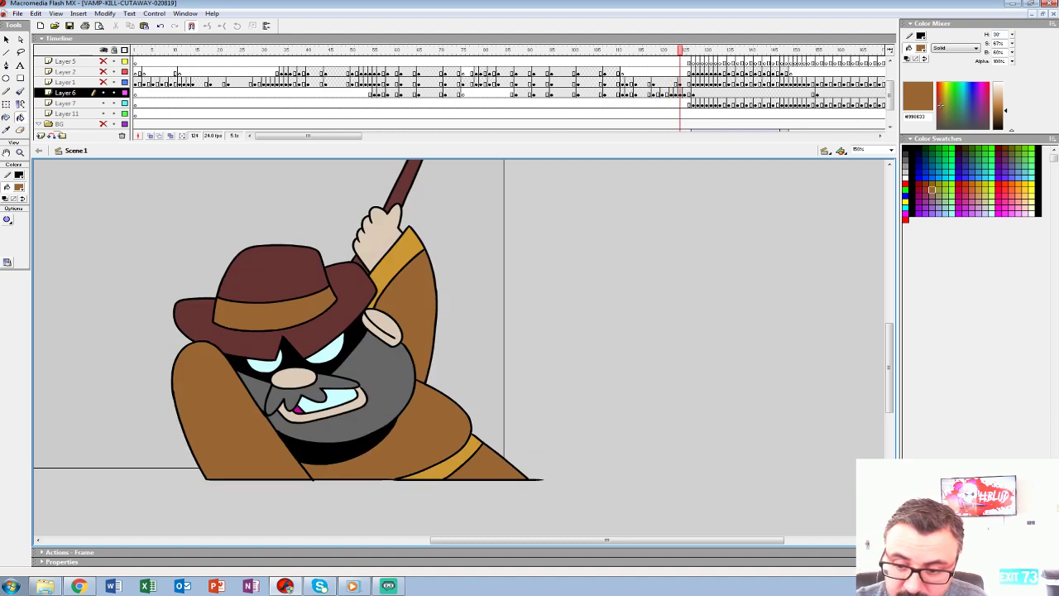
{"action": "left_click", "coordinate": [19, 187]}
{"action": "left_click", "coordinate": [401, 256]}
{"action": "key", "text": "comma"}
{"action": "key", "text": "comma"}
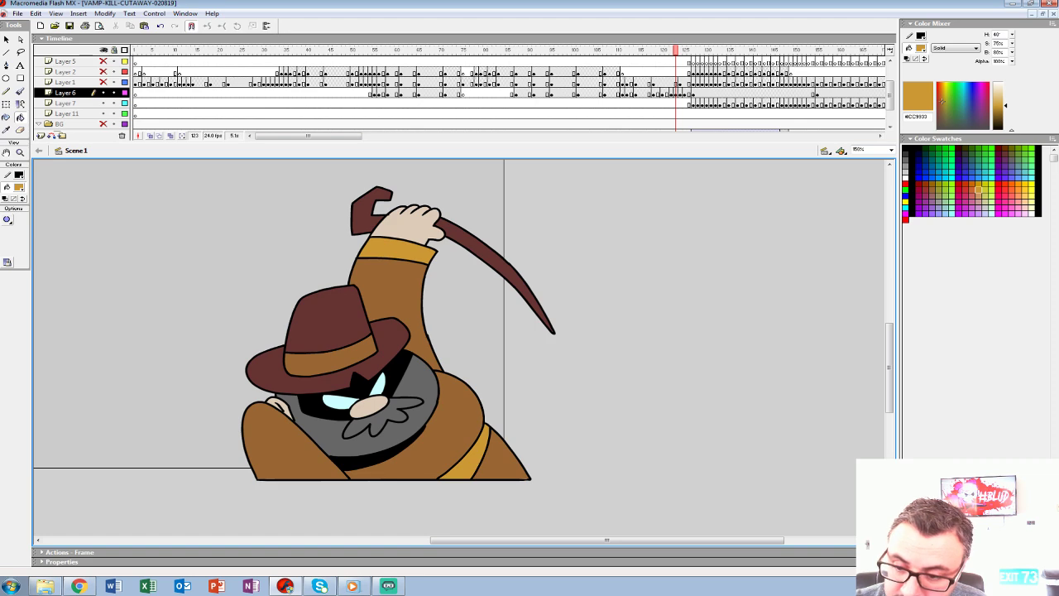
{"action": "key", "text": "comma"}
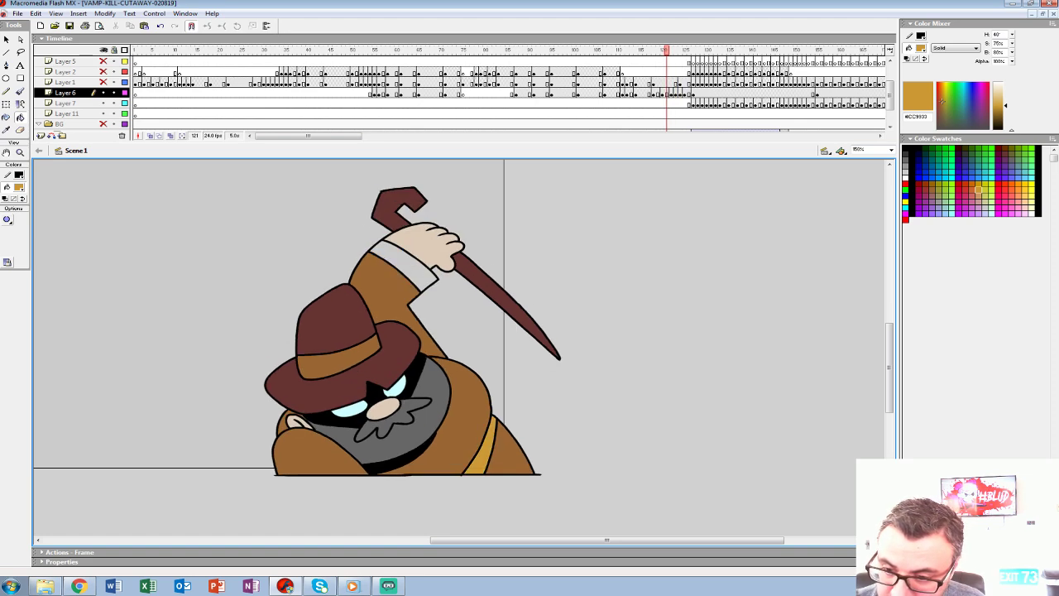
{"action": "key", "text": "comma"}
{"action": "key", "text": "comma"}
{"action": "left_click", "coordinate": [424, 257]}
{"action": "key", "text": "ctrl+z"}
{"action": "key", "text": "period"}
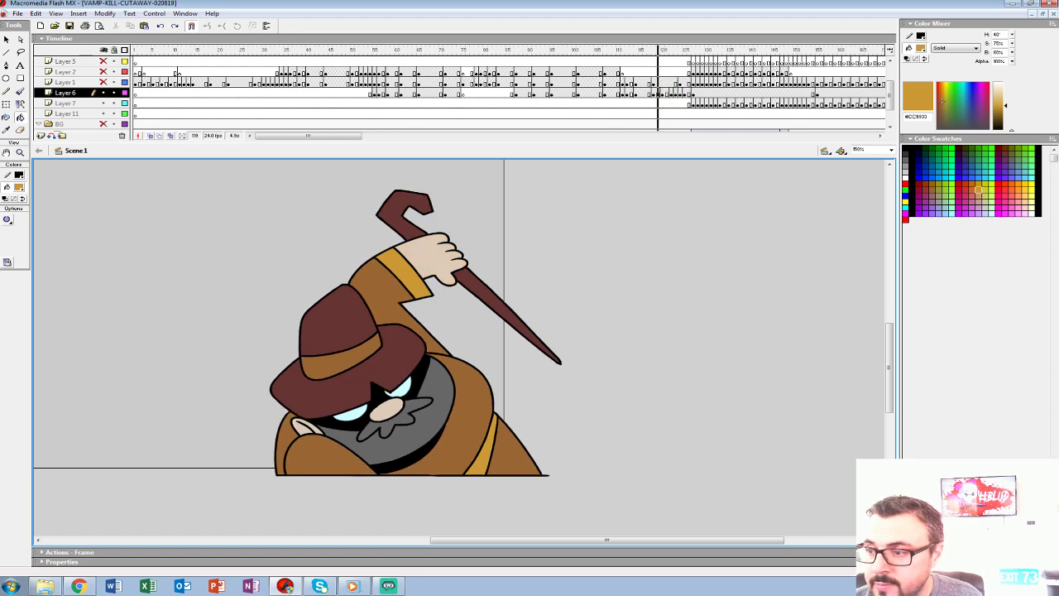
{"action": "key", "text": "period"}
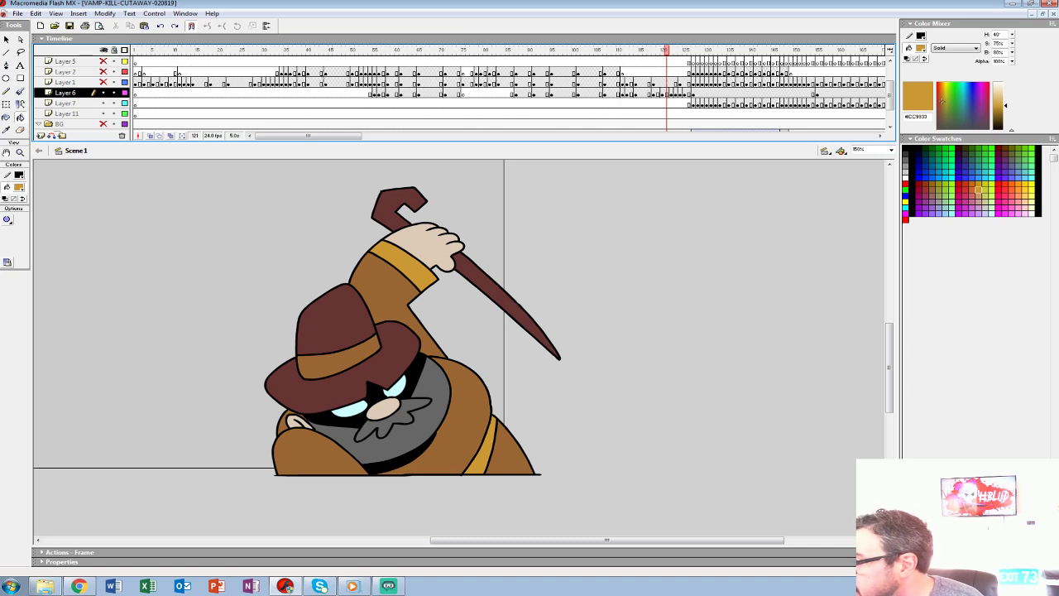
Play back and scrub the fully coloured staff swing into the roaring pose that follows it.
{"action": "left_click", "coordinate": [21, 153]}
{"action": "left_click", "coordinate": [251, 317], "text": "alt"}
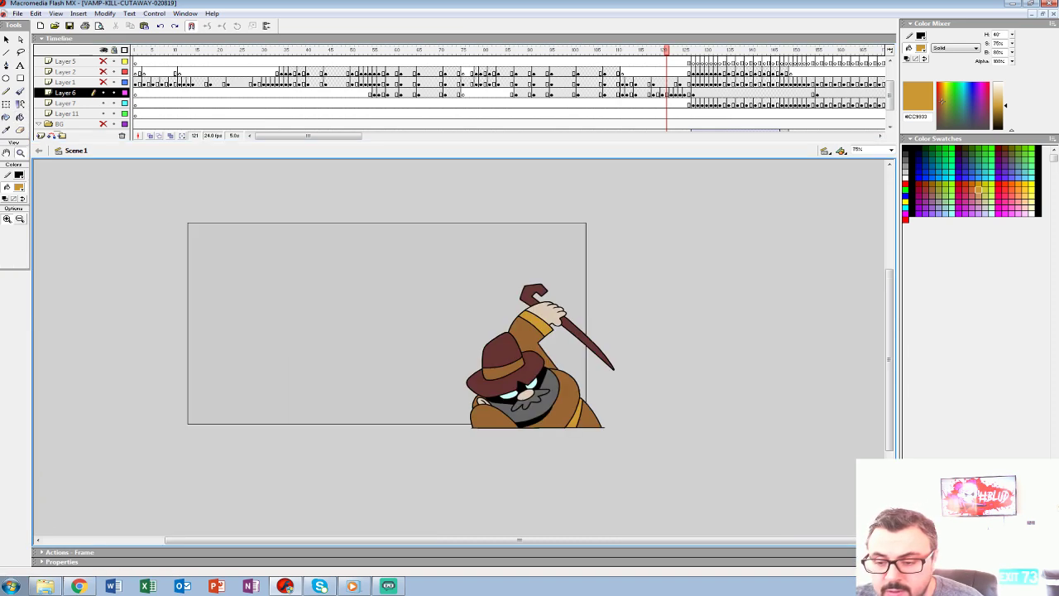
{"action": "left_click_drag", "start_coordinate": [641, 83], "coordinate": [707, 83]}
{"action": "left_click_drag", "start_coordinate": [616, 73], "coordinate": [666, 73]}
{"action": "key", "text": "Return"}
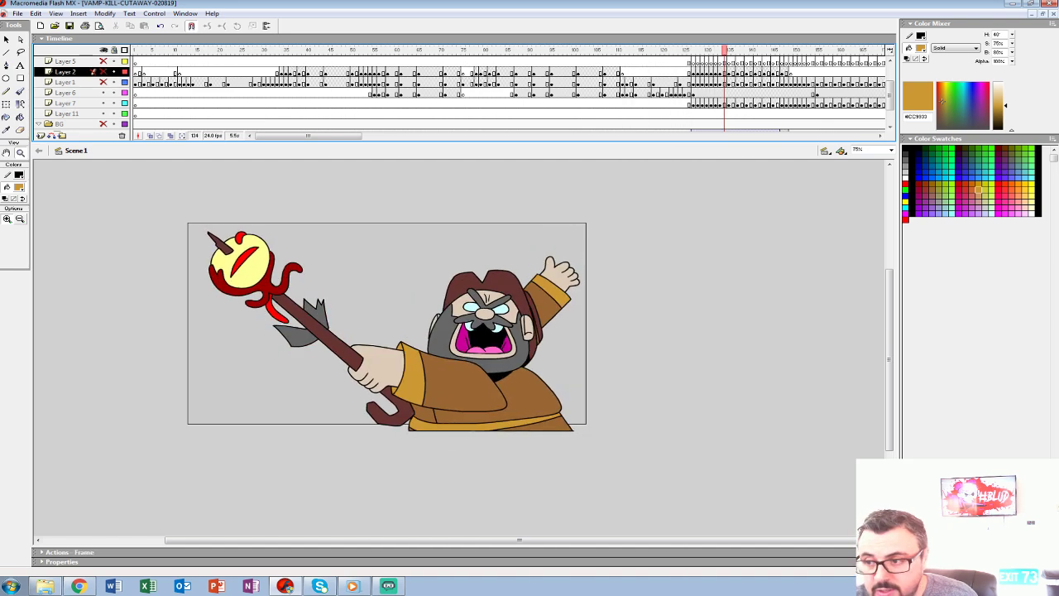
{"action": "key", "text": "ctrl+shift+w"}
{"action": "left_click", "coordinate": [597, 82]}
{"action": "key", "text": "Return"}
{"action": "left_click_drag", "start_coordinate": [582, 72], "coordinate": [737, 72]}
{"action": "left_click_drag", "start_coordinate": [543, 72], "coordinate": [701, 72]}
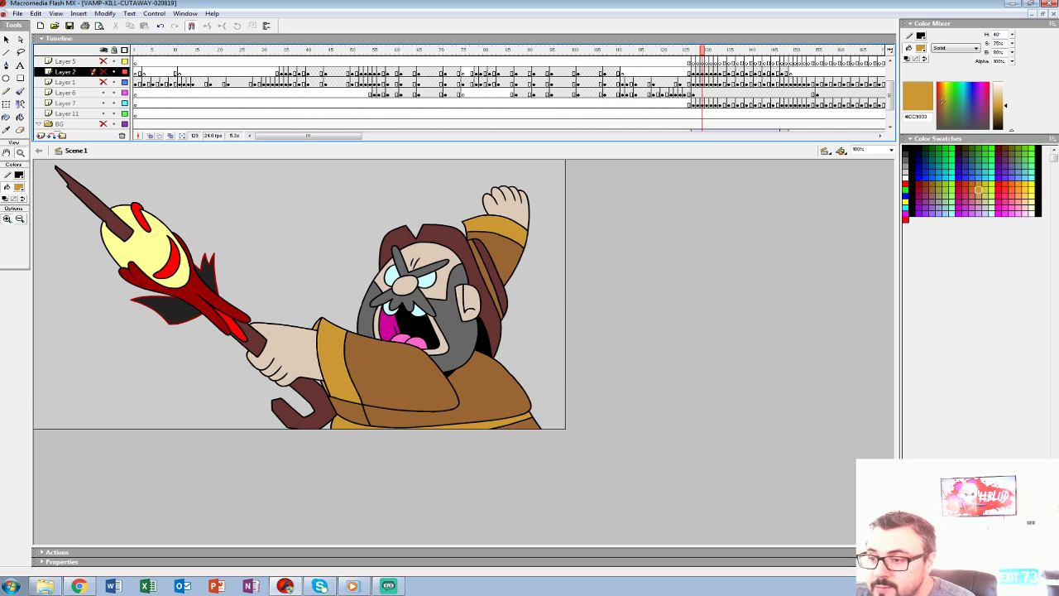
{"action": "left_click", "coordinate": [563, 51]}
{"action": "key", "text": "Return"}
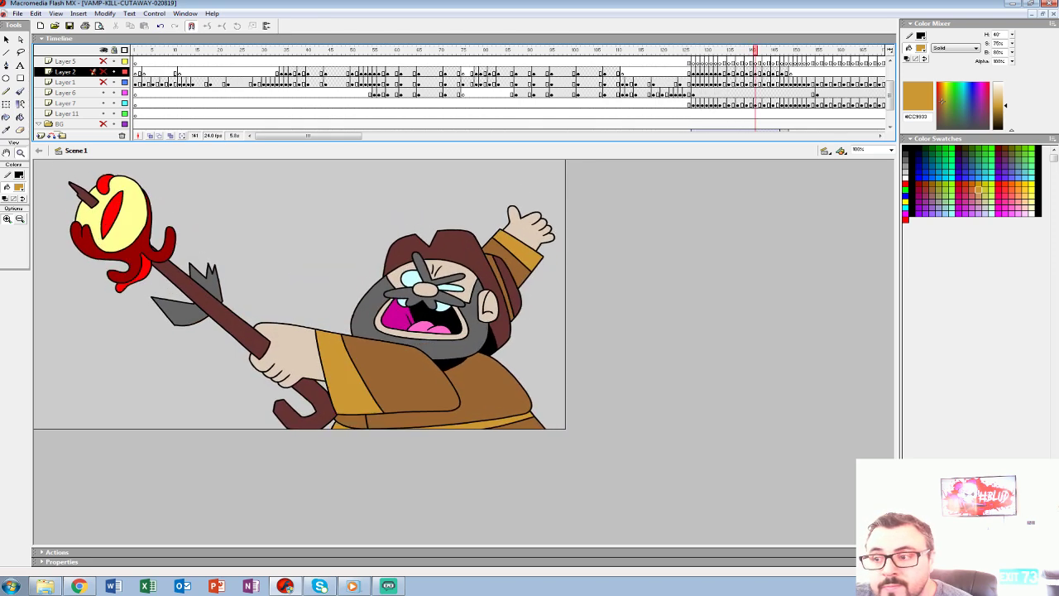
Show the vampire on Layer 1 and play back the cutaway with both characters.
{"action": "left_click", "coordinate": [104, 82]}
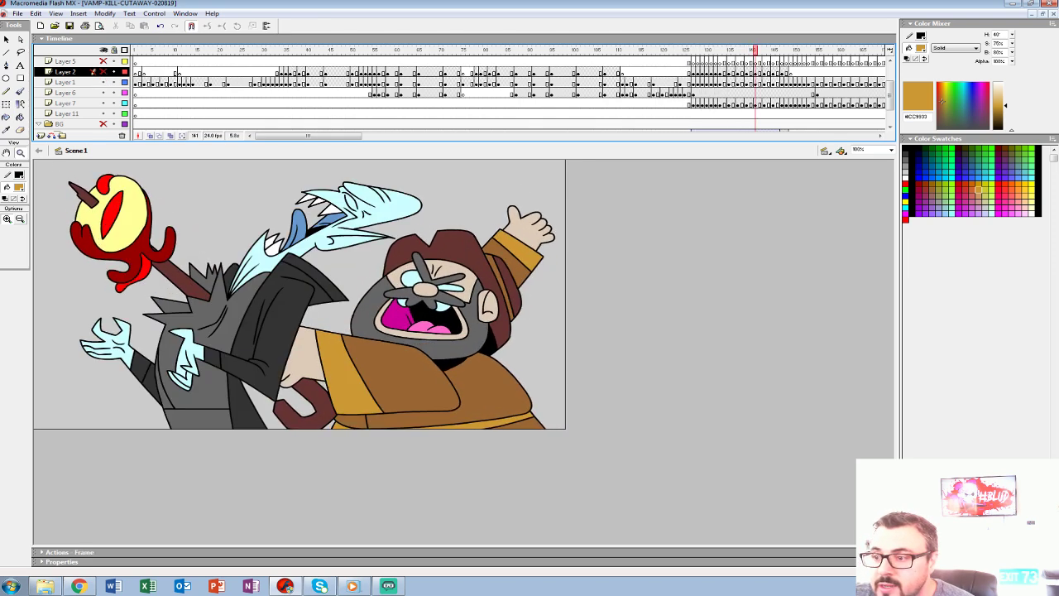
{"action": "left_click", "coordinate": [578, 51]}
{"action": "key", "text": "Return"}
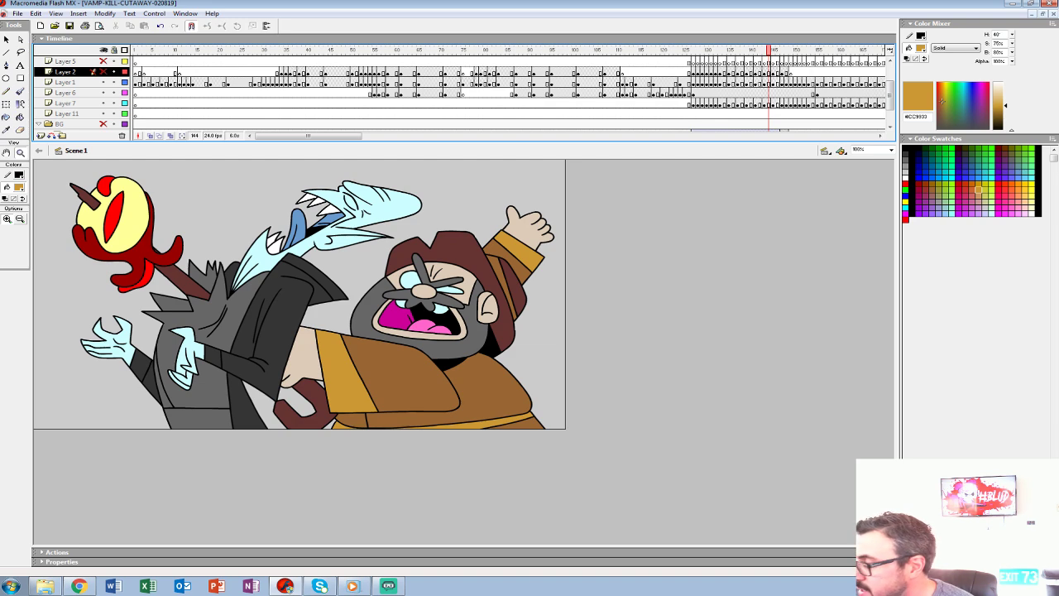
{"action": "left_click", "coordinate": [587, 62]}
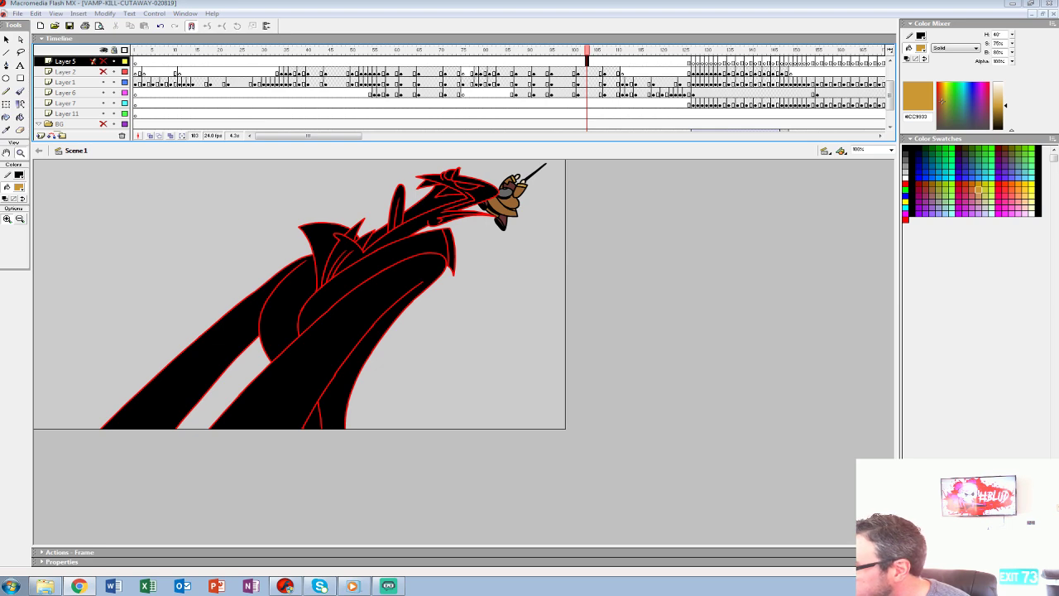
Switch to the Chrome window with 2019-02-08.png, maximize it and examine the sheet of pink character heads enlarged and in full.
{"action": "left_click_drag", "start_coordinate": [1058, 184], "coordinate": [238, 122]}
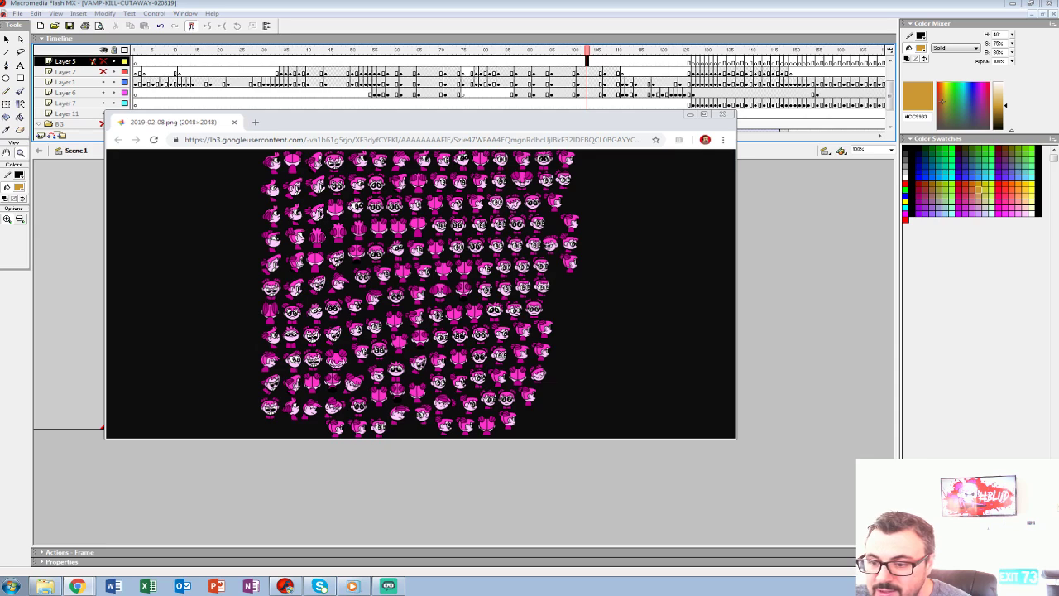
{"action": "left_click", "coordinate": [704, 114]}
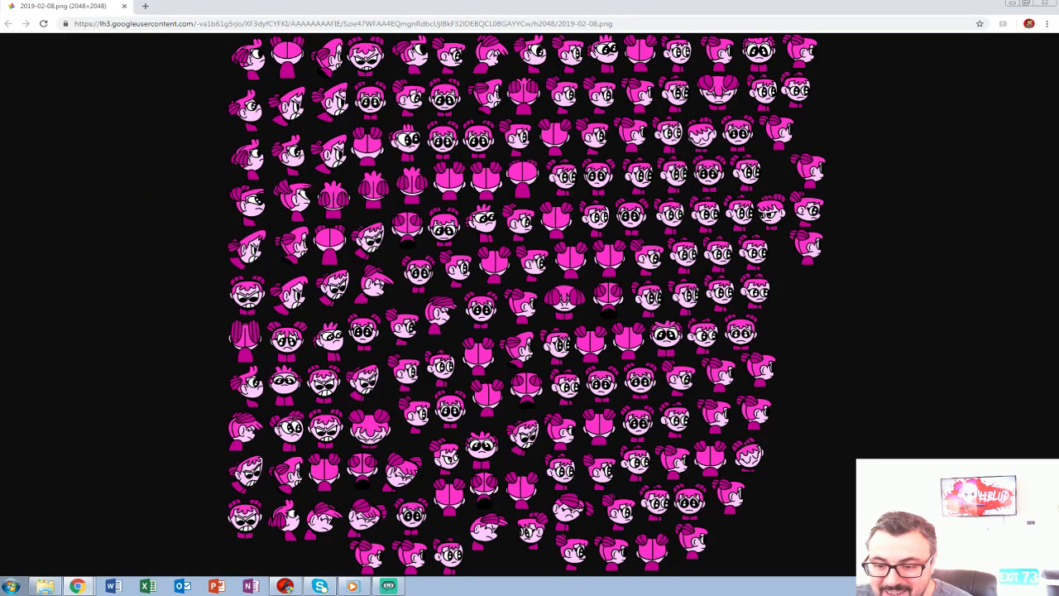
{"action": "left_click", "coordinate": [484, 272]}
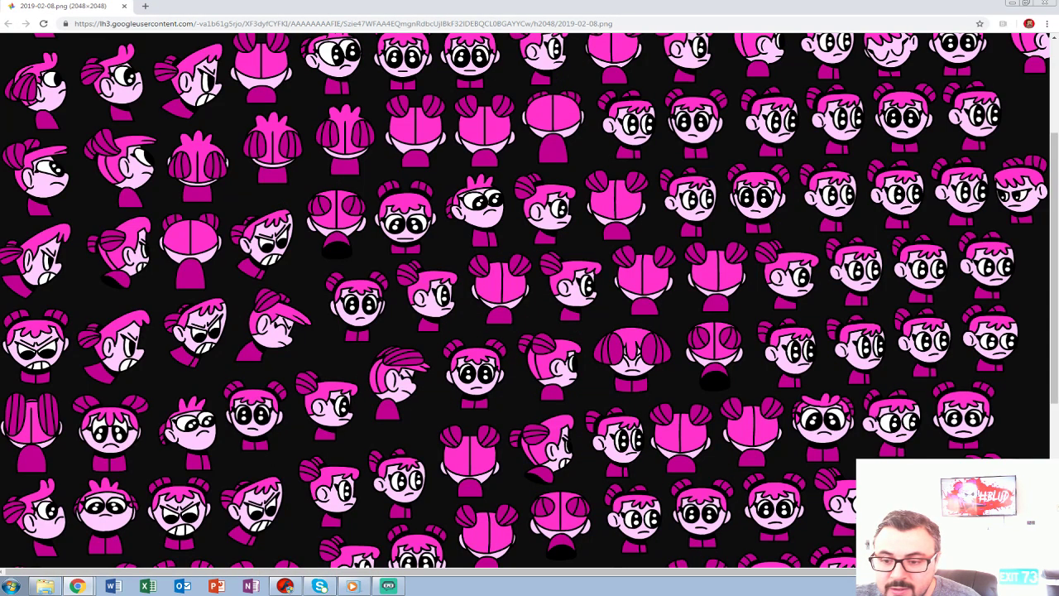
{"action": "left_click", "coordinate": [484, 272]}
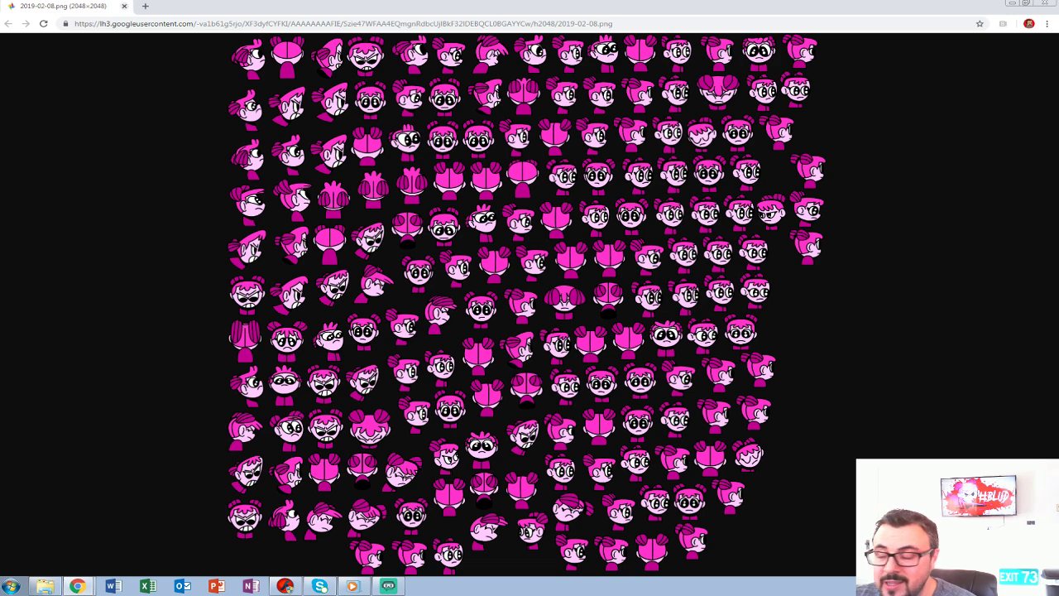
Switch back to Macromedia Flash and play the vampire-kill cutaway through the staff swing and roaring pose.
{"action": "key", "text": "alt+Tab"}
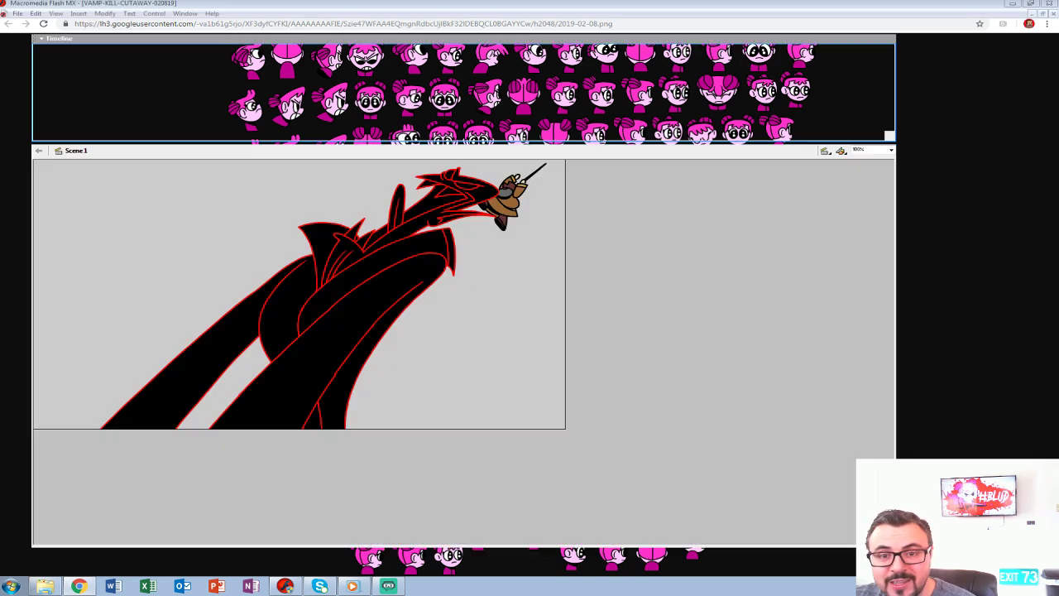
{"action": "left_click", "coordinate": [485, 51]}
{"action": "key", "text": "Return"}
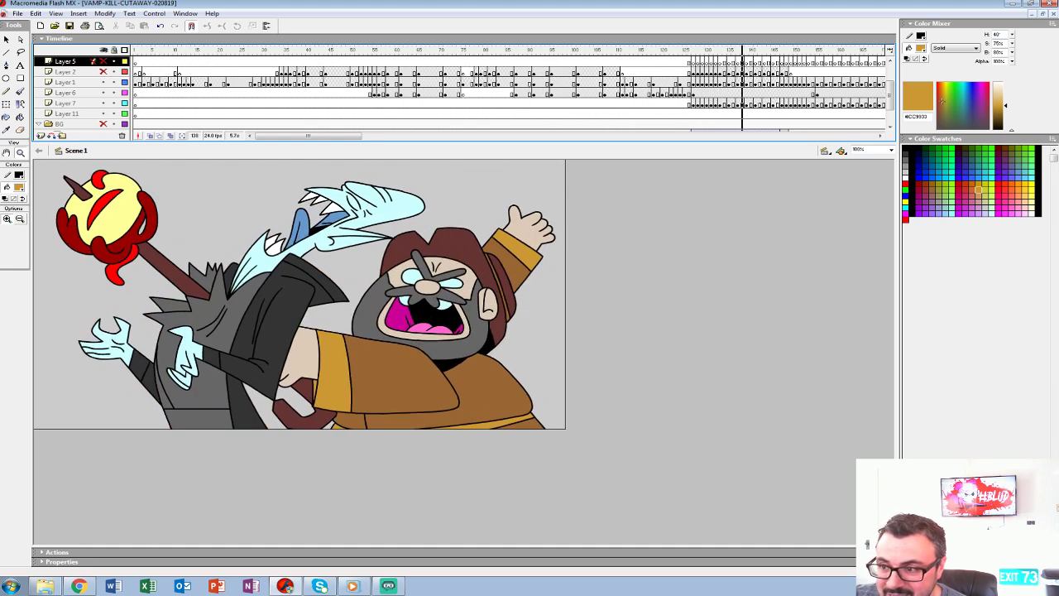
{"action": "left_click", "coordinate": [578, 83]}
{"action": "key", "text": "Return"}
Examine the masked man's staff swing on Layer 6 frame by frame, backward and forward around frame 116.
{"action": "left_click", "coordinate": [644, 93]}
{"action": "key", "text": "period"}
{"action": "key", "text": "period"}
{"action": "key", "text": "period"}
{"action": "key", "text": "period"}
{"action": "key", "text": "comma"}
{"action": "key", "text": "comma"}
{"action": "key", "text": "comma"}
{"action": "key", "text": "comma"}
{"action": "key", "text": "comma"}
{"action": "key", "text": "comma"}
{"action": "key", "text": "comma"}
{"action": "key", "text": "comma"}
{"action": "key", "text": "comma"}
{"action": "key", "text": "comma"}
{"action": "key", "text": "period"}
{"action": "key", "text": "period"}
{"action": "key", "text": "period"}
{"action": "key", "text": "period"}
{"action": "key", "text": "period"}
{"action": "key", "text": "period"}
{"action": "key", "text": "period"}
{"action": "key", "text": "period"}
{"action": "key", "text": "period"}
{"action": "key", "text": "period"}
{"action": "key", "text": "period"}
{"action": "key", "text": "period"}
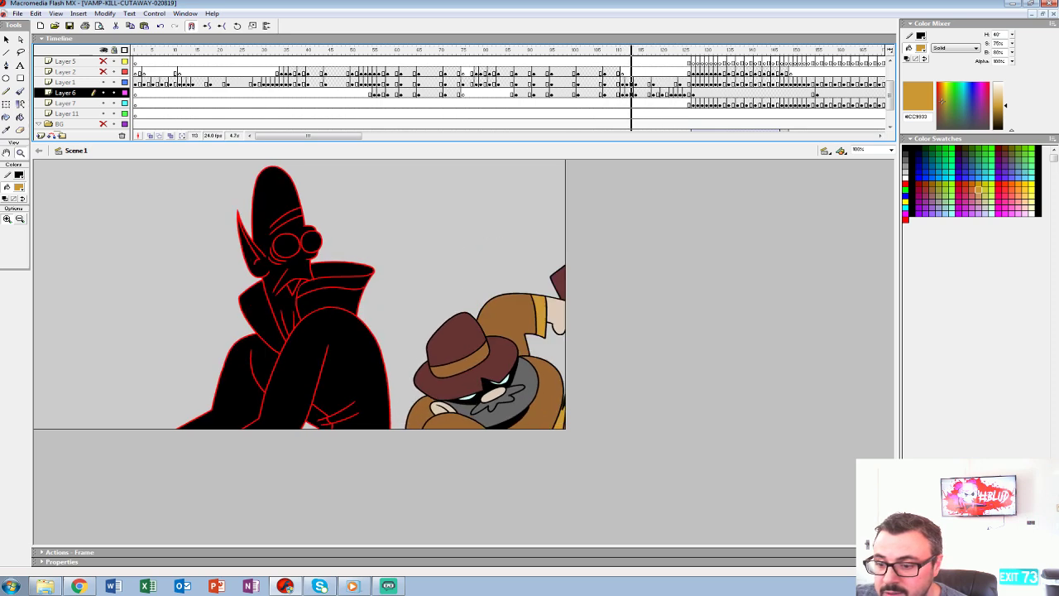
{"action": "left_click", "coordinate": [648, 92]}
{"action": "left_click", "coordinate": [644, 93]}
Replay the masked man's leap, landing and staff swing several times, starting from different points on the timeline.
{"action": "left_click", "coordinate": [582, 72]}
{"action": "key", "text": "Return"}
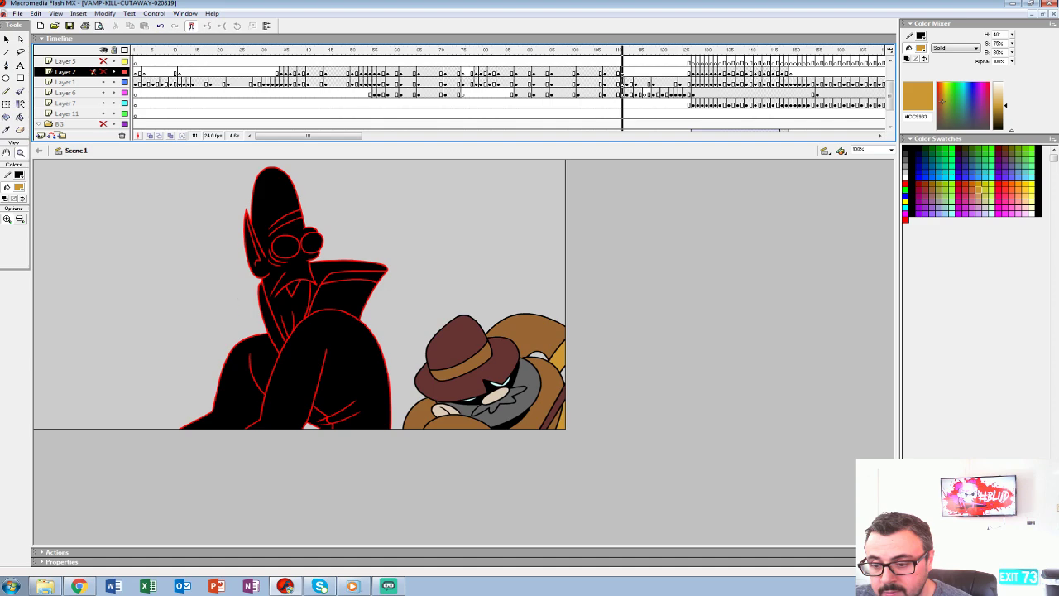
{"action": "left_click", "coordinate": [570, 72]}
{"action": "key", "text": "Return"}
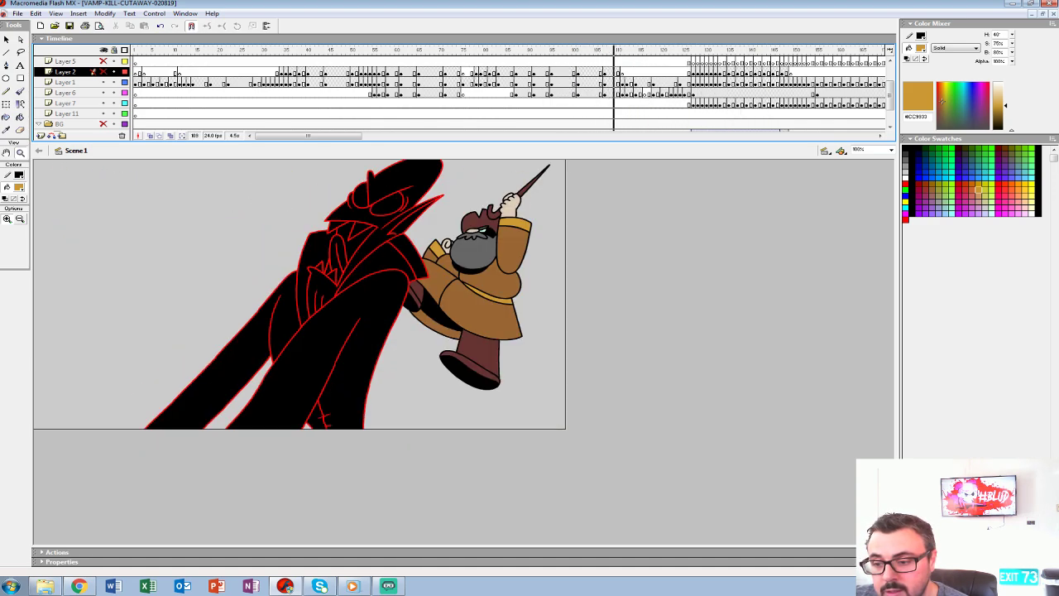
{"action": "key", "text": "Return"}
{"action": "left_click", "coordinate": [631, 93]}
{"action": "key", "text": "Return"}
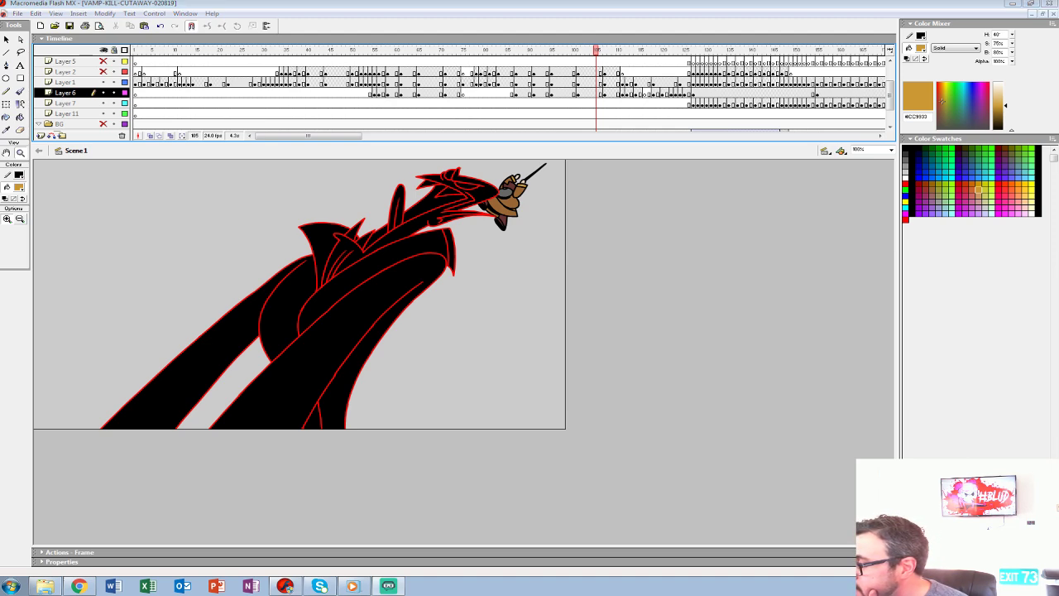
{"action": "left_click", "coordinate": [565, 84]}
{"action": "key", "text": "Return"}
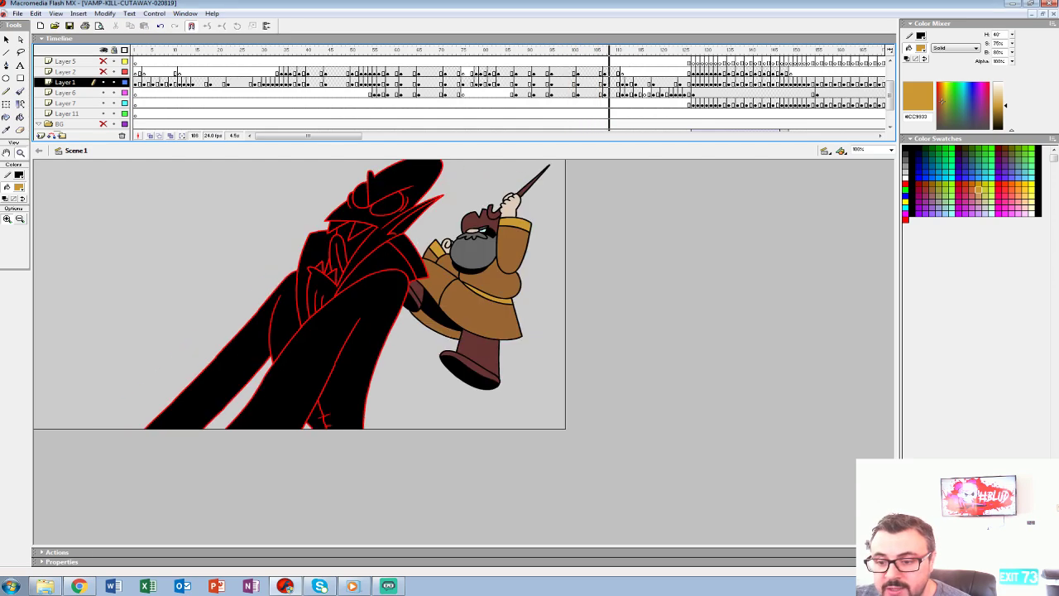
{"action": "left_click", "coordinate": [567, 73]}
{"action": "key", "text": "Return"}
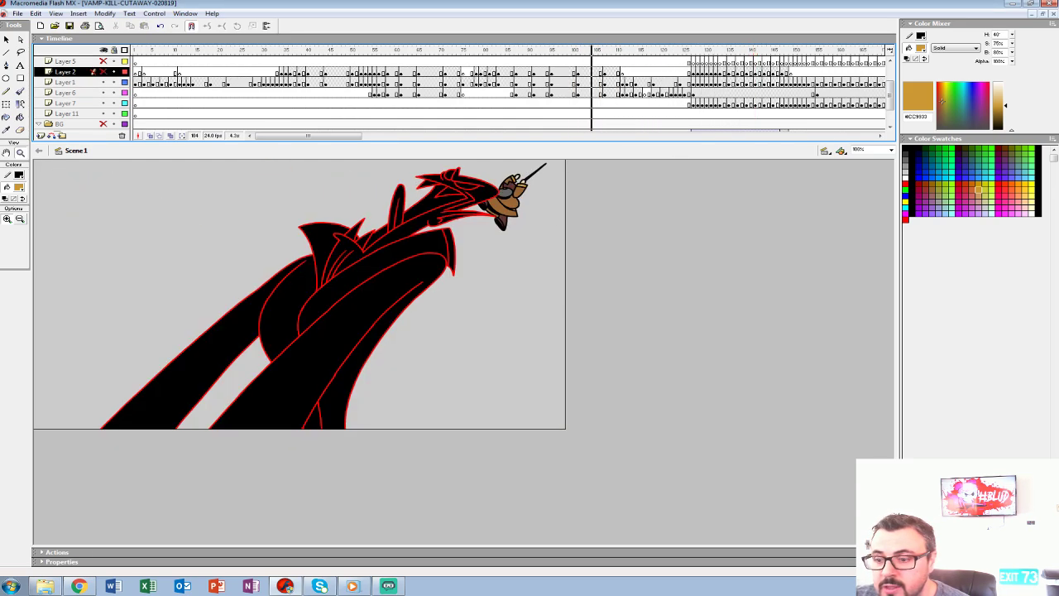
{"action": "left_click", "coordinate": [666, 73]}
{"action": "key", "text": "Return"}
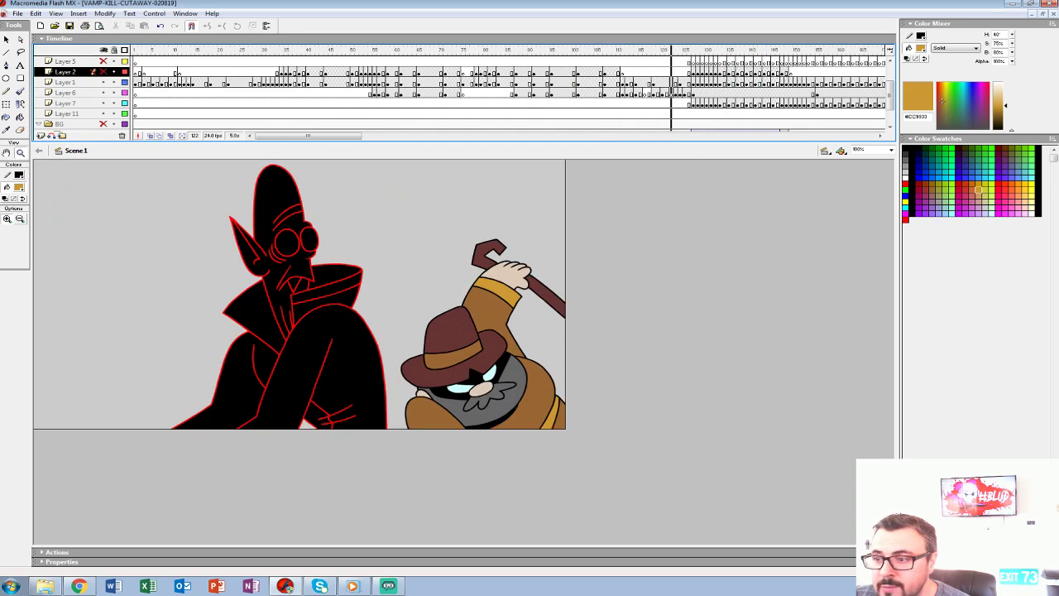
{"action": "left_click", "coordinate": [685, 83]}
{"action": "key", "text": "Return"}
{"action": "left_click", "coordinate": [644, 73]}
{"action": "key", "text": "Return"}
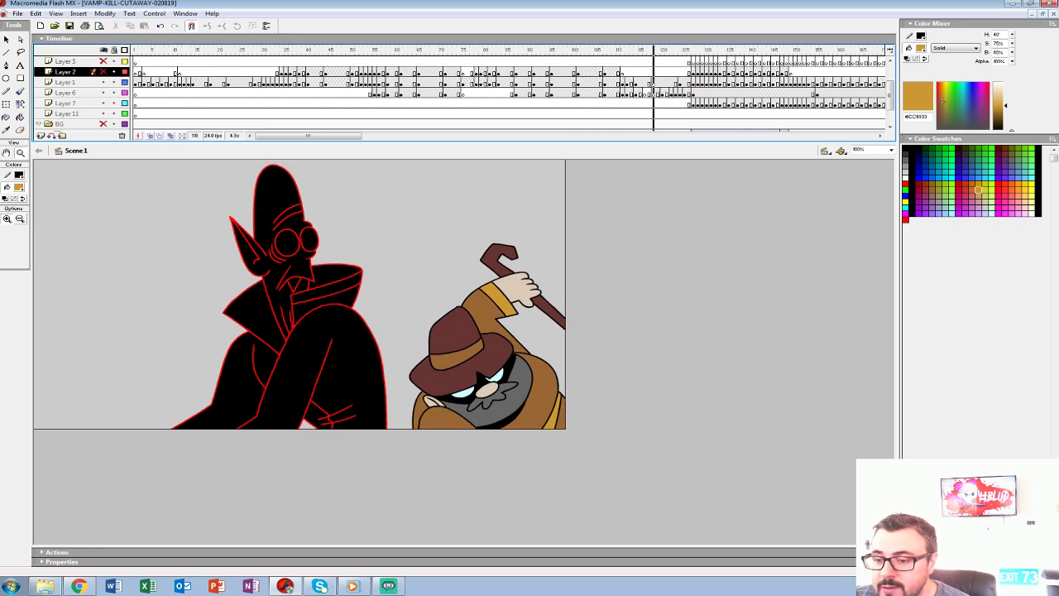
{"action": "left_click", "coordinate": [600, 73]}
{"action": "key", "text": "Return"}
{"action": "key", "text": "Return"}
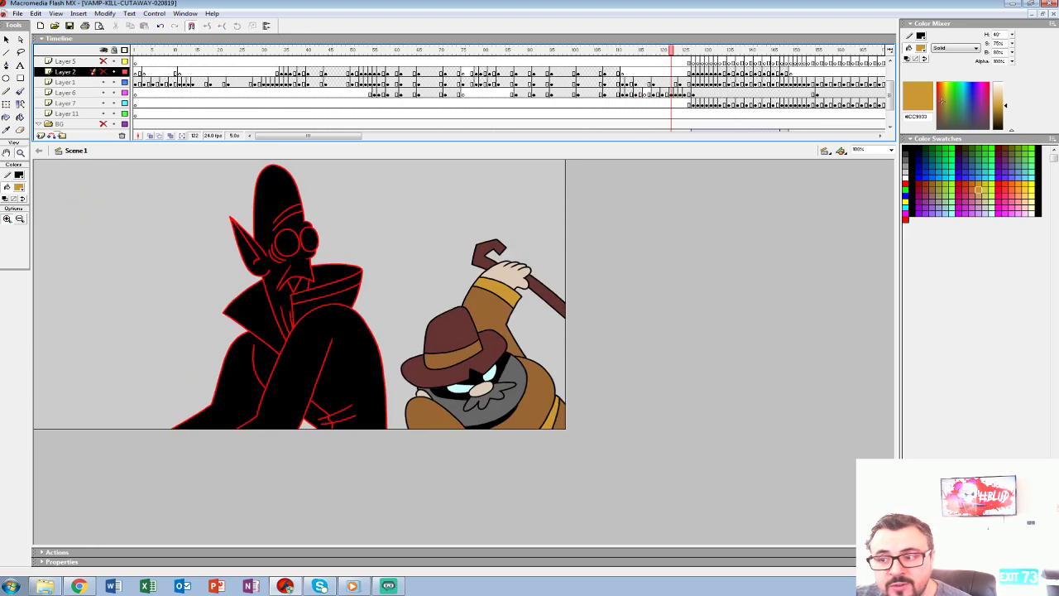
{"action": "left_click", "coordinate": [614, 82]}
{"action": "key", "text": "Return"}
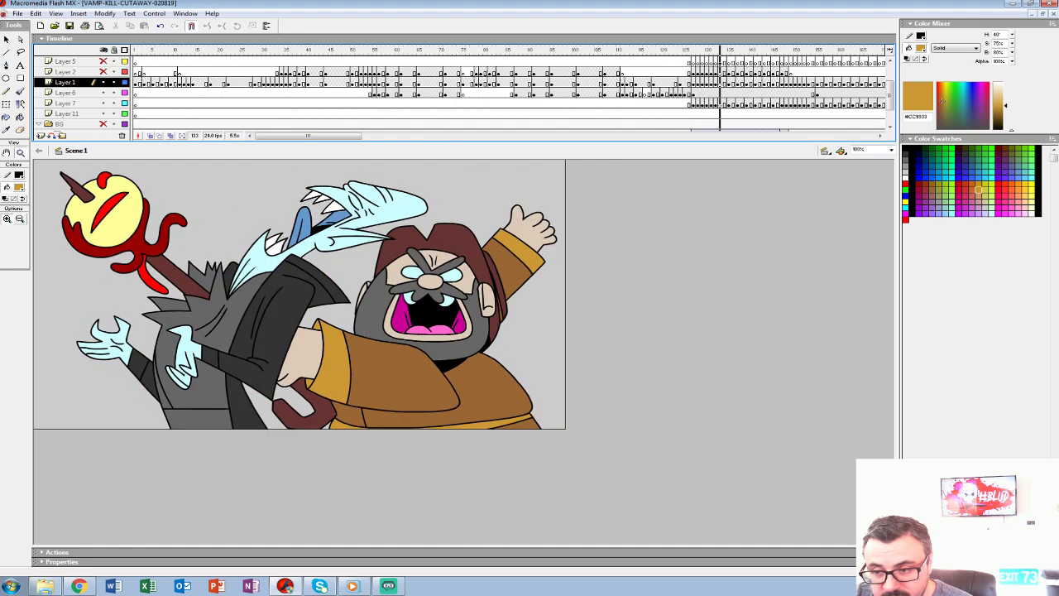
{"action": "left_click", "coordinate": [643, 72]}
{"action": "key", "text": "Return"}
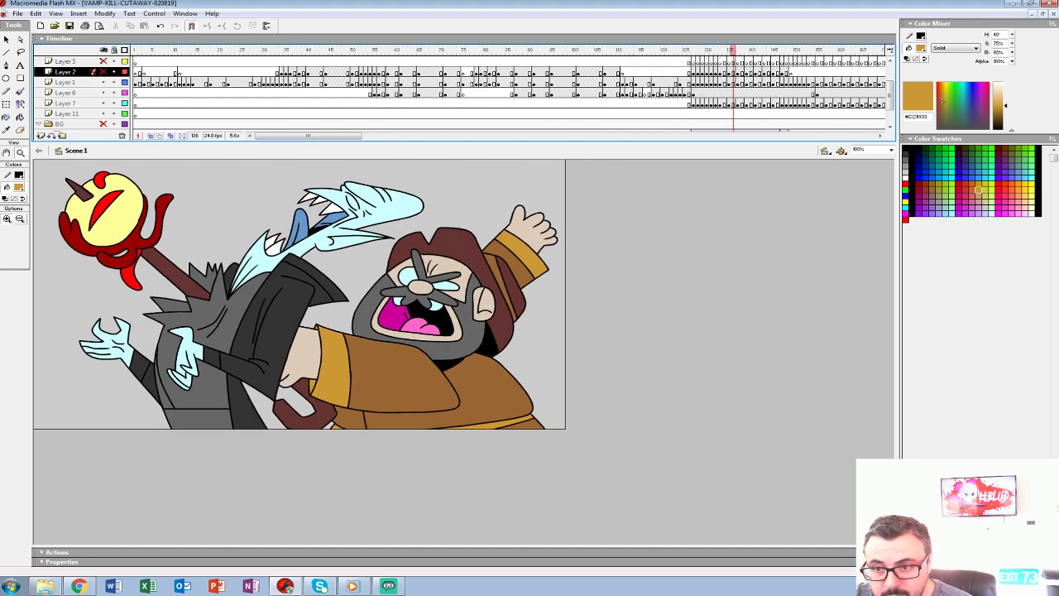
Play the cutaway from about frame 50, show all layers and play it back with the backgrounds and effects.
{"action": "left_click", "coordinate": [352, 62]}
{"action": "key", "text": "Return"}
{"action": "key", "text": "Return"}
{"action": "left_click", "coordinate": [104, 51]}
{"action": "left_click", "coordinate": [103, 51]}
{"action": "key", "text": "Return"}
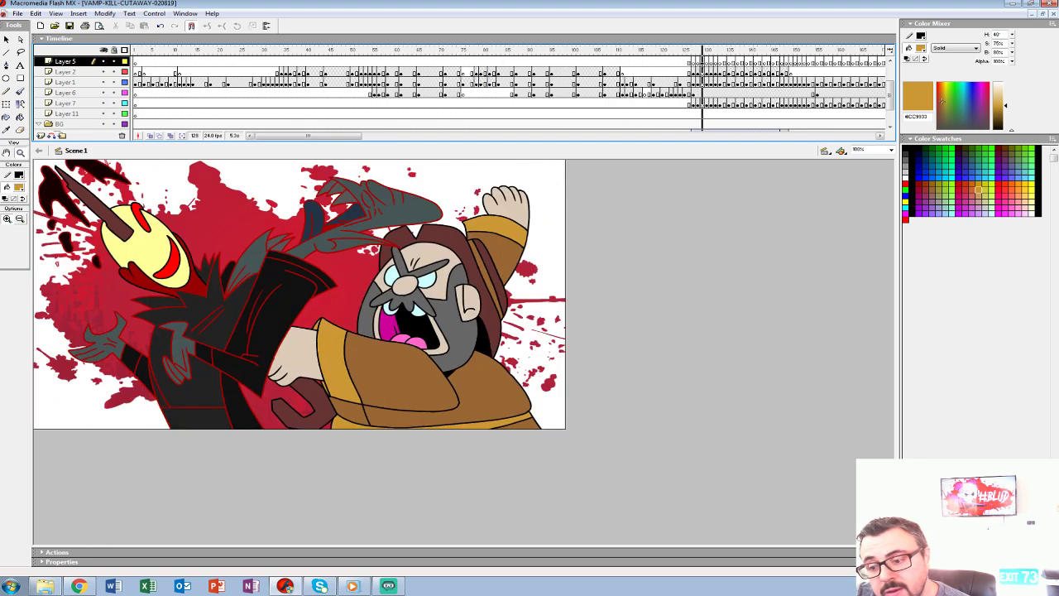
{"action": "key", "text": "Return"}
Go to the empty frame 116 on Layer 6, turn on onion skinning and hide the layers around it.
{"action": "left_click", "coordinate": [631, 93]}
{"action": "key", "text": "period"}
{"action": "key", "text": "period"}
{"action": "key", "text": "period"}
{"action": "key", "text": "period"}
{"action": "key", "text": "period"}
{"action": "key", "text": "period"}
{"action": "key", "text": "period"}
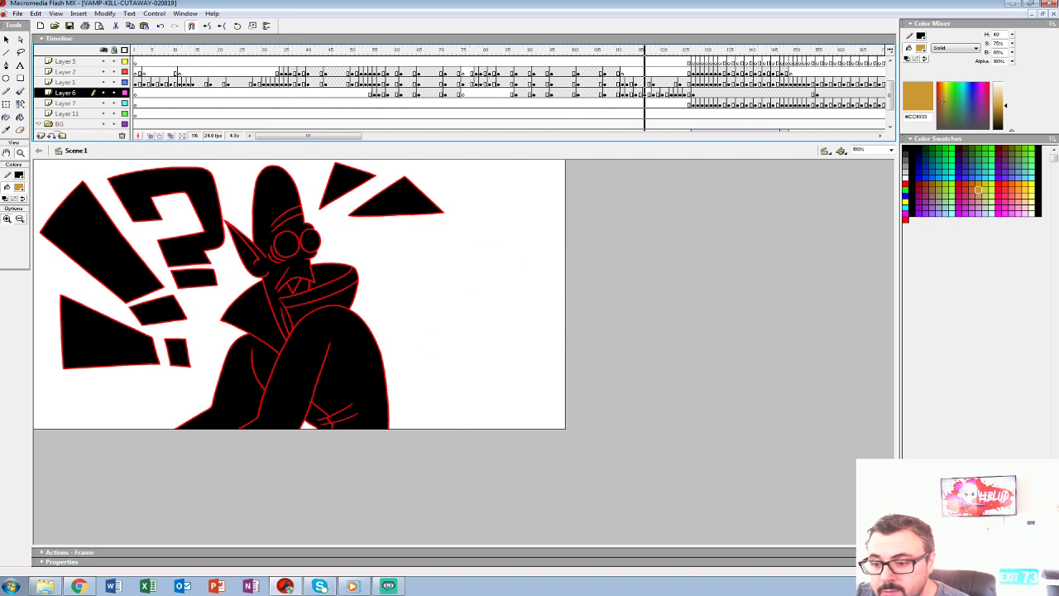
{"action": "left_click_drag", "start_coordinate": [640, 93], "coordinate": [645, 93]}
{"action": "left_click", "coordinate": [644, 93]}
{"action": "left_click", "coordinate": [150, 135]}
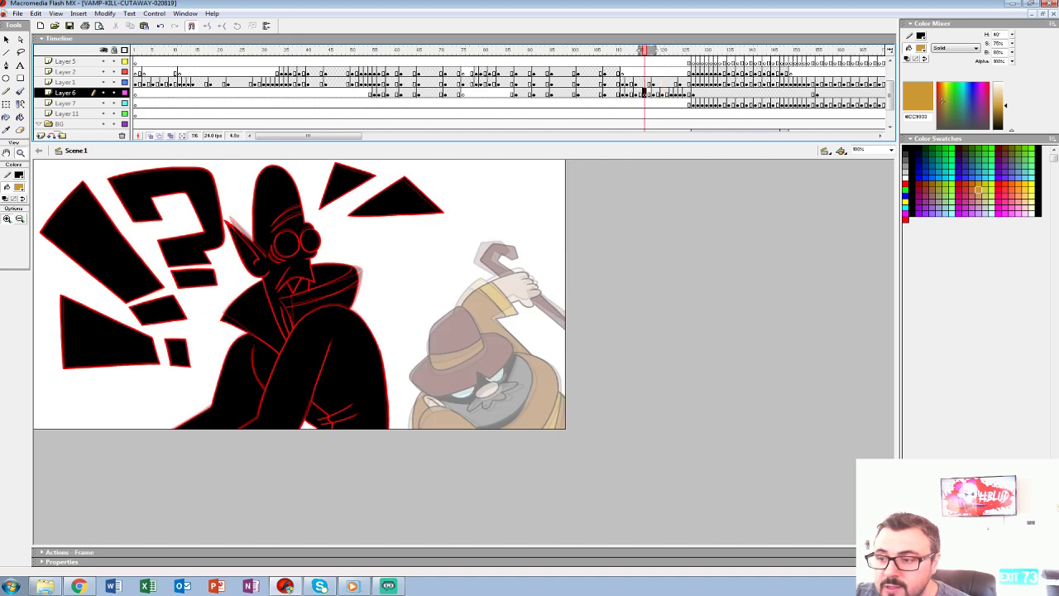
{"action": "left_click_drag", "start_coordinate": [103, 61], "coordinate": [104, 124]}
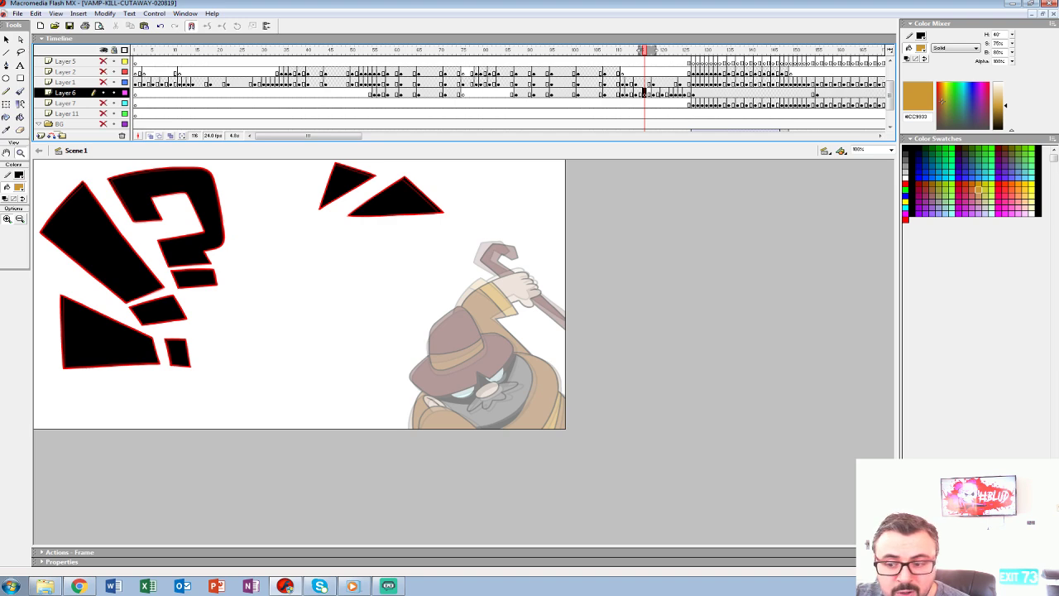
At 600% zoom, brush the coat's straight base line and the near shoulder's curve in black on frame 116.
{"action": "key", "text": "ctrl+2"}
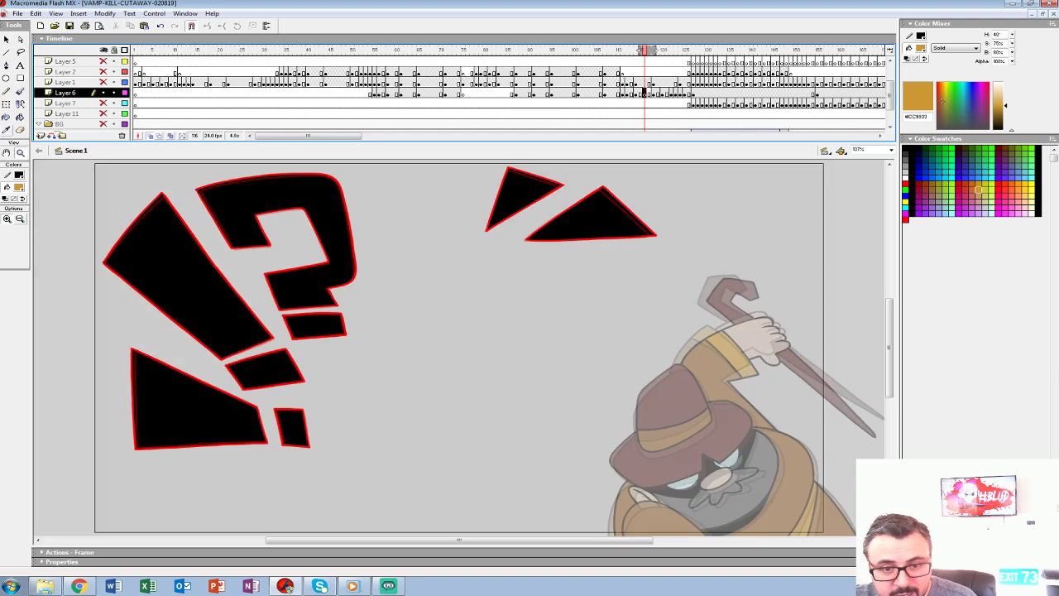
{"action": "left_click", "coordinate": [773, 445]}
{"action": "left_click_drag", "start_coordinate": [773, 445], "coordinate": [716, 423]}
{"action": "left_click", "coordinate": [865, 150]}
{"action": "type", "text": "600"}
{"action": "key", "text": "Return"}
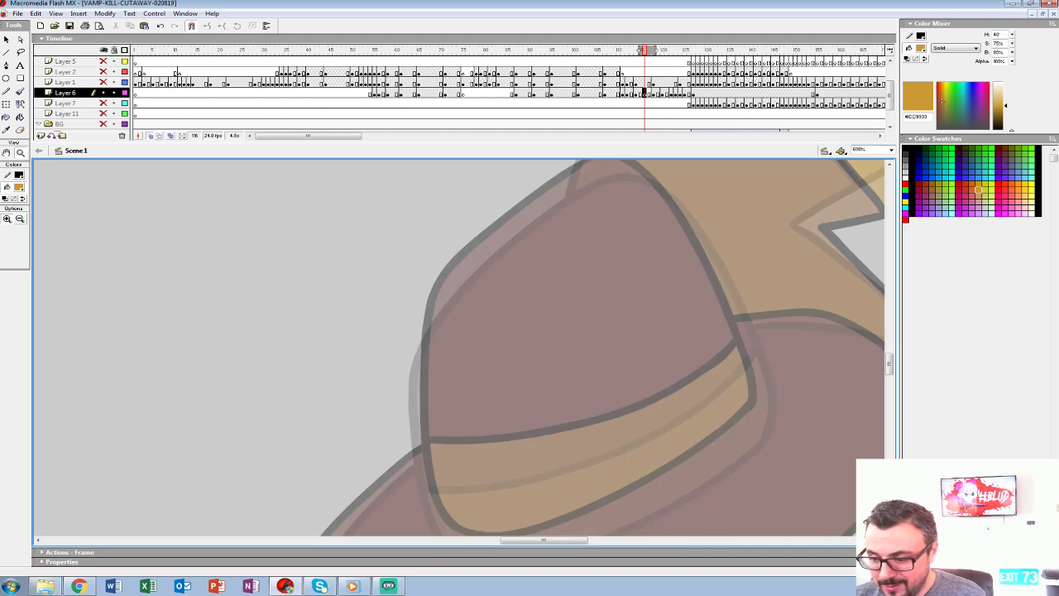
{"action": "left_click_drag", "start_coordinate": [612, 471], "coordinate": [359, 223]}
{"action": "mouse_move", "coordinate": [513, 463]}
{"action": "left_mouse_down"}
{"action": "mouse_move", "coordinate": [455, 376]}
{"action": "mouse_move", "coordinate": [521, 344]}
{"action": "mouse_move", "coordinate": [516, 223]}
{"action": "mouse_move", "coordinate": [567, 293]}
{"action": "left_mouse_up"}
{"action": "left_click", "coordinate": [19, 186]}
{"action": "left_click", "coordinate": [5, 215]}
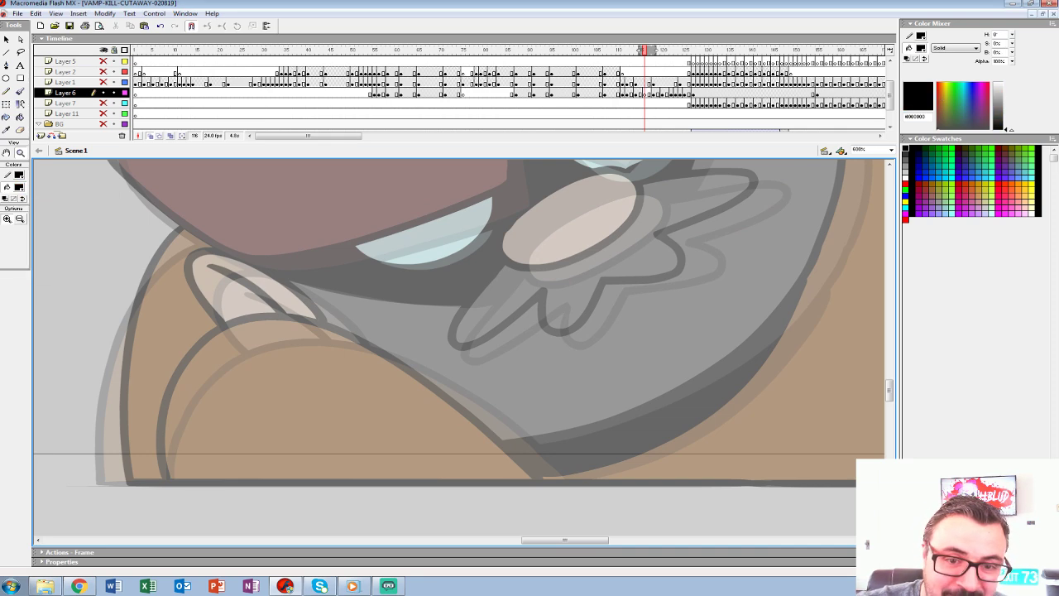
{"action": "key", "text": "b"}
{"action": "mouse_move", "coordinate": [114, 482]}
{"action": "left_mouse_down"}
{"action": "mouse_move", "coordinate": [778, 483]}
{"action": "mouse_move", "coordinate": [686, 485]}
{"action": "mouse_move", "coordinate": [362, 447]}
{"action": "mouse_move", "coordinate": [812, 451]}
{"action": "left_mouse_up"}
{"action": "mouse_move", "coordinate": [331, 397]}
{"action": "left_mouse_down"}
{"action": "mouse_move", "coordinate": [741, 476]}
{"action": "mouse_move", "coordinate": [777, 416]}
{"action": "mouse_move", "coordinate": [784, 362]}
{"action": "mouse_move", "coordinate": [762, 356]}
{"action": "left_mouse_up"}
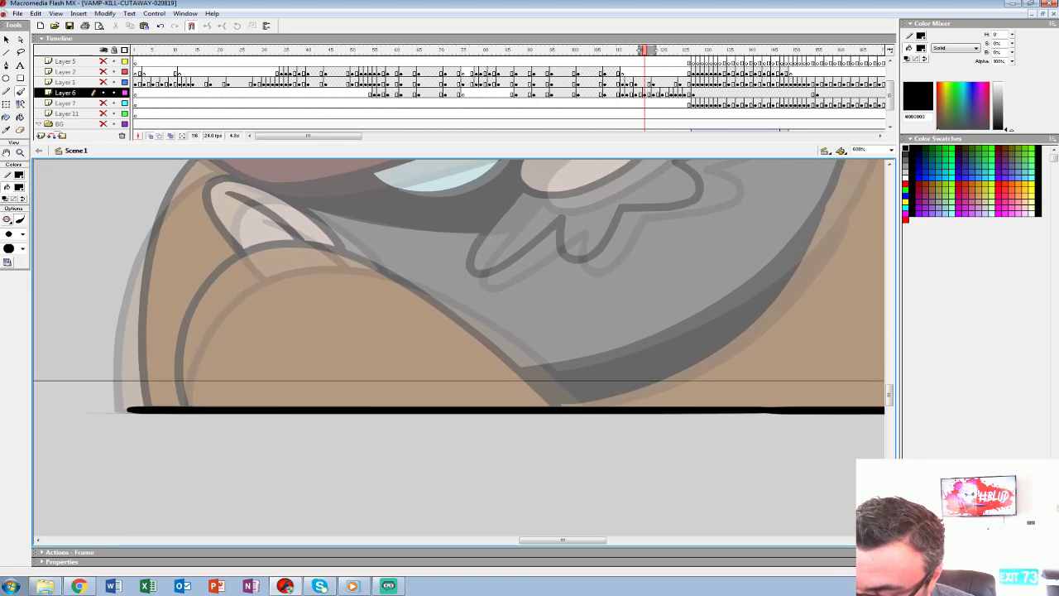
{"action": "mouse_move", "coordinate": [564, 404]}
{"action": "left_mouse_down"}
{"action": "mouse_move", "coordinate": [426, 292]}
{"action": "mouse_move", "coordinate": [332, 256]}
{"action": "mouse_move", "coordinate": [284, 254]}
{"action": "mouse_move", "coordinate": [233, 276]}
{"action": "mouse_move", "coordinate": [195, 325]}
{"action": "mouse_move", "coordinate": [184, 406]}
{"action": "left_mouse_up"}
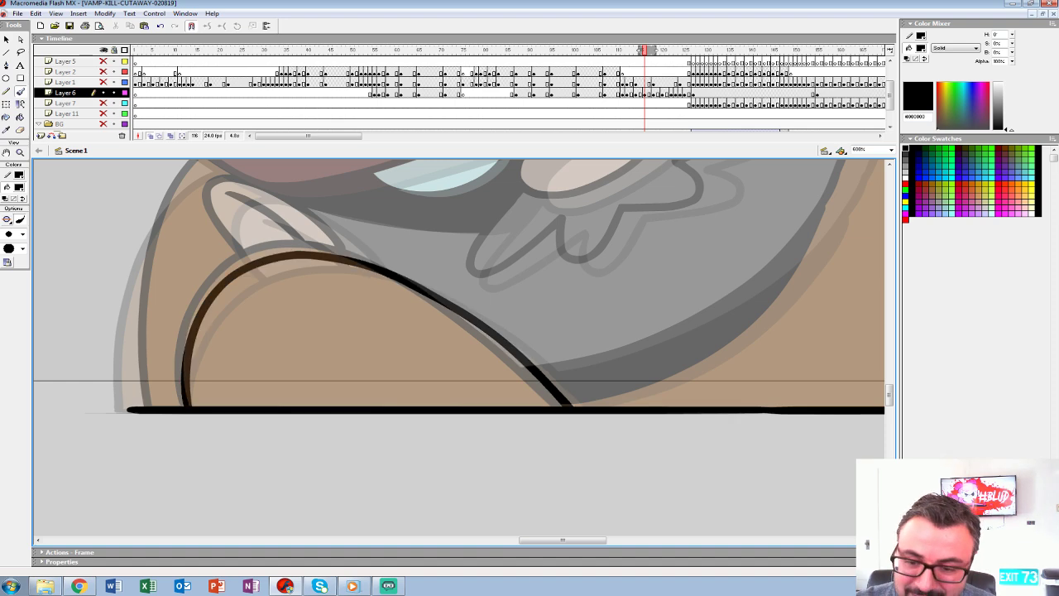
Ink the masked man's oval nose and jagged moustache midway between the two onion-skinned poses.
{"action": "scroll", "coordinate": [459, 331], "scroll_direction": "up", "scroll_amount": 5}
{"action": "scroll", "coordinate": [460, 331], "scroll_direction": "right", "scroll_amount": 4}
{"action": "scroll", "coordinate": [460, 331], "scroll_direction": "up", "scroll_amount": 3}
{"action": "scroll", "coordinate": [460, 331], "scroll_direction": "right", "scroll_amount": 1}
{"action": "mouse_move", "coordinate": [420, 340]}
{"action": "left_mouse_down"}
{"action": "mouse_move", "coordinate": [416, 372]}
{"action": "mouse_move", "coordinate": [467, 373]}
{"action": "mouse_move", "coordinate": [523, 342]}
{"action": "mouse_move", "coordinate": [544, 309]}
{"action": "mouse_move", "coordinate": [519, 287]}
{"action": "mouse_move", "coordinate": [448, 311]}
{"action": "mouse_move", "coordinate": [548, 294]}
{"action": "mouse_move", "coordinate": [569, 304]}
{"action": "mouse_move", "coordinate": [473, 355]}
{"action": "mouse_move", "coordinate": [498, 362]}
{"action": "mouse_move", "coordinate": [505, 384]}
{"action": "mouse_move", "coordinate": [417, 401]}
{"action": "mouse_move", "coordinate": [381, 450]}
{"action": "mouse_move", "coordinate": [354, 435]}
{"action": "mouse_move", "coordinate": [357, 409]}
{"action": "mouse_move", "coordinate": [266, 470]}
{"action": "mouse_move", "coordinate": [263, 453]}
{"action": "mouse_move", "coordinate": [319, 382]}
{"action": "left_mouse_up"}
{"action": "scroll", "coordinate": [460, 331], "scroll_direction": "right", "scroll_amount": 3}
{"action": "scroll", "coordinate": [460, 331], "scroll_direction": "up", "scroll_amount": 1}
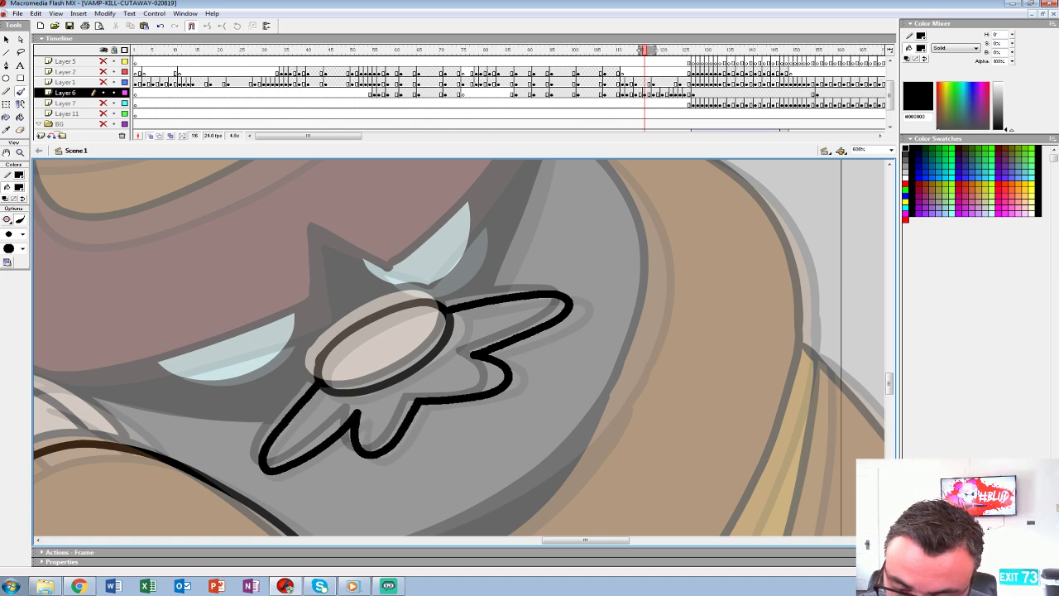
Ink the sides and rounded top of the hat's crown between the onion-skinned outlines.
{"action": "scroll", "coordinate": [318, 382], "scroll_direction": "up", "scroll_amount": 2}
{"action": "scroll", "coordinate": [319, 382], "scroll_direction": "left", "scroll_amount": 1}
{"action": "left_click_drag", "start_coordinate": [397, 248], "coordinate": [565, 519]}
{"action": "mouse_move", "coordinate": [421, 200]}
{"action": "left_mouse_down"}
{"action": "mouse_move", "coordinate": [478, 236]}
{"action": "mouse_move", "coordinate": [531, 328]}
{"action": "mouse_move", "coordinate": [569, 437]}
{"action": "left_mouse_up"}
{"action": "scroll", "coordinate": [569, 437], "scroll_direction": "left", "scroll_amount": 3}
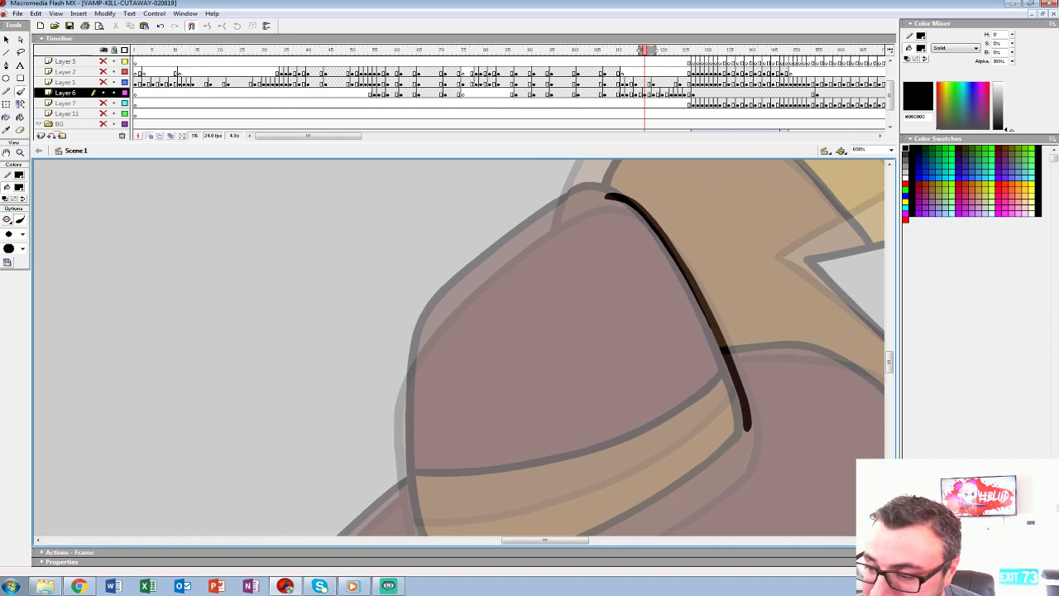
{"action": "mouse_move", "coordinate": [611, 197]}
{"action": "left_mouse_down"}
{"action": "mouse_move", "coordinate": [489, 265]}
{"action": "mouse_move", "coordinate": [441, 310]}
{"action": "mouse_move", "coordinate": [406, 368]}
{"action": "left_mouse_up"}
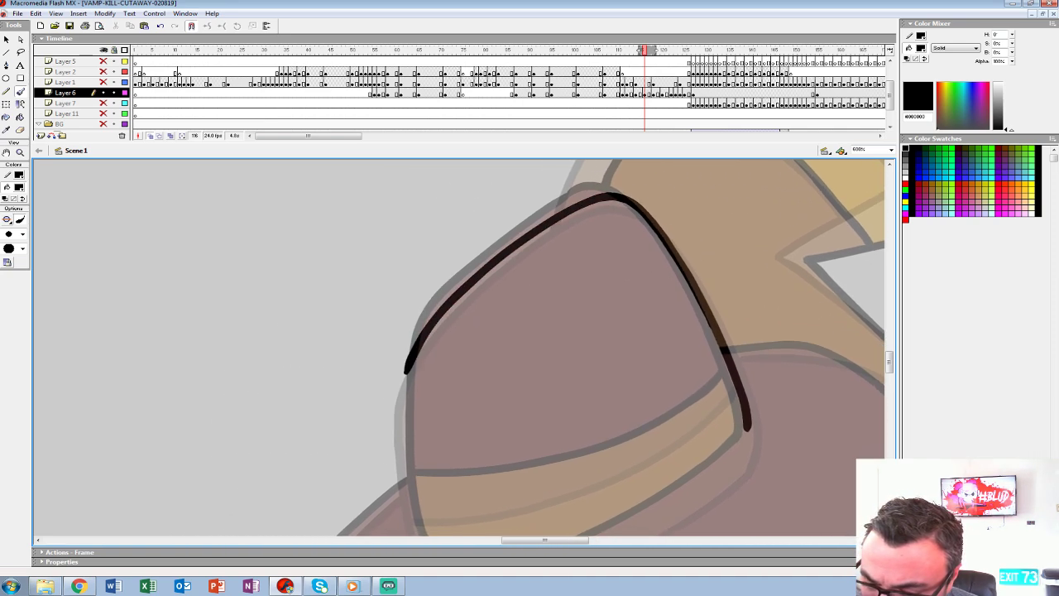
{"action": "scroll", "coordinate": [406, 368], "scroll_direction": "down", "scroll_amount": 3}
{"action": "scroll", "coordinate": [406, 368], "scroll_direction": "left", "scroll_amount": 1}
{"action": "left_click_drag", "start_coordinate": [483, 228], "coordinate": [505, 426]}
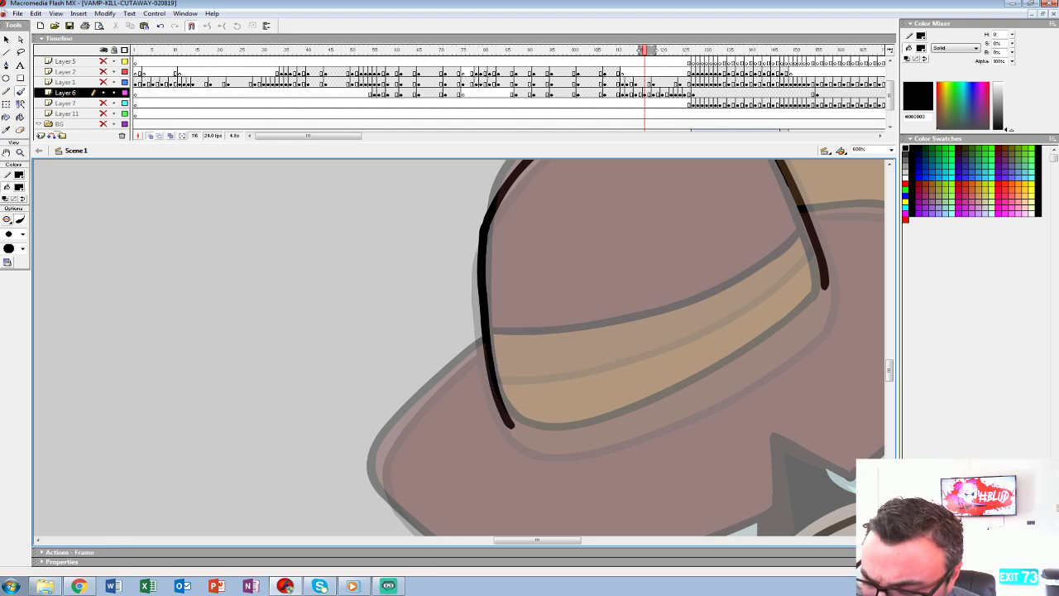
Ink the lower and upper edges of the hat band across the crown.
{"action": "scroll", "coordinate": [504, 426], "scroll_direction": "right", "scroll_amount": 3}
{"action": "scroll", "coordinate": [504, 426], "scroll_direction": "down", "scroll_amount": 1}
{"action": "mouse_move", "coordinate": [623, 236]}
{"action": "left_mouse_down"}
{"action": "mouse_move", "coordinate": [616, 264]}
{"action": "mouse_move", "coordinate": [583, 296]}
{"action": "mouse_move", "coordinate": [477, 358]}
{"action": "mouse_move", "coordinate": [373, 392]}
{"action": "mouse_move", "coordinate": [336, 391]}
{"action": "mouse_move", "coordinate": [304, 376]}
{"action": "left_mouse_up"}
{"action": "scroll", "coordinate": [304, 376], "scroll_direction": "up", "scroll_amount": 1}
{"action": "scroll", "coordinate": [304, 376], "scroll_direction": "right", "scroll_amount": 1}
{"action": "mouse_move", "coordinate": [593, 223]}
{"action": "left_mouse_down"}
{"action": "mouse_move", "coordinate": [488, 305]}
{"action": "mouse_move", "coordinate": [414, 333]}
{"action": "mouse_move", "coordinate": [273, 347]}
{"action": "left_mouse_up"}
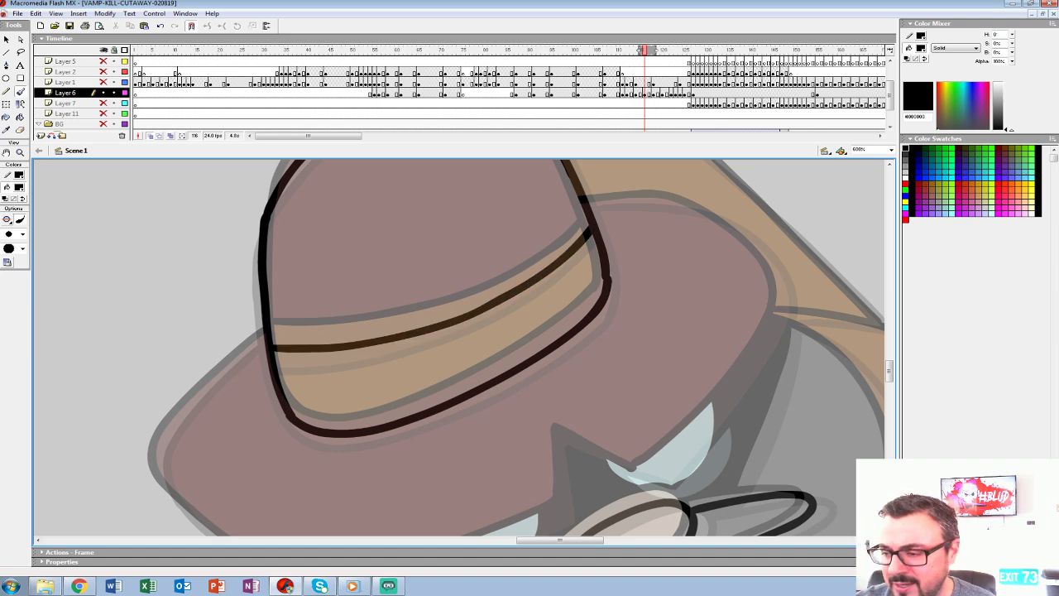
Ink the hat brim's far side down to the pointed notch above the nose, undoing and redrawing stray strokes.
{"action": "scroll", "coordinate": [273, 347], "scroll_direction": "right", "scroll_amount": 3}
{"action": "scroll", "coordinate": [272, 347], "scroll_direction": "up", "scroll_amount": 1}
{"action": "left_click_drag", "start_coordinate": [480, 348], "coordinate": [452, 346]}
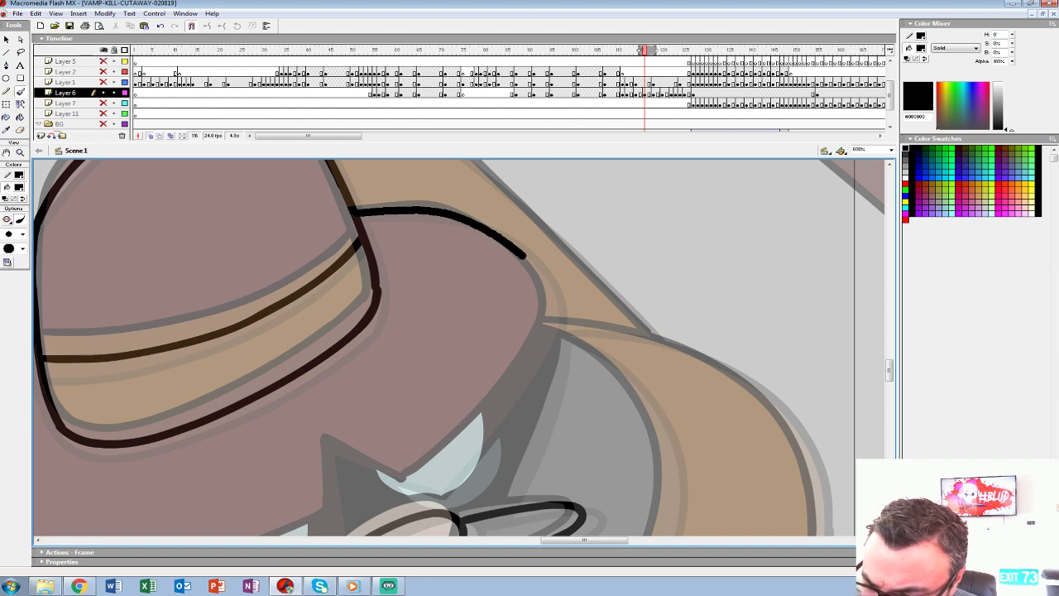
{"action": "mouse_move", "coordinate": [554, 304]}
{"action": "left_mouse_down"}
{"action": "mouse_move", "coordinate": [503, 398]}
{"action": "mouse_move", "coordinate": [433, 487]}
{"action": "left_mouse_up"}
{"action": "mouse_move", "coordinate": [447, 414]}
{"action": "left_mouse_down"}
{"action": "mouse_move", "coordinate": [483, 389]}
{"action": "mouse_move", "coordinate": [487, 440]}
{"action": "left_mouse_up"}
{"action": "key", "text": "ctrl+z"}
{"action": "mouse_move", "coordinate": [395, 240]}
{"action": "left_mouse_down"}
{"action": "mouse_move", "coordinate": [482, 235]}
{"action": "mouse_move", "coordinate": [431, 238]}
{"action": "left_mouse_up"}
{"action": "key", "text": "ctrl+z"}
{"action": "left_click_drag", "start_coordinate": [500, 244], "coordinate": [568, 290]}
{"action": "mouse_move", "coordinate": [589, 351]}
{"action": "left_mouse_down"}
{"action": "mouse_move", "coordinate": [552, 415]}
{"action": "mouse_move", "coordinate": [596, 286]}
{"action": "mouse_move", "coordinate": [530, 351]}
{"action": "mouse_move", "coordinate": [439, 317]}
{"action": "mouse_move", "coordinate": [444, 391]}
{"action": "mouse_move", "coordinate": [340, 428]}
{"action": "left_mouse_up"}
{"action": "key", "text": "ctrl+z"}
{"action": "mouse_move", "coordinate": [620, 258]}
{"action": "left_mouse_down"}
{"action": "mouse_move", "coordinate": [534, 356]}
{"action": "mouse_move", "coordinate": [441, 316]}
{"action": "left_mouse_up"}
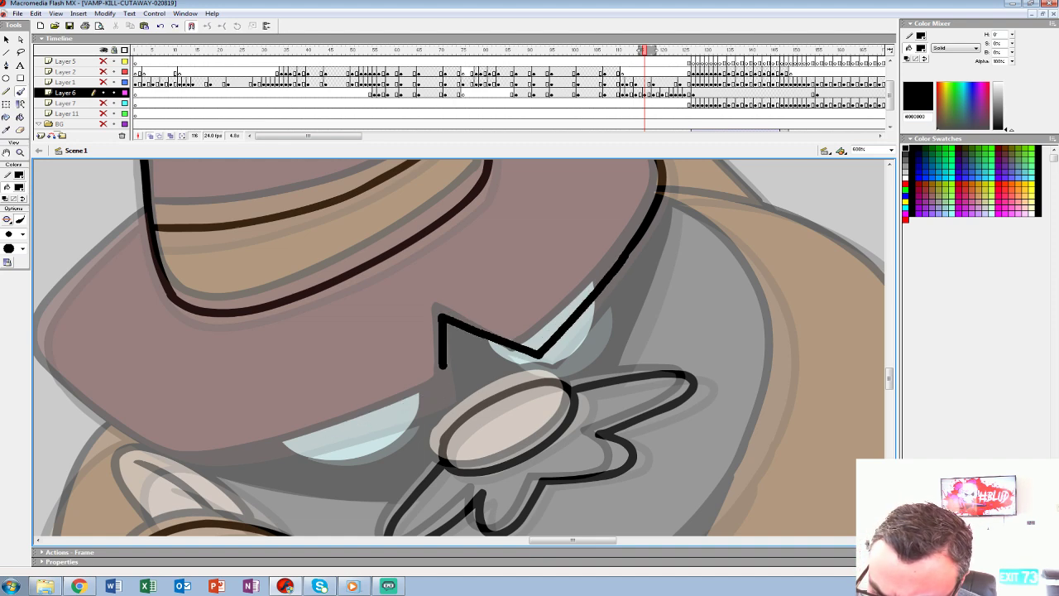
Ink the rest of the hat brim from the notch over the near eye and around its outer end.
{"action": "mouse_move", "coordinate": [288, 447]}
{"action": "left_mouse_down"}
{"action": "mouse_move", "coordinate": [235, 455]}
{"action": "mouse_move", "coordinate": [474, 405]}
{"action": "mouse_move", "coordinate": [416, 403]}
{"action": "mouse_move", "coordinate": [375, 387]}
{"action": "mouse_move", "coordinate": [282, 281]}
{"action": "left_mouse_up"}
{"action": "left_click_drag", "start_coordinate": [496, 331], "coordinate": [534, 380]}
{"action": "mouse_move", "coordinate": [415, 224]}
{"action": "left_mouse_down"}
{"action": "mouse_move", "coordinate": [330, 308]}
{"action": "mouse_move", "coordinate": [322, 332]}
{"action": "left_mouse_up"}
Ink the beard's outer edge from the hat brim down to the near shoulder, redrawing its lower curve.
{"action": "mouse_move", "coordinate": [695, 364]}
{"action": "left_mouse_down"}
{"action": "mouse_move", "coordinate": [246, 325]}
{"action": "mouse_move", "coordinate": [162, 380]}
{"action": "mouse_move", "coordinate": [135, 383]}
{"action": "left_mouse_up"}
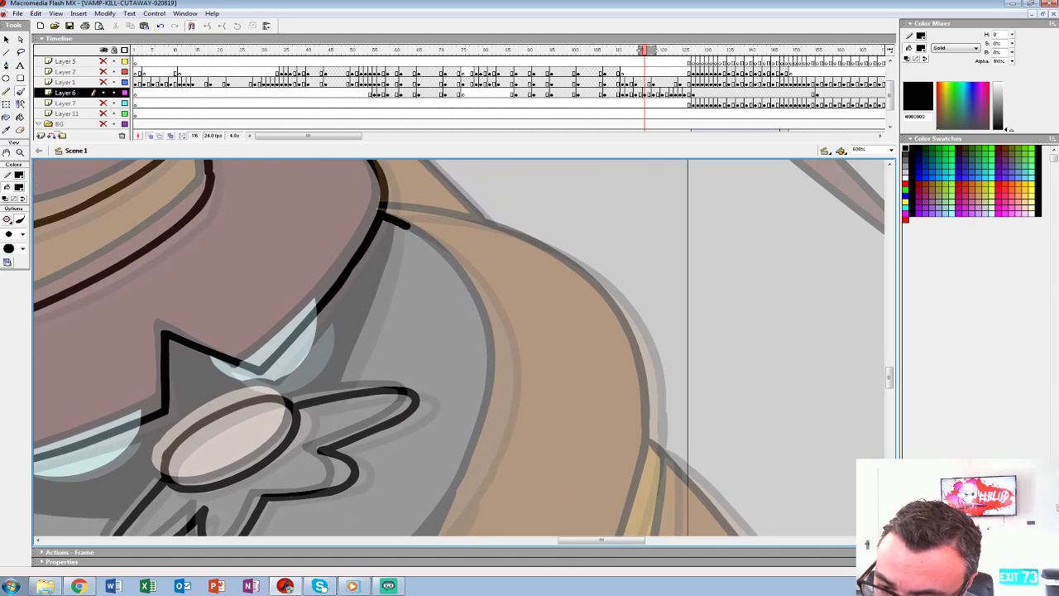
{"action": "mouse_move", "coordinate": [498, 333]}
{"action": "left_mouse_down"}
{"action": "mouse_move", "coordinate": [497, 433]}
{"action": "mouse_move", "coordinate": [631, 194]}
{"action": "left_mouse_up"}
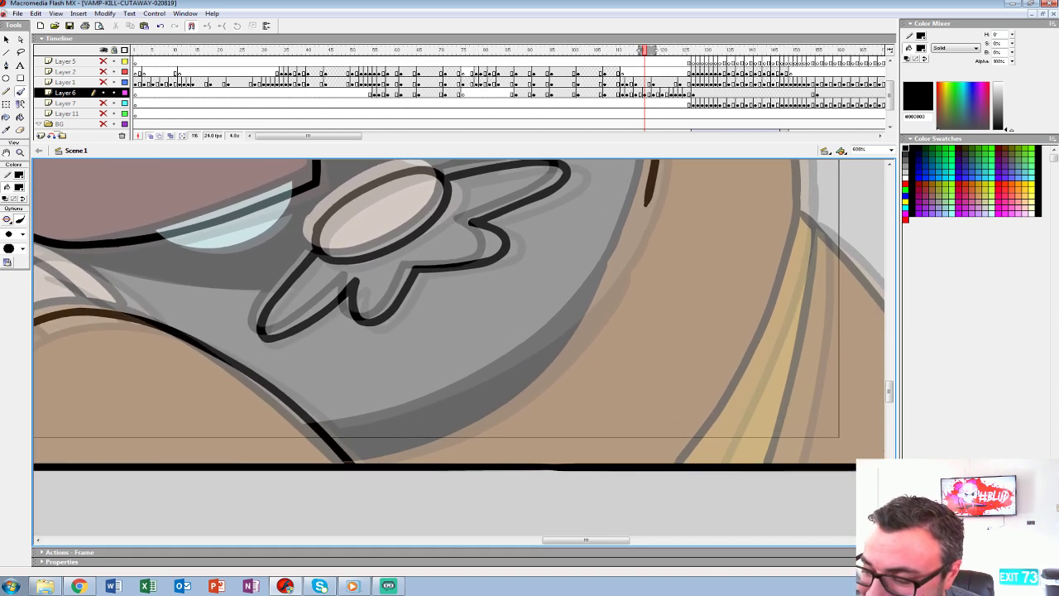
{"action": "key", "text": "ctrl+z"}
{"action": "mouse_move", "coordinate": [652, 194]}
{"action": "left_mouse_down"}
{"action": "mouse_move", "coordinate": [604, 278]}
{"action": "mouse_move", "coordinate": [519, 358]}
{"action": "mouse_move", "coordinate": [424, 405]}
{"action": "mouse_move", "coordinate": [326, 430]}
{"action": "left_mouse_up"}
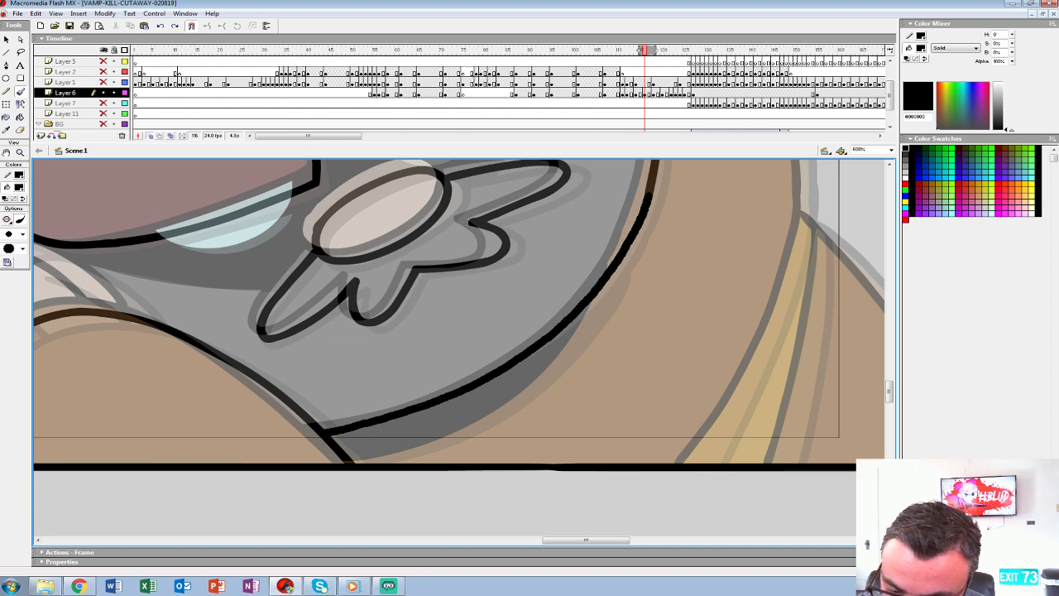
Ink the curved lower edges of both eyes under the brim and the outline of the ear above the shoulder.
{"action": "mouse_move", "coordinate": [446, 248]}
{"action": "left_mouse_down"}
{"action": "mouse_move", "coordinate": [461, 466]}
{"action": "mouse_move", "coordinate": [478, 430]}
{"action": "left_mouse_up"}
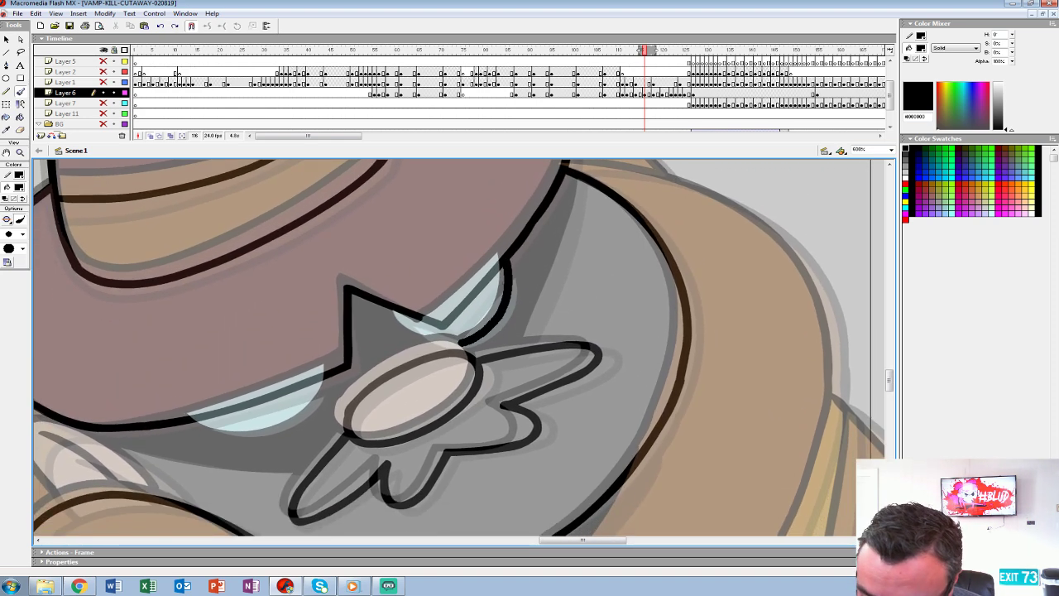
{"action": "mouse_move", "coordinate": [264, 343]}
{"action": "left_mouse_down"}
{"action": "mouse_move", "coordinate": [364, 313]}
{"action": "mouse_move", "coordinate": [468, 252]}
{"action": "left_mouse_up"}
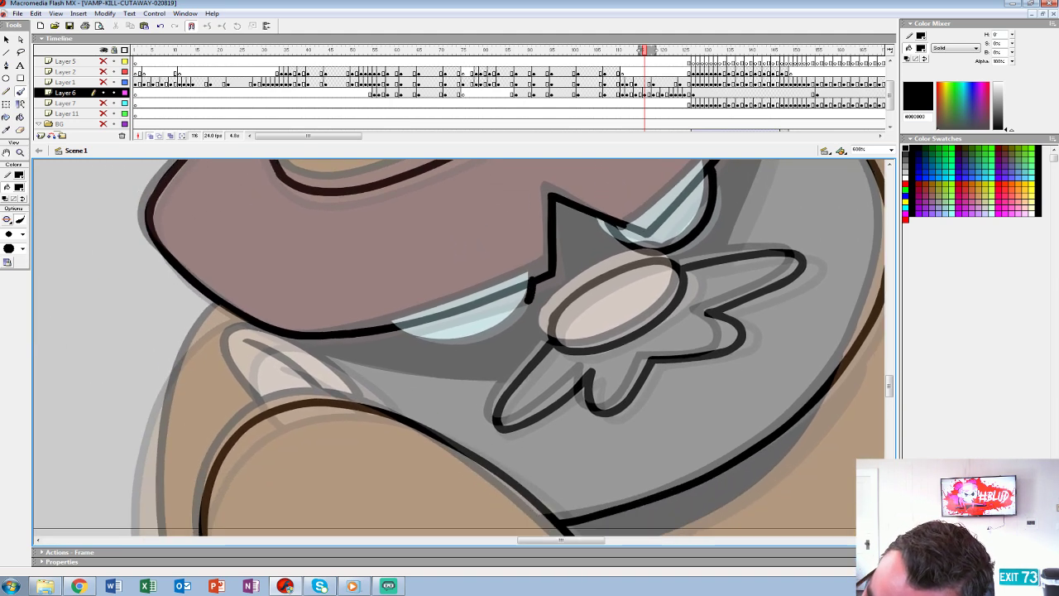
{"action": "mouse_move", "coordinate": [487, 335]}
{"action": "left_mouse_down"}
{"action": "mouse_move", "coordinate": [394, 323]}
{"action": "mouse_move", "coordinate": [505, 302]}
{"action": "left_mouse_up"}
{"action": "mouse_move", "coordinate": [486, 378]}
{"action": "left_mouse_down"}
{"action": "mouse_move", "coordinate": [427, 327]}
{"action": "mouse_move", "coordinate": [379, 310]}
{"action": "mouse_move", "coordinate": [352, 315]}
{"action": "mouse_move", "coordinate": [346, 344]}
{"action": "mouse_move", "coordinate": [377, 380]}
{"action": "left_mouse_up"}
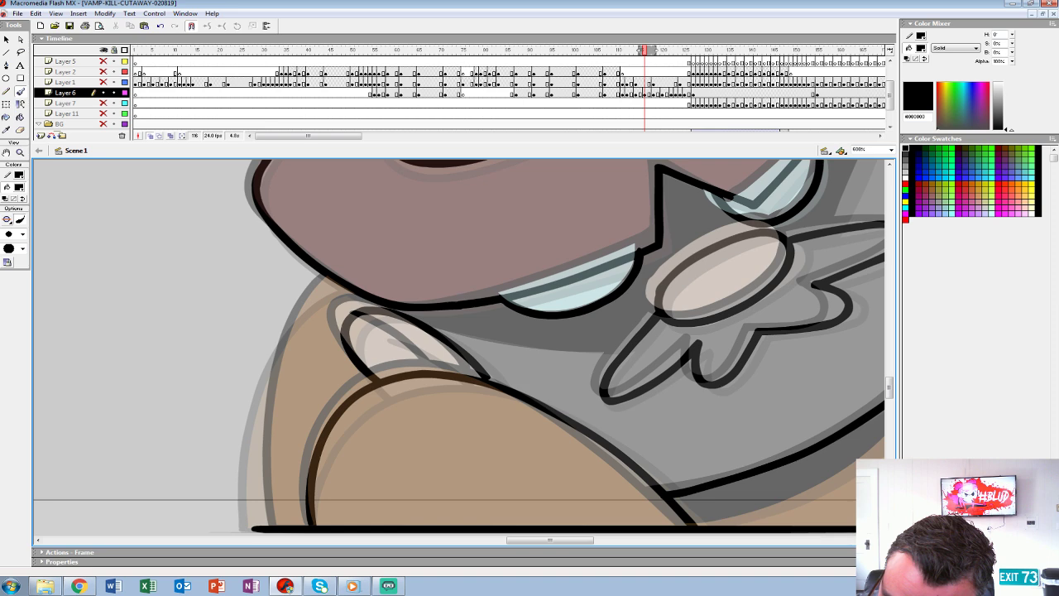
Ink the fold inside the ear and the mask's lower edges running from the ear and the hat brim to the moustache.
{"action": "left_click_drag", "start_coordinate": [433, 356], "coordinate": [452, 373]}
{"action": "mouse_move", "coordinate": [579, 285]}
{"action": "left_mouse_down"}
{"action": "mouse_move", "coordinate": [347, 390]}
{"action": "mouse_move", "coordinate": [282, 459]}
{"action": "left_mouse_up"}
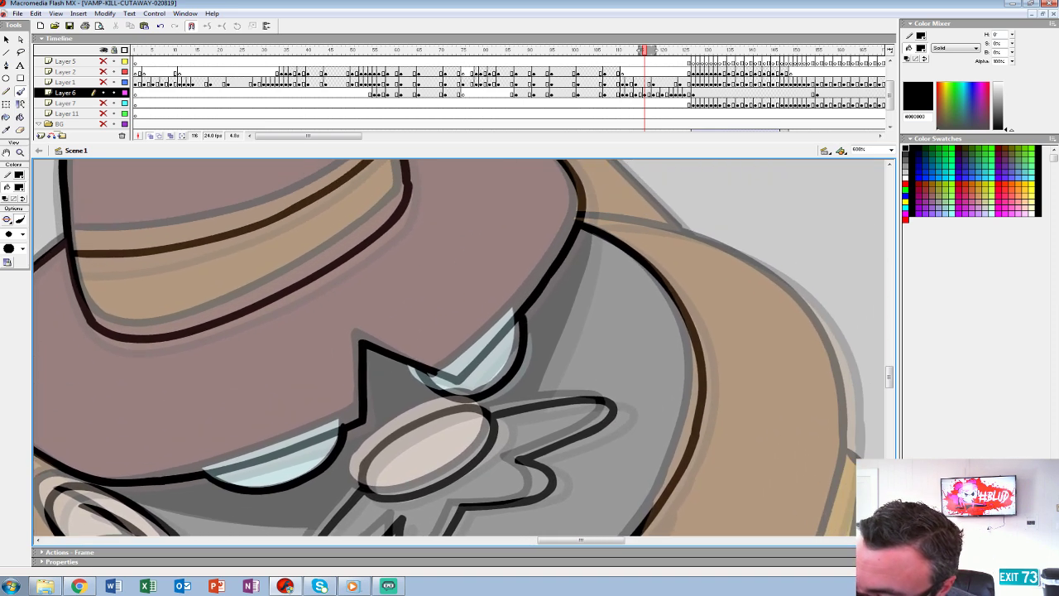
{"action": "mouse_move", "coordinate": [593, 251]}
{"action": "left_mouse_down"}
{"action": "mouse_move", "coordinate": [553, 374]}
{"action": "mouse_move", "coordinate": [669, 221]}
{"action": "left_mouse_up"}
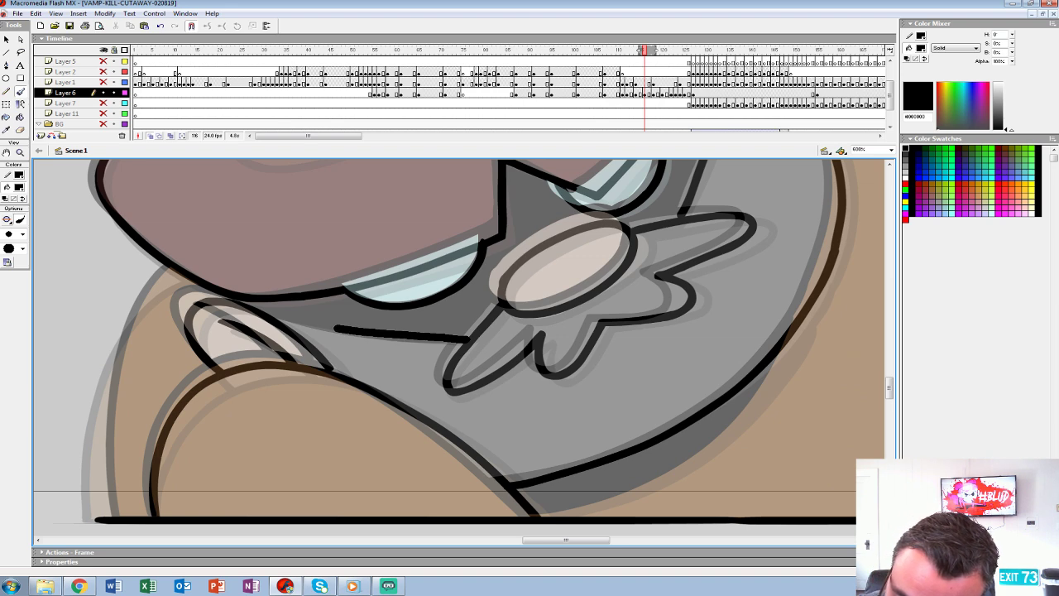
{"action": "left_click_drag", "start_coordinate": [463, 348], "coordinate": [716, 266]}
{"action": "mouse_move", "coordinate": [415, 198]}
{"action": "left_mouse_down"}
{"action": "mouse_move", "coordinate": [380, 241]}
{"action": "mouse_move", "coordinate": [356, 315]}
{"action": "mouse_move", "coordinate": [351, 436]}
{"action": "left_mouse_up"}
{"action": "left_click_drag", "start_coordinate": [662, 248], "coordinate": [264, 487]}
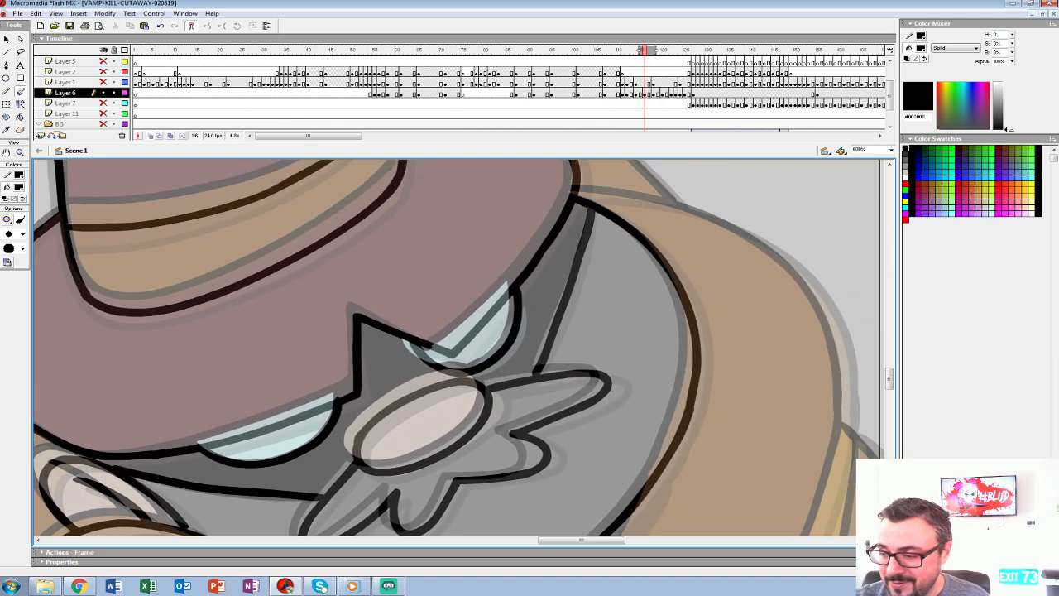
Ink the far shoulder's outer curve, the coat's outer slope down to the base line and both edges of its trim.
{"action": "left_click_drag", "start_coordinate": [645, 323], "coordinate": [290, 374]}
{"action": "mouse_move", "coordinate": [249, 250]}
{"action": "left_mouse_down"}
{"action": "mouse_move", "coordinate": [375, 276]}
{"action": "mouse_move", "coordinate": [444, 325]}
{"action": "mouse_move", "coordinate": [468, 359]}
{"action": "left_mouse_up"}
{"action": "key", "text": "ctrl+z"}
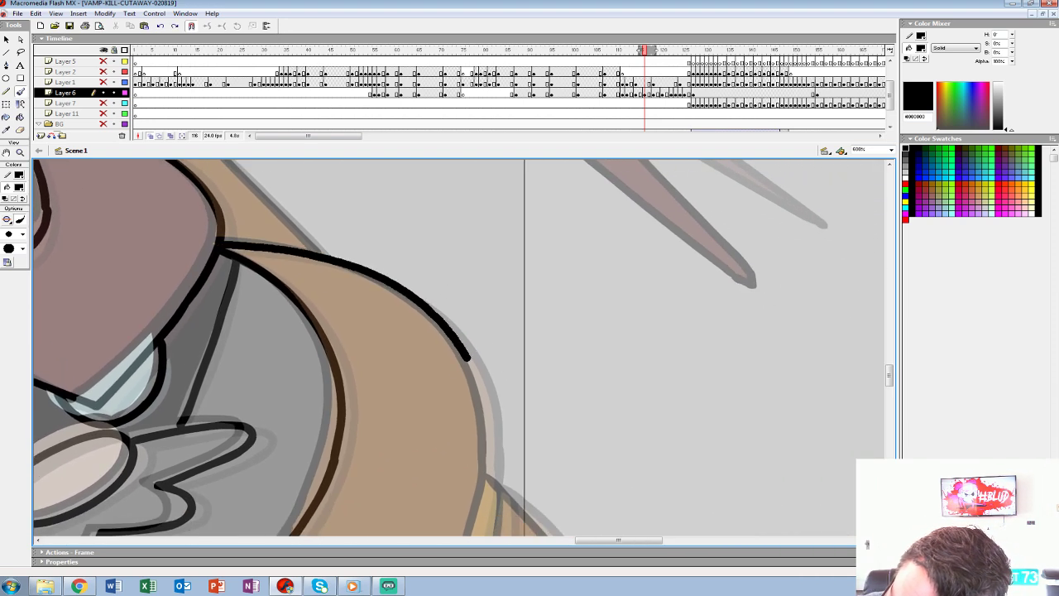
{"action": "left_click_drag", "start_coordinate": [487, 409], "coordinate": [490, 430]}
{"action": "mouse_move", "coordinate": [490, 432]}
{"action": "left_mouse_down"}
{"action": "mouse_move", "coordinate": [521, 199]}
{"action": "mouse_move", "coordinate": [520, 261]}
{"action": "mouse_move", "coordinate": [470, 408]}
{"action": "mouse_move", "coordinate": [423, 493]}
{"action": "mouse_move", "coordinate": [267, 494]}
{"action": "left_mouse_up"}
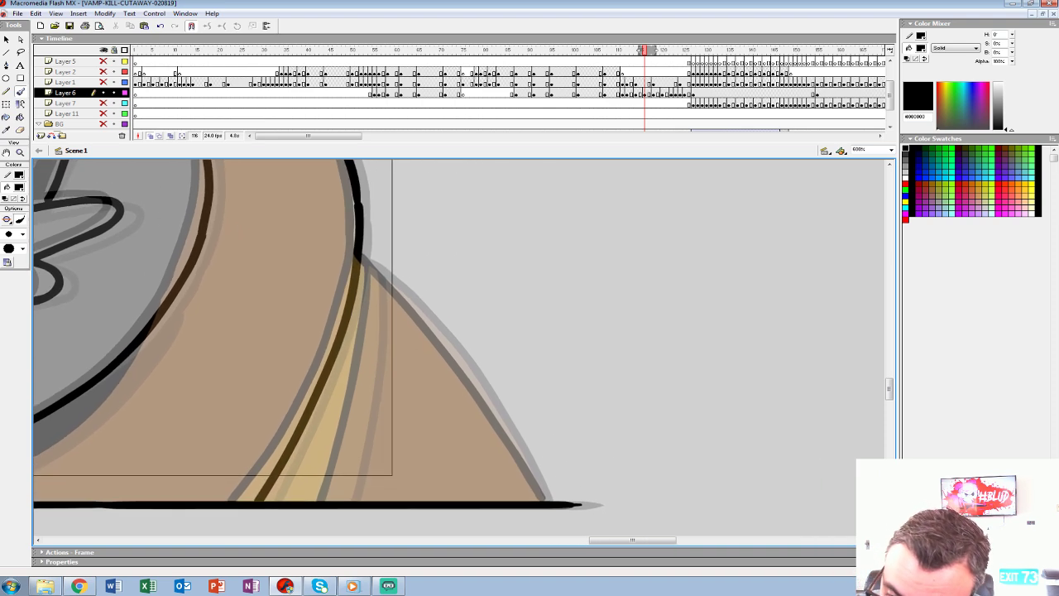
{"action": "left_click_drag", "start_coordinate": [392, 279], "coordinate": [546, 500]}
{"action": "left_click_drag", "start_coordinate": [374, 271], "coordinate": [339, 499]}
Ink the raised sleeve and its cuff, redrawing the cuff's opening edge midway between the two onion-skinned poses.
{"action": "left_click_drag", "start_coordinate": [356, 215], "coordinate": [481, 467]}
{"action": "left_click_drag", "start_coordinate": [347, 178], "coordinate": [529, 526]}
{"action": "mouse_move", "coordinate": [430, 331]}
{"action": "left_mouse_down"}
{"action": "mouse_move", "coordinate": [514, 340]}
{"action": "mouse_move", "coordinate": [544, 384]}
{"action": "mouse_move", "coordinate": [591, 345]}
{"action": "left_mouse_up"}
{"action": "mouse_move", "coordinate": [387, 200]}
{"action": "left_mouse_down"}
{"action": "mouse_move", "coordinate": [481, 284]}
{"action": "mouse_move", "coordinate": [552, 382]}
{"action": "mouse_move", "coordinate": [445, 430]}
{"action": "left_mouse_up"}
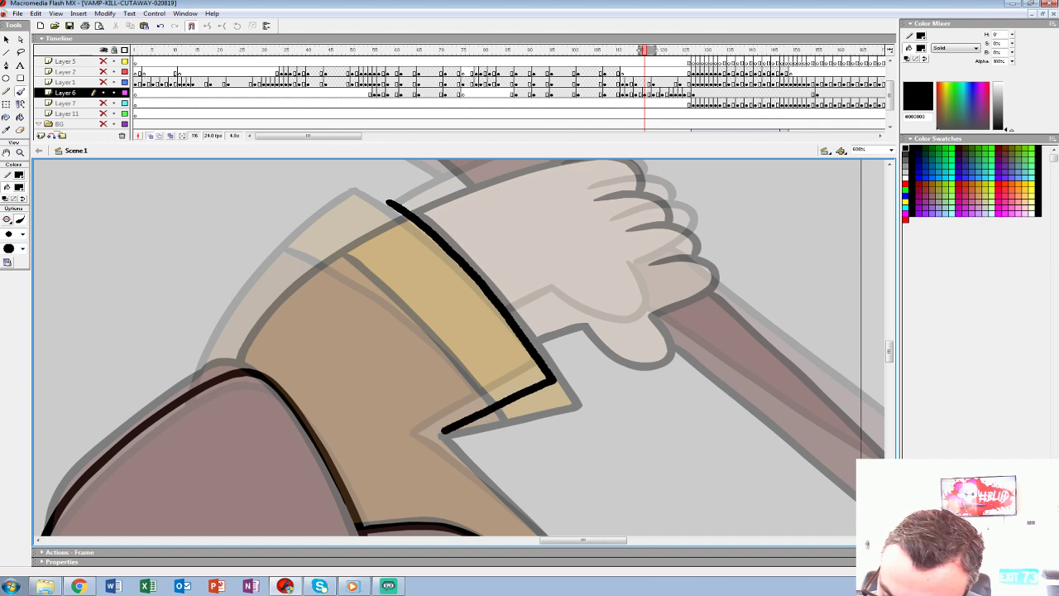
{"action": "key", "text": "ctrl+z"}
{"action": "mouse_move", "coordinate": [383, 198]}
{"action": "left_mouse_down"}
{"action": "mouse_move", "coordinate": [480, 278]}
{"action": "mouse_move", "coordinate": [543, 362]}
{"action": "mouse_move", "coordinate": [437, 247]}
{"action": "mouse_move", "coordinate": [336, 291]}
{"action": "mouse_move", "coordinate": [571, 508]}
{"action": "left_mouse_up"}
{"action": "left_click_drag", "start_coordinate": [413, 290], "coordinate": [656, 443]}
{"action": "mouse_move", "coordinate": [503, 227]}
{"action": "left_mouse_down"}
{"action": "mouse_move", "coordinate": [441, 274]}
{"action": "mouse_move", "coordinate": [380, 352]}
{"action": "mouse_move", "coordinate": [362, 397]}
{"action": "left_mouse_up"}
{"action": "mouse_move", "coordinate": [459, 259]}
{"action": "left_mouse_down"}
{"action": "mouse_move", "coordinate": [547, 319]}
{"action": "mouse_move", "coordinate": [640, 414]}
{"action": "mouse_move", "coordinate": [334, 467]}
{"action": "left_mouse_up"}
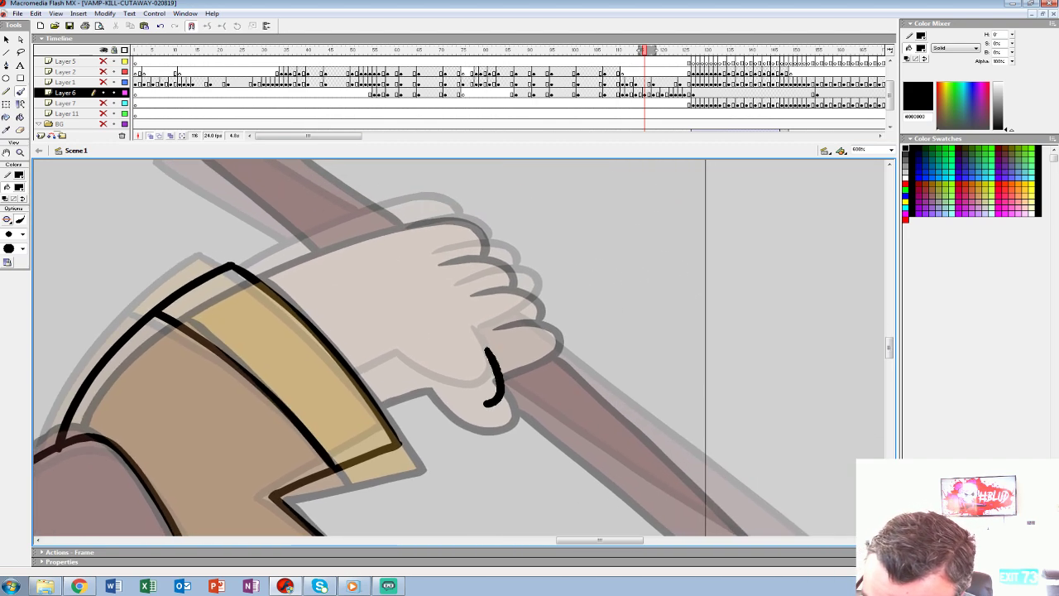
Ink the raised hand's thumb, curled fingers and upper edge back to the cuff, redrawing the stray finger stroke.
{"action": "mouse_move", "coordinate": [485, 406]}
{"action": "left_mouse_down"}
{"action": "mouse_move", "coordinate": [414, 375]}
{"action": "mouse_move", "coordinate": [369, 395]}
{"action": "left_mouse_up"}
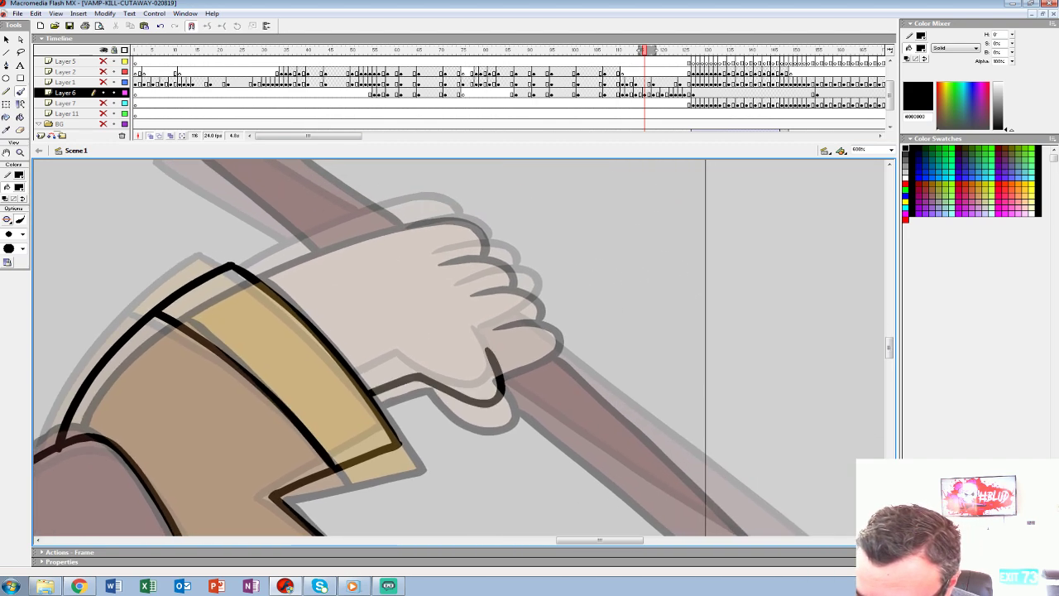
{"action": "left_click_drag", "start_coordinate": [547, 333], "coordinate": [490, 309]}
{"action": "key", "text": "ctrl+z"}
{"action": "mouse_move", "coordinate": [497, 357]}
{"action": "left_mouse_down"}
{"action": "mouse_move", "coordinate": [550, 322]}
{"action": "mouse_move", "coordinate": [526, 301]}
{"action": "mouse_move", "coordinate": [478, 306]}
{"action": "left_mouse_up"}
{"action": "left_click_drag", "start_coordinate": [533, 283], "coordinate": [453, 279]}
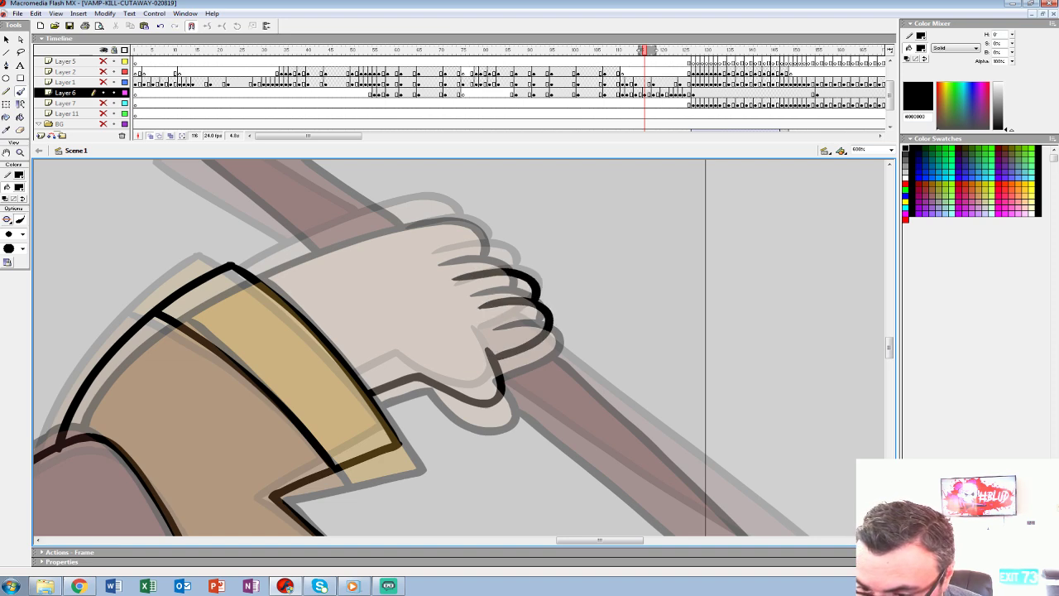
{"action": "left_click_drag", "start_coordinate": [496, 247], "coordinate": [432, 249]}
{"action": "mouse_move", "coordinate": [456, 212]}
{"action": "left_mouse_down"}
{"action": "mouse_move", "coordinate": [418, 206]}
{"action": "mouse_move", "coordinate": [249, 274]}
{"action": "left_mouse_up"}
Ink the staff's lower edge from the thumb down toward its pointed tip.
{"action": "key", "text": "space"}
{"action": "left_click_drag", "start_coordinate": [397, 265], "coordinate": [487, 427]}
{"action": "mouse_move", "coordinate": [311, 216]}
{"action": "left_mouse_down"}
{"action": "mouse_move", "coordinate": [275, 325]}
{"action": "mouse_move", "coordinate": [395, 407]}
{"action": "left_mouse_up"}
{"action": "key", "text": "space"}
{"action": "mouse_move", "coordinate": [579, 515]}
{"action": "left_mouse_down"}
{"action": "mouse_move", "coordinate": [330, 238]}
{"action": "mouse_move", "coordinate": [244, 168]}
{"action": "mouse_move", "coordinate": [442, 348]}
{"action": "mouse_move", "coordinate": [657, 503]}
{"action": "mouse_move", "coordinate": [719, 534]}
{"action": "left_mouse_up"}
{"action": "scroll", "coordinate": [719, 534], "scroll_direction": "up", "scroll_amount": 2}
Ink the staff's upper edge from the fingers to the pointed tip, undoing and redrawing the misplaced strokes.
{"action": "left_click_drag", "start_coordinate": [299, 206], "coordinate": [336, 239]}
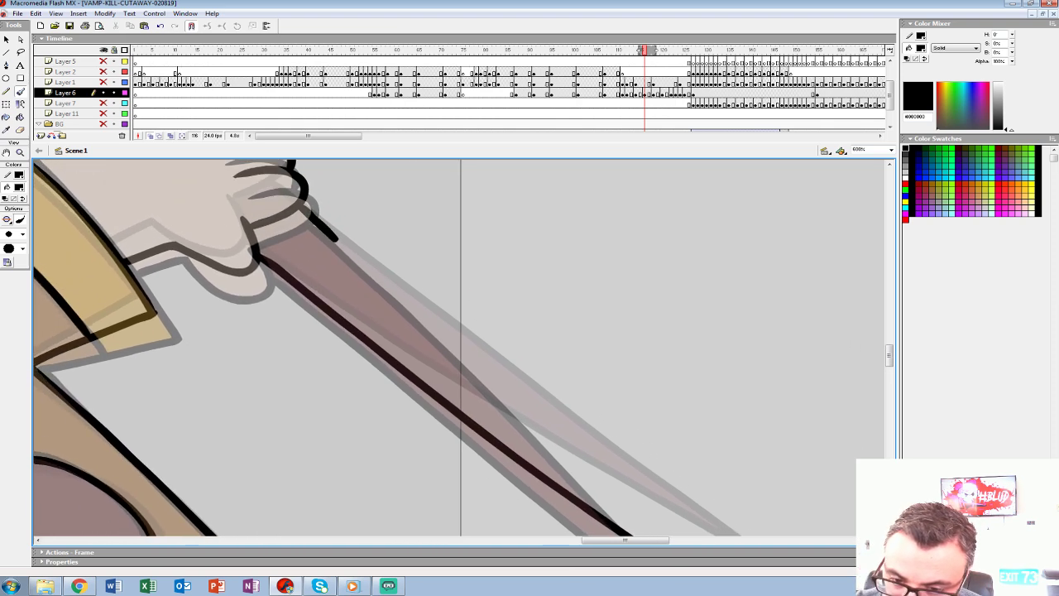
{"action": "key", "text": "ctrl+z"}
{"action": "key", "text": "ctrl+z"}
{"action": "key", "text": "space"}
{"action": "left_click_drag", "start_coordinate": [463, 397], "coordinate": [419, 306]}
{"action": "left_click_drag", "start_coordinate": [225, 173], "coordinate": [661, 503]}
{"action": "scroll", "coordinate": [662, 503], "scroll_direction": "up", "scroll_amount": 2}
{"action": "scroll", "coordinate": [661, 503], "scroll_direction": "left", "scroll_amount": 1}
{"action": "mouse_move", "coordinate": [463, 347]}
{"action": "left_mouse_down"}
{"action": "mouse_move", "coordinate": [490, 387]}
{"action": "mouse_move", "coordinate": [471, 336]}
{"action": "left_mouse_up"}
{"action": "left_click_drag", "start_coordinate": [304, 170], "coordinate": [542, 384]}
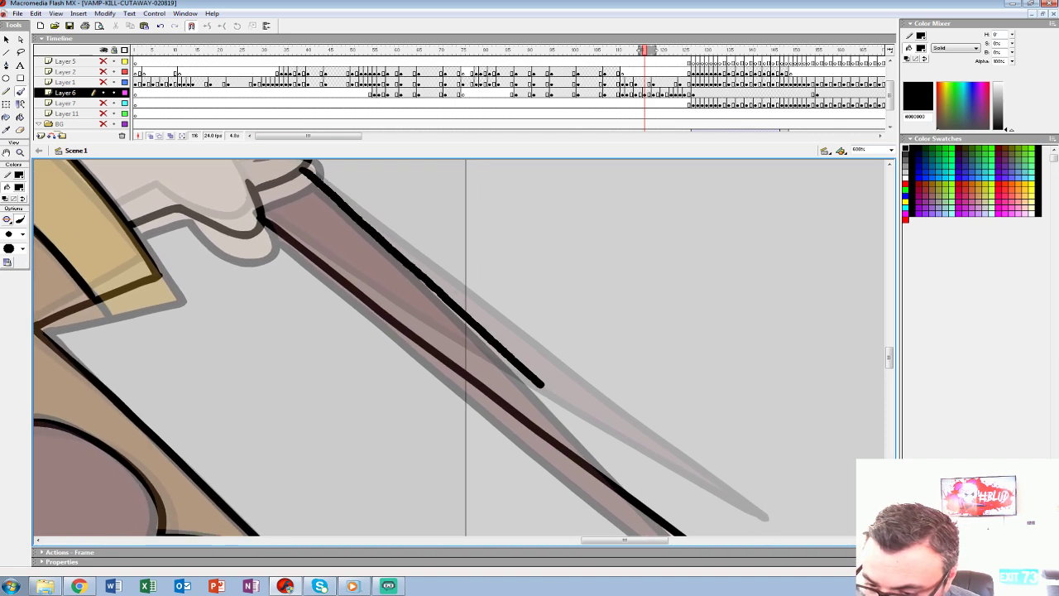
{"action": "key", "text": "ctrl+z"}
{"action": "mouse_move", "coordinate": [299, 167]}
{"action": "left_mouse_down"}
{"action": "mouse_move", "coordinate": [586, 423]}
{"action": "mouse_move", "coordinate": [382, 268]}
{"action": "mouse_move", "coordinate": [526, 404]}
{"action": "mouse_move", "coordinate": [521, 413]}
{"action": "left_mouse_up"}
{"action": "left_click_drag", "start_coordinate": [223, 198], "coordinate": [567, 456]}
Ink the staff's hooked end above the hand, redrawing the hook's inner edge down to the knuckles.
{"action": "left_click_drag", "start_coordinate": [331, 223], "coordinate": [521, 408]}
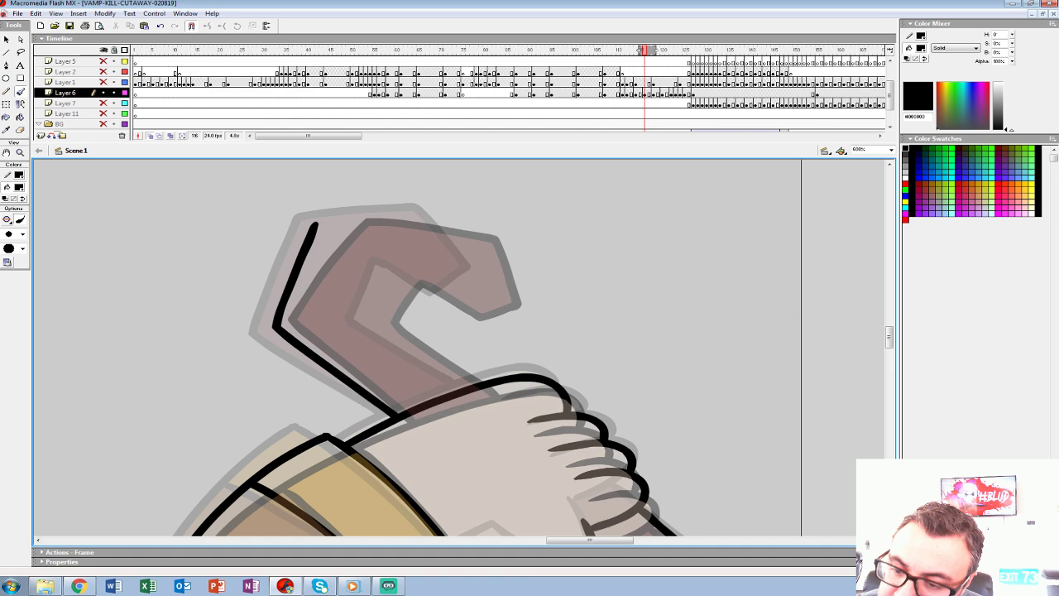
{"action": "mouse_move", "coordinate": [403, 277]}
{"action": "left_mouse_down"}
{"action": "mouse_move", "coordinate": [459, 311]}
{"action": "mouse_move", "coordinate": [494, 276]}
{"action": "mouse_move", "coordinate": [444, 213]}
{"action": "mouse_move", "coordinate": [313, 226]}
{"action": "left_mouse_up"}
{"action": "mouse_move", "coordinate": [398, 276]}
{"action": "left_mouse_down"}
{"action": "mouse_move", "coordinate": [373, 319]}
{"action": "mouse_move", "coordinate": [472, 383]}
{"action": "left_mouse_up"}
{"action": "key", "text": "ctrl+z"}
{"action": "mouse_move", "coordinate": [400, 276]}
{"action": "left_mouse_down"}
{"action": "mouse_move", "coordinate": [377, 325]}
{"action": "mouse_move", "coordinate": [444, 367]}
{"action": "left_mouse_up"}
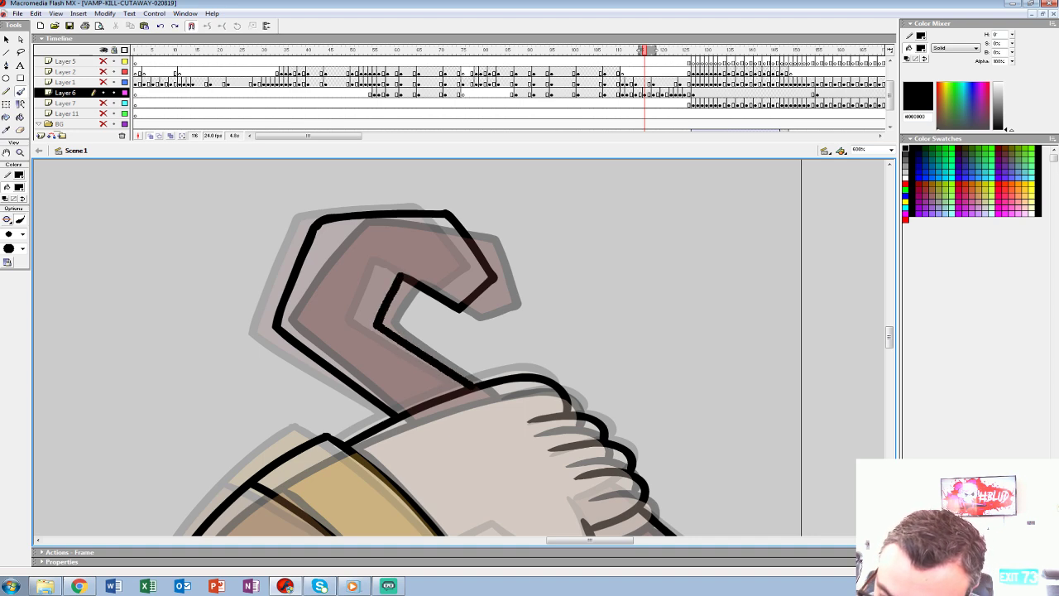
Turn off onion skinning, compare the pose with the previous frame and fill the eye mask with black.
{"action": "key", "text": "z"}
{"action": "left_click", "coordinate": [491, 325], "text": "alt"}
{"action": "left_click", "coordinate": [492, 324], "text": "alt"}
{"action": "scroll", "coordinate": [491, 324], "scroll_direction": "down", "scroll_amount": 3}
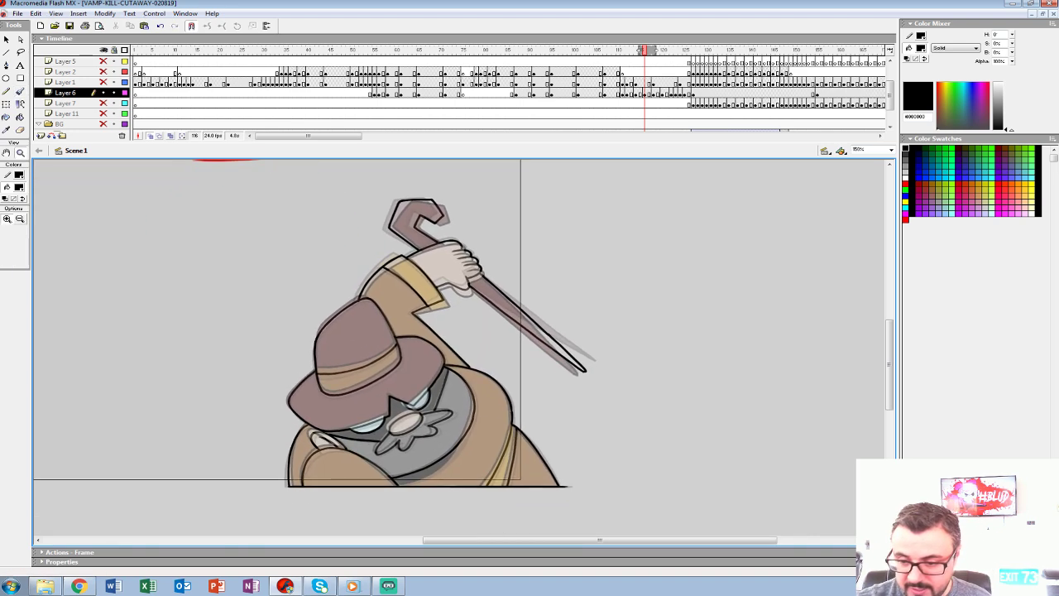
{"action": "left_click_drag", "start_coordinate": [491, 324], "coordinate": [469, 331]}
{"action": "left_click", "coordinate": [151, 136]}
{"action": "key", "text": "comma"}
{"action": "key", "text": "period"}
{"action": "left_click", "coordinate": [20, 117]}
{"action": "left_click", "coordinate": [377, 417]}
{"action": "left_click", "coordinate": [415, 399]}
Fill the nose, ear and raised hand on frame 116 with the skin tone sampled from frame 115.
{"action": "key", "text": "comma"}
{"action": "key", "text": "period"}
{"action": "key", "text": "comma"}
{"action": "left_click", "coordinate": [18, 188]}
{"action": "left_click", "coordinate": [418, 269]}
{"action": "key", "text": "period"}
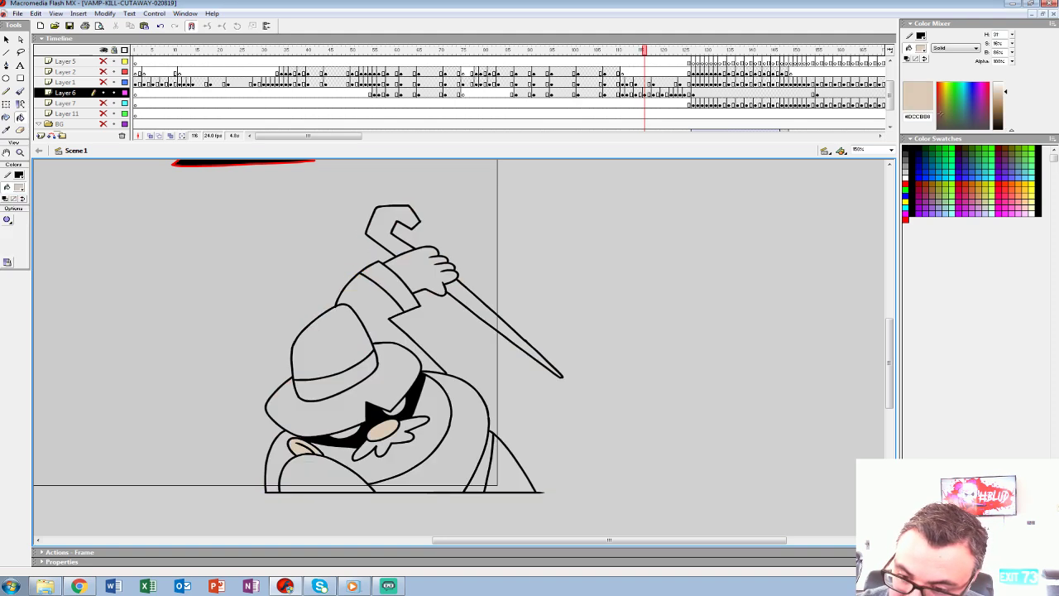
Sample the cuff's gold #CC9933 from frame 115 and fill the cuff and coat trim on frame 116.
{"action": "key", "text": "comma"}
{"action": "left_click", "coordinate": [18, 187]}
{"action": "left_click", "coordinate": [386, 284]}
{"action": "key", "text": "period"}
{"action": "left_click", "coordinate": [386, 284]}
{"action": "key", "text": "comma"}
{"action": "key", "text": "period"}
{"action": "left_click", "coordinate": [479, 462]}
{"action": "left_click", "coordinate": [339, 382]}
Sample the hat band's brown #996633 from frame 115 and fill the hat band on frame 116.
{"action": "key", "text": "comma"}
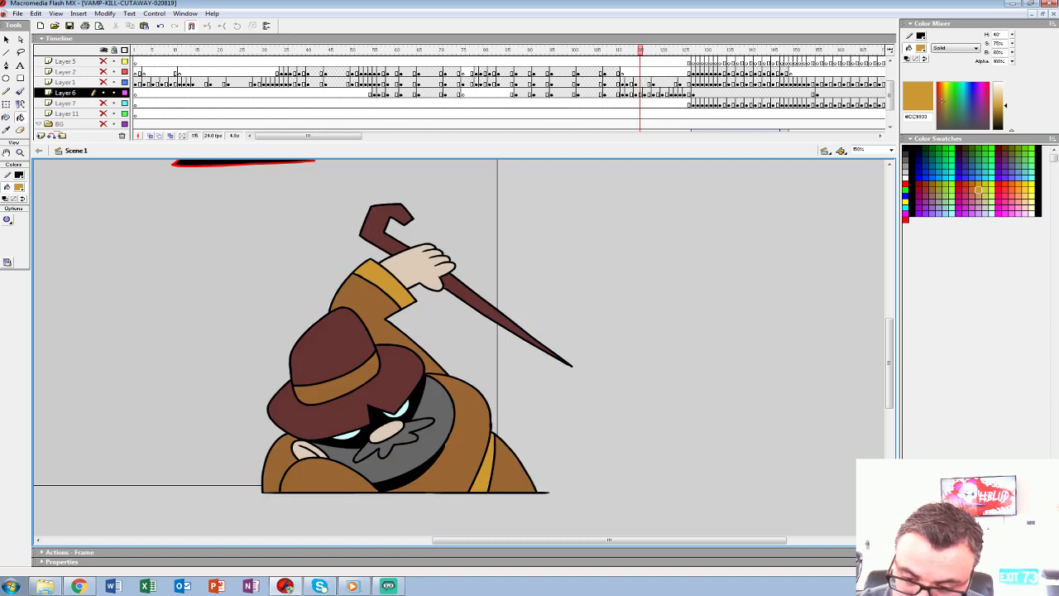
{"action": "left_click", "coordinate": [18, 187]}
{"action": "left_click", "coordinate": [339, 385]}
{"action": "key", "text": "period"}
{"action": "left_click", "coordinate": [339, 384]}
Sample the hat's maroon #663333 from frame 115 and fill the hat's crown, brim and the whole staff on frame 116.
{"action": "key", "text": "comma"}
{"action": "left_click", "coordinate": [18, 187]}
{"action": "left_click", "coordinate": [335, 352]}
{"action": "key", "text": "period"}
{"action": "left_click", "coordinate": [335, 347]}
{"action": "left_click", "coordinate": [341, 411]}
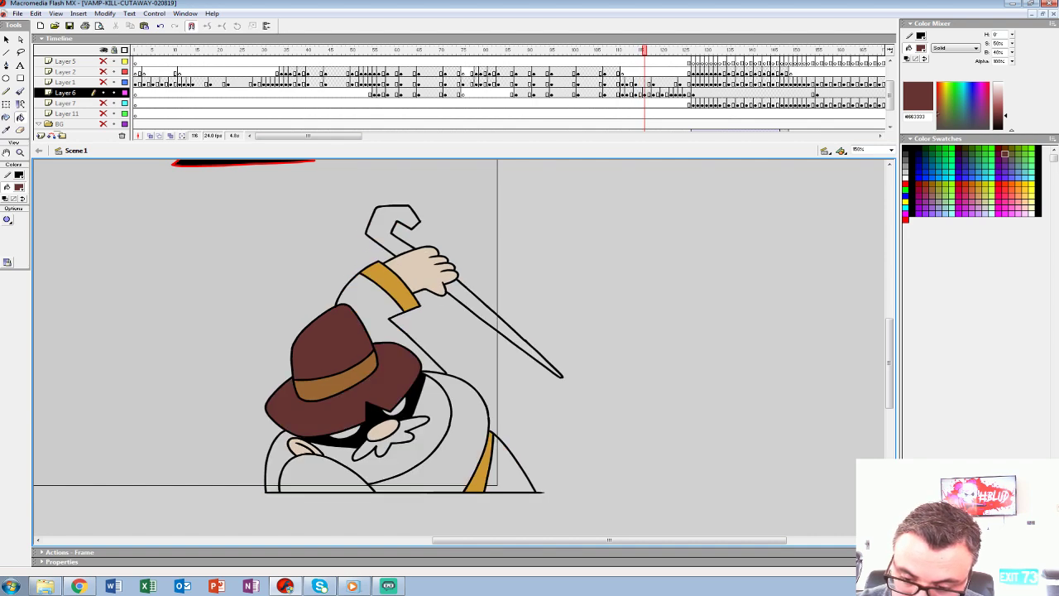
{"action": "key", "text": "comma"}
{"action": "key", "text": "period"}
{"action": "left_click", "coordinate": [477, 306]}
{"action": "left_click", "coordinate": [382, 225]}
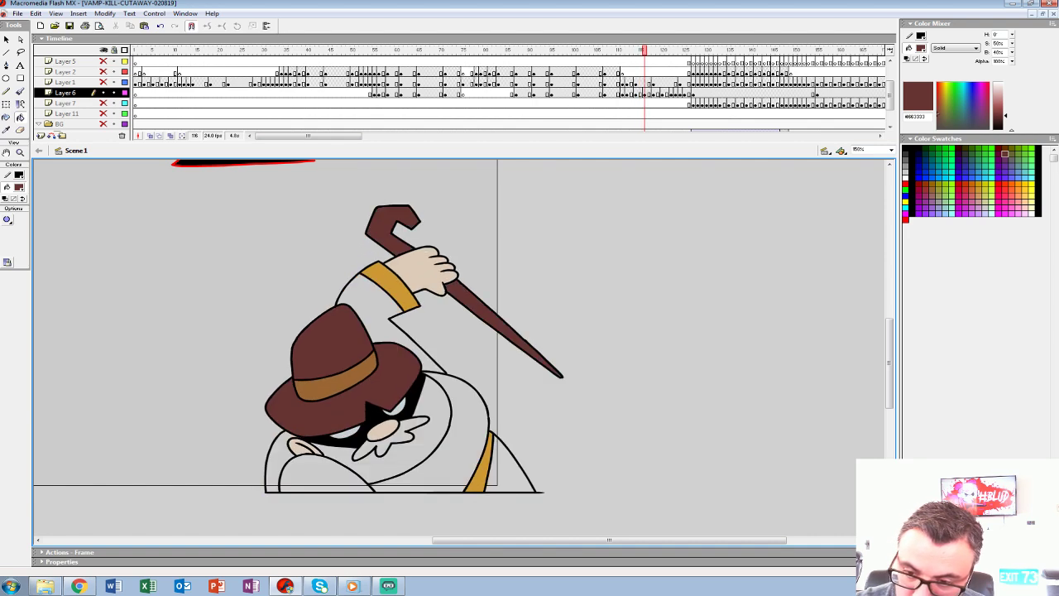
Fill the raised sleeve, outer coat panel, near arm and near shoulder on frame 116 with brown #996633.
{"action": "key", "text": "comma"}
{"action": "left_click", "coordinate": [18, 187]}
{"action": "left_click", "coordinate": [33, 249]}
{"action": "key", "text": "period"}
{"action": "left_click", "coordinate": [368, 299]}
{"action": "left_click", "coordinate": [469, 418]}
{"action": "left_click", "coordinate": [507, 472]}
{"action": "left_click", "coordinate": [314, 475]}
{"action": "left_click", "coordinate": [276, 461]}
Compare neighbouring frames, sample the beard's grey #666666 from frame 115 and fill the beard and moustache on frame 116.
{"action": "key", "text": "comma"}
{"action": "key", "text": "period"}
{"action": "key", "text": "comma"}
{"action": "key", "text": "v"}
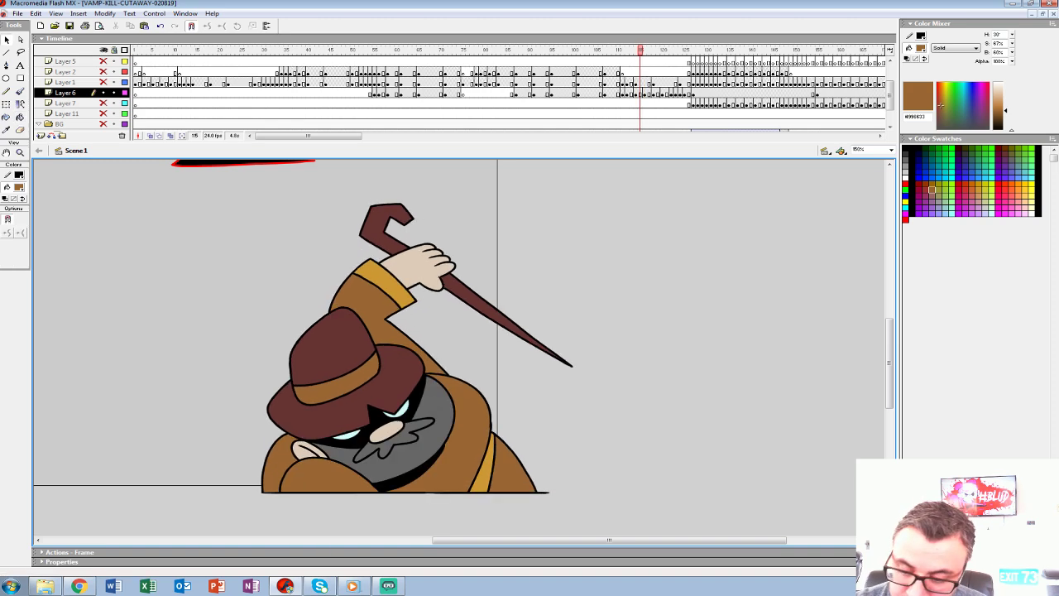
{"action": "left_click", "coordinate": [466, 432]}
{"action": "key", "text": "period"}
{"action": "key", "text": "period"}
{"action": "key", "text": "comma"}
{"action": "key", "text": "comma"}
{"action": "left_click", "coordinate": [18, 188]}
{"action": "left_click", "coordinate": [430, 413]}
{"action": "key", "text": "period"}
{"action": "left_click", "coordinate": [20, 118]}
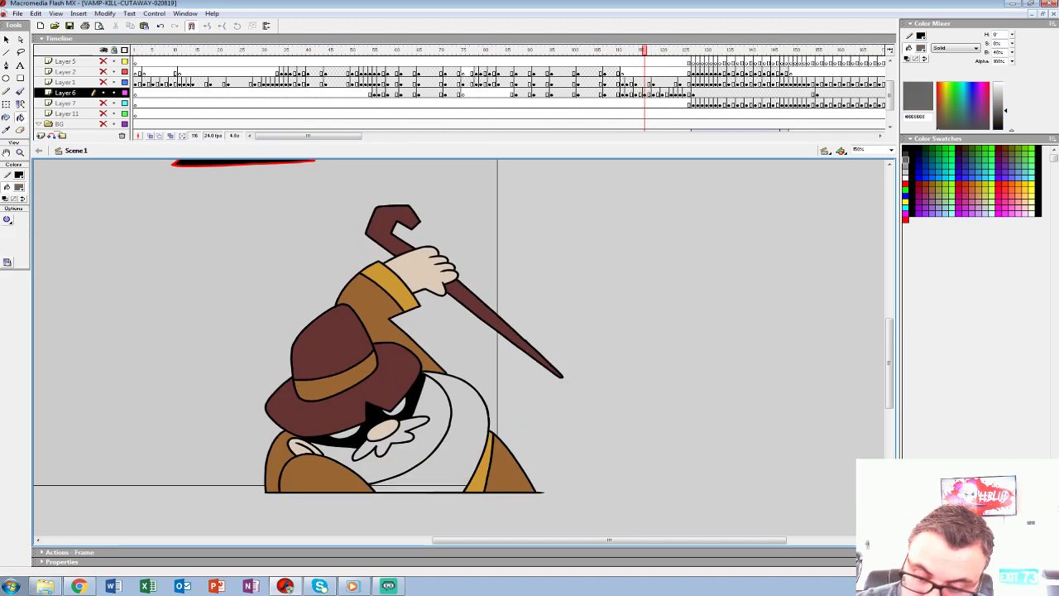
{"action": "left_click", "coordinate": [431, 418]}
Sample the eyes' pale cyan #CCFFFF from frame 115 and fill both eyes on frame 116.
{"action": "key", "text": "comma"}
{"action": "left_click", "coordinate": [18, 188]}
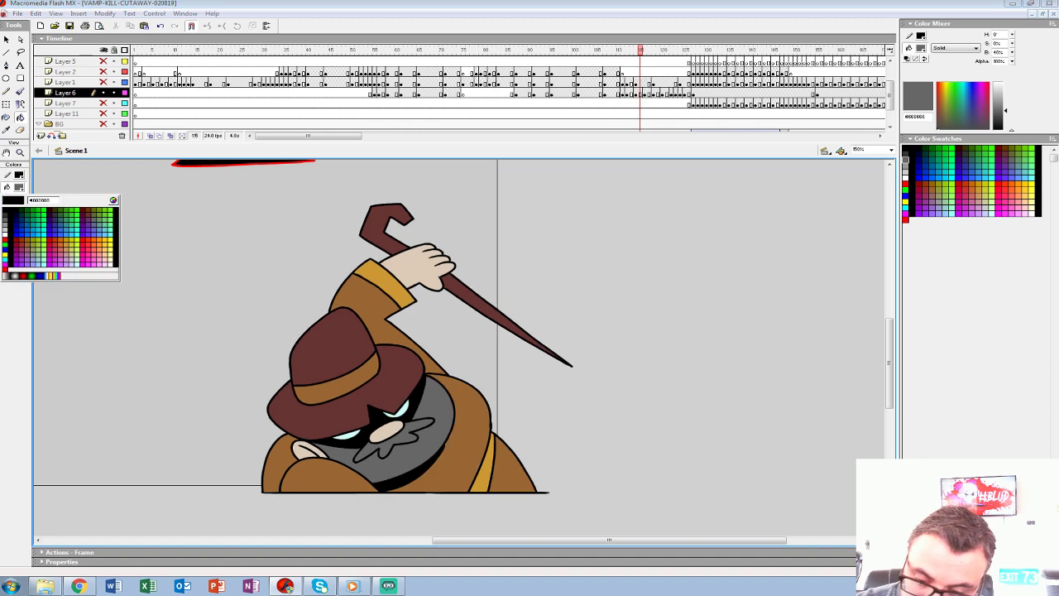
{"action": "left_click", "coordinate": [399, 410]}
{"action": "key", "text": "period"}
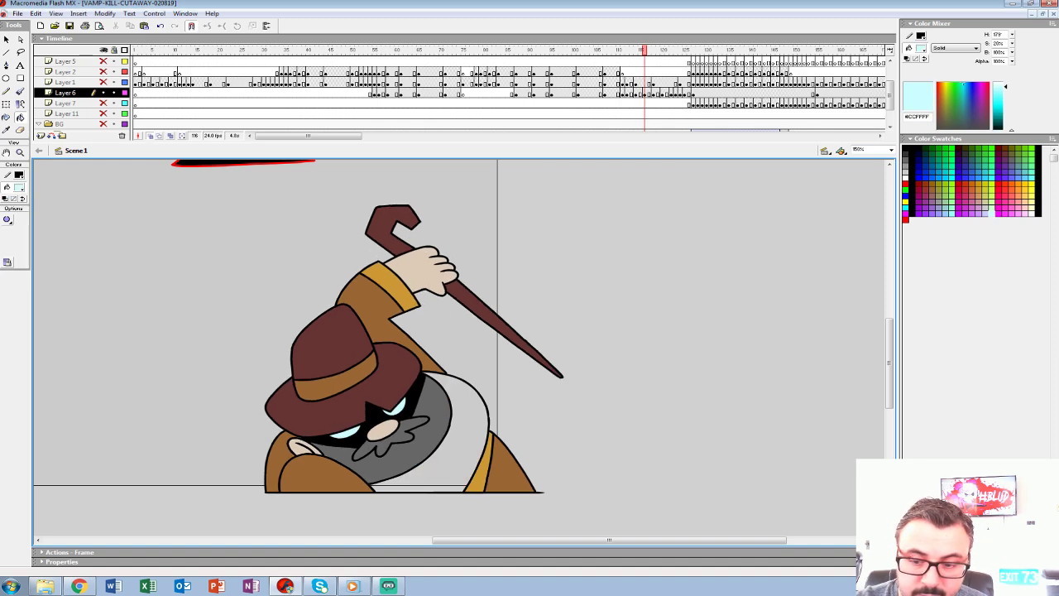
With onion skinning on, outline the shadow beneath the beard, fill it with black and turn onion skinning off again.
{"action": "left_click", "coordinate": [150, 136]}
{"action": "key", "text": "z"}
{"action": "left_click", "coordinate": [431, 445]}
{"action": "left_click", "coordinate": [430, 445]}
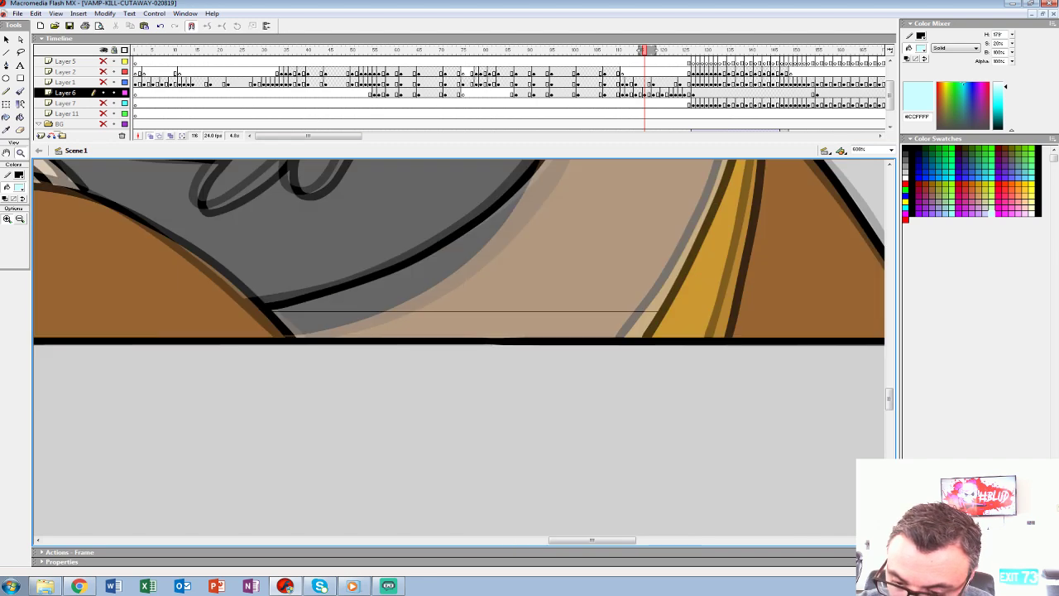
{"action": "left_click_drag", "start_coordinate": [431, 421], "coordinate": [409, 535]}
{"action": "left_click", "coordinate": [18, 187]}
{"action": "left_click", "coordinate": [6, 213]}
{"action": "key", "text": "b"}
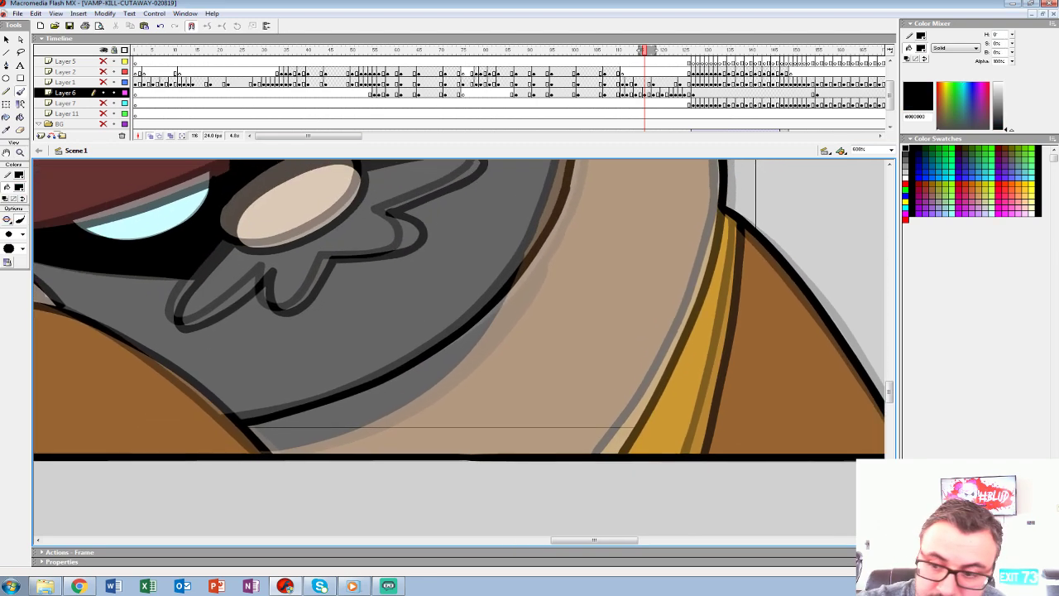
{"action": "mouse_move", "coordinate": [497, 324]}
{"action": "left_mouse_down"}
{"action": "mouse_move", "coordinate": [426, 395]}
{"action": "mouse_move", "coordinate": [344, 437]}
{"action": "left_mouse_up"}
{"action": "key", "text": "ctrl+z"}
{"action": "key", "text": "k"}
{"action": "left_click", "coordinate": [387, 400]}
{"action": "left_click", "coordinate": [150, 135]}
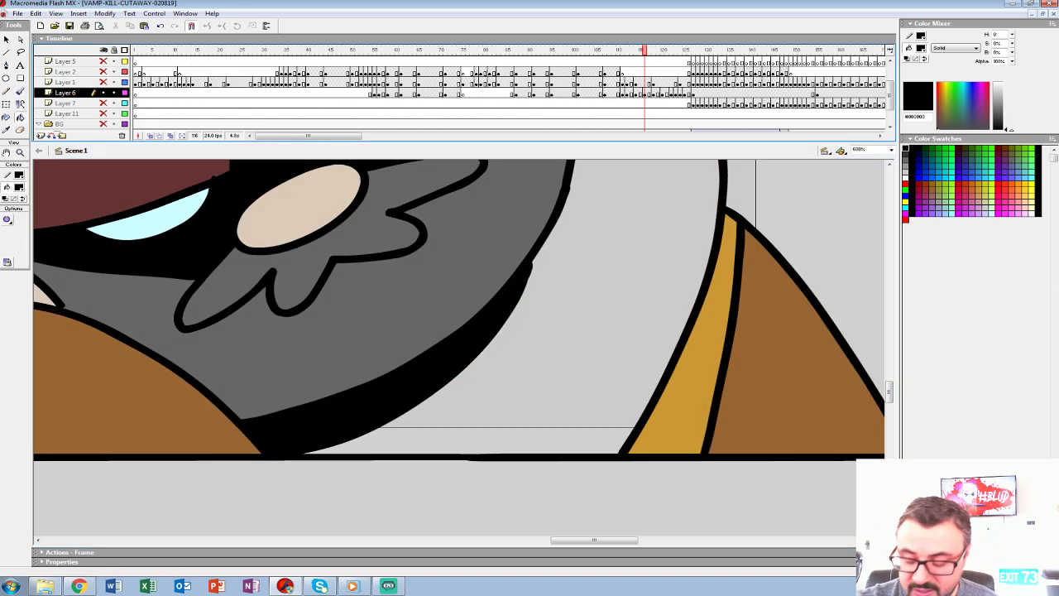
Fill the coat front between the beard's shadow and the gold trim on frame 116 with brown #996633.
{"action": "key", "text": "comma"}
{"action": "left_click", "coordinate": [19, 187]}
{"action": "left_click", "coordinate": [28, 251]}
{"action": "left_click", "coordinate": [571, 330]}
{"action": "key", "text": "period"}
{"action": "left_click", "coordinate": [571, 330]}
{"action": "key", "text": "z"}
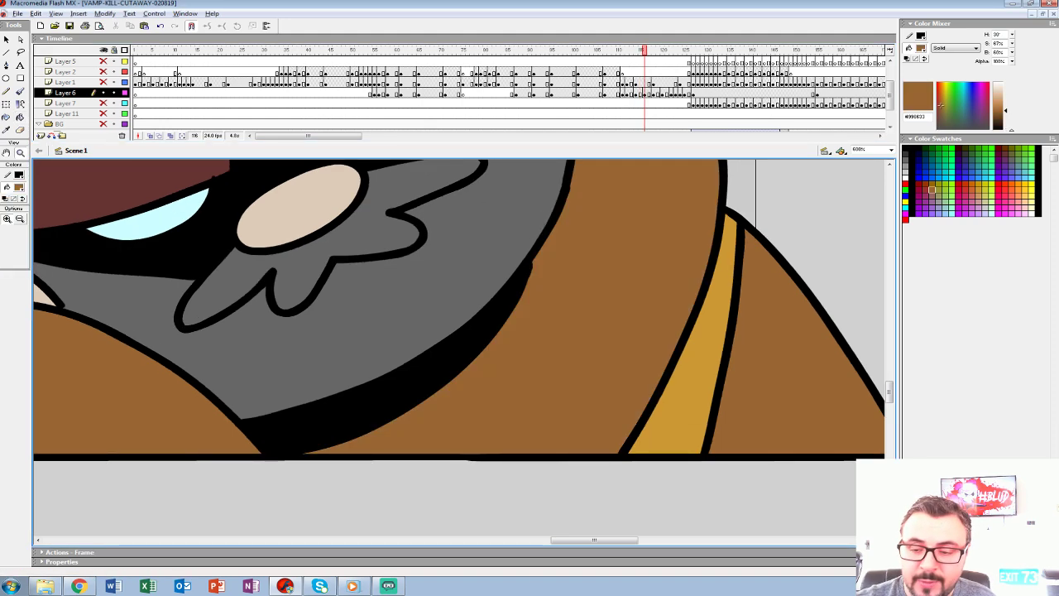
Play the sequence repeatedly from before the staff swing and scrub around frame 116 to check the new pose's motion.
{"action": "left_click", "coordinate": [502, 283], "text": "alt"}
{"action": "key", "text": "ctrl+minus"}
{"action": "key", "text": "ctrl+minus"}
{"action": "left_click", "coordinate": [612, 72]}
{"action": "key", "text": "Return"}
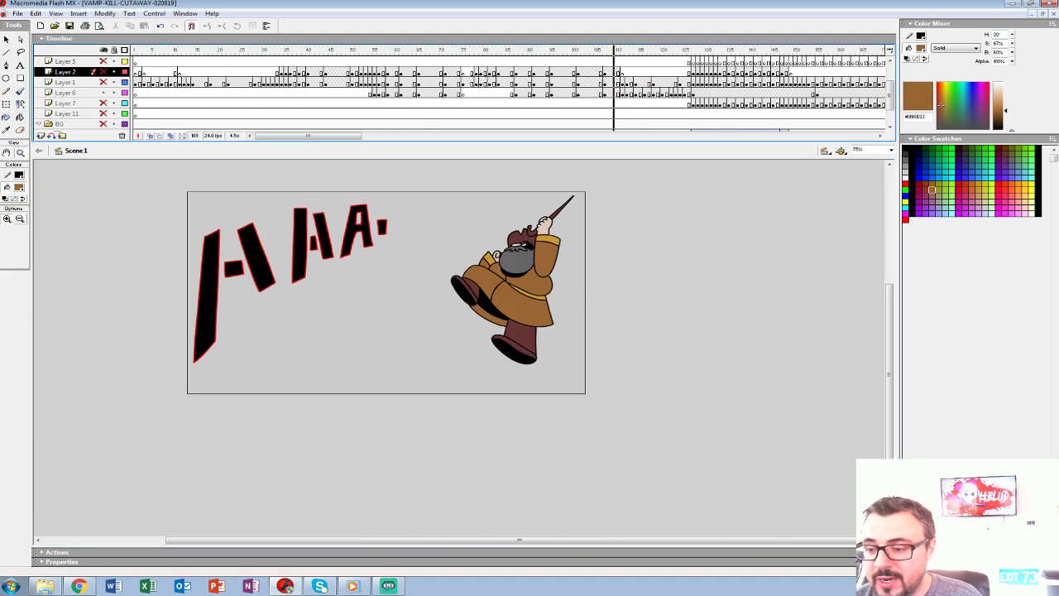
{"action": "left_click", "coordinate": [612, 73]}
{"action": "key", "text": "Return"}
{"action": "key", "text": "Return"}
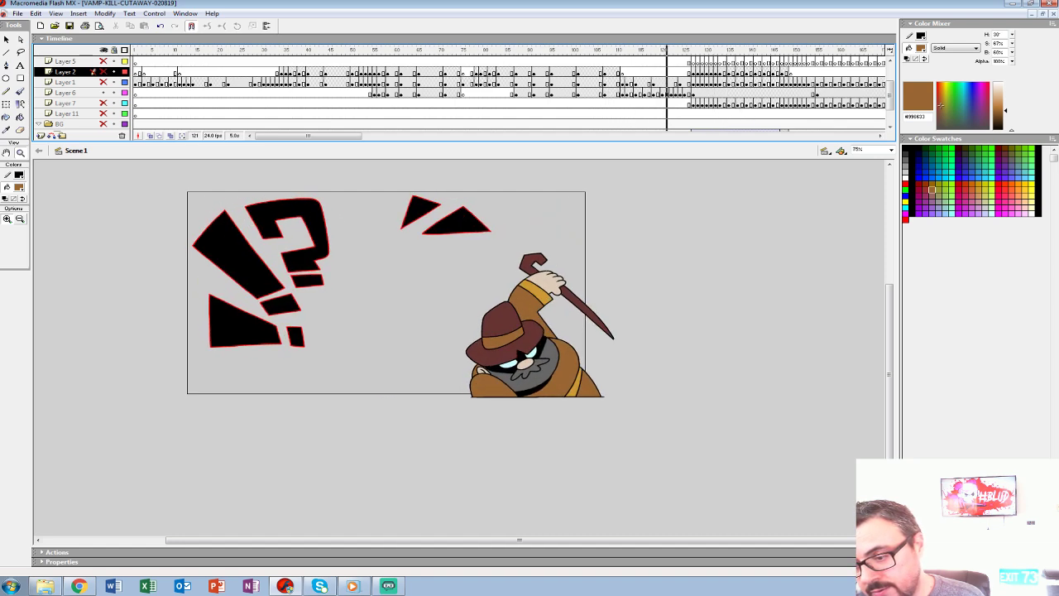
{"action": "key", "text": "ctrl+equal"}
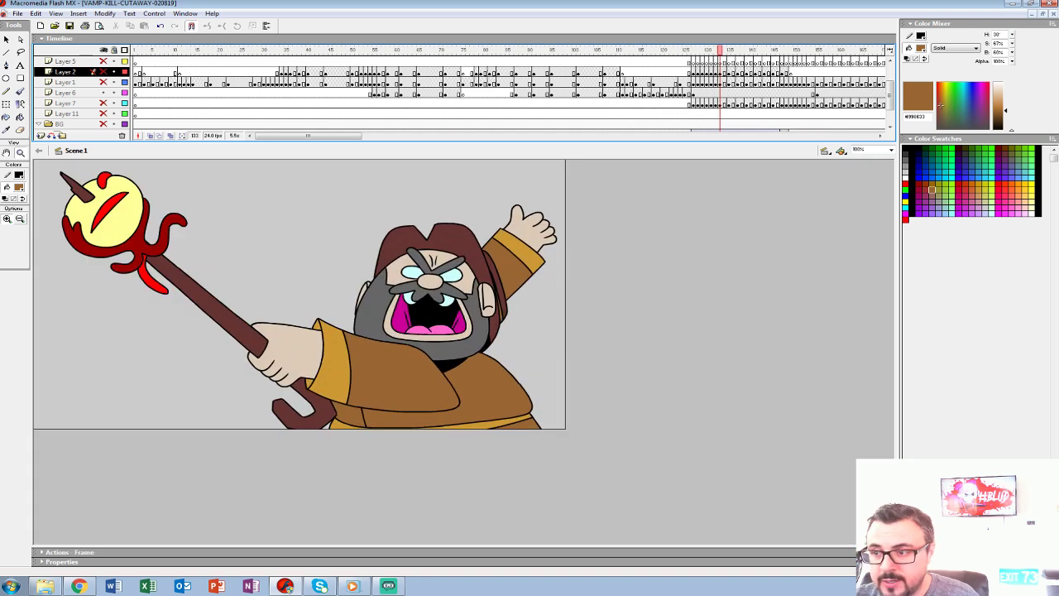
{"action": "left_click", "coordinate": [571, 84]}
{"action": "key", "text": "Return"}
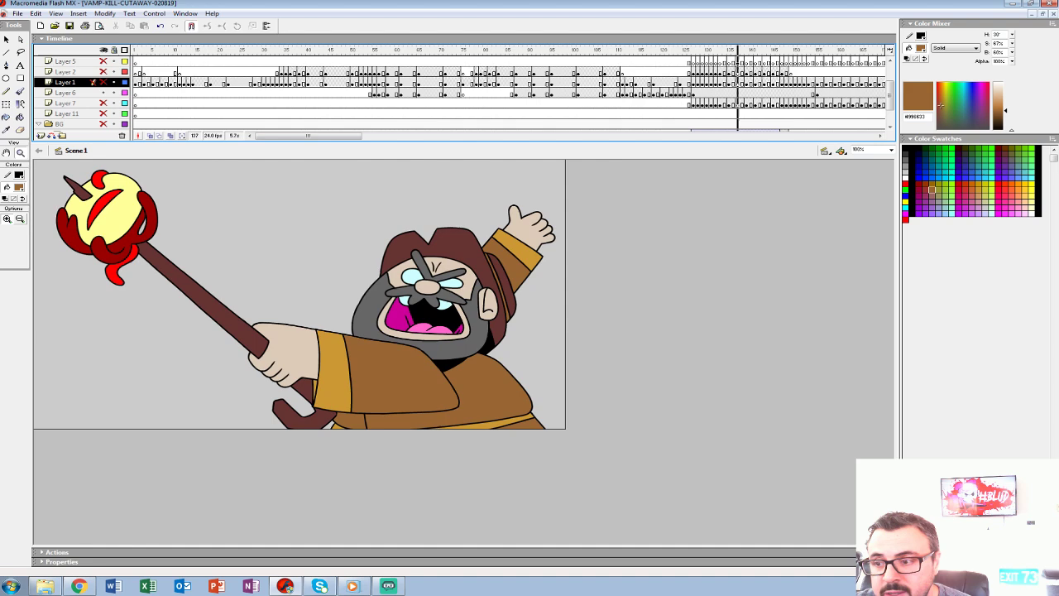
{"action": "left_click", "coordinate": [607, 63]}
{"action": "key", "text": "Return"}
{"action": "left_click_drag", "start_coordinate": [662, 50], "coordinate": [632, 50]}
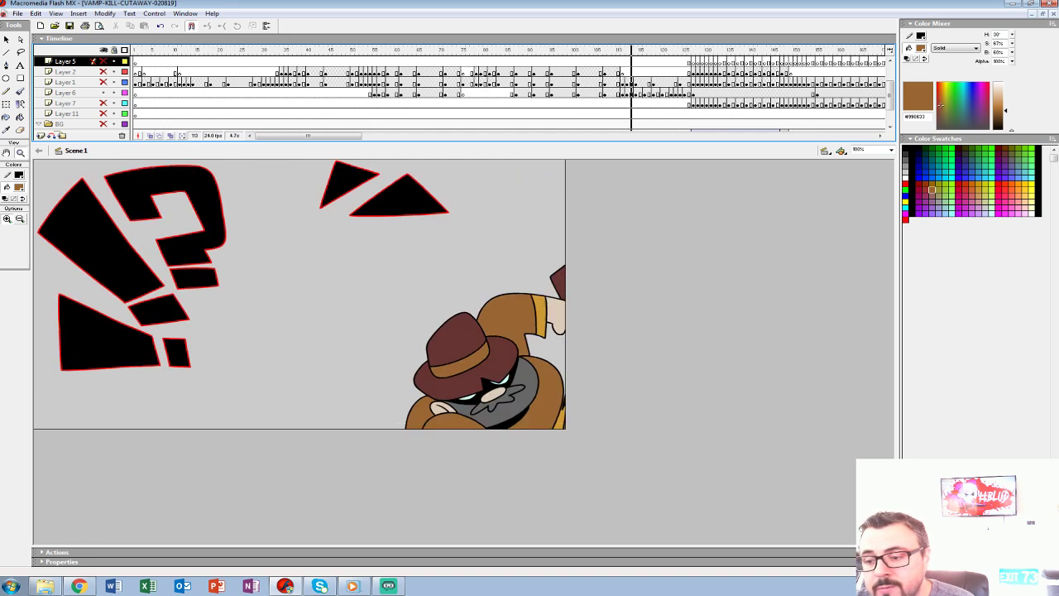
Replay the staff swing into the strike and make the hidden Layer 1 visible.
{"action": "left_click", "coordinate": [582, 83]}
{"action": "key", "text": "Return"}
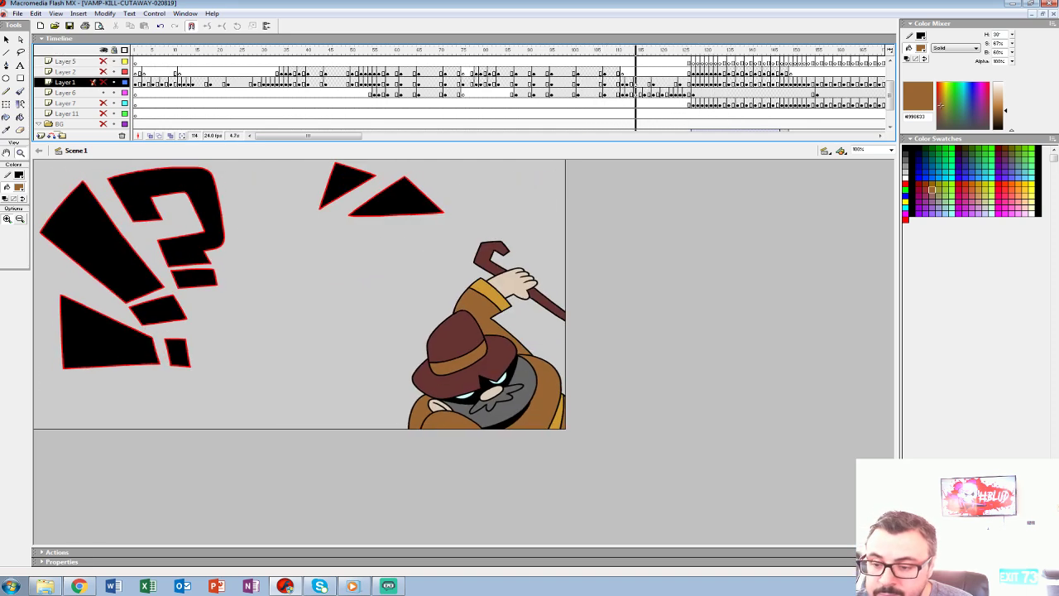
{"action": "key", "text": "Return"}
{"action": "left_click", "coordinate": [103, 82]}
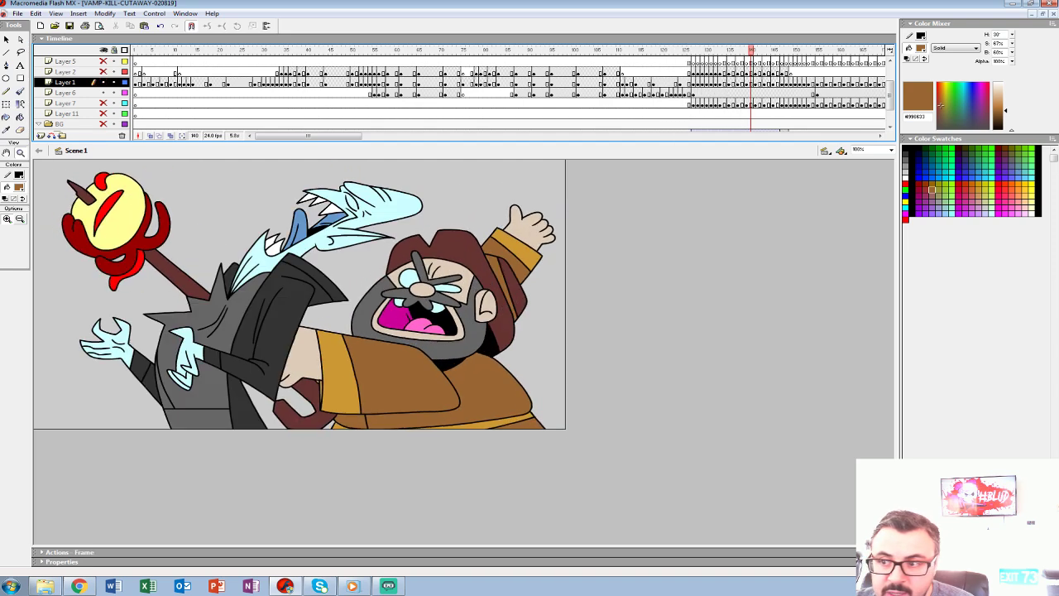
Play the vampire-kill sequence from around frame 99 through the staff strike and scrub to frame 138 to examine the impaling pose.
{"action": "left_click", "coordinate": [570, 62]}
{"action": "key", "text": "Return"}
{"action": "left_click_drag", "start_coordinate": [732, 61], "coordinate": [742, 62]}
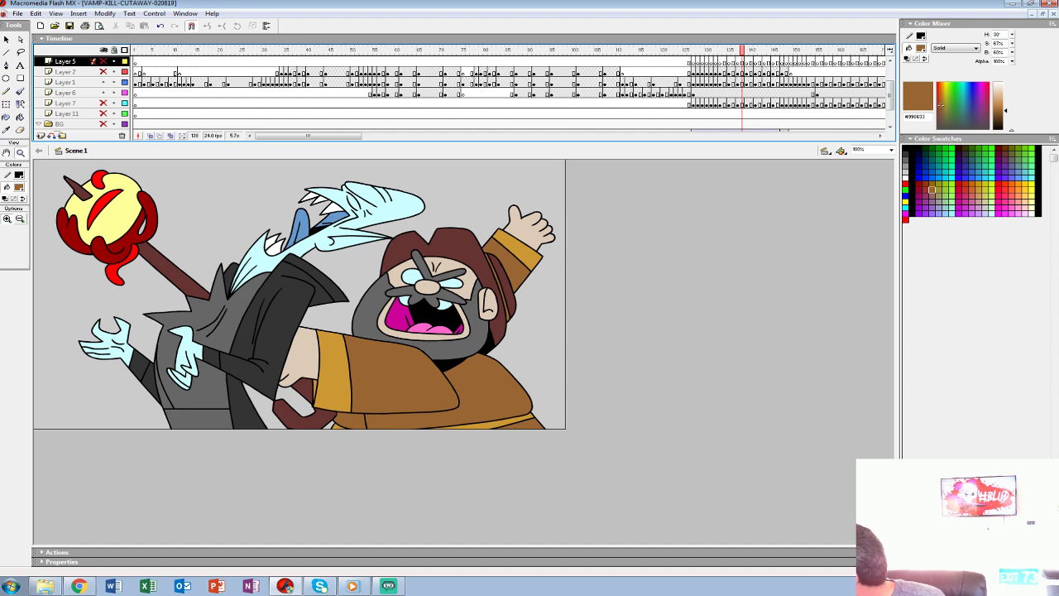
Play back the animation from several points before frame 115 to review the shadow vampire and hunter shots.
{"action": "left_click", "coordinate": [618, 81]}
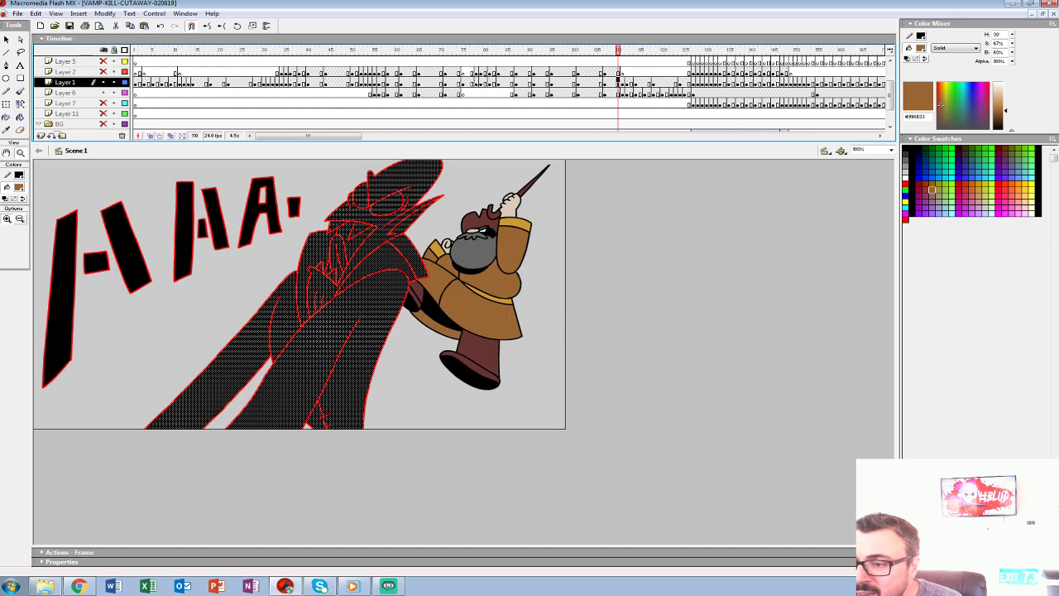
{"action": "key", "text": "Return"}
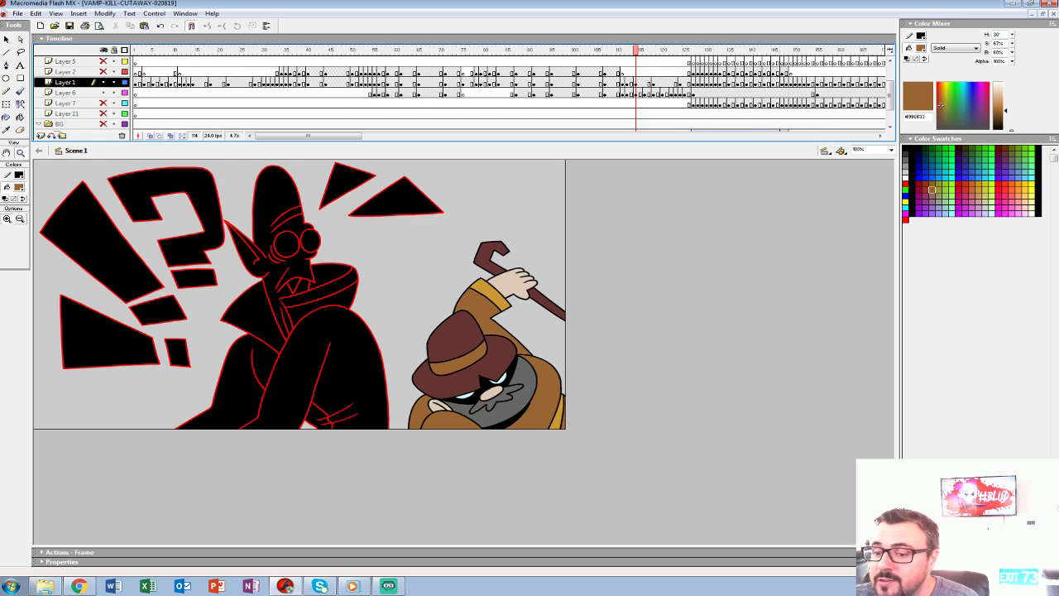
{"action": "left_click_drag", "start_coordinate": [636, 63], "coordinate": [623, 59]}
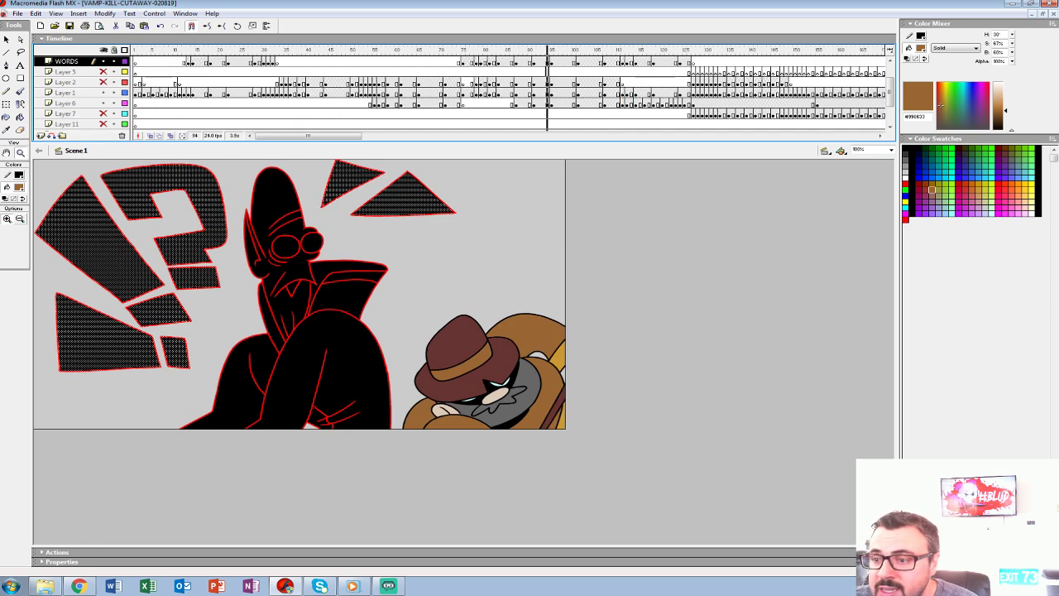
{"action": "left_click", "coordinate": [547, 71]}
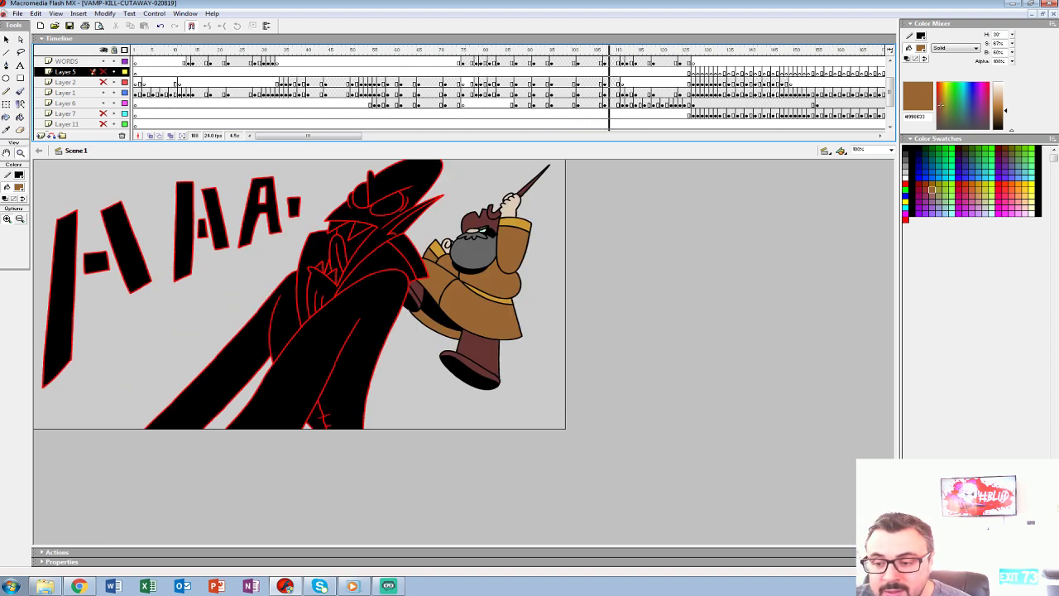
{"action": "left_click", "coordinate": [372, 83]}
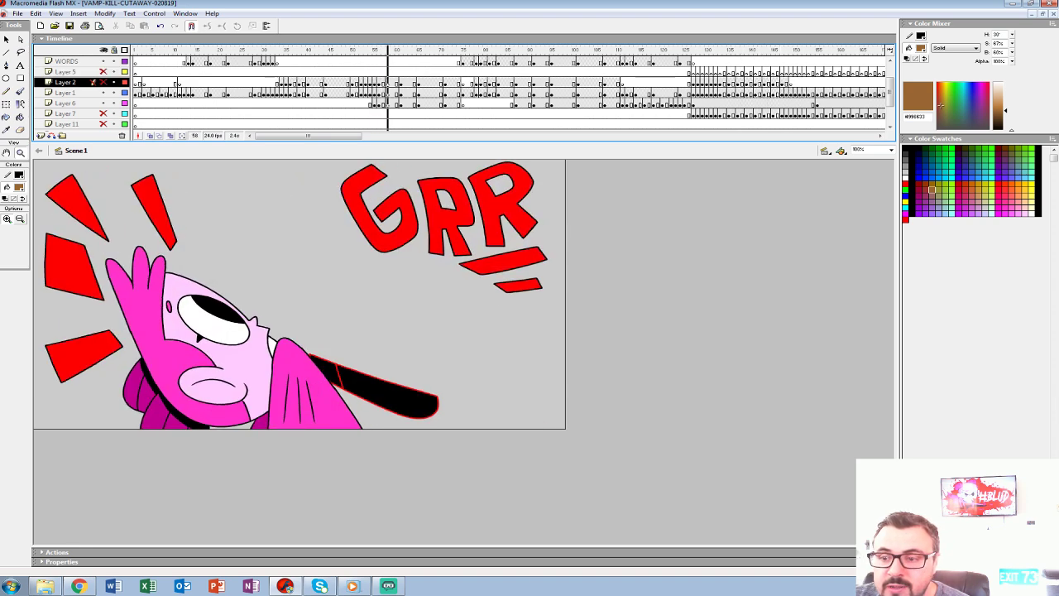
{"action": "key", "text": "Return"}
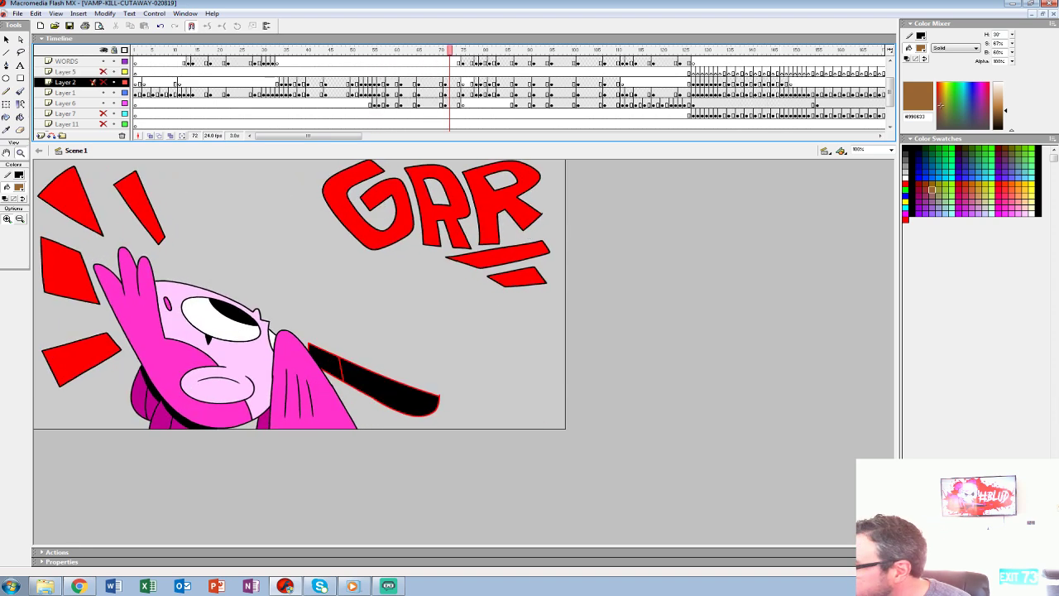
{"action": "left_click", "coordinate": [414, 72]}
{"action": "key", "text": "Return"}
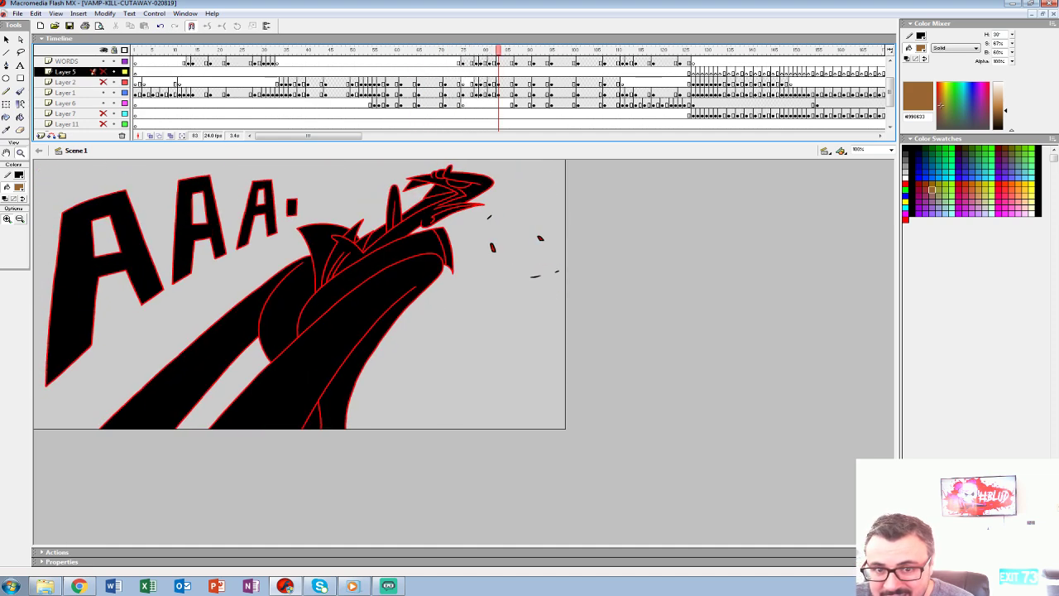
Unhide Layer 5 and Layer 2 and play back the animation through the staking shot.
{"action": "left_click_drag", "start_coordinate": [104, 72], "coordinate": [103, 82]}
{"action": "left_click", "coordinate": [335, 83]}
{"action": "key", "text": "Return"}
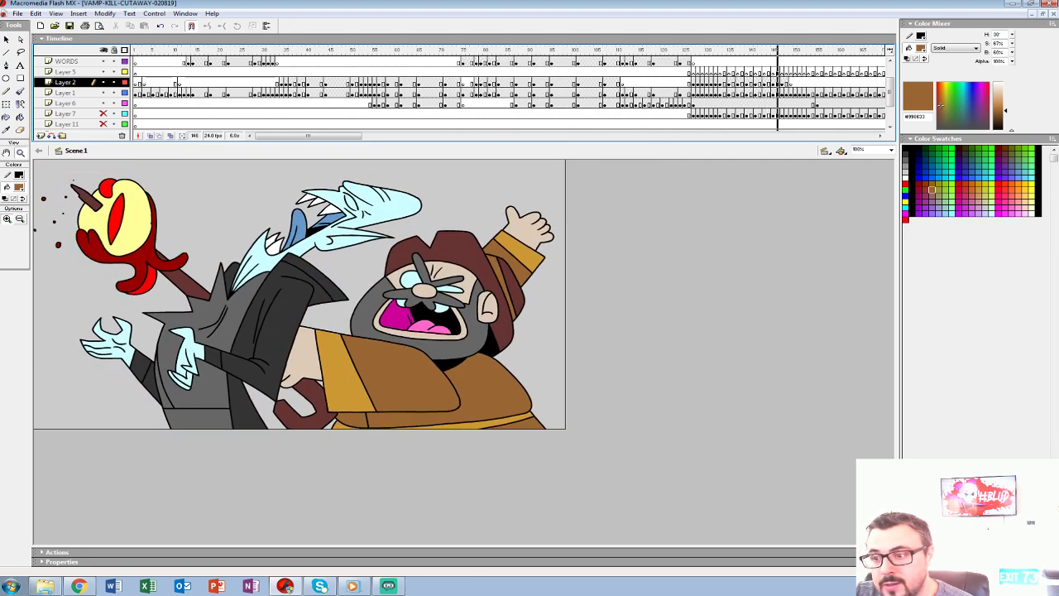
{"action": "left_click", "coordinate": [578, 72]}
{"action": "key", "text": "Return"}
{"action": "left_click", "coordinate": [577, 83]}
{"action": "key", "text": "Return"}
{"action": "key", "text": "Return"}
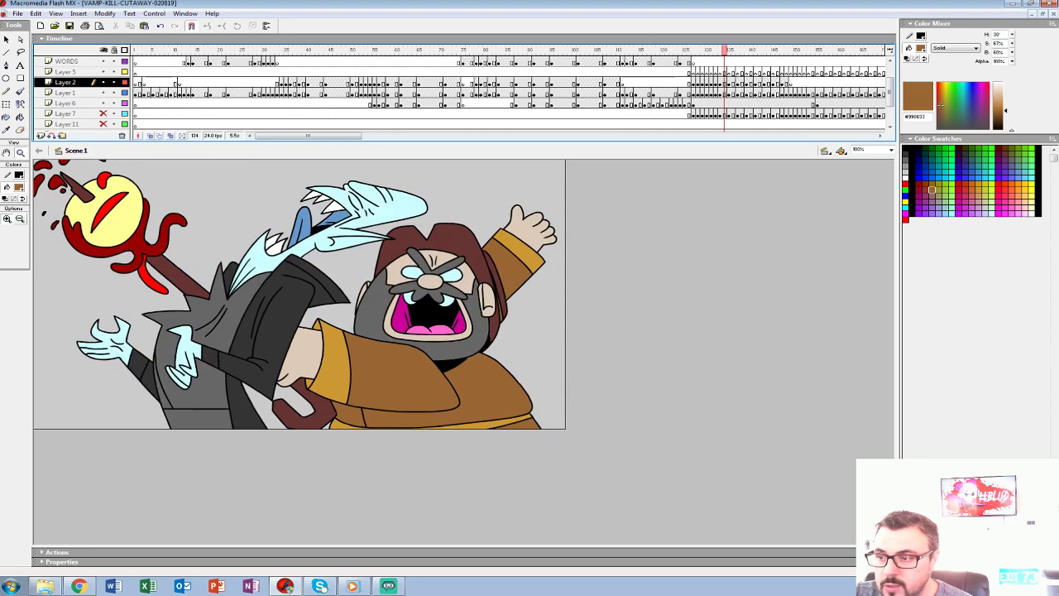
{"action": "left_click", "coordinate": [577, 82]}
{"action": "key", "text": "Return"}
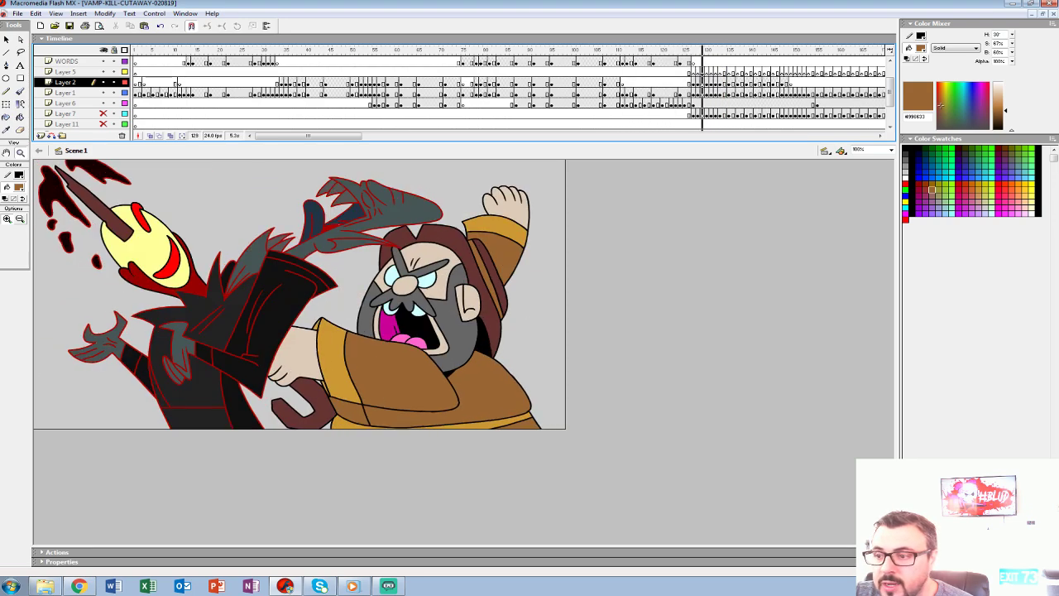
Insert keyframes at frame 125 on the WORDS layer and Layer 1.
{"action": "left_click", "coordinate": [680, 82]}
{"action": "left_click", "coordinate": [680, 62]}
{"action": "key", "text": "F6"}
{"action": "left_click", "coordinate": [680, 93]}
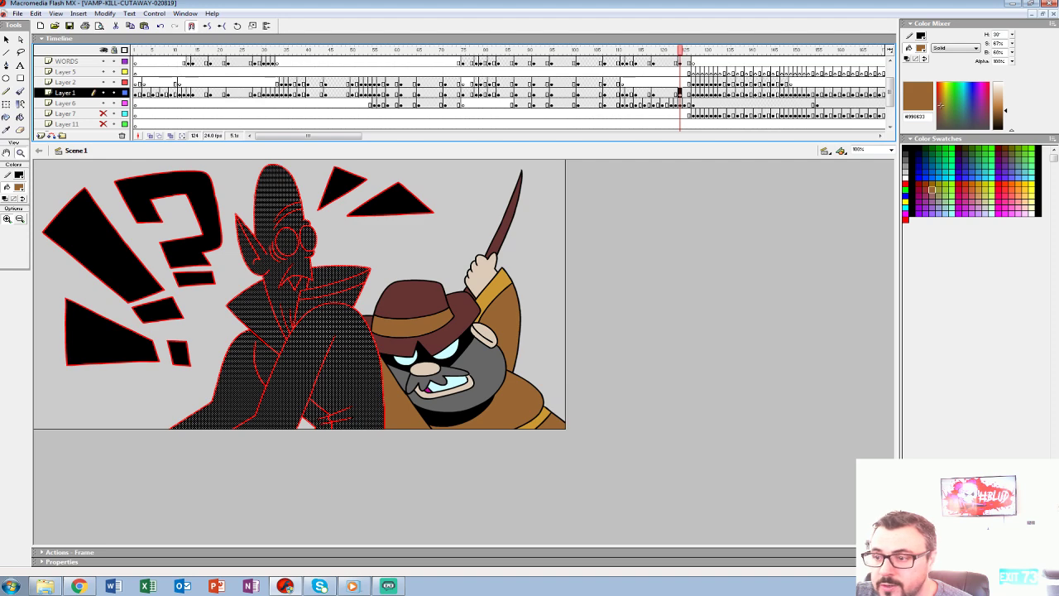
{"action": "key", "text": "F6"}
{"action": "key", "text": "period"}
{"action": "left_click", "coordinate": [684, 93]}
Delete the lettering and the vampire silhouette from frame 125 on the WORDS layer and Layer 1.
{"action": "left_click", "coordinate": [684, 62]}
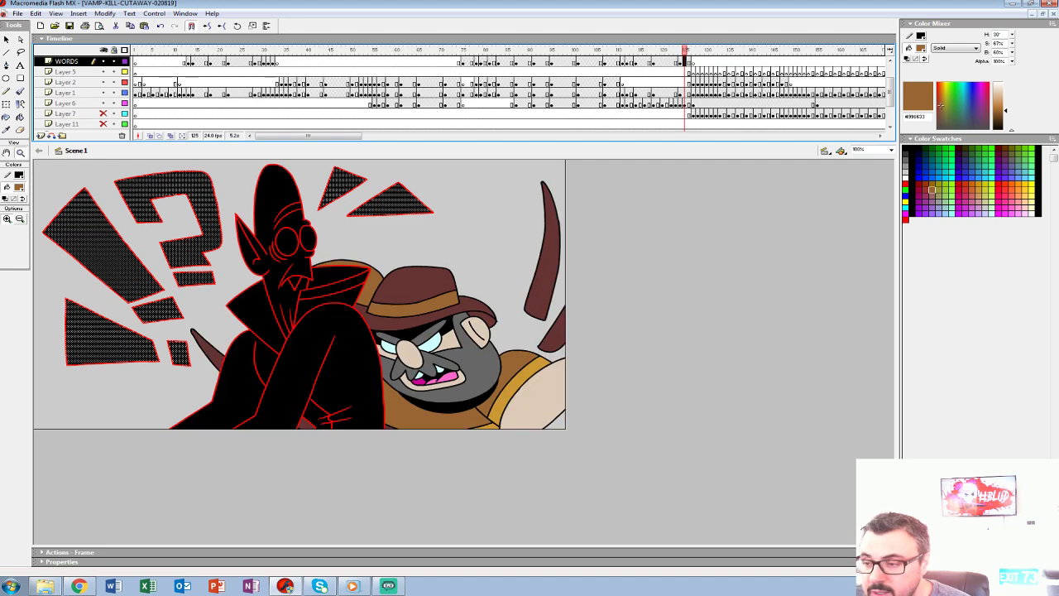
{"action": "key", "text": "Delete"}
{"action": "left_click", "coordinate": [684, 93]}
{"action": "key", "text": "Delete"}
Play back the animation from before frame 125 to check the transition into the staking shot.
{"action": "left_click", "coordinate": [622, 82]}
{"action": "key", "text": "Return"}
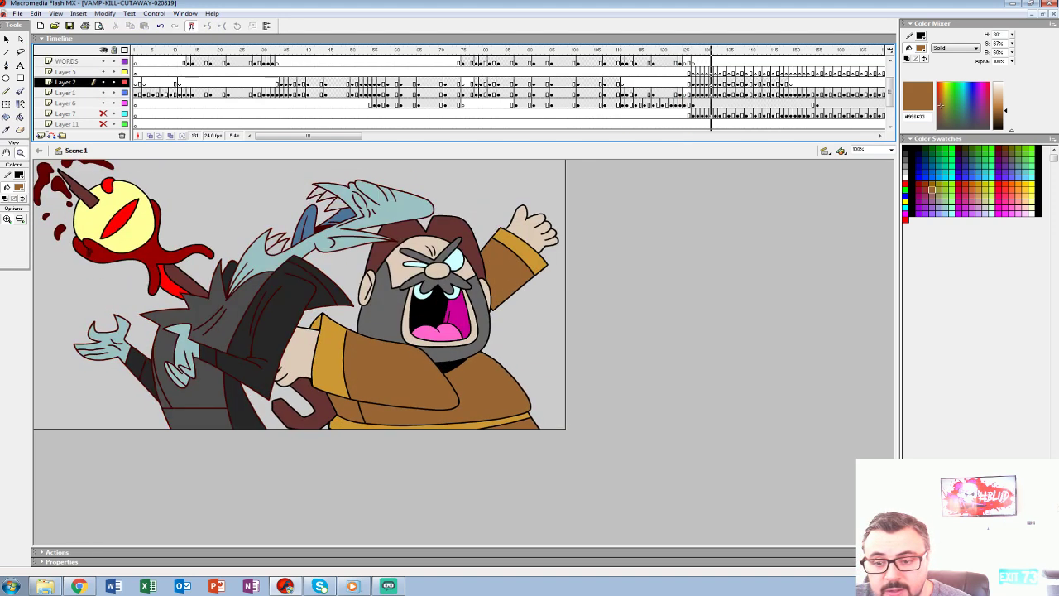
{"action": "left_click", "coordinate": [622, 51]}
{"action": "key", "text": "Return"}
{"action": "left_click", "coordinate": [555, 51]}
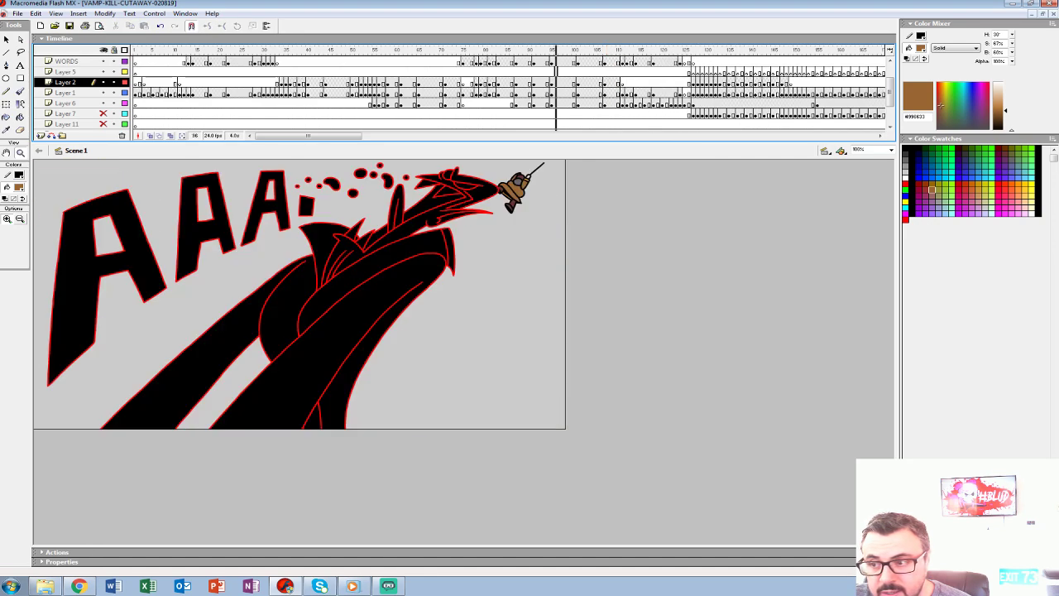
{"action": "key", "text": "Return"}
{"action": "key", "text": "Return"}
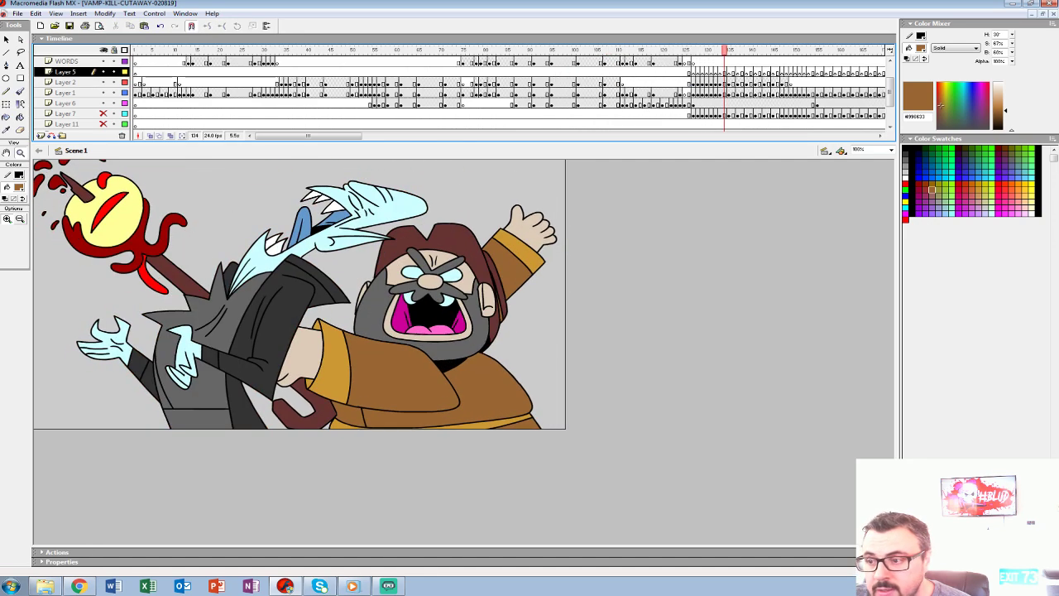
Turn on onion skinning at frame 125 of Layer 1, and lock Layers 6, 7 and 11 and display them as outlines.
{"action": "left_click", "coordinate": [684, 93]}
{"action": "left_click", "coordinate": [150, 135]}
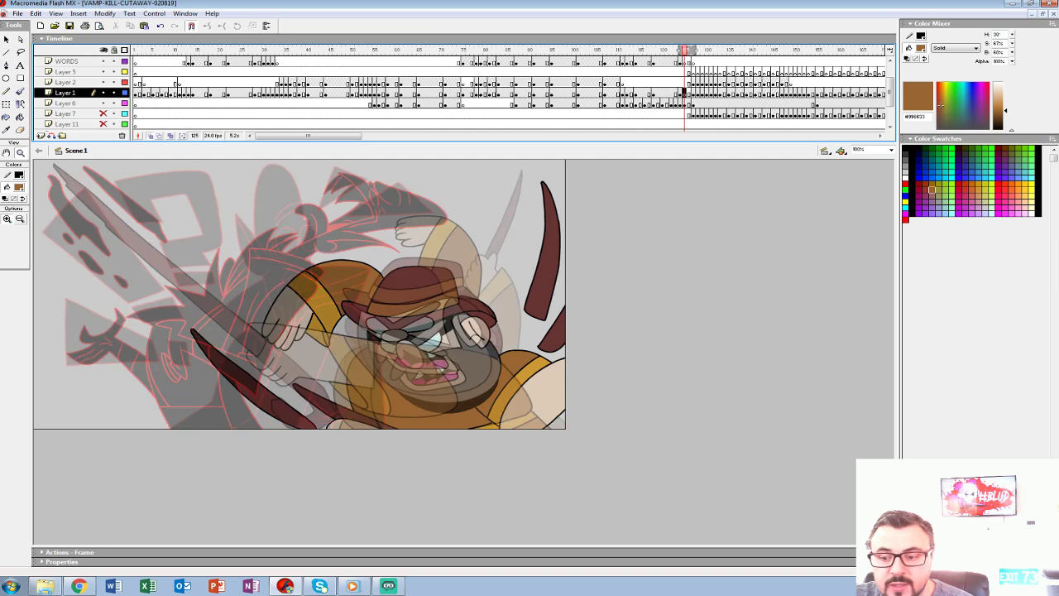
{"action": "left_click_drag", "start_coordinate": [115, 103], "coordinate": [114, 124]}
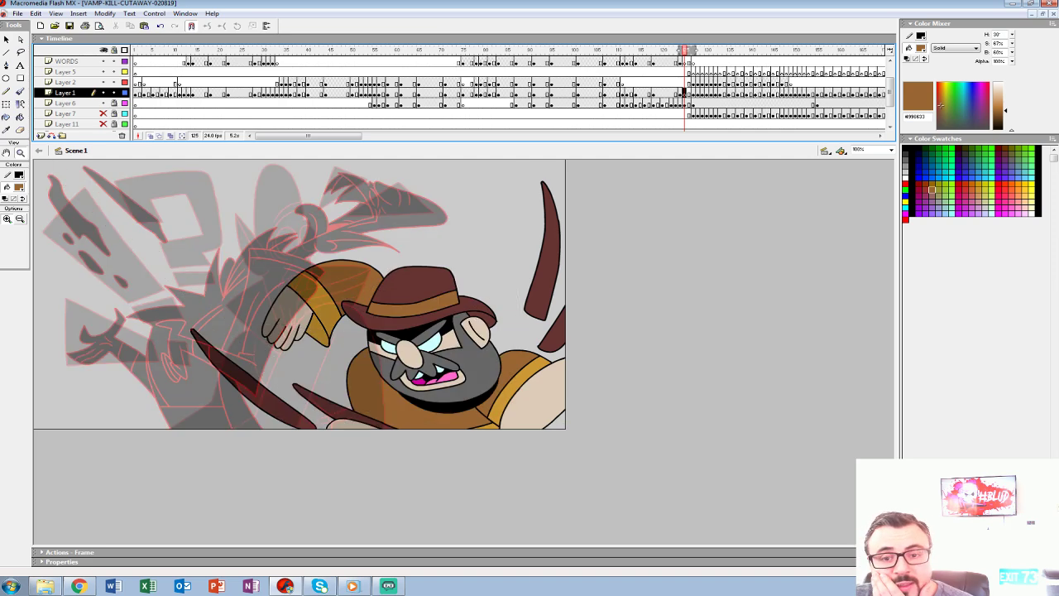
{"action": "left_click_drag", "start_coordinate": [125, 115], "coordinate": [124, 124]}
{"action": "left_click", "coordinate": [124, 102]}
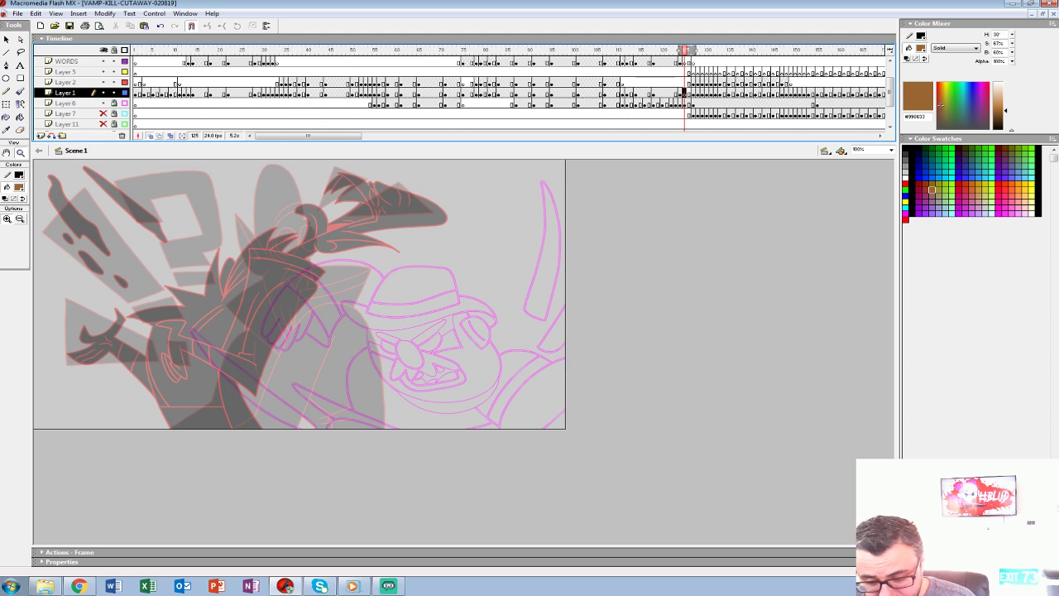
Enlarge the stage view and hide Layer 5 and the WORDS layer.
{"action": "key", "text": "ctrl+2"}
{"action": "left_click", "coordinate": [102, 71]}
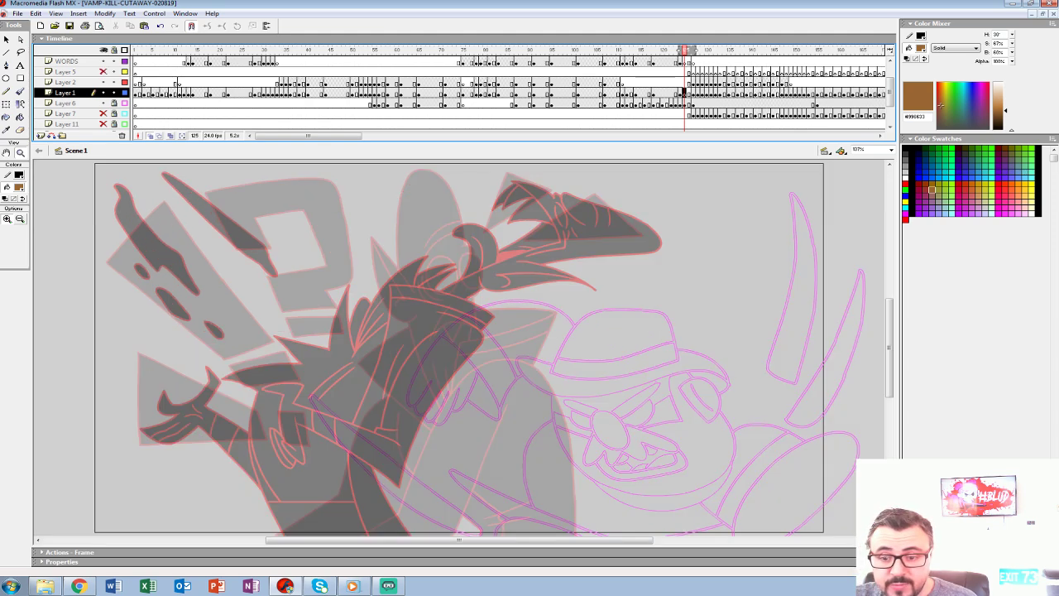
{"action": "left_click", "coordinate": [103, 61]}
{"action": "left_click_drag", "start_coordinate": [464, 242], "coordinate": [380, 221]}
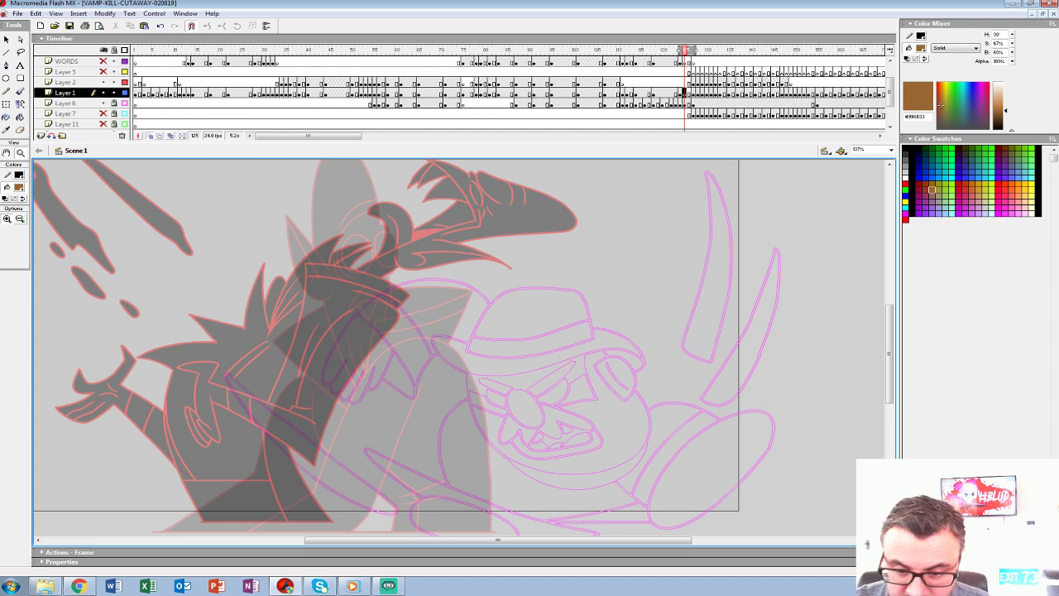
Show Layer 6 in full colour and choose the Brush tool with a small brush size.
{"action": "left_click", "coordinate": [124, 104]}
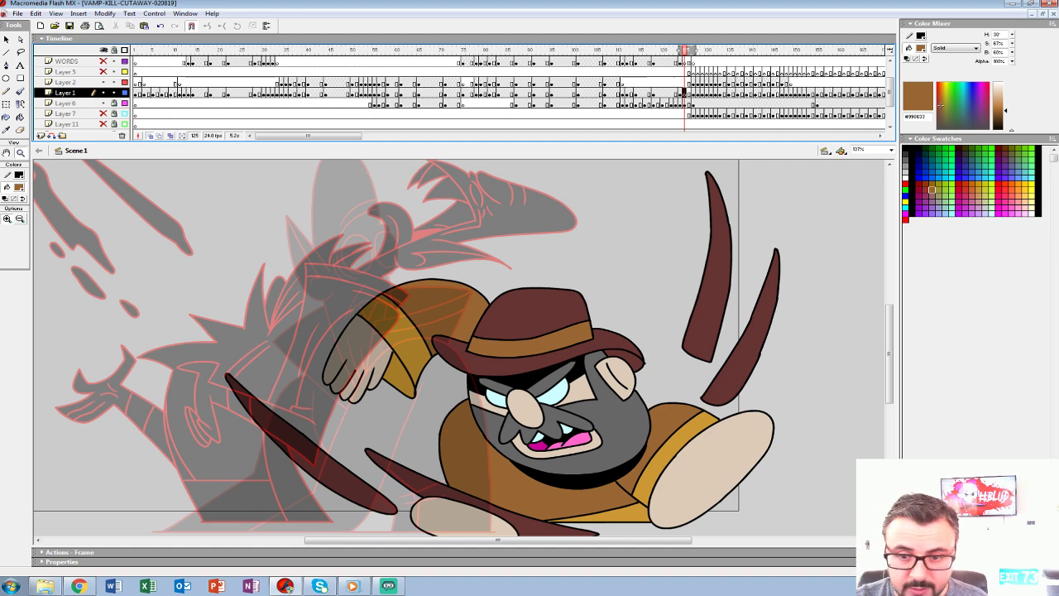
{"action": "left_click", "coordinate": [150, 136]}
{"action": "left_click", "coordinate": [150, 134]}
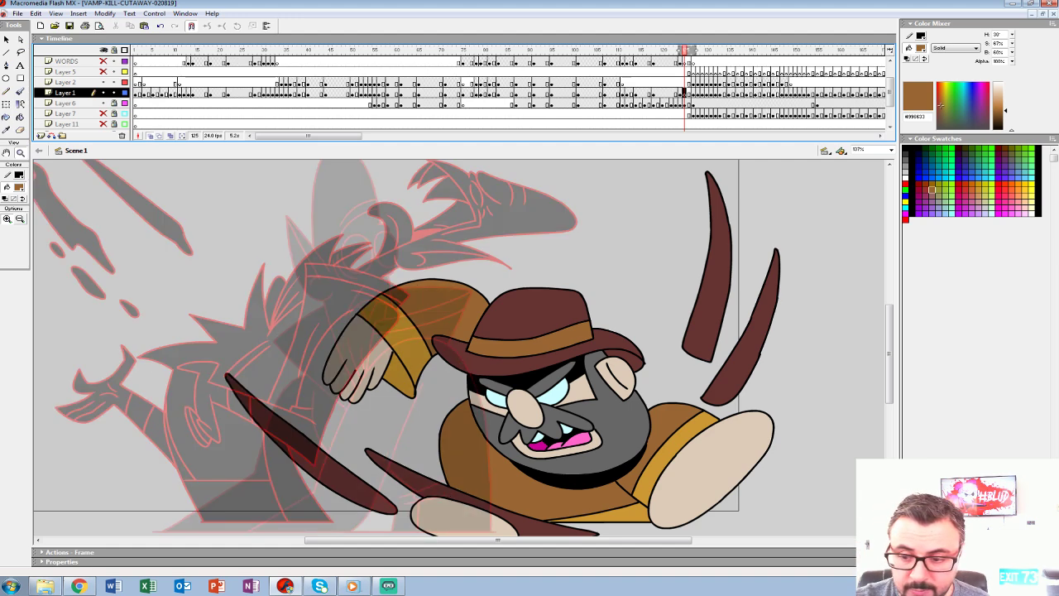
{"action": "left_click", "coordinate": [20, 91]}
{"action": "left_click", "coordinate": [23, 234]}
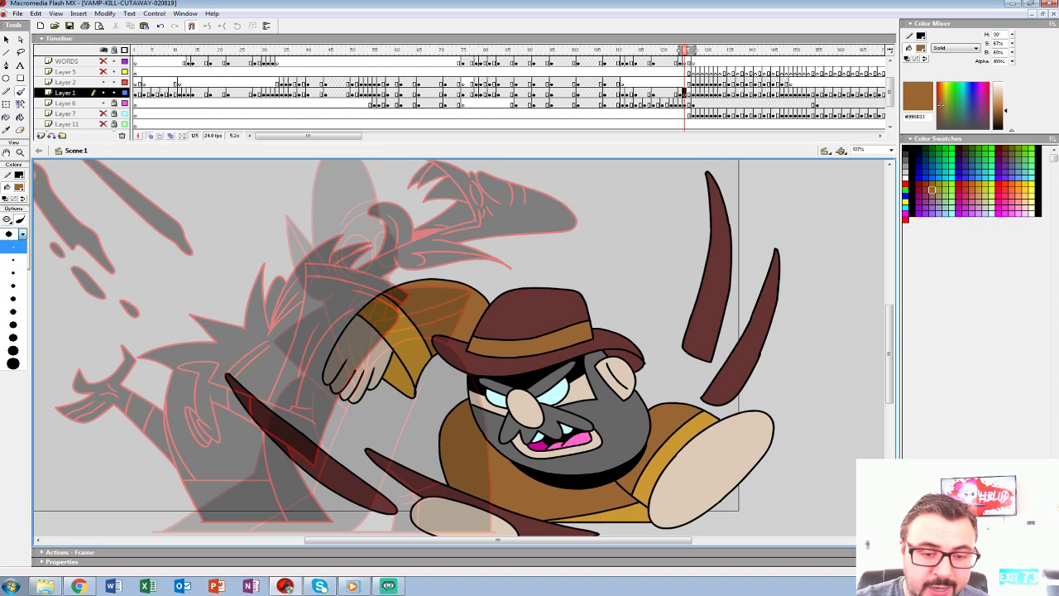
{"action": "left_click", "coordinate": [10, 271]}
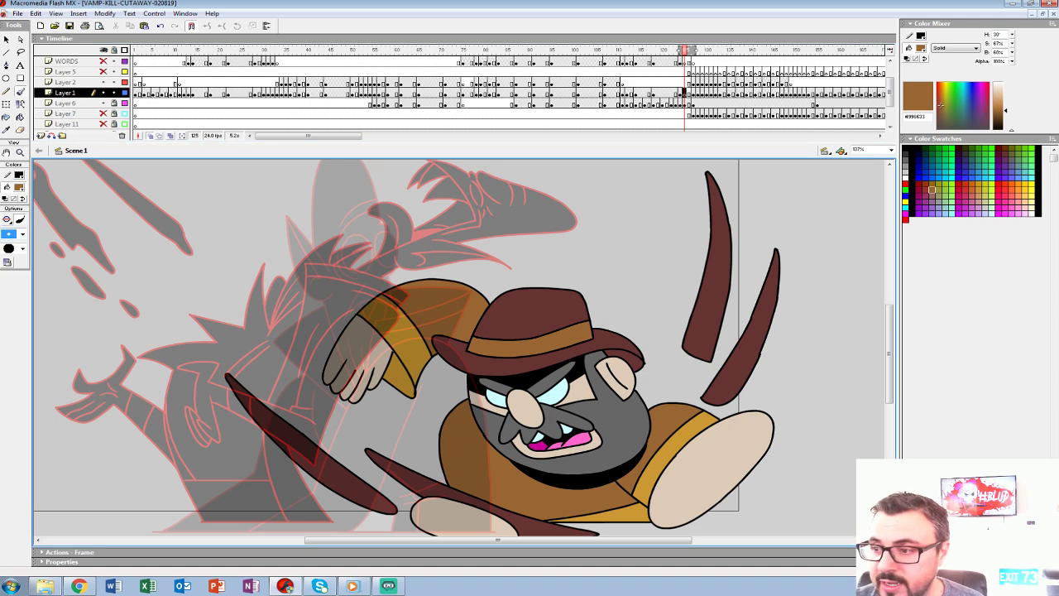
Step back and forth through the frames around 125 to 127 to compare the neighbouring poses.
{"action": "key", "text": "period"}
{"action": "key", "text": "period"}
{"action": "key", "text": "comma"}
{"action": "key", "text": "comma"}
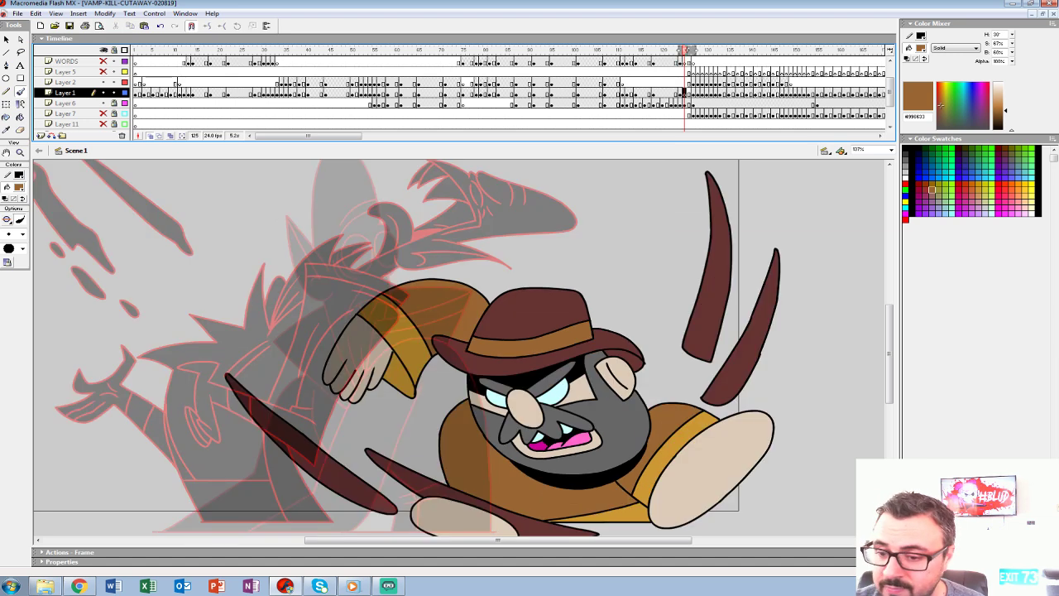
{"action": "key", "text": "comma"}
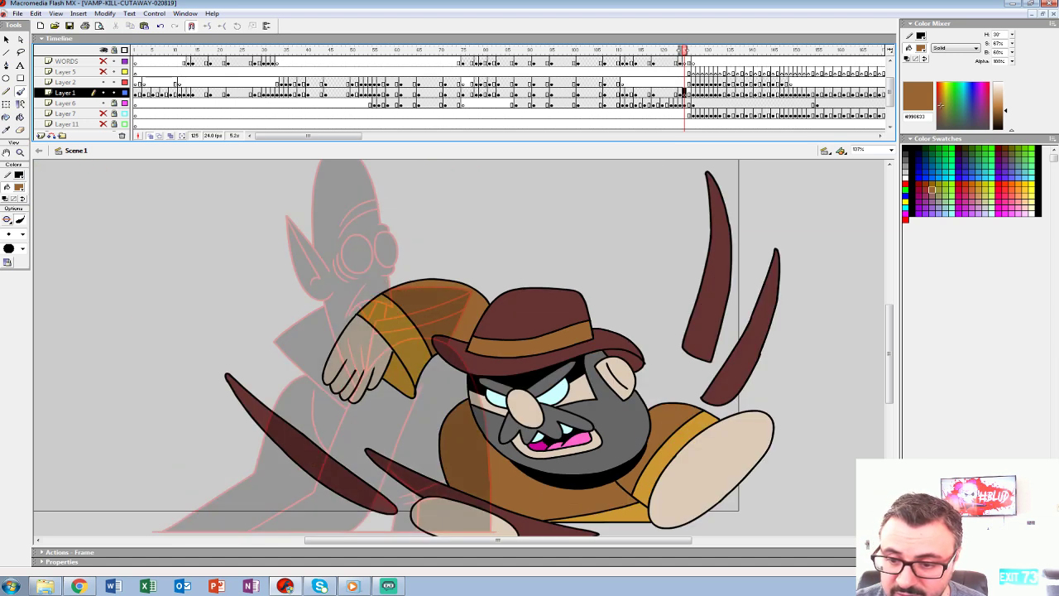
{"action": "key", "text": "period"}
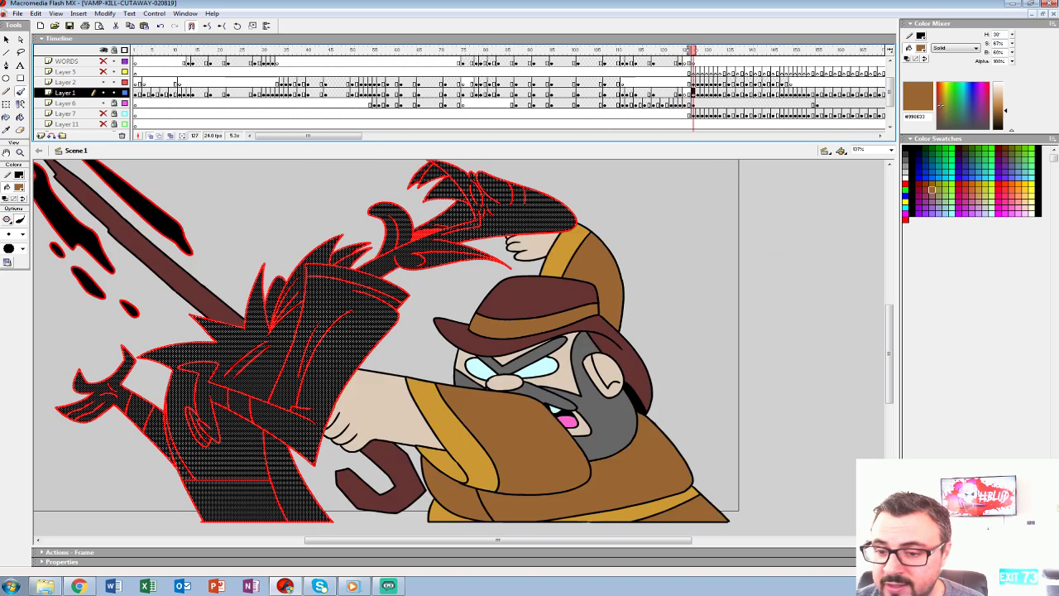
{"action": "key", "text": "comma"}
{"action": "key", "text": "comma"}
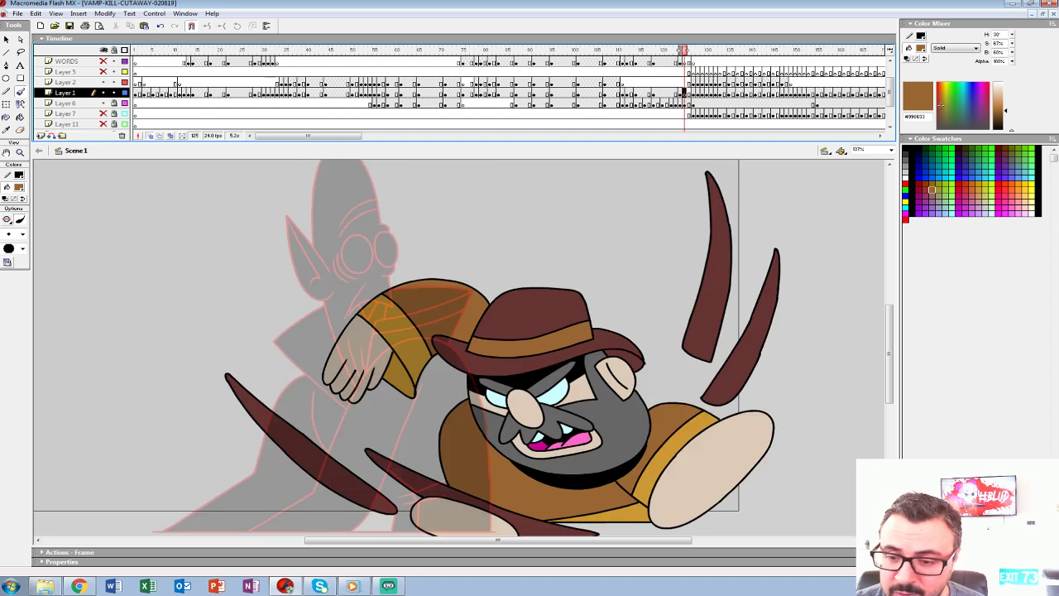
Set the fill colour to red (#FF0000) and display Layer 6 as outlines.
{"action": "left_click", "coordinate": [18, 187]}
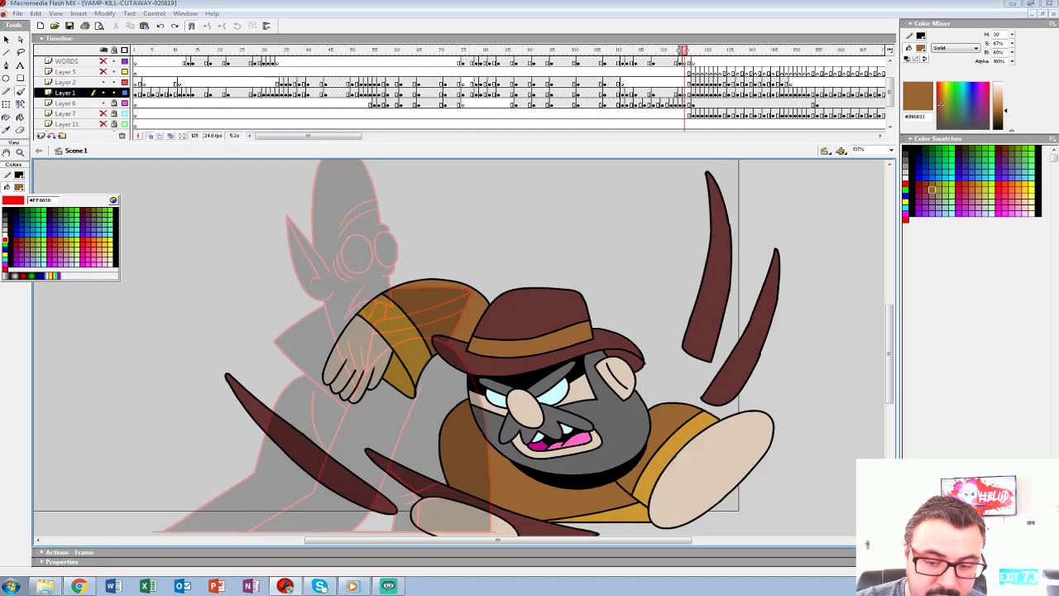
{"action": "left_click", "coordinate": [5, 240]}
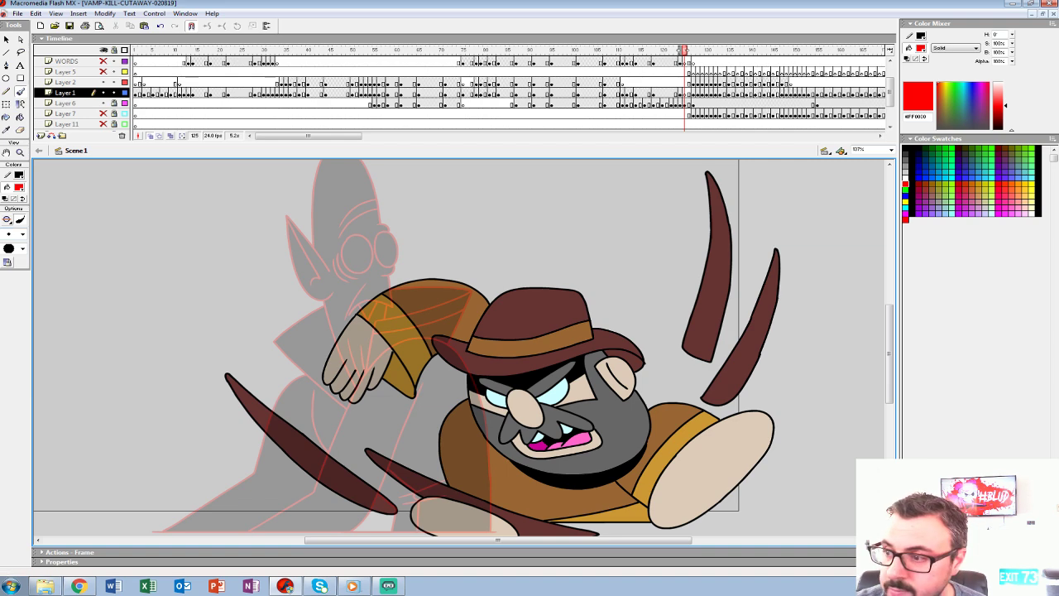
{"action": "left_click", "coordinate": [124, 103]}
Switch to a smaller brush size and paint two round red eyes over the ghosted vampire's face on Layer 1.
{"action": "mouse_move", "coordinate": [342, 233]}
{"action": "left_mouse_down"}
{"action": "mouse_move", "coordinate": [341, 268]}
{"action": "mouse_move", "coordinate": [346, 229]}
{"action": "mouse_move", "coordinate": [334, 265]}
{"action": "mouse_move", "coordinate": [342, 233]}
{"action": "mouse_move", "coordinate": [359, 235]}
{"action": "mouse_move", "coordinate": [378, 268]}
{"action": "mouse_move", "coordinate": [366, 243]}
{"action": "mouse_move", "coordinate": [385, 263]}
{"action": "mouse_move", "coordinate": [420, 258]}
{"action": "mouse_move", "coordinate": [412, 322]}
{"action": "left_mouse_up"}
{"action": "key", "text": "ctrl+z"}
{"action": "left_click", "coordinate": [22, 234]}
{"action": "left_click", "coordinate": [13, 260]}
{"action": "key", "text": "ctrl+z"}
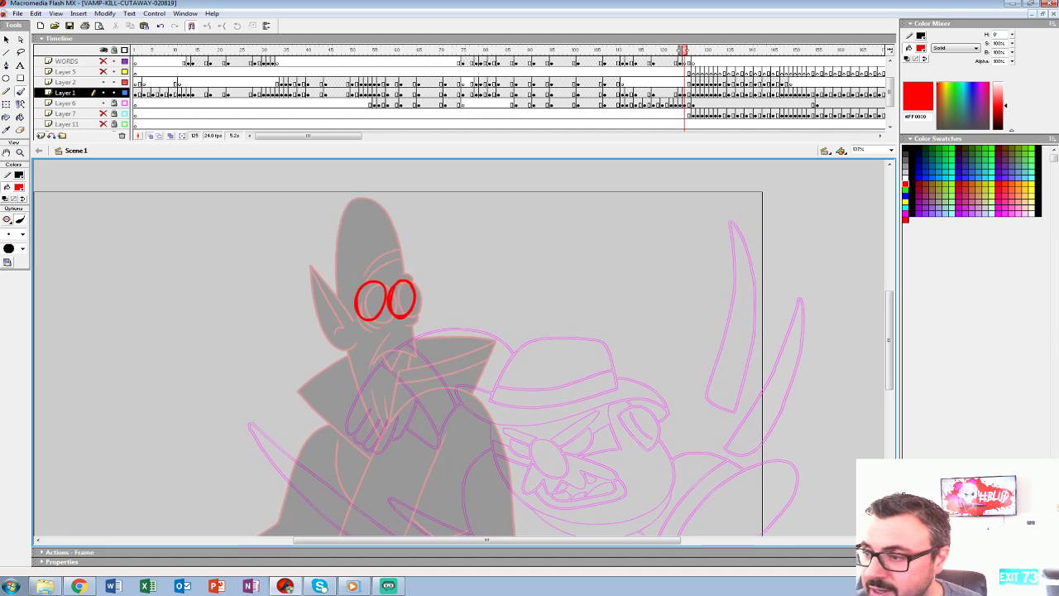
Extend the onion skin range to frame 127 and redraw the vampire's round eyes slightly shifted toward the next pose.
{"action": "left_click_drag", "start_coordinate": [687, 50], "coordinate": [694, 51]}
{"action": "key", "text": "ctrl+z"}
{"action": "key", "text": "ctrl+z"}
{"action": "mouse_move", "coordinate": [375, 278]}
{"action": "left_mouse_down"}
{"action": "mouse_move", "coordinate": [364, 296]}
{"action": "mouse_move", "coordinate": [391, 290]}
{"action": "mouse_move", "coordinate": [363, 302]}
{"action": "mouse_move", "coordinate": [390, 290]}
{"action": "mouse_move", "coordinate": [364, 288]}
{"action": "mouse_move", "coordinate": [393, 297]}
{"action": "mouse_move", "coordinate": [365, 288]}
{"action": "mouse_move", "coordinate": [373, 315]}
{"action": "mouse_move", "coordinate": [403, 309]}
{"action": "mouse_move", "coordinate": [397, 285]}
{"action": "mouse_move", "coordinate": [397, 304]}
{"action": "left_mouse_up"}
{"action": "key", "text": "ctrl+z"}
{"action": "left_click_drag", "start_coordinate": [405, 339], "coordinate": [424, 280]}
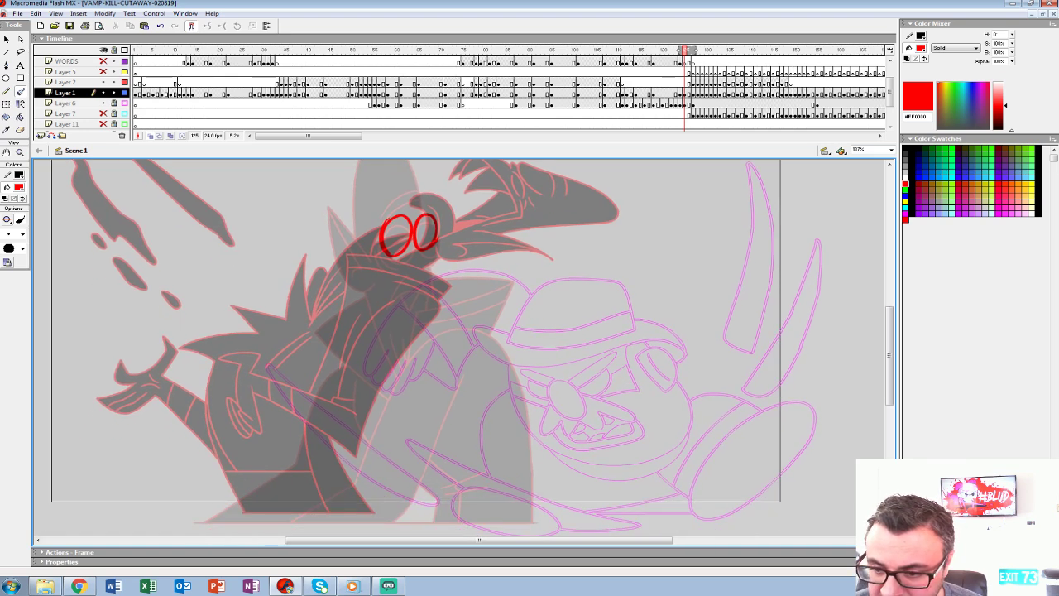
Sketch the vampire's in-between head in red around the eyes, with the tall skull, pointed ear, jaw and fangs.
{"action": "mouse_move", "coordinate": [436, 226]}
{"action": "left_mouse_down"}
{"action": "mouse_move", "coordinate": [430, 288]}
{"action": "mouse_move", "coordinate": [408, 282]}
{"action": "mouse_move", "coordinate": [385, 299]}
{"action": "mouse_move", "coordinate": [407, 303]}
{"action": "mouse_move", "coordinate": [413, 283]}
{"action": "mouse_move", "coordinate": [384, 296]}
{"action": "left_mouse_up"}
{"action": "left_click_drag", "start_coordinate": [375, 239], "coordinate": [414, 354]}
{"action": "mouse_move", "coordinate": [444, 280]}
{"action": "left_mouse_down"}
{"action": "mouse_move", "coordinate": [413, 204]}
{"action": "mouse_move", "coordinate": [396, 204]}
{"action": "mouse_move", "coordinate": [385, 221]}
{"action": "mouse_move", "coordinate": [375, 295]}
{"action": "mouse_move", "coordinate": [356, 252]}
{"action": "mouse_move", "coordinate": [360, 333]}
{"action": "mouse_move", "coordinate": [380, 352]}
{"action": "left_mouse_up"}
{"action": "left_click_drag", "start_coordinate": [358, 278], "coordinate": [370, 323]}
{"action": "key", "text": "ctrl+z"}
{"action": "mouse_move", "coordinate": [358, 271]}
{"action": "left_mouse_down"}
{"action": "mouse_move", "coordinate": [373, 319]}
{"action": "mouse_move", "coordinate": [363, 325]}
{"action": "left_mouse_up"}
{"action": "left_click_drag", "start_coordinate": [414, 372], "coordinate": [405, 311]}
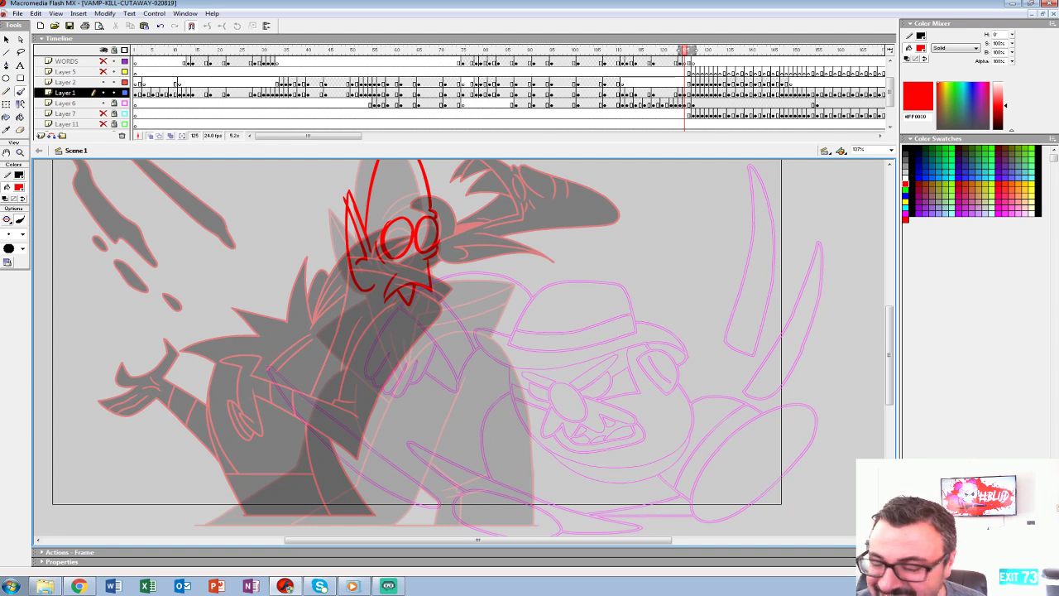
Shorten the onion skin range after frame 125 to leave out the ghosted pose at frame 127.
{"action": "left_click_drag", "start_coordinate": [694, 50], "coordinate": [687, 50]}
{"action": "left_click_drag", "start_coordinate": [426, 328], "coordinate": [472, 277]}
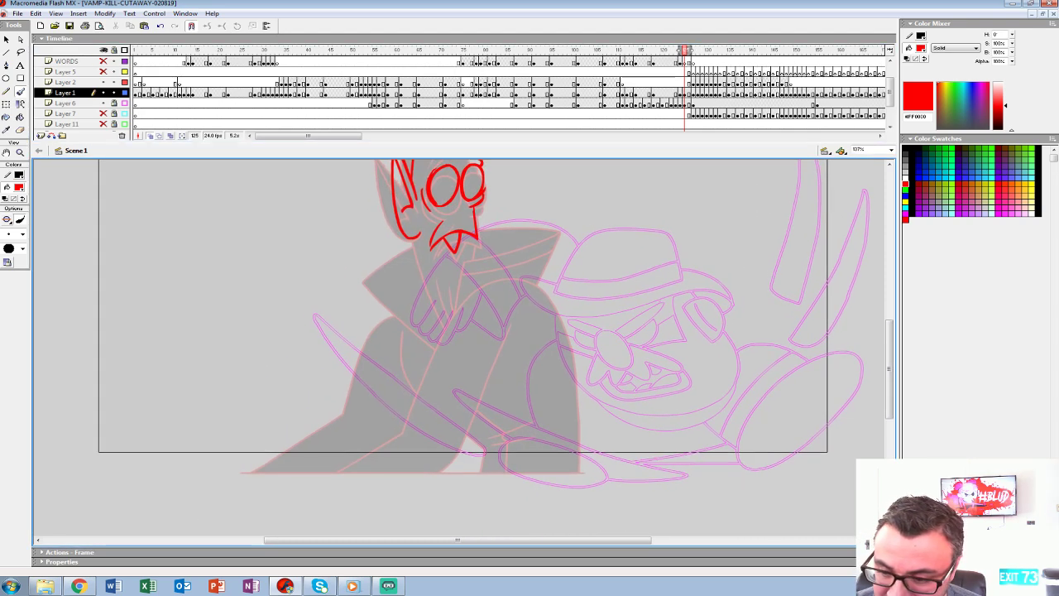
{"action": "left_click_drag", "start_coordinate": [396, 282], "coordinate": [463, 337]}
{"action": "key", "text": "ctrl+z"}
{"action": "mouse_move", "coordinate": [470, 470]}
{"action": "left_mouse_down"}
{"action": "mouse_move", "coordinate": [521, 311]}
{"action": "mouse_move", "coordinate": [430, 276]}
{"action": "mouse_move", "coordinate": [349, 400]}
{"action": "left_mouse_up"}
{"action": "mouse_move", "coordinate": [364, 351]}
{"action": "left_mouse_down"}
{"action": "mouse_move", "coordinate": [488, 253]}
{"action": "mouse_move", "coordinate": [525, 294]}
{"action": "mouse_move", "coordinate": [470, 467]}
{"action": "left_mouse_up"}
{"action": "left_click_drag", "start_coordinate": [445, 270], "coordinate": [339, 422]}
{"action": "left_click_drag", "start_coordinate": [567, 293], "coordinate": [502, 227]}
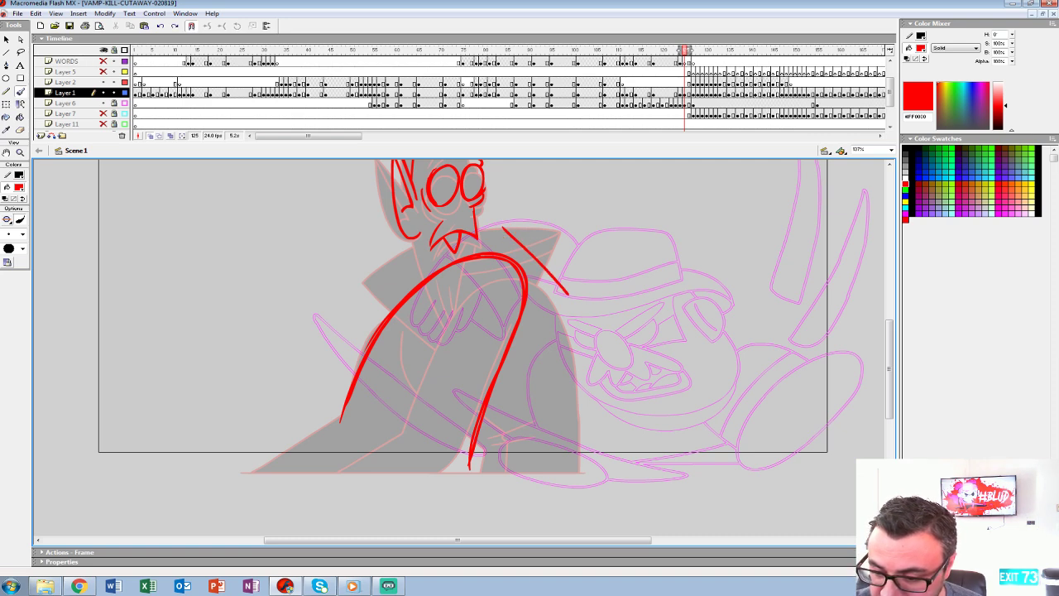
{"action": "left_click_drag", "start_coordinate": [416, 409], "coordinate": [573, 459]}
{"action": "mouse_move", "coordinate": [415, 409]}
{"action": "left_mouse_down"}
{"action": "mouse_move", "coordinate": [616, 453]}
{"action": "mouse_move", "coordinate": [436, 436]}
{"action": "left_mouse_up"}
{"action": "left_click_drag", "start_coordinate": [423, 421], "coordinate": [470, 405]}
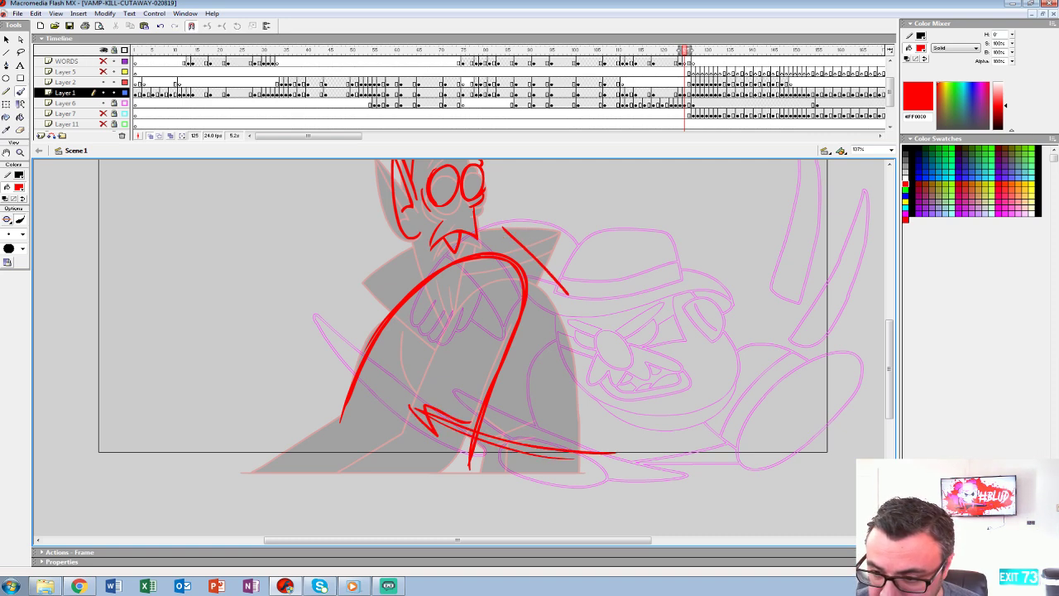
{"action": "key", "text": "ctrl+z"}
{"action": "key", "text": "ctrl+z"}
{"action": "key", "text": "ctrl+z"}
{"action": "key", "text": "ctrl+z"}
{"action": "key", "text": "ctrl+z"}
{"action": "key", "text": "ctrl+z"}
{"action": "key", "text": "ctrl+z"}
{"action": "key", "text": "ctrl+z"}
Sketch the vampire's hunched cape in red below the head, with the arched shoulders, long outer edge and inner fold.
{"action": "mouse_move", "coordinate": [485, 470]}
{"action": "left_mouse_down"}
{"action": "mouse_move", "coordinate": [535, 283]}
{"action": "mouse_move", "coordinate": [508, 258]}
{"action": "mouse_move", "coordinate": [439, 282]}
{"action": "mouse_move", "coordinate": [367, 367]}
{"action": "left_mouse_up"}
{"action": "left_click_drag", "start_coordinate": [537, 278], "coordinate": [485, 476]}
{"action": "left_click_drag", "start_coordinate": [488, 315], "coordinate": [405, 455]}
{"action": "mouse_move", "coordinate": [436, 398]}
{"action": "left_mouse_down"}
{"action": "mouse_move", "coordinate": [365, 474]}
{"action": "mouse_move", "coordinate": [461, 345]}
{"action": "left_mouse_up"}
{"action": "left_click_drag", "start_coordinate": [404, 311], "coordinate": [352, 408]}
{"action": "mouse_move", "coordinate": [378, 358]}
{"action": "left_mouse_down"}
{"action": "mouse_move", "coordinate": [354, 384]}
{"action": "mouse_move", "coordinate": [345, 428]}
{"action": "mouse_move", "coordinate": [295, 471]}
{"action": "left_mouse_up"}
Sketch the vampire's slanted back edge behind the cape with a jagged, spiky fringe along it.
{"action": "left_click_drag", "start_coordinate": [382, 381], "coordinate": [294, 477]}
{"action": "left_click_drag", "start_coordinate": [384, 359], "coordinate": [343, 427]}
{"action": "left_click_drag", "start_coordinate": [386, 309], "coordinate": [320, 398]}
{"action": "left_click_drag", "start_coordinate": [273, 475], "coordinate": [330, 382]}
{"action": "left_click_drag", "start_coordinate": [378, 318], "coordinate": [360, 339]}
{"action": "left_click_drag", "start_coordinate": [277, 460], "coordinate": [329, 382]}
{"action": "left_click_drag", "start_coordinate": [382, 312], "coordinate": [308, 410]}
{"action": "mouse_move", "coordinate": [372, 359]}
{"action": "left_mouse_down"}
{"action": "mouse_move", "coordinate": [347, 319]}
{"action": "mouse_move", "coordinate": [349, 352]}
{"action": "mouse_move", "coordinate": [331, 374]}
{"action": "mouse_move", "coordinate": [364, 400]}
{"action": "left_mouse_up"}
{"action": "left_click_drag", "start_coordinate": [447, 331], "coordinate": [419, 388]}
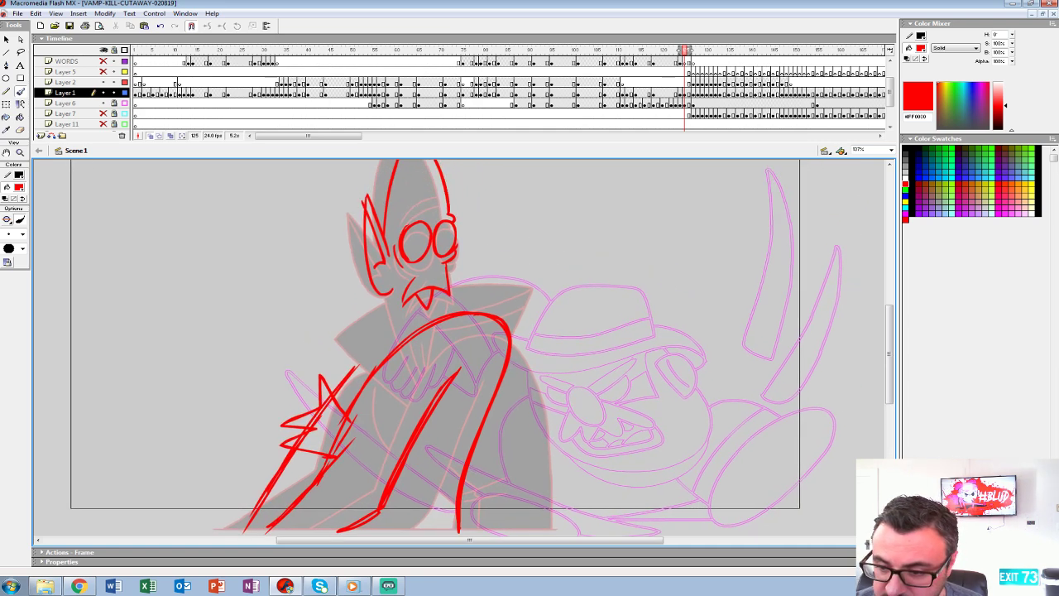
Compare with the pose at frame 127, then sketch the front half of the raised collar on frame 125.
{"action": "key", "text": "period"}
{"action": "key", "text": "period"}
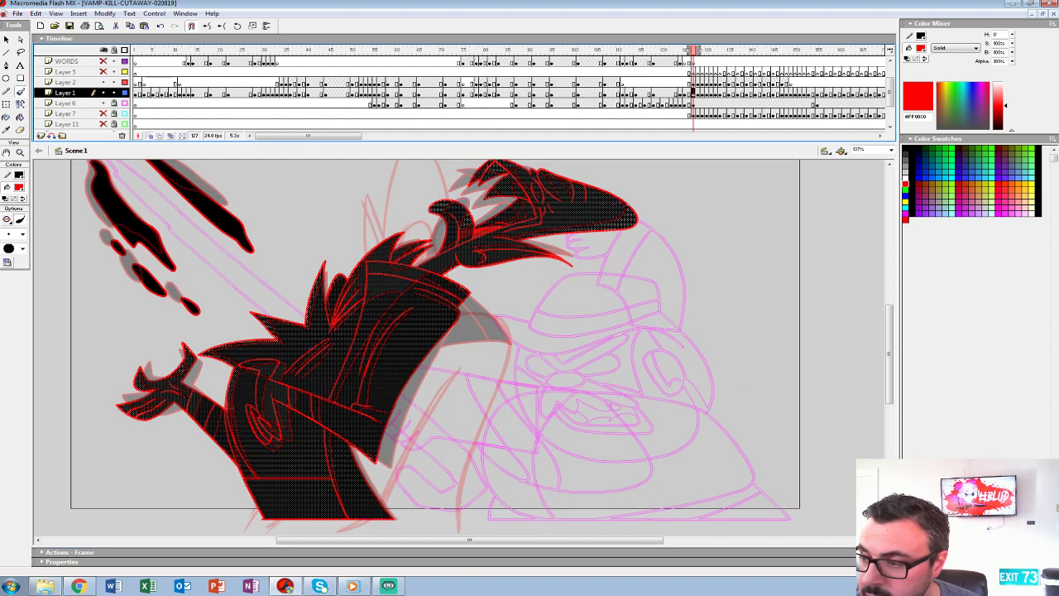
{"action": "key", "text": "comma"}
{"action": "key", "text": "comma"}
{"action": "left_click_drag", "start_coordinate": [495, 317], "coordinate": [535, 282]}
{"action": "key", "text": "ctrl+z"}
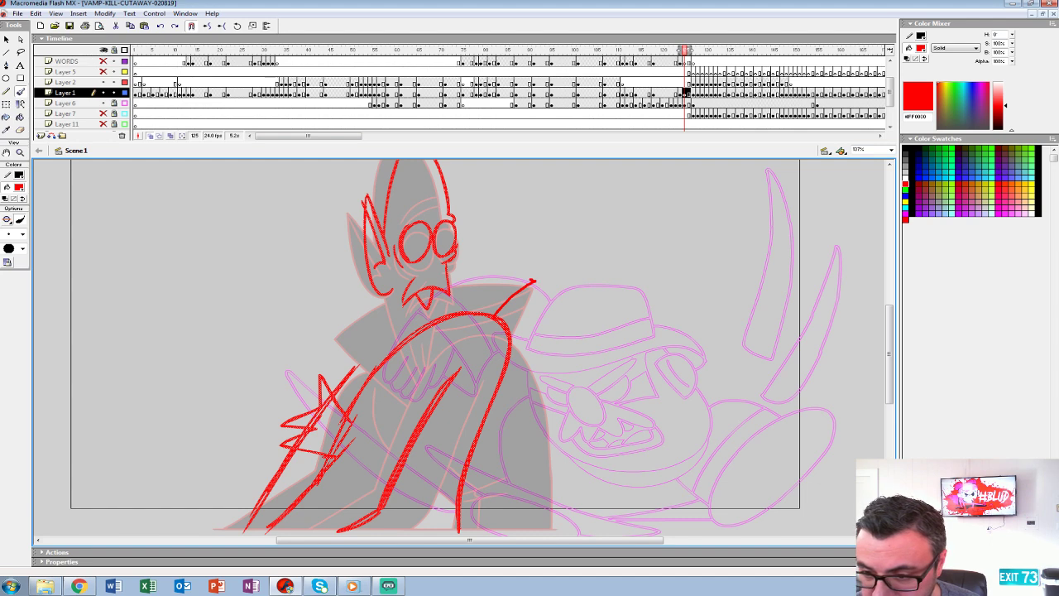
{"action": "left_click_drag", "start_coordinate": [453, 269], "coordinate": [535, 277]}
{"action": "mouse_move", "coordinate": [431, 302]}
{"action": "left_mouse_down"}
{"action": "mouse_move", "coordinate": [530, 281]}
{"action": "mouse_move", "coordinate": [431, 321]}
{"action": "mouse_move", "coordinate": [536, 294]}
{"action": "left_mouse_up"}
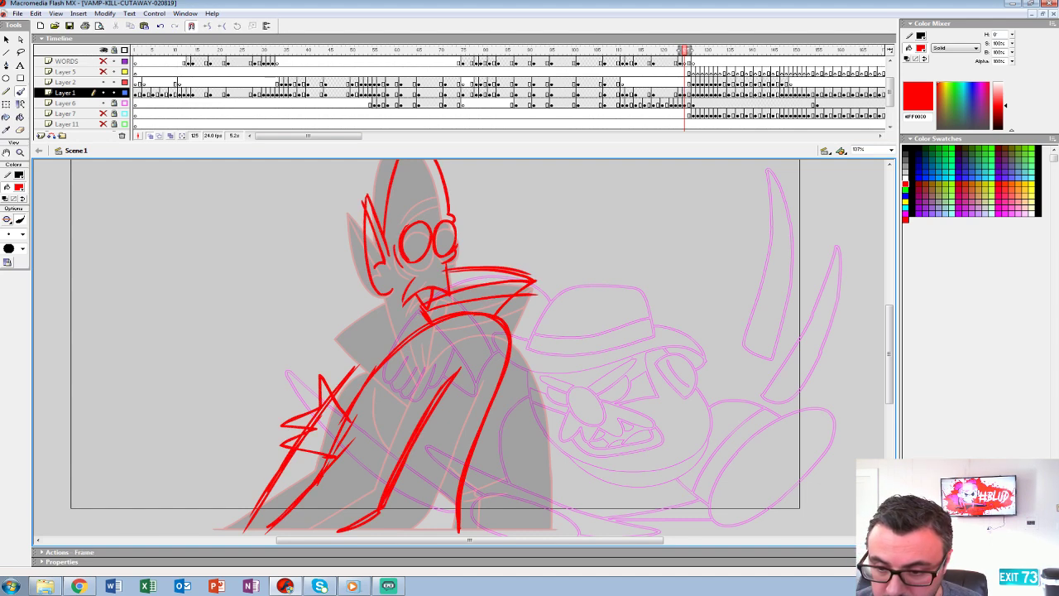
Sketch the neck line and the rear collar flap, and reinforce the strokes of the front collar.
{"action": "left_click_drag", "start_coordinate": [380, 204], "coordinate": [400, 343]}
{"action": "mouse_move", "coordinate": [382, 286]}
{"action": "left_mouse_down"}
{"action": "mouse_move", "coordinate": [339, 317]}
{"action": "mouse_move", "coordinate": [380, 359]}
{"action": "left_mouse_up"}
{"action": "left_click_drag", "start_coordinate": [335, 319], "coordinate": [381, 362]}
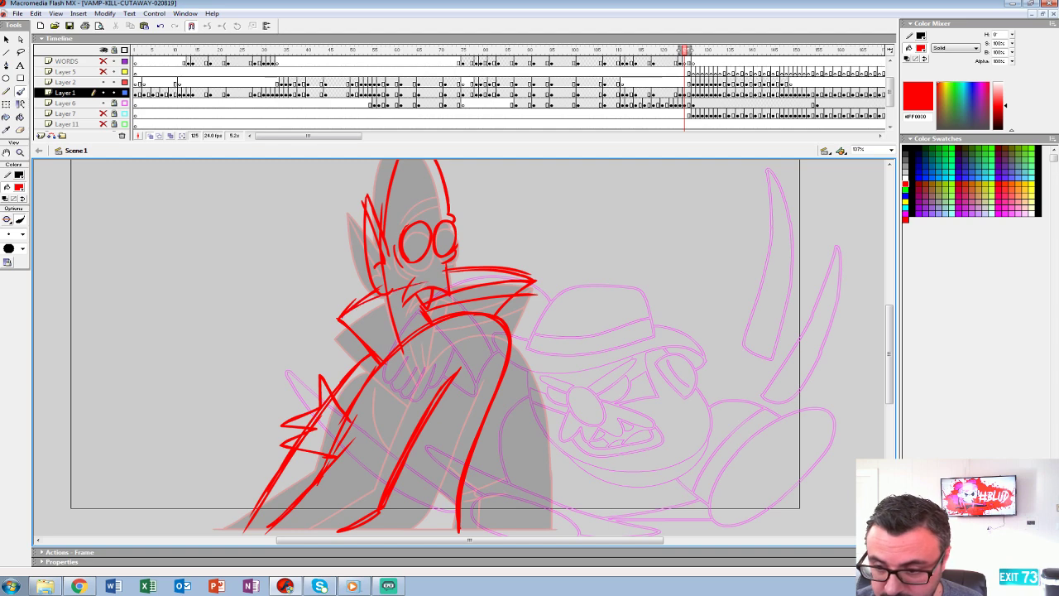
{"action": "mouse_move", "coordinate": [428, 318]}
{"action": "left_mouse_down"}
{"action": "mouse_move", "coordinate": [508, 297]}
{"action": "mouse_move", "coordinate": [529, 273]}
{"action": "left_mouse_up"}
{"action": "left_click_drag", "start_coordinate": [440, 271], "coordinate": [513, 271]}
{"action": "left_click_drag", "start_coordinate": [496, 314], "coordinate": [521, 332]}
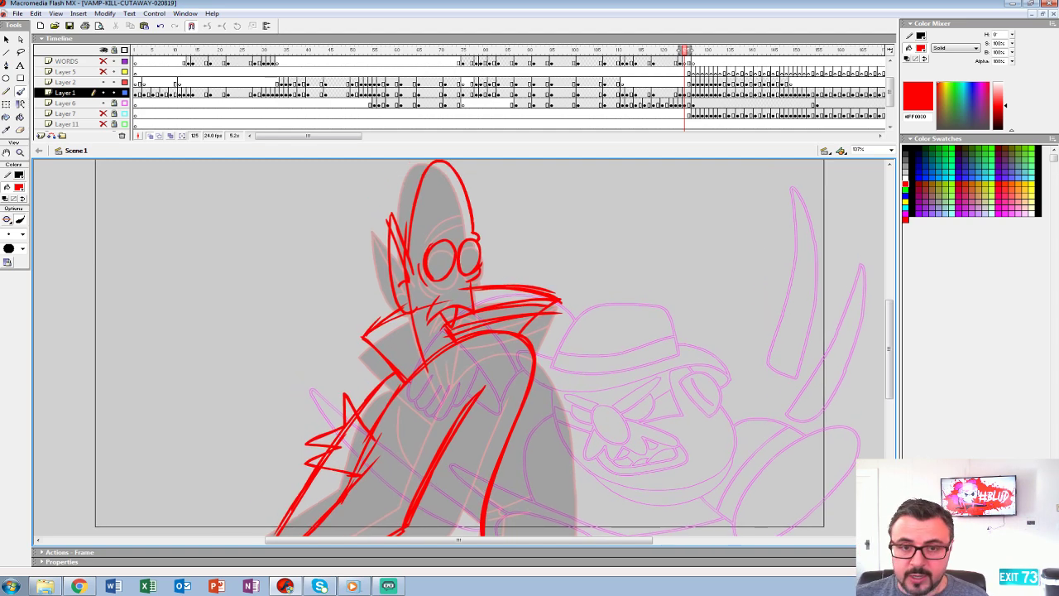
Turn off onion skinning, view the recoiling vampire pose in the staking shot, and save the file.
{"action": "left_click", "coordinate": [150, 136]}
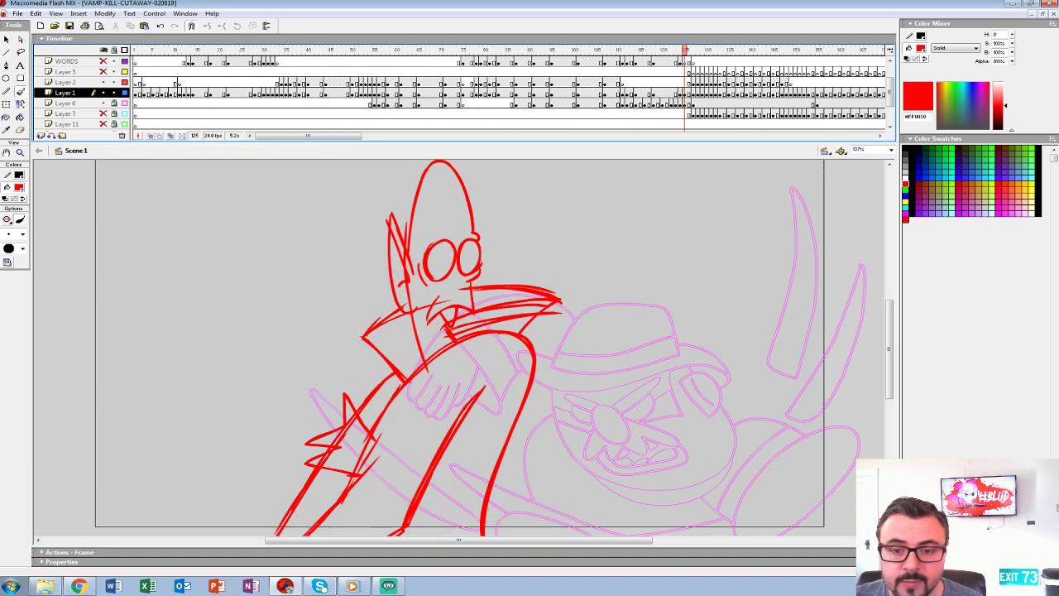
{"action": "key", "text": "z"}
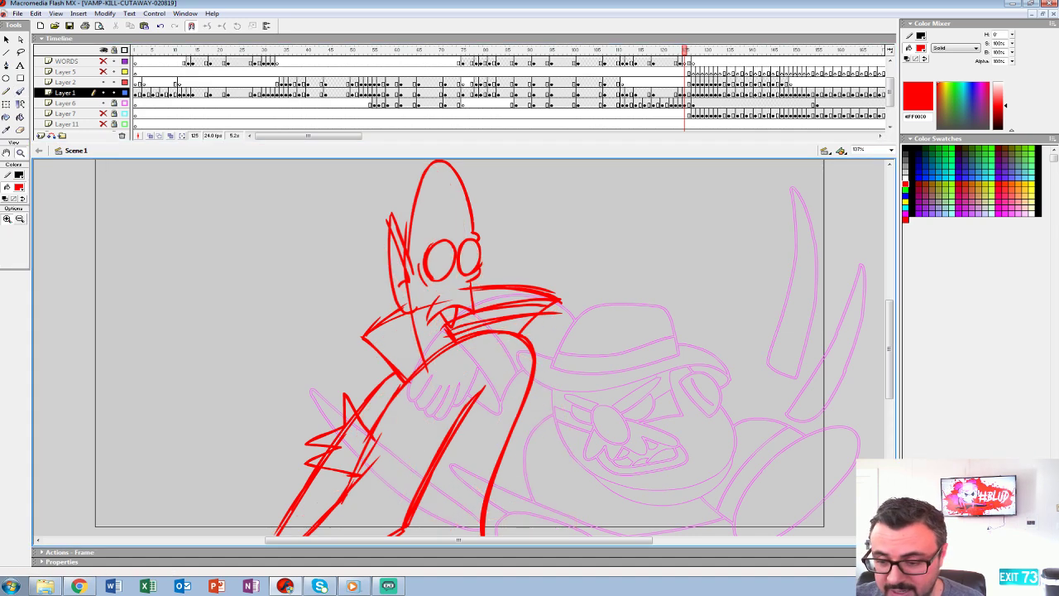
{"action": "key", "text": "ctrl+minus"}
{"action": "left_click_drag", "start_coordinate": [662, 83], "coordinate": [710, 50]}
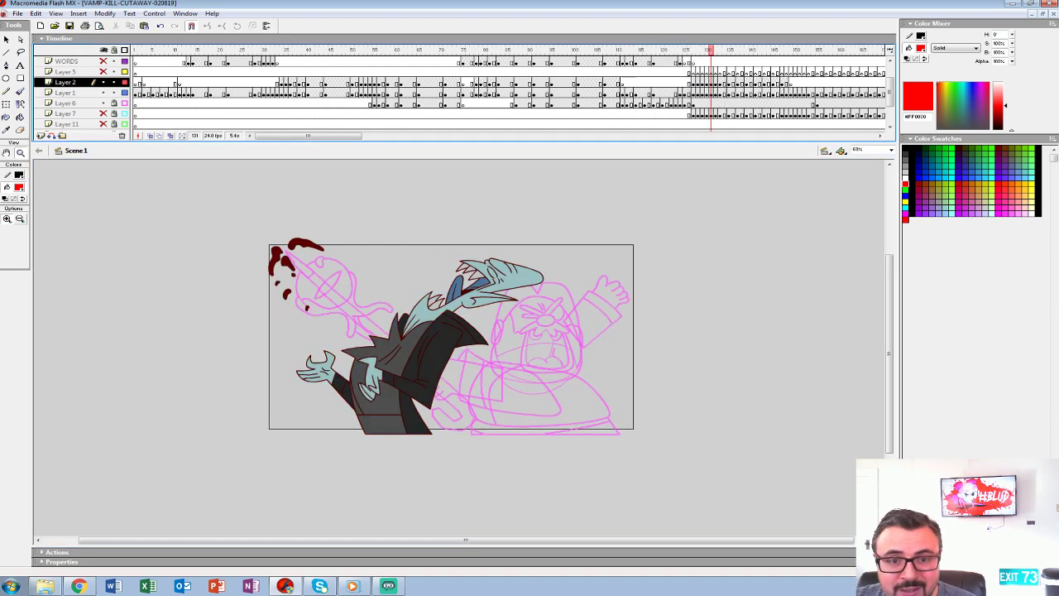
{"action": "left_click", "coordinate": [17, 13]}
{"action": "left_click", "coordinate": [21, 83]}
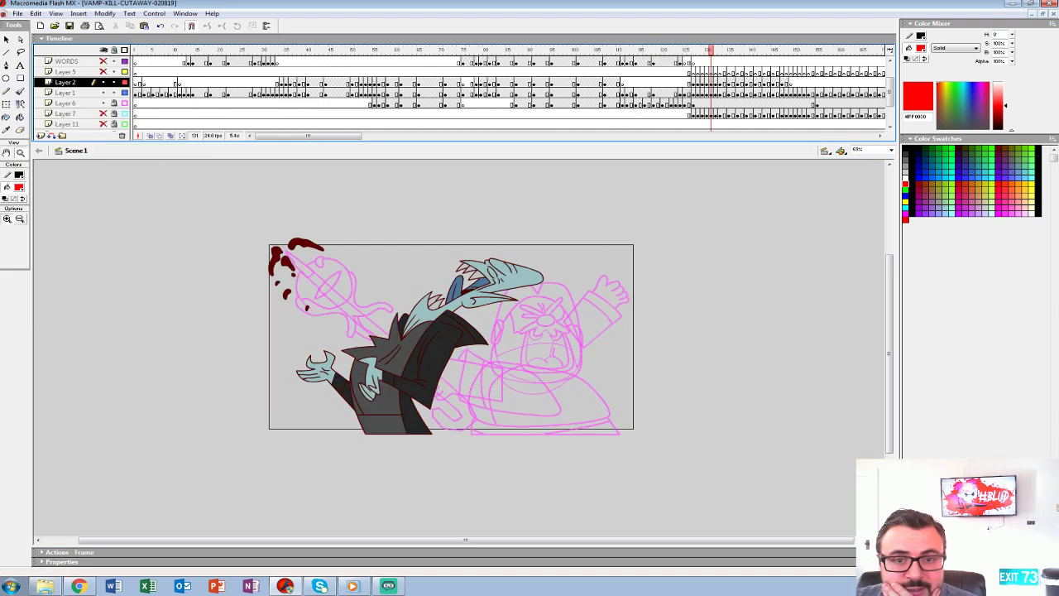
Create a new document and brush a cartoon face's round eyes, pupils, nose and small open mouth in red.
{"action": "left_click", "coordinate": [16, 13]}
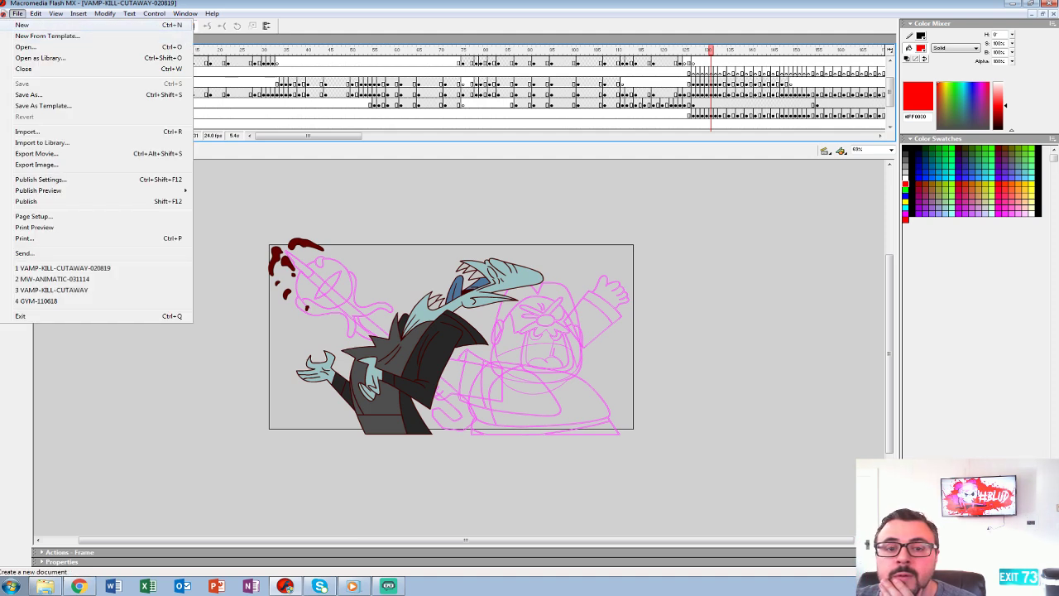
{"action": "left_click", "coordinate": [33, 25]}
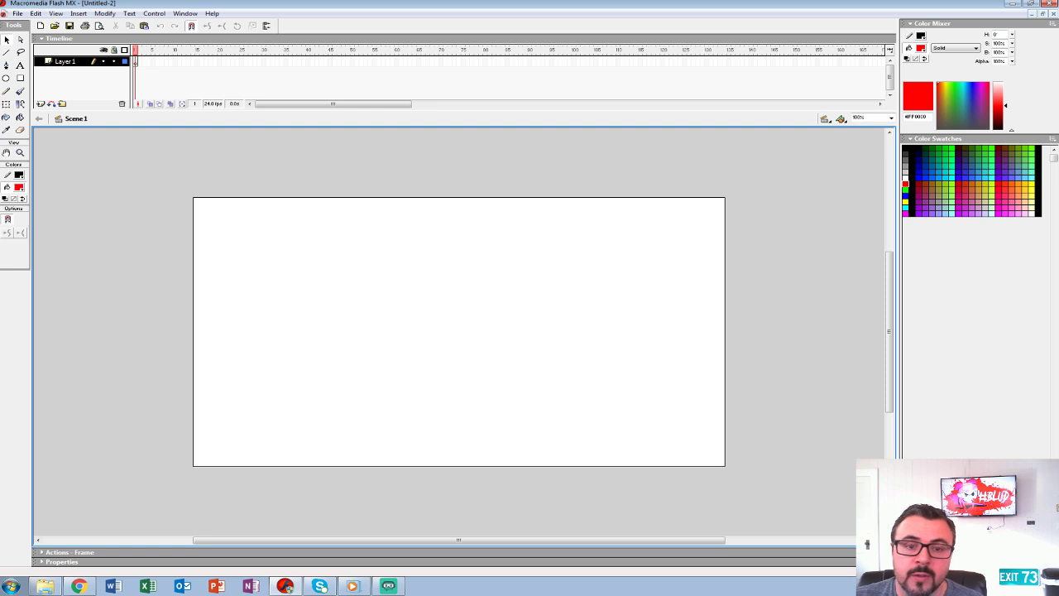
{"action": "key", "text": "b"}
{"action": "mouse_move", "coordinate": [331, 273]}
{"action": "left_mouse_down"}
{"action": "mouse_move", "coordinate": [371, 346]}
{"action": "mouse_move", "coordinate": [325, 282]}
{"action": "mouse_move", "coordinate": [374, 306]}
{"action": "left_mouse_up"}
{"action": "mouse_move", "coordinate": [385, 262]}
{"action": "left_mouse_down"}
{"action": "mouse_move", "coordinate": [429, 328]}
{"action": "mouse_move", "coordinate": [382, 266]}
{"action": "left_mouse_up"}
{"action": "mouse_move", "coordinate": [388, 284]}
{"action": "left_mouse_down"}
{"action": "mouse_move", "coordinate": [388, 303]}
{"action": "mouse_move", "coordinate": [386, 286]}
{"action": "left_mouse_up"}
{"action": "left_click_drag", "start_coordinate": [380, 326], "coordinate": [397, 324]}
{"action": "left_click_drag", "start_coordinate": [390, 363], "coordinate": [385, 366]}
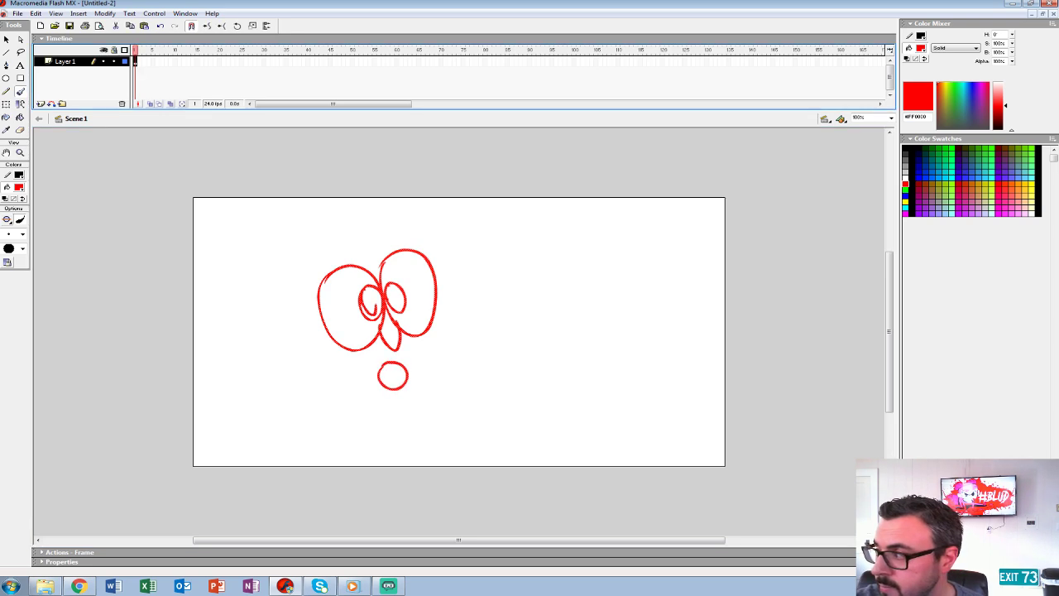
{"action": "mouse_move", "coordinate": [379, 379]}
{"action": "left_mouse_down"}
{"action": "mouse_move", "coordinate": [398, 387]}
{"action": "mouse_move", "coordinate": [376, 378]}
{"action": "left_mouse_up"}
Draw the head outline around the facial features, with ears, spiky hair and a sideburn.
{"action": "mouse_move", "coordinate": [283, 314]}
{"action": "left_mouse_down"}
{"action": "mouse_move", "coordinate": [282, 361]}
{"action": "mouse_move", "coordinate": [278, 317]}
{"action": "mouse_move", "coordinate": [442, 250]}
{"action": "mouse_move", "coordinate": [281, 357]}
{"action": "mouse_move", "coordinate": [450, 241]}
{"action": "mouse_move", "coordinate": [474, 288]}
{"action": "mouse_move", "coordinate": [468, 337]}
{"action": "mouse_move", "coordinate": [310, 213]}
{"action": "mouse_move", "coordinate": [439, 248]}
{"action": "left_mouse_up"}
{"action": "mouse_move", "coordinate": [308, 222]}
{"action": "left_mouse_down"}
{"action": "mouse_move", "coordinate": [385, 176]}
{"action": "mouse_move", "coordinate": [394, 201]}
{"action": "left_mouse_up"}
{"action": "mouse_move", "coordinate": [283, 309]}
{"action": "left_mouse_down"}
{"action": "mouse_move", "coordinate": [305, 223]}
{"action": "mouse_move", "coordinate": [307, 255]}
{"action": "left_mouse_up"}
Select the whole face drawing on frame 1, scale it to 90% and nudge it down on the stage.
{"action": "left_click", "coordinate": [136, 62]}
{"action": "key", "text": "ctrl+alt+s"}
{"action": "type", "text": "90"}
{"action": "key", "text": "Return"}
{"action": "key", "text": "shift+Down"}
{"action": "key", "text": "shift+Down"}
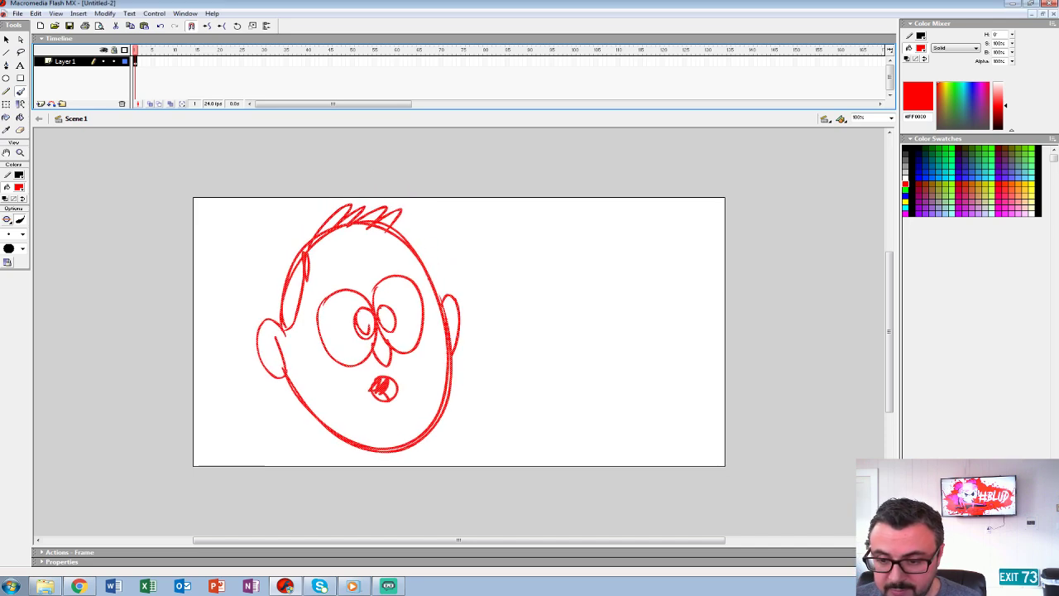
Convert the face drawing to a graphic symbol named face and deselect it.
{"action": "key", "text": "F8"}
{"action": "type", "text": "face"}
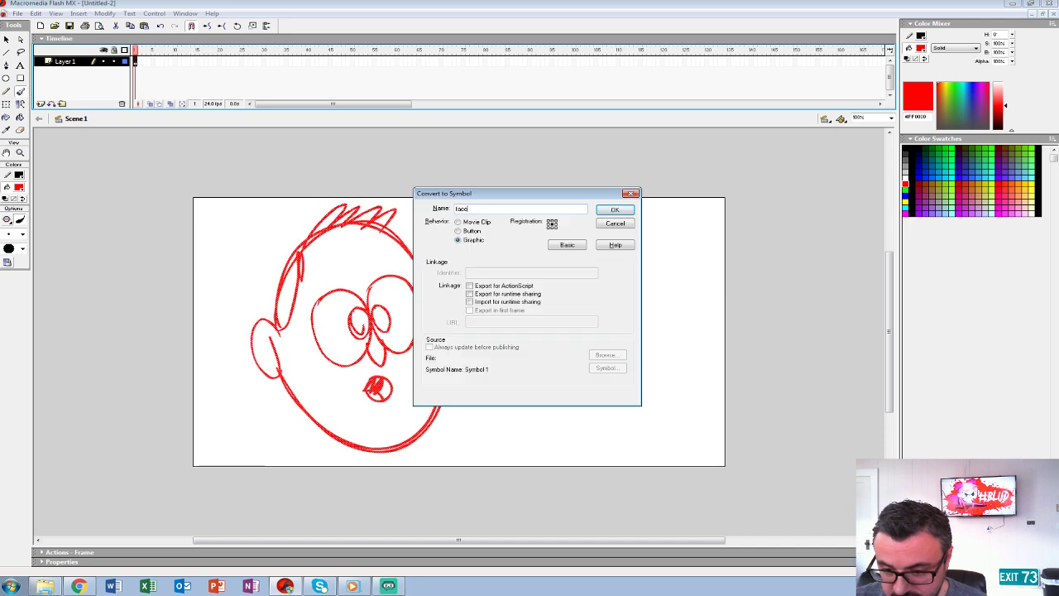
{"action": "key", "text": "Return"}
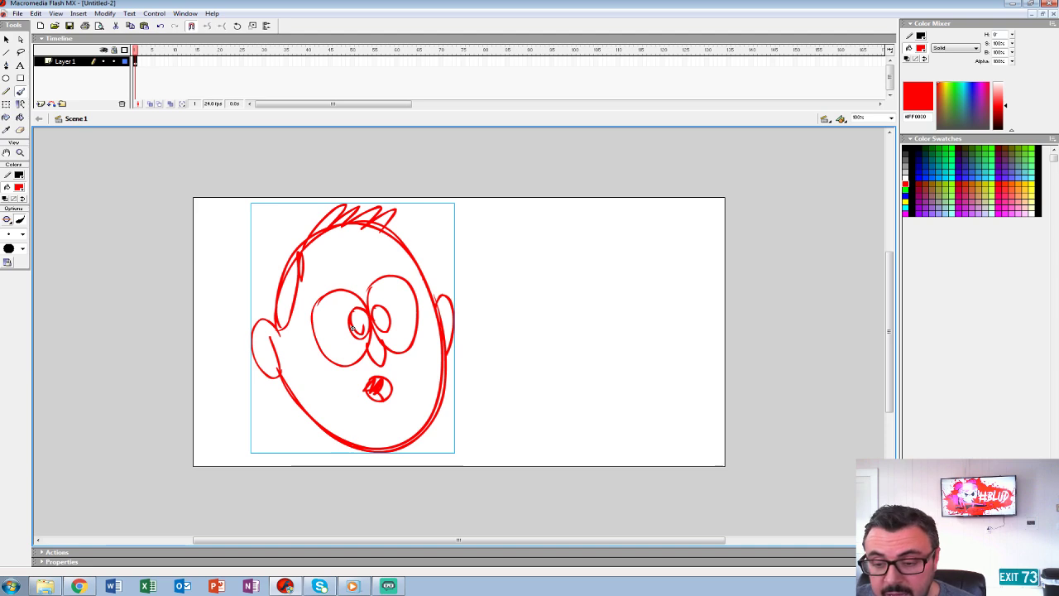
{"action": "left_click", "coordinate": [6, 40]}
{"action": "left_click", "coordinate": [537, 290]}
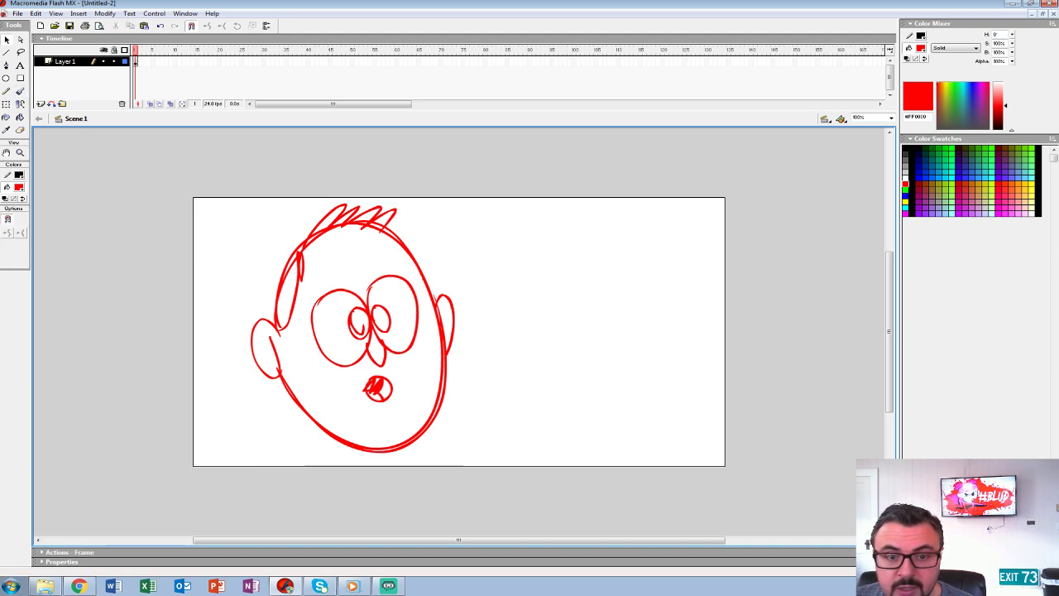
Add a new layer, Layer 2, place it below Layer 1, and leave the face layer visible.
{"action": "left_click", "coordinate": [41, 105]}
{"action": "left_click", "coordinate": [104, 72]}
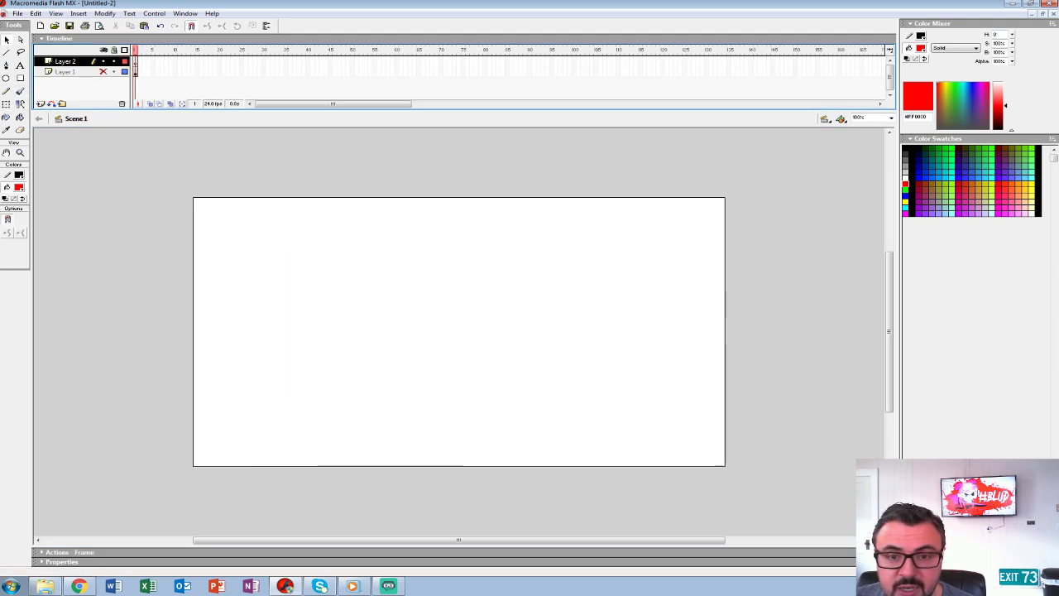
{"action": "left_click", "coordinate": [103, 71]}
{"action": "left_click", "coordinate": [103, 71]}
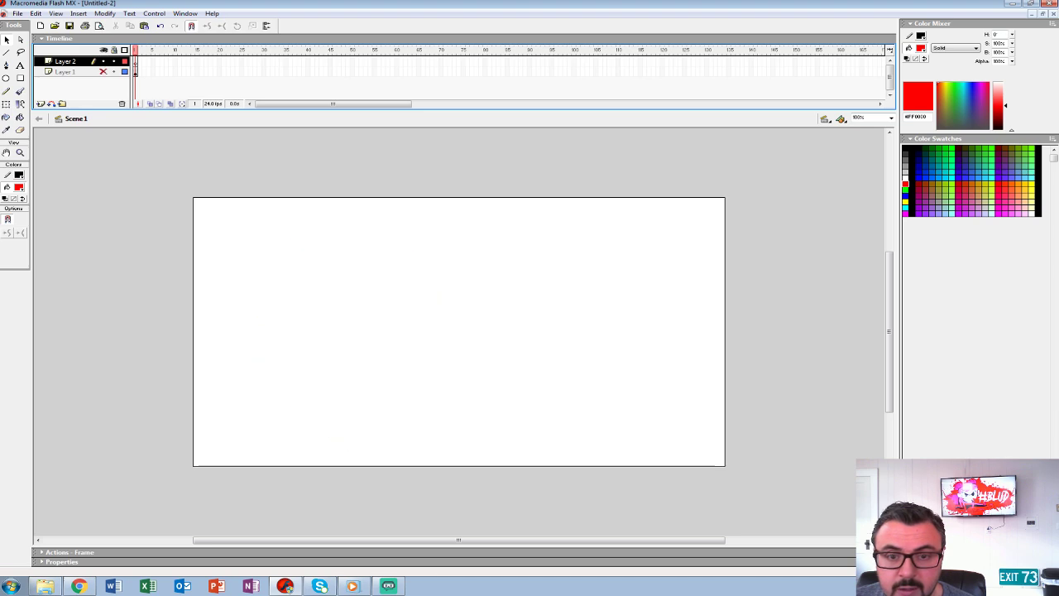
{"action": "left_click_drag", "start_coordinate": [65, 61], "coordinate": [65, 78]}
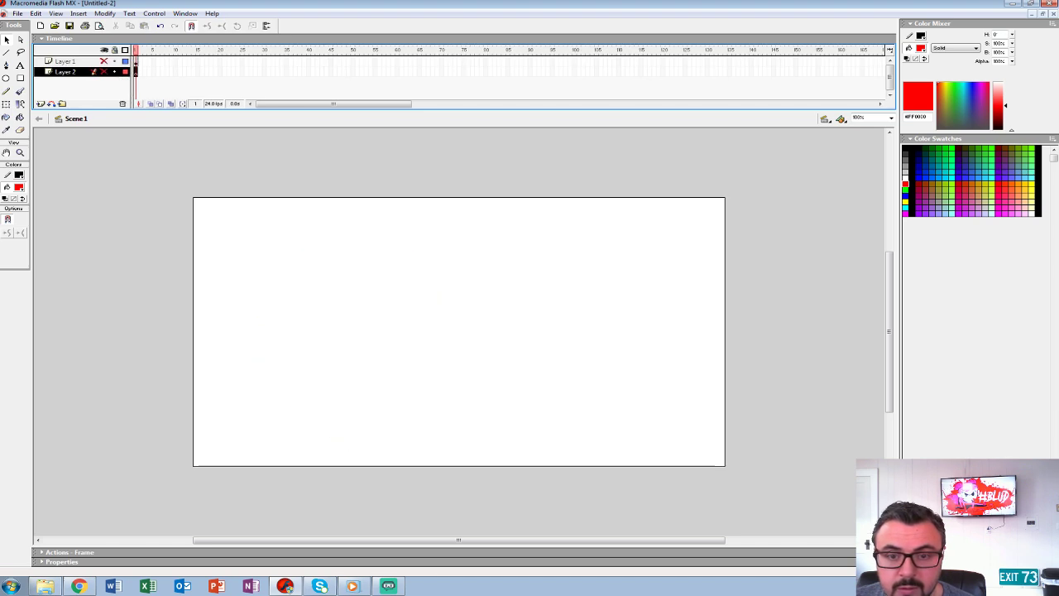
{"action": "left_click", "coordinate": [104, 61]}
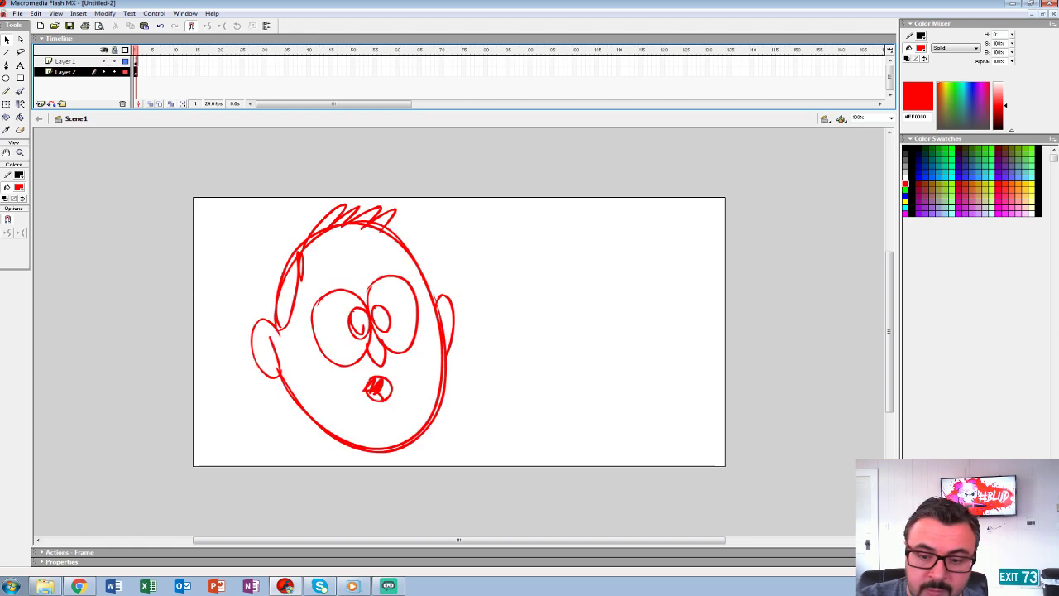
Set the fill colour to black (#000000) and brush a tree and rolling hills on Layer 2 behind the face.
{"action": "left_click", "coordinate": [19, 187]}
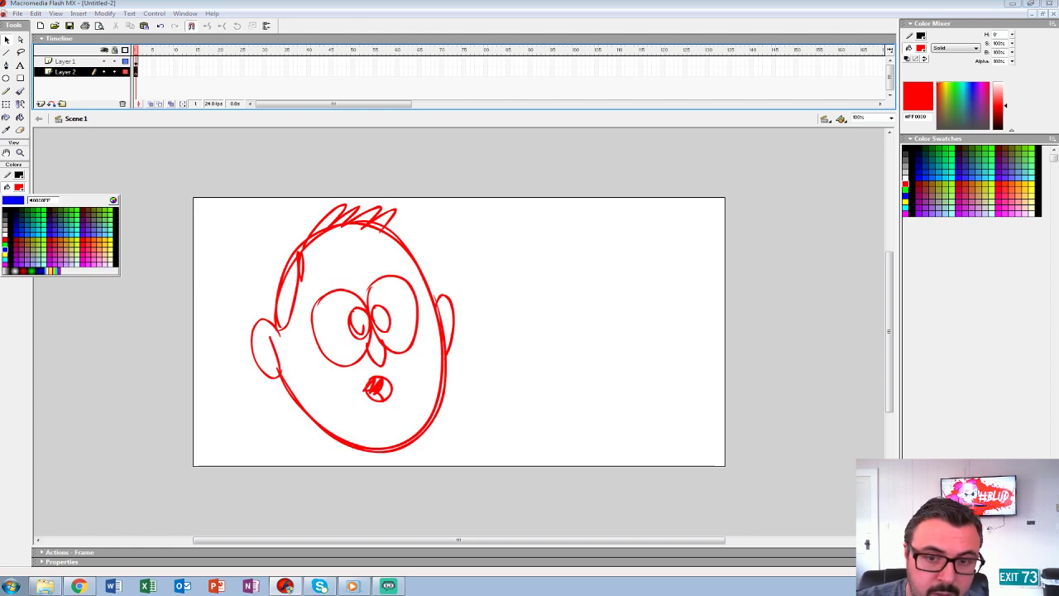
{"action": "left_click", "coordinate": [8, 211]}
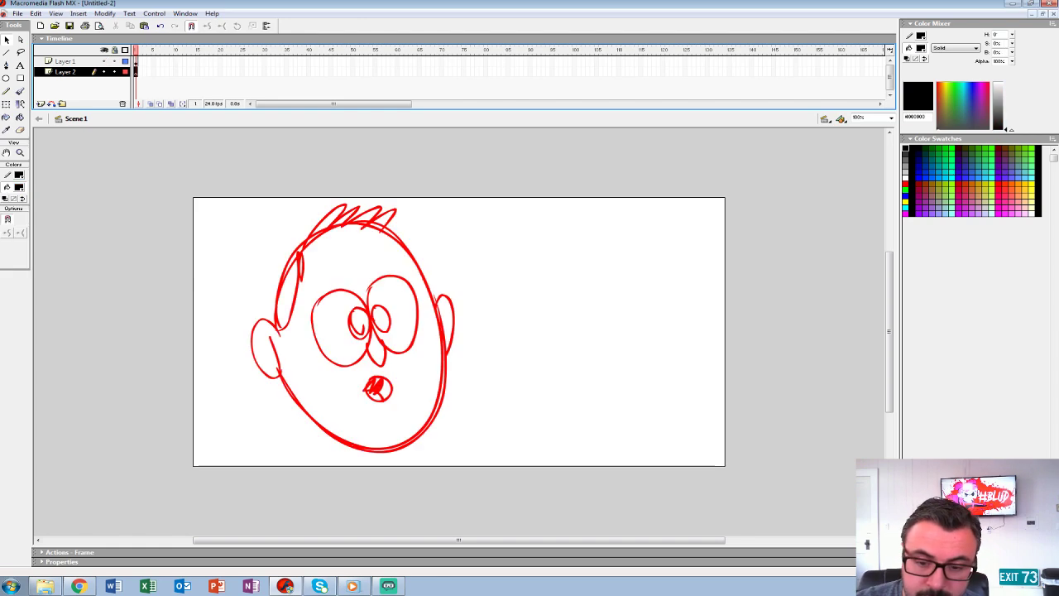
{"action": "left_click", "coordinate": [19, 91]}
{"action": "mouse_move", "coordinate": [199, 370]}
{"action": "left_mouse_down"}
{"action": "mouse_move", "coordinate": [196, 264]}
{"action": "mouse_move", "coordinate": [226, 357]}
{"action": "mouse_move", "coordinate": [192, 249]}
{"action": "mouse_move", "coordinate": [239, 332]}
{"action": "mouse_move", "coordinate": [211, 337]}
{"action": "mouse_move", "coordinate": [216, 379]}
{"action": "mouse_move", "coordinate": [246, 378]}
{"action": "mouse_move", "coordinate": [306, 315]}
{"action": "mouse_move", "coordinate": [641, 384]}
{"action": "left_mouse_up"}
{"action": "key", "text": "ctrl+z"}
{"action": "left_click_drag", "start_coordinate": [478, 356], "coordinate": [638, 304]}
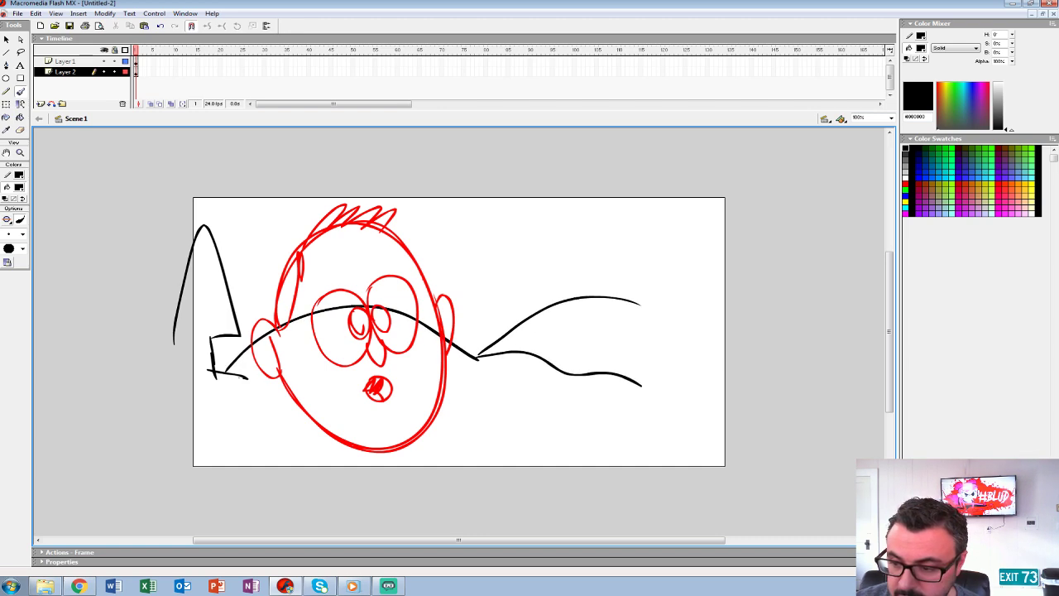
Brush another hill with two pointed trees on the far side of the landscape.
{"action": "left_click_drag", "start_coordinate": [577, 377], "coordinate": [784, 296]}
{"action": "mouse_move", "coordinate": [633, 311]}
{"action": "left_mouse_down"}
{"action": "mouse_move", "coordinate": [693, 216]}
{"action": "mouse_move", "coordinate": [700, 310]}
{"action": "left_mouse_up"}
{"action": "mouse_move", "coordinate": [650, 298]}
{"action": "left_mouse_down"}
{"action": "mouse_move", "coordinate": [629, 243]}
{"action": "mouse_move", "coordinate": [611, 305]}
{"action": "mouse_move", "coordinate": [716, 306]}
{"action": "left_mouse_up"}
Draw a round sun with short rays in the sky between the face and the pointed trees.
{"action": "mouse_move", "coordinate": [523, 213]}
{"action": "left_mouse_down"}
{"action": "mouse_move", "coordinate": [545, 252]}
{"action": "mouse_move", "coordinate": [525, 212]}
{"action": "left_mouse_up"}
{"action": "mouse_move", "coordinate": [513, 268]}
{"action": "left_mouse_down"}
{"action": "mouse_move", "coordinate": [513, 279]}
{"action": "mouse_move", "coordinate": [548, 277]}
{"action": "left_mouse_up"}
{"action": "left_click_drag", "start_coordinate": [568, 241], "coordinate": [572, 249]}
{"action": "left_click_drag", "start_coordinate": [473, 240], "coordinate": [485, 245]}
{"action": "left_click_drag", "start_coordinate": [484, 216], "coordinate": [493, 222]}
{"action": "left_click_drag", "start_coordinate": [540, 190], "coordinate": [541, 202]}
{"action": "left_click_drag", "start_coordinate": [494, 260], "coordinate": [488, 269]}
Select the face on Layer 1 and open its symbol for editing in place.
{"action": "key", "text": "ctrl+a"}
{"action": "left_click", "coordinate": [65, 62]}
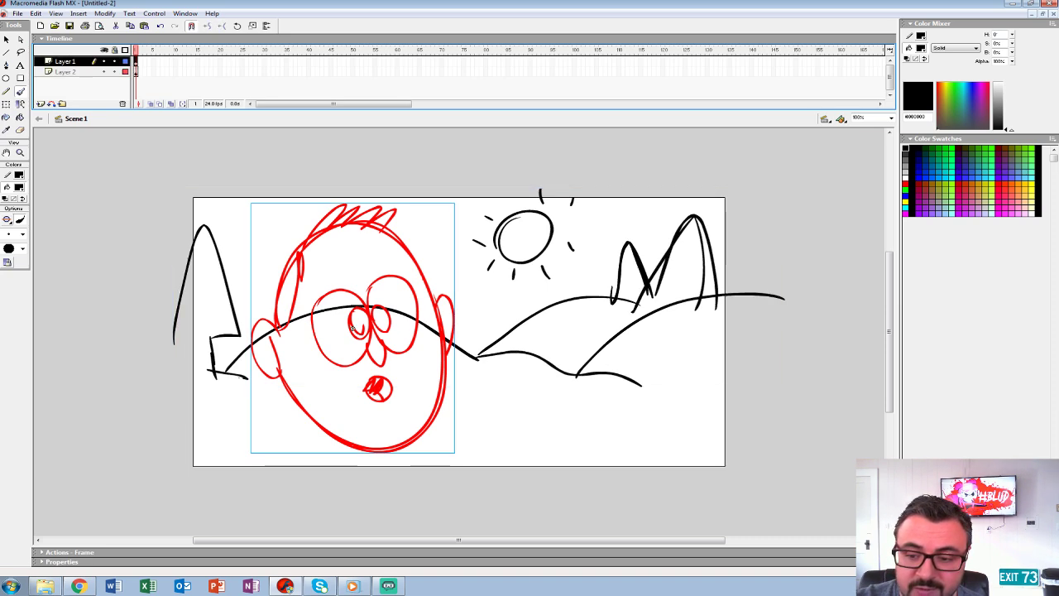
{"action": "left_click", "coordinate": [6, 40]}
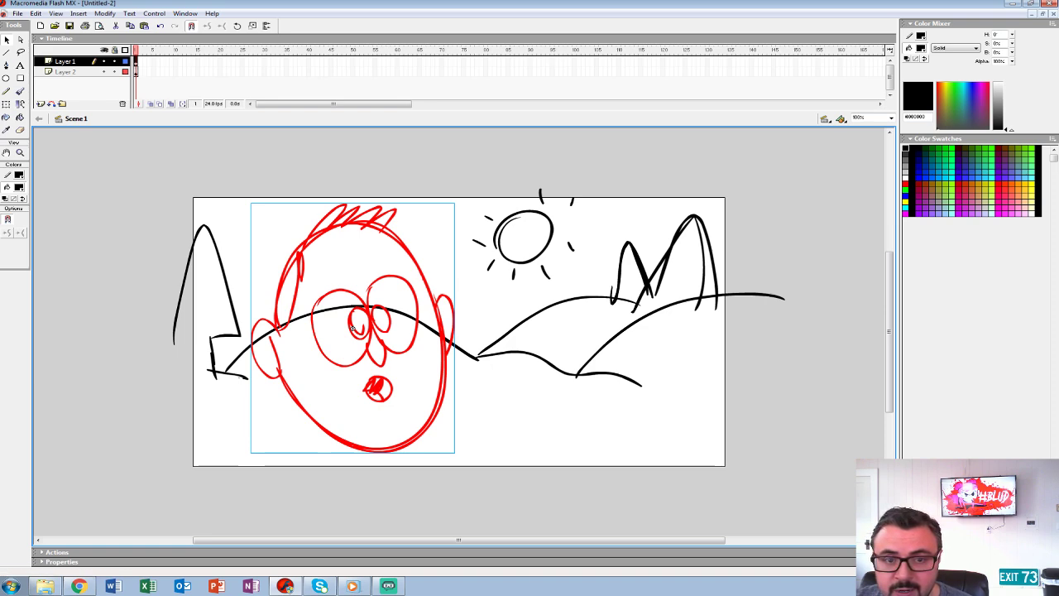
{"action": "left_click", "coordinate": [352, 328]}
{"action": "left_click", "coordinate": [351, 328]}
{"action": "double_click", "coordinate": [351, 328]}
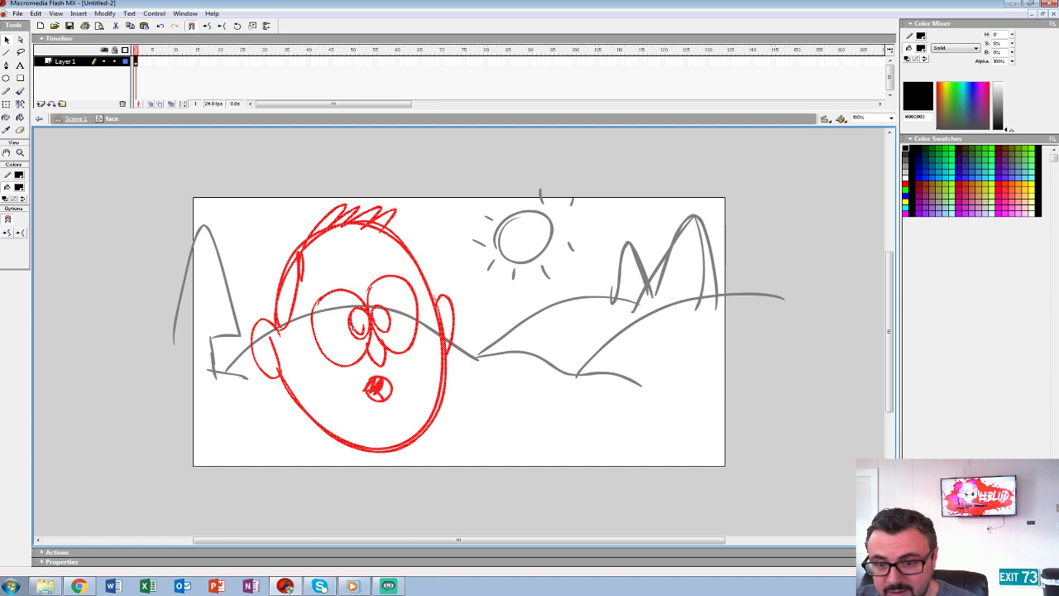
Examine the face symbol against the dimmed background, then return to Scene 1.
{"action": "key", "text": "z"}
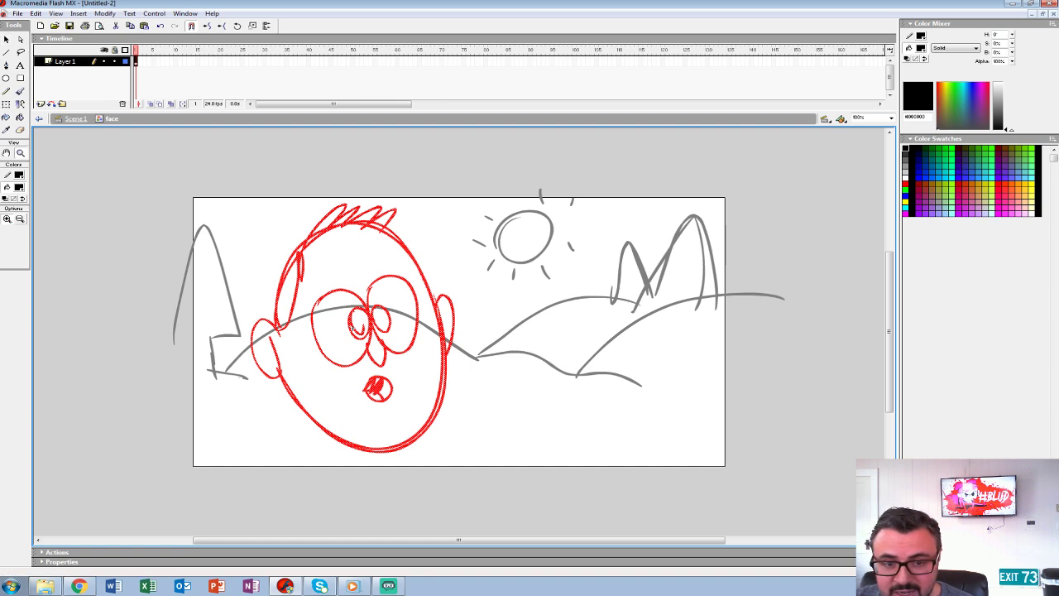
{"action": "left_click", "coordinate": [351, 328]}
{"action": "left_click", "coordinate": [434, 289], "text": "alt"}
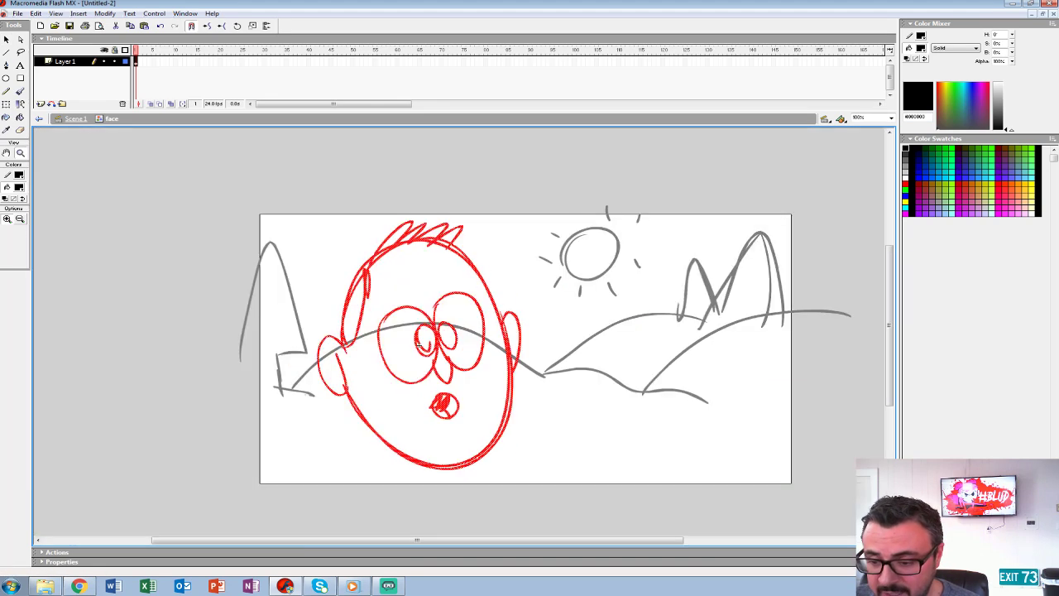
{"action": "left_click", "coordinate": [544, 321]}
{"action": "left_click", "coordinate": [388, 366], "text": "alt"}
{"action": "left_click", "coordinate": [75, 118]}
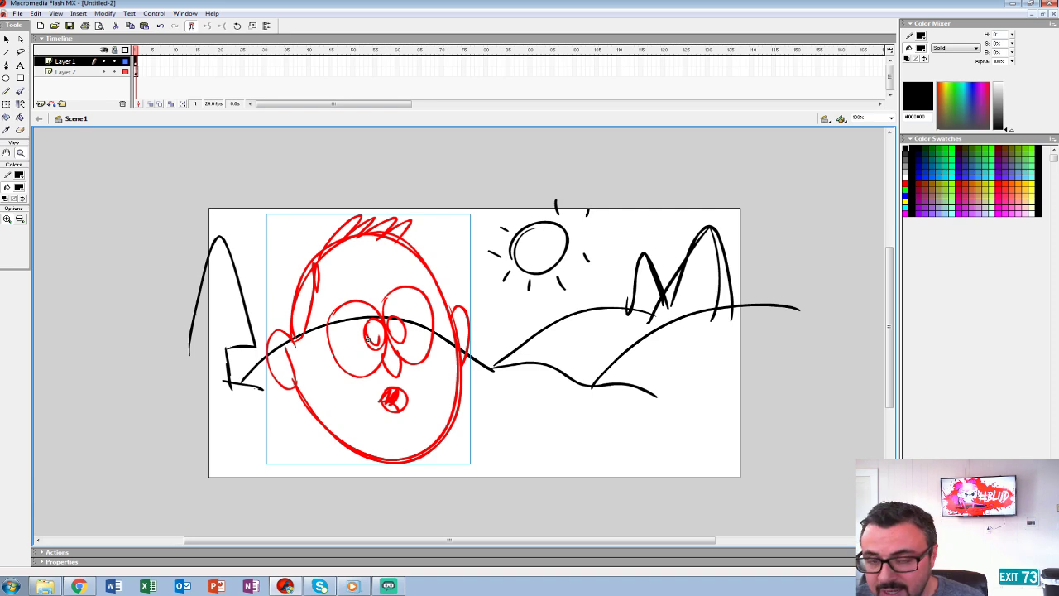
Open the face symbol on its own for editing, recolour its whole drawing from red to bright green, and return to Scene 1.
{"action": "key", "text": "v"}
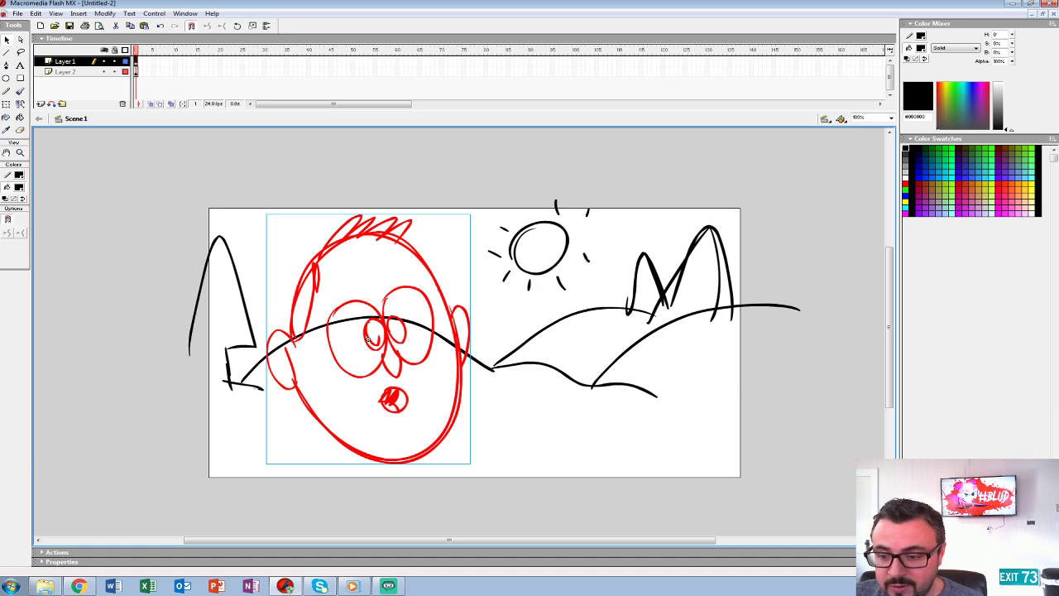
{"action": "right_click", "coordinate": [430, 275]}
{"action": "right_click", "coordinate": [421, 262]}
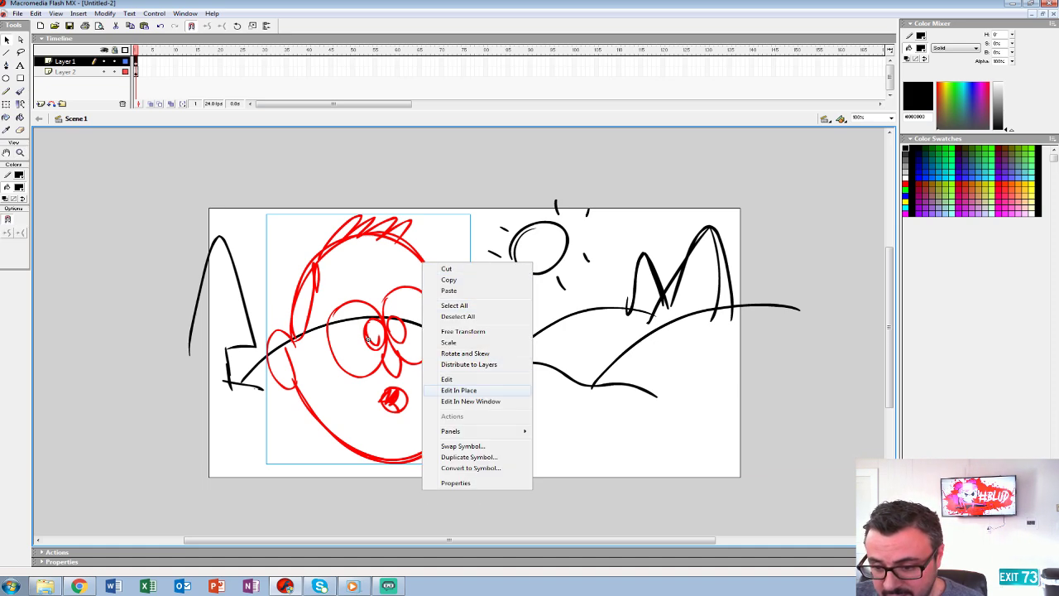
{"action": "left_click", "coordinate": [455, 379]}
{"action": "left_click", "coordinate": [136, 62]}
{"action": "left_click", "coordinate": [19, 187]}
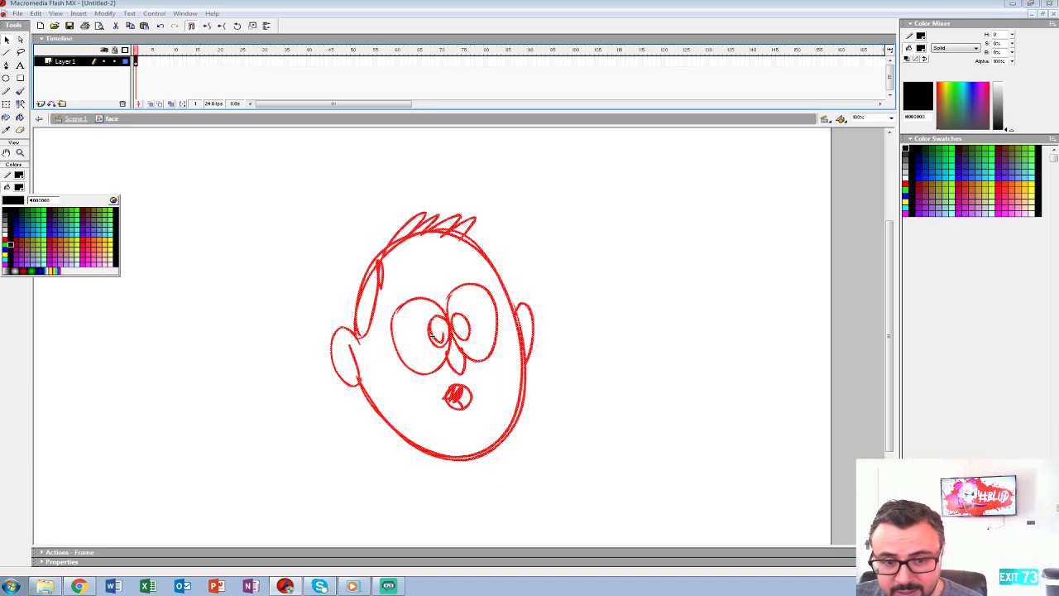
{"action": "left_click", "coordinate": [8, 245]}
{"action": "left_click", "coordinate": [76, 118]}
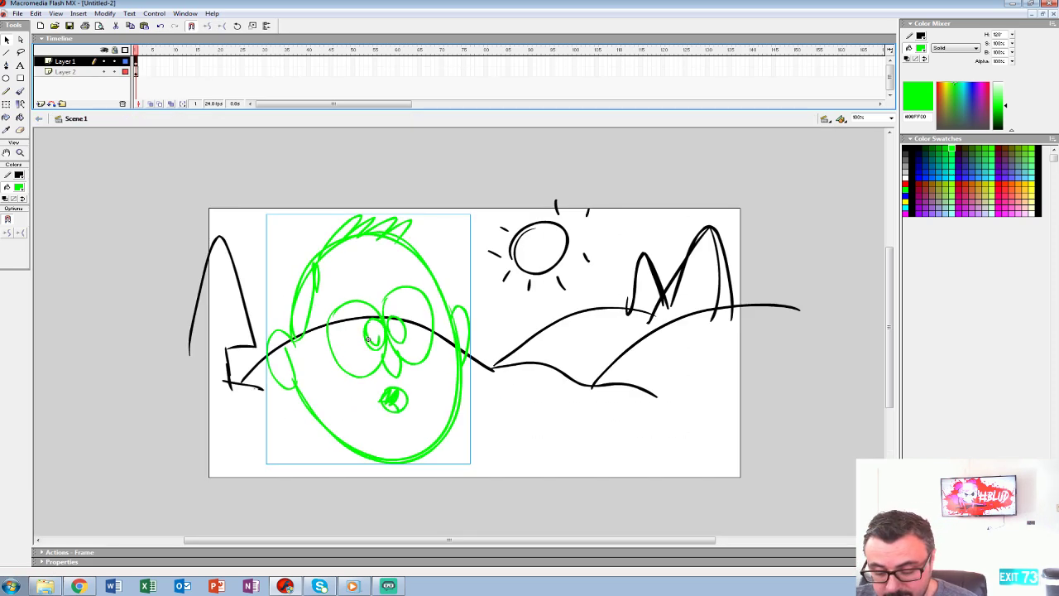
Save the document on the Desktop under the file name face.
{"action": "left_click", "coordinate": [16, 13]}
{"action": "left_click", "coordinate": [31, 94]}
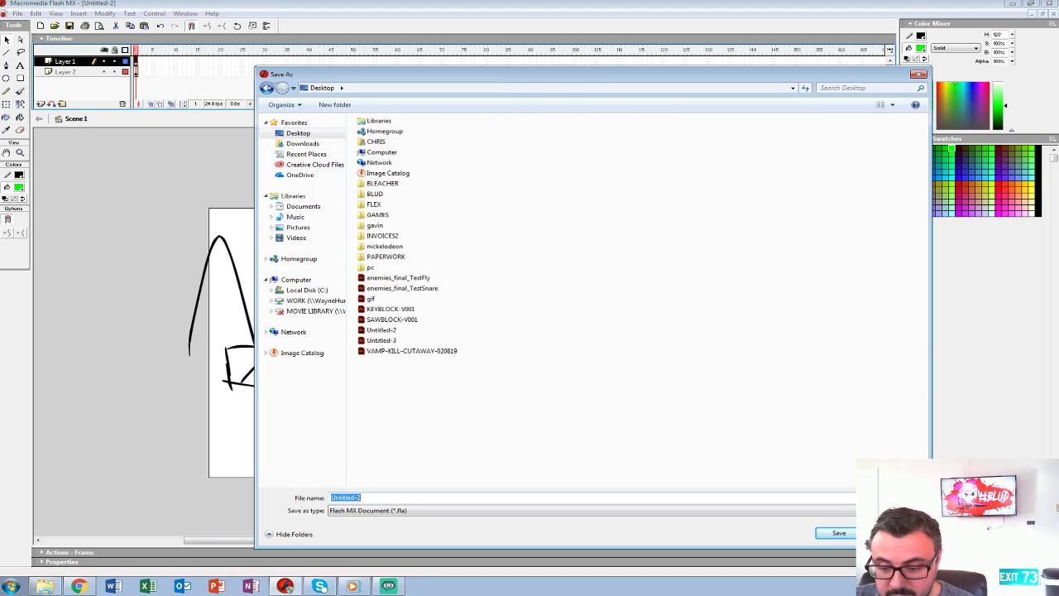
{"action": "type", "text": "face"}
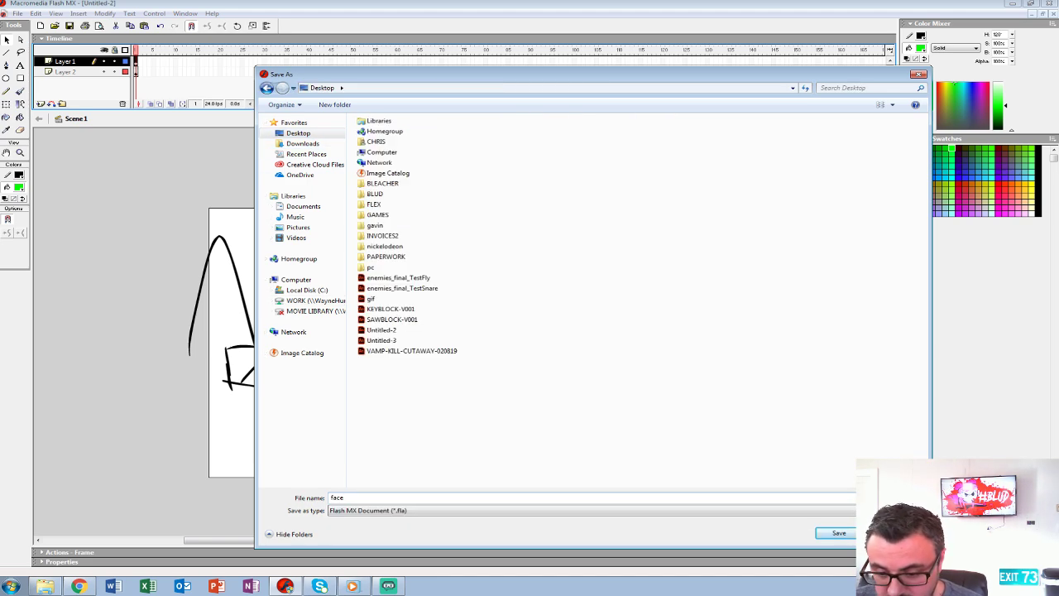
{"action": "key", "text": "Return"}
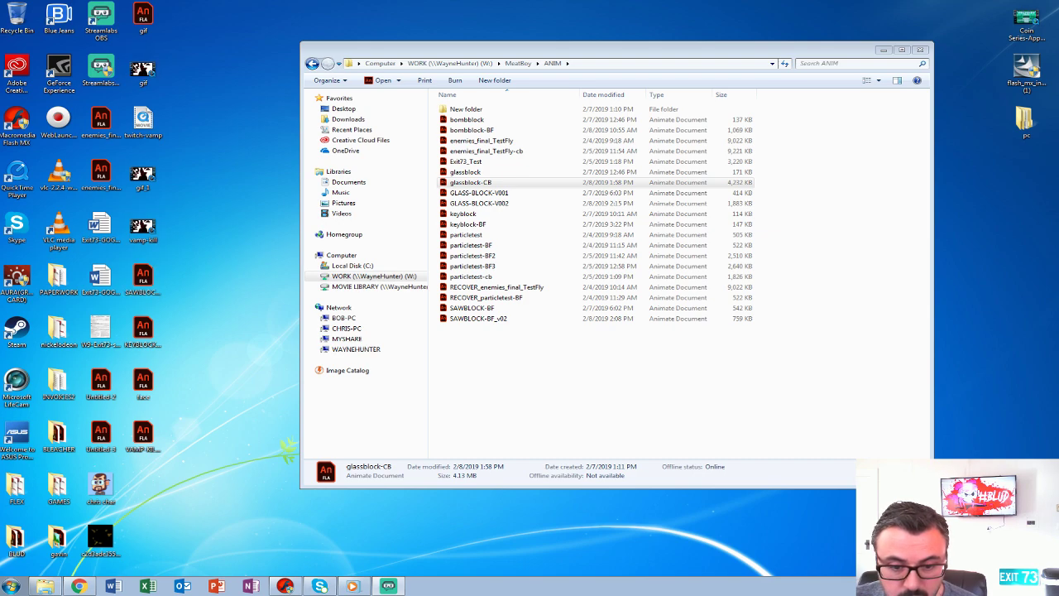
Open the saved face file from the desktop in Adobe Animate and accept the ActionScript notice.
{"action": "left_click_drag", "start_coordinate": [579, 49], "coordinate": [629, 54]}
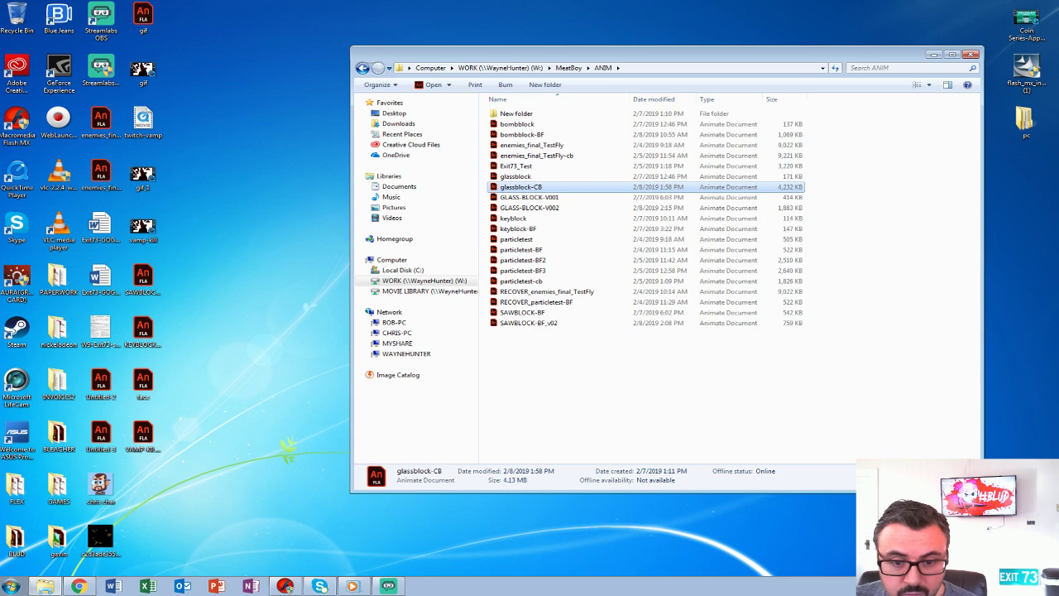
{"action": "double_click", "coordinate": [143, 382]}
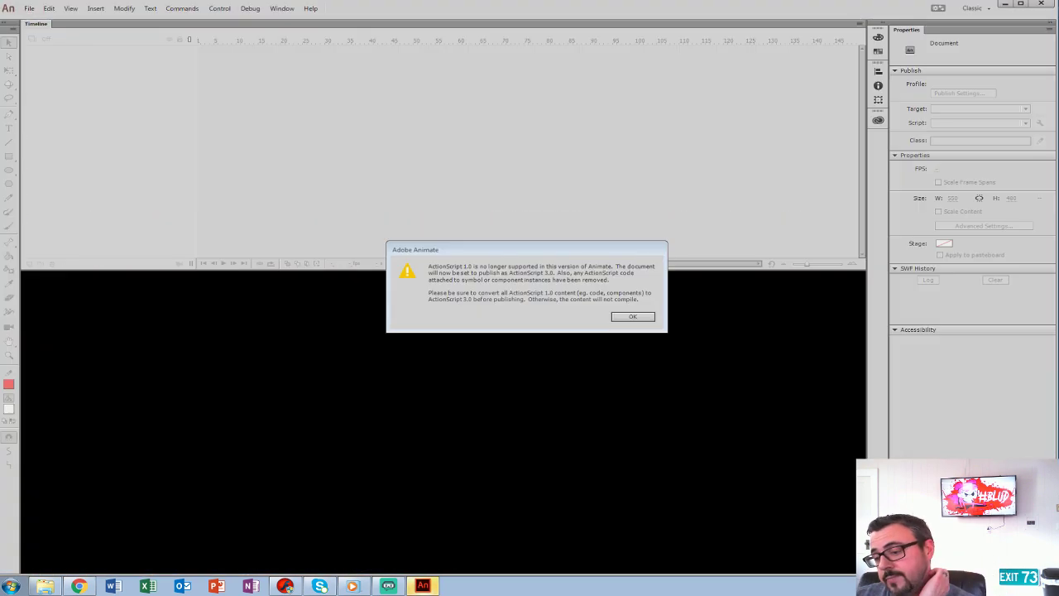
{"action": "key", "text": "Return"}
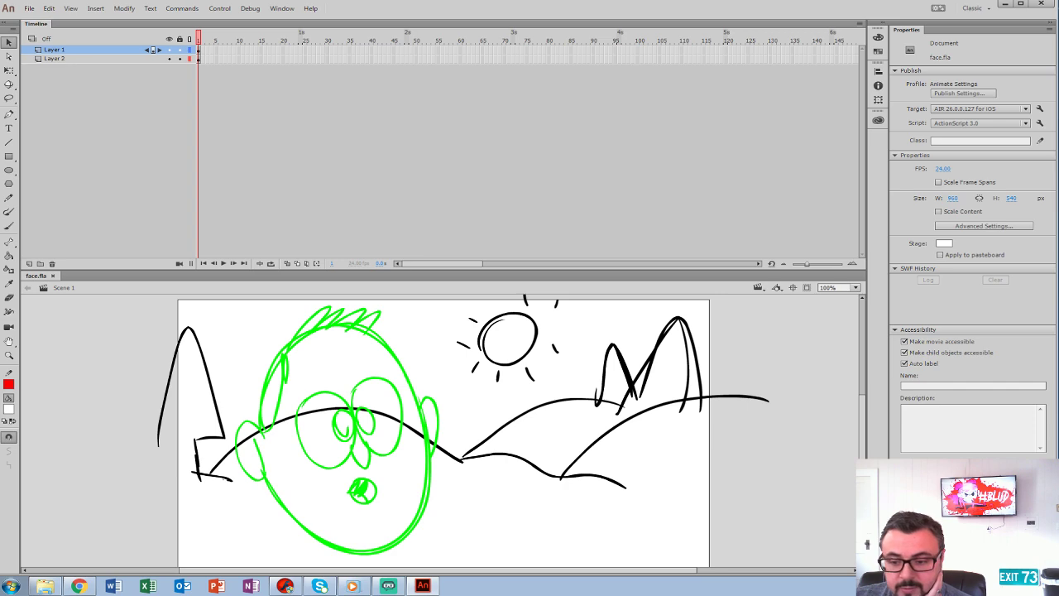
Convert the whole drawing inside the face symbol into a nested graphic symbol with the default name, and return to Scene 1.
{"action": "left_click", "coordinate": [422, 413]}
{"action": "right_click", "coordinate": [422, 414]}
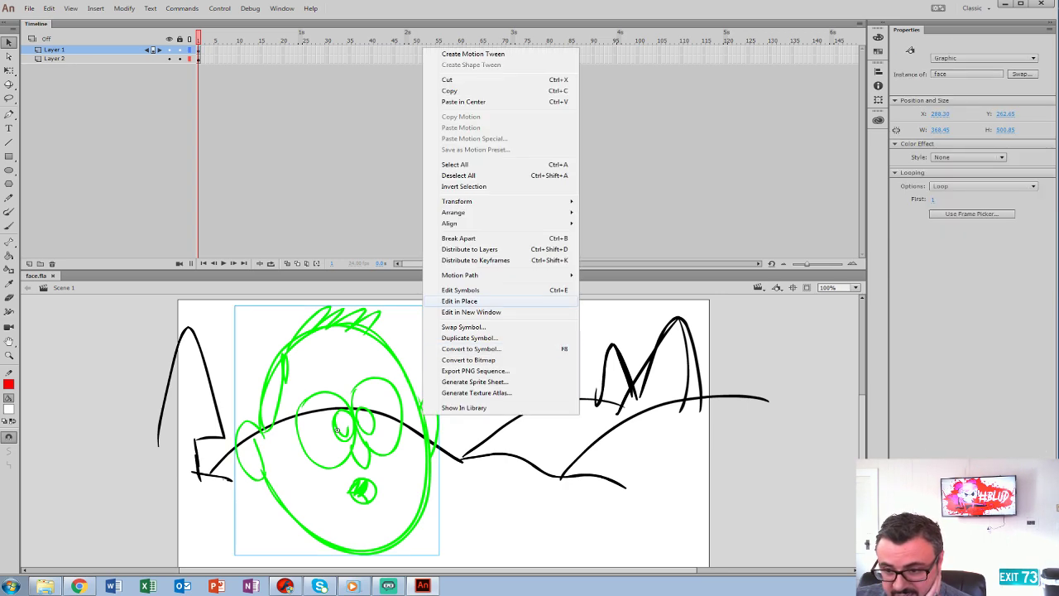
{"action": "left_click", "coordinate": [459, 289]}
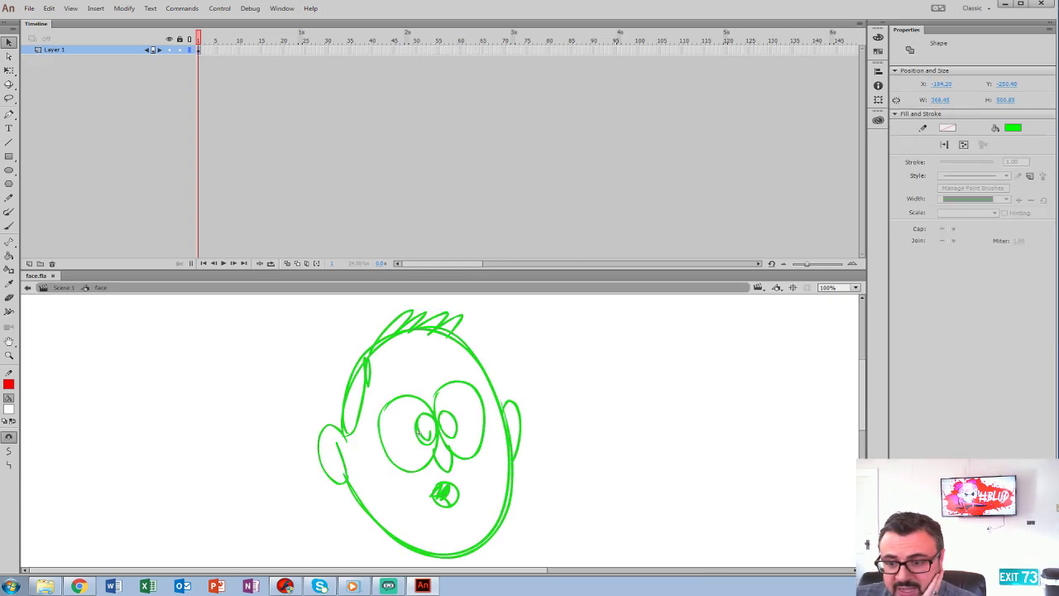
{"action": "left_click", "coordinate": [592, 309]}
{"action": "left_click_drag", "start_coordinate": [592, 308], "coordinate": [197, 568]}
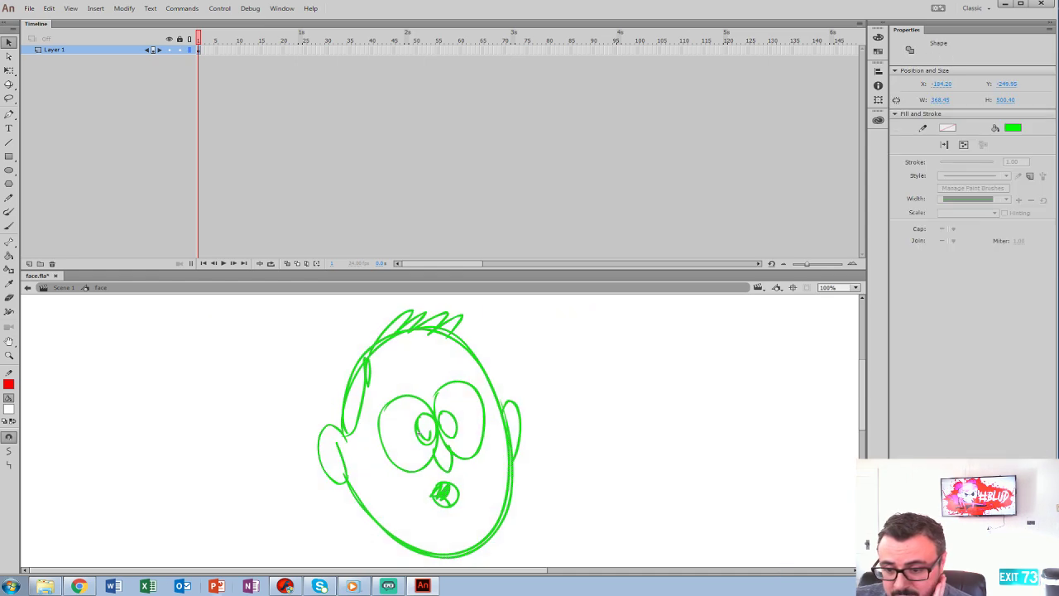
{"action": "key", "text": "F8"}
{"action": "key", "text": "Return"}
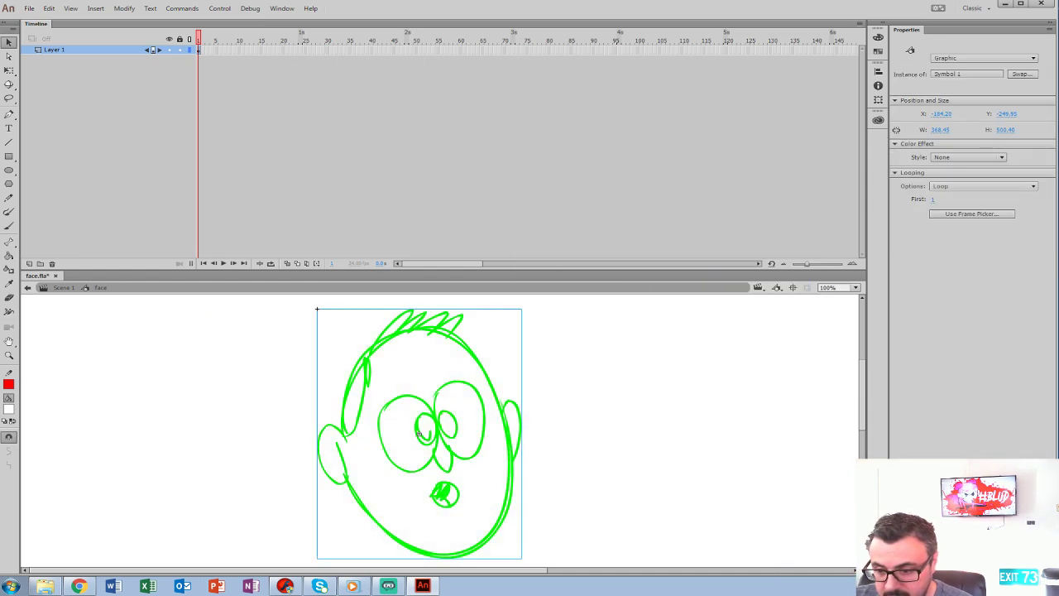
{"action": "right_click", "coordinate": [490, 381]}
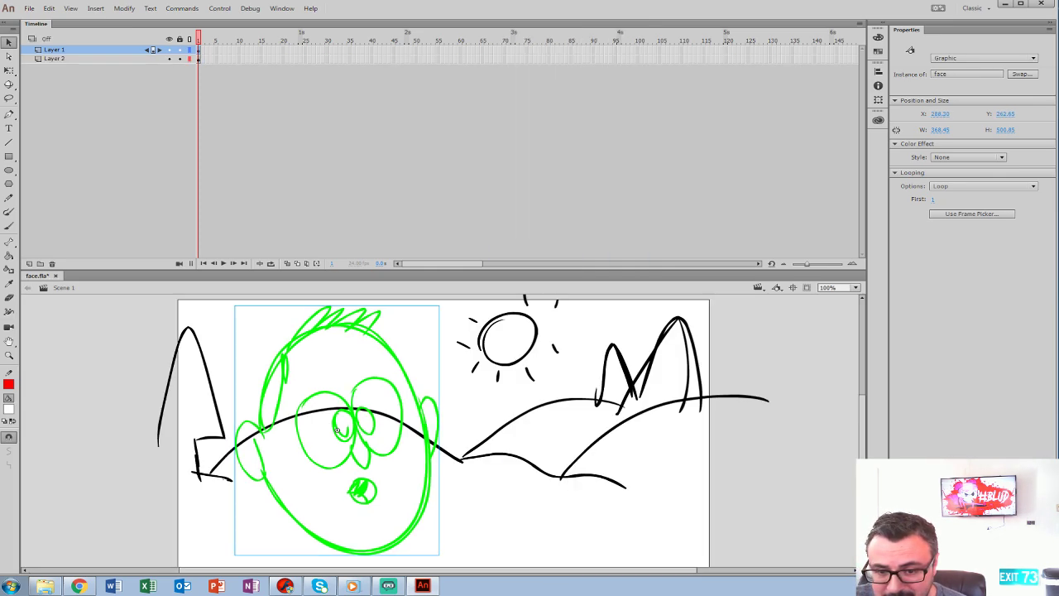
Open the face symbol and use Edit Document on its nested drawing to examine how the editing levels switch back to Scene 1.
{"action": "right_click", "coordinate": [391, 347]}
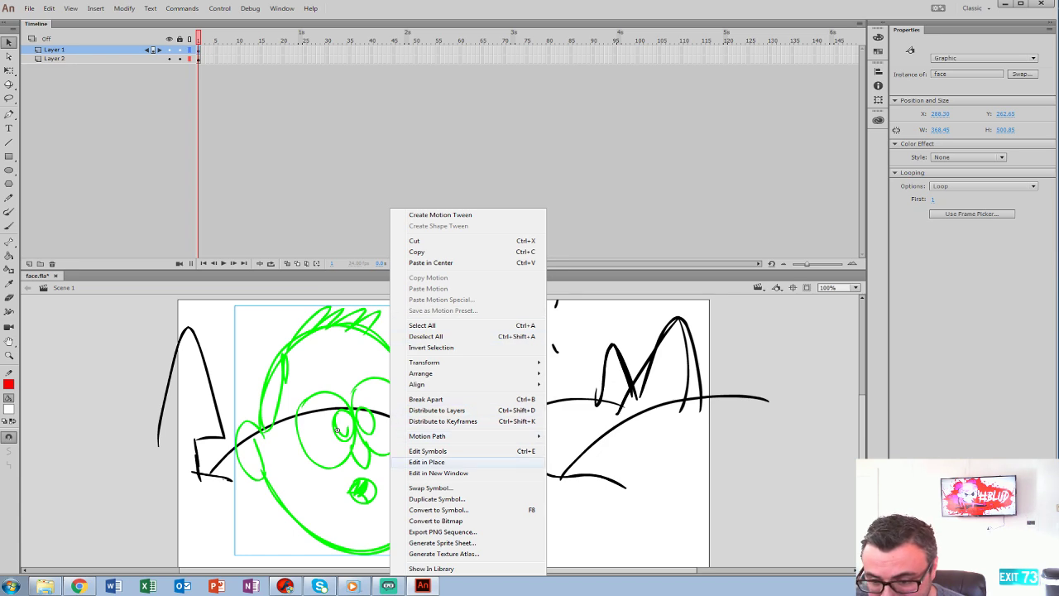
{"action": "left_click", "coordinate": [428, 450]}
{"action": "left_click", "coordinate": [566, 418]}
{"action": "left_click", "coordinate": [498, 403]}
{"action": "right_click", "coordinate": [498, 404]}
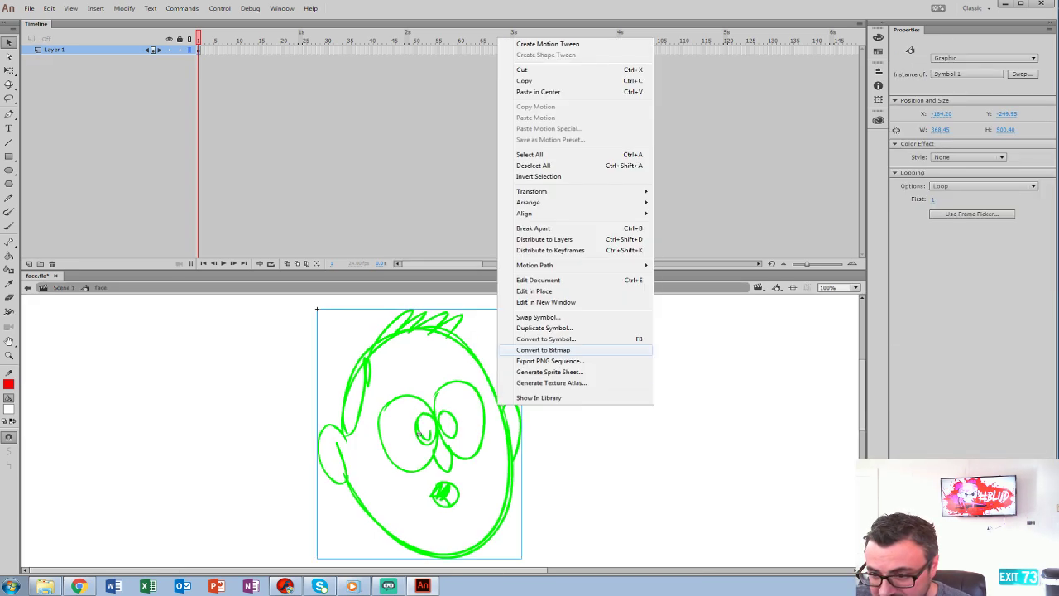
{"action": "left_click", "coordinate": [537, 279]}
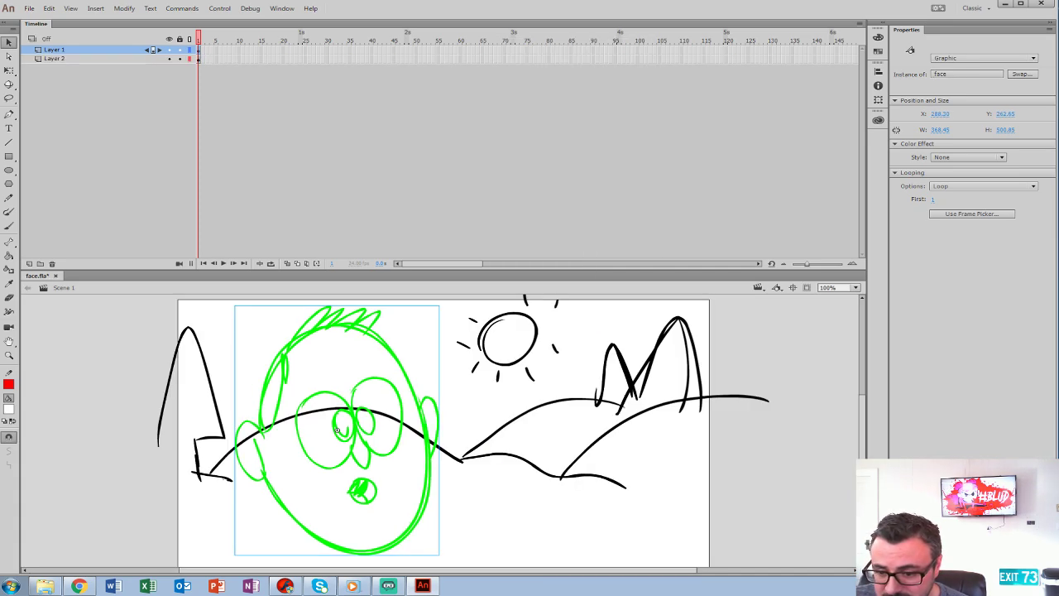
{"action": "double_click", "coordinate": [337, 429]}
{"action": "key", "text": "ctrl+e"}
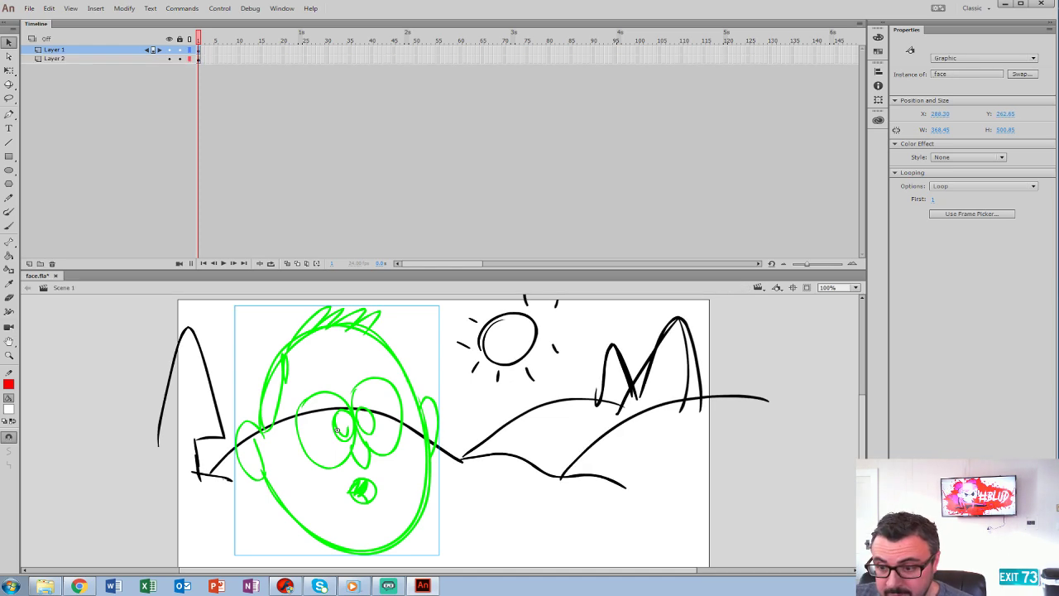
Enlarge the stage area by shrinking the timeline, open the face symbol for editing, and break apart its nested drawing.
{"action": "left_click_drag", "start_coordinate": [439, 270], "coordinate": [438, 170]}
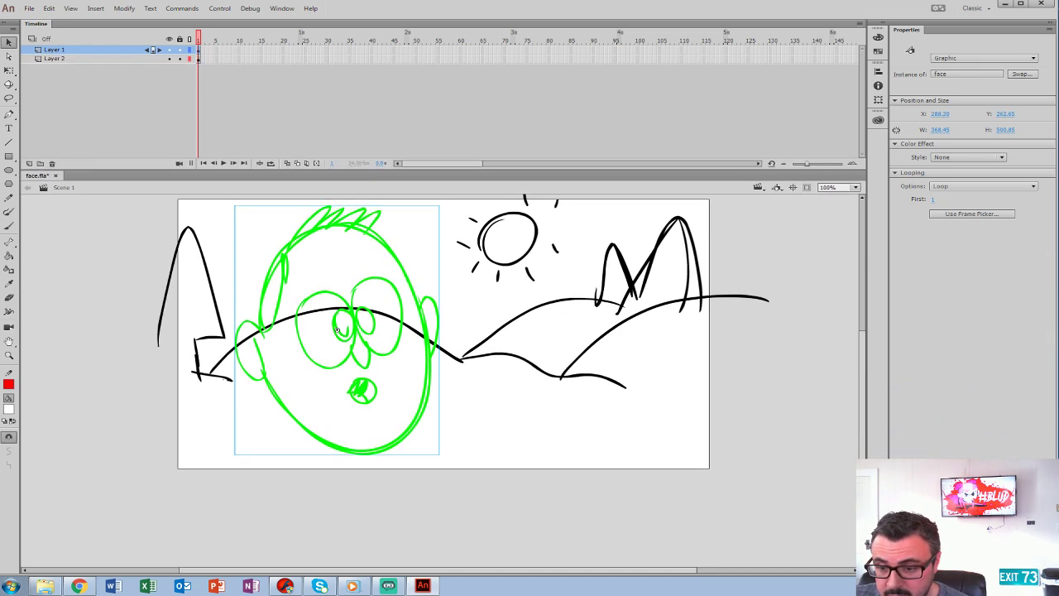
{"action": "right_click", "coordinate": [413, 208]}
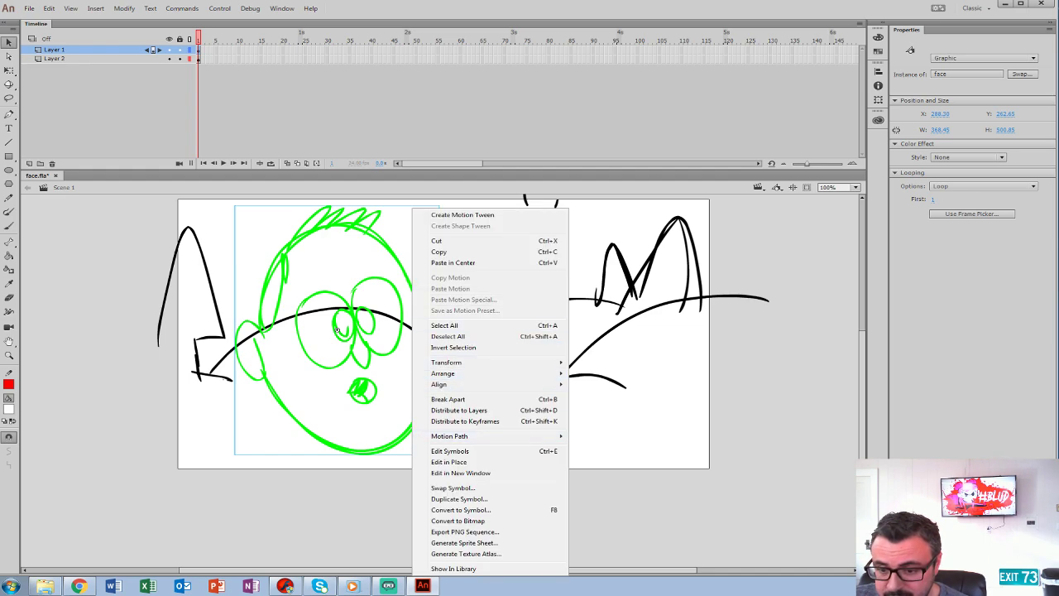
{"action": "left_click", "coordinate": [449, 451]}
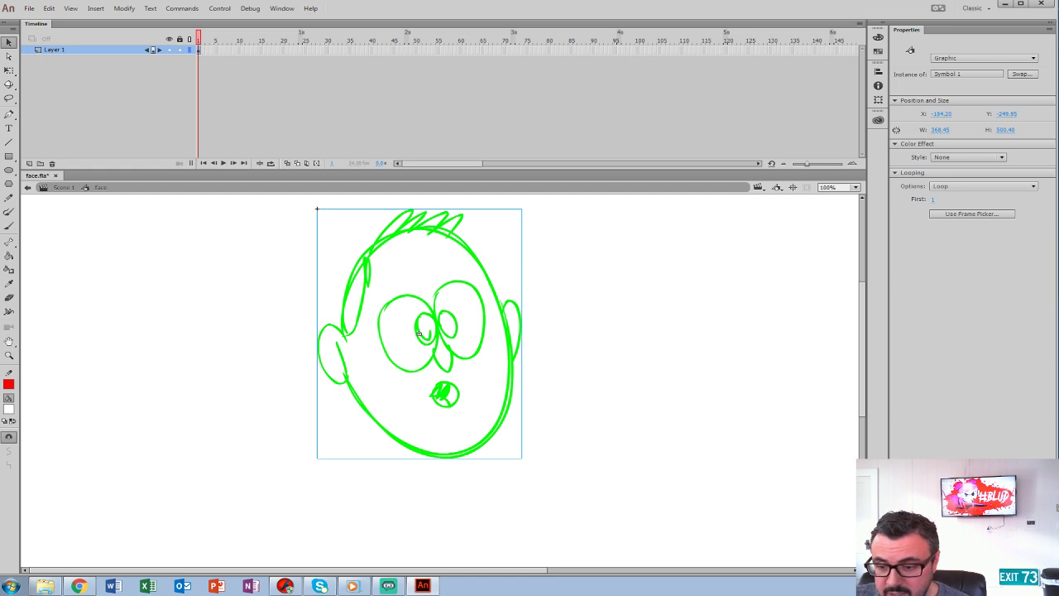
{"action": "key", "text": "ctrl+b"}
Select the eyes and nose of the face and convert them to a graphic symbol named eyes.
{"action": "mouse_move", "coordinate": [383, 387]}
{"action": "left_mouse_down"}
{"action": "mouse_move", "coordinate": [453, 296]}
{"action": "mouse_move", "coordinate": [485, 278]}
{"action": "left_mouse_up"}
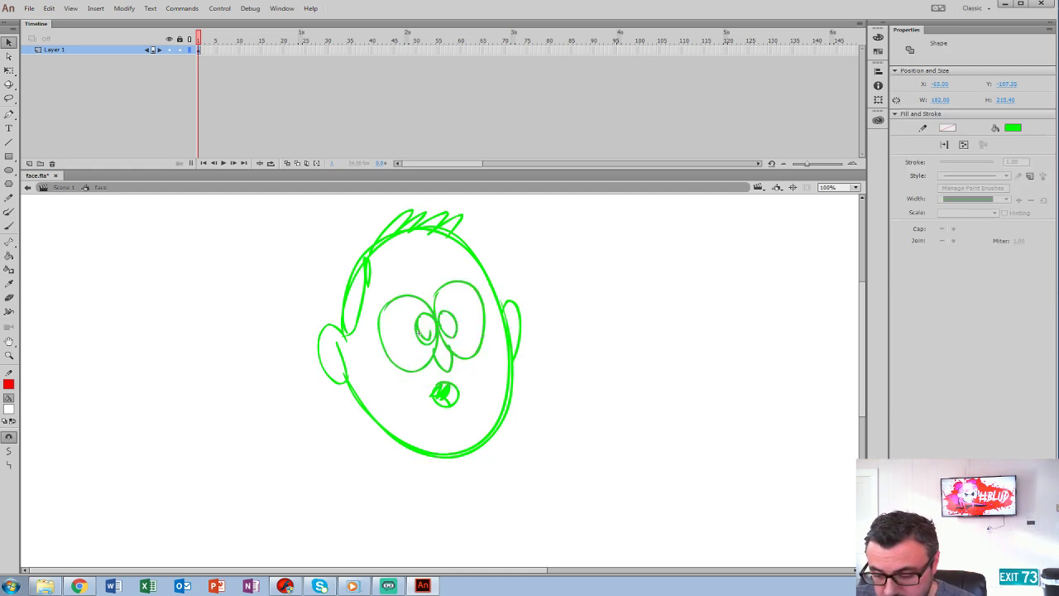
{"action": "key", "text": "F8"}
{"action": "type", "text": "e"}
{"action": "key", "text": "Return"}
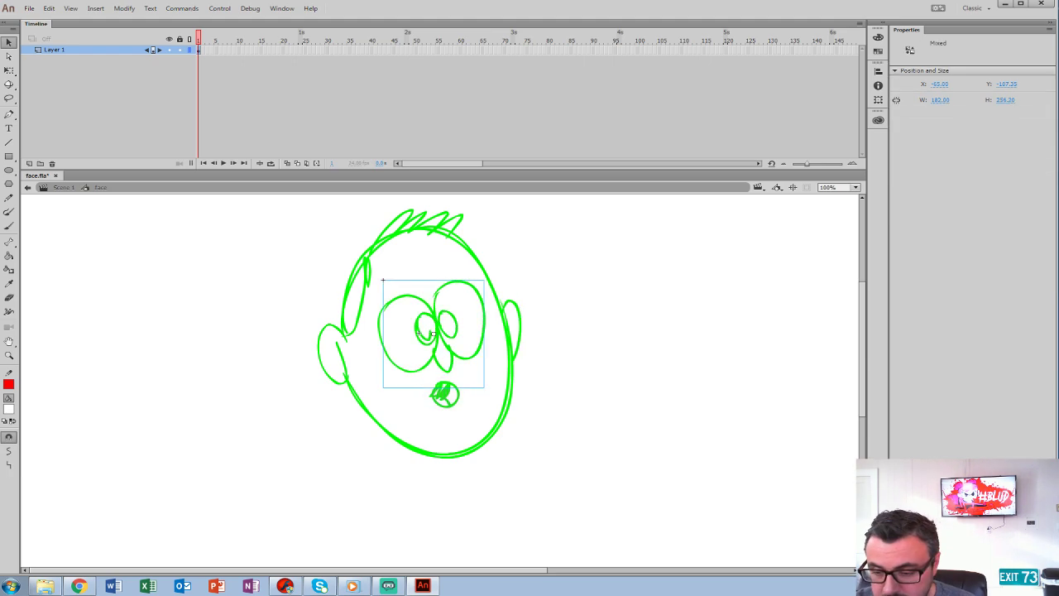
Convert the mouth drawing to a graphic symbol named mouth and distribute the face parts to separate layers.
{"action": "left_click", "coordinate": [419, 332]}
{"action": "key", "text": "F8"}
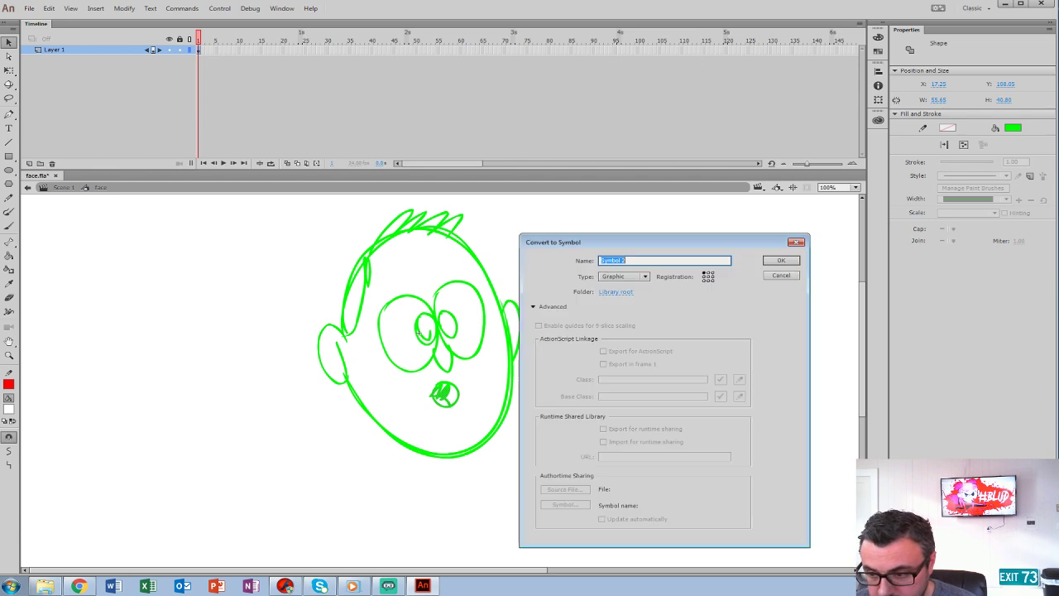
{"action": "type", "text": "mouth"}
{"action": "key", "text": "Return"}
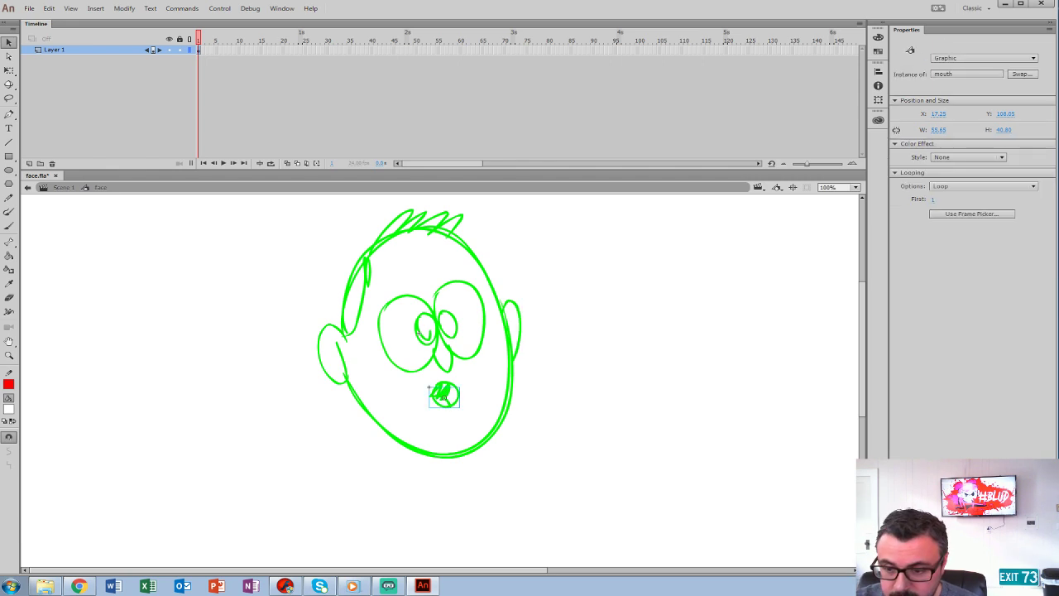
{"action": "left_click", "coordinate": [198, 50]}
{"action": "left_click", "coordinate": [53, 59]}
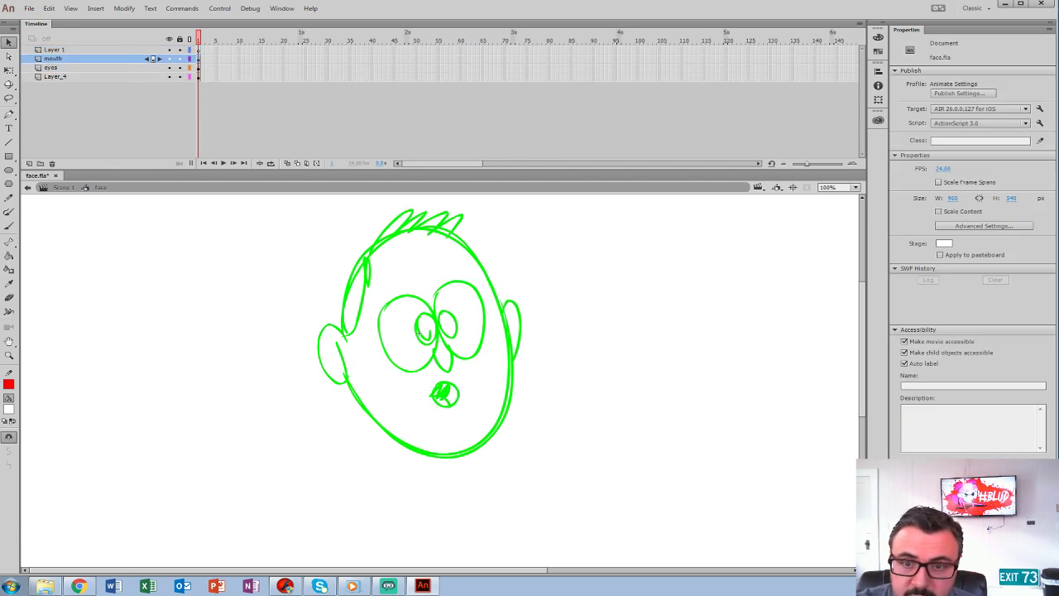
Select the eyes instance on the eyes layer and use Edit Document to go back to Scene 1.
{"action": "left_click", "coordinate": [51, 68]}
{"action": "right_click", "coordinate": [477, 345]}
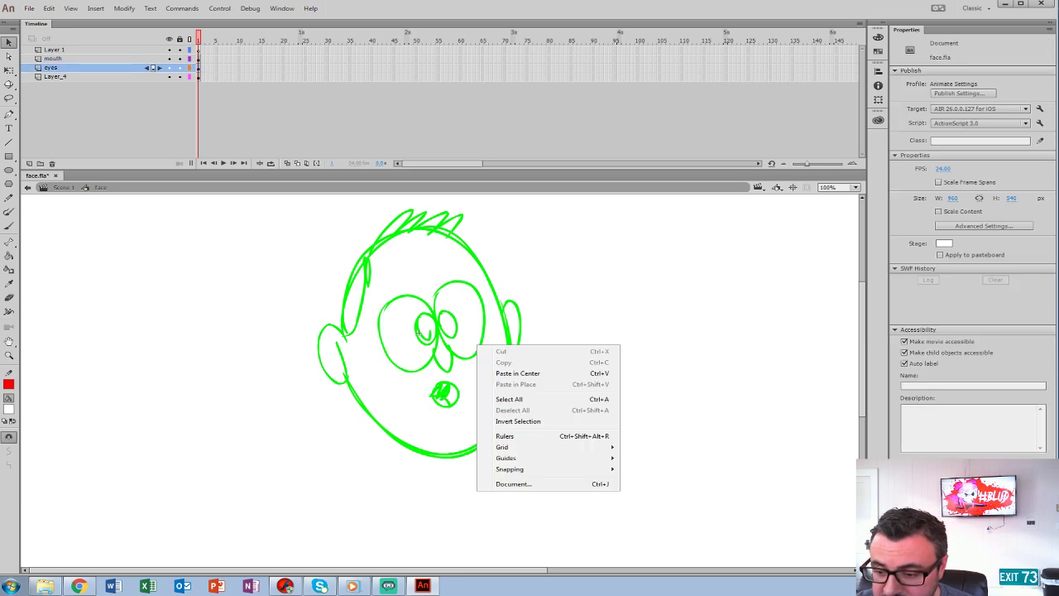
{"action": "left_click", "coordinate": [422, 331]}
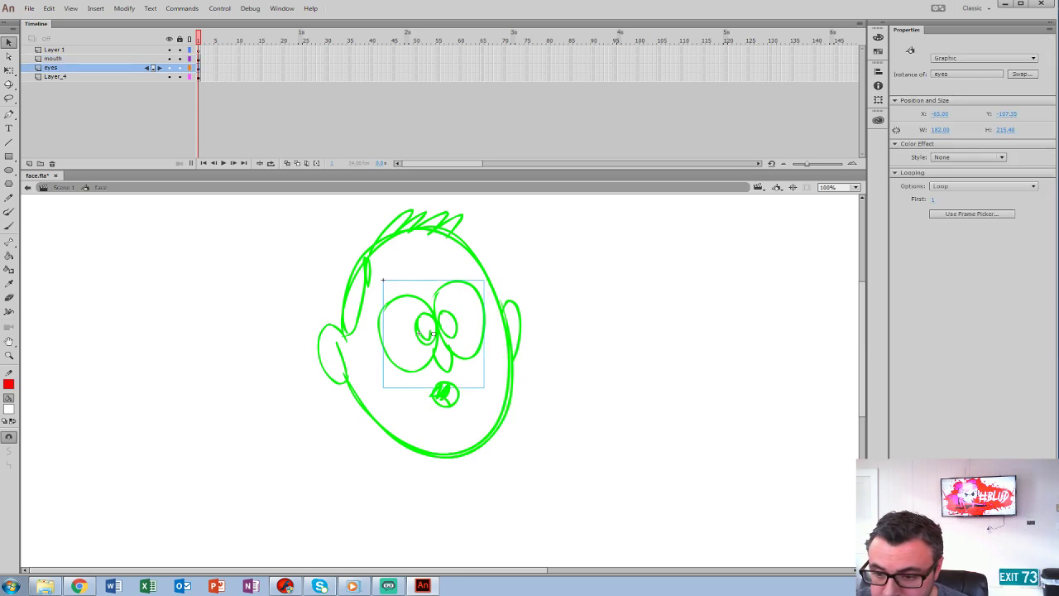
{"action": "right_click", "coordinate": [437, 332]}
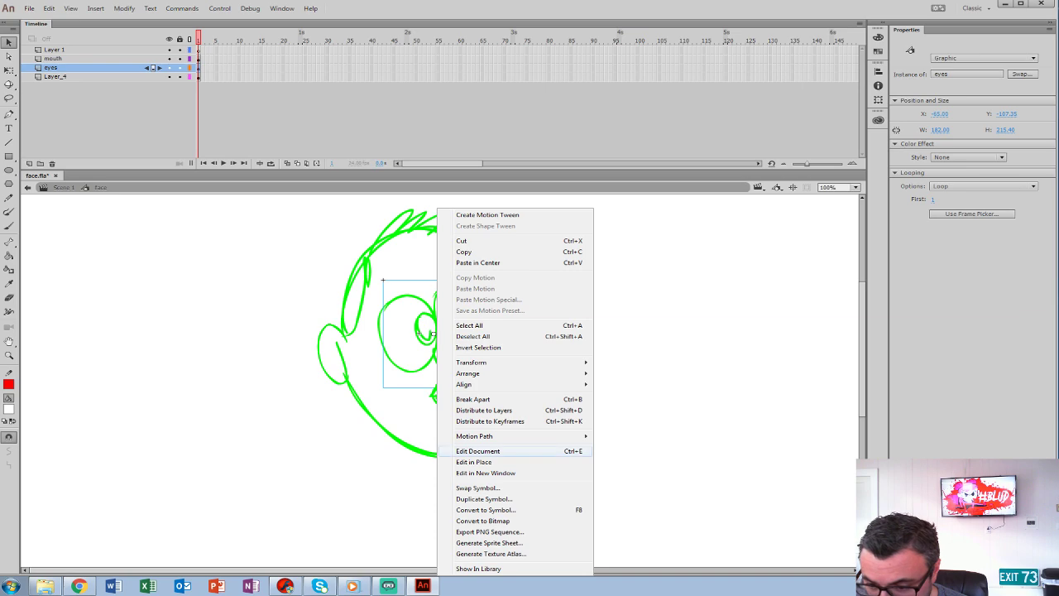
{"action": "left_click", "coordinate": [479, 451]}
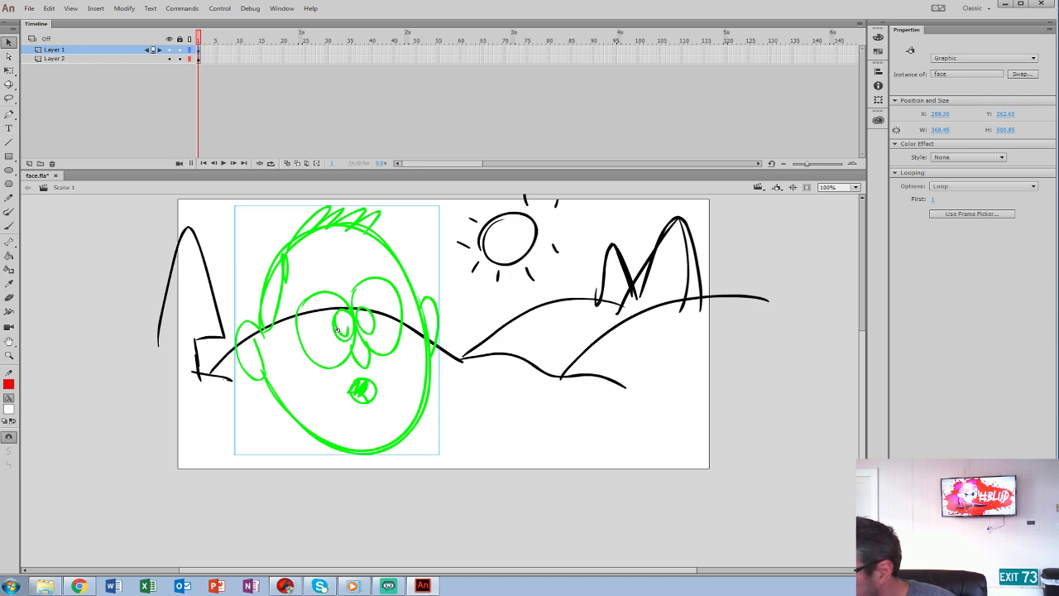
Open the face in place, go down into its nested eyes symbol to examine the dimmed surroundings, and return to Scene 1.
{"action": "double_click", "coordinate": [337, 329]}
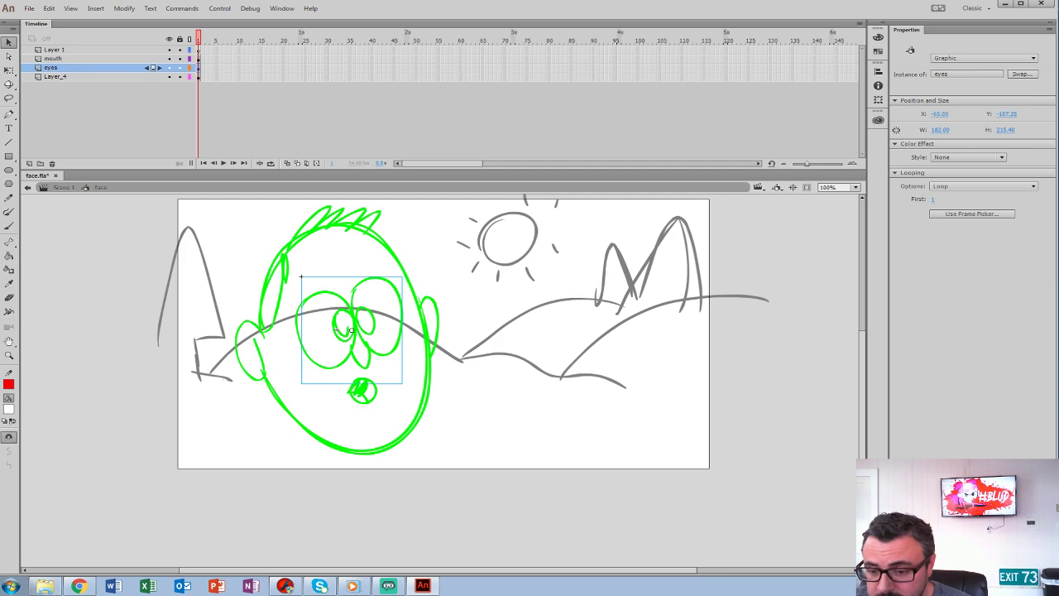
{"action": "double_click", "coordinate": [337, 330]}
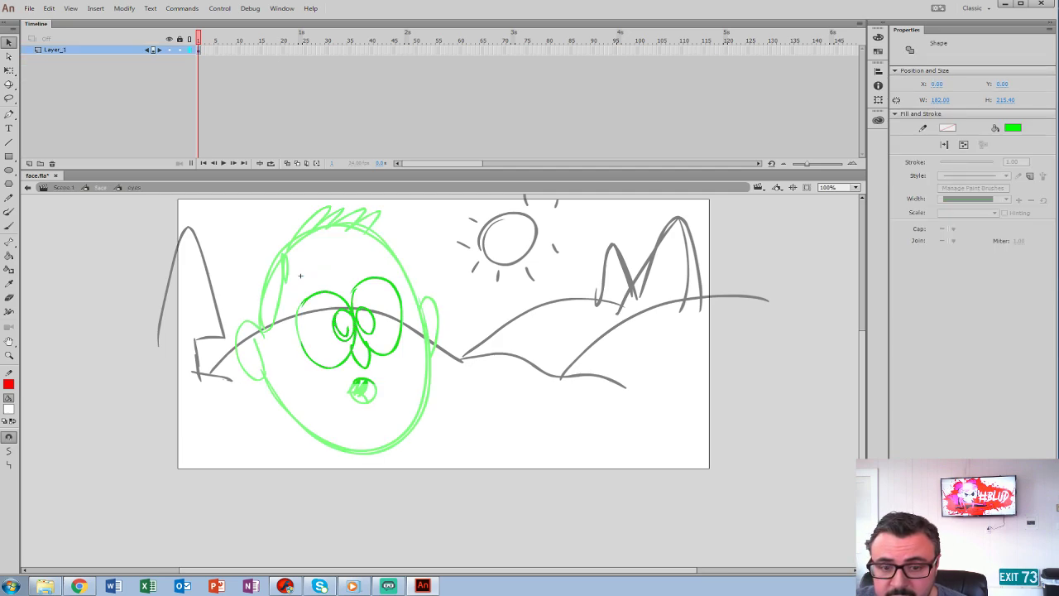
{"action": "left_click", "coordinate": [100, 188]}
{"action": "left_click", "coordinate": [63, 188]}
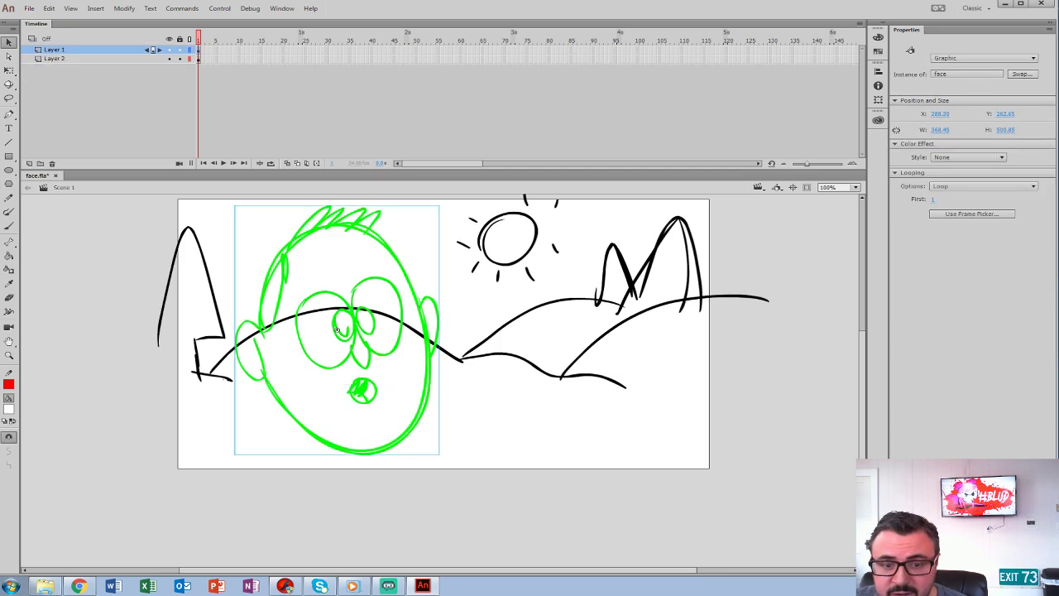
Extend the face and landscape layers to about frame 43 and play the timeline.
{"action": "left_click_drag", "start_coordinate": [383, 51], "coordinate": [382, 60]}
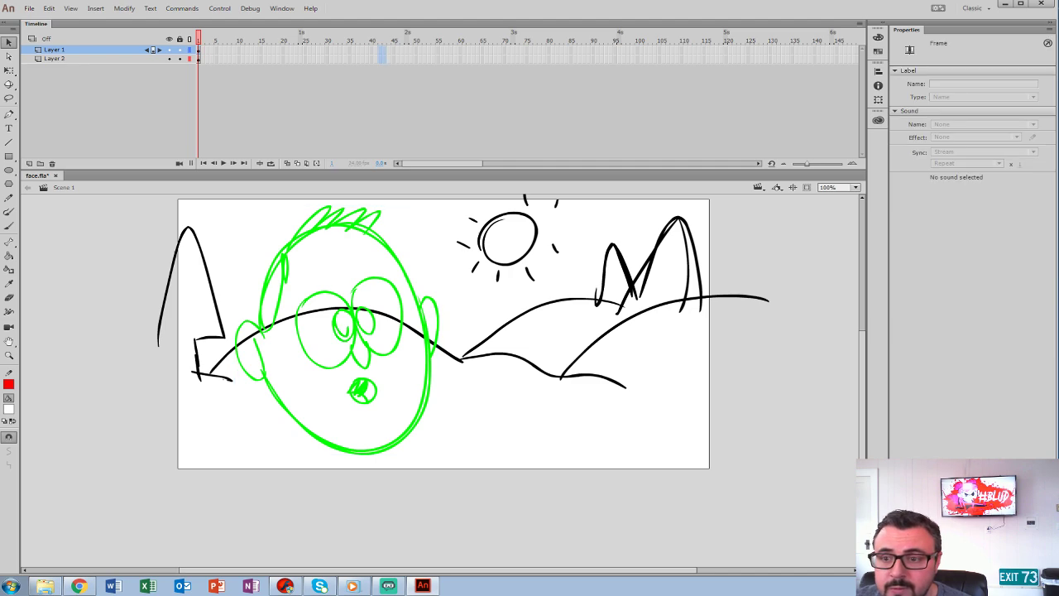
{"action": "key", "text": "F5"}
{"action": "key", "text": "Escape"}
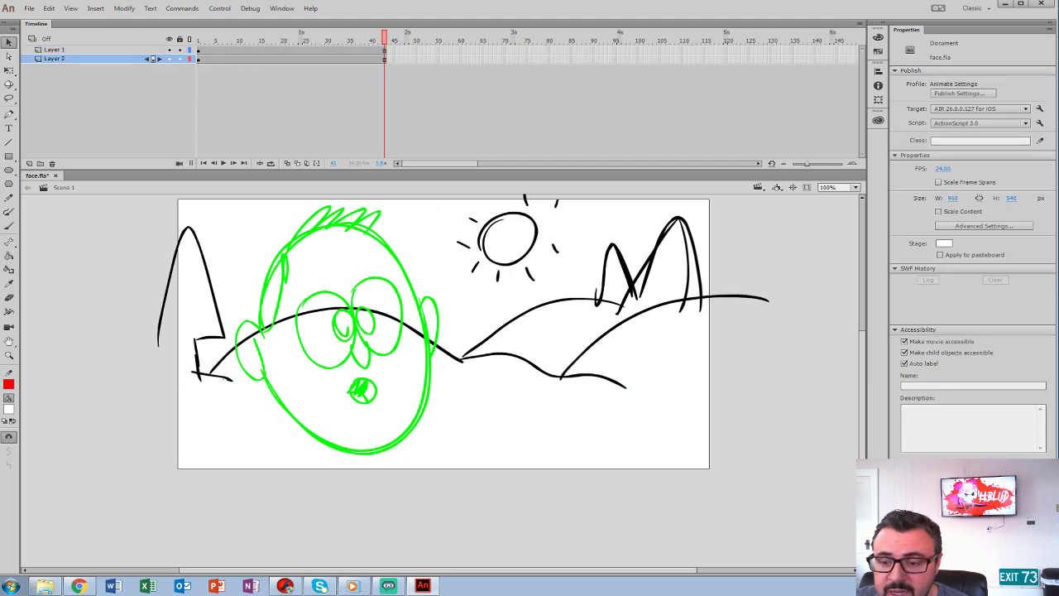
{"action": "key", "text": "Return"}
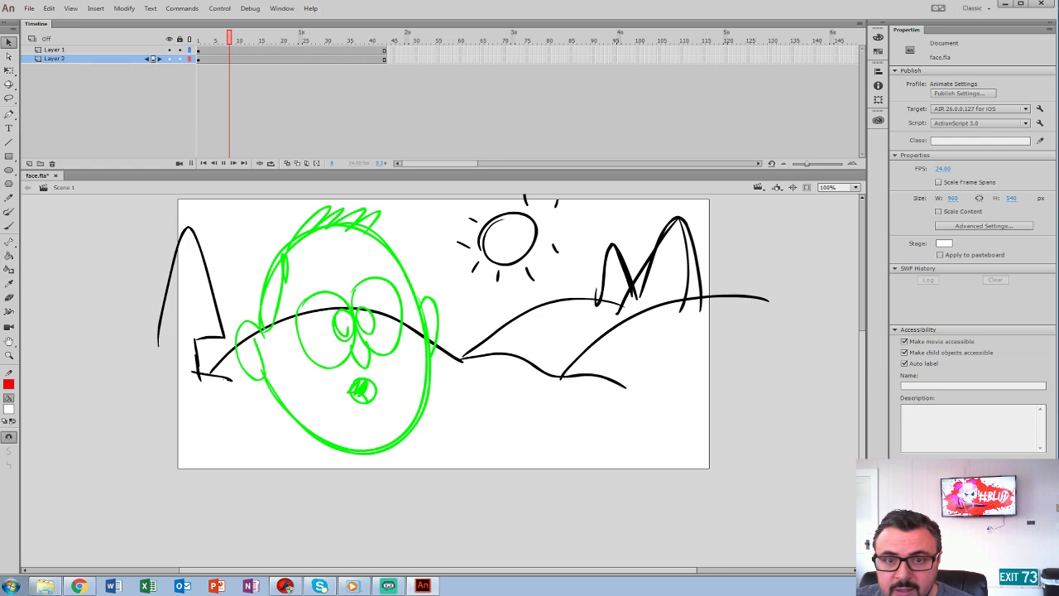
Stop playback, insert a keyframe at about frame 23 on Layer 1, and delete the face there.
{"action": "left_click", "coordinate": [337, 330]}
{"action": "left_click", "coordinate": [300, 58]}
{"action": "left_click", "coordinate": [323, 59]}
{"action": "left_click", "coordinate": [296, 51]}
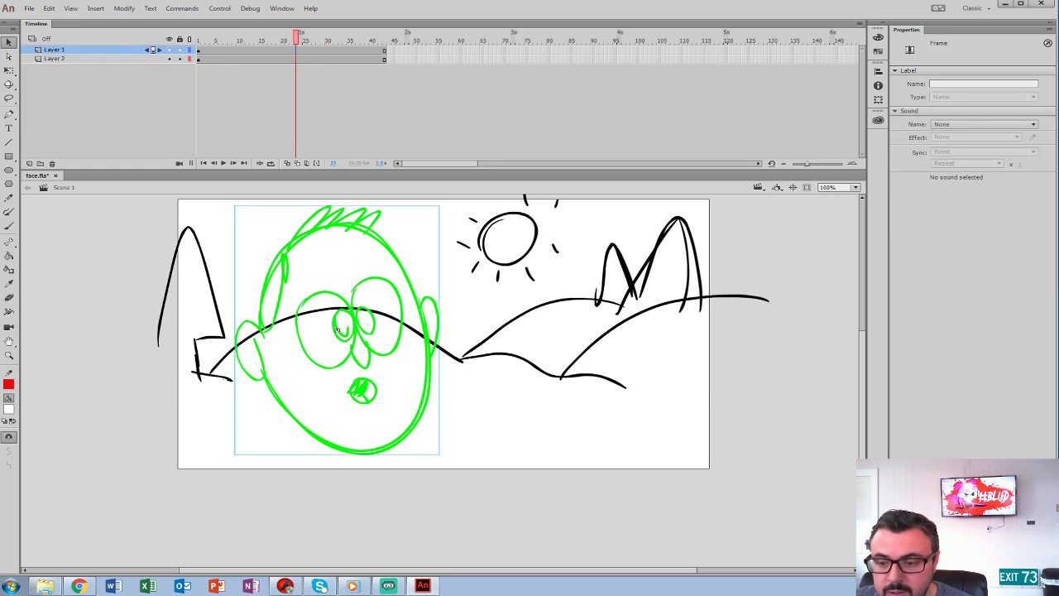
{"action": "key", "text": "Delete"}
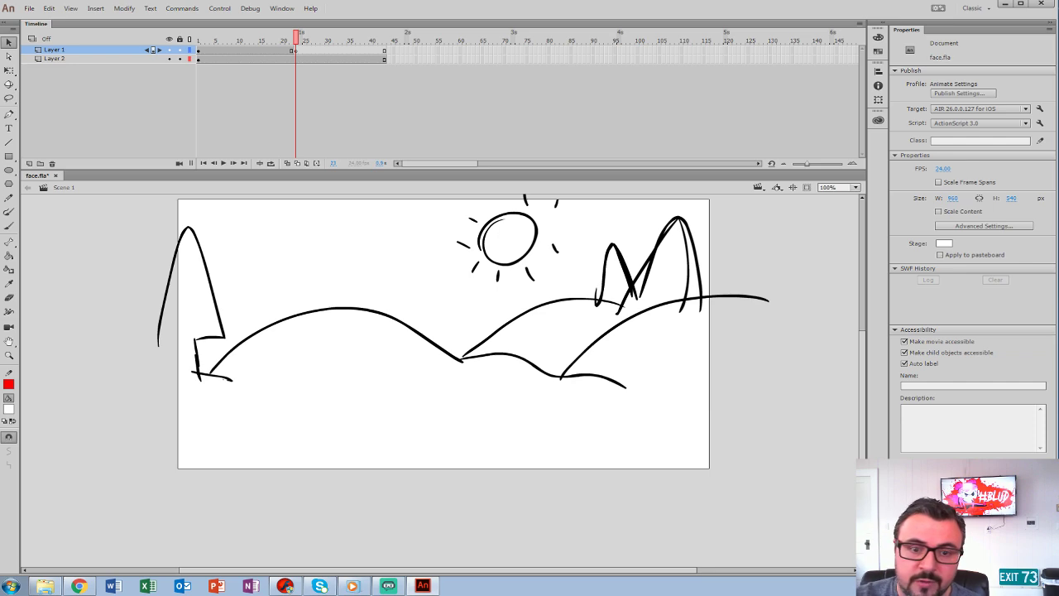
Brush a looping green (#00FF00) scribble on Layer 1 at about frame 23, where the face was deleted.
{"action": "key", "text": "b"}
{"action": "left_click", "coordinate": [393, 318]}
{"action": "key", "text": "ctrl+z"}
{"action": "left_click", "coordinate": [8, 408]}
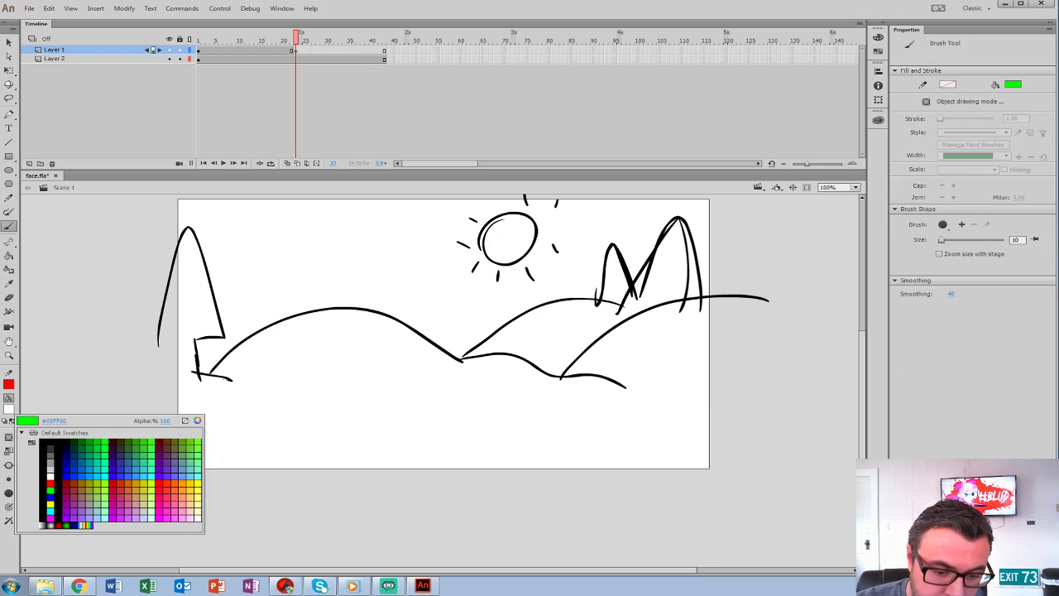
{"action": "left_click", "coordinate": [50, 491]}
{"action": "mouse_move", "coordinate": [309, 290]}
{"action": "left_mouse_down"}
{"action": "mouse_move", "coordinate": [399, 380]}
{"action": "mouse_move", "coordinate": [438, 356]}
{"action": "left_mouse_up"}
Insert blank keyframes on Layer 1 at about frames 27, 28 and 37, and brush a different green scribble on the last two.
{"action": "left_click", "coordinate": [315, 51]}
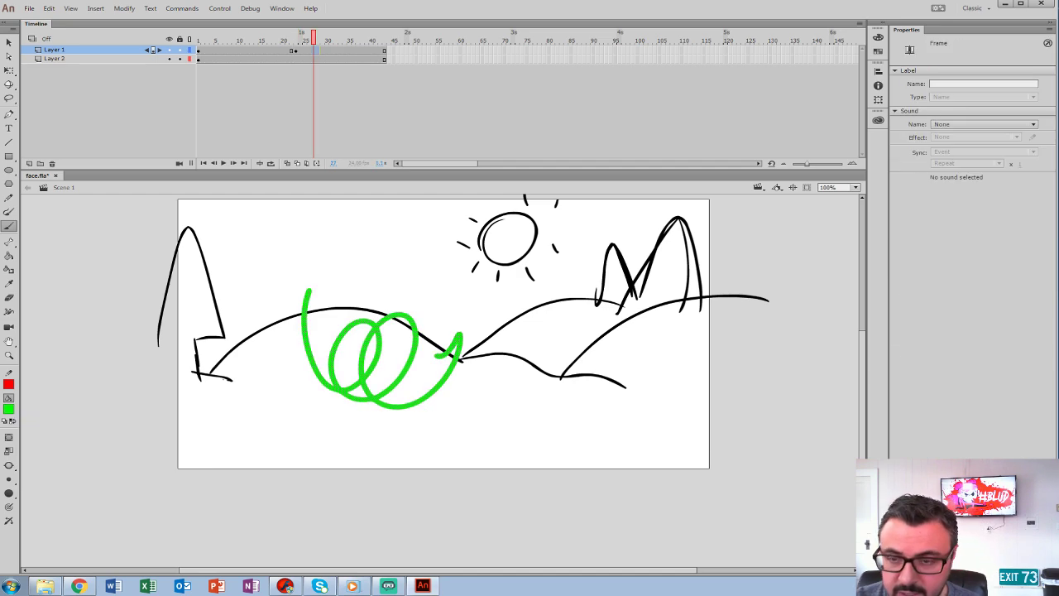
{"action": "key", "text": "F7"}
{"action": "key", "text": "F7"}
{"action": "mouse_move", "coordinate": [355, 270]}
{"action": "left_mouse_down"}
{"action": "mouse_move", "coordinate": [408, 418]}
{"action": "mouse_move", "coordinate": [530, 388]}
{"action": "left_mouse_up"}
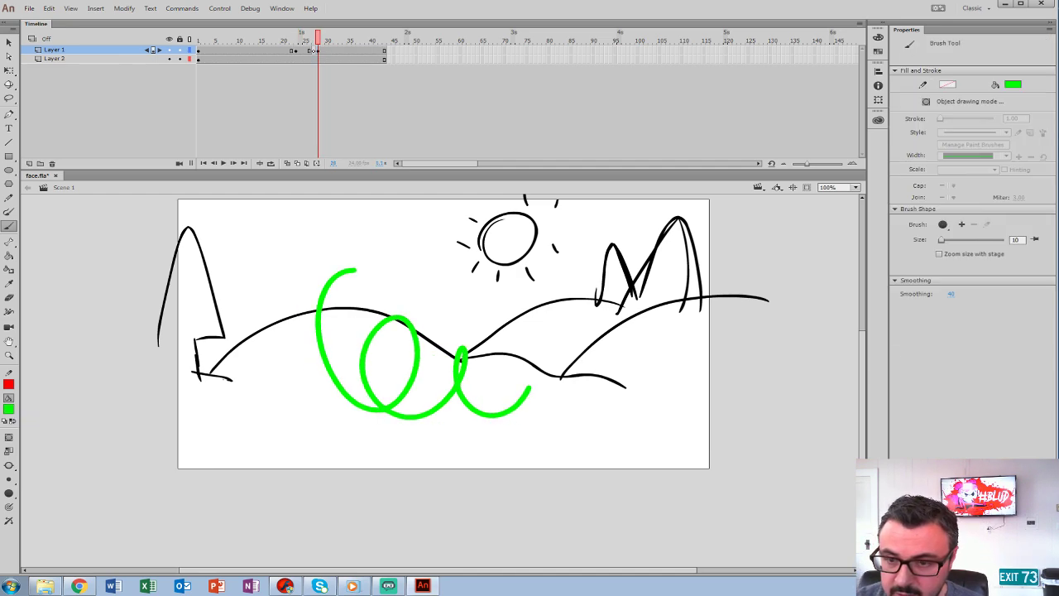
{"action": "left_click", "coordinate": [357, 51]}
{"action": "key", "text": "F7"}
{"action": "left_click_drag", "start_coordinate": [346, 338], "coordinate": [434, 390]}
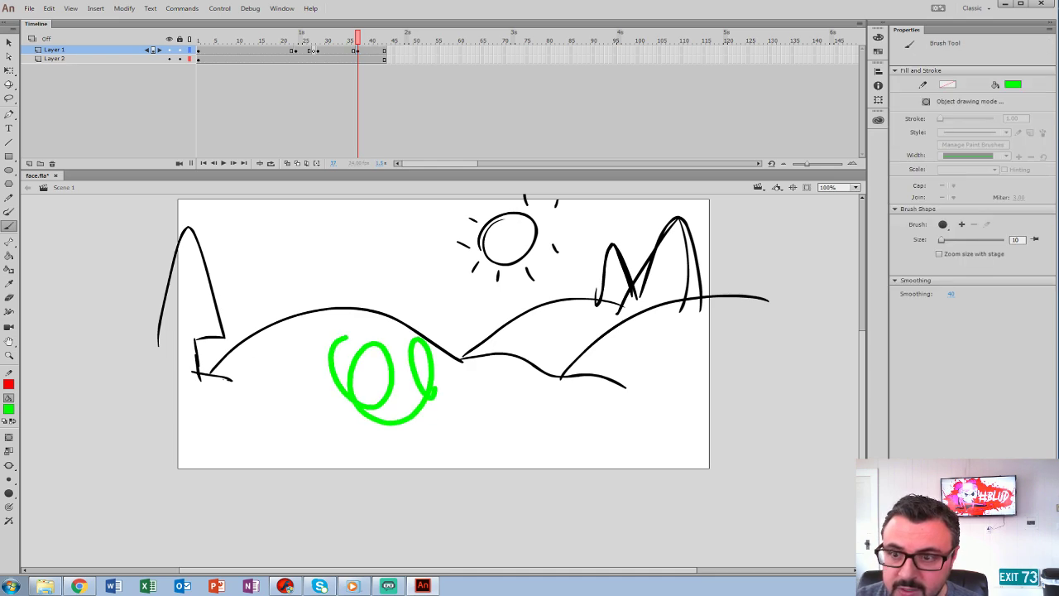
{"action": "left_click", "coordinate": [312, 50]}
{"action": "key", "text": "Return"}
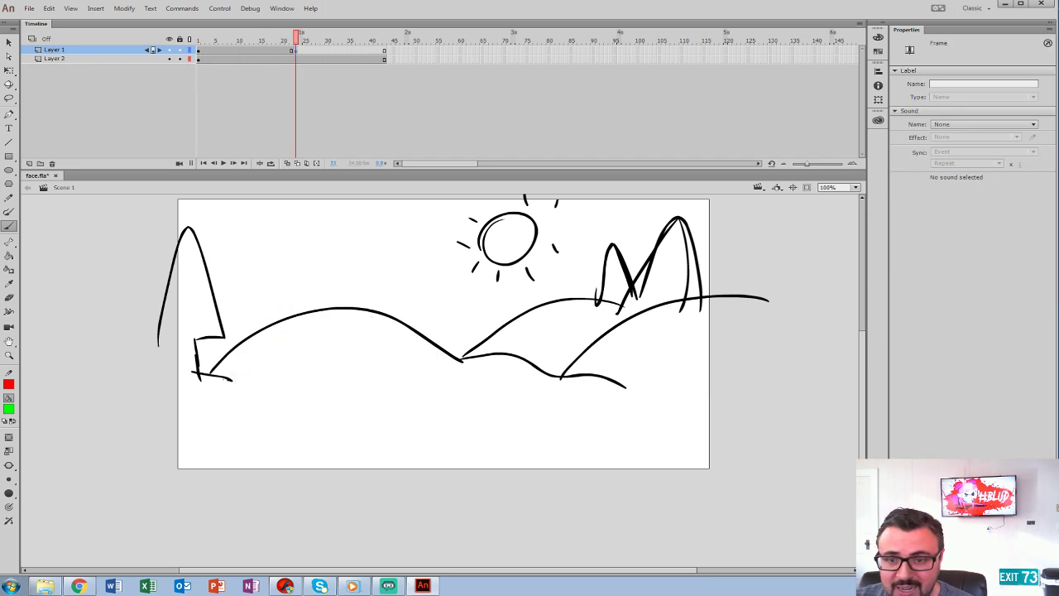
Scrub back to the early frames that show the face and examine it at 200% zoom.
{"action": "left_click", "coordinate": [336, 329]}
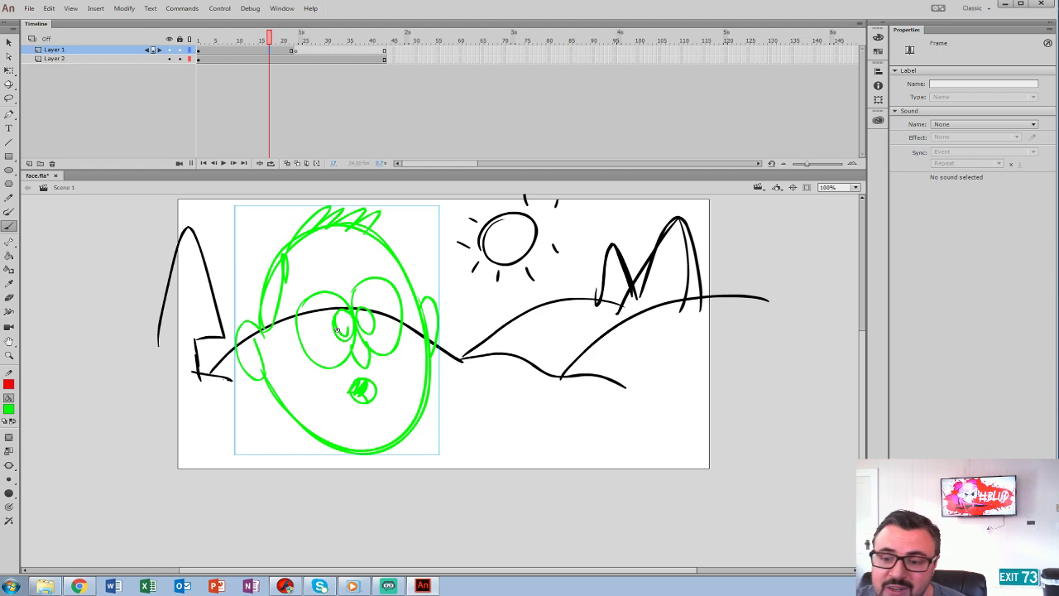
{"action": "left_click_drag", "start_coordinate": [269, 39], "coordinate": [207, 39]}
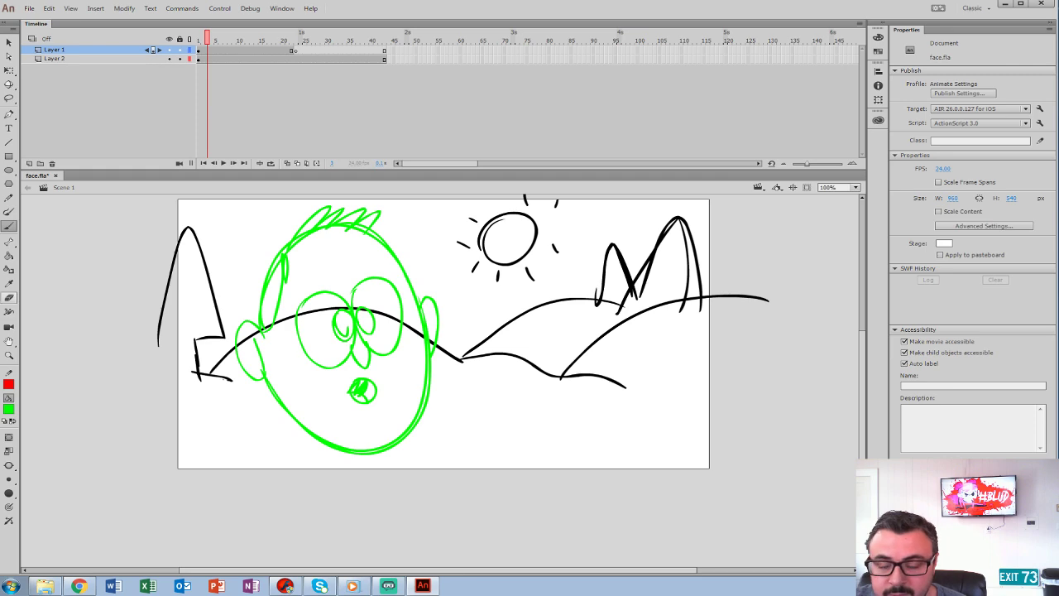
{"action": "left_click", "coordinate": [10, 270]}
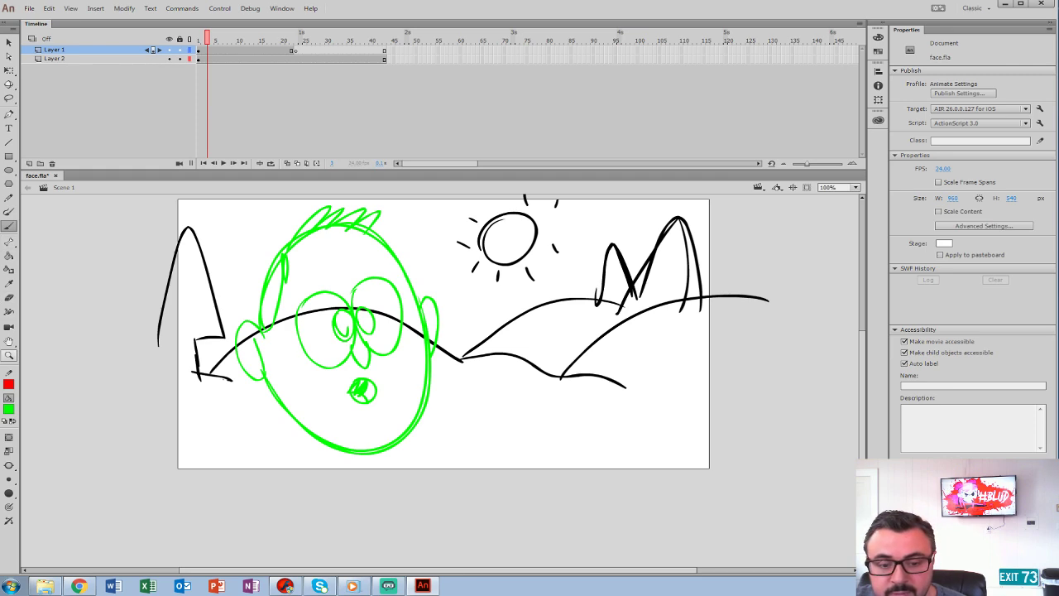
{"action": "left_click", "coordinate": [9, 354]}
{"action": "left_click", "coordinate": [417, 323]}
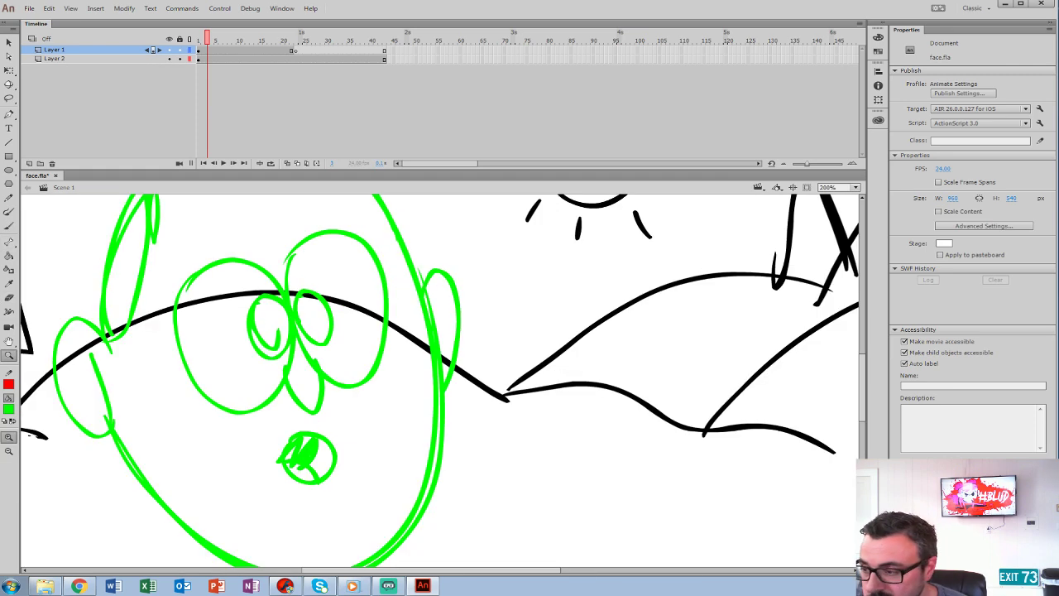
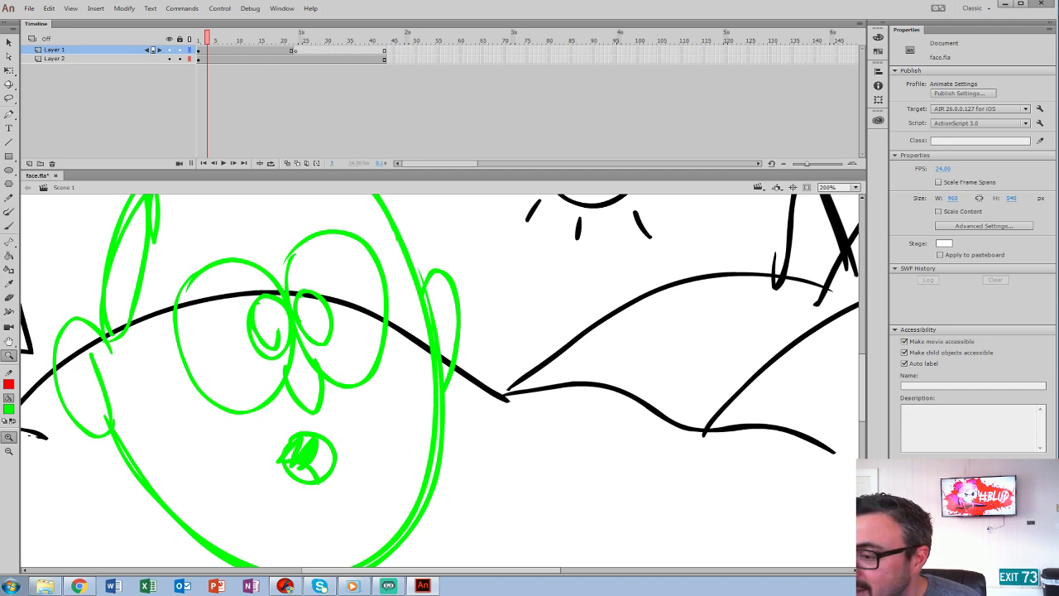
Close Adobe Animate without saving the changes to face.fla and switch to the VAMP-KILL-CUTAWAY-020819 document in Flash MX.
{"action": "left_click", "coordinate": [1044, 3]}
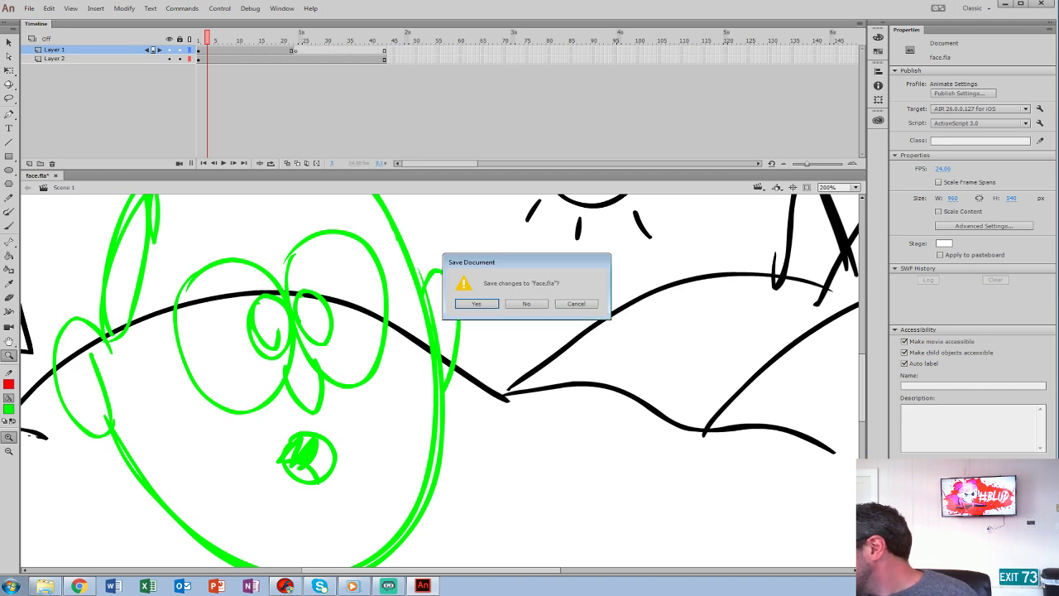
{"action": "left_click", "coordinate": [526, 304]}
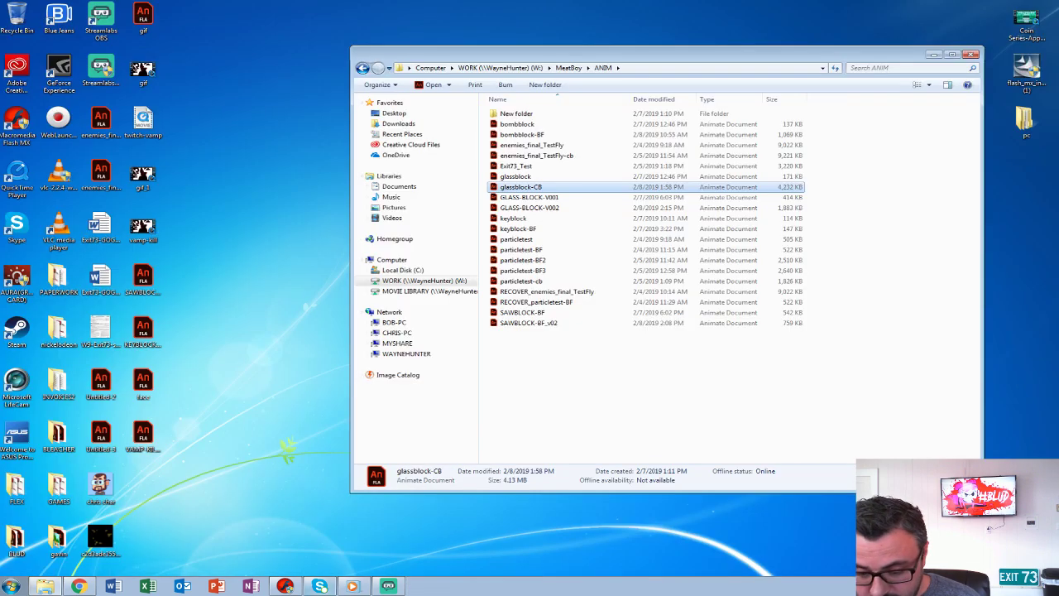
{"action": "left_click", "coordinate": [288, 588]}
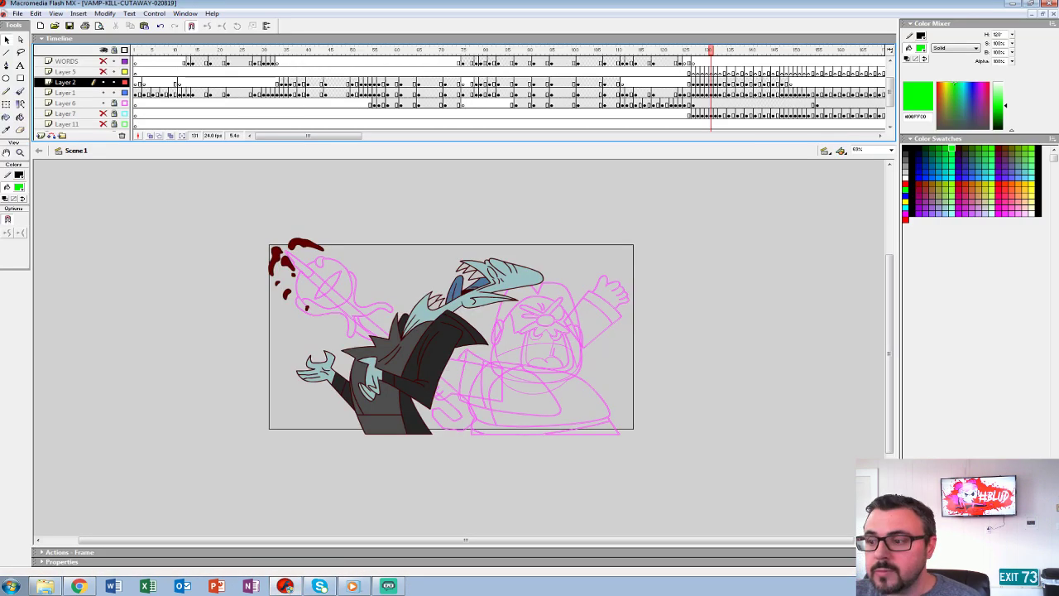
Select frame 125 on Layer 1, which holds the rough vampire sketch, and turn on onion skinning.
{"action": "left_click_drag", "start_coordinate": [710, 51], "coordinate": [684, 50]}
{"action": "left_click", "coordinate": [684, 93]}
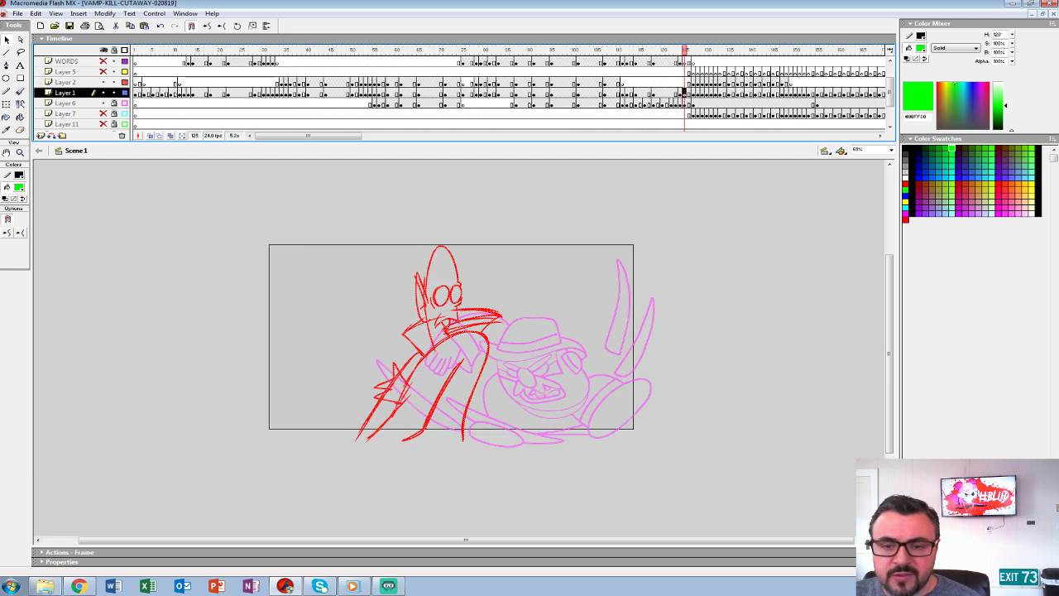
{"action": "left_click", "coordinate": [151, 136]}
{"action": "key", "text": "z"}
{"action": "left_click", "coordinate": [492, 348]}
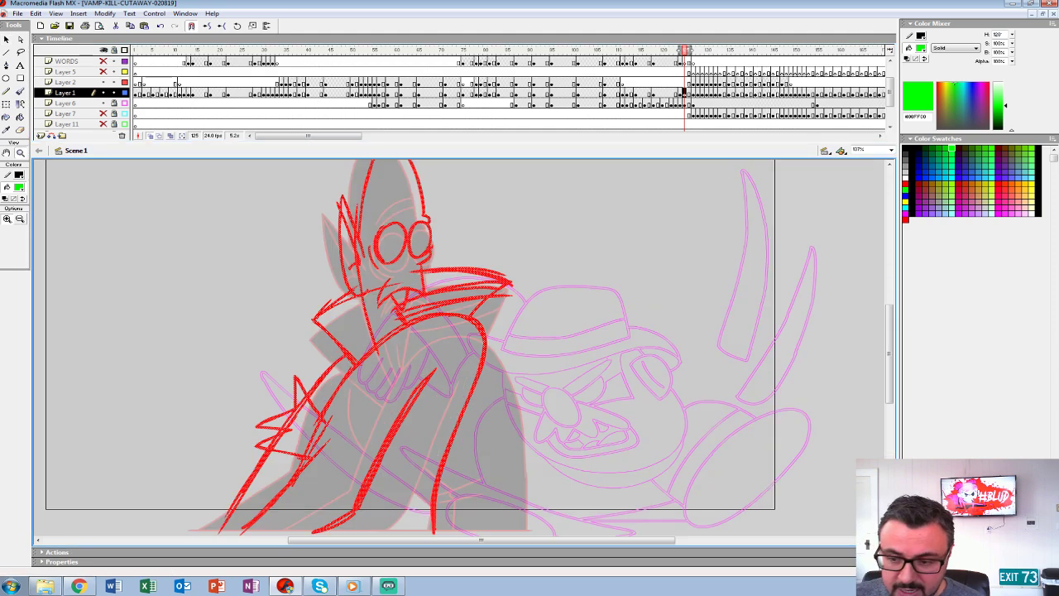
Switch to the Brush tool and set its fill color to red (#FF0000).
{"action": "left_click", "coordinate": [18, 188]}
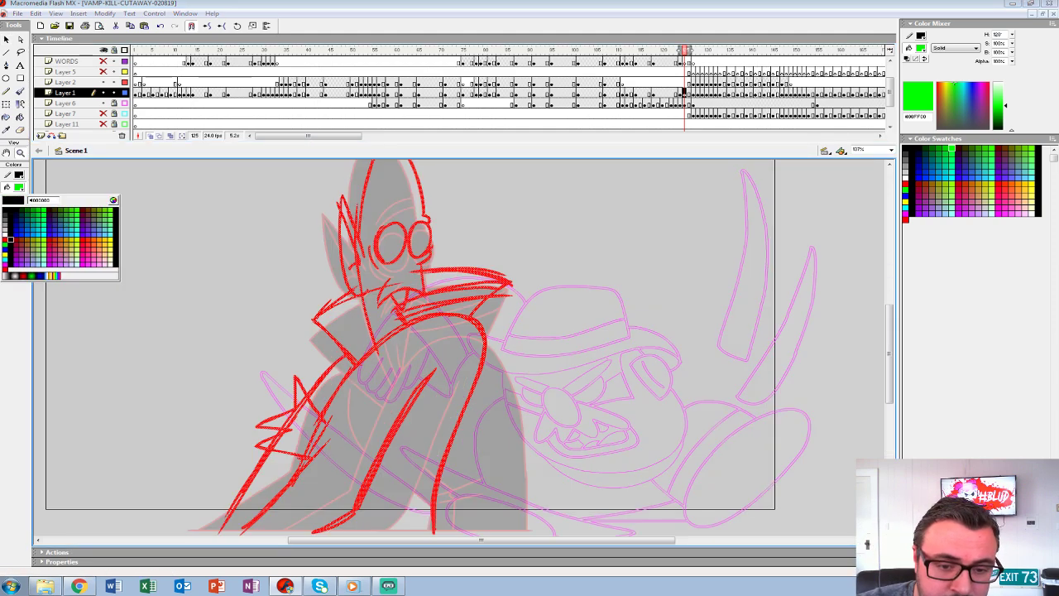
{"action": "left_click", "coordinate": [11, 239]}
{"action": "left_click", "coordinate": [21, 91]}
{"action": "left_click", "coordinate": [19, 187]}
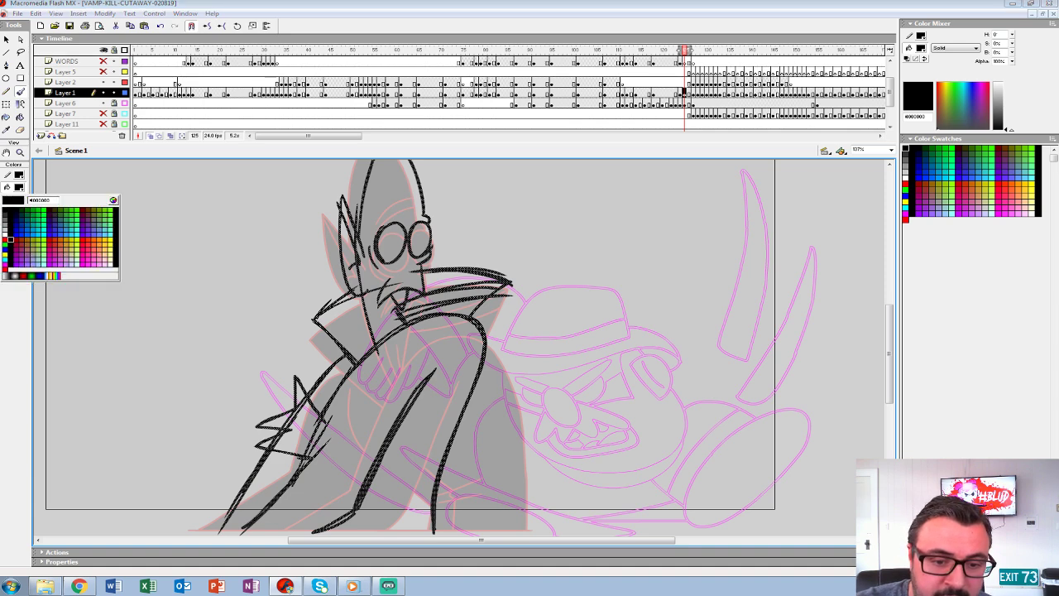
{"action": "left_click", "coordinate": [11, 243]}
{"action": "key", "text": "ctrl+z"}
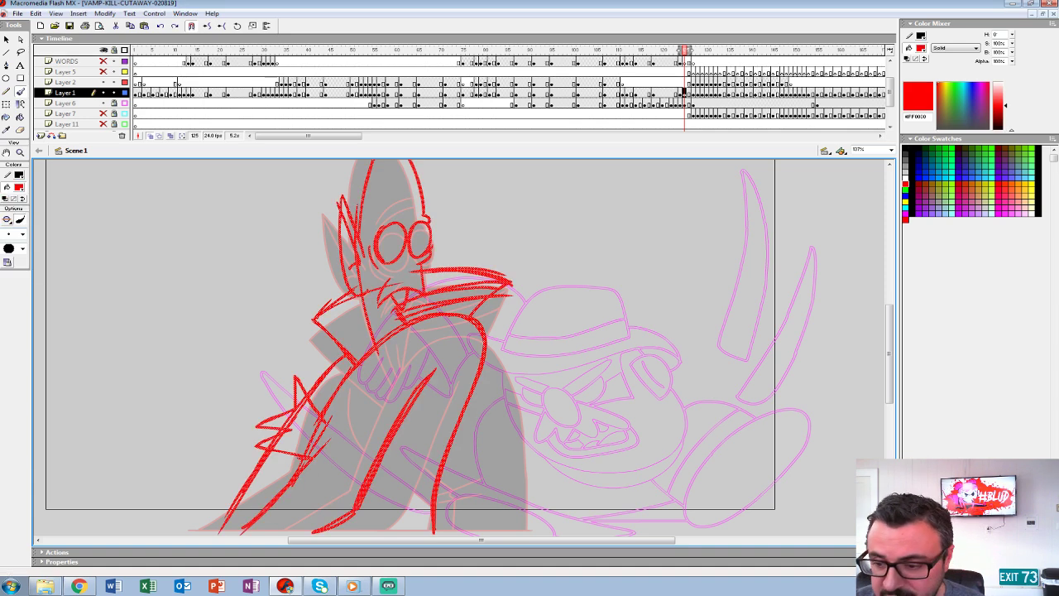
Reinforce the vampire sketch on frame 125 with red brush strokes along the collar and cape, and add a ground line beneath it.
{"action": "left_click_drag", "start_coordinate": [500, 287], "coordinate": [471, 317]}
{"action": "left_click_drag", "start_coordinate": [457, 269], "coordinate": [506, 278]}
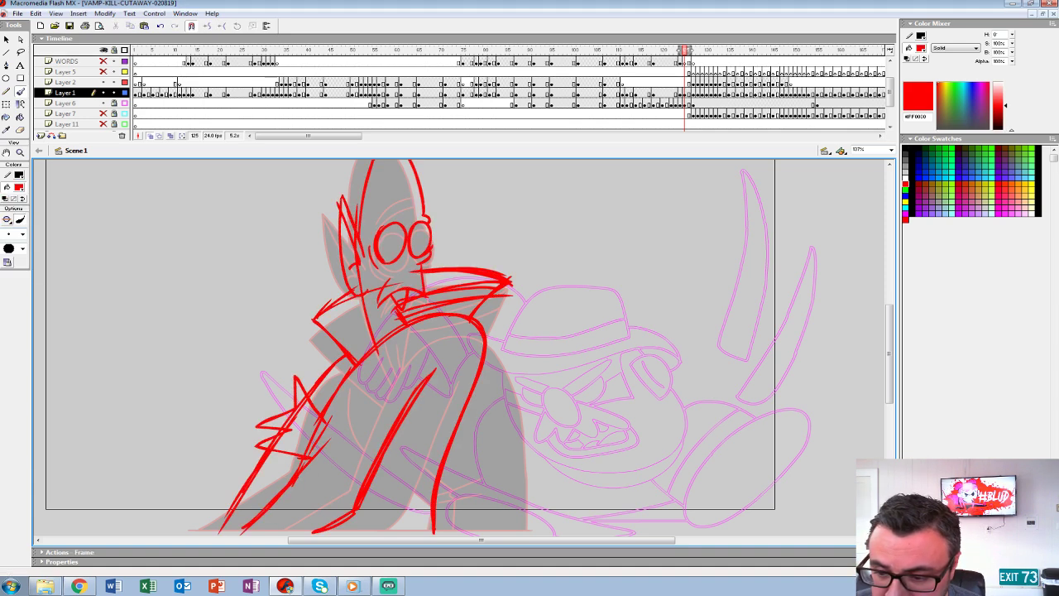
{"action": "left_click_drag", "start_coordinate": [403, 310], "coordinate": [484, 297]}
{"action": "left_click_drag", "start_coordinate": [415, 277], "coordinate": [485, 273]}
{"action": "left_click_drag", "start_coordinate": [317, 317], "coordinate": [385, 284]}
{"action": "left_click_drag", "start_coordinate": [316, 318], "coordinate": [346, 349]}
{"action": "mouse_move", "coordinate": [430, 414]}
{"action": "left_mouse_down"}
{"action": "mouse_move", "coordinate": [434, 301]}
{"action": "mouse_move", "coordinate": [372, 364]}
{"action": "left_mouse_up"}
{"action": "left_click_drag", "start_coordinate": [356, 267], "coordinate": [319, 328]}
{"action": "left_click_drag", "start_coordinate": [291, 372], "coordinate": [231, 416]}
{"action": "left_click_drag", "start_coordinate": [222, 415], "coordinate": [497, 415]}
{"action": "left_click_drag", "start_coordinate": [446, 314], "coordinate": [457, 344]}
{"action": "scroll", "coordinate": [463, 347], "scroll_direction": "up", "scroll_amount": 1}
{"action": "scroll", "coordinate": [463, 347], "scroll_direction": "up", "scroll_amount": 2}
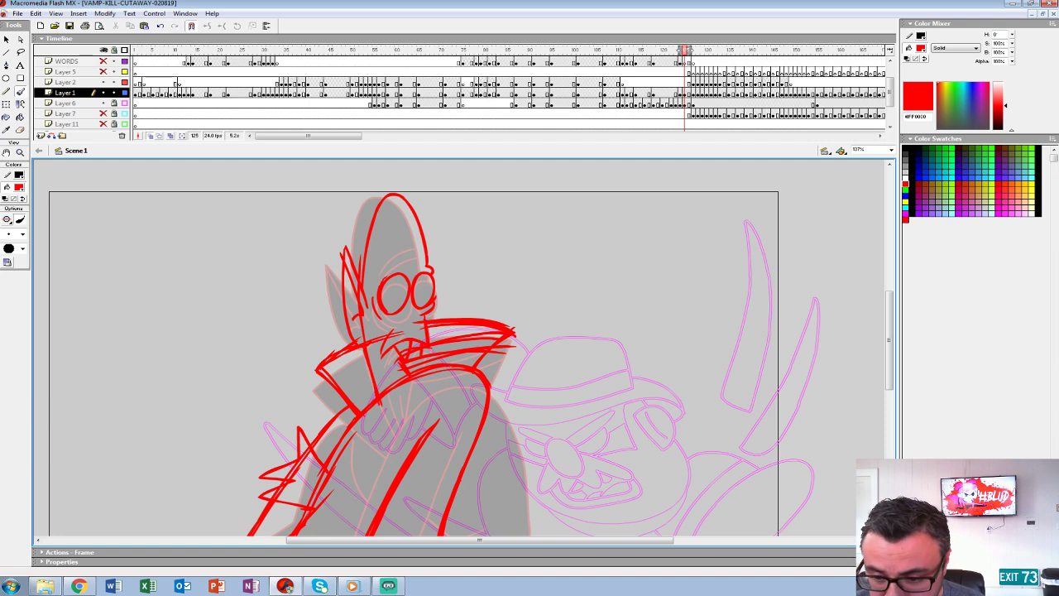
{"action": "mouse_move", "coordinate": [389, 338]}
{"action": "left_mouse_down"}
{"action": "mouse_move", "coordinate": [374, 368]}
{"action": "mouse_move", "coordinate": [390, 354]}
{"action": "left_mouse_up"}
{"action": "mouse_move", "coordinate": [381, 237]}
{"action": "left_mouse_down"}
{"action": "mouse_move", "coordinate": [419, 226]}
{"action": "mouse_move", "coordinate": [388, 169]}
{"action": "mouse_move", "coordinate": [354, 242]}
{"action": "mouse_move", "coordinate": [334, 254]}
{"action": "mouse_move", "coordinate": [349, 316]}
{"action": "left_mouse_up"}
{"action": "key", "text": "ctrl+z"}
{"action": "mouse_move", "coordinate": [463, 380]}
{"action": "left_mouse_down"}
{"action": "mouse_move", "coordinate": [450, 259]}
{"action": "mouse_move", "coordinate": [442, 279]}
{"action": "left_mouse_up"}
Clear the red sketch from frame 126 on Layer 1 and shift the onion-skin range to the preceding frames.
{"action": "left_click", "coordinate": [681, 94]}
{"action": "left_click", "coordinate": [684, 93]}
{"action": "key", "text": "period"}
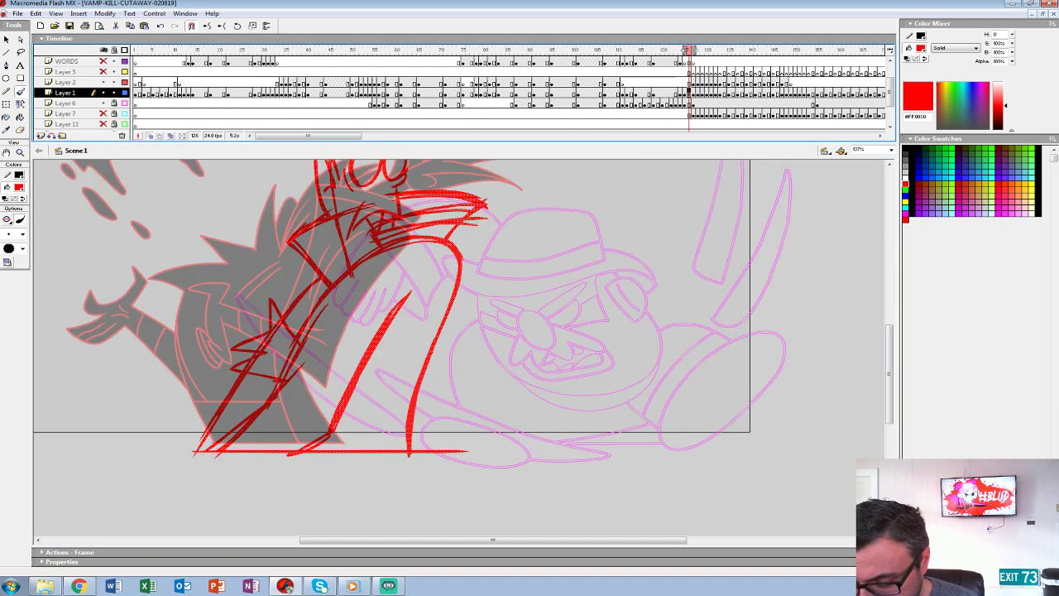
{"action": "key", "text": "Delete"}
{"action": "left_click_drag", "start_coordinate": [694, 50], "coordinate": [680, 50]}
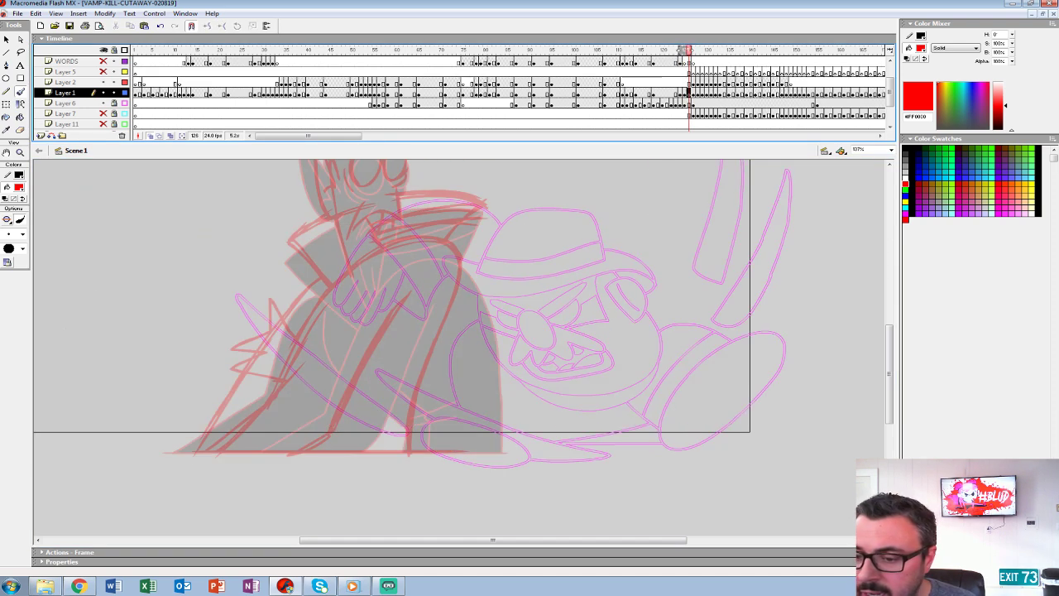
Set the zoom to 600% on the vampire's eyes and choose a larger brush size.
{"action": "left_click", "coordinate": [20, 152]}
{"action": "left_click", "coordinate": [411, 267]}
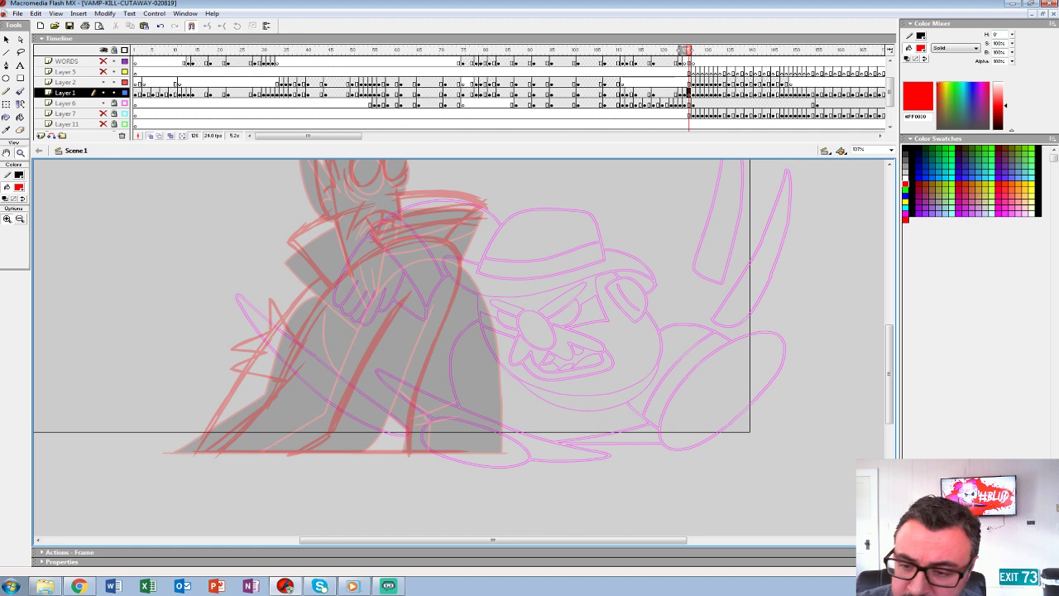
{"action": "left_click_drag", "start_coordinate": [413, 269], "coordinate": [426, 362]}
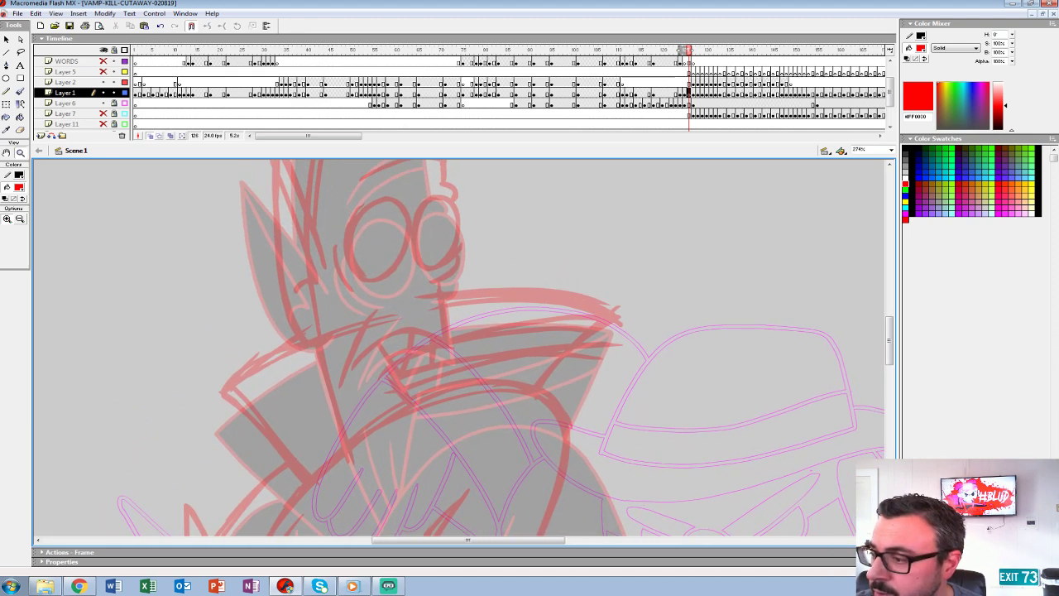
{"action": "left_click", "coordinate": [867, 149]}
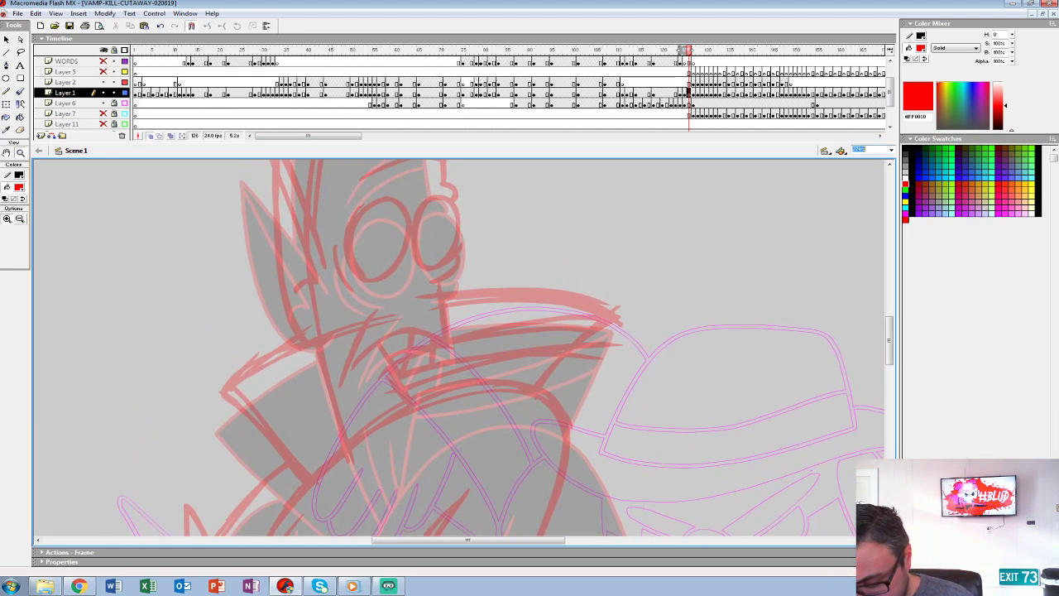
{"action": "type", "text": "600"}
{"action": "key", "text": "Return"}
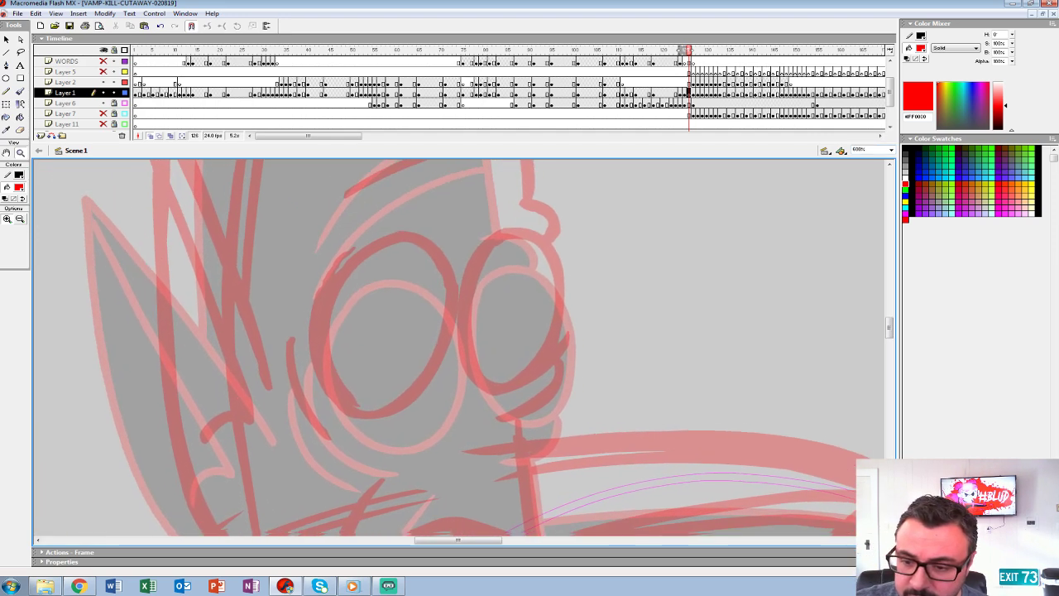
{"action": "key", "text": "b"}
{"action": "left_click", "coordinate": [13, 233]}
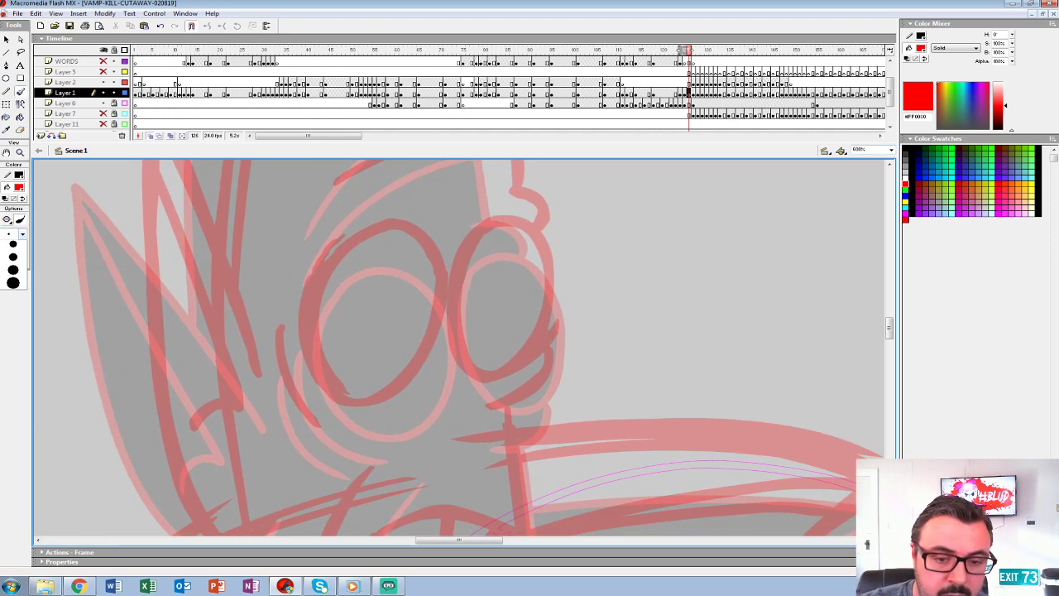
{"action": "left_click", "coordinate": [13, 311]}
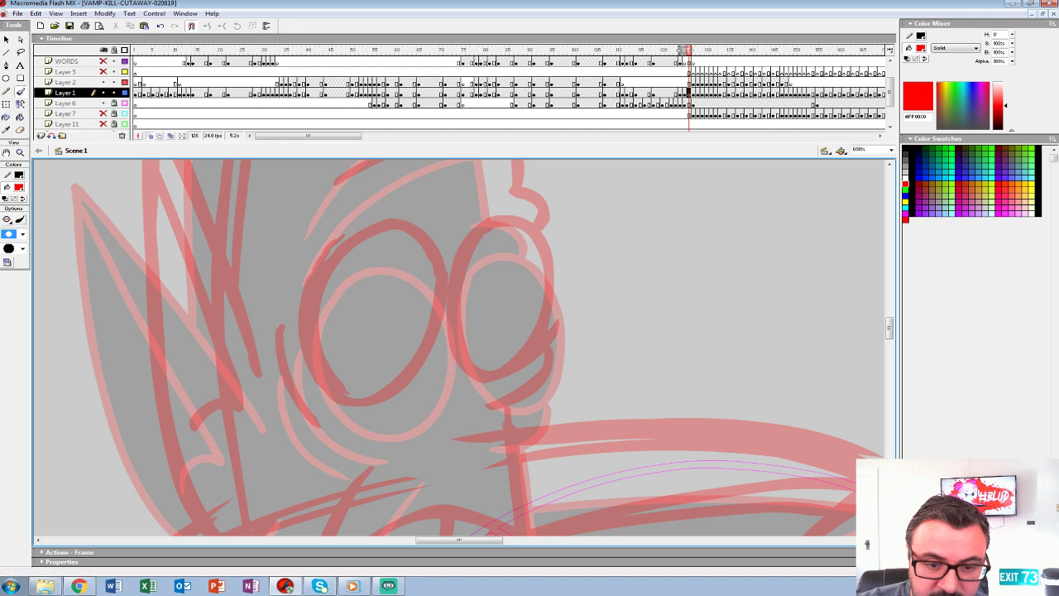
Trace both of the vampire's eye outlines on frame 126 with clean red brush strokes and add a curved bag under the right eye.
{"action": "mouse_move", "coordinate": [379, 222]}
{"action": "left_mouse_down"}
{"action": "mouse_move", "coordinate": [330, 251]}
{"action": "mouse_move", "coordinate": [308, 290]}
{"action": "mouse_move", "coordinate": [307, 338]}
{"action": "mouse_move", "coordinate": [325, 384]}
{"action": "mouse_move", "coordinate": [365, 402]}
{"action": "mouse_move", "coordinate": [406, 381]}
{"action": "mouse_move", "coordinate": [440, 319]}
{"action": "mouse_move", "coordinate": [437, 261]}
{"action": "mouse_move", "coordinate": [408, 227]}
{"action": "mouse_move", "coordinate": [375, 219]}
{"action": "mouse_move", "coordinate": [321, 256]}
{"action": "mouse_move", "coordinate": [305, 326]}
{"action": "mouse_move", "coordinate": [326, 385]}
{"action": "mouse_move", "coordinate": [374, 399]}
{"action": "mouse_move", "coordinate": [424, 361]}
{"action": "mouse_move", "coordinate": [440, 294]}
{"action": "mouse_move", "coordinate": [407, 224]}
{"action": "left_mouse_up"}
{"action": "key", "text": "ctrl+z"}
{"action": "left_click_drag", "start_coordinate": [480, 289], "coordinate": [429, 323]}
{"action": "mouse_move", "coordinate": [436, 252]}
{"action": "left_mouse_down"}
{"action": "mouse_move", "coordinate": [401, 316]}
{"action": "mouse_move", "coordinate": [412, 399]}
{"action": "mouse_move", "coordinate": [465, 407]}
{"action": "mouse_move", "coordinate": [501, 339]}
{"action": "mouse_move", "coordinate": [488, 275]}
{"action": "mouse_move", "coordinate": [432, 252]}
{"action": "left_mouse_up"}
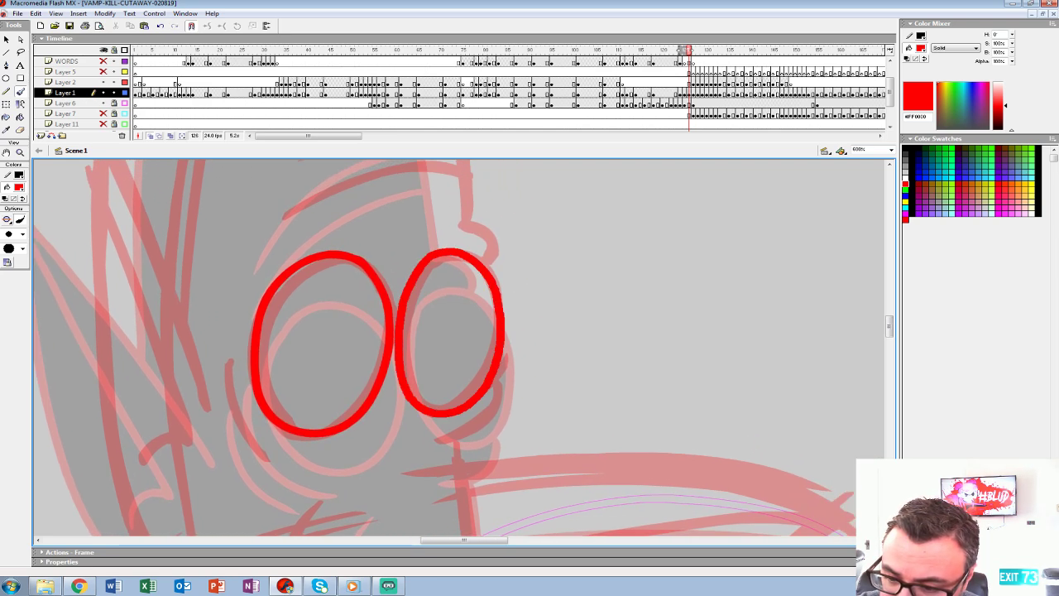
{"action": "mouse_move", "coordinate": [497, 368]}
{"action": "left_mouse_down"}
{"action": "mouse_move", "coordinate": [495, 419]}
{"action": "mouse_move", "coordinate": [431, 441]}
{"action": "left_mouse_up"}
{"action": "mouse_move", "coordinate": [451, 397]}
{"action": "left_mouse_down"}
{"action": "mouse_move", "coordinate": [465, 375]}
{"action": "mouse_move", "coordinate": [541, 364]}
{"action": "left_mouse_up"}
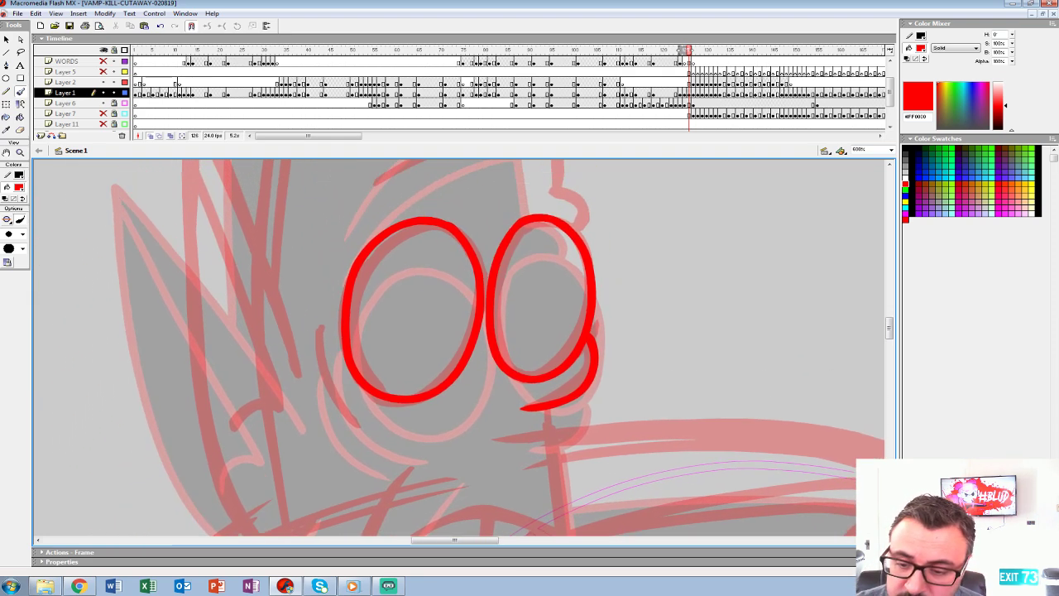
Trace the creases beside the vampire's left eye, the brow lines, nose, head outline and outer ear edge in red on frame 126.
{"action": "left_click_drag", "start_coordinate": [322, 296], "coordinate": [374, 431]}
{"action": "left_click_drag", "start_coordinate": [306, 365], "coordinate": [356, 440]}
{"action": "mouse_move", "coordinate": [430, 248]}
{"action": "left_mouse_down"}
{"action": "mouse_move", "coordinate": [436, 259]}
{"action": "mouse_move", "coordinate": [371, 480]}
{"action": "left_mouse_up"}
{"action": "scroll", "coordinate": [459, 347], "scroll_direction": "up", "scroll_amount": 3}
{"action": "mouse_move", "coordinate": [352, 178]}
{"action": "left_mouse_down"}
{"action": "mouse_move", "coordinate": [419, 220]}
{"action": "mouse_move", "coordinate": [468, 318]}
{"action": "mouse_move", "coordinate": [492, 489]}
{"action": "mouse_move", "coordinate": [510, 533]}
{"action": "left_mouse_up"}
{"action": "mouse_move", "coordinate": [493, 459]}
{"action": "left_mouse_down"}
{"action": "mouse_move", "coordinate": [506, 318]}
{"action": "mouse_move", "coordinate": [483, 299]}
{"action": "mouse_move", "coordinate": [324, 347]}
{"action": "left_mouse_up"}
{"action": "left_click_drag", "start_coordinate": [499, 270], "coordinate": [343, 289]}
{"action": "left_click_drag", "start_coordinate": [364, 289], "coordinate": [484, 465]}
{"action": "mouse_move", "coordinate": [495, 215]}
{"action": "left_mouse_down"}
{"action": "mouse_move", "coordinate": [421, 249]}
{"action": "mouse_move", "coordinate": [358, 384]}
{"action": "mouse_move", "coordinate": [344, 455]}
{"action": "left_mouse_up"}
{"action": "mouse_move", "coordinate": [347, 451]}
{"action": "left_mouse_down"}
{"action": "mouse_move", "coordinate": [419, 217]}
{"action": "mouse_move", "coordinate": [399, 336]}
{"action": "mouse_move", "coordinate": [488, 305]}
{"action": "left_mouse_up"}
{"action": "mouse_move", "coordinate": [530, 436]}
{"action": "left_mouse_down"}
{"action": "mouse_move", "coordinate": [423, 170]}
{"action": "mouse_move", "coordinate": [416, 291]}
{"action": "mouse_move", "coordinate": [420, 170]}
{"action": "mouse_move", "coordinate": [449, 438]}
{"action": "mouse_move", "coordinate": [548, 448]}
{"action": "left_mouse_up"}
{"action": "left_click_drag", "start_coordinate": [496, 355], "coordinate": [461, 461]}
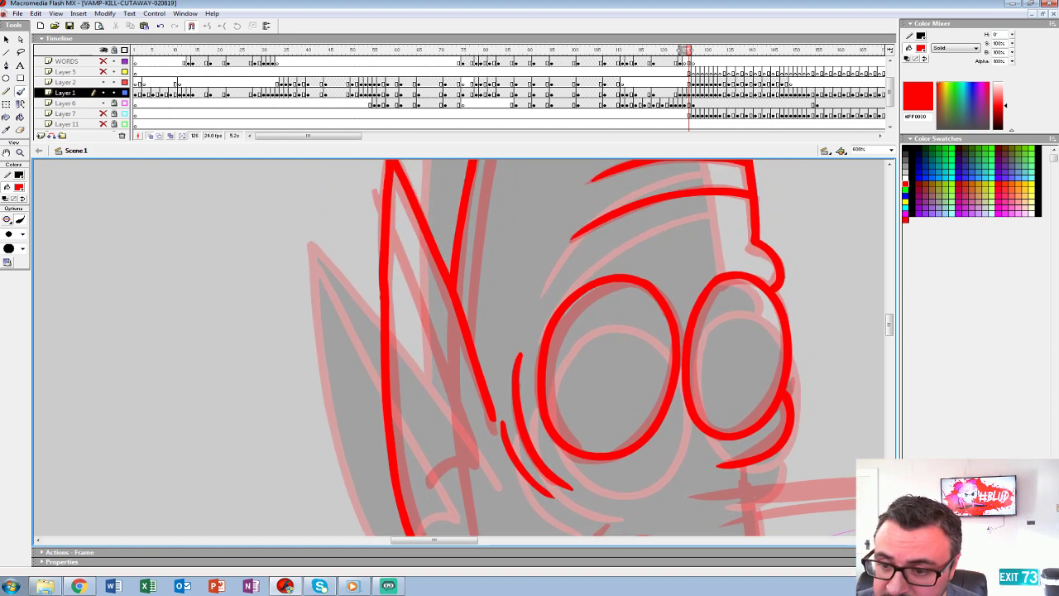
Finish the ear outline and trace the jaw, upper lip, cheek crease and pointed right side of the collar on frame 126.
{"action": "mouse_move", "coordinate": [393, 184]}
{"action": "left_mouse_down"}
{"action": "mouse_move", "coordinate": [460, 412]}
{"action": "mouse_move", "coordinate": [428, 482]}
{"action": "left_mouse_up"}
{"action": "left_click_drag", "start_coordinate": [529, 464], "coordinate": [452, 209]}
{"action": "mouse_move", "coordinate": [628, 364]}
{"action": "left_mouse_down"}
{"action": "mouse_move", "coordinate": [513, 256]}
{"action": "mouse_move", "coordinate": [400, 351]}
{"action": "mouse_move", "coordinate": [263, 278]}
{"action": "mouse_move", "coordinate": [290, 315]}
{"action": "left_mouse_up"}
{"action": "mouse_move", "coordinate": [542, 390]}
{"action": "left_mouse_down"}
{"action": "mouse_move", "coordinate": [544, 405]}
{"action": "mouse_move", "coordinate": [674, 266]}
{"action": "mouse_move", "coordinate": [637, 209]}
{"action": "mouse_move", "coordinate": [329, 202]}
{"action": "left_mouse_up"}
{"action": "left_click_drag", "start_coordinate": [497, 331], "coordinate": [583, 376]}
{"action": "mouse_move", "coordinate": [412, 224]}
{"action": "left_mouse_down"}
{"action": "mouse_move", "coordinate": [432, 349]}
{"action": "mouse_move", "coordinate": [295, 337]}
{"action": "mouse_move", "coordinate": [238, 400]}
{"action": "left_mouse_up"}
{"action": "left_click_drag", "start_coordinate": [276, 281], "coordinate": [204, 412]}
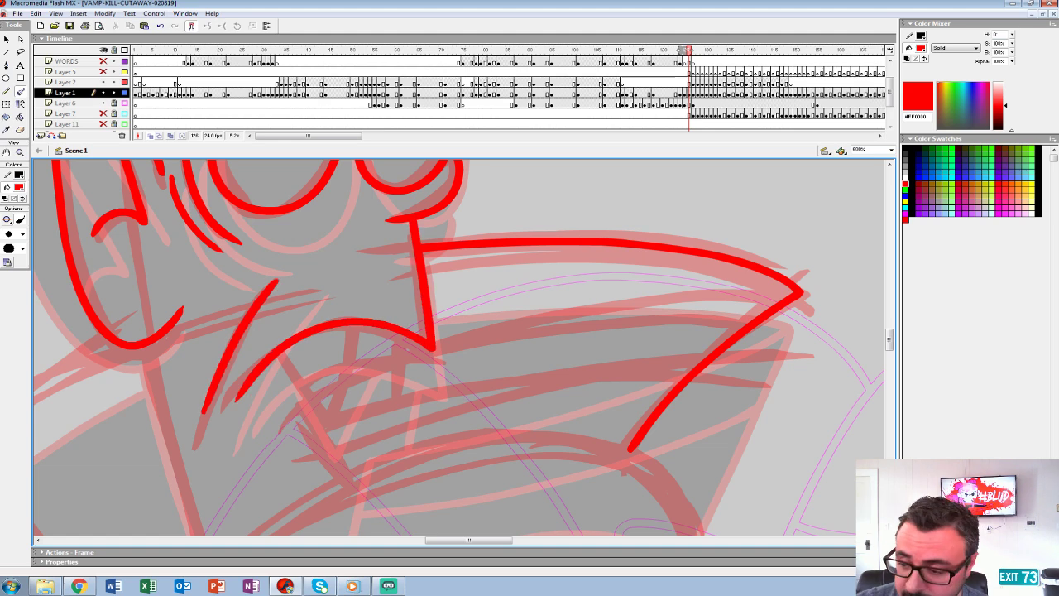
Trace the vampire's fangs, neck and remaining collar lines in red over the onion-skinned sketch.
{"action": "left_click_drag", "start_coordinate": [496, 364], "coordinate": [357, 307]}
{"action": "mouse_move", "coordinate": [660, 238]}
{"action": "left_mouse_down"}
{"action": "mouse_move", "coordinate": [374, 268]}
{"action": "mouse_move", "coordinate": [142, 354]}
{"action": "mouse_move", "coordinate": [201, 426]}
{"action": "left_mouse_up"}
{"action": "mouse_move", "coordinate": [545, 298]}
{"action": "left_mouse_down"}
{"action": "mouse_move", "coordinate": [410, 309]}
{"action": "mouse_move", "coordinate": [234, 357]}
{"action": "mouse_move", "coordinate": [174, 386]}
{"action": "left_mouse_up"}
{"action": "mouse_move", "coordinate": [331, 331]}
{"action": "left_mouse_down"}
{"action": "mouse_move", "coordinate": [544, 371]}
{"action": "mouse_move", "coordinate": [376, 374]}
{"action": "left_mouse_up"}
{"action": "left_click_drag", "start_coordinate": [426, 308], "coordinate": [419, 351]}
{"action": "mouse_move", "coordinate": [397, 364]}
{"action": "left_mouse_down"}
{"action": "mouse_move", "coordinate": [529, 269]}
{"action": "mouse_move", "coordinate": [538, 183]}
{"action": "mouse_move", "coordinate": [180, 131]}
{"action": "left_mouse_up"}
Trace the cape's right edge down to the ground and draw a thick red ground line beneath the vampire.
{"action": "mouse_move", "coordinate": [481, 196]}
{"action": "left_mouse_down"}
{"action": "mouse_move", "coordinate": [545, 292]}
{"action": "mouse_move", "coordinate": [518, 426]}
{"action": "left_mouse_up"}
{"action": "mouse_move", "coordinate": [519, 426]}
{"action": "left_mouse_down"}
{"action": "mouse_move", "coordinate": [539, 239]}
{"action": "mouse_move", "coordinate": [458, 487]}
{"action": "left_mouse_up"}
{"action": "key", "text": "ctrl+z"}
{"action": "mouse_move", "coordinate": [405, 257]}
{"action": "left_mouse_down"}
{"action": "mouse_move", "coordinate": [430, 265]}
{"action": "mouse_move", "coordinate": [480, 344]}
{"action": "mouse_move", "coordinate": [467, 488]}
{"action": "left_mouse_up"}
{"action": "mouse_move", "coordinate": [466, 488]}
{"action": "left_mouse_down"}
{"action": "mouse_move", "coordinate": [544, 219]}
{"action": "mouse_move", "coordinate": [440, 474]}
{"action": "left_mouse_up"}
{"action": "mouse_move", "coordinate": [440, 473]}
{"action": "left_mouse_down"}
{"action": "mouse_move", "coordinate": [543, 210]}
{"action": "mouse_move", "coordinate": [464, 447]}
{"action": "mouse_move", "coordinate": [519, 212]}
{"action": "mouse_move", "coordinate": [501, 415]}
{"action": "mouse_move", "coordinate": [734, 438]}
{"action": "mouse_move", "coordinate": [754, 428]}
{"action": "mouse_move", "coordinate": [224, 429]}
{"action": "mouse_move", "coordinate": [637, 467]}
{"action": "mouse_move", "coordinate": [202, 467]}
{"action": "left_mouse_up"}
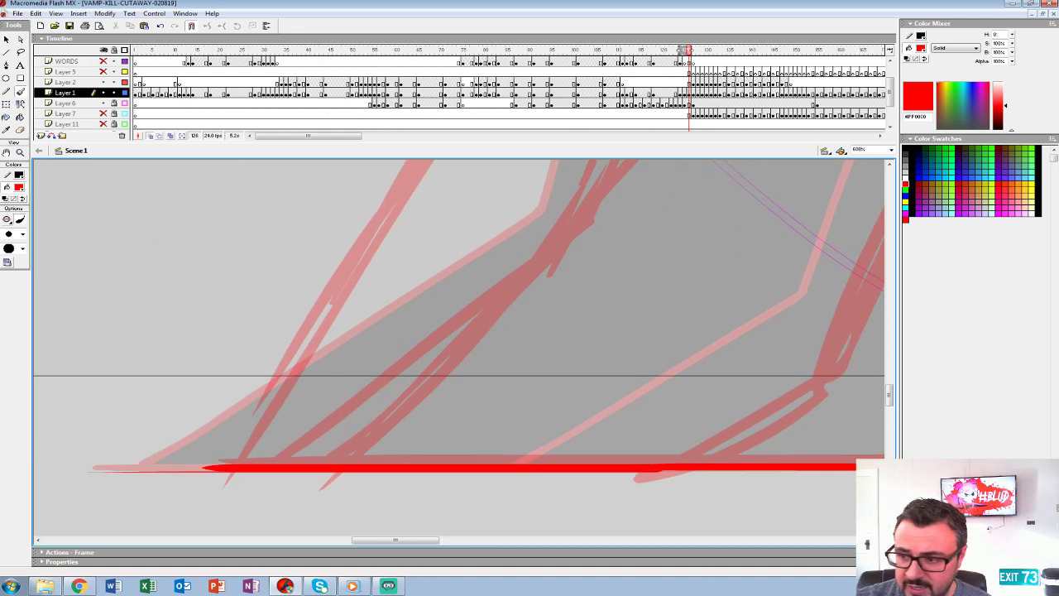
Trace the cape's long inner folds with red strokes running down to the ground line.
{"action": "left_click_drag", "start_coordinate": [711, 169], "coordinate": [373, 529]}
{"action": "left_click_drag", "start_coordinate": [595, 206], "coordinate": [421, 494]}
{"action": "left_click_drag", "start_coordinate": [538, 273], "coordinate": [416, 376]}
{"action": "mouse_move", "coordinate": [682, 250]}
{"action": "left_mouse_down"}
{"action": "mouse_move", "coordinate": [594, 241]}
{"action": "mouse_move", "coordinate": [470, 262]}
{"action": "mouse_move", "coordinate": [331, 342]}
{"action": "left_mouse_up"}
{"action": "mouse_move", "coordinate": [331, 342]}
{"action": "left_mouse_down"}
{"action": "mouse_move", "coordinate": [557, 218]}
{"action": "mouse_move", "coordinate": [419, 350]}
{"action": "mouse_move", "coordinate": [353, 442]}
{"action": "left_mouse_up"}
{"action": "mouse_move", "coordinate": [354, 438]}
{"action": "left_mouse_down"}
{"action": "mouse_move", "coordinate": [531, 226]}
{"action": "mouse_move", "coordinate": [423, 426]}
{"action": "mouse_move", "coordinate": [514, 209]}
{"action": "mouse_move", "coordinate": [442, 383]}
{"action": "mouse_move", "coordinate": [560, 195]}
{"action": "mouse_move", "coordinate": [300, 427]}
{"action": "left_mouse_up"}
{"action": "mouse_move", "coordinate": [595, 202]}
{"action": "left_mouse_down"}
{"action": "mouse_move", "coordinate": [298, 493]}
{"action": "mouse_move", "coordinate": [320, 417]}
{"action": "mouse_move", "coordinate": [259, 342]}
{"action": "left_mouse_up"}
{"action": "left_click_drag", "start_coordinate": [566, 183], "coordinate": [400, 422]}
{"action": "mouse_move", "coordinate": [400, 422]}
{"action": "left_mouse_down"}
{"action": "mouse_move", "coordinate": [530, 221]}
{"action": "mouse_move", "coordinate": [422, 415]}
{"action": "mouse_move", "coordinate": [592, 182]}
{"action": "mouse_move", "coordinate": [541, 290]}
{"action": "mouse_move", "coordinate": [425, 420]}
{"action": "left_mouse_up"}
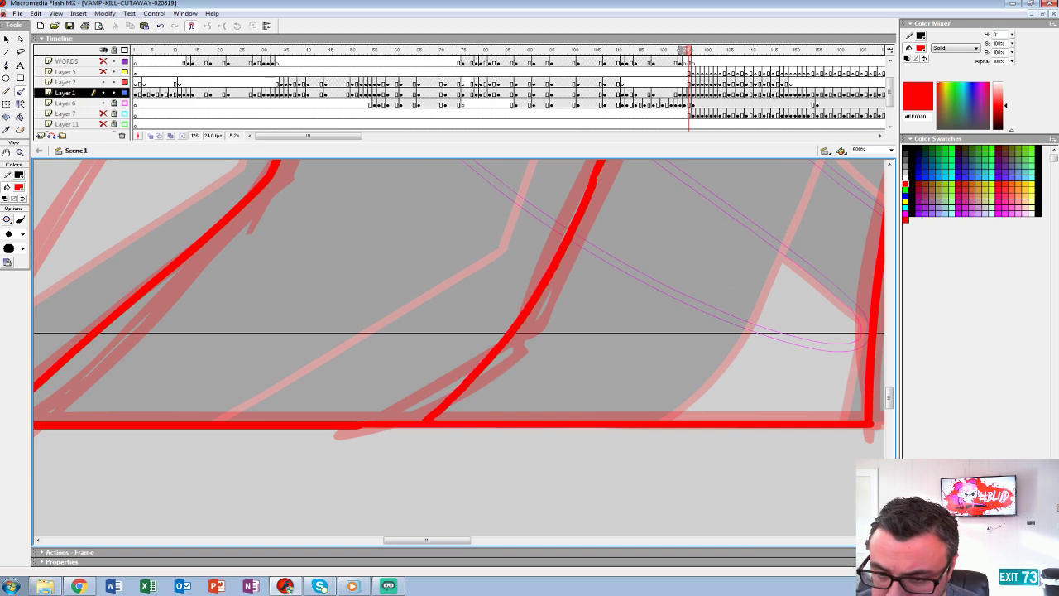
Trace the jagged spikes on the left side of the cape, joining them to the long fold.
{"action": "left_click_drag", "start_coordinate": [497, 223], "coordinate": [497, 478]}
{"action": "left_click_drag", "start_coordinate": [505, 203], "coordinate": [529, 499]}
{"action": "left_click_drag", "start_coordinate": [413, 373], "coordinate": [492, 310]}
{"action": "mouse_move", "coordinate": [480, 377]}
{"action": "left_mouse_down"}
{"action": "mouse_move", "coordinate": [374, 197]}
{"action": "mouse_move", "coordinate": [372, 326]}
{"action": "mouse_move", "coordinate": [195, 386]}
{"action": "mouse_move", "coordinate": [354, 406]}
{"action": "mouse_move", "coordinate": [551, 222]}
{"action": "left_mouse_up"}
{"action": "mouse_move", "coordinate": [409, 256]}
{"action": "left_mouse_down"}
{"action": "mouse_move", "coordinate": [301, 295]}
{"action": "mouse_move", "coordinate": [278, 319]}
{"action": "mouse_move", "coordinate": [462, 374]}
{"action": "left_mouse_up"}
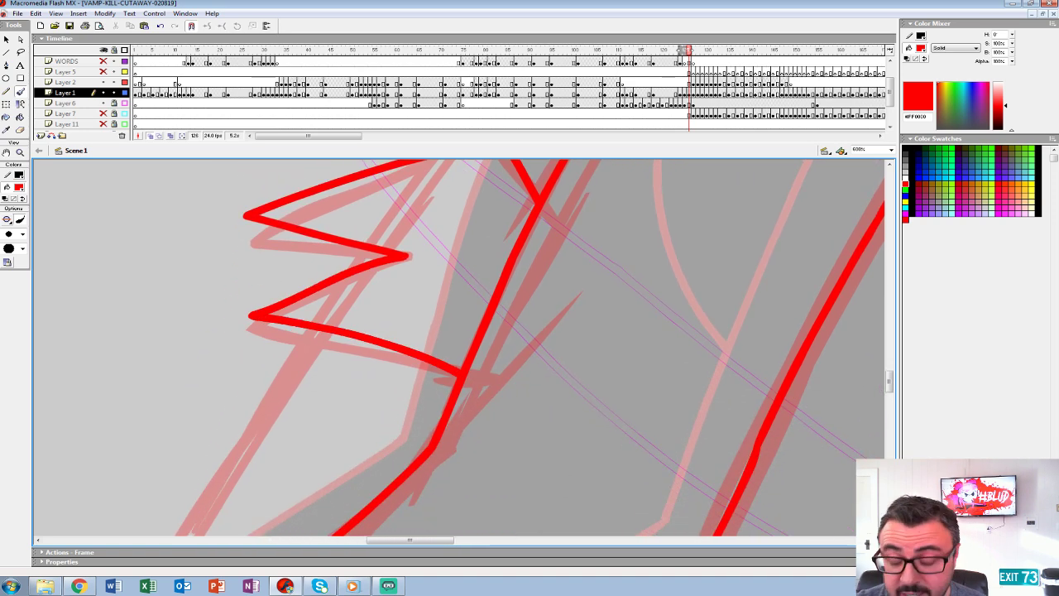
Trace the cape's outer left edge from below the spikes down to the ground line.
{"action": "left_click_drag", "start_coordinate": [496, 207], "coordinate": [411, 501]}
{"action": "mouse_move", "coordinate": [497, 289]}
{"action": "left_mouse_down"}
{"action": "mouse_move", "coordinate": [416, 415]}
{"action": "mouse_move", "coordinate": [459, 395]}
{"action": "mouse_move", "coordinate": [452, 416]}
{"action": "left_mouse_up"}
{"action": "left_click_drag", "start_coordinate": [487, 204], "coordinate": [542, 437]}
{"action": "left_click_drag", "start_coordinate": [496, 389], "coordinate": [539, 356]}
{"action": "mouse_move", "coordinate": [479, 175]}
{"action": "left_mouse_down"}
{"action": "mouse_move", "coordinate": [342, 276]}
{"action": "mouse_move", "coordinate": [343, 296]}
{"action": "mouse_move", "coordinate": [505, 487]}
{"action": "left_mouse_up"}
{"action": "left_click_drag", "start_coordinate": [413, 463], "coordinate": [529, 213]}
{"action": "left_click_drag", "start_coordinate": [584, 189], "coordinate": [414, 371]}
{"action": "mouse_move", "coordinate": [372, 497]}
{"action": "left_mouse_down"}
{"action": "mouse_move", "coordinate": [449, 399]}
{"action": "mouse_move", "coordinate": [590, 175]}
{"action": "left_mouse_up"}
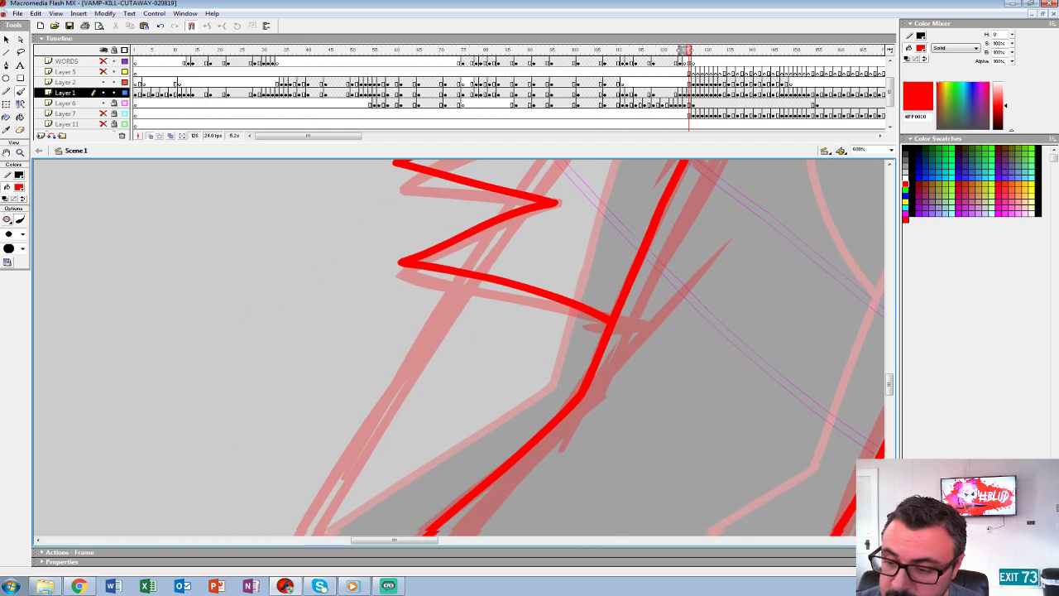
{"action": "mouse_move", "coordinate": [464, 397]}
{"action": "left_mouse_down"}
{"action": "mouse_move", "coordinate": [525, 270]}
{"action": "mouse_move", "coordinate": [521, 290]}
{"action": "left_mouse_up"}
{"action": "left_click_drag", "start_coordinate": [529, 168], "coordinate": [317, 530]}
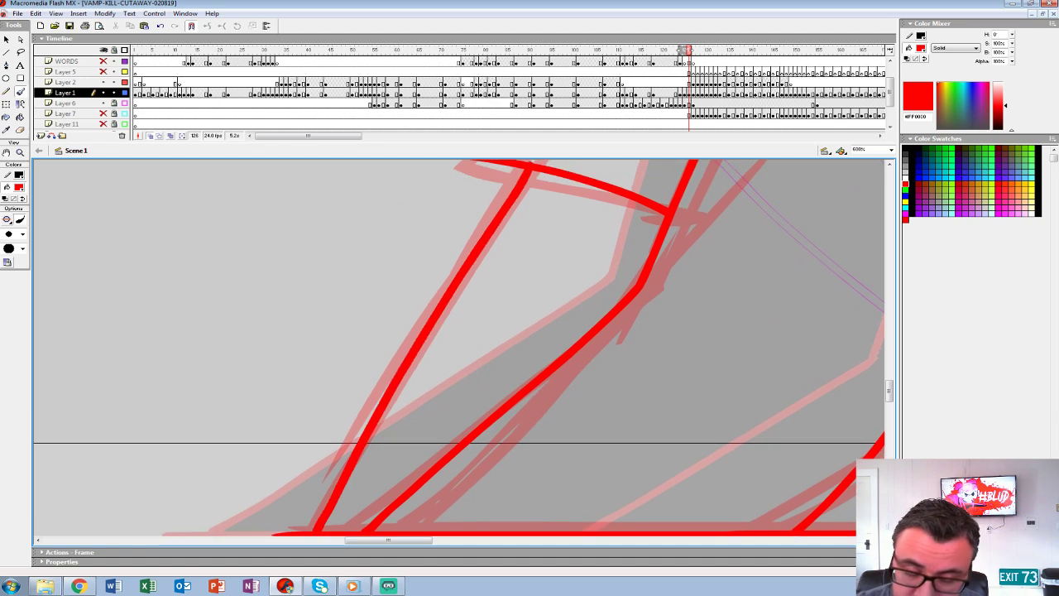
Zoom out to 75%, turn off onion skinning and replace the rough drawing on frame 125 with the clean one.
{"action": "key", "text": "z"}
{"action": "left_click", "coordinate": [540, 314], "text": "alt"}
{"action": "left_click", "coordinate": [537, 331], "text": "alt"}
{"action": "left_click", "coordinate": [537, 331], "text": "alt"}
{"action": "left_click_drag", "start_coordinate": [537, 330], "coordinate": [536, 346]}
{"action": "left_click", "coordinate": [150, 135]}
{"action": "left_click", "coordinate": [689, 93]}
{"action": "left_click", "coordinate": [684, 92]}
Flip back and forth between frames 124 and 125 to compare the vampire's pose and cape hem.
{"action": "key", "text": "comma"}
{"action": "key", "text": "period"}
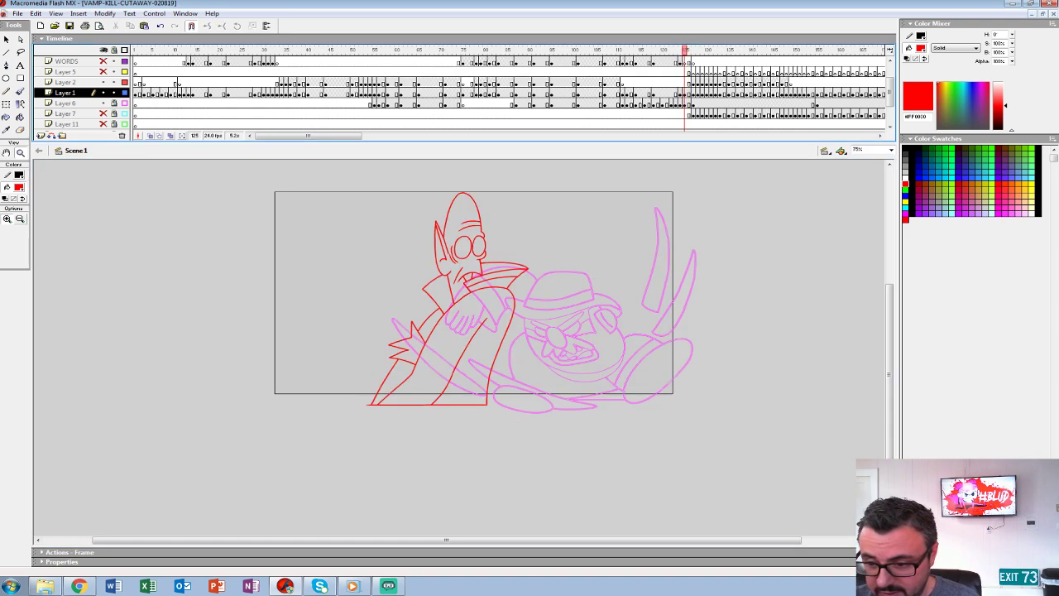
{"action": "key", "text": "comma"}
{"action": "key", "text": "period"}
{"action": "key", "text": "comma"}
{"action": "key", "text": "period"}
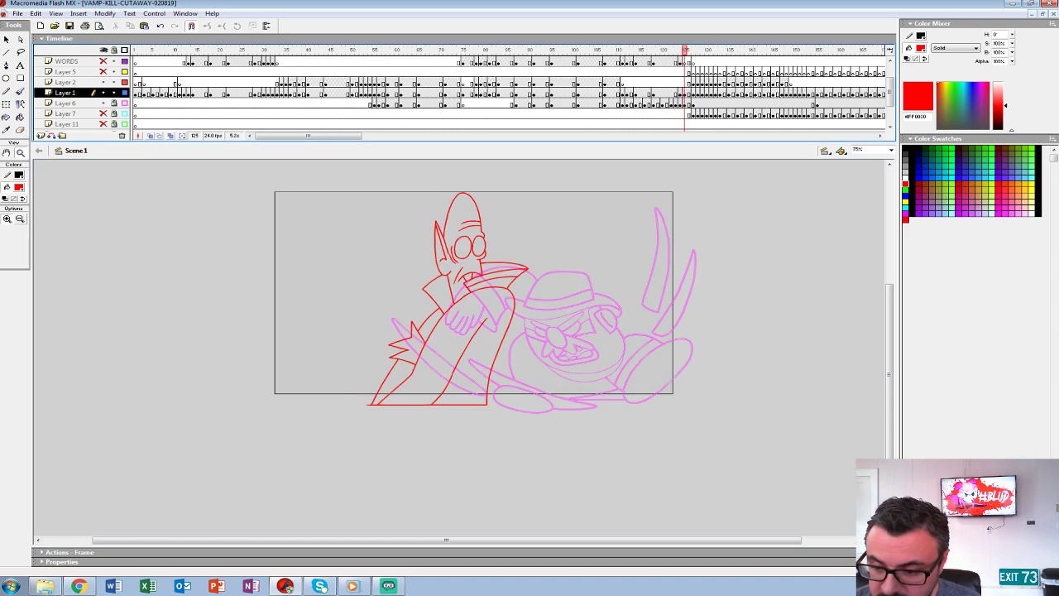
{"action": "left_click", "coordinate": [479, 373]}
{"action": "left_click", "coordinate": [479, 372]}
{"action": "key", "text": "comma"}
{"action": "key", "text": "period"}
Turn onion skinning back on and brush a short red fold from the middle cape line to the ground on frame 125.
{"action": "key", "text": "ctrl+equal"}
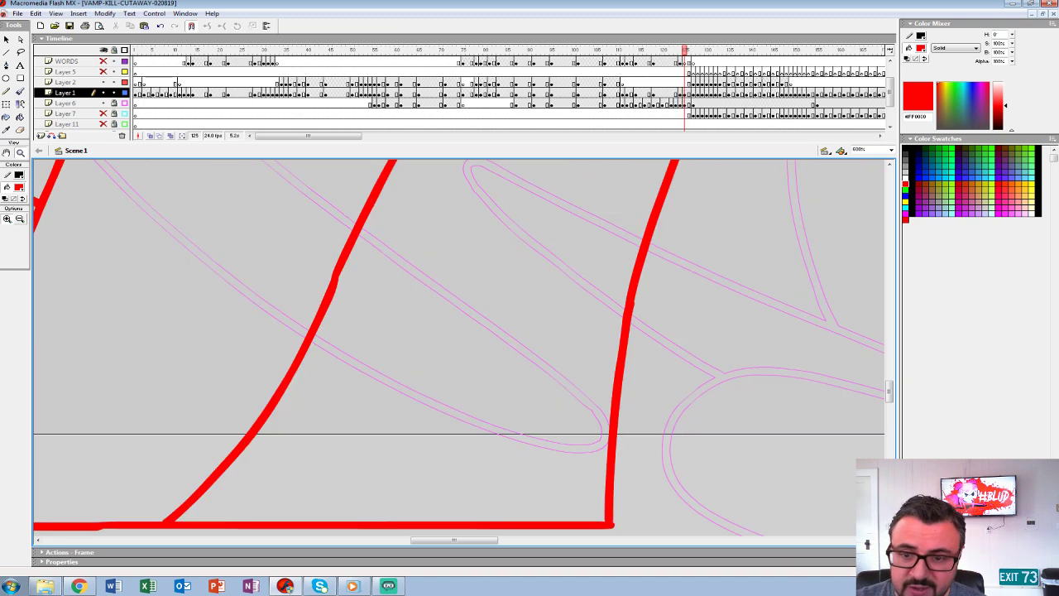
{"action": "left_click", "coordinate": [150, 135]}
{"action": "left_click_drag", "start_coordinate": [496, 372], "coordinate": [371, 322]}
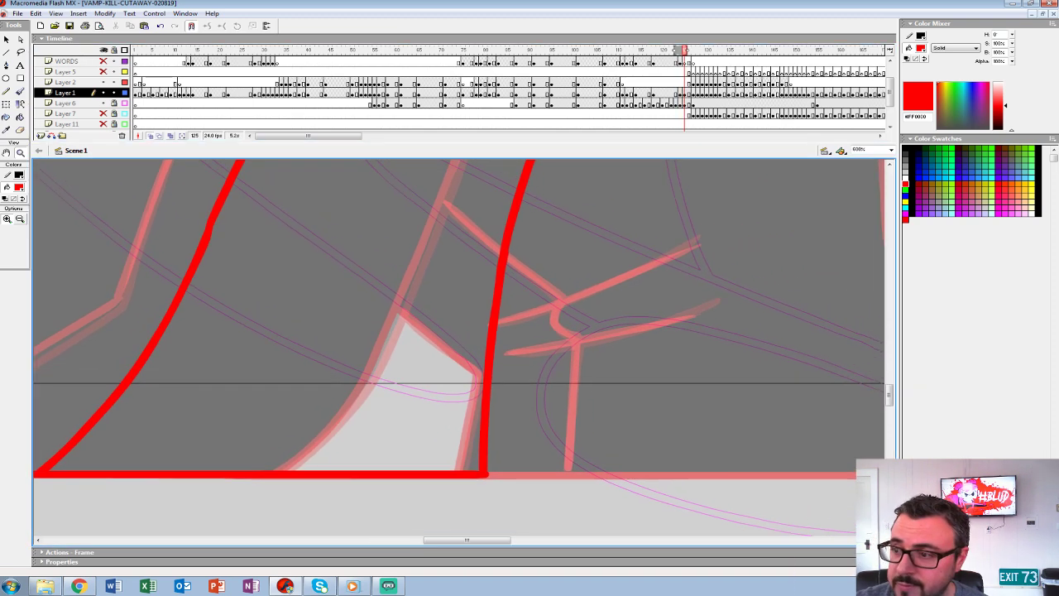
{"action": "key", "text": "period"}
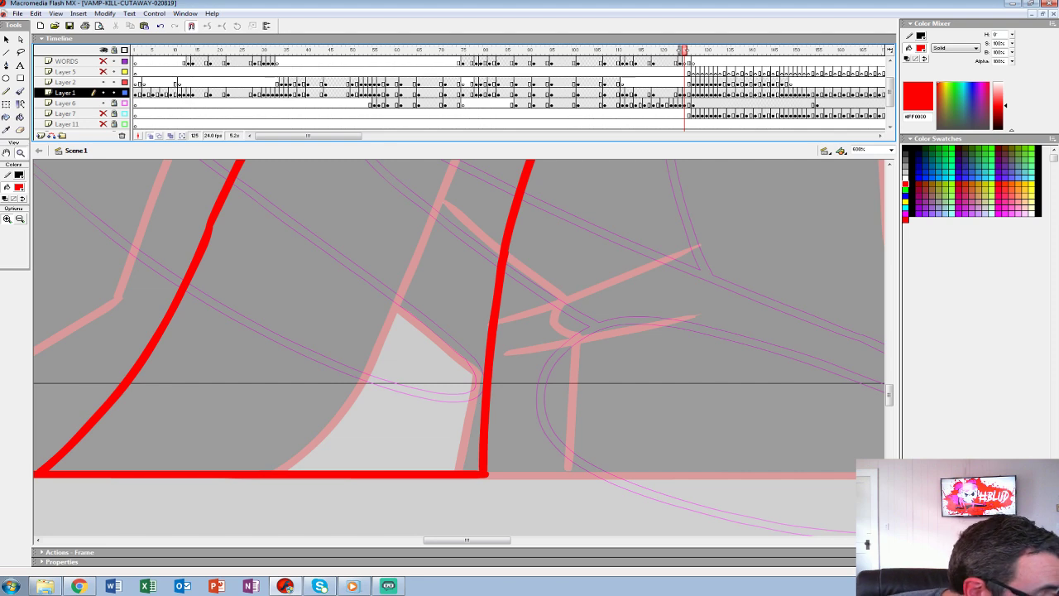
{"action": "key", "text": "b"}
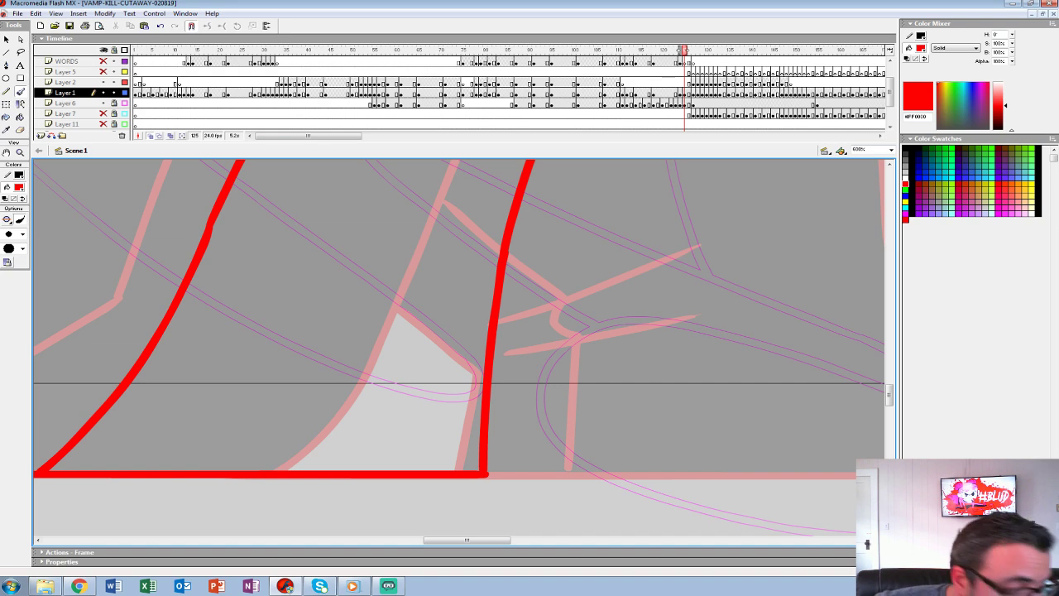
{"action": "mouse_move", "coordinate": [497, 331]}
{"action": "left_mouse_down"}
{"action": "mouse_move", "coordinate": [462, 379]}
{"action": "mouse_move", "coordinate": [360, 314]}
{"action": "mouse_move", "coordinate": [367, 371]}
{"action": "mouse_move", "coordinate": [281, 401]}
{"action": "mouse_move", "coordinate": [683, 331]}
{"action": "mouse_move", "coordinate": [776, 341]}
{"action": "mouse_move", "coordinate": [765, 332]}
{"action": "left_mouse_up"}
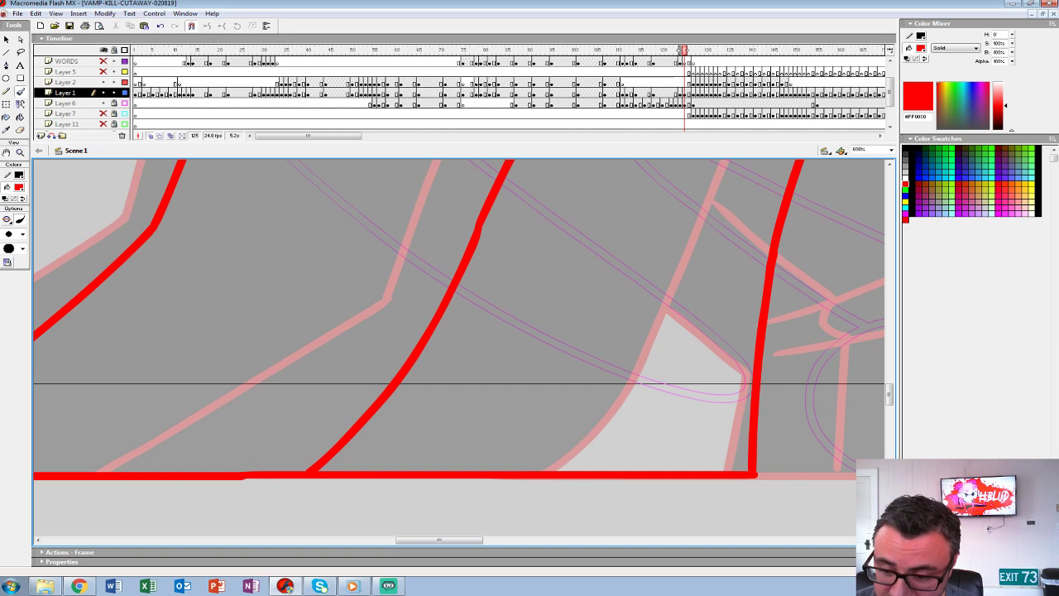
{"action": "left_click_drag", "start_coordinate": [405, 376], "coordinate": [416, 461]}
Zoom out to 75%, turn off onion skinning and compare the vampire drawings on frames 124 and 125.
{"action": "key", "text": "z"}
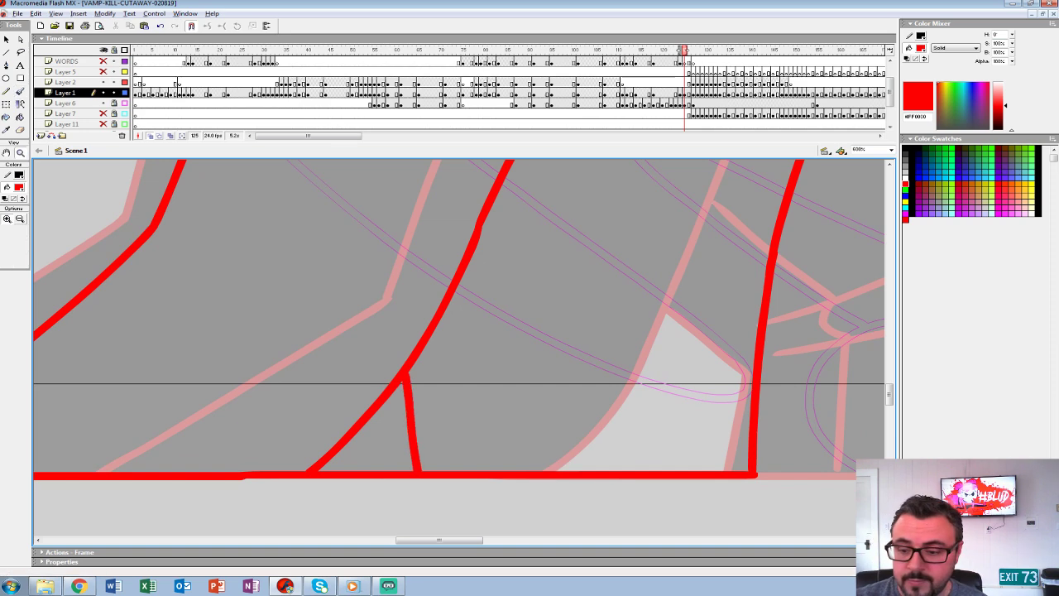
{"action": "left_click", "coordinate": [403, 379], "text": "alt"}
{"action": "left_click", "coordinate": [409, 368], "text": "alt"}
{"action": "left_click", "coordinate": [411, 366], "text": "alt"}
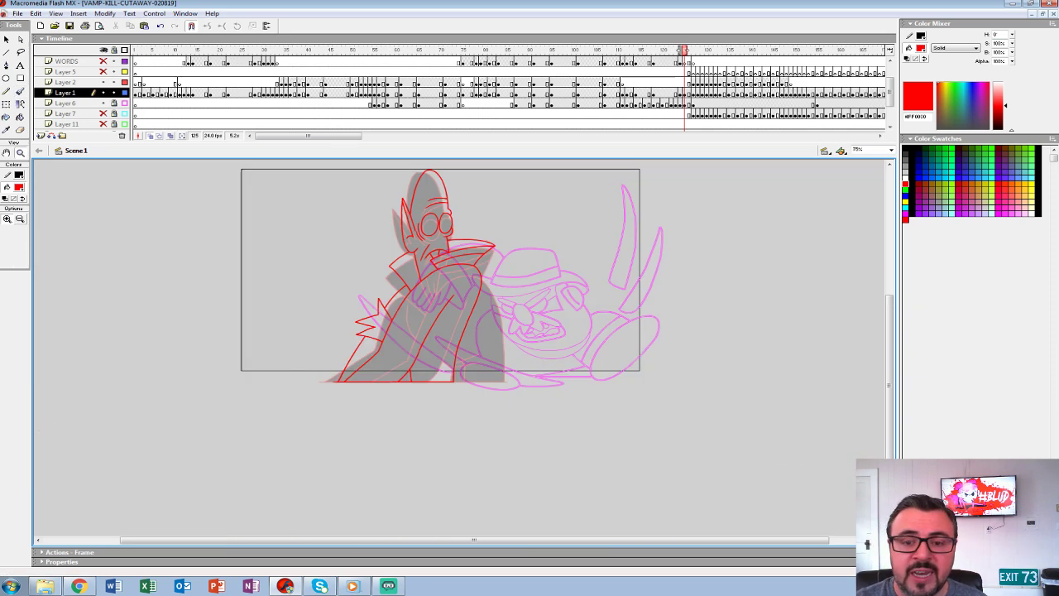
{"action": "left_click", "coordinate": [150, 136]}
{"action": "key", "text": "comma"}
{"action": "key", "text": "period"}
{"action": "key", "text": "comma"}
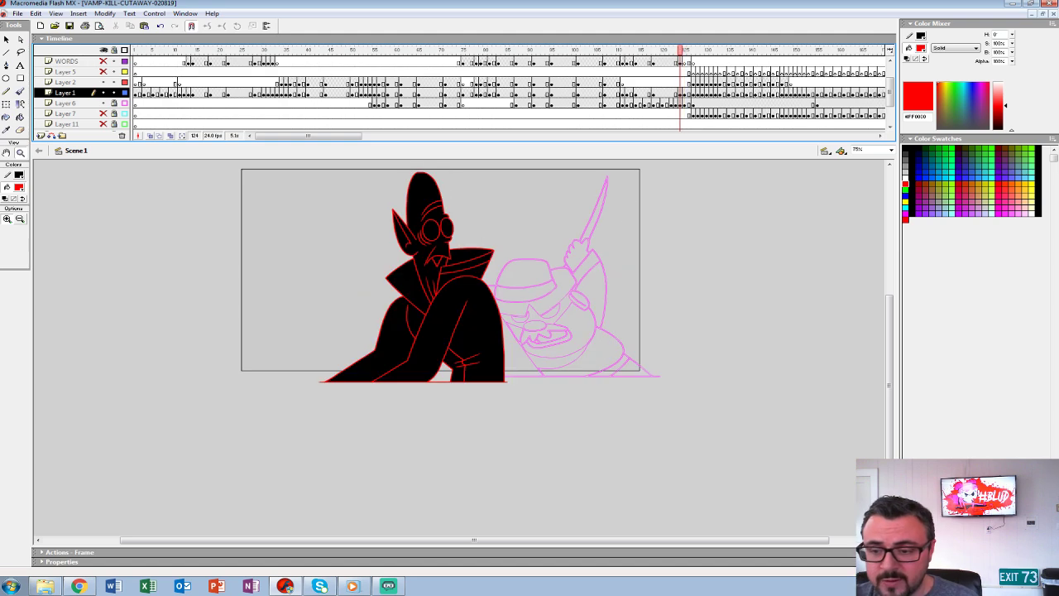
Set the fill colour to black and fill the cape's main areas and jagged spikes on frame 125.
{"action": "left_click", "coordinate": [19, 187]}
{"action": "left_click", "coordinate": [7, 212]}
{"action": "key", "text": "k"}
{"action": "key", "text": "period"}
{"action": "left_click", "coordinate": [432, 311]}
{"action": "left_click", "coordinate": [398, 301]}
{"action": "left_click", "coordinate": [379, 322]}
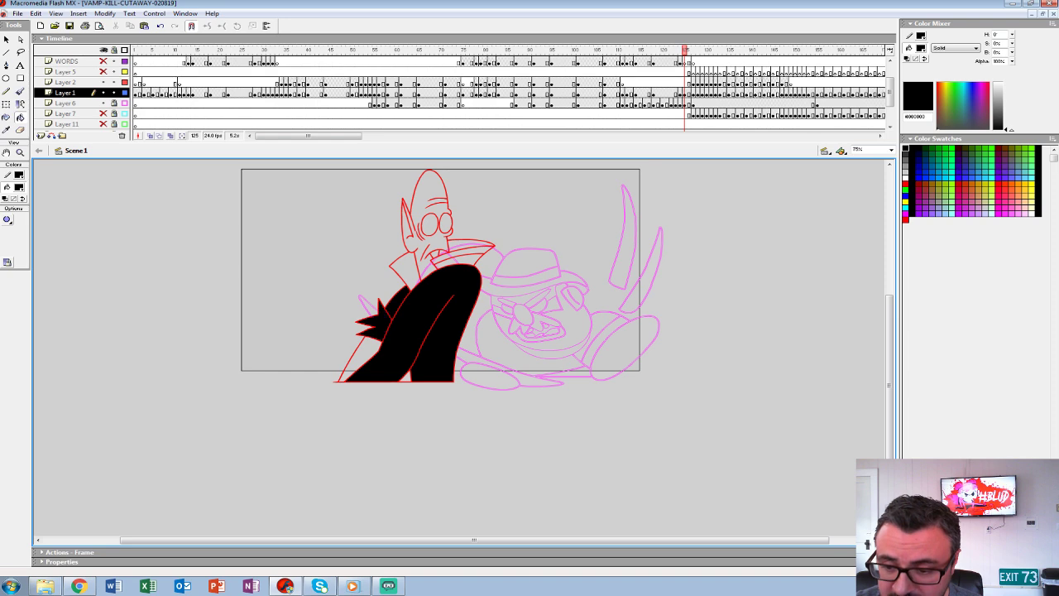
Fill the vampire's collar, outer cape section, head and both eyes with black on frame 125.
{"action": "left_click", "coordinate": [404, 269]}
{"action": "left_click", "coordinate": [363, 355]}
{"action": "left_click", "coordinate": [462, 260]}
{"action": "left_click", "coordinate": [467, 252]}
{"action": "left_click", "coordinate": [467, 244]}
{"action": "left_click", "coordinate": [428, 192]}
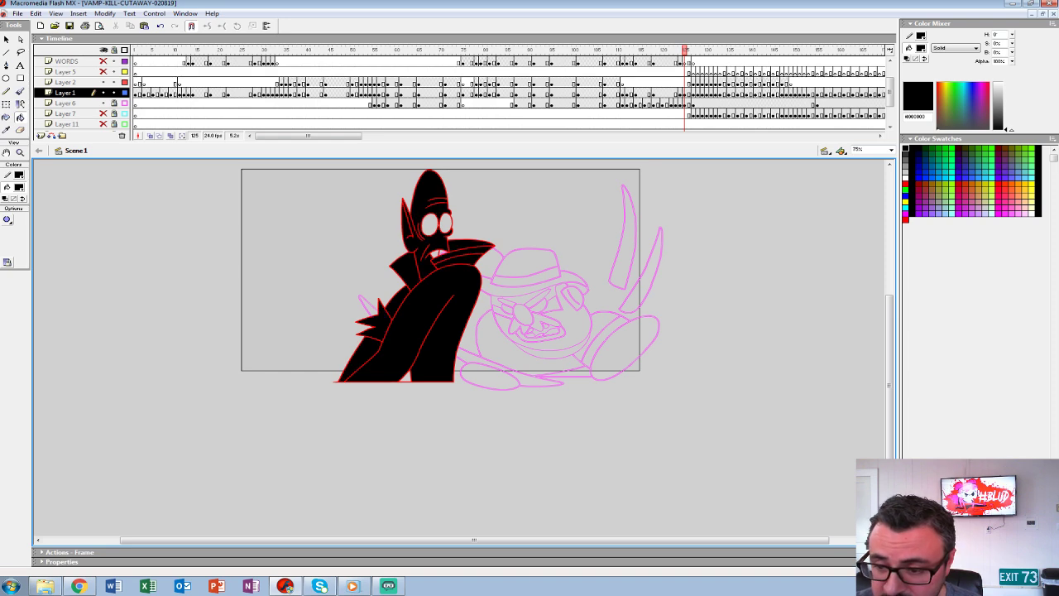
{"action": "left_click", "coordinate": [430, 225]}
{"action": "left_click", "coordinate": [445, 224]}
Step back and forth through the frames around 125 to check the filled vampire's movement.
{"action": "key", "text": "."}
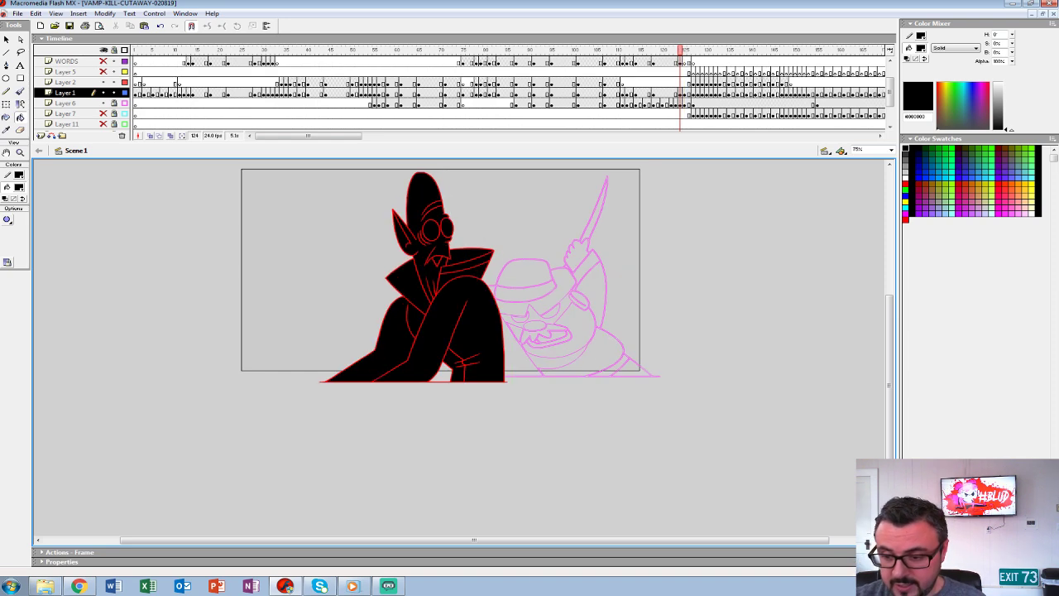
{"action": "key", "text": "."}
{"action": "key", "text": "comma"}
{"action": "key", "text": "comma"}
{"action": "key", "text": "period"}
{"action": "key", "text": "period"}
{"action": "key", "text": "period"}
{"action": "key", "text": "period"}
{"action": "key", "text": "comma"}
{"action": "key", "text": "comma"}
{"action": "key", "text": "."}
Scrub ahead to the coloured vampire frames and play the animation from before the attack.
{"action": "mouse_move", "coordinate": [669, 72]}
{"action": "left_mouse_down"}
{"action": "mouse_move", "coordinate": [729, 72]}
{"action": "mouse_move", "coordinate": [667, 72]}
{"action": "mouse_move", "coordinate": [711, 72]}
{"action": "left_mouse_up"}
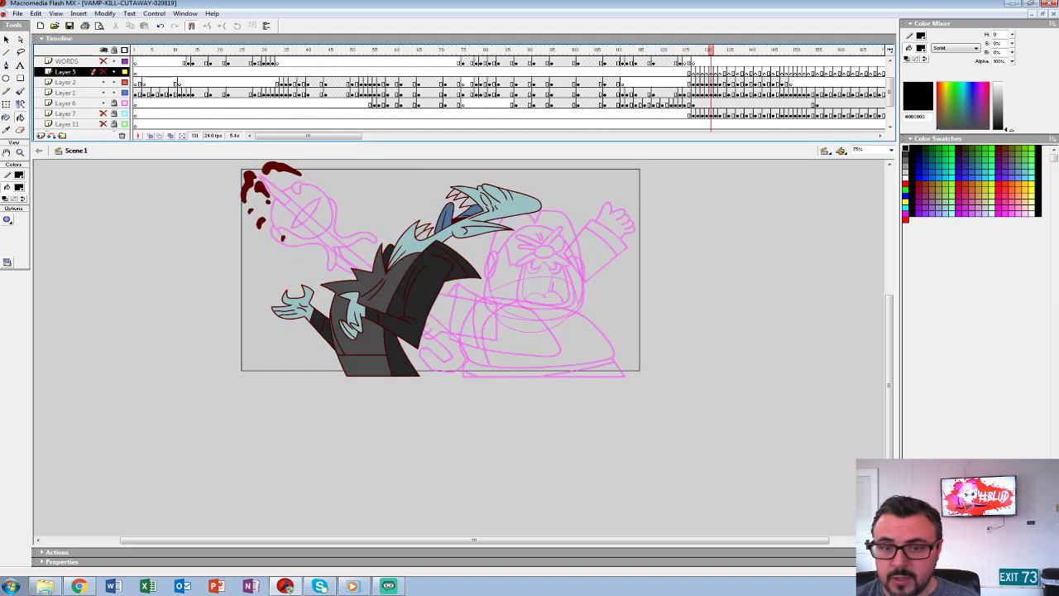
{"action": "left_click", "coordinate": [593, 83]}
{"action": "key", "text": "Return"}
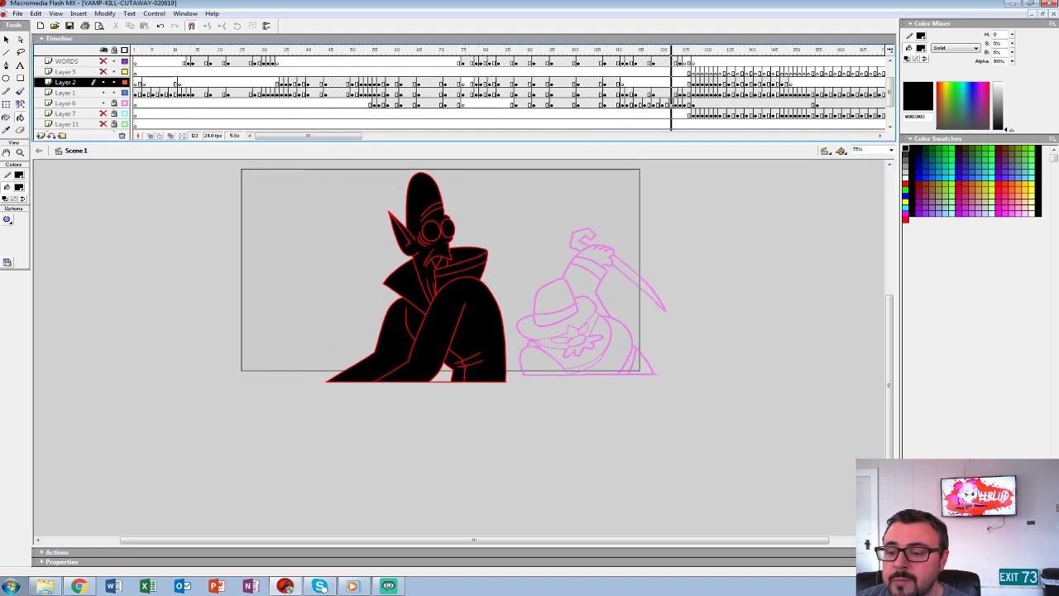
{"action": "key", "text": "Return"}
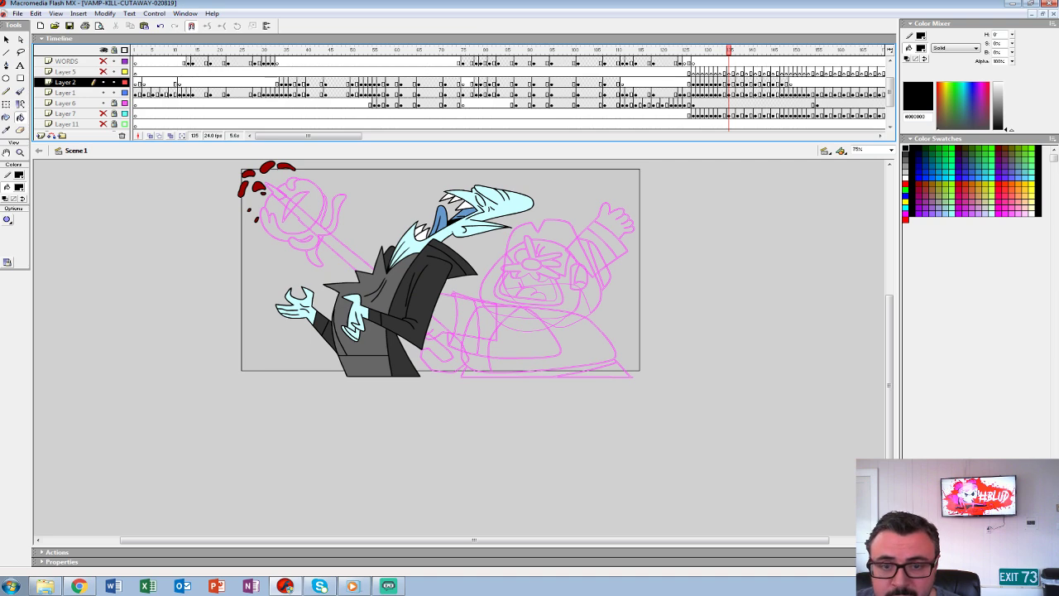
Switch Layer 6 from outlines to full colour and play the attack scene through.
{"action": "left_click", "coordinate": [125, 104]}
{"action": "left_click", "coordinate": [619, 83]}
{"action": "key", "text": "Return"}
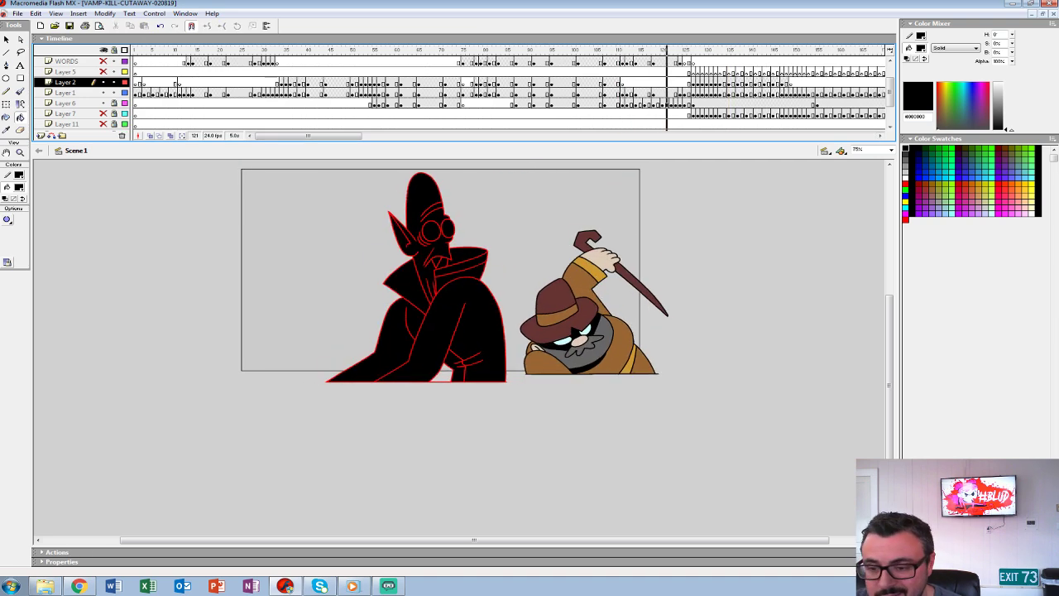
{"action": "key", "text": "Return"}
{"action": "left_click", "coordinate": [548, 73]}
{"action": "key", "text": "Return"}
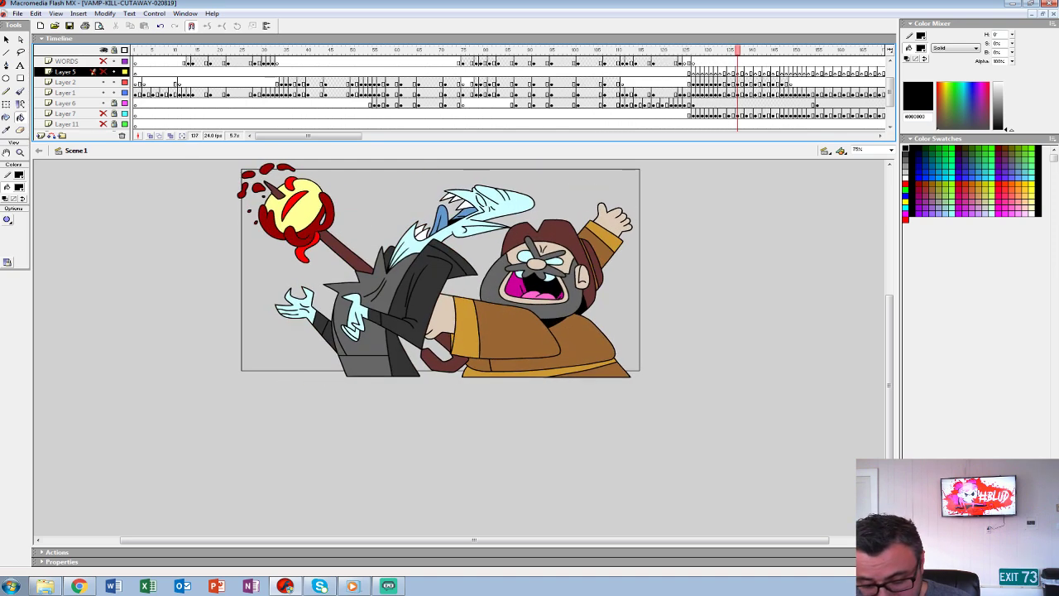
View the stage at 100% and replay the attack scene from around frame 110.
{"action": "key", "text": "ctrl+shift+w"}
{"action": "left_click", "coordinate": [592, 73]}
{"action": "mouse_move", "coordinate": [592, 72]}
{"action": "left_mouse_down"}
{"action": "mouse_move", "coordinate": [687, 71]}
{"action": "mouse_move", "coordinate": [622, 71]}
{"action": "mouse_move", "coordinate": [675, 82]}
{"action": "mouse_move", "coordinate": [614, 82]}
{"action": "left_mouse_up"}
{"action": "left_click", "coordinate": [622, 82]}
{"action": "key", "text": "Return"}
{"action": "key", "text": "Return"}
{"action": "left_click", "coordinate": [622, 82]}
{"action": "key", "text": "Return"}
{"action": "key", "text": "comma"}
{"action": "key", "text": "comma"}
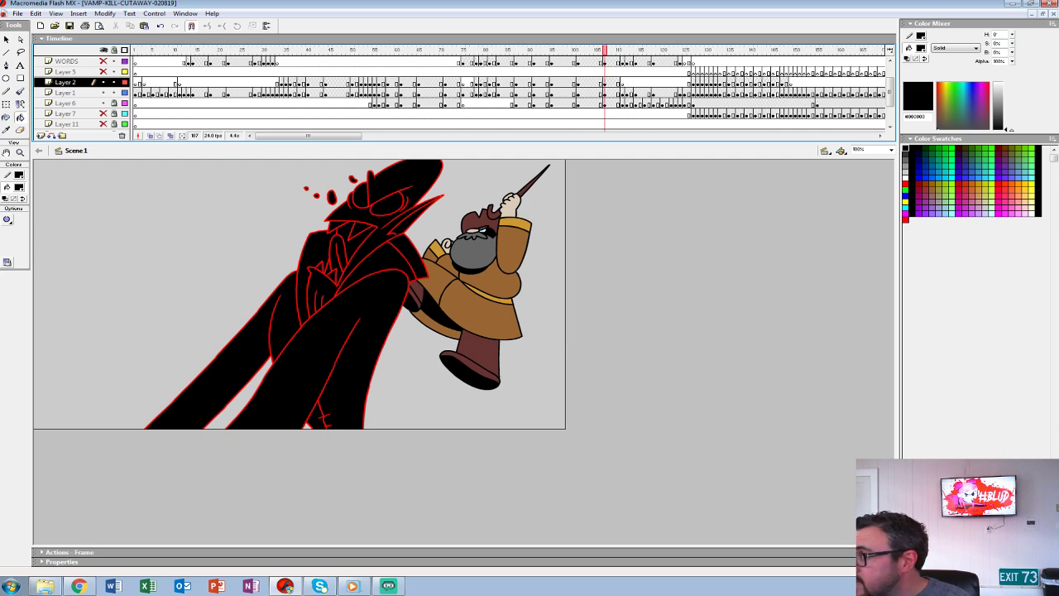
Play the animation from progressively earlier frames, back to frame 67 in the "GRR" shot.
{"action": "mouse_move", "coordinate": [605, 82]}
{"action": "left_mouse_down"}
{"action": "mouse_move", "coordinate": [461, 82]}
{"action": "mouse_move", "coordinate": [671, 82]}
{"action": "mouse_move", "coordinate": [653, 50]}
{"action": "mouse_move", "coordinate": [681, 50]}
{"action": "mouse_move", "coordinate": [644, 50]}
{"action": "mouse_move", "coordinate": [644, 82]}
{"action": "mouse_move", "coordinate": [666, 81]}
{"action": "mouse_move", "coordinate": [511, 82]}
{"action": "mouse_move", "coordinate": [538, 82]}
{"action": "left_mouse_up"}
{"action": "key", "text": "Return"}
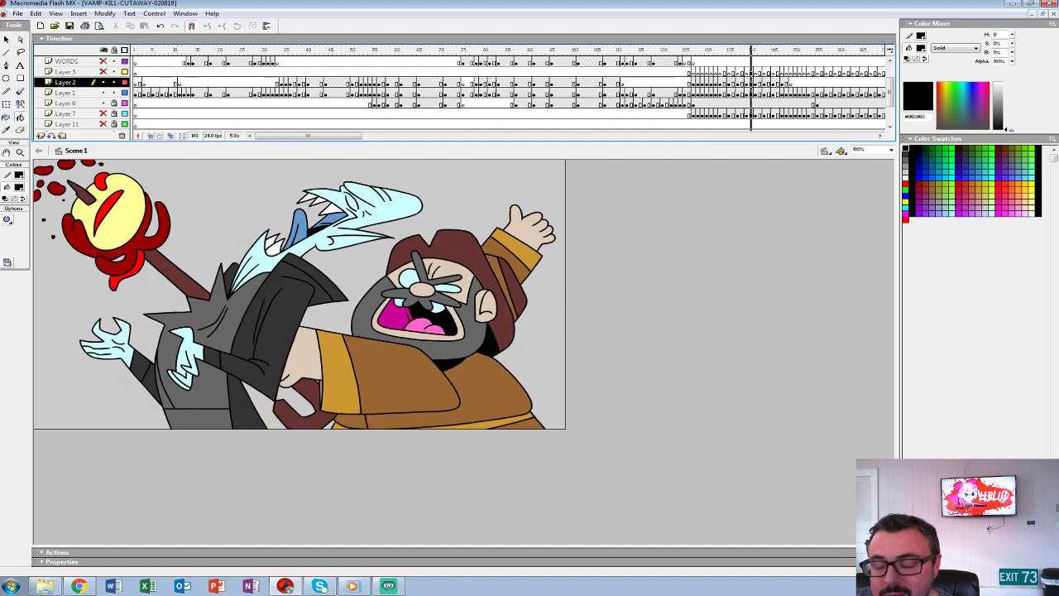
{"action": "left_click", "coordinate": [569, 63]}
{"action": "key", "text": "Return"}
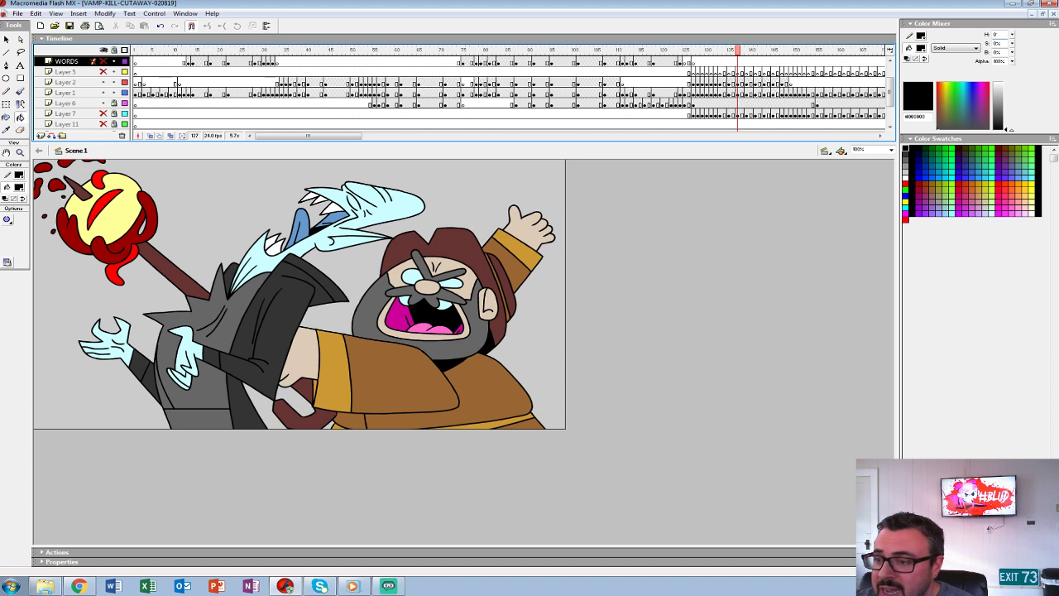
{"action": "left_click", "coordinate": [423, 72]}
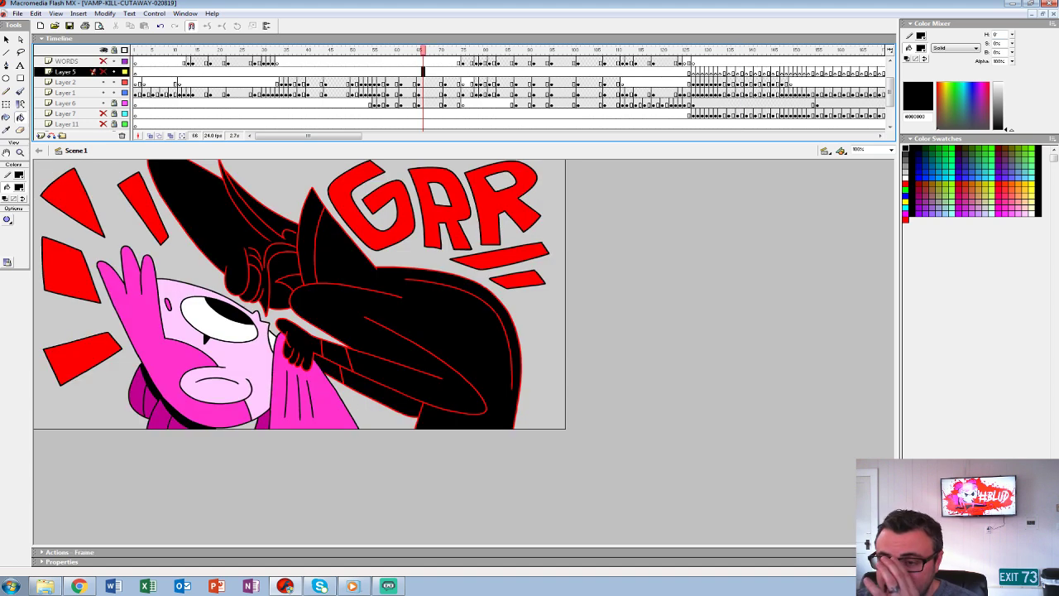
{"action": "left_click_drag", "start_coordinate": [423, 51], "coordinate": [449, 51]}
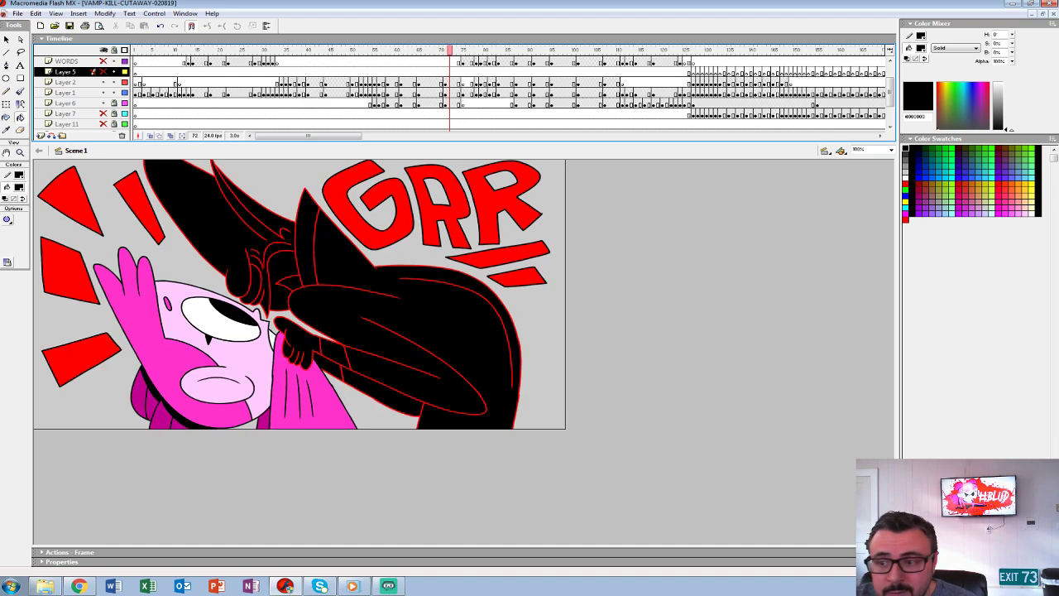
{"action": "left_click", "coordinate": [428, 50]}
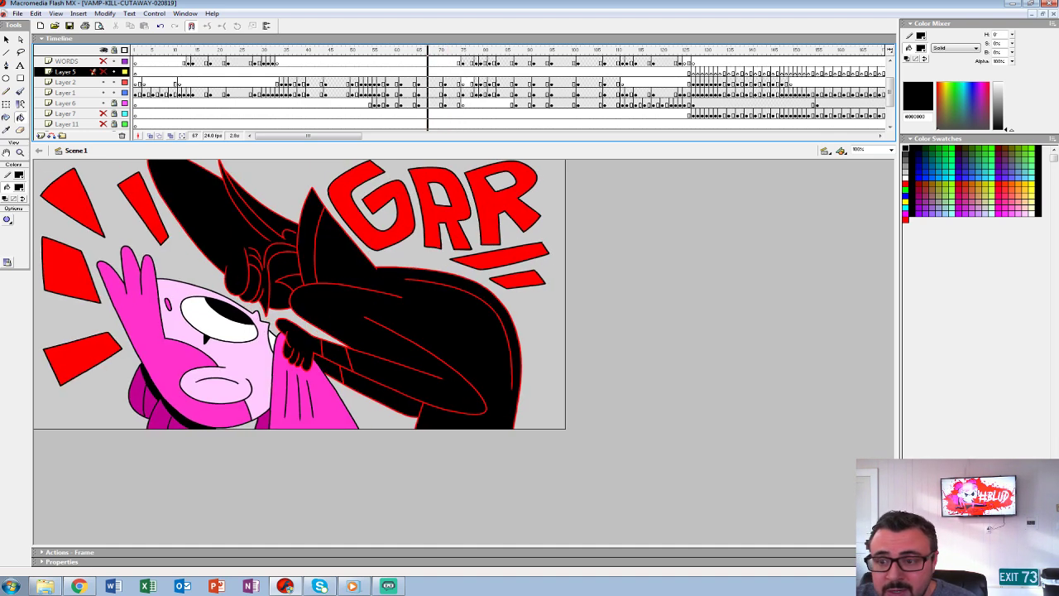
{"action": "key", "text": "Return"}
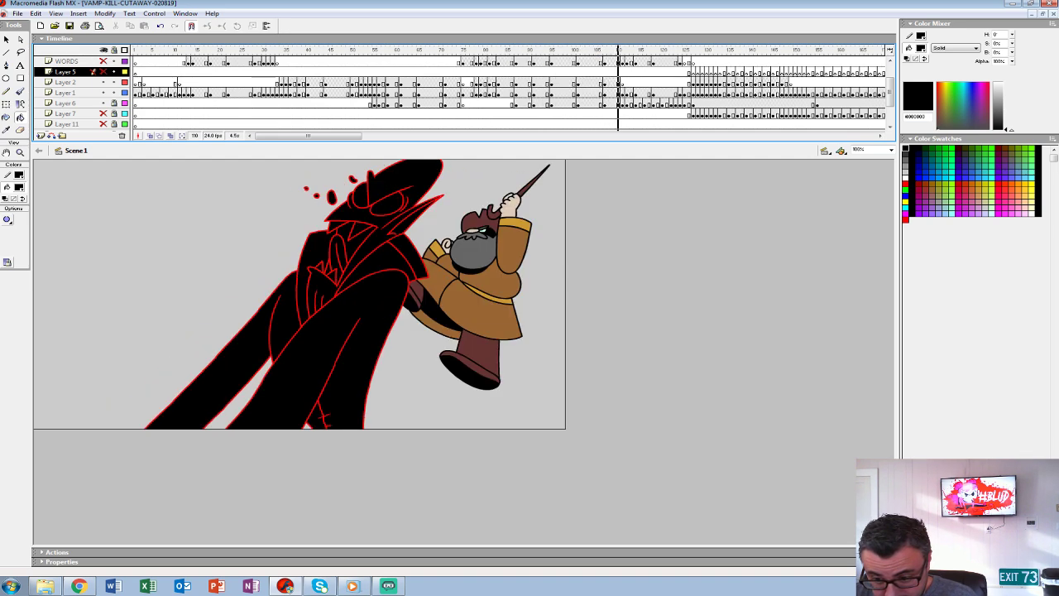
Check frames around the hunter's cane attack and replay the scene from frame 110.
{"action": "left_click", "coordinate": [588, 51]}
{"action": "key", "text": "Return"}
{"action": "left_click", "coordinate": [610, 82]}
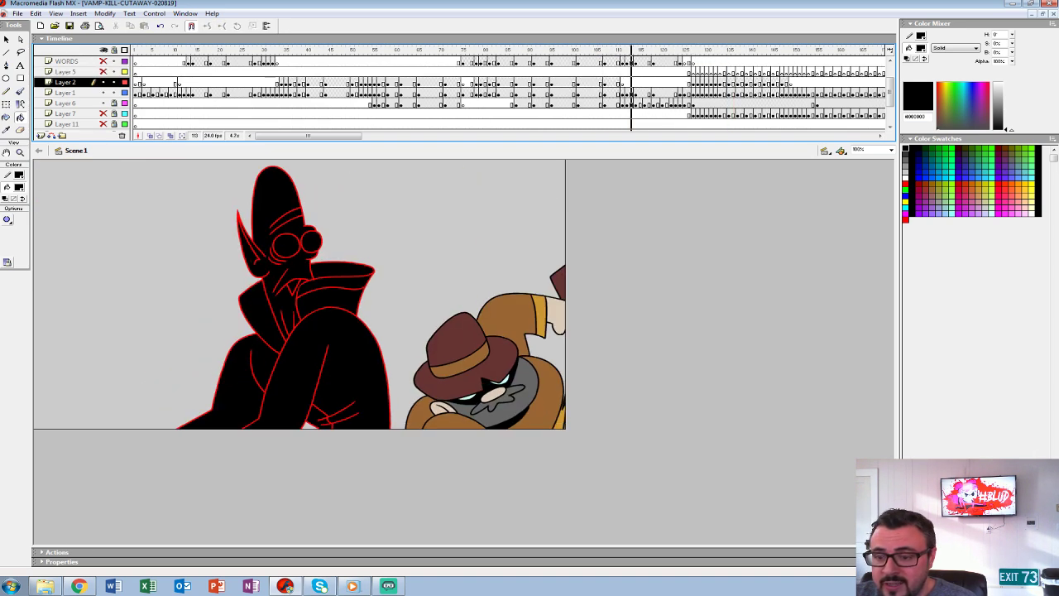
{"action": "left_click", "coordinate": [643, 83]}
{"action": "left_click", "coordinate": [661, 83]}
{"action": "left_click", "coordinate": [618, 83]}
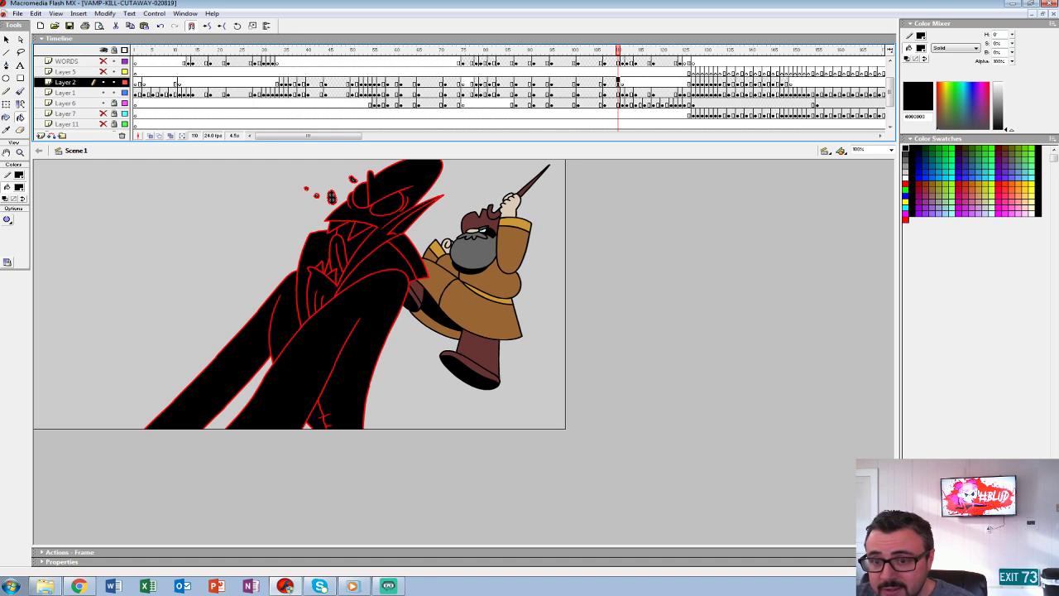
{"action": "key", "text": "Return"}
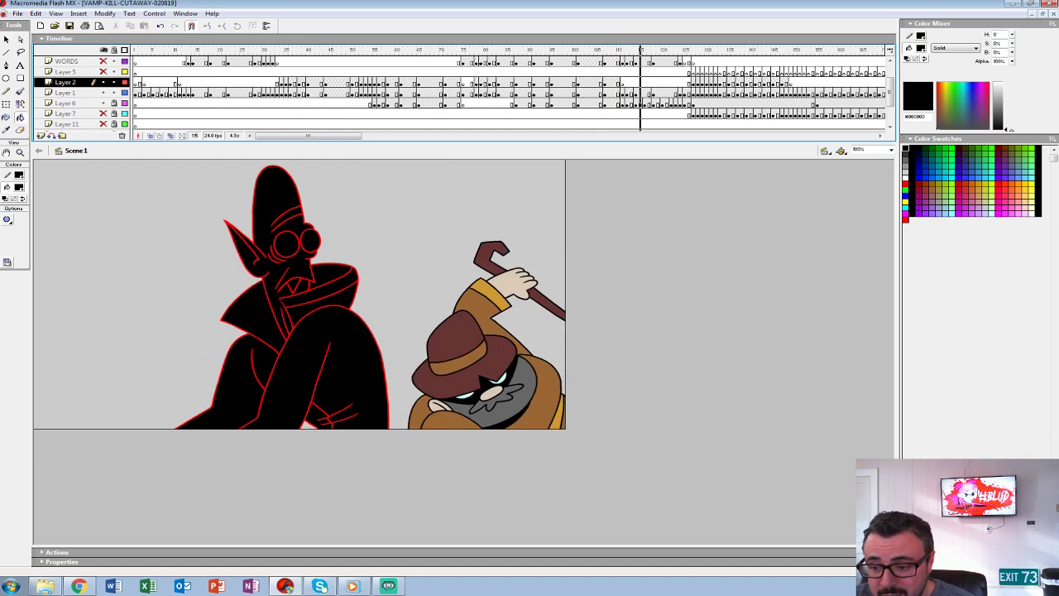
Replay the attack scene from just before the hunter's cane strike and scrub through the impact to frame 128.
{"action": "key", "text": "Return"}
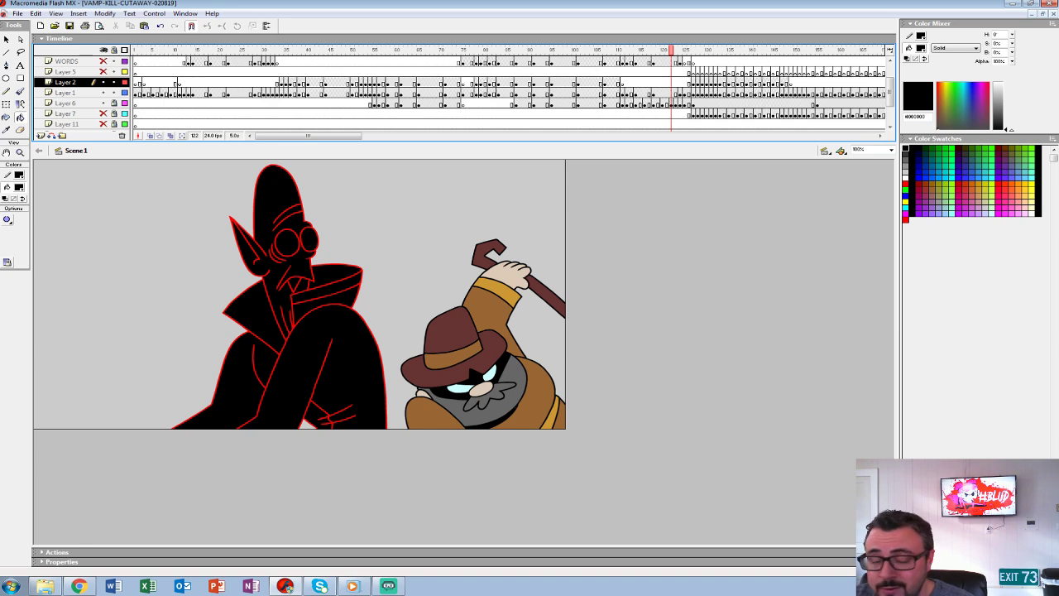
{"action": "left_click_drag", "start_coordinate": [672, 83], "coordinate": [650, 83]}
{"action": "key", "text": "Return"}
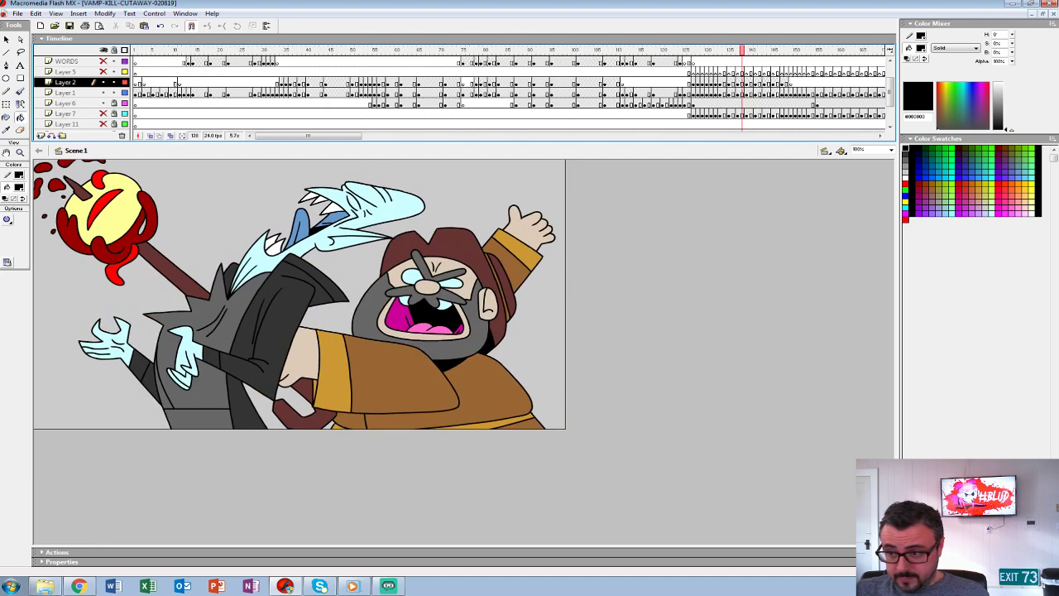
{"action": "left_click", "coordinate": [631, 93]}
{"action": "key", "text": "Return"}
{"action": "left_click_drag", "start_coordinate": [649, 49], "coordinate": [698, 50]}
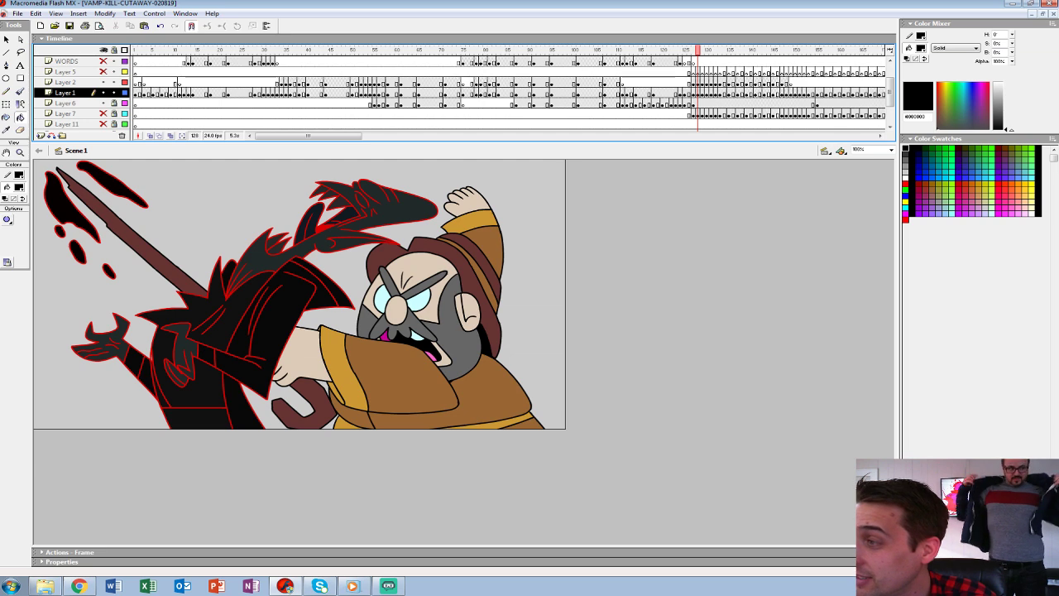
Close the open documents and open GRAVEYARD ELEMENTS 020519 from BLUD video game > BG-ART > GRAVEYARD on the W: drive.
{"action": "key", "text": "ctrl+n"}
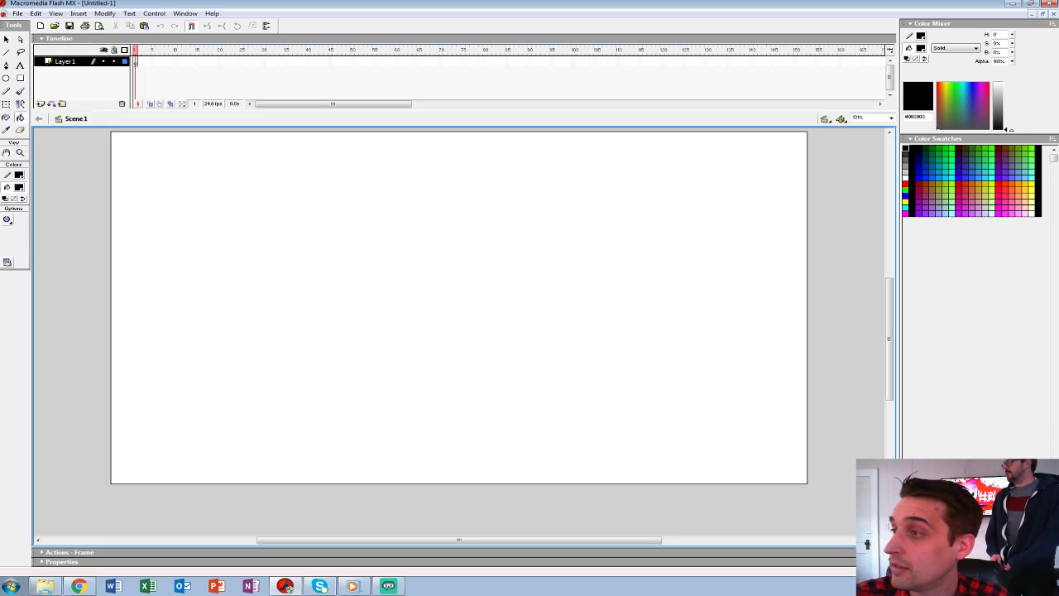
{"action": "key", "text": "ctrl+w"}
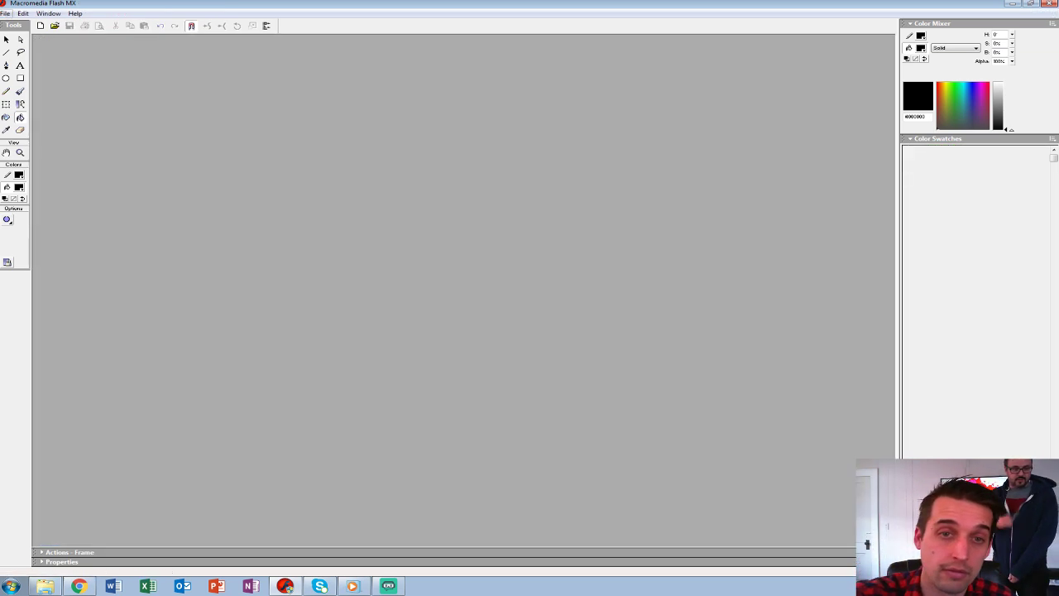
{"action": "left_click", "coordinate": [5, 13]}
{"action": "left_click", "coordinate": [24, 46]}
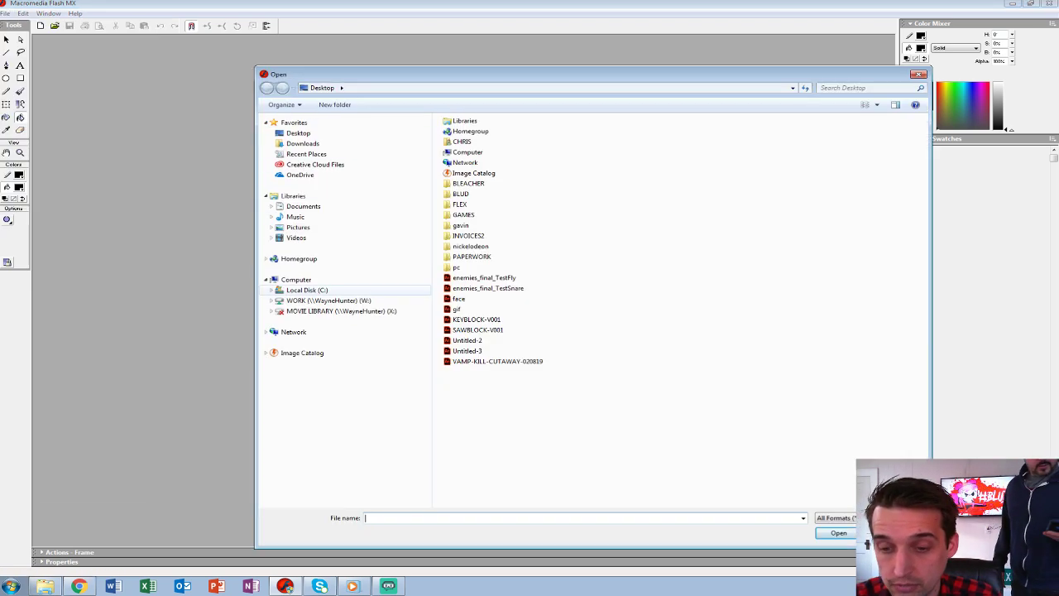
{"action": "left_click", "coordinate": [328, 300]}
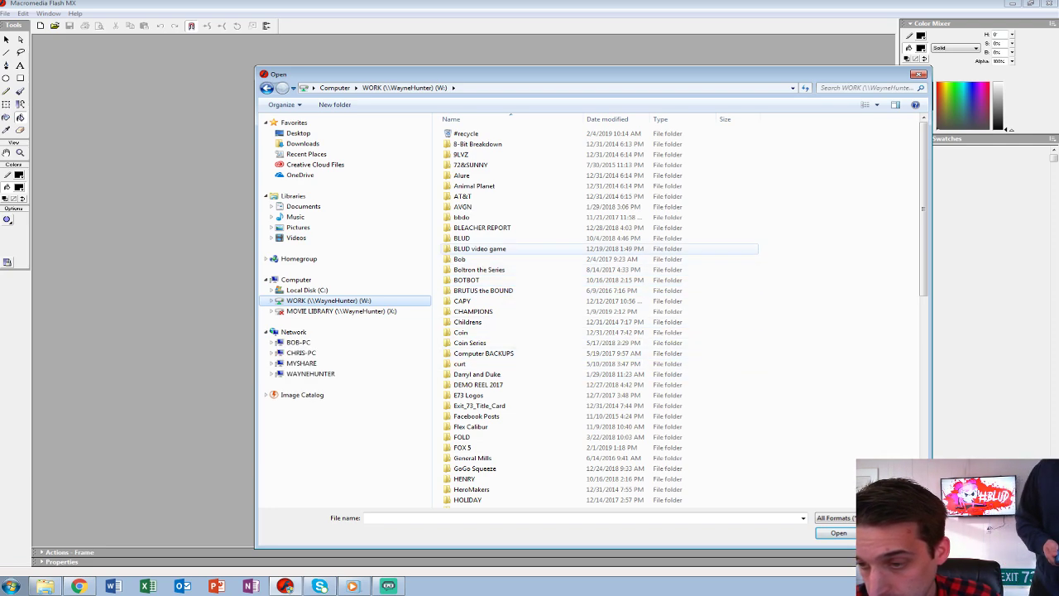
{"action": "double_click", "coordinate": [480, 248]}
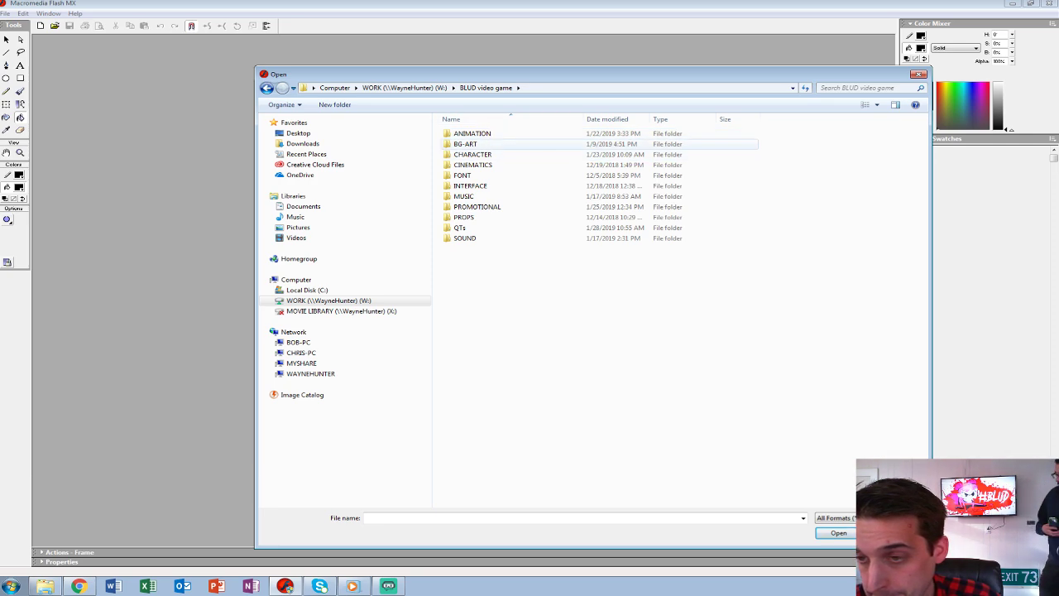
{"action": "double_click", "coordinate": [480, 144]}
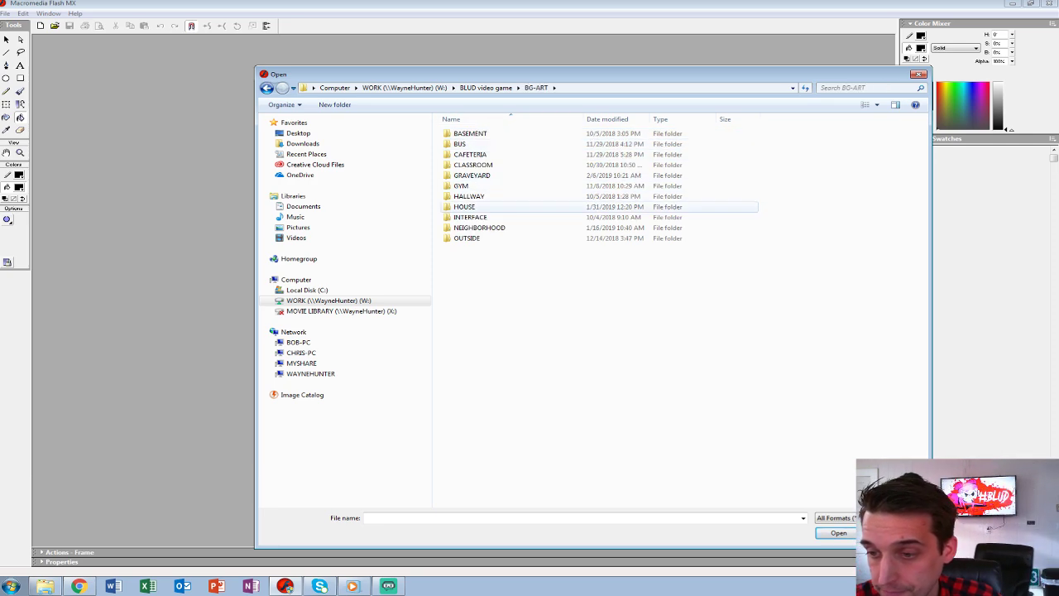
{"action": "double_click", "coordinate": [472, 175]}
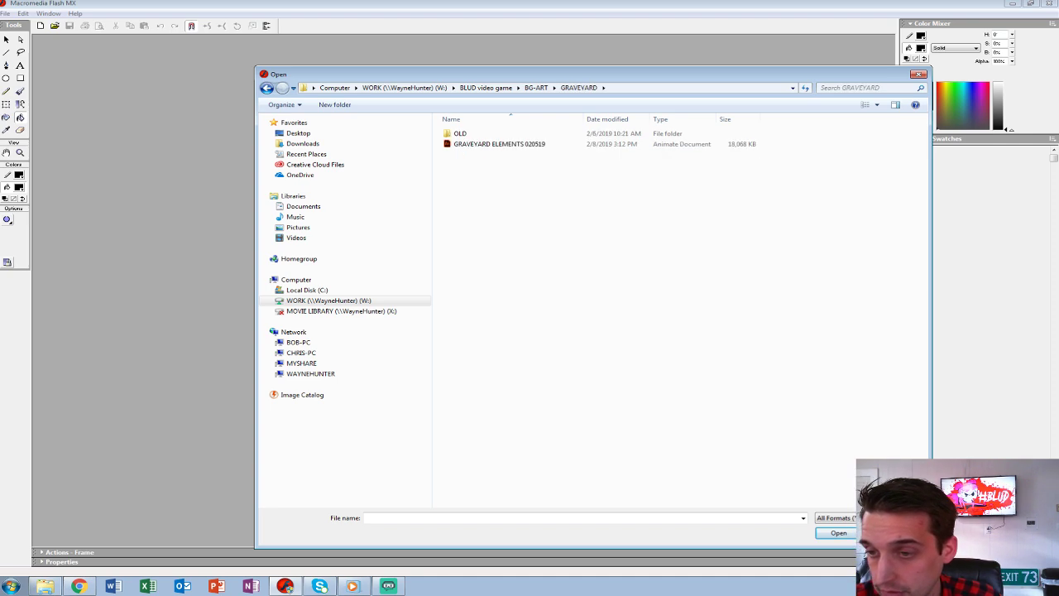
{"action": "double_click", "coordinate": [496, 144]}
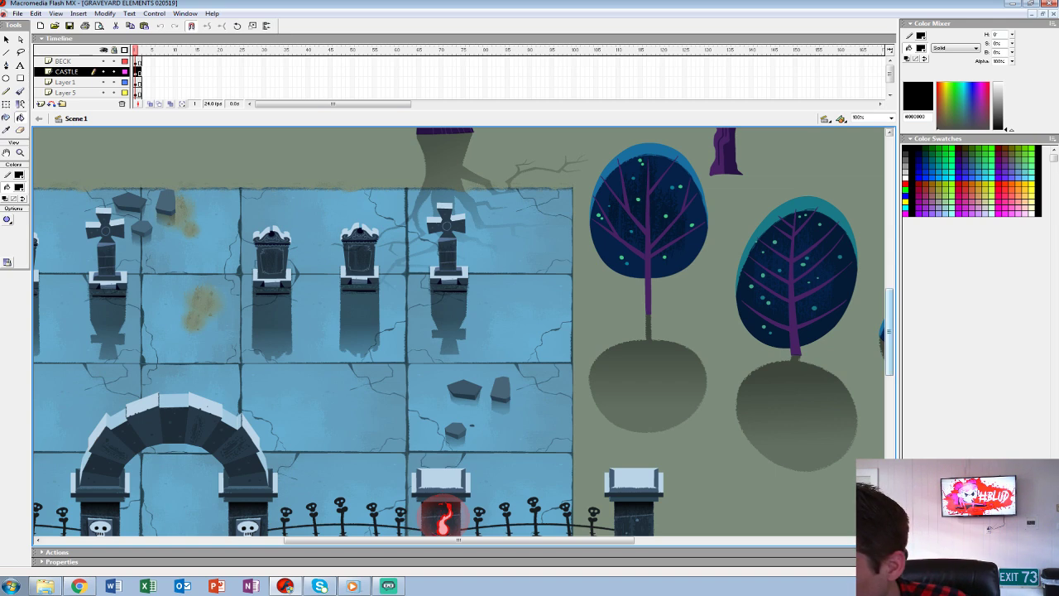
Look over the graveyard artwork down to the castle entrance, and view the full layout at 25% before returning to 100%.
{"action": "scroll", "coordinate": [459, 331], "scroll_direction": "down", "scroll_amount": 5}
{"action": "scroll", "coordinate": [459, 331], "scroll_direction": "down", "scroll_amount": 1}
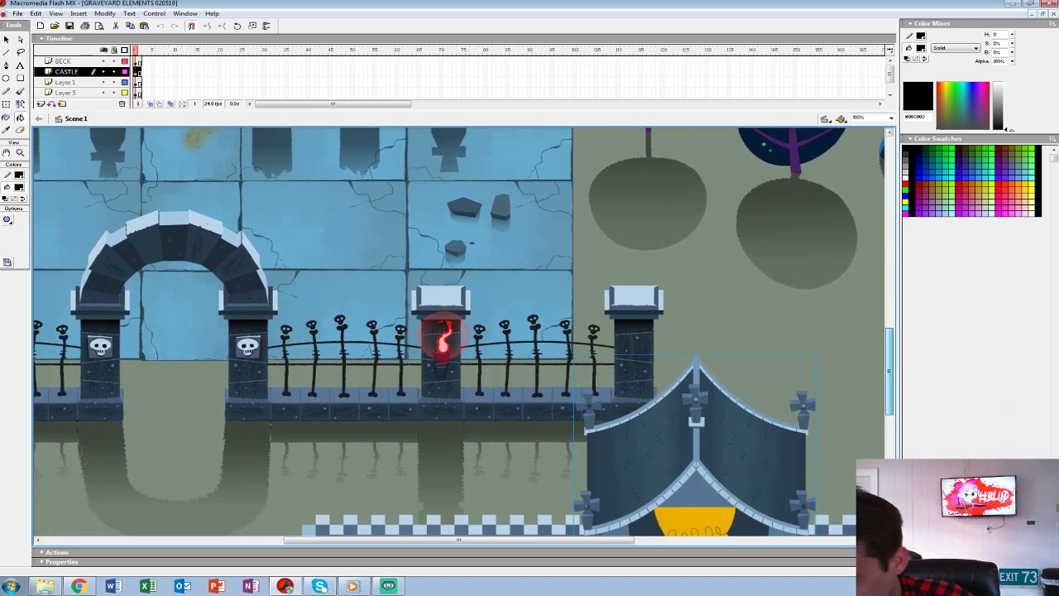
{"action": "scroll", "coordinate": [627, 486], "scroll_direction": "down", "scroll_amount": 6}
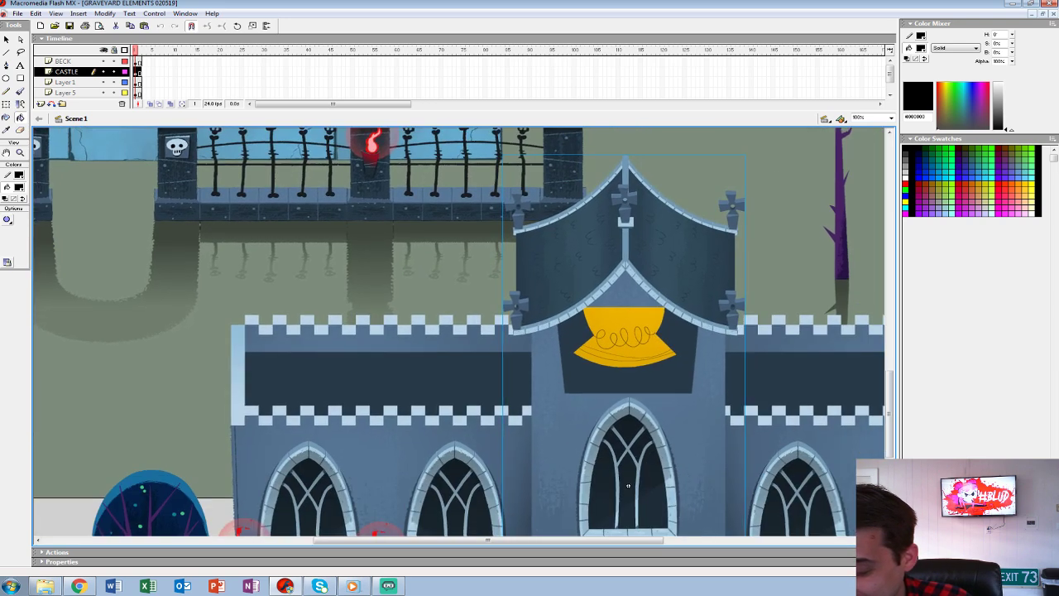
{"action": "left_click_drag", "start_coordinate": [628, 486], "coordinate": [575, 253]}
{"action": "key", "text": "k"}
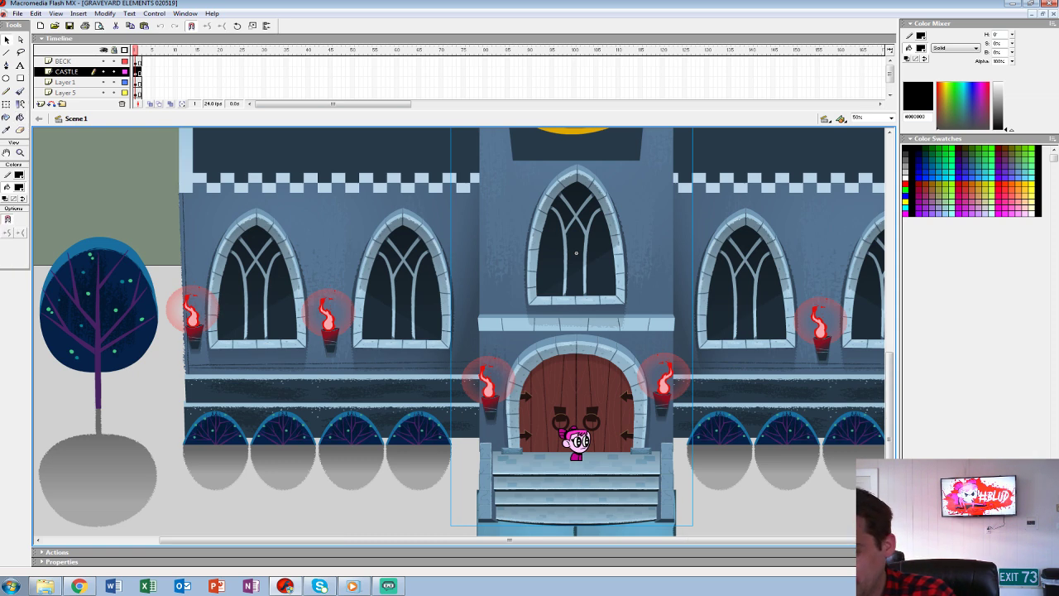
{"action": "key", "text": "ctrl+minus"}
{"action": "key", "text": "ctrl+minus"}
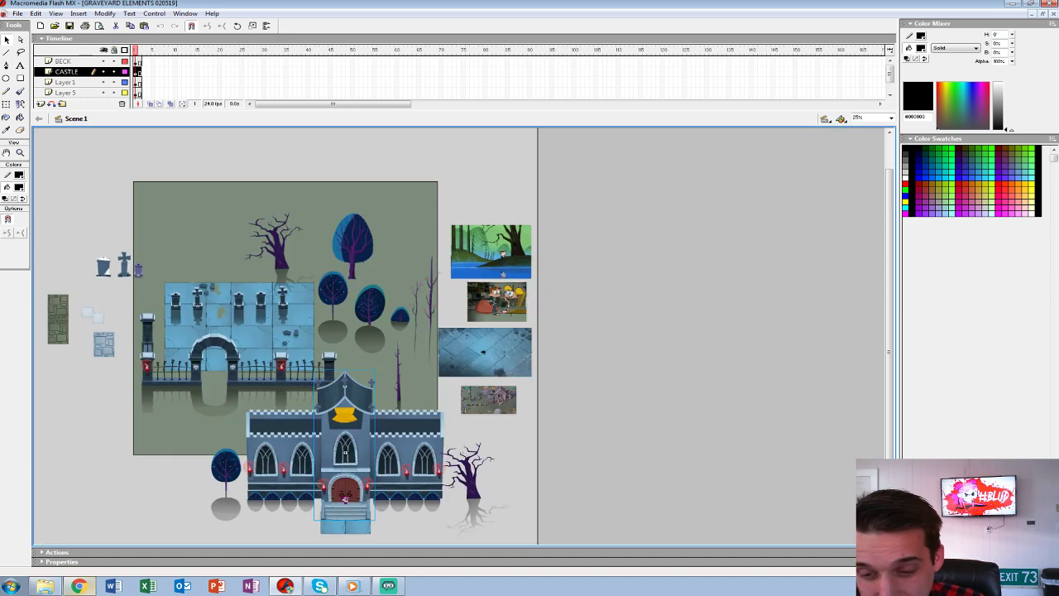
{"action": "left_click_drag", "start_coordinate": [503, 273], "coordinate": [503, 287]}
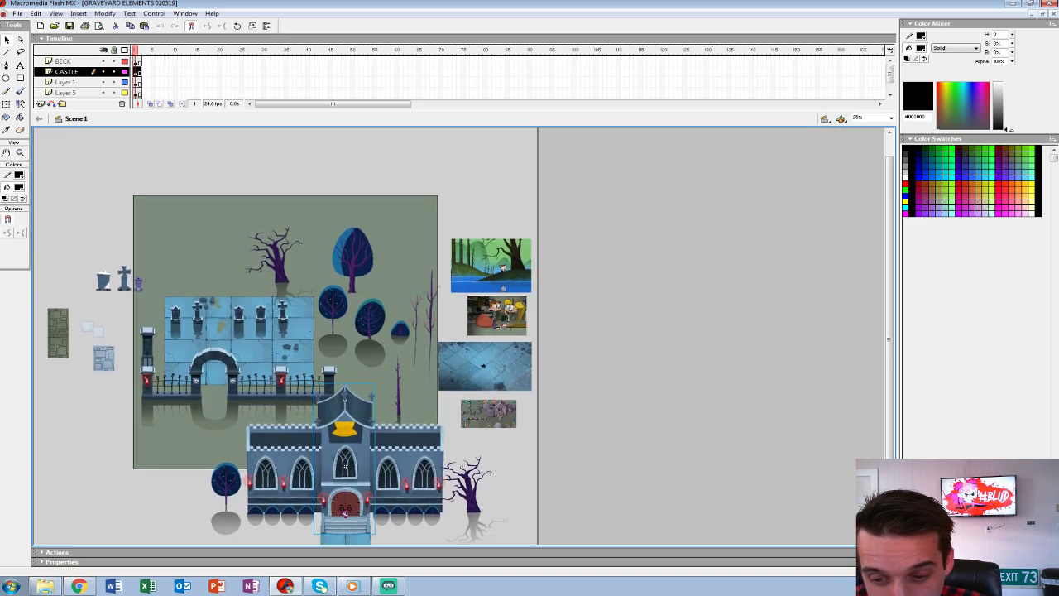
{"action": "key", "text": "ctrl+equal"}
{"action": "key", "text": "ctrl+equal"}
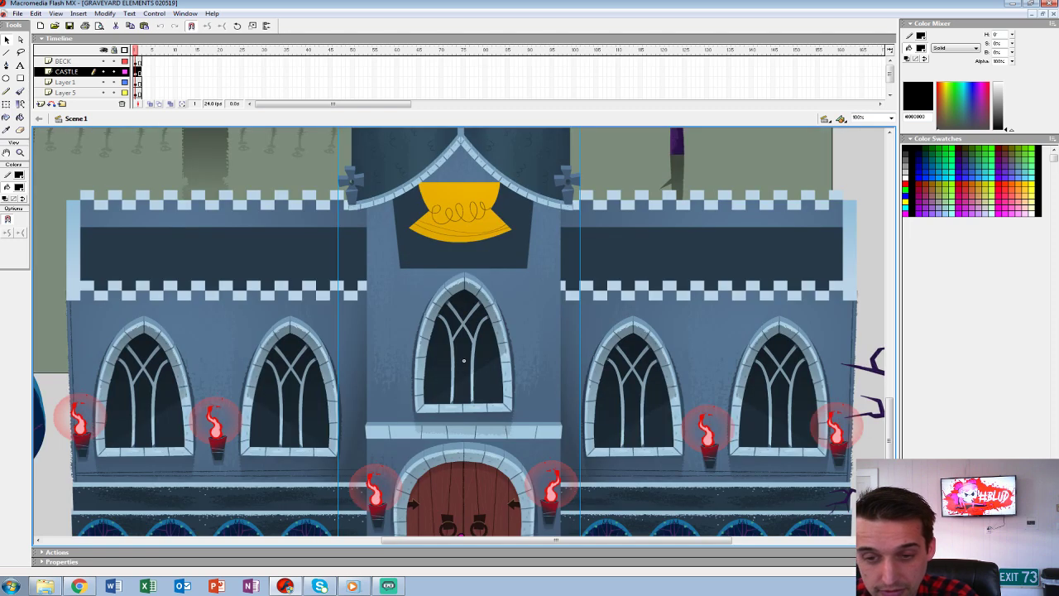
Examine the tombstones, skull-pillar archway and bone fence with their reflections at 100%.
{"action": "left_click_drag", "start_coordinate": [430, 161], "coordinate": [758, 522]}
{"action": "scroll", "coordinate": [464, 331], "scroll_direction": "up", "scroll_amount": 5}
{"action": "scroll", "coordinate": [464, 330], "scroll_direction": "left", "scroll_amount": 5}
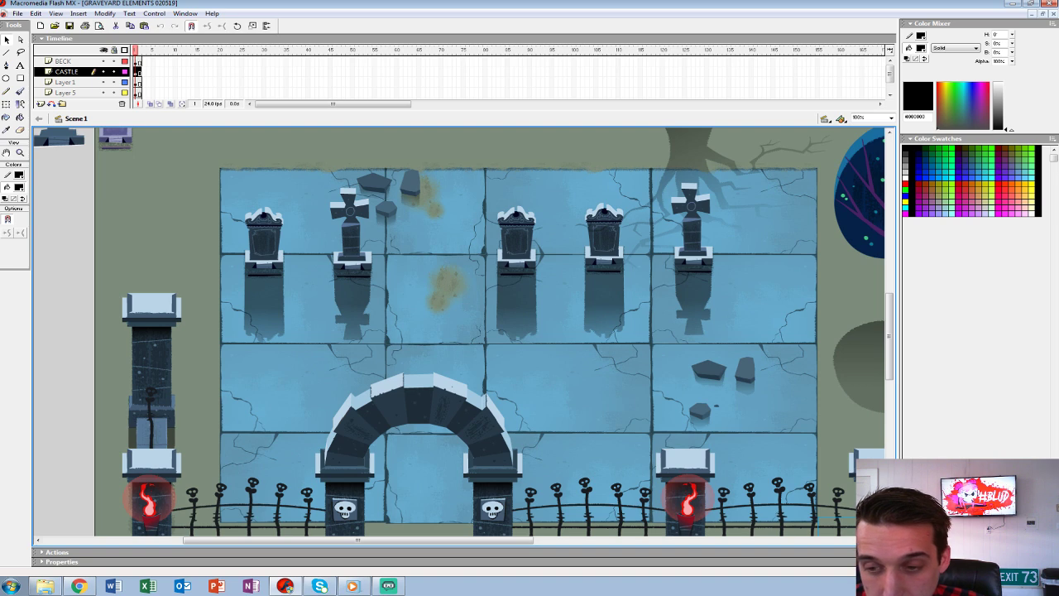
{"action": "left_click_drag", "start_coordinate": [463, 331], "coordinate": [464, 335]}
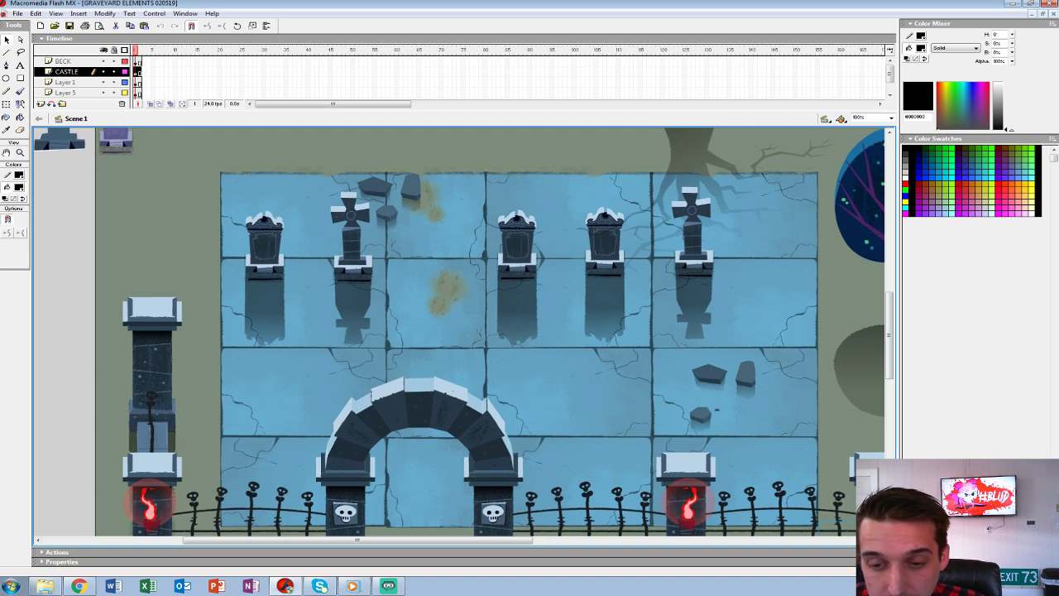
{"action": "left_click", "coordinate": [265, 245]}
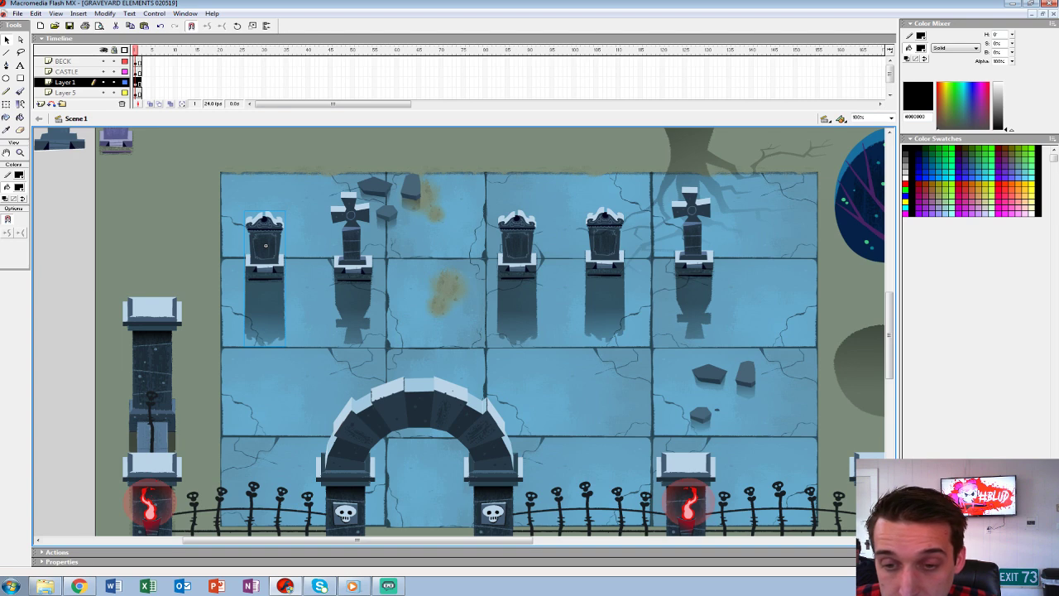
{"action": "key", "text": "Escape"}
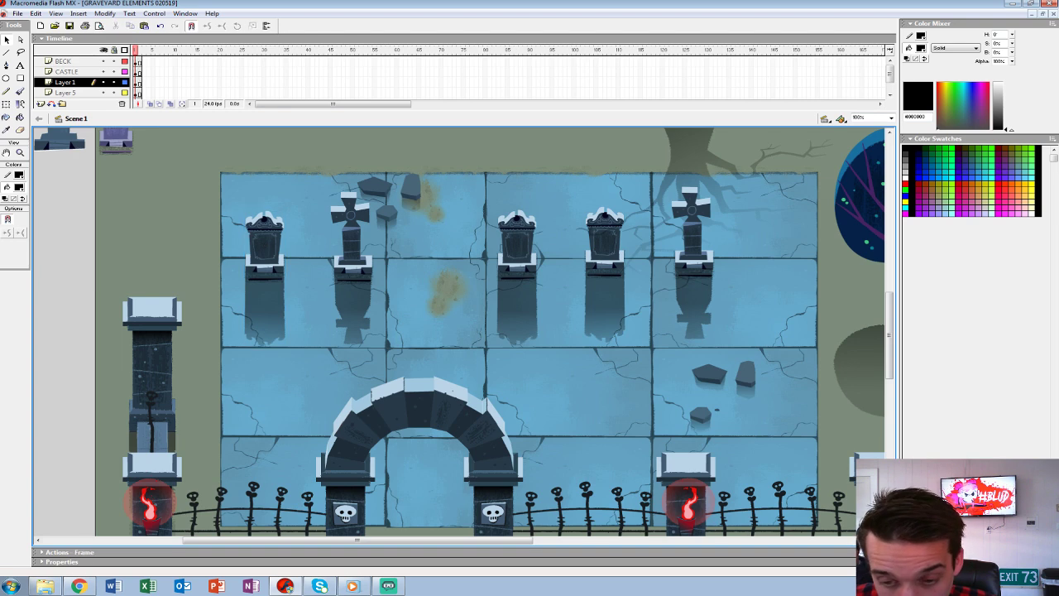
{"action": "scroll", "coordinate": [463, 331], "scroll_direction": "down", "scroll_amount": 3}
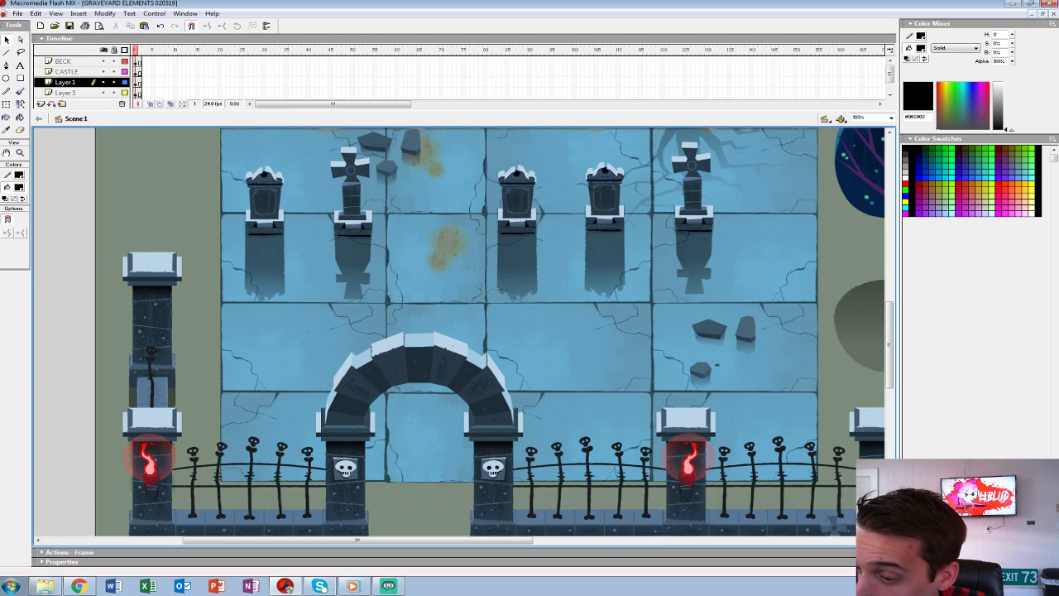
{"action": "scroll", "coordinate": [463, 331], "scroll_direction": "down", "scroll_amount": 3}
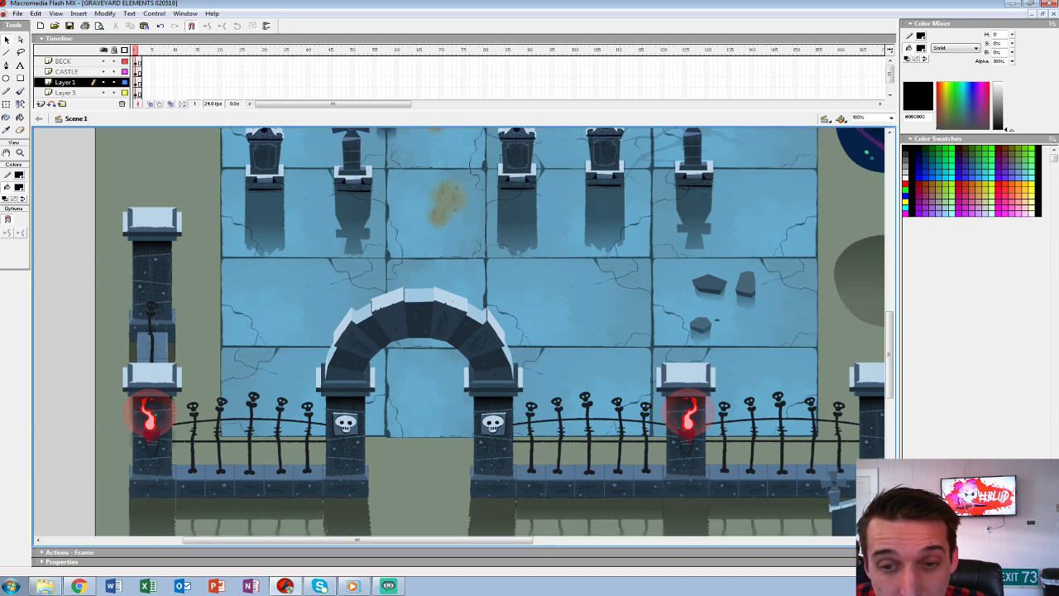
{"action": "scroll", "coordinate": [463, 331], "scroll_direction": "down", "scroll_amount": 12}
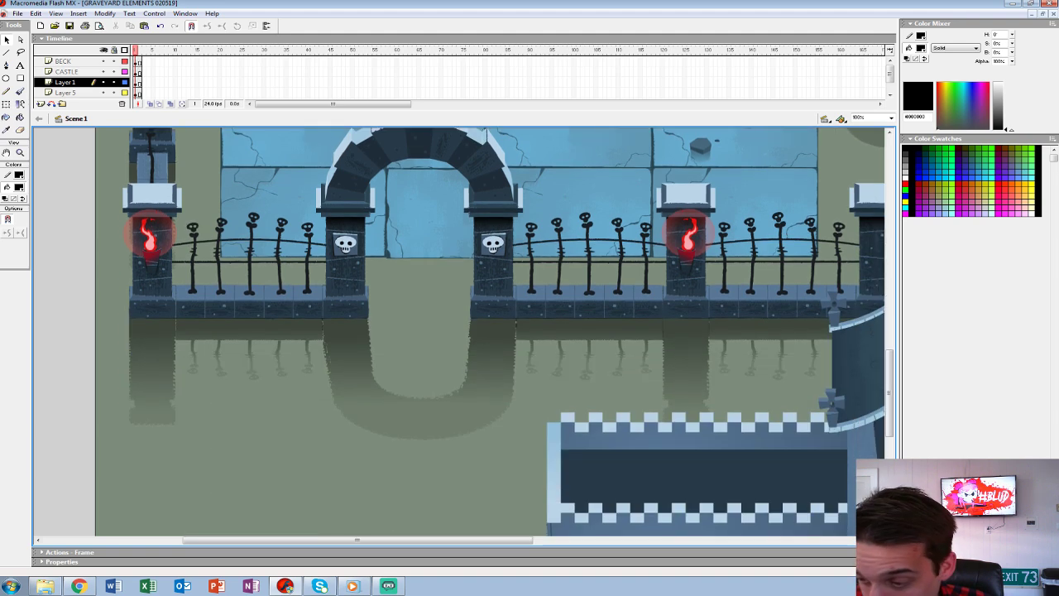
Open the stone ledge above the castle door for editing inside the GRAVEYARD-DUNGEON FRONT symbol, viewed at 400%.
{"action": "left_click_drag", "start_coordinate": [745, 463], "coordinate": [183, 171]}
{"action": "scroll", "coordinate": [463, 330], "scroll_direction": "down", "scroll_amount": 2}
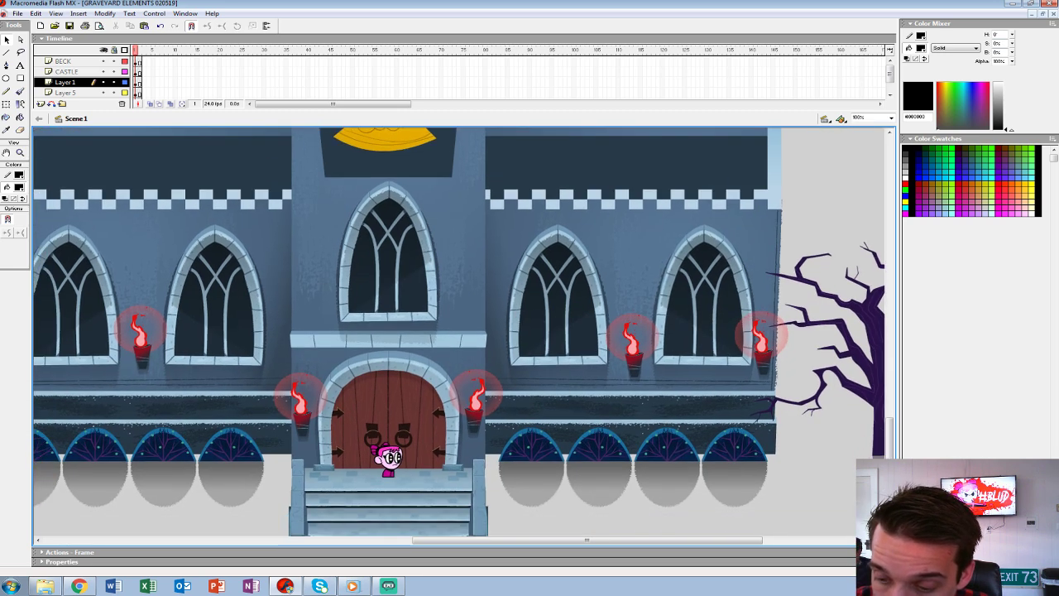
{"action": "left_click", "coordinate": [388, 269]}
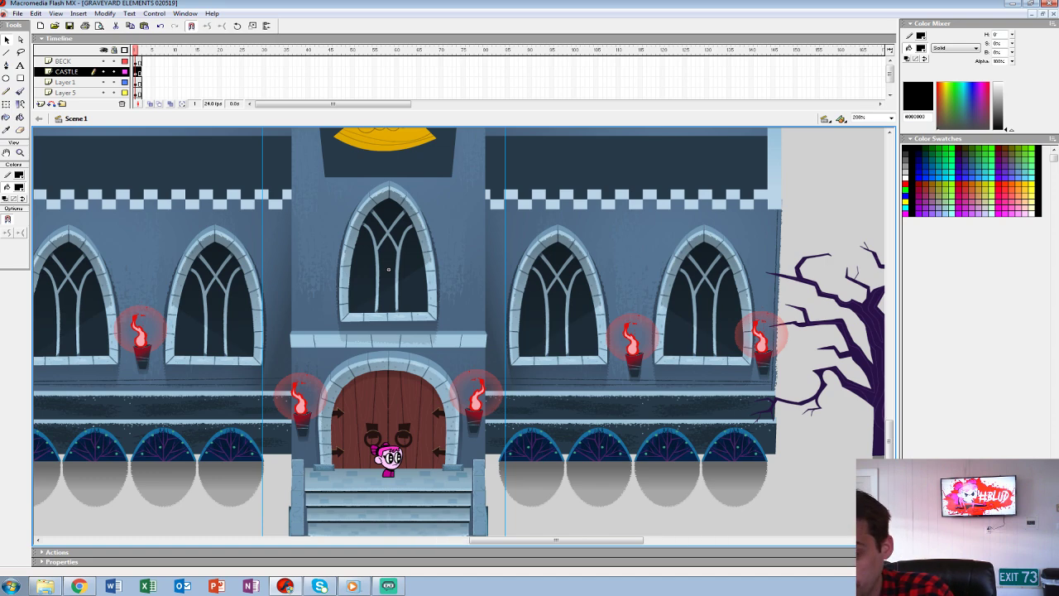
{"action": "key", "text": "ctrl+equal"}
{"action": "left_click_drag", "start_coordinate": [467, 390], "coordinate": [509, 262]}
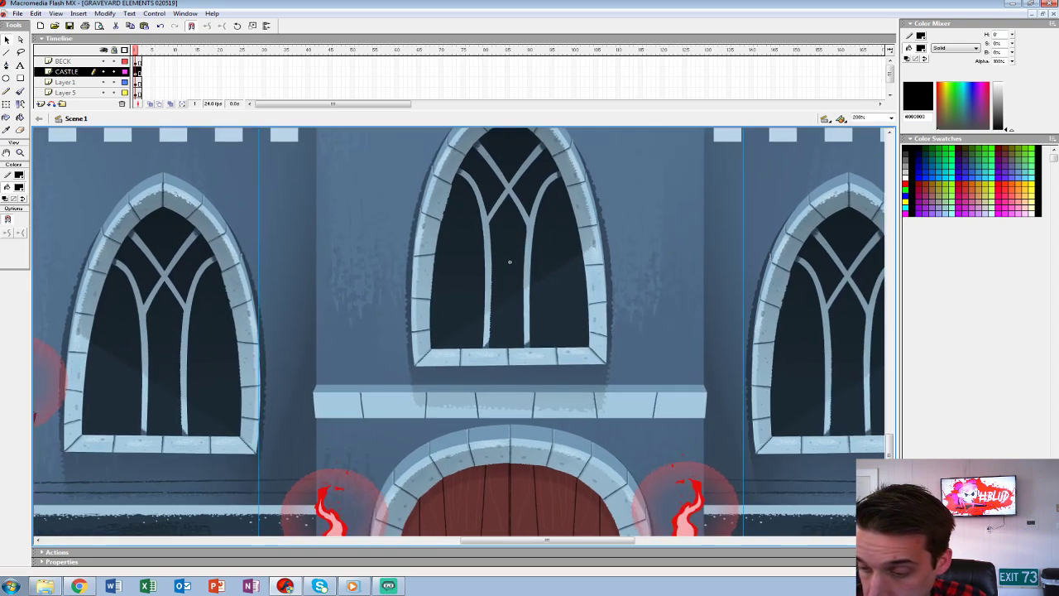
{"action": "key", "text": "ctrl+equal"}
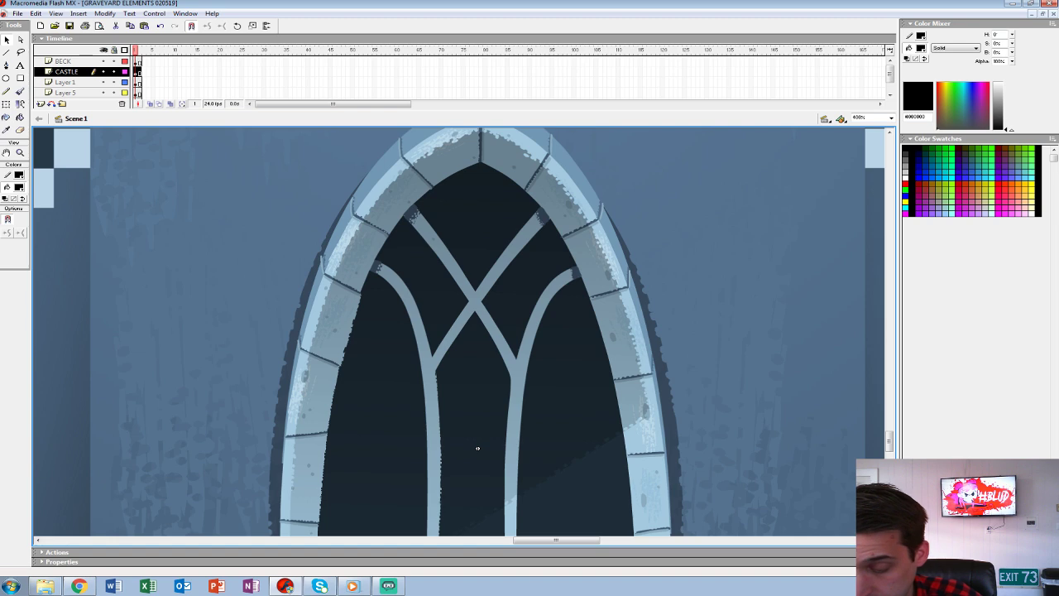
{"action": "left_click_drag", "start_coordinate": [478, 444], "coordinate": [490, 87]}
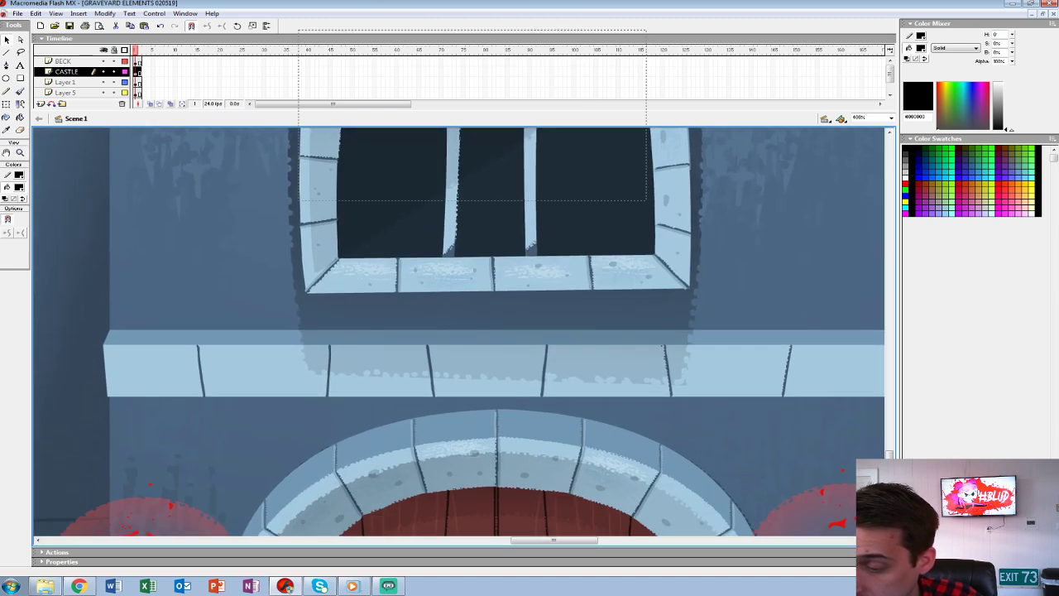
{"action": "double_click", "coordinate": [489, 322]}
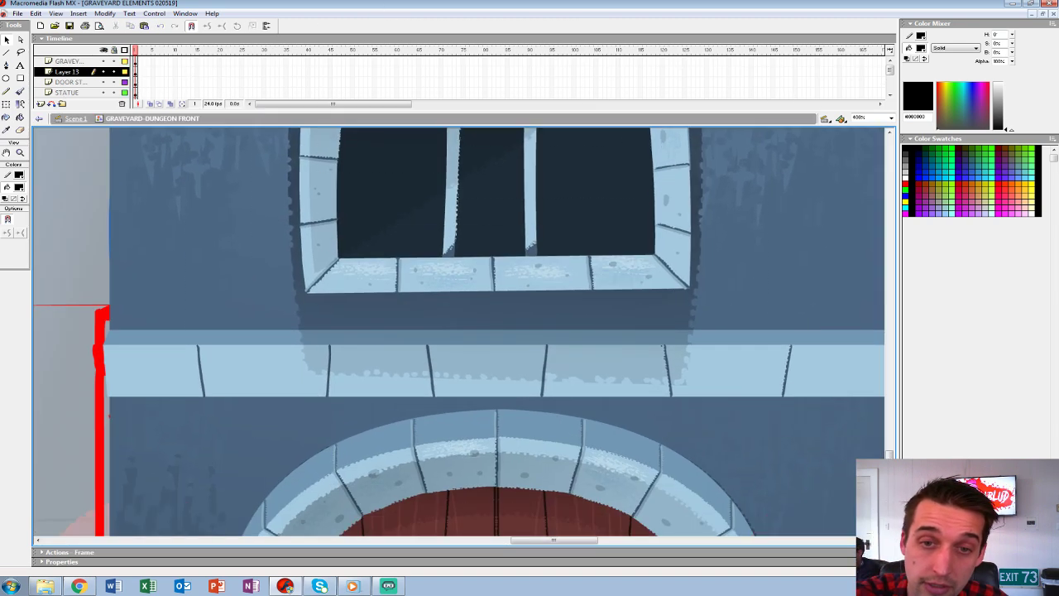
{"action": "left_click_drag", "start_coordinate": [489, 322], "coordinate": [685, 263]}
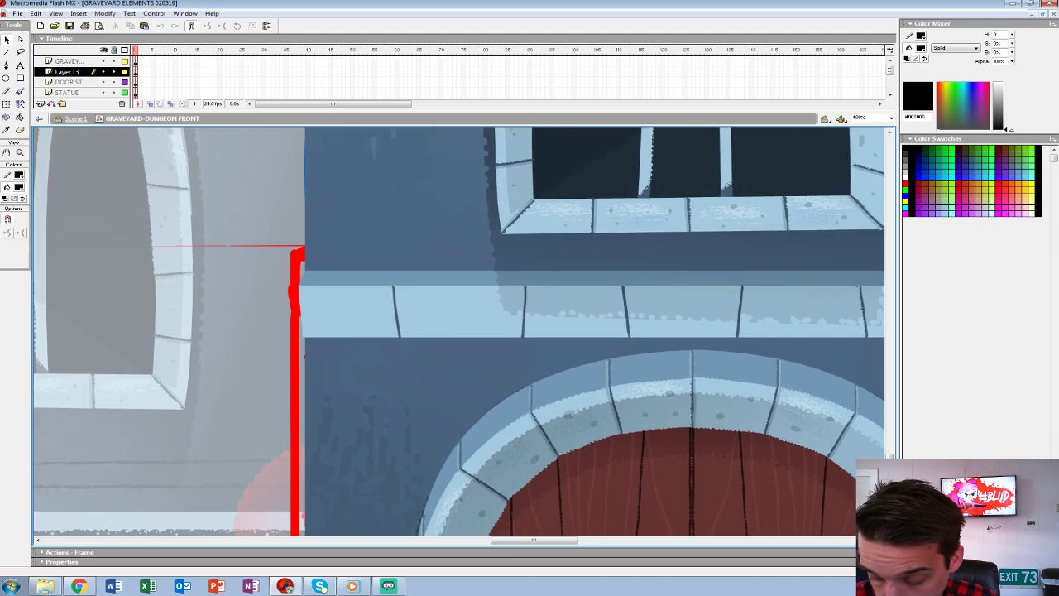
{"action": "left_click", "coordinate": [692, 303]}
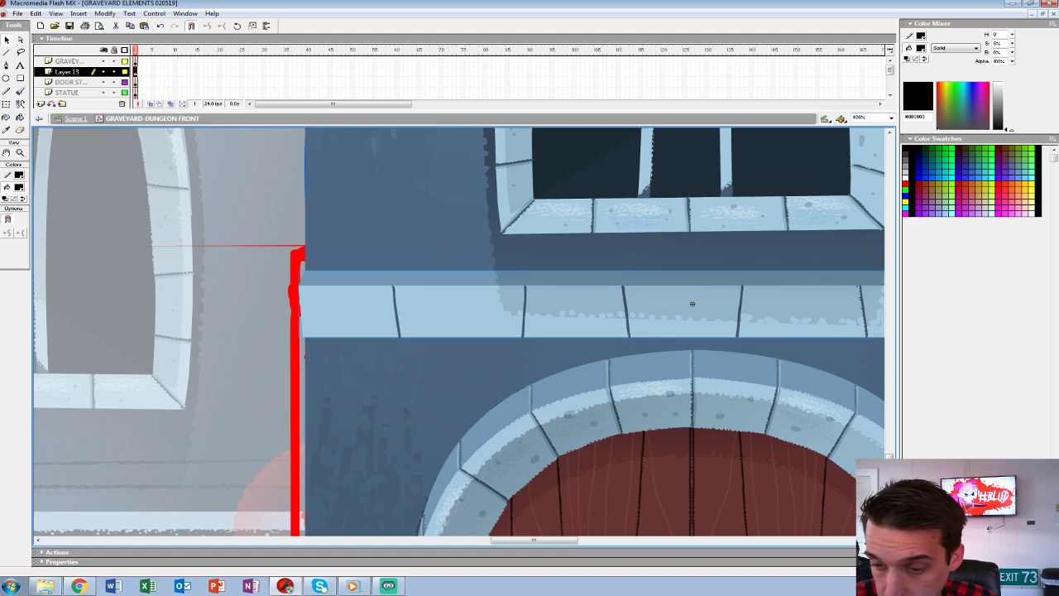
{"action": "double_click", "coordinate": [692, 304]}
Set the eraser to the medium round size and the brush to the fourth-smallest size for working on the ledge's Layer 2.
{"action": "key", "text": "b"}
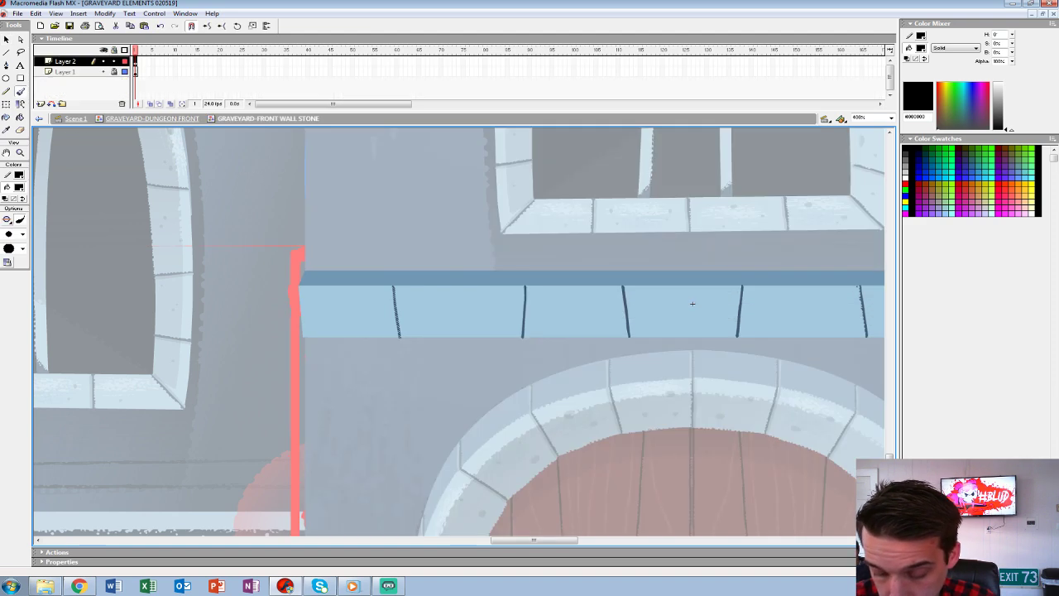
{"action": "key", "text": "e"}
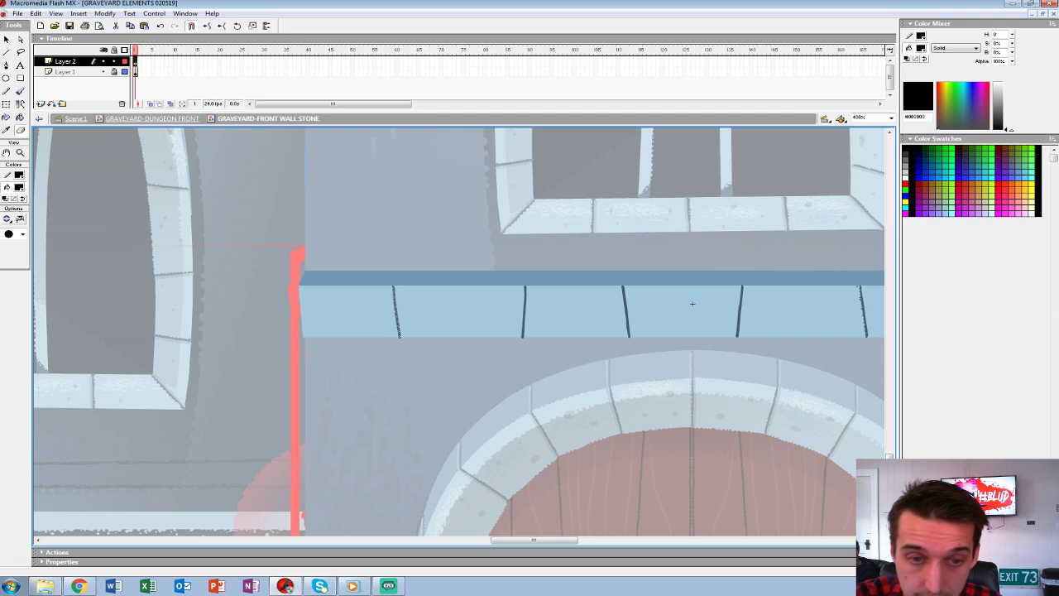
{"action": "left_click", "coordinate": [22, 234]}
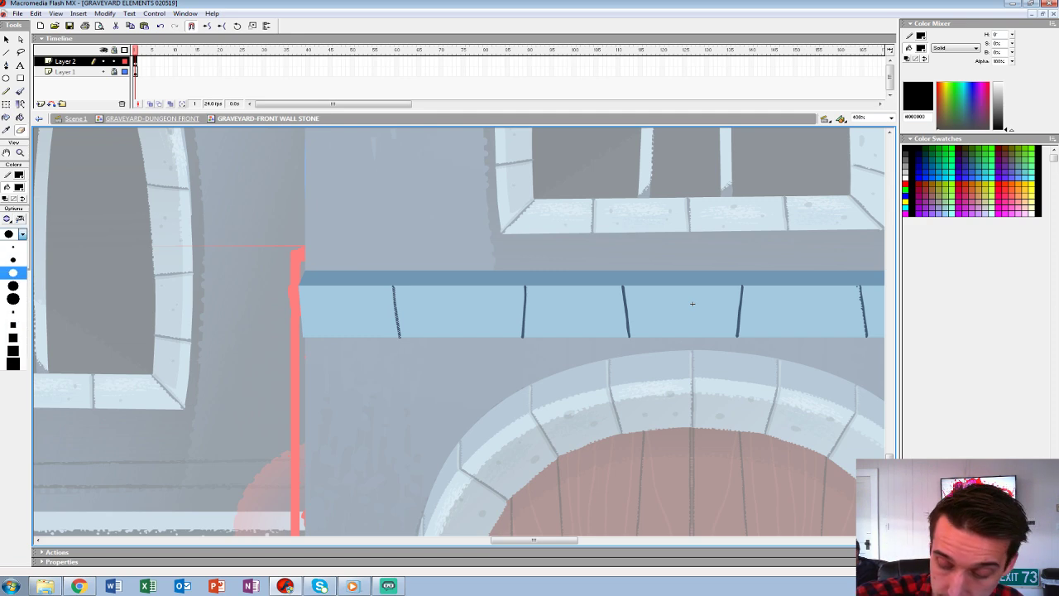
{"action": "left_click", "coordinate": [13, 272]}
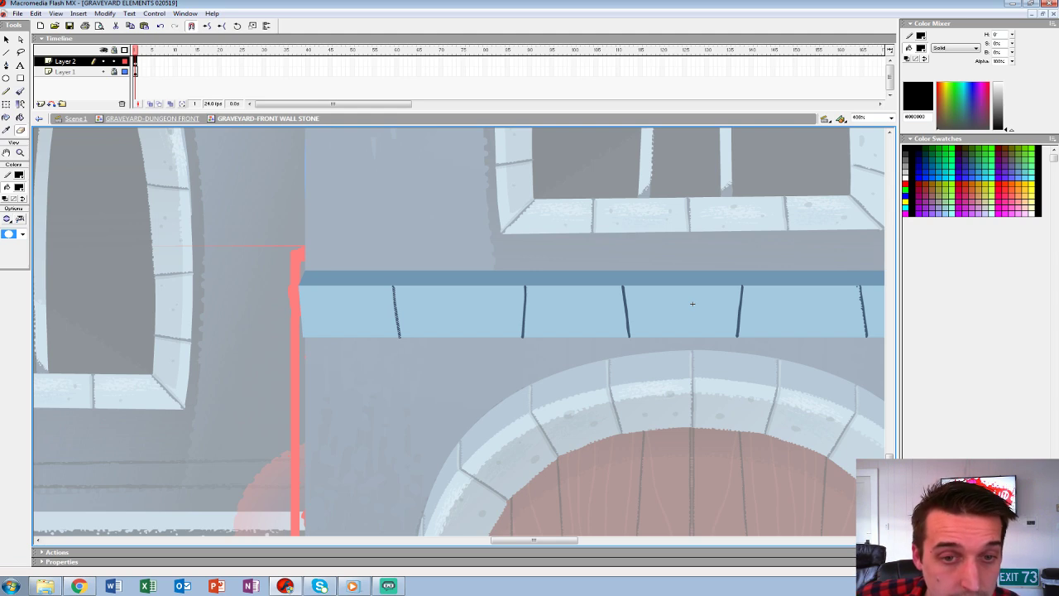
{"action": "key", "text": "b"}
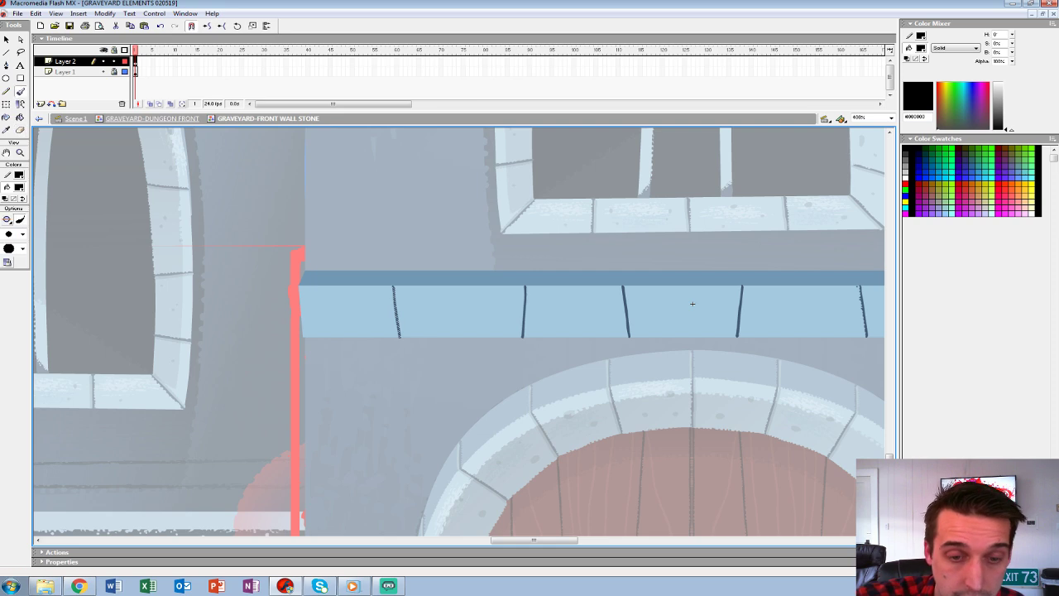
{"action": "left_click", "coordinate": [22, 235]}
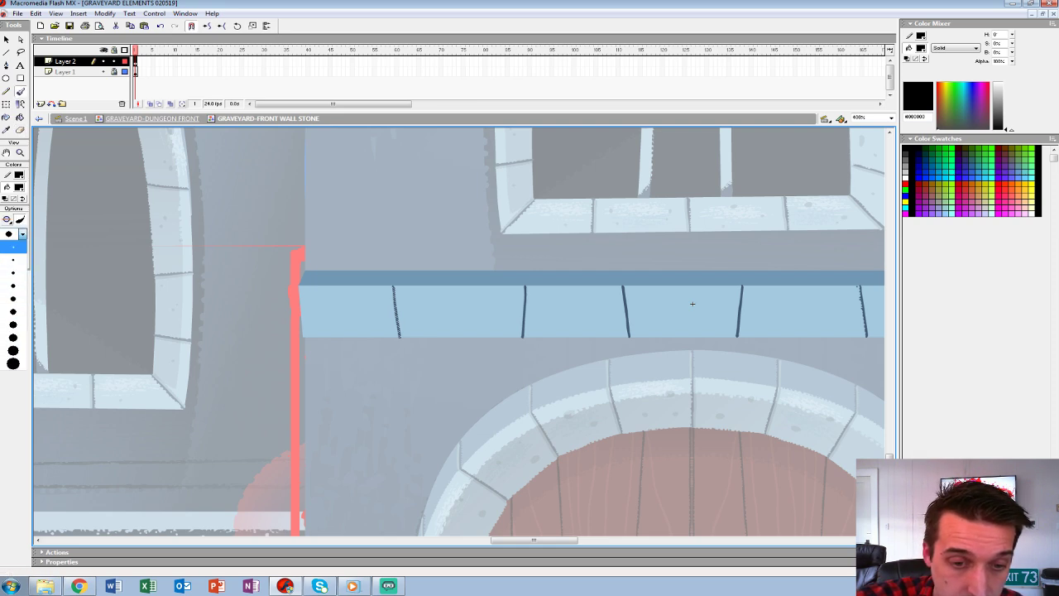
{"action": "left_click", "coordinate": [13, 285]}
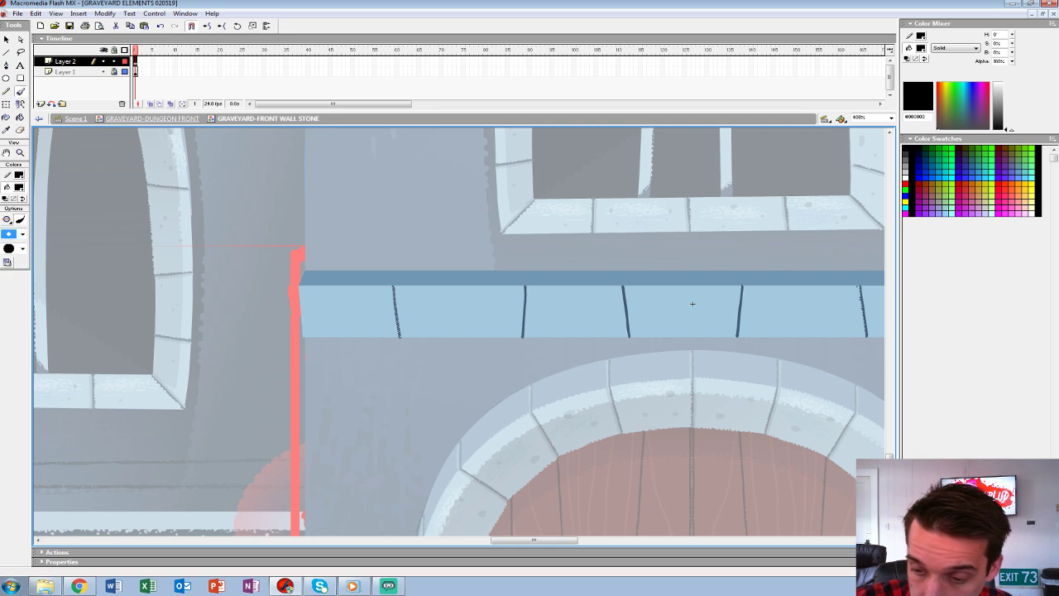
{"action": "key", "text": "e"}
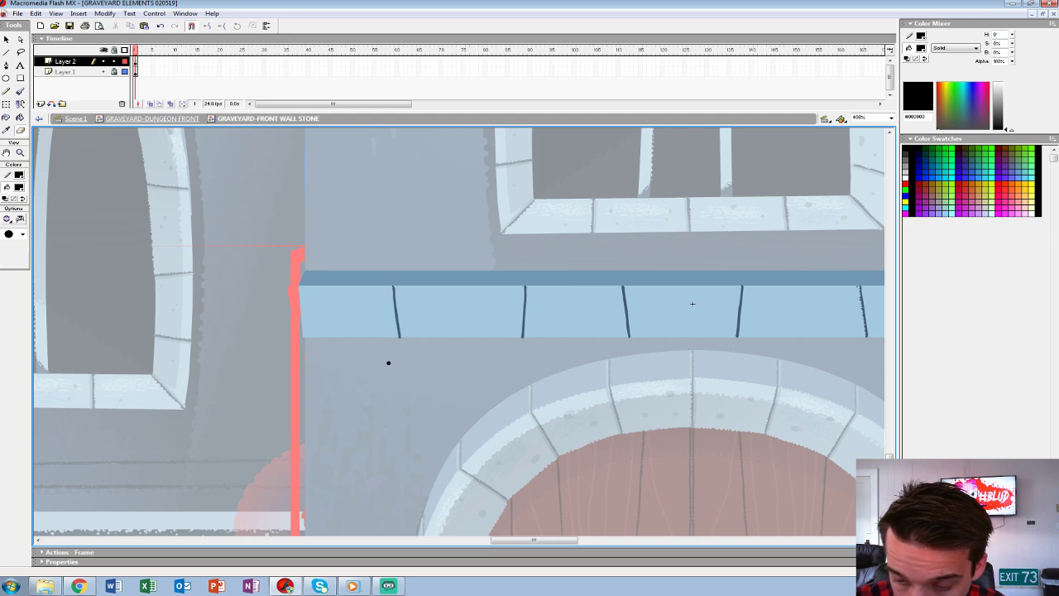
Set the fill to the grey-blue #5B768E and the eraser to its smallest round size.
{"action": "left_click", "coordinate": [19, 187]}
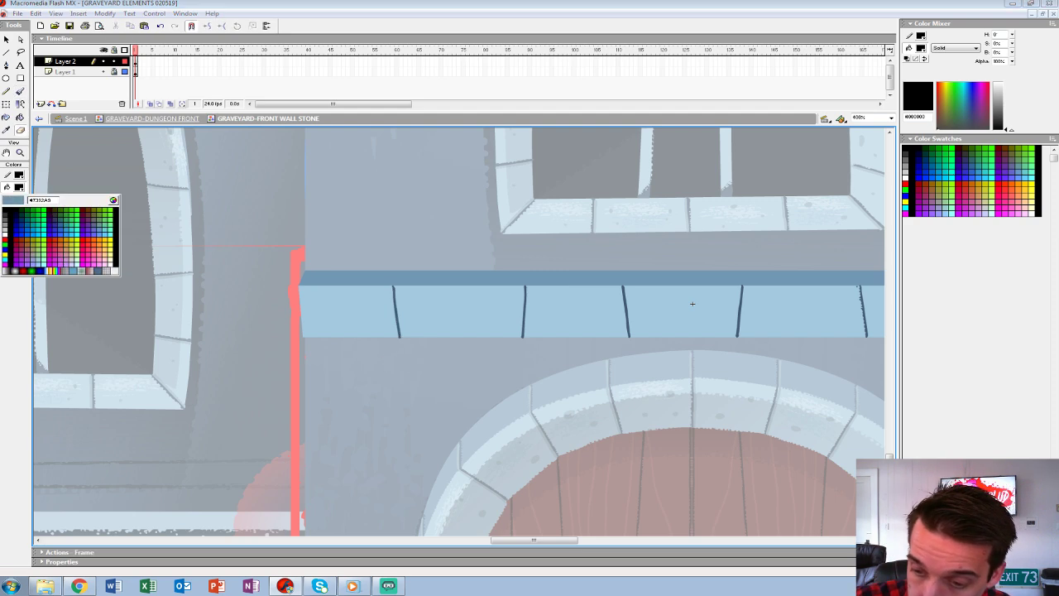
{"action": "left_click", "coordinate": [692, 303]}
{"action": "key", "text": "b"}
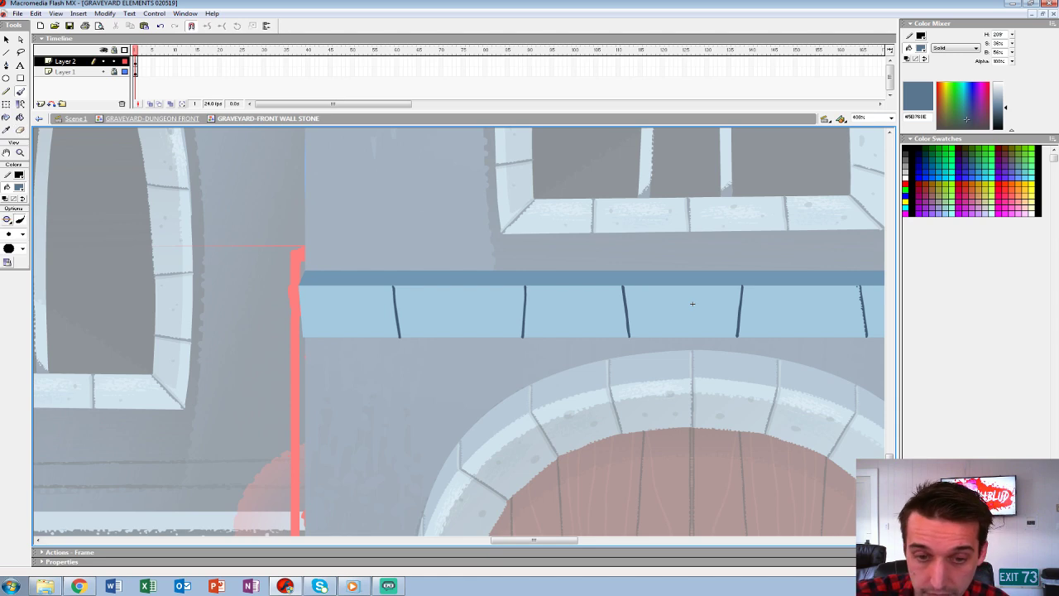
{"action": "key", "text": "e"}
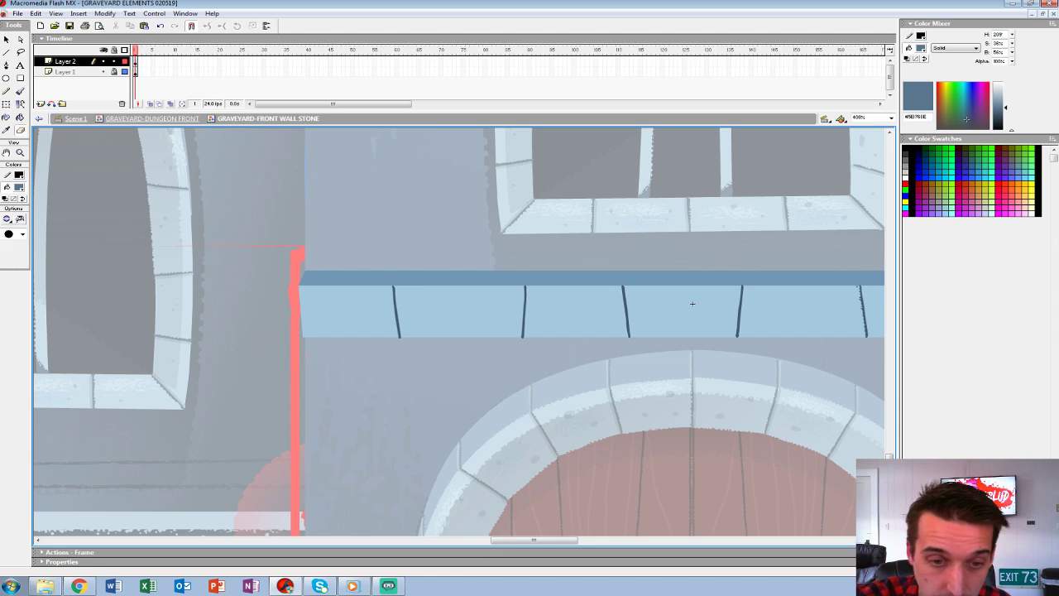
{"action": "left_click", "coordinate": [23, 234]}
{"action": "left_click", "coordinate": [10, 247]}
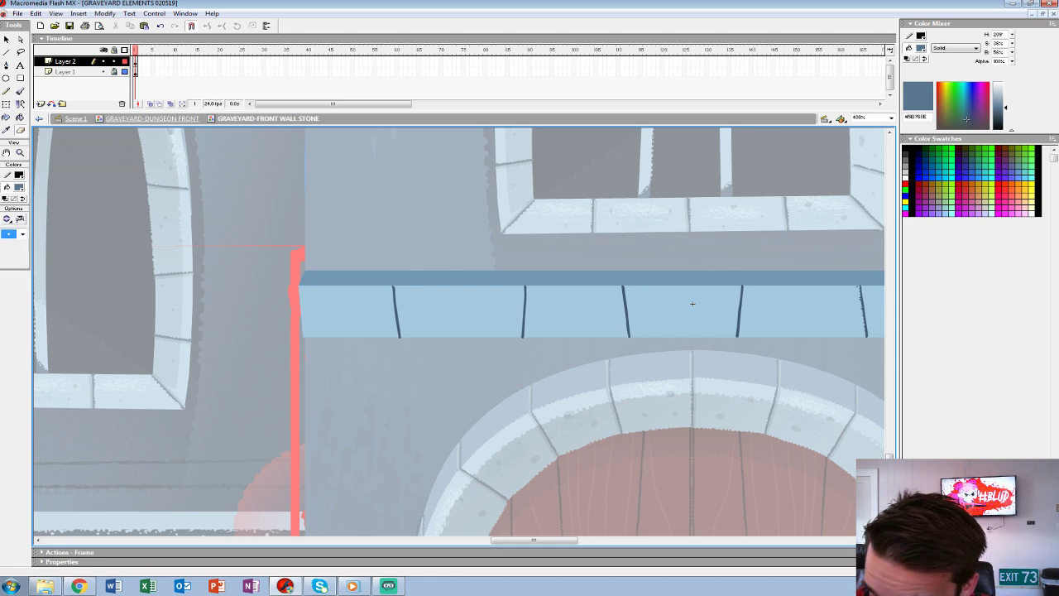
Erase small nicks along the edge of the ledge's first stone joint, working at 800%.
{"action": "key", "text": "ctrl+="}
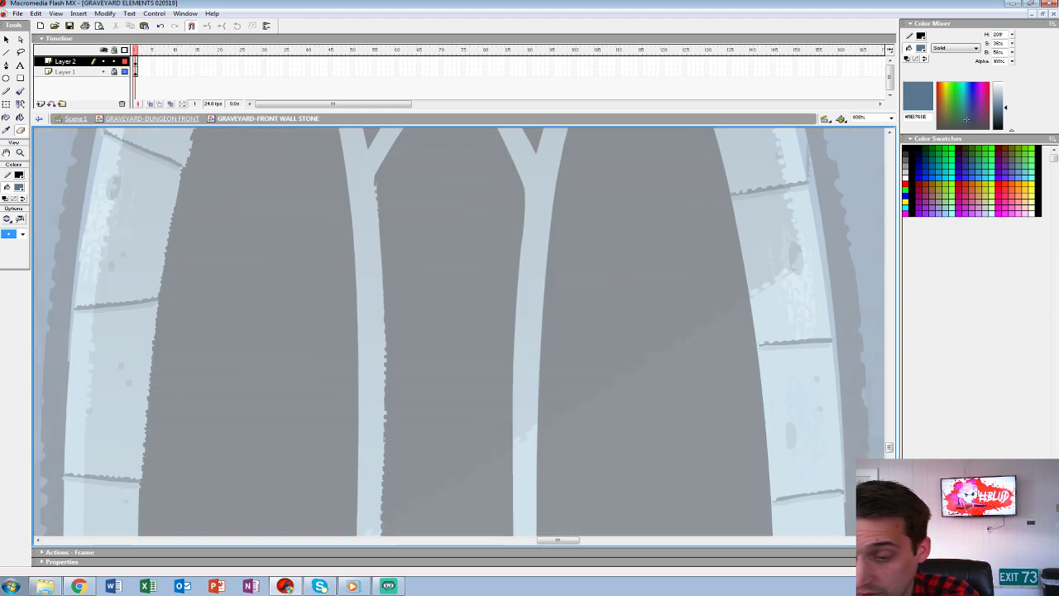
{"action": "left_click_drag", "start_coordinate": [504, 492], "coordinate": [560, 149]}
{"action": "mouse_move", "coordinate": [512, 522]}
{"action": "left_mouse_down"}
{"action": "mouse_move", "coordinate": [601, 312]}
{"action": "mouse_move", "coordinate": [669, 203]}
{"action": "mouse_move", "coordinate": [873, 245]}
{"action": "left_mouse_up"}
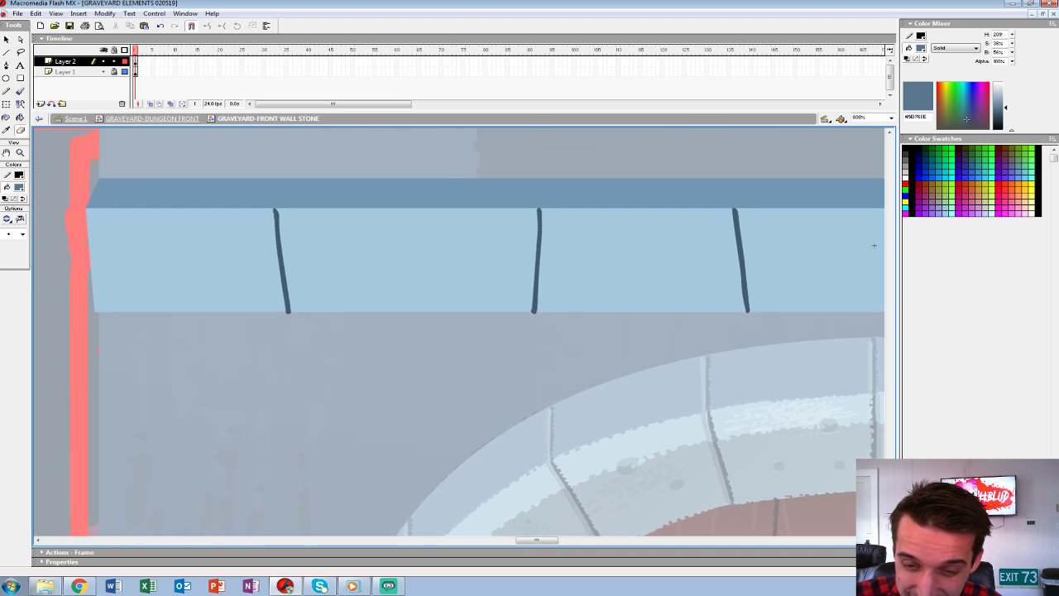
{"action": "left_click_drag", "start_coordinate": [513, 289], "coordinate": [687, 285]}
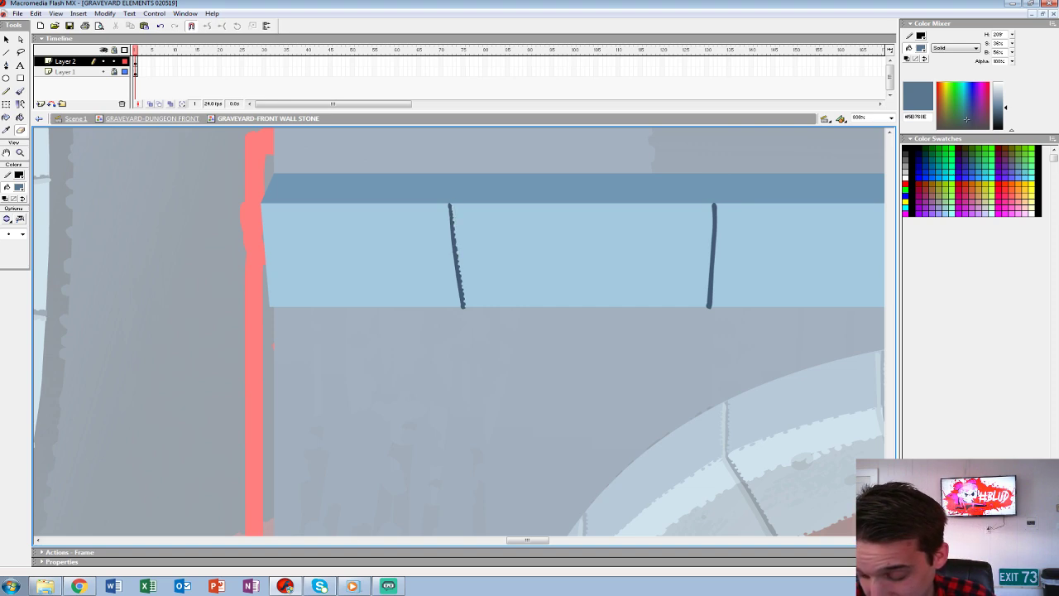
Sample the joint's dark blue #435B73 as the fill and roughen the first two stone joints with the Brush and Eraser.
{"action": "key", "text": "b"}
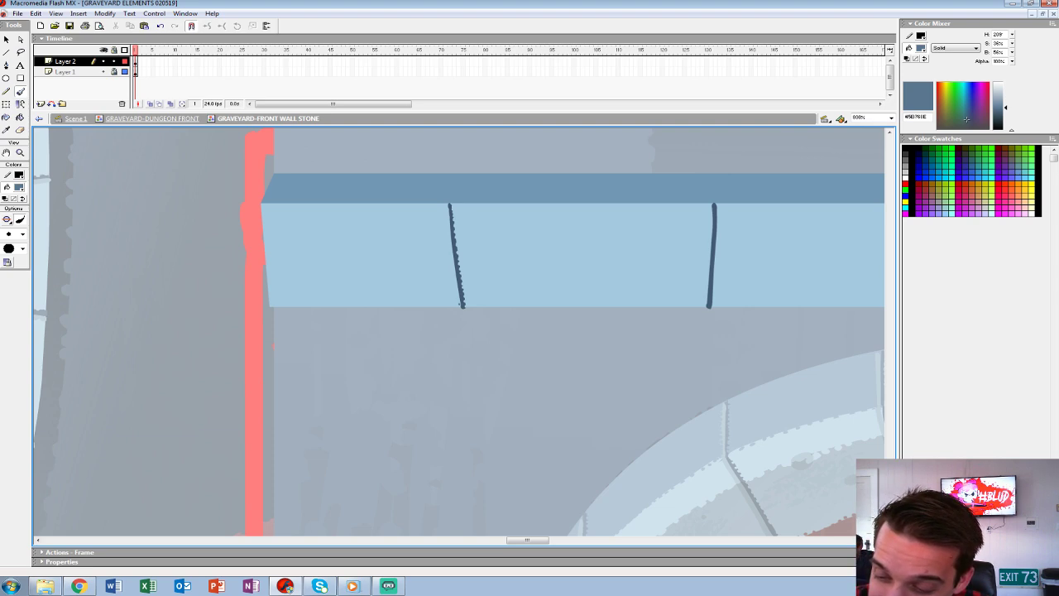
{"action": "left_click", "coordinate": [18, 188]}
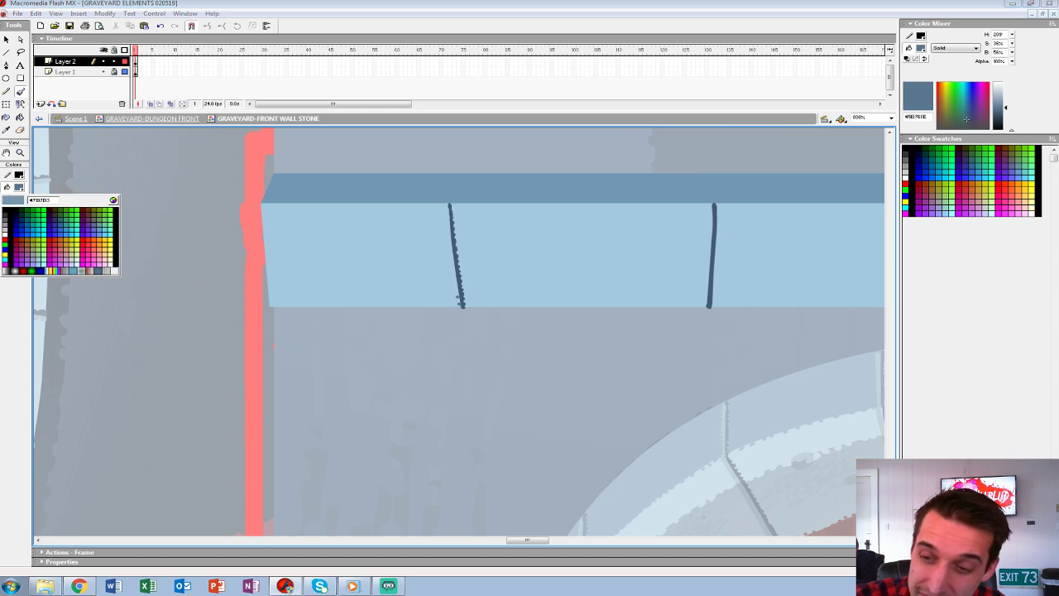
{"action": "left_click", "coordinate": [456, 256]}
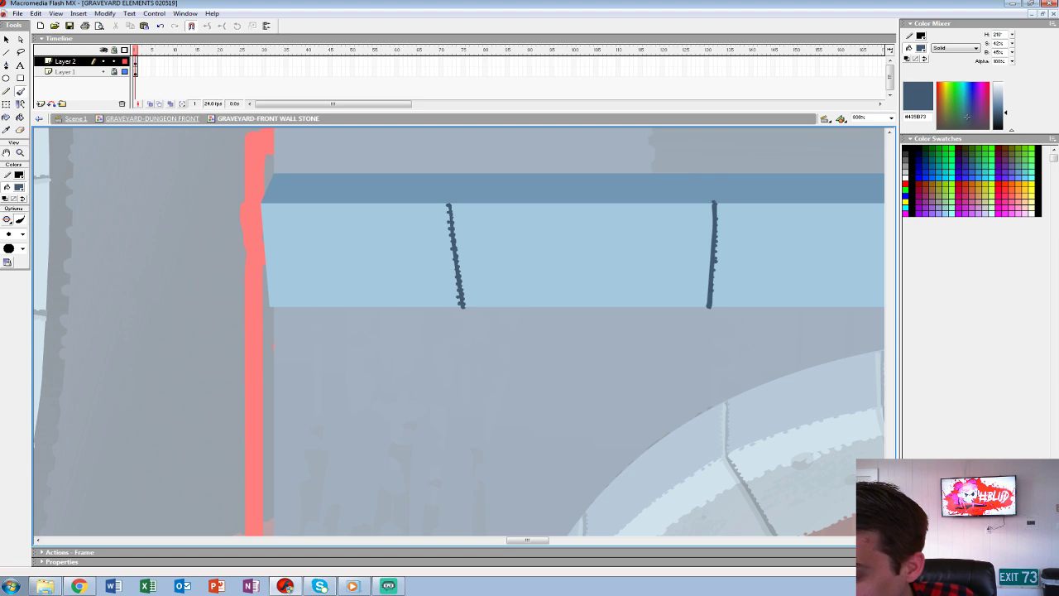
{"action": "key", "text": "e"}
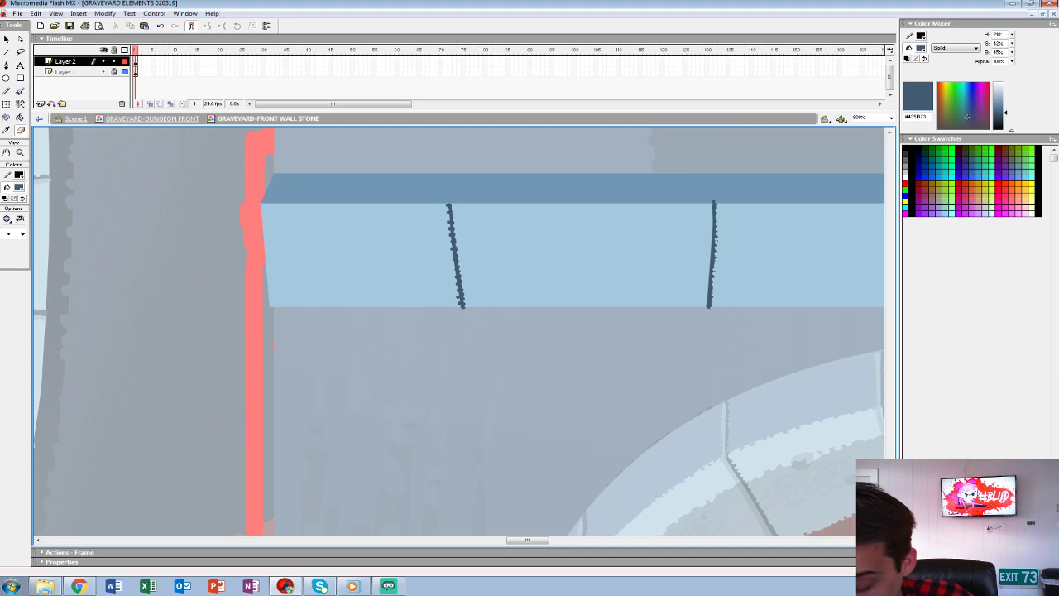
Roughen the ledge's third and fourth stone joints with brush dabs and eraser nicks, and return to 400%.
{"action": "mouse_move", "coordinate": [716, 216]}
{"action": "left_mouse_down"}
{"action": "mouse_move", "coordinate": [688, 198]}
{"action": "mouse_move", "coordinate": [612, 190]}
{"action": "mouse_move", "coordinate": [527, 207]}
{"action": "left_mouse_up"}
{"action": "left_click_drag", "start_coordinate": [858, 229], "coordinate": [744, 235]}
{"action": "key", "text": "b"}
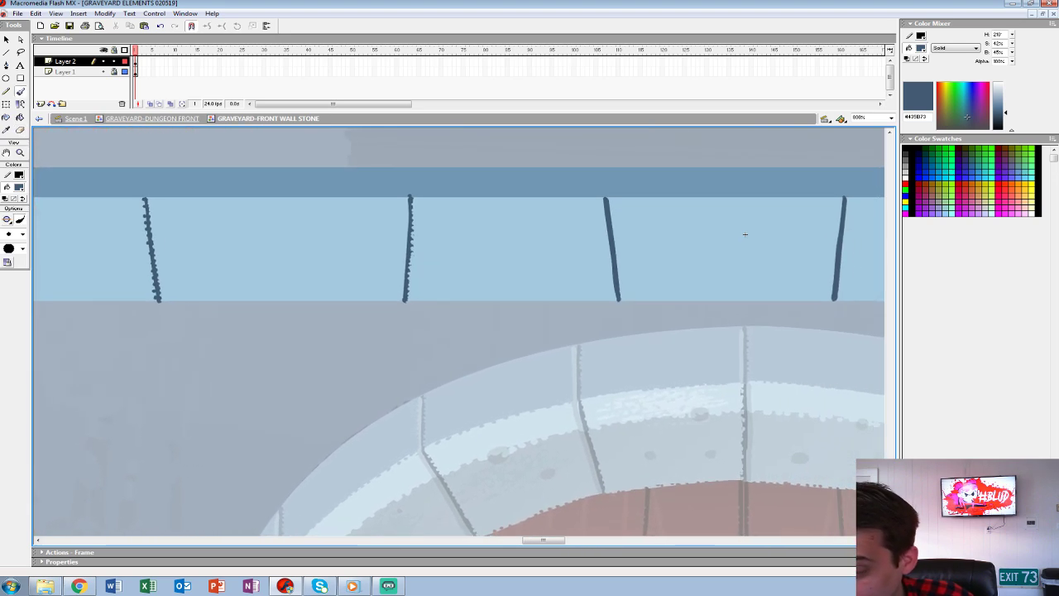
{"action": "key", "text": "e"}
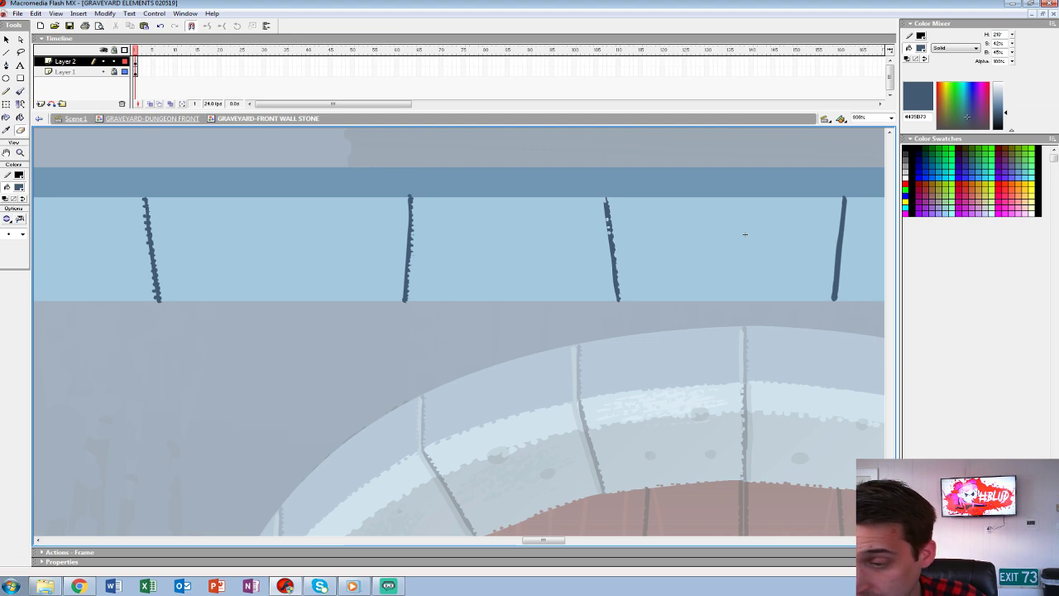
{"action": "left_click_drag", "start_coordinate": [745, 234], "coordinate": [573, 222]}
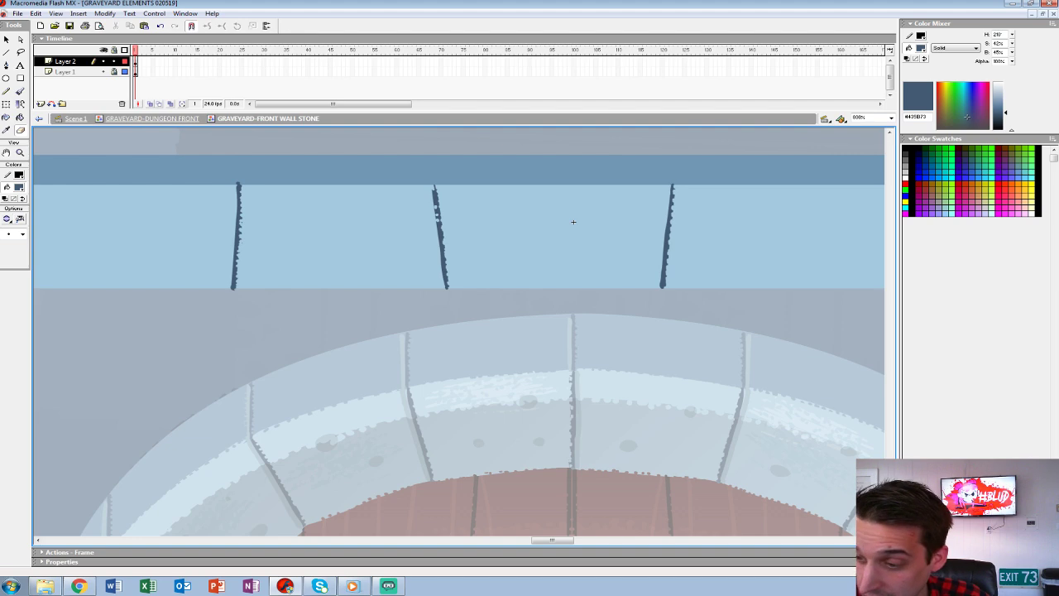
{"action": "left_click_drag", "start_coordinate": [573, 221], "coordinate": [852, 299]}
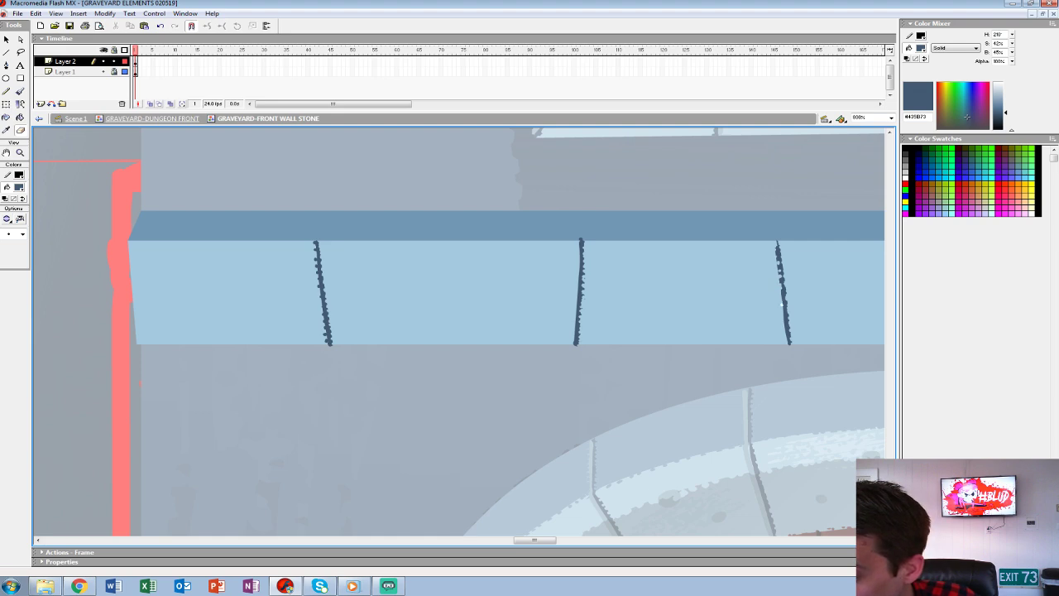
{"action": "left_click_drag", "start_coordinate": [463, 298], "coordinate": [509, 306]}
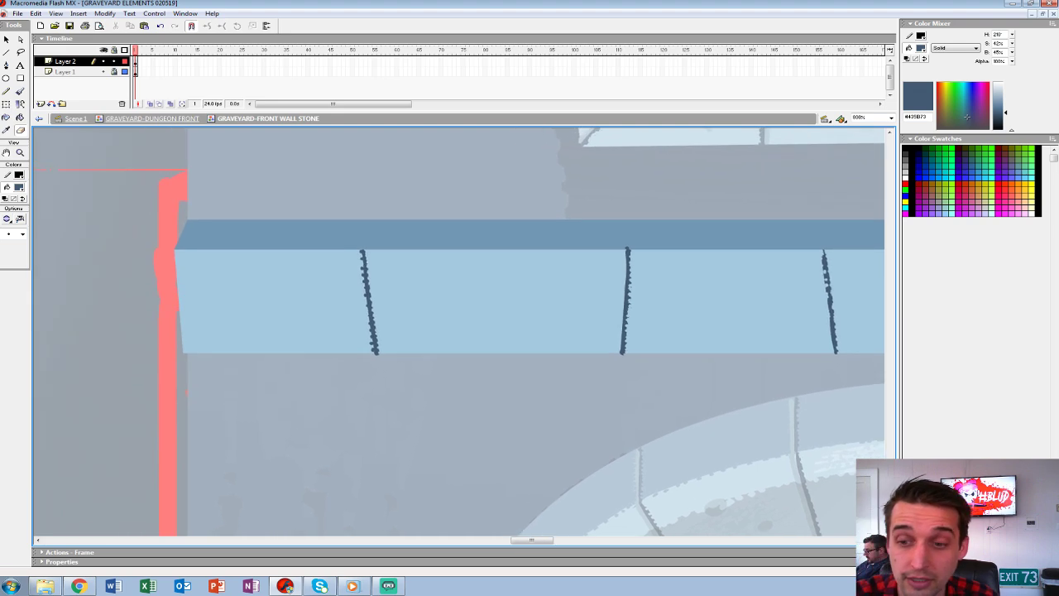
{"action": "key", "text": "ctrl+minus"}
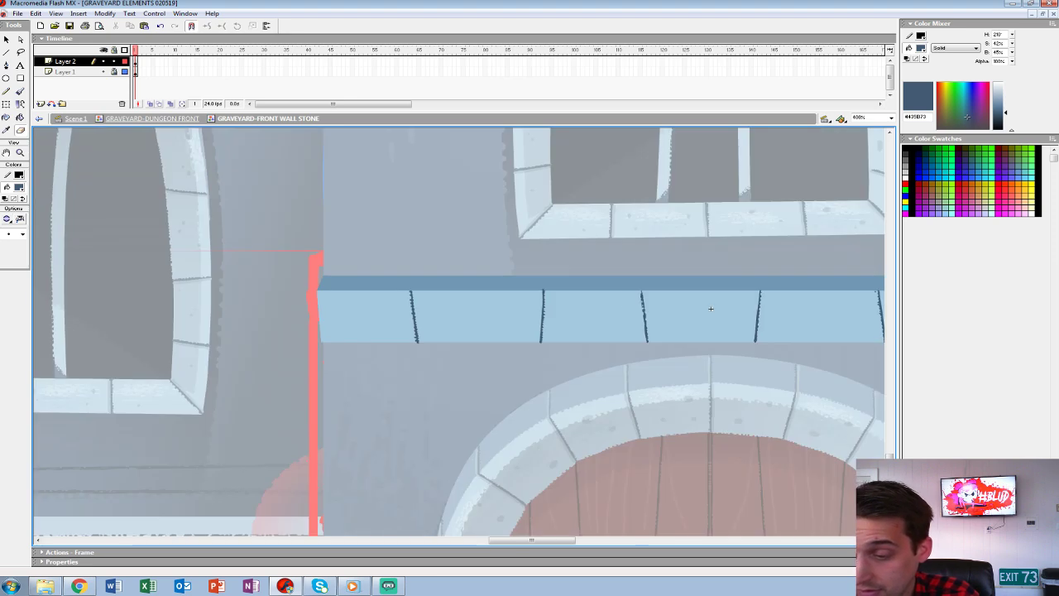
{"action": "left_click_drag", "start_coordinate": [710, 309], "coordinate": [656, 291]}
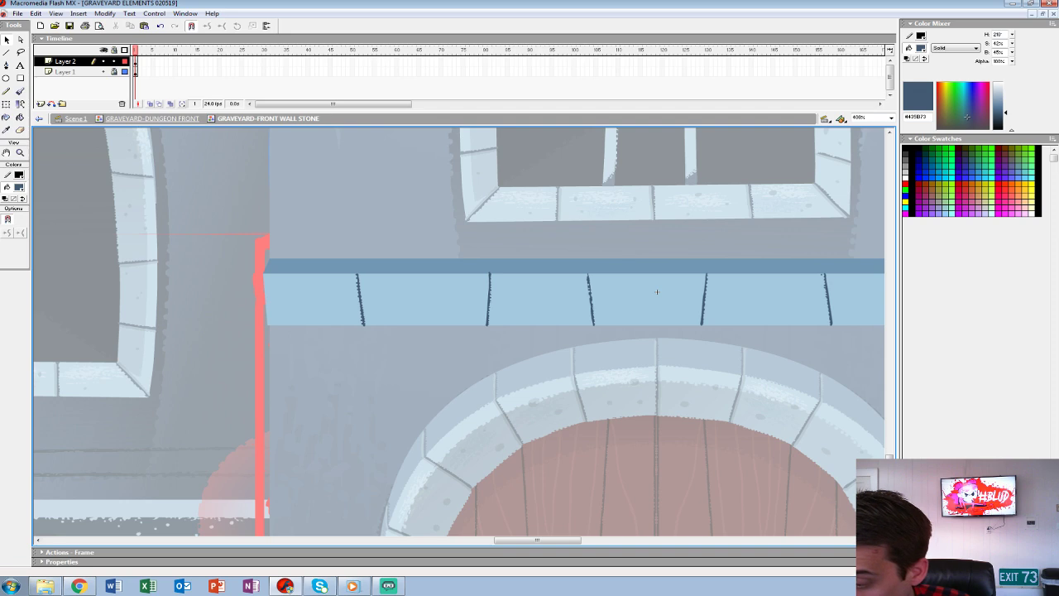
Leave the ledge symbol and sample the light highlight of the door arch's stones as the fill colour.
{"action": "key", "text": "ctrl+e"}
{"action": "left_click", "coordinate": [18, 187]}
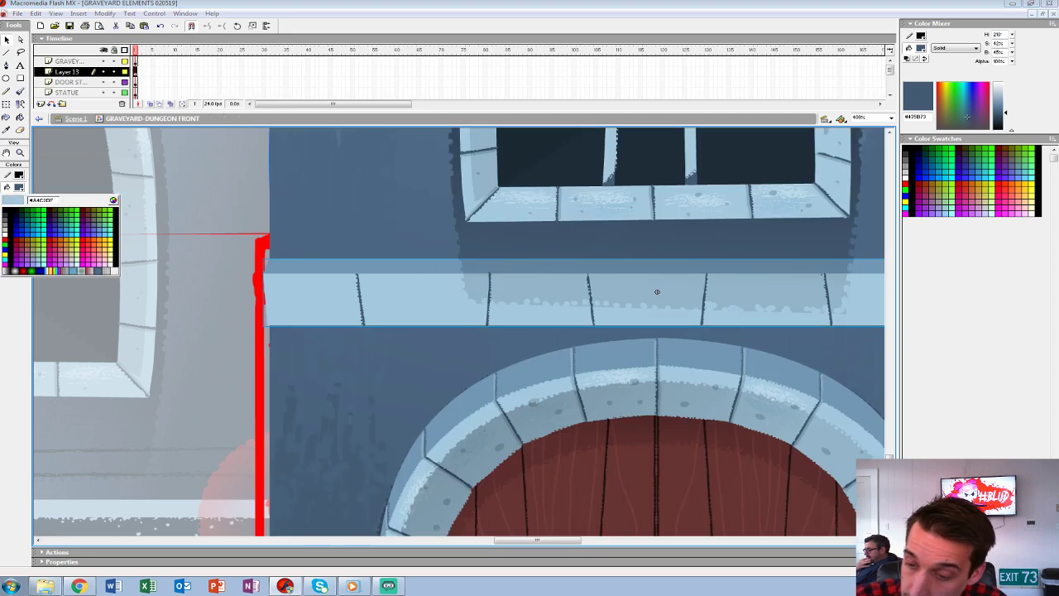
{"action": "left_click", "coordinate": [616, 377]}
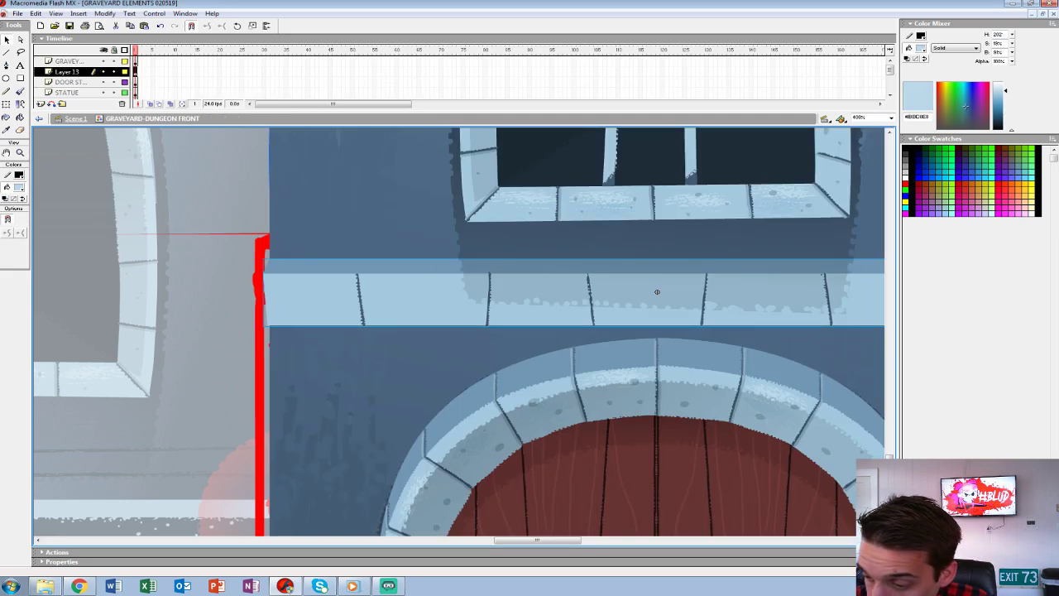
Open the GRAVEYARD-DUNGEOUN DOOR FRAME symbol inside GRAVEYARD-DOOR ALL and sample its shaded stone colour #8AACBF as the fill.
{"action": "double_click", "coordinate": [616, 377]}
{"action": "left_click", "coordinate": [616, 377]}
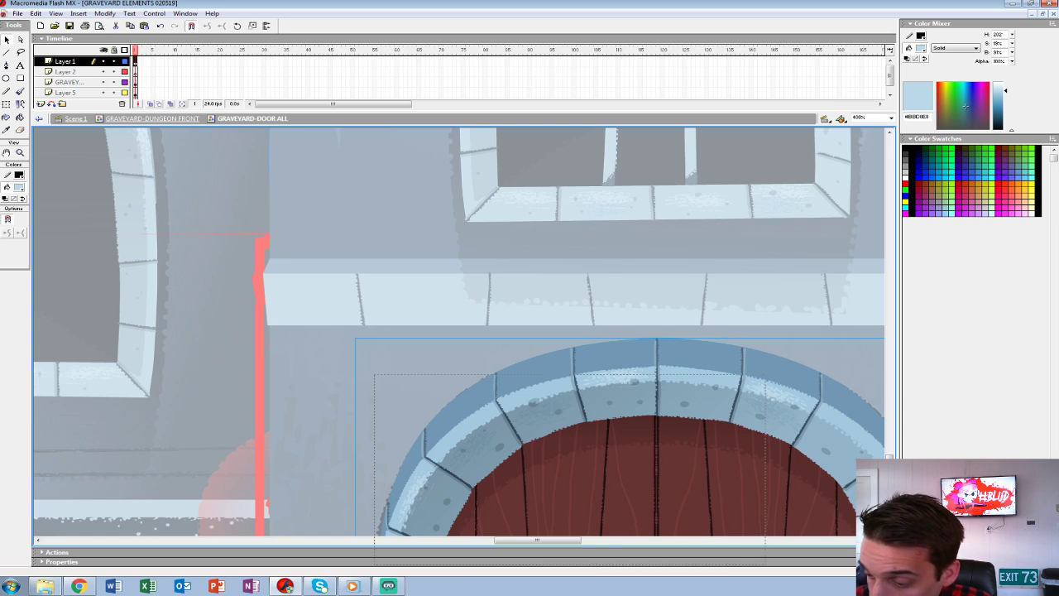
{"action": "double_click", "coordinate": [616, 377]}
{"action": "left_click", "coordinate": [69, 61]}
{"action": "left_click", "coordinate": [618, 377]}
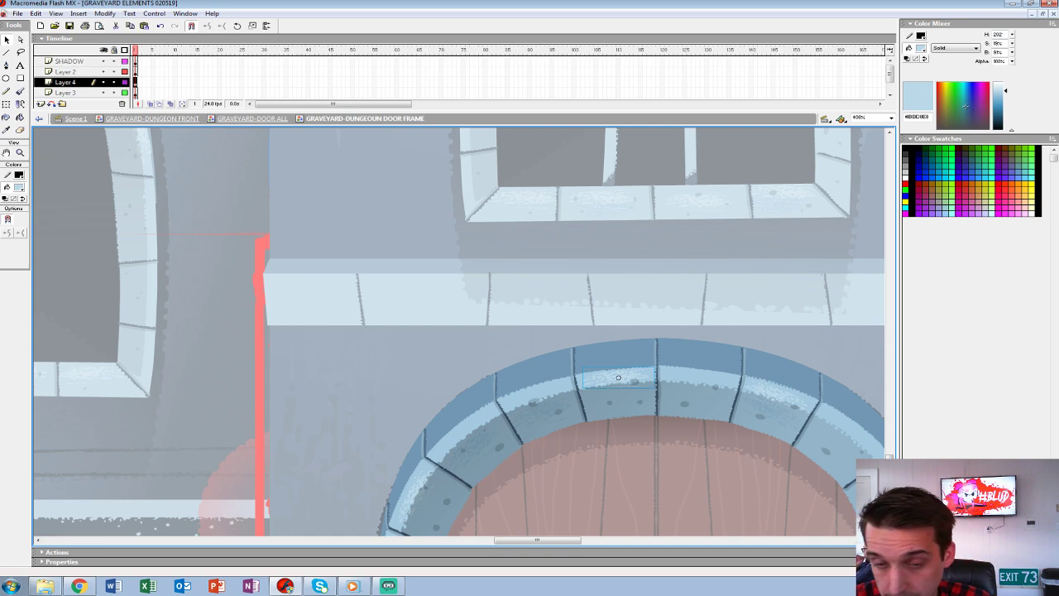
{"action": "left_click", "coordinate": [19, 187]}
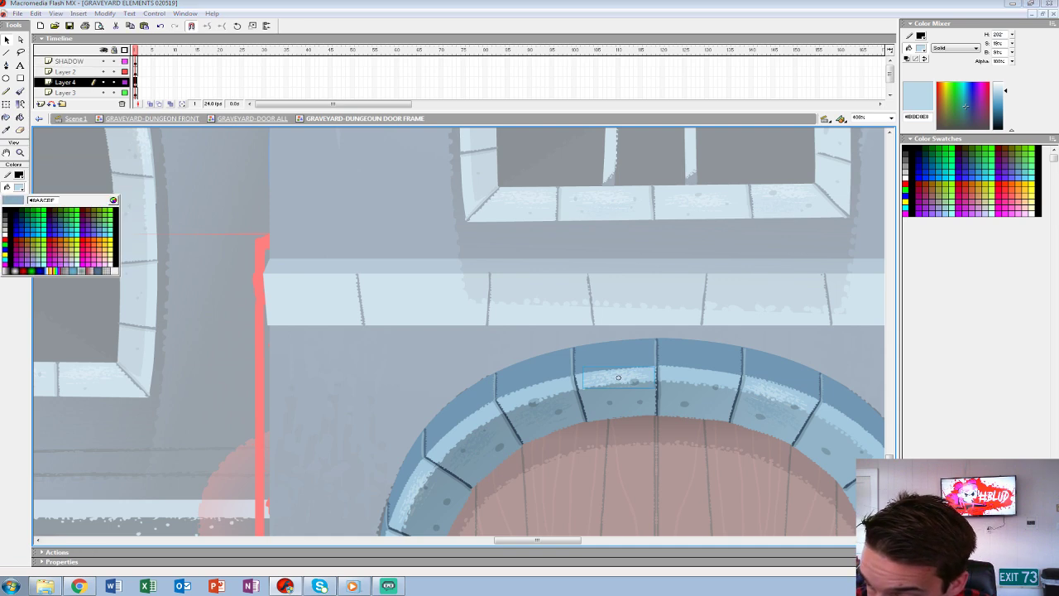
{"action": "left_click", "coordinate": [616, 395]}
Leave the door frame and reopen the ledge's GRAVEYARD-FRONT WALL STONE symbol for editing at 800%.
{"action": "double_click", "coordinate": [512, 306]}
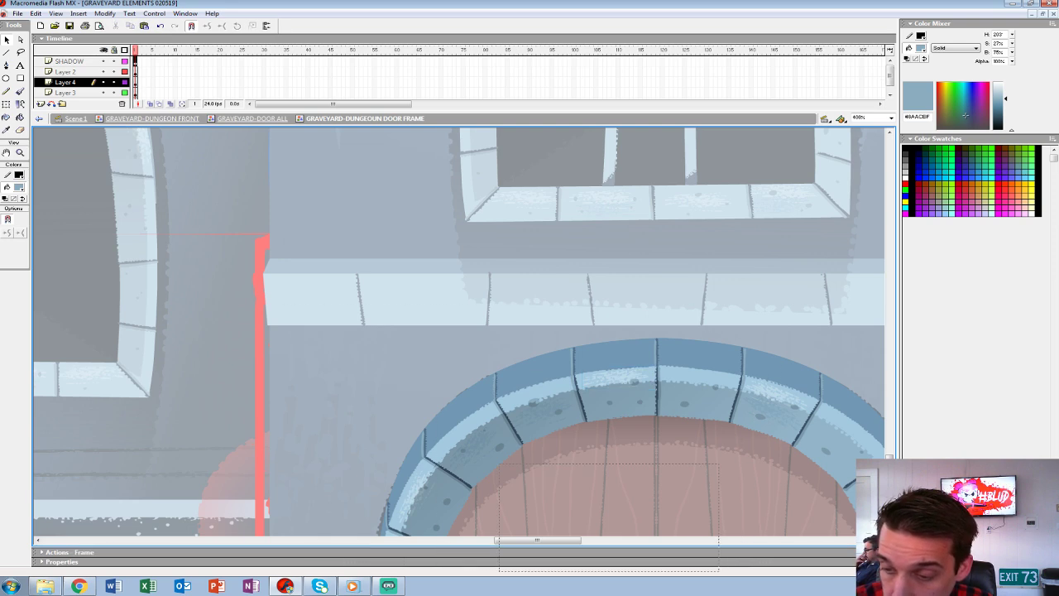
{"action": "double_click", "coordinate": [513, 306]}
{"action": "double_click", "coordinate": [562, 204]}
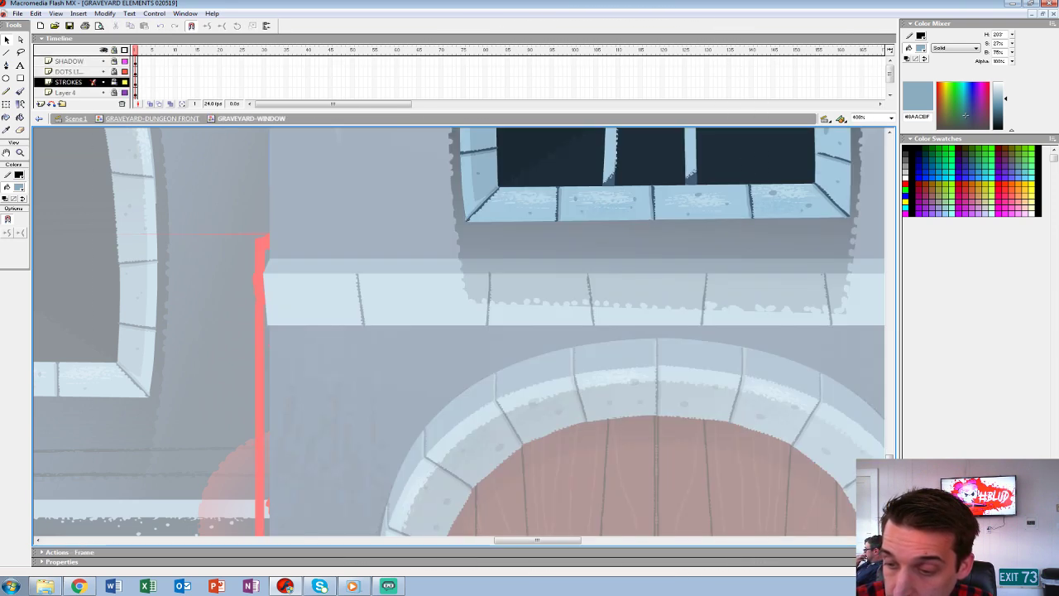
{"action": "double_click", "coordinate": [656, 291]}
{"action": "double_click", "coordinate": [656, 291]}
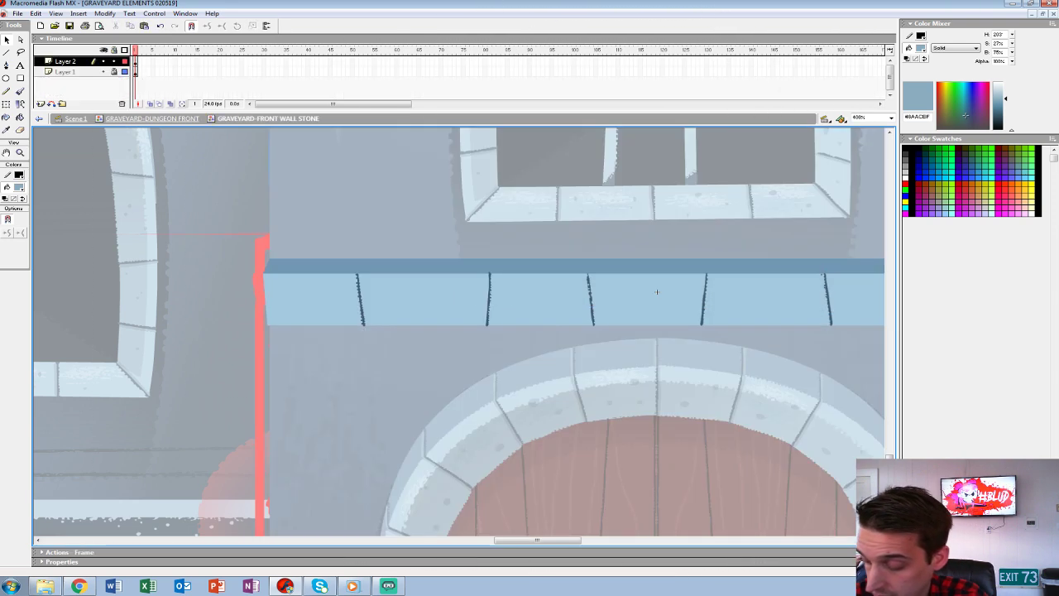
{"action": "key", "text": "ctrl+equal"}
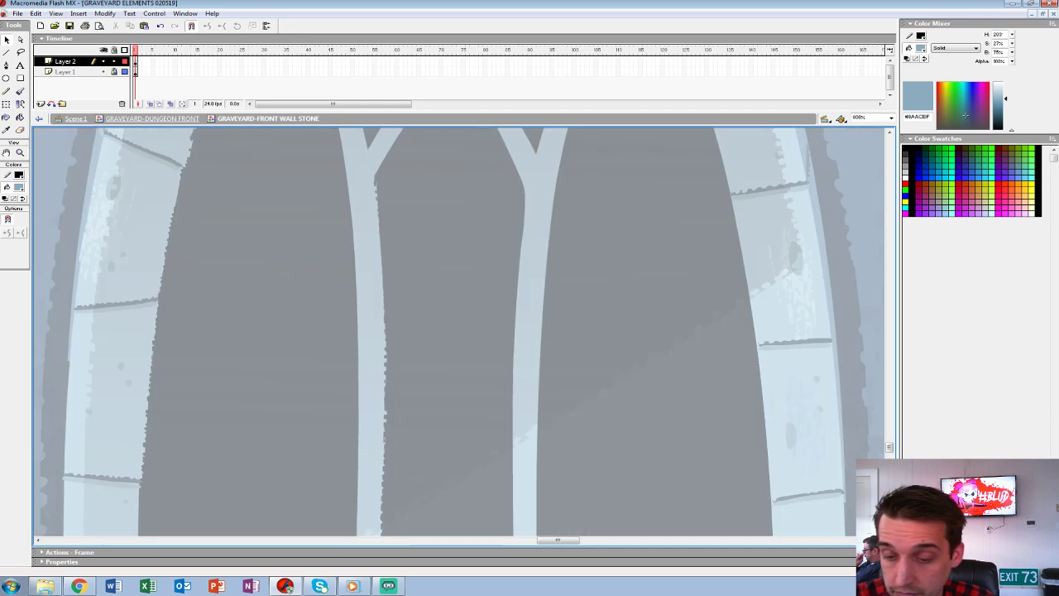
Add a new layer in the ledge symbol and paste the brushed highlight texture onto the second stone.
{"action": "left_click_drag", "start_coordinate": [463, 496], "coordinate": [515, 178]}
{"action": "left_click_drag", "start_coordinate": [530, 529], "coordinate": [860, 248]}
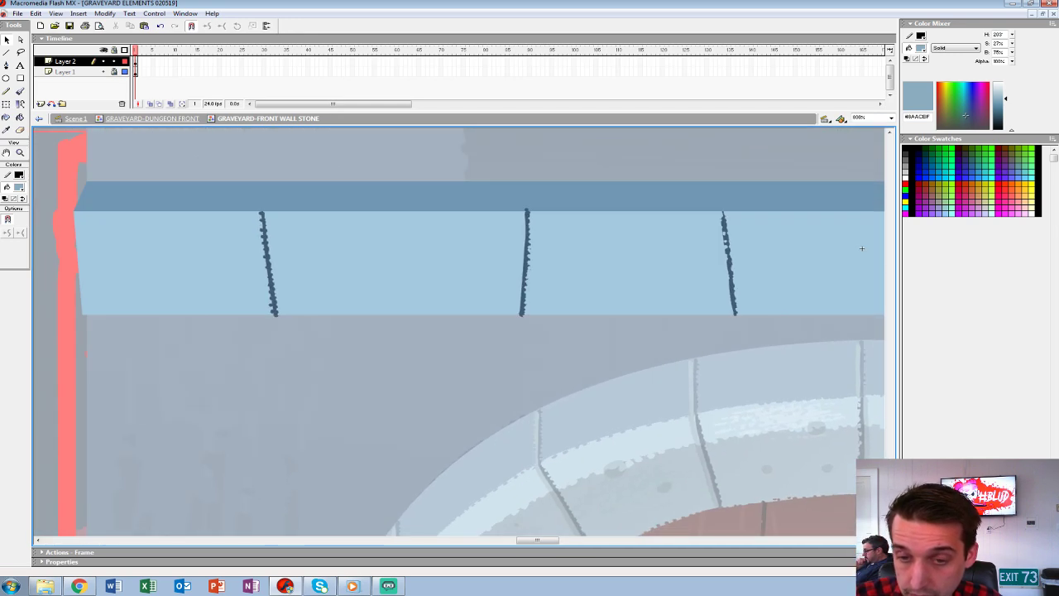
{"action": "left_click_drag", "start_coordinate": [528, 248], "coordinate": [645, 281]}
{"action": "left_click", "coordinate": [40, 104]}
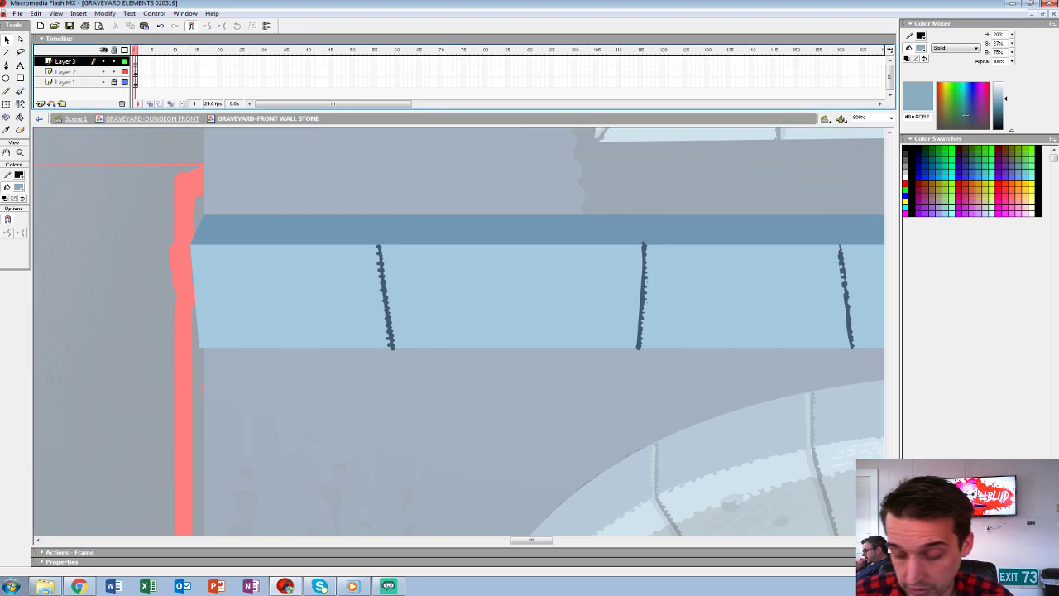
{"action": "key", "text": "ctrl+v"}
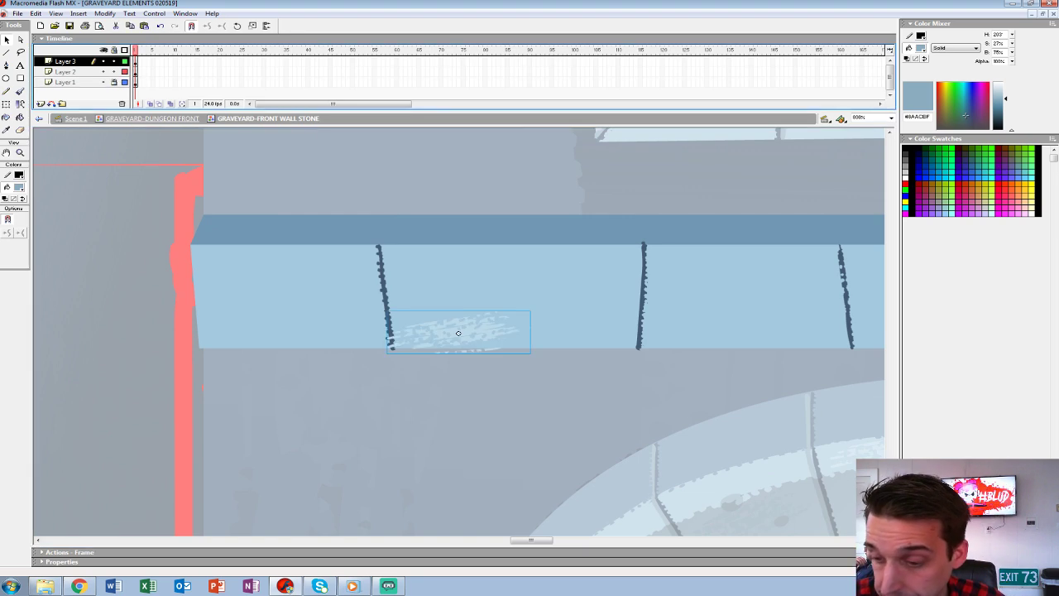
{"action": "left_click_drag", "start_coordinate": [458, 332], "coordinate": [513, 271]}
Widen and tilt the pasted highlight with Free Transform and fit it against the second stone's upper edge.
{"action": "key", "text": "q"}
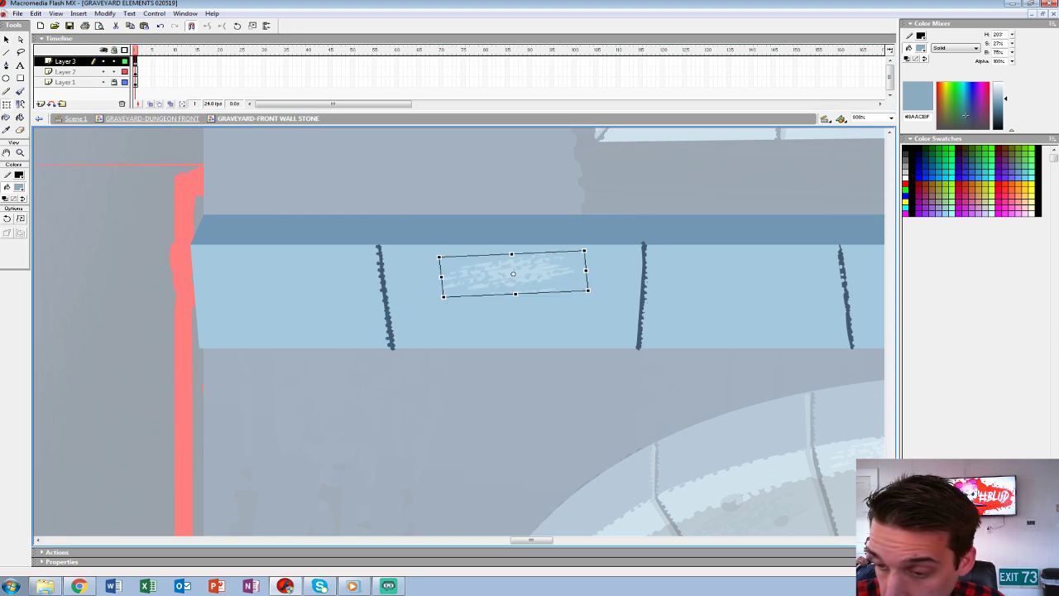
{"action": "left_click_drag", "start_coordinate": [440, 267], "coordinate": [439, 258]}
{"action": "left_click_drag", "start_coordinate": [586, 270], "coordinate": [516, 272]}
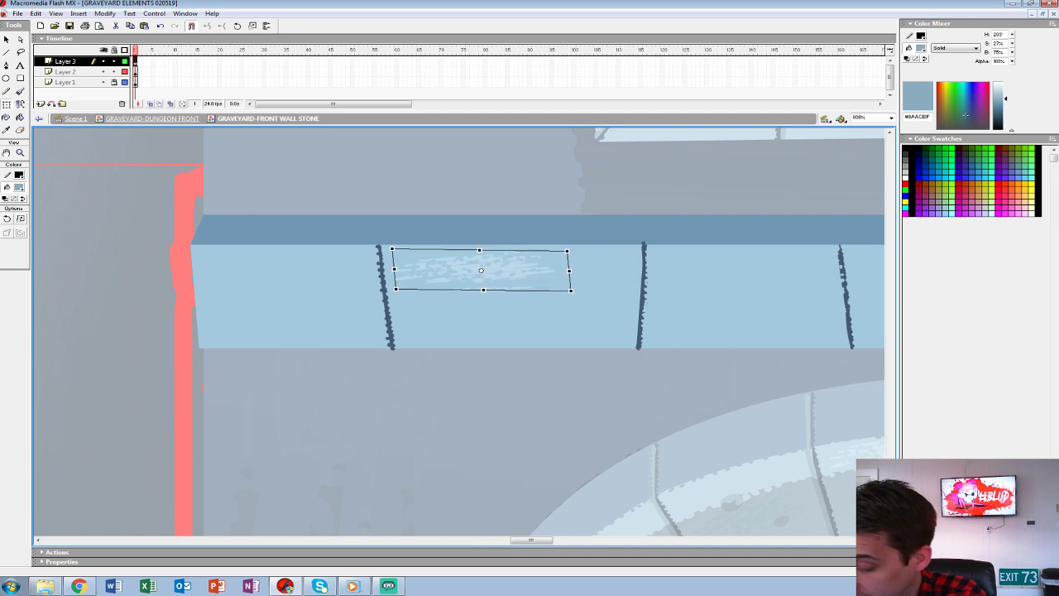
{"action": "key", "text": "Up"}
{"action": "left_click_drag", "start_coordinate": [569, 272], "coordinate": [570, 279]}
{"action": "key", "text": "Up"}
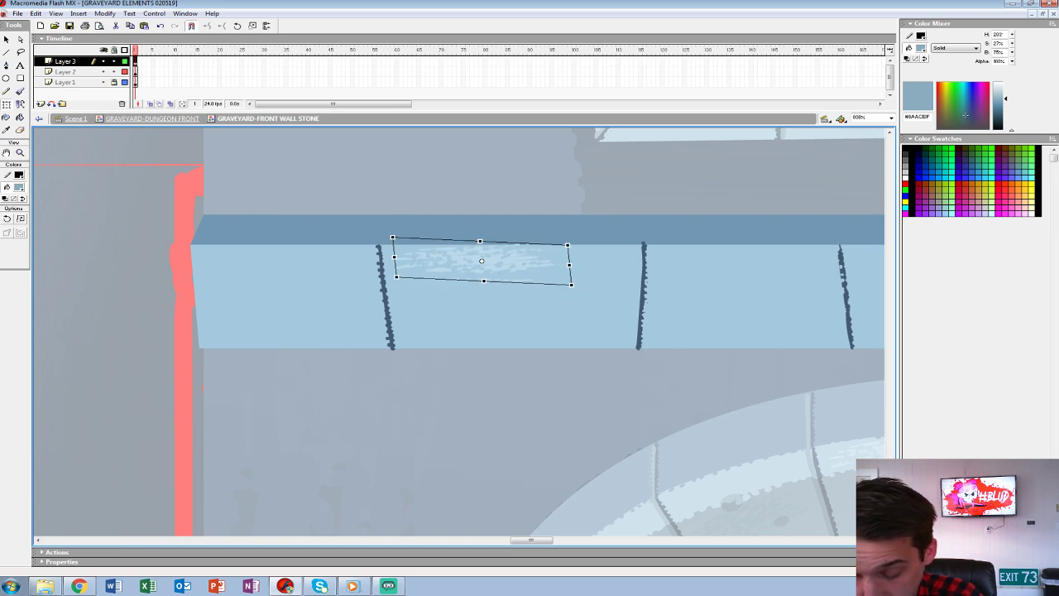
Copy the highlight texture onto the third stone and flip the copy horizontally.
{"action": "left_click_drag", "start_coordinate": [482, 261], "coordinate": [747, 266]}
{"action": "left_click_drag", "start_coordinate": [819, 280], "coordinate": [715, 292]}
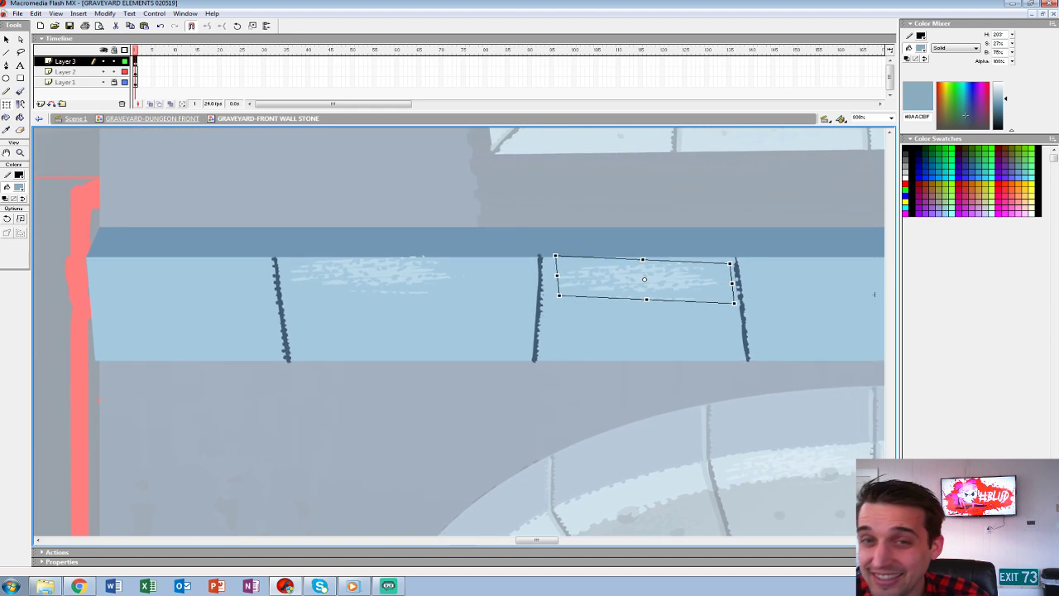
{"action": "key", "text": "alt+m"}
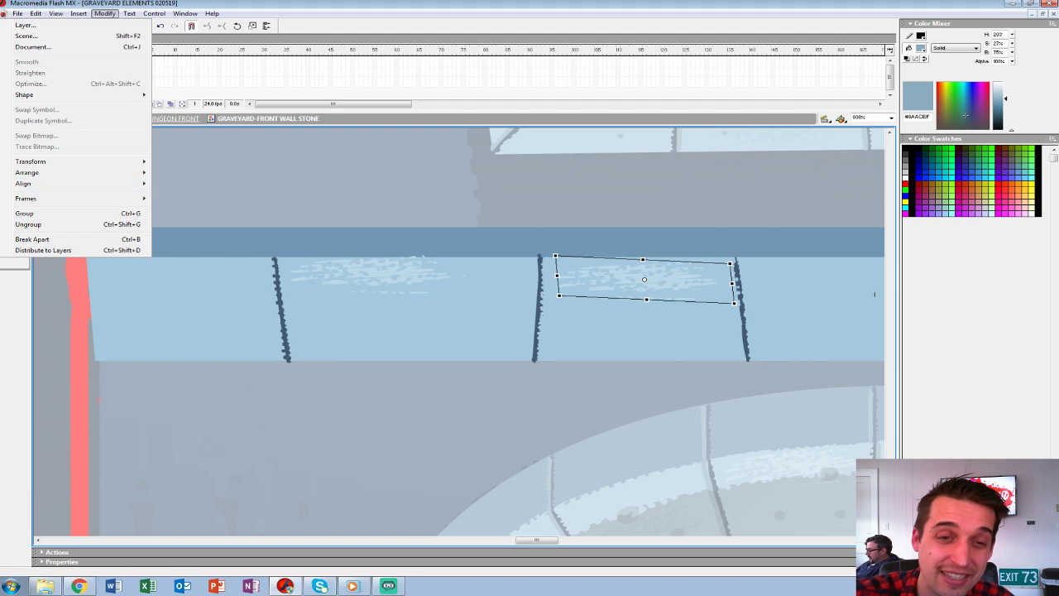
{"action": "mouse_move", "coordinate": [83, 95]}
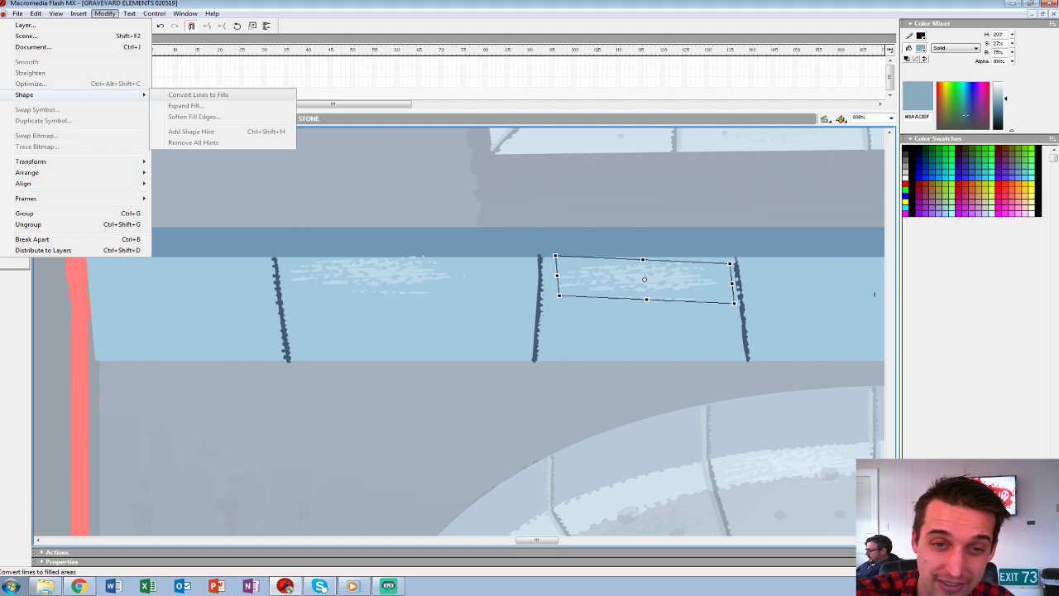
{"action": "mouse_move", "coordinate": [83, 161]}
{"action": "key", "text": "Down"}
{"action": "key", "text": "Down"}
{"action": "key", "text": "Down"}
{"action": "key", "text": "Down"}
{"action": "key", "text": "Down"}
{"action": "key", "text": "Down"}
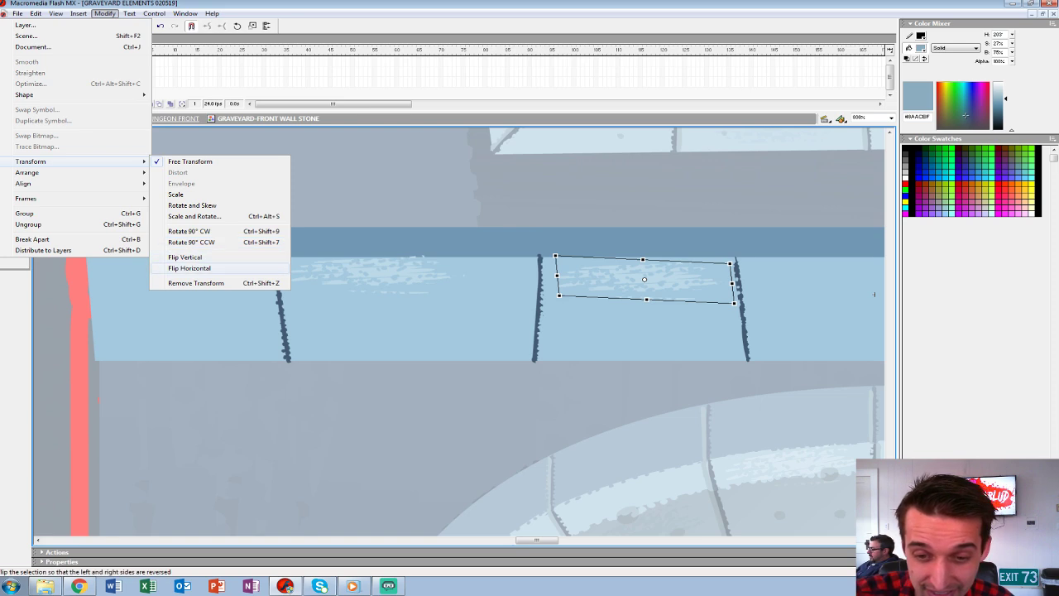
{"action": "key", "text": "Return"}
Nudge the flipped highlight up and to the left so it sits between the third stone's joints.
{"action": "key", "text": "Up"}
{"action": "key", "text": "Left"}
{"action": "key", "text": "Left"}
{"action": "key", "text": "Left"}
{"action": "key", "text": "Left"}
{"action": "key", "text": "Left"}
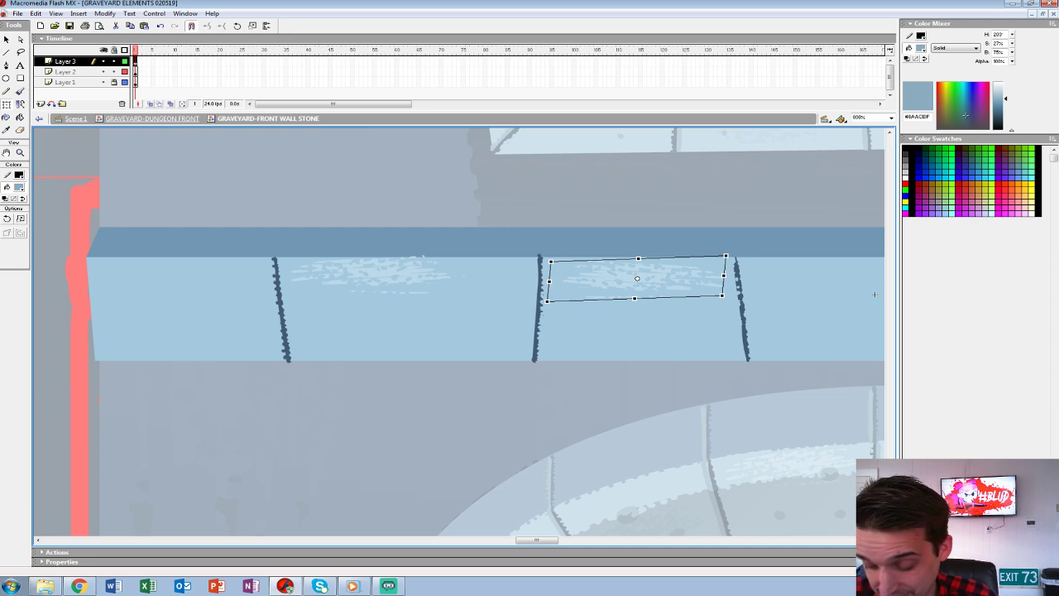
On Layer 2, brush #8AACBF edges beside the first and second joints and across the ledge's top face, roughening them with the eraser.
{"action": "left_click", "coordinate": [874, 294]}
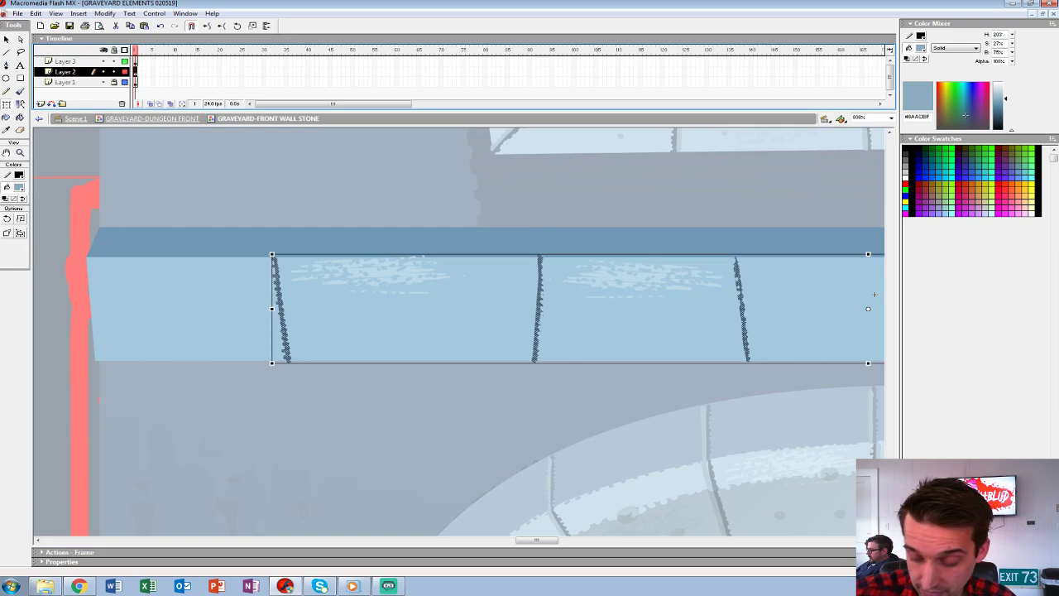
{"action": "key", "text": "b"}
{"action": "mouse_move", "coordinate": [288, 361]}
{"action": "left_mouse_down"}
{"action": "mouse_move", "coordinate": [275, 260]}
{"action": "mouse_move", "coordinate": [285, 235]}
{"action": "left_mouse_up"}
{"action": "key", "text": "ctrl+z"}
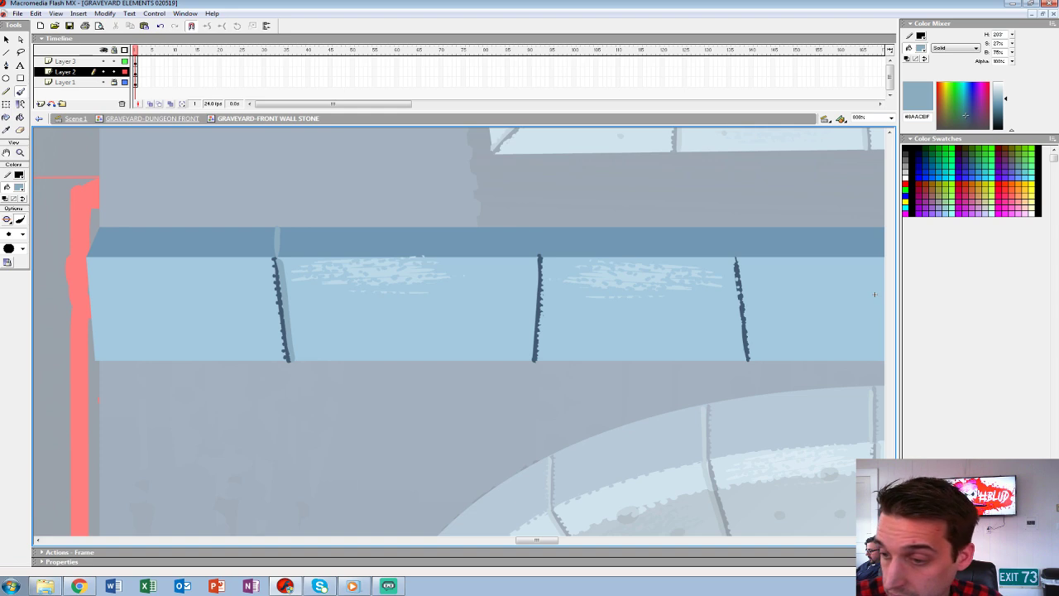
{"action": "mouse_move", "coordinate": [539, 258]}
{"action": "left_mouse_down"}
{"action": "mouse_move", "coordinate": [538, 228]}
{"action": "mouse_move", "coordinate": [531, 360]}
{"action": "left_mouse_up"}
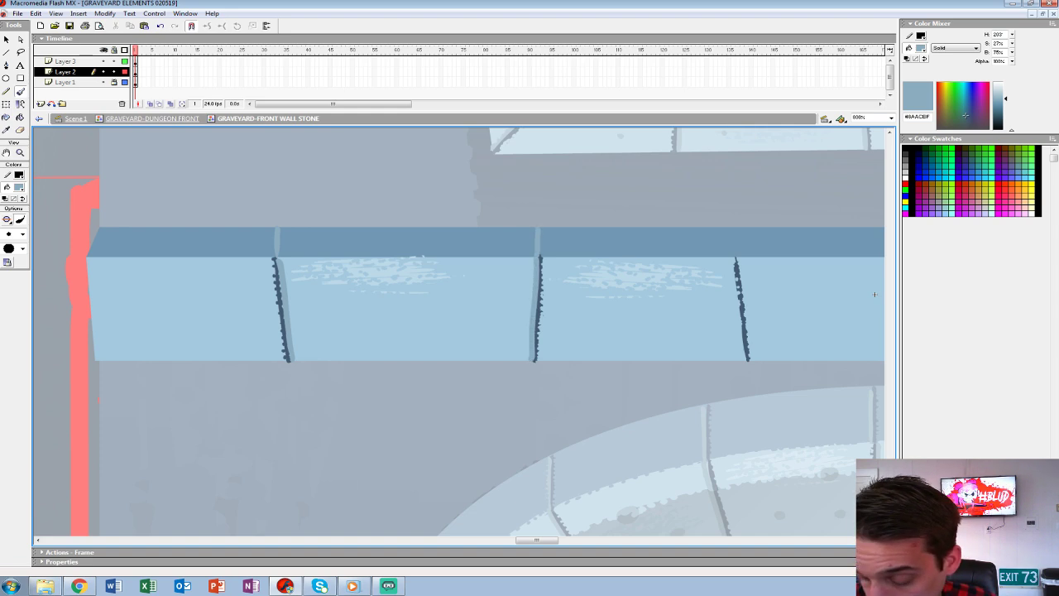
{"action": "key", "text": "e"}
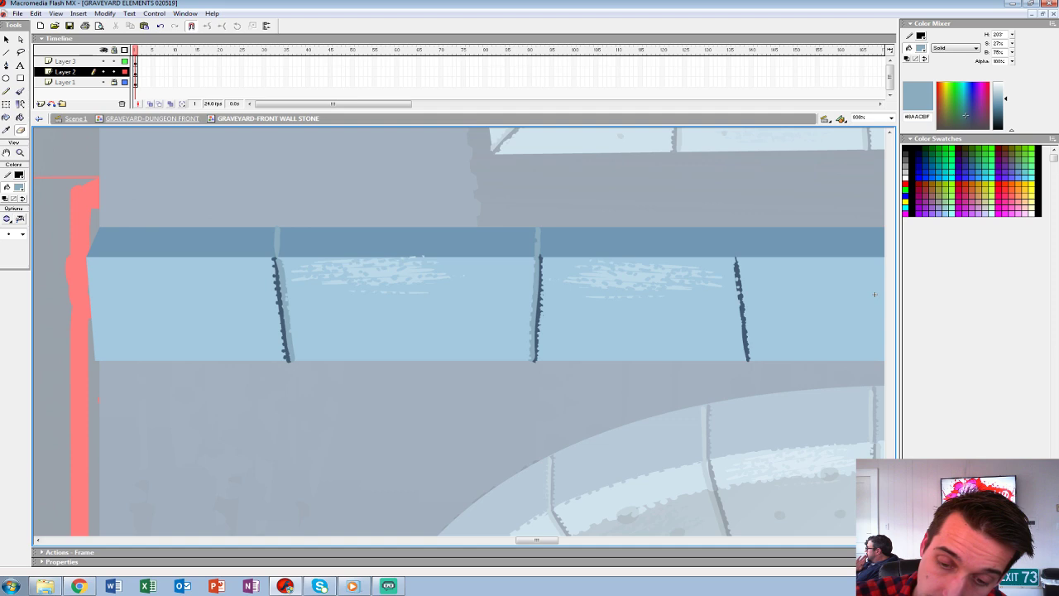
Brush the #8AACBF edge along the third joint and up the ledge's top face, and nick it with the eraser.
{"action": "left_click_drag", "start_coordinate": [874, 293], "coordinate": [685, 263]}
{"action": "key", "text": "b"}
{"action": "left_click_drag", "start_coordinate": [556, 331], "coordinate": [542, 197]}
{"action": "key", "text": "e"}
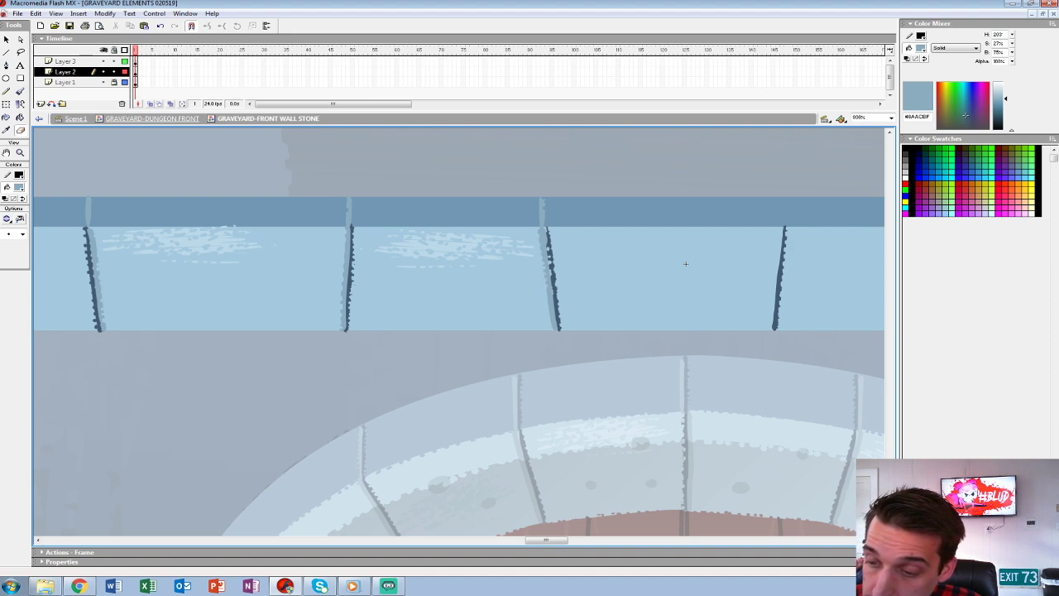
{"action": "mouse_move", "coordinate": [685, 263]}
{"action": "left_mouse_down"}
{"action": "mouse_move", "coordinate": [476, 276]}
{"action": "mouse_move", "coordinate": [491, 277]}
{"action": "left_mouse_up"}
{"action": "key", "text": "b"}
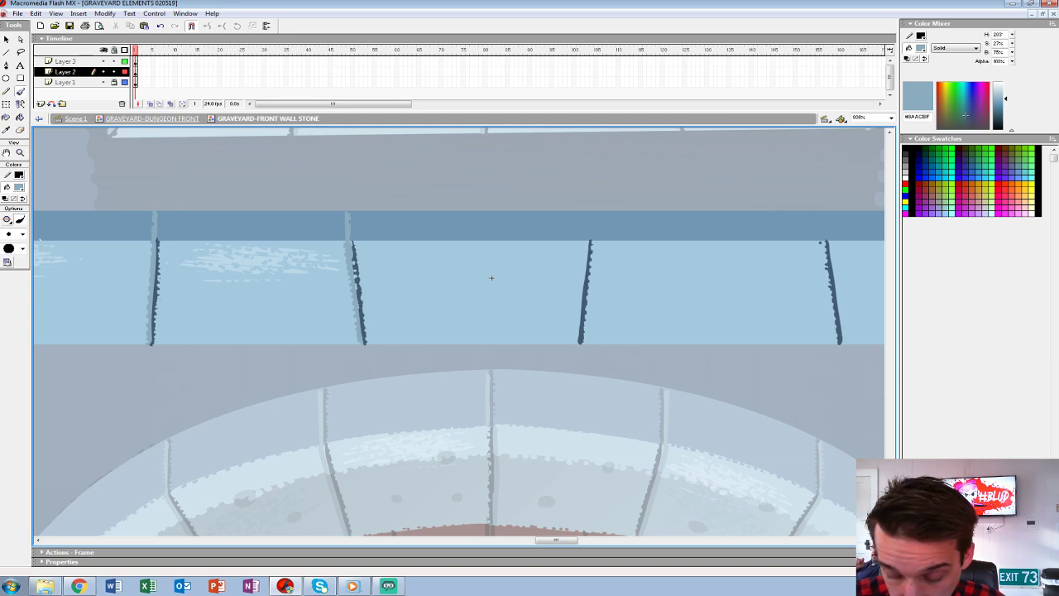
{"action": "left_click_drag", "start_coordinate": [577, 344], "coordinate": [575, 283]}
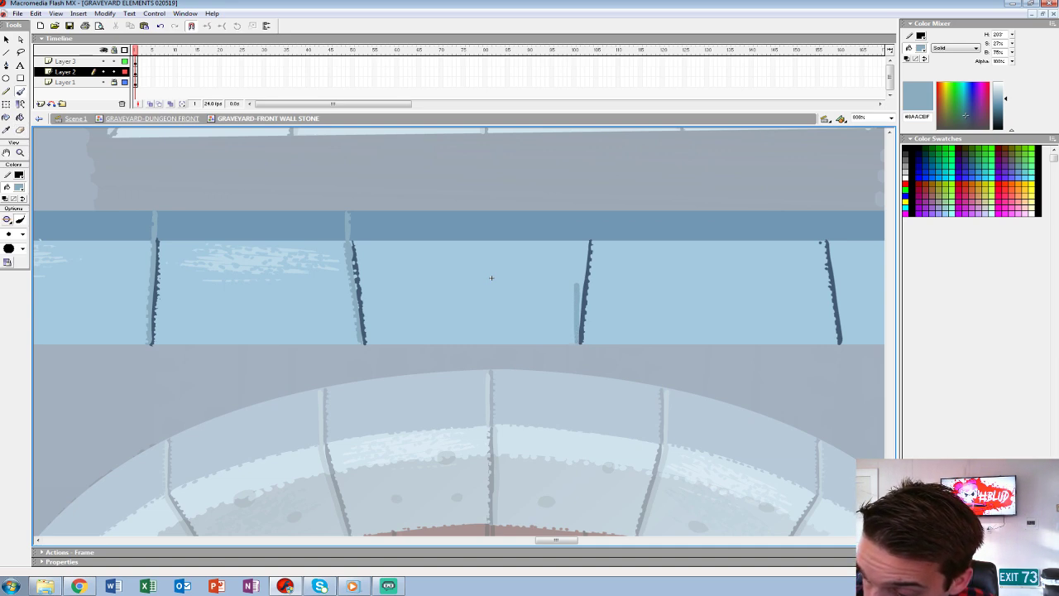
{"action": "key", "text": "ctrl+z"}
{"action": "left_click_drag", "start_coordinate": [577, 341], "coordinate": [586, 240]}
{"action": "key", "text": "ctrl+z"}
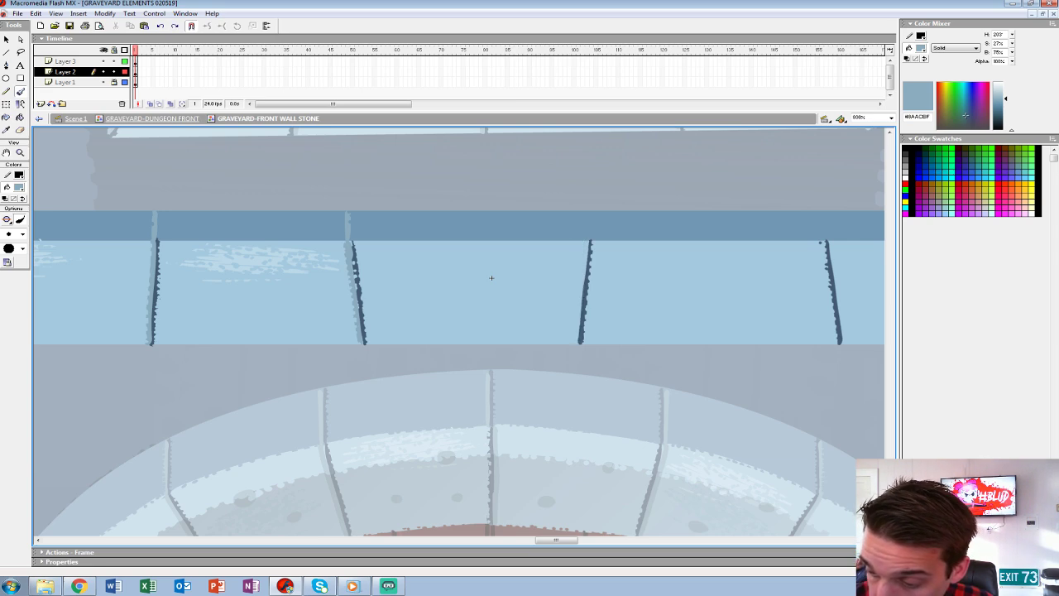
Brush #8AACBF edges along the fourth and fifth joints up through the ledge's top face and roughen them with the eraser.
{"action": "left_click_drag", "start_coordinate": [577, 344], "coordinate": [582, 216]}
{"action": "key", "text": "e"}
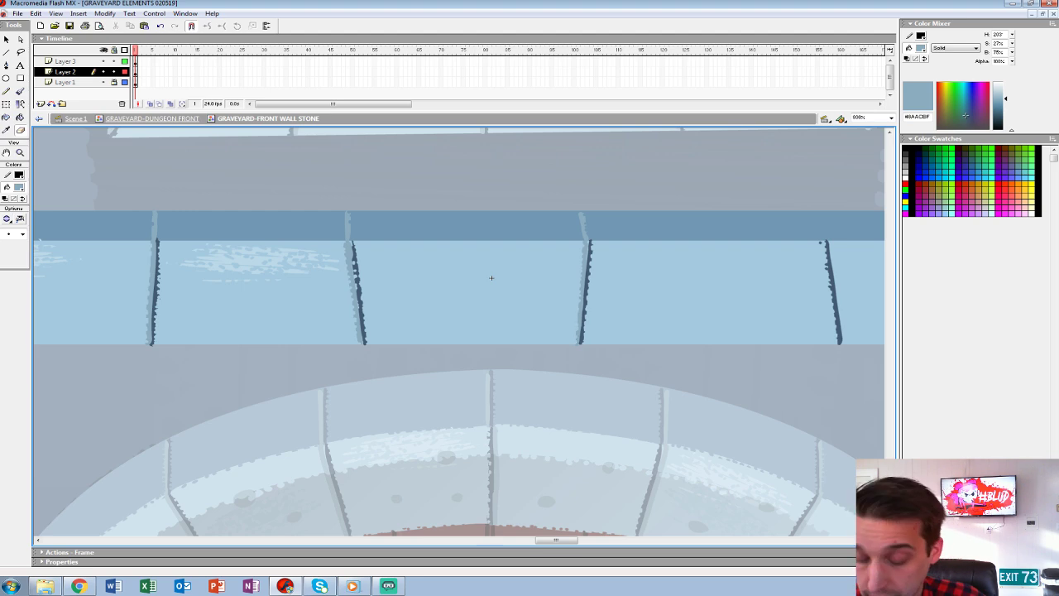
{"action": "key", "text": "b"}
{"action": "left_click_drag", "start_coordinate": [844, 344], "coordinate": [828, 221]}
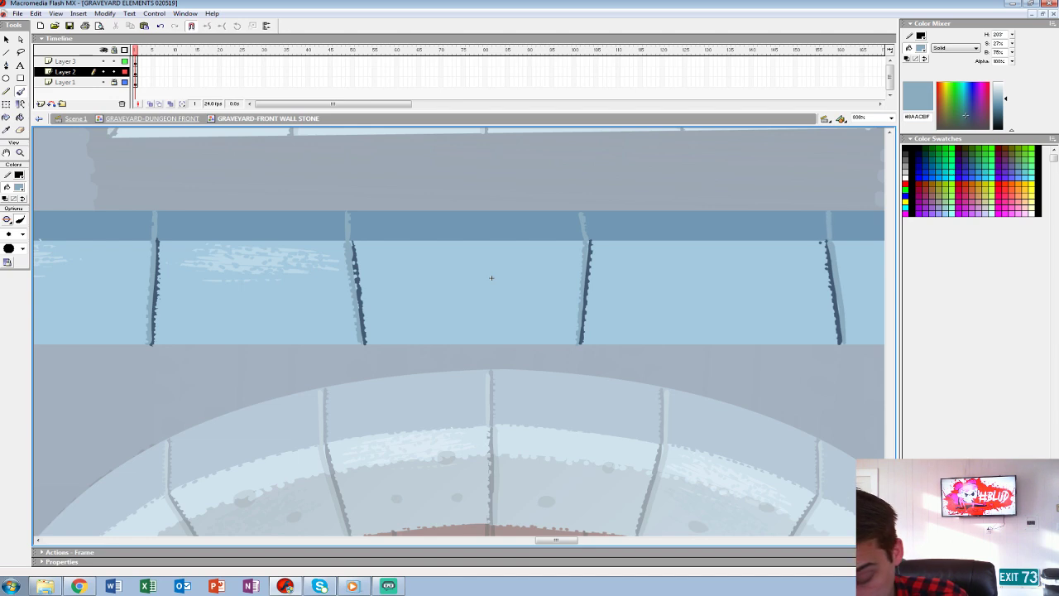
{"action": "key", "text": "e"}
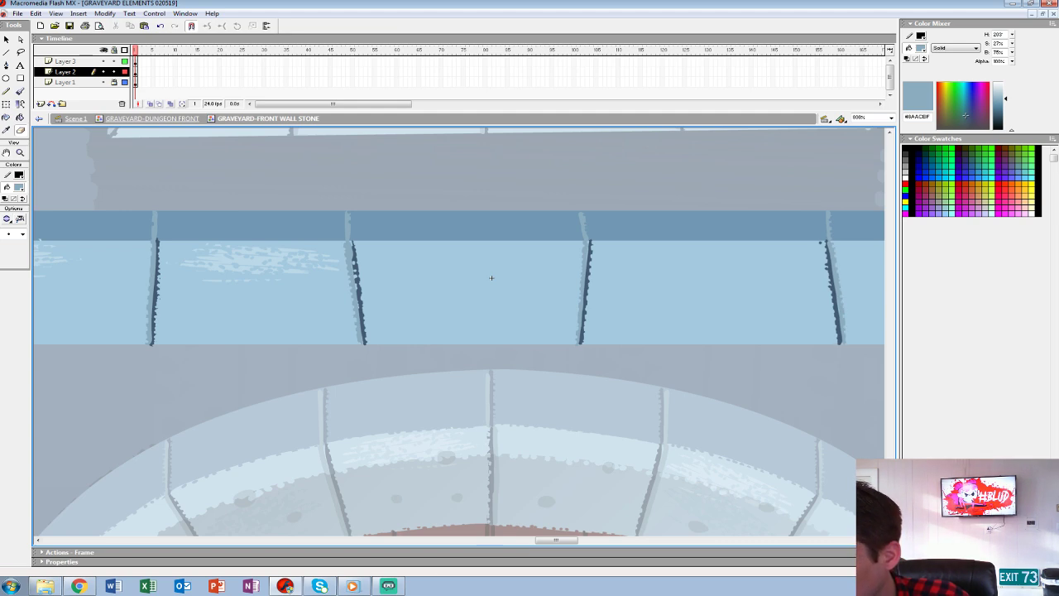
Brush the #8AACBF edge beside the sixth joint through the ledge's top face and nick it with the eraser.
{"action": "left_click_drag", "start_coordinate": [492, 277], "coordinate": [70, 288]}
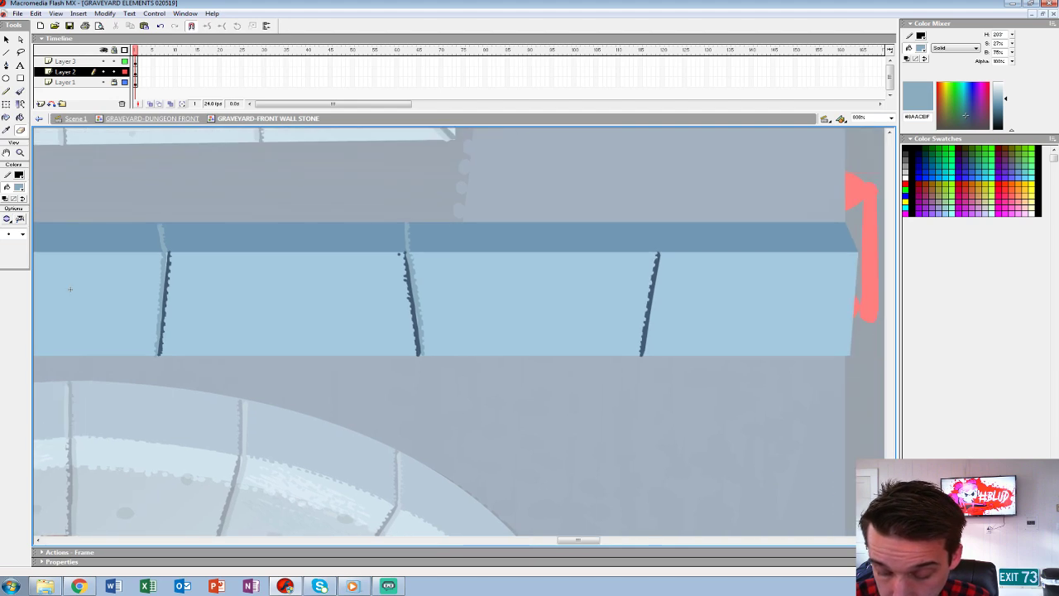
{"action": "key", "text": "b"}
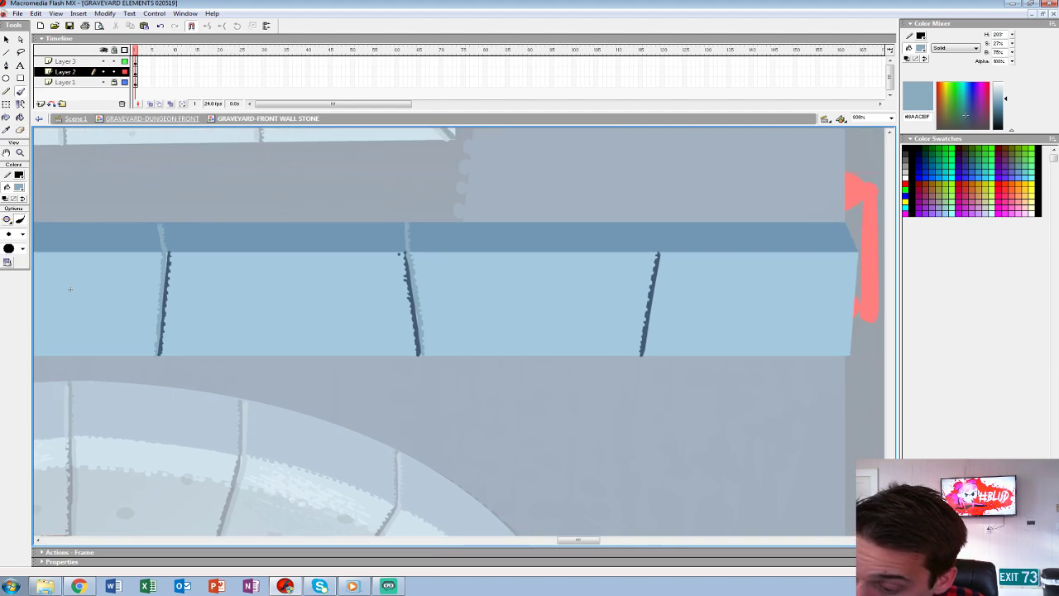
{"action": "left_click_drag", "start_coordinate": [644, 355], "coordinate": [660, 222]}
{"action": "key", "text": "e"}
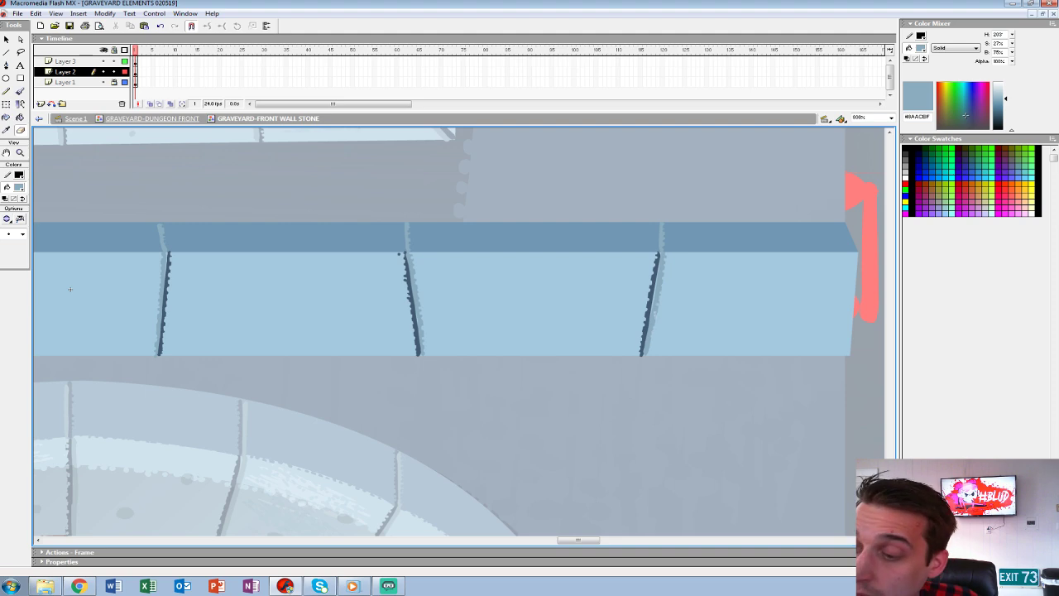
Check the ledge against the window and door in GRAVEYARD-DUNGEON FRONT at 200%, and reopen GRAVEYARD-FRONT WALL STONE at 400%.
{"action": "key", "text": "ctrl+minus"}
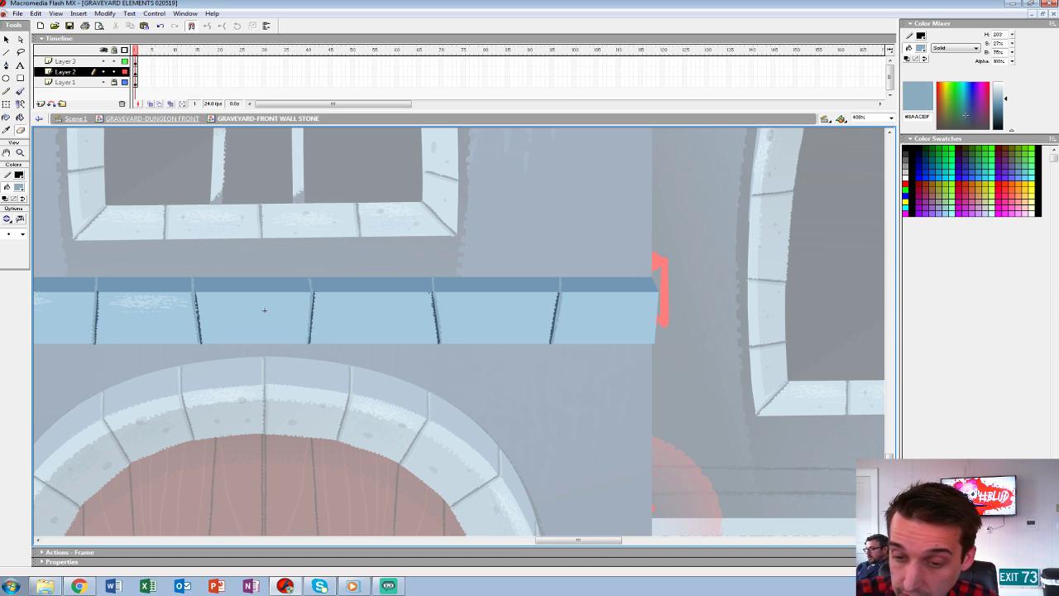
{"action": "left_click_drag", "start_coordinate": [265, 311], "coordinate": [533, 357]}
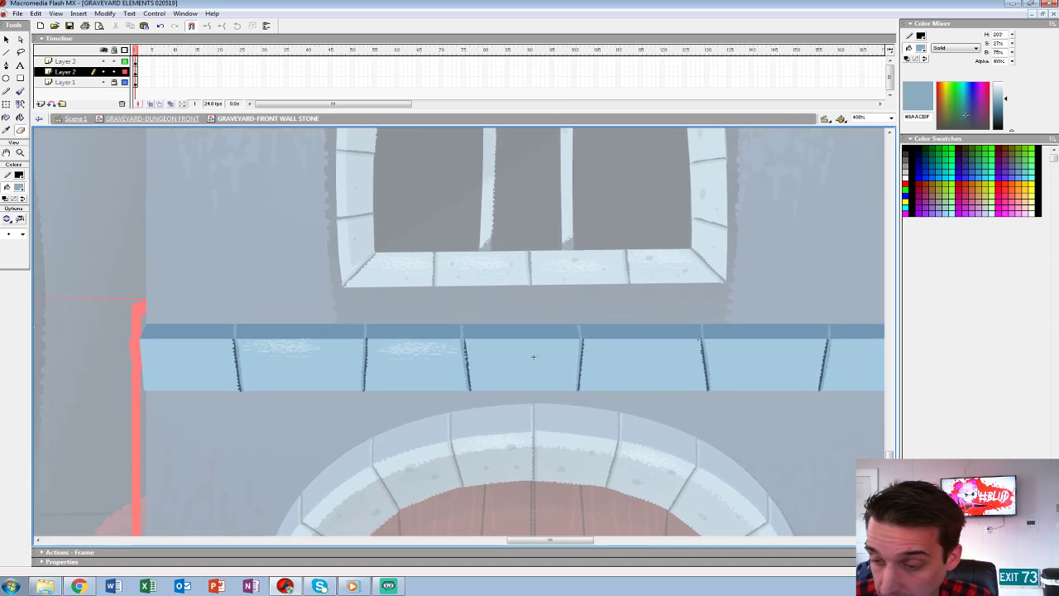
{"action": "key", "text": "v"}
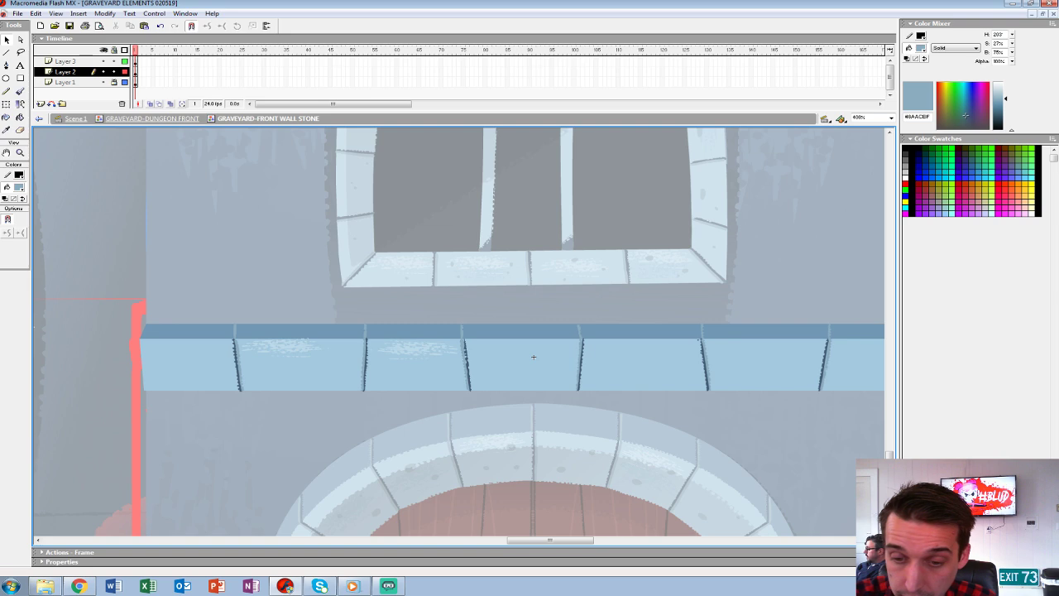
{"action": "double_click", "coordinate": [534, 357]}
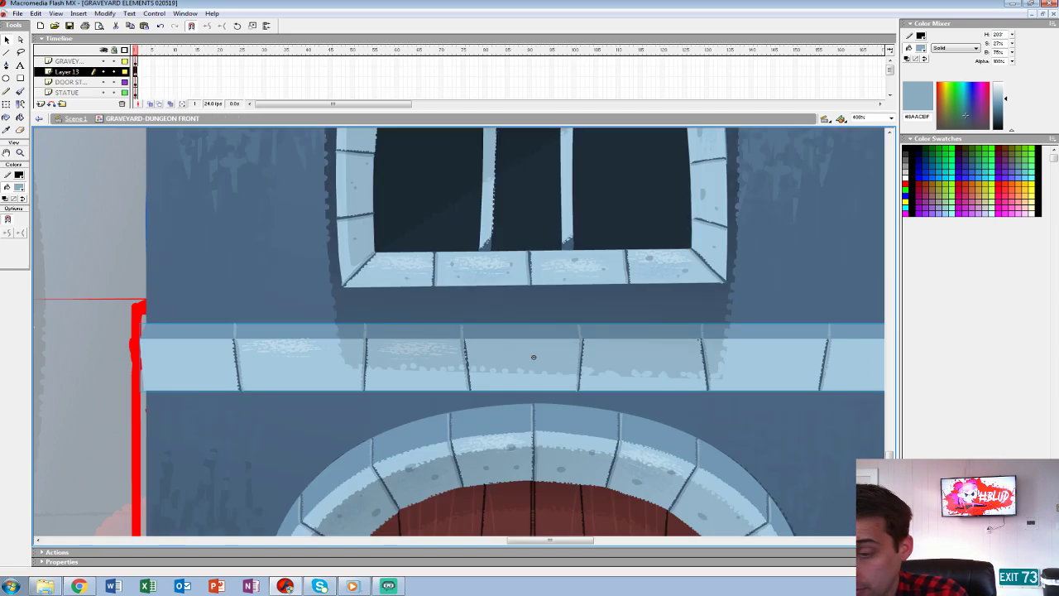
{"action": "key", "text": "ctrl+minus"}
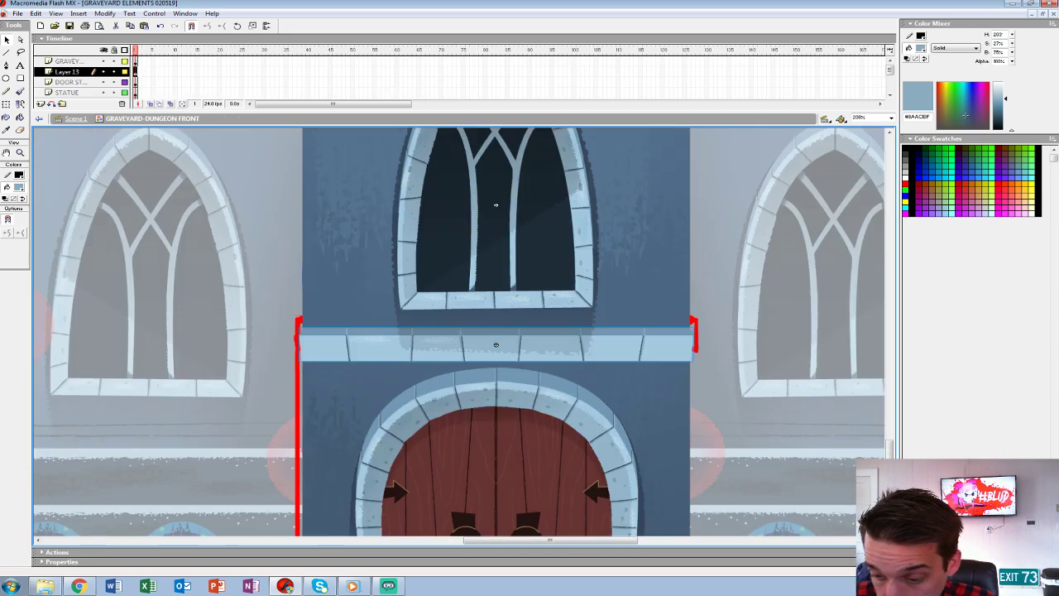
{"action": "left_click_drag", "start_coordinate": [533, 357], "coordinate": [489, 262]}
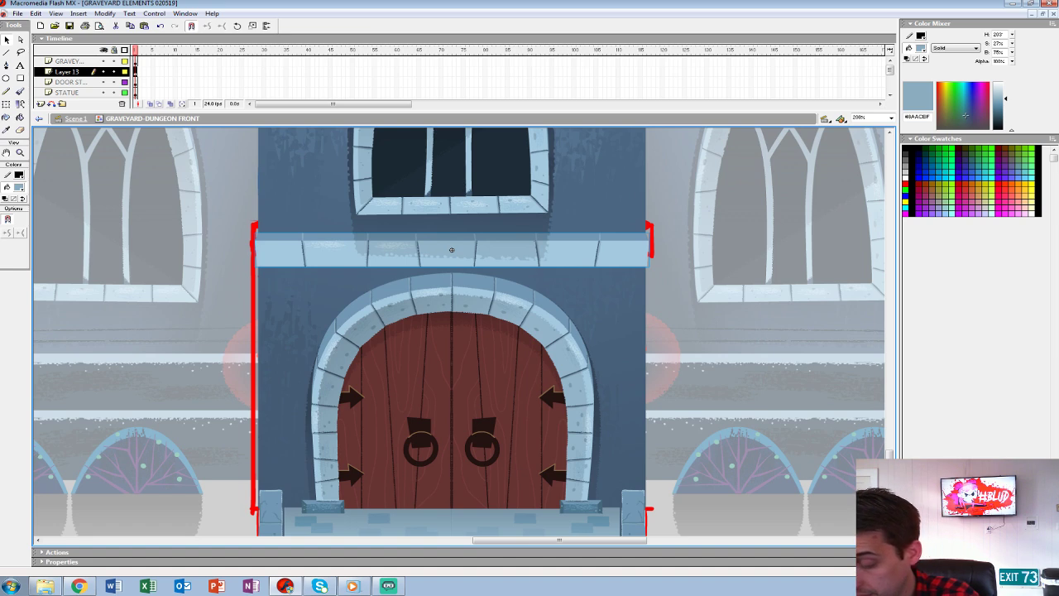
{"action": "key", "text": "ctrl+equal"}
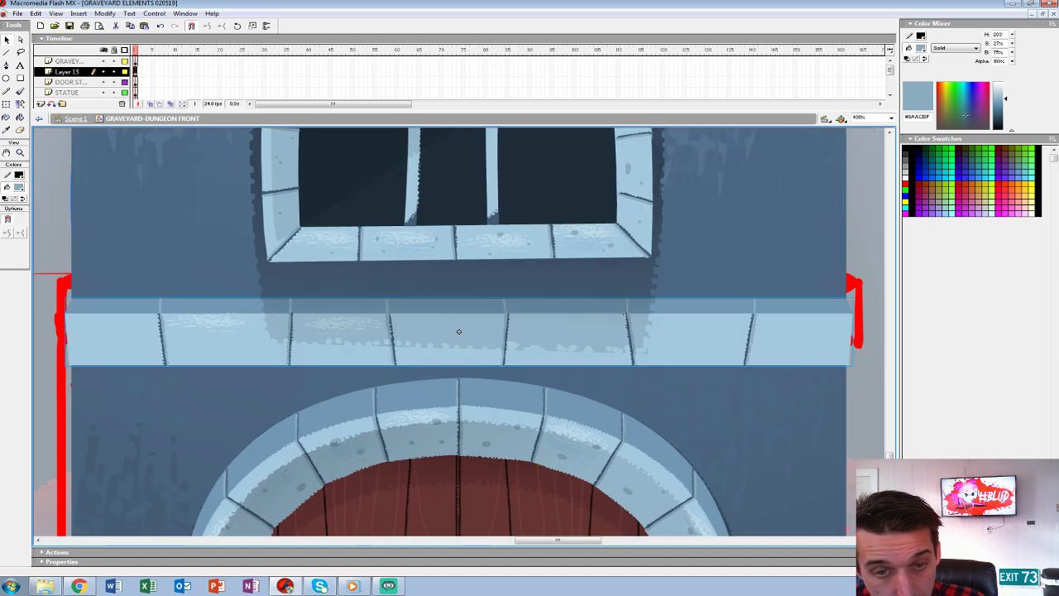
{"action": "left_click", "coordinate": [19, 187]}
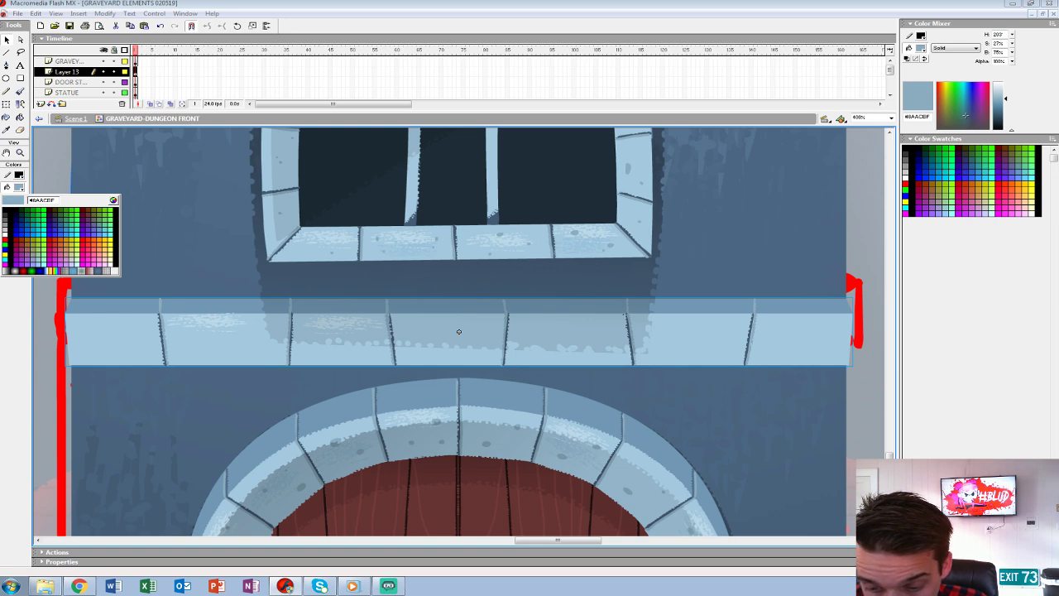
{"action": "left_click", "coordinate": [459, 330]}
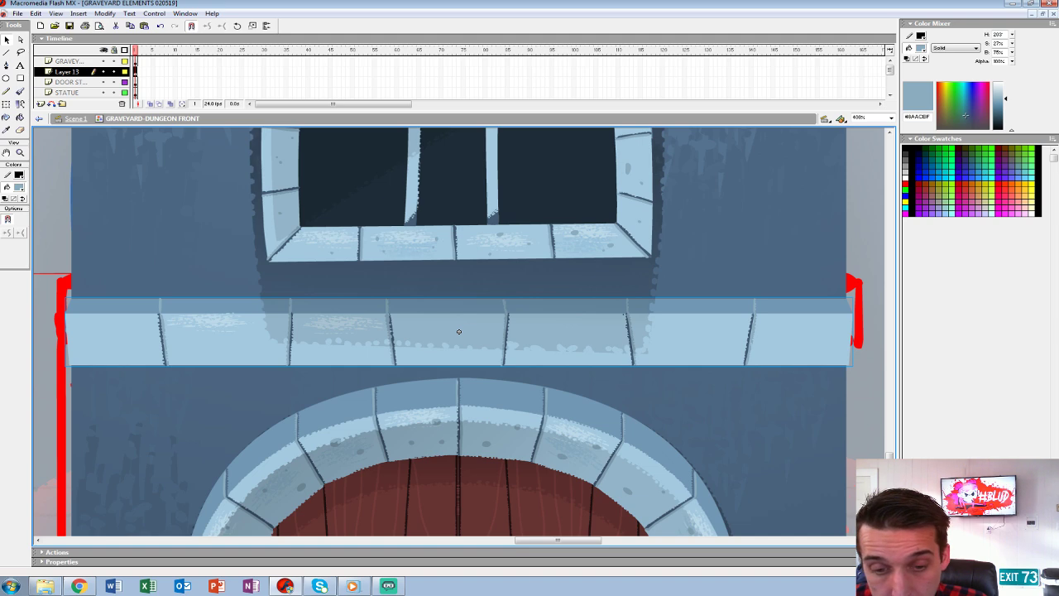
{"action": "double_click", "coordinate": [458, 331]}
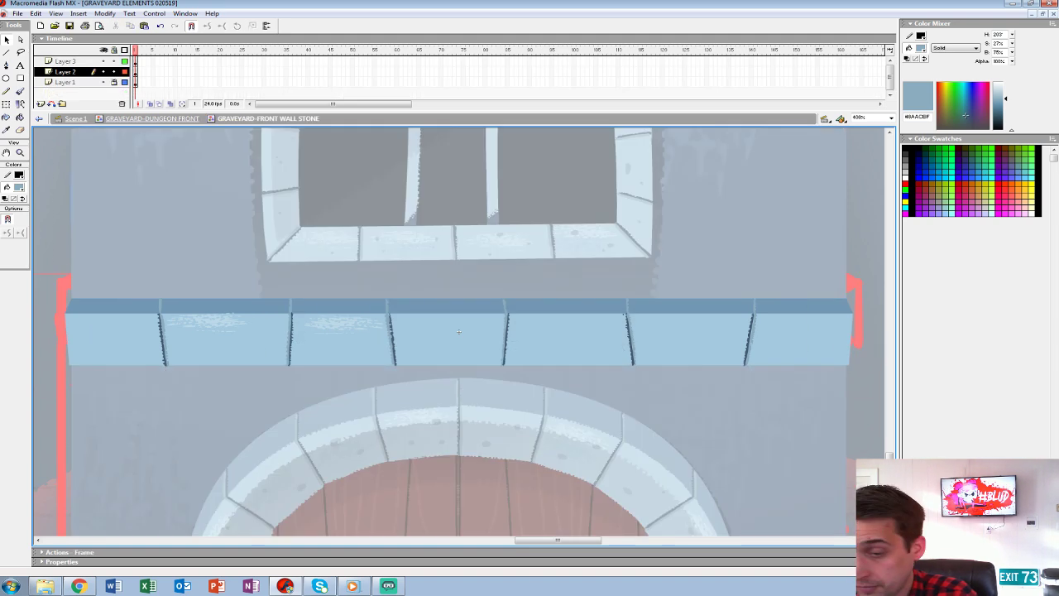
Brush small #8AACBF pits onto the front faces of the ledge's first and second stones at 800% zoom.
{"action": "key", "text": "ctrl+equal"}
{"action": "left_click_drag", "start_coordinate": [446, 463], "coordinate": [517, 198]}
{"action": "left_click_drag", "start_coordinate": [397, 463], "coordinate": [599, 221]}
{"action": "left_click_drag", "start_coordinate": [331, 265], "coordinate": [748, 259]}
{"action": "key", "text": "b"}
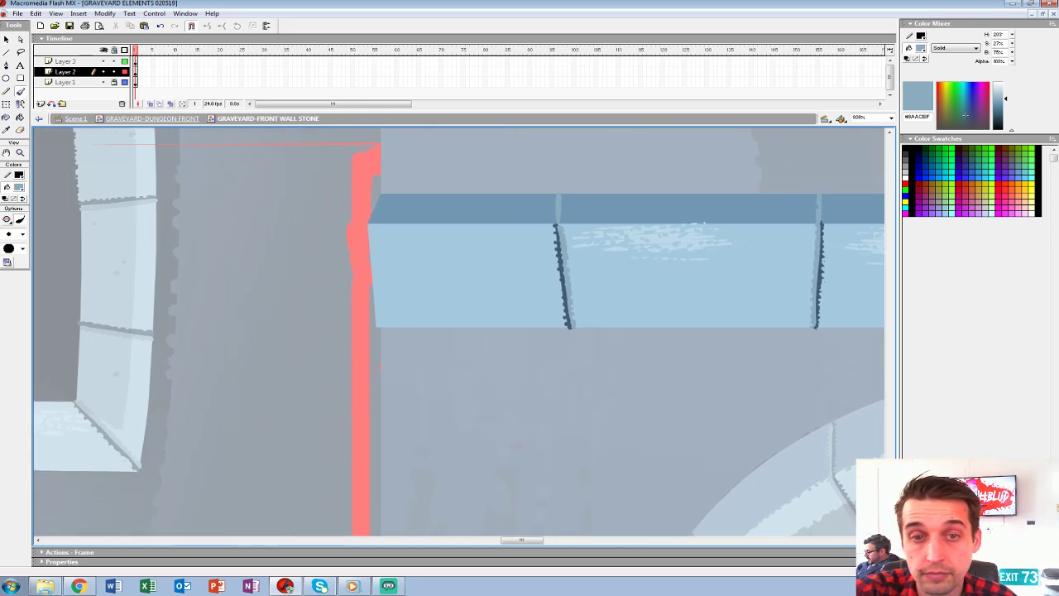
{"action": "left_click", "coordinate": [64, 61]}
{"action": "left_click", "coordinate": [64, 72]}
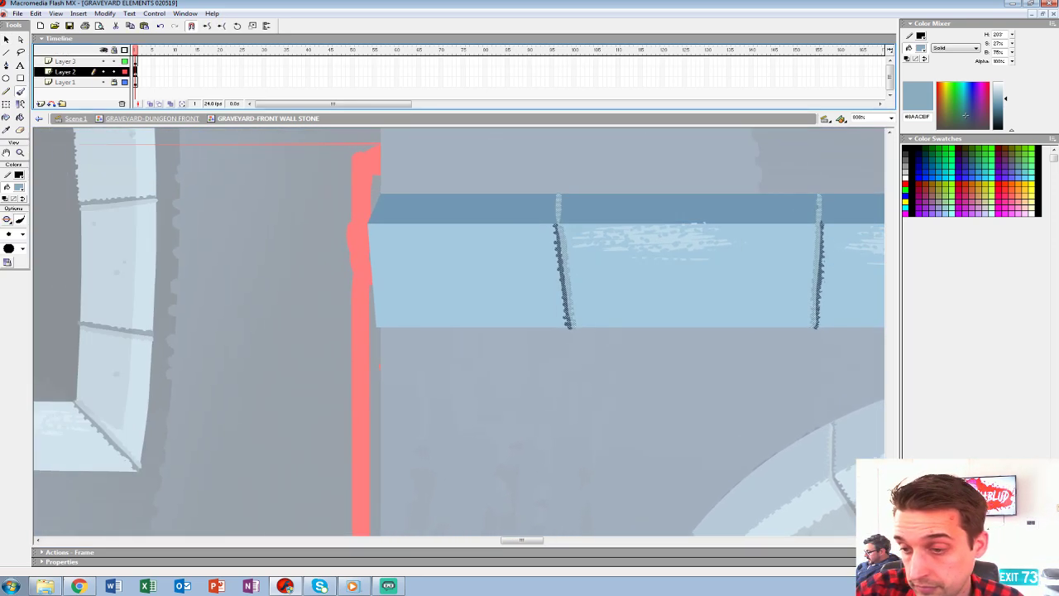
{"action": "left_click_drag", "start_coordinate": [421, 264], "coordinate": [436, 256]}
{"action": "left_click", "coordinate": [498, 284]}
{"action": "left_click_drag", "start_coordinate": [674, 304], "coordinate": [679, 293]}
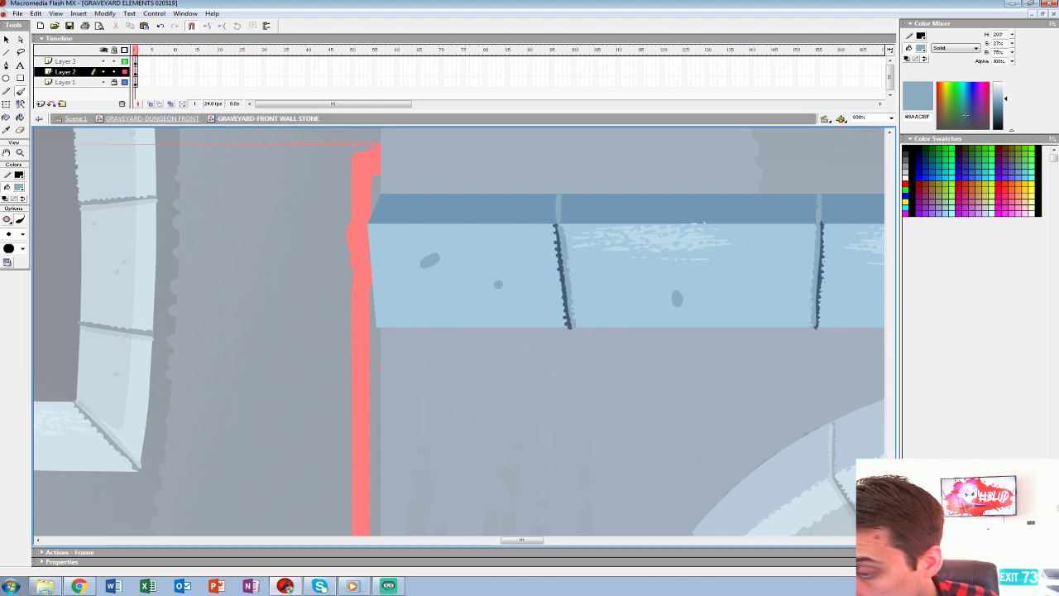
{"action": "left_click", "coordinate": [782, 247]}
Brush #8AACBF pits of varied sizes onto the ledge's third through seventh stones.
{"action": "left_click_drag", "start_coordinate": [782, 248], "coordinate": [478, 194]}
{"action": "left_click_drag", "start_coordinate": [575, 242], "coordinate": [577, 252]}
{"action": "left_click", "coordinate": [595, 255]}
{"action": "left_click_drag", "start_coordinate": [686, 236], "coordinate": [693, 229]}
{"action": "mouse_move", "coordinate": [850, 206]}
{"action": "left_mouse_down"}
{"action": "mouse_move", "coordinate": [592, 204]}
{"action": "mouse_move", "coordinate": [616, 183]}
{"action": "mouse_move", "coordinate": [381, 218]}
{"action": "left_mouse_up"}
{"action": "left_click_drag", "start_coordinate": [582, 272], "coordinate": [584, 276]}
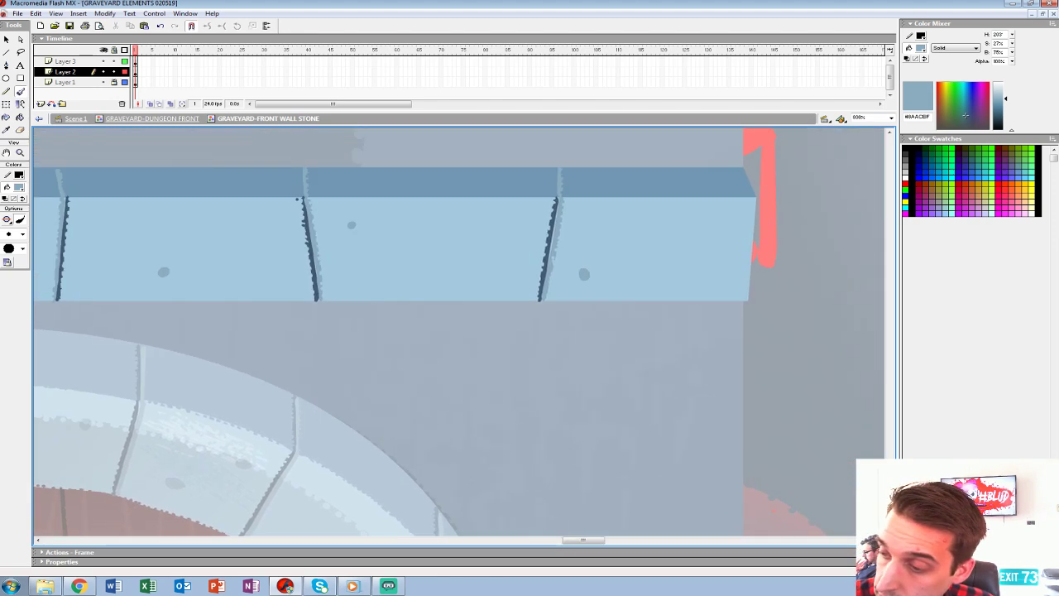
On a new layer above Layer 2, brush the front face's light blue along the upper edges of the ledge's first two stones.
{"action": "left_click_drag", "start_coordinate": [327, 234], "coordinate": [811, 258]}
{"action": "left_click_drag", "start_coordinate": [454, 258], "coordinate": [826, 261]}
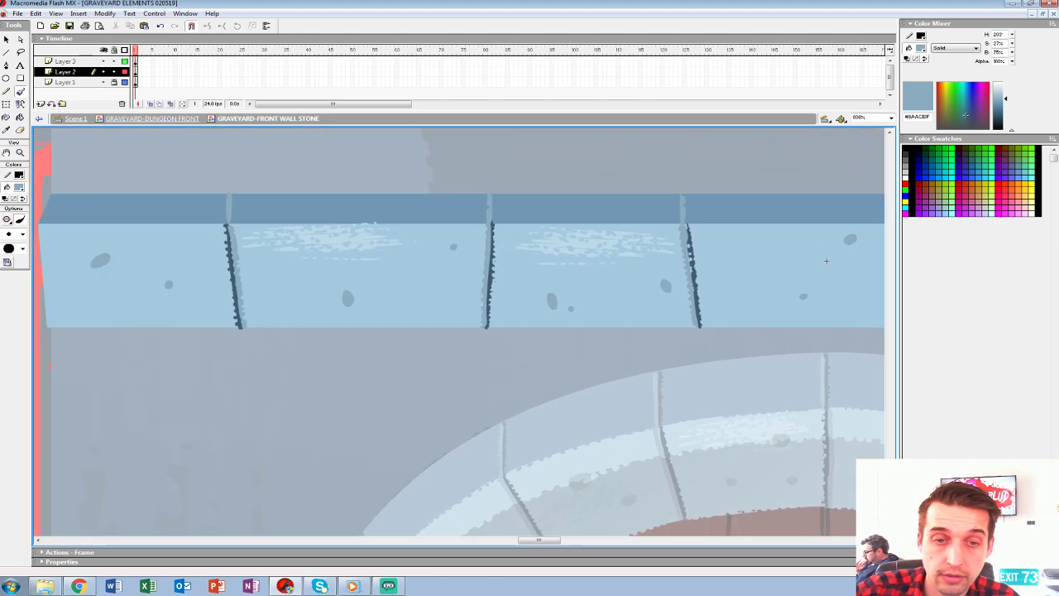
{"action": "left_click", "coordinate": [18, 188]}
{"action": "left_click", "coordinate": [150, 240]}
{"action": "left_click_drag", "start_coordinate": [165, 241], "coordinate": [317, 253]}
{"action": "left_click", "coordinate": [39, 103]}
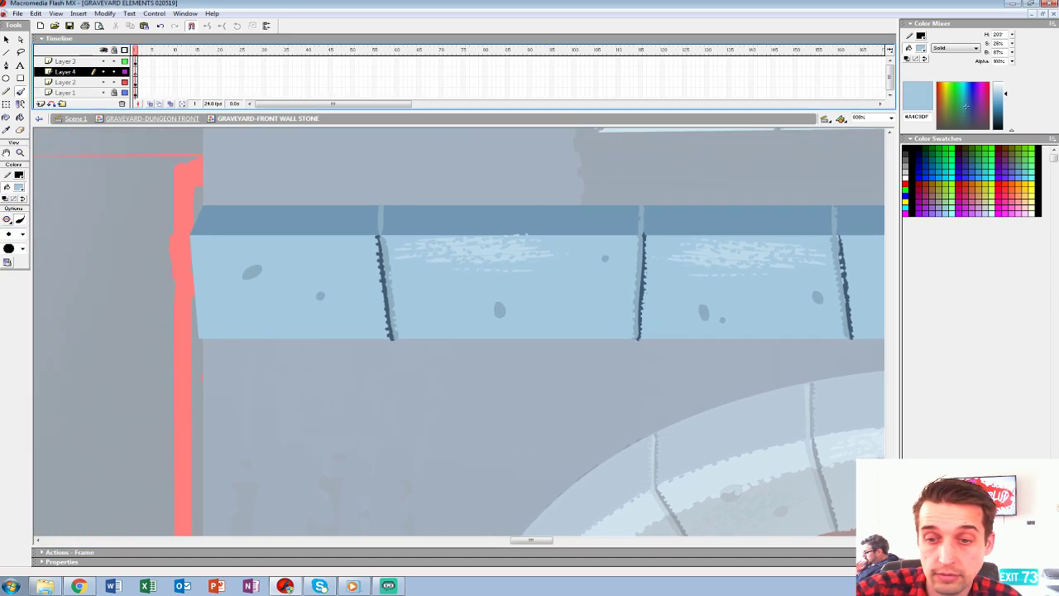
{"action": "left_click_drag", "start_coordinate": [202, 234], "coordinate": [366, 234]}
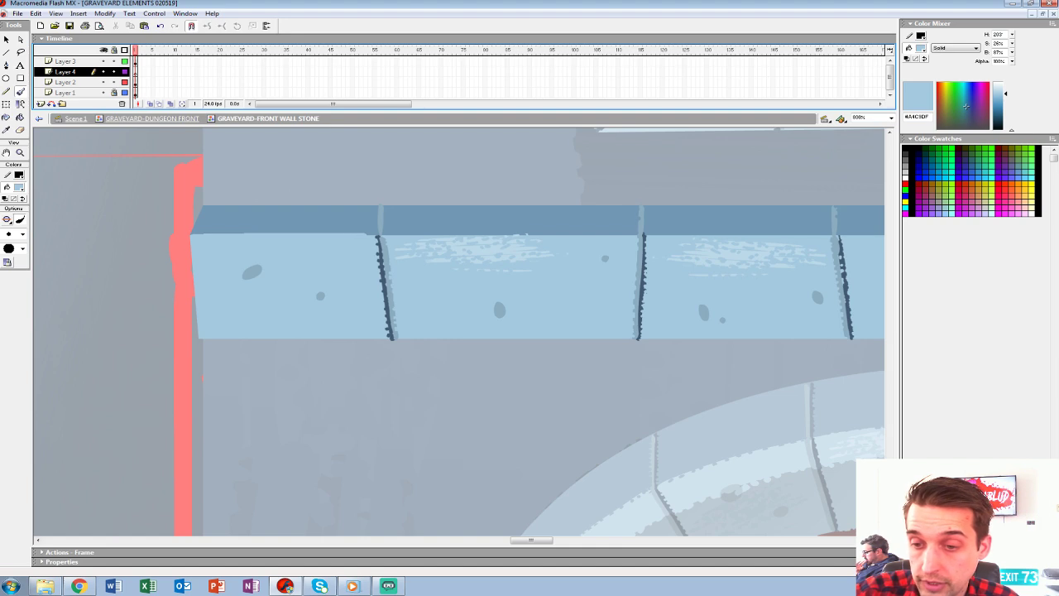
{"action": "left_click_drag", "start_coordinate": [384, 234], "coordinate": [636, 234]}
Roughen the light blue upper edges of the ledge's first and second stones with small eraser nicks.
{"action": "key", "text": "e"}
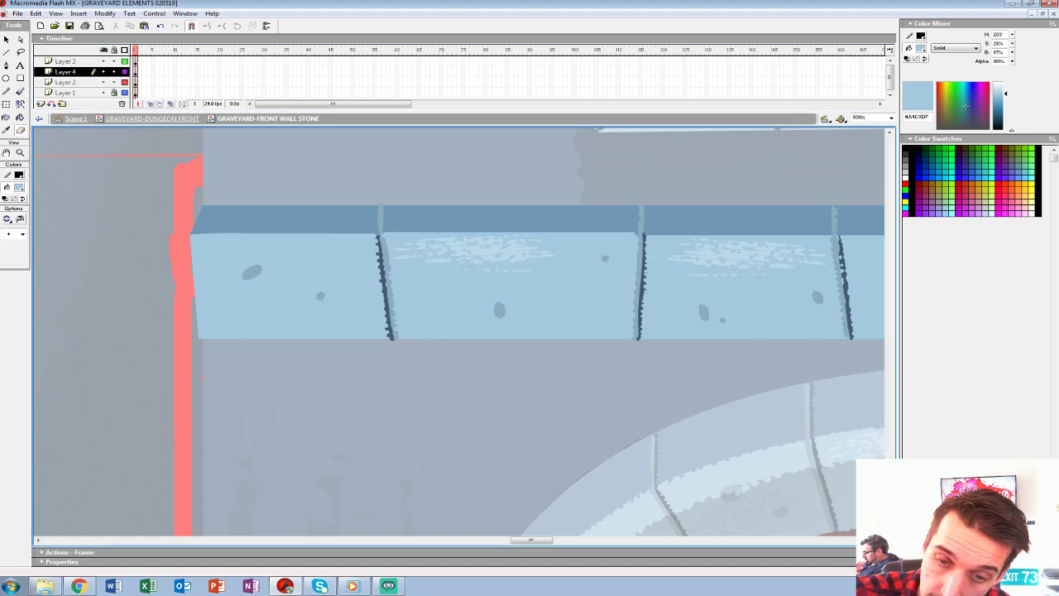
{"action": "left_click_drag", "start_coordinate": [215, 232], "coordinate": [378, 233]}
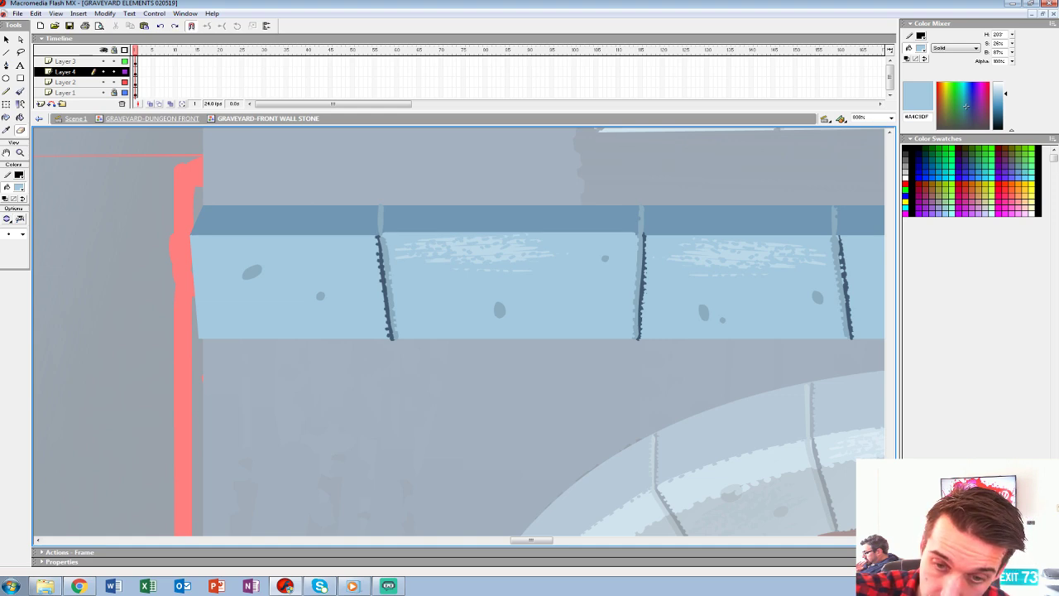
{"action": "key", "text": "ctrl+z"}
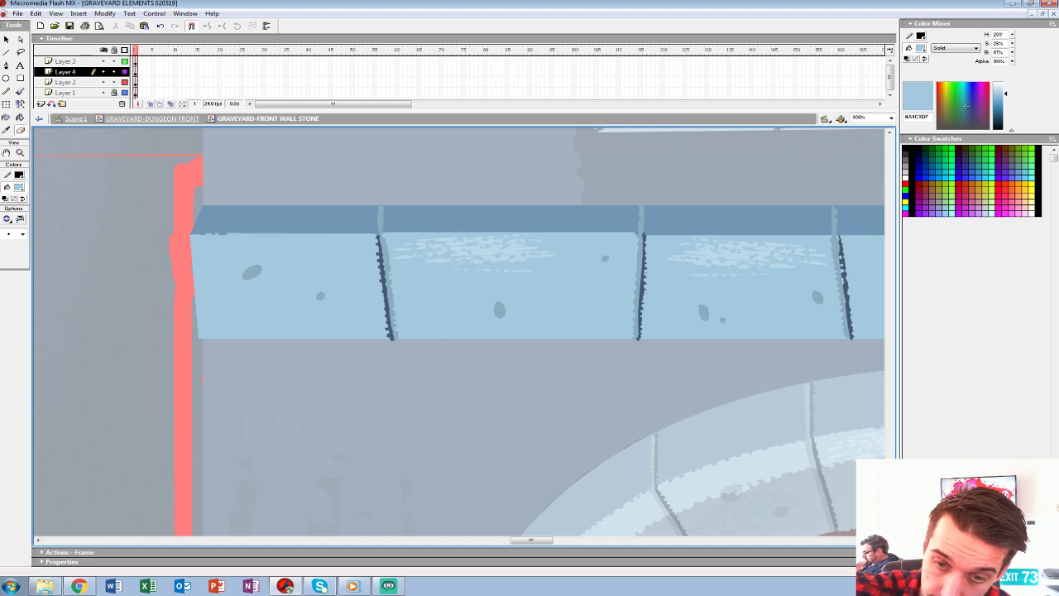
{"action": "left_click_drag", "start_coordinate": [249, 234], "coordinate": [272, 234]}
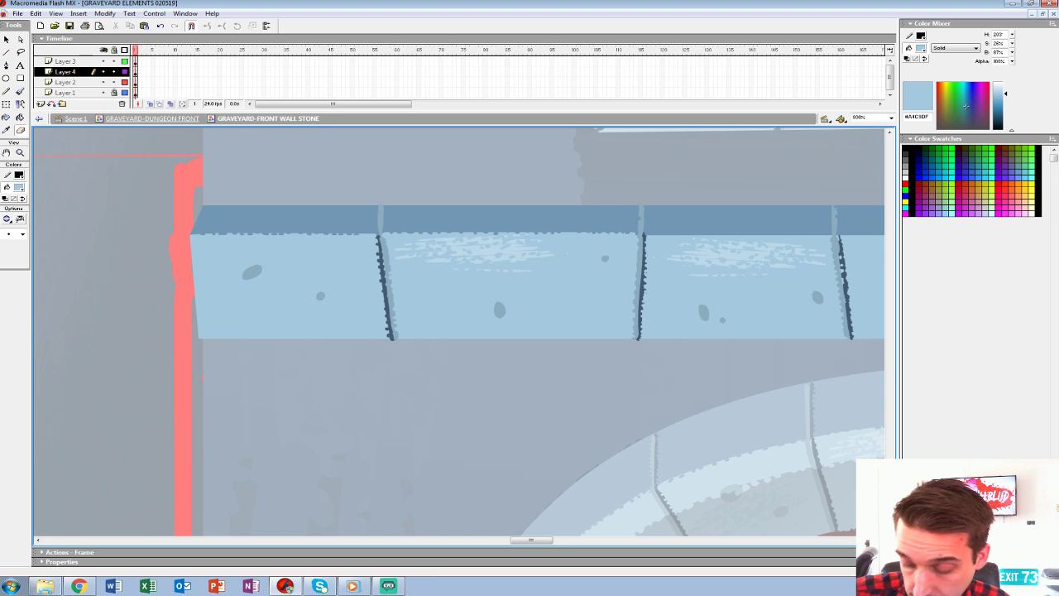
Brush the light blue edge along the tops of the third, fourth and fifth stones' front faces.
{"action": "key", "text": "b"}
{"action": "mouse_move", "coordinate": [648, 234]}
{"action": "left_mouse_down"}
{"action": "mouse_move", "coordinate": [826, 234]}
{"action": "mouse_move", "coordinate": [620, 271]}
{"action": "mouse_move", "coordinate": [799, 239]}
{"action": "mouse_move", "coordinate": [764, 240]}
{"action": "left_mouse_up"}
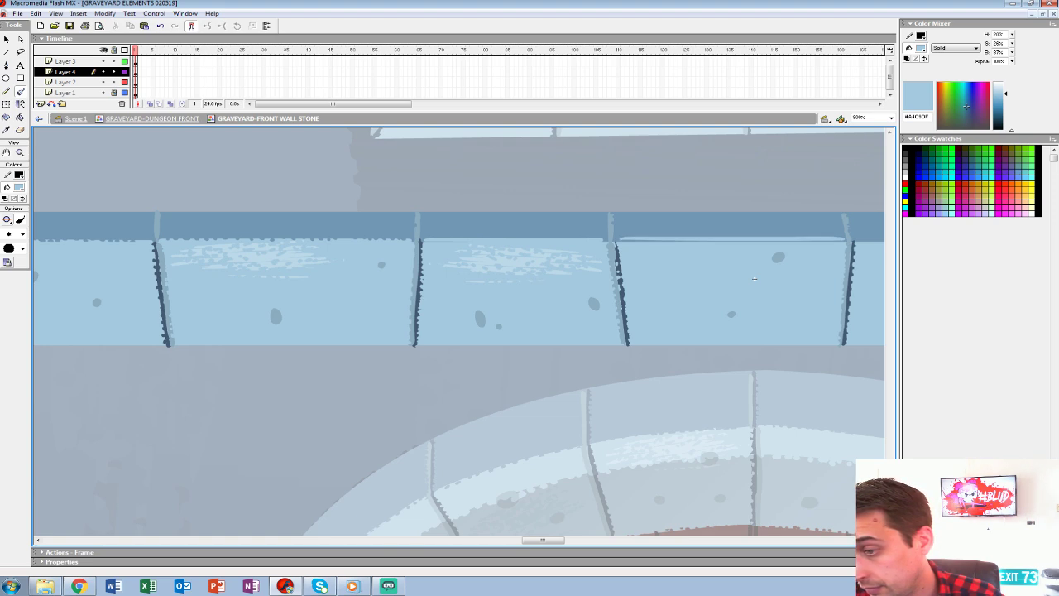
{"action": "left_click_drag", "start_coordinate": [754, 279], "coordinate": [508, 270]}
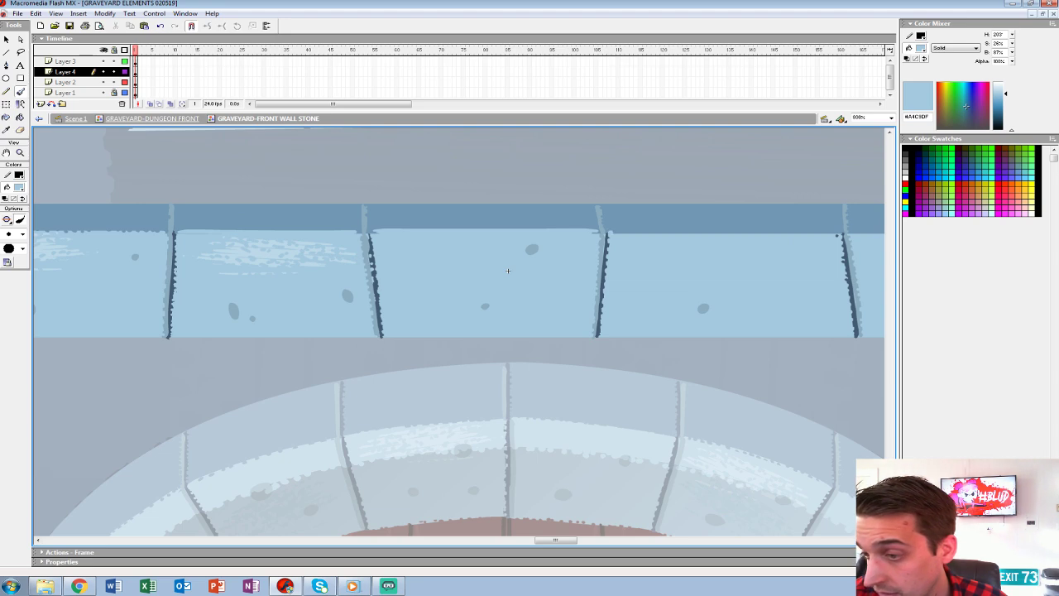
{"action": "mouse_move", "coordinate": [609, 228]}
{"action": "left_mouse_down"}
{"action": "mouse_move", "coordinate": [812, 228]}
{"action": "mouse_move", "coordinate": [642, 232]}
{"action": "left_mouse_up"}
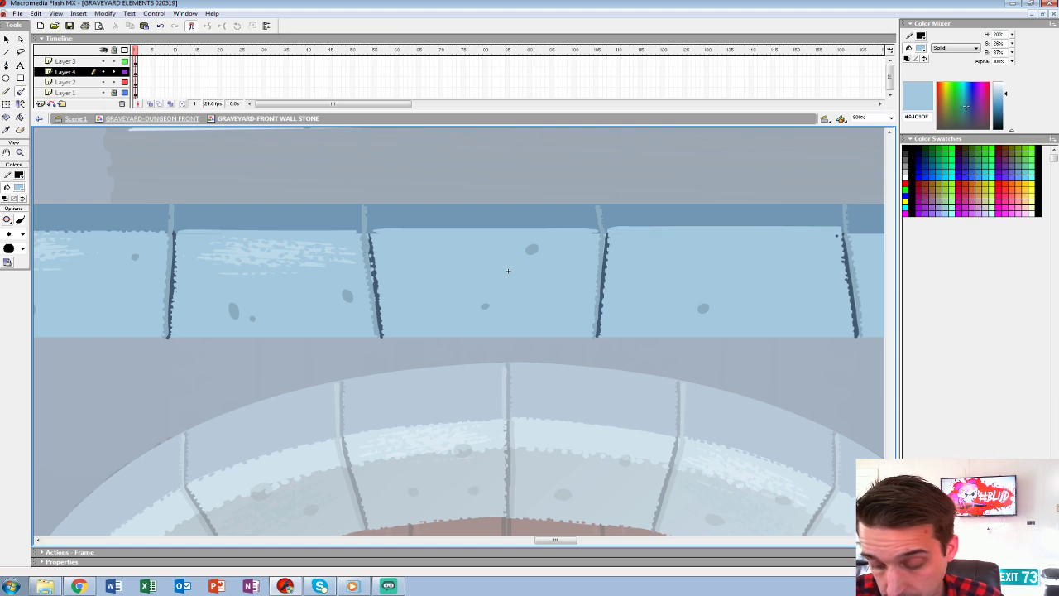
Nick the light blue upper edges of the fourth and fifth stones with the eraser.
{"action": "key", "text": "e"}
{"action": "left_click", "coordinate": [378, 229]}
{"action": "left_click", "coordinate": [386, 230]}
{"action": "left_click", "coordinate": [397, 228]}
{"action": "left_click", "coordinate": [406, 228]}
{"action": "left_click", "coordinate": [418, 229]}
{"action": "left_click", "coordinate": [429, 227]}
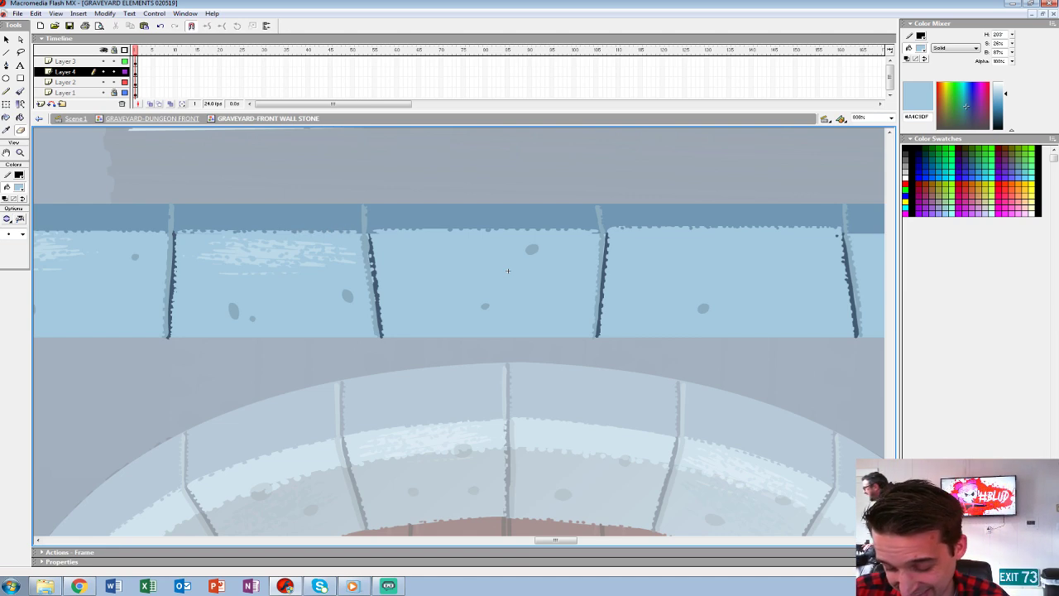
Brush light blue upper edges on the ledge's sixth and seventh stones and roughen them with the eraser.
{"action": "left_click_drag", "start_coordinate": [508, 270], "coordinate": [244, 283]}
{"action": "key", "text": "b"}
{"action": "left_click_drag", "start_coordinate": [587, 246], "coordinate": [827, 245]}
{"action": "key", "text": "e"}
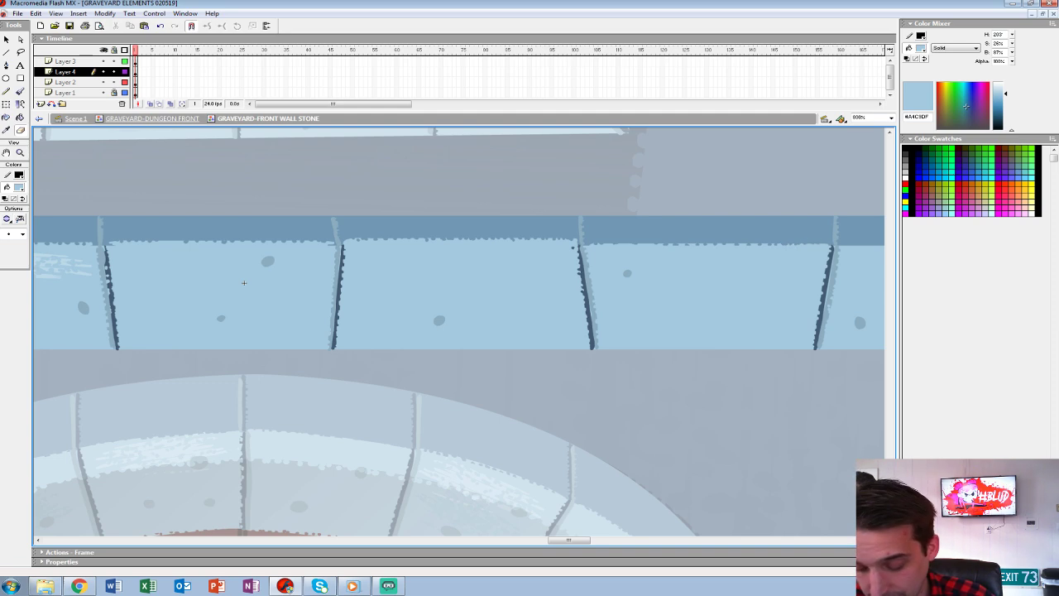
{"action": "left_click_drag", "start_coordinate": [244, 283], "coordinate": [64, 336]}
{"action": "key", "text": "b"}
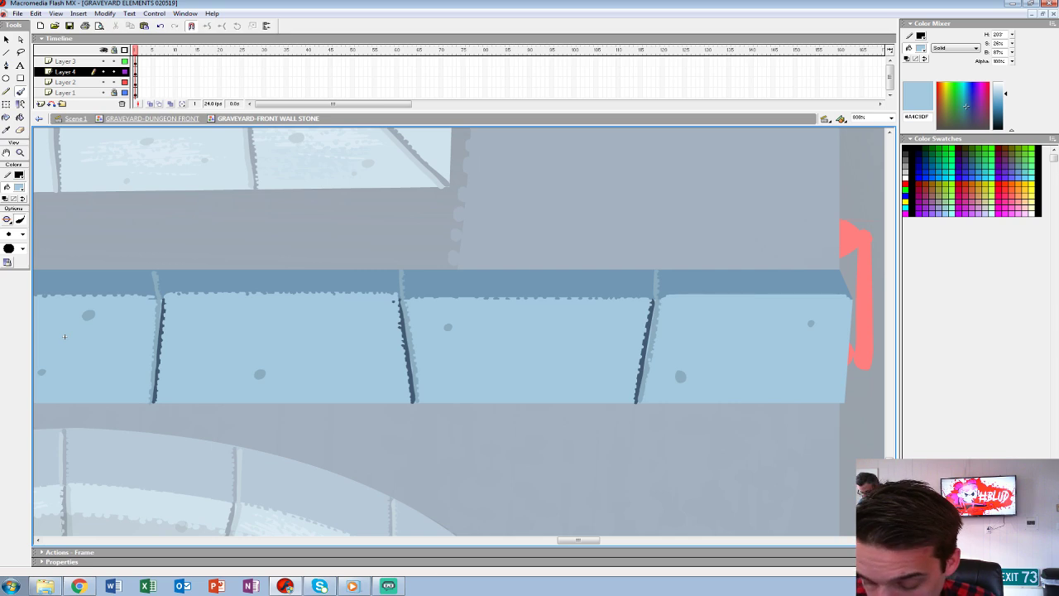
{"action": "key", "text": "e"}
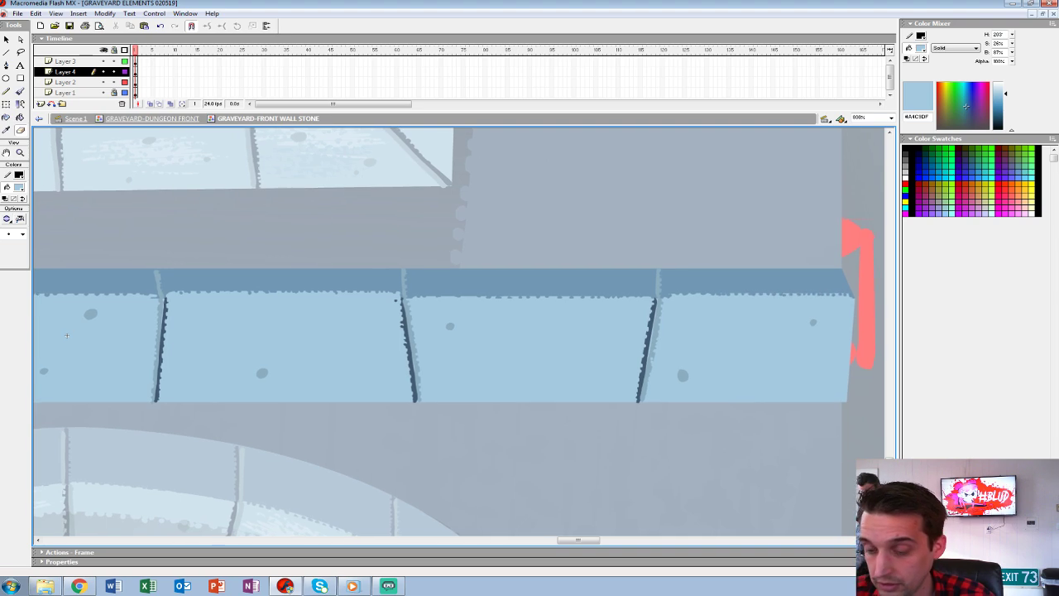
{"action": "left_click_drag", "start_coordinate": [65, 335], "coordinate": [91, 326]}
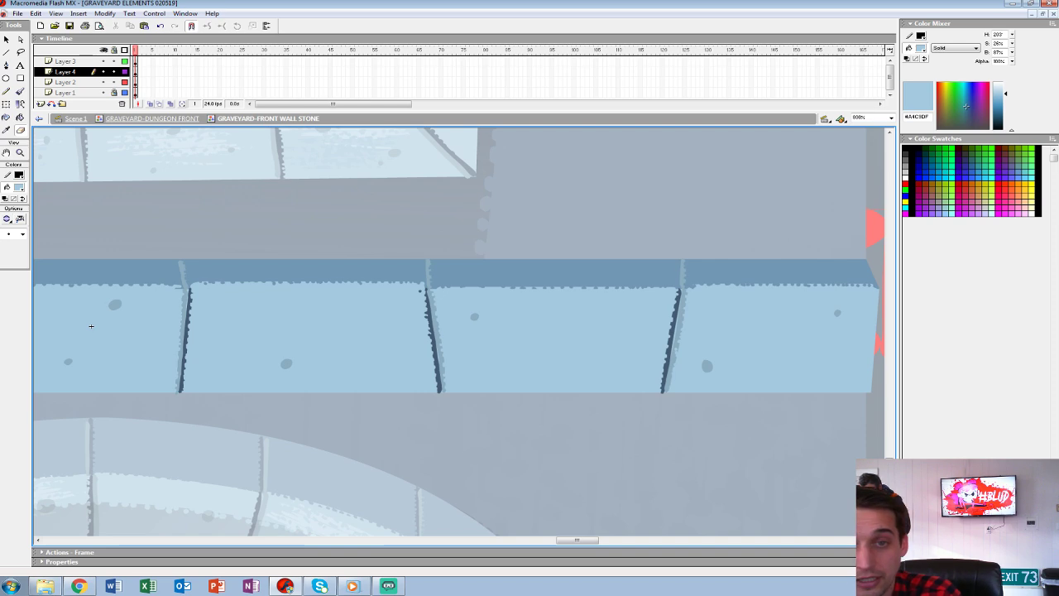
Duplicate the second stone's highlight texture, place the copy on the fifth stone and rotate it slightly.
{"action": "key", "text": "ctrl+minus"}
{"action": "left_click_drag", "start_coordinate": [275, 328], "coordinate": [606, 328]}
{"action": "key", "text": "v"}
{"action": "left_click", "coordinate": [357, 317]}
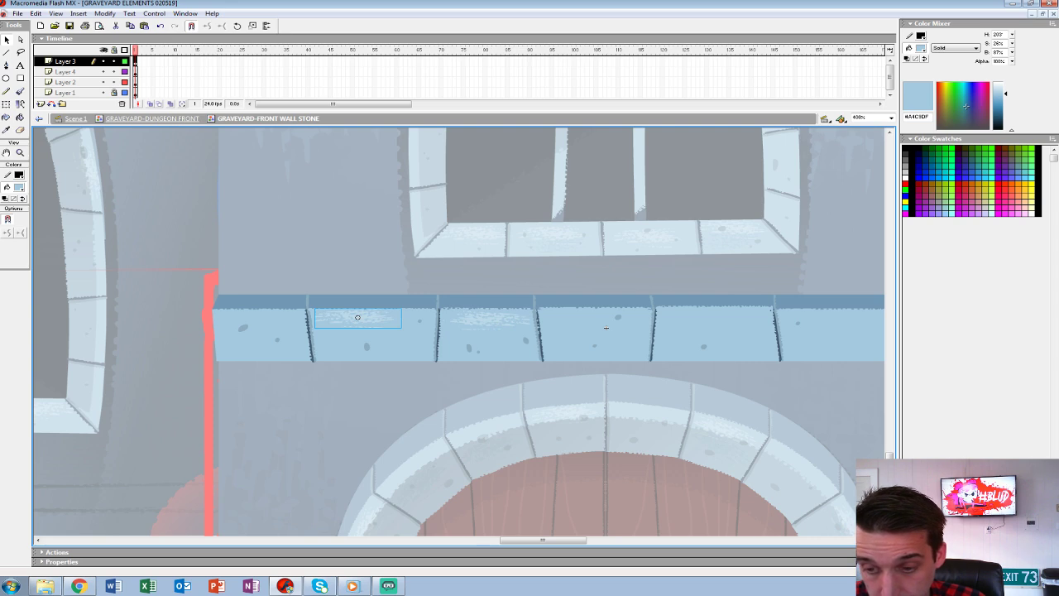
{"action": "key", "text": "ctrl+d"}
{"action": "left_click_drag", "start_coordinate": [364, 323], "coordinate": [265, 254]}
{"action": "key", "text": "q"}
{"action": "left_click_drag", "start_coordinate": [309, 261], "coordinate": [310, 259]}
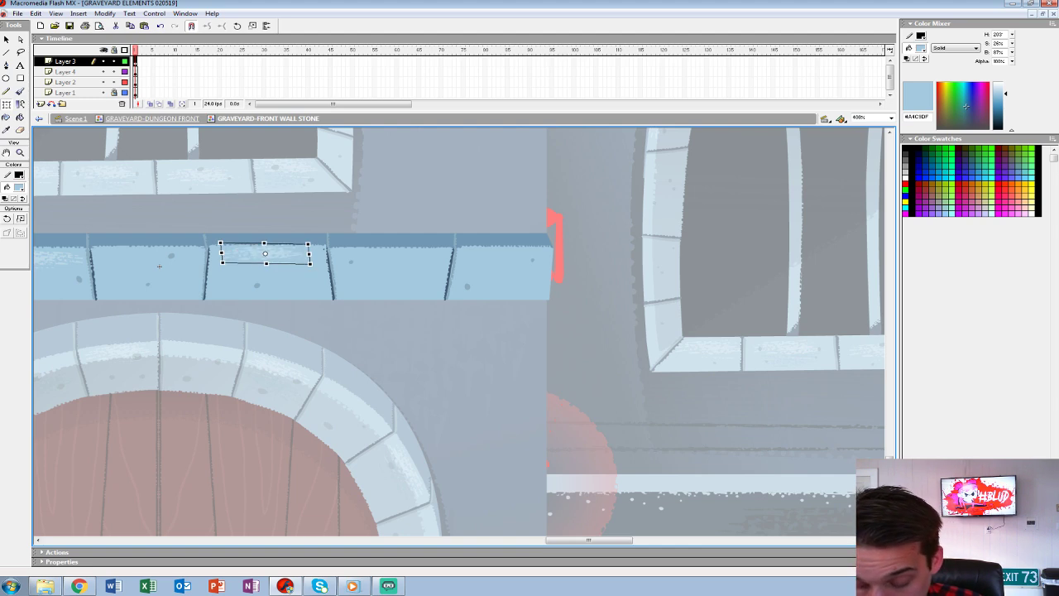
Place a copy of the third stone's highlight texture on the seventh stone and adjust its tilt.
{"action": "left_click", "coordinate": [62, 257]}
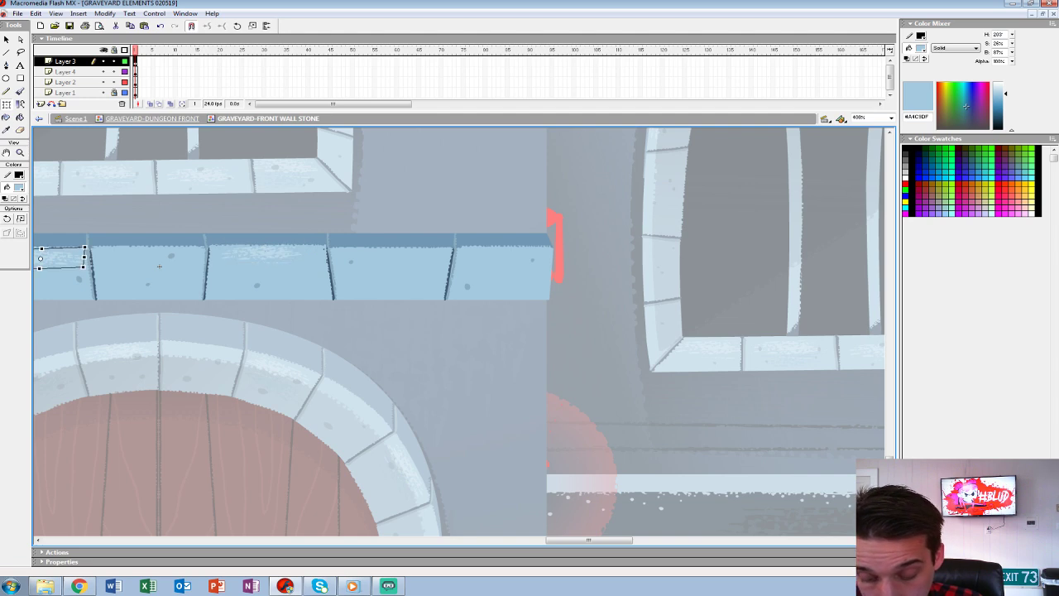
{"action": "left_click_drag", "start_coordinate": [62, 257], "coordinate": [503, 253]}
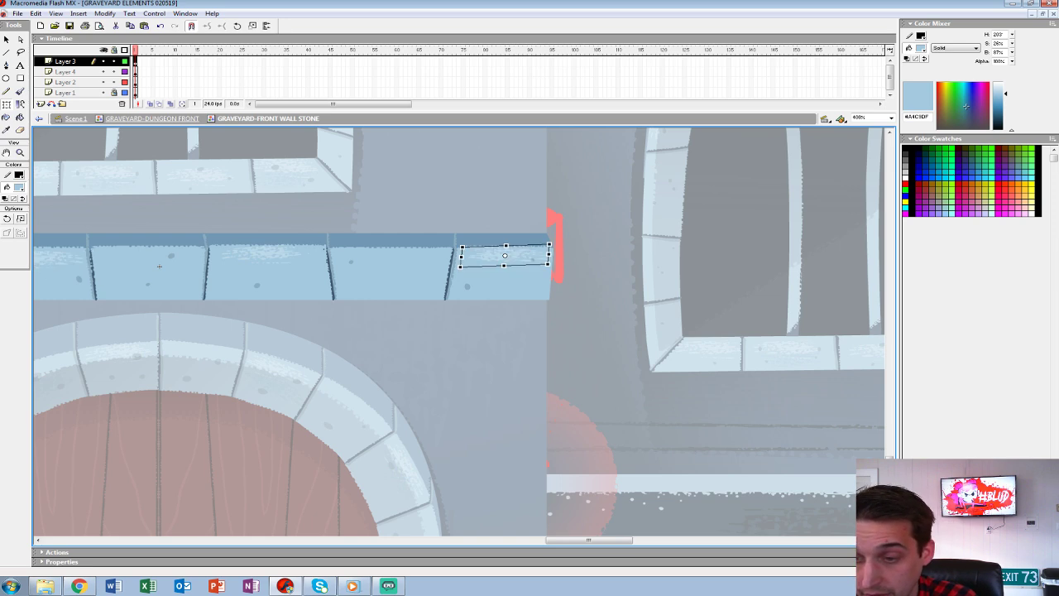
{"action": "left_click_drag", "start_coordinate": [462, 252], "coordinate": [461, 255]}
{"action": "left_click_drag", "start_coordinate": [281, 273], "coordinate": [732, 285]}
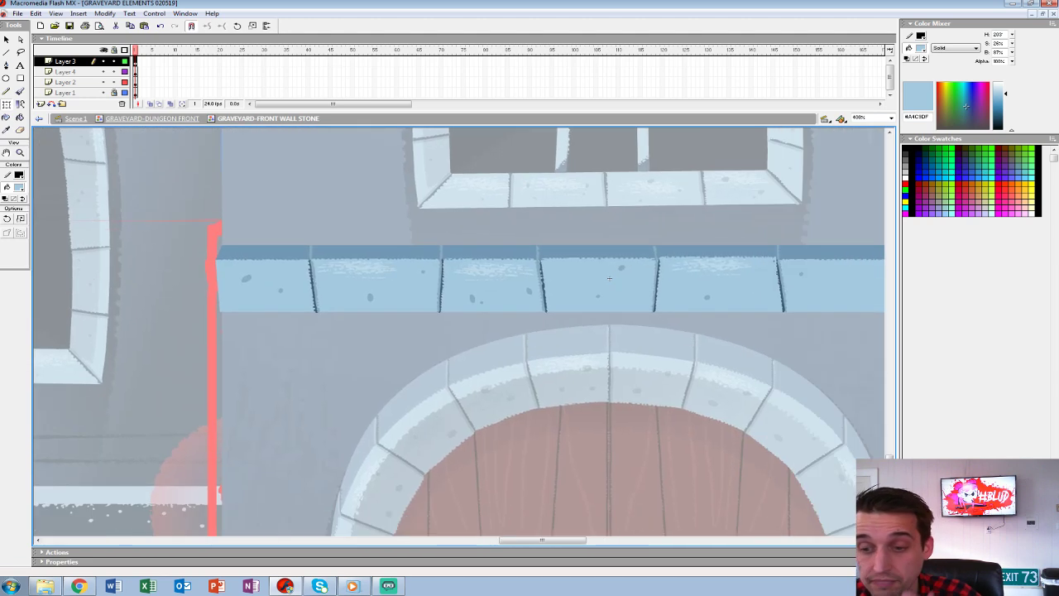
Open GRAVEYARD-DUNGEOUN DOOR FRAME through GRAVEYARD-DOOR ALL, and lock and hide its SHADOW layer.
{"action": "key", "text": "ctrl+e"}
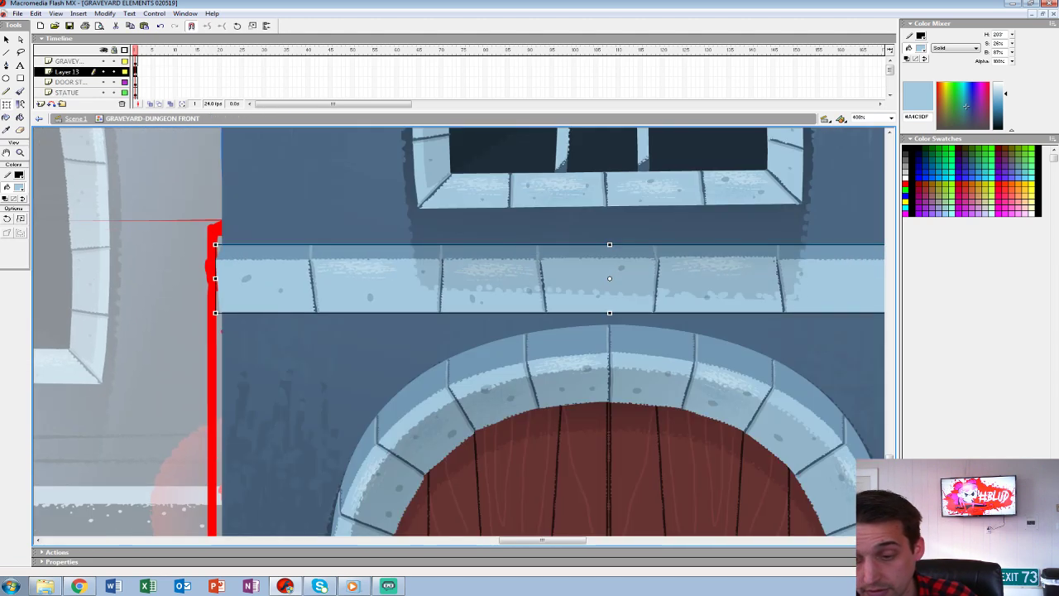
{"action": "double_click", "coordinate": [579, 447]}
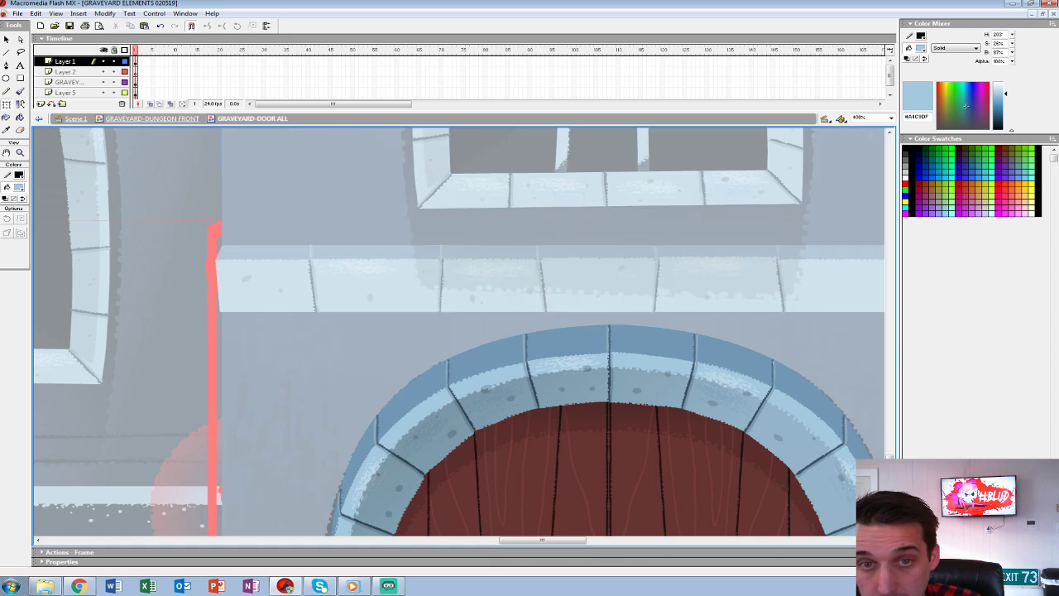
{"action": "left_click", "coordinate": [136, 62]}
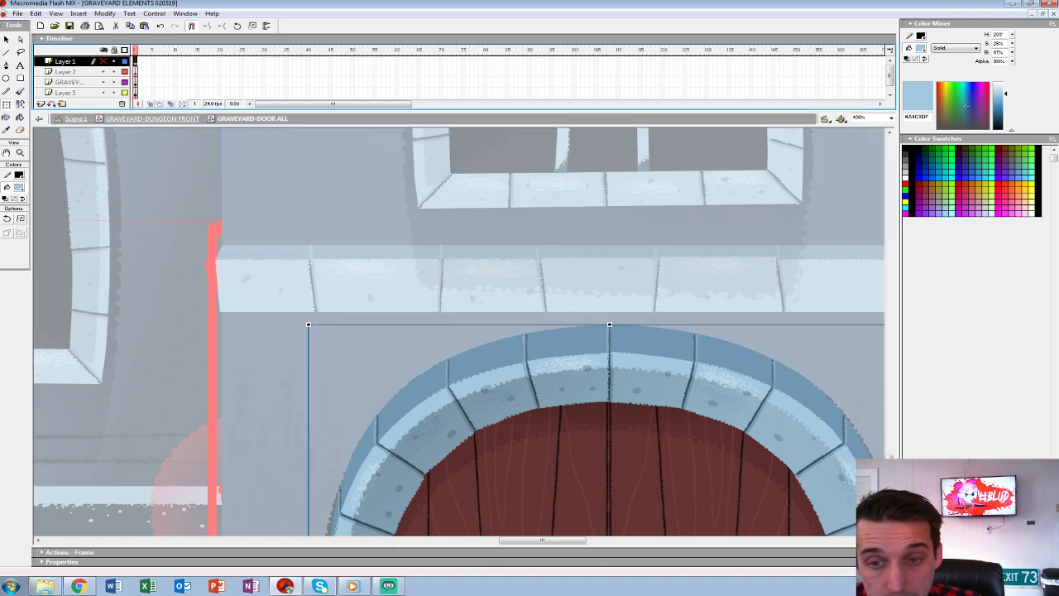
{"action": "left_click", "coordinate": [104, 62]}
{"action": "left_click", "coordinate": [103, 62]}
{"action": "double_click", "coordinate": [496, 383]}
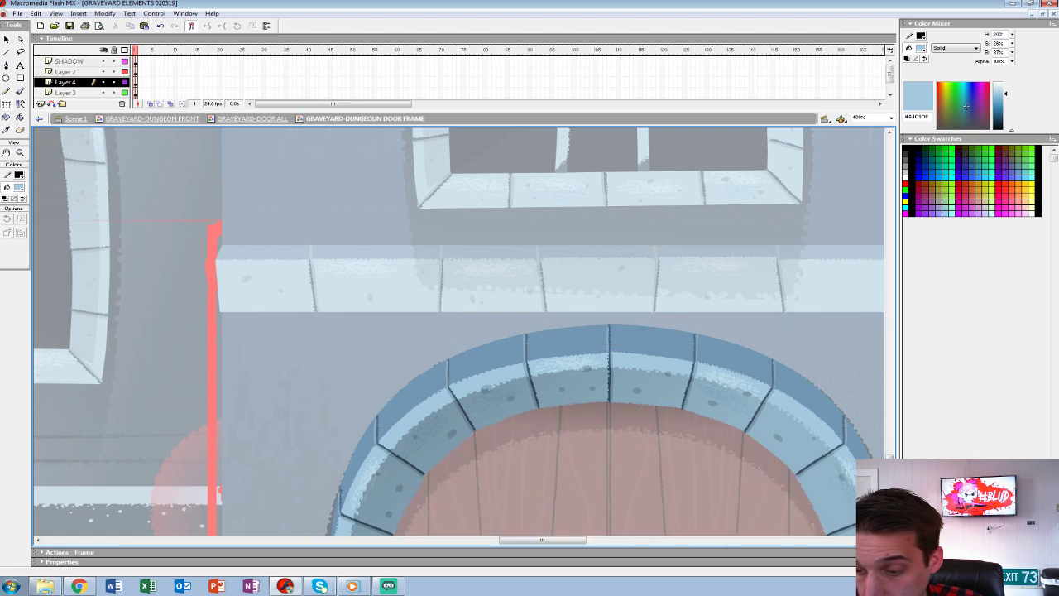
{"action": "left_click", "coordinate": [496, 397]}
{"action": "left_click", "coordinate": [114, 61]}
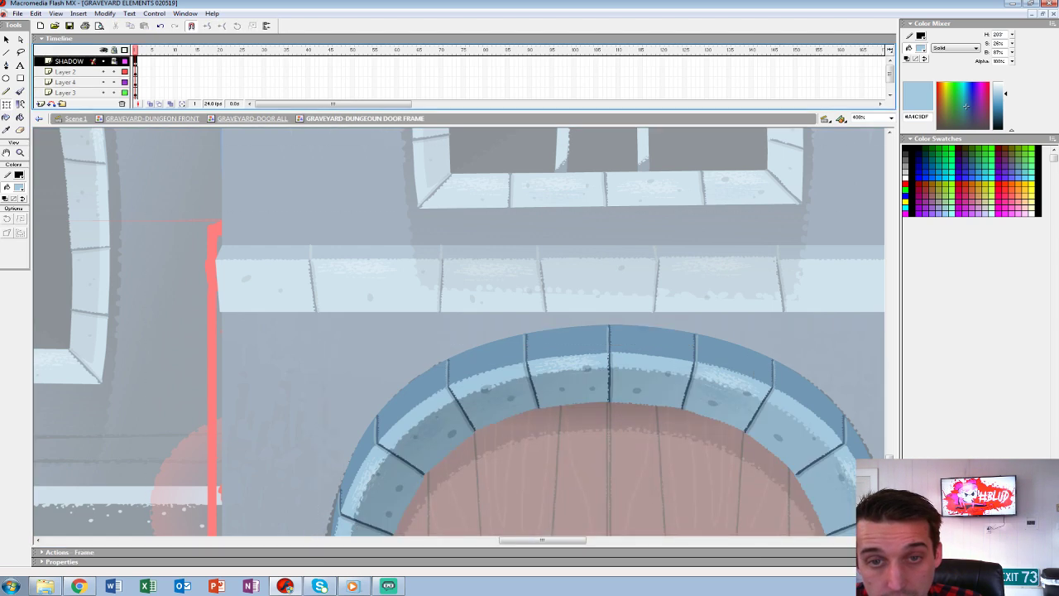
{"action": "left_click", "coordinate": [103, 61]}
Copy the texture patches from two neighbouring stones on the arch's left side and leave the door symbols.
{"action": "left_click", "coordinate": [496, 396]}
{"action": "left_click", "coordinate": [434, 427], "text": "shift"}
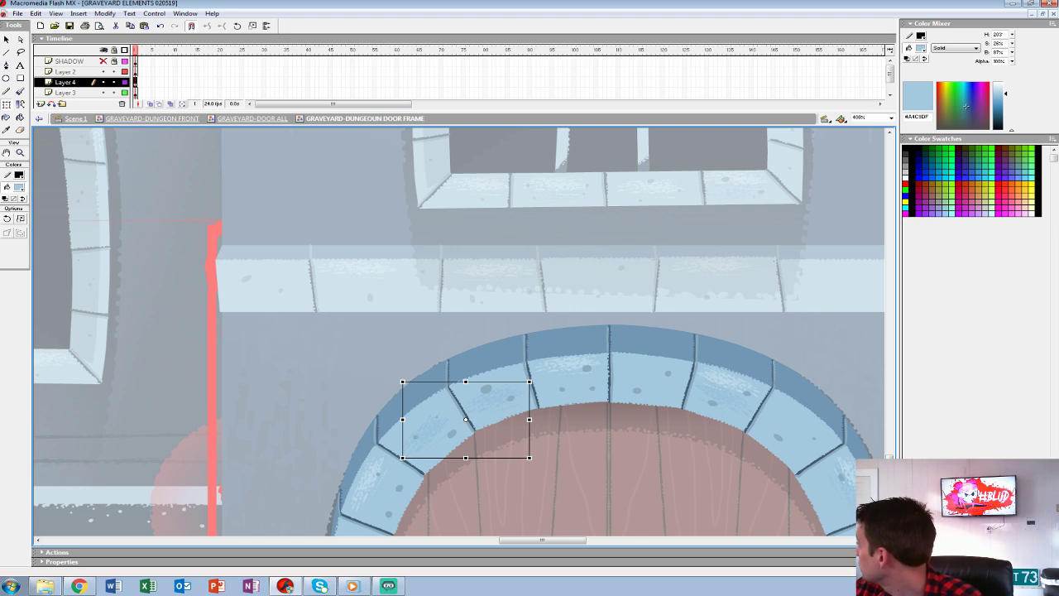
{"action": "double_click", "coordinate": [356, 356]}
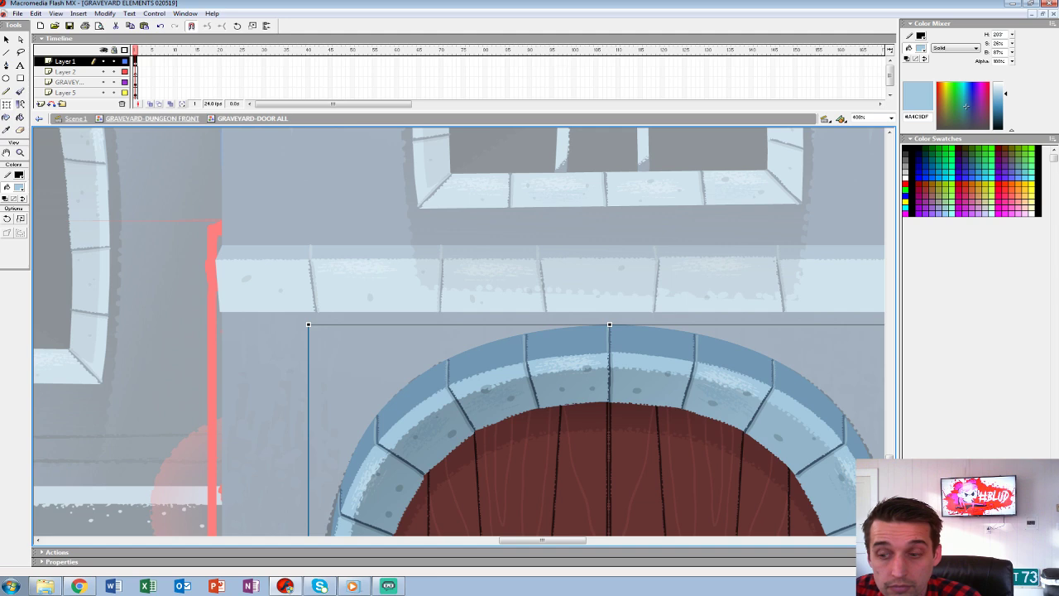
{"action": "double_click", "coordinate": [433, 427]}
{"action": "double_click", "coordinate": [356, 355]}
Paste the copied texture patches into the ledge symbol GRAVEYARD-FRONT WALL STONE and place one on the first stone.
{"action": "double_click", "coordinate": [608, 278]}
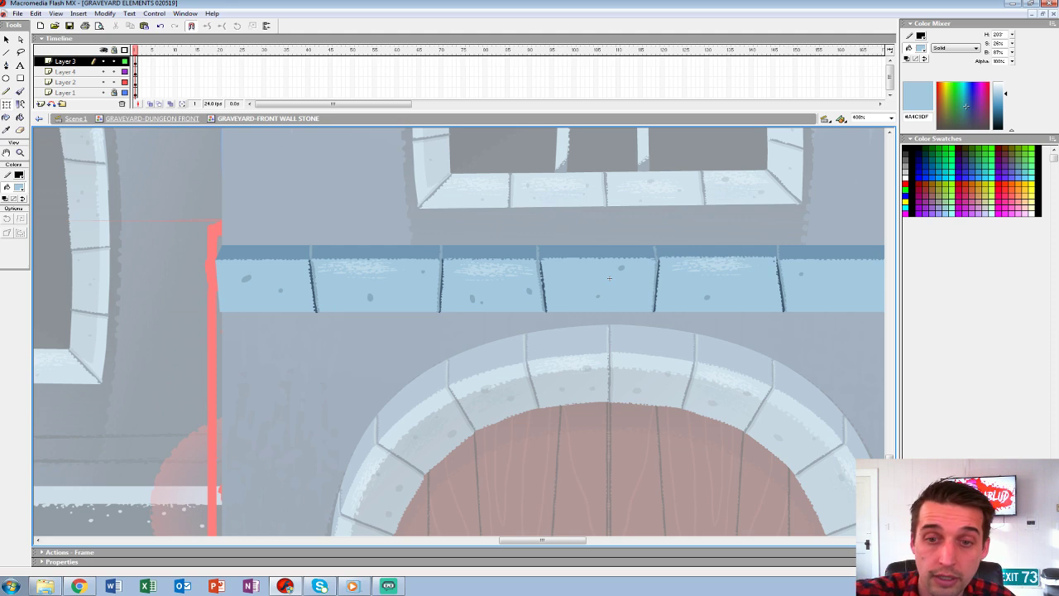
{"action": "left_click", "coordinate": [609, 278]}
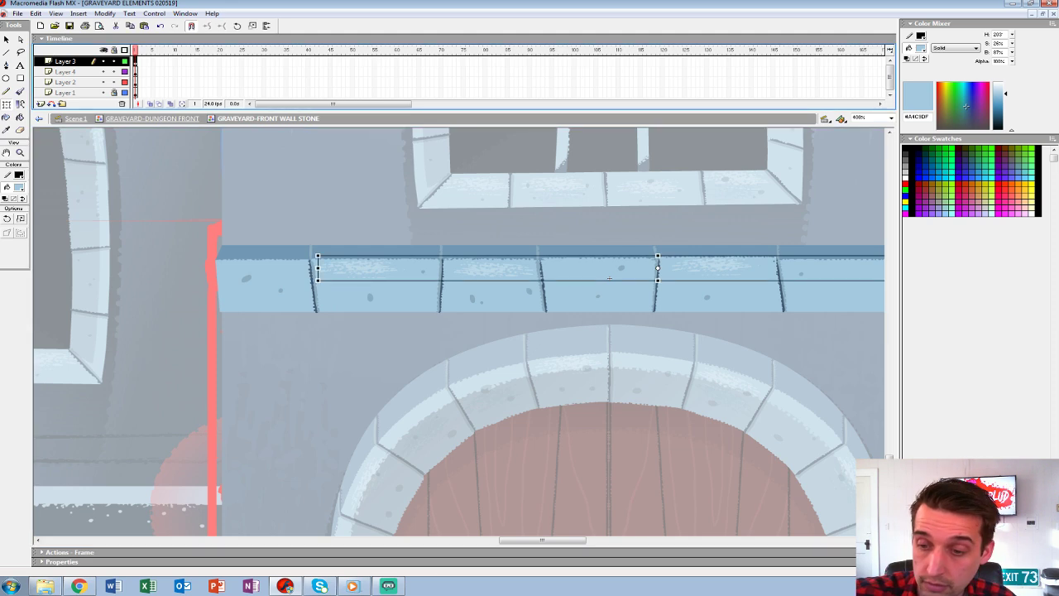
{"action": "key", "text": "ctrl+v"}
{"action": "left_click", "coordinate": [356, 364]}
{"action": "left_click_drag", "start_coordinate": [419, 348], "coordinate": [266, 288]}
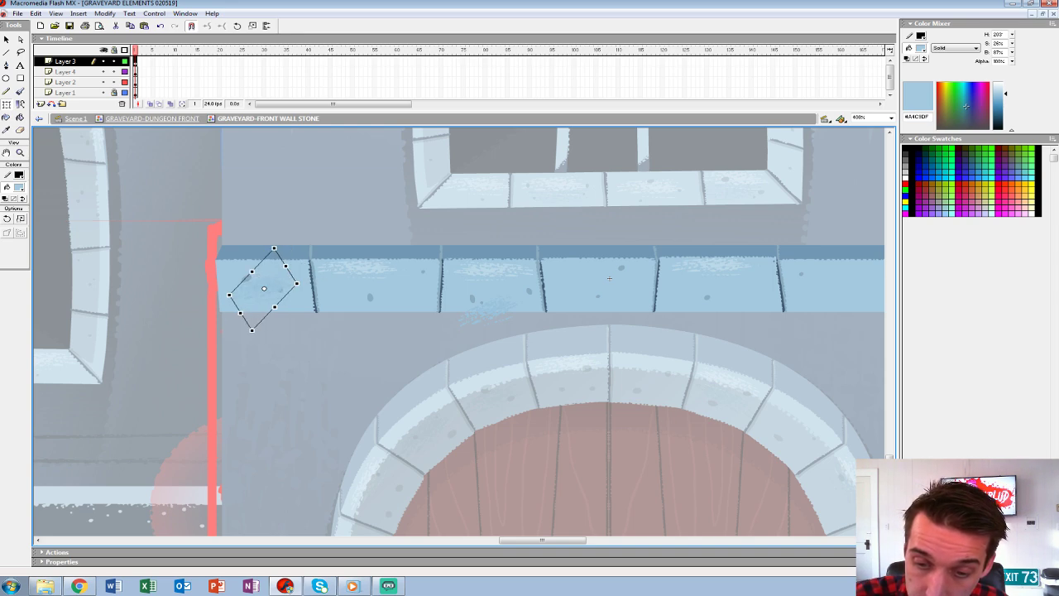
Place the other texture patch on the ledge's second stone and move Layer 3 below Layer 4.
{"action": "key", "text": "ctrl+z"}
{"action": "key", "text": "ctrl+z"}
{"action": "key", "text": "ctrl+z"}
{"action": "key", "text": "ctrl+z"}
{"action": "key", "text": "ctrl+z"}
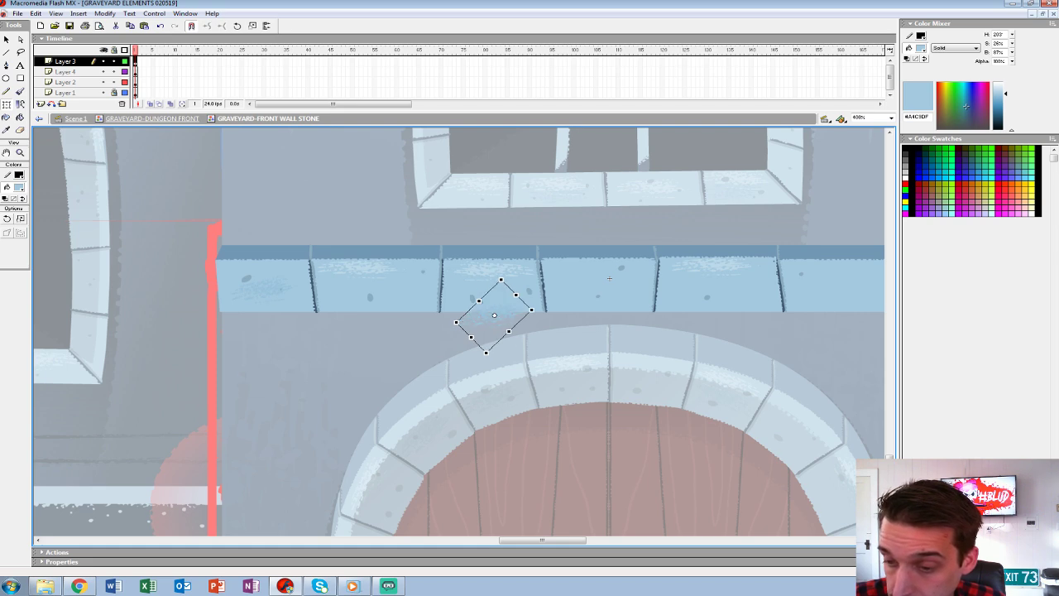
{"action": "left_click", "coordinate": [104, 61]}
{"action": "left_click", "coordinate": [104, 61]}
{"action": "key", "text": "ctrl+z"}
{"action": "key", "text": "ctrl+z"}
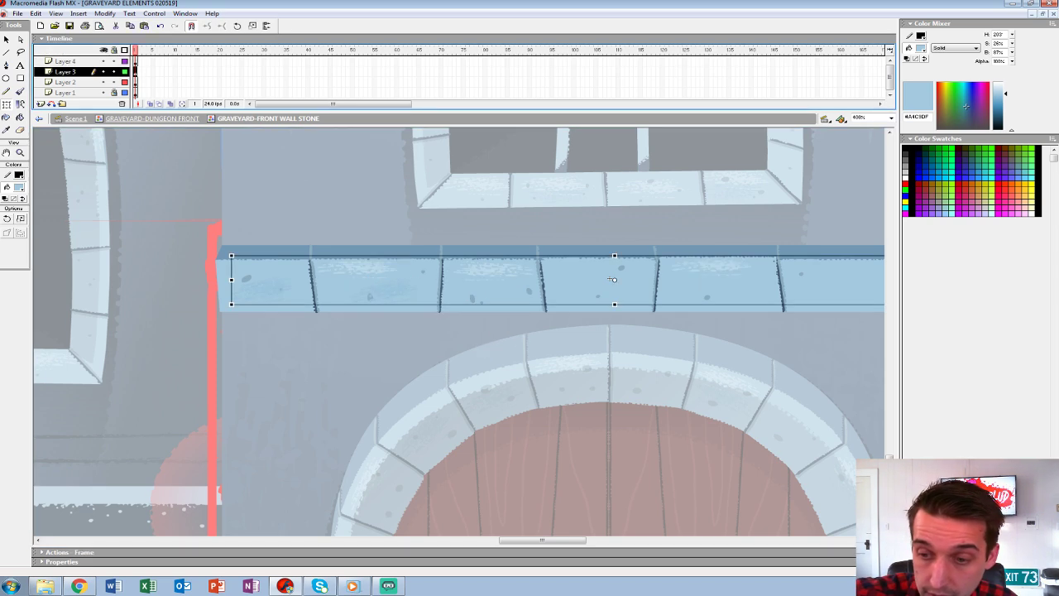
Move Layer 3 below Layer 2 and adjust the tilt of the second stone's texture patch.
{"action": "key", "text": "ctrl+z"}
{"action": "key", "text": "ctrl+z"}
{"action": "key", "text": "ctrl+z"}
{"action": "key", "text": "ctrl+z"}
{"action": "key", "text": "ctrl+z"}
{"action": "key", "text": "ctrl+z"}
{"action": "key", "text": "ctrl+z"}
{"action": "key", "text": "ctrl+z"}
{"action": "key", "text": "ctrl+z"}
{"action": "key", "text": "ctrl+z"}
{"action": "key", "text": "ctrl+z"}
{"action": "key", "text": "ctrl+z"}
{"action": "key", "text": "ctrl+z"}
{"action": "key", "text": "ctrl+z"}
{"action": "key", "text": "ctrl+z"}
{"action": "key", "text": "ctrl+z"}
{"action": "key", "text": "ctrl+z"}
{"action": "key", "text": "ctrl+z"}
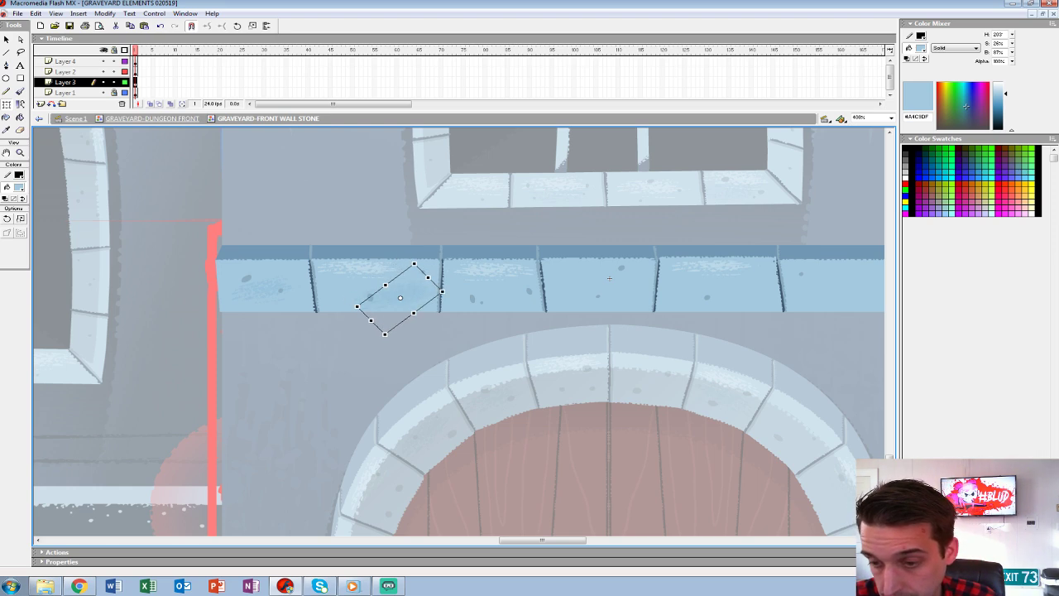
Place copies of the second stone's tilted texture patch on the fourth and fifth stones.
{"action": "key", "text": "ctrl+z"}
{"action": "key", "text": "ctrl+z"}
{"action": "key", "text": "ctrl+z"}
{"action": "key", "text": "ctrl+z"}
{"action": "key", "text": "ctrl+z"}
{"action": "key", "text": "ctrl+z"}
{"action": "key", "text": "ctrl+z"}
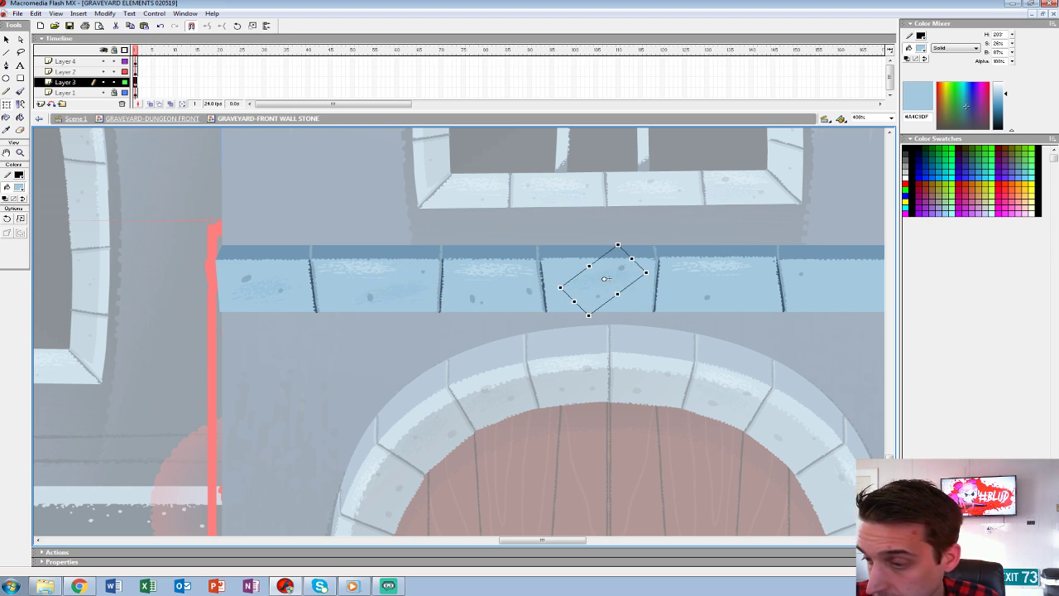
{"action": "key", "text": "ctrl+z"}
{"action": "key", "text": "ctrl+z"}
{"action": "key", "text": "ctrl+z"}
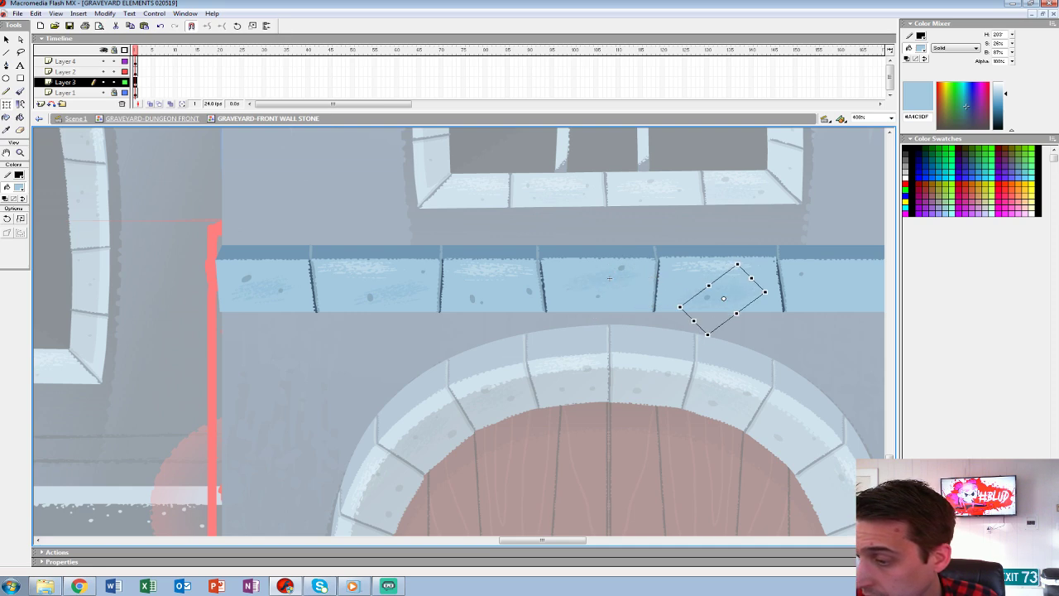
Place a copy of the texture patch on the sixth stone, then rotate and skew it to fit.
{"action": "left_click_drag", "start_coordinate": [609, 277], "coordinate": [389, 274]}
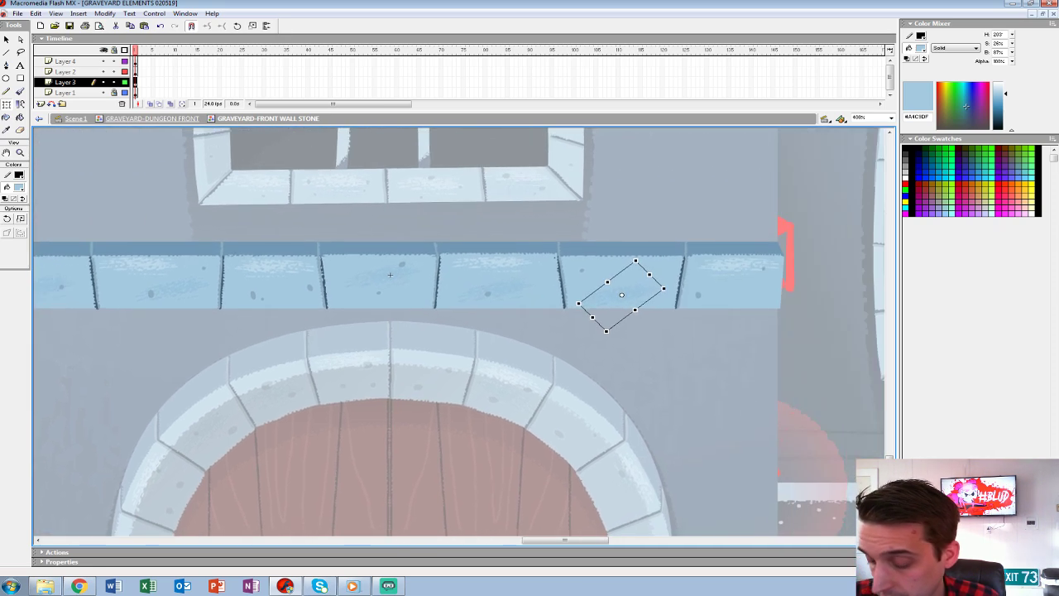
{"action": "key", "text": "ctrl+z"}
{"action": "key", "text": "ctrl+z"}
{"action": "key", "text": "ctrl+z"}
{"action": "key", "text": "ctrl+z"}
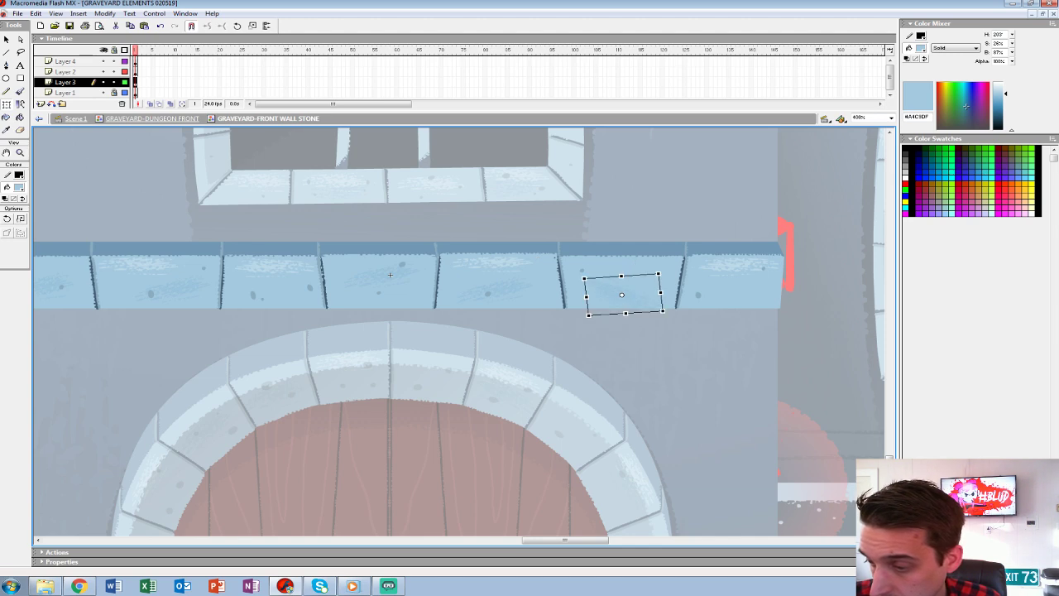
{"action": "left_click_drag", "start_coordinate": [661, 285], "coordinate": [660, 270]}
{"action": "left_click_drag", "start_coordinate": [587, 289], "coordinate": [588, 298]}
{"action": "key", "text": "ctrl+z"}
{"action": "key", "text": "ctrl+z"}
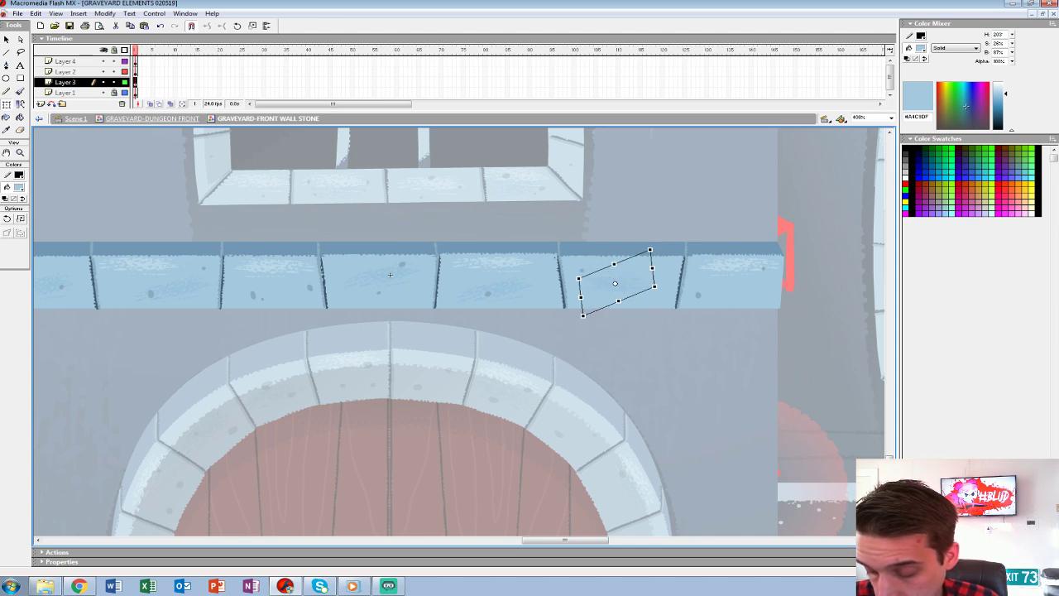
Place a copy of the sixth stone's skewed texture patch on the lower part of the seventh stone.
{"action": "key", "text": "ctrl+z"}
{"action": "key", "text": "ctrl+z"}
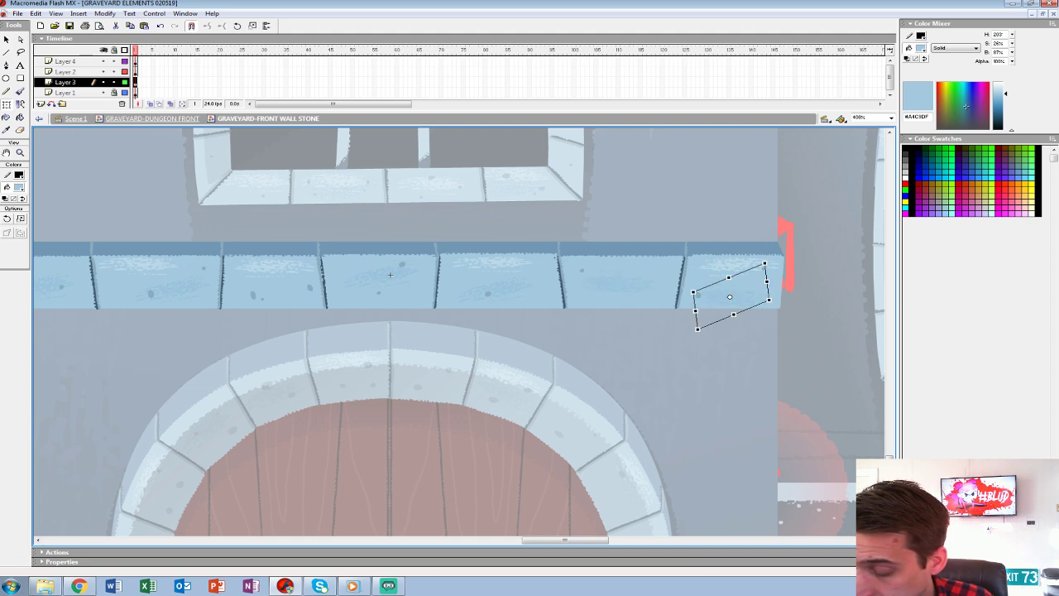
{"action": "key", "text": "ctrl+minus"}
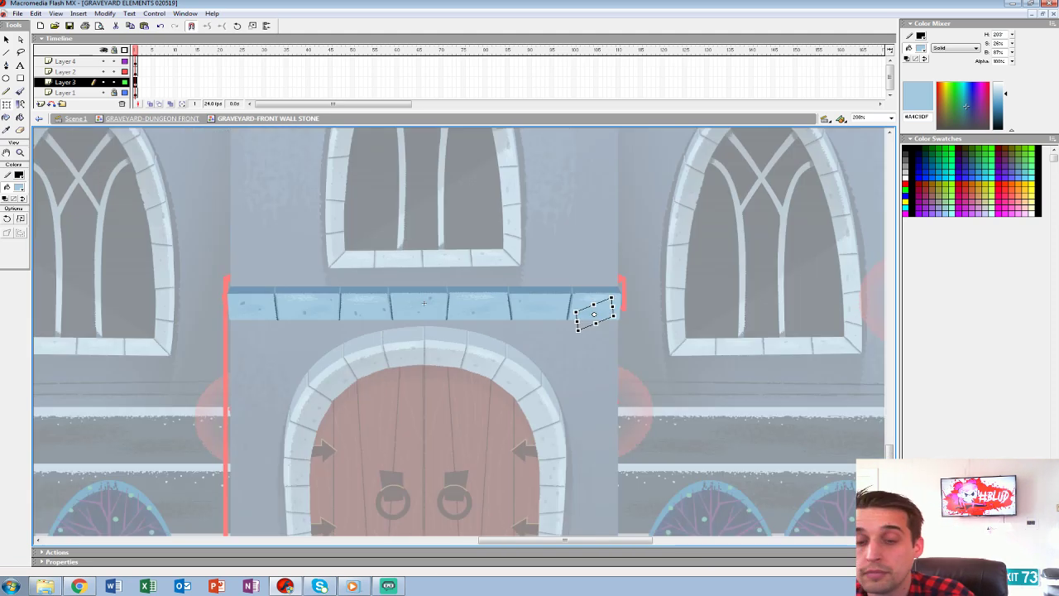
{"action": "key", "text": "ctrl+equal"}
{"action": "key", "text": "ctrl+equal"}
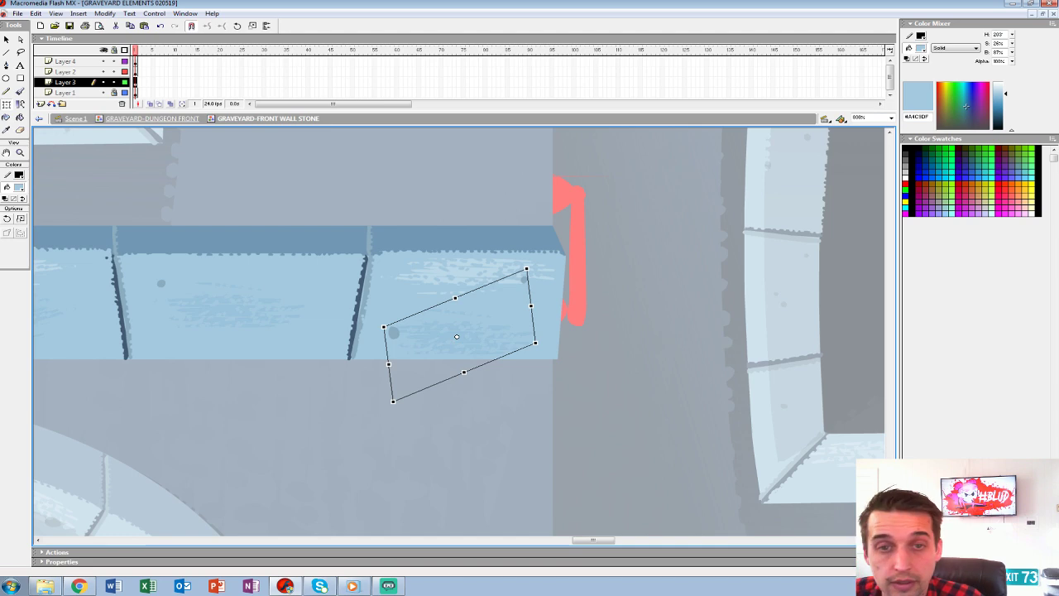
Brush a light-blue strip down the ledge's right end on Layer 4 and erase small notches to roughen it.
{"action": "left_click", "coordinate": [563, 253]}
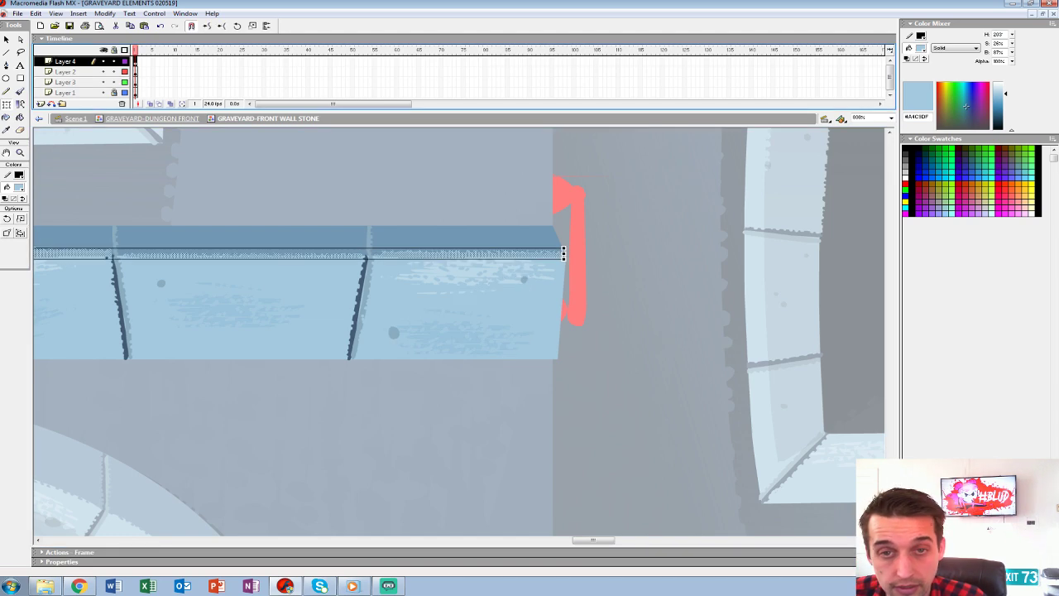
{"action": "left_click", "coordinate": [804, 293]}
{"action": "key", "text": "b"}
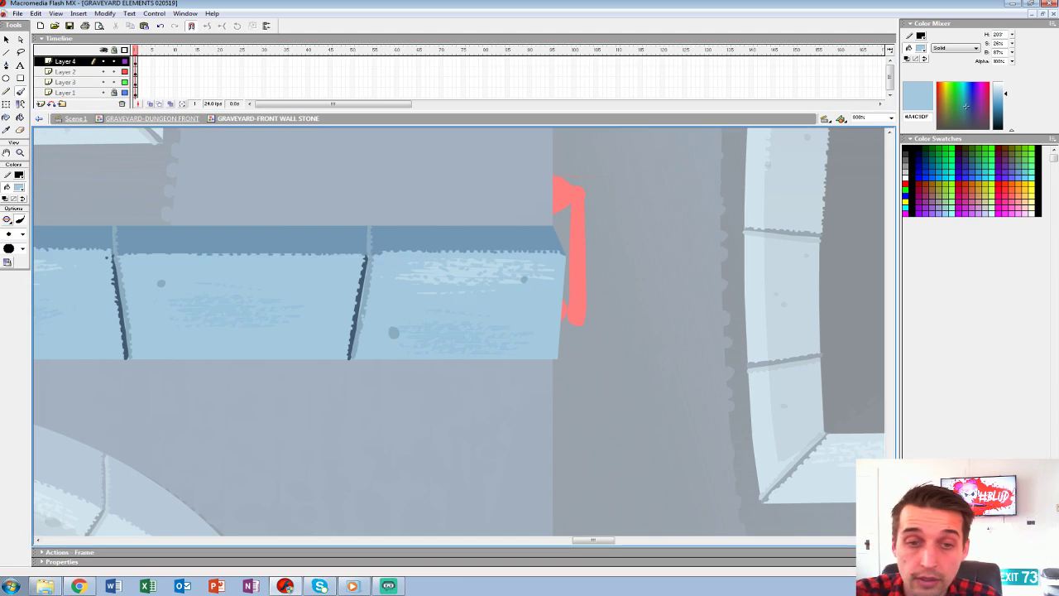
{"action": "left_click", "coordinate": [18, 187]}
{"action": "left_click", "coordinate": [530, 318]}
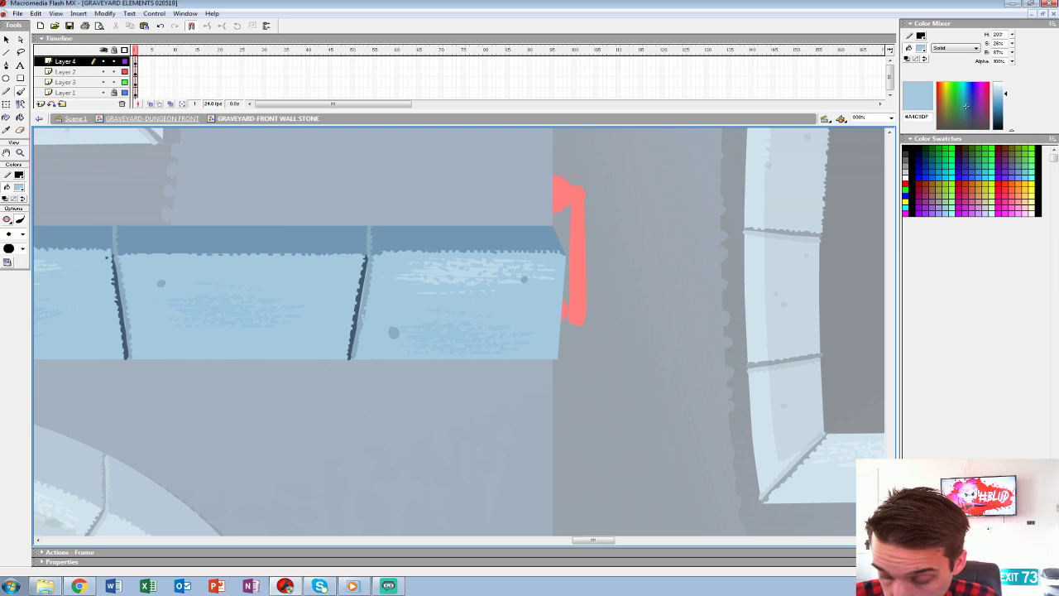
{"action": "left_click_drag", "start_coordinate": [560, 354], "coordinate": [566, 263]}
{"action": "key", "text": "ctrl+z"}
{"action": "key", "text": "e"}
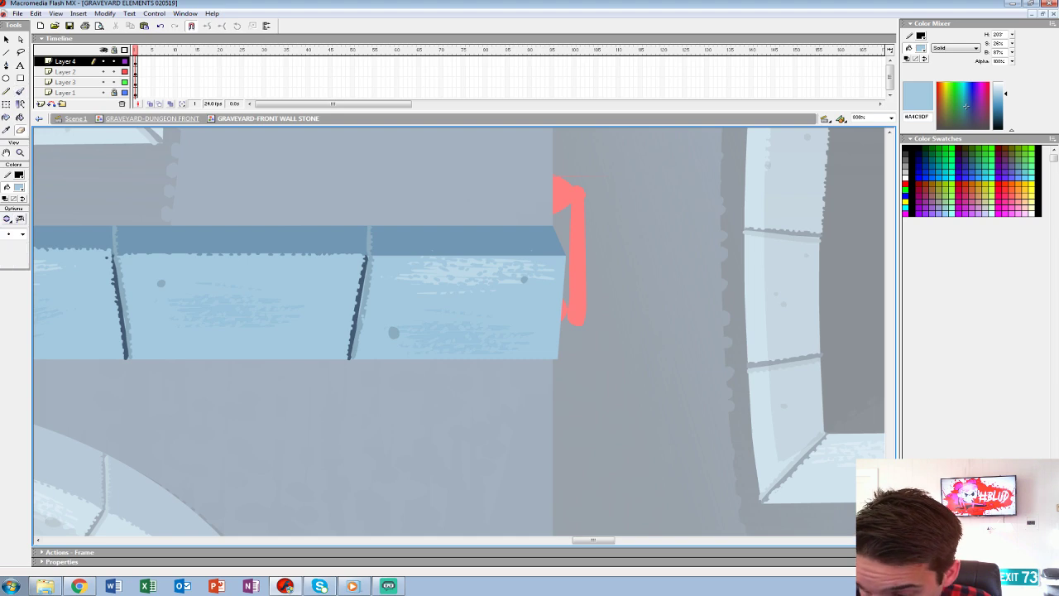
{"action": "key", "text": "b"}
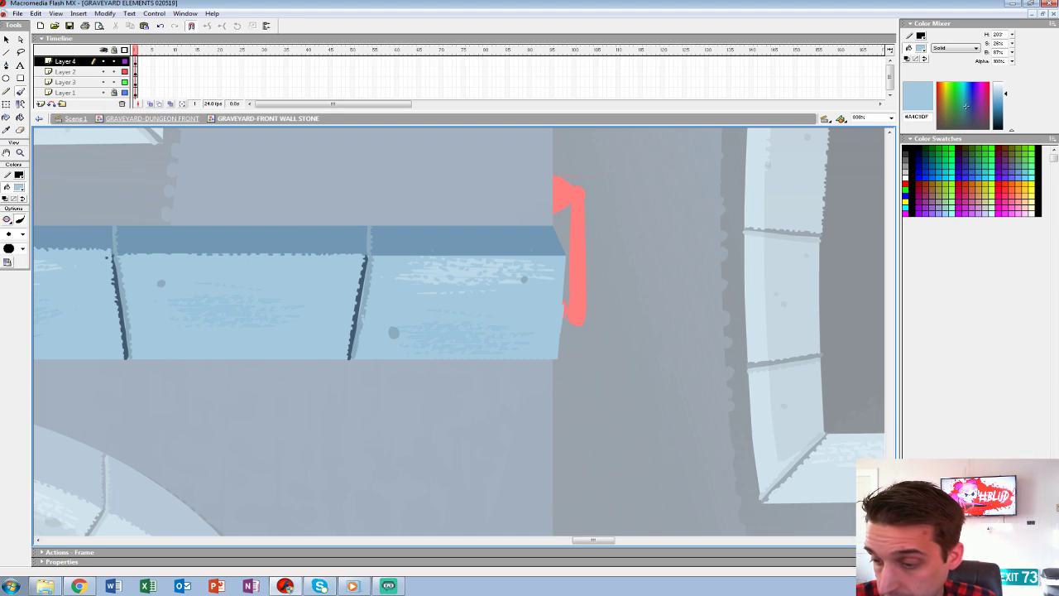
{"action": "left_click_drag", "start_coordinate": [559, 358], "coordinate": [568, 258]}
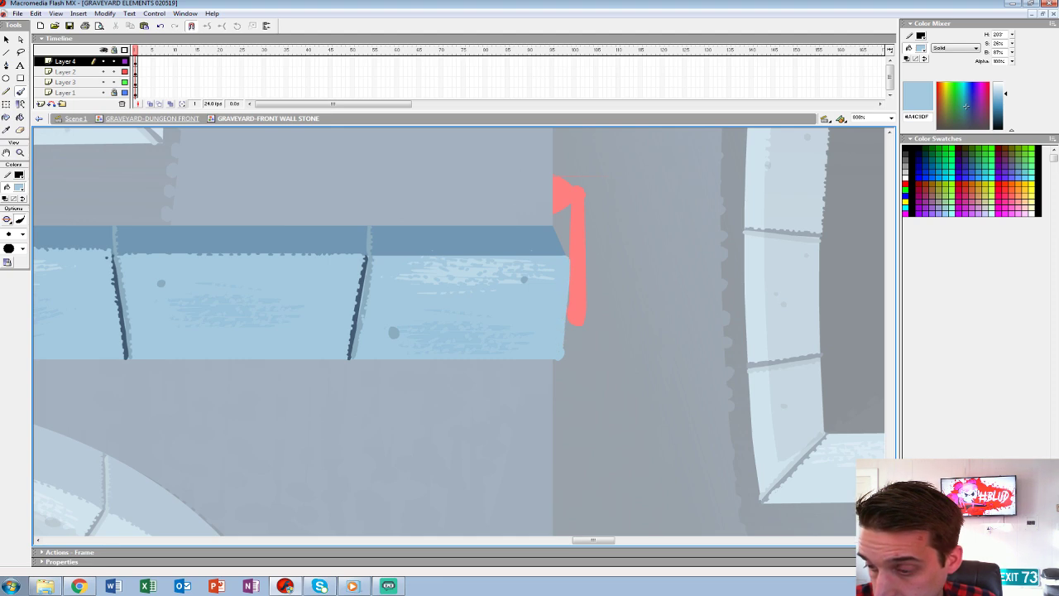
{"action": "key", "text": "e"}
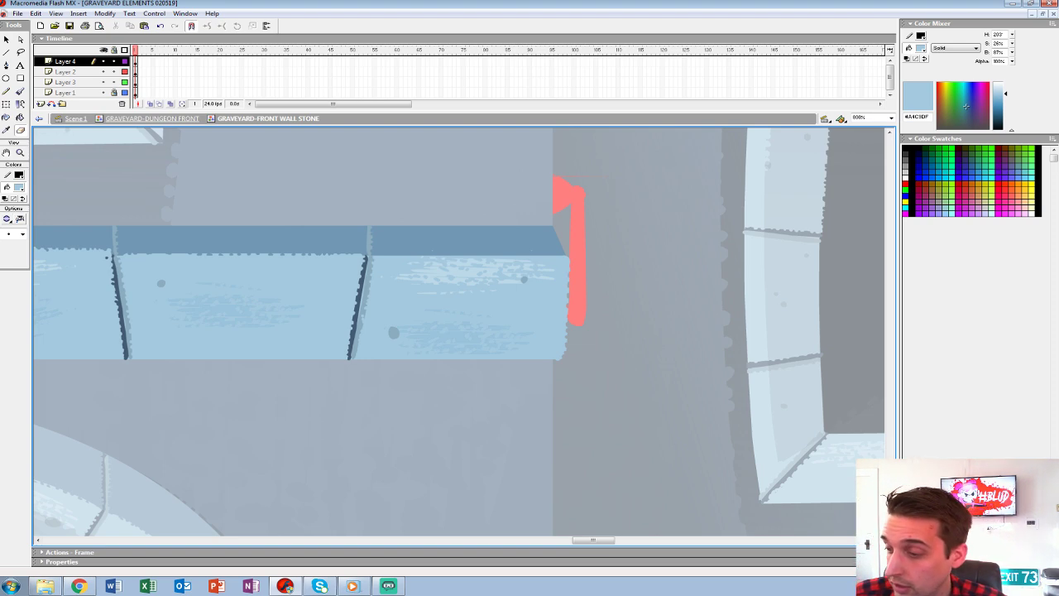
Brush a light-blue strip down the ledge's left end and roughen its outline with the Eraser.
{"action": "left_click_drag", "start_coordinate": [593, 540], "coordinate": [525, 540]}
{"action": "scroll", "coordinate": [460, 336], "scroll_direction": "left", "scroll_amount": 1}
{"action": "key", "text": "b"}
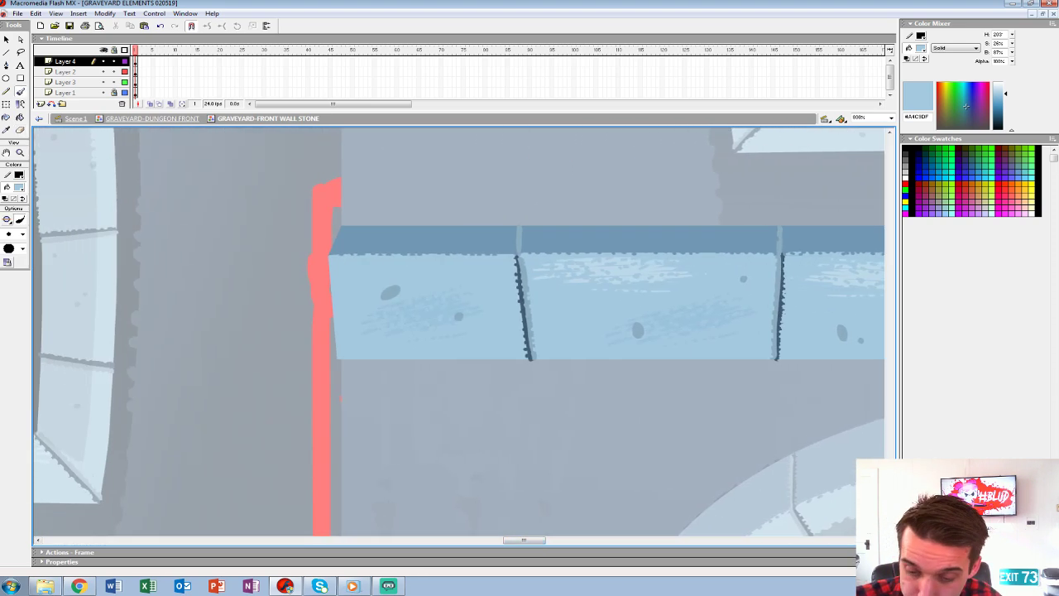
{"action": "left_click_drag", "start_coordinate": [335, 358], "coordinate": [327, 258]}
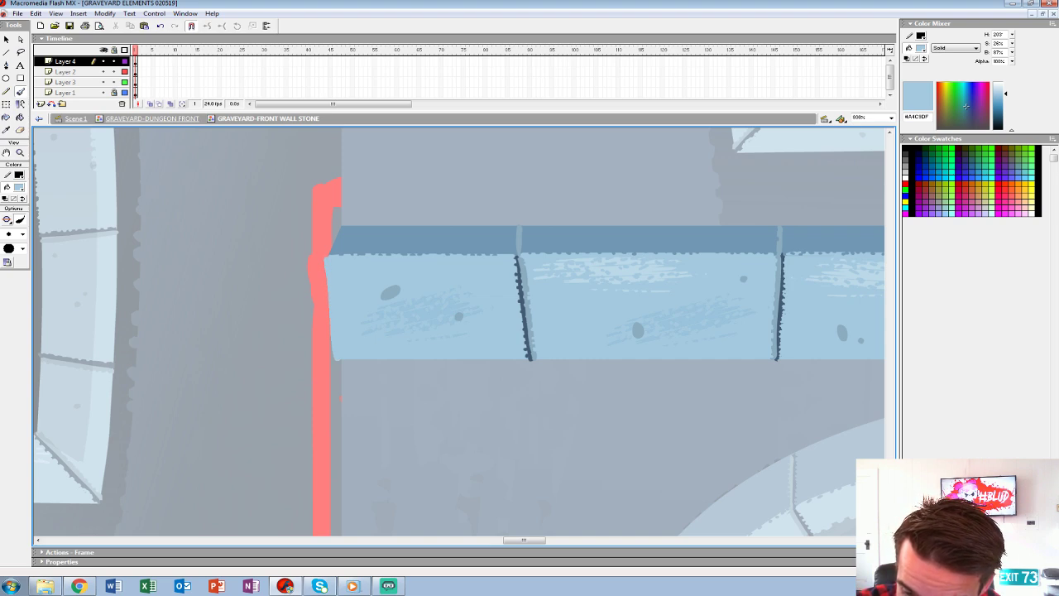
{"action": "key", "text": "e"}
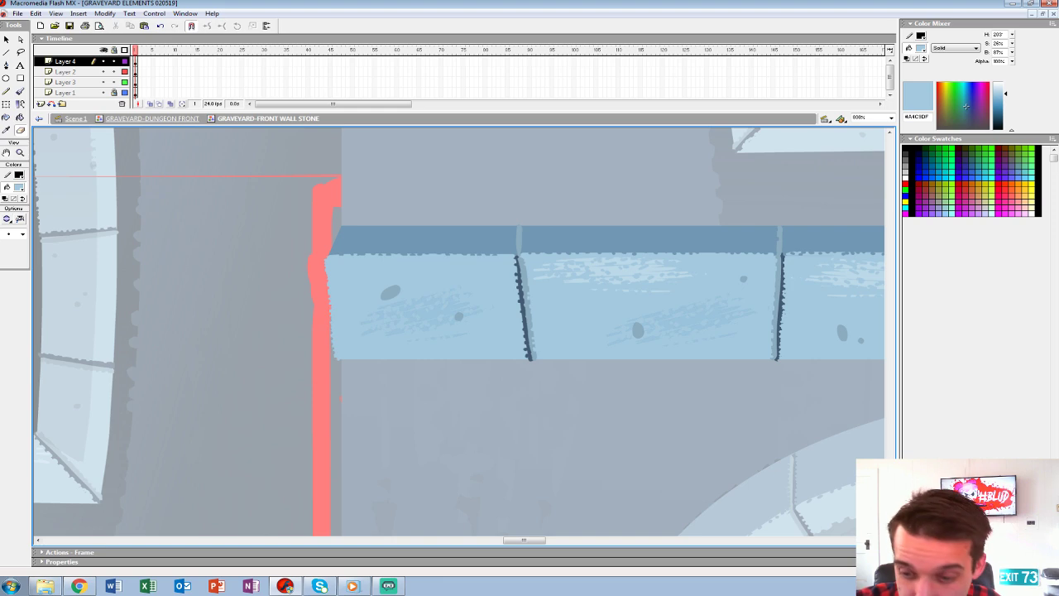
Return to GRAVEYARD-DUNGEON FRONT and move the ledge's Layer 13 to the top of the layer stack.
{"action": "left_click_drag", "start_coordinate": [529, 314], "coordinate": [355, 344]}
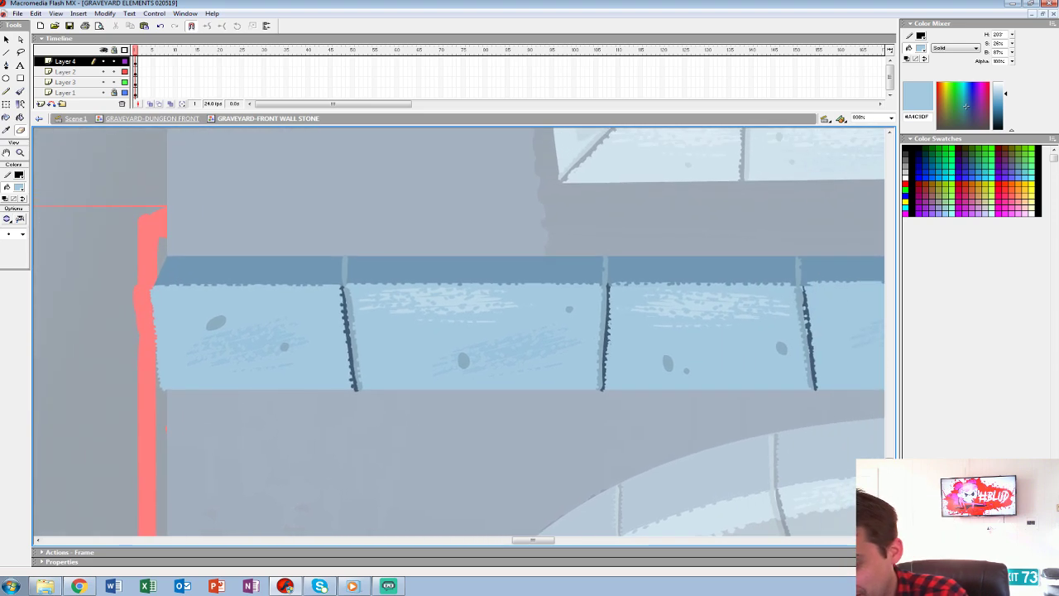
{"action": "key", "text": "ctrl+minus"}
{"action": "key", "text": "ctrl+minus"}
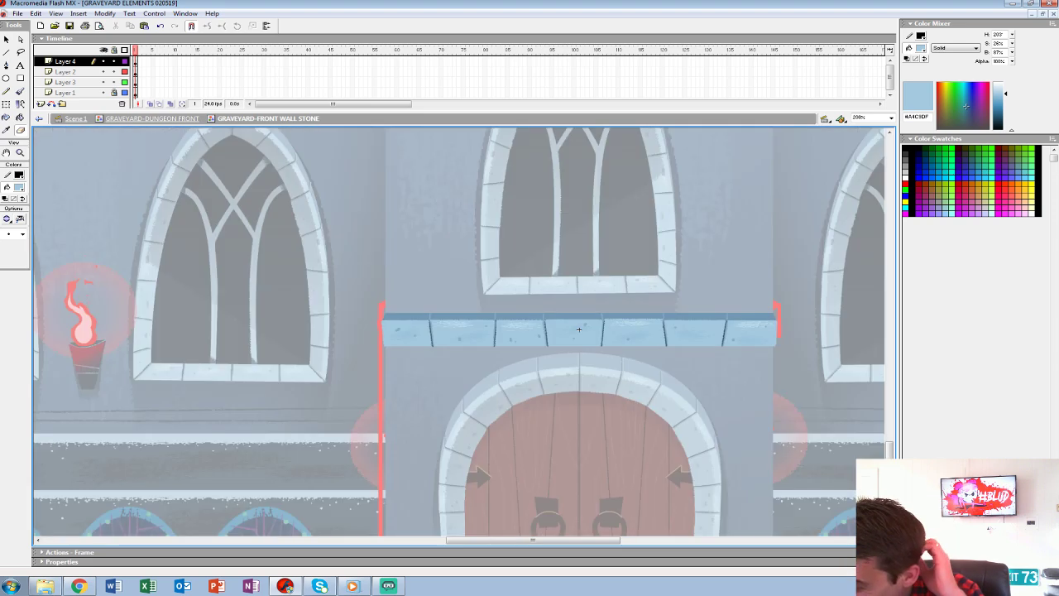
{"action": "key", "text": "v"}
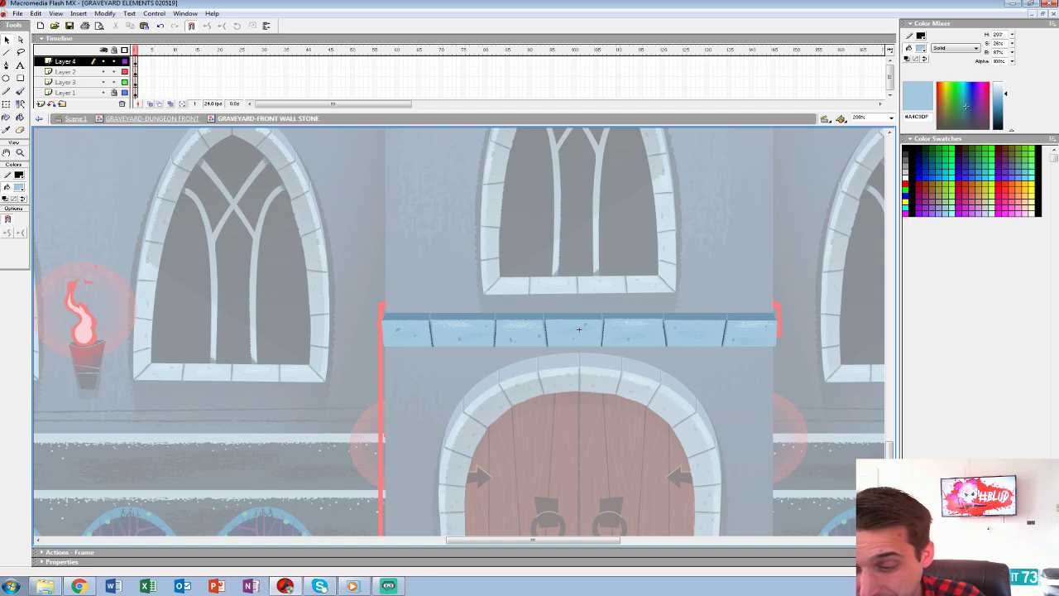
{"action": "key", "text": "ctrl+e"}
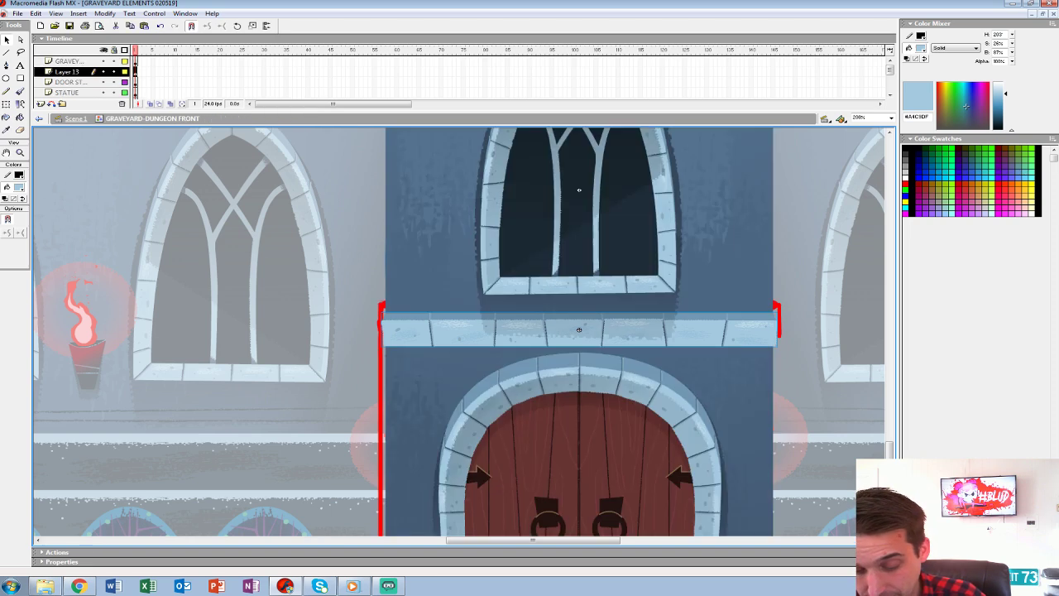
{"action": "left_click_drag", "start_coordinate": [68, 72], "coordinate": [68, 58]}
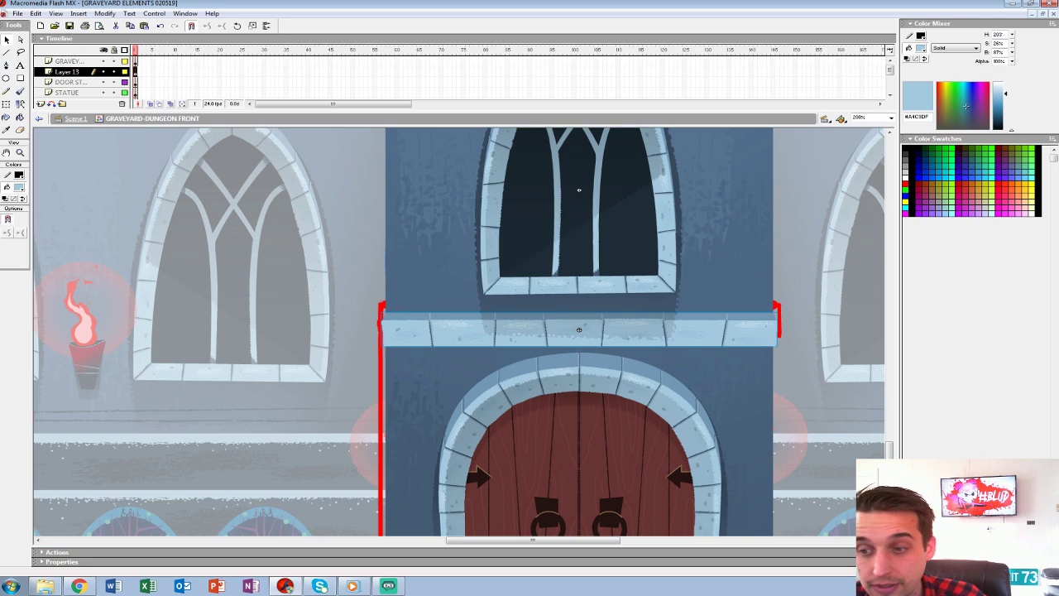
{"action": "left_click", "coordinate": [579, 190]}
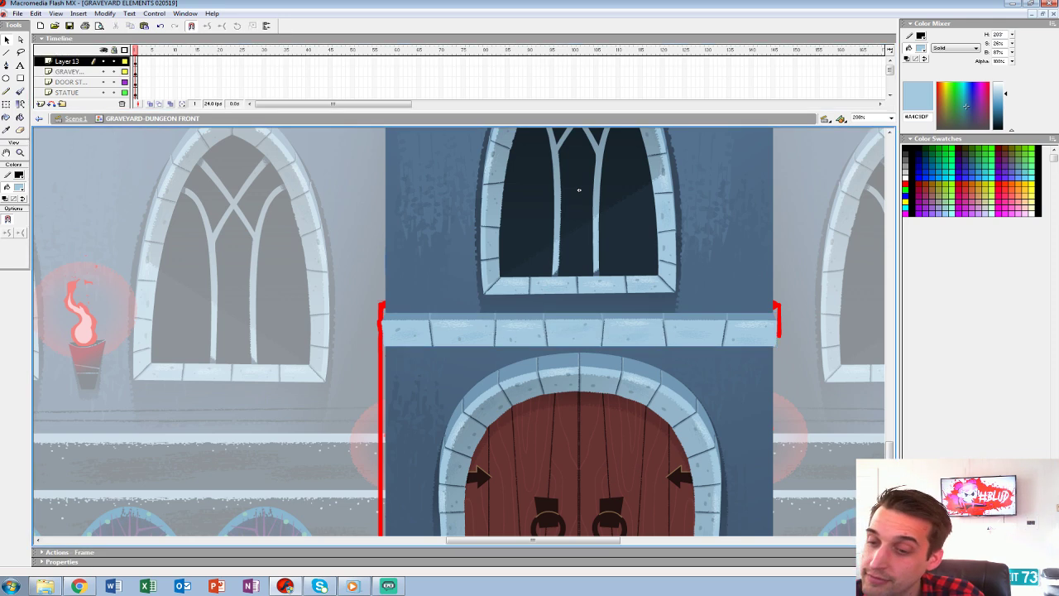
Nudge the stone ledge slightly upward to widen the gap above the door arch.
{"action": "left_click_drag", "start_coordinate": [579, 190], "coordinate": [497, 82]}
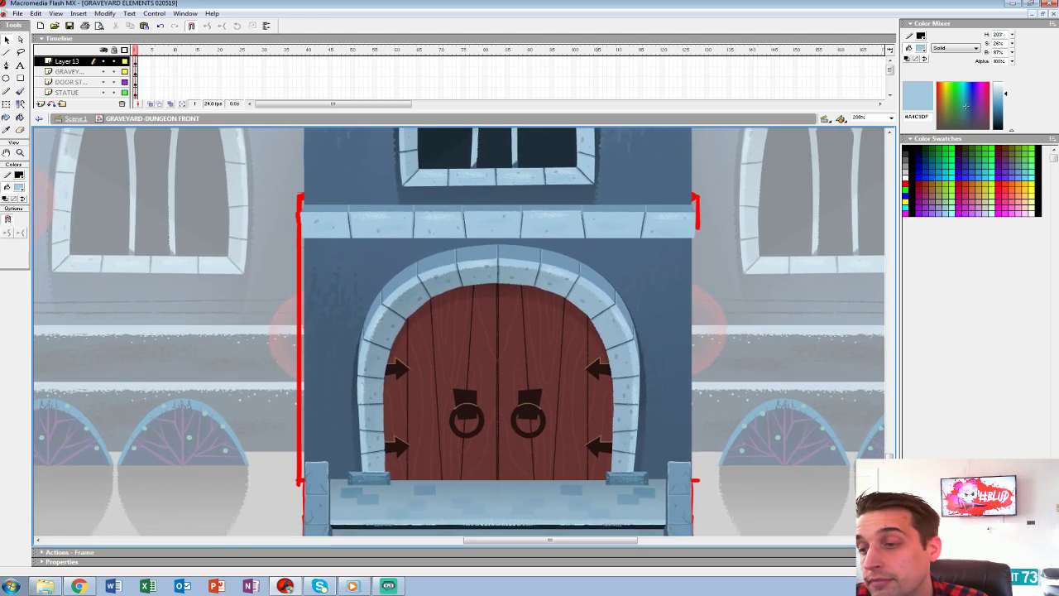
{"action": "left_click", "coordinate": [496, 222]}
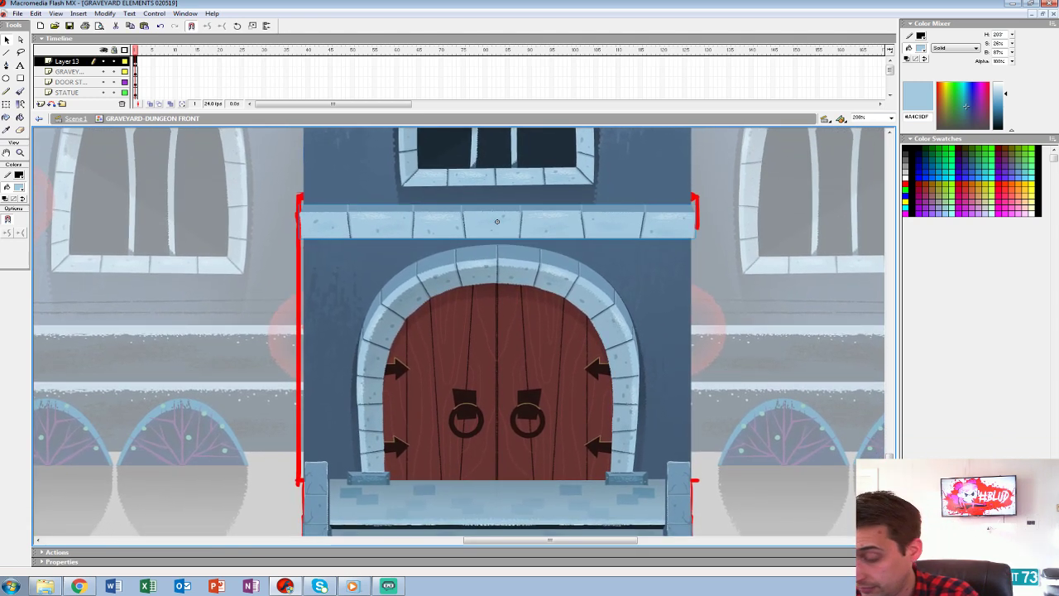
{"action": "key", "text": "Up"}
{"action": "key", "text": "Up"}
{"action": "key", "text": "Up"}
{"action": "key", "text": "ctrl+minus"}
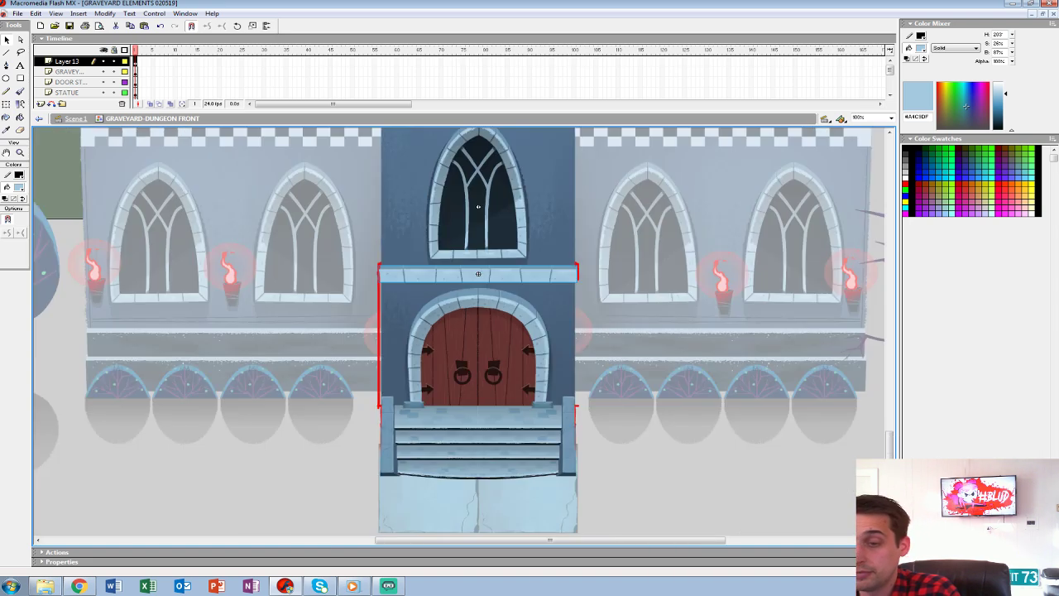
Open the stone ledge above the arched door for editing.
{"action": "key", "text": "ctrl+minus"}
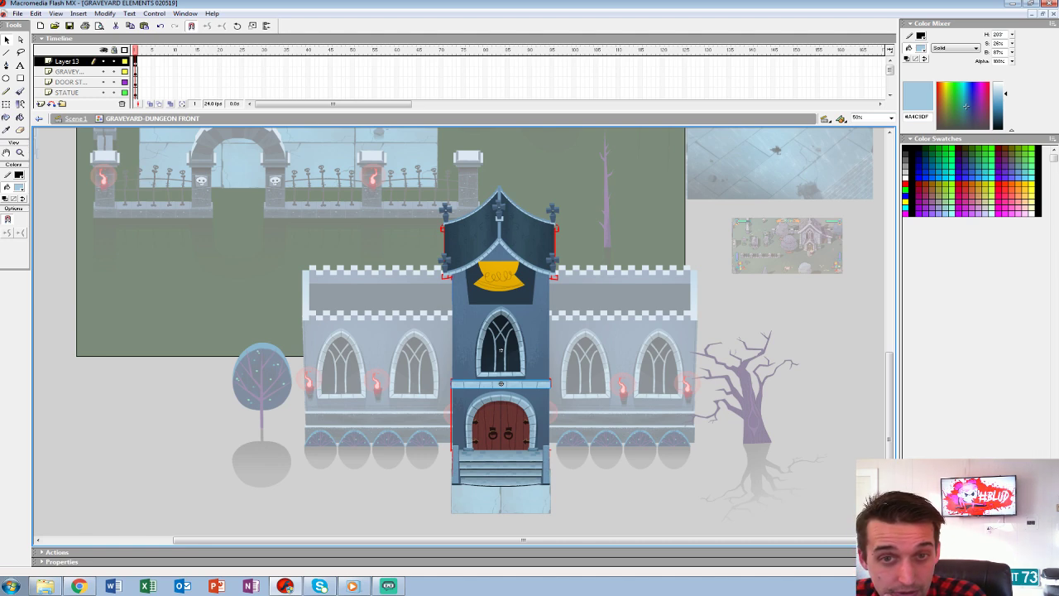
{"action": "key", "text": "Escape"}
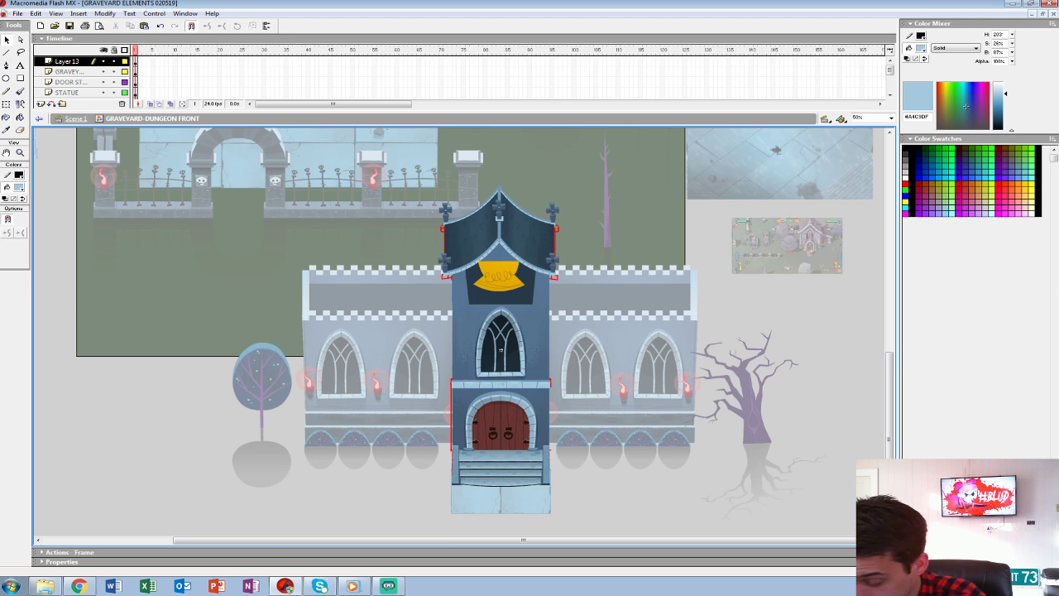
{"action": "left_click", "coordinate": [501, 350]}
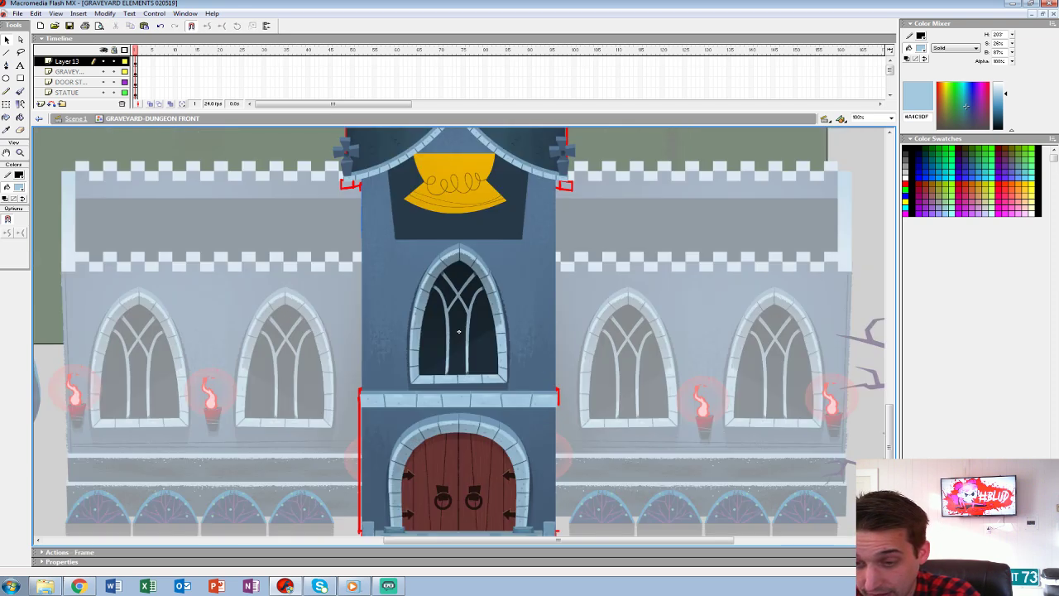
{"action": "left_click", "coordinate": [458, 332]}
{"action": "left_click_drag", "start_coordinate": [458, 332], "coordinate": [412, 100]}
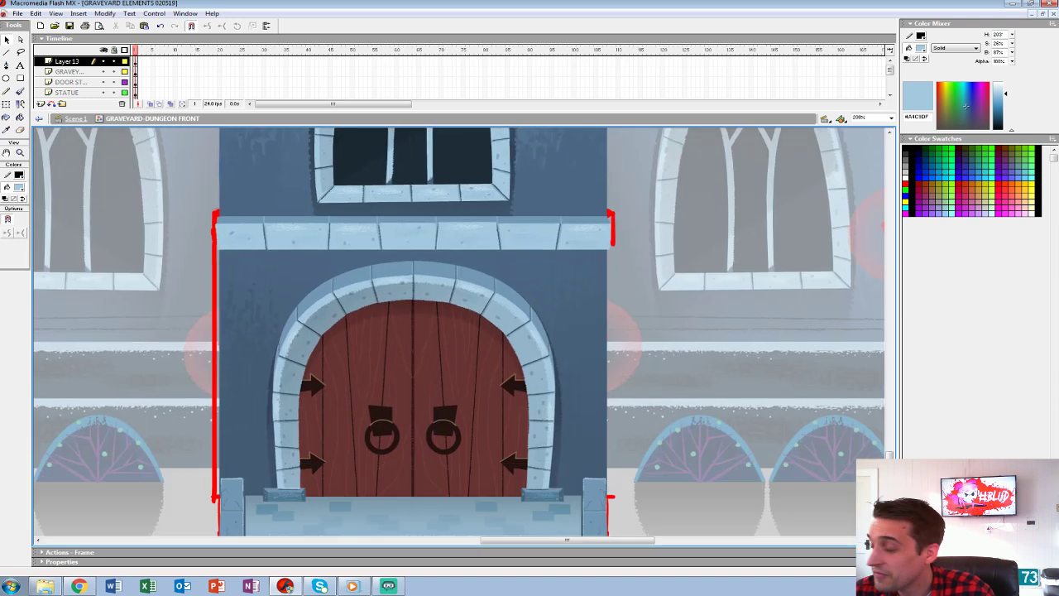
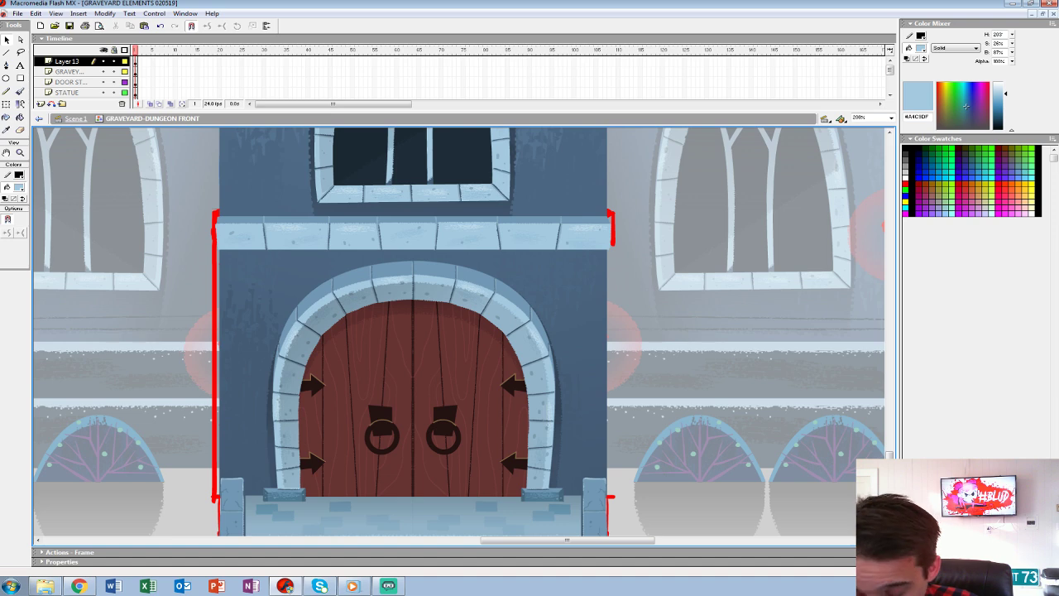
{"action": "left_click_drag", "start_coordinate": [413, 372], "coordinate": [422, 305]}
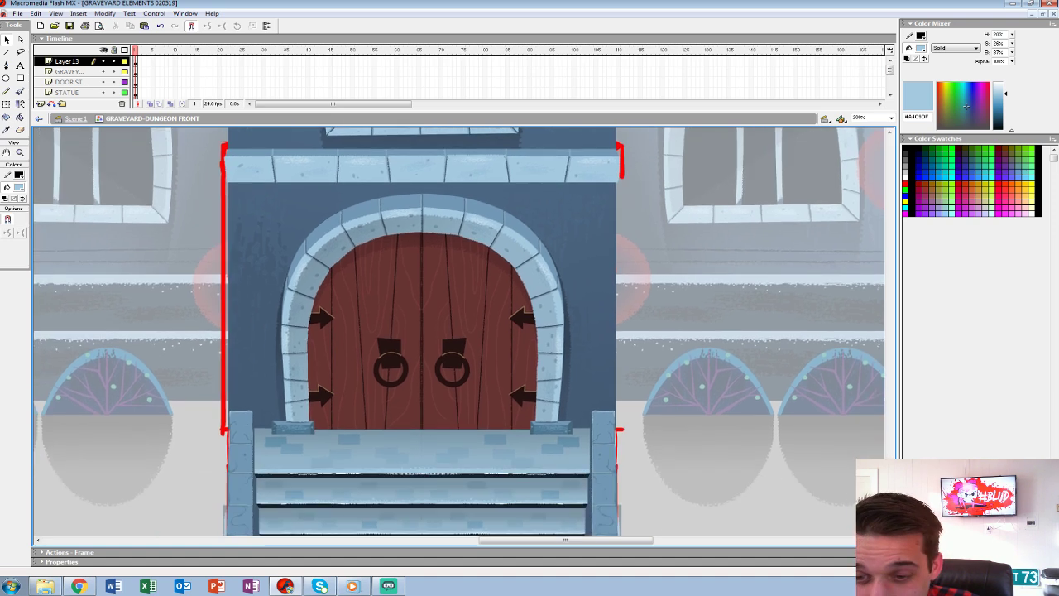
{"action": "left_click", "coordinate": [421, 166]}
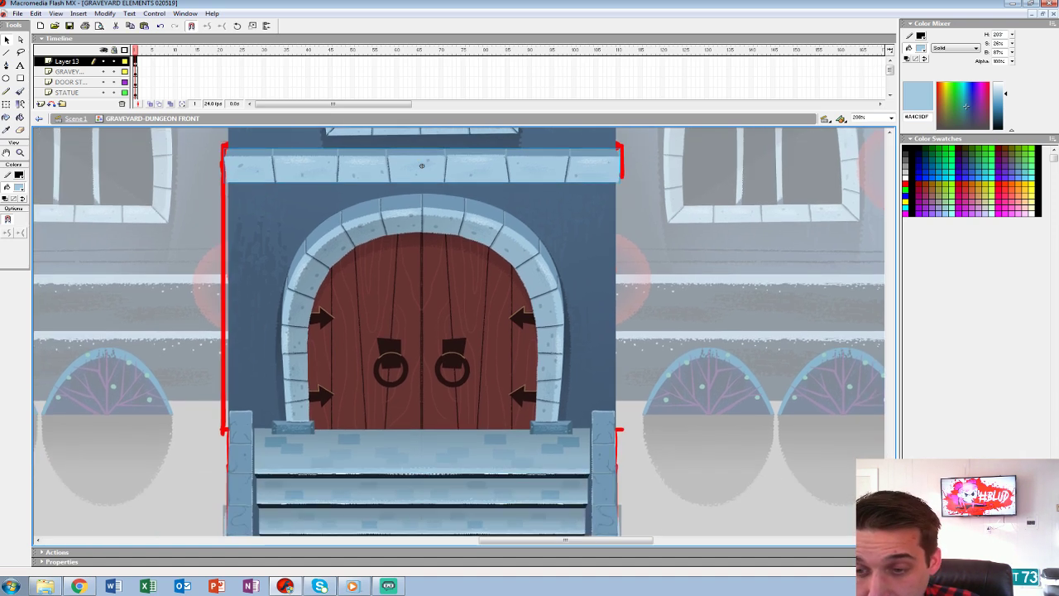
{"action": "double_click", "coordinate": [421, 166]}
Add a new layer named SHADOW above the ledge's other layers.
{"action": "left_click", "coordinate": [41, 105]}
{"action": "double_click", "coordinate": [66, 62]}
{"action": "type", "text": "SHADOW"}
{"action": "key", "text": "Return"}
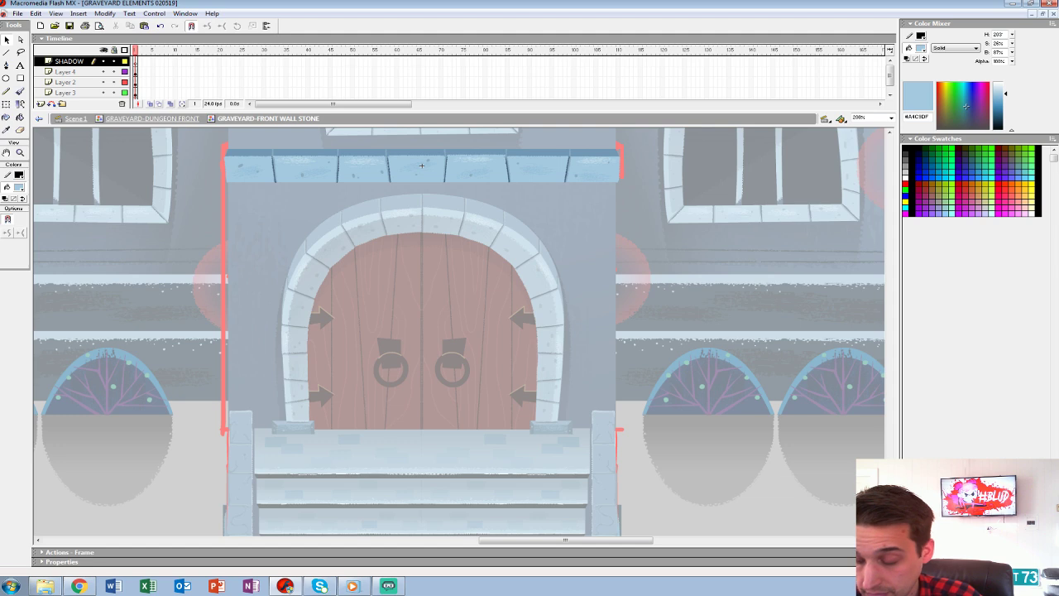
Try to draw a straight horizontal line along the ledge's front face on the SHADOW layer.
{"action": "key", "text": "ctrl+="}
{"action": "scroll", "coordinate": [83, 76], "scroll_direction": "down", "scroll_amount": 1}
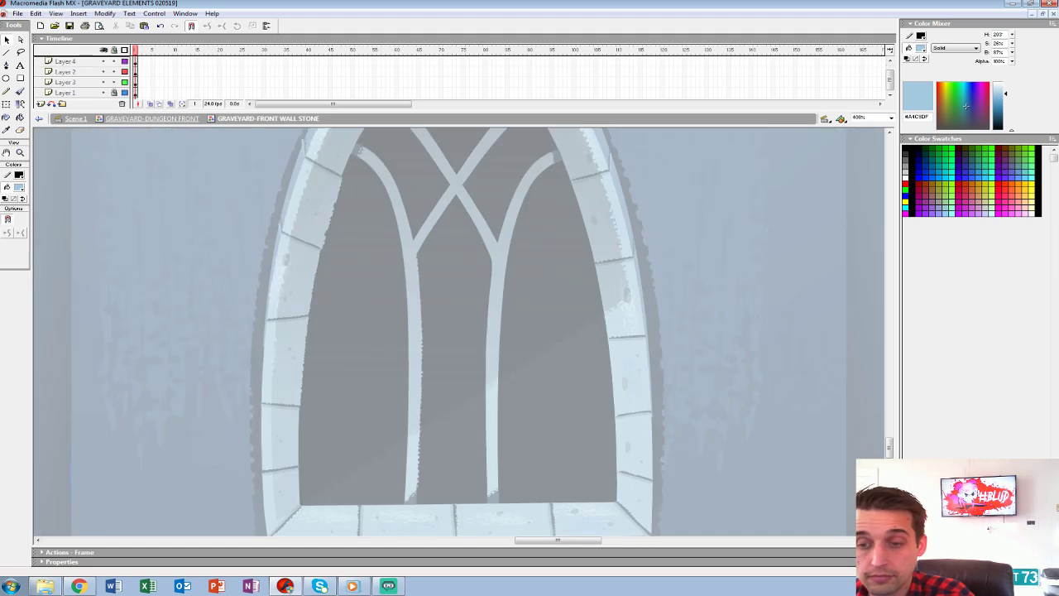
{"action": "scroll", "coordinate": [536, 265], "scroll_direction": "down", "scroll_amount": 5}
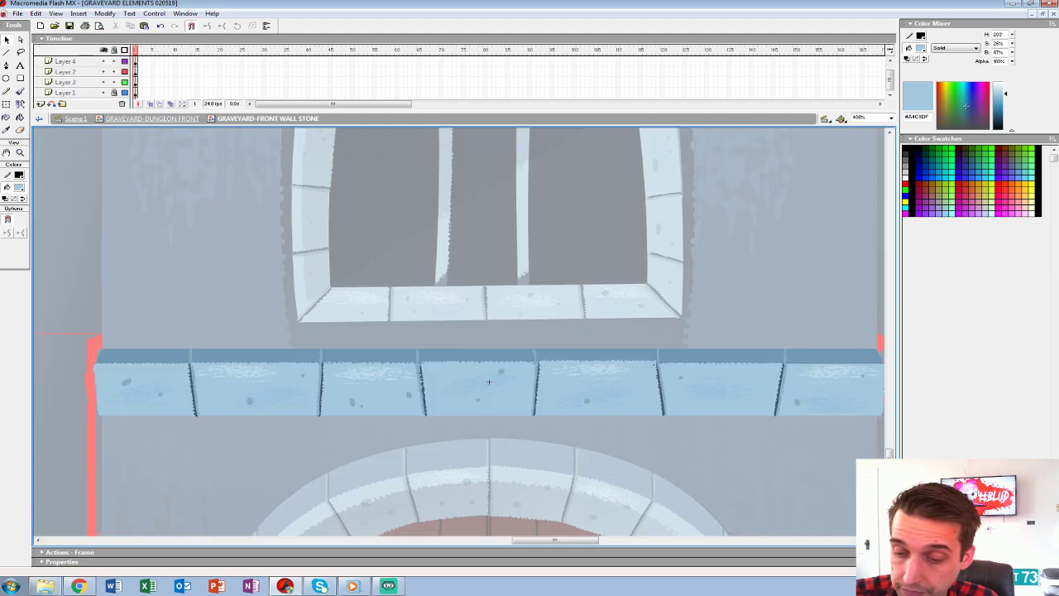
{"action": "key", "text": "n"}
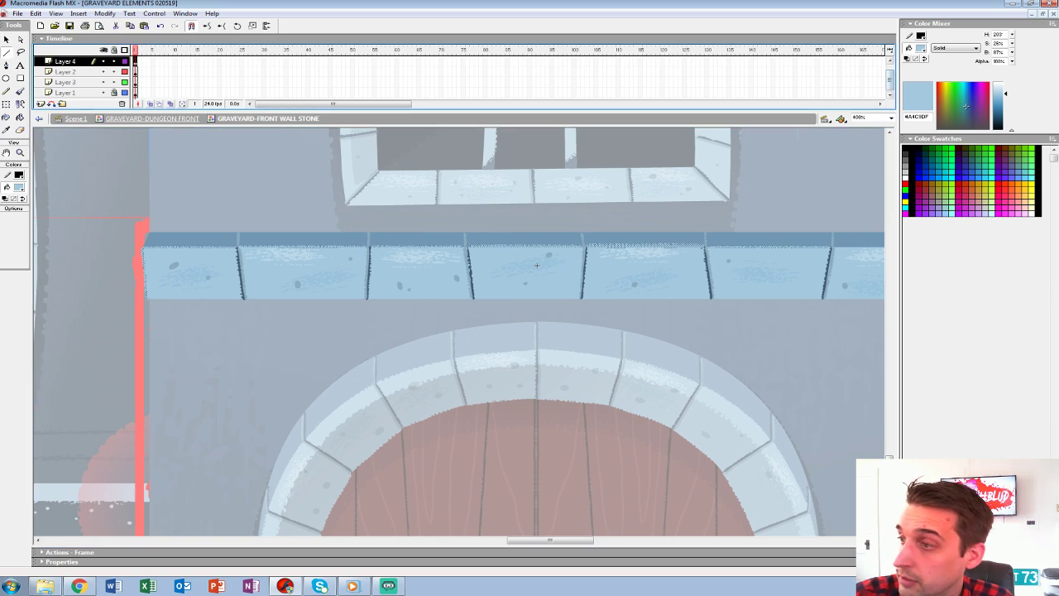
{"action": "left_click", "coordinate": [536, 264]}
{"action": "left_click", "coordinate": [69, 61]}
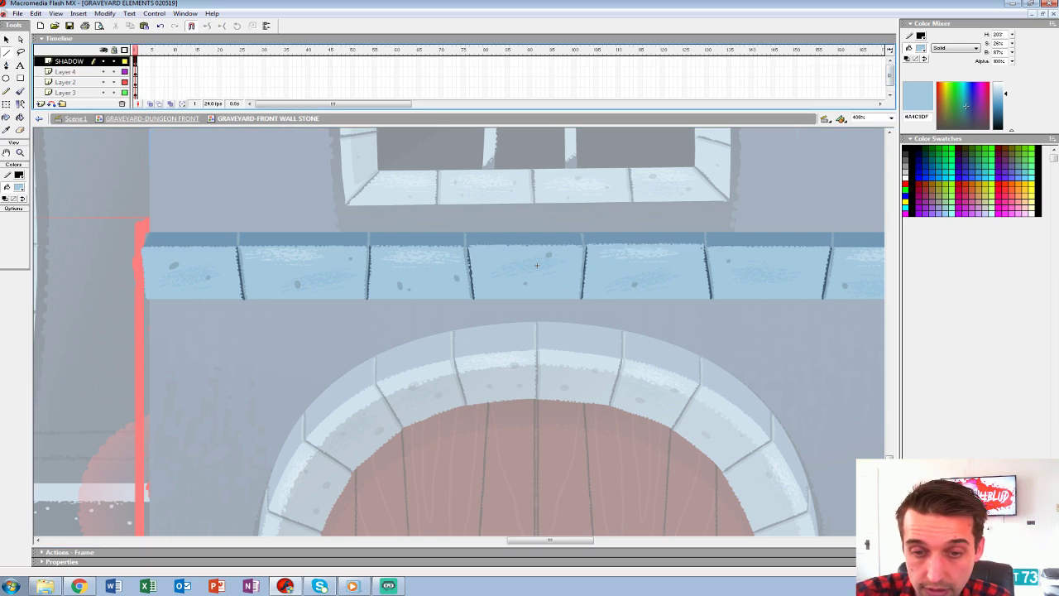
{"action": "left_click_drag", "start_coordinate": [131, 253], "coordinate": [879, 291]}
{"action": "left_click_drag", "start_coordinate": [880, 253], "coordinate": [883, 253]}
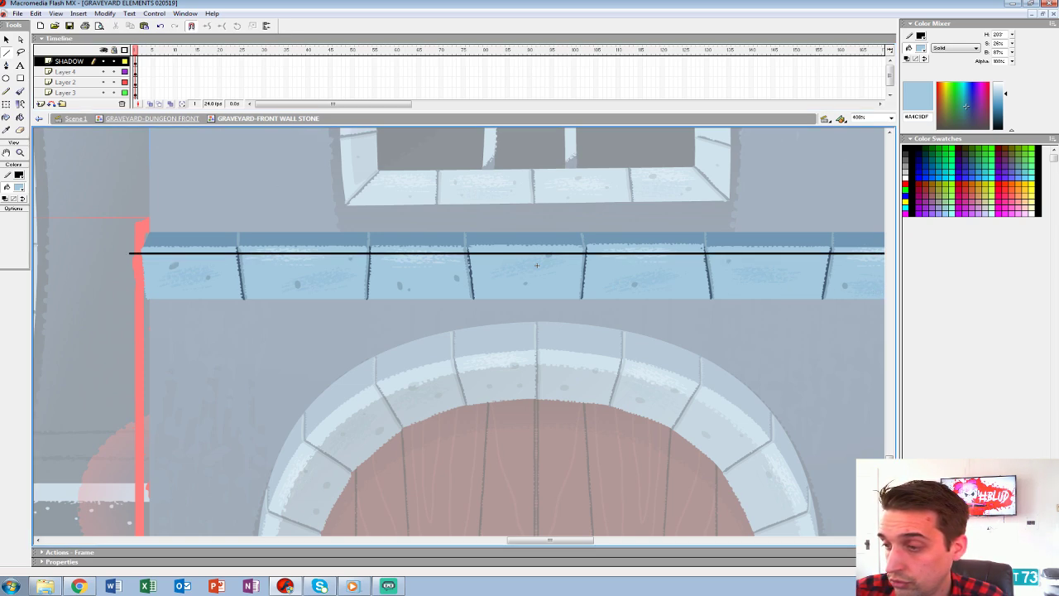
{"action": "key", "text": "ctrl+z"}
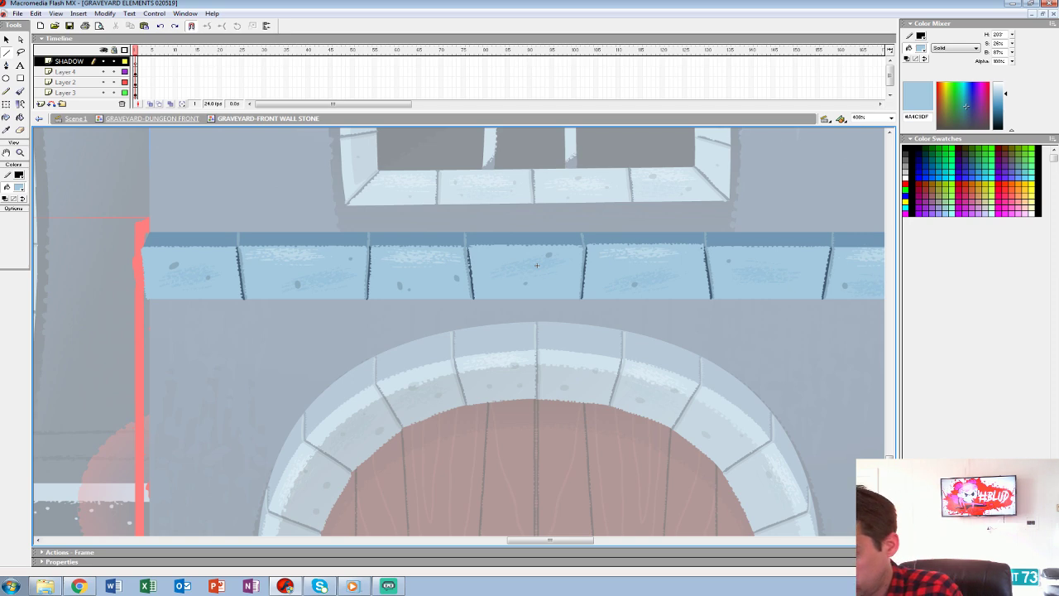
Outline a rectangular strip over the ledge's lower part with straight black lines and fill it with the current light blue.
{"action": "key", "text": "ctrl+minus"}
{"action": "mouse_move", "coordinate": [497, 298]}
{"action": "left_mouse_down"}
{"action": "mouse_move", "coordinate": [724, 296]}
{"action": "mouse_move", "coordinate": [697, 346]}
{"action": "mouse_move", "coordinate": [245, 321]}
{"action": "left_mouse_up"}
{"action": "left_click_drag", "start_coordinate": [294, 292], "coordinate": [295, 329]}
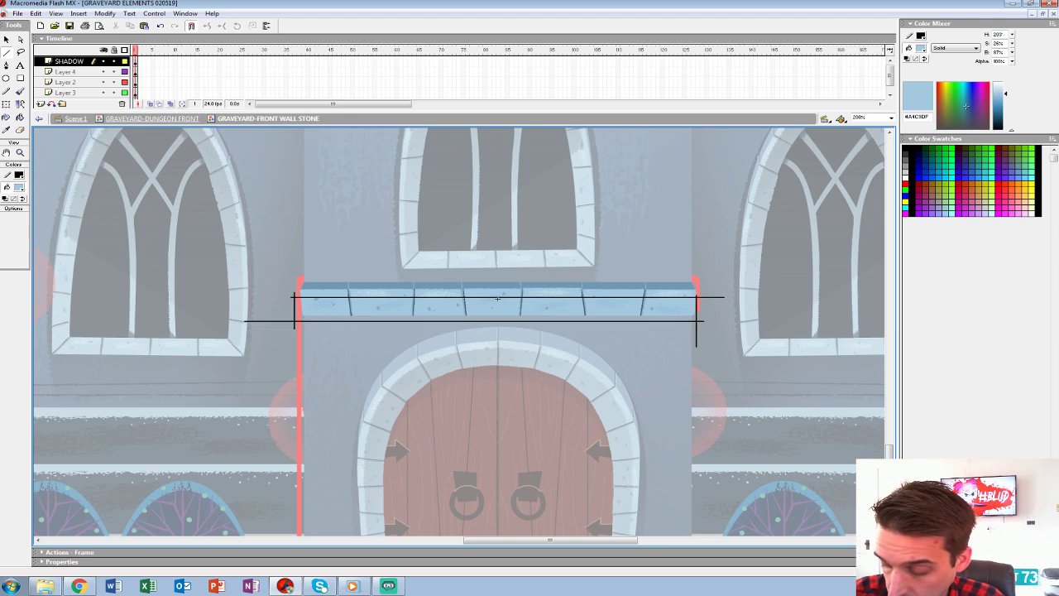
{"action": "key", "text": "k"}
{"action": "left_click", "coordinate": [347, 310]}
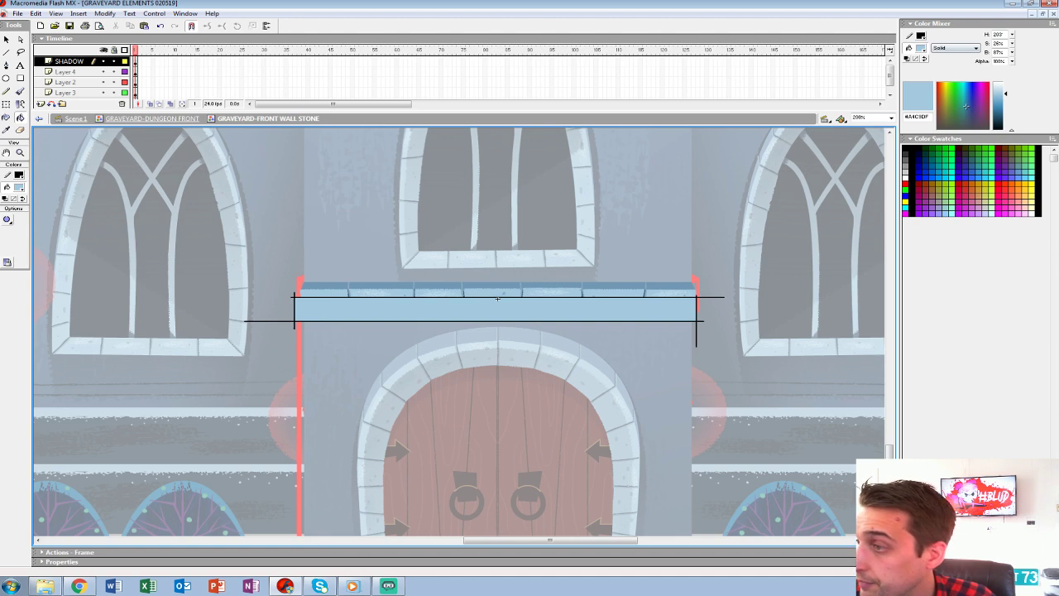
Change the fill to a linear gradient and make its white end black with 10% alpha.
{"action": "left_click", "coordinate": [955, 48]}
{"action": "left_click", "coordinate": [951, 66]}
{"action": "left_click", "coordinate": [1003, 77]}
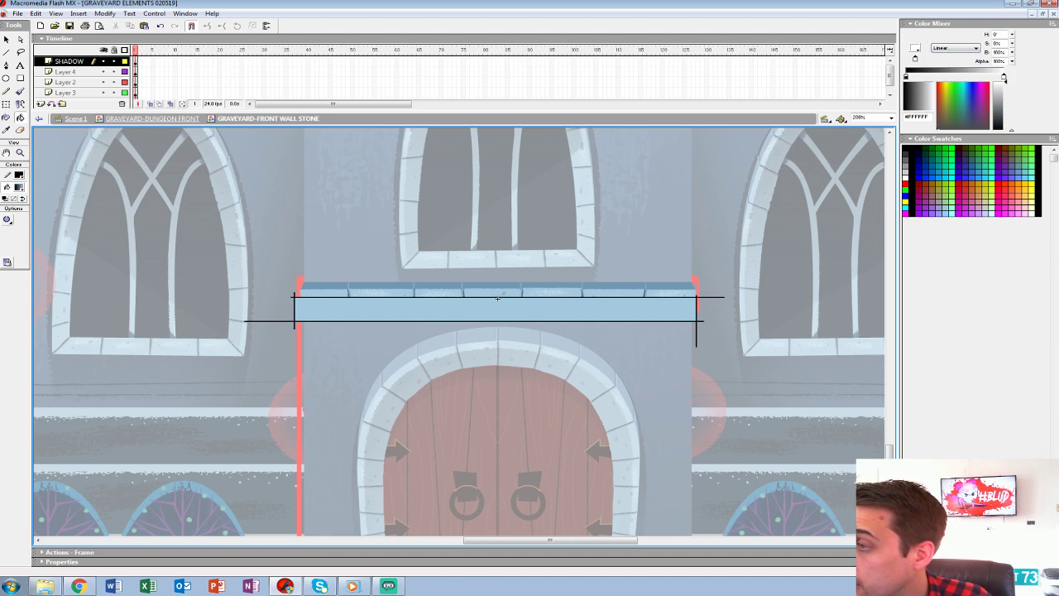
{"action": "left_click_drag", "start_coordinate": [1005, 81], "coordinate": [1005, 129]}
{"action": "left_click_drag", "start_coordinate": [1005, 61], "coordinate": [977, 51]}
{"action": "type", "text": "25"}
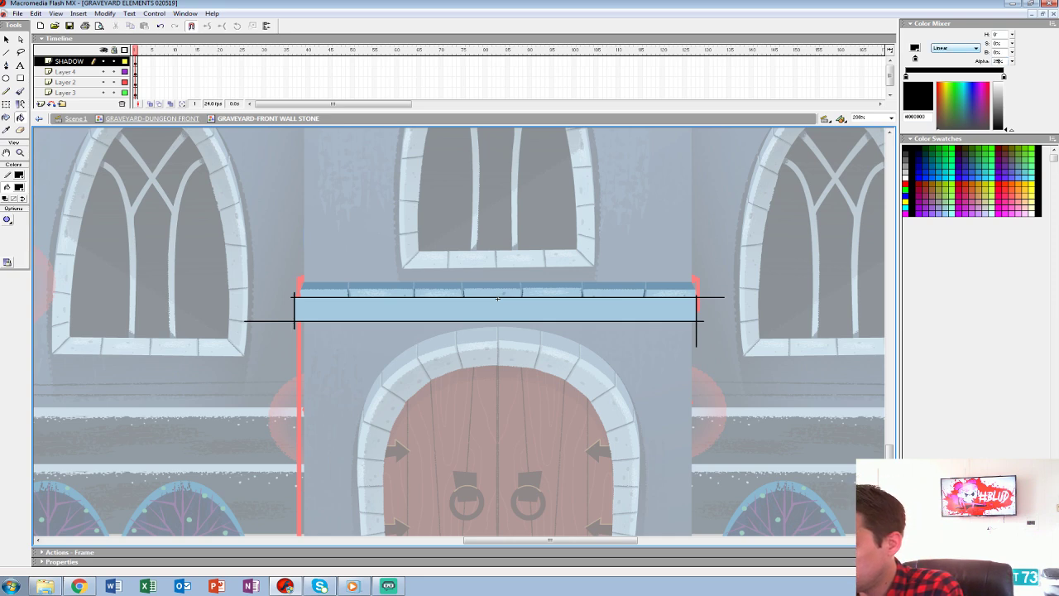
{"action": "key", "text": "Return"}
{"action": "left_click_drag", "start_coordinate": [1005, 61], "coordinate": [984, 60]}
{"action": "type", "text": "10"}
{"action": "key", "text": "Return"}
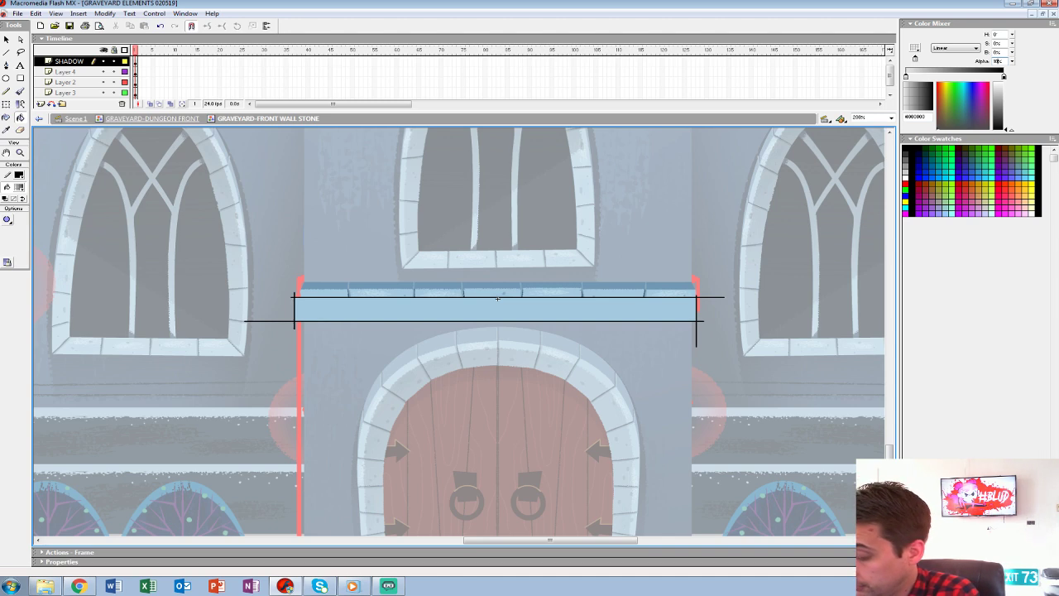
Apply the gradient vertically to the strip, darkening toward its lower edge, with the dark end set to 25% alpha.
{"action": "left_click", "coordinate": [497, 298]}
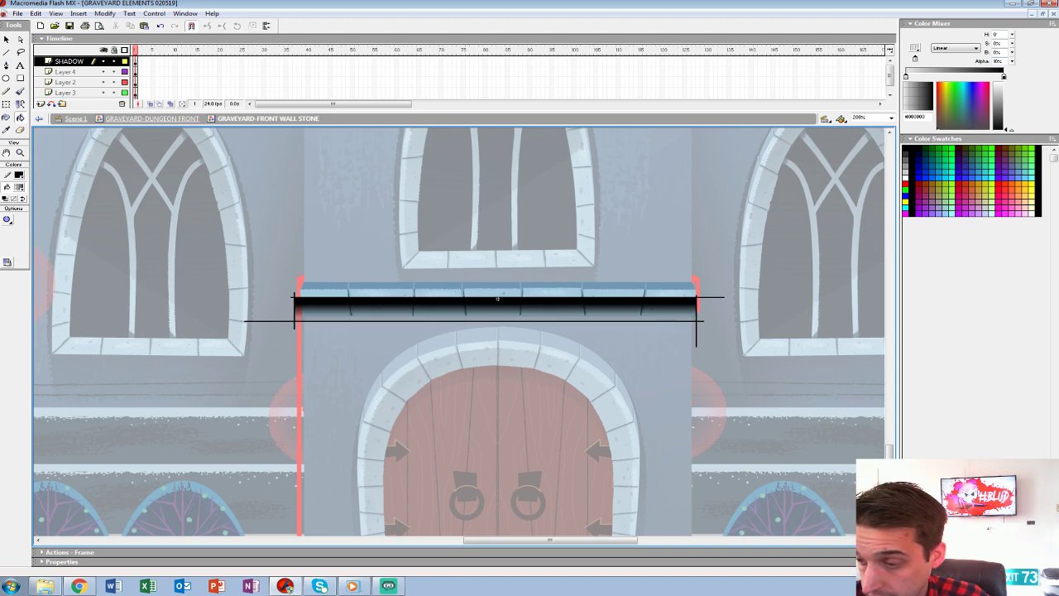
{"action": "left_click_drag", "start_coordinate": [640, 302], "coordinate": [640, 342]}
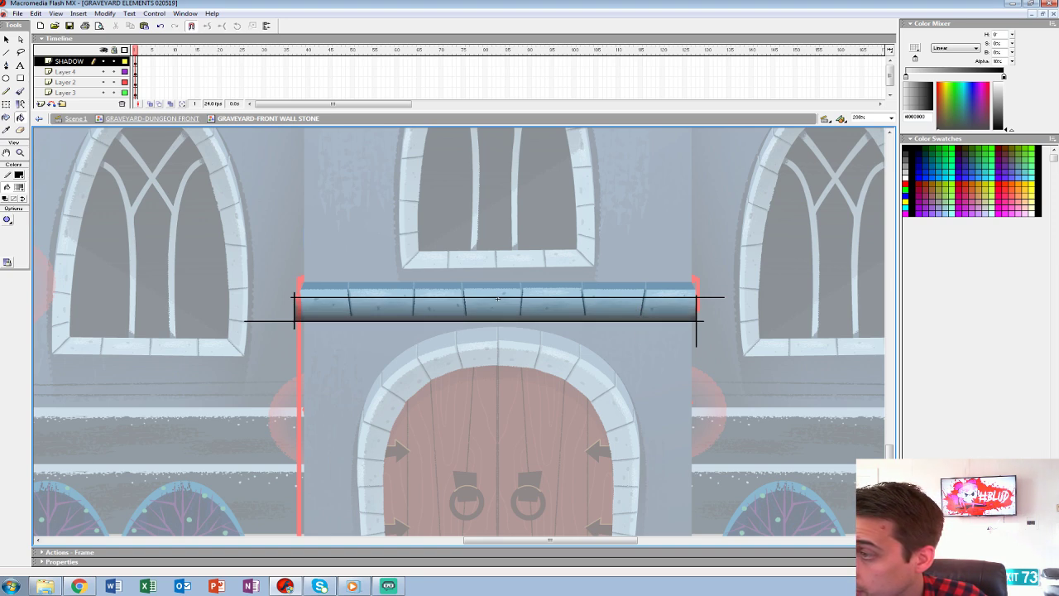
{"action": "left_click_drag", "start_coordinate": [1006, 61], "coordinate": [975, 54]}
{"action": "type", "text": "10"}
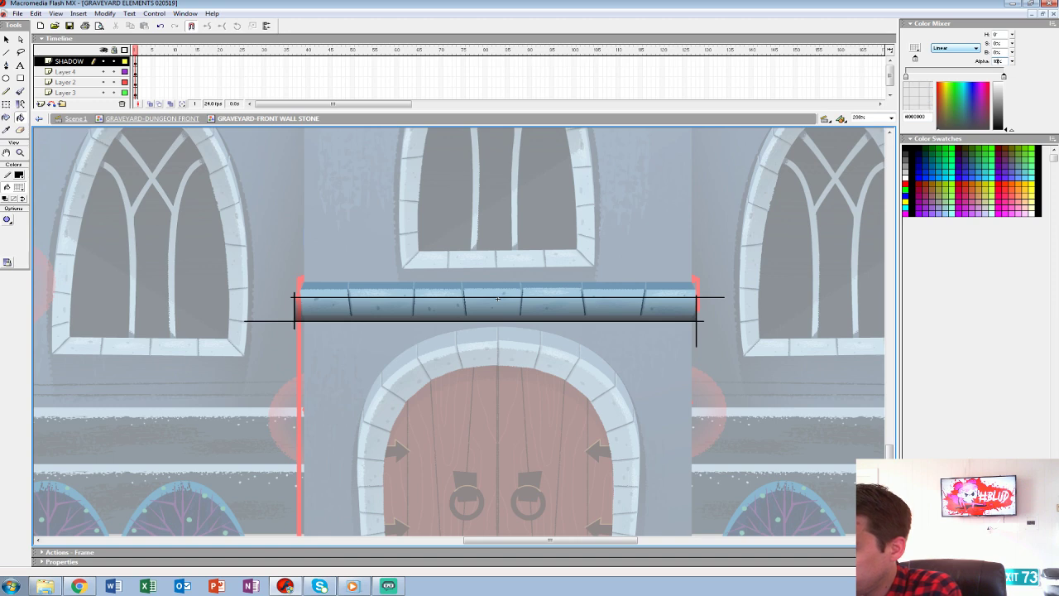
{"action": "key", "text": "Return"}
{"action": "type", "text": "25"}
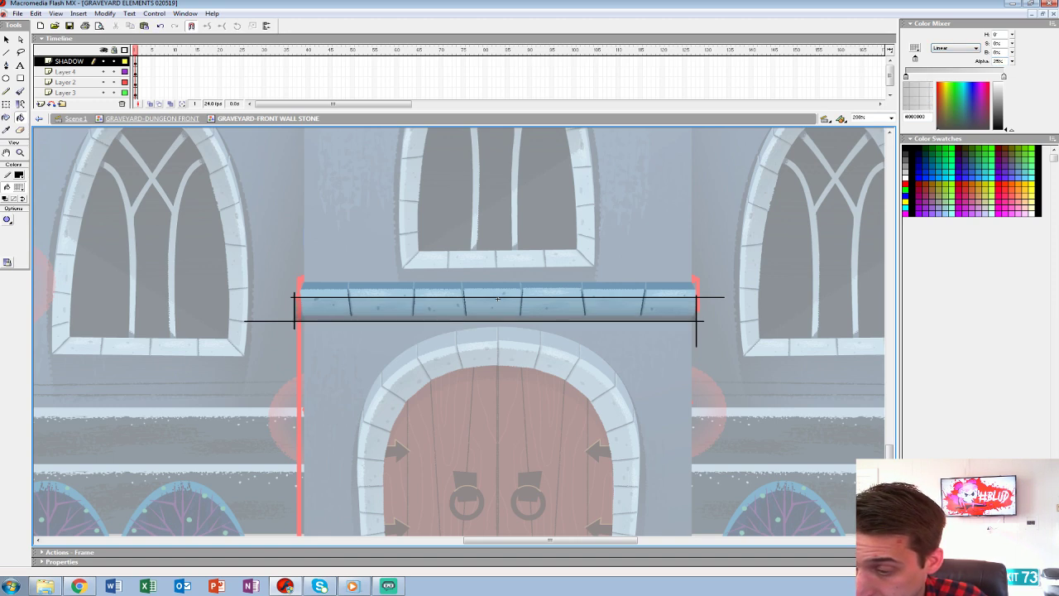
Delete the black outline strokes around the shadow strip.
{"action": "type", "text": "v"}
{"action": "double_click", "coordinate": [496, 321]}
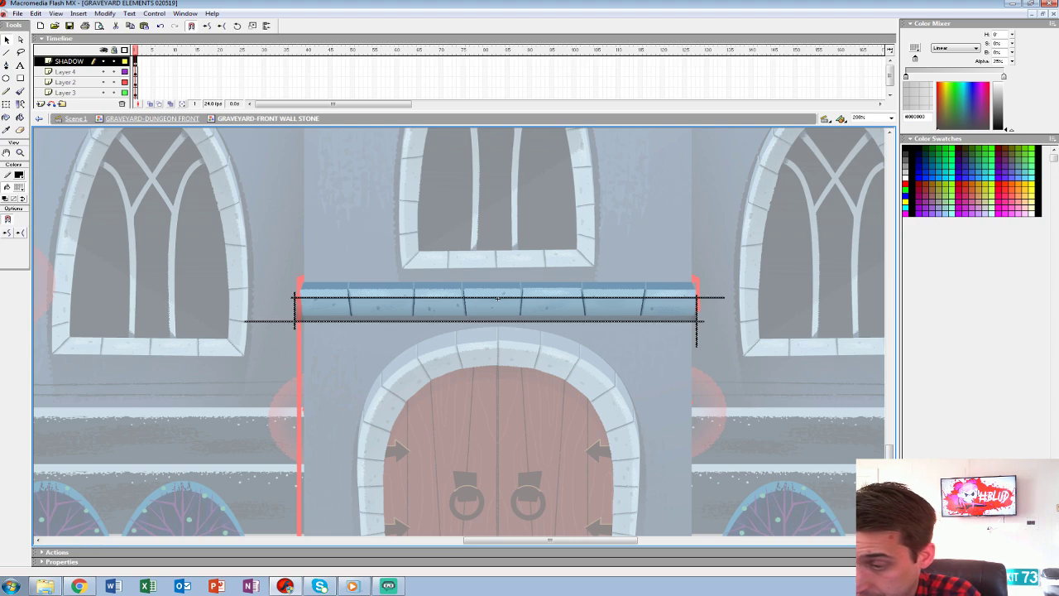
{"action": "key", "text": "Delete"}
Select the shadow fill and lock every layer except SHADOW.
{"action": "left_click", "coordinate": [496, 309]}
{"action": "key", "text": "ctrl+equal"}
{"action": "key", "text": "ctrl+equal"}
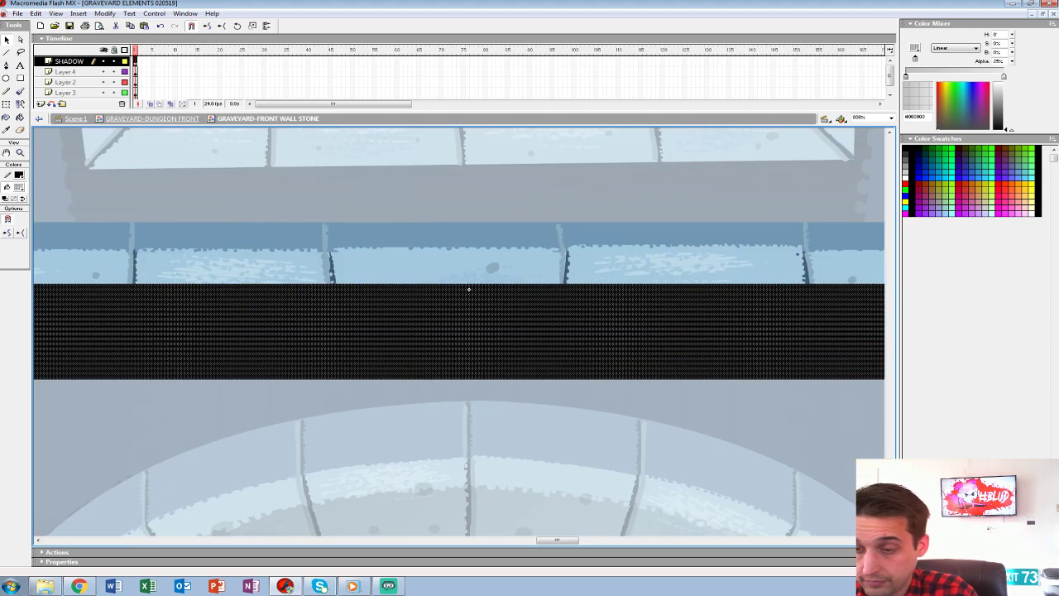
{"action": "left_click_drag", "start_coordinate": [331, 315], "coordinate": [766, 305]}
{"action": "left_click_drag", "start_coordinate": [579, 306], "coordinate": [791, 314]}
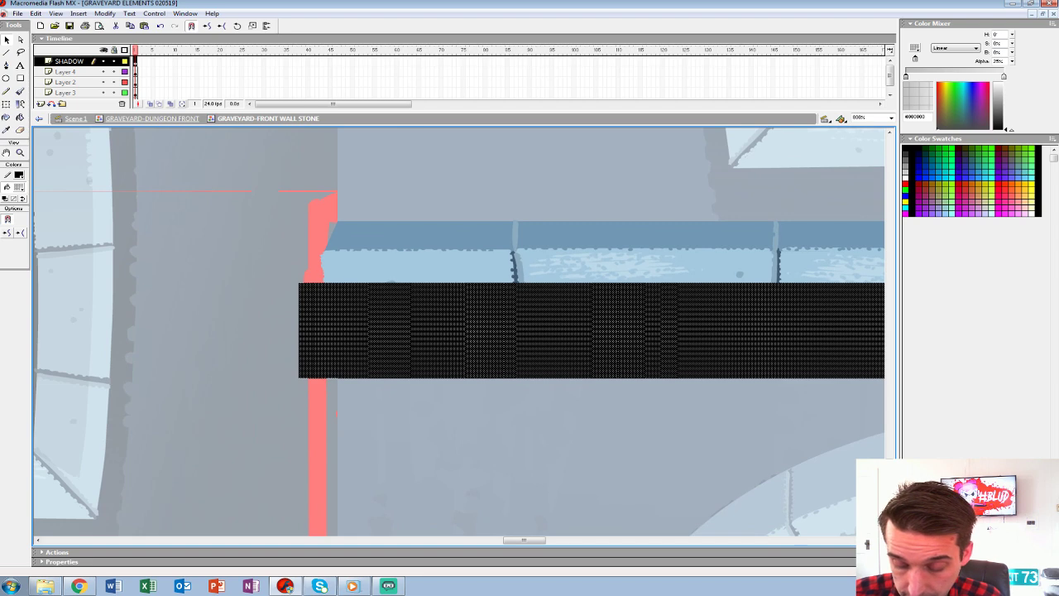
{"action": "left_click", "coordinate": [114, 51]}
{"action": "left_click", "coordinate": [114, 61]}
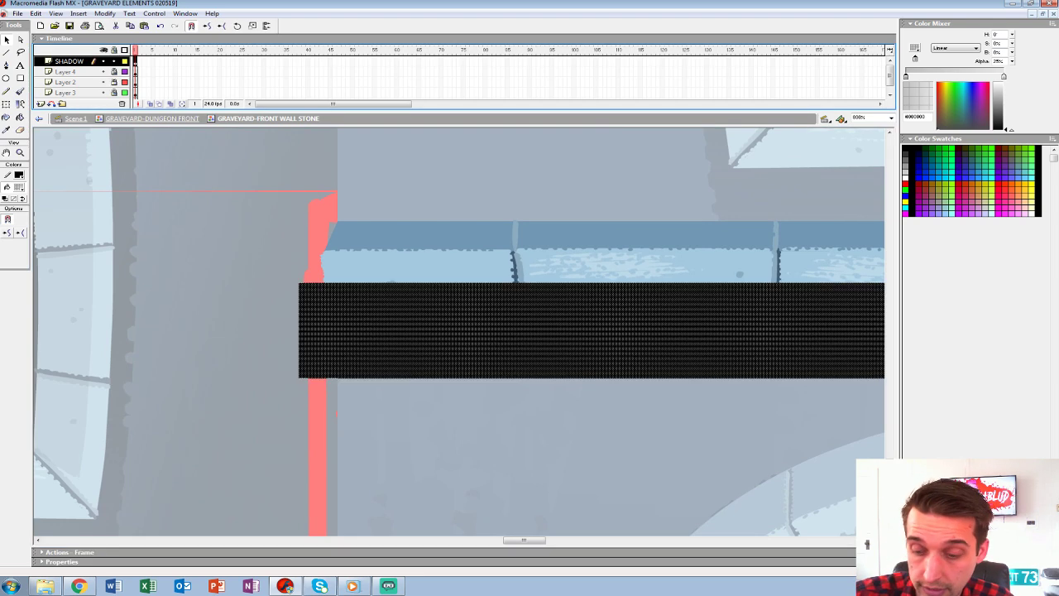
Deselect the shadow and roughen its upper edge along the whole ledge with the Eraser.
{"action": "key", "text": "e"}
{"action": "key", "text": "ctrl+minus"}
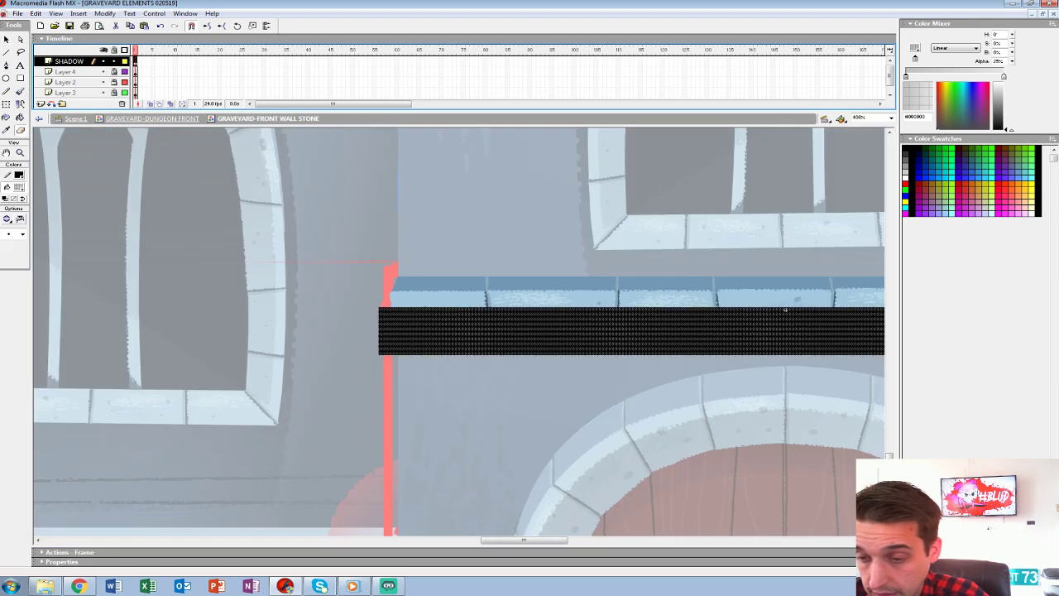
{"action": "key", "text": "Escape"}
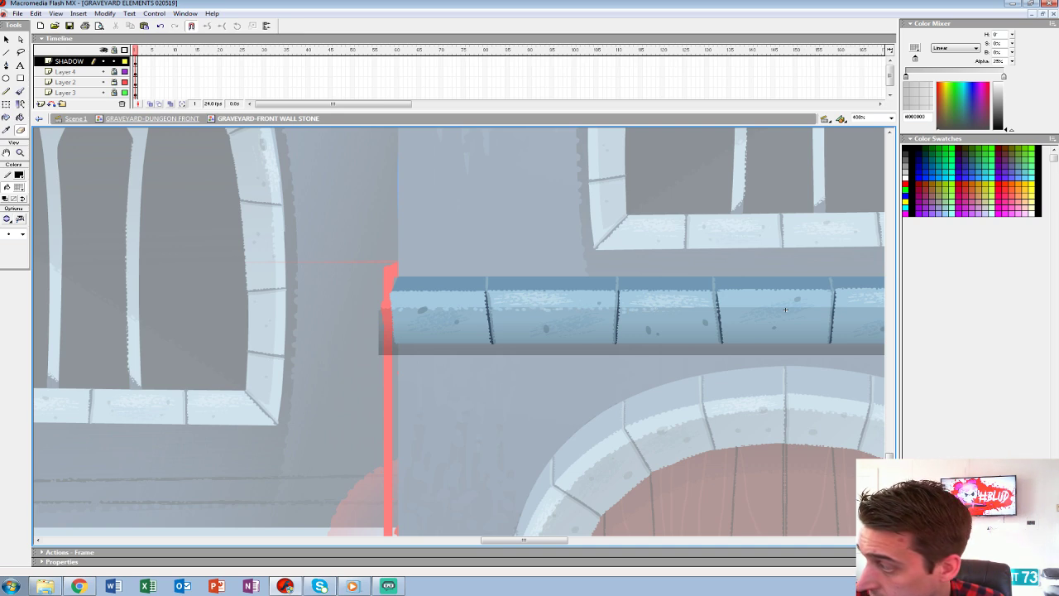
{"action": "left_click_drag", "start_coordinate": [785, 309], "coordinate": [665, 314]}
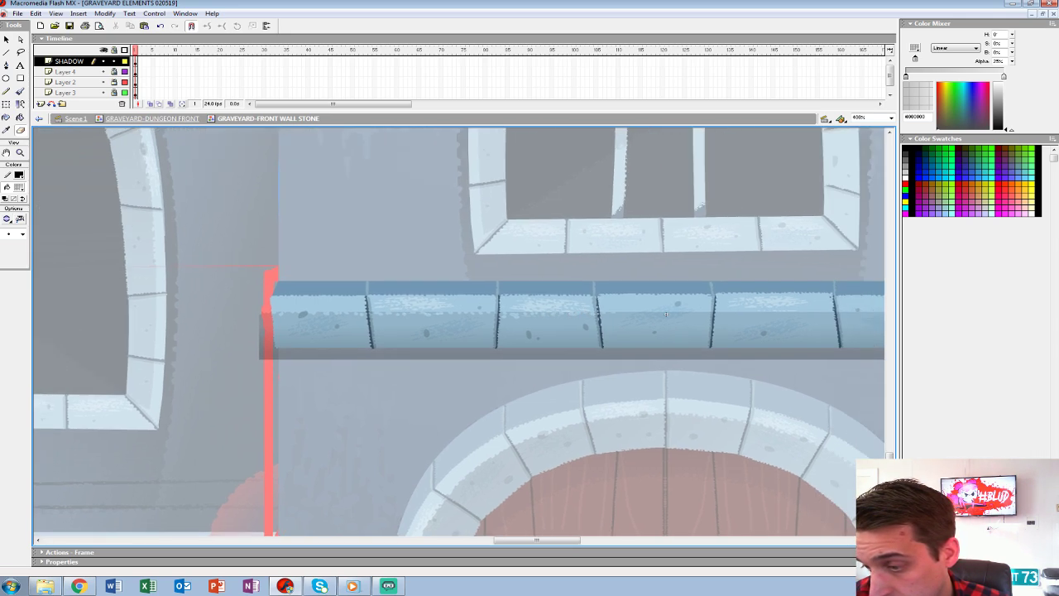
{"action": "left_click_drag", "start_coordinate": [665, 315], "coordinate": [568, 311]}
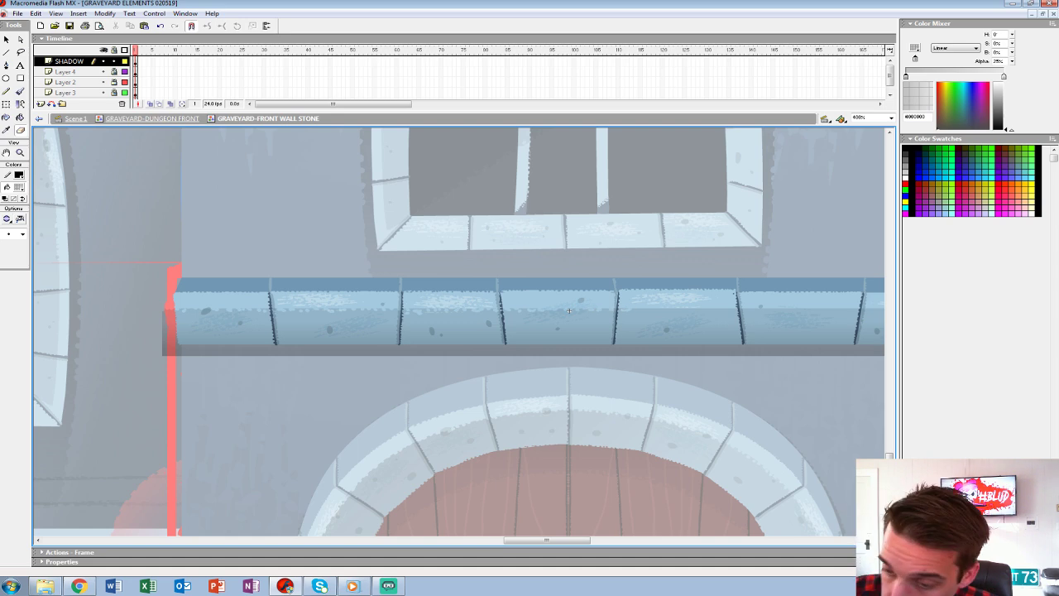
{"action": "left_click_drag", "start_coordinate": [568, 310], "coordinate": [374, 289]}
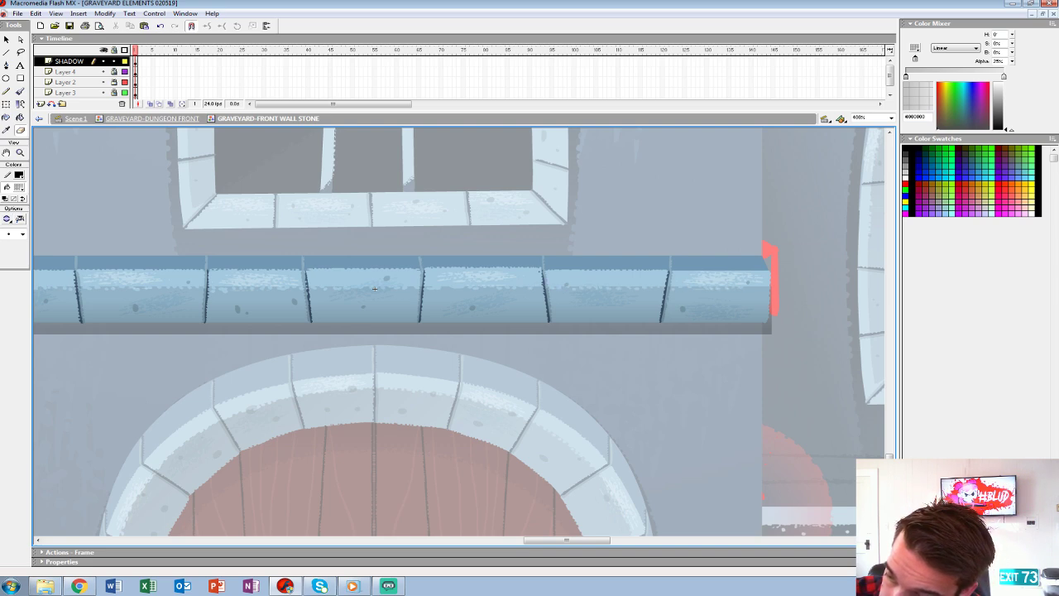
{"action": "left_click_drag", "start_coordinate": [375, 289], "coordinate": [649, 271]}
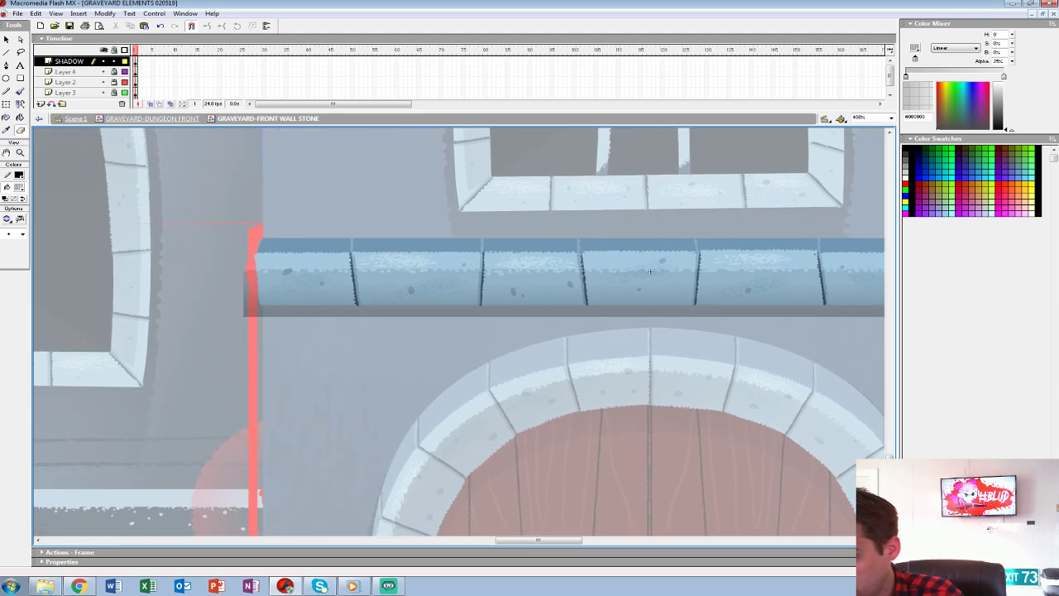
Select the shadow fill and insert a new layer above SHADOW.
{"action": "left_click", "coordinate": [649, 272]}
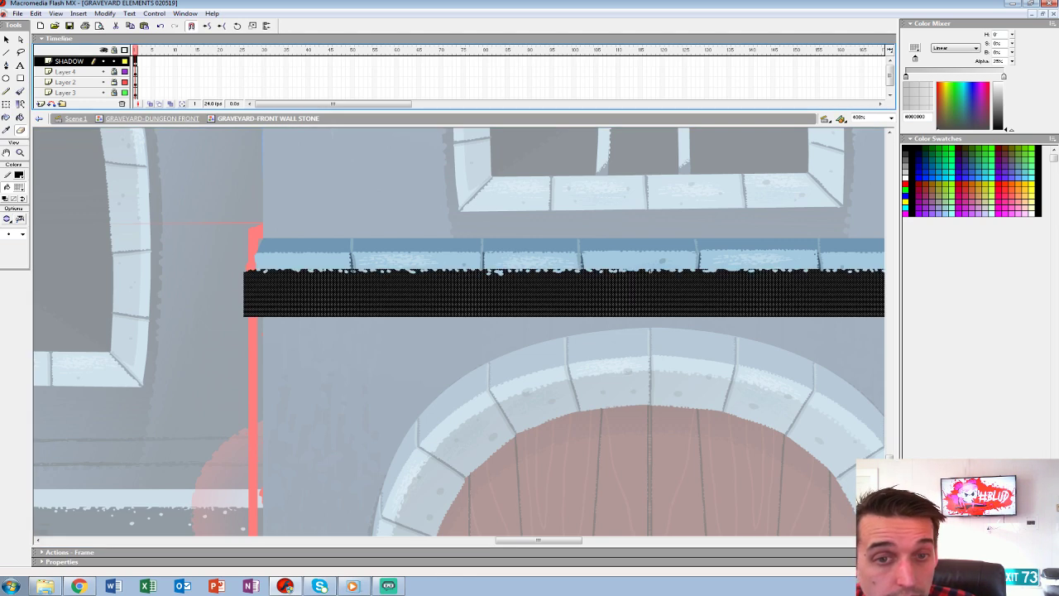
{"action": "key", "text": "alt+i"}
{"action": "key", "text": "l"}
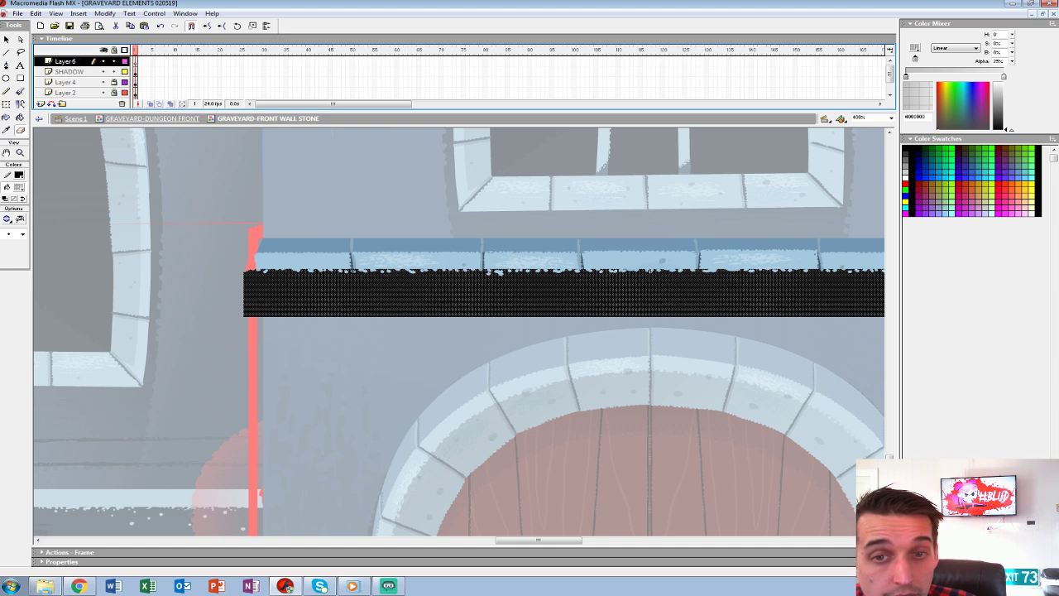
Unlock all layers and select the base fills of the stone ledge on Layer 1.
{"action": "left_click", "coordinate": [70, 72]}
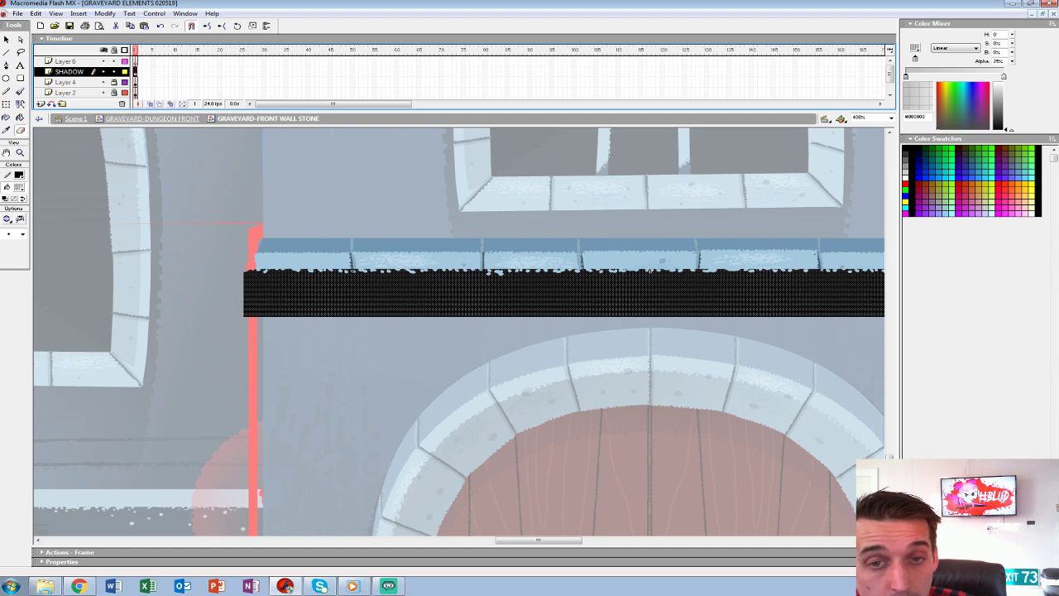
{"action": "left_click", "coordinate": [66, 82]}
{"action": "scroll", "coordinate": [65, 82], "scroll_direction": "down", "scroll_amount": 2}
{"action": "left_click", "coordinate": [66, 92]}
{"action": "left_click", "coordinate": [114, 61]}
{"action": "scroll", "coordinate": [115, 62], "scroll_direction": "up", "scroll_amount": 1}
{"action": "key", "text": "v"}
{"action": "left_click", "coordinate": [460, 335]}
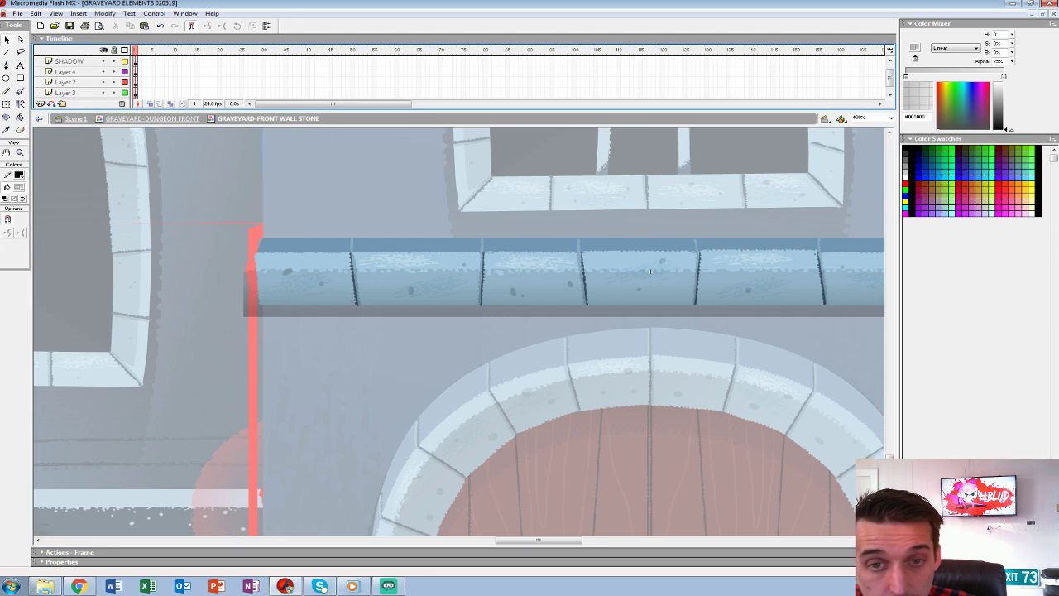
{"action": "left_click", "coordinate": [649, 270]}
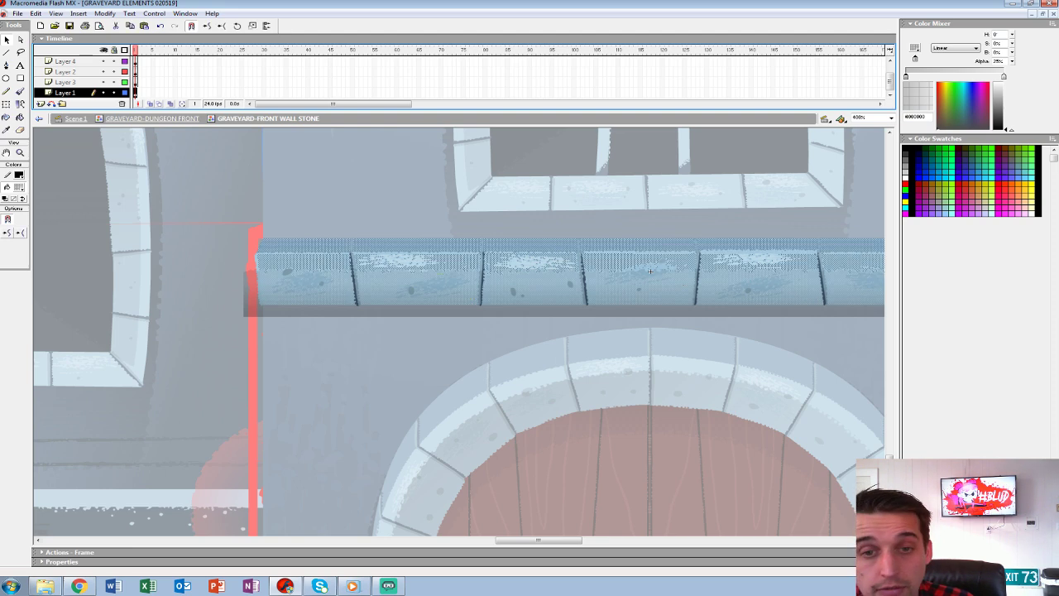
Copy the ledge's base fills from Layer 1 in place onto Layer 6 and hide Layer 6.
{"action": "left_click", "coordinate": [65, 61]}
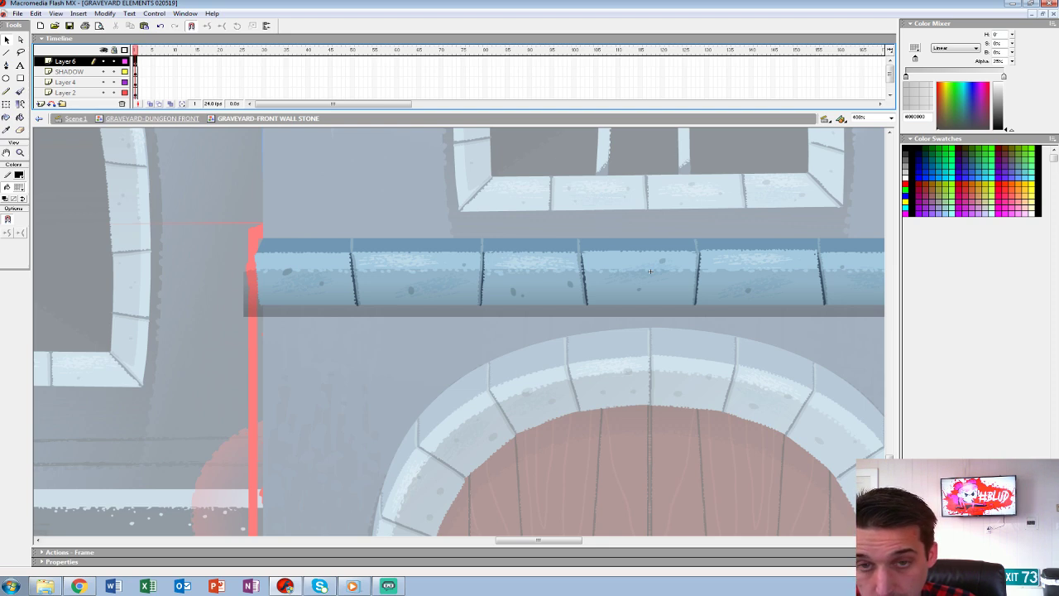
{"action": "left_click", "coordinate": [649, 270]}
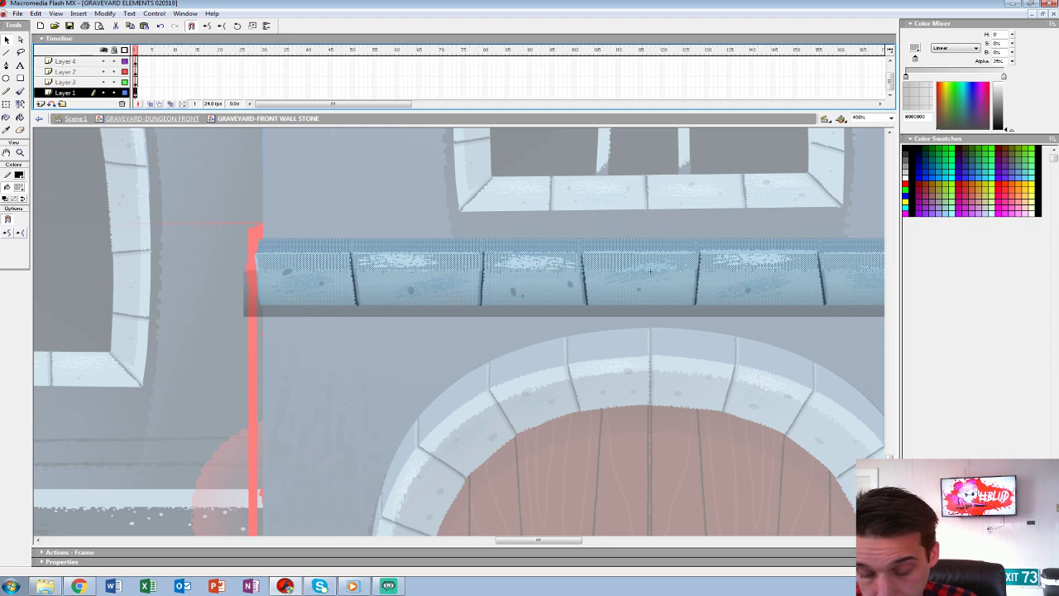
{"action": "scroll", "coordinate": [75, 77], "scroll_direction": "up", "scroll_amount": 2}
{"action": "key", "text": "ctrl+z"}
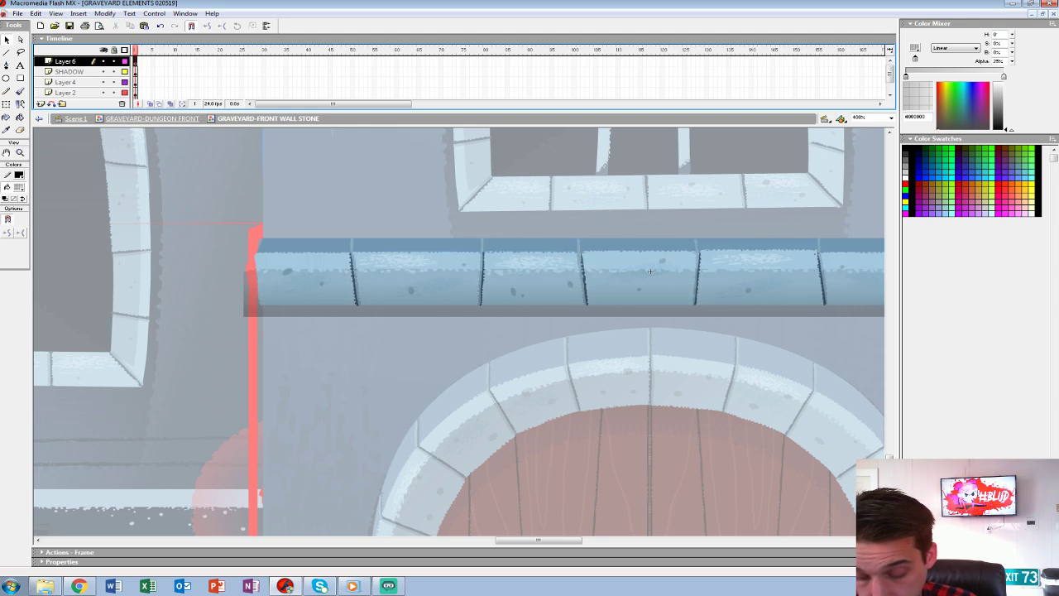
{"action": "left_click", "coordinate": [649, 270]}
{"action": "left_click", "coordinate": [649, 271]}
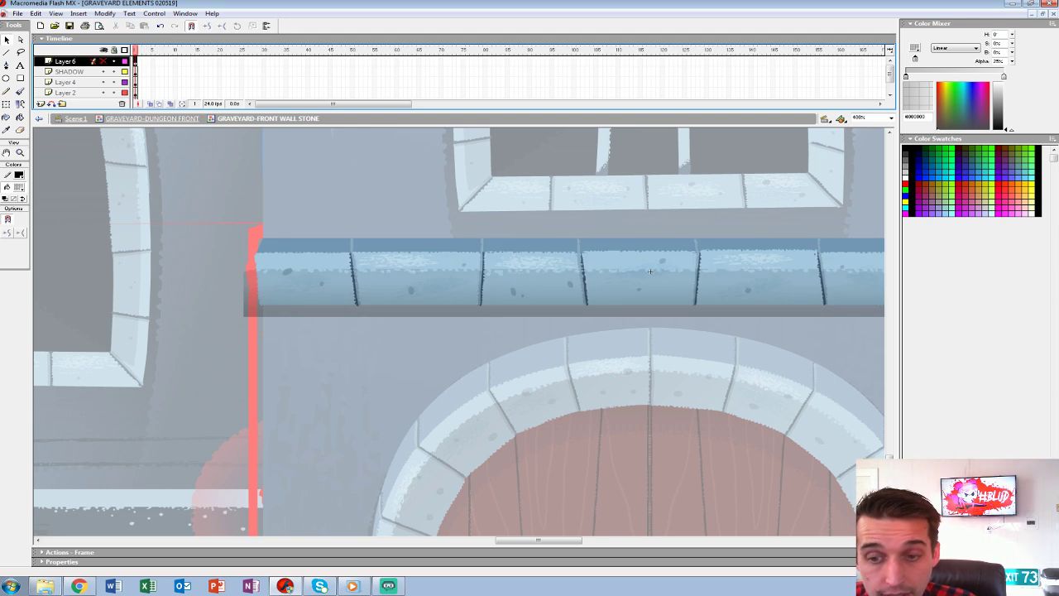
Copy the thin edge strips of the ledge from Layer 4 in place onto Layer 6, showing that layer again.
{"action": "left_click", "coordinate": [649, 271]}
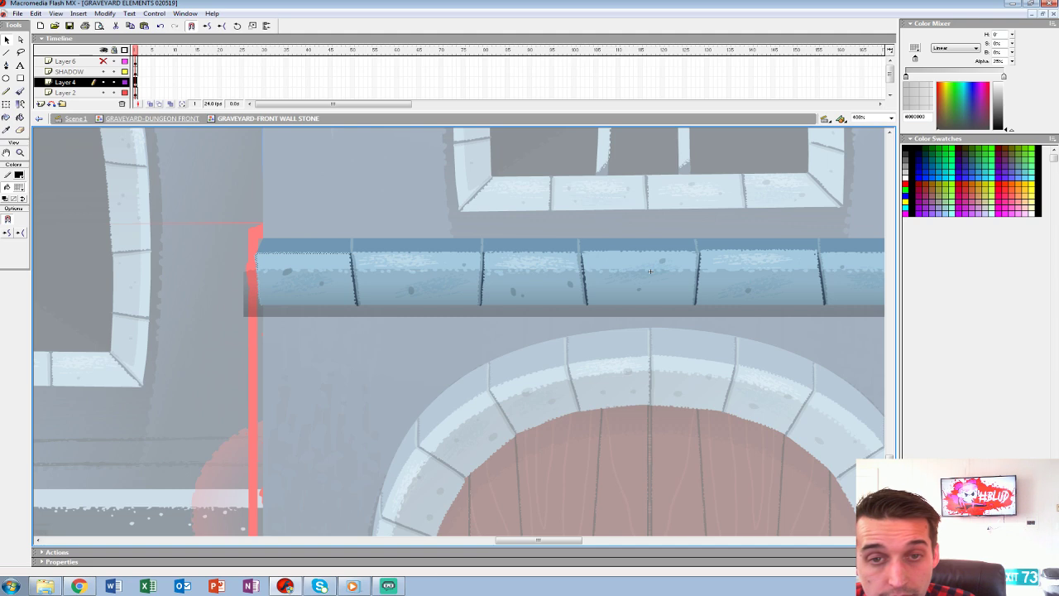
{"action": "left_click", "coordinate": [649, 271]}
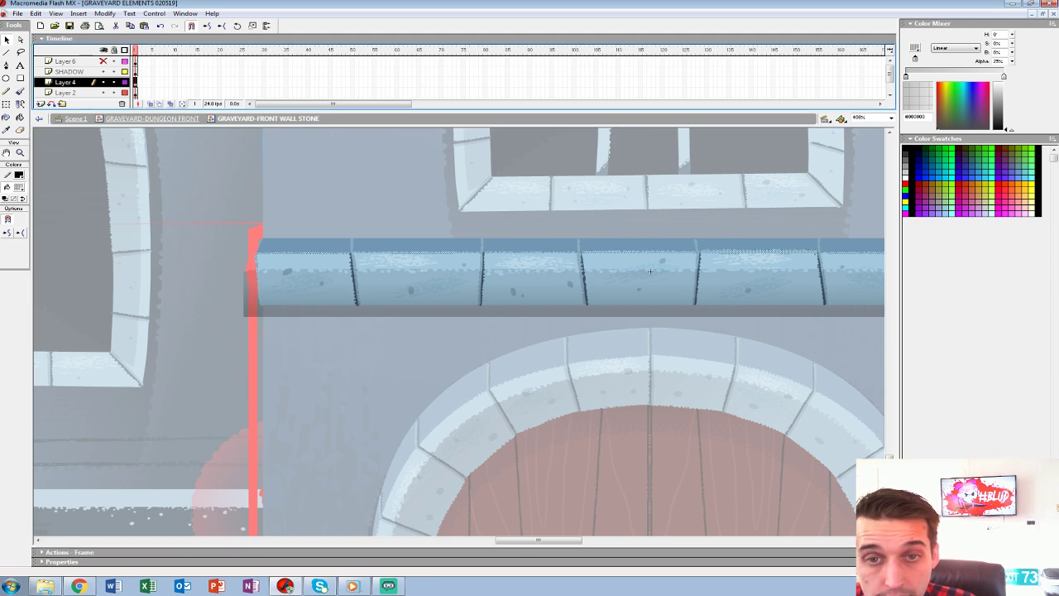
{"action": "left_click", "coordinate": [104, 62]}
{"action": "left_click", "coordinate": [65, 61]}
{"action": "key", "text": "Escape"}
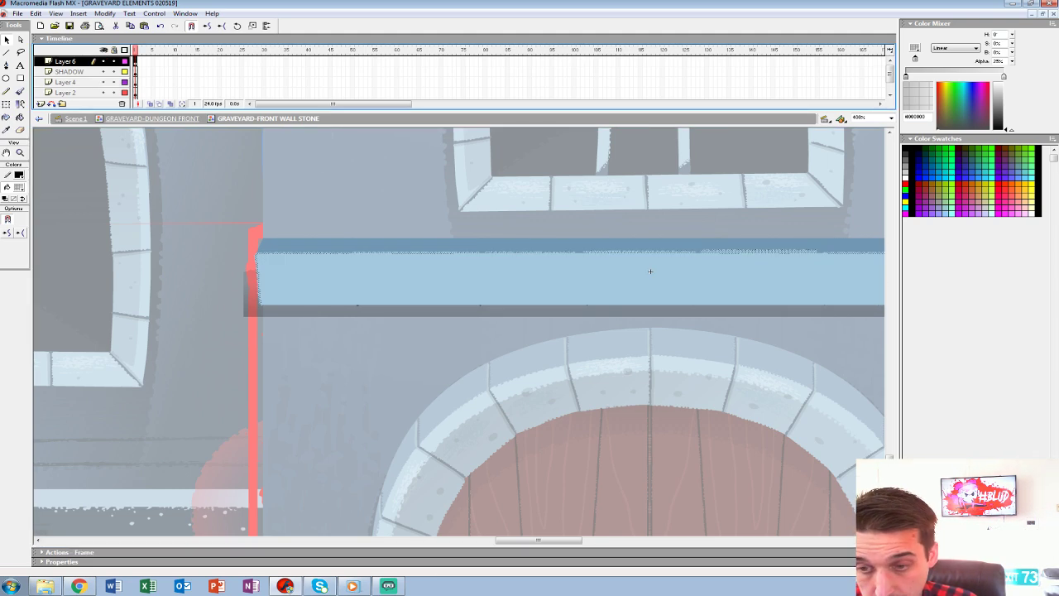
Select the copied ledge shapes and rename Layer 6 as MASK.
{"action": "left_click", "coordinate": [649, 271]}
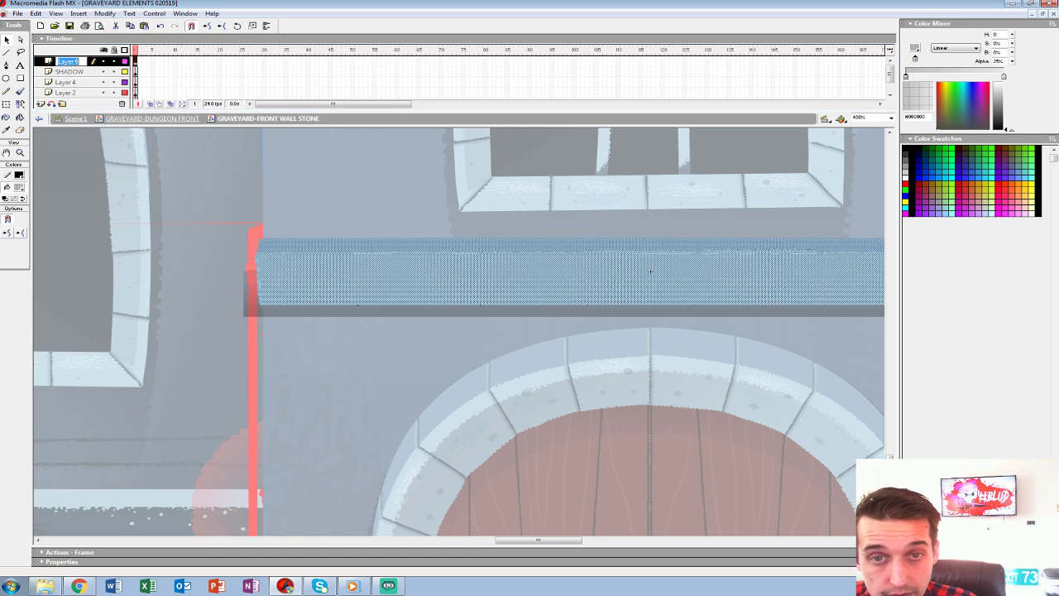
{"action": "double_click", "coordinate": [65, 62]}
{"action": "type", "text": "MASK"}
{"action": "key", "text": "Return"}
Group all the copied ledge shapes on the MASK layer into one object.
{"action": "key", "text": "ctrl+g"}
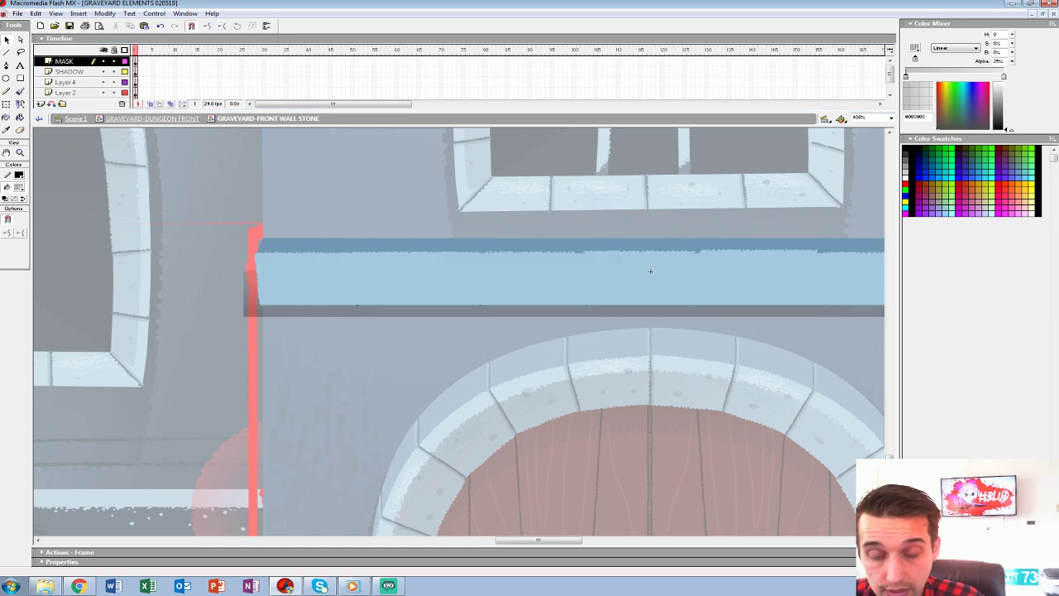
{"action": "double_click", "coordinate": [650, 271]}
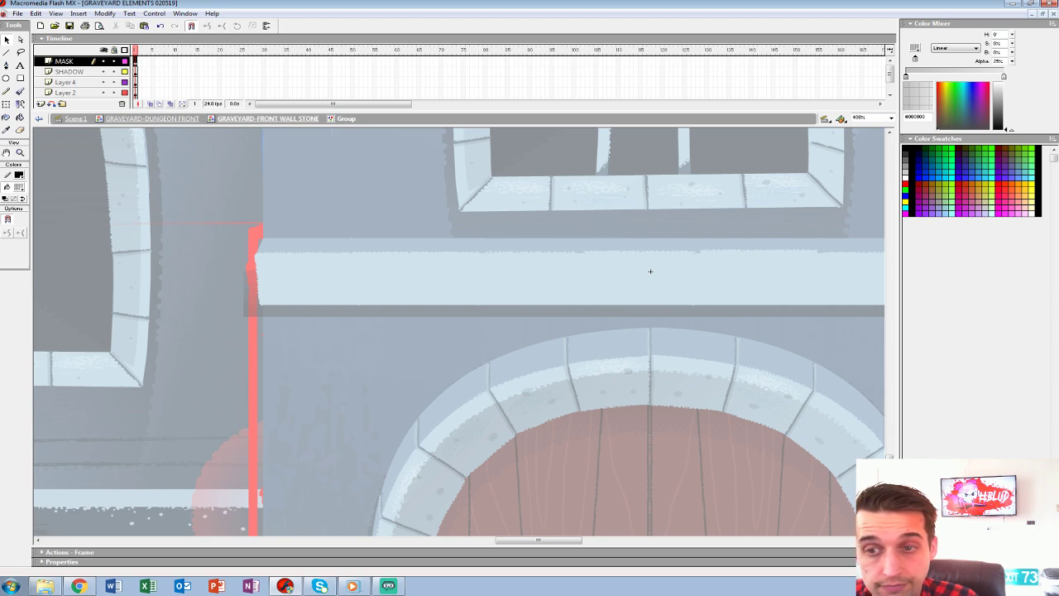
{"action": "double_click", "coordinate": [650, 272]}
{"action": "left_click", "coordinate": [650, 271]}
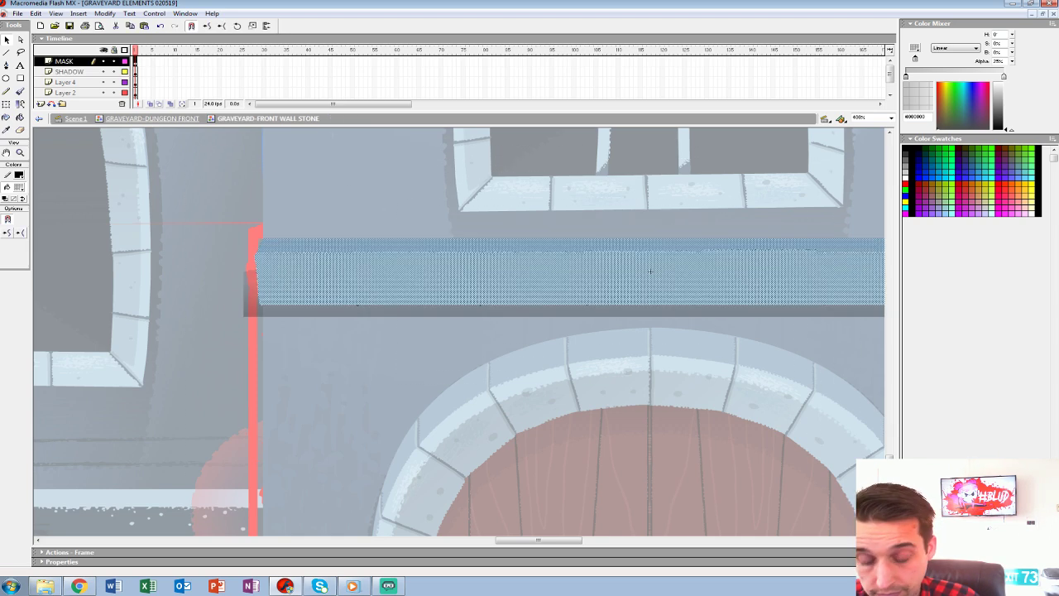
{"action": "double_click", "coordinate": [649, 271]}
{"action": "left_click", "coordinate": [70, 72]}
{"action": "double_click", "coordinate": [65, 61]}
{"action": "left_click", "coordinate": [650, 271]}
{"action": "double_click", "coordinate": [650, 271]}
{"action": "left_click", "coordinate": [649, 270]}
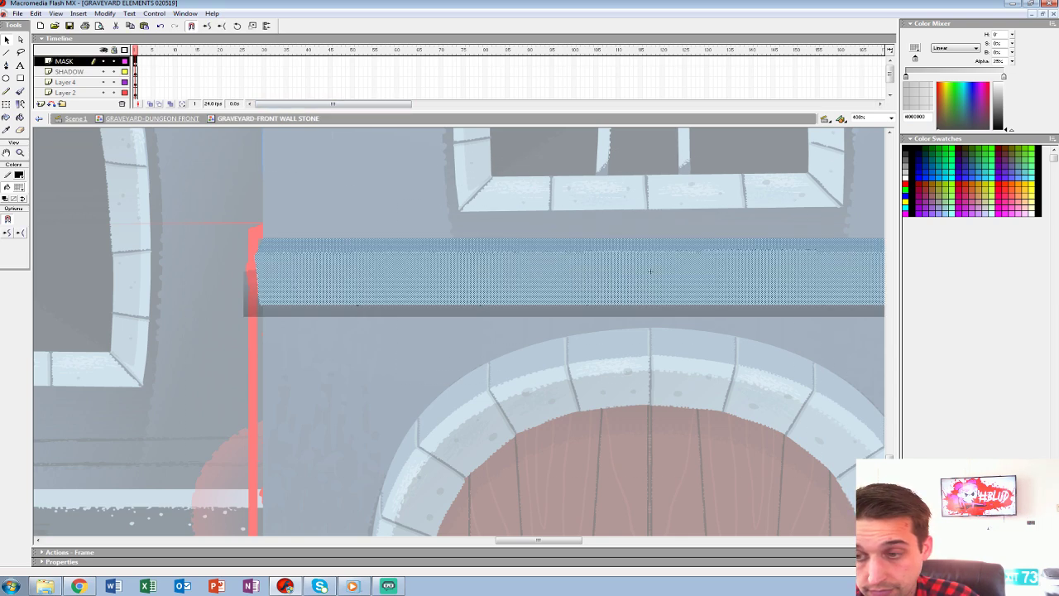
{"action": "key", "text": "ctrl+g"}
Turn the MASK layer into a mask for the SHADOW layer below it.
{"action": "right_click", "coordinate": [64, 58]}
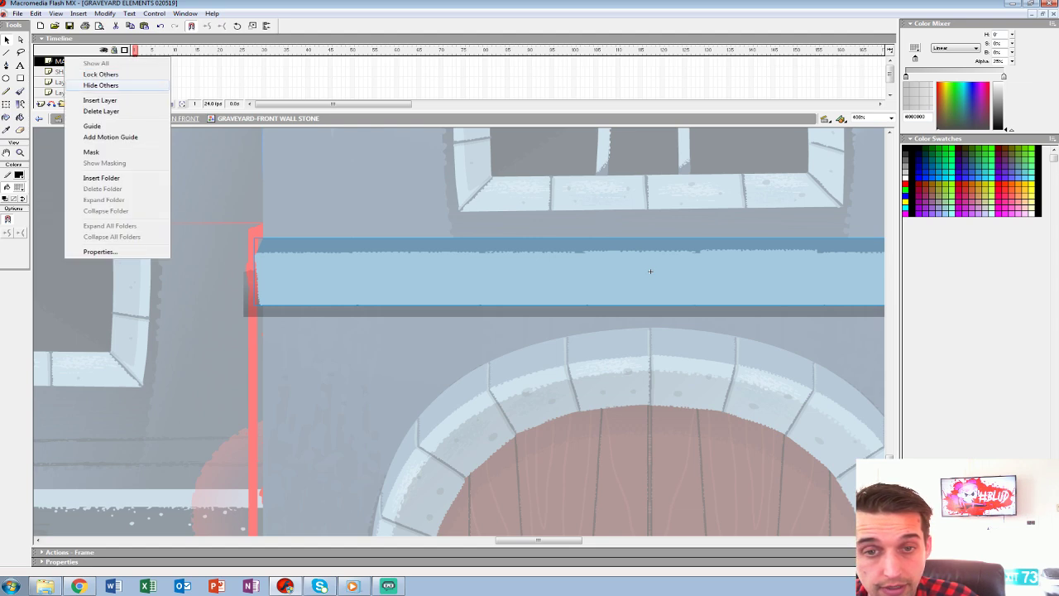
{"action": "left_click", "coordinate": [93, 152]}
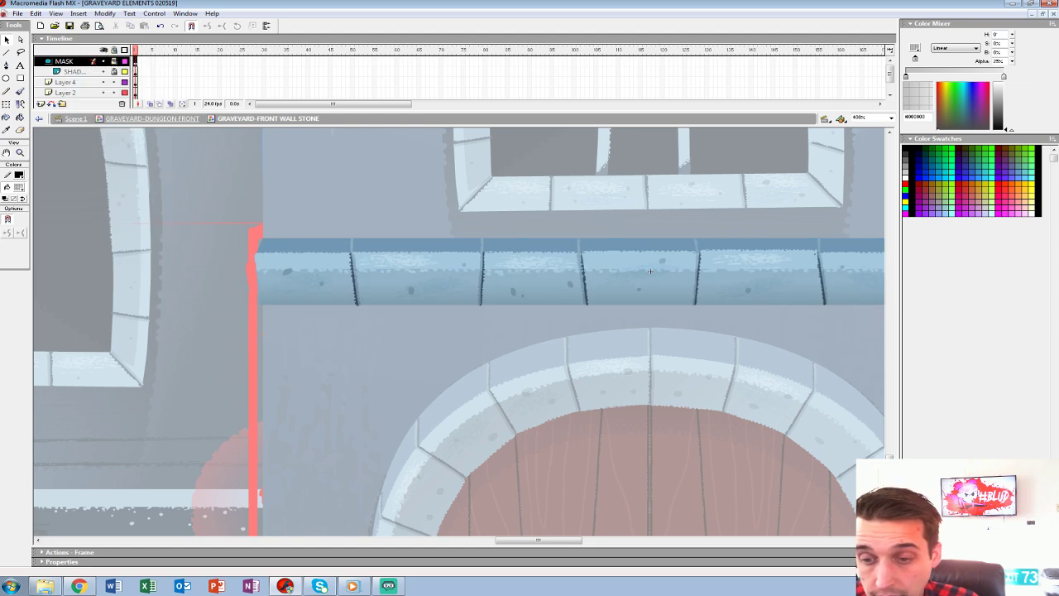
{"action": "left_click_drag", "start_coordinate": [649, 272], "coordinate": [471, 215]}
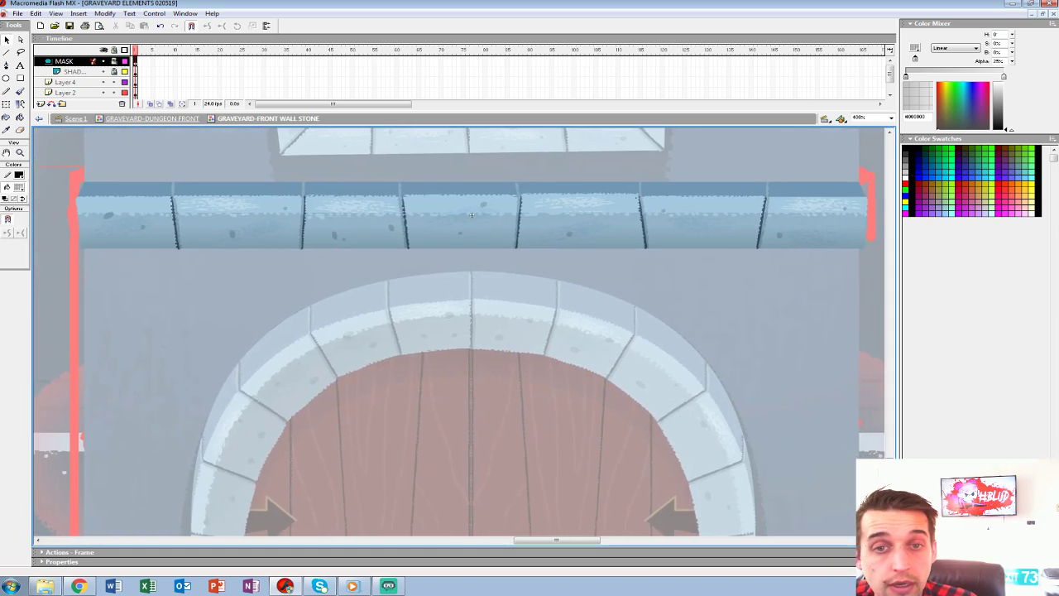
Unlock the masked SHADOW layer, copy its shadow strip and lock the layer again.
{"action": "left_click", "coordinate": [75, 72]}
{"action": "left_click", "coordinate": [114, 72]}
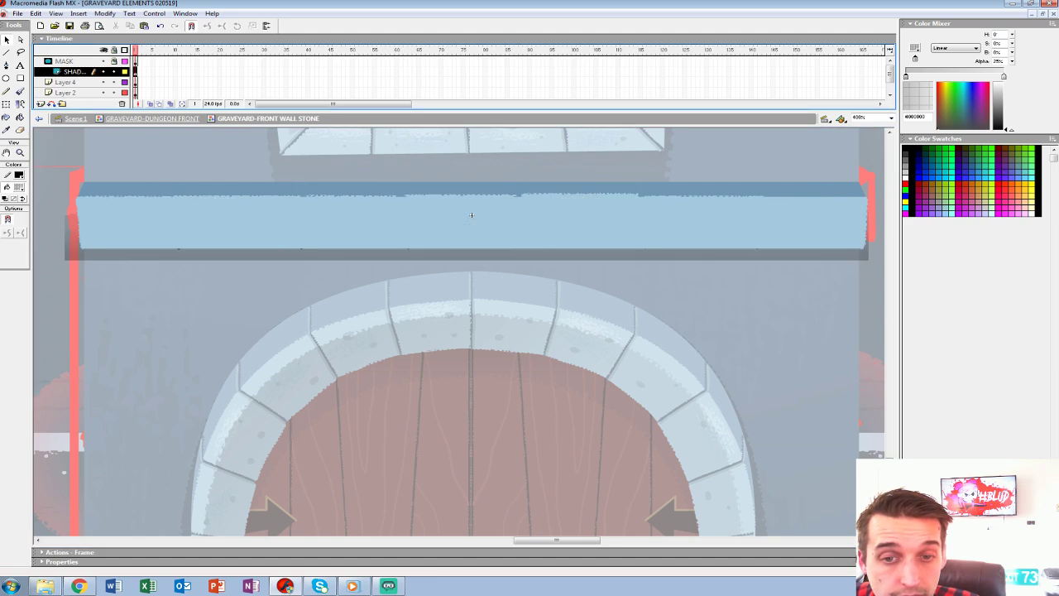
{"action": "left_click", "coordinate": [471, 215]}
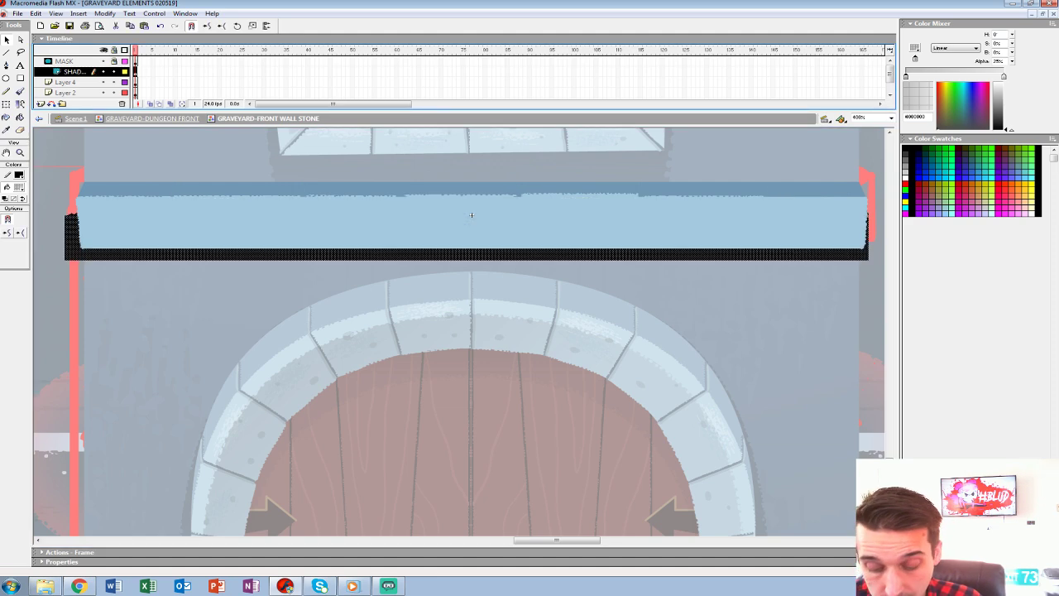
{"action": "key", "text": "Delete"}
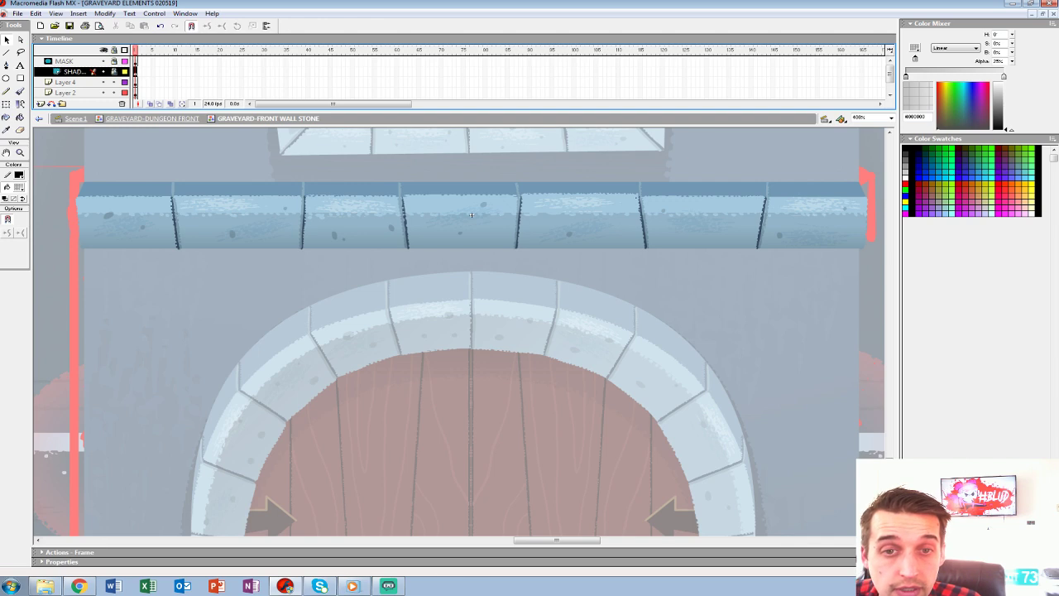
Insert a new layer, move it beneath Layer 1 and name it SHADOW.
{"action": "scroll", "coordinate": [83, 77], "scroll_direction": "down", "scroll_amount": 1}
{"action": "left_click", "coordinate": [471, 215]}
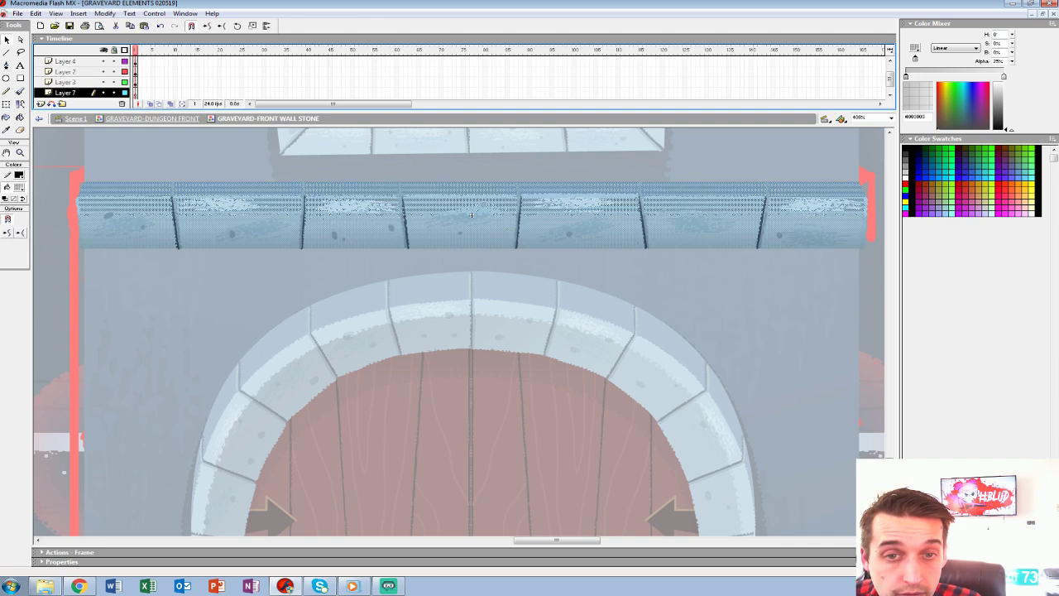
{"action": "left_click_drag", "start_coordinate": [66, 83], "coordinate": [66, 96]}
{"action": "double_click", "coordinate": [68, 92]}
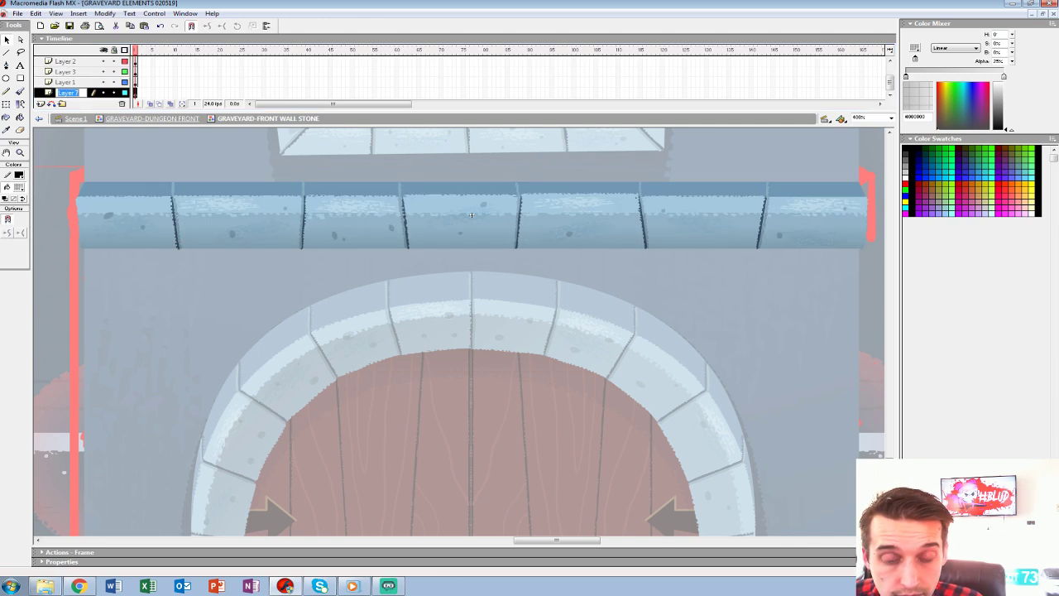
{"action": "type", "text": "SHADOW"}
{"action": "key", "text": "Return"}
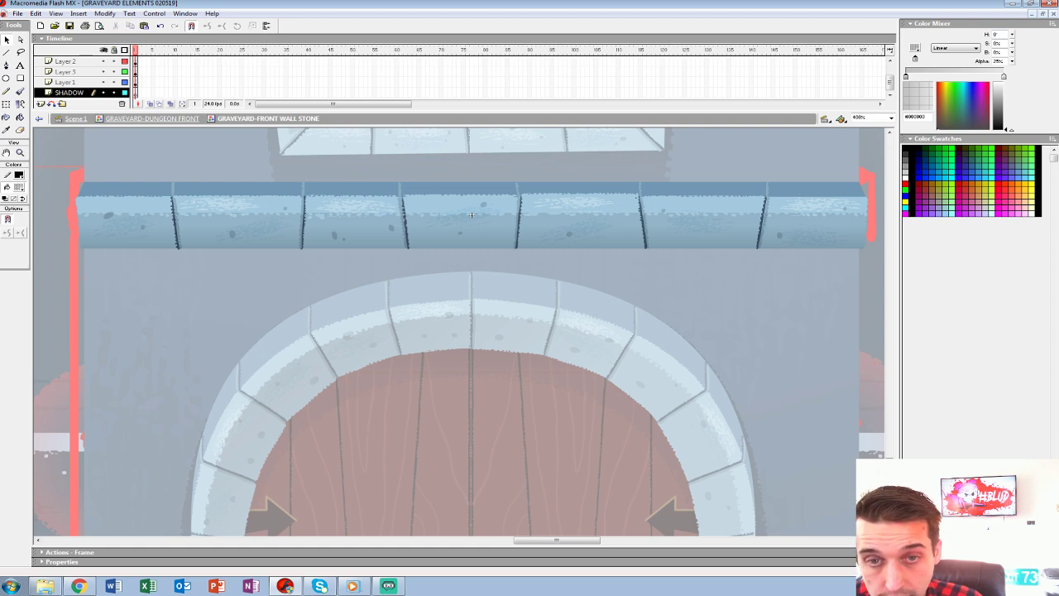
{"action": "key", "text": "ctrl+v"}
{"action": "key", "text": "ctrl+z"}
{"action": "left_click", "coordinate": [114, 72]}
{"action": "left_click", "coordinate": [114, 82]}
{"action": "left_click", "coordinate": [114, 82]}
{"action": "left_click", "coordinate": [114, 72]}
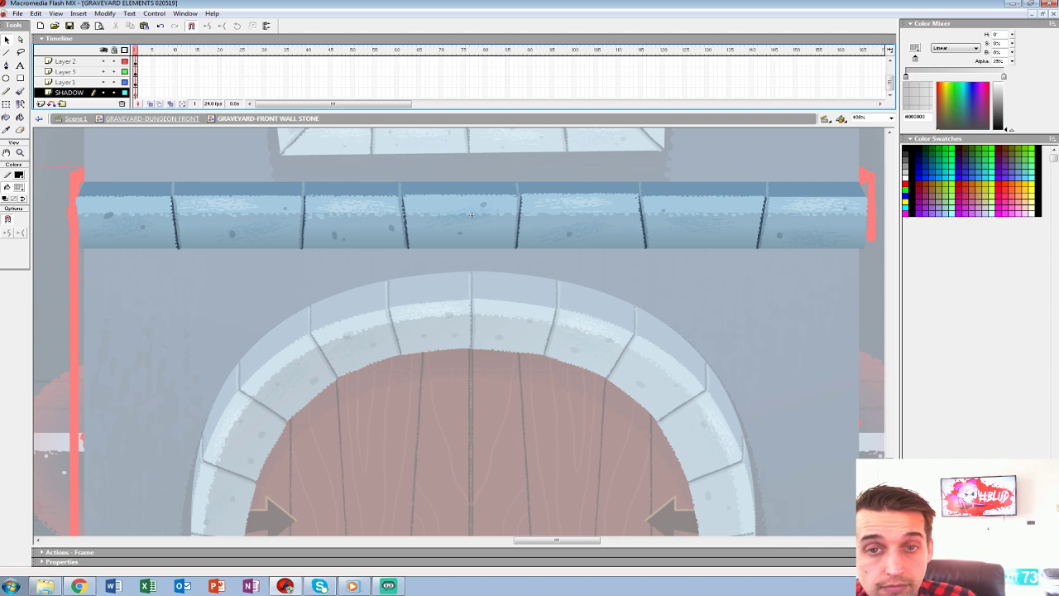
Copy the shadow strip from the masked SHADOW layer, relock that layer and paste the strip onto the new SHADOW layer beneath Layer 1.
{"action": "scroll", "coordinate": [114, 72], "scroll_direction": "up", "scroll_amount": 1}
{"action": "left_click", "coordinate": [114, 72]}
{"action": "left_click", "coordinate": [74, 72]}
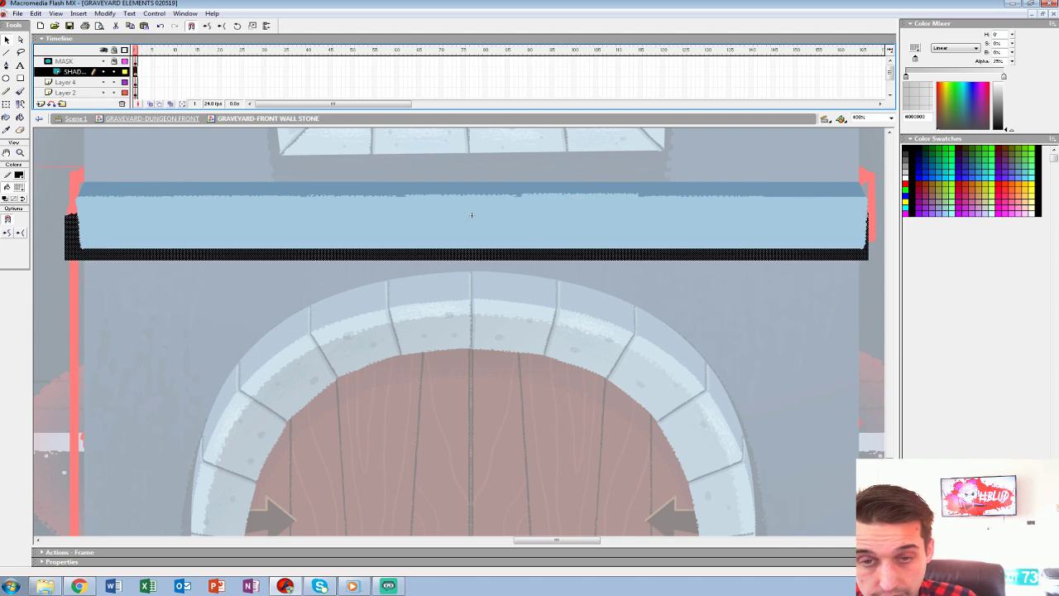
{"action": "left_click", "coordinate": [114, 72]}
{"action": "scroll", "coordinate": [114, 72], "scroll_direction": "down", "scroll_amount": 1}
{"action": "left_click", "coordinate": [71, 92]}
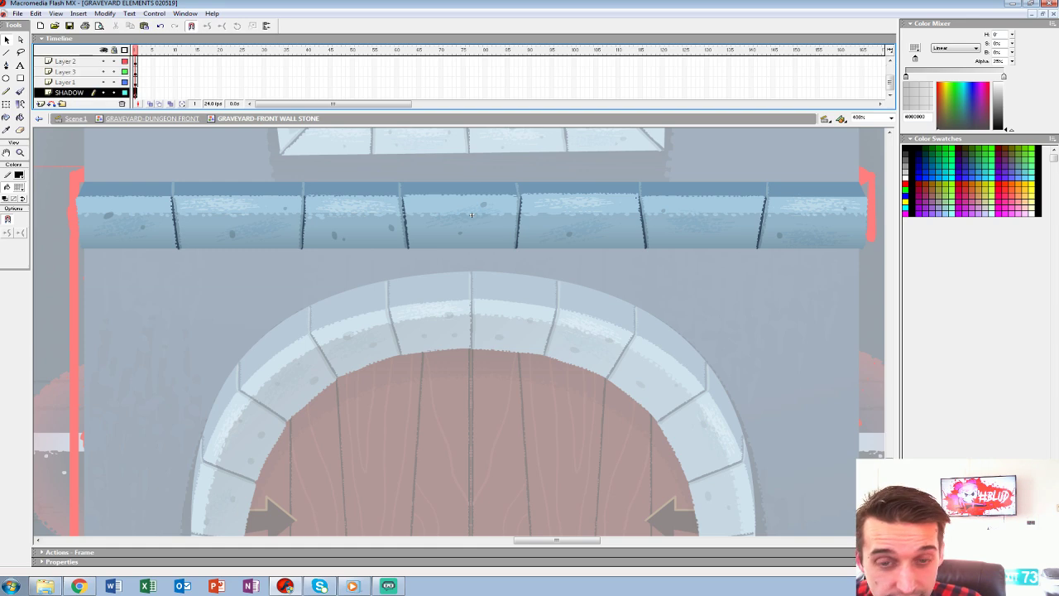
{"action": "key", "text": "ctrl+z"}
Rotate the pasted shadow strip 180 degrees and move it up behind the lower part of the ledge.
{"action": "key", "text": "q"}
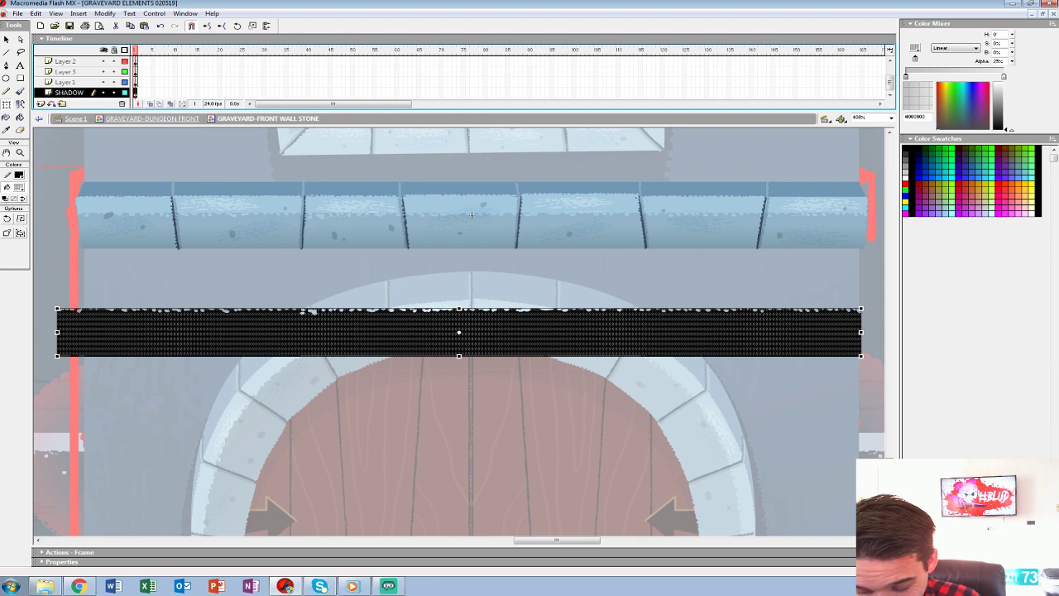
{"action": "key", "text": "ctrl+shift+9"}
{"action": "key", "text": "ctrl+shift+9"}
{"action": "left_click_drag", "start_coordinate": [497, 332], "coordinate": [469, 214]}
Narrow the shadow strip at both ends to match the ledge's width and shift it slightly upward.
{"action": "left_click_drag", "start_coordinate": [871, 239], "coordinate": [866, 239]}
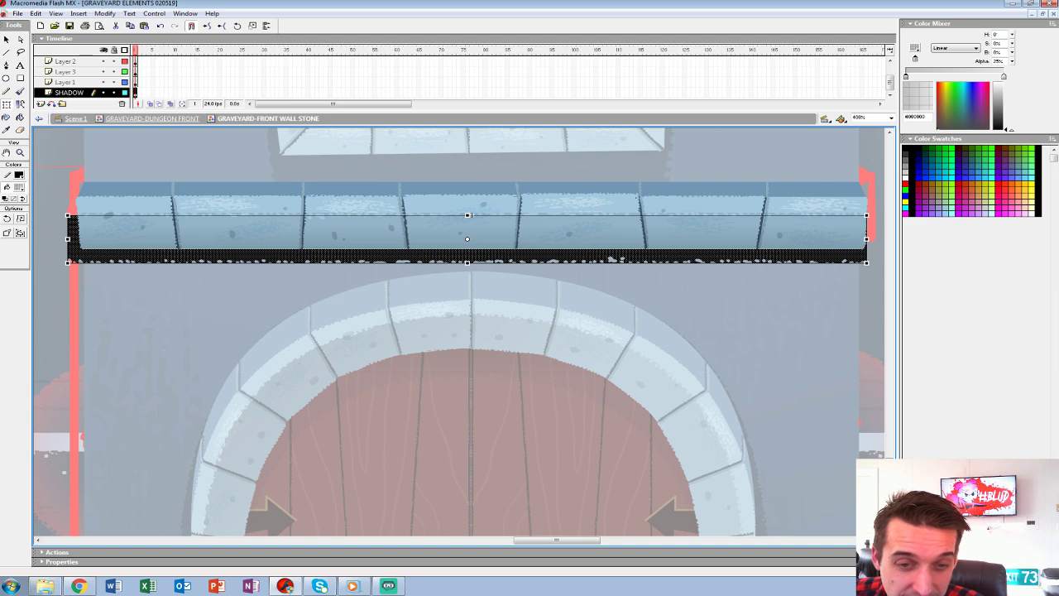
{"action": "left_click_drag", "start_coordinate": [68, 239], "coordinate": [79, 239]}
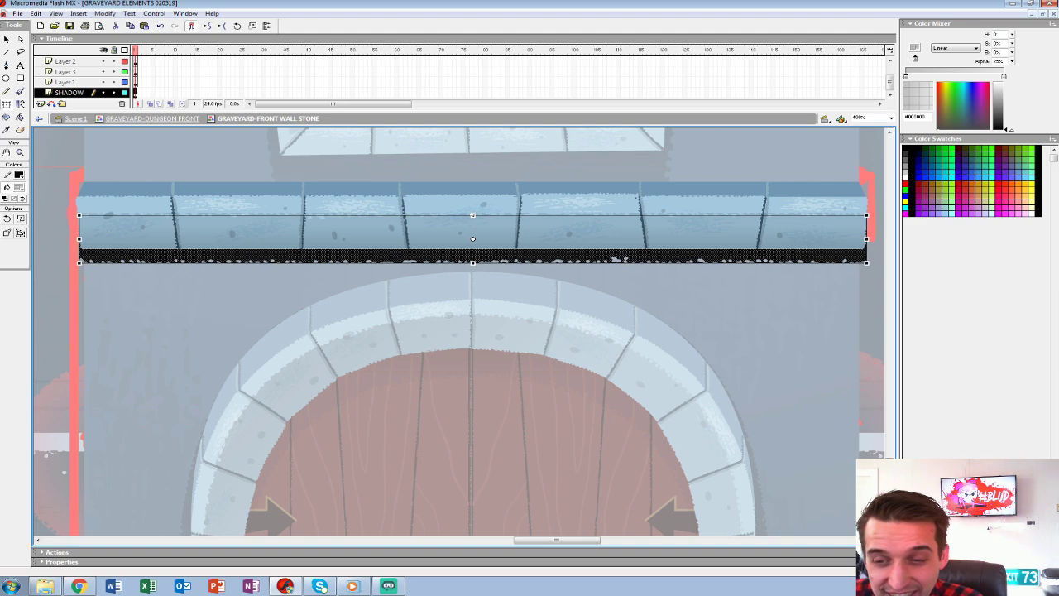
{"action": "left_click_drag", "start_coordinate": [472, 215], "coordinate": [472, 211]}
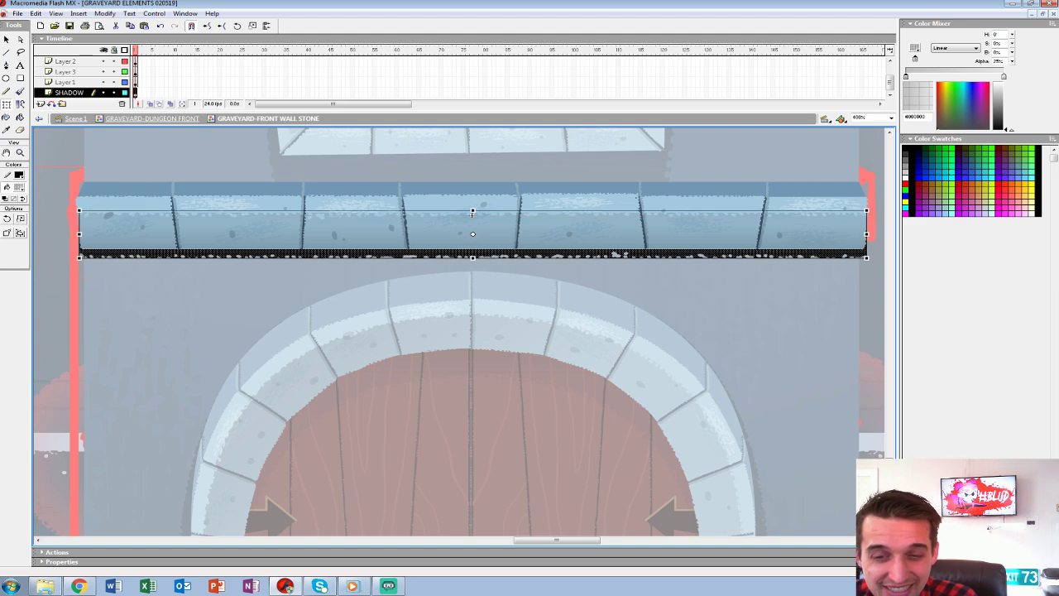
Group the shadow strip beneath the ledge and open the group for editing.
{"action": "key", "text": "Escape"}
{"action": "left_click", "coordinate": [472, 213]}
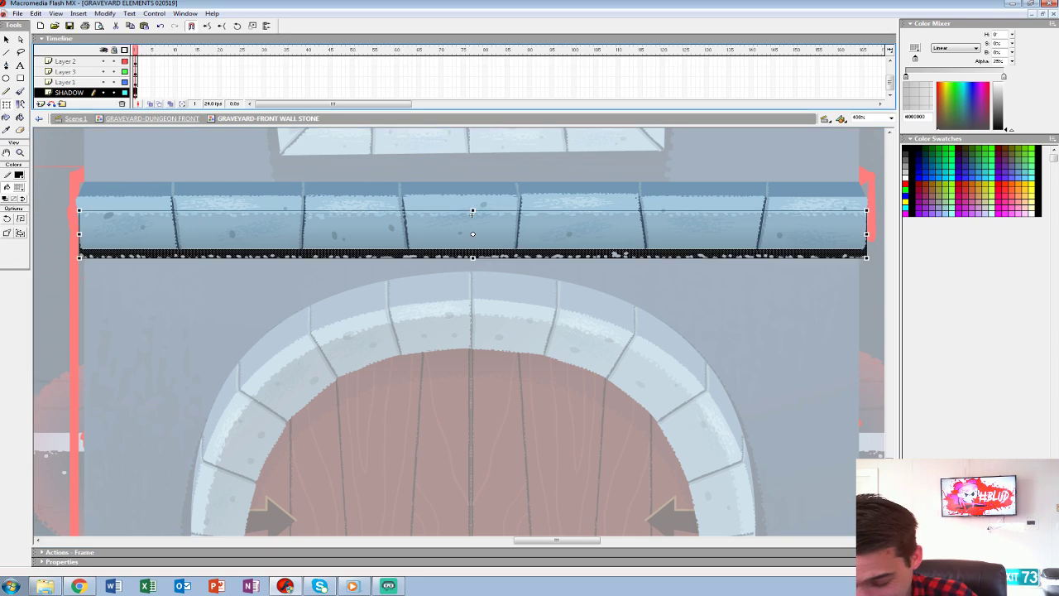
{"action": "key", "text": "Delete"}
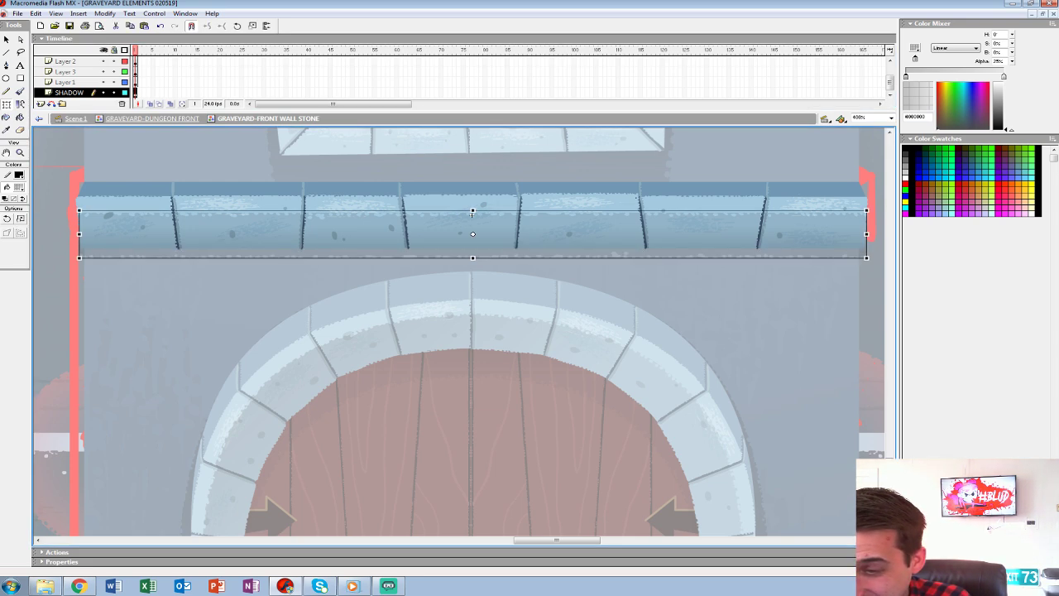
{"action": "key", "text": "Delete"}
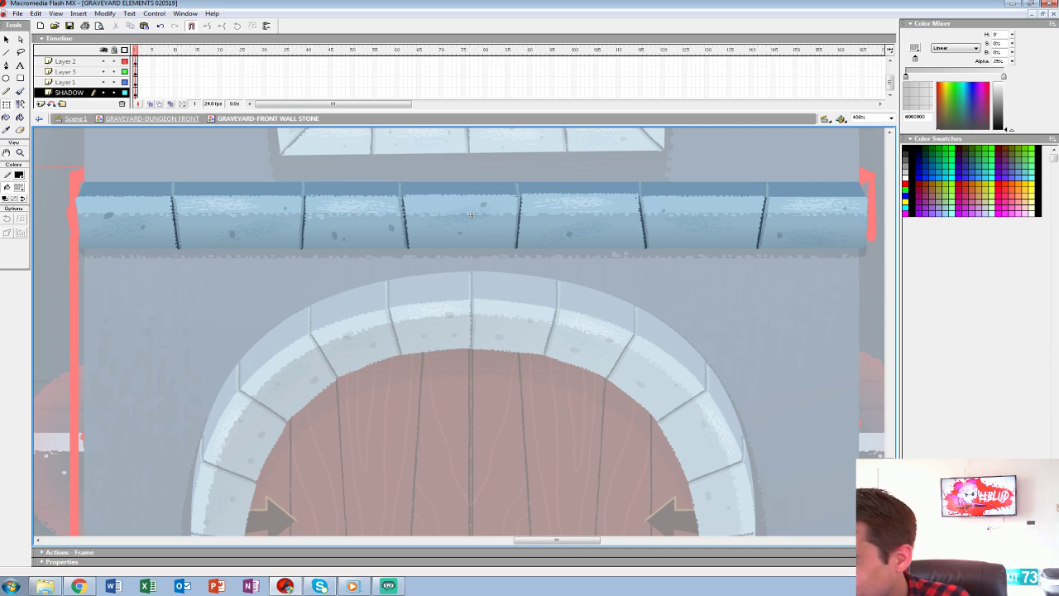
{"action": "double_click", "coordinate": [472, 215]}
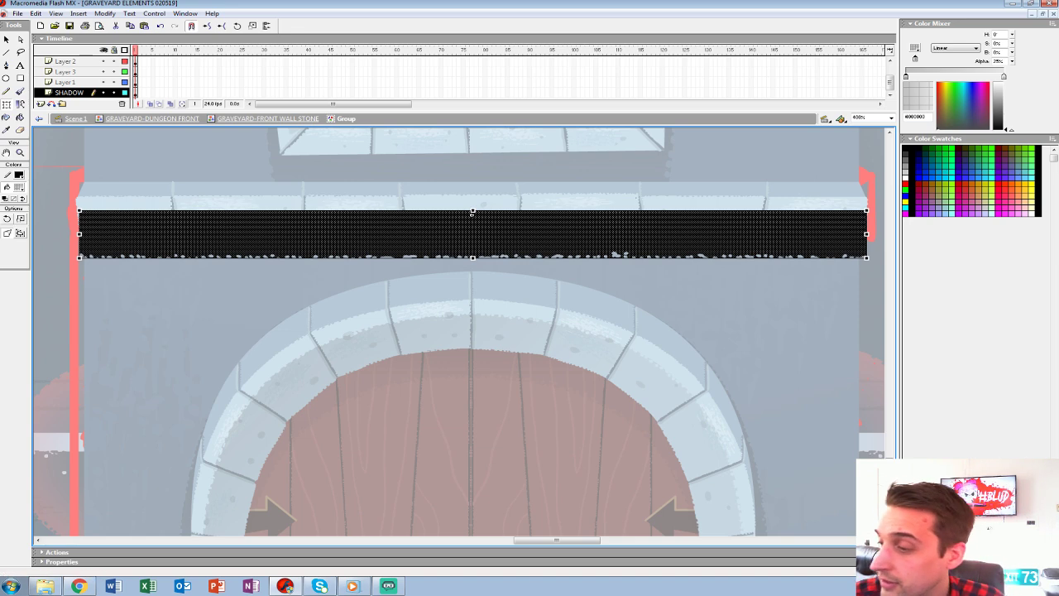
Taper the shadow strip under the ledge by pulling its lower right corner slightly inward.
{"action": "left_click_drag", "start_coordinate": [866, 258], "coordinate": [859, 258]}
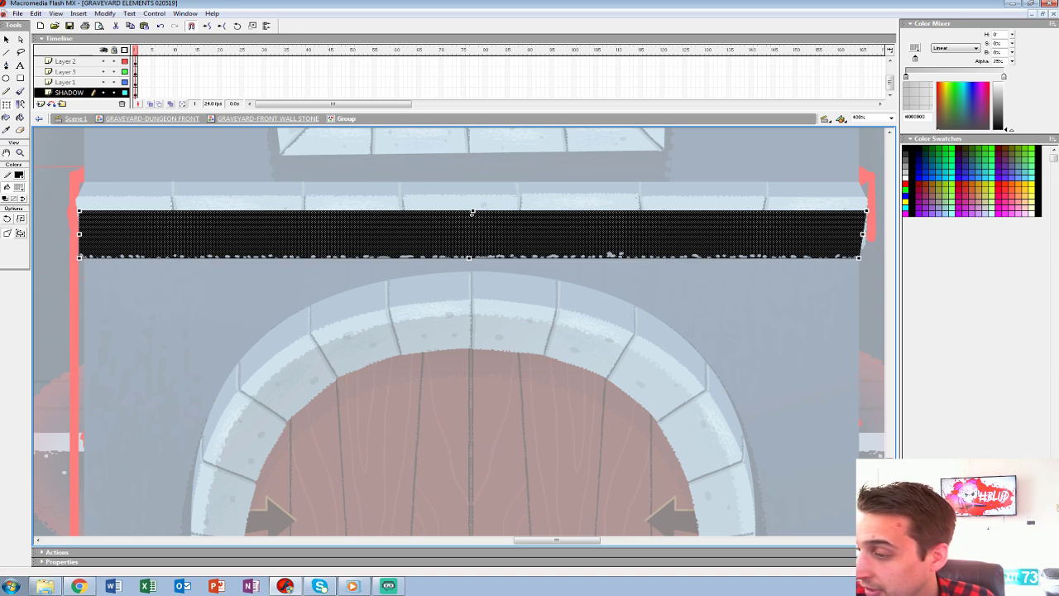
{"action": "left_click_drag", "start_coordinate": [472, 212], "coordinate": [472, 212]}
{"action": "key", "text": "Escape"}
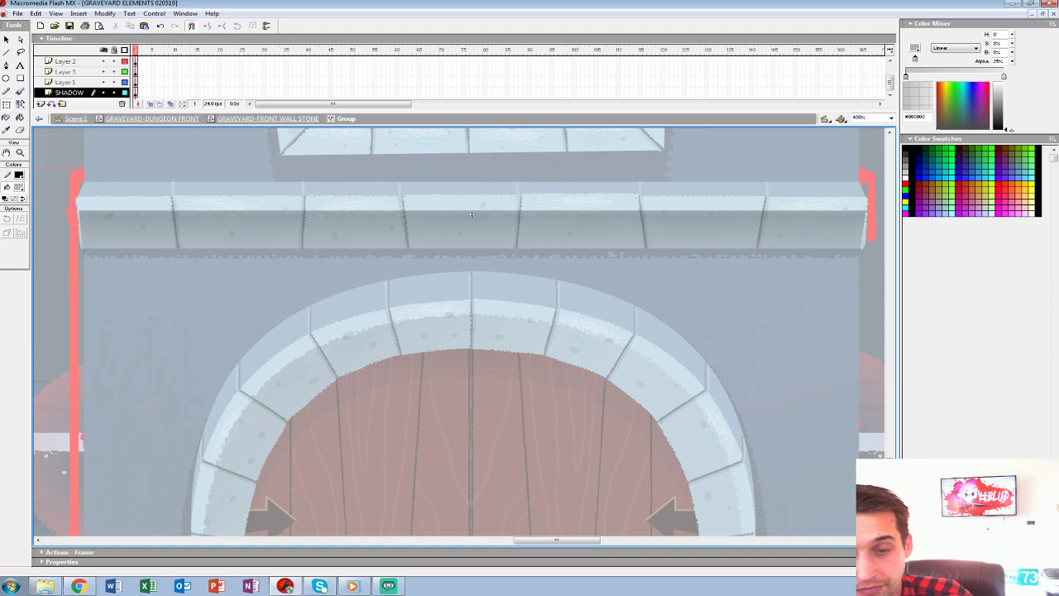
Leave the shadow group, the ledge symbol and the dungeon front symbol to return to Scene 1.
{"action": "double_click", "coordinate": [471, 214]}
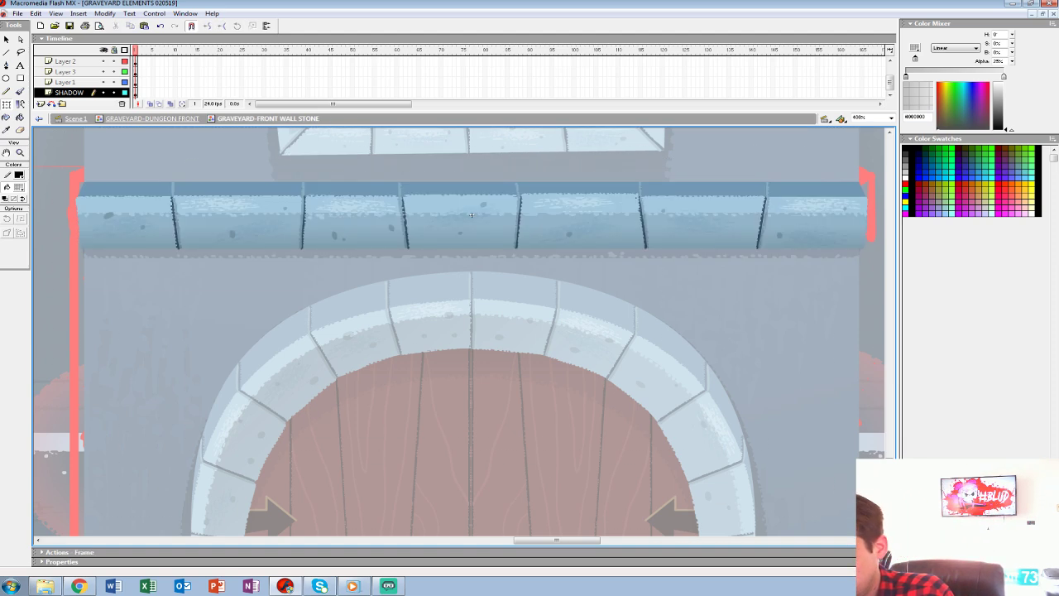
{"action": "key", "text": "ctrl+minus"}
{"action": "double_click", "coordinate": [464, 138]}
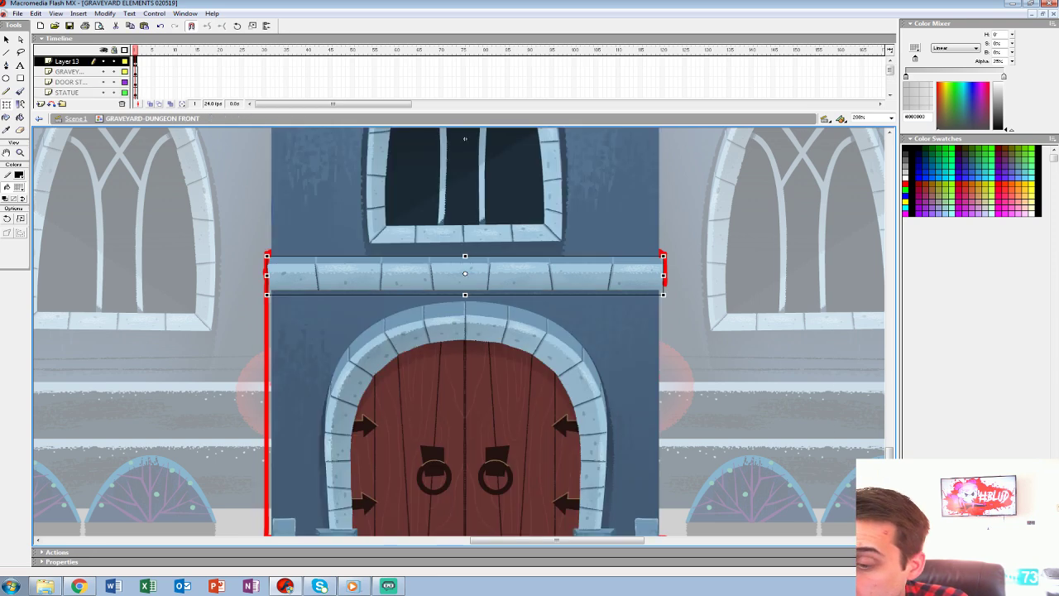
{"action": "left_click", "coordinate": [464, 138]}
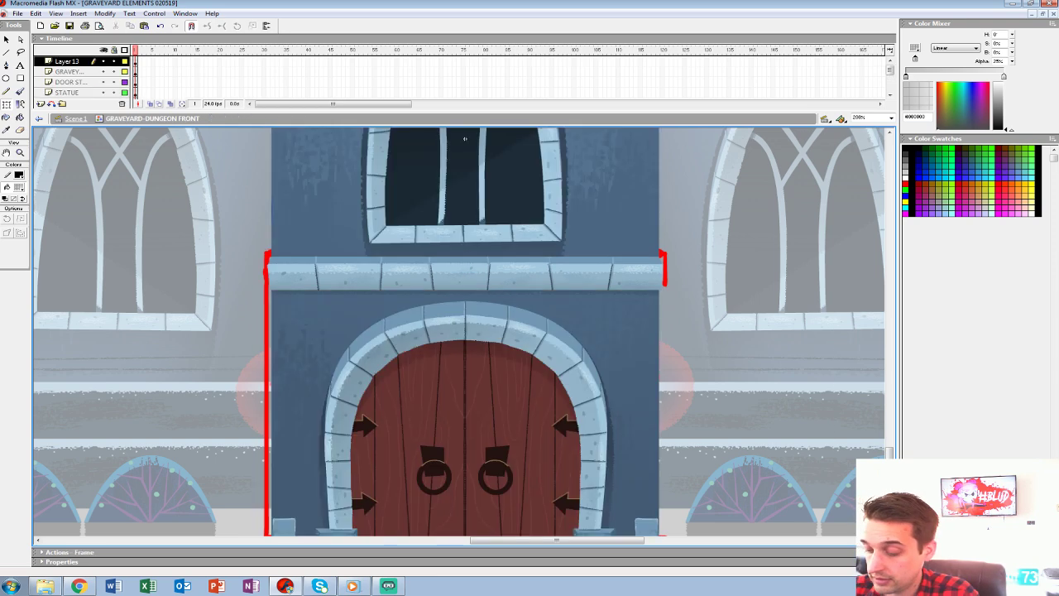
{"action": "key", "text": "ctrl+minus"}
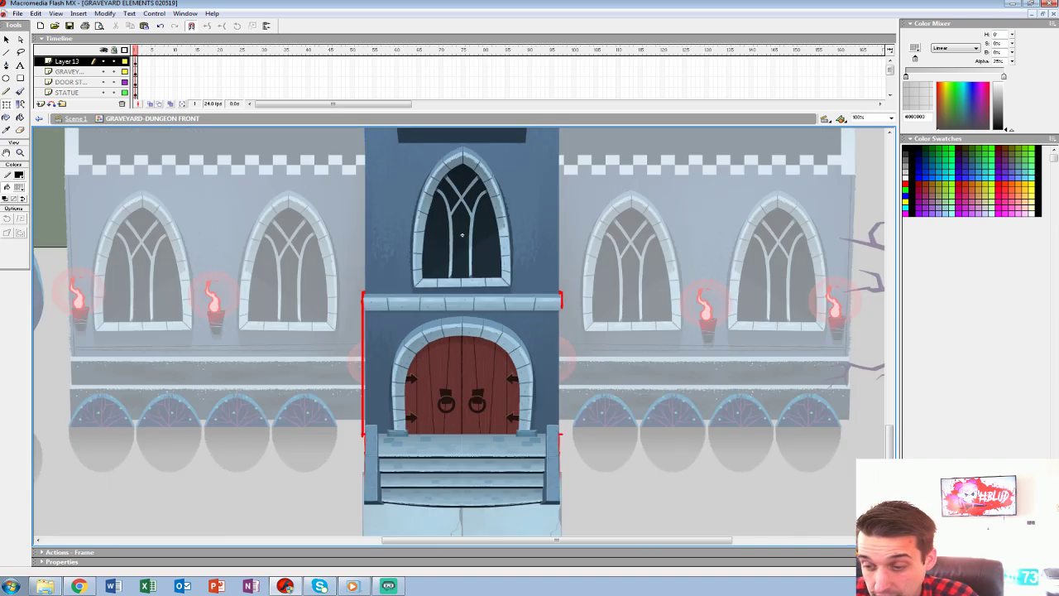
{"action": "key", "text": "ctrl+e"}
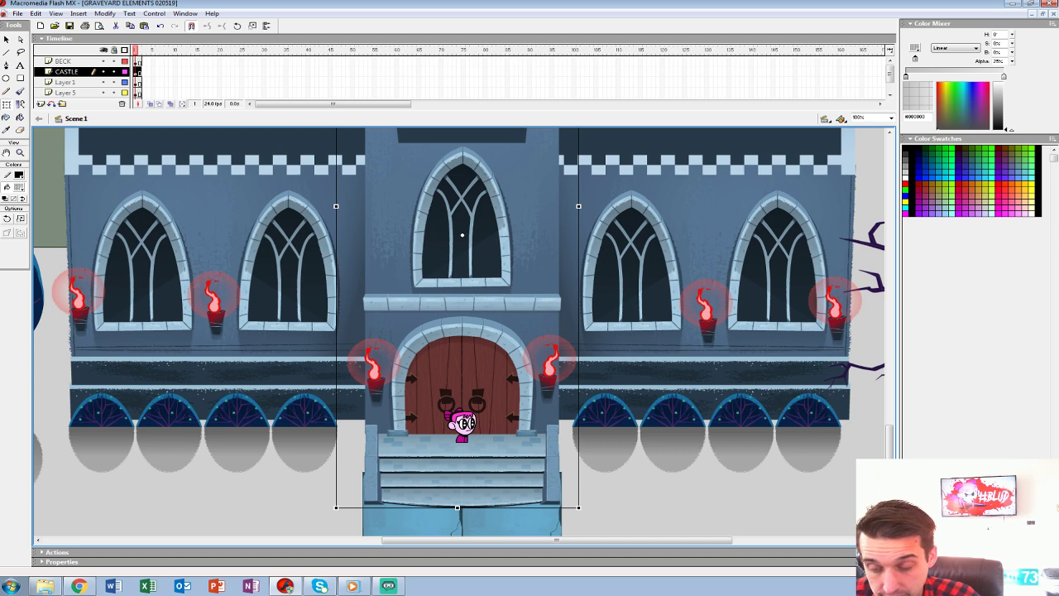
{"action": "left_click_drag", "start_coordinate": [459, 331], "coordinate": [470, 341]}
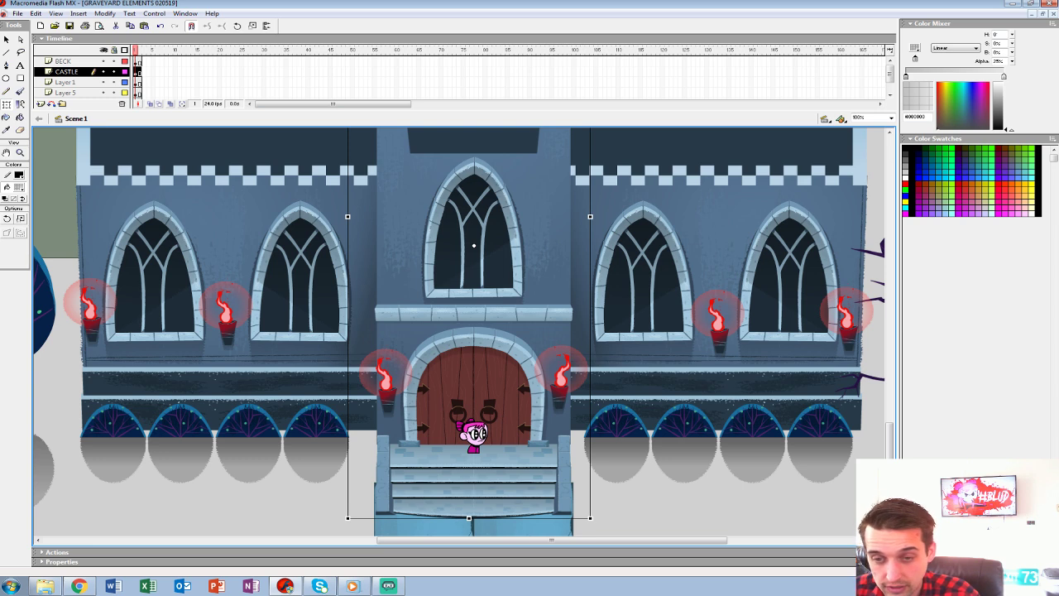
Open the GRAVEYARD-FLAMES torch beside the door, play its animation in place and on its own, and return to Scene 1.
{"action": "double_click", "coordinate": [387, 399]}
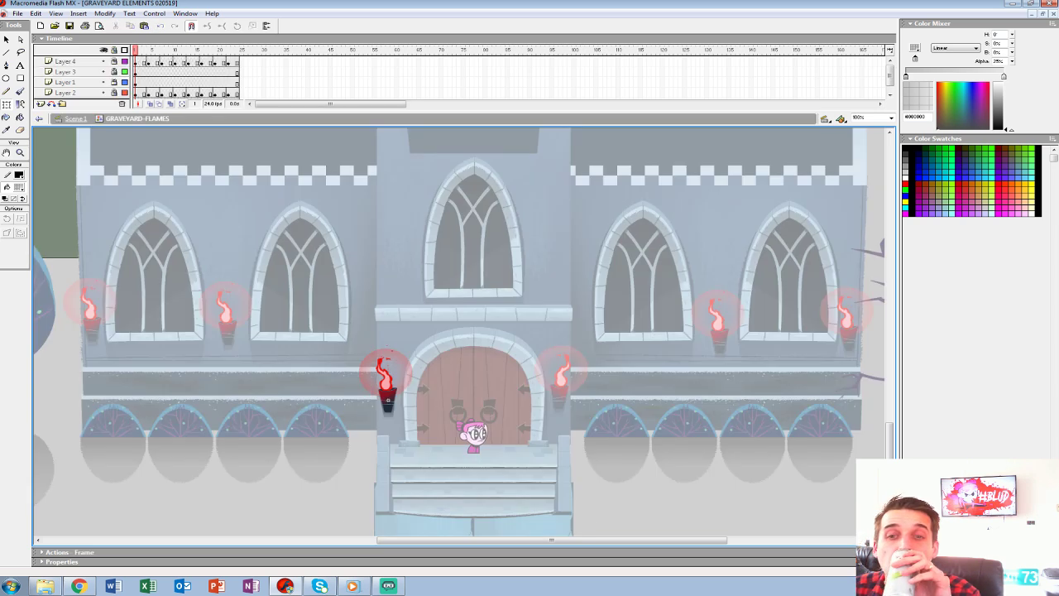
{"action": "key", "text": "Return"}
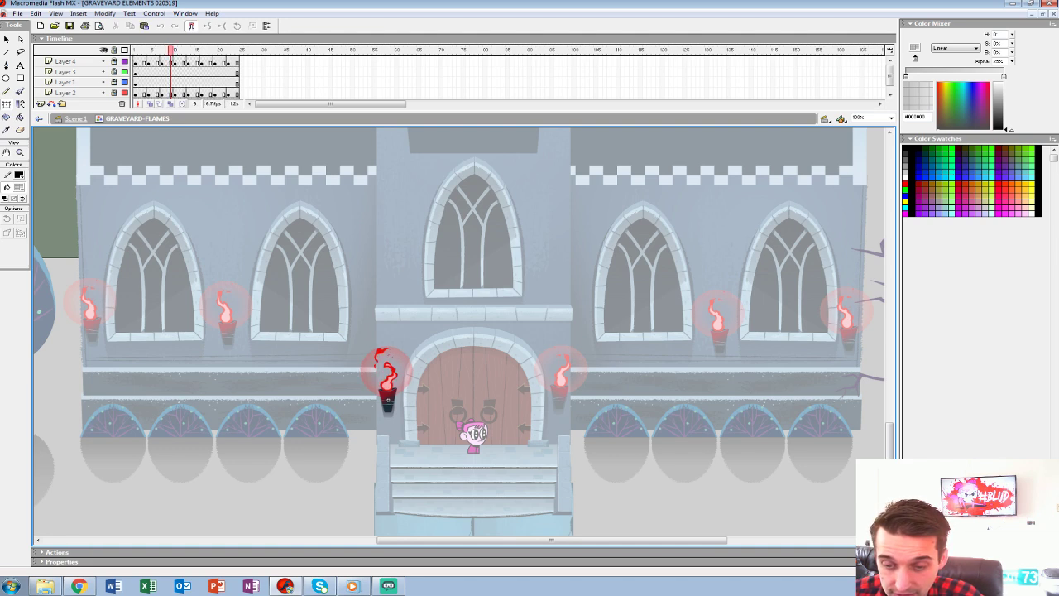
{"action": "key", "text": "ctrl+e"}
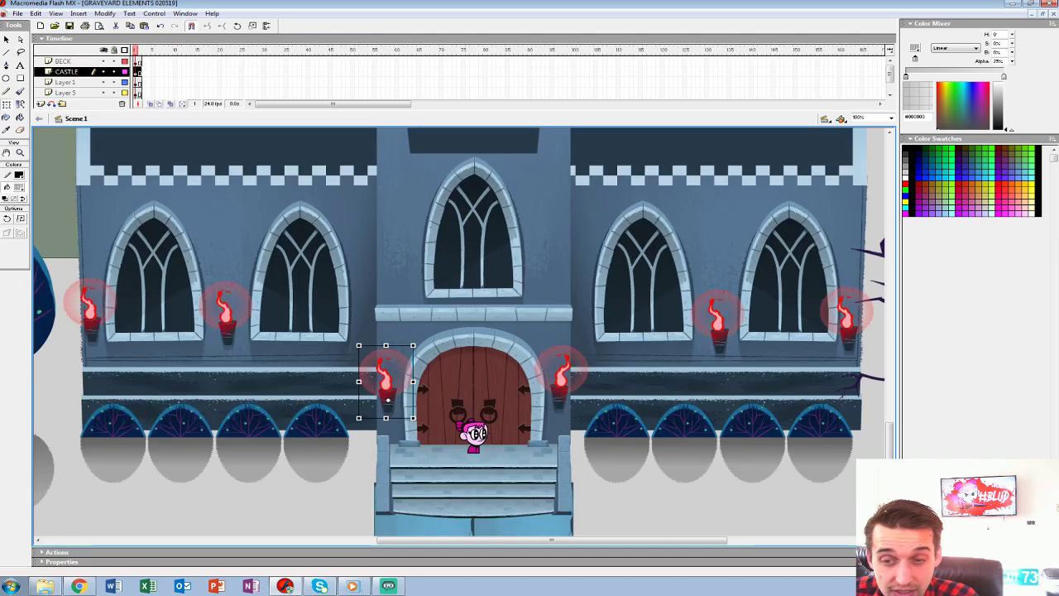
{"action": "right_click", "coordinate": [385, 378]}
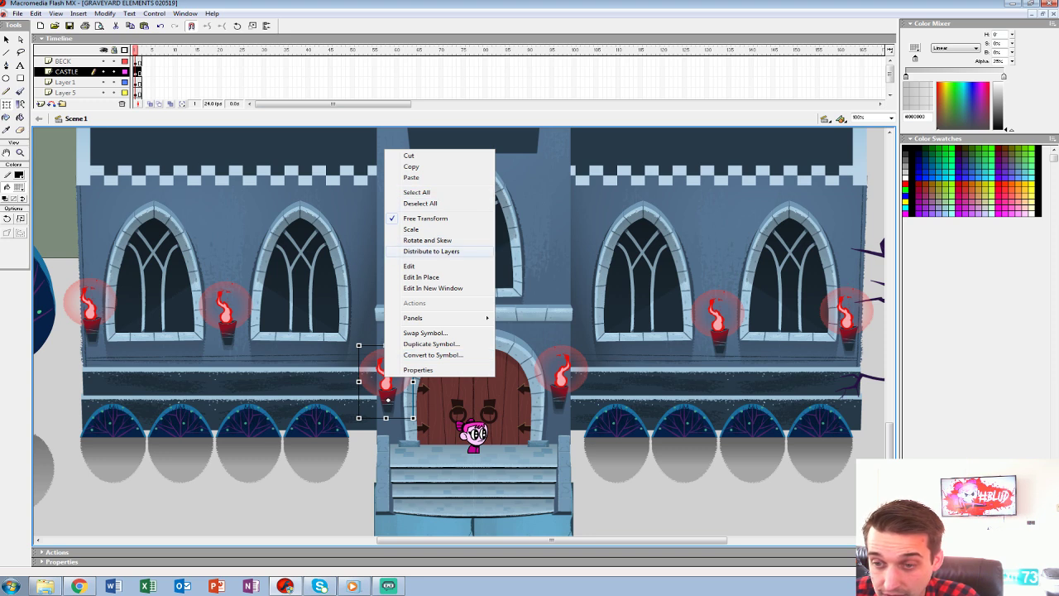
{"action": "left_click", "coordinate": [410, 265]}
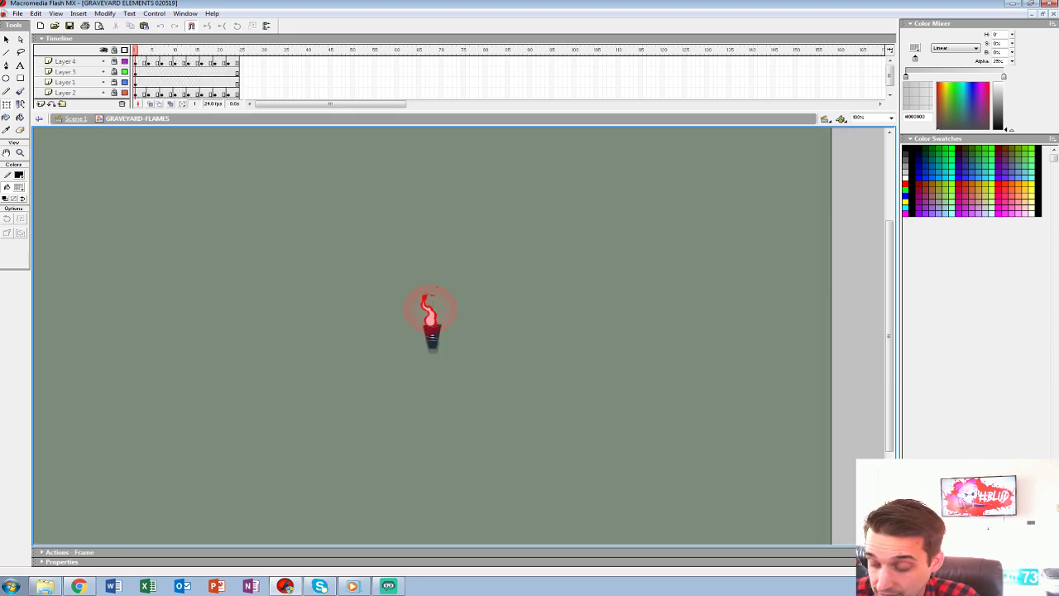
{"action": "key", "text": "Return"}
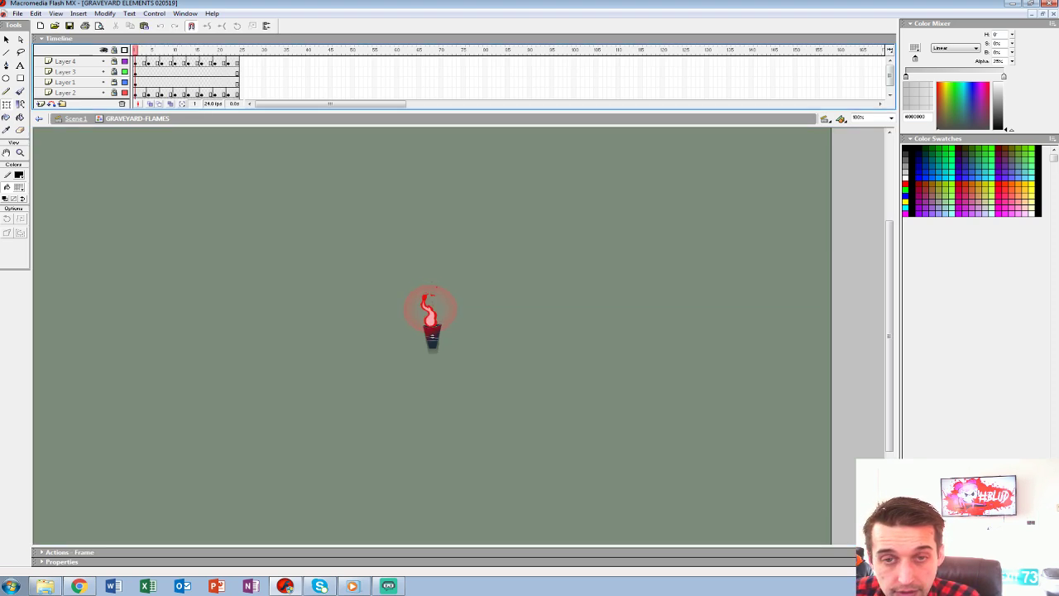
{"action": "key", "text": "ctrl+e"}
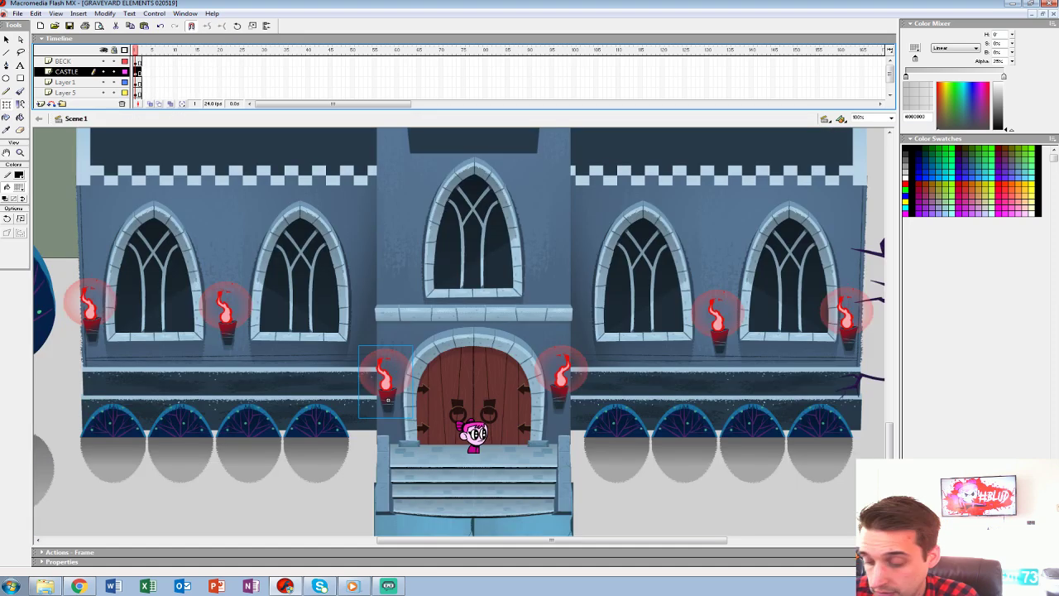
{"action": "key", "text": "ctrl+equal"}
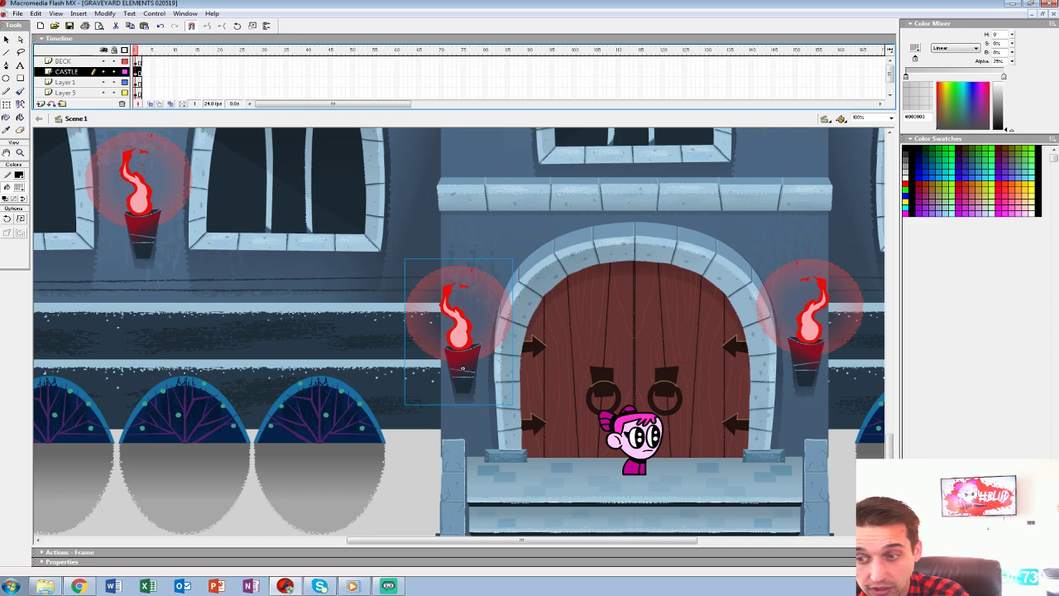
{"action": "key", "text": "ctrl+minus"}
{"action": "left_click_drag", "start_coordinate": [463, 331], "coordinate": [518, 474]}
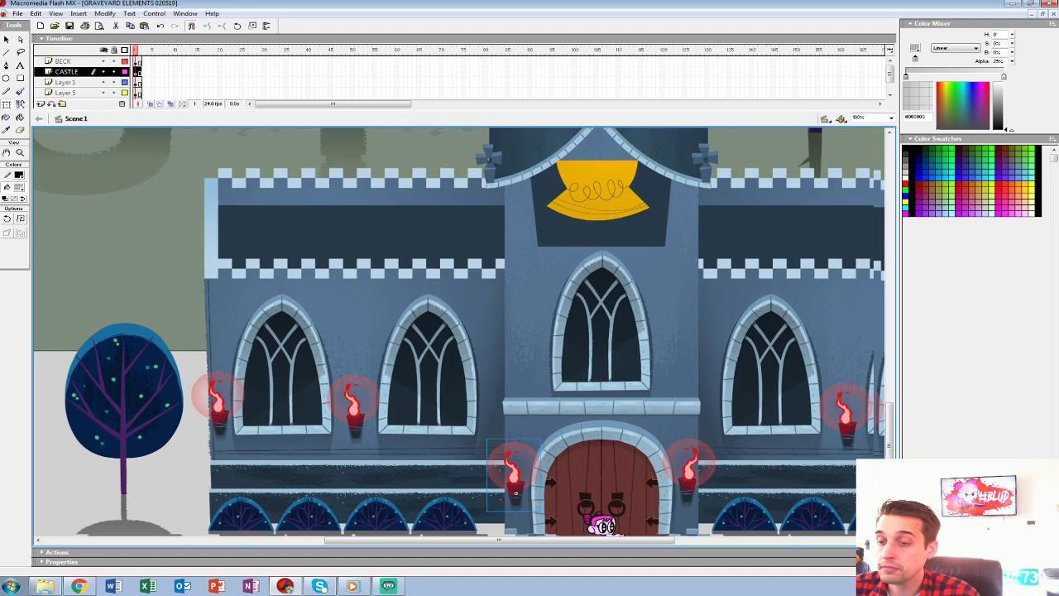
{"action": "scroll", "coordinate": [515, 492], "scroll_direction": "down", "scroll_amount": 3}
{"action": "scroll", "coordinate": [515, 491], "scroll_direction": "right", "scroll_amount": 2}
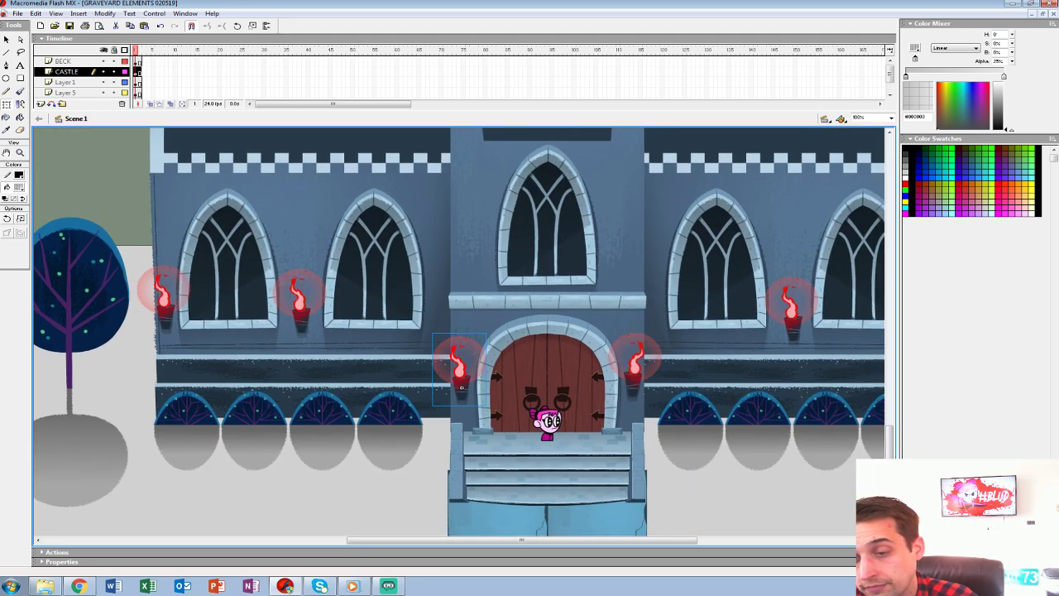
{"action": "left_click_drag", "start_coordinate": [462, 386], "coordinate": [465, 397]}
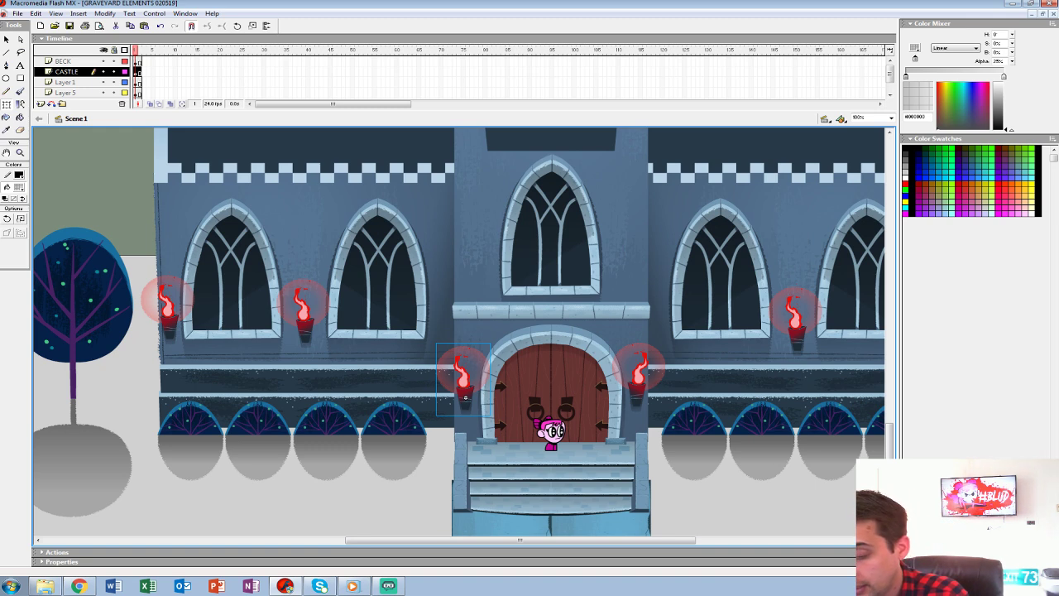
{"action": "key", "text": "ctrl+minus"}
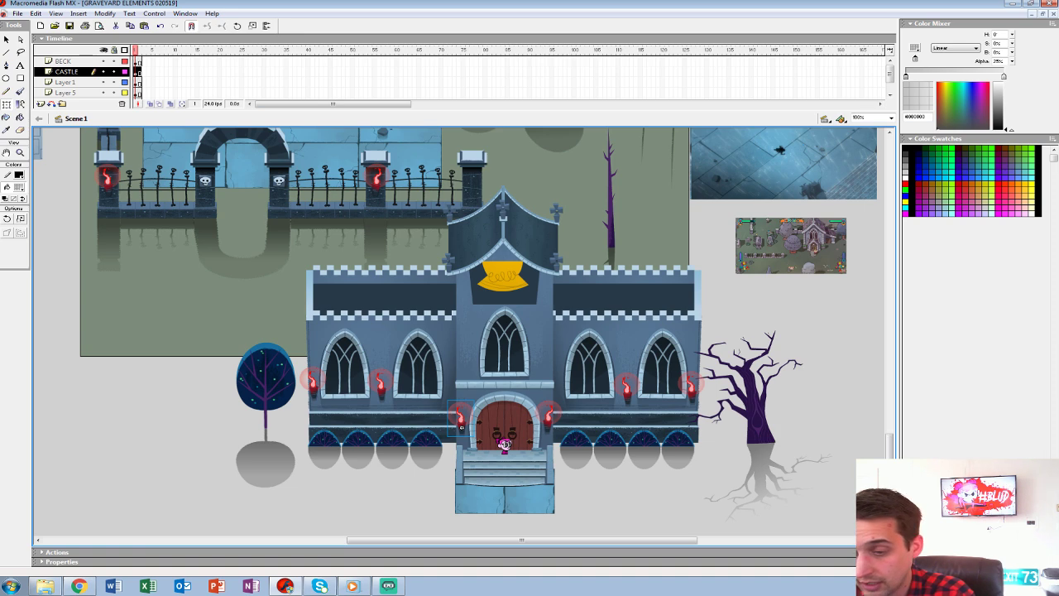
{"action": "key", "text": "ctrl+equal"}
Open the dungeon front symbol, duplicate the stone ledge and place the copy just above the arched window, beneath the yellow bell.
{"action": "double_click", "coordinate": [541, 397]}
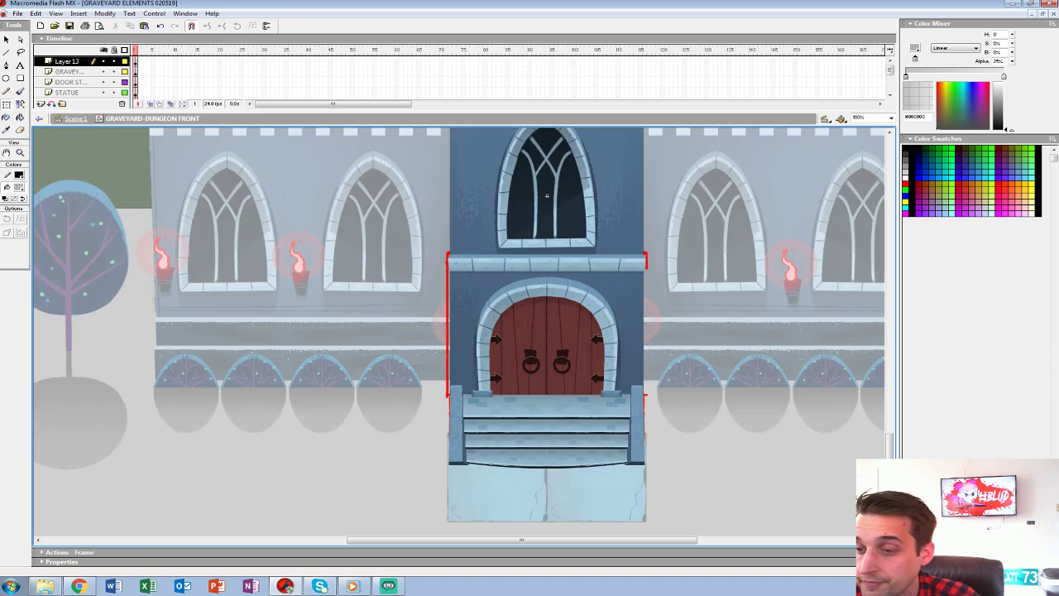
{"action": "scroll", "coordinate": [542, 397], "scroll_direction": "up", "scroll_amount": 5}
{"action": "left_click", "coordinate": [542, 396]}
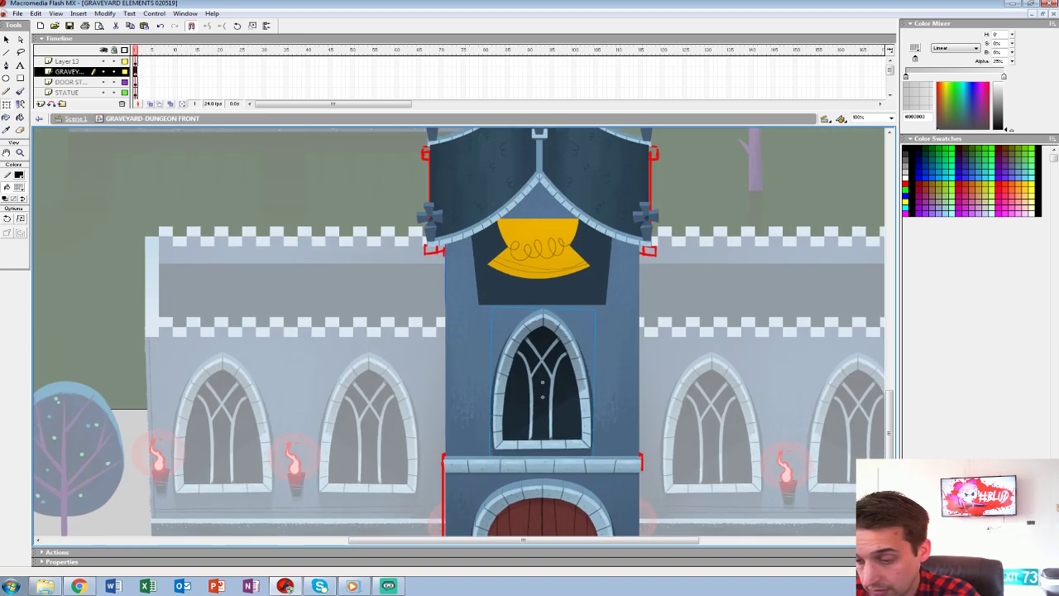
{"action": "left_click", "coordinate": [542, 464]}
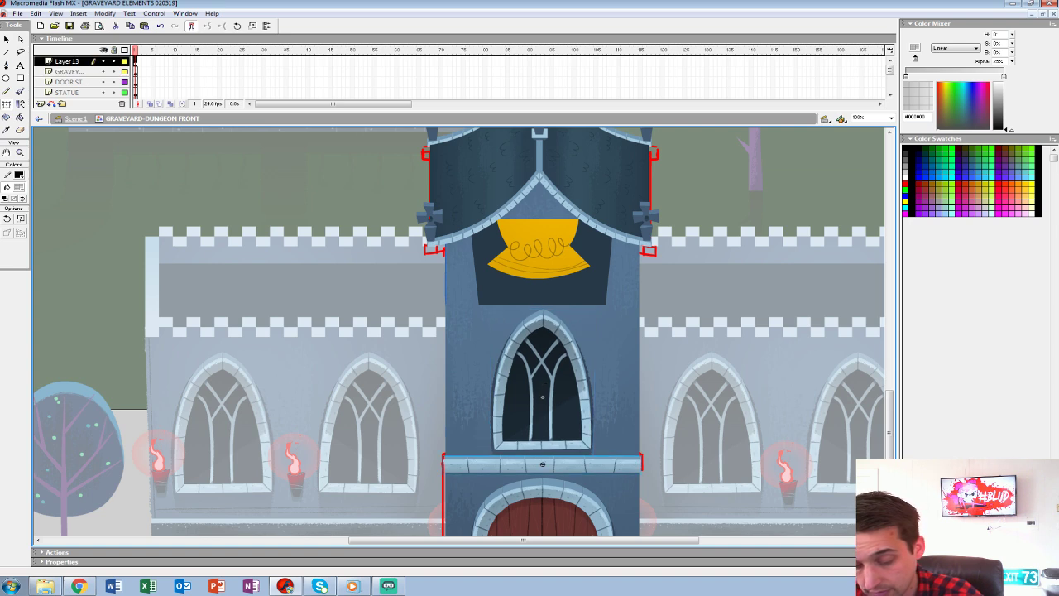
{"action": "key", "text": "ctrl+d"}
{"action": "left_click_drag", "start_coordinate": [547, 472], "coordinate": [541, 308]}
{"action": "key", "text": "Up"}
{"action": "key", "text": "Up"}
{"action": "key", "text": "Up"}
{"action": "key", "text": "Up"}
{"action": "key", "text": "Up"}
{"action": "key", "text": "Up"}
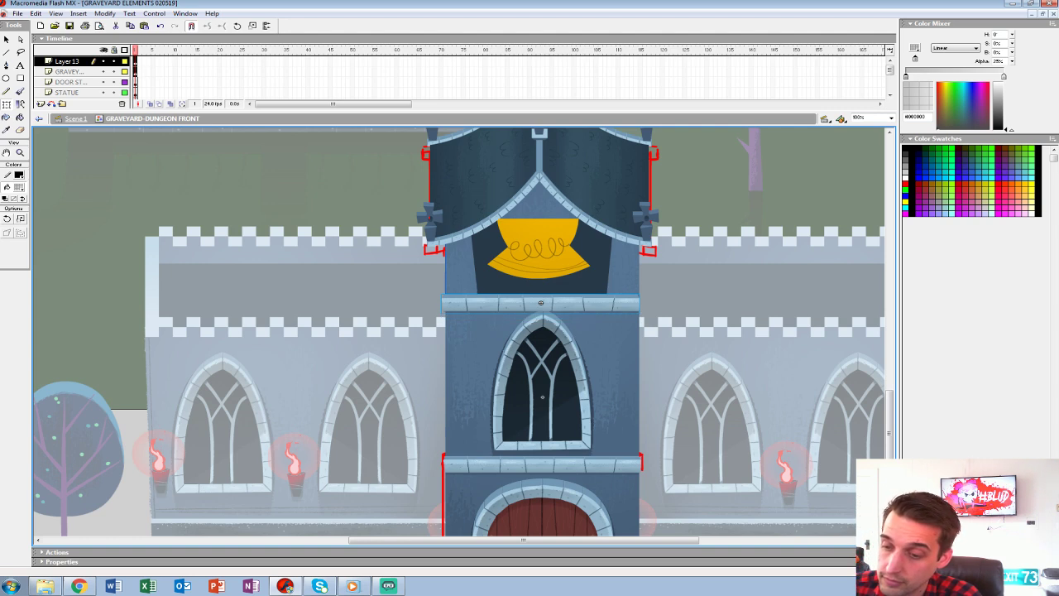
Nudge the arched window down slightly so it sits between the two stone ledges.
{"action": "left_click", "coordinate": [542, 397]}
{"action": "key", "text": "Down"}
{"action": "key", "text": "Down"}
{"action": "key", "text": "Down"}
{"action": "key", "text": "Down"}
{"action": "key", "text": "Down"}
{"action": "key", "text": "Down"}
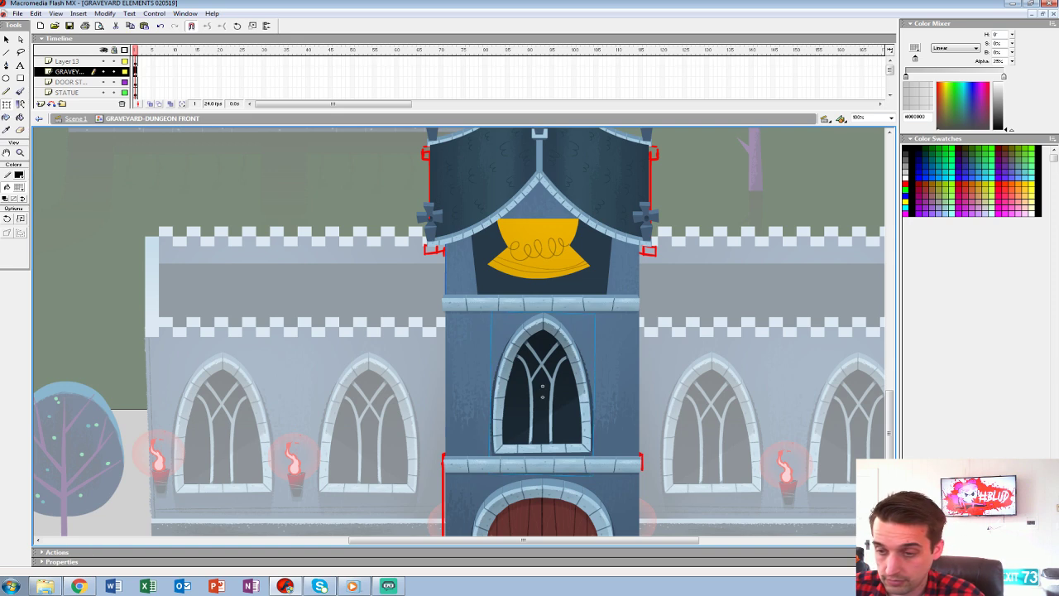
Reduce the height of the upper stone ledge slightly, comparing it with the previous height through undo and redo.
{"action": "left_click", "coordinate": [540, 303]}
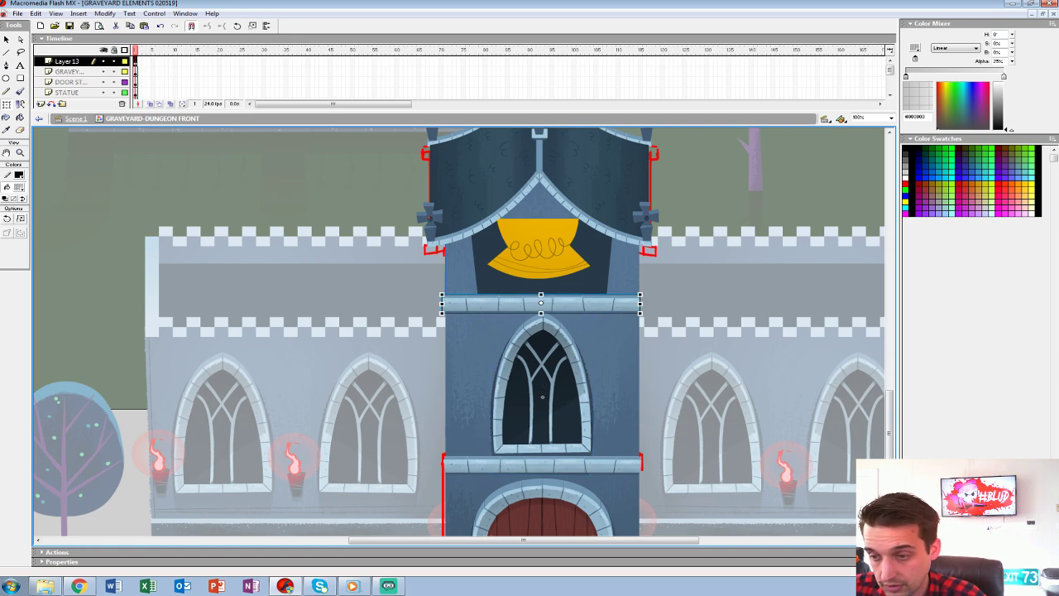
{"action": "left_click_drag", "start_coordinate": [541, 294], "coordinate": [541, 298]}
{"action": "key", "text": "Escape"}
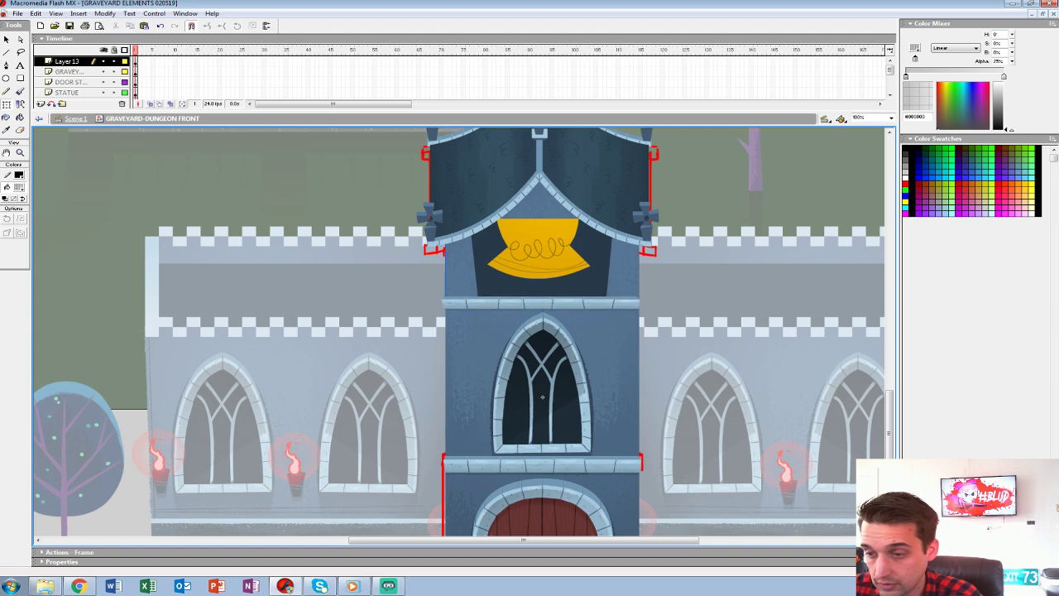
{"action": "key", "text": "ctrl+z"}
{"action": "key", "text": "ctrl+z"}
{"action": "key", "text": "ctrl+y"}
{"action": "key", "text": "ctrl+y"}
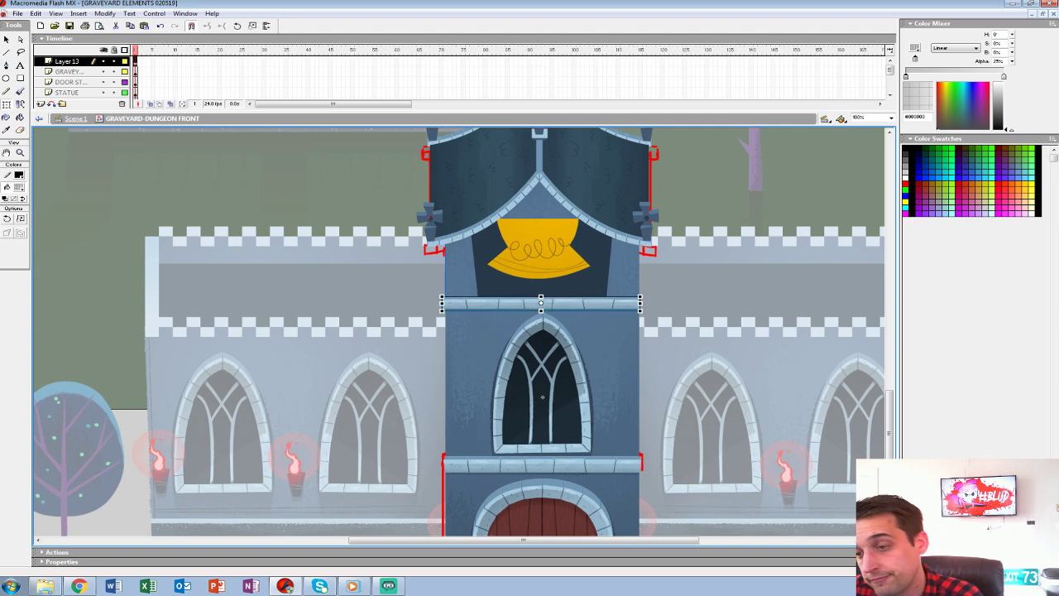
Widen the upper stone ledge slightly so it overhangs the tower wall on both sides, keeping it unbroken.
{"action": "key", "text": "ctrl+="}
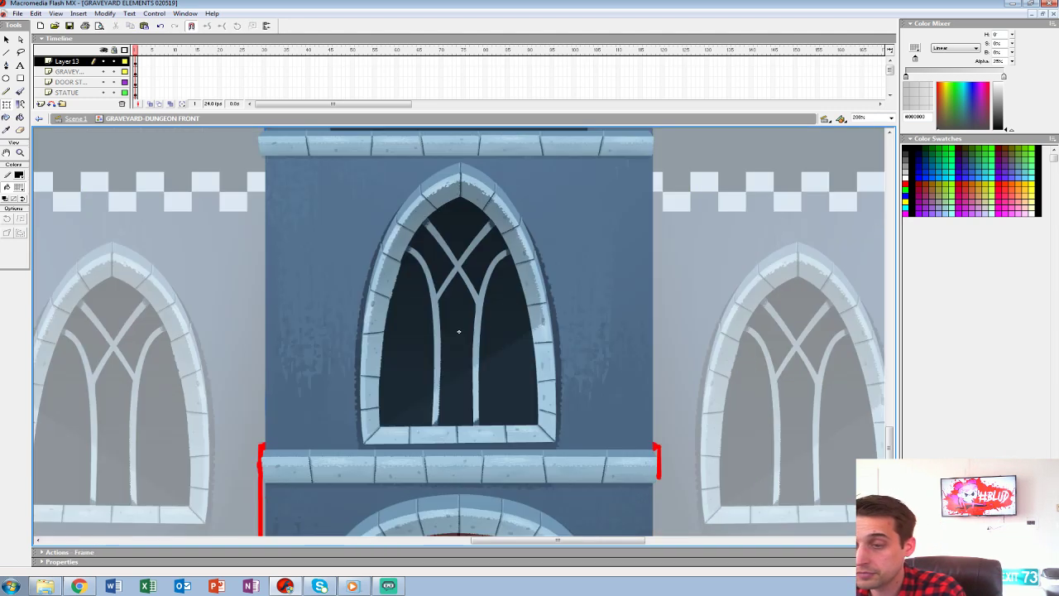
{"action": "left_click_drag", "start_coordinate": [458, 332], "coordinate": [465, 441]}
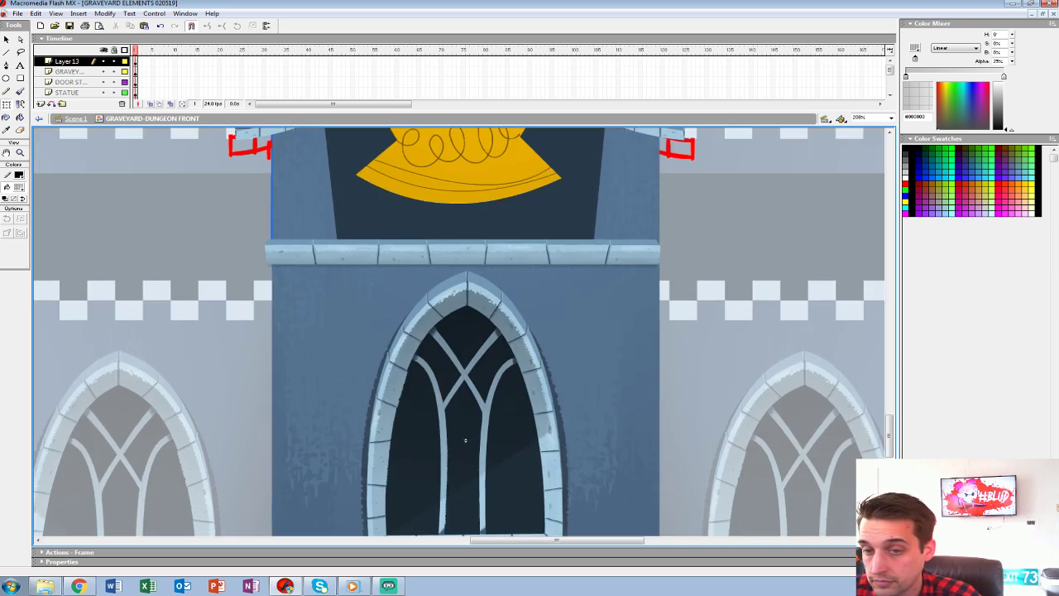
{"action": "key", "text": "ctrl+z"}
{"action": "key", "text": "ctrl+b"}
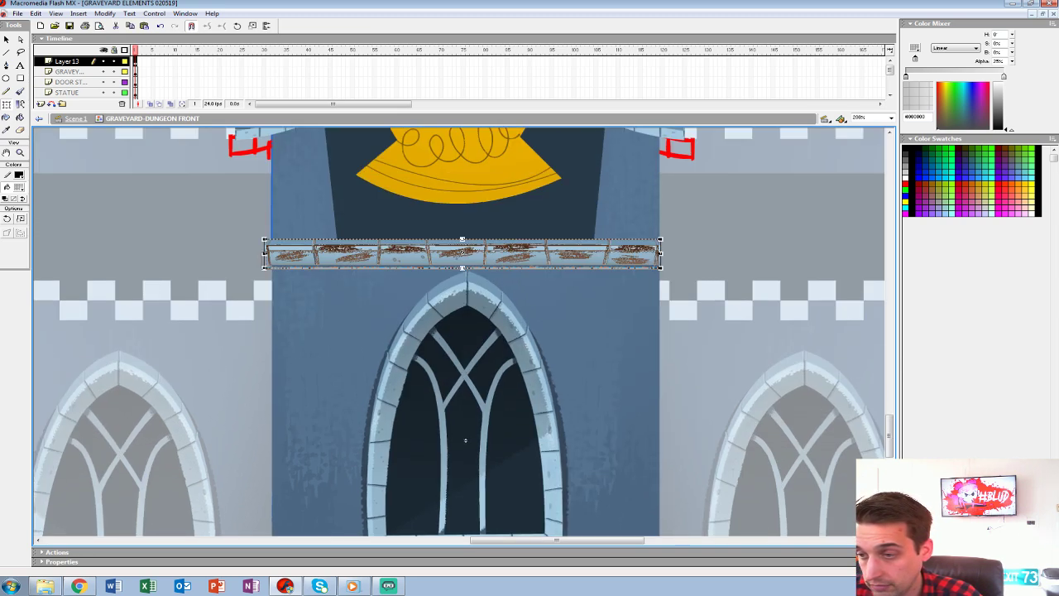
{"action": "key", "text": "ctrl+z"}
{"action": "key", "text": "ctrl+z"}
{"action": "key", "text": "Right"}
{"action": "key", "text": "ctrl+b"}
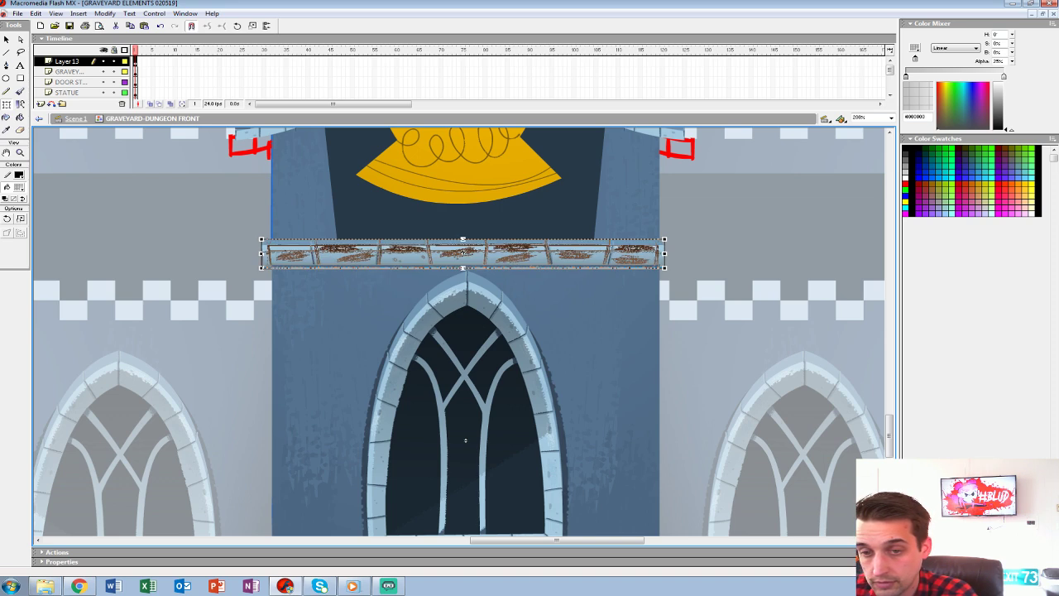
{"action": "key", "text": "ctrl+z"}
{"action": "key", "text": "ctrl+shift+a"}
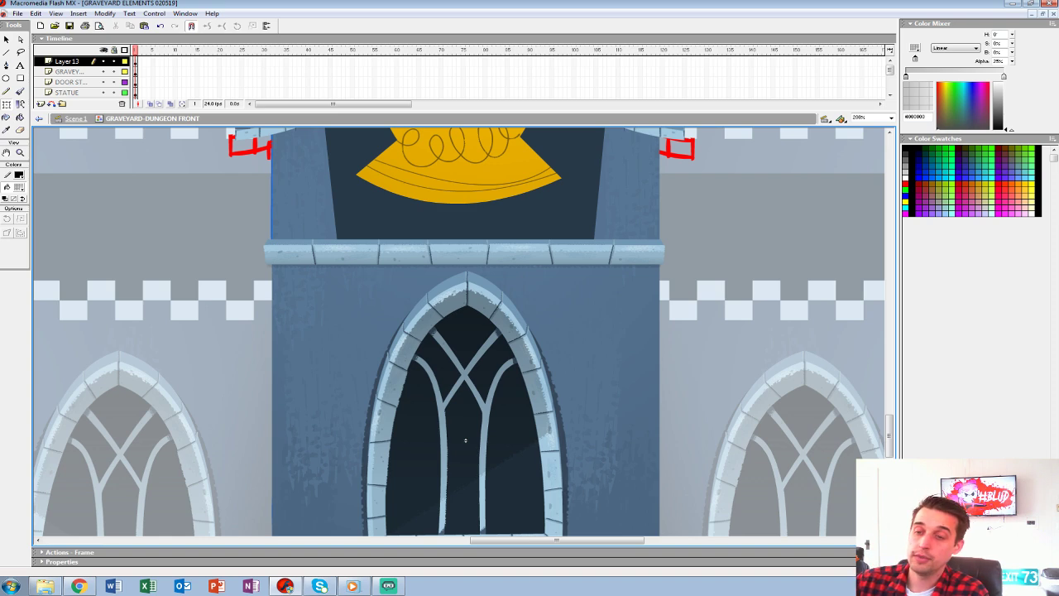
Extend the dark underside of the central roof cross's pedestal slightly downward so the pedestal looks thicker.
{"action": "scroll", "coordinate": [465, 440], "scroll_direction": "up", "scroll_amount": 5}
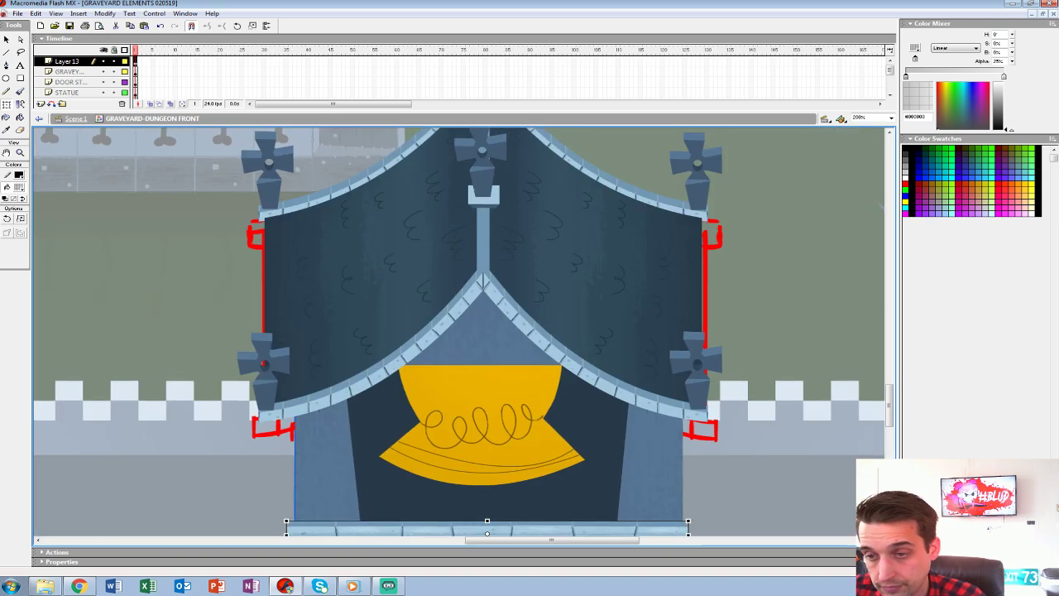
{"action": "scroll", "coordinate": [465, 440], "scroll_direction": "down", "scroll_amount": 2}
{"action": "left_click", "coordinate": [612, 469]}
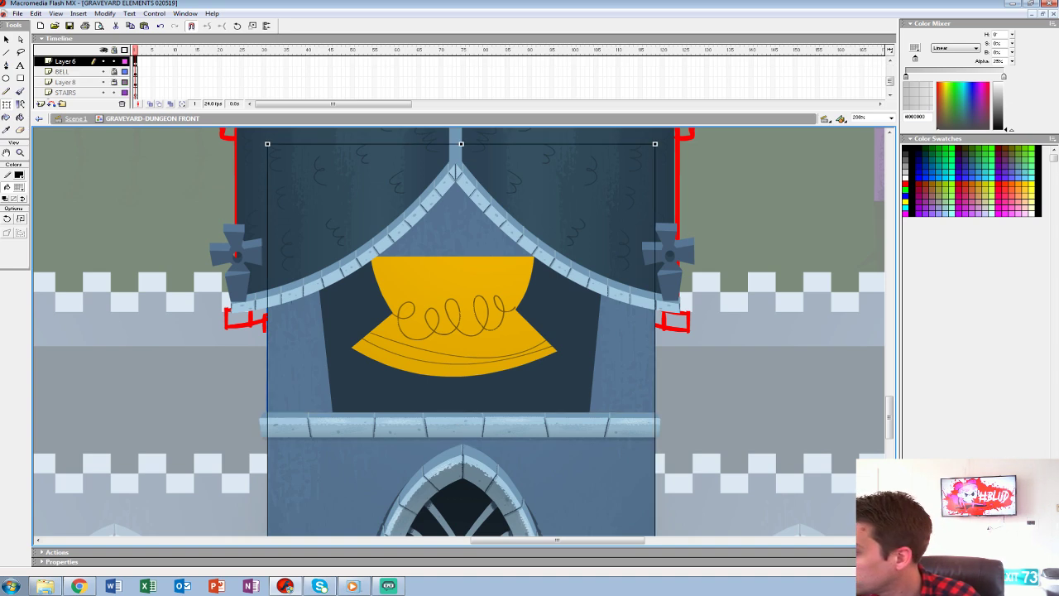
{"action": "scroll", "coordinate": [463, 331], "scroll_direction": "up", "scroll_amount": 6}
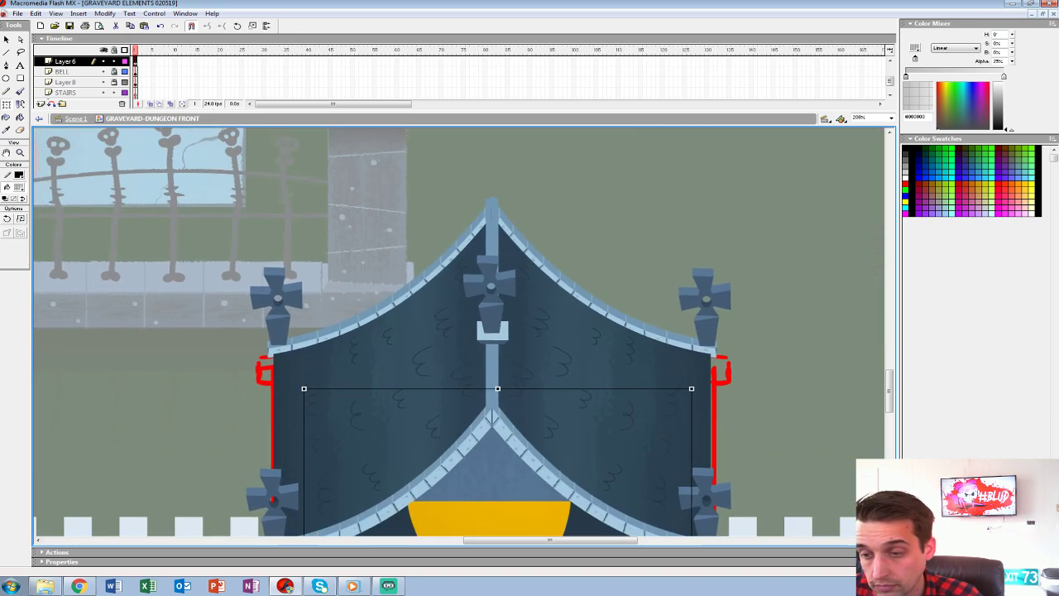
{"action": "double_click", "coordinate": [491, 301]}
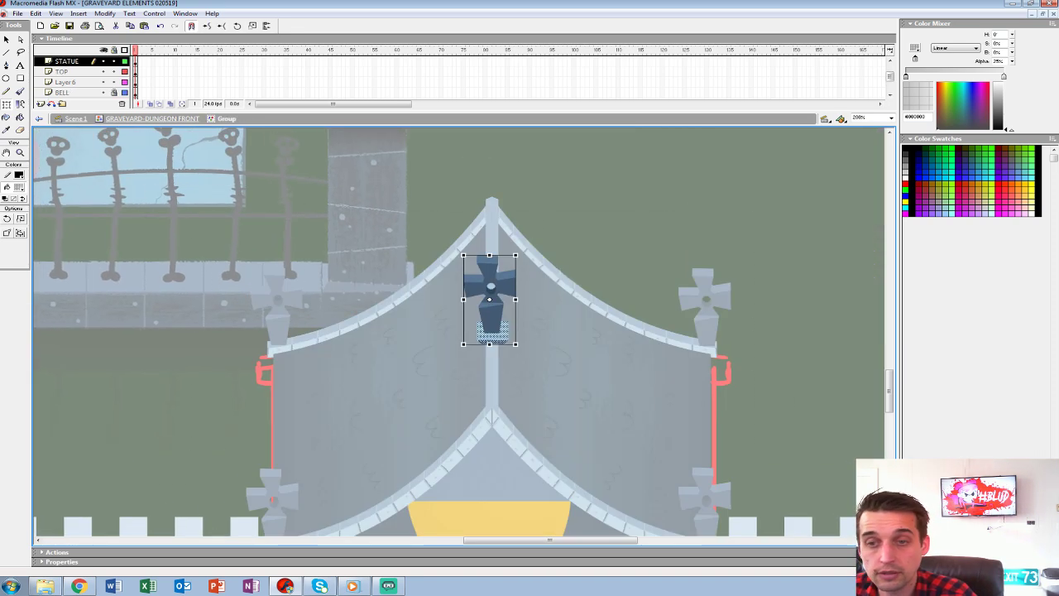
{"action": "key", "text": "Escape"}
{"action": "left_click", "coordinate": [492, 342]}
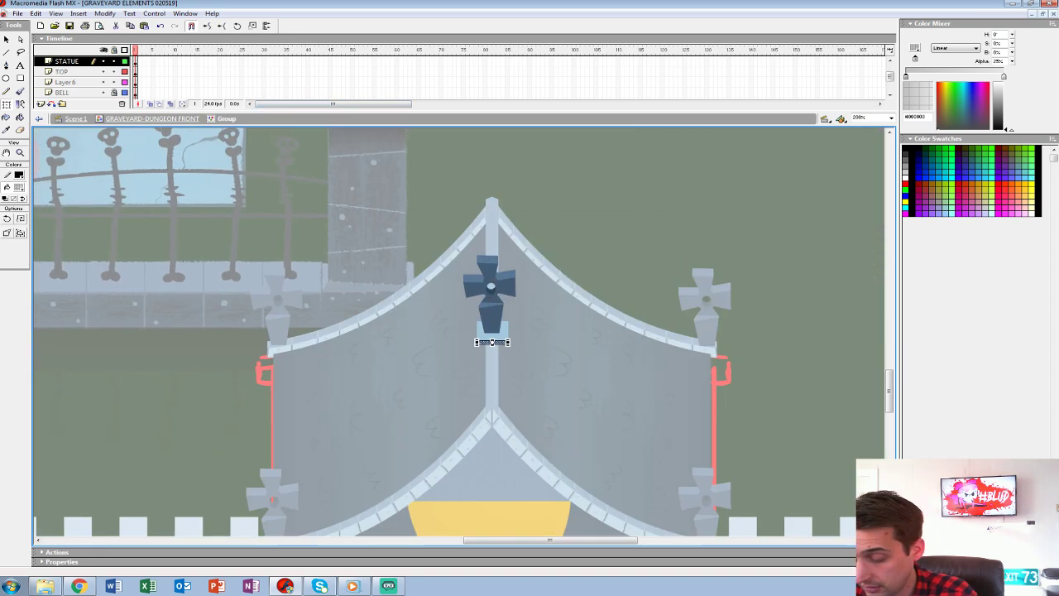
{"action": "key", "text": "ctrl+="}
{"action": "key", "text": "Escape"}
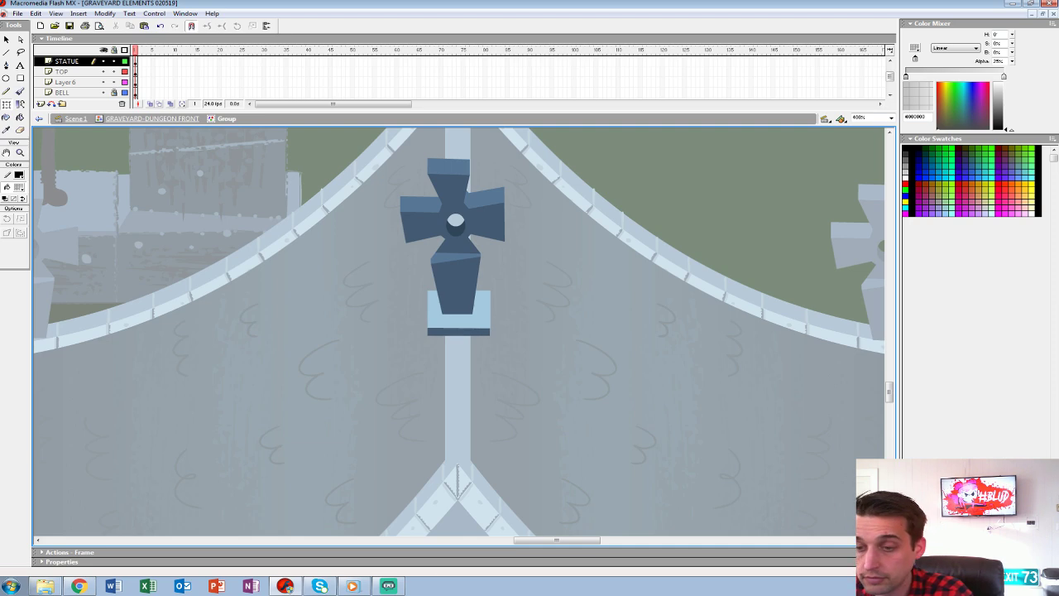
{"action": "double_click", "coordinate": [565, 323]}
{"action": "double_click", "coordinate": [457, 283]}
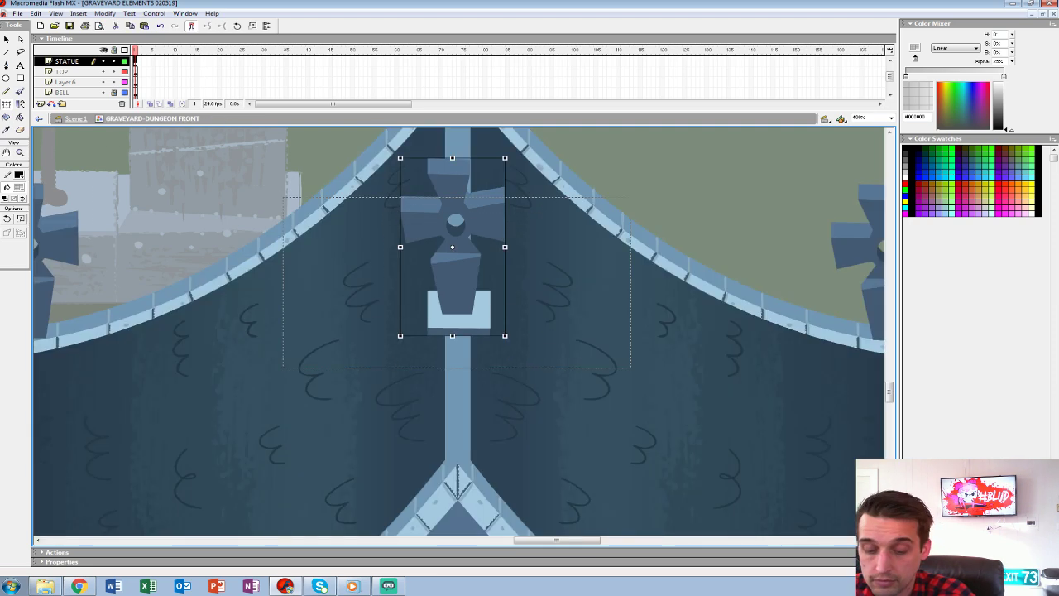
{"action": "key", "text": "a"}
{"action": "left_click_drag", "start_coordinate": [421, 332], "coordinate": [490, 342]}
{"action": "left_click", "coordinate": [526, 354]}
{"action": "key", "text": "v"}
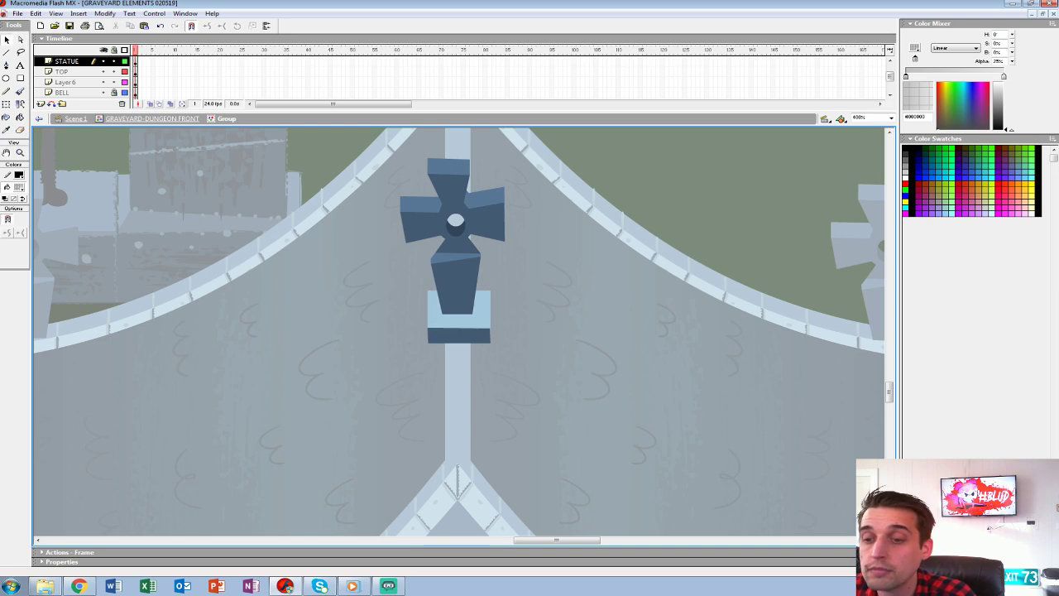
Shift the cross slightly on its pedestal and nudge the whole statue left to centre it on the roof ridge.
{"action": "double_click", "coordinate": [587, 340]}
{"action": "left_click", "coordinate": [455, 285]}
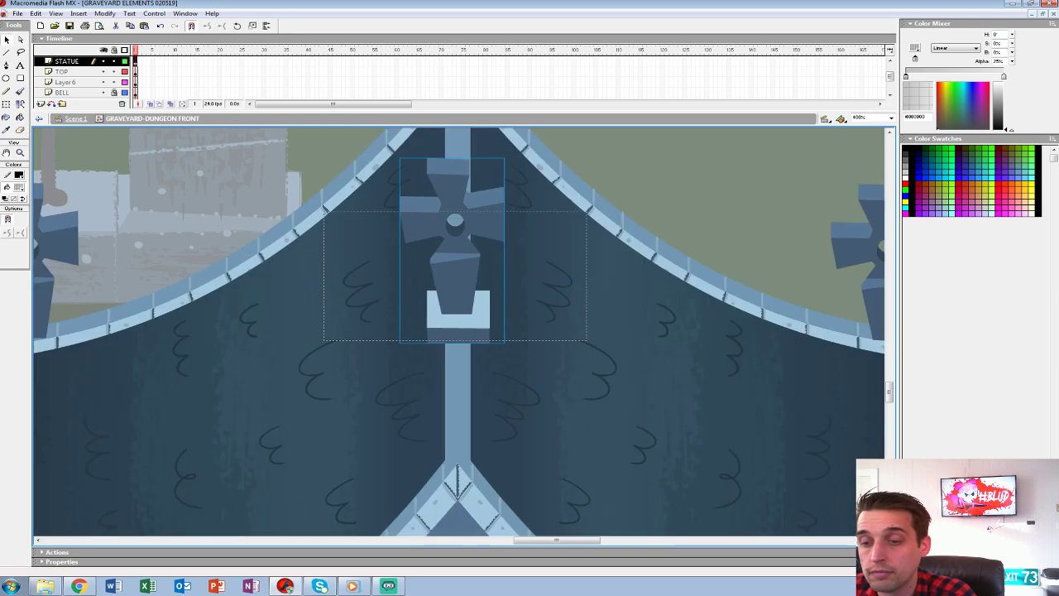
{"action": "double_click", "coordinate": [455, 285]}
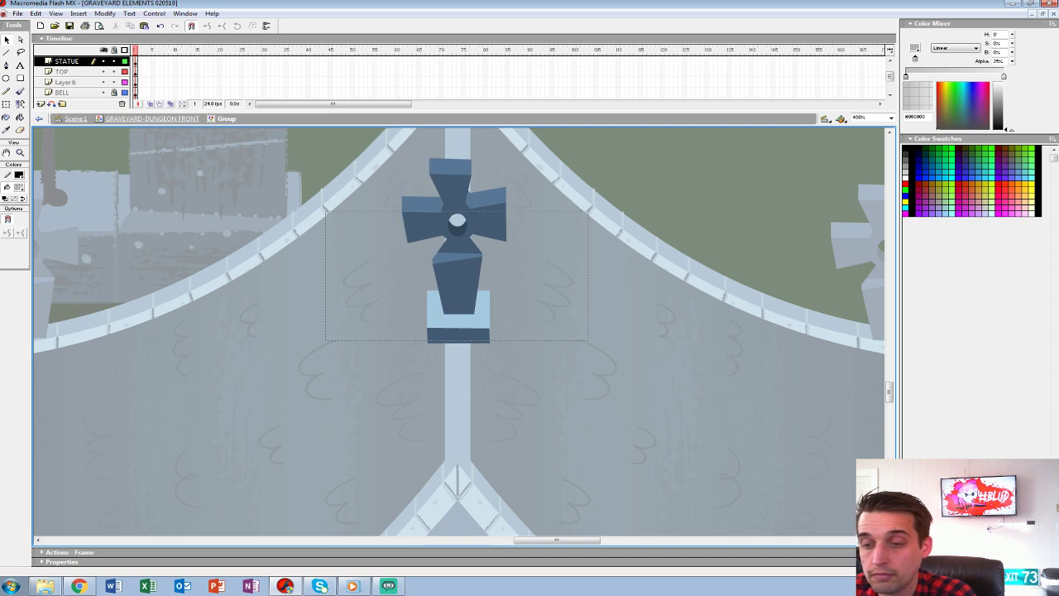
{"action": "double_click", "coordinate": [587, 340]}
{"action": "left_click", "coordinate": [455, 285]}
{"action": "key", "text": "Left"}
{"action": "key", "text": "Left"}
{"action": "key", "text": "shift+Left"}
{"action": "key", "text": "shift+Right"}
{"action": "key", "text": "Left"}
{"action": "key", "text": "ctrl+minus"}
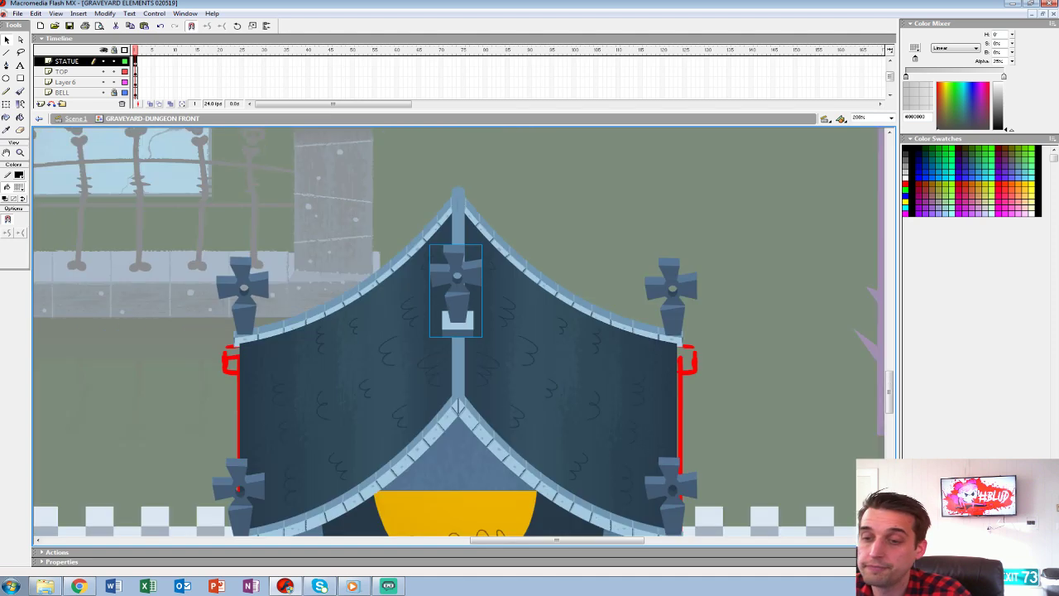
Narrow the upper stone ledge evenly from both ends to match the base of the dark bell opening.
{"action": "key", "text": "Escape"}
{"action": "left_click_drag", "start_coordinate": [459, 336], "coordinate": [487, 203]}
{"action": "scroll", "coordinate": [459, 331], "scroll_direction": "up", "scroll_amount": 3}
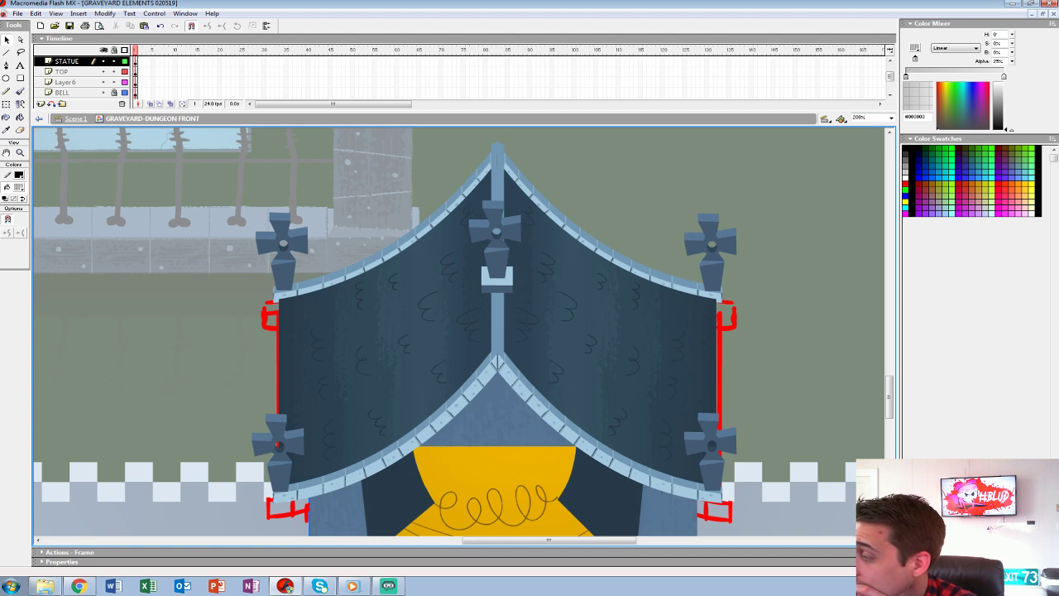
{"action": "scroll", "coordinate": [459, 331], "scroll_direction": "down", "scroll_amount": 5}
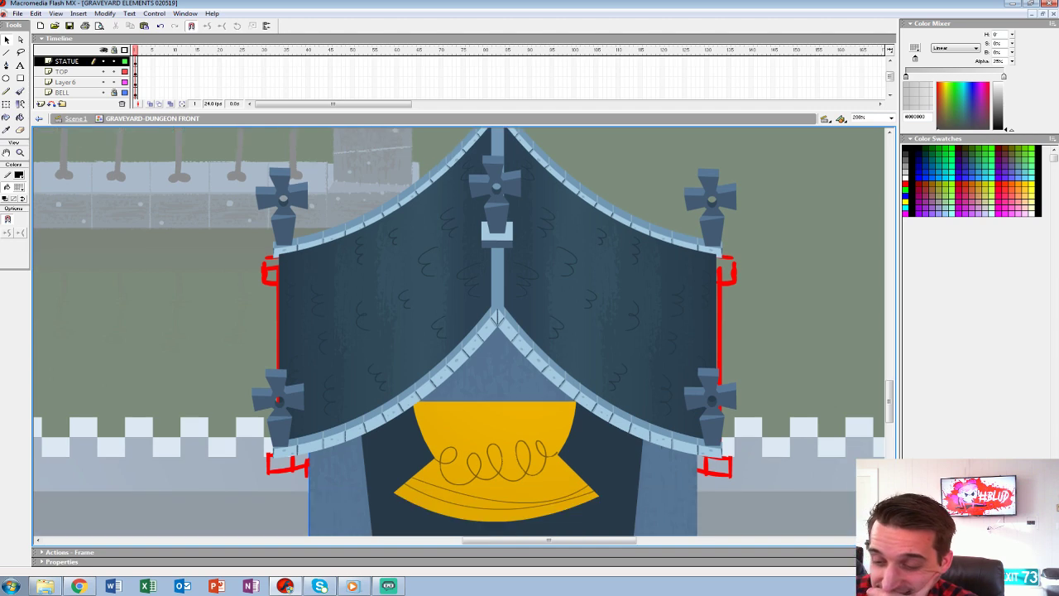
{"action": "scroll", "coordinate": [498, 488], "scroll_direction": "down", "scroll_amount": 7}
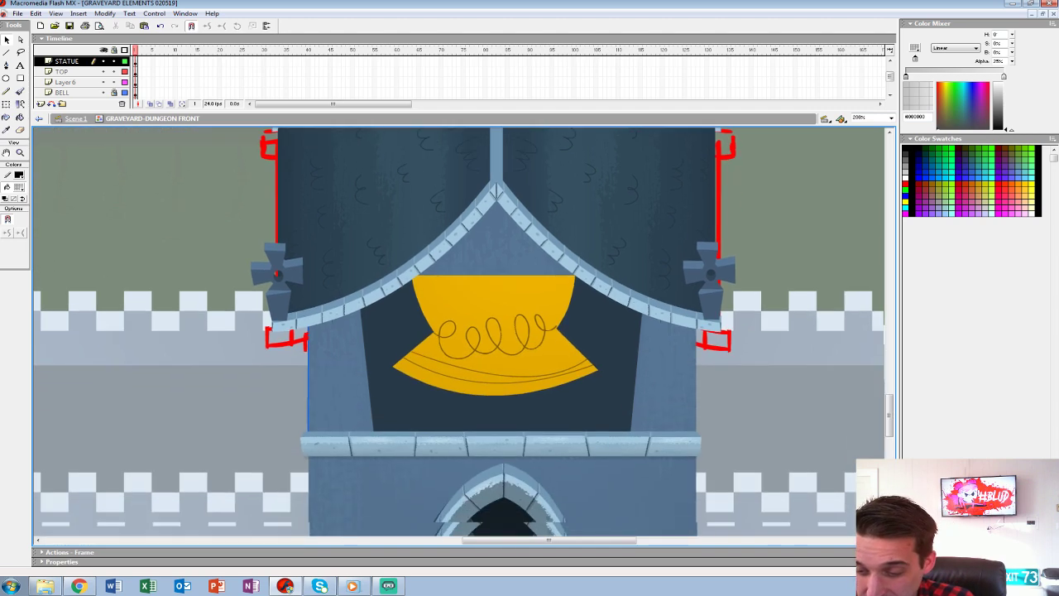
{"action": "left_click_drag", "start_coordinate": [498, 307], "coordinate": [499, 297]}
{"action": "left_click", "coordinate": [498, 290]}
{"action": "key", "text": "q"}
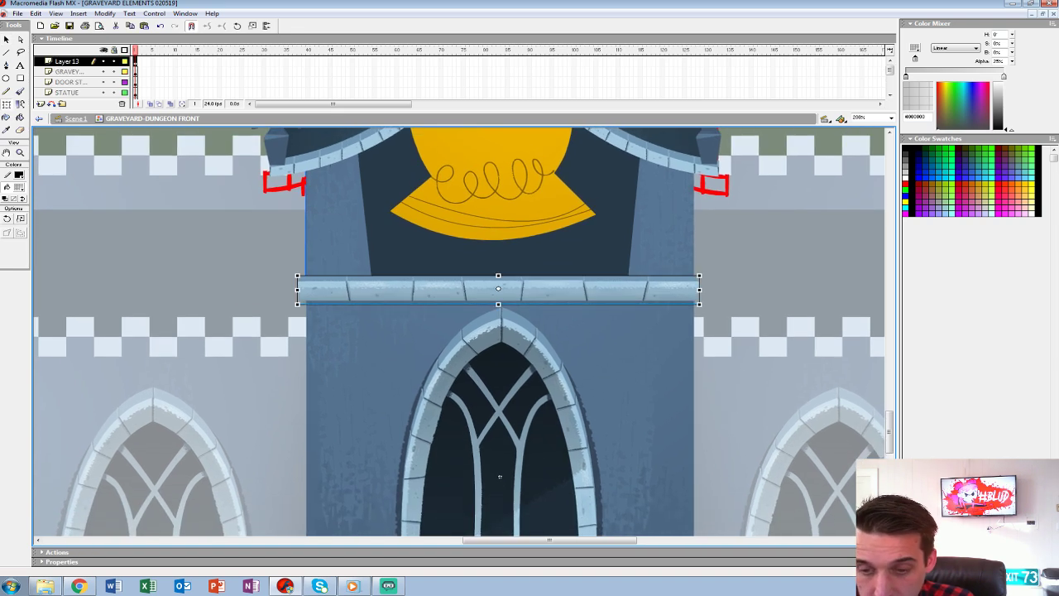
{"action": "left_click_drag", "start_coordinate": [699, 290], "coordinate": [628, 290]}
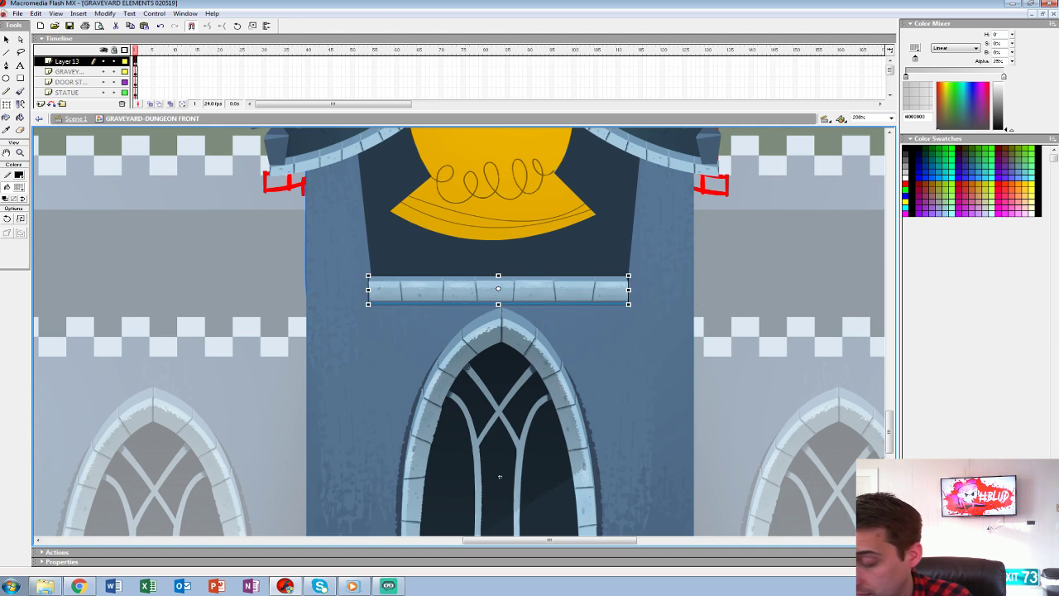
Try the shortened stone ledge at slightly different heights and settle it between the bell opening and the arched window.
{"action": "key", "text": "Down"}
{"action": "key", "text": "Down"}
{"action": "key", "text": "Down"}
{"action": "key", "text": "Down"}
{"action": "key", "text": "Down"}
{"action": "key", "text": "Down"}
{"action": "key", "text": "Down"}
{"action": "key", "text": "Down"}
{"action": "key", "text": "Down"}
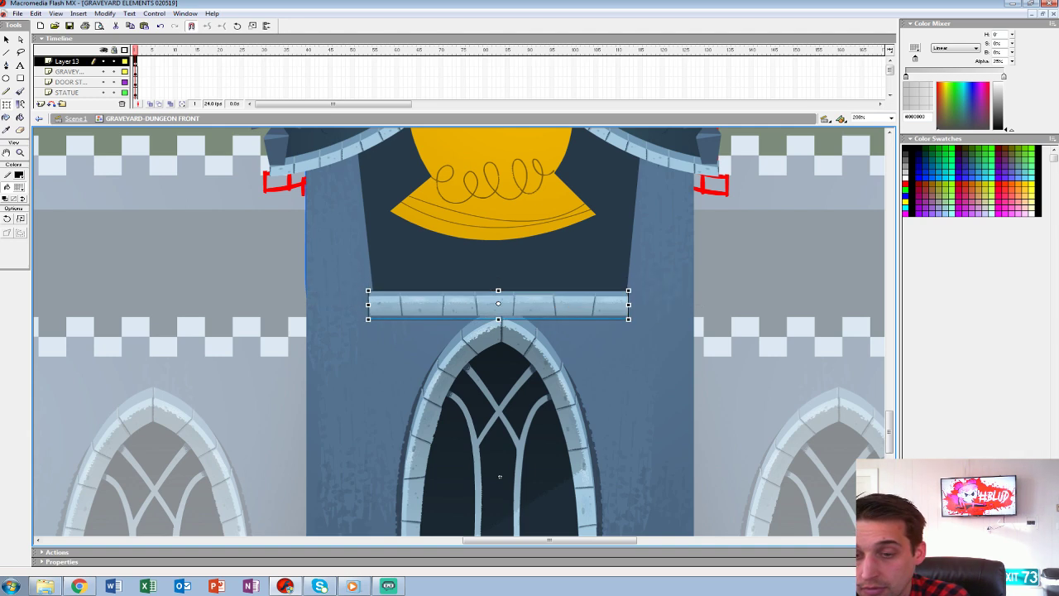
{"action": "key", "text": "Up"}
{"action": "key", "text": "Up"}
{"action": "key", "text": "Up"}
{"action": "key", "text": "Up"}
{"action": "key", "text": "Up"}
{"action": "key", "text": "Up"}
{"action": "key", "text": "Up"}
{"action": "key", "text": "Up"}
{"action": "key", "text": "Up"}
{"action": "key", "text": "Down"}
{"action": "key", "text": "Down"}
{"action": "key", "text": "Down"}
{"action": "key", "text": "Down"}
{"action": "key", "text": "Down"}
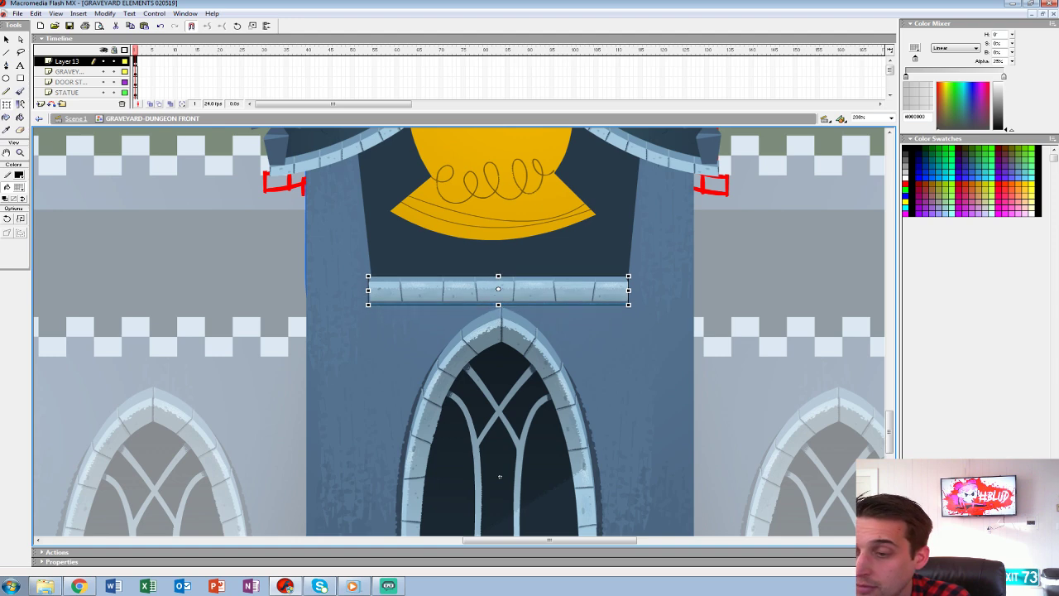
{"action": "key", "text": "Up"}
{"action": "key", "text": "Up"}
{"action": "key", "text": "Escape"}
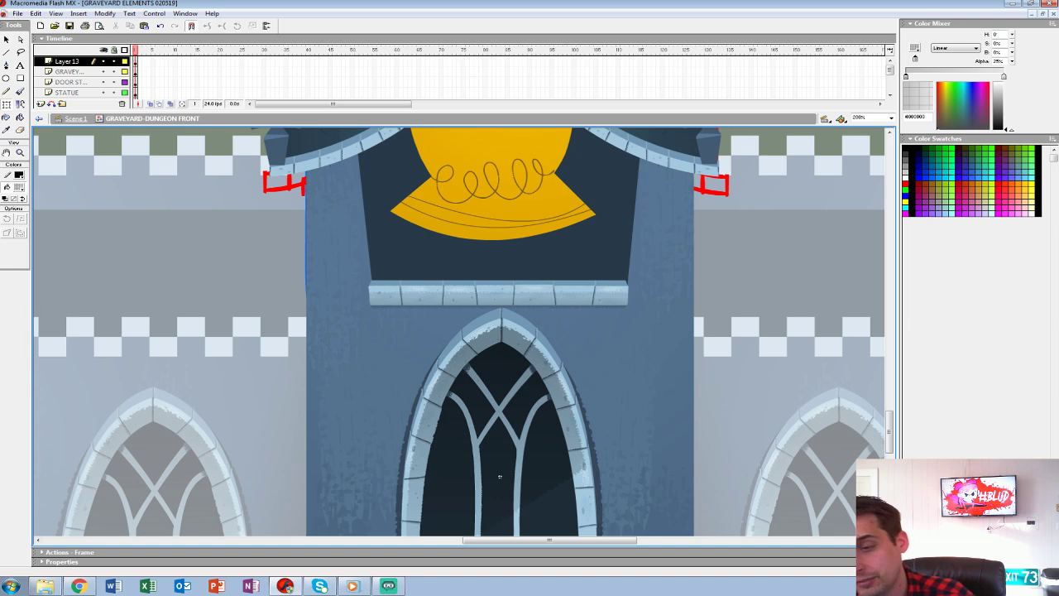
Scale the arched window between the two stone ledges to 90%.
{"action": "left_click_drag", "start_coordinate": [500, 414], "coordinate": [484, 347]}
{"action": "left_click", "coordinate": [484, 389]}
{"action": "key", "text": "ctrl+minus"}
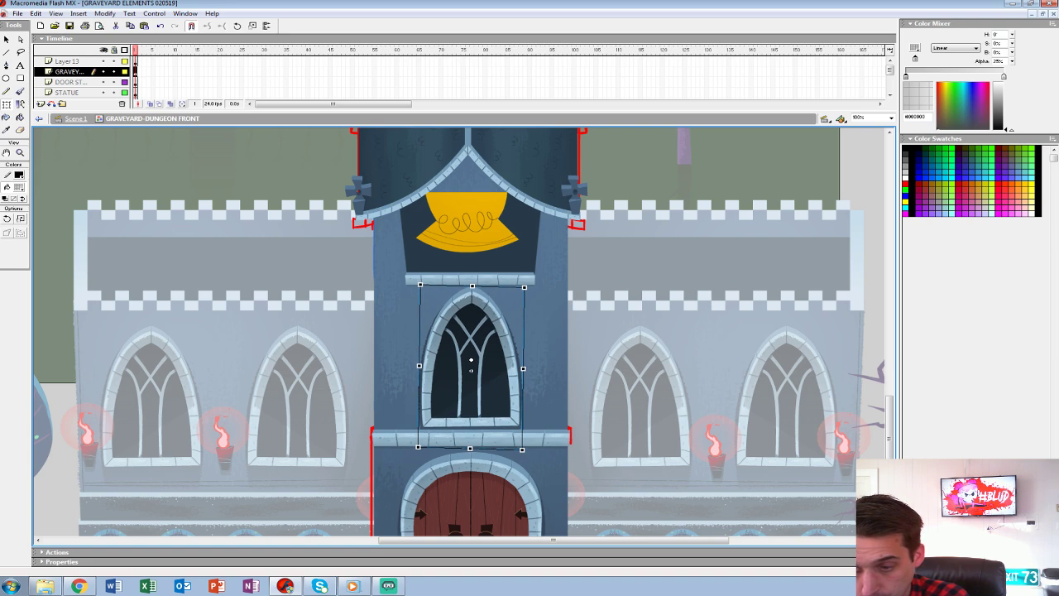
{"action": "key", "text": "ctrl+alt+s"}
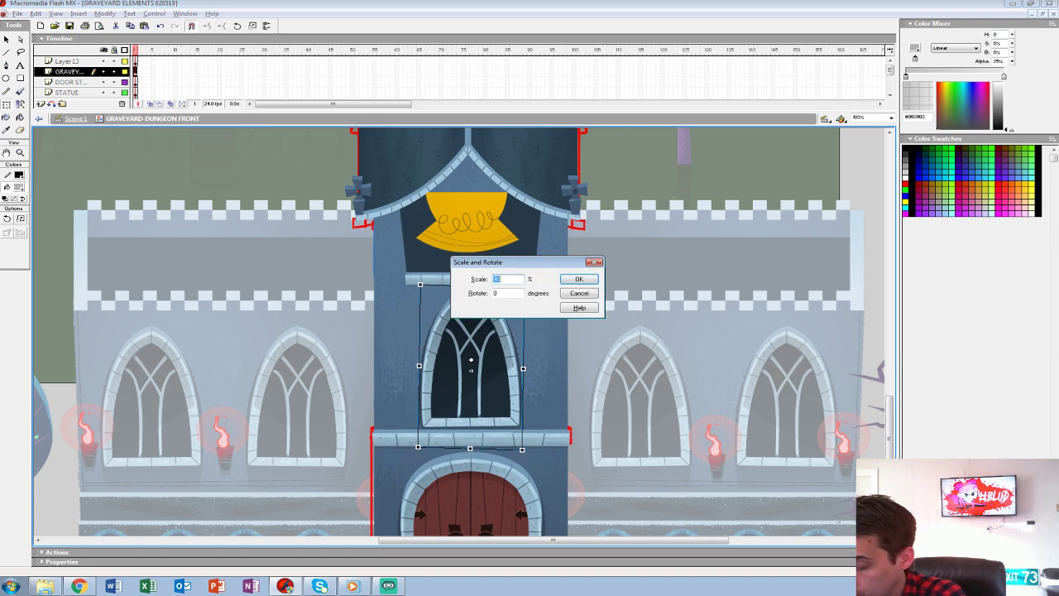
{"action": "type", "text": "90"}
{"action": "key", "text": "Return"}
{"action": "key", "text": "ctrl+shift+a"}
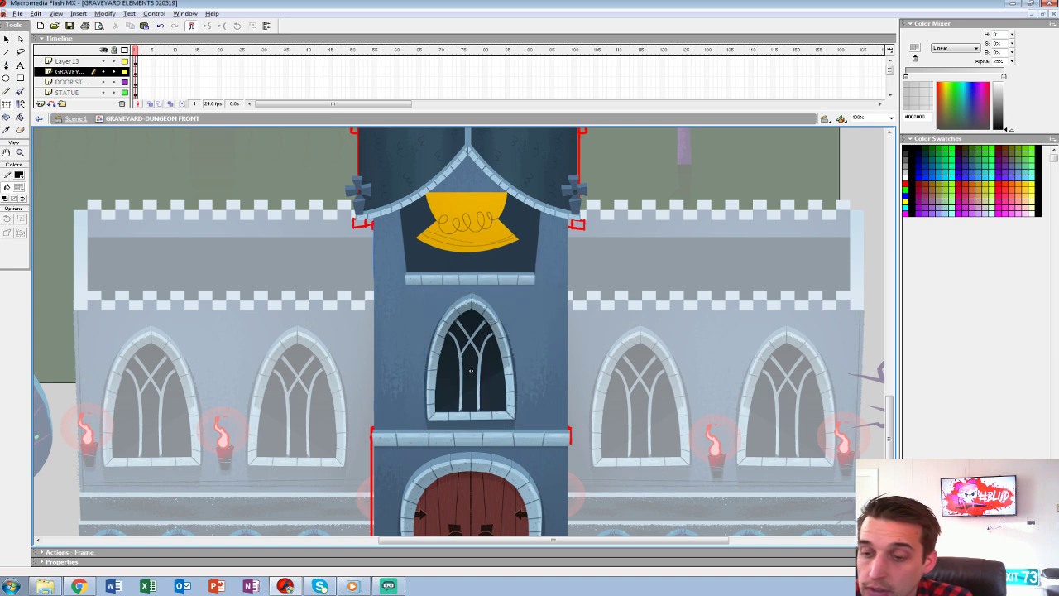
Check the shortened ledge around the bell opening, return to the main scene and examine the tower front against the castle walls.
{"action": "left_click", "coordinate": [470, 279]}
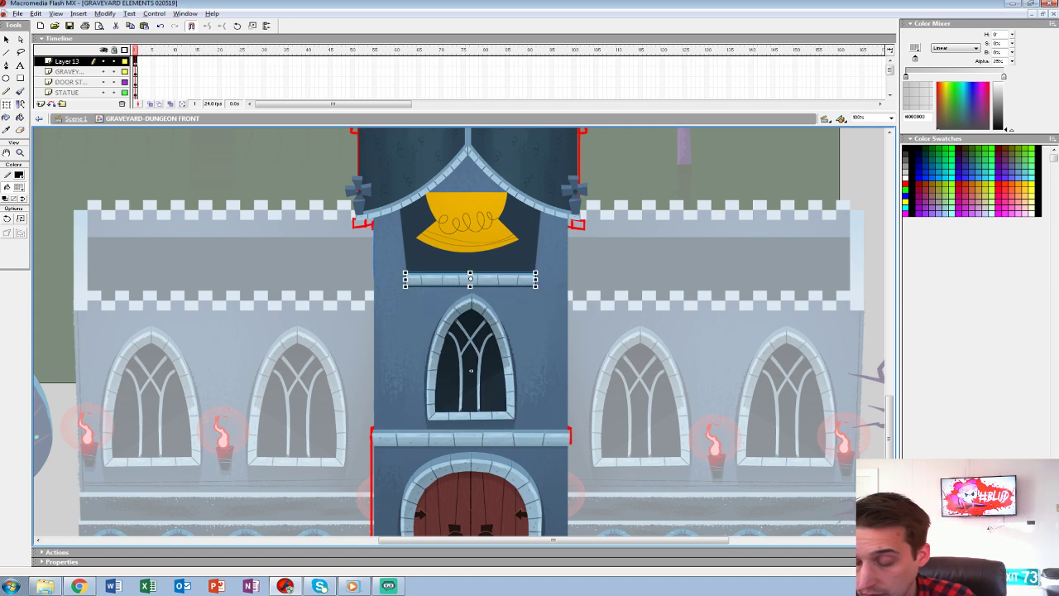
{"action": "key", "text": "ctrl+equal"}
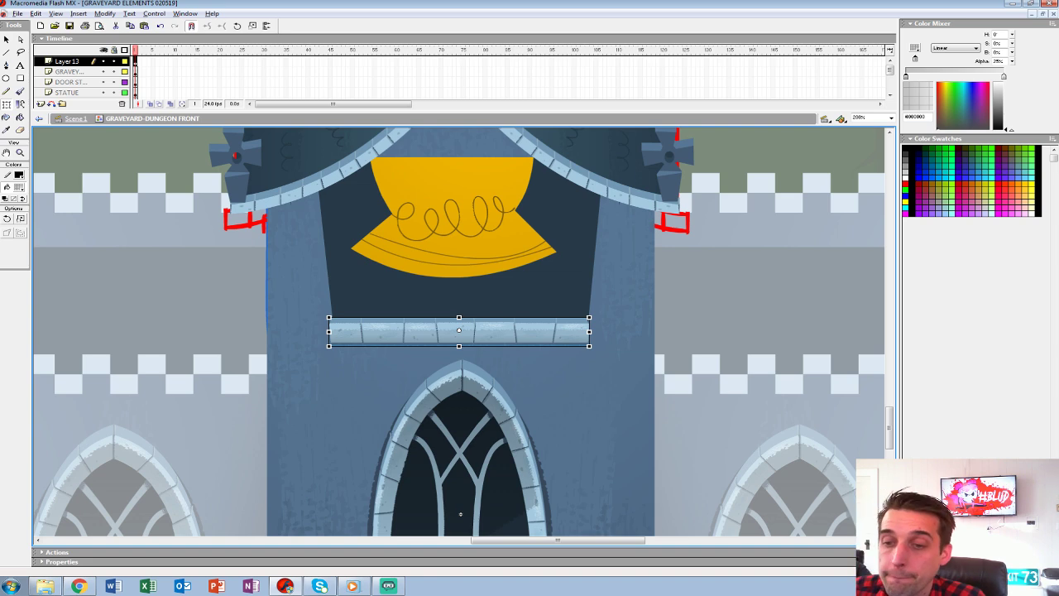
{"action": "left_click", "coordinate": [455, 207]}
{"action": "left_click_drag", "start_coordinate": [455, 206], "coordinate": [472, 276]}
{"action": "key", "text": "ctrl+e"}
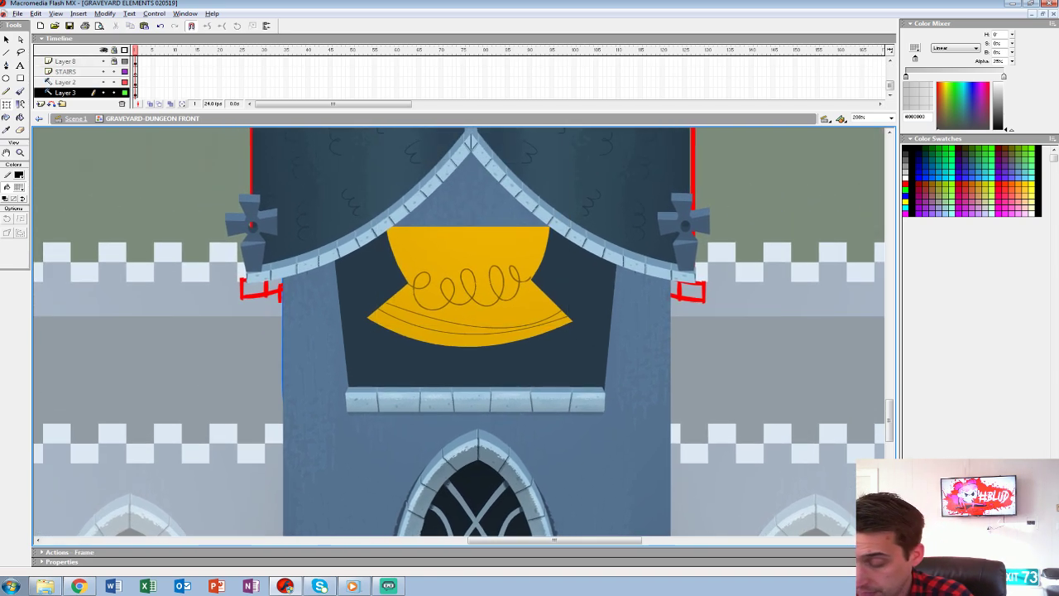
{"action": "key", "text": "ctrl+minus"}
{"action": "left_click_drag", "start_coordinate": [468, 430], "coordinate": [467, 139]}
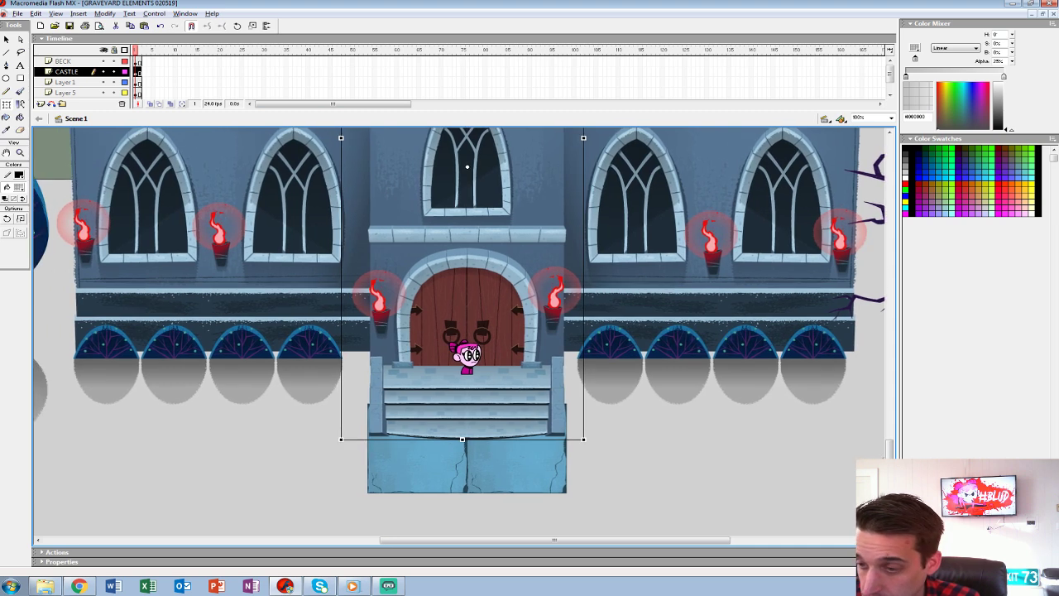
{"action": "scroll", "coordinate": [459, 331], "scroll_direction": "up", "scroll_amount": 3}
{"action": "scroll", "coordinate": [459, 331], "scroll_direction": "down", "scroll_amount": 3}
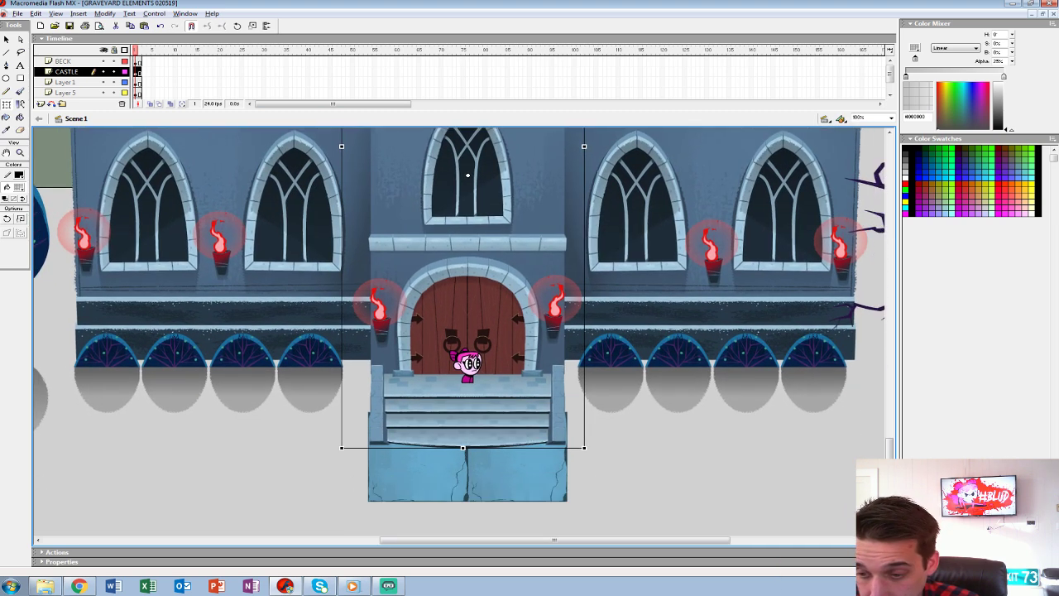
Reposition the pink-haired character slightly in front of the castle door, at the top of the stairs.
{"action": "left_click", "coordinate": [468, 364]}
{"action": "scroll", "coordinate": [467, 364], "scroll_direction": "up", "scroll_amount": 1}
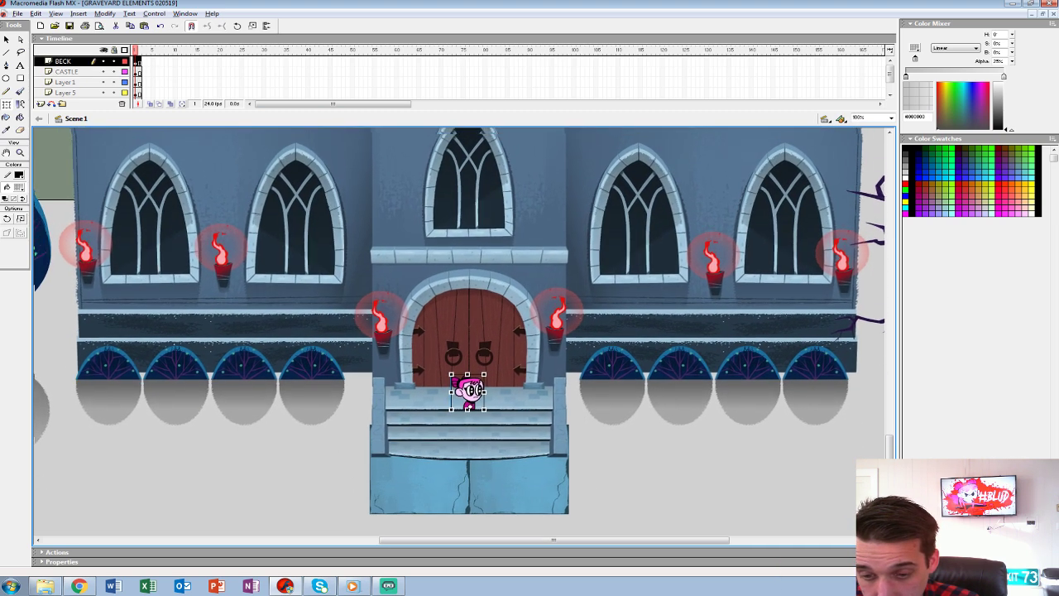
{"action": "scroll", "coordinate": [459, 330], "scroll_direction": "right", "scroll_amount": 2}
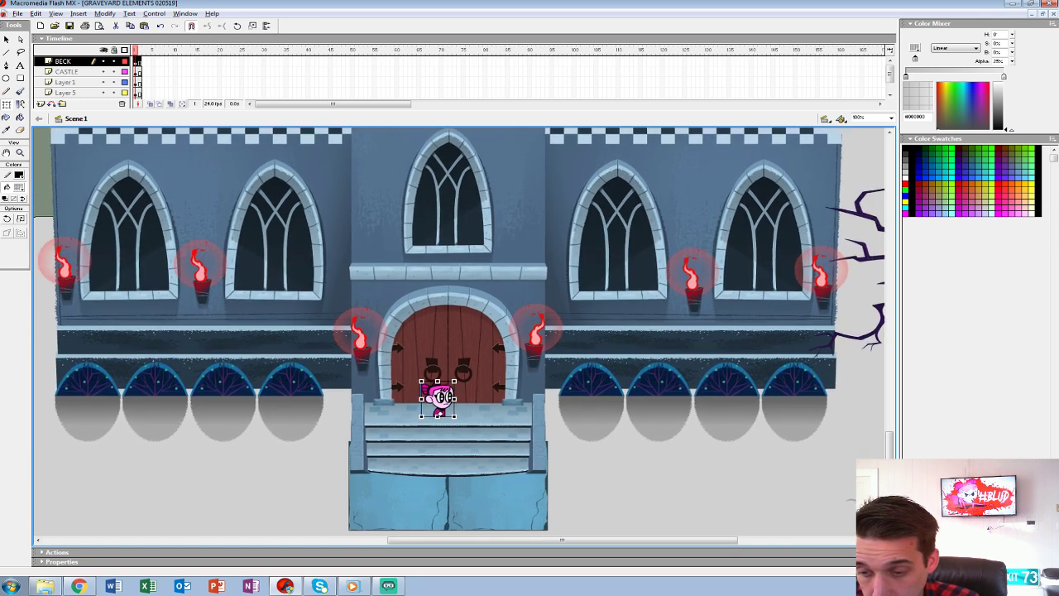
{"action": "scroll", "coordinate": [459, 331], "scroll_direction": "down", "scroll_amount": 3}
{"action": "scroll", "coordinate": [459, 331], "scroll_direction": "left", "scroll_amount": 4}
{"action": "left_click_drag", "start_coordinate": [464, 331], "coordinate": [616, 446]}
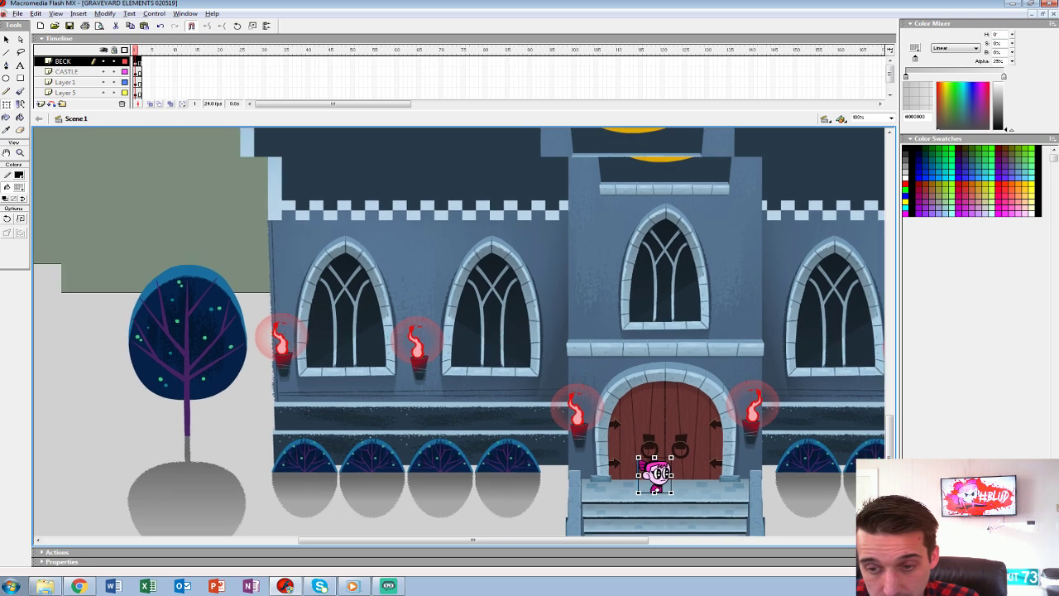
{"action": "scroll", "coordinate": [459, 331], "scroll_direction": "up", "scroll_amount": 2}
{"action": "scroll", "coordinate": [459, 331], "scroll_direction": "right", "scroll_amount": 5}
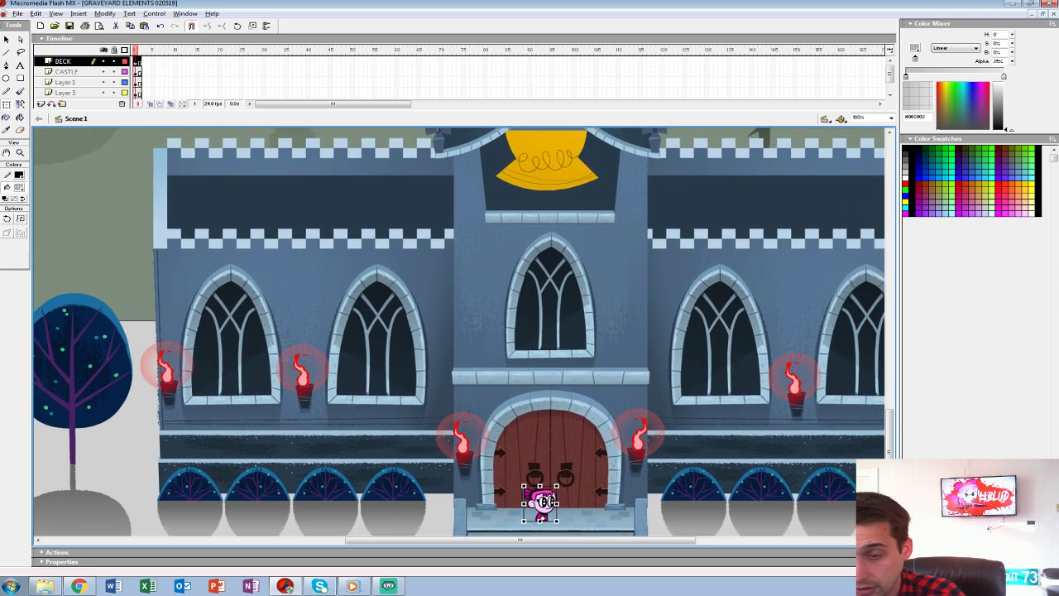
Inspect the left castle wall with its two arched windows in its own symbol and return to the main scene.
{"action": "right_click", "coordinate": [321, 266]}
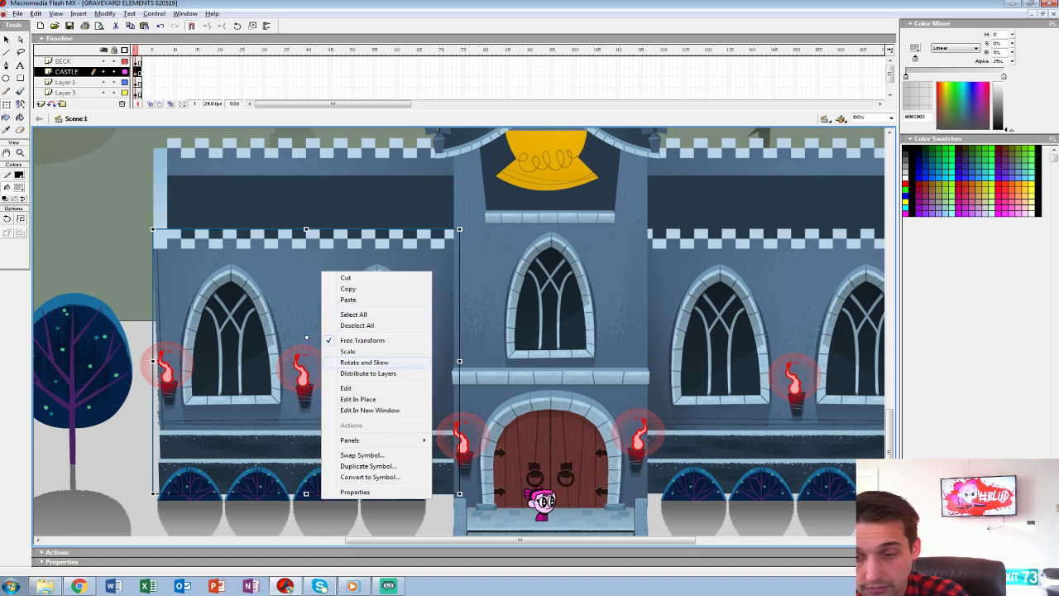
{"action": "left_click", "coordinate": [376, 386]}
{"action": "key", "text": "ctrl+="}
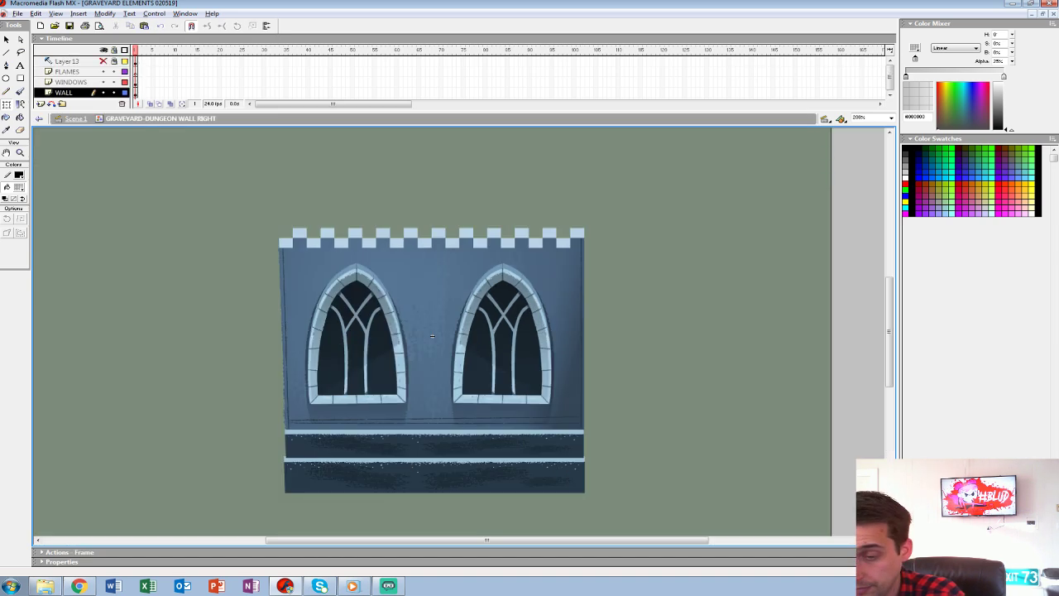
{"action": "left_click", "coordinate": [406, 332]}
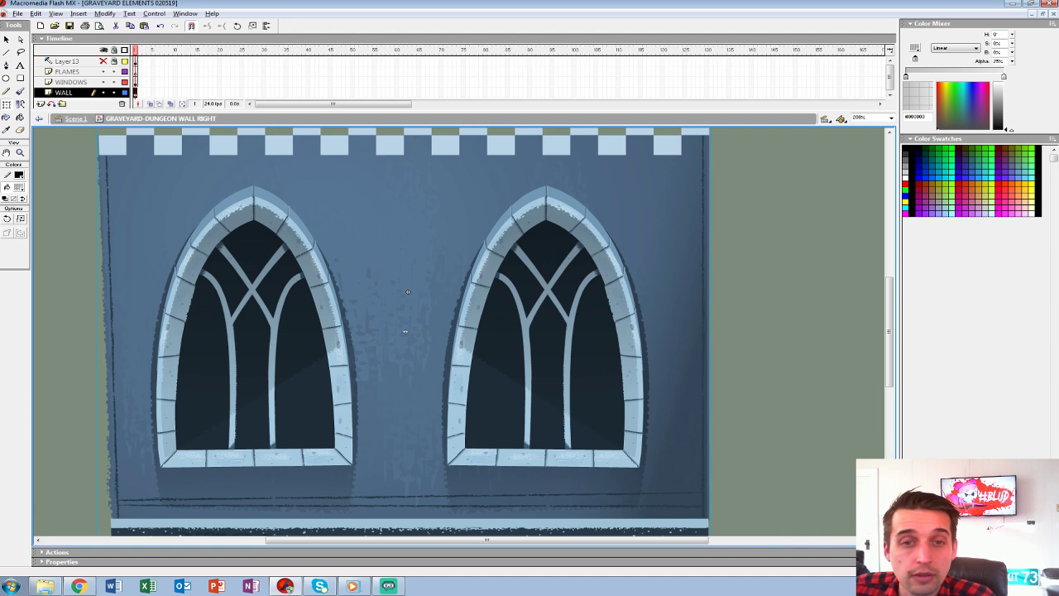
{"action": "right_click", "coordinate": [378, 219]}
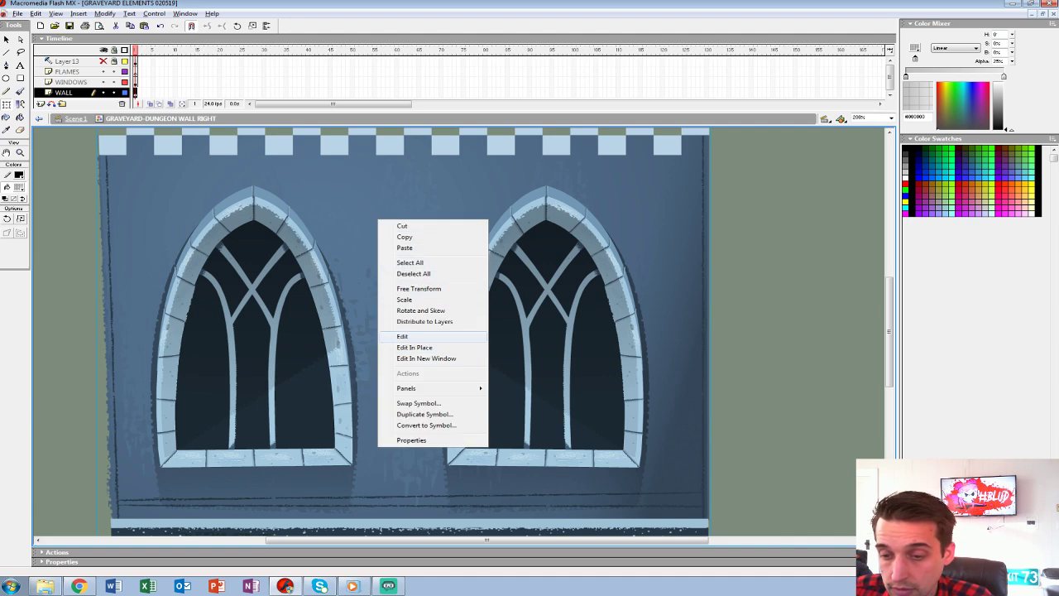
{"action": "key", "text": "Escape"}
{"action": "key", "text": "Escape"}
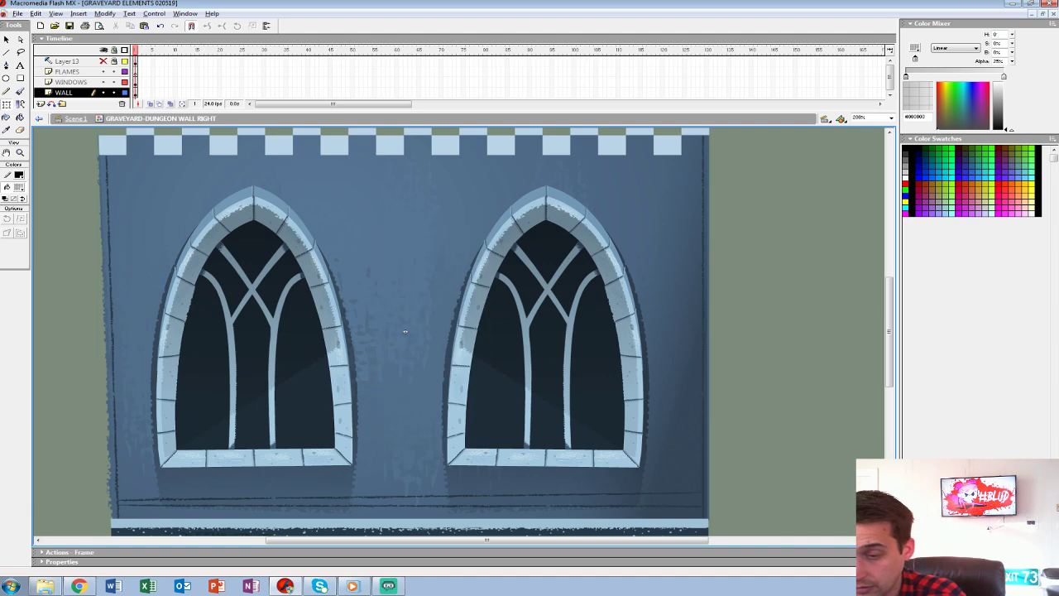
{"action": "key", "text": "ctrl+minus"}
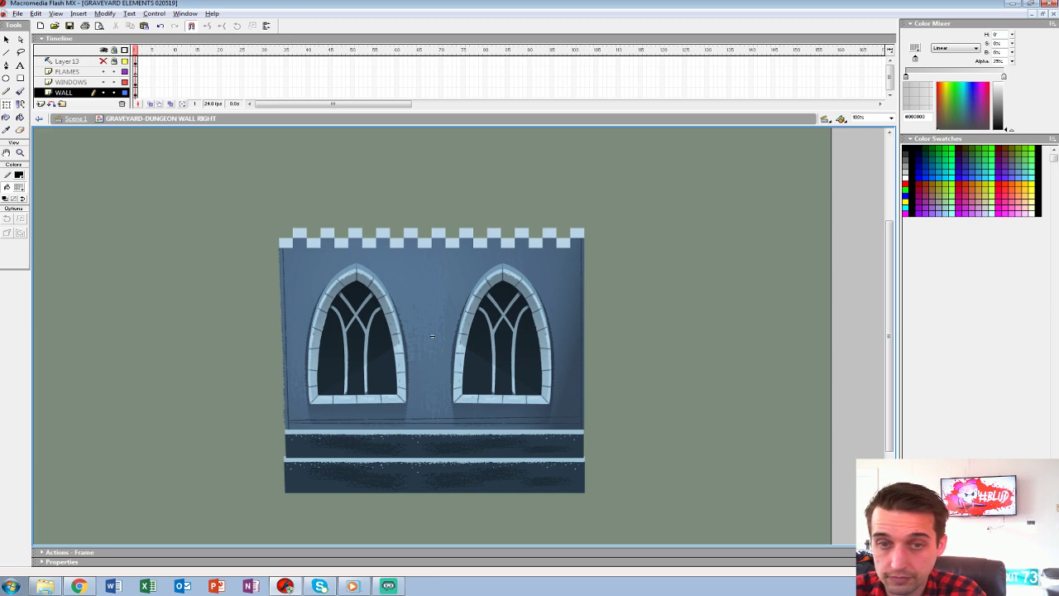
{"action": "key", "text": "ctrl+e"}
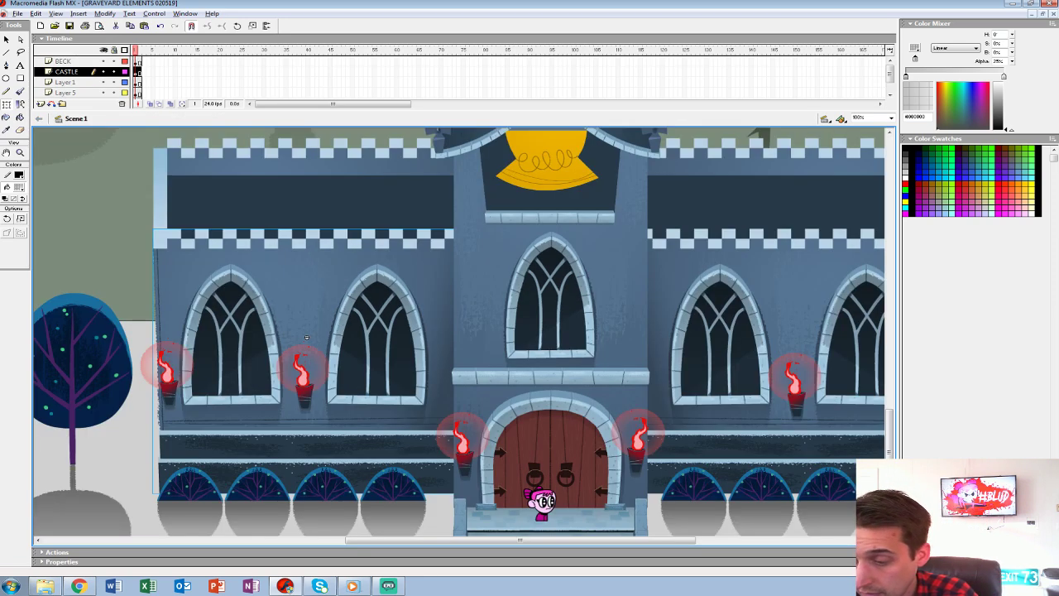
Open the door stairs symbol inside the dungeon front for editing.
{"action": "left_click_drag", "start_coordinate": [306, 336], "coordinate": [332, 213]}
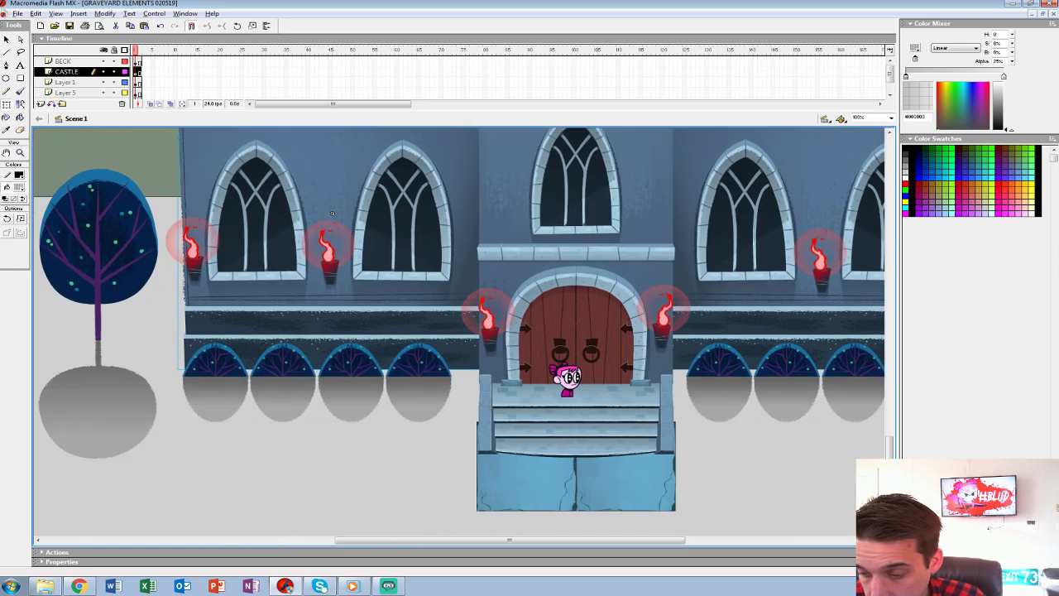
{"action": "double_click", "coordinate": [527, 416]}
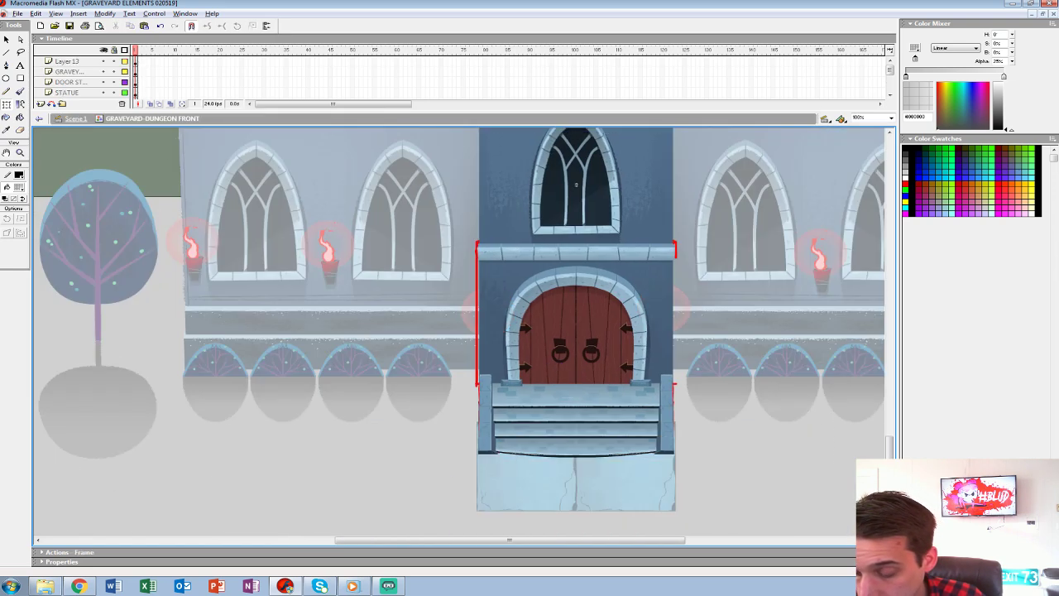
{"action": "left_click", "coordinate": [527, 416]}
{"action": "left_click", "coordinate": [527, 416], "text": "ctrl"}
{"action": "key", "text": "ctrl+="}
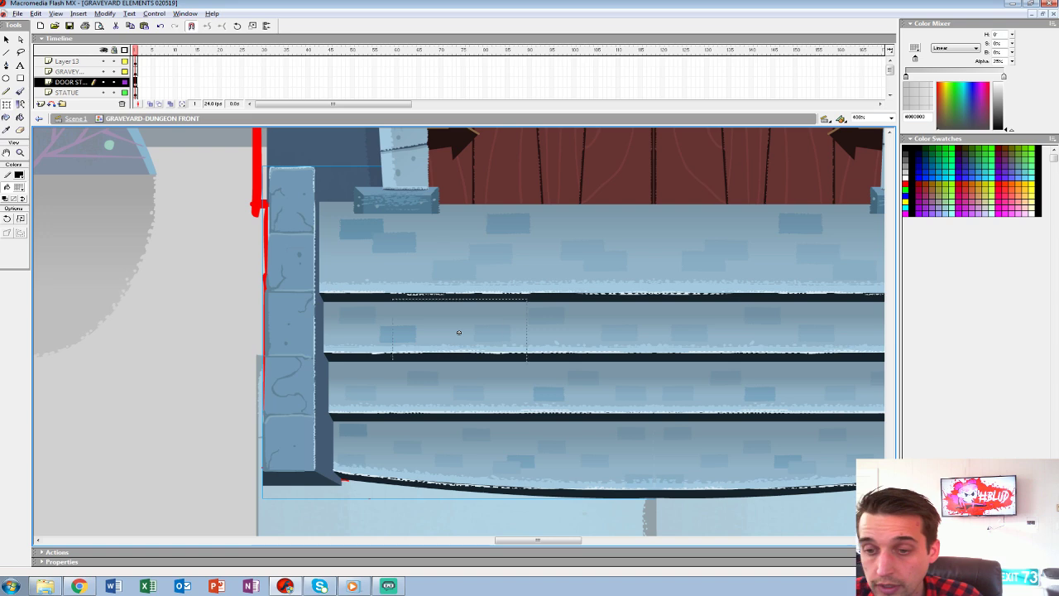
{"action": "double_click", "coordinate": [458, 332]}
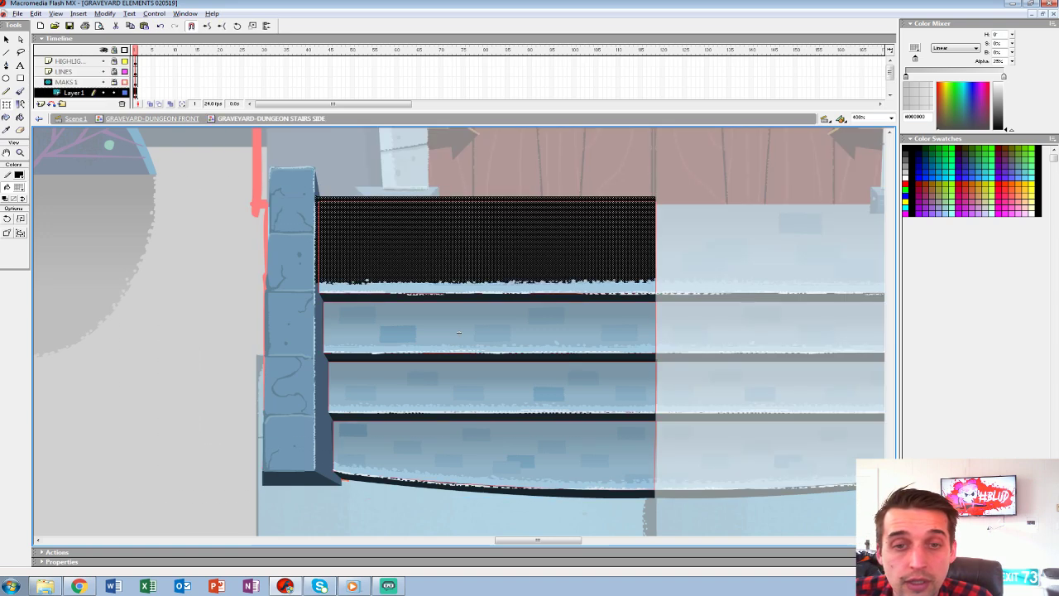
Unlock the stairs' brick layer, copy four brick shapes from the top step and return to the main scene.
{"action": "left_click", "coordinate": [114, 92]}
{"action": "scroll", "coordinate": [115, 93], "scroll_direction": "down", "scroll_amount": 2}
{"action": "left_click", "coordinate": [114, 82]}
{"action": "left_click", "coordinate": [548, 394]}
{"action": "left_click", "coordinate": [394, 242]}
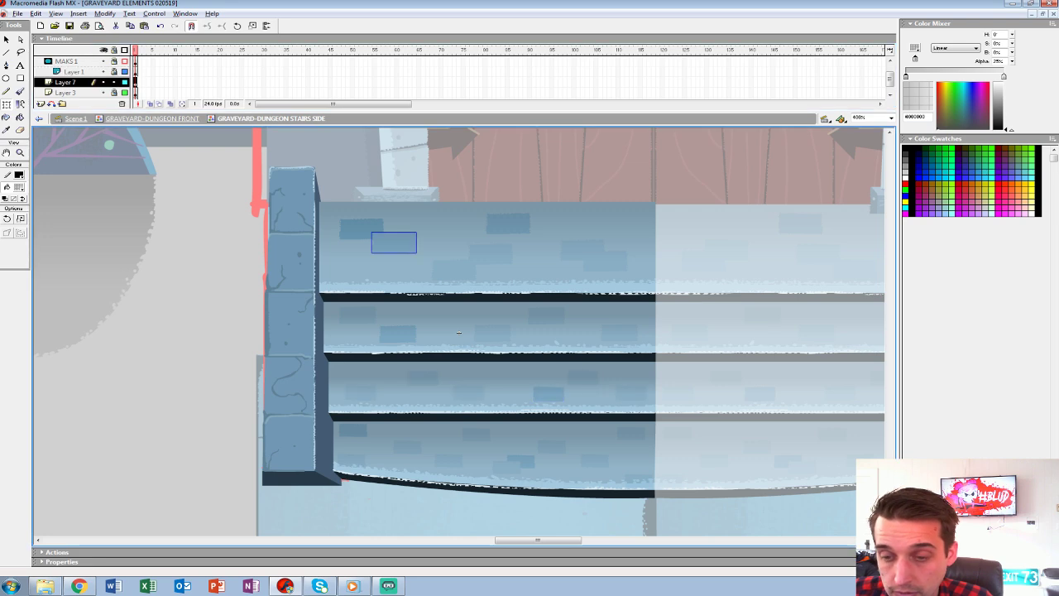
{"action": "key", "text": "ctrl+z"}
{"action": "key", "text": "ctrl+z"}
{"action": "key", "text": "ctrl+z"}
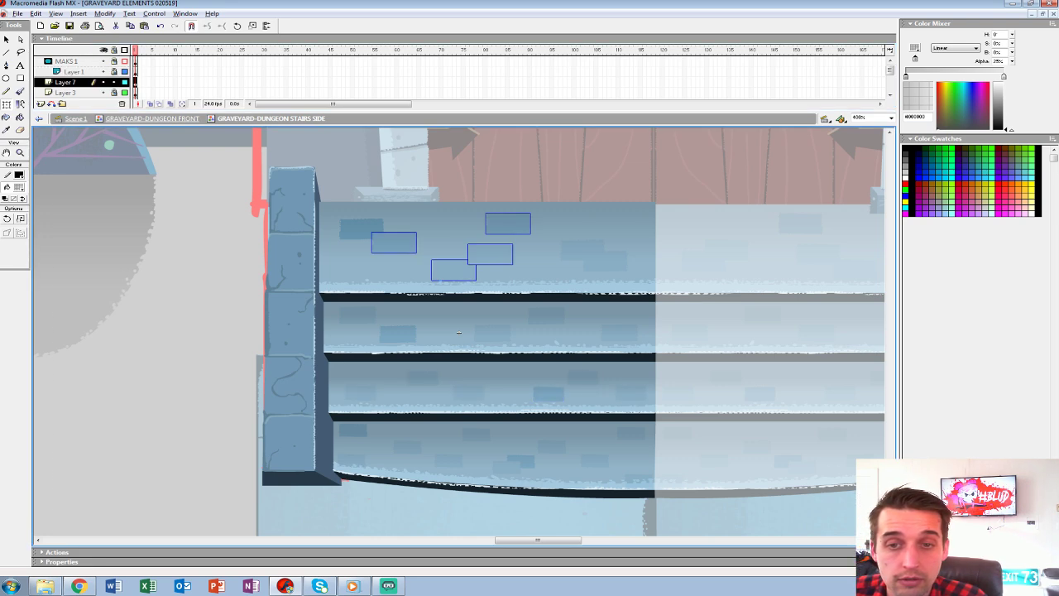
{"action": "key", "text": "ctrl+e"}
Open the GRAVEYARD-DUNGEON WALL 001 artwork nested inside the left castle wall.
{"action": "key", "text": "ctrl+z"}
{"action": "key", "text": "ctrl+z"}
{"action": "key", "text": "ctrl+z"}
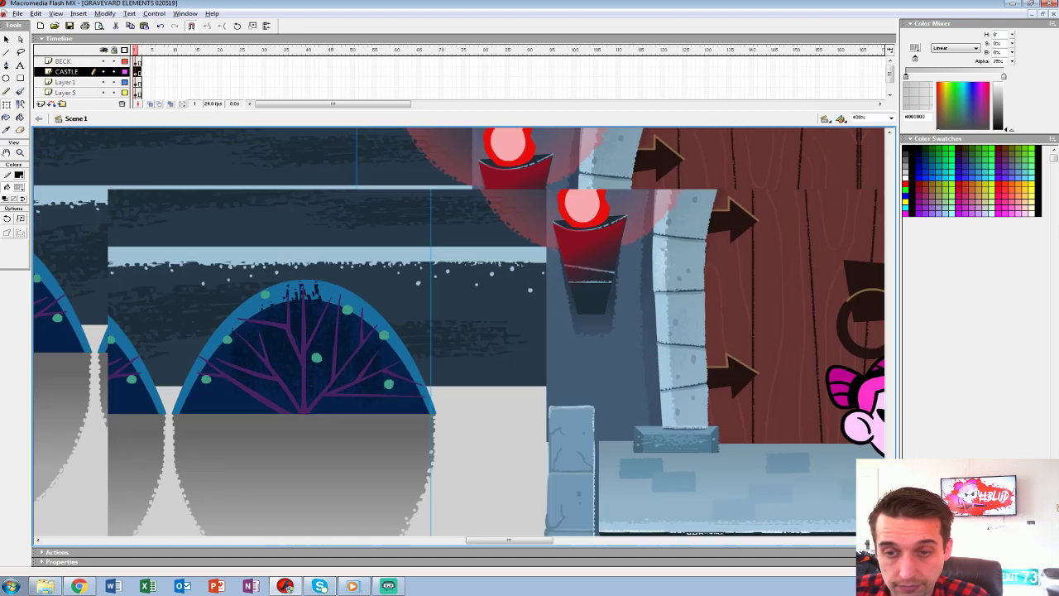
{"action": "key", "text": "ctrl+z"}
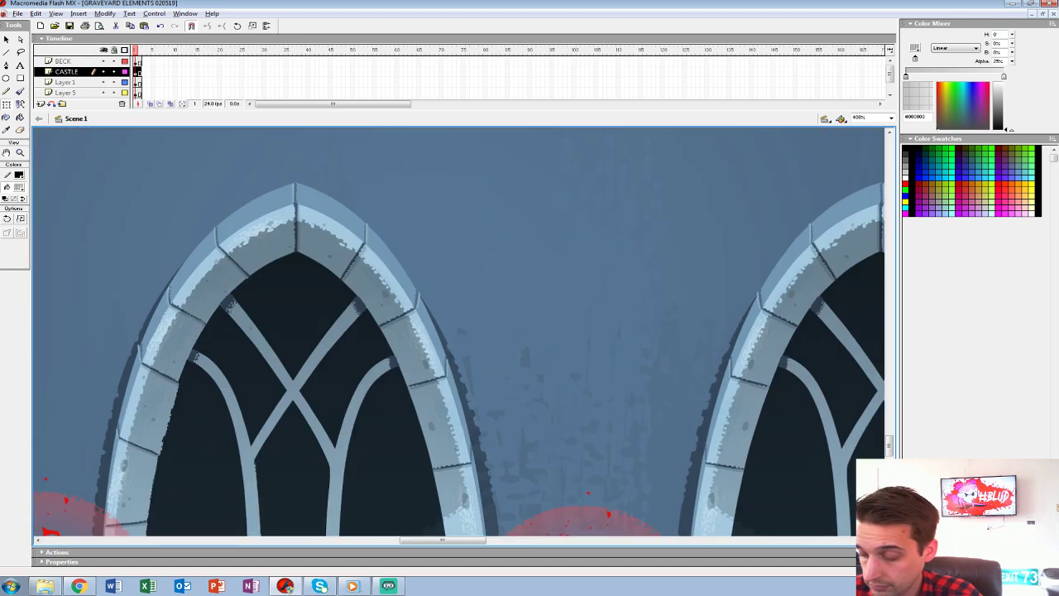
{"action": "key", "text": "ctrl+z"}
{"action": "left_click_drag", "start_coordinate": [529, 356], "coordinate": [338, 267]}
{"action": "left_click", "coordinate": [302, 269]}
{"action": "left_click", "coordinate": [785, 279]}
{"action": "left_click_drag", "start_coordinate": [786, 279], "coordinate": [764, 350]}
{"action": "key", "text": "ctrl+z"}
{"action": "key", "text": "ctrl+z"}
{"action": "key", "text": "ctrl+z"}
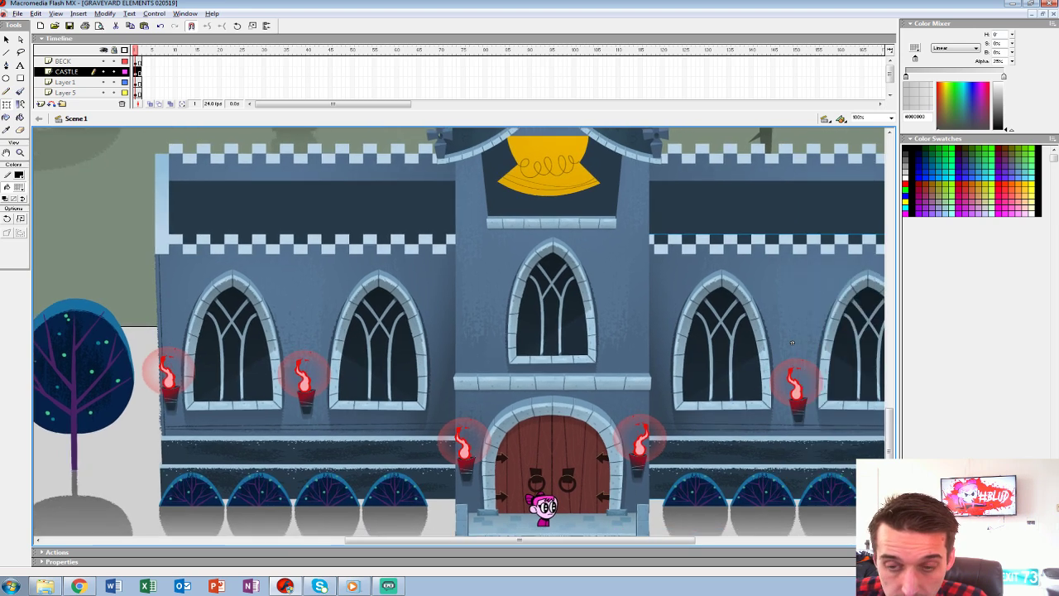
{"action": "double_click", "coordinate": [308, 342]}
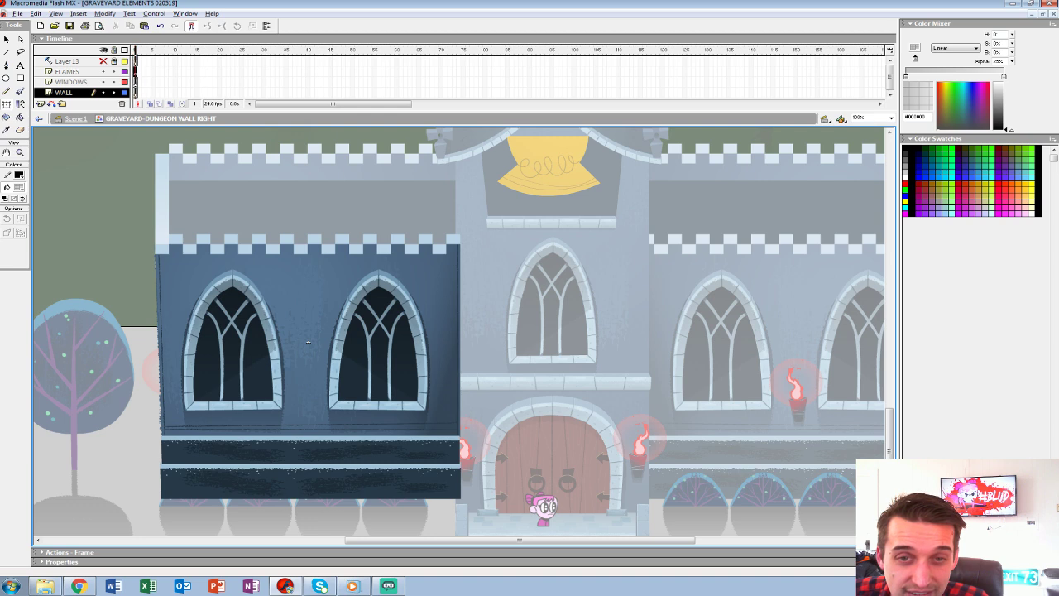
{"action": "left_click", "coordinate": [309, 322]}
{"action": "double_click", "coordinate": [309, 322]}
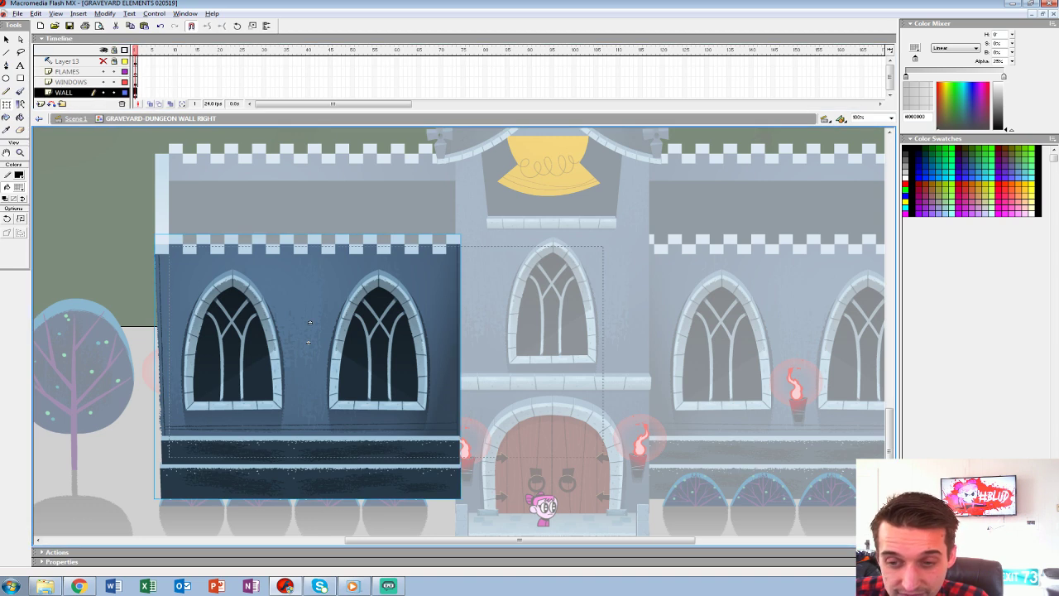
Add a layer named BRICKS directly above the TRIM layer of the wall.
{"action": "left_click", "coordinate": [63, 82]}
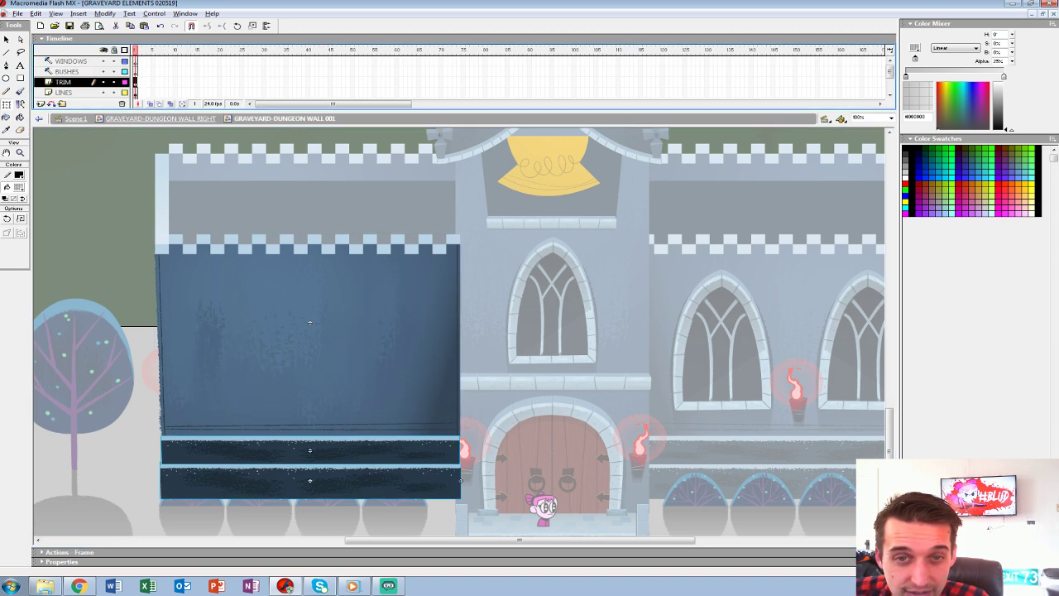
{"action": "left_click", "coordinate": [41, 104]}
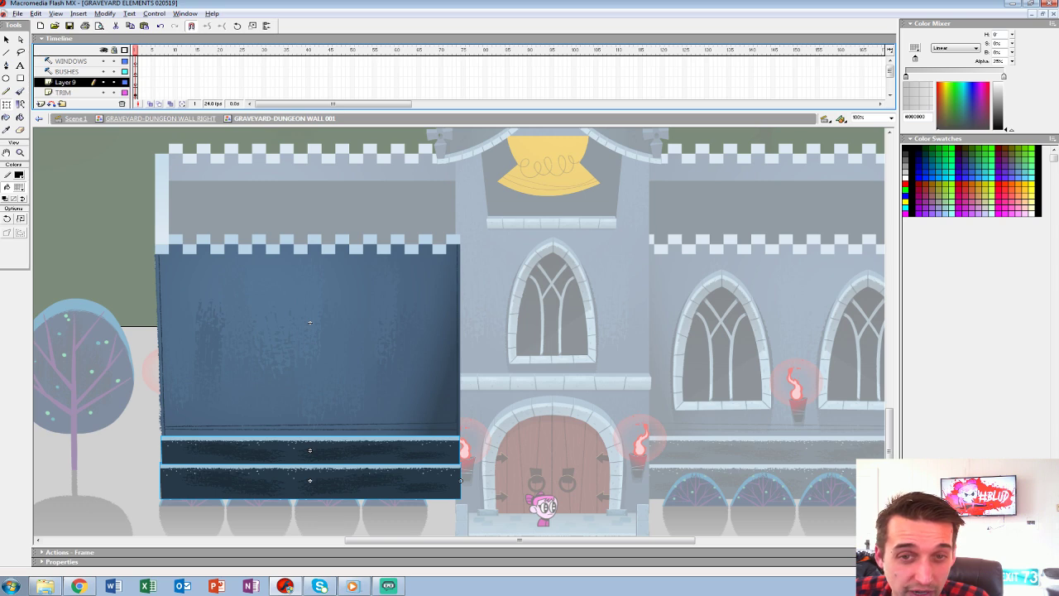
{"action": "left_click", "coordinate": [136, 82]}
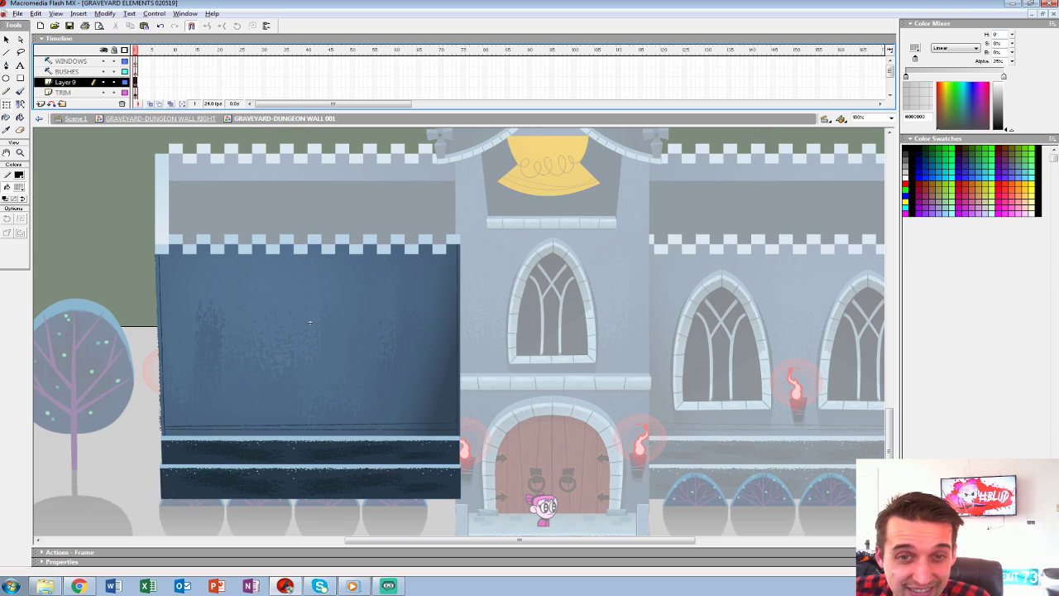
{"action": "double_click", "coordinate": [66, 82]}
{"action": "type", "text": "BRICKS"}
{"action": "key", "text": "Return"}
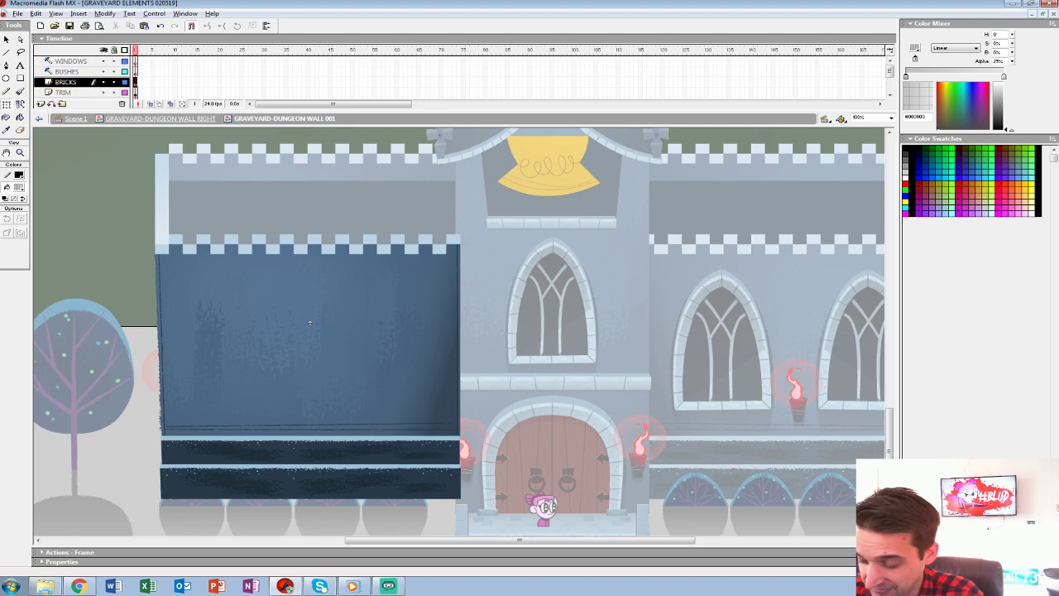
Paste the four bricks onto the BRICKS layer, enlarge them to about twice their size and place them on the wall's upper left.
{"action": "left_click", "coordinate": [309, 321]}
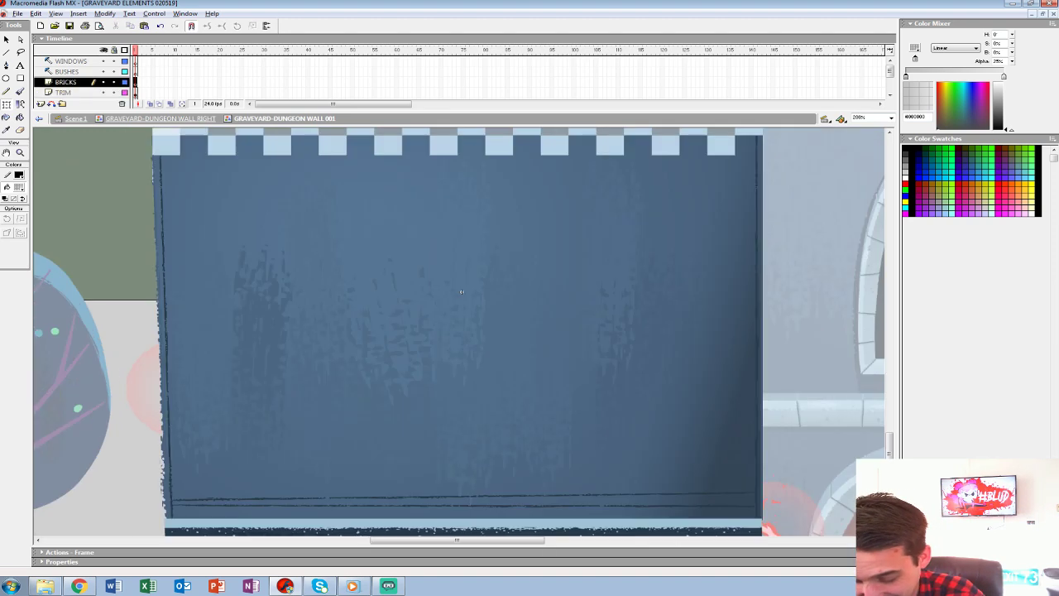
{"action": "key", "text": "ctrl+v"}
{"action": "key", "text": "q"}
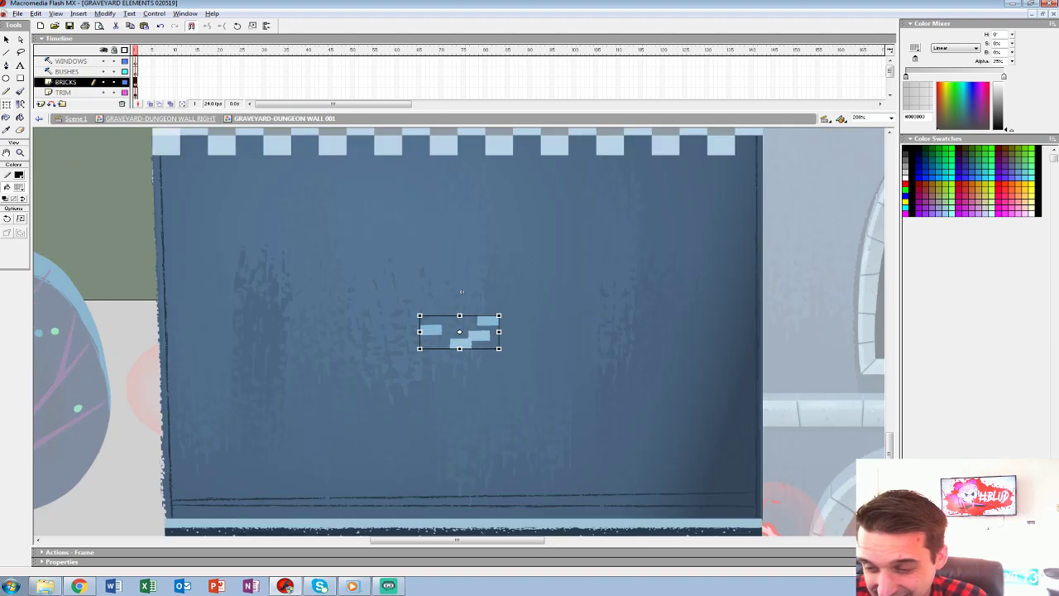
{"action": "left_click_drag", "start_coordinate": [498, 315], "coordinate": [582, 279]}
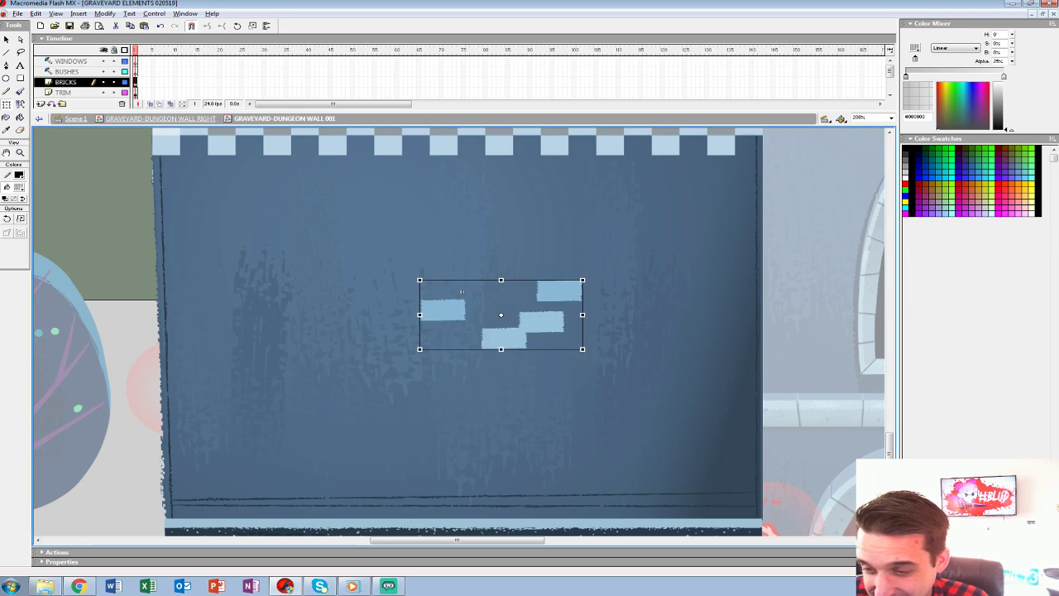
{"action": "left_click_drag", "start_coordinate": [461, 292], "coordinate": [274, 227]}
{"action": "left_click", "coordinate": [461, 292]}
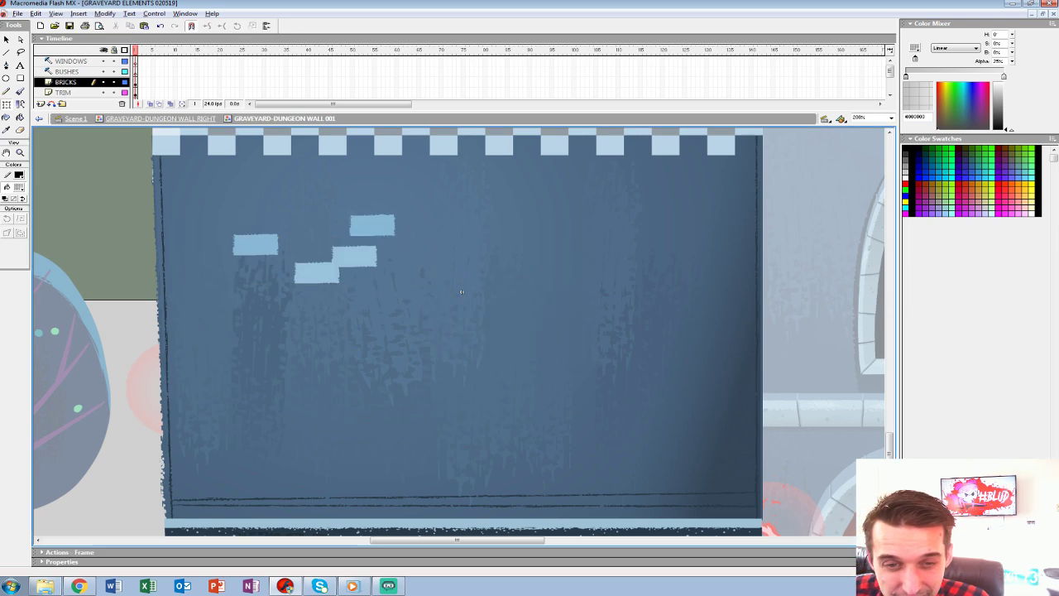
Recolour the leftmost brick dark blue #455C74, based on the wall colour, and move it slightly higher on the wall.
{"action": "left_click", "coordinate": [18, 188]}
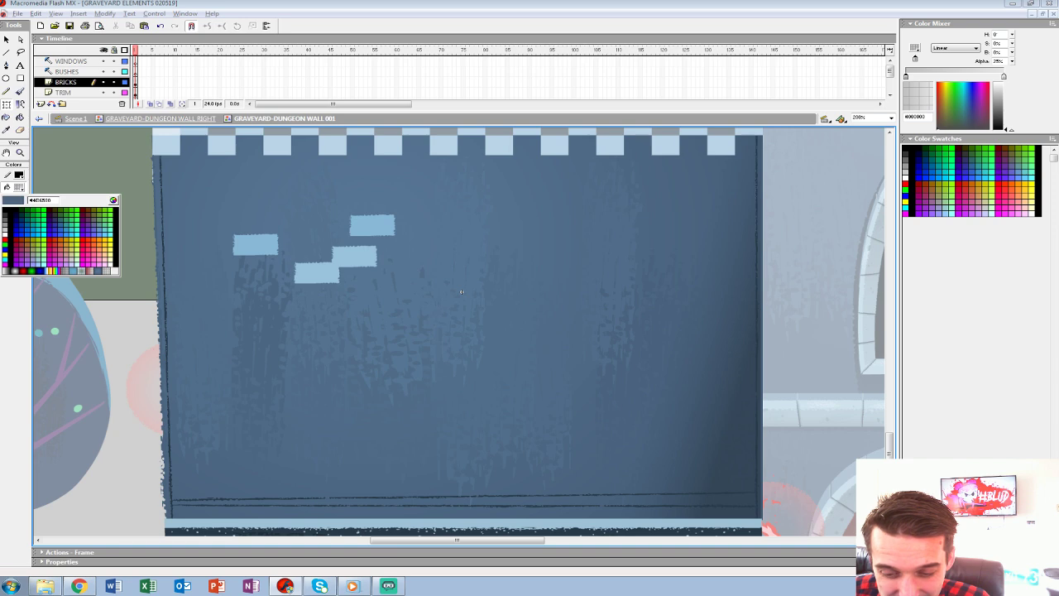
{"action": "left_click", "coordinate": [460, 291]}
{"action": "double_click", "coordinate": [255, 245]}
{"action": "key", "text": "k"}
{"action": "left_click", "coordinate": [256, 245]}
{"action": "key", "text": "v"}
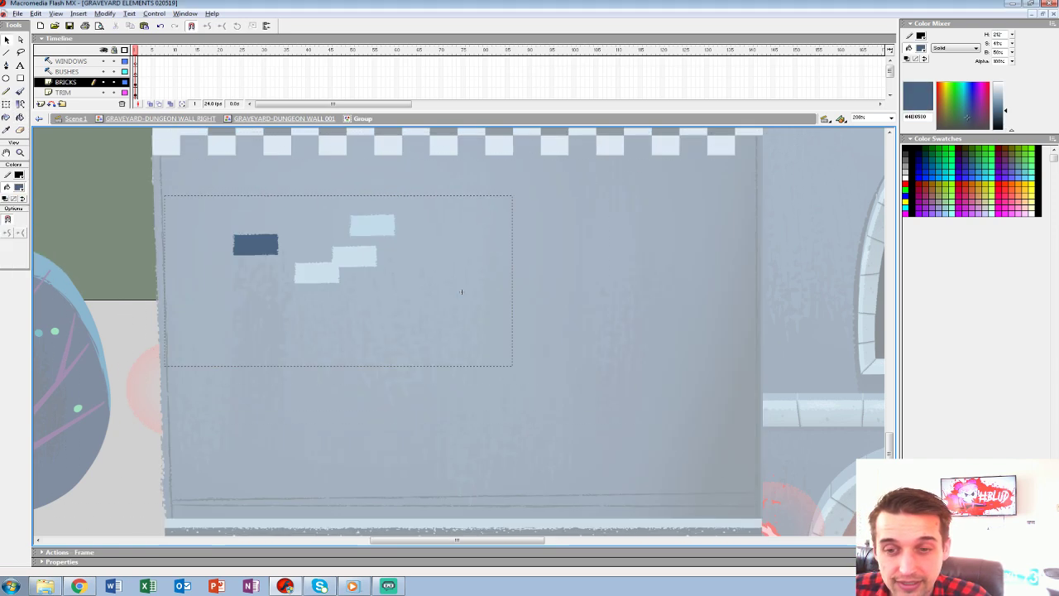
{"action": "double_click", "coordinate": [461, 291]}
{"action": "left_click_drag", "start_coordinate": [251, 223], "coordinate": [248, 216]}
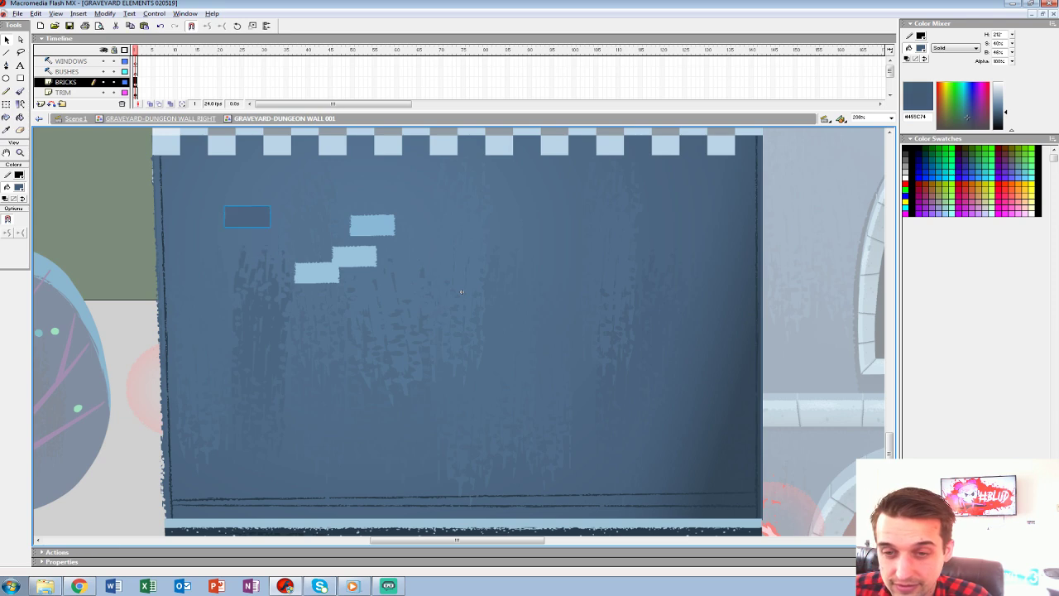
{"action": "double_click", "coordinate": [247, 217]}
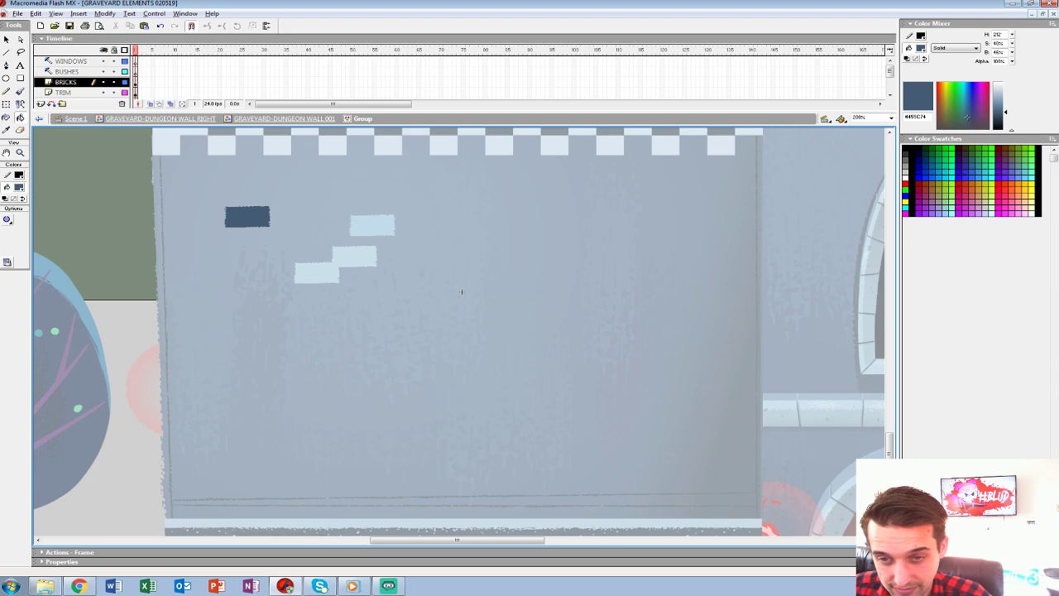
{"action": "key", "text": "k"}
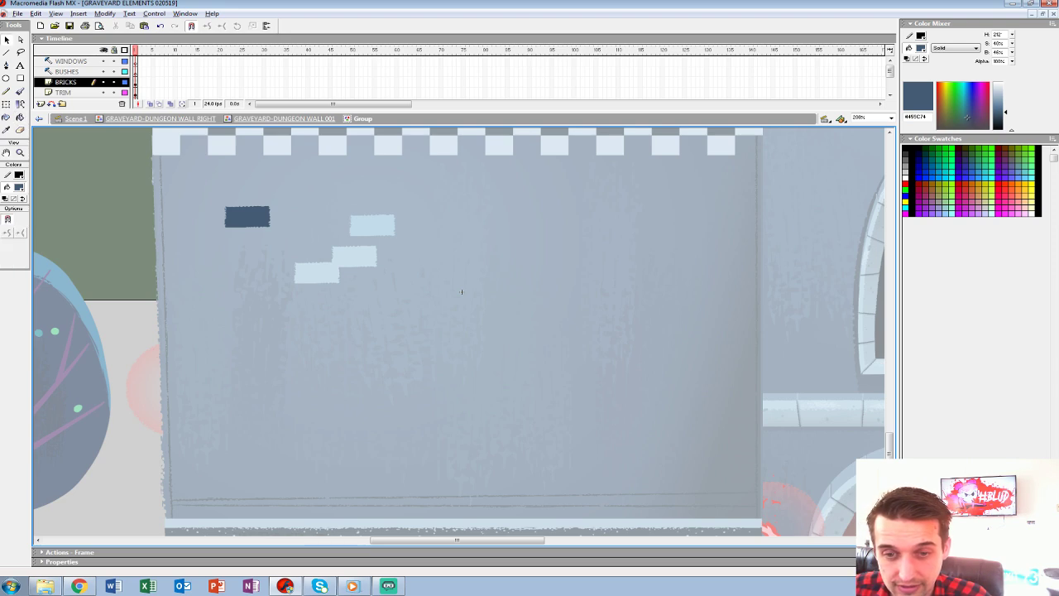
{"action": "left_click", "coordinate": [462, 291]}
Move the lowest brick against the lower right corner of the dark brick and recolour it in the lighter wall blue #6383A0.
{"action": "left_click_drag", "start_coordinate": [318, 272], "coordinate": [283, 229]}
{"action": "left_click", "coordinate": [18, 187]}
{"action": "left_click", "coordinate": [330, 199]}
{"action": "left_click_drag", "start_coordinate": [1004, 108], "coordinate": [1005, 106]}
{"action": "double_click", "coordinate": [283, 229]}
{"action": "key", "text": "k"}
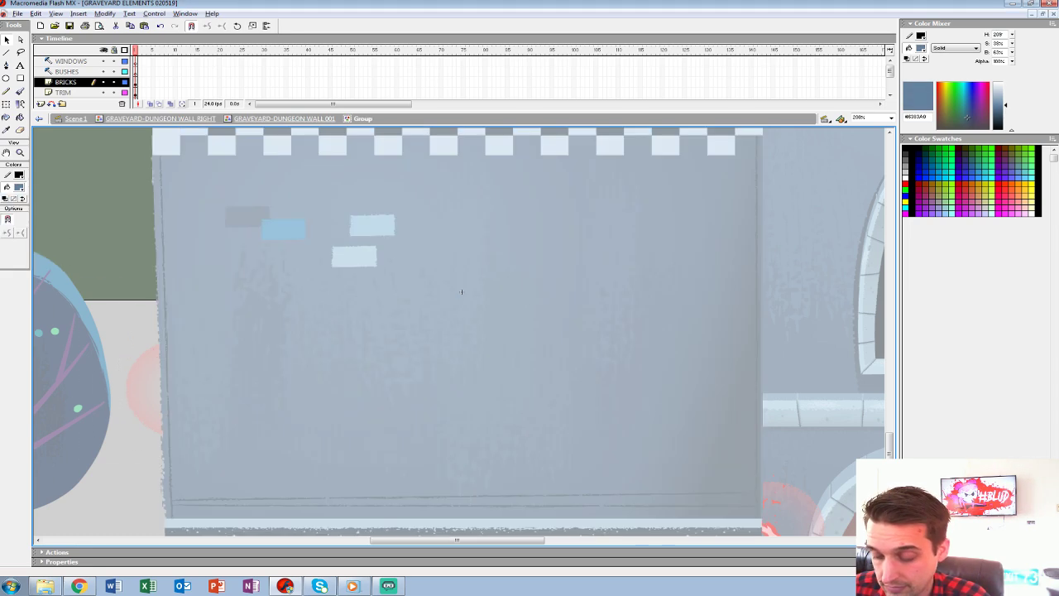
{"action": "left_click", "coordinate": [283, 229]}
{"action": "key", "text": "v"}
{"action": "left_click_drag", "start_coordinate": [283, 229], "coordinate": [290, 234]}
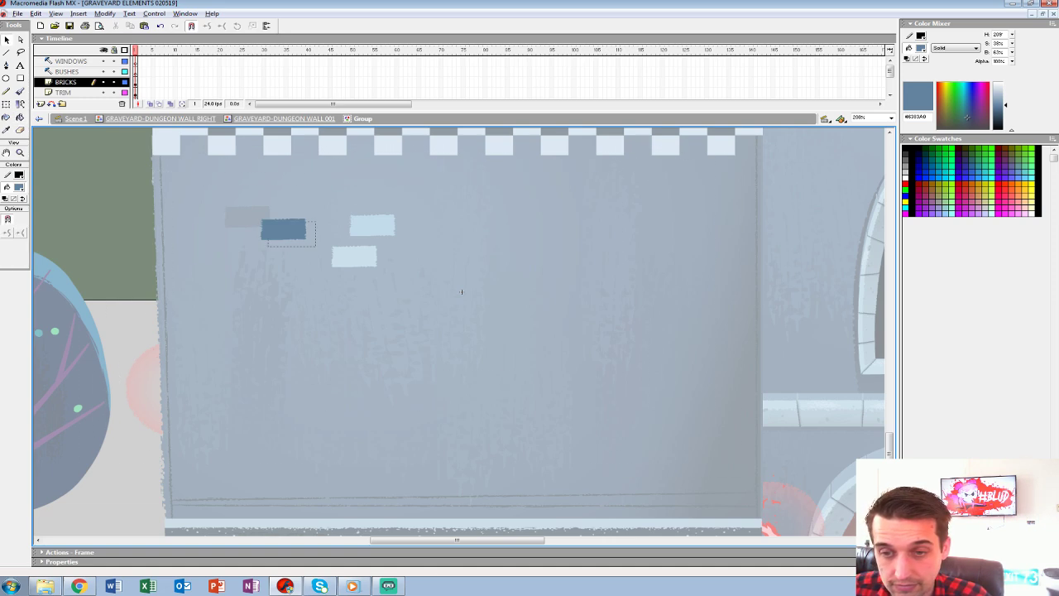
{"action": "key", "text": "ctrl+e"}
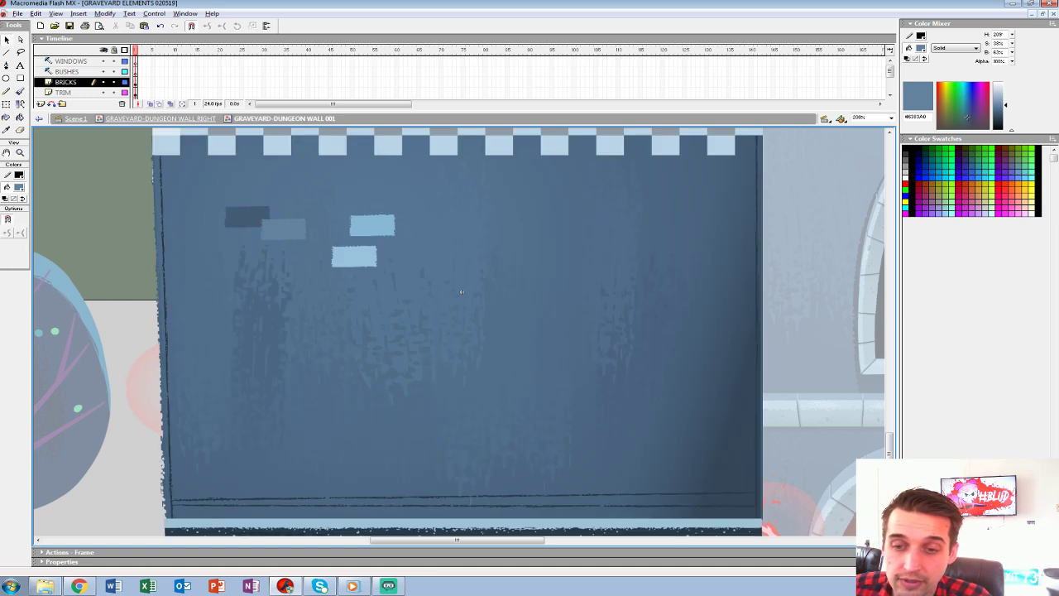
Delete the two leftover light bricks and move the lighter blue brick away from the dark one, down the wall.
{"action": "left_click", "coordinate": [354, 256]}
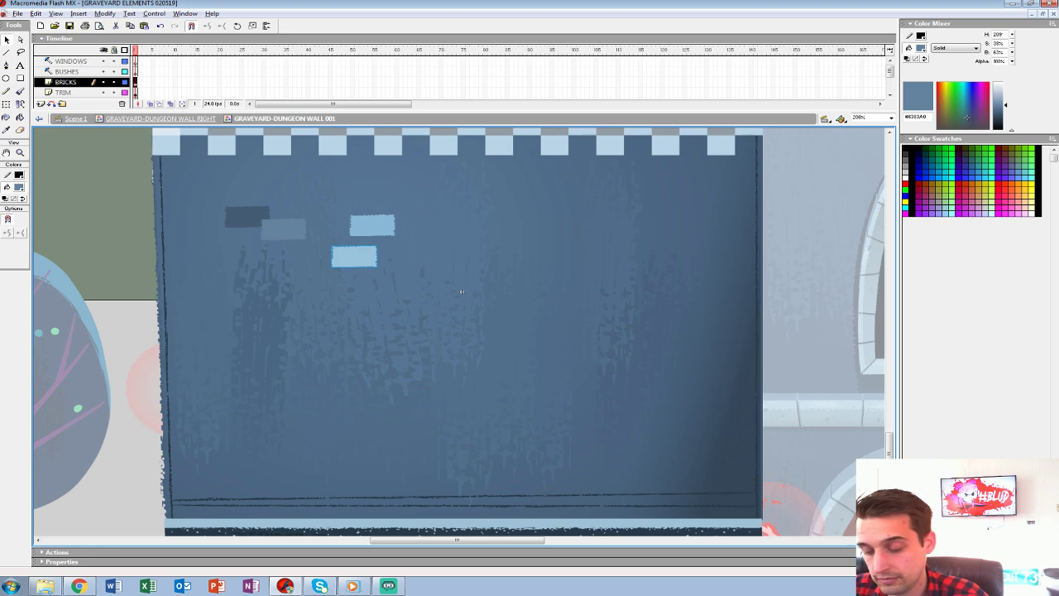
{"action": "key", "text": "Delete"}
{"action": "left_click_drag", "start_coordinate": [284, 229], "coordinate": [324, 251]}
{"action": "key", "text": "ctrl+z"}
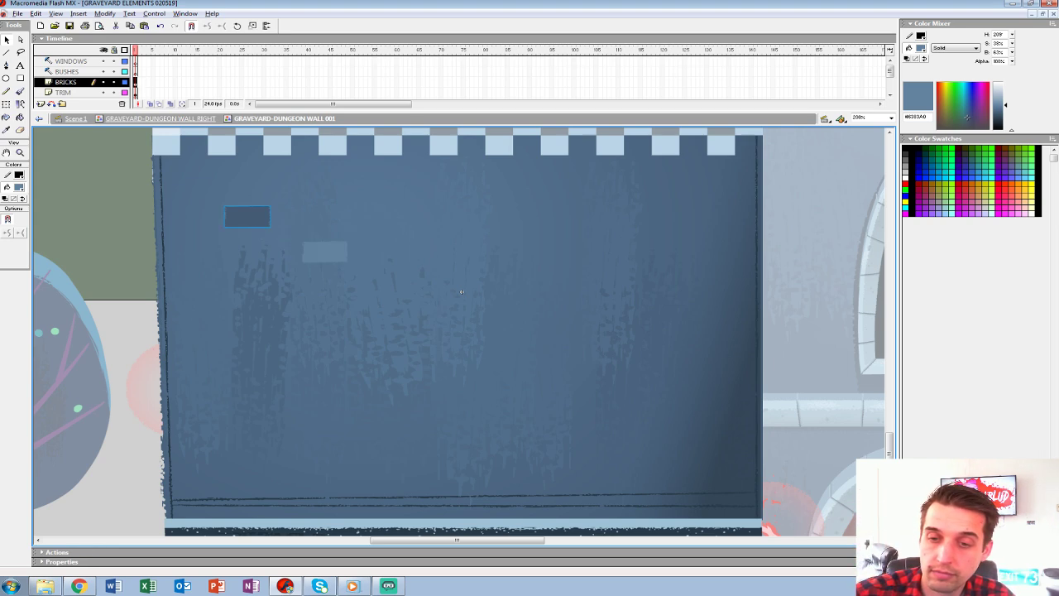
Make the dark brick semi-transparent by refilling it with its own colour at 50% alpha.
{"action": "double_click", "coordinate": [247, 217]}
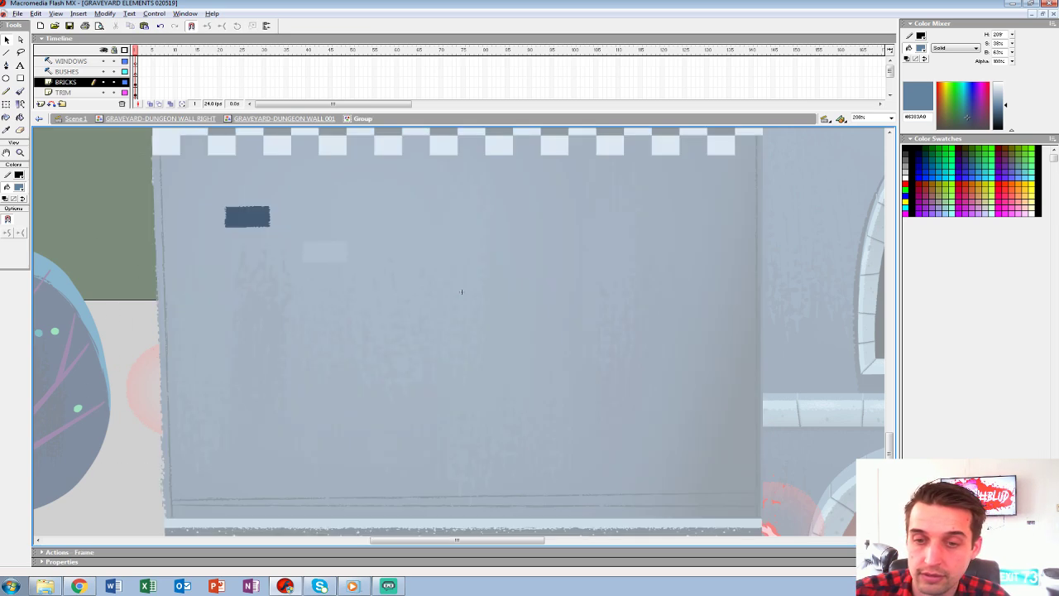
{"action": "left_click", "coordinate": [19, 188]}
{"action": "left_click", "coordinate": [247, 217]}
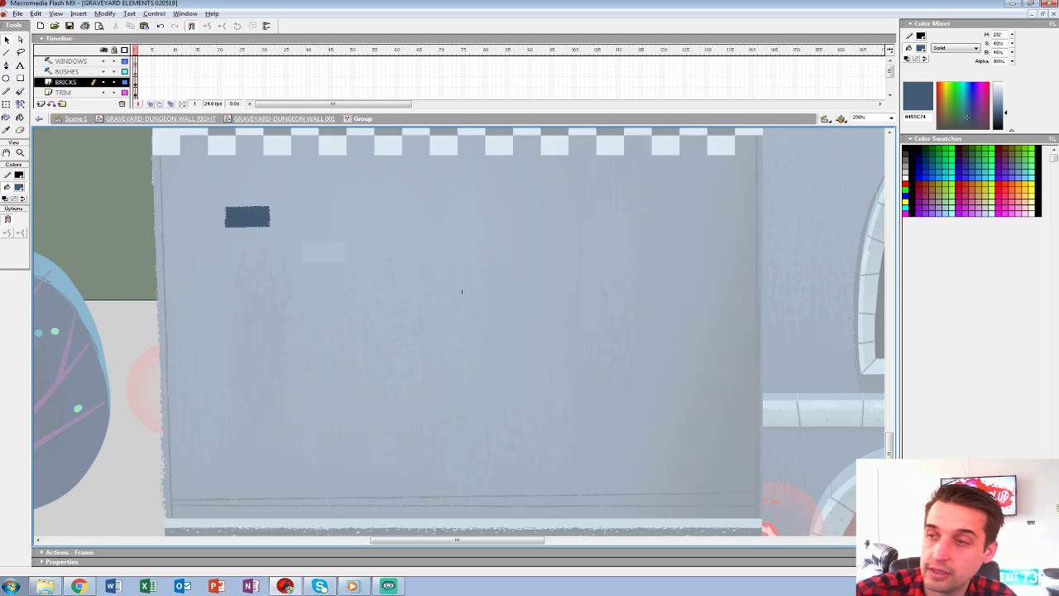
{"action": "double_click", "coordinate": [998, 61]}
{"action": "type", "text": "50"}
{"action": "key", "text": "Return"}
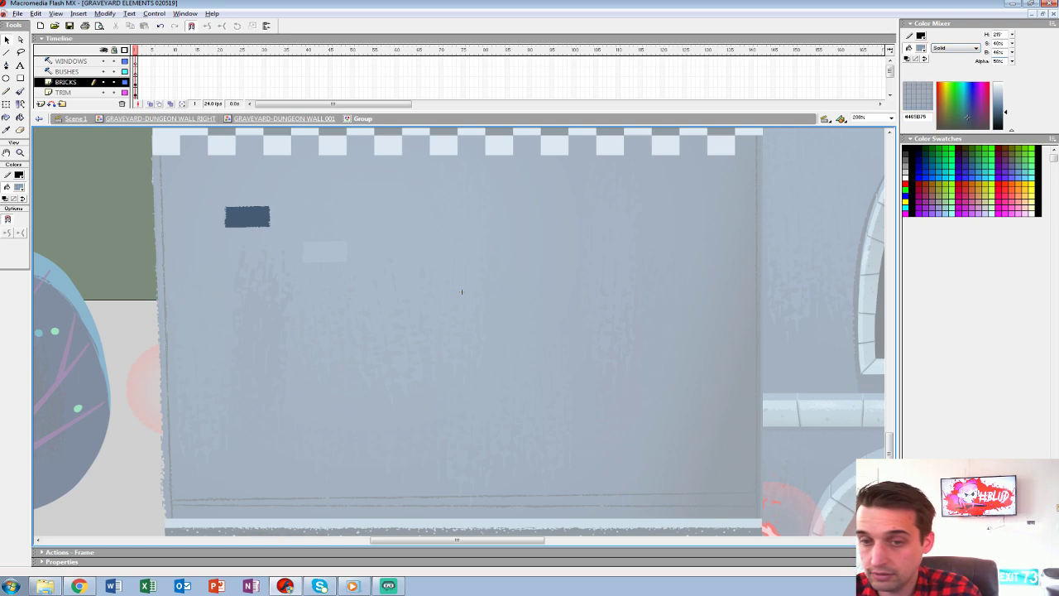
{"action": "key", "text": "ctrl+a"}
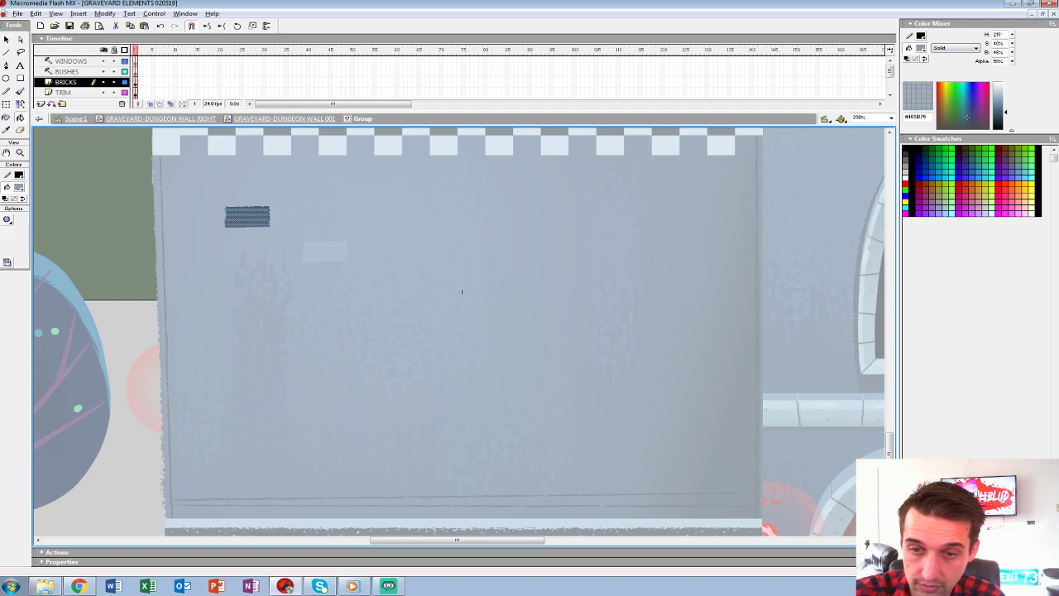
{"action": "key", "text": "v"}
{"action": "double_click", "coordinate": [462, 291]}
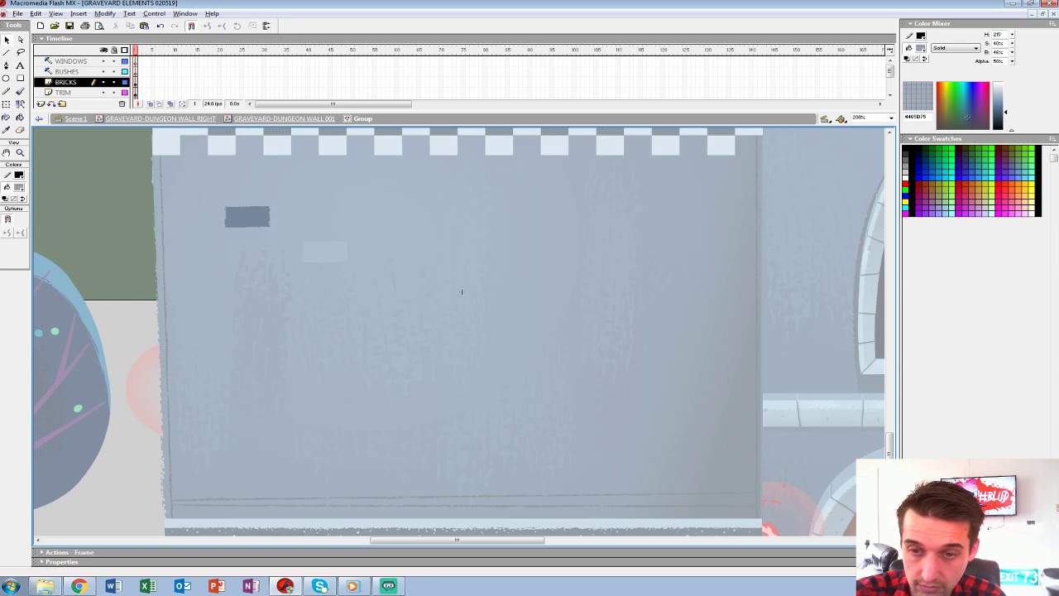
Place the lighter brick back against the dark brick's lower right corner and refill it with its own colour at 50% alpha.
{"action": "left_click_drag", "start_coordinate": [324, 252], "coordinate": [279, 228]}
{"action": "left_click", "coordinate": [18, 188]}
{"action": "left_click", "coordinate": [281, 229]}
{"action": "double_click", "coordinate": [279, 229]}
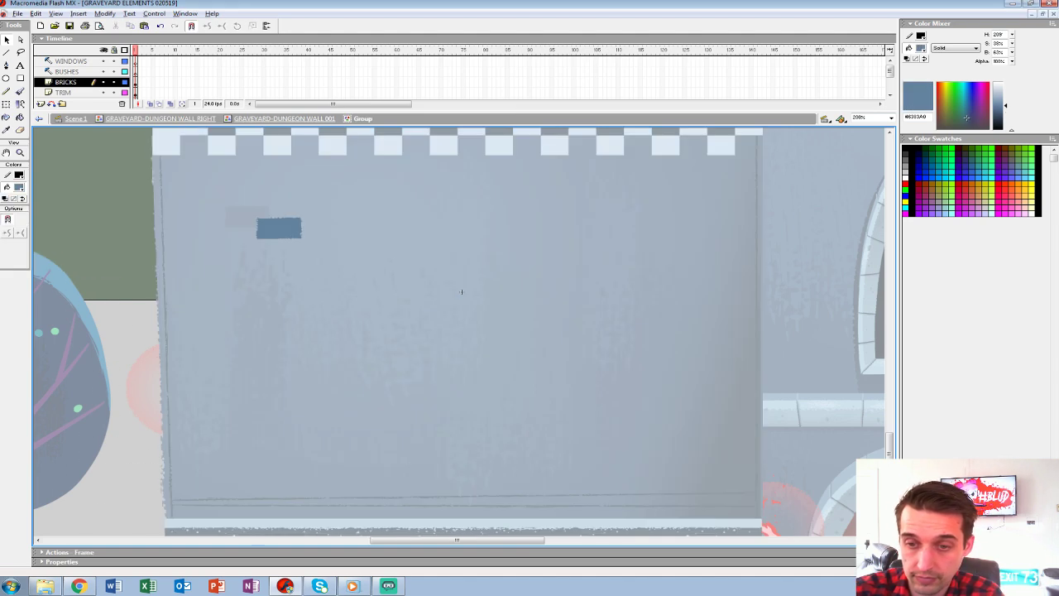
{"action": "left_click", "coordinate": [280, 230]}
{"action": "key", "text": "k"}
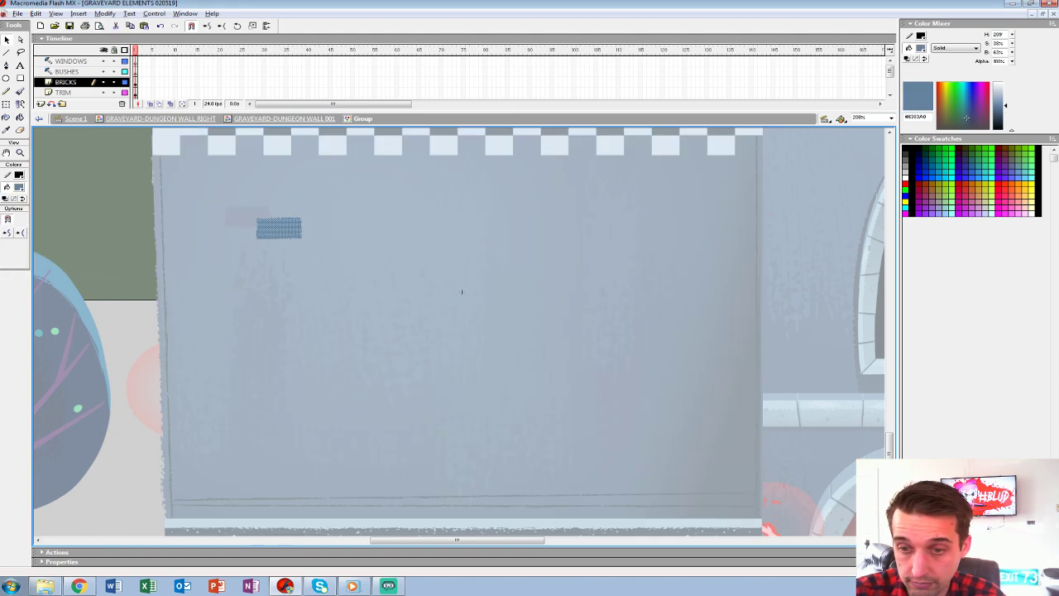
{"action": "double_click", "coordinate": [461, 291]}
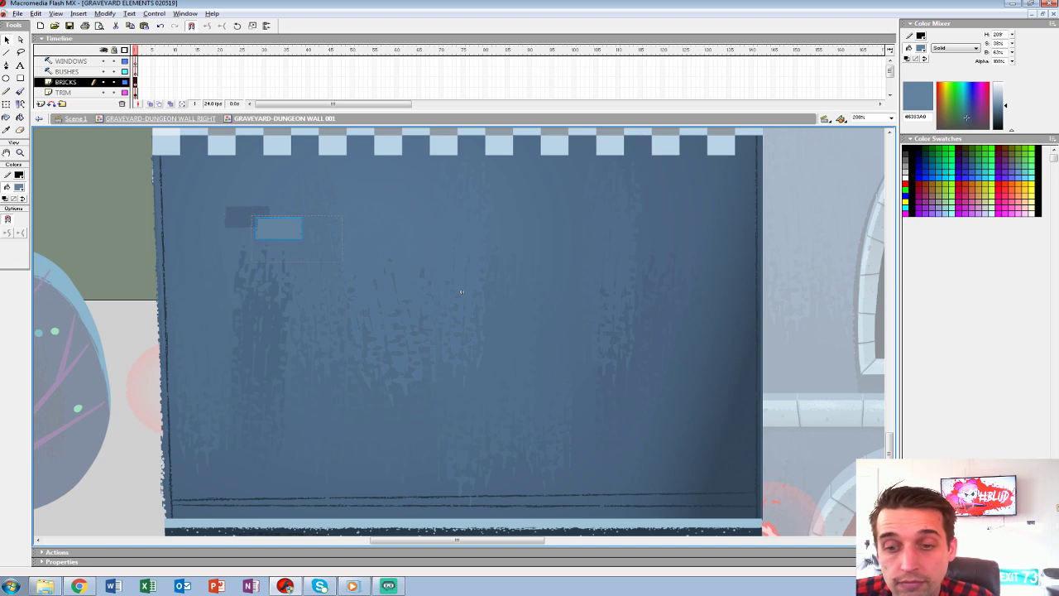
{"action": "double_click", "coordinate": [462, 291]}
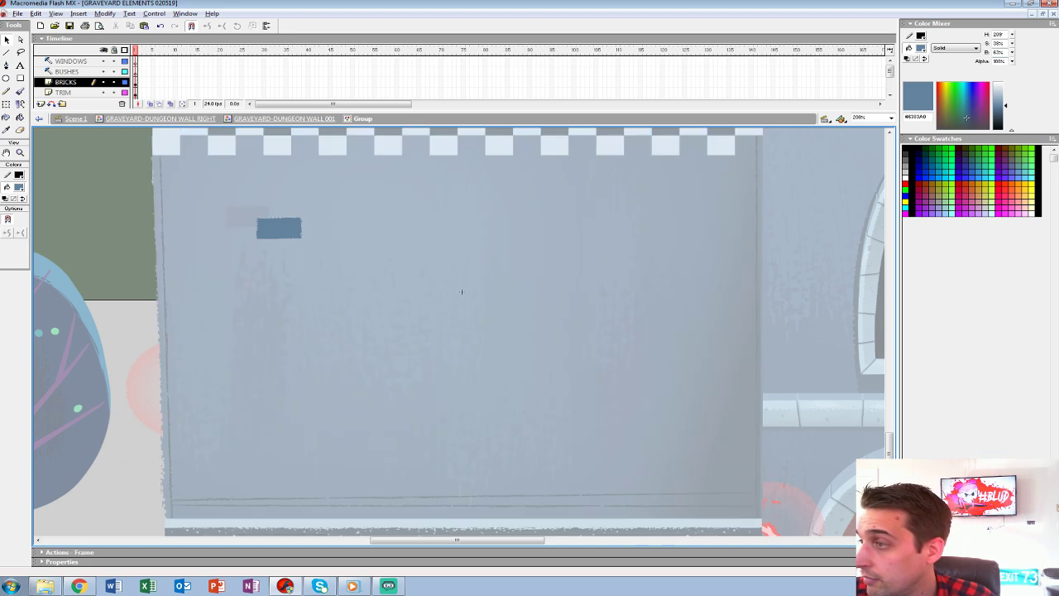
{"action": "double_click", "coordinate": [998, 61]}
{"action": "type", "text": "50"}
{"action": "key", "text": "Return"}
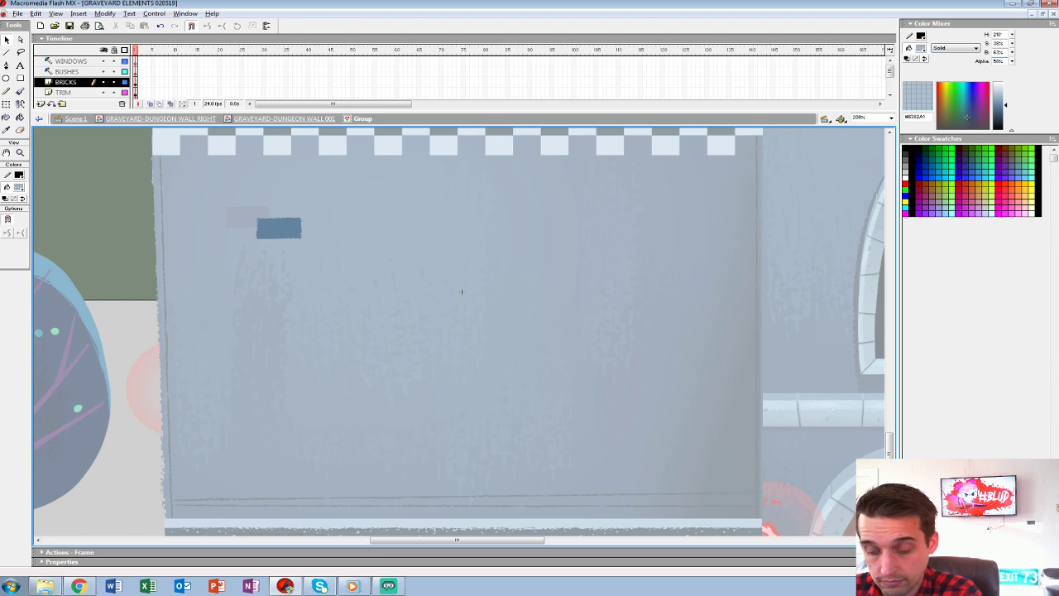
{"action": "key", "text": "ctrl+a"}
{"action": "double_click", "coordinate": [461, 291]}
{"action": "left_click", "coordinate": [279, 228]}
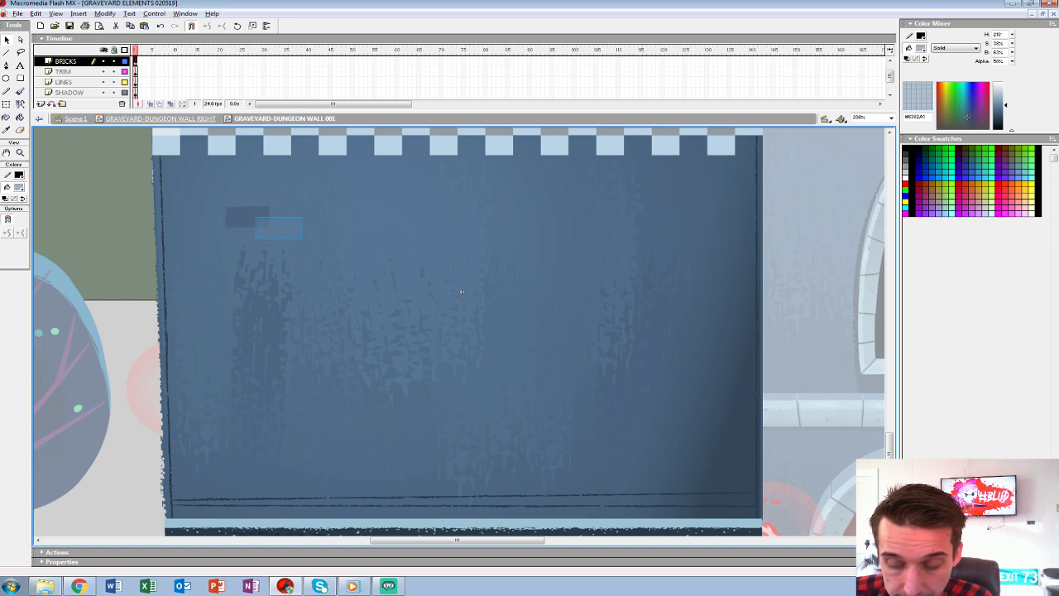
Duplicate the semi-transparent bricks and scatter the copies across the whole wall, singly and in overlapping dark and light pairs.
{"action": "key", "text": "q"}
{"action": "left_click_drag", "start_coordinate": [213, 201], "coordinate": [213, 203]}
{"action": "left_click_drag", "start_coordinate": [811, 330], "coordinate": [74, 378]}
{"action": "left_click_drag", "start_coordinate": [281, 364], "coordinate": [703, 285]}
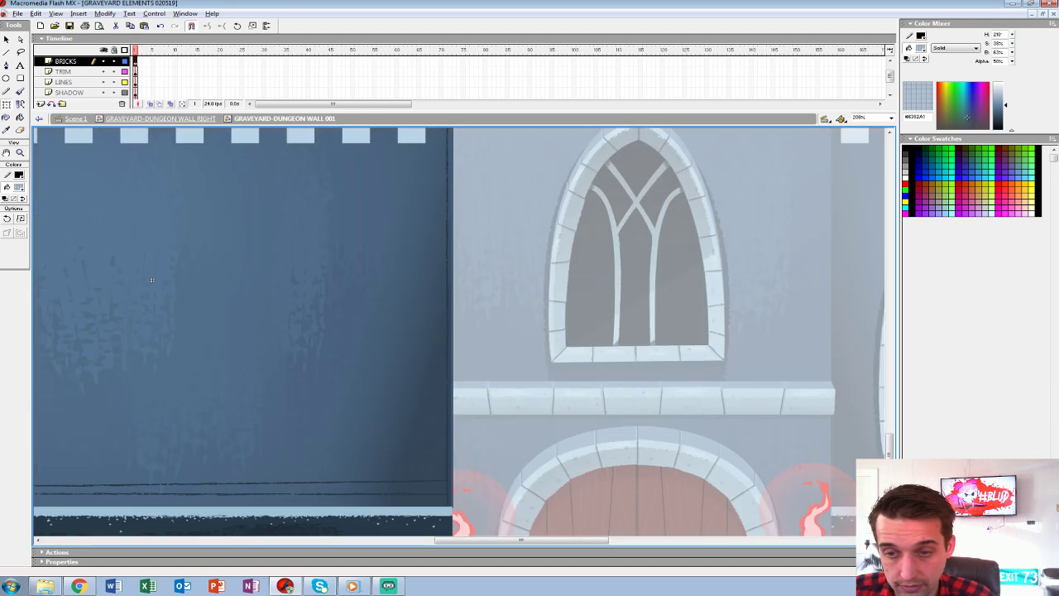
{"action": "left_click_drag", "start_coordinate": [151, 280], "coordinate": [498, 307]}
{"action": "mouse_move", "coordinate": [270, 230]}
{"action": "left_mouse_down"}
{"action": "mouse_move", "coordinate": [250, 216]}
{"action": "mouse_move", "coordinate": [392, 382]}
{"action": "mouse_move", "coordinate": [433, 396]}
{"action": "mouse_move", "coordinate": [627, 281]}
{"action": "mouse_move", "coordinate": [650, 233]}
{"action": "left_mouse_up"}
{"action": "key", "text": "ctrl+d"}
{"action": "mouse_move", "coordinate": [727, 222]}
{"action": "left_mouse_down"}
{"action": "mouse_move", "coordinate": [725, 264]}
{"action": "mouse_move", "coordinate": [630, 268]}
{"action": "left_mouse_up"}
{"action": "left_click", "coordinate": [830, 251]}
{"action": "left_click_drag", "start_coordinate": [695, 251], "coordinate": [663, 464]}
{"action": "key", "text": "ctrl+d"}
{"action": "key", "text": "ctrl+minus"}
{"action": "left_click_drag", "start_coordinate": [432, 299], "coordinate": [522, 344]}
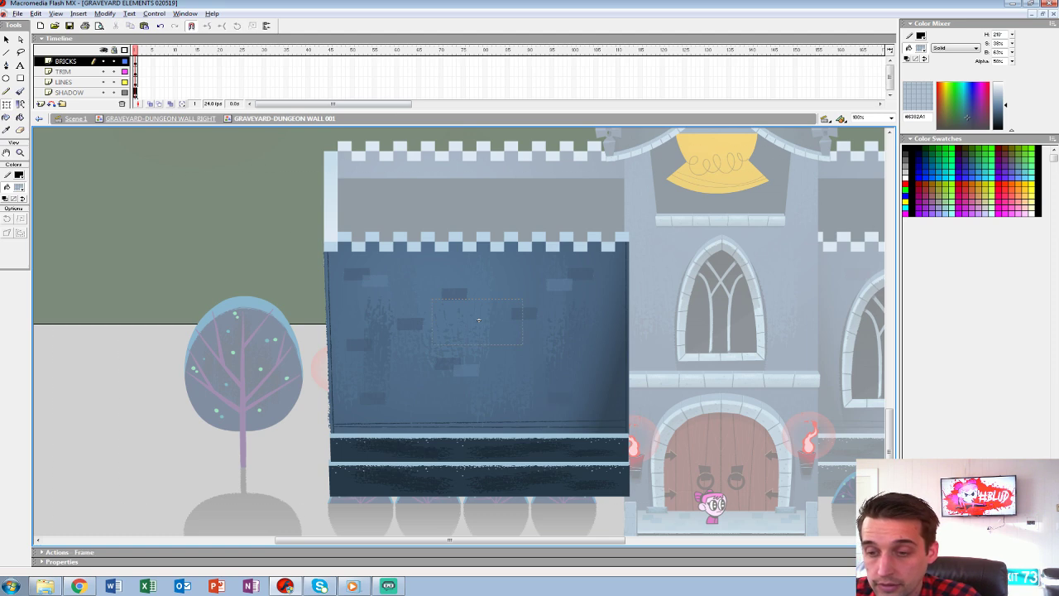
Leave the nested wall symbols and return to the main scene.
{"action": "double_click", "coordinate": [478, 319]}
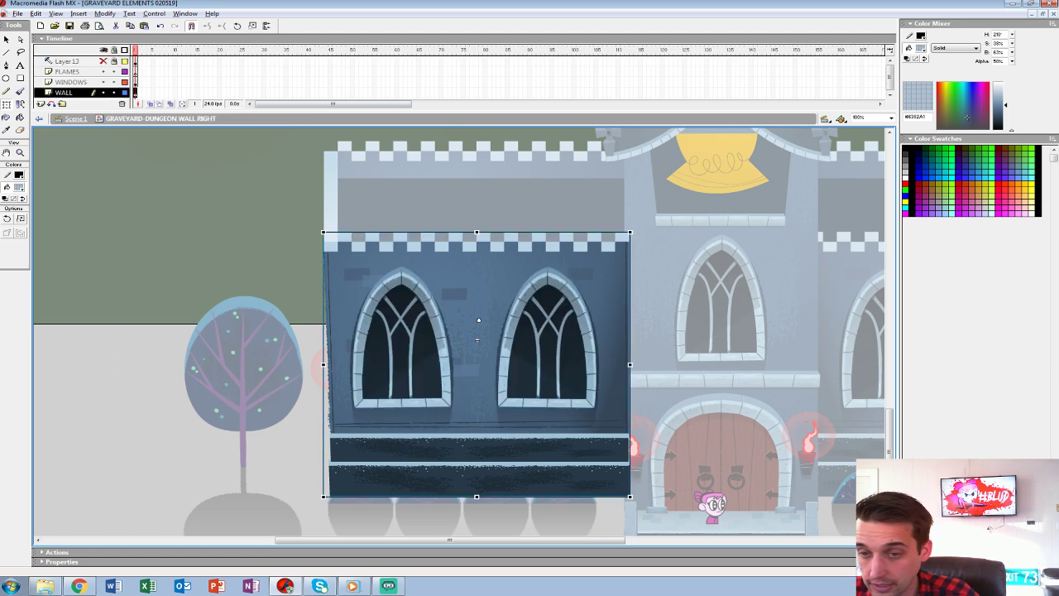
{"action": "key", "text": "ctrl+e"}
{"action": "double_click", "coordinate": [477, 339]}
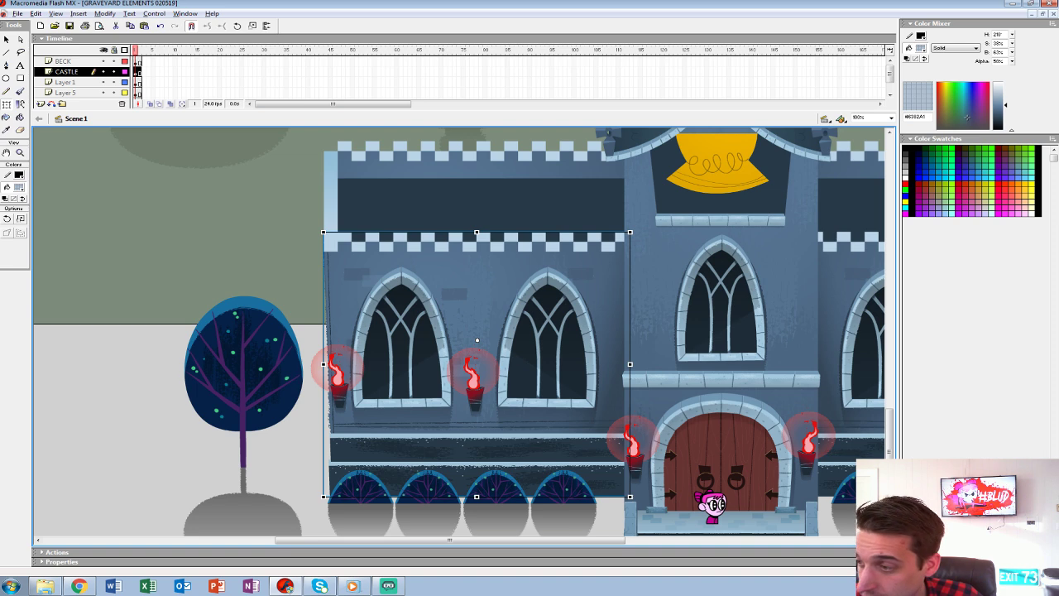
Examine how the scattered bricks look on the castle walls together with the windows, torches and bushes.
{"action": "scroll", "coordinate": [459, 331], "scroll_direction": "up", "scroll_amount": 3}
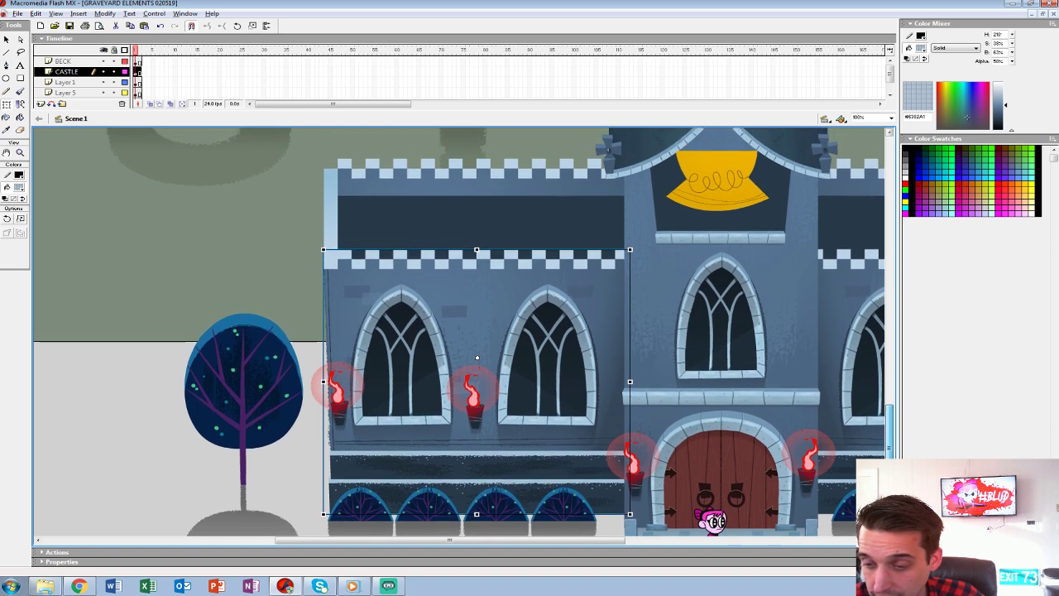
{"action": "left_click_drag", "start_coordinate": [889, 444], "coordinate": [889, 444]}
{"action": "scroll", "coordinate": [459, 331], "scroll_direction": "down", "scroll_amount": 3}
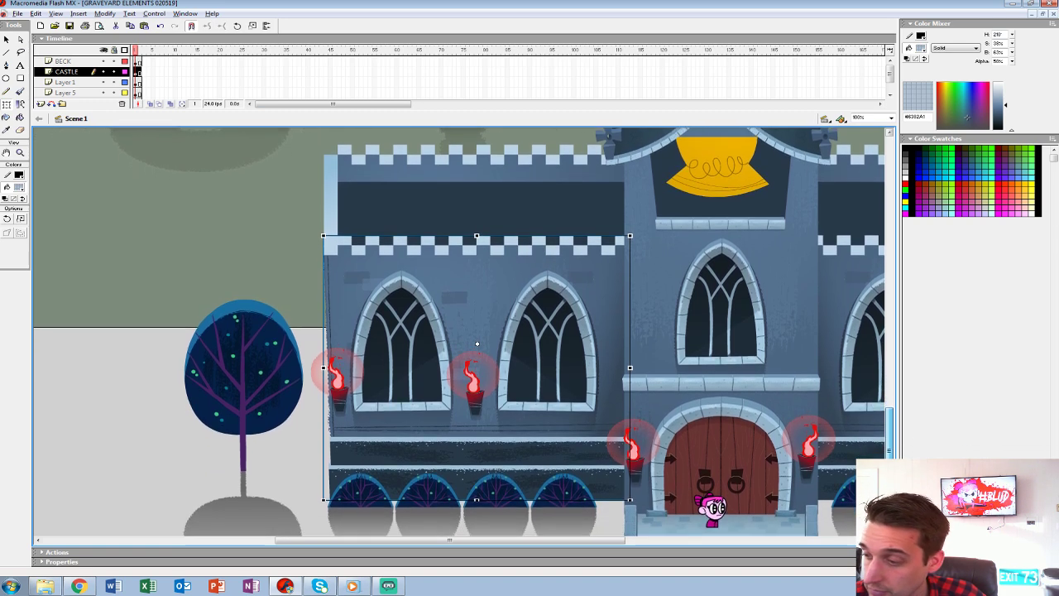
{"action": "scroll", "coordinate": [459, 331], "scroll_direction": "down", "scroll_amount": 2}
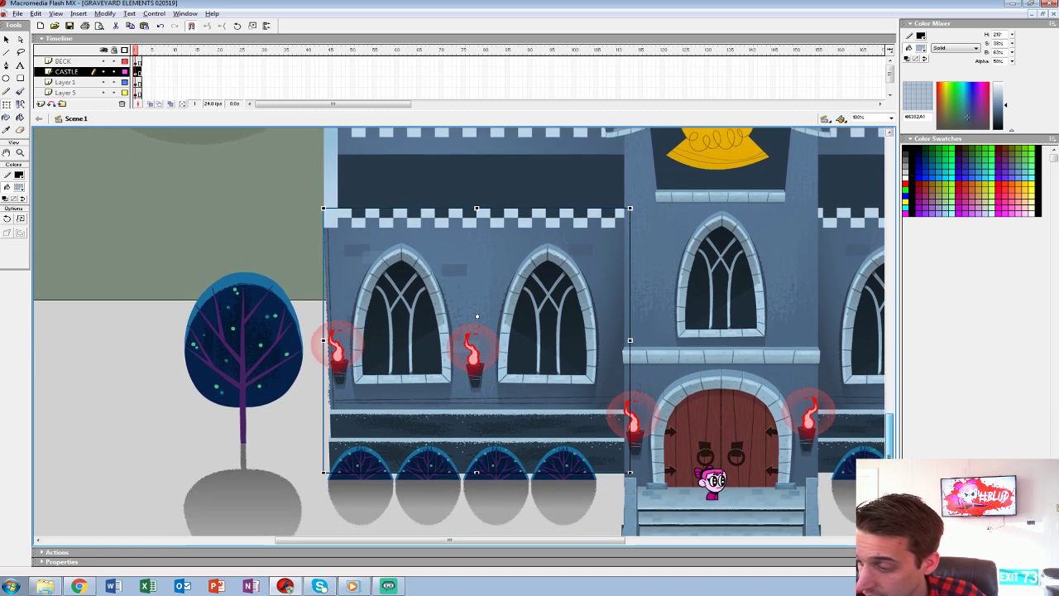
{"action": "scroll", "coordinate": [459, 331], "scroll_direction": "up", "scroll_amount": 1}
{"action": "scroll", "coordinate": [459, 331], "scroll_direction": "up", "scroll_amount": 6}
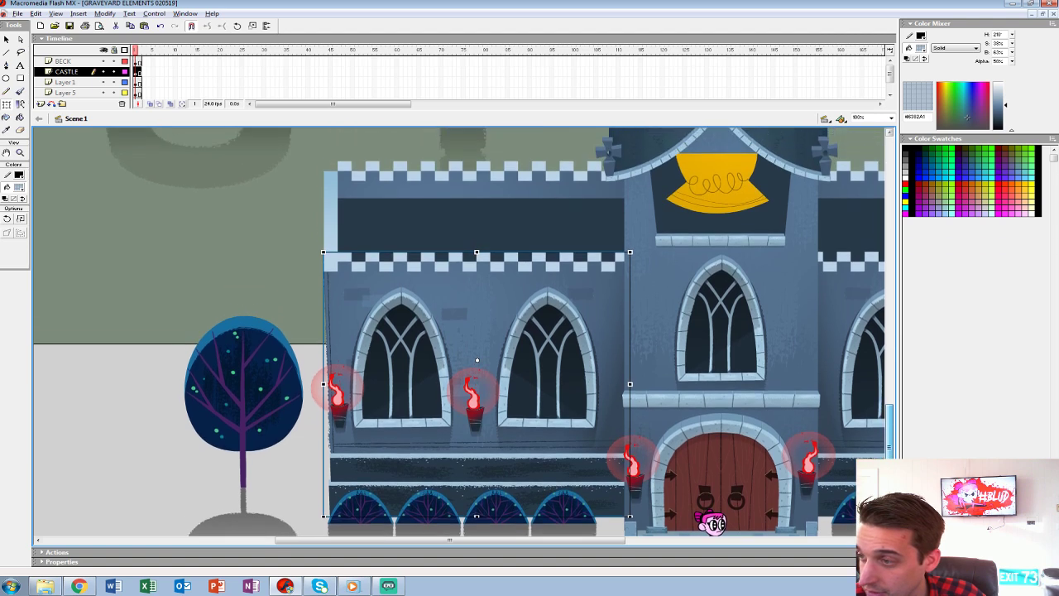
{"action": "scroll", "coordinate": [459, 331], "scroll_direction": "down", "scroll_amount": 6}
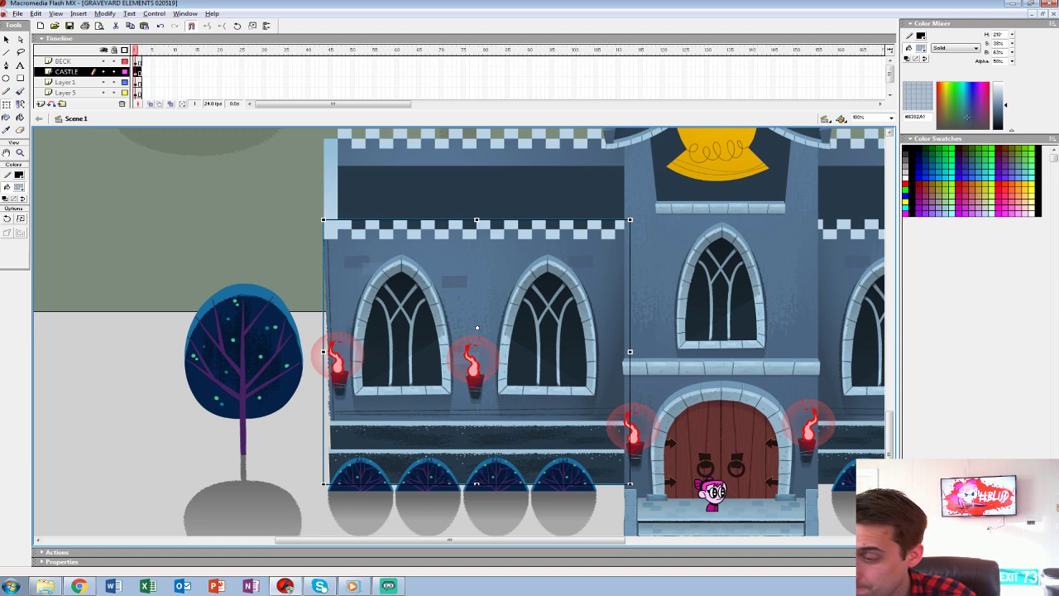
{"action": "left_click_drag", "start_coordinate": [463, 372], "coordinate": [436, 331]}
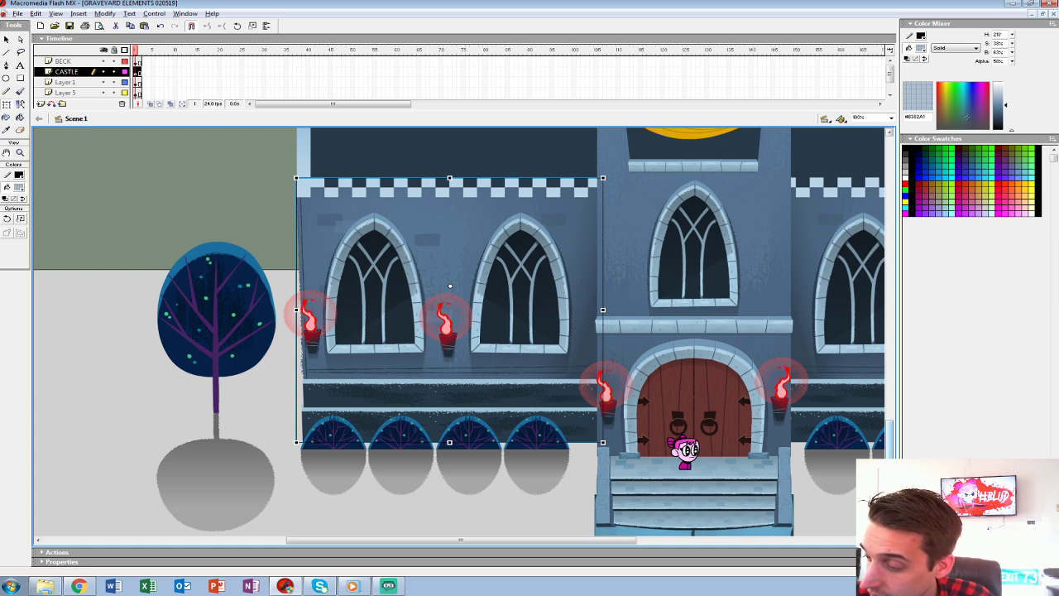
Compare the castle with the graveyard paving, gravestones, gate and trees, viewing the whole scene at 50%.
{"action": "scroll", "coordinate": [459, 330], "scroll_direction": "up", "scroll_amount": 8}
{"action": "scroll", "coordinate": [459, 331], "scroll_direction": "up", "scroll_amount": 11}
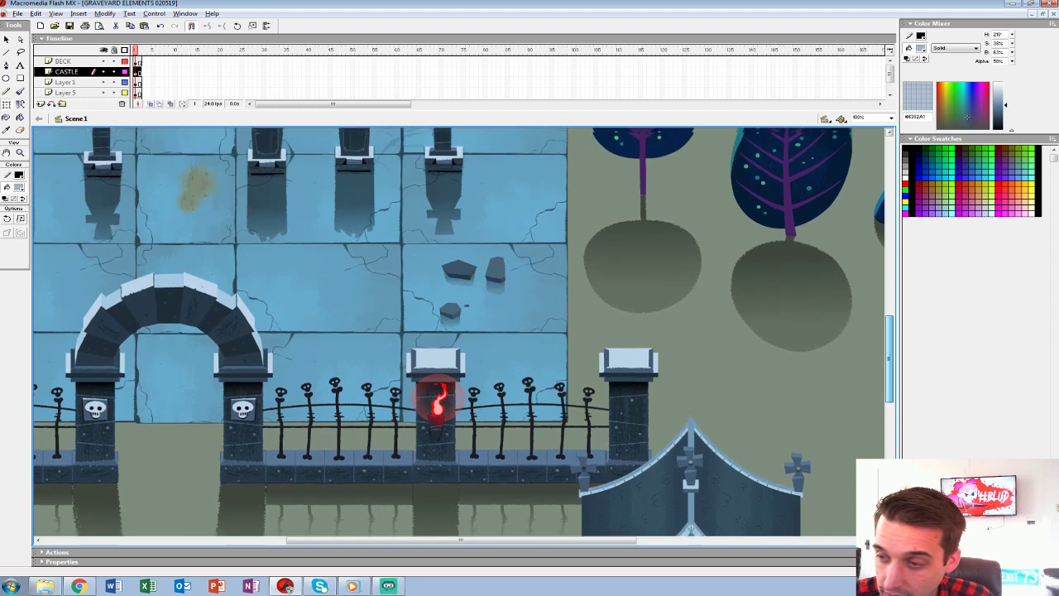
{"action": "scroll", "coordinate": [459, 330], "scroll_direction": "down", "scroll_amount": 1}
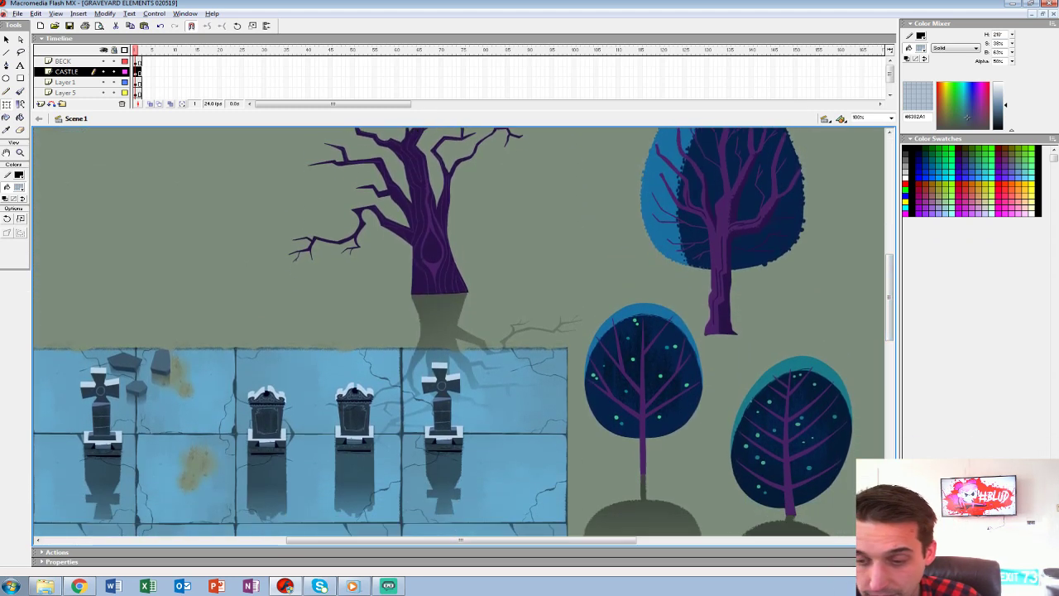
{"action": "scroll", "coordinate": [459, 331], "scroll_direction": "down", "scroll_amount": 4}
{"action": "scroll", "coordinate": [459, 331], "scroll_direction": "left", "scroll_amount": 1}
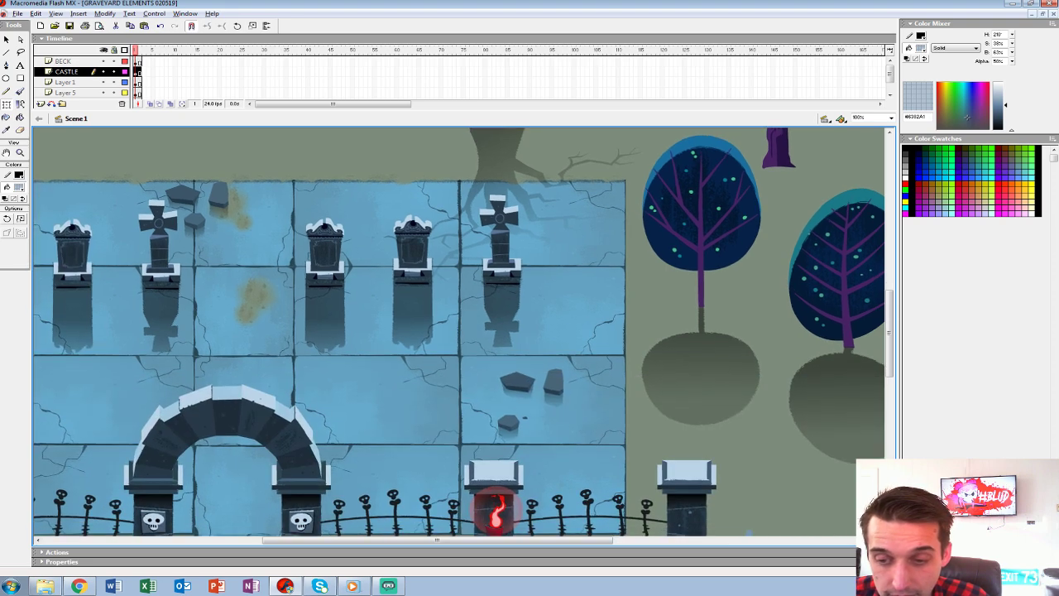
{"action": "scroll", "coordinate": [459, 331], "scroll_direction": "down", "scroll_amount": 3}
{"action": "scroll", "coordinate": [459, 331], "scroll_direction": "left", "scroll_amount": 1}
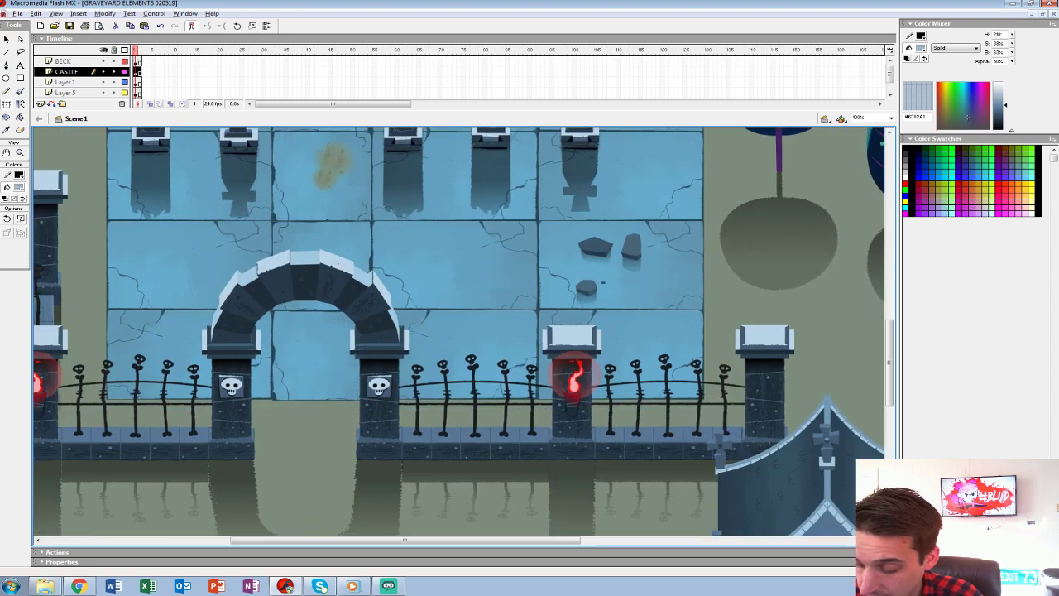
{"action": "key", "text": "ctrl+minus"}
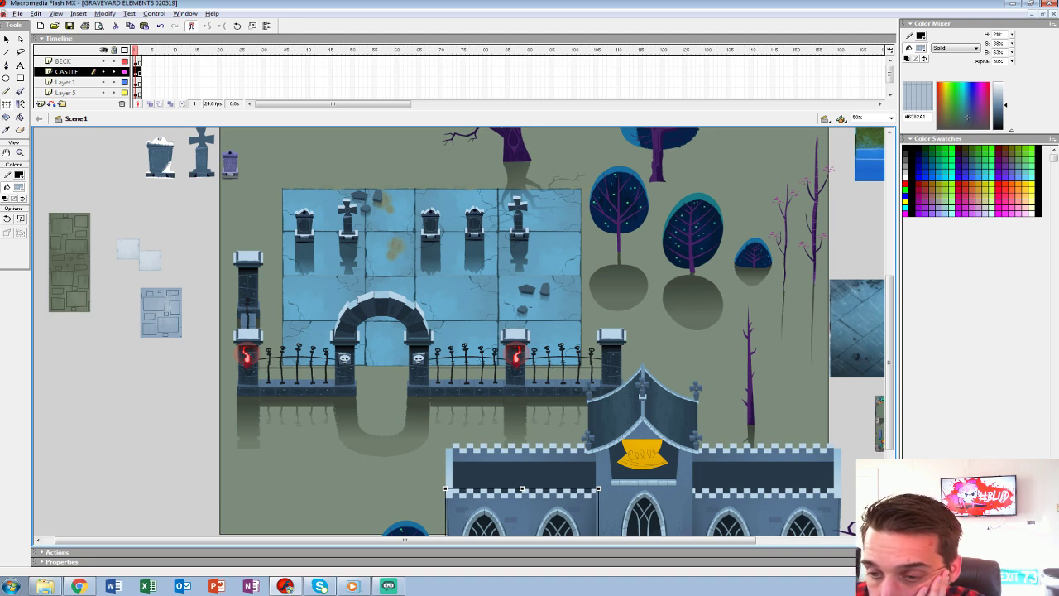
{"action": "left_click", "coordinate": [431, 226]}
{"action": "scroll", "coordinate": [546, 331], "scroll_direction": "down", "scroll_amount": 3}
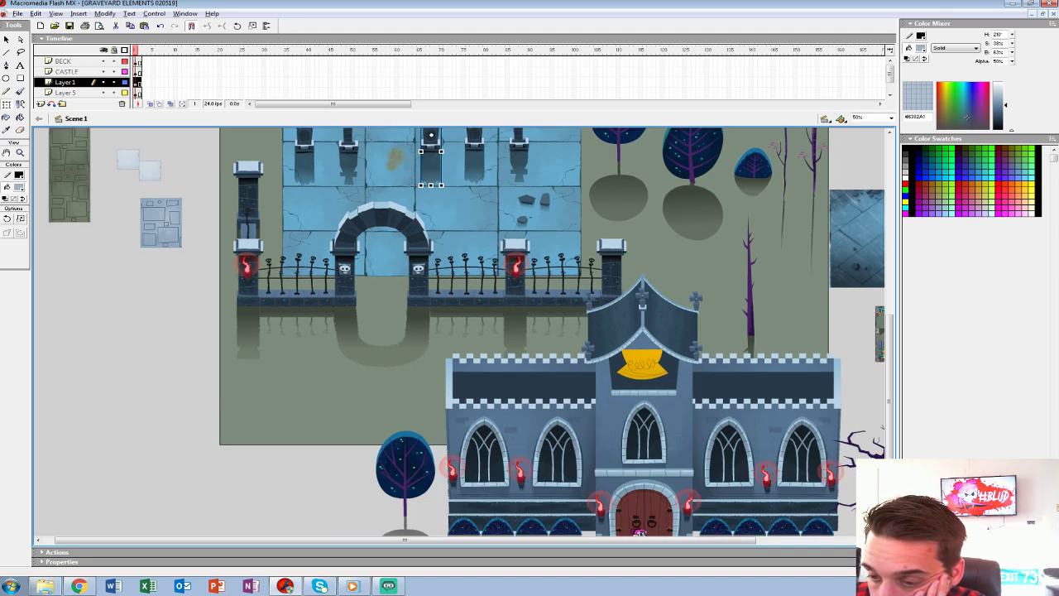
{"action": "scroll", "coordinate": [546, 330], "scroll_direction": "up", "scroll_amount": 2}
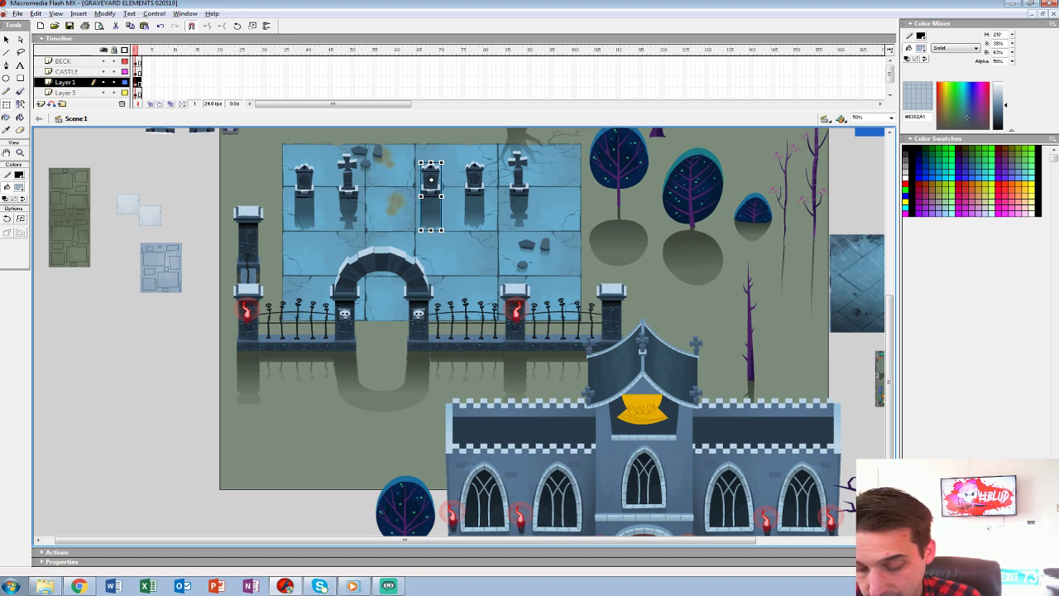
{"action": "scroll", "coordinate": [529, 331], "scroll_direction": "up", "scroll_amount": 2}
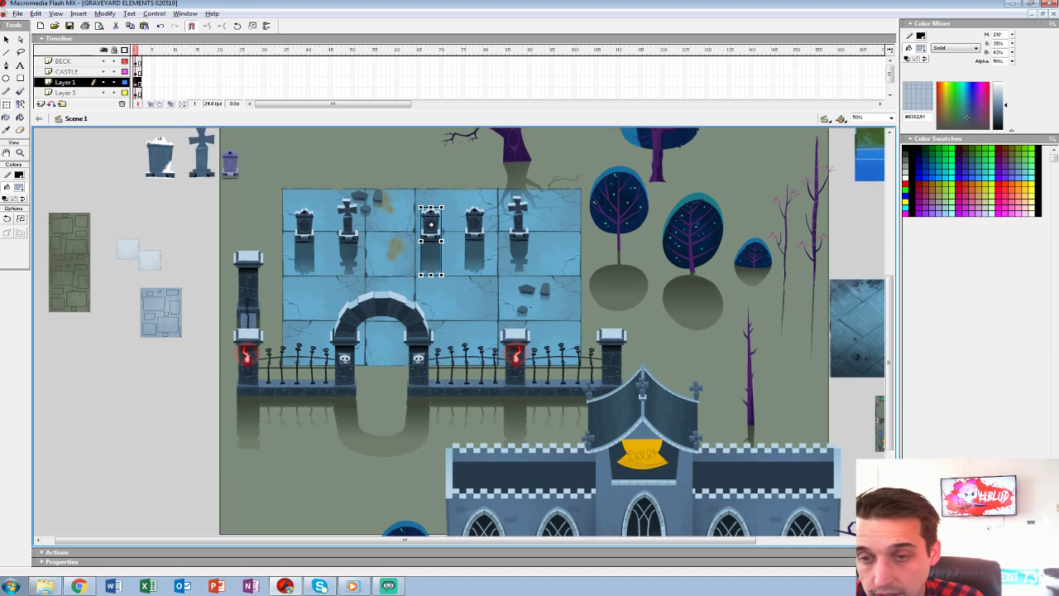
Try shifting the grassy edge strip along the paving's upper left border slightly higher.
{"action": "left_click", "coordinate": [323, 189]}
{"action": "key", "text": "ctrl+equal"}
{"action": "key", "text": "ctrl+equal"}
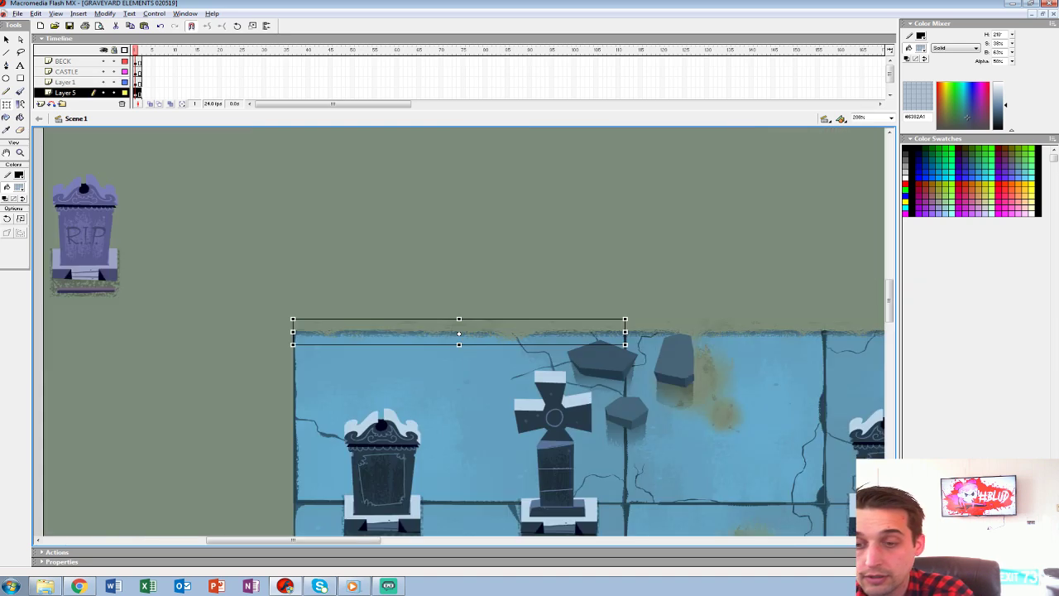
{"action": "mouse_move", "coordinate": [413, 333]}
{"action": "left_mouse_down"}
{"action": "mouse_move", "coordinate": [415, 284]}
{"action": "mouse_move", "coordinate": [418, 338]}
{"action": "mouse_move", "coordinate": [416, 326]}
{"action": "left_mouse_up"}
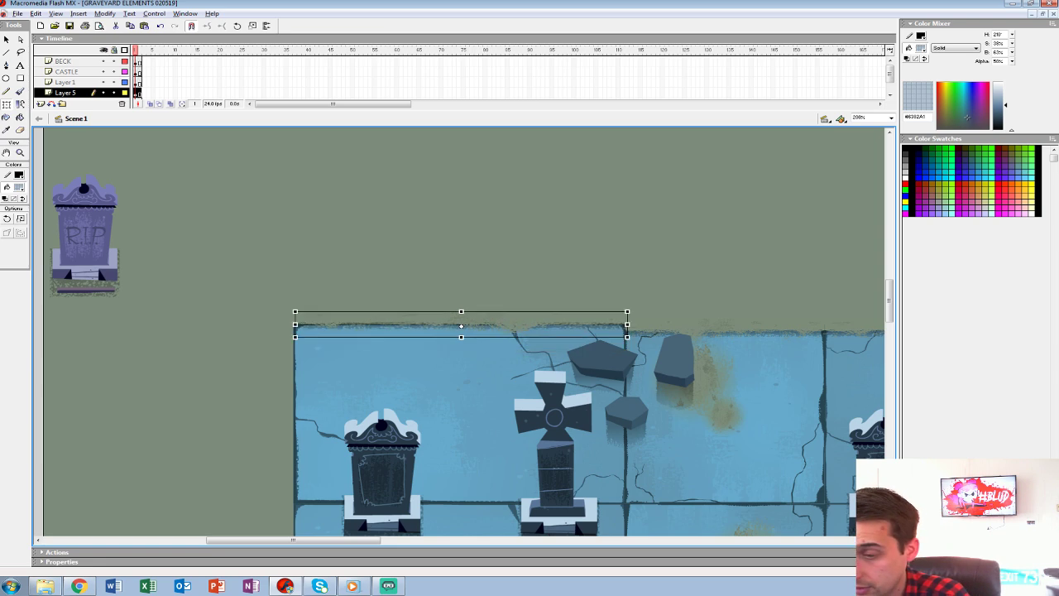
{"action": "key", "text": "ctrl+z"}
{"action": "key", "text": "ctrl+z"}
{"action": "key", "text": "Escape"}
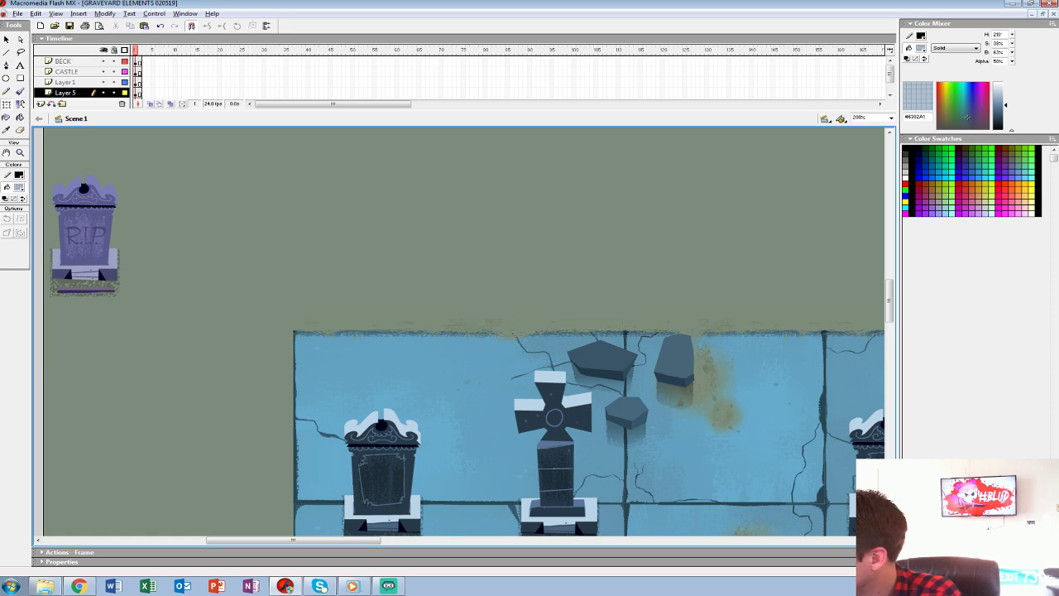
{"action": "key", "text": "ctrl+1"}
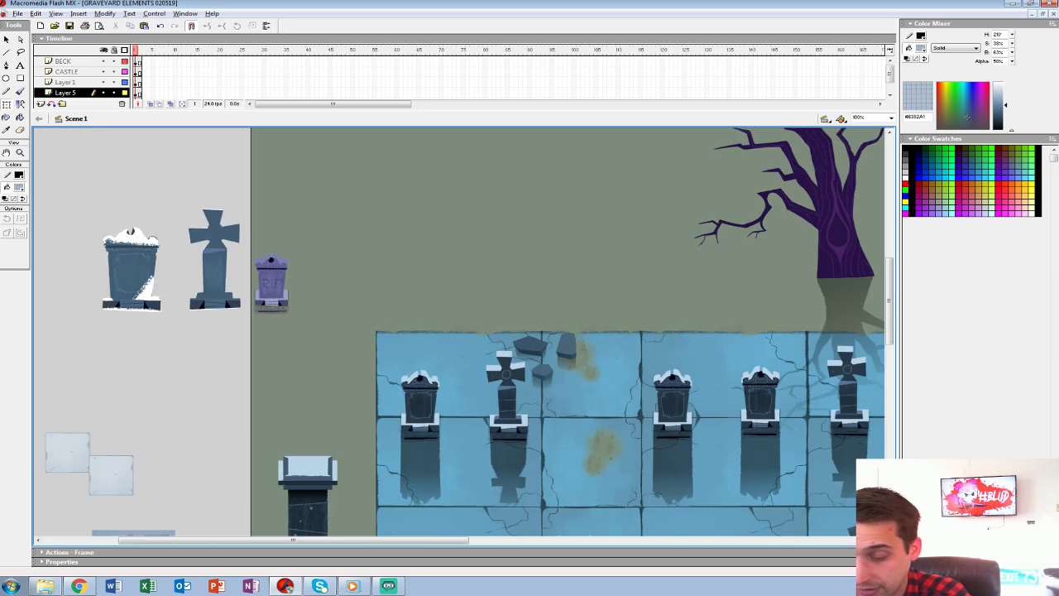
Examine the graveyard paving, gravestones and trees, and the castle front from its windows and torches down to the entrance steps.
{"action": "left_click_drag", "start_coordinate": [629, 364], "coordinate": [287, 223]}
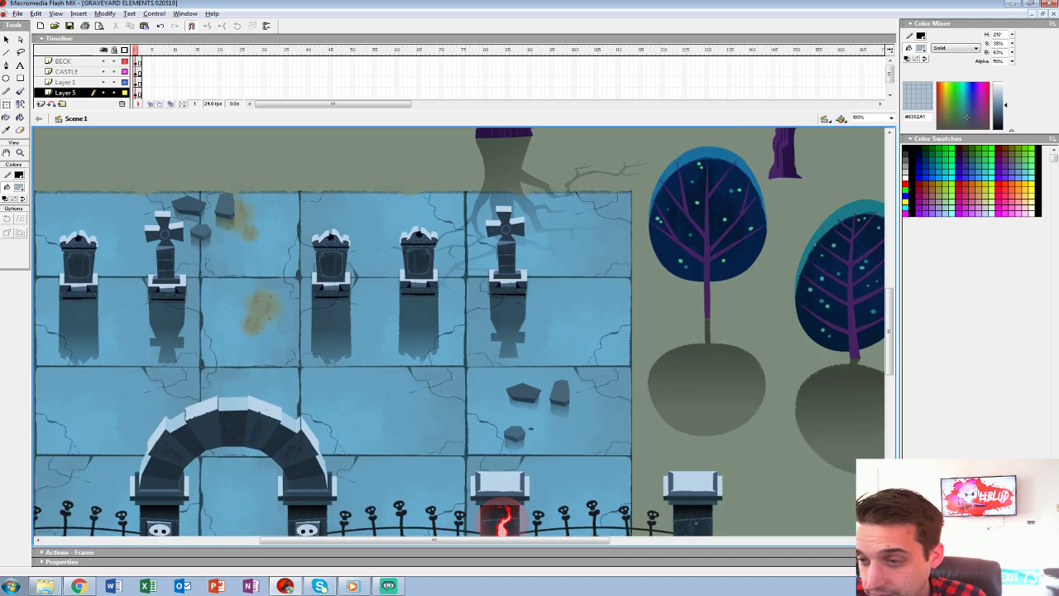
{"action": "scroll", "coordinate": [459, 331], "scroll_direction": "up", "scroll_amount": 3}
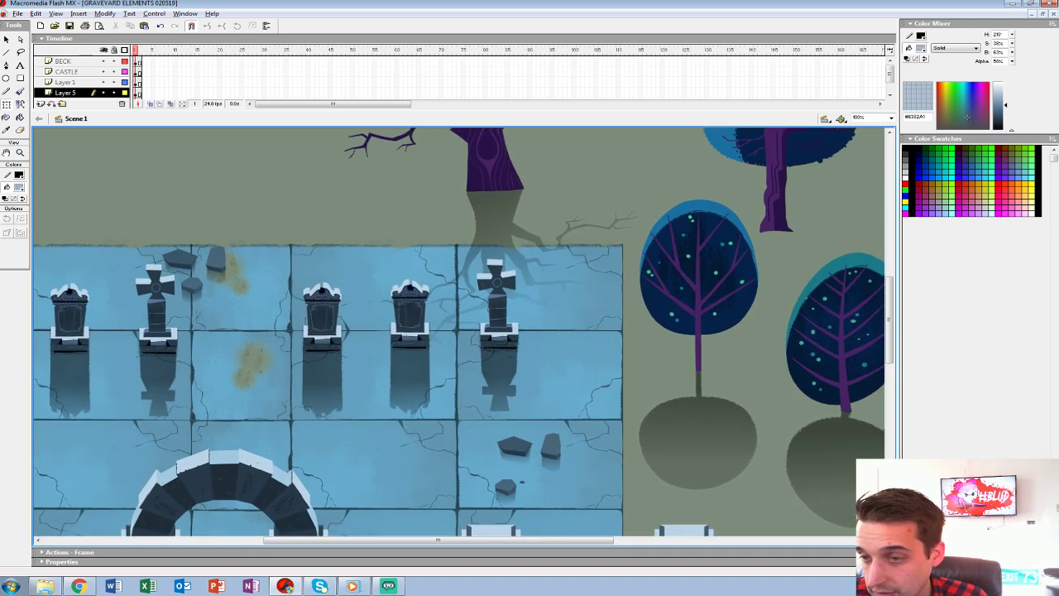
{"action": "scroll", "coordinate": [459, 331], "scroll_direction": "up", "scroll_amount": 1}
{"action": "scroll", "coordinate": [459, 330], "scroll_direction": "up", "scroll_amount": 1}
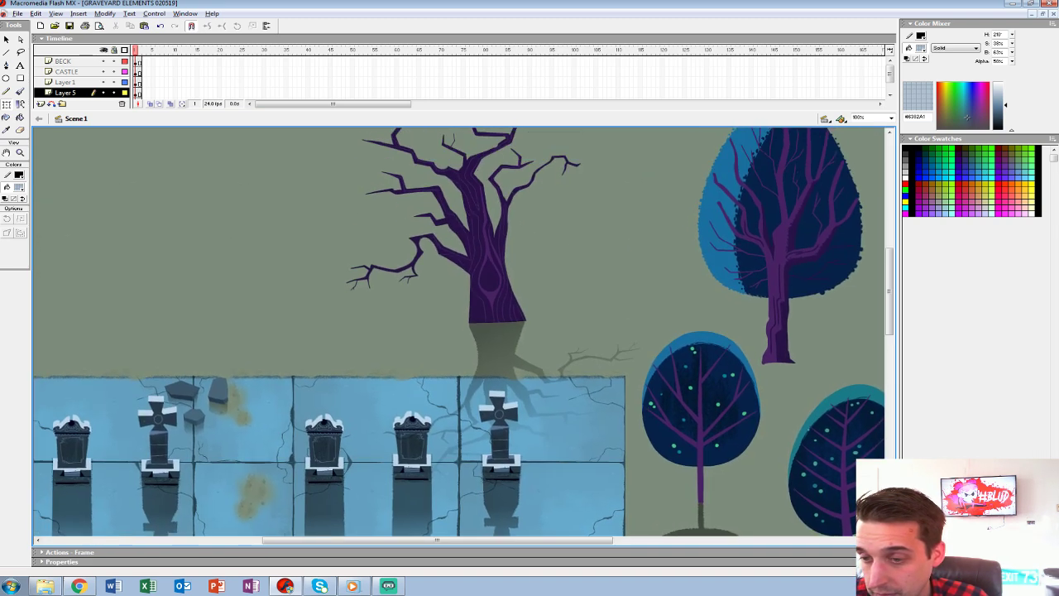
{"action": "left_click", "coordinate": [65, 82]}
{"action": "scroll", "coordinate": [459, 331], "scroll_direction": "down", "scroll_amount": 5}
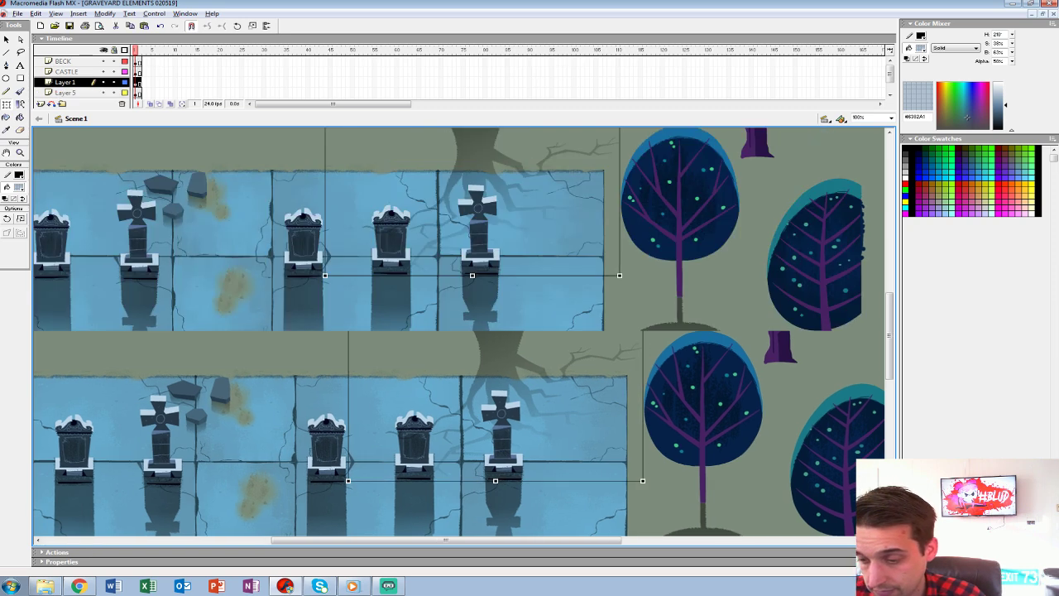
{"action": "left_click_drag", "start_coordinate": [447, 463], "coordinate": [493, 244]}
{"action": "left_click_drag", "start_coordinate": [513, 471], "coordinate": [285, 205]}
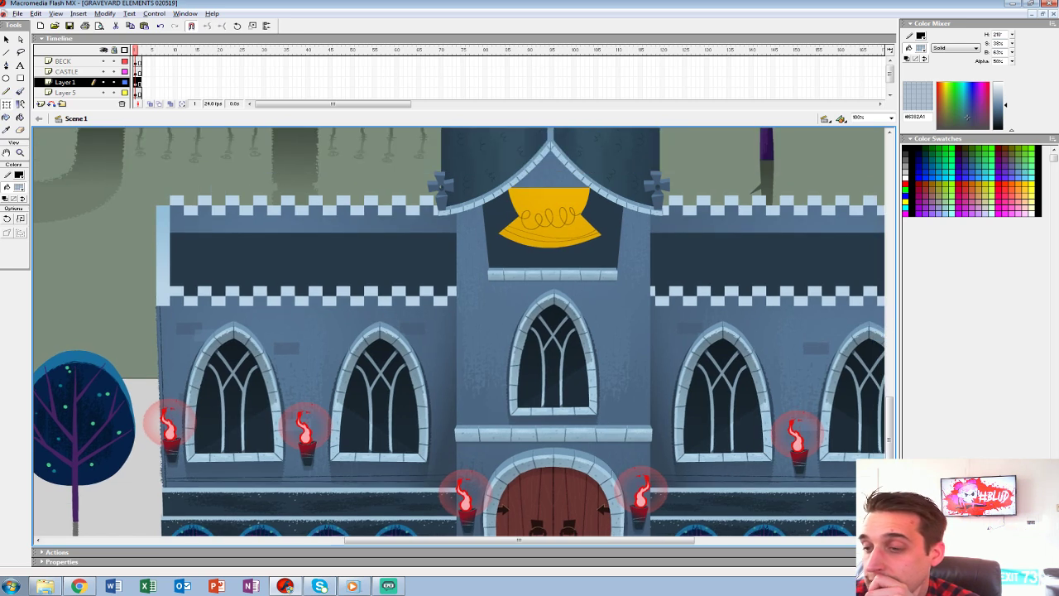
{"action": "scroll", "coordinate": [463, 331], "scroll_direction": "down", "scroll_amount": 4}
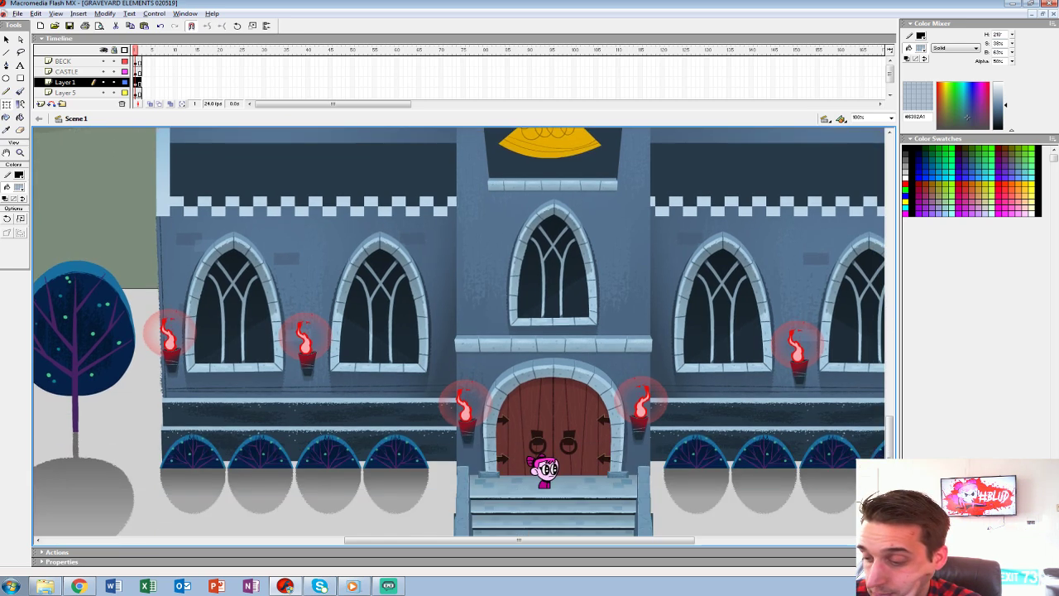
{"action": "scroll", "coordinate": [464, 330], "scroll_direction": "down", "scroll_amount": 2}
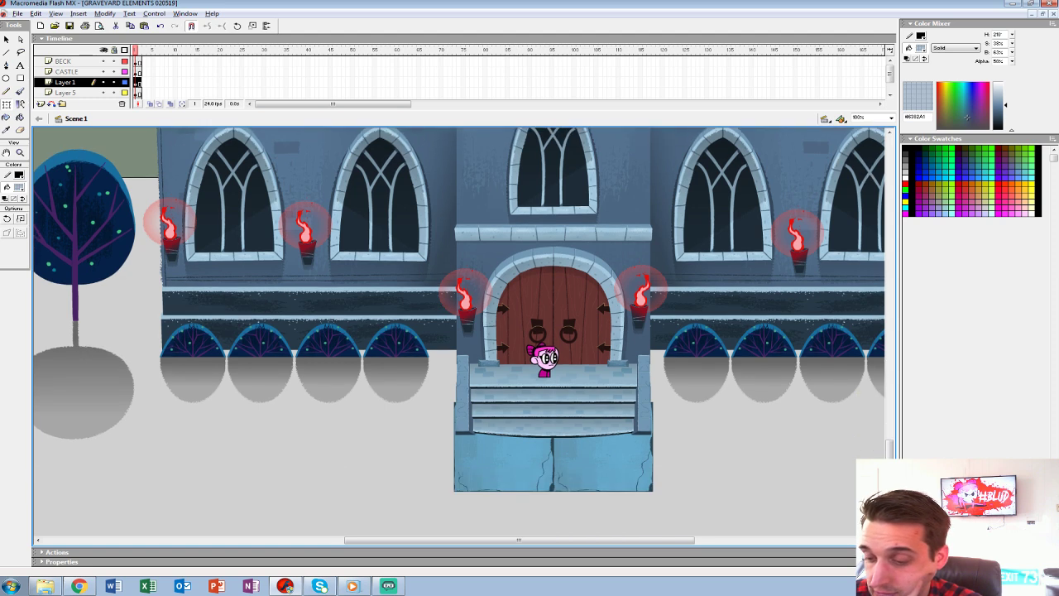
{"action": "scroll", "coordinate": [463, 331], "scroll_direction": "up", "scroll_amount": 1}
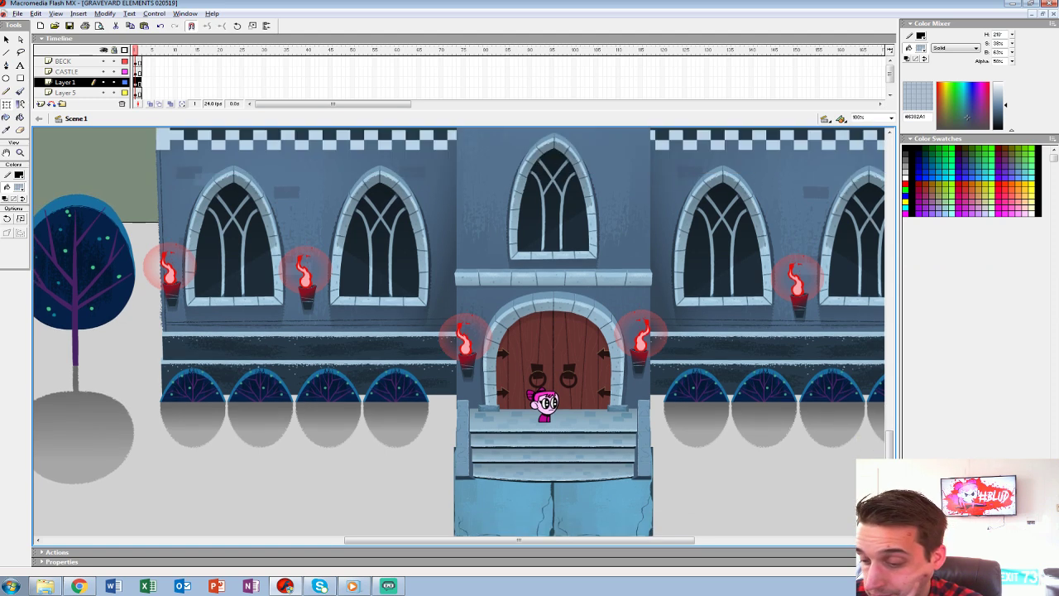
{"action": "scroll", "coordinate": [463, 331], "scroll_direction": "down", "scroll_amount": 1}
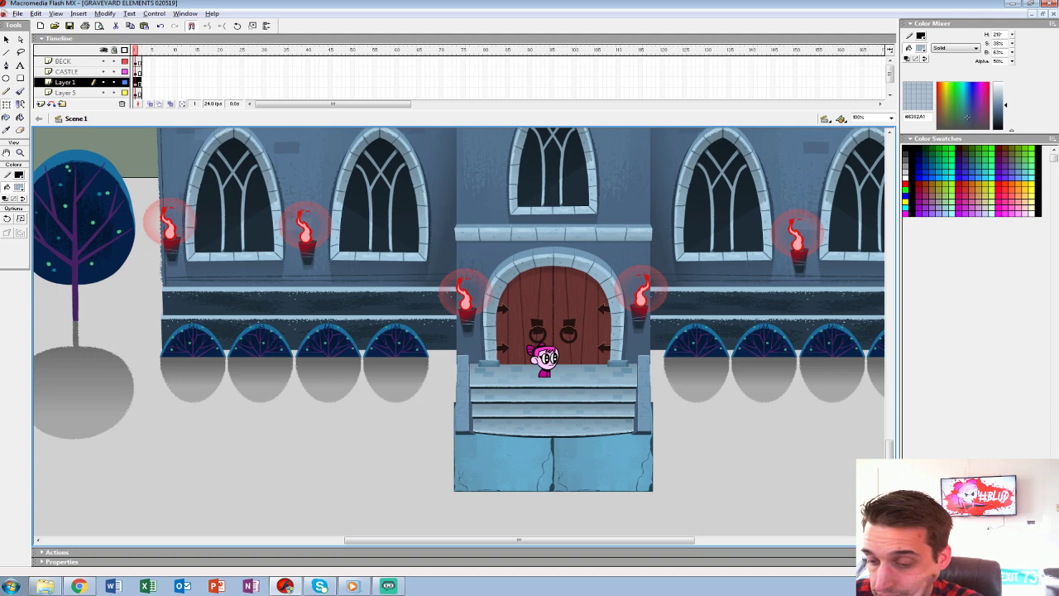
Open the left half of the central tower's roof for editing inside the dungeon front symbol.
{"action": "left_click", "coordinate": [553, 314]}
{"action": "scroll", "coordinate": [553, 314], "scroll_direction": "up", "scroll_amount": 6}
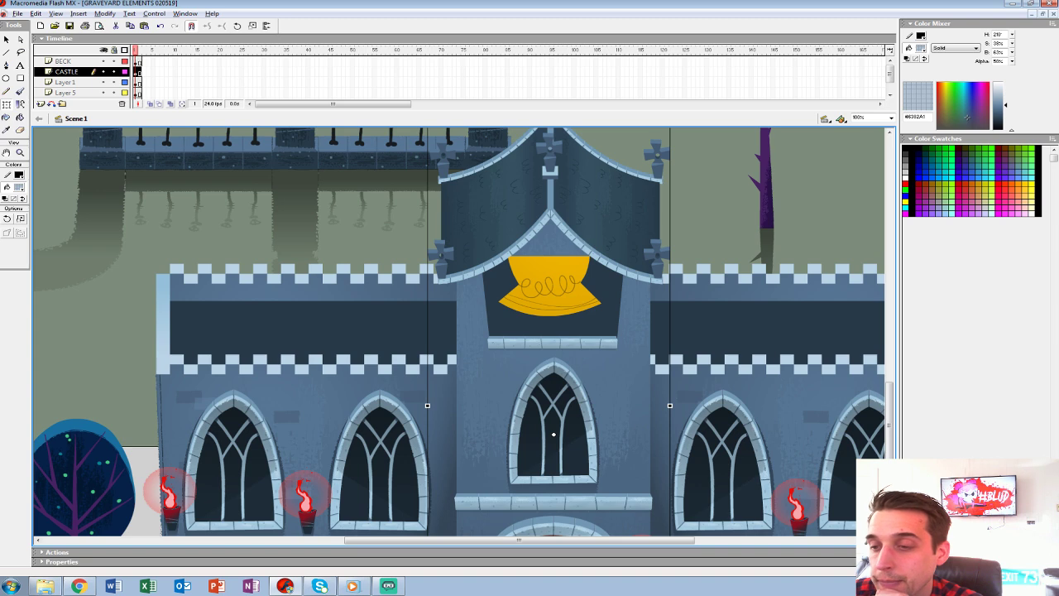
{"action": "double_click", "coordinate": [496, 209]}
{"action": "left_click", "coordinate": [496, 208]}
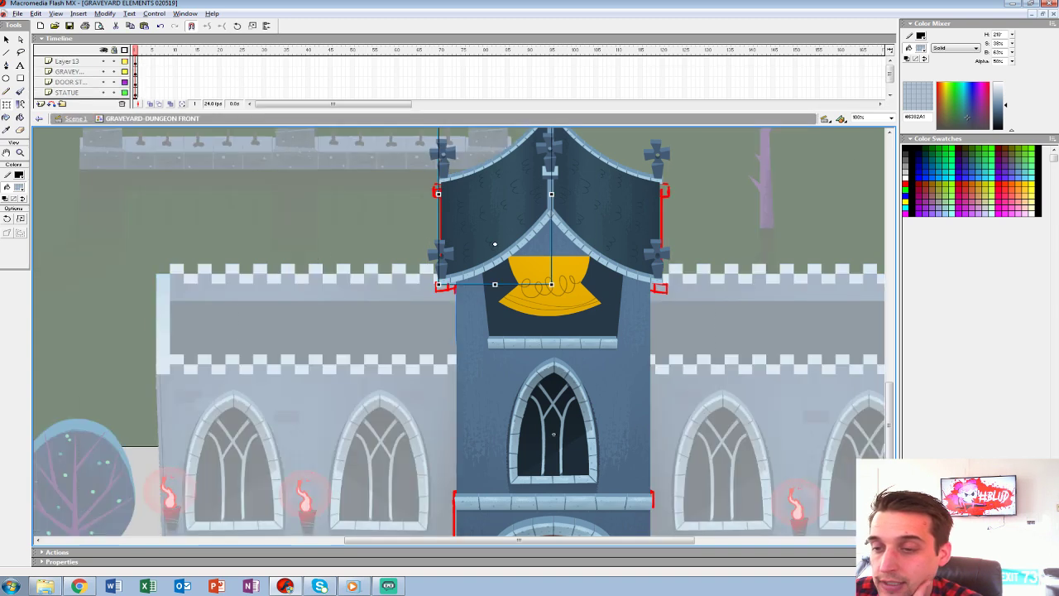
{"action": "double_click", "coordinate": [494, 244]}
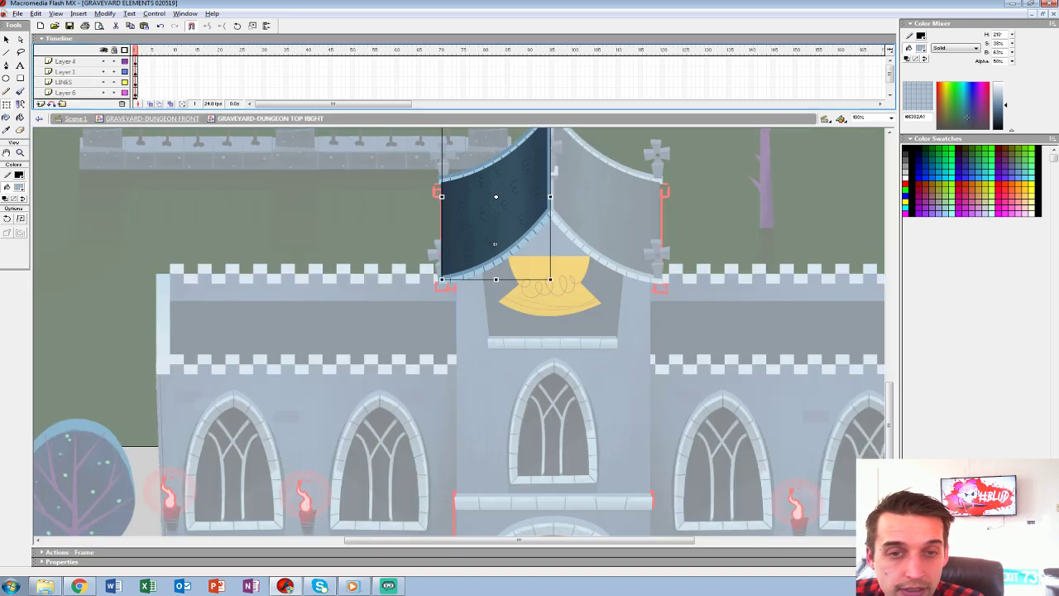
Add a layer named SHADOW beneath all the other layers of the roof symbol.
{"action": "left_click", "coordinate": [495, 244]}
{"action": "key", "text": "ctrl+shift+d"}
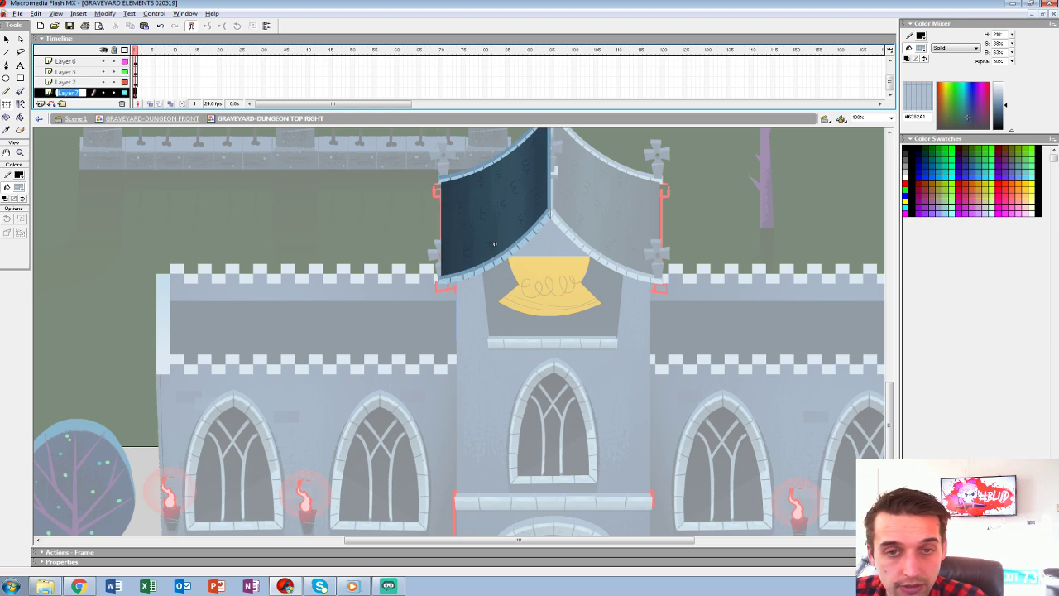
{"action": "type", "text": "SHAD"}
{"action": "type", "text": "OW"}
{"action": "key", "text": "Return"}
Outline the roof's shadow with vertical lines at the gable centre and tower edge, joined by a line curved parallel to the lower eave.
{"action": "key", "text": "ctrl+="}
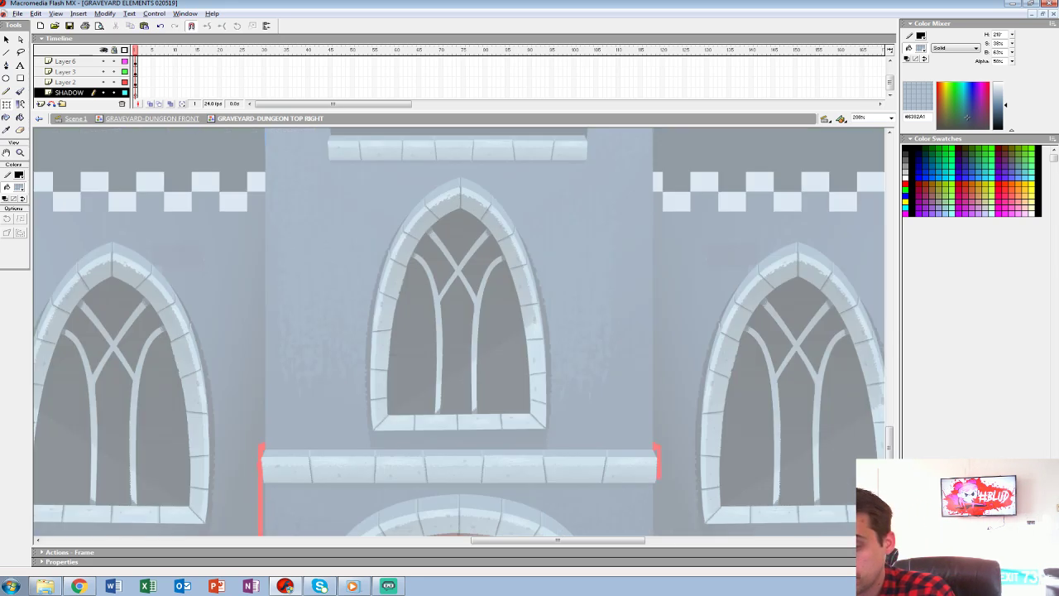
{"action": "scroll", "coordinate": [312, 378], "scroll_direction": "up", "scroll_amount": 10}
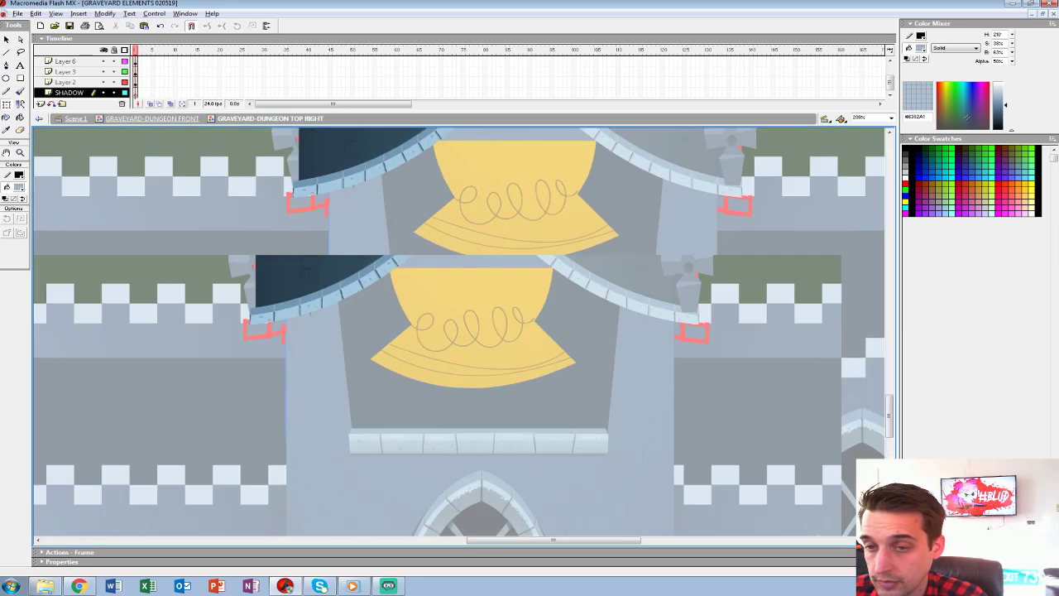
{"action": "key", "text": "n"}
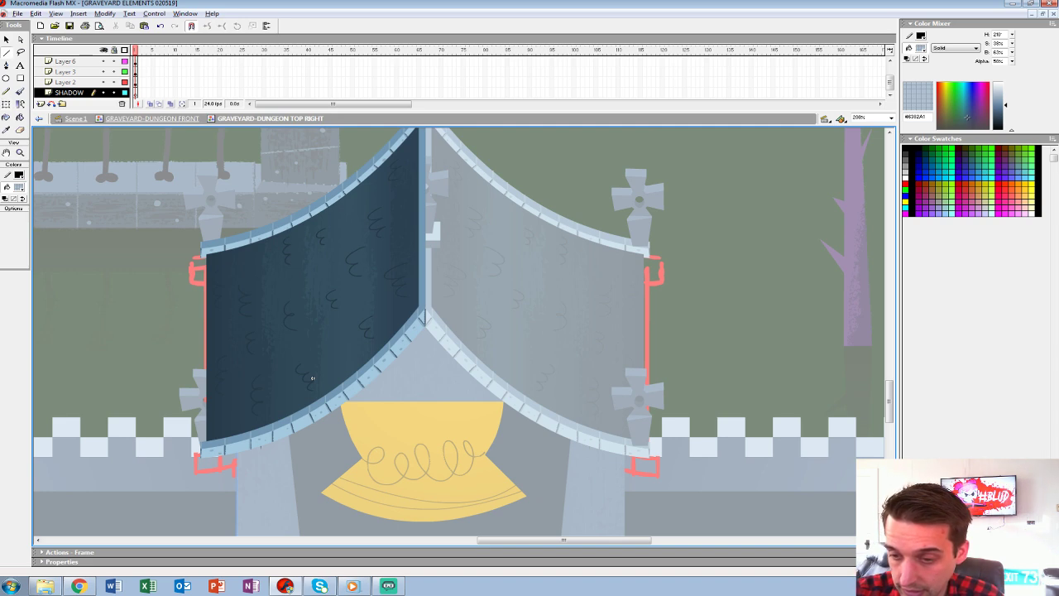
{"action": "left_click_drag", "start_coordinate": [425, 313], "coordinate": [425, 445]}
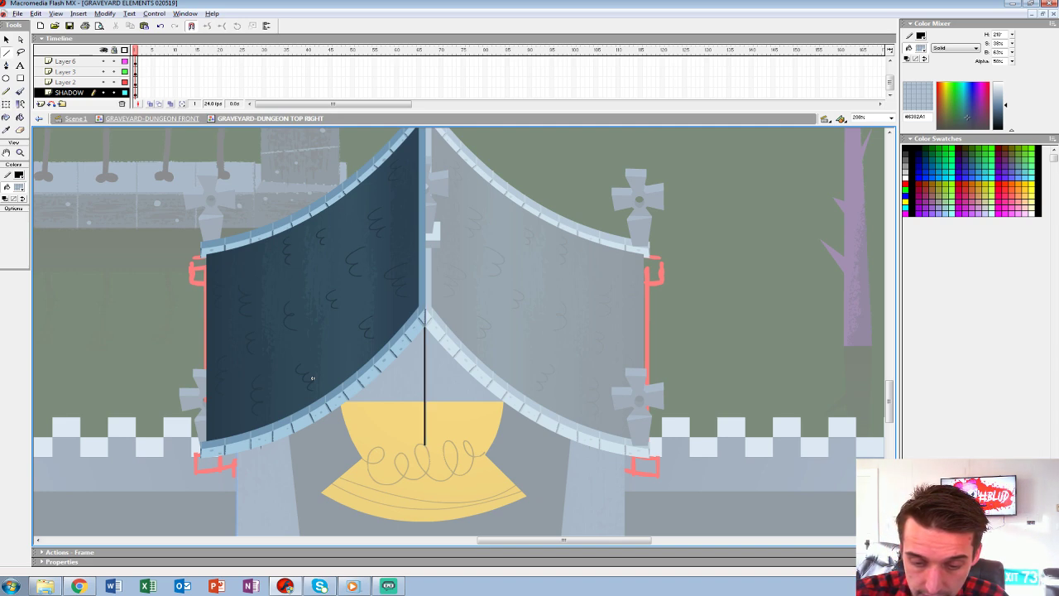
{"action": "left_click_drag", "start_coordinate": [237, 453], "coordinate": [237, 526]}
{"action": "mouse_move", "coordinate": [219, 473]}
{"action": "left_mouse_down"}
{"action": "mouse_move", "coordinate": [425, 398]}
{"action": "mouse_move", "coordinate": [431, 341]}
{"action": "left_mouse_up"}
{"action": "key", "text": "v"}
{"action": "left_click_drag", "start_coordinate": [331, 404], "coordinate": [340, 422]}
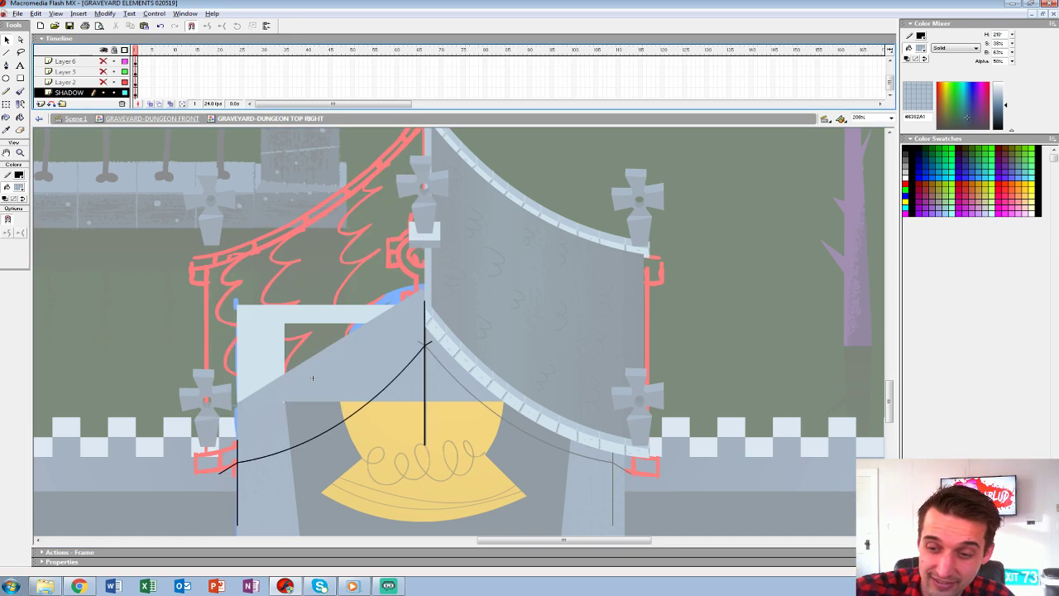
Close the shadow outline with a diagonal line from the gable peak to the eave, extending the tower-edge line up to meet it.
{"action": "key", "text": "n"}
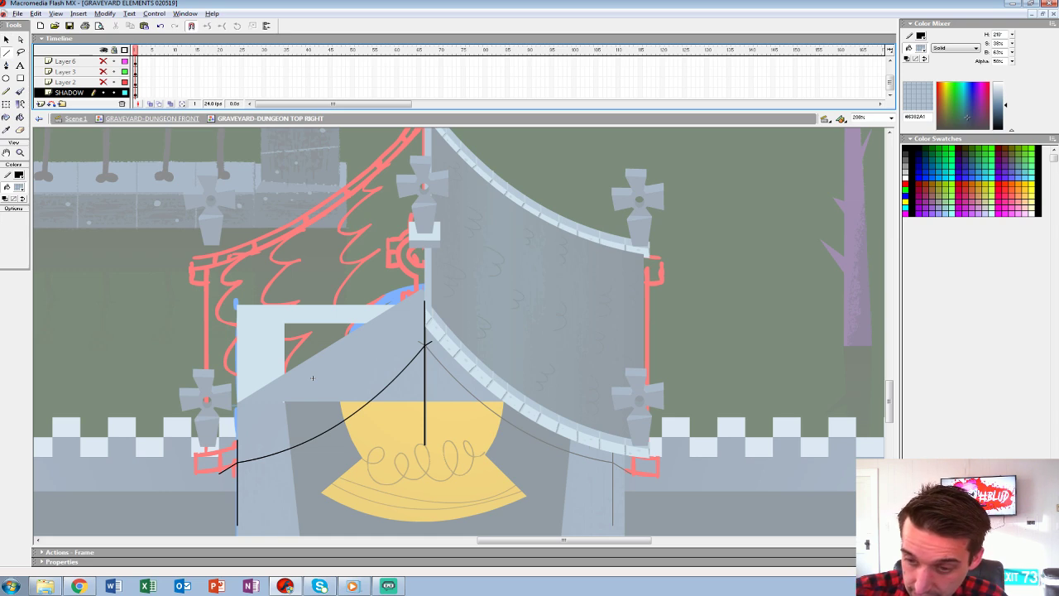
{"action": "left_click_drag", "start_coordinate": [424, 308], "coordinate": [211, 441]}
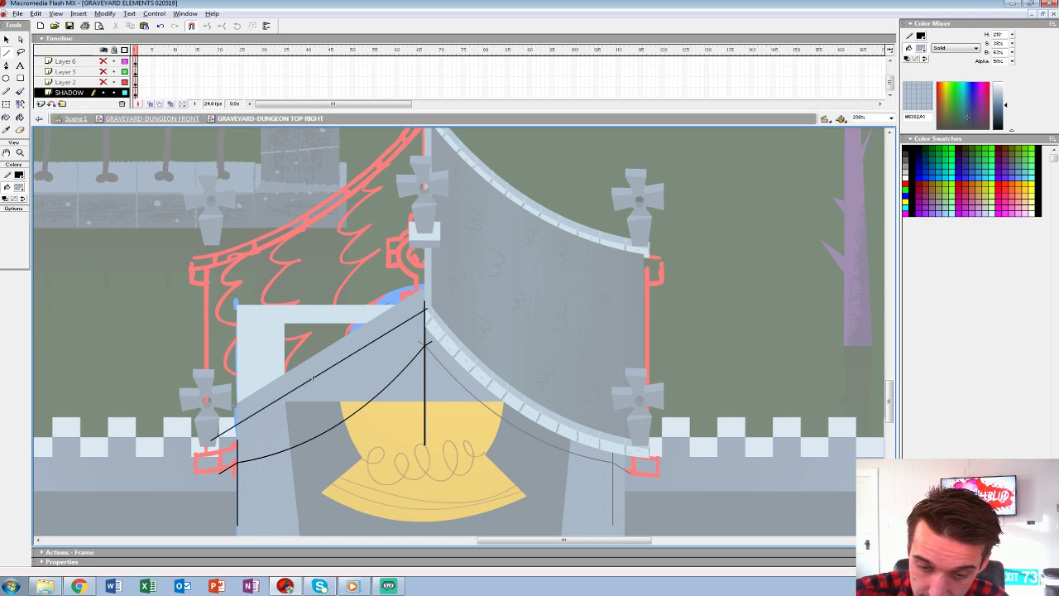
{"action": "key", "text": "v"}
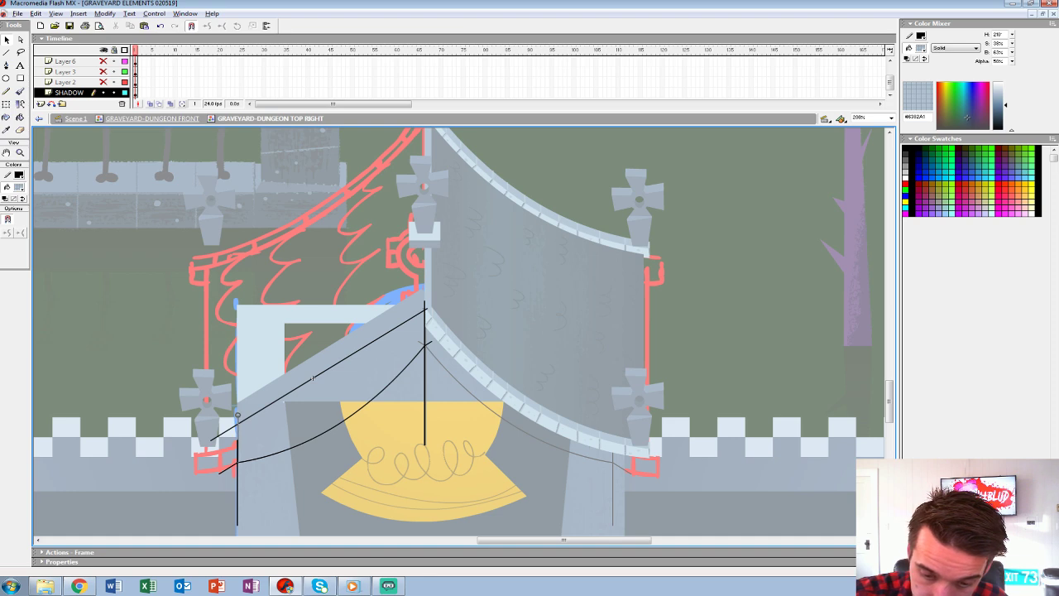
Fill the outlined shadow area with a linear gradient using black at 25% alpha.
{"action": "key", "text": "k"}
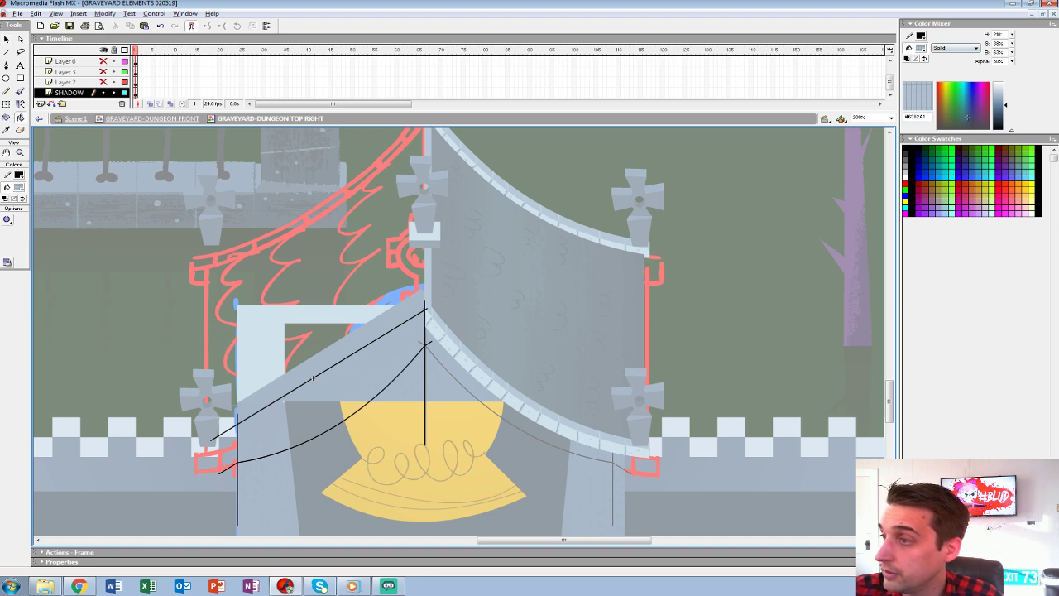
{"action": "left_click", "coordinate": [956, 48]}
{"action": "left_click", "coordinate": [951, 66]}
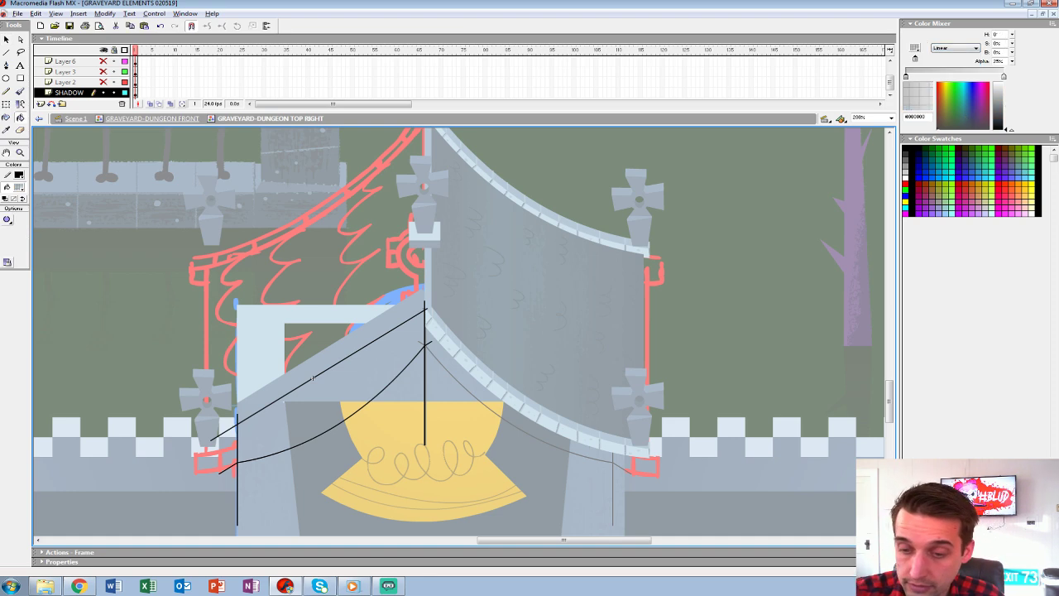
{"action": "left_click", "coordinate": [313, 378]}
Delete the shadow's construction lines and show the hidden roof layers again.
{"action": "key", "text": "v"}
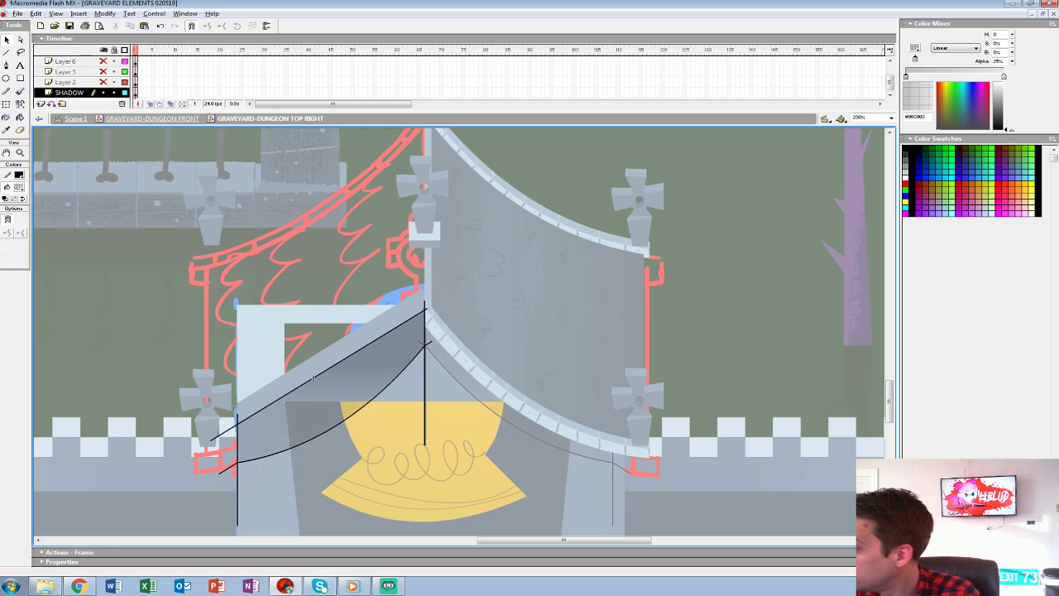
{"action": "double_click", "coordinate": [313, 378]}
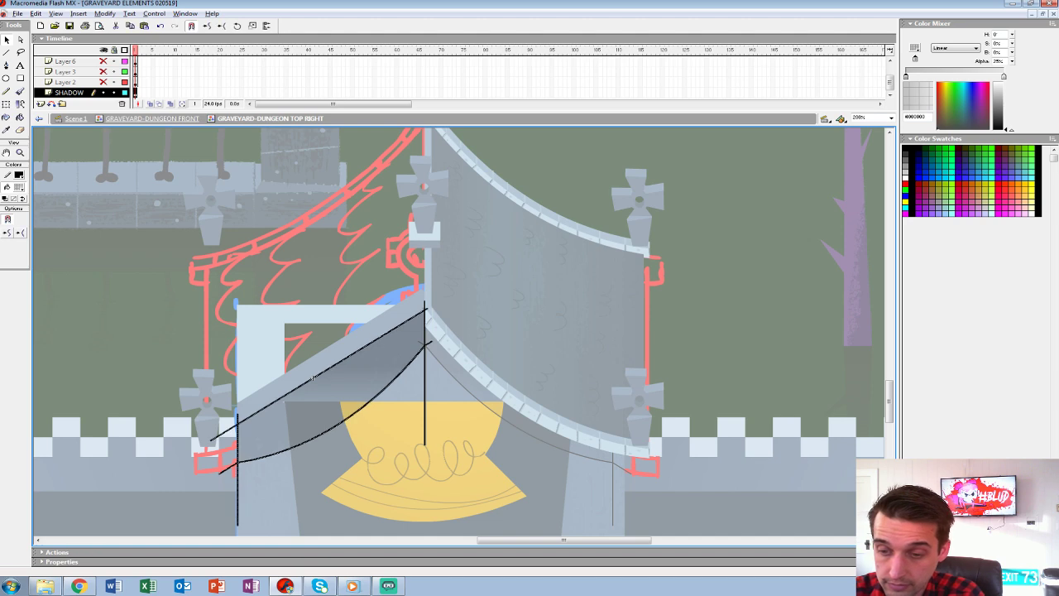
{"action": "key", "text": "Delete"}
{"action": "key", "text": "Delete"}
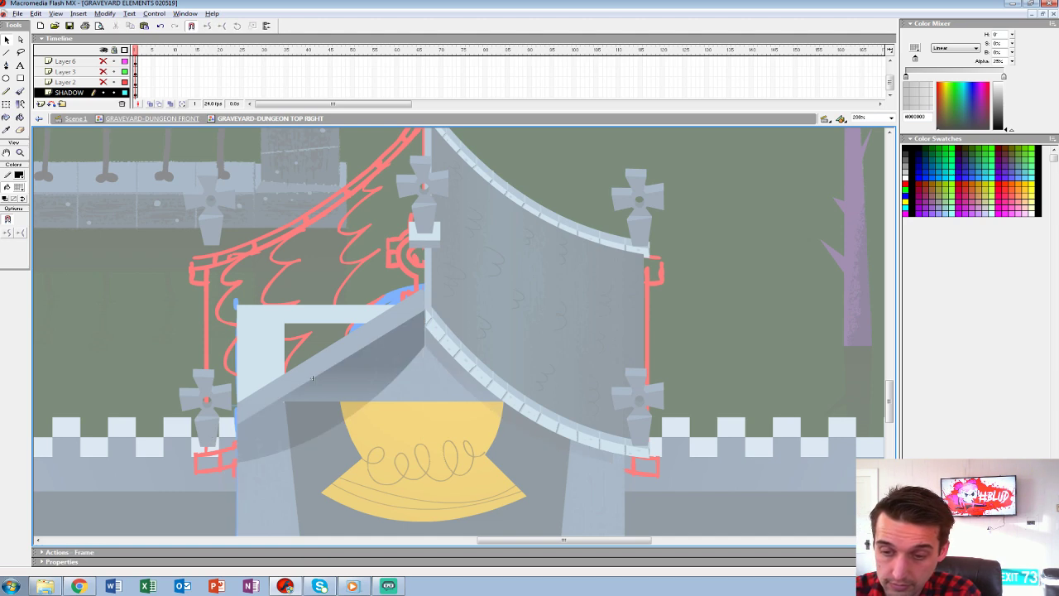
{"action": "left_click", "coordinate": [104, 50]}
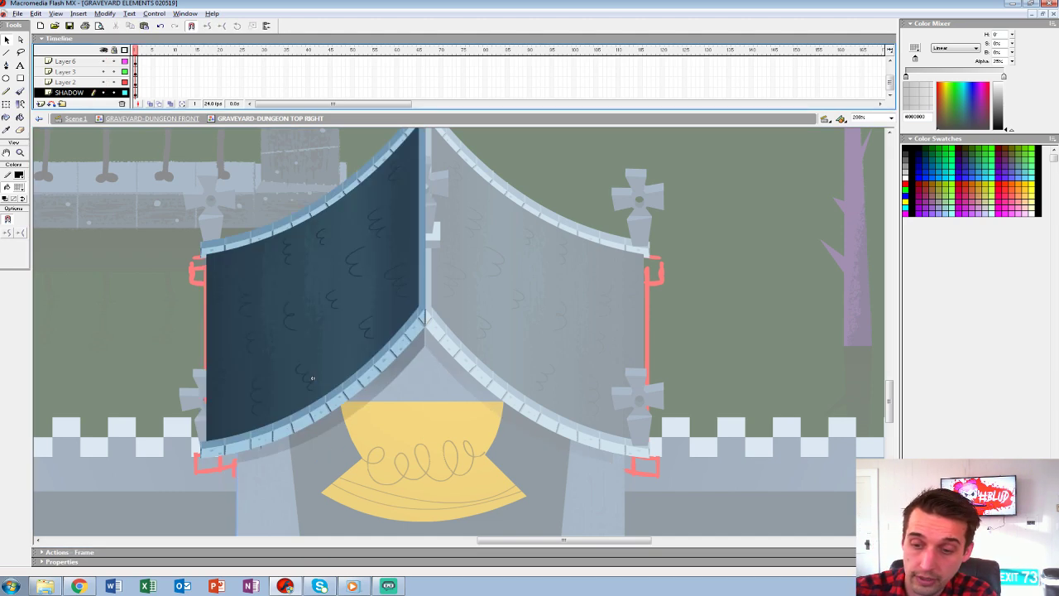
{"action": "left_click", "coordinate": [312, 378]}
{"action": "key", "text": "Delete"}
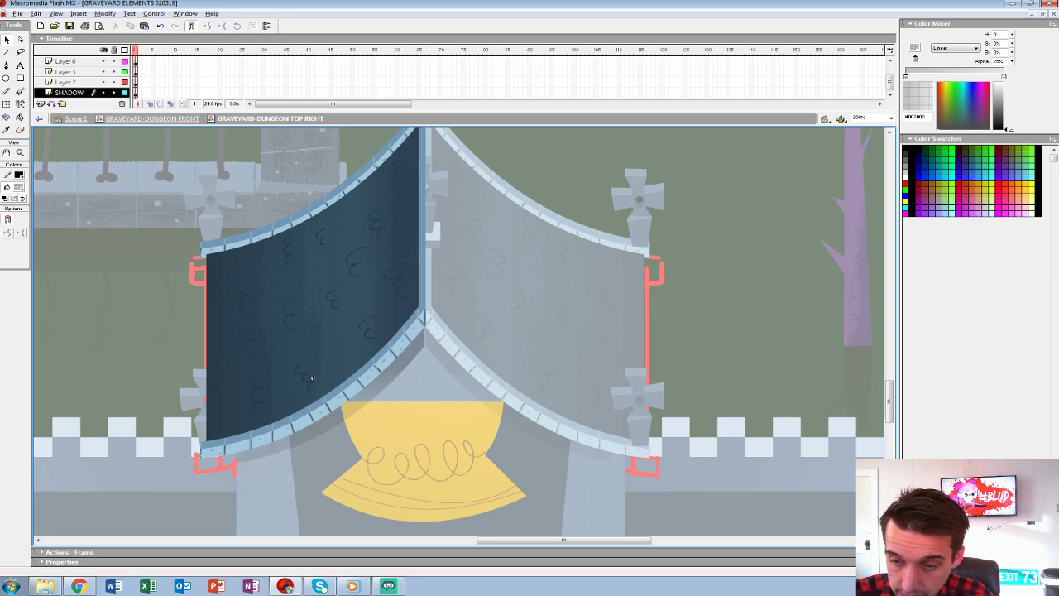
{"action": "key", "text": "ctrl+z"}
{"action": "key", "text": "ctrl+equal"}
{"action": "key", "text": "Delete"}
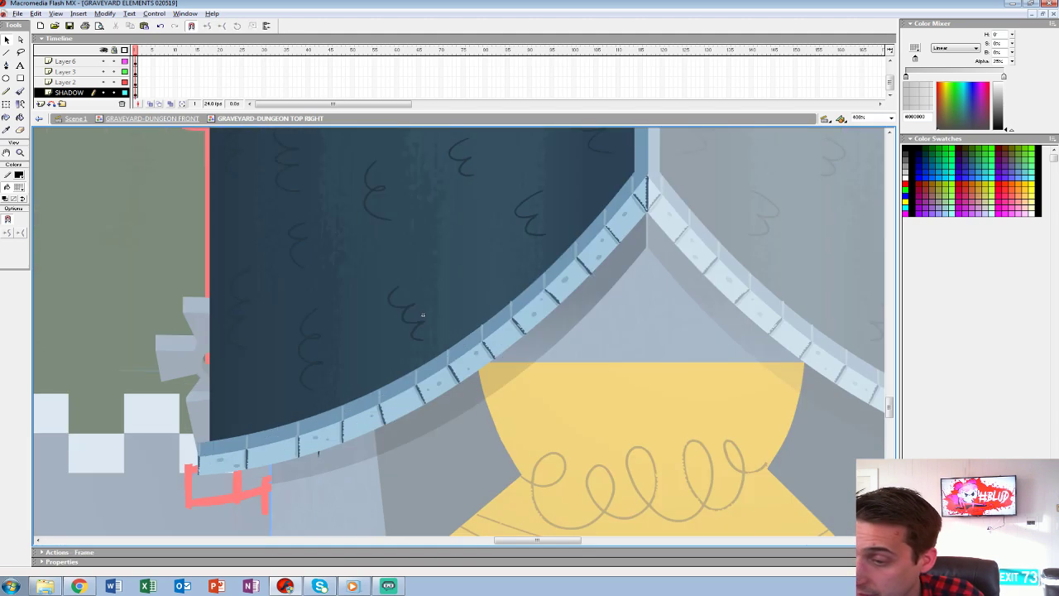
Roughen the lower edge of the shadow beneath the roof's eave with the Eraser so it looks ragged.
{"action": "key", "text": "a"}
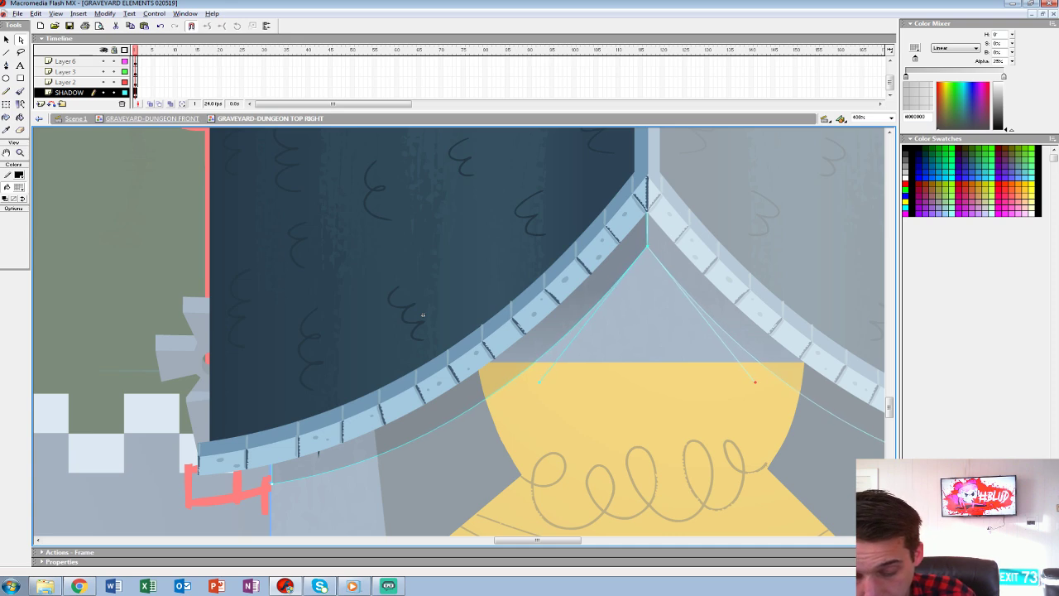
{"action": "key", "text": "v"}
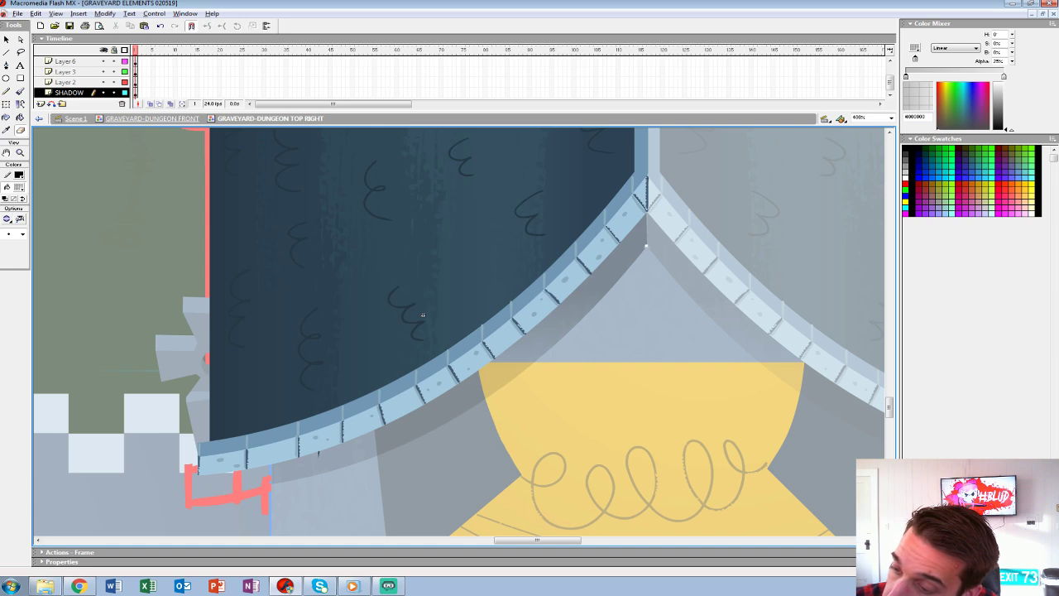
{"action": "key", "text": "ctrl+minus"}
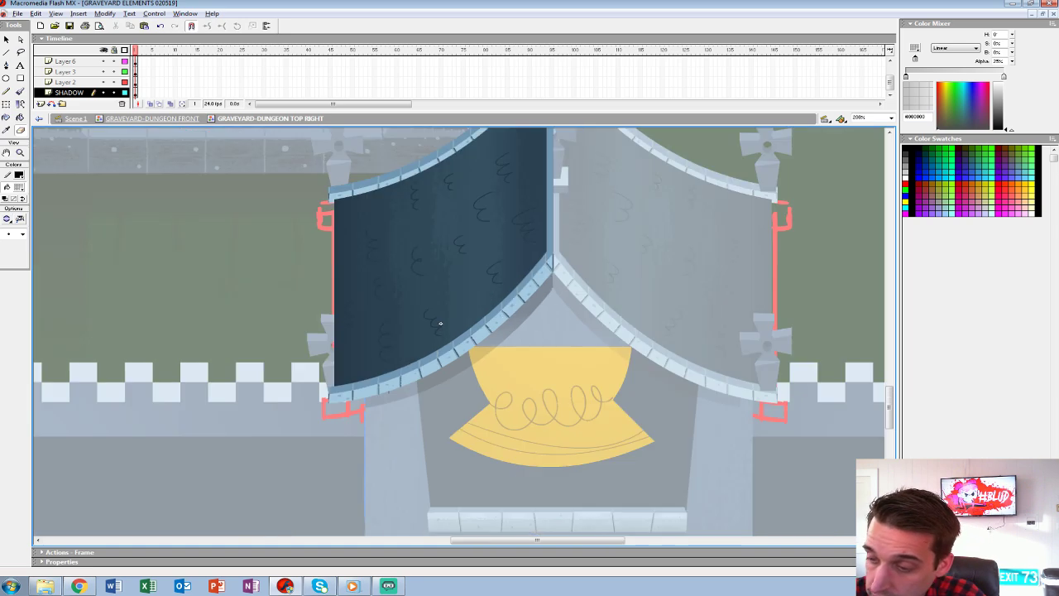
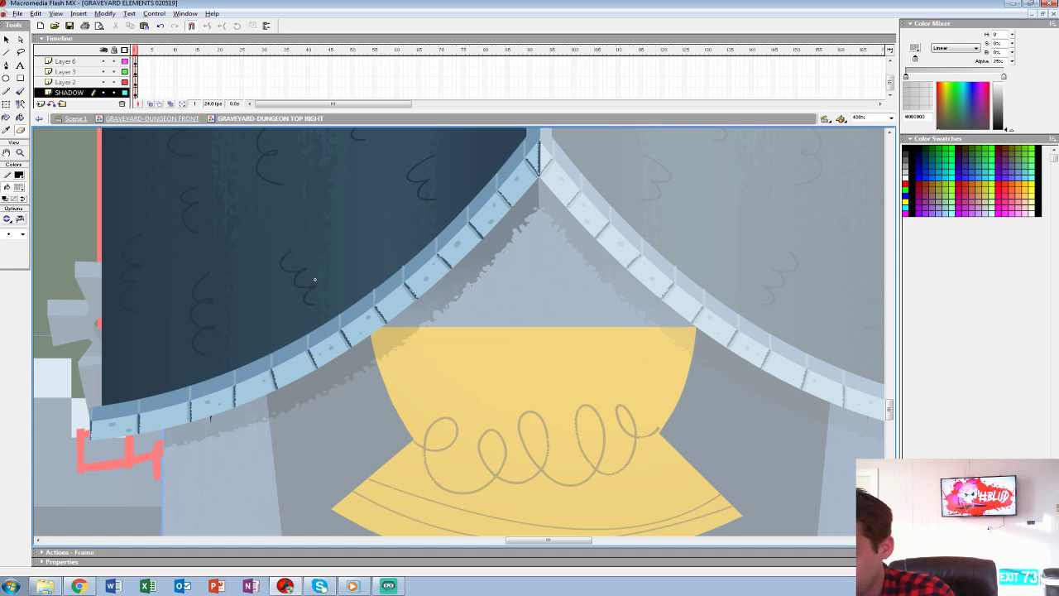
{"action": "key", "text": "ctrl+minus"}
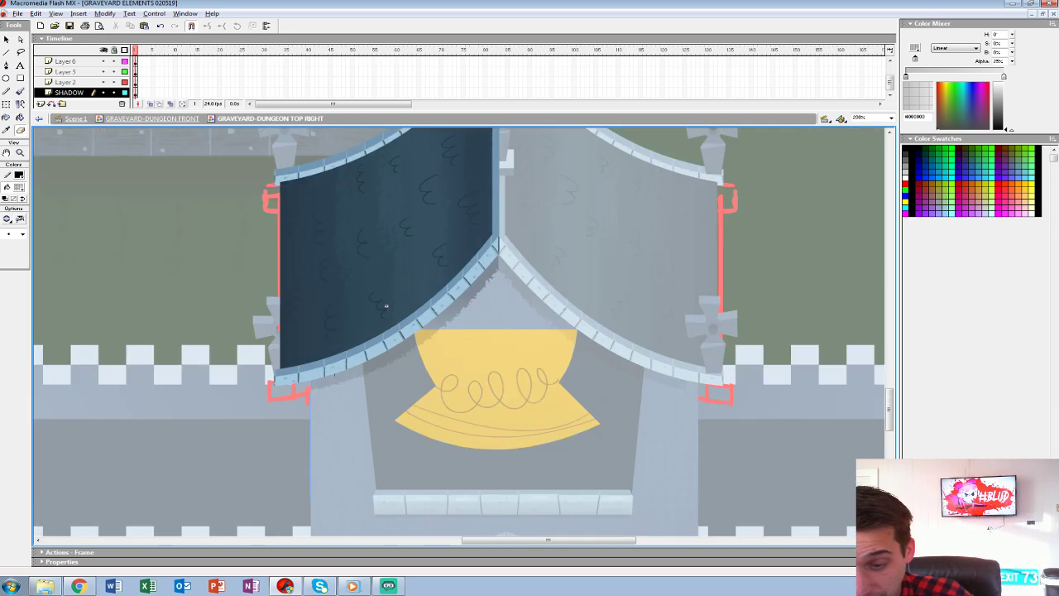
{"action": "key", "text": "v"}
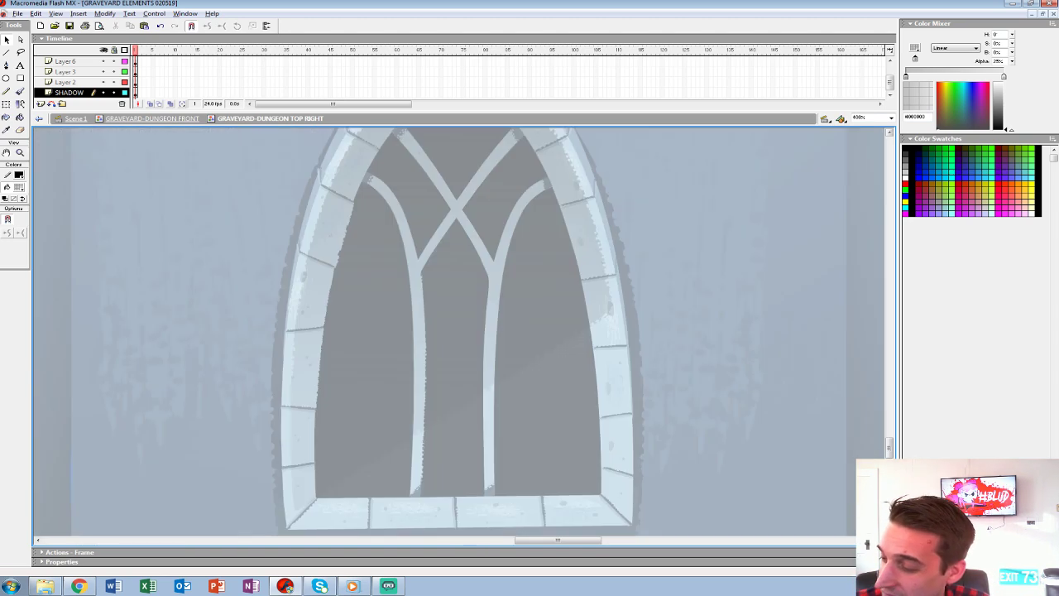
Close the roof symbol and check its finished shadow in the dungeon front artwork and the full scene.
{"action": "scroll", "coordinate": [455, 330], "scroll_direction": "up", "scroll_amount": 2}
{"action": "left_click_drag", "start_coordinate": [889, 446], "coordinate": [888, 417]}
{"action": "key", "text": "e"}
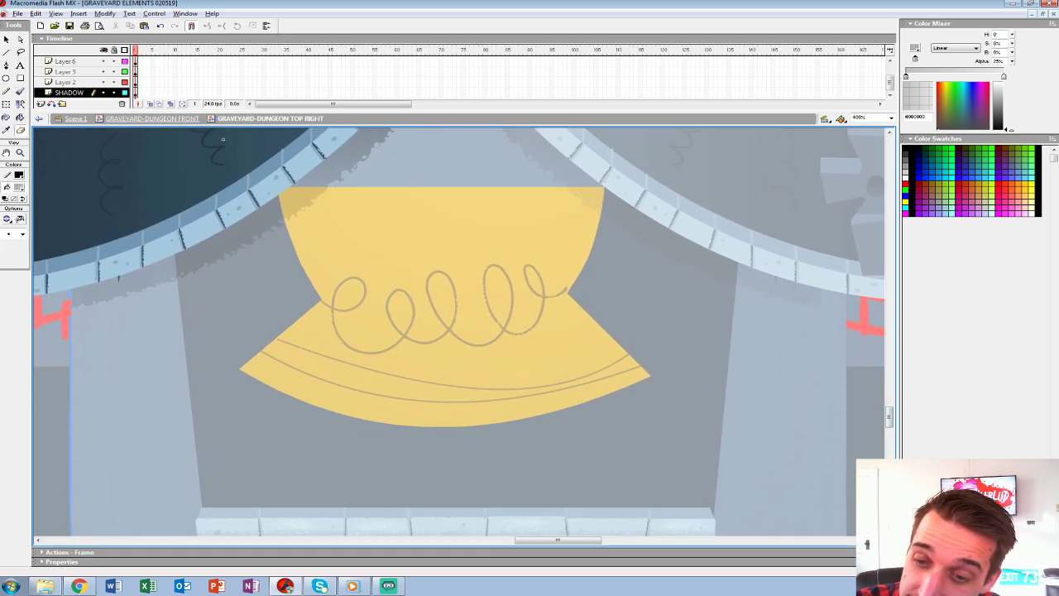
{"action": "left_click_drag", "start_coordinate": [222, 139], "coordinate": [272, 219]}
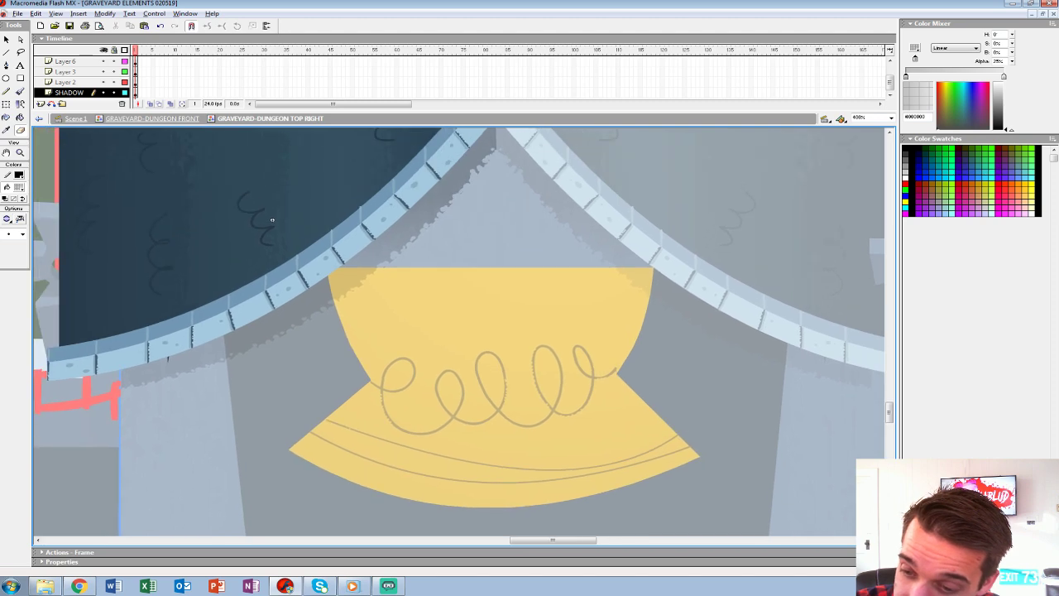
{"action": "key", "text": "v"}
{"action": "double_click", "coordinate": [272, 220]}
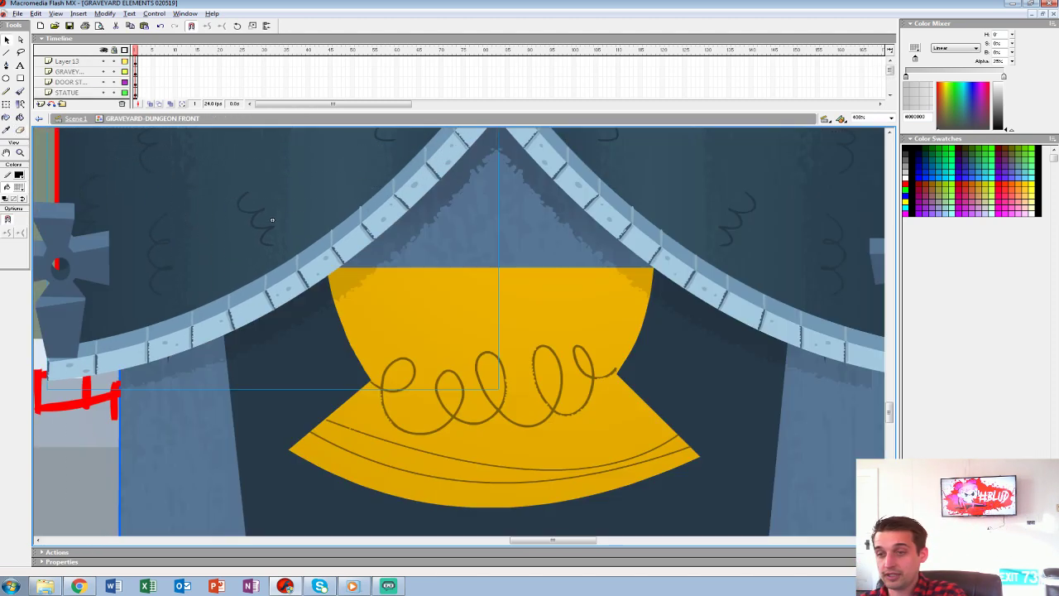
{"action": "key", "text": "ctrl+minus"}
{"action": "key", "text": "Escape"}
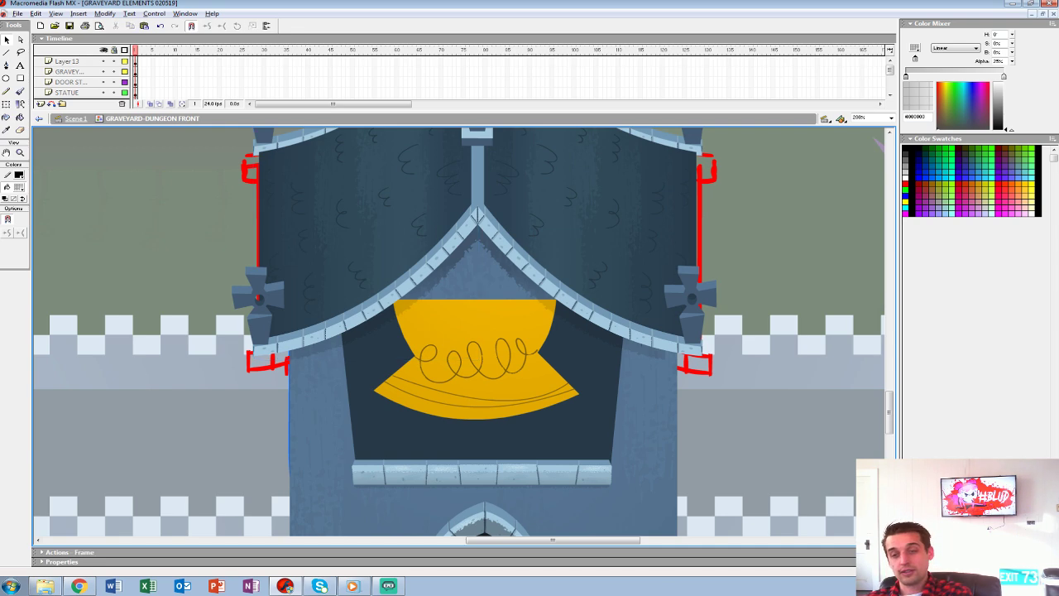
{"action": "left_click_drag", "start_coordinate": [497, 331], "coordinate": [468, 294]}
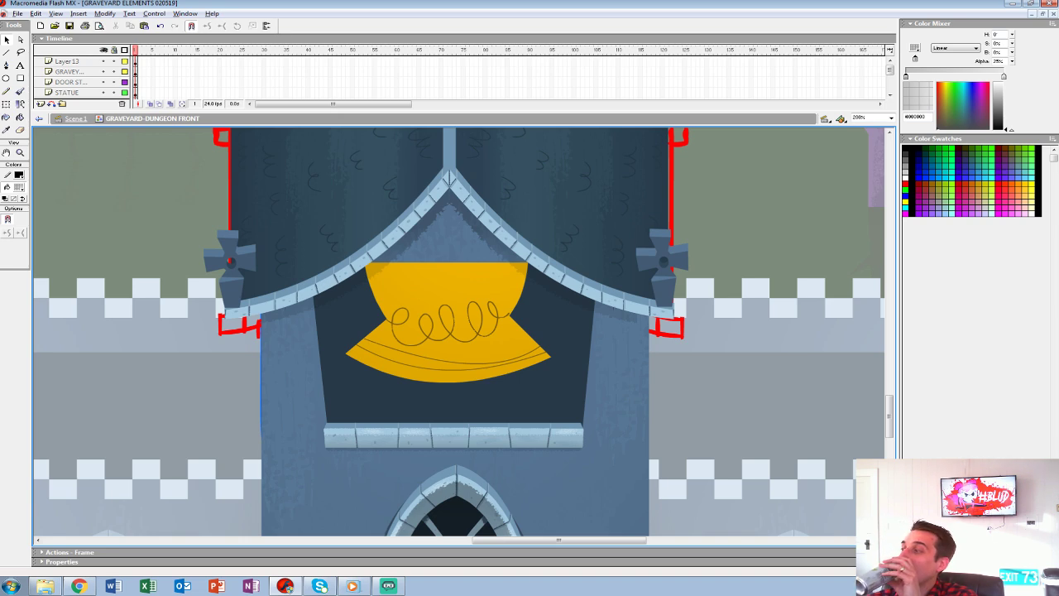
{"action": "key", "text": "ctrl+e"}
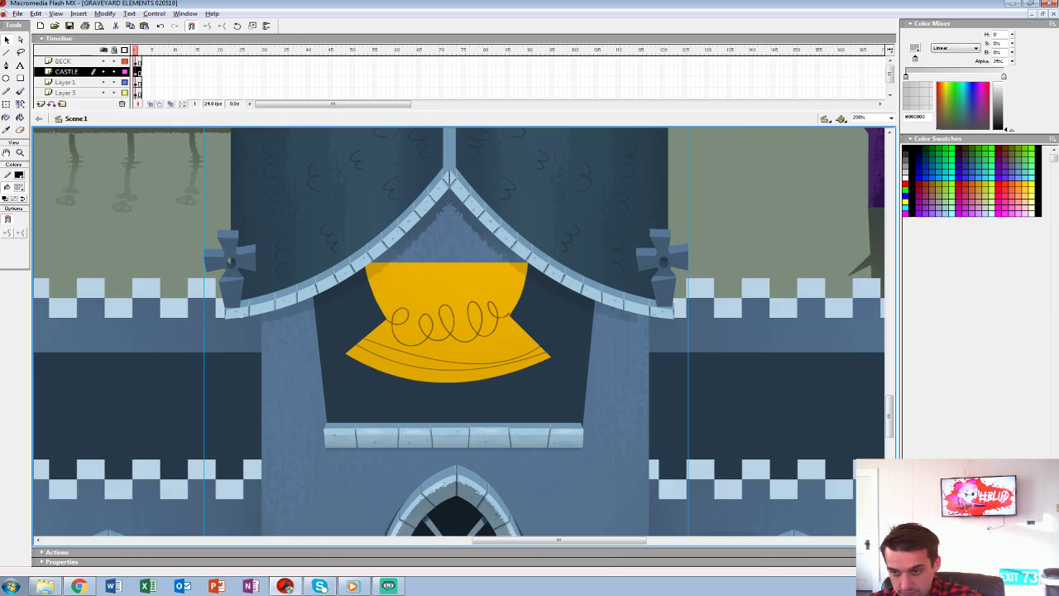
{"action": "key", "text": "ctrl+e"}
Open the bell symbol and add two new layers above its existing artwork.
{"action": "left_click", "coordinate": [453, 435]}
{"action": "left_click", "coordinate": [448, 277]}
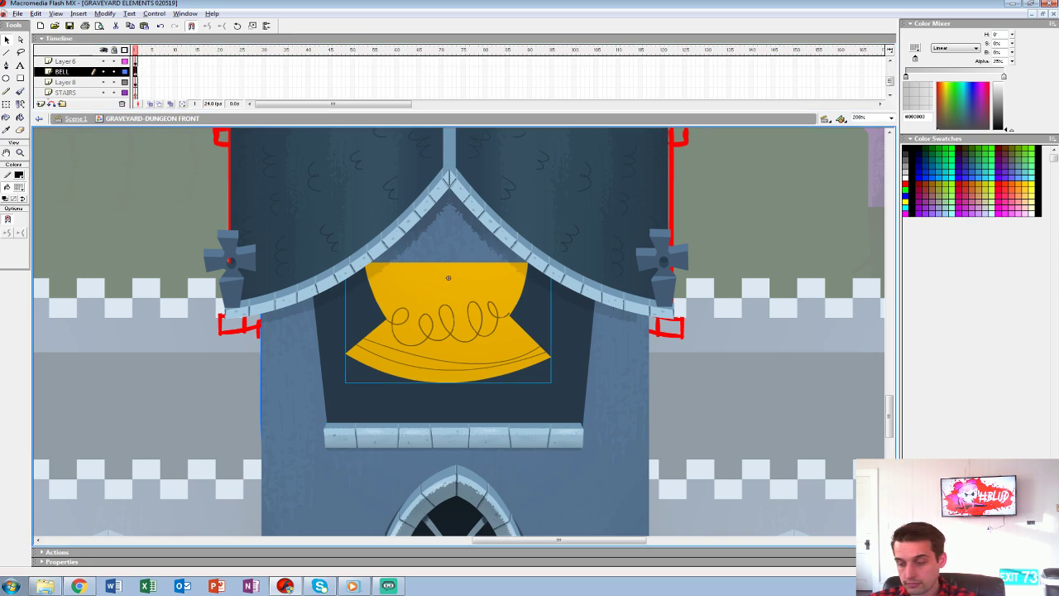
{"action": "double_click", "coordinate": [447, 277]}
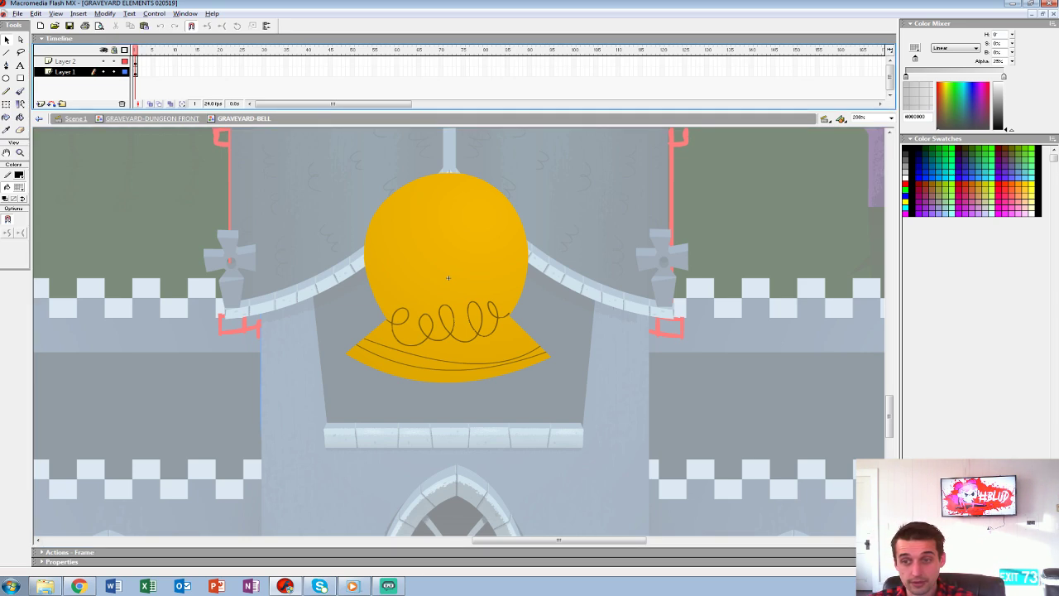
{"action": "key", "text": "ctrl+a"}
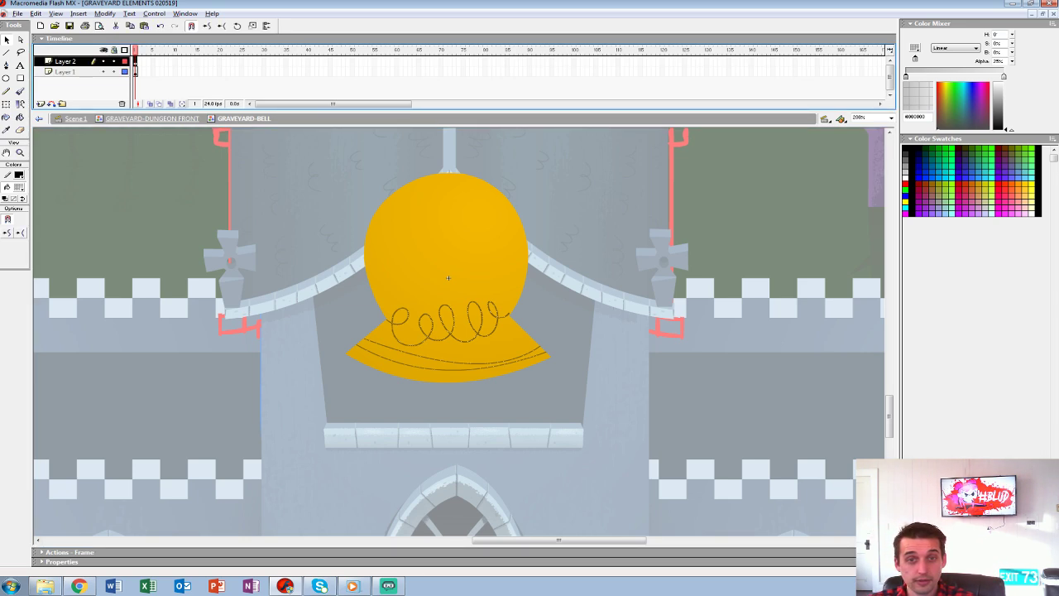
{"action": "left_click", "coordinate": [40, 103]}
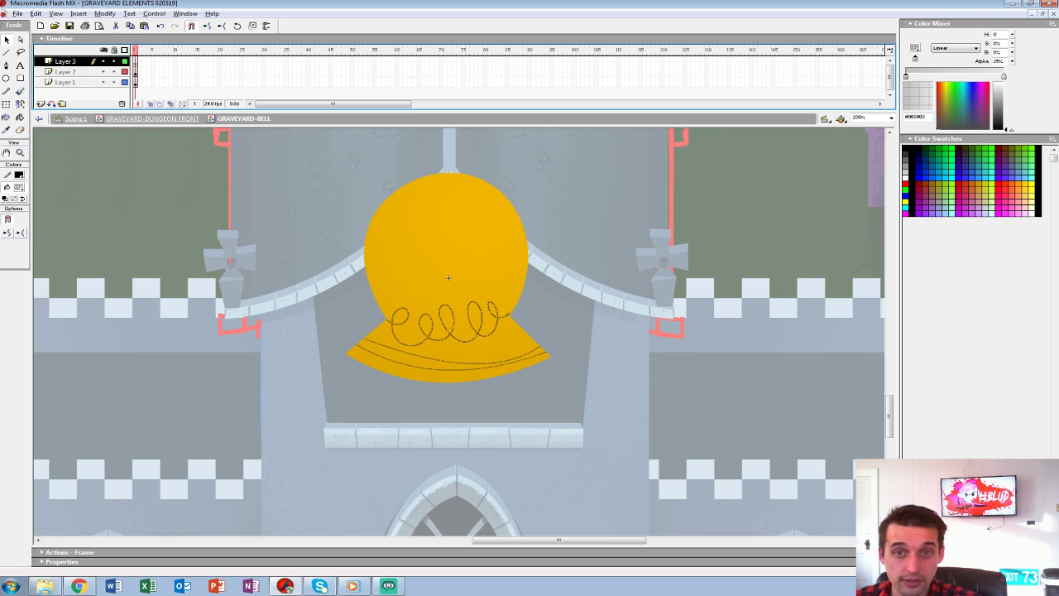
{"action": "key", "text": "Escape"}
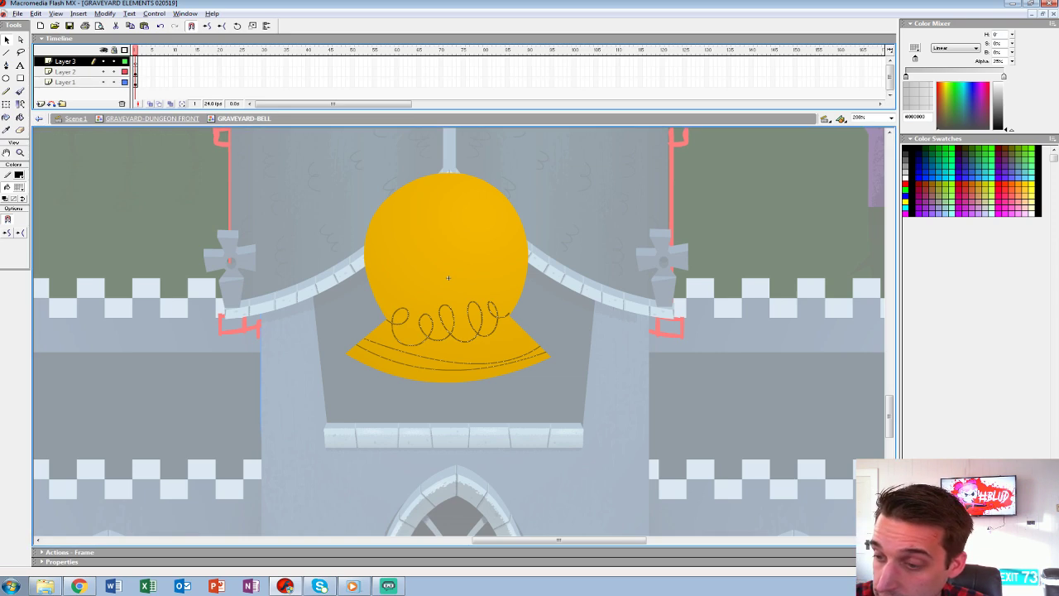
{"action": "left_click", "coordinate": [39, 103]}
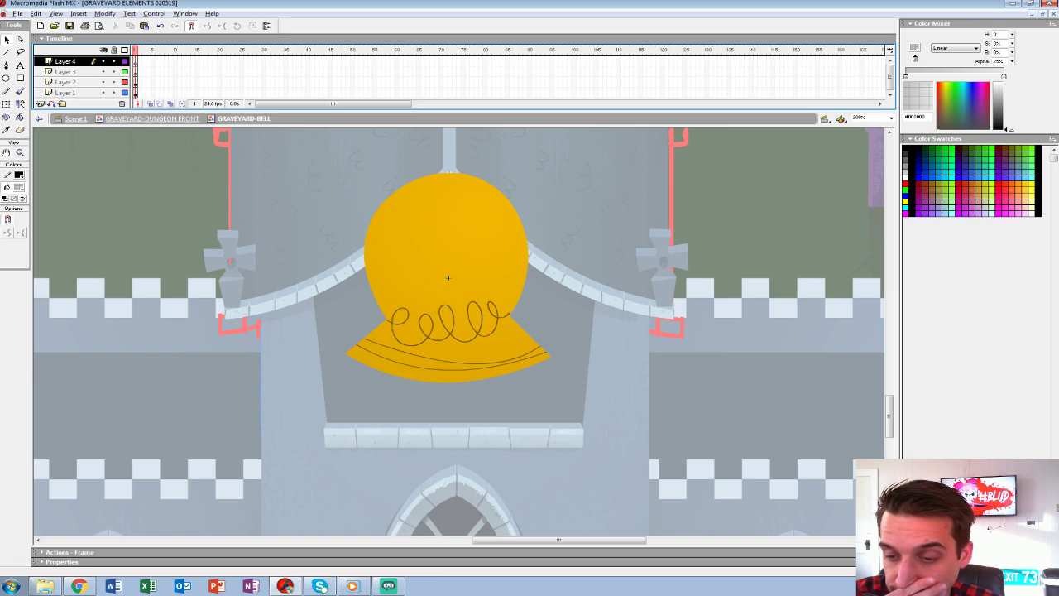
Draw a rising diagonal line across the bell's dome and place a stroke outline of the bell on the same top layer.
{"action": "key", "text": "n"}
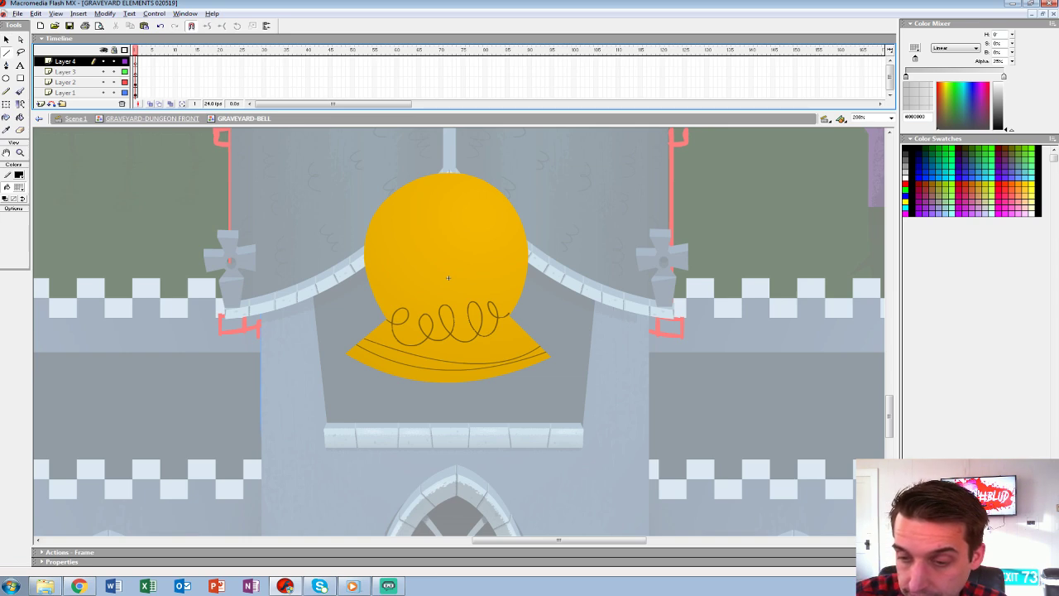
{"action": "left_click_drag", "start_coordinate": [335, 311], "coordinate": [596, 203]}
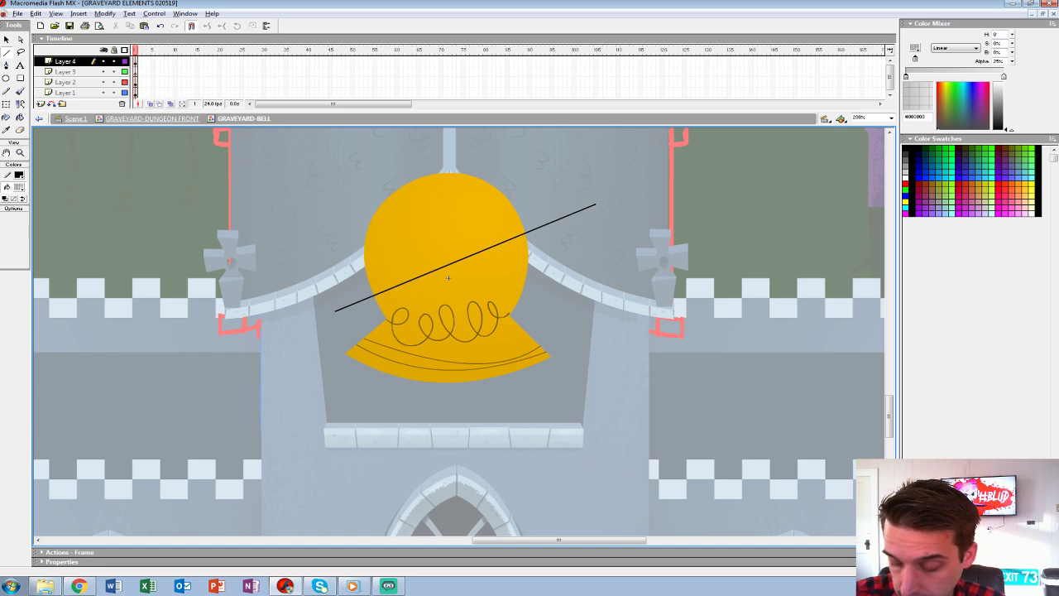
{"action": "key", "text": "v"}
{"action": "left_click", "coordinate": [448, 278]}
{"action": "key", "text": "s"}
{"action": "left_click", "coordinate": [447, 278]}
{"action": "key", "text": "v"}
{"action": "double_click", "coordinate": [527, 269]}
{"action": "key", "text": "ctrl+x"}
{"action": "left_click", "coordinate": [466, 257]}
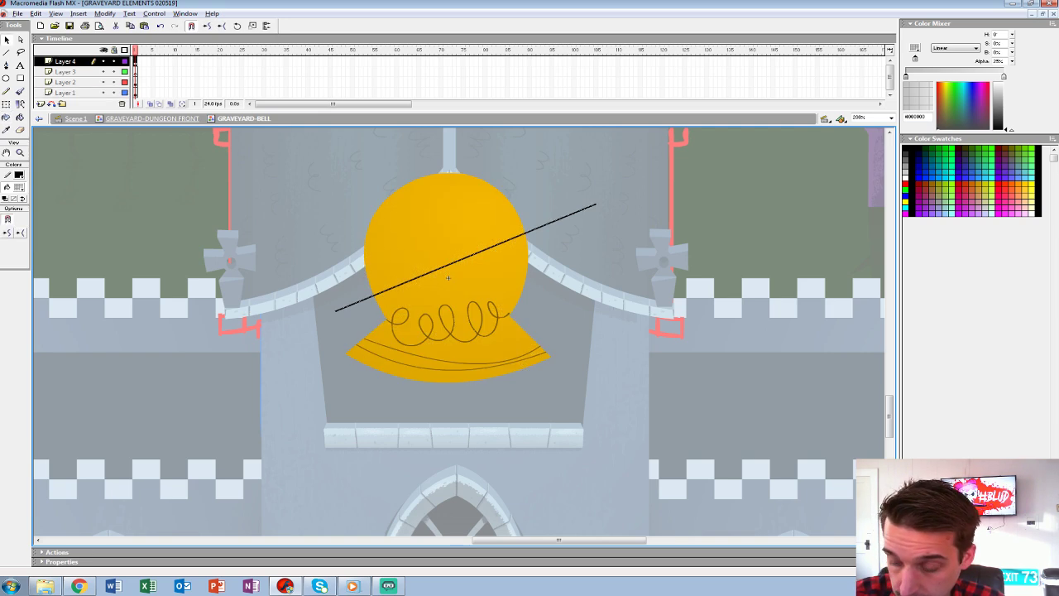
{"action": "key", "text": "ctrl+shift+v"}
Fill the dome area above the diagonal with the 25% alpha black gradient, with the lower layers locked, and delete the outline strokes.
{"action": "key", "text": "k"}
{"action": "left_click_drag", "start_coordinate": [115, 93], "coordinate": [114, 82]}
{"action": "left_click", "coordinate": [447, 278]}
{"action": "left_click_drag", "start_coordinate": [439, 194], "coordinate": [453, 294]}
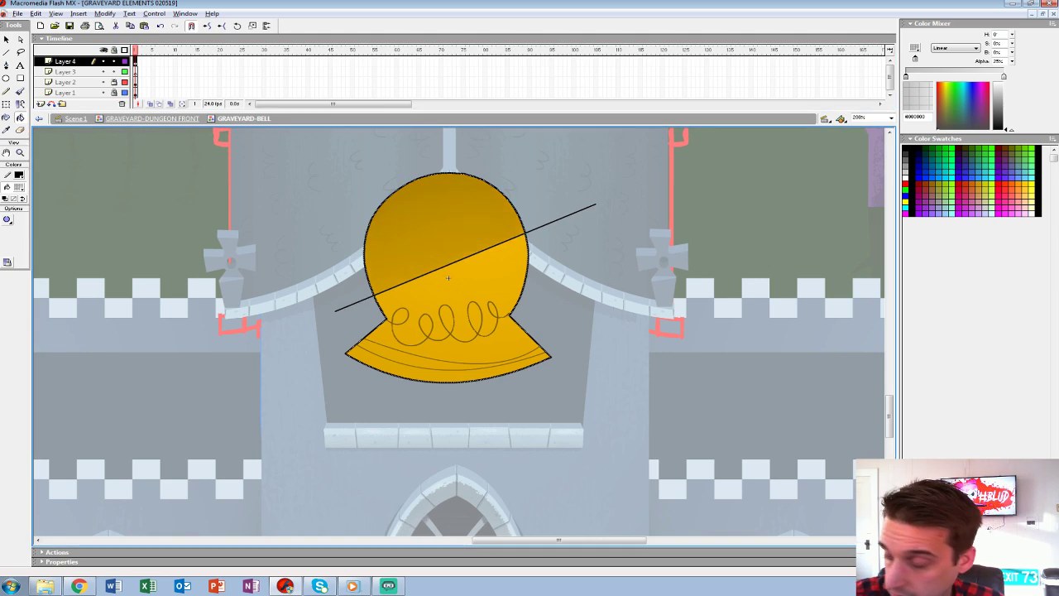
{"action": "key", "text": "v"}
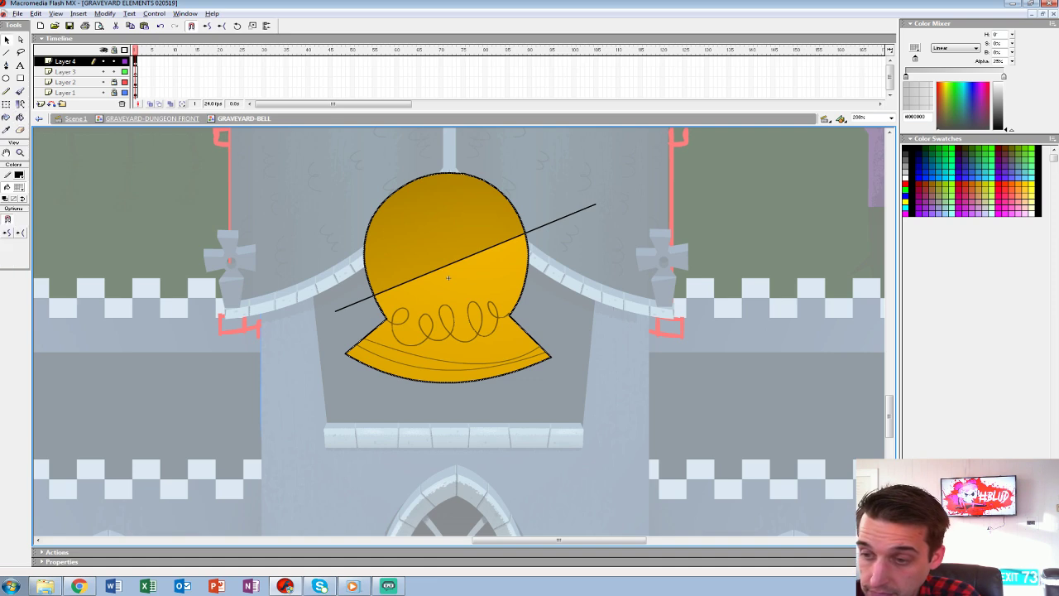
{"action": "key", "text": "Delete"}
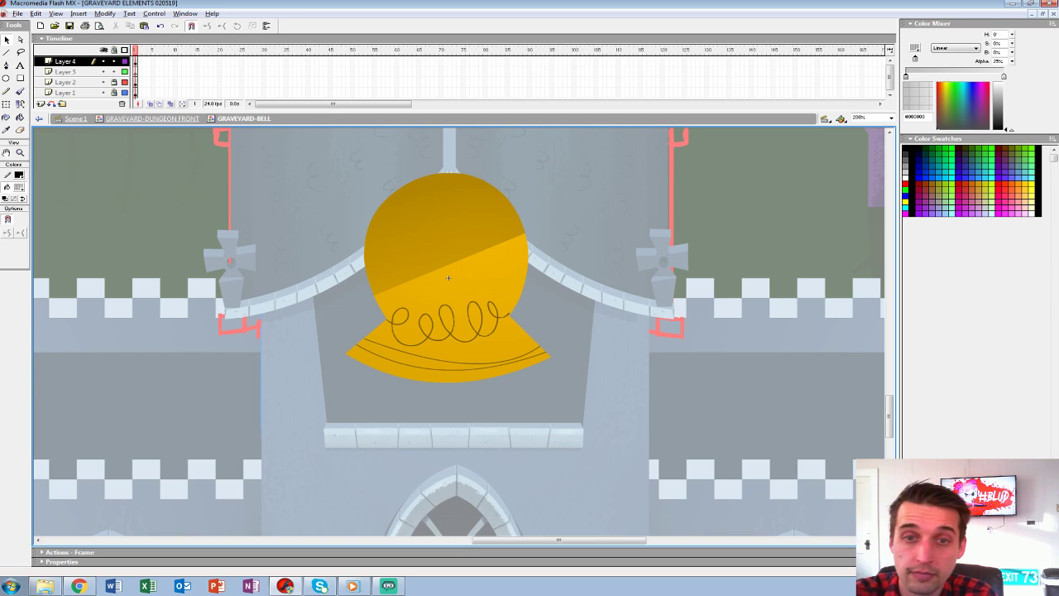
Roughen the lower diagonal edge of the bell's shadow with the Eraser so it looks ragged.
{"action": "key", "text": "ctrl+equal"}
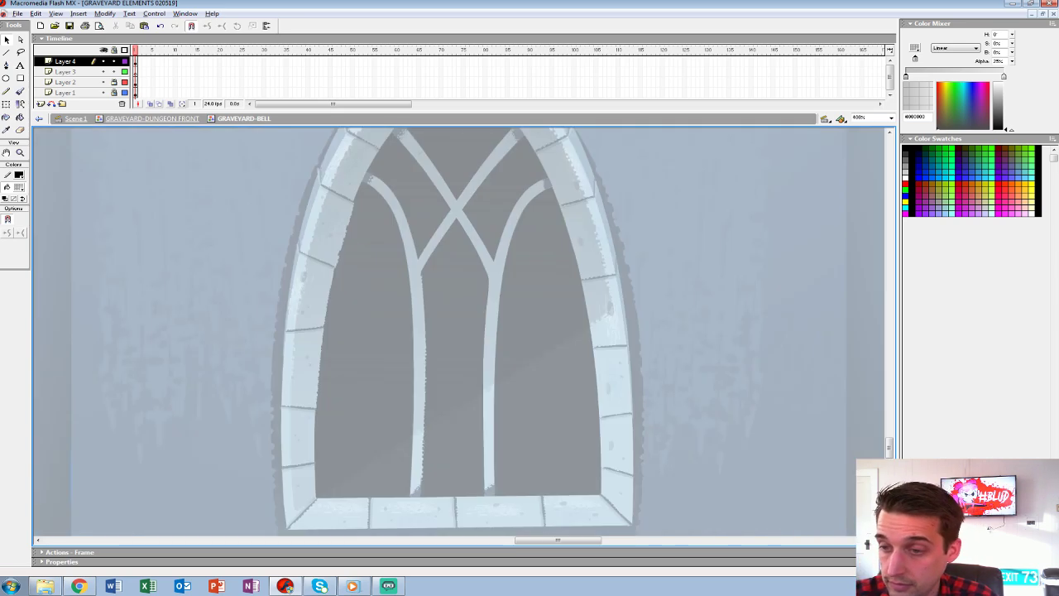
{"action": "left_click_drag", "start_coordinate": [488, 140], "coordinate": [427, 530]}
{"action": "left_click_drag", "start_coordinate": [397, 248], "coordinate": [432, 455]}
{"action": "left_click_drag", "start_coordinate": [418, 162], "coordinate": [412, 320]}
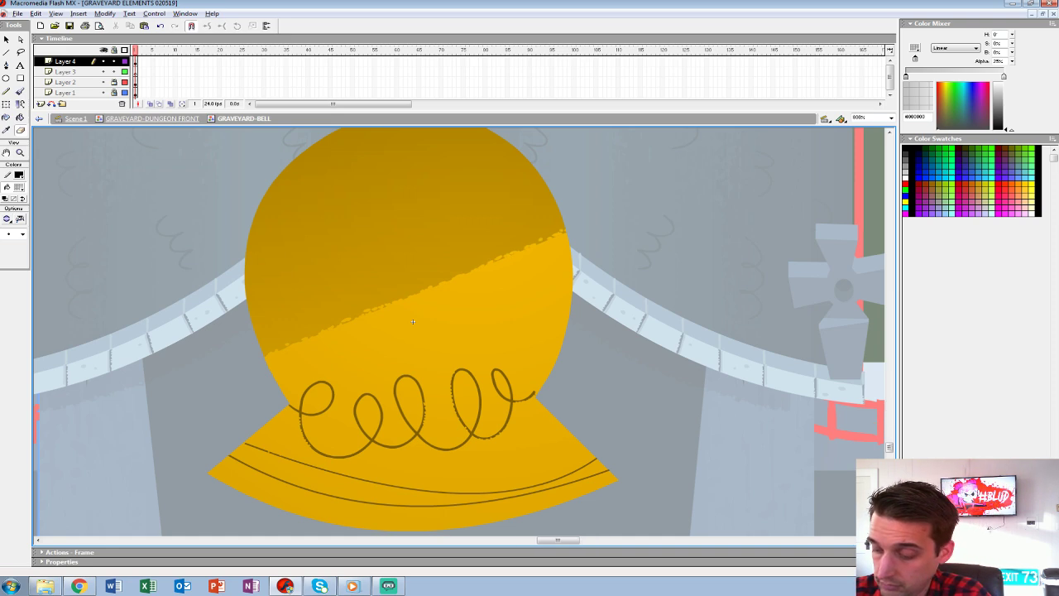
{"action": "scroll", "coordinate": [412, 321], "scroll_direction": "down", "scroll_amount": 5}
{"action": "scroll", "coordinate": [413, 321], "scroll_direction": "up", "scroll_amount": 5}
{"action": "key", "text": "ctrl+="}
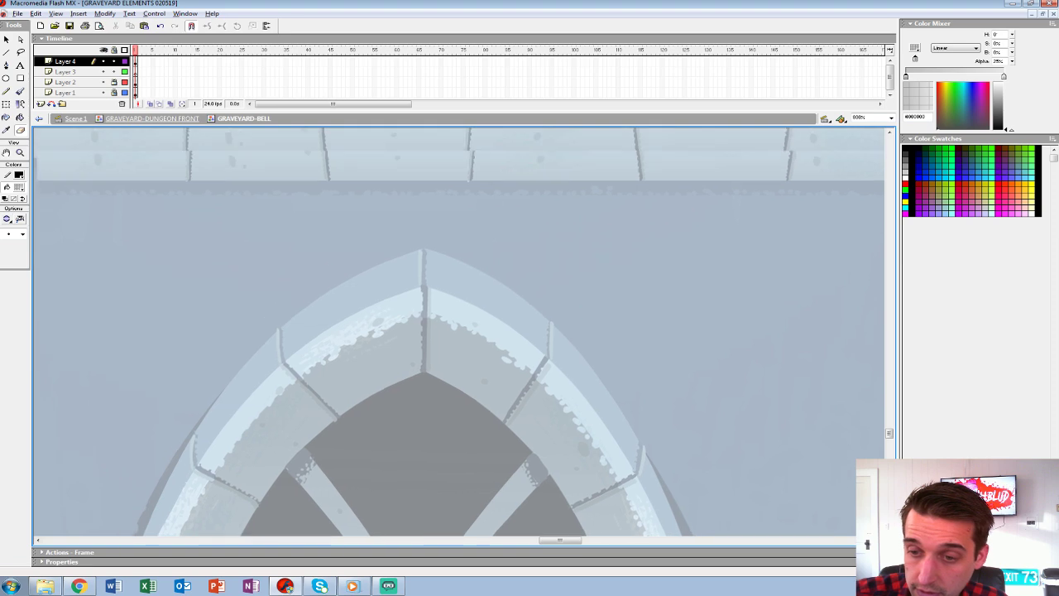
{"action": "scroll", "coordinate": [461, 337], "scroll_direction": "up", "scroll_amount": 10}
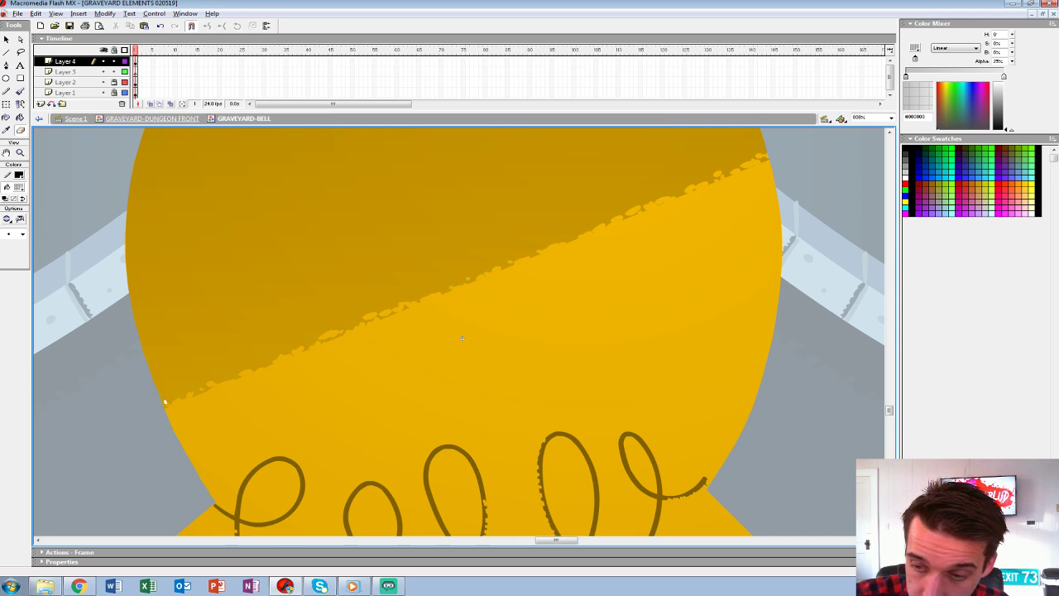
{"action": "key", "text": "ctrl+minus"}
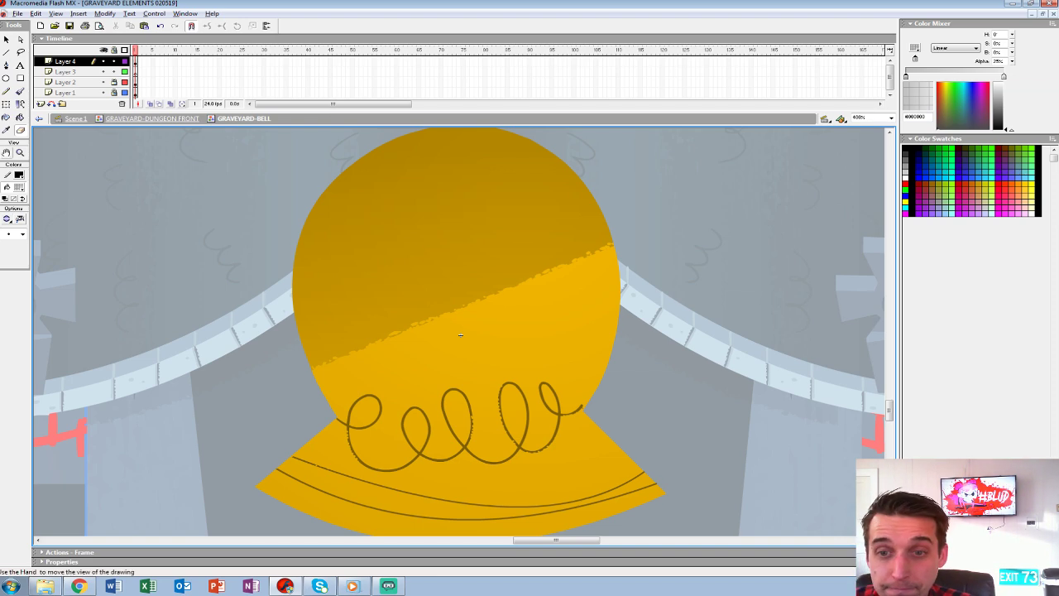
Rename the bell shadow's layer as SHADOW and group the shadow artwork.
{"action": "double_click", "coordinate": [66, 61]}
{"action": "type", "text": "SHADOW"}
{"action": "key", "text": "Return"}
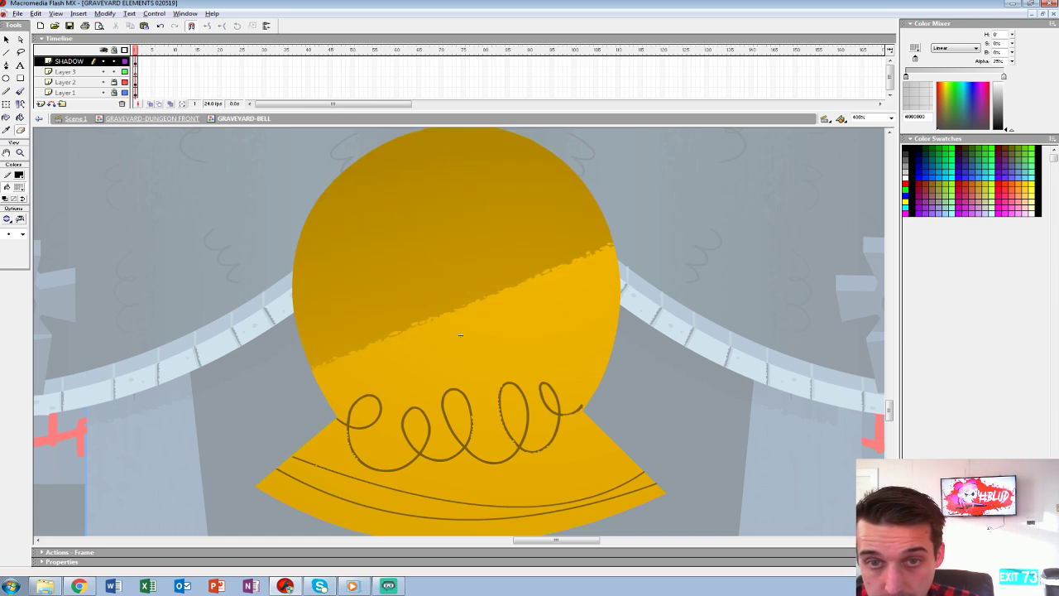
{"action": "left_click", "coordinate": [135, 61]}
{"action": "key", "text": "ctrl+g"}
{"action": "key", "text": "v"}
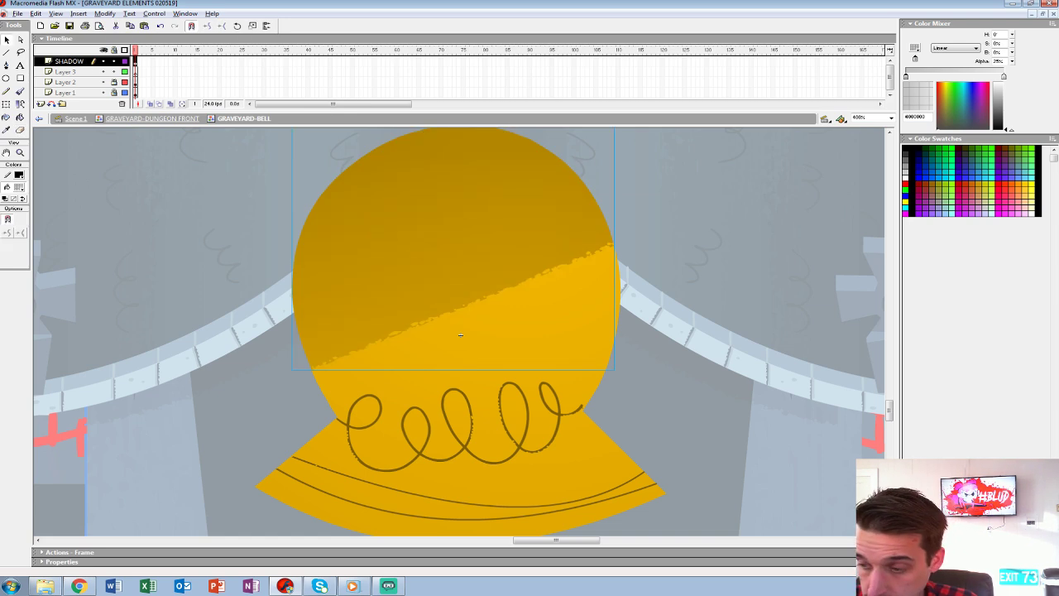
Check how the shaded bell looks beneath the roof in the dungeon front artwork.
{"action": "key", "text": "ctrl+e"}
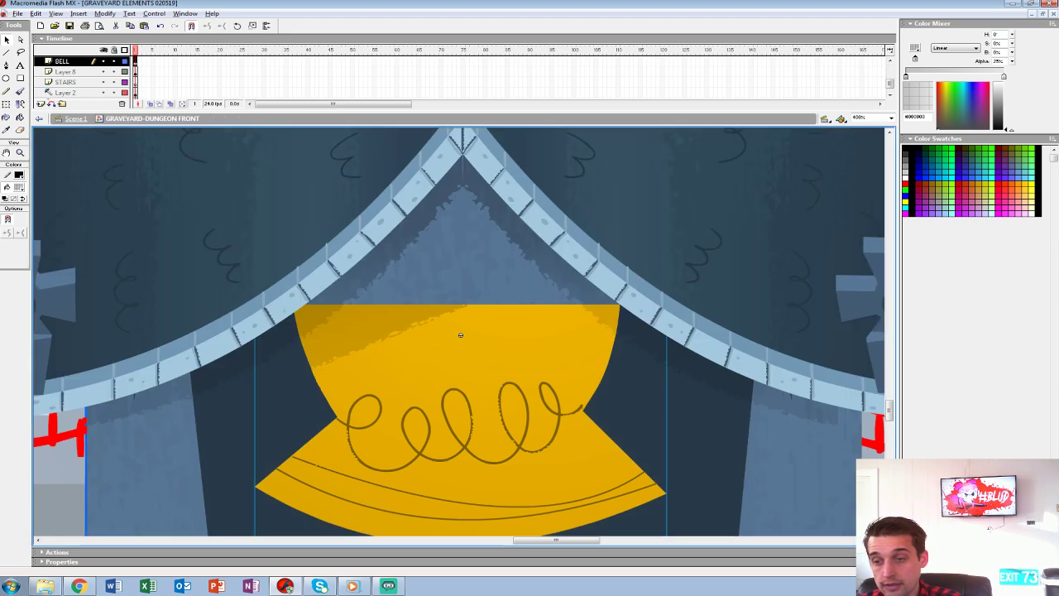
{"action": "double_click", "coordinate": [460, 334]}
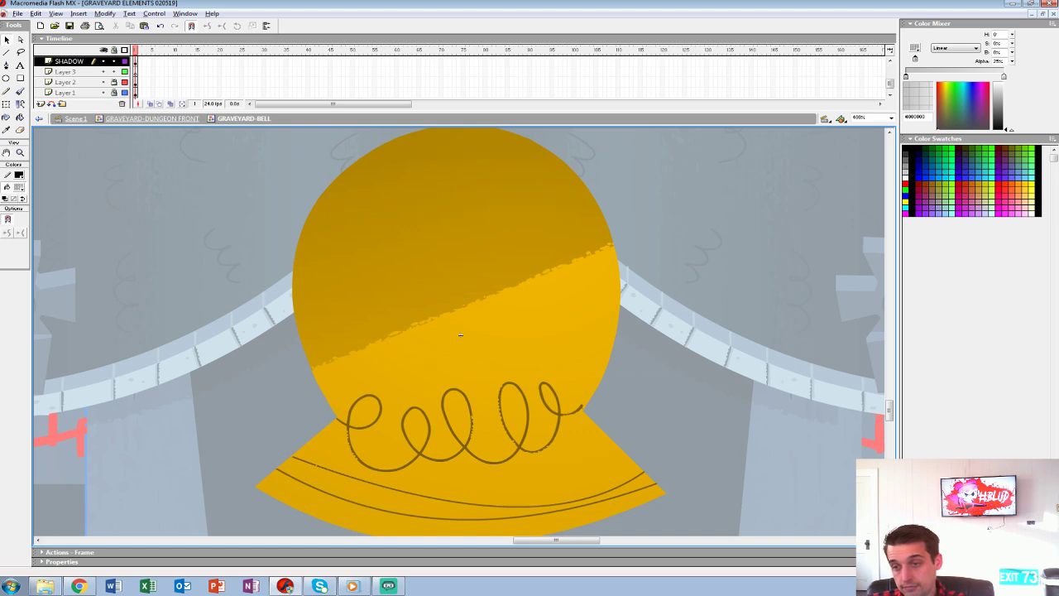
{"action": "key", "text": "ctrl+e"}
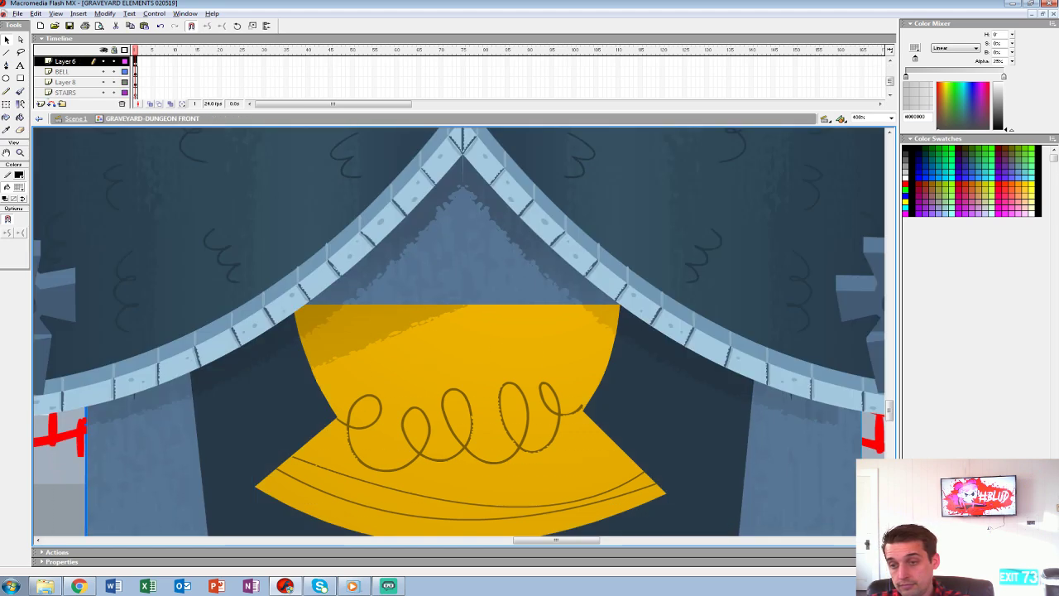
{"action": "left_click", "coordinate": [460, 339]}
{"action": "key", "text": "ctrl+minus"}
{"action": "left_click_drag", "start_coordinate": [461, 336], "coordinate": [464, 250]}
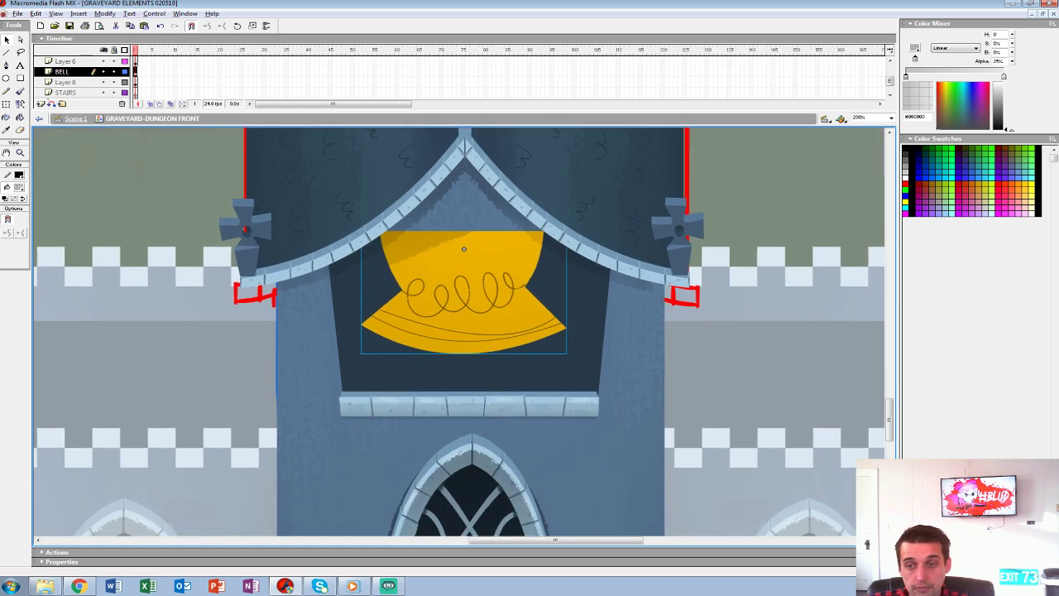
Move Layer 8, which holds the dark backing behind the bell, below the STAIRS layer and rename STAIRS as SHADOW.
{"action": "left_click", "coordinate": [66, 82]}
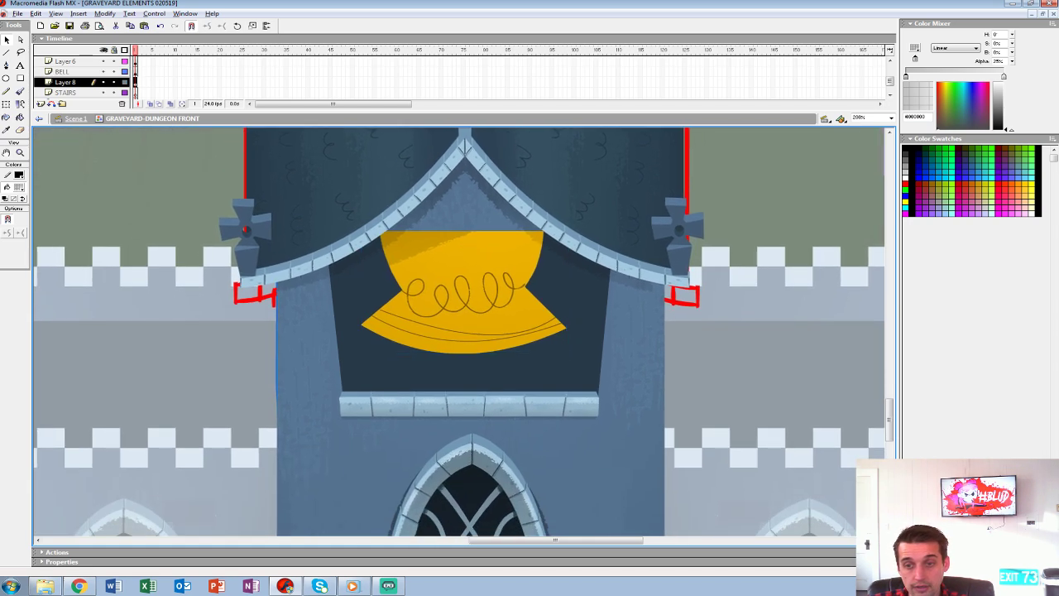
{"action": "double_click", "coordinate": [578, 346]}
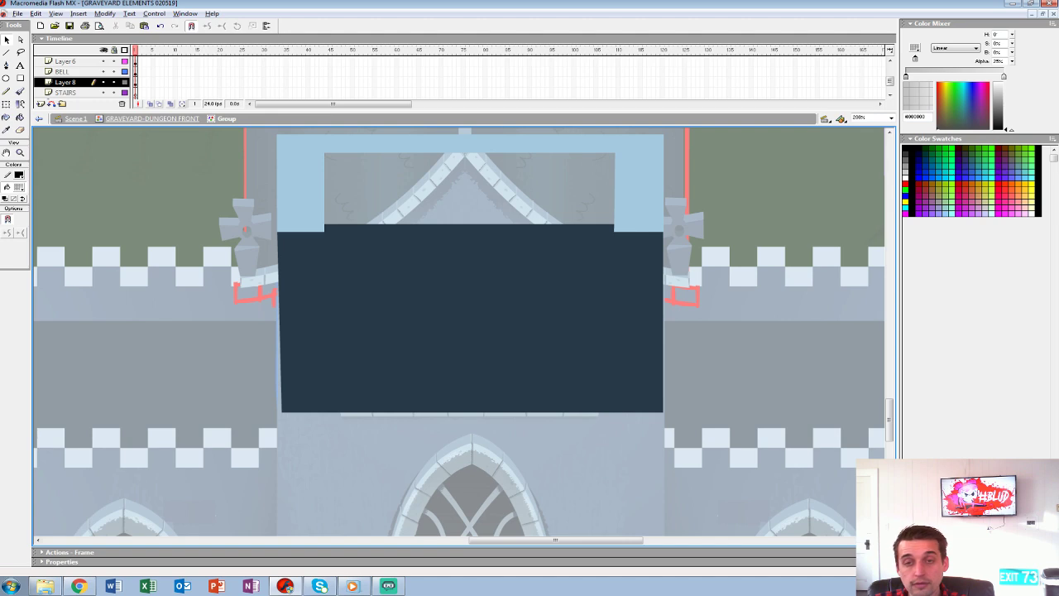
{"action": "double_click", "coordinate": [579, 463]}
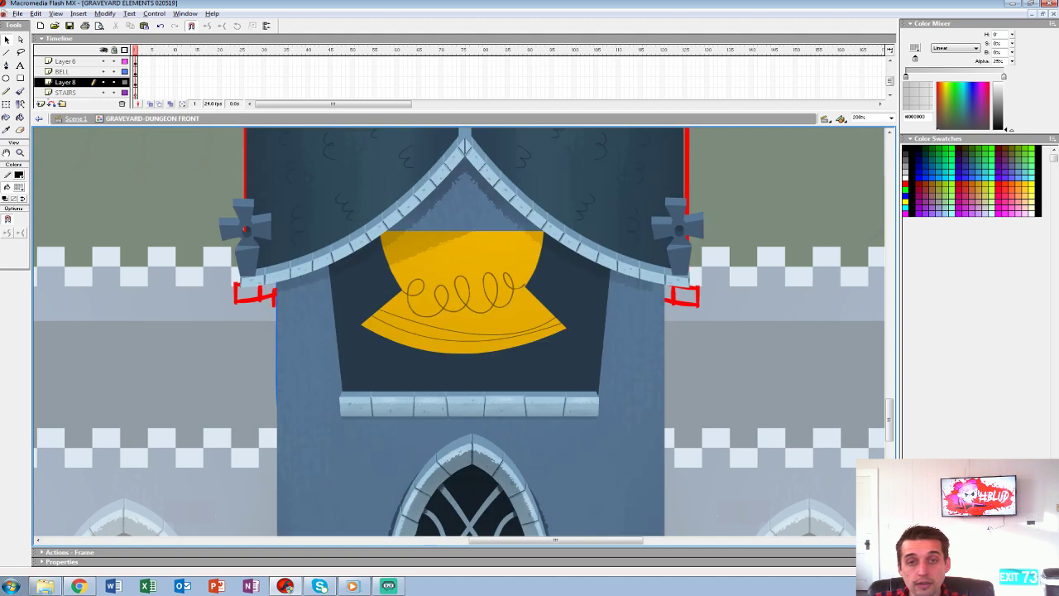
{"action": "left_click_drag", "start_coordinate": [66, 82], "coordinate": [66, 94]}
{"action": "double_click", "coordinate": [68, 82]}
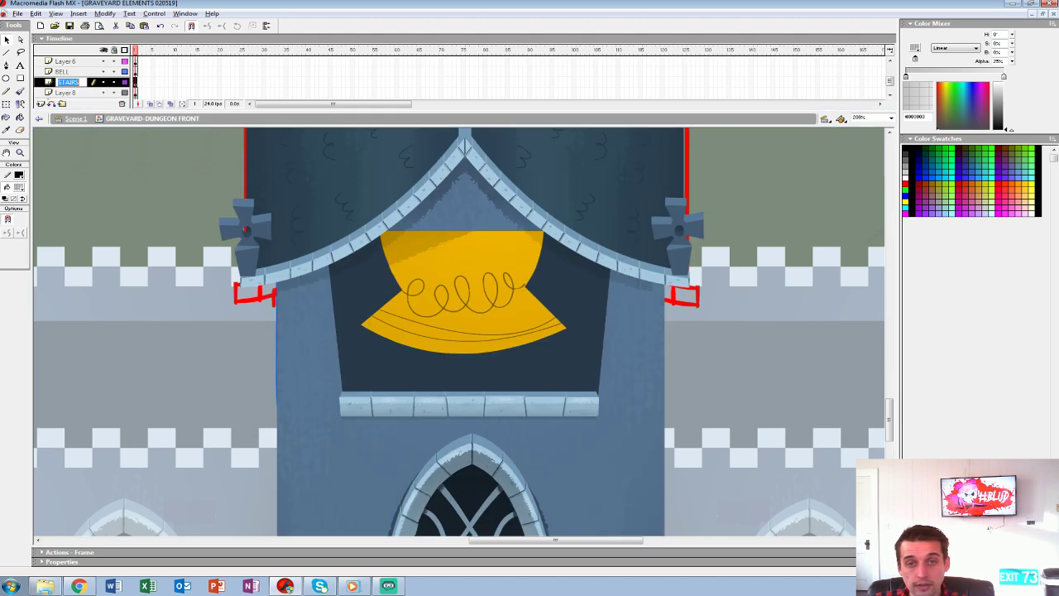
{"action": "key", "text": "BackSpace"}
{"action": "type", "text": "SHADOW"}
{"action": "key", "text": "Return"}
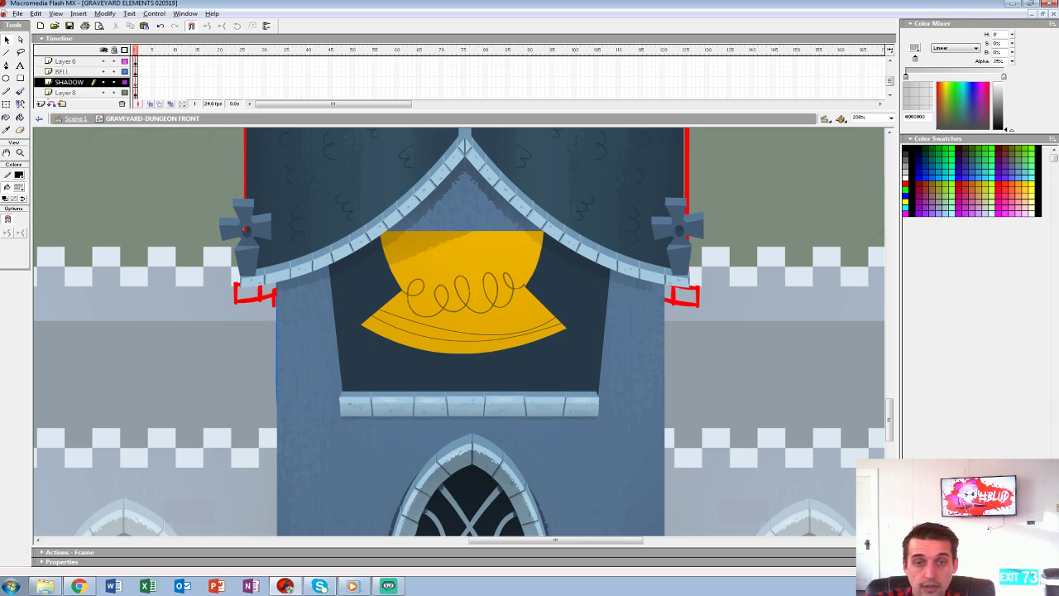
Draw a flat oval shadow beneath the bell in a darker shade of the backing's sampled colour and delete its outline.
{"action": "left_click", "coordinate": [19, 187]}
{"action": "left_click", "coordinate": [352, 319]}
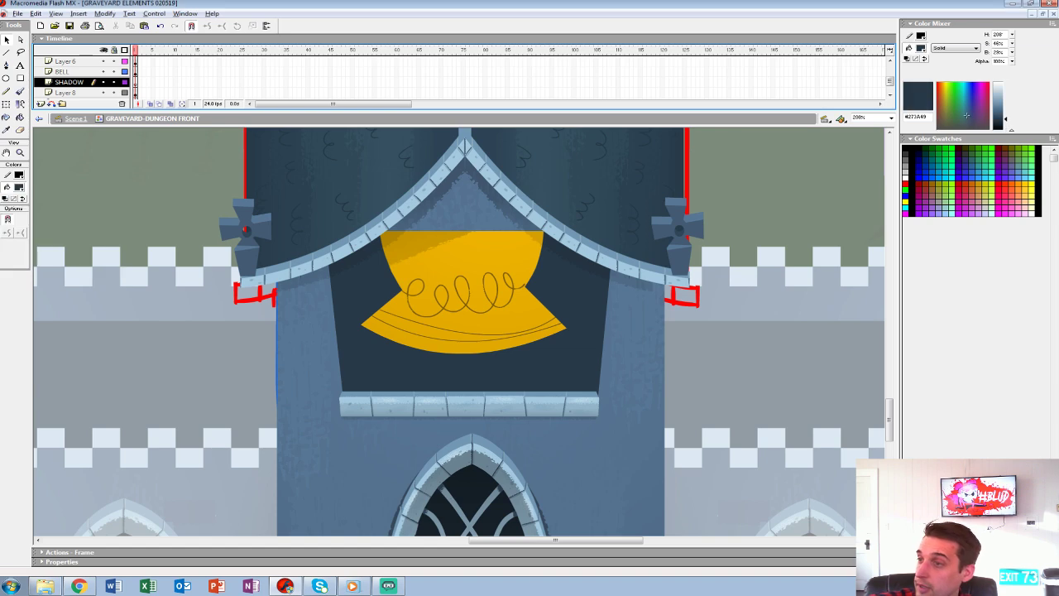
{"action": "left_click_drag", "start_coordinate": [1006, 119], "coordinate": [1006, 123]}
{"action": "key", "text": "o"}
{"action": "mouse_move", "coordinate": [364, 341]}
{"action": "left_mouse_down"}
{"action": "mouse_move", "coordinate": [501, 379]}
{"action": "mouse_move", "coordinate": [549, 367]}
{"action": "mouse_move", "coordinate": [569, 384]}
{"action": "left_mouse_up"}
{"action": "key", "text": "v"}
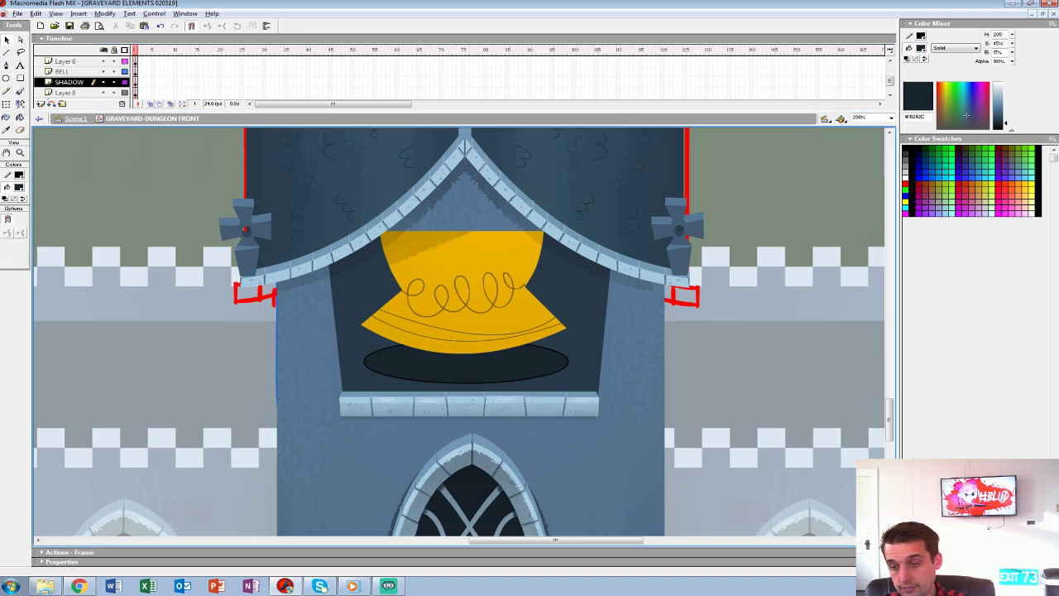
{"action": "left_click", "coordinate": [556, 371]}
{"action": "key", "text": "Delete"}
{"action": "left_click", "coordinate": [529, 364]}
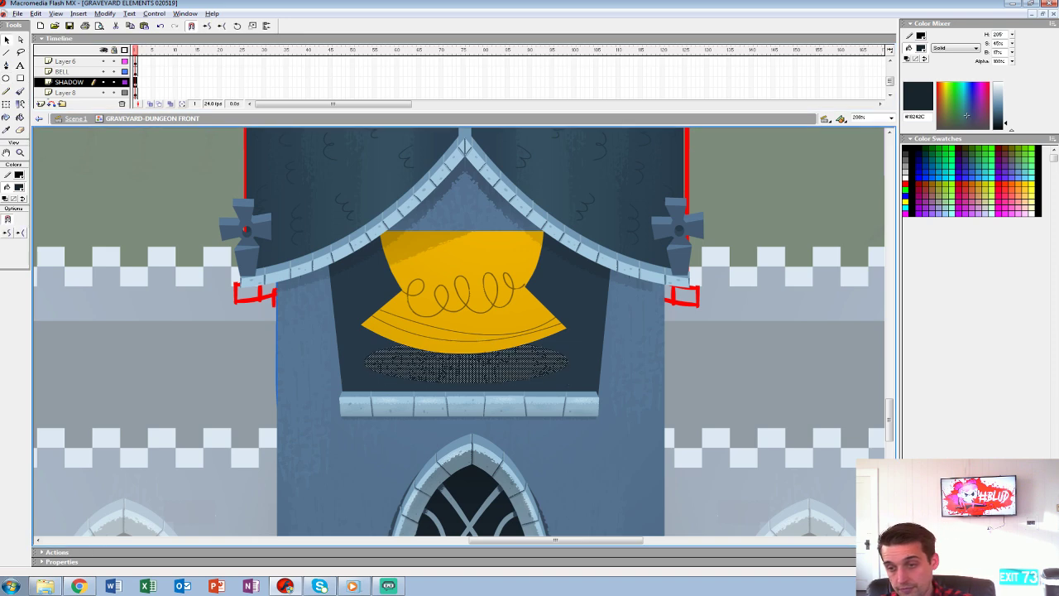
{"action": "key", "text": "shift+Up"}
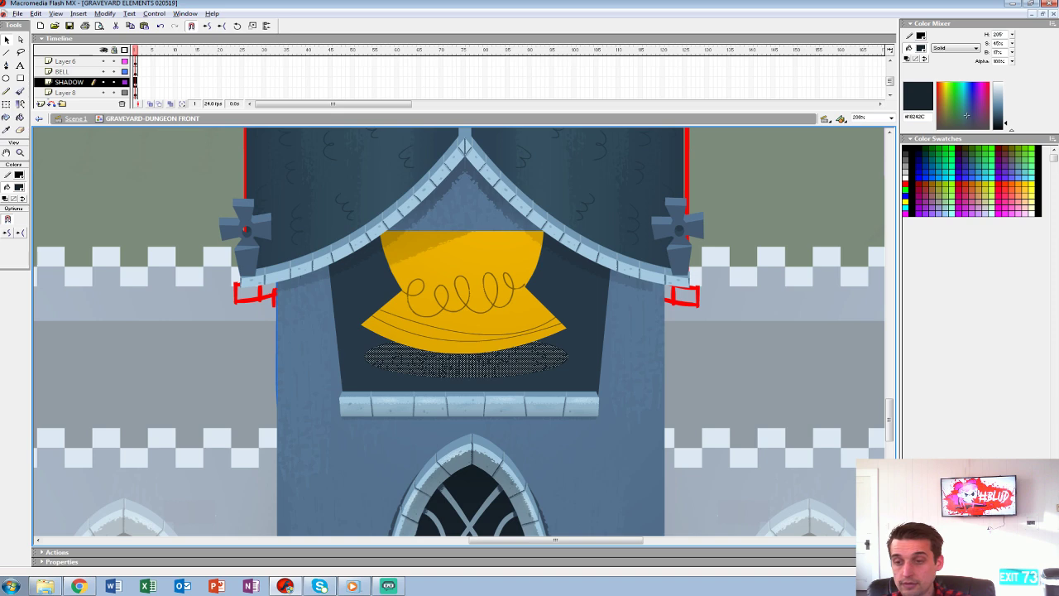
{"action": "key", "text": "Escape"}
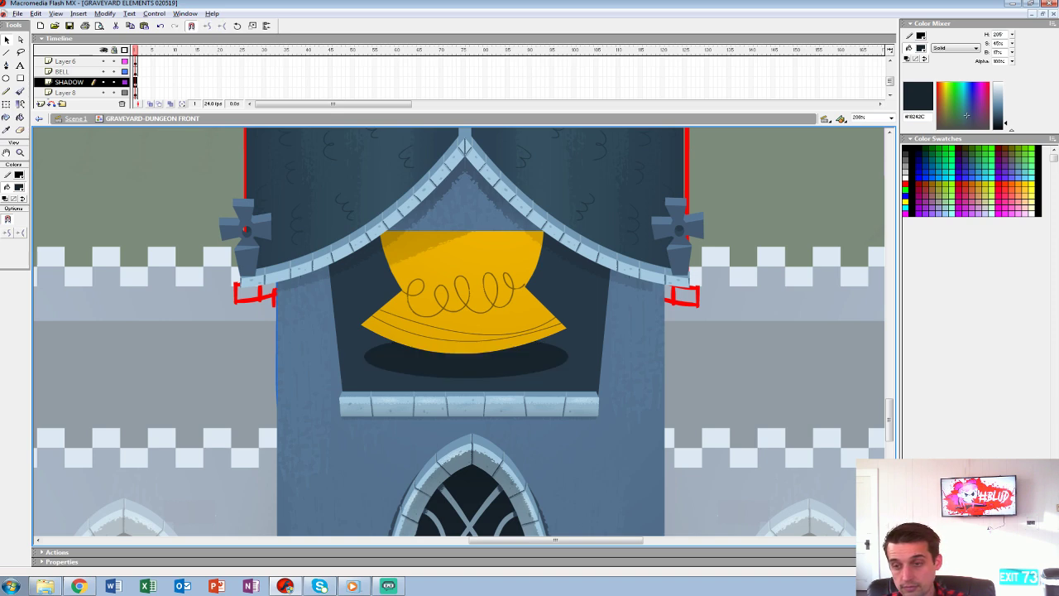
{"action": "key", "text": "ctrl+z"}
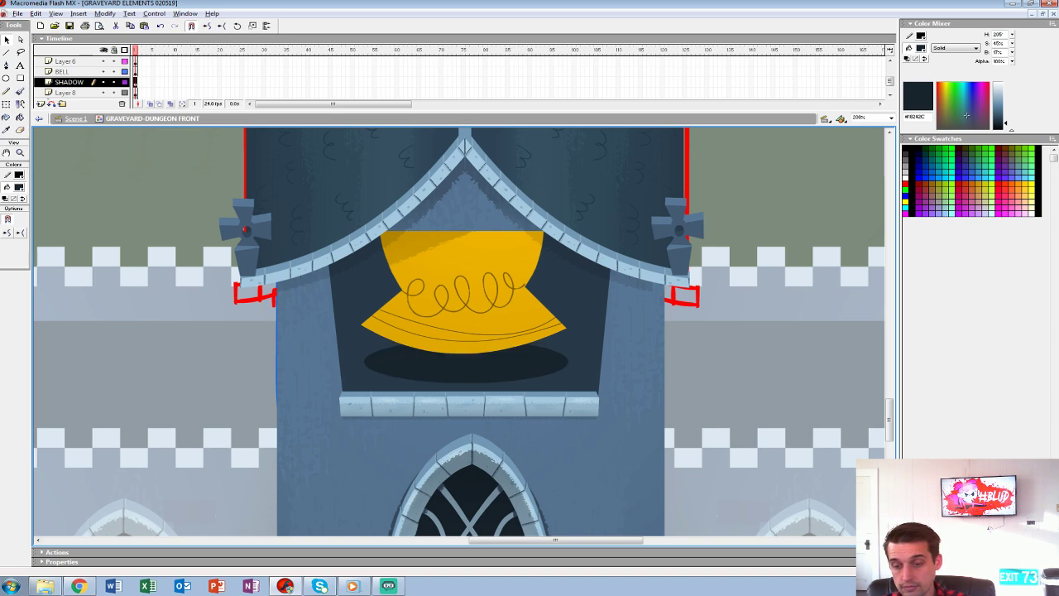
Group the oval shadow and nudge it upward in two large increments so it sits closer beneath the bell.
{"action": "left_click", "coordinate": [466, 366]}
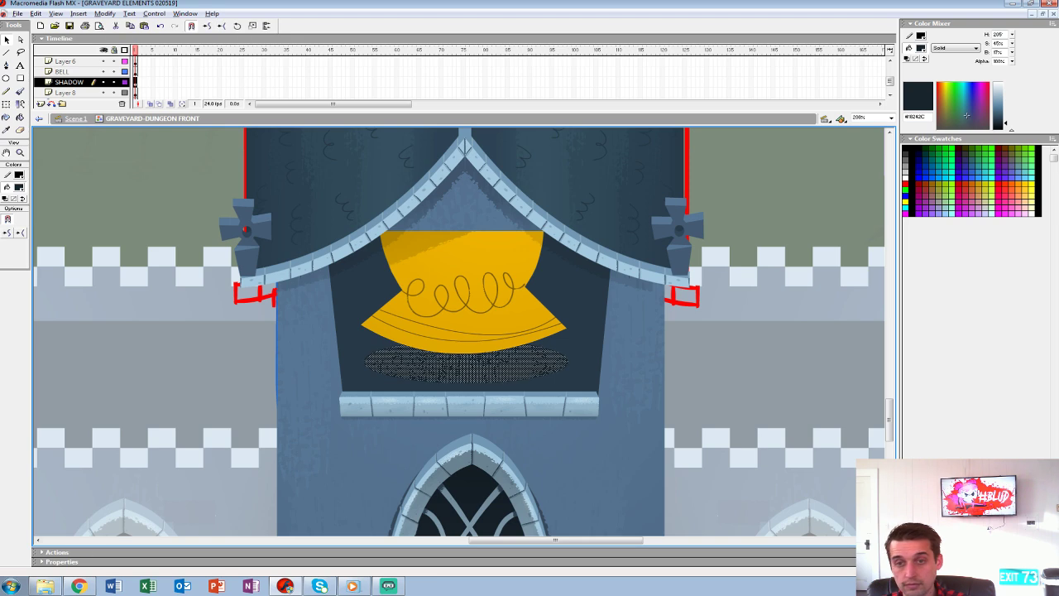
{"action": "key", "text": "ctrl+g"}
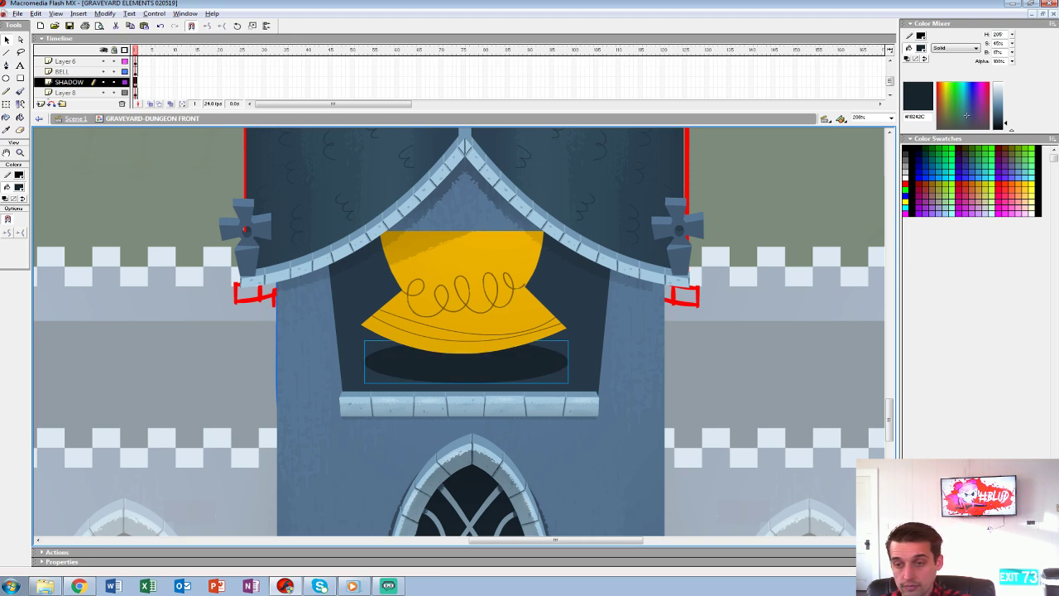
{"action": "key", "text": "shift+Up"}
{"action": "key", "text": "Escape"}
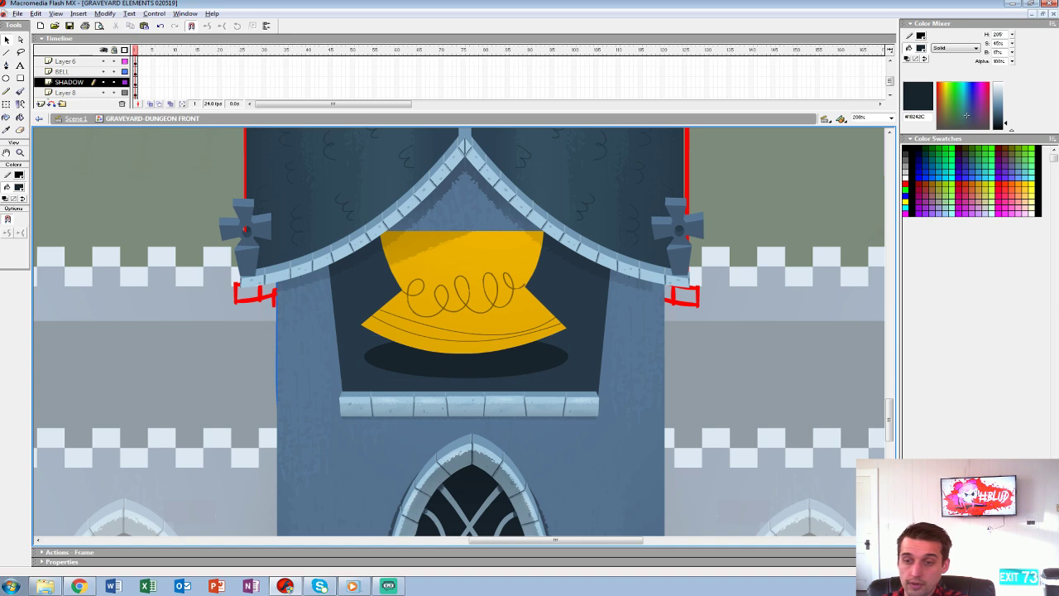
{"action": "left_click", "coordinate": [466, 367]}
{"action": "key", "text": "shift+Up"}
{"action": "key", "text": "ctrl+shift+a"}
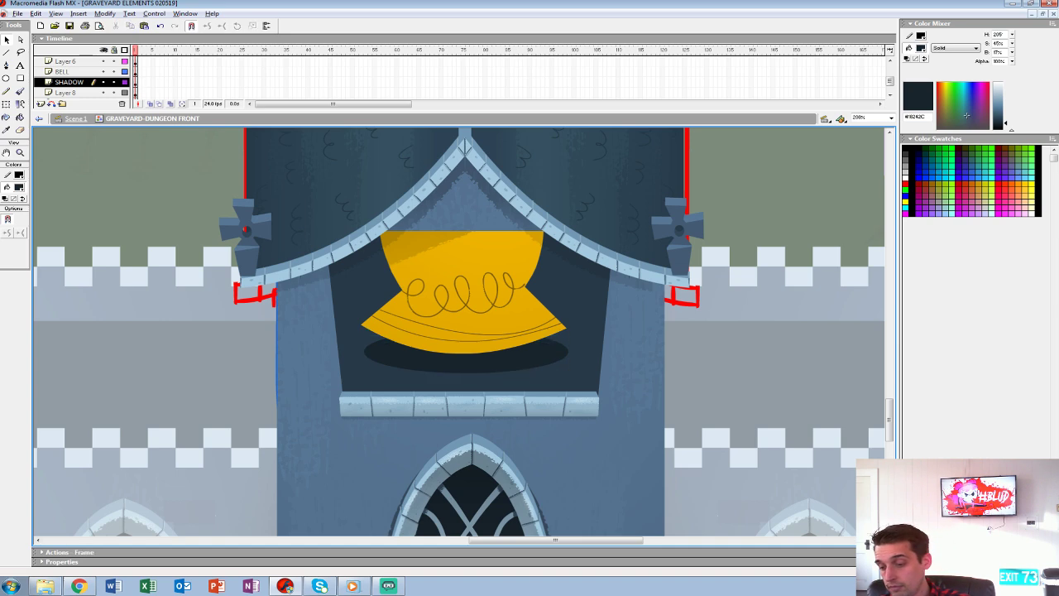
Return to the main scene and check the bell's new shadow against the whole castle front.
{"action": "key", "text": "ctrl+e"}
{"action": "key", "text": "ctrl+minus"}
{"action": "key", "text": "ctrl+minus"}
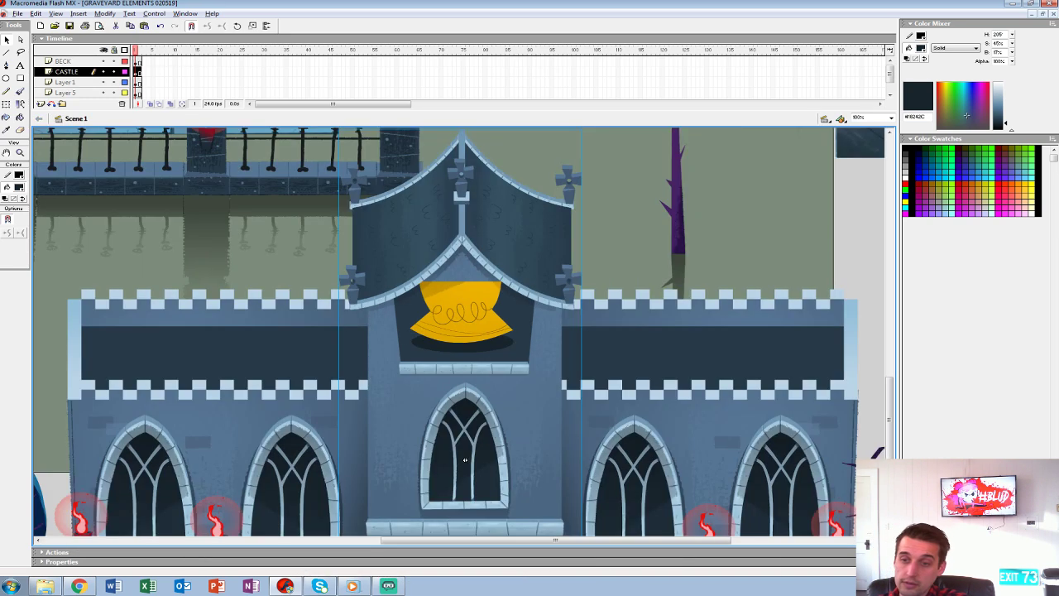
{"action": "left_click_drag", "start_coordinate": [498, 491], "coordinate": [503, 446]}
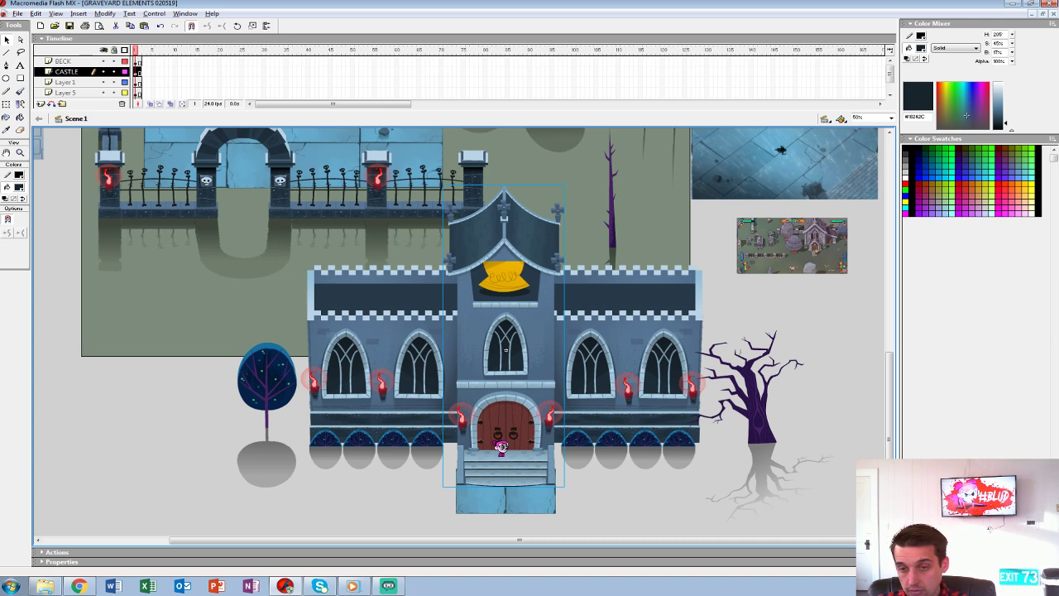
Examine the tower's window and door, the row of arched bushes and the round blue tree up close.
{"action": "key", "text": "ctrl+equal"}
{"action": "key", "text": "ctrl+equal"}
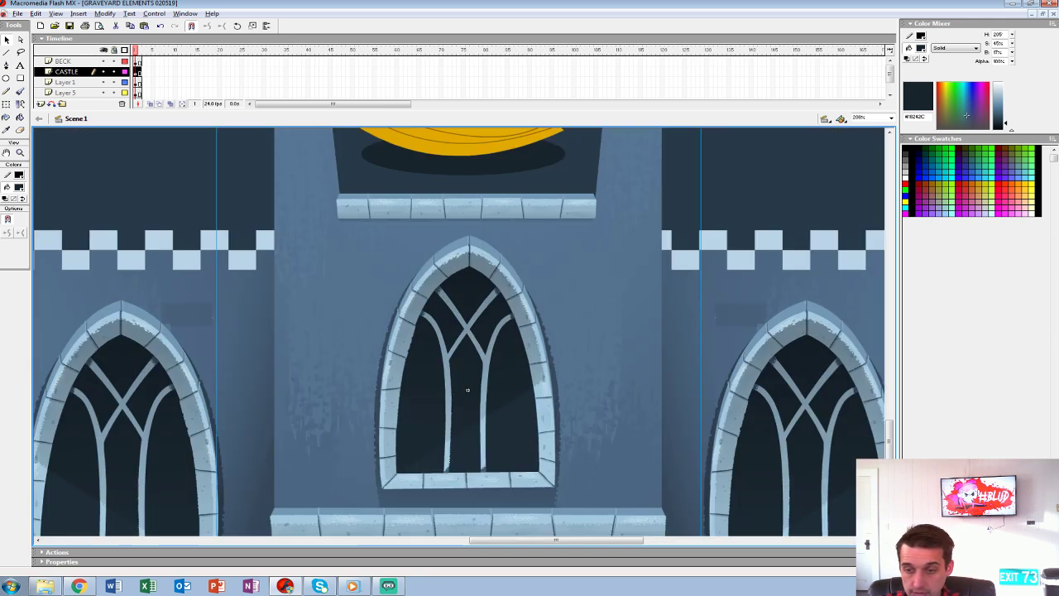
{"action": "left_click_drag", "start_coordinate": [467, 389], "coordinate": [489, 149]}
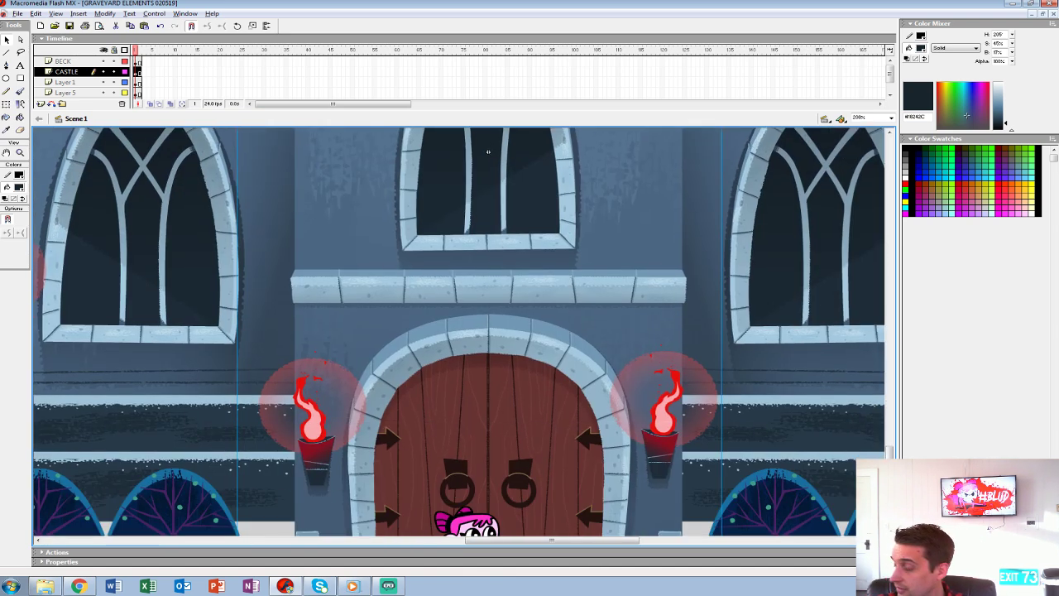
{"action": "left_click_drag", "start_coordinate": [488, 151], "coordinate": [634, 65]}
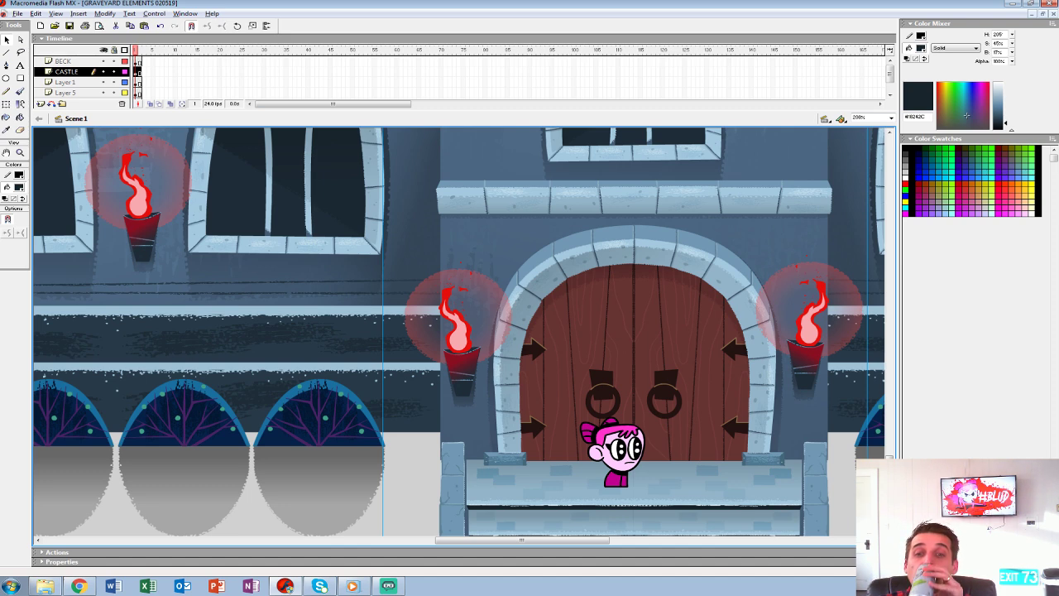
{"action": "left_click", "coordinate": [319, 410]}
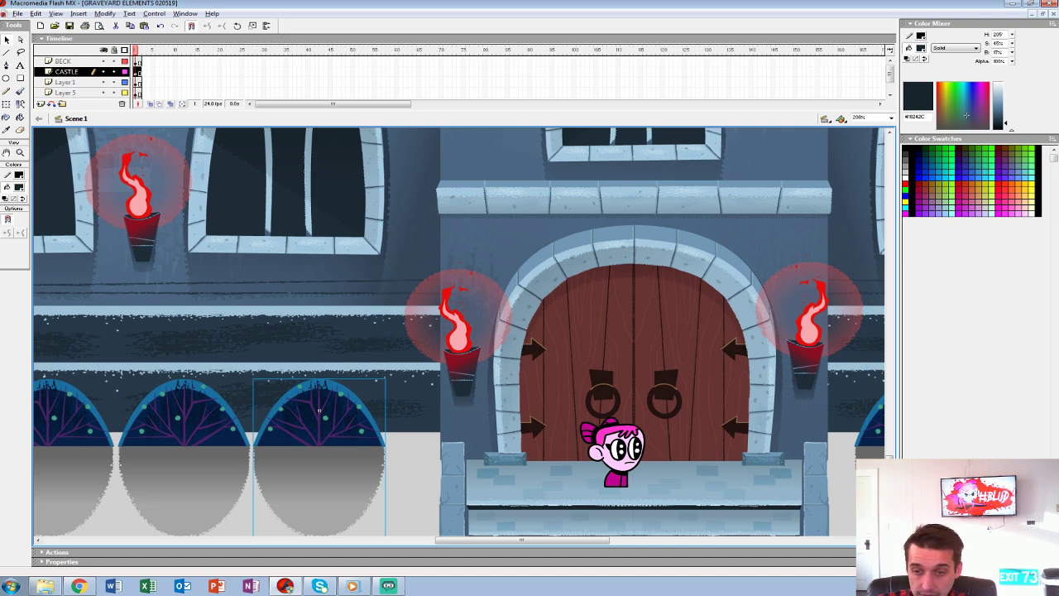
{"action": "left_click_drag", "start_coordinate": [318, 411], "coordinate": [873, 478]}
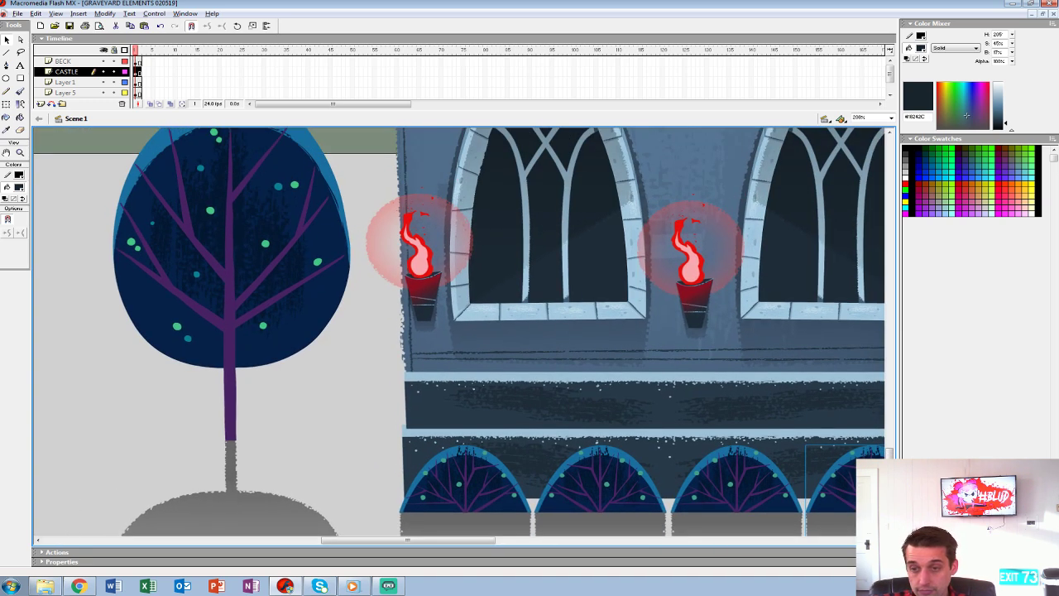
{"action": "left_click", "coordinate": [232, 270]}
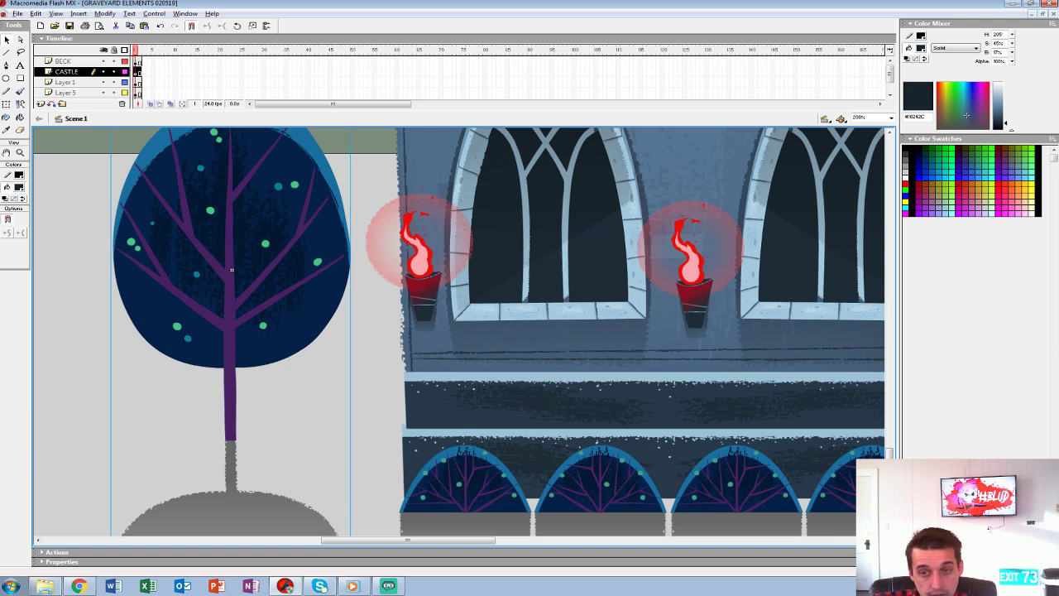
{"action": "left_click_drag", "start_coordinate": [232, 270], "coordinate": [265, 358]}
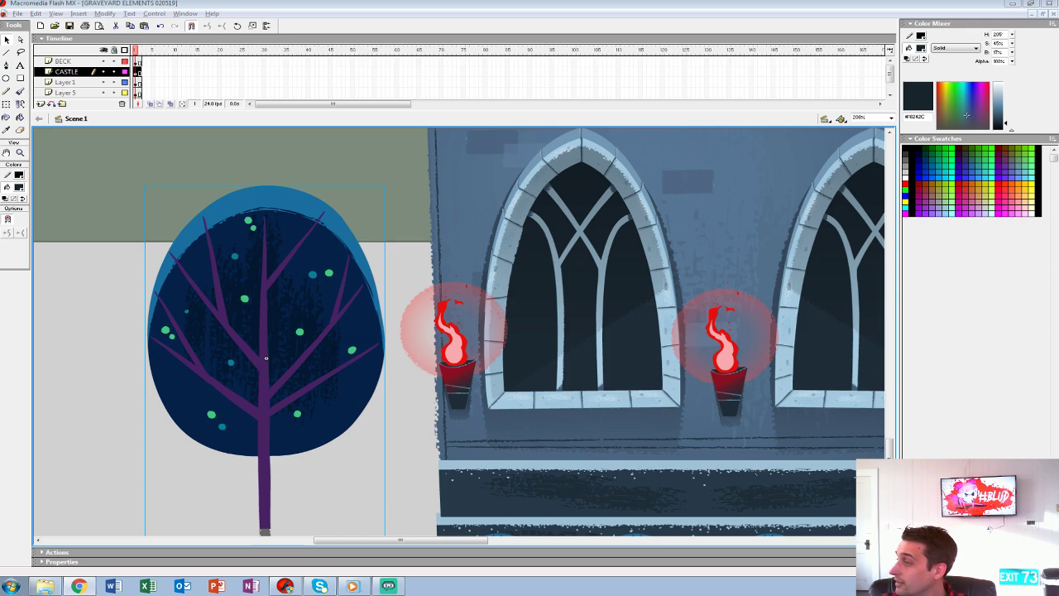
Switch to the Google Drive browser window showing beck-test.png, enlarge the window and examine the sprite sheet at several magnifications.
{"action": "left_click_drag", "start_coordinate": [1058, 178], "coordinate": [148, 17]}
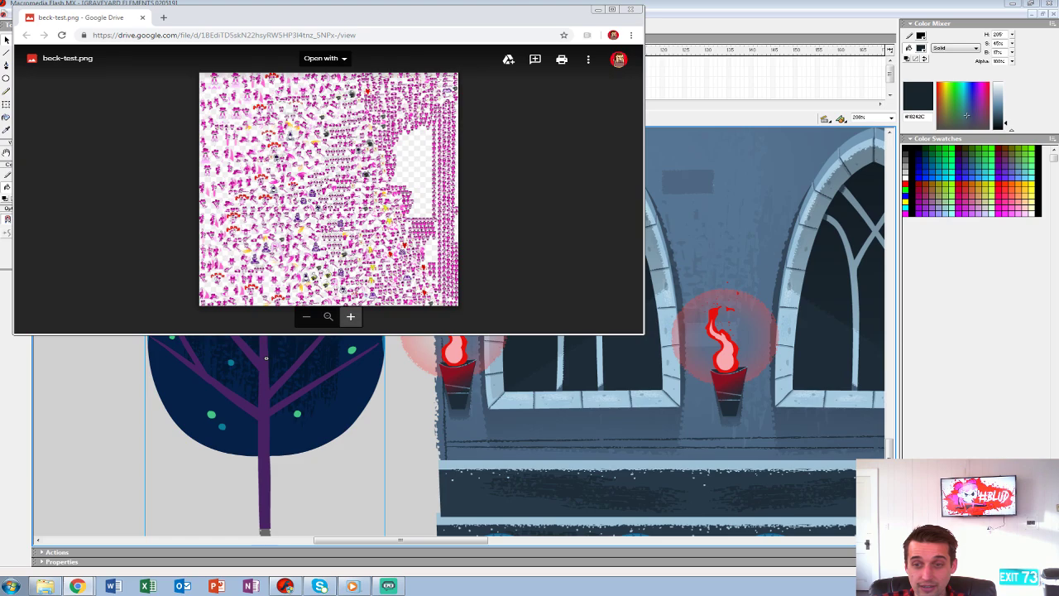
{"action": "left_click", "coordinate": [350, 316]}
{"action": "left_click", "coordinate": [350, 316]}
{"action": "left_click", "coordinate": [350, 316]}
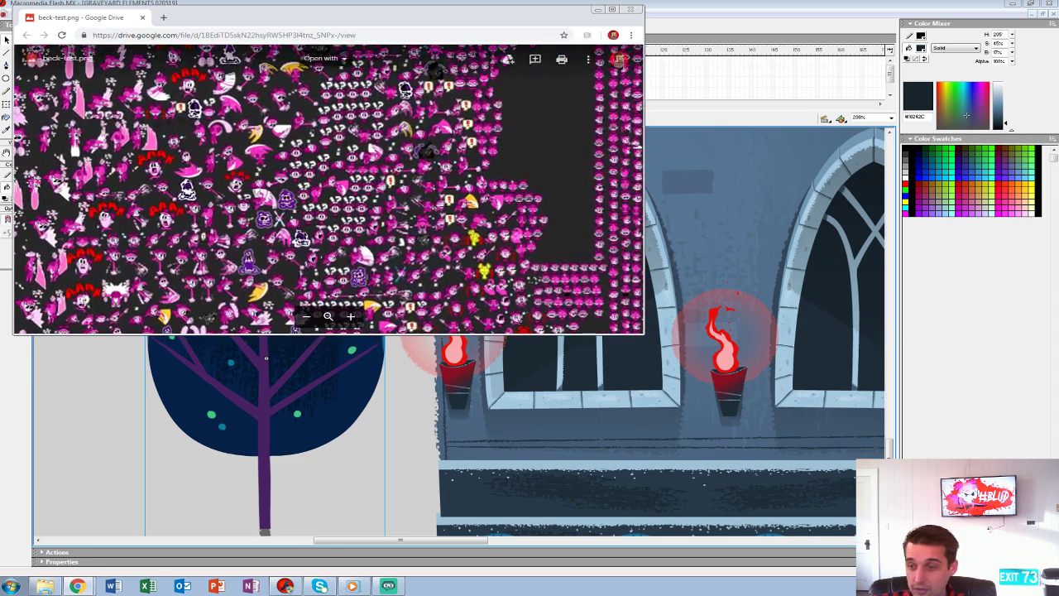
{"action": "left_click_drag", "start_coordinate": [644, 333], "coordinate": [978, 564]}
{"action": "scroll", "coordinate": [800, 356], "scroll_direction": "up", "scroll_amount": 2}
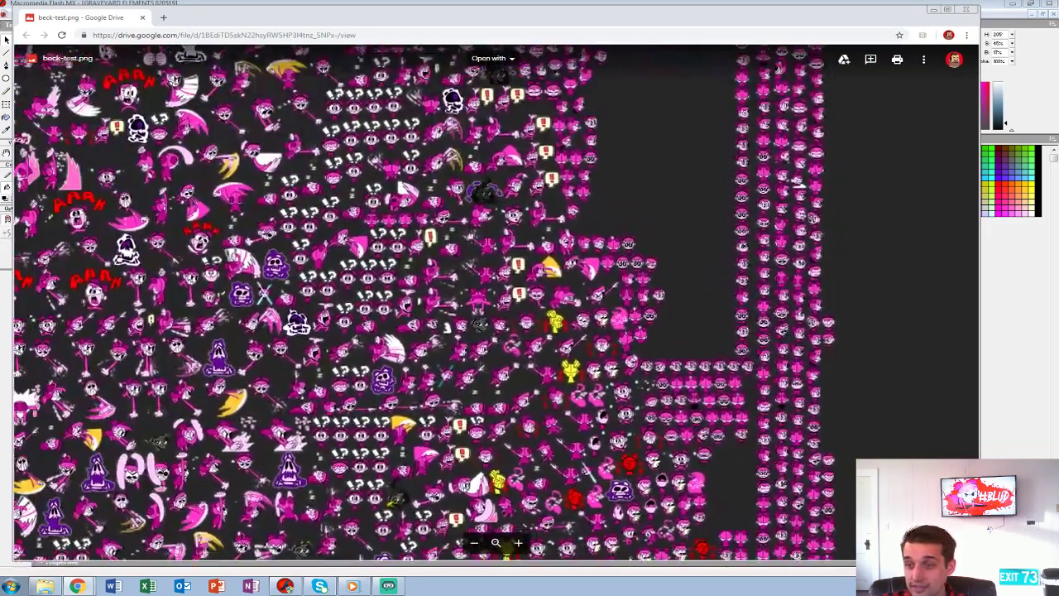
{"action": "scroll", "coordinate": [777, 315], "scroll_direction": "down", "scroll_amount": 2}
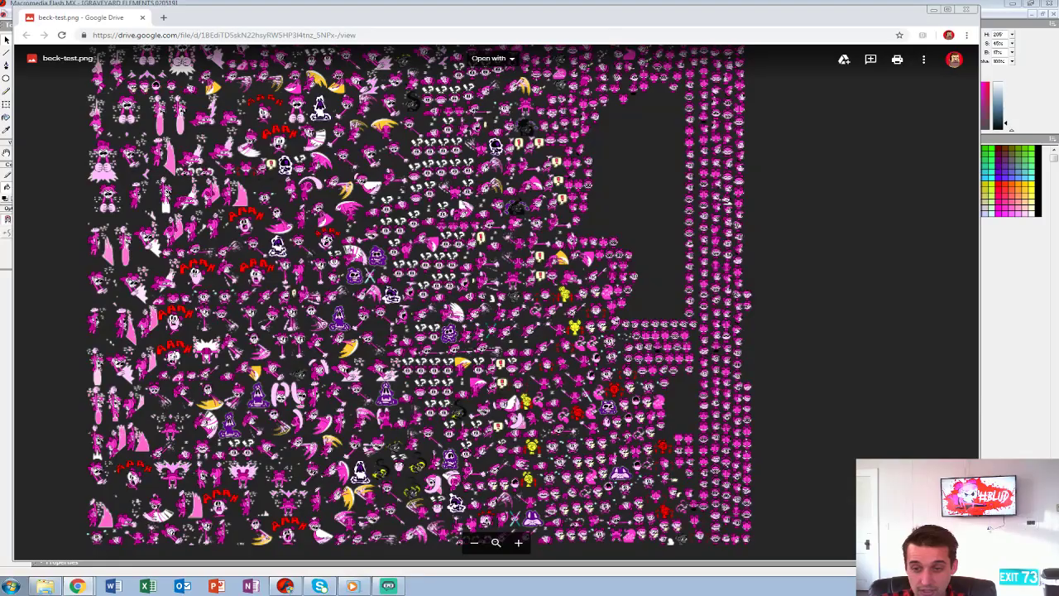
{"action": "scroll", "coordinate": [405, 273], "scroll_direction": "up", "scroll_amount": 2}
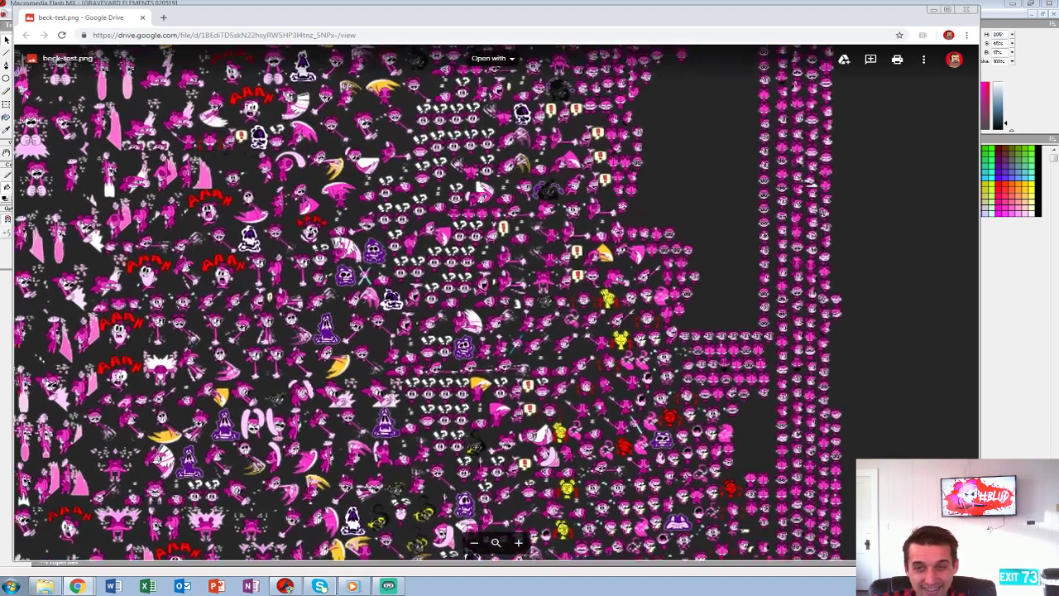
{"action": "scroll", "coordinate": [397, 298], "scroll_direction": "up", "scroll_amount": 2}
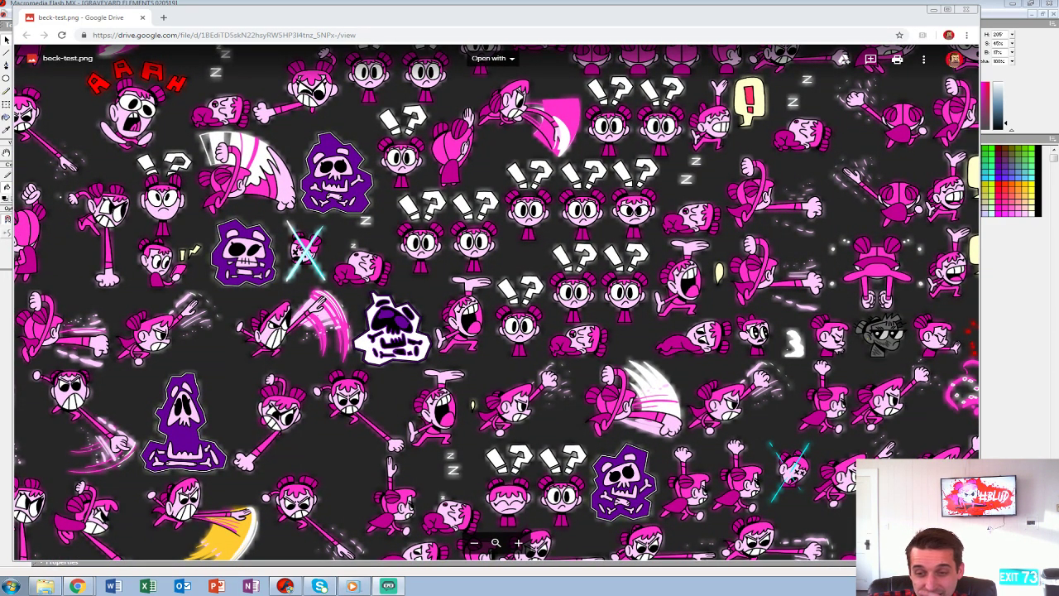
Examine the character's attack, surprise and sleeping poses across the beck-test.png sprite sheet and close the browser window.
{"action": "key", "text": "alt+Tab"}
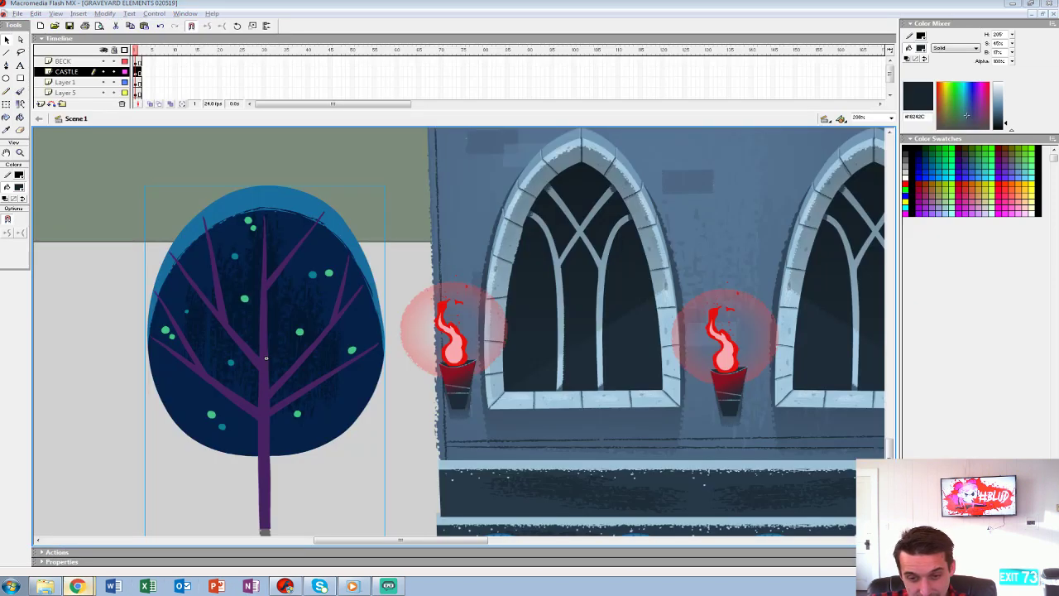
{"action": "key", "text": "alt+Tab"}
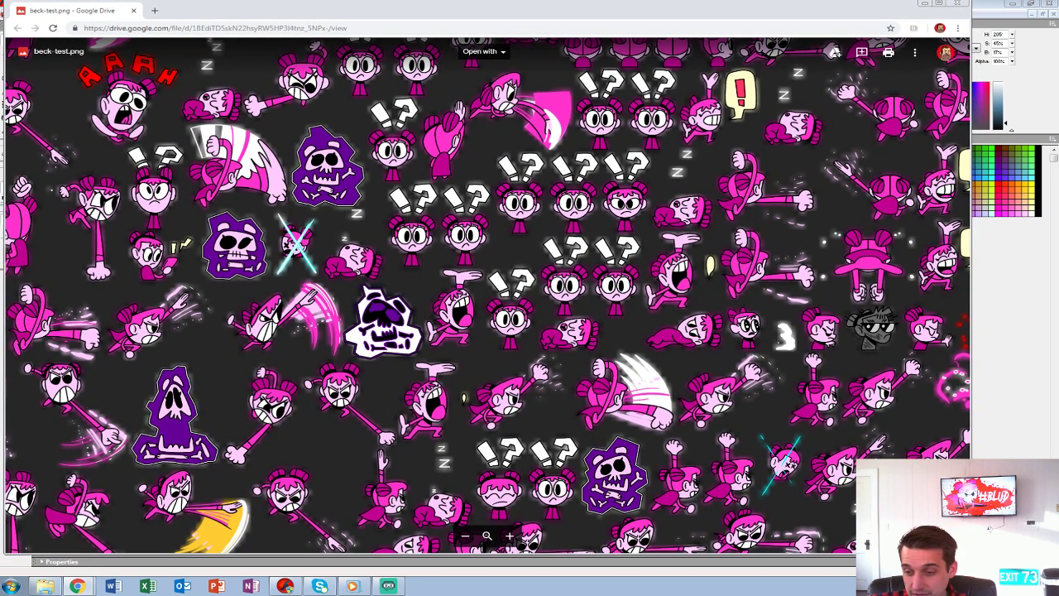
{"action": "left_click_drag", "start_coordinate": [373, 207], "coordinate": [628, 411]}
{"action": "left_click_drag", "start_coordinate": [372, 91], "coordinate": [593, 523]}
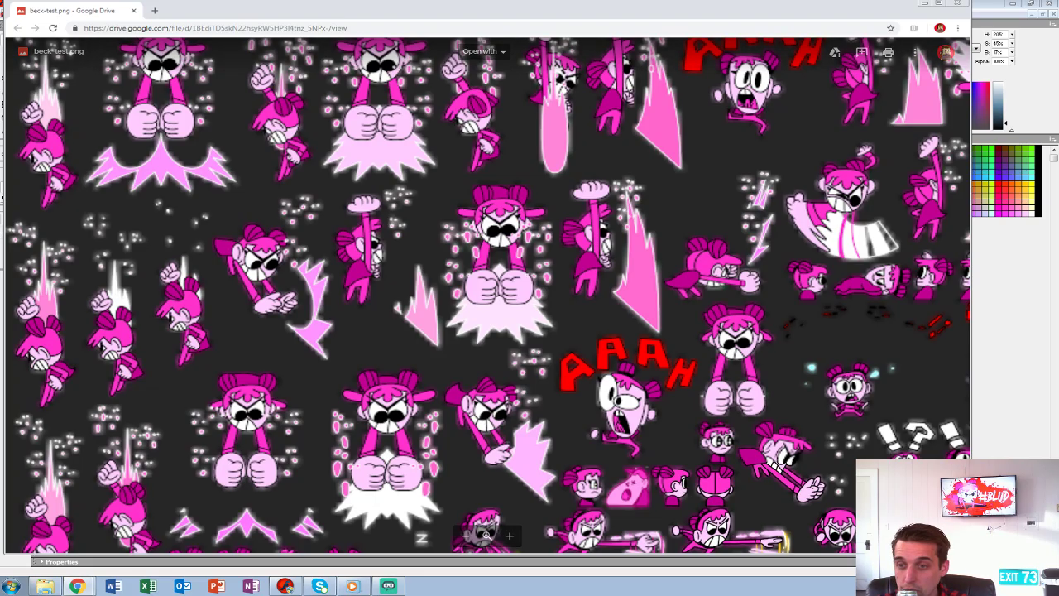
{"action": "scroll", "coordinate": [488, 296], "scroll_direction": "up", "scroll_amount": 3}
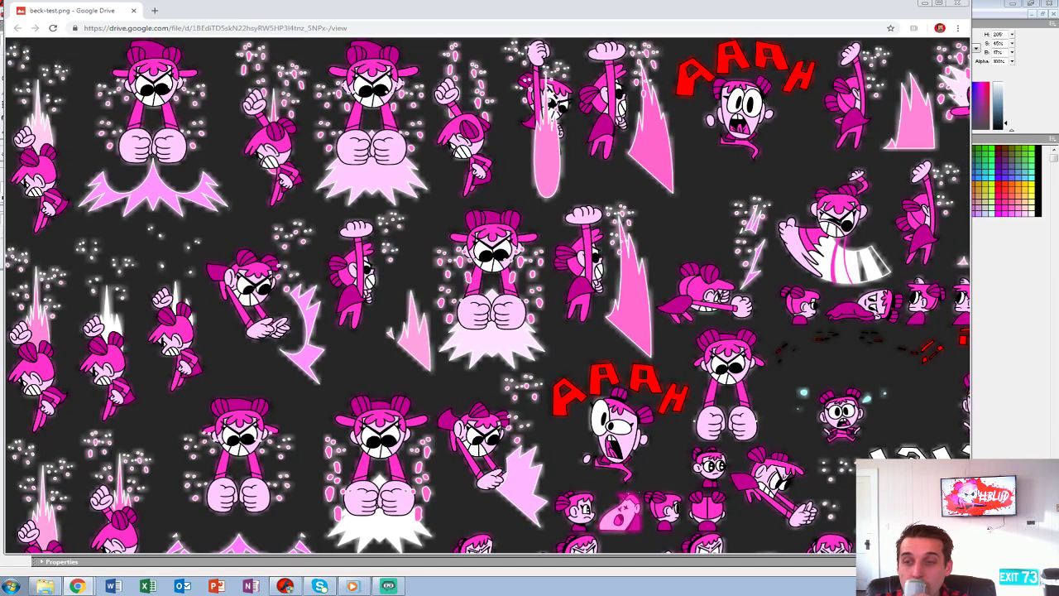
{"action": "scroll", "coordinate": [488, 296], "scroll_direction": "down", "scroll_amount": 3}
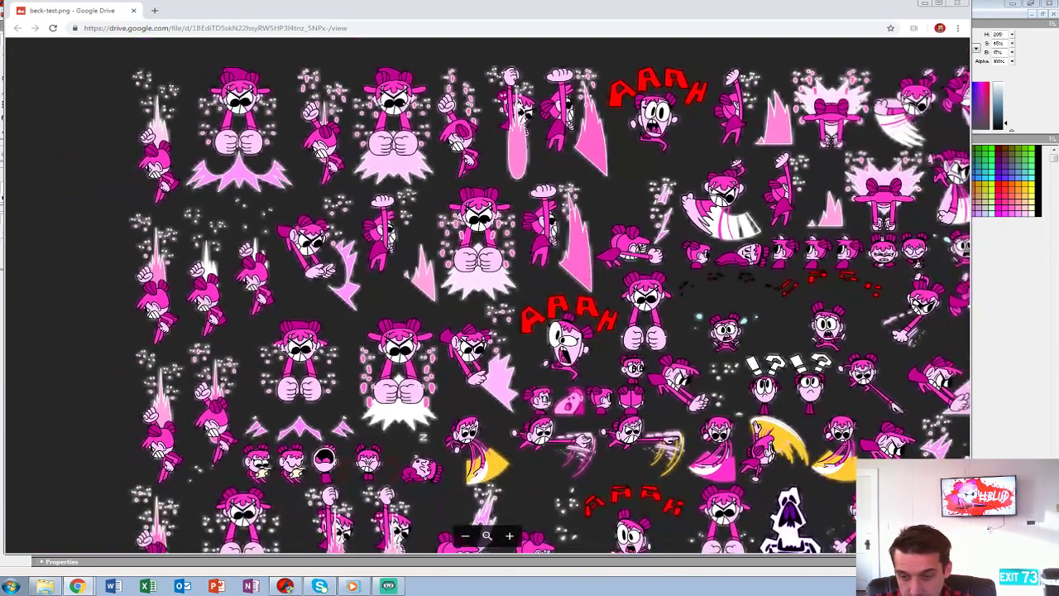
{"action": "scroll", "coordinate": [488, 297], "scroll_direction": "up", "scroll_amount": 5}
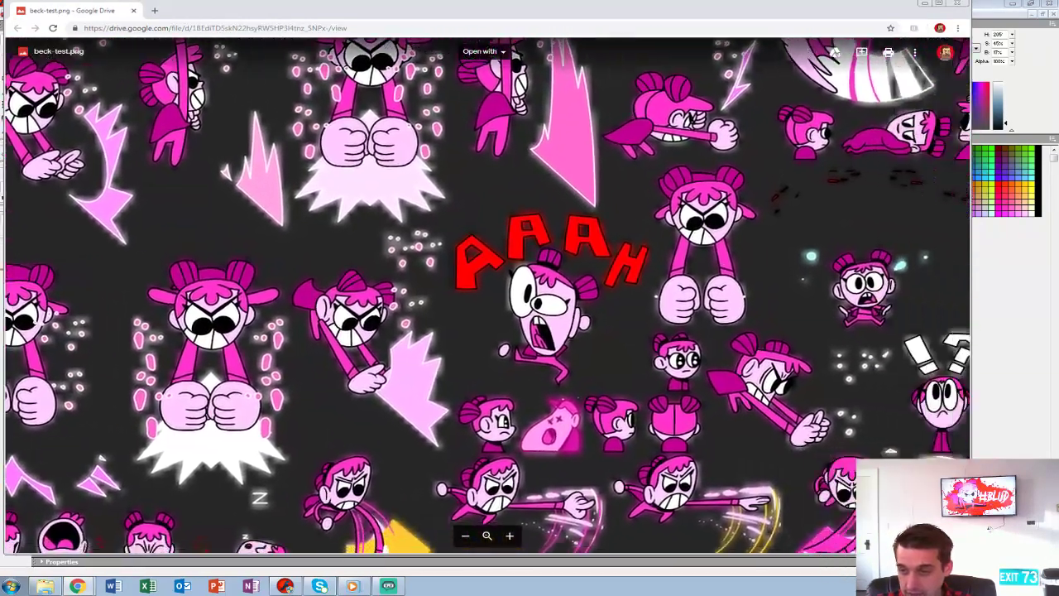
{"action": "left_click_drag", "start_coordinate": [910, 273], "coordinate": [62, 399]}
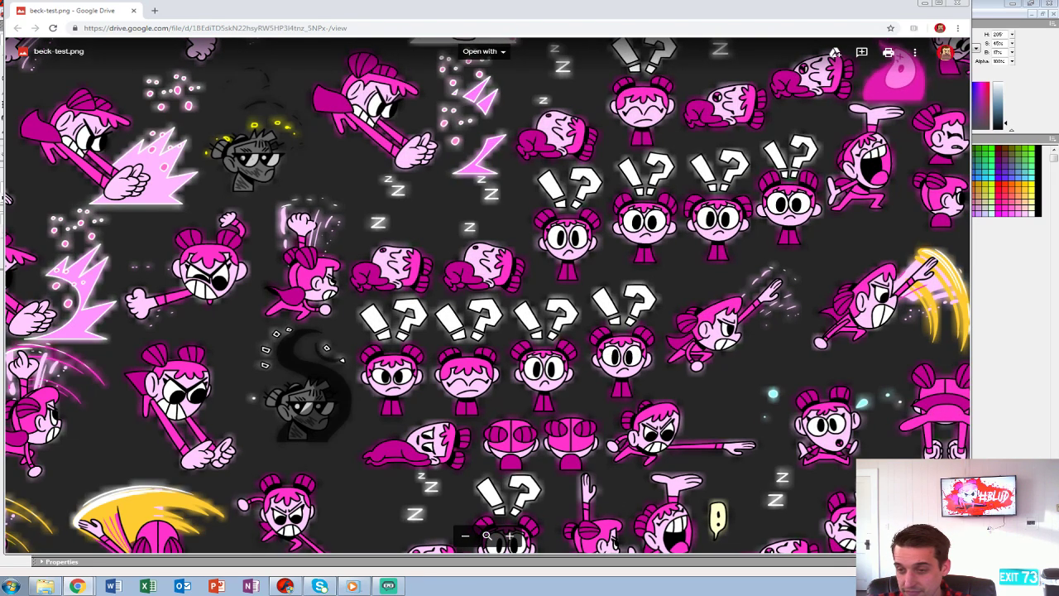
{"action": "left_click_drag", "start_coordinate": [794, 348], "coordinate": [197, 224]}
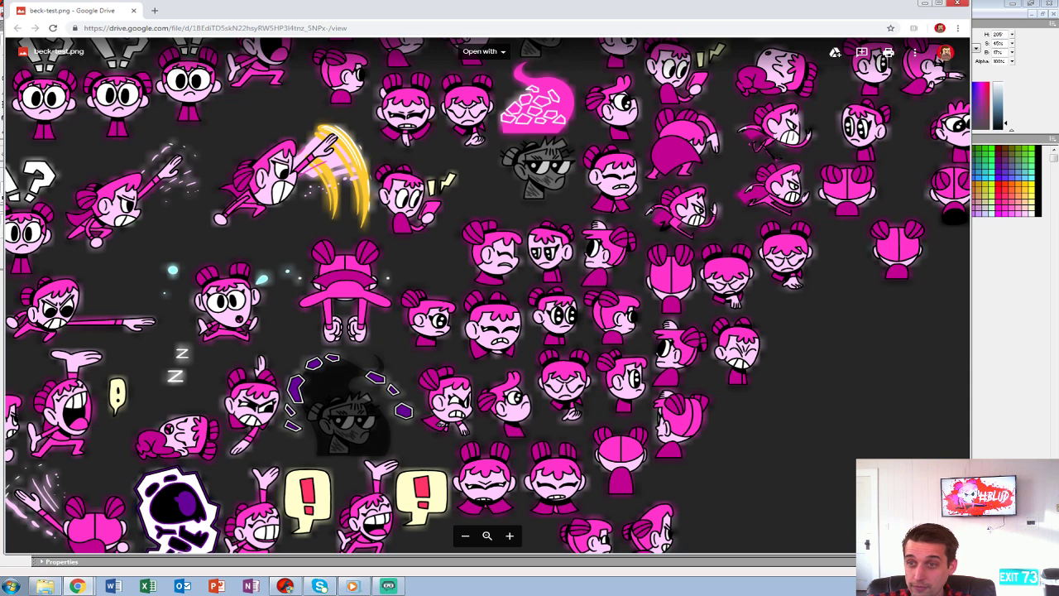
{"action": "left_click", "coordinate": [958, 3]}
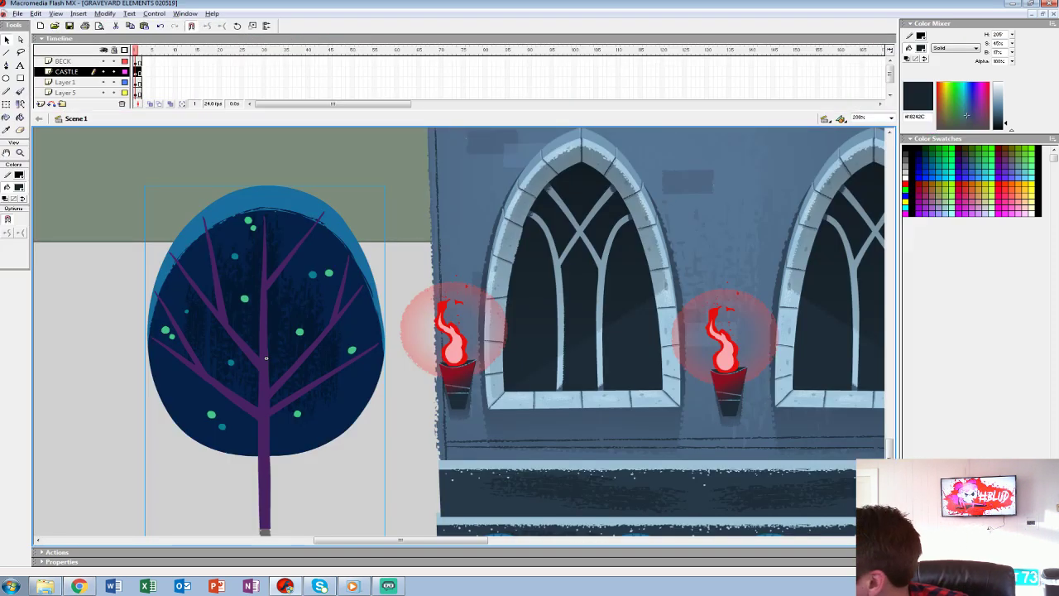
Examine the gravestones and cross monuments on the cracked blue stone floor of the graveyard scene.
{"action": "left_click_drag", "start_coordinate": [579, 331], "coordinate": [307, 395]}
{"action": "left_click_drag", "start_coordinate": [372, 265], "coordinate": [469, 478]}
{"action": "left_click_drag", "start_coordinate": [373, 165], "coordinate": [540, 522]}
{"action": "left_click_drag", "start_coordinate": [455, 207], "coordinate": [474, 396]}
{"action": "left_click_drag", "start_coordinate": [463, 331], "coordinate": [469, 501]}
{"action": "scroll", "coordinate": [459, 331], "scroll_direction": "up", "scroll_amount": 10}
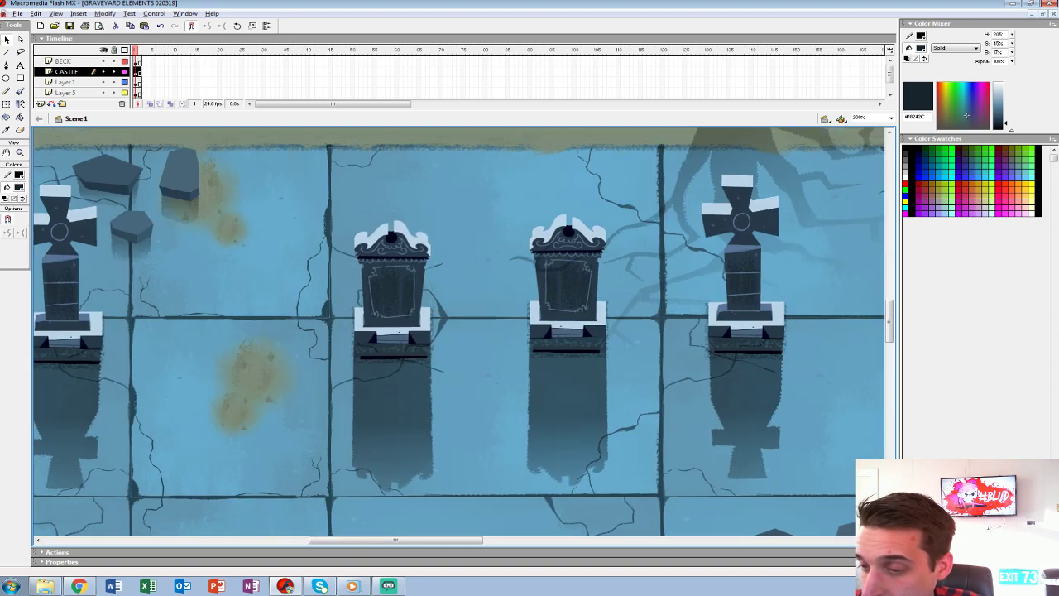
Examine the rest of the gravestones and cross monuments, and view the graveyard together with the castle.
{"action": "left_click_drag", "start_coordinate": [372, 298], "coordinate": [594, 267]}
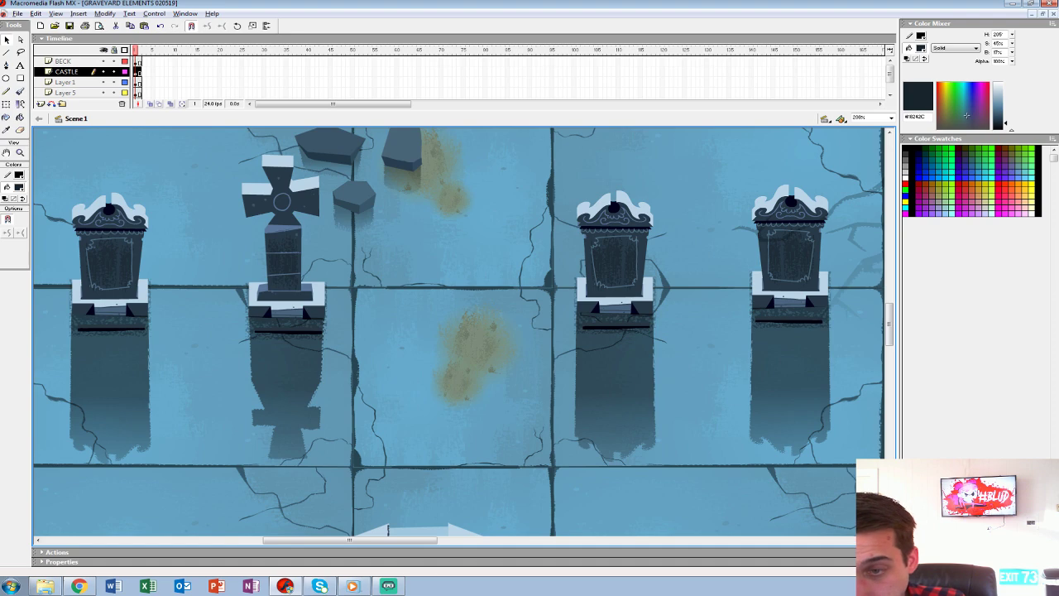
{"action": "scroll", "coordinate": [459, 331], "scroll_direction": "up", "scroll_amount": 3}
{"action": "scroll", "coordinate": [459, 331], "scroll_direction": "left", "scroll_amount": 1}
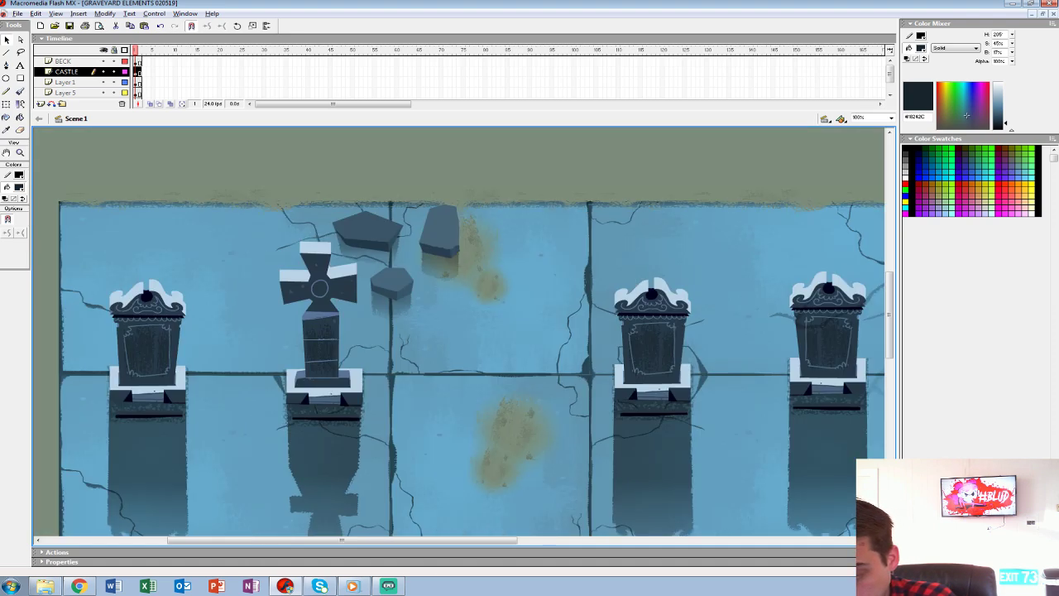
{"action": "key", "text": "ctrl+minus"}
{"action": "key", "text": "ctrl+minus"}
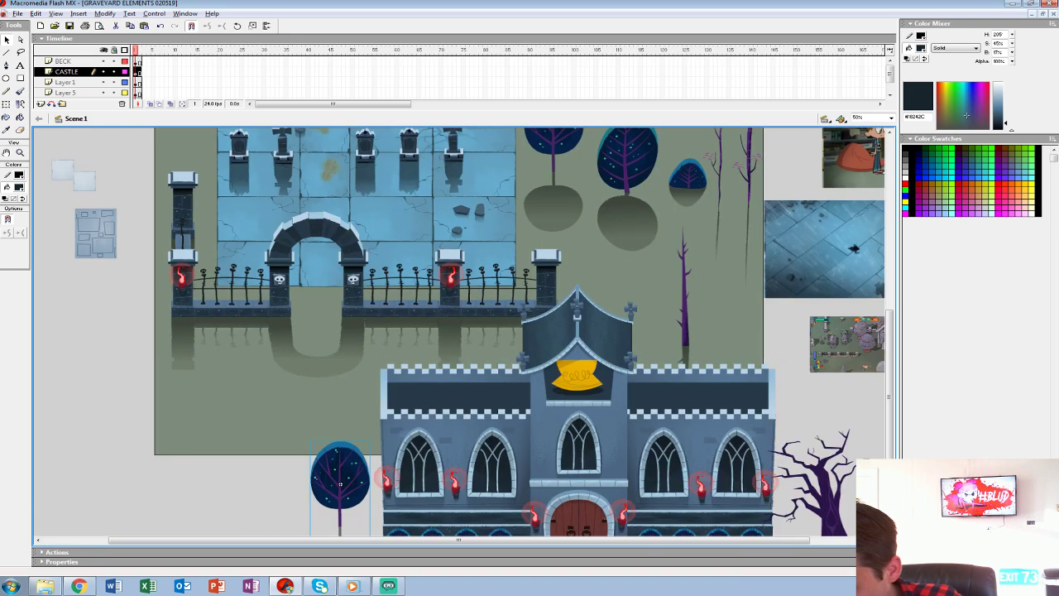
{"action": "scroll", "coordinate": [463, 331], "scroll_direction": "down", "scroll_amount": 1}
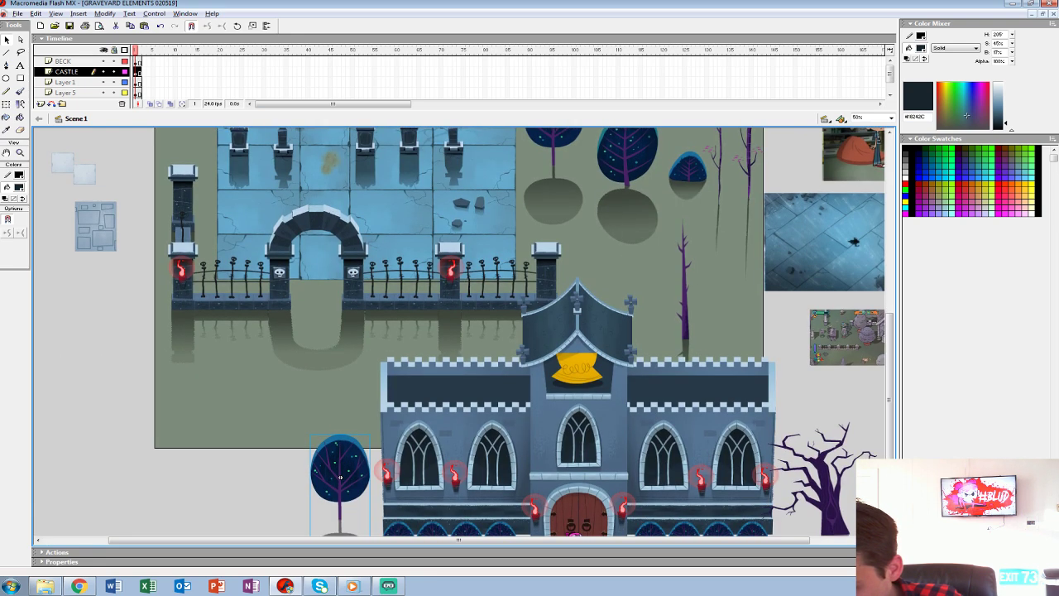
Open the castle's left wall for editing down to its nested GRAVEYARD-DUNGEON WALL 001 symbol, at the checkered battlement trim.
{"action": "left_click", "coordinate": [457, 455]}
{"action": "key", "text": "ctrl+equal"}
{"action": "key", "text": "ctrl+equal"}
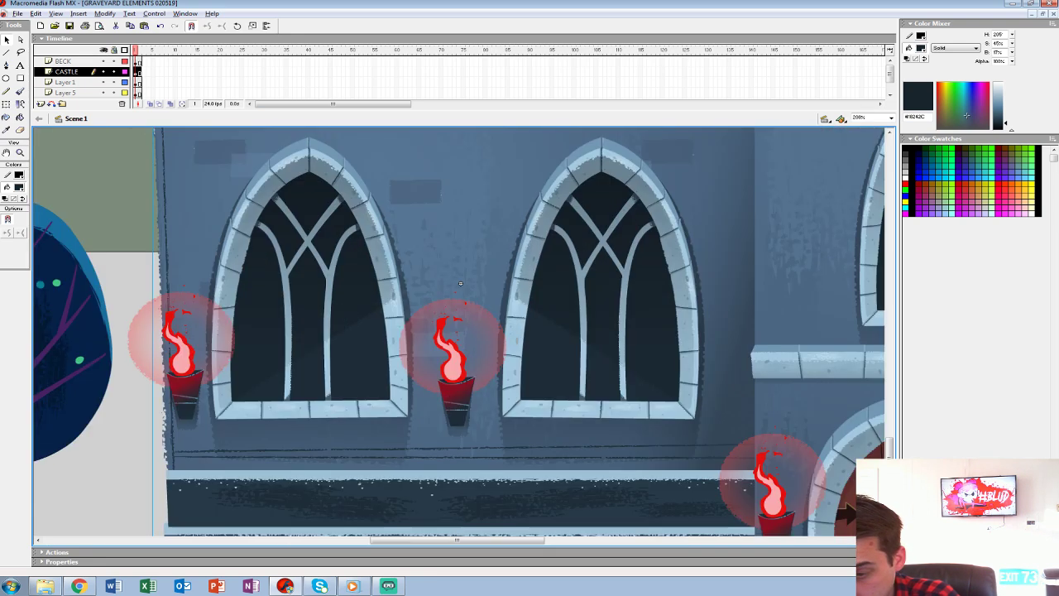
{"action": "left_click_drag", "start_coordinate": [459, 284], "coordinate": [518, 456]}
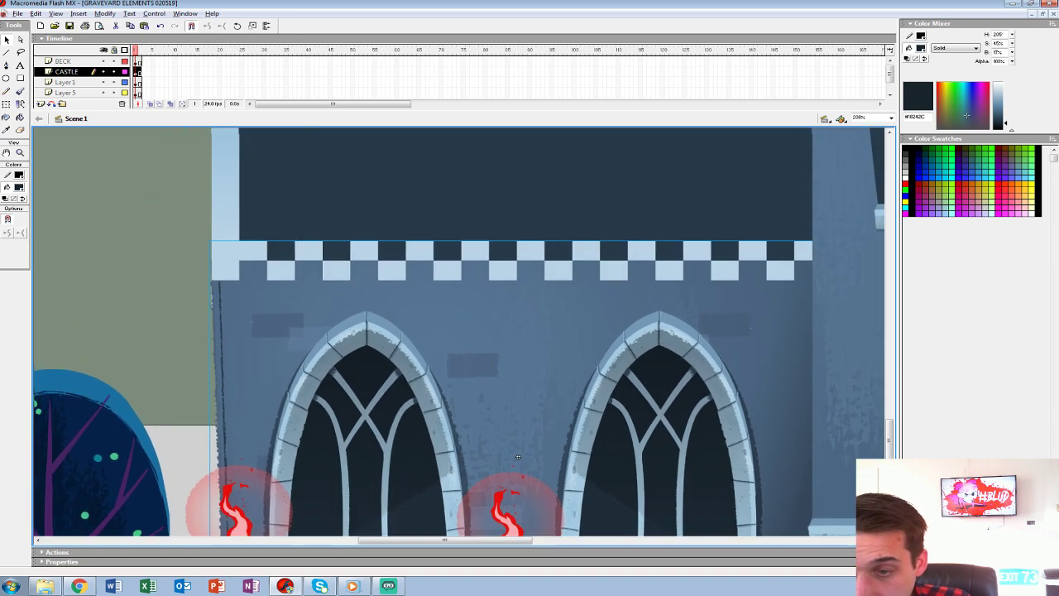
{"action": "double_click", "coordinate": [518, 456]}
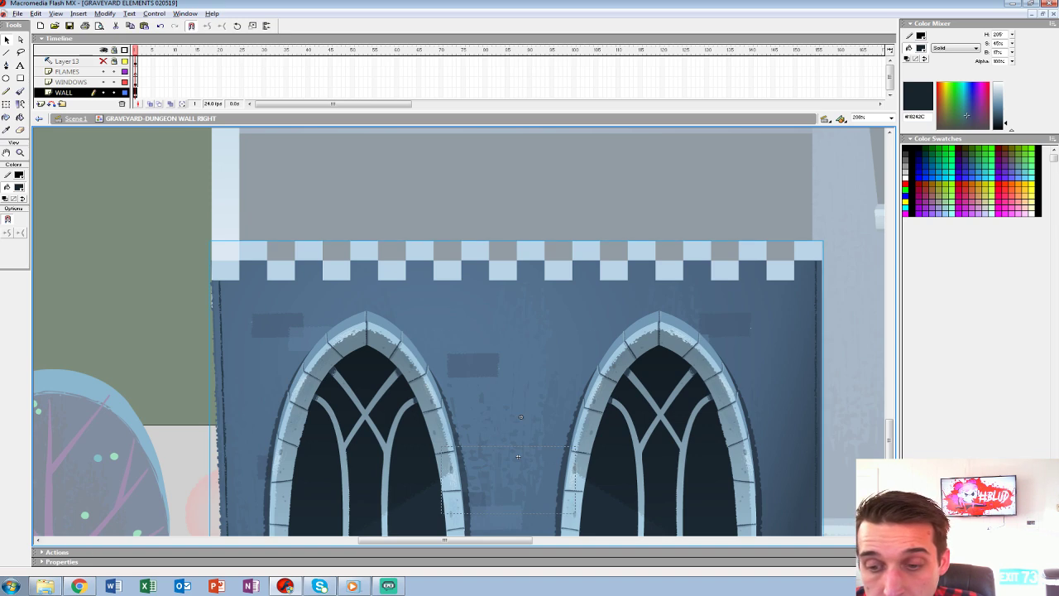
{"action": "double_click", "coordinate": [520, 416]}
{"action": "key", "text": "ctrl+equal"}
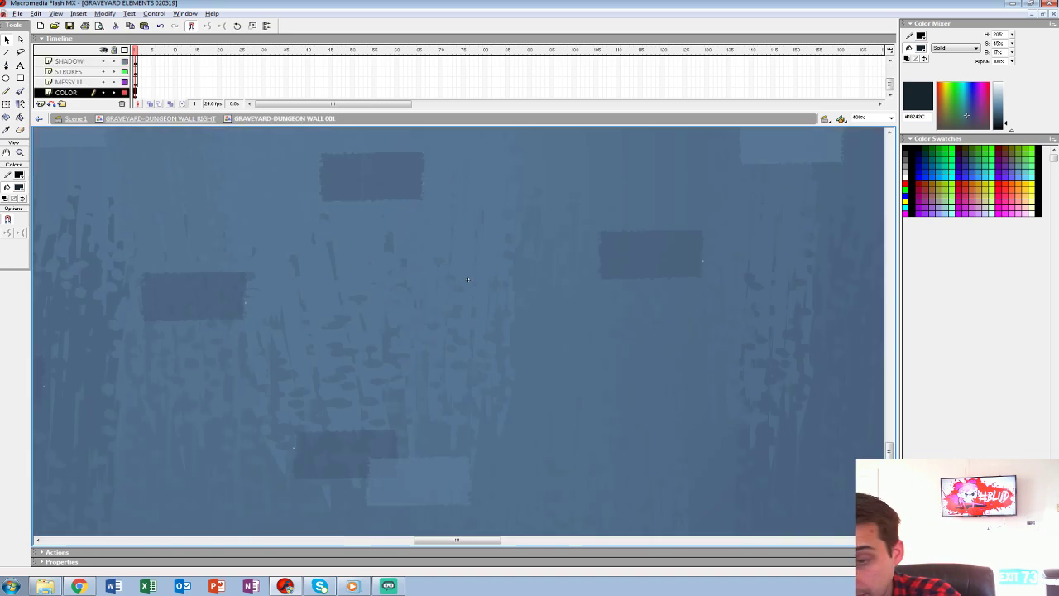
{"action": "left_click_drag", "start_coordinate": [348, 137], "coordinate": [681, 593]}
{"action": "left_click_drag", "start_coordinate": [497, 397], "coordinate": [491, 283]}
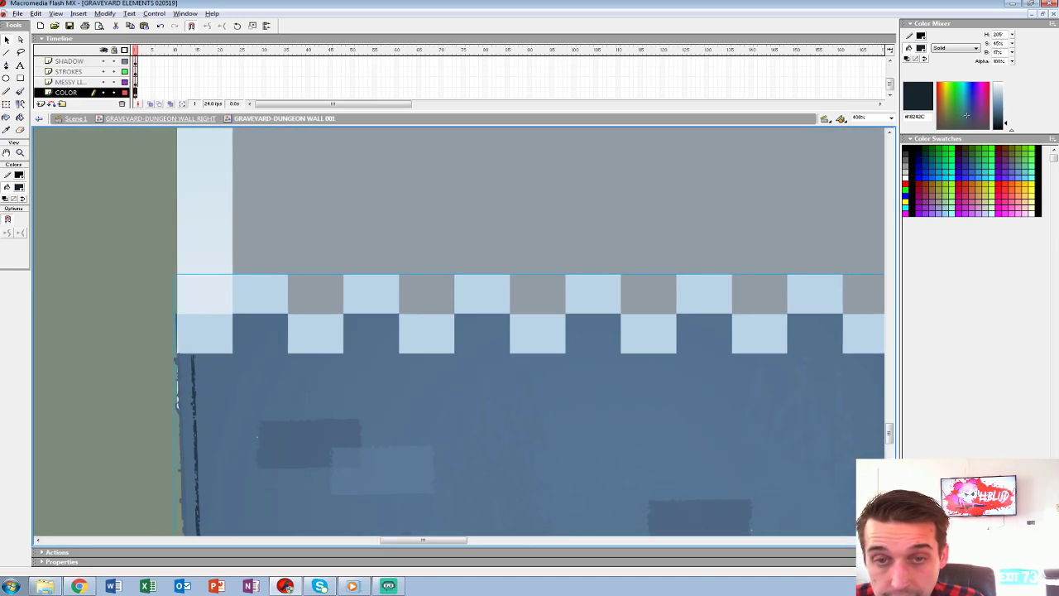
Turn the BUSHES guide layer into a normal layer and rename it TEXTURE.
{"action": "left_click", "coordinate": [66, 93]}
{"action": "scroll", "coordinate": [83, 77], "scroll_direction": "up", "scroll_amount": 2}
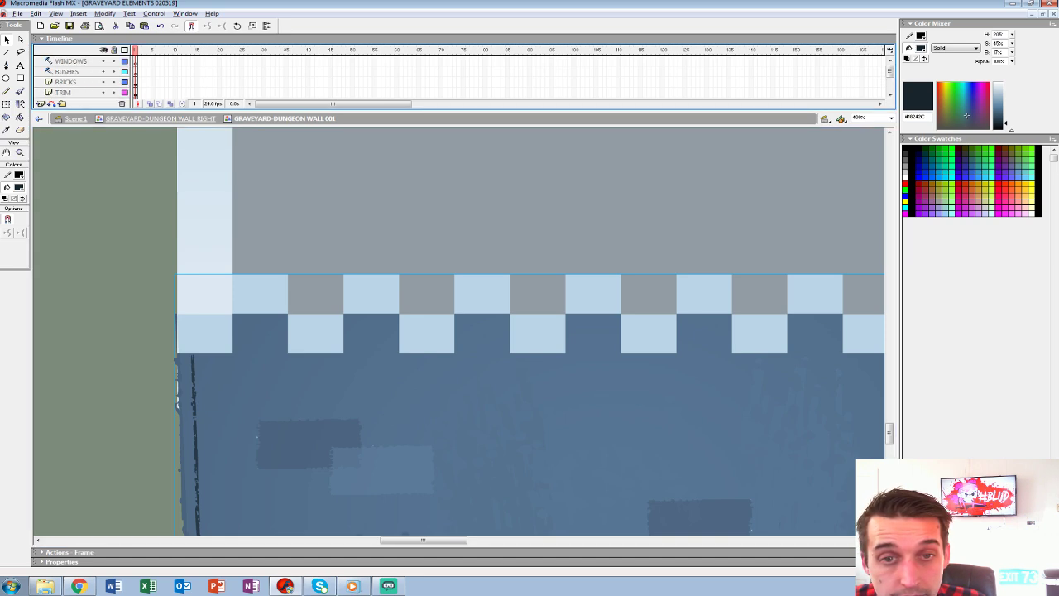
{"action": "left_click", "coordinate": [68, 82]}
{"action": "left_click", "coordinate": [74, 72]}
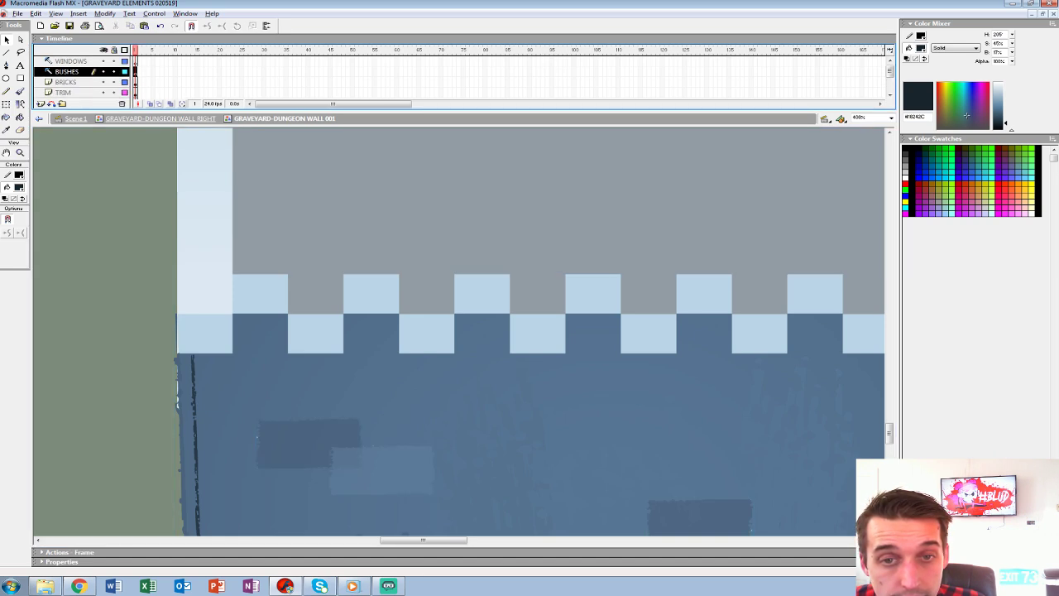
{"action": "right_click", "coordinate": [76, 71]}
{"action": "left_click", "coordinate": [104, 139]}
{"action": "double_click", "coordinate": [68, 72]}
{"action": "type", "text": "TEXTURE"}
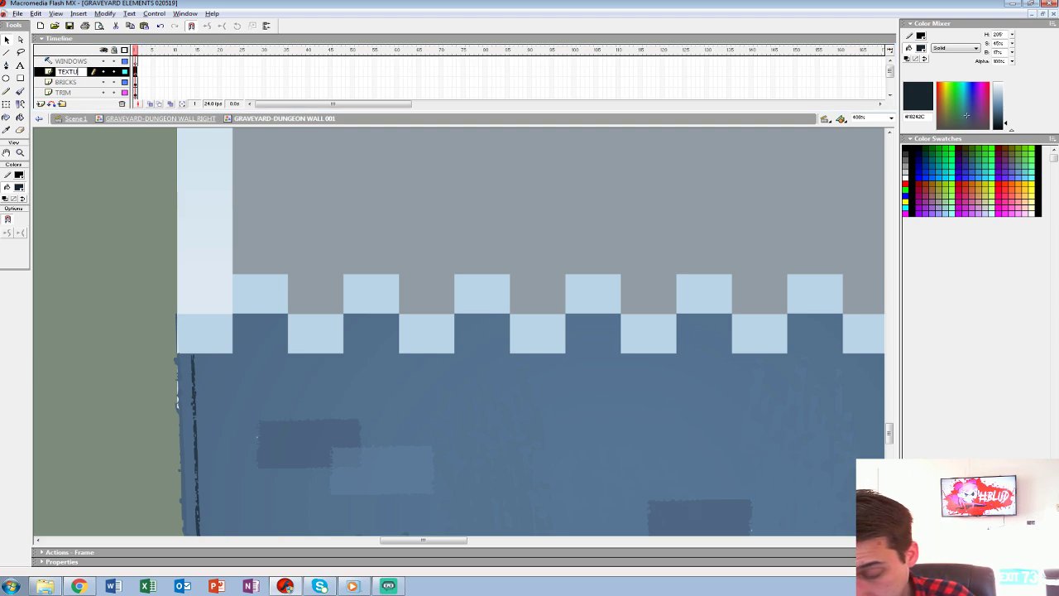
{"action": "key", "text": "Return"}
Sample the wall's blue as fill colour and brush rough, chipped edges around the first two dark squares below the battlements.
{"action": "left_click", "coordinate": [19, 187]}
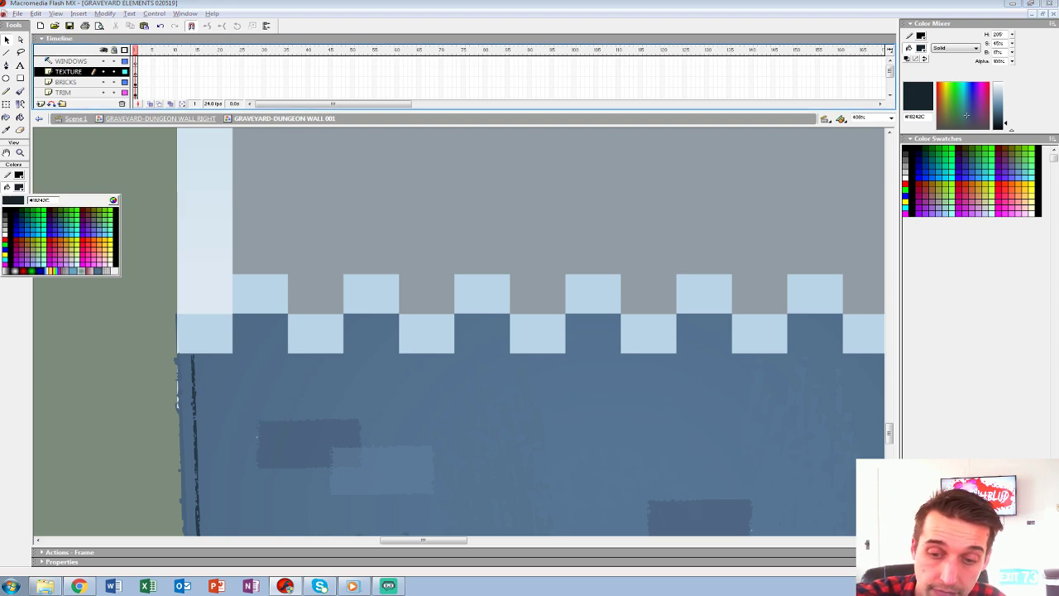
{"action": "left_click", "coordinate": [216, 383]}
{"action": "key", "text": "b"}
{"action": "left_click_drag", "start_coordinate": [238, 314], "coordinate": [272, 312]}
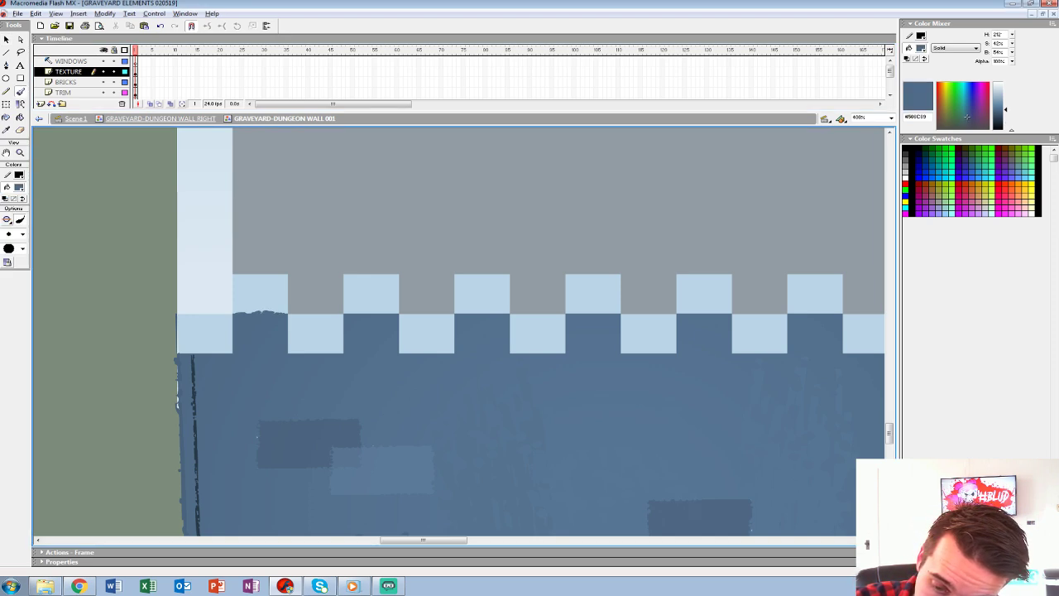
{"action": "left_click_drag", "start_coordinate": [341, 354], "coordinate": [342, 323]}
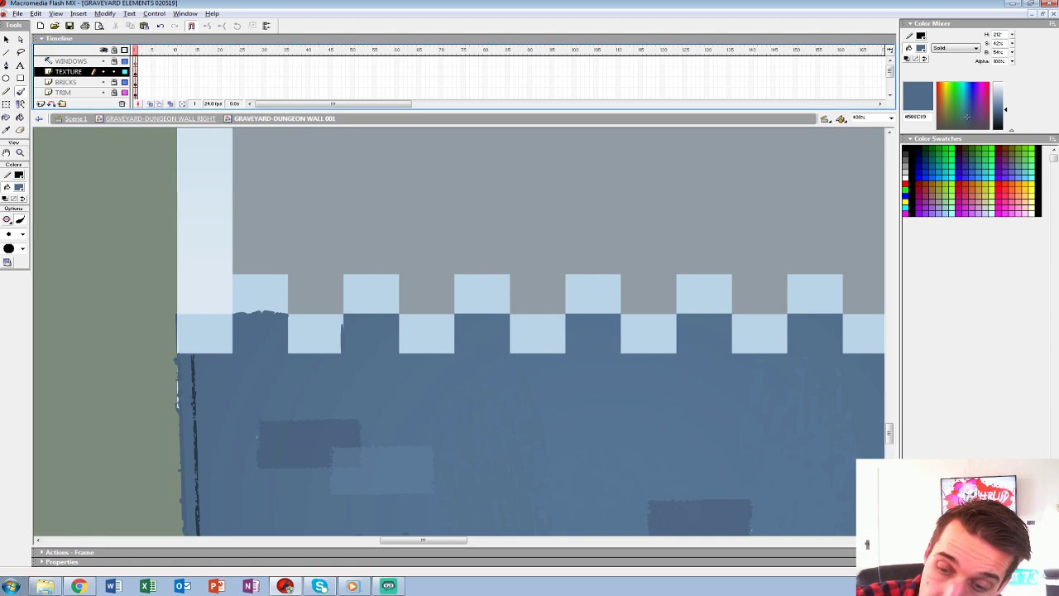
{"action": "left_click_drag", "start_coordinate": [343, 312], "coordinate": [377, 312]}
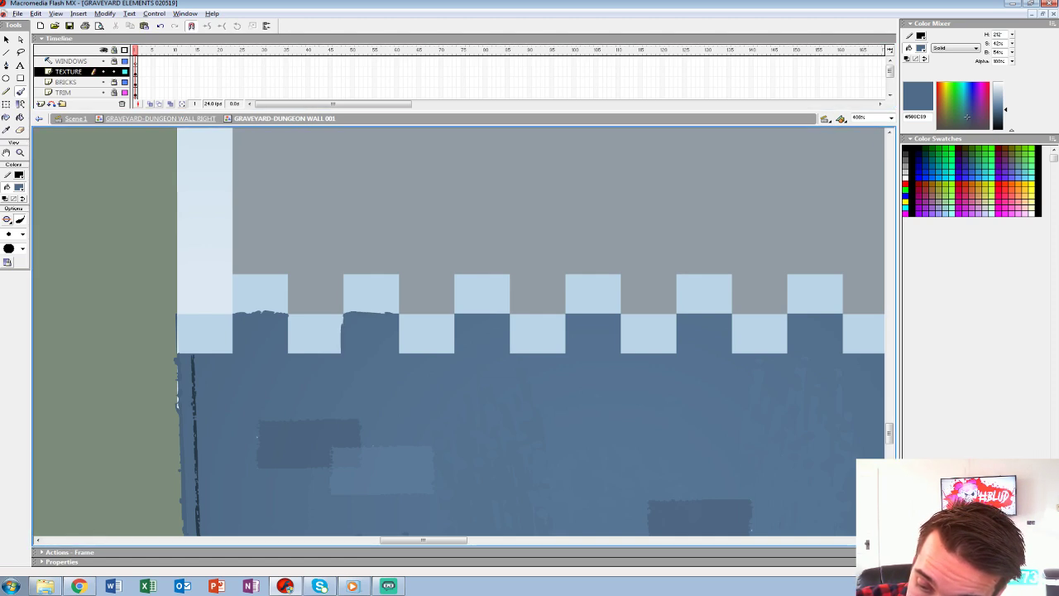
{"action": "left_click_drag", "start_coordinate": [399, 354], "coordinate": [400, 321]}
{"action": "key", "text": "e"}
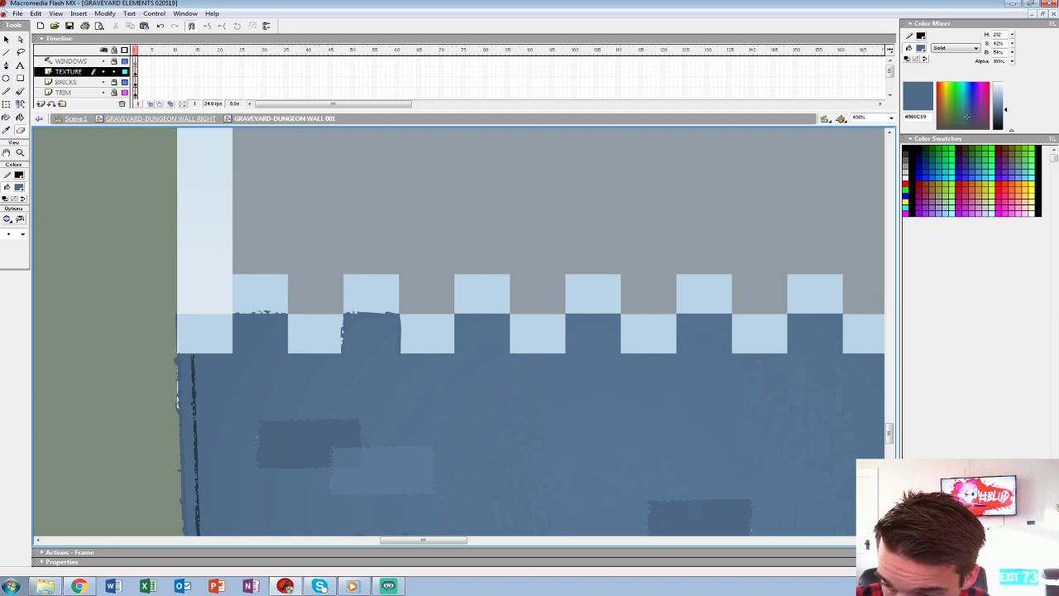
Brush uneven wall-blue edges over the pale trim around the following dark squares along the battlement row.
{"action": "key", "text": "b"}
{"action": "left_click_drag", "start_coordinate": [456, 313], "coordinate": [502, 311]}
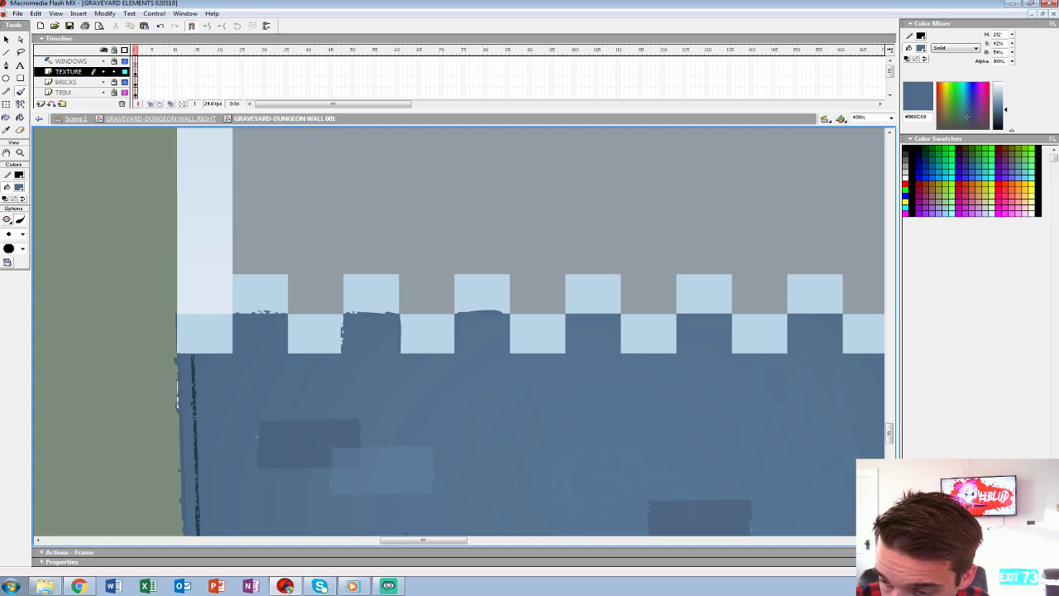
{"action": "mouse_move", "coordinate": [566, 313]}
{"action": "left_mouse_down"}
{"action": "mouse_move", "coordinate": [617, 312]}
{"action": "mouse_move", "coordinate": [621, 351]}
{"action": "left_mouse_up"}
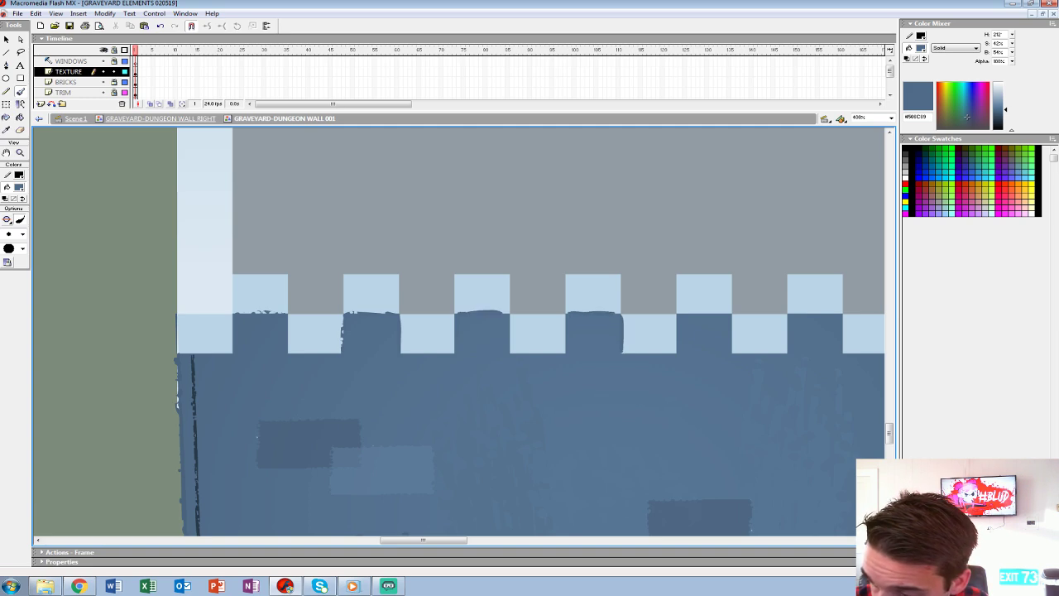
{"action": "mouse_move", "coordinate": [675, 315]}
{"action": "left_mouse_down"}
{"action": "mouse_move", "coordinate": [676, 336]}
{"action": "mouse_move", "coordinate": [703, 311]}
{"action": "mouse_move", "coordinate": [723, 312]}
{"action": "left_mouse_up"}
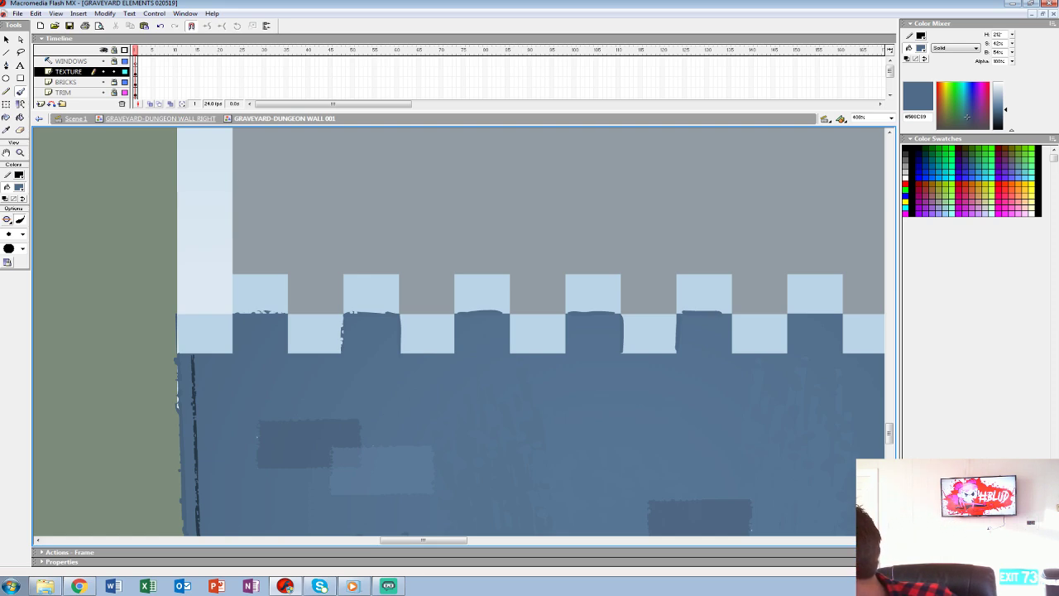
{"action": "mouse_move", "coordinate": [733, 351]}
{"action": "left_mouse_down"}
{"action": "mouse_move", "coordinate": [733, 325]}
{"action": "mouse_move", "coordinate": [733, 352]}
{"action": "mouse_move", "coordinate": [785, 319]}
{"action": "mouse_move", "coordinate": [839, 312]}
{"action": "mouse_move", "coordinate": [843, 330]}
{"action": "mouse_move", "coordinate": [844, 343]}
{"action": "mouse_move", "coordinate": [623, 334]}
{"action": "left_mouse_up"}
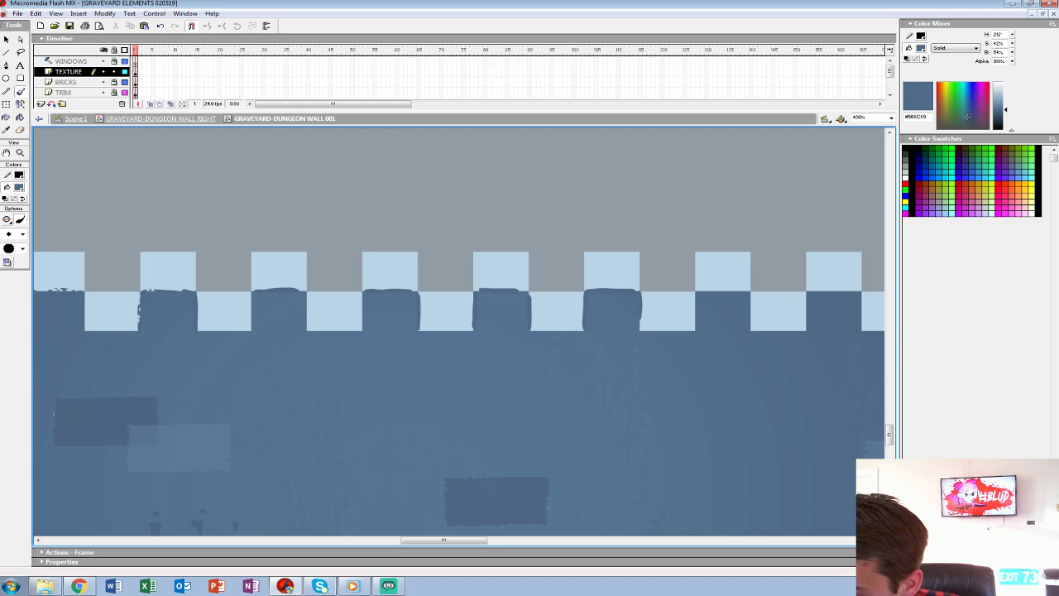
{"action": "mouse_move", "coordinate": [695, 329]}
{"action": "left_mouse_down"}
{"action": "mouse_move", "coordinate": [695, 296]}
{"action": "mouse_move", "coordinate": [748, 288]}
{"action": "mouse_move", "coordinate": [752, 327]}
{"action": "mouse_move", "coordinate": [690, 340]}
{"action": "left_mouse_up"}
{"action": "mouse_move", "coordinate": [756, 291]}
{"action": "left_mouse_down"}
{"action": "mouse_move", "coordinate": [799, 294]}
{"action": "mouse_move", "coordinate": [800, 330]}
{"action": "left_mouse_up"}
{"action": "mouse_move", "coordinate": [801, 339]}
{"action": "left_mouse_down"}
{"action": "mouse_move", "coordinate": [693, 333]}
{"action": "mouse_move", "coordinate": [746, 305]}
{"action": "mouse_move", "coordinate": [752, 285]}
{"action": "mouse_move", "coordinate": [801, 285]}
{"action": "mouse_move", "coordinate": [803, 321]}
{"action": "left_mouse_up"}
Erase small nicks into the freshly painted blue edges so the battlement squares look chipped and textured.
{"action": "key", "text": "e"}
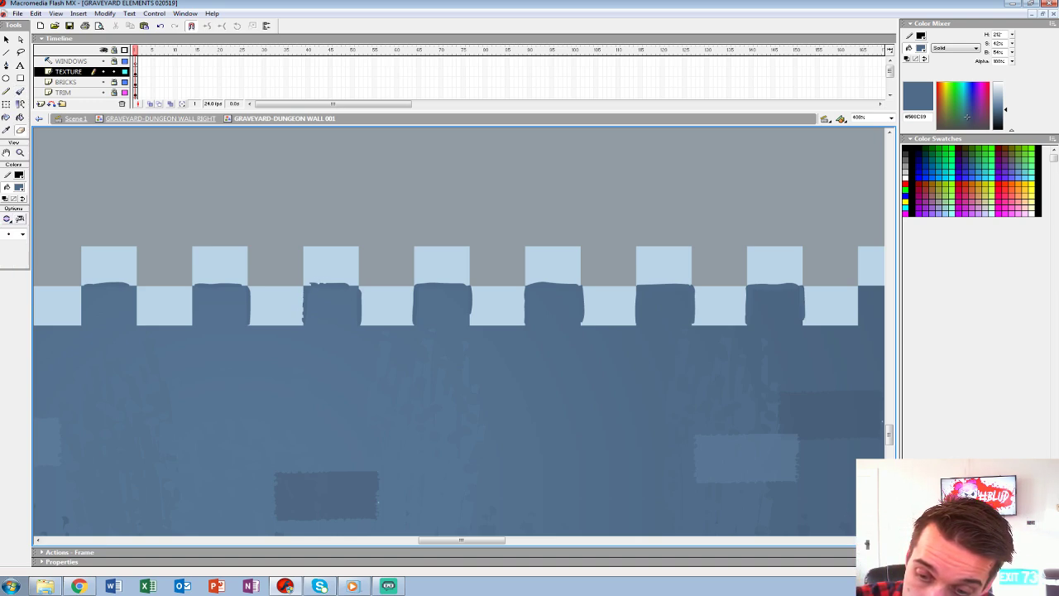
{"action": "left_click", "coordinate": [360, 291]}
{"action": "left_click", "coordinate": [360, 303]}
{"action": "left_click", "coordinate": [360, 316]}
{"action": "left_click", "coordinate": [249, 292]}
{"action": "left_click", "coordinate": [249, 310]}
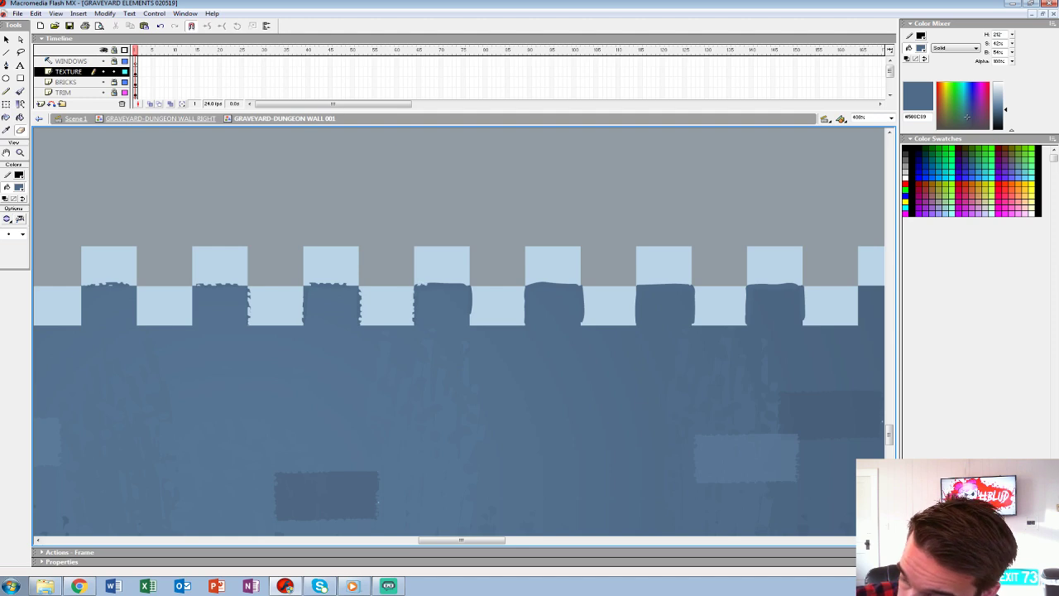
{"action": "left_click_drag", "start_coordinate": [425, 285], "coordinate": [439, 284]}
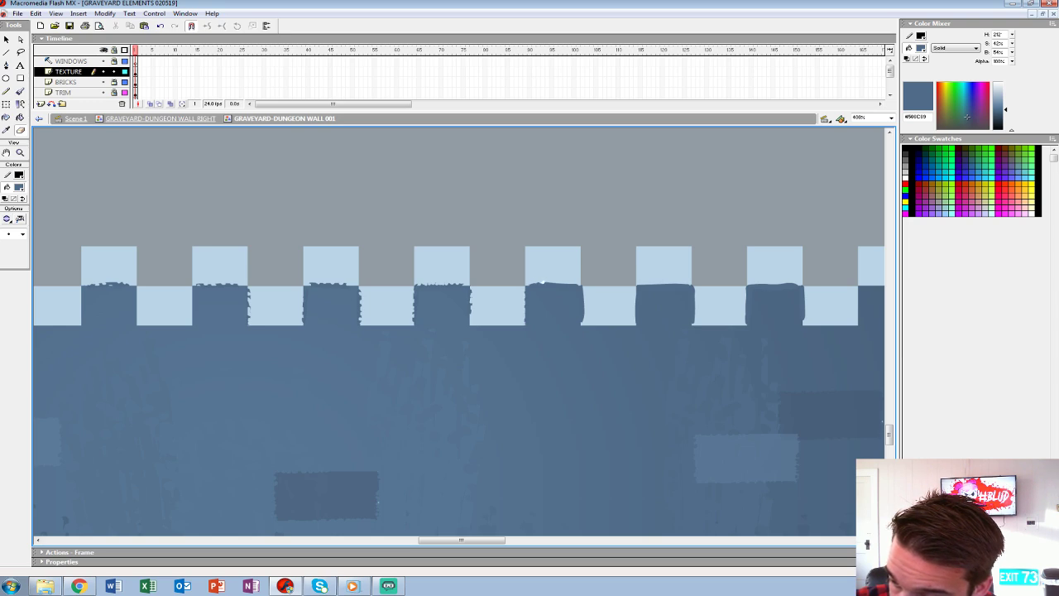
{"action": "left_click_drag", "start_coordinate": [559, 284], "coordinate": [574, 285]}
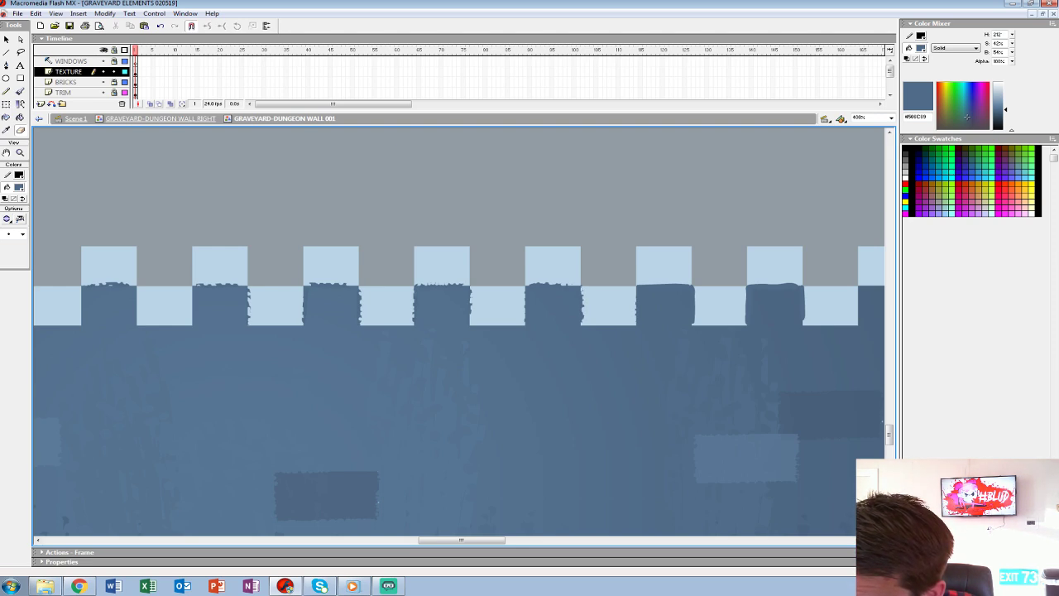
{"action": "left_click_drag", "start_coordinate": [649, 284], "coordinate": [652, 284]}
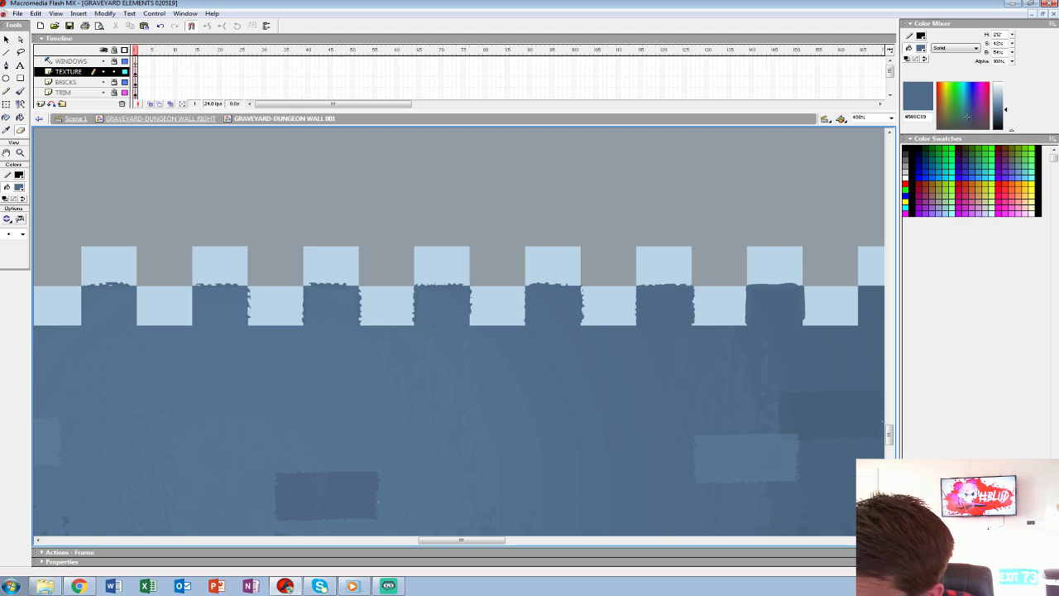
{"action": "left_click_drag", "start_coordinate": [746, 318], "coordinate": [695, 318]}
{"action": "left_click", "coordinate": [695, 318]}
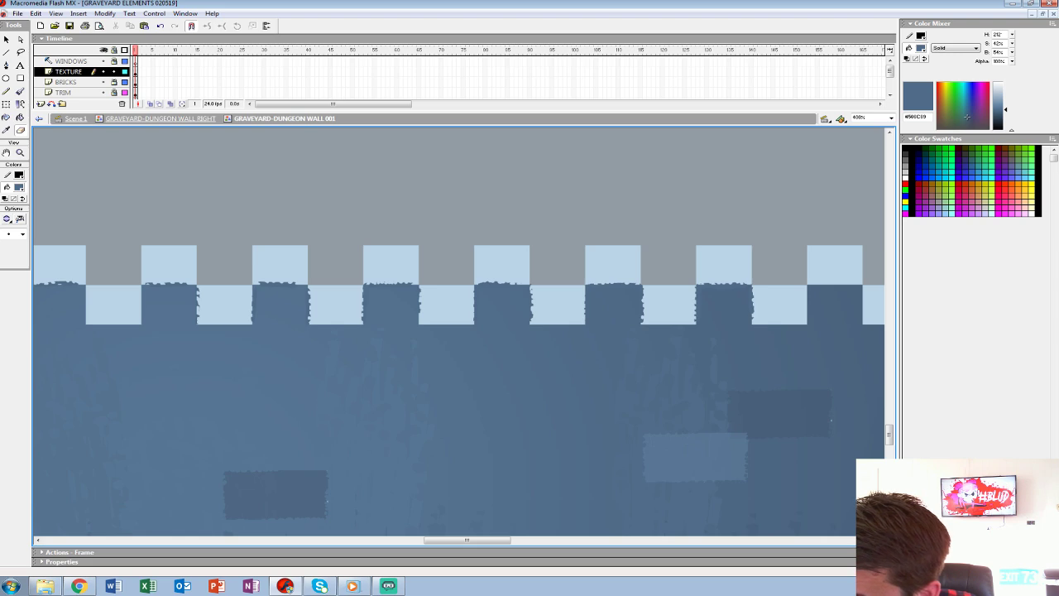
Paint wall-blue edges around the second-to-last dark square at the wall's right end and chip them with the Eraser.
{"action": "left_click_drag", "start_coordinate": [749, 310], "coordinate": [632, 320]}
{"action": "key", "text": "b"}
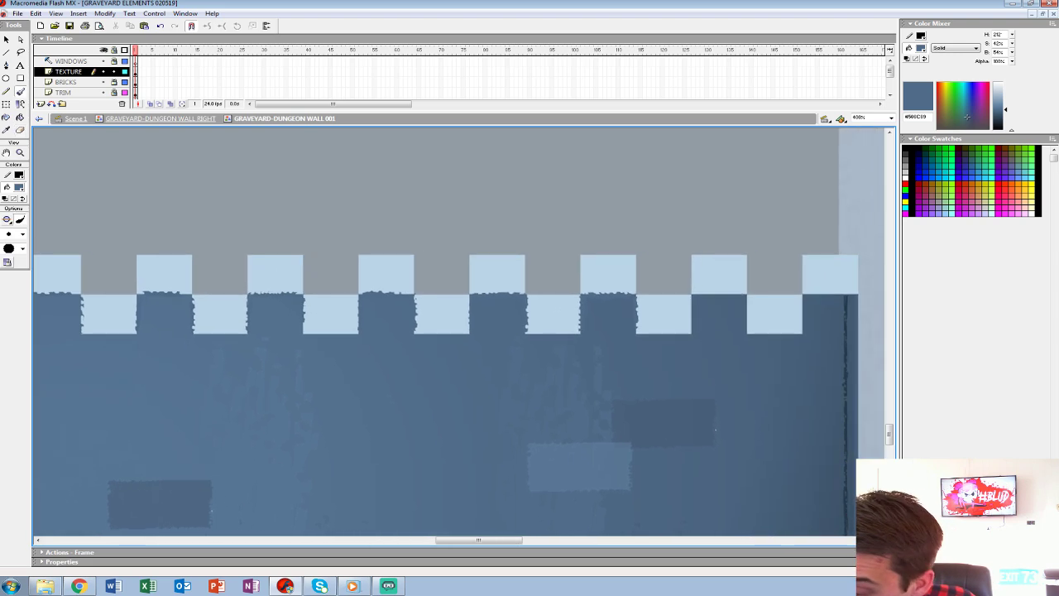
{"action": "scroll", "coordinate": [446, 331], "scroll_direction": "right", "scroll_amount": 1}
{"action": "mouse_move", "coordinate": [677, 336]}
{"action": "left_mouse_down"}
{"action": "mouse_move", "coordinate": [693, 298]}
{"action": "mouse_move", "coordinate": [730, 300]}
{"action": "mouse_move", "coordinate": [734, 337]}
{"action": "left_mouse_up"}
{"action": "key", "text": "e"}
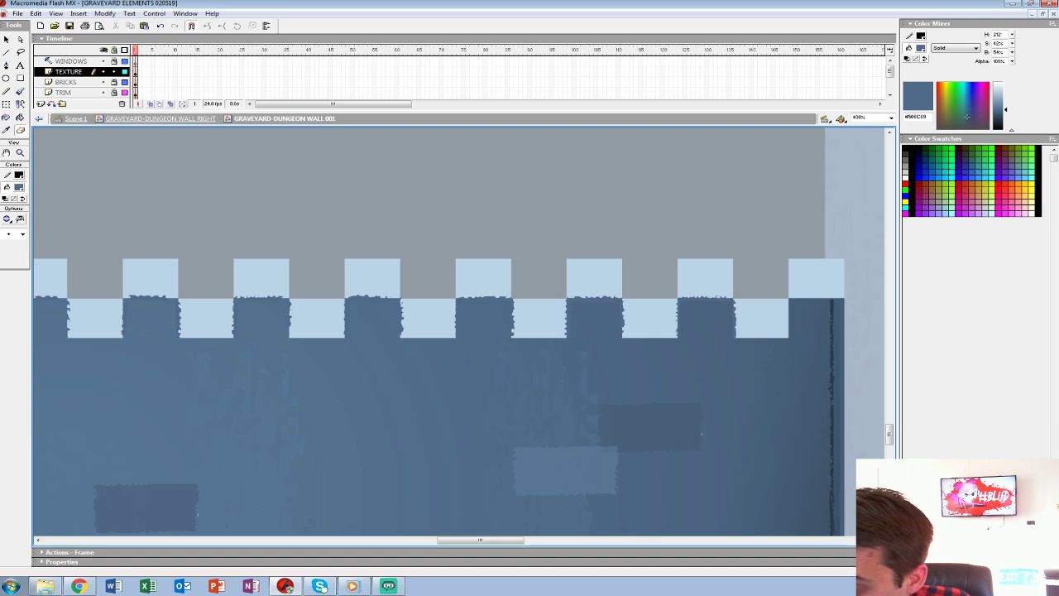
{"action": "left_click_drag", "start_coordinate": [735, 326], "coordinate": [700, 332]}
{"action": "key", "text": "b"}
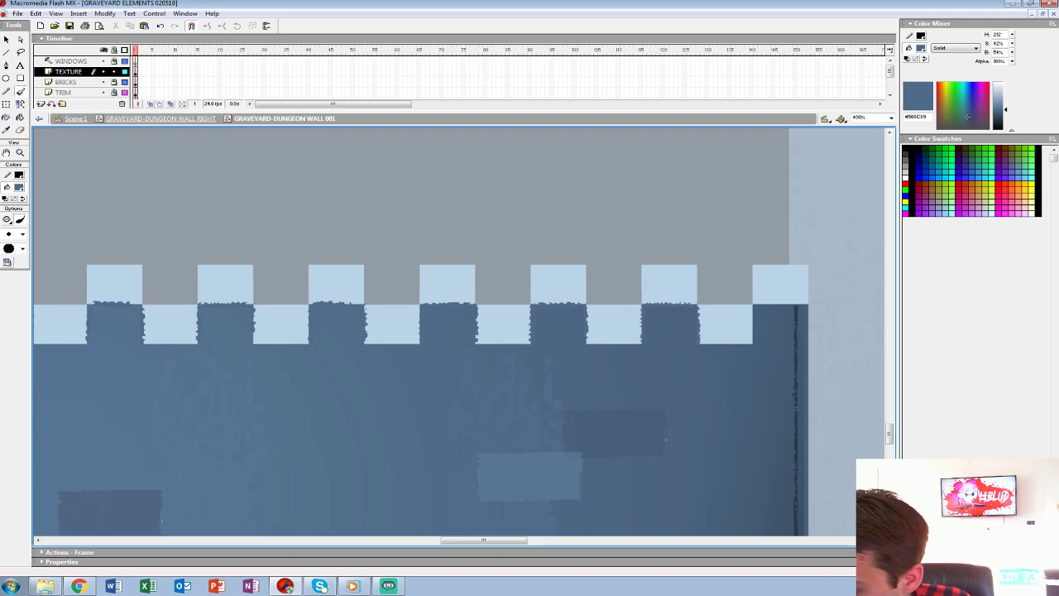
Brush wall-coloured texture around the rightmost gap of the lower battlements and erase its top edge into a rough outline.
{"action": "mouse_move", "coordinate": [752, 336]}
{"action": "left_mouse_down"}
{"action": "mouse_move", "coordinate": [755, 301]}
{"action": "mouse_move", "coordinate": [809, 301]}
{"action": "left_mouse_up"}
{"action": "key", "text": "e"}
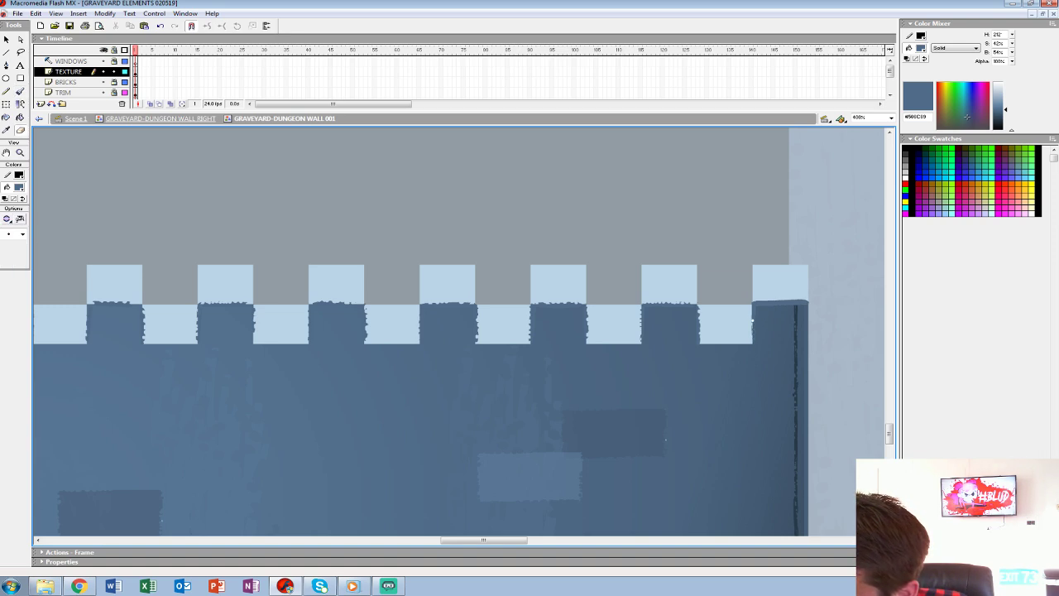
{"action": "left_click_drag", "start_coordinate": [787, 301], "coordinate": [804, 300]}
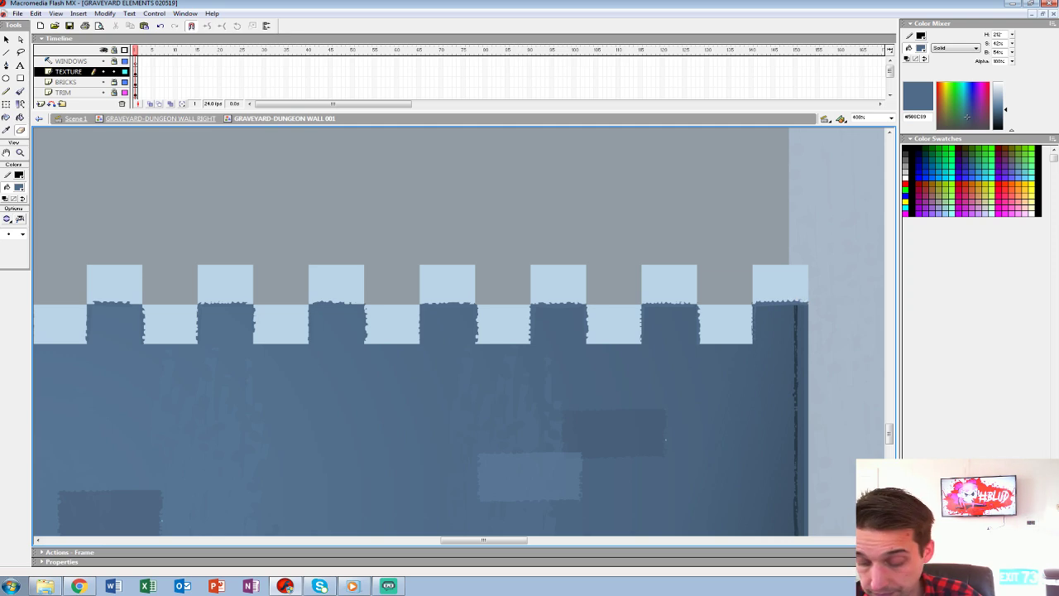
Finish editing the dungeon wall symbol and return through the parent symbol to the main scene.
{"action": "mouse_move", "coordinate": [331, 347]}
{"action": "left_mouse_down"}
{"action": "mouse_move", "coordinate": [599, 314]}
{"action": "mouse_move", "coordinate": [816, 312]}
{"action": "left_mouse_up"}
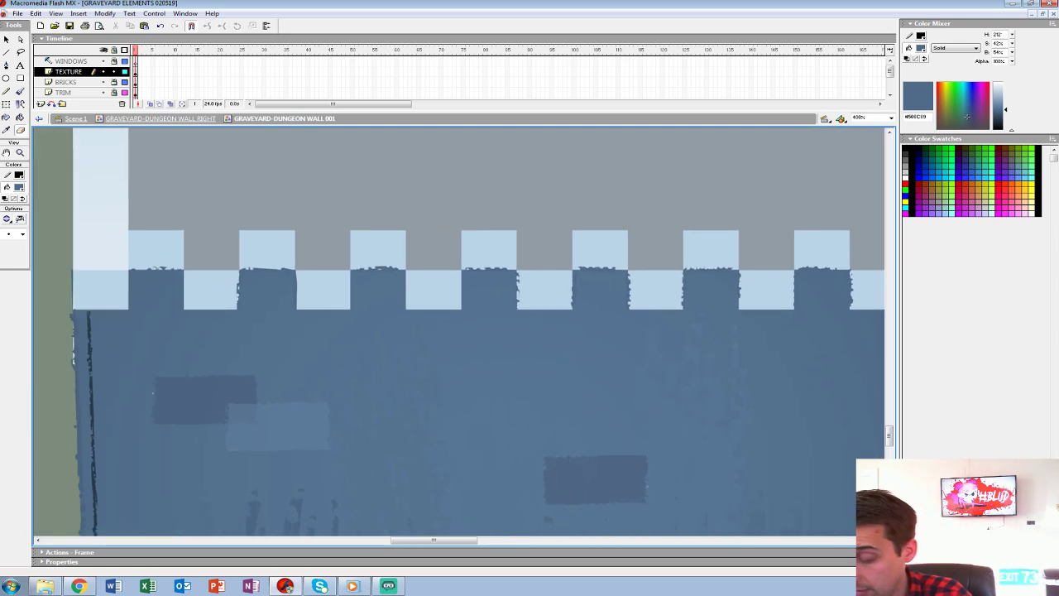
{"action": "key", "text": "ctrl+minus"}
{"action": "key", "text": "ctrl+minus"}
{"action": "key", "text": "v"}
{"action": "key", "text": "ctrl+e"}
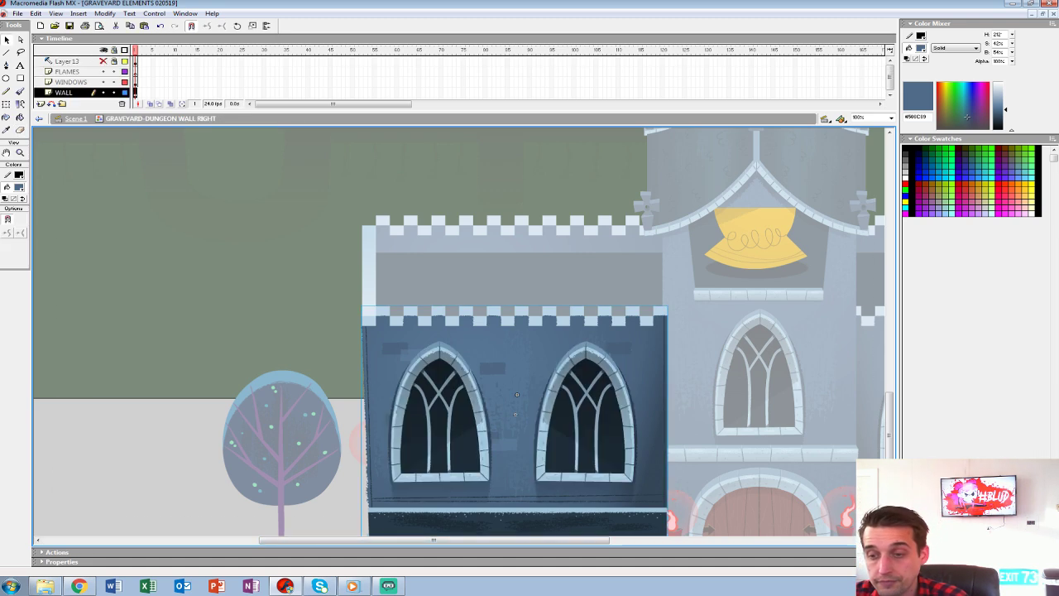
{"action": "double_click", "coordinate": [515, 414]}
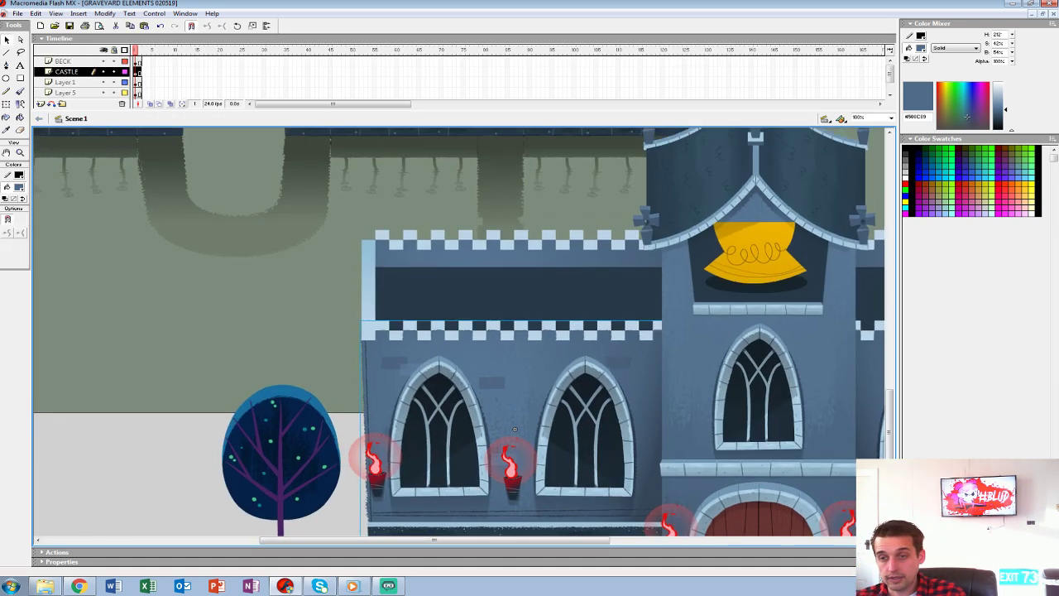
Look over the graveyard scene, from the castle facade and fence to the tombstones and trees.
{"action": "left_click_drag", "start_coordinate": [514, 428], "coordinate": [450, 318]}
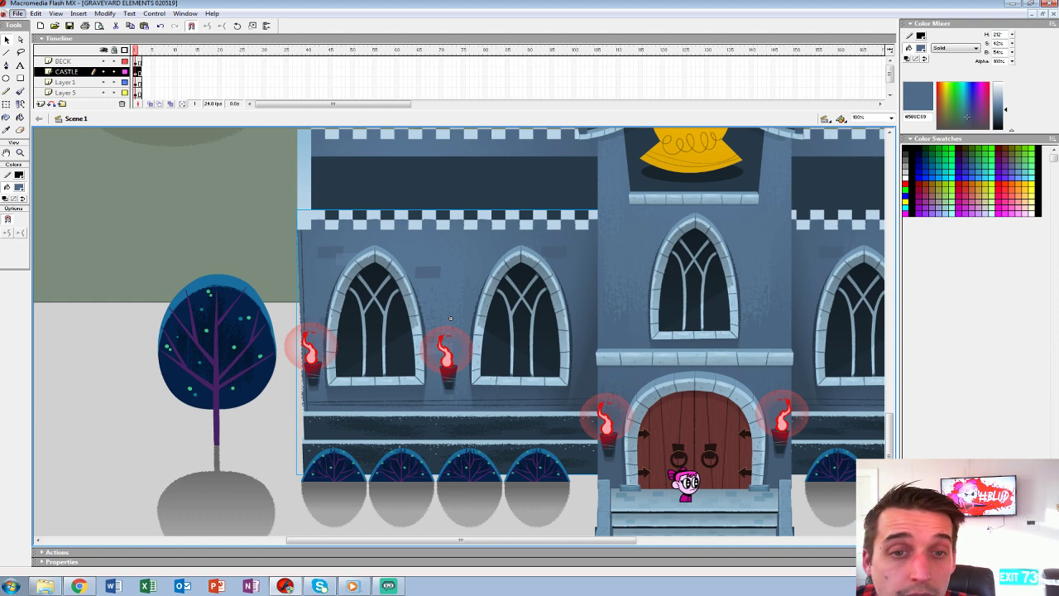
{"action": "key", "text": "alt+f"}
{"action": "left_click", "coordinate": [450, 317]}
{"action": "left_click_drag", "start_coordinate": [450, 318], "coordinate": [649, 529]}
{"action": "left_click_drag", "start_coordinate": [529, 248], "coordinate": [498, 495]}
{"action": "scroll", "coordinate": [450, 317], "scroll_direction": "up", "scroll_amount": 5}
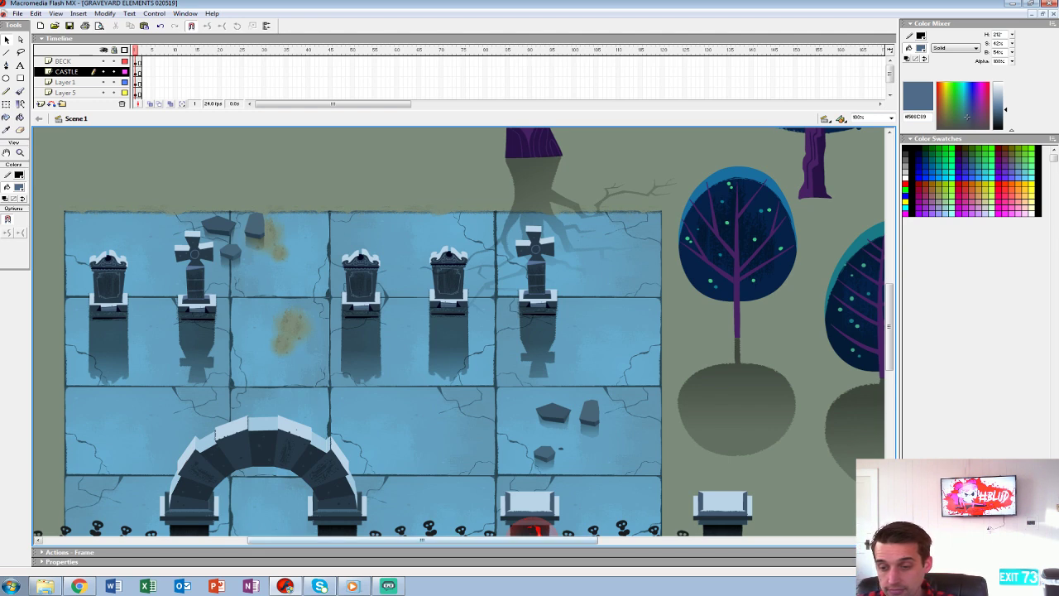
{"action": "left_click_drag", "start_coordinate": [422, 540], "coordinate": [459, 540]}
{"action": "scroll", "coordinate": [460, 336], "scroll_direction": "down", "scroll_amount": 8}
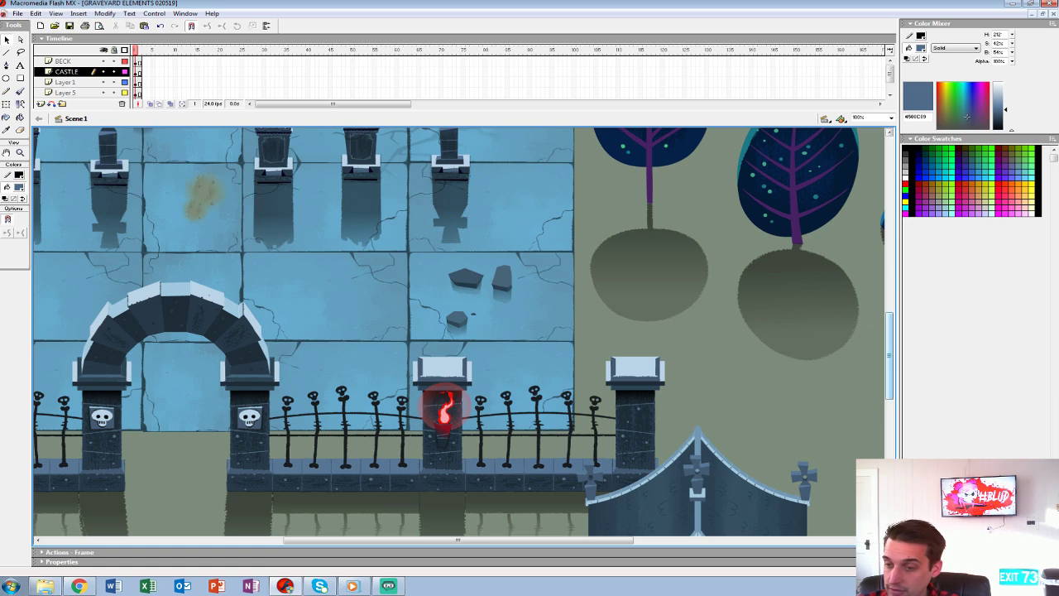
{"action": "left_click_drag", "start_coordinate": [460, 331], "coordinate": [488, 400]}
{"action": "scroll", "coordinate": [460, 336], "scroll_direction": "up", "scroll_amount": 4}
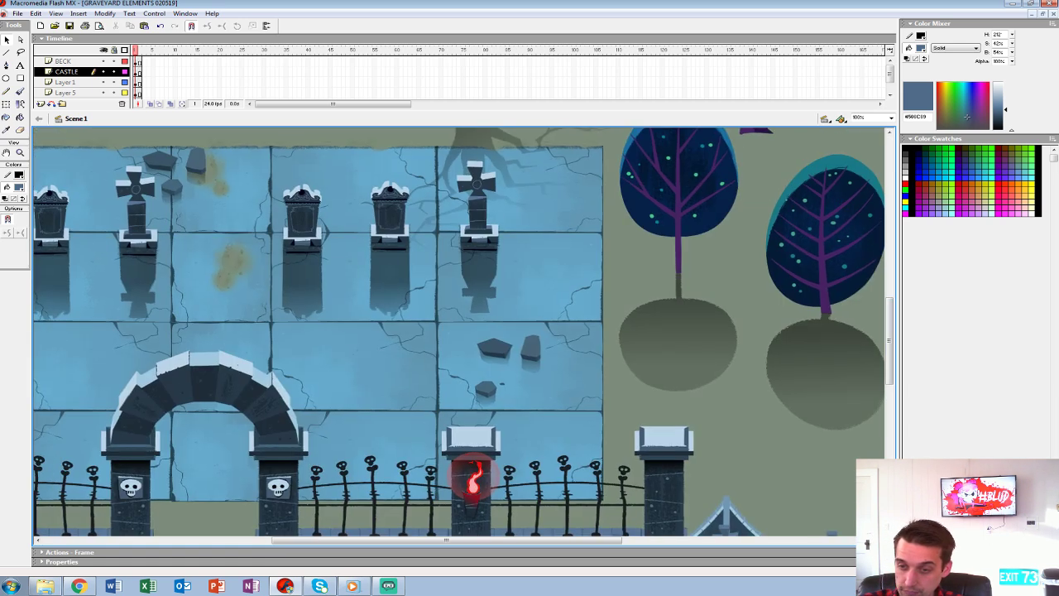
{"action": "scroll", "coordinate": [460, 336], "scroll_direction": "left", "scroll_amount": 5}
{"action": "left_click_drag", "start_coordinate": [459, 331], "coordinate": [459, 331]}
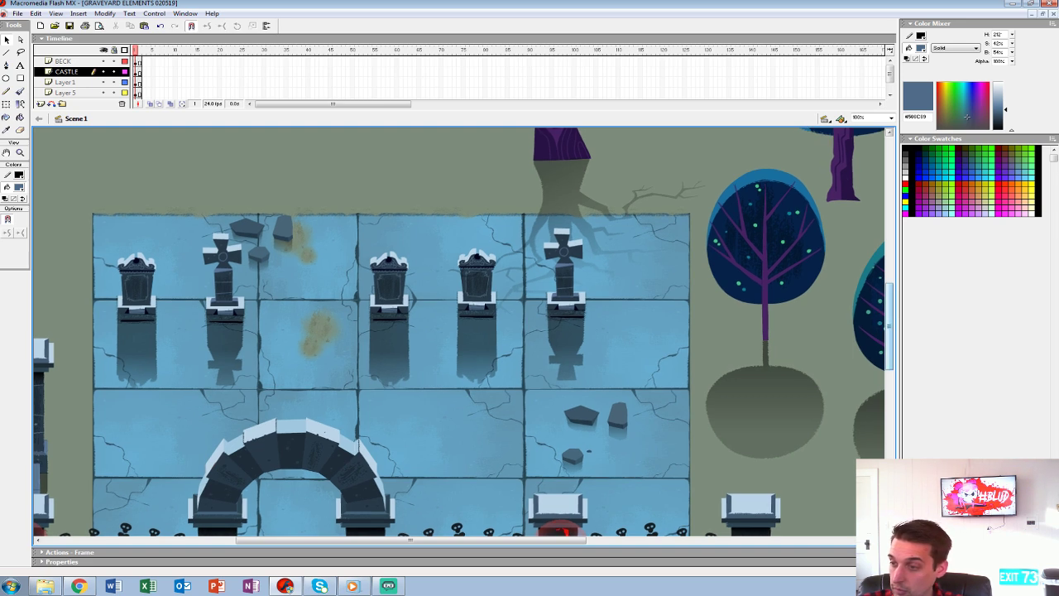
{"action": "scroll", "coordinate": [460, 335], "scroll_direction": "up", "scroll_amount": 4}
{"action": "scroll", "coordinate": [460, 336], "scroll_direction": "up", "scroll_amount": 6}
{"action": "scroll", "coordinate": [460, 336], "scroll_direction": "right", "scroll_amount": 5}
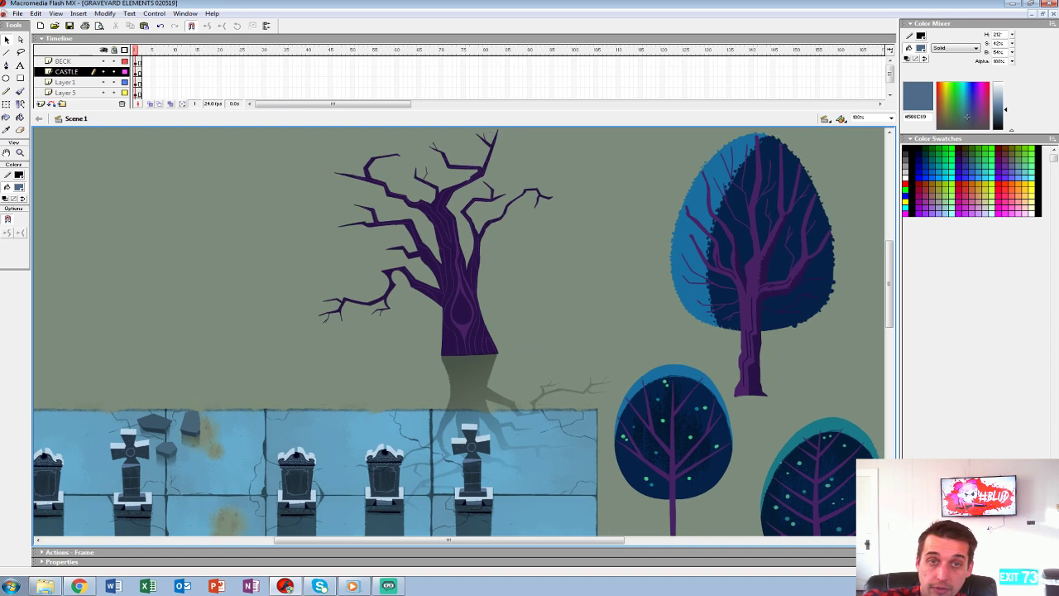
Open the HOUSE_013119 document from the HOUSE folder inside BG-ART.
{"action": "left_click", "coordinate": [17, 14]}
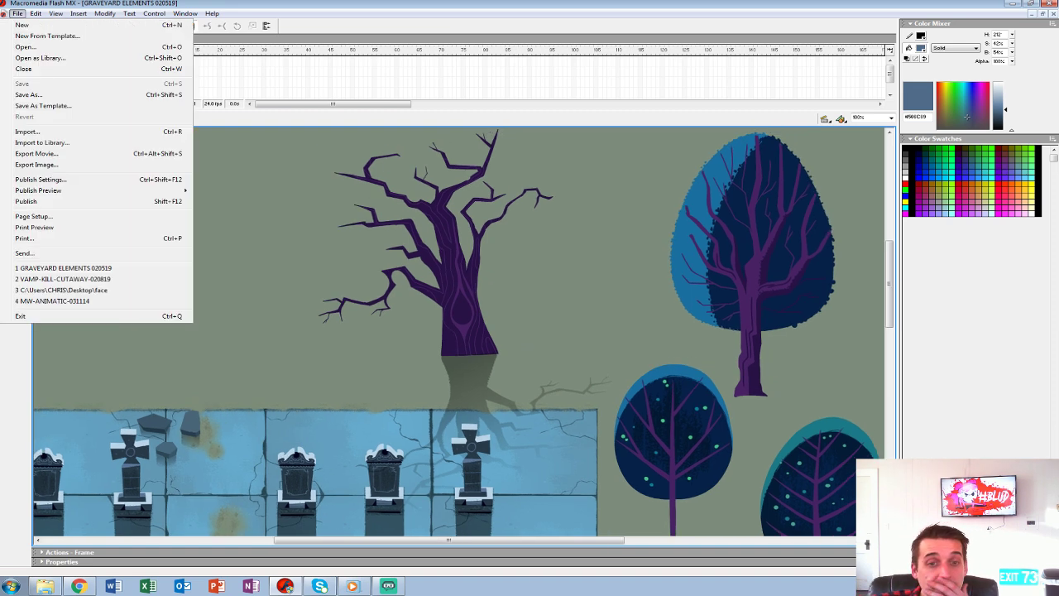
{"action": "left_click", "coordinate": [25, 47]}
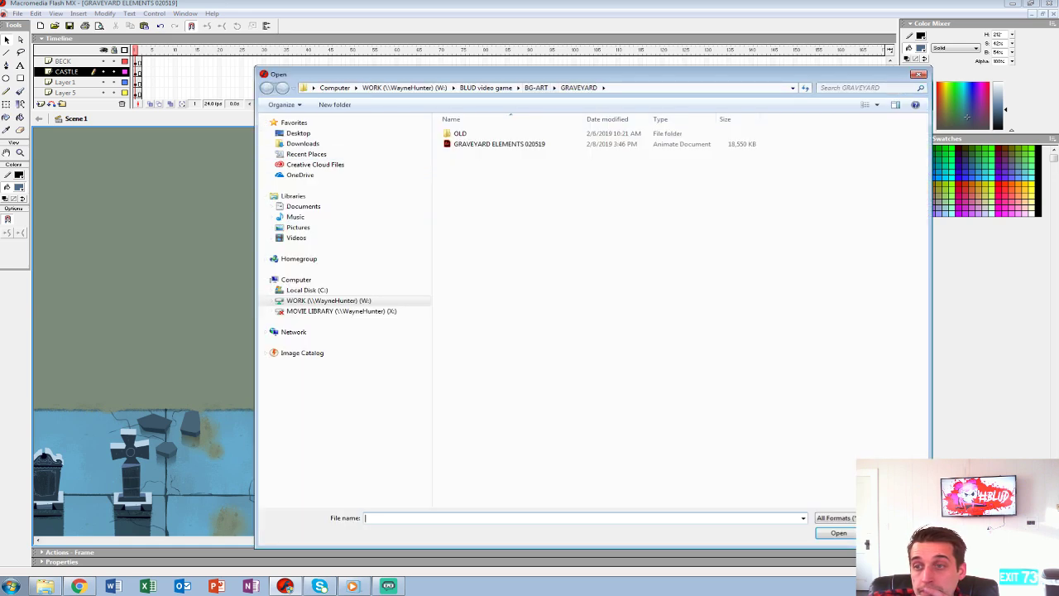
{"action": "left_click", "coordinate": [536, 88]}
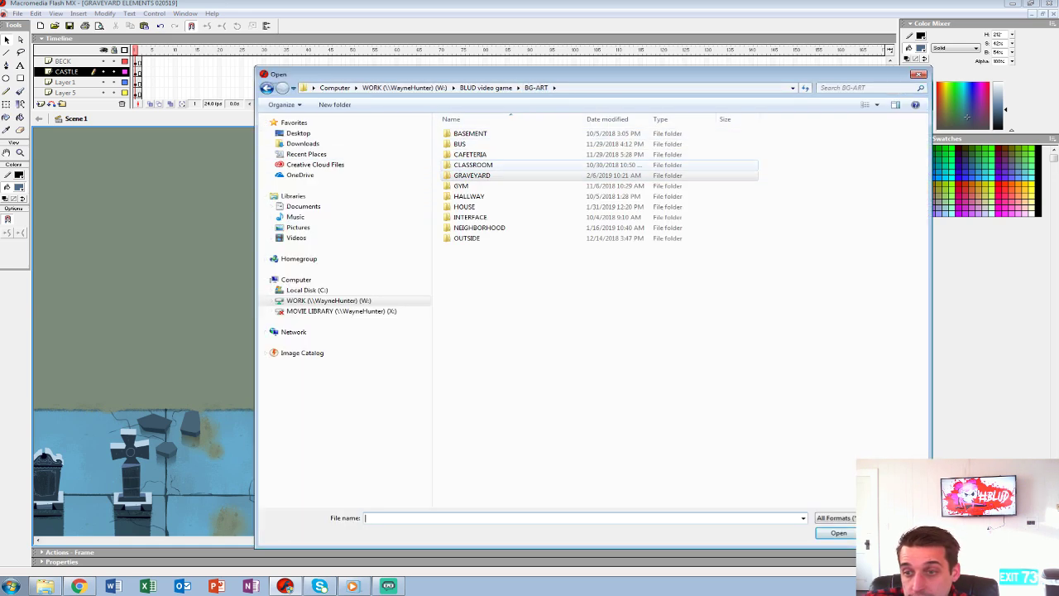
{"action": "left_click", "coordinate": [471, 176]}
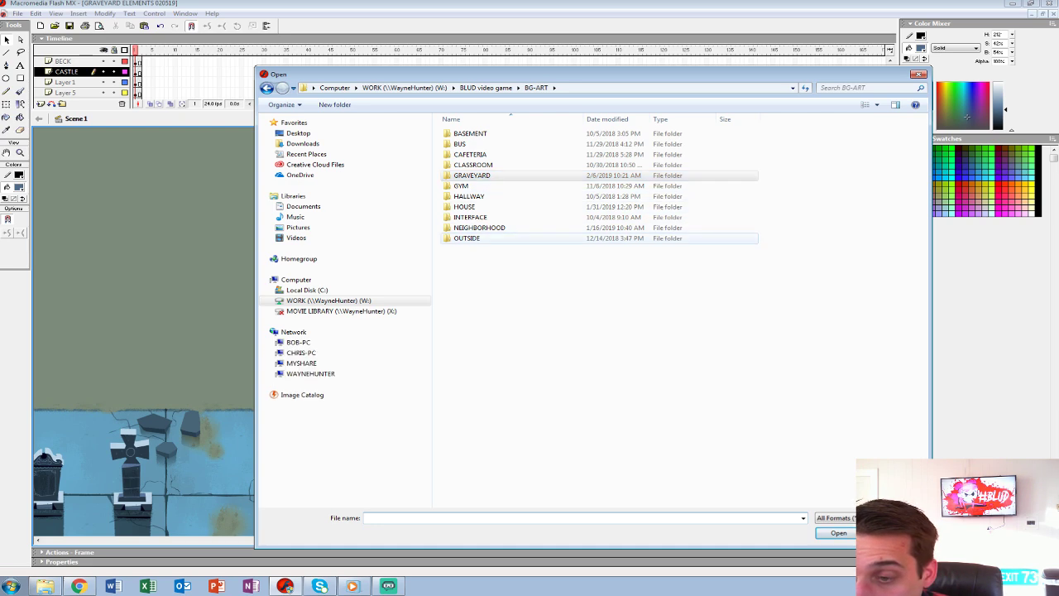
{"action": "double_click", "coordinate": [464, 206]}
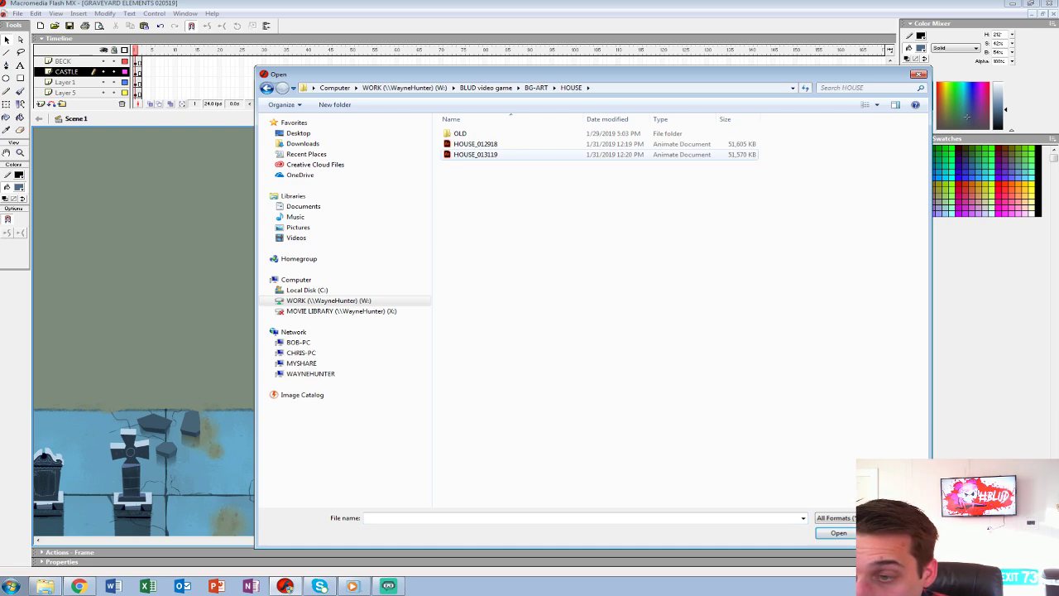
{"action": "double_click", "coordinate": [476, 154]}
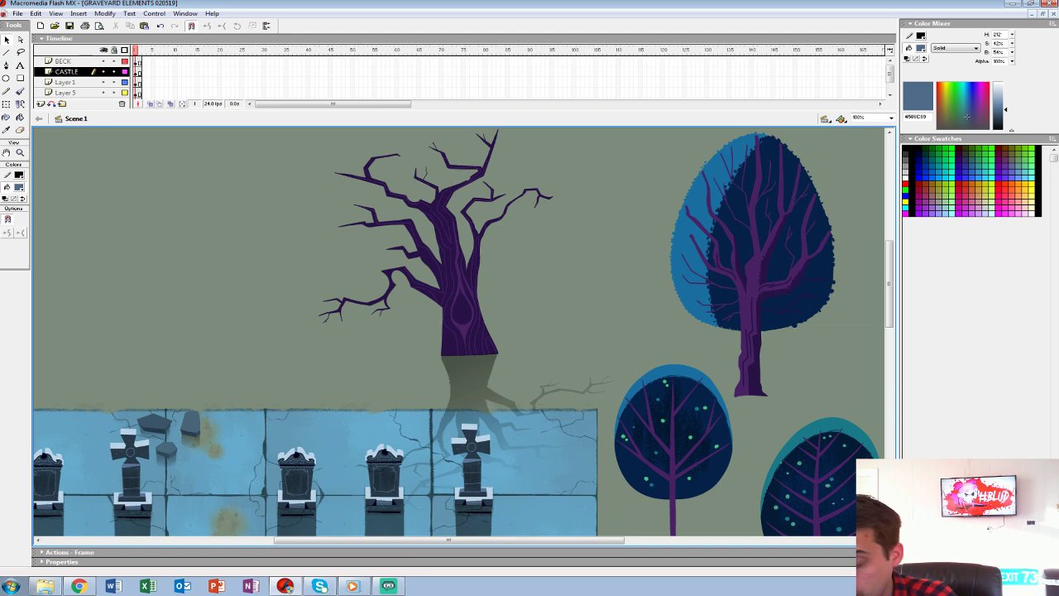
{"action": "key", "text": "ctrl+Tab"}
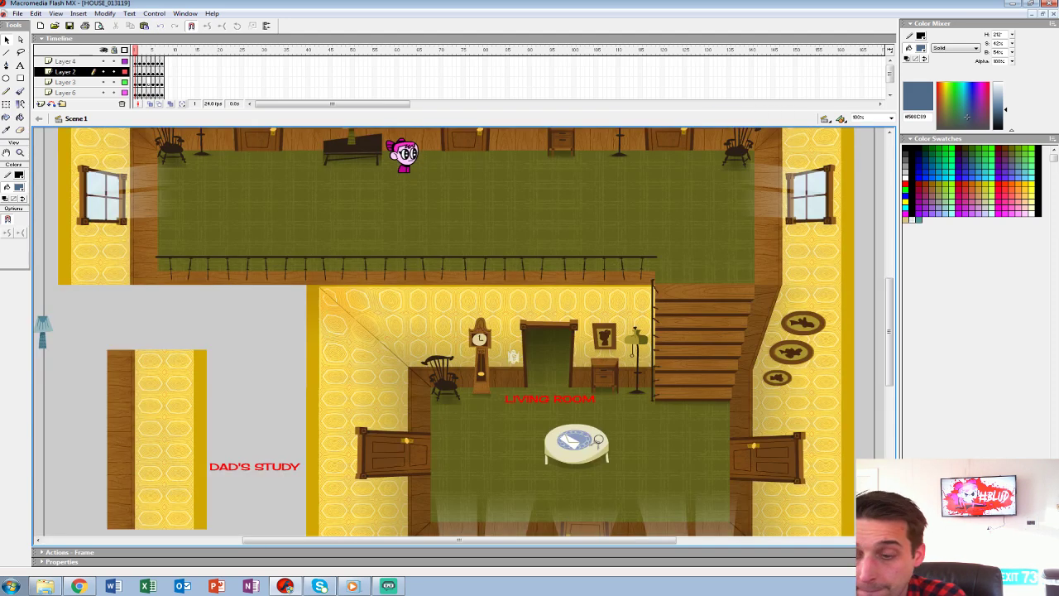
Examine the house layout as a whole, then the living room and upstairs hallway up close.
{"action": "left_click_drag", "start_coordinate": [463, 331], "coordinate": [490, 321]}
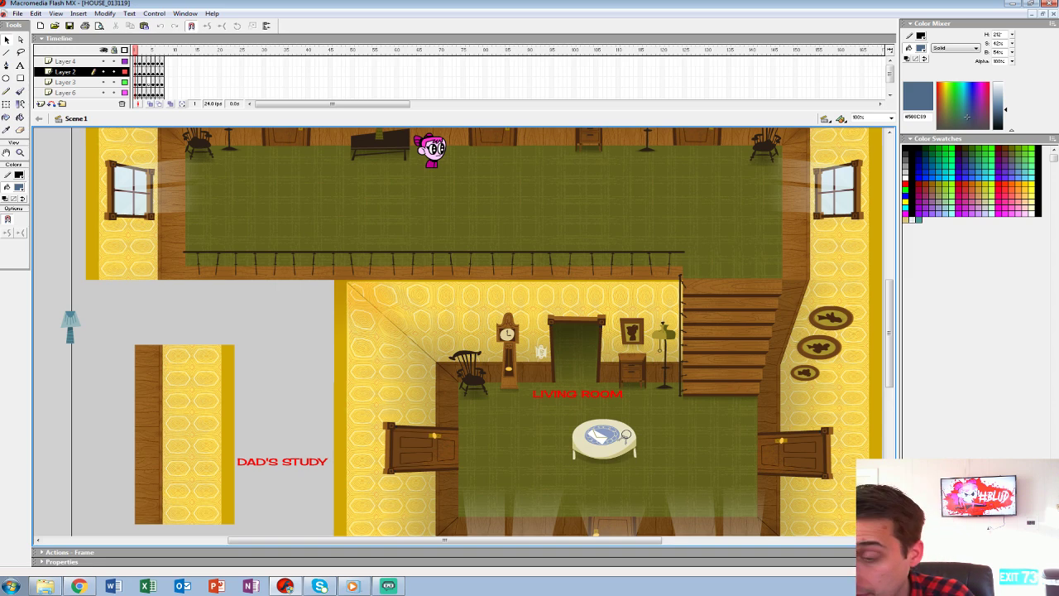
{"action": "key", "text": "ctrl+minus"}
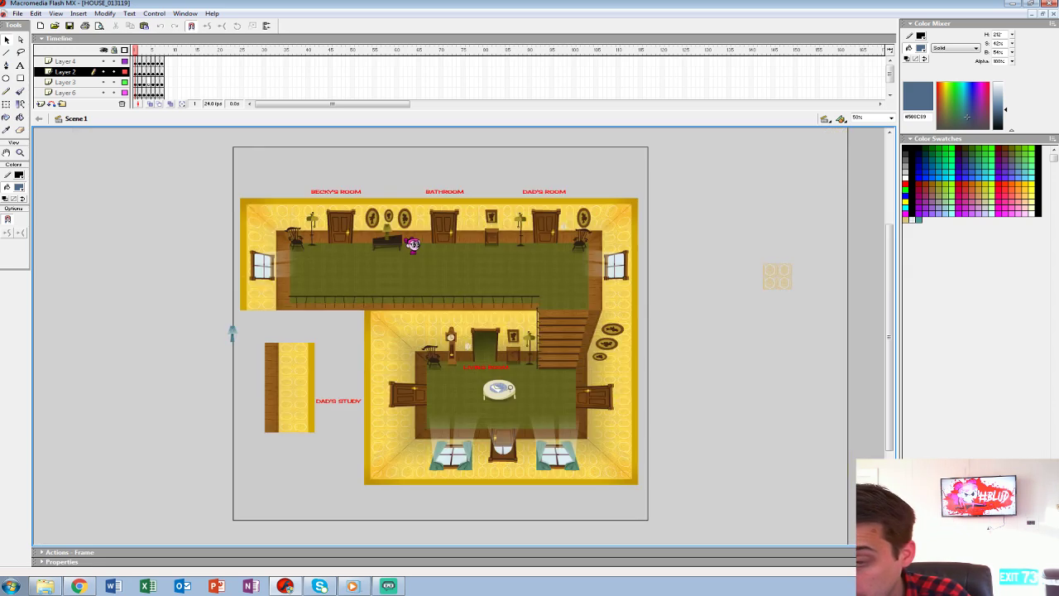
{"action": "key", "text": "ctrl+equal"}
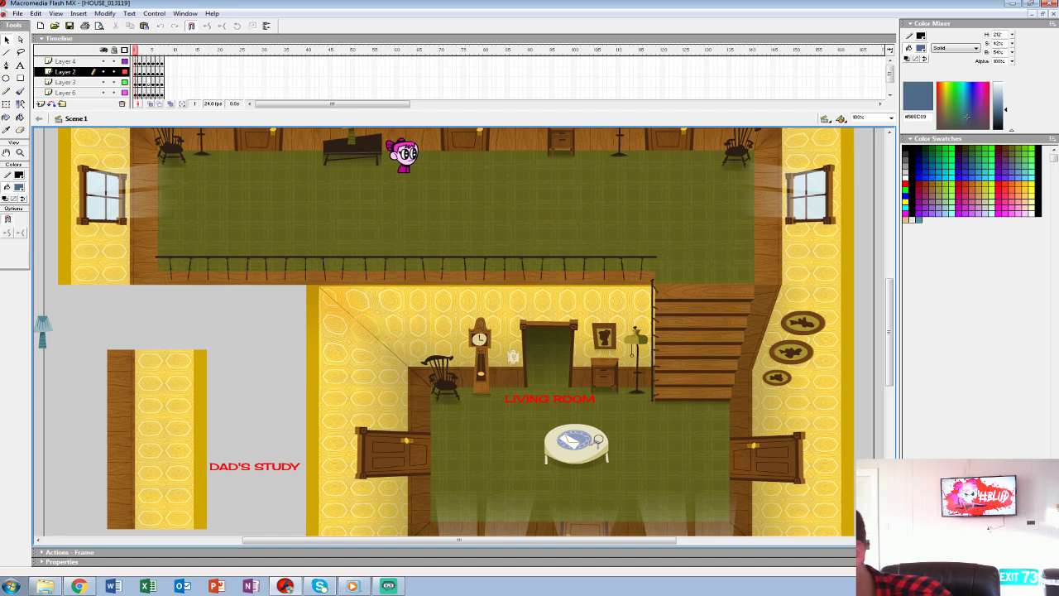
{"action": "left_click_drag", "start_coordinate": [890, 332], "coordinate": [889, 332]}
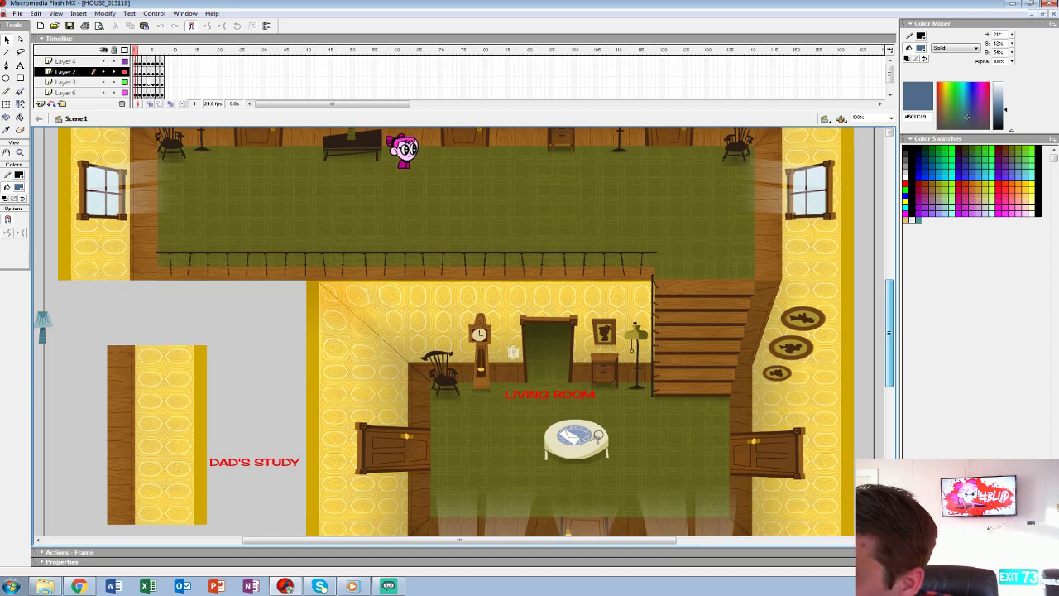
{"action": "scroll", "coordinate": [889, 331], "scroll_direction": "up", "scroll_amount": 2}
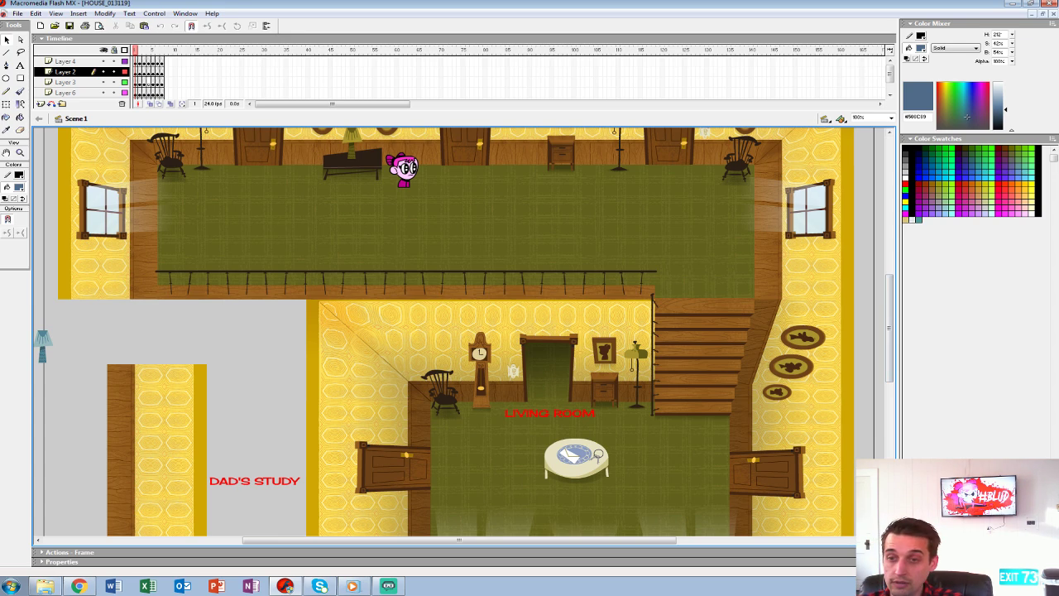
{"action": "key", "text": "ctrl+equal"}
{"action": "scroll", "coordinate": [459, 330], "scroll_direction": "up", "scroll_amount": 5}
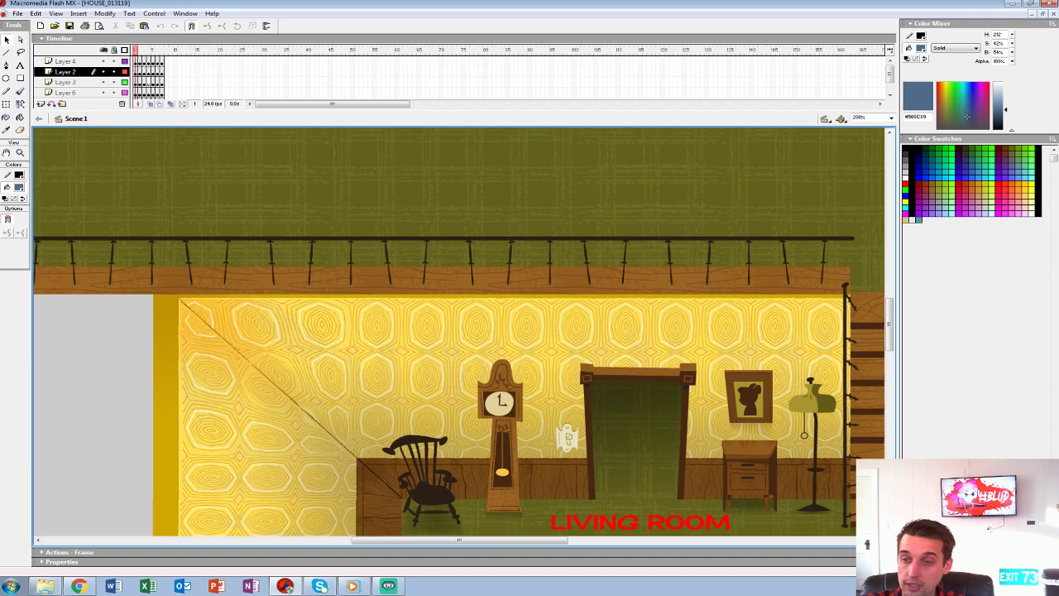
{"action": "scroll", "coordinate": [459, 331], "scroll_direction": "up", "scroll_amount": 1}
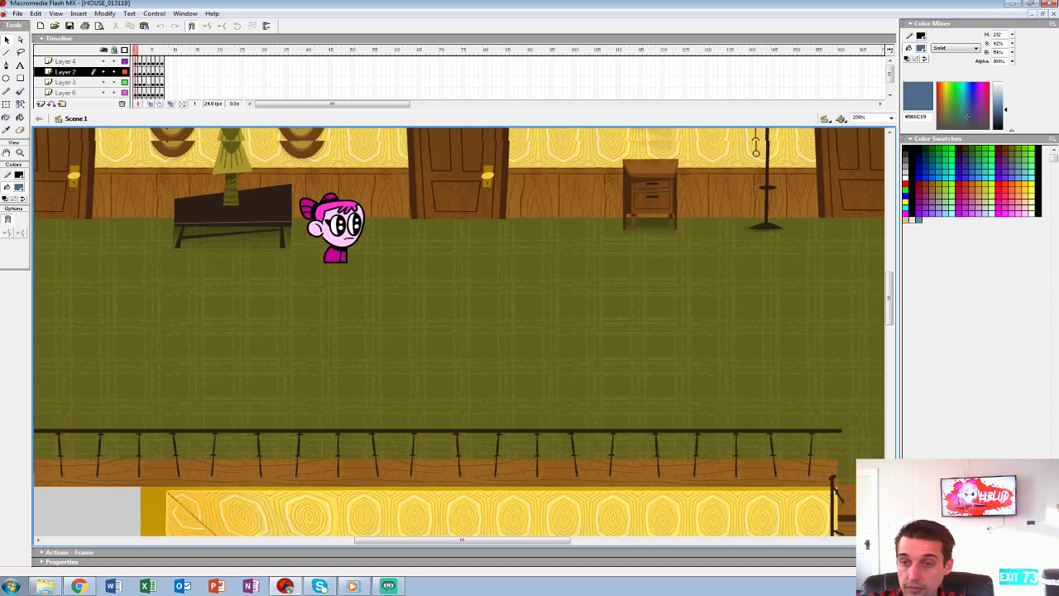
{"action": "scroll", "coordinate": [459, 331], "scroll_direction": "up", "scroll_amount": 4}
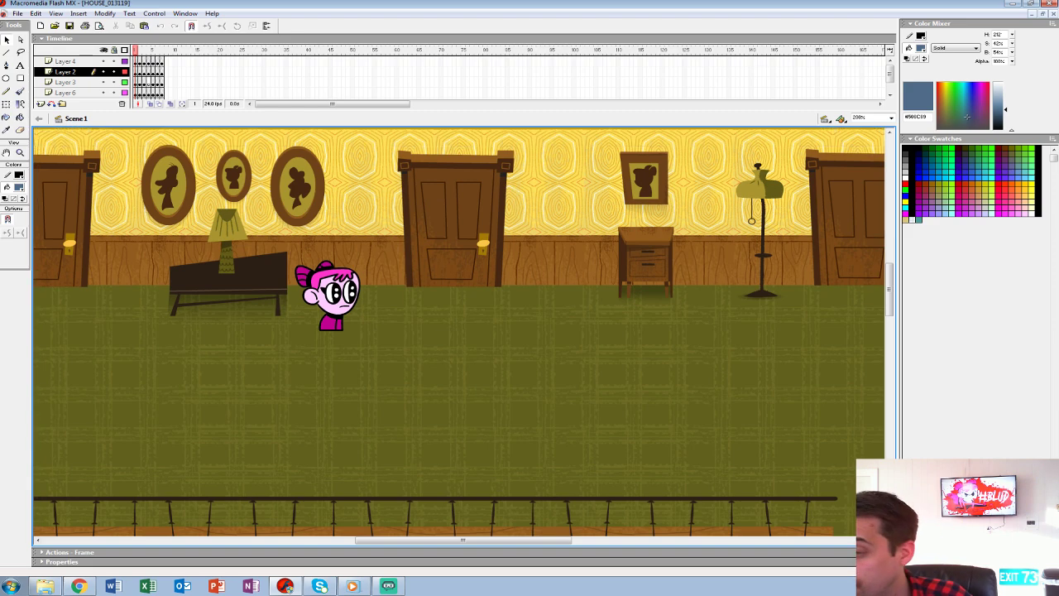
{"action": "left_click_drag", "start_coordinate": [459, 331], "coordinate": [468, 371]}
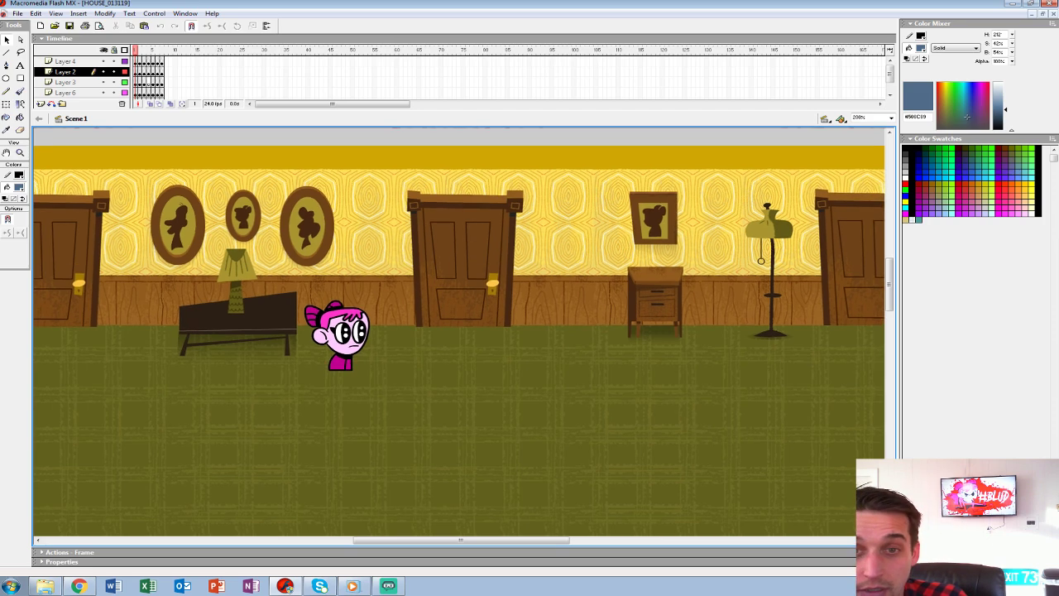
Examine the bedroom with the wooden bed on frame 2 and the pink bedroom on frame 3.
{"action": "key", "text": "period"}
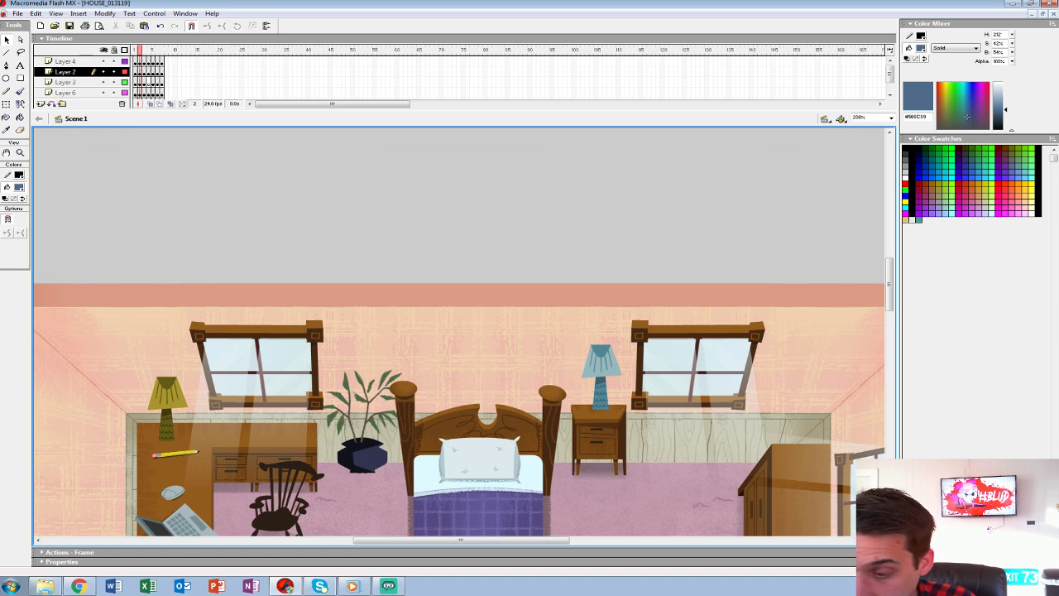
{"action": "scroll", "coordinate": [459, 331], "scroll_direction": "down", "scroll_amount": 3}
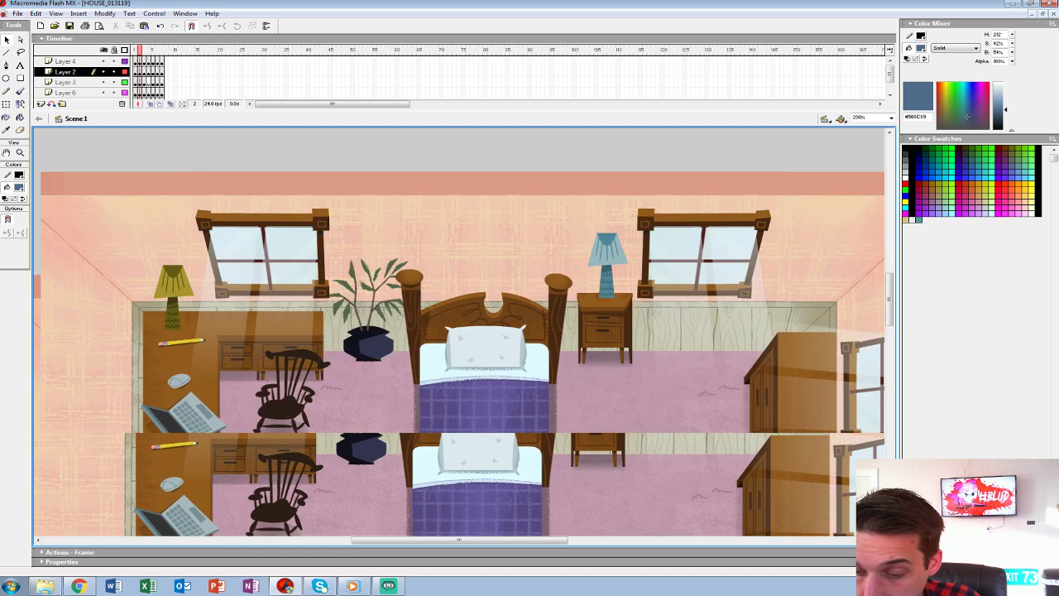
{"action": "scroll", "coordinate": [459, 348], "scroll_direction": "down", "scroll_amount": 1}
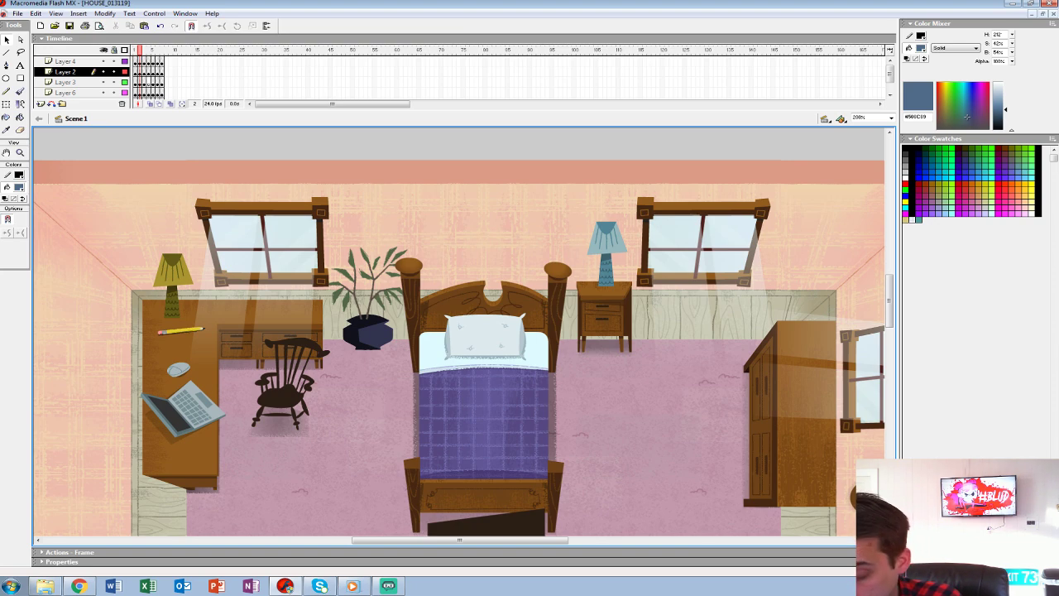
{"action": "key", "text": "period"}
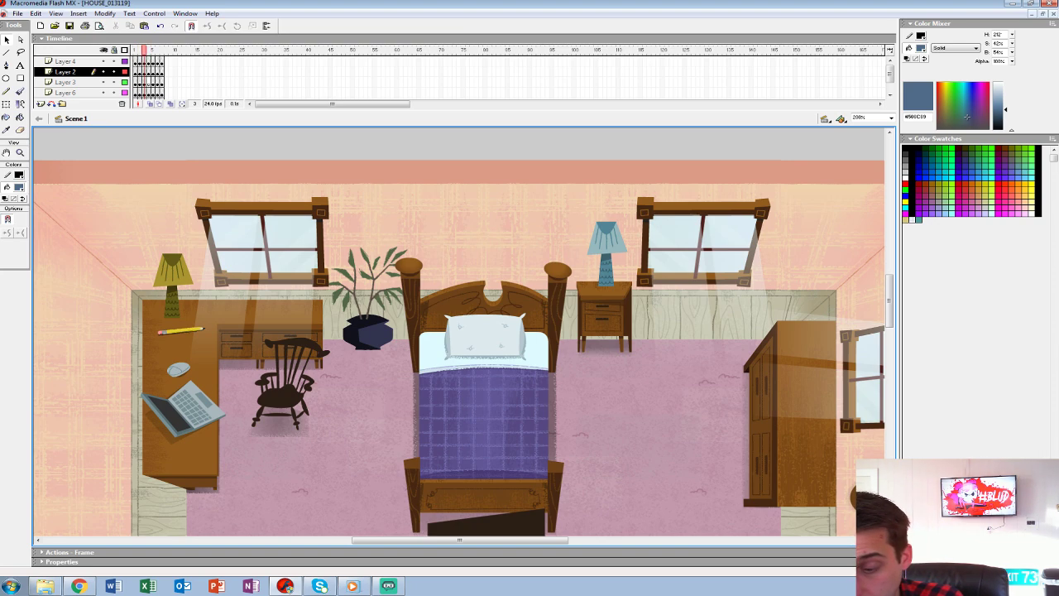
{"action": "key", "text": "ctrl+1"}
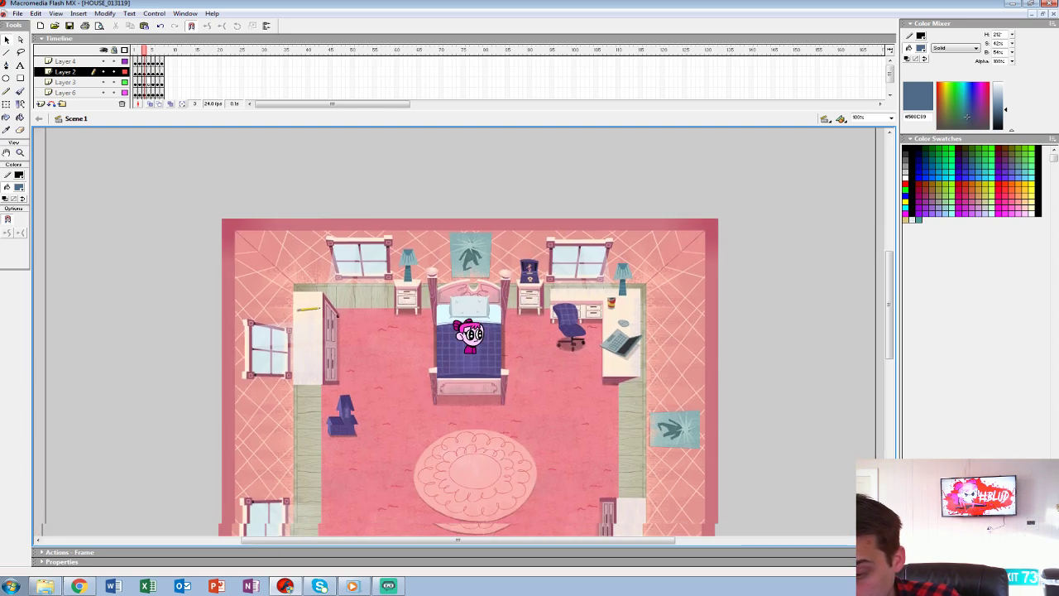
{"action": "left_click_drag", "start_coordinate": [467, 356], "coordinate": [476, 247]}
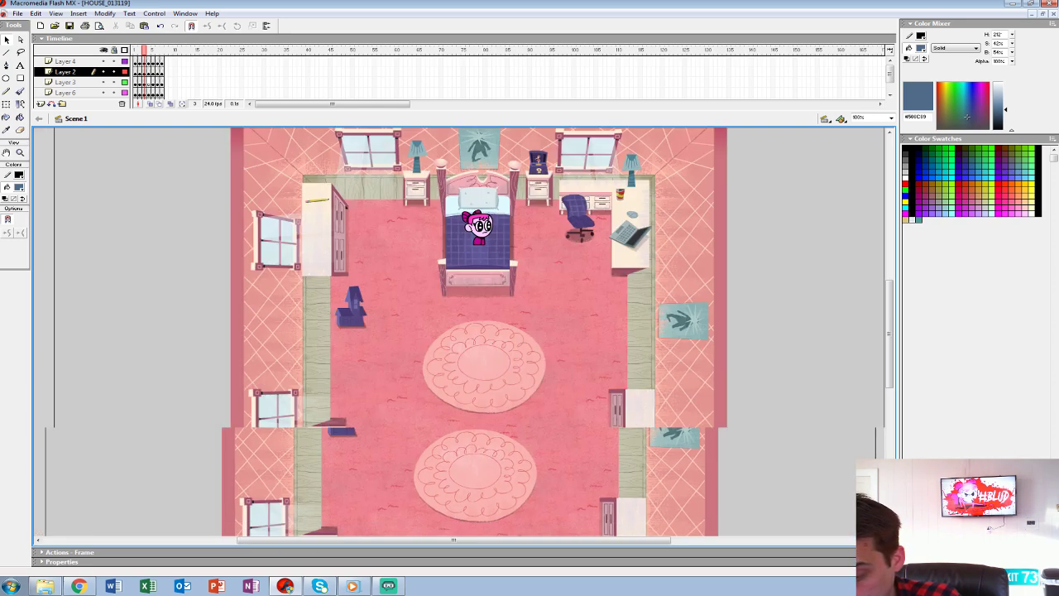
Examine the remaining house frames one by one, covering the kitchen, bathroom, dad's study and living room.
{"action": "key", "text": "period"}
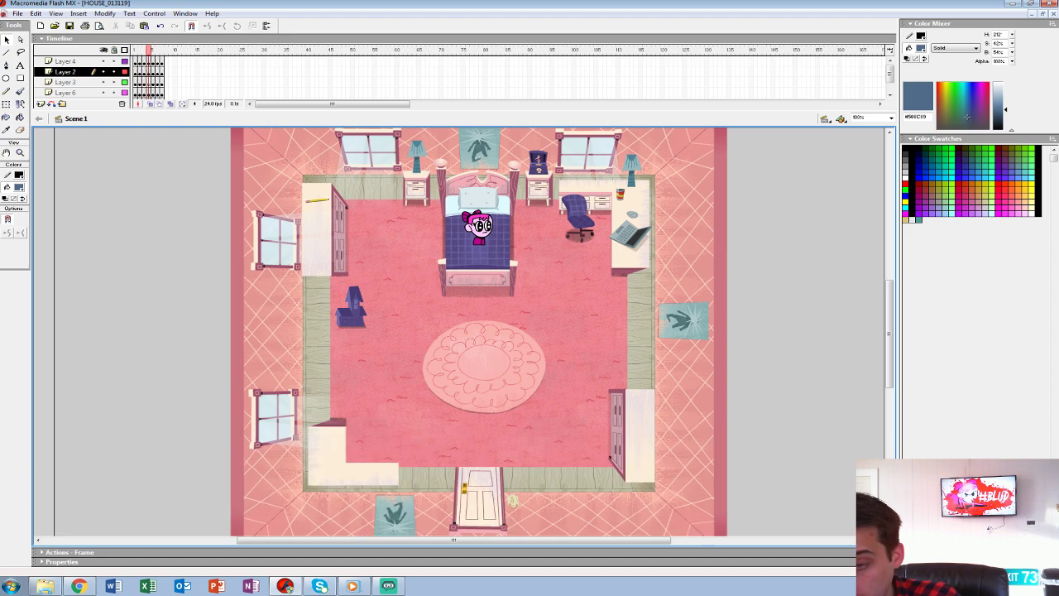
{"action": "key", "text": "period"}
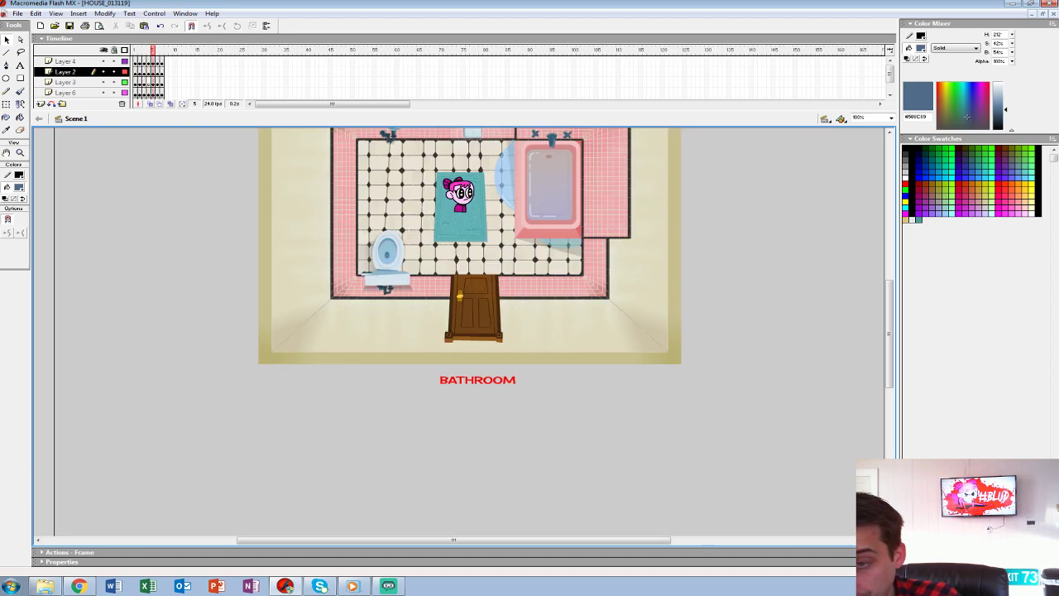
{"action": "scroll", "coordinate": [463, 335], "scroll_direction": "up", "scroll_amount": 1}
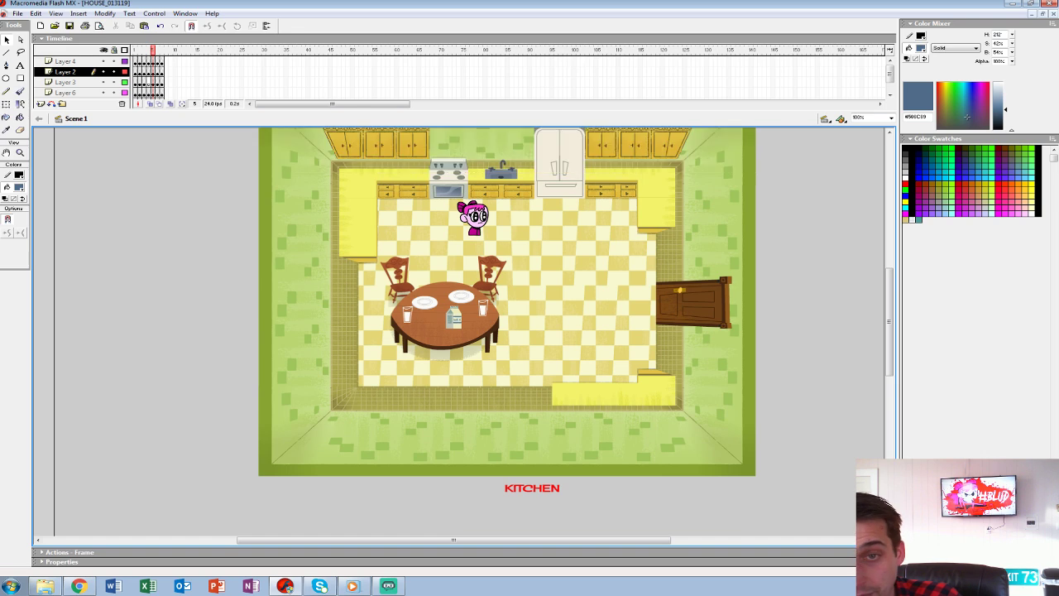
{"action": "key", "text": "period"}
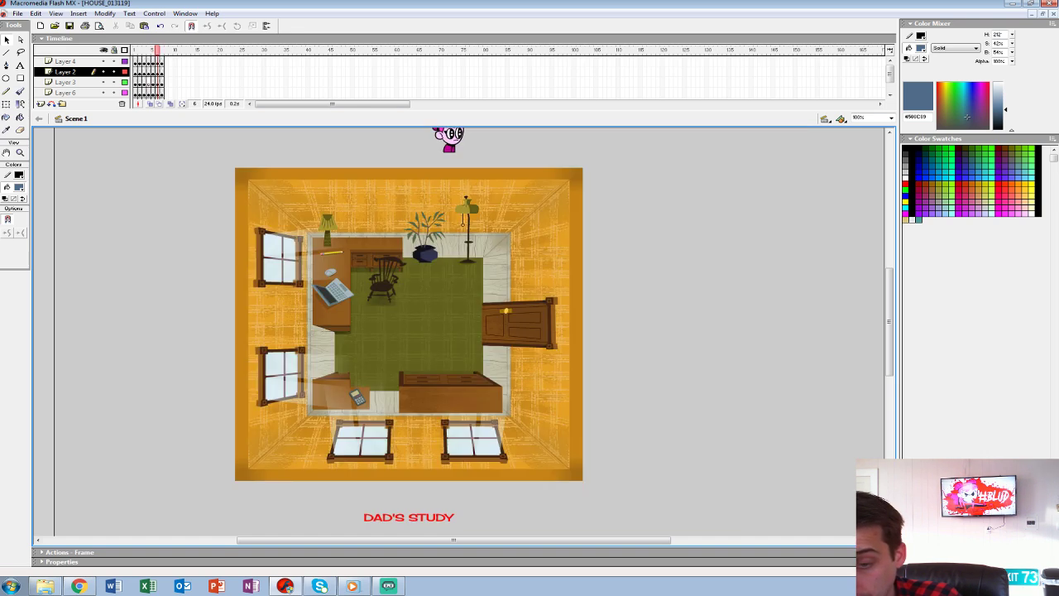
{"action": "key", "text": "period"}
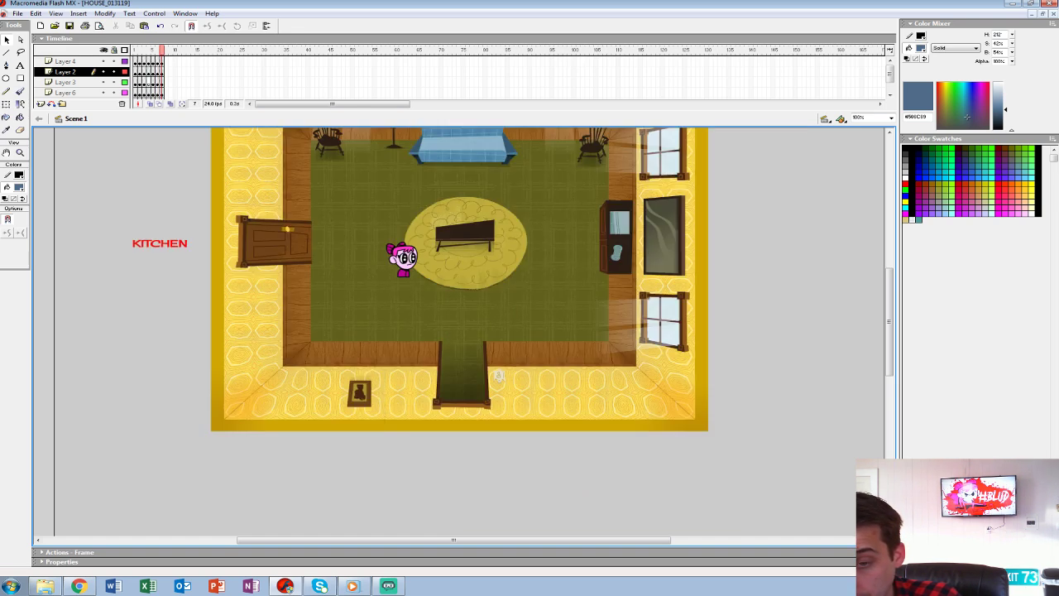
{"action": "scroll", "coordinate": [459, 323], "scroll_direction": "up", "scroll_amount": 2}
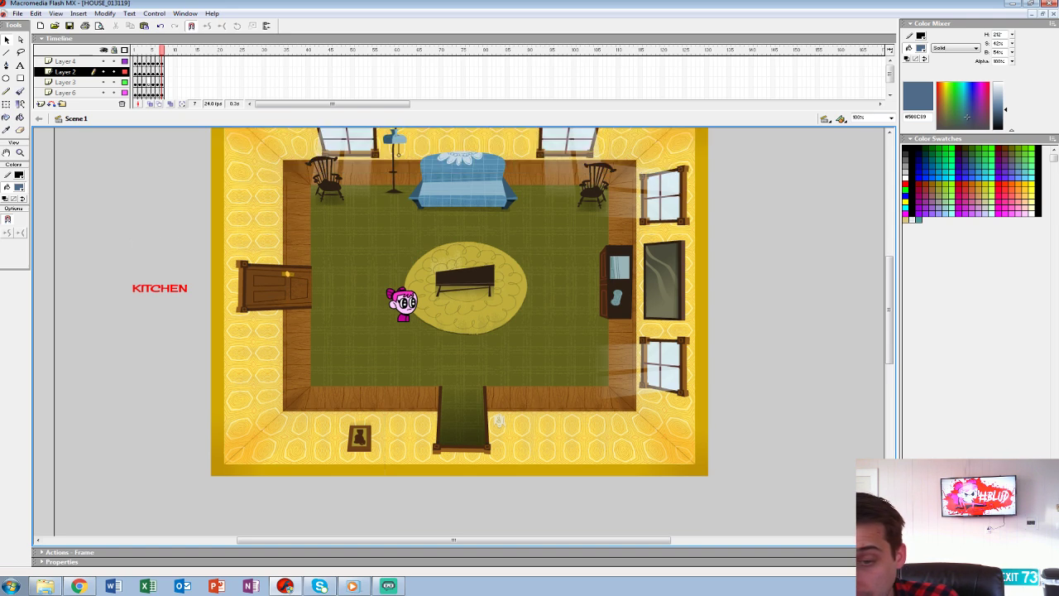
{"action": "scroll", "coordinate": [459, 322], "scroll_direction": "up", "scroll_amount": 2}
{"action": "scroll", "coordinate": [459, 323], "scroll_direction": "up", "scroll_amount": 2}
{"action": "key", "text": "period"}
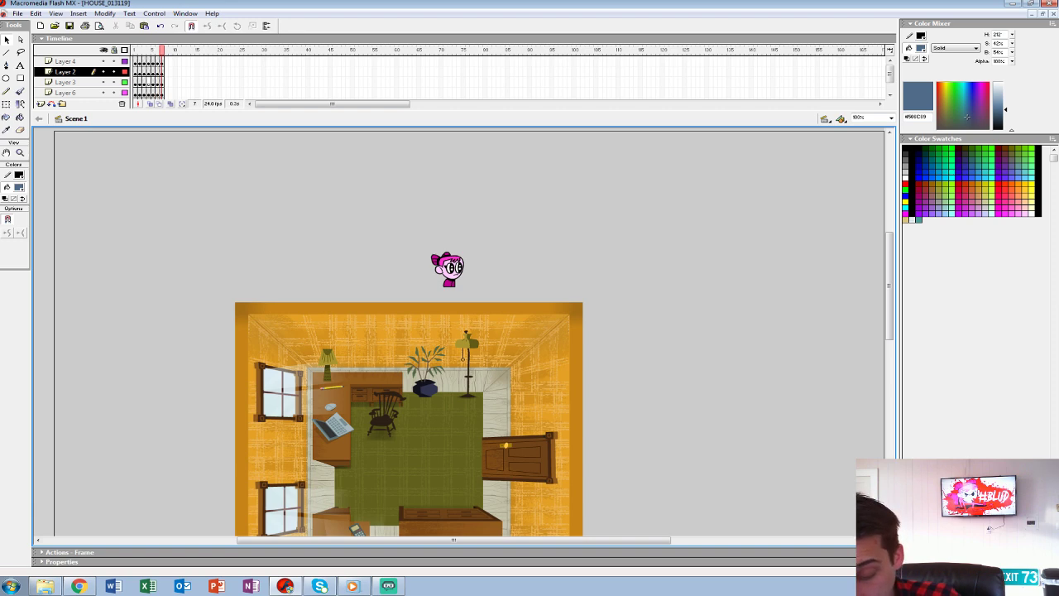
{"action": "key", "text": "comma"}
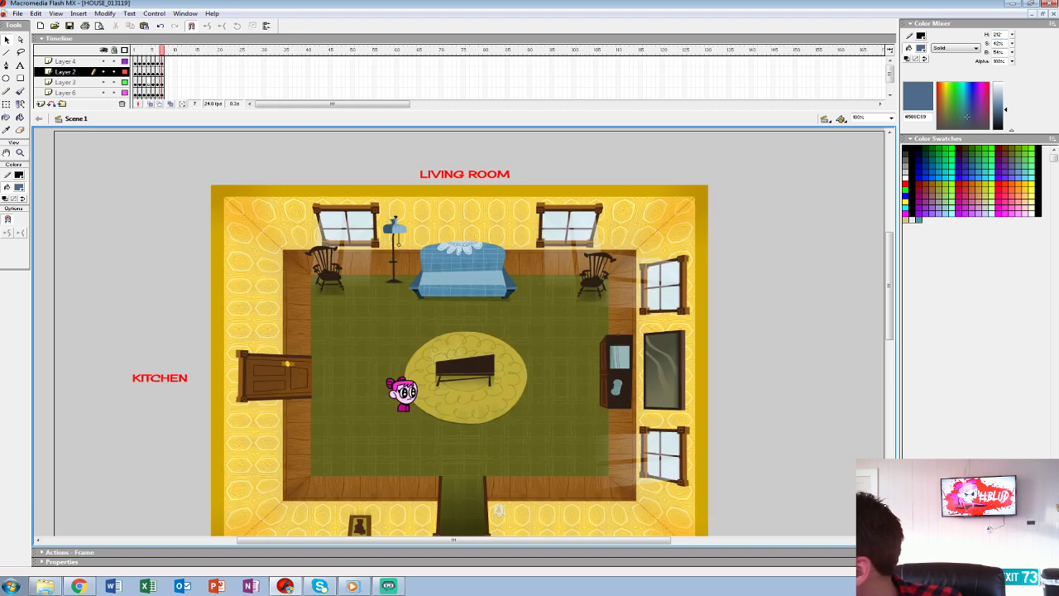
Minimize the house document and return to GRAVEYARD ELEMENTS 020519, maximized, with the tombstones on the blue tiles in view.
{"action": "left_click", "coordinate": [1032, 13]}
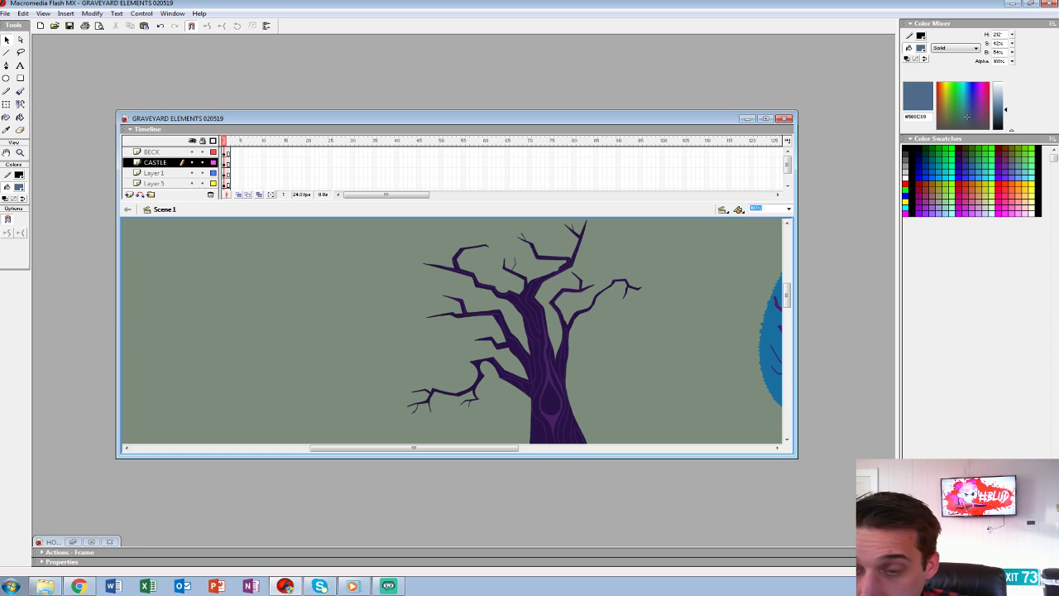
{"action": "left_click", "coordinate": [765, 119]}
{"action": "left_click_drag", "start_coordinate": [413, 373], "coordinate": [559, 241]}
{"action": "scroll", "coordinate": [459, 331], "scroll_direction": "down", "scroll_amount": 1}
{"action": "scroll", "coordinate": [459, 331], "scroll_direction": "left", "scroll_amount": 2}
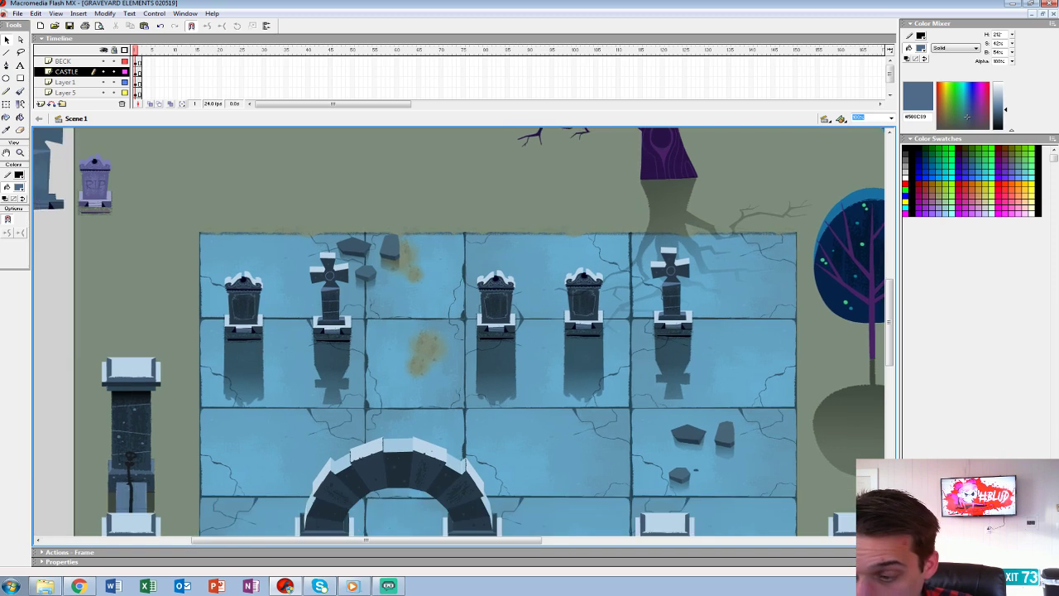
{"action": "scroll", "coordinate": [459, 331], "scroll_direction": "down", "scroll_amount": 1}
{"action": "scroll", "coordinate": [459, 331], "scroll_direction": "left", "scroll_amount": 1}
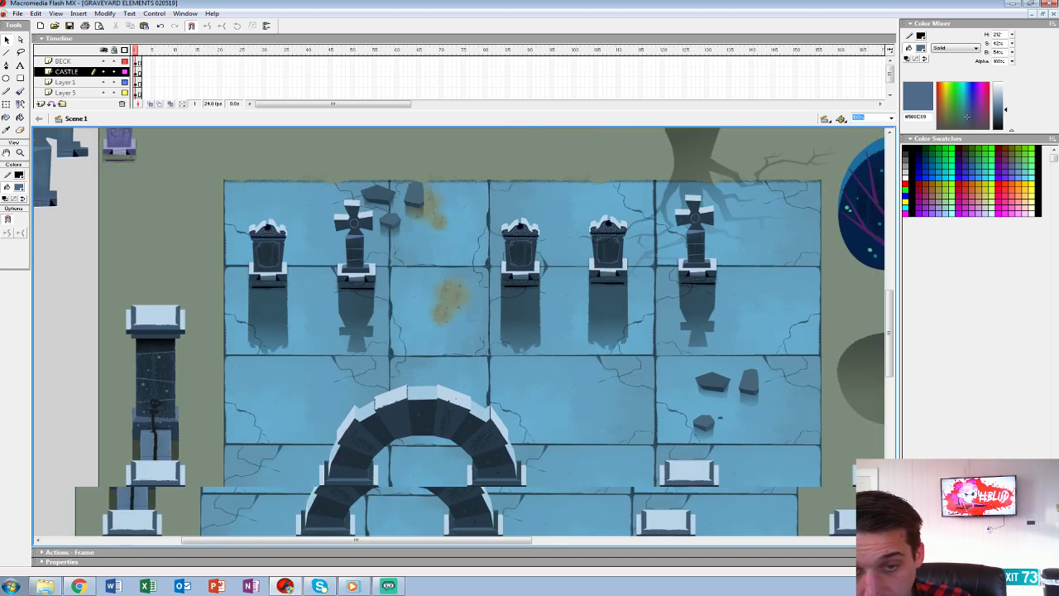
Place the loose grey tombstone among the finished ones on the blue tiles and delete it.
{"action": "left_click_drag", "start_coordinate": [459, 331], "coordinate": [551, 412]}
{"action": "scroll", "coordinate": [459, 331], "scroll_direction": "left", "scroll_amount": 2}
{"action": "scroll", "coordinate": [459, 331], "scroll_direction": "up", "scroll_amount": 1}
{"action": "left_click_drag", "start_coordinate": [120, 207], "coordinate": [574, 343]}
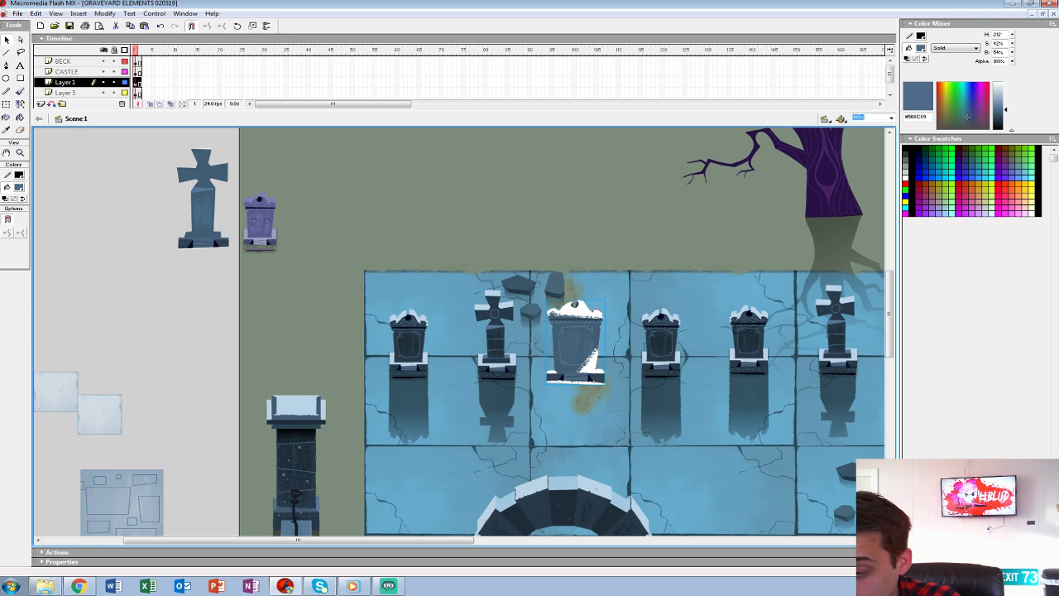
{"action": "key", "text": "Delete"}
{"action": "left_click_drag", "start_coordinate": [579, 348], "coordinate": [325, 312]}
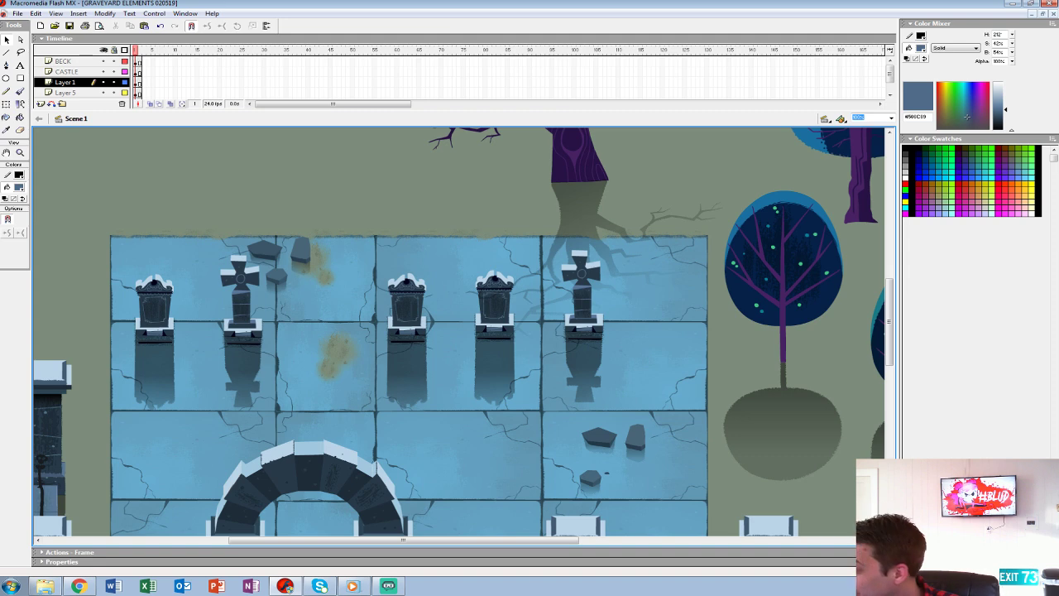
{"action": "key", "text": "ctrl+z"}
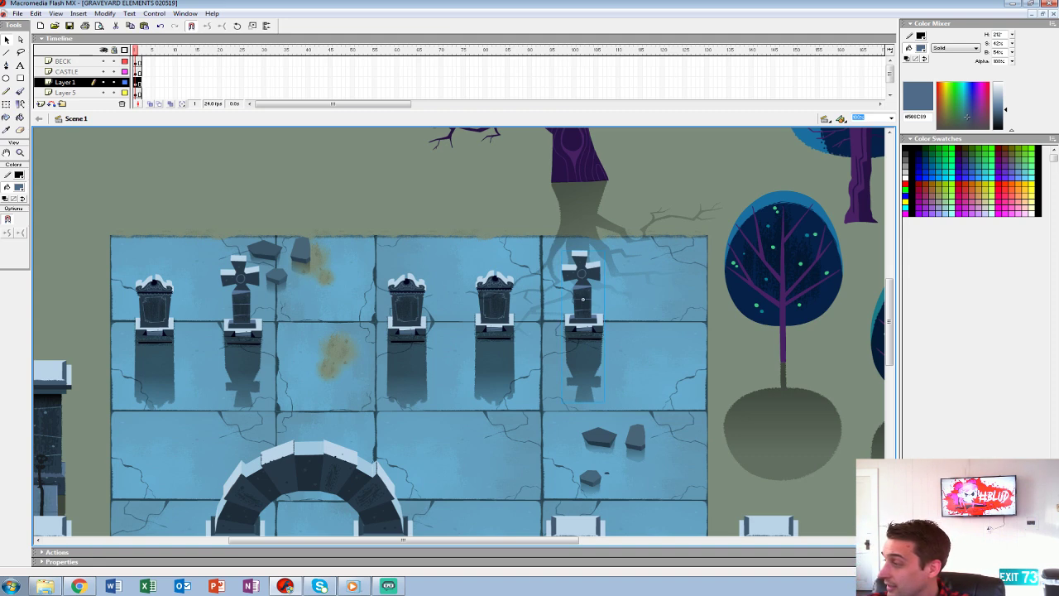
Examine the cross tombstone and its shadow up close, then the trees, fence and reference images around the graveyard.
{"action": "key", "text": "ctrl+="}
{"action": "left_click_drag", "start_coordinate": [458, 278], "coordinate": [475, 289]}
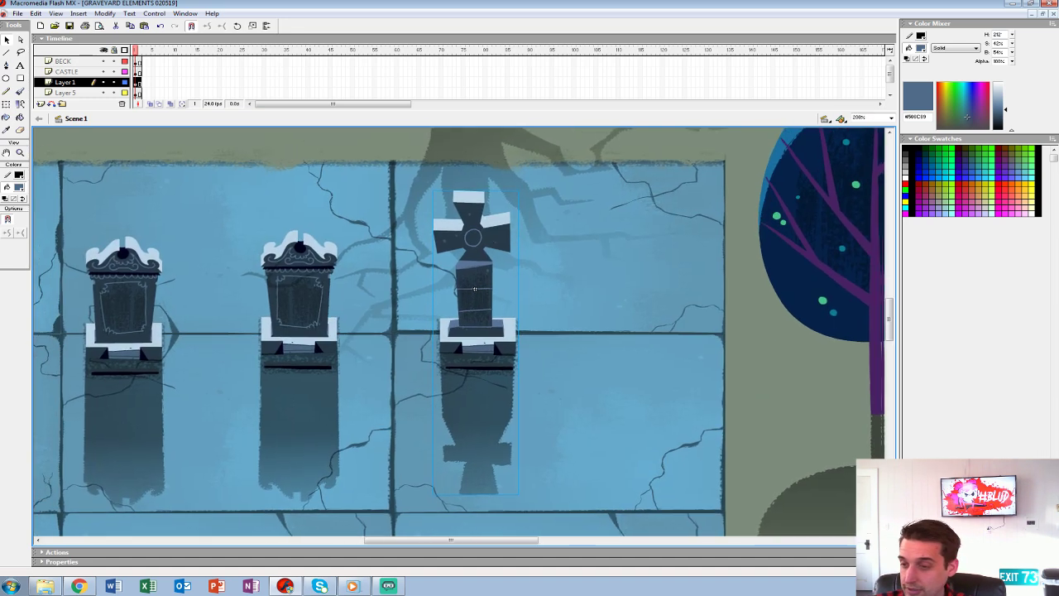
{"action": "left_click_drag", "start_coordinate": [744, 331], "coordinate": [146, 294]}
{"action": "key", "text": "ctrl+minus"}
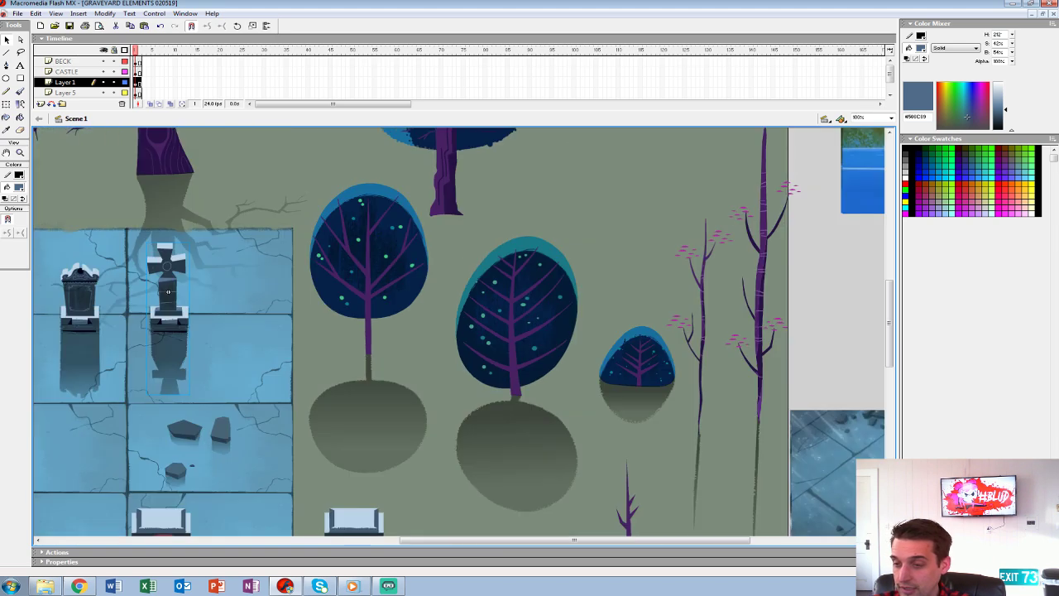
{"action": "key", "text": "ctrl+minus"}
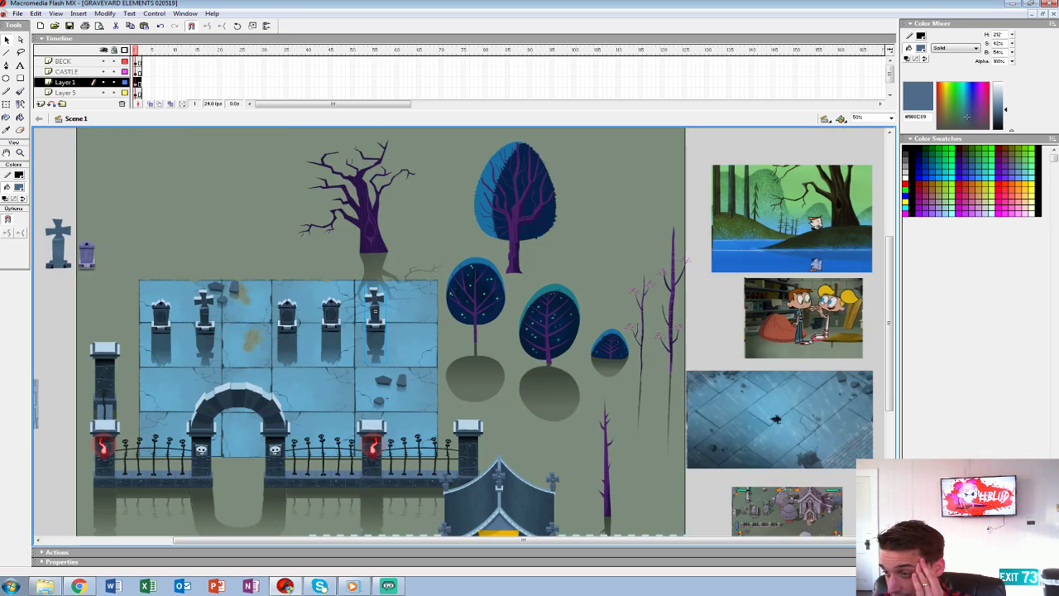
{"action": "scroll", "coordinate": [380, 330], "scroll_direction": "up", "scroll_amount": 2}
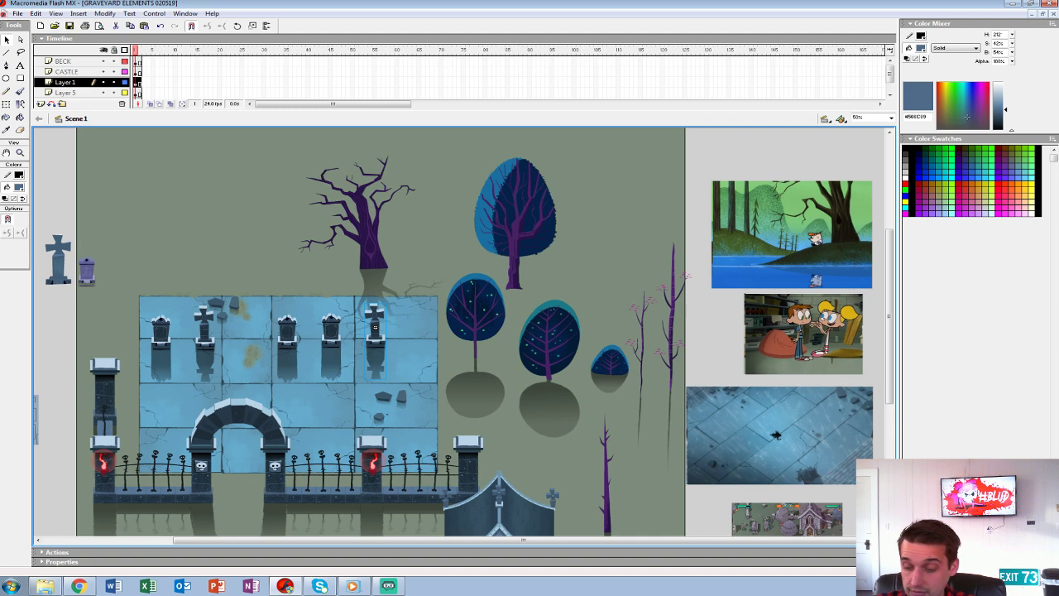
{"action": "key", "text": "ctrl+equal"}
{"action": "key", "text": "ctrl+equal"}
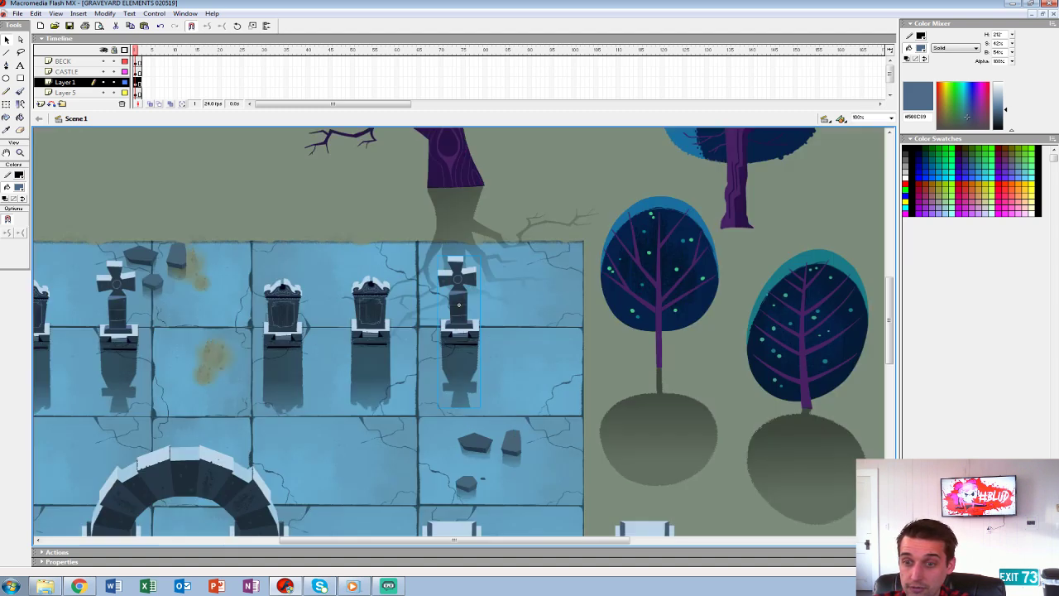
{"action": "left_click_drag", "start_coordinate": [458, 277], "coordinate": [603, 286]}
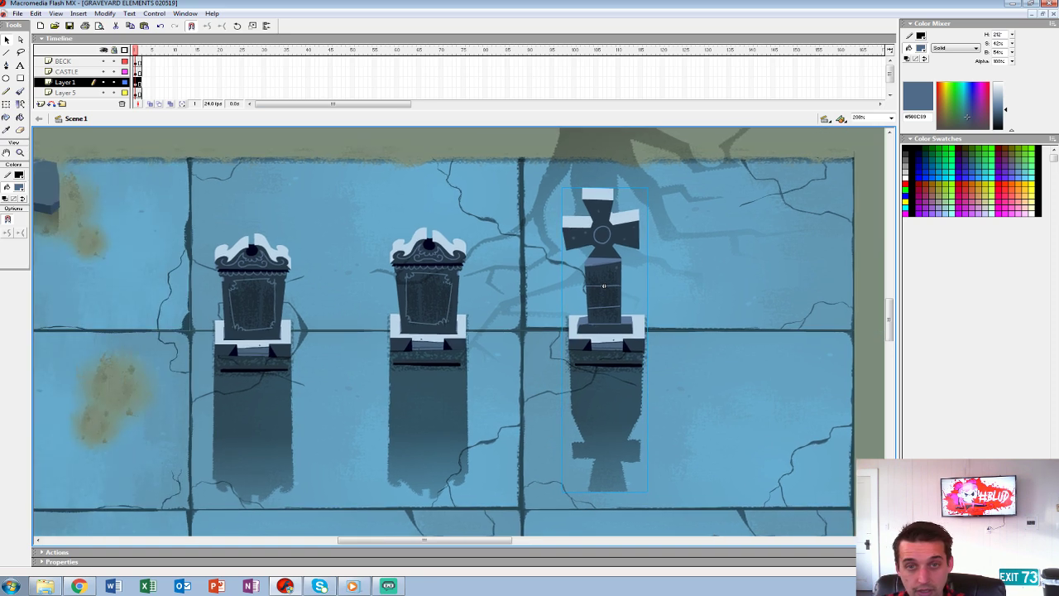
{"action": "key", "text": "F6"}
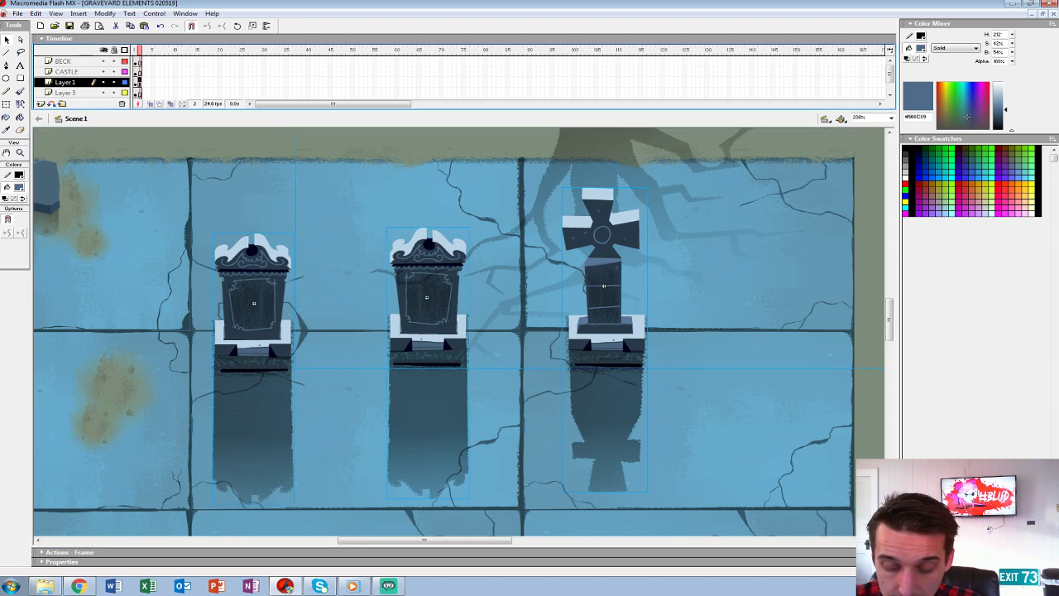
Open the Neighborhood_ELEMENTS_011619 document from its folder inside BG-ART.
{"action": "left_click", "coordinate": [18, 13]}
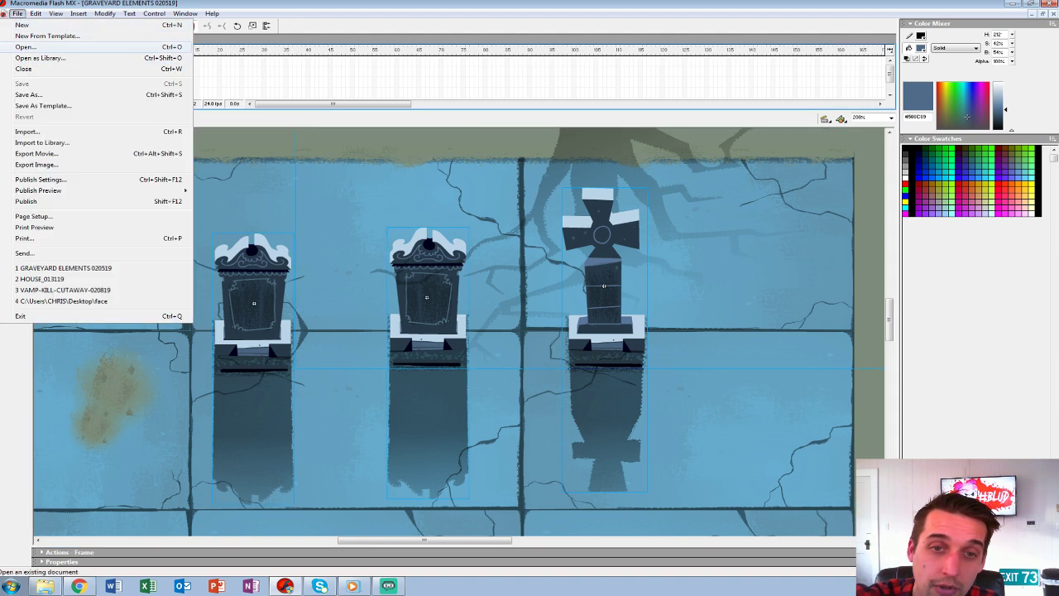
{"action": "left_click", "coordinate": [23, 47]}
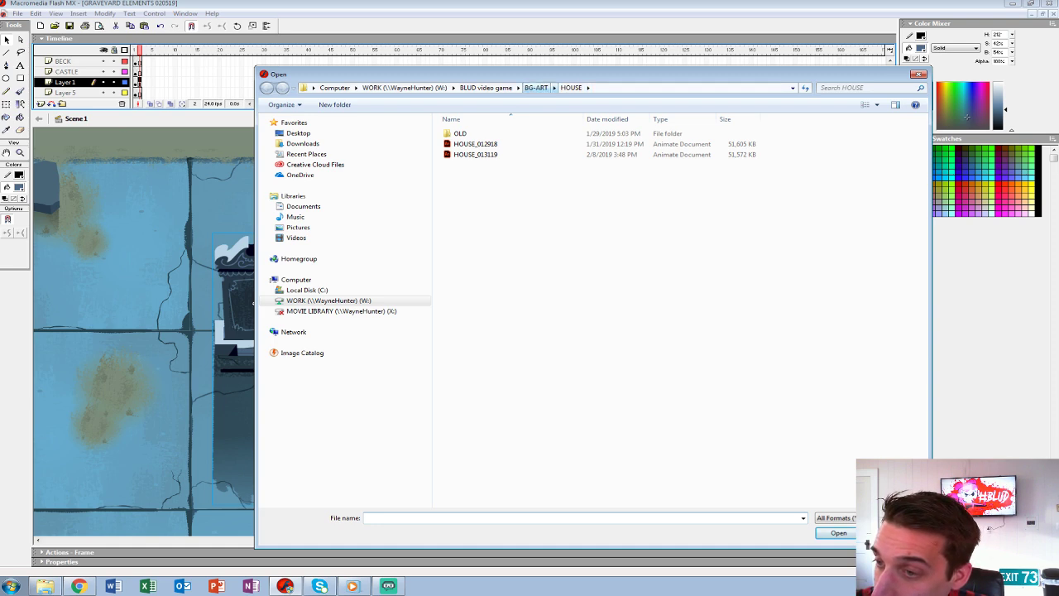
{"action": "left_click", "coordinate": [536, 88]}
{"action": "double_click", "coordinate": [479, 227]}
{"action": "double_click", "coordinate": [503, 143]}
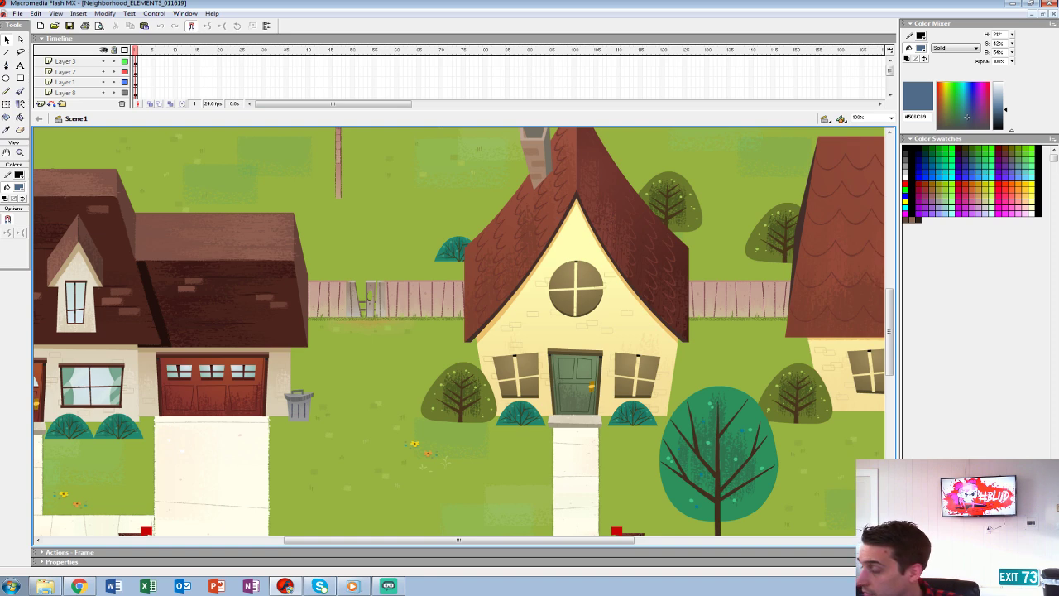
Examine the neighborhood scene around the brown-roofed house, including its garage, front yard, trees and backyard.
{"action": "left_click_drag", "start_coordinate": [889, 331], "coordinate": [889, 332]}
{"action": "left_click_drag", "start_coordinate": [529, 331], "coordinate": [846, 310]}
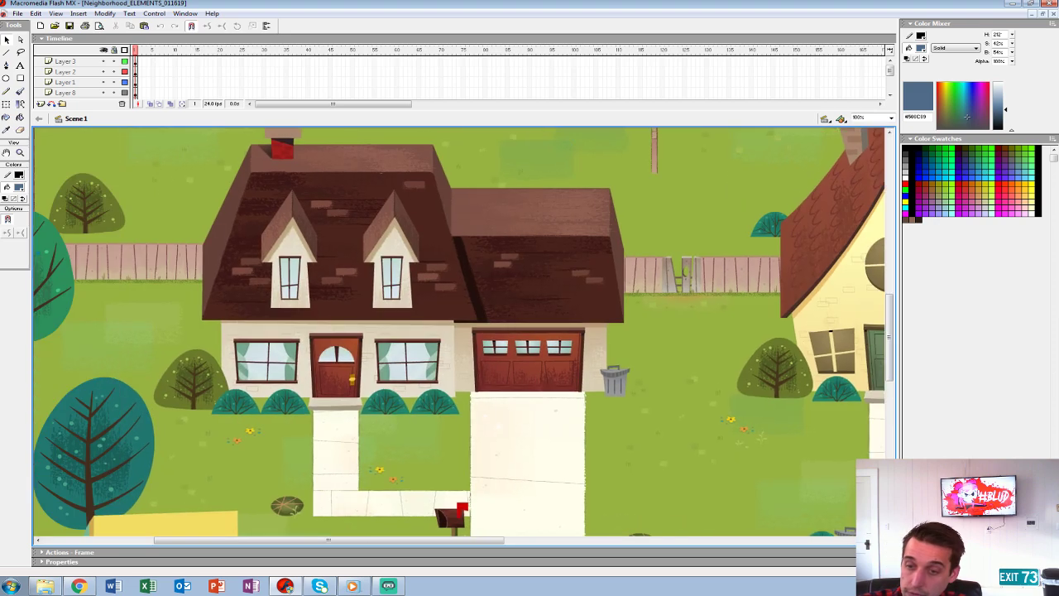
{"action": "left_click_drag", "start_coordinate": [382, 171], "coordinate": [523, 186]}
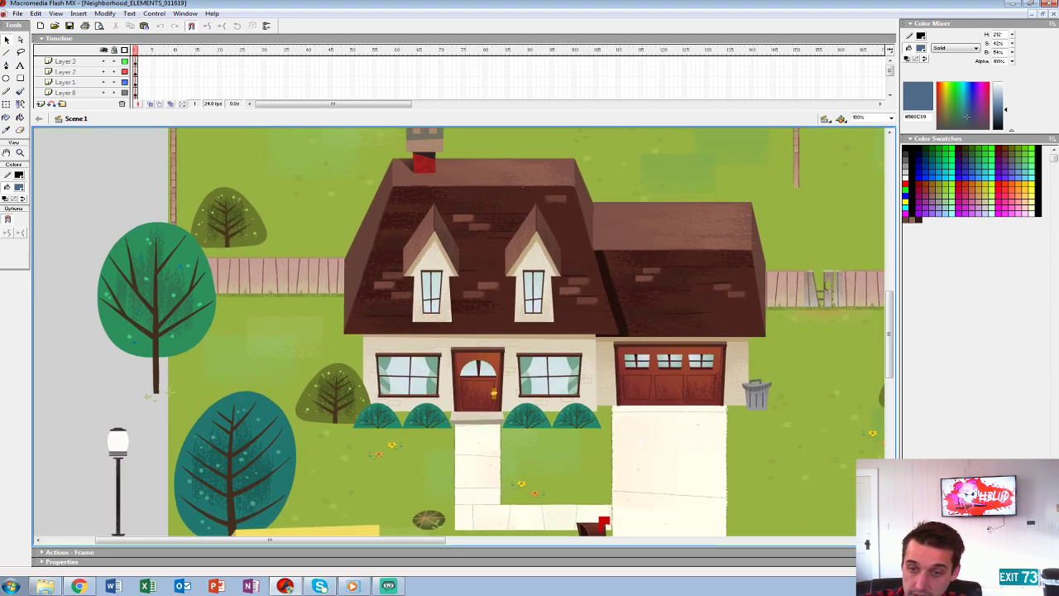
{"action": "left_click_drag", "start_coordinate": [529, 331], "coordinate": [387, 255]}
{"action": "left_click", "coordinate": [506, 414]}
{"action": "left_click_drag", "start_coordinate": [506, 413], "coordinate": [494, 514]}
{"action": "left_click_drag", "start_coordinate": [590, 480], "coordinate": [631, 565]}
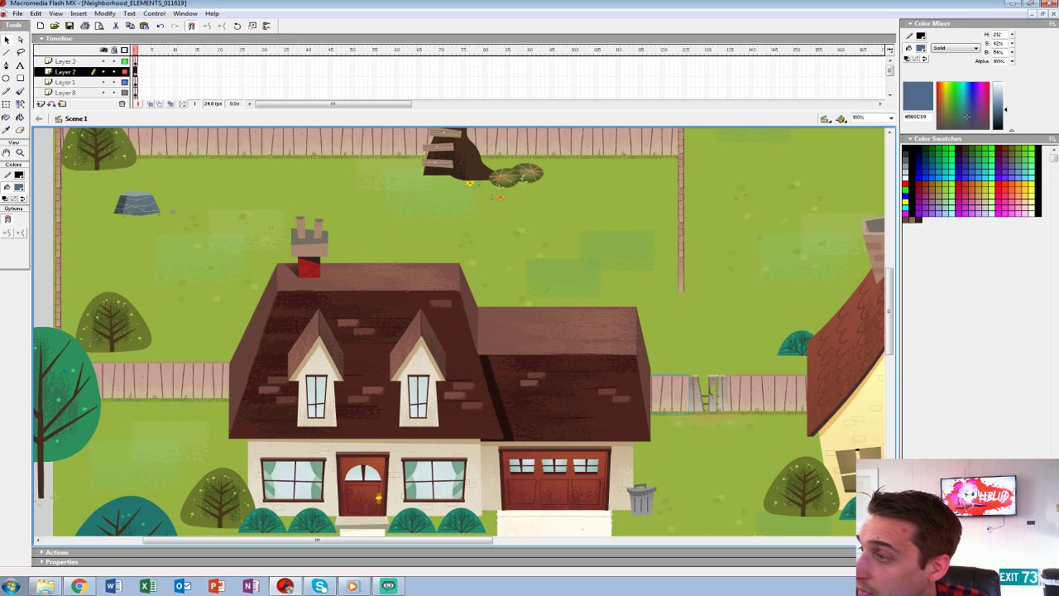
Select the brown-roofed house and the yellow house in turn to inspect them as separate pieces.
{"action": "left_click_drag", "start_coordinate": [713, 389], "coordinate": [680, 375]}
{"action": "left_click", "coordinate": [407, 376]}
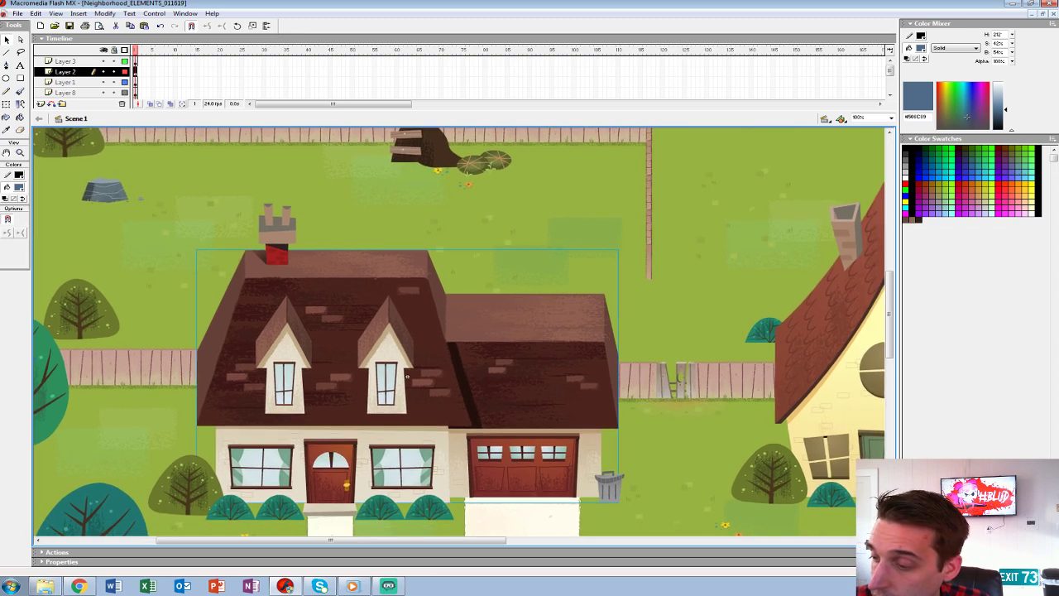
{"action": "left_click", "coordinate": [835, 330]}
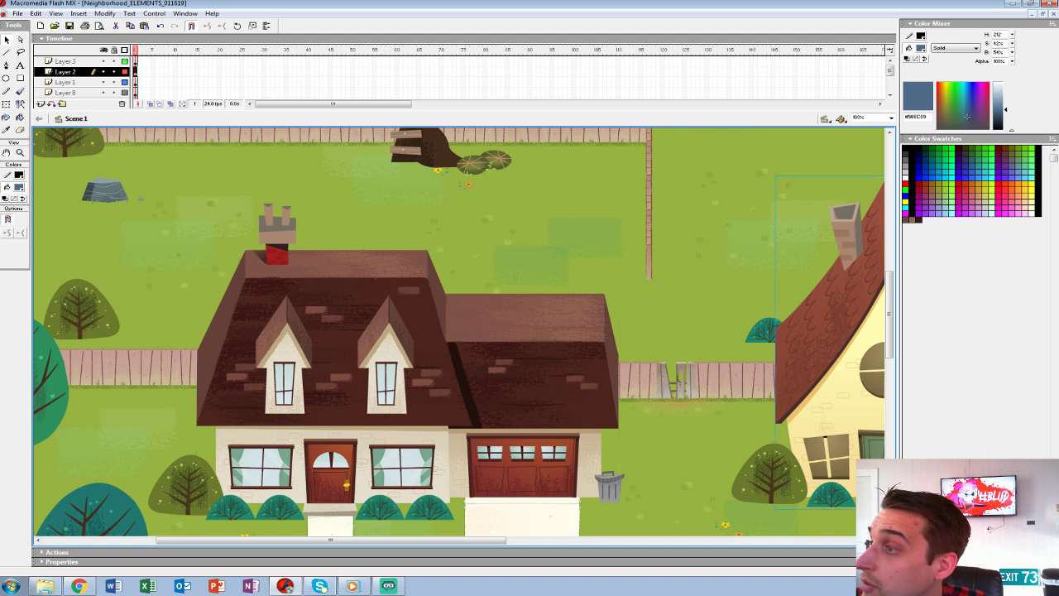
Switch from the neighborhood scene back to the GRAVEYARD ELEMENTS 020519 document and maximize it.
{"action": "key", "text": "ctrl+w"}
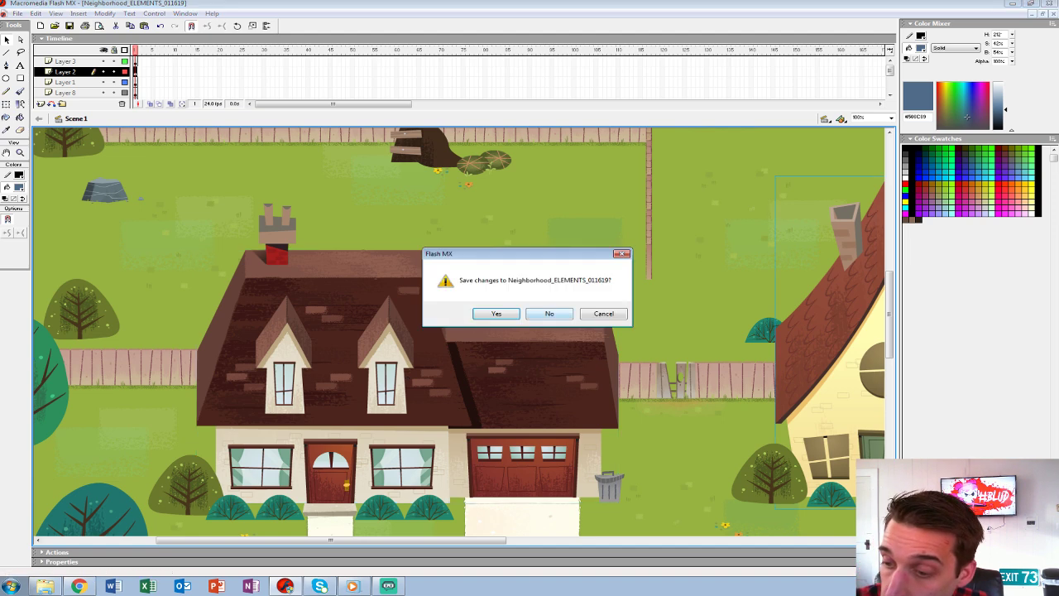
{"action": "key", "text": "Escape"}
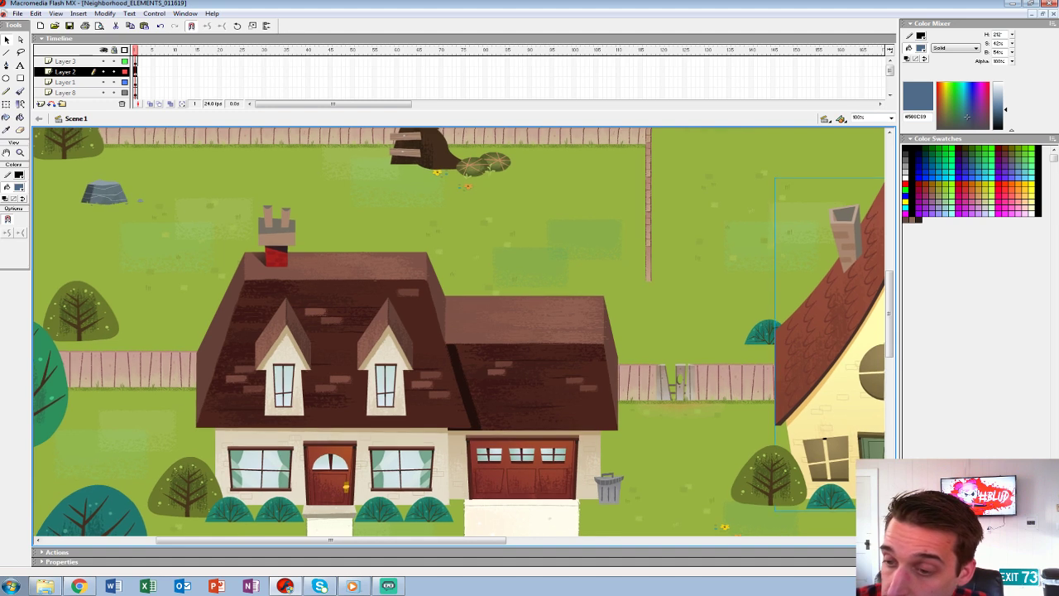
{"action": "scroll", "coordinate": [459, 331], "scroll_direction": "up", "scroll_amount": 3}
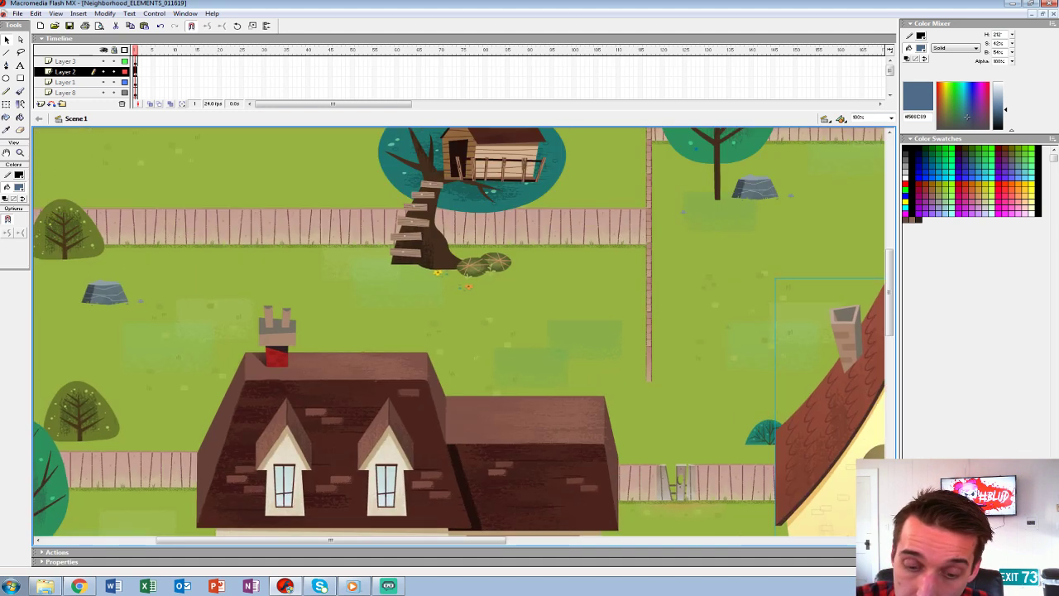
{"action": "left_click_drag", "start_coordinate": [513, 480], "coordinate": [379, 146]}
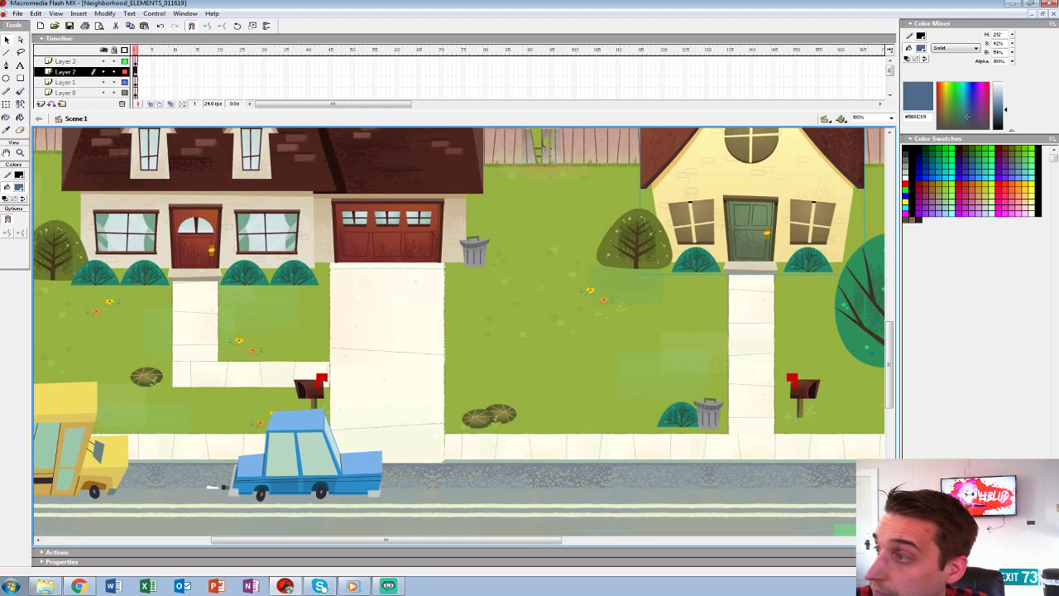
{"action": "left_click", "coordinate": [1032, 14]}
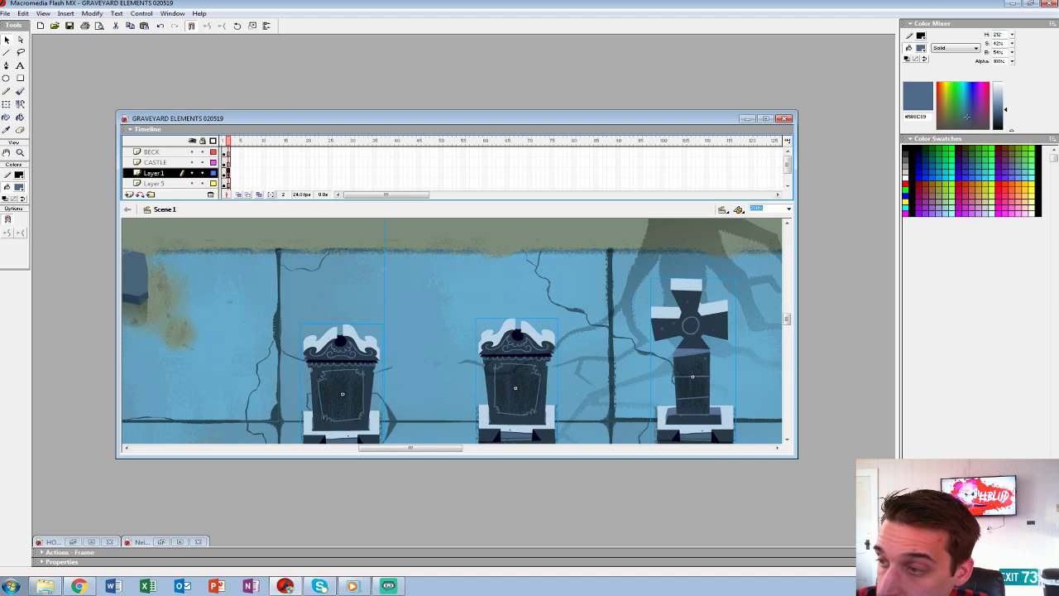
{"action": "left_click", "coordinate": [766, 119]}
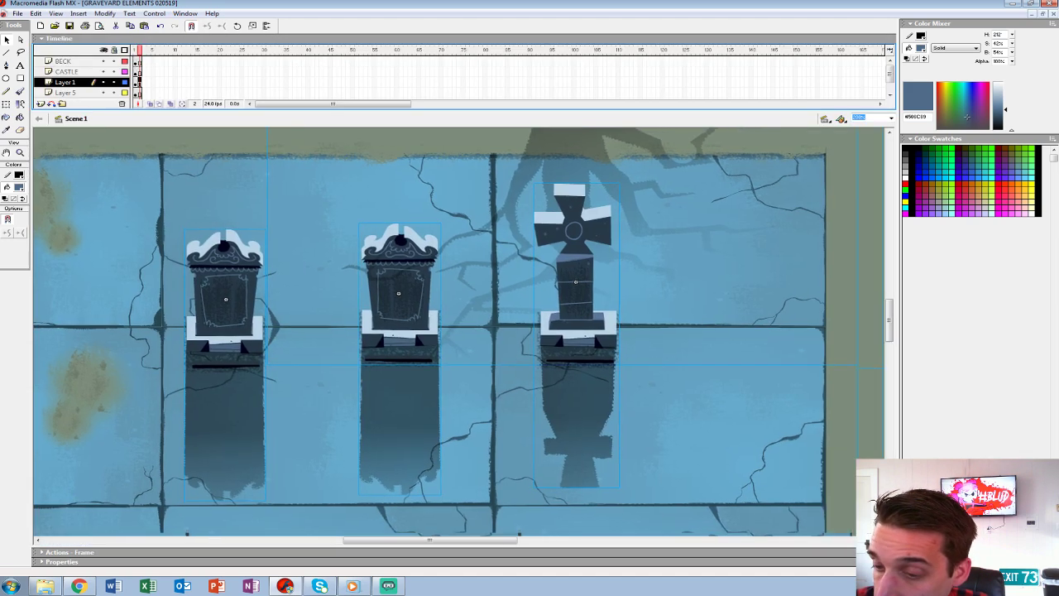
Duplicate the symbol of the carved tombstone just left of the cross, naming the new symbol TOMBSTONE 006.
{"action": "left_click", "coordinate": [405, 291]}
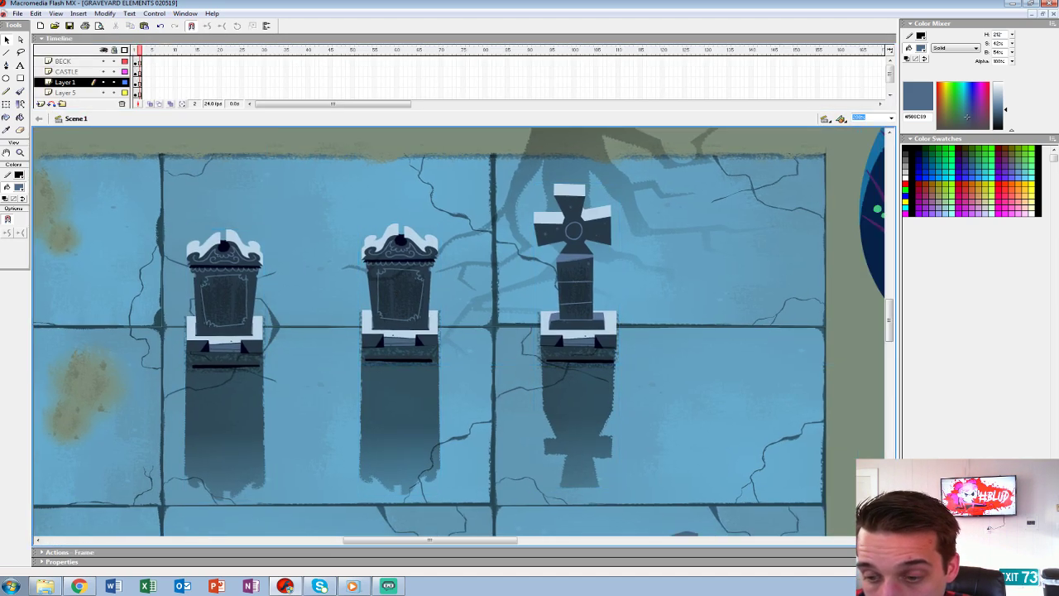
{"action": "right_click", "coordinate": [408, 290]}
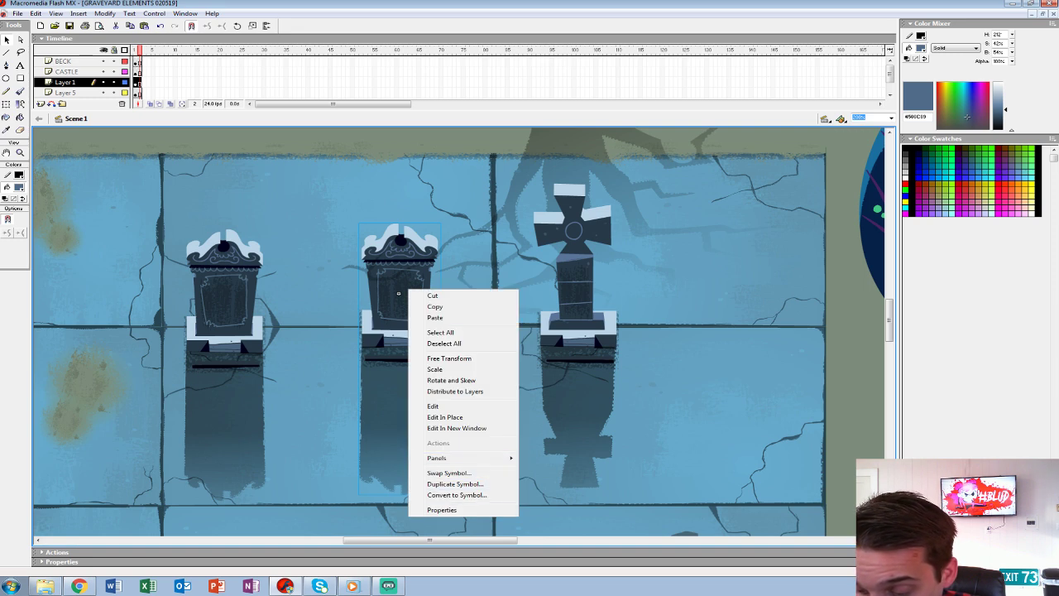
{"action": "left_click", "coordinate": [455, 483]}
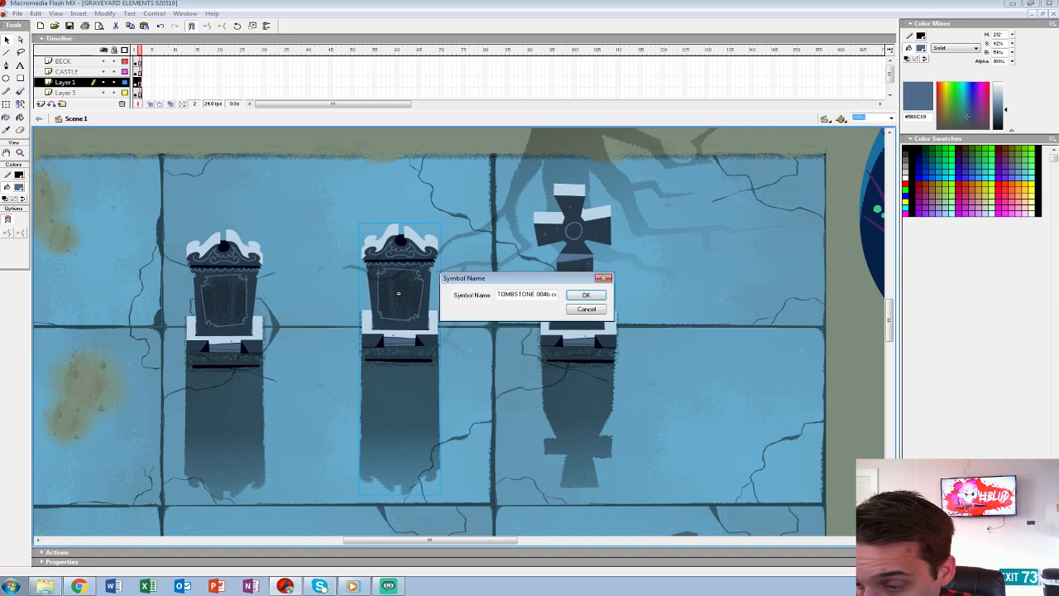
{"action": "left_click_drag", "start_coordinate": [543, 295], "coordinate": [566, 294]}
{"action": "type", "text": "5"}
{"action": "key", "text": "Return"}
{"action": "key", "text": "Return"}
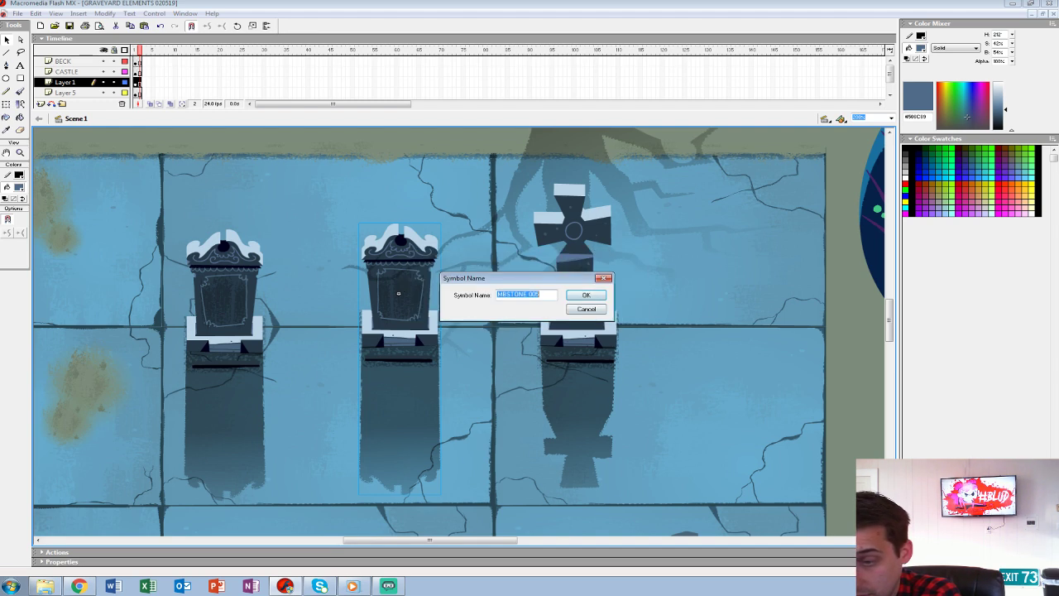
{"action": "key", "text": "Right"}
{"action": "key", "text": "Return"}
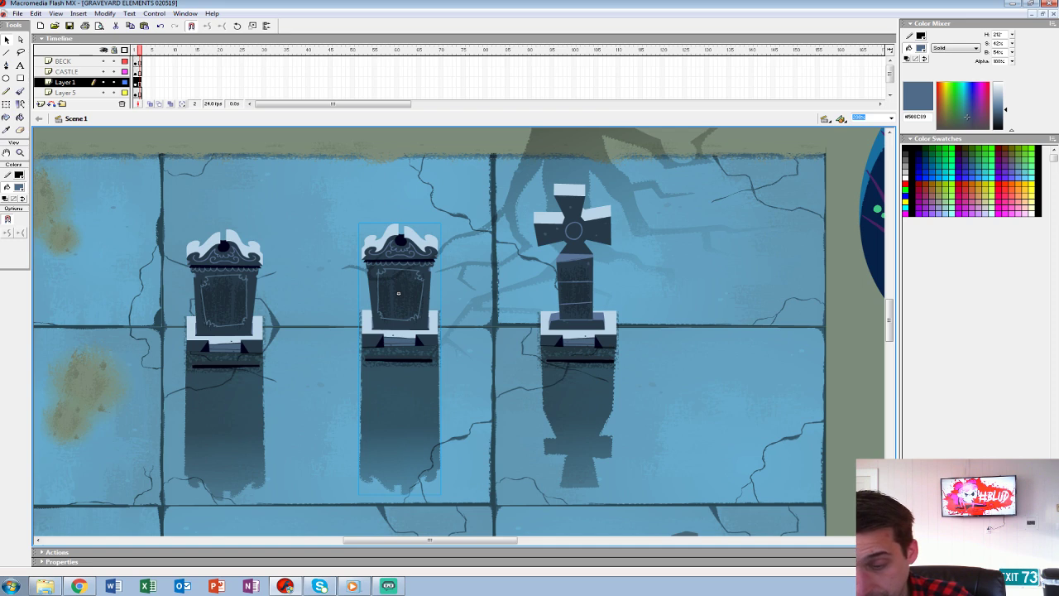
Place the duplicated tombstone on the blue paving to the right of the cross tombstone, level with the others.
{"action": "left_click_drag", "start_coordinate": [398, 293], "coordinate": [698, 291]}
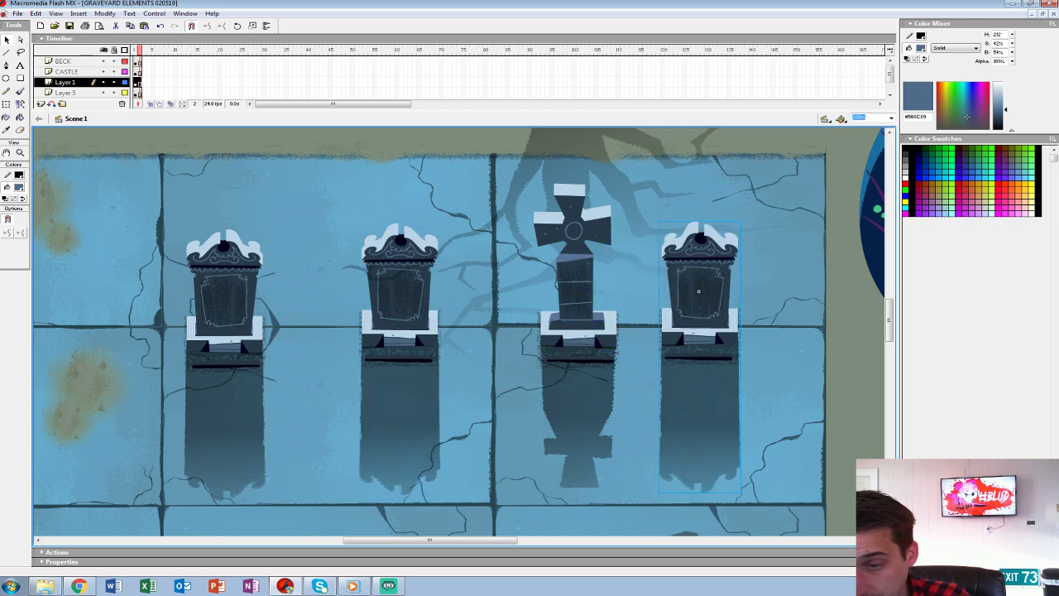
{"action": "right_click", "coordinate": [405, 309]}
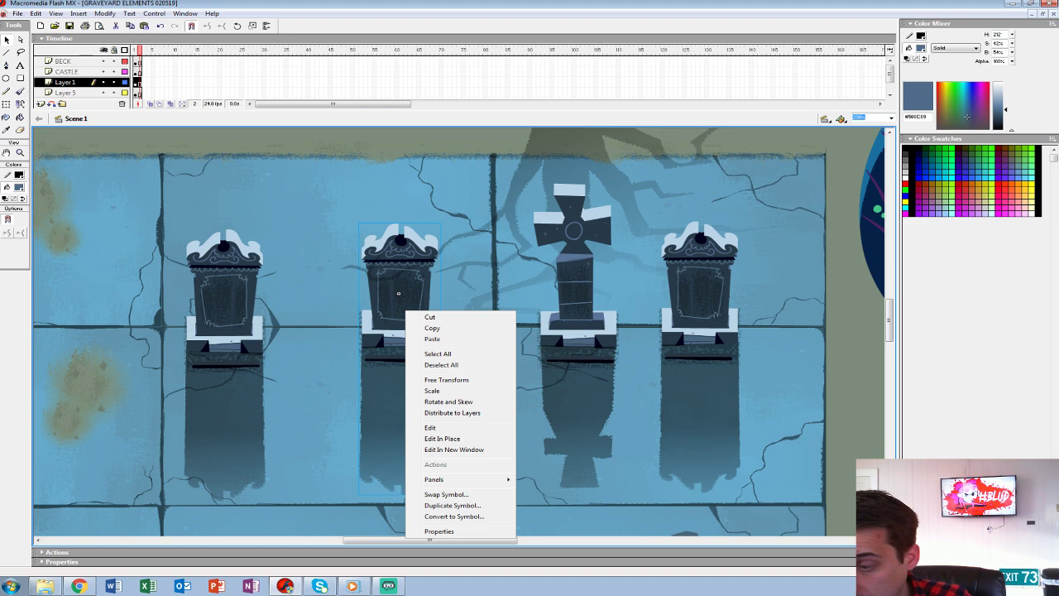
{"action": "left_click", "coordinate": [699, 297]}
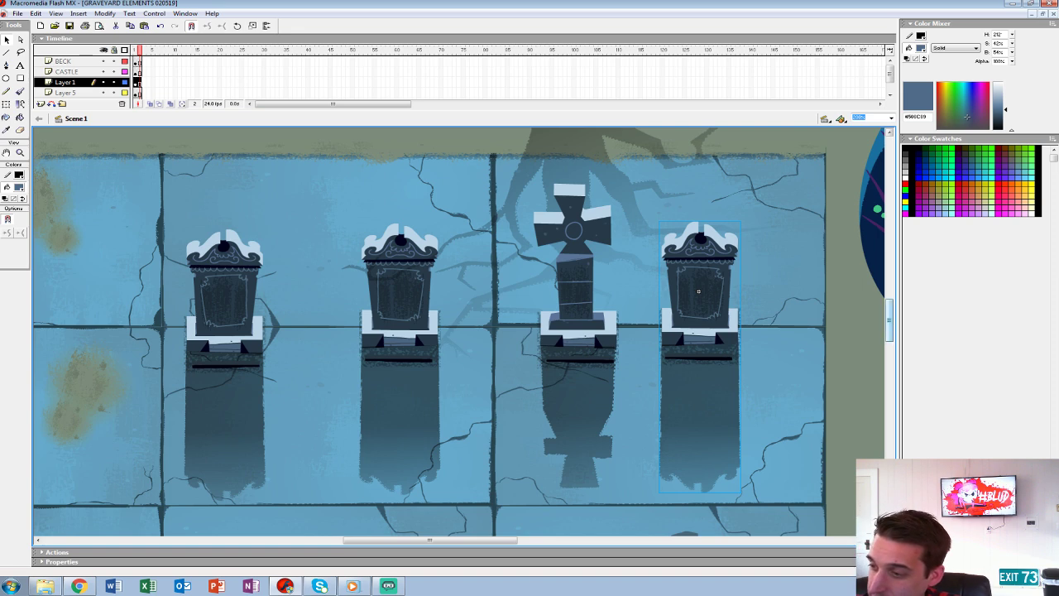
{"action": "scroll", "coordinate": [447, 330], "scroll_direction": "up", "scroll_amount": 3}
{"action": "left_click_drag", "start_coordinate": [698, 335], "coordinate": [521, 322]}
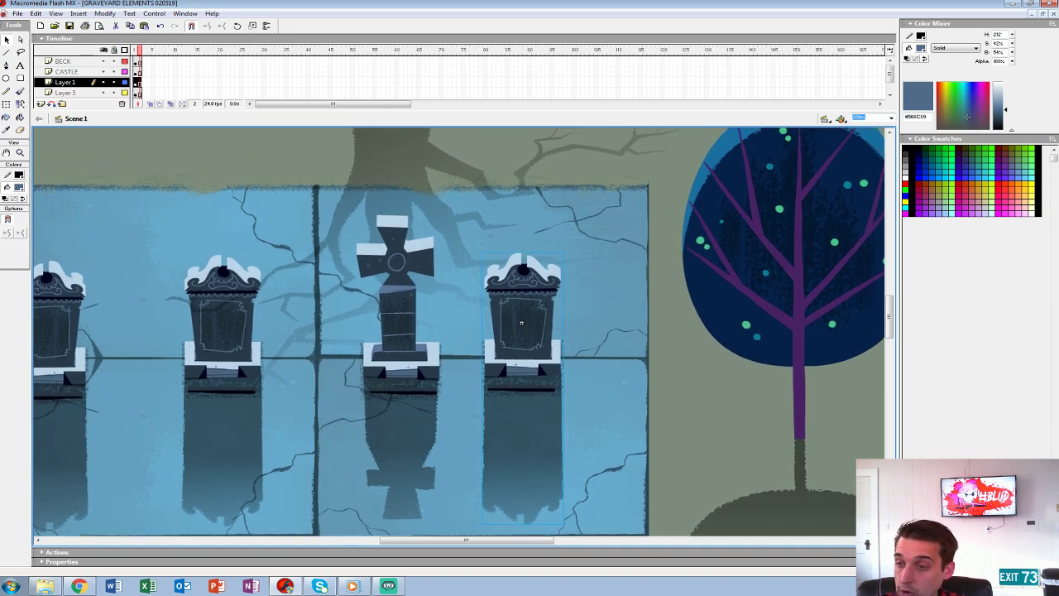
{"action": "mouse_move", "coordinate": [521, 323]}
{"action": "left_mouse_down"}
{"action": "mouse_move", "coordinate": [477, 306]}
{"action": "mouse_move", "coordinate": [508, 310]}
{"action": "left_mouse_up"}
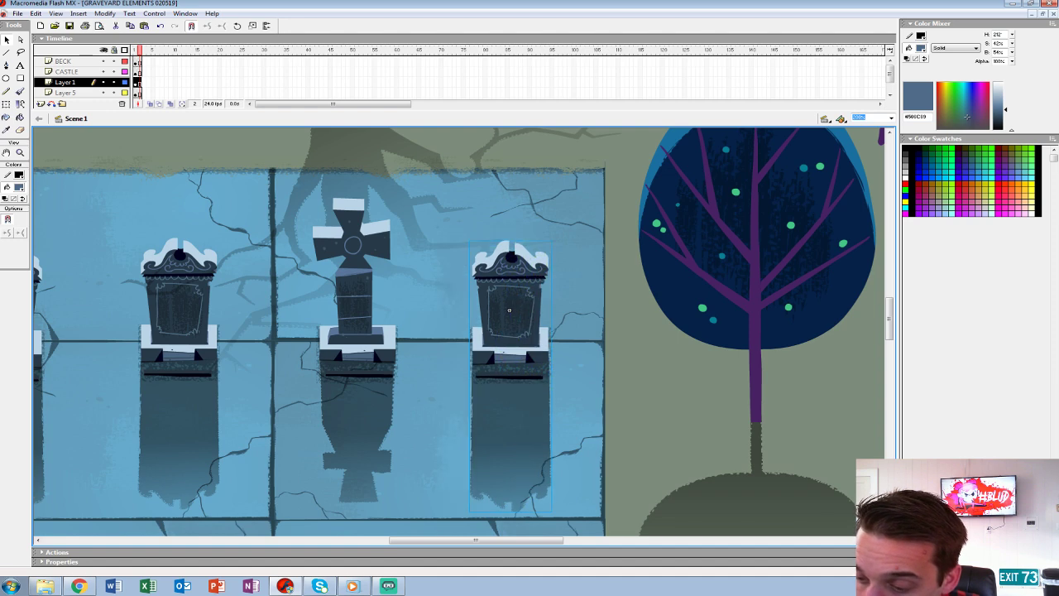
Open the new tombstone's symbol for editing in place, enlarge the timeline to show all its layers, and select its shadow.
{"action": "double_click", "coordinate": [508, 310]}
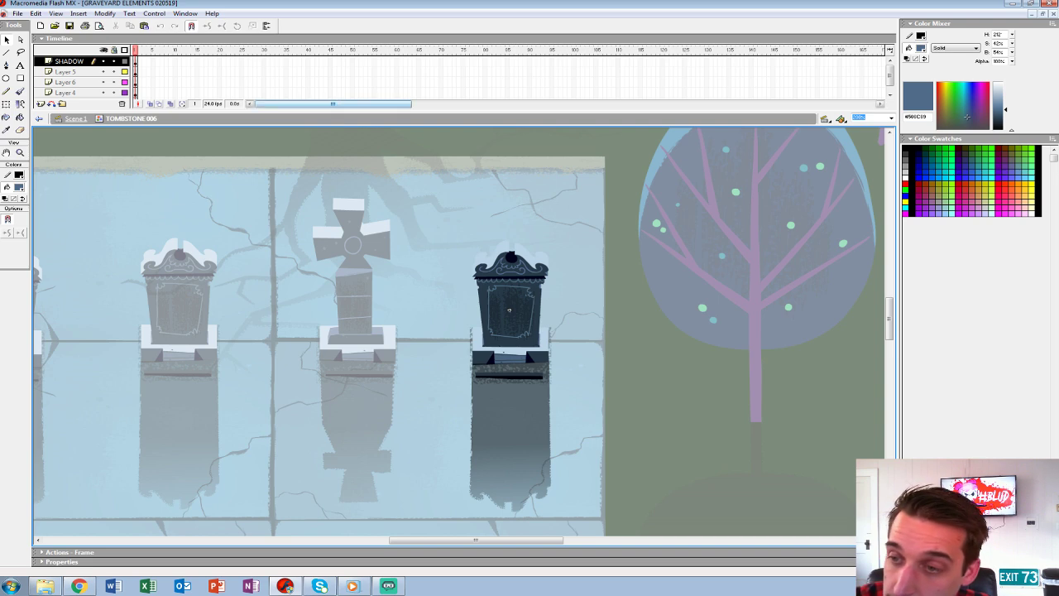
{"action": "left_click_drag", "start_coordinate": [496, 111], "coordinate": [496, 135]}
{"action": "left_click", "coordinate": [509, 460]}
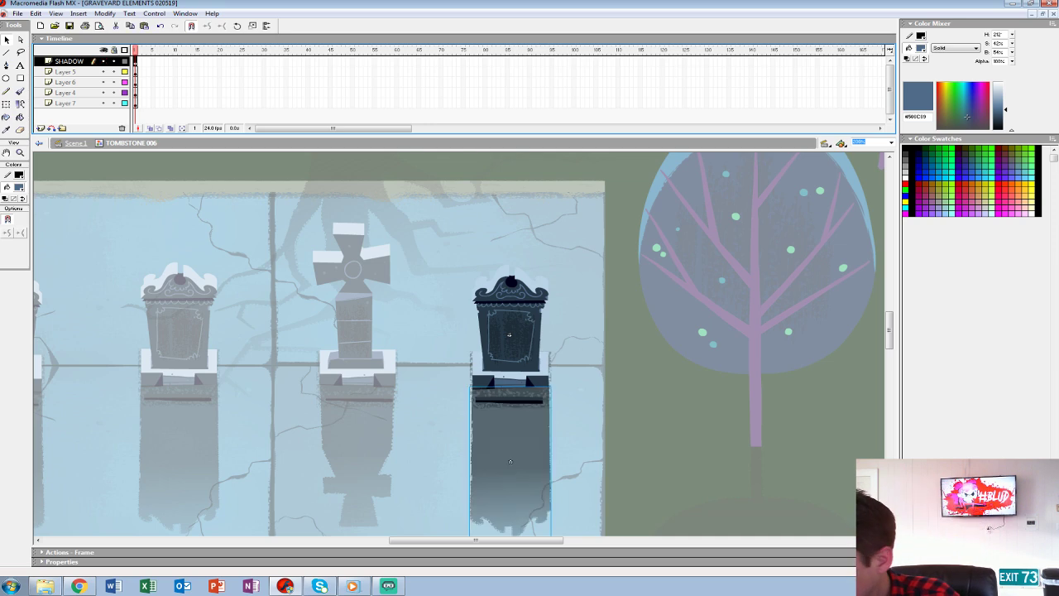
{"action": "key", "text": "ctrl+="}
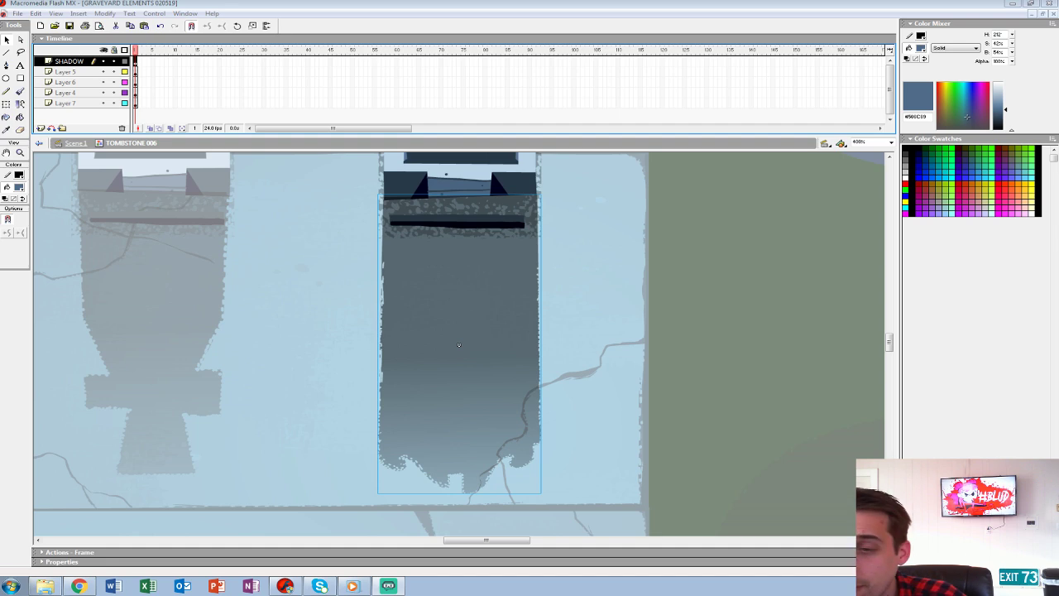
{"action": "scroll", "coordinate": [460, 344], "scroll_direction": "down", "scroll_amount": 1}
{"action": "scroll", "coordinate": [459, 344], "scroll_direction": "up", "scroll_amount": 6}
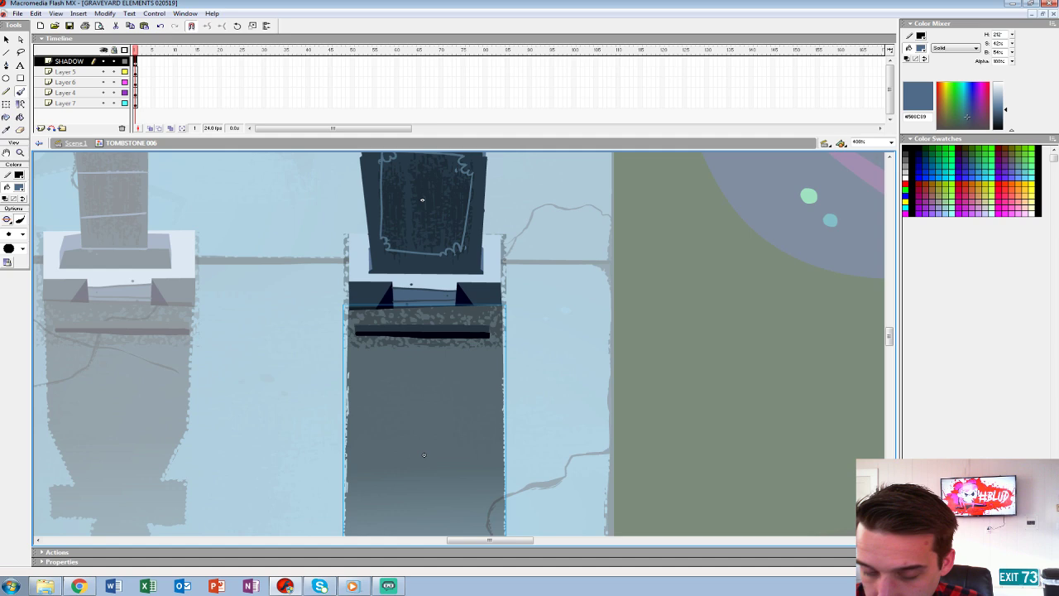
Set up the Brush tool with a pure red #FF0000 fill.
{"action": "left_click", "coordinate": [19, 175]}
{"action": "left_click", "coordinate": [11, 239]}
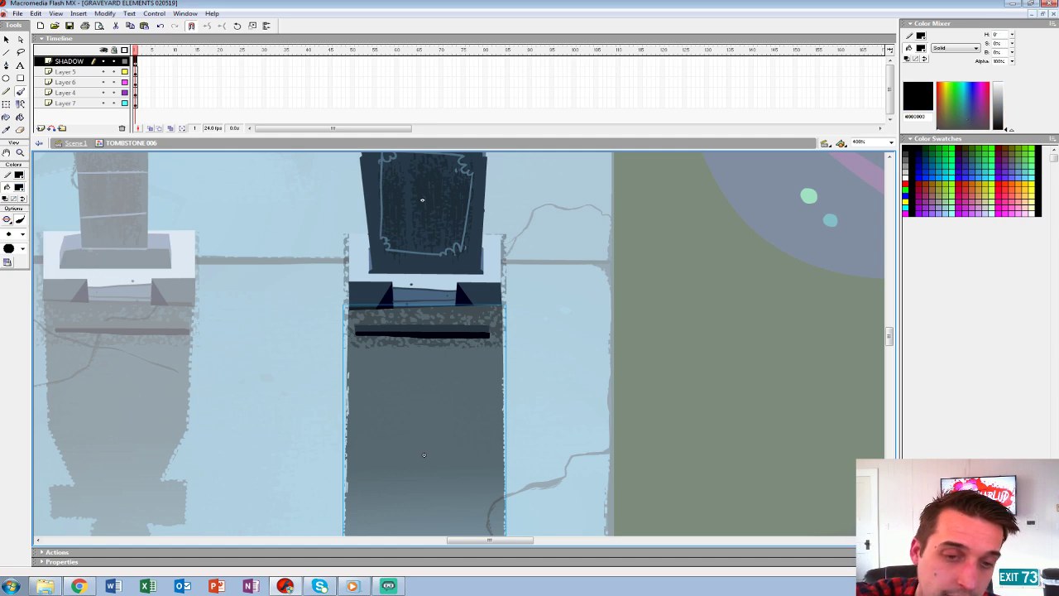
{"action": "left_click", "coordinate": [19, 188]}
{"action": "left_click", "coordinate": [5, 240]}
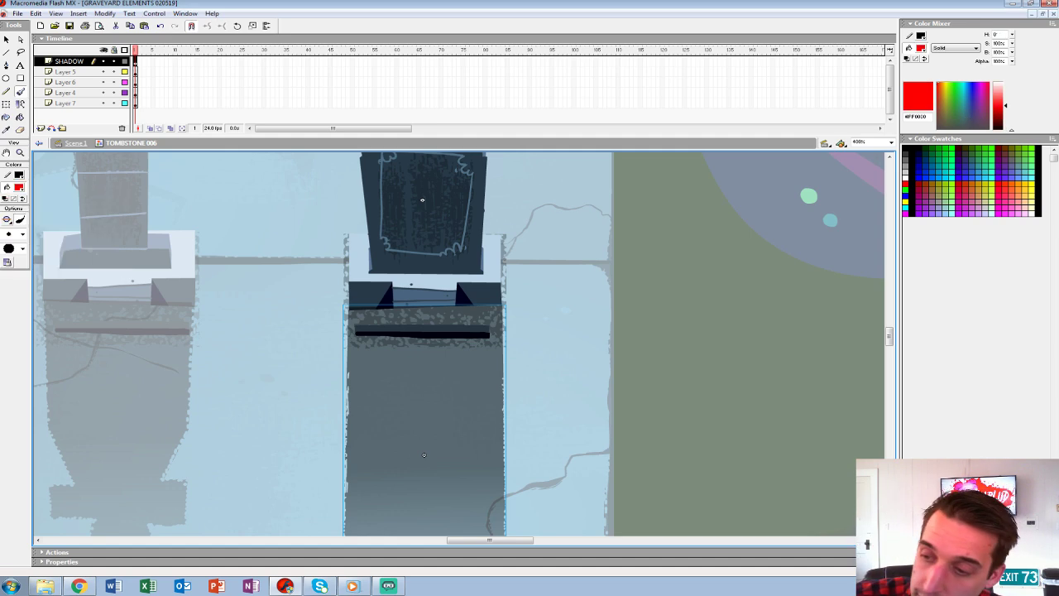
{"action": "scroll", "coordinate": [459, 343], "scroll_direction": "right", "scroll_amount": 10}
{"action": "scroll", "coordinate": [459, 343], "scroll_direction": "right", "scroll_amount": 7}
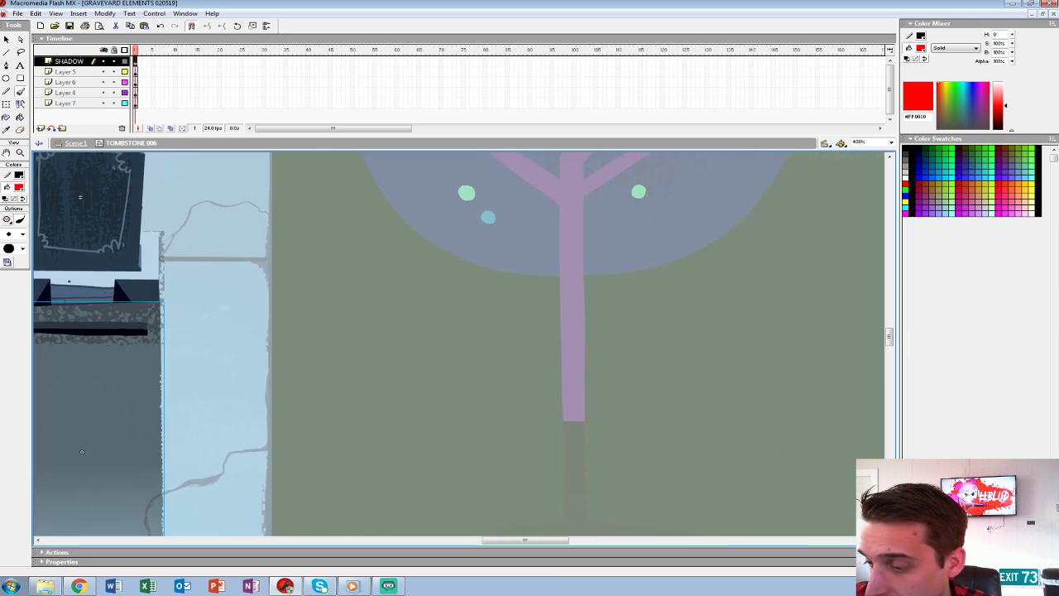
{"action": "mouse_move", "coordinate": [617, 291]}
{"action": "left_mouse_down"}
{"action": "mouse_move", "coordinate": [658, 229]}
{"action": "mouse_move", "coordinate": [723, 213]}
{"action": "mouse_move", "coordinate": [780, 264]}
{"action": "mouse_move", "coordinate": [755, 350]}
{"action": "mouse_move", "coordinate": [653, 386]}
{"action": "mouse_move", "coordinate": [595, 345]}
{"action": "mouse_move", "coordinate": [601, 306]}
{"action": "mouse_move", "coordinate": [650, 226]}
{"action": "mouse_move", "coordinate": [713, 211]}
{"action": "mouse_move", "coordinate": [771, 244]}
{"action": "mouse_move", "coordinate": [775, 318]}
{"action": "mouse_move", "coordinate": [766, 335]}
{"action": "mouse_move", "coordinate": [626, 375]}
{"action": "left_mouse_up"}
{"action": "key", "text": "ctrl+z"}
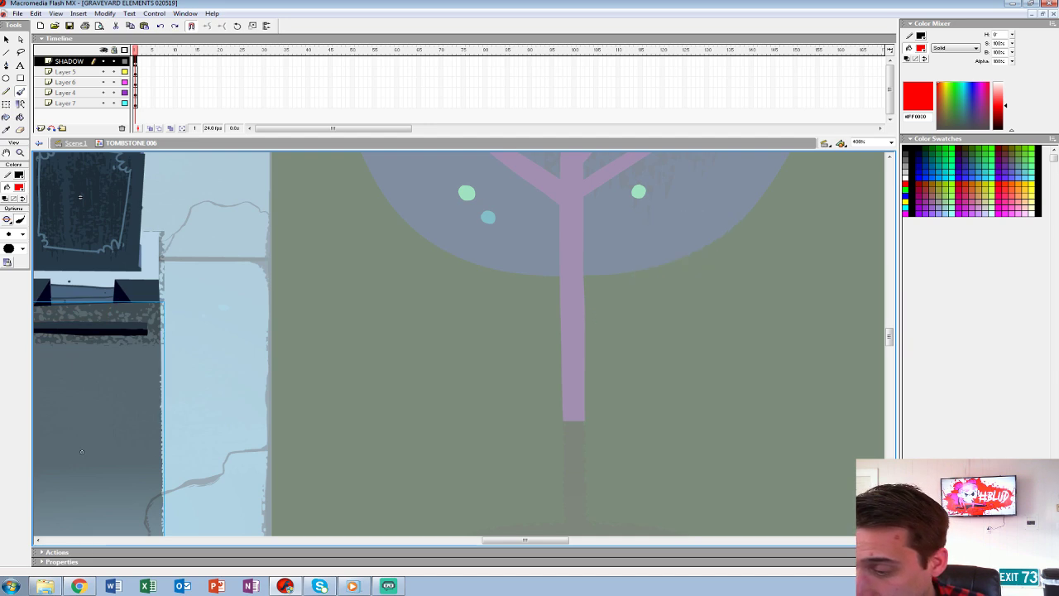
{"action": "mouse_move", "coordinate": [609, 309]}
{"action": "left_mouse_down"}
{"action": "mouse_move", "coordinate": [704, 213]}
{"action": "mouse_move", "coordinate": [814, 326]}
{"action": "mouse_move", "coordinate": [616, 372]}
{"action": "mouse_move", "coordinate": [652, 263]}
{"action": "left_mouse_up"}
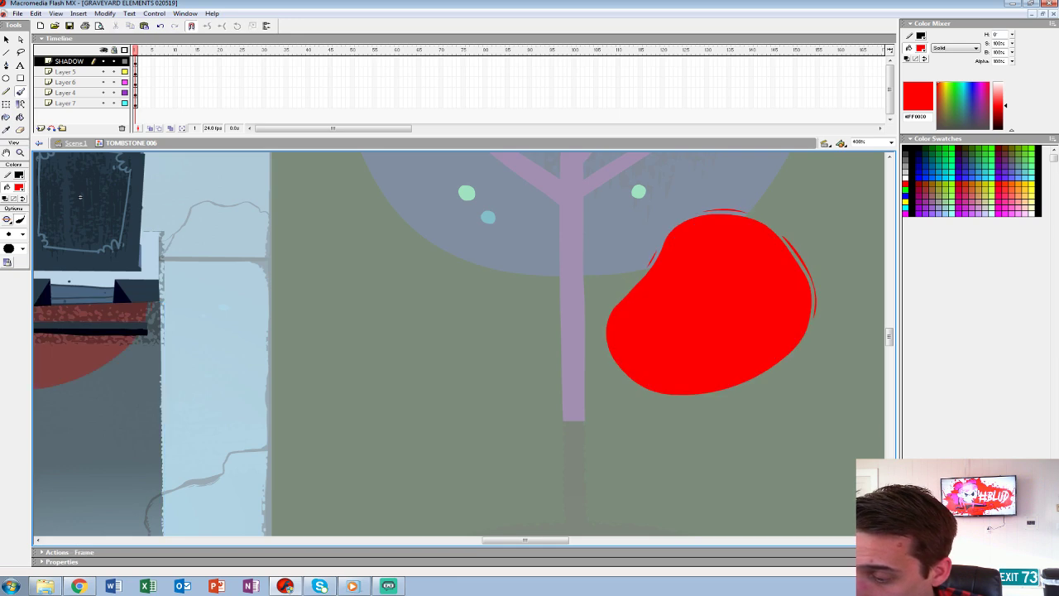
{"action": "key", "text": "ctrl+z"}
{"action": "mouse_move", "coordinate": [396, 301]}
{"action": "left_mouse_down"}
{"action": "mouse_move", "coordinate": [504, 289]}
{"action": "mouse_move", "coordinate": [378, 355]}
{"action": "mouse_move", "coordinate": [397, 296]}
{"action": "mouse_move", "coordinate": [498, 324]}
{"action": "mouse_move", "coordinate": [513, 348]}
{"action": "left_mouse_up"}
{"action": "key", "text": "ctrl+z"}
Return to the main scene, brush a rounded red head outline between the paving and the tree, and move it lower.
{"action": "key", "text": "ctrl+e"}
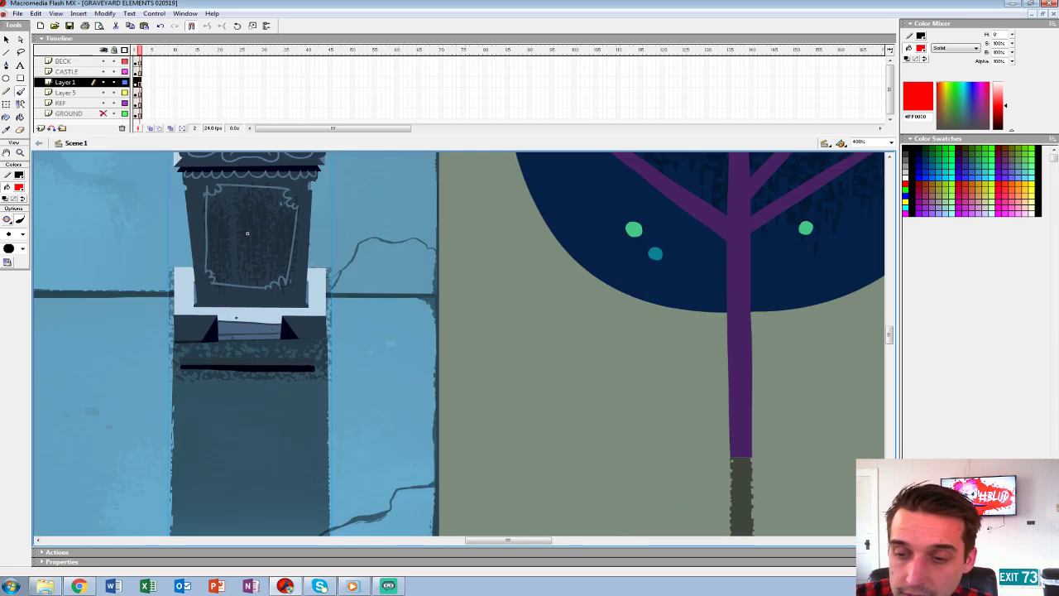
{"action": "mouse_move", "coordinate": [478, 313]}
{"action": "left_mouse_down"}
{"action": "mouse_move", "coordinate": [517, 264]}
{"action": "mouse_move", "coordinate": [622, 287]}
{"action": "mouse_move", "coordinate": [577, 393]}
{"action": "mouse_move", "coordinate": [452, 378]}
{"action": "mouse_move", "coordinate": [480, 310]}
{"action": "left_mouse_up"}
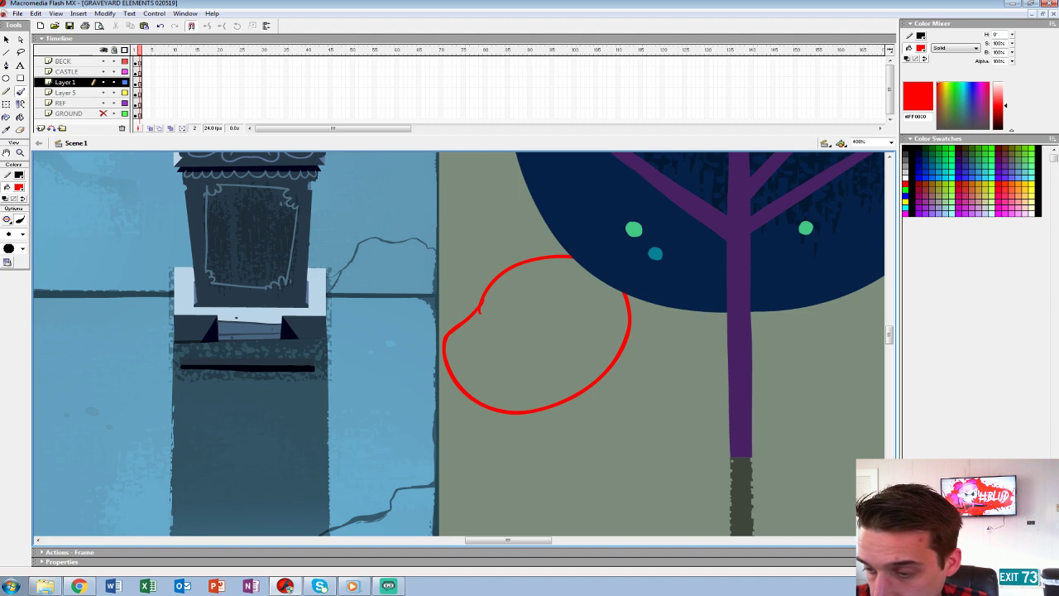
{"action": "key", "text": "v"}
{"action": "left_click_drag", "start_coordinate": [582, 393], "coordinate": [604, 467]}
{"action": "key", "text": "ctrl+z"}
{"action": "left_click", "coordinate": [582, 393]}
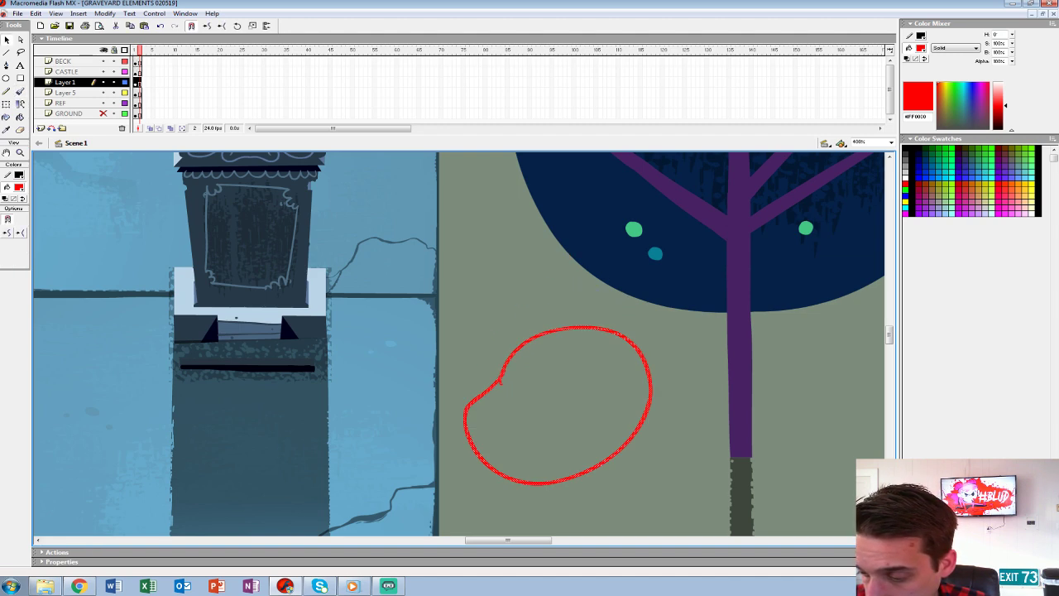
Brush two large round eyes with pupils, a small nose and an open smiling mouth inside the red head outline.
{"action": "key", "text": "b"}
{"action": "mouse_move", "coordinate": [499, 380]}
{"action": "left_mouse_down"}
{"action": "mouse_move", "coordinate": [538, 423]}
{"action": "mouse_move", "coordinate": [512, 363]}
{"action": "left_mouse_up"}
{"action": "key", "text": "ctrl+z"}
{"action": "mouse_move", "coordinate": [500, 400]}
{"action": "left_mouse_down"}
{"action": "mouse_move", "coordinate": [567, 405]}
{"action": "mouse_move", "coordinate": [524, 356]}
{"action": "left_mouse_up"}
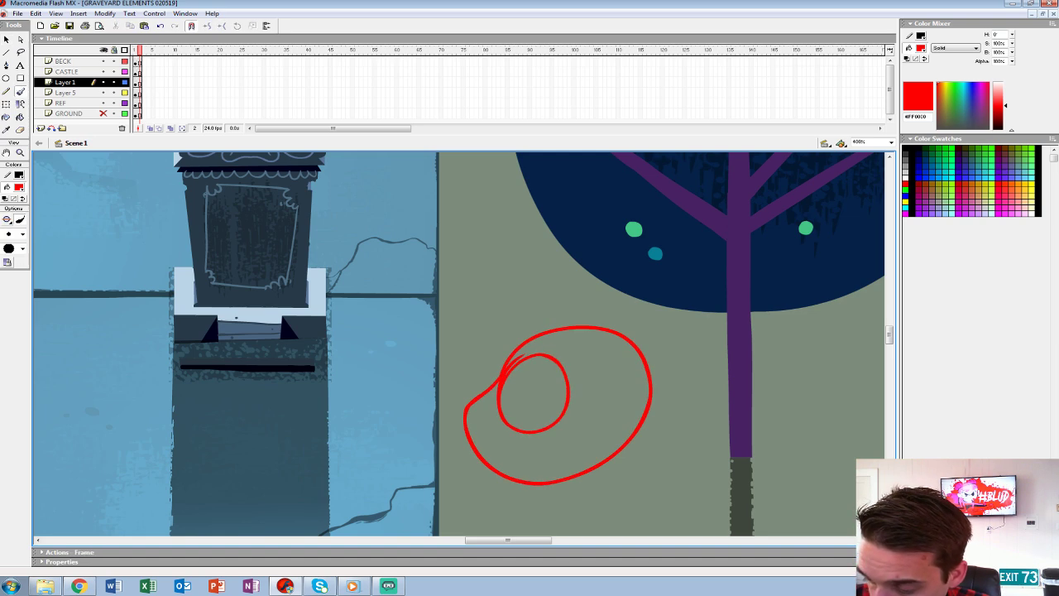
{"action": "mouse_move", "coordinate": [554, 415]}
{"action": "left_mouse_down"}
{"action": "mouse_move", "coordinate": [605, 356]}
{"action": "mouse_move", "coordinate": [560, 368]}
{"action": "mouse_move", "coordinate": [603, 369]}
{"action": "left_mouse_up"}
{"action": "mouse_move", "coordinate": [526, 355]}
{"action": "left_mouse_down"}
{"action": "mouse_move", "coordinate": [506, 364]}
{"action": "mouse_move", "coordinate": [523, 389]}
{"action": "mouse_move", "coordinate": [508, 387]}
{"action": "left_mouse_up"}
{"action": "left_click_drag", "start_coordinate": [579, 360], "coordinate": [574, 365]}
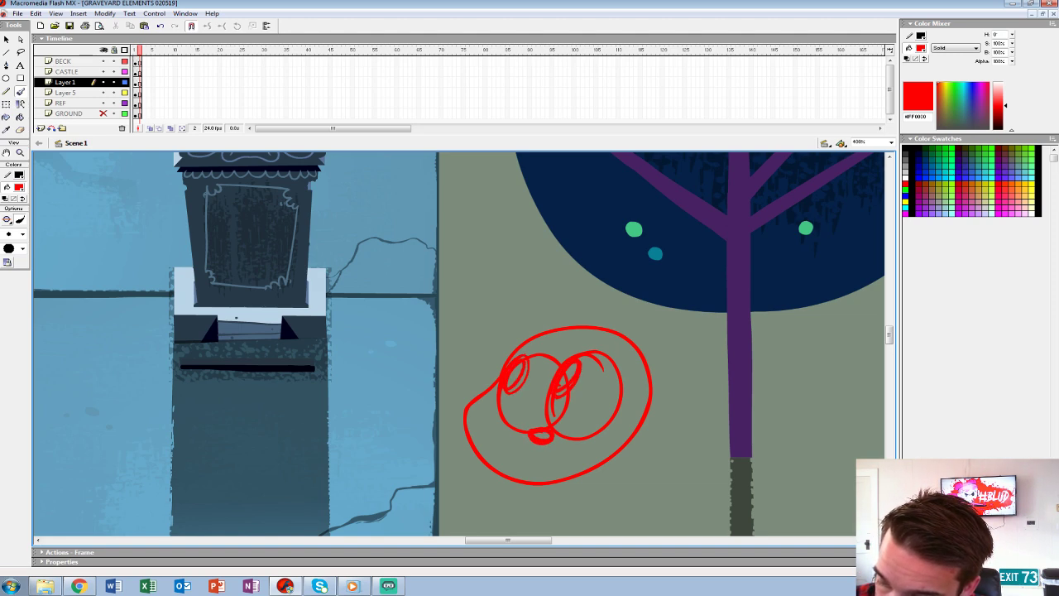
{"action": "left_click_drag", "start_coordinate": [538, 427], "coordinate": [560, 431]}
{"action": "key", "text": "ctrl+z"}
{"action": "mouse_move", "coordinate": [478, 434]}
{"action": "left_mouse_down"}
{"action": "mouse_move", "coordinate": [576, 457]}
{"action": "mouse_move", "coordinate": [553, 469]}
{"action": "mouse_move", "coordinate": [496, 451]}
{"action": "left_mouse_up"}
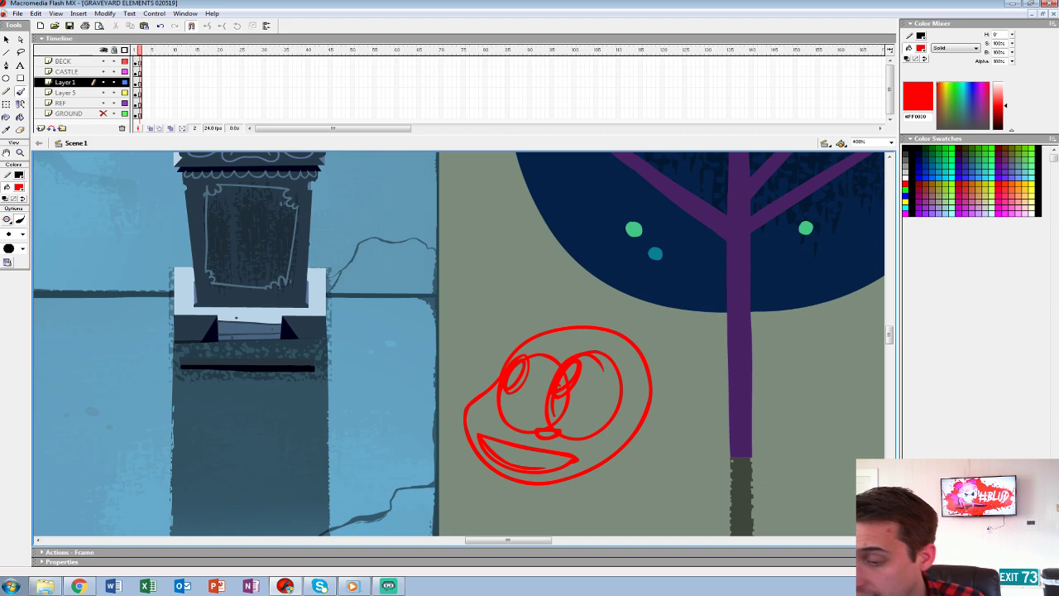
Delete the red cartoon face sketched beside the paving.
{"action": "key", "text": "ctrl+z"}
{"action": "key", "text": "v"}
{"action": "left_click", "coordinate": [568, 376]}
{"action": "key", "text": "Delete"}
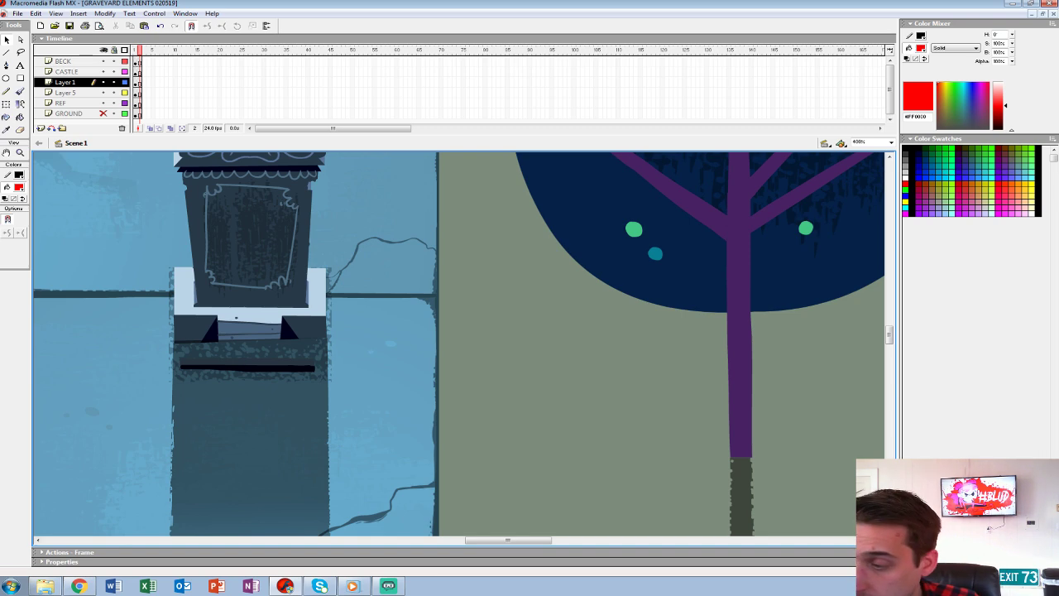
Brush a small rounded red outline on the bare ground between the newest tombstone and the purple-trunked tree.
{"action": "left_click_drag", "start_coordinate": [380, 331], "coordinate": [634, 357]}
{"action": "left_click_drag", "start_coordinate": [459, 343], "coordinate": [473, 366]}
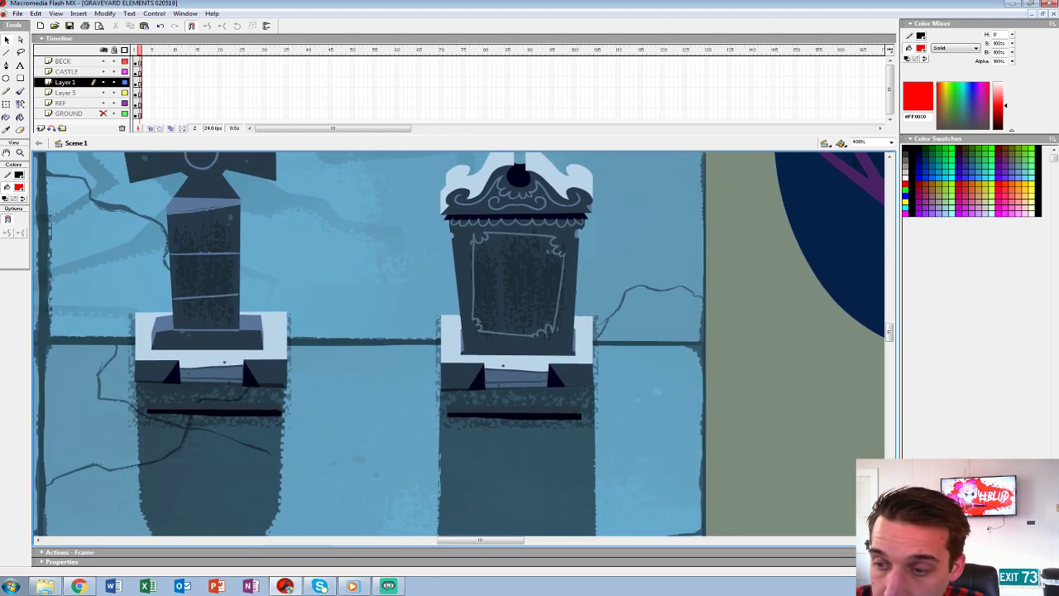
{"action": "left_click_drag", "start_coordinate": [579, 364], "coordinate": [338, 332]}
{"action": "key", "text": "b"}
{"action": "mouse_move", "coordinate": [550, 369]}
{"action": "left_mouse_down"}
{"action": "mouse_move", "coordinate": [632, 349]}
{"action": "mouse_move", "coordinate": [607, 418]}
{"action": "mouse_move", "coordinate": [533, 397]}
{"action": "mouse_move", "coordinate": [554, 362]}
{"action": "mouse_move", "coordinate": [532, 391]}
{"action": "mouse_move", "coordinate": [576, 431]}
{"action": "left_mouse_up"}
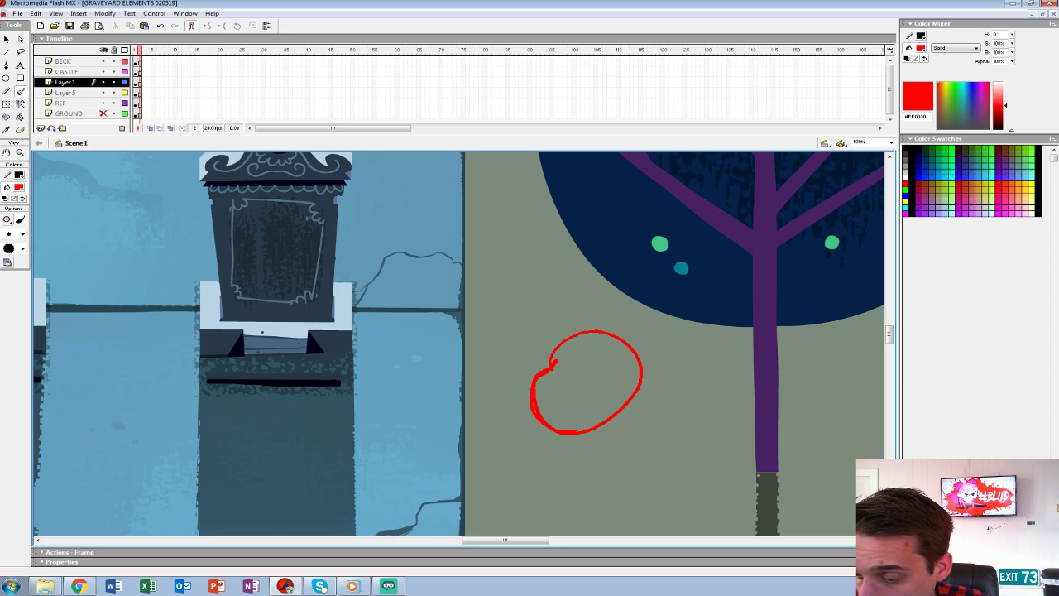
{"action": "mouse_move", "coordinate": [678, 387]}
{"action": "left_mouse_down"}
{"action": "mouse_move", "coordinate": [676, 358]}
{"action": "mouse_move", "coordinate": [737, 317]}
{"action": "mouse_move", "coordinate": [724, 427]}
{"action": "mouse_move", "coordinate": [672, 387]}
{"action": "mouse_move", "coordinate": [667, 420]}
{"action": "mouse_move", "coordinate": [728, 426]}
{"action": "left_mouse_up"}
{"action": "mouse_move", "coordinate": [769, 385]}
{"action": "left_mouse_down"}
{"action": "mouse_move", "coordinate": [783, 354]}
{"action": "mouse_move", "coordinate": [848, 395]}
{"action": "mouse_move", "coordinate": [756, 429]}
{"action": "mouse_move", "coordinate": [782, 362]}
{"action": "left_mouse_up"}
{"action": "key", "text": "ctrl+z"}
{"action": "key", "text": "ctrl+z"}
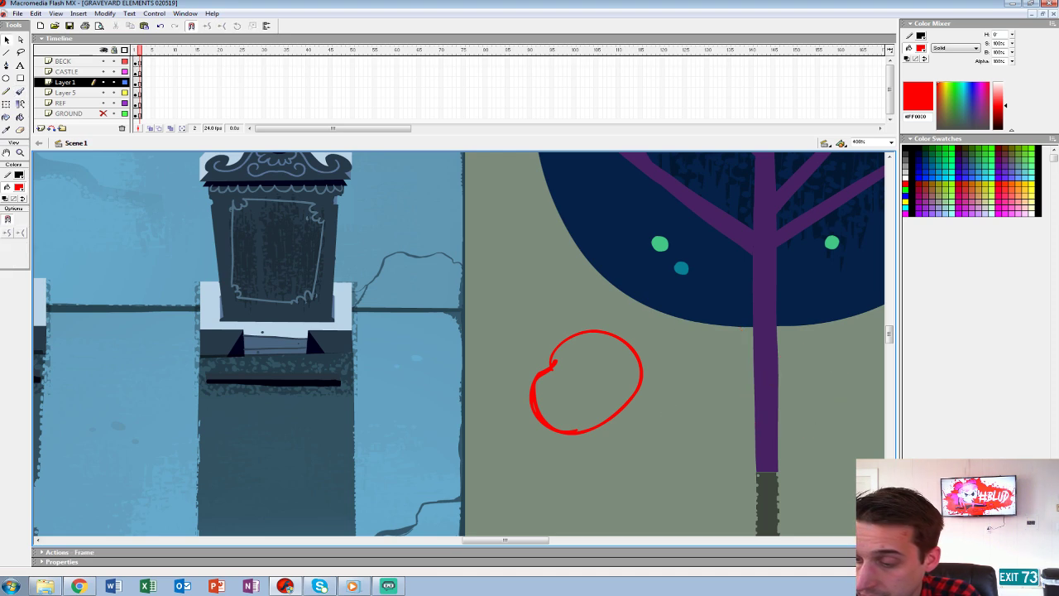
Undo the small red outline on the bare ground and open the ornate tombstone nearest the tree for editing.
{"action": "key", "text": "ctrl+z"}
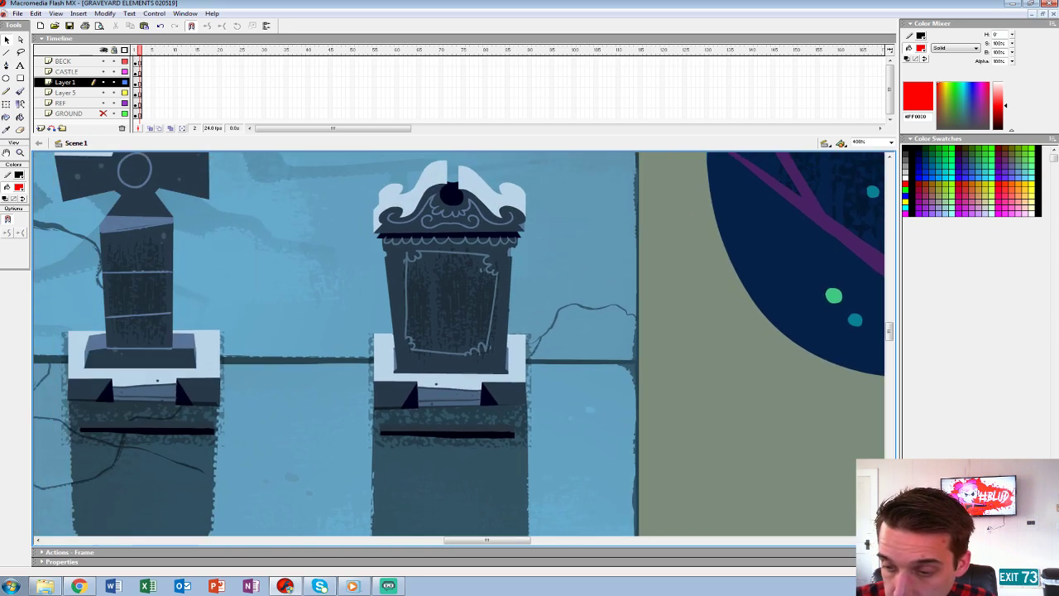
{"action": "left_click", "coordinate": [447, 300]}
{"action": "double_click", "coordinate": [447, 300]}
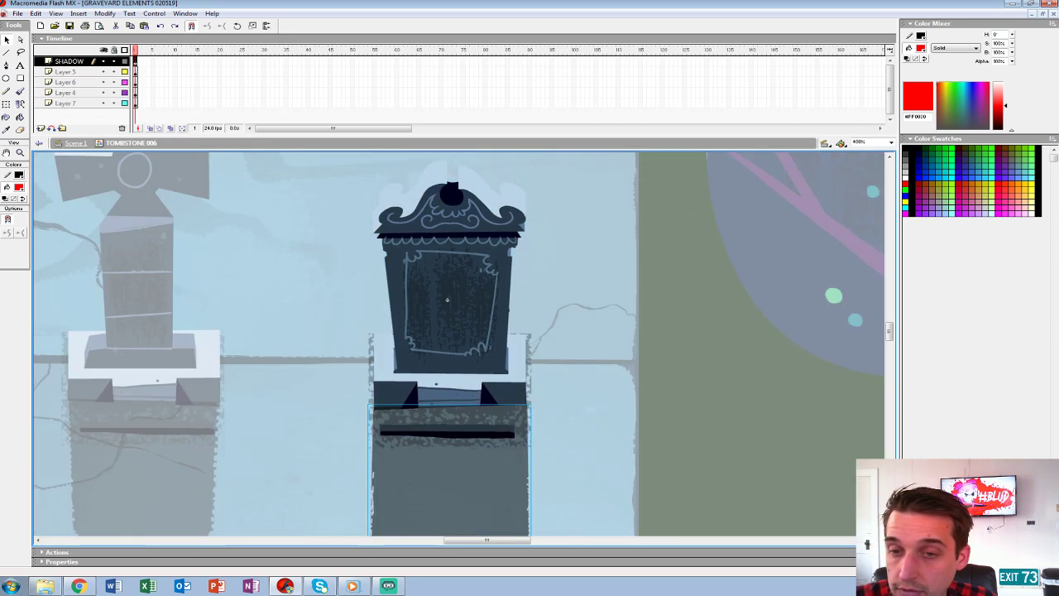
Move all the ornate tombstone artwork except its cast shadow aside, onto the paving's edge beside the tree.
{"action": "key", "text": "ctrl+minus"}
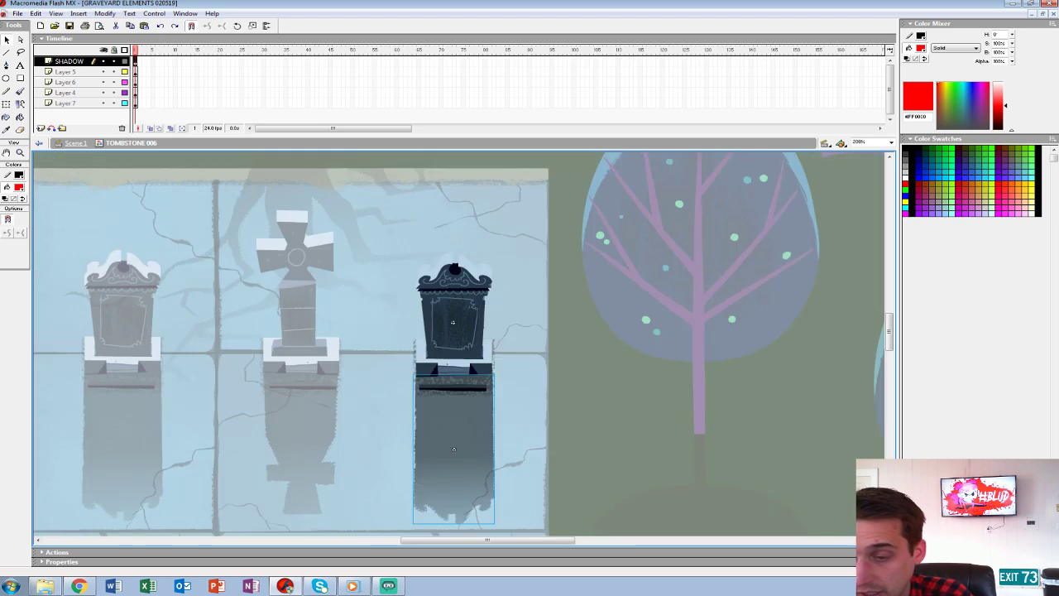
{"action": "left_click", "coordinate": [452, 322]}
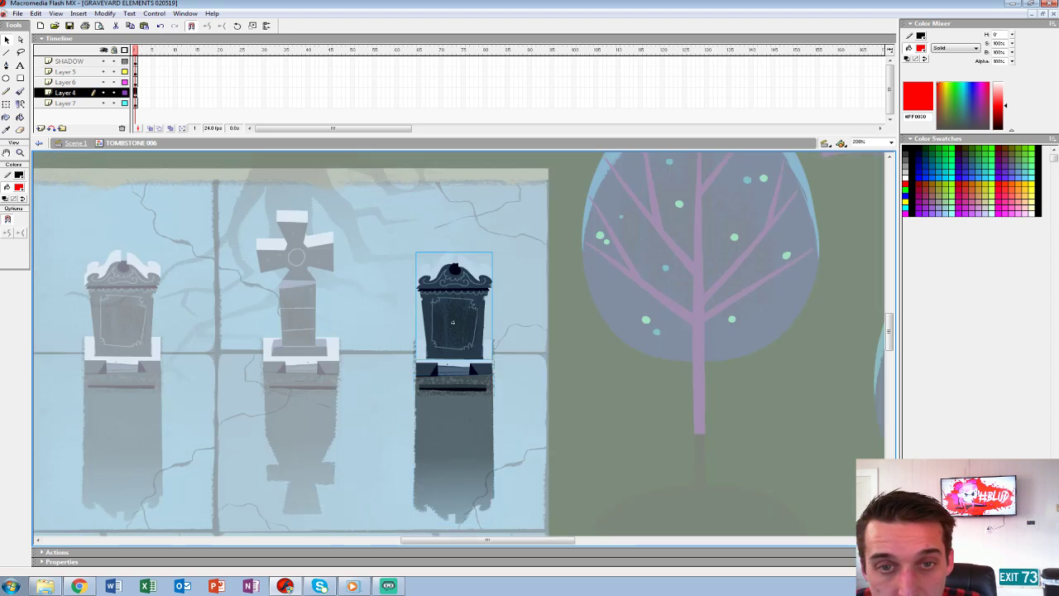
{"action": "left_click", "coordinate": [453, 322]}
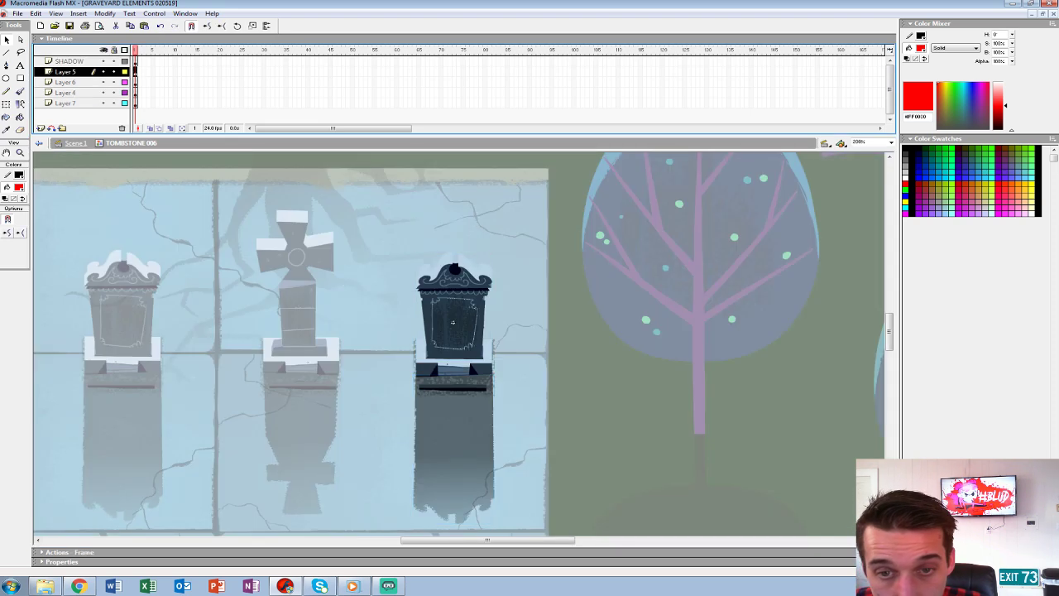
{"action": "key", "text": "ctrl+a"}
{"action": "left_click_drag", "start_coordinate": [455, 322], "coordinate": [558, 322]}
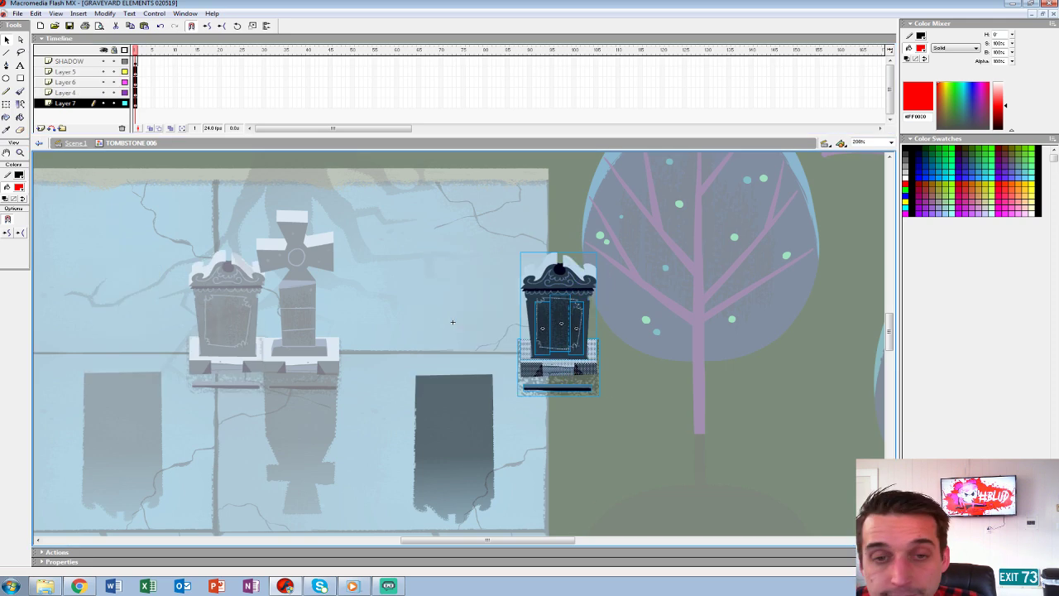
Add a layer just beneath the SHADOW layer and draw an upright red rectangle with a black outline overlapping the cast shadow's upper part.
{"action": "left_click", "coordinate": [65, 72]}
{"action": "left_click", "coordinate": [41, 129]}
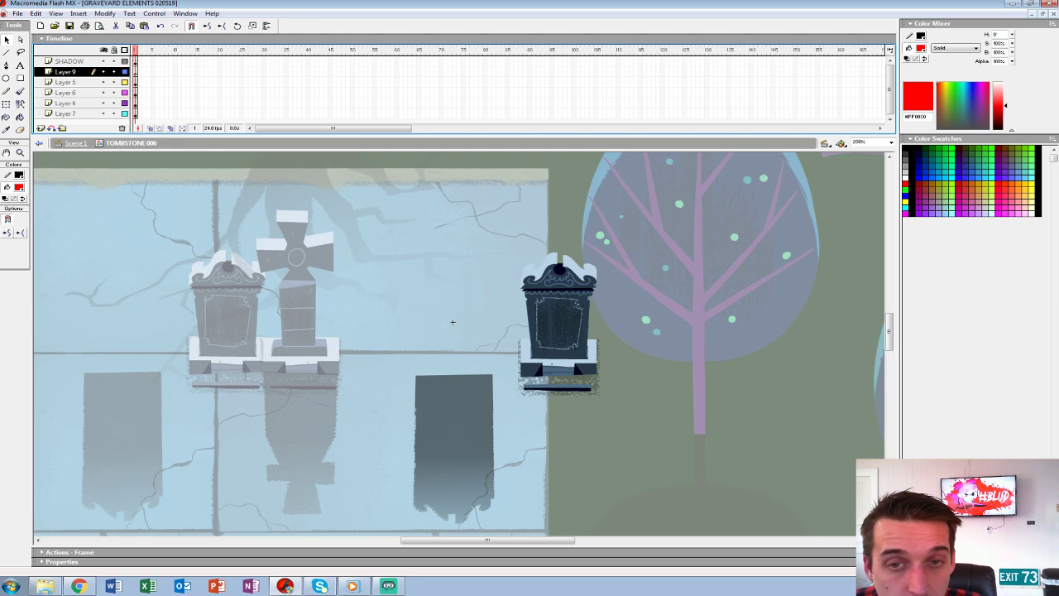
{"action": "key", "text": "r"}
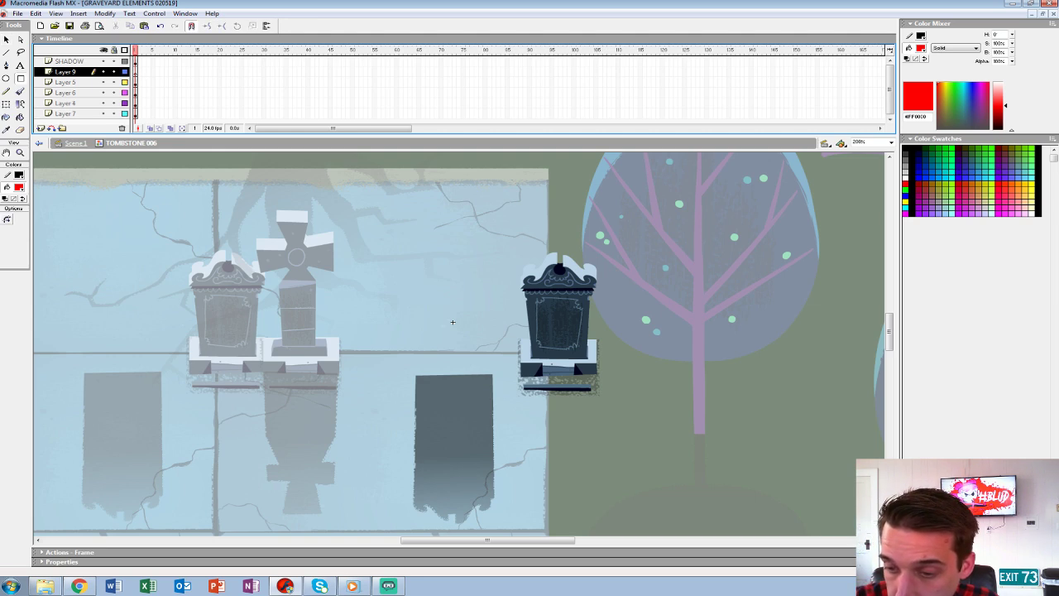
{"action": "mouse_move", "coordinate": [399, 265]}
{"action": "left_mouse_down"}
{"action": "mouse_move", "coordinate": [485, 358]}
{"action": "mouse_move", "coordinate": [479, 414]}
{"action": "left_mouse_up"}
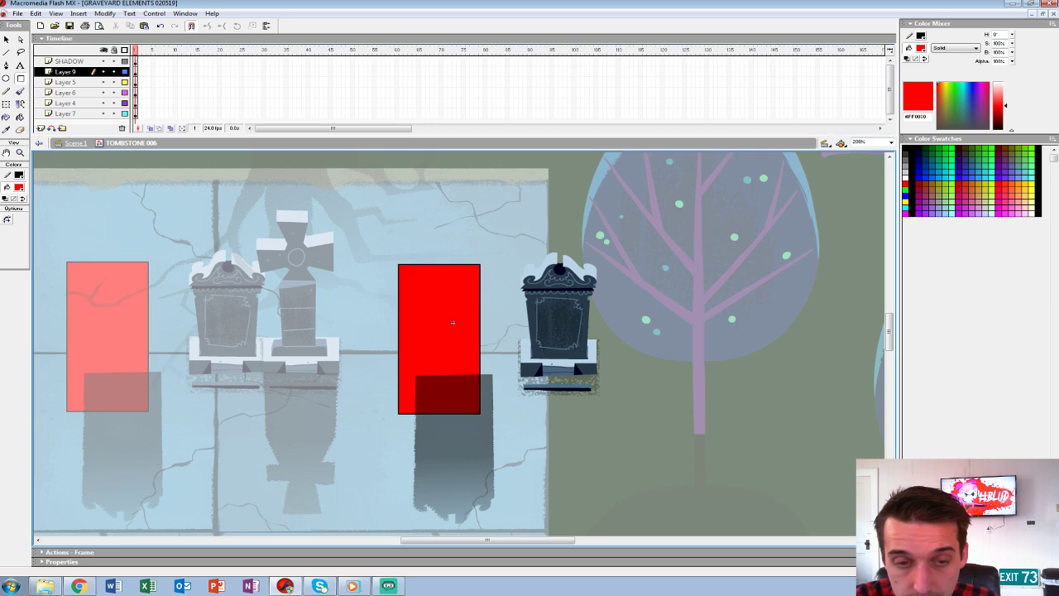
Fill the red rectangle with the pale blue #BAD4E7 sampled from the ornate tombstone's base.
{"action": "left_click", "coordinate": [18, 187]}
{"action": "left_click", "coordinate": [528, 349]}
{"action": "key", "text": "k"}
{"action": "left_click", "coordinate": [452, 322]}
{"action": "key", "text": "v"}
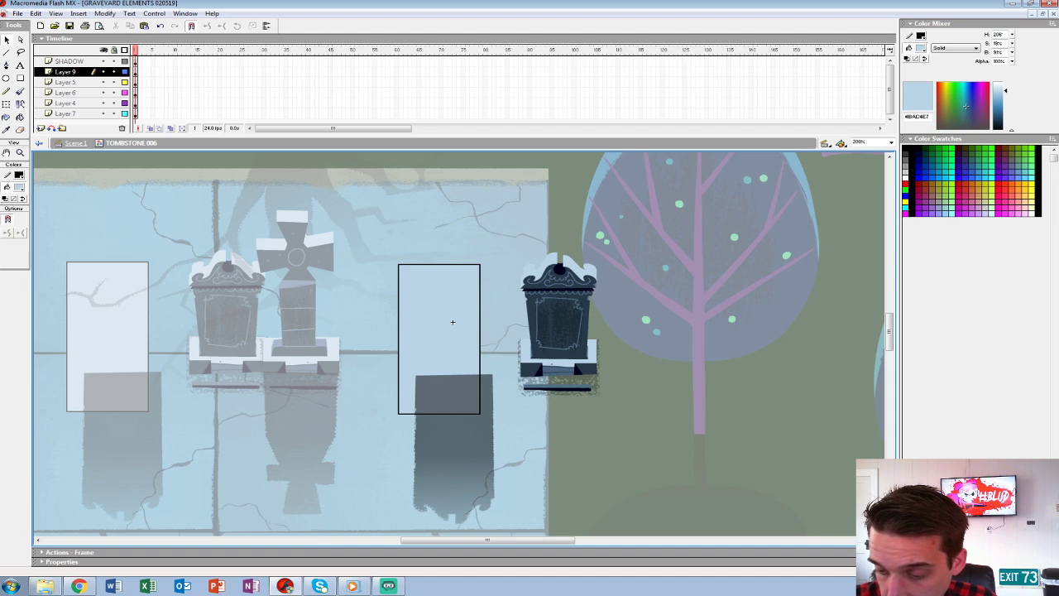
Lock the SHADOW layer and shift the outlined pale rectangle up and across to line up with the shadow's sides.
{"action": "left_click", "coordinate": [453, 448]}
{"action": "left_click", "coordinate": [114, 62]}
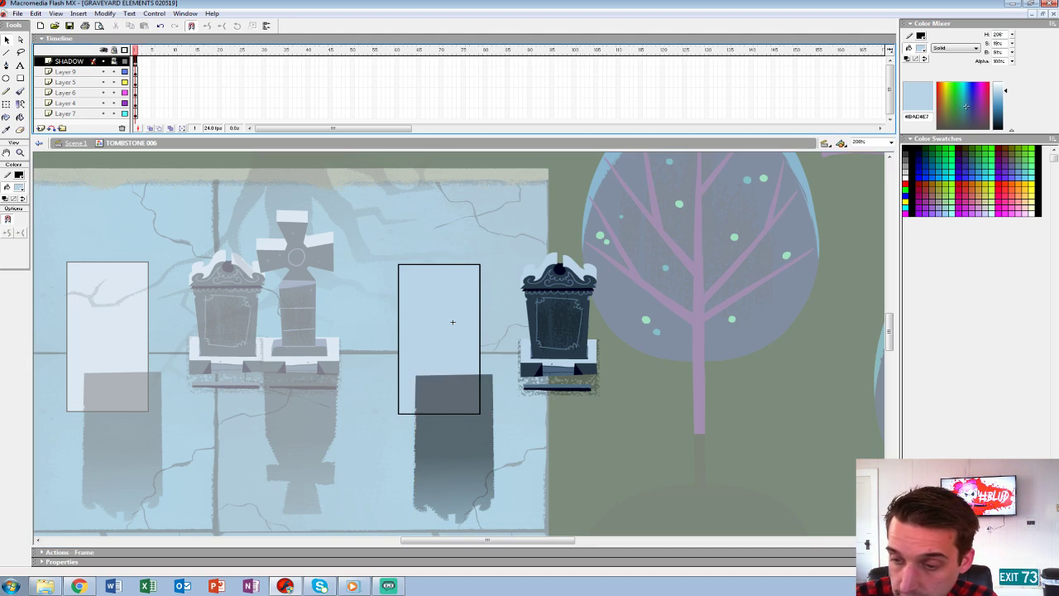
{"action": "double_click", "coordinate": [440, 327]}
{"action": "left_click_drag", "start_coordinate": [440, 327], "coordinate": [446, 322]}
{"action": "key", "text": "Up"}
{"action": "key", "text": "Up"}
{"action": "key", "text": "Up"}
{"action": "key", "text": "Right"}
{"action": "key", "text": "Right"}
{"action": "key", "text": "Right"}
{"action": "key", "text": "Right"}
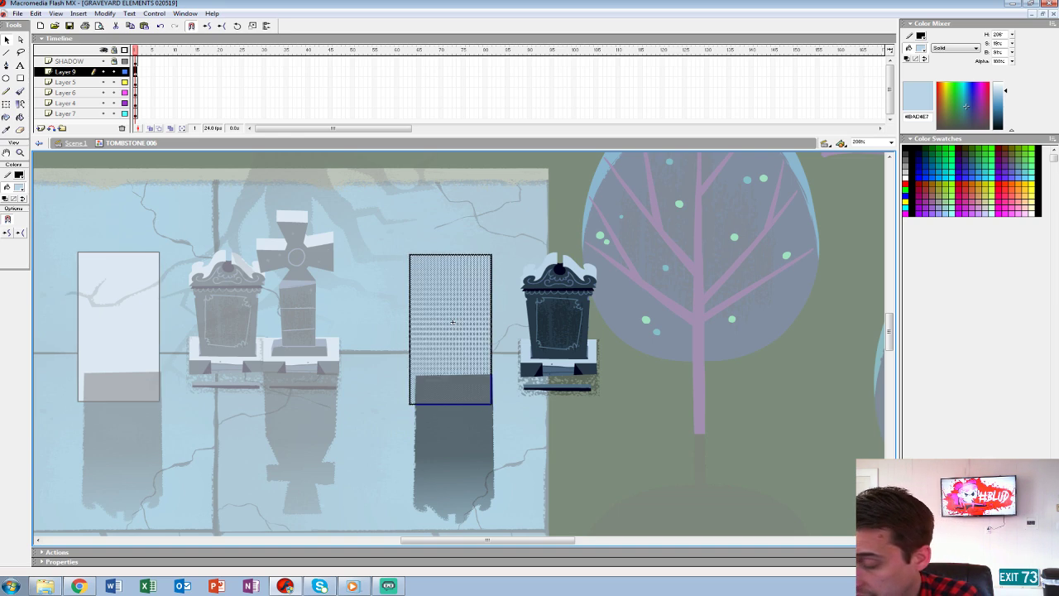
{"action": "key", "text": "Up"}
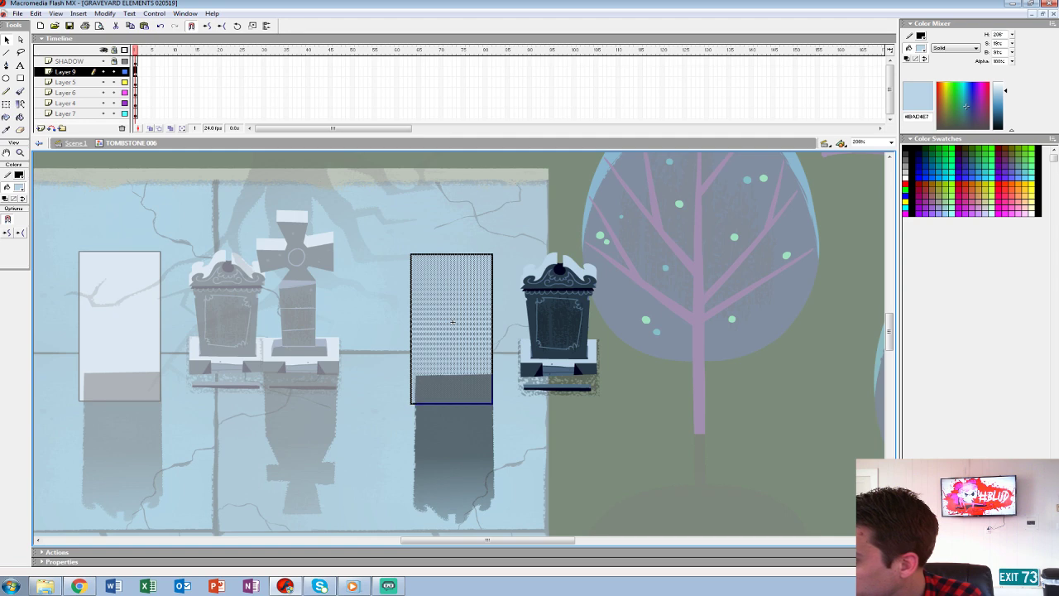
{"action": "key", "text": "Right"}
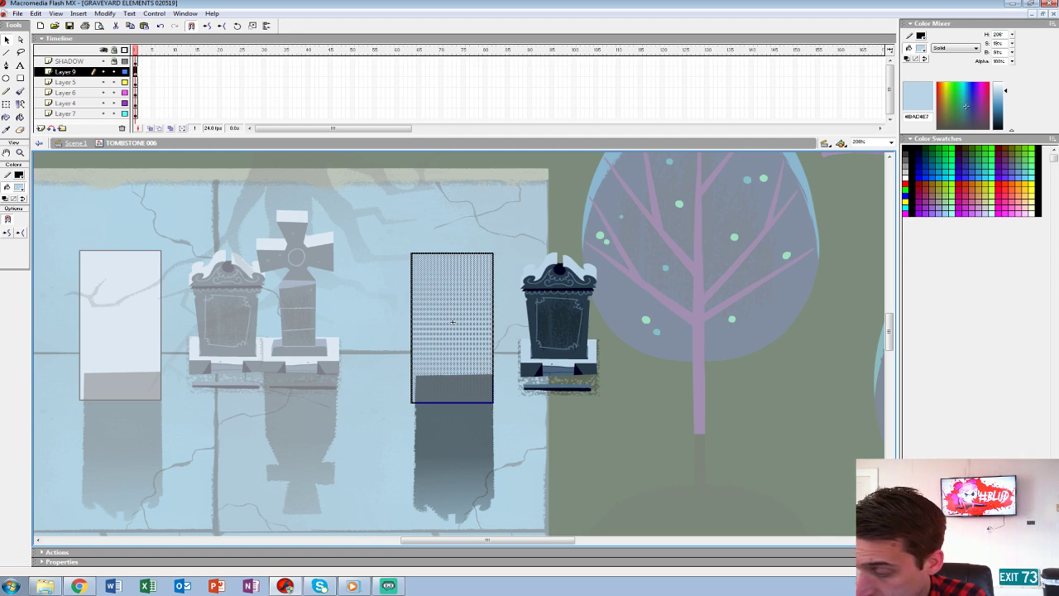
{"action": "key", "text": "Right"}
{"action": "key", "text": "Up"}
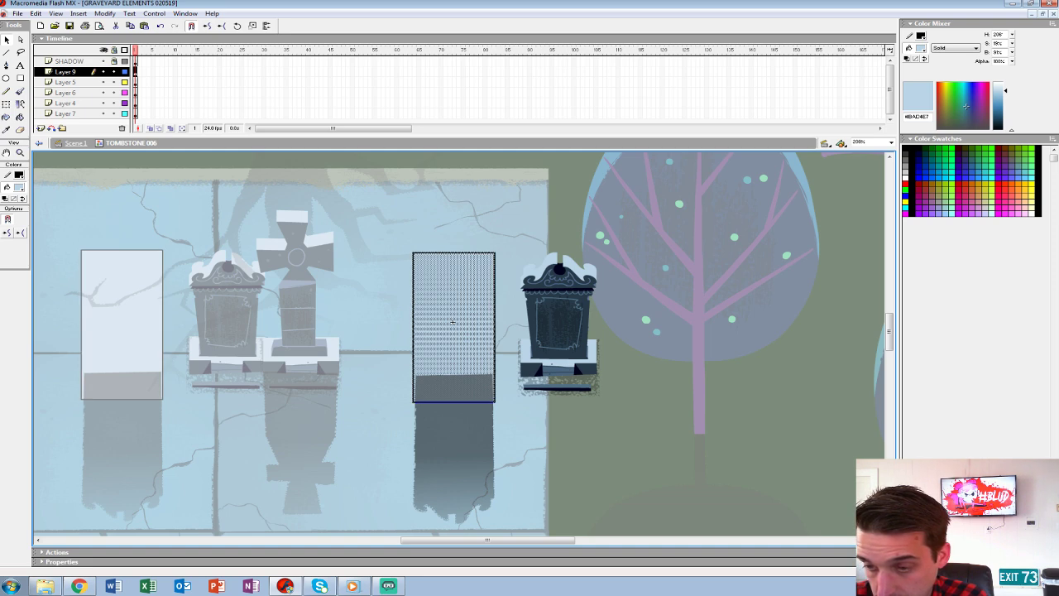
Scale the pale rectangle shorter and slightly narrower than the shadow, and centre it just above the shadow.
{"action": "key", "text": "q"}
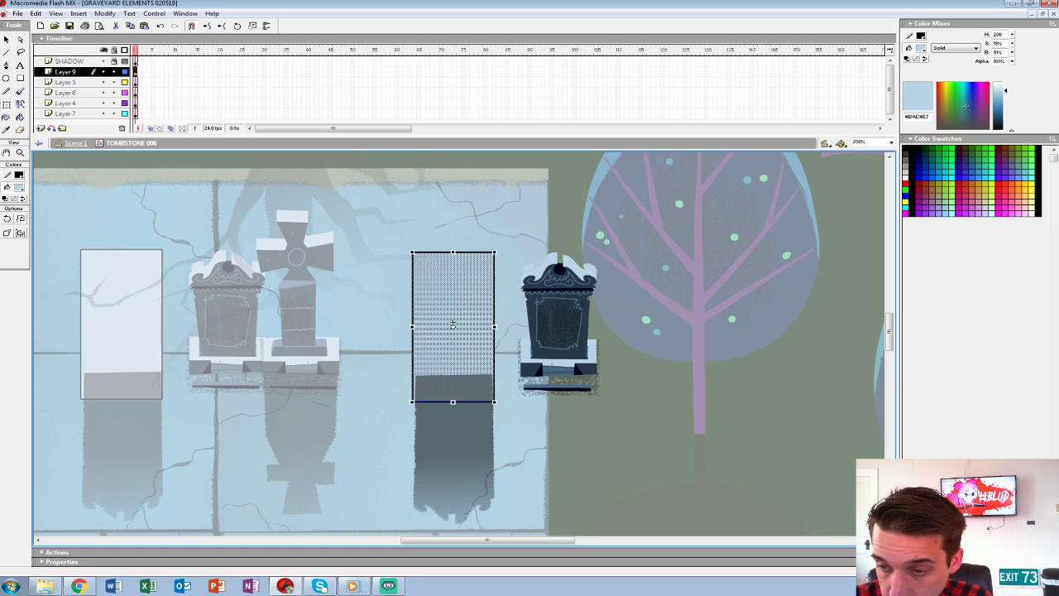
{"action": "key", "text": "Up"}
{"action": "key", "text": "Up"}
{"action": "key", "text": "Up"}
{"action": "key", "text": "Up"}
{"action": "key", "text": "Up"}
{"action": "key", "text": "Up"}
{"action": "key", "text": "Up"}
{"action": "key", "text": "Up"}
{"action": "key", "text": "Up"}
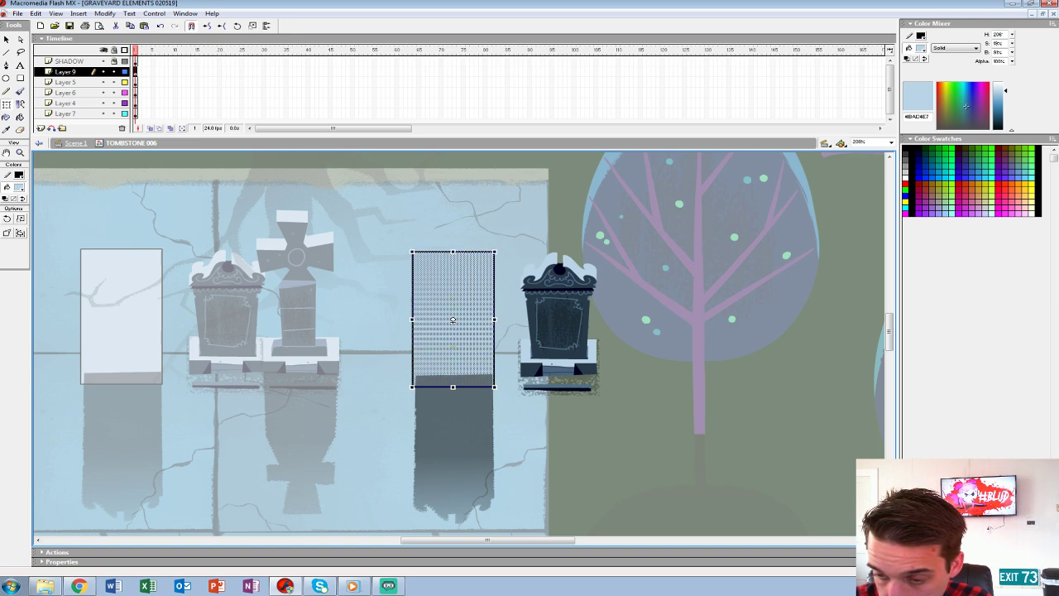
{"action": "left_click_drag", "start_coordinate": [453, 387], "coordinate": [452, 339]}
{"action": "left_click_drag", "start_coordinate": [453, 252], "coordinate": [452, 253]}
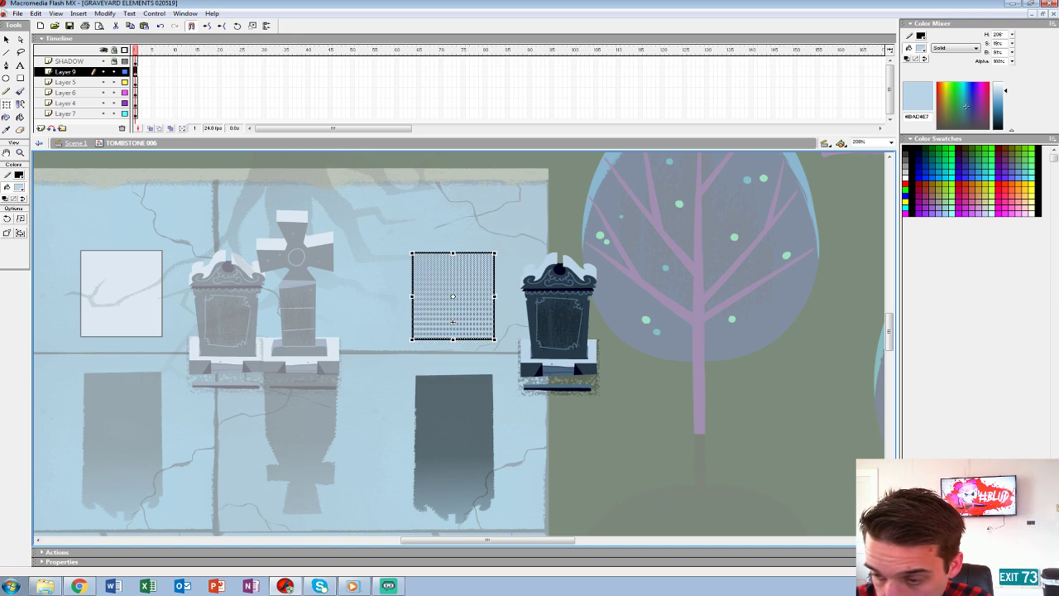
{"action": "left_click_drag", "start_coordinate": [494, 296], "coordinate": [484, 296]}
{"action": "left_click_drag", "start_coordinate": [447, 339], "coordinate": [448, 357]}
{"action": "key", "text": "Right"}
{"action": "key", "text": "Right"}
{"action": "key", "text": "Right"}
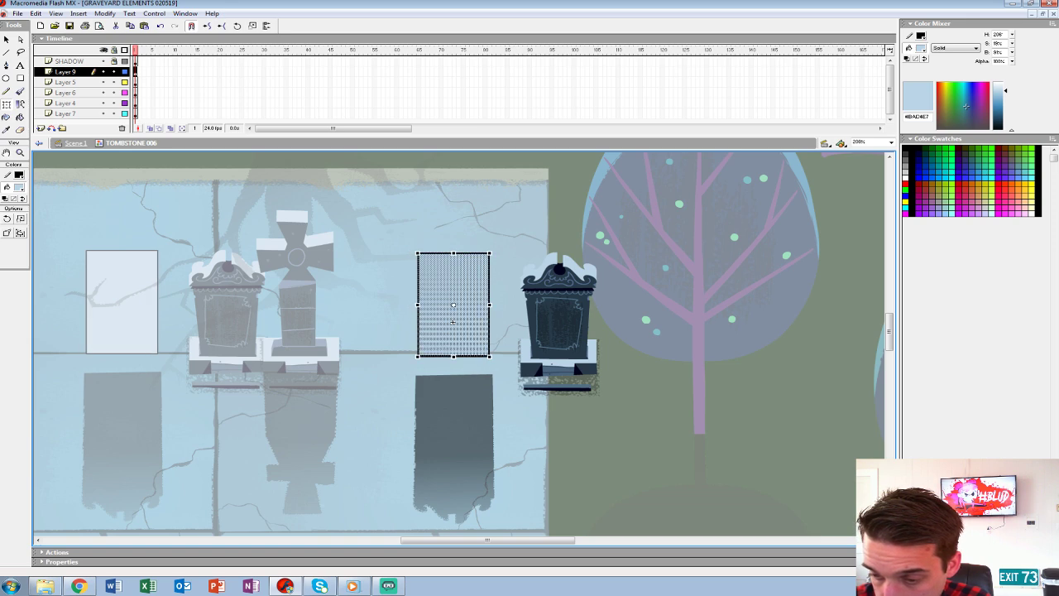
{"action": "key", "text": "Down"}
{"action": "key", "text": "Down"}
{"action": "key", "text": "Up"}
Remove the black outline from around the pale blue rectangle.
{"action": "key", "text": "Escape"}
{"action": "double_click", "coordinate": [488, 306]}
{"action": "key", "text": "Delete"}
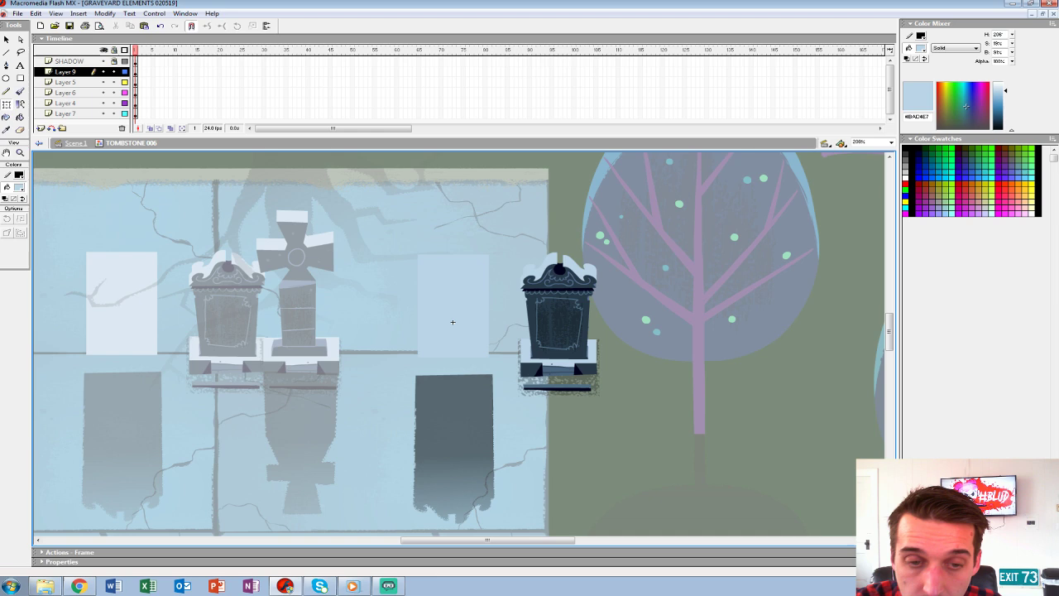
Set the fill to dark slate #273A49 sampled from the tombstone, and place the black outline back slightly lower than the pale rectangle.
{"action": "left_click", "coordinate": [18, 187]}
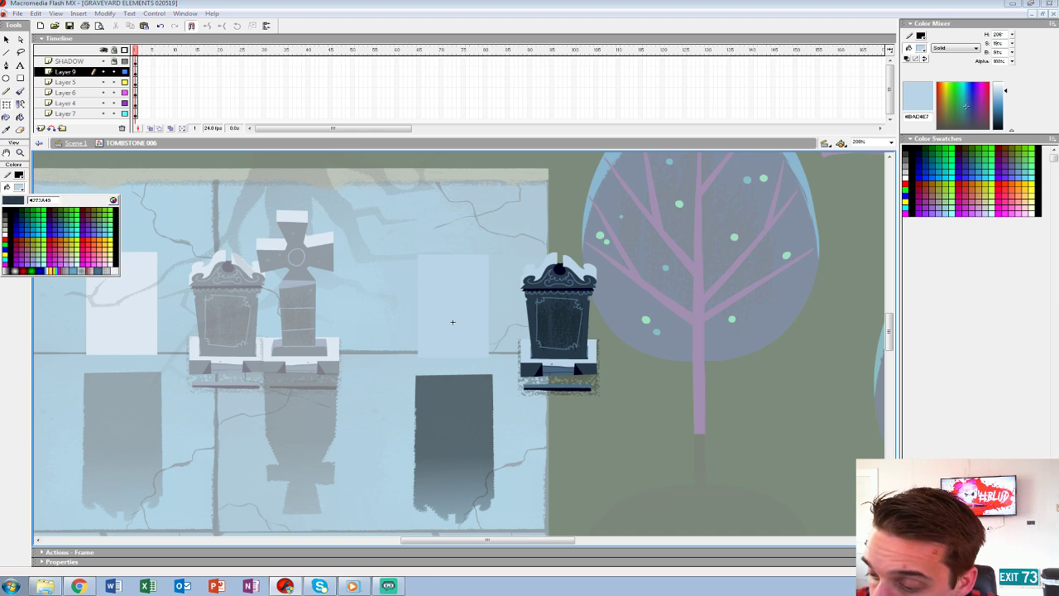
{"action": "left_click", "coordinate": [560, 323]}
{"action": "key", "text": "s"}
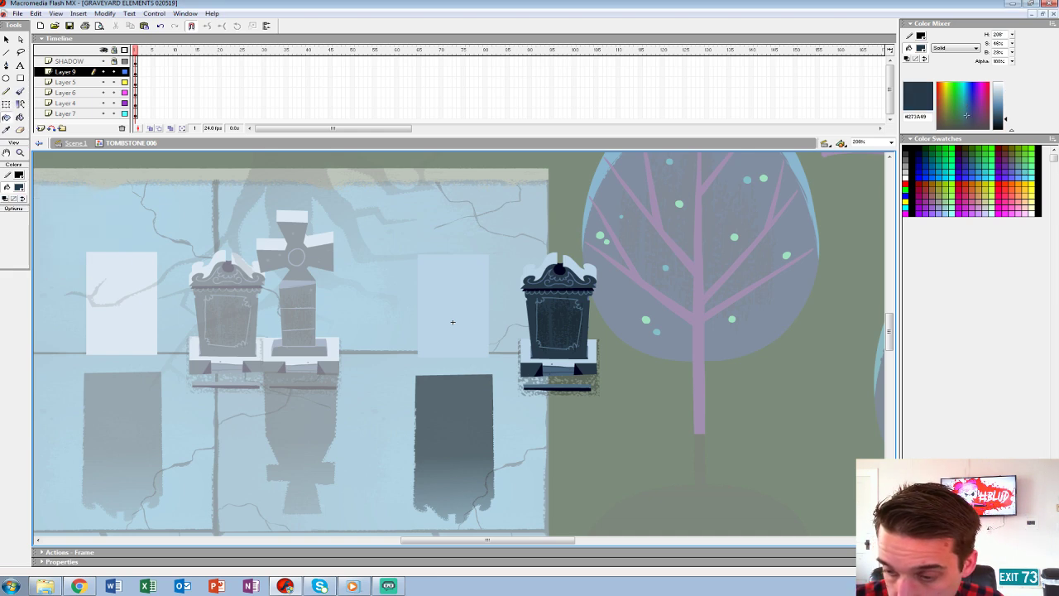
{"action": "left_click", "coordinate": [453, 322]}
{"action": "key", "text": "v"}
{"action": "double_click", "coordinate": [452, 322]}
{"action": "key", "text": "Down"}
{"action": "key", "text": "Down"}
{"action": "key", "text": "Down"}
{"action": "key", "text": "Down"}
{"action": "key", "text": "Down"}
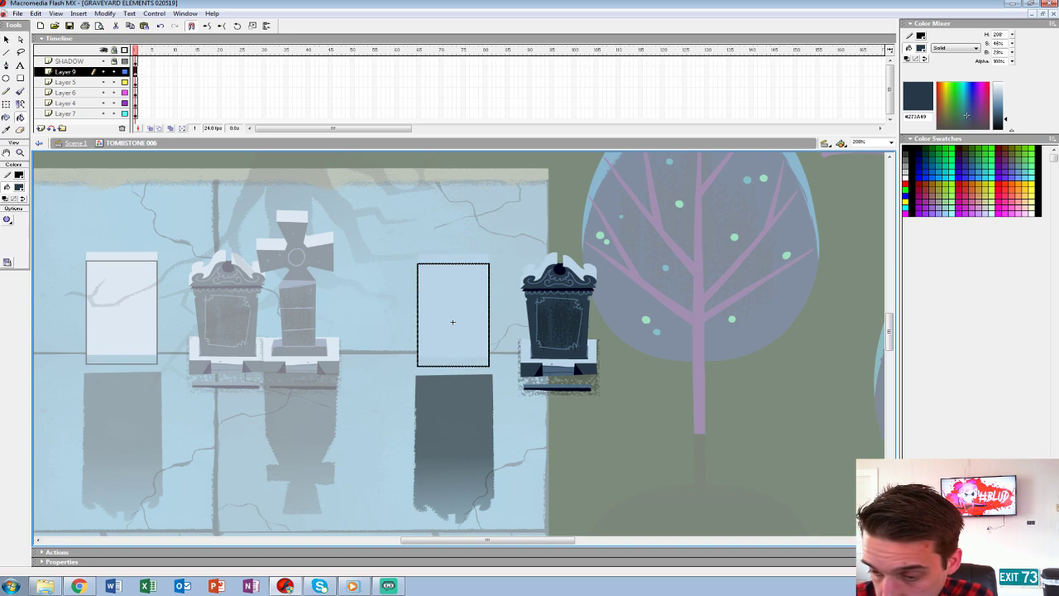
Fill the narrow strip along the pale rectangle's lower edge with dark slate and delete the black guide outline.
{"action": "left_click", "coordinate": [453, 362]}
{"action": "key", "text": "v"}
{"action": "key", "text": "Escape"}
{"action": "double_click", "coordinate": [418, 286]}
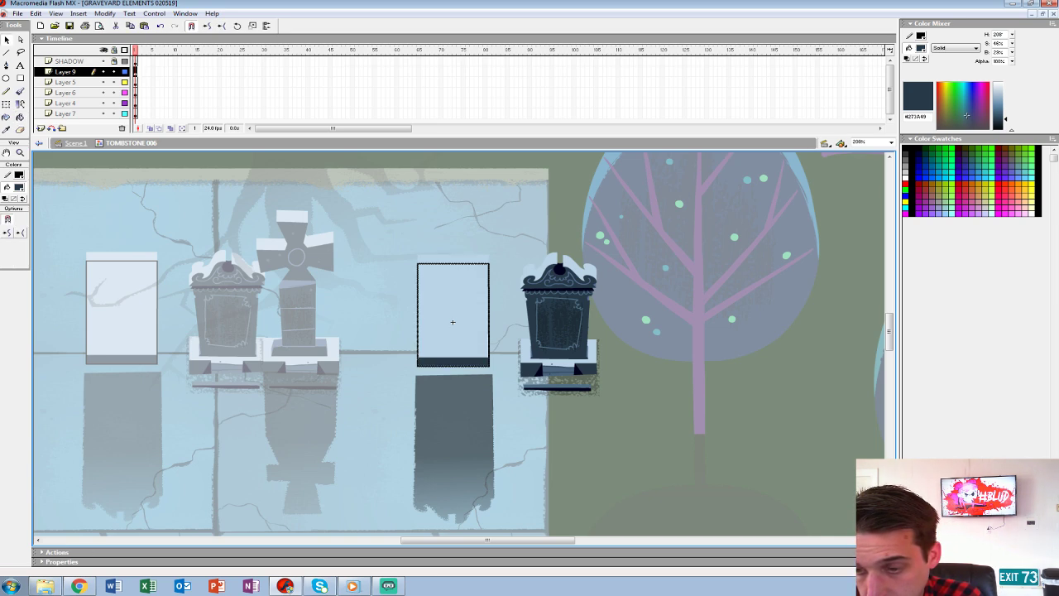
Return to the main scene and reopen the reworked tombstone symbol for editing on its own, without the scenery.
{"action": "key", "text": "ctrl+e"}
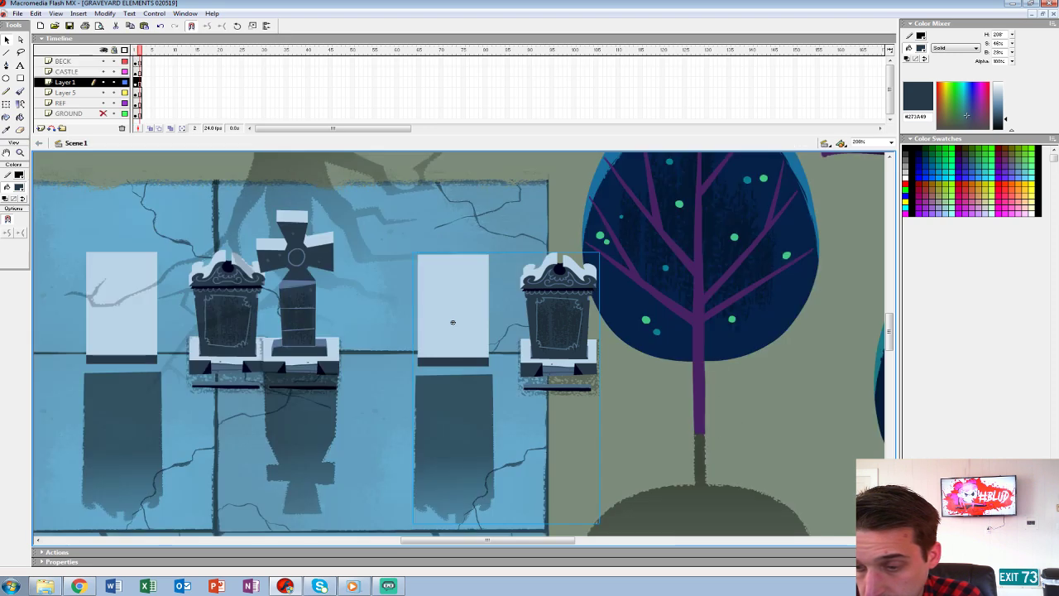
{"action": "right_click", "coordinate": [452, 322]}
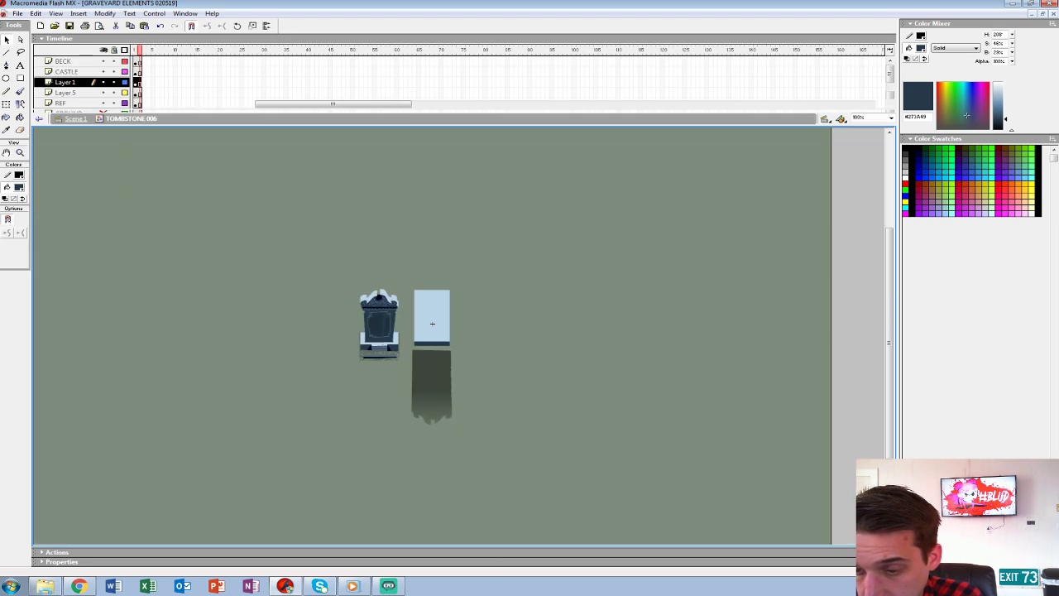
{"action": "left_click", "coordinate": [473, 450]}
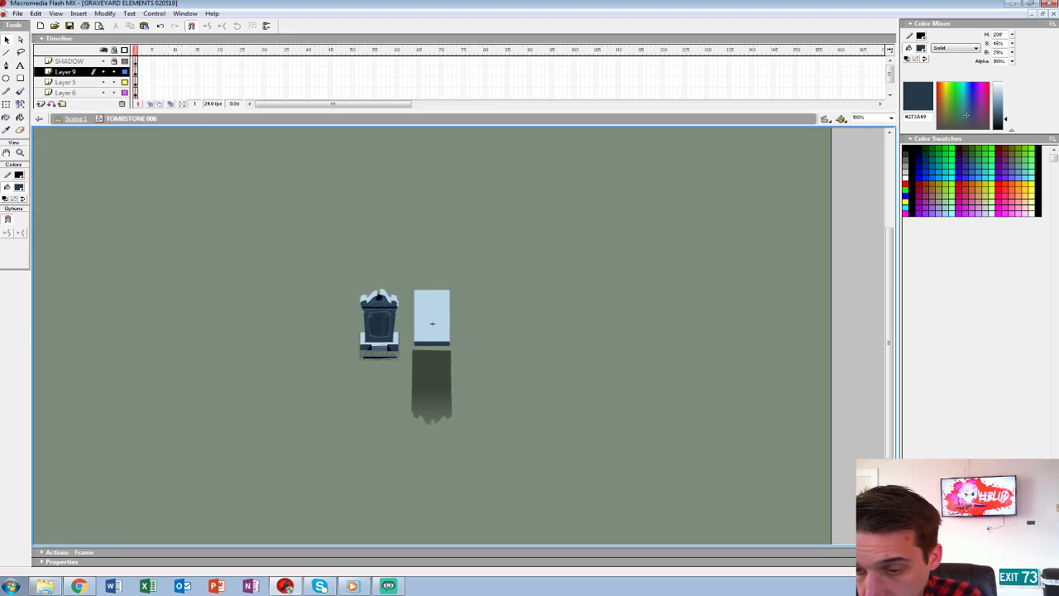
{"action": "key", "text": "ctrl+equal"}
{"action": "key", "text": "ctrl+equal"}
{"action": "left_click_drag", "start_coordinate": [473, 450], "coordinate": [467, 367]}
Group the pale blue rectangle together with its dark slate front strip.
{"action": "key", "text": "Escape"}
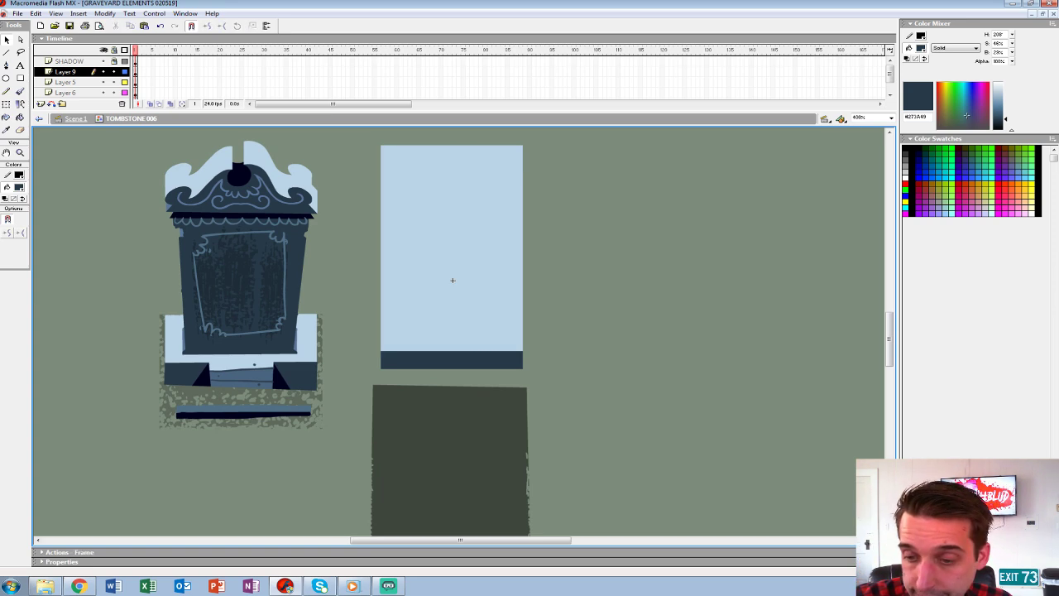
{"action": "left_click", "coordinate": [453, 280]}
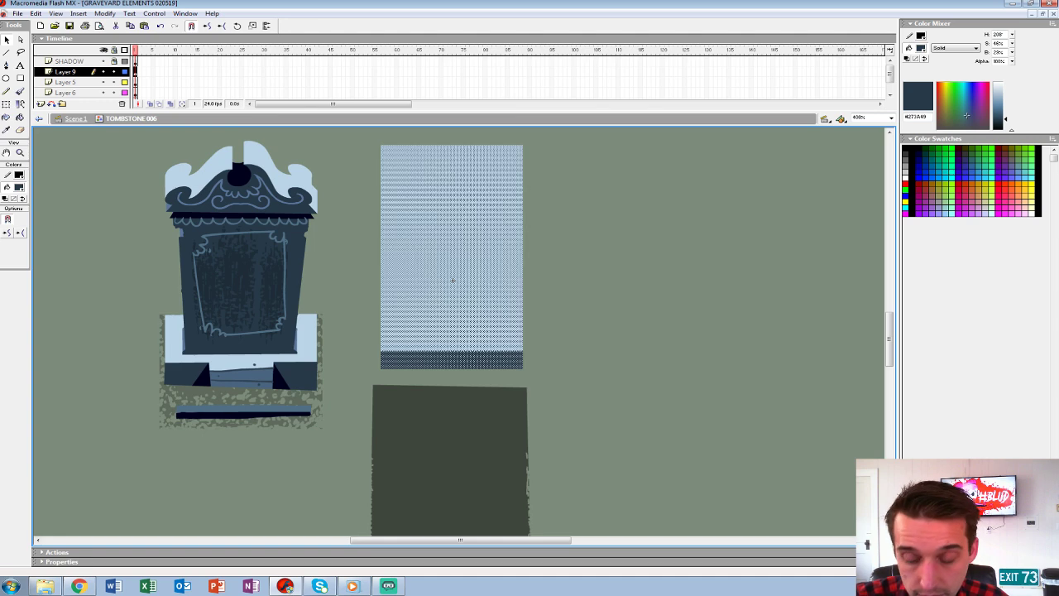
{"action": "key", "text": "ctrl+g"}
On Layer 5, draw a wider dark slate rectangle behind the pale slab and delete its black outline.
{"action": "left_click", "coordinate": [66, 82]}
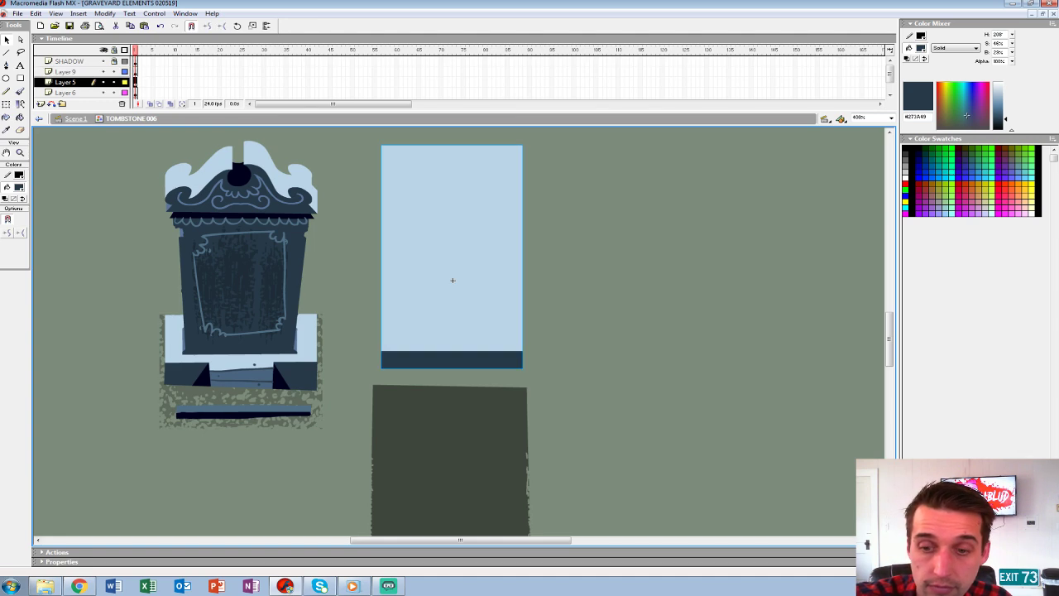
{"action": "key", "text": "r"}
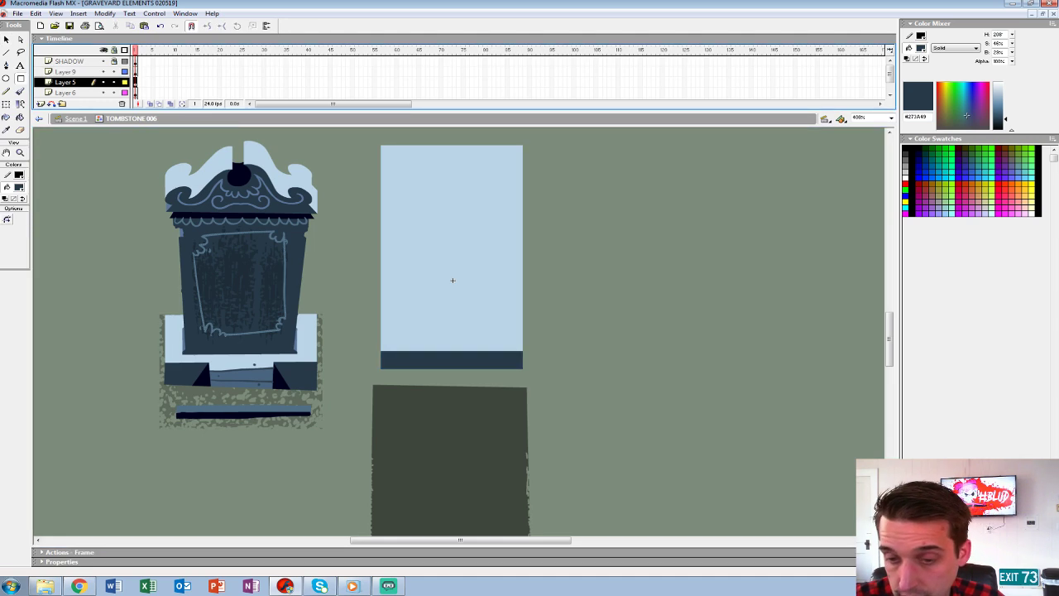
{"action": "left_click", "coordinate": [18, 188]}
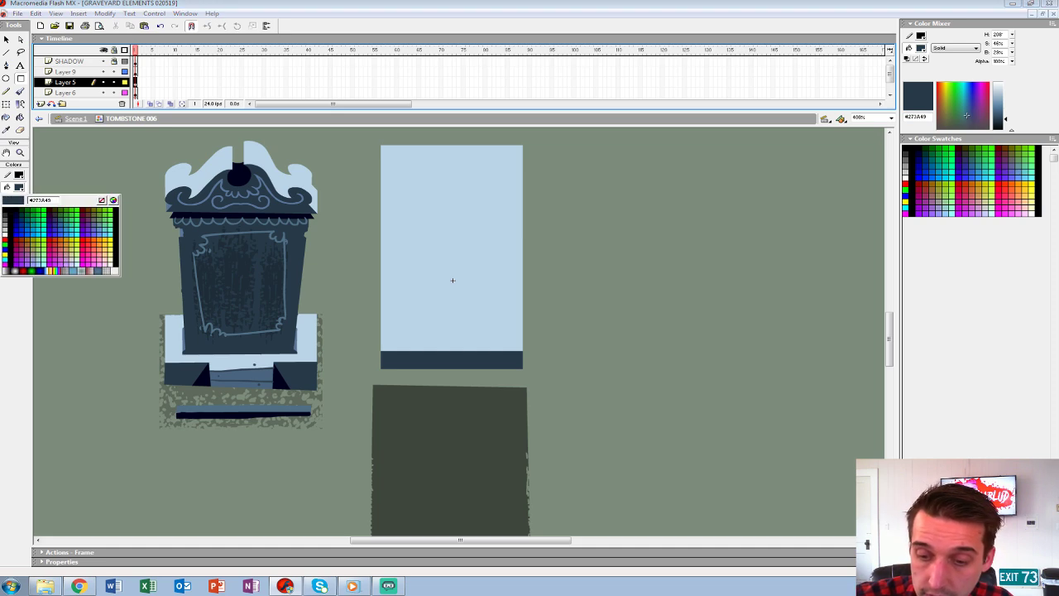
{"action": "key", "text": "Escape"}
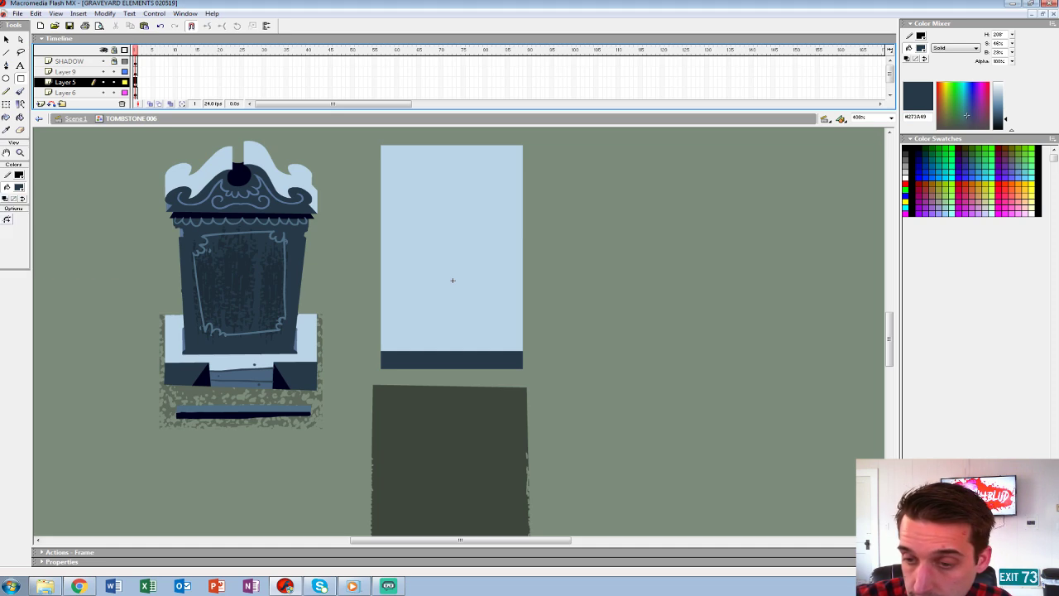
{"action": "left_click_drag", "start_coordinate": [361, 190], "coordinate": [546, 404]}
{"action": "key", "text": "v"}
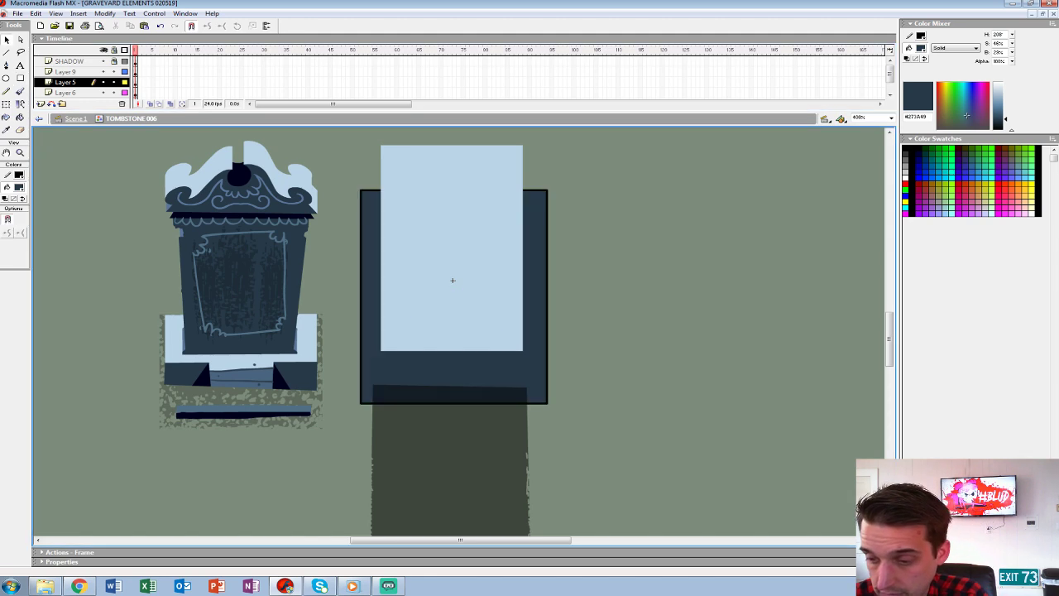
{"action": "double_click", "coordinate": [529, 403]}
{"action": "key", "text": "Delete"}
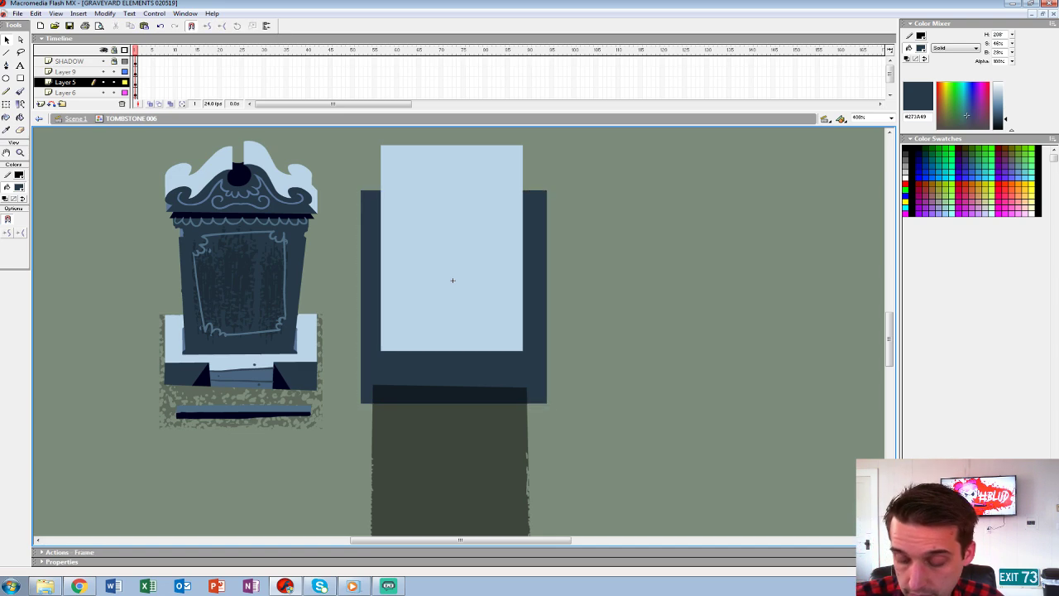
Draw a rectangle inside the dark slate rectangle on Layer 5 and fill it with medium blue #597399.
{"action": "key", "text": "r"}
{"action": "left_click_drag", "start_coordinate": [367, 190], "coordinate": [535, 369]}
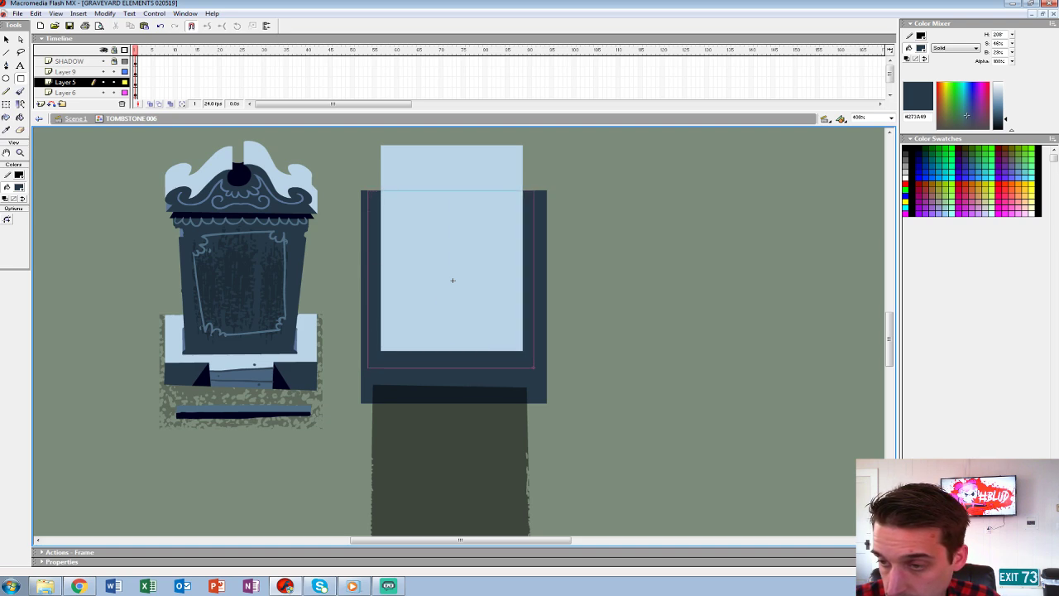
{"action": "left_click", "coordinate": [18, 187]}
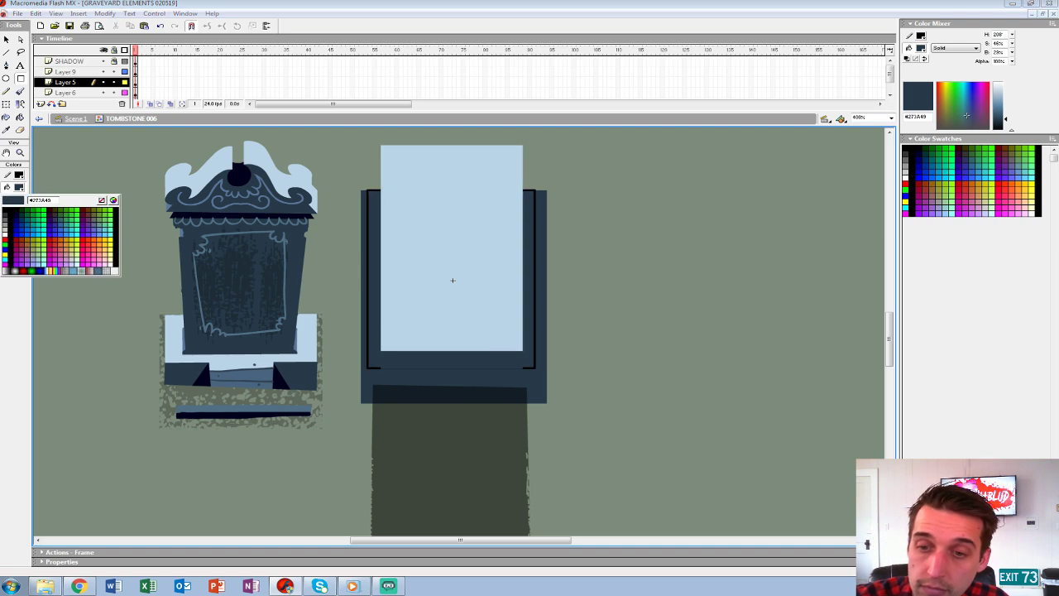
{"action": "left_click", "coordinate": [239, 376]}
{"action": "key", "text": "k"}
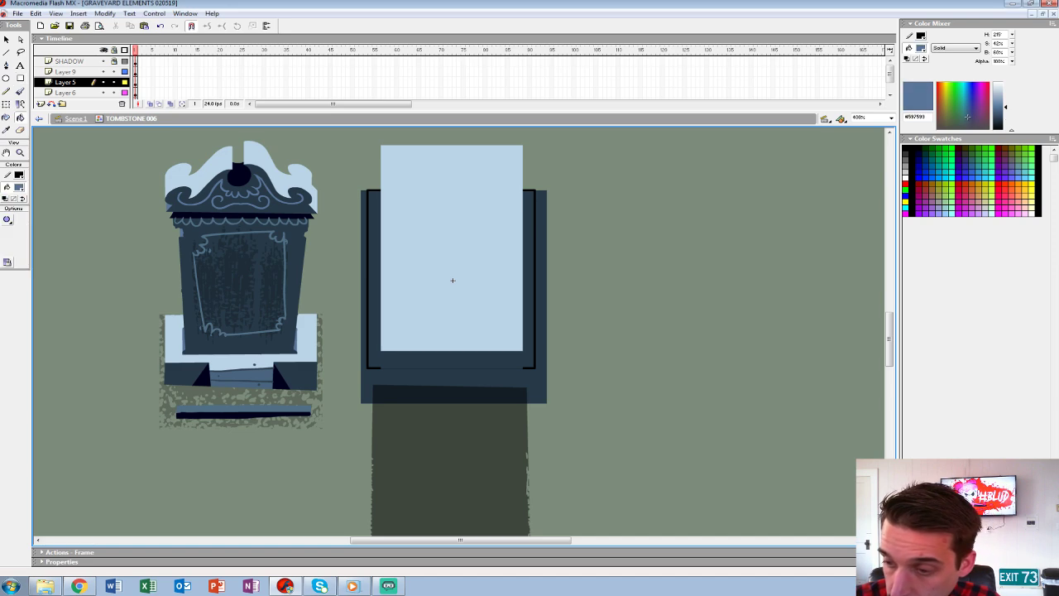
{"action": "left_click", "coordinate": [453, 280]}
{"action": "key", "text": "v"}
{"action": "left_click", "coordinate": [453, 281]}
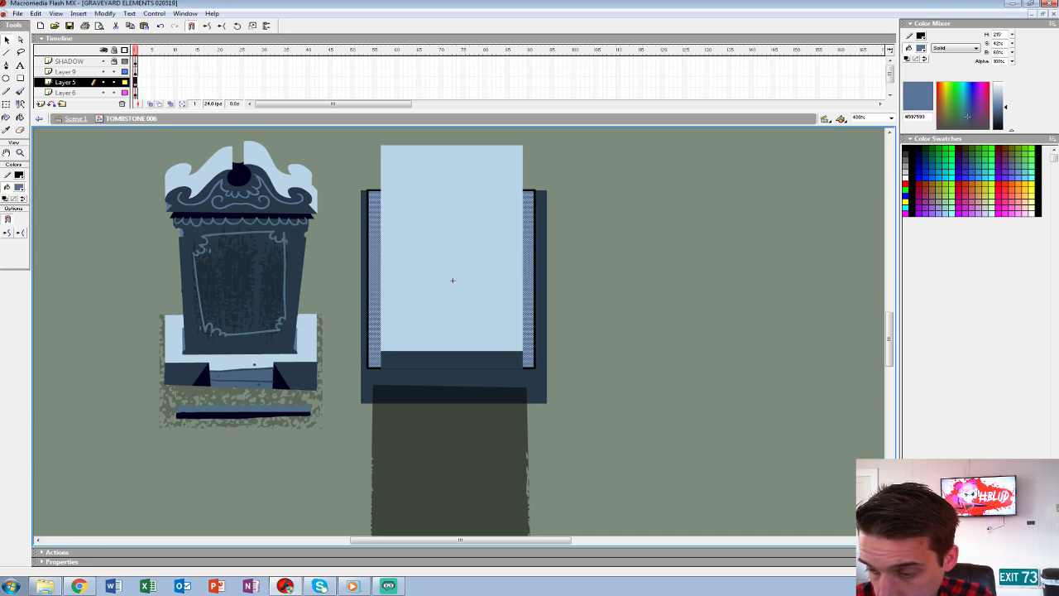
Extend the medium blue rectangle slightly below the slab's front strip and delete its black outline.
{"action": "key", "text": "q"}
{"action": "left_click_drag", "start_coordinate": [451, 368], "coordinate": [450, 379]}
{"action": "key", "text": "Escape"}
{"action": "double_click", "coordinate": [451, 379]}
{"action": "key", "text": "Delete"}
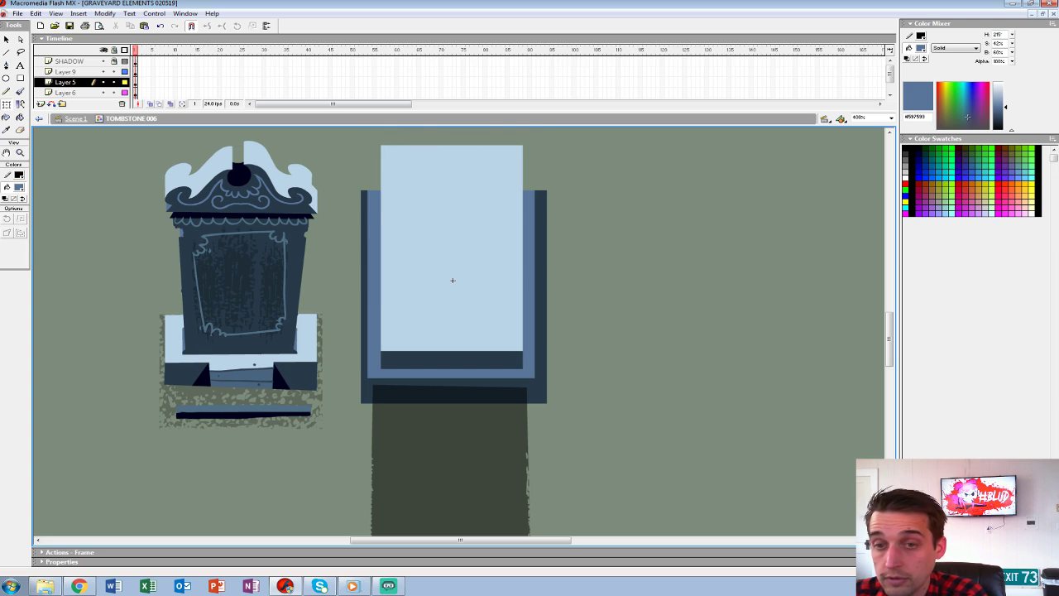
Shorten the pale slab from its upper edge inside its group, return to the tombstone symbol and hide the SHADOW layer.
{"action": "double_click", "coordinate": [453, 281]}
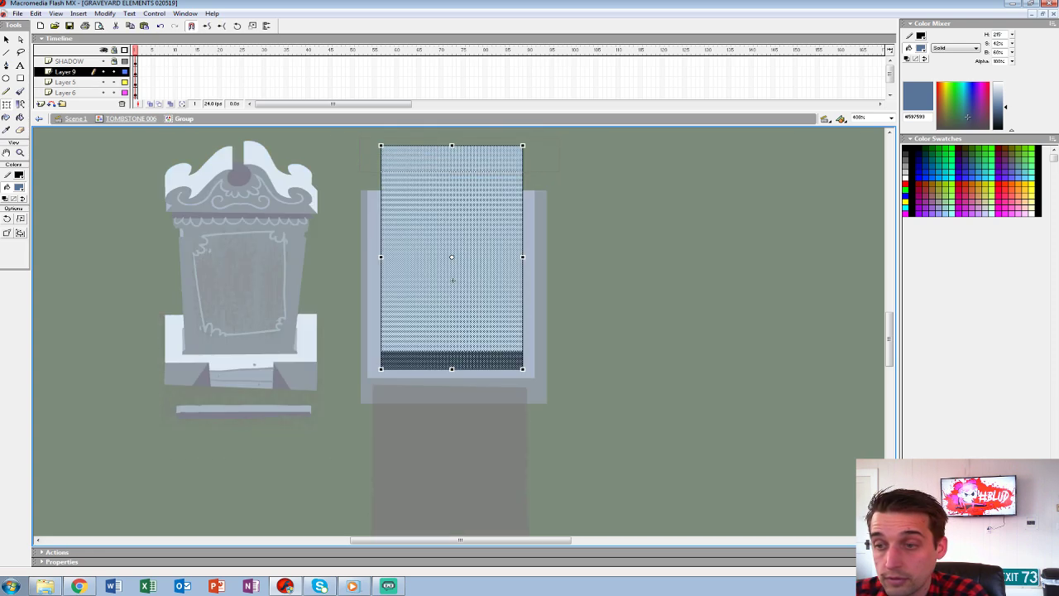
{"action": "key", "text": "Escape"}
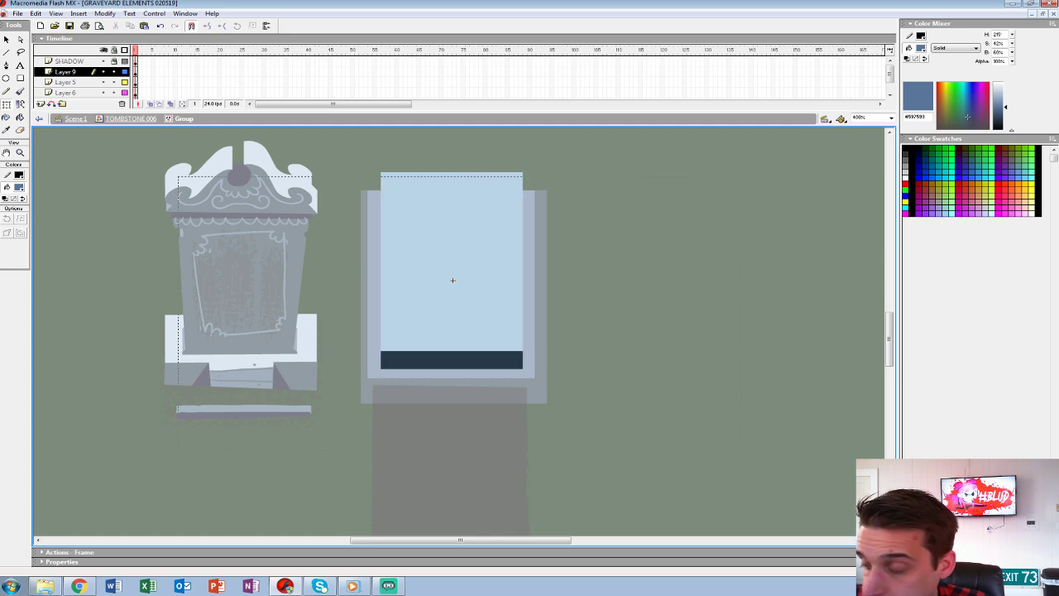
{"action": "key", "text": "Escape"}
{"action": "left_click_drag", "start_coordinate": [452, 280], "coordinate": [503, 271]}
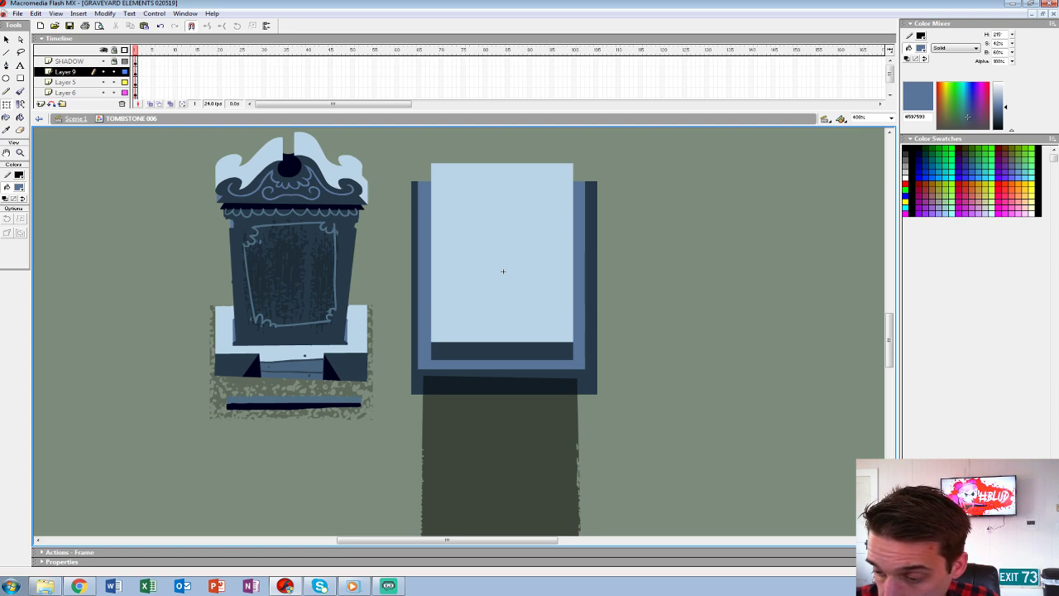
{"action": "left_click", "coordinate": [103, 61]}
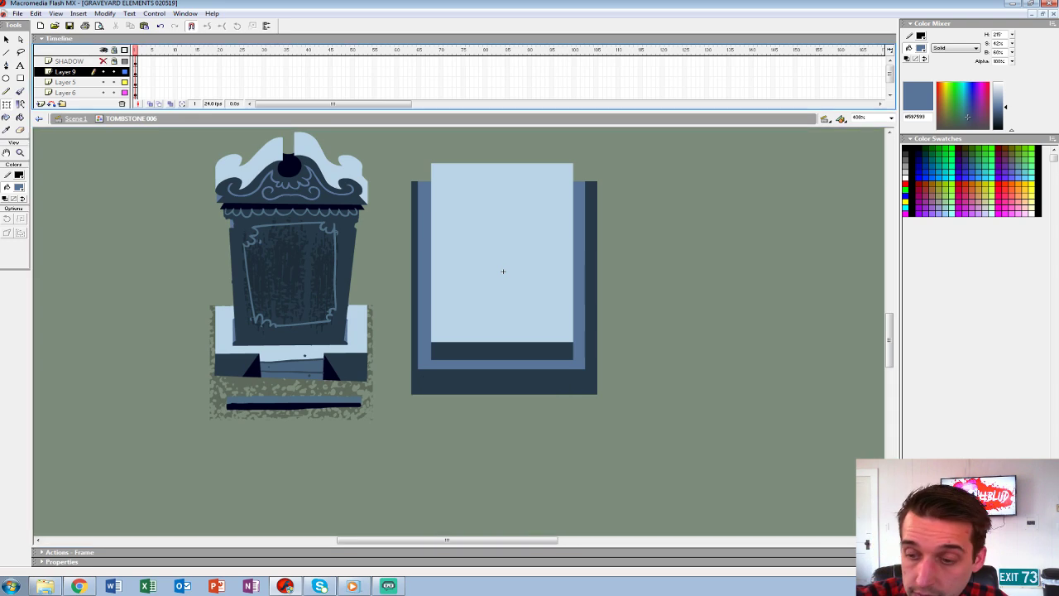
{"action": "left_click_drag", "start_coordinate": [503, 271], "coordinate": [507, 269]}
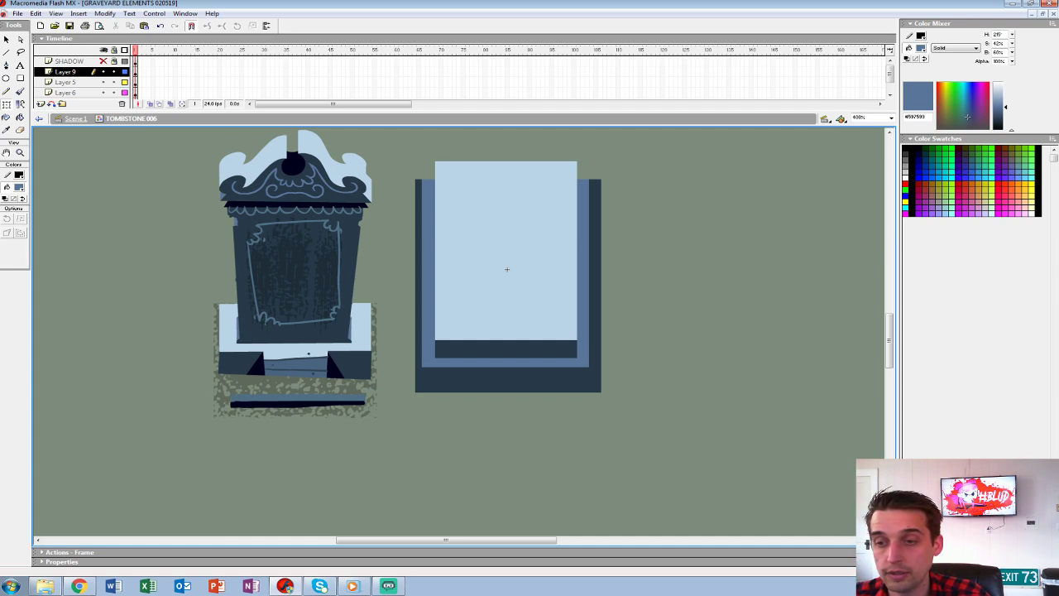
Pull both upper corners of the outer dark slate rectangle outward so its sides taper toward the base.
{"action": "left_click_drag", "start_coordinate": [415, 179], "coordinate": [405, 178]}
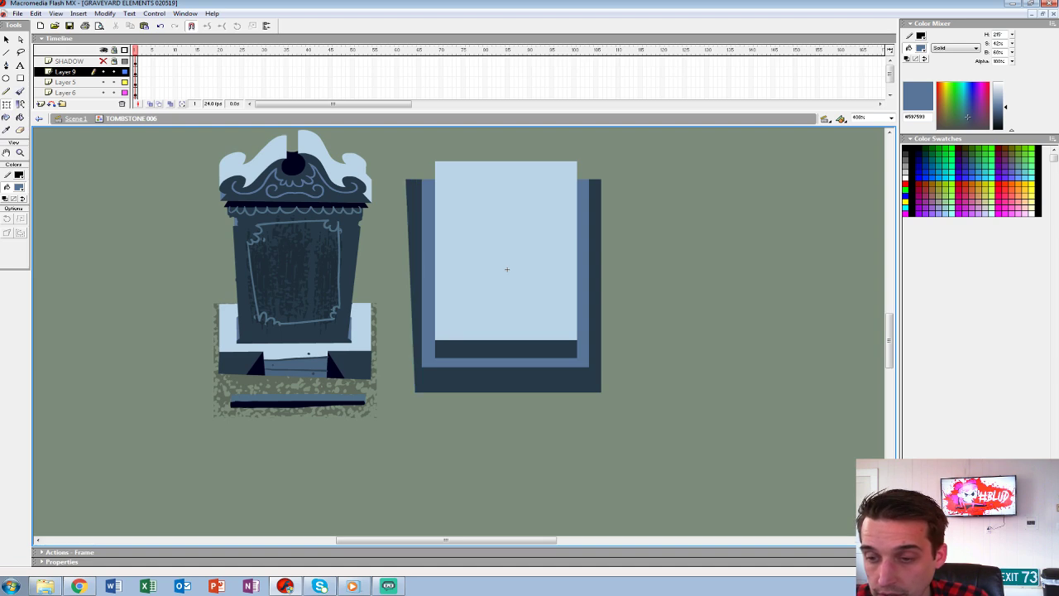
{"action": "key", "text": "ctrl+z"}
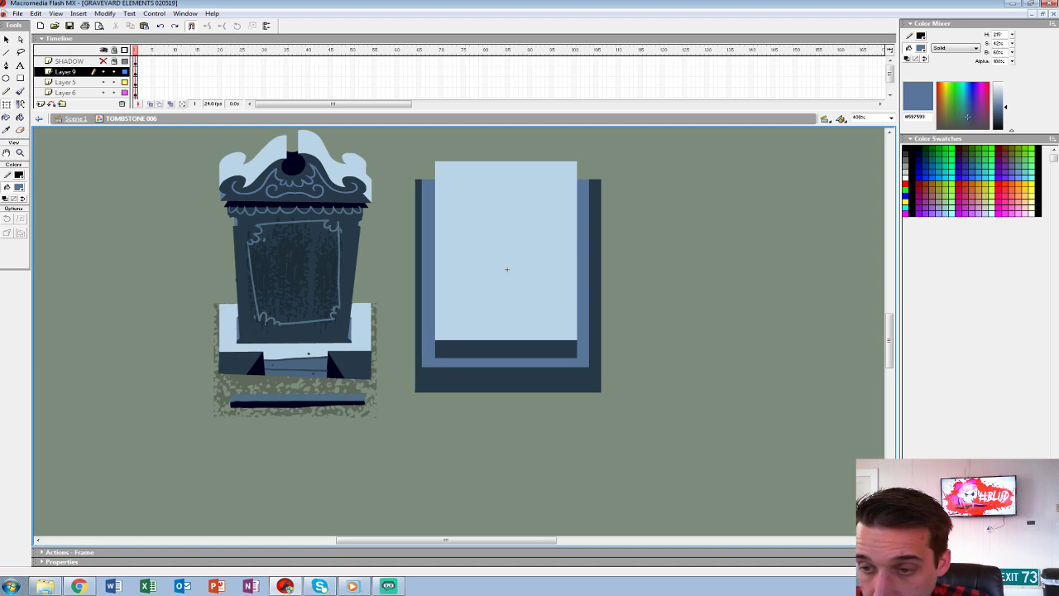
{"action": "key", "text": "a"}
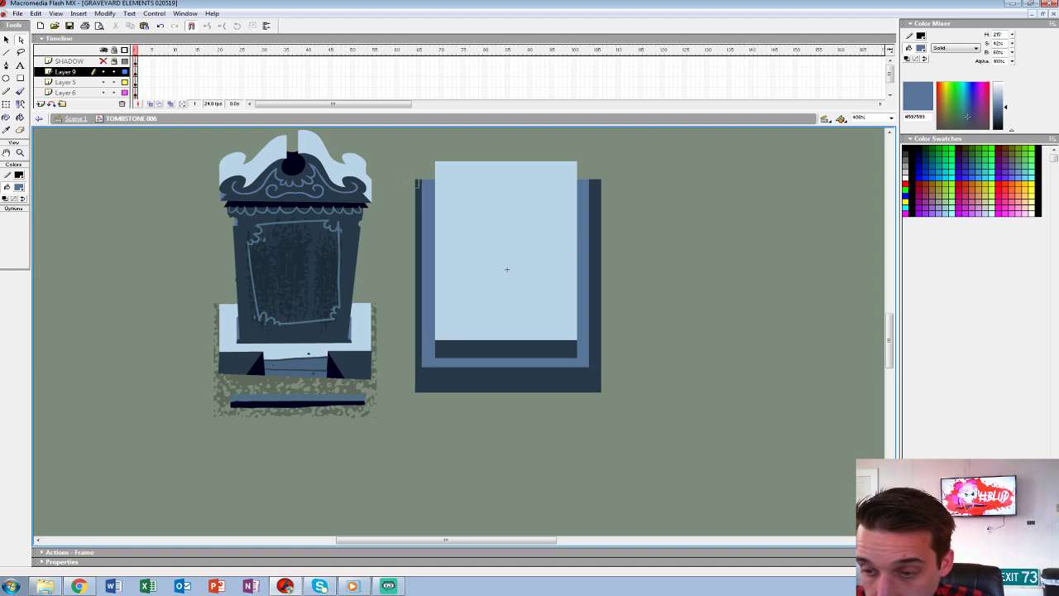
{"action": "left_click_drag", "start_coordinate": [415, 179], "coordinate": [406, 181]}
{"action": "key", "text": "v"}
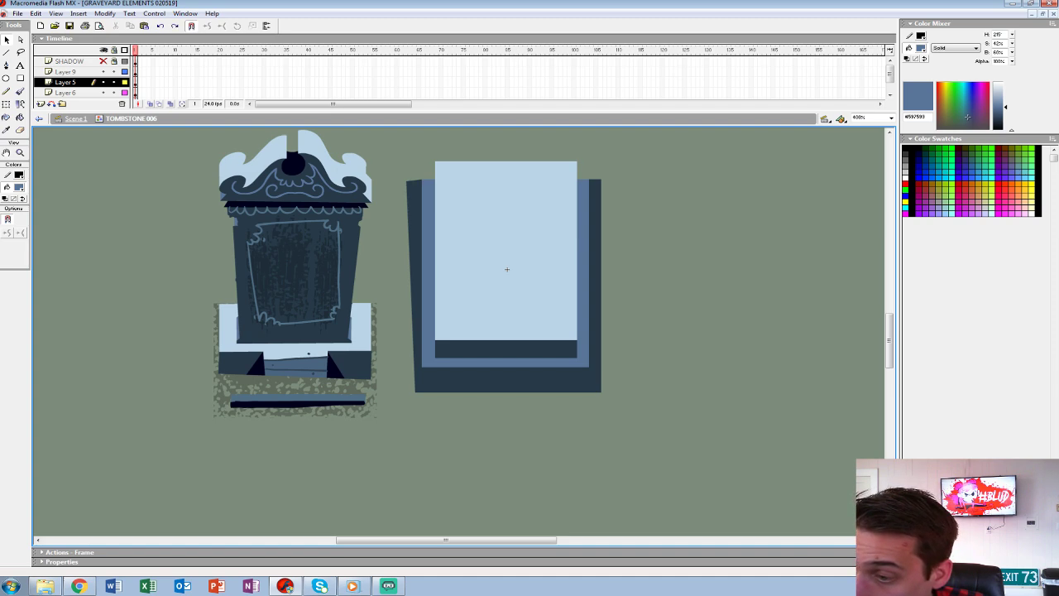
{"action": "left_click_drag", "start_coordinate": [601, 179], "coordinate": [614, 179]}
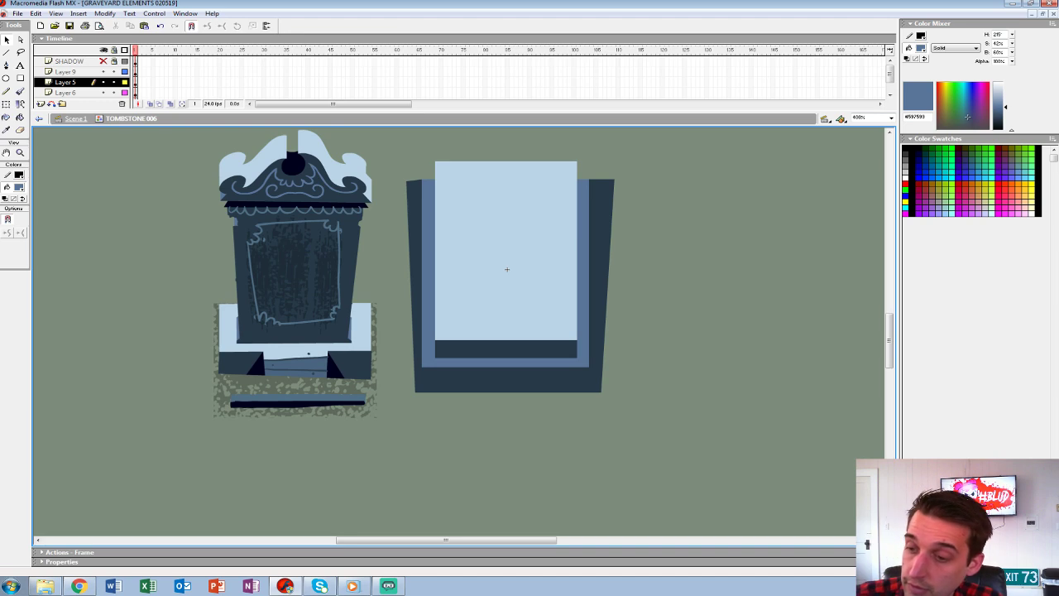
Inside the slab group, raise the pale slab's upper-right corner and the front strip's lower-left corner for a crooked look.
{"action": "double_click", "coordinate": [507, 269]}
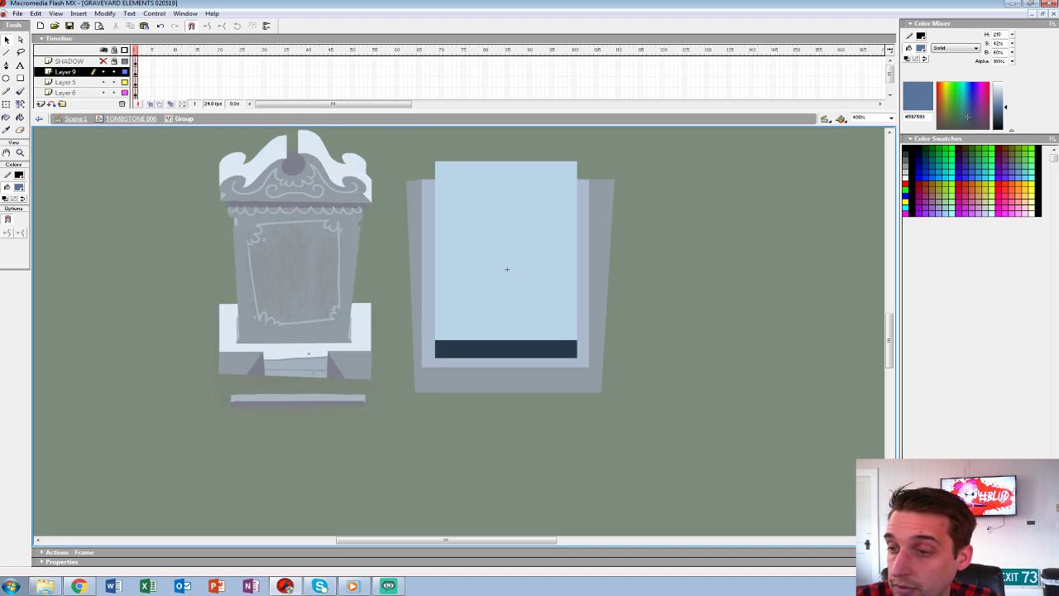
{"action": "left_click_drag", "start_coordinate": [576, 161], "coordinate": [576, 152]}
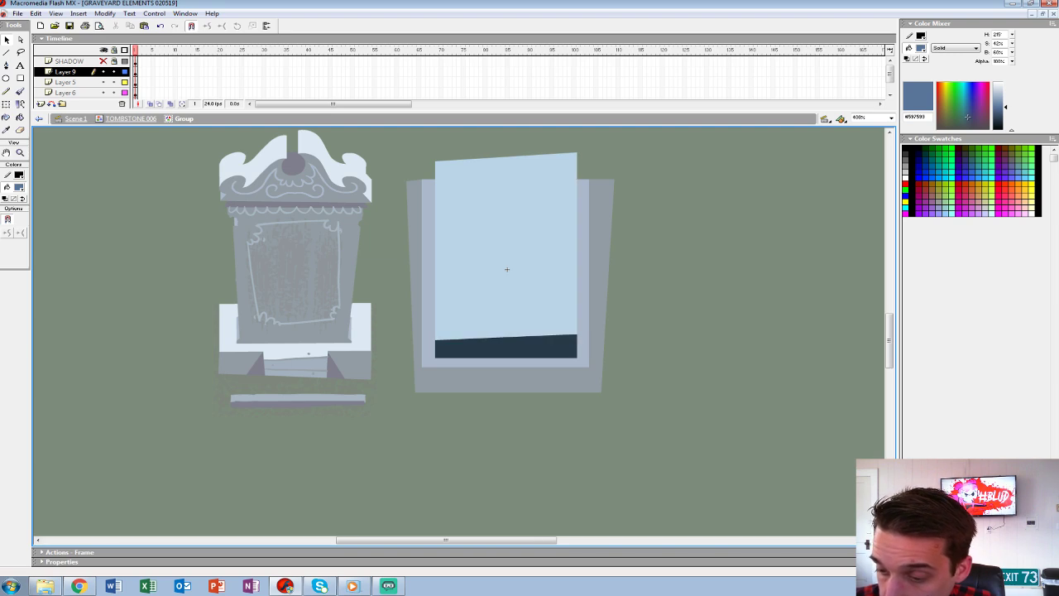
{"action": "left_click_drag", "start_coordinate": [435, 358], "coordinate": [434, 352]}
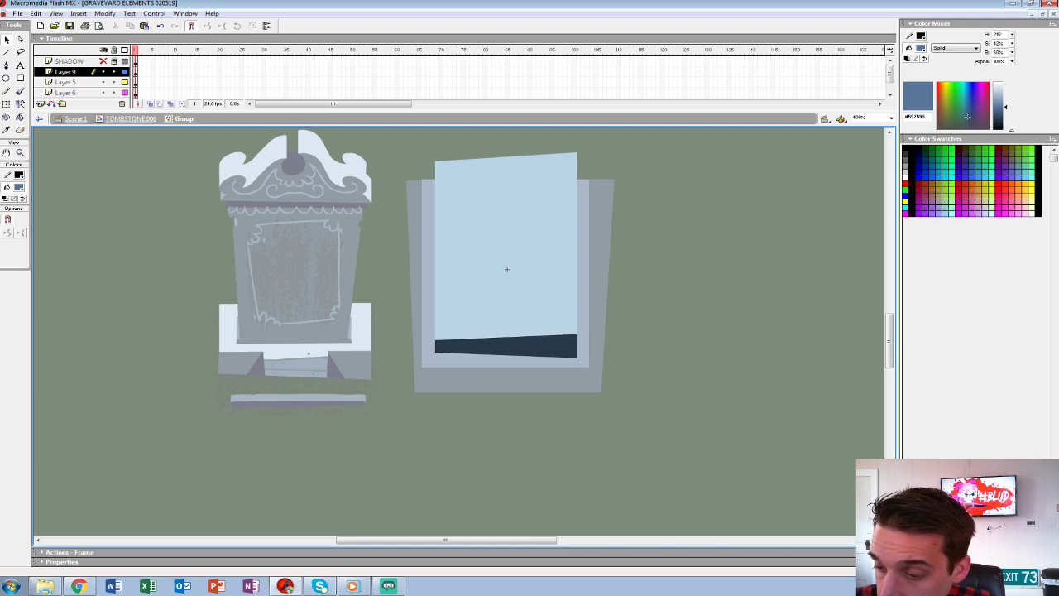
{"action": "double_click", "coordinate": [496, 455]}
Nudge the crooked slab group slightly upward, undoing any sideways shift.
{"action": "left_click", "coordinate": [507, 269]}
{"action": "key", "text": "Up"}
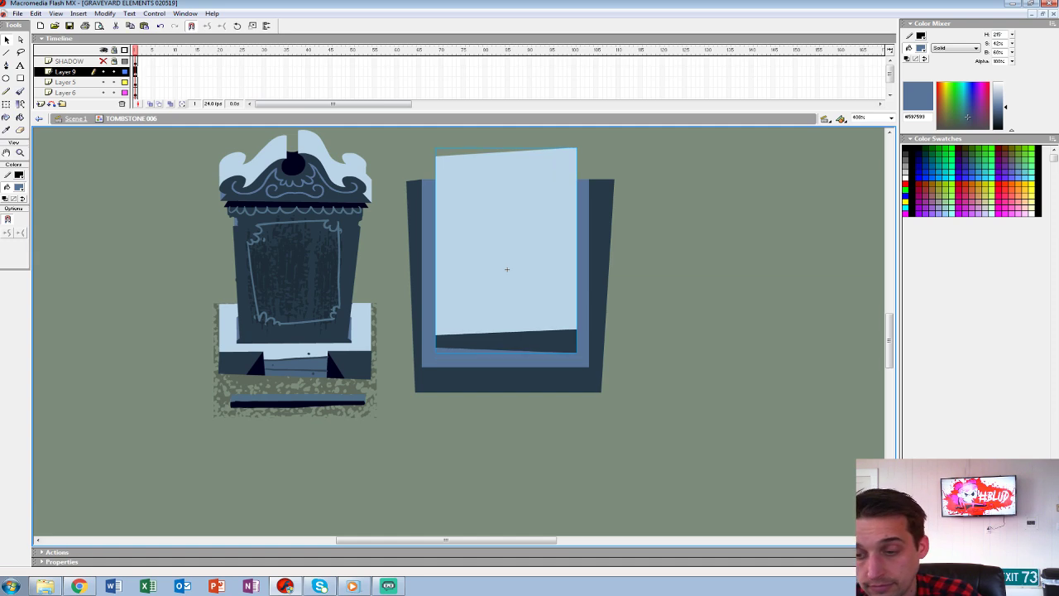
{"action": "key", "text": "Right"}
{"action": "key", "text": "Right"}
{"action": "key", "text": "ctrl+z"}
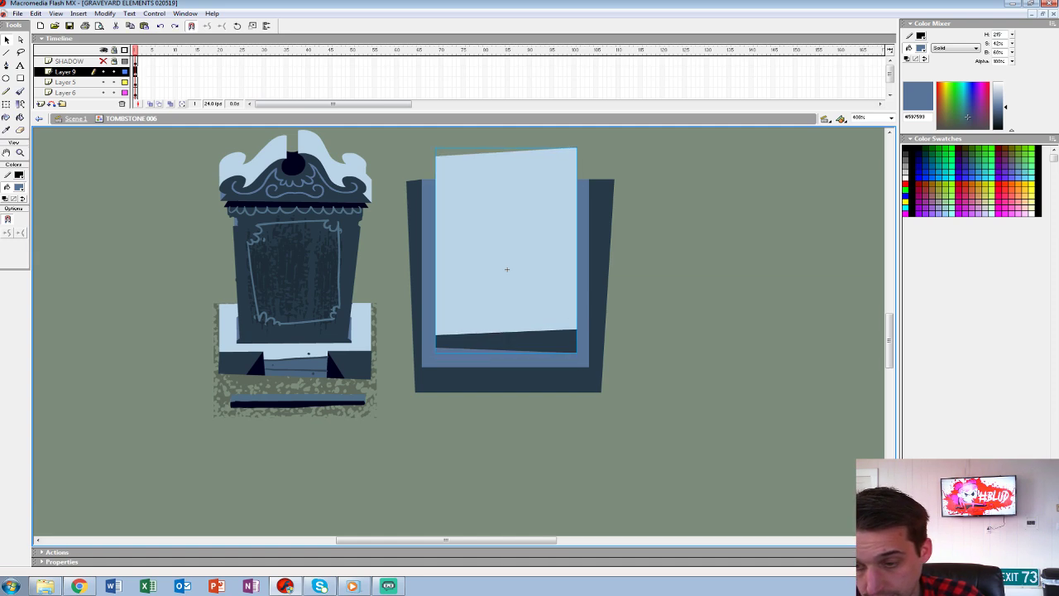
Draw straight black guide lines inside the slab group to outline a narrow, inset strip beneath the front edge.
{"action": "double_click", "coordinate": [507, 269]}
{"action": "key", "text": "n"}
{"action": "mouse_move", "coordinate": [440, 358]}
{"action": "left_mouse_down"}
{"action": "mouse_move", "coordinate": [577, 356]}
{"action": "mouse_move", "coordinate": [570, 339]}
{"action": "left_mouse_up"}
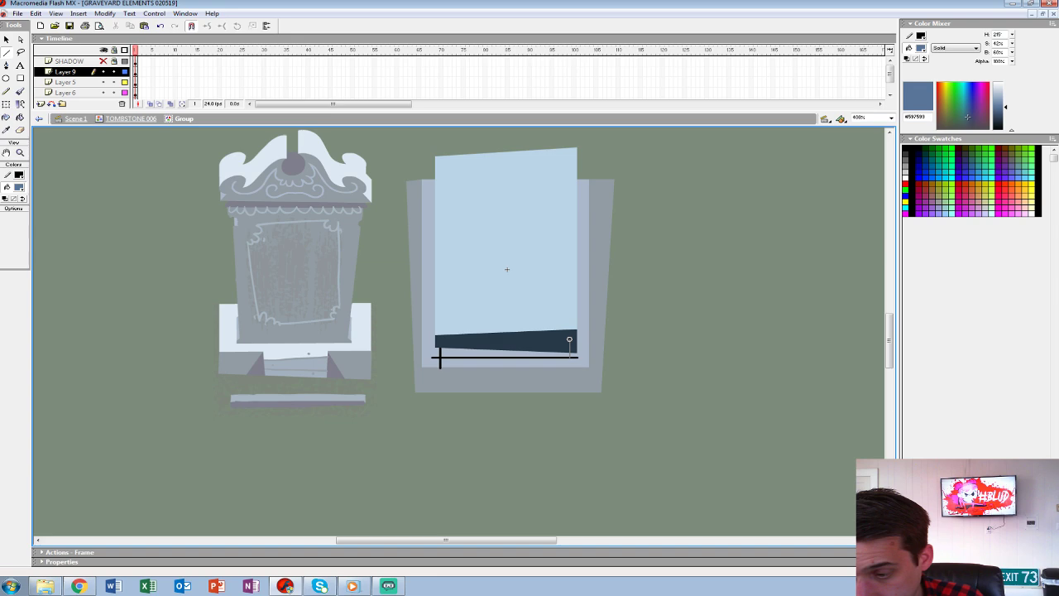
{"action": "key", "text": "v"}
{"action": "double_click", "coordinate": [653, 348]}
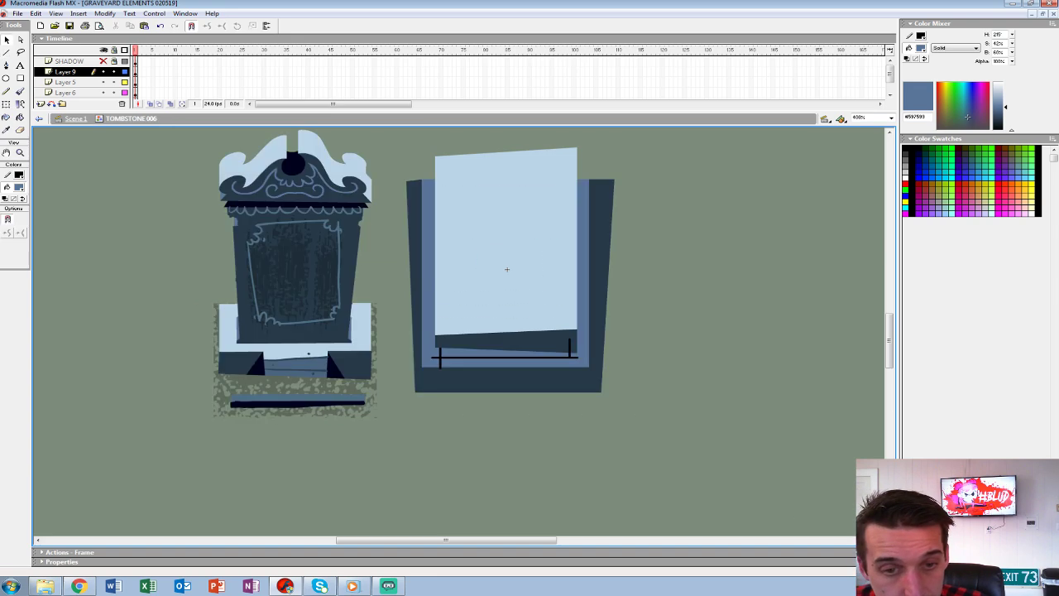
Fill the outlined strip beneath the slab with near-black navy and delete the black guide lines around it.
{"action": "left_click", "coordinate": [18, 187]}
{"action": "left_click", "coordinate": [334, 368]}
{"action": "left_click", "coordinate": [504, 297]}
{"action": "double_click", "coordinate": [505, 257]}
{"action": "key", "text": "v"}
{"action": "left_click", "coordinate": [546, 357]}
{"action": "left_click", "coordinate": [569, 345], "text": "shift"}
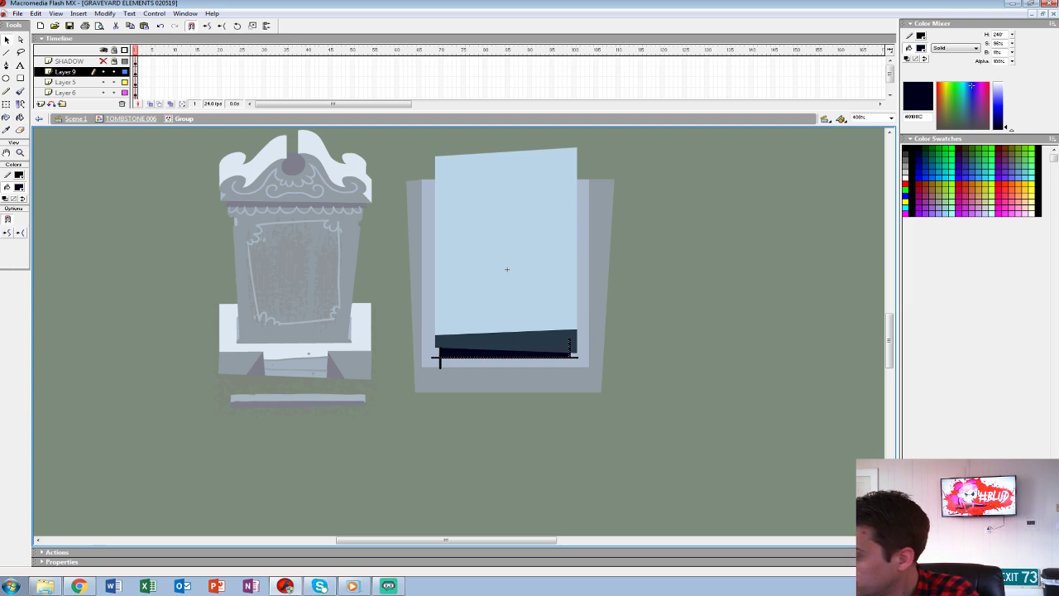
{"action": "key", "text": "Delete"}
{"action": "left_click", "coordinate": [440, 362]}
{"action": "key", "text": "Delete"}
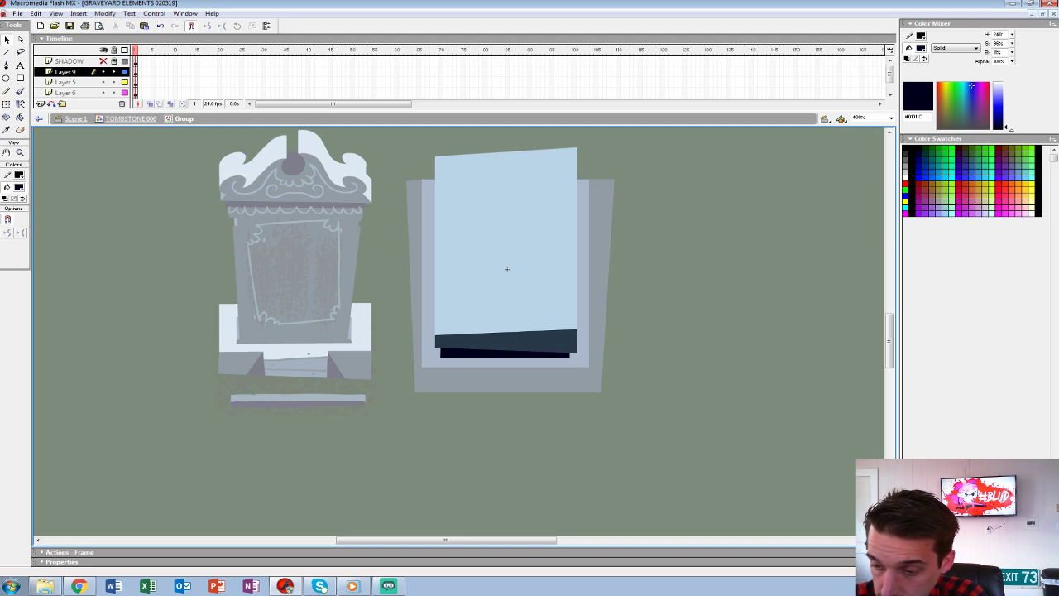
Erase a ragged lower edge along the navy strip, return to the symbol and check the result up close.
{"action": "key", "text": "e"}
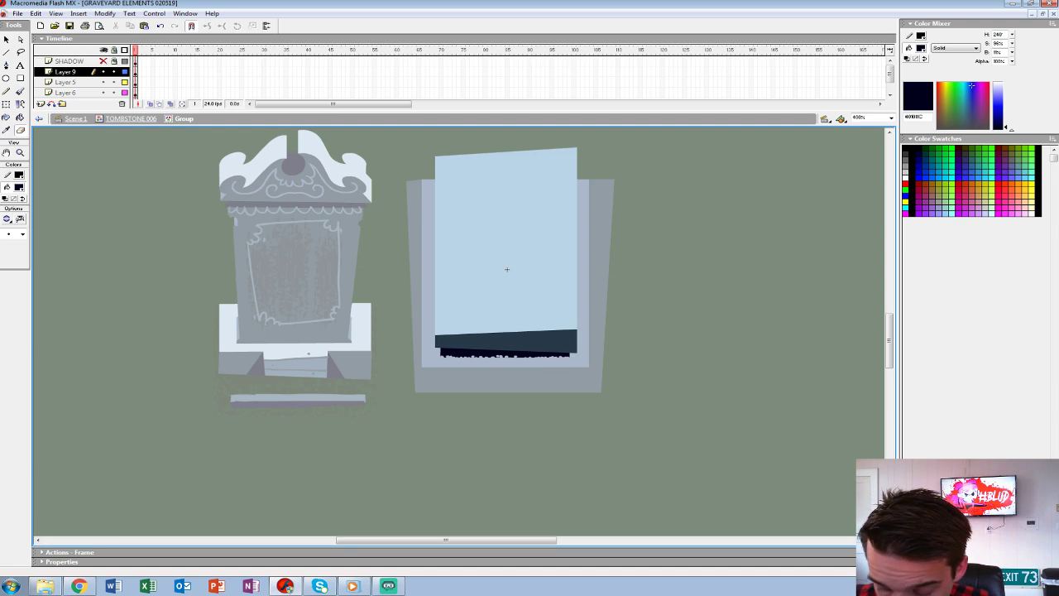
{"action": "key", "text": "v"}
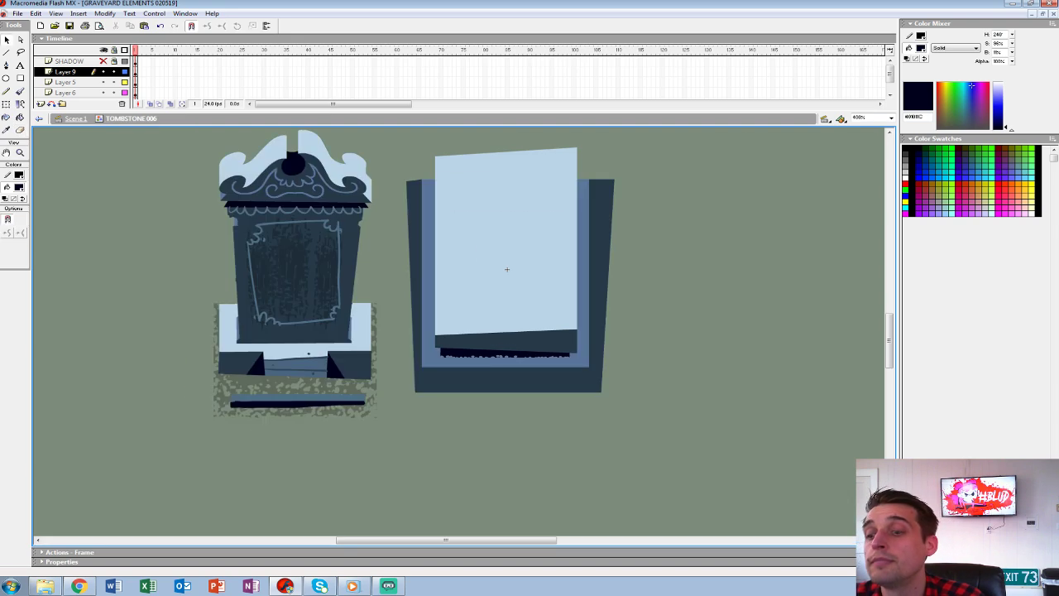
{"action": "left_click", "coordinate": [507, 269]}
{"action": "key", "text": "ctrl+equal"}
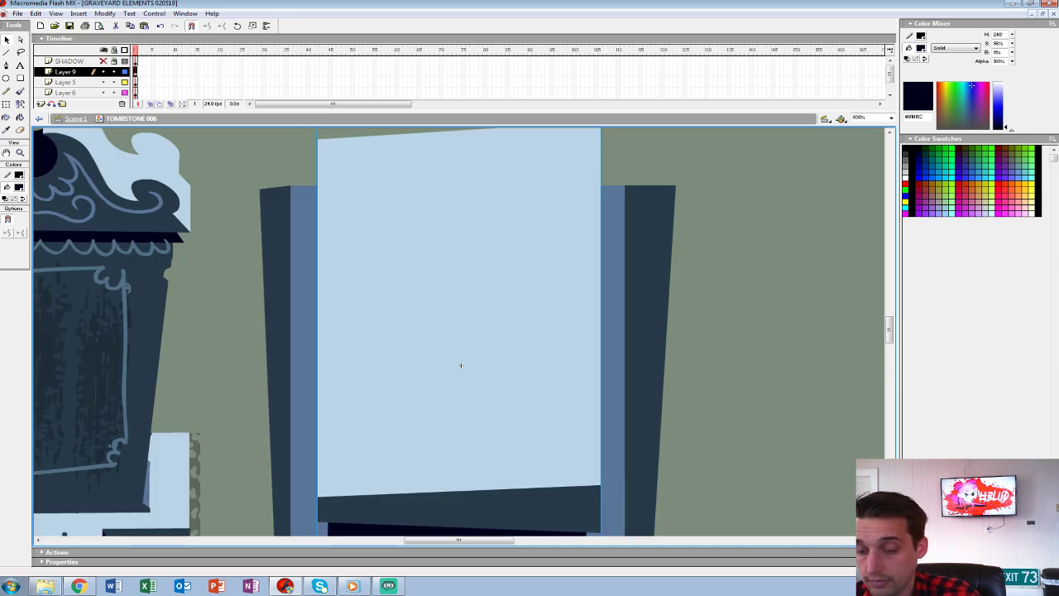
{"action": "scroll", "coordinate": [461, 331], "scroll_direction": "down", "scroll_amount": 2}
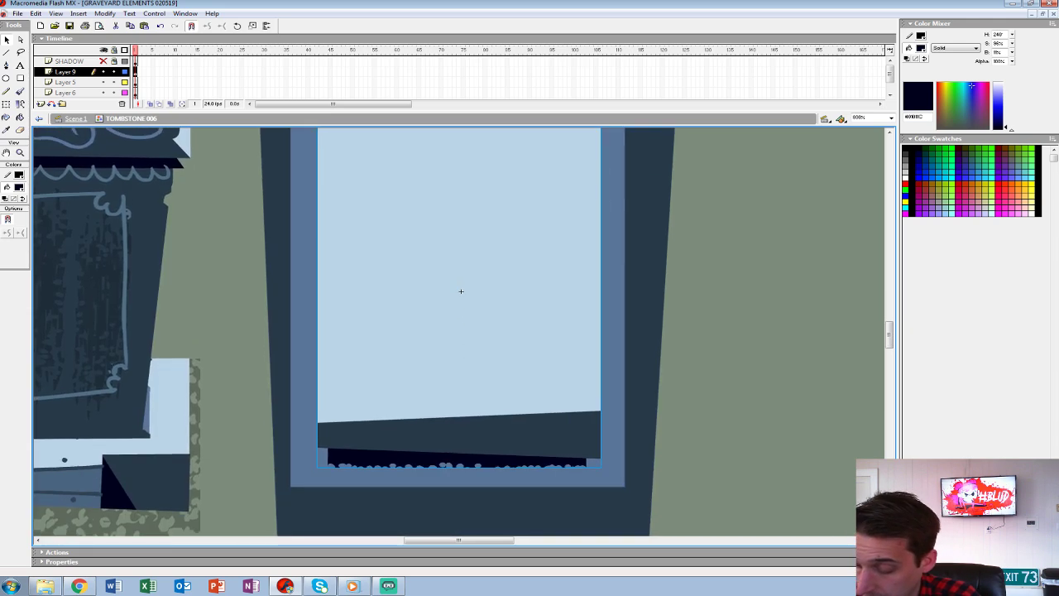
{"action": "key", "text": "ctrl+minus"}
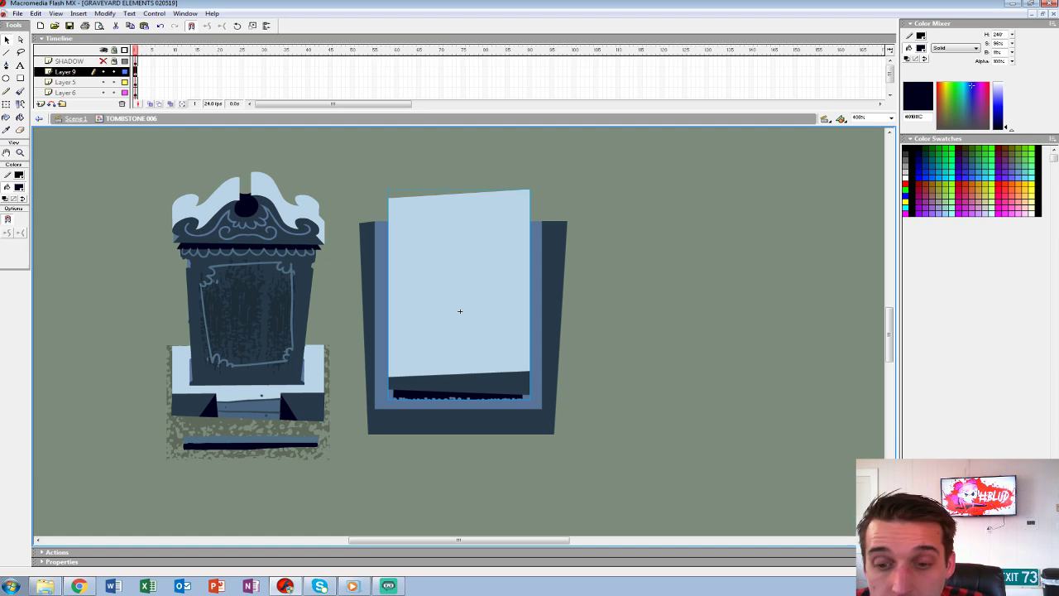
Reopen the slab group and recolour the ragged strip beneath the front edge dark slate #1E2D37.
{"action": "left_click", "coordinate": [18, 188]}
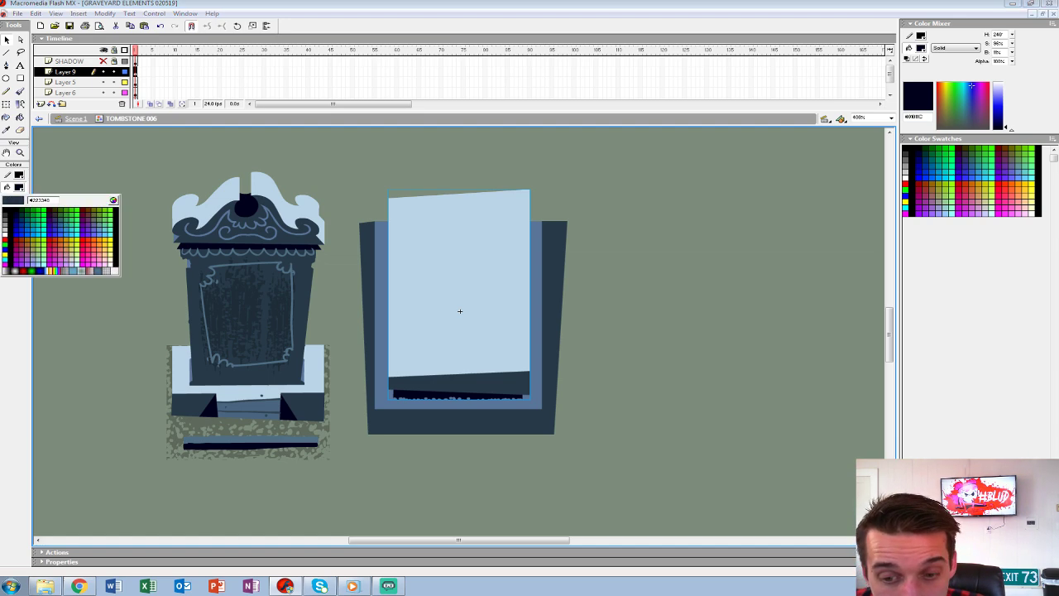
{"action": "left_click", "coordinate": [460, 311]}
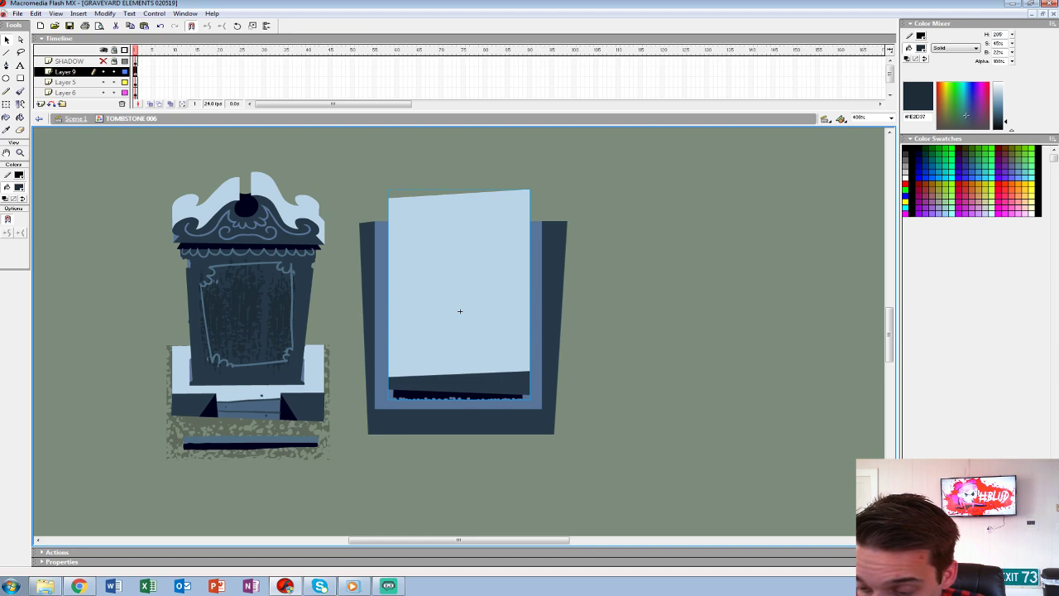
{"action": "double_click", "coordinate": [460, 311]}
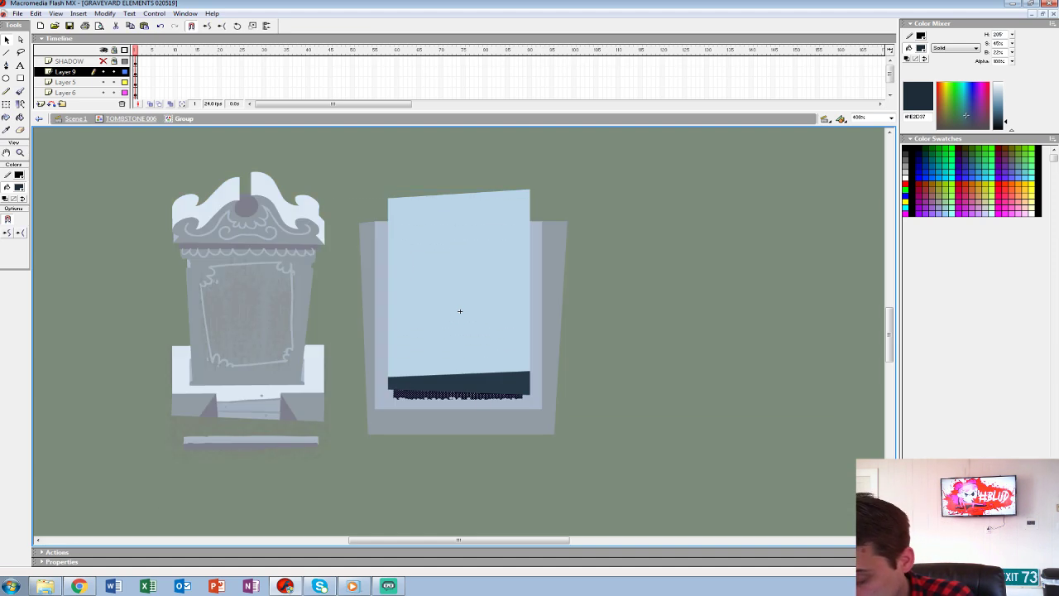
{"action": "key", "text": "ctrl+equal"}
{"action": "key", "text": "k"}
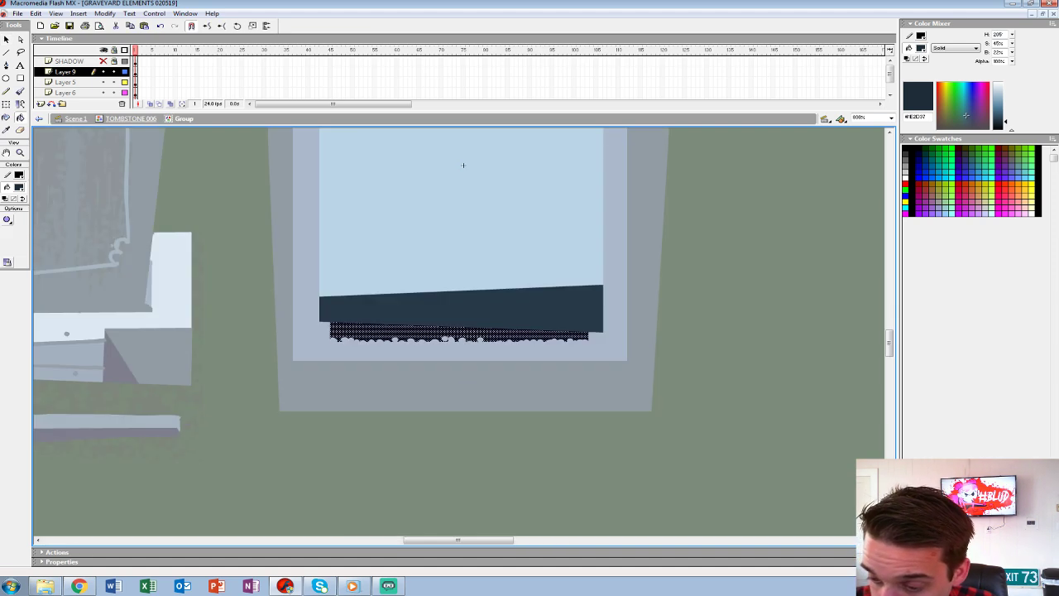
{"action": "key", "text": "v"}
{"action": "left_click", "coordinate": [464, 165]}
{"action": "key", "text": "e"}
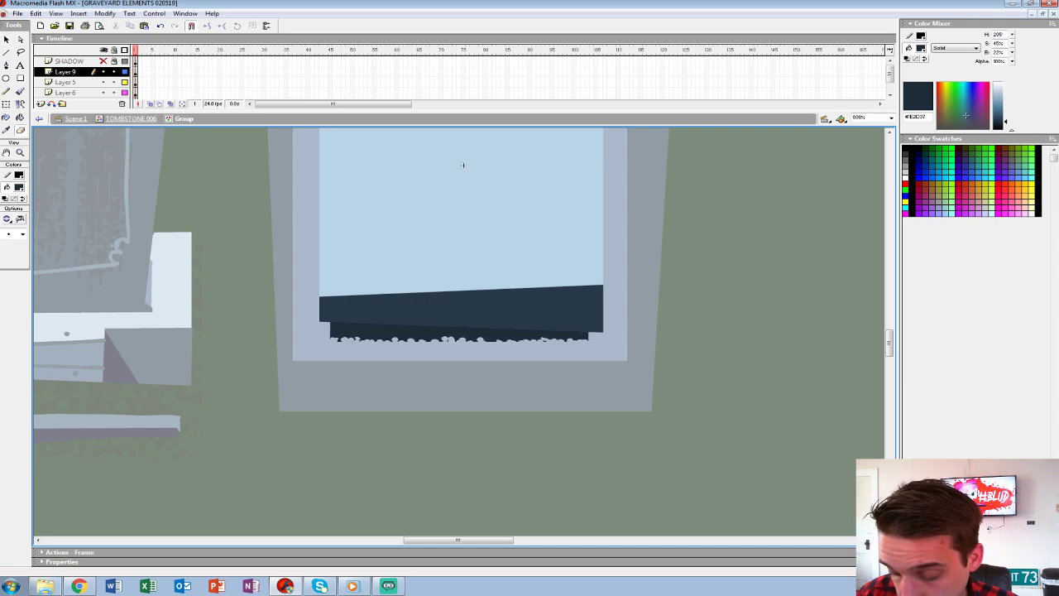
{"action": "key", "text": "v"}
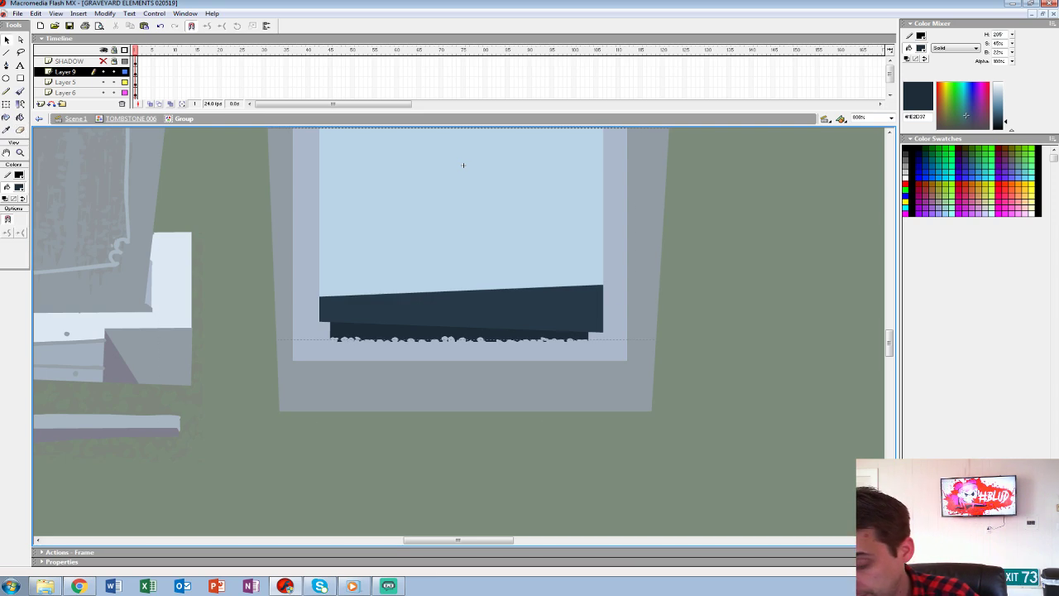
Return to the TOMBSTONE 006 symbol and convert the slab group into a graphic symbol named TOMBSTONE-TOP 01.
{"action": "key", "text": "ctrl+e"}
{"action": "key", "text": "ctrl+minus"}
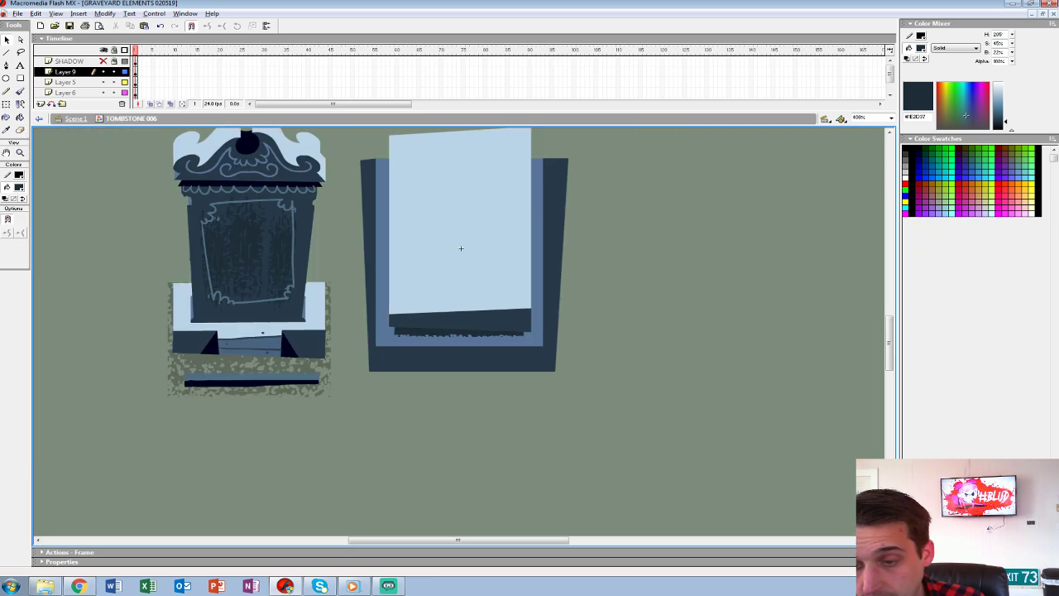
{"action": "left_click", "coordinate": [461, 248]}
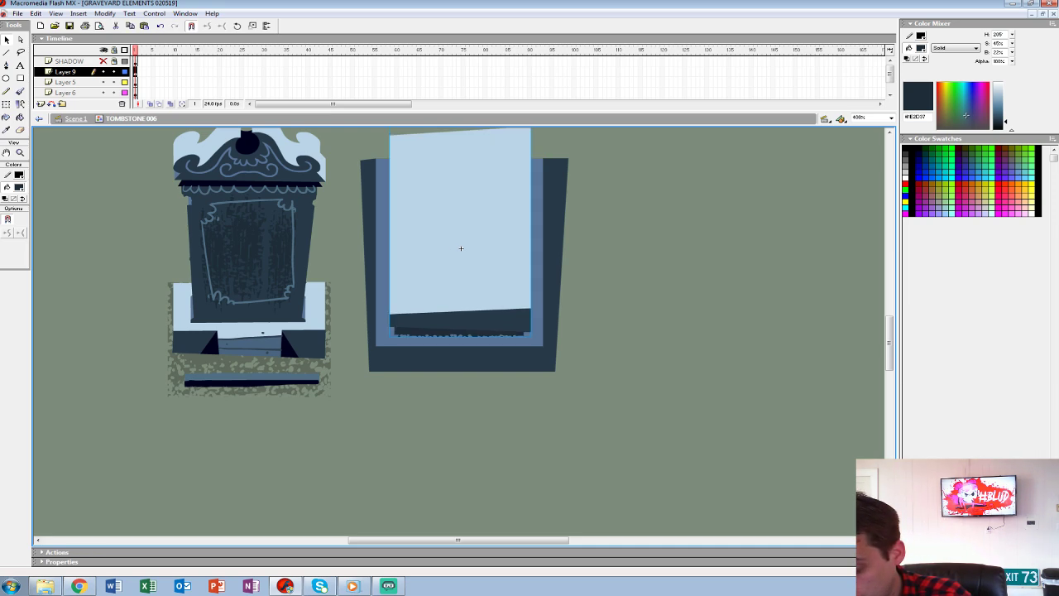
{"action": "key", "text": "F8"}
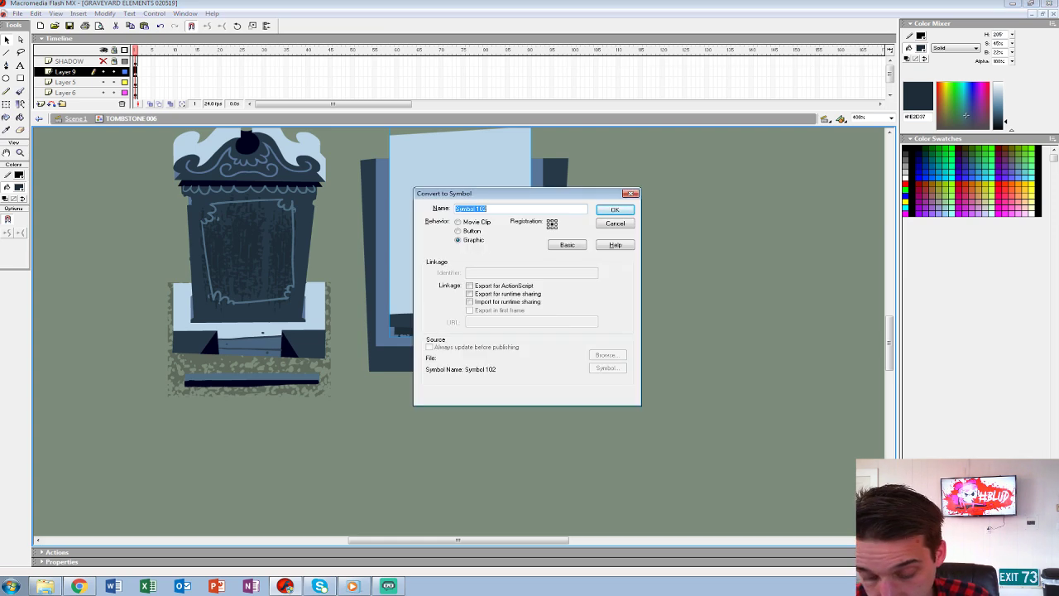
{"action": "type", "text": "TOMBSTONE"}
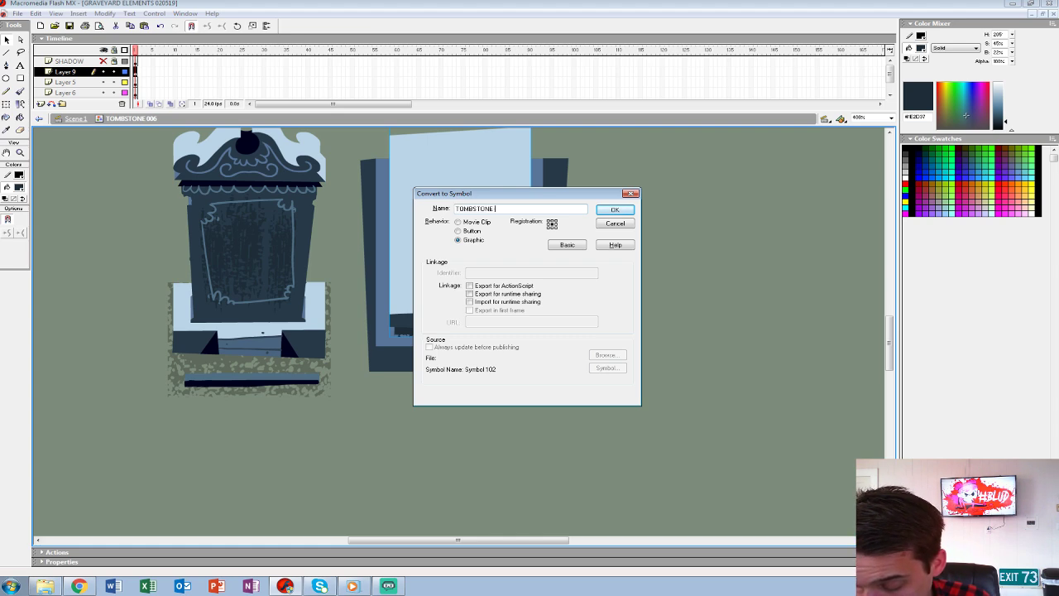
{"action": "type", "text": " TOP"}
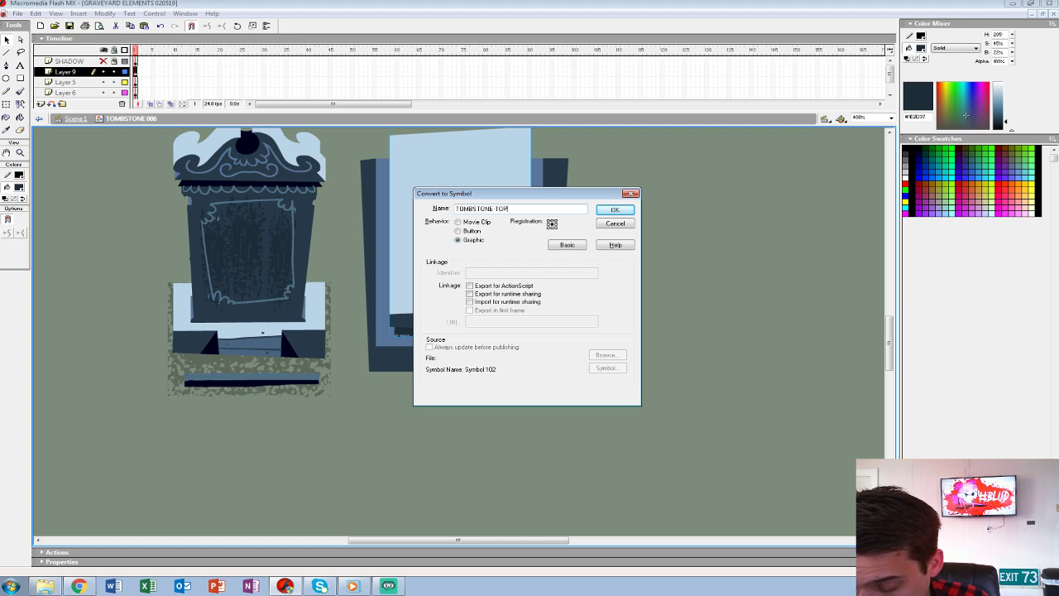
{"action": "type", "text": " 0"}
{"action": "key", "text": "Return"}
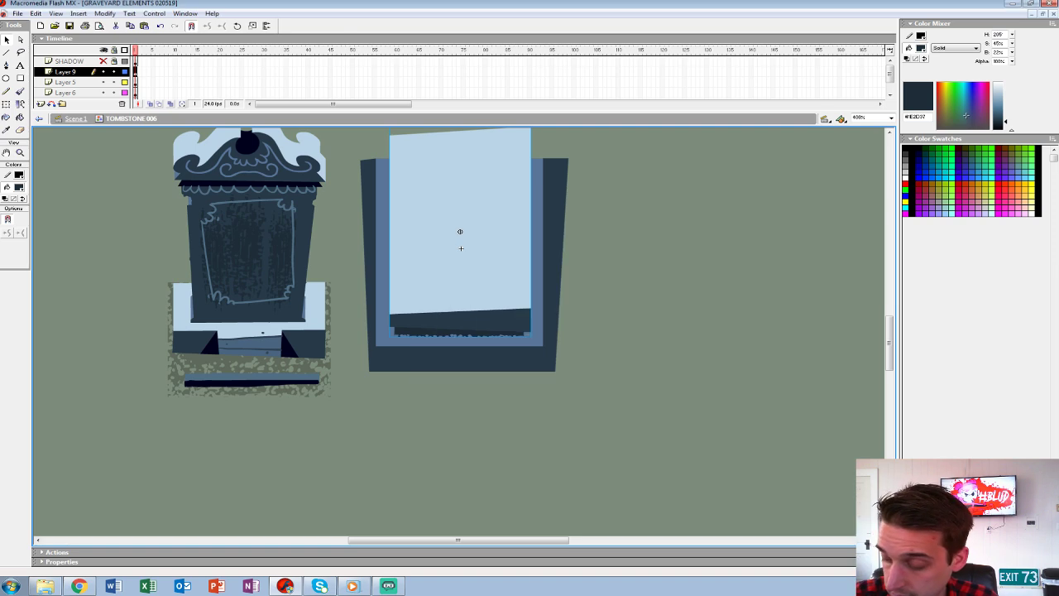
Add a new layer inside the TOMBSTONE-TOP 01 symbol and ready the brush with the dark slate sampled from the surrounding border.
{"action": "double_click", "coordinate": [461, 248]}
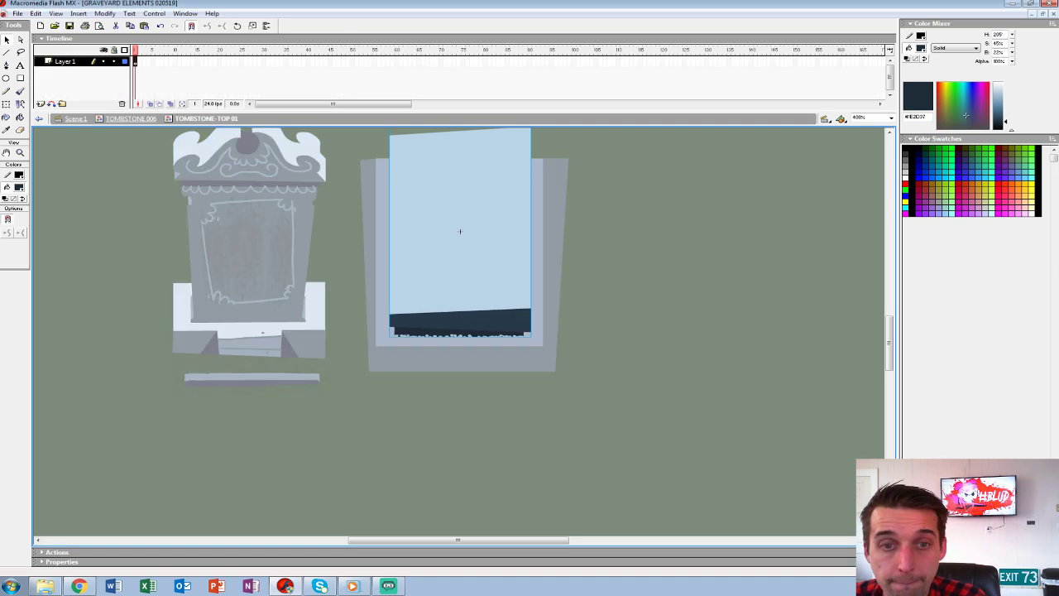
{"action": "left_click", "coordinate": [40, 104]}
{"action": "double_click", "coordinate": [461, 248]}
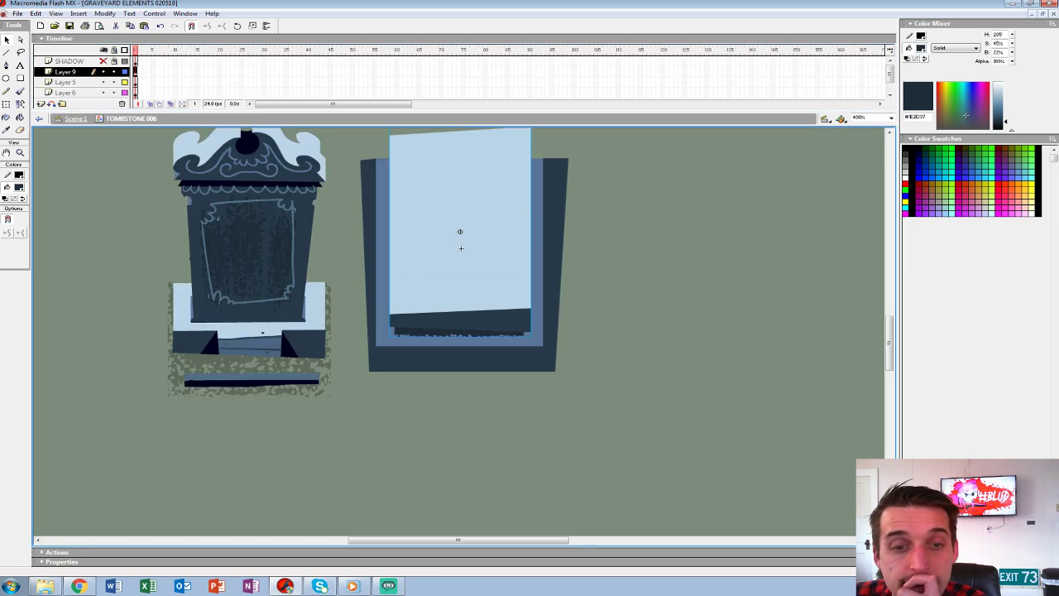
{"action": "left_click", "coordinate": [19, 187]}
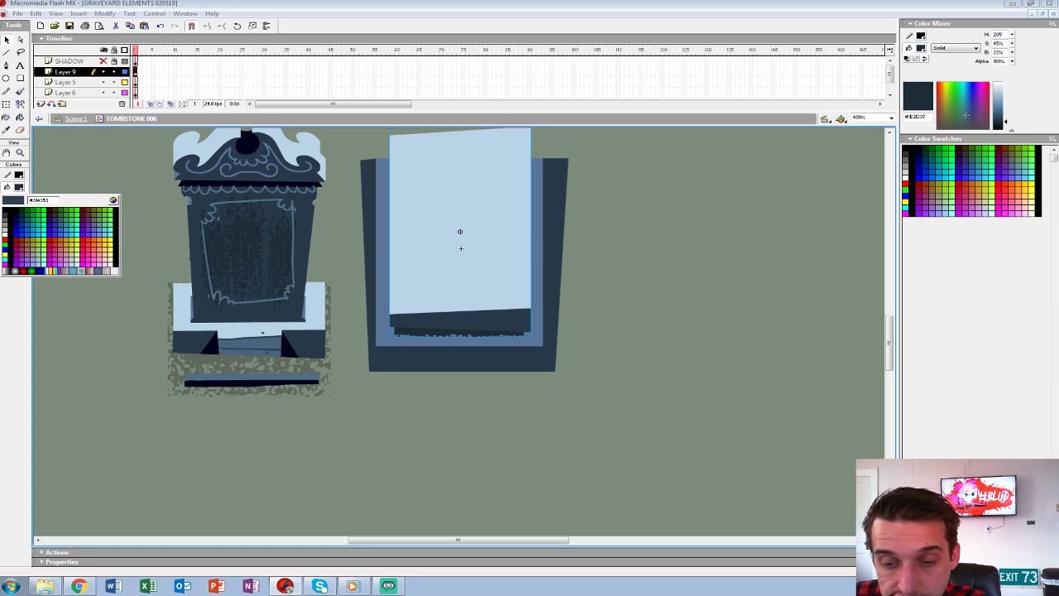
{"action": "left_click", "coordinate": [370, 168]}
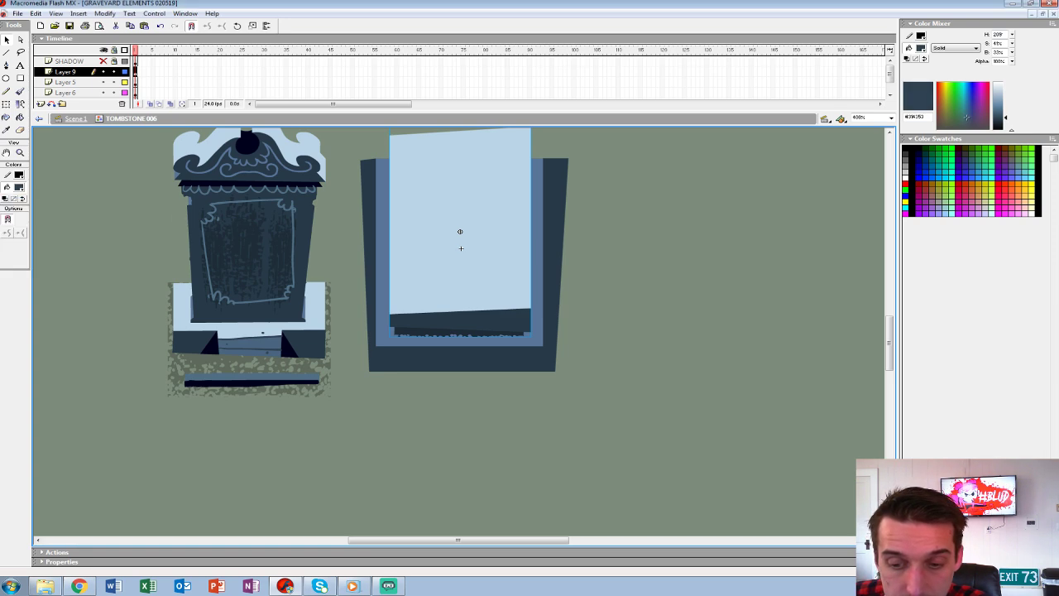
{"action": "double_click", "coordinate": [460, 231]}
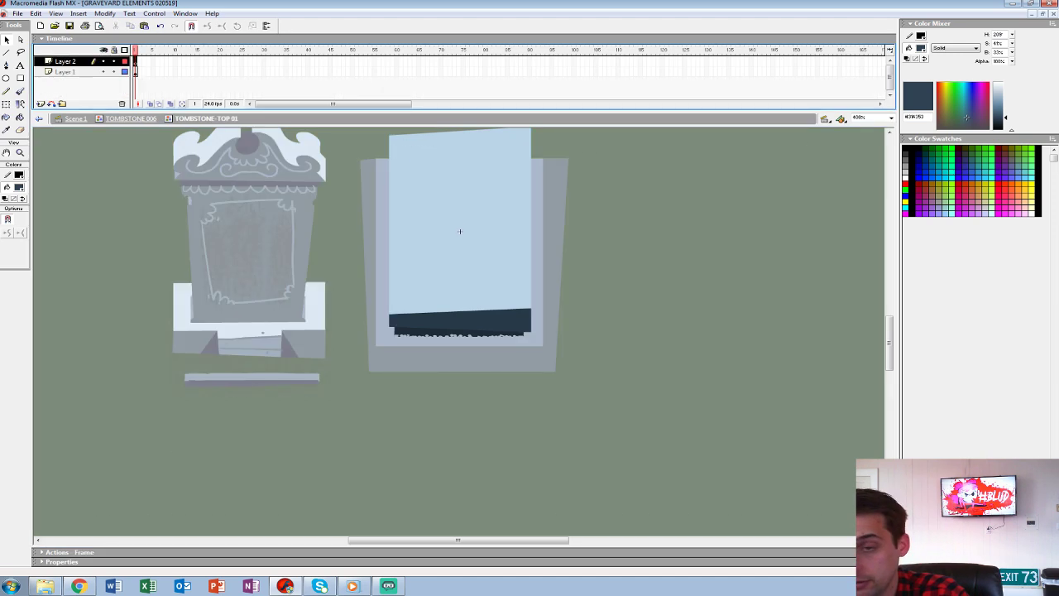
{"action": "key", "text": "ctrl+="}
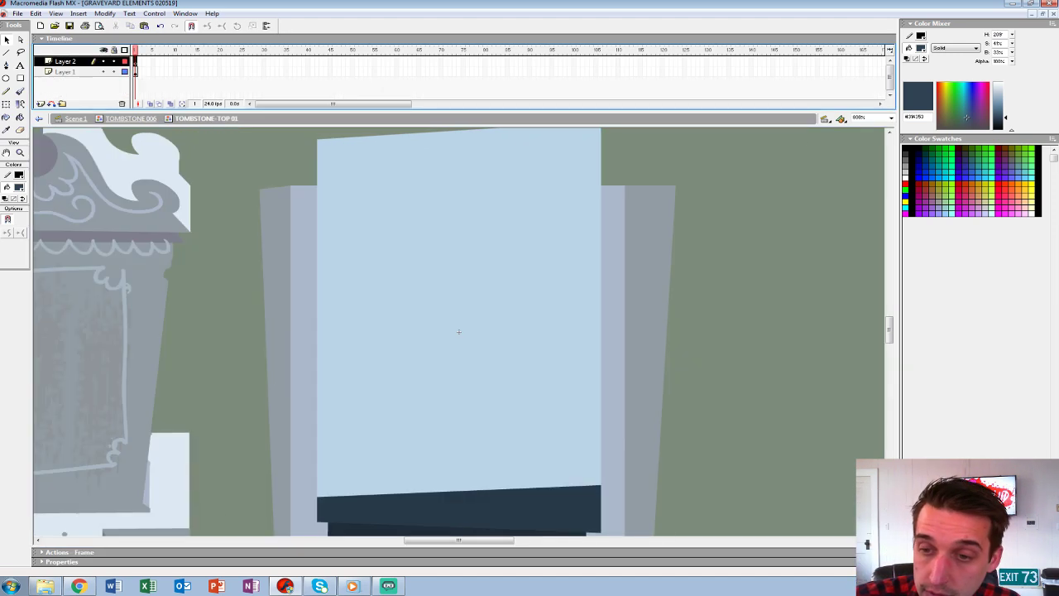
{"action": "key", "text": "b"}
{"action": "left_click_drag", "start_coordinate": [314, 499], "coordinate": [314, 327]}
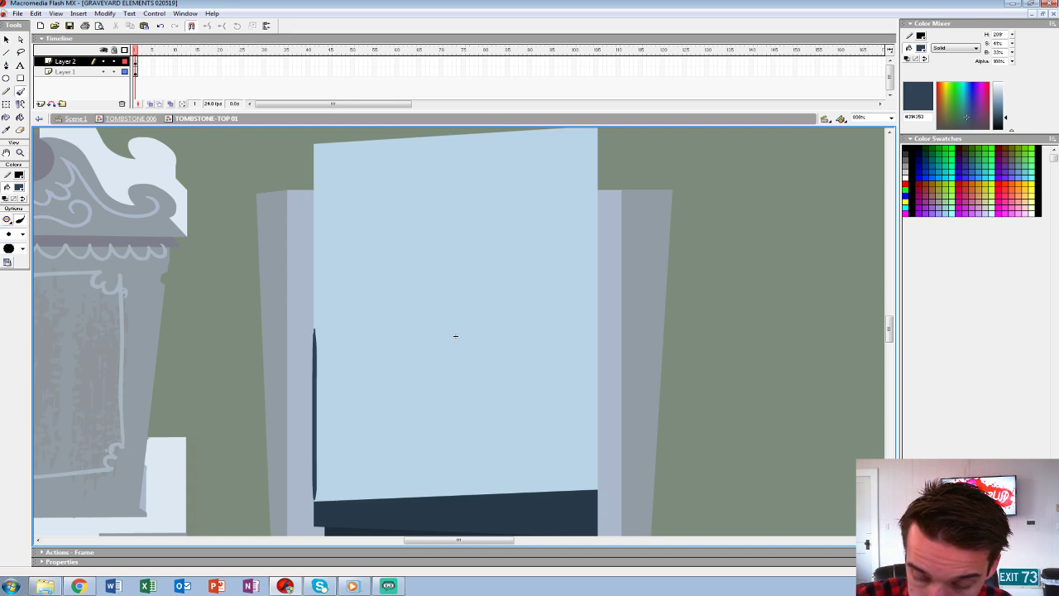
{"action": "key", "text": "ctrl+z"}
{"action": "left_click_drag", "start_coordinate": [315, 495], "coordinate": [316, 292]}
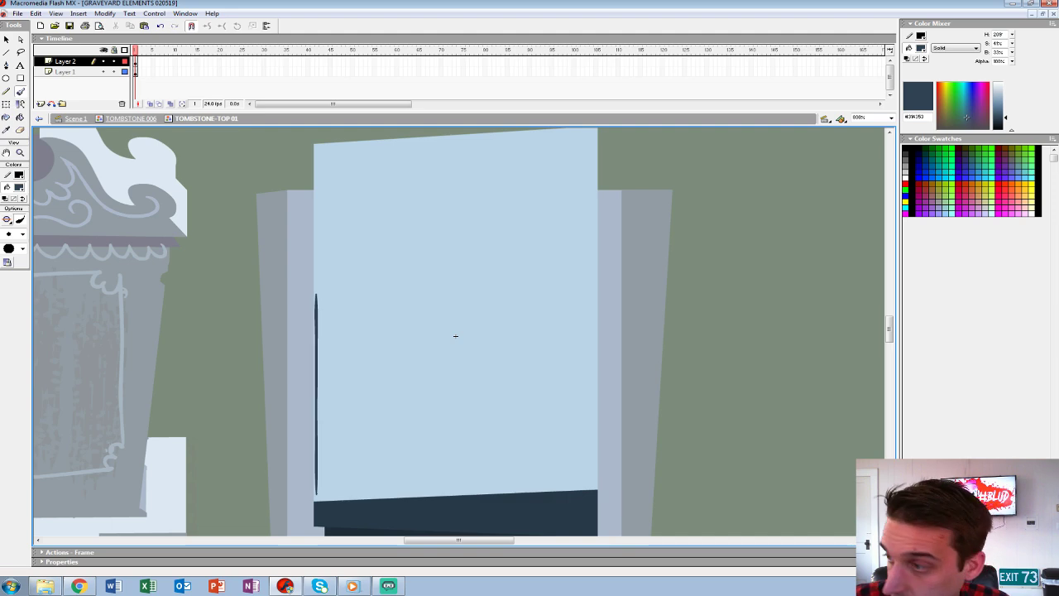
{"action": "key", "text": "ctrl+z"}
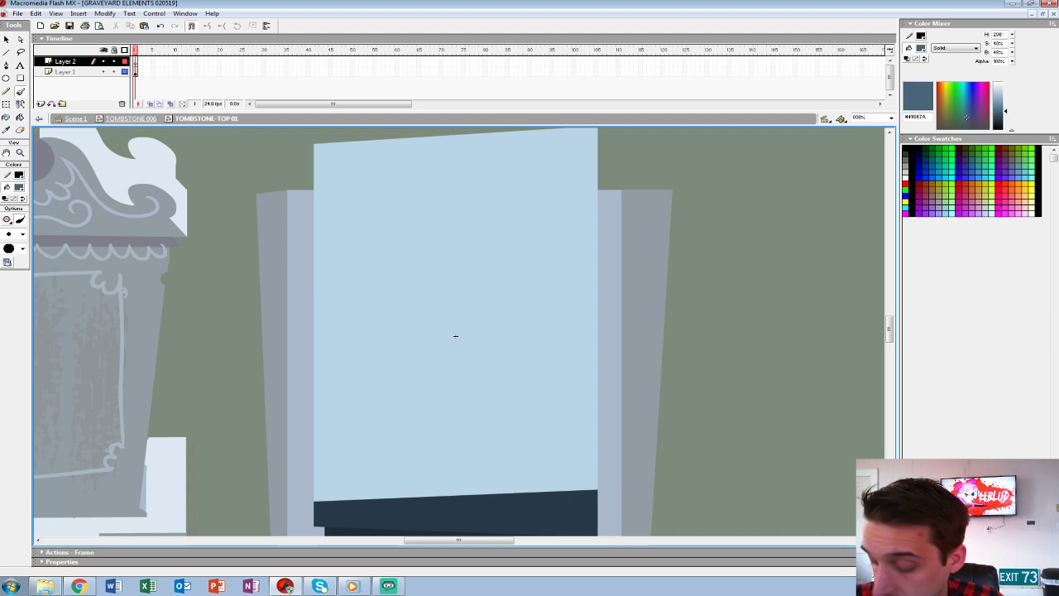
Paint a slate-blue line up the slab's left edge and a branching crack running inward from it.
{"action": "left_click_drag", "start_coordinate": [316, 500], "coordinate": [316, 319]}
{"action": "mouse_move", "coordinate": [316, 428]}
{"action": "left_mouse_down"}
{"action": "mouse_move", "coordinate": [334, 372]}
{"action": "mouse_move", "coordinate": [361, 350]}
{"action": "mouse_move", "coordinate": [411, 352]}
{"action": "mouse_move", "coordinate": [428, 272]}
{"action": "left_mouse_up"}
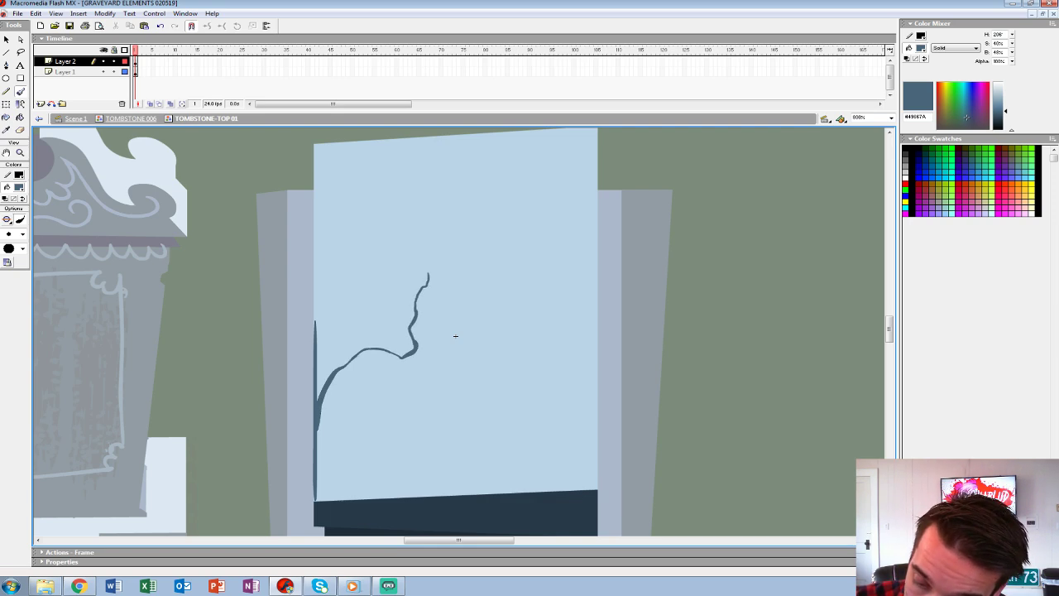
{"action": "mouse_move", "coordinate": [332, 383]}
{"action": "left_mouse_down"}
{"action": "mouse_move", "coordinate": [363, 420]}
{"action": "mouse_move", "coordinate": [383, 413]}
{"action": "mouse_move", "coordinate": [395, 427]}
{"action": "left_mouse_up"}
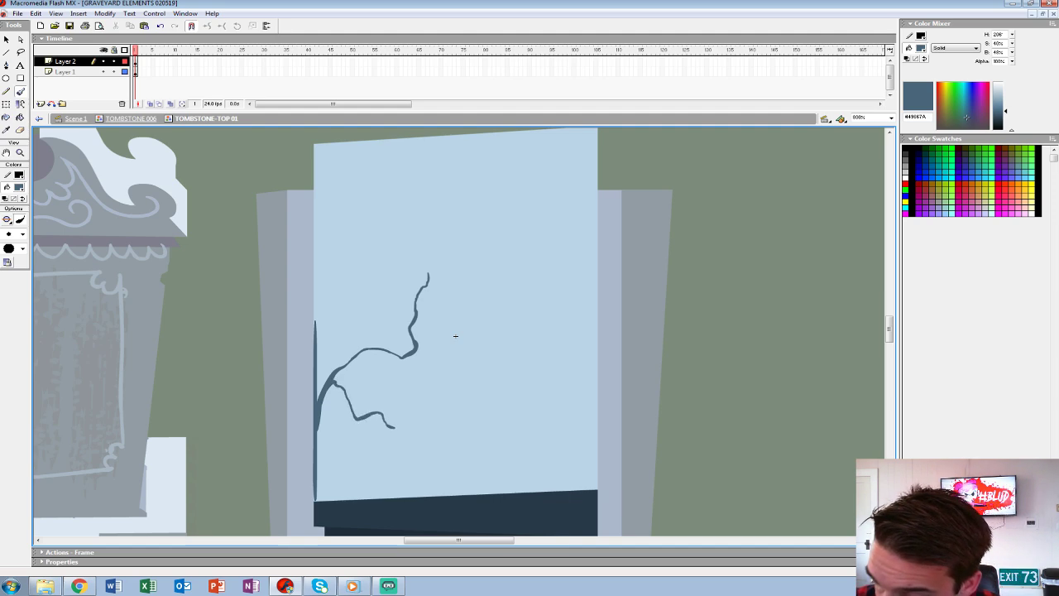
Outline a chipped patch in the slab's lower-right corner and fill it with the same slate blue.
{"action": "mouse_move", "coordinate": [526, 493]}
{"action": "left_mouse_down"}
{"action": "mouse_move", "coordinate": [595, 488]}
{"action": "mouse_move", "coordinate": [595, 448]}
{"action": "mouse_move", "coordinate": [588, 479]}
{"action": "mouse_move", "coordinate": [529, 492]}
{"action": "left_mouse_up"}
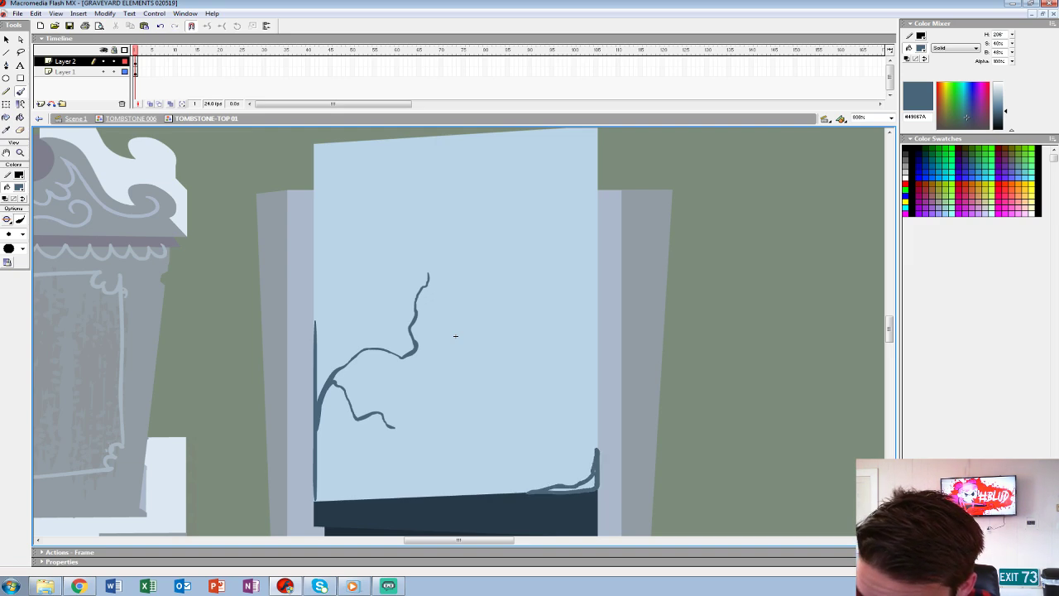
{"action": "key", "text": "k"}
{"action": "left_click", "coordinate": [575, 486]}
{"action": "key", "text": "b"}
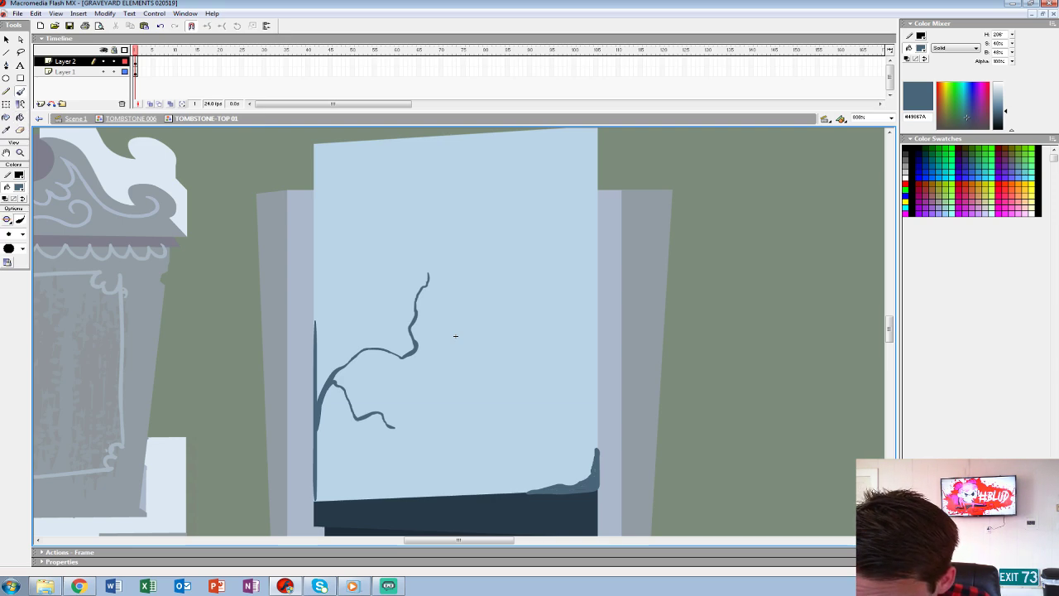
Paint a thin line up the slab's right edge and erase ragged gaps along both edge lines and the crack.
{"action": "left_click_drag", "start_coordinate": [597, 452], "coordinate": [597, 305]}
{"action": "key", "text": "e"}
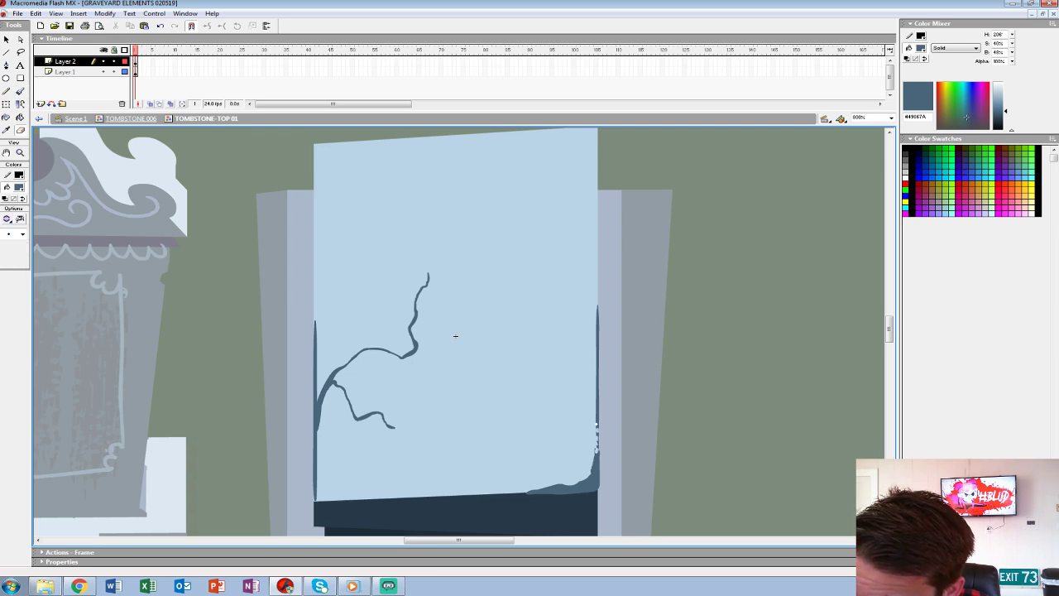
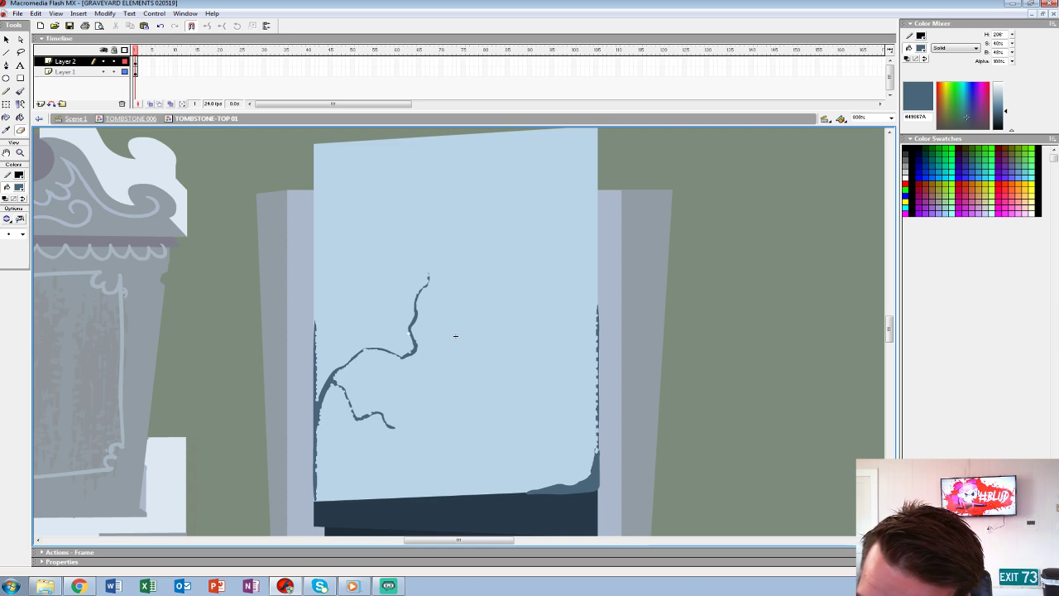
{"action": "left_click_drag", "start_coordinate": [455, 336], "coordinate": [593, 332]}
Try recolouring the crack, edge lines and chipped corner with a slightly darkened version of the slab's light blue.
{"action": "key", "text": "b"}
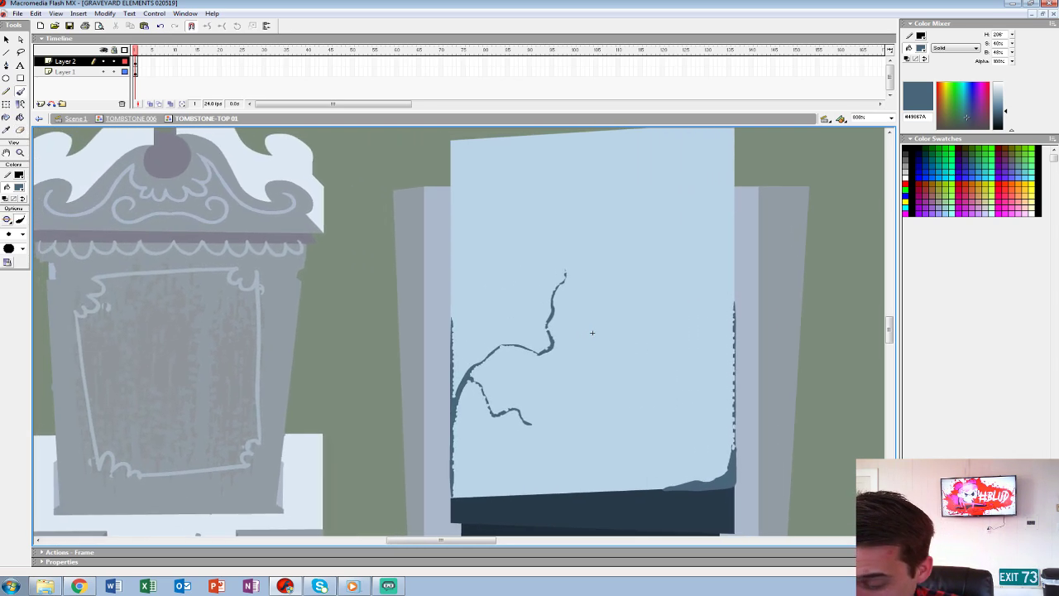
{"action": "left_click", "coordinate": [19, 187]}
{"action": "left_click", "coordinate": [592, 333]}
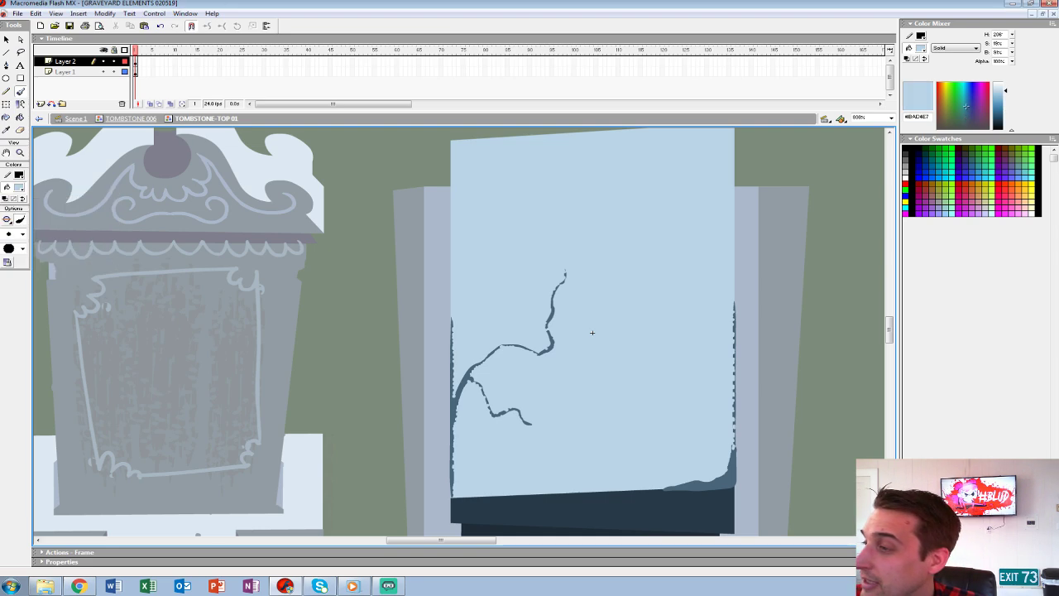
{"action": "left_click_drag", "start_coordinate": [1005, 90], "coordinate": [1006, 97]}
{"action": "key", "text": "k"}
{"action": "left_click", "coordinate": [462, 385]}
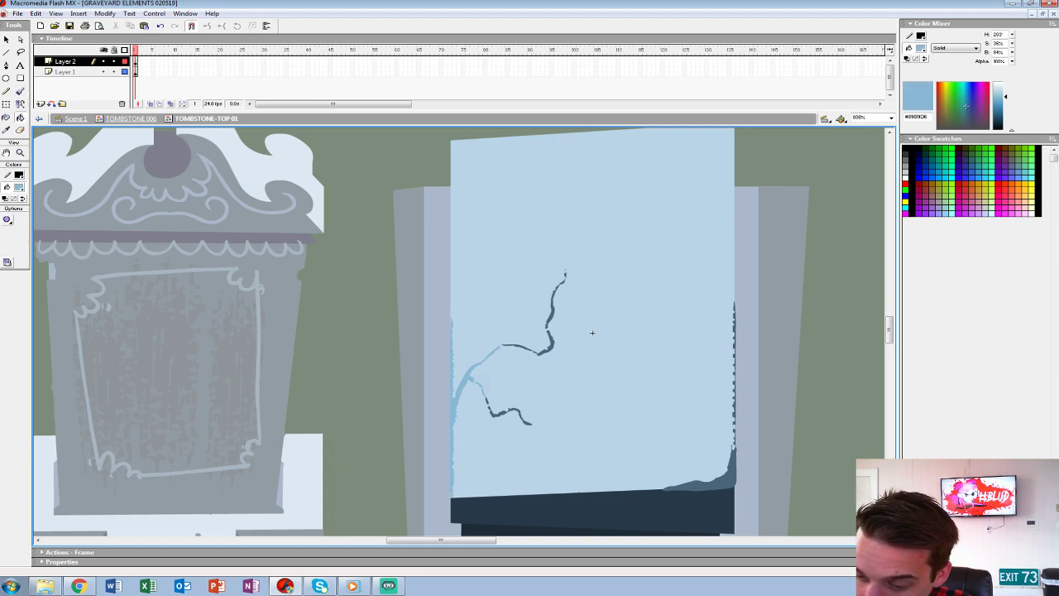
{"action": "left_click", "coordinate": [496, 414]}
{"action": "left_click", "coordinate": [592, 333]}
{"action": "left_click", "coordinate": [591, 332]}
{"action": "left_click_drag", "start_coordinate": [591, 332], "coordinate": [569, 239]}
{"action": "left_click", "coordinate": [569, 239]}
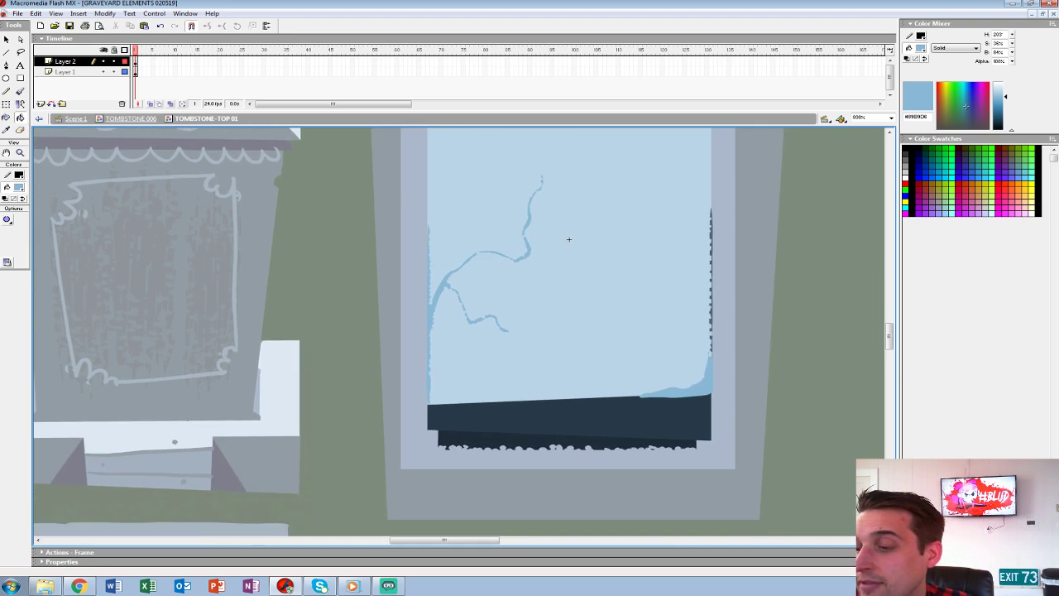
{"action": "left_click", "coordinate": [569, 239]}
{"action": "left_click_drag", "start_coordinate": [569, 239], "coordinate": [579, 252]}
Check the recoloured details from the TOMBSTONE 006 symbol, undo the light blue recolouring inside the slab symbol and return.
{"action": "key", "text": "v"}
{"action": "double_click", "coordinate": [827, 330]}
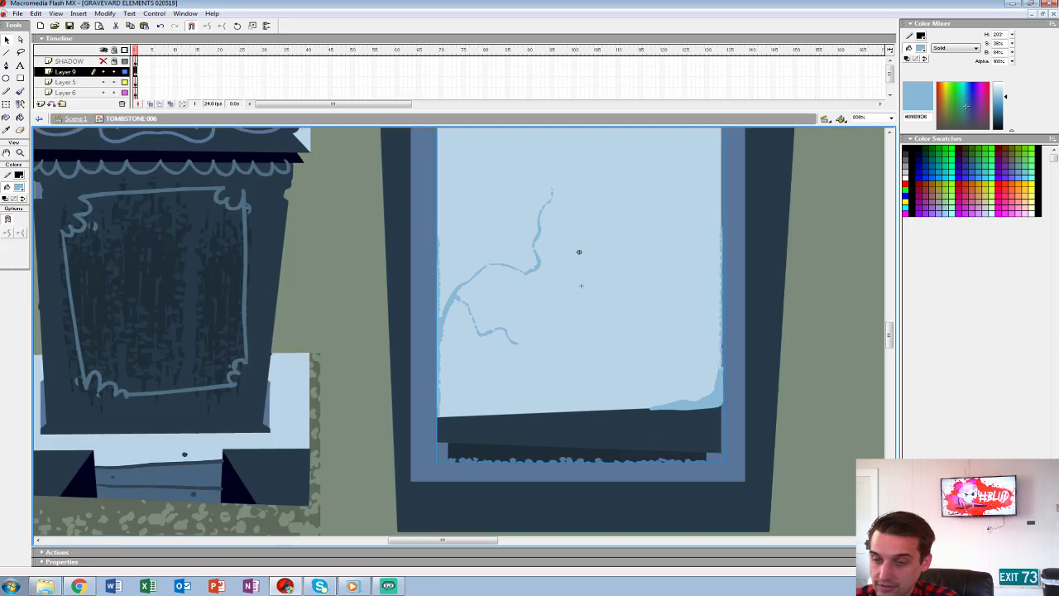
{"action": "key", "text": "Escape"}
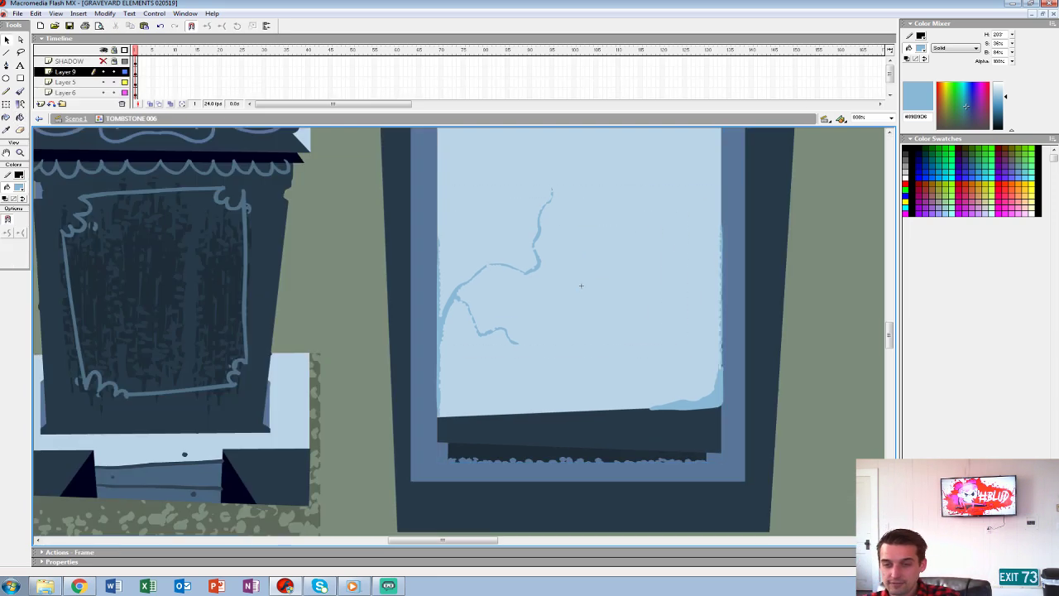
{"action": "double_click", "coordinate": [579, 251]}
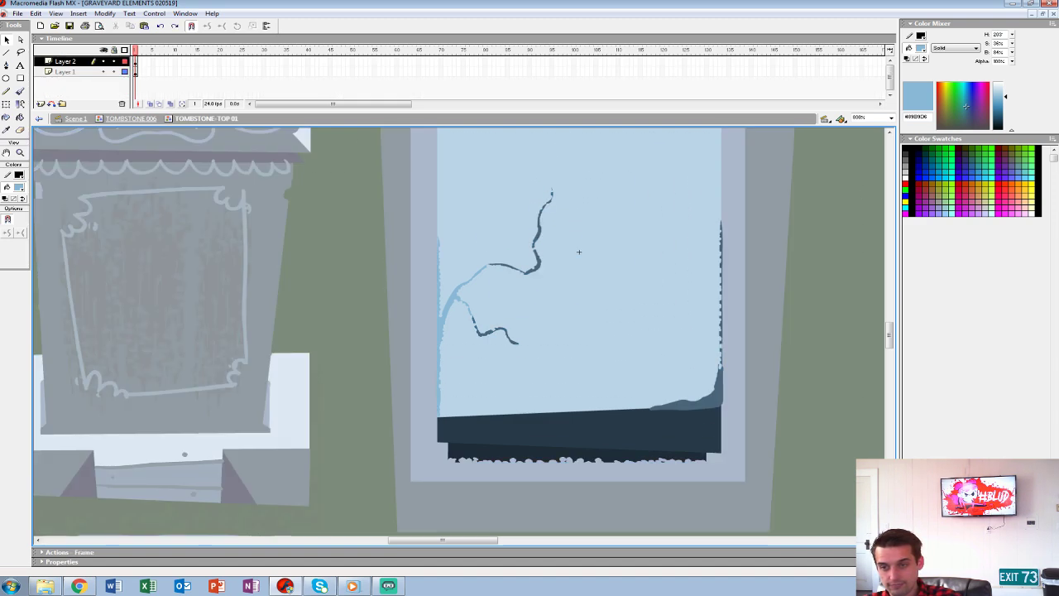
{"action": "key", "text": "ctrl+e"}
Copy the right-hand scratch texture from the ornate tombstone's panel and paste it onto the slab in TOMBSTONE-TOP 01, beside the crack.
{"action": "left_click_drag", "start_coordinate": [579, 251], "coordinate": [593, 359]}
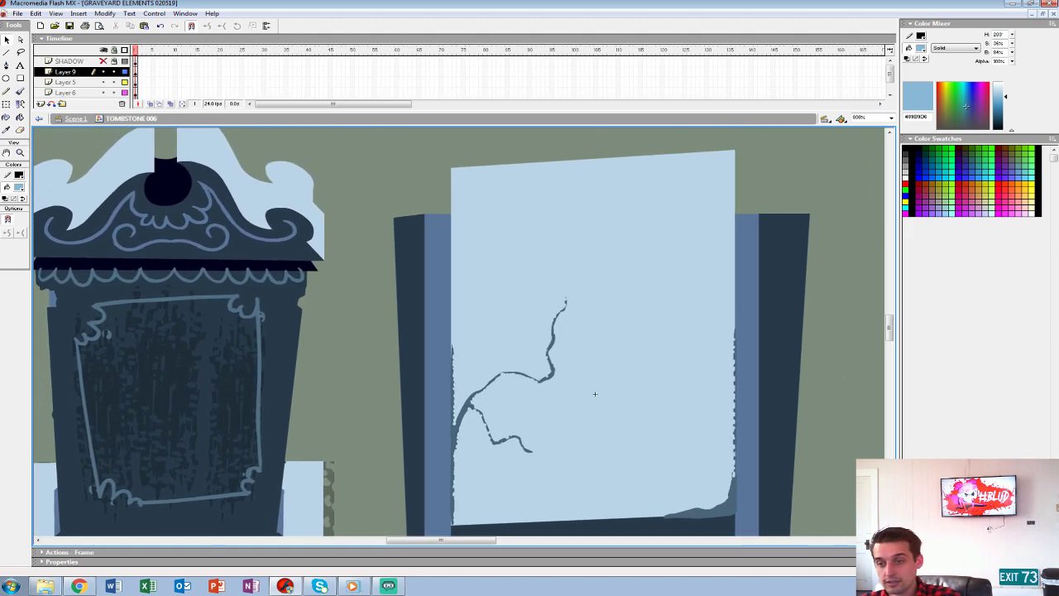
{"action": "double_click", "coordinate": [594, 392]}
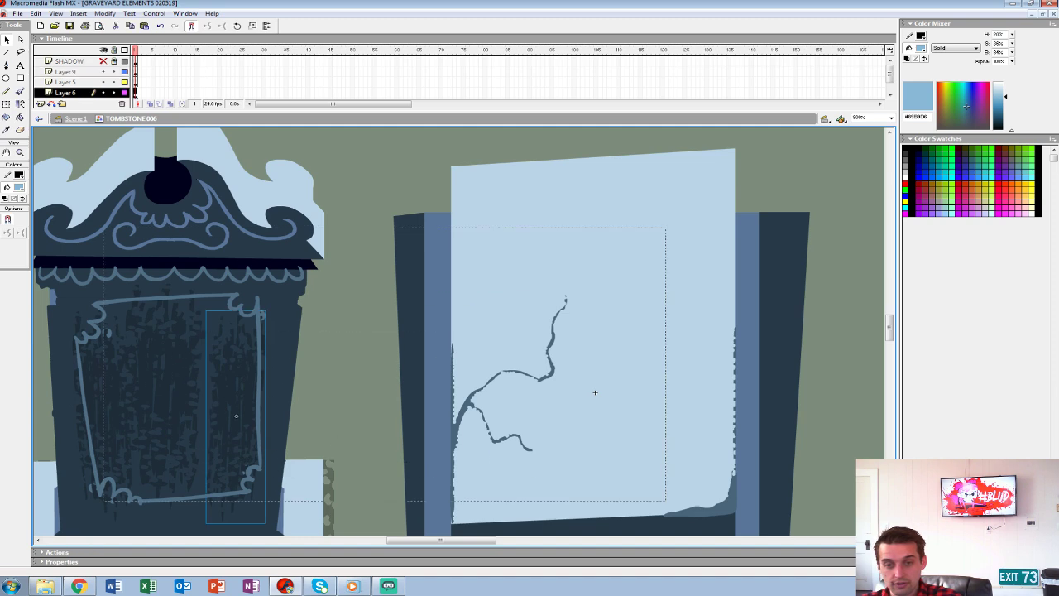
{"action": "double_click", "coordinate": [594, 392]}
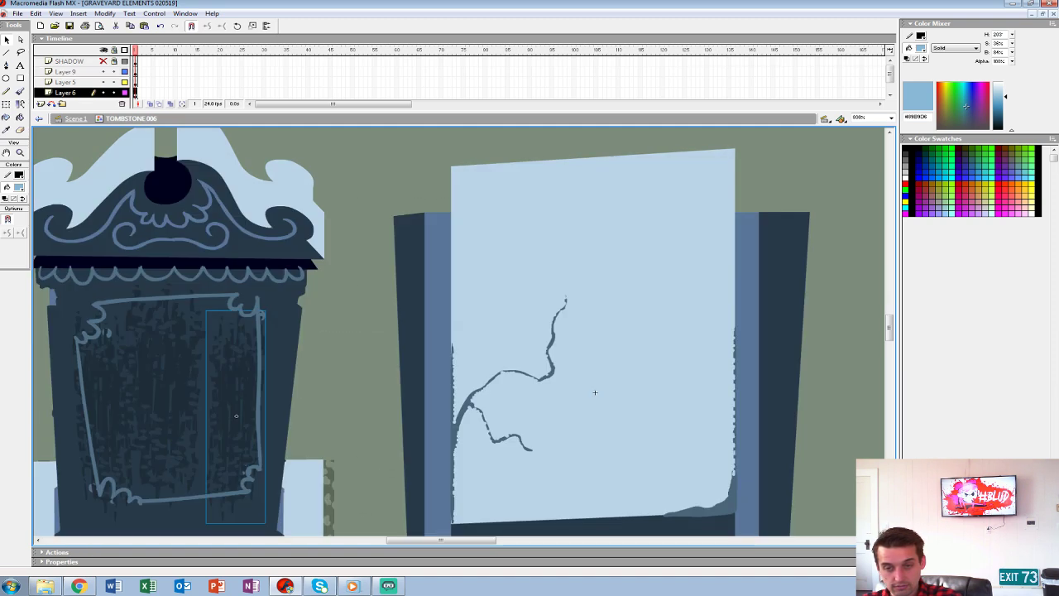
{"action": "double_click", "coordinate": [592, 359]}
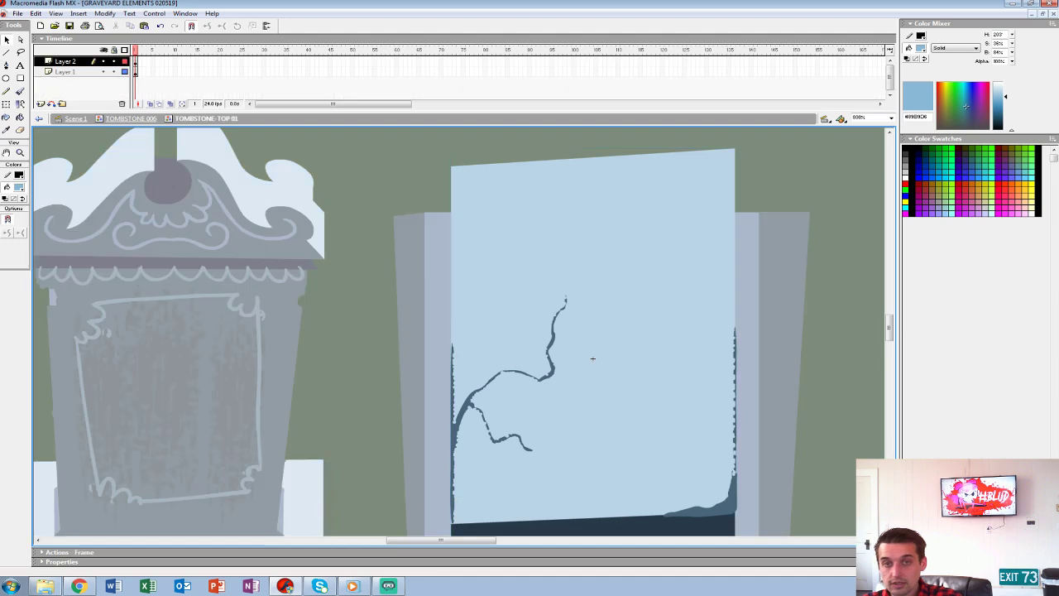
{"action": "key", "text": "ctrl+v"}
{"action": "left_click_drag", "start_coordinate": [460, 331], "coordinate": [626, 327]}
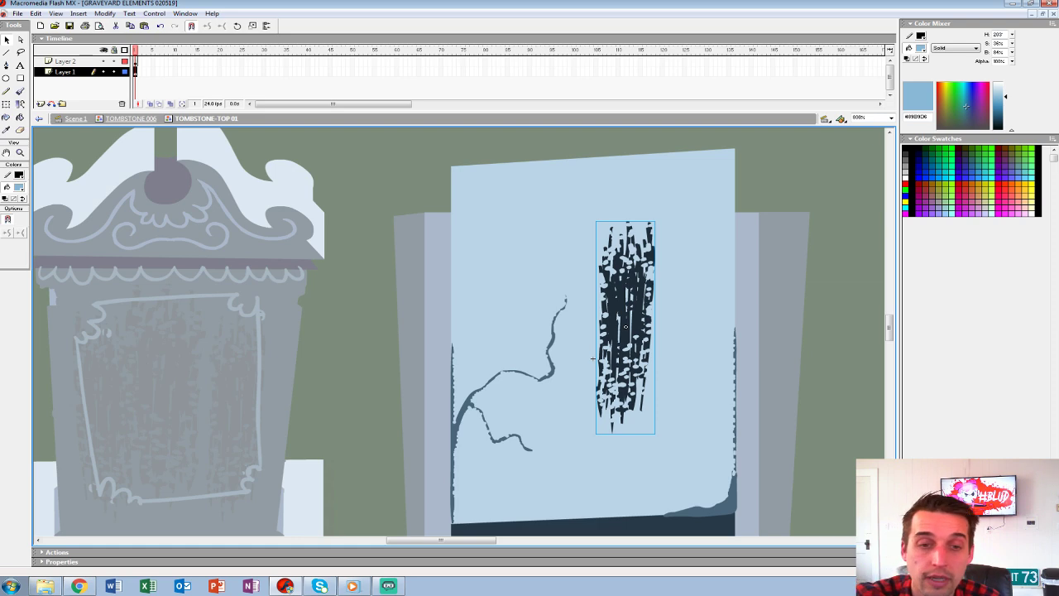
Set the fill to a linear gradient from the slab's light blue to a slightly darker blue, #94C0DA.
{"action": "left_click", "coordinate": [955, 48]}
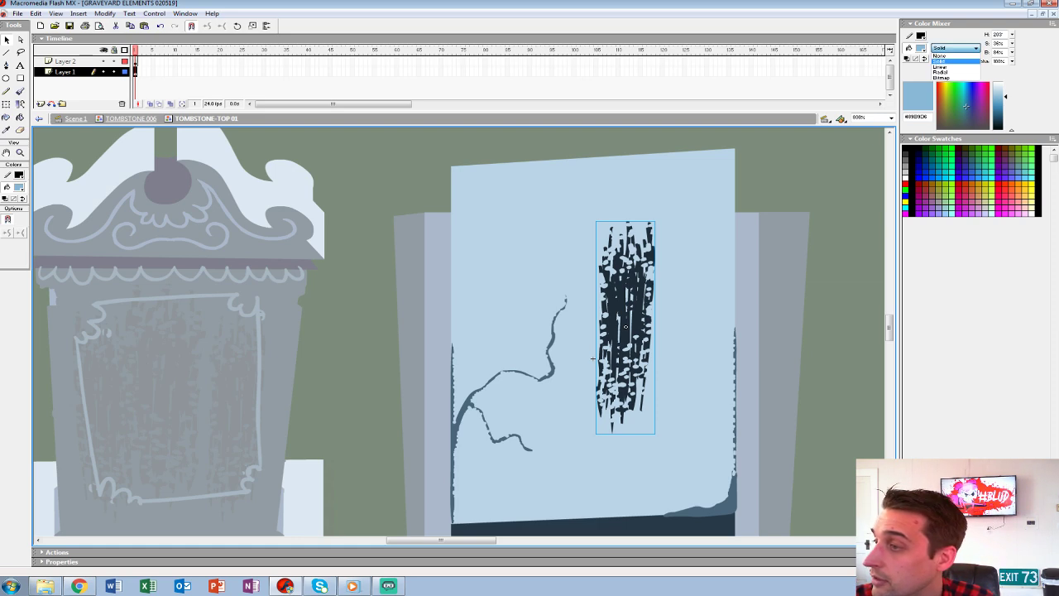
{"action": "left_click", "coordinate": [951, 66]}
{"action": "left_click", "coordinate": [915, 59]}
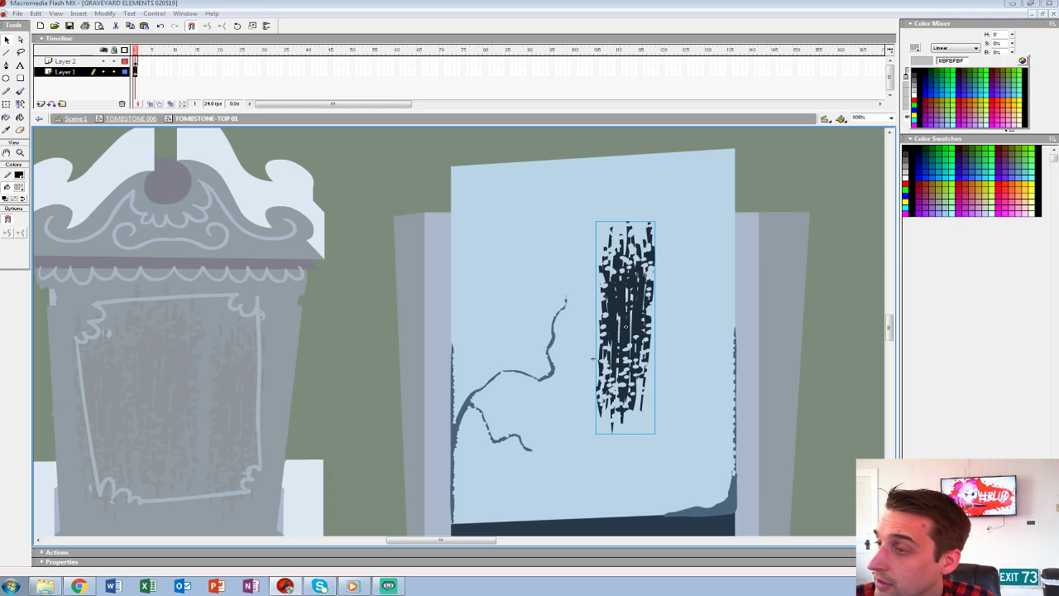
{"action": "left_click", "coordinate": [703, 215]}
{"action": "left_click", "coordinate": [1004, 76]}
{"action": "left_click", "coordinate": [915, 49]}
{"action": "left_click", "coordinate": [711, 207]}
{"action": "left_click_drag", "start_coordinate": [1005, 90], "coordinate": [1005, 95]}
{"action": "key", "text": "k"}
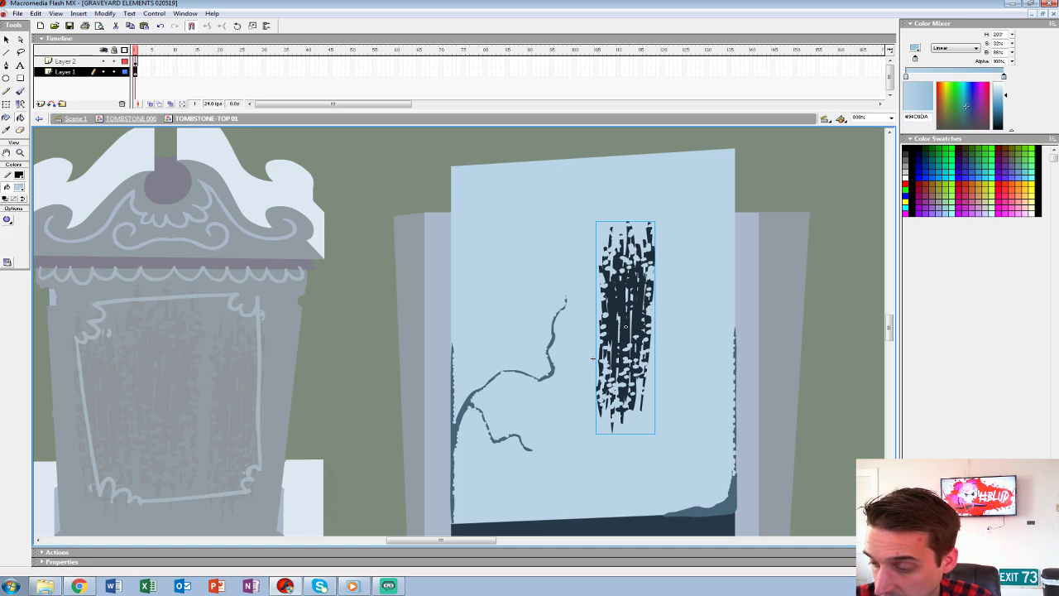
Try breaking apart the slab and the scratch texture and filling the slab with the linear gradient.
{"action": "left_click", "coordinate": [136, 72]}
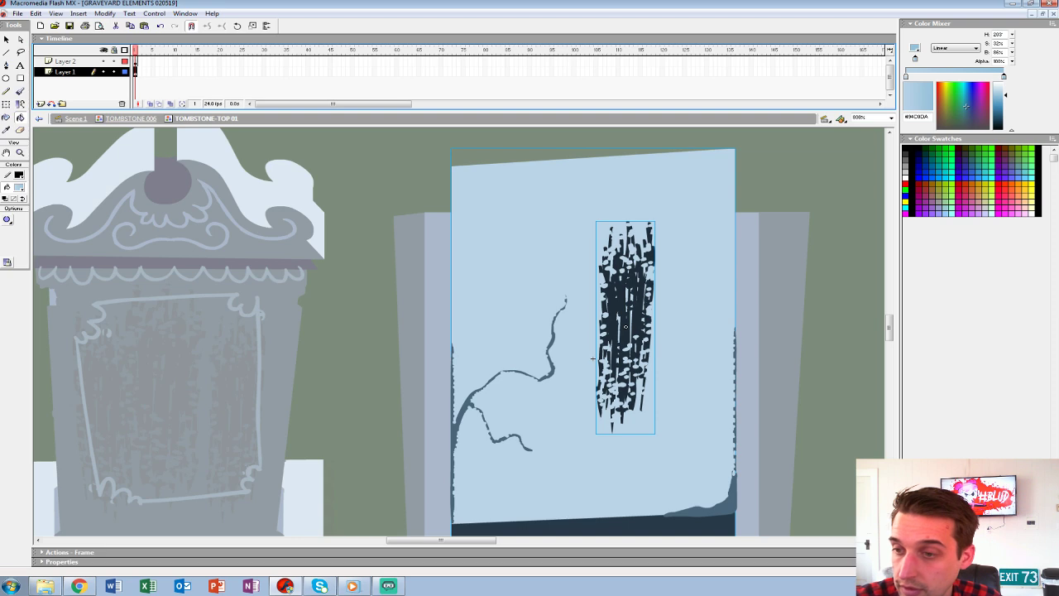
{"action": "key", "text": "ctrl+b"}
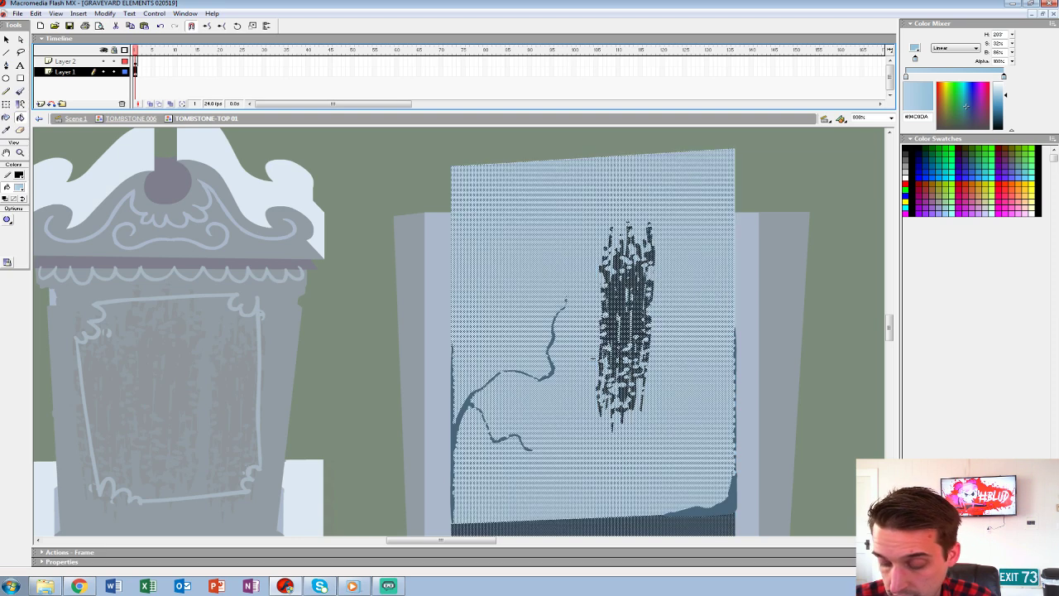
{"action": "key", "text": "ctrl+a"}
{"action": "key", "text": "v"}
{"action": "key", "text": "ctrl+shift+a"}
{"action": "key", "text": "k"}
{"action": "left_click_drag", "start_coordinate": [583, 496], "coordinate": [592, 357]}
{"action": "key", "text": "ctrl+z"}
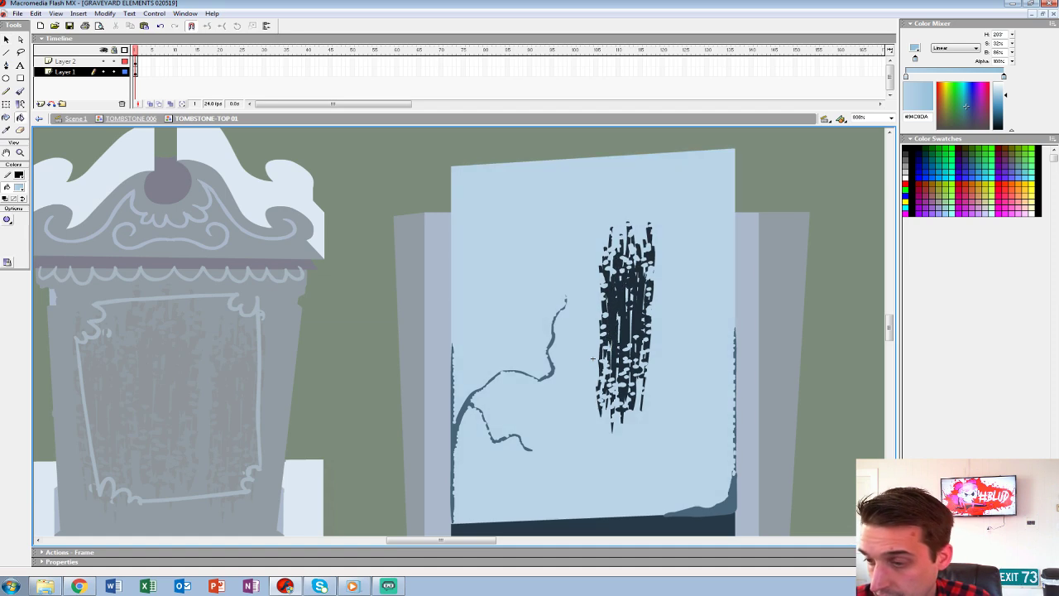
Undo the gradient fill attempt and the breaking apart of the slab and scratch texture.
{"action": "key", "text": "v"}
{"action": "key", "text": "ctrl+z"}
{"action": "key", "text": "ctrl+z"}
{"action": "key", "text": "ctrl+z"}
{"action": "key", "text": "ctrl+z"}
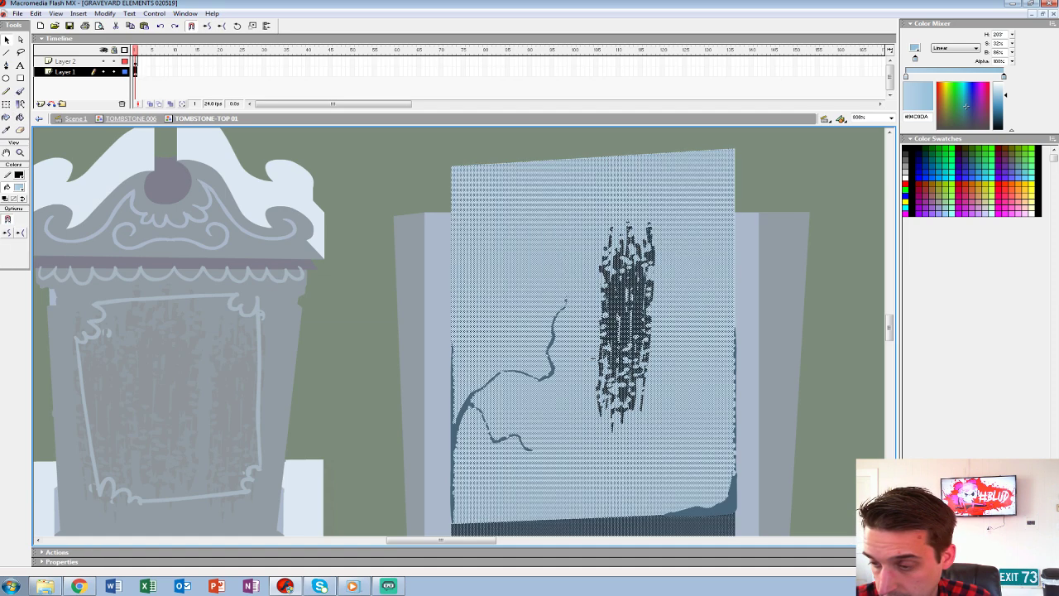
{"action": "key", "text": "ctrl+z"}
{"action": "key", "text": "ctrl+z"}
{"action": "key", "text": "ctrl+z"}
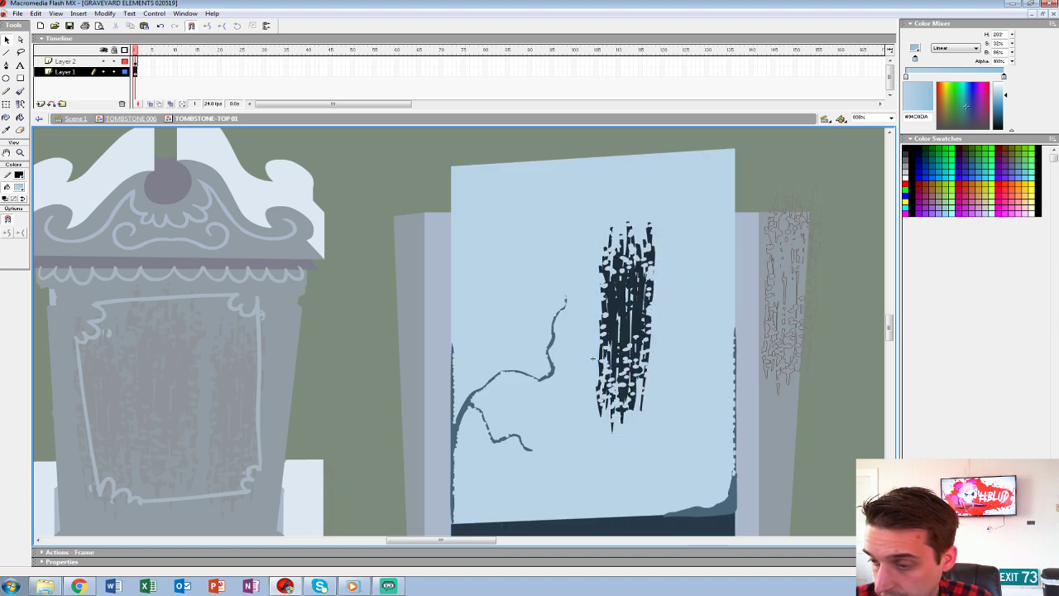
Move the scratch texture off the slab, ungroup the slab and fill it with the gradient, lighter above and darker towards the base.
{"action": "left_click", "coordinate": [592, 358]}
{"action": "key", "text": "ctrl+shift+g"}
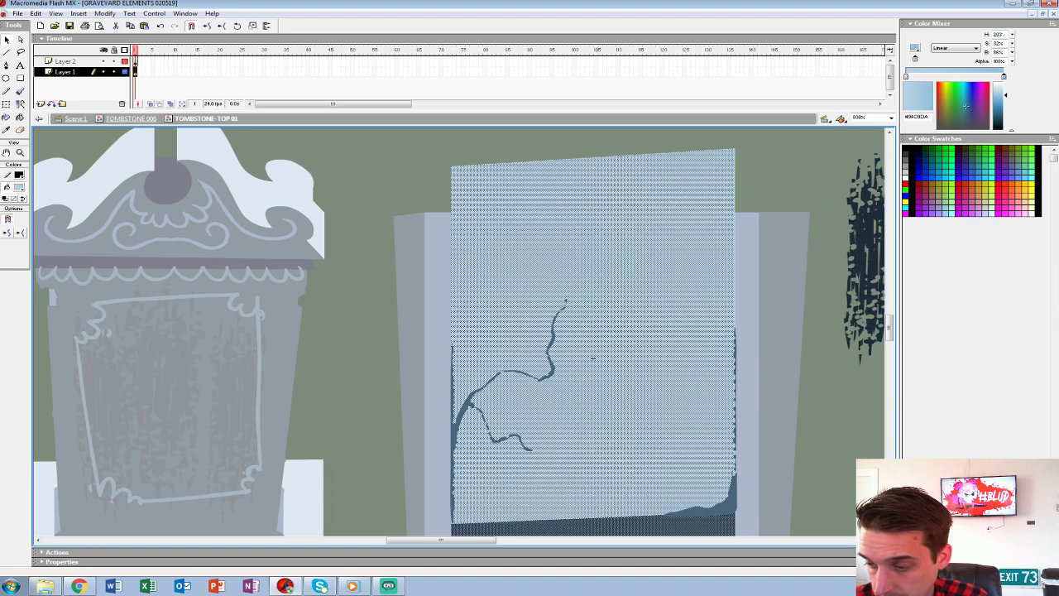
{"action": "key", "text": "Escape"}
{"action": "key", "text": "k"}
{"action": "left_click_drag", "start_coordinate": [607, 483], "coordinate": [636, 221]}
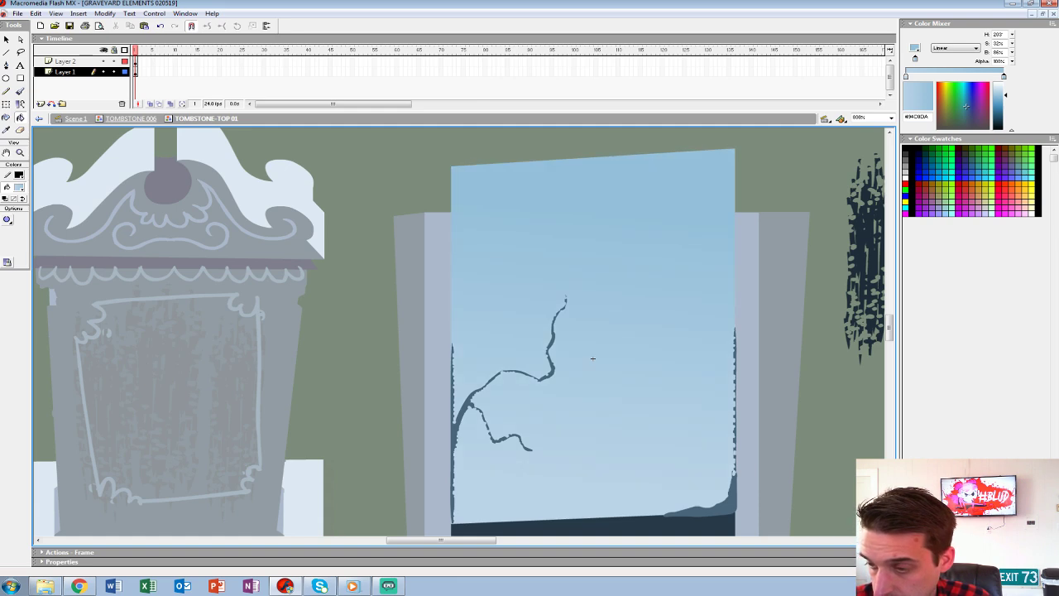
{"action": "left_click_drag", "start_coordinate": [656, 177], "coordinate": [607, 513]}
{"action": "scroll", "coordinate": [592, 358], "scroll_direction": "down", "scroll_amount": 2}
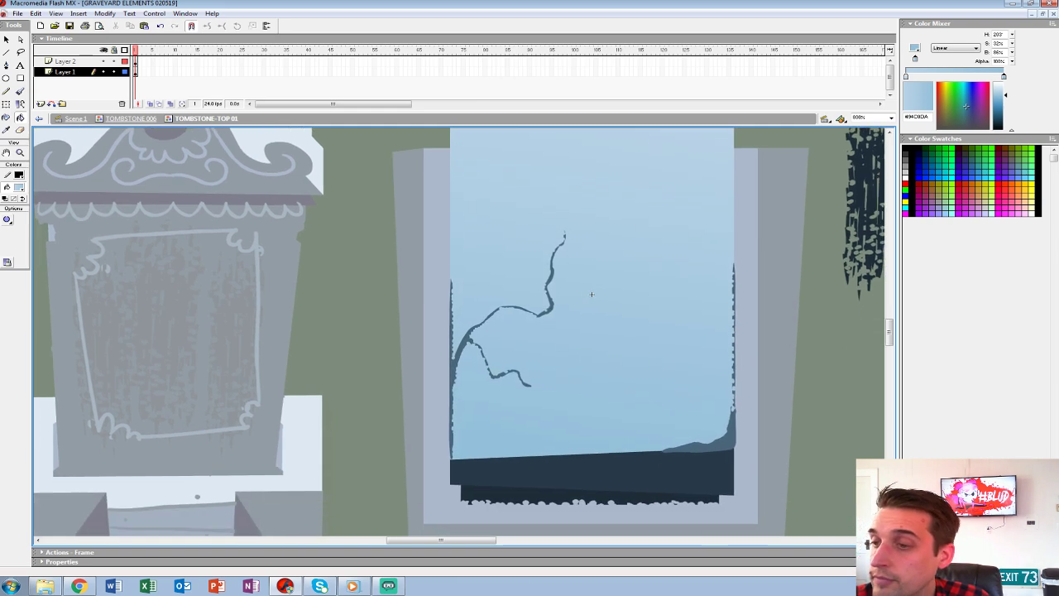
{"action": "left_click_drag", "start_coordinate": [637, 145], "coordinate": [594, 489]}
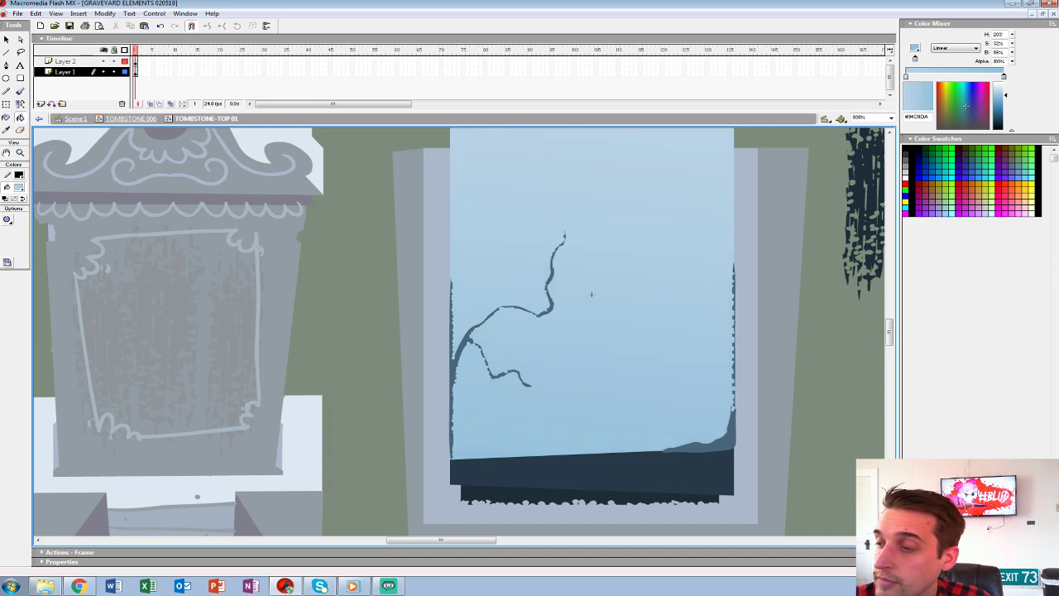
Put the scratch texture on its own layer between Layer 2 and Layer 1 and place it on the slab beside the crack.
{"action": "left_click_drag", "start_coordinate": [592, 294], "coordinate": [493, 380]}
{"action": "key", "text": "q"}
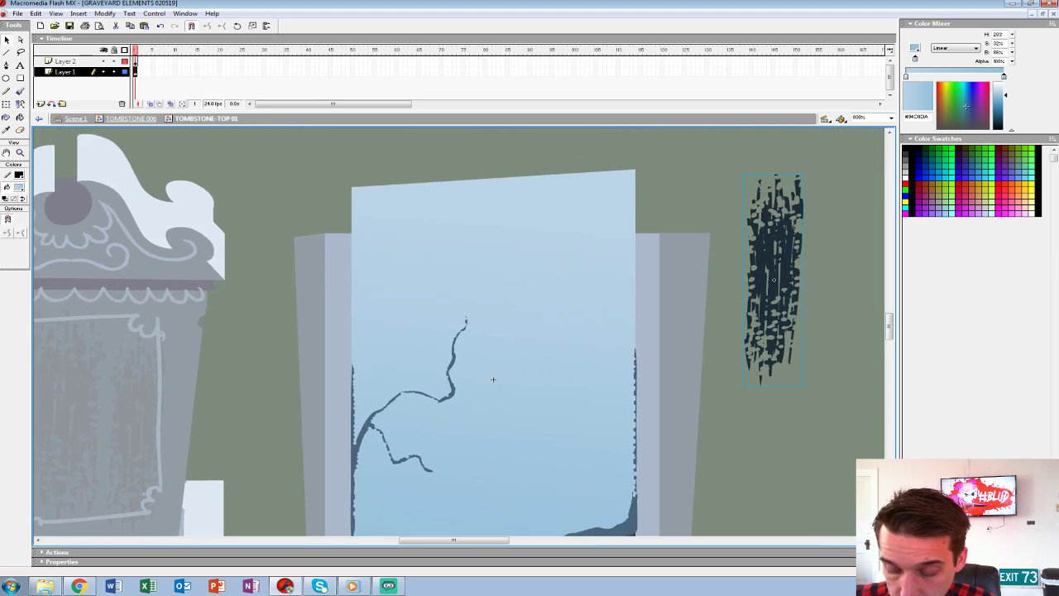
{"action": "key", "text": "ctrl+shift+d"}
{"action": "left_click_drag", "start_coordinate": [65, 72], "coordinate": [65, 88]}
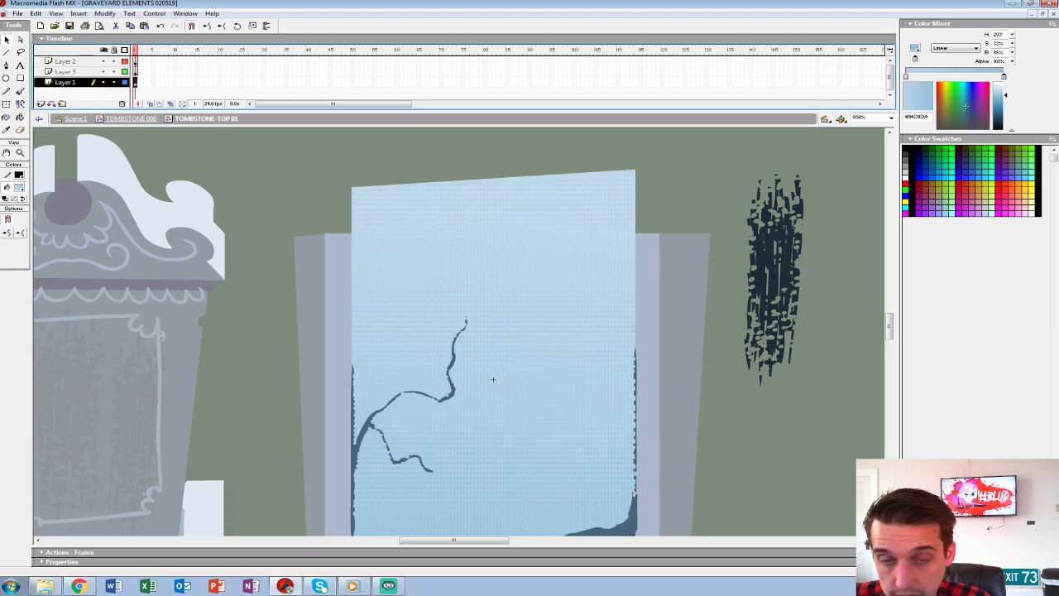
{"action": "left_click", "coordinate": [65, 72]}
{"action": "mouse_move", "coordinate": [774, 280]}
{"action": "left_mouse_down"}
{"action": "mouse_move", "coordinate": [625, 352]}
{"action": "mouse_move", "coordinate": [536, 351]}
{"action": "left_mouse_up"}
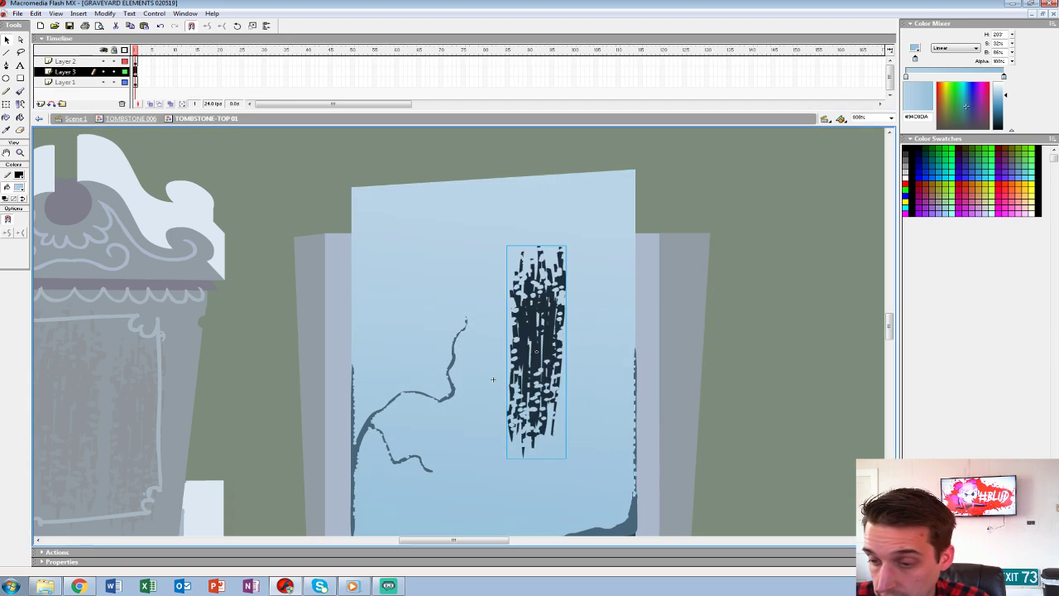
Recolour the scratch texture inside its group with a light blue sampled from the upper part of the slab.
{"action": "left_click", "coordinate": [18, 187]}
{"action": "left_click", "coordinate": [490, 263]}
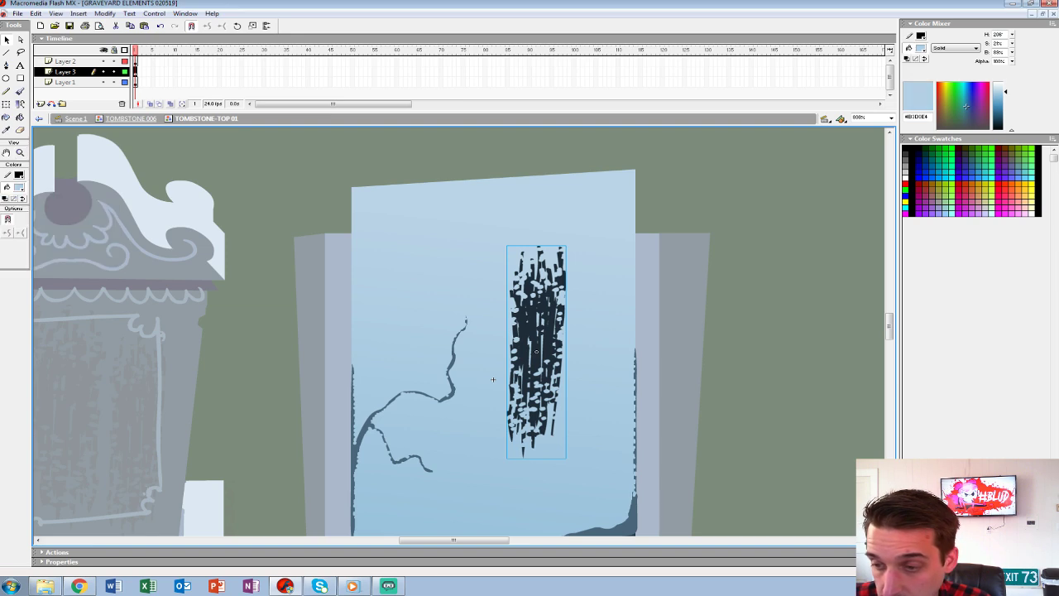
{"action": "key", "text": "ctrl+a"}
{"action": "key", "text": "k"}
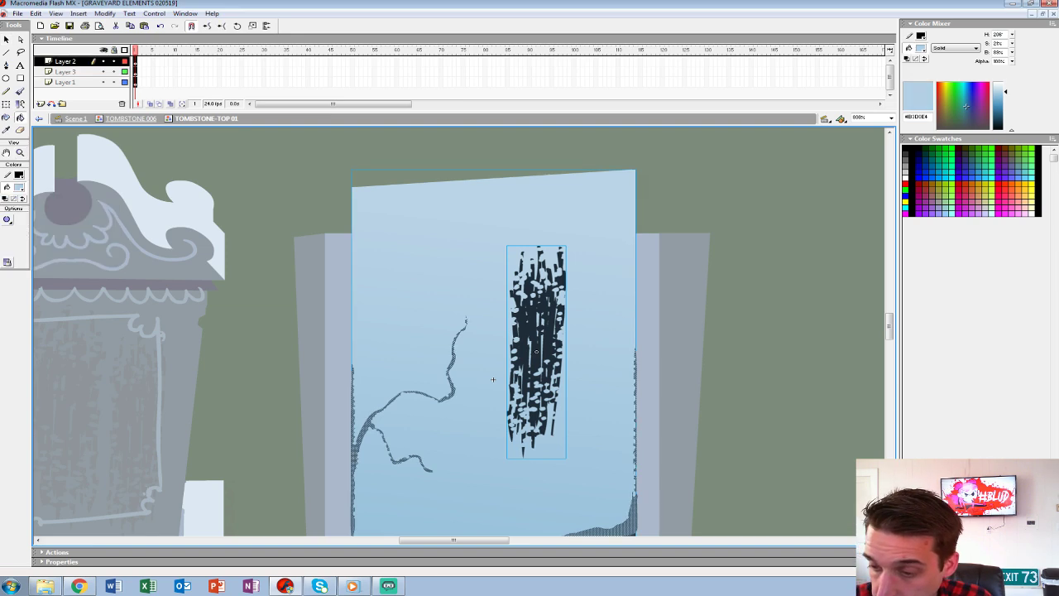
{"action": "key", "text": "v"}
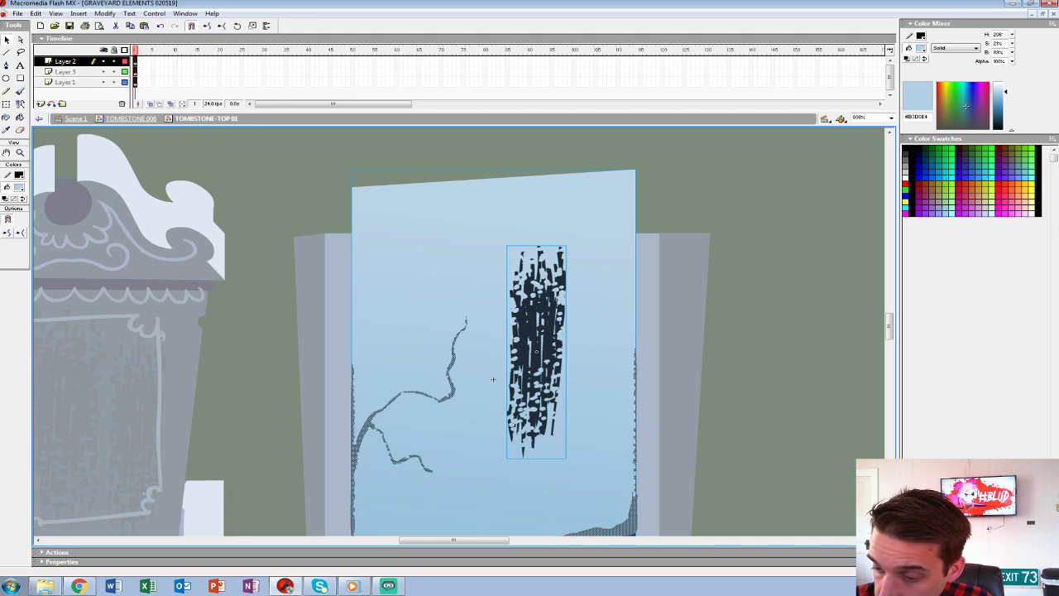
{"action": "left_click", "coordinate": [492, 379]}
{"action": "double_click", "coordinate": [529, 358]}
{"action": "key", "text": "k"}
{"action": "left_click", "coordinate": [530, 357]}
{"action": "key", "text": "v"}
{"action": "double_click", "coordinate": [492, 379]}
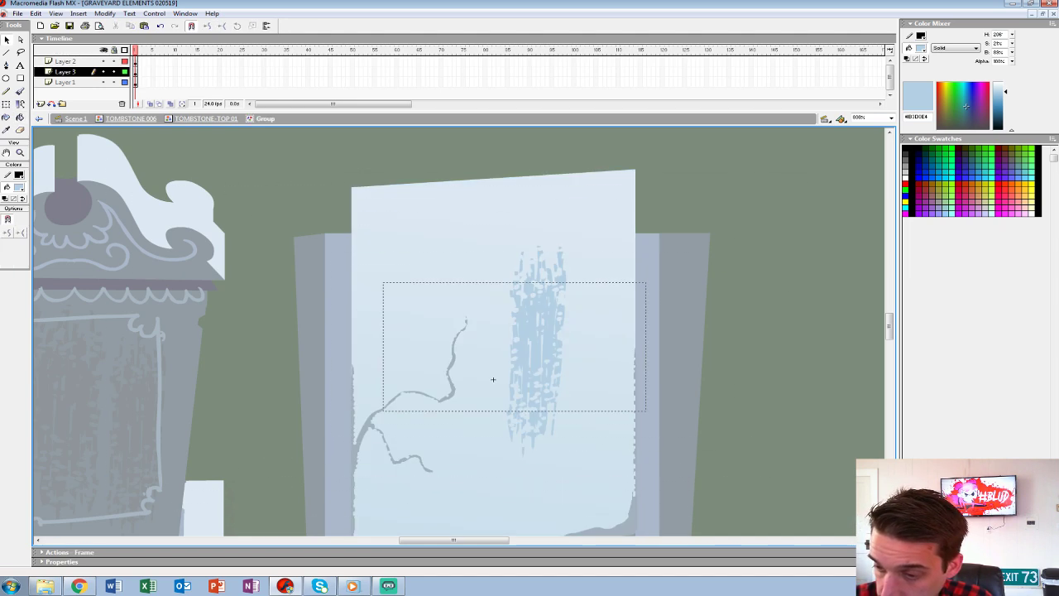
Spread duplicates of the light scratch texture across the slab and recolour the lower copy with a slightly darker blue sampled from the slab.
{"action": "left_click_drag", "start_coordinate": [534, 360], "coordinate": [493, 311]}
{"action": "key", "text": "ctrl+d"}
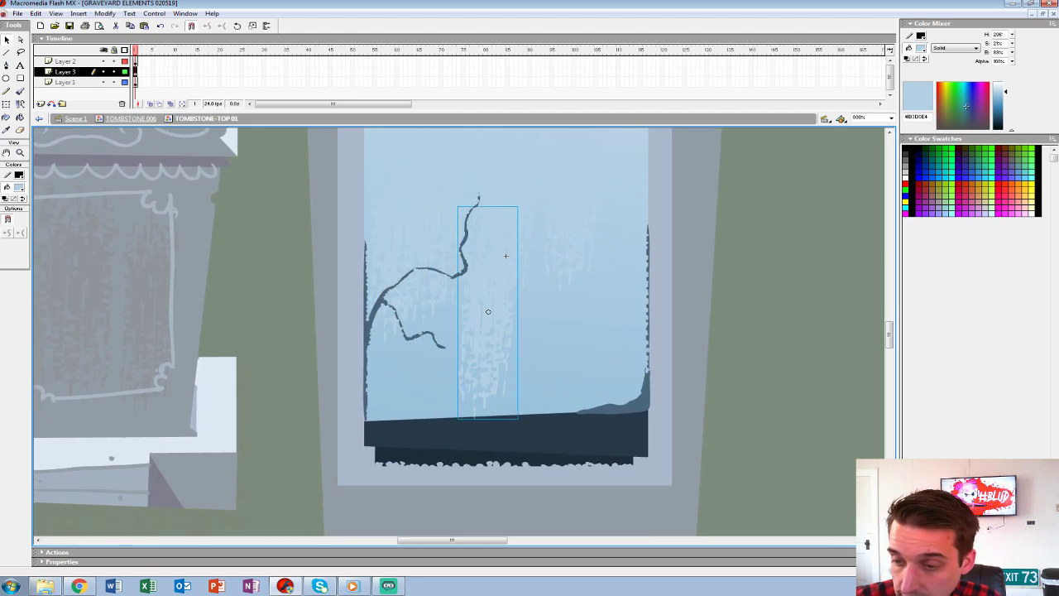
{"action": "left_click", "coordinate": [19, 187]}
{"action": "left_click", "coordinate": [550, 331]}
{"action": "left_click_drag", "start_coordinate": [147, 172], "coordinate": [792, 487]}
{"action": "double_click", "coordinate": [505, 256]}
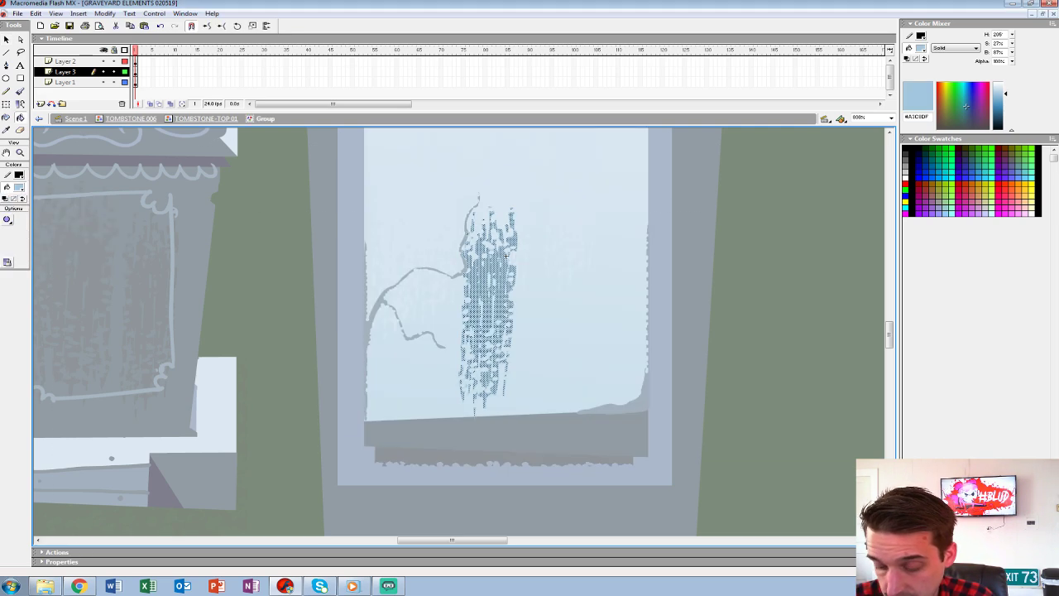
{"action": "double_click", "coordinate": [562, 308]}
Recolour the lower scratch copy inside its group with a deeper blue sampled from the lower part of the slab.
{"action": "left_click", "coordinate": [488, 311]}
{"action": "left_click", "coordinate": [19, 187]}
{"action": "left_click", "coordinate": [546, 364]}
{"action": "double_click", "coordinate": [505, 256]}
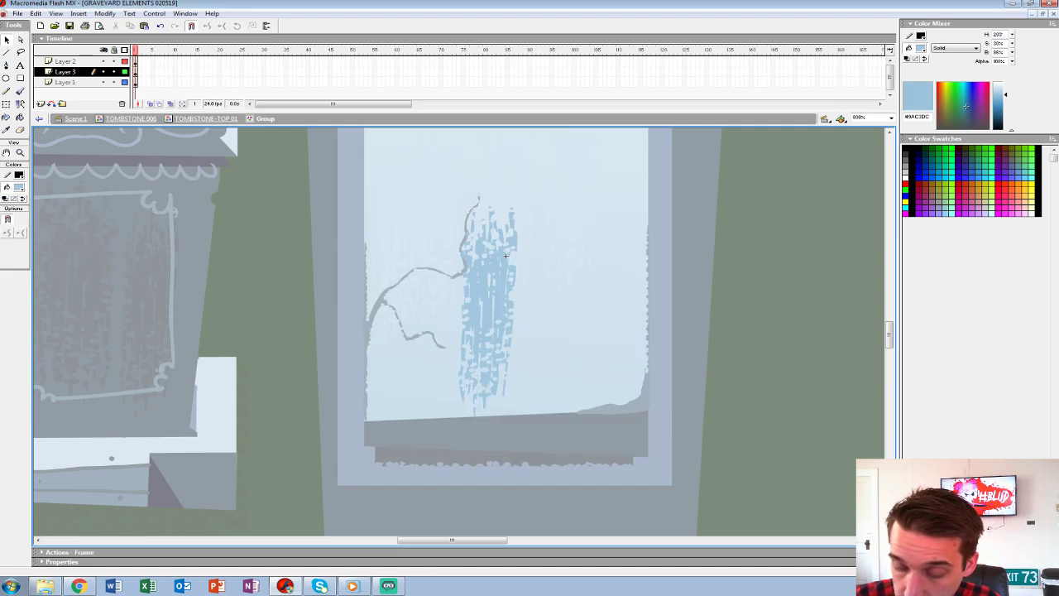
{"action": "left_click", "coordinate": [506, 255]}
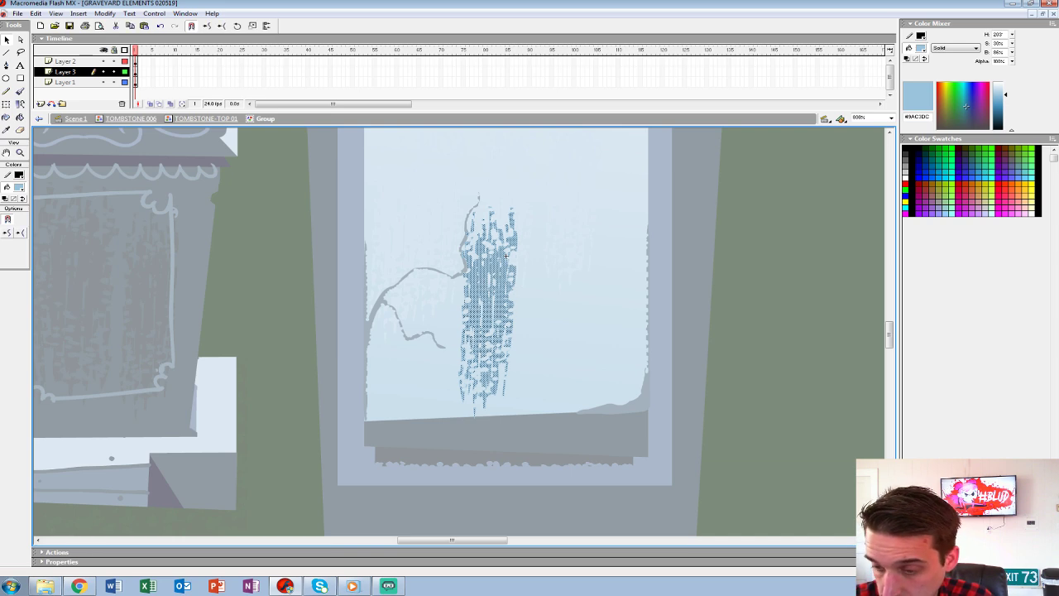
{"action": "key", "text": "k"}
{"action": "left_click", "coordinate": [505, 256]}
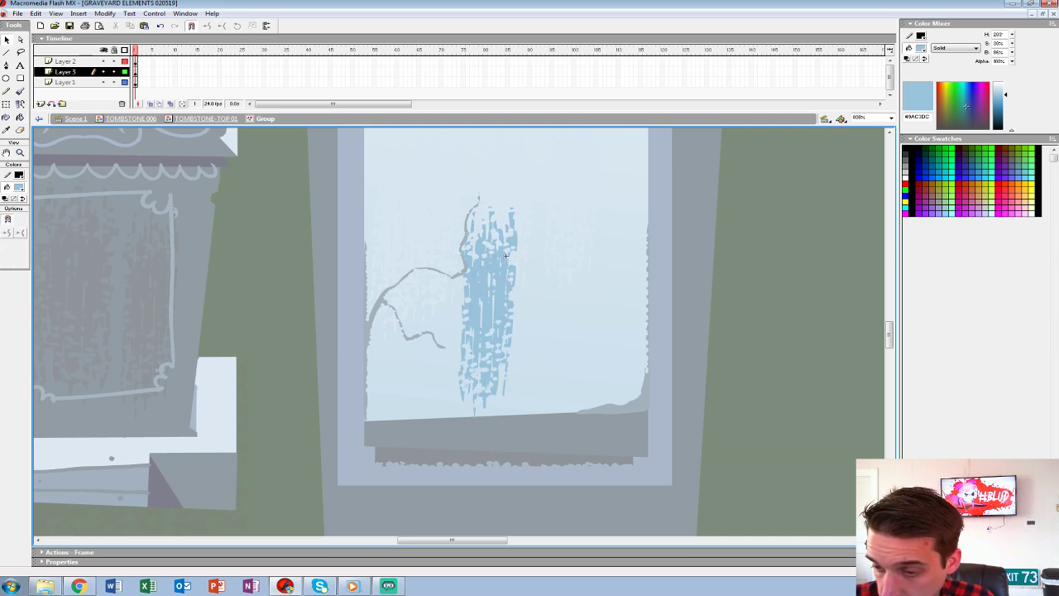
{"action": "double_click", "coordinate": [562, 331]}
Duplicate the deeper blue scratch texture and spread the copies across the slab's lower half and right side.
{"action": "left_click_drag", "start_coordinate": [489, 311], "coordinate": [494, 372]}
{"action": "key", "text": "ctrl+d"}
{"action": "key", "text": "ctrl+d"}
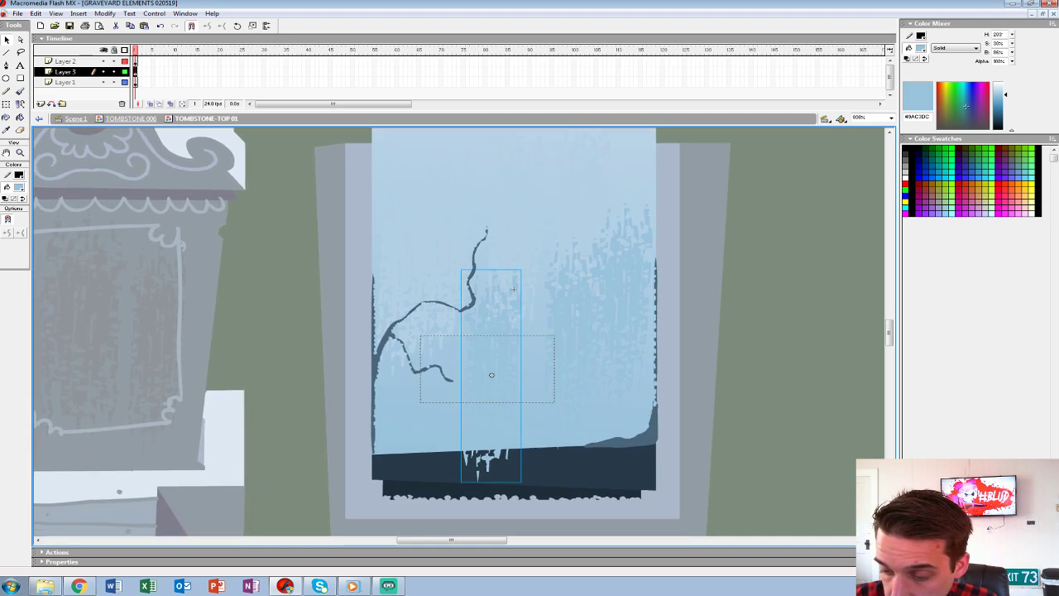
Delete the part of the lower scratch copy that hangs over the slab's dark base.
{"action": "double_click", "coordinate": [494, 372]}
{"action": "key", "text": "e"}
{"action": "left_click_drag", "start_coordinate": [456, 451], "coordinate": [531, 446]}
{"action": "key", "text": "ctrl+z"}
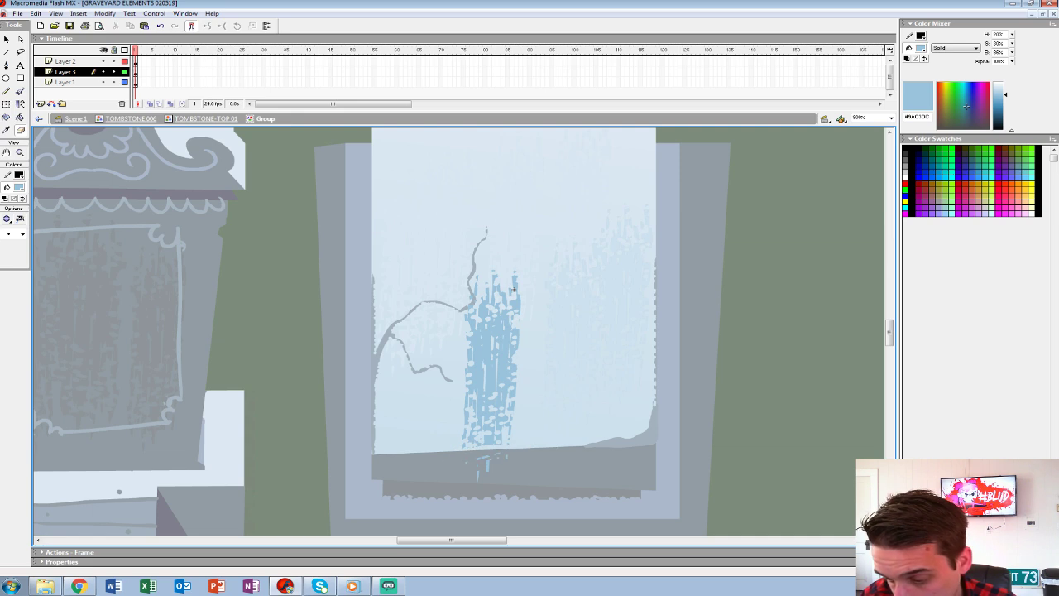
{"action": "key", "text": "v"}
{"action": "left_click_drag", "start_coordinate": [450, 453], "coordinate": [526, 477]}
{"action": "key", "text": "Delete"}
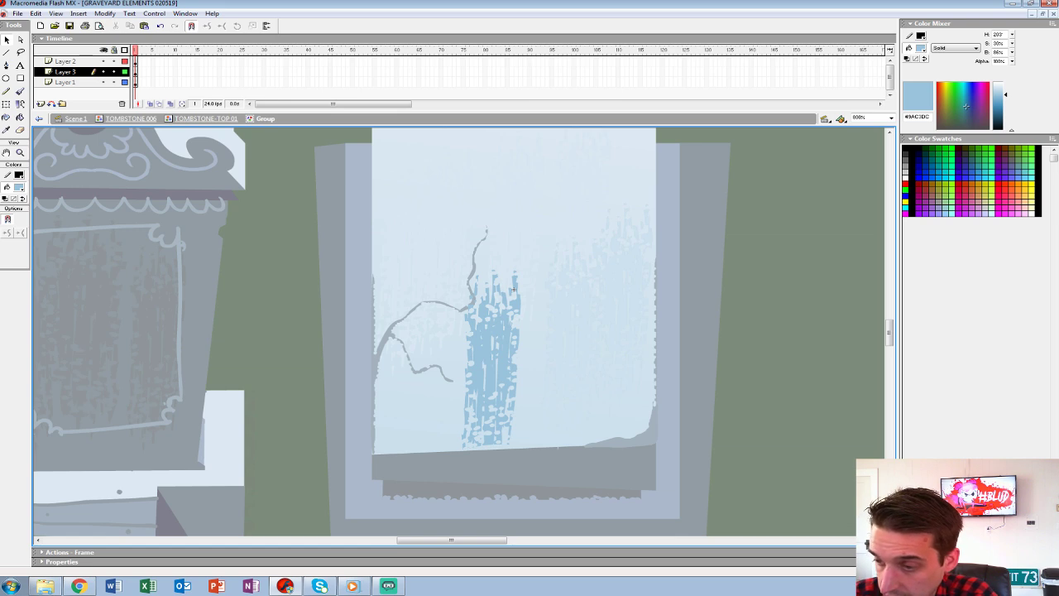
{"action": "double_click", "coordinate": [513, 289]}
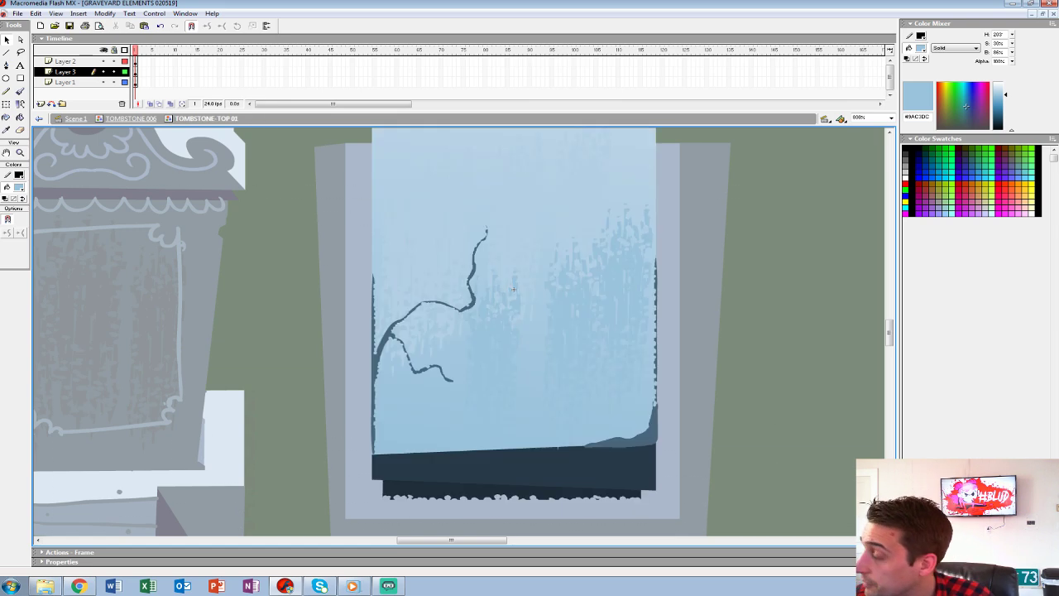
Lock Layer 3 and Layer 1 and paint a chipped upper-left slab corner on Layer 2 in the crack's dark blue.
{"action": "left_click_drag", "start_coordinate": [513, 289], "coordinate": [528, 355]}
{"action": "key", "text": "ctrl+a"}
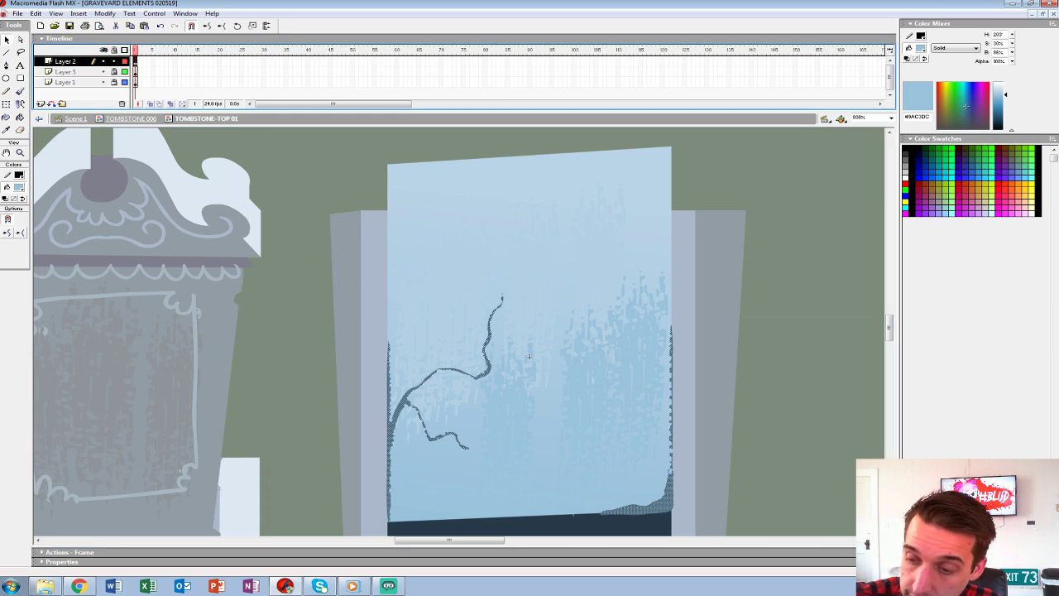
{"action": "left_click", "coordinate": [298, 273]}
{"action": "key", "text": "b"}
{"action": "left_click", "coordinate": [18, 187]}
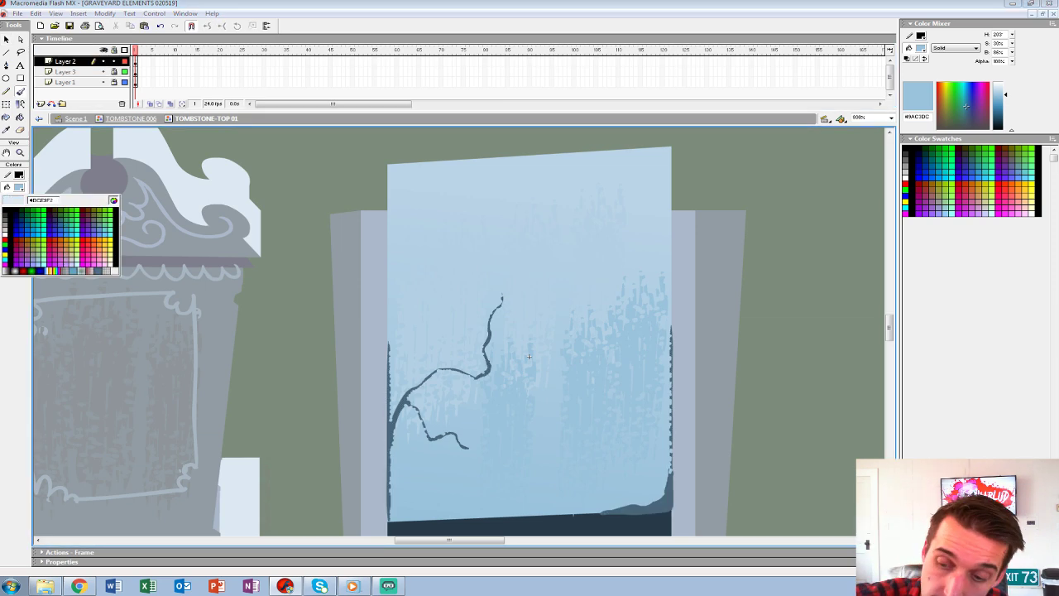
{"action": "left_click", "coordinate": [395, 416]}
{"action": "key", "text": "n"}
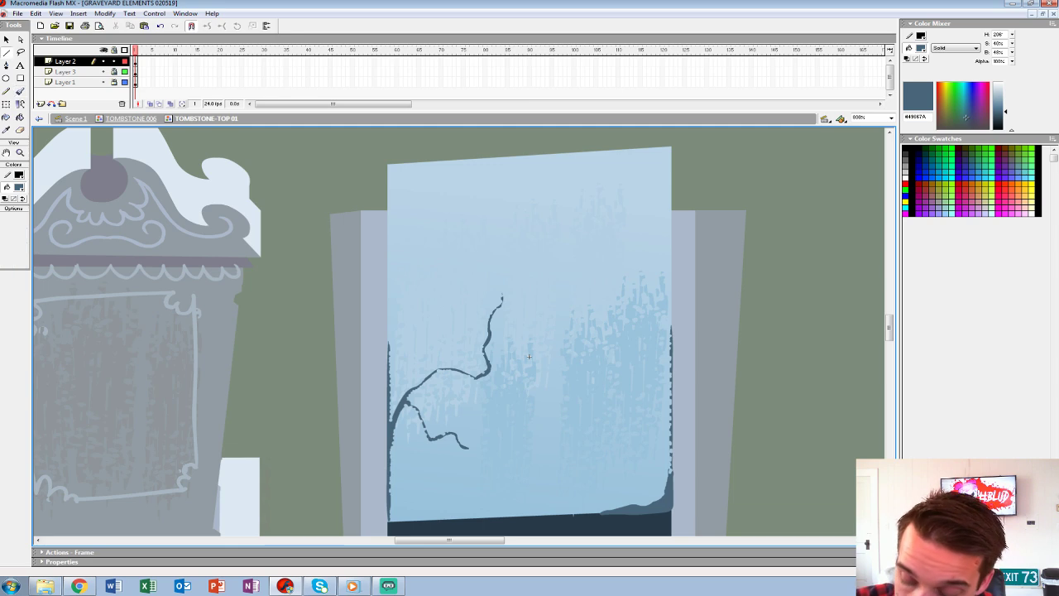
{"action": "key", "text": "b"}
{"action": "mouse_move", "coordinate": [389, 261]}
{"action": "left_mouse_down"}
{"action": "mouse_move", "coordinate": [389, 181]}
{"action": "mouse_move", "coordinate": [428, 163]}
{"action": "mouse_move", "coordinate": [389, 166]}
{"action": "mouse_move", "coordinate": [389, 185]}
{"action": "left_mouse_up"}
{"action": "key", "text": "k"}
{"action": "left_click", "coordinate": [398, 171]}
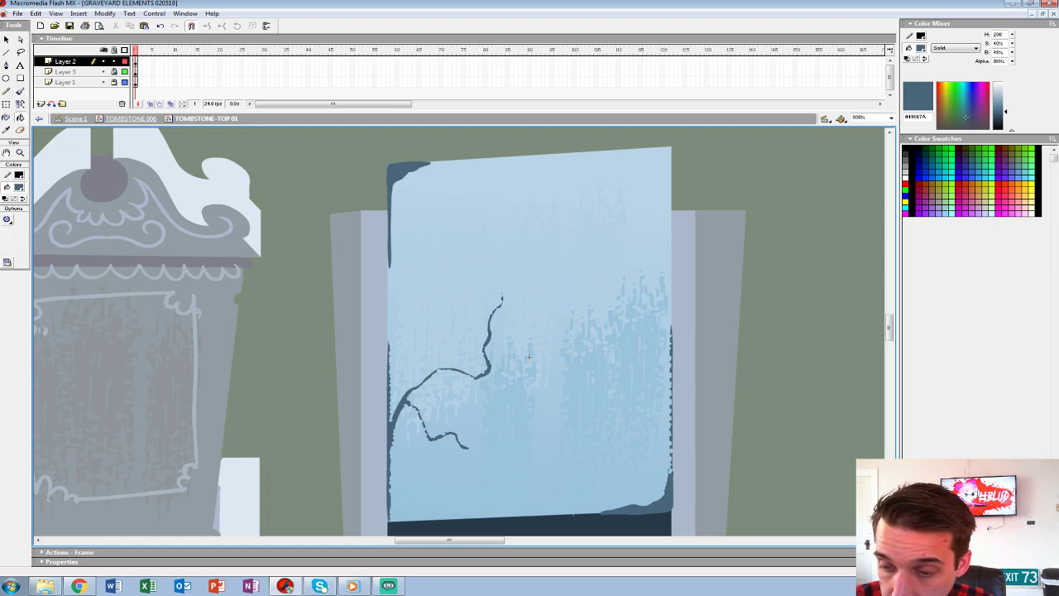
Paint a dark blue worn strip down the slab's entire left edge, fill its gaps and roughen its inner side with the Eraser.
{"action": "left_click_drag", "start_coordinate": [528, 357], "coordinate": [557, 322]}
{"action": "key", "text": "b"}
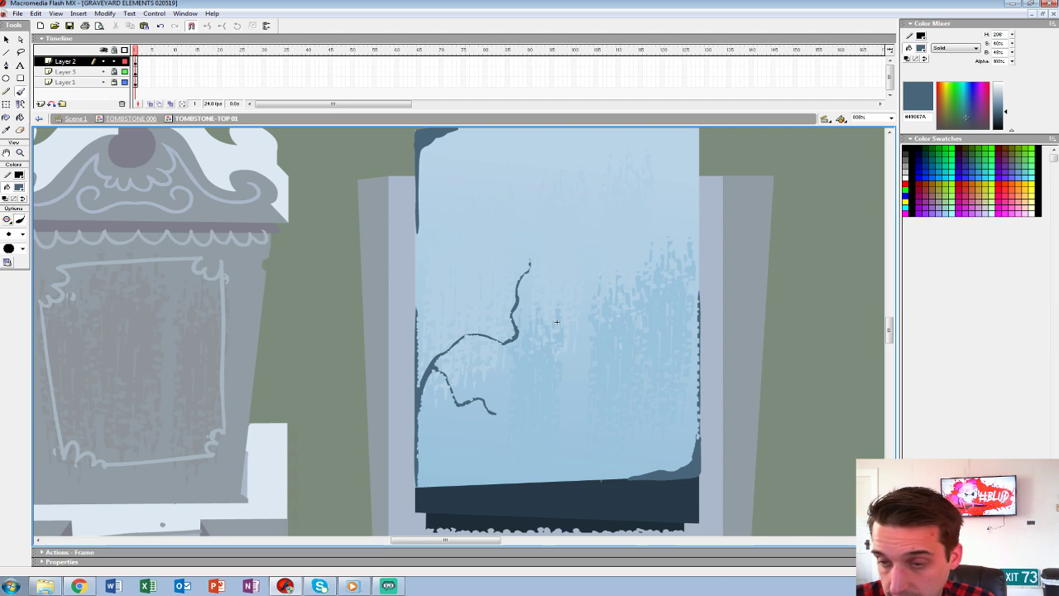
{"action": "mouse_move", "coordinate": [422, 147]}
{"action": "left_mouse_down"}
{"action": "mouse_move", "coordinate": [422, 488]}
{"action": "mouse_move", "coordinate": [419, 153]}
{"action": "left_mouse_up"}
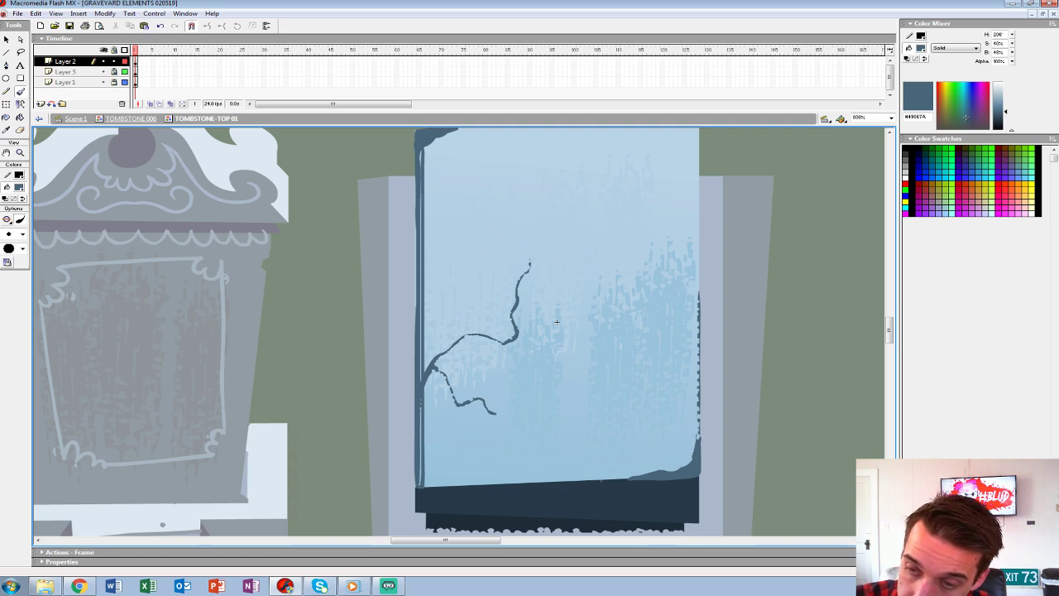
{"action": "key", "text": "k"}
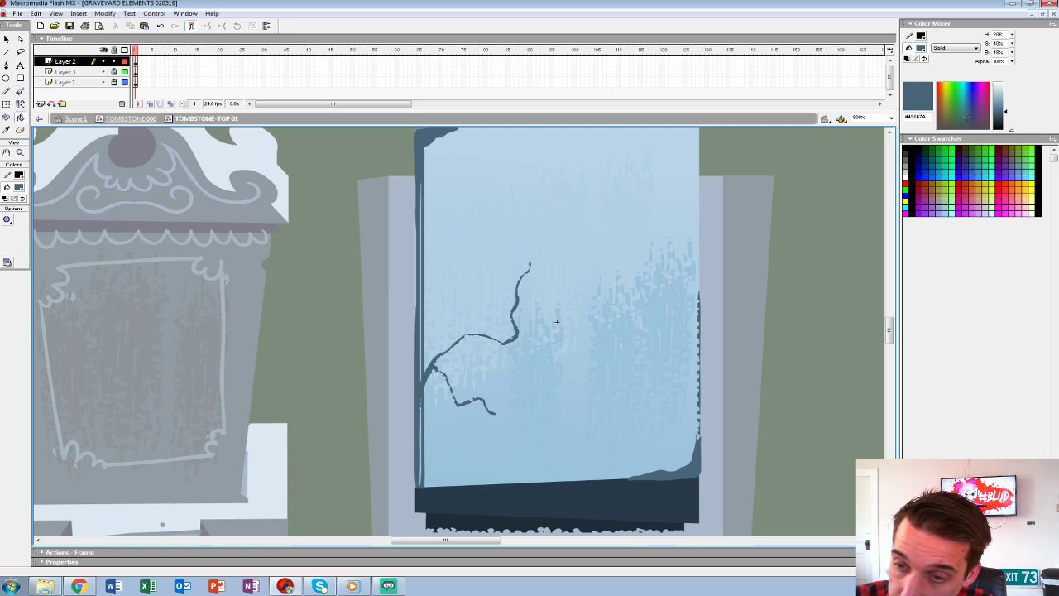
{"action": "key", "text": "b"}
{"action": "key", "text": "k"}
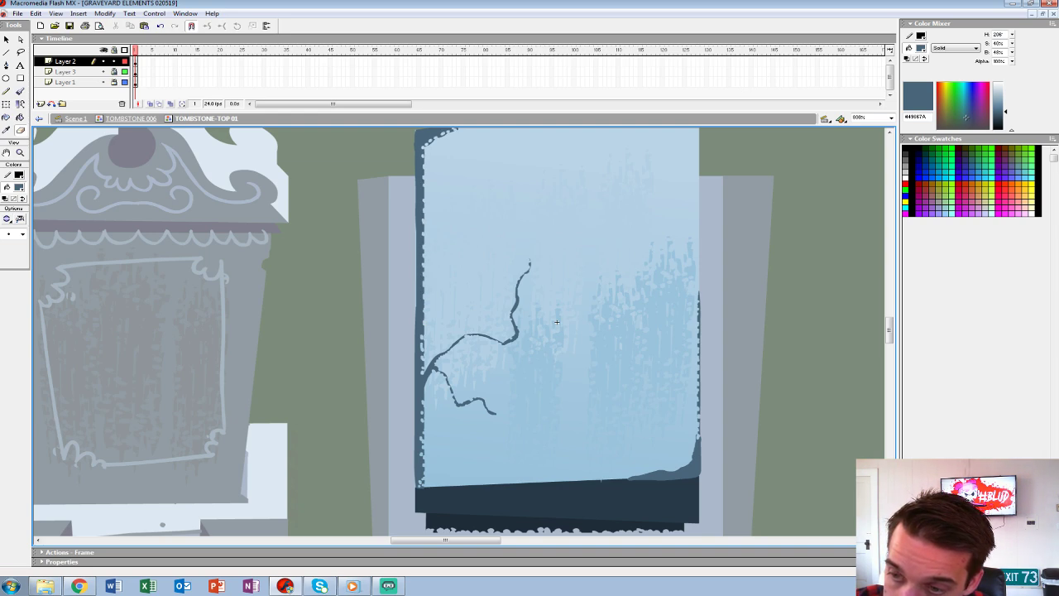
Paint a winding, branching crack from the slab's top edge down towards the right side and roughen its outlines with the Eraser.
{"action": "left_click_drag", "start_coordinate": [557, 322], "coordinate": [486, 416]}
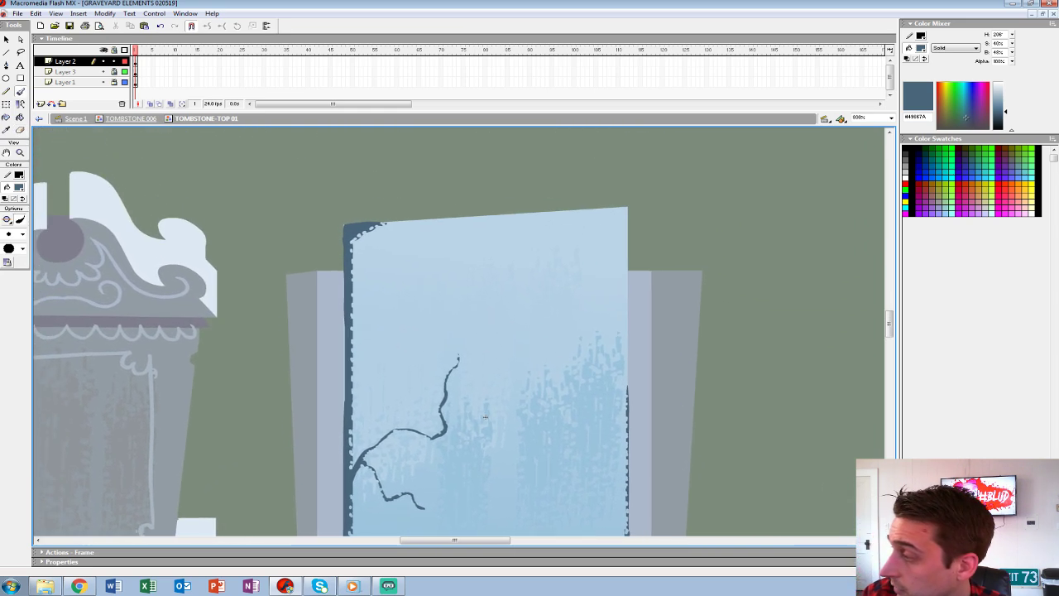
{"action": "mouse_move", "coordinate": [410, 222]}
{"action": "left_mouse_down"}
{"action": "mouse_move", "coordinate": [511, 220]}
{"action": "mouse_move", "coordinate": [531, 257]}
{"action": "mouse_move", "coordinate": [560, 263]}
{"action": "mouse_move", "coordinate": [530, 327]}
{"action": "mouse_move", "coordinate": [535, 336]}
{"action": "mouse_move", "coordinate": [568, 330]}
{"action": "mouse_move", "coordinate": [577, 353]}
{"action": "mouse_move", "coordinate": [569, 418]}
{"action": "left_mouse_up"}
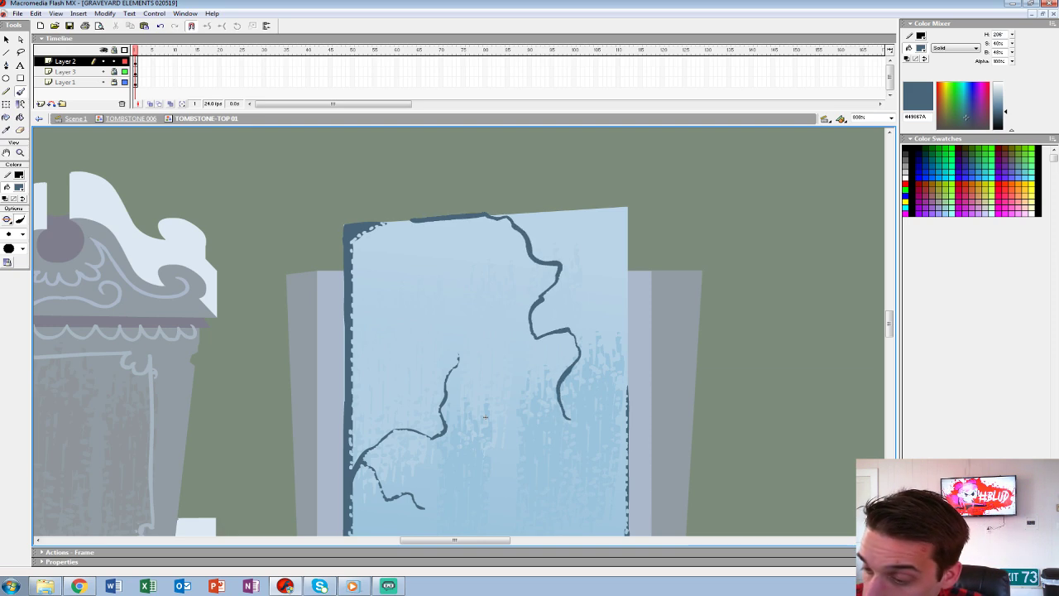
{"action": "mouse_move", "coordinate": [524, 243]}
{"action": "left_mouse_down"}
{"action": "mouse_move", "coordinate": [478, 274]}
{"action": "mouse_move", "coordinate": [480, 328]}
{"action": "left_mouse_up"}
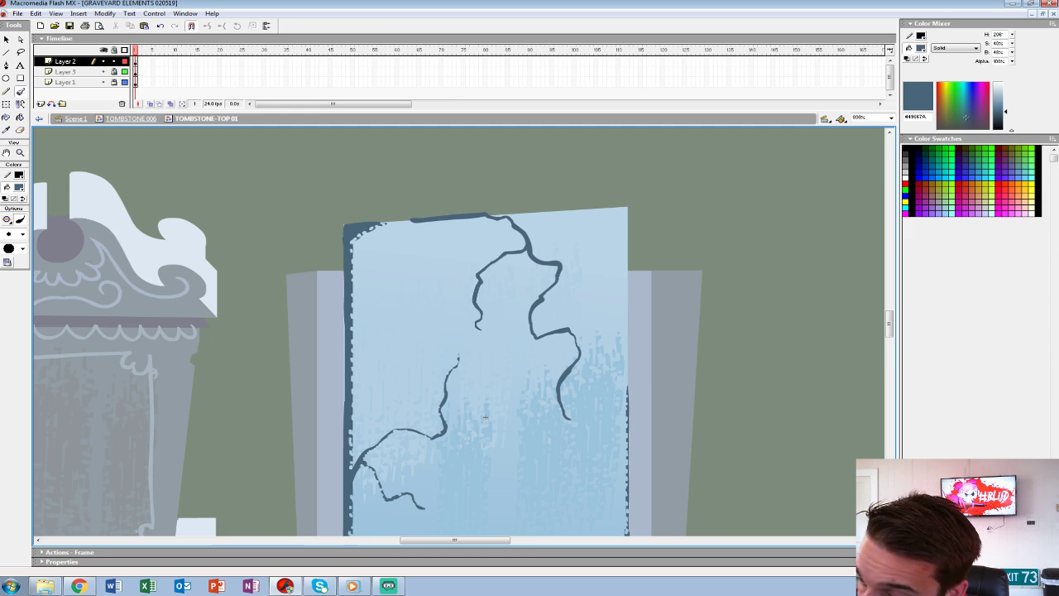
{"action": "key", "text": "e"}
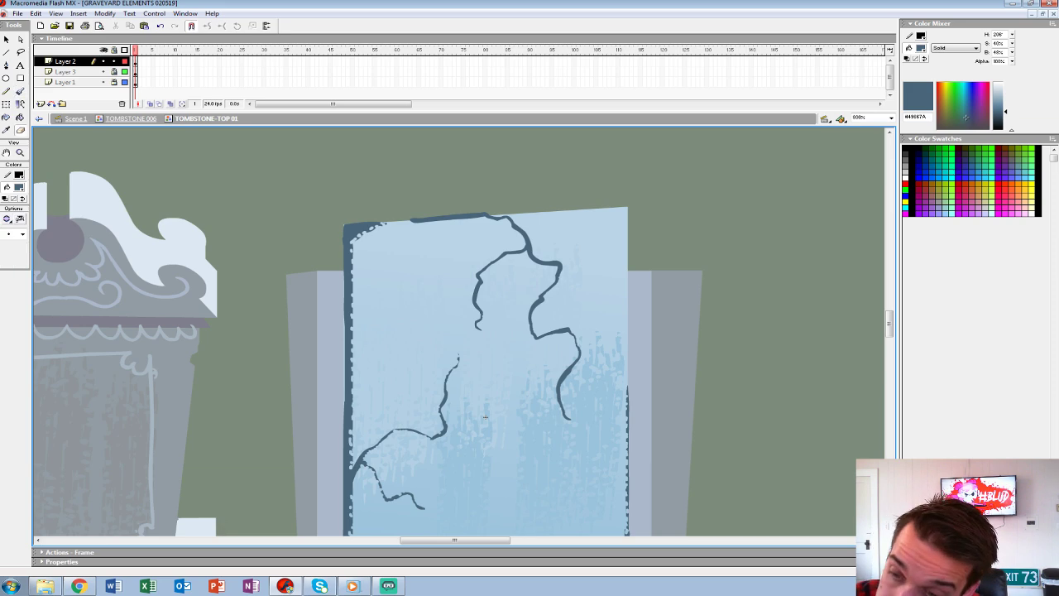
{"action": "left_click_drag", "start_coordinate": [410, 217], "coordinate": [505, 211]}
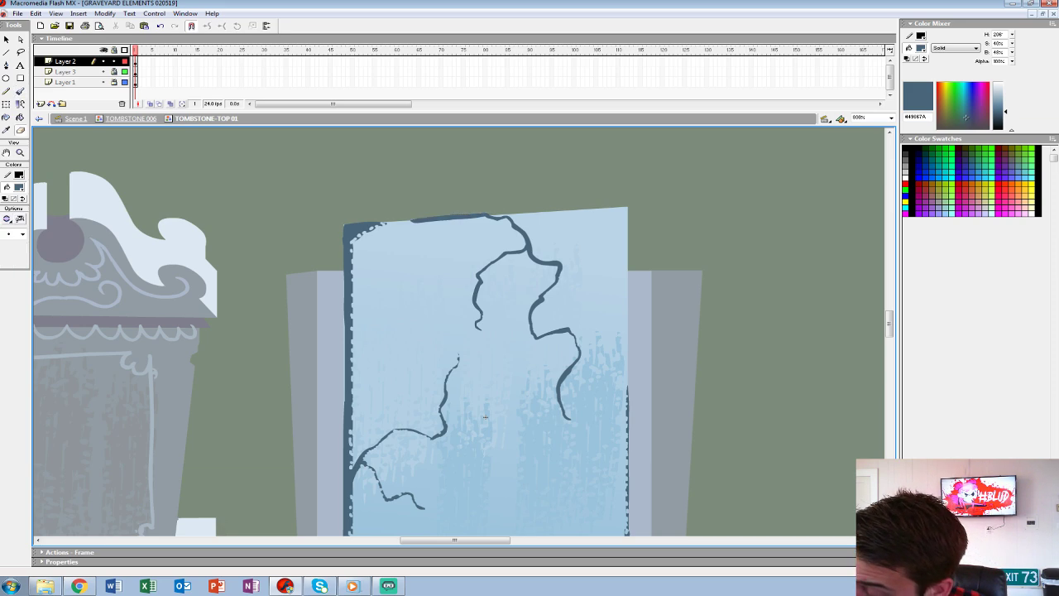
{"action": "left_click_drag", "start_coordinate": [434, 221], "coordinate": [443, 220]}
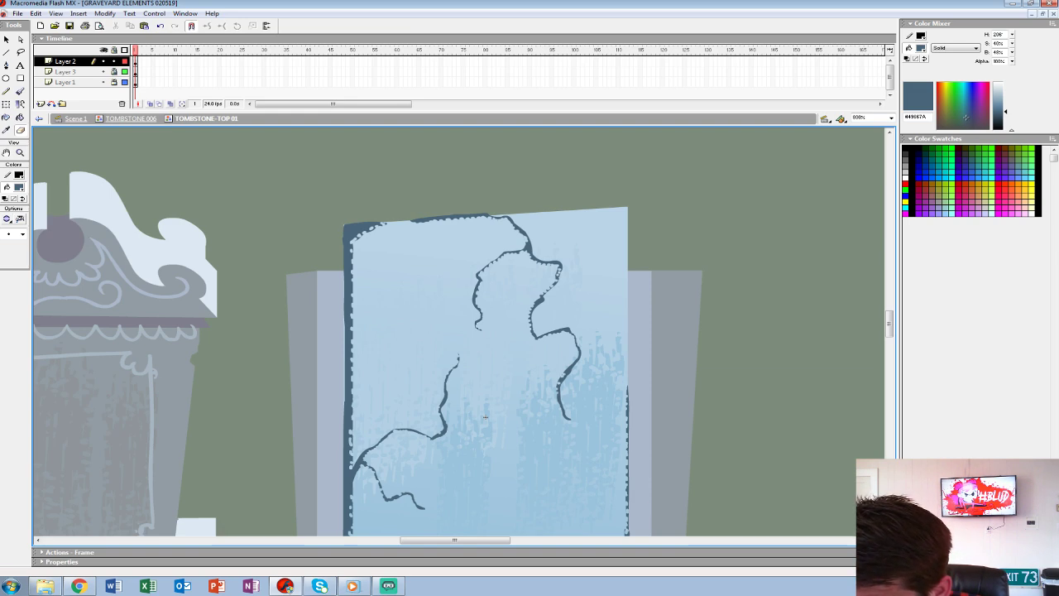
Roughen the lower-right chip with the Eraser and add a filled, ragged dark blue chip at the slab's upper-right corner.
{"action": "left_click_drag", "start_coordinate": [484, 417], "coordinate": [544, 270]}
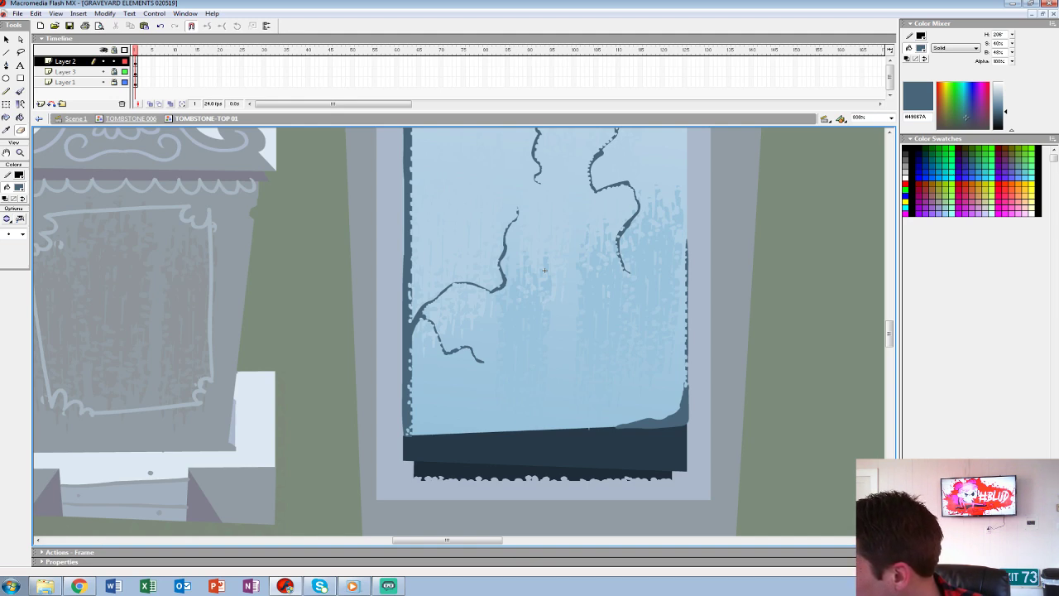
{"action": "left_click_drag", "start_coordinate": [612, 427], "coordinate": [695, 425]}
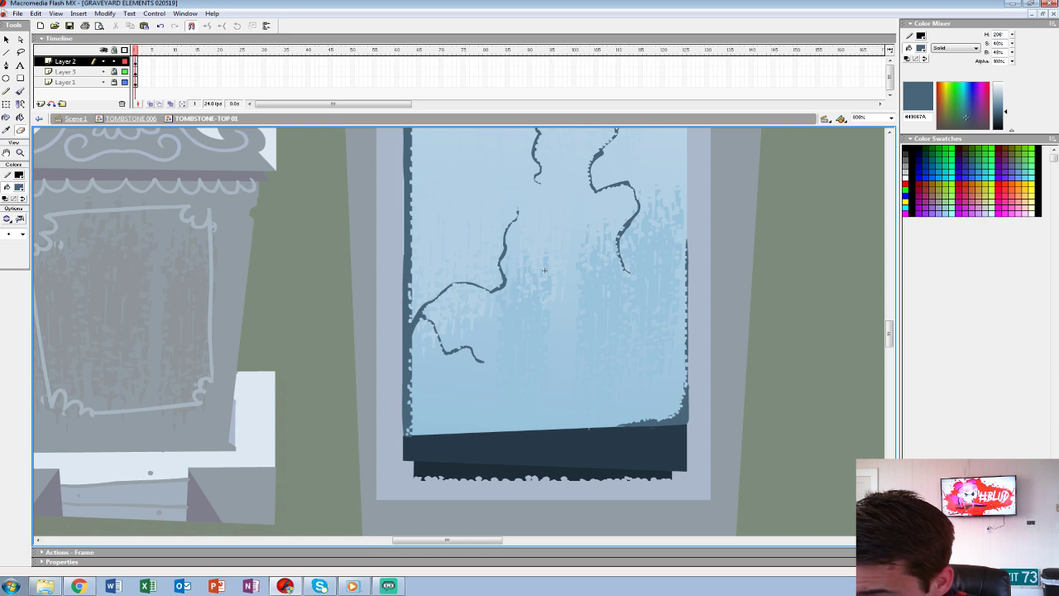
{"action": "left_click_drag", "start_coordinate": [544, 269], "coordinate": [529, 427]}
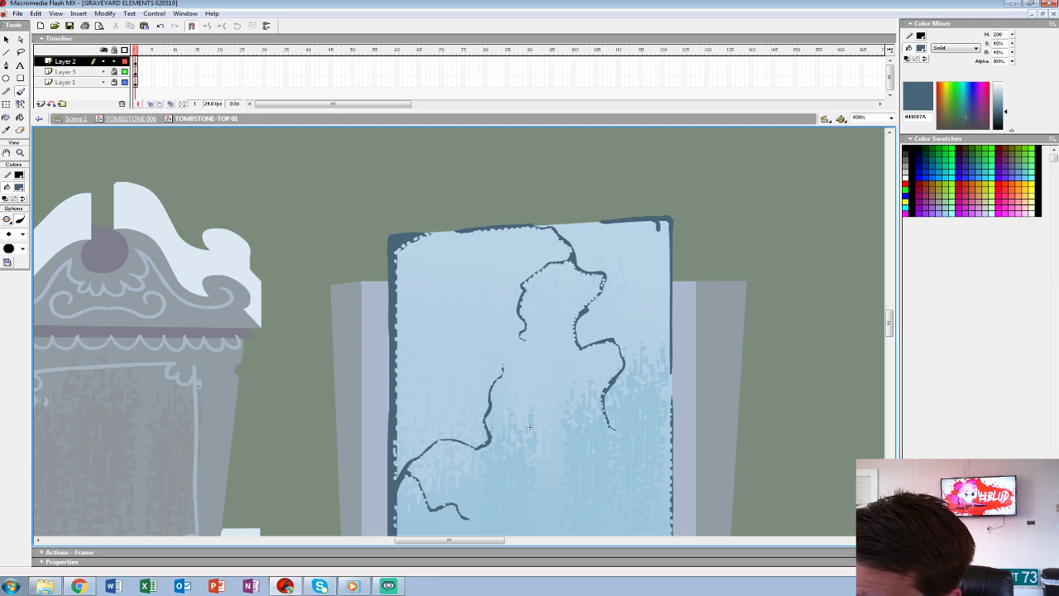
{"action": "left_click_drag", "start_coordinate": [664, 242], "coordinate": [670, 264]}
{"action": "key", "text": "k"}
{"action": "left_click", "coordinate": [665, 232]}
{"action": "key", "text": "k"}
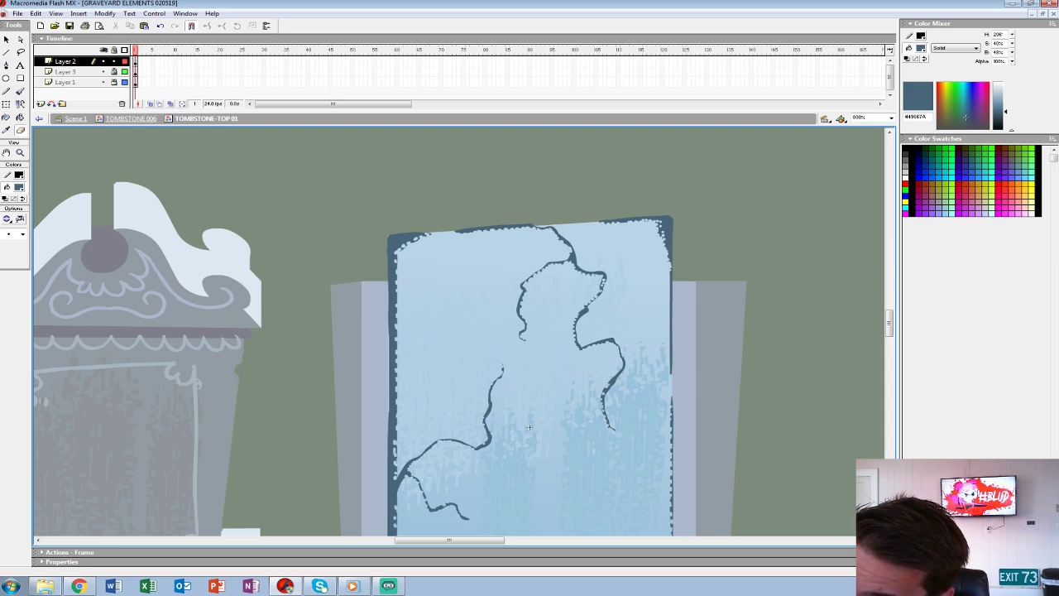
Paint a forked crack rising from the slab's bottom edge near the middle and roughen it with the Eraser.
{"action": "left_click_drag", "start_coordinate": [529, 426], "coordinate": [531, 374]}
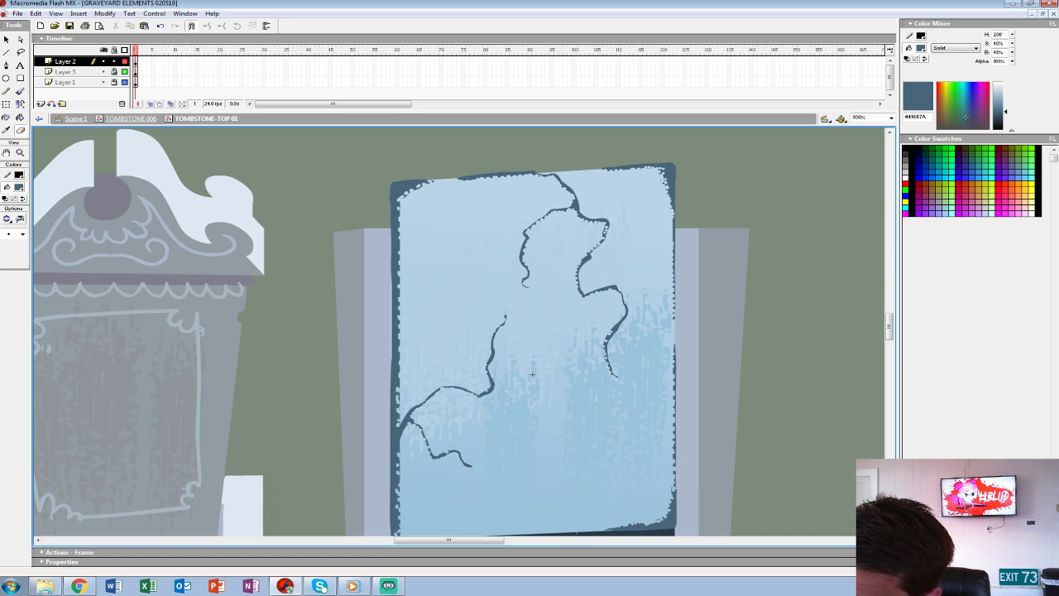
{"action": "left_click_drag", "start_coordinate": [532, 374], "coordinate": [563, 293]}
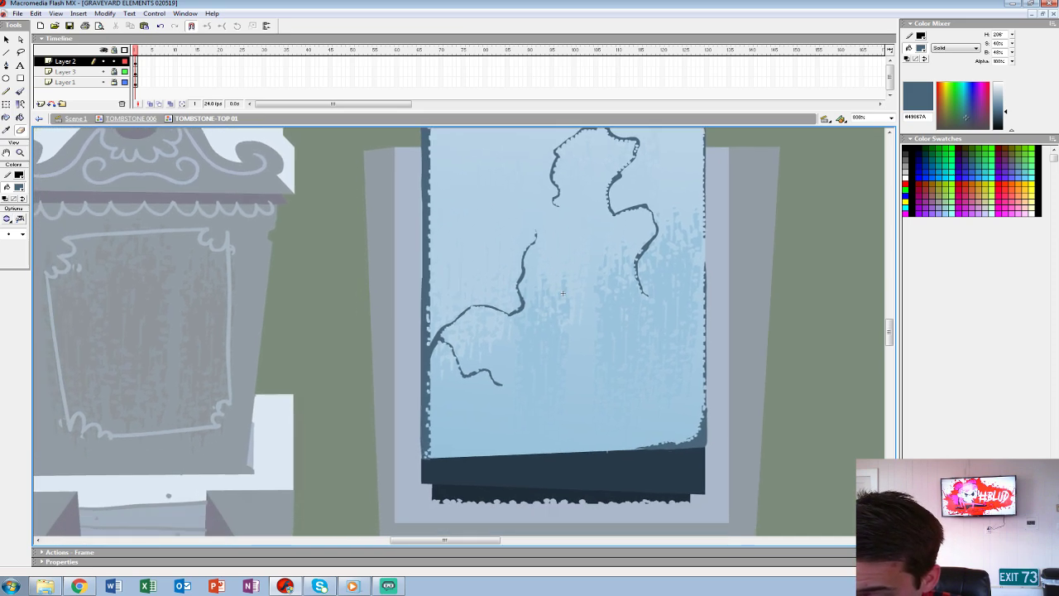
{"action": "key", "text": "b"}
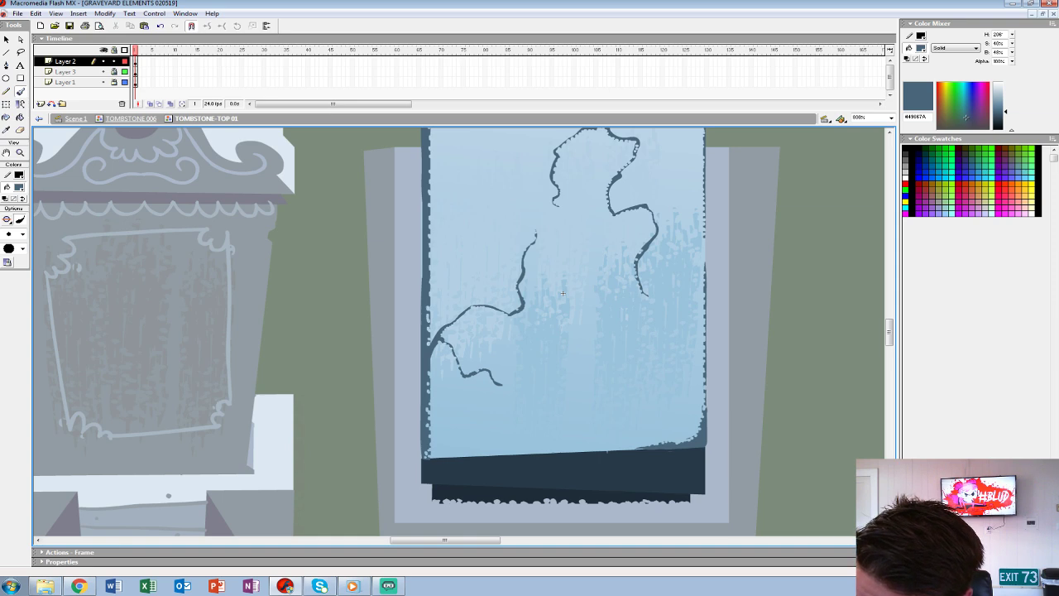
{"action": "mouse_move", "coordinate": [486, 456]}
{"action": "left_mouse_down"}
{"action": "mouse_move", "coordinate": [569, 417]}
{"action": "mouse_move", "coordinate": [560, 397]}
{"action": "mouse_move", "coordinate": [570, 370]}
{"action": "left_mouse_up"}
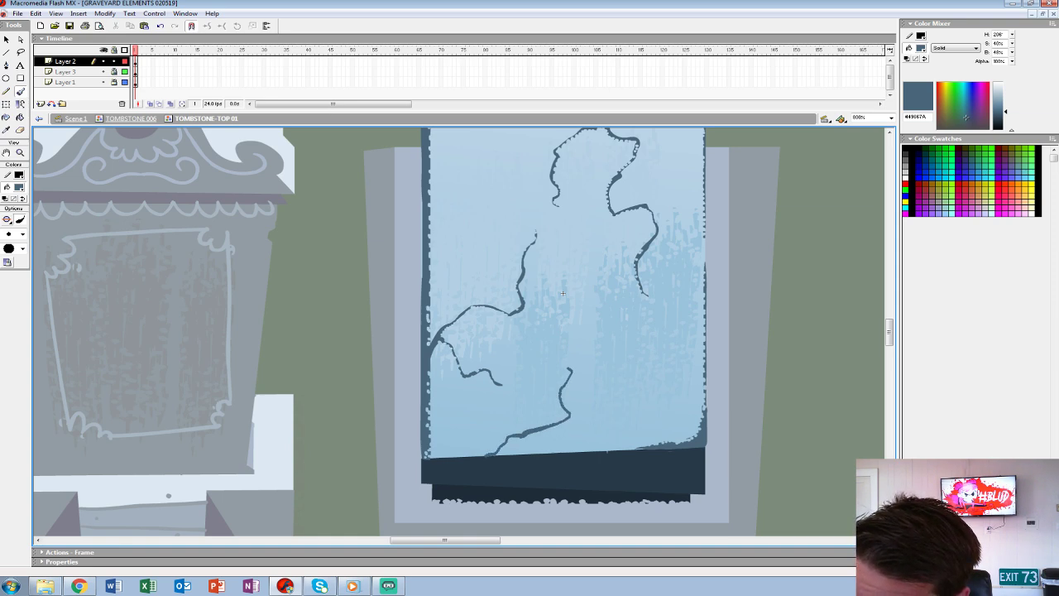
{"action": "left_click_drag", "start_coordinate": [571, 416], "coordinate": [585, 383]}
{"action": "key", "text": "e"}
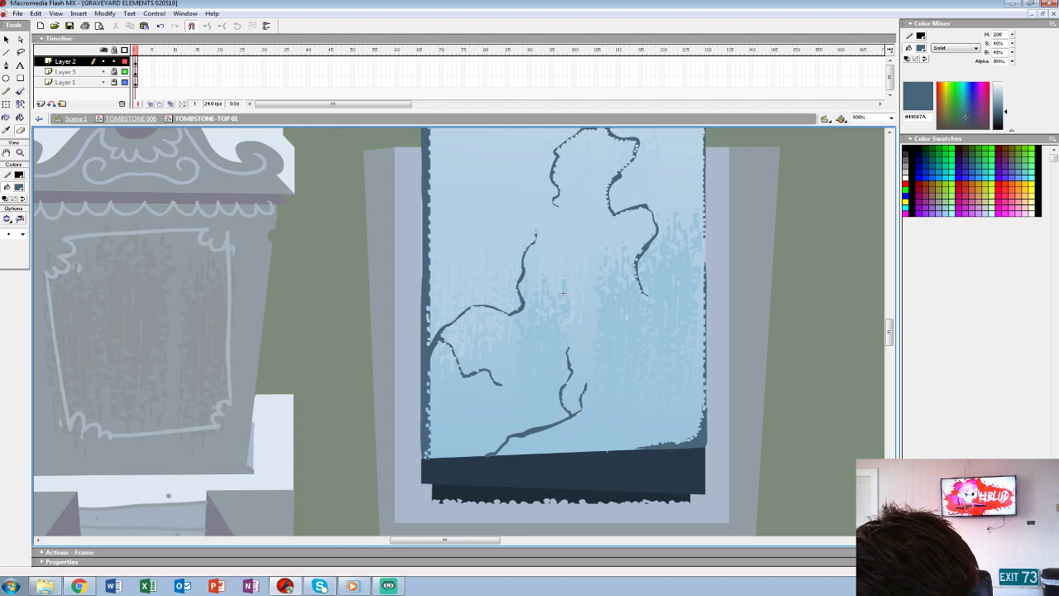
{"action": "left_click_drag", "start_coordinate": [563, 293], "coordinate": [639, 204]}
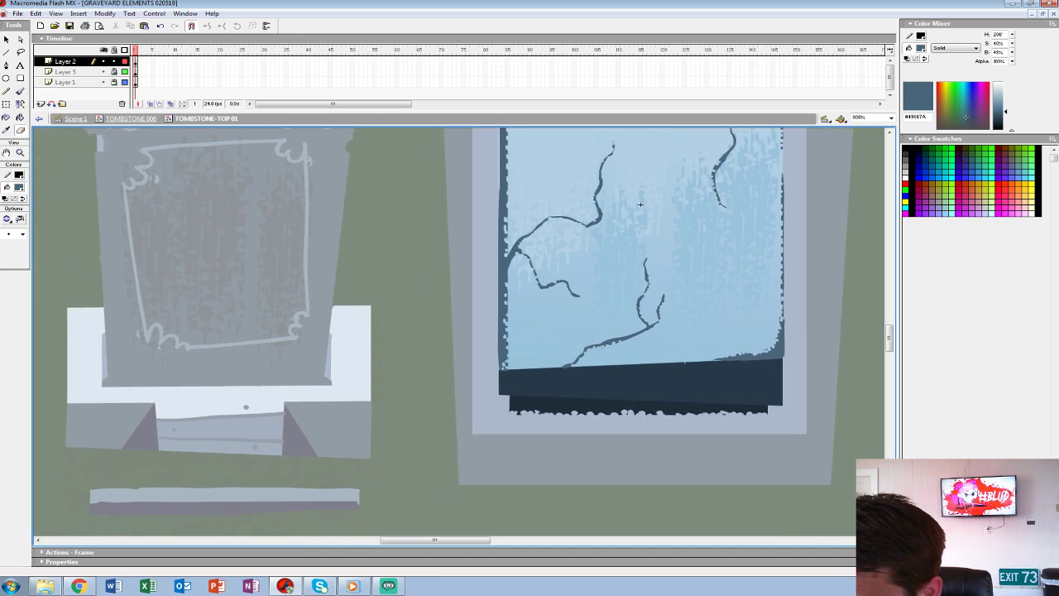
{"action": "left_click_drag", "start_coordinate": [639, 203], "coordinate": [561, 241]}
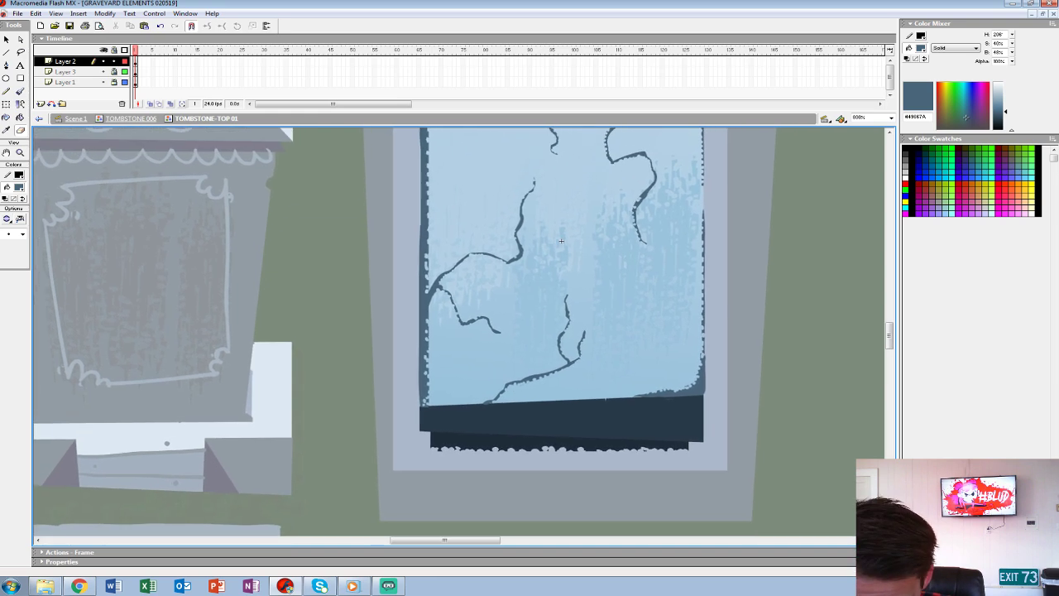
Paint a thin dark blue strip along the slab's bottom edge beside the lower-right chip and roughen it with the Eraser.
{"action": "key", "text": "b"}
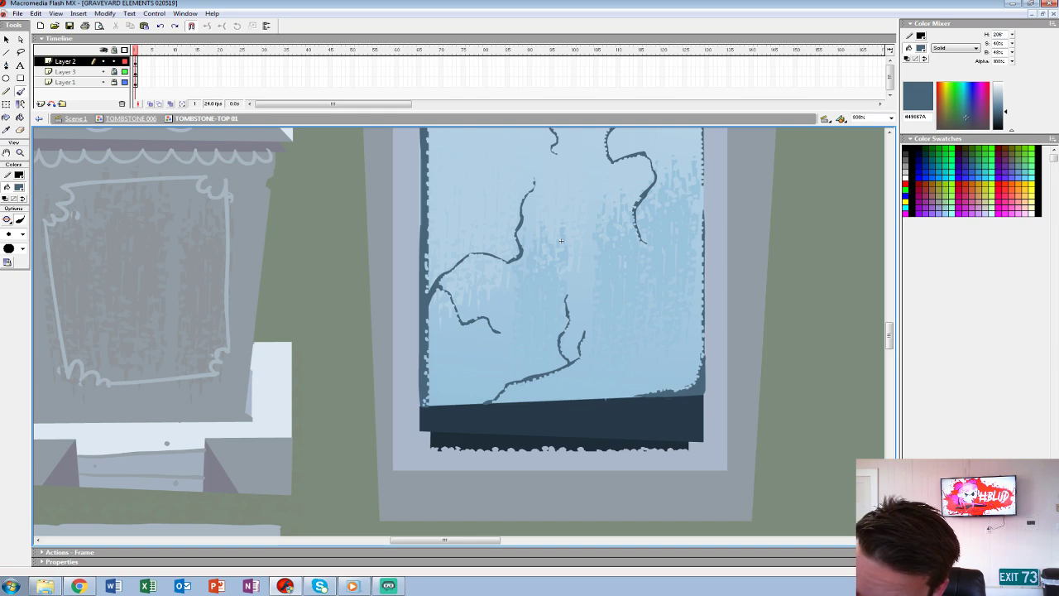
{"action": "left_click_drag", "start_coordinate": [547, 400], "coordinate": [612, 399]}
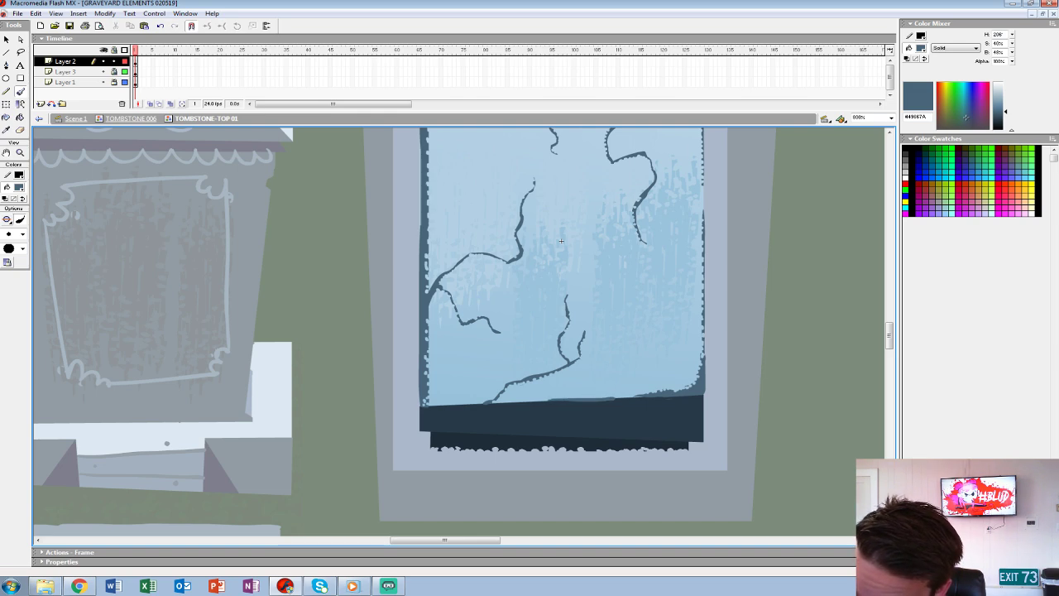
{"action": "key", "text": "k"}
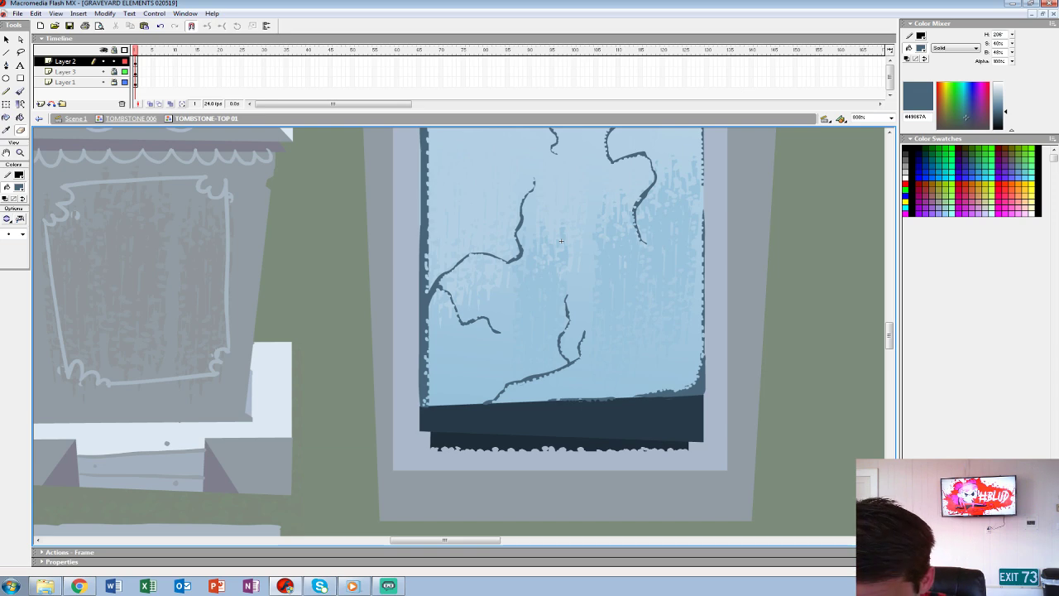
{"action": "left_click_drag", "start_coordinate": [560, 239], "coordinate": [585, 380]}
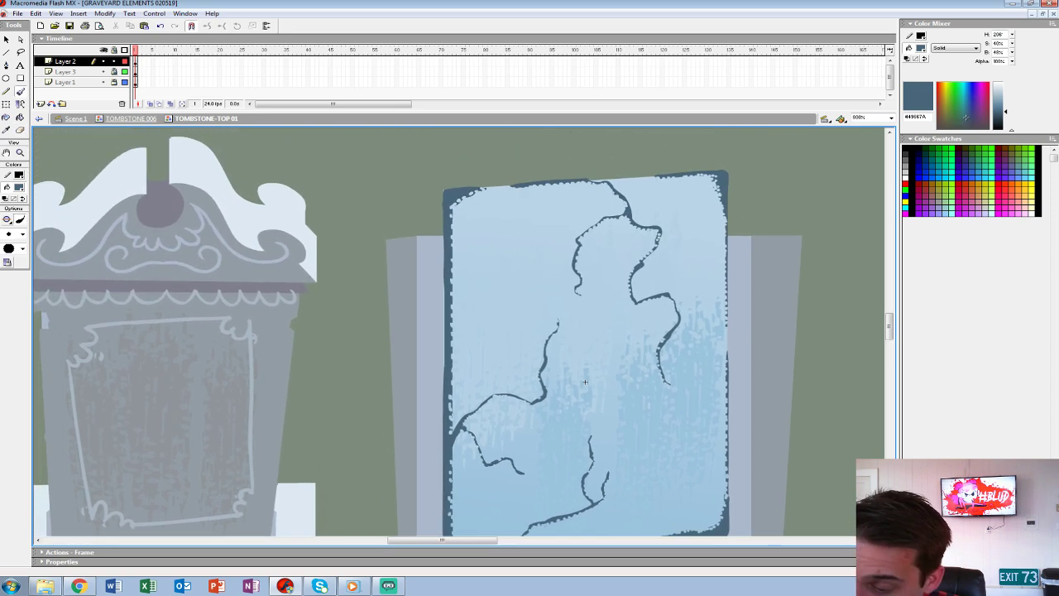
{"action": "mouse_move", "coordinate": [454, 383]}
{"action": "left_mouse_down"}
{"action": "mouse_move", "coordinate": [473, 363]}
{"action": "mouse_move", "coordinate": [476, 328]}
{"action": "left_mouse_up"}
{"action": "key", "text": "ctrl+z"}
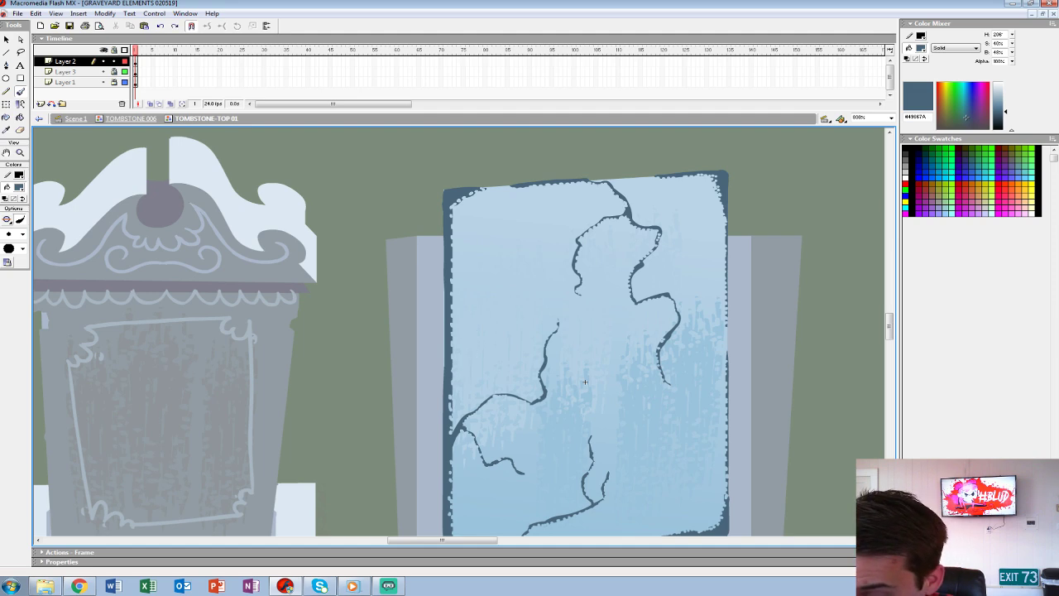
Touch up the ragged dark blue edge shading and cracks across the whole slab with the Eraser.
{"action": "key", "text": "e"}
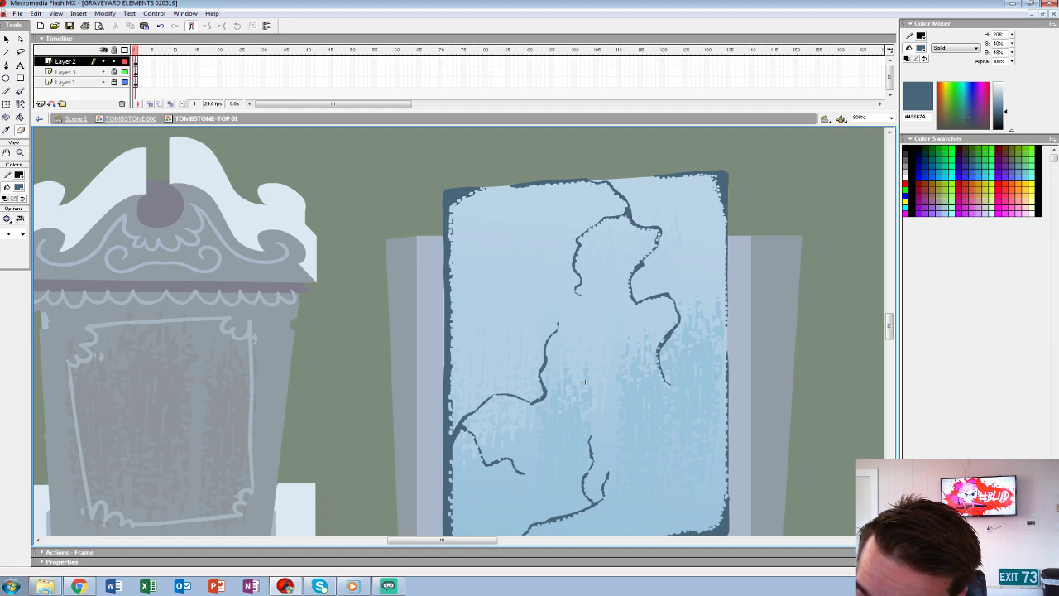
{"action": "left_click_drag", "start_coordinate": [585, 382], "coordinate": [686, 169]}
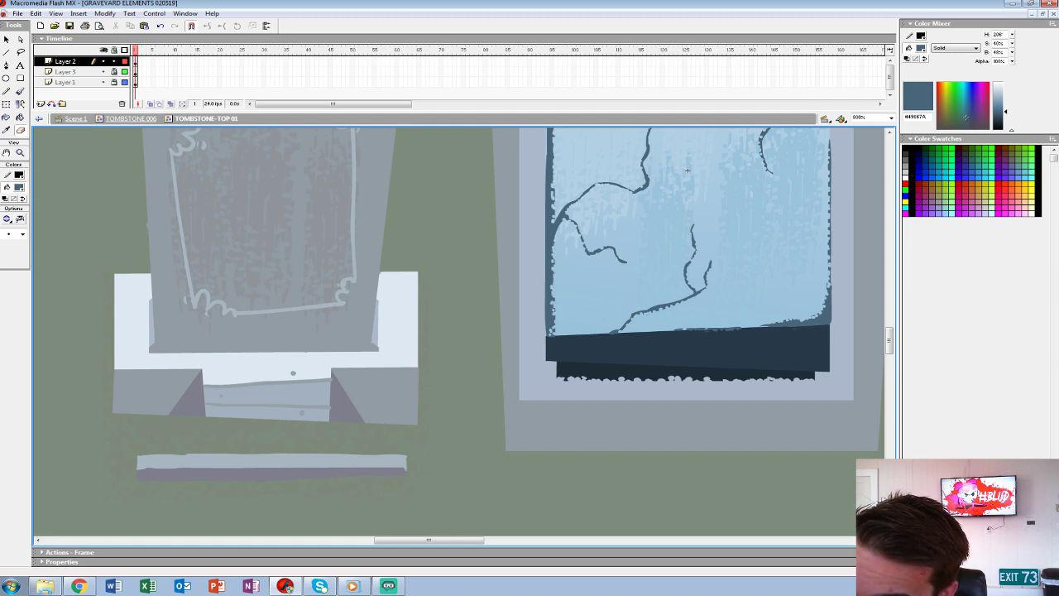
{"action": "left_click_drag", "start_coordinate": [686, 170], "coordinate": [679, 221]}
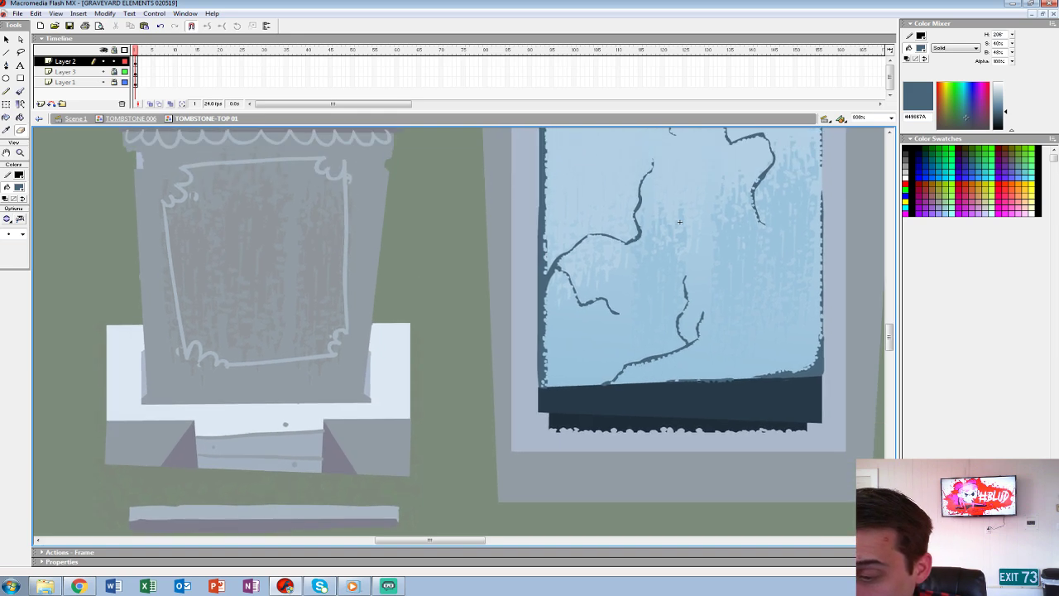
{"action": "left_click_drag", "start_coordinate": [680, 221], "coordinate": [697, 366]}
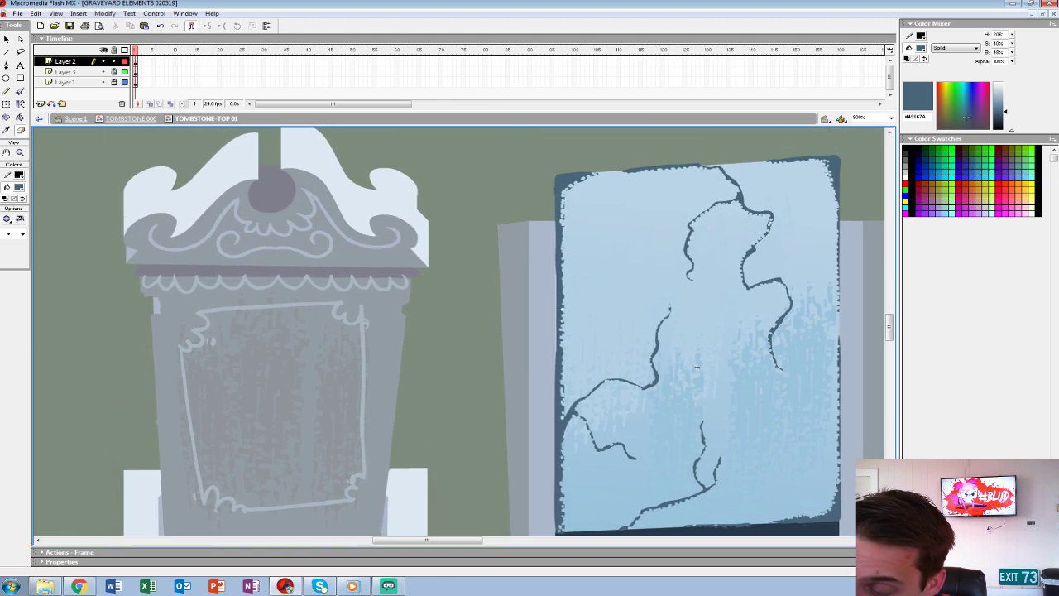
{"action": "left_click_drag", "start_coordinate": [697, 366], "coordinate": [687, 442]}
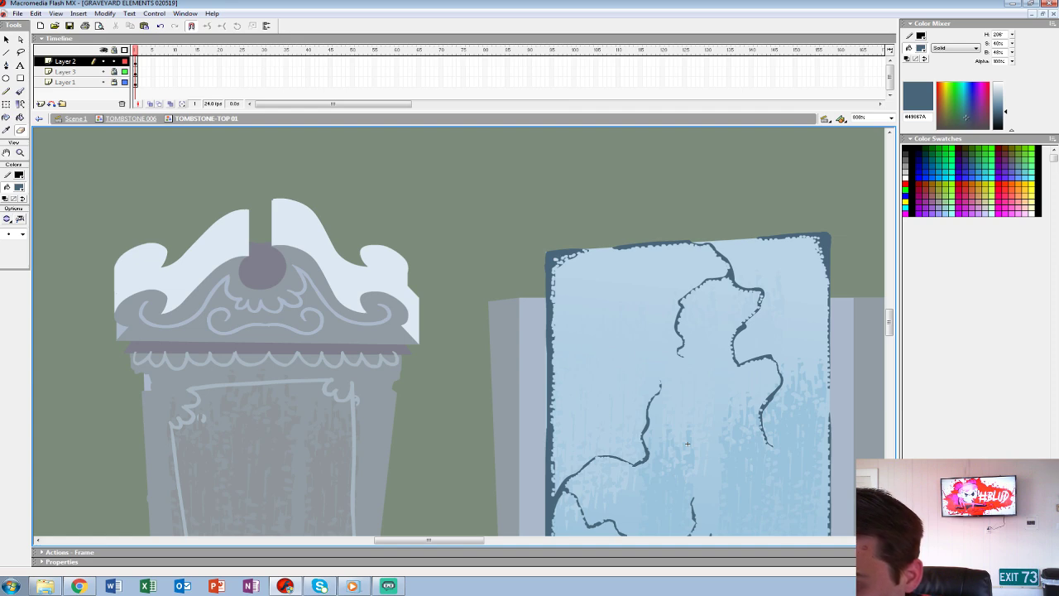
{"action": "left_click_drag", "start_coordinate": [686, 444], "coordinate": [684, 443]}
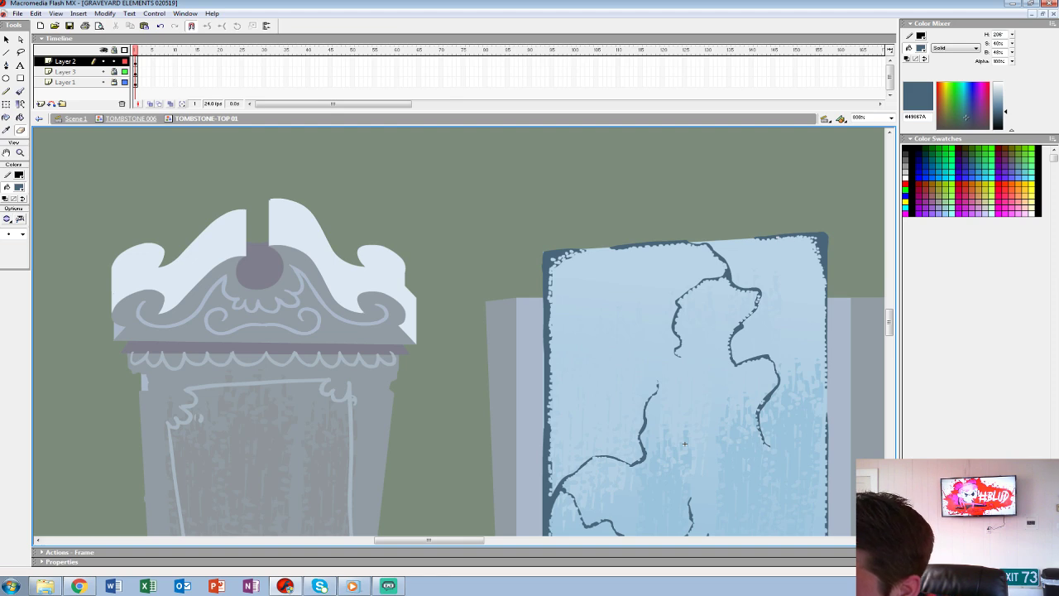
{"action": "left_click_drag", "start_coordinate": [684, 444], "coordinate": [622, 364]}
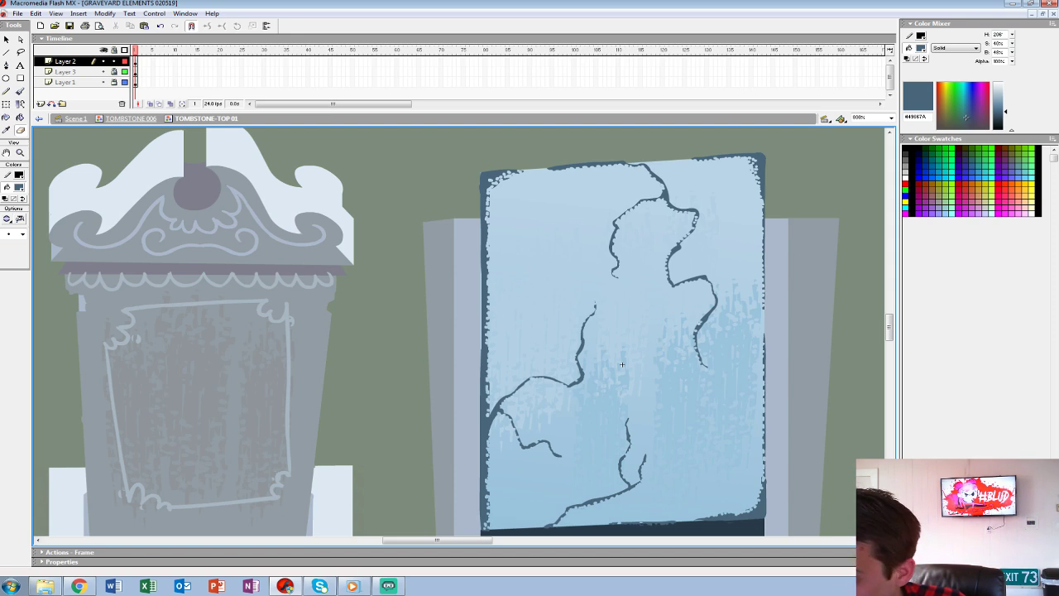
{"action": "left_click_drag", "start_coordinate": [622, 364], "coordinate": [624, 243]}
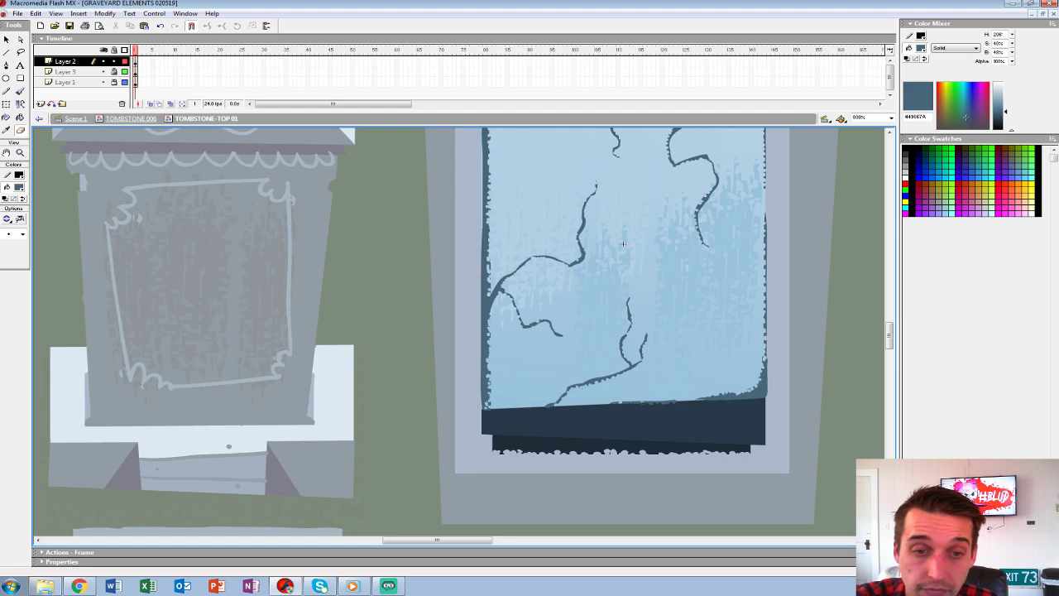
Sample a medium blue from the slab and dot small darker specks over its upper half with the Brush.
{"action": "left_click", "coordinate": [19, 188]}
{"action": "left_click", "coordinate": [623, 243]}
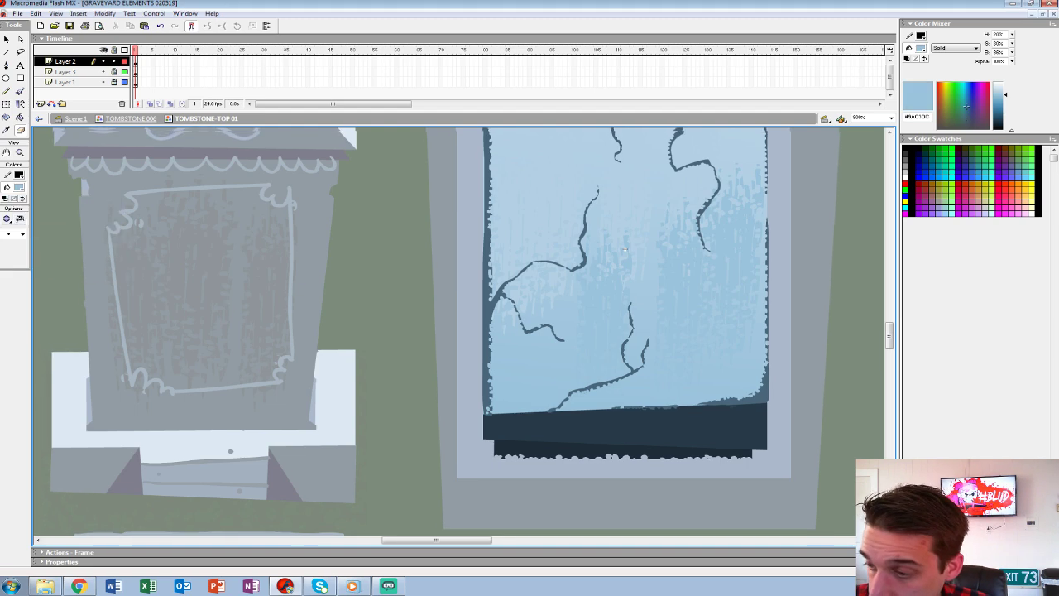
{"action": "left_click_drag", "start_coordinate": [624, 243], "coordinate": [639, 382]}
{"action": "key", "text": "b"}
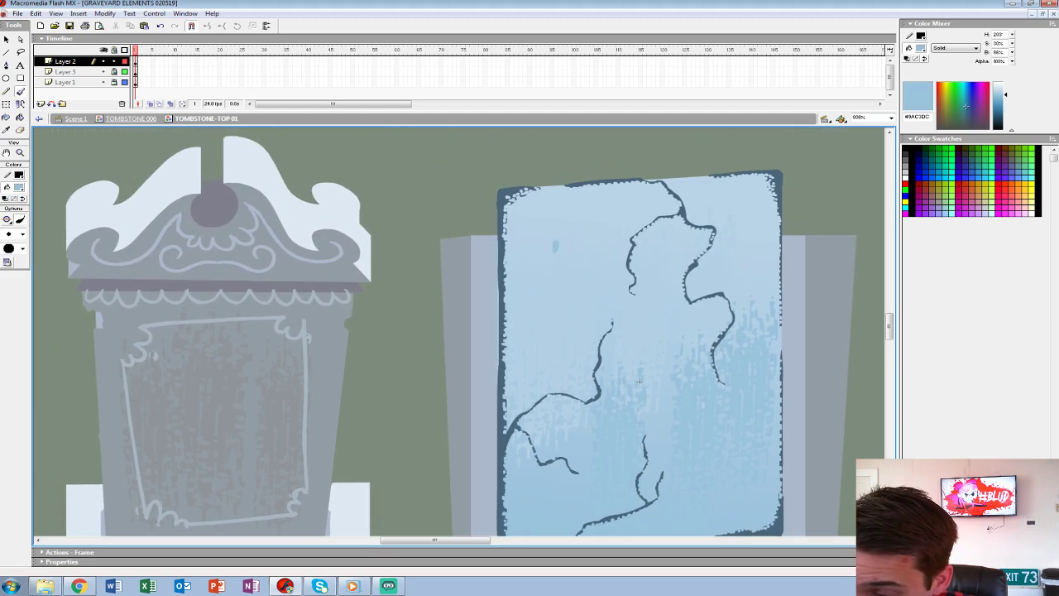
{"action": "left_click", "coordinate": [748, 246]}
{"action": "left_click", "coordinate": [643, 354]}
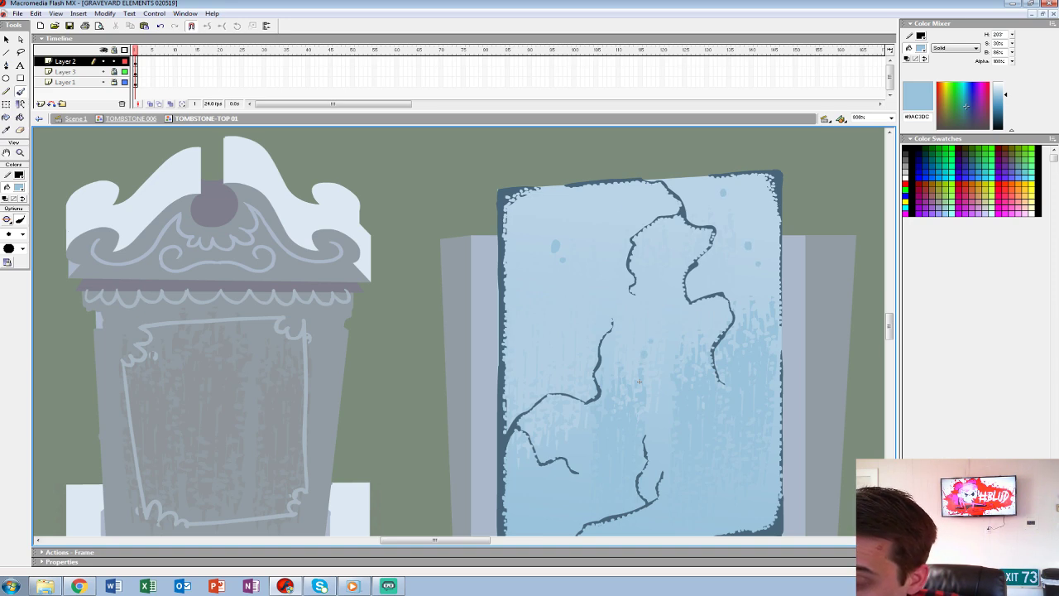
{"action": "left_click_drag", "start_coordinate": [601, 352], "coordinate": [616, 314]}
{"action": "key", "text": "ctrl+z"}
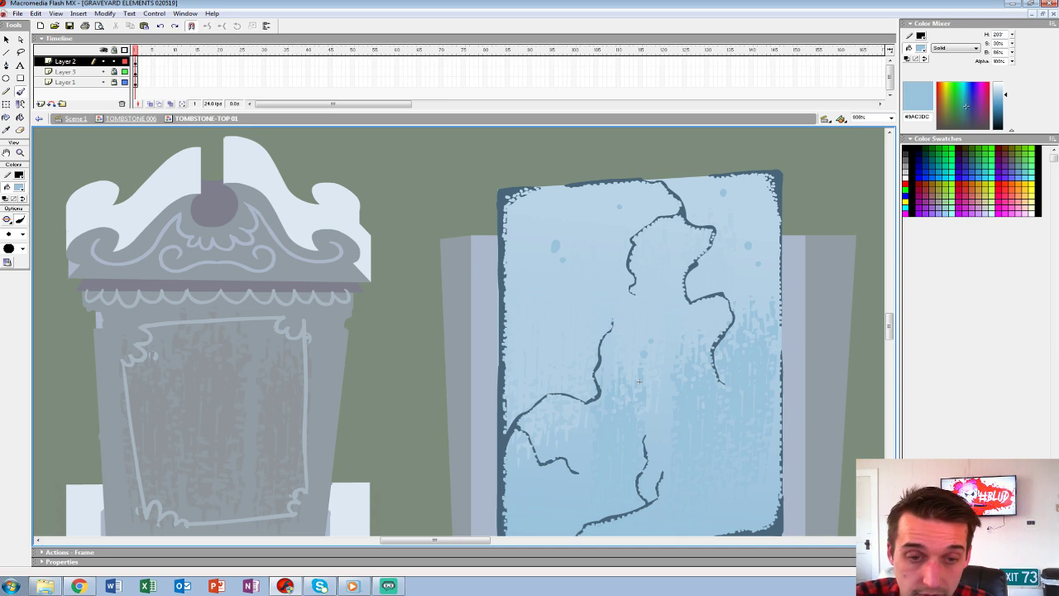
Sample lighter blues from the slab and dot small pale specks over its lower half with the Brush.
{"action": "left_click", "coordinate": [18, 187]}
{"action": "left_click", "coordinate": [622, 322]}
{"action": "left_click_drag", "start_coordinate": [639, 382], "coordinate": [631, 237]}
{"action": "left_click", "coordinate": [748, 277]}
{"action": "left_click", "coordinate": [538, 361]}
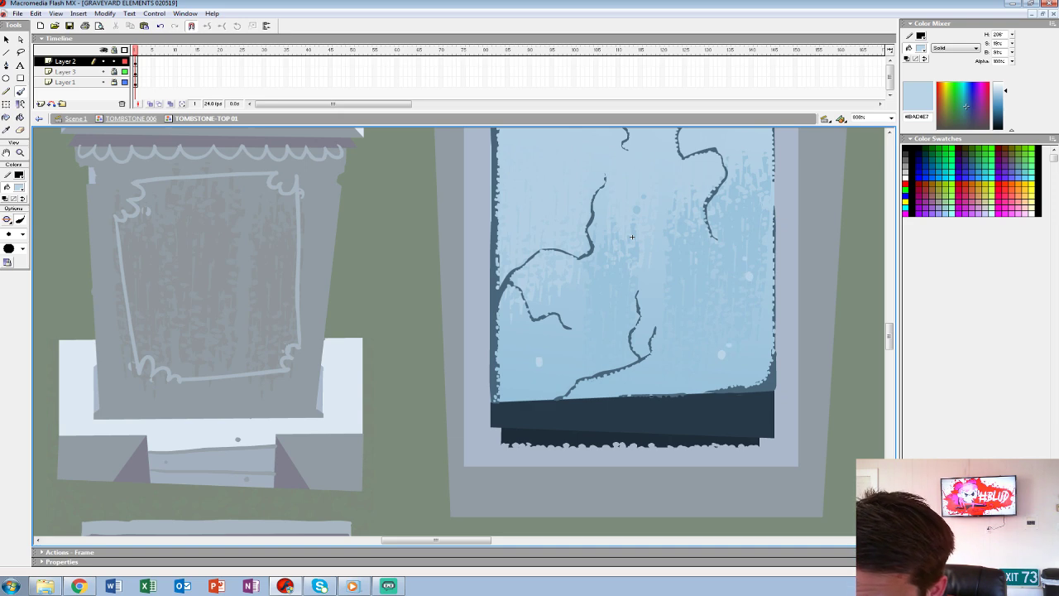
{"action": "left_click", "coordinate": [19, 186]}
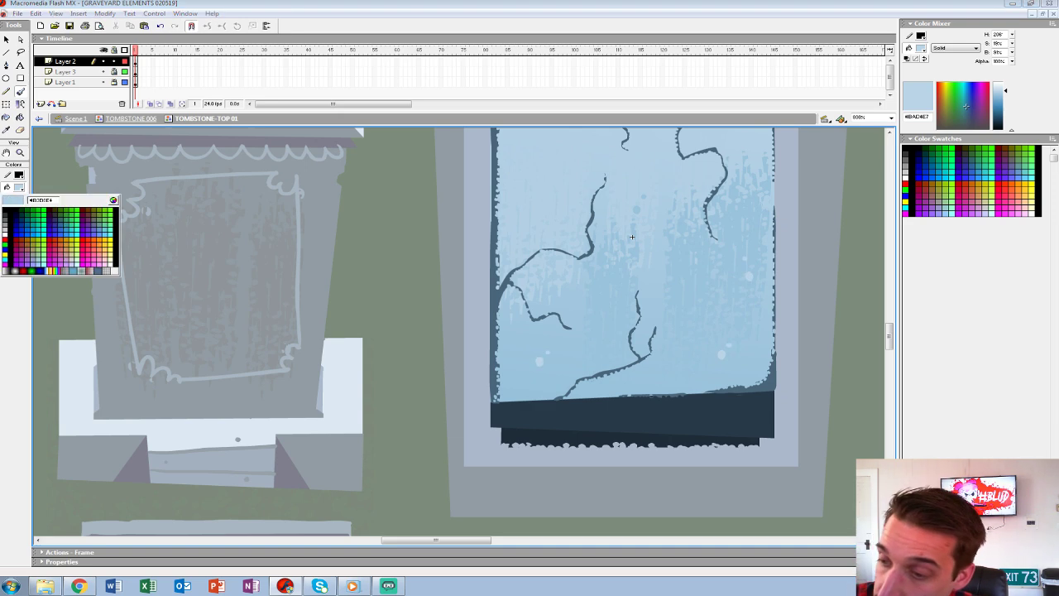
{"action": "left_click", "coordinate": [632, 237]}
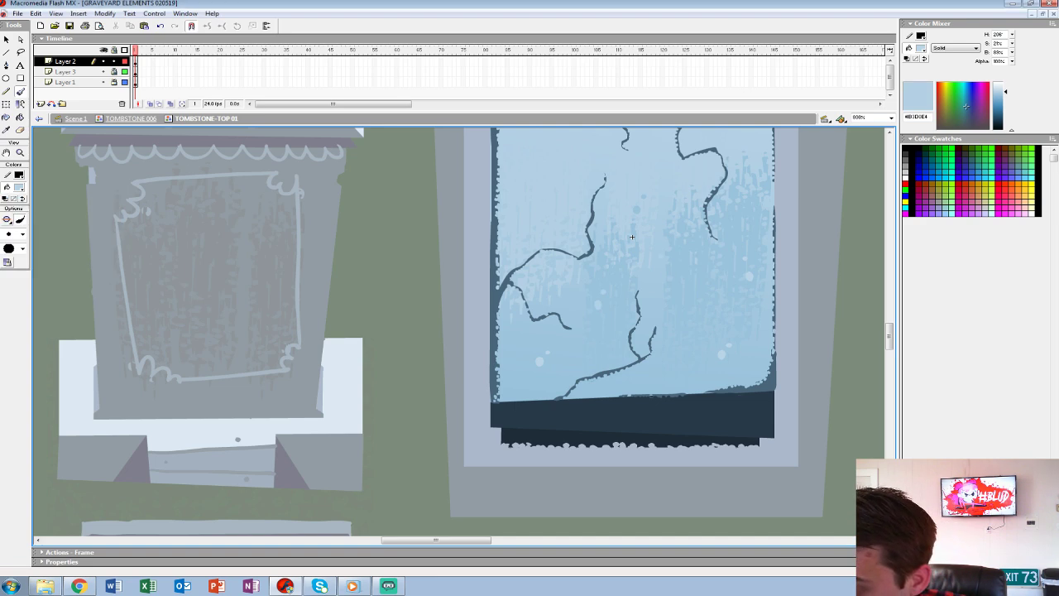
{"action": "left_click_drag", "start_coordinate": [703, 238], "coordinate": [698, 361]}
{"action": "key", "text": "ctrl+z"}
Exit the slab's symbol and return to editing TOMBSTONE 006.
{"action": "left_click_drag", "start_coordinate": [631, 238], "coordinate": [612, 371]}
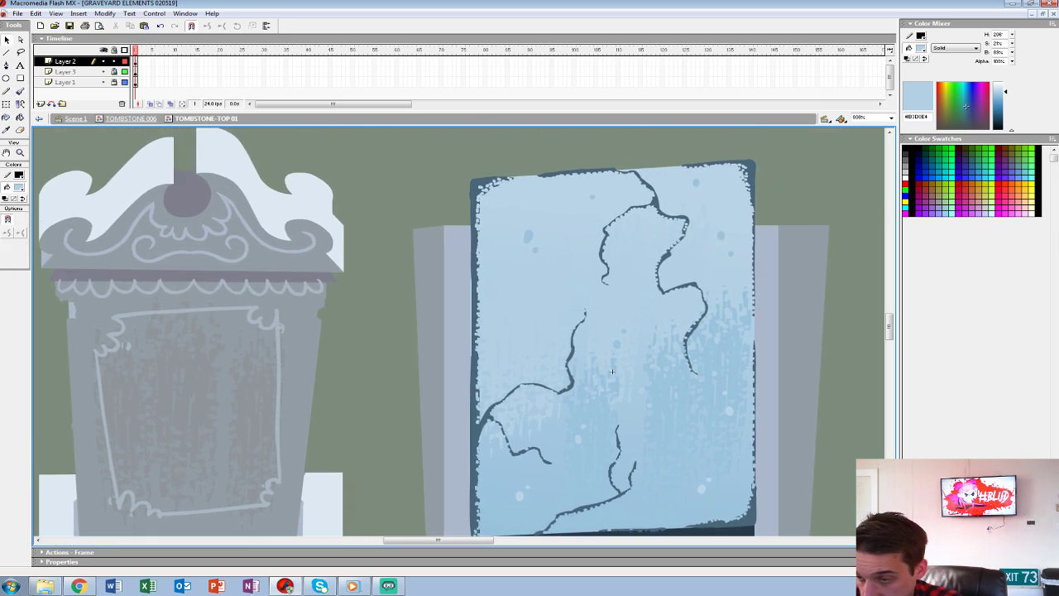
{"action": "double_click", "coordinate": [612, 371]}
{"action": "key", "text": "ctrl+minus"}
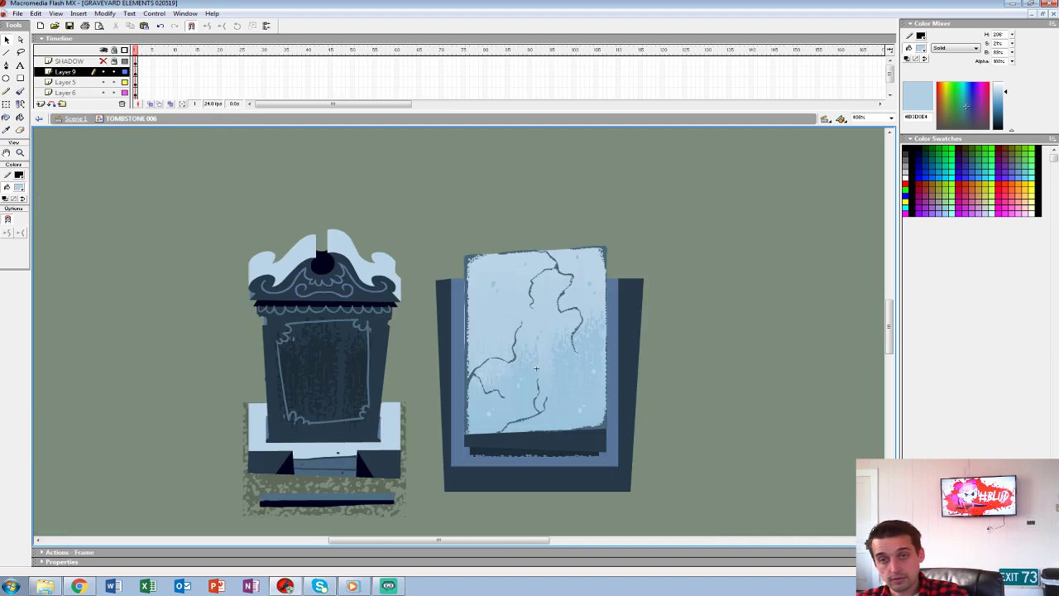
{"action": "left_click", "coordinate": [536, 368]}
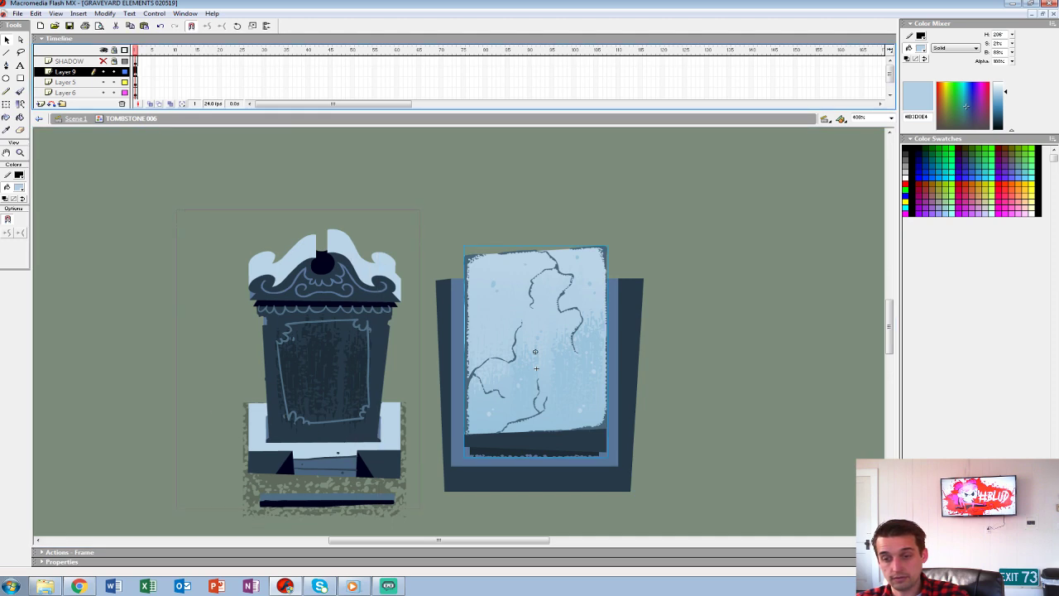
{"action": "left_click_drag", "start_coordinate": [176, 209], "coordinate": [421, 523]}
{"action": "key", "text": "Escape"}
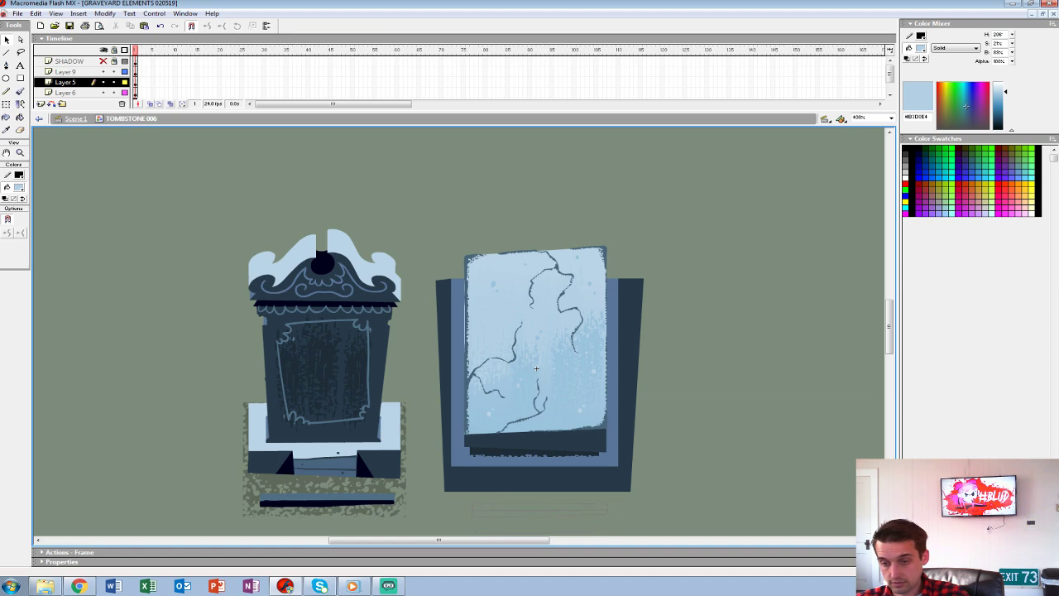
Move the thin dark strip and mottled ground texture from the ornate tombstone to below the new tombstone's base.
{"action": "left_click_drag", "start_coordinate": [539, 509], "coordinate": [540, 511]}
{"action": "left_click_drag", "start_coordinate": [324, 498], "coordinate": [526, 522]}
{"action": "key", "text": "ctrl+z"}
{"action": "key", "text": "ctrl+z"}
{"action": "key", "text": "ctrl+z"}
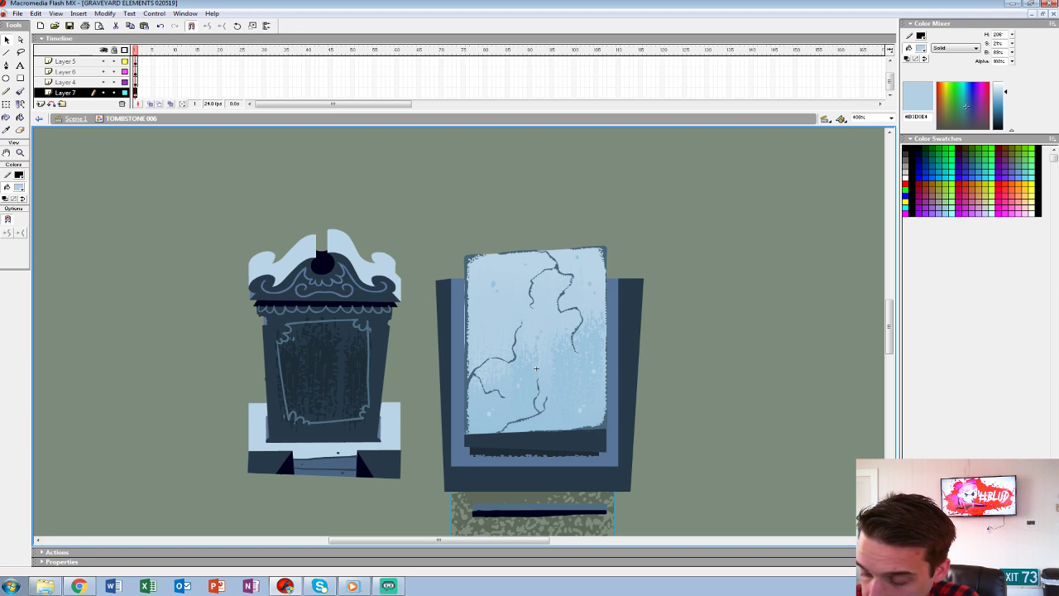
{"action": "key", "text": "Left"}
Widen the mottled ground texture to the base's bottom width with Free Transform and raise it against the base.
{"action": "key", "text": "q"}
{"action": "left_click_drag", "start_coordinate": [536, 369], "coordinate": [554, 270]}
{"action": "left_click_drag", "start_coordinate": [641, 381], "coordinate": [649, 381]}
{"action": "key", "text": "shift+Up"}
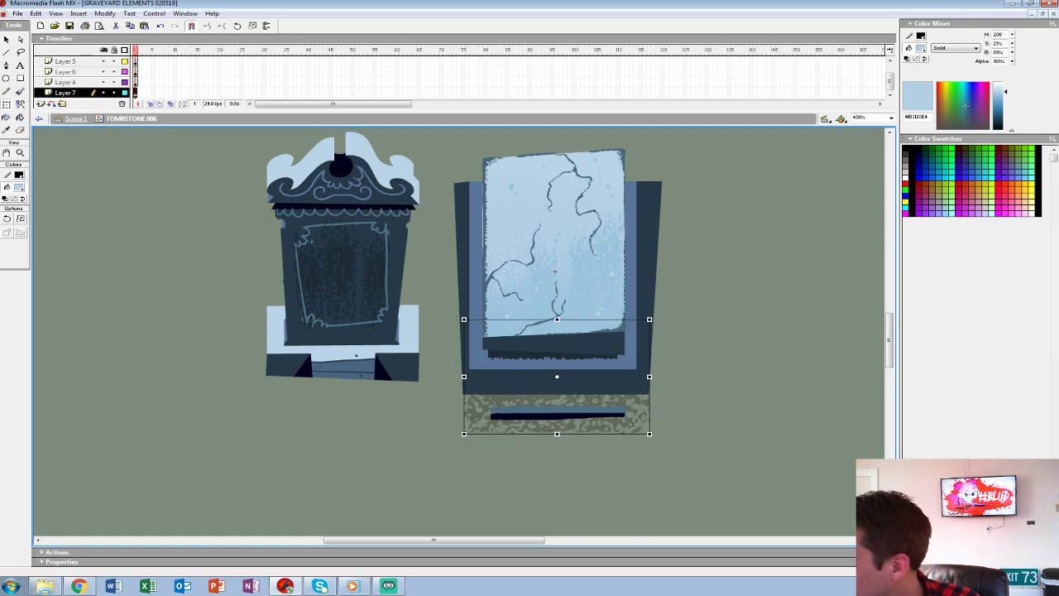
Nudge the thin dark strip vertically to adjust its position over the ground texture.
{"action": "left_click_drag", "start_coordinate": [889, 340], "coordinate": [889, 341]}
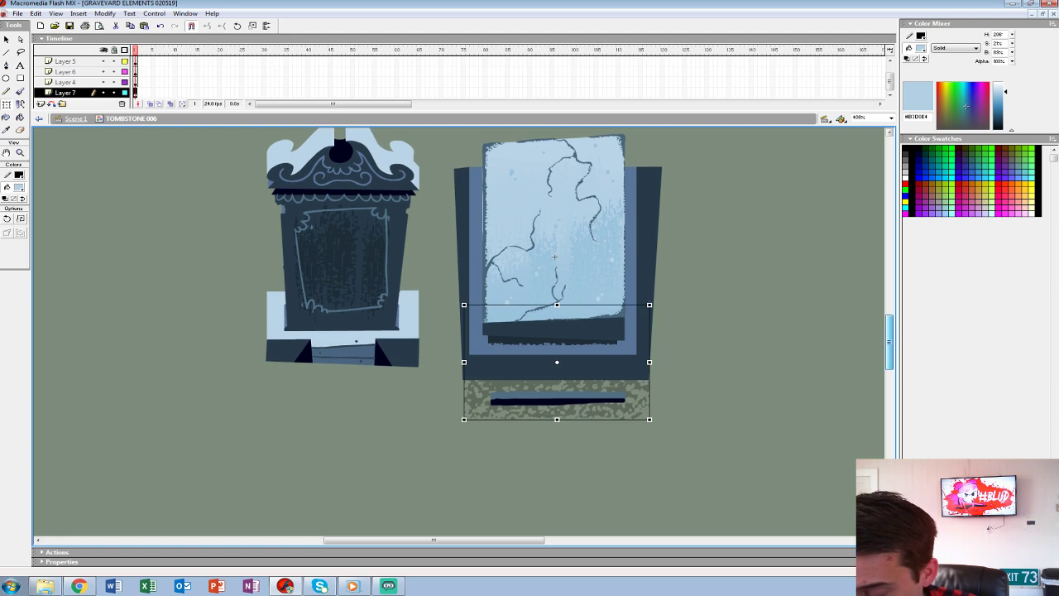
{"action": "left_click", "coordinate": [557, 400]}
{"action": "key", "text": "Down"}
{"action": "key", "text": "Down"}
{"action": "key", "text": "Down"}
{"action": "key", "text": "Up"}
{"action": "key", "text": "Up"}
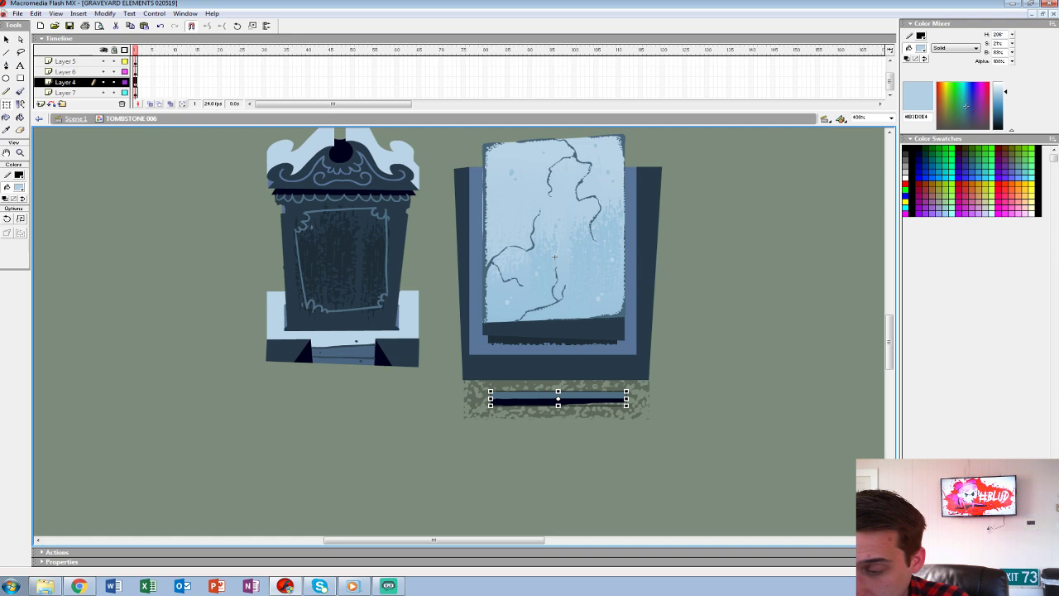
Nudge the mottled ground texture slightly higher beneath the new tombstone's base.
{"action": "left_click", "coordinate": [556, 411]}
{"action": "key", "text": "Up"}
{"action": "key", "text": "Up"}
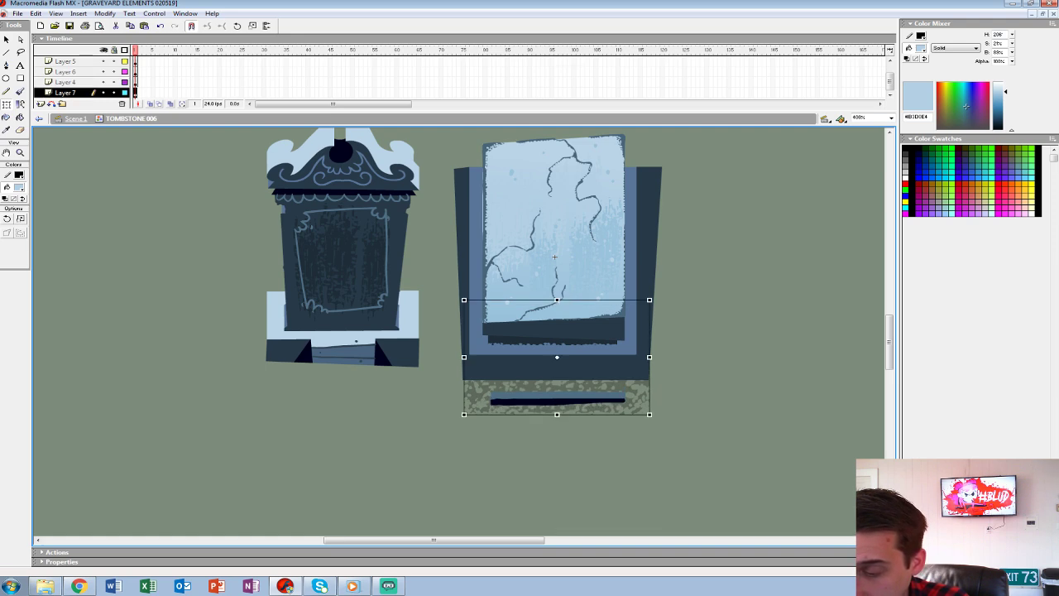
{"action": "key", "text": "Down"}
{"action": "key", "text": "Down"}
{"action": "key", "text": "Up"}
{"action": "key", "text": "Up"}
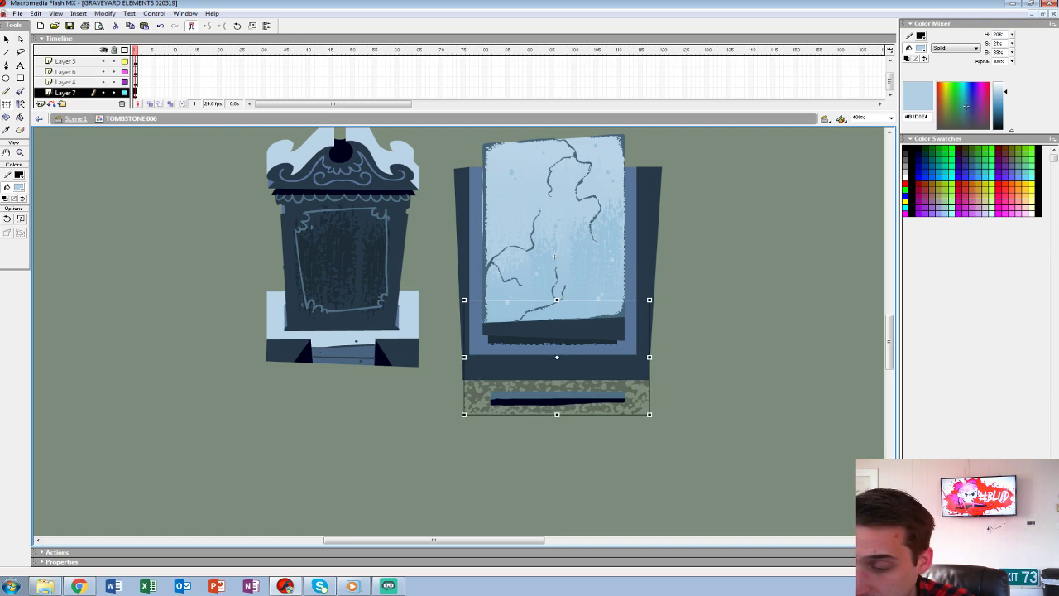
Nudge the thin dark strip slightly upward, closer to the base's bottom edge.
{"action": "left_click", "coordinate": [557, 401]}
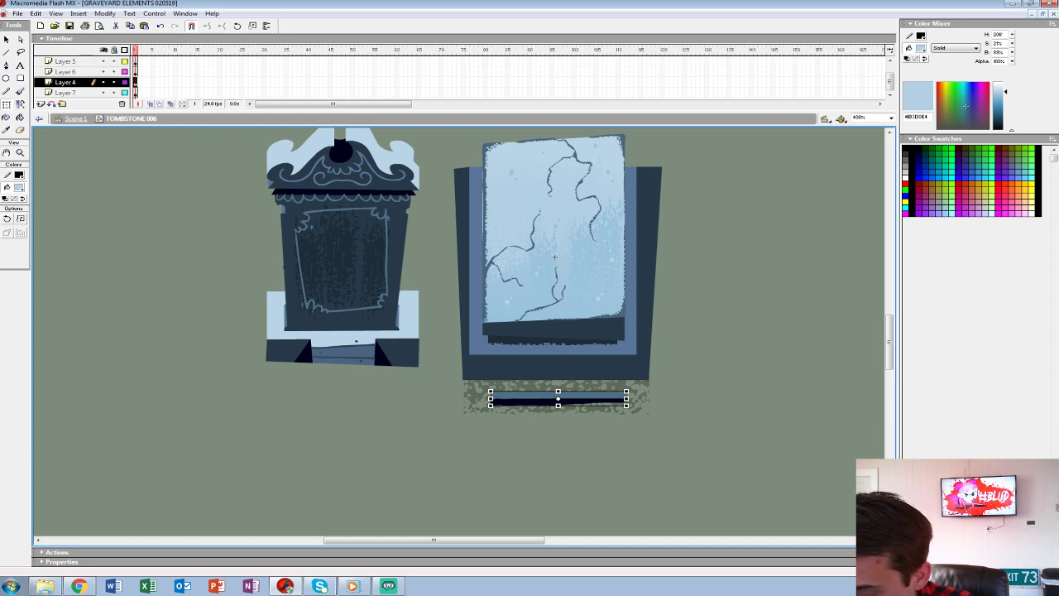
{"action": "key", "text": "Up"}
{"action": "key", "text": "Down"}
{"action": "key", "text": "Up"}
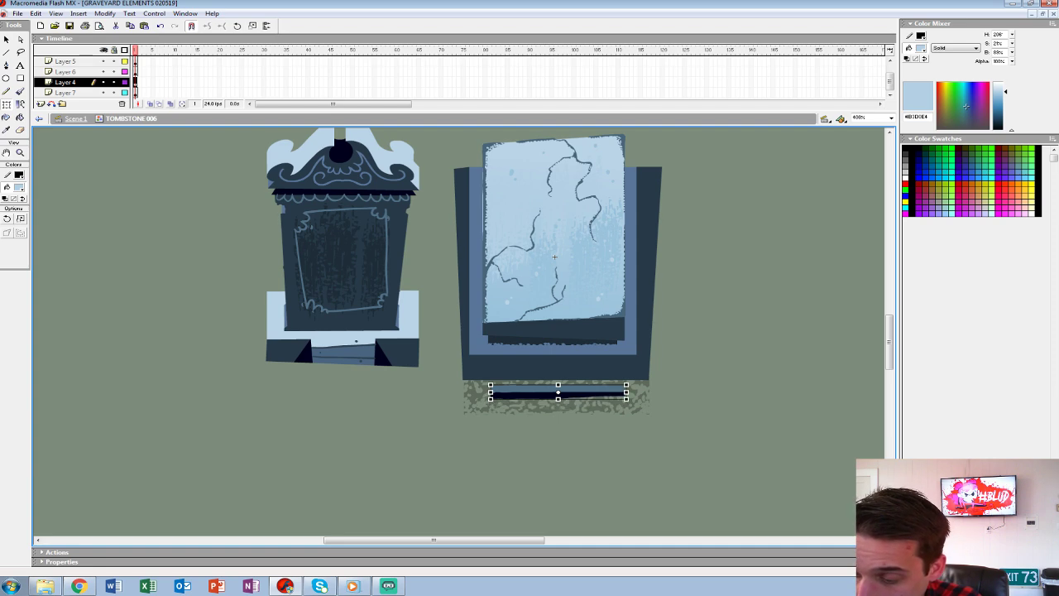
{"action": "key", "text": "Escape"}
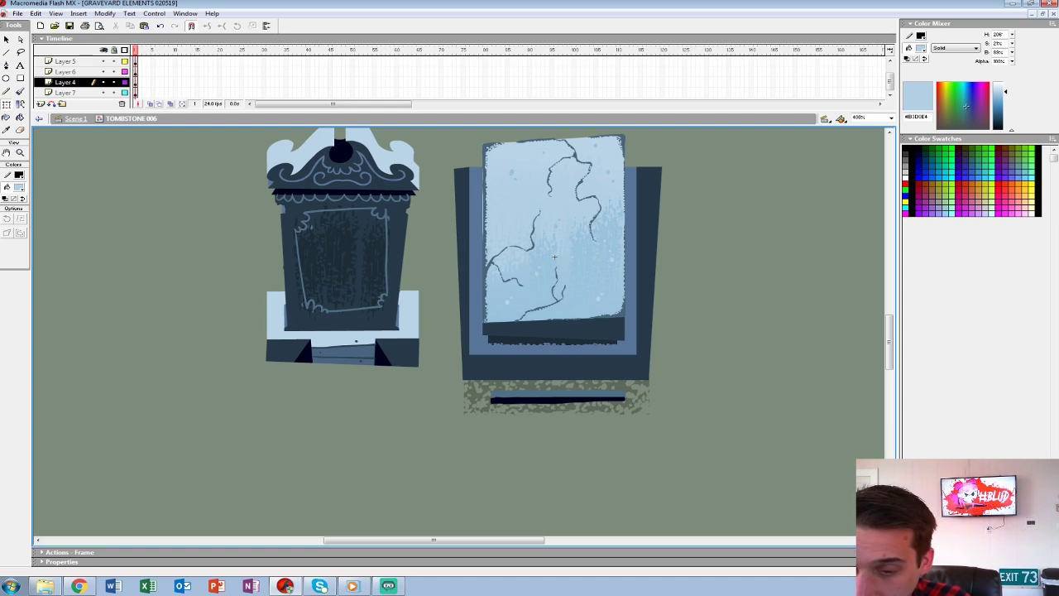
Try nudging the mottled ground texture further up and back down beneath the base.
{"action": "left_click", "coordinate": [557, 408]}
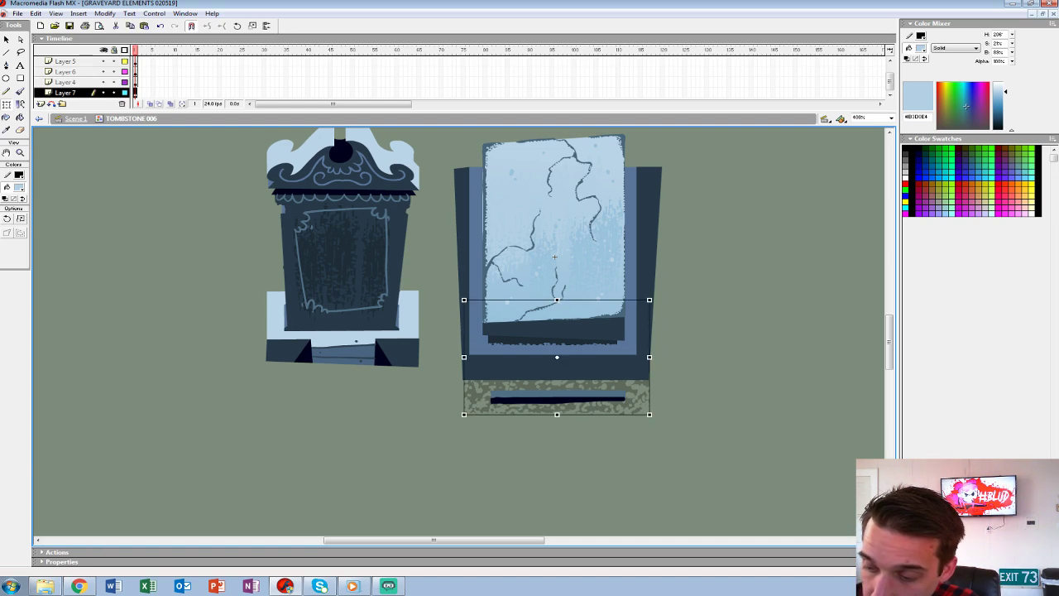
{"action": "key", "text": "Up"}
{"action": "key", "text": "Up"}
{"action": "key", "text": "Down"}
{"action": "key", "text": "Down"}
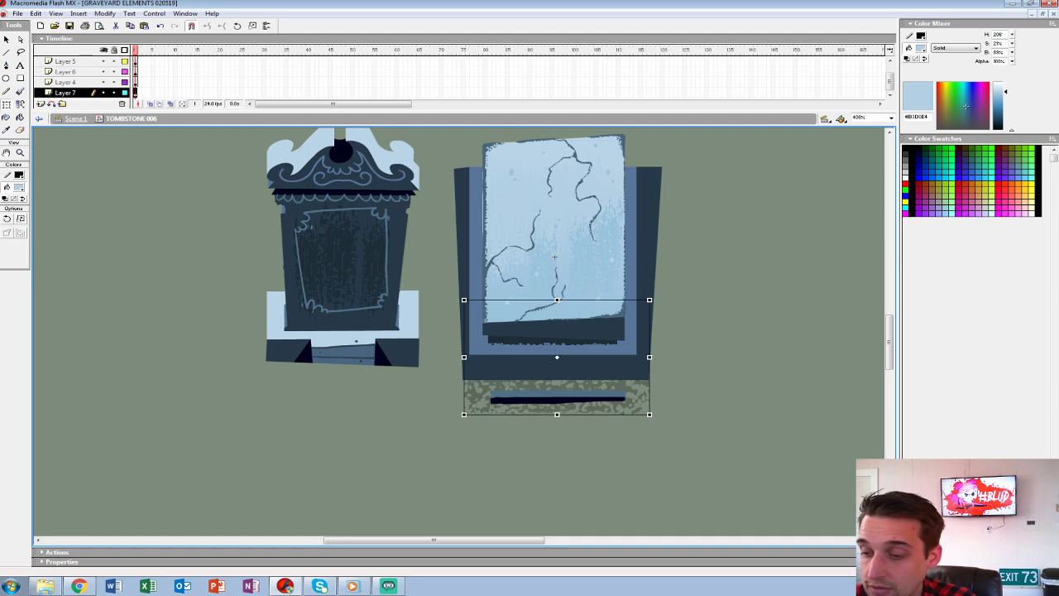
{"action": "key", "text": "Escape"}
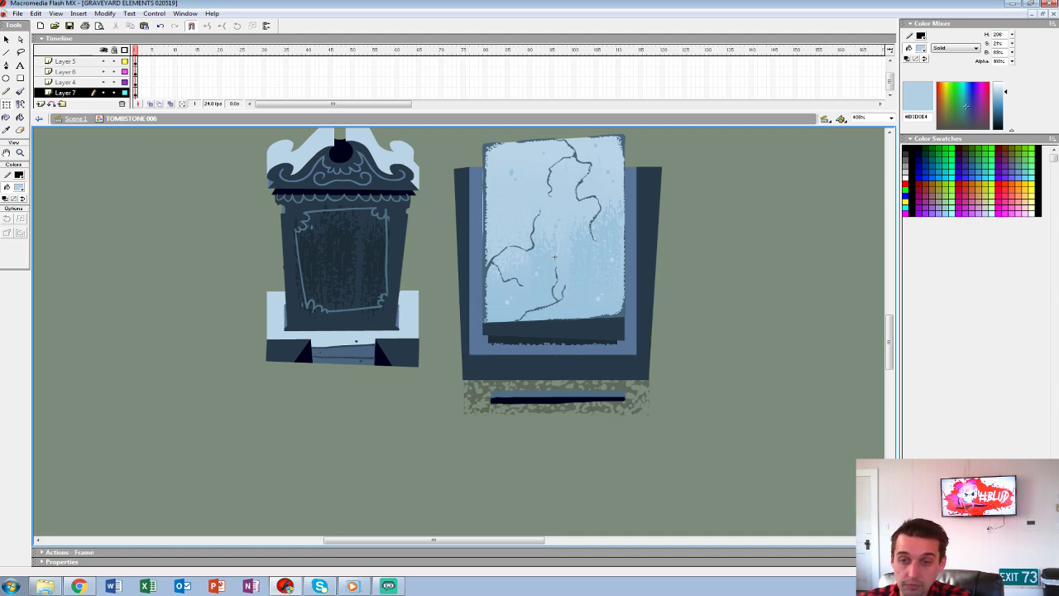
Sample the ornate tombstone's near-black navy and draw two slanted lines separating the new base's front band from its sides.
{"action": "left_click_drag", "start_coordinate": [554, 257], "coordinate": [597, 284]}
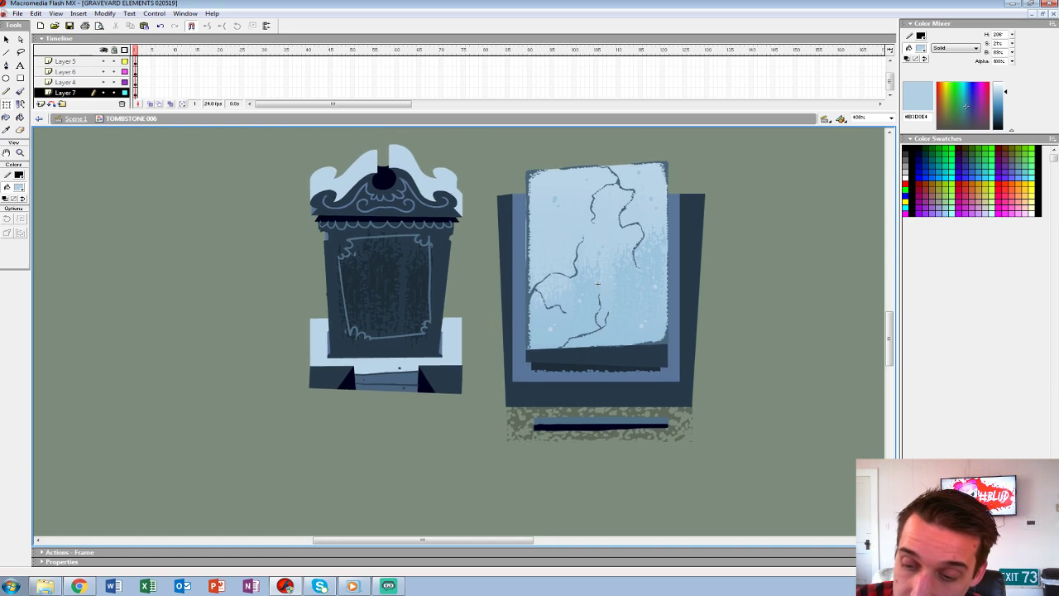
{"action": "left_click", "coordinate": [18, 186]}
{"action": "left_click", "coordinate": [383, 179]}
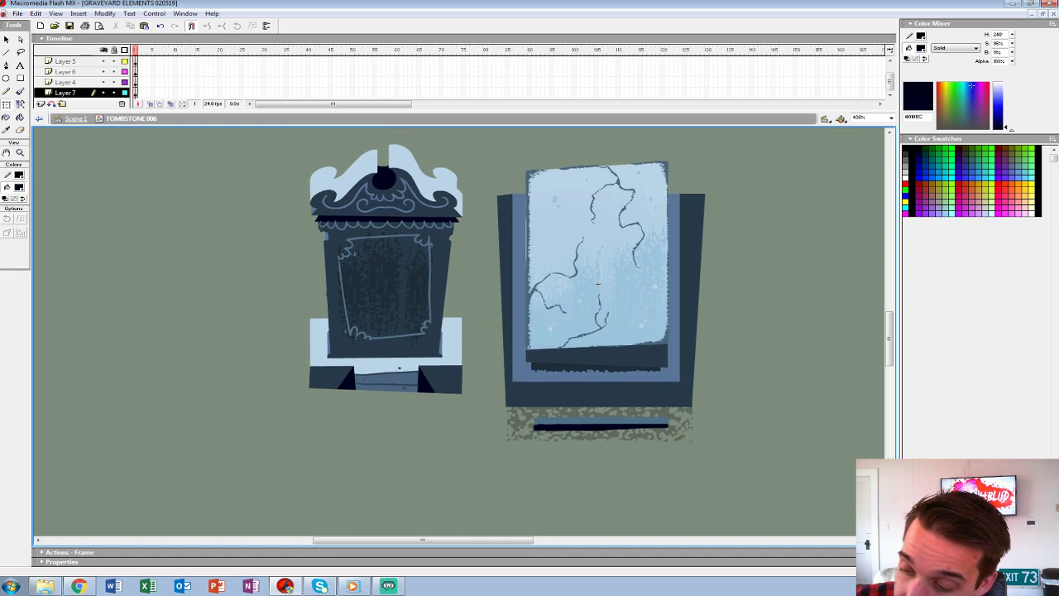
{"action": "left_click", "coordinate": [599, 395]}
{"action": "key", "text": "Escape"}
{"action": "key", "text": "n"}
{"action": "left_click_drag", "start_coordinate": [513, 382], "coordinate": [496, 440]}
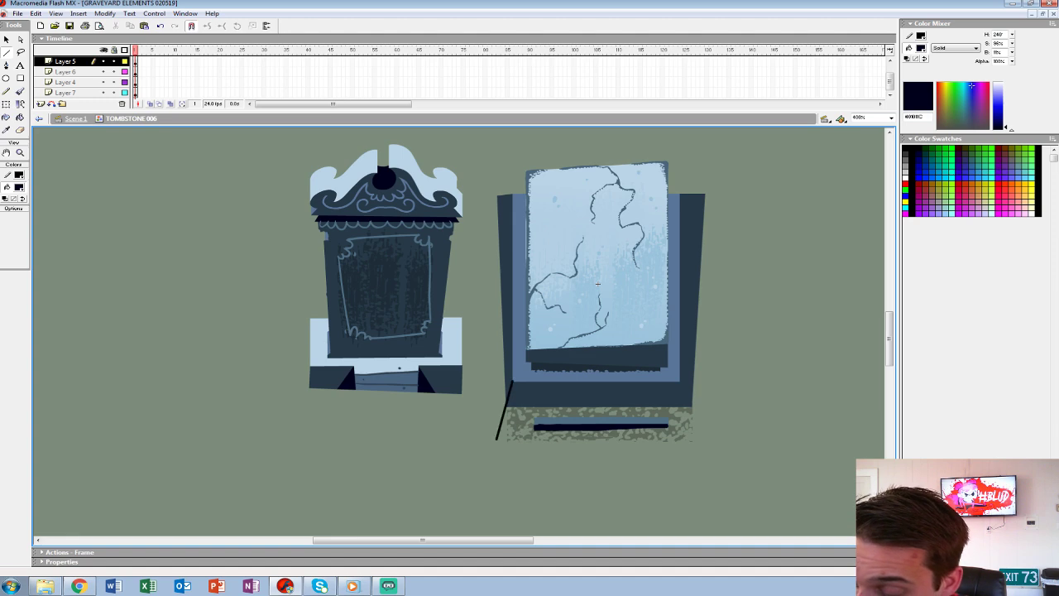
{"action": "left_click_drag", "start_coordinate": [680, 382], "coordinate": [704, 438]}
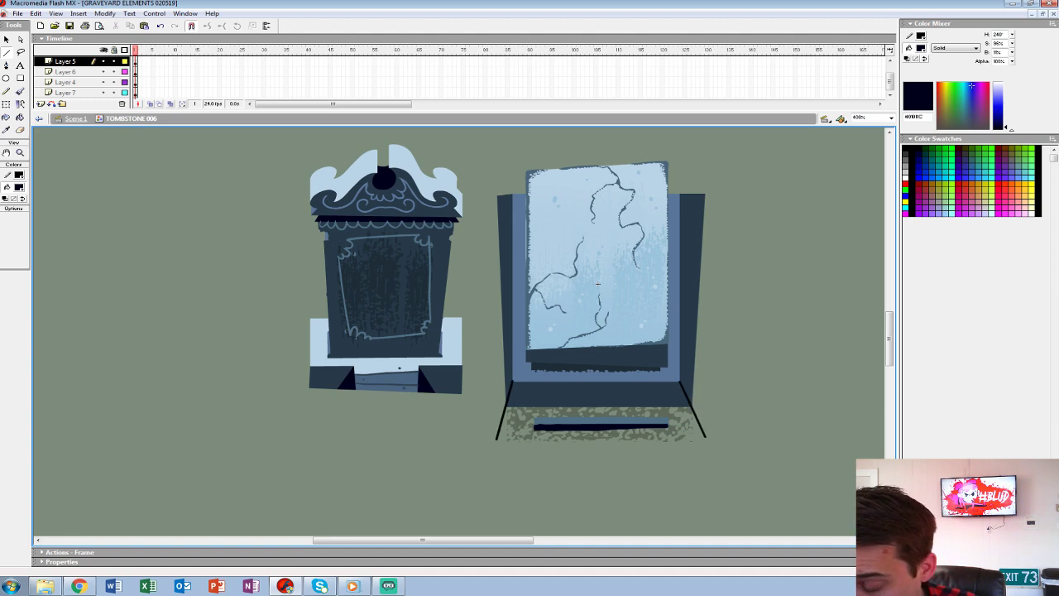
Fill the base's front band with near-black navy using the Paint Bucket and delete the two slanted guide lines.
{"action": "key", "text": "k"}
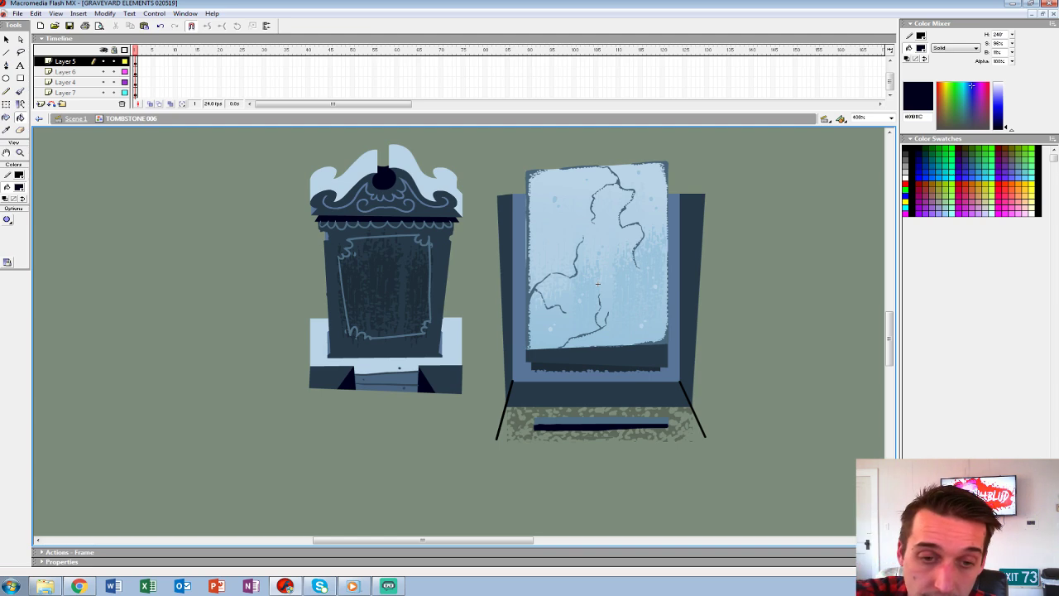
{"action": "left_click", "coordinate": [19, 187]}
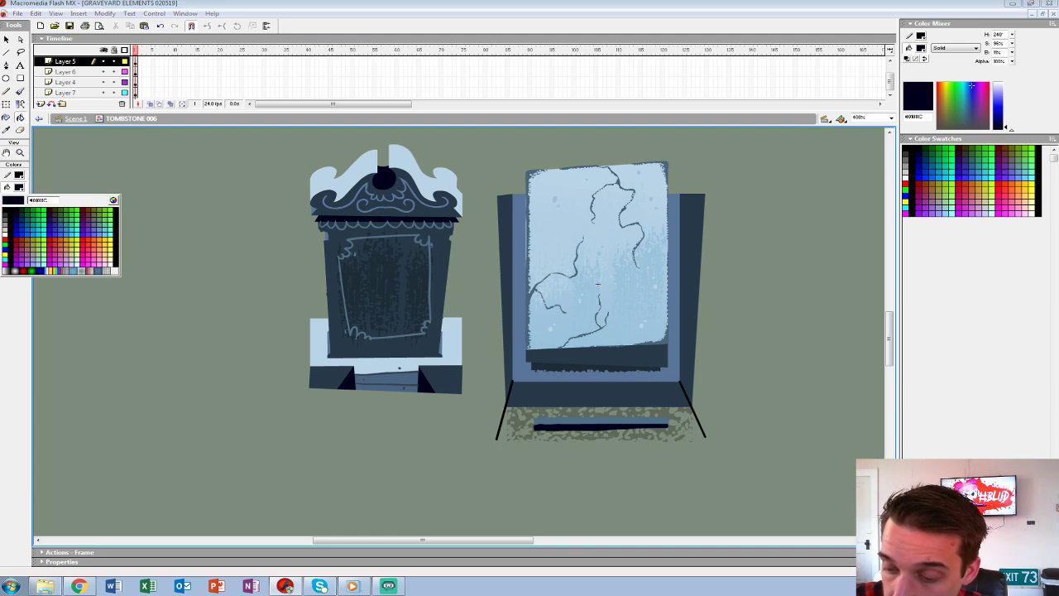
{"action": "left_click", "coordinate": [601, 427]}
{"action": "left_click", "coordinate": [599, 395]}
{"action": "key", "text": "v"}
{"action": "double_click", "coordinate": [698, 422]}
{"action": "key", "text": "Delete"}
{"action": "left_click", "coordinate": [503, 413]}
{"action": "key", "text": "Delete"}
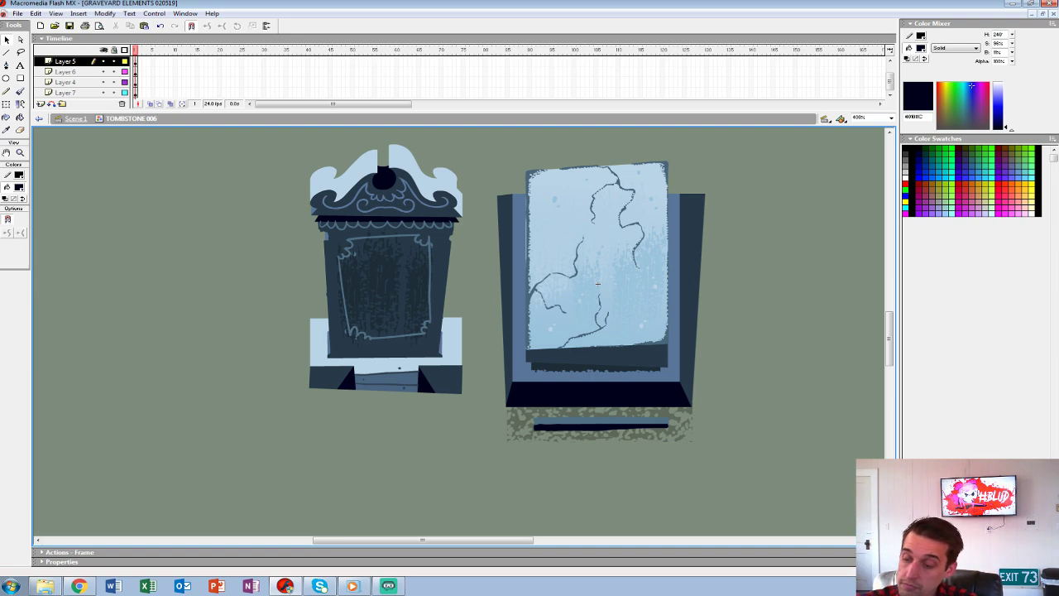
Delete the old ornate tombstone, leaving the new cracked-slab tombstone in the symbol.
{"action": "key", "text": "ctrl+minus"}
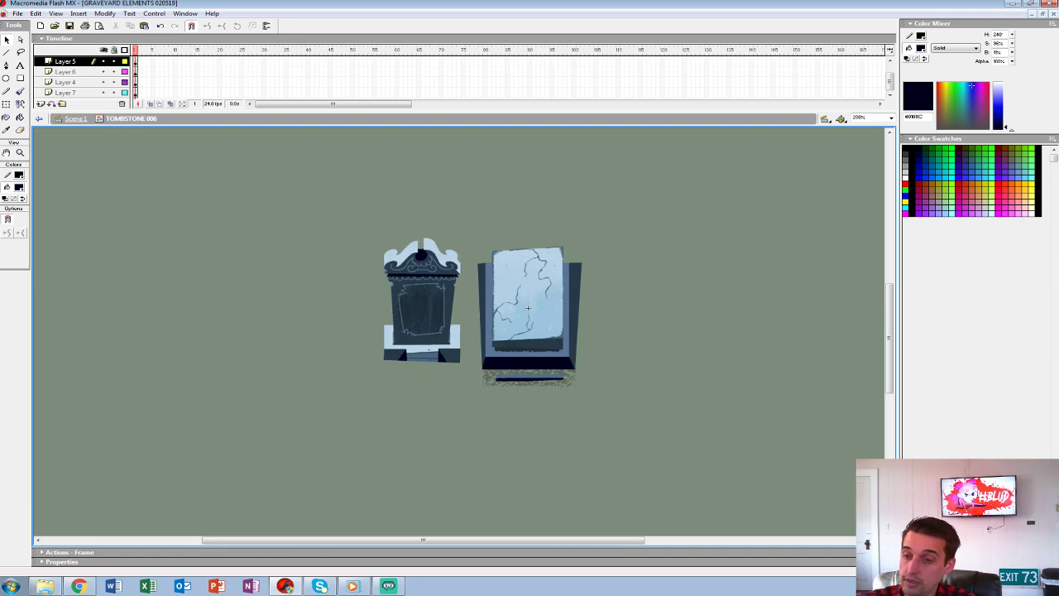
{"action": "left_click_drag", "start_coordinate": [324, 201], "coordinate": [464, 396]}
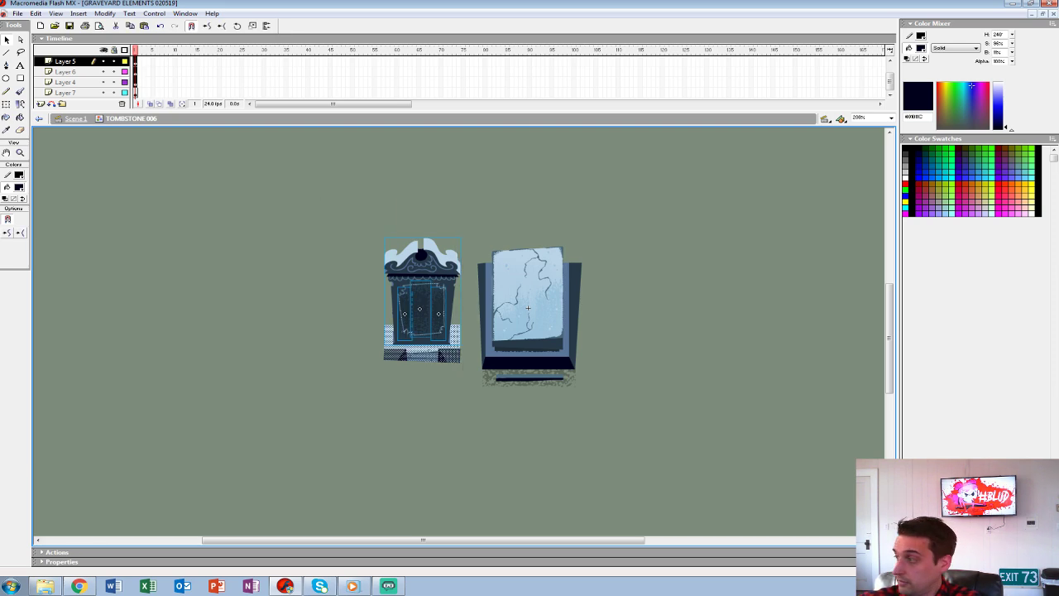
{"action": "key", "text": "Delete"}
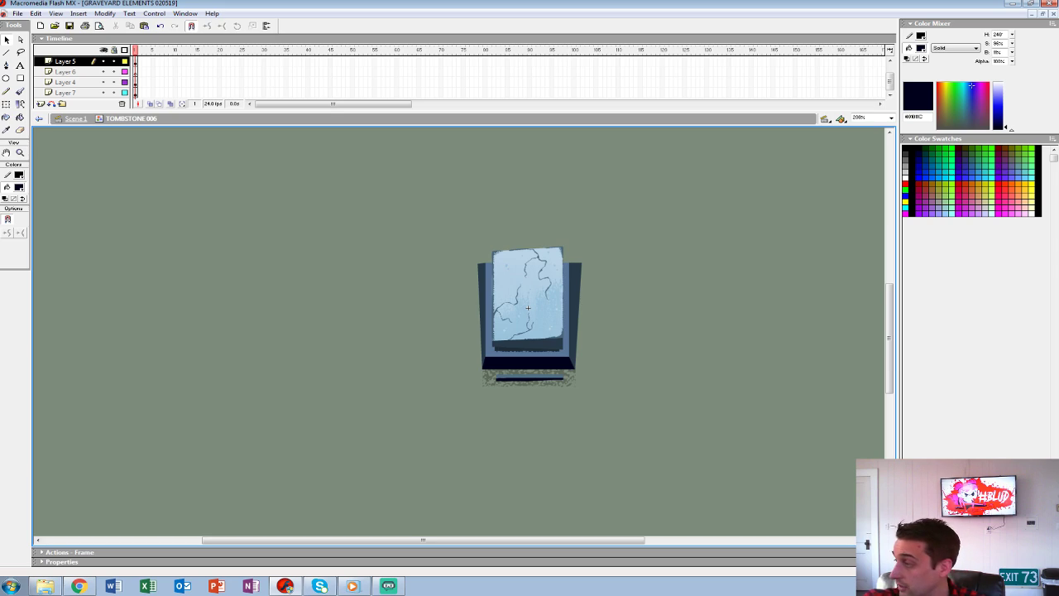
Group the new base's loose shapes into one object and return to the main scene.
{"action": "left_click_drag", "start_coordinate": [366, 185], "coordinate": [629, 418]}
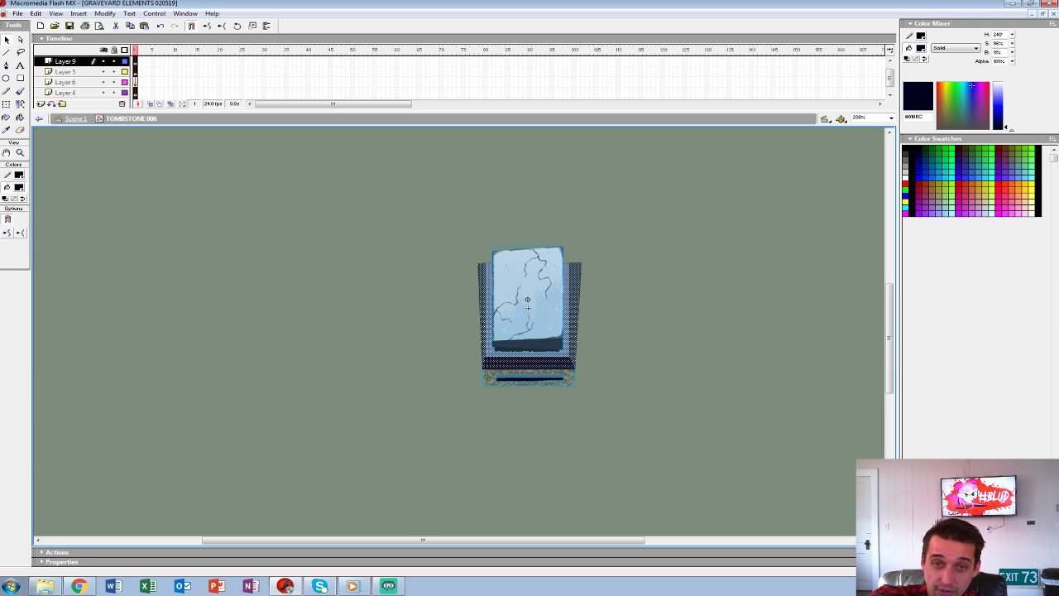
{"action": "left_click", "coordinate": [527, 308]}
{"action": "left_click", "coordinate": [528, 301]}
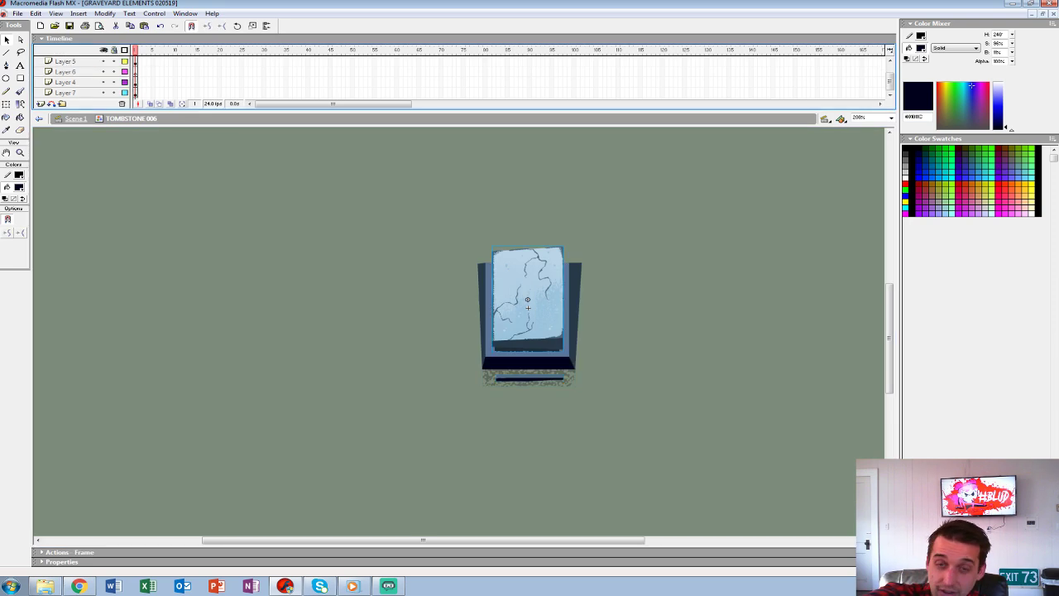
{"action": "left_click", "coordinate": [527, 308]}
{"action": "left_click", "coordinate": [527, 308]}
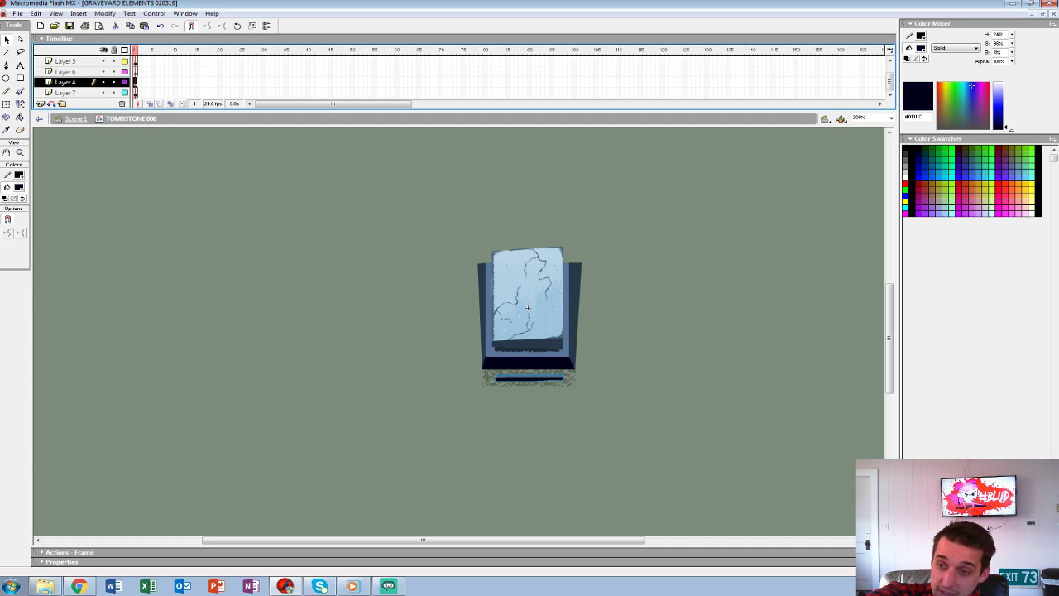
{"action": "left_click", "coordinate": [527, 308]}
{"action": "left_click", "coordinate": [527, 308]}
{"action": "left_click", "coordinate": [527, 308]}
{"action": "left_click", "coordinate": [527, 308]}
{"action": "key", "text": "ctrl+g"}
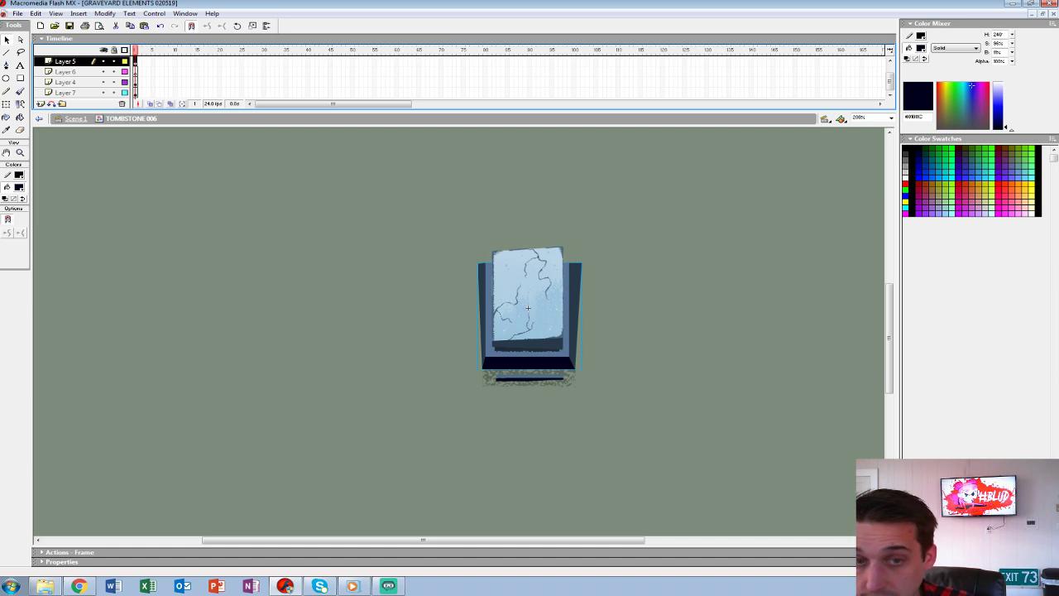
{"action": "key", "text": "ctrl+e"}
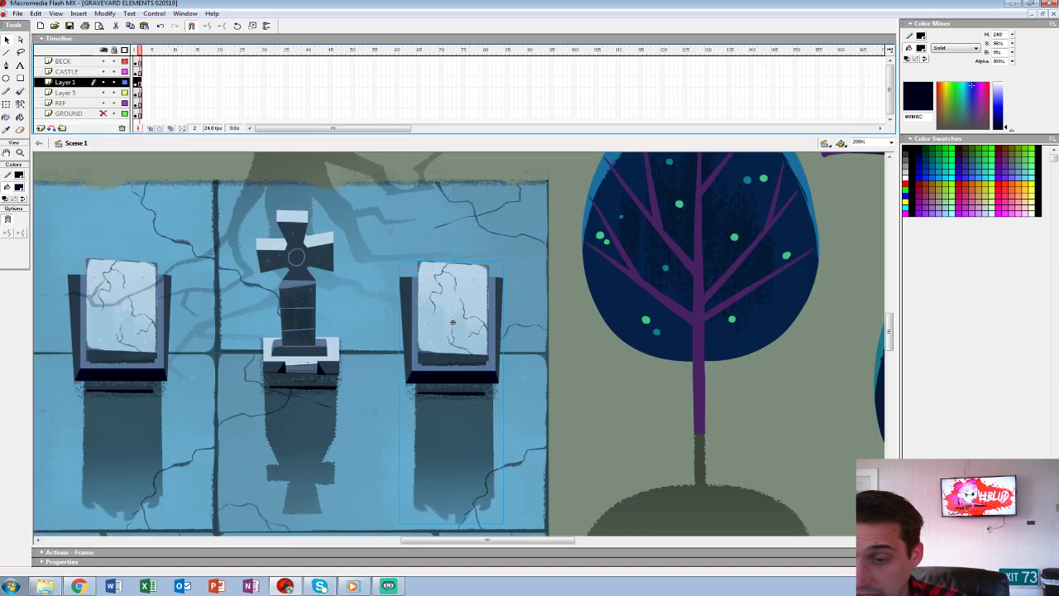
Check how the rebuilt tombstone sits among the other tombstones on the graveyard tiles.
{"action": "left_click", "coordinate": [453, 322]}
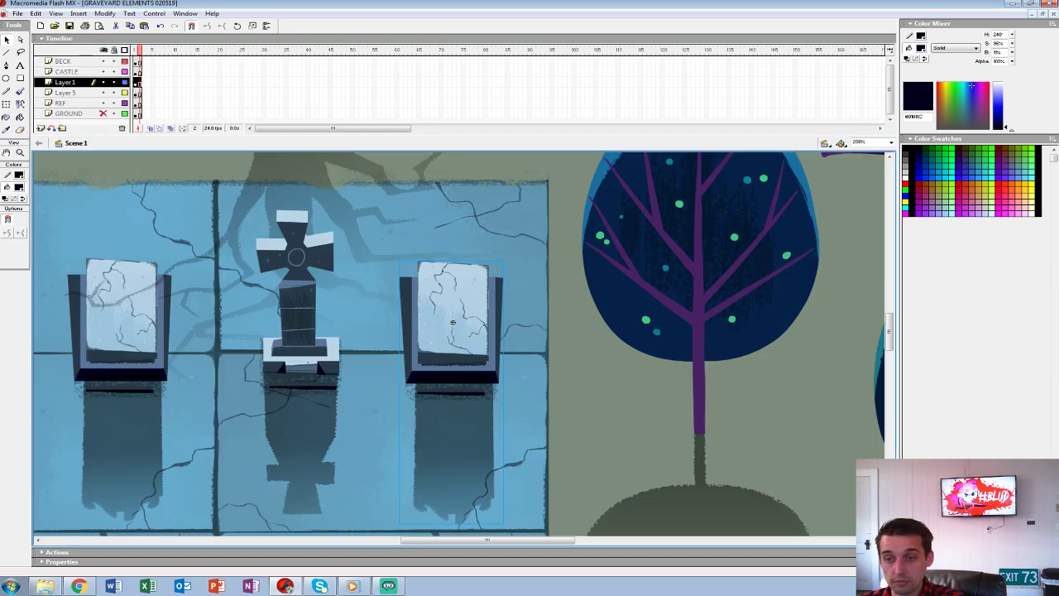
{"action": "key", "text": "shift+Left"}
{"action": "key", "text": "shift+Right"}
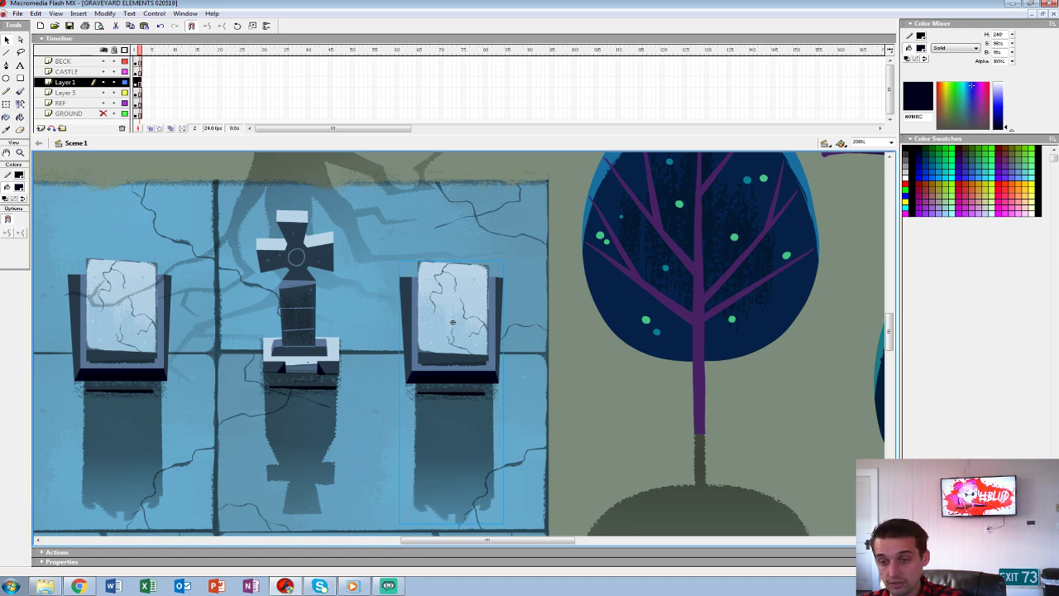
{"action": "key", "text": "ctrl+minus"}
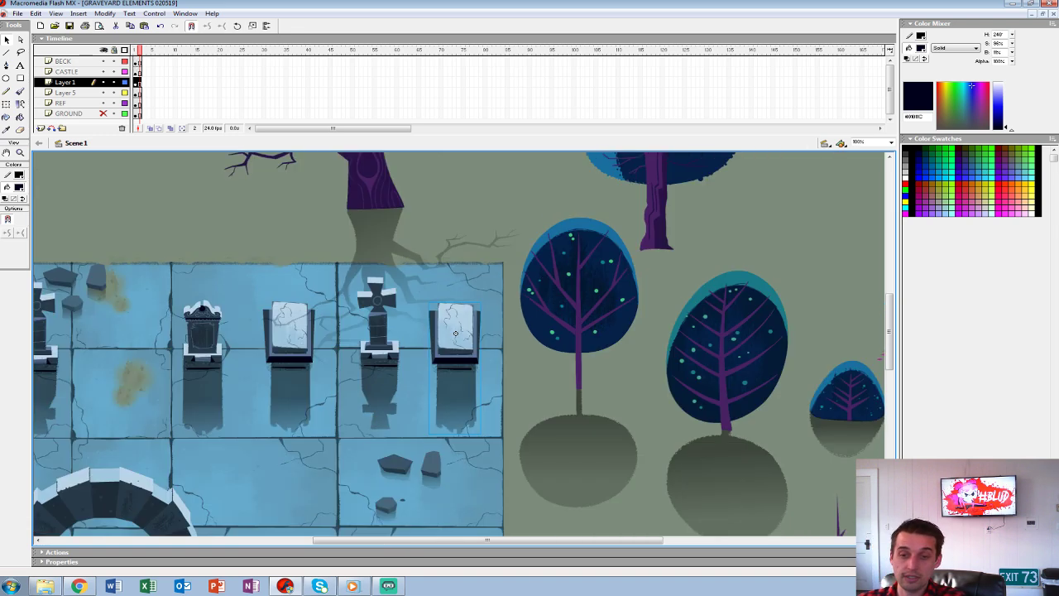
{"action": "left_click_drag", "start_coordinate": [455, 333], "coordinate": [588, 319]}
{"action": "left_click", "coordinate": [511, 312]}
{"action": "left_click", "coordinate": [588, 319]}
{"action": "key", "text": "ctrl+equal"}
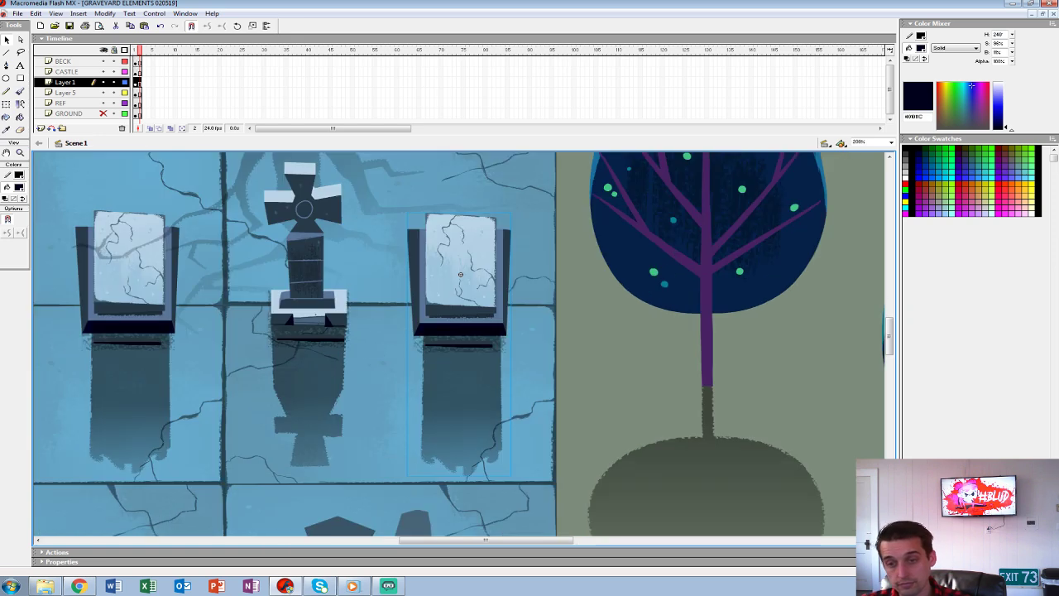
Sample pale blue from the artwork and fill the base's face behind the cracked slab with it, returning to the main scene.
{"action": "left_click_drag", "start_coordinate": [460, 274], "coordinate": [502, 290]}
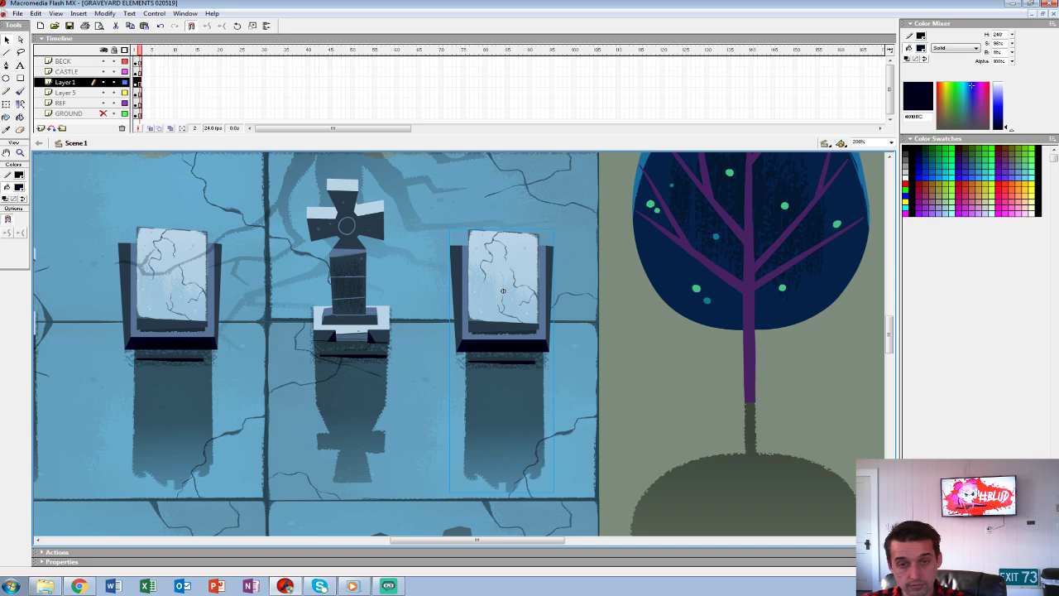
{"action": "left_click", "coordinate": [19, 187]}
{"action": "left_click", "coordinate": [502, 290]}
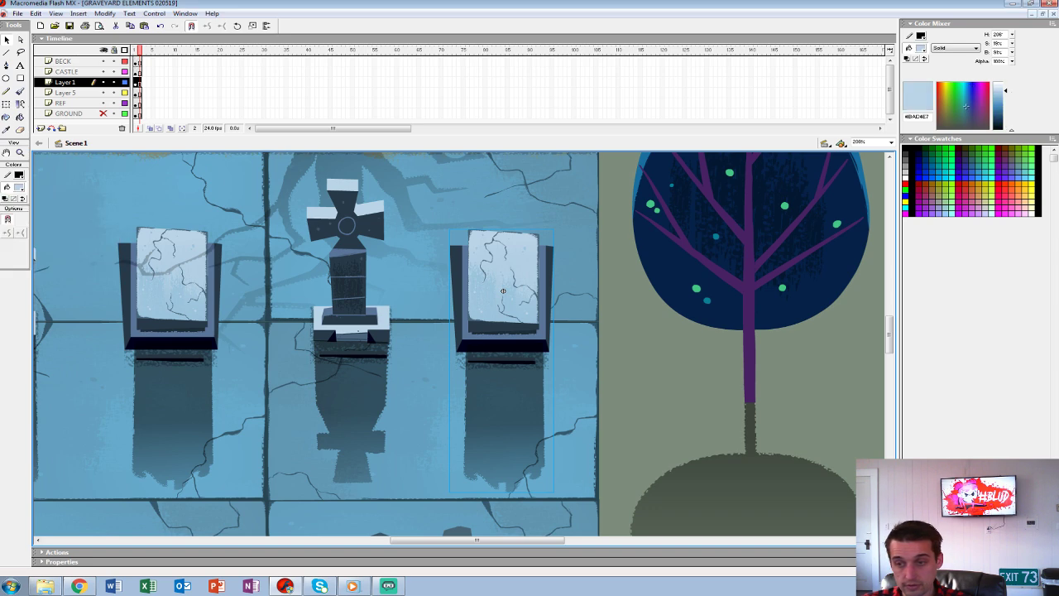
{"action": "double_click", "coordinate": [502, 290]}
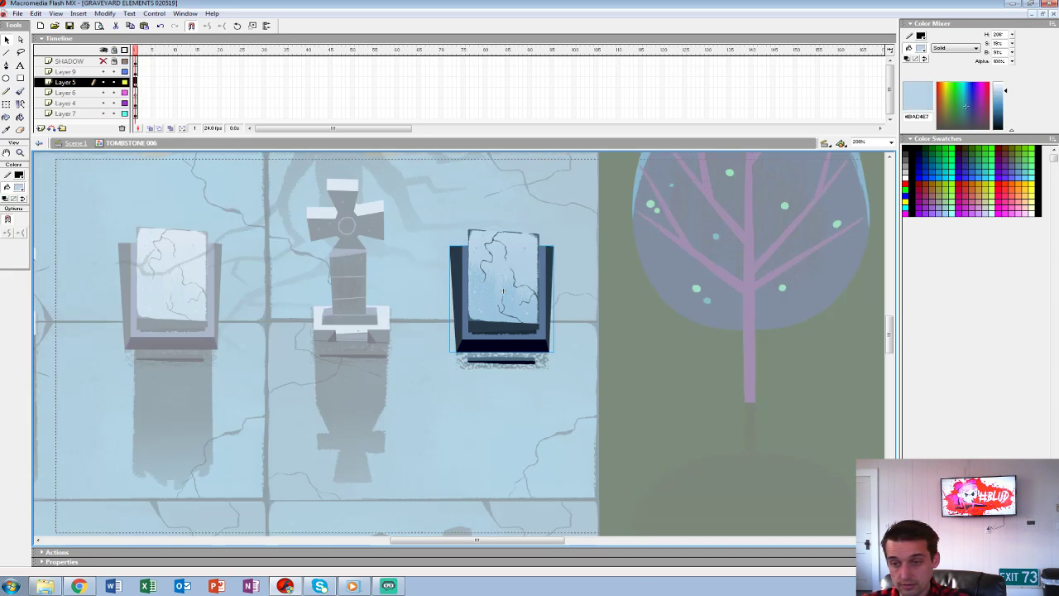
{"action": "double_click", "coordinate": [502, 290]}
{"action": "key", "text": "Escape"}
{"action": "key", "text": "k"}
{"action": "left_click", "coordinate": [502, 290]}
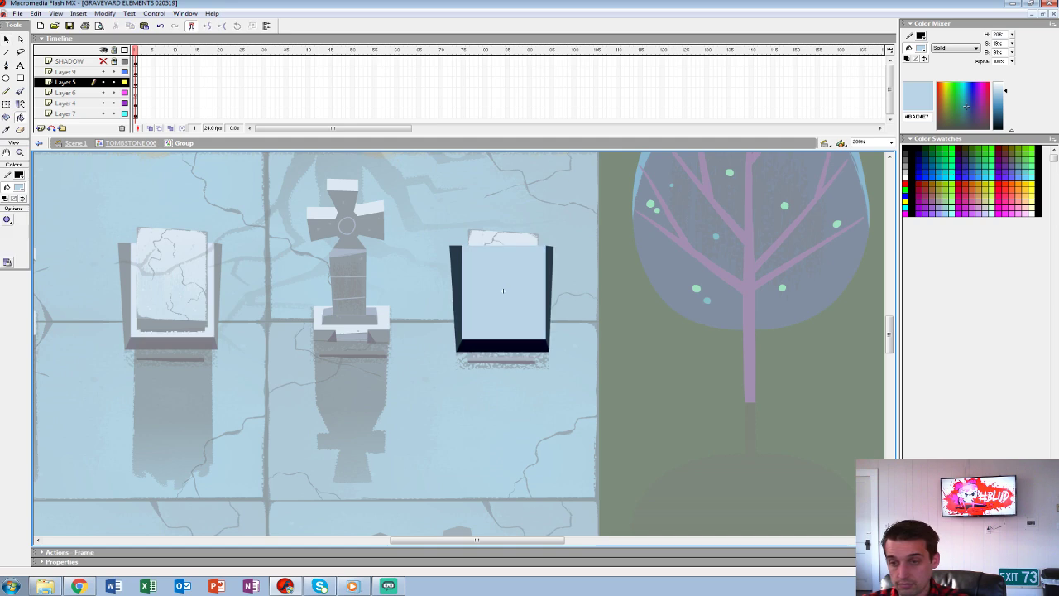
{"action": "key", "text": "v"}
{"action": "key", "text": "ctrl+e"}
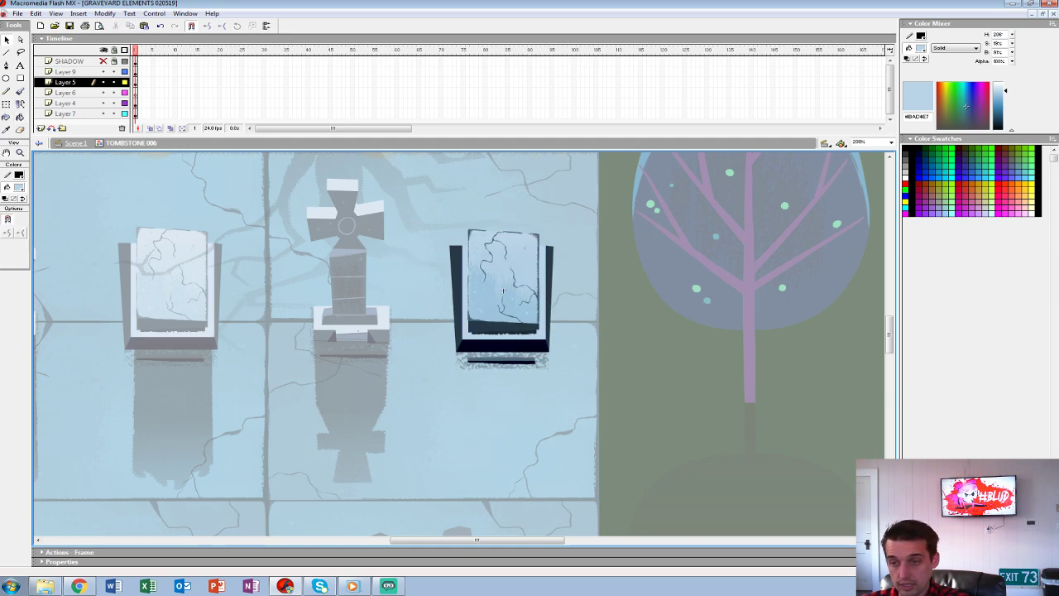
{"action": "key", "text": "ctrl+e"}
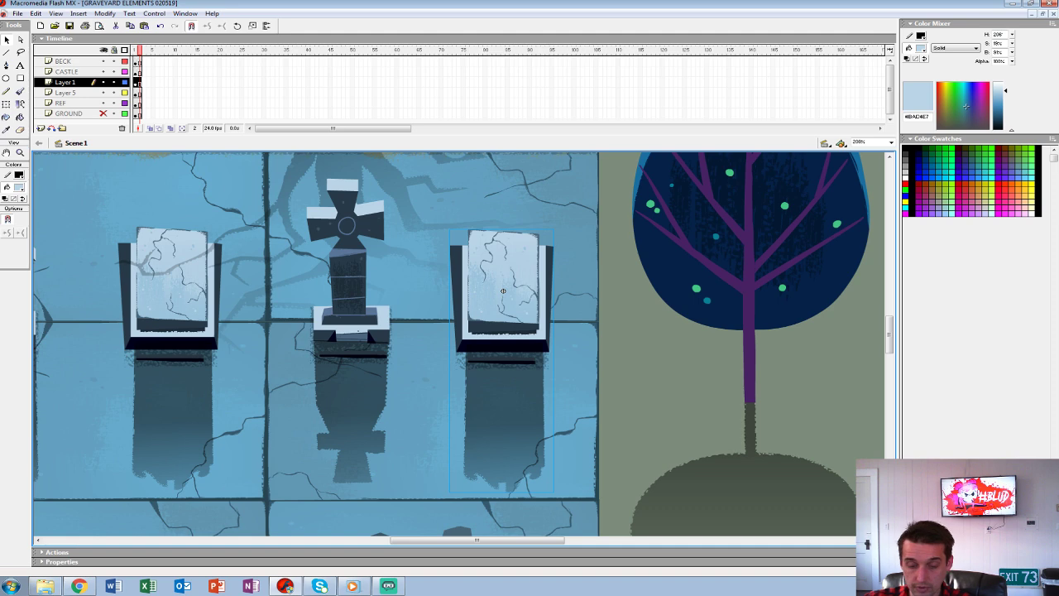
{"action": "left_click_drag", "start_coordinate": [348, 277], "coordinate": [392, 294]}
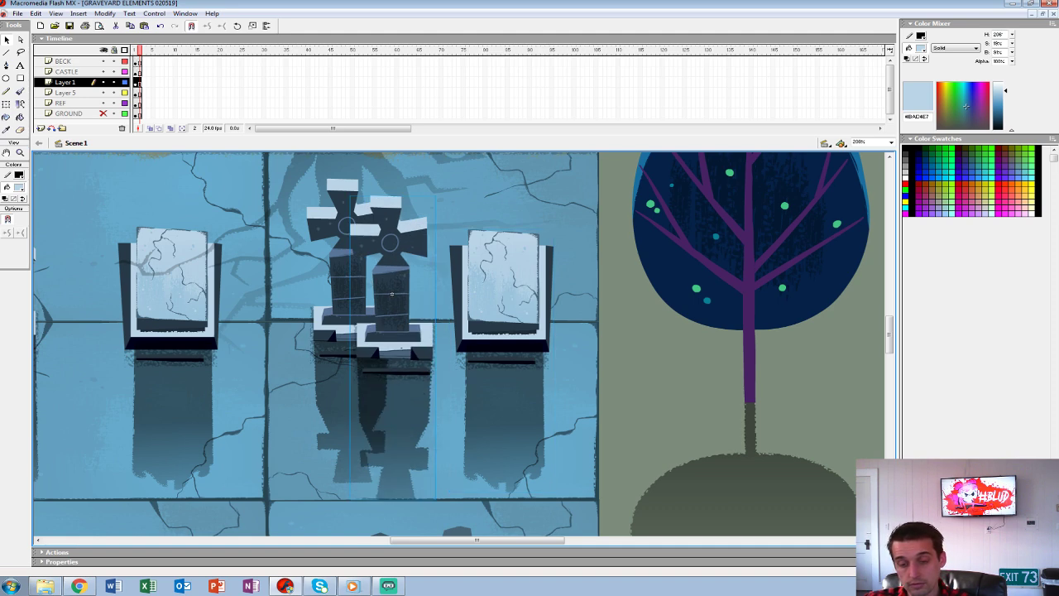
{"action": "key", "text": "Delete"}
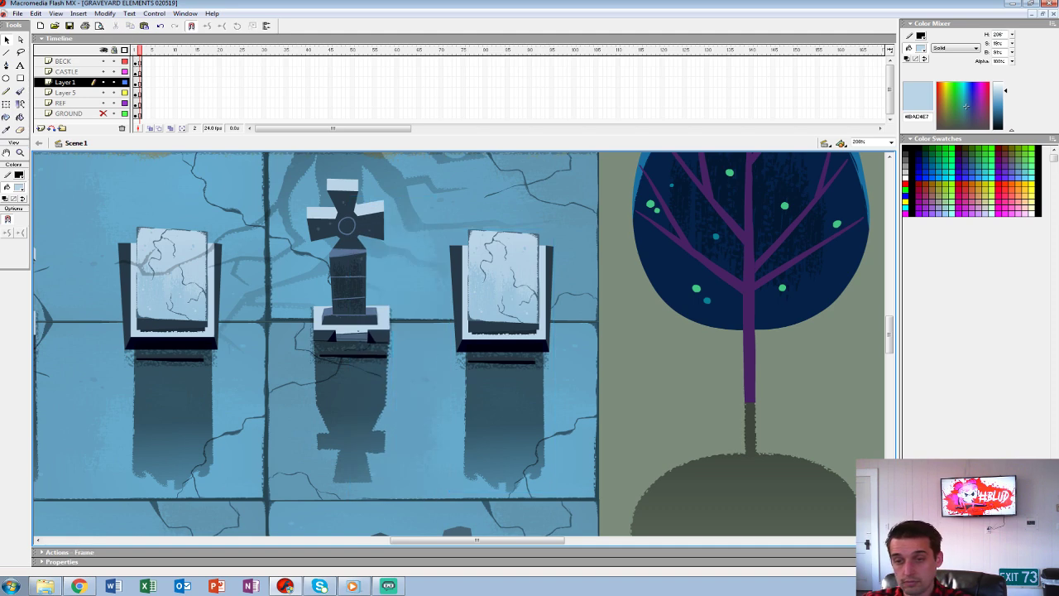
{"action": "left_click_drag", "start_coordinate": [392, 293], "coordinate": [440, 316]}
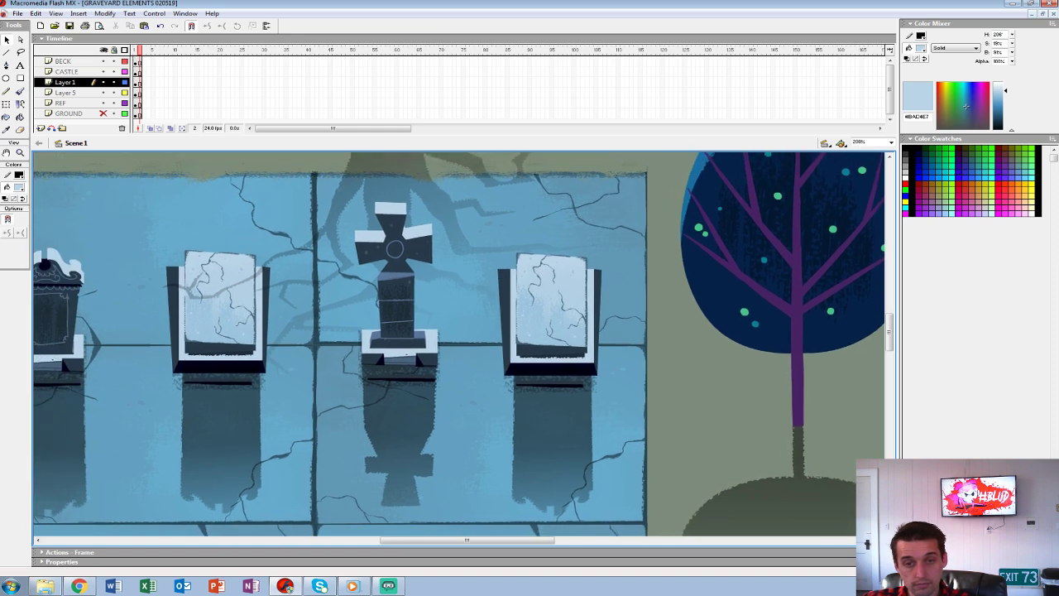
Sample dark slate blue and apply it to the base's side faces with the Paint Bucket, returning to the main scene.
{"action": "left_click", "coordinate": [19, 187]}
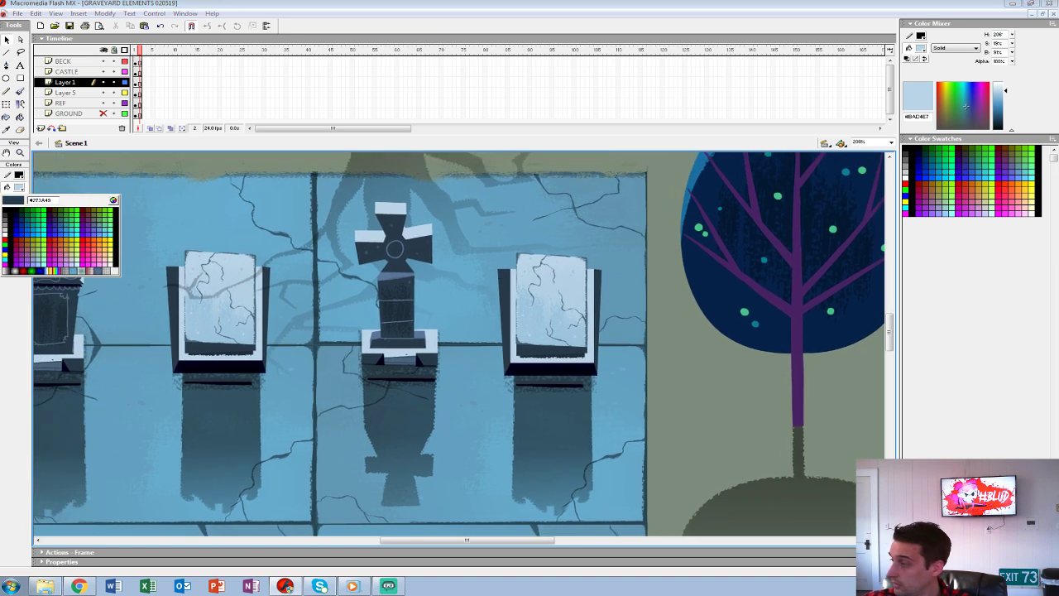
{"action": "left_click", "coordinate": [396, 285]}
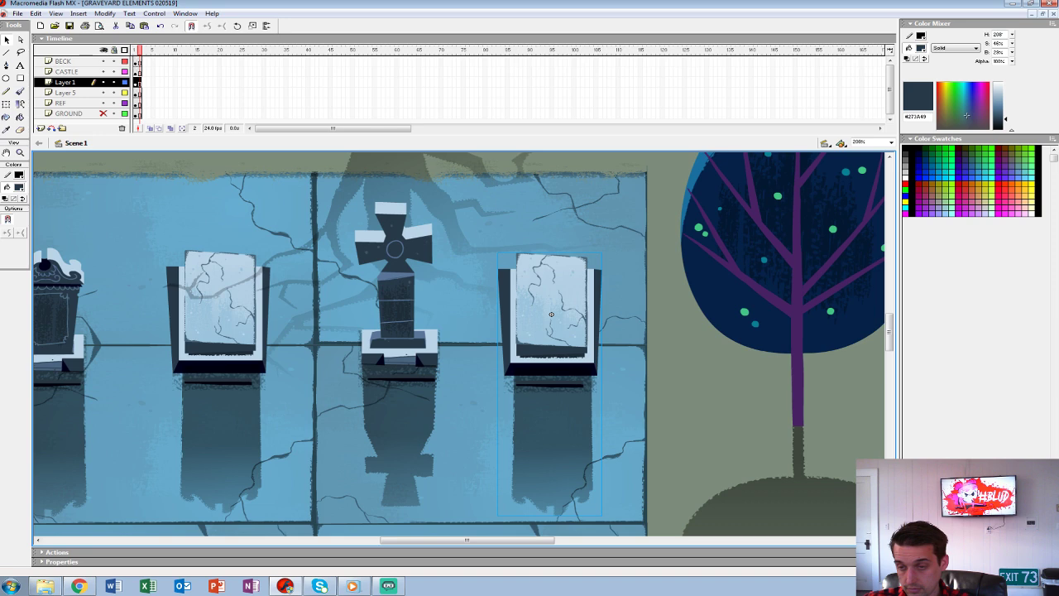
{"action": "double_click", "coordinate": [550, 312]}
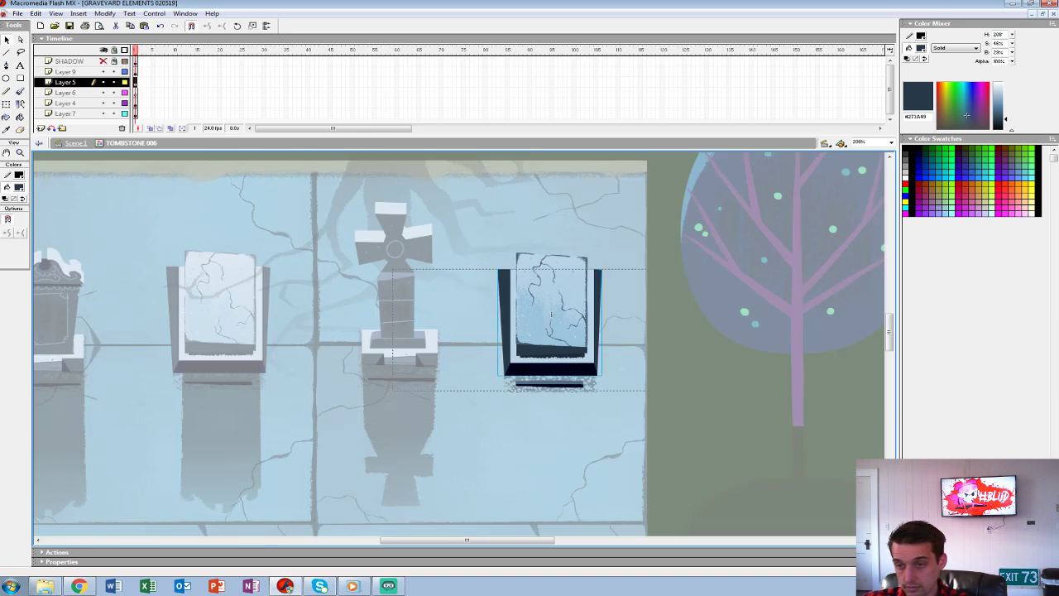
{"action": "double_click", "coordinate": [550, 313]}
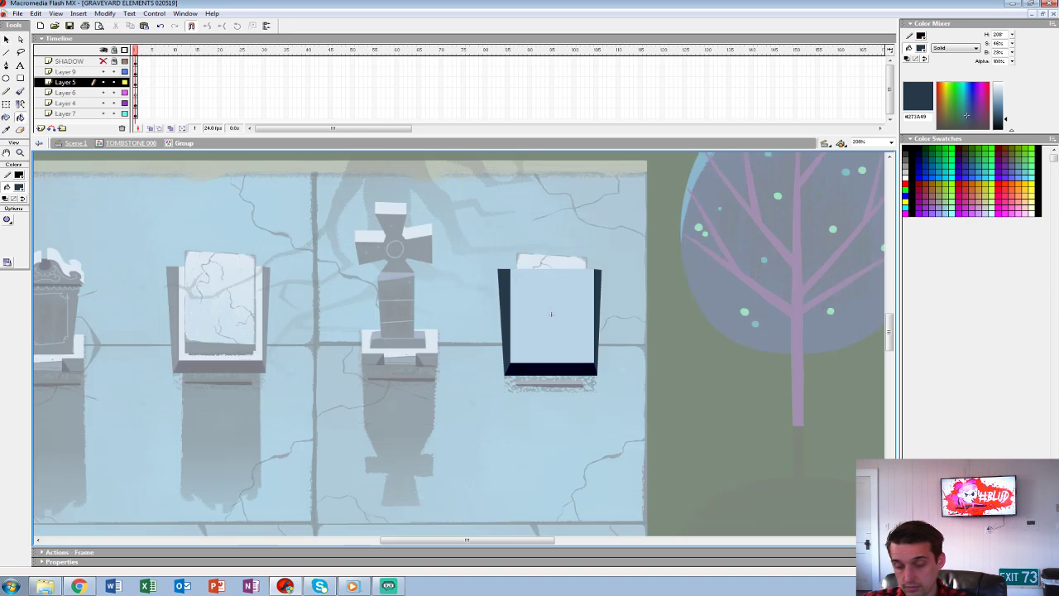
{"action": "key", "text": "v"}
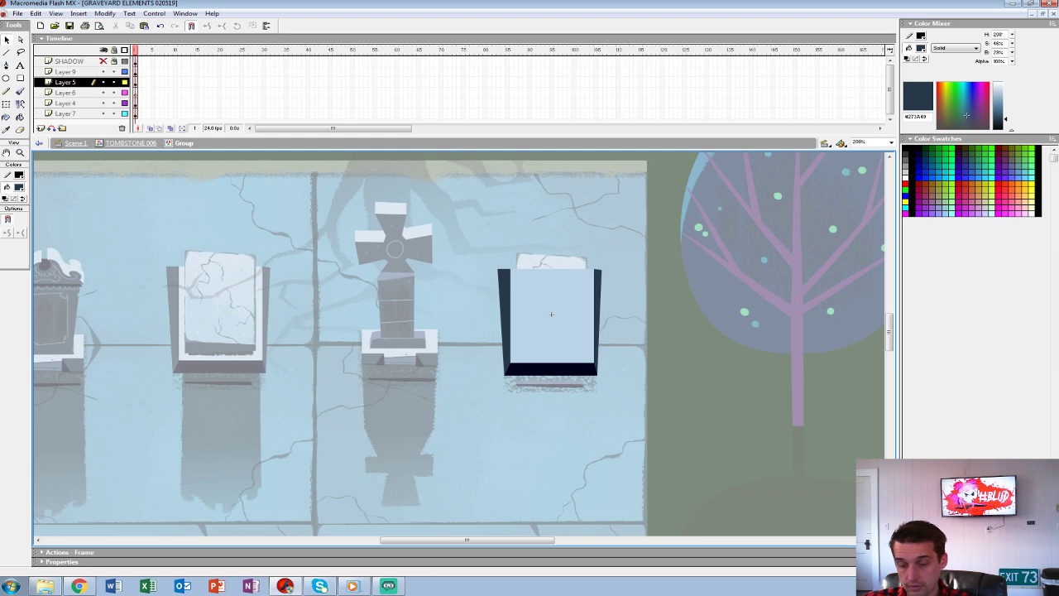
{"action": "double_click", "coordinate": [550, 313]}
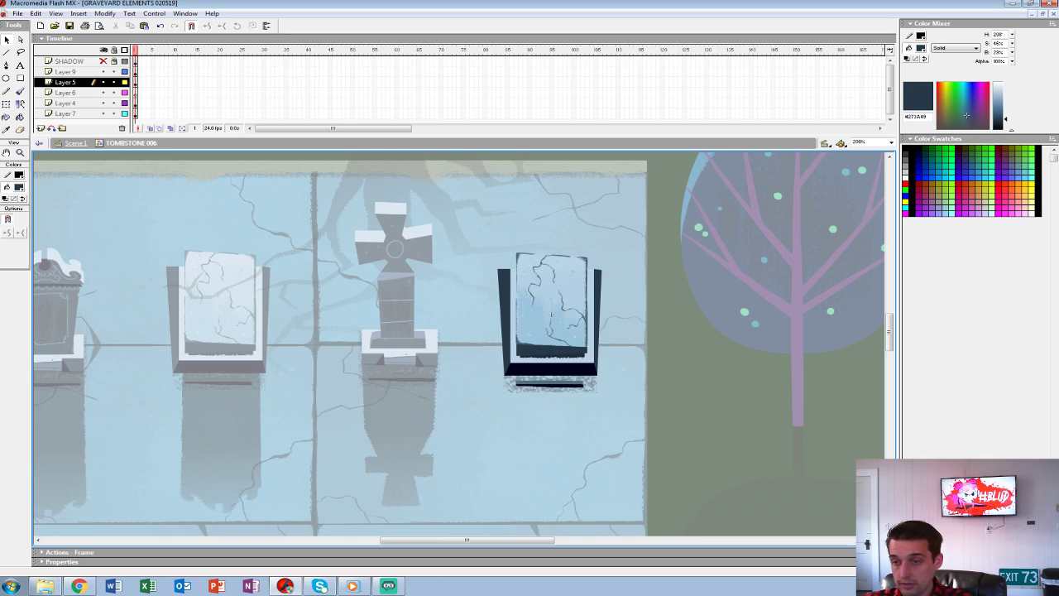
{"action": "key", "text": "ctrl+e"}
Compare the ornate, cross and cracked-slab tombstones along the graveyard row.
{"action": "key", "text": "ctrl+minus"}
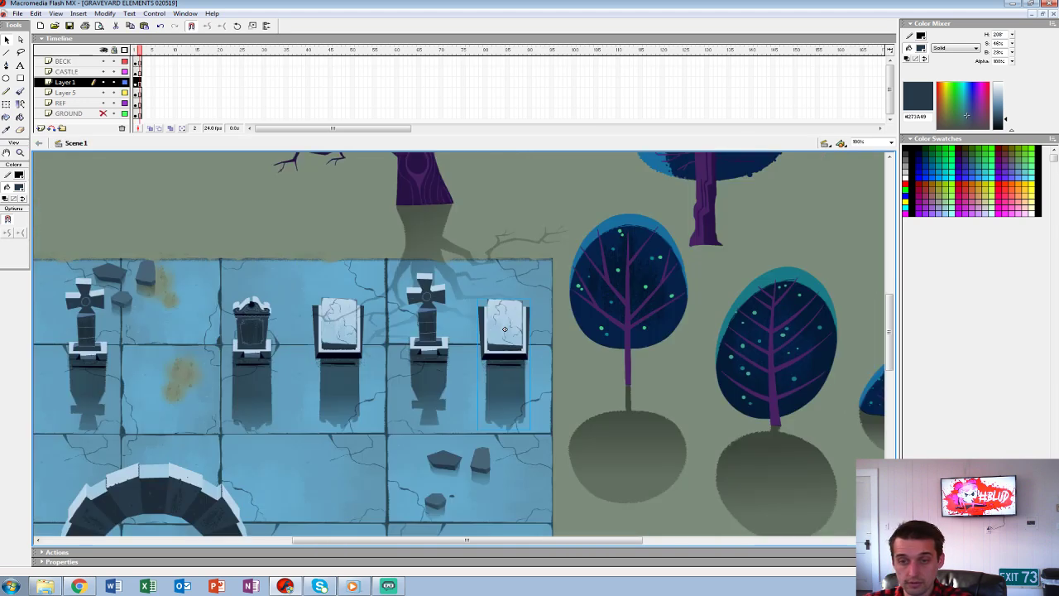
{"action": "left_click_drag", "start_coordinate": [504, 329], "coordinate": [778, 305]}
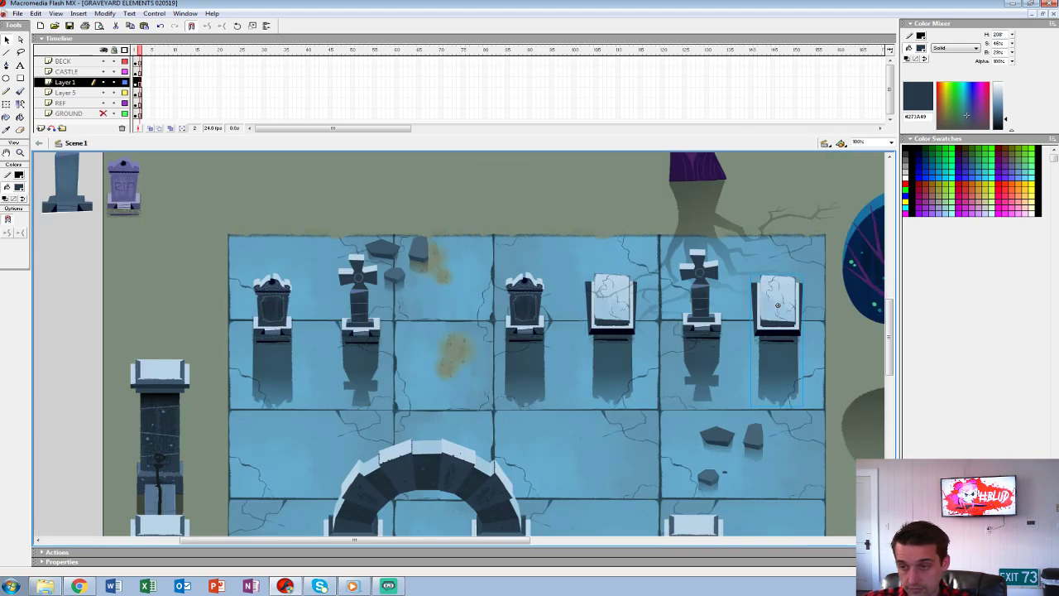
{"action": "left_click", "coordinate": [613, 304]}
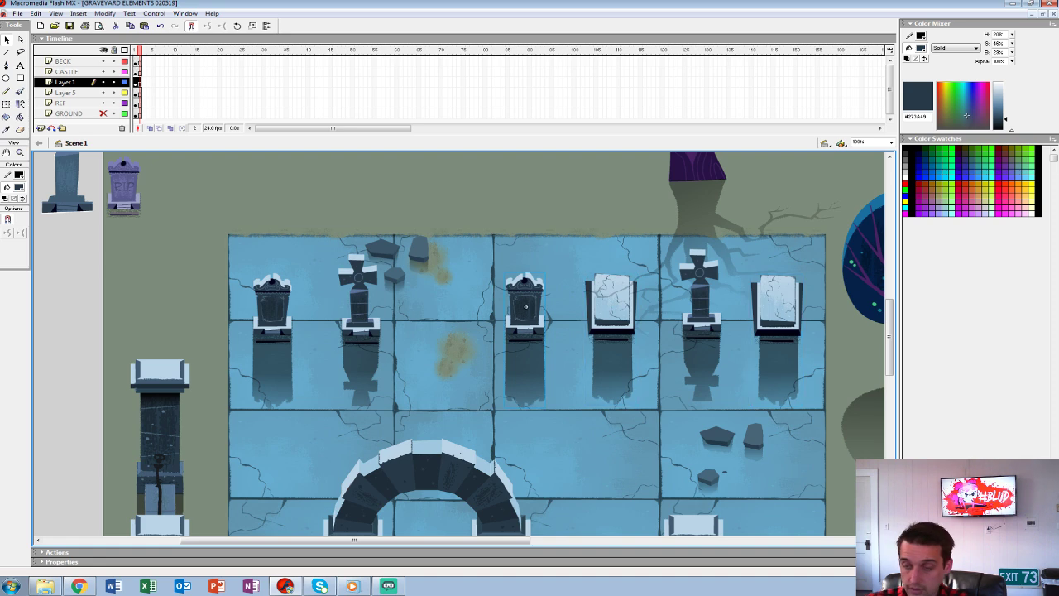
{"action": "left_click_drag", "start_coordinate": [890, 337], "coordinate": [889, 341]}
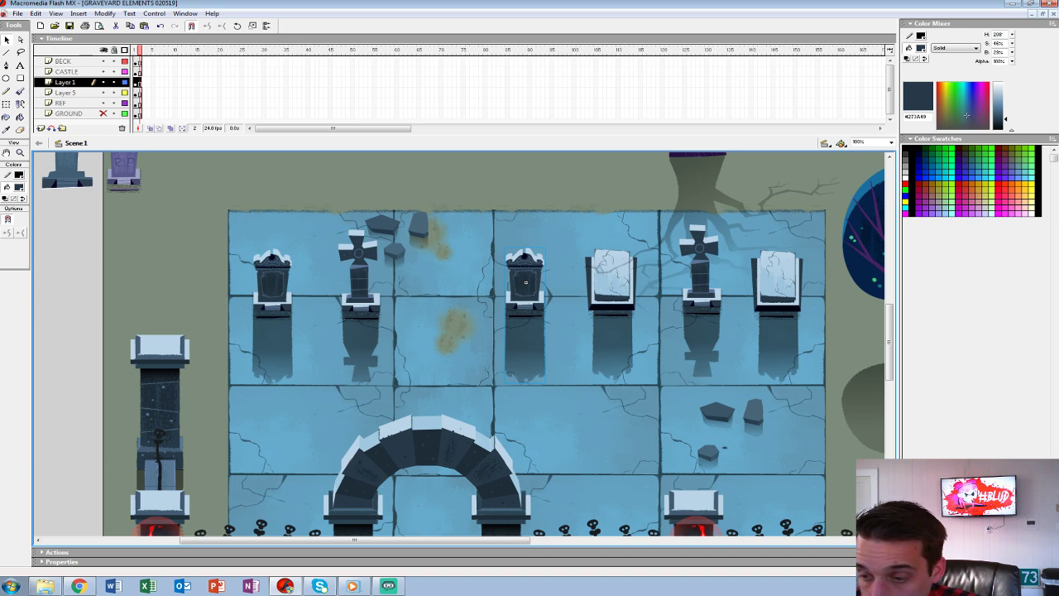
{"action": "left_click_drag", "start_coordinate": [525, 282], "coordinate": [358, 322]}
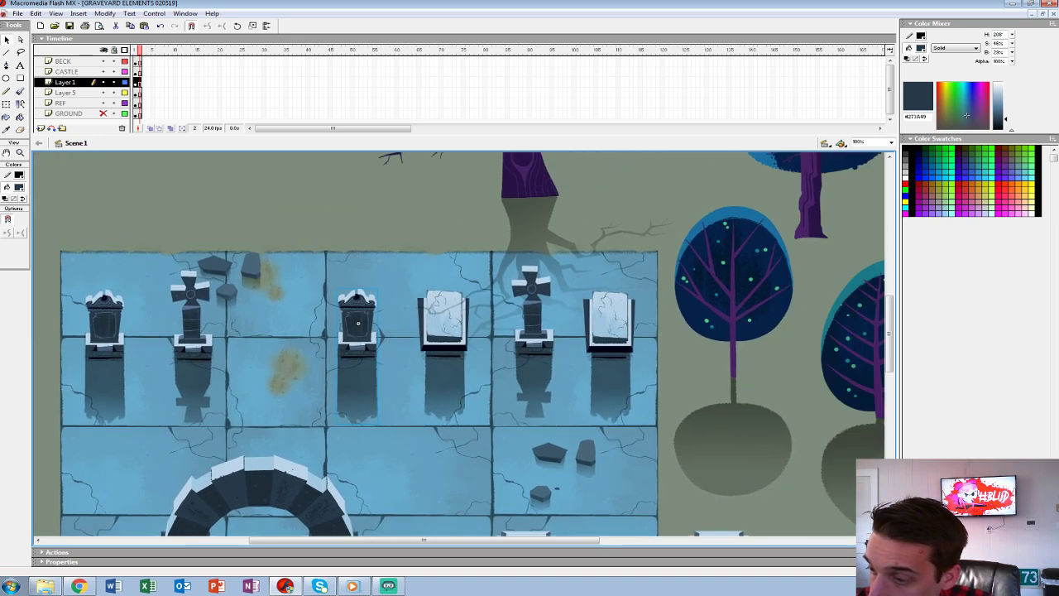
Open the round tree and the small bush symbols in turn and play their HIT TREE animations.
{"action": "left_click", "coordinate": [732, 292]}
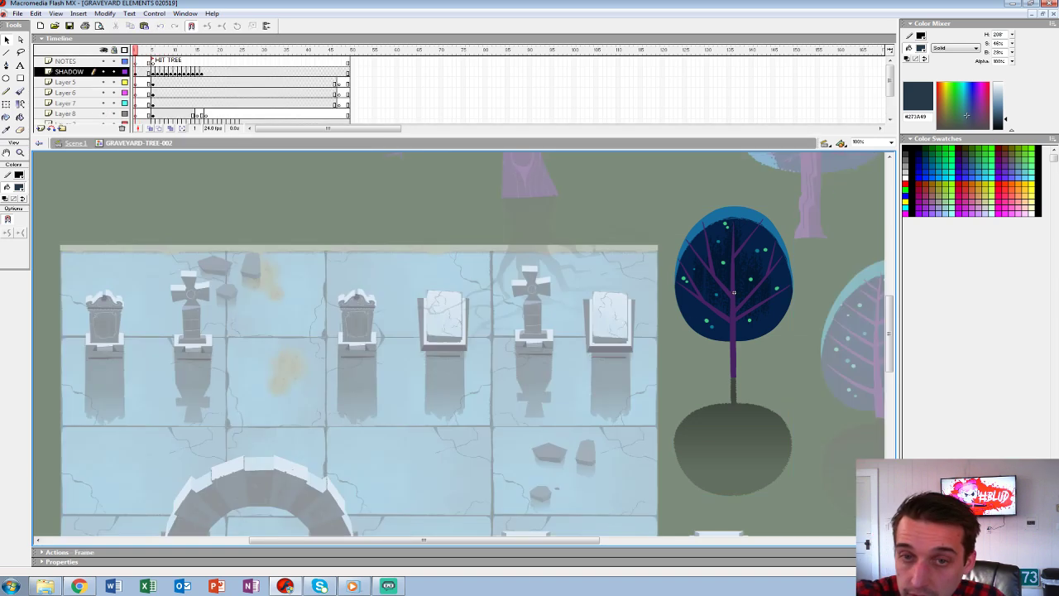
{"action": "key", "text": "Return"}
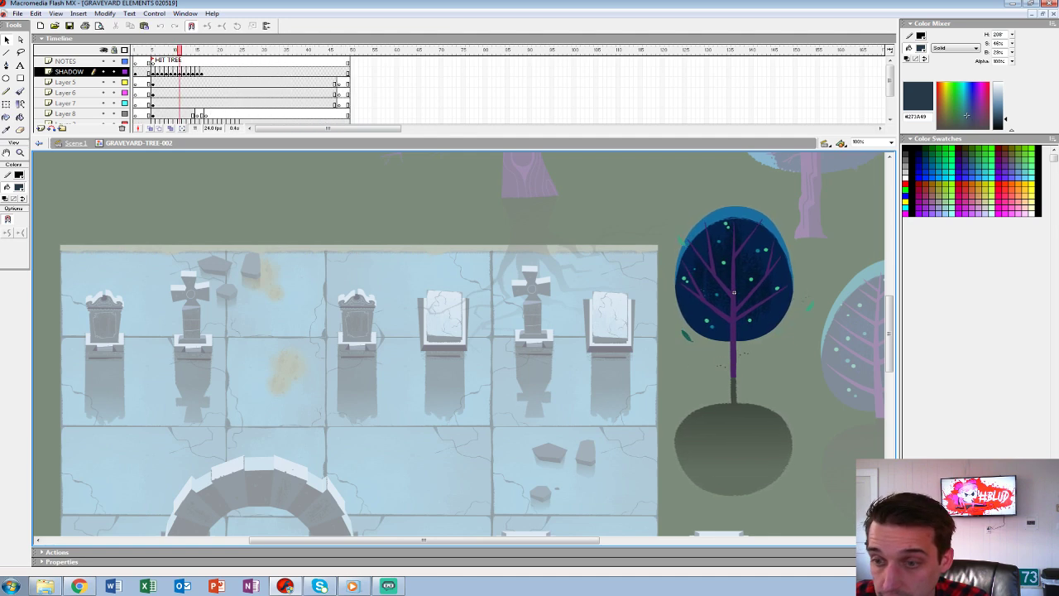
{"action": "key", "text": "ctrl+e"}
{"action": "left_click_drag", "start_coordinate": [730, 291], "coordinate": [507, 232]}
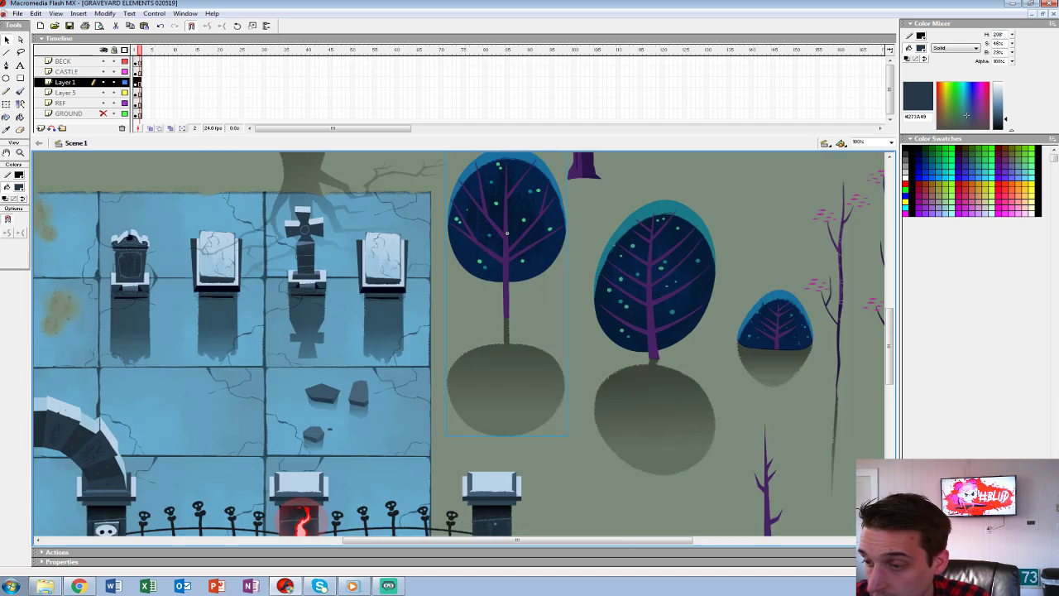
{"action": "double_click", "coordinate": [775, 320]}
{"action": "key", "text": "Return"}
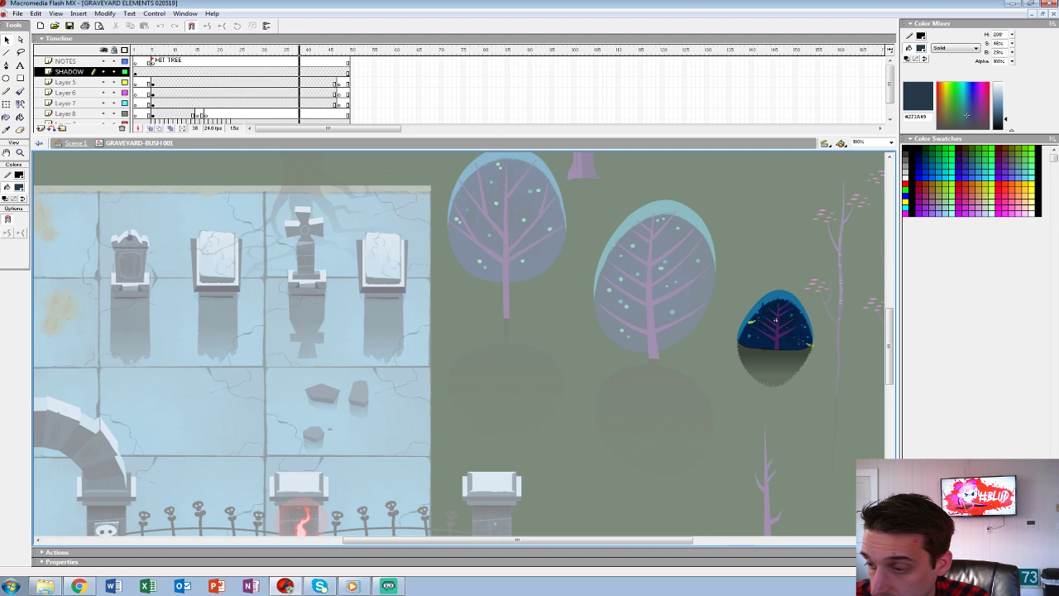
{"action": "key", "text": "ctrl+e"}
Return the scene to frame 1, check inside the middle ornate tombstone's symbol, and review the graveyard down to the skull fence.
{"action": "left_click_drag", "start_coordinate": [497, 315], "coordinate": [767, 389]}
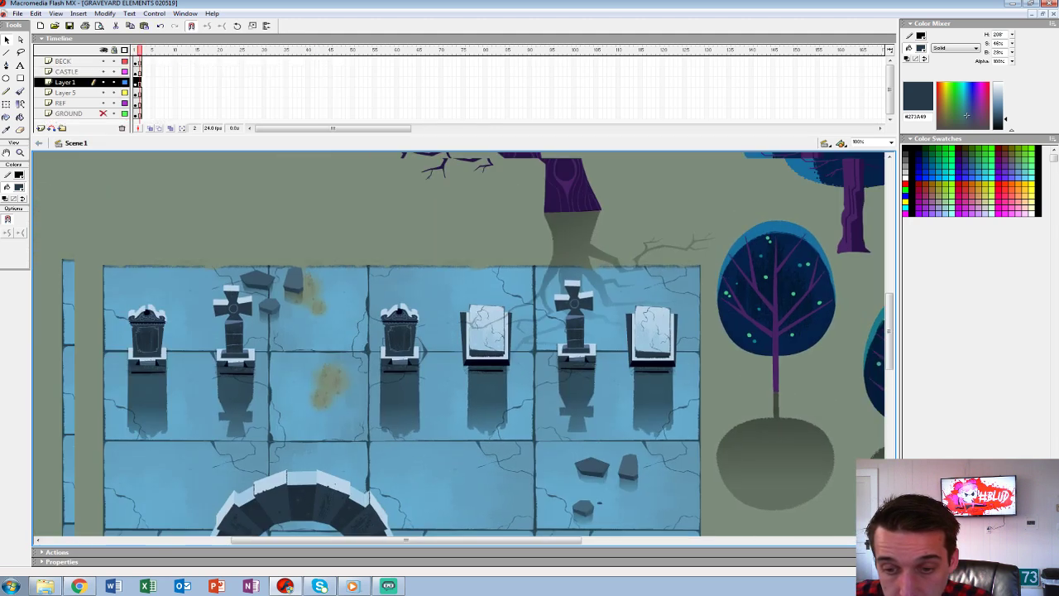
{"action": "left_click", "coordinate": [135, 50]}
{"action": "left_click", "coordinate": [400, 337]}
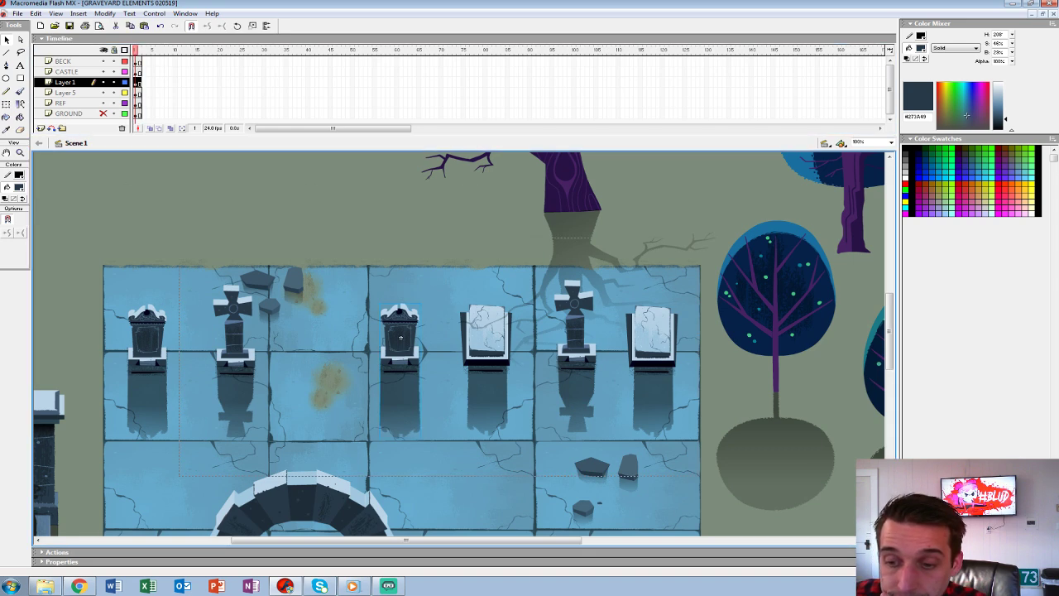
{"action": "double_click", "coordinate": [400, 336]}
{"action": "key", "text": "ctrl+e"}
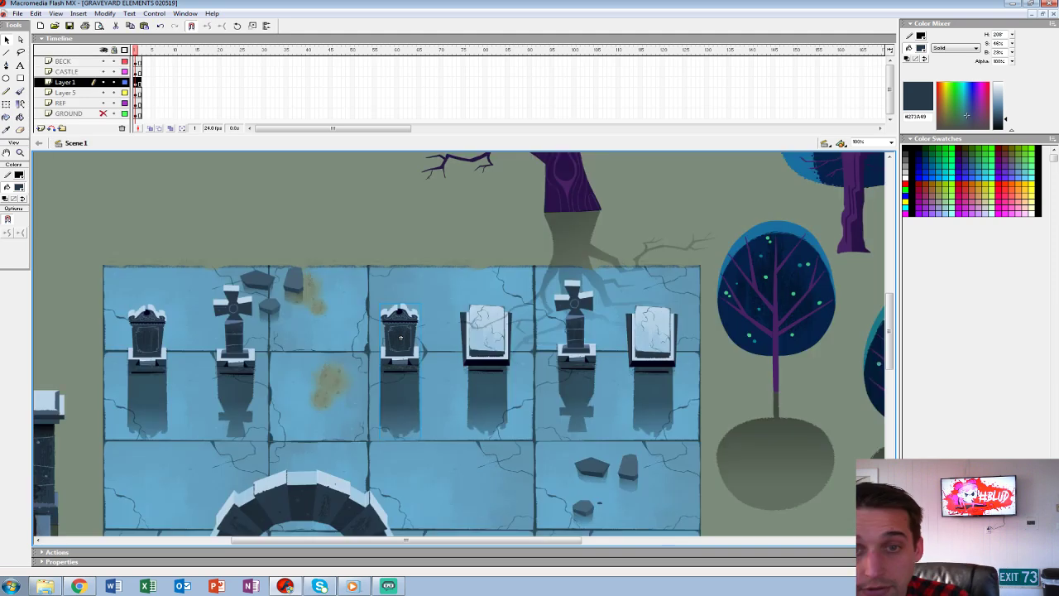
{"action": "scroll", "coordinate": [459, 345], "scroll_direction": "down", "scroll_amount": 4}
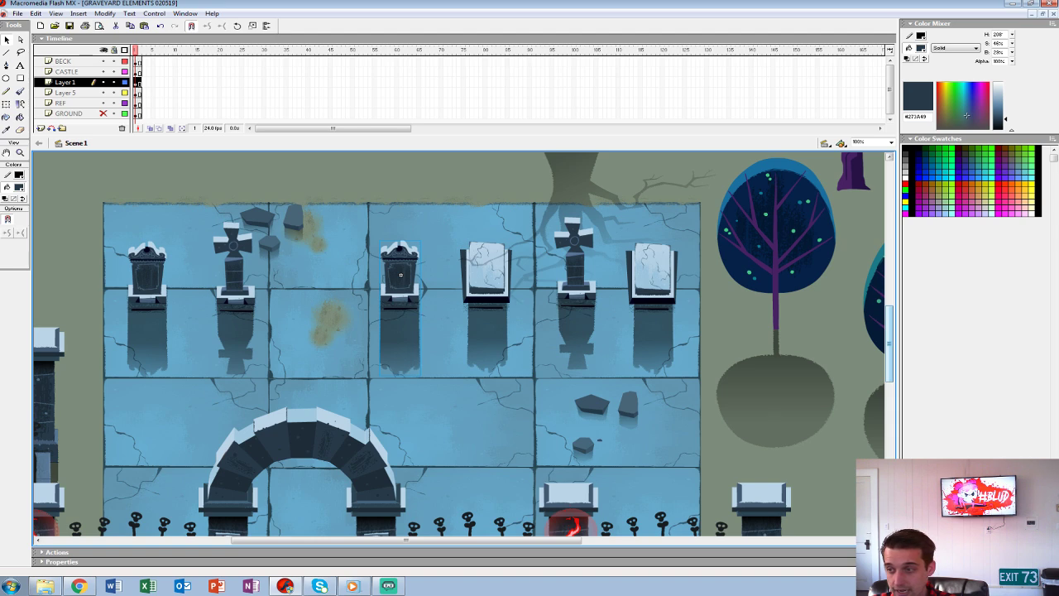
{"action": "scroll", "coordinate": [463, 345], "scroll_direction": "down", "scroll_amount": 1}
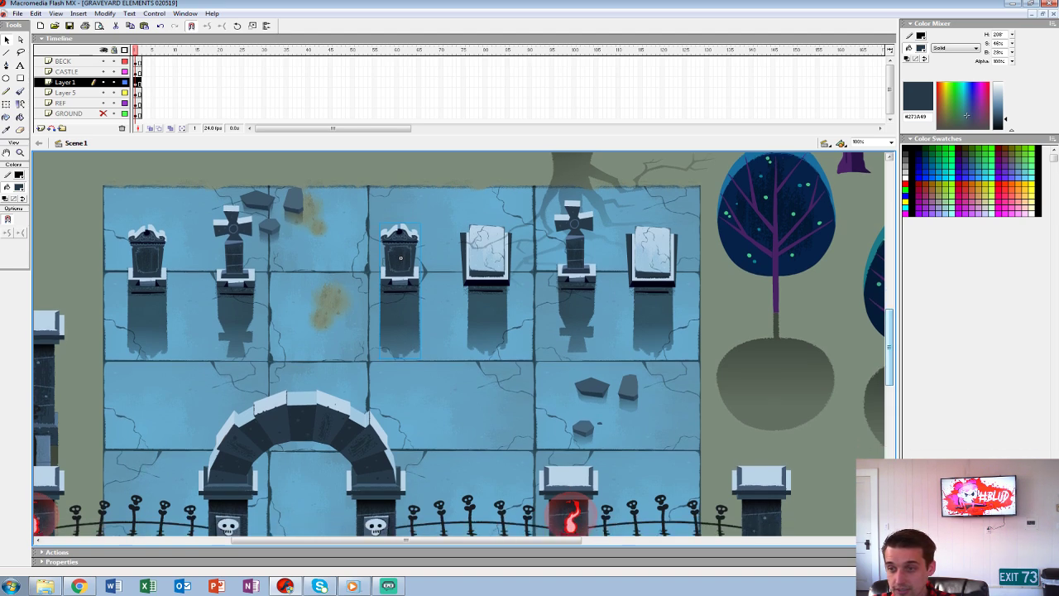